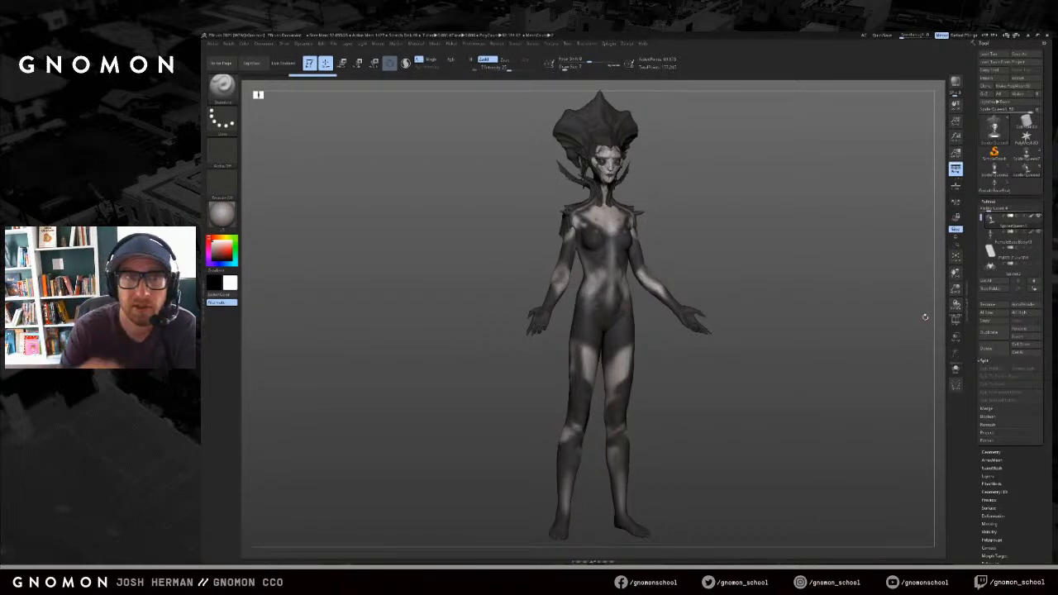
Step: Load the SpiderQueen2 bust tool, frame it and inspect the head from several angles
{"action": "mouse_move", "coordinate": [996, 169]}
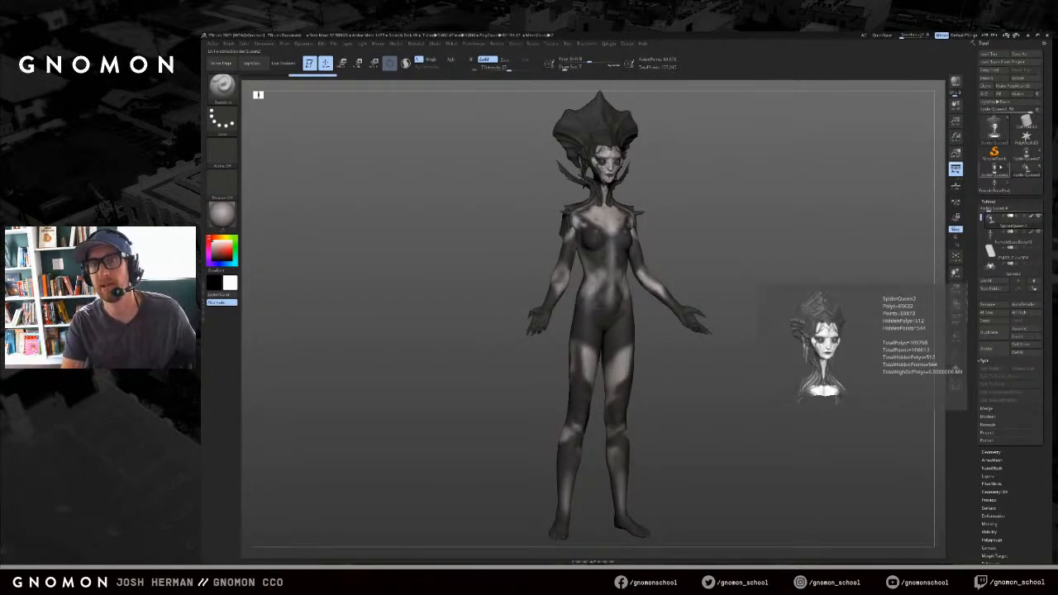
{"action": "left_click", "coordinate": [996, 170]}
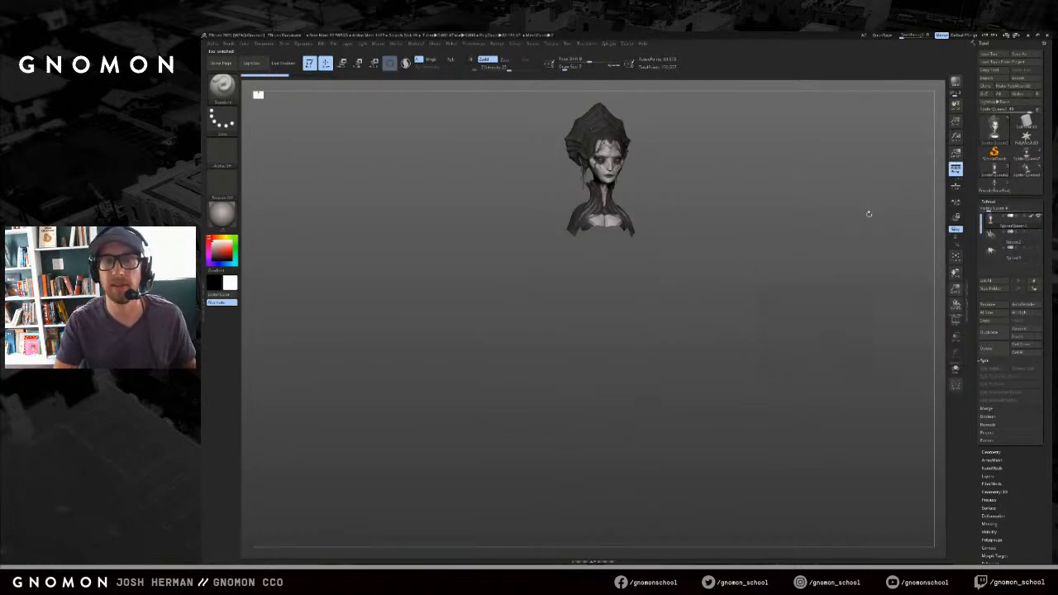
{"action": "key", "text": "f"}
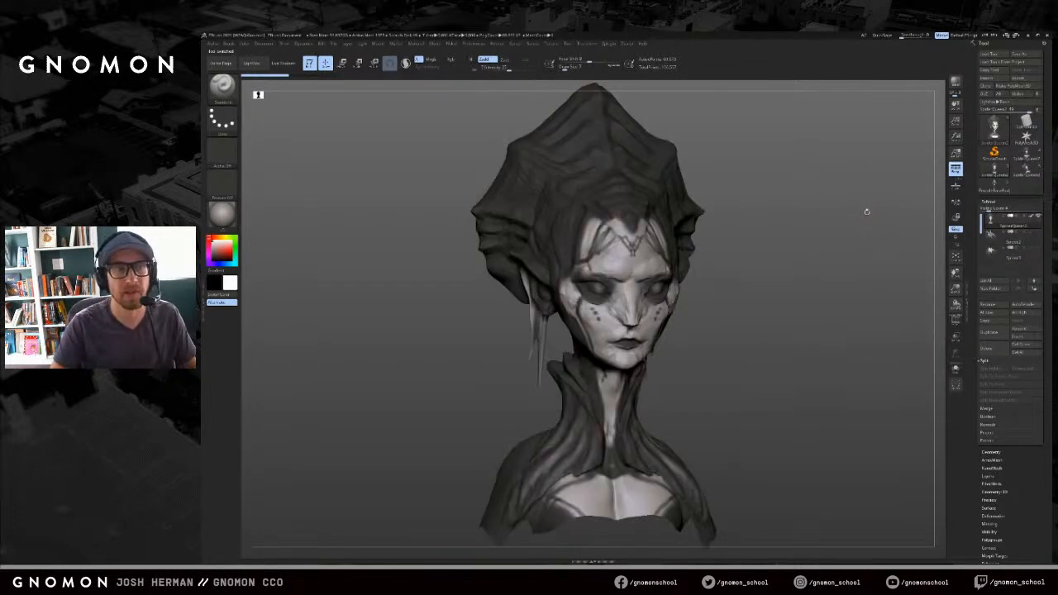
{"action": "left_click_drag", "start_coordinate": [849, 247], "coordinate": [878, 276]}
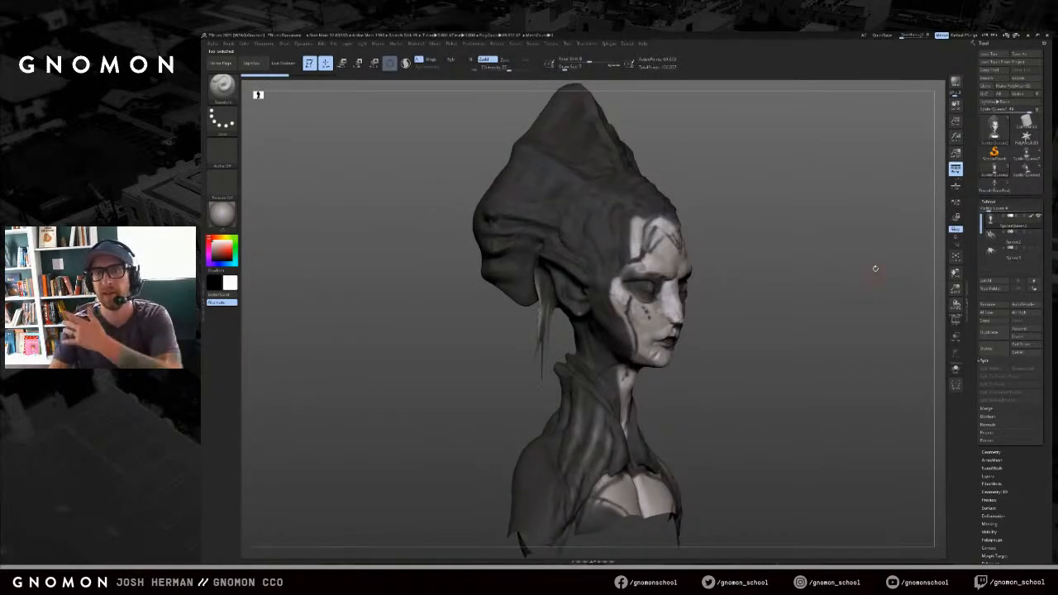
{"action": "mouse_move", "coordinate": [875, 268]}
{"action": "left_mouse_down"}
{"action": "mouse_move", "coordinate": [835, 267]}
{"action": "mouse_move", "coordinate": [875, 267]}
{"action": "mouse_move", "coordinate": [836, 263]}
{"action": "mouse_move", "coordinate": [856, 266]}
{"action": "left_mouse_up"}
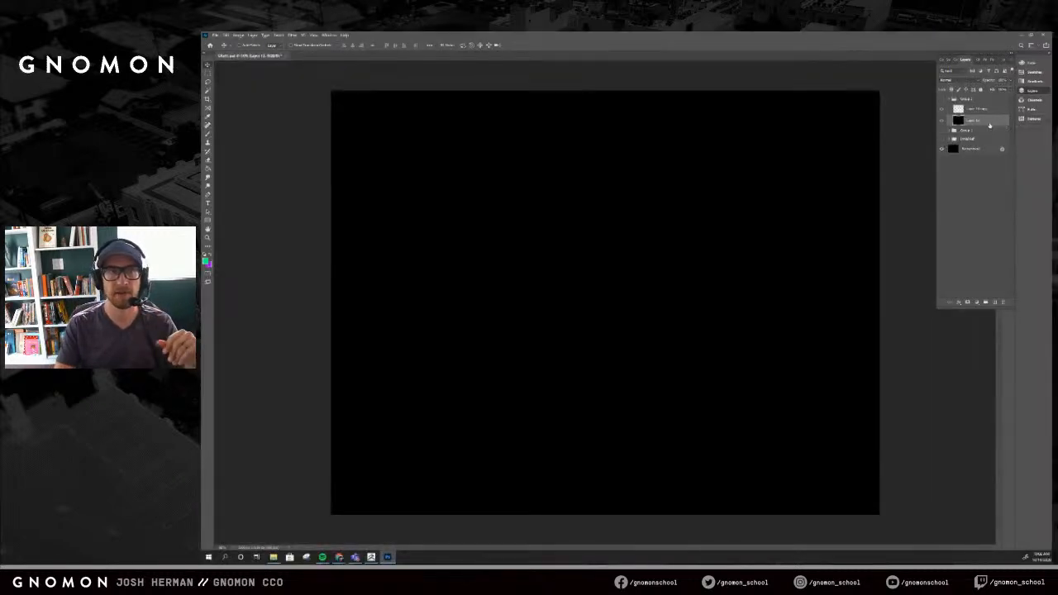
Step: In Photoshop, show the reference collage group and the white figure sketch group, moving the photo viewer out of the way, and return to ZBrush
{"action": "left_click", "coordinate": [942, 139]}
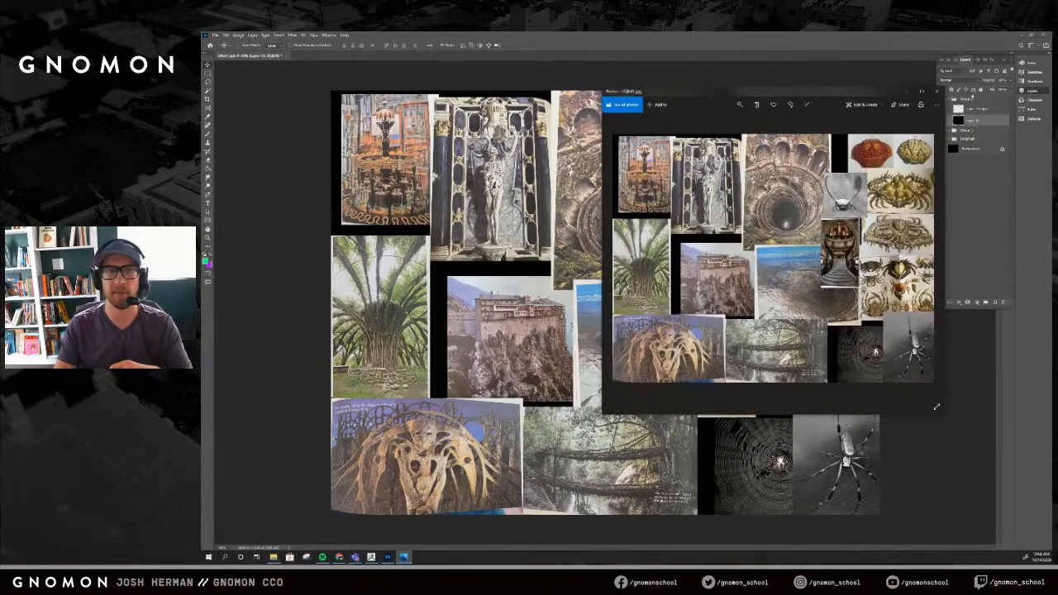
{"action": "left_click_drag", "start_coordinate": [852, 95], "coordinate": [1057, 120]}
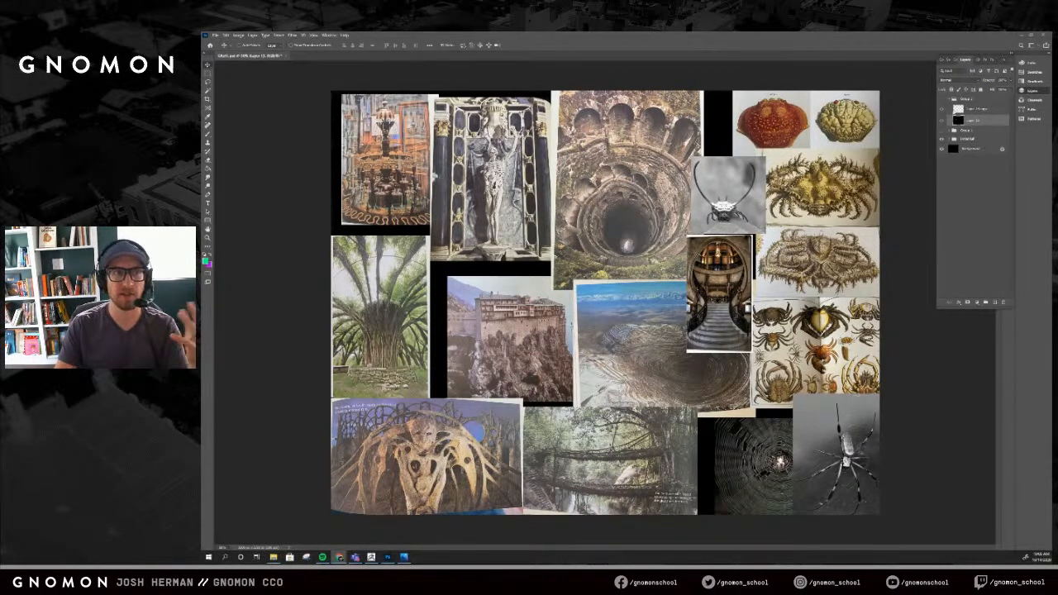
{"action": "left_click", "coordinate": [943, 98]}
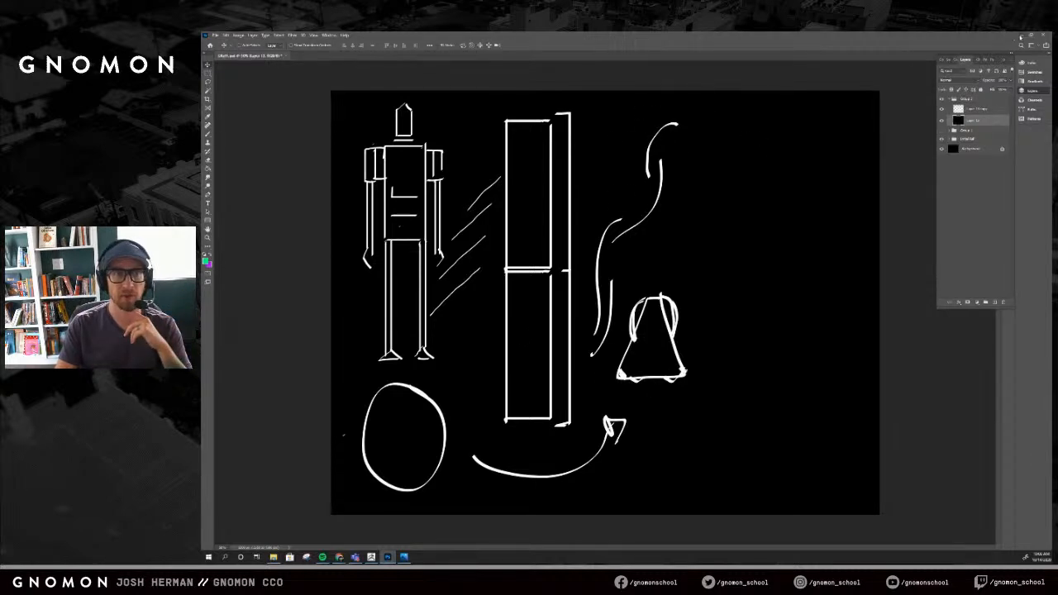
{"action": "left_click", "coordinate": [1021, 36]}
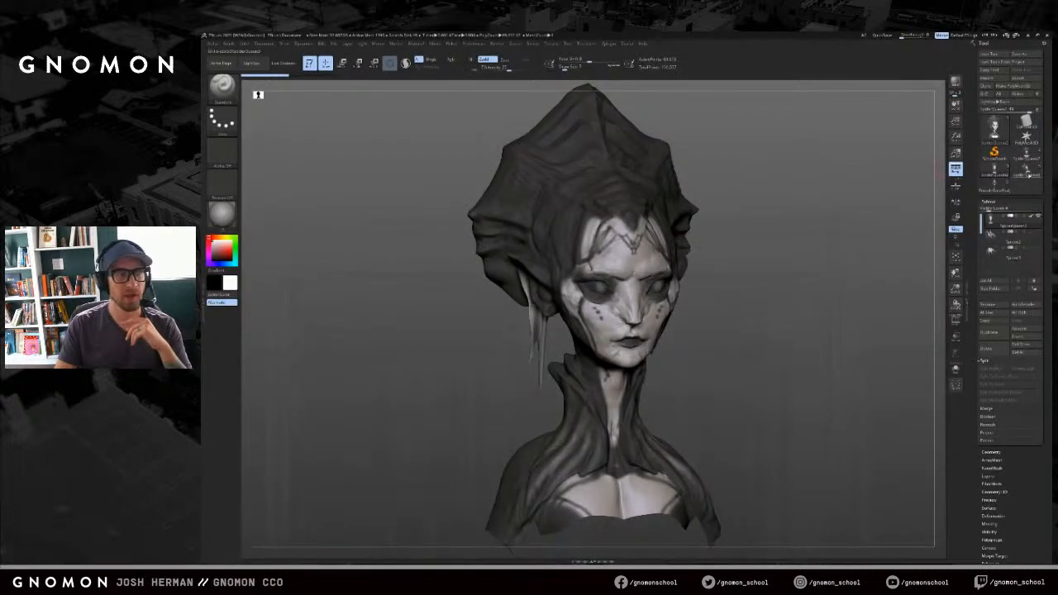
Step: Switch to the full-body Spider Queen tool and inspect the figure
{"action": "left_click", "coordinate": [1022, 172]}
{"action": "key", "text": "f"}
{"action": "left_click_drag", "start_coordinate": [846, 173], "coordinate": [906, 252]}
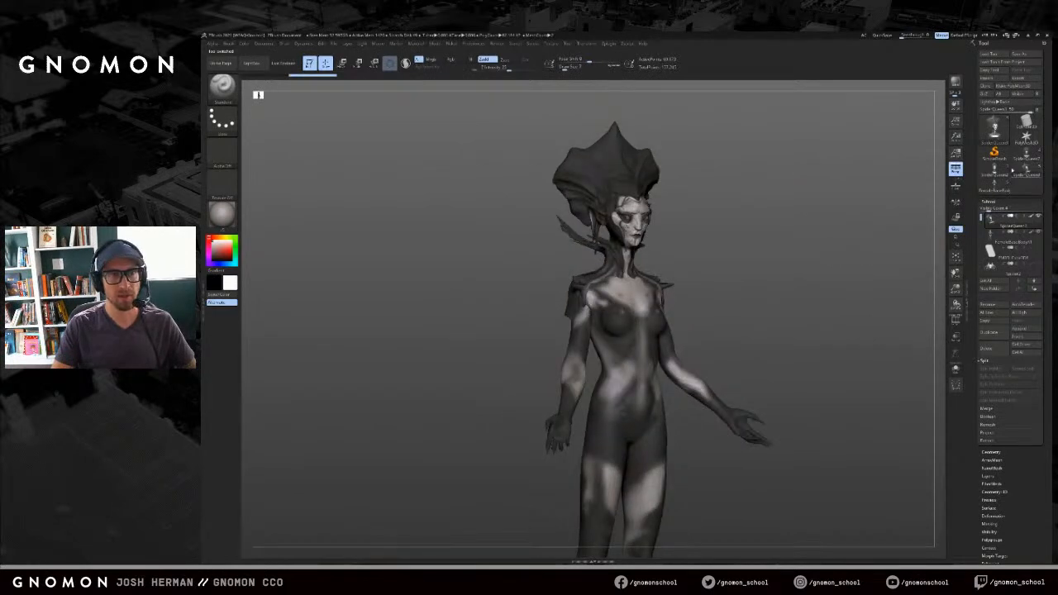
Step: Return to the SpiderQueen2 bust and show its spider-body subtool with the whole spider framed
{"action": "left_click", "coordinate": [995, 172]}
{"action": "left_click", "coordinate": [1037, 234]}
{"action": "key", "text": "f"}
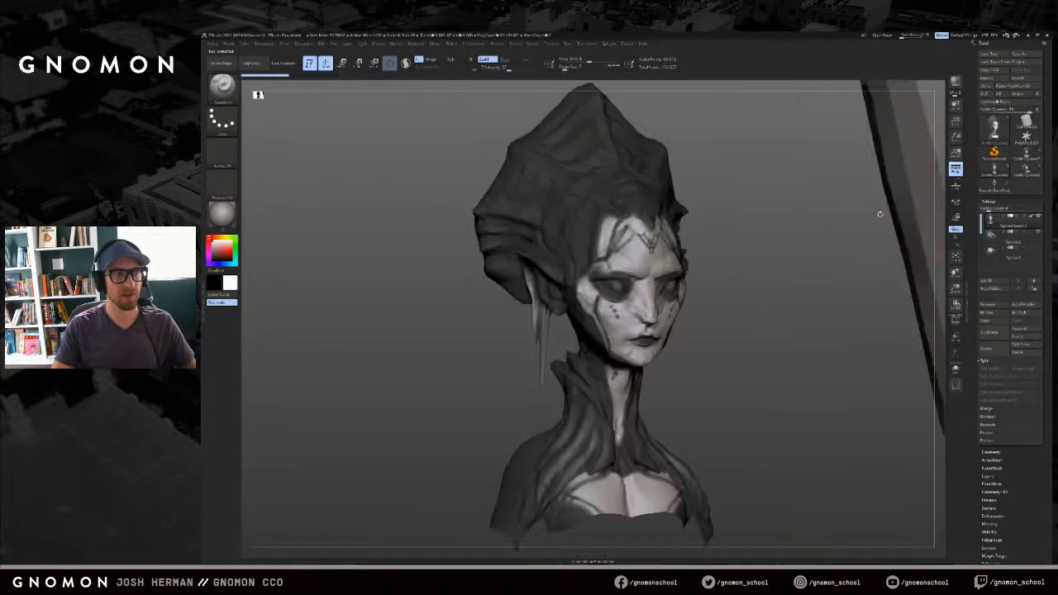
{"action": "key", "text": "f"}
{"action": "left_click_drag", "start_coordinate": [860, 215], "coordinate": [789, 217]}
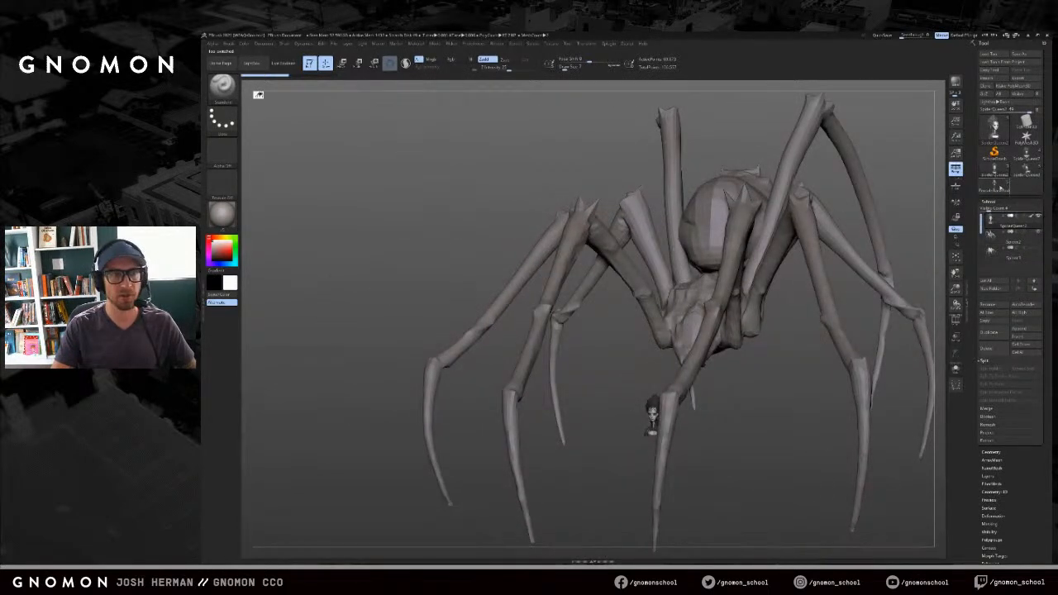
Step: Select the spider subtool and examine its forms up close, toggling the polygon wireframe
{"action": "left_click", "coordinate": [1012, 252]}
{"action": "key", "text": "f"}
{"action": "key", "text": "alt+s"}
{"action": "left_click_drag", "start_coordinate": [821, 373], "coordinate": [850, 182]}
{"action": "key", "text": "shift+f"}
{"action": "key", "text": "shift+f"}
Step: Select the bust subtool and examine its scale against the whole spider from different angles
{"action": "left_click", "coordinate": [1004, 221]}
{"action": "key", "text": "f"}
{"action": "left_click_drag", "start_coordinate": [902, 208], "coordinate": [843, 178], "text": "shift"}
{"action": "key", "text": "alt+s"}
{"action": "key", "text": "f"}
{"action": "left_click_drag", "start_coordinate": [848, 215], "coordinate": [847, 193]}
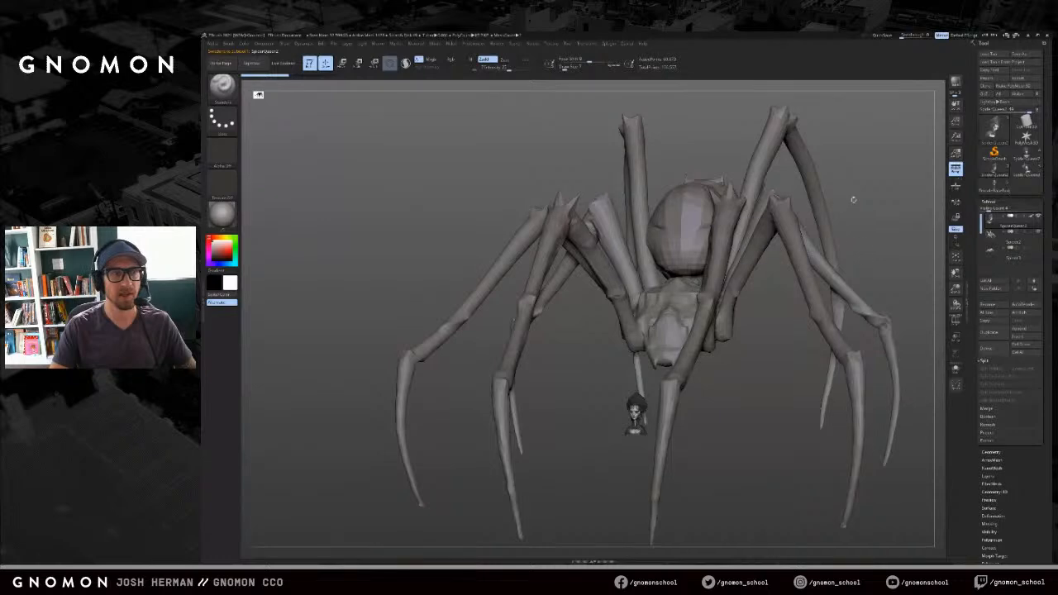
{"action": "left_click_drag", "start_coordinate": [774, 373], "coordinate": [891, 231]}
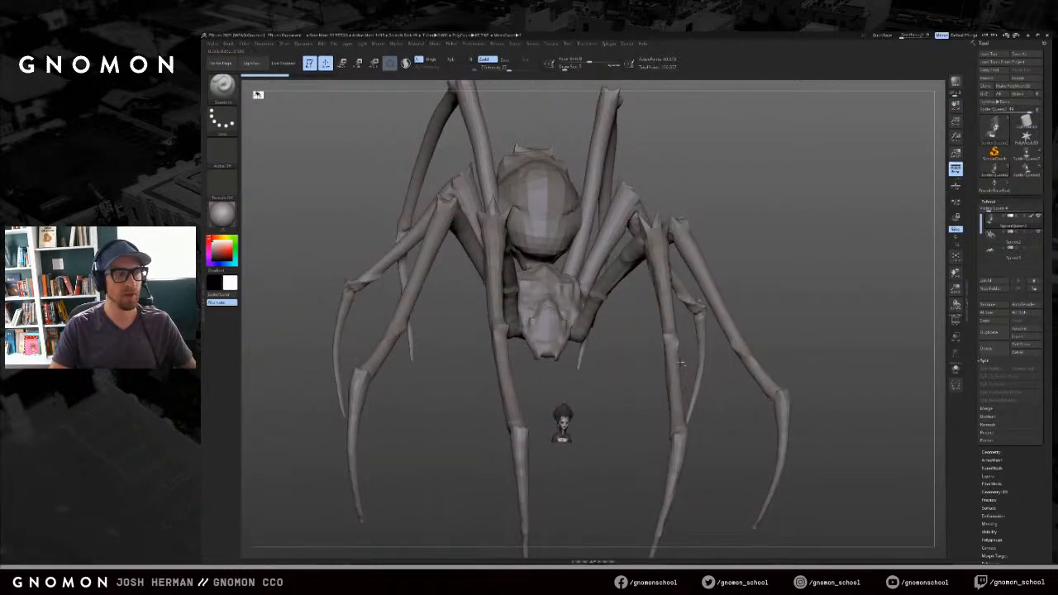
Step: Isolate the bust with Solo and compare it with the full-body Spider Queen tool
{"action": "left_click", "coordinate": [956, 370]}
{"action": "key", "text": "f"}
{"action": "left_click_drag", "start_coordinate": [868, 199], "coordinate": [1002, 181], "text": "alt"}
{"action": "left_click", "coordinate": [1027, 172]}
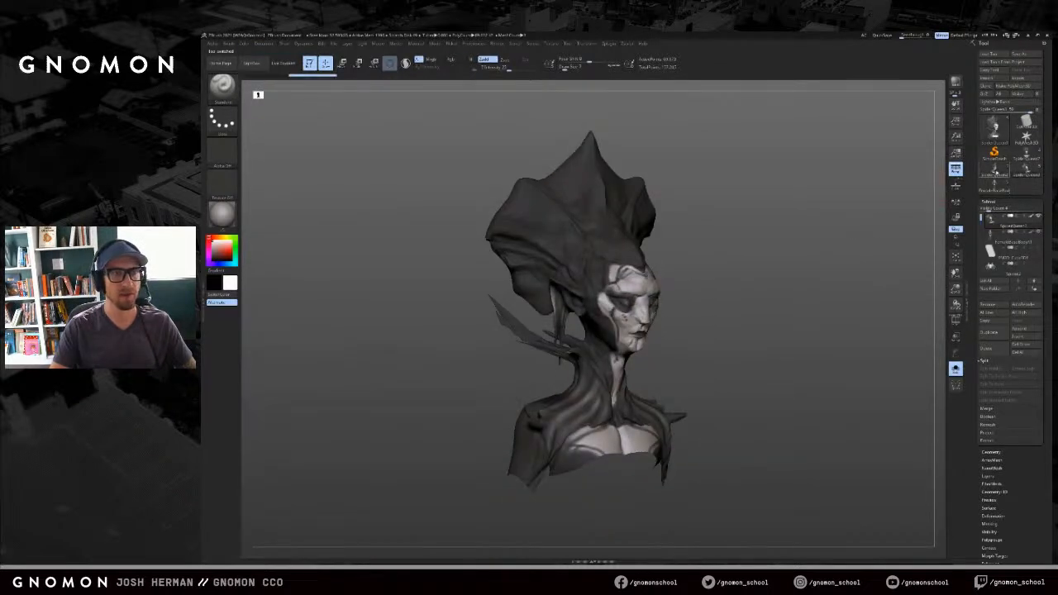
{"action": "key", "text": "f"}
{"action": "left_click", "coordinate": [842, 192]}
{"action": "mouse_move", "coordinate": [842, 192]}
{"action": "left_mouse_down", "text": "shift"}
{"action": "mouse_move", "coordinate": [833, 194]}
{"action": "mouse_move", "coordinate": [844, 190]}
{"action": "left_mouse_up", "text": "shift"}
Step: Switch from the SpiderQueen2 bust to the full-body Spider Queen and view the complete figure
{"action": "left_click", "coordinate": [1026, 171]}
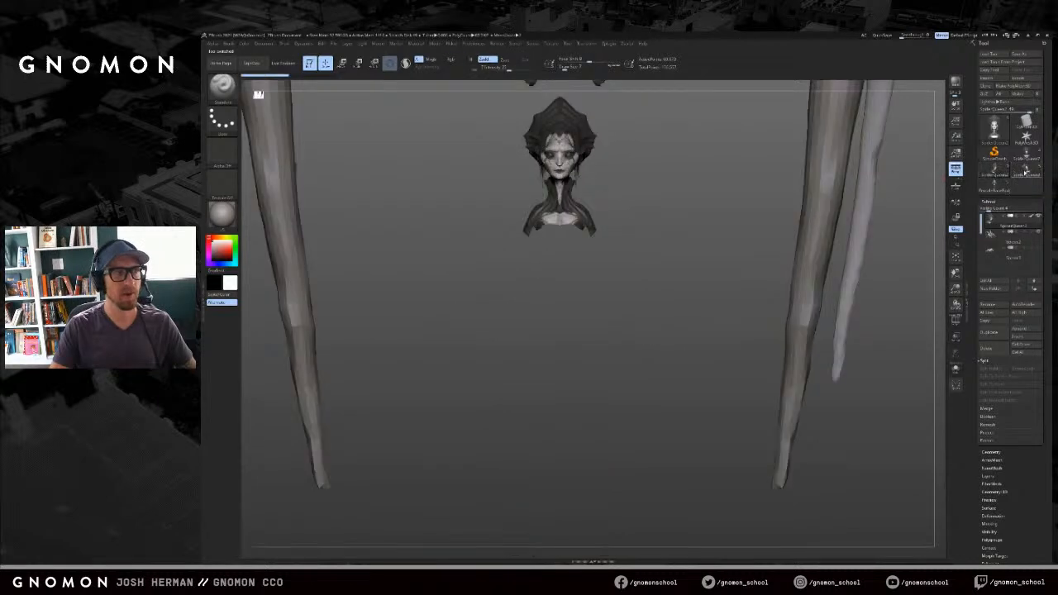
{"action": "left_click", "coordinate": [1027, 171]}
{"action": "left_click", "coordinate": [1027, 172]}
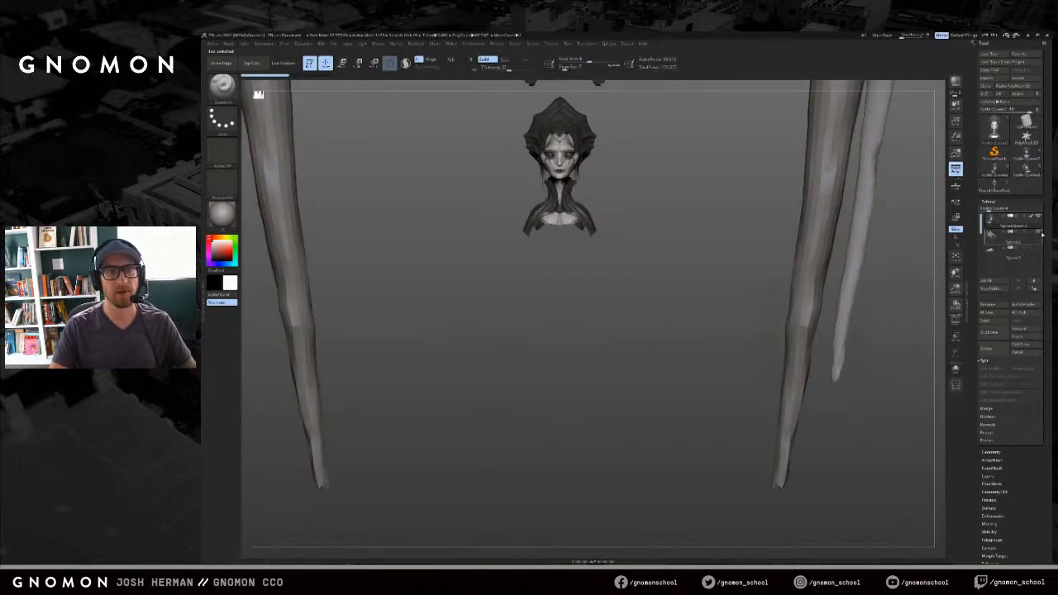
{"action": "left_click", "coordinate": [1027, 171]}
{"action": "left_click", "coordinate": [1027, 174]}
{"action": "mouse_move", "coordinate": [888, 171]}
{"action": "left_mouse_down"}
{"action": "mouse_move", "coordinate": [868, 171]}
{"action": "mouse_move", "coordinate": [877, 172]}
{"action": "left_mouse_up"}
Step: Compare the bust with the full-body Spider Queen again, viewing her upper body from the front
{"action": "left_click", "coordinate": [994, 175]}
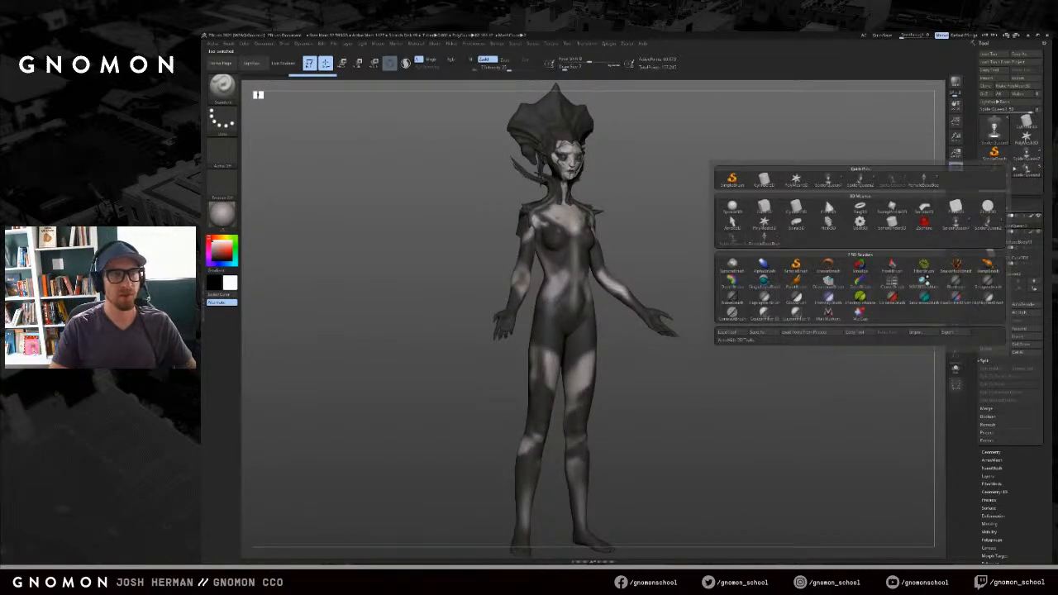
{"action": "left_click", "coordinate": [995, 172]}
{"action": "left_click_drag", "start_coordinate": [876, 167], "coordinate": [880, 238]}
{"action": "left_click", "coordinate": [1027, 172]}
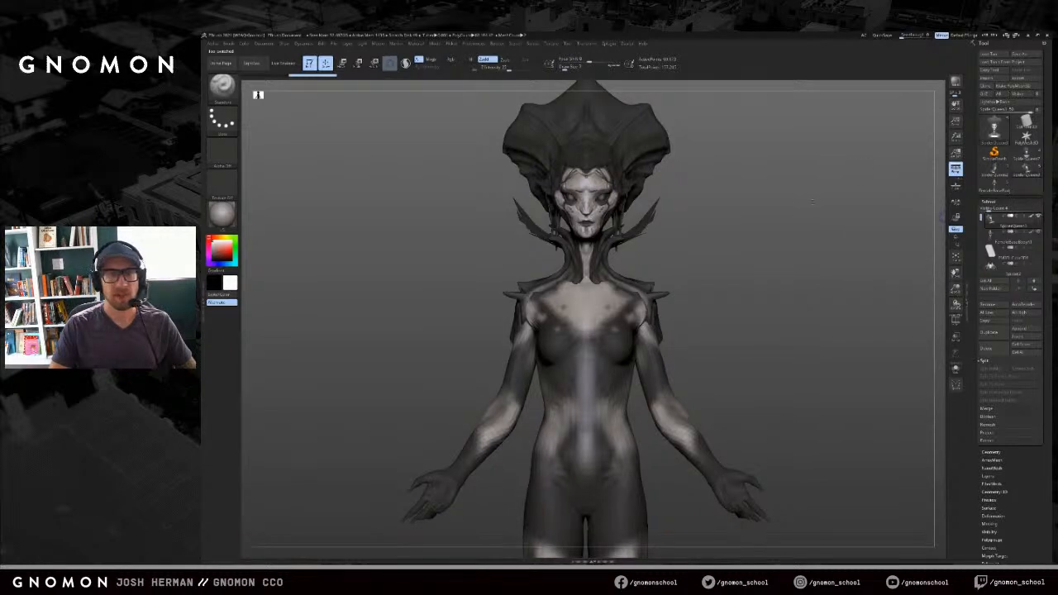
{"action": "left_click_drag", "start_coordinate": [801, 205], "coordinate": [832, 203]}
Step: Load the SpiderQueen7 tool and examine the more detailed figure from the front
{"action": "mouse_move", "coordinate": [1027, 173]}
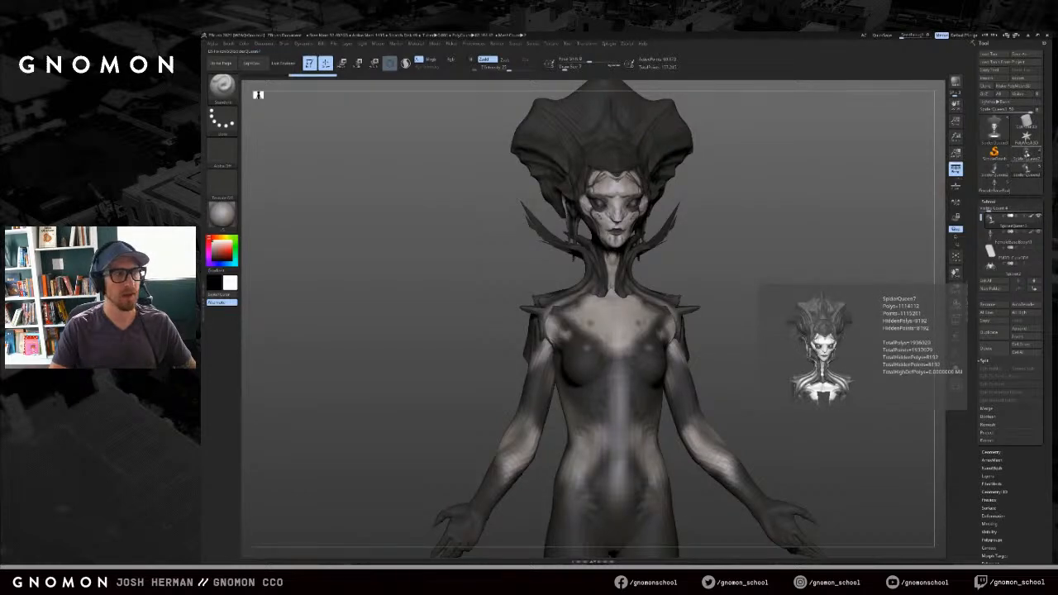
{"action": "left_click", "coordinate": [1026, 154]}
{"action": "left_click_drag", "start_coordinate": [878, 193], "coordinate": [852, 258], "text": "shift"}
{"action": "key", "text": "f"}
{"action": "key", "text": "f"}
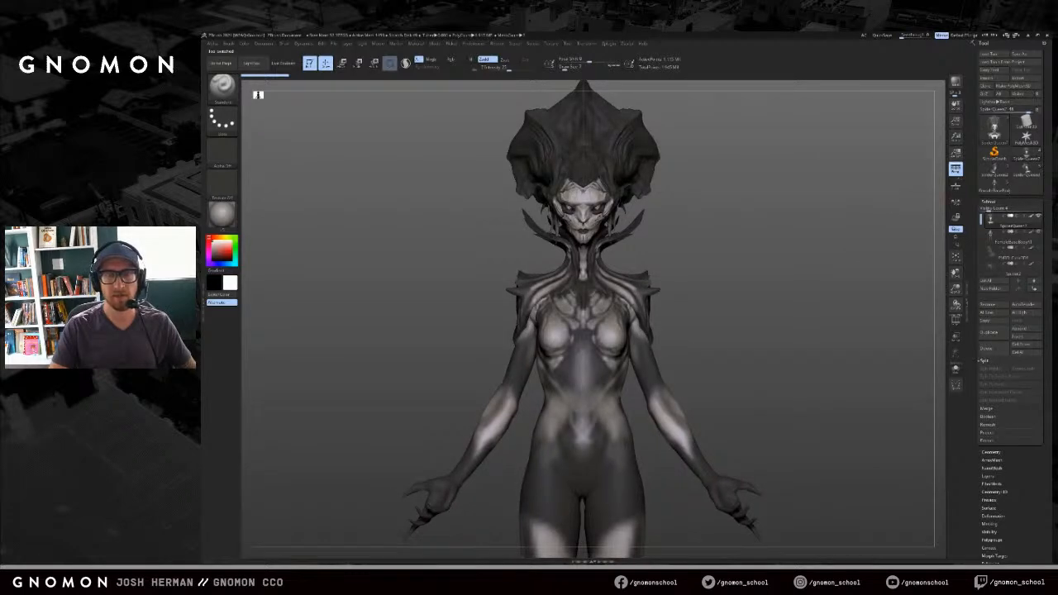
Step: Alternate between the earlier full-body Spider Queen and SpiderQueen7 to compare their overall design
{"action": "left_click", "coordinate": [1027, 170]}
{"action": "left_click", "coordinate": [1030, 158]}
{"action": "left_click", "coordinate": [1032, 173]}
{"action": "left_click", "coordinate": [1030, 158]}
{"action": "left_click", "coordinate": [1032, 174]}
{"action": "left_click", "coordinate": [1033, 174]}
{"action": "left_click", "coordinate": [1032, 173]}
{"action": "left_click", "coordinate": [1032, 173]}
Step: Compare the face, collar and torso of SpiderQueen7 with the earlier full-body version up close
{"action": "left_click_drag", "start_coordinate": [905, 175], "coordinate": [874, 208]}
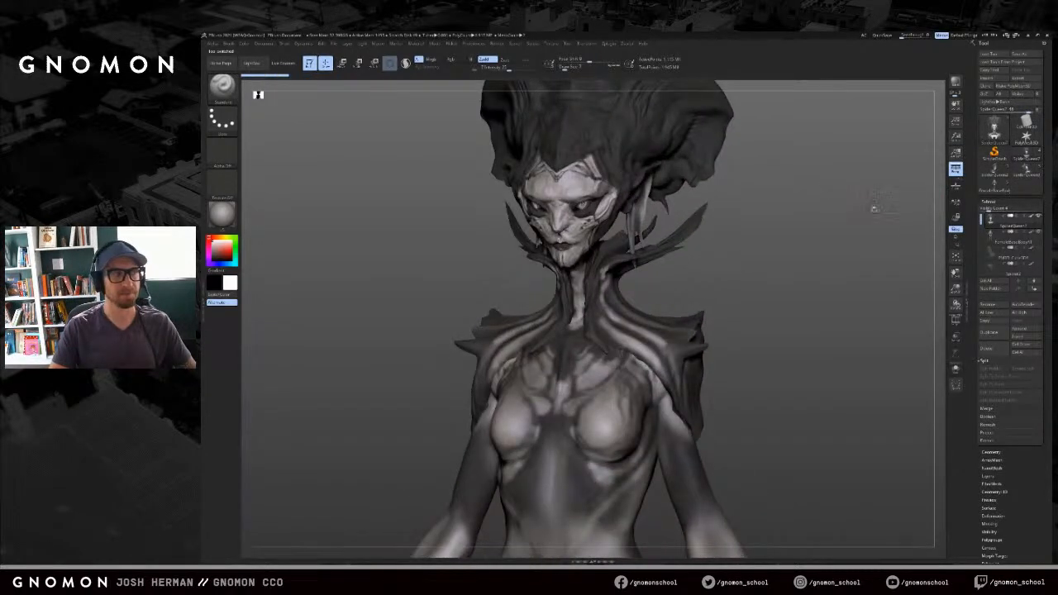
{"action": "left_click", "coordinate": [1032, 175]}
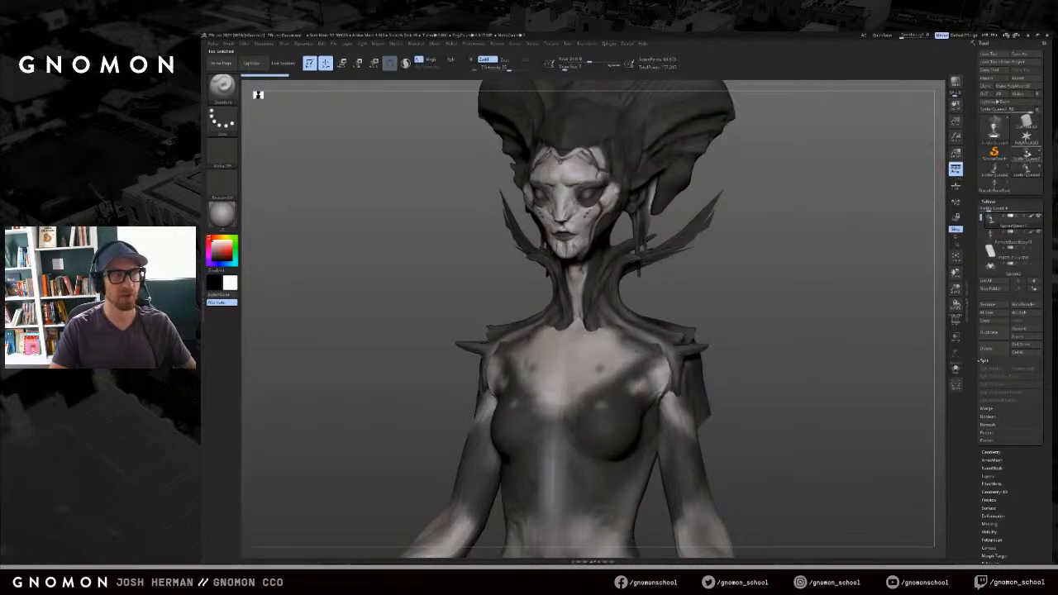
{"action": "left_click", "coordinate": [1032, 174]}
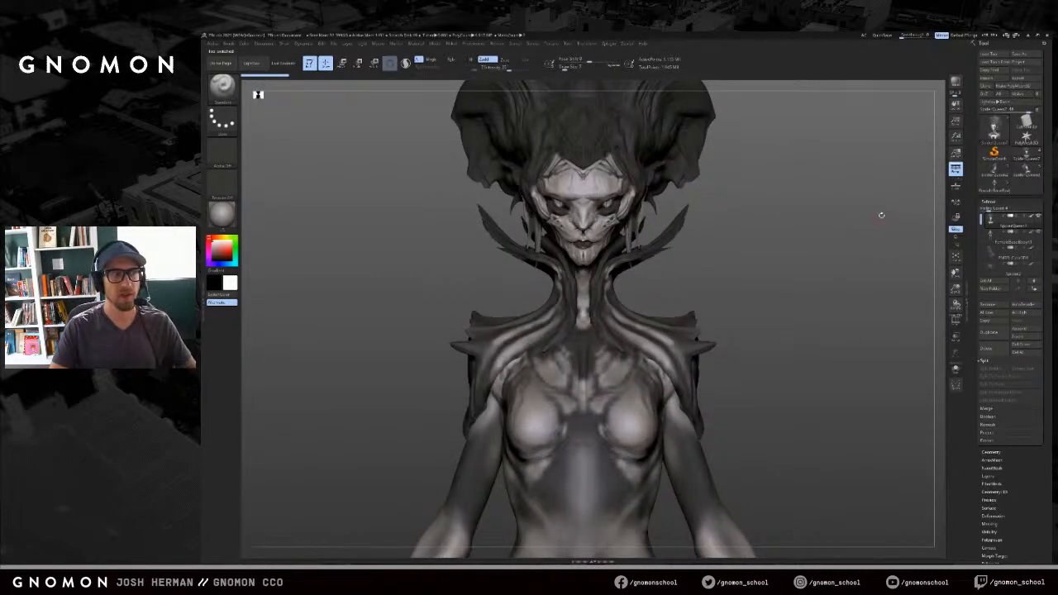
{"action": "mouse_move", "coordinate": [1032, 220]}
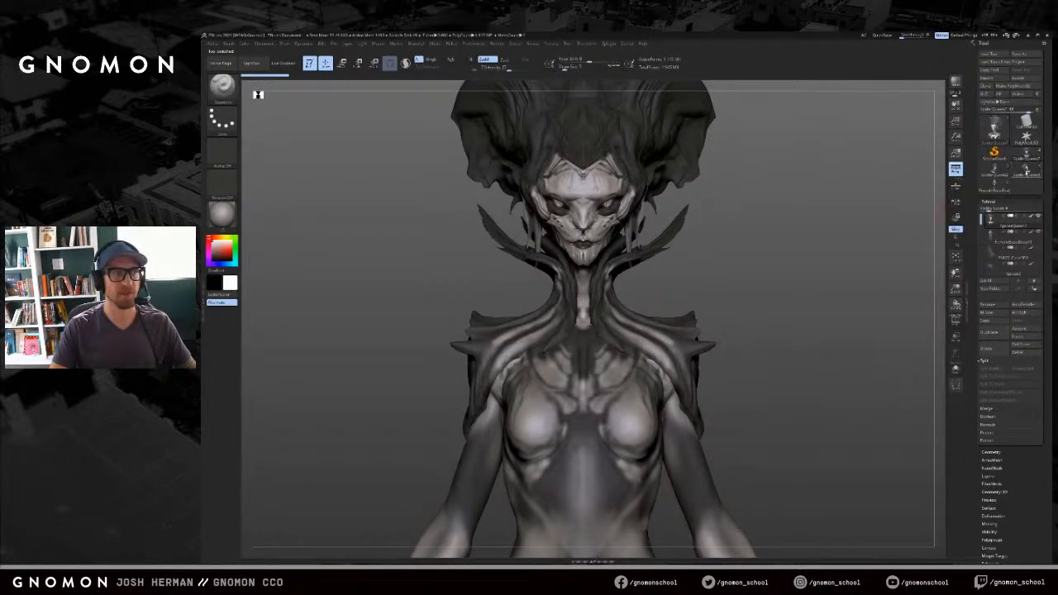
{"action": "left_click", "coordinate": [1027, 169]}
{"action": "left_click", "coordinate": [1027, 156]}
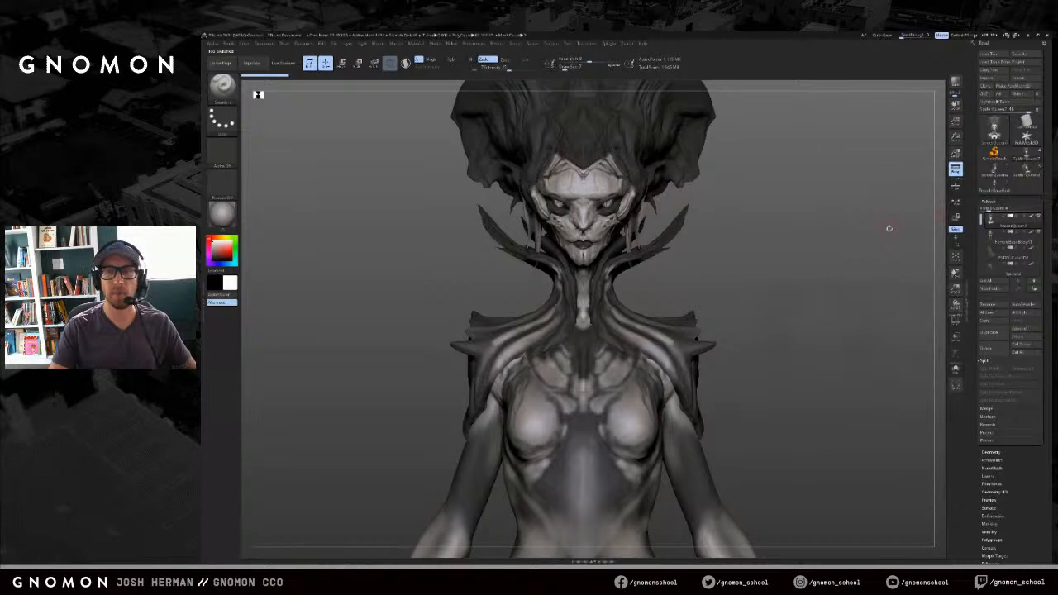
Step: Examine the SpiderQueen7 figure from both three-quarter sides
{"action": "mouse_move", "coordinate": [878, 251]}
{"action": "left_mouse_down", "text": "alt"}
{"action": "mouse_move", "coordinate": [852, 237]}
{"action": "mouse_move", "coordinate": [860, 248]}
{"action": "left_mouse_up", "text": "alt"}
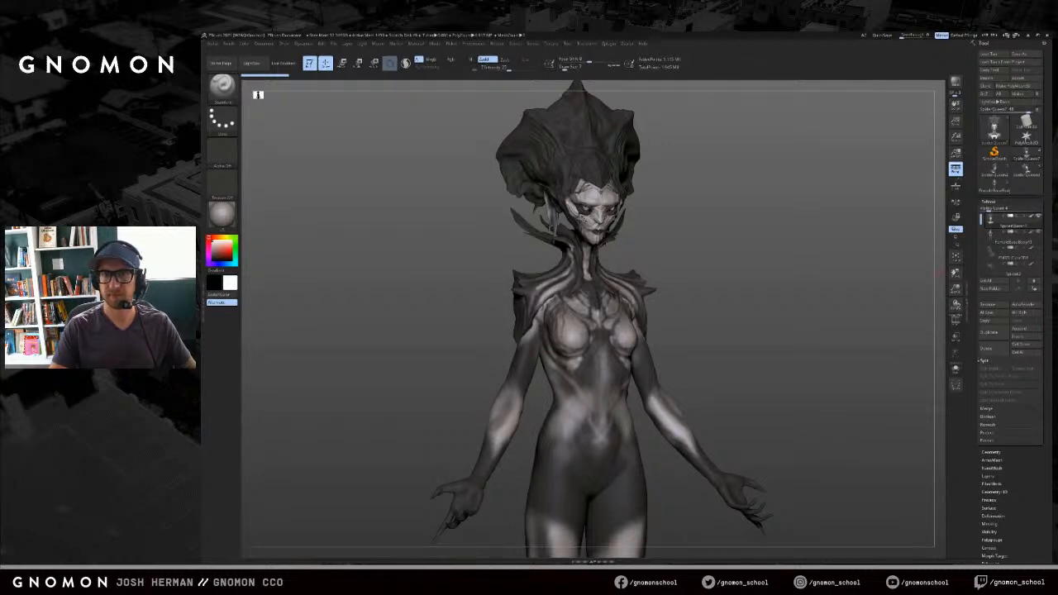
{"action": "left_click_drag", "start_coordinate": [881, 291], "coordinate": [867, 319]}
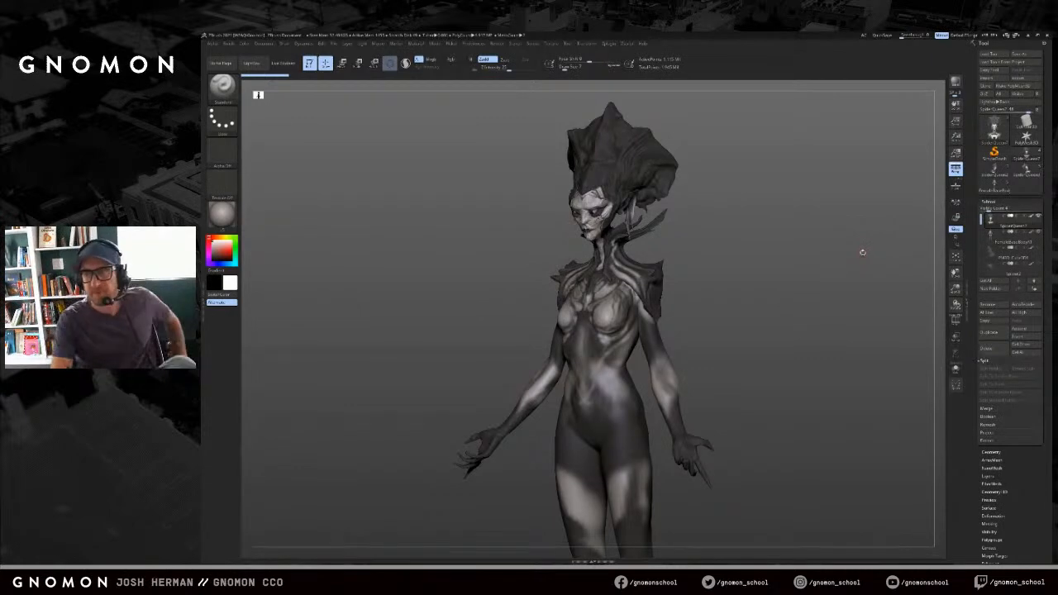
{"action": "mouse_move", "coordinate": [860, 250]}
{"action": "left_mouse_down"}
{"action": "mouse_move", "coordinate": [846, 239]}
{"action": "mouse_move", "coordinate": [964, 207]}
{"action": "mouse_move", "coordinate": [914, 209]}
{"action": "left_mouse_up"}
Step: Step through the SpiderQueen2 bust, the earlier full-body version and SpiderQueen7 to compare the design progression
{"action": "left_click", "coordinate": [995, 170]}
{"action": "left_click_drag", "start_coordinate": [838, 205], "coordinate": [838, 328]}
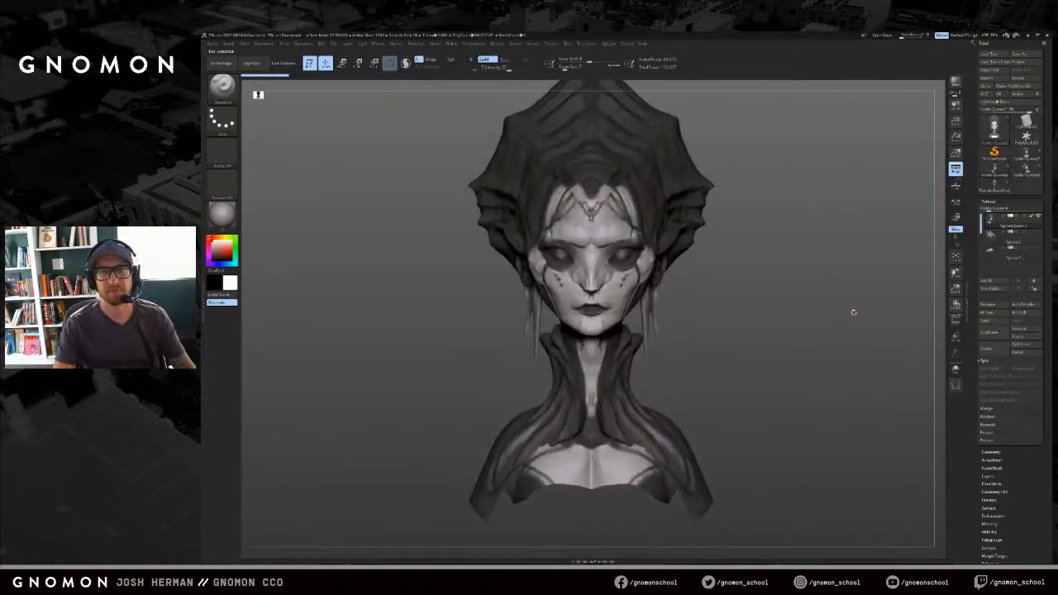
{"action": "left_click", "coordinate": [1028, 176]}
{"action": "left_click_drag", "start_coordinate": [869, 254], "coordinate": [847, 224], "text": "alt"}
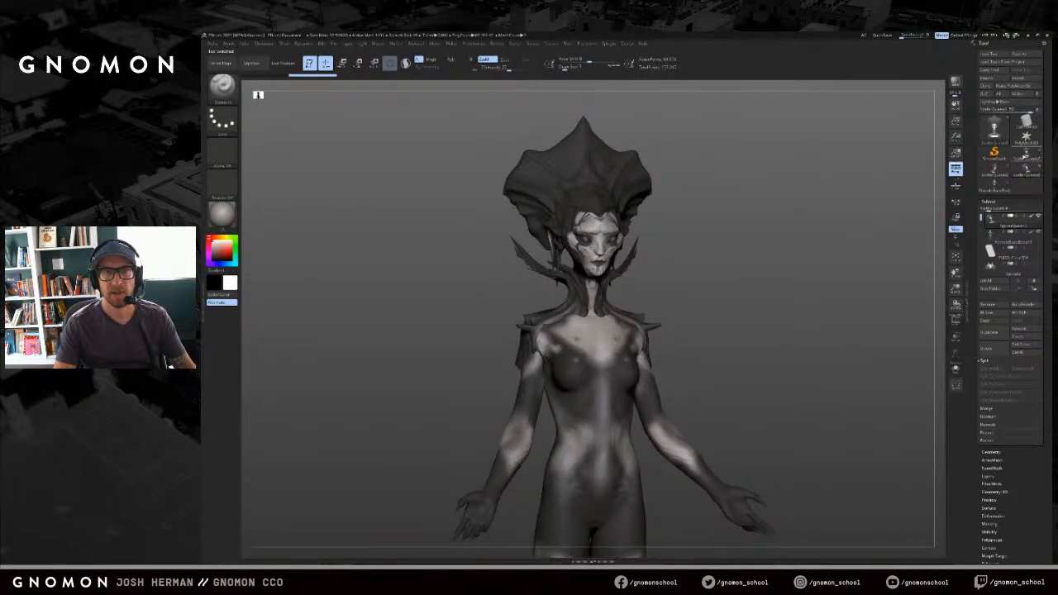
{"action": "left_click", "coordinate": [991, 168]}
{"action": "left_click_drag", "start_coordinate": [834, 258], "coordinate": [834, 241]}
{"action": "left_click", "coordinate": [1027, 170]}
{"action": "left_click", "coordinate": [1027, 156]}
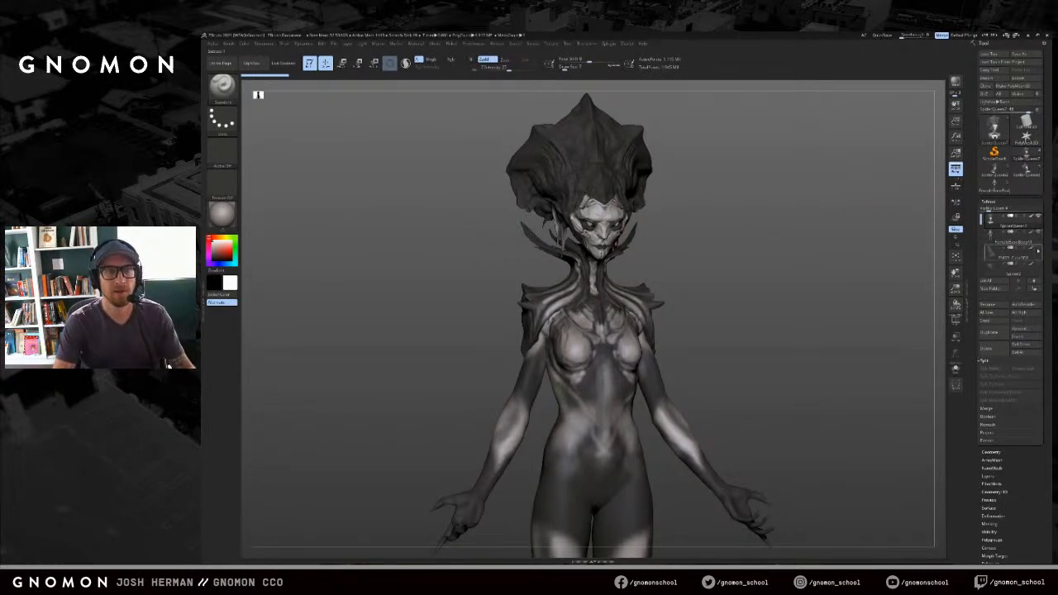
Step: Show the long skirt subtool on SpiderQueen7, view the full figure wearing it, and hide the skirt again
{"action": "left_click", "coordinate": [1038, 247]}
{"action": "mouse_move", "coordinate": [866, 246]}
{"action": "left_mouse_down", "text": "alt"}
{"action": "mouse_move", "coordinate": [886, 220]}
{"action": "mouse_move", "coordinate": [726, 225]}
{"action": "mouse_move", "coordinate": [830, 223]}
{"action": "mouse_move", "coordinate": [816, 235]}
{"action": "mouse_move", "coordinate": [868, 236]}
{"action": "left_mouse_up", "text": "alt"}
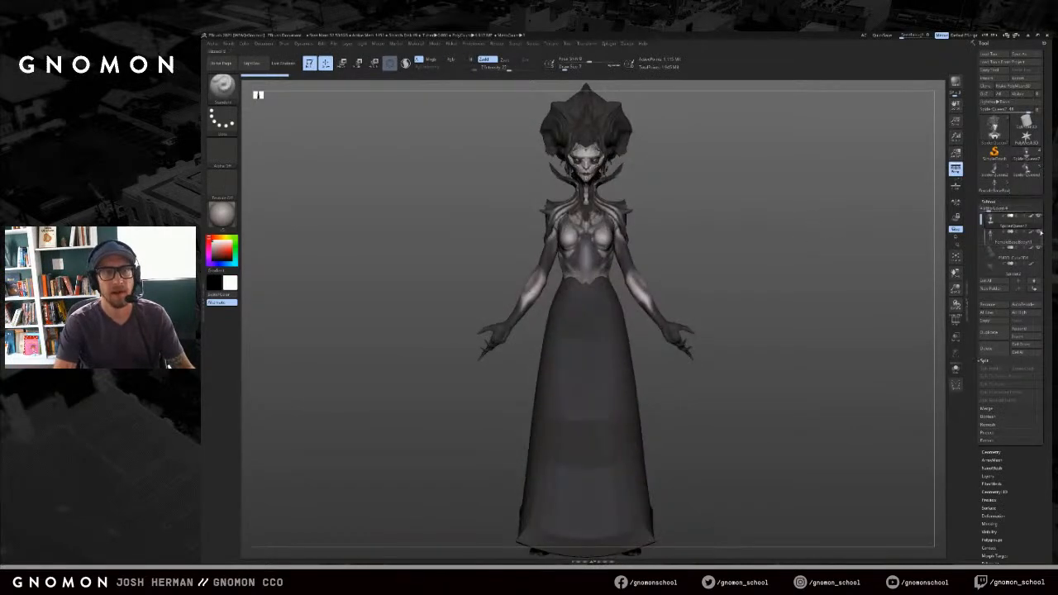
{"action": "left_click", "coordinate": [1037, 250]}
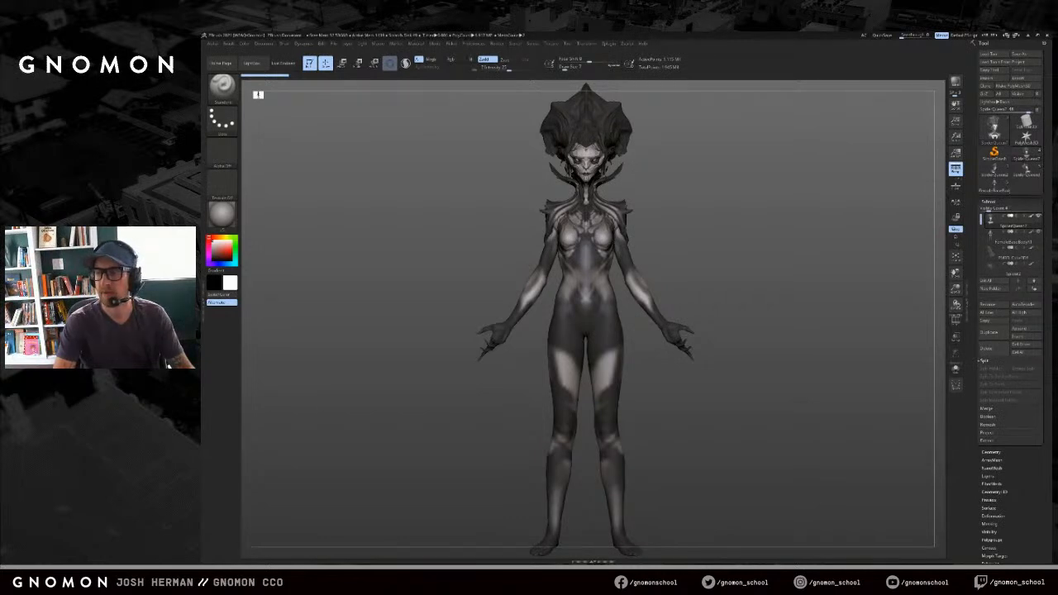
Step: Inspect the full SpiderQueen7 figure and switch to the posed full-body tool with crossed legs
{"action": "left_click_drag", "start_coordinate": [827, 335], "coordinate": [868, 301]}
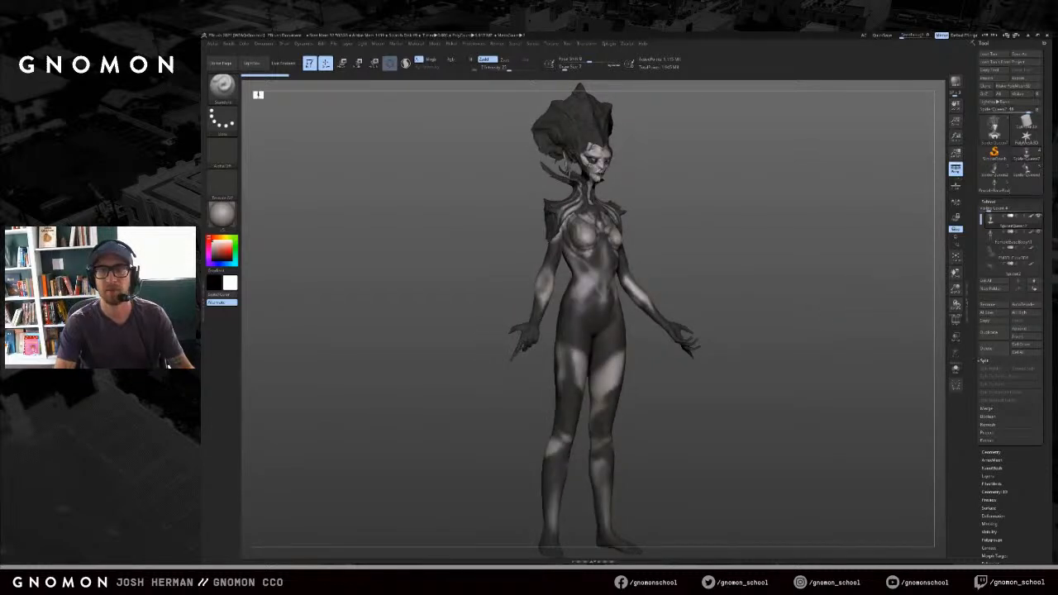
{"action": "left_click_drag", "start_coordinate": [933, 149], "coordinate": [863, 193]}
{"action": "left_click", "coordinate": [995, 186]}
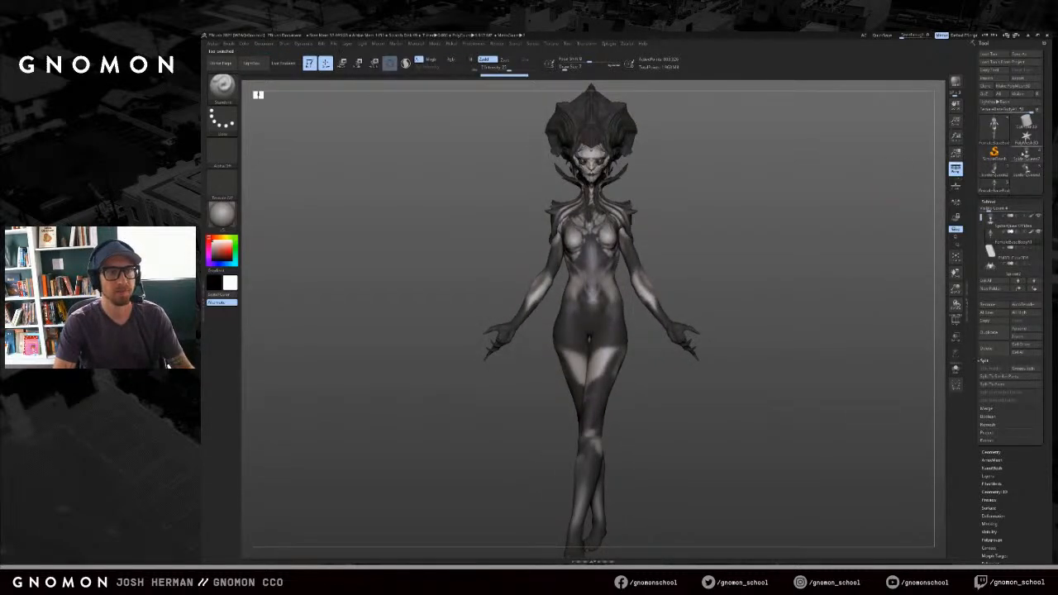
Step: Alternate between the standing SpiderQueen7 and the posed crossed-leg figure to compare their stances from front and three-quarter angles
{"action": "left_click", "coordinate": [1024, 156]}
{"action": "left_click", "coordinate": [1003, 190]}
{"action": "left_click", "coordinate": [1026, 157]}
{"action": "left_click", "coordinate": [995, 185]}
{"action": "left_click_drag", "start_coordinate": [839, 190], "coordinate": [866, 174]}
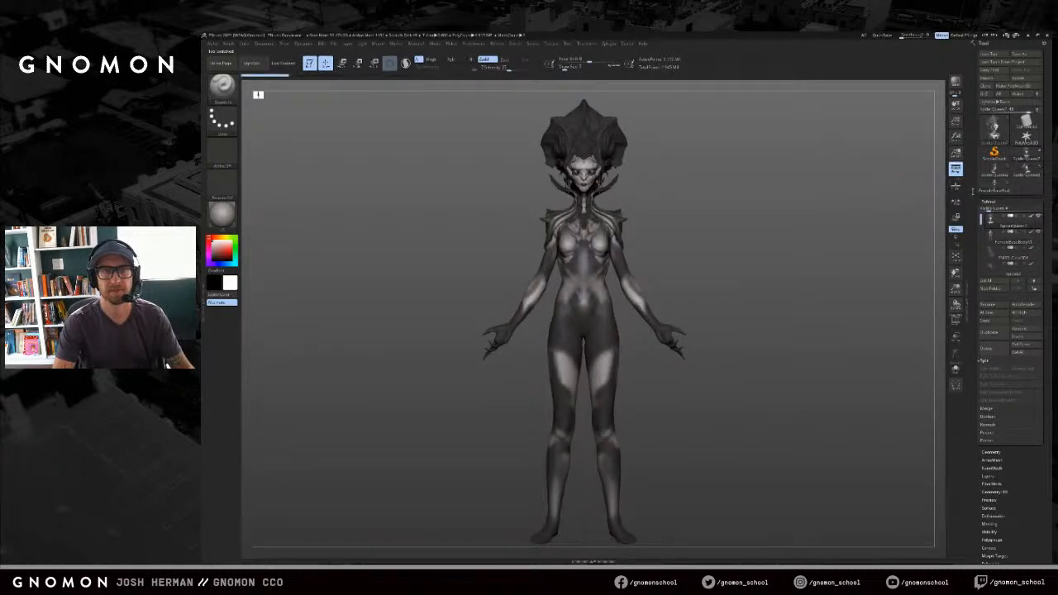
{"action": "left_click", "coordinate": [994, 186]}
{"action": "left_click_drag", "start_coordinate": [884, 200], "coordinate": [906, 199]}
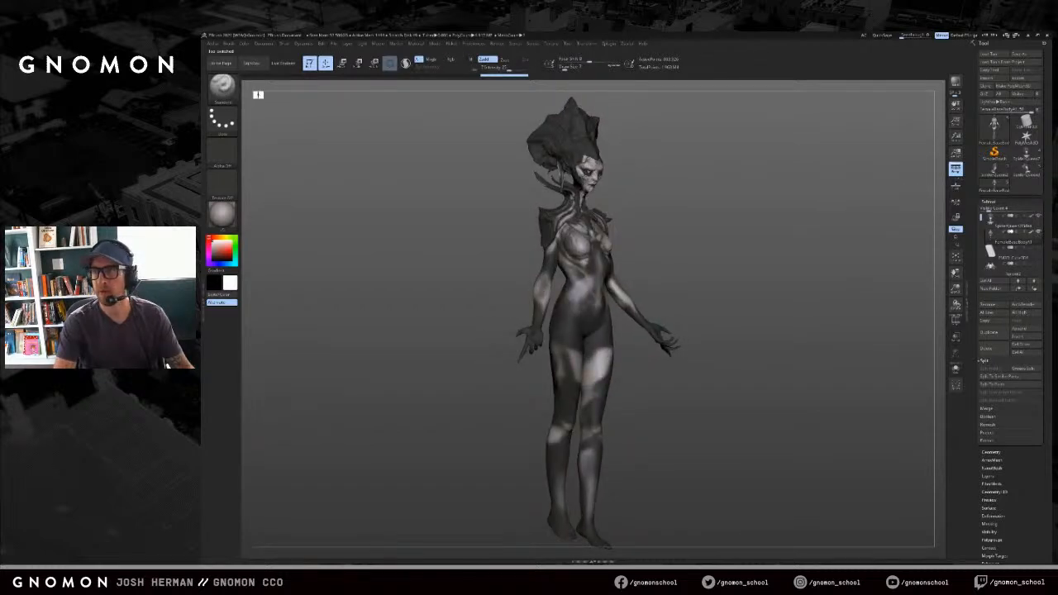
{"action": "left_click_drag", "start_coordinate": [847, 212], "coordinate": [831, 220]}
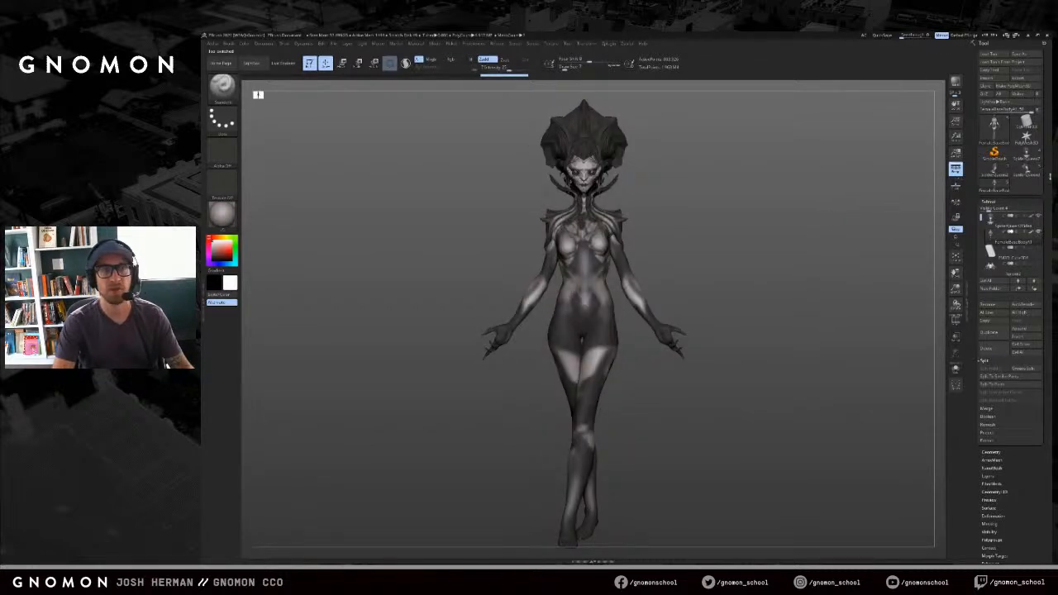
{"action": "left_click", "coordinate": [1027, 155]}
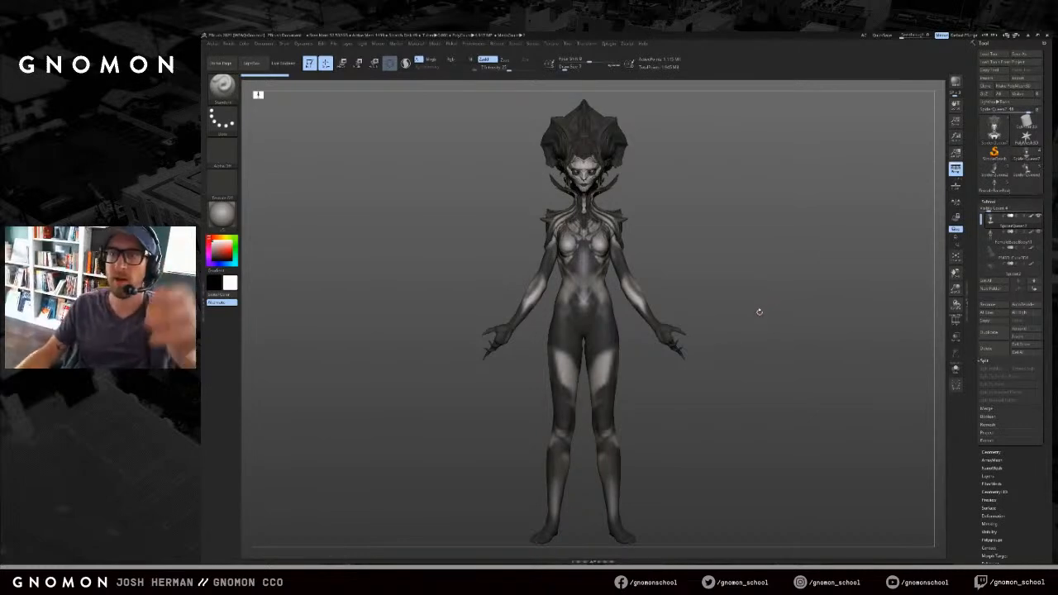
Step: Examine the standing SpiderQueen7 figure, moving in close on its torso, headdress and face
{"action": "left_click_drag", "start_coordinate": [890, 250], "coordinate": [869, 251]}
{"action": "mouse_move", "coordinate": [1032, 246]}
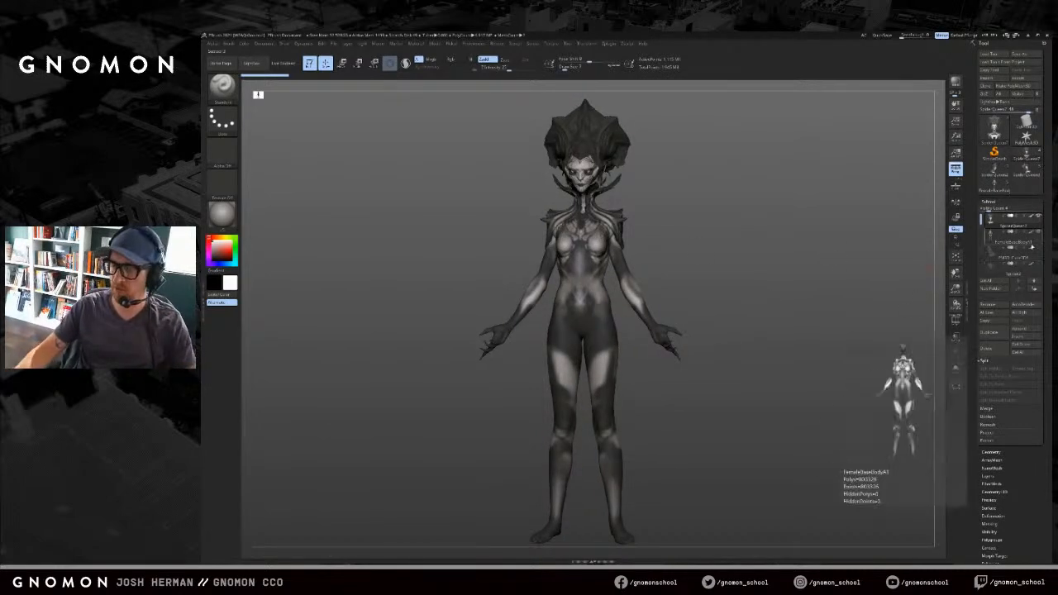
{"action": "left_click_drag", "start_coordinate": [740, 301], "coordinate": [757, 300]}
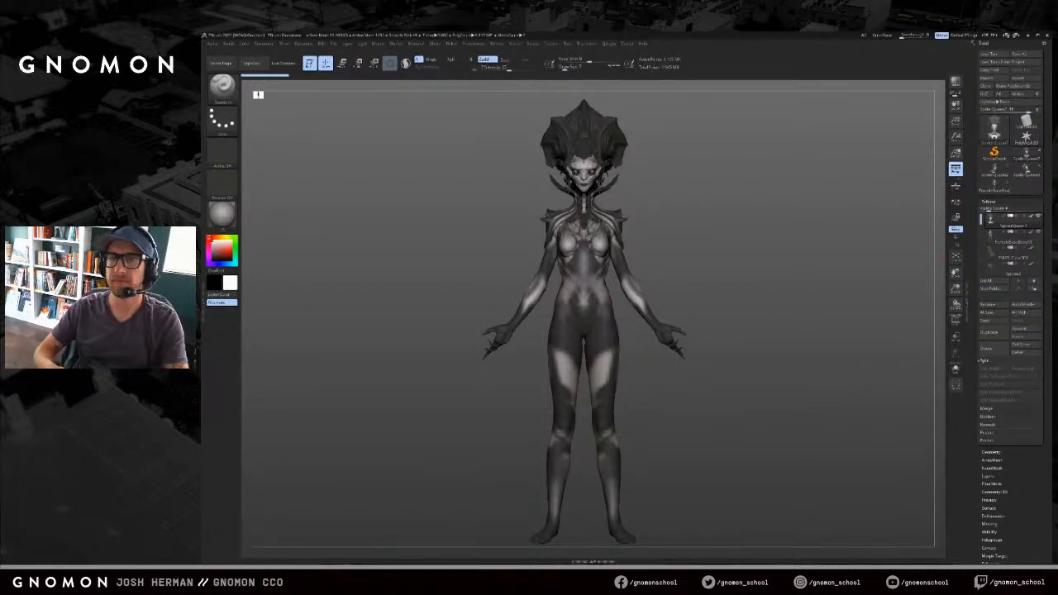
{"action": "left_click_drag", "start_coordinate": [705, 215], "coordinate": [772, 276], "text": "alt"}
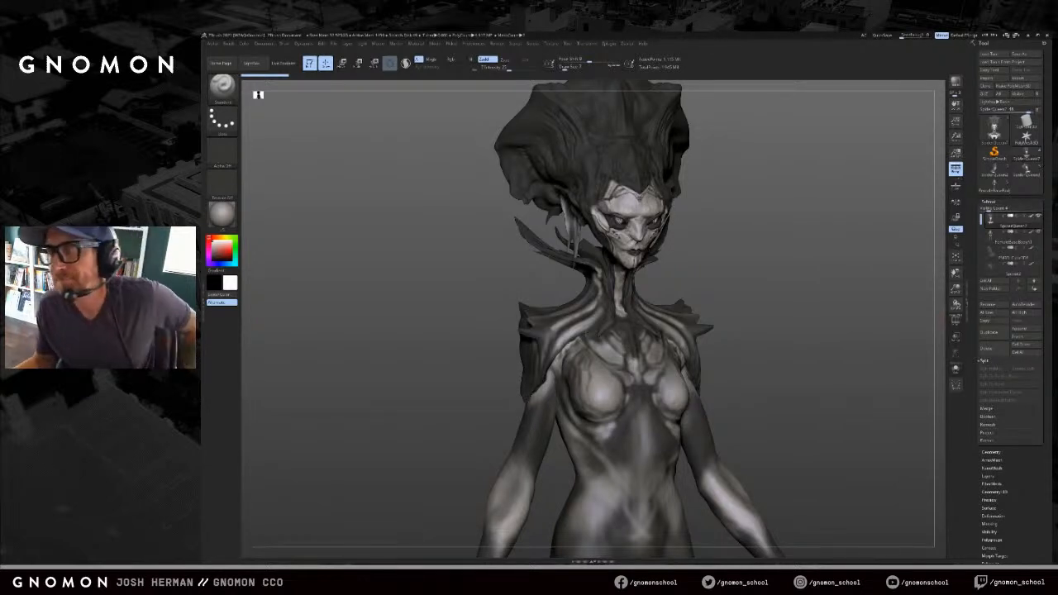
{"action": "left_click_drag", "start_coordinate": [790, 268], "coordinate": [855, 253]}
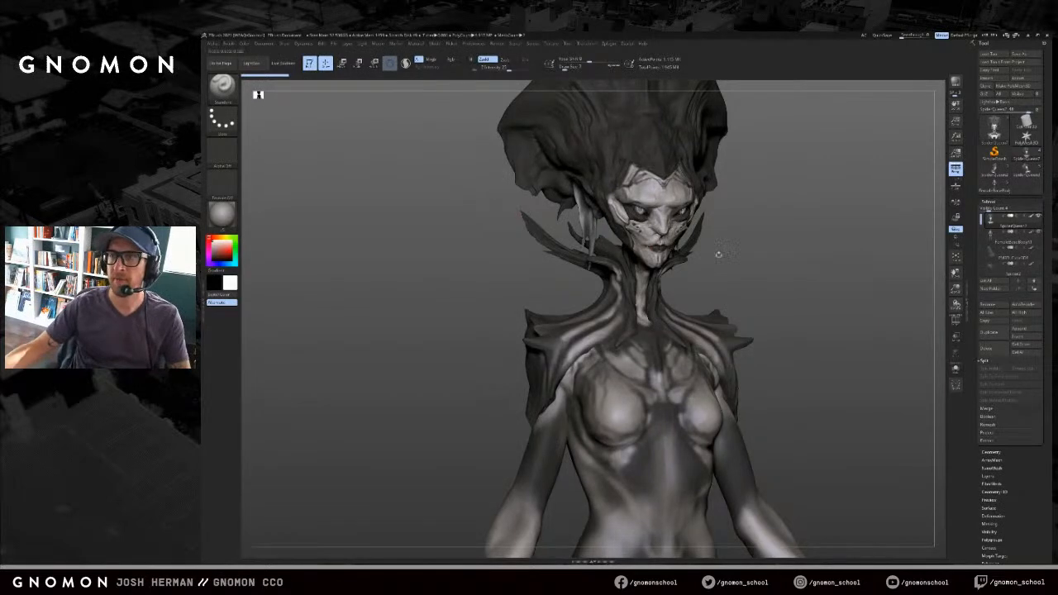
{"action": "left_click_drag", "start_coordinate": [788, 217], "coordinate": [890, 263]}
Step: Alternate between the SpiderQueen3 and SpiderQueen7 busts to compare their faces and neck spikes from both three-quarter sides
{"action": "left_click", "coordinate": [995, 169]}
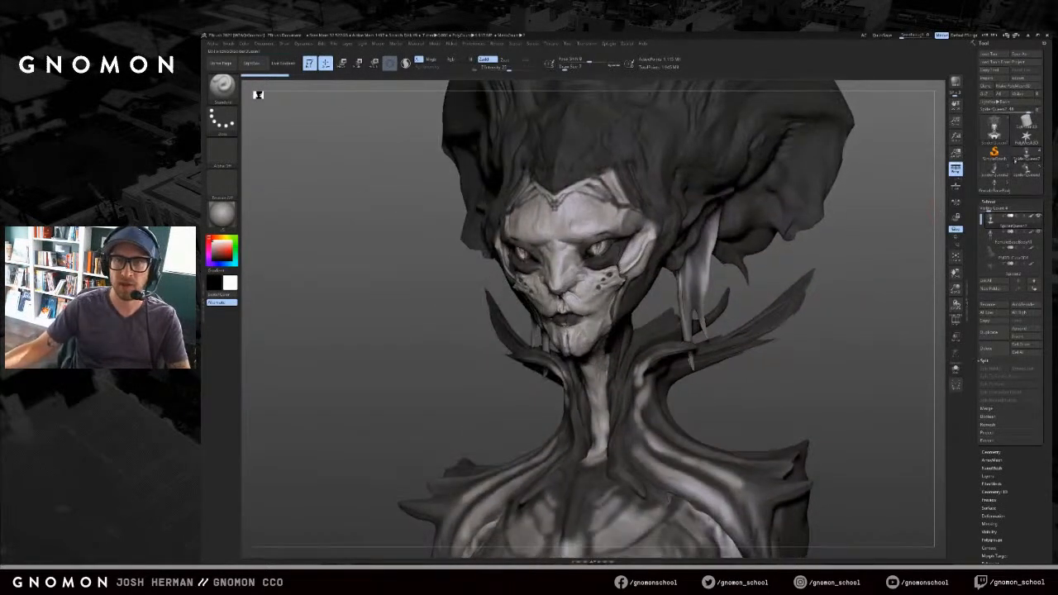
{"action": "left_click", "coordinate": [1027, 171]}
{"action": "left_click_drag", "start_coordinate": [885, 229], "coordinate": [931, 259]}
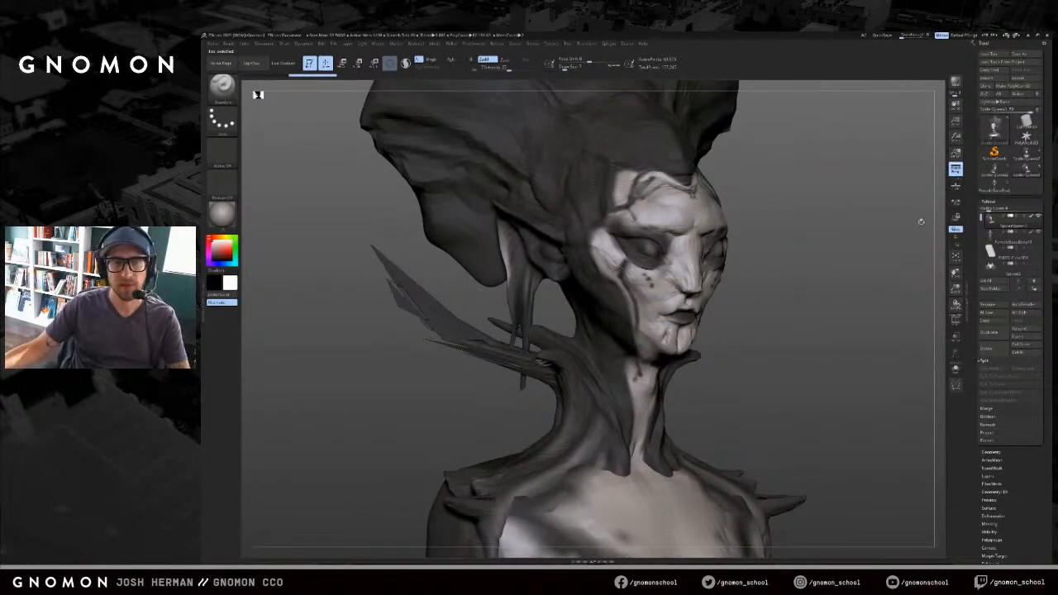
{"action": "left_click", "coordinate": [1027, 154]}
{"action": "left_click_drag", "start_coordinate": [887, 231], "coordinate": [842, 265], "text": "shift"}
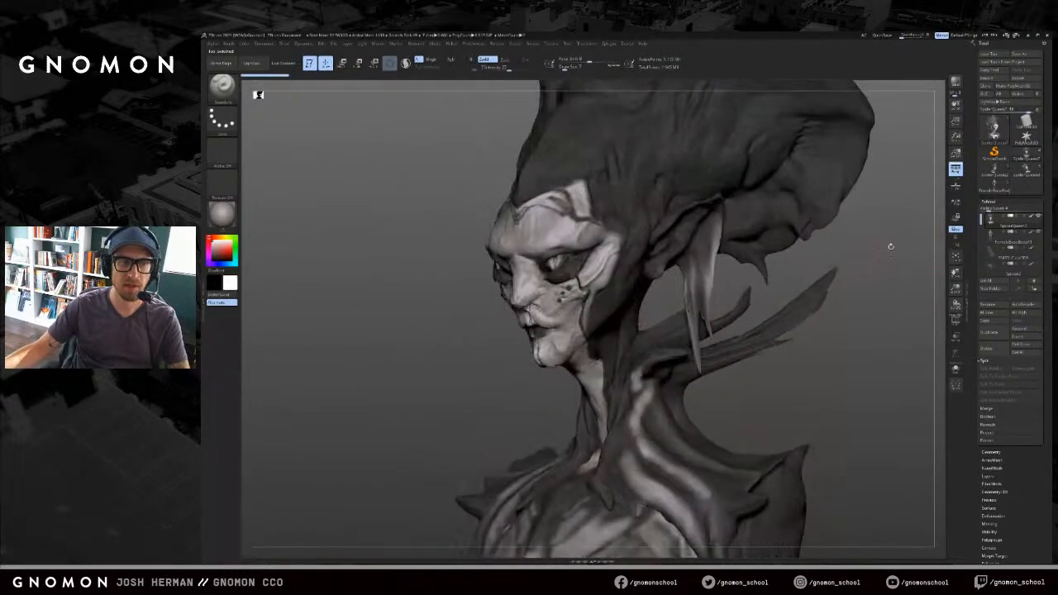
{"action": "left_click", "coordinate": [1024, 171]}
{"action": "mouse_move", "coordinate": [899, 224]}
{"action": "left_mouse_down"}
{"action": "mouse_move", "coordinate": [900, 209]}
{"action": "mouse_move", "coordinate": [931, 229]}
{"action": "mouse_move", "coordinate": [855, 230]}
{"action": "left_mouse_up"}
{"action": "left_click", "coordinate": [1027, 168]}
Step: Turn off the polypaint on the SpiderQueen7 and SpiderQueen3 heads and compare their bare sculpted forms
{"action": "left_click", "coordinate": [1032, 216]}
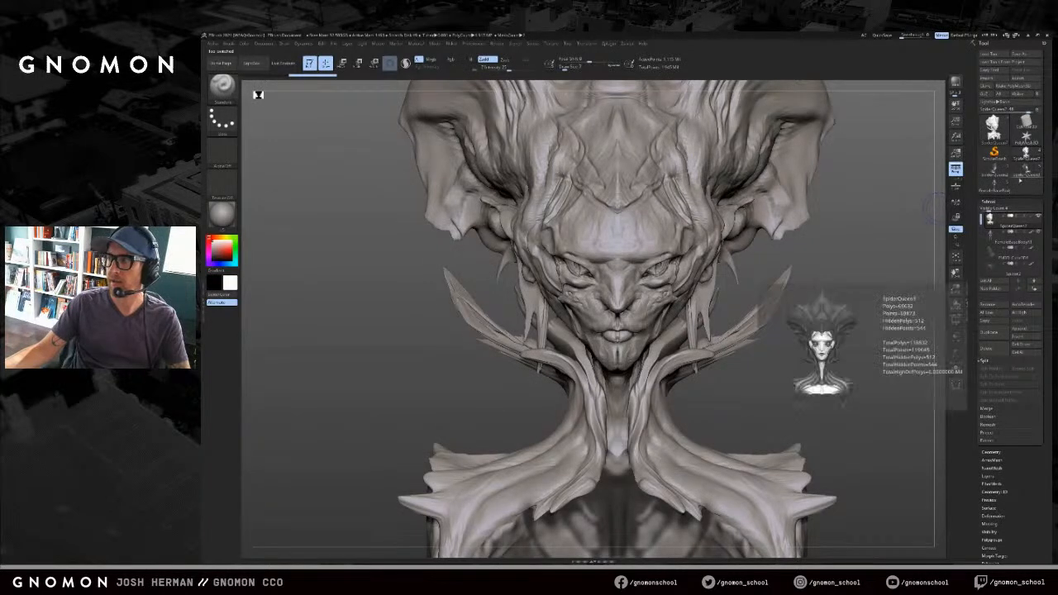
{"action": "left_click", "coordinate": [1006, 177]}
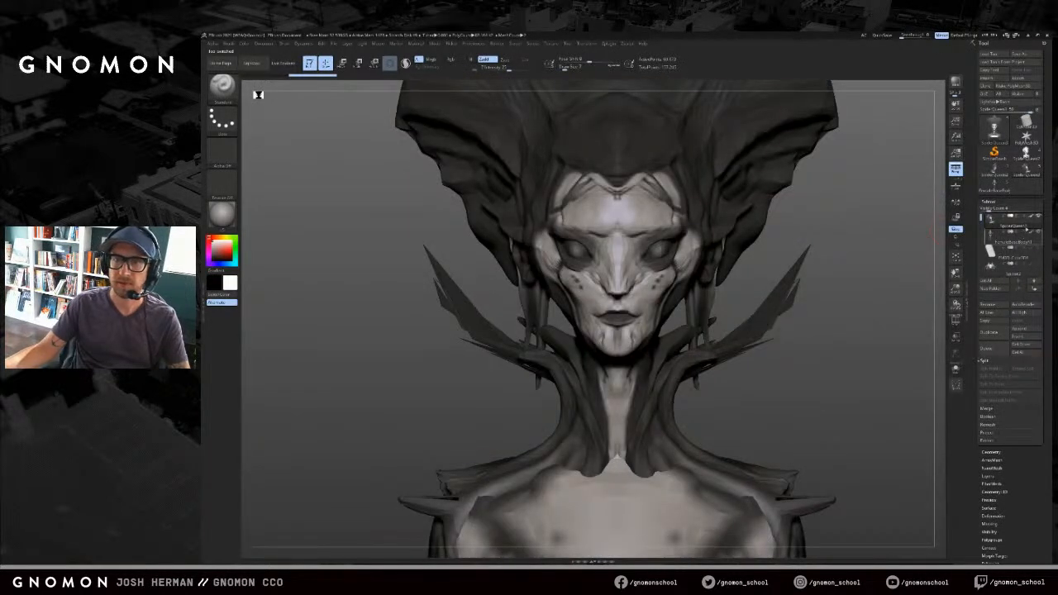
{"action": "left_click", "coordinate": [1032, 217]}
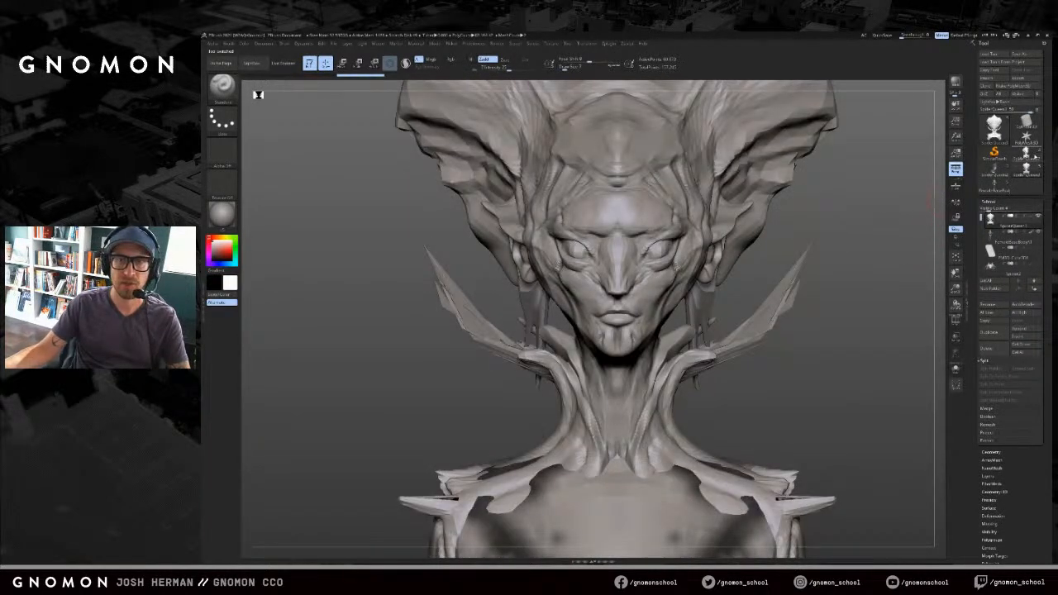
{"action": "left_click", "coordinate": [1035, 156]}
{"action": "left_click_drag", "start_coordinate": [918, 211], "coordinate": [945, 208]}
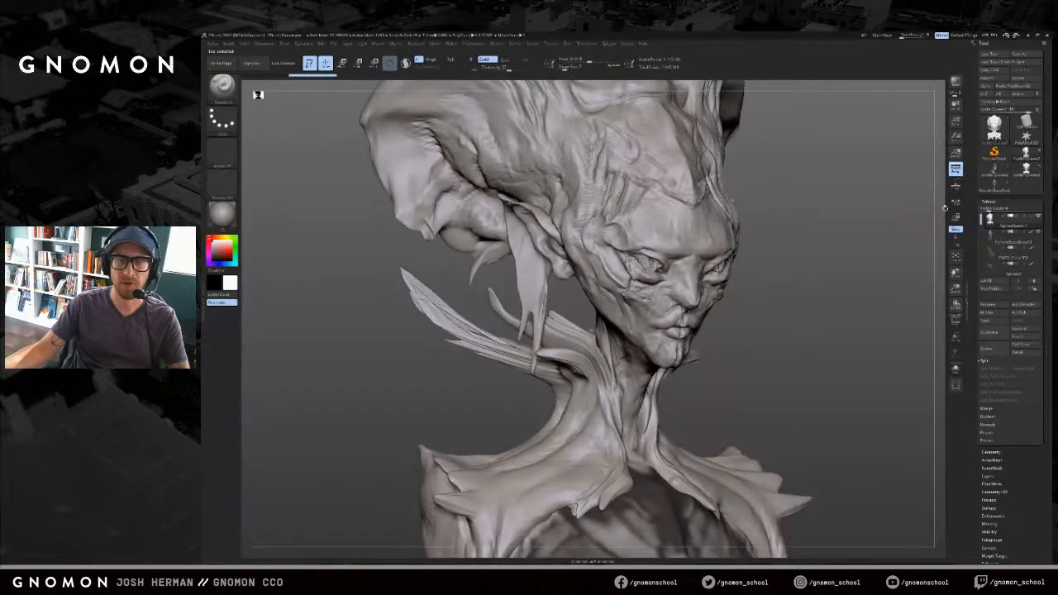
{"action": "left_click", "coordinate": [1027, 172]}
{"action": "left_click", "coordinate": [1028, 156]}
{"action": "mouse_move", "coordinate": [879, 224]}
{"action": "left_mouse_down", "text": "shift"}
{"action": "mouse_move", "coordinate": [881, 238]}
{"action": "mouse_move", "coordinate": [869, 243]}
{"action": "mouse_move", "coordinate": [901, 244]}
{"action": "left_mouse_up", "text": "shift"}
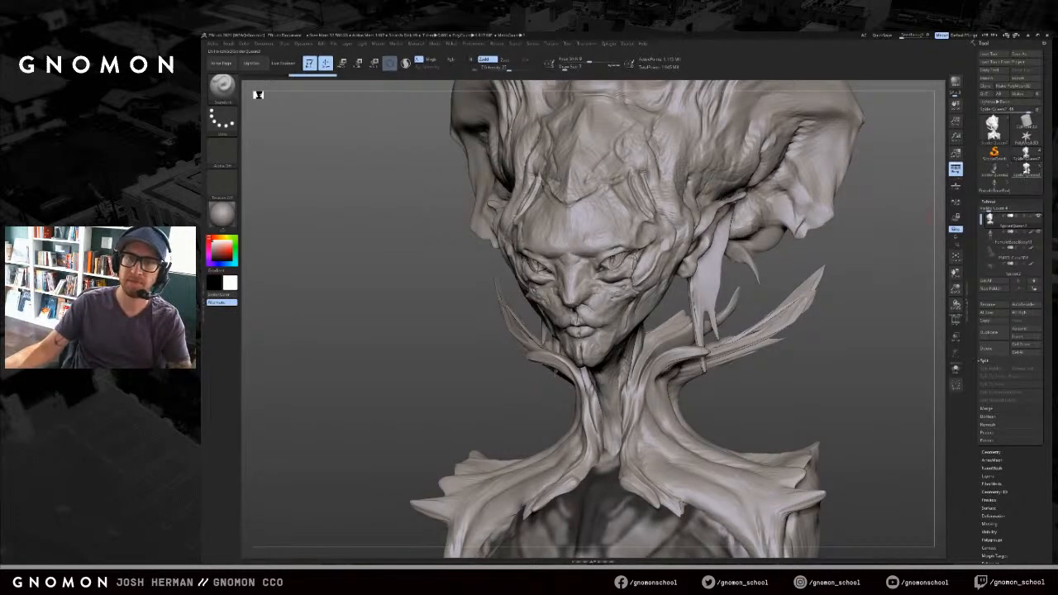
Step: Restore the polypaint on both heads and step through the SpiderQueen2, SpiderQueen3 and SpiderQueen7 busts to compare their facial designs
{"action": "left_click", "coordinate": [1021, 176]}
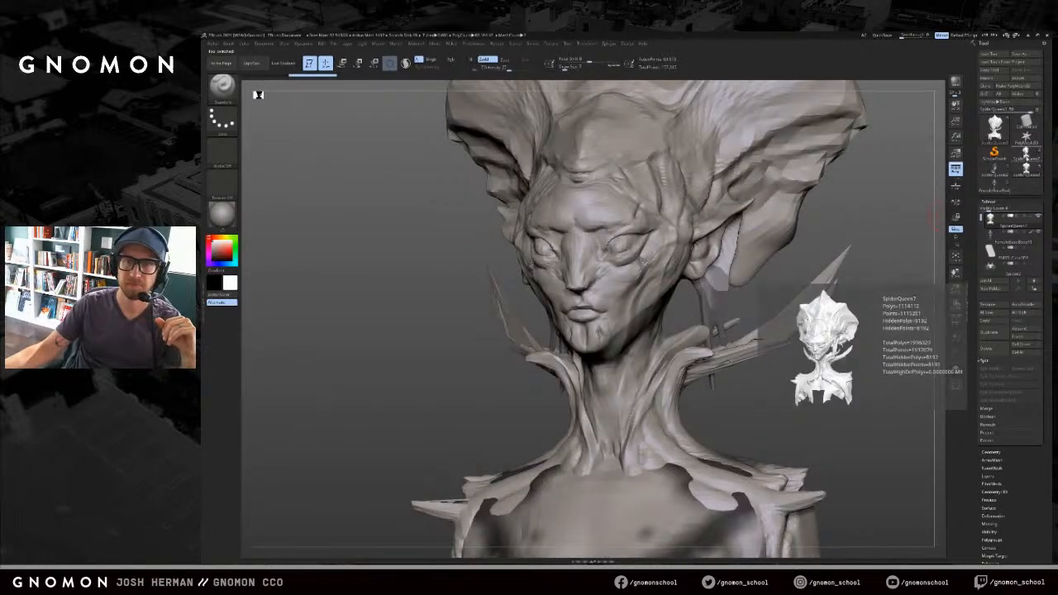
{"action": "left_click", "coordinate": [1027, 159]}
{"action": "left_click", "coordinate": [995, 172]}
{"action": "left_click", "coordinate": [1027, 172]}
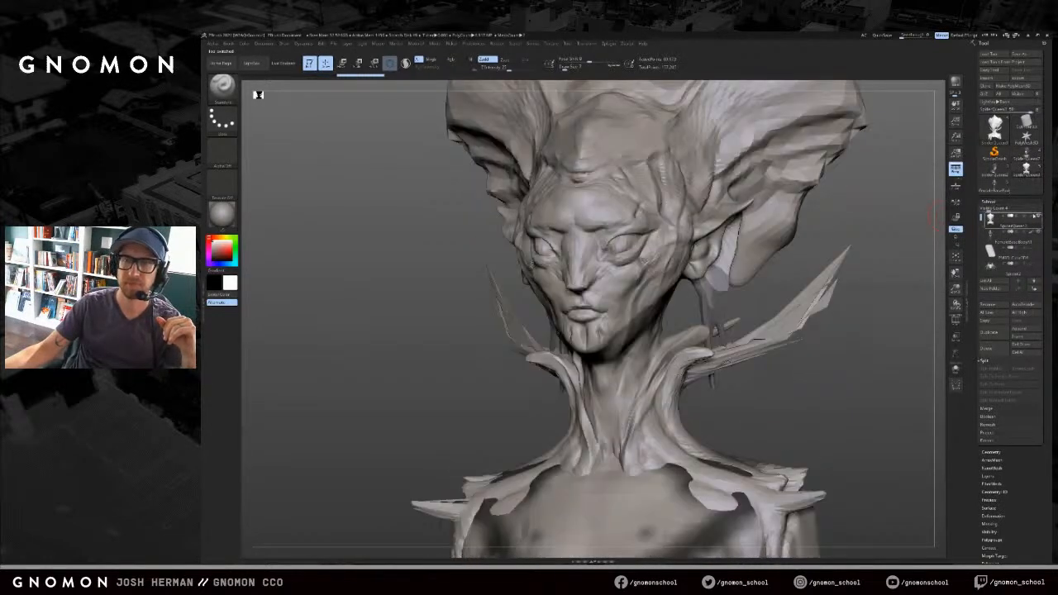
{"action": "left_click", "coordinate": [1027, 158]}
{"action": "left_click", "coordinate": [1027, 172]}
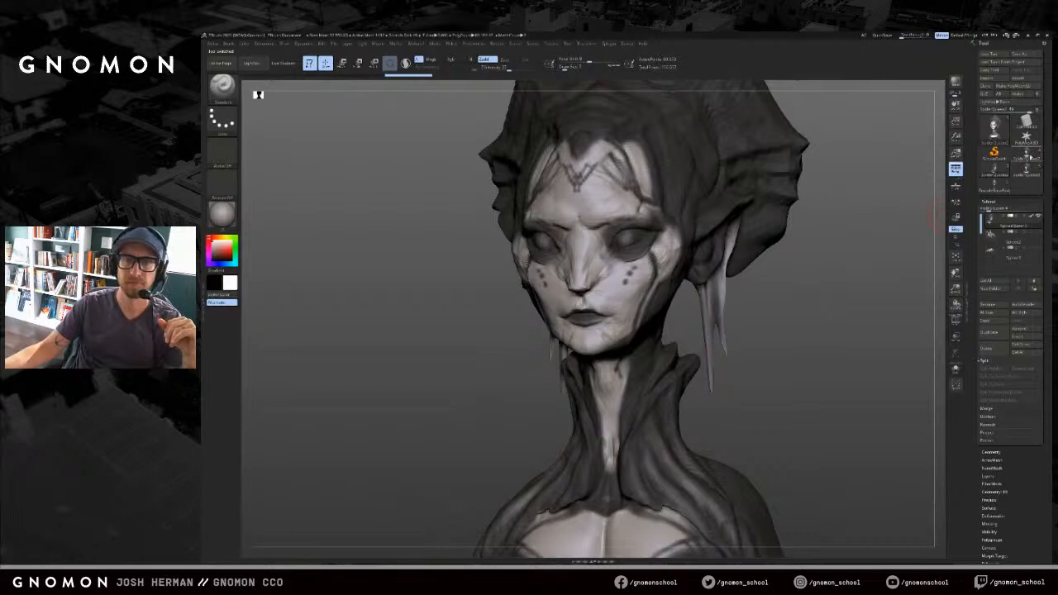
{"action": "left_click", "coordinate": [1028, 159]}
{"action": "left_click", "coordinate": [1001, 171]}
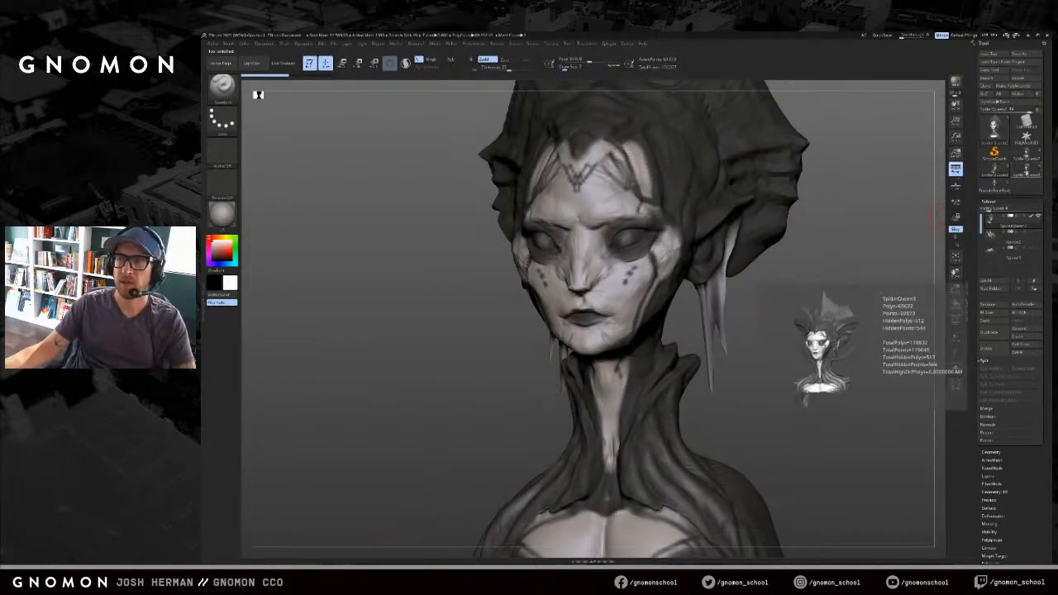
{"action": "left_click", "coordinate": [1027, 172]}
{"action": "left_click", "coordinate": [1028, 159]}
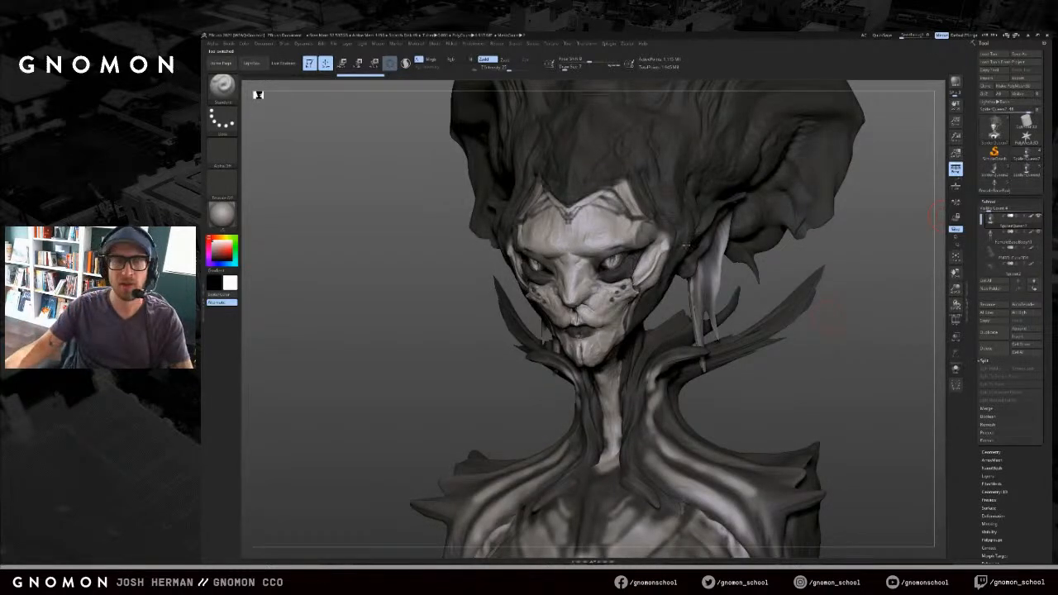
Step: Sculpt small strokes along SpiderQueen7's brow and forehead with the ClayBuildup brush
{"action": "left_click_drag", "start_coordinate": [838, 246], "coordinate": [663, 261]}
{"action": "mouse_move", "coordinate": [755, 255]}
{"action": "left_mouse_down"}
{"action": "mouse_move", "coordinate": [775, 243]}
{"action": "mouse_move", "coordinate": [808, 279]}
{"action": "mouse_move", "coordinate": [803, 233]}
{"action": "mouse_move", "coordinate": [809, 258]}
{"action": "left_mouse_up"}
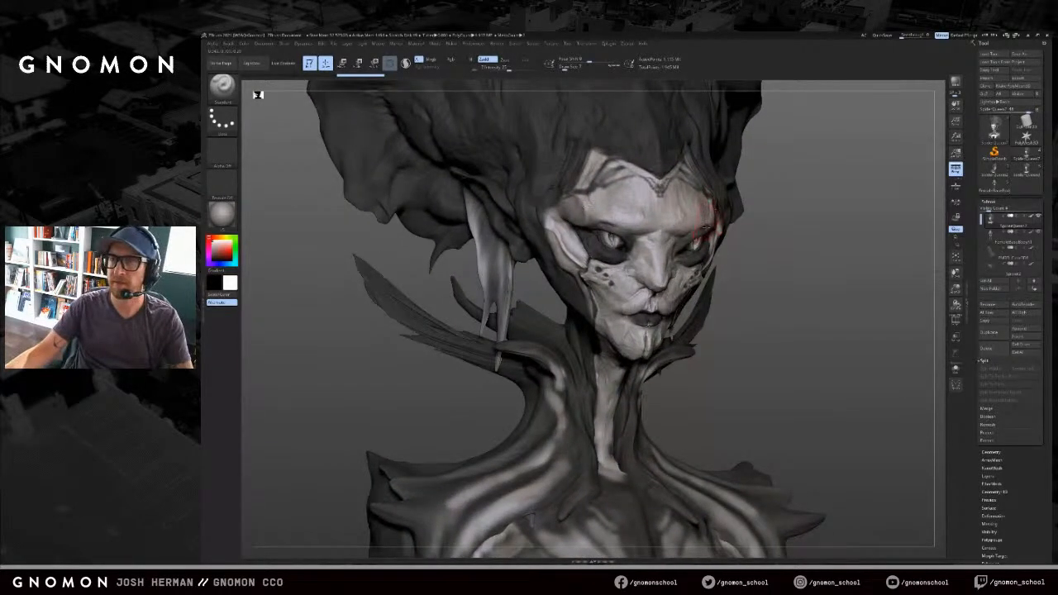
{"action": "key", "text": "b"}
{"action": "key", "text": "c"}
{"action": "key", "text": "b"}
{"action": "key", "text": "s"}
{"action": "left_click_drag", "start_coordinate": [717, 230], "coordinate": [713, 230]}
{"action": "key", "text": "b"}
{"action": "key", "text": "s"}
{"action": "key", "text": "t"}
{"action": "left_click_drag", "start_coordinate": [612, 220], "coordinate": [666, 221]}
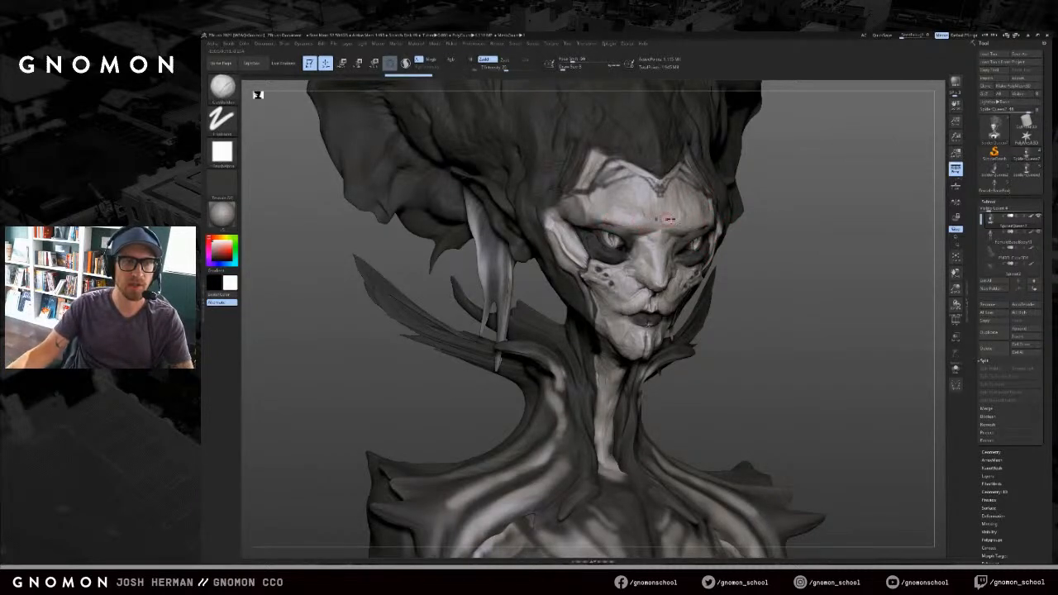
Step: Build up and smooth the brow and eye area from the opposite three-quarter view, checking the face from several angles
{"action": "mouse_move", "coordinate": [826, 235]}
{"action": "left_mouse_down", "text": "shift"}
{"action": "mouse_move", "coordinate": [878, 229]}
{"action": "mouse_move", "coordinate": [581, 285]}
{"action": "left_mouse_up", "text": "shift"}
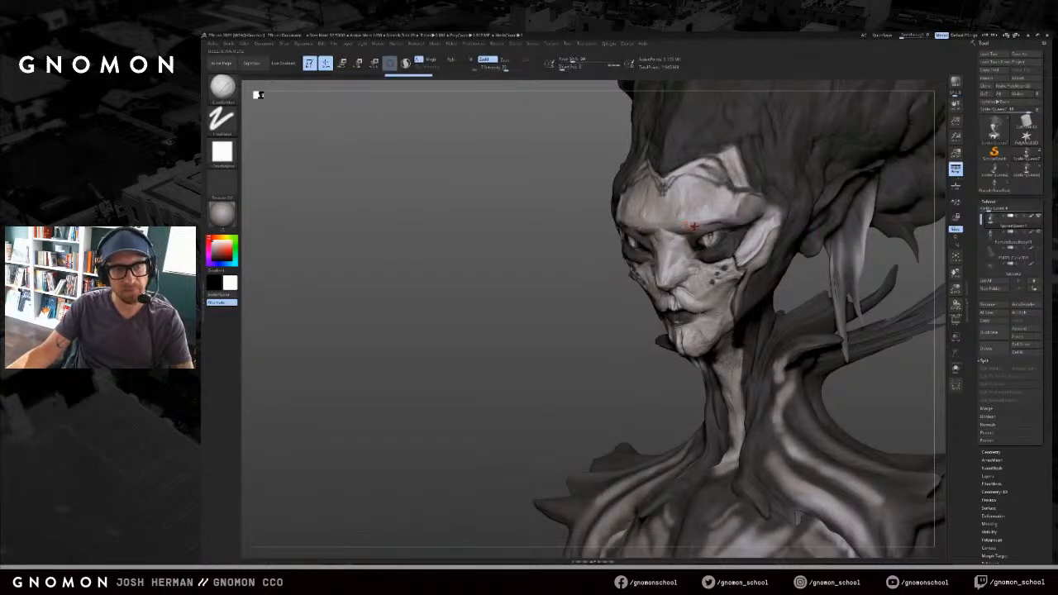
{"action": "left_click_drag", "start_coordinate": [638, 241], "coordinate": [631, 246]}
{"action": "left_click_drag", "start_coordinate": [571, 248], "coordinate": [632, 245], "text": "shift"}
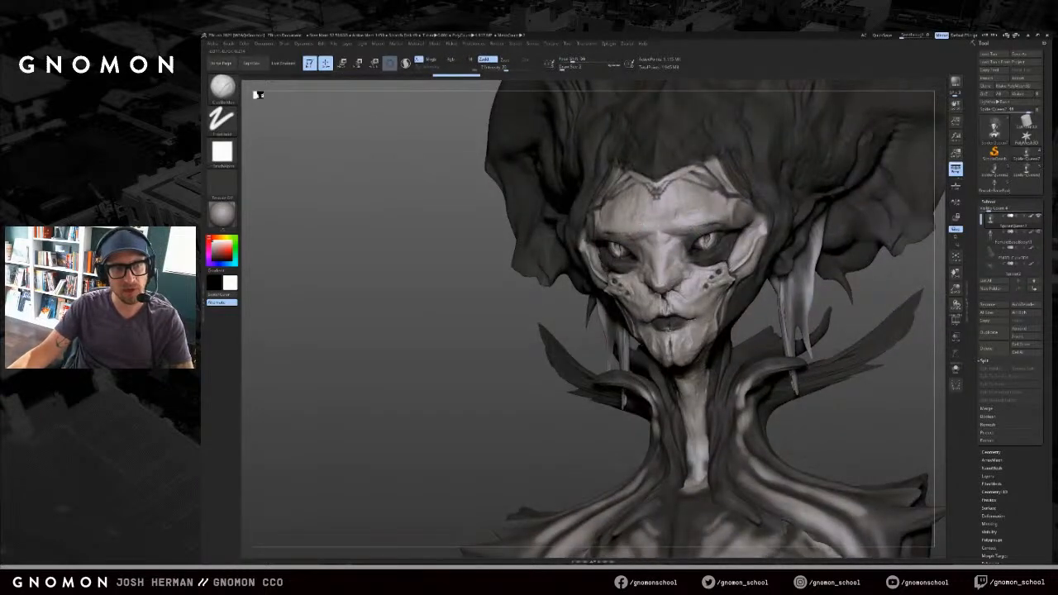
{"action": "mouse_move", "coordinate": [531, 288]}
{"action": "left_mouse_down", "text": "shift"}
{"action": "mouse_move", "coordinate": [577, 286]}
{"action": "mouse_move", "coordinate": [461, 250]}
{"action": "mouse_move", "coordinate": [439, 231]}
{"action": "mouse_move", "coordinate": [530, 269]}
{"action": "left_mouse_up", "text": "shift"}
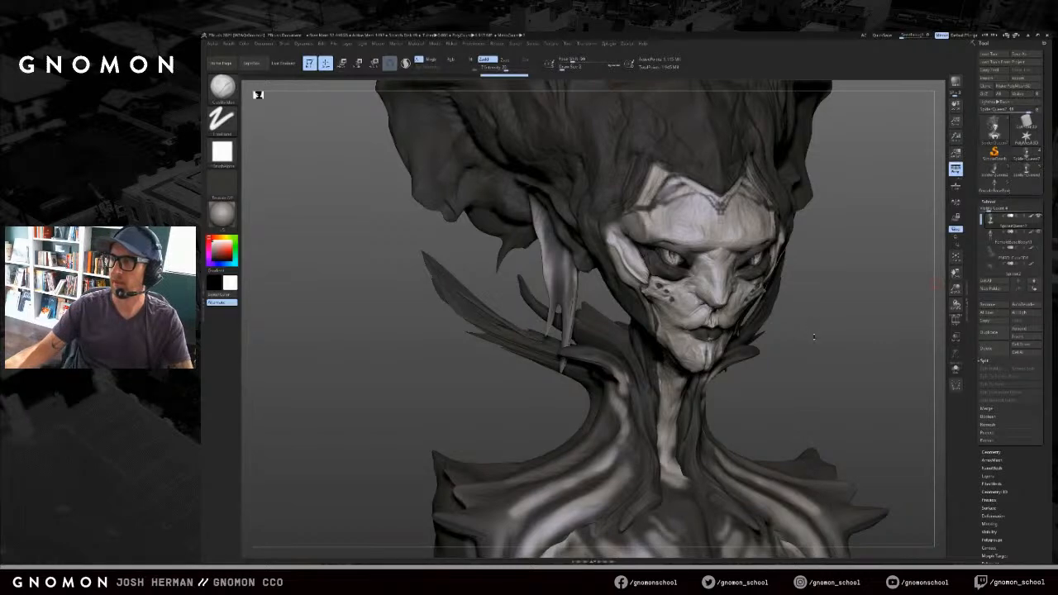
{"action": "mouse_move", "coordinate": [824, 338]}
{"action": "left_mouse_down"}
{"action": "mouse_move", "coordinate": [853, 325]}
{"action": "mouse_move", "coordinate": [840, 305]}
{"action": "left_mouse_up"}
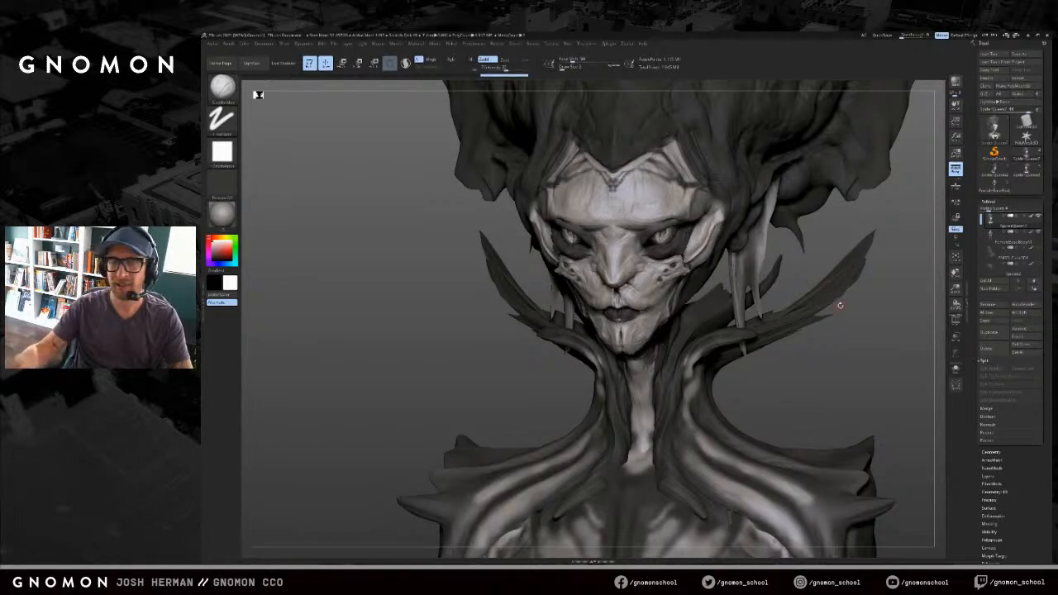
Step: Carve fine lines around the brow with the DamStandard brush and smooth the forehead surface
{"action": "left_click_drag", "start_coordinate": [381, 298], "coordinate": [453, 299]}
{"action": "key", "text": "b"}
{"action": "key", "text": "d"}
{"action": "key", "text": "s"}
{"action": "left_click", "coordinate": [705, 209]}
{"action": "mouse_move", "coordinate": [835, 235]}
{"action": "left_mouse_down"}
{"action": "mouse_move", "coordinate": [766, 230]}
{"action": "mouse_move", "coordinate": [823, 231]}
{"action": "left_mouse_up"}
{"action": "left_click_drag", "start_coordinate": [610, 209], "coordinate": [624, 215], "text": "shift"}
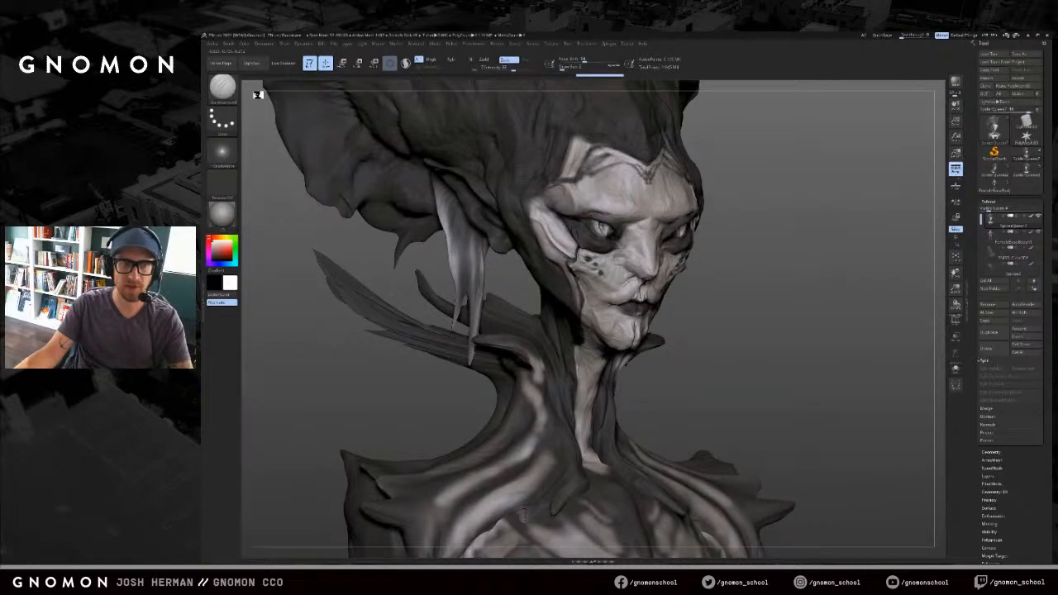
Step: Switch back to the ClayBuildup brush, try a stroke on the headdress just above the forehead peak, and undo it
{"action": "left_click_drag", "start_coordinate": [791, 225], "coordinate": [726, 229]}
{"action": "mouse_move", "coordinate": [831, 348]}
{"action": "left_mouse_down", "text": "alt"}
{"action": "mouse_move", "coordinate": [815, 281]}
{"action": "mouse_move", "coordinate": [787, 232]}
{"action": "mouse_move", "coordinate": [815, 351]}
{"action": "left_mouse_up", "text": "alt"}
{"action": "left_click_drag", "start_coordinate": [789, 283], "coordinate": [835, 286]}
{"action": "mouse_move", "coordinate": [743, 285]}
{"action": "left_mouse_down"}
{"action": "mouse_move", "coordinate": [773, 284]}
{"action": "mouse_move", "coordinate": [786, 267]}
{"action": "left_mouse_up"}
{"action": "key", "text": "b"}
{"action": "key", "text": "c"}
{"action": "key", "text": "b"}
{"action": "key", "text": "s"}
{"action": "left_click_drag", "start_coordinate": [599, 221], "coordinate": [585, 220]}
{"action": "right_click_drag", "start_coordinate": [607, 209], "coordinate": [619, 199]}
{"action": "key", "text": "ctrl+z"}
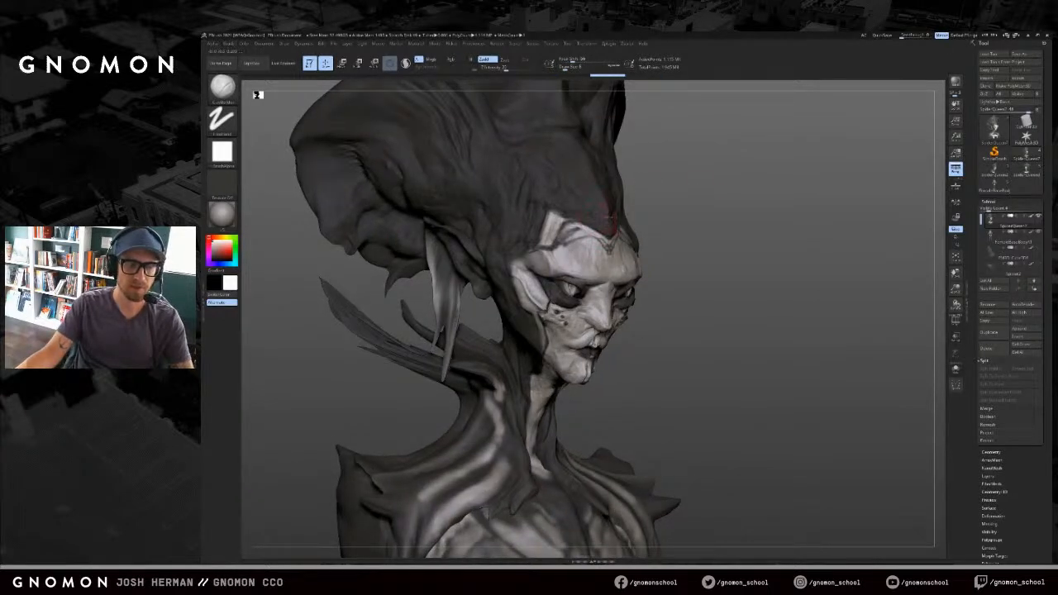
Step: Try another ClayBuildup stroke along the lower front of the headdress and undo it
{"action": "key", "text": "c"}
{"action": "left_click_drag", "start_coordinate": [597, 208], "coordinate": [578, 210]}
{"action": "key", "text": "c"}
{"action": "key", "text": "c"}
{"action": "right_click_drag", "start_coordinate": [636, 199], "coordinate": [640, 198]}
{"action": "key", "text": "ctrl+z"}
Step: Sculpt ClayBuildup strokes over the front of the headdress above the forehead, turning the head toward profile
{"action": "key", "text": "c"}
{"action": "left_click_drag", "start_coordinate": [587, 221], "coordinate": [588, 202]}
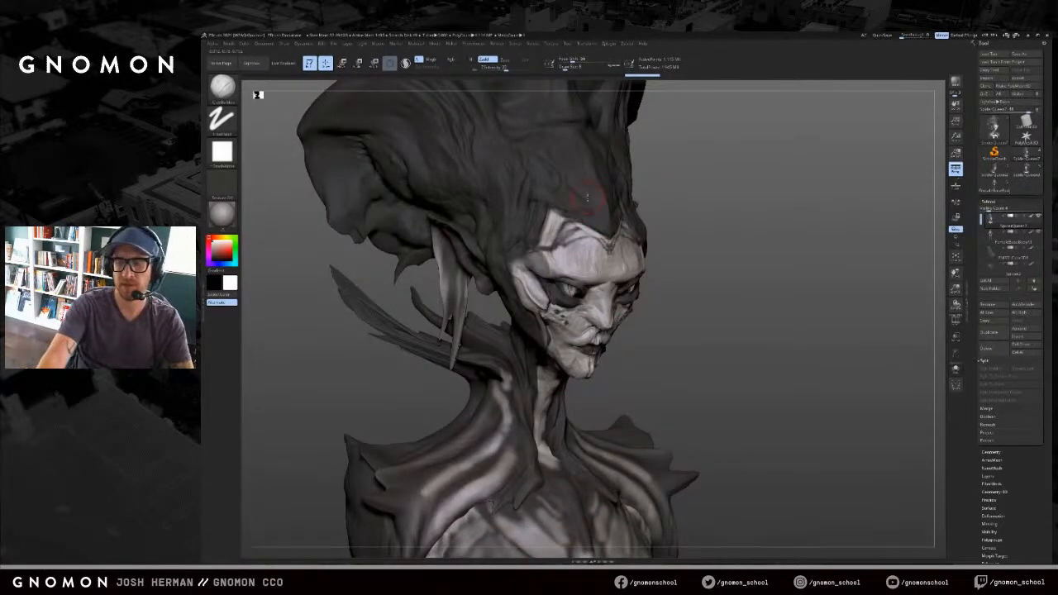
{"action": "right_click_drag", "start_coordinate": [691, 190], "coordinate": [610, 212]}
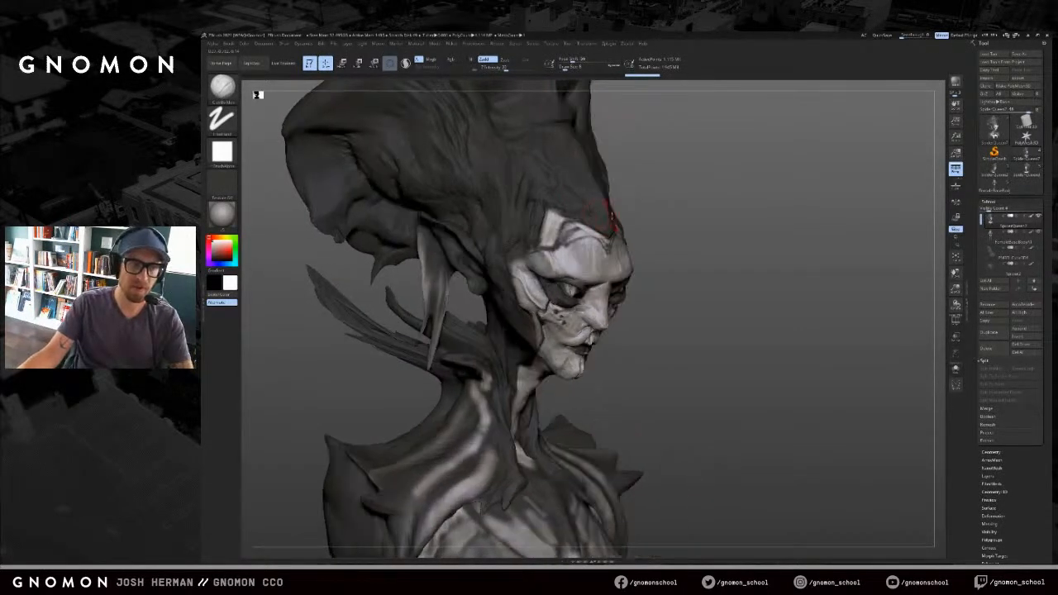
{"action": "mouse_move", "coordinate": [597, 221]}
{"action": "left_mouse_down"}
{"action": "mouse_move", "coordinate": [579, 187]}
{"action": "mouse_move", "coordinate": [578, 207]}
{"action": "left_mouse_up"}
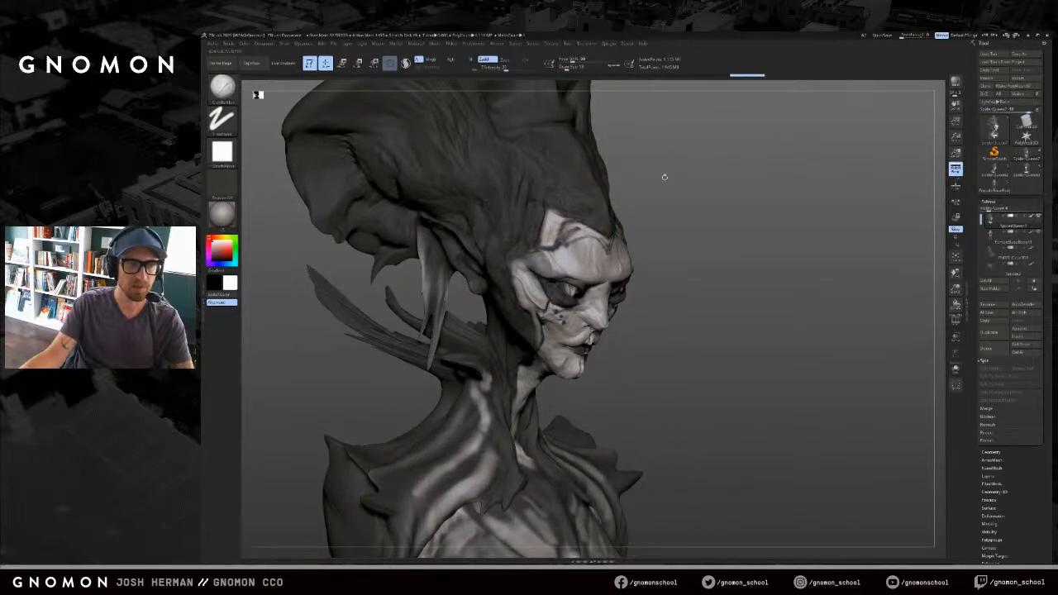
{"action": "right_click_drag", "start_coordinate": [665, 177], "coordinate": [628, 200]}
{"action": "left_click_drag", "start_coordinate": [648, 200], "coordinate": [643, 212]}
Step: Show the giant spider body subtool with SpiderQueen7 and inspect the figure's scale beneath its legs from both sides
{"action": "left_click_drag", "start_coordinate": [478, 250], "coordinate": [458, 286], "text": "alt"}
{"action": "left_click_drag", "start_coordinate": [461, 386], "coordinate": [521, 360], "text": "alt"}
{"action": "left_click_drag", "start_coordinate": [456, 438], "coordinate": [463, 277], "text": "alt"}
{"action": "left_click_drag", "start_coordinate": [463, 277], "coordinate": [488, 271]}
{"action": "left_click_drag", "start_coordinate": [903, 259], "coordinate": [930, 179], "text": "alt"}
{"action": "left_click_drag", "start_coordinate": [844, 215], "coordinate": [845, 266], "text": "alt"}
{"action": "left_click", "coordinate": [1041, 265]}
{"action": "key", "text": "f"}
{"action": "key", "text": "f"}
{"action": "left_click_drag", "start_coordinate": [882, 246], "coordinate": [858, 263]}
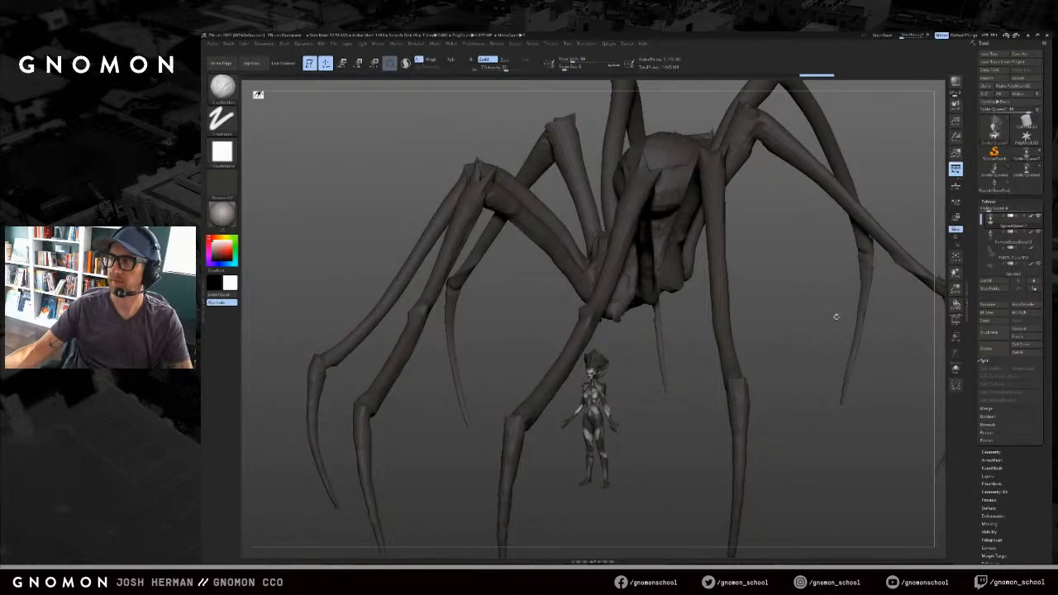
{"action": "left_click_drag", "start_coordinate": [840, 314], "coordinate": [842, 254]}
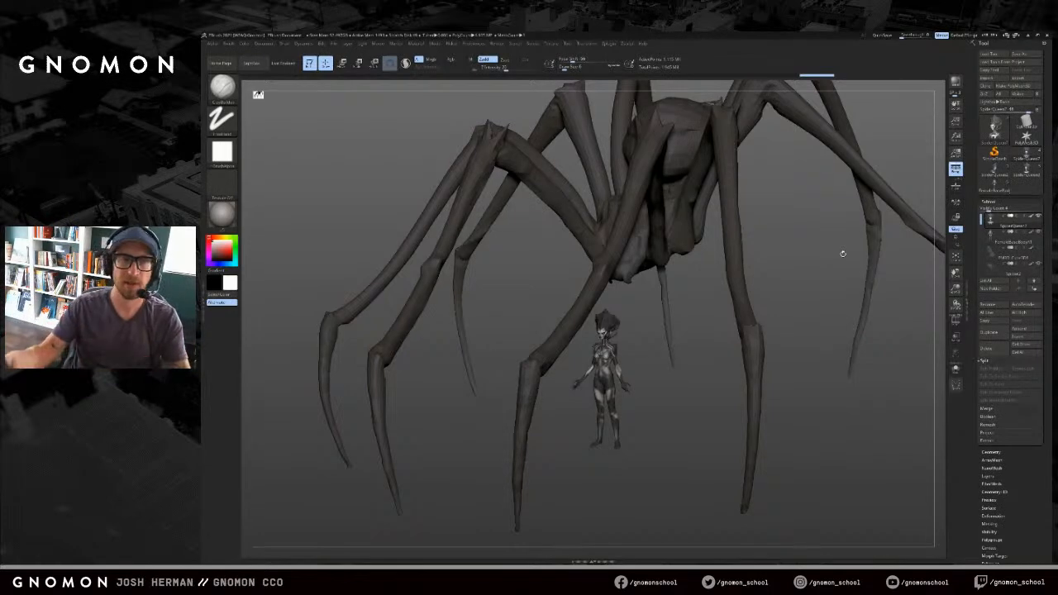
{"action": "left_click_drag", "start_coordinate": [667, 348], "coordinate": [799, 269]}
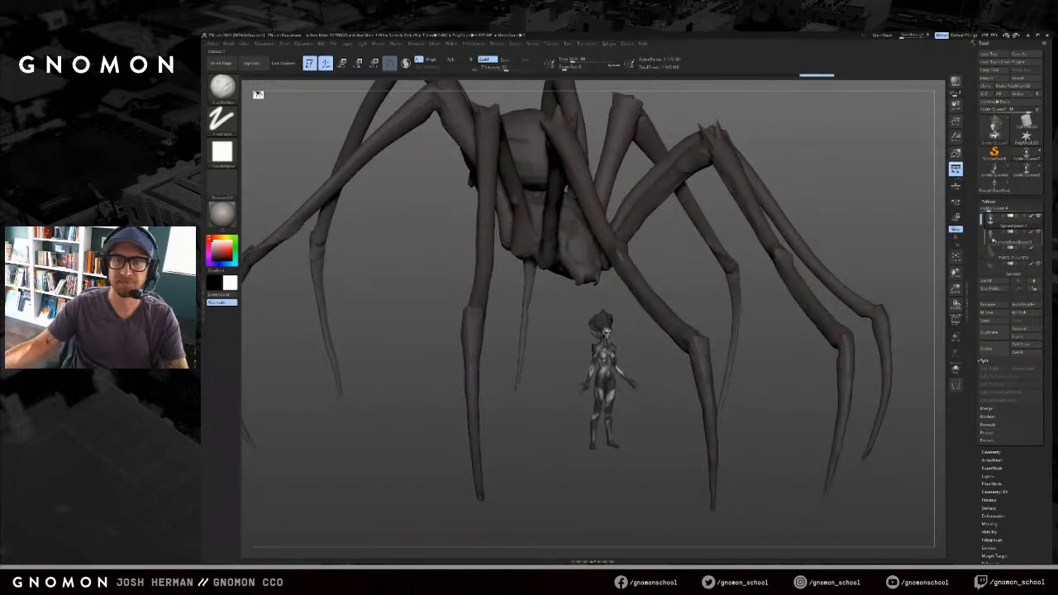
Step: Show the skirt on the figure, compare its scale beneath the spider from the front, and hide the spider body
{"action": "left_click", "coordinate": [1038, 247]}
{"action": "mouse_move", "coordinate": [802, 318]}
{"action": "left_mouse_down"}
{"action": "mouse_move", "coordinate": [728, 324]}
{"action": "mouse_move", "coordinate": [794, 319]}
{"action": "left_mouse_up"}
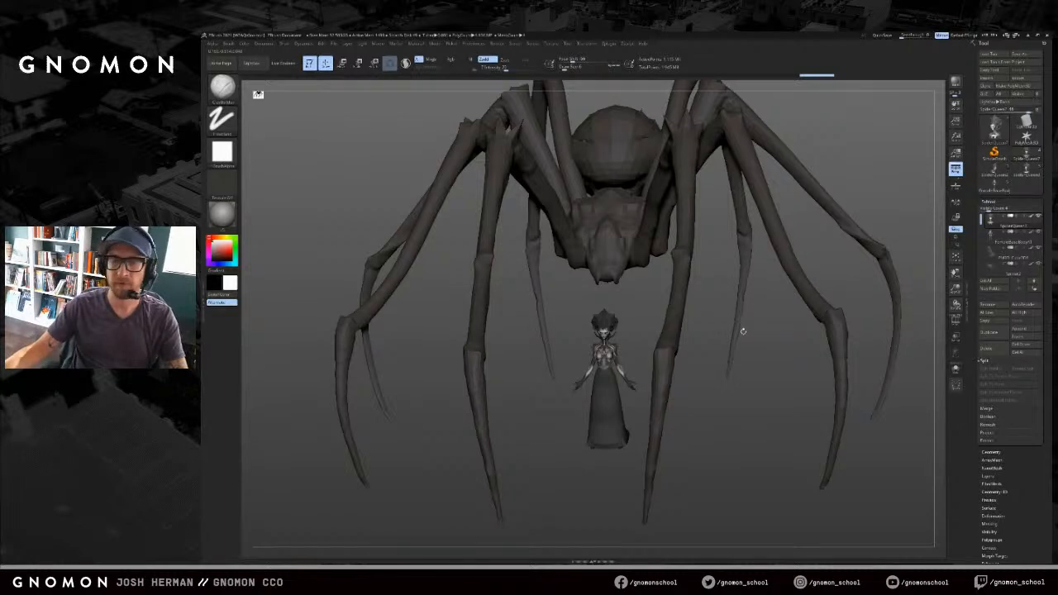
{"action": "left_click_drag", "start_coordinate": [716, 354], "coordinate": [732, 351]}
{"action": "left_click_drag", "start_coordinate": [668, 345], "coordinate": [732, 312], "text": "alt"}
{"action": "left_click", "coordinate": [1038, 264]}
Step: Examine the female base body's torso, shoulders and arms up close, checking them with the polyframe and undoing the stray stroke
{"action": "mouse_move", "coordinate": [679, 264]}
{"action": "left_mouse_down", "text": "alt"}
{"action": "mouse_move", "coordinate": [689, 156]}
{"action": "mouse_move", "coordinate": [683, 269]}
{"action": "left_mouse_up", "text": "alt"}
{"action": "left_click", "coordinate": [568, 347], "text": "alt"}
{"action": "left_click_drag", "start_coordinate": [460, 347], "coordinate": [459, 299], "text": "alt"}
{"action": "left_click_drag", "start_coordinate": [850, 253], "coordinate": [769, 265]}
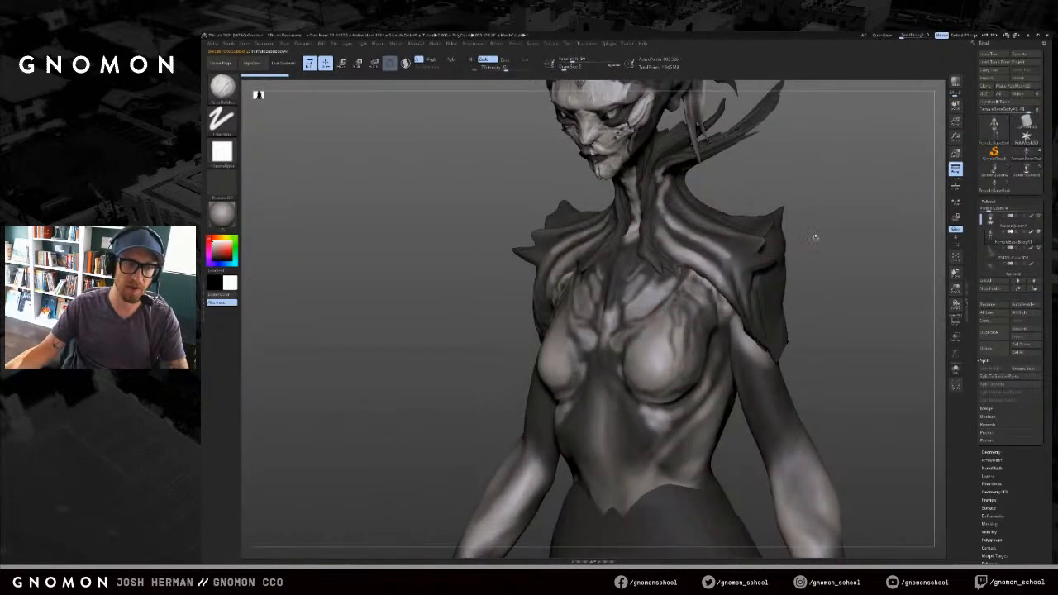
{"action": "left_click_drag", "start_coordinate": [815, 234], "coordinate": [836, 262]}
{"action": "key", "text": "ctrl+z"}
{"action": "key", "text": "shift+f"}
{"action": "key", "text": "shift+f"}
{"action": "mouse_move", "coordinate": [798, 243]}
{"action": "left_mouse_down"}
{"action": "mouse_move", "coordinate": [840, 250]}
{"action": "mouse_move", "coordinate": [829, 246]}
{"action": "mouse_move", "coordinate": [789, 293]}
{"action": "mouse_move", "coordinate": [795, 267]}
{"action": "mouse_move", "coordinate": [814, 296]}
{"action": "mouse_move", "coordinate": [698, 211]}
{"action": "mouse_move", "coordinate": [745, 225]}
{"action": "left_mouse_up"}
Step: Hide the skirt, make SpiderQueen7 the active subtool, and choose the SnakeHook brush
{"action": "left_click", "coordinate": [1039, 248]}
{"action": "left_click", "coordinate": [651, 253], "text": "alt"}
{"action": "key", "text": "b"}
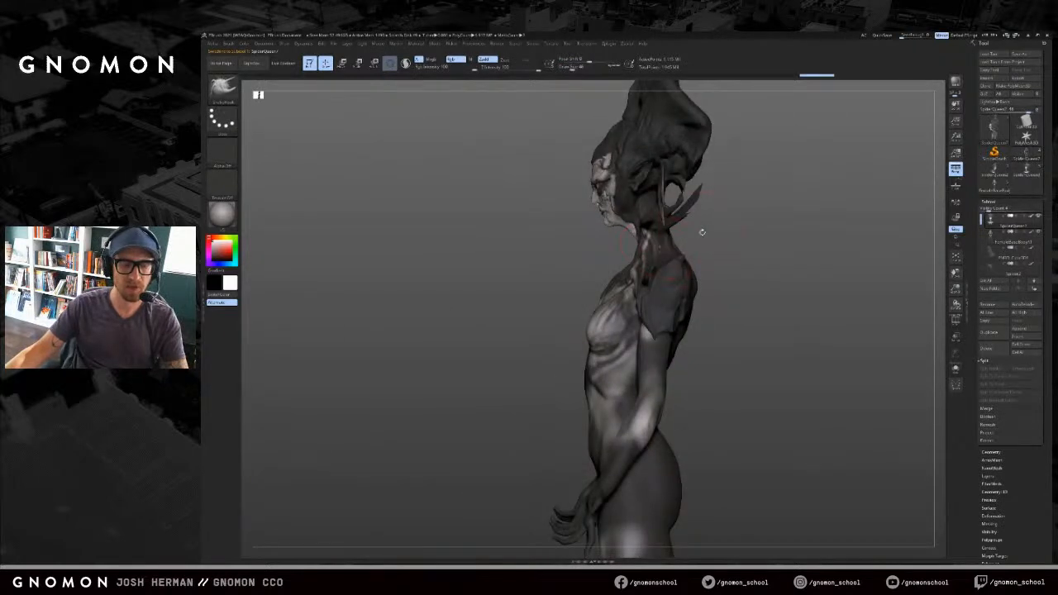
Step: Inspect the neck, collar and face up close from front to profile, with and without polypaint
{"action": "mouse_move", "coordinate": [653, 250]}
{"action": "right_mouse_down"}
{"action": "mouse_move", "coordinate": [635, 248]}
{"action": "mouse_move", "coordinate": [728, 228]}
{"action": "mouse_move", "coordinate": [765, 245]}
{"action": "mouse_move", "coordinate": [763, 264]}
{"action": "mouse_move", "coordinate": [759, 253]}
{"action": "right_mouse_up"}
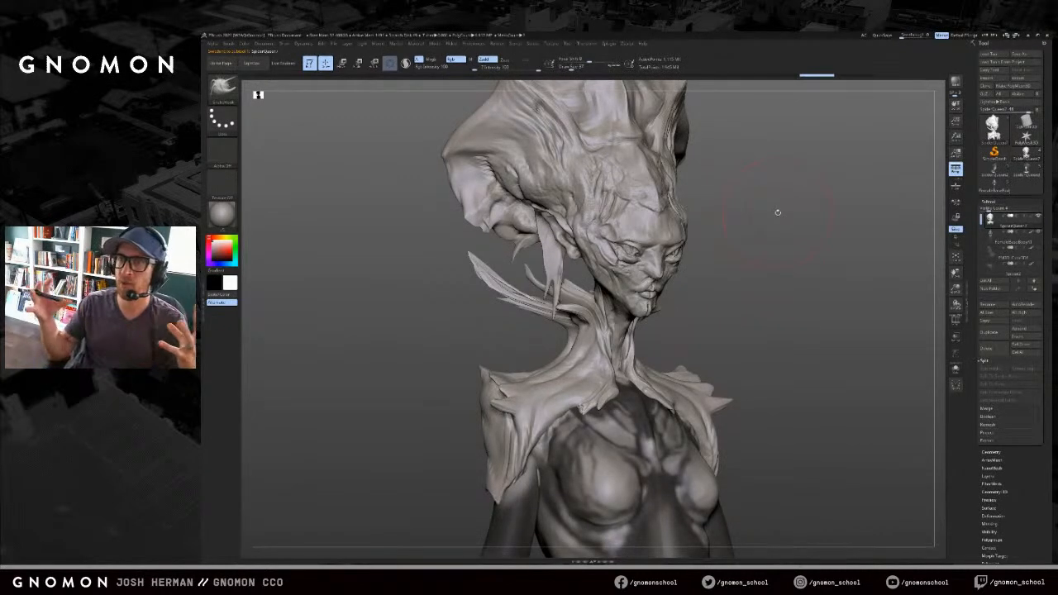
{"action": "mouse_move", "coordinate": [759, 153]}
{"action": "right_mouse_down"}
{"action": "mouse_move", "coordinate": [778, 246]}
{"action": "mouse_move", "coordinate": [789, 269]}
{"action": "mouse_move", "coordinate": [820, 273]}
{"action": "mouse_move", "coordinate": [841, 321]}
{"action": "right_mouse_up"}
{"action": "right_click_drag", "start_coordinate": [743, 315], "coordinate": [673, 330]}
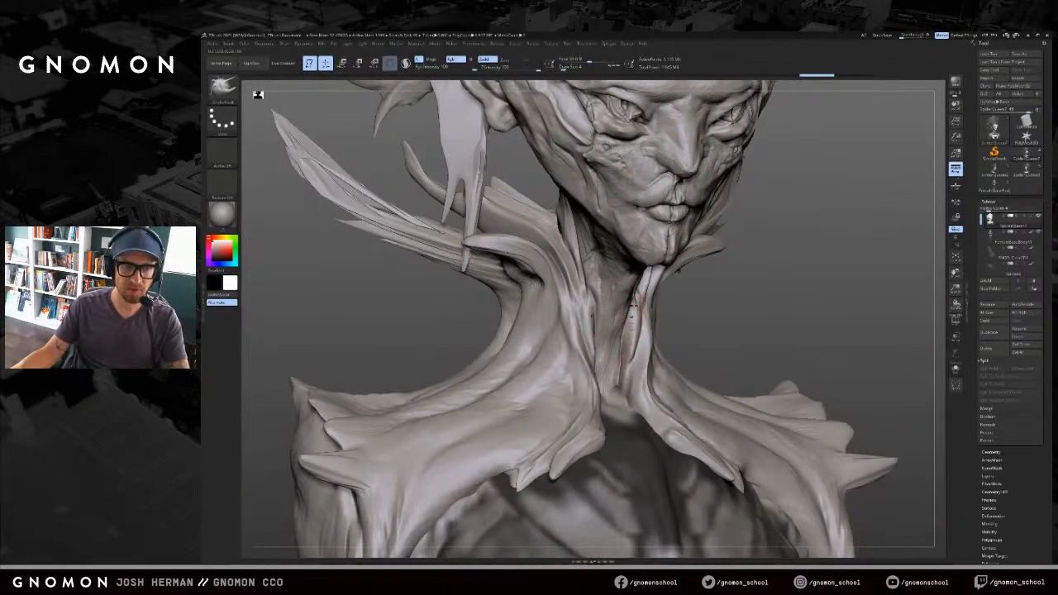
{"action": "left_click", "coordinate": [592, 280], "text": "ctrl"}
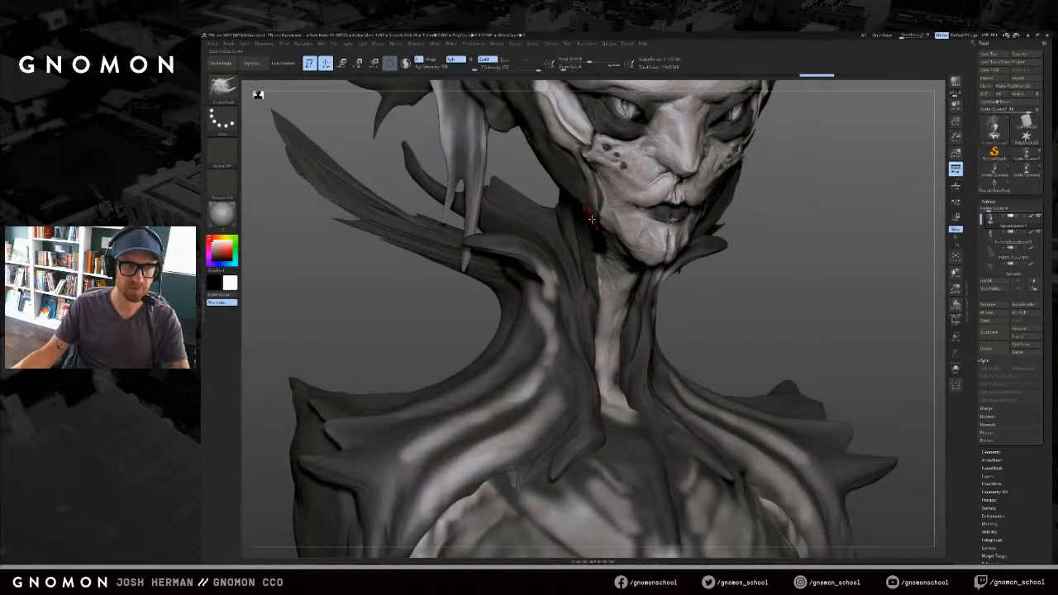
{"action": "mouse_move", "coordinate": [821, 235]}
{"action": "right_mouse_down"}
{"action": "mouse_move", "coordinate": [802, 331]}
{"action": "mouse_move", "coordinate": [723, 306]}
{"action": "right_mouse_up"}
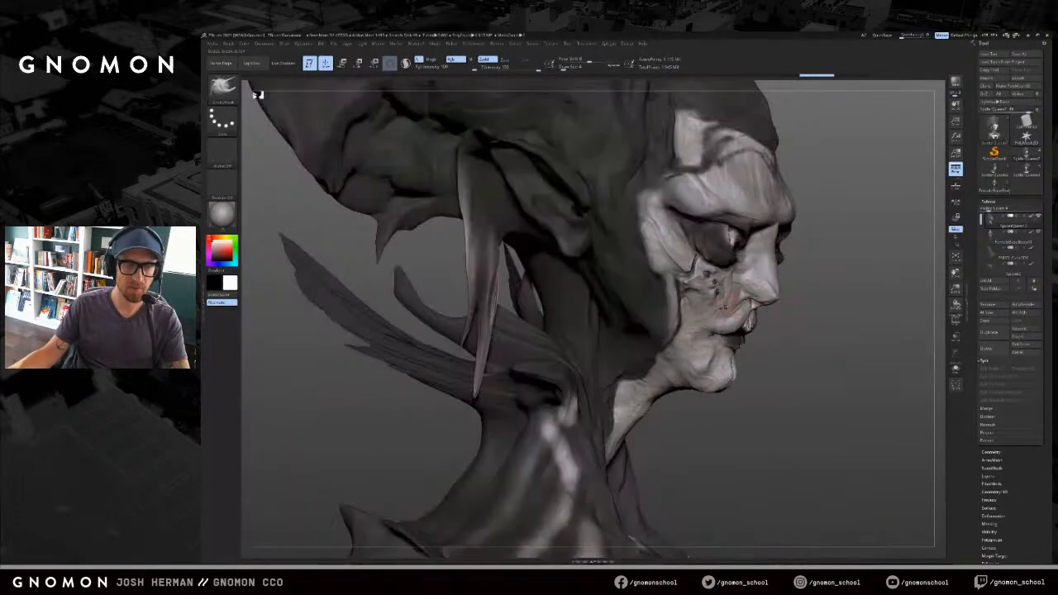
{"action": "right_click_drag", "start_coordinate": [817, 314], "coordinate": [796, 331], "text": "shift"}
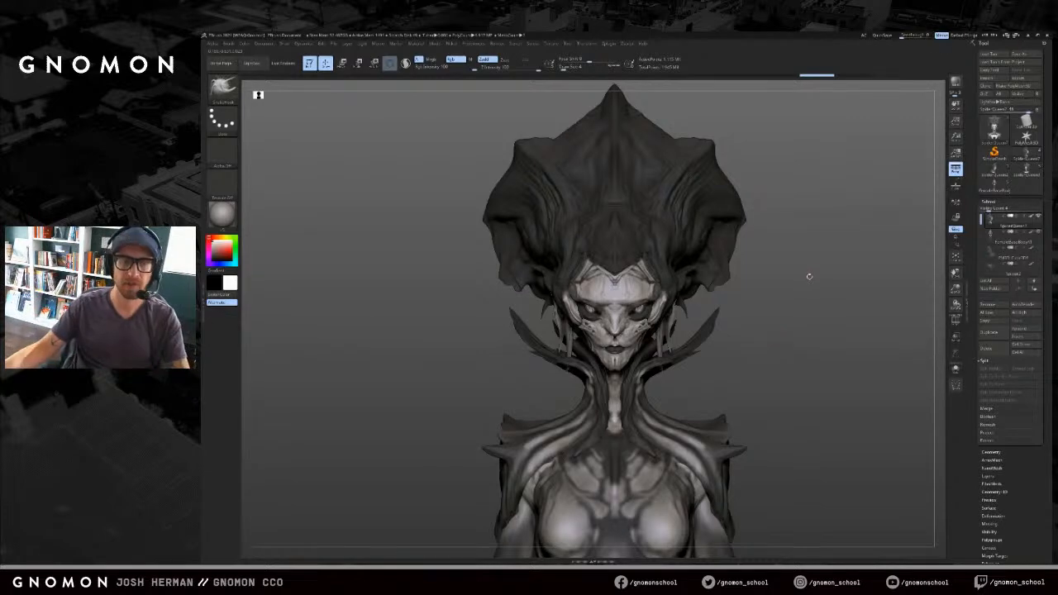
Step: Compare the head and headdress with polypaint switched on and off from both three-quarter sides
{"action": "left_click_drag", "start_coordinate": [809, 277], "coordinate": [803, 277]}
{"action": "key", "text": "c"}
{"action": "left_click_drag", "start_coordinate": [820, 331], "coordinate": [801, 286], "text": "alt"}
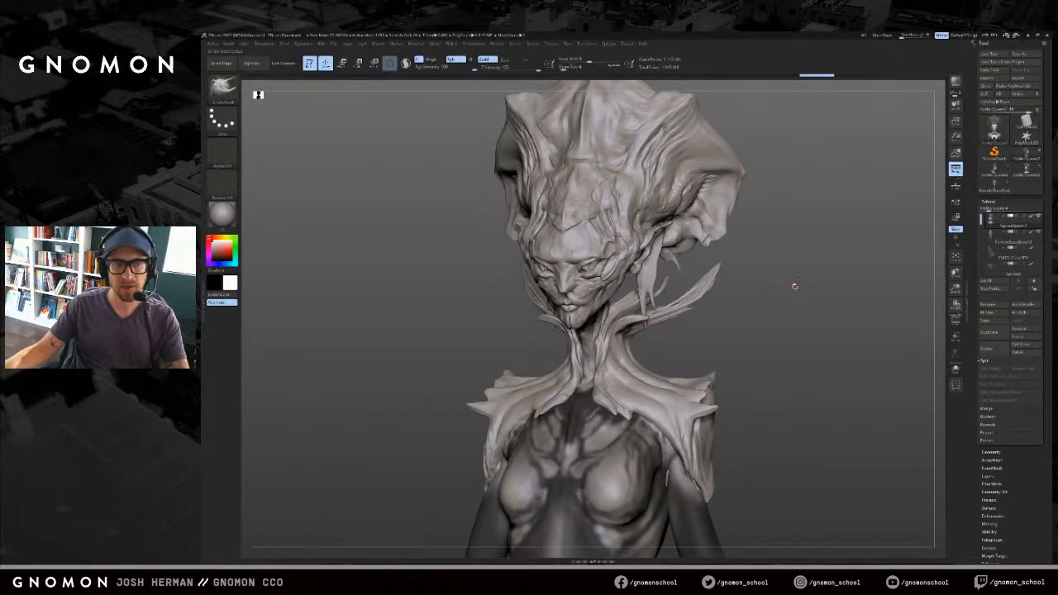
{"action": "key", "text": "c"}
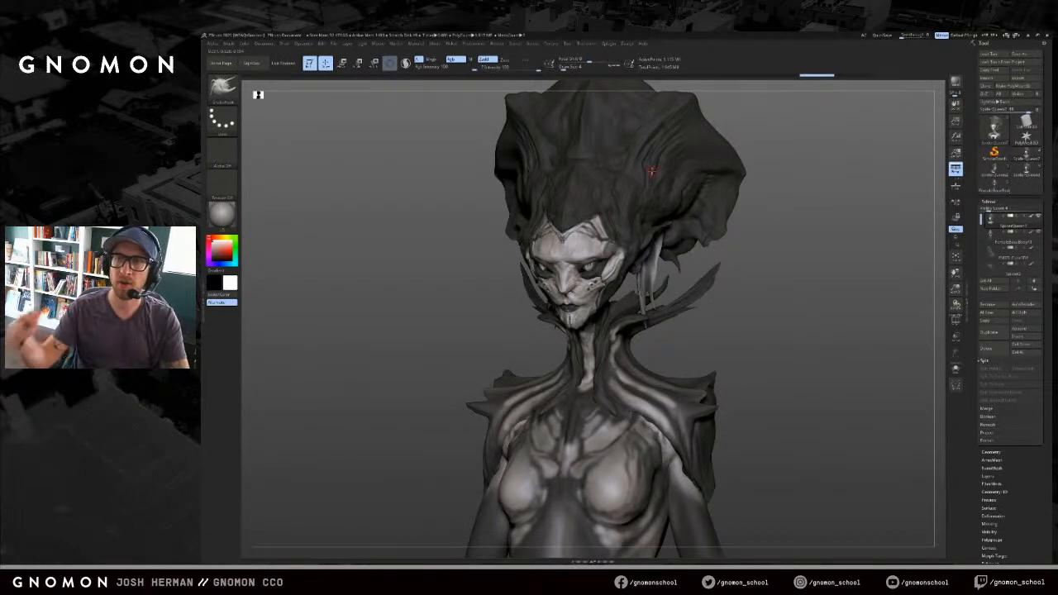
{"action": "key", "text": "c"}
{"action": "left_click_drag", "start_coordinate": [792, 253], "coordinate": [827, 263]}
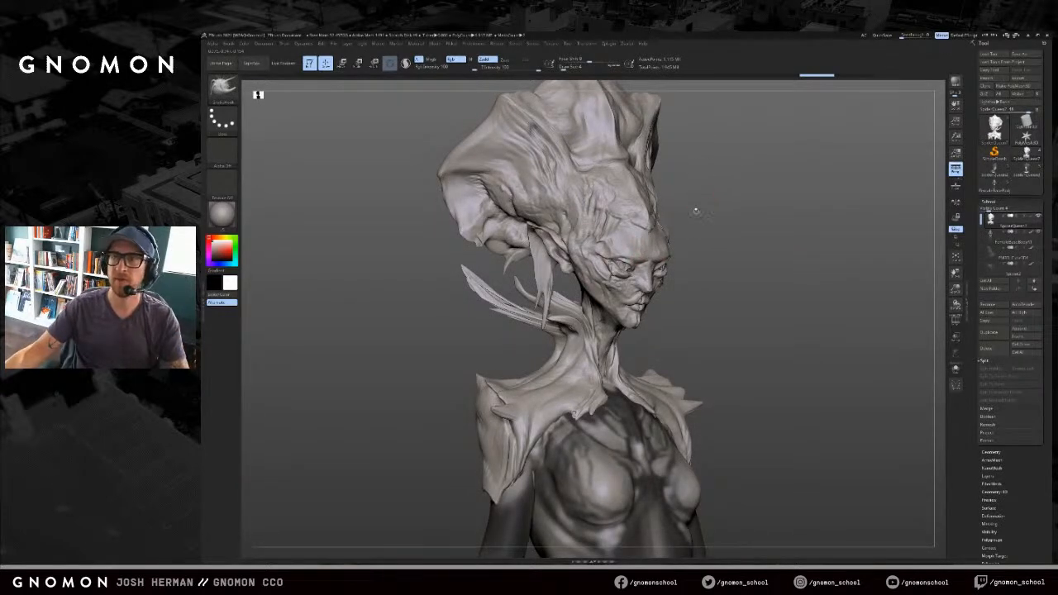
{"action": "left_click_drag", "start_coordinate": [830, 218], "coordinate": [787, 237]}
{"action": "key", "text": "c"}
{"action": "key", "text": "c"}
{"action": "key", "text": "c"}
{"action": "key", "text": "c"}
{"action": "key", "text": "c"}
{"action": "key", "text": "c"}
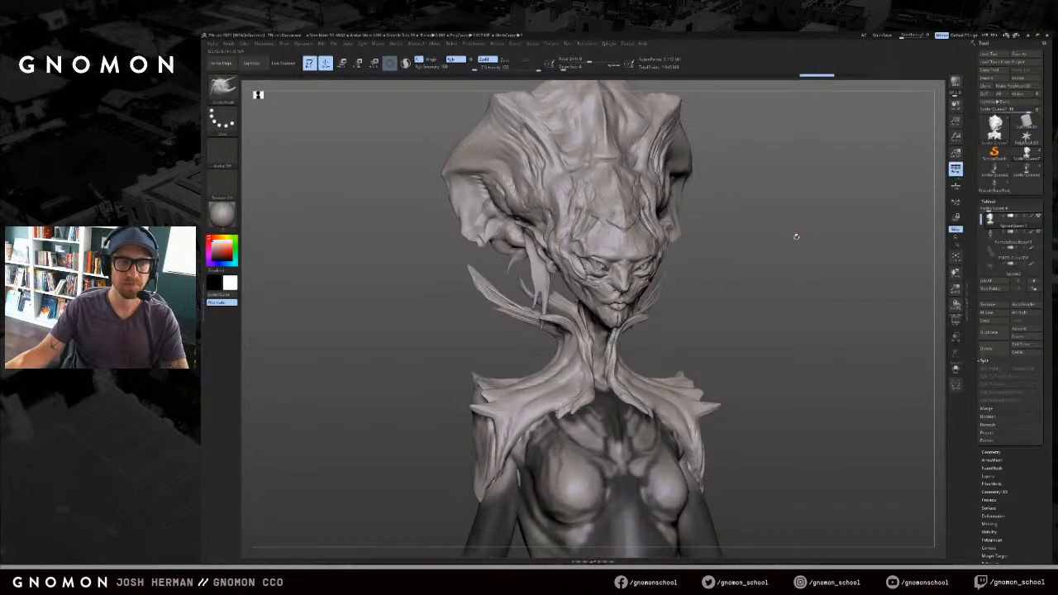
{"action": "key", "text": "c"}
Step: Isolate the head, switch to the earlier bust version, and view it at its lowest subdivision level with polyframe
{"action": "key", "text": "alt+s"}
{"action": "mouse_move", "coordinate": [803, 236]}
{"action": "left_mouse_down"}
{"action": "mouse_move", "coordinate": [670, 240]}
{"action": "mouse_move", "coordinate": [765, 238]}
{"action": "mouse_move", "coordinate": [865, 210]}
{"action": "mouse_move", "coordinate": [812, 226]}
{"action": "left_mouse_up"}
{"action": "left_click", "coordinate": [1000, 175]}
{"action": "key", "text": "g"}
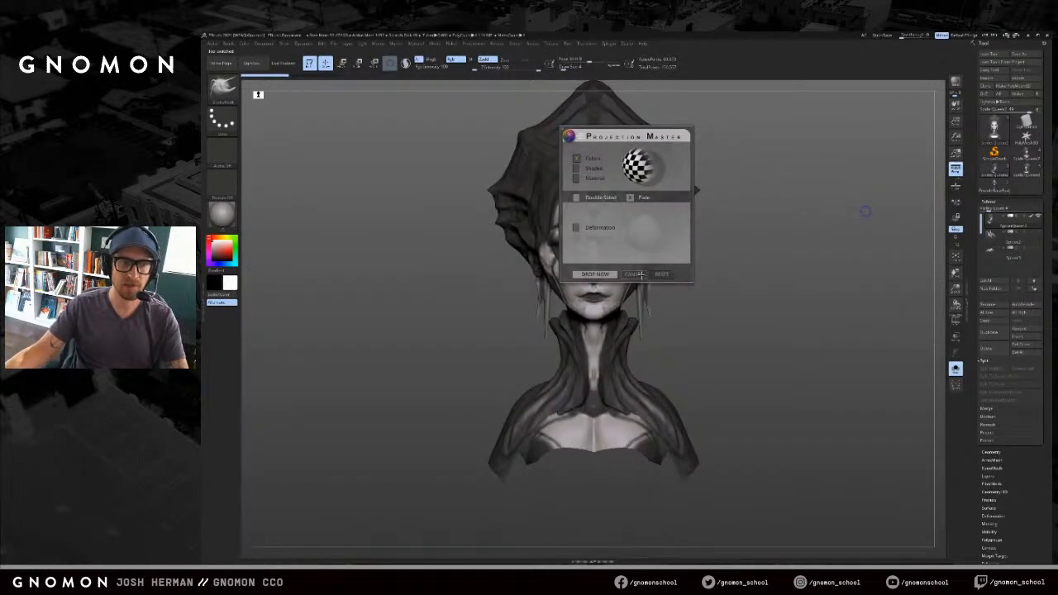
{"action": "left_click", "coordinate": [638, 275]}
{"action": "key", "text": "c"}
{"action": "key", "text": "shift+d"}
{"action": "key", "text": "shift+d"}
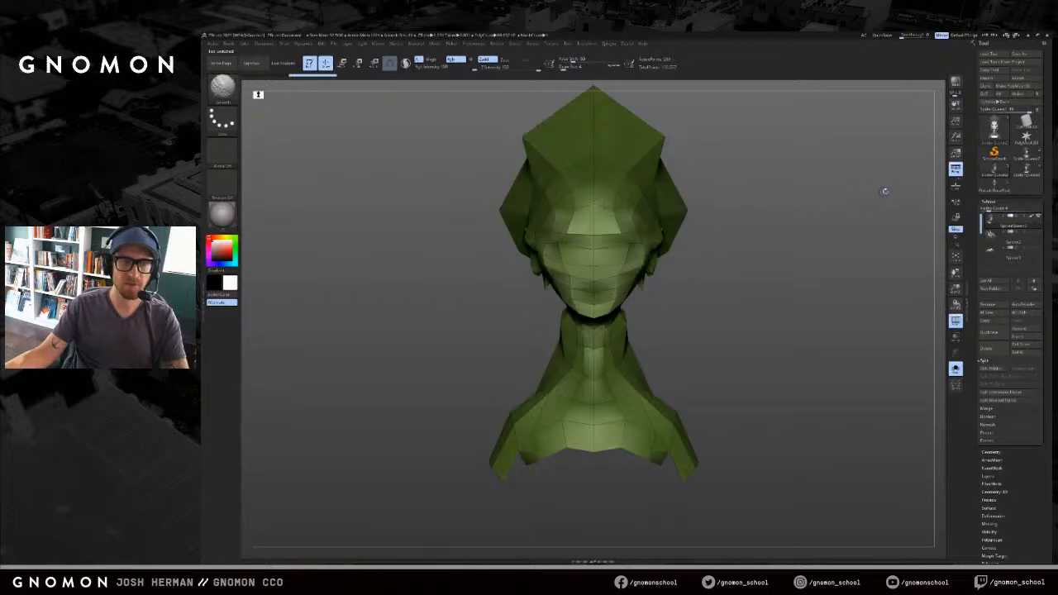
Step: Take the SpiderQueen7 head through its subdivision levels from full detail down to the low-poly base mesh
{"action": "left_click_drag", "start_coordinate": [885, 191], "coordinate": [911, 195]}
{"action": "key", "text": "d"}
{"action": "key", "text": "d"}
{"action": "key", "text": "d"}
{"action": "key", "text": "d"}
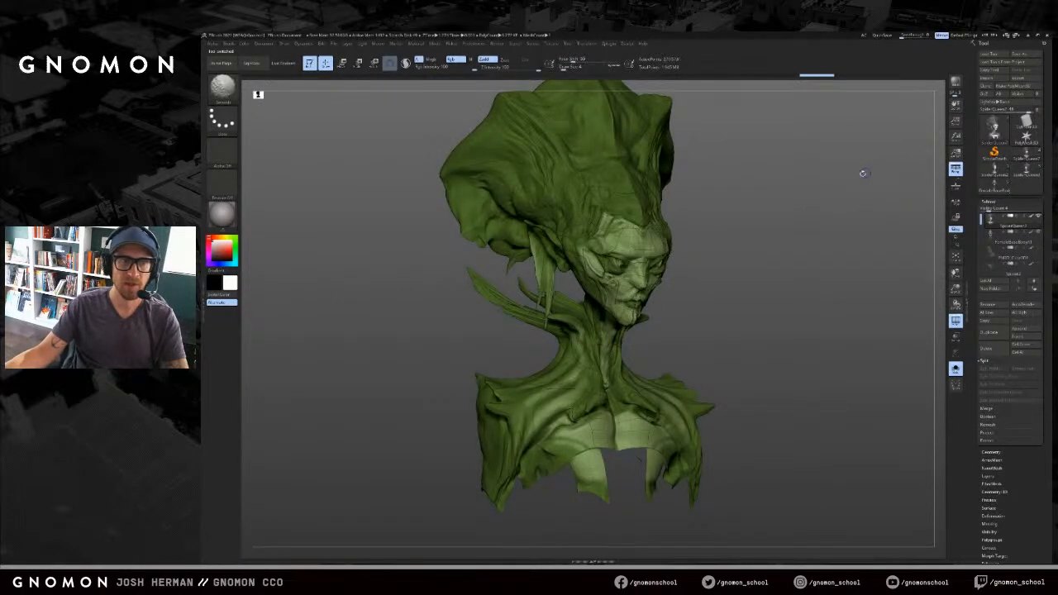
{"action": "key", "text": "shift+d"}
{"action": "key", "text": "shift+d"}
{"action": "key", "text": "shift+d"}
{"action": "key", "text": "shift+d"}
{"action": "left_click_drag", "start_coordinate": [875, 179], "coordinate": [853, 177]}
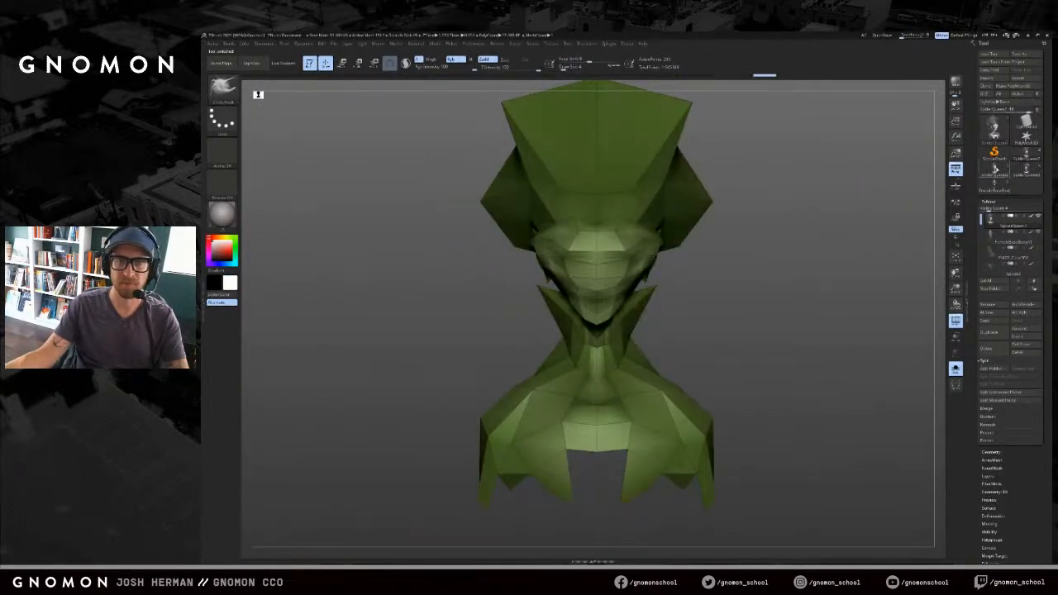
Step: Return the SpiderQueen7 head to its highest subdivision level and turn off the polyframe
{"action": "left_click", "coordinate": [1027, 155]}
{"action": "key", "text": "d"}
{"action": "key", "text": "d"}
{"action": "key", "text": "d"}
{"action": "key", "text": "d"}
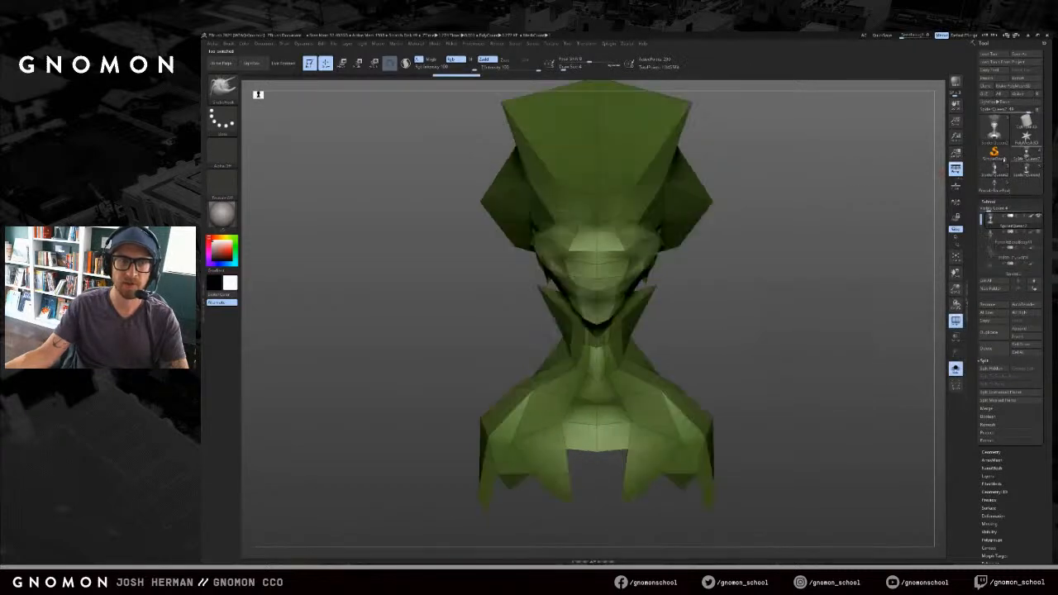
{"action": "key", "text": "shift+f"}
{"action": "key", "text": "g"}
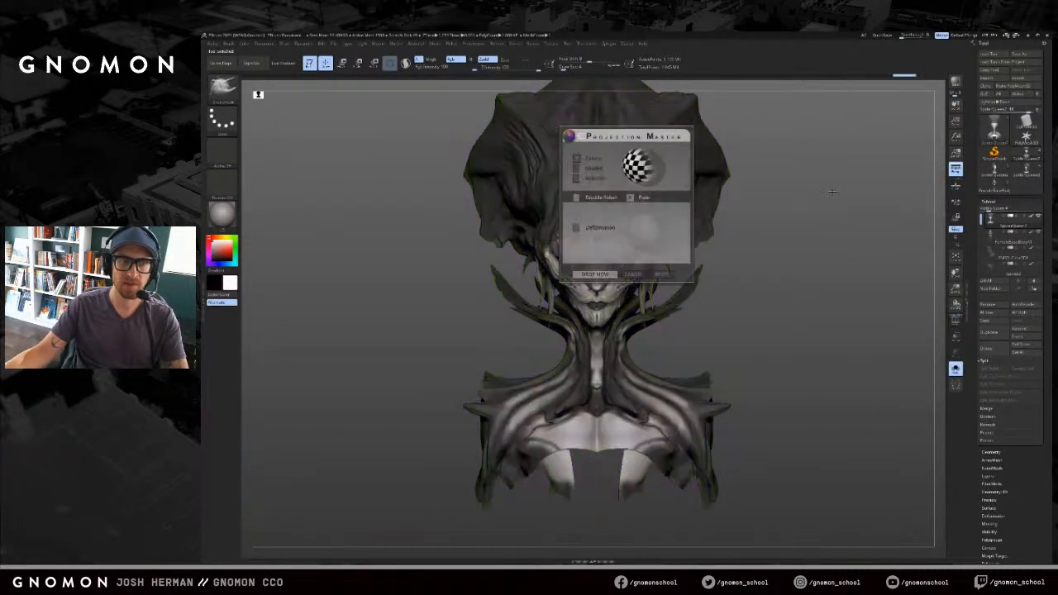
{"action": "key", "text": "Escape"}
Step: Duplicate the SpiderQueen7 subtool and leave solo mode
{"action": "left_click_drag", "start_coordinate": [795, 225], "coordinate": [884, 260], "text": "alt"}
{"action": "left_click", "coordinate": [990, 332]}
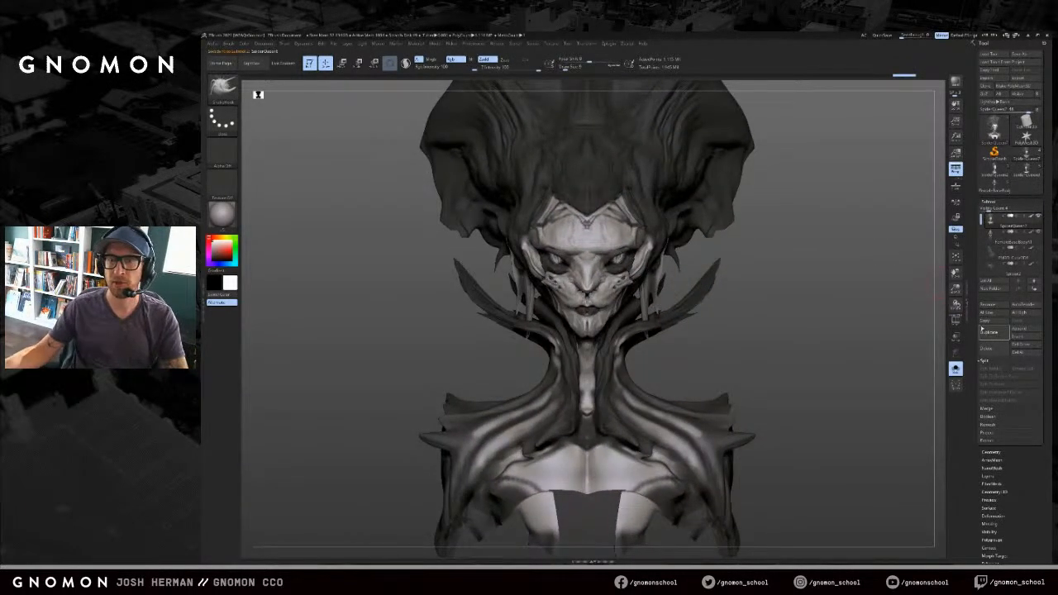
{"action": "left_click_drag", "start_coordinate": [782, 185], "coordinate": [817, 192]}
{"action": "left_click", "coordinate": [956, 368]}
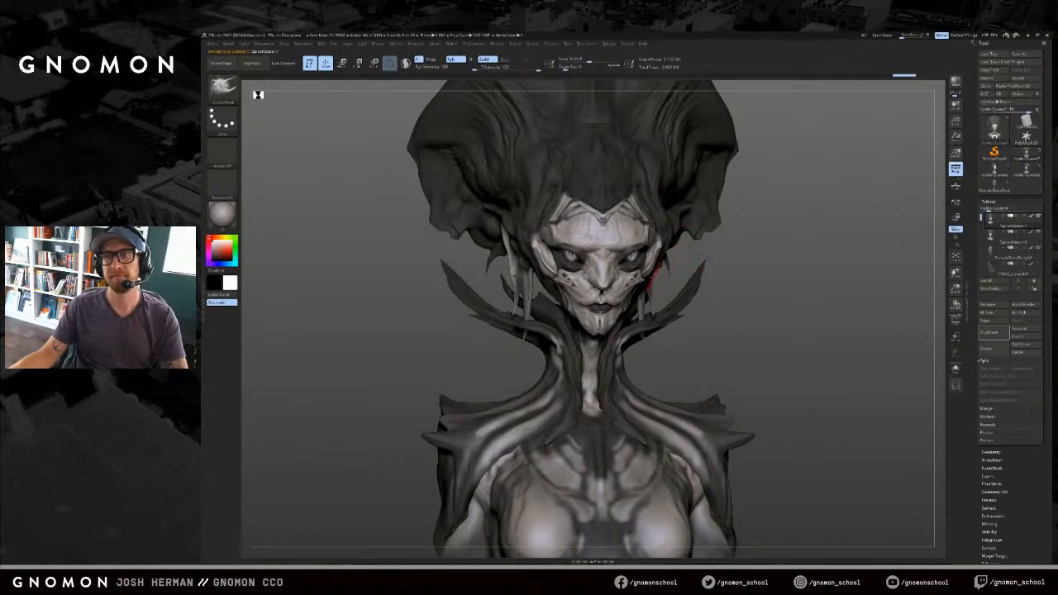
Step: Inspect the isolated head and the hanging strands behind the jaw from three-quarter and profile views, leaving solo mode
{"action": "mouse_move", "coordinate": [791, 298]}
{"action": "left_mouse_down"}
{"action": "mouse_move", "coordinate": [746, 290]}
{"action": "mouse_move", "coordinate": [797, 298]}
{"action": "mouse_move", "coordinate": [779, 231]}
{"action": "left_mouse_up"}
{"action": "left_click", "coordinate": [772, 268]}
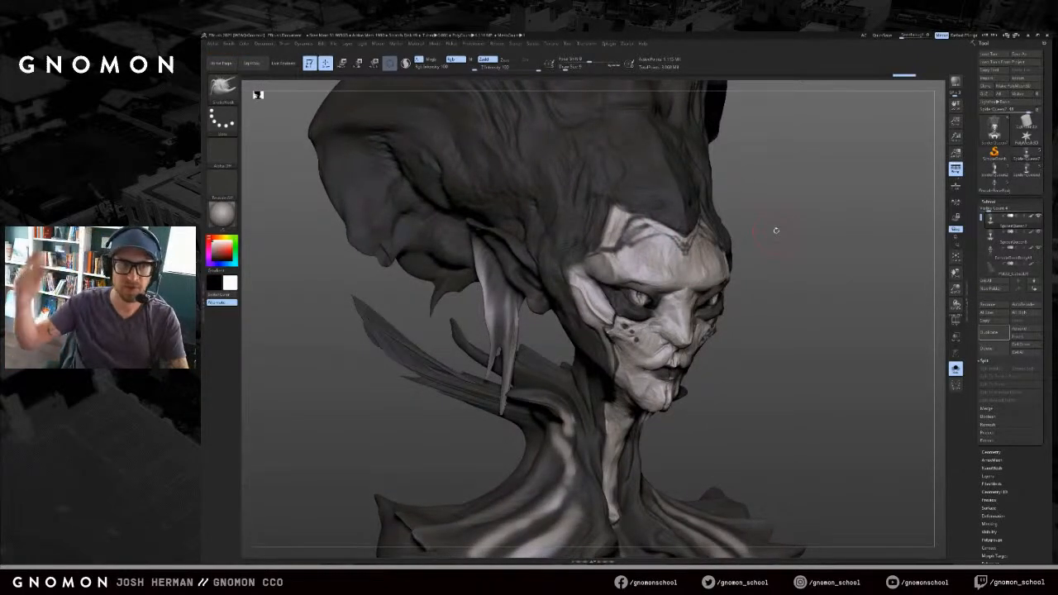
{"action": "mouse_move", "coordinate": [833, 224]}
{"action": "left_mouse_down"}
{"action": "mouse_move", "coordinate": [843, 206]}
{"action": "mouse_move", "coordinate": [781, 222]}
{"action": "mouse_move", "coordinate": [757, 248]}
{"action": "mouse_move", "coordinate": [726, 255]}
{"action": "left_mouse_up"}
{"action": "mouse_move", "coordinate": [485, 409]}
{"action": "left_mouse_down"}
{"action": "mouse_move", "coordinate": [508, 314]}
{"action": "mouse_move", "coordinate": [489, 166]}
{"action": "left_mouse_up"}
{"action": "mouse_move", "coordinate": [480, 346]}
{"action": "left_mouse_down"}
{"action": "mouse_move", "coordinate": [728, 277]}
{"action": "mouse_move", "coordinate": [627, 326]}
{"action": "left_mouse_up"}
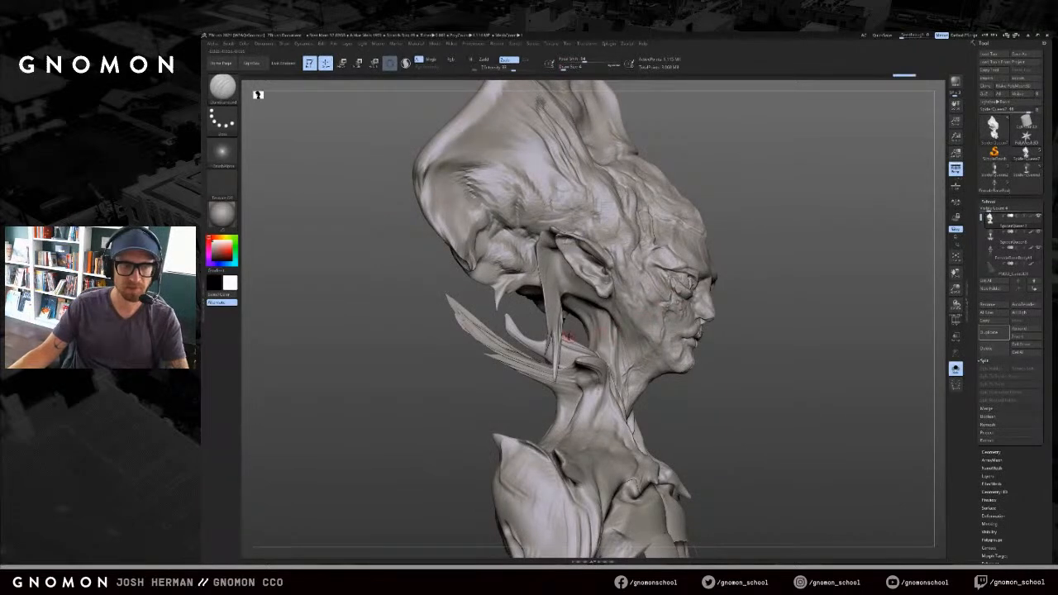
{"action": "left_click", "coordinate": [956, 368]}
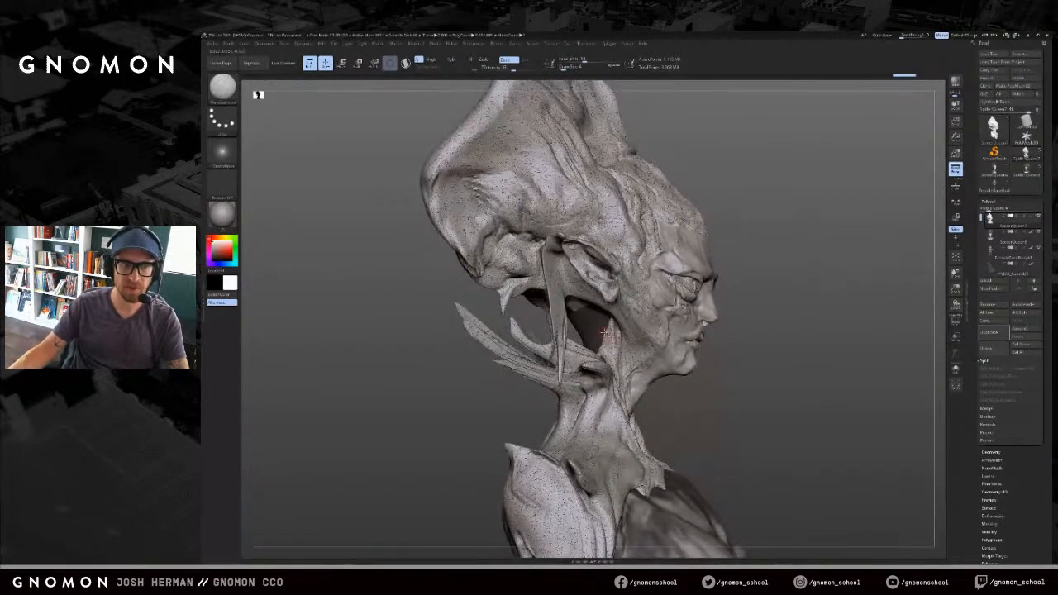
Step: Make the duplicated SpiderQueen8 head active and toggle the FemaleBaseBody1 visibility to check the layering of the subtools
{"action": "left_click", "coordinate": [642, 312], "text": "alt"}
{"action": "mouse_move", "coordinate": [848, 241]}
{"action": "left_mouse_down"}
{"action": "mouse_move", "coordinate": [858, 257]}
{"action": "mouse_move", "coordinate": [845, 262]}
{"action": "left_mouse_up"}
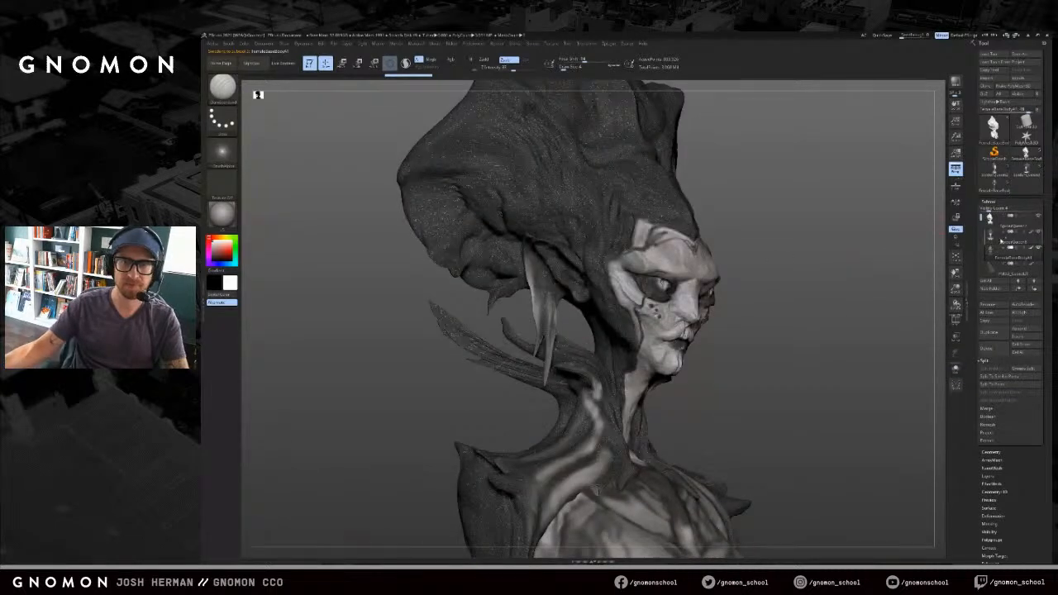
{"action": "left_click", "coordinate": [994, 240]}
{"action": "left_click", "coordinate": [1040, 249]}
{"action": "left_click", "coordinate": [1041, 250]}
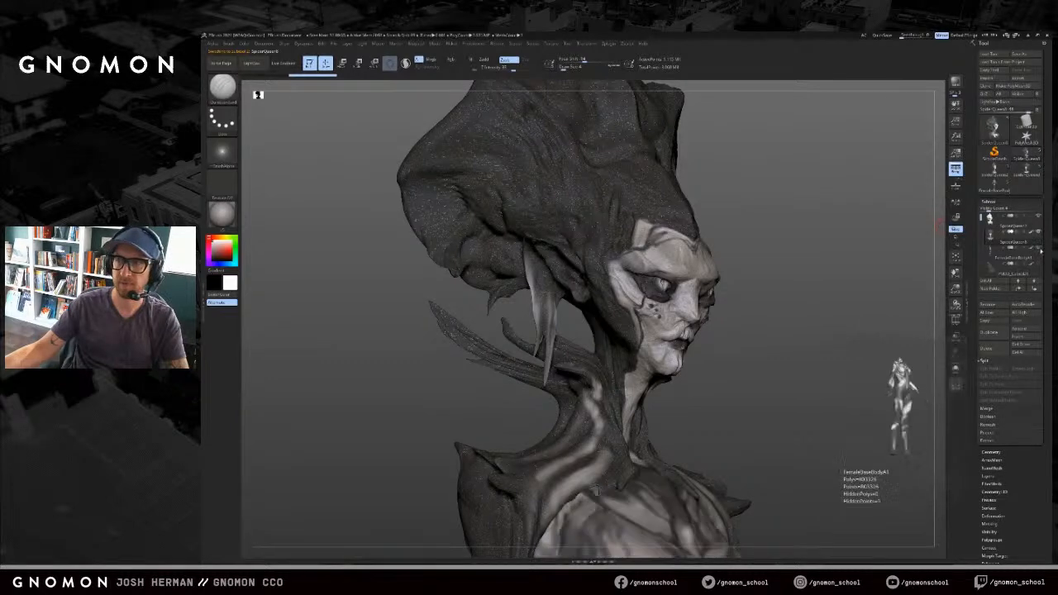
{"action": "left_click", "coordinate": [1040, 250]}
{"action": "left_click", "coordinate": [1040, 250]}
Step: Check the head in solo from the front and side, and delete the SpiderQueen7 subtool
{"action": "left_click_drag", "start_coordinate": [843, 292], "coordinate": [837, 264], "text": "shift"}
{"action": "left_click_drag", "start_coordinate": [904, 269], "coordinate": [850, 281]}
{"action": "left_click_drag", "start_coordinate": [905, 236], "coordinate": [751, 293]}
{"action": "left_click", "coordinate": [1007, 222]}
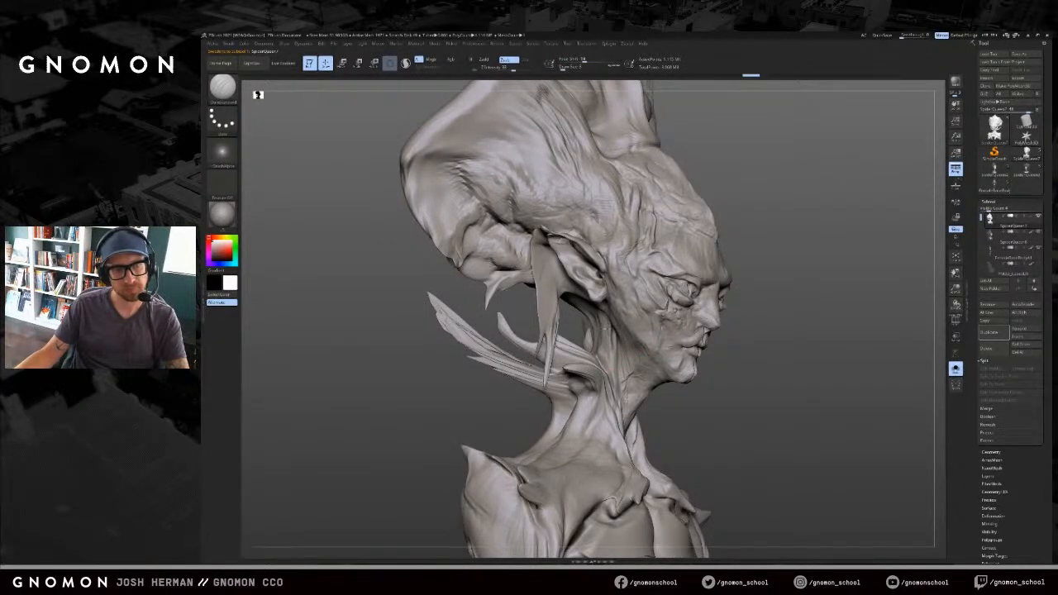
{"action": "left_click_drag", "start_coordinate": [746, 331], "coordinate": [907, 288], "text": "shift"}
{"action": "key", "text": "alt+s"}
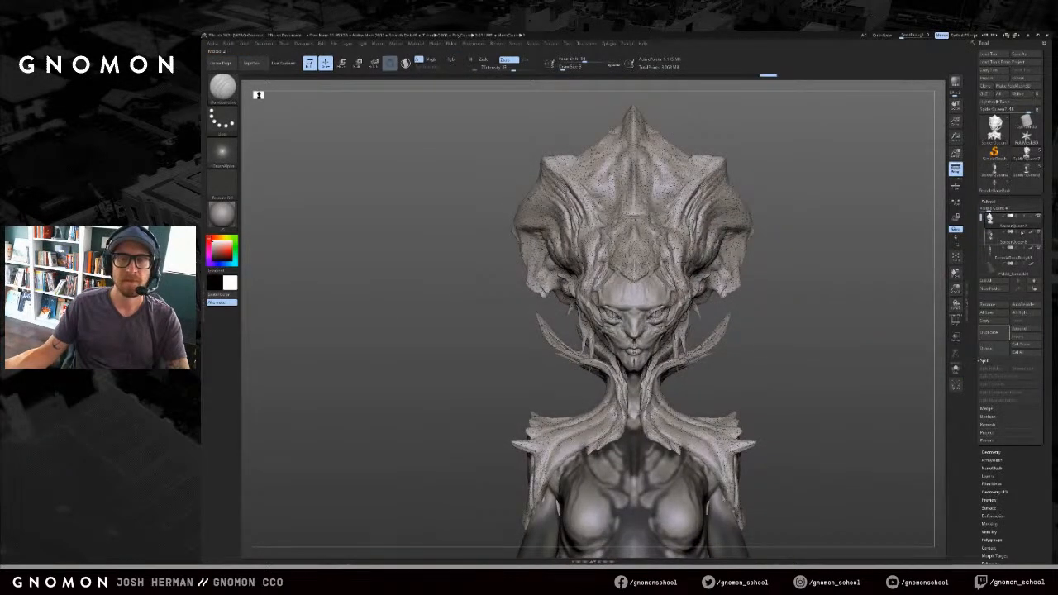
{"action": "left_click", "coordinate": [989, 348]}
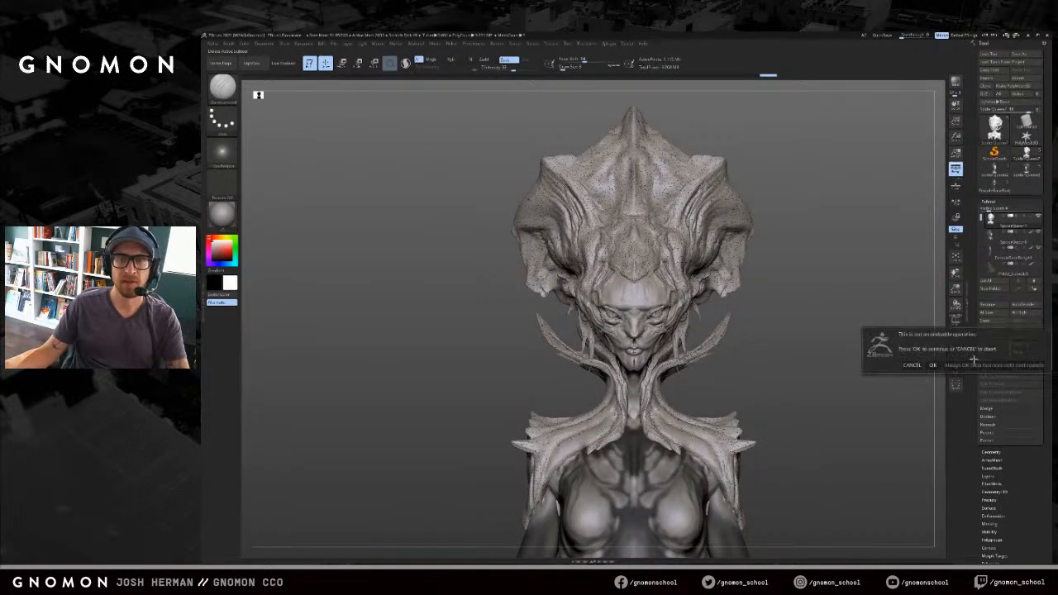
{"action": "left_click", "coordinate": [914, 366]}
{"action": "left_click", "coordinate": [832, 255]}
Step: Switch to the SnakeHook brush and examine the SpiderQueen8 face and collar up close from the front
{"action": "mouse_move", "coordinate": [800, 207]}
{"action": "left_mouse_down", "text": "alt"}
{"action": "mouse_move", "coordinate": [786, 193]}
{"action": "mouse_move", "coordinate": [794, 205]}
{"action": "mouse_move", "coordinate": [752, 236]}
{"action": "mouse_move", "coordinate": [662, 277]}
{"action": "left_mouse_up", "text": "alt"}
{"action": "key", "text": "b"}
{"action": "key", "text": "s"}
{"action": "key", "text": "h"}
{"action": "left_click_drag", "start_coordinate": [499, 322], "coordinate": [774, 224]}
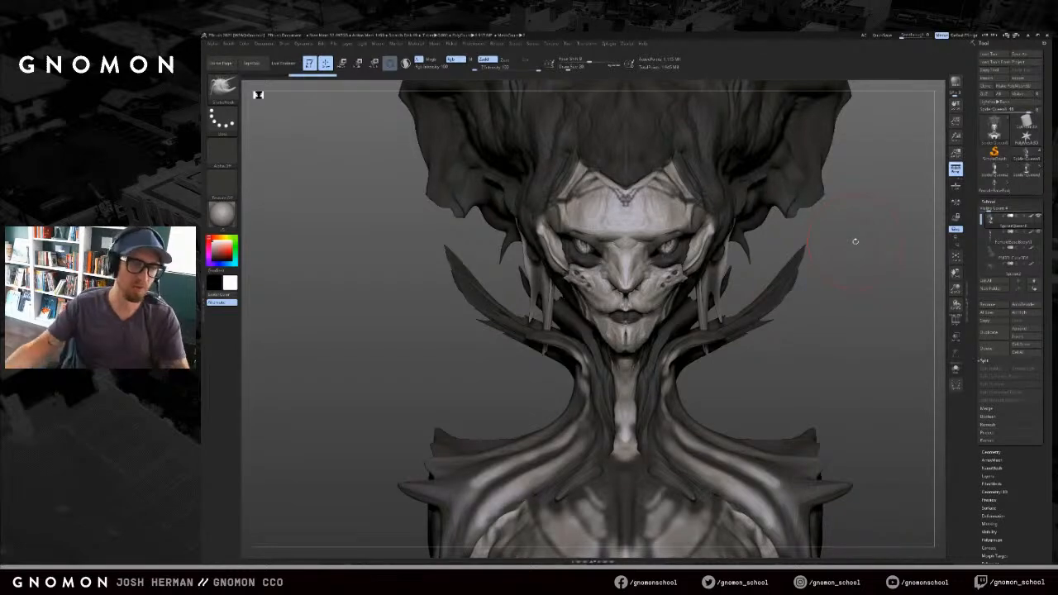
Step: Switch to the DamStandard brush and smooth the middle of the forehead below the headdress peak
{"action": "key", "text": "b"}
{"action": "key", "text": "d"}
{"action": "key", "text": "s"}
{"action": "right_click_drag", "start_coordinate": [680, 269], "coordinate": [645, 219], "text": "ctrl"}
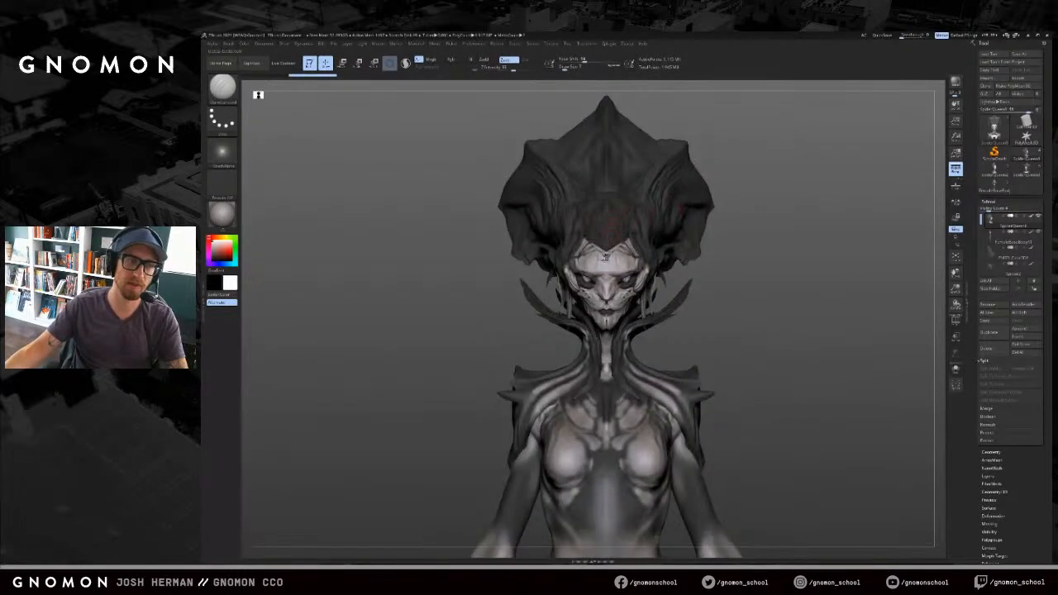
{"action": "left_click_drag", "start_coordinate": [616, 298], "coordinate": [609, 259], "text": "shift"}
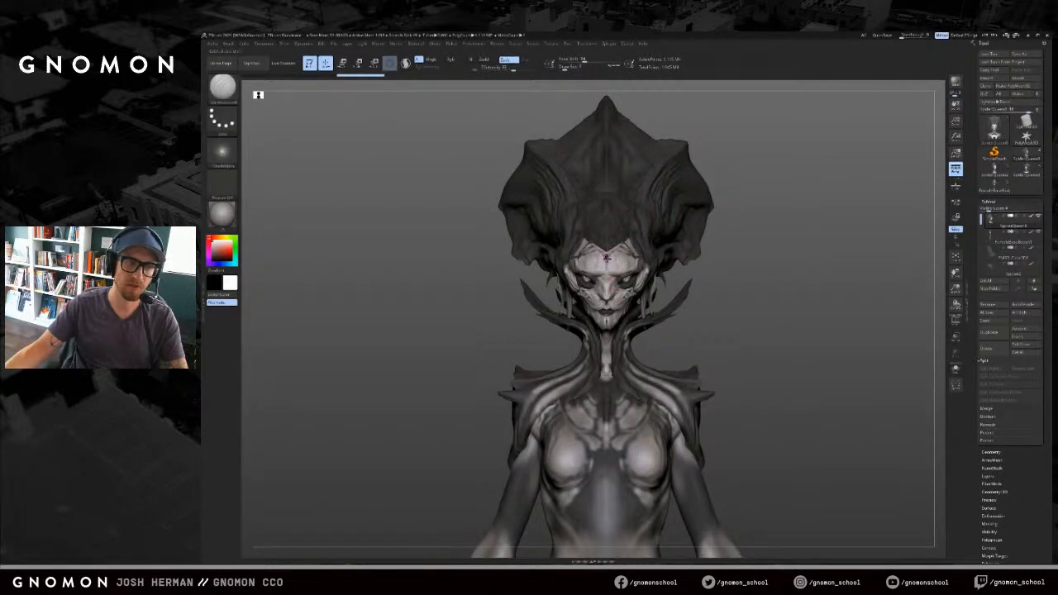
Step: Carve a stroke down the middle of the forehead, compare it using undo and redo, and add a short stroke along the nose
{"action": "left_click_drag", "start_coordinate": [608, 254], "coordinate": [606, 273]}
{"action": "key", "text": "ctrl+z"}
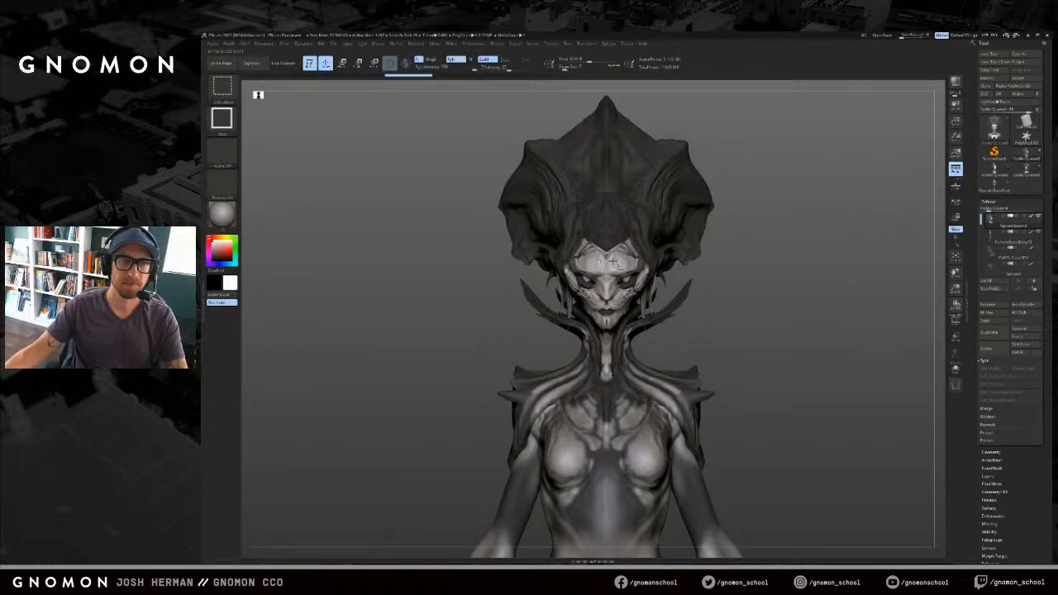
{"action": "key", "text": "ctrl+shift+z"}
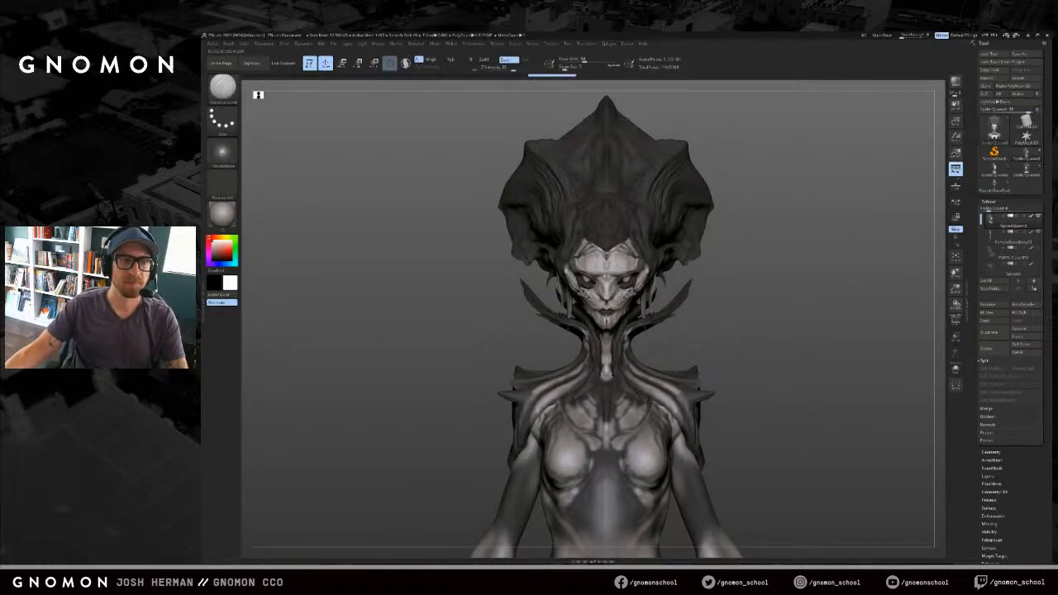
{"action": "left_click_drag", "start_coordinate": [733, 272], "coordinate": [712, 249], "text": "alt"}
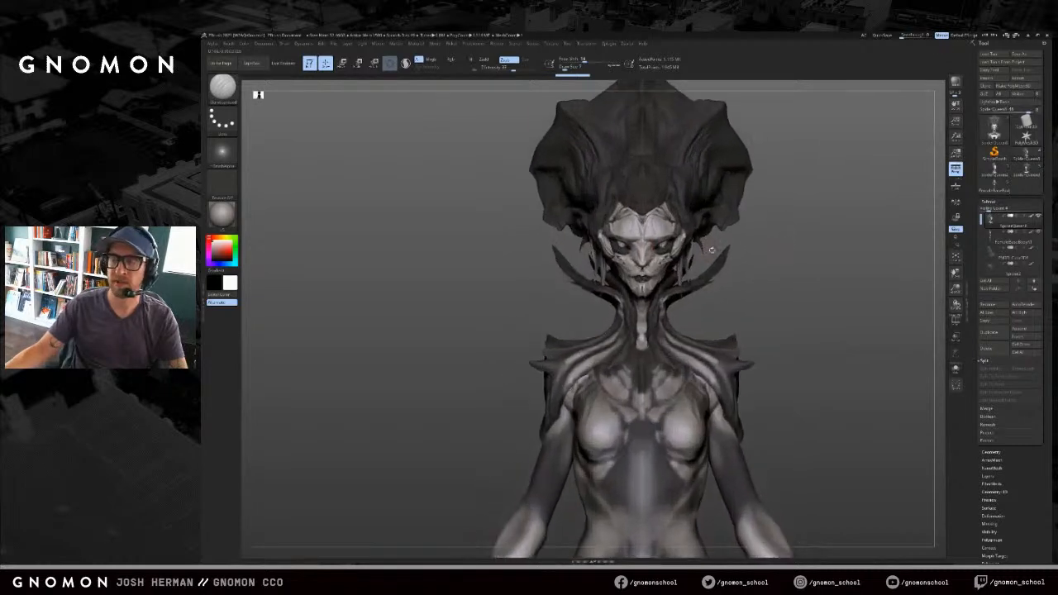
{"action": "left_click_drag", "start_coordinate": [648, 262], "coordinate": [647, 269]}
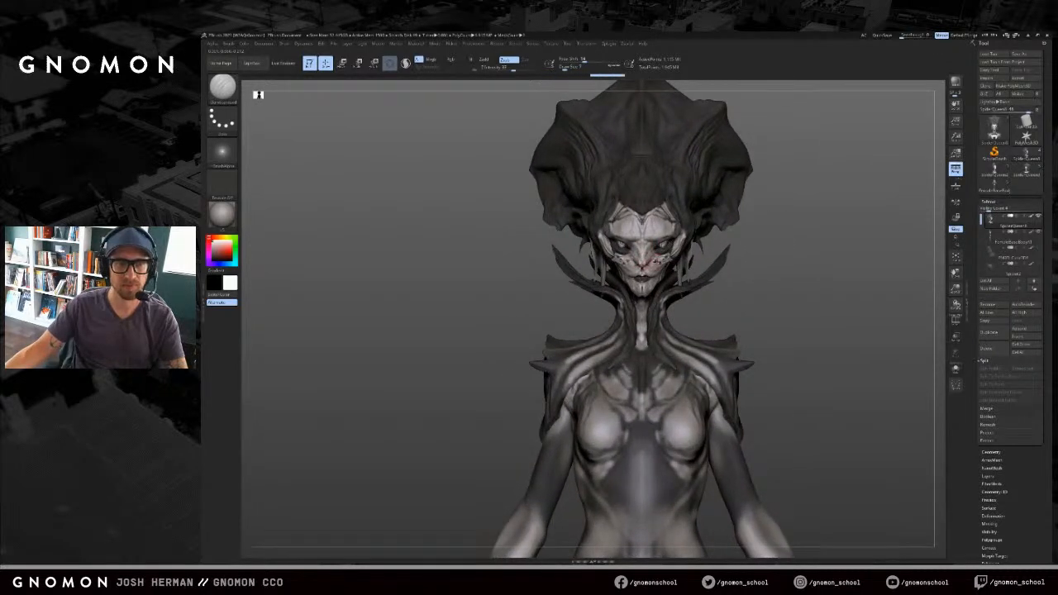
Step: Undo the last stroke, try a small adjustment between the nose and lips, and step back through the edits with DamStandard selected
{"action": "key", "text": "ctrl+z"}
{"action": "right_click_drag", "start_coordinate": [775, 240], "coordinate": [731, 237], "text": "ctrl"}
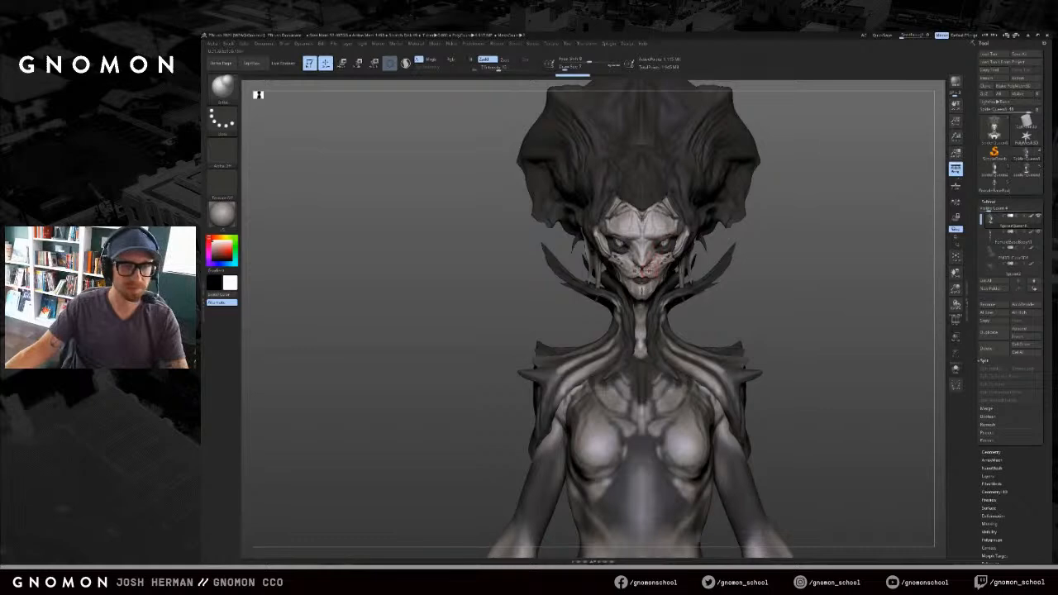
{"action": "mouse_move", "coordinate": [642, 268]}
{"action": "left_mouse_down"}
{"action": "mouse_move", "coordinate": [653, 268]}
{"action": "mouse_move", "coordinate": [644, 272]}
{"action": "left_mouse_up"}
{"action": "key", "text": "b"}
{"action": "key", "text": "d"}
{"action": "key", "text": "s"}
{"action": "key", "text": "ctrl+z"}
{"action": "key", "text": "ctrl+z"}
{"action": "right_click_drag", "start_coordinate": [644, 272], "coordinate": [686, 286], "text": "ctrl"}
{"action": "key", "text": "ctrl+z"}
{"action": "key", "text": "ctrl+z"}
Step: Carve short DamStandard strokes around the nose tip and up along the side of the nose
{"action": "right_click_drag", "start_coordinate": [748, 267], "coordinate": [647, 270]}
{"action": "left_click_drag", "start_coordinate": [644, 270], "coordinate": [645, 265]}
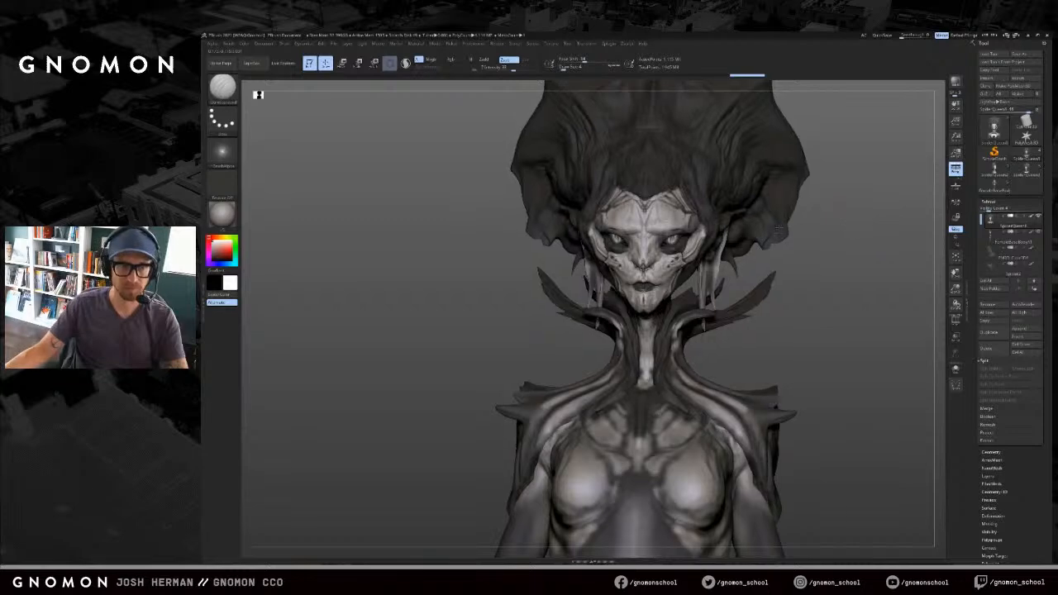
{"action": "right_click_drag", "start_coordinate": [643, 254], "coordinate": [646, 263]}
{"action": "left_click_drag", "start_coordinate": [645, 263], "coordinate": [653, 245]}
{"action": "key", "text": "s"}
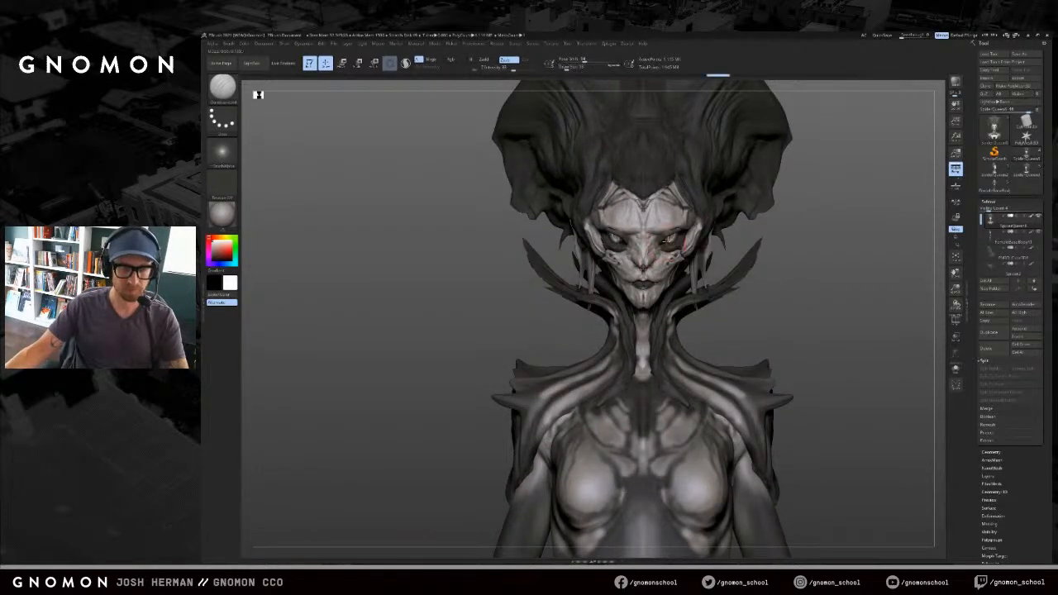
Step: Switch to the SnakeHook brush, undo a test pull at the eye, and turn off Rgb
{"action": "key", "text": "b"}
{"action": "key", "text": "s"}
{"action": "key", "text": "h"}
{"action": "key", "text": "s"}
{"action": "key", "text": "s"}
{"action": "left_click_drag", "start_coordinate": [665, 244], "coordinate": [664, 247]}
{"action": "key", "text": "ctrl+z"}
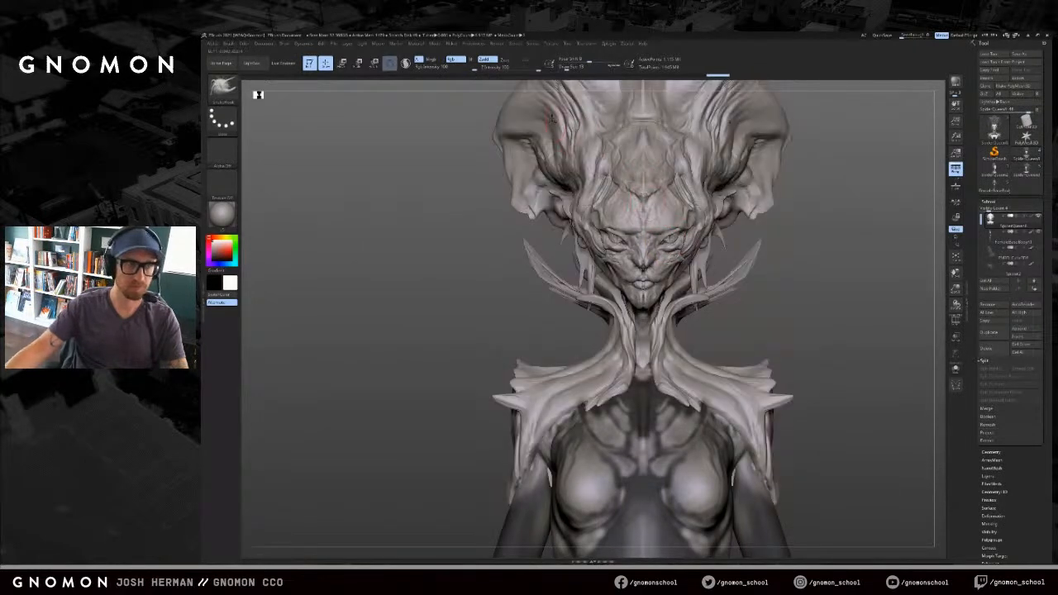
{"action": "left_click", "coordinate": [456, 60]}
{"action": "key", "text": "]"}
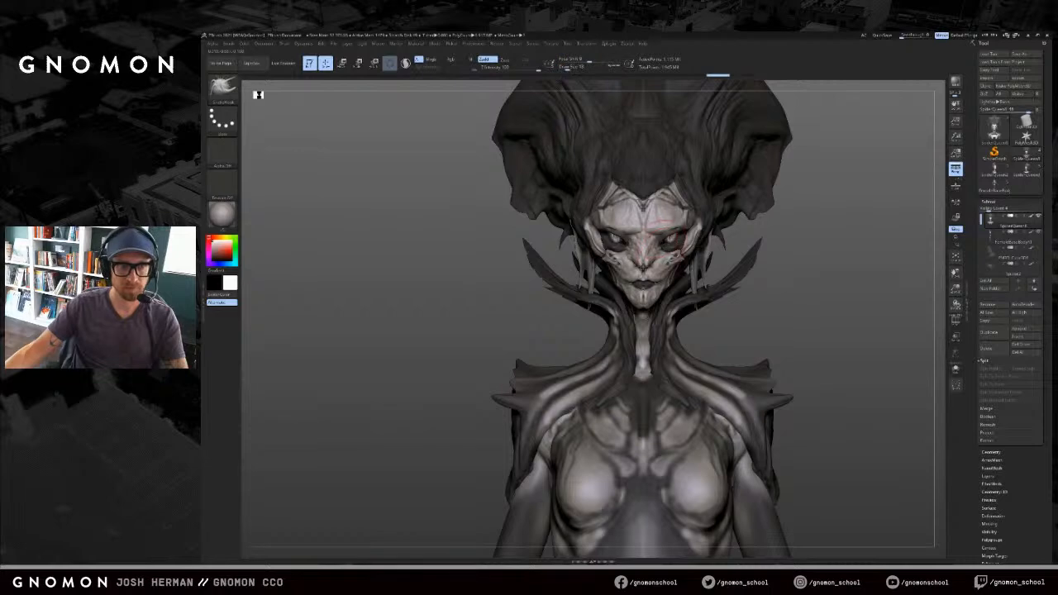
Step: Switch to the Move brush and examine the face from the front and both three-quarter sides
{"action": "left_click_drag", "start_coordinate": [793, 243], "coordinate": [661, 246]}
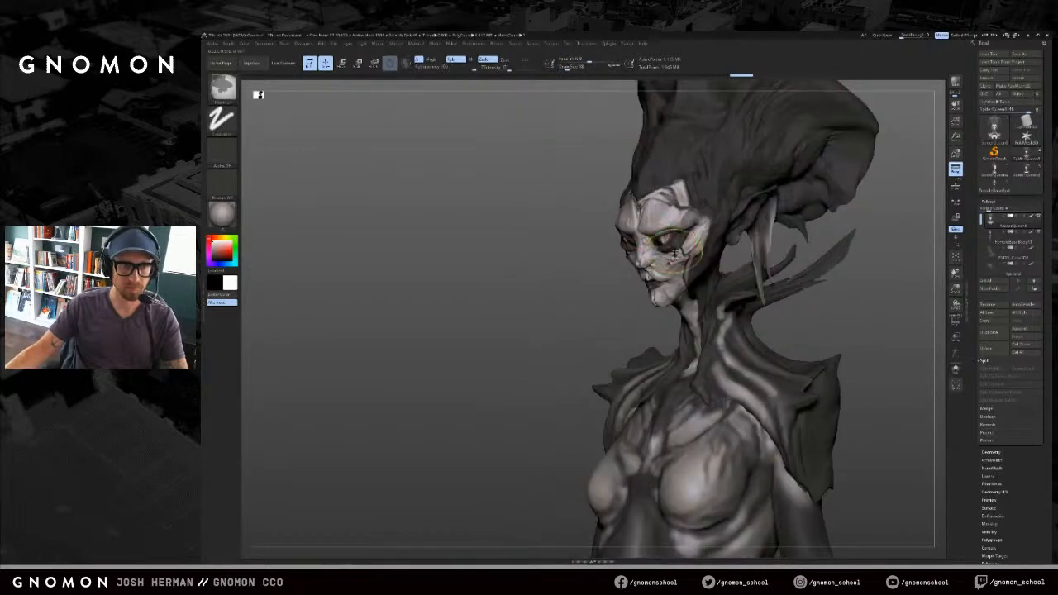
{"action": "key", "text": "b"}
{"action": "key", "text": "m"}
{"action": "key", "text": "v"}
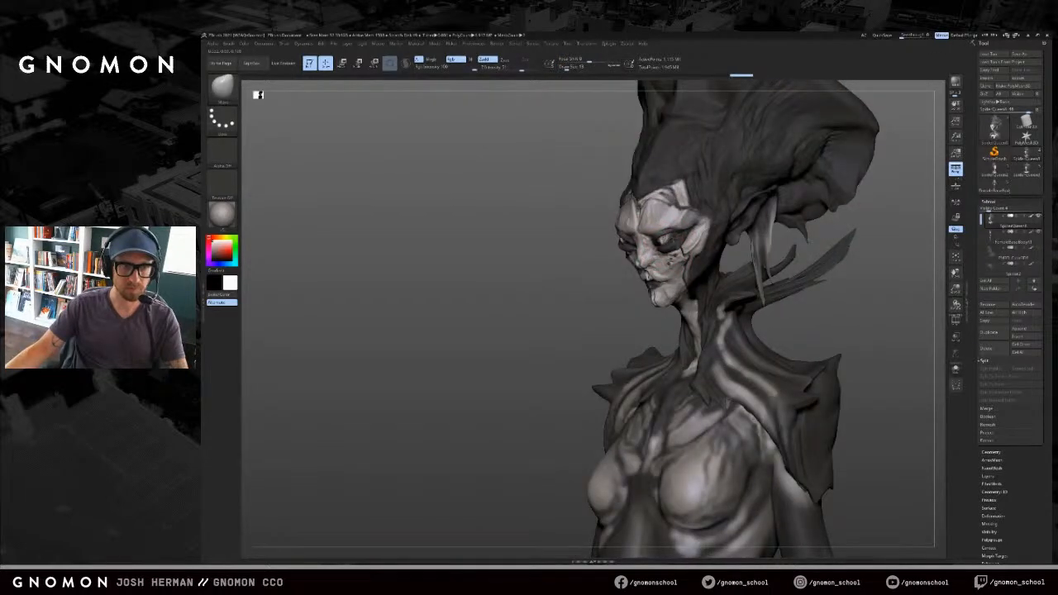
{"action": "mouse_move", "coordinate": [570, 283]}
{"action": "left_mouse_down"}
{"action": "mouse_move", "coordinate": [764, 234]}
{"action": "mouse_move", "coordinate": [702, 232]}
{"action": "left_mouse_up"}
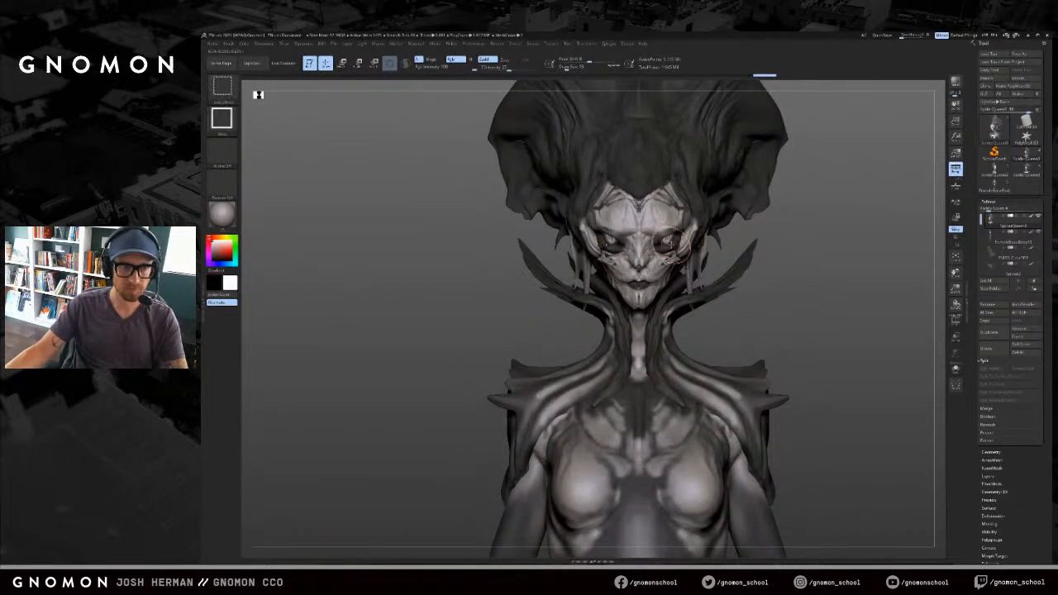
{"action": "left_click_drag", "start_coordinate": [781, 234], "coordinate": [723, 238]}
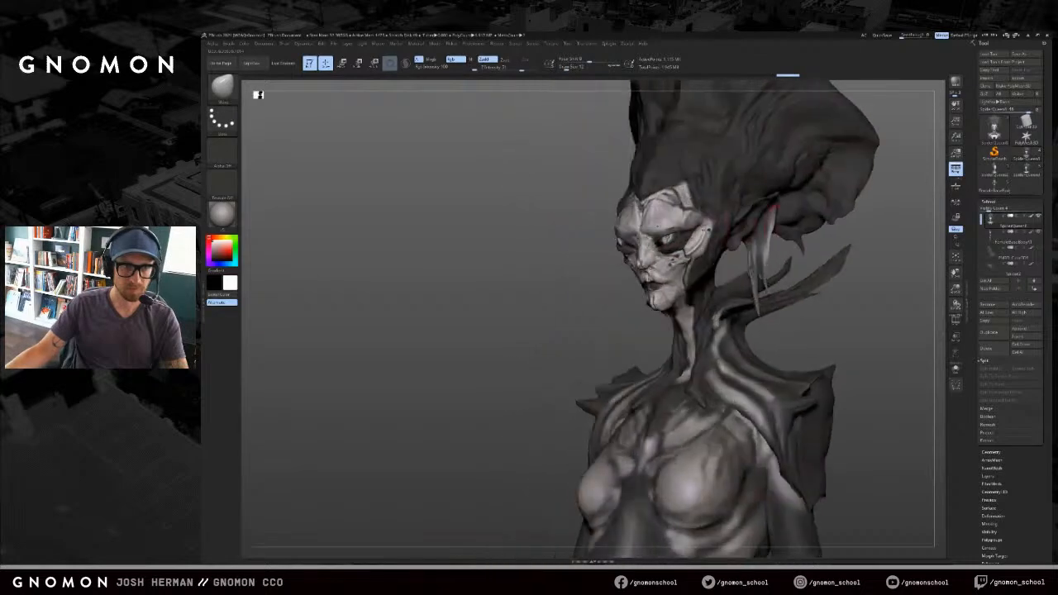
{"action": "left_click_drag", "start_coordinate": [567, 275], "coordinate": [661, 272]}
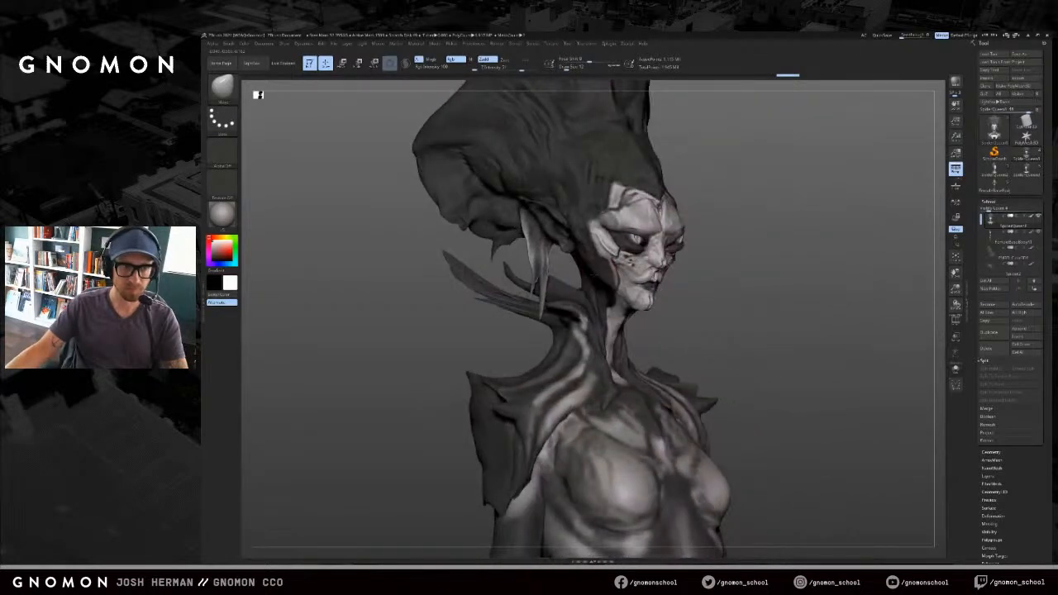
Step: Refine the cheek below the eye from a three-quarter view, alternating the ClayBuildup and DamStandard brushes
{"action": "left_click_drag", "start_coordinate": [731, 250], "coordinate": [761, 245]}
{"action": "key", "text": "b"}
{"action": "key", "text": "c"}
{"action": "key", "text": "b"}
{"action": "key", "text": "s"}
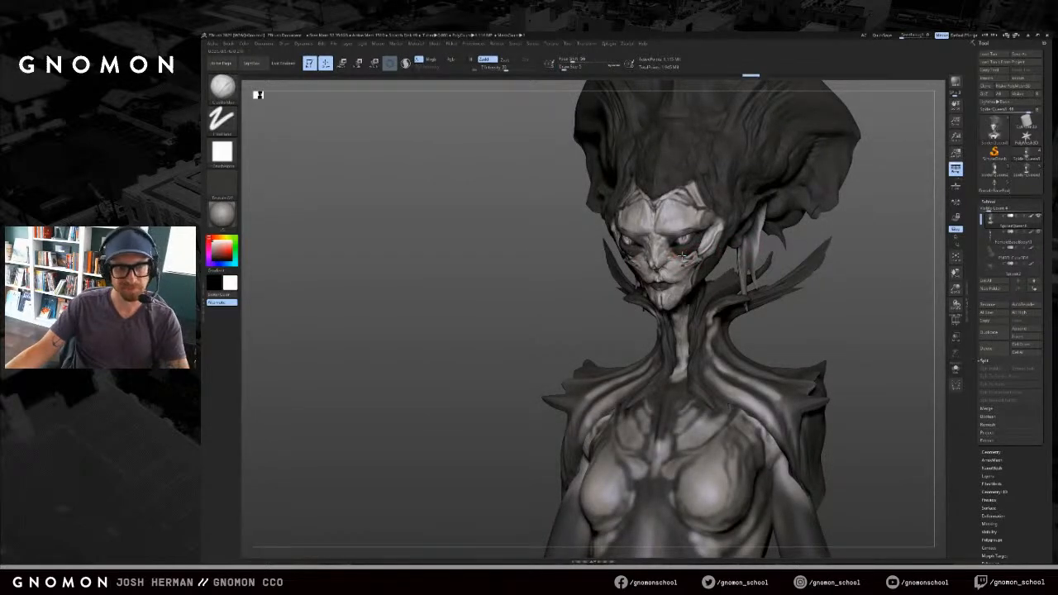
{"action": "key", "text": "b"}
{"action": "key", "text": "d"}
{"action": "key", "text": "s"}
{"action": "key", "text": "b"}
{"action": "key", "text": "c"}
{"action": "key", "text": "b"}
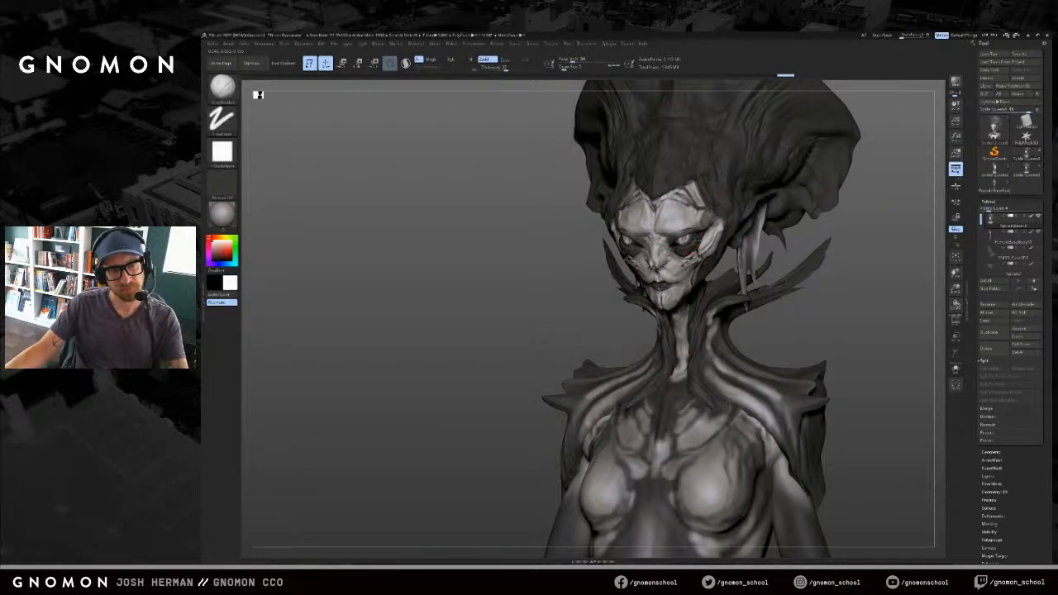
Step: Switch to the DamStandard brush and refine the area under the nose in front view
{"action": "left_click_drag", "start_coordinate": [918, 226], "coordinate": [928, 229], "text": "shift"}
{"action": "key", "text": "b"}
{"action": "key", "text": "d"}
{"action": "key", "text": "s"}
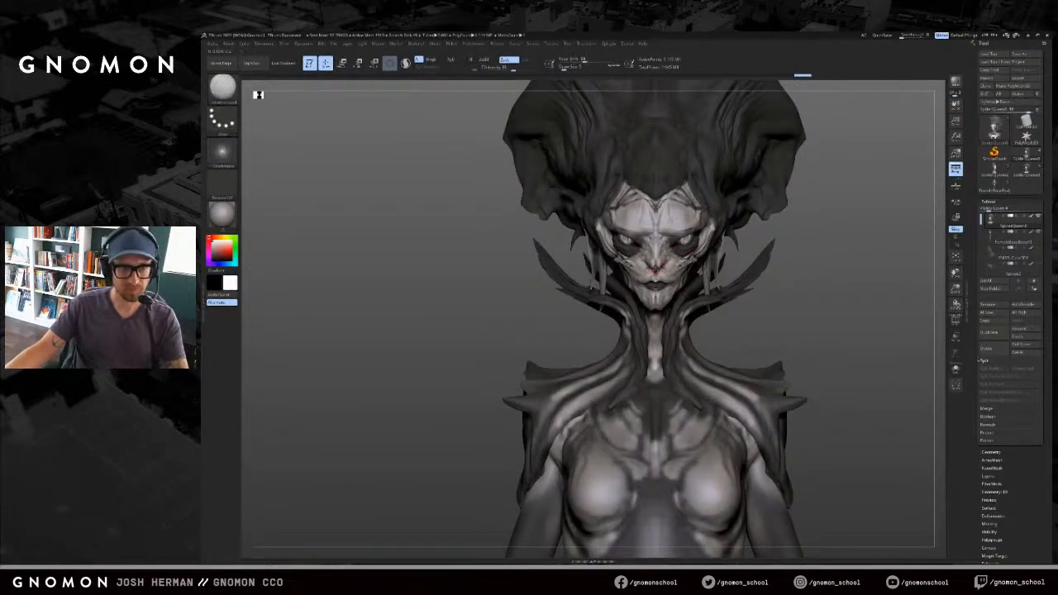
{"action": "left_click_drag", "start_coordinate": [765, 290], "coordinate": [806, 282]}
{"action": "key", "text": "s"}
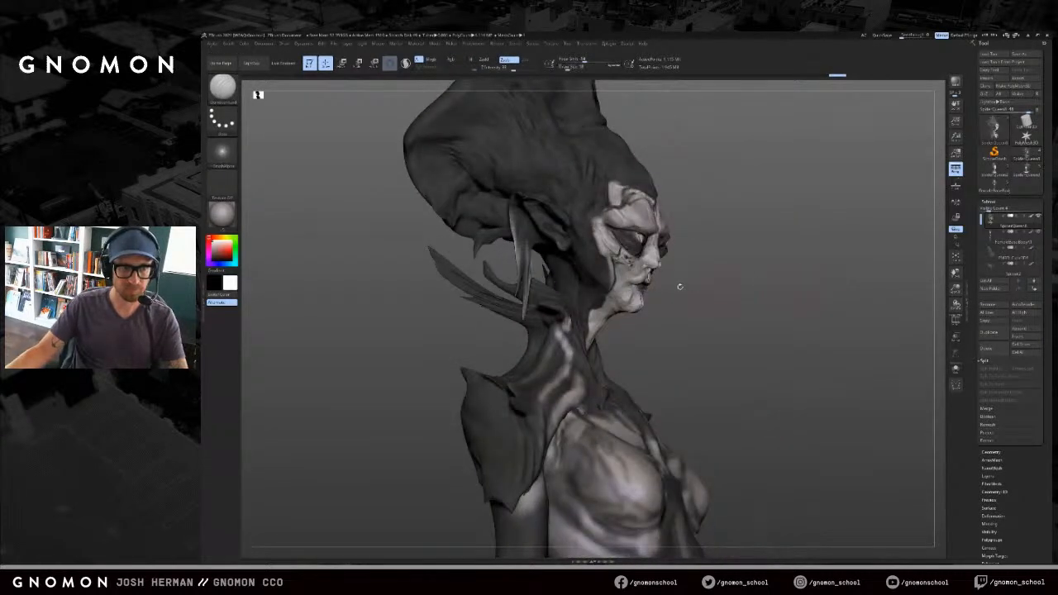
Step: Switch to the Move brush and adjust the lips in profile view
{"action": "left_click_drag", "start_coordinate": [695, 286], "coordinate": [671, 284]}
{"action": "key", "text": "b"}
{"action": "key", "text": "m"}
{"action": "key", "text": "v"}
{"action": "key", "text": "s"}
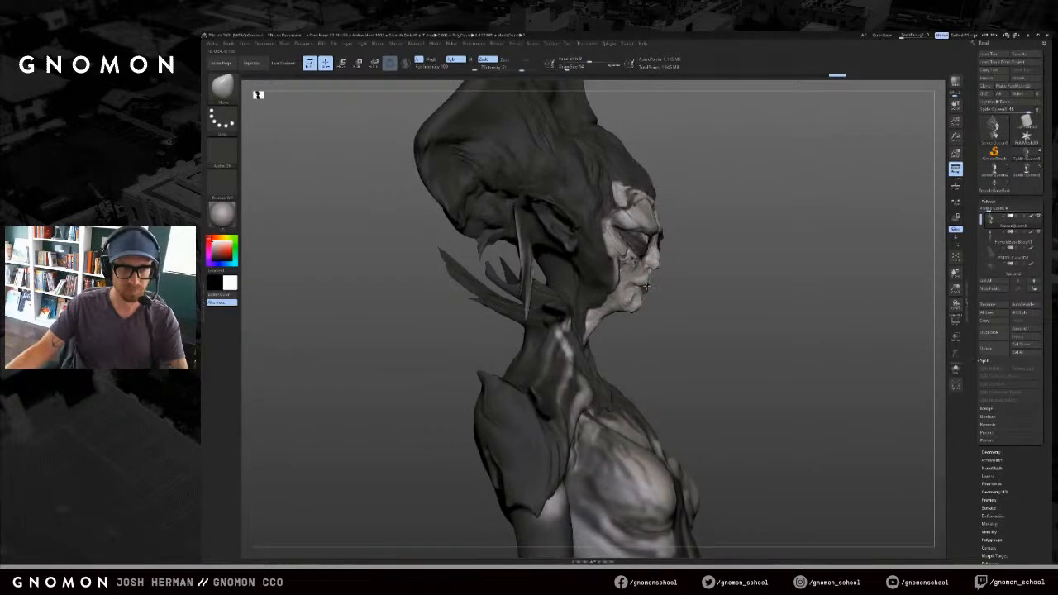
Step: Switch to the ClayBuildup brush, undo the last stroke, and add a new stroke across the chin
{"action": "mouse_move", "coordinate": [701, 286]}
{"action": "left_mouse_down"}
{"action": "mouse_move", "coordinate": [671, 290]}
{"action": "mouse_move", "coordinate": [688, 290]}
{"action": "left_mouse_up"}
{"action": "key", "text": "b"}
{"action": "key", "text": "c"}
{"action": "key", "text": "b"}
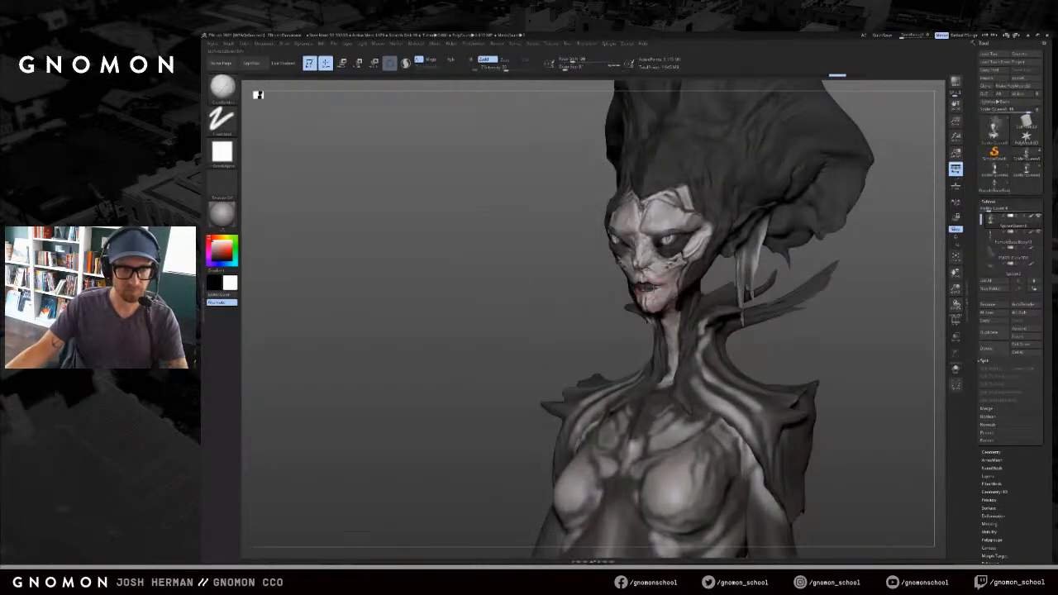
{"action": "key", "text": "ctrl+z"}
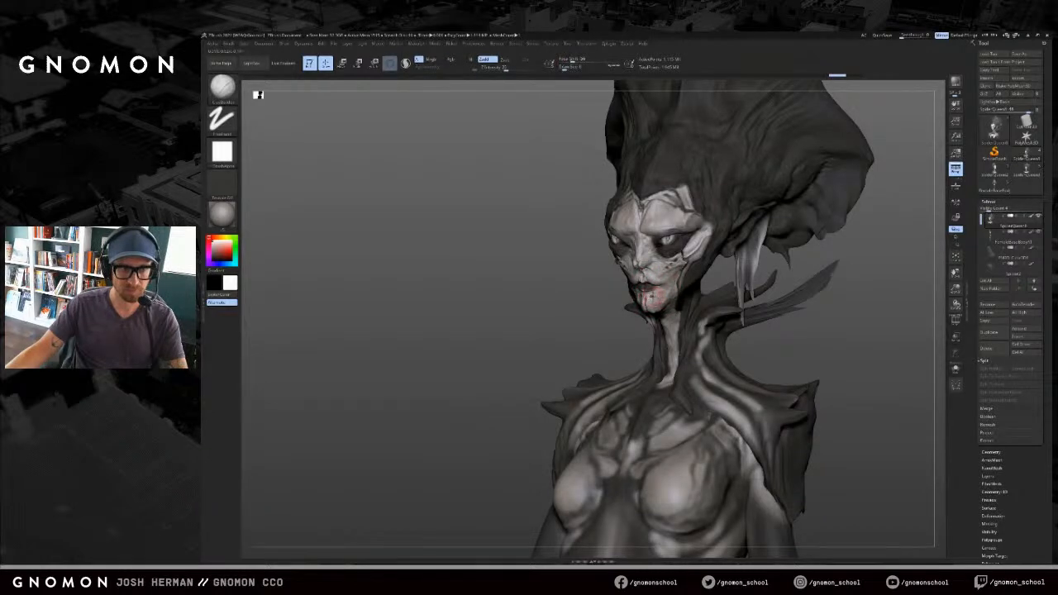
{"action": "left_click_drag", "start_coordinate": [654, 302], "coordinate": [635, 288]}
Step: Select the giant spider subtool and reposition it so its head sits directly above the Spider Queen's head
{"action": "mouse_move", "coordinate": [815, 248]}
{"action": "left_mouse_down", "text": "alt"}
{"action": "mouse_move", "coordinate": [797, 254]}
{"action": "mouse_move", "coordinate": [818, 253]}
{"action": "mouse_move", "coordinate": [783, 240]}
{"action": "mouse_move", "coordinate": [811, 270]}
{"action": "mouse_move", "coordinate": [808, 247]}
{"action": "left_mouse_up", "text": "alt"}
{"action": "left_click_drag", "start_coordinate": [690, 268], "coordinate": [575, 201]}
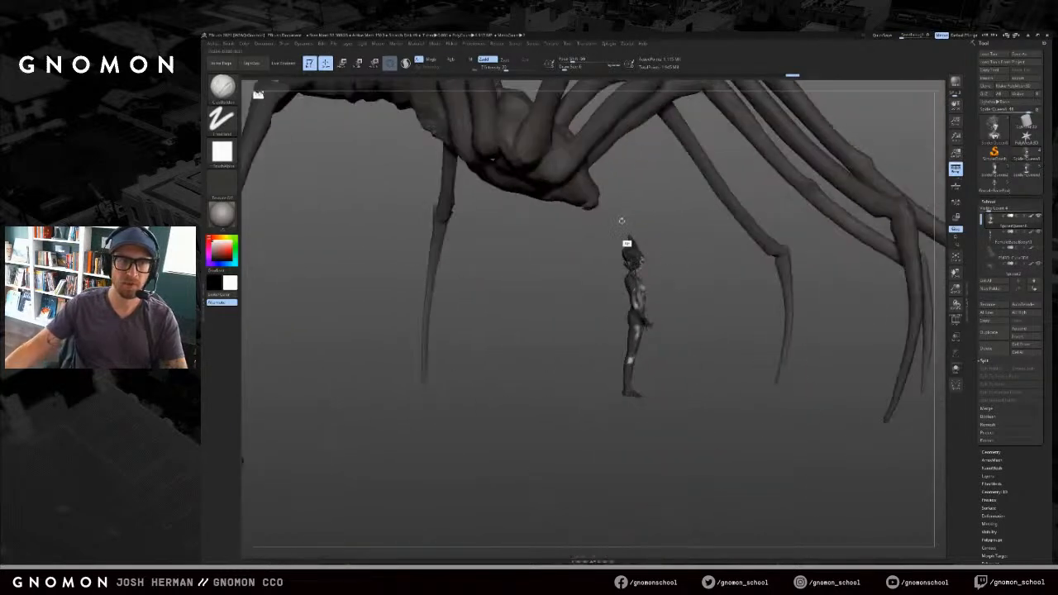
{"action": "left_click", "coordinate": [589, 192], "text": "alt"}
{"action": "key", "text": "w"}
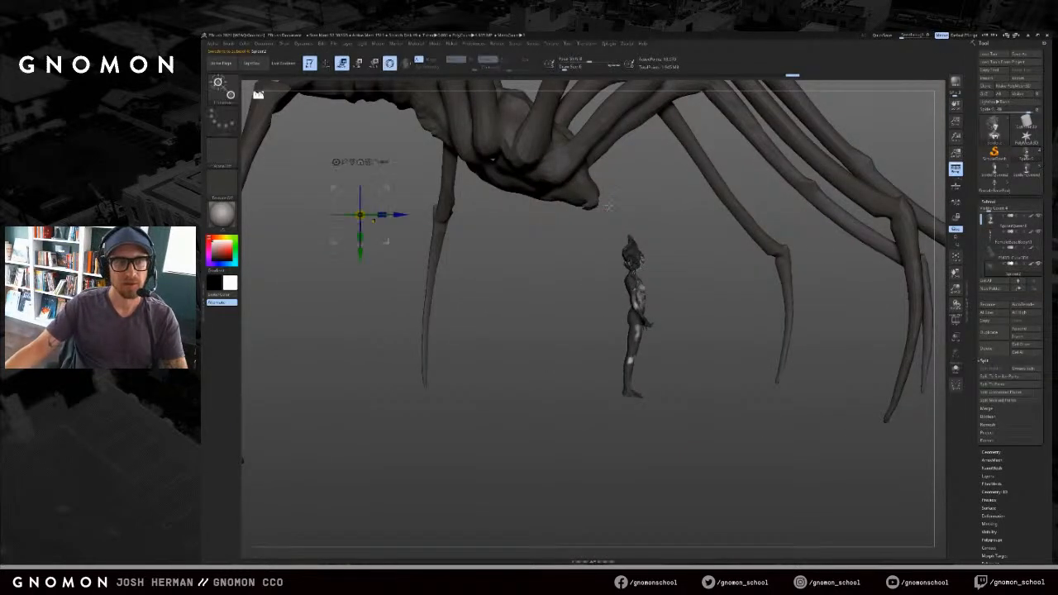
{"action": "key", "text": "q"}
{"action": "key", "text": "w"}
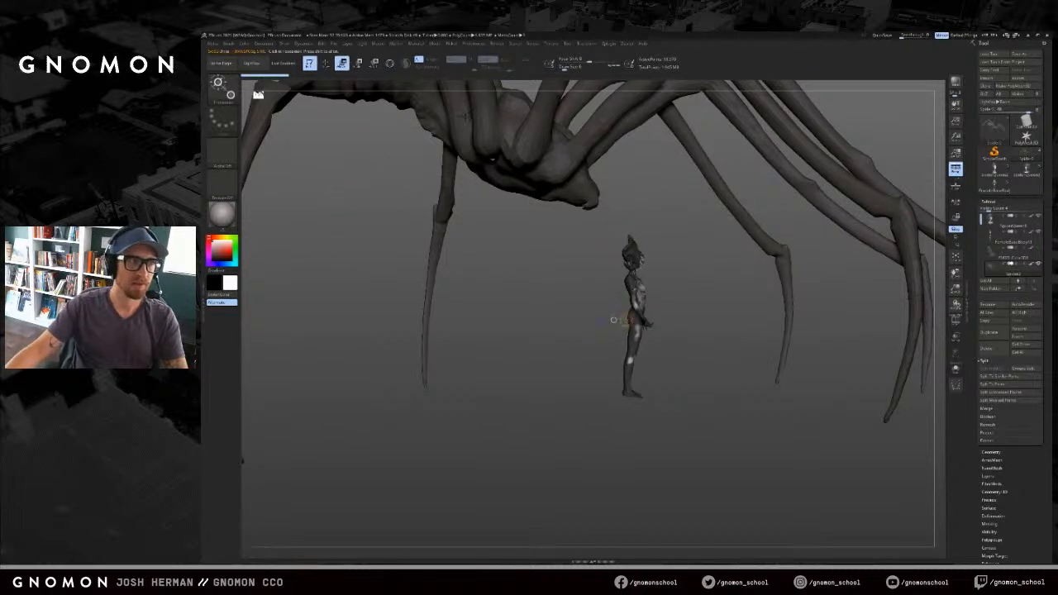
{"action": "left_click_drag", "start_coordinate": [628, 248], "coordinate": [718, 277]}
{"action": "left_click_drag", "start_coordinate": [634, 187], "coordinate": [643, 244]}
{"action": "left_click_drag", "start_coordinate": [579, 496], "coordinate": [728, 500]}
{"action": "mouse_move", "coordinate": [646, 177]}
{"action": "left_mouse_down"}
{"action": "mouse_move", "coordinate": [596, 274]}
{"action": "mouse_move", "coordinate": [546, 269]}
{"action": "mouse_move", "coordinate": [595, 277]}
{"action": "mouse_move", "coordinate": [570, 272]}
{"action": "mouse_move", "coordinate": [661, 267]}
{"action": "mouse_move", "coordinate": [658, 310]}
{"action": "mouse_move", "coordinate": [640, 321]}
{"action": "left_mouse_up"}
{"action": "key", "text": "q"}
{"action": "key", "text": "s"}
{"action": "key", "text": "f"}
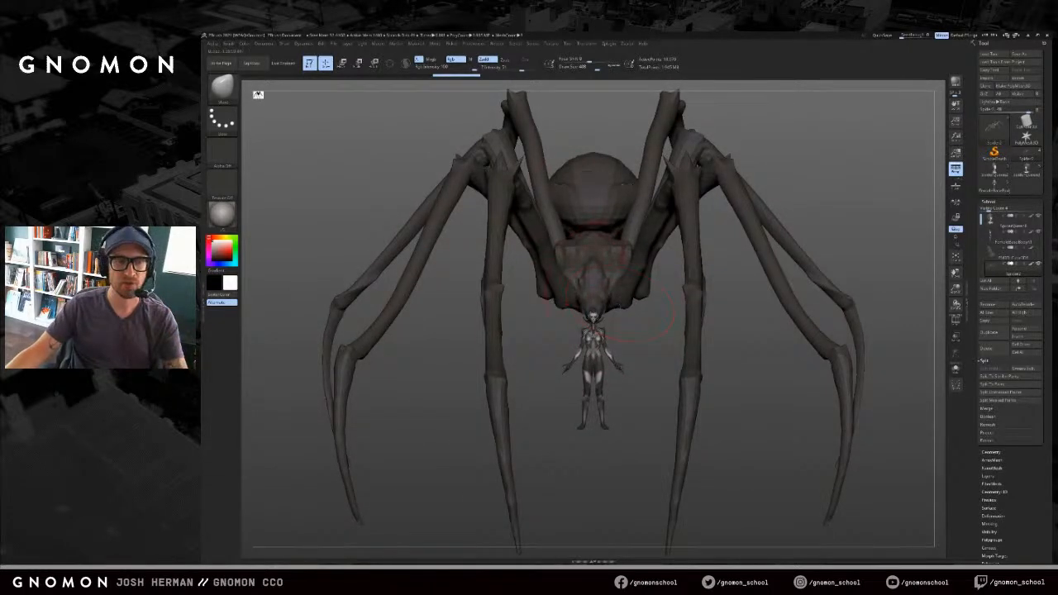
Step: Examine the spider's scale and its meeting point with the Spider Queen from several angles
{"action": "left_click_drag", "start_coordinate": [565, 335], "coordinate": [575, 340]}
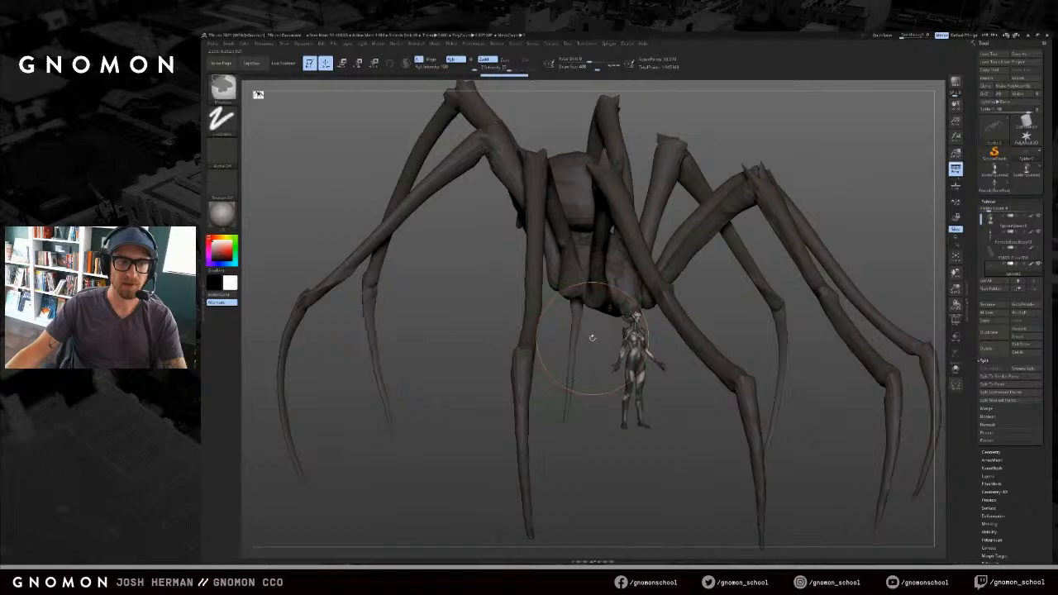
{"action": "right_click_drag", "start_coordinate": [674, 305], "coordinate": [654, 299], "text": "ctrl"}
{"action": "key", "text": "s"}
{"action": "left_click", "coordinate": [642, 301]}
{"action": "right_click_drag", "start_coordinate": [461, 324], "coordinate": [600, 220], "text": "alt"}
{"action": "right_click_drag", "start_coordinate": [568, 265], "coordinate": [656, 265]}
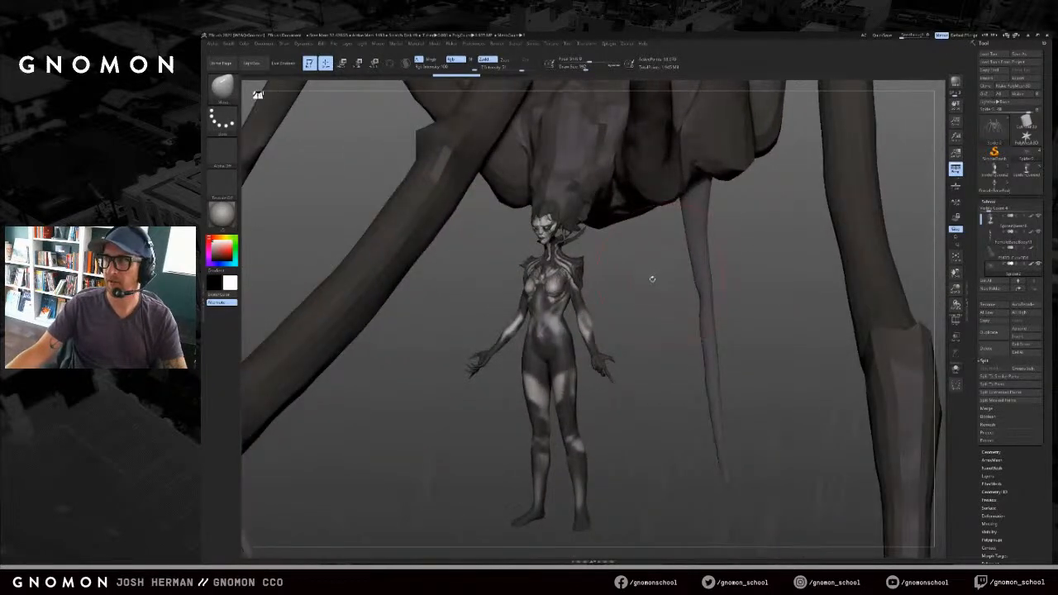
{"action": "key", "text": "f"}
{"action": "right_click_drag", "start_coordinate": [597, 356], "coordinate": [639, 359]}
{"action": "right_click_drag", "start_coordinate": [719, 311], "coordinate": [685, 288], "text": "alt"}
{"action": "right_click_drag", "start_coordinate": [703, 340], "coordinate": [687, 227], "text": "alt"}
Step: Temporarily hide part of the spider's legs to view the Spider Queen beneath its head, and show the whole spider again
{"action": "key", "text": "alt+shift+s"}
{"action": "right_click_drag", "start_coordinate": [803, 156], "coordinate": [863, 132]}
{"action": "left_click_drag", "start_coordinate": [865, 147], "coordinate": [674, 397], "text": "ctrl+alt+shift"}
{"action": "mouse_move", "coordinate": [729, 274]}
{"action": "right_mouse_down"}
{"action": "mouse_move", "coordinate": [670, 278]}
{"action": "mouse_move", "coordinate": [634, 346]}
{"action": "right_mouse_up"}
{"action": "key", "text": "alt+shift+s"}
{"action": "right_click_drag", "start_coordinate": [638, 402], "coordinate": [679, 324], "text": "shift"}
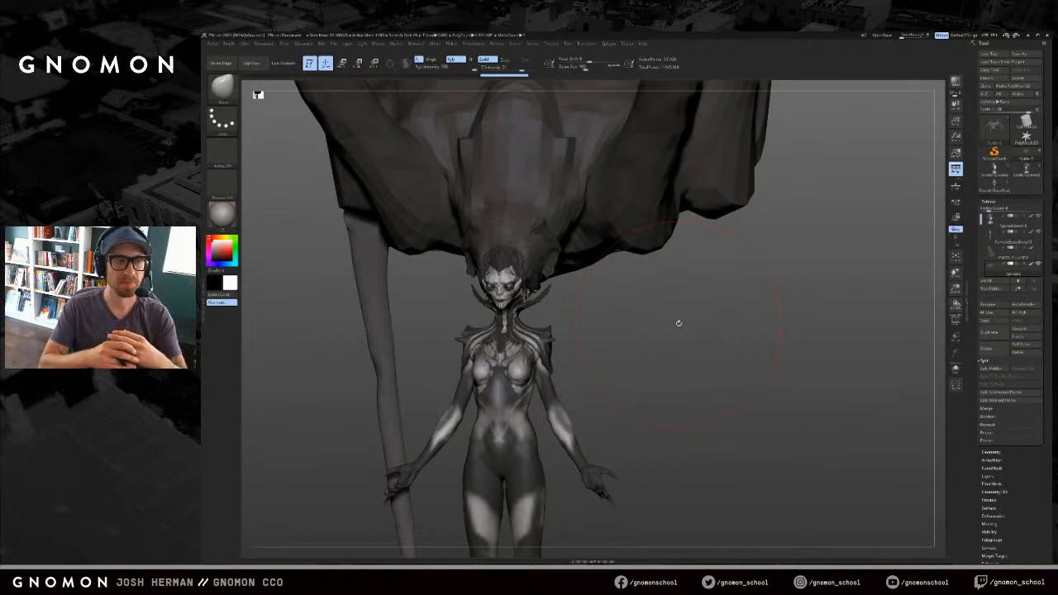
{"action": "left_click_drag", "start_coordinate": [680, 325], "coordinate": [643, 422], "text": "alt"}
{"action": "key", "text": "alt+s"}
{"action": "mouse_move", "coordinate": [626, 295]}
{"action": "left_mouse_down"}
{"action": "mouse_move", "coordinate": [629, 284]}
{"action": "mouse_move", "coordinate": [640, 296]}
{"action": "left_mouse_up"}
{"action": "left_click", "coordinate": [630, 283], "text": "ctrl+shift"}
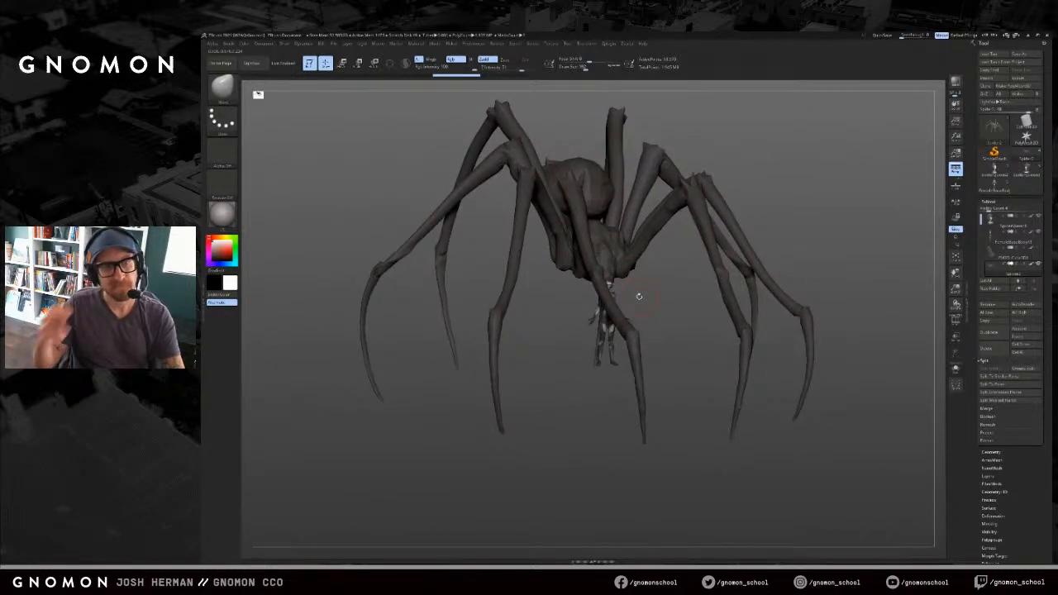
Step: Mask the spider's legs and front body in side view, leaving the abdomen unmasked
{"action": "mouse_move", "coordinate": [688, 301]}
{"action": "left_mouse_down"}
{"action": "mouse_move", "coordinate": [778, 294]}
{"action": "mouse_move", "coordinate": [774, 303]}
{"action": "left_mouse_up"}
{"action": "key", "text": "s"}
{"action": "left_click_drag", "start_coordinate": [559, 301], "coordinate": [569, 302]}
{"action": "key", "text": "ctrl+shift"}
{"action": "left_click_drag", "start_coordinate": [515, 261], "coordinate": [382, 217], "text": "ctrl"}
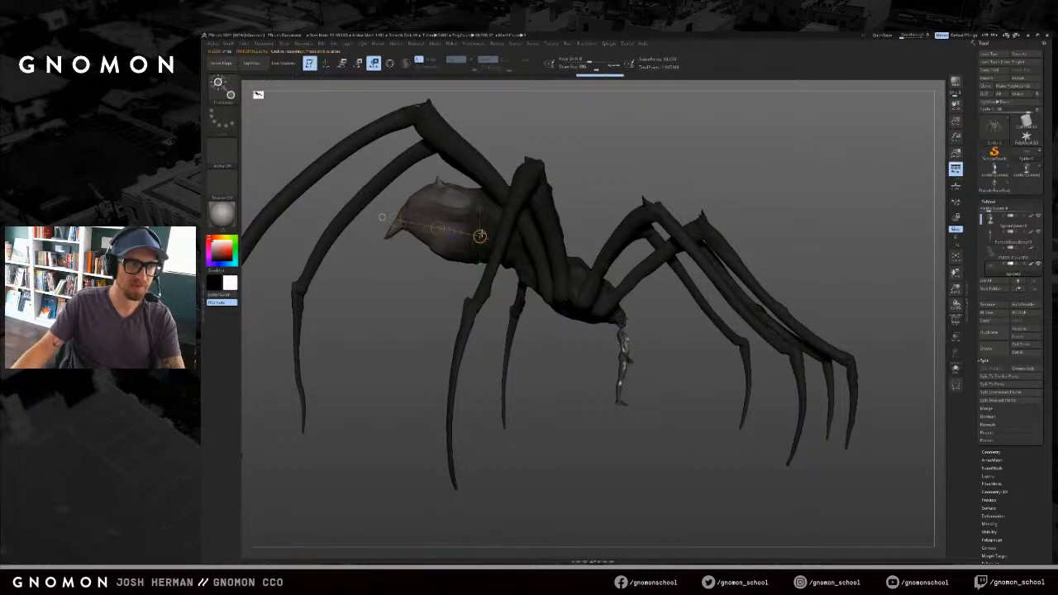
Step: Try rotating the spider's abdomen downward and moving it, and undo the last changes
{"action": "left_click", "coordinate": [486, 220]}
{"action": "left_click_drag", "start_coordinate": [471, 232], "coordinate": [420, 308]}
{"action": "key", "text": "w"}
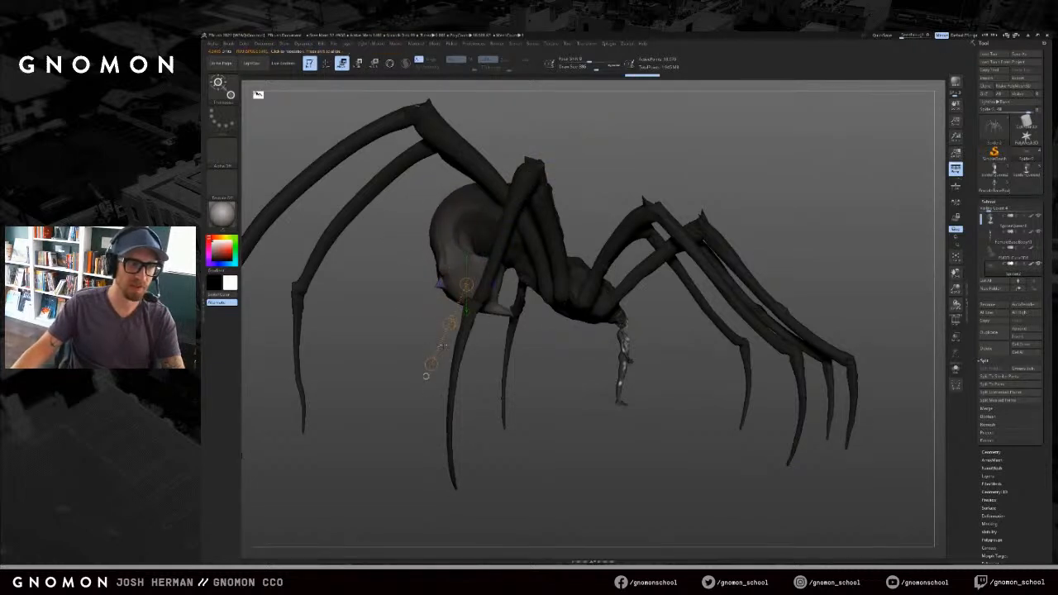
{"action": "left_click_drag", "start_coordinate": [562, 319], "coordinate": [523, 410]}
{"action": "mouse_move", "coordinate": [547, 360]}
{"action": "left_mouse_down"}
{"action": "mouse_move", "coordinate": [647, 406]}
{"action": "mouse_move", "coordinate": [667, 368]}
{"action": "mouse_move", "coordinate": [625, 365]}
{"action": "mouse_move", "coordinate": [679, 366]}
{"action": "mouse_move", "coordinate": [682, 375]}
{"action": "mouse_move", "coordinate": [616, 382]}
{"action": "mouse_move", "coordinate": [704, 331]}
{"action": "mouse_move", "coordinate": [656, 397]}
{"action": "mouse_move", "coordinate": [639, 339]}
{"action": "left_mouse_up"}
{"action": "key", "text": "ctrl+z"}
{"action": "key", "text": "ctrl+z"}
Step: Try rotating the abdomen from a new transpose line in the opposite side view, undoing the attempts
{"action": "key", "text": "r"}
{"action": "mouse_move", "coordinate": [588, 306]}
{"action": "left_mouse_down"}
{"action": "mouse_move", "coordinate": [672, 323]}
{"action": "mouse_move", "coordinate": [645, 388]}
{"action": "left_mouse_up"}
{"action": "key", "text": "ctrl+z"}
{"action": "left_click_drag", "start_coordinate": [547, 323], "coordinate": [586, 306]}
{"action": "left_click_drag", "start_coordinate": [585, 306], "coordinate": [597, 328]}
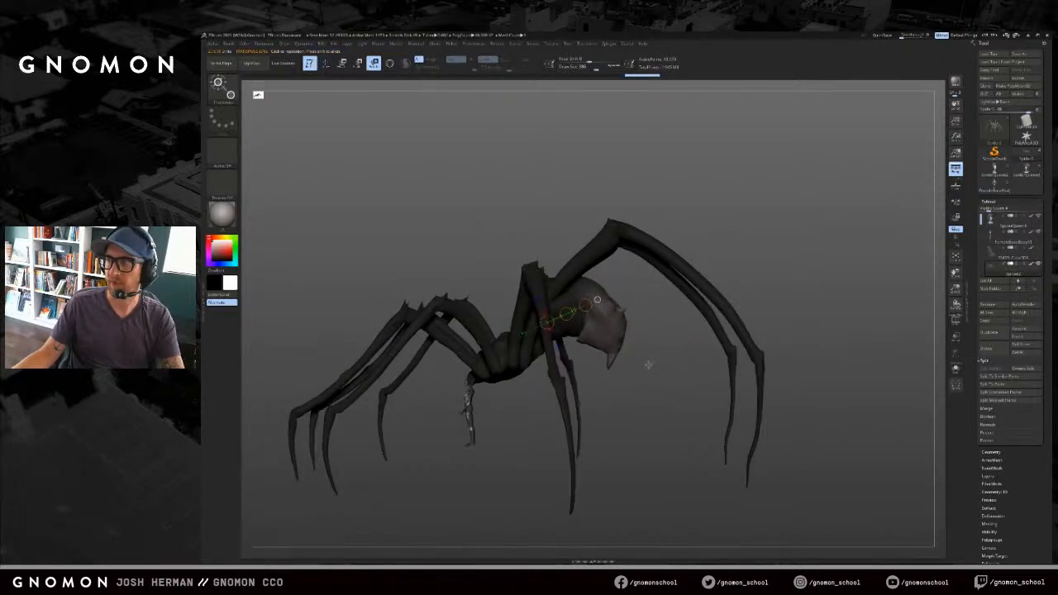
{"action": "key", "text": "ctrl+z"}
{"action": "left_click_drag", "start_coordinate": [587, 313], "coordinate": [673, 348]}
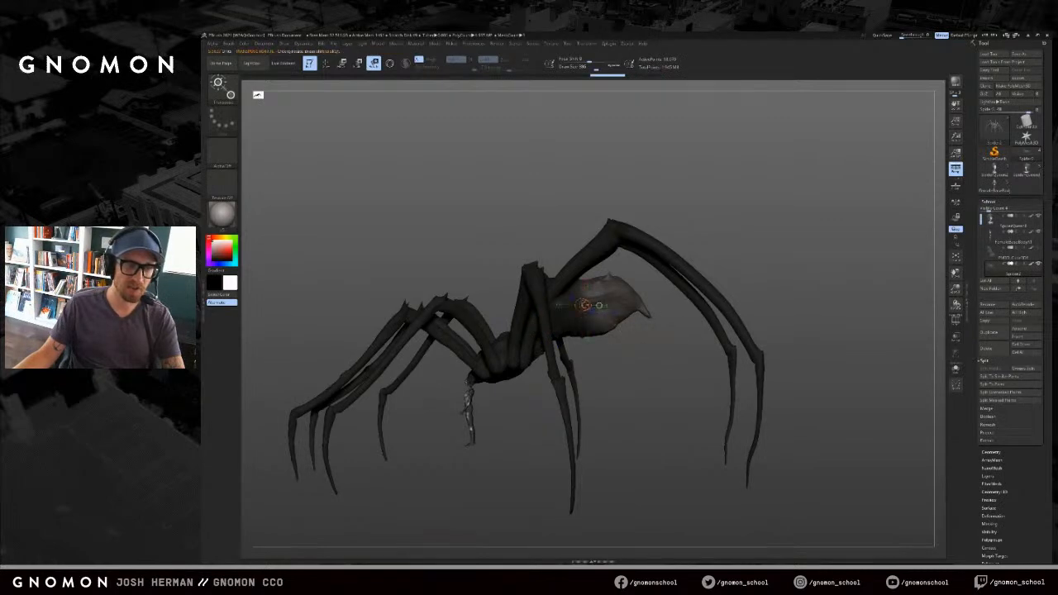
Step: Check the mask by inverting it twice, and rotate the abdomen so its pointed tip angles downward
{"action": "key", "text": "q"}
{"action": "key", "text": "ctrl+i"}
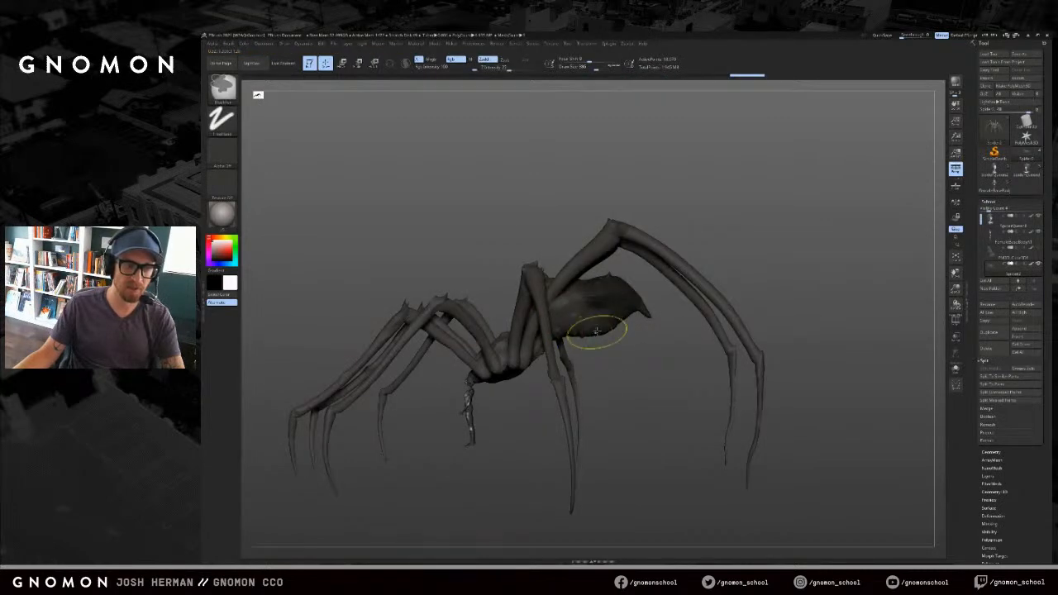
{"action": "key", "text": "ctrl+i"}
{"action": "key", "text": "r"}
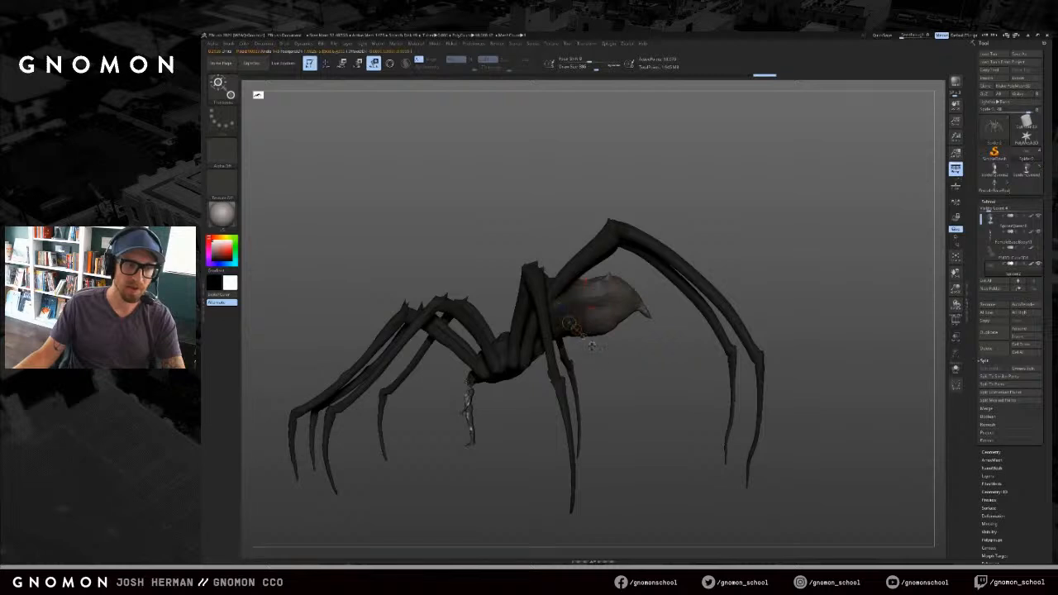
{"action": "mouse_move", "coordinate": [626, 386]}
{"action": "left_mouse_down"}
{"action": "mouse_move", "coordinate": [673, 322]}
{"action": "mouse_move", "coordinate": [650, 385]}
{"action": "mouse_move", "coordinate": [628, 406]}
{"action": "mouse_move", "coordinate": [645, 383]}
{"action": "left_mouse_up"}
{"action": "key", "text": "q"}
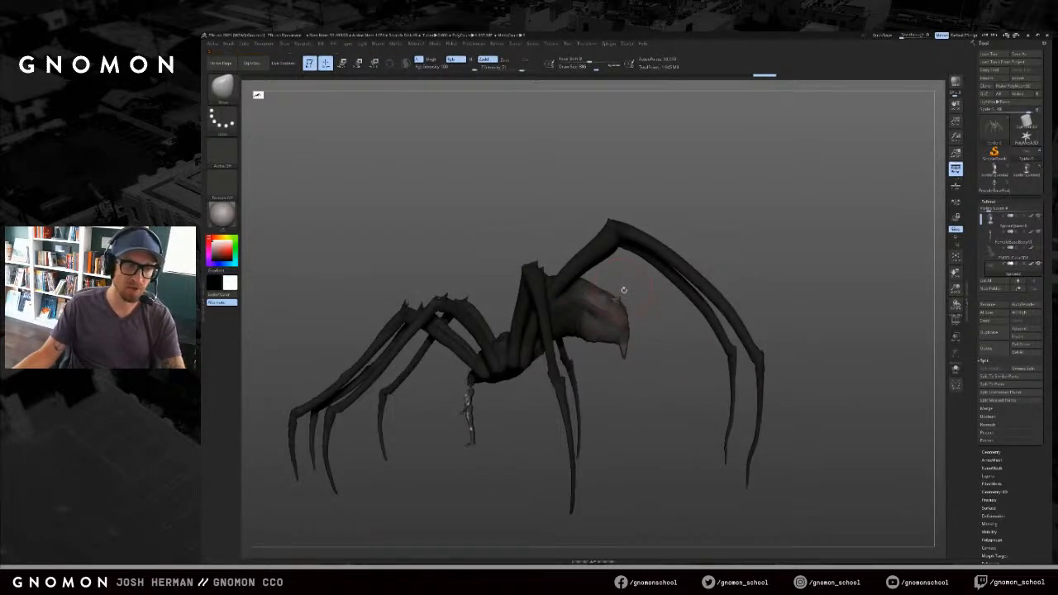
Step: Reshape the upper back contour of the abdomen using the Move and SnakeHook brushes
{"action": "left_click_drag", "start_coordinate": [624, 290], "coordinate": [617, 291]}
{"action": "key", "text": "b"}
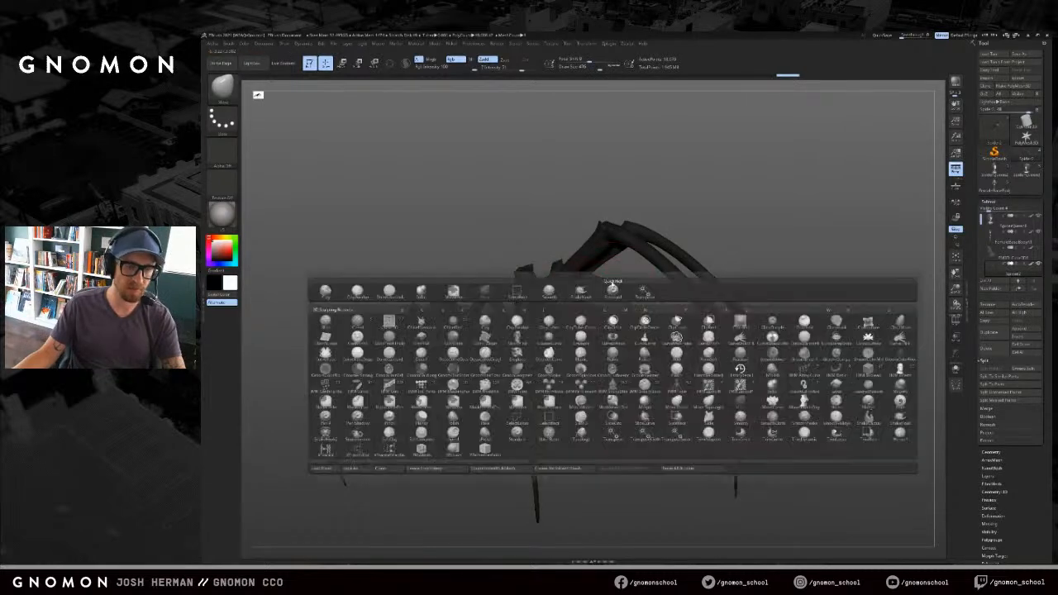
{"action": "key", "text": "s"}
{"action": "key", "text": "h"}
{"action": "left_click_drag", "start_coordinate": [598, 278], "coordinate": [607, 276]}
{"action": "left_click_drag", "start_coordinate": [645, 343], "coordinate": [669, 337], "text": "shift"}
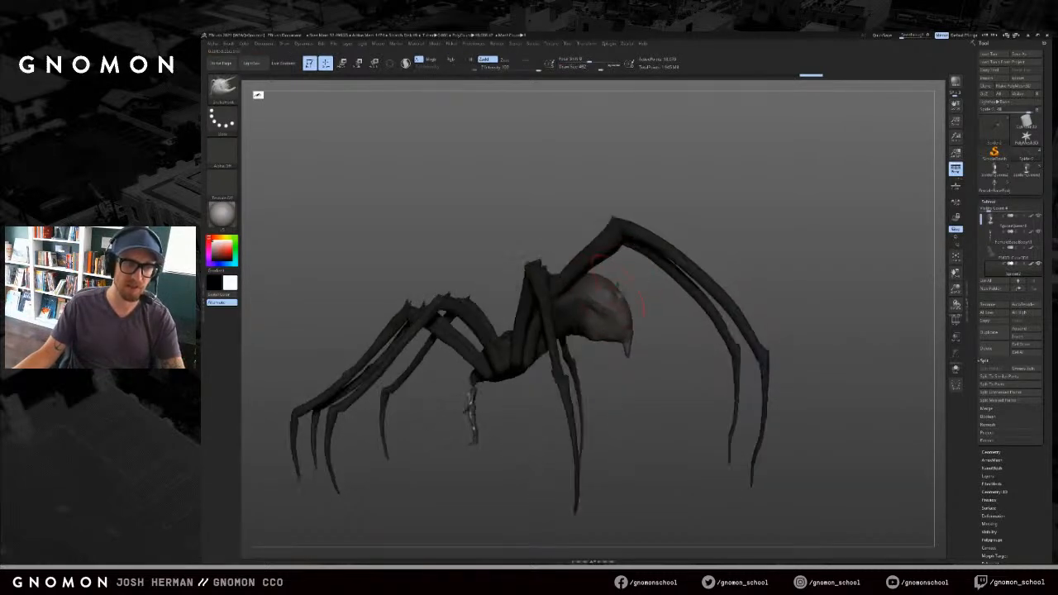
{"action": "left_click_drag", "start_coordinate": [613, 298], "coordinate": [623, 312]}
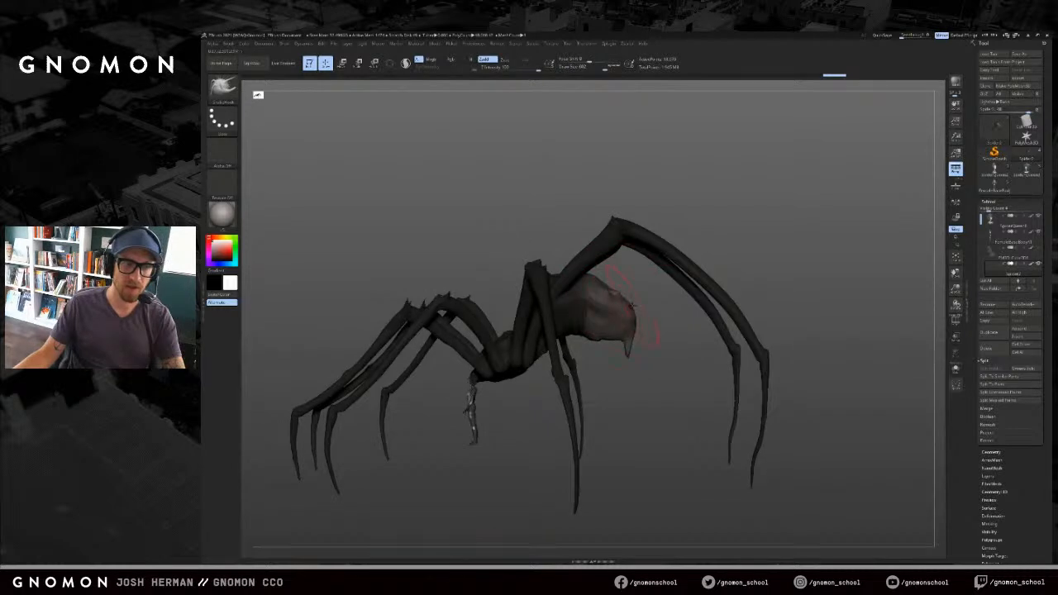
Step: Try pulling the abdomen's pointed tip with the SnakeHook brush at different sizes, undoing the strokes
{"action": "left_click_drag", "start_coordinate": [636, 343], "coordinate": [633, 356]}
{"action": "key", "text": "ctrl+z"}
{"action": "key", "text": "s"}
{"action": "key", "text": "s"}
{"action": "mouse_move", "coordinate": [632, 357]}
{"action": "left_mouse_down"}
{"action": "mouse_move", "coordinate": [633, 372]}
{"action": "mouse_move", "coordinate": [623, 375]}
{"action": "mouse_move", "coordinate": [712, 334]}
{"action": "mouse_move", "coordinate": [626, 335]}
{"action": "left_mouse_up"}
{"action": "key", "text": "s"}
{"action": "key", "text": "ctrl+z"}
Step: Reshape the rear and underside of the abdomen near its pointed tip with SnakeHook strokes
{"action": "mouse_move", "coordinate": [640, 439]}
{"action": "left_mouse_down"}
{"action": "mouse_move", "coordinate": [664, 468]}
{"action": "mouse_move", "coordinate": [649, 468]}
{"action": "left_mouse_up"}
{"action": "key", "text": "s"}
{"action": "left_click_drag", "start_coordinate": [607, 329], "coordinate": [614, 328]}
{"action": "left_click_drag", "start_coordinate": [609, 302], "coordinate": [601, 301]}
{"action": "mouse_move", "coordinate": [596, 367]}
{"action": "left_mouse_down"}
{"action": "mouse_move", "coordinate": [617, 356]}
{"action": "mouse_move", "coordinate": [581, 335]}
{"action": "left_mouse_up"}
{"action": "key", "text": "bracketleft"}
Step: Isolate the spider's thorax and abdomen by hiding the legs
{"action": "mouse_move", "coordinate": [650, 329]}
{"action": "left_mouse_down"}
{"action": "mouse_move", "coordinate": [643, 335]}
{"action": "mouse_move", "coordinate": [680, 335]}
{"action": "mouse_move", "coordinate": [709, 318]}
{"action": "left_mouse_up"}
{"action": "left_click_drag", "start_coordinate": [709, 273], "coordinate": [749, 243]}
{"action": "mouse_move", "coordinate": [739, 248]}
{"action": "left_mouse_down"}
{"action": "mouse_move", "coordinate": [716, 279]}
{"action": "mouse_move", "coordinate": [722, 257]}
{"action": "left_mouse_up"}
{"action": "left_click", "coordinate": [673, 295], "text": "ctrl+shift"}
{"action": "left_click", "coordinate": [583, 376], "text": "ctrl+shift"}
{"action": "left_click_drag", "start_coordinate": [693, 332], "coordinate": [780, 200]}
{"action": "left_click", "coordinate": [576, 306], "text": "ctrl+shift"}
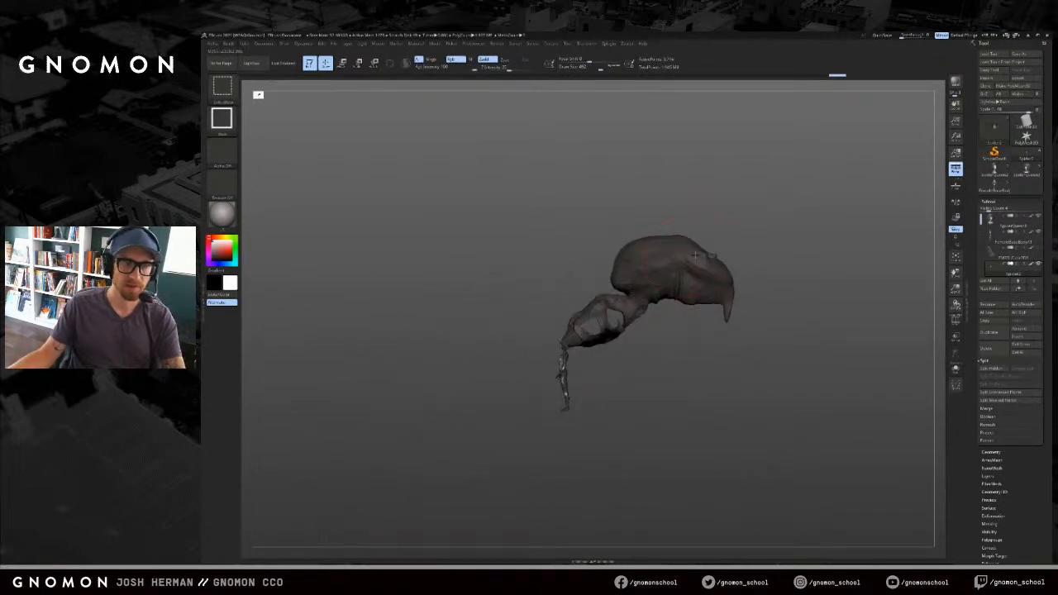
{"action": "left_click_drag", "start_coordinate": [736, 235], "coordinate": [721, 244], "text": "shift"}
Step: Refine the abdomen's pointed rear tip from the other side using the SnakeHook brush at varying sizes
{"action": "left_click_drag", "start_coordinate": [668, 217], "coordinate": [741, 199]}
{"action": "left_click_drag", "start_coordinate": [637, 243], "coordinate": [651, 232]}
{"action": "key", "text": "w"}
{"action": "key", "text": "q"}
{"action": "key", "text": "b"}
{"action": "key", "text": "s"}
{"action": "key", "text": "h"}
{"action": "key", "text": "s"}
{"action": "left_click", "coordinate": [618, 313]}
{"action": "mouse_move", "coordinate": [618, 315]}
{"action": "left_mouse_down"}
{"action": "mouse_move", "coordinate": [644, 324]}
{"action": "mouse_move", "coordinate": [609, 314]}
{"action": "mouse_move", "coordinate": [592, 322]}
{"action": "left_mouse_up"}
{"action": "key", "text": "s"}
{"action": "key", "text": "s"}
{"action": "left_click", "coordinate": [618, 320]}
{"action": "key", "text": "s"}
{"action": "left_click", "coordinate": [612, 316]}
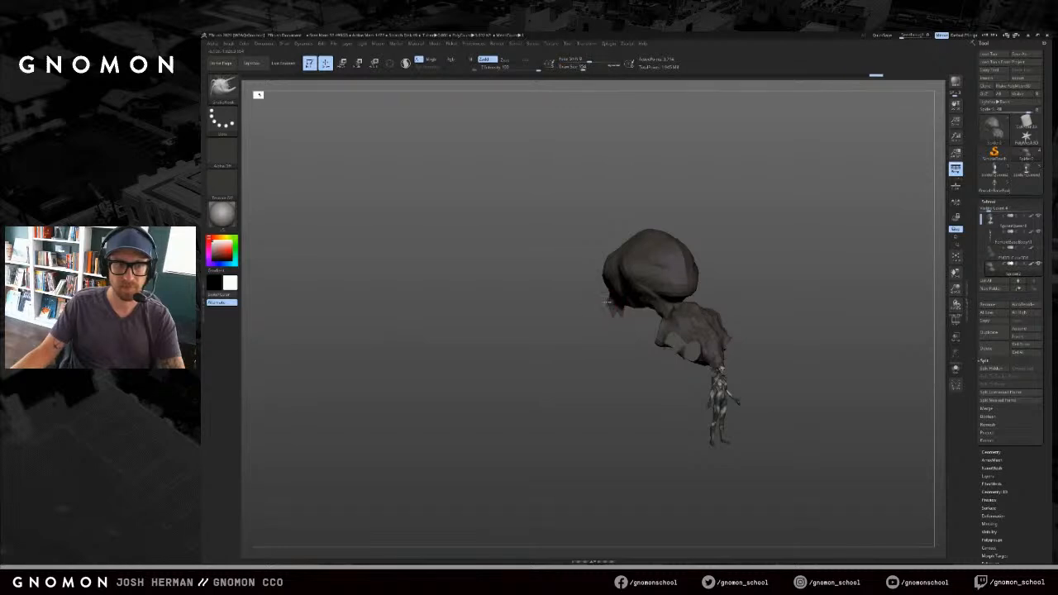
{"action": "left_click_drag", "start_coordinate": [594, 299], "coordinate": [587, 413]}
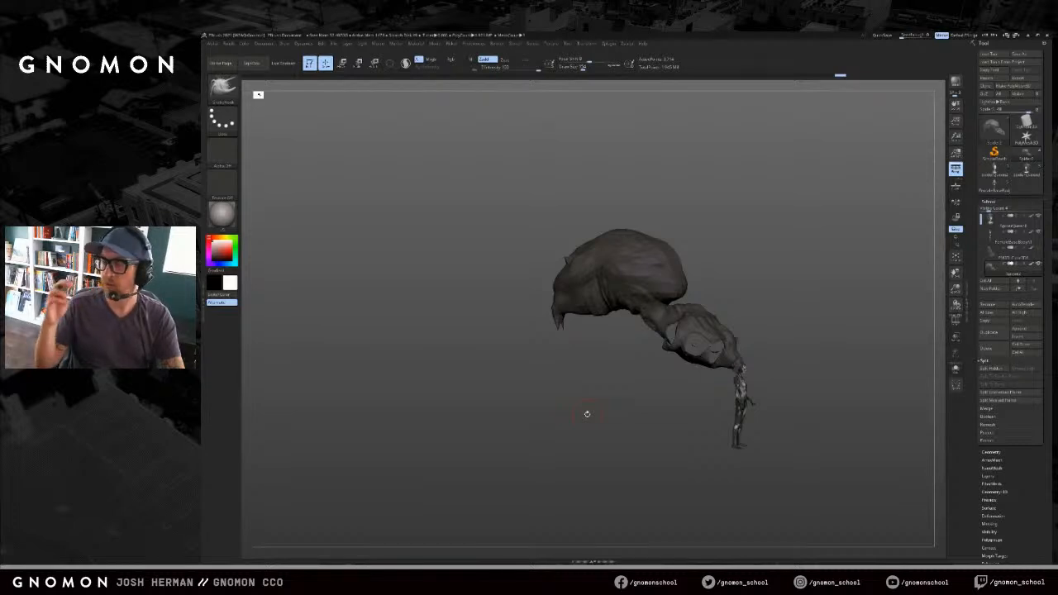
Step: Try reshaping the front of the thorax above the figure with the SnakeHook and Move brushes, undoing the last changes
{"action": "left_click_drag", "start_coordinate": [805, 262], "coordinate": [754, 279]}
{"action": "mouse_move", "coordinate": [754, 278]}
{"action": "left_mouse_down", "text": "alt"}
{"action": "mouse_move", "coordinate": [647, 183]}
{"action": "mouse_move", "coordinate": [650, 288]}
{"action": "left_mouse_up", "text": "alt"}
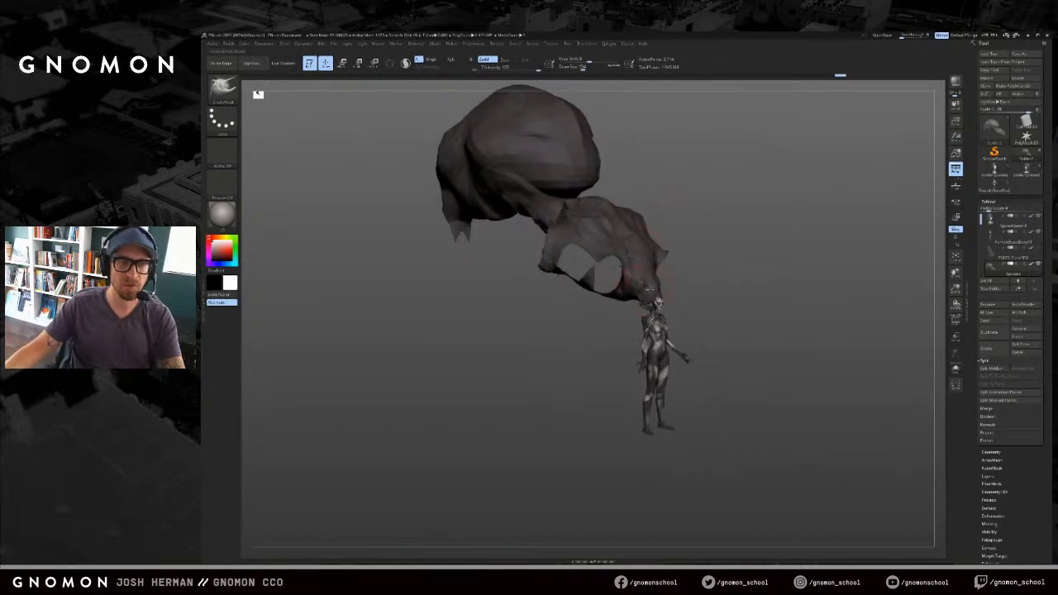
{"action": "left_click_drag", "start_coordinate": [769, 285], "coordinate": [702, 293]}
{"action": "left_click", "coordinate": [702, 293]}
{"action": "left_click", "coordinate": [640, 317]}
{"action": "mouse_move", "coordinate": [640, 316]}
{"action": "left_mouse_down"}
{"action": "mouse_move", "coordinate": [678, 318]}
{"action": "mouse_move", "coordinate": [650, 303]}
{"action": "mouse_move", "coordinate": [687, 301]}
{"action": "mouse_move", "coordinate": [653, 298]}
{"action": "mouse_move", "coordinate": [681, 299]}
{"action": "mouse_move", "coordinate": [650, 285]}
{"action": "left_mouse_up"}
{"action": "key", "text": "b"}
{"action": "key", "text": "m"}
{"action": "key", "text": "v"}
{"action": "key", "text": "bracketright"}
{"action": "key", "text": "ctrl+z"}
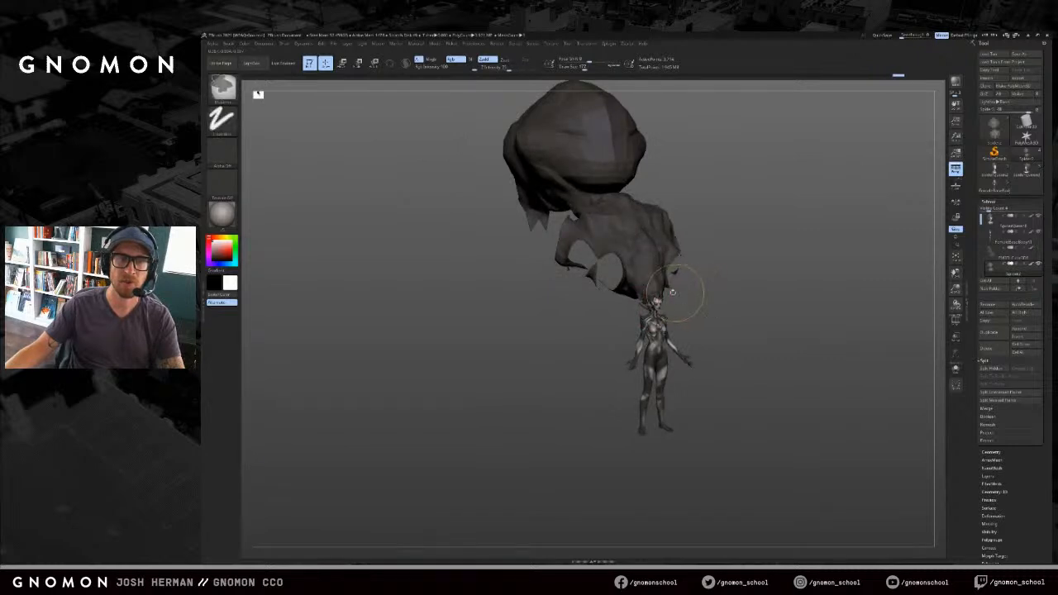
{"action": "key", "text": "ctrl+z"}
Step: Show the spider's hidden legs again and frame the whole body from the front
{"action": "mouse_move", "coordinate": [765, 298]}
{"action": "left_mouse_down"}
{"action": "mouse_move", "coordinate": [737, 301]}
{"action": "mouse_move", "coordinate": [762, 334]}
{"action": "mouse_move", "coordinate": [784, 340]}
{"action": "mouse_move", "coordinate": [735, 261]}
{"action": "mouse_move", "coordinate": [780, 300]}
{"action": "mouse_move", "coordinate": [752, 241]}
{"action": "mouse_move", "coordinate": [776, 269]}
{"action": "mouse_move", "coordinate": [731, 230]}
{"action": "mouse_move", "coordinate": [718, 232]}
{"action": "mouse_move", "coordinate": [728, 276]}
{"action": "mouse_move", "coordinate": [712, 249]}
{"action": "left_mouse_up"}
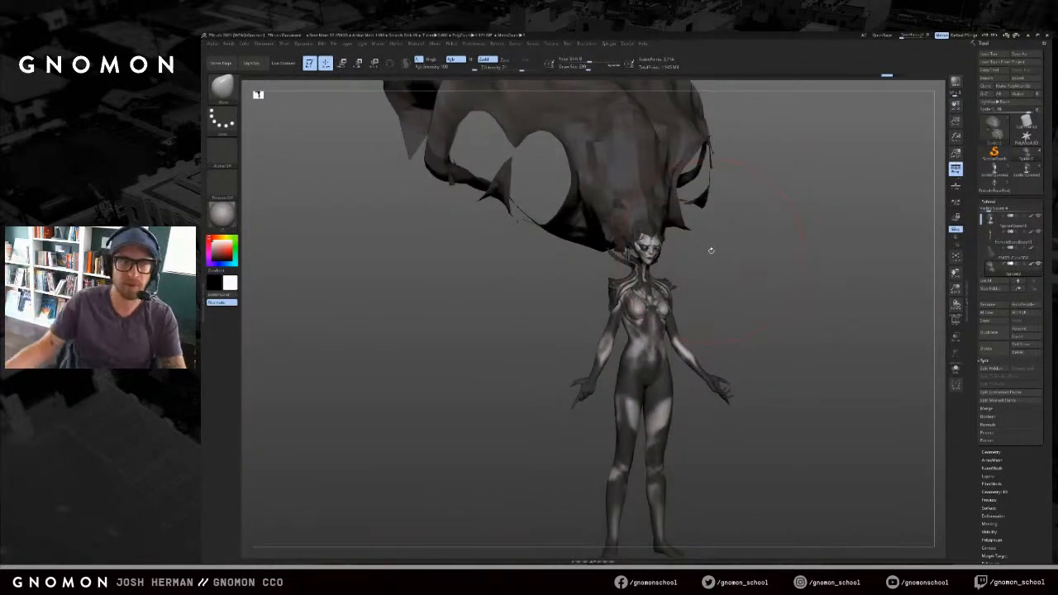
{"action": "mouse_move", "coordinate": [783, 313]}
{"action": "left_mouse_down", "text": "alt"}
{"action": "mouse_move", "coordinate": [789, 245]}
{"action": "mouse_move", "coordinate": [764, 316]}
{"action": "mouse_move", "coordinate": [774, 314]}
{"action": "left_mouse_up", "text": "alt"}
{"action": "left_click", "coordinate": [790, 244], "text": "ctrl+shift"}
{"action": "left_click_drag", "start_coordinate": [686, 316], "coordinate": [728, 319]}
{"action": "left_click", "coordinate": [733, 323], "text": "ctrl+shift"}
{"action": "left_click", "coordinate": [727, 319], "text": "ctrl+shift"}
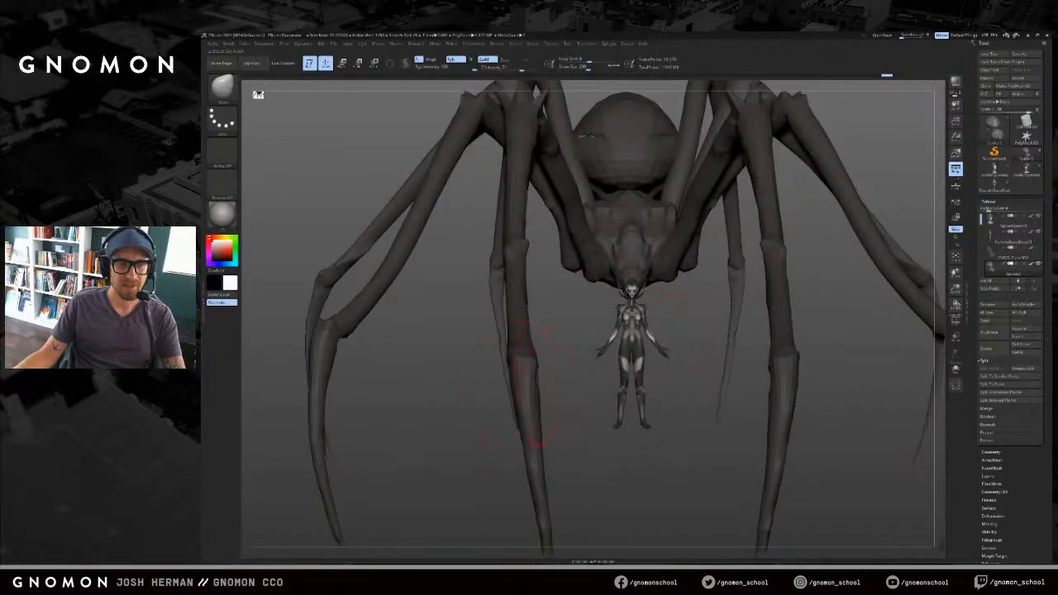
{"action": "left_click_drag", "start_coordinate": [550, 327], "coordinate": [595, 328], "text": "shift"}
Step: Move the spider body upward with a transpose line so it hangs clear above the queen figure's head
{"action": "key", "text": "w"}
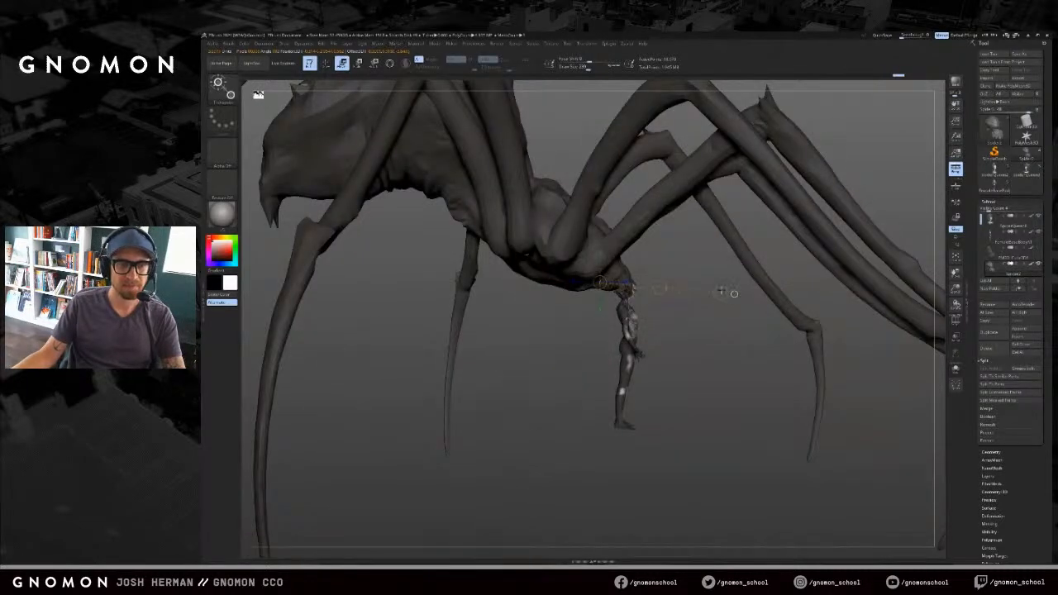
{"action": "left_click_drag", "start_coordinate": [565, 275], "coordinate": [688, 274]}
{"action": "mouse_move", "coordinate": [624, 275]}
{"action": "left_mouse_down"}
{"action": "mouse_move", "coordinate": [606, 258]}
{"action": "mouse_move", "coordinate": [606, 220]}
{"action": "mouse_move", "coordinate": [678, 218]}
{"action": "left_mouse_up"}
{"action": "mouse_move", "coordinate": [672, 254]}
{"action": "left_mouse_down", "text": "alt"}
{"action": "mouse_move", "coordinate": [672, 317]}
{"action": "mouse_move", "coordinate": [648, 301]}
{"action": "mouse_move", "coordinate": [615, 307]}
{"action": "left_mouse_up", "text": "alt"}
{"action": "key", "text": "s"}
{"action": "key", "text": "q"}
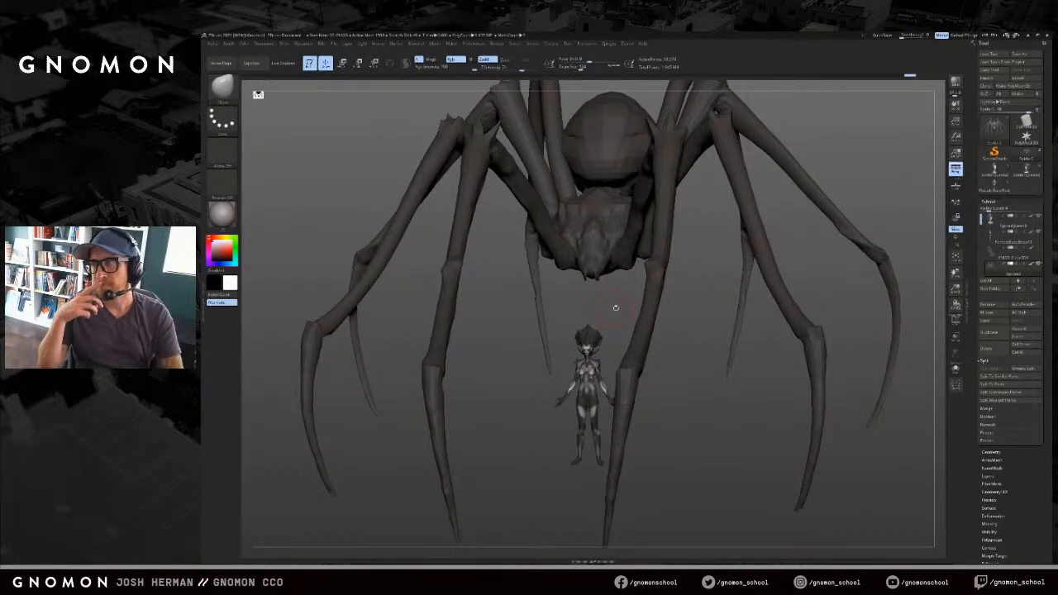
{"action": "left_click_drag", "start_coordinate": [623, 311], "coordinate": [681, 278], "text": "shift"}
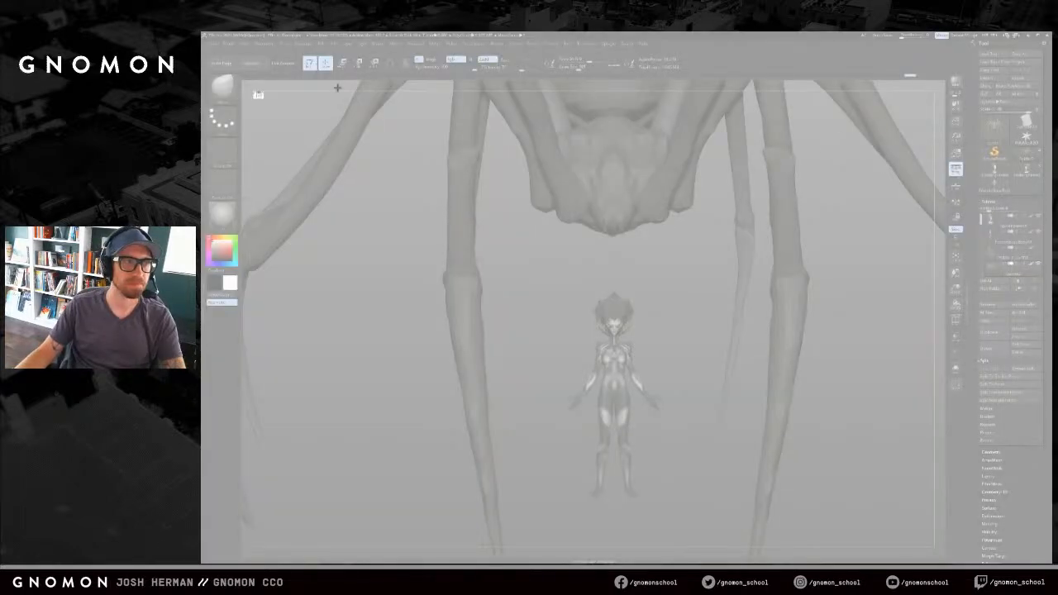
Step: Capture a snip of the spider and queen, switch to Photoshop, and paste it into a new document
{"action": "left_click_drag", "start_coordinate": [315, 81], "coordinate": [924, 539]}
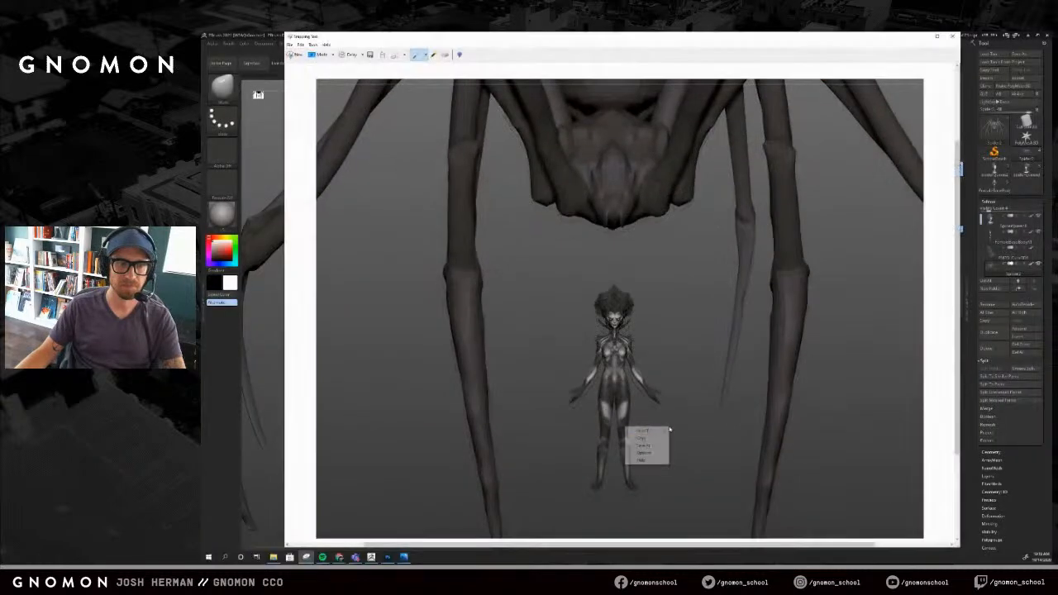
{"action": "left_click", "coordinate": [646, 436]}
{"action": "left_click", "coordinate": [404, 556]}
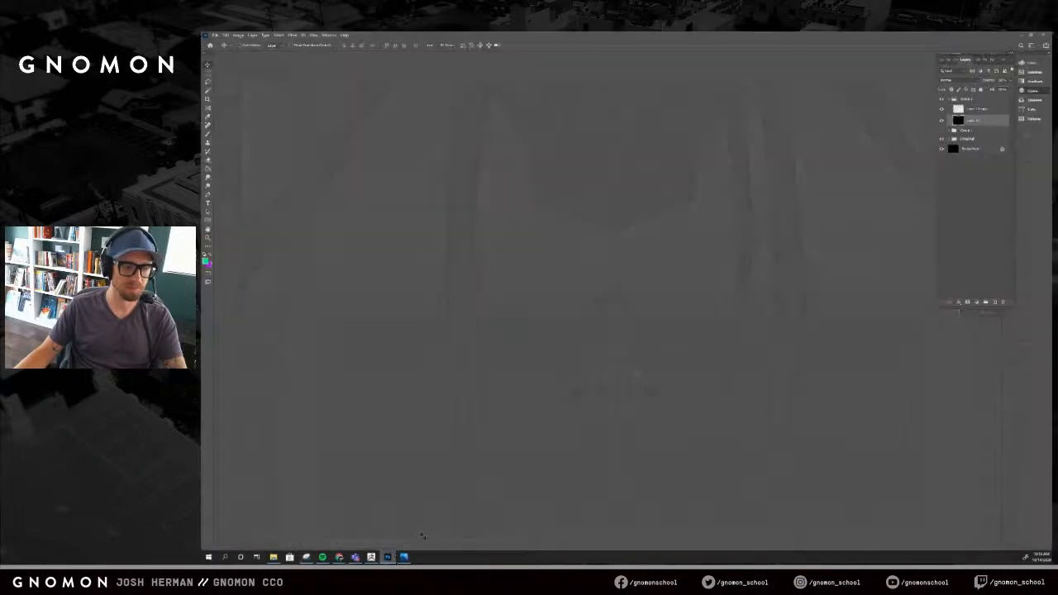
{"action": "key", "text": "ctrl+n"}
{"action": "key", "text": "Return"}
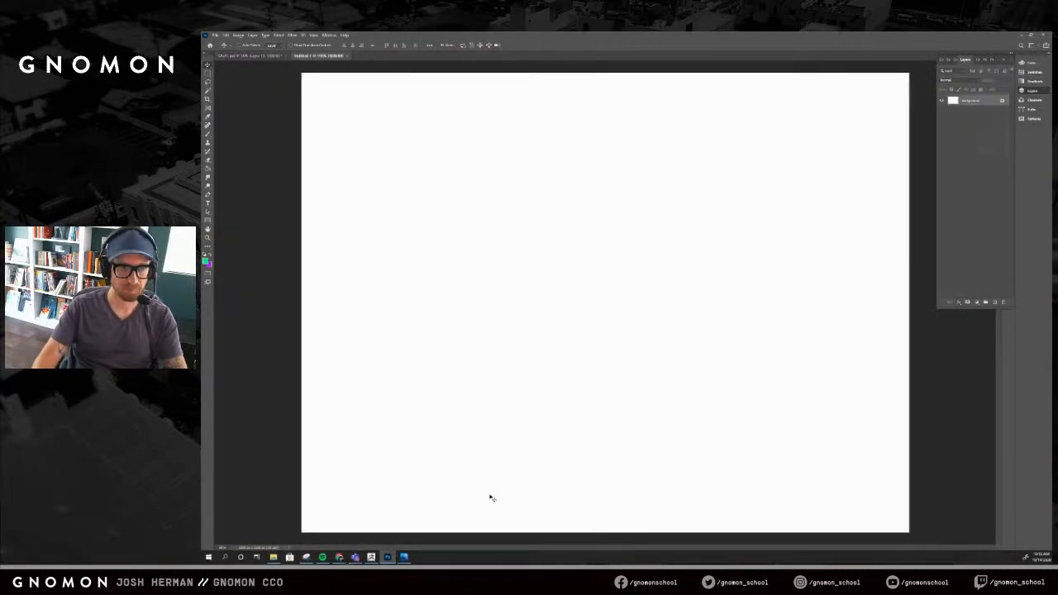
{"action": "key", "text": "ctrl+v"}
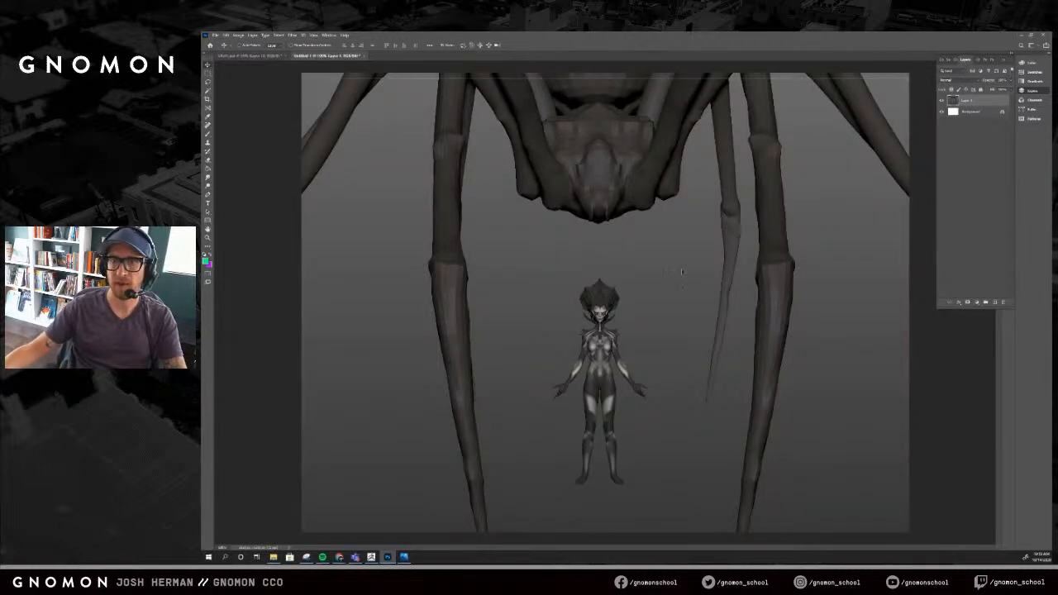
Step: Add a new layer above the pasted image and try the Clone Stamp just below the spider's head
{"action": "left_click", "coordinate": [995, 302]}
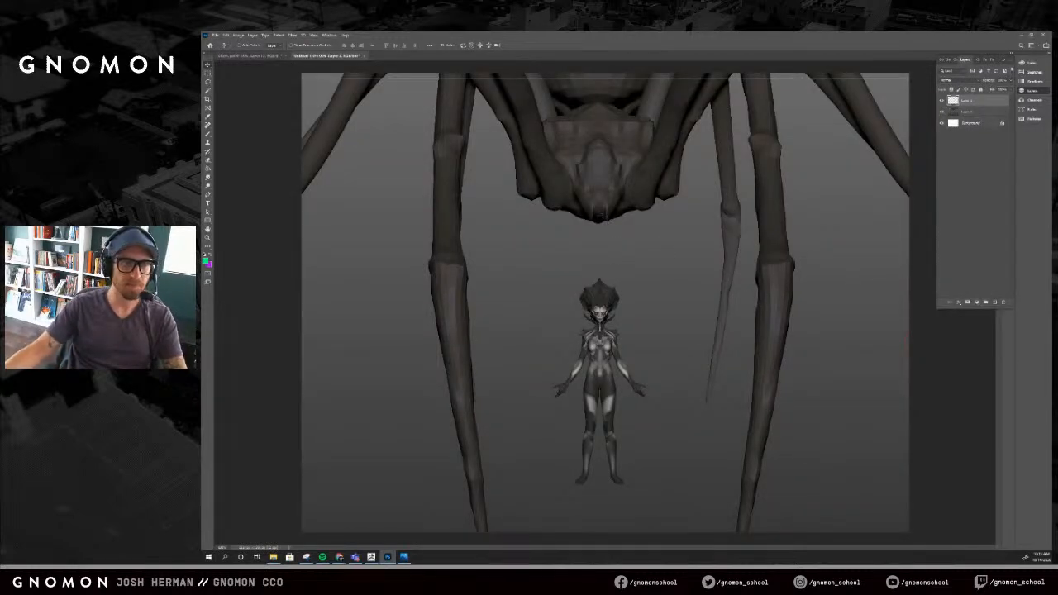
{"action": "key", "text": "s"}
{"action": "left_click", "coordinate": [611, 211]}
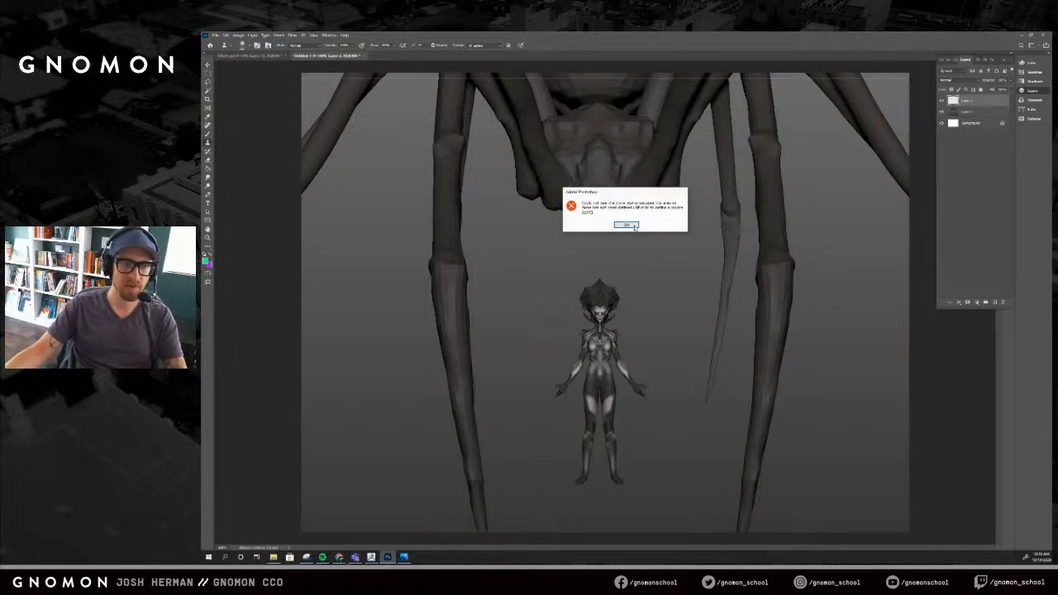
{"action": "left_click", "coordinate": [630, 226]}
{"action": "key", "text": "b"}
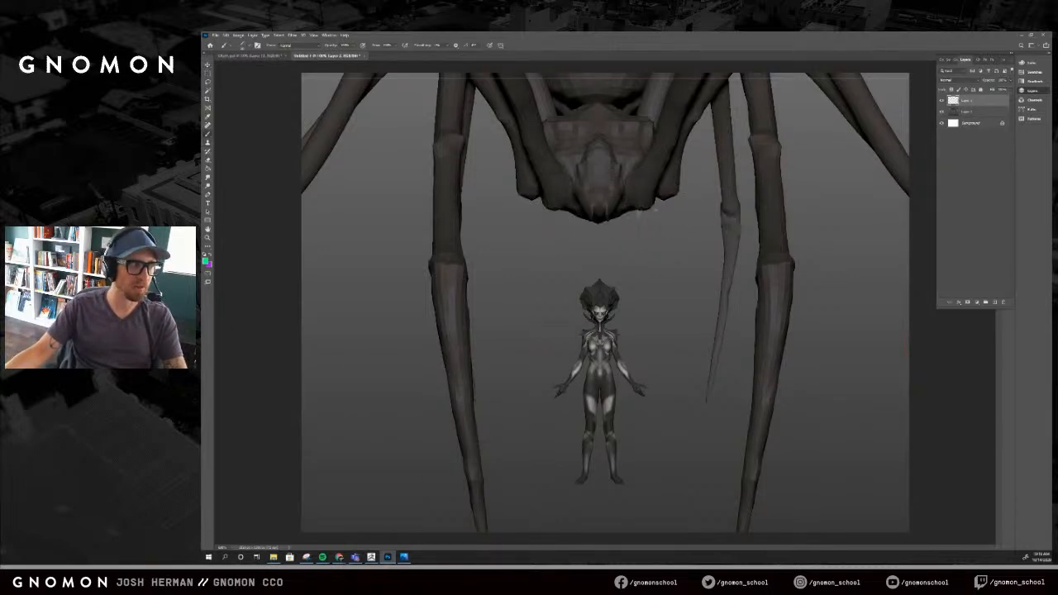
{"action": "key", "text": "s"}
{"action": "left_click", "coordinate": [621, 225]}
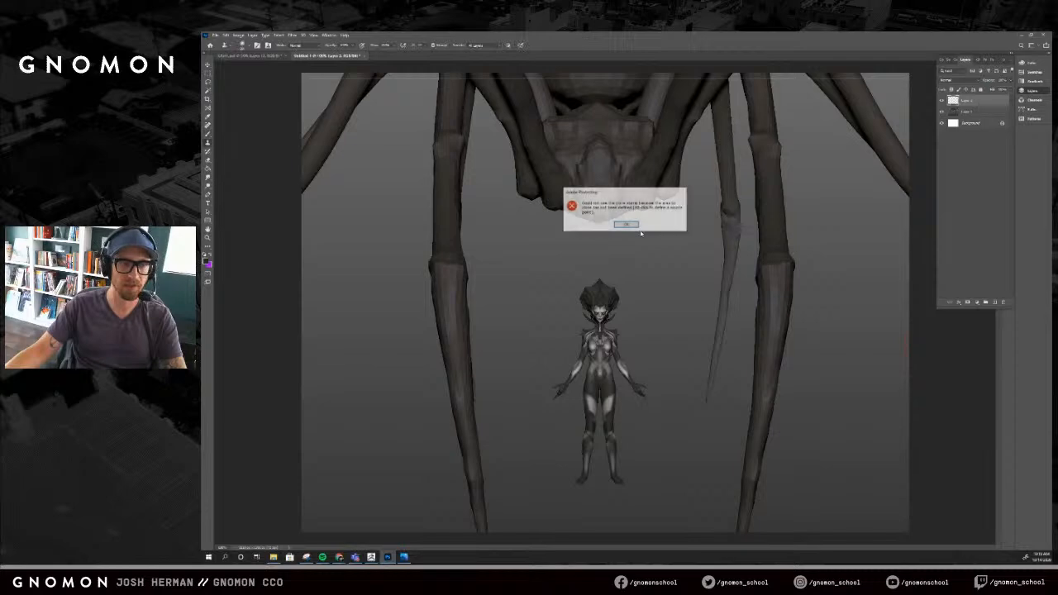
{"action": "left_click", "coordinate": [626, 224]}
{"action": "key", "text": "b"}
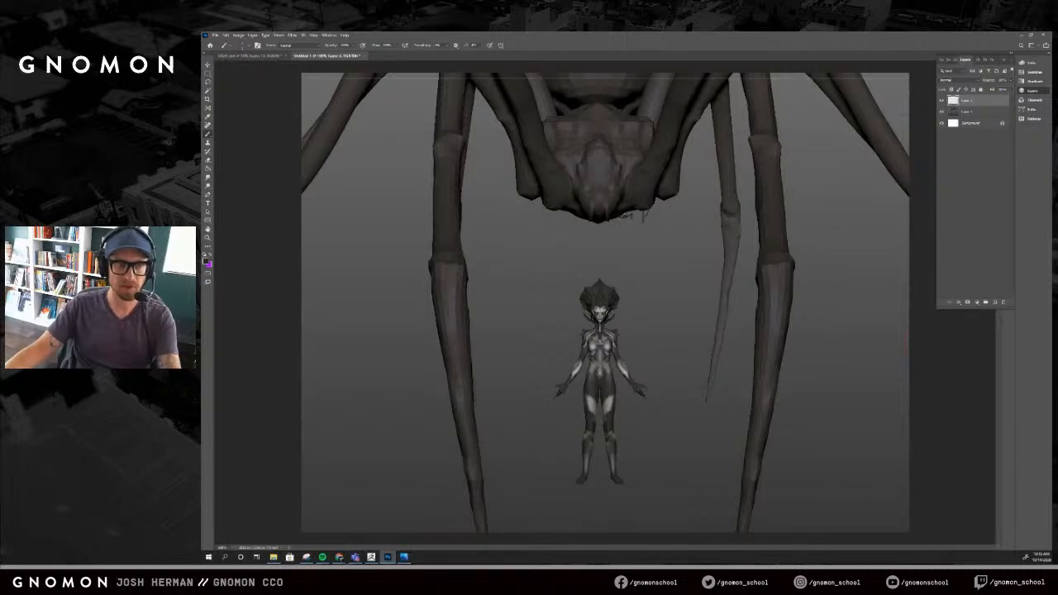
Step: Sketch dark strands hanging from the spider's jaws toward the figure's head, undoing unwanted strokes
{"action": "mouse_move", "coordinate": [571, 212]}
{"action": "left_mouse_down"}
{"action": "mouse_move", "coordinate": [547, 216]}
{"action": "mouse_move", "coordinate": [549, 227]}
{"action": "mouse_move", "coordinate": [559, 216]}
{"action": "left_mouse_up"}
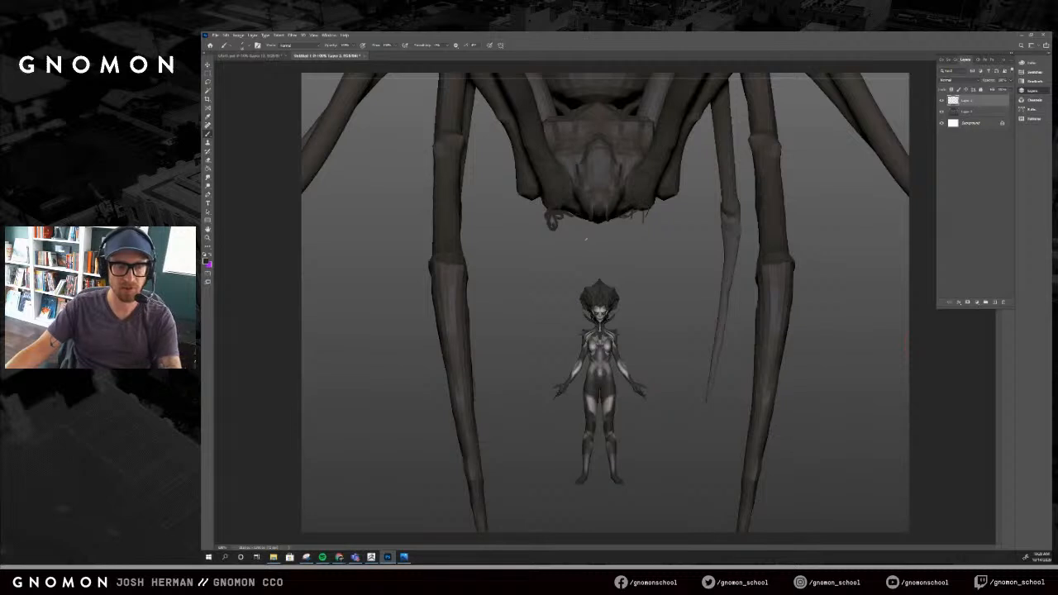
{"action": "left_click_drag", "start_coordinate": [559, 230], "coordinate": [571, 339]}
{"action": "key", "text": "ctrl+z"}
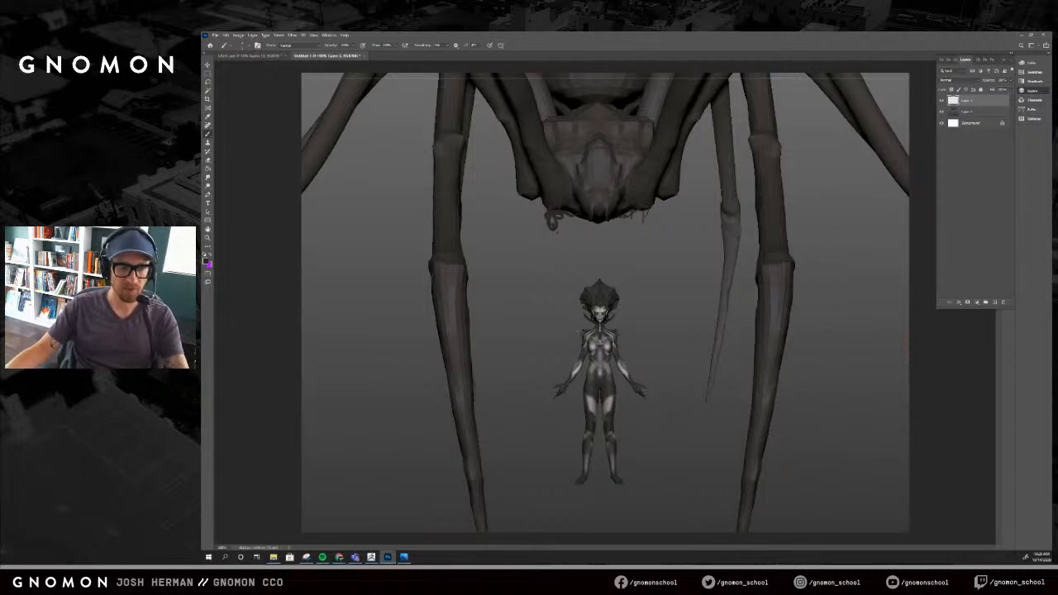
{"action": "key", "text": "ctrl+z"}
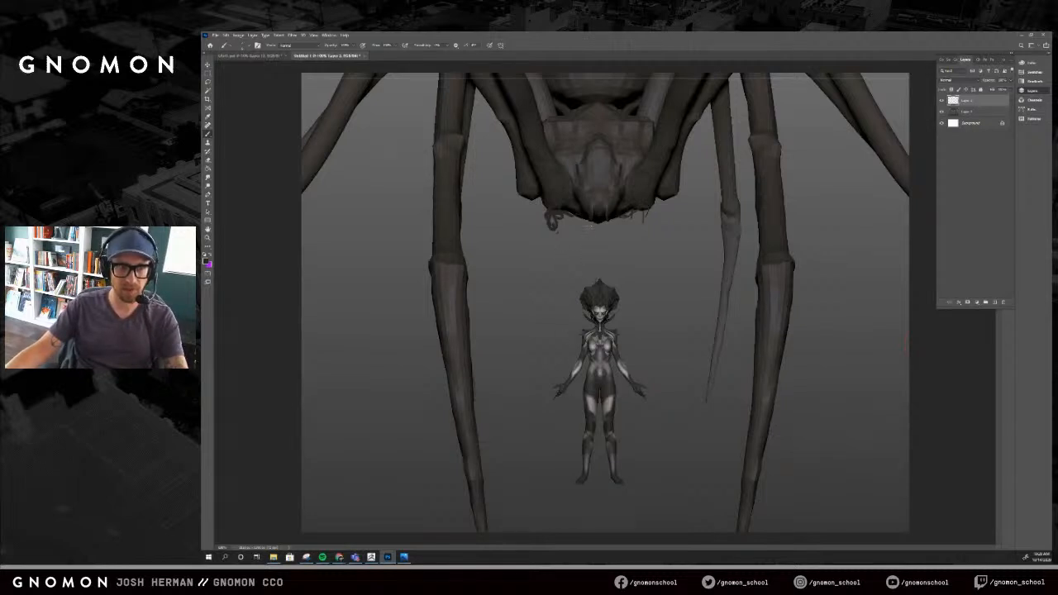
{"action": "left_click_drag", "start_coordinate": [570, 219], "coordinate": [590, 271]}
{"action": "left_click_drag", "start_coordinate": [635, 223], "coordinate": [623, 352]}
{"action": "mouse_move", "coordinate": [655, 238]}
{"action": "left_mouse_down"}
{"action": "mouse_move", "coordinate": [635, 298]}
{"action": "mouse_move", "coordinate": [632, 361]}
{"action": "left_mouse_up"}
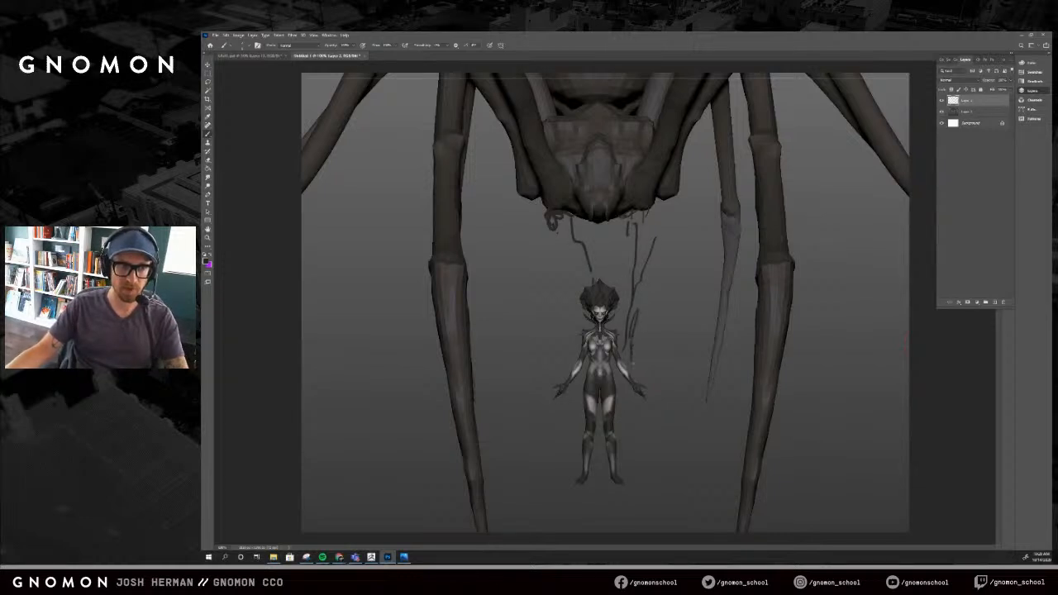
{"action": "key", "text": "ctrl+z"}
{"action": "key", "text": "ctrl+z"}
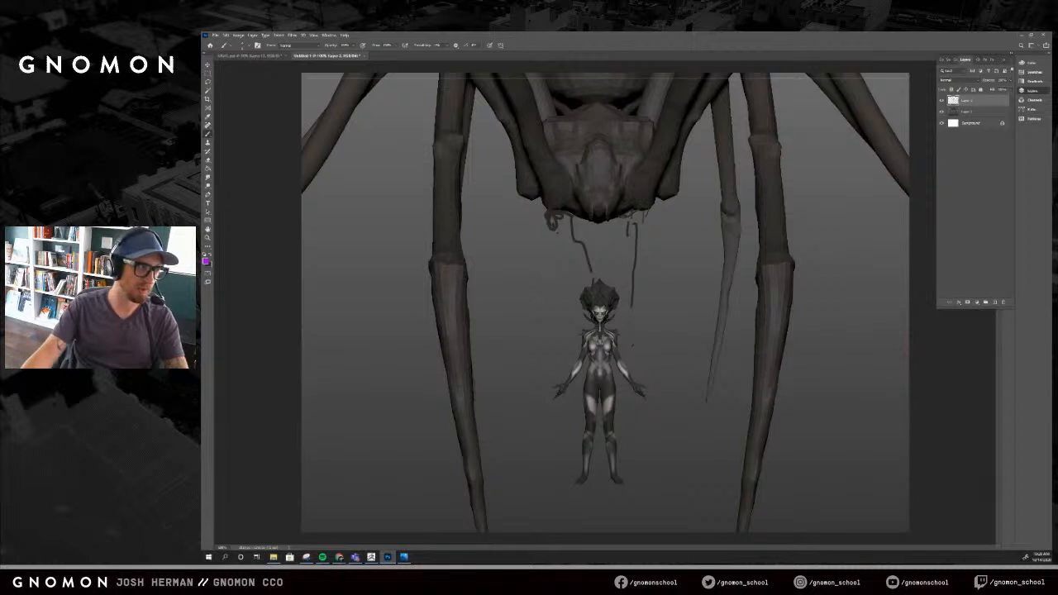
Step: Sample a light grey from the figure and sketch hanging strands and small curved limbs on both sides of her
{"action": "left_click", "coordinate": [612, 400], "text": "alt"}
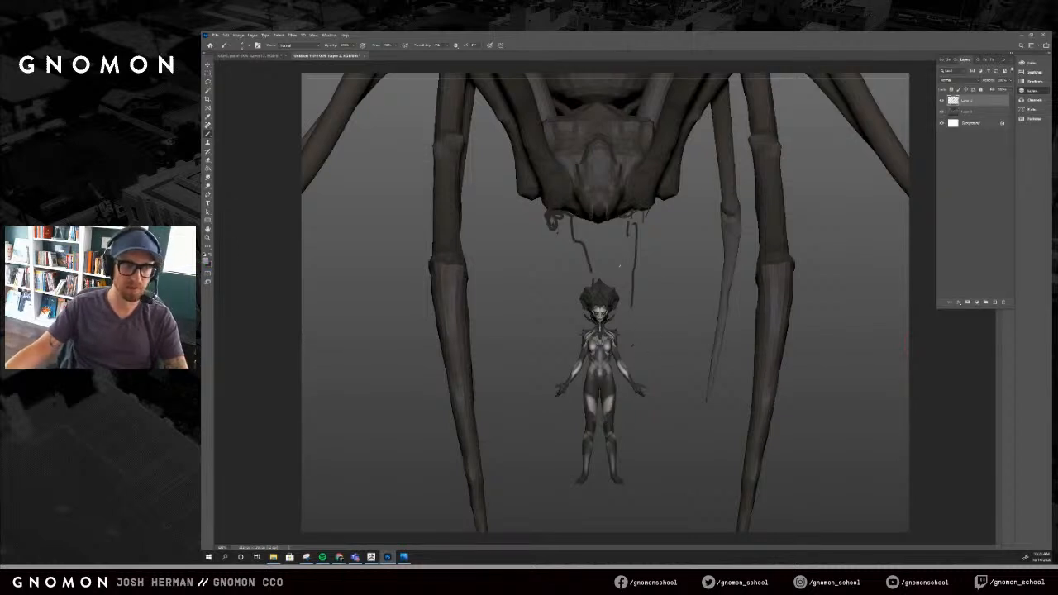
{"action": "left_click_drag", "start_coordinate": [638, 208], "coordinate": [633, 352]}
{"action": "left_click_drag", "start_coordinate": [631, 259], "coordinate": [629, 376]}
{"action": "left_click_drag", "start_coordinate": [558, 243], "coordinate": [563, 394]}
{"action": "key", "text": "ctrl+z"}
{"action": "mouse_move", "coordinate": [547, 195]}
{"action": "left_mouse_down"}
{"action": "mouse_move", "coordinate": [564, 373]}
{"action": "mouse_move", "coordinate": [561, 232]}
{"action": "left_mouse_up"}
{"action": "key", "text": "ctrl+z"}
{"action": "left_click_drag", "start_coordinate": [533, 357], "coordinate": [494, 290]}
{"action": "left_click_drag", "start_coordinate": [645, 347], "coordinate": [686, 258]}
{"action": "left_click_drag", "start_coordinate": [672, 337], "coordinate": [654, 369]}
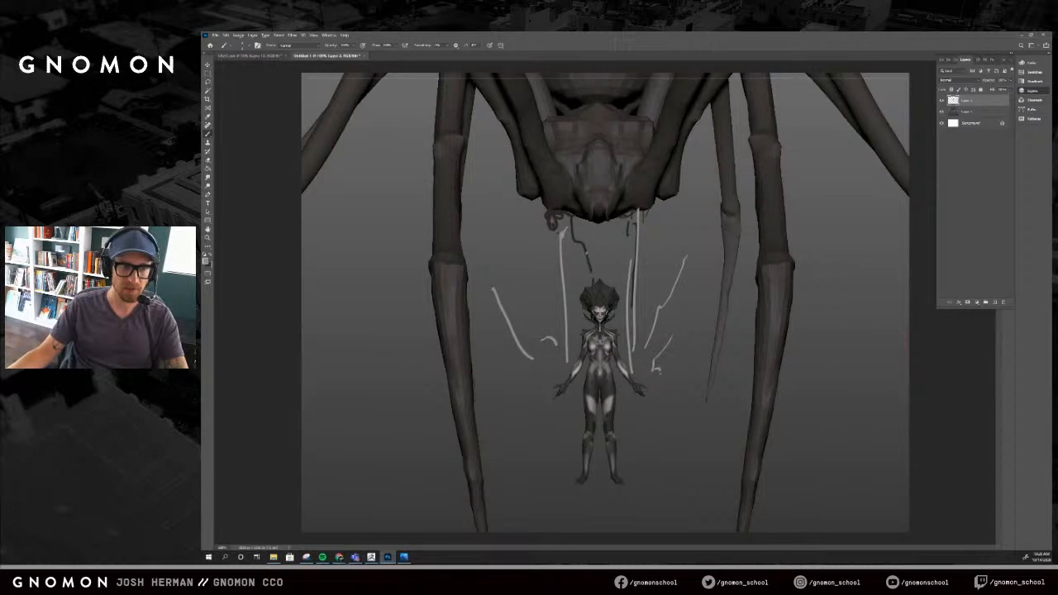
Step: Sketch additional light strands between the spider's jaws and the figure's hands on both sides
{"action": "left_click_drag", "start_coordinate": [547, 291], "coordinate": [500, 218]}
{"action": "left_click_drag", "start_coordinate": [653, 263], "coordinate": [673, 217]}
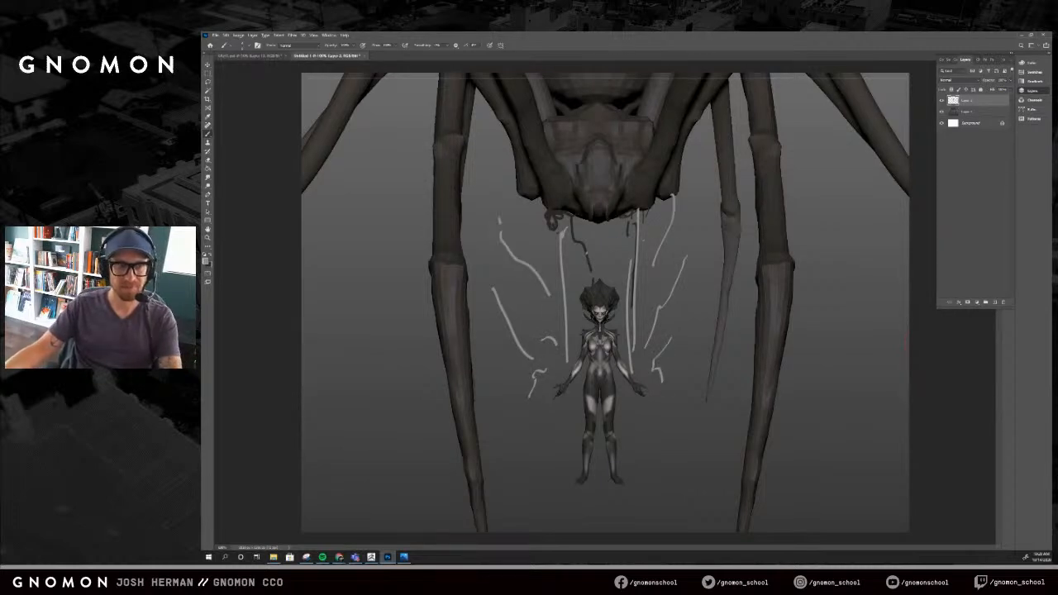
{"action": "left_click_drag", "start_coordinate": [661, 207], "coordinate": [645, 378]}
{"action": "left_click_drag", "start_coordinate": [548, 228], "coordinate": [566, 276]}
{"action": "left_click_drag", "start_coordinate": [547, 236], "coordinate": [564, 377]}
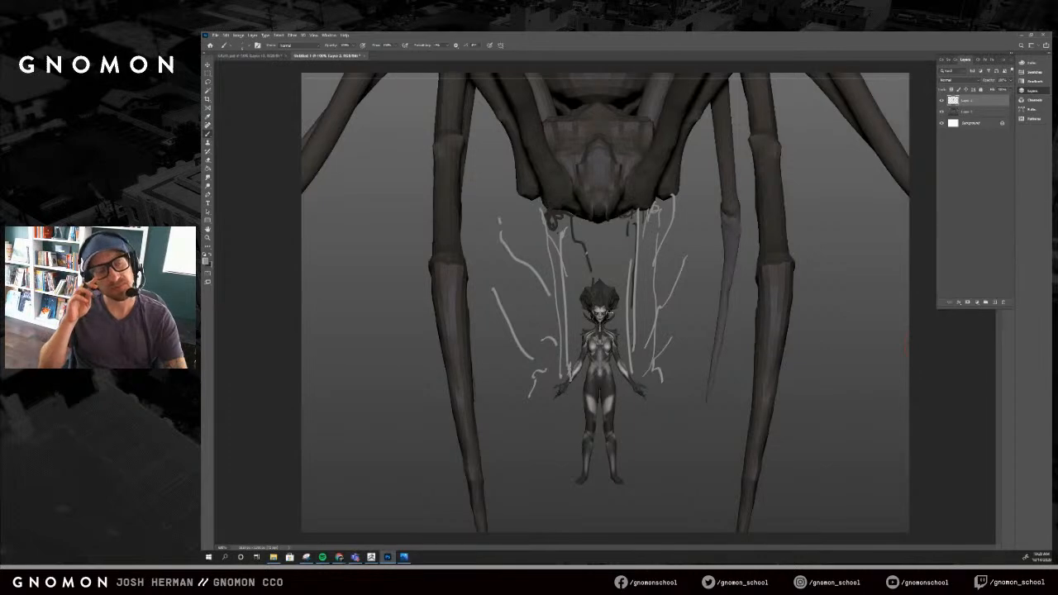
Step: Minimize Photoshop, close the snip without saving it, and return to the spider model in ZBrush
{"action": "left_click", "coordinate": [1020, 37]}
{"action": "left_click", "coordinate": [953, 36]}
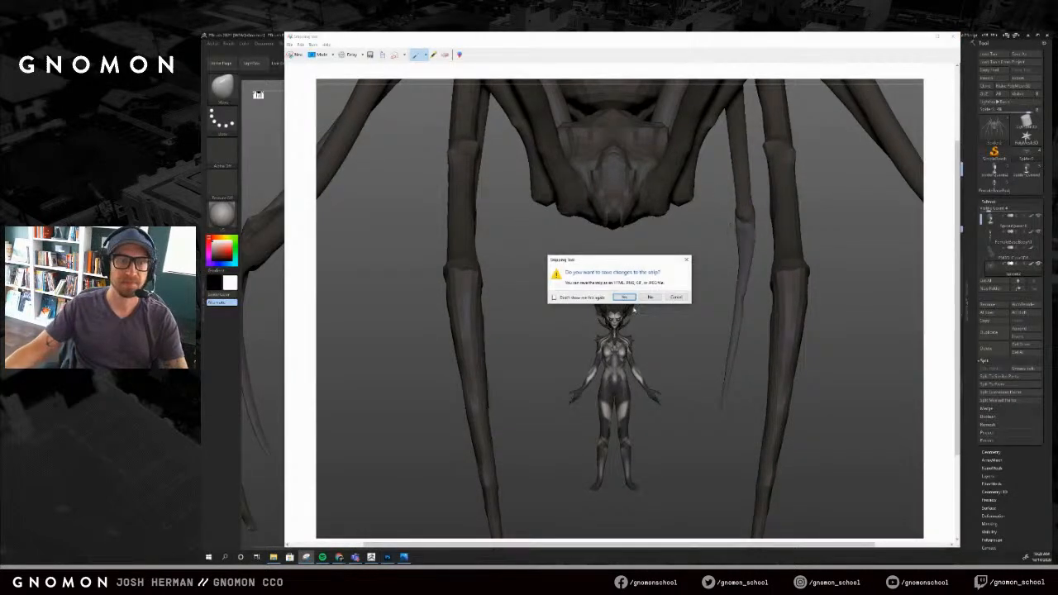
{"action": "left_click", "coordinate": [666, 295]}
{"action": "mouse_move", "coordinate": [665, 294]}
{"action": "left_mouse_down"}
{"action": "mouse_move", "coordinate": [723, 293]}
{"action": "mouse_move", "coordinate": [654, 293]}
{"action": "left_mouse_up"}
{"action": "right_click_drag", "start_coordinate": [654, 293], "coordinate": [633, 299], "text": "ctrl"}
{"action": "key", "text": "alt+s"}
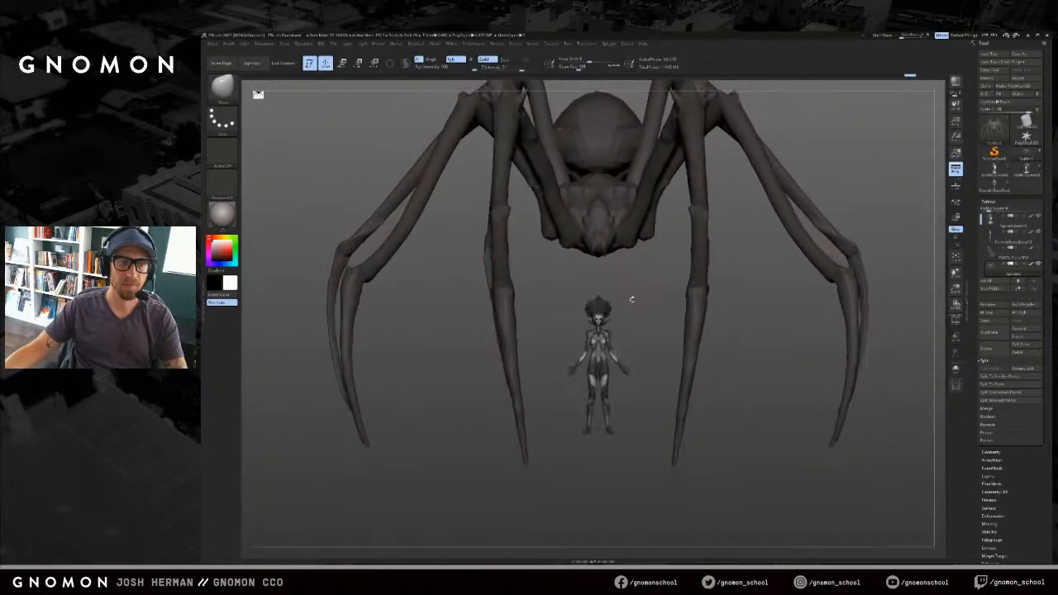
Step: Select the queen's head subtool and move it up to the front end of the spider's body
{"action": "left_click_drag", "start_coordinate": [634, 299], "coordinate": [644, 303]}
{"action": "right_click_drag", "start_coordinate": [644, 303], "coordinate": [658, 298], "text": "ctrl"}
{"action": "left_click", "coordinate": [1012, 222]}
{"action": "key", "text": "w"}
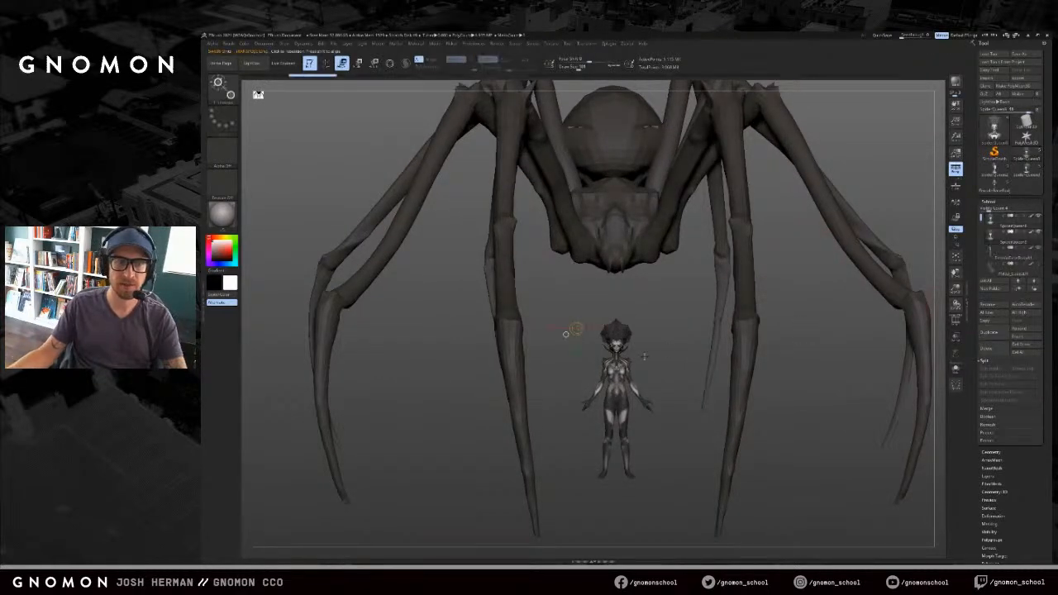
{"action": "left_click_drag", "start_coordinate": [617, 387], "coordinate": [653, 293]}
{"action": "key", "text": "e"}
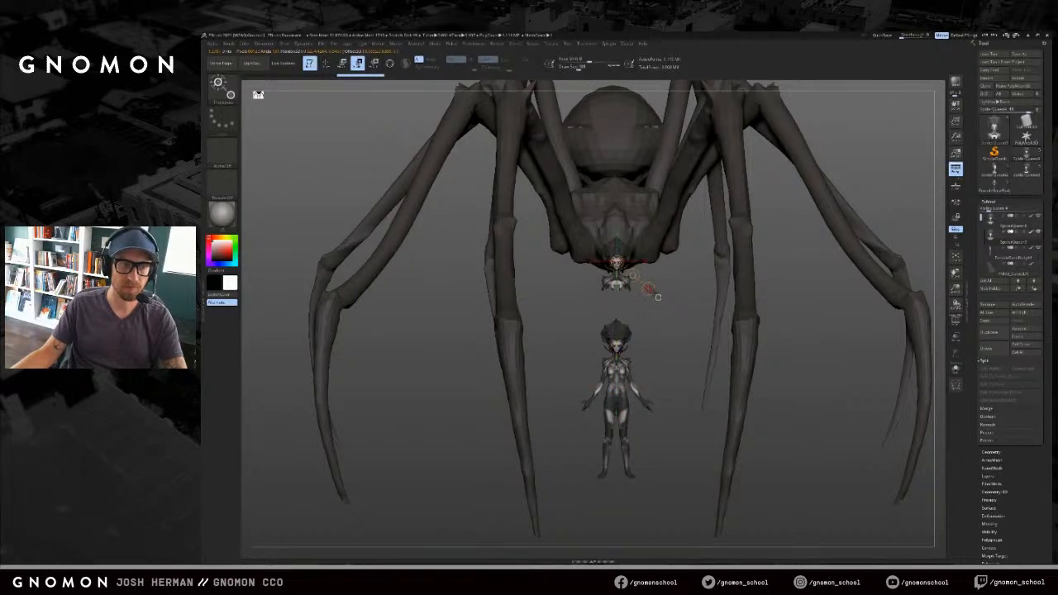
Step: Scale the queen's head and position it against the spider's front end in side view
{"action": "left_click_drag", "start_coordinate": [652, 293], "coordinate": [760, 339]}
{"action": "mouse_move", "coordinate": [597, 299]}
{"action": "left_mouse_down"}
{"action": "mouse_move", "coordinate": [686, 320]}
{"action": "mouse_move", "coordinate": [614, 308]}
{"action": "left_mouse_up"}
{"action": "key", "text": "w"}
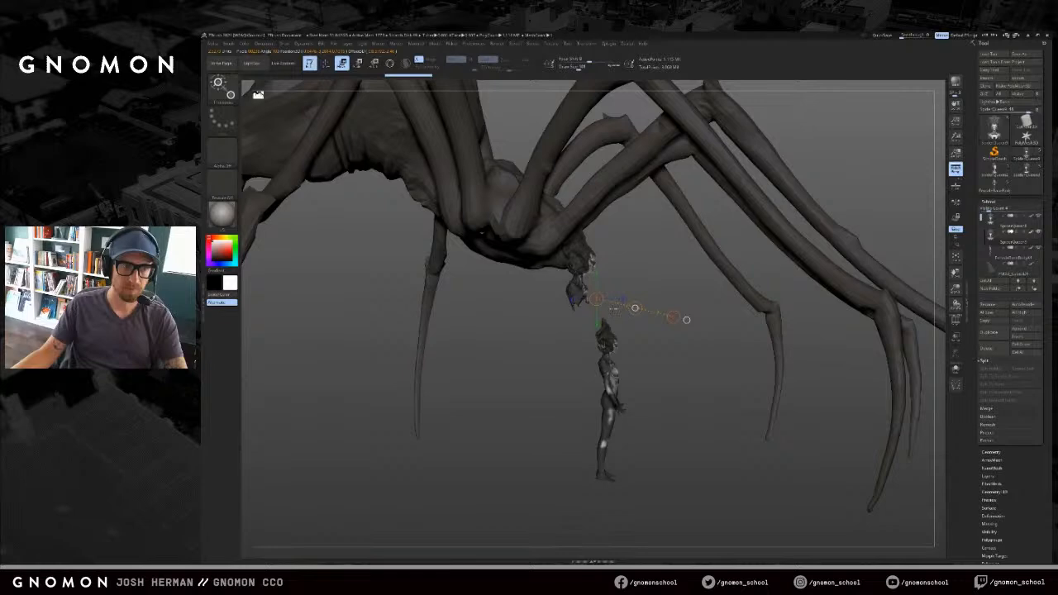
{"action": "left_click_drag", "start_coordinate": [586, 266], "coordinate": [650, 284]}
{"action": "key", "text": "e"}
{"action": "key", "text": "q"}
{"action": "mouse_move", "coordinate": [752, 285]}
{"action": "left_mouse_down"}
{"action": "mouse_move", "coordinate": [712, 284]}
{"action": "mouse_move", "coordinate": [753, 310]}
{"action": "mouse_move", "coordinate": [639, 296]}
{"action": "mouse_move", "coordinate": [675, 295]}
{"action": "mouse_move", "coordinate": [653, 331]}
{"action": "mouse_move", "coordinate": [554, 284]}
{"action": "left_mouse_up"}
{"action": "left_click_drag", "start_coordinate": [718, 291], "coordinate": [644, 286]}
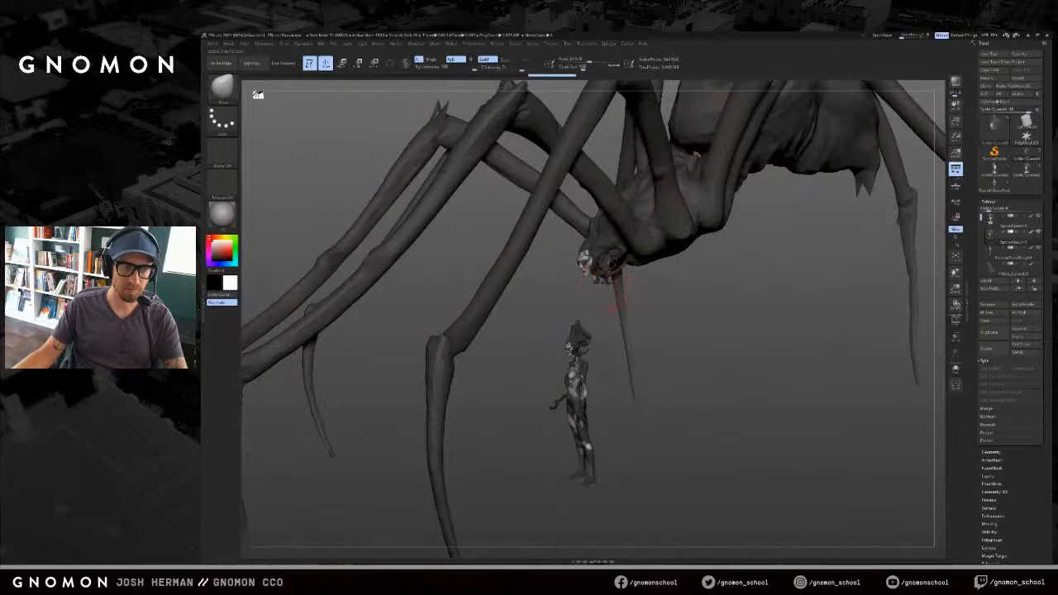
Step: Try pulling the queen's head into the spider's front end with the SnakeHook brush and undo the stroke
{"action": "key", "text": "b"}
{"action": "key", "text": "s"}
{"action": "key", "text": "h"}
{"action": "key", "text": "s"}
{"action": "left_click_drag", "start_coordinate": [610, 284], "coordinate": [616, 285]}
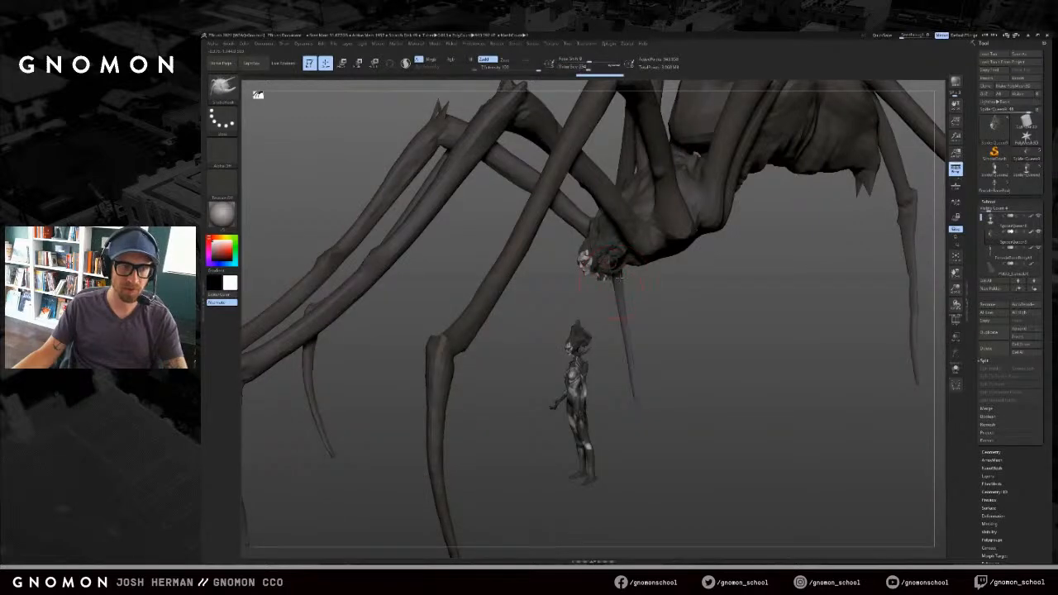
{"action": "key", "text": "["}
{"action": "mouse_move", "coordinate": [611, 274]}
{"action": "left_mouse_down"}
{"action": "mouse_move", "coordinate": [600, 270]}
{"action": "mouse_move", "coordinate": [643, 295]}
{"action": "left_mouse_up"}
{"action": "key", "text": "ctrl+z"}
{"action": "key", "text": "]"}
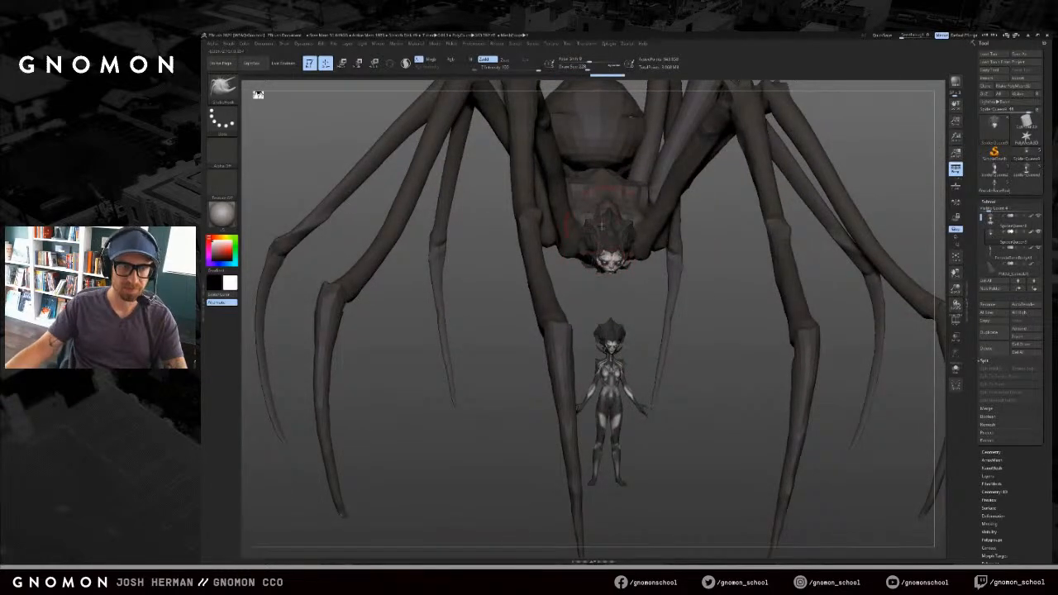
{"action": "left_click_drag", "start_coordinate": [598, 296], "coordinate": [586, 292]}
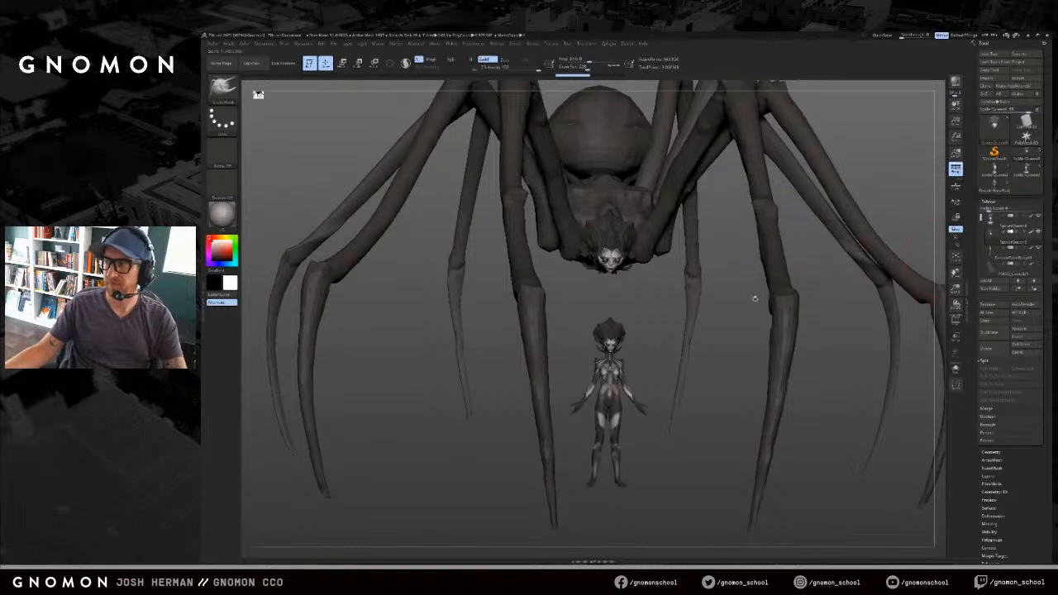
Step: Try adjusting the queen's head at the spider's front end with Scale and another SnakeHook pull, undoing the last stroke
{"action": "key", "text": "shift"}
{"action": "mouse_move", "coordinate": [657, 306]}
{"action": "left_mouse_down", "text": "shift"}
{"action": "mouse_move", "coordinate": [647, 307]}
{"action": "mouse_move", "coordinate": [667, 348]}
{"action": "left_mouse_up", "text": "shift"}
{"action": "key", "text": "e"}
{"action": "mouse_move", "coordinate": [633, 301]}
{"action": "left_mouse_down"}
{"action": "mouse_move", "coordinate": [674, 335]}
{"action": "mouse_move", "coordinate": [726, 330]}
{"action": "mouse_move", "coordinate": [730, 309]}
{"action": "left_mouse_up"}
{"action": "key", "text": "q"}
{"action": "key", "text": "b"}
{"action": "key", "text": "s"}
{"action": "key", "text": "h"}
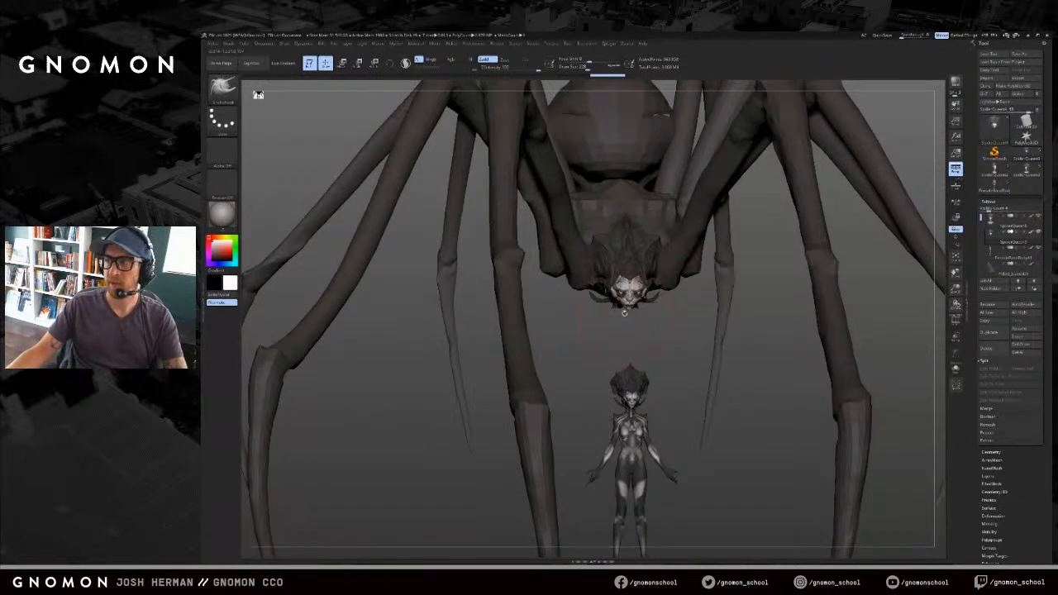
{"action": "mouse_move", "coordinate": [627, 318]}
{"action": "left_mouse_down"}
{"action": "mouse_move", "coordinate": [620, 309]}
{"action": "mouse_move", "coordinate": [648, 321]}
{"action": "left_mouse_up"}
{"action": "key", "text": "s"}
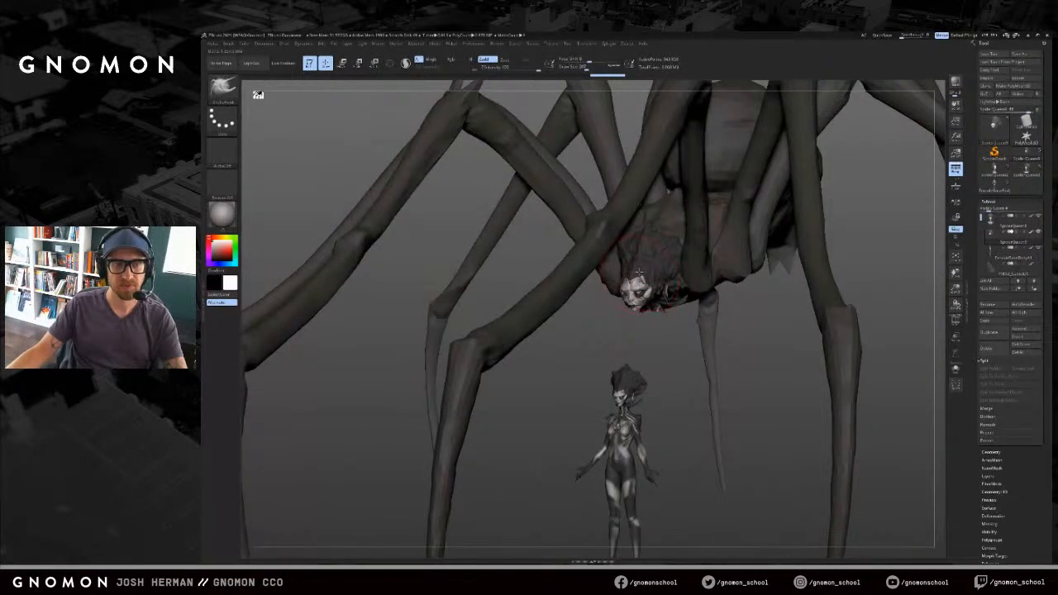
{"action": "key", "text": "s"}
{"action": "left_click_drag", "start_coordinate": [650, 265], "coordinate": [635, 265]}
{"action": "key", "text": "ctrl+z"}
{"action": "key", "text": "s"}
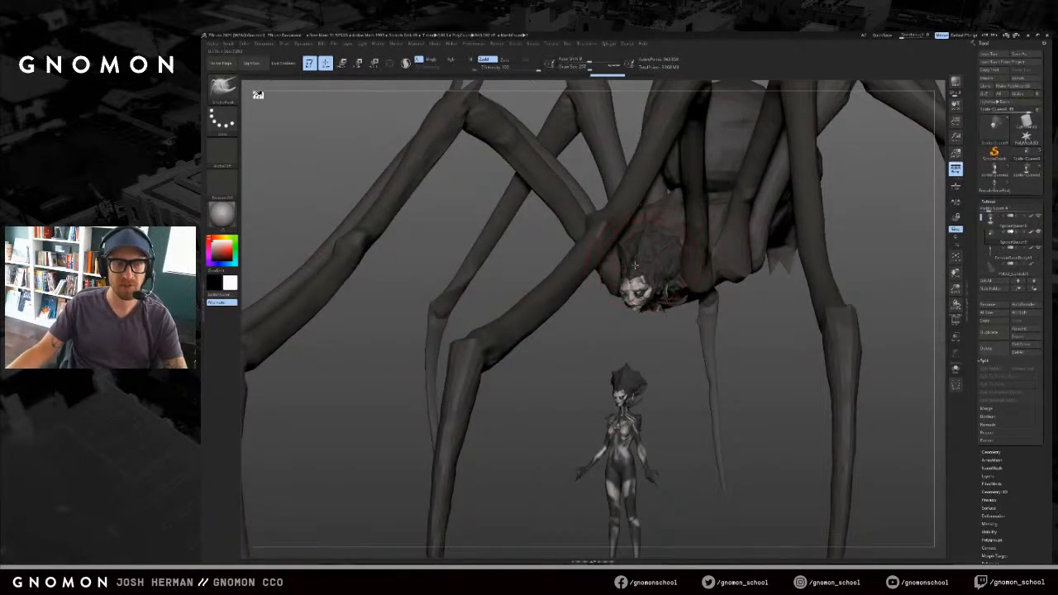
Step: Examine how the queen's head sits on the spider's front end from the front, side and three-quarter views
{"action": "left_click_drag", "start_coordinate": [665, 328], "coordinate": [691, 312]}
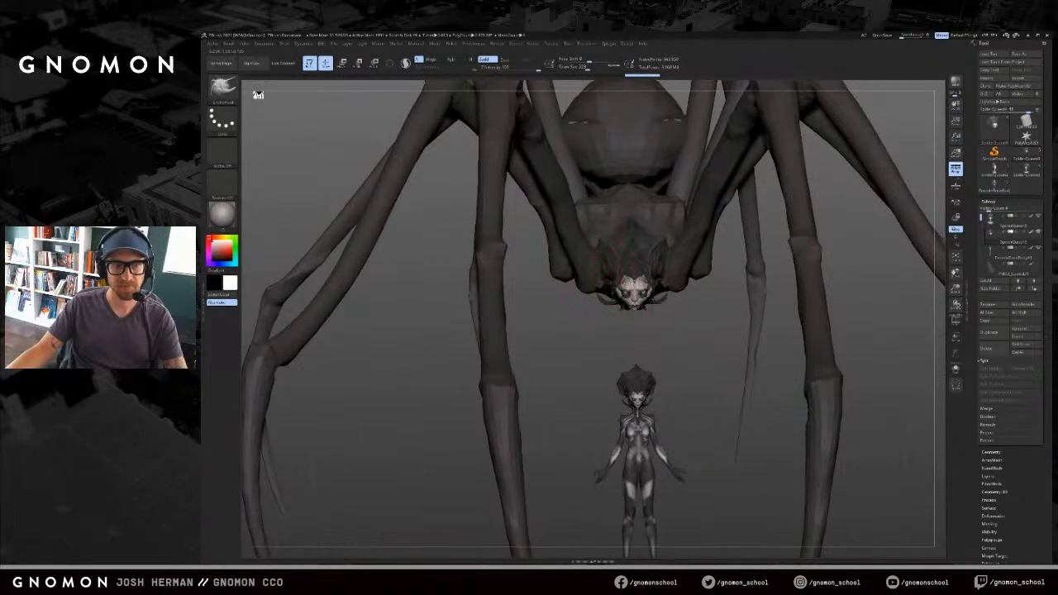
{"action": "right_click_drag", "start_coordinate": [601, 254], "coordinate": [602, 258]}
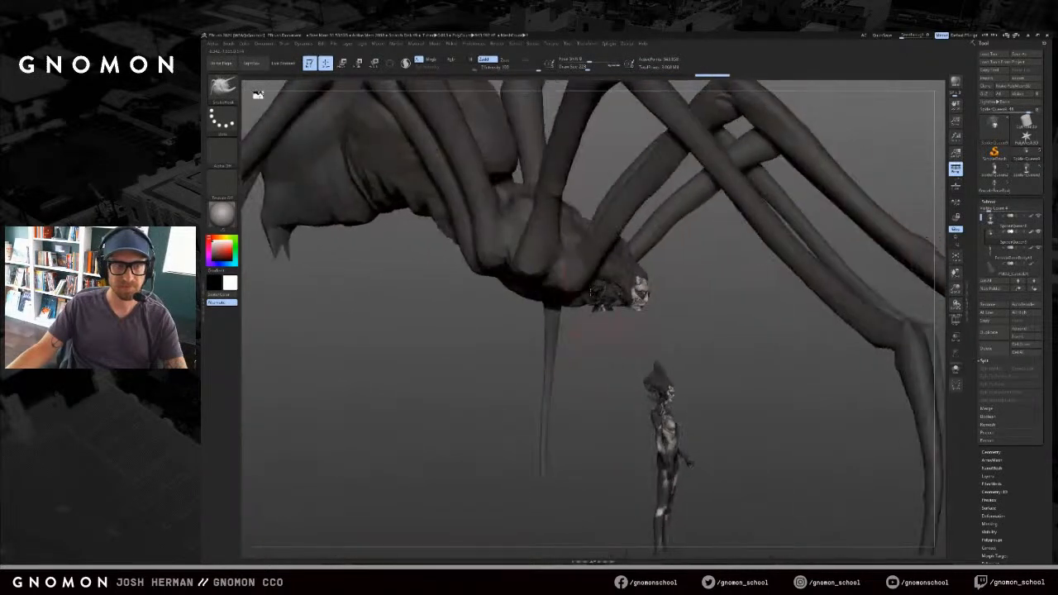
{"action": "left_click_drag", "start_coordinate": [602, 259], "coordinate": [606, 252]}
{"action": "right_click_drag", "start_coordinate": [608, 247], "coordinate": [661, 313]}
{"action": "key", "text": "f"}
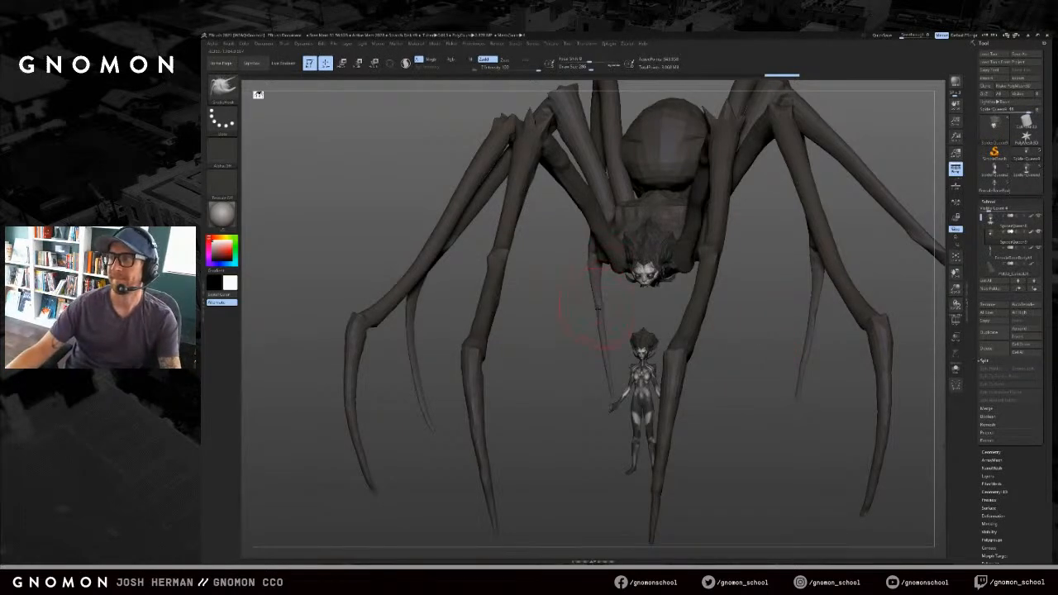
{"action": "left_click_drag", "start_coordinate": [649, 298], "coordinate": [671, 309]}
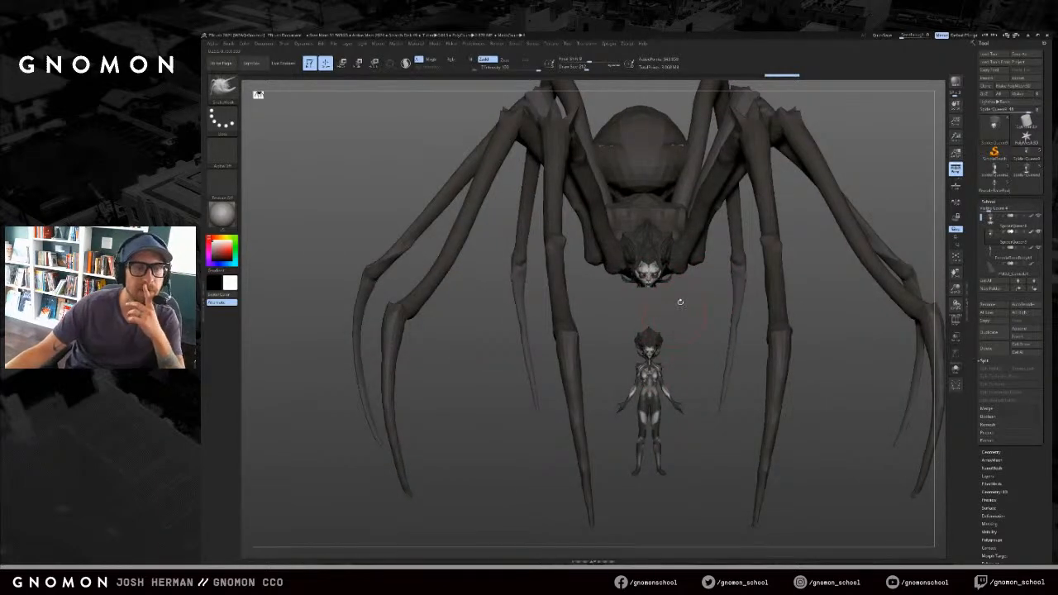
{"action": "left_click_drag", "start_coordinate": [697, 295], "coordinate": [825, 298]}
Step: Reveal the hidden parts of the queen copy attached to the spider and delete that subtool
{"action": "left_click", "coordinate": [752, 306], "text": "ctrl+shift"}
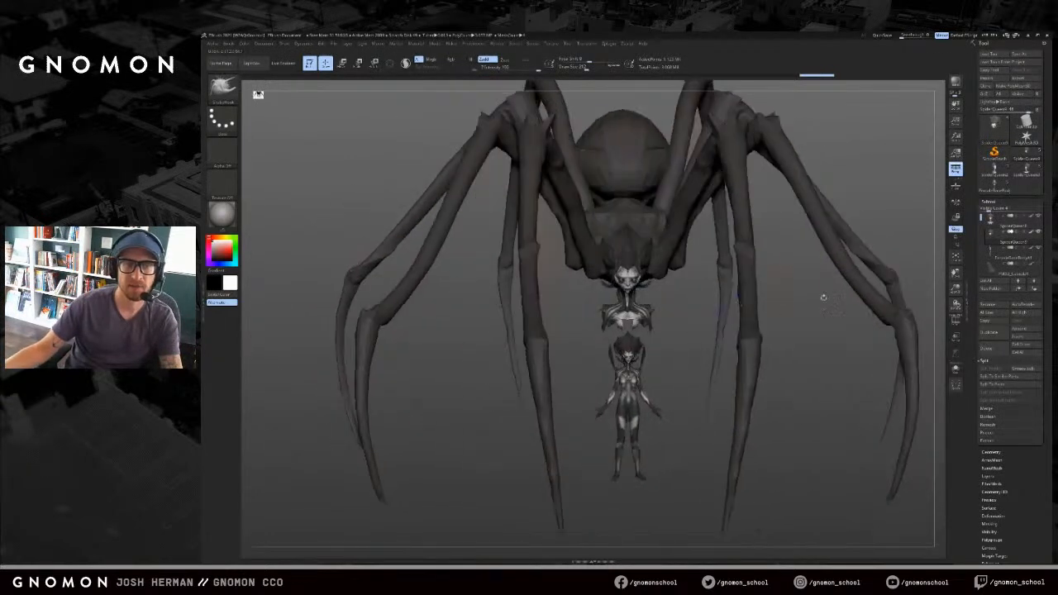
{"action": "left_click", "coordinate": [988, 350]}
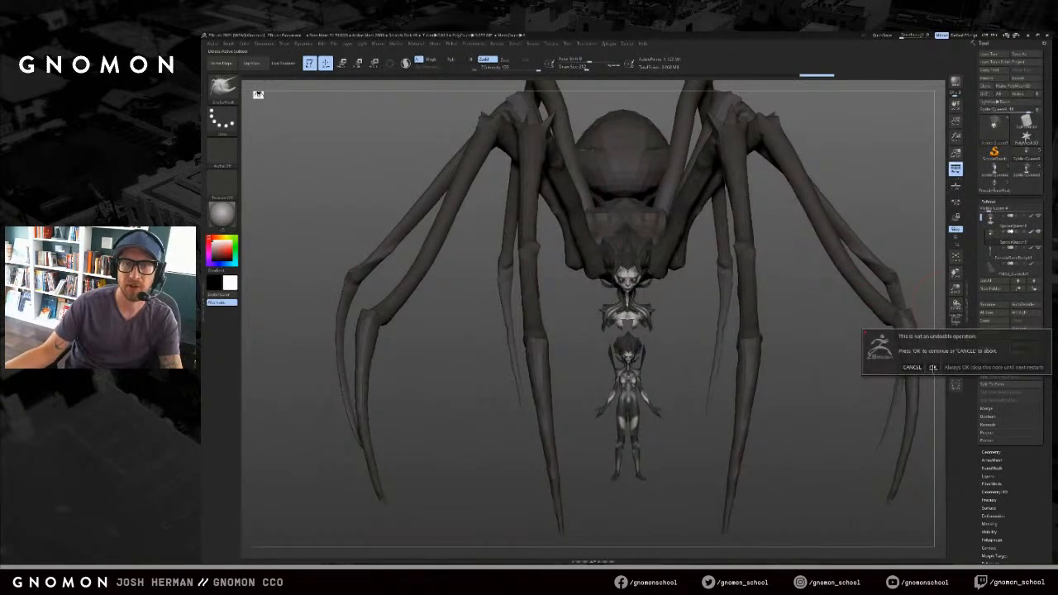
{"action": "left_click", "coordinate": [932, 367]}
Step: Examine the standing queen figure's head and upper body up close beneath the spider
{"action": "left_click_drag", "start_coordinate": [680, 333], "coordinate": [668, 303], "text": "alt"}
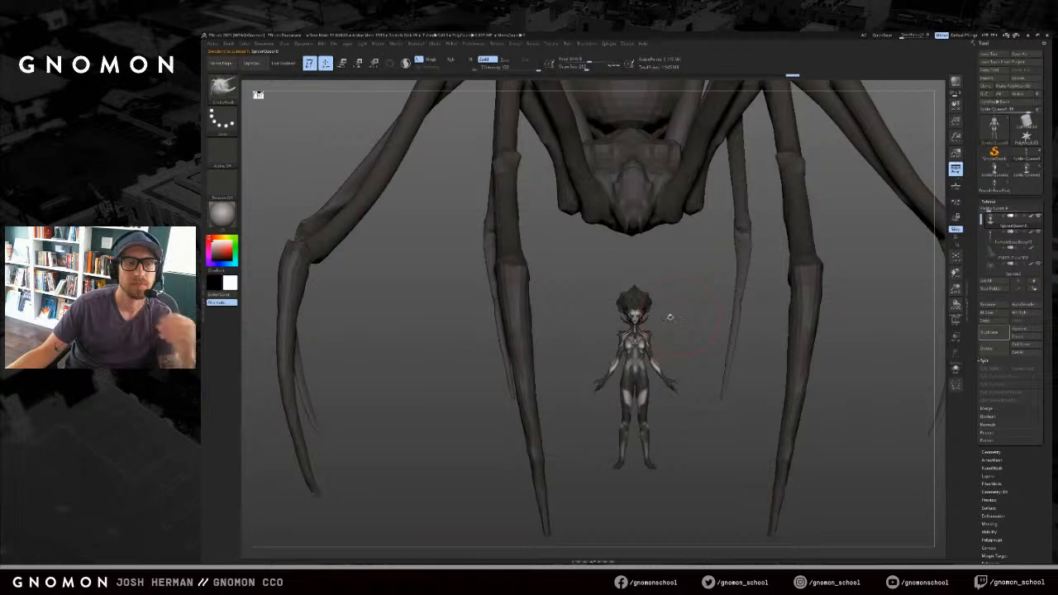
{"action": "mouse_move", "coordinate": [676, 322]}
{"action": "left_mouse_down", "text": "ctrl"}
{"action": "mouse_move", "coordinate": [550, 517]}
{"action": "mouse_move", "coordinate": [569, 526]}
{"action": "left_mouse_up", "text": "ctrl"}
{"action": "mouse_move", "coordinate": [709, 291]}
{"action": "left_mouse_down", "text": "alt"}
{"action": "mouse_move", "coordinate": [722, 339]}
{"action": "mouse_move", "coordinate": [730, 321]}
{"action": "left_mouse_up", "text": "alt"}
{"action": "left_click", "coordinate": [581, 68]}
{"action": "mouse_move", "coordinate": [701, 188]}
{"action": "left_mouse_down", "text": "ctrl"}
{"action": "mouse_move", "coordinate": [591, 356]}
{"action": "mouse_move", "coordinate": [622, 380]}
{"action": "mouse_move", "coordinate": [742, 356]}
{"action": "mouse_move", "coordinate": [729, 356]}
{"action": "left_mouse_up", "text": "ctrl"}
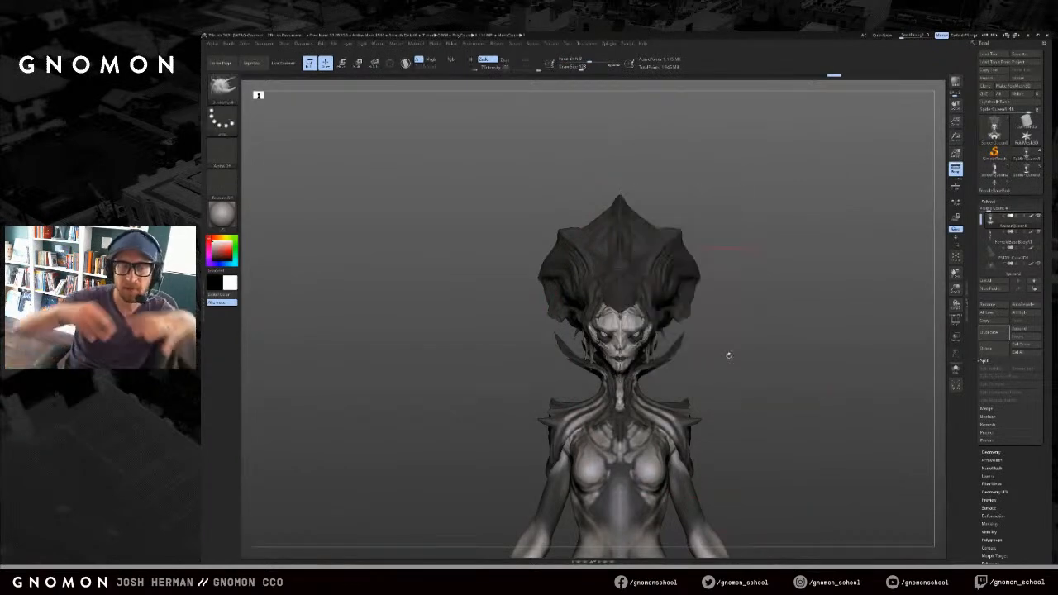
{"action": "key", "text": "s"}
{"action": "left_click", "coordinate": [736, 338]}
{"action": "left_click_drag", "start_coordinate": [741, 340], "coordinate": [731, 338], "text": "alt"}
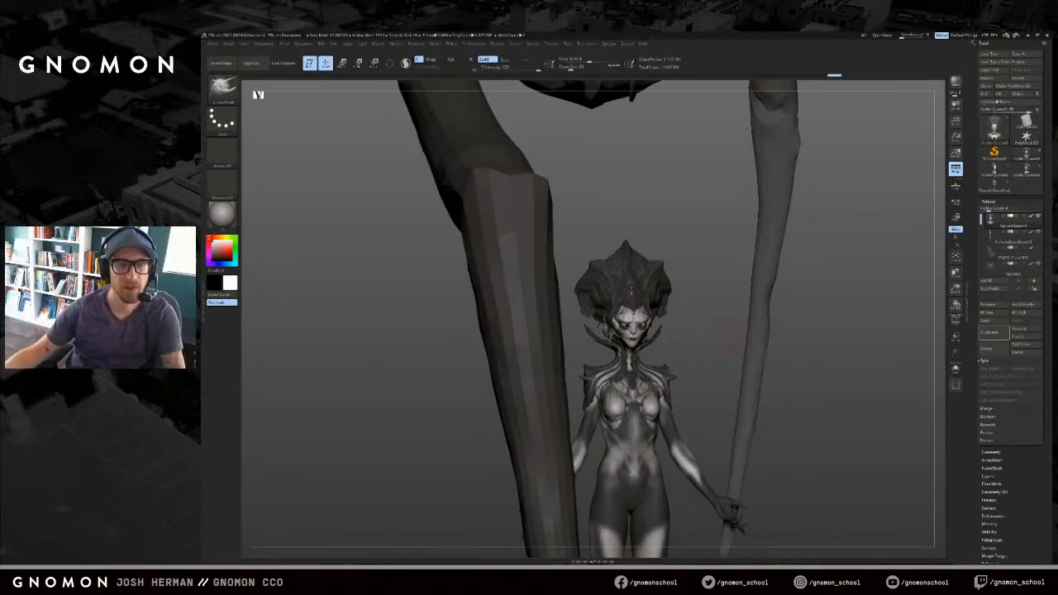
{"action": "left_click_drag", "start_coordinate": [709, 340], "coordinate": [709, 372], "text": "alt"}
Step: Show the long skirt subtool on the queen figure and bring the full figure into view
{"action": "key", "text": "f"}
{"action": "left_click", "coordinate": [1040, 247]}
{"action": "left_click_drag", "start_coordinate": [726, 365], "coordinate": [761, 419]}
{"action": "key", "text": "alt+s"}
{"action": "key", "text": "alt+s"}
{"action": "left_click_drag", "start_coordinate": [801, 367], "coordinate": [836, 297], "text": "alt"}
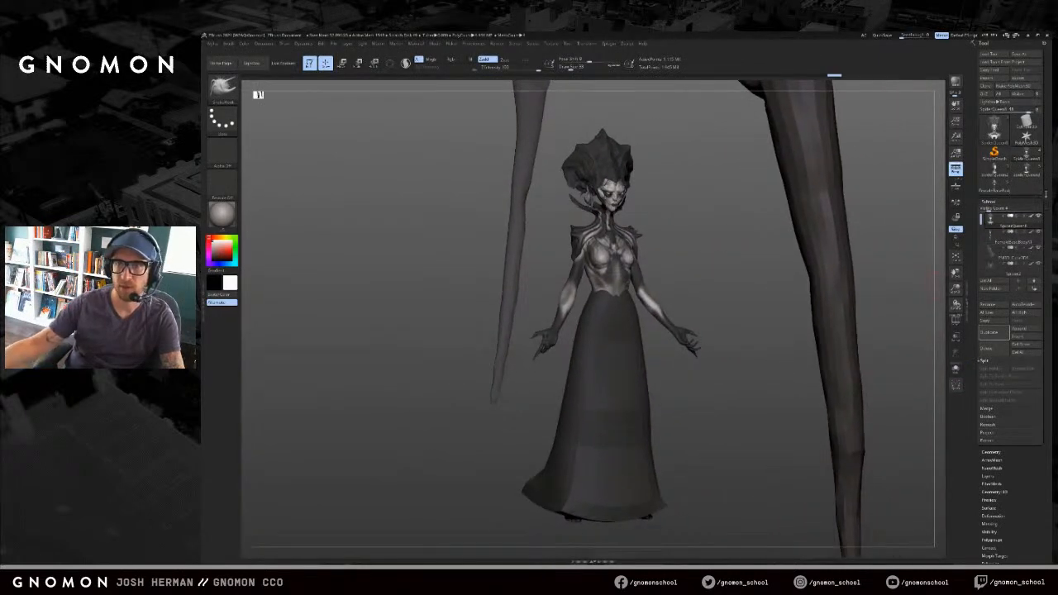
Step: Hide the skirt and the giant spider, and select the queen's female base body subtool
{"action": "left_click_drag", "start_coordinate": [1039, 247], "coordinate": [1040, 263]}
{"action": "left_click", "coordinate": [1010, 236]}
{"action": "left_click_drag", "start_coordinate": [894, 280], "coordinate": [869, 279]}
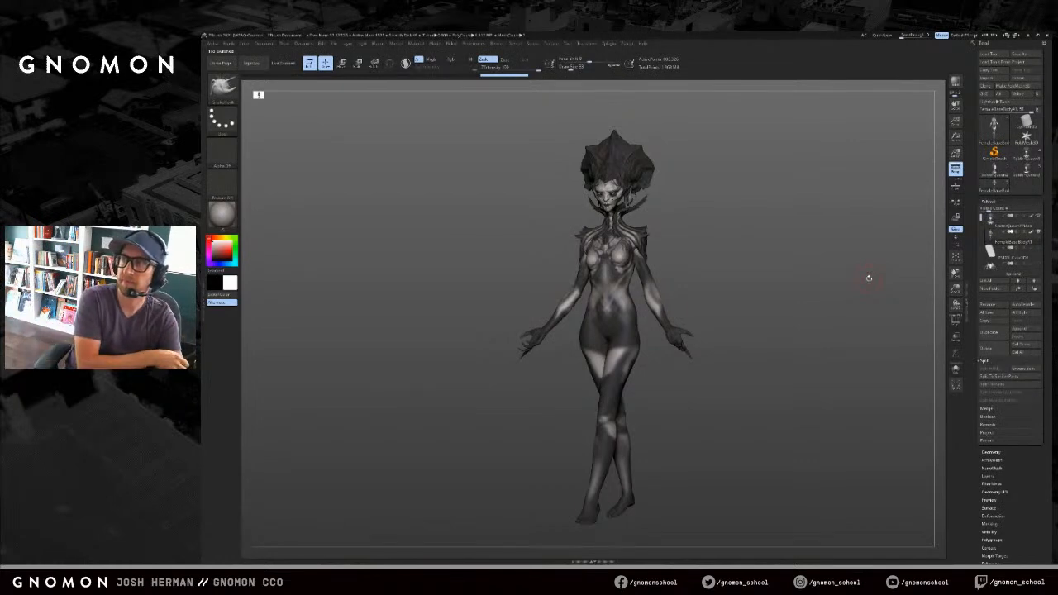
Step: Try masking the queen's body from the shoulders down, then clear the mask and view the bare figure
{"action": "mouse_move", "coordinate": [726, 215]}
{"action": "left_mouse_down", "text": "ctrl"}
{"action": "mouse_move", "coordinate": [520, 454]}
{"action": "mouse_move", "coordinate": [447, 558]}
{"action": "left_mouse_up", "text": "ctrl"}
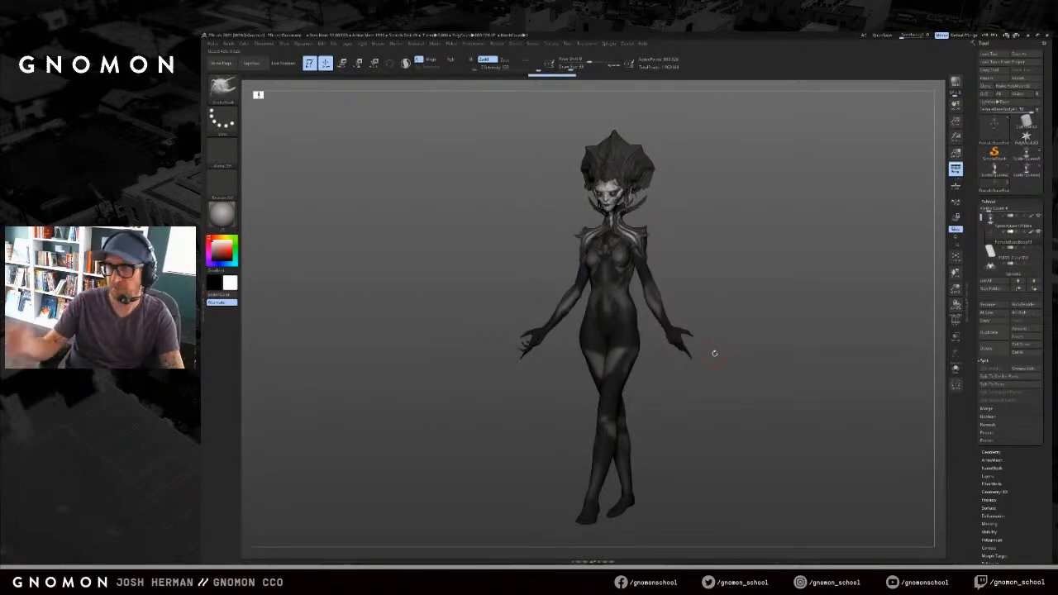
{"action": "left_click_drag", "start_coordinate": [686, 246], "coordinate": [715, 215]}
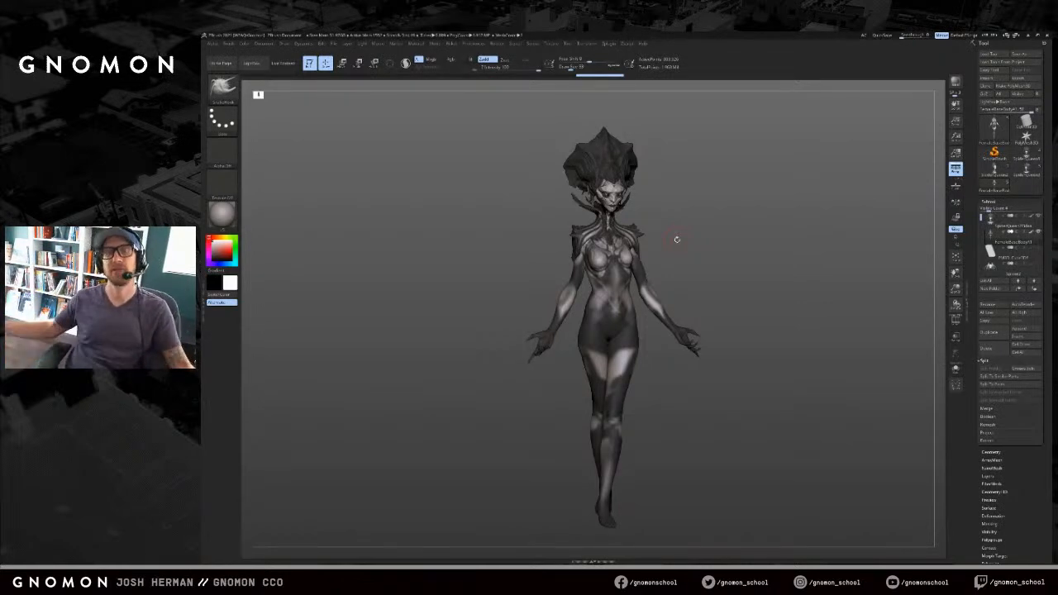
{"action": "left_click_drag", "start_coordinate": [765, 256], "coordinate": [752, 286]}
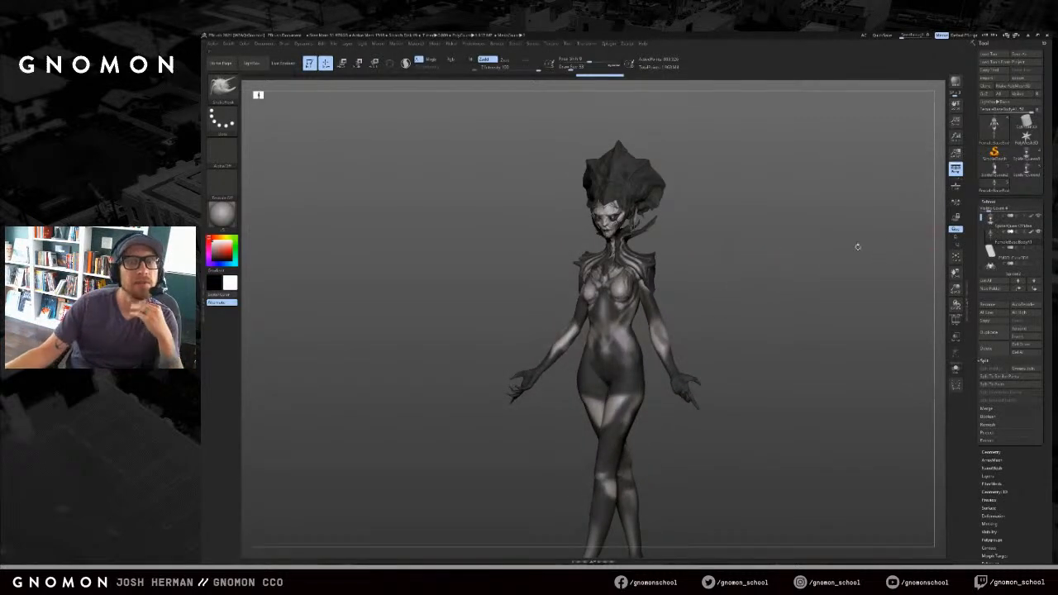
{"action": "key", "text": "shift+s"}
{"action": "key", "text": "shift+s"}
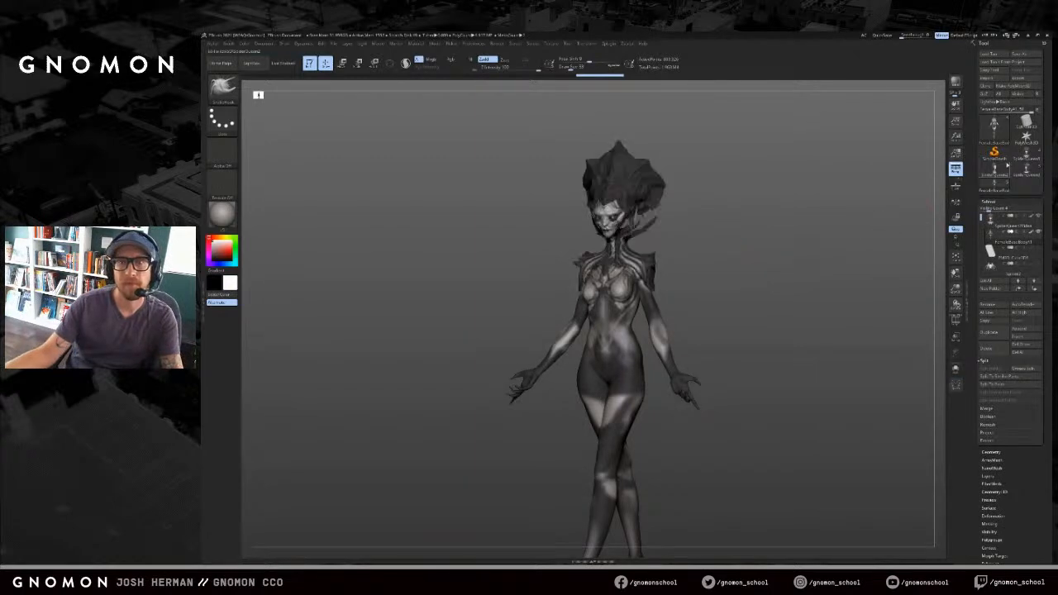
Step: Switch back to the Spider Queen tool and frame the queen's head and torso in front view
{"action": "left_click", "coordinate": [1026, 154]}
{"action": "left_click_drag", "start_coordinate": [768, 279], "coordinate": [763, 287]}
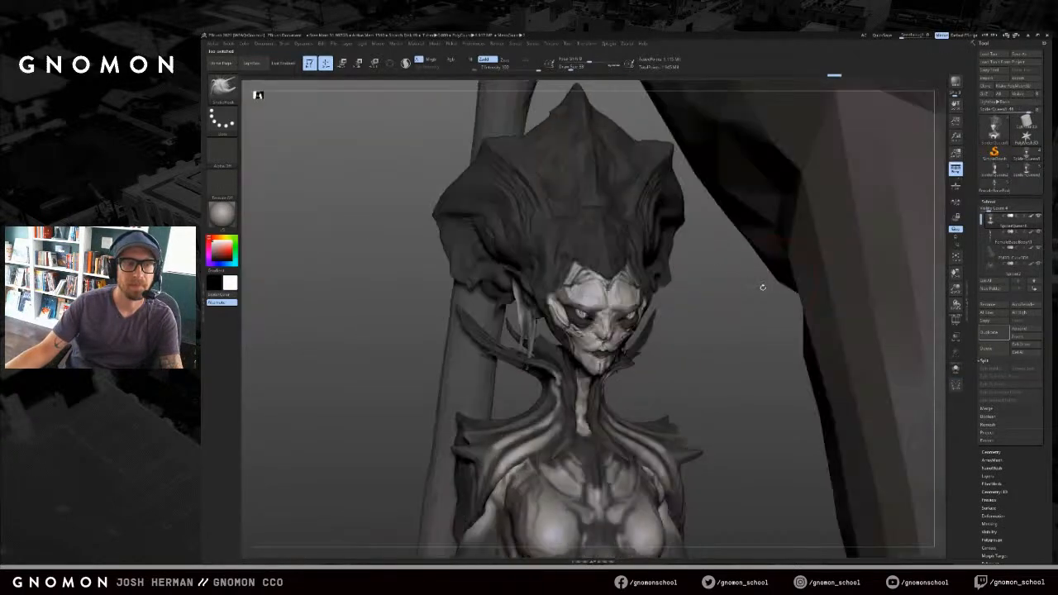
{"action": "key", "text": "f"}
{"action": "mouse_move", "coordinate": [728, 333]}
{"action": "left_mouse_down", "text": "shift"}
{"action": "mouse_move", "coordinate": [700, 253]}
{"action": "mouse_move", "coordinate": [739, 333]}
{"action": "left_mouse_up", "text": "shift"}
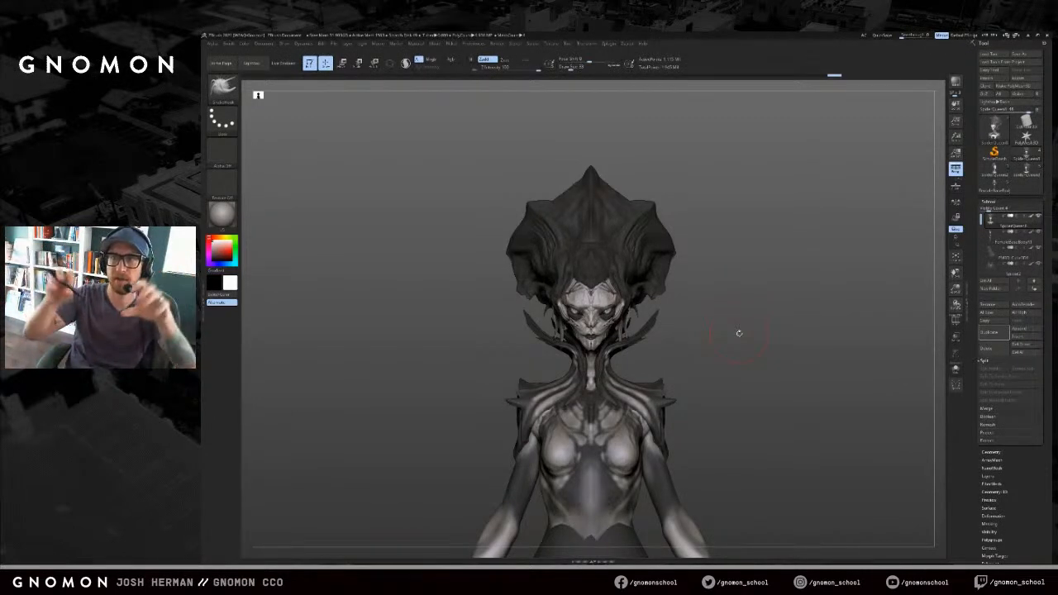
Step: Try moving the queen's head sideways with everything below the neck masked, and undo the move
{"action": "left_click_drag", "start_coordinate": [721, 145], "coordinate": [590, 388], "text": "ctrl"}
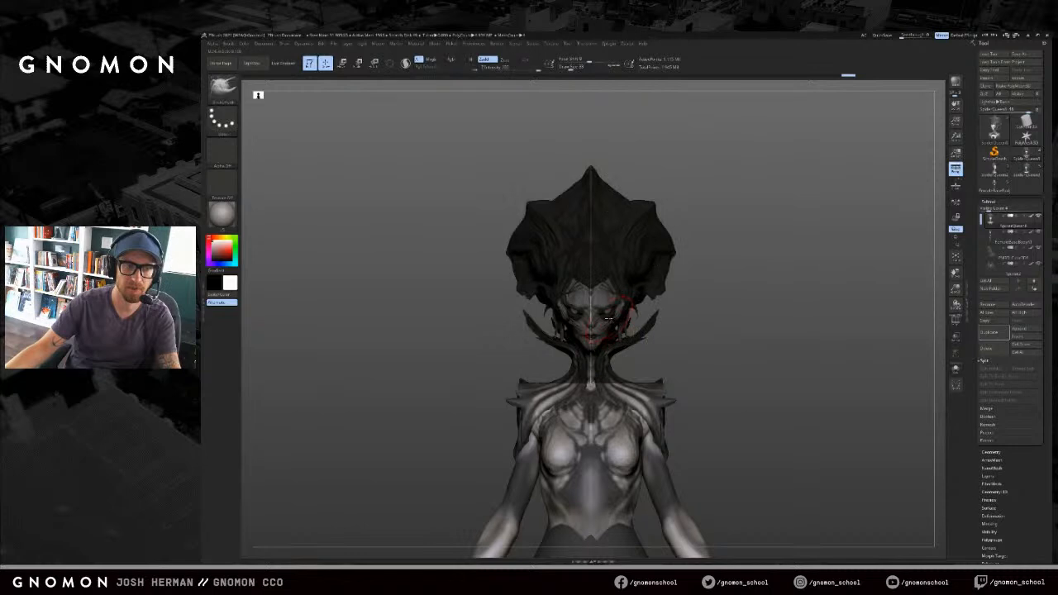
{"action": "key", "text": "w"}
{"action": "key", "text": "ctrl+i"}
{"action": "mouse_move", "coordinate": [593, 312]}
{"action": "left_mouse_down"}
{"action": "mouse_move", "coordinate": [698, 313]}
{"action": "mouse_move", "coordinate": [659, 298]}
{"action": "mouse_move", "coordinate": [699, 276]}
{"action": "left_mouse_up"}
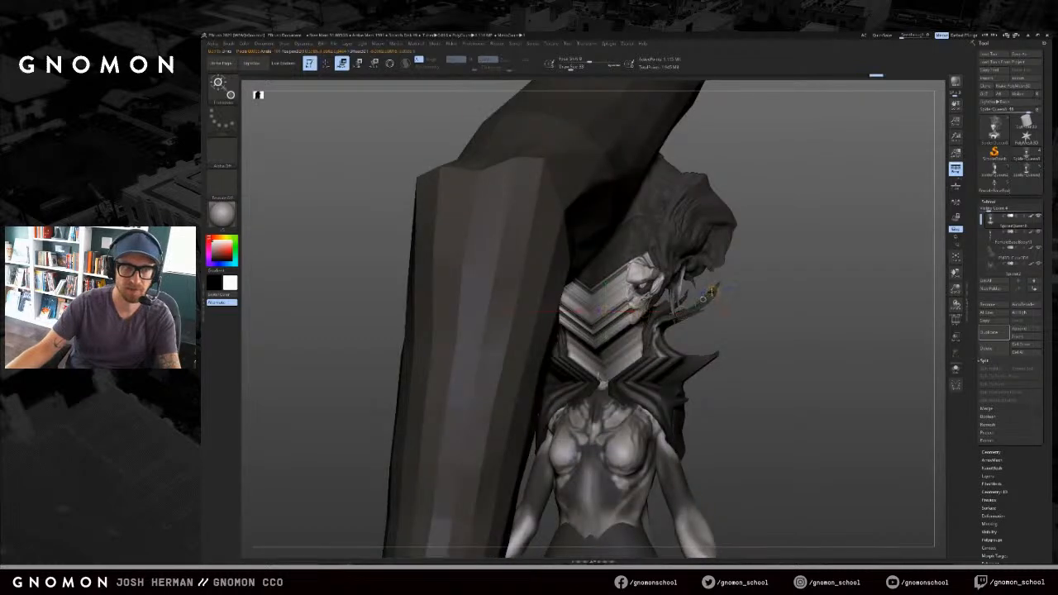
{"action": "left_click_drag", "start_coordinate": [776, 278], "coordinate": [770, 288]}
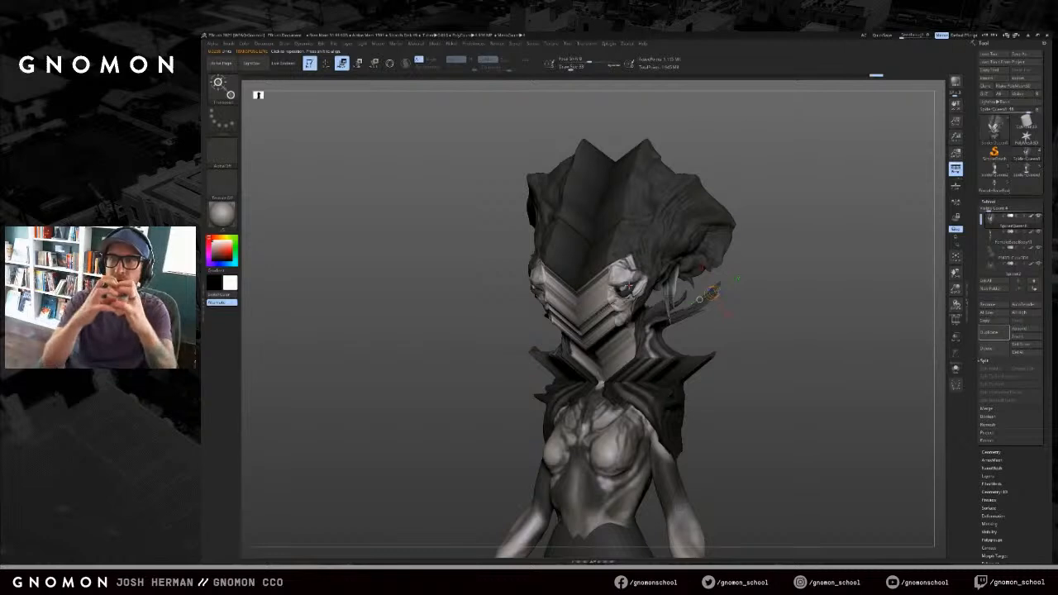
{"action": "key", "text": "ctrl+z"}
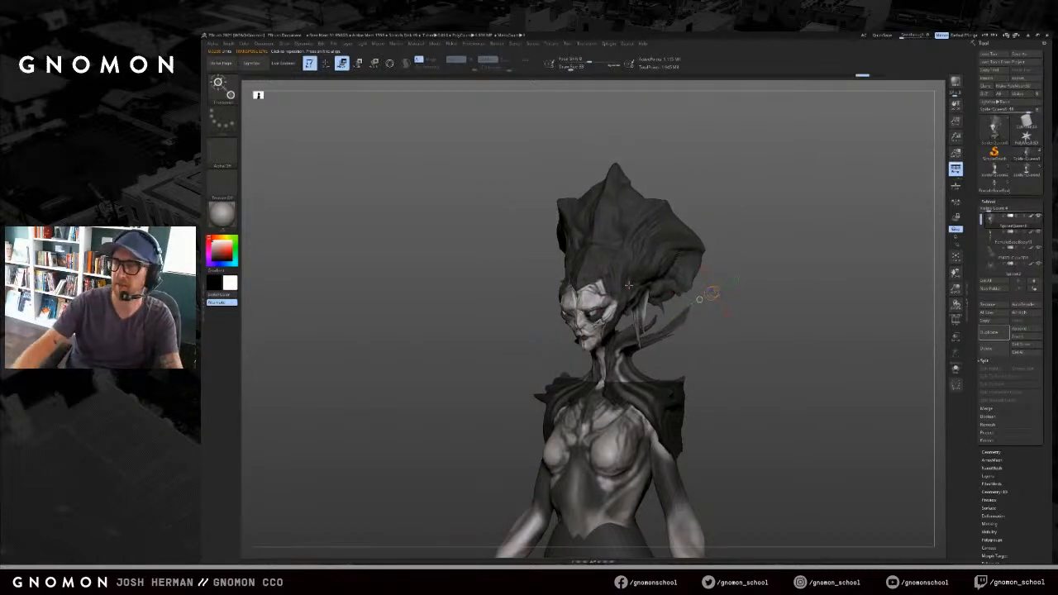
{"action": "key", "text": "ctrl+shift+z"}
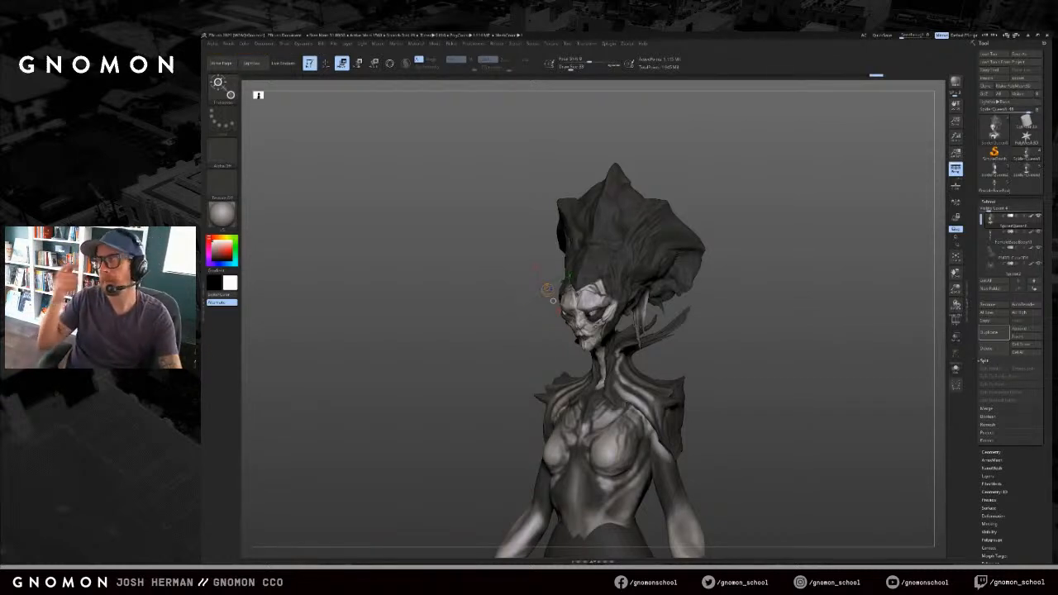
Step: Switch to the web browser and show the image results for "mimic creature movie"
{"action": "left_click_drag", "start_coordinate": [202, 148], "coordinate": [641, 99]}
{"action": "left_click", "coordinate": [756, 96]}
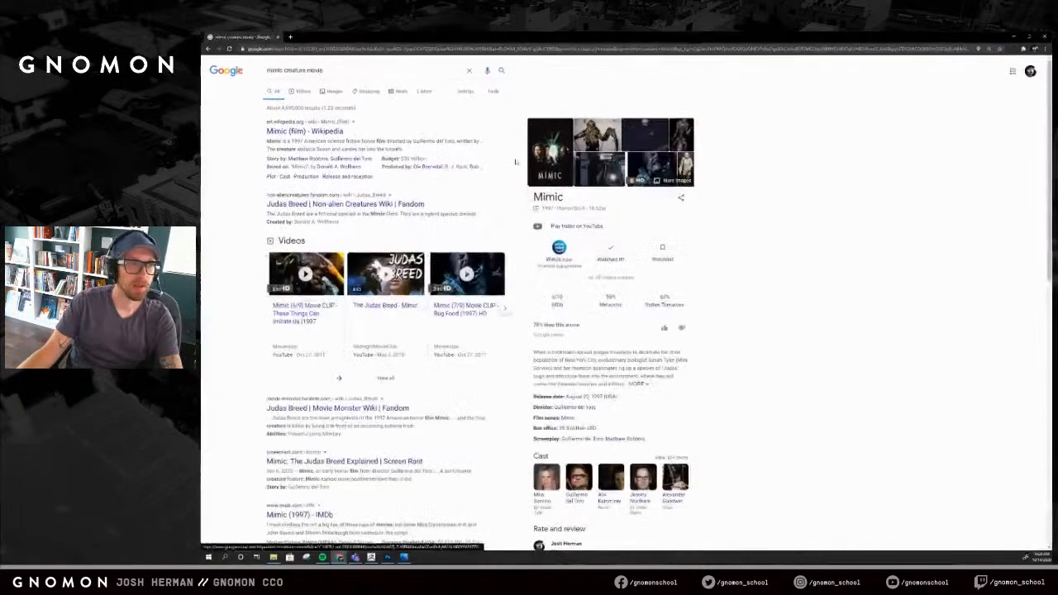
{"action": "left_click", "coordinate": [337, 92]}
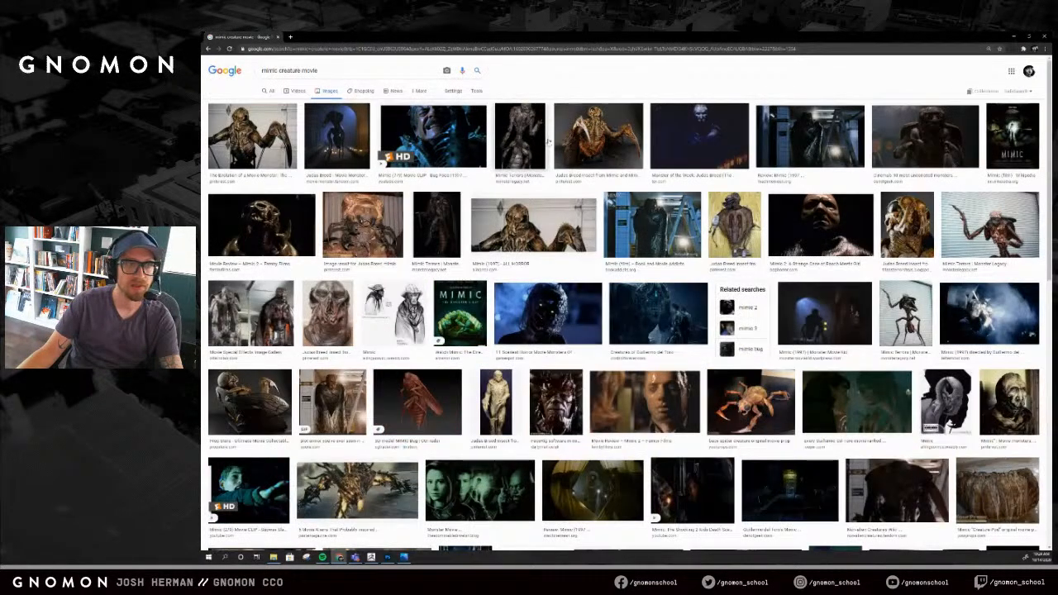
Step: Preview Mimic creature images, including the cloaked creature beside the ladder and the full Judas Breed insect puppet
{"action": "left_click", "coordinate": [596, 137]}
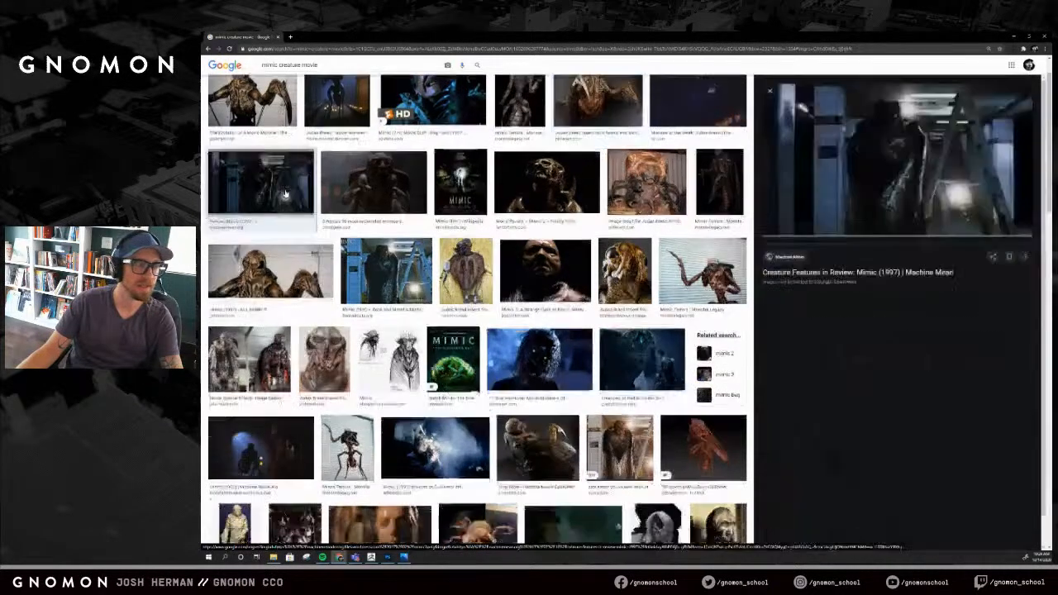
{"action": "left_click", "coordinate": [261, 202]}
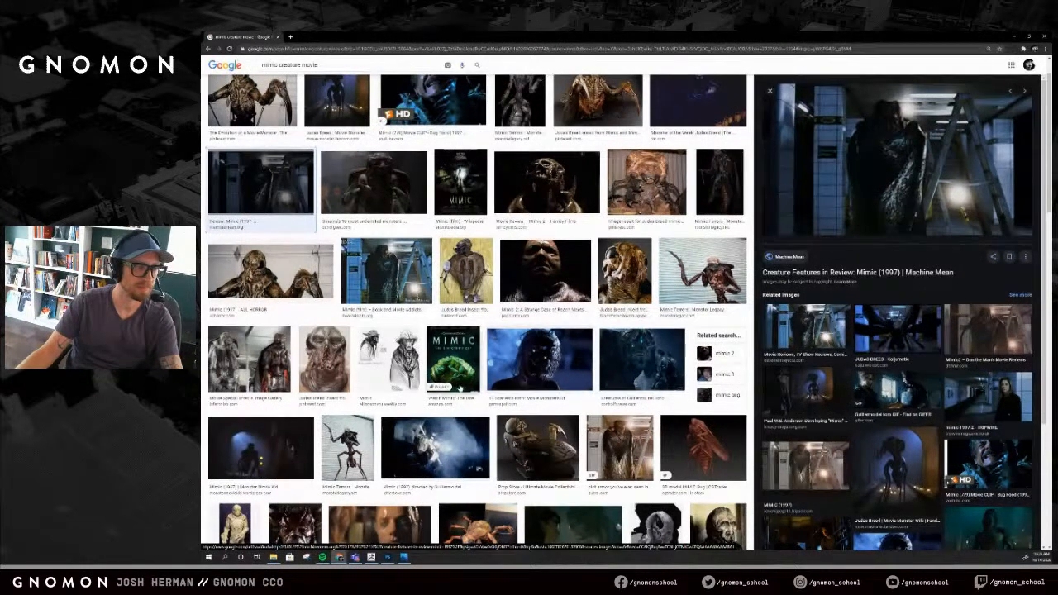
{"action": "scroll", "coordinate": [472, 380], "scroll_direction": "down", "scroll_amount": 3}
{"action": "scroll", "coordinate": [444, 426], "scroll_direction": "down", "scroll_amount": 3}
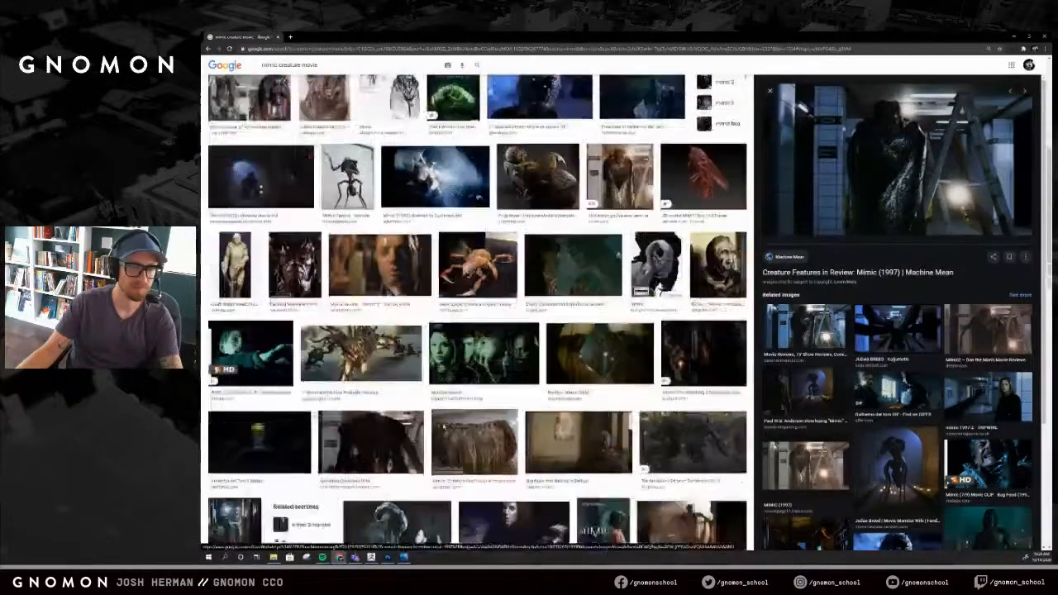
{"action": "scroll", "coordinate": [432, 422], "scroll_direction": "up", "scroll_amount": 6}
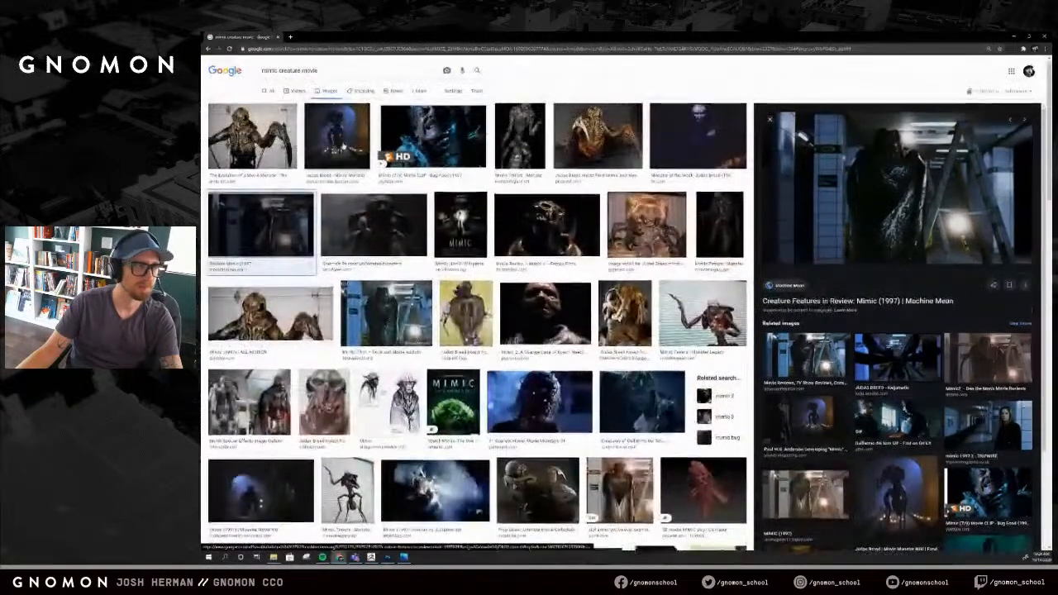
{"action": "left_click", "coordinate": [252, 132]}
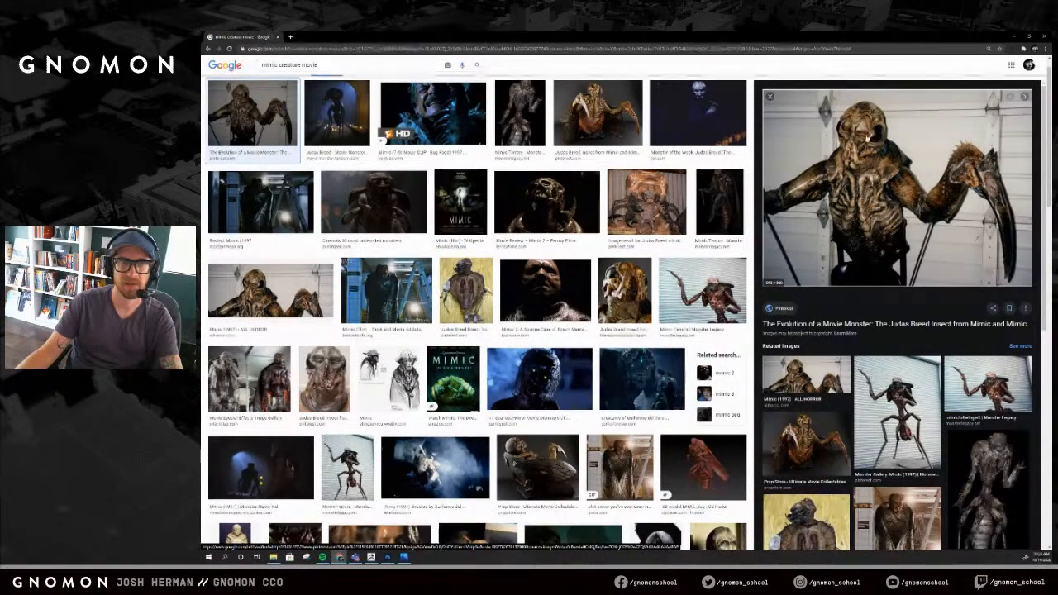
Step: Preview the Judas Breed tunnel image, the Mimic film poster and the Den of Geek creature image
{"action": "left_click", "coordinate": [362, 111]}
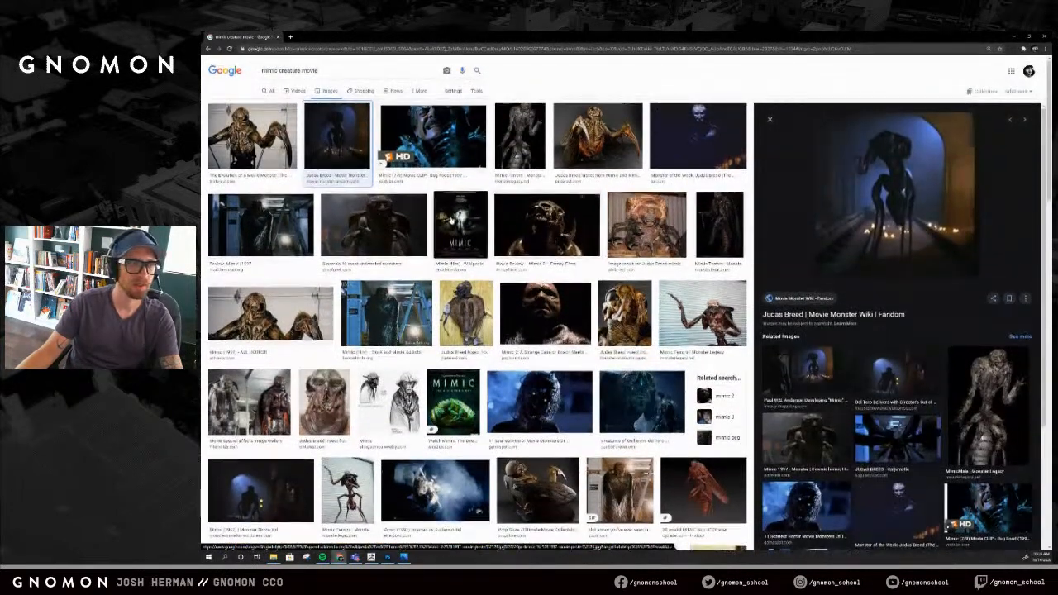
{"action": "left_click", "coordinate": [461, 182]}
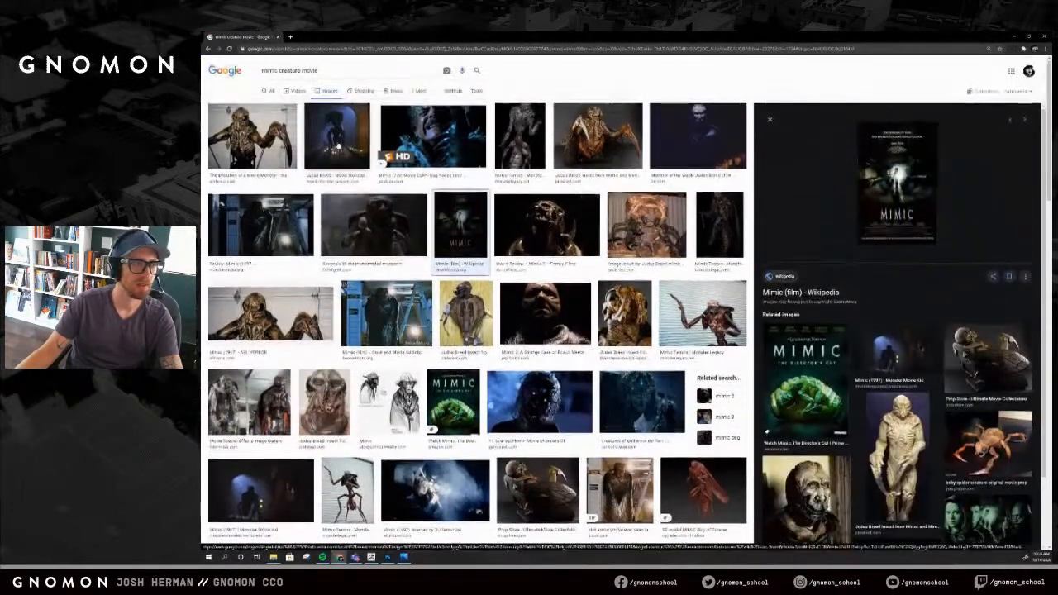
{"action": "left_click", "coordinate": [365, 191]}
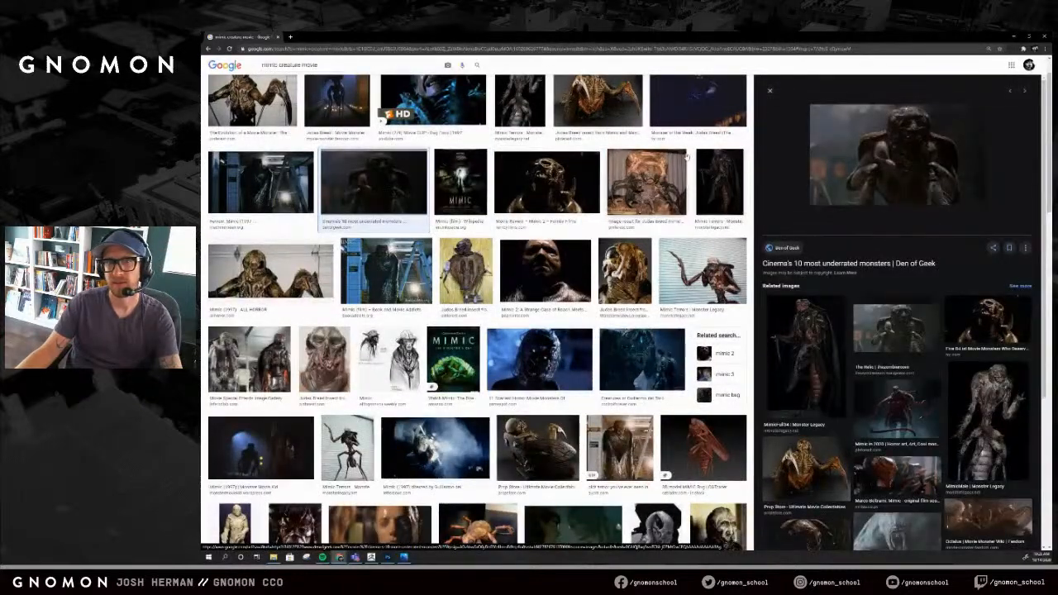
Step: Search images for "mimic movie" and preview the "These Things Can Imitate Us" clip and the Screen Rant creature image
{"action": "scroll", "coordinate": [475, 306], "scroll_direction": "up", "scroll_amount": 1}
{"action": "double_click", "coordinate": [289, 70]}
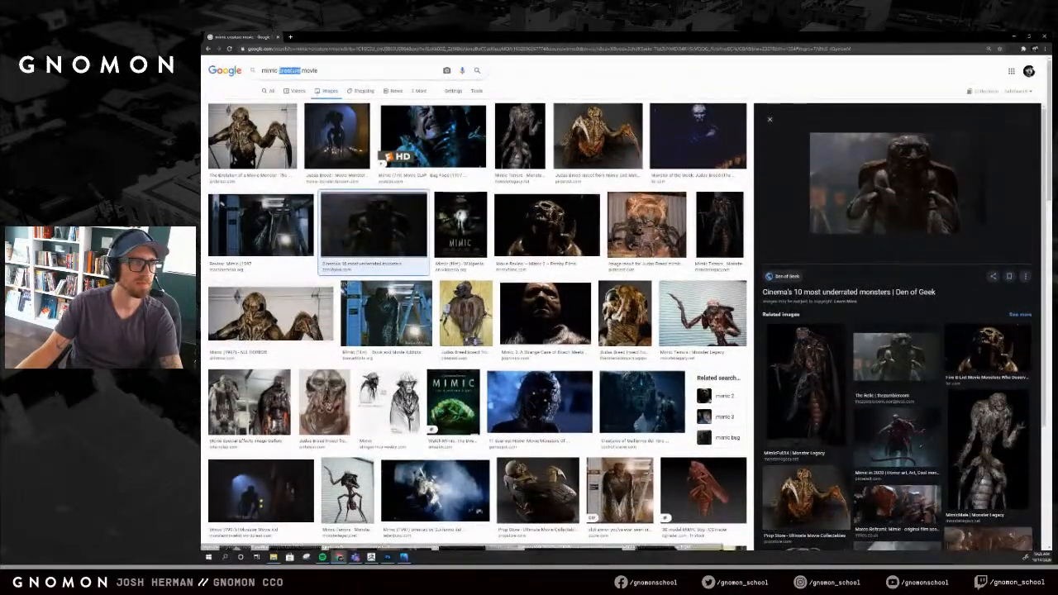
{"action": "key", "text": "BackSpace"}
{"action": "key", "text": "Return"}
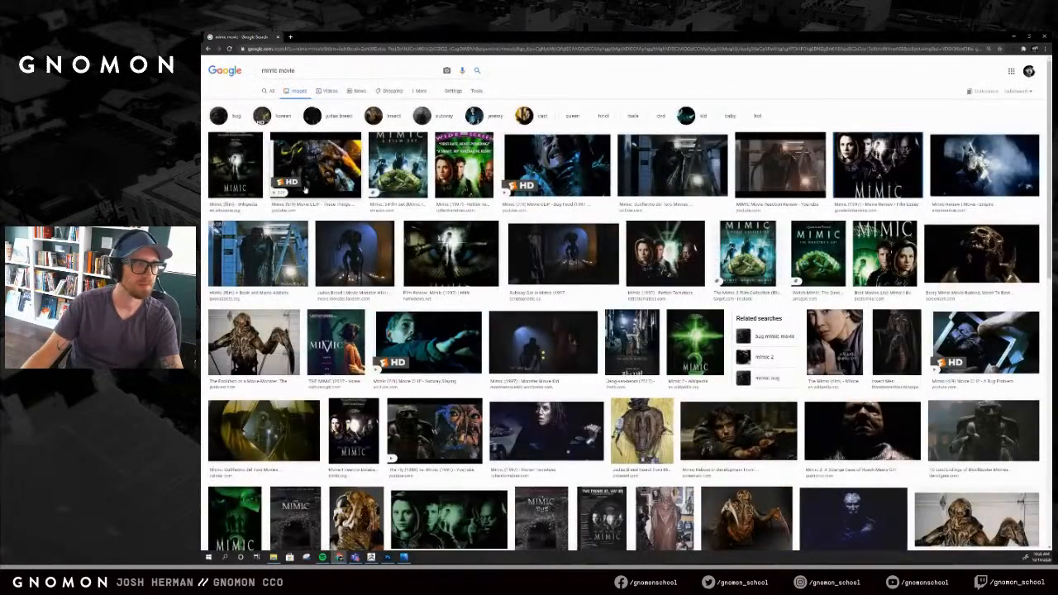
{"action": "left_click", "coordinate": [339, 166]}
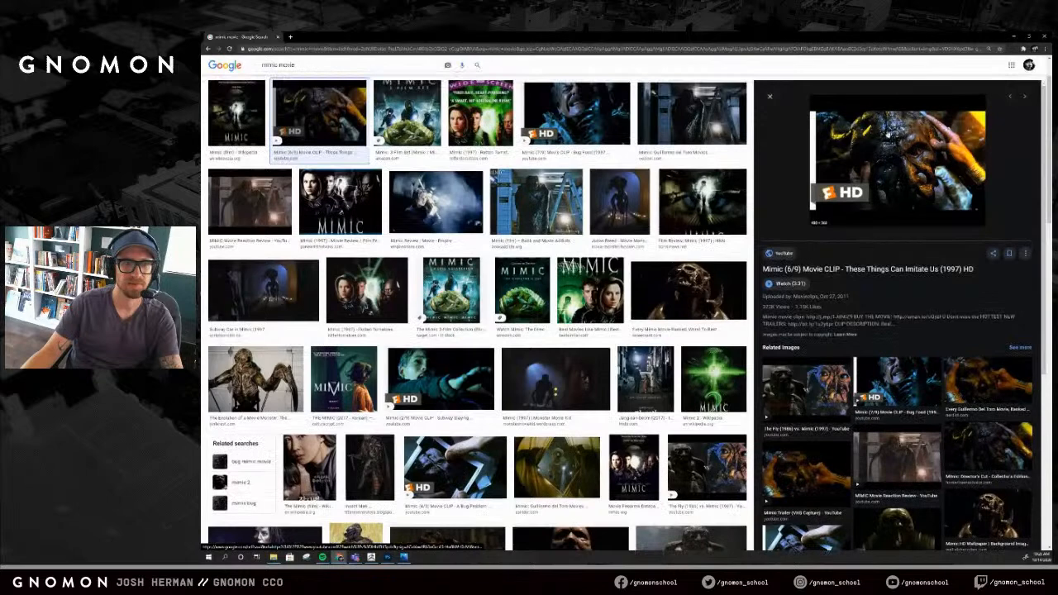
{"action": "left_click", "coordinate": [701, 285]}
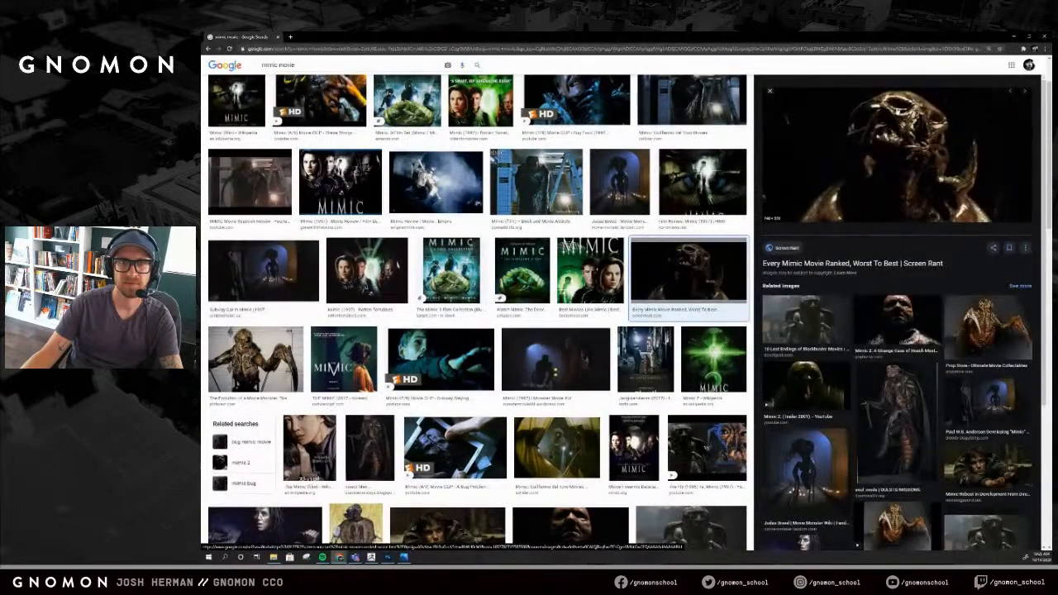
{"action": "scroll", "coordinate": [267, 250], "scroll_direction": "up", "scroll_amount": 1}
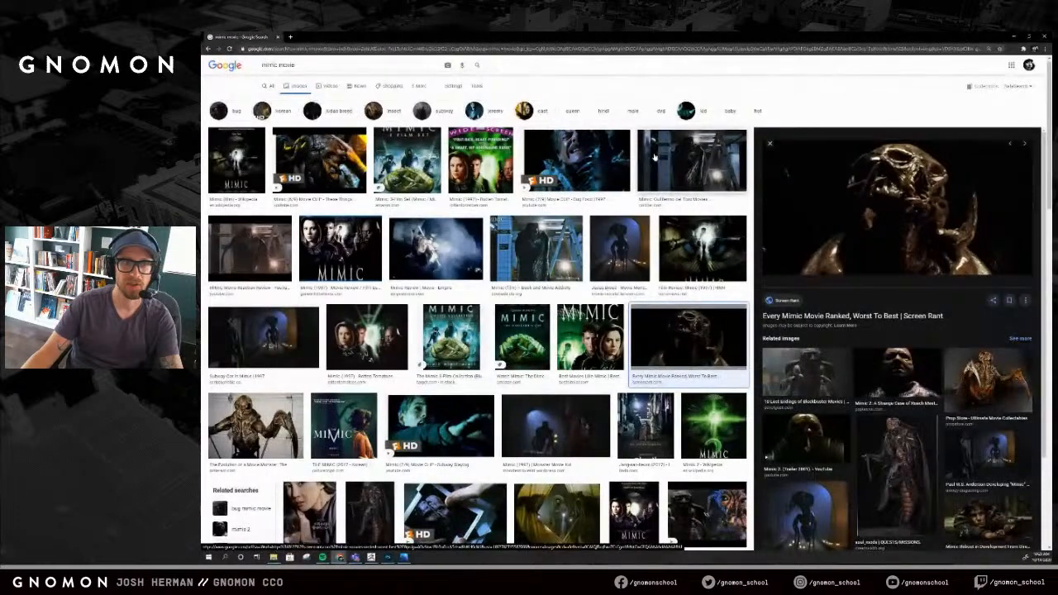
{"action": "scroll", "coordinate": [615, 286], "scroll_direction": "down", "scroll_amount": 2}
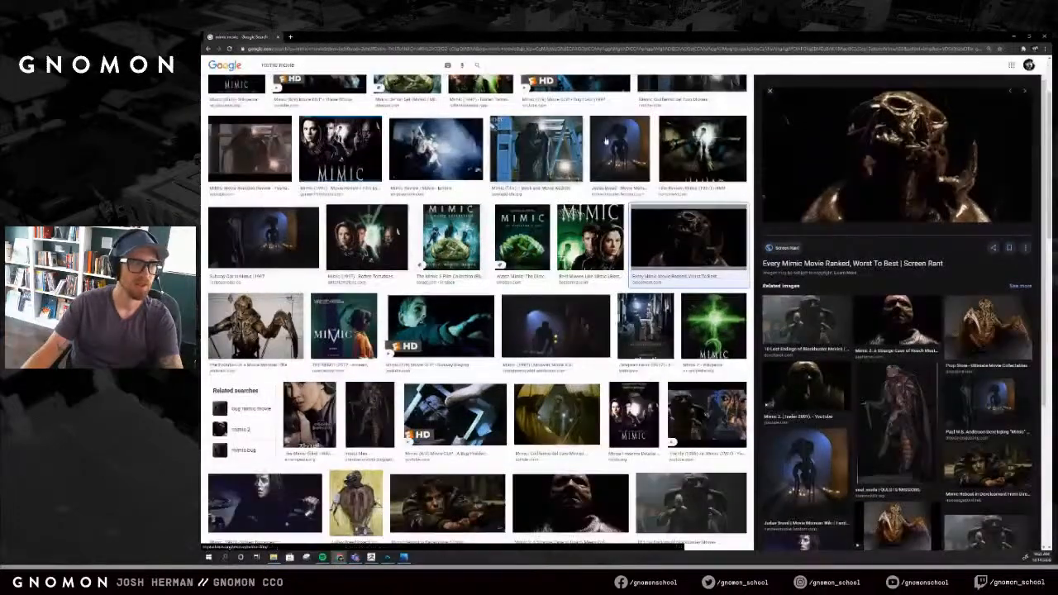
Step: Switch back to ZBrush and examine the queen's full figure standing between the giant spider's legs
{"action": "key", "text": "alt+Tab"}
{"action": "mouse_move", "coordinate": [700, 110]}
{"action": "left_mouse_down", "text": "shift"}
{"action": "mouse_move", "coordinate": [794, 177]}
{"action": "mouse_move", "coordinate": [820, 268]}
{"action": "mouse_move", "coordinate": [758, 180]}
{"action": "left_mouse_up", "text": "shift"}
{"action": "key", "text": "q"}
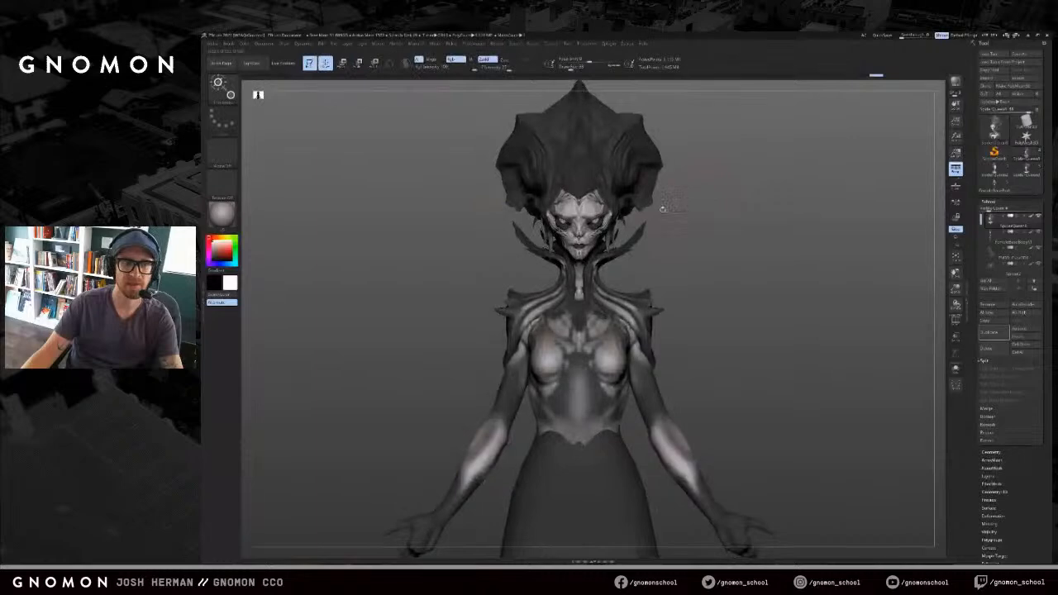
{"action": "left_click_drag", "start_coordinate": [740, 220], "coordinate": [893, 273], "text": "alt"}
{"action": "mouse_move", "coordinate": [752, 275]}
{"action": "left_mouse_down", "text": "alt"}
{"action": "mouse_move", "coordinate": [704, 236]}
{"action": "mouse_move", "coordinate": [756, 273]}
{"action": "left_mouse_up", "text": "alt"}
{"action": "key", "text": "w"}
{"action": "key", "text": "q"}
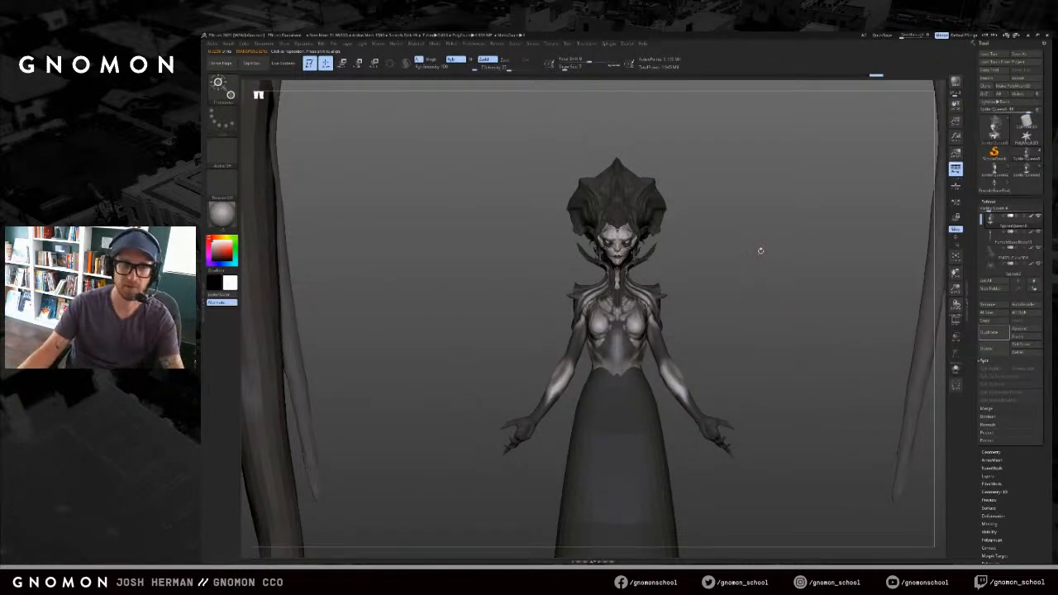
{"action": "left_click_drag", "start_coordinate": [760, 250], "coordinate": [780, 248]}
{"action": "mouse_move", "coordinate": [842, 257]}
{"action": "left_mouse_down", "text": "alt"}
{"action": "mouse_move", "coordinate": [831, 297]}
{"action": "mouse_move", "coordinate": [801, 300]}
{"action": "left_mouse_up", "text": "alt"}
{"action": "key", "text": "w"}
{"action": "key", "text": "f"}
{"action": "key", "text": "f"}
{"action": "key", "text": "q"}
Step: View the queen's head and bust in isolation, then make the spider the active subtool with the queen's figure framed
{"action": "left_click", "coordinate": [593, 410], "text": "ctrl+shift"}
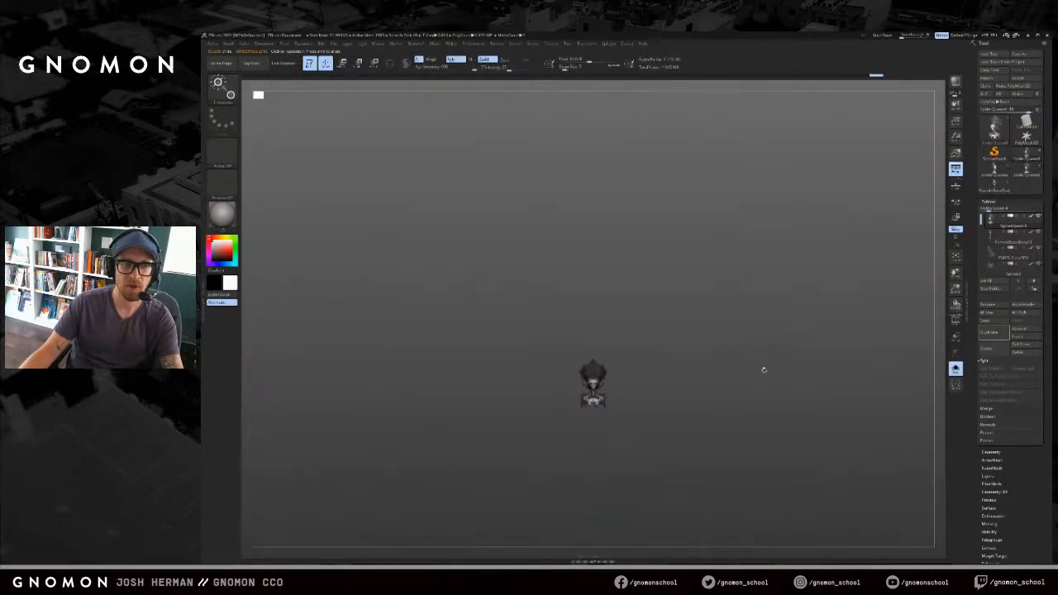
{"action": "key", "text": "f"}
{"action": "left_click_drag", "start_coordinate": [790, 339], "coordinate": [769, 338], "text": "alt"}
{"action": "left_click", "coordinate": [1015, 266]}
{"action": "left_click_drag", "start_coordinate": [729, 228], "coordinate": [711, 371], "text": "alt"}
{"action": "left_click", "coordinate": [625, 392]}
{"action": "mouse_move", "coordinate": [656, 351]}
{"action": "left_mouse_down", "text": "alt"}
{"action": "mouse_move", "coordinate": [666, 321]}
{"action": "mouse_move", "coordinate": [680, 354]}
{"action": "mouse_move", "coordinate": [669, 309]}
{"action": "mouse_move", "coordinate": [674, 327]}
{"action": "mouse_move", "coordinate": [700, 304]}
{"action": "mouse_move", "coordinate": [680, 295]}
{"action": "mouse_move", "coordinate": [672, 263]}
{"action": "mouse_move", "coordinate": [695, 248]}
{"action": "mouse_move", "coordinate": [728, 257]}
{"action": "left_mouse_up", "text": "alt"}
{"action": "key", "text": "w"}
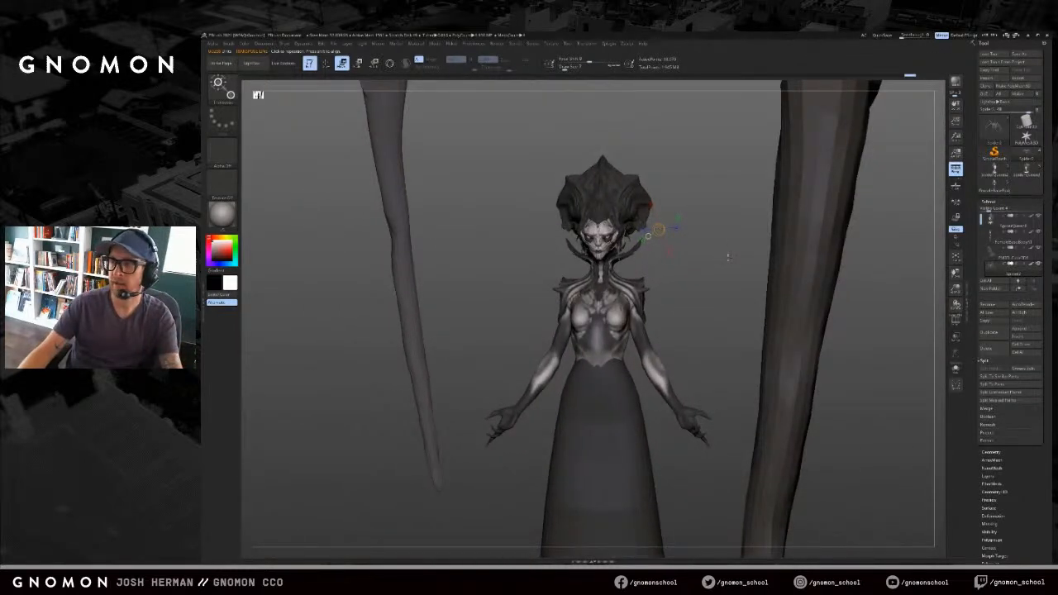
{"action": "left_click_drag", "start_coordinate": [720, 260], "coordinate": [685, 279]}
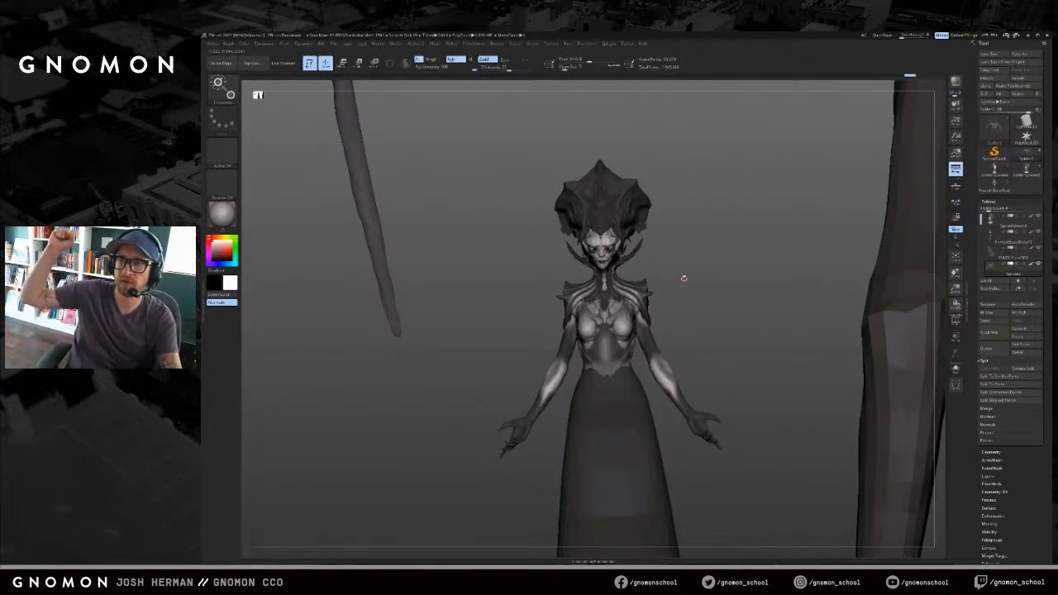
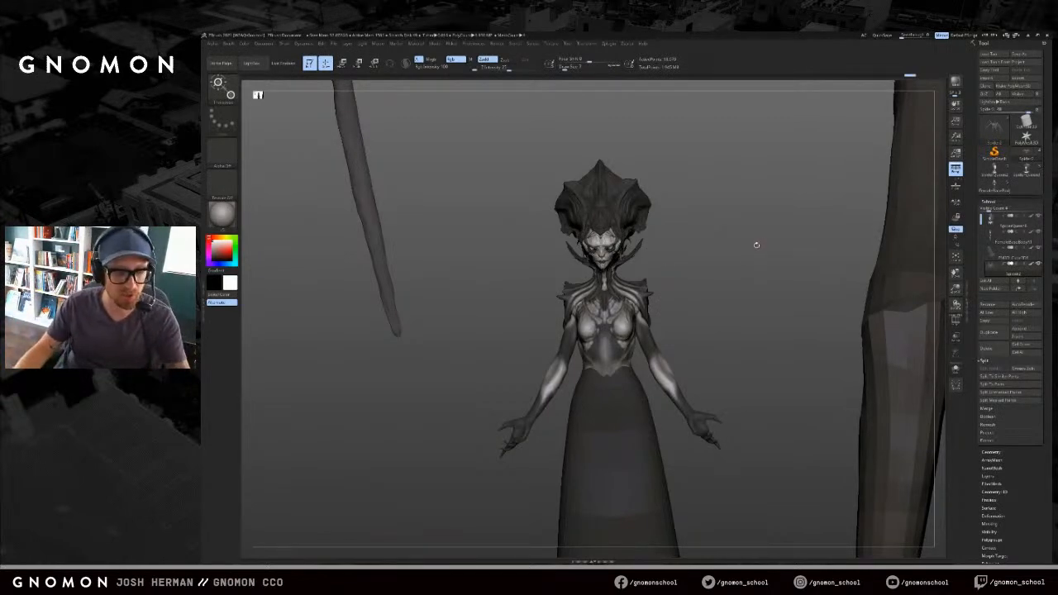
Step: Isolate the spider and examine its body and legs from an angle and from the front
{"action": "mouse_move", "coordinate": [750, 251]}
{"action": "left_mouse_down", "text": "shift"}
{"action": "mouse_move", "coordinate": [701, 300]}
{"action": "mouse_move", "coordinate": [753, 286]}
{"action": "mouse_move", "coordinate": [727, 319]}
{"action": "mouse_move", "coordinate": [699, 319]}
{"action": "mouse_move", "coordinate": [736, 322]}
{"action": "left_mouse_up", "text": "shift"}
{"action": "key", "text": "f"}
{"action": "key", "text": "w"}
{"action": "key", "text": "q"}
{"action": "key", "text": "alt+s"}
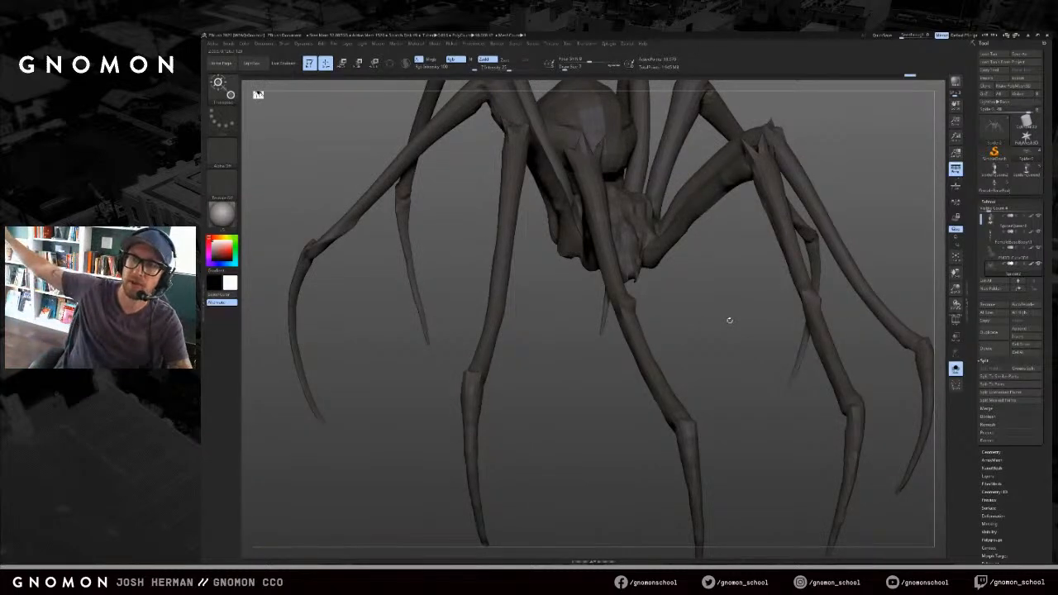
{"action": "left_click_drag", "start_coordinate": [711, 285], "coordinate": [716, 282]}
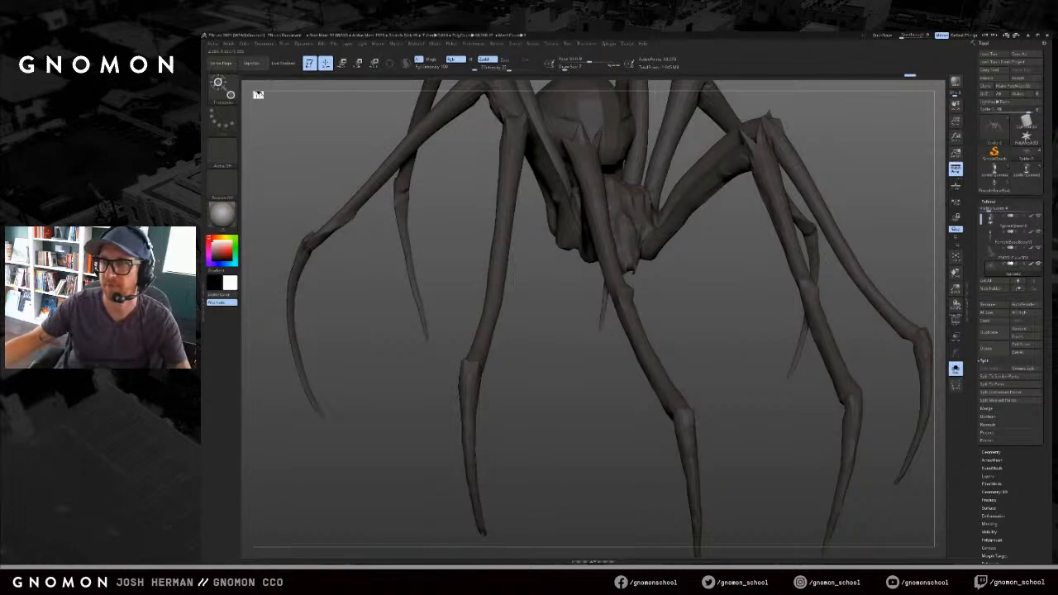
{"action": "left_click_drag", "start_coordinate": [900, 165], "coordinate": [837, 235]}
{"action": "key", "text": "w"}
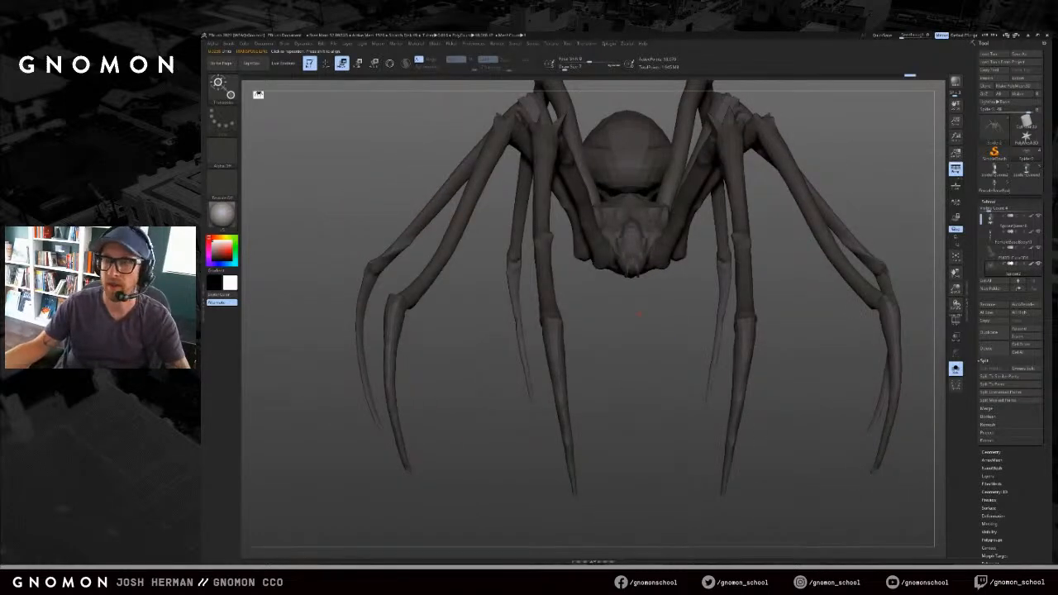
Step: Show the queen together with the spider again, then select and isolate the queen's subtool
{"action": "left_click", "coordinate": [956, 369]}
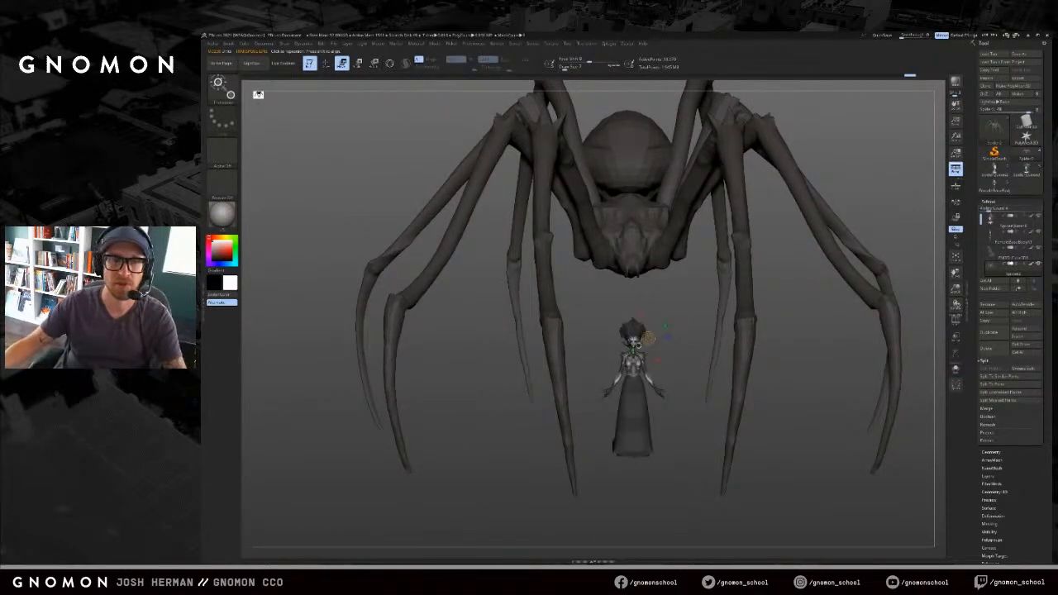
{"action": "key", "text": "q"}
{"action": "key", "text": "f"}
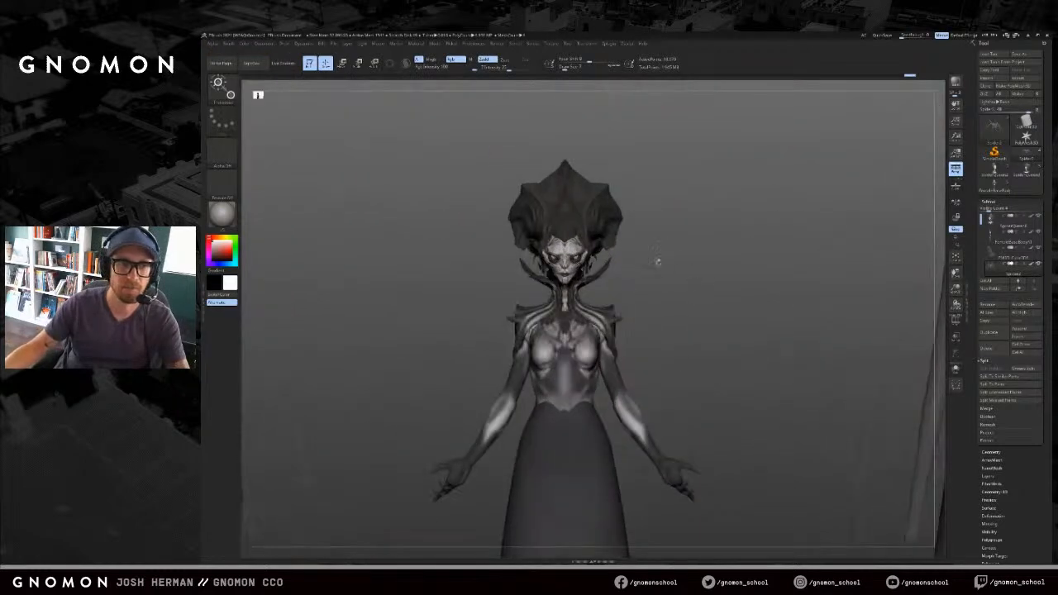
{"action": "left_click", "coordinate": [996, 221]}
{"action": "left_click", "coordinate": [956, 370]}
{"action": "left_click_drag", "start_coordinate": [684, 248], "coordinate": [624, 272], "text": "alt"}
Step: Step backward and forward through the queen's recent edits using undo and redo
{"action": "left_click_drag", "start_coordinate": [619, 432], "coordinate": [808, 232]}
{"action": "left_click_drag", "start_coordinate": [567, 506], "coordinate": [824, 285]}
{"action": "key", "text": "w"}
{"action": "key", "text": "ctrl+z"}
{"action": "key", "text": "ctrl+shift+z"}
{"action": "key", "text": "ctrl+z"}
{"action": "key", "text": "space"}
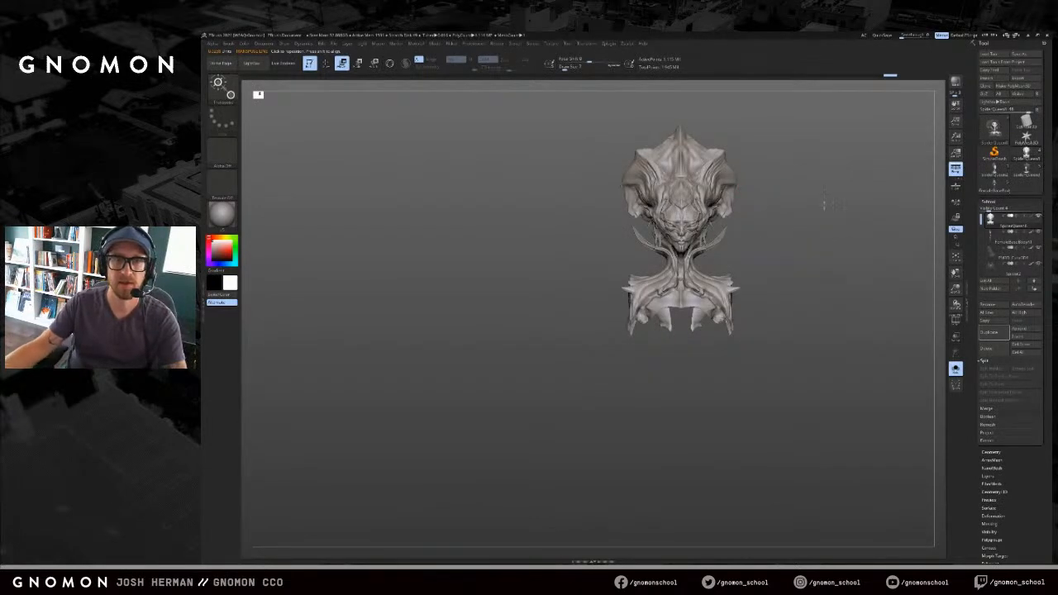
Step: Examine the isolated queen's head and bust close up from the front and in three-quarter view
{"action": "key", "text": "f"}
{"action": "key", "text": "q"}
{"action": "mouse_move", "coordinate": [750, 279]}
{"action": "left_mouse_down", "text": "alt"}
{"action": "mouse_move", "coordinate": [832, 257]}
{"action": "mouse_move", "coordinate": [764, 286]}
{"action": "left_mouse_up", "text": "alt"}
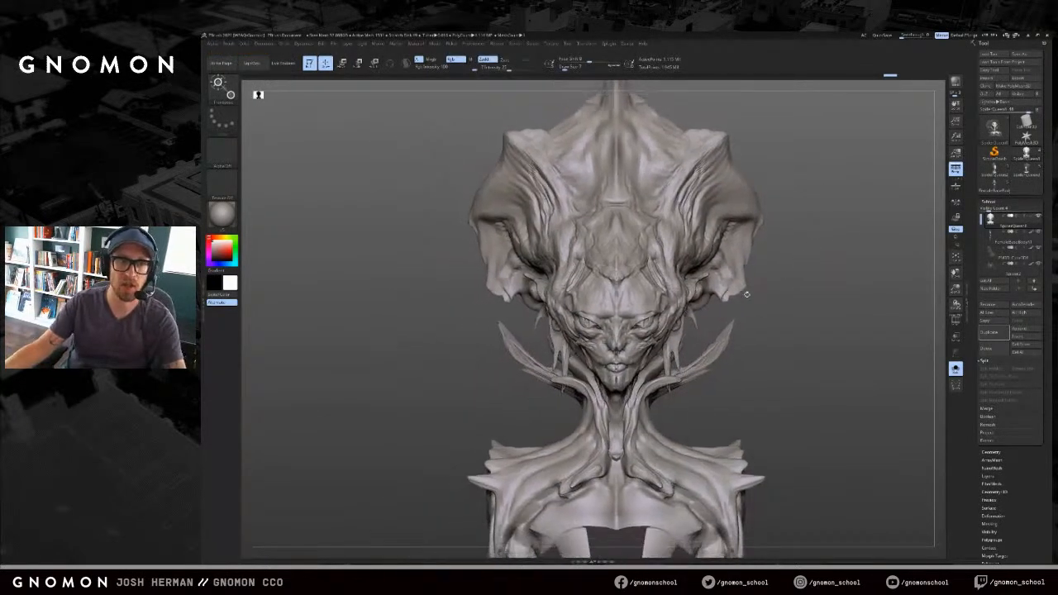
{"action": "key", "text": "1"}
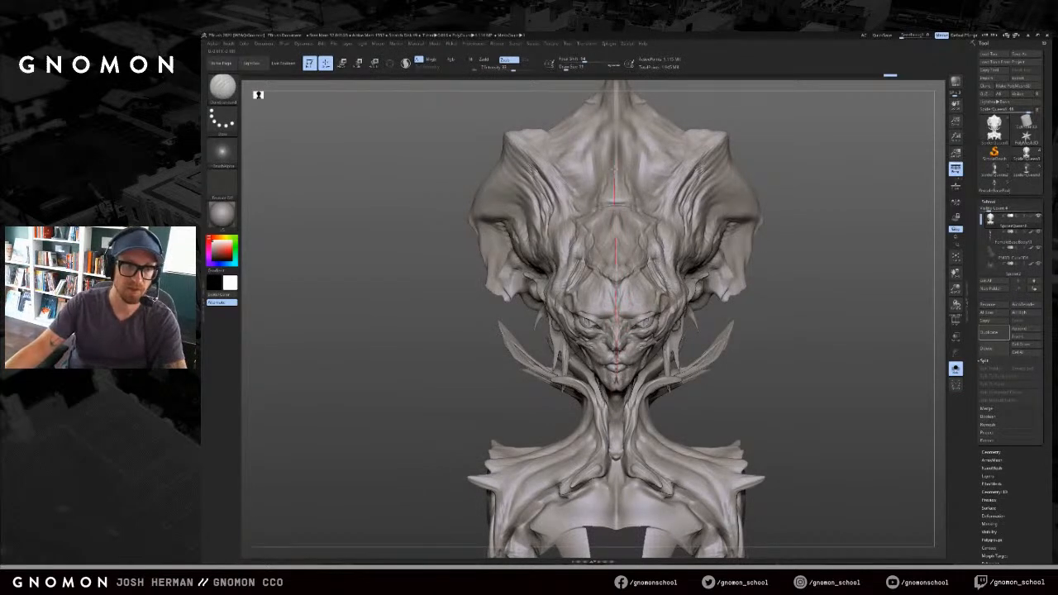
{"action": "mouse_move", "coordinate": [832, 291]}
{"action": "left_mouse_down"}
{"action": "mouse_move", "coordinate": [824, 325]}
{"action": "mouse_move", "coordinate": [829, 283]}
{"action": "mouse_move", "coordinate": [774, 286]}
{"action": "mouse_move", "coordinate": [839, 286]}
{"action": "mouse_move", "coordinate": [763, 243]}
{"action": "mouse_move", "coordinate": [742, 295]}
{"action": "mouse_move", "coordinate": [711, 240]}
{"action": "mouse_move", "coordinate": [747, 303]}
{"action": "mouse_move", "coordinate": [709, 300]}
{"action": "mouse_move", "coordinate": [767, 297]}
{"action": "mouse_move", "coordinate": [760, 268]}
{"action": "mouse_move", "coordinate": [798, 295]}
{"action": "mouse_move", "coordinate": [777, 306]}
{"action": "mouse_move", "coordinate": [787, 309]}
{"action": "mouse_move", "coordinate": [787, 273]}
{"action": "mouse_move", "coordinate": [833, 223]}
{"action": "mouse_move", "coordinate": [826, 259]}
{"action": "mouse_move", "coordinate": [840, 265]}
{"action": "left_mouse_up"}
{"action": "key", "text": "alt+s"}
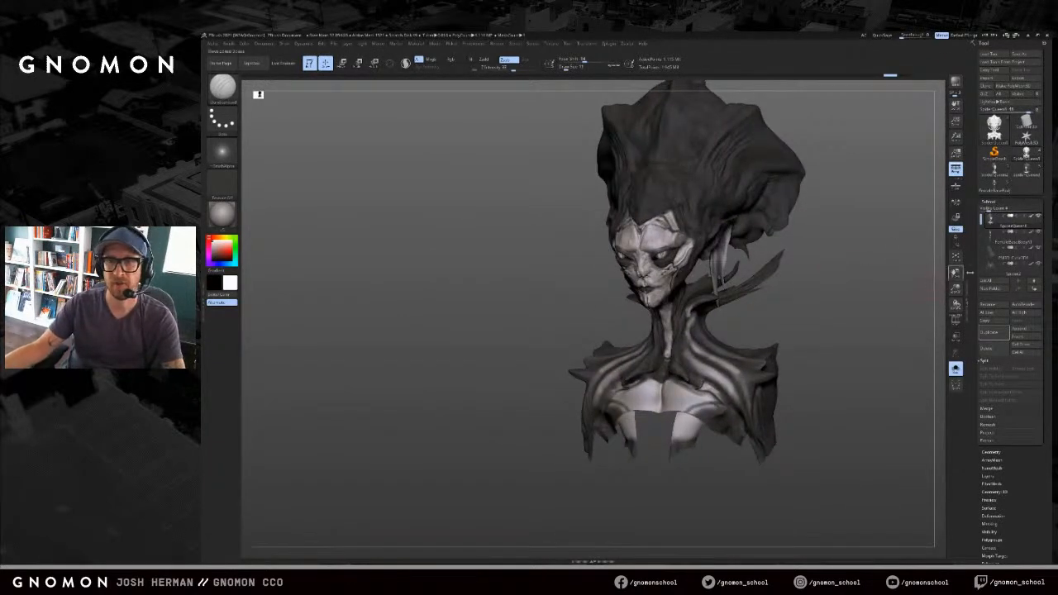
Step: Duplicate the queen's head and bust subtool and choose the SnakeHook brush
{"action": "left_click", "coordinate": [989, 332]}
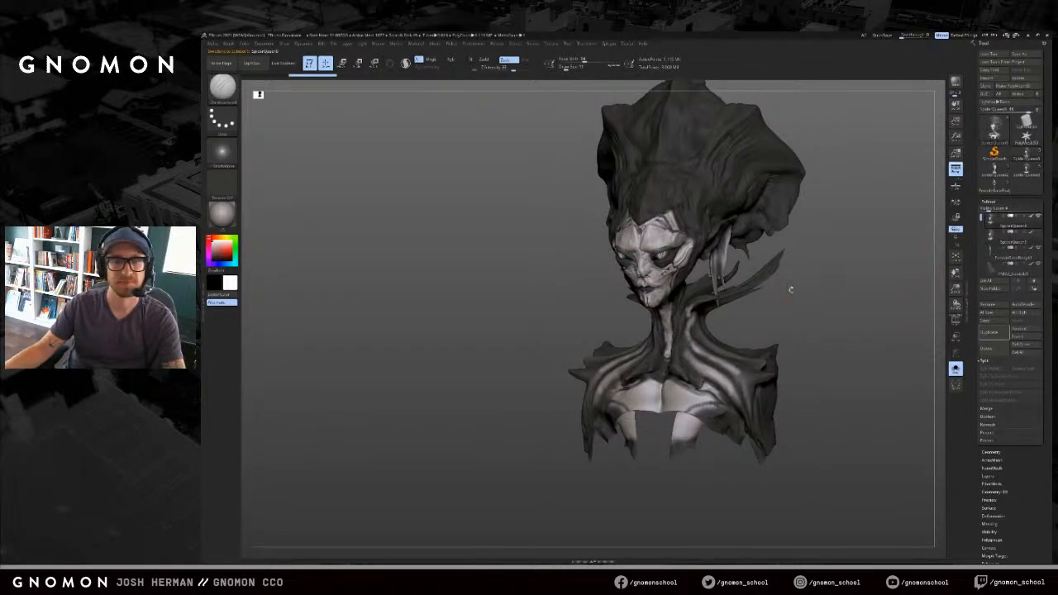
{"action": "left_click_drag", "start_coordinate": [791, 290], "coordinate": [810, 305], "text": "shift"}
{"action": "key", "text": "f"}
{"action": "key", "text": "f"}
{"action": "key", "text": "b"}
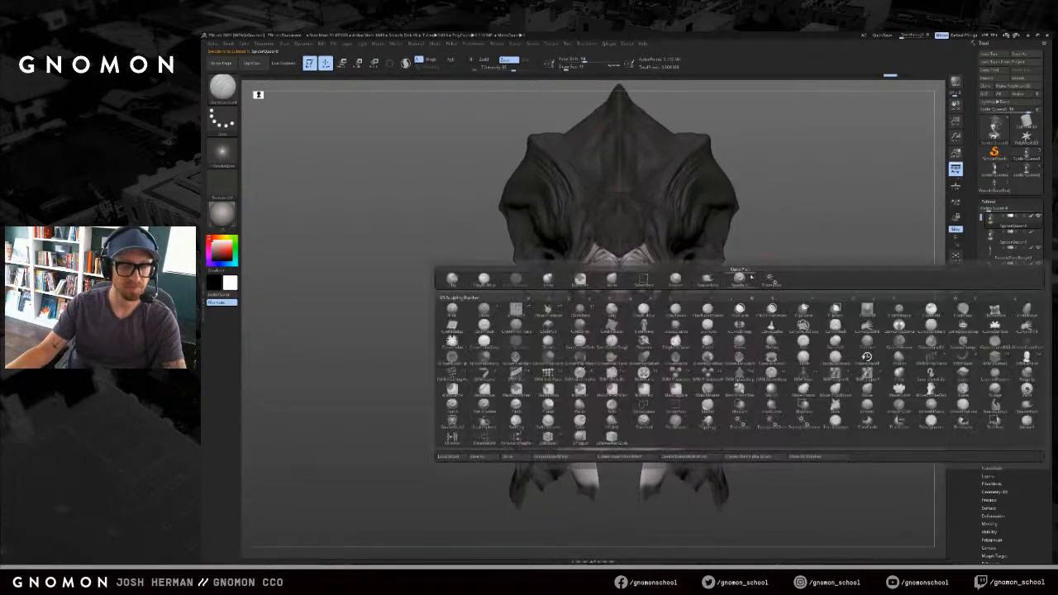
{"action": "left_click", "coordinate": [752, 276]}
{"action": "left_click_drag", "start_coordinate": [756, 272], "coordinate": [770, 235]}
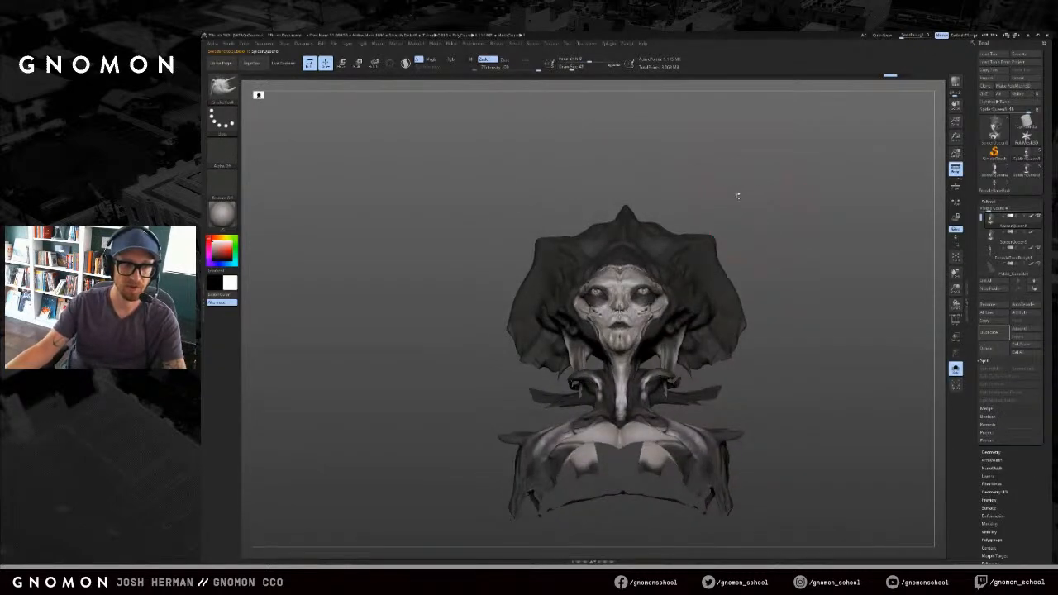
Step: Lower the queen's head and bust by three subdivision levels and mask everything below the chin
{"action": "left_click_drag", "start_coordinate": [738, 187], "coordinate": [753, 215]}
{"action": "key", "text": "r"}
{"action": "key", "text": "shift+d"}
{"action": "key", "text": "shift+d"}
{"action": "key", "text": "shift+d"}
{"action": "left_click_drag", "start_coordinate": [624, 372], "coordinate": [626, 348], "text": "ctrl"}
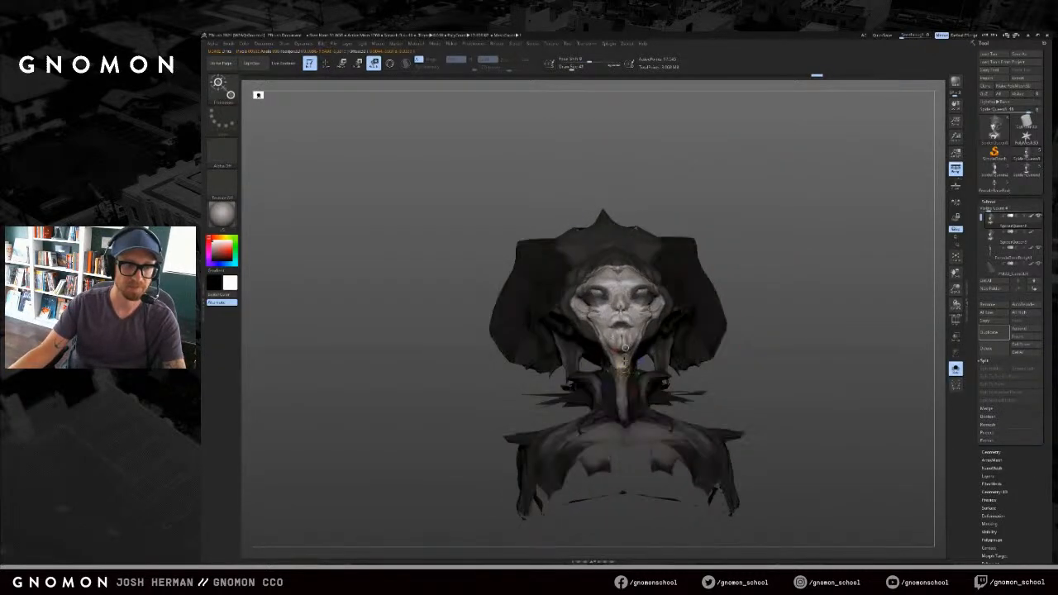
{"action": "mouse_move", "coordinate": [780, 246]}
{"action": "left_mouse_down"}
{"action": "mouse_move", "coordinate": [832, 226]}
{"action": "mouse_move", "coordinate": [650, 339]}
{"action": "mouse_move", "coordinate": [622, 371]}
{"action": "left_mouse_up"}
{"action": "key", "text": "q"}
{"action": "mouse_move", "coordinate": [819, 316]}
{"action": "left_mouse_down", "text": "shift"}
{"action": "mouse_move", "coordinate": [831, 322]}
{"action": "mouse_move", "coordinate": [729, 316]}
{"action": "left_mouse_up", "text": "shift"}
{"action": "key", "text": "q"}
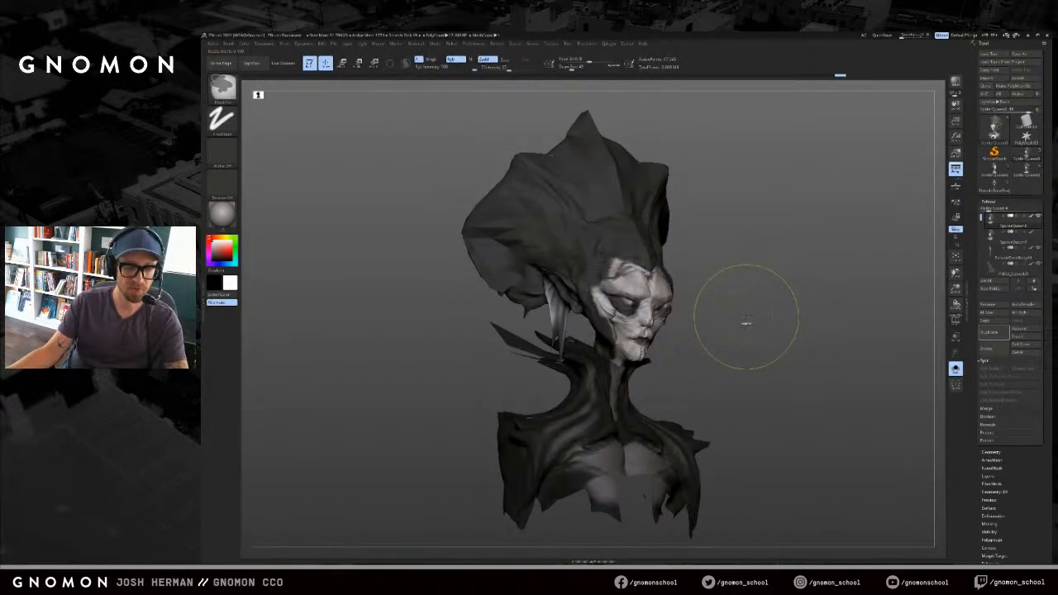
{"action": "key", "text": "shift+f"}
{"action": "key", "text": "shift+f"}
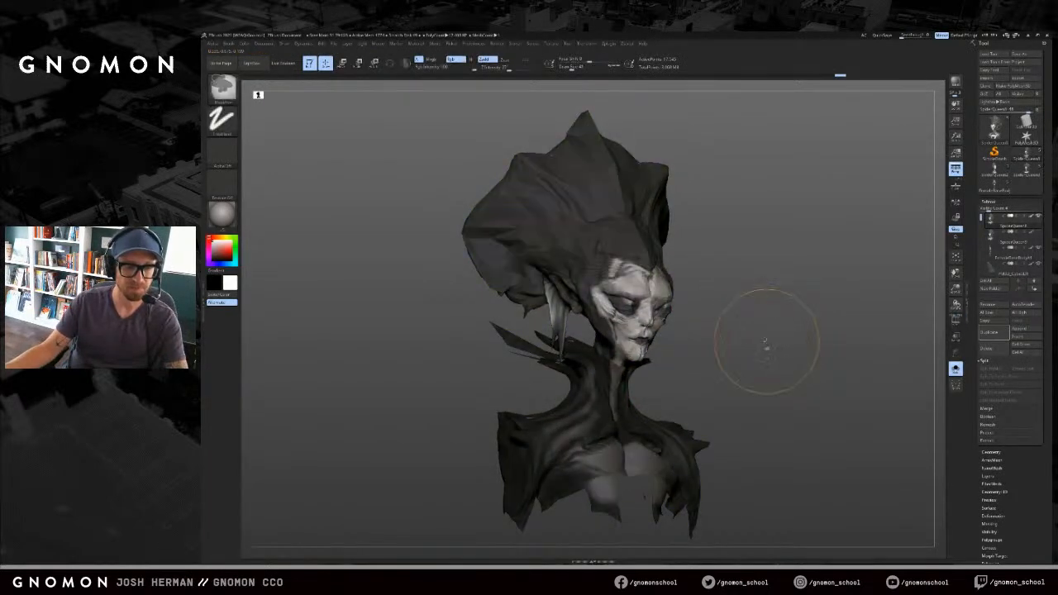
{"action": "key", "text": "shift+f"}
{"action": "key", "text": "shift+f"}
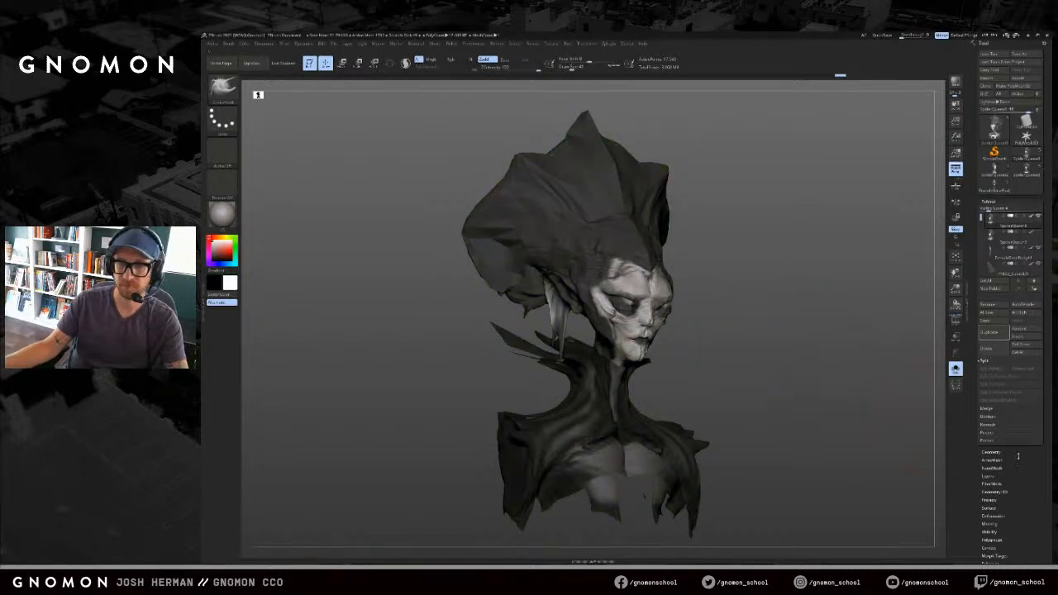
Step: Assign Ctrl+W as the custom hotkey for the Group Masked polygroup command, accepting the reassignment
{"action": "scroll", "coordinate": [1019, 387], "scroll_direction": "down", "scroll_amount": 5}
{"action": "scroll", "coordinate": [1020, 387], "scroll_direction": "down", "scroll_amount": 2}
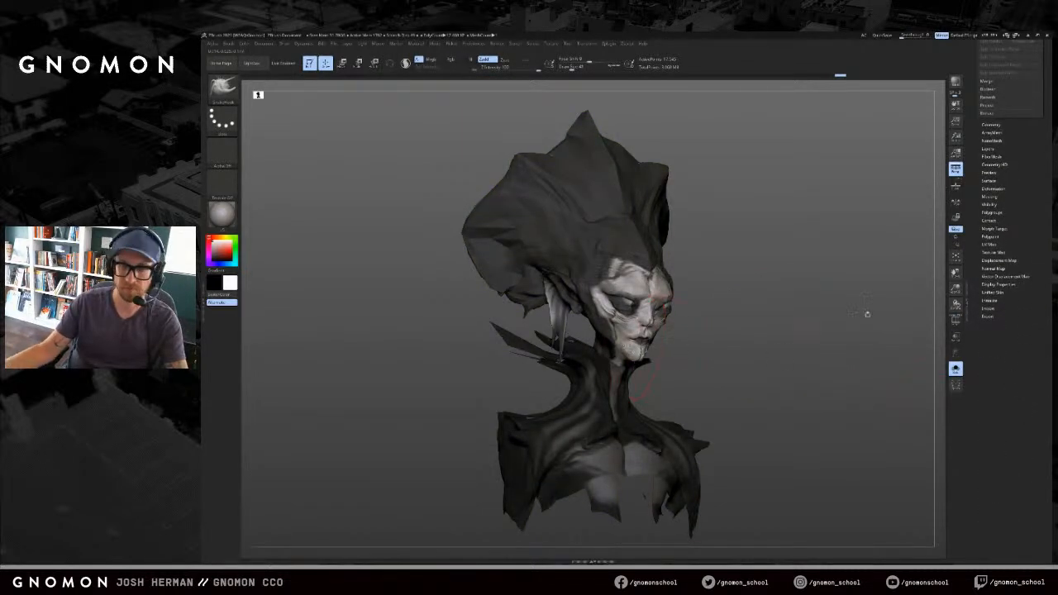
{"action": "scroll", "coordinate": [1014, 328], "scroll_direction": "up", "scroll_amount": 3}
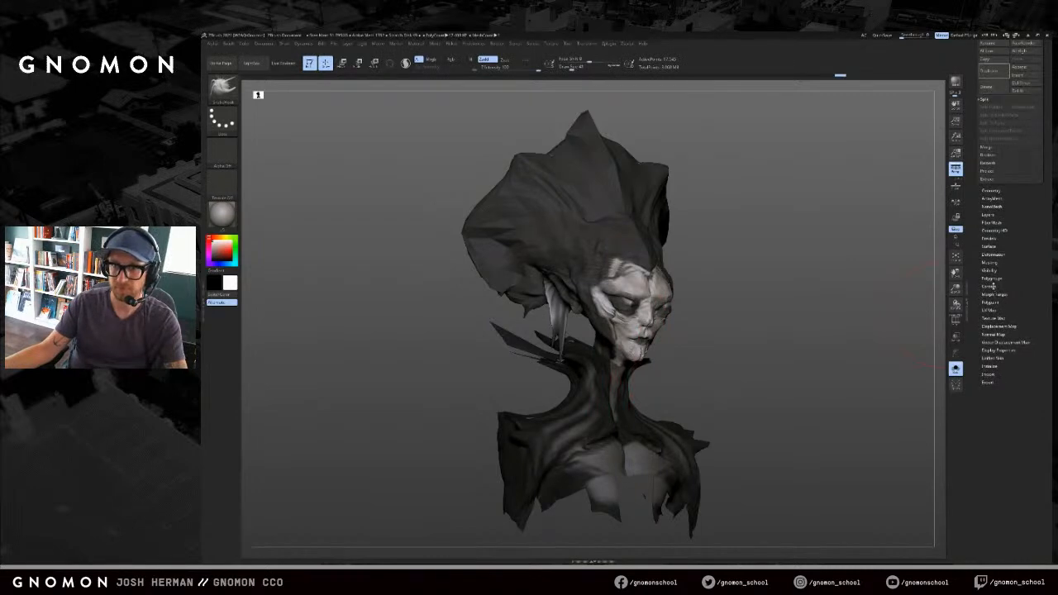
{"action": "scroll", "coordinate": [990, 263], "scroll_direction": "up", "scroll_amount": 1}
{"action": "left_click", "coordinate": [990, 282]}
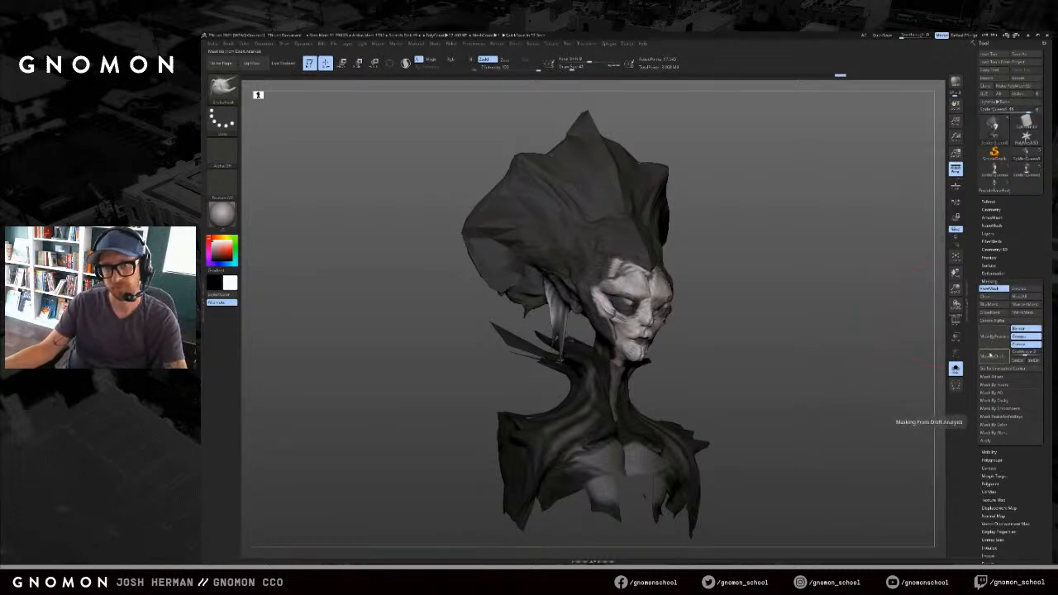
{"action": "left_click", "coordinate": [989, 282]}
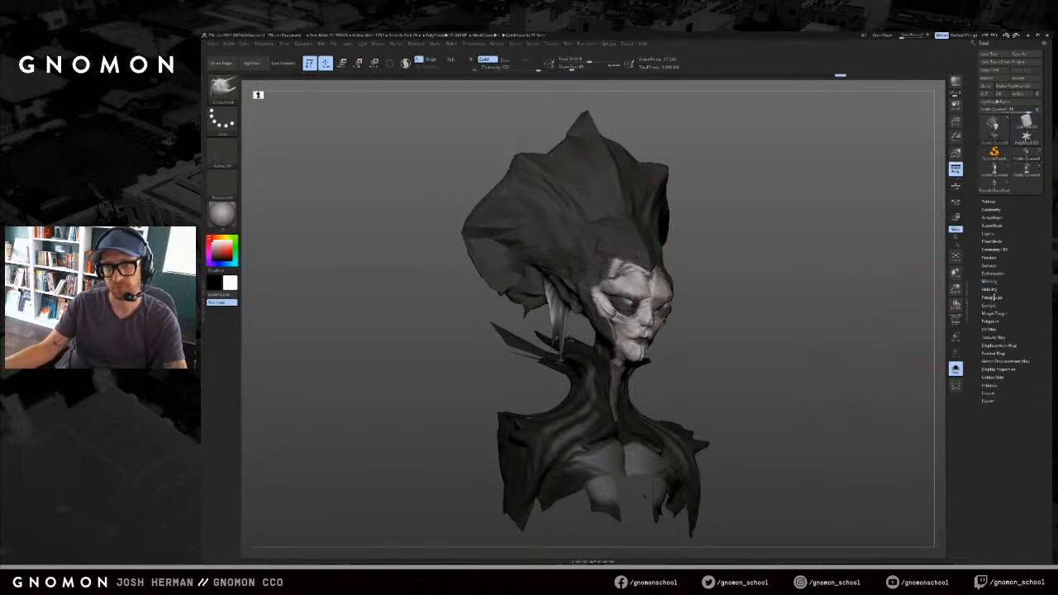
{"action": "left_click", "coordinate": [993, 297]}
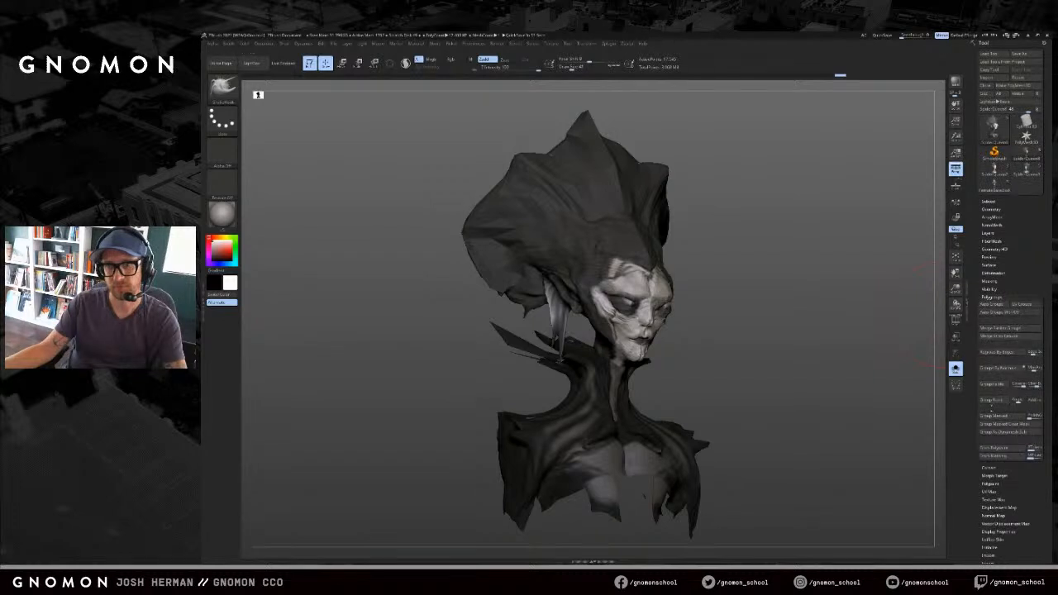
{"action": "left_click", "coordinate": [990, 416], "text": "ctrl+alt"}
{"action": "key", "text": "ctrl+w"}
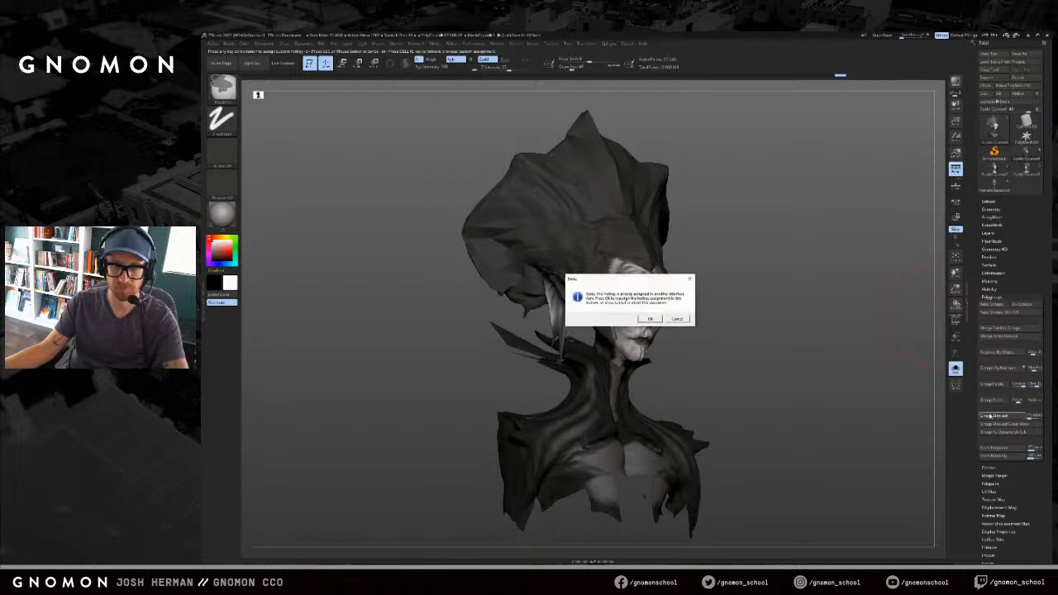
{"action": "left_click", "coordinate": [650, 319]}
Step: Turn the masked area of the bust into its own polygroup, show polygroup colours and clear the mask
{"action": "key", "text": "ctrl+w"}
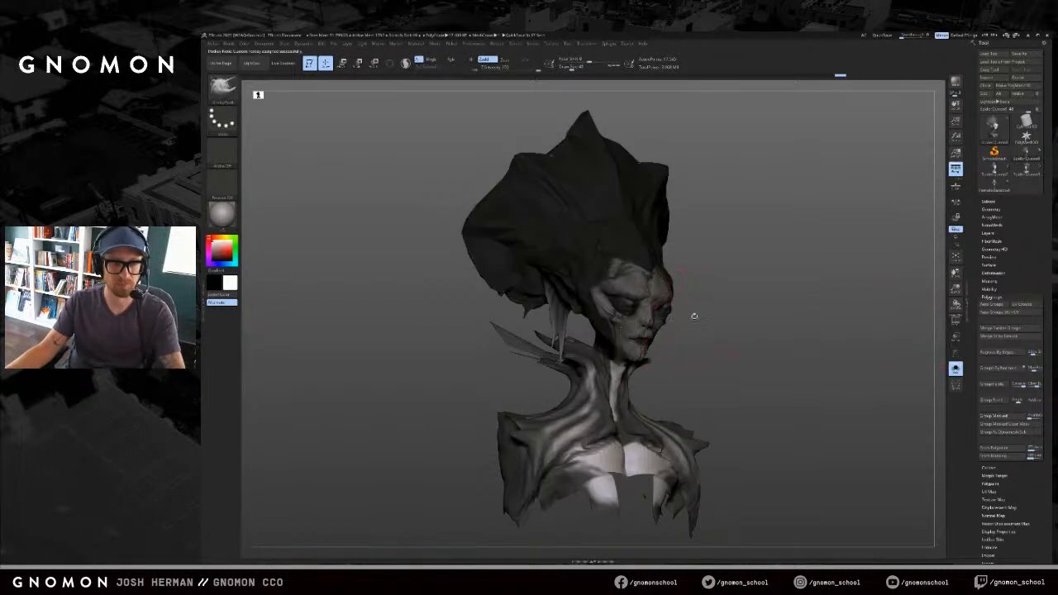
{"action": "key", "text": "shift+f"}
{"action": "left_click_drag", "start_coordinate": [734, 301], "coordinate": [534, 294], "text": "ctrl"}
Step: Isolate the neck and shoulders polygroup and apply Auto Groups to it
{"action": "left_click", "coordinate": [635, 378], "text": "ctrl+shift"}
{"action": "left_click_drag", "start_coordinate": [770, 251], "coordinate": [827, 314], "text": "ctrl+alt+shift"}
{"action": "left_click", "coordinate": [991, 306]}
{"action": "left_click_drag", "start_coordinate": [773, 347], "coordinate": [749, 355]}
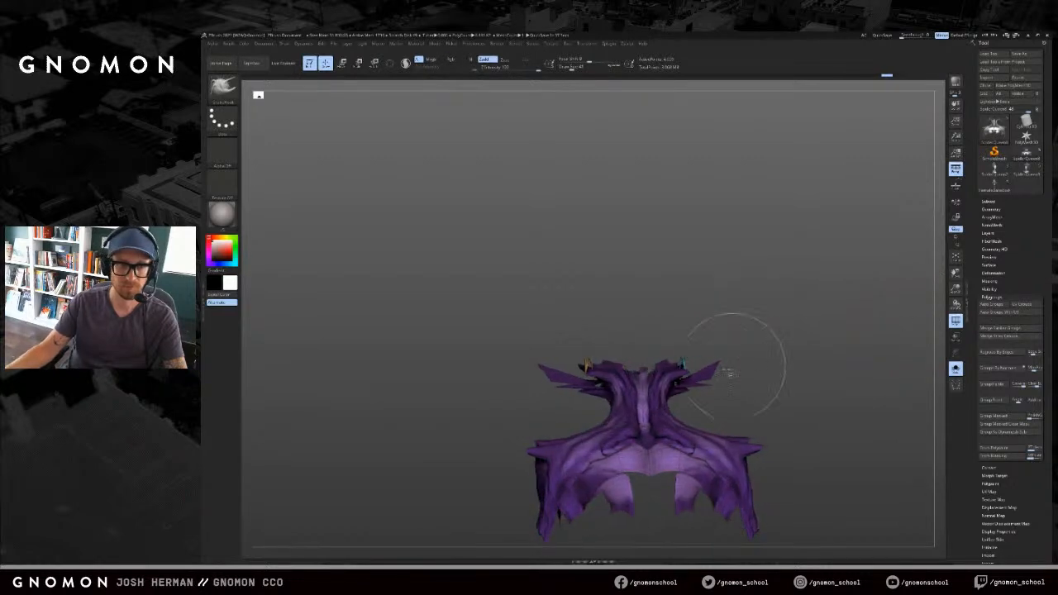
Step: Isolate the head and the neck-and-shoulders polygroups in turn to check how the model is divided
{"action": "left_click", "coordinate": [680, 402], "text": "ctrl+shift"}
{"action": "left_click", "coordinate": [680, 402], "text": "ctrl+shift"}
{"action": "mouse_move", "coordinate": [870, 340]}
{"action": "left_mouse_down"}
{"action": "mouse_move", "coordinate": [865, 321]}
{"action": "mouse_move", "coordinate": [827, 363]}
{"action": "mouse_move", "coordinate": [838, 370]}
{"action": "mouse_move", "coordinate": [785, 357]}
{"action": "mouse_move", "coordinate": [822, 364]}
{"action": "mouse_move", "coordinate": [715, 388]}
{"action": "mouse_move", "coordinate": [801, 385]}
{"action": "left_mouse_up"}
{"action": "left_click", "coordinate": [862, 314], "text": "ctrl+shift"}
{"action": "left_click", "coordinate": [696, 314], "text": "ctrl+shift"}
{"action": "left_click", "coordinate": [696, 314], "text": "ctrl+shift"}
{"action": "left_click", "coordinate": [825, 364], "text": "ctrl+shift"}
{"action": "left_click", "coordinate": [671, 401], "text": "ctrl+shift"}
Step: Check the head and bust polygroups at a subdivision level three steps lower, then return to the detailed level
{"action": "key", "text": "shift+d"}
{"action": "key", "text": "shift+d"}
{"action": "key", "text": "shift+d"}
{"action": "left_click", "coordinate": [725, 393], "text": "ctrl+shift"}
{"action": "left_click", "coordinate": [626, 402], "text": "ctrl+shift"}
{"action": "left_click", "coordinate": [734, 310], "text": "ctrl+shift"}
{"action": "left_click", "coordinate": [793, 365], "text": "ctrl+shift"}
{"action": "key", "text": "d"}
{"action": "key", "text": "d"}
{"action": "key", "text": "d"}
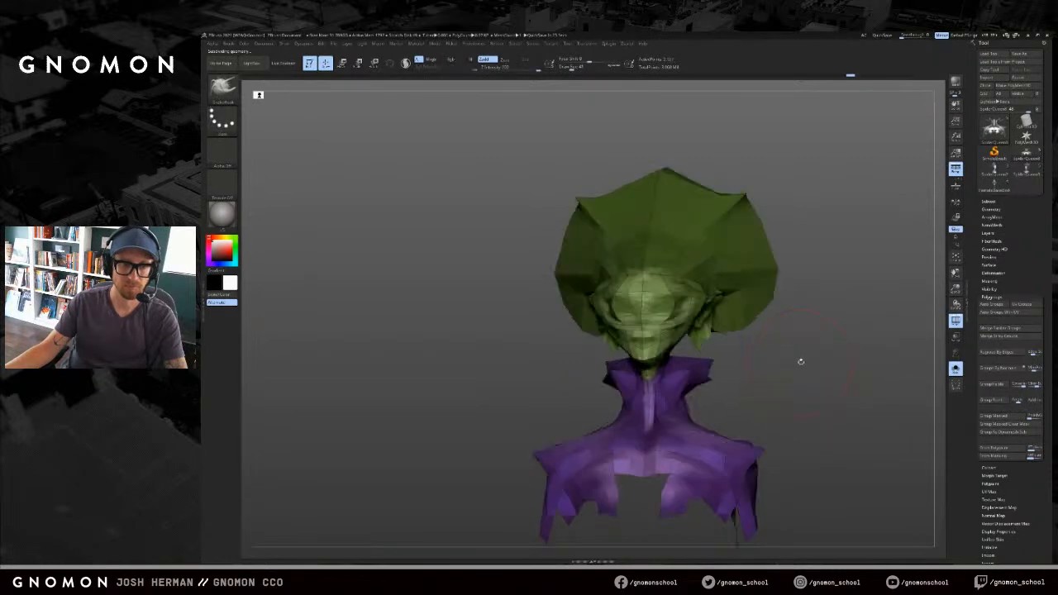
{"action": "left_click_drag", "start_coordinate": [783, 365], "coordinate": [815, 378]}
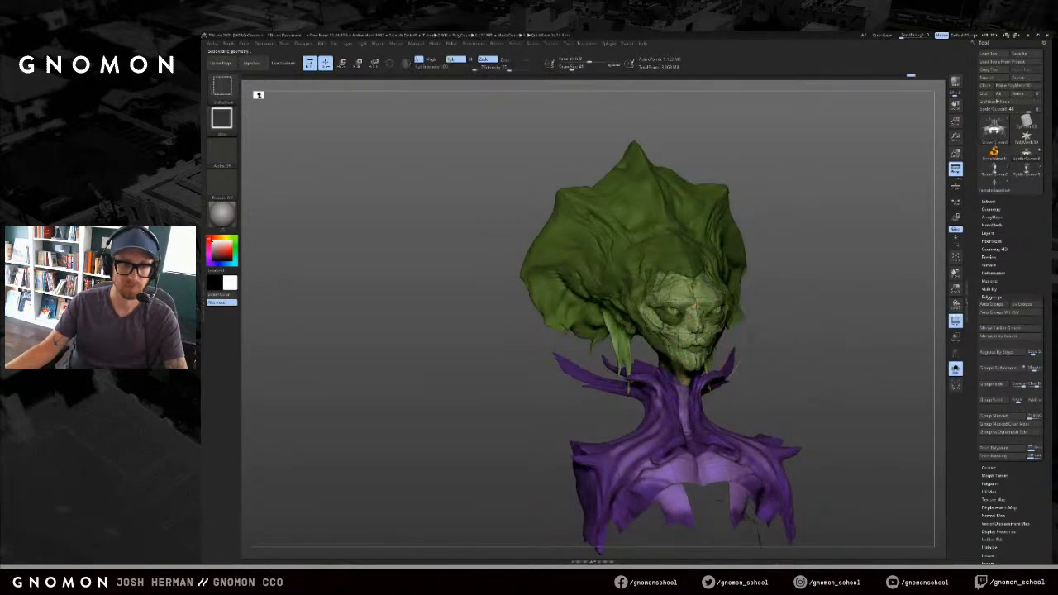
Step: Lower the subdivision level, isolate the neck and shoulders, and merge them into one polygroup with Group Visible
{"action": "left_click", "coordinate": [699, 309], "text": "ctrl+shift"}
{"action": "mouse_move", "coordinate": [814, 337]}
{"action": "left_mouse_down"}
{"action": "mouse_move", "coordinate": [777, 314]}
{"action": "mouse_move", "coordinate": [753, 355]}
{"action": "mouse_move", "coordinate": [814, 423]}
{"action": "left_mouse_up"}
{"action": "left_click_drag", "start_coordinate": [801, 460], "coordinate": [716, 442], "text": "ctrl+shift"}
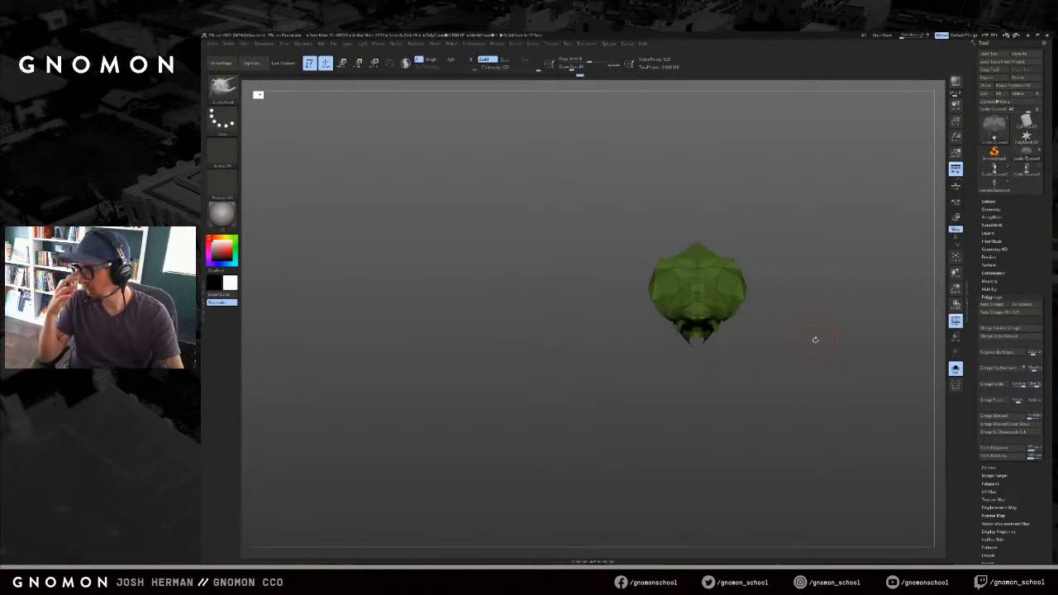
{"action": "mouse_move", "coordinate": [695, 376]}
{"action": "left_mouse_down"}
{"action": "mouse_move", "coordinate": [711, 392]}
{"action": "mouse_move", "coordinate": [746, 369]}
{"action": "mouse_move", "coordinate": [733, 364]}
{"action": "mouse_move", "coordinate": [727, 372]}
{"action": "mouse_move", "coordinate": [805, 378]}
{"action": "mouse_move", "coordinate": [803, 413]}
{"action": "mouse_move", "coordinate": [589, 382]}
{"action": "mouse_move", "coordinate": [573, 369]}
{"action": "mouse_move", "coordinate": [713, 323]}
{"action": "mouse_move", "coordinate": [714, 366]}
{"action": "left_mouse_up"}
{"action": "key", "text": "shift+d"}
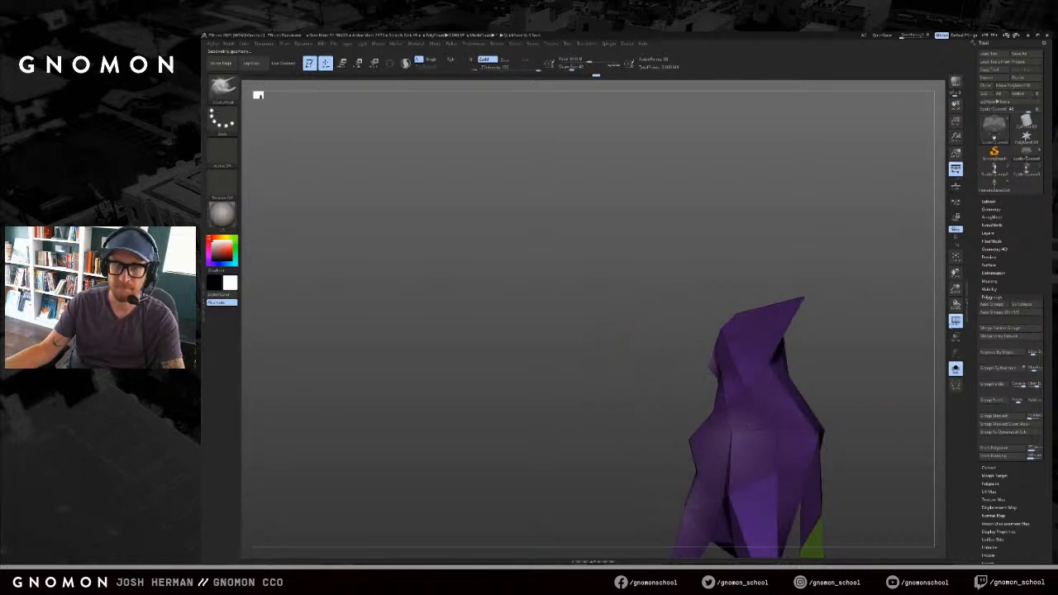
{"action": "left_click", "coordinate": [993, 385]}
{"action": "left_click_drag", "start_coordinate": [884, 388], "coordinate": [895, 394], "text": "ctrl+shift"}
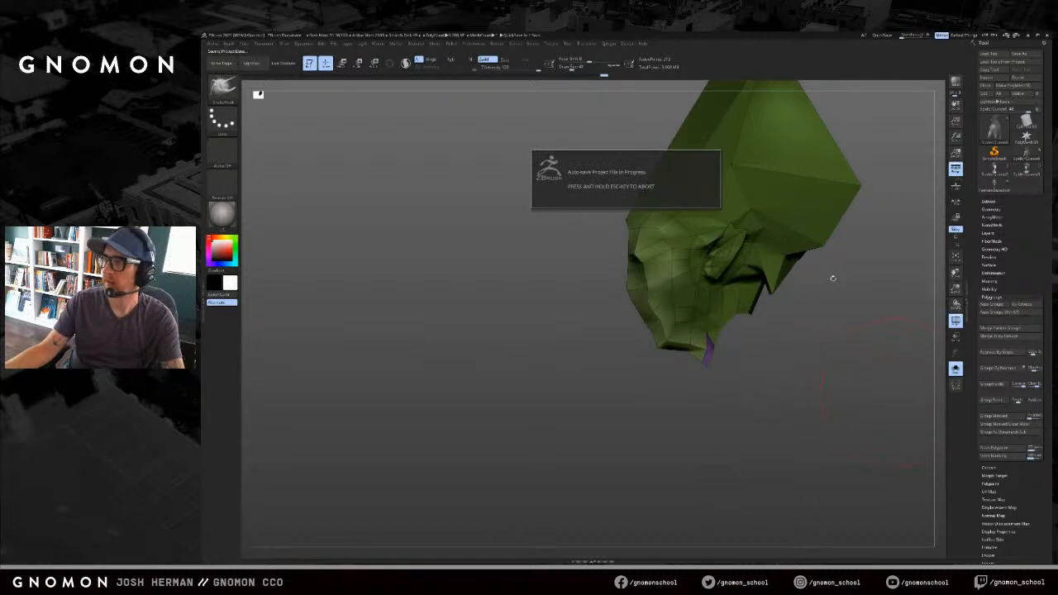
Step: Make the isolated head a single polygroup with Group Visible, then show the whole bust without polygroup colours
{"action": "left_click_drag", "start_coordinate": [834, 279], "coordinate": [834, 279]}
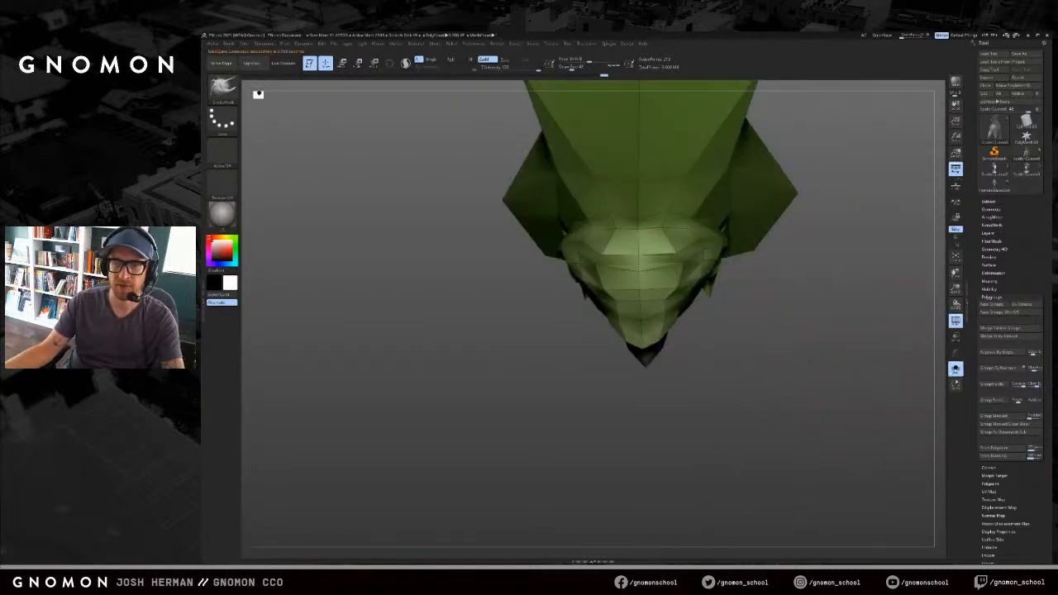
{"action": "left_click", "coordinate": [988, 388]}
{"action": "left_click_drag", "start_coordinate": [852, 392], "coordinate": [926, 381]}
{"action": "left_click", "coordinate": [988, 386]}
{"action": "left_click_drag", "start_coordinate": [846, 395], "coordinate": [841, 333], "text": "alt"}
{"action": "left_click", "coordinate": [834, 368], "text": "ctrl+shift"}
{"action": "key", "text": "shift+f"}
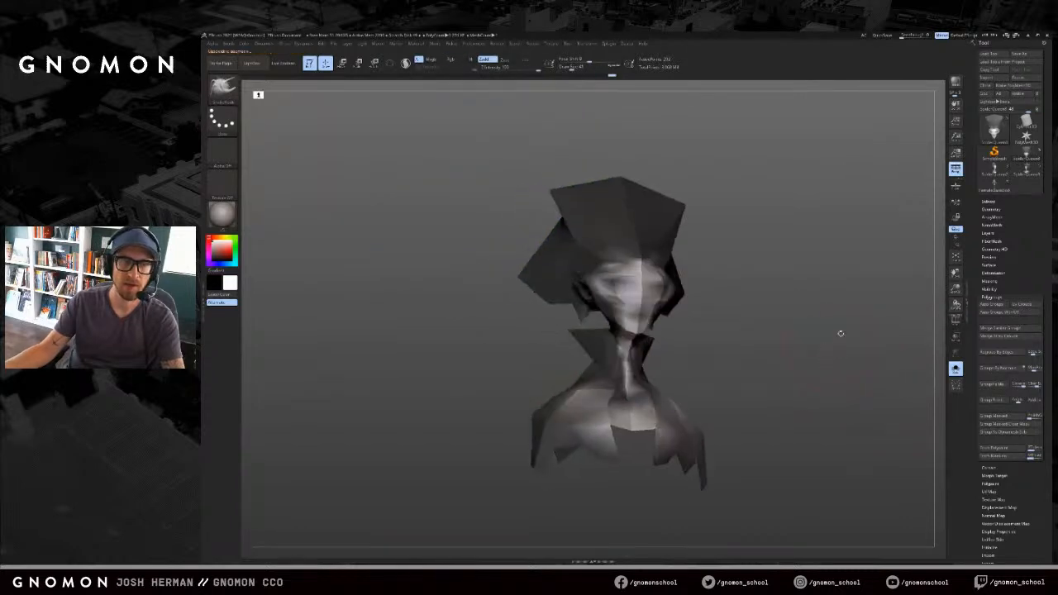
Step: Raise the queen's head and bust by three subdivision levels
{"action": "key", "text": "d"}
{"action": "key", "text": "d"}
{"action": "key", "text": "d"}
{"action": "mouse_move", "coordinate": [908, 280]}
{"action": "left_mouse_down"}
{"action": "mouse_move", "coordinate": [886, 292]}
{"action": "mouse_move", "coordinate": [901, 284]}
{"action": "left_mouse_up"}
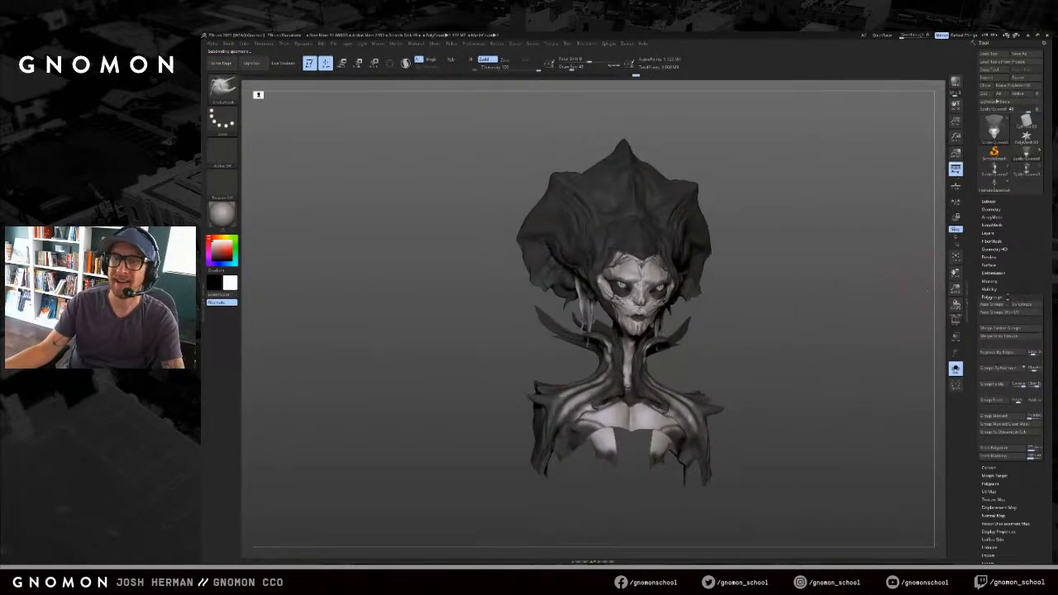
Step: Open the subtool list, then isolate the queen's head and examine it from the front and in three-quarter view
{"action": "left_click", "coordinate": [991, 201]}
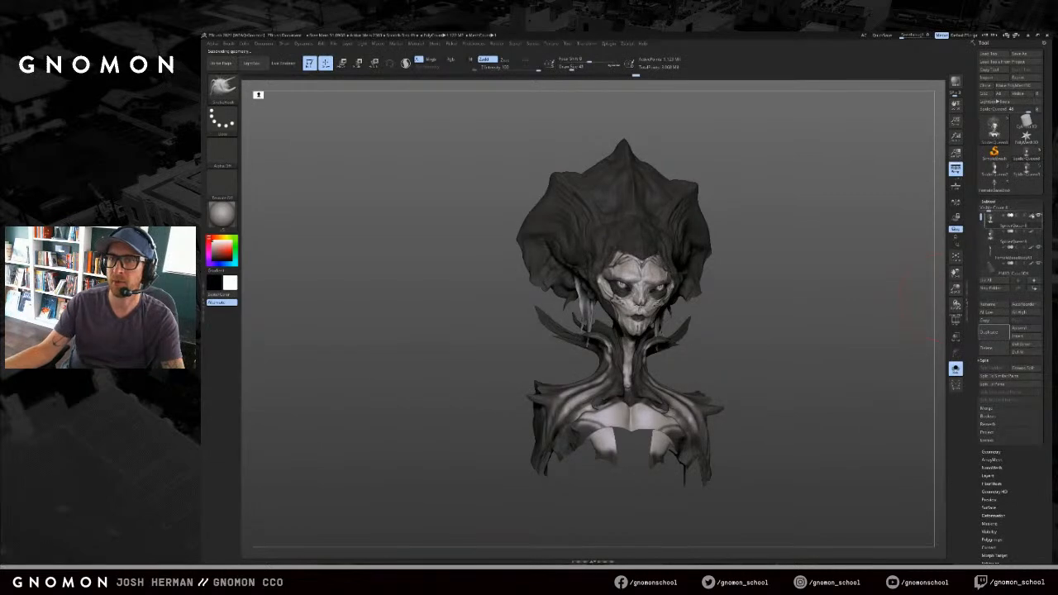
{"action": "mouse_move", "coordinate": [1033, 217]}
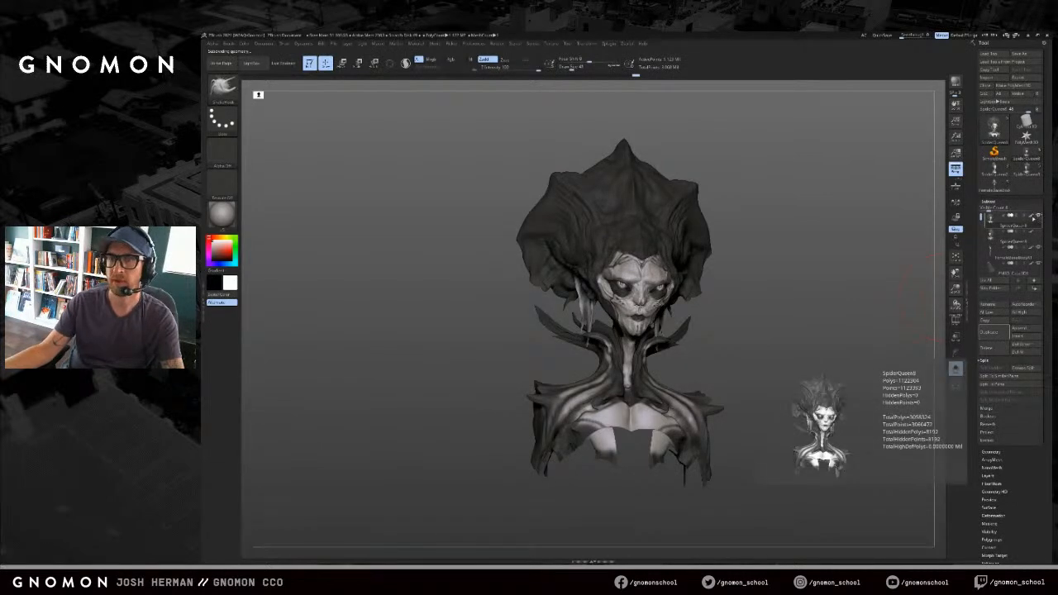
{"action": "left_click_drag", "start_coordinate": [780, 321], "coordinate": [779, 324]}
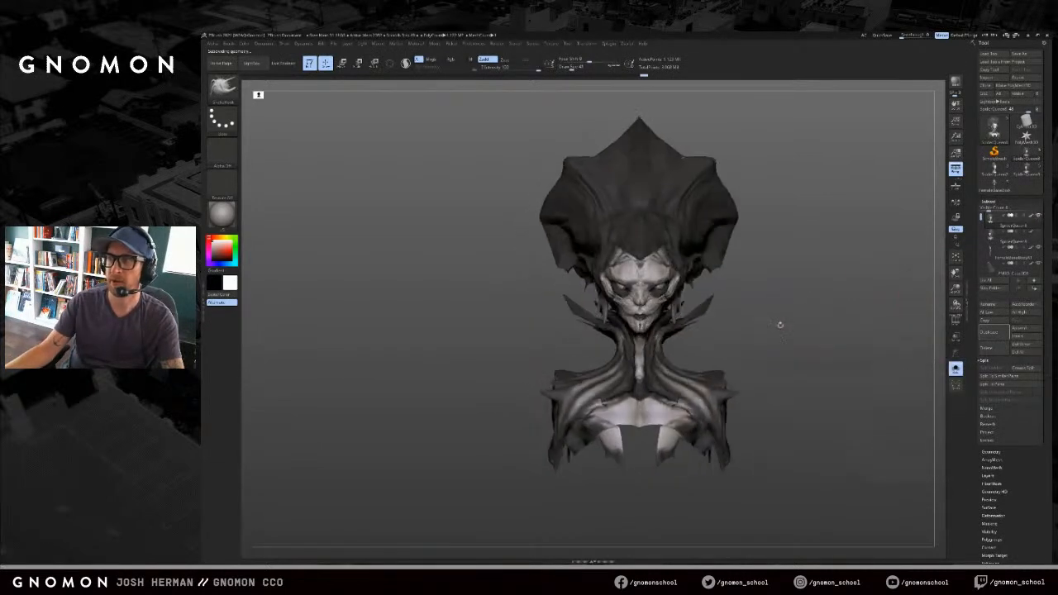
{"action": "left_click", "coordinate": [721, 304], "text": "ctrl+shift"}
{"action": "mouse_move", "coordinate": [798, 290]}
{"action": "left_mouse_down"}
{"action": "mouse_move", "coordinate": [781, 291]}
{"action": "mouse_move", "coordinate": [827, 295]}
{"action": "left_mouse_up"}
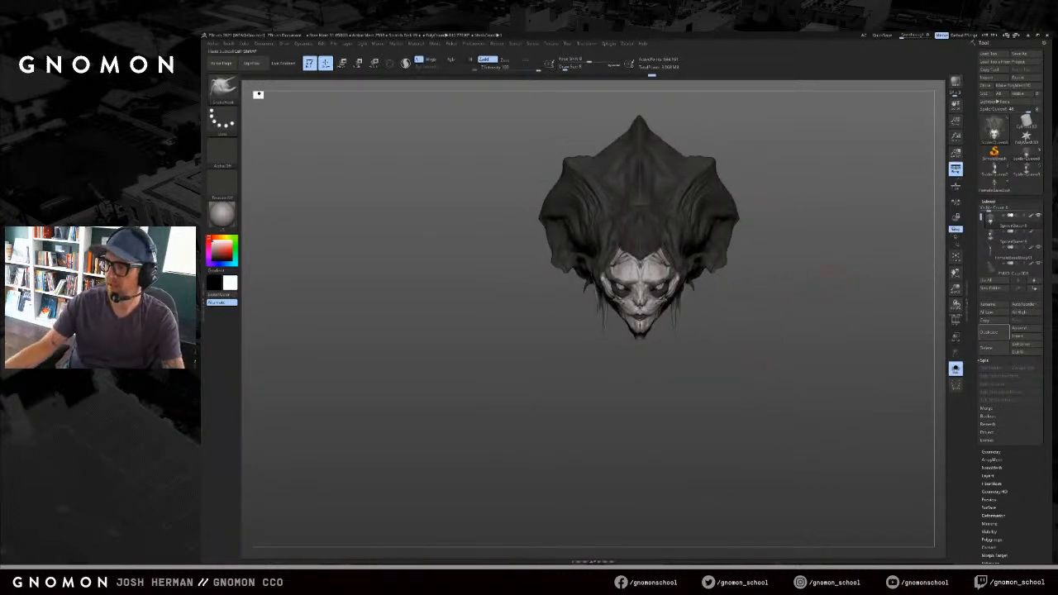
{"action": "left_click_drag", "start_coordinate": [905, 387], "coordinate": [895, 381]}
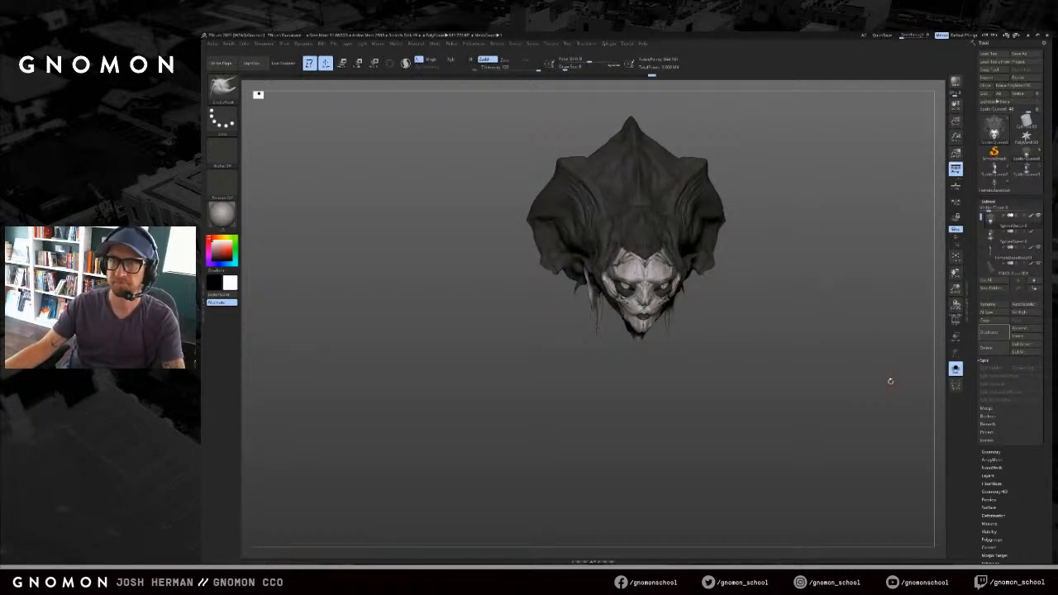
{"action": "left_click_drag", "start_coordinate": [889, 374], "coordinate": [895, 368]}
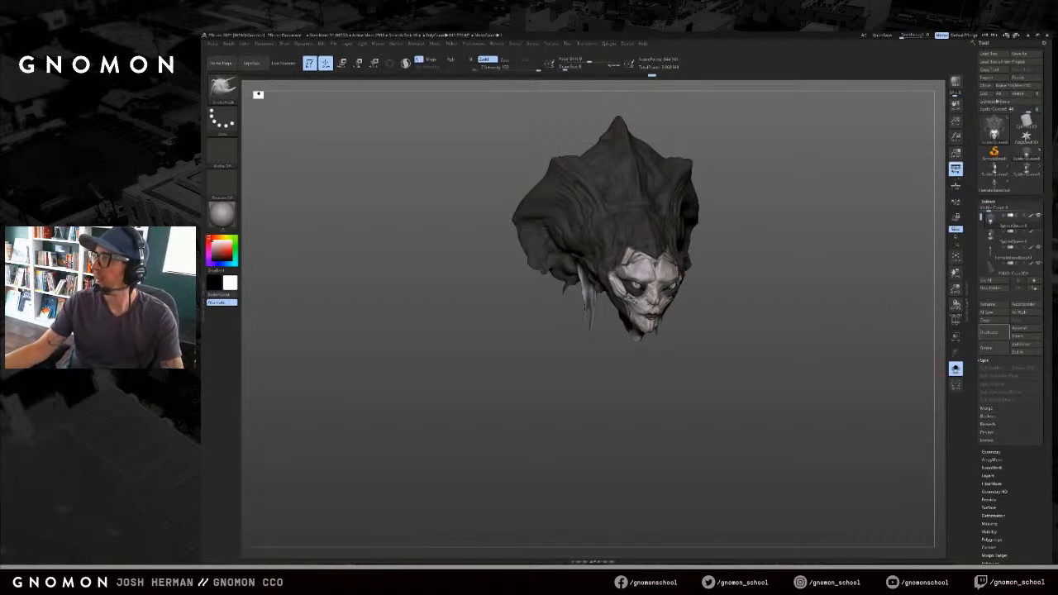
{"action": "mouse_move", "coordinate": [770, 363]}
{"action": "left_mouse_down"}
{"action": "mouse_move", "coordinate": [763, 356]}
{"action": "mouse_move", "coordinate": [769, 389]}
{"action": "mouse_move", "coordinate": [775, 358]}
{"action": "mouse_move", "coordinate": [815, 349]}
{"action": "mouse_move", "coordinate": [784, 341]}
{"action": "left_mouse_up"}
Step: Lower the isolated head by four subdivision levels and toggle its polygroup colours
{"action": "key", "text": "shift+f"}
{"action": "key", "text": "shift+f"}
{"action": "key", "text": "shift+d"}
{"action": "key", "text": "shift+d"}
{"action": "key", "text": "shift+d"}
{"action": "key", "text": "shift+d"}
{"action": "key", "text": "shift+f"}
{"action": "key", "text": "shift+f"}
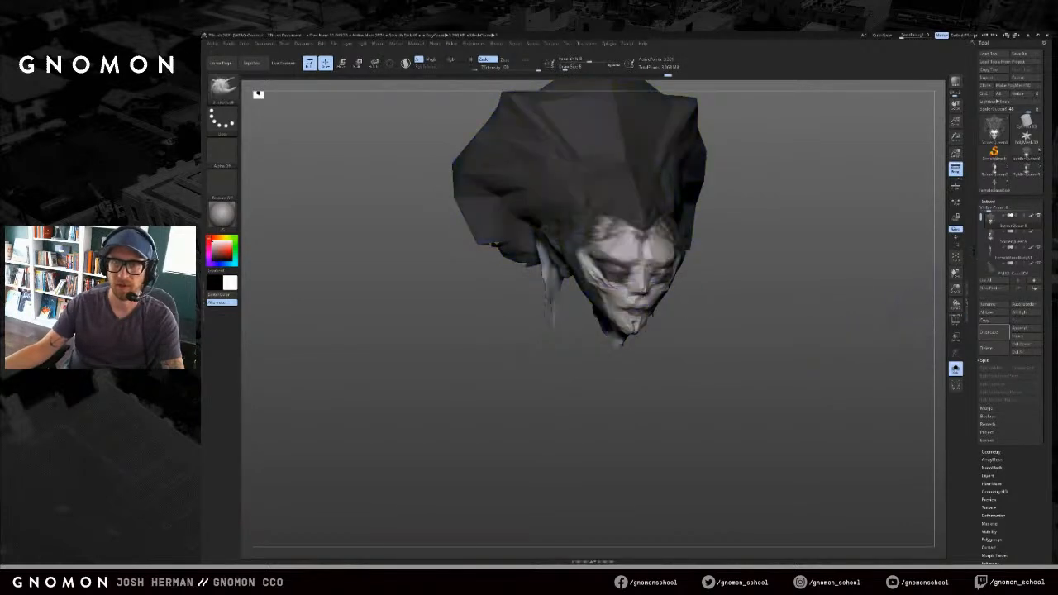
Step: Reselect the queen's head subtool, show its polygroup colours and raise it by four subdivision levels
{"action": "left_click", "coordinate": [993, 242]}
{"action": "left_click", "coordinate": [992, 220]}
{"action": "key", "text": "shift+f"}
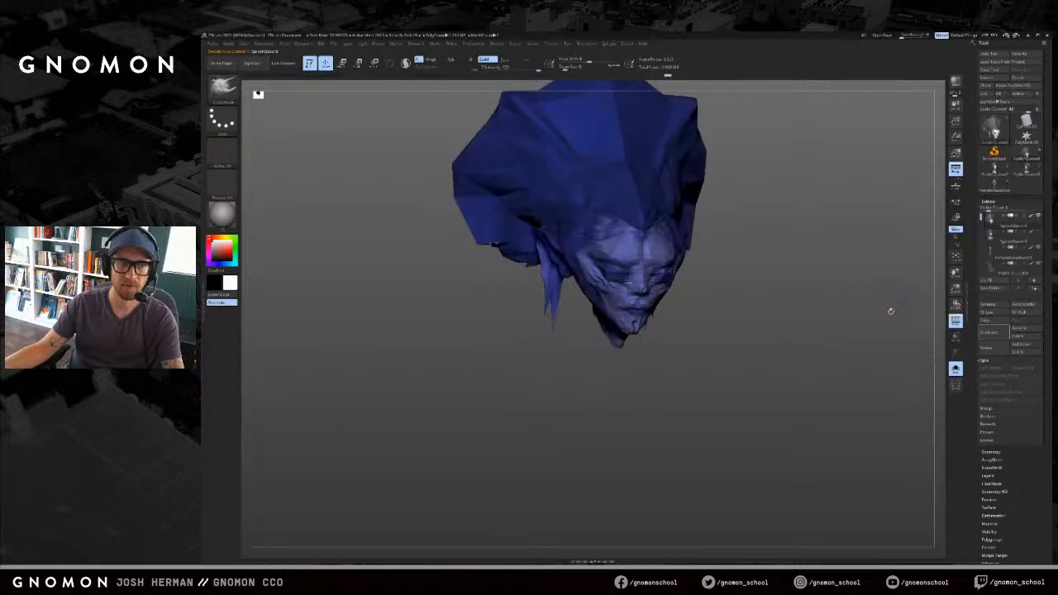
{"action": "left_click_drag", "start_coordinate": [908, 342], "coordinate": [915, 345]}
{"action": "key", "text": "d"}
{"action": "key", "text": "d"}
{"action": "key", "text": "d"}
{"action": "key", "text": "d"}
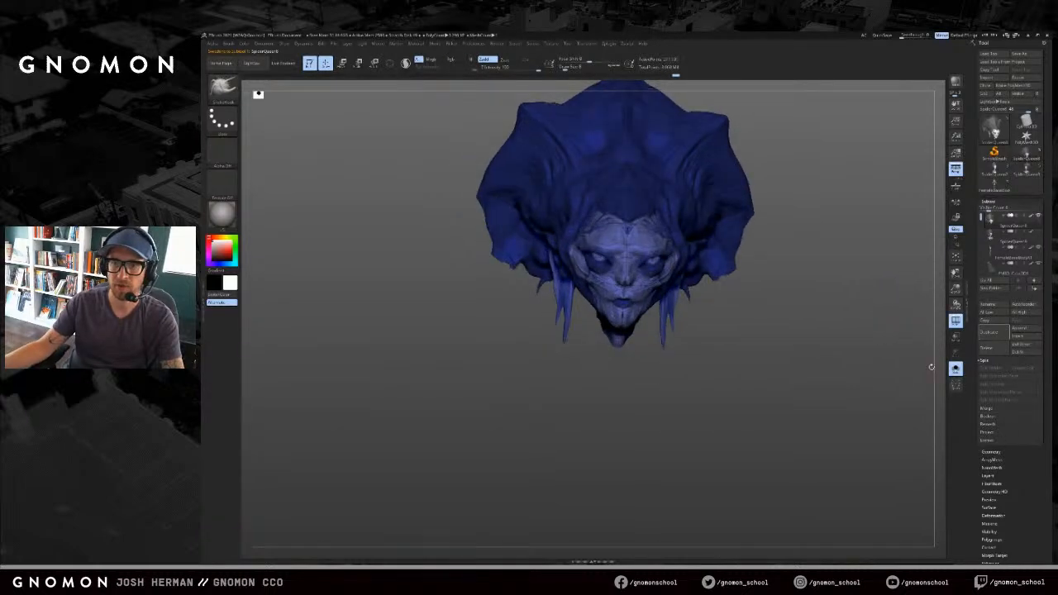
Step: Show the hidden bust and split the polygroups into separate subtools with Groups Split, then hide the polygroup colours
{"action": "left_click", "coordinate": [931, 367], "text": "ctrl+shift"}
{"action": "left_click", "coordinate": [1014, 368]}
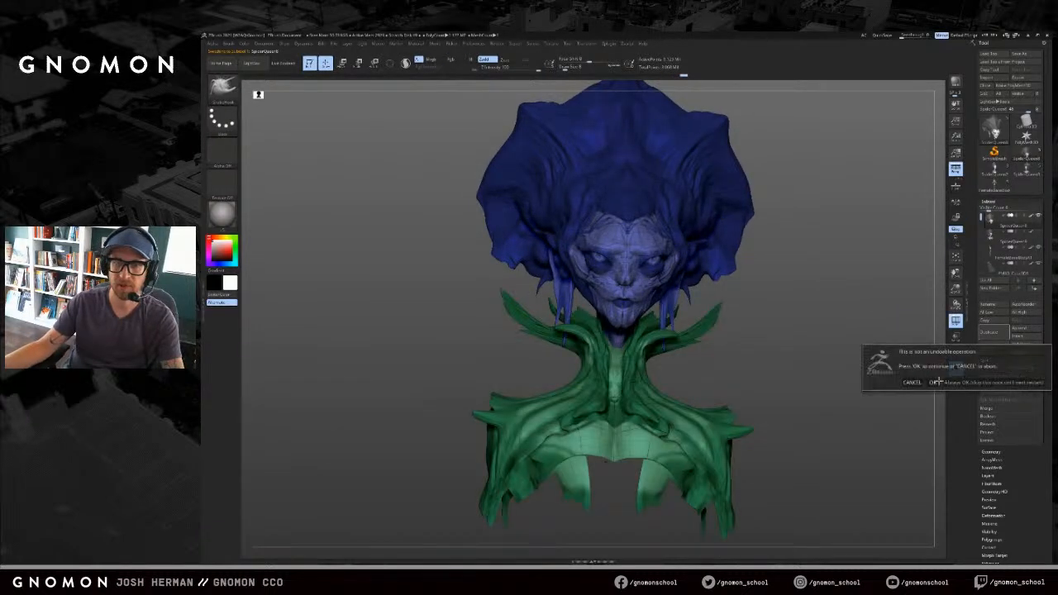
{"action": "left_click", "coordinate": [932, 382]}
{"action": "mouse_move", "coordinate": [848, 333]}
{"action": "left_mouse_down"}
{"action": "mouse_move", "coordinate": [848, 342]}
{"action": "mouse_move", "coordinate": [628, 177]}
{"action": "left_mouse_up"}
{"action": "key", "text": "shift+f"}
{"action": "left_click_drag", "start_coordinate": [616, 94], "coordinate": [690, 415]}
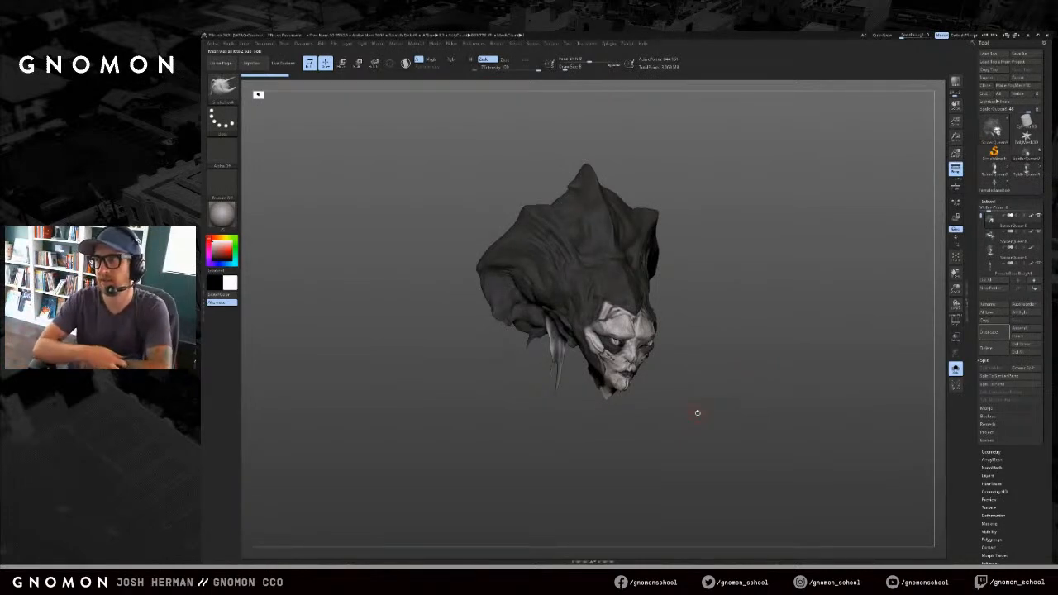
Step: Choose the Inflate brush, adjust its size and lower the separated head by three subdivision levels
{"action": "left_click_drag", "start_coordinate": [693, 413], "coordinate": [756, 343]}
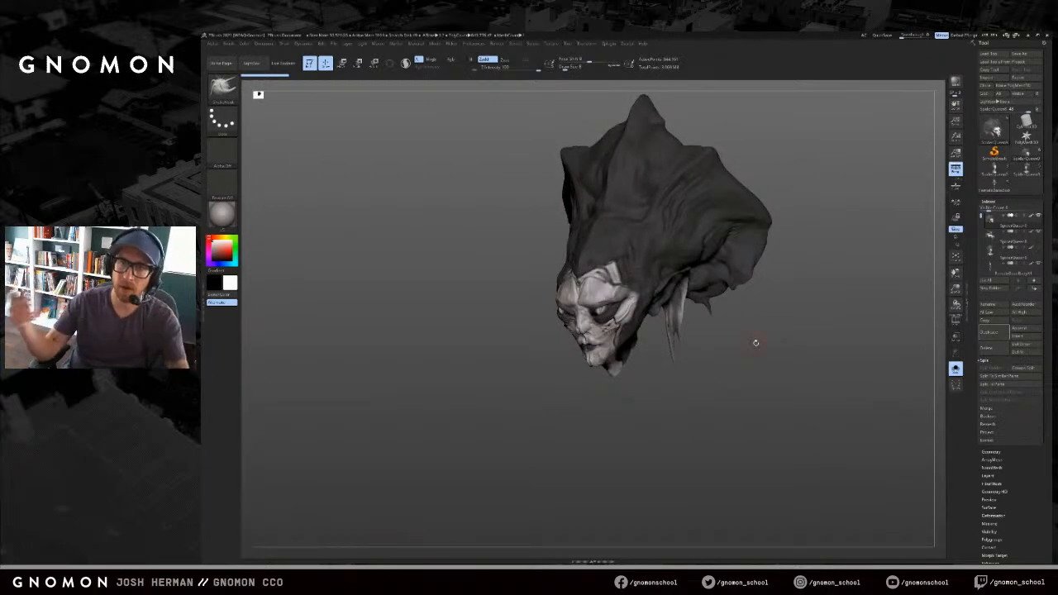
{"action": "left_click_drag", "start_coordinate": [769, 369], "coordinate": [762, 357]}
{"action": "key", "text": "b"}
{"action": "key", "text": "i"}
{"action": "key", "text": "n"}
{"action": "key", "text": "s"}
{"action": "left_click_drag", "start_coordinate": [671, 300], "coordinate": [684, 300]}
{"action": "key", "text": "shift+d"}
{"action": "key", "text": "shift+d"}
{"action": "key", "text": "shift+d"}
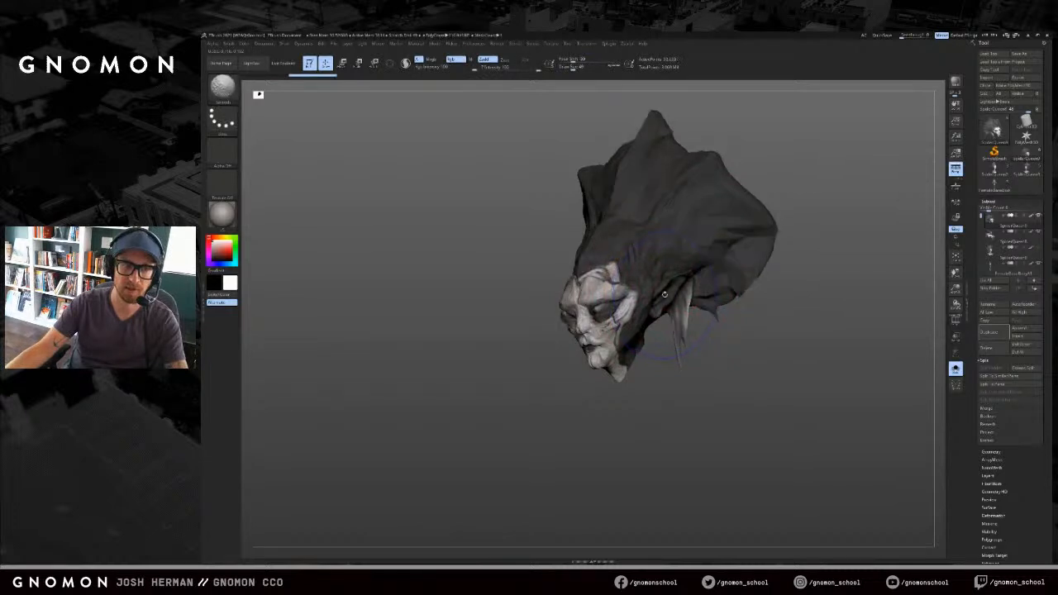
Step: Raise the head by one subdivision level, readjust the brush size and view the head from below
{"action": "left_click", "coordinate": [678, 274], "text": "ctrl"}
{"action": "key", "text": "d"}
{"action": "key", "text": "s"}
{"action": "left_click_drag", "start_coordinate": [678, 277], "coordinate": [668, 277]}
{"action": "mouse_move", "coordinate": [663, 330]}
{"action": "left_mouse_down"}
{"action": "mouse_move", "coordinate": [646, 403]}
{"action": "mouse_move", "coordinate": [718, 207]}
{"action": "mouse_move", "coordinate": [790, 198]}
{"action": "mouse_move", "coordinate": [777, 220]}
{"action": "left_mouse_up"}
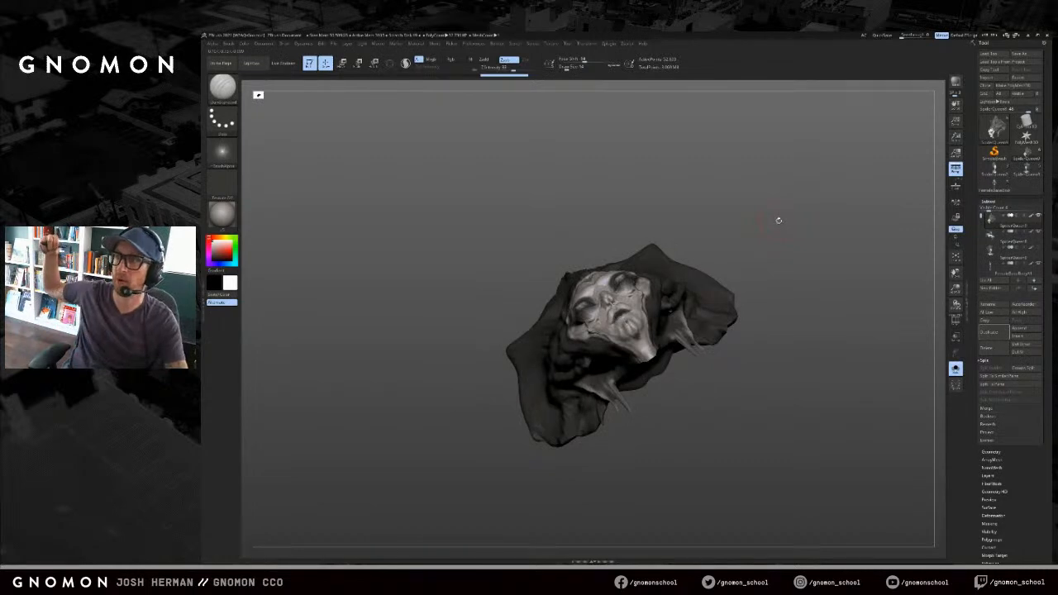
Step: Try to DynaMesh the separated head without freezing its subdivision levels, then undo the conversion
{"action": "mouse_move", "coordinate": [748, 274]}
{"action": "left_mouse_down"}
{"action": "mouse_move", "coordinate": [650, 421]}
{"action": "mouse_move", "coordinate": [591, 402]}
{"action": "mouse_move", "coordinate": [601, 435]}
{"action": "mouse_move", "coordinate": [718, 366]}
{"action": "mouse_move", "coordinate": [661, 333]}
{"action": "mouse_move", "coordinate": [768, 302]}
{"action": "mouse_move", "coordinate": [759, 283]}
{"action": "mouse_move", "coordinate": [815, 355]}
{"action": "mouse_move", "coordinate": [794, 365]}
{"action": "mouse_move", "coordinate": [985, 357]}
{"action": "left_mouse_up"}
{"action": "left_click", "coordinate": [991, 451]}
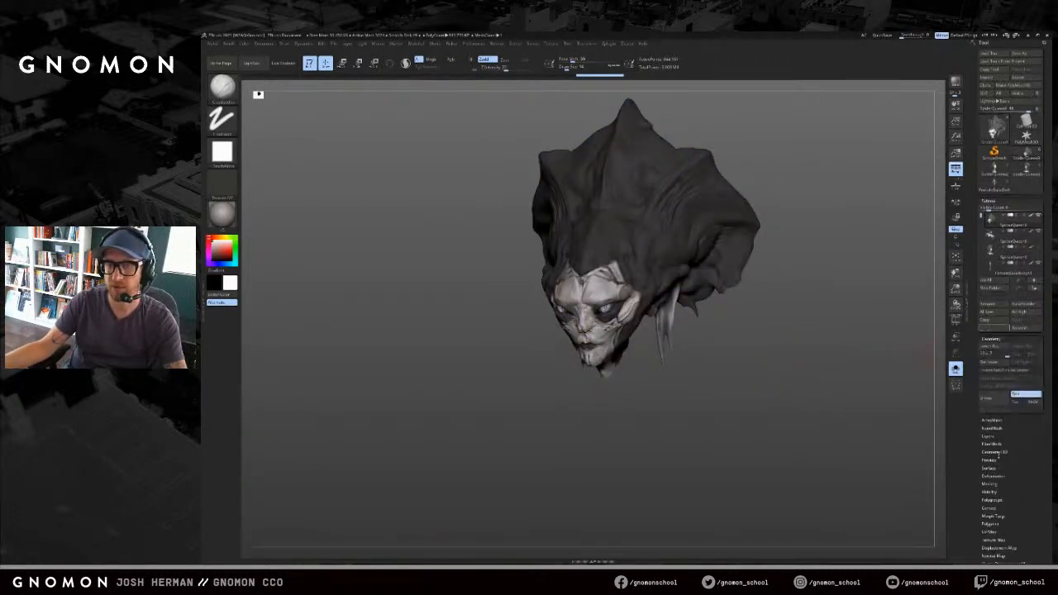
{"action": "left_click", "coordinate": [988, 324]}
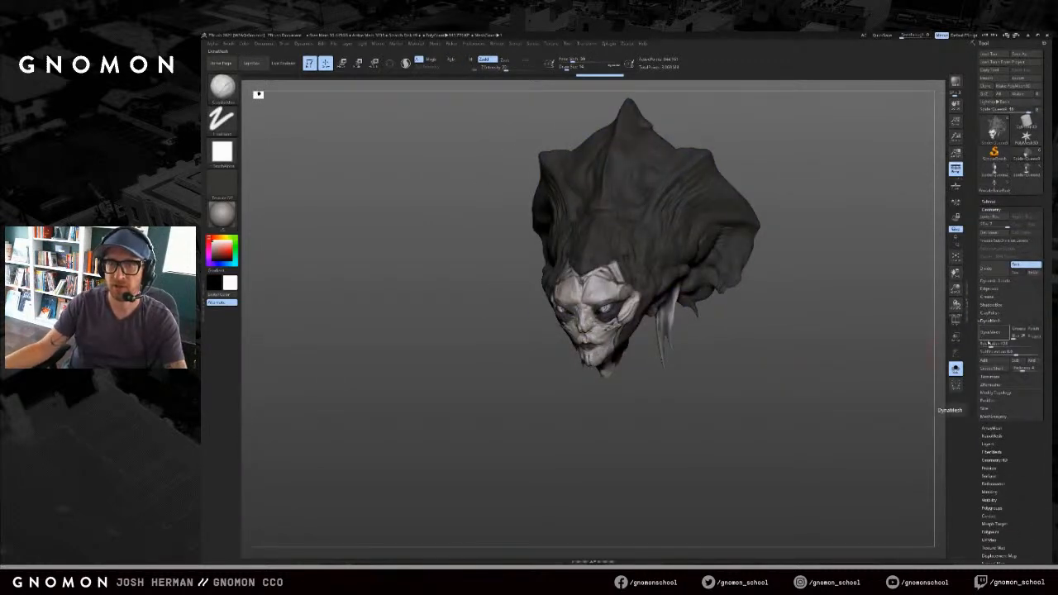
{"action": "left_click", "coordinate": [992, 335]}
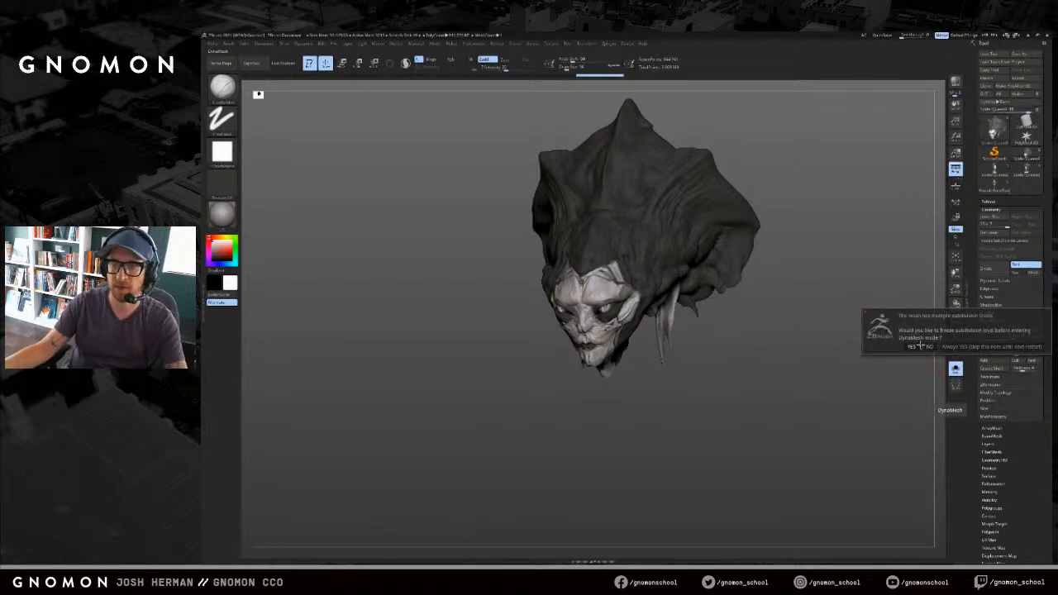
{"action": "left_click", "coordinate": [930, 348]}
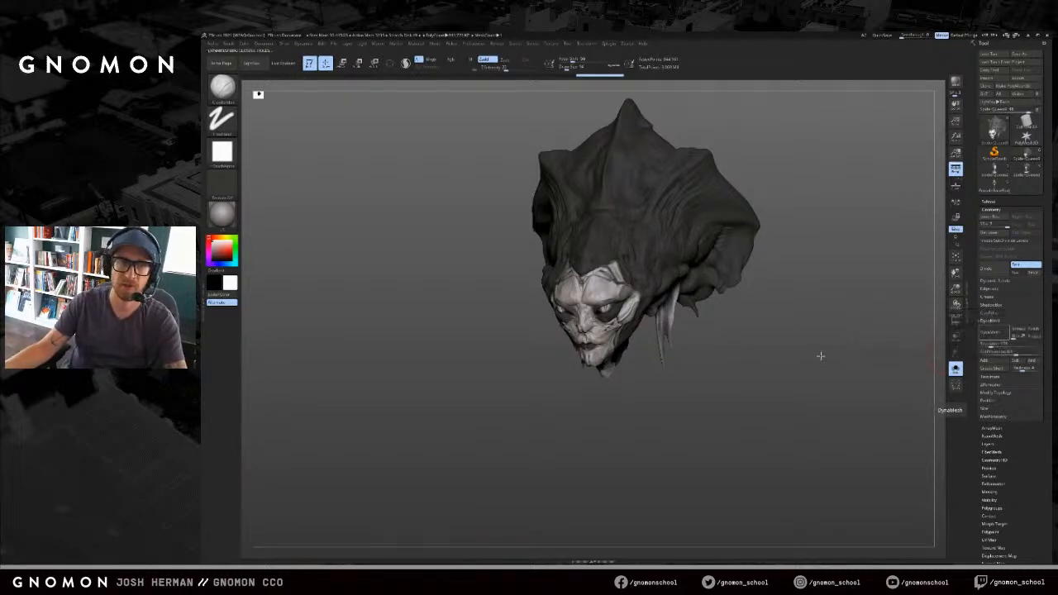
{"action": "left_click_drag", "start_coordinate": [828, 362], "coordinate": [814, 430]}
{"action": "left_click_drag", "start_coordinate": [744, 422], "coordinate": [909, 364]}
{"action": "key", "text": "ctrl+z"}
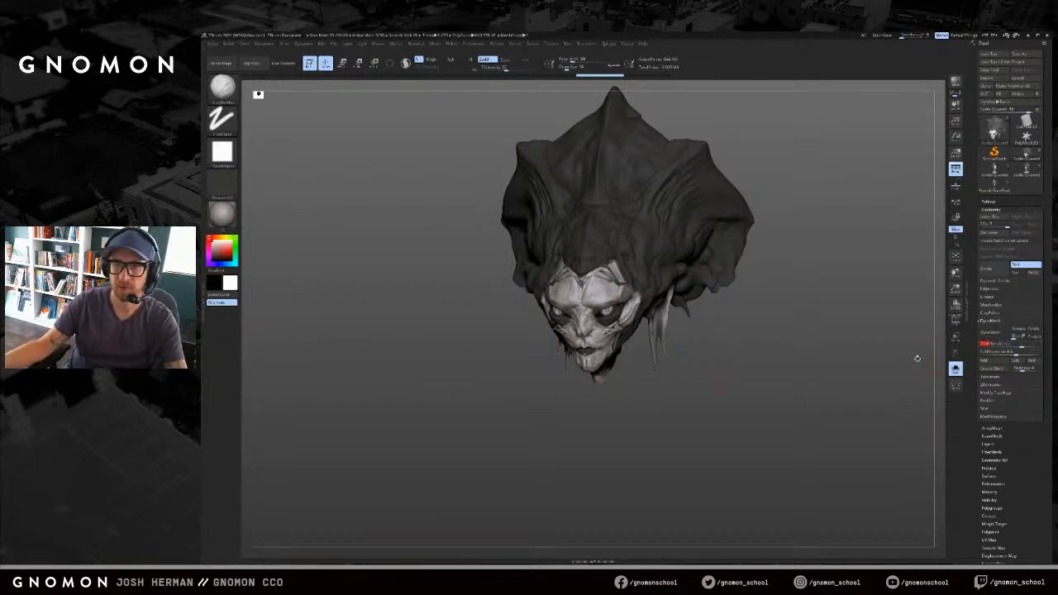
Step: Try DynaMeshing the head at a higher resolution with its subdivision levels frozen, and check the face from the front
{"action": "left_click_drag", "start_coordinate": [918, 361], "coordinate": [918, 363]}
{"action": "left_click", "coordinate": [986, 334]}
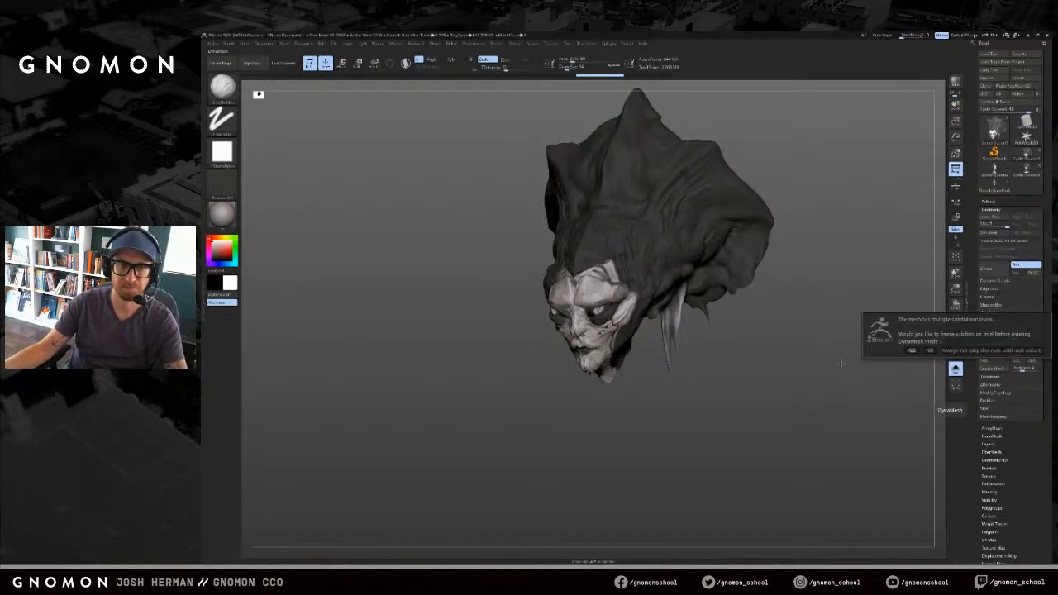
{"action": "left_click", "coordinate": [912, 351]}
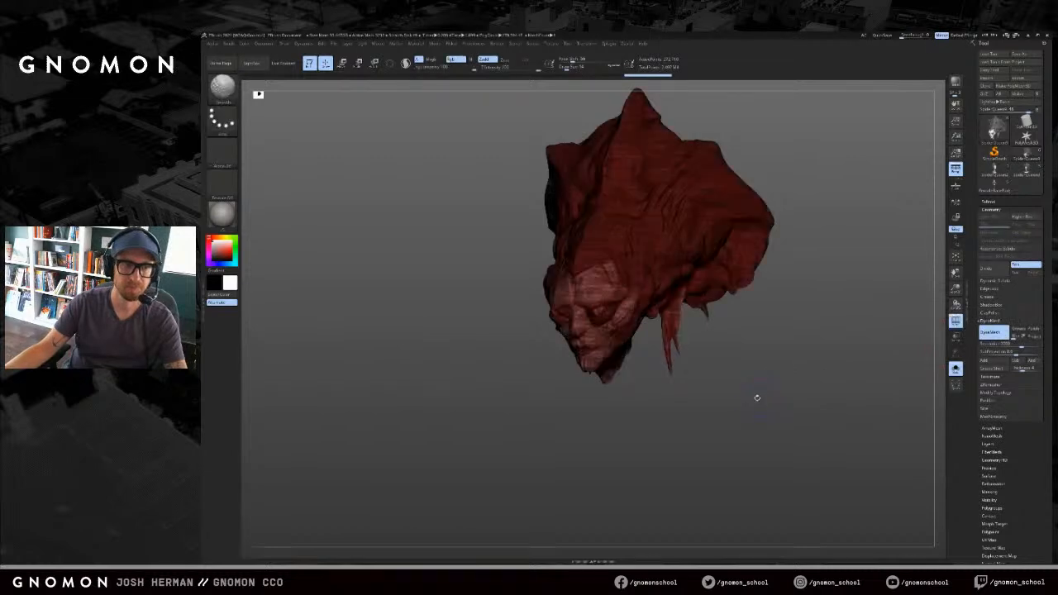
{"action": "mouse_move", "coordinate": [751, 406]}
{"action": "left_mouse_down"}
{"action": "mouse_move", "coordinate": [777, 402]}
{"action": "mouse_move", "coordinate": [789, 435]}
{"action": "mouse_move", "coordinate": [778, 407]}
{"action": "mouse_move", "coordinate": [752, 421]}
{"action": "mouse_move", "coordinate": [771, 420]}
{"action": "mouse_move", "coordinate": [790, 438]}
{"action": "mouse_move", "coordinate": [796, 419]}
{"action": "left_mouse_up"}
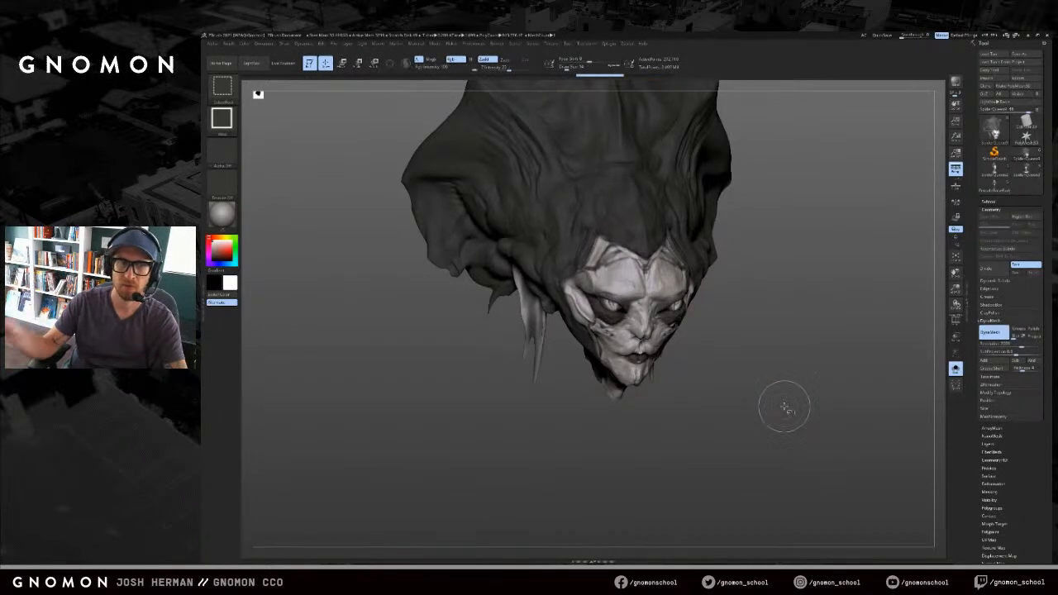
{"action": "left_click_drag", "start_coordinate": [783, 384], "coordinate": [822, 371], "text": "shift"}
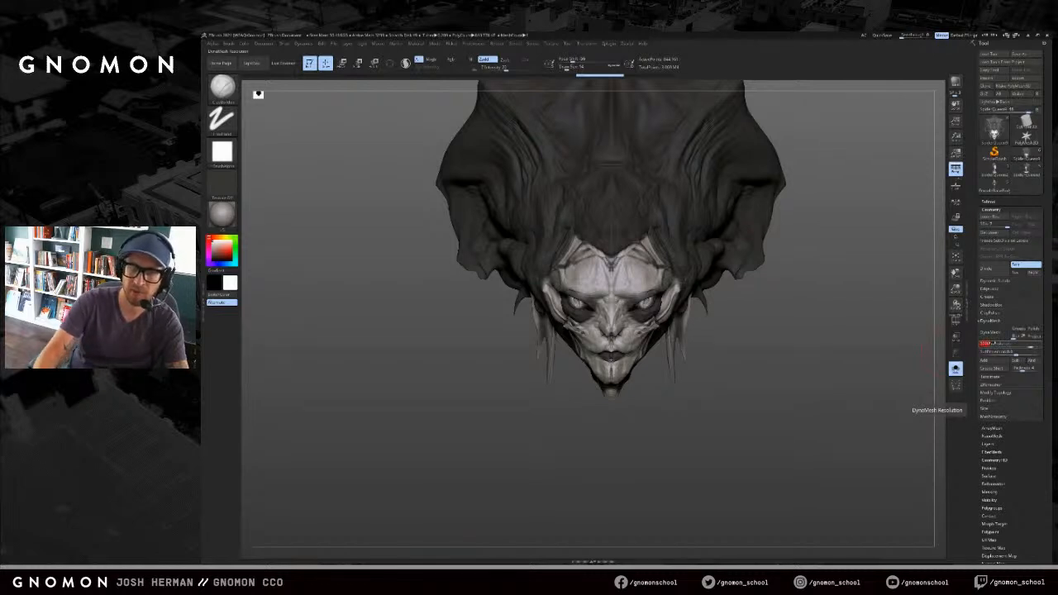
Step: Raise the DynaMesh resolution further, convert the head to DynaMesh and check its side and underside
{"action": "left_click", "coordinate": [989, 341]}
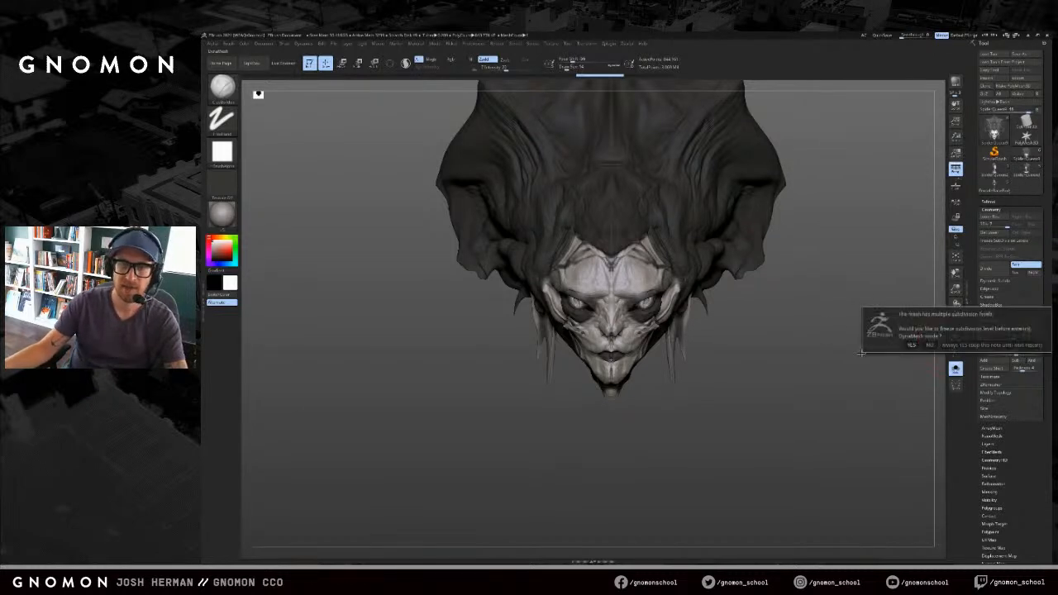
{"action": "left_click", "coordinate": [924, 345]}
{"action": "mouse_move", "coordinate": [819, 356]}
{"action": "left_mouse_down"}
{"action": "mouse_move", "coordinate": [853, 352]}
{"action": "mouse_move", "coordinate": [666, 505]}
{"action": "mouse_move", "coordinate": [670, 449]}
{"action": "left_mouse_up"}
{"action": "left_click_drag", "start_coordinate": [563, 489], "coordinate": [589, 449]}
{"action": "mouse_move", "coordinate": [640, 372]}
{"action": "left_mouse_down"}
{"action": "mouse_move", "coordinate": [656, 387]}
{"action": "mouse_move", "coordinate": [708, 393]}
{"action": "left_mouse_up"}
{"action": "left_click_drag", "start_coordinate": [548, 501], "coordinate": [616, 391]}
{"action": "left_click_drag", "start_coordinate": [616, 342], "coordinate": [647, 352]}
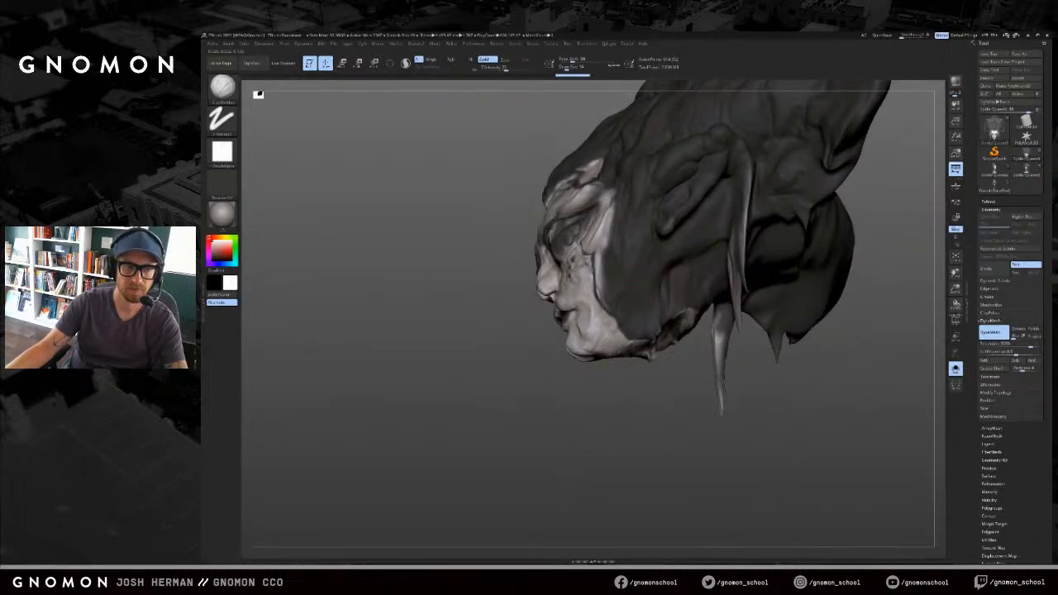
{"action": "mouse_move", "coordinate": [611, 389]}
{"action": "left_mouse_down"}
{"action": "mouse_move", "coordinate": [622, 414]}
{"action": "mouse_move", "coordinate": [655, 322]}
{"action": "mouse_move", "coordinate": [696, 329]}
{"action": "mouse_move", "coordinate": [671, 335]}
{"action": "mouse_move", "coordinate": [687, 351]}
{"action": "left_mouse_up"}
Step: Adjust the ClayBuildup brush size and work over the jaw and the side of the head beneath the ear
{"action": "key", "text": "s"}
{"action": "left_click_drag", "start_coordinate": [642, 322], "coordinate": [666, 344]}
{"action": "mouse_move", "coordinate": [668, 369]}
{"action": "left_mouse_down"}
{"action": "mouse_move", "coordinate": [711, 380]}
{"action": "mouse_move", "coordinate": [725, 425]}
{"action": "mouse_move", "coordinate": [748, 418]}
{"action": "left_mouse_up"}
{"action": "left_click_drag", "start_coordinate": [670, 402], "coordinate": [737, 394]}
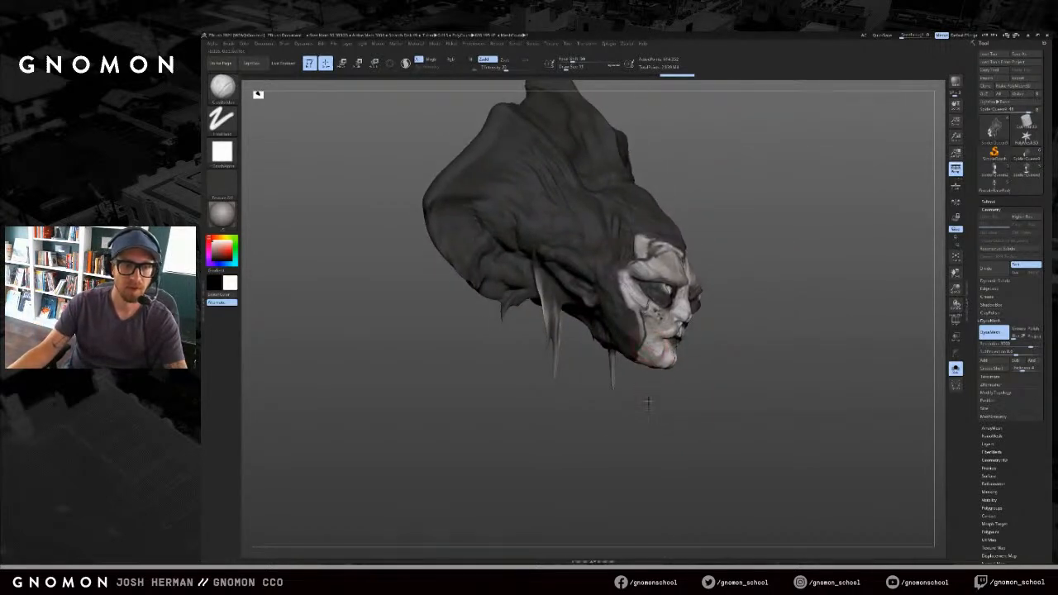
{"action": "left_click_drag", "start_coordinate": [648, 402], "coordinate": [637, 354]}
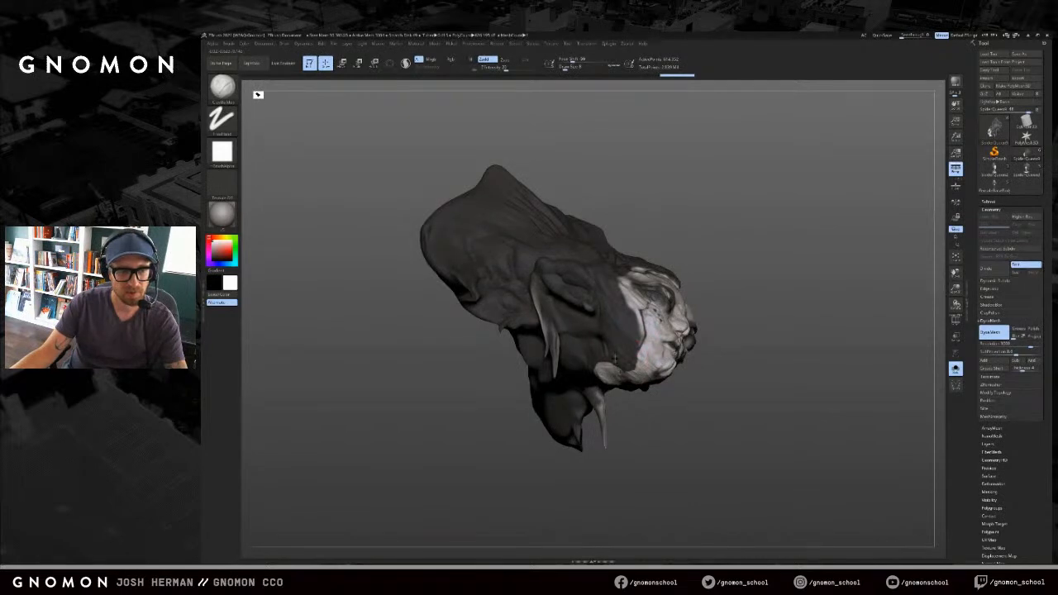
{"action": "right_click_drag", "start_coordinate": [592, 362], "coordinate": [615, 357]}
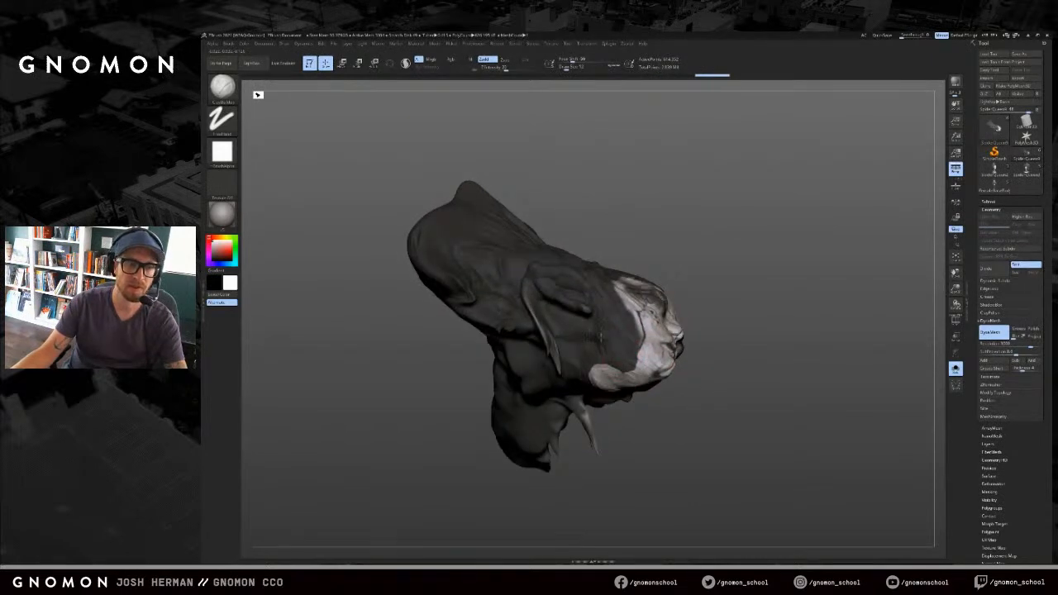
{"action": "left_click_drag", "start_coordinate": [674, 269], "coordinate": [702, 248]}
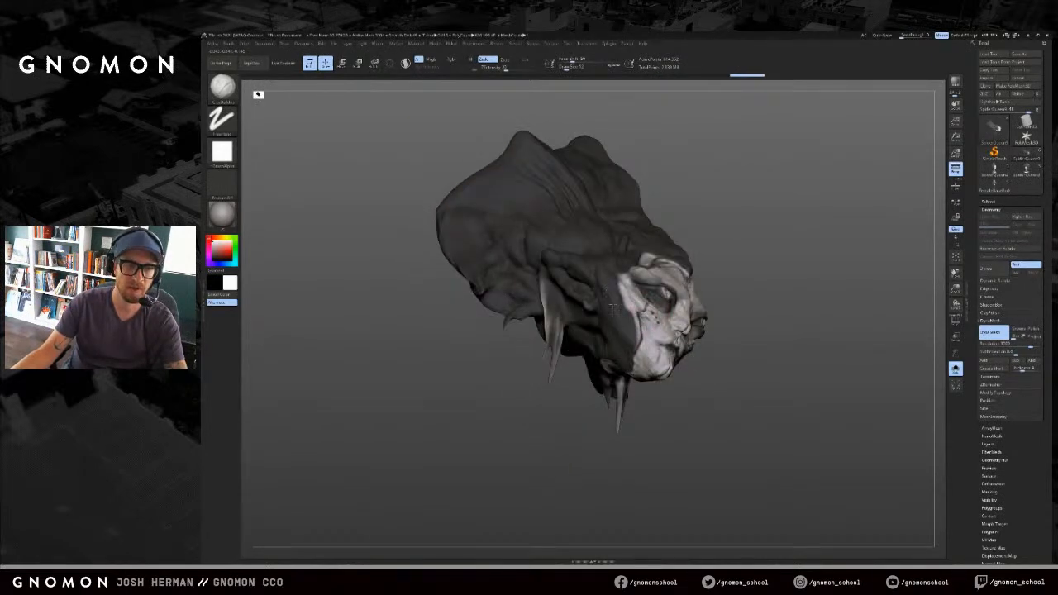
{"action": "mouse_move", "coordinate": [631, 339]}
{"action": "left_mouse_down"}
{"action": "mouse_move", "coordinate": [803, 335]}
{"action": "mouse_move", "coordinate": [638, 395]}
{"action": "mouse_move", "coordinate": [686, 314]}
{"action": "left_mouse_up"}
{"action": "mouse_move", "coordinate": [590, 374]}
{"action": "left_mouse_down"}
{"action": "mouse_move", "coordinate": [699, 331]}
{"action": "mouse_move", "coordinate": [770, 330]}
{"action": "left_mouse_up"}
Step: Try to carve creases into the queen's forehead with the DamStandard brush, then undo the strokes
{"action": "key", "text": "b"}
{"action": "key", "text": "d"}
{"action": "key", "text": "s"}
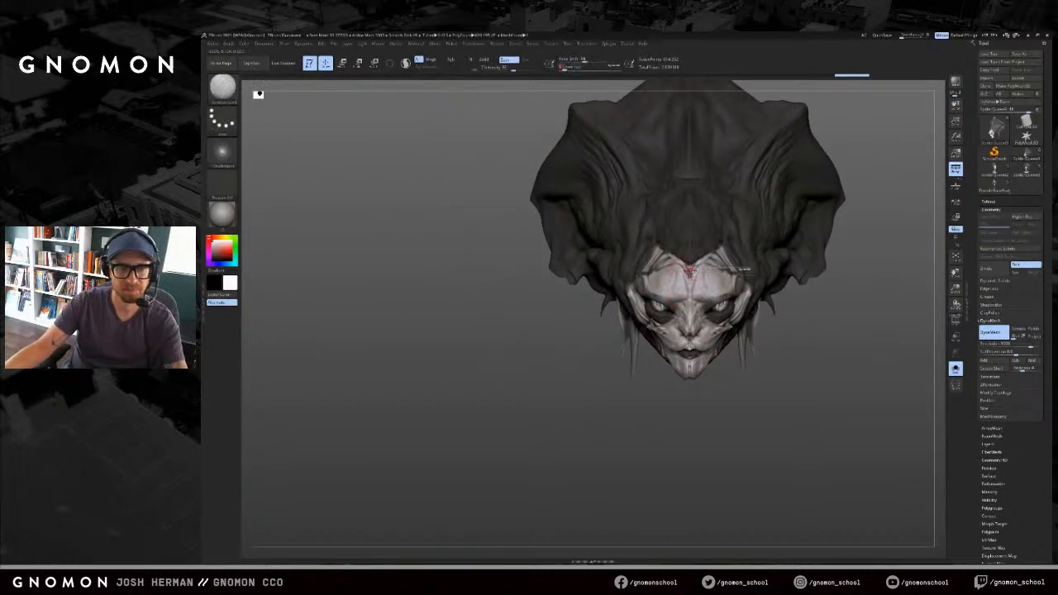
{"action": "mouse_move", "coordinate": [691, 284]}
{"action": "left_mouse_down"}
{"action": "mouse_move", "coordinate": [690, 267]}
{"action": "mouse_move", "coordinate": [714, 252]}
{"action": "left_mouse_up"}
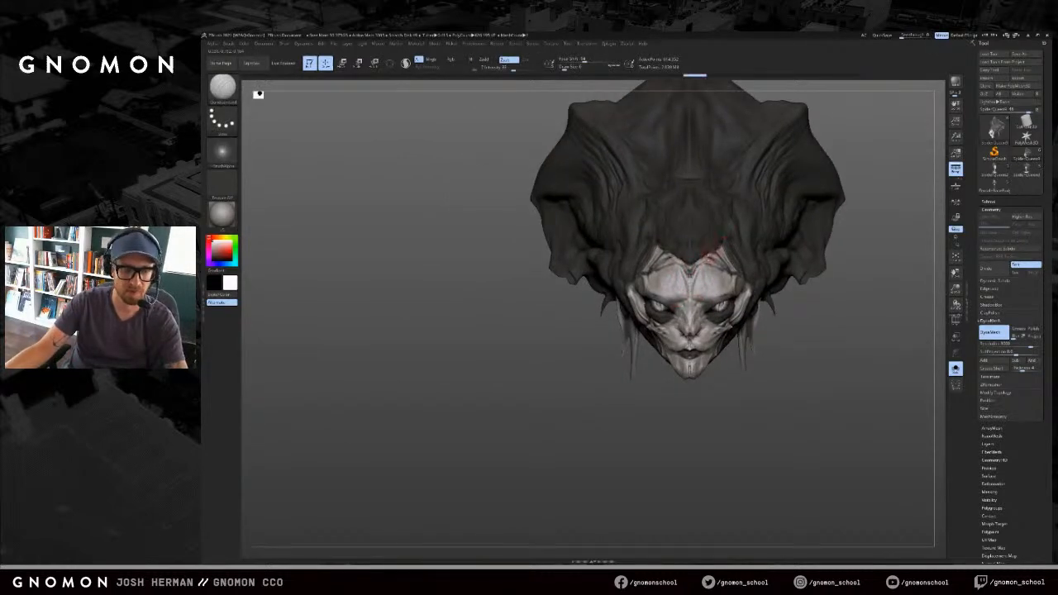
{"action": "key", "text": "c"}
{"action": "left_click_drag", "start_coordinate": [654, 420], "coordinate": [748, 379]}
{"action": "key", "text": "ctrl+z"}
{"action": "key", "text": "ctrl+z"}
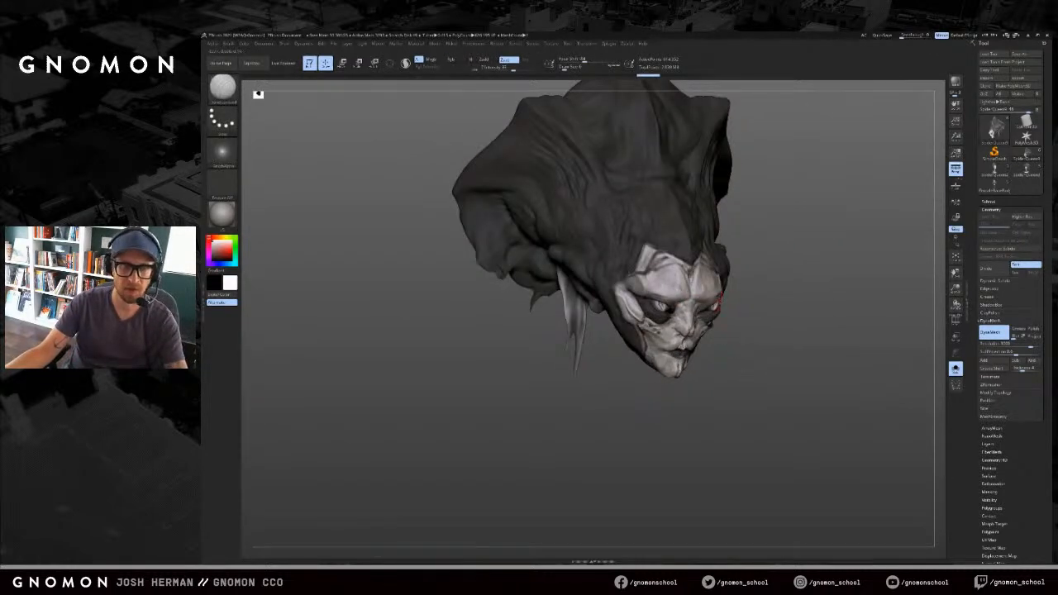
Step: Switch back to the ClayBuildup brush and work on the cheek and jaw of the head
{"action": "key", "text": "c"}
{"action": "mouse_move", "coordinate": [796, 282]}
{"action": "left_mouse_down", "text": "alt"}
{"action": "mouse_move", "coordinate": [766, 277]}
{"action": "mouse_move", "coordinate": [731, 296]}
{"action": "left_mouse_up", "text": "alt"}
{"action": "key", "text": "b"}
{"action": "key", "text": "c"}
{"action": "key", "text": "b"}
{"action": "key", "text": "c"}
{"action": "mouse_move", "coordinate": [620, 426]}
{"action": "left_mouse_down"}
{"action": "mouse_move", "coordinate": [589, 425]}
{"action": "mouse_move", "coordinate": [608, 447]}
{"action": "mouse_move", "coordinate": [612, 358]}
{"action": "left_mouse_up"}
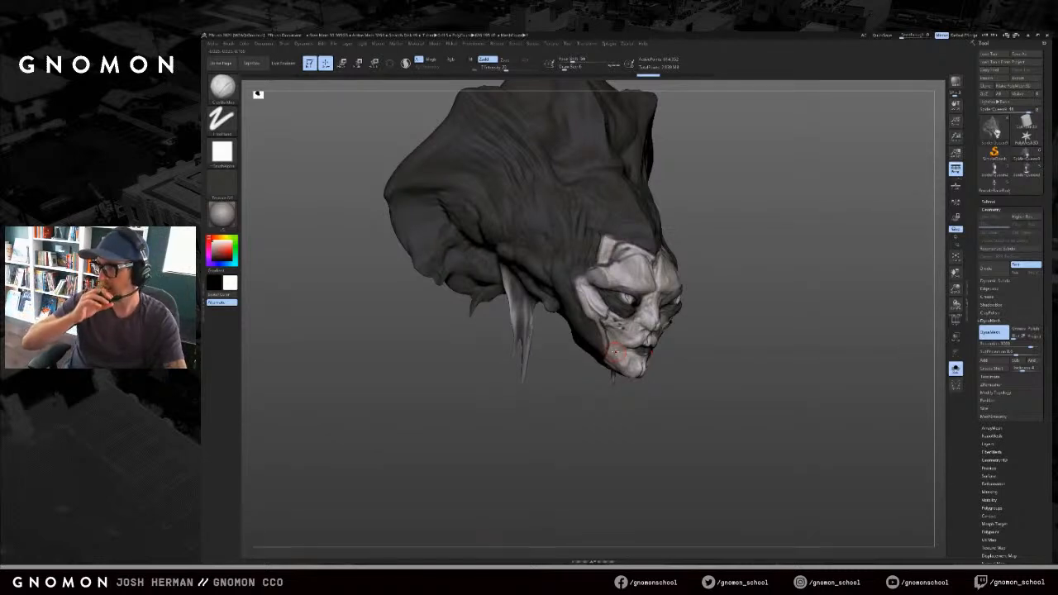
Step: Show the whole bust to compare the head with it, then isolate the head again
{"action": "left_click_drag", "start_coordinate": [743, 327], "coordinate": [843, 354]}
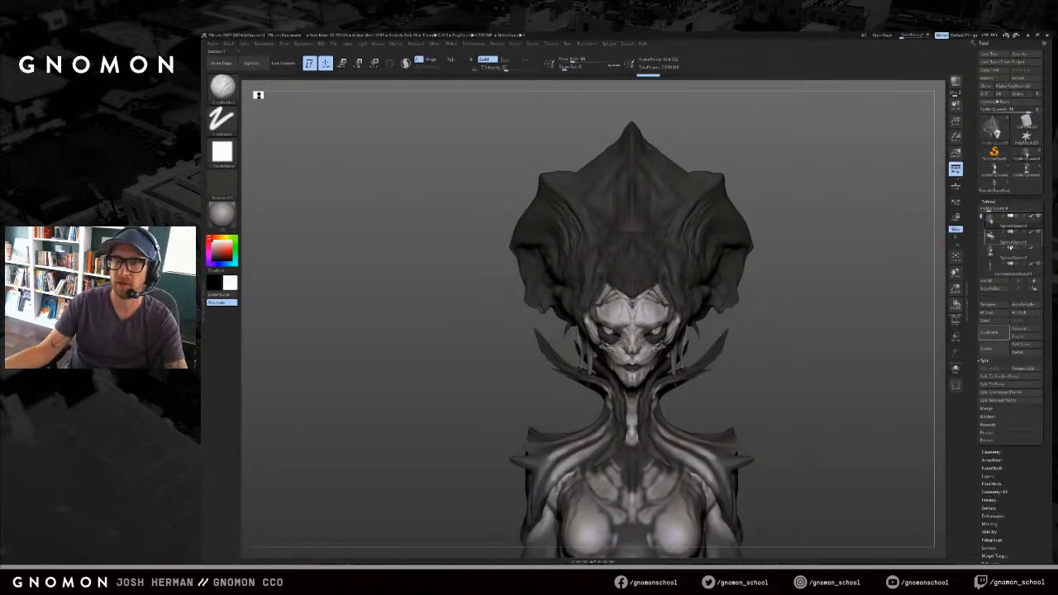
{"action": "mouse_move", "coordinate": [893, 314]}
{"action": "right_mouse_down", "text": "ctrl"}
{"action": "mouse_move", "coordinate": [857, 284]}
{"action": "mouse_move", "coordinate": [766, 241]}
{"action": "right_mouse_up", "text": "ctrl"}
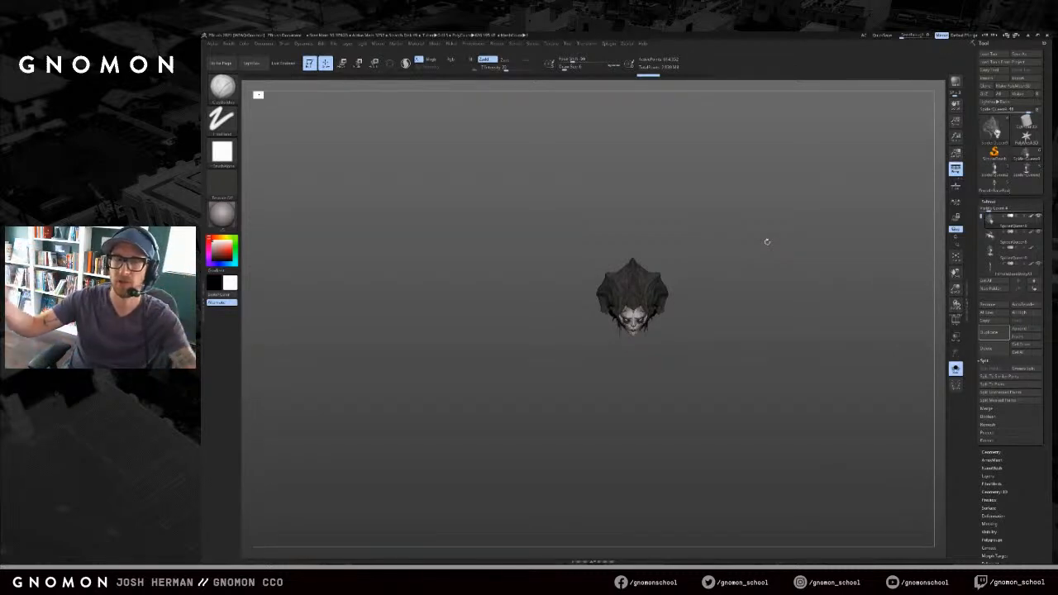
{"action": "right_click_drag", "start_coordinate": [768, 241], "coordinate": [641, 266]}
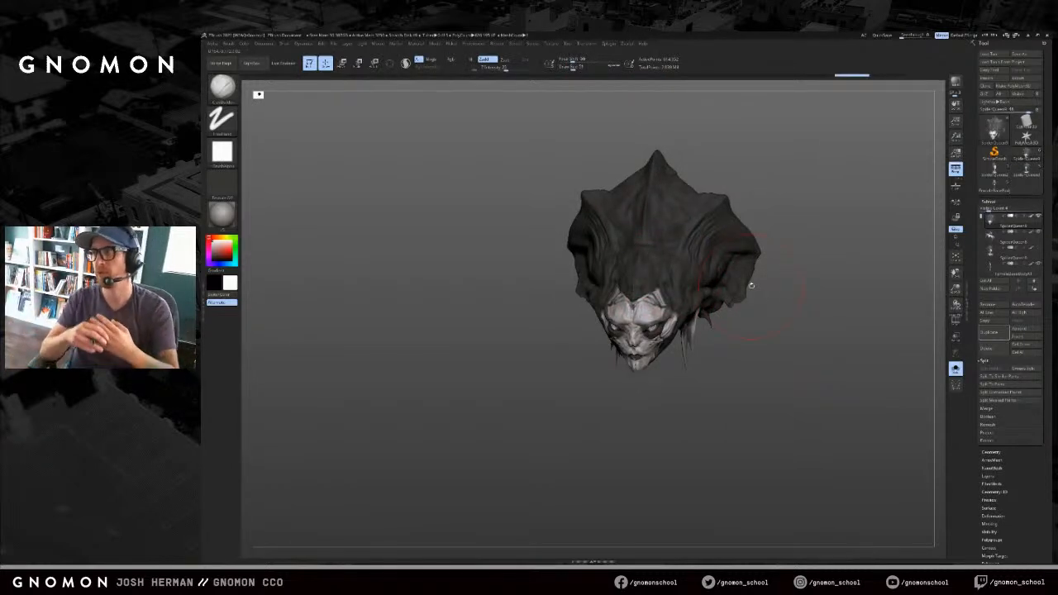
Step: Try DamStandard strokes on the brow and nose bridge, undoing each one
{"action": "mouse_move", "coordinate": [822, 329]}
{"action": "left_mouse_down"}
{"action": "mouse_move", "coordinate": [791, 347]}
{"action": "mouse_move", "coordinate": [803, 308]}
{"action": "mouse_move", "coordinate": [801, 319]}
{"action": "left_mouse_up"}
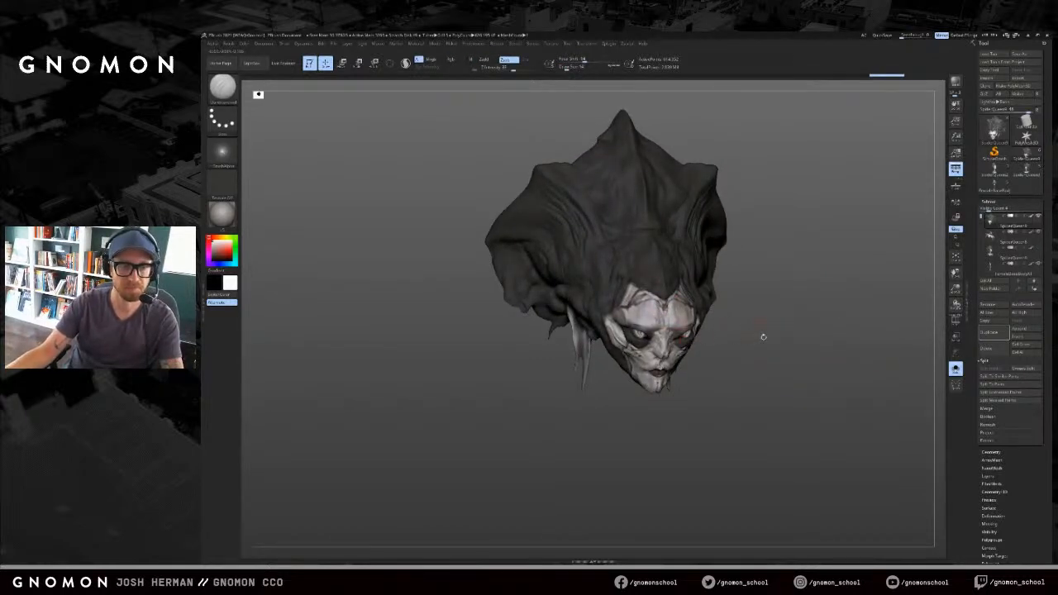
{"action": "left_click_drag", "start_coordinate": [756, 337], "coordinate": [728, 331], "text": "shift"}
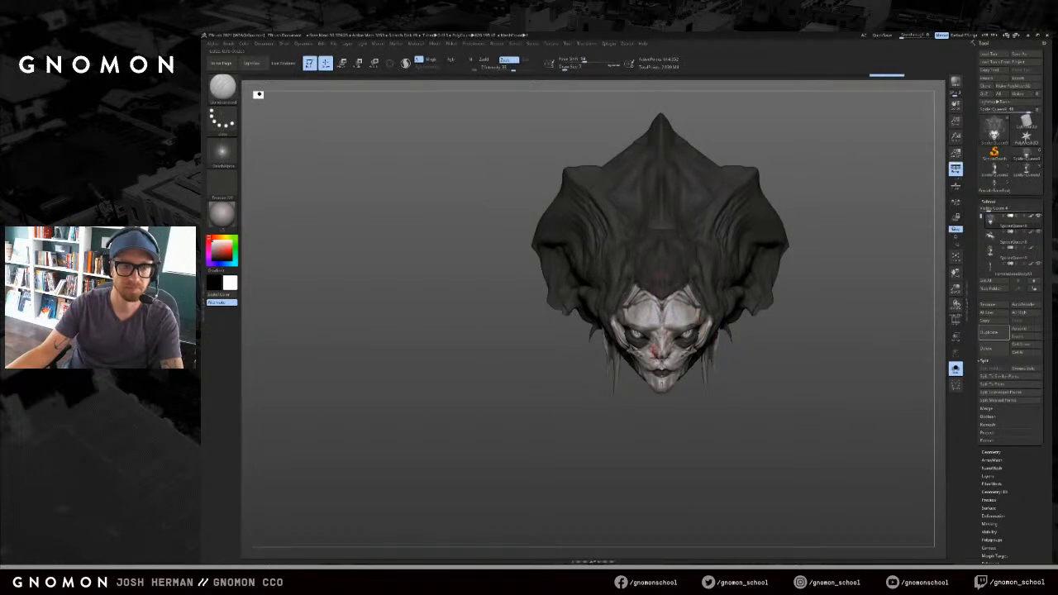
{"action": "left_click_drag", "start_coordinate": [608, 412], "coordinate": [661, 405]}
{"action": "left_click_drag", "start_coordinate": [664, 329], "coordinate": [666, 319]}
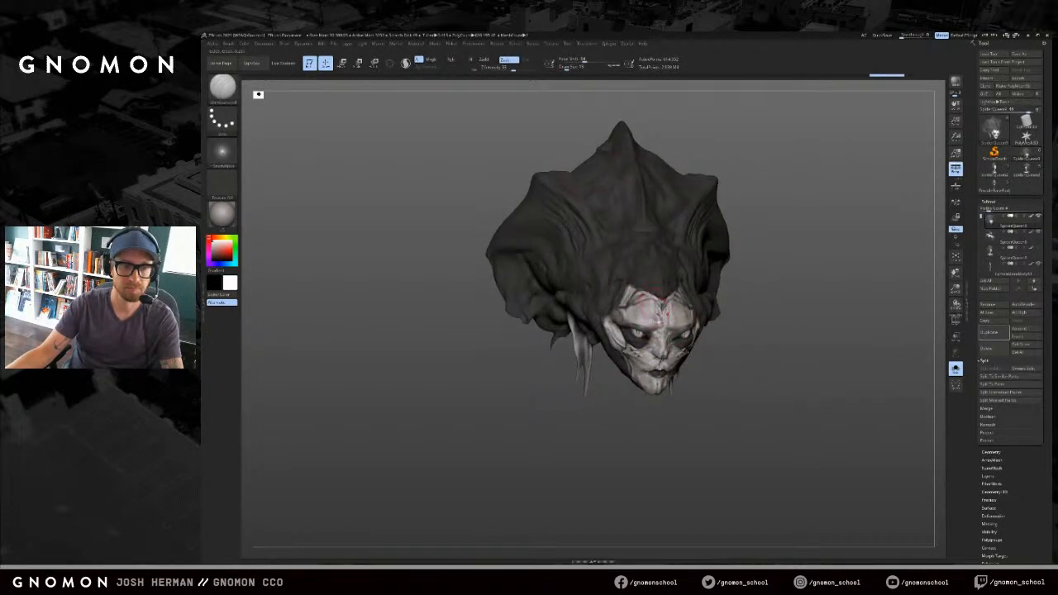
{"action": "key", "text": "ctrl+z"}
{"action": "left_click_drag", "start_coordinate": [688, 401], "coordinate": [618, 392]}
{"action": "left_click_drag", "start_coordinate": [680, 304], "coordinate": [668, 317]}
{"action": "key", "text": "ctrl+z"}
Step: Hide the head's painted colours and work on the ear flaps with an enlarged ClayBuildup brush
{"action": "key", "text": "b"}
{"action": "key", "text": "c"}
{"action": "key", "text": "b"}
{"action": "key", "text": "ctrl+z"}
{"action": "key", "text": "]"}
{"action": "left_click_drag", "start_coordinate": [778, 288], "coordinate": [761, 289]}
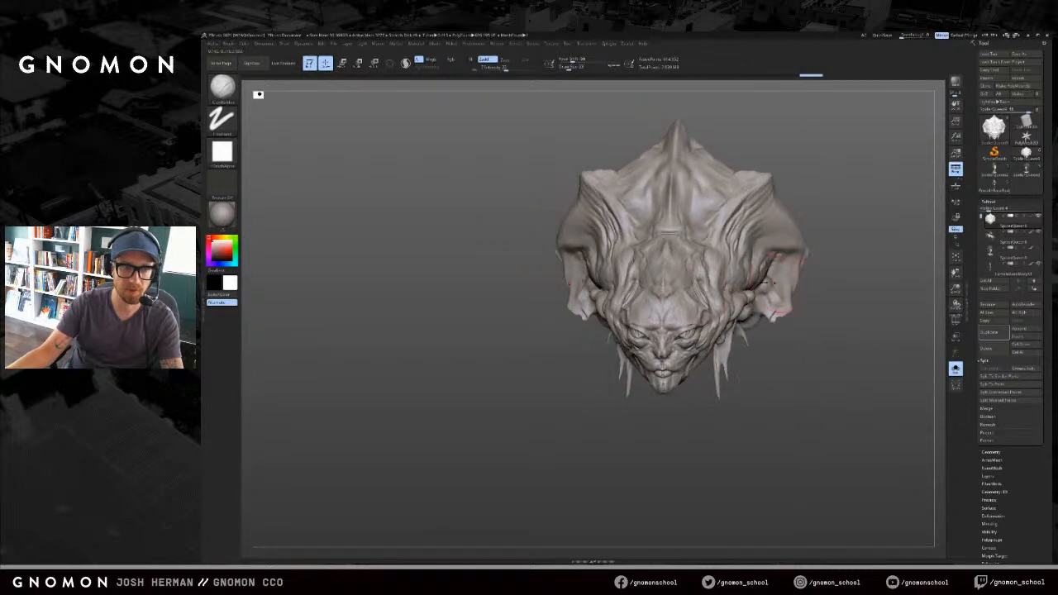
Step: Carve crease lines between the brows and up the forehead with the DamStandard brush
{"action": "key", "text": "b"}
{"action": "key", "text": "d"}
{"action": "key", "text": "s"}
{"action": "key", "text": "s"}
{"action": "left_click_drag", "start_coordinate": [671, 319], "coordinate": [664, 321]}
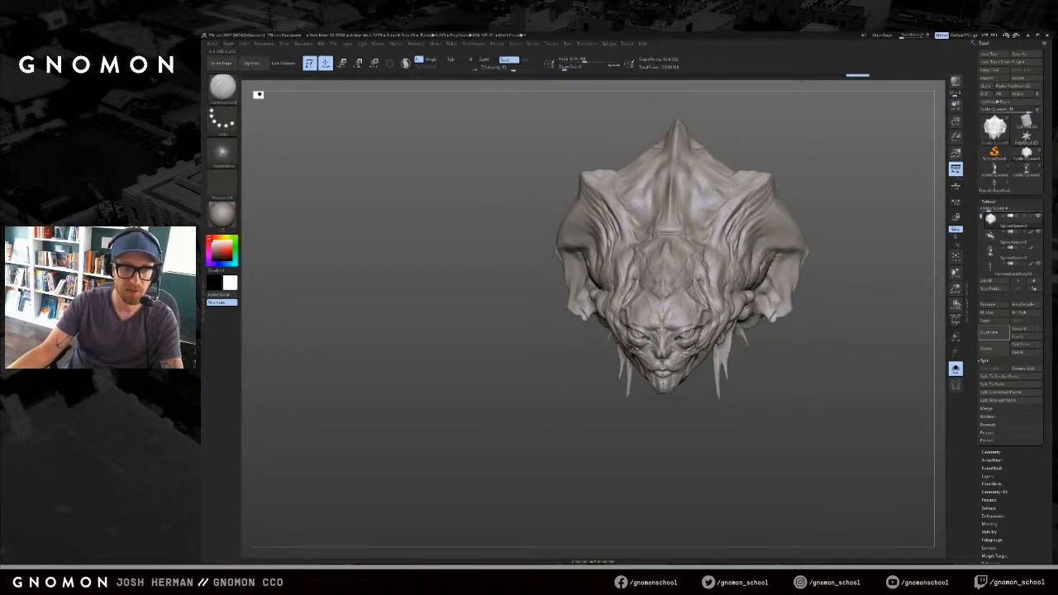
{"action": "left_click_drag", "start_coordinate": [692, 270], "coordinate": [690, 266]}
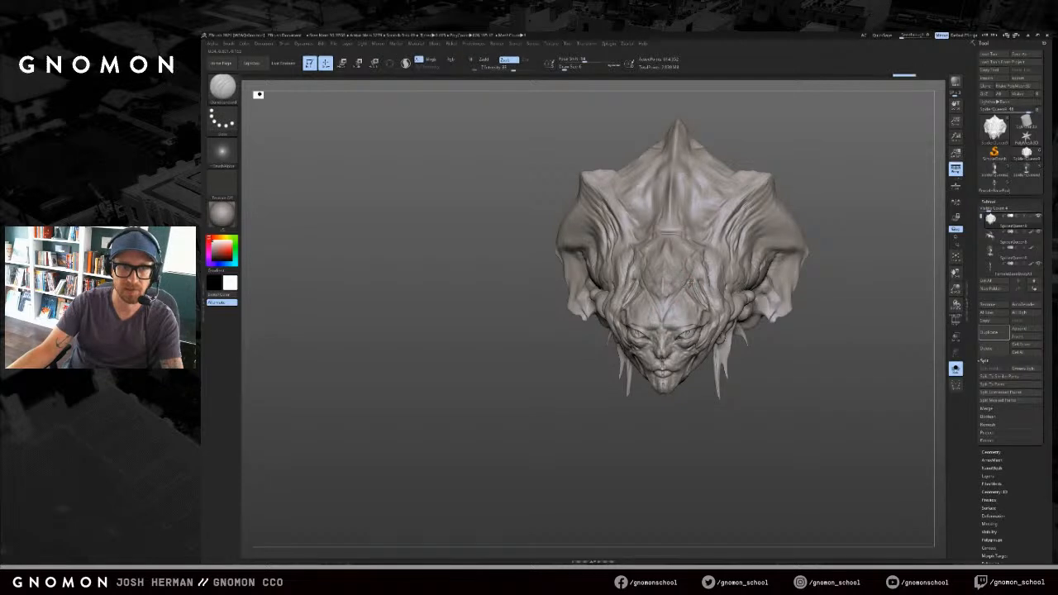
{"action": "mouse_move", "coordinate": [603, 409]}
{"action": "left_mouse_down"}
{"action": "mouse_move", "coordinate": [659, 298]}
{"action": "mouse_move", "coordinate": [644, 269]}
{"action": "left_mouse_up"}
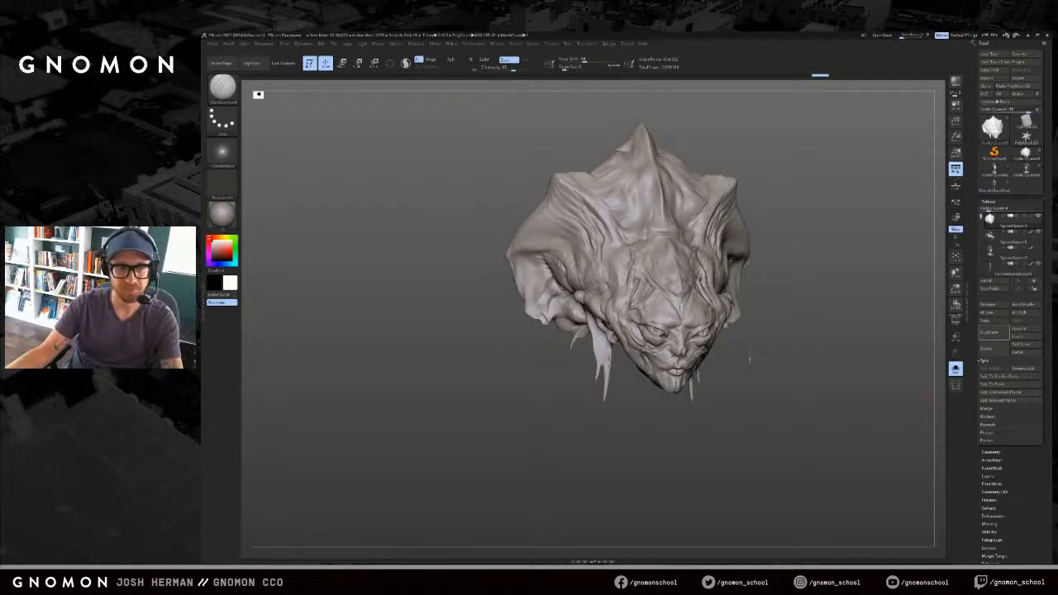
{"action": "mouse_move", "coordinate": [754, 373]}
{"action": "left_mouse_down"}
{"action": "mouse_move", "coordinate": [805, 373]}
{"action": "mouse_move", "coordinate": [691, 252]}
{"action": "mouse_move", "coordinate": [687, 266]}
{"action": "mouse_move", "coordinate": [701, 263]}
{"action": "mouse_move", "coordinate": [674, 244]}
{"action": "mouse_move", "coordinate": [683, 236]}
{"action": "mouse_move", "coordinate": [685, 249]}
{"action": "left_mouse_up"}
Step: Refine the forehead and face with the ClayBuildup brush, then show the head's painted colours again
{"action": "key", "text": "b"}
{"action": "key", "text": "c"}
{"action": "key", "text": "b"}
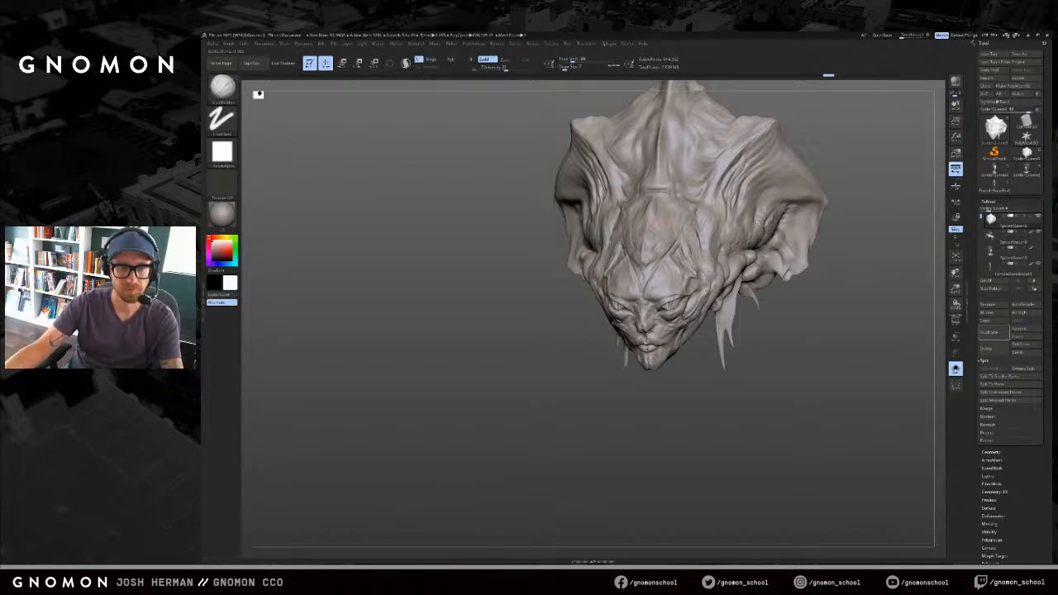
{"action": "left_click_drag", "start_coordinate": [519, 371], "coordinate": [539, 362]}
{"action": "mouse_move", "coordinate": [599, 389]}
{"action": "left_mouse_down", "text": "alt"}
{"action": "mouse_move", "coordinate": [616, 363]}
{"action": "mouse_move", "coordinate": [623, 416]}
{"action": "left_mouse_up", "text": "alt"}
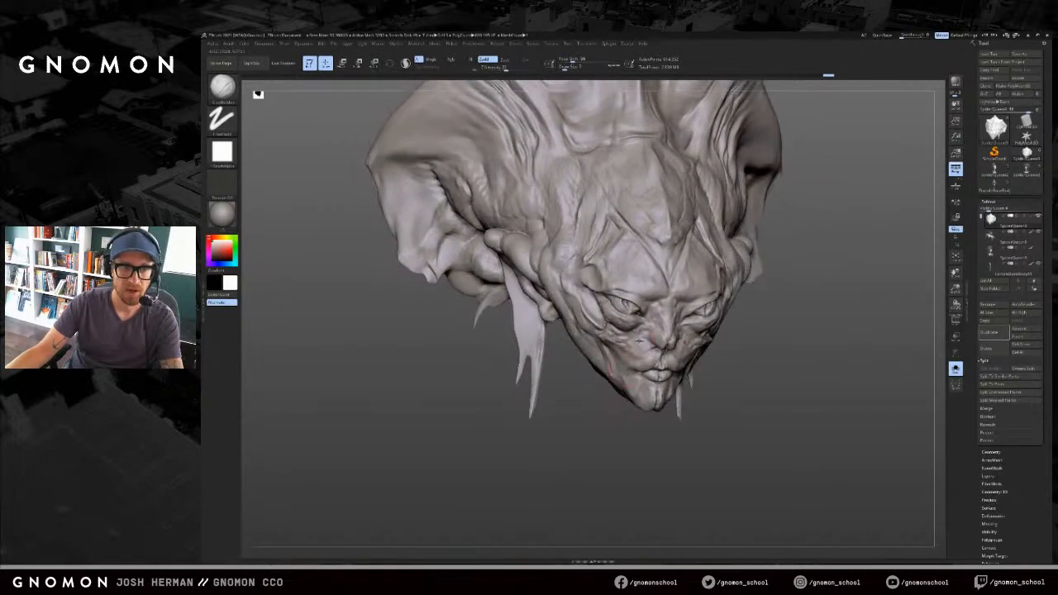
{"action": "left_click_drag", "start_coordinate": [839, 364], "coordinate": [846, 336]}
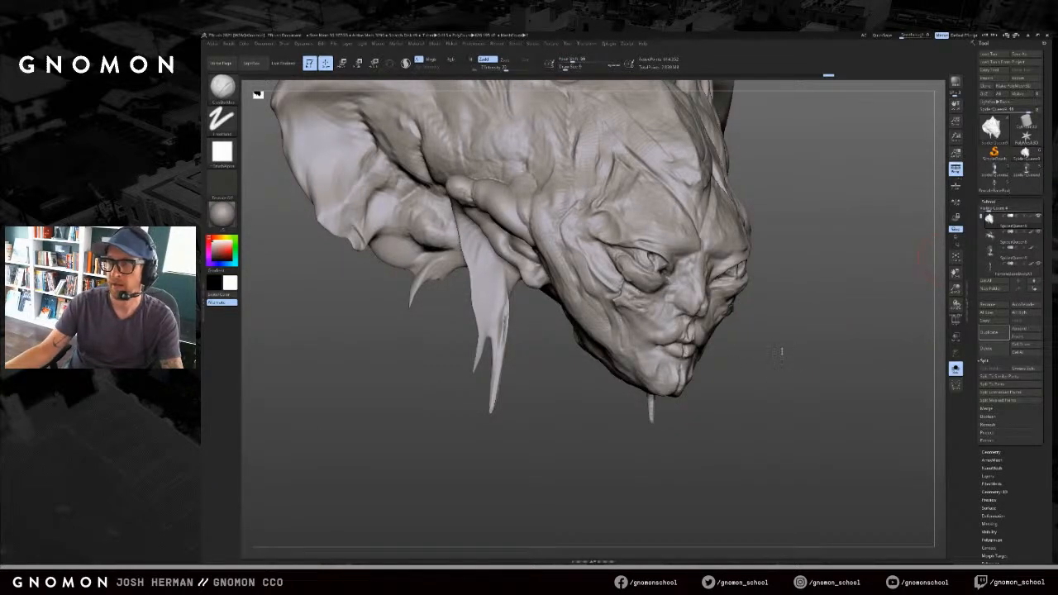
{"action": "mouse_move", "coordinate": [729, 420]}
{"action": "left_mouse_down"}
{"action": "mouse_move", "coordinate": [645, 427]}
{"action": "mouse_move", "coordinate": [653, 416]}
{"action": "mouse_move", "coordinate": [614, 402]}
{"action": "left_mouse_up"}
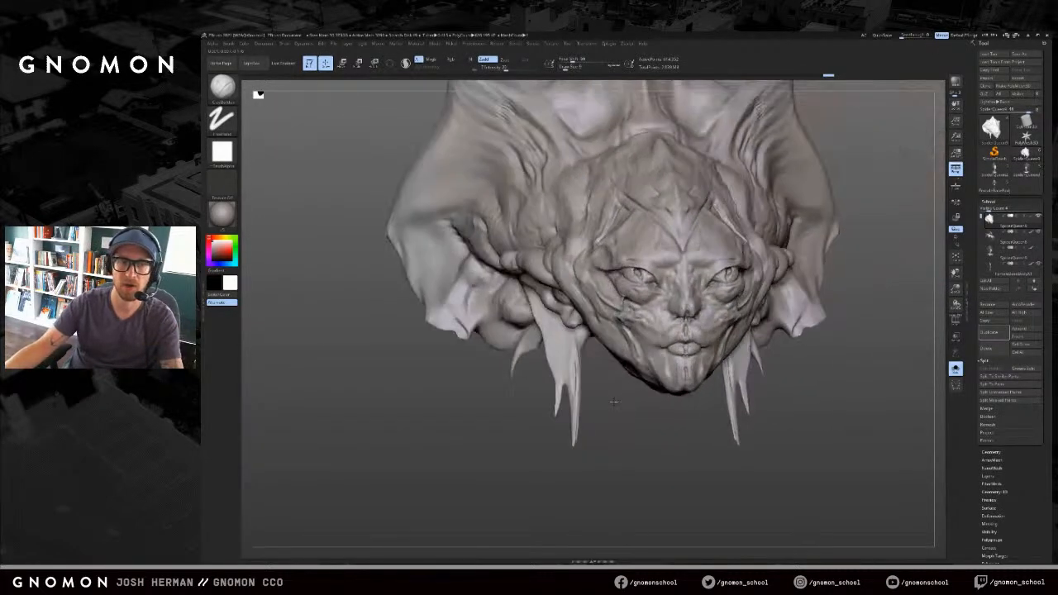
{"action": "left_click_drag", "start_coordinate": [875, 221], "coordinate": [889, 234]}
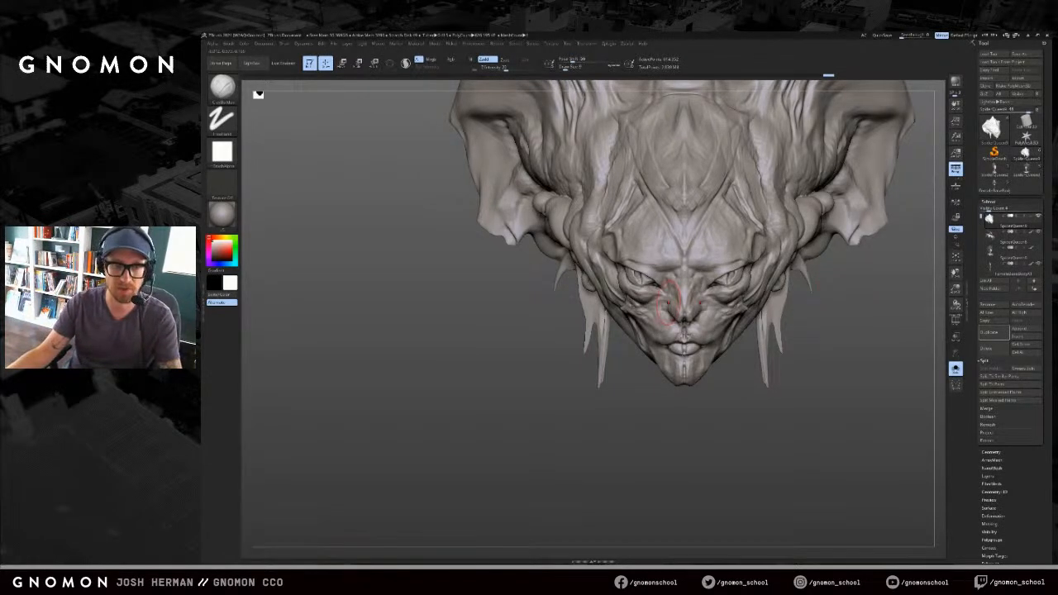
{"action": "left_click_drag", "start_coordinate": [673, 442], "coordinate": [689, 333]}
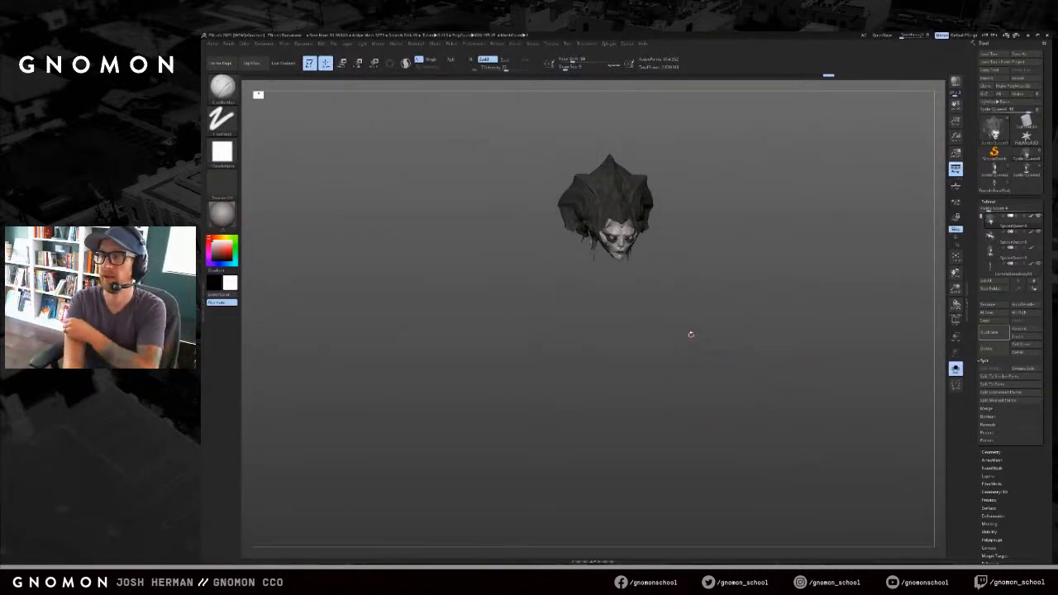
Step: Hide the head's painted colours and carve the eye detail with the DamStandard brush
{"action": "mouse_move", "coordinate": [759, 307]}
{"action": "left_mouse_down"}
{"action": "mouse_move", "coordinate": [751, 316]}
{"action": "mouse_move", "coordinate": [789, 366]}
{"action": "mouse_move", "coordinate": [770, 348]}
{"action": "mouse_move", "coordinate": [798, 413]}
{"action": "left_mouse_up"}
{"action": "key", "text": "c"}
{"action": "left_click_drag", "start_coordinate": [799, 413], "coordinate": [744, 388]}
{"action": "key", "text": "b"}
{"action": "key", "text": "d"}
{"action": "key", "text": "s"}
{"action": "left_click_drag", "start_coordinate": [659, 262], "coordinate": [658, 269]}
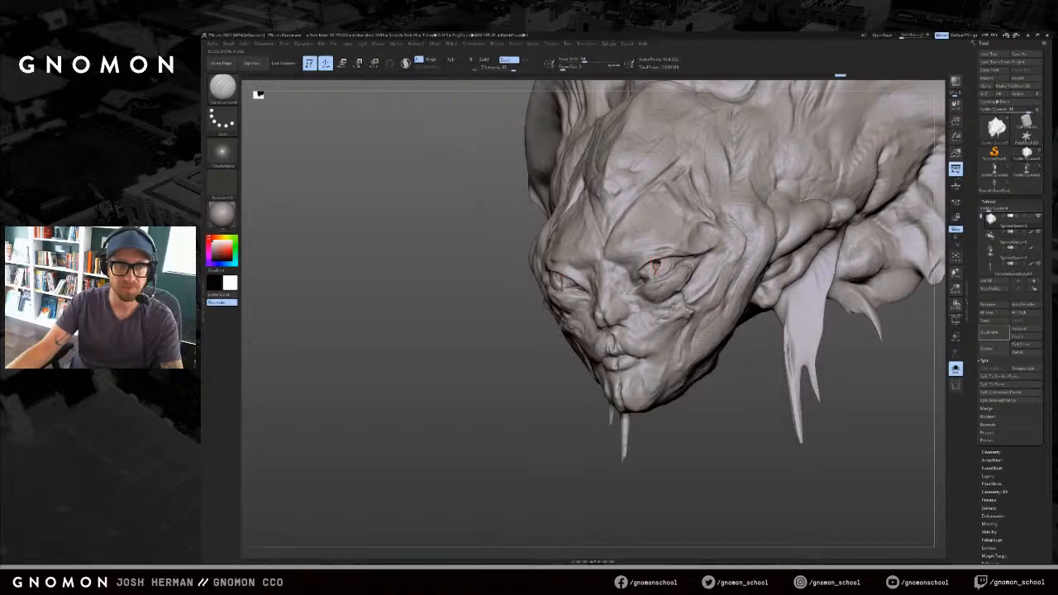
Step: Build up the lower eyelids and under-eye area with the ClayBuildup brush
{"action": "left_click_drag", "start_coordinate": [704, 390], "coordinate": [748, 385]}
{"action": "key", "text": "b"}
{"action": "key", "text": "c"}
{"action": "key", "text": "b"}
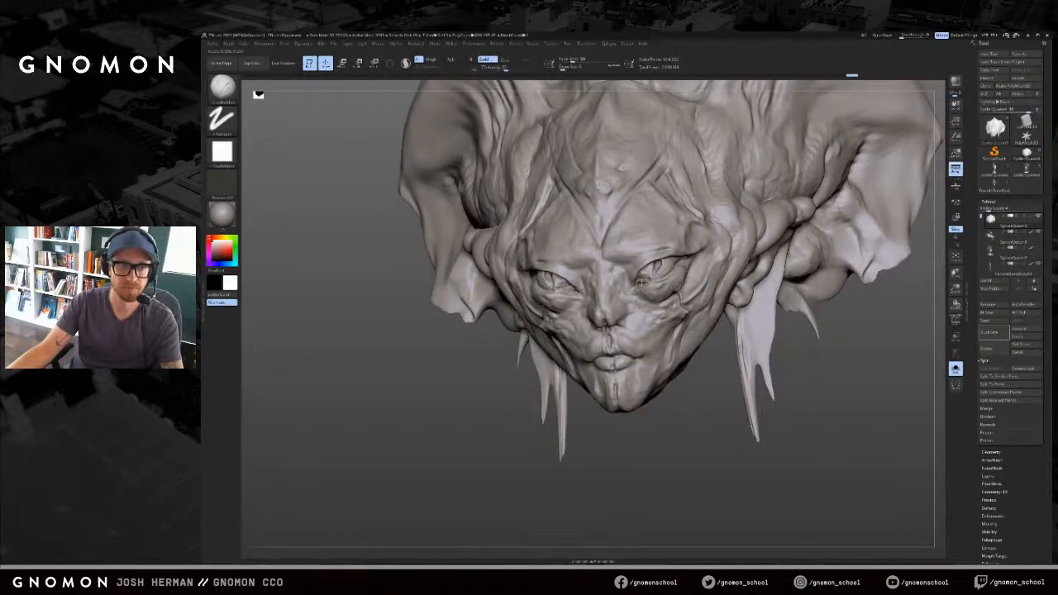
{"action": "key", "text": "]"}
{"action": "left_click_drag", "start_coordinate": [643, 284], "coordinate": [636, 285]}
{"action": "left_click_drag", "start_coordinate": [651, 275], "coordinate": [643, 283]}
{"action": "key", "text": "["}
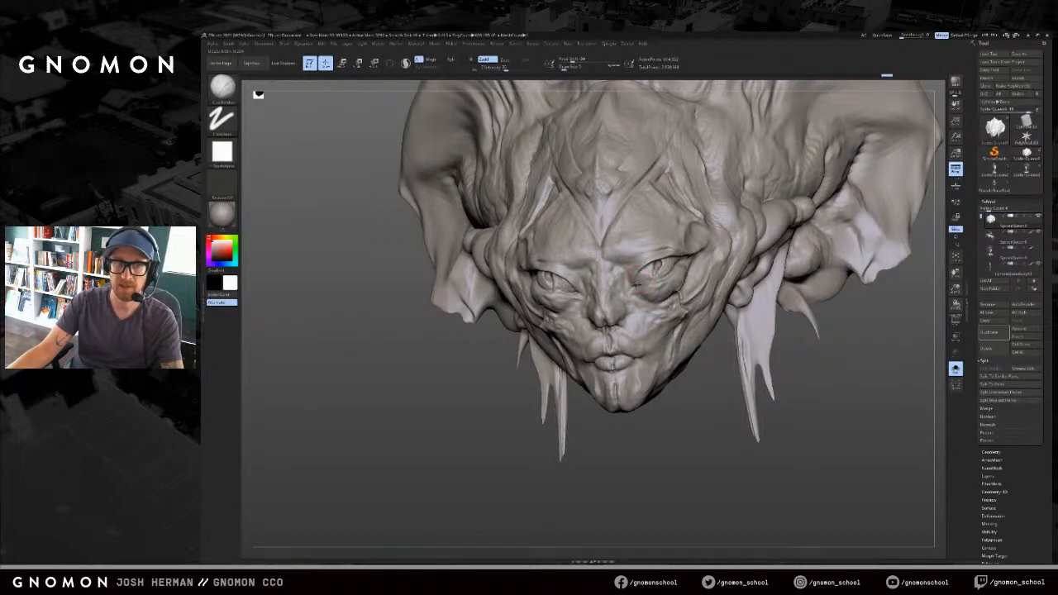
{"action": "left_click_drag", "start_coordinate": [668, 275], "coordinate": [675, 264]}
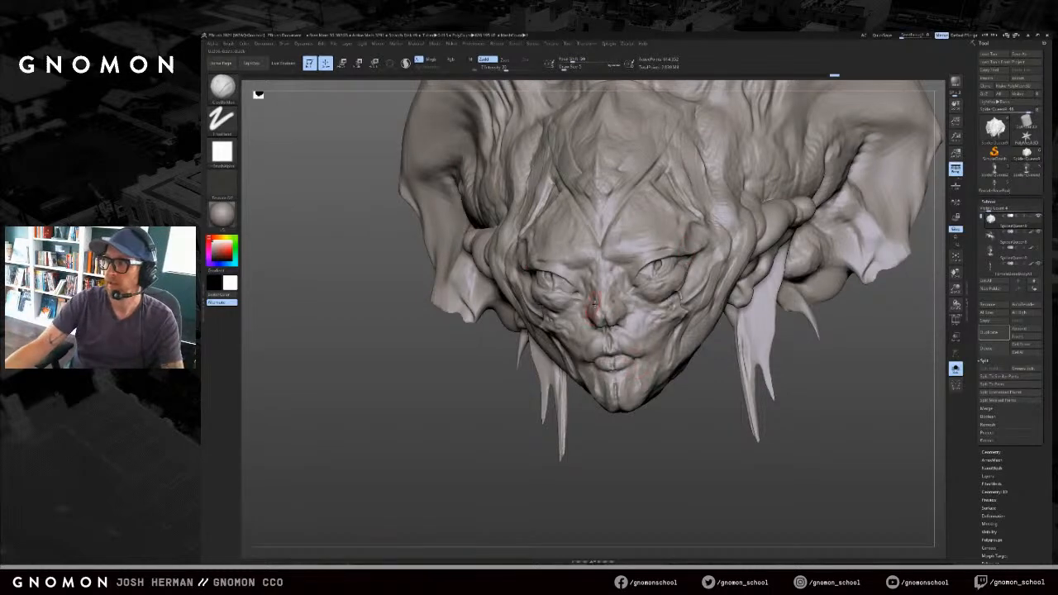
Step: Smooth the nose and cheek area and reshape the lower eyelids with the Move and SnakeHook brushes
{"action": "mouse_move", "coordinate": [638, 364]}
{"action": "left_mouse_down", "text": "shift"}
{"action": "mouse_move", "coordinate": [641, 427]}
{"action": "mouse_move", "coordinate": [656, 421]}
{"action": "mouse_move", "coordinate": [642, 406]}
{"action": "mouse_move", "coordinate": [665, 289]}
{"action": "mouse_move", "coordinate": [679, 320]}
{"action": "left_mouse_up", "text": "shift"}
{"action": "key", "text": "b"}
{"action": "key", "text": "m"}
{"action": "key", "text": "v"}
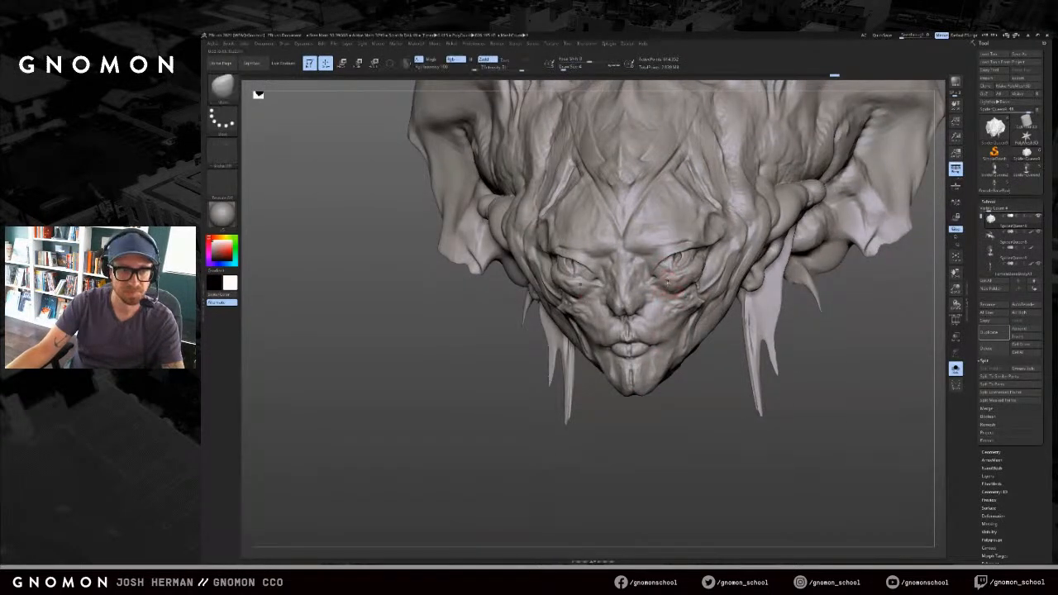
{"action": "key", "text": "b"}
{"action": "key", "text": "s"}
{"action": "key", "text": "h"}
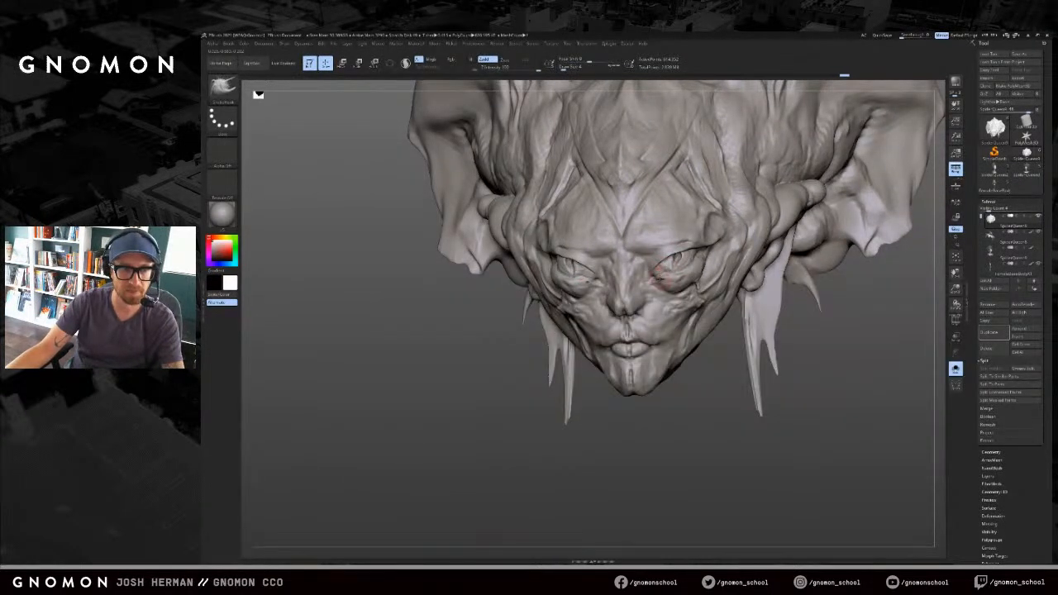
{"action": "left_click_drag", "start_coordinate": [696, 370], "coordinate": [727, 377]}
{"action": "left_click_drag", "start_coordinate": [678, 399], "coordinate": [697, 374]}
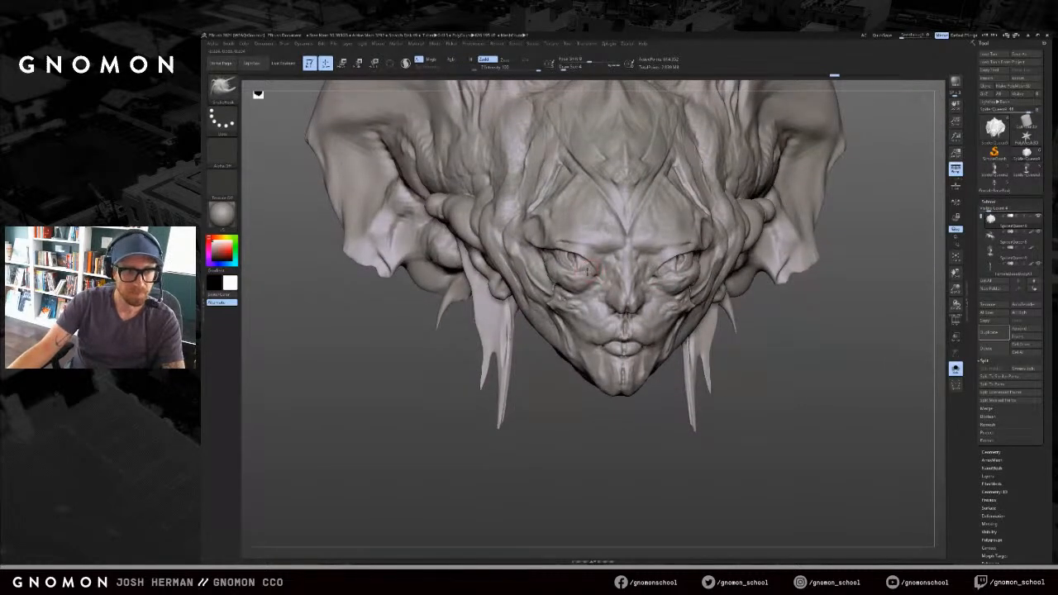
Step: Sharpen the creases around the eyes and mouth with the DamStandard brush, smoothing where needed
{"action": "key", "text": "b"}
{"action": "key", "text": "d"}
{"action": "key", "text": "s"}
{"action": "left_click_drag", "start_coordinate": [831, 329], "coordinate": [821, 324]}
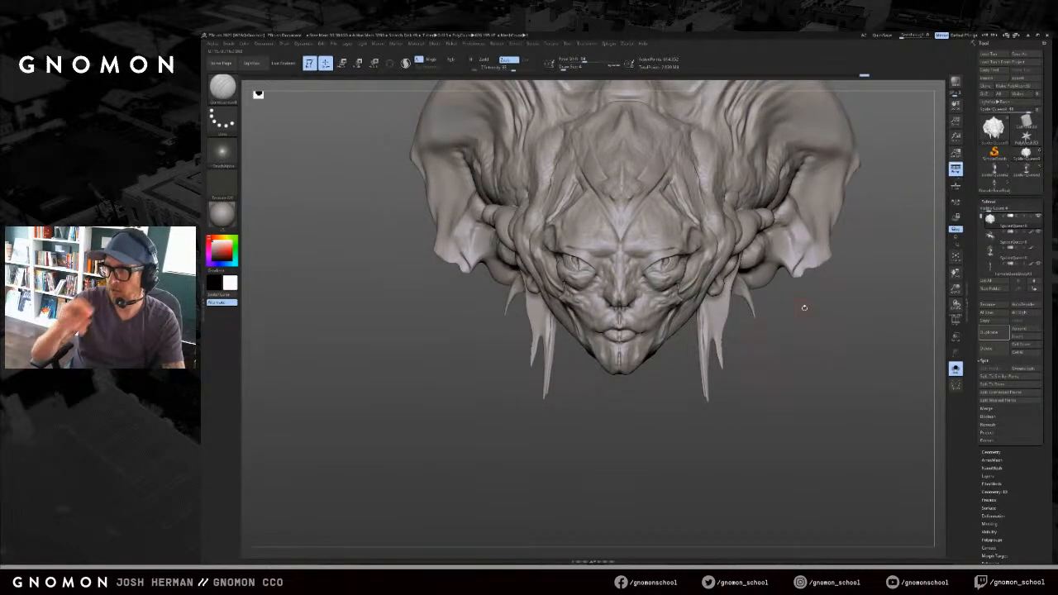
{"action": "left_click_drag", "start_coordinate": [567, 430], "coordinate": [634, 322]}
{"action": "left_click_drag", "start_coordinate": [548, 403], "coordinate": [617, 335], "text": "shift"}
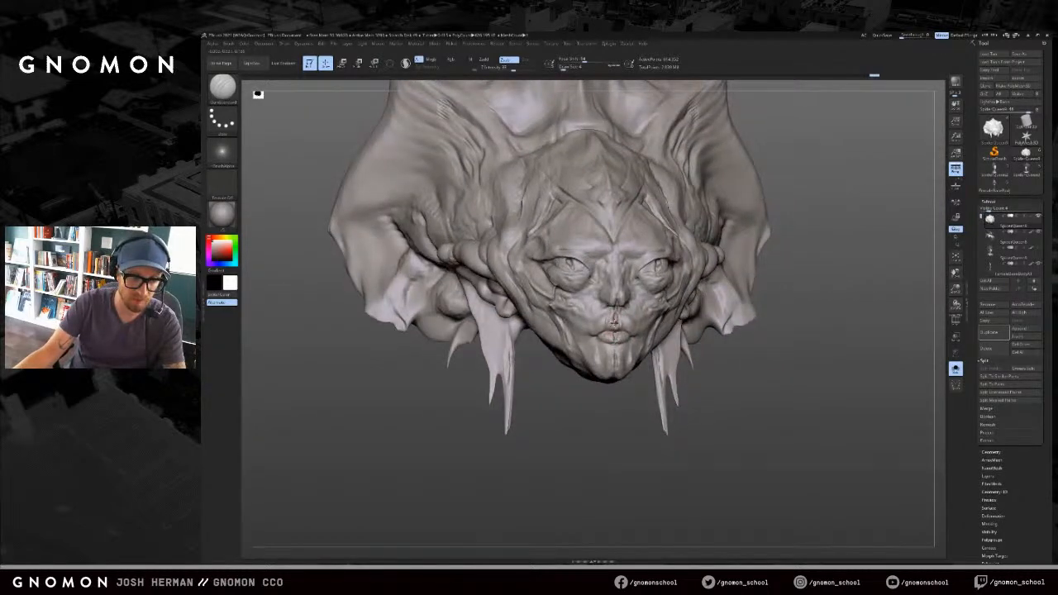
{"action": "mouse_move", "coordinate": [631, 412]}
{"action": "left_mouse_down"}
{"action": "mouse_move", "coordinate": [650, 381]}
{"action": "mouse_move", "coordinate": [633, 379]}
{"action": "mouse_move", "coordinate": [640, 319]}
{"action": "left_mouse_up"}
Step: Add volume to the upper lip and the area beneath the nose with the ClayBuildup brush
{"action": "key", "text": "b"}
{"action": "key", "text": "c"}
{"action": "key", "text": "b"}
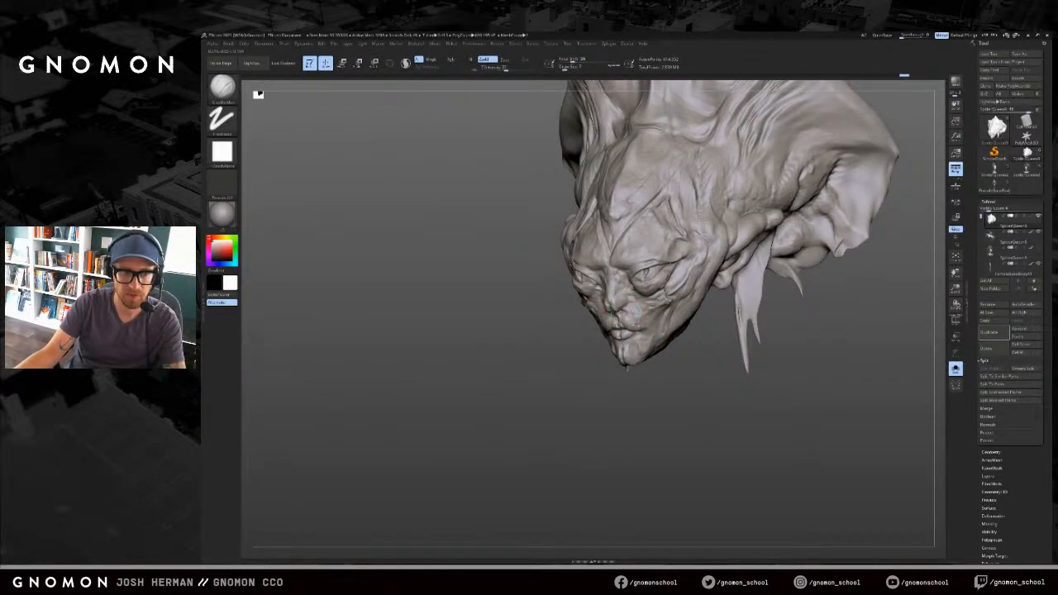
{"action": "left_click_drag", "start_coordinate": [680, 362], "coordinate": [721, 362]}
{"action": "left_click_drag", "start_coordinate": [627, 321], "coordinate": [592, 321]}
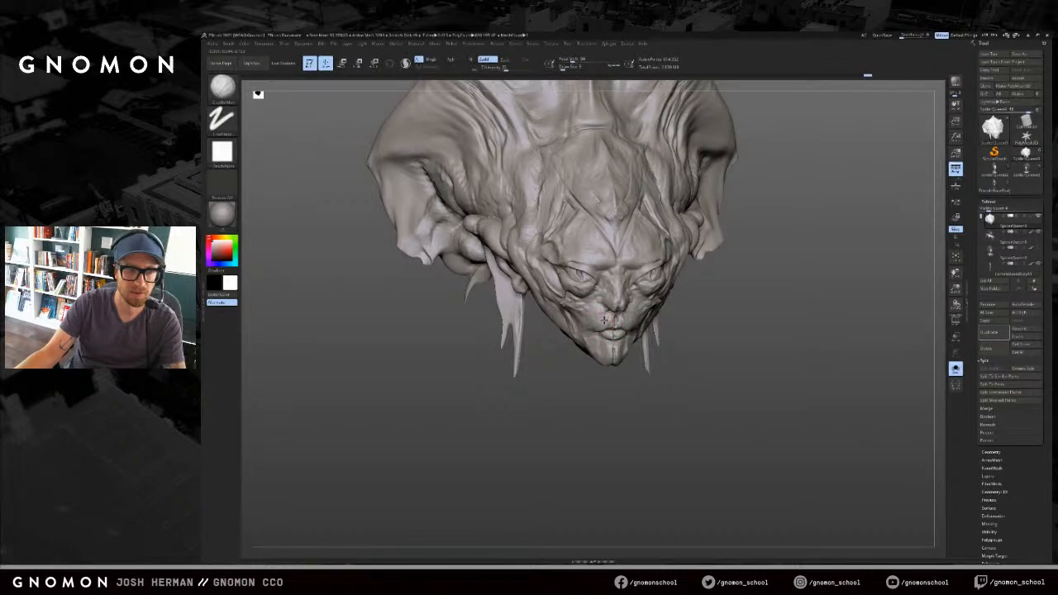
{"action": "left_click_drag", "start_coordinate": [606, 315], "coordinate": [600, 316]}
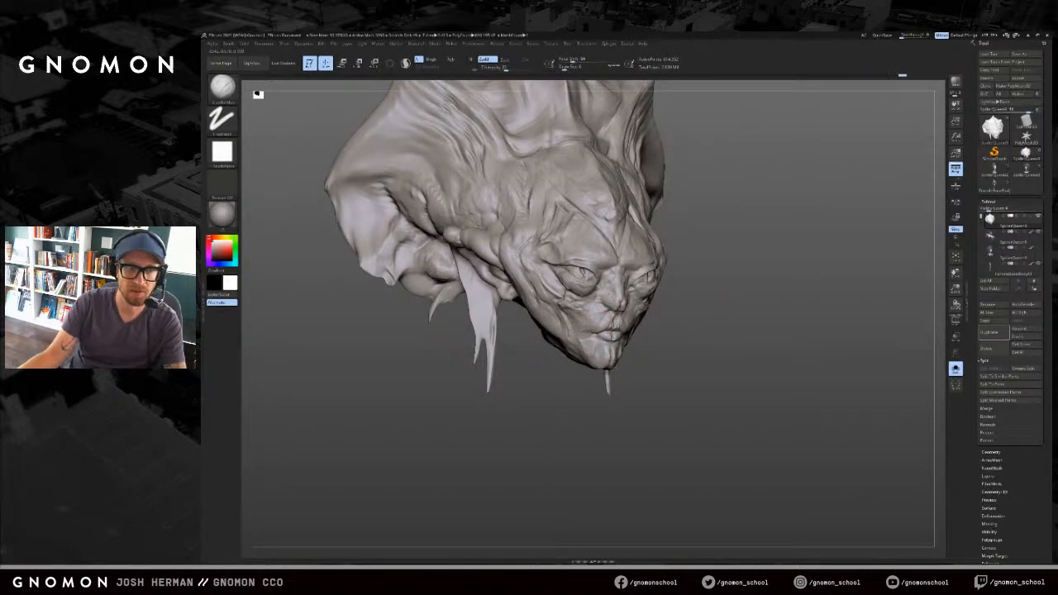
{"action": "left_click_drag", "start_coordinate": [731, 305], "coordinate": [651, 313]}
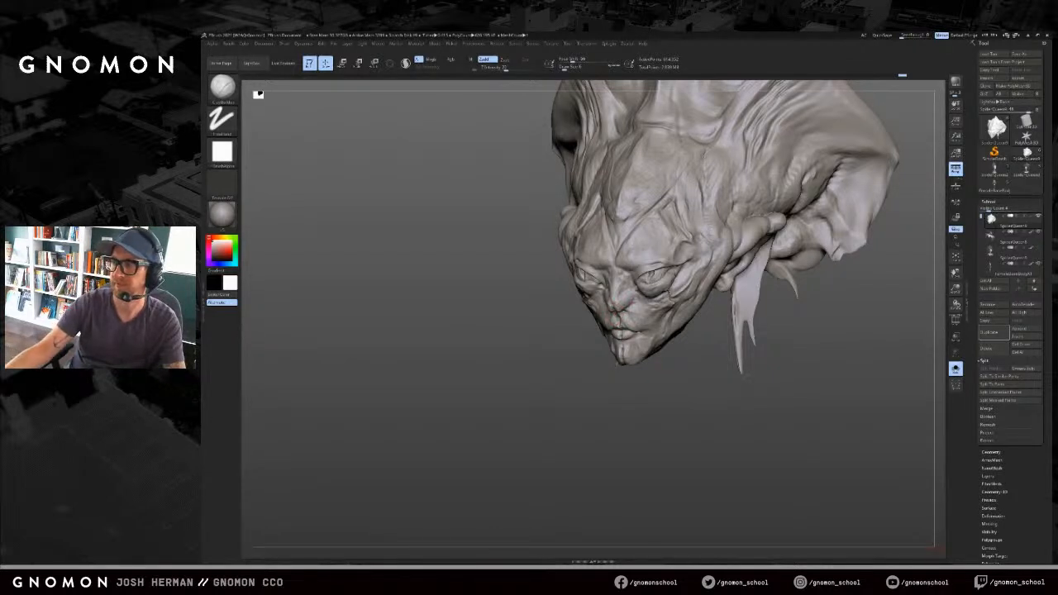
Step: Smooth the mouth area and define the nose and nostrils with the DamStandard brush
{"action": "key", "text": "shift"}
{"action": "mouse_move", "coordinate": [588, 416]}
{"action": "left_mouse_down", "text": "shift"}
{"action": "mouse_move", "coordinate": [598, 393]}
{"action": "mouse_move", "coordinate": [622, 397]}
{"action": "left_mouse_up", "text": "shift"}
{"action": "left_click_drag", "start_coordinate": [598, 346], "coordinate": [611, 355], "text": "shift"}
{"action": "key", "text": "b"}
{"action": "key", "text": "d"}
{"action": "key", "text": "s"}
{"action": "left_click_drag", "start_coordinate": [622, 397], "coordinate": [598, 397], "text": "shift"}
{"action": "mouse_move", "coordinate": [611, 313]}
{"action": "left_mouse_down"}
{"action": "mouse_move", "coordinate": [613, 255]}
{"action": "mouse_move", "coordinate": [625, 285]}
{"action": "left_mouse_up"}
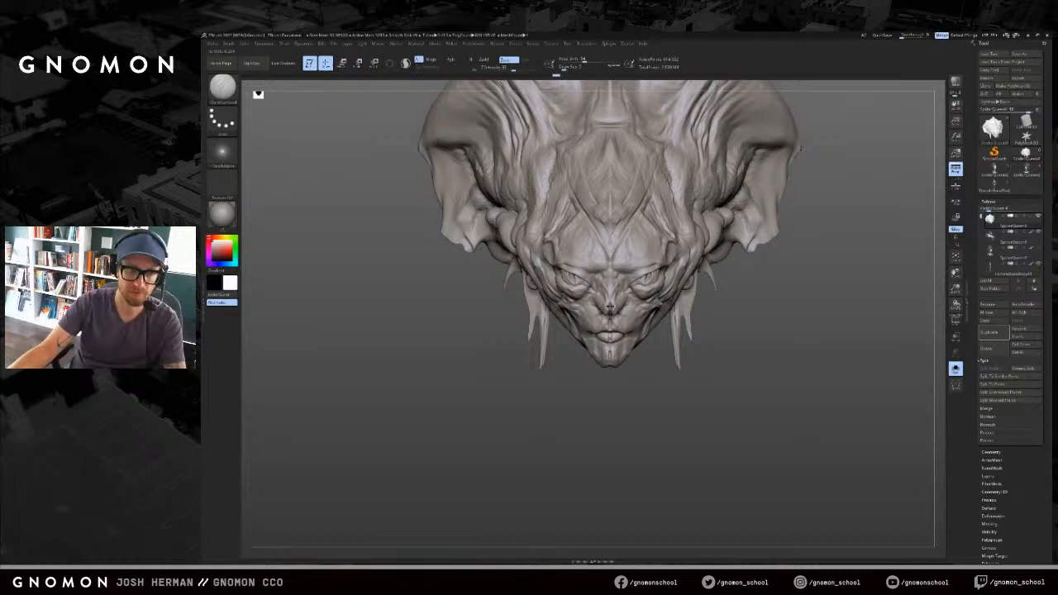
Step: Refine the nose tip and the area around the lips with the Inflate brush and smoothing
{"action": "mouse_move", "coordinate": [699, 377]}
{"action": "left_mouse_down"}
{"action": "mouse_move", "coordinate": [647, 372]}
{"action": "mouse_move", "coordinate": [678, 370]}
{"action": "left_mouse_up"}
{"action": "key", "text": "b"}
{"action": "key", "text": "i"}
{"action": "key", "text": "n"}
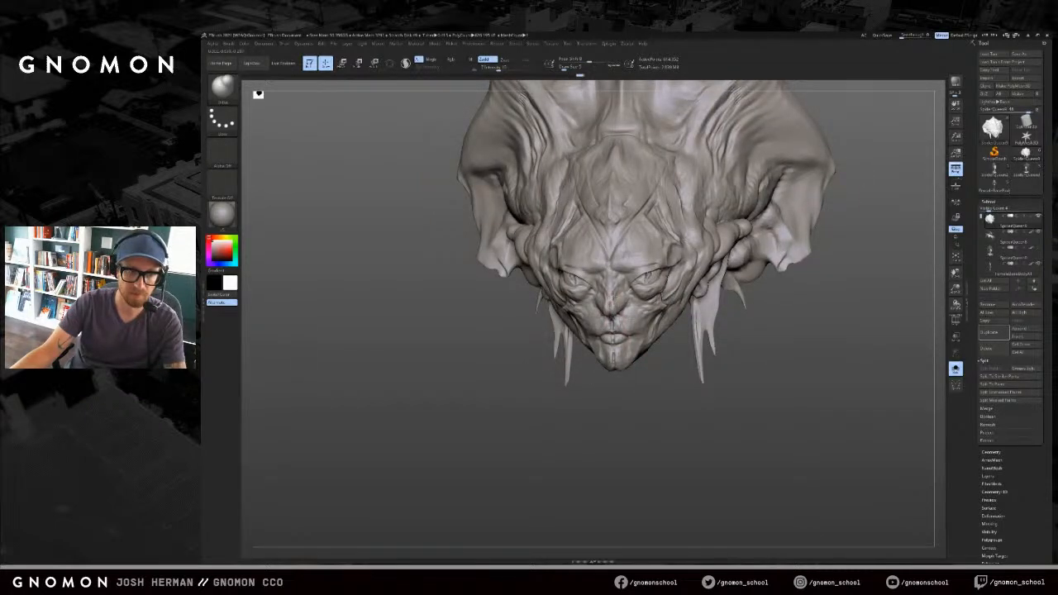
{"action": "left_click_drag", "start_coordinate": [600, 422], "coordinate": [597, 529], "text": "alt"}
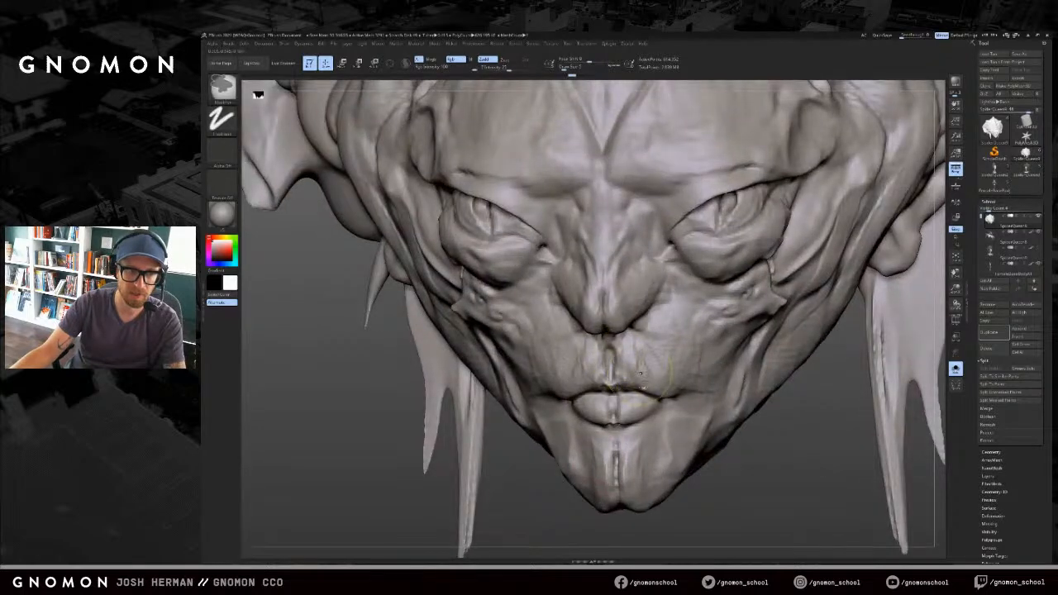
{"action": "key", "text": "ctrl+shift+z"}
{"action": "key", "text": "ctrl+shift+z"}
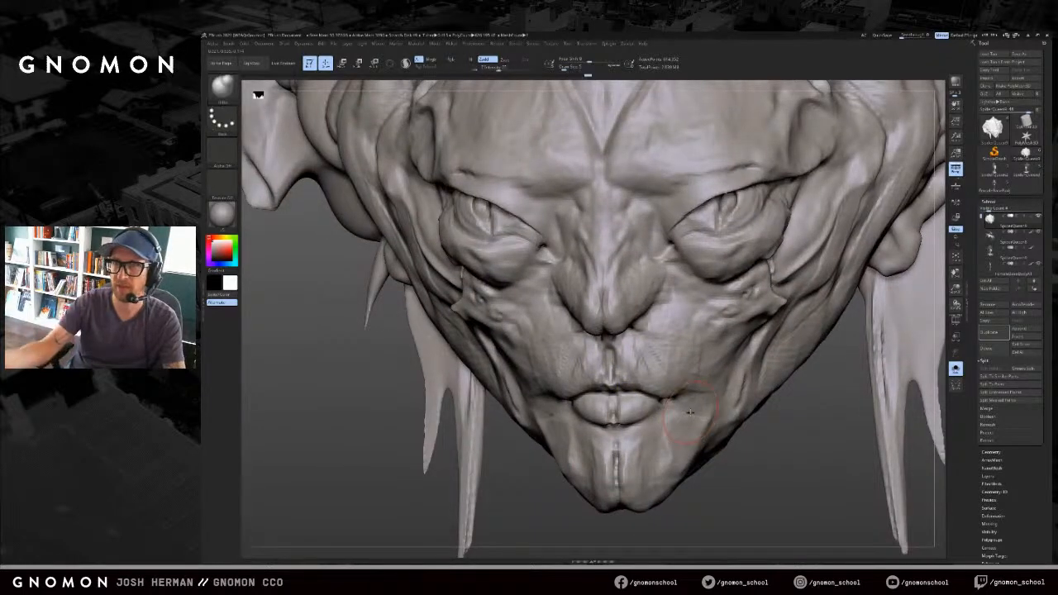
{"action": "mouse_move", "coordinate": [739, 456]}
{"action": "left_mouse_down", "text": "alt"}
{"action": "mouse_move", "coordinate": [709, 472]}
{"action": "mouse_move", "coordinate": [692, 450]}
{"action": "mouse_move", "coordinate": [732, 465]}
{"action": "mouse_move", "coordinate": [674, 463]}
{"action": "left_mouse_up", "text": "alt"}
Step: Refine the nose and nose bridge with the DamStandard brush and smooth the result
{"action": "key", "text": "b"}
{"action": "key", "text": "c"}
{"action": "key", "text": "b"}
{"action": "key", "text": "b"}
{"action": "key", "text": "d"}
{"action": "key", "text": "s"}
{"action": "key", "text": "s"}
{"action": "left_click_drag", "start_coordinate": [636, 322], "coordinate": [618, 285]}
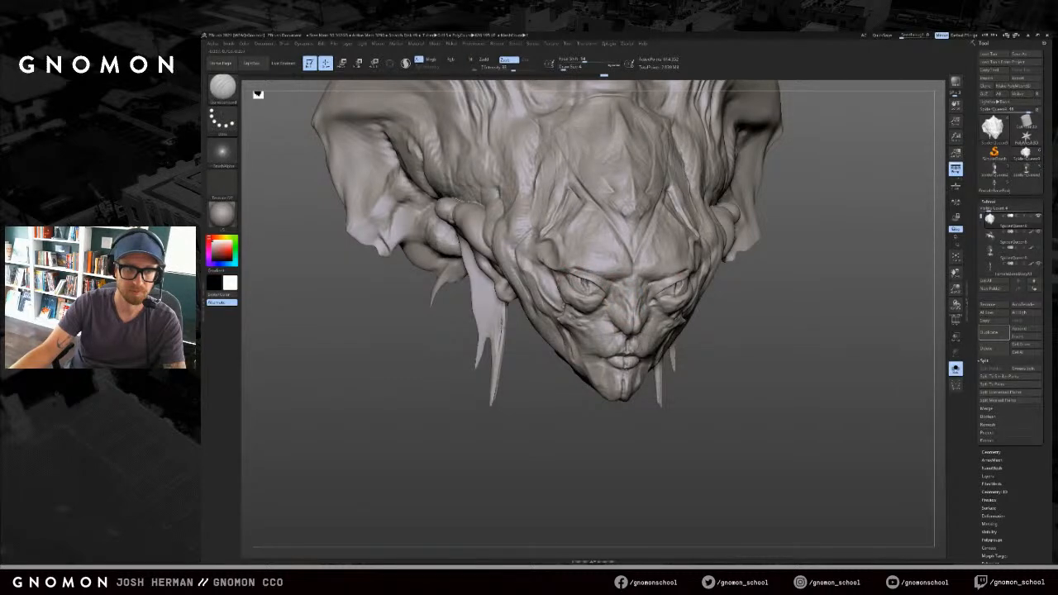
{"action": "left_click_drag", "start_coordinate": [600, 427], "coordinate": [591, 413]}
{"action": "mouse_move", "coordinate": [625, 301]}
{"action": "left_mouse_down", "text": "shift"}
{"action": "mouse_move", "coordinate": [638, 273]}
{"action": "mouse_move", "coordinate": [658, 276]}
{"action": "left_mouse_up", "text": "shift"}
Step: Try a ClayBuildup stroke along the brow above the eye and undo it
{"action": "key", "text": "shift+c"}
{"action": "key", "text": "shift+c"}
{"action": "key", "text": "shift+c"}
{"action": "key", "text": "shift+c"}
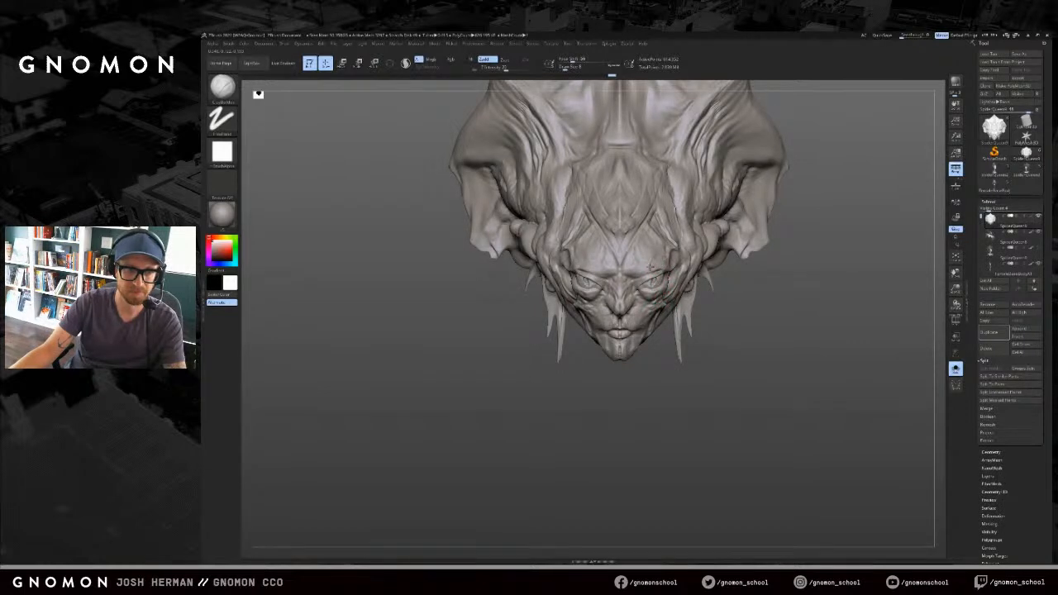
{"action": "mouse_move", "coordinate": [635, 270]}
{"action": "left_mouse_down"}
{"action": "mouse_move", "coordinate": [632, 255]}
{"action": "mouse_move", "coordinate": [649, 292]}
{"action": "mouse_move", "coordinate": [660, 291]}
{"action": "mouse_move", "coordinate": [644, 293]}
{"action": "mouse_move", "coordinate": [663, 258]}
{"action": "mouse_move", "coordinate": [650, 262]}
{"action": "left_mouse_up"}
{"action": "key", "text": "ctrl+z"}
{"action": "key", "text": "ctrl+z"}
Step: Build up the outer brow ridges with a resized ClayBuildup brush
{"action": "key", "text": "bracketright"}
{"action": "left_click_drag", "start_coordinate": [713, 340], "coordinate": [729, 358], "text": "ctrl"}
{"action": "key", "text": "bracketleft"}
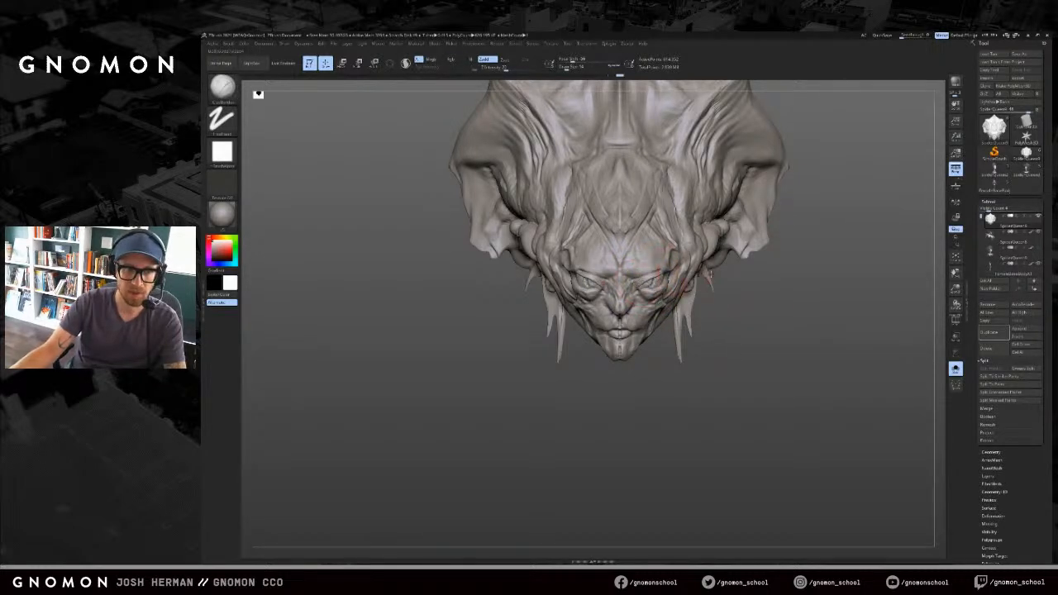
{"action": "right_click_drag", "start_coordinate": [658, 286], "coordinate": [638, 284]}
{"action": "key", "text": "bracketleft"}
{"action": "left_click_drag", "start_coordinate": [664, 271], "coordinate": [670, 264]}
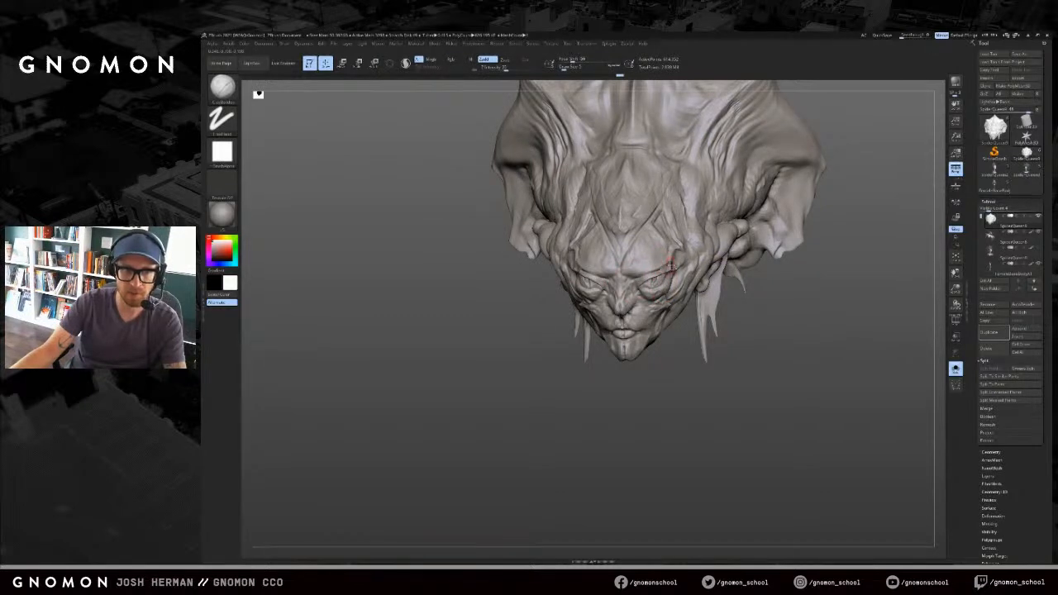
{"action": "left_click_drag", "start_coordinate": [672, 264], "coordinate": [669, 271], "text": "ctrl"}
{"action": "mouse_move", "coordinate": [668, 266]}
{"action": "left_mouse_down"}
{"action": "mouse_move", "coordinate": [658, 281]}
{"action": "mouse_move", "coordinate": [713, 266]}
{"action": "left_mouse_up"}
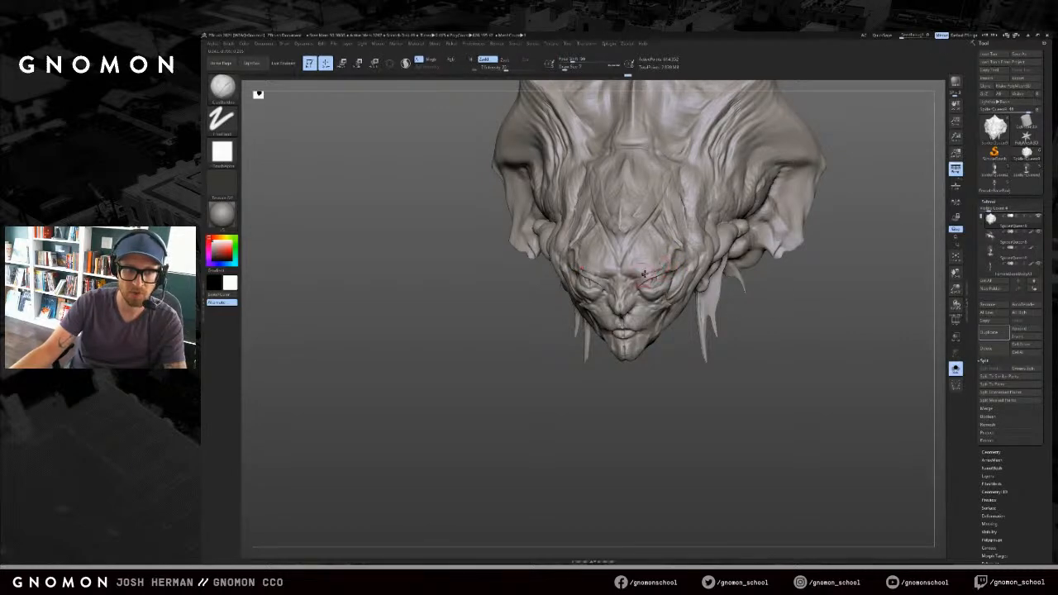
Step: Smooth the inner brow and reshape it with further ClayBuildup strokes
{"action": "left_click_drag", "start_coordinate": [628, 280], "coordinate": [638, 273], "text": "shift"}
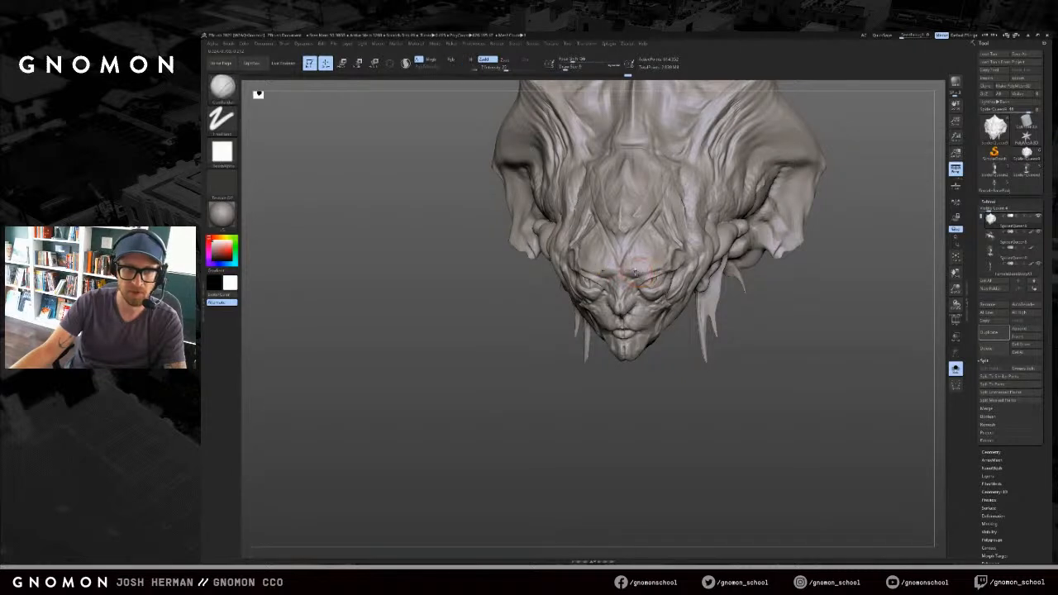
{"action": "left_click_drag", "start_coordinate": [634, 261], "coordinate": [603, 270]}
{"action": "right_click_drag", "start_coordinate": [631, 263], "coordinate": [702, 267]}
{"action": "key", "text": "s"}
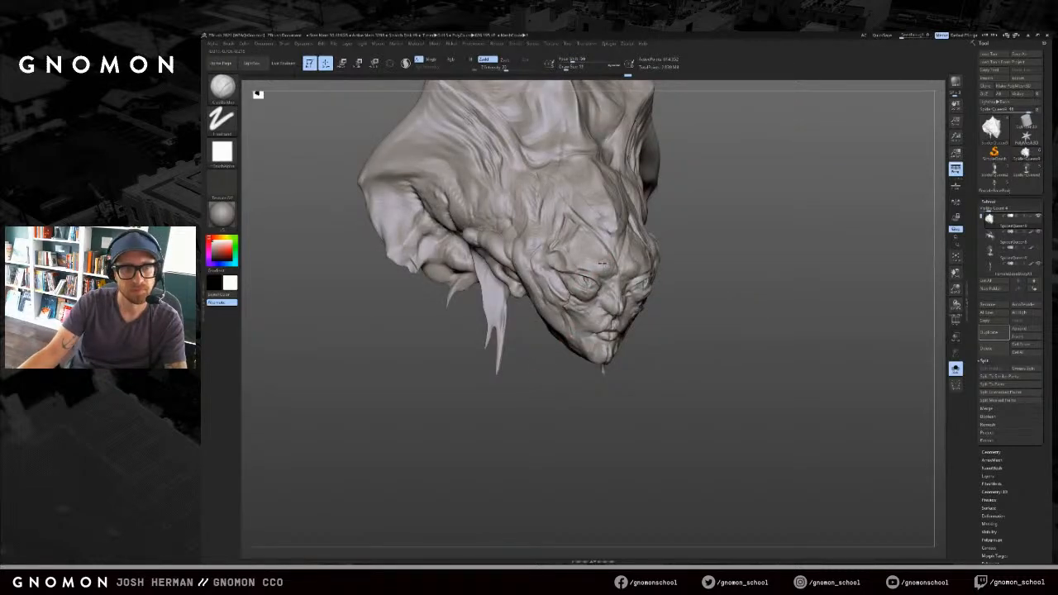
Step: Refine the lower face and chin by alternating the DamStandard and Standard brushes
{"action": "key", "text": "b"}
{"action": "key", "text": "d"}
{"action": "key", "text": "s"}
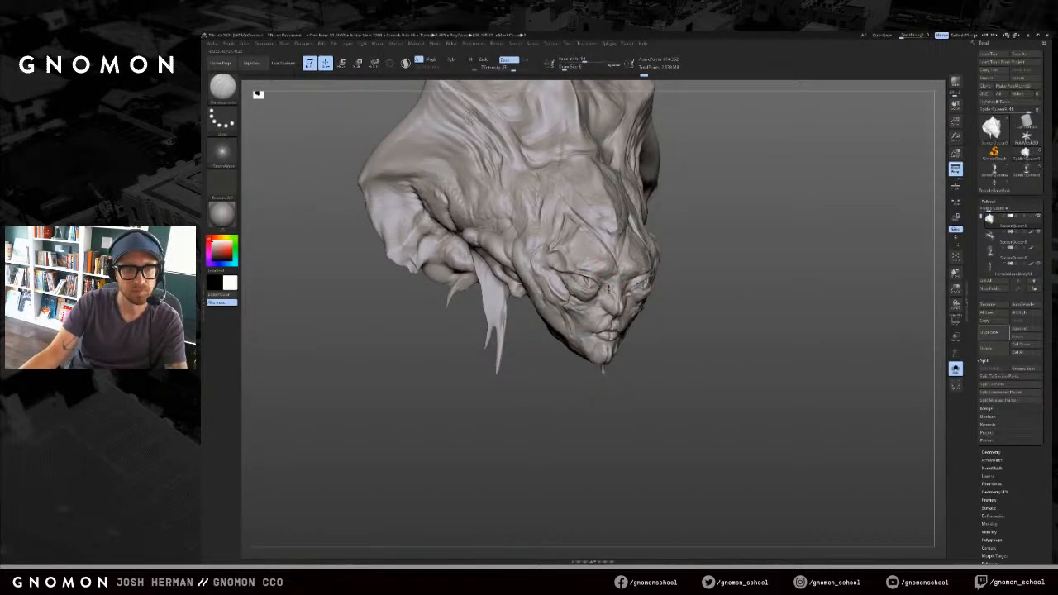
{"action": "right_click_drag", "start_coordinate": [697, 314], "coordinate": [626, 306]}
{"action": "key", "text": "b"}
{"action": "key", "text": "s"}
{"action": "key", "text": "t"}
{"action": "mouse_move", "coordinate": [638, 371]}
{"action": "right_mouse_down"}
{"action": "mouse_move", "coordinate": [668, 342]}
{"action": "mouse_move", "coordinate": [641, 396]}
{"action": "mouse_move", "coordinate": [616, 328]}
{"action": "right_mouse_up"}
{"action": "key", "text": "b"}
{"action": "key", "text": "d"}
{"action": "key", "text": "s"}
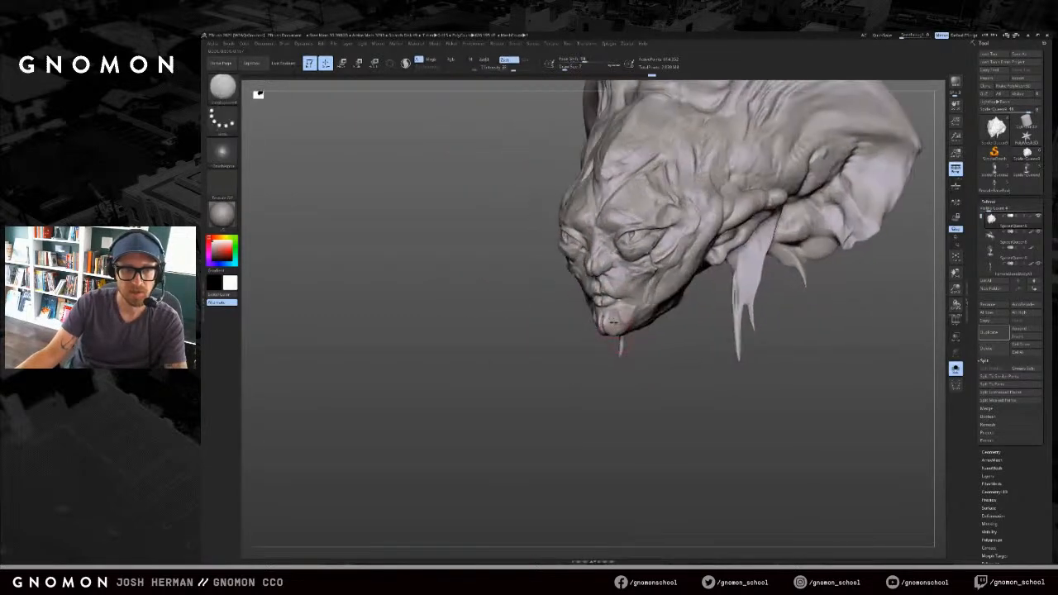
Step: Show the head's painted colours to check the face, and hide them again
{"action": "left_click", "coordinate": [622, 333], "text": "ctrl"}
{"action": "right_click_drag", "start_coordinate": [601, 375], "coordinate": [629, 356]}
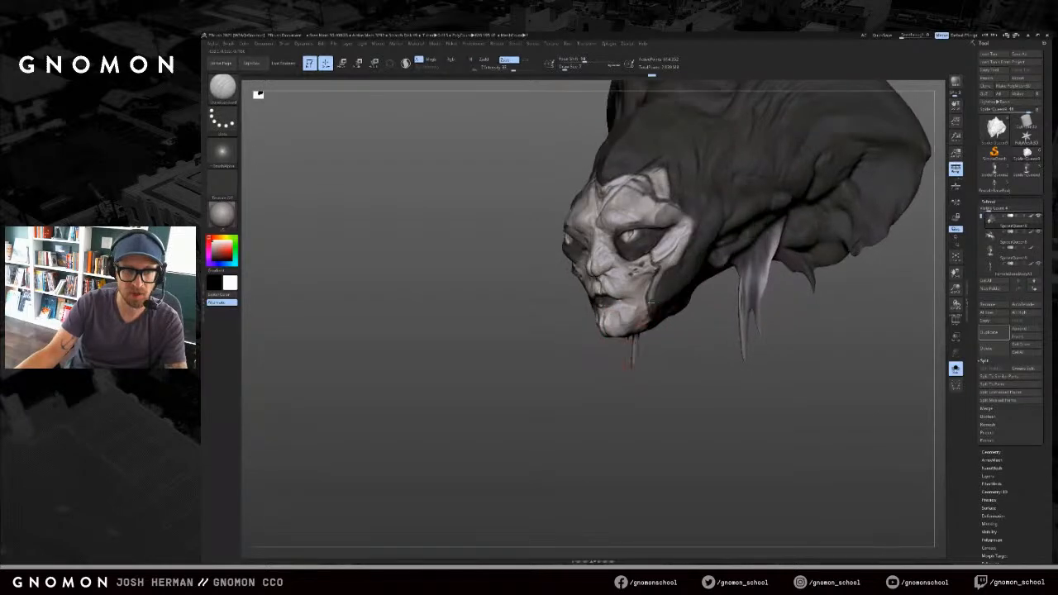
{"action": "left_click_drag", "start_coordinate": [628, 355], "coordinate": [649, 331], "text": "ctrl"}
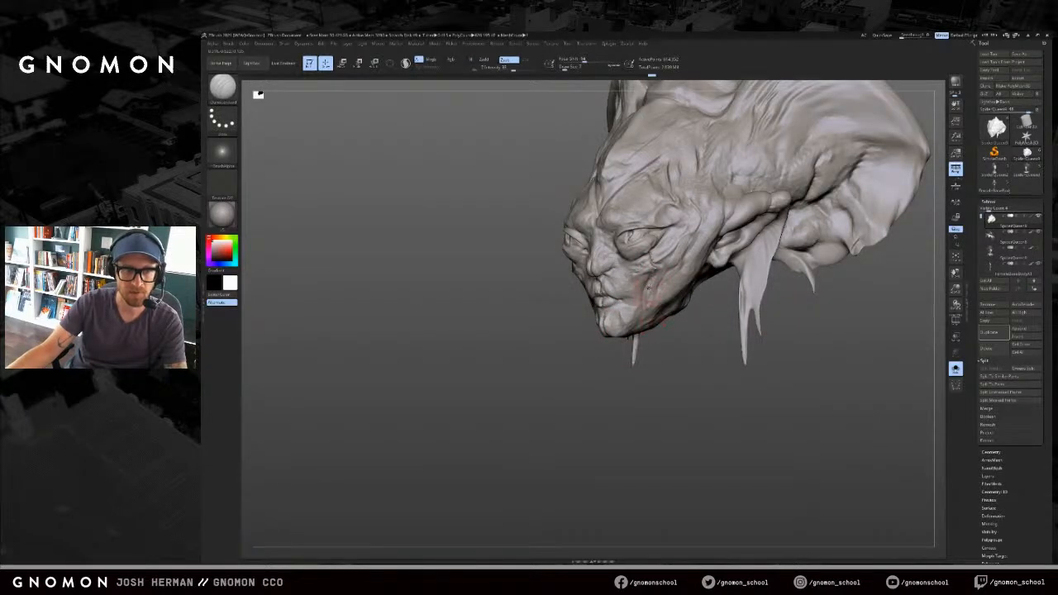
{"action": "right_click_drag", "start_coordinate": [694, 338], "coordinate": [699, 329], "text": "ctrl"}
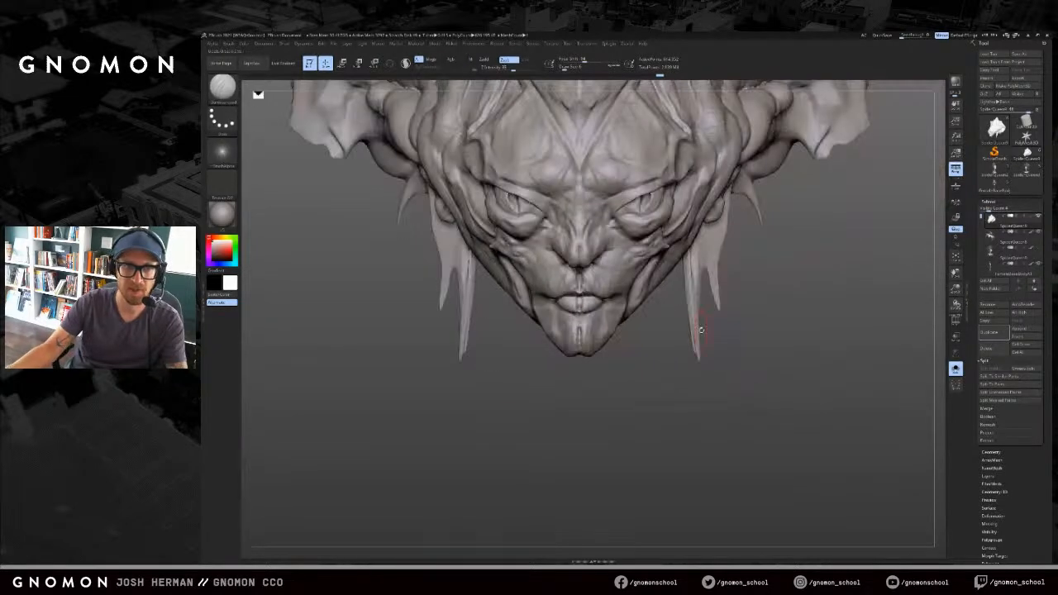
Step: Work on the crease below the cheekbone with the DamStandard brush and show the head's painted colours again
{"action": "right_click_drag", "start_coordinate": [549, 433], "coordinate": [487, 299]}
{"action": "key", "text": "c"}
{"action": "mouse_move", "coordinate": [547, 394]}
{"action": "right_mouse_down"}
{"action": "mouse_move", "coordinate": [587, 415]}
{"action": "mouse_move", "coordinate": [561, 377]}
{"action": "right_mouse_up"}
{"action": "key", "text": "c"}
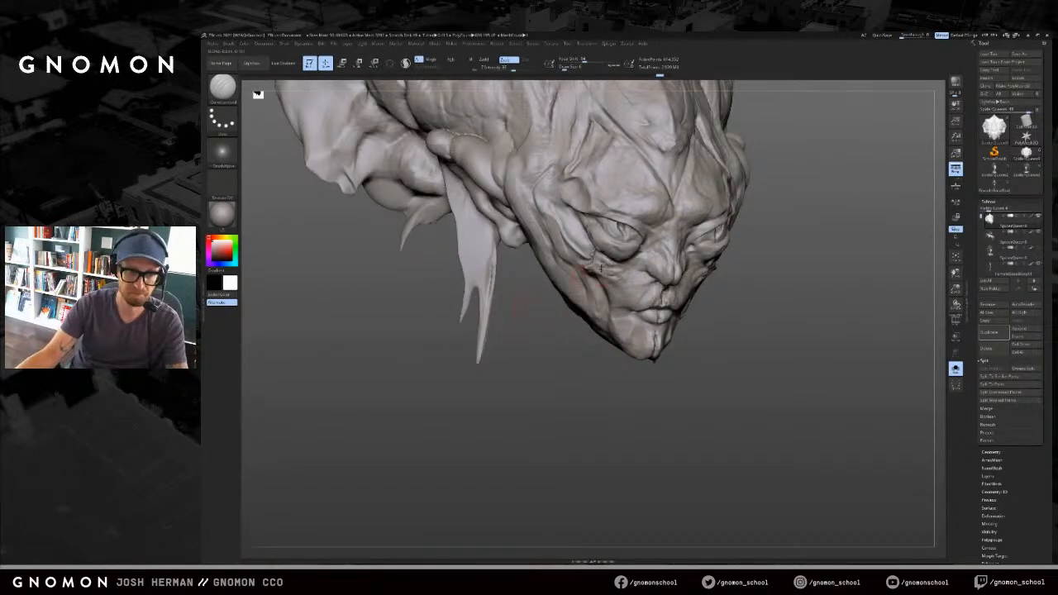
{"action": "key", "text": "c"}
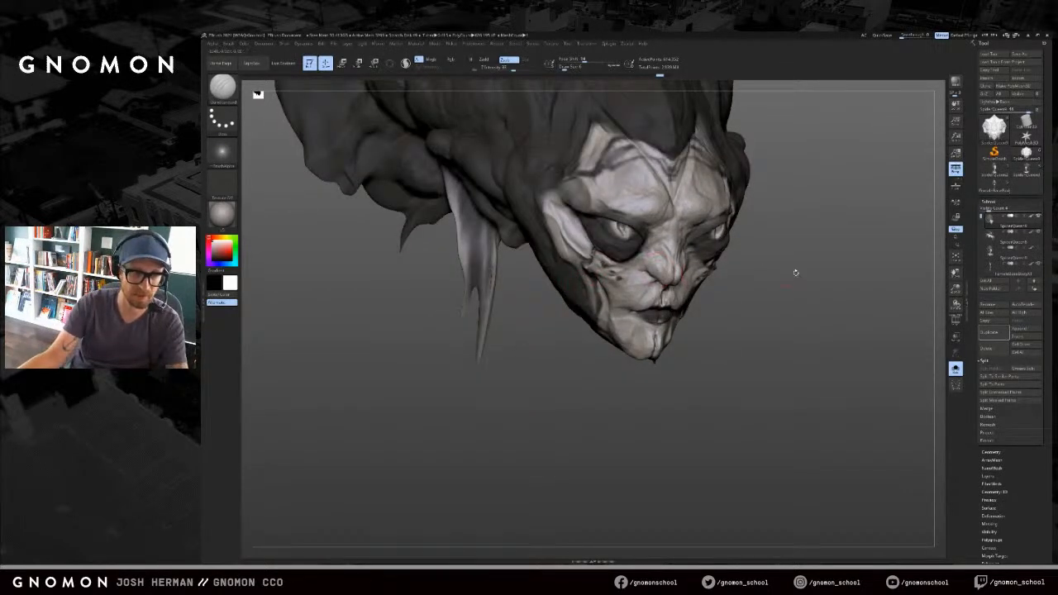
Step: Paint both eyes bright green with the Standard brush set to Rgb only, undoing the first tries
{"action": "left_click_drag", "start_coordinate": [797, 272], "coordinate": [784, 273]}
{"action": "key", "text": "b"}
{"action": "key", "text": "s"}
{"action": "key", "text": "t"}
{"action": "left_click", "coordinate": [235, 238]}
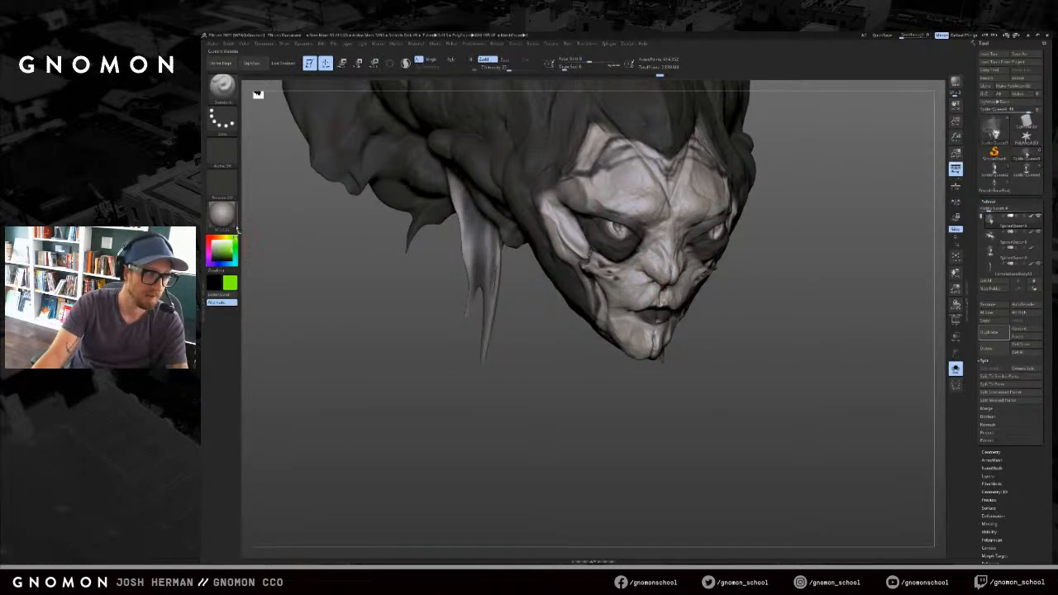
{"action": "left_click", "coordinate": [453, 59]}
{"action": "left_click", "coordinate": [486, 59]}
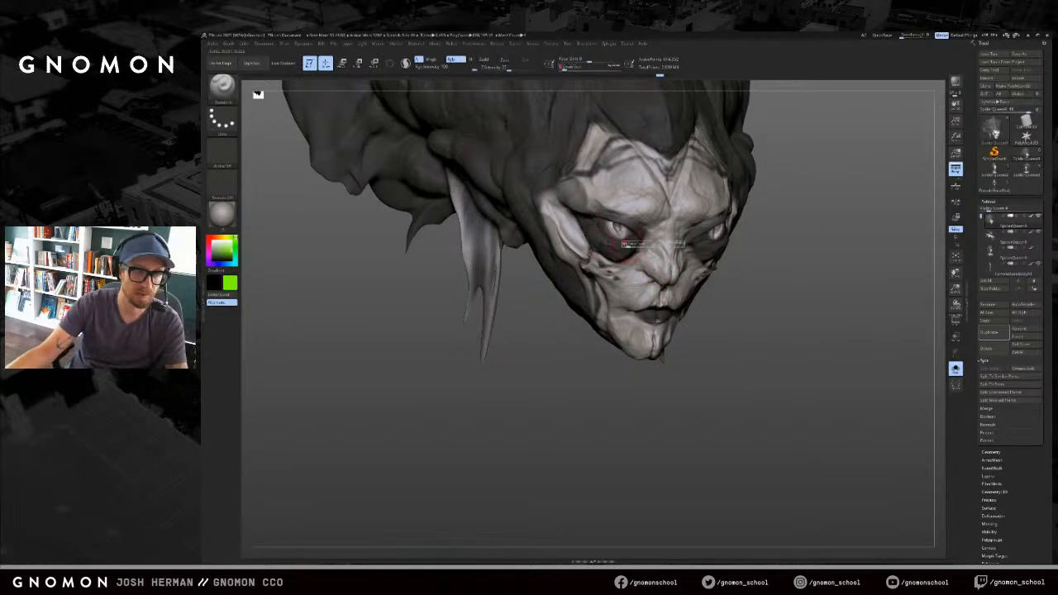
{"action": "left_click_drag", "start_coordinate": [735, 272], "coordinate": [864, 301]}
{"action": "key", "text": "ctrl+z"}
{"action": "key", "text": "bracketleft"}
{"action": "key", "text": "ctrl+z"}
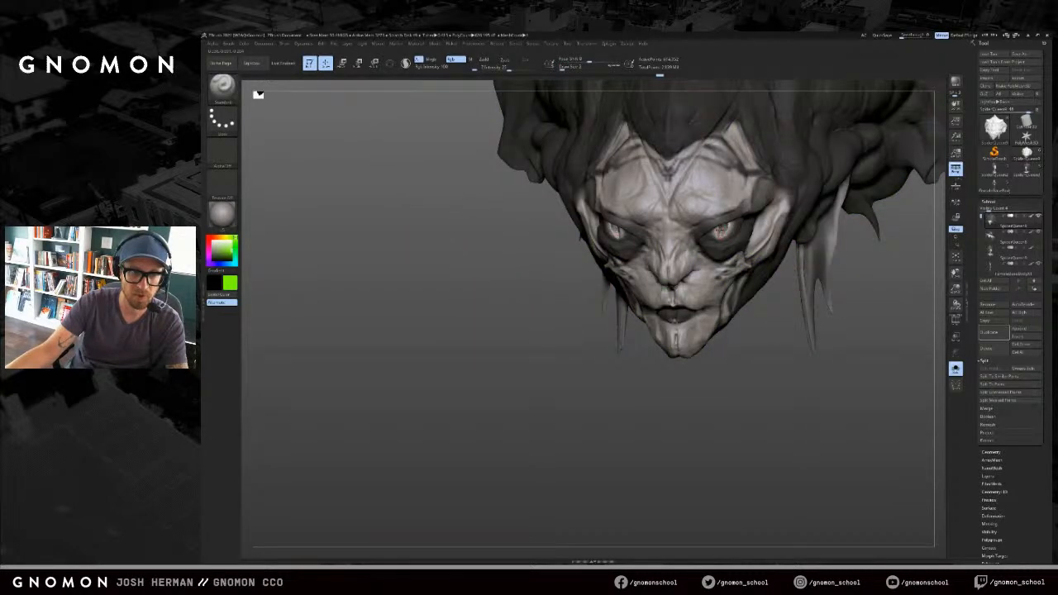
{"action": "left_click_drag", "start_coordinate": [721, 231], "coordinate": [728, 230]}
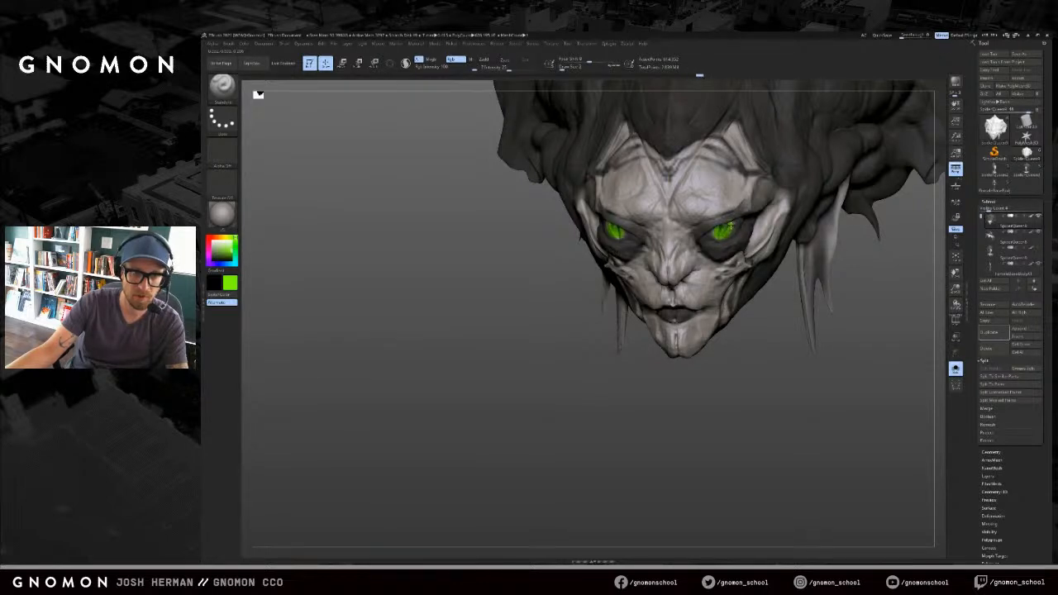
Step: Refine the painted eyes with grey, white and green sampled from the model, and undo the last paint stroke
{"action": "key", "text": "c"}
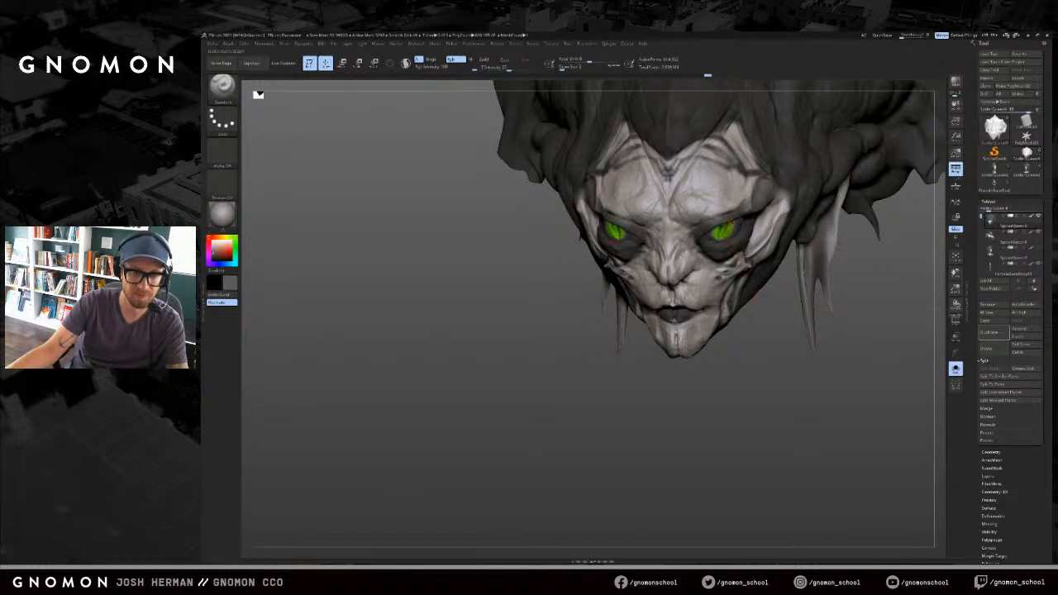
{"action": "key", "text": "c"}
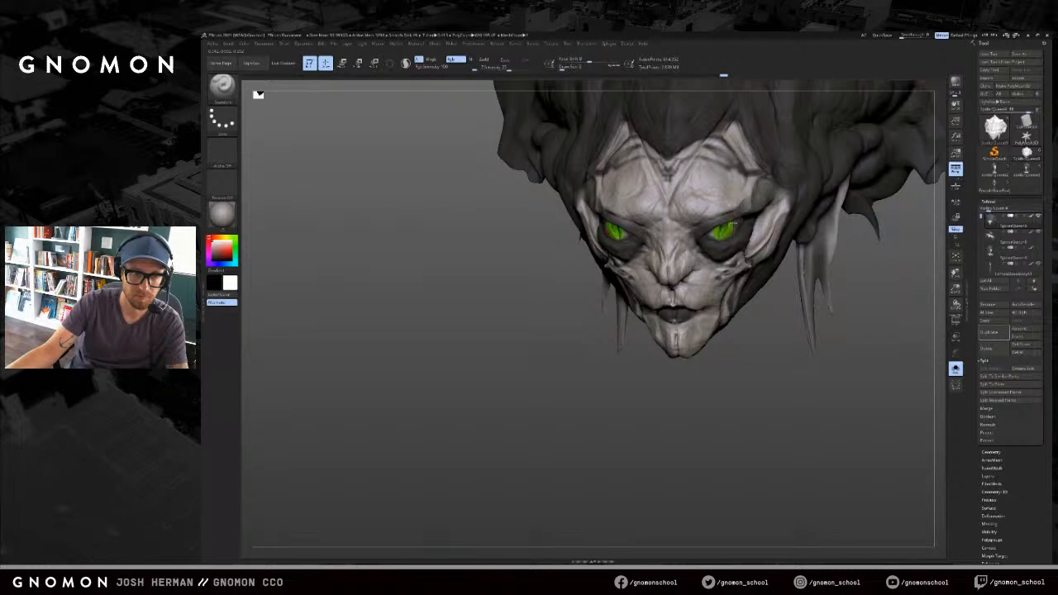
{"action": "left_click_drag", "start_coordinate": [751, 300], "coordinate": [789, 300]}
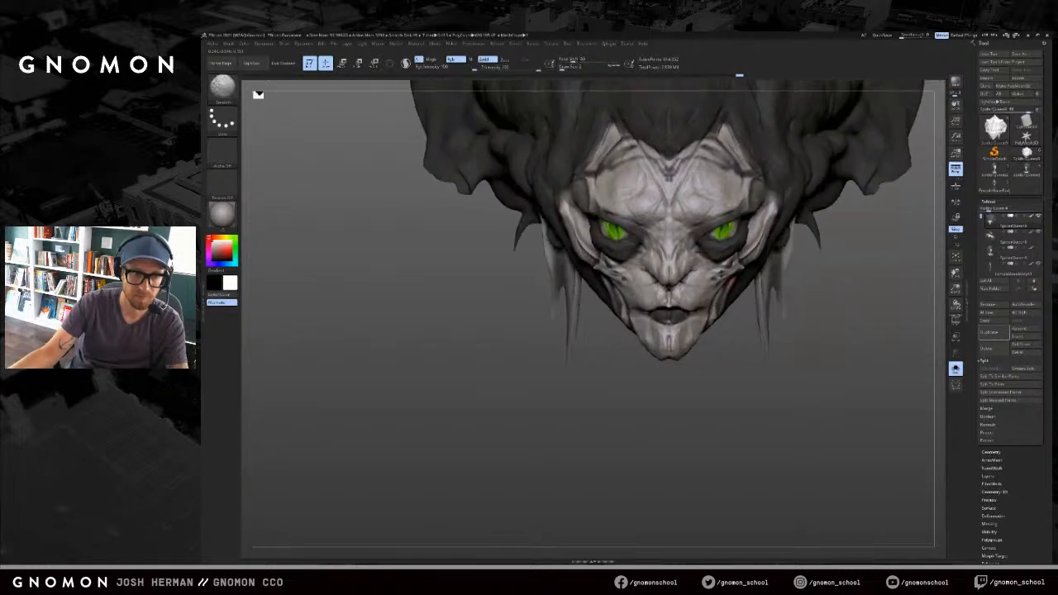
{"action": "key", "text": "c"}
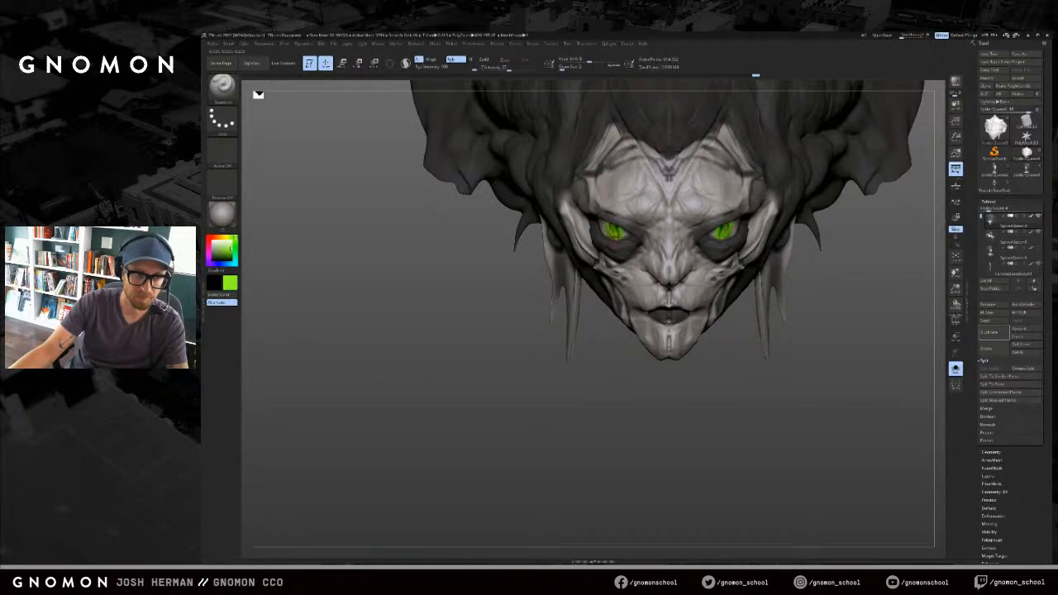
{"action": "key", "text": "c"}
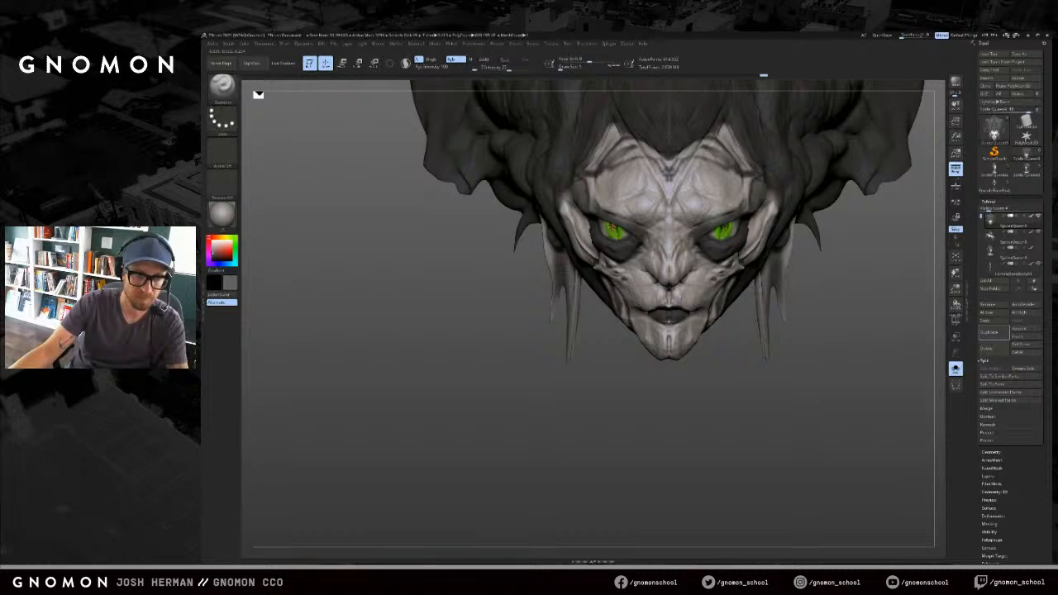
{"action": "key", "text": "ctrl+z"}
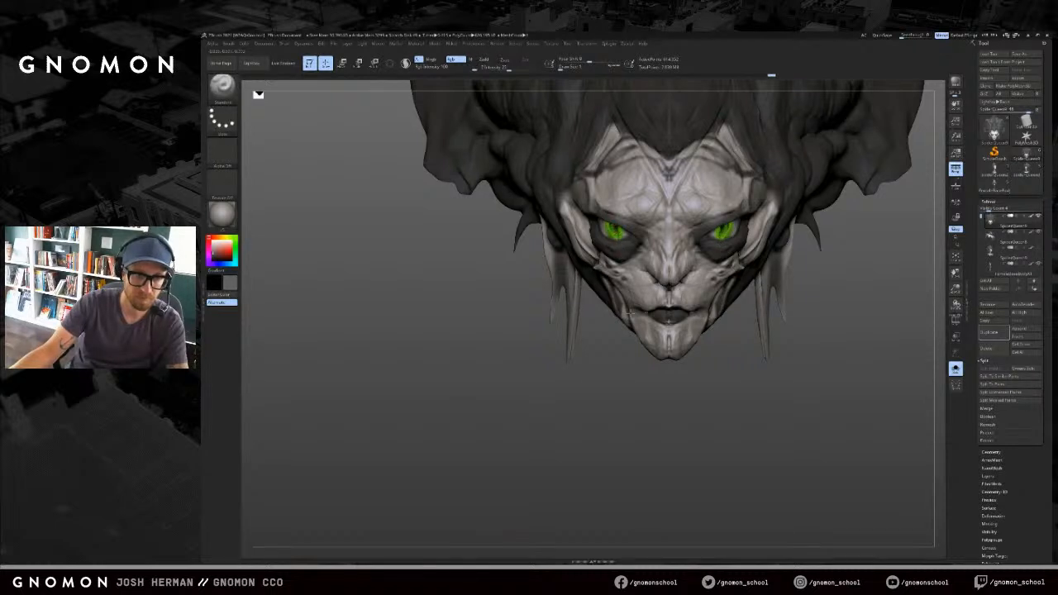
Step: Turn off the painted colour on the creature's head and set the main colour to white for sculpting
{"action": "mouse_move", "coordinate": [599, 373]}
{"action": "left_mouse_down", "text": "alt"}
{"action": "mouse_move", "coordinate": [595, 345]}
{"action": "mouse_move", "coordinate": [614, 352]}
{"action": "mouse_move", "coordinate": [601, 329]}
{"action": "mouse_move", "coordinate": [589, 364]}
{"action": "mouse_move", "coordinate": [616, 368]}
{"action": "left_mouse_up", "text": "alt"}
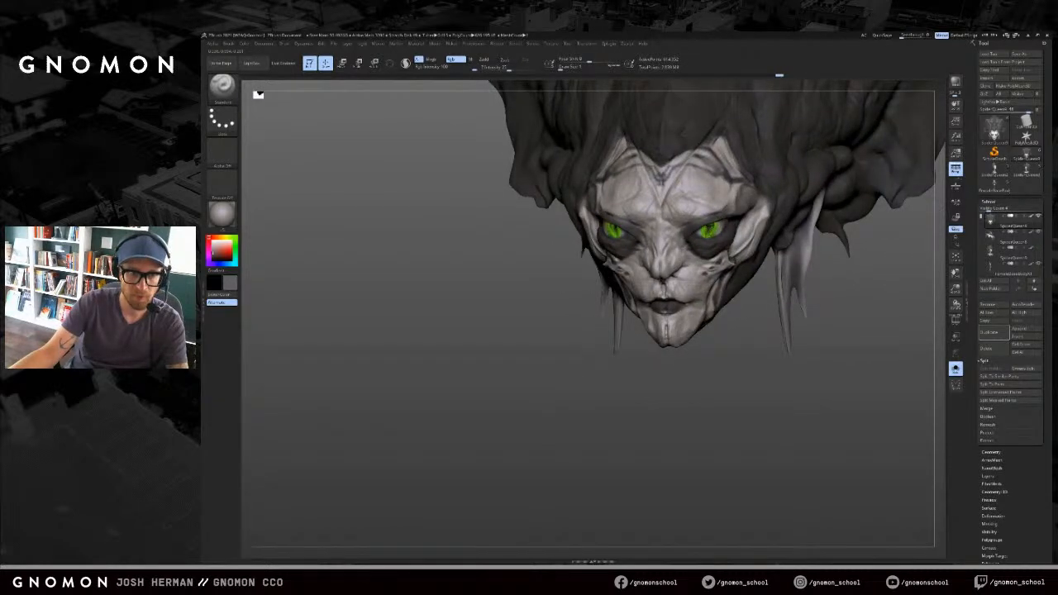
{"action": "key", "text": "ctrl+z"}
{"action": "left_click_drag", "start_coordinate": [747, 320], "coordinate": [728, 296]}
{"action": "key", "text": "ctrl+shift+z"}
{"action": "key", "text": "ctrl+z"}
{"action": "mouse_move", "coordinate": [712, 336]}
{"action": "left_mouse_down"}
{"action": "mouse_move", "coordinate": [728, 328]}
{"action": "mouse_move", "coordinate": [716, 329]}
{"action": "left_mouse_up"}
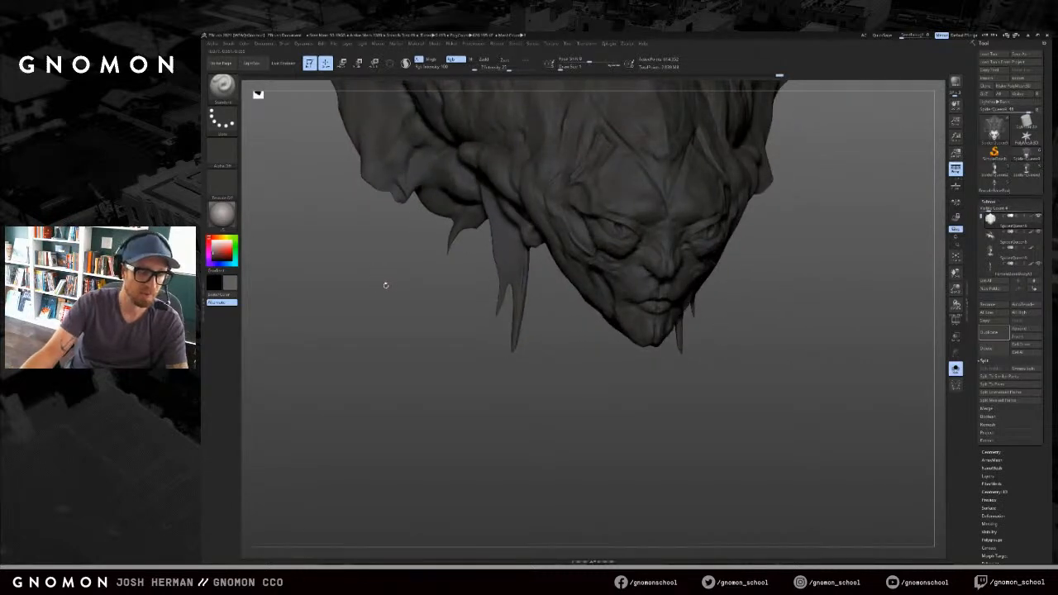
{"action": "left_click_drag", "start_coordinate": [217, 247], "coordinate": [208, 237]}
{"action": "left_click_drag", "start_coordinate": [794, 283], "coordinate": [790, 303]}
Step: Build up the brow ridge and upper eyelid with a resized ClayBuildup brush
{"action": "key", "text": "b"}
{"action": "key", "text": "c"}
{"action": "key", "text": "b"}
{"action": "key", "text": "s"}
{"action": "key", "text": "ctrl+shift+z"}
{"action": "key", "text": "ctrl+z"}
{"action": "key", "text": "s"}
{"action": "left_click_drag", "start_coordinate": [624, 271], "coordinate": [623, 258]}
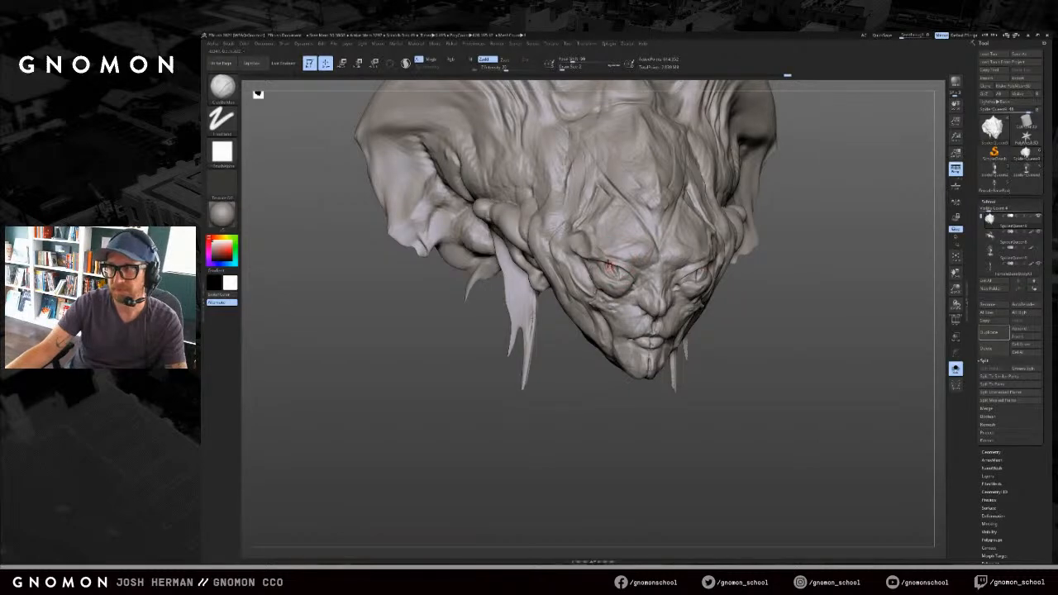
{"action": "left_click_drag", "start_coordinate": [597, 248], "coordinate": [602, 246]}
Step: Switch the Standard brush from Rgb painting to Zadd sculpting for work on the outer brow
{"action": "key", "text": "1"}
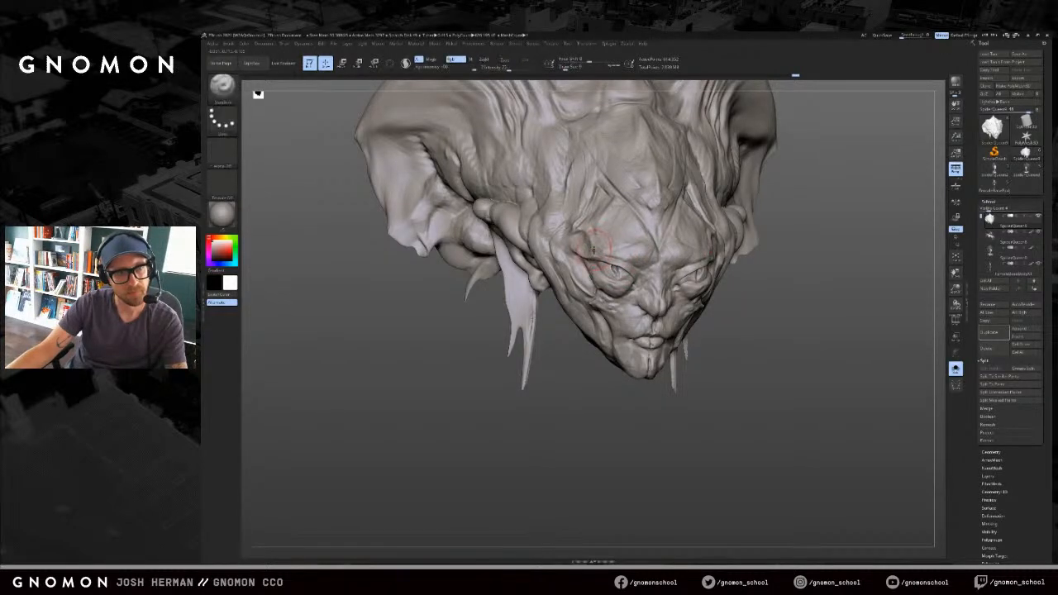
{"action": "key", "text": "s"}
{"action": "left_click_drag", "start_coordinate": [577, 233], "coordinate": [572, 232]}
{"action": "left_click", "coordinate": [452, 60]}
{"action": "left_click", "coordinate": [486, 60]}
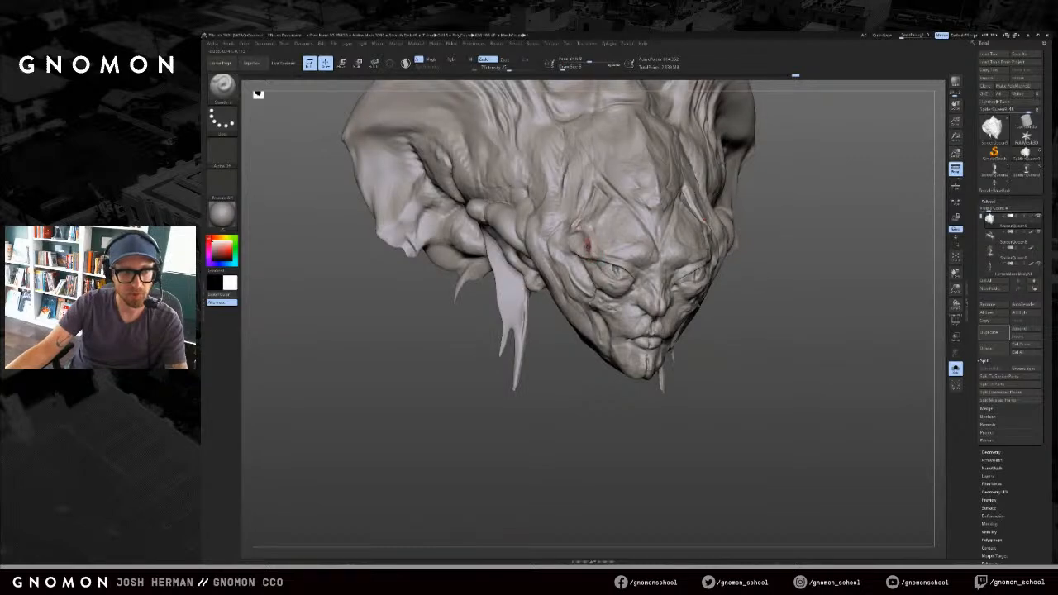
{"action": "mouse_move", "coordinate": [802, 284]}
{"action": "left_mouse_down"}
{"action": "mouse_move", "coordinate": [819, 348]}
{"action": "mouse_move", "coordinate": [740, 349]}
{"action": "left_mouse_up"}
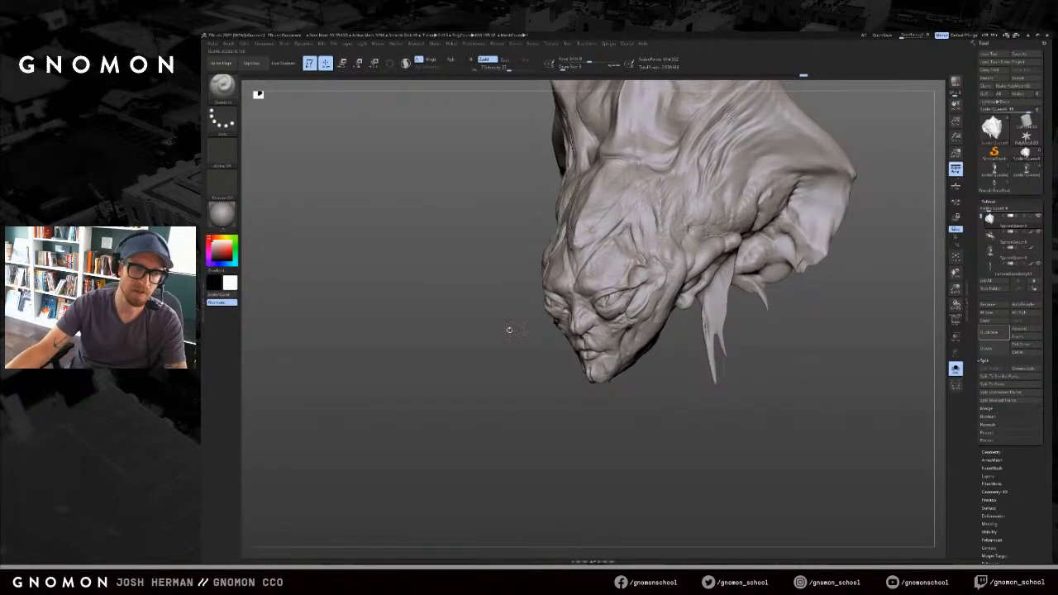
Step: Add volume to the face with ClayBuildup, and select DamStandard to refine the creases around the mouth
{"action": "left_click_drag", "start_coordinate": [508, 328], "coordinate": [569, 332], "text": "shift"}
{"action": "mouse_move", "coordinate": [569, 332]}
{"action": "right_mouse_down"}
{"action": "mouse_move", "coordinate": [610, 342]}
{"action": "mouse_move", "coordinate": [562, 348]}
{"action": "mouse_move", "coordinate": [586, 323]}
{"action": "right_mouse_up"}
{"action": "key", "text": "b"}
{"action": "key", "text": "c"}
{"action": "key", "text": "b"}
{"action": "right_click_drag", "start_coordinate": [570, 359], "coordinate": [581, 361], "text": "ctrl"}
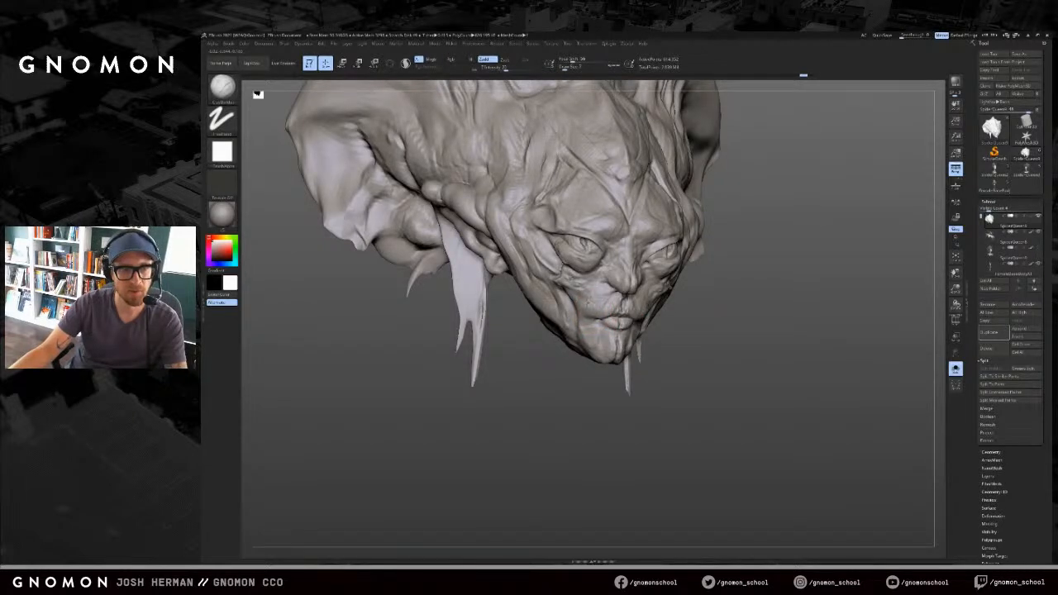
{"action": "key", "text": "b"}
{"action": "key", "text": "d"}
{"action": "key", "text": "s"}
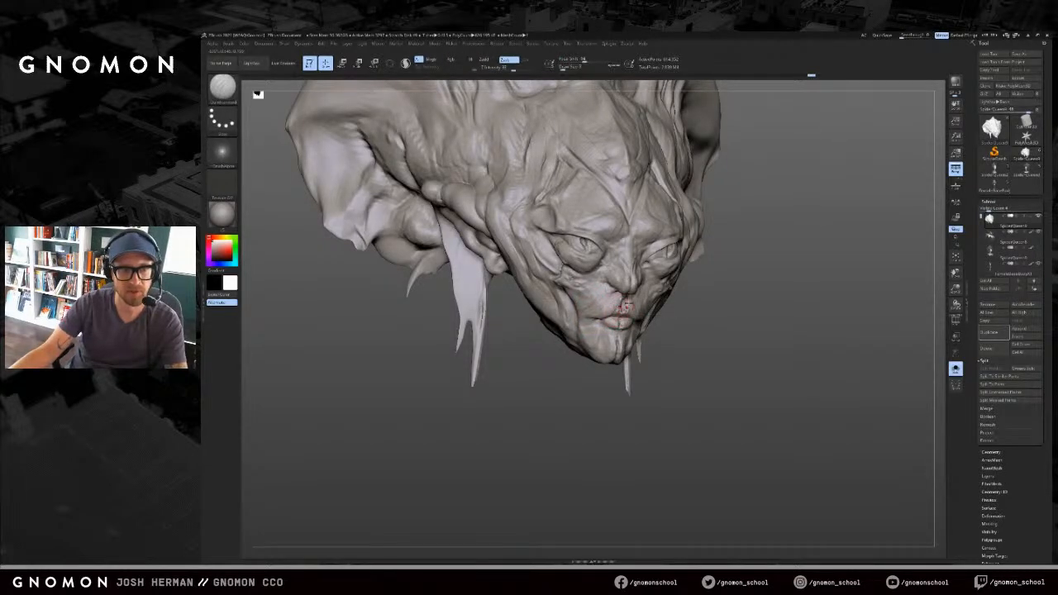
Step: Show the painted character from the front with all its parts visible
{"action": "left_click_drag", "start_coordinate": [822, 295], "coordinate": [891, 275], "text": "shift"}
{"action": "key", "text": "f"}
{"action": "key", "text": "c"}
{"action": "key", "text": "alt+s"}
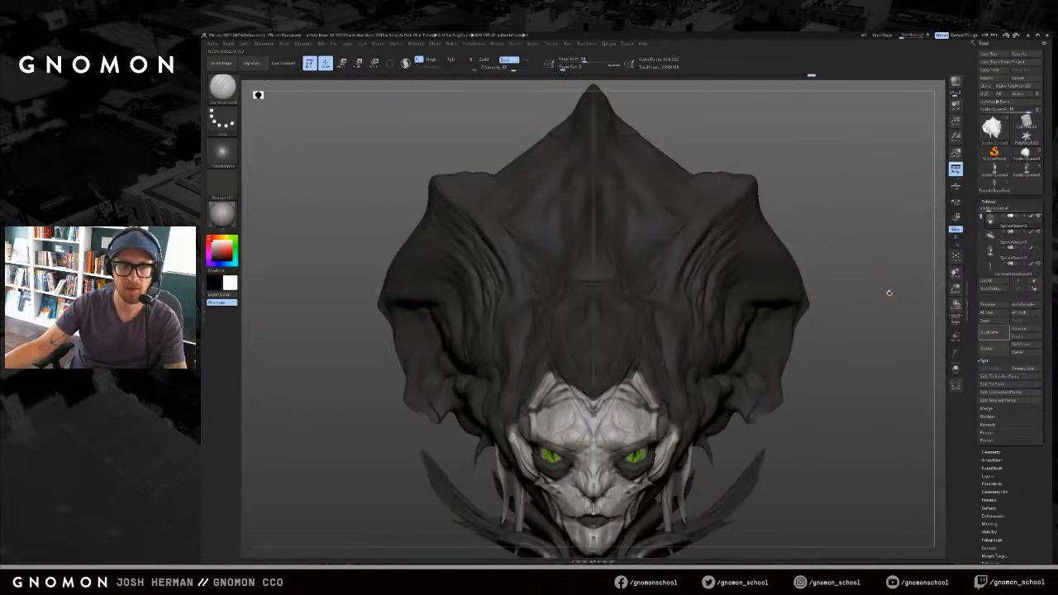
{"action": "key", "text": "f"}
{"action": "left_click_drag", "start_coordinate": [898, 255], "coordinate": [984, 206]}
Step: Review the earlier versions of the character, showing the bust at higher subdivision levels
{"action": "left_click", "coordinate": [995, 169]}
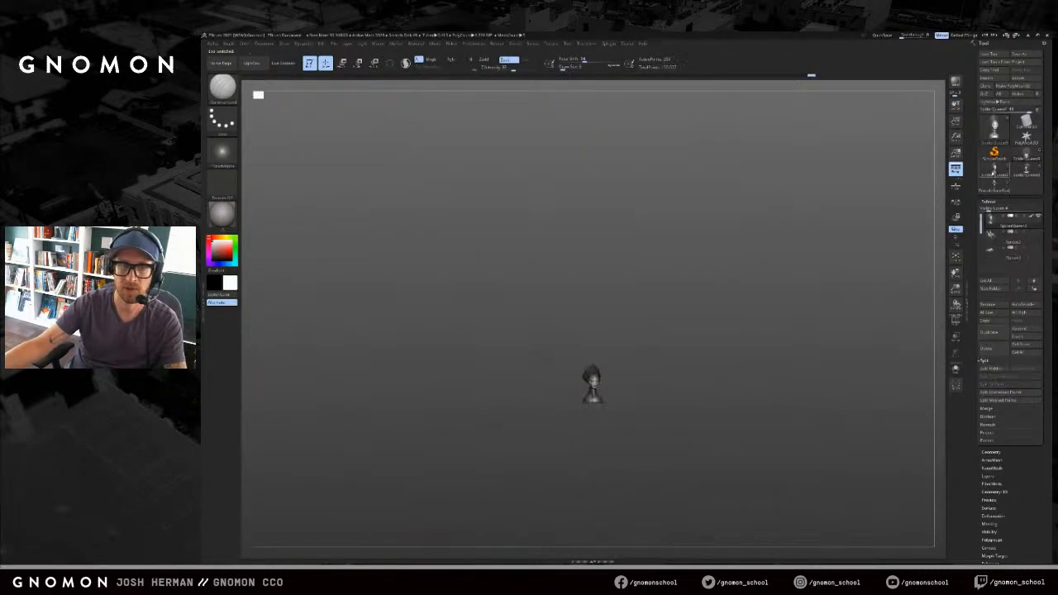
{"action": "key", "text": "f"}
{"action": "key", "text": "d"}
{"action": "key", "text": "d"}
{"action": "key", "text": "d"}
{"action": "key", "text": "d"}
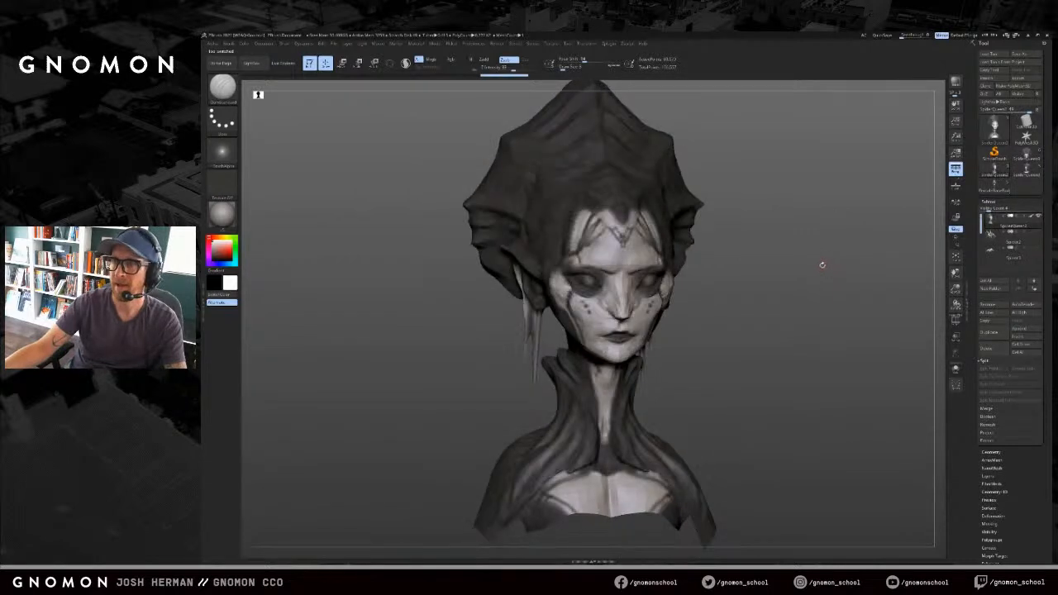
{"action": "key", "text": "f"}
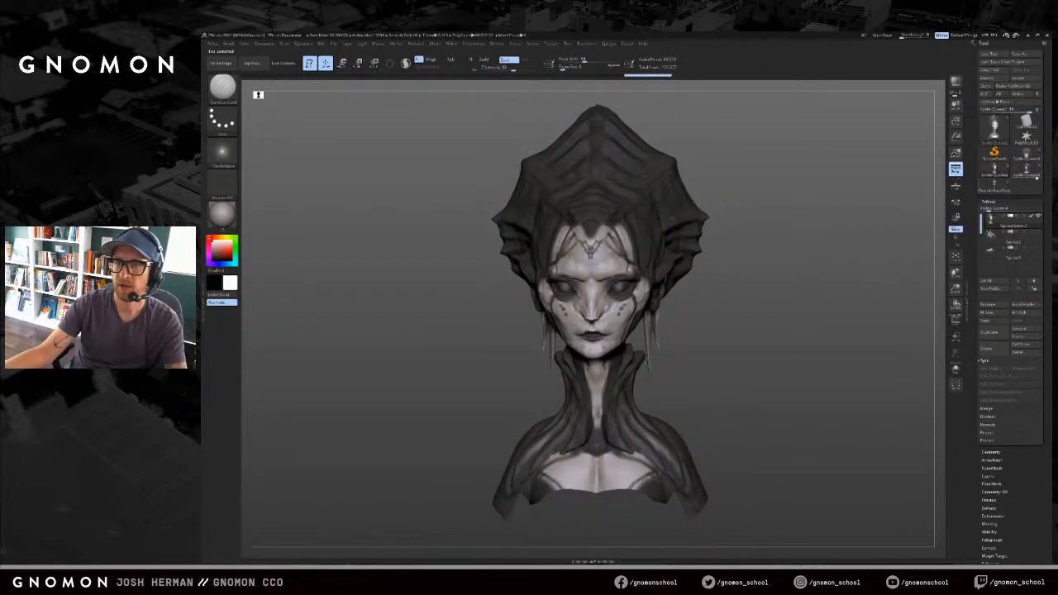
{"action": "left_click", "coordinate": [1036, 177]}
{"action": "left_click_drag", "start_coordinate": [837, 242], "coordinate": [884, 219]}
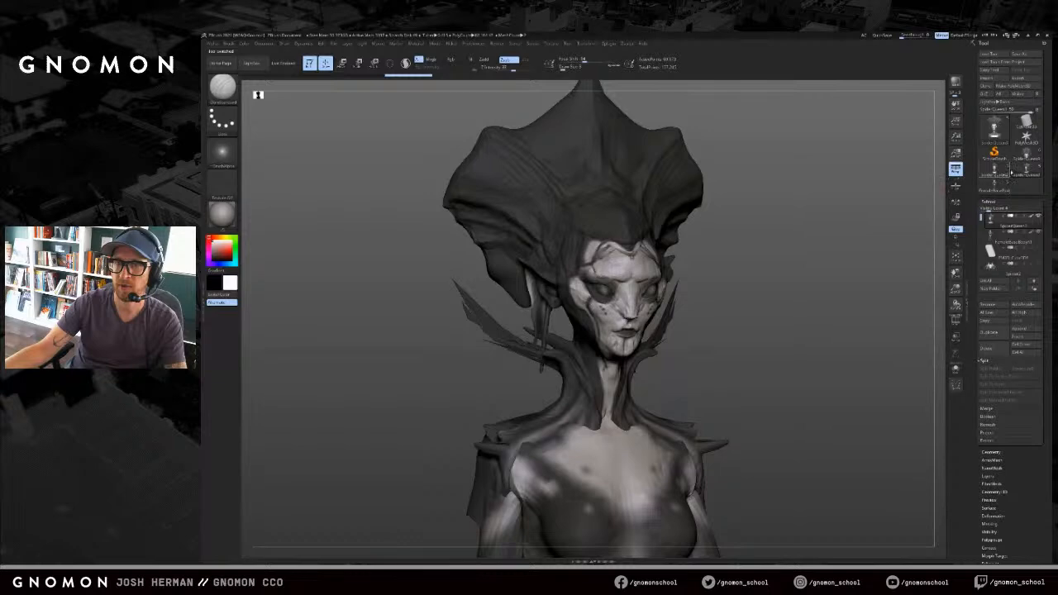
{"action": "left_click", "coordinate": [1000, 186]}
{"action": "key", "text": "f"}
{"action": "left_click_drag", "start_coordinate": [826, 254], "coordinate": [801, 253]}
Step: Return to the current character, isolate its head subtool and hide the painted colour
{"action": "left_click", "coordinate": [1025, 155]}
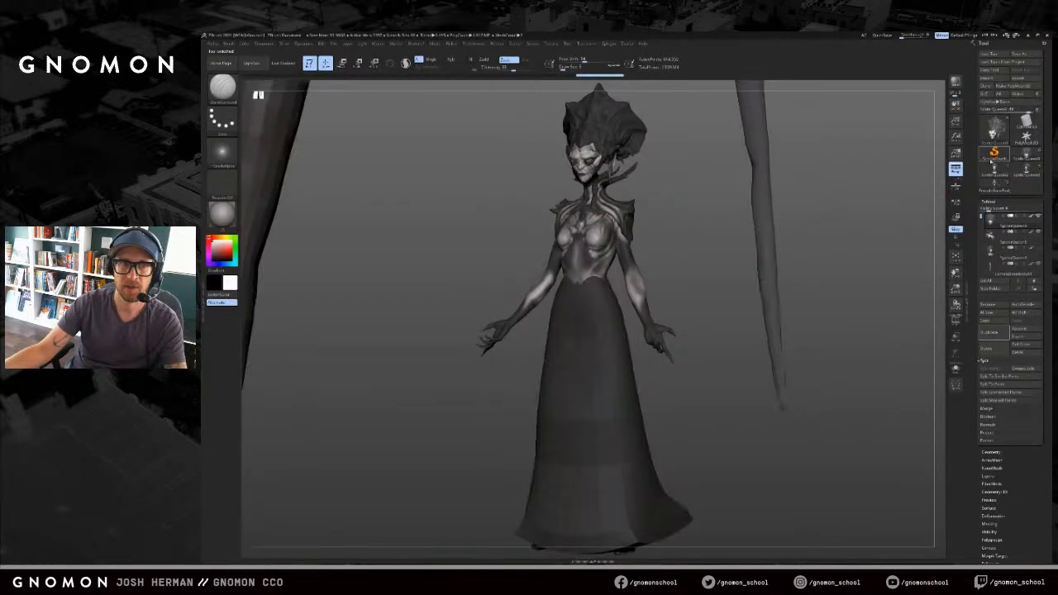
{"action": "left_click_drag", "start_coordinate": [865, 210], "coordinate": [916, 276]}
{"action": "left_click_drag", "start_coordinate": [929, 227], "coordinate": [798, 310]}
{"action": "key", "text": "alt+s"}
{"action": "key", "text": "f"}
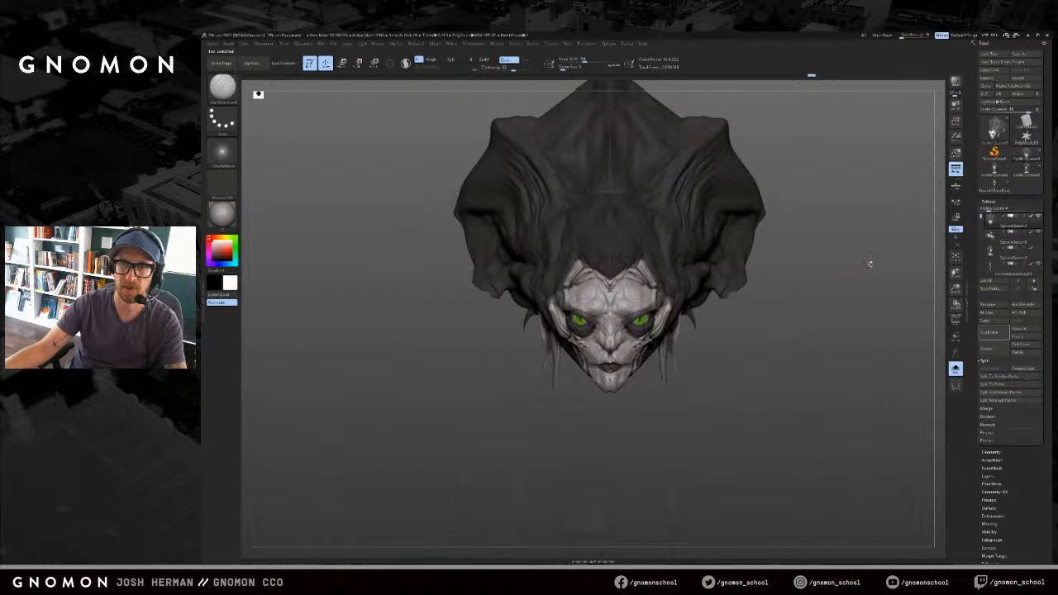
{"action": "left_click_drag", "start_coordinate": [869, 263], "coordinate": [815, 262]}
{"action": "left_click_drag", "start_coordinate": [512, 378], "coordinate": [601, 346]}
{"action": "key", "text": "alt+c"}
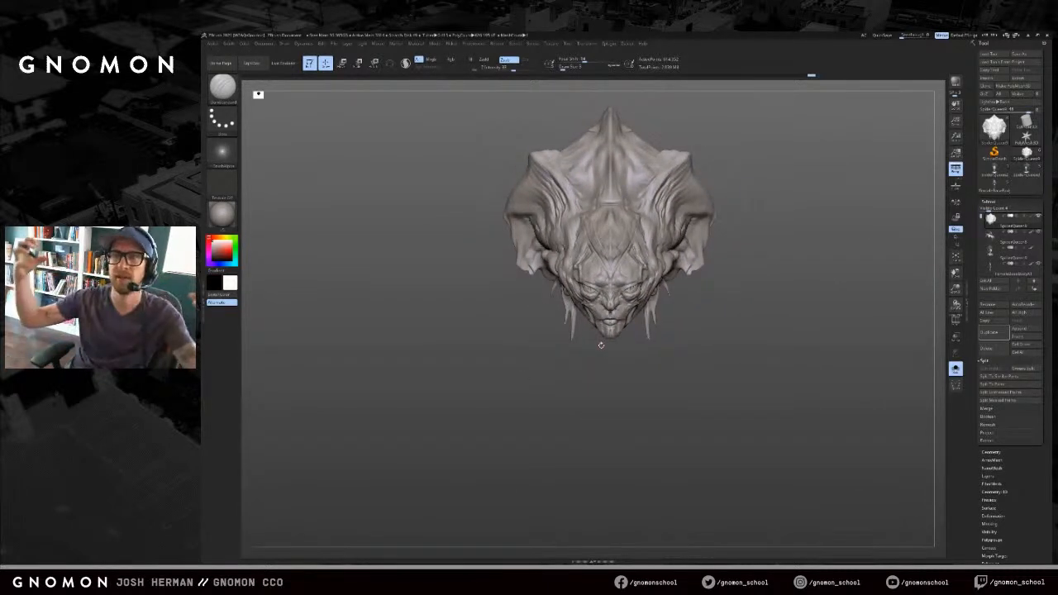
Step: Compare the isolated head with and without its painted colour
{"action": "mouse_move", "coordinate": [468, 369]}
{"action": "left_mouse_down", "text": "alt"}
{"action": "mouse_move", "coordinate": [472, 314]}
{"action": "mouse_move", "coordinate": [471, 357]}
{"action": "left_mouse_up", "text": "alt"}
{"action": "left_click_drag", "start_coordinate": [471, 358], "coordinate": [520, 324]}
{"action": "key", "text": "alt+c"}
{"action": "left_click_drag", "start_coordinate": [824, 280], "coordinate": [805, 269]}
{"action": "key", "text": "alt+c"}
{"action": "mouse_move", "coordinate": [605, 340]}
{"action": "left_mouse_down"}
{"action": "mouse_move", "coordinate": [637, 332]}
{"action": "mouse_move", "coordinate": [589, 362]}
{"action": "left_mouse_up"}
Step: Build up the cheek and jaw forms on the side of the face with the ClayBuildup brush
{"action": "key", "text": "b"}
{"action": "key", "text": "c"}
{"action": "key", "text": "b"}
{"action": "left_click_drag", "start_coordinate": [716, 349], "coordinate": [693, 356]}
{"action": "mouse_move", "coordinate": [707, 312]}
{"action": "left_mouse_down"}
{"action": "mouse_move", "coordinate": [714, 296]}
{"action": "mouse_move", "coordinate": [694, 300]}
{"action": "mouse_move", "coordinate": [724, 255]}
{"action": "left_mouse_up"}
Step: Carve creases along the cheek and jawline with the DamStandard brush
{"action": "key", "text": "b"}
{"action": "key", "text": "d"}
{"action": "key", "text": "s"}
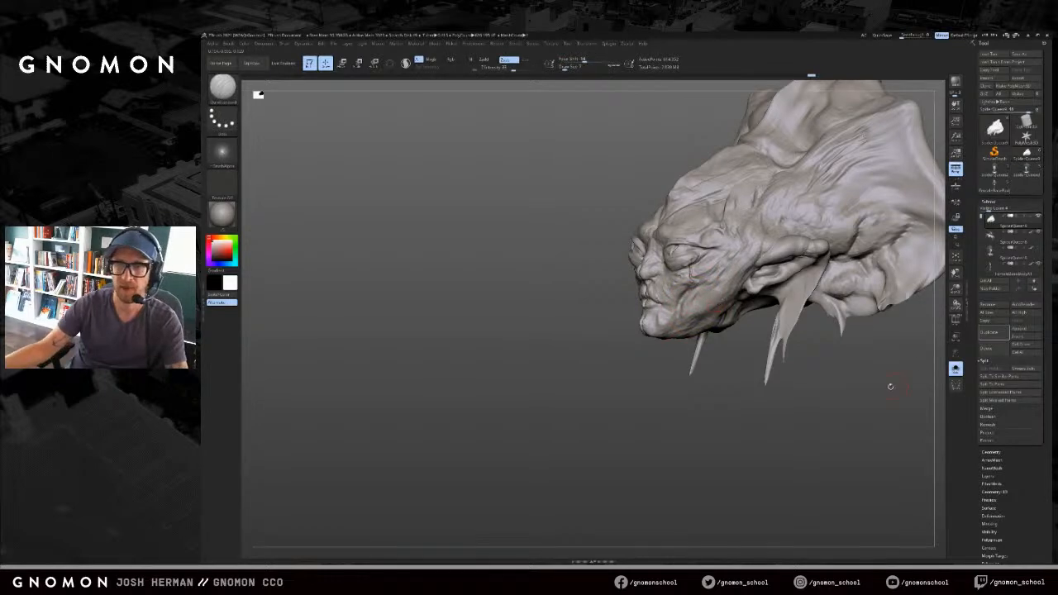
{"action": "left_click_drag", "start_coordinate": [902, 385], "coordinate": [900, 389], "text": "shift"}
{"action": "left_click_drag", "start_coordinate": [875, 339], "coordinate": [877, 389], "text": "alt"}
{"action": "key", "text": "shift+f"}
{"action": "key", "text": "shift+f"}
Step: Add volume around the chin and lower jaw with the ClayBuildup brush
{"action": "mouse_move", "coordinate": [619, 436]}
{"action": "left_mouse_down"}
{"action": "mouse_move", "coordinate": [619, 426]}
{"action": "mouse_move", "coordinate": [589, 422]}
{"action": "left_mouse_up"}
{"action": "key", "text": "b"}
{"action": "key", "text": "c"}
{"action": "key", "text": "b"}
{"action": "left_click_drag", "start_coordinate": [665, 420], "coordinate": [724, 396]}
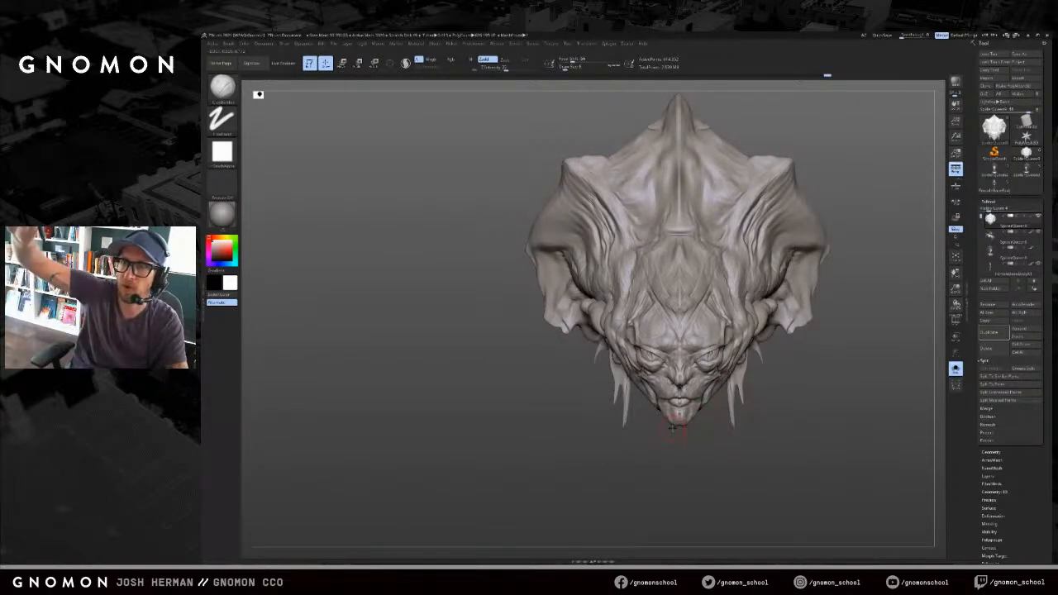
Step: Carve the folds on the underside of the chin and jaw with the DamStandard brush
{"action": "left_click_drag", "start_coordinate": [769, 425], "coordinate": [707, 420]}
{"action": "key", "text": "b"}
{"action": "key", "text": "d"}
{"action": "key", "text": "s"}
{"action": "left_click_drag", "start_coordinate": [730, 385], "coordinate": [686, 412]}
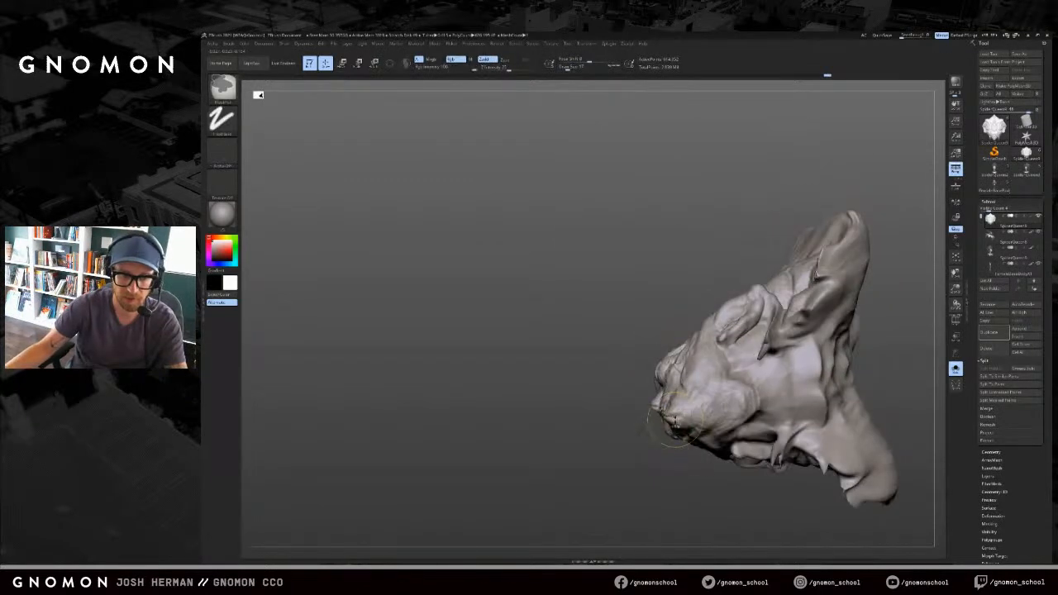
{"action": "mouse_move", "coordinate": [738, 409]}
{"action": "left_mouse_down"}
{"action": "mouse_move", "coordinate": [738, 388]}
{"action": "mouse_move", "coordinate": [729, 423]}
{"action": "left_mouse_up"}
{"action": "mouse_move", "coordinate": [827, 372]}
{"action": "left_mouse_down"}
{"action": "mouse_move", "coordinate": [889, 368]}
{"action": "mouse_move", "coordinate": [837, 353]}
{"action": "mouse_move", "coordinate": [814, 372]}
{"action": "left_mouse_up"}
{"action": "mouse_move", "coordinate": [714, 367]}
{"action": "left_mouse_down"}
{"action": "mouse_move", "coordinate": [702, 374]}
{"action": "mouse_move", "coordinate": [711, 340]}
{"action": "left_mouse_up"}
Step: Sharpen the crease between the lower jaw and the neck with DamStandard on both sides of the head
{"action": "mouse_move", "coordinate": [785, 476]}
{"action": "left_mouse_down"}
{"action": "mouse_move", "coordinate": [740, 530]}
{"action": "mouse_move", "coordinate": [711, 514]}
{"action": "mouse_move", "coordinate": [831, 463]}
{"action": "left_mouse_up"}
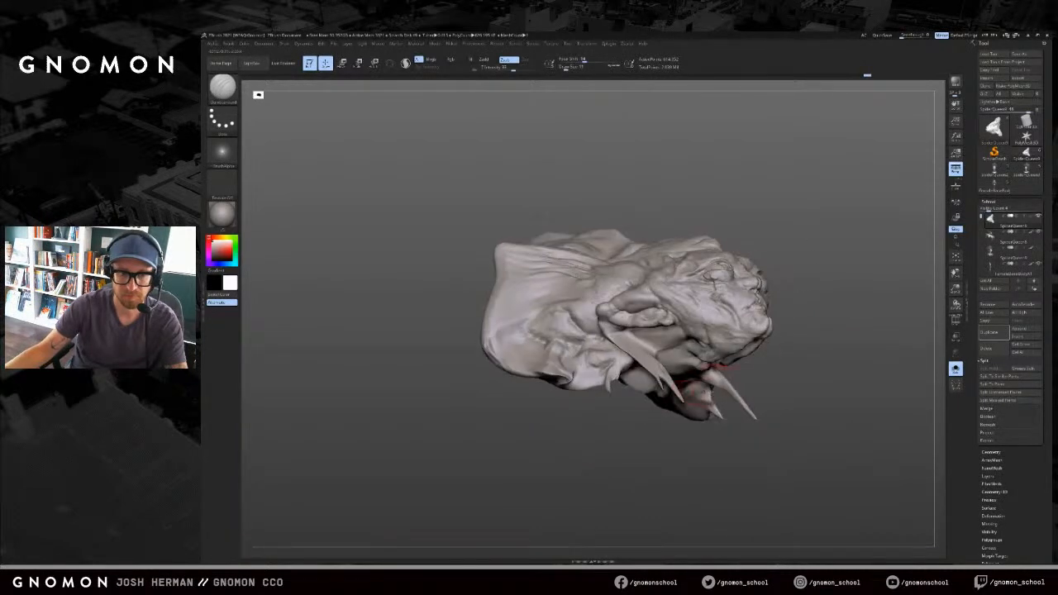
{"action": "mouse_move", "coordinate": [710, 328]}
{"action": "left_mouse_down"}
{"action": "mouse_move", "coordinate": [699, 312]}
{"action": "mouse_move", "coordinate": [731, 337]}
{"action": "mouse_move", "coordinate": [738, 319]}
{"action": "left_mouse_up"}
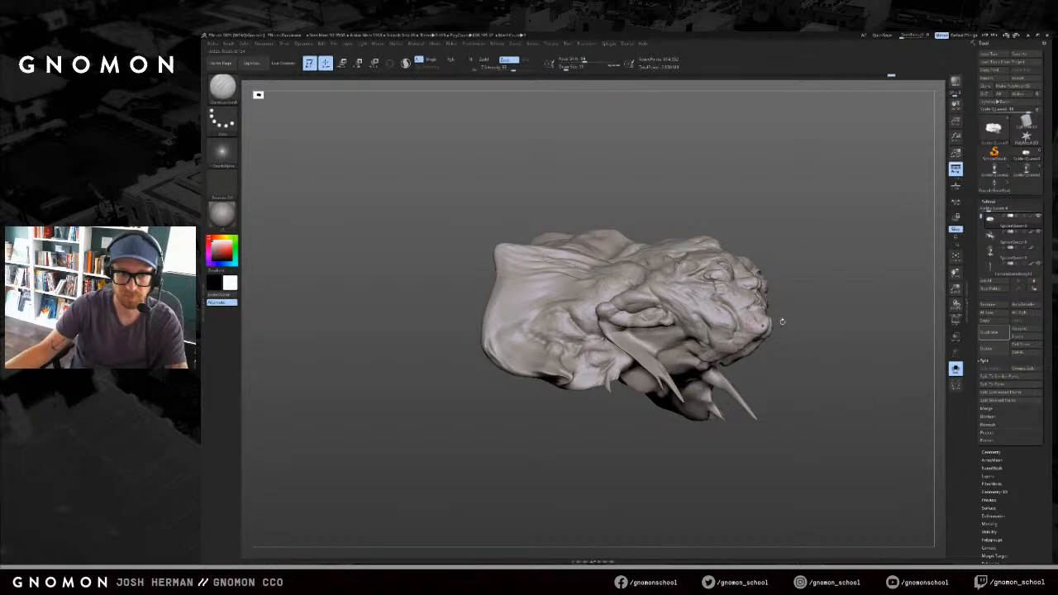
{"action": "left_click_drag", "start_coordinate": [818, 331], "coordinate": [765, 318], "text": "shift"}
{"action": "left_click_drag", "start_coordinate": [834, 276], "coordinate": [744, 299]}
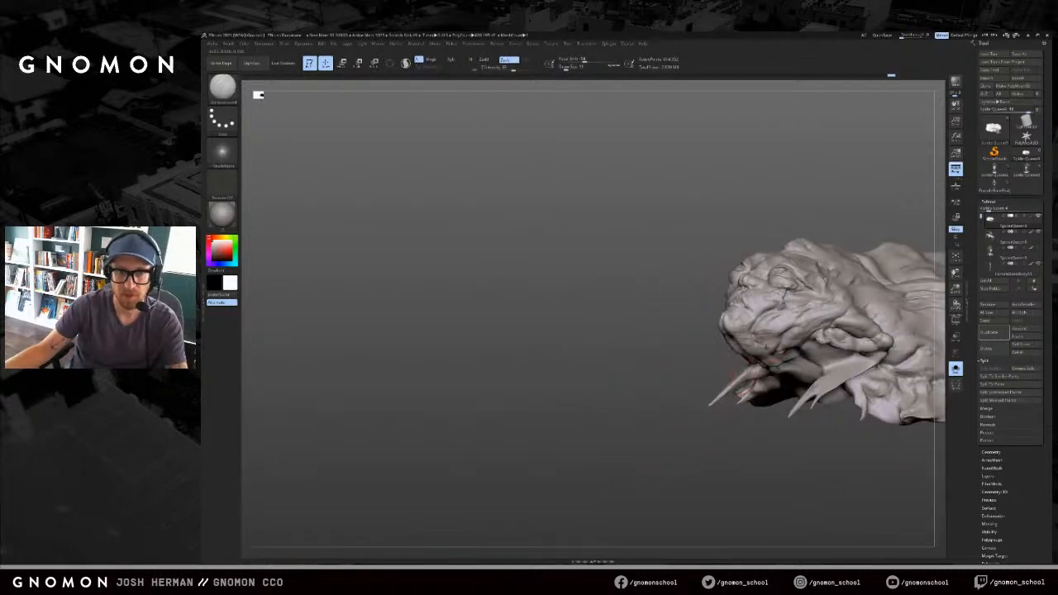
{"action": "mouse_move", "coordinate": [704, 382]}
{"action": "left_mouse_down"}
{"action": "mouse_move", "coordinate": [713, 425]}
{"action": "mouse_move", "coordinate": [728, 399]}
{"action": "mouse_move", "coordinate": [811, 372]}
{"action": "mouse_move", "coordinate": [863, 379]}
{"action": "mouse_move", "coordinate": [804, 393]}
{"action": "mouse_move", "coordinate": [800, 379]}
{"action": "mouse_move", "coordinate": [881, 364]}
{"action": "left_mouse_up"}
Step: Build up the jaw's edge with ClayBuildup and cut its creases with a larger DamStandard brush
{"action": "key", "text": "b"}
{"action": "key", "text": "c"}
{"action": "key", "text": "b"}
{"action": "mouse_move", "coordinate": [775, 360]}
{"action": "left_mouse_down"}
{"action": "mouse_move", "coordinate": [764, 396]}
{"action": "mouse_move", "coordinate": [759, 366]}
{"action": "mouse_move", "coordinate": [712, 351]}
{"action": "left_mouse_up"}
{"action": "key", "text": "b"}
{"action": "key", "text": "d"}
{"action": "key", "text": "s"}
{"action": "left_click_drag", "start_coordinate": [776, 371], "coordinate": [757, 363]}
{"action": "key", "text": "bracketright"}
Step: Shape the lips with the ClayBuildup brush and smooth the area between them
{"action": "key", "text": "b"}
{"action": "key", "text": "c"}
{"action": "key", "text": "b"}
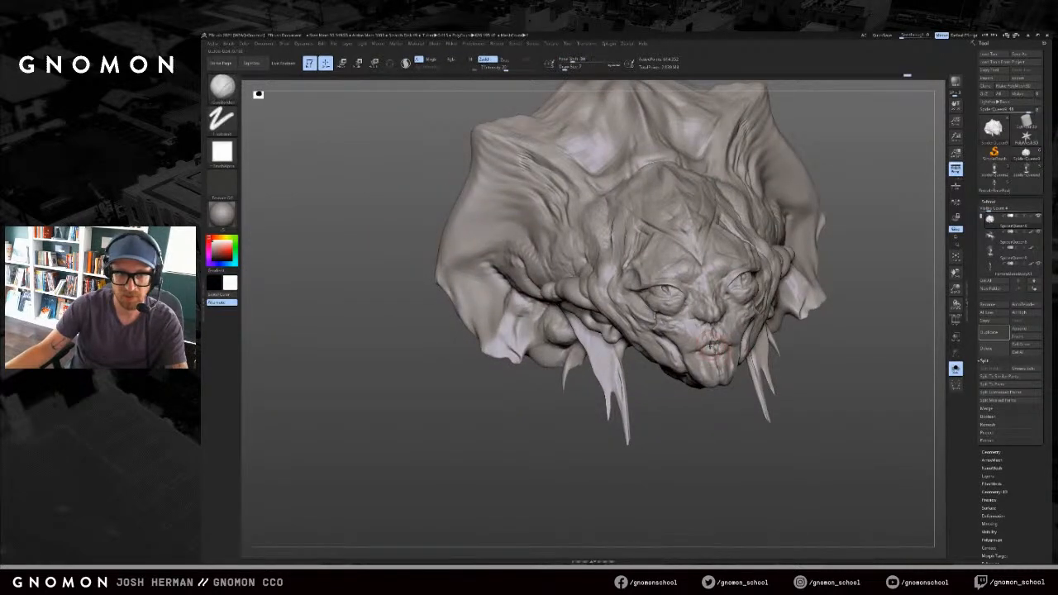
{"action": "left_click_drag", "start_coordinate": [721, 349], "coordinate": [723, 351], "text": "shift"}
Step: Compare the painted and unpainted looks of the face from the front
{"action": "key", "text": "ctrl+z"}
{"action": "key", "text": "ctrl+z"}
{"action": "left_click_drag", "start_coordinate": [716, 449], "coordinate": [711, 466], "text": "shift"}
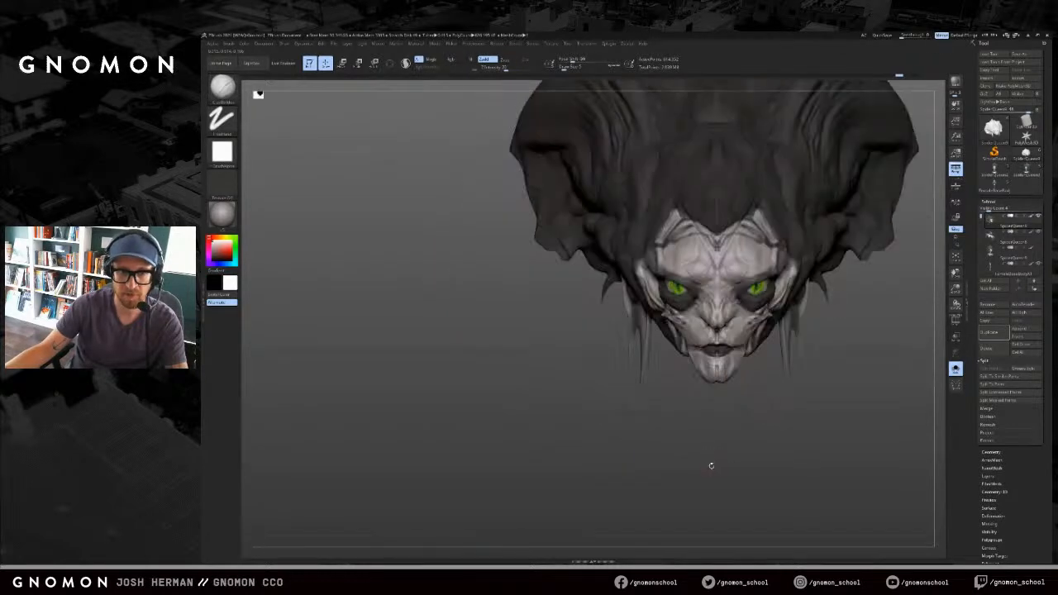
{"action": "key", "text": "ctrl+shift+z"}
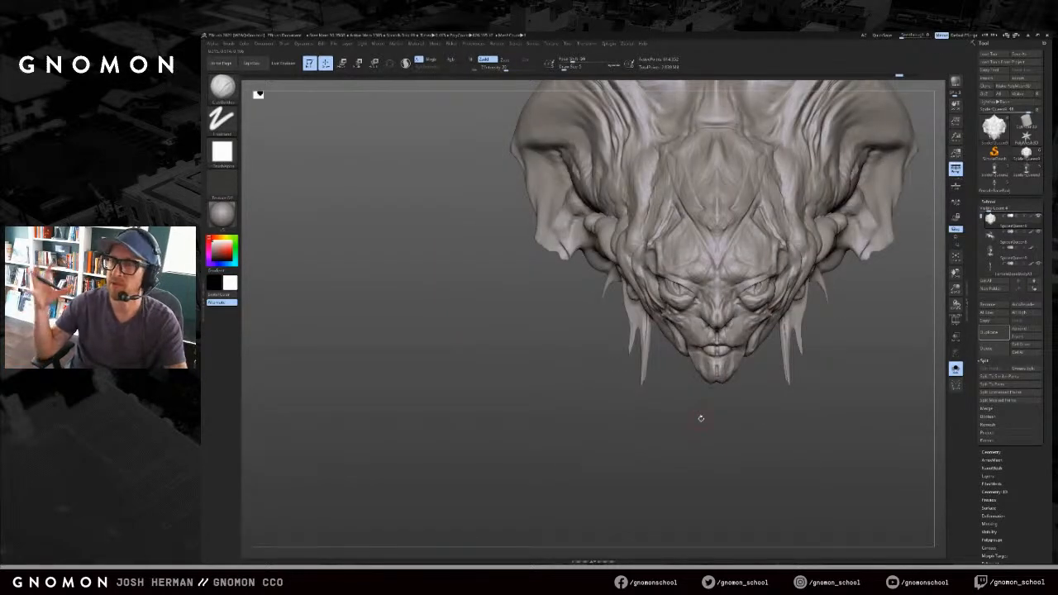
{"action": "mouse_move", "coordinate": [730, 408]}
{"action": "left_mouse_down"}
{"action": "mouse_move", "coordinate": [687, 451]}
{"action": "mouse_move", "coordinate": [700, 456]}
{"action": "mouse_move", "coordinate": [707, 427]}
{"action": "mouse_move", "coordinate": [709, 441]}
{"action": "mouse_move", "coordinate": [657, 466]}
{"action": "mouse_move", "coordinate": [685, 456]}
{"action": "mouse_move", "coordinate": [652, 402]}
{"action": "left_mouse_up"}
{"action": "key", "text": "ctrl+z"}
{"action": "key", "text": "ctrl+shift+z"}
Step: Define the underside of the jaw near its rear corner with DamStandard and ClayBuildup strokes
{"action": "mouse_move", "coordinate": [667, 400]}
{"action": "right_mouse_down"}
{"action": "mouse_move", "coordinate": [679, 368]}
{"action": "mouse_move", "coordinate": [676, 440]}
{"action": "right_mouse_up"}
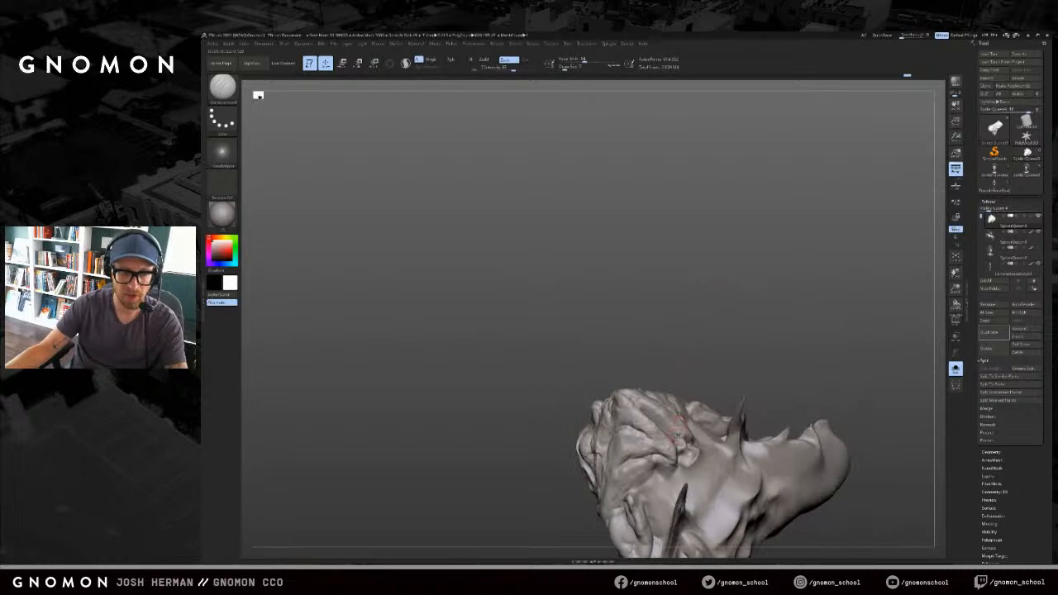
{"action": "left_click_drag", "start_coordinate": [675, 440], "coordinate": [684, 452]}
{"action": "key", "text": "b"}
{"action": "key", "text": "c"}
{"action": "key", "text": "b"}
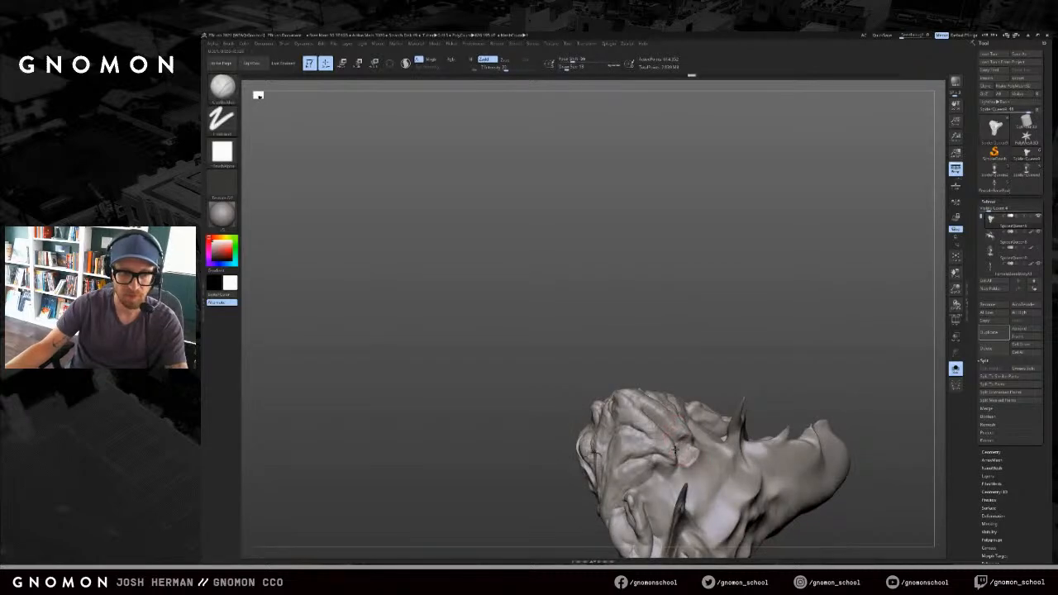
{"action": "mouse_move", "coordinate": [693, 463]}
{"action": "right_mouse_down"}
{"action": "mouse_move", "coordinate": [692, 450]}
{"action": "mouse_move", "coordinate": [691, 465]}
{"action": "mouse_move", "coordinate": [588, 513]}
{"action": "mouse_move", "coordinate": [551, 432]}
{"action": "mouse_move", "coordinate": [596, 433]}
{"action": "right_mouse_up"}
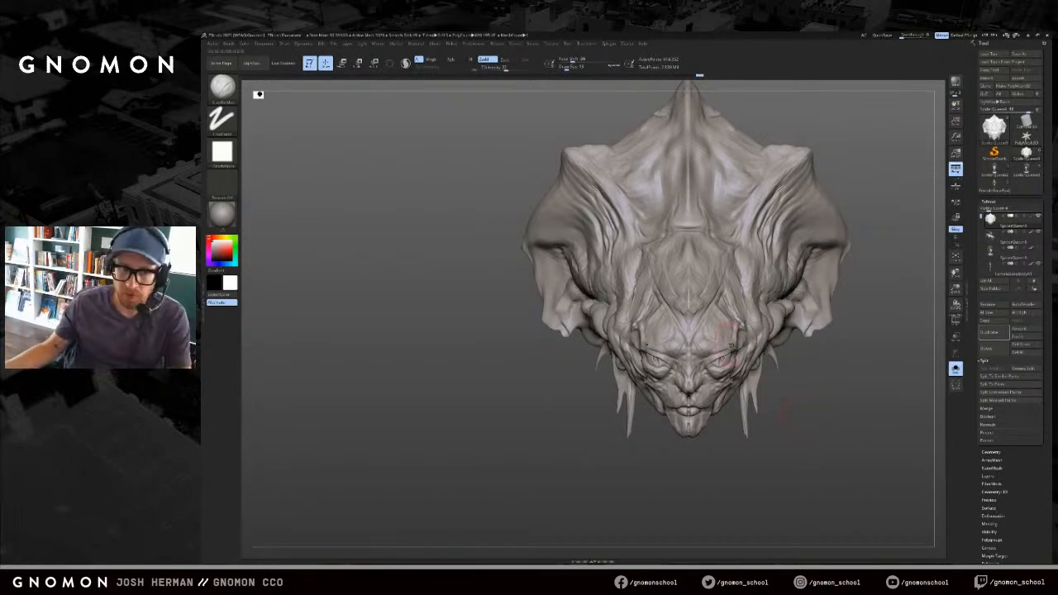
Step: Resize the brush and carve the lines around the chin and jaw with DamStandard
{"action": "mouse_move", "coordinate": [817, 405]}
{"action": "left_mouse_down", "text": "alt"}
{"action": "mouse_move", "coordinate": [747, 319]}
{"action": "mouse_move", "coordinate": [743, 331]}
{"action": "left_mouse_up", "text": "alt"}
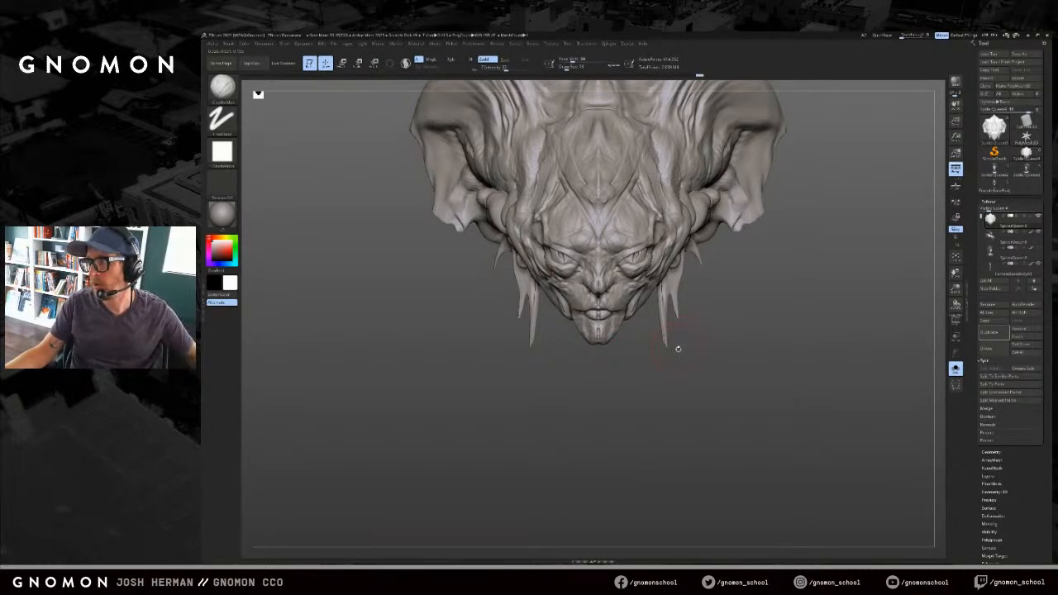
{"action": "left_click_drag", "start_coordinate": [672, 349], "coordinate": [715, 387]}
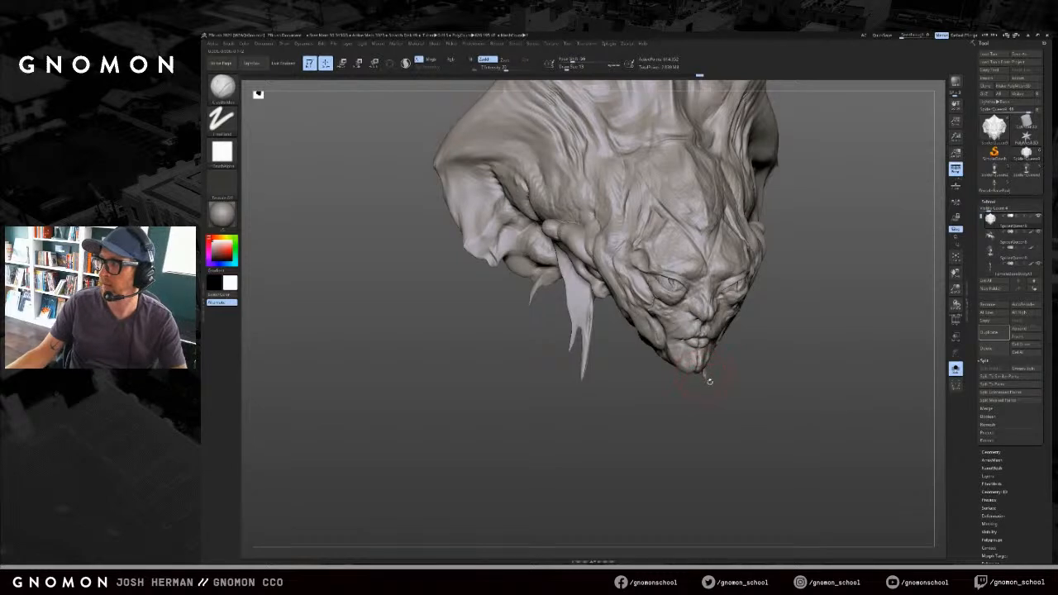
{"action": "mouse_move", "coordinate": [725, 383]}
{"action": "left_mouse_down"}
{"action": "mouse_move", "coordinate": [684, 351]}
{"action": "mouse_move", "coordinate": [688, 316]}
{"action": "mouse_move", "coordinate": [692, 329]}
{"action": "left_mouse_up"}
{"action": "key", "text": "s"}
{"action": "key", "text": "c"}
{"action": "key", "text": "c"}
{"action": "key", "text": "b"}
{"action": "key", "text": "d"}
{"action": "key", "text": "s"}
{"action": "mouse_move", "coordinate": [678, 383]}
{"action": "left_mouse_down"}
{"action": "mouse_move", "coordinate": [731, 387]}
{"action": "mouse_move", "coordinate": [713, 331]}
{"action": "left_mouse_up"}
Step: Thicken the jawline beside the chin with the ClayBuildup brush
{"action": "key", "text": "b"}
{"action": "key", "text": "c"}
{"action": "key", "text": "b"}
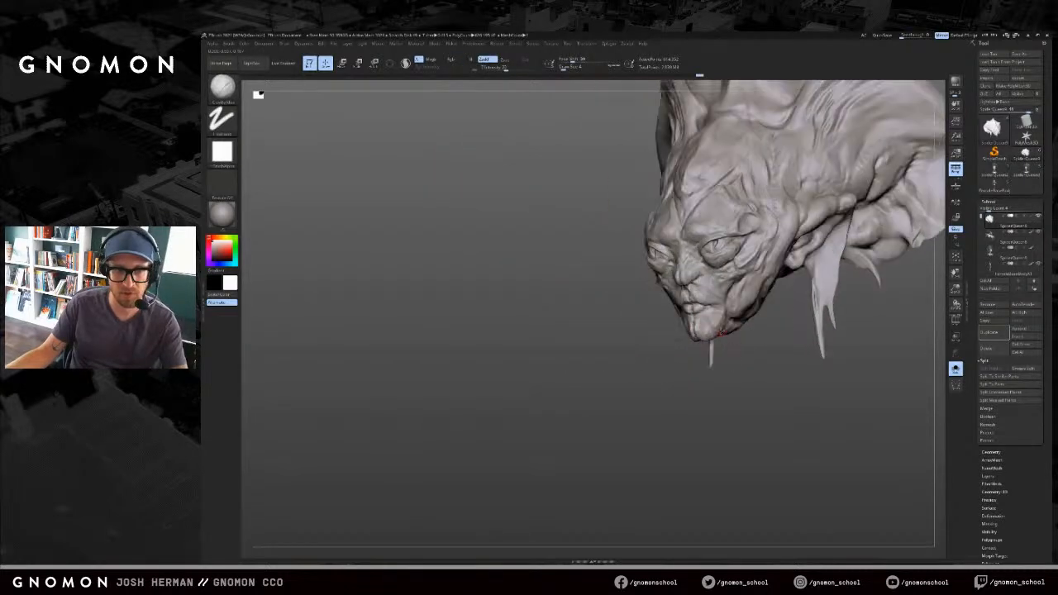
{"action": "mouse_move", "coordinate": [702, 373]}
{"action": "left_mouse_down"}
{"action": "mouse_move", "coordinate": [623, 357]}
{"action": "mouse_move", "coordinate": [635, 373]}
{"action": "left_mouse_up"}
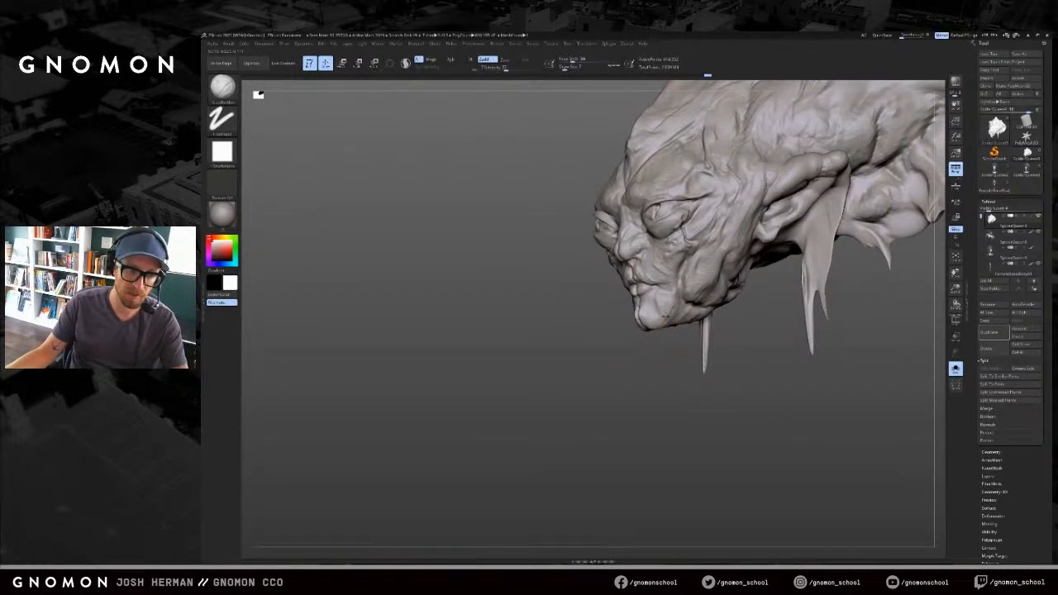
Step: Carve the crease from the chin to the corner of the mouth with a smaller DamStandard brush
{"action": "key", "text": "b"}
{"action": "key", "text": "d"}
{"action": "key", "text": "s"}
{"action": "left_click_drag", "start_coordinate": [622, 334], "coordinate": [818, 314]}
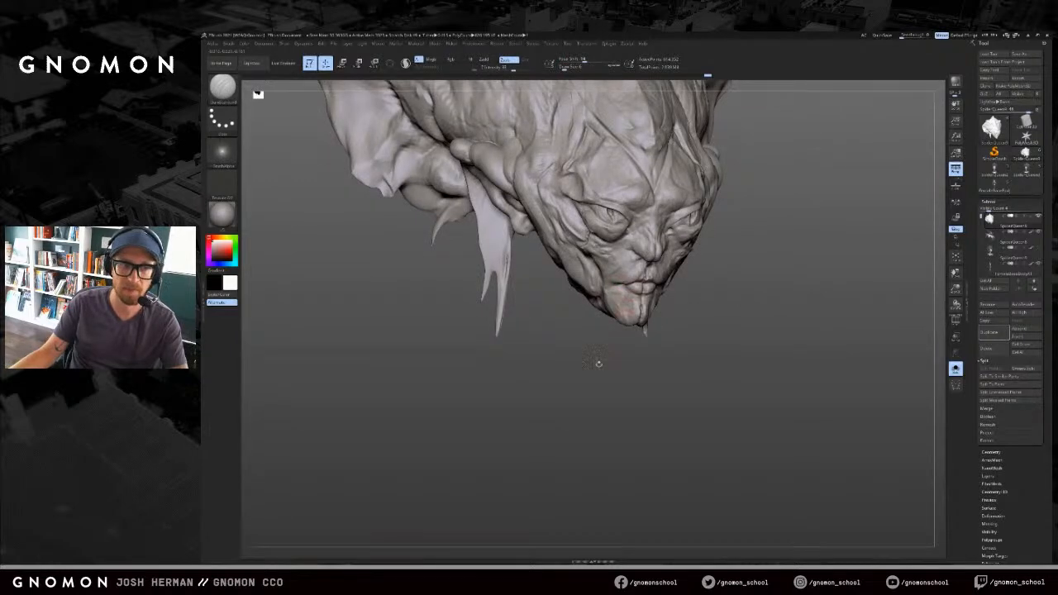
{"action": "left_click_drag", "start_coordinate": [598, 367], "coordinate": [592, 383]}
{"action": "key", "text": "bracketleft"}
{"action": "left_click_drag", "start_coordinate": [662, 328], "coordinate": [618, 326]}
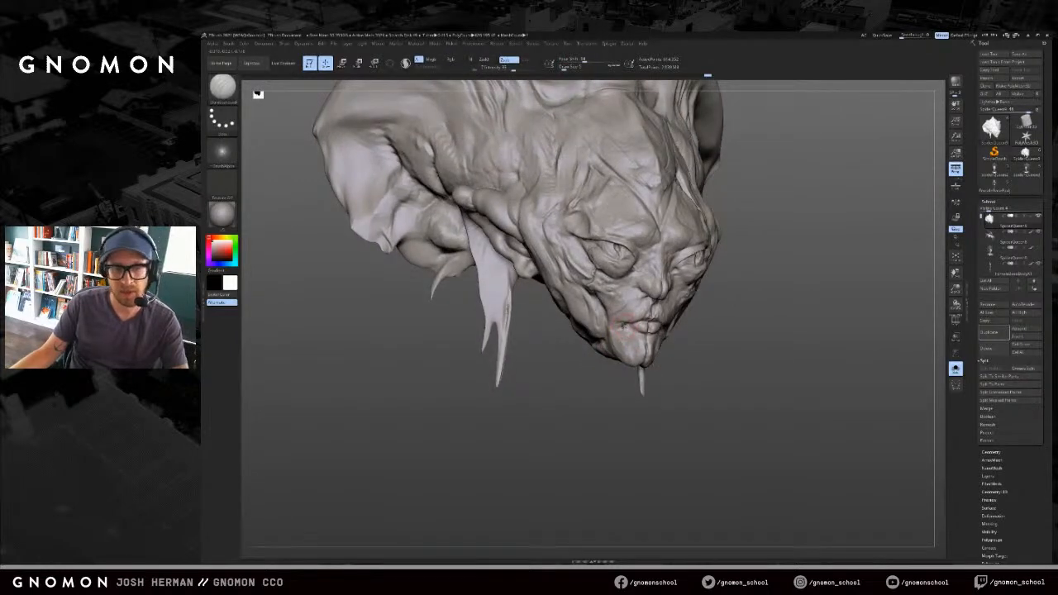
Step: Build up the flesh above the corner of the mouth with the ClayBuildup brush
{"action": "key", "text": "b"}
{"action": "key", "text": "c"}
{"action": "key", "text": "b"}
{"action": "left_click_drag", "start_coordinate": [628, 316], "coordinate": [635, 309]}
{"action": "left_click_drag", "start_coordinate": [609, 392], "coordinate": [607, 396]}
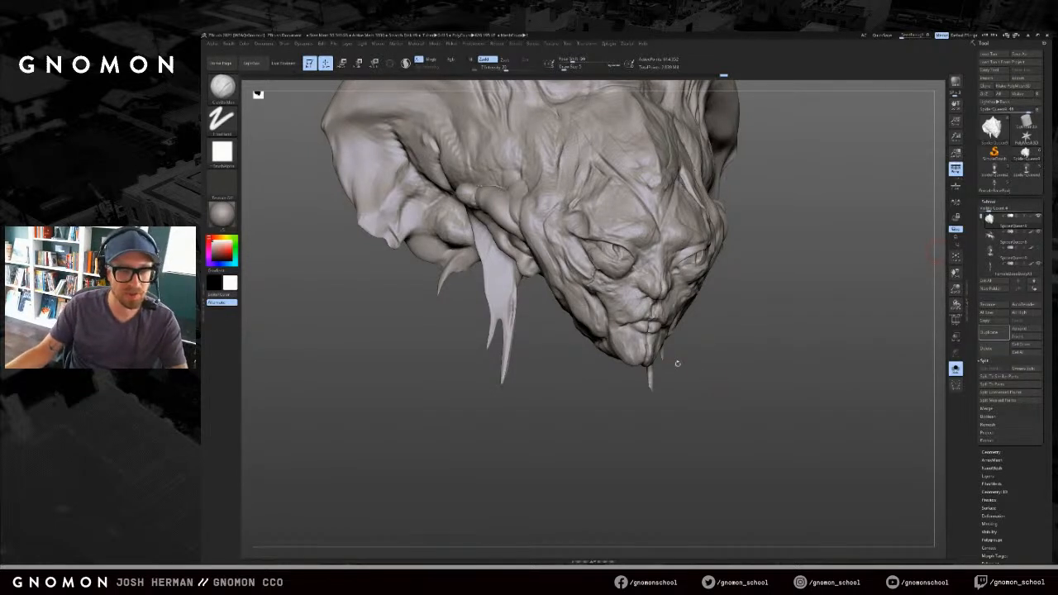
Step: Shape the lips along the mouth line with the Standard brush
{"action": "left_click_drag", "start_coordinate": [690, 368], "coordinate": [560, 386]}
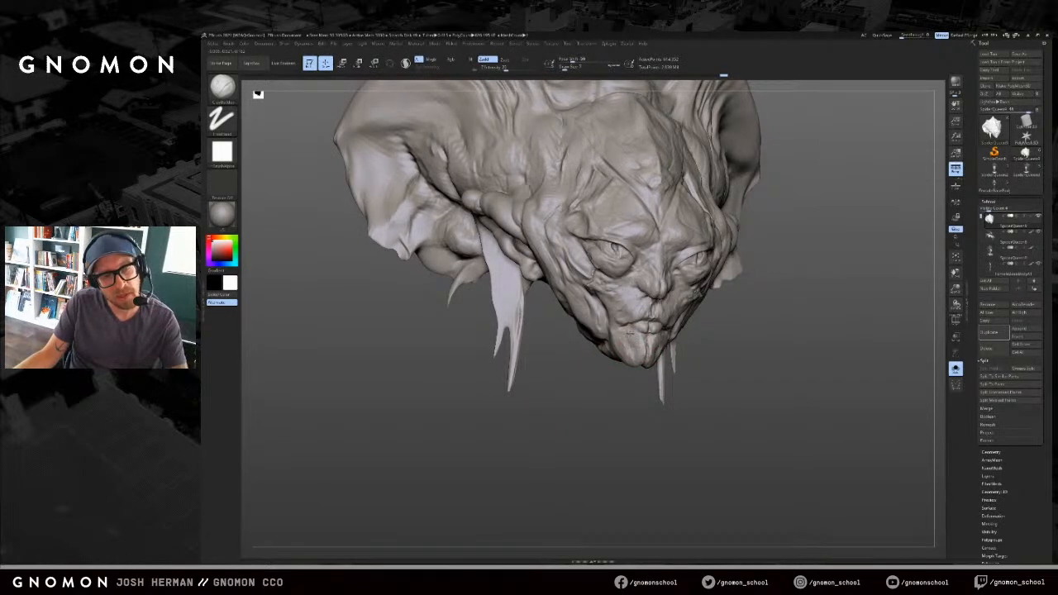
{"action": "mouse_move", "coordinate": [624, 392]}
{"action": "left_mouse_down"}
{"action": "mouse_move", "coordinate": [626, 411]}
{"action": "mouse_move", "coordinate": [642, 370]}
{"action": "left_mouse_up"}
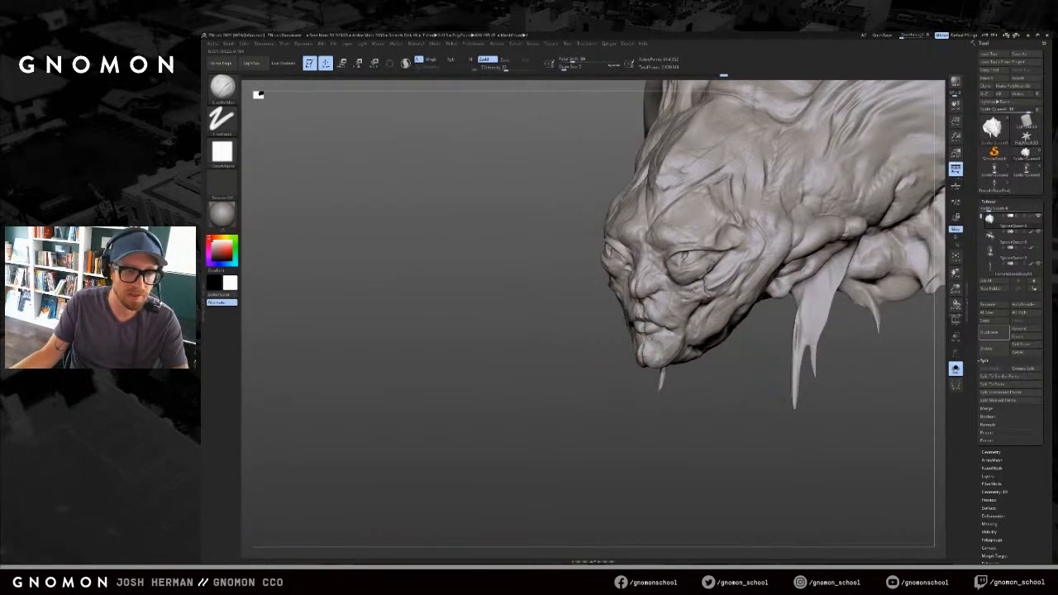
{"action": "mouse_move", "coordinate": [611, 382]}
{"action": "left_mouse_down"}
{"action": "mouse_move", "coordinate": [599, 373]}
{"action": "mouse_move", "coordinate": [670, 370]}
{"action": "left_mouse_up"}
{"action": "key", "text": "b"}
{"action": "key", "text": "s"}
{"action": "key", "text": "t"}
{"action": "left_click_drag", "start_coordinate": [635, 325], "coordinate": [662, 330]}
{"action": "left_click_drag", "start_coordinate": [785, 364], "coordinate": [716, 364]}
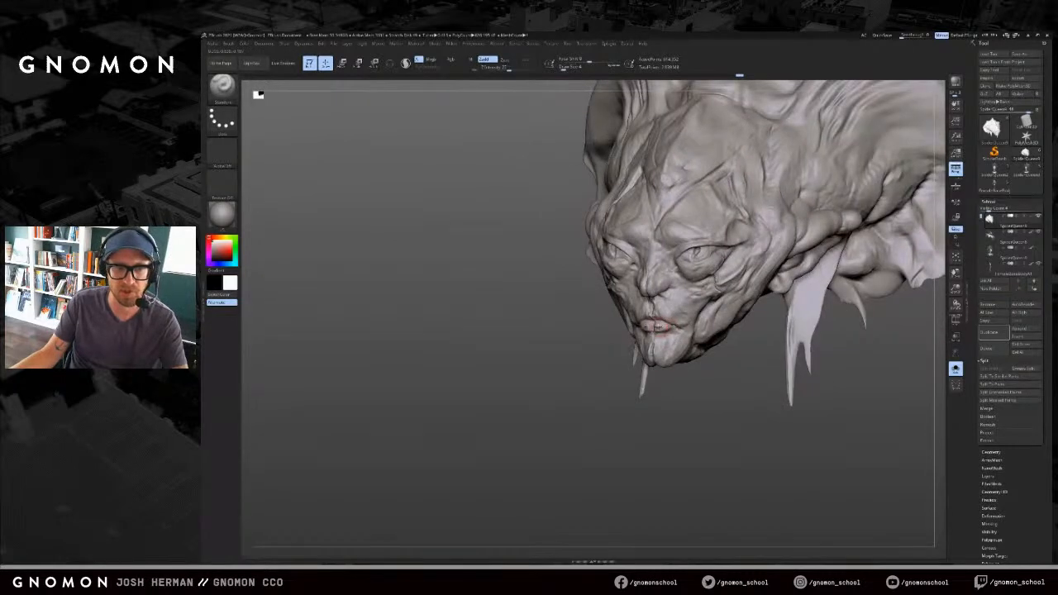
Step: Try to build up the lips with the ClayBuildup brush and undo the strokes
{"action": "key", "text": "b"}
{"action": "key", "text": "c"}
{"action": "key", "text": "b"}
{"action": "mouse_move", "coordinate": [576, 378]}
{"action": "left_mouse_down"}
{"action": "mouse_move", "coordinate": [551, 409]}
{"action": "mouse_move", "coordinate": [515, 421]}
{"action": "left_mouse_up"}
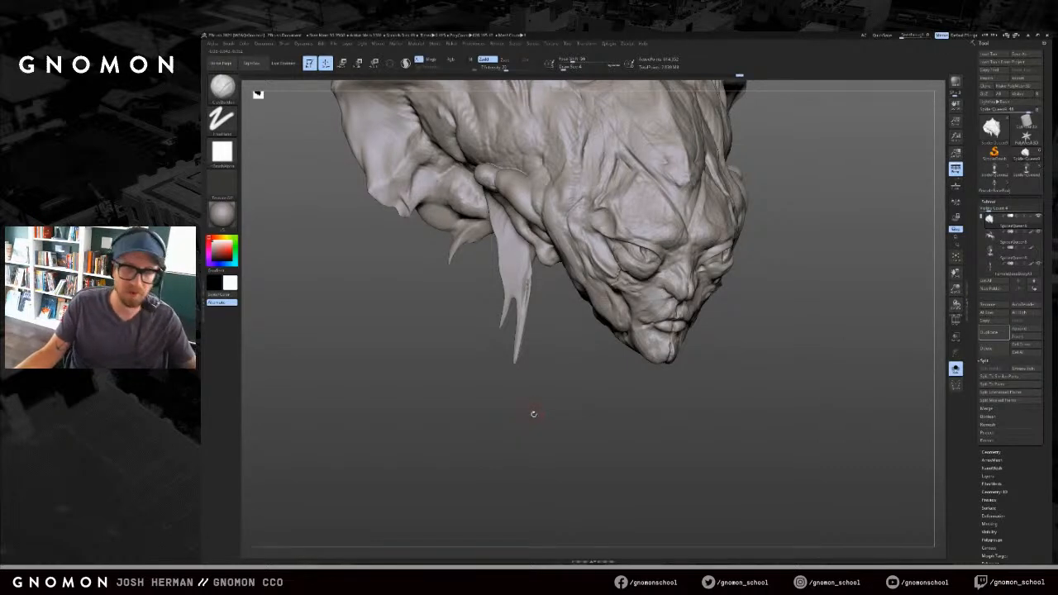
{"action": "mouse_move", "coordinate": [683, 365]}
{"action": "left_mouse_down"}
{"action": "mouse_move", "coordinate": [700, 367]}
{"action": "mouse_move", "coordinate": [627, 364]}
{"action": "mouse_move", "coordinate": [641, 358]}
{"action": "left_mouse_up"}
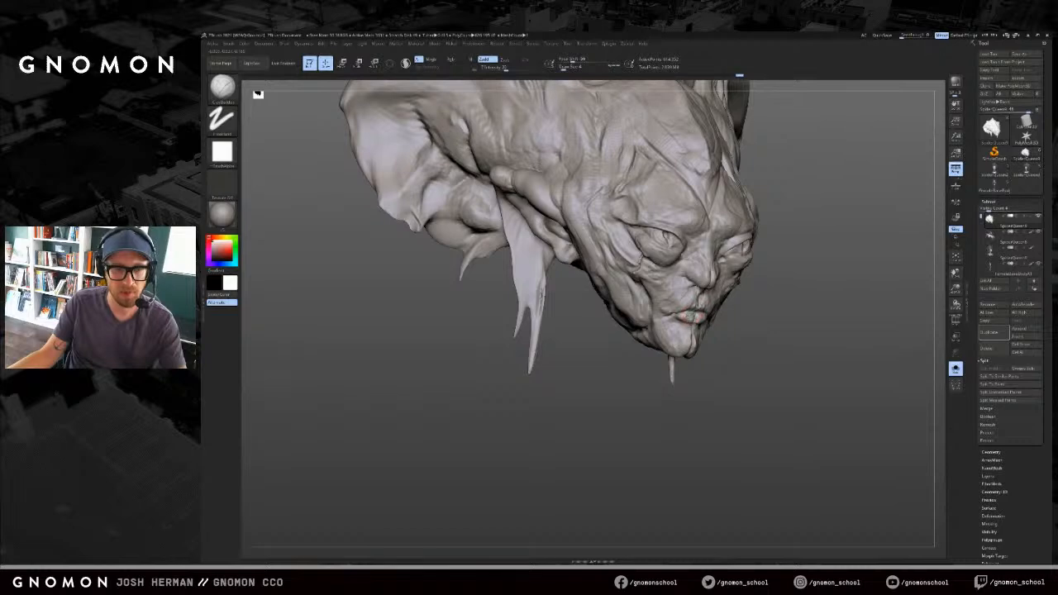
{"action": "left_click_drag", "start_coordinate": [692, 317], "coordinate": [703, 316]}
{"action": "mouse_move", "coordinate": [730, 355]}
{"action": "left_mouse_down", "text": "shift"}
{"action": "mouse_move", "coordinate": [695, 333]}
{"action": "mouse_move", "coordinate": [696, 307]}
{"action": "left_mouse_up", "text": "shift"}
{"action": "key", "text": "ctrl+z"}
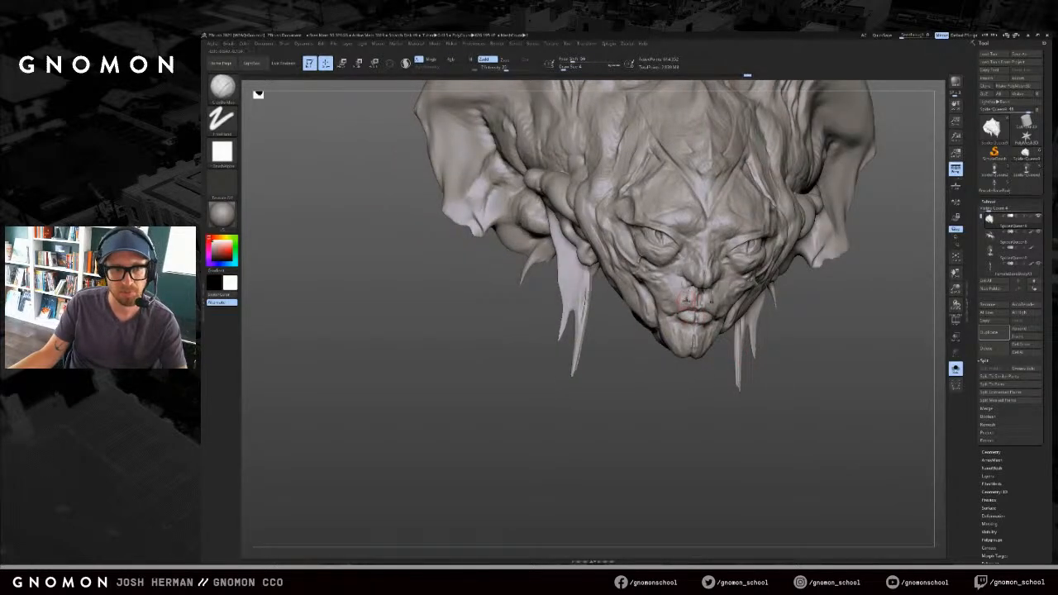
{"action": "key", "text": "ctrl+z"}
Step: Shape the groove below the nose and the corner of the mouth with a smaller Standard brush
{"action": "key", "text": "b"}
{"action": "key", "text": "s"}
{"action": "key", "text": "t"}
{"action": "key", "text": "["}
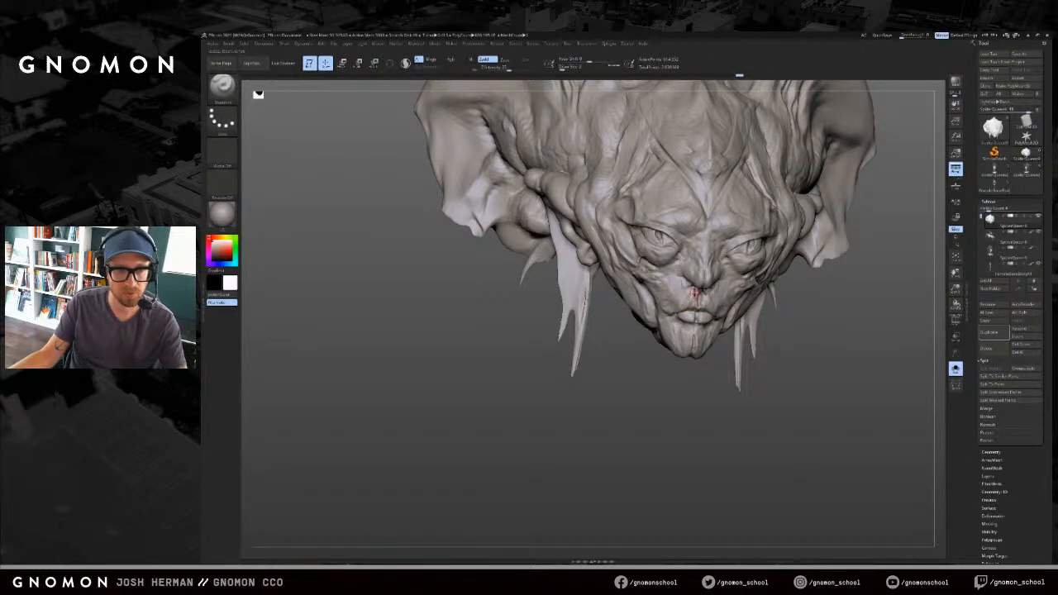
{"action": "left_click_drag", "start_coordinate": [697, 303], "coordinate": [694, 296]}
{"action": "key", "text": "ctrl+z"}
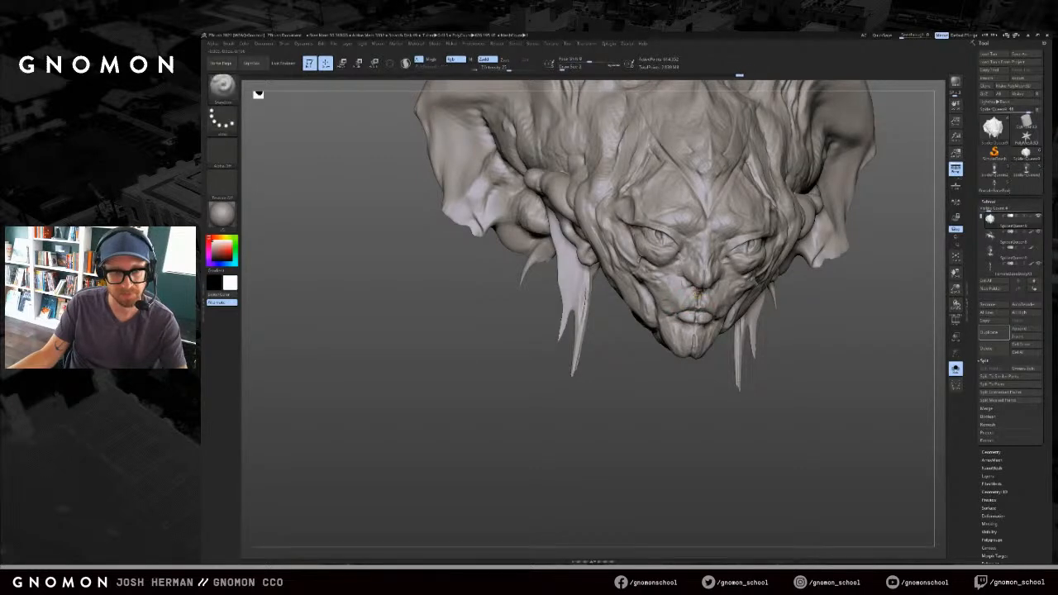
{"action": "left_click_drag", "start_coordinate": [697, 297], "coordinate": [693, 306]}
{"action": "key", "text": "c"}
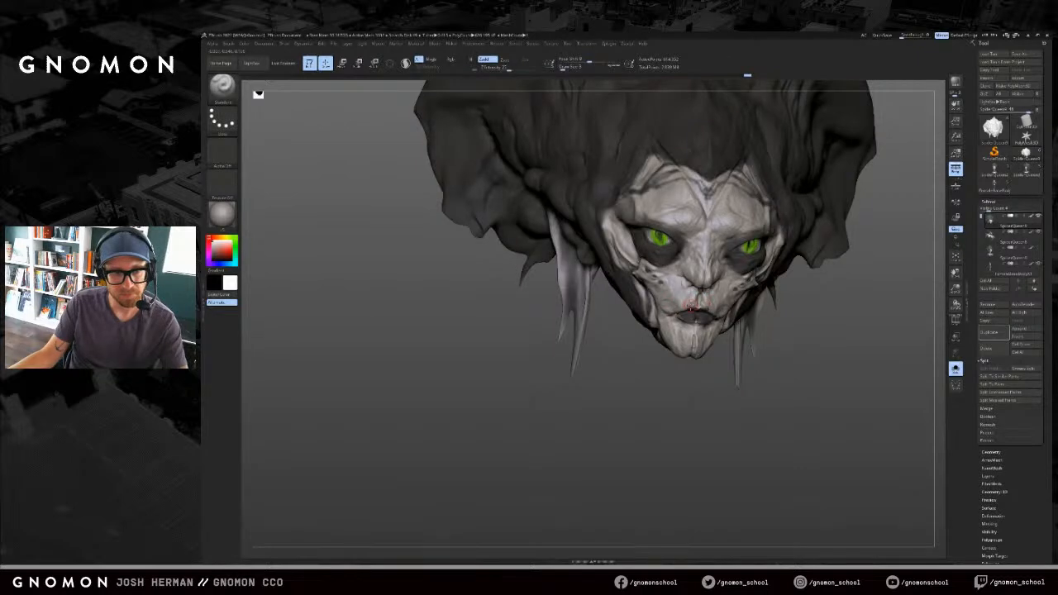
{"action": "key", "text": "c"}
{"action": "left_click_drag", "start_coordinate": [673, 318], "coordinate": [671, 322]}
Step: Rework the centre of the upper lip below the nose with the DamStandard and ClayBuildup brushes
{"action": "key", "text": "b"}
{"action": "key", "text": "d"}
{"action": "key", "text": "s"}
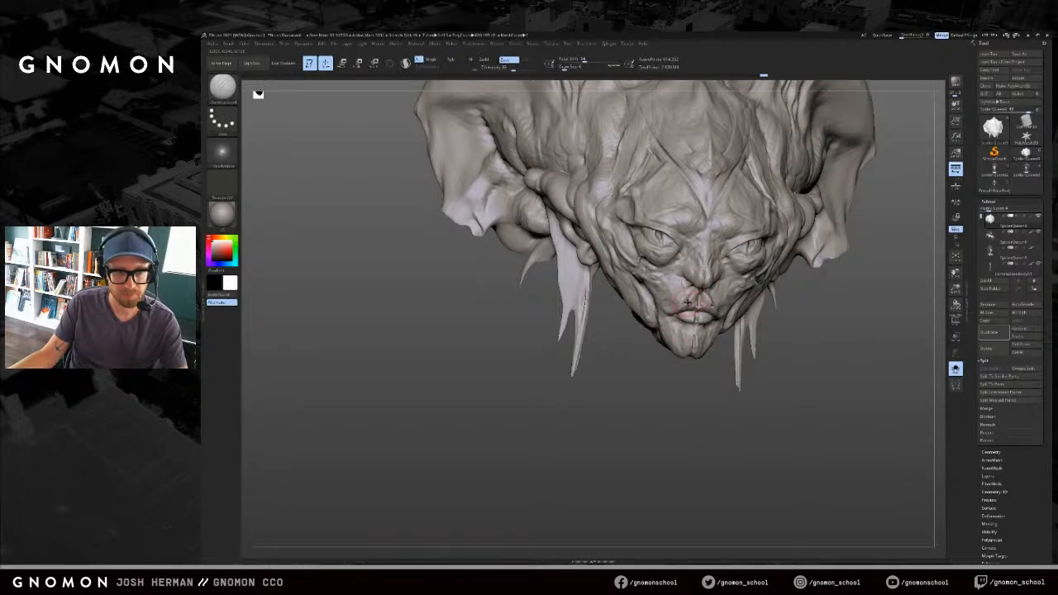
{"action": "key", "text": "b"}
{"action": "key", "text": "c"}
{"action": "key", "text": "b"}
{"action": "left_click_drag", "start_coordinate": [696, 304], "coordinate": [695, 307]}
{"action": "left_click_drag", "start_coordinate": [725, 384], "coordinate": [669, 369]}
Step: Carve the upper edge of the upper lip from both sides with the DamStandard brush
{"action": "key", "text": "b"}
{"action": "key", "text": "d"}
{"action": "key", "text": "s"}
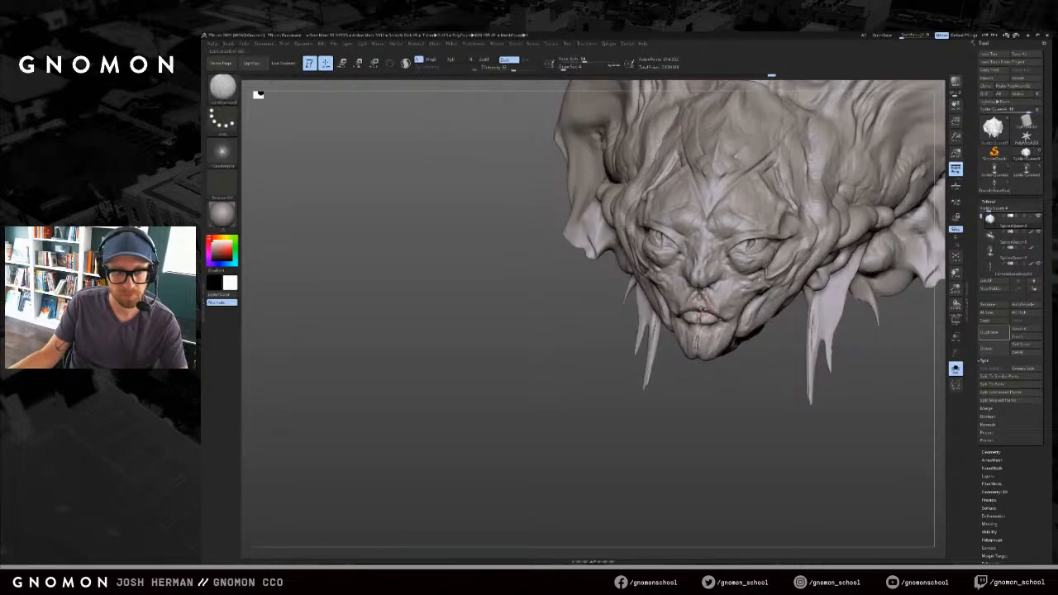
{"action": "left_click_drag", "start_coordinate": [692, 309], "coordinate": [697, 308]}
{"action": "left_click_drag", "start_coordinate": [609, 360], "coordinate": [701, 362]}
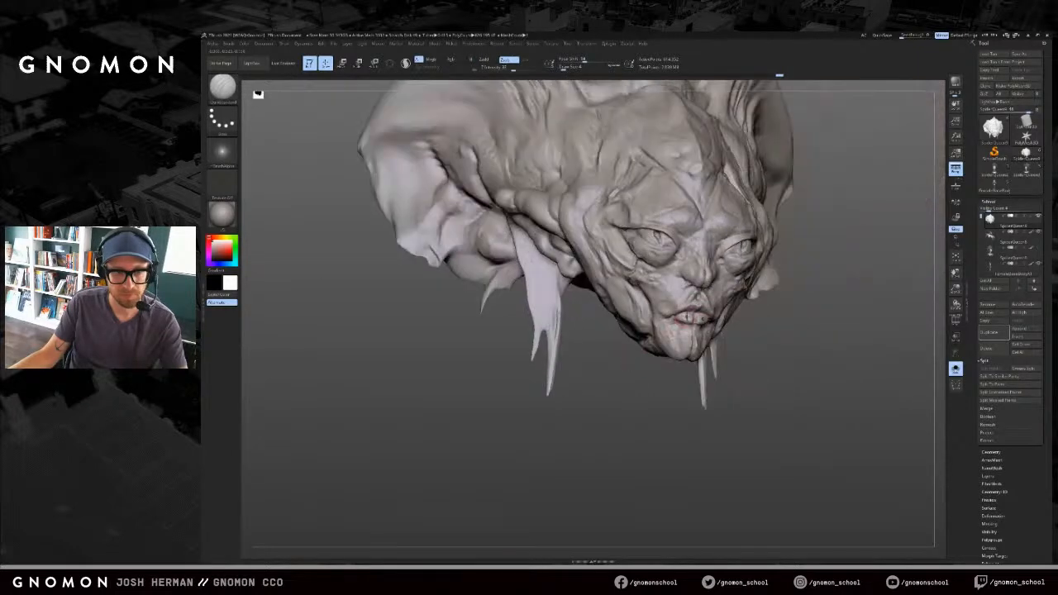
{"action": "left_click_drag", "start_coordinate": [691, 308], "coordinate": [696, 308]}
{"action": "left_click_drag", "start_coordinate": [676, 389], "coordinate": [602, 399]}
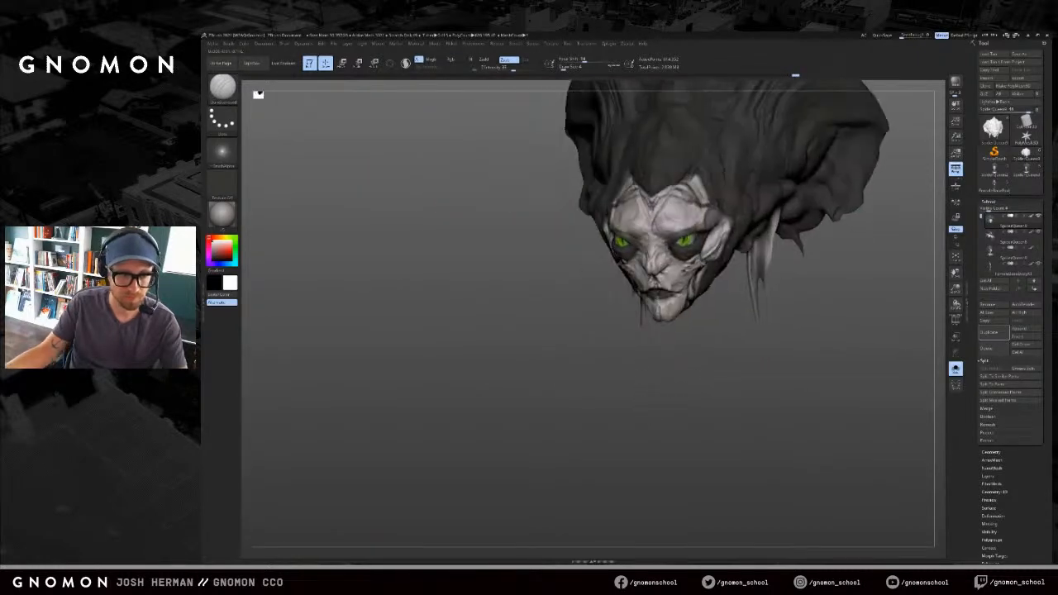
Step: Add volume between the nose and the upper lip with the ClayBuildup brush
{"action": "key", "text": "b"}
{"action": "key", "text": "c"}
{"action": "key", "text": "b"}
{"action": "left_click_drag", "start_coordinate": [662, 276], "coordinate": [664, 281]}
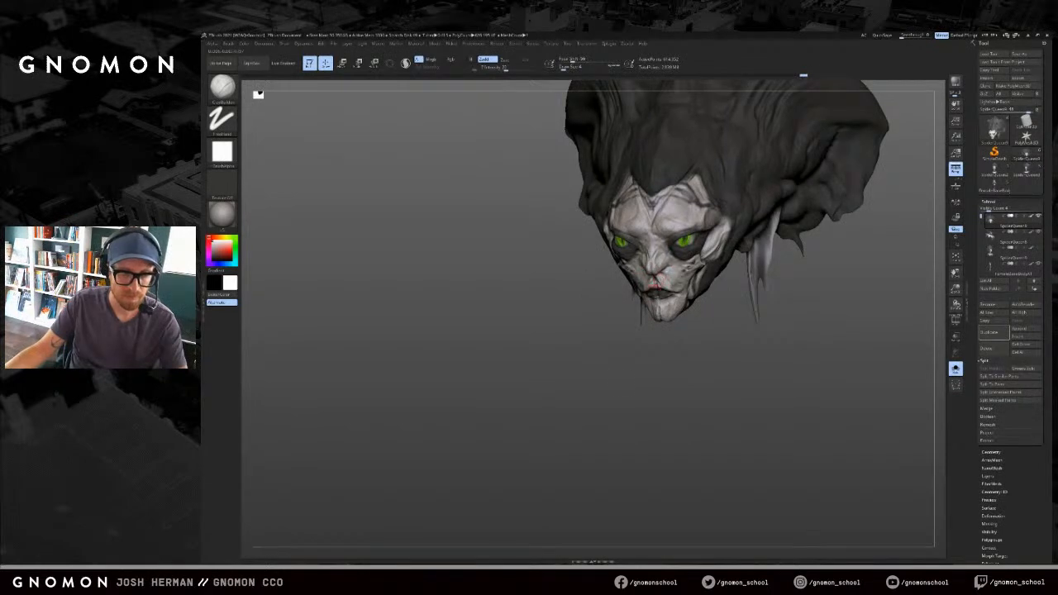
{"action": "left_click_drag", "start_coordinate": [617, 390], "coordinate": [641, 389], "text": "shift"}
Step: Carve a vertical crease between the brows with DamStandard and smooth it toward the nose bridge
{"action": "key", "text": "b"}
{"action": "key", "text": "d"}
{"action": "key", "text": "s"}
{"action": "mouse_move", "coordinate": [655, 225]}
{"action": "left_mouse_down"}
{"action": "mouse_move", "coordinate": [654, 380]}
{"action": "mouse_move", "coordinate": [675, 385]}
{"action": "mouse_move", "coordinate": [619, 356]}
{"action": "mouse_move", "coordinate": [687, 409]}
{"action": "mouse_move", "coordinate": [675, 373]}
{"action": "mouse_move", "coordinate": [678, 392]}
{"action": "left_mouse_up"}
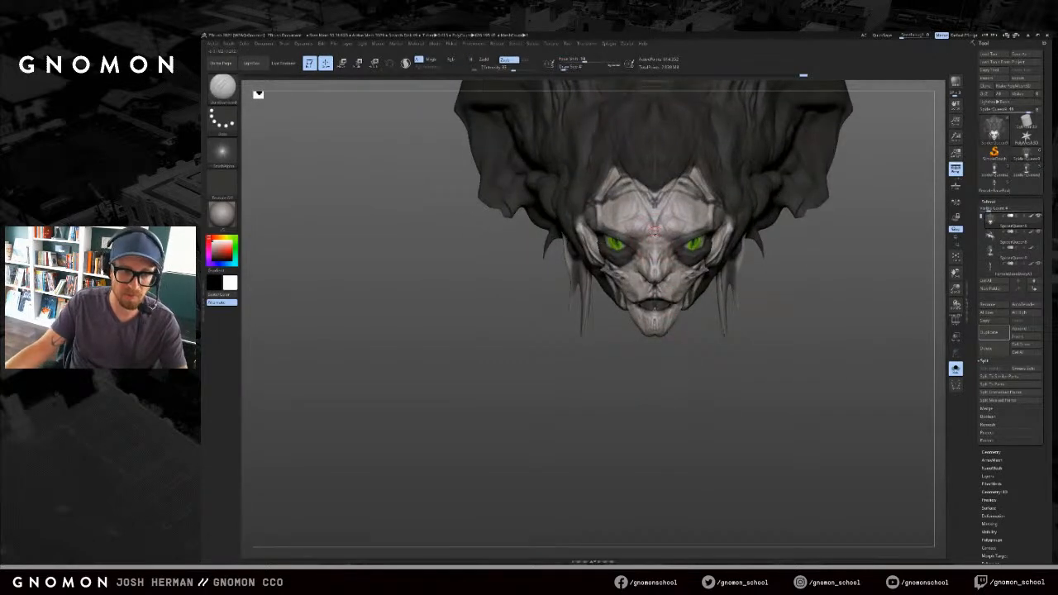
{"action": "mouse_move", "coordinate": [611, 388]}
{"action": "left_mouse_down", "text": "alt"}
{"action": "mouse_move", "coordinate": [619, 362]}
{"action": "mouse_move", "coordinate": [593, 378]}
{"action": "left_mouse_up", "text": "alt"}
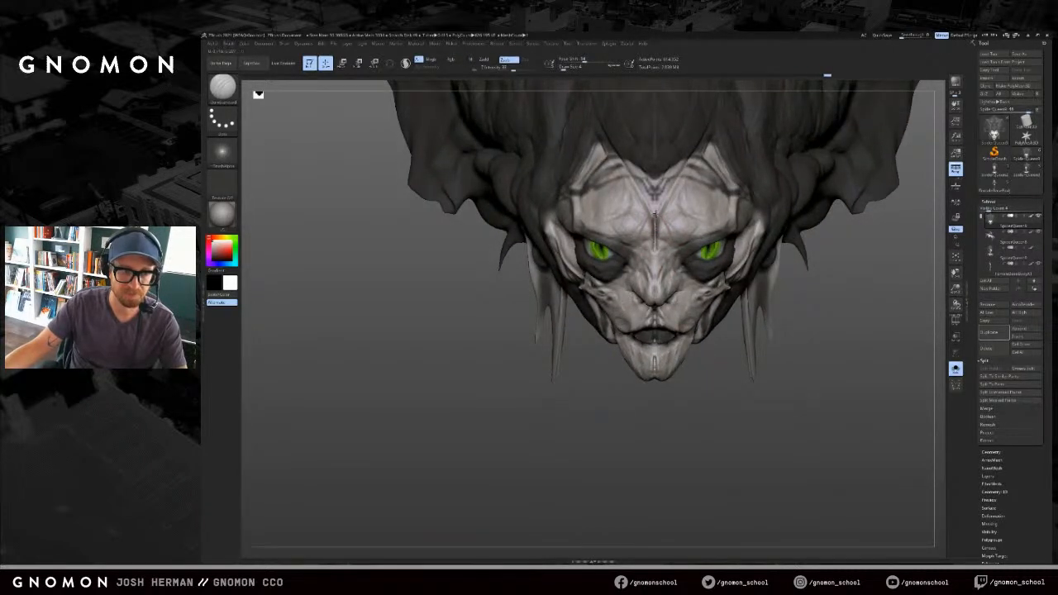
{"action": "mouse_move", "coordinate": [615, 361]}
{"action": "left_mouse_down"}
{"action": "mouse_move", "coordinate": [593, 411]}
{"action": "mouse_move", "coordinate": [616, 401]}
{"action": "left_mouse_up"}
{"action": "left_click_drag", "start_coordinate": [655, 225], "coordinate": [653, 245], "text": "shift"}
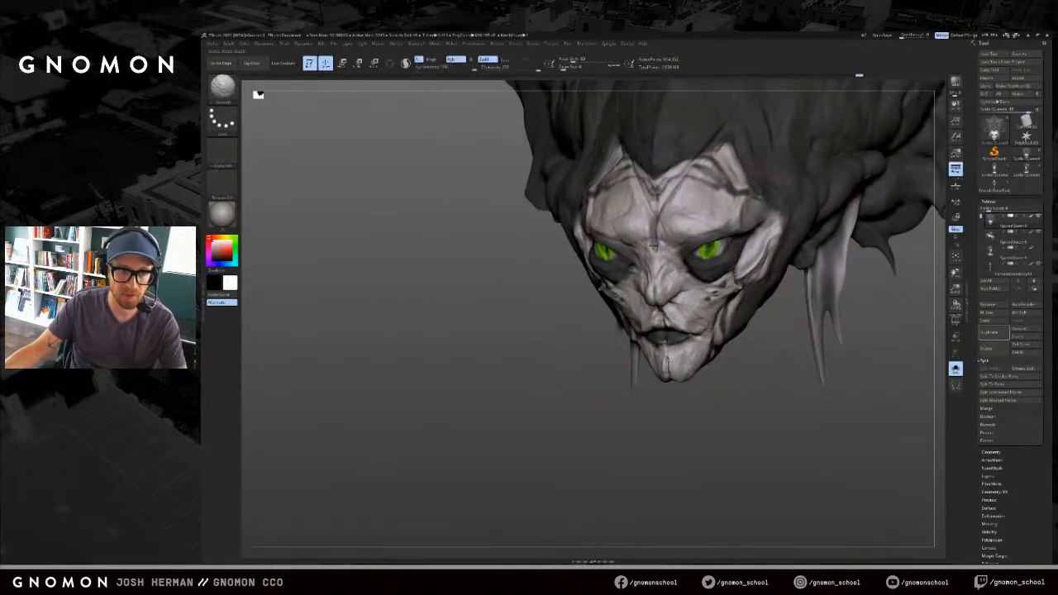
Step: Switch brushes, adjust the brush size and reshape the bridge of the nose
{"action": "key", "text": "2"}
{"action": "left_click_drag", "start_coordinate": [625, 438], "coordinate": [655, 432], "text": "shift"}
{"action": "key", "text": "s"}
{"action": "left_click", "coordinate": [653, 260]}
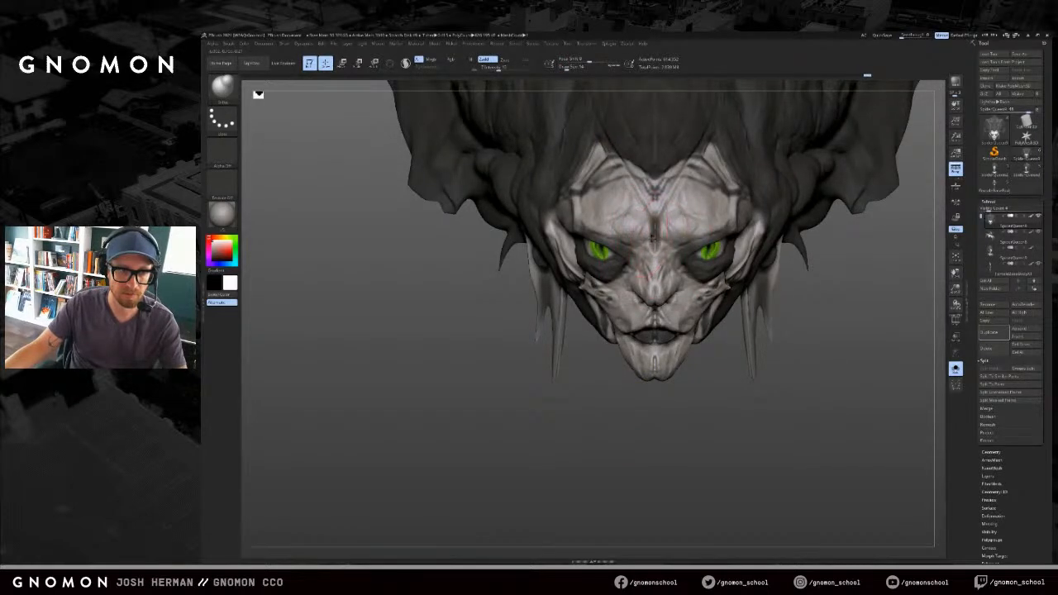
{"action": "key", "text": "3"}
{"action": "left_click_drag", "start_coordinate": [607, 395], "coordinate": [725, 390]}
{"action": "left_click_drag", "start_coordinate": [796, 263], "coordinate": [718, 258]}
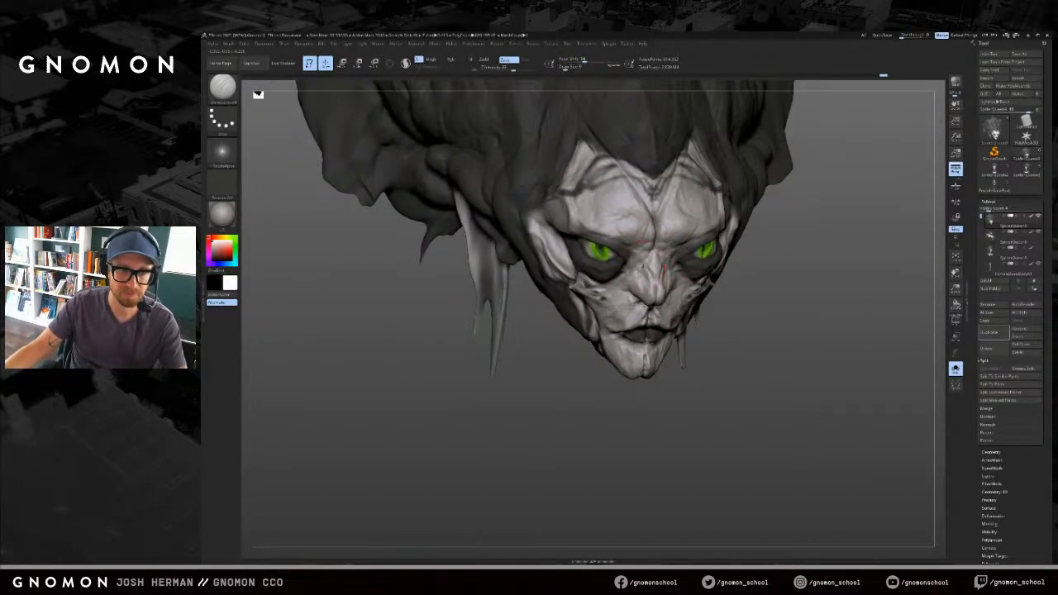
Step: Resize the DamStandard brush and refine the creases on the bridge of the nose
{"action": "key", "text": "s"}
{"action": "left_click", "coordinate": [649, 256]}
{"action": "key", "text": "s"}
{"action": "left_click", "coordinate": [653, 255]}
{"action": "left_click_drag", "start_coordinate": [792, 358], "coordinate": [702, 360]}
{"action": "mouse_move", "coordinate": [666, 425]}
{"action": "left_mouse_down"}
{"action": "mouse_move", "coordinate": [640, 443]}
{"action": "mouse_move", "coordinate": [671, 438]}
{"action": "mouse_move", "coordinate": [653, 438]}
{"action": "left_mouse_up"}
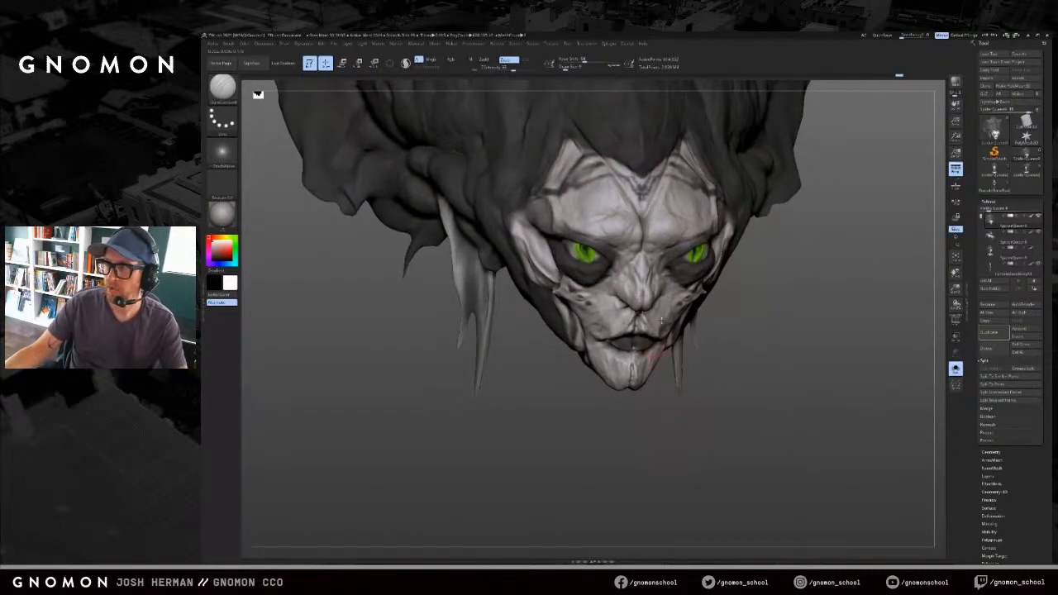
Step: Refine the nose bridge between the eyes, alternating the ClayBuildup and DamStandard brushes
{"action": "key", "text": "b"}
{"action": "key", "text": "c"}
{"action": "key", "text": "b"}
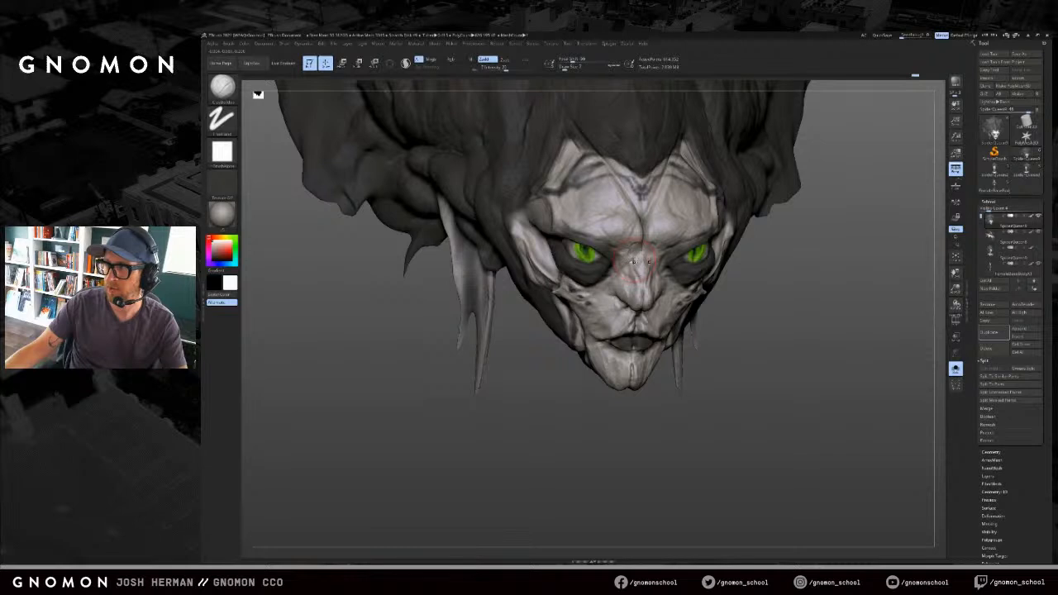
{"action": "key", "text": "b"}
{"action": "key", "text": "s"}
{"action": "key", "text": "t"}
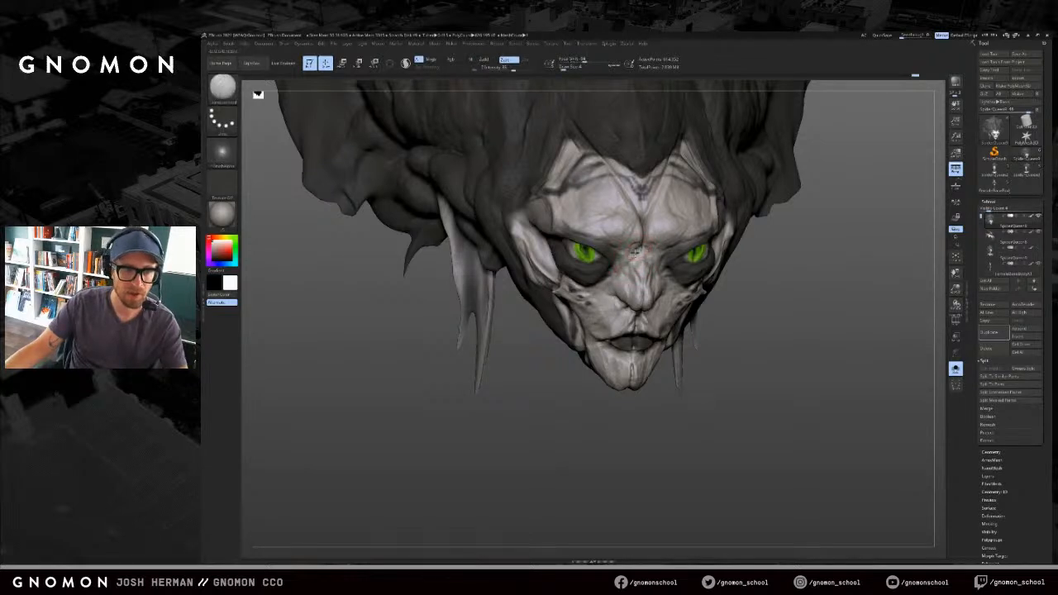
{"action": "key", "text": "b"}
{"action": "key", "text": "c"}
{"action": "key", "text": "b"}
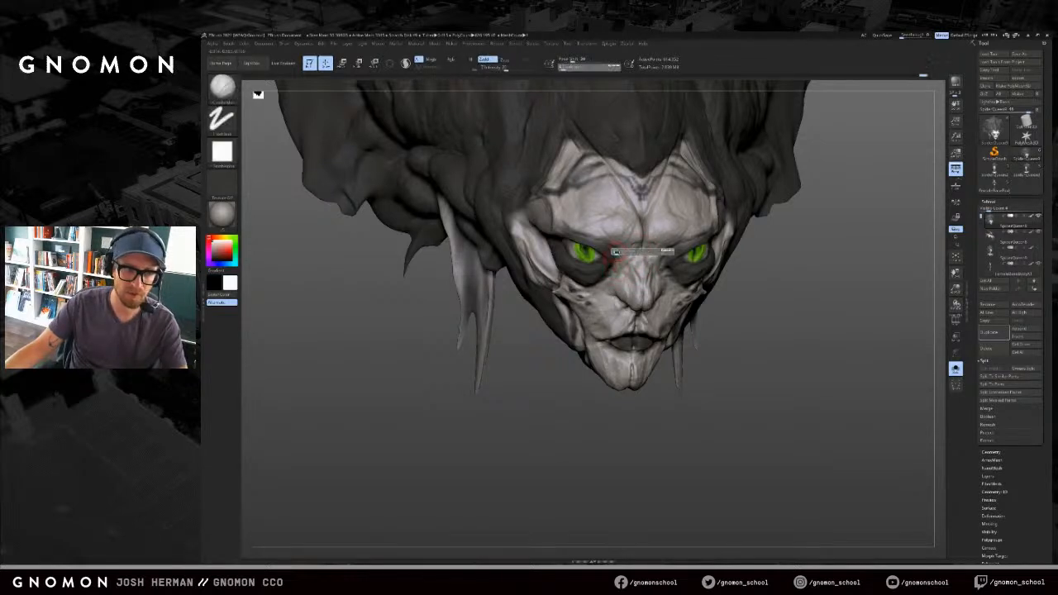
Step: Build up the inner brow with a resized ClayBuildup brush and smooth the side of the nose
{"action": "mouse_move", "coordinate": [803, 292]}
{"action": "left_mouse_down"}
{"action": "mouse_move", "coordinate": [765, 296]}
{"action": "mouse_move", "coordinate": [728, 273]}
{"action": "left_mouse_up"}
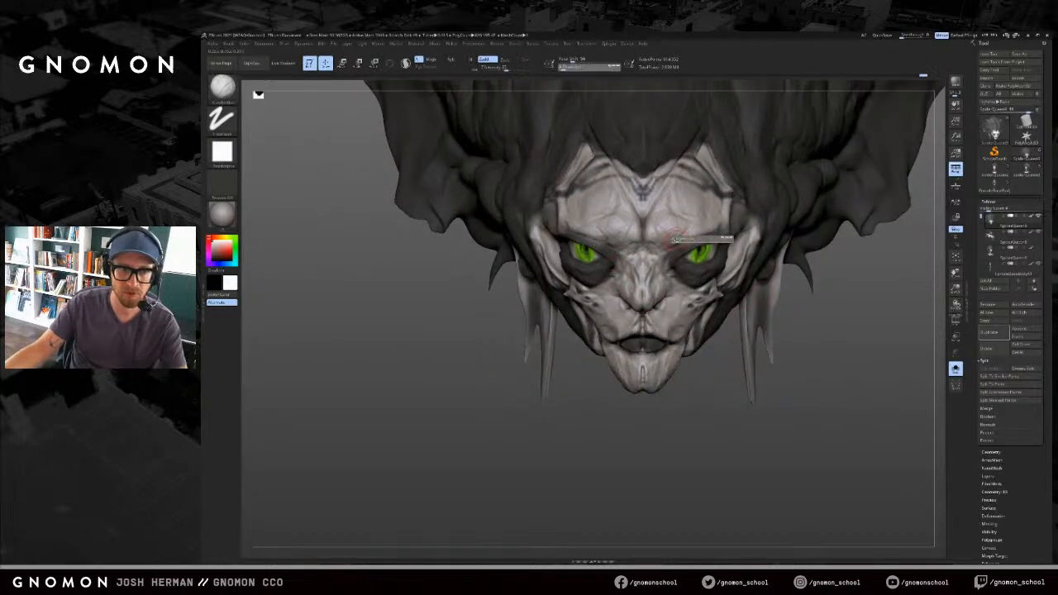
{"action": "mouse_move", "coordinate": [667, 248]}
{"action": "left_mouse_down"}
{"action": "mouse_move", "coordinate": [666, 266]}
{"action": "mouse_move", "coordinate": [685, 235]}
{"action": "mouse_move", "coordinate": [700, 232]}
{"action": "mouse_move", "coordinate": [675, 255]}
{"action": "mouse_move", "coordinate": [708, 234]}
{"action": "left_mouse_up"}
{"action": "left_click_drag", "start_coordinate": [694, 393], "coordinate": [702, 404]}
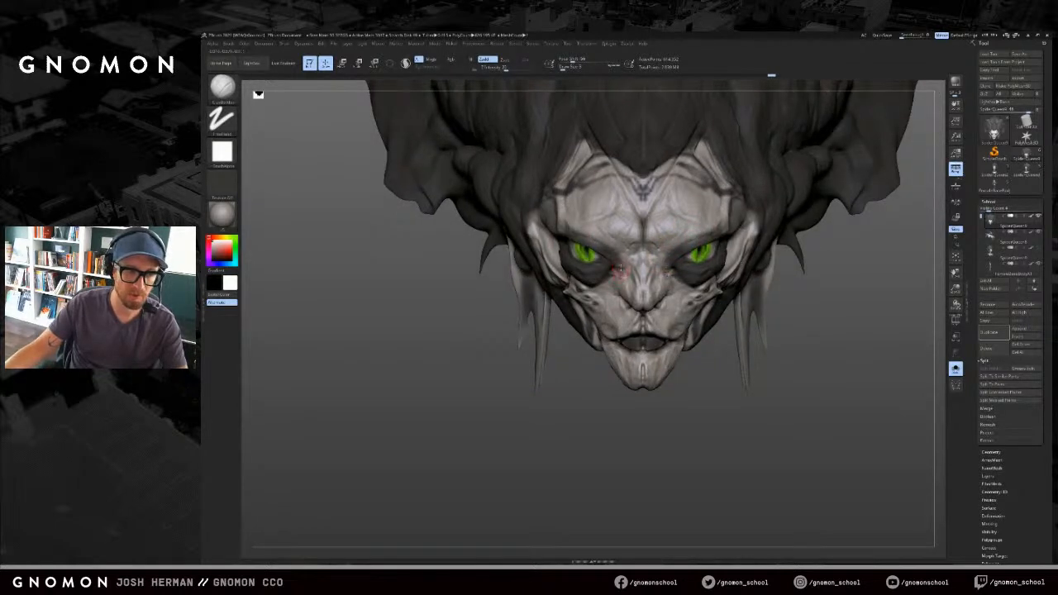
{"action": "left_click_drag", "start_coordinate": [630, 258], "coordinate": [625, 273], "text": "shift"}
{"action": "left_click_drag", "start_coordinate": [586, 391], "coordinate": [643, 390]}
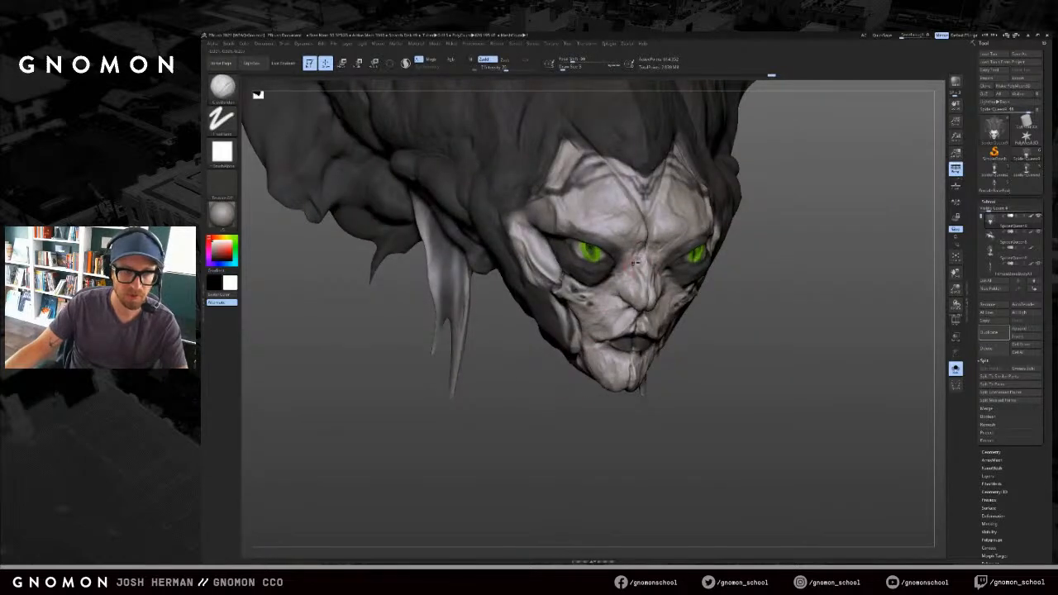
Step: Sharpen the nose bridge and the fold below the inner eye corner with the DamStandard brush
{"action": "key", "text": "shift"}
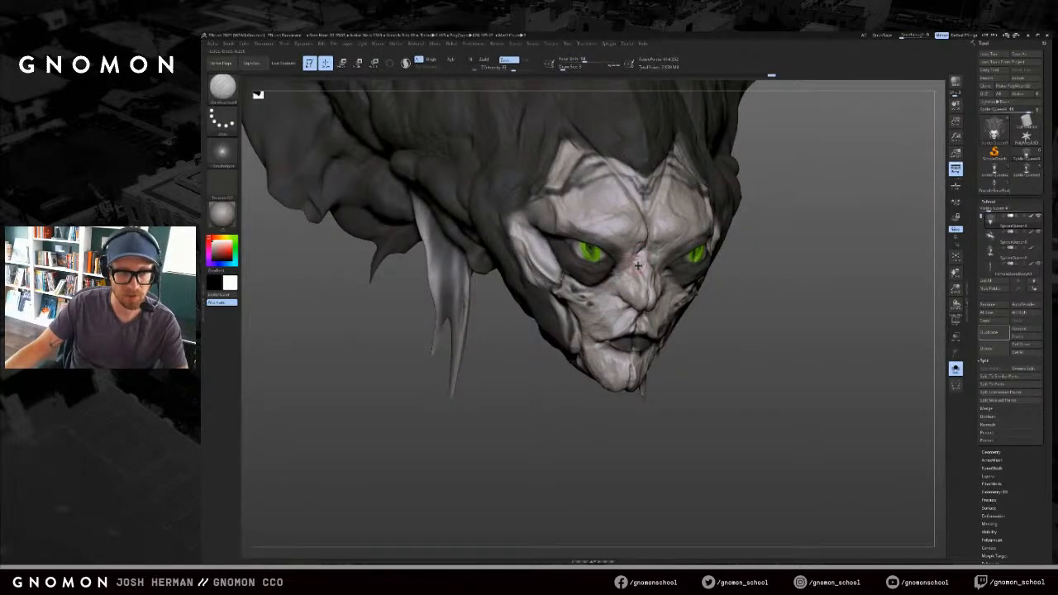
{"action": "left_click_drag", "start_coordinate": [639, 266], "coordinate": [642, 273], "text": "shift"}
{"action": "left_click_drag", "start_coordinate": [763, 324], "coordinate": [718, 322], "text": "shift"}
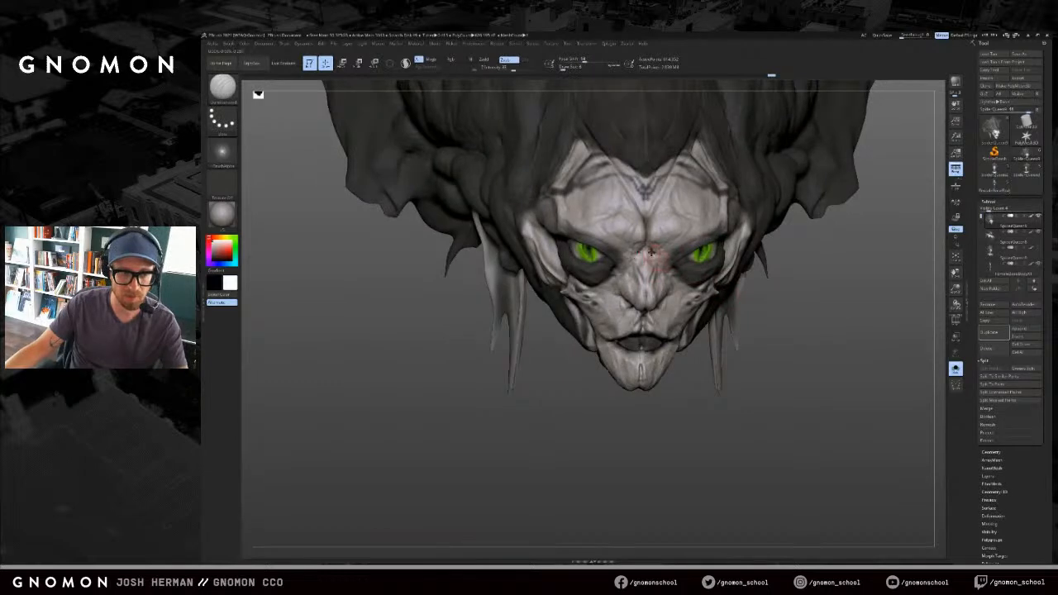
{"action": "left_click_drag", "start_coordinate": [648, 263], "coordinate": [645, 276]}
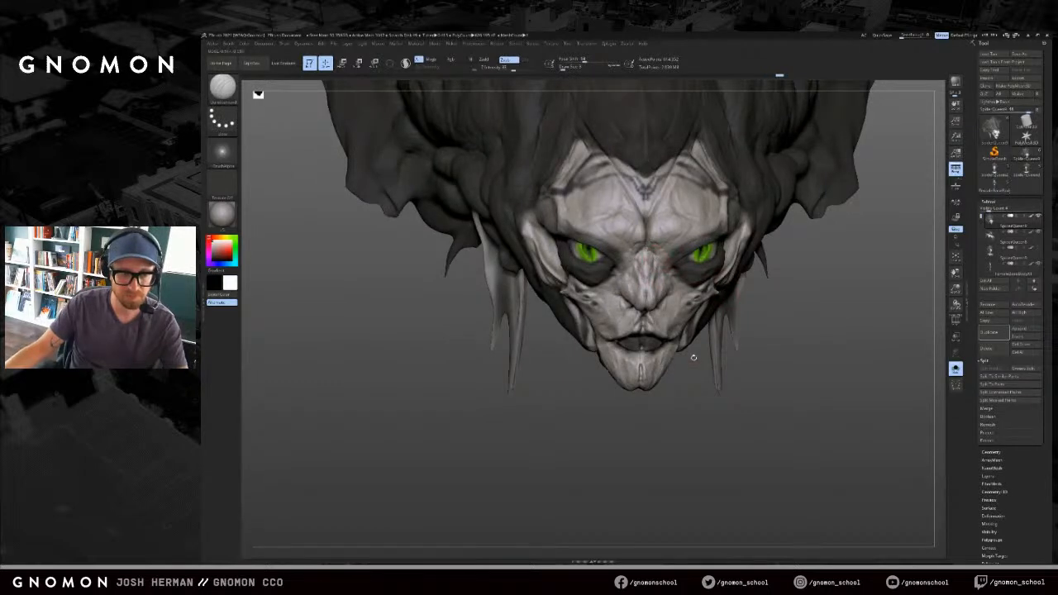
{"action": "left_click_drag", "start_coordinate": [693, 358], "coordinate": [674, 355], "text": "shift"}
{"action": "left_click_drag", "start_coordinate": [669, 274], "coordinate": [677, 282]}
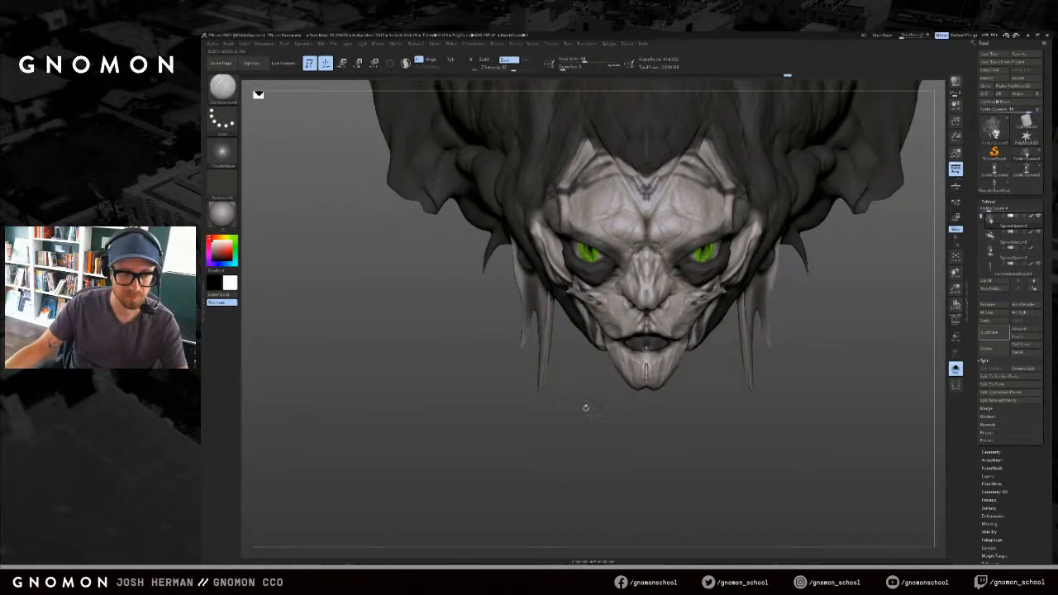
Step: Compare the creature's face with another loaded version by switching between the SpiderQueen tools
{"action": "left_click_drag", "start_coordinate": [586, 406], "coordinate": [624, 404]}
{"action": "left_click_drag", "start_coordinate": [543, 389], "coordinate": [519, 318], "text": "alt"}
{"action": "left_click_drag", "start_coordinate": [599, 355], "coordinate": [619, 409], "text": "shift"}
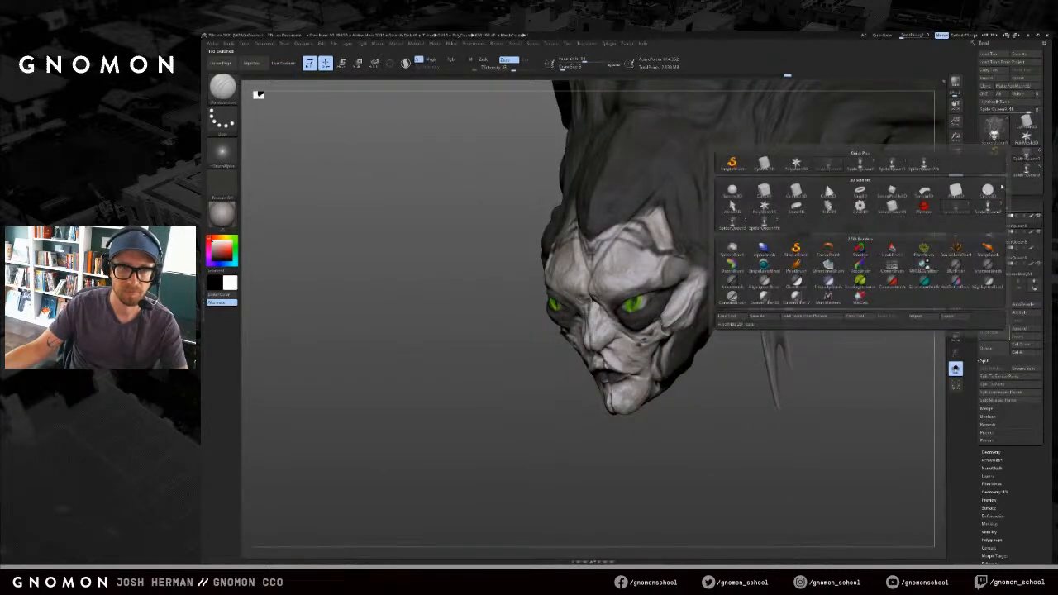
{"action": "left_click", "coordinate": [1002, 188]}
{"action": "left_click", "coordinate": [1004, 167]}
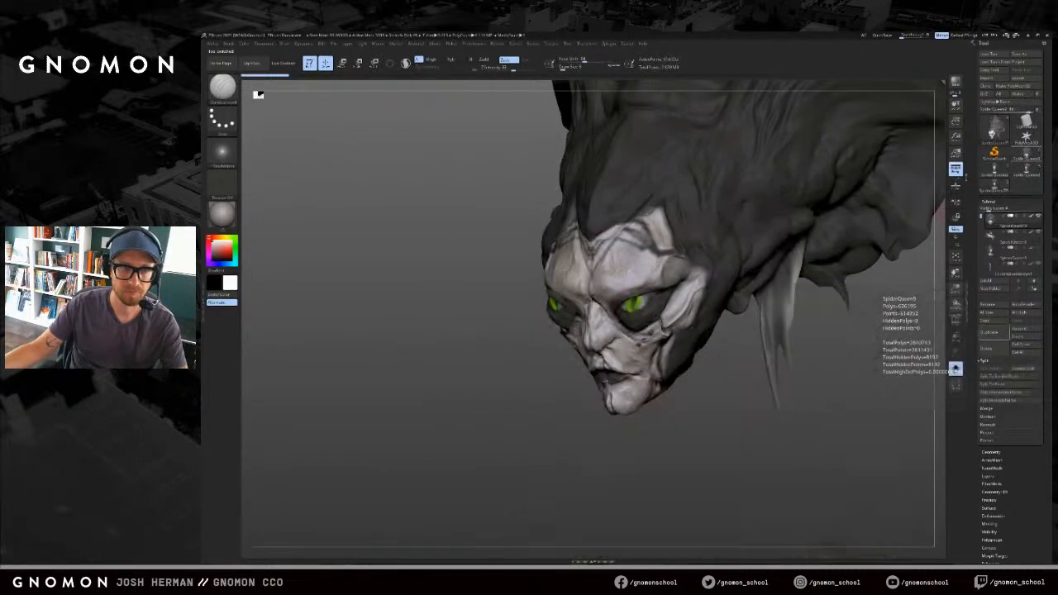
{"action": "left_click_drag", "start_coordinate": [482, 376], "coordinate": [620, 340], "text": "shift"}
{"action": "left_click_drag", "start_coordinate": [537, 335], "coordinate": [579, 332]}
Step: Refine the cheek beside the nose with ClayBuildup and smooth the surface below the eye
{"action": "key", "text": "b"}
{"action": "key", "text": "c"}
{"action": "key", "text": "b"}
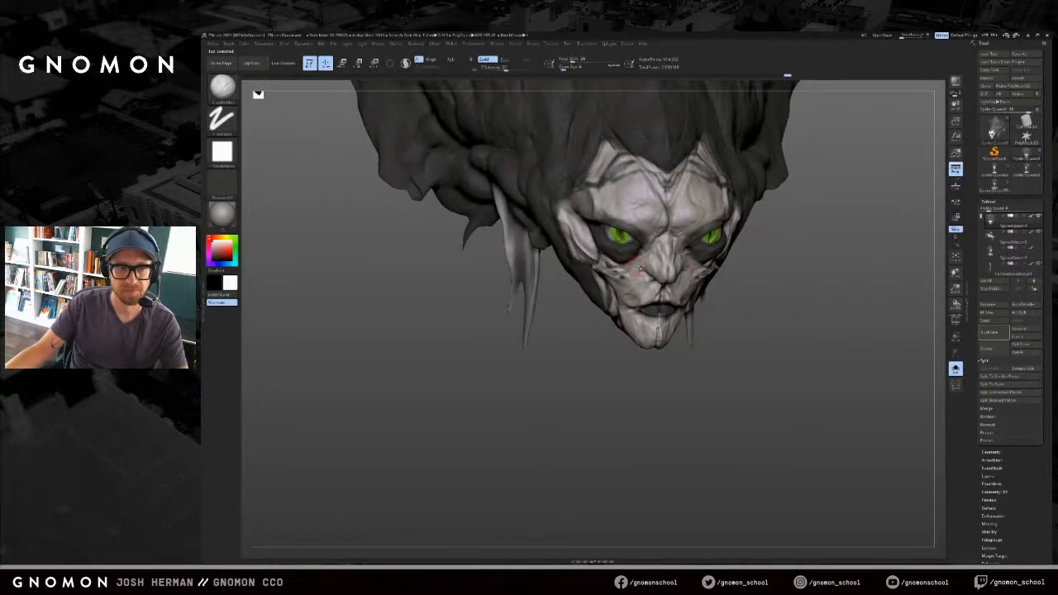
{"action": "left_click_drag", "start_coordinate": [637, 262], "coordinate": [644, 264], "text": "shift"}
{"action": "left_click_drag", "start_coordinate": [592, 358], "coordinate": [637, 353]}
Step: Resize the ClayBuildup brush and build up the nostrils and upper lip area from below
{"action": "key", "text": "bracketleft"}
{"action": "left_click_drag", "start_coordinate": [702, 364], "coordinate": [696, 306]}
{"action": "mouse_move", "coordinate": [769, 305]}
{"action": "left_mouse_down"}
{"action": "mouse_move", "coordinate": [824, 210]}
{"action": "mouse_move", "coordinate": [748, 223]}
{"action": "left_mouse_up"}
{"action": "key", "text": "s"}
{"action": "left_click", "coordinate": [669, 241]}
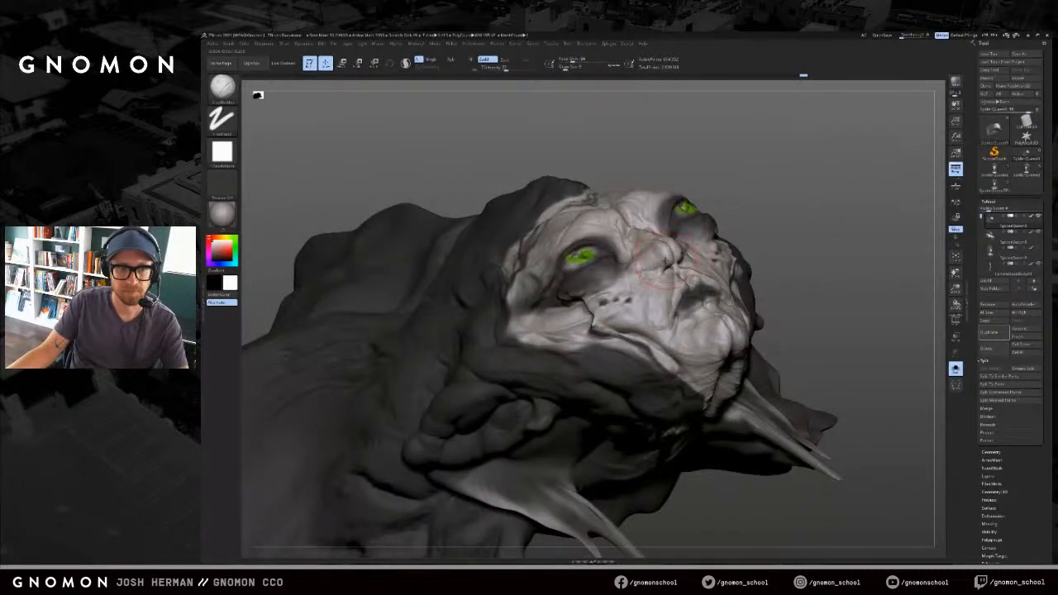
{"action": "mouse_move", "coordinate": [661, 169]}
{"action": "left_mouse_down"}
{"action": "mouse_move", "coordinate": [709, 232]}
{"action": "mouse_move", "coordinate": [680, 247]}
{"action": "left_mouse_up"}
{"action": "key", "text": "s"}
{"action": "left_click", "coordinate": [673, 257]}
{"action": "mouse_move", "coordinate": [653, 289]}
{"action": "left_mouse_down"}
{"action": "mouse_move", "coordinate": [794, 265]}
{"action": "mouse_move", "coordinate": [862, 237]}
{"action": "mouse_move", "coordinate": [823, 196]}
{"action": "mouse_move", "coordinate": [693, 271]}
{"action": "left_mouse_up"}
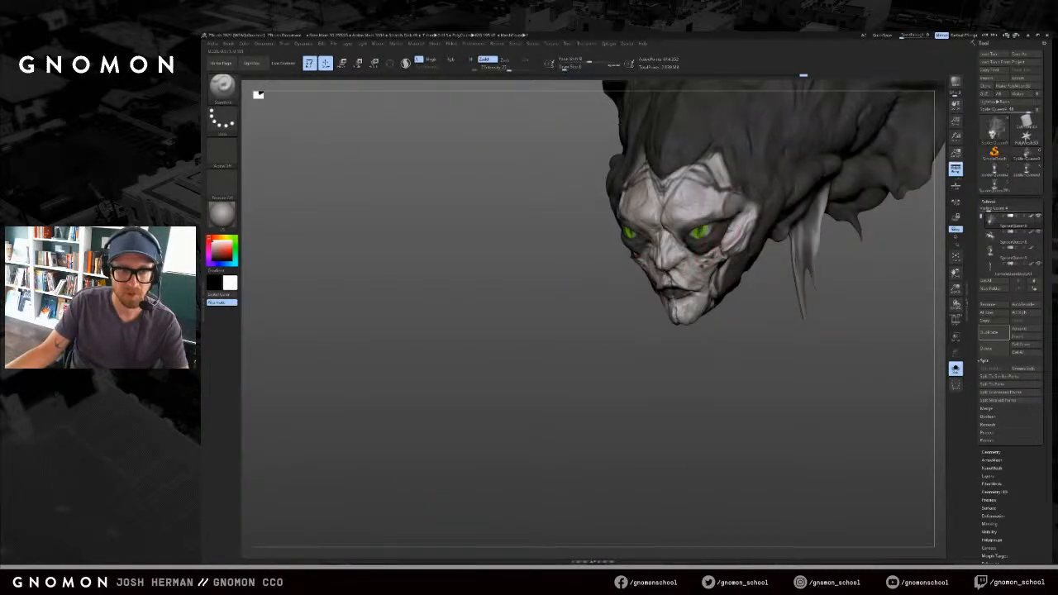
Step: Undo the last strokes on the face and reshape the corner of the mouth and upper lip
{"action": "mouse_move", "coordinate": [720, 337]}
{"action": "left_mouse_down", "text": "shift"}
{"action": "mouse_move", "coordinate": [727, 289]}
{"action": "mouse_move", "coordinate": [735, 304]}
{"action": "mouse_move", "coordinate": [726, 276]}
{"action": "mouse_move", "coordinate": [738, 271]}
{"action": "mouse_move", "coordinate": [719, 271]}
{"action": "mouse_move", "coordinate": [725, 224]}
{"action": "left_mouse_up", "text": "shift"}
{"action": "key", "text": "ctrl+z"}
{"action": "key", "text": "ctrl+z"}
{"action": "key", "text": "ctrl+z"}
{"action": "key", "text": "ctrl+z"}
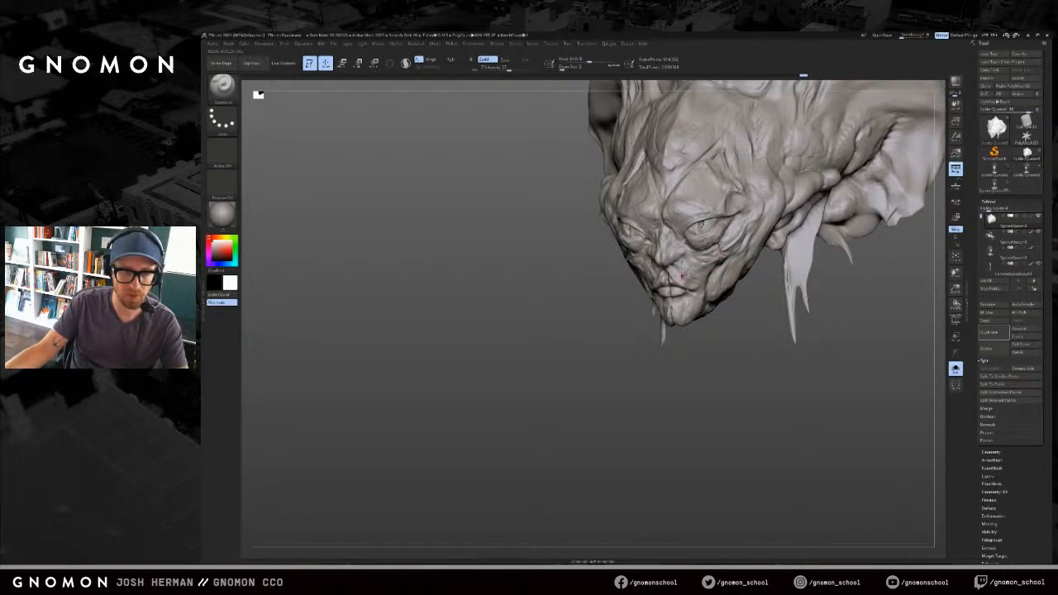
{"action": "left_click_drag", "start_coordinate": [681, 278], "coordinate": [697, 269]}
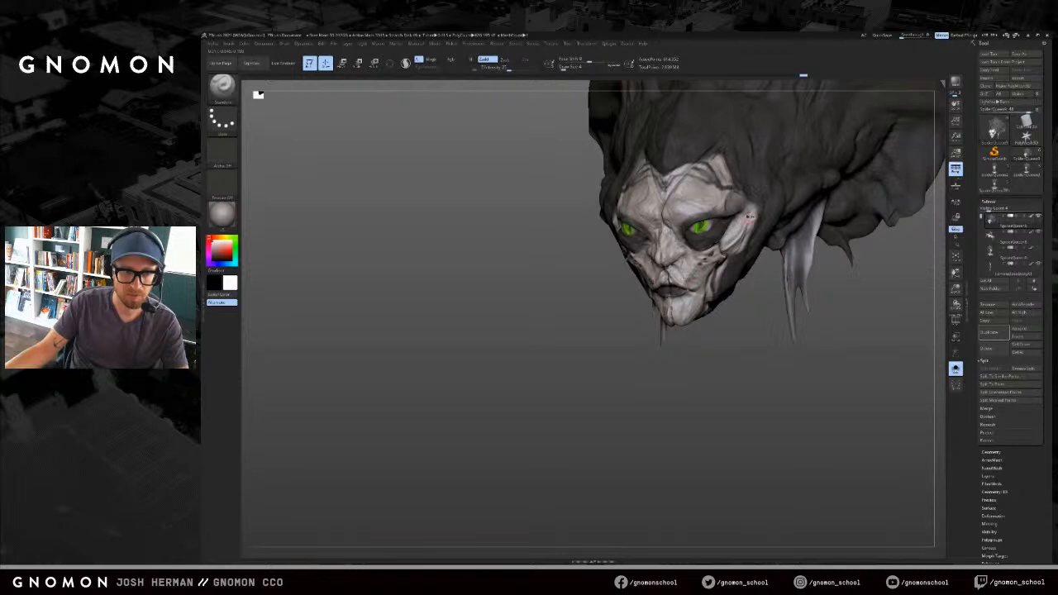
{"action": "left_click_drag", "start_coordinate": [674, 288], "coordinate": [692, 276]}
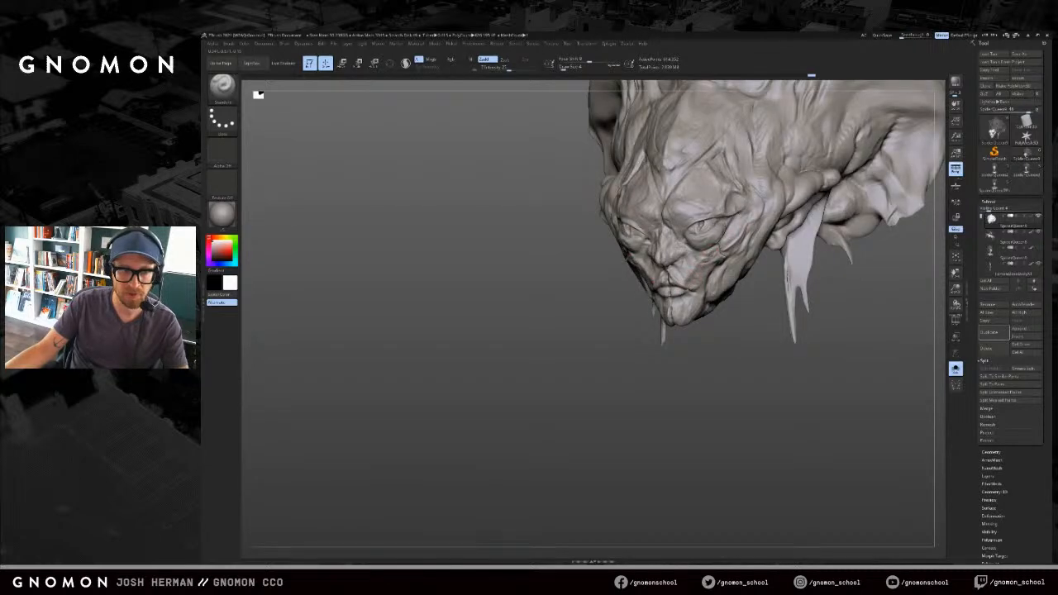
{"action": "left_click_drag", "start_coordinate": [570, 314], "coordinate": [612, 316]}
Step: Build up the eye corner and the cheek beside the nose with the ClayBuildup brush
{"action": "key", "text": "b"}
{"action": "key", "text": "c"}
{"action": "key", "text": "b"}
{"action": "left_click_drag", "start_coordinate": [705, 233], "coordinate": [699, 227]}
{"action": "left_click_drag", "start_coordinate": [718, 344], "coordinate": [644, 330], "text": "shift"}
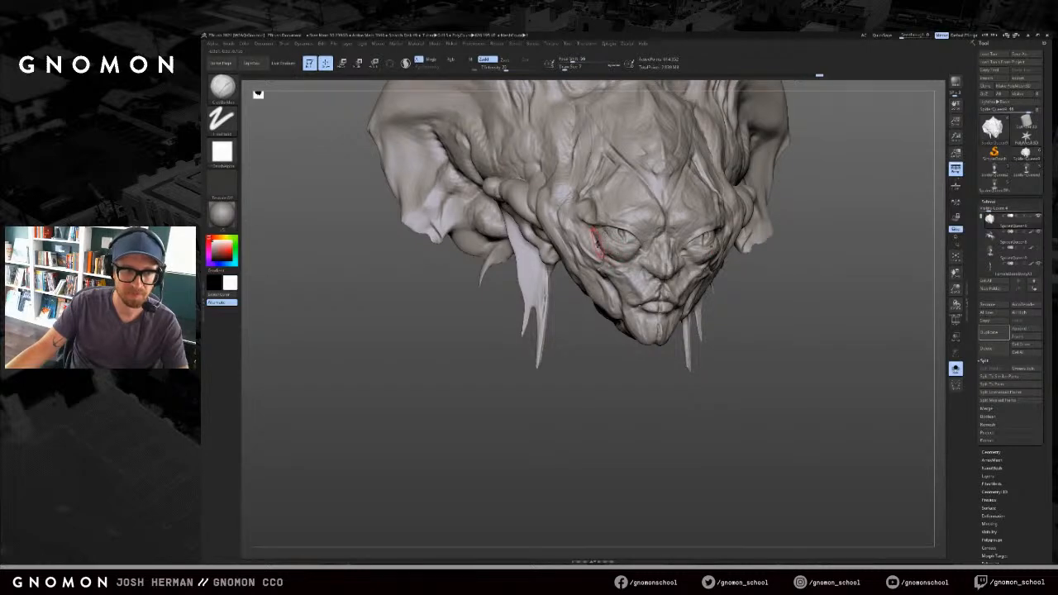
{"action": "left_click_drag", "start_coordinate": [594, 341], "coordinate": [618, 239], "text": "shift"}
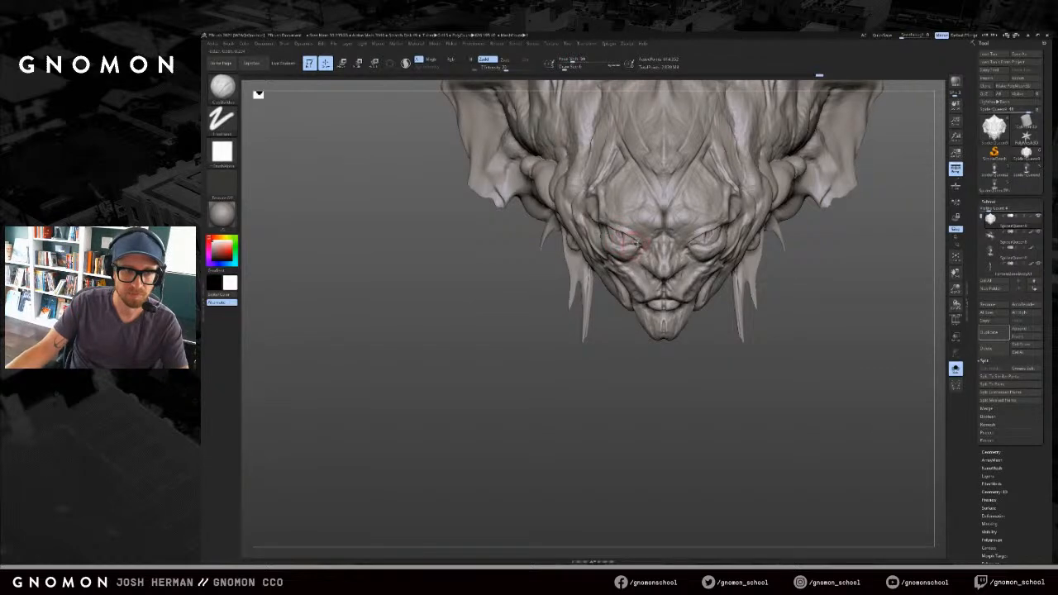
{"action": "mouse_move", "coordinate": [836, 307]}
{"action": "left_mouse_down"}
{"action": "mouse_move", "coordinate": [740, 382]}
{"action": "mouse_move", "coordinate": [711, 288]}
{"action": "mouse_move", "coordinate": [676, 286]}
{"action": "left_mouse_up"}
{"action": "key", "text": "s"}
{"action": "left_click_drag", "start_coordinate": [719, 341], "coordinate": [704, 282]}
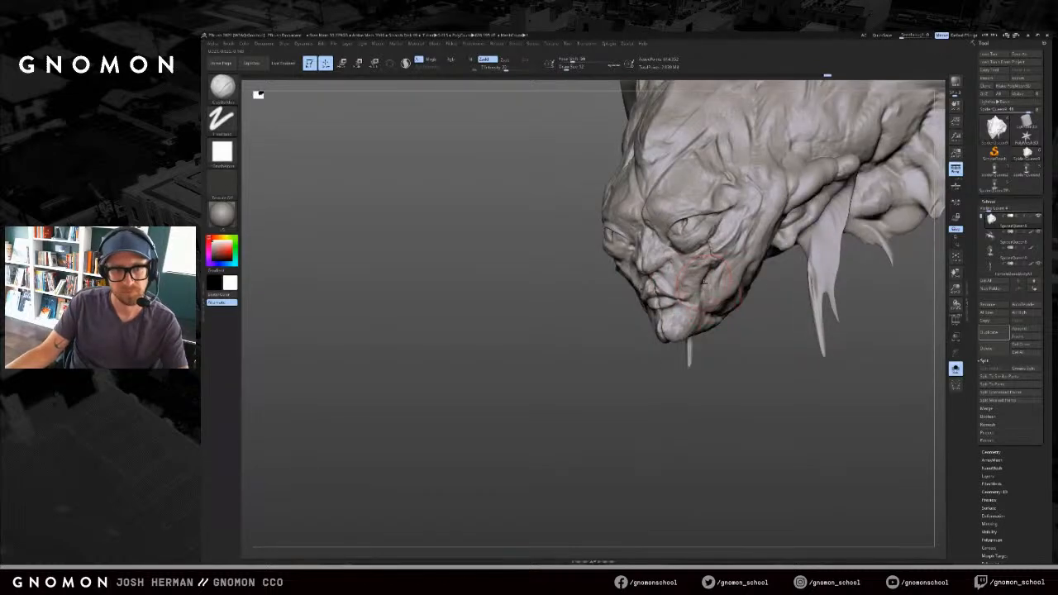
Step: Pull out the form of the cheek below the eye with the SnakeHook brush
{"action": "key", "text": "b"}
{"action": "key", "text": "s"}
{"action": "key", "text": "h"}
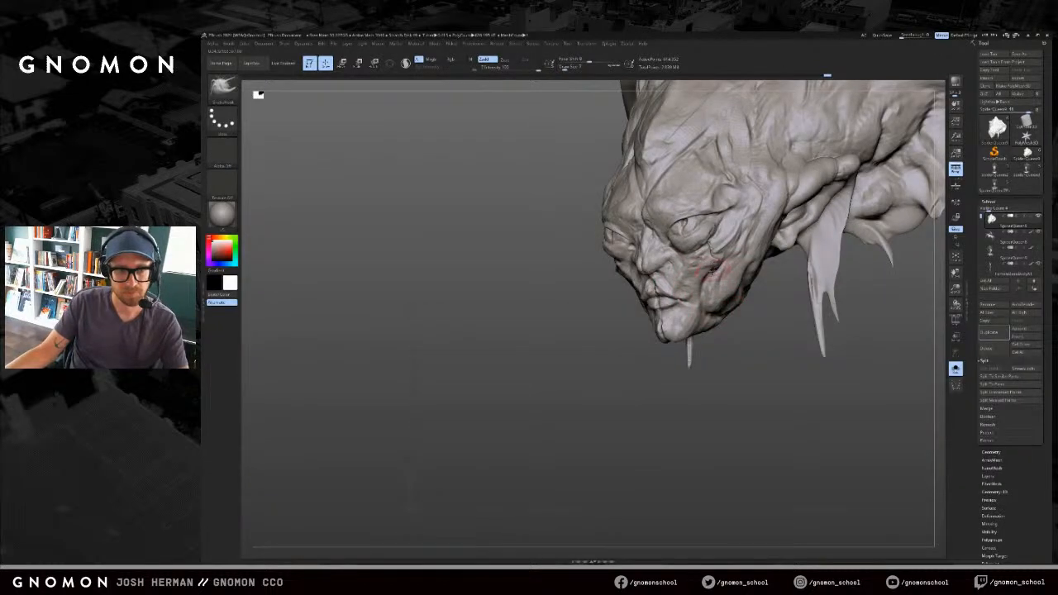
{"action": "mouse_move", "coordinate": [605, 342]}
{"action": "left_mouse_down", "text": "shift"}
{"action": "mouse_move", "coordinate": [662, 322]}
{"action": "mouse_move", "coordinate": [650, 310]}
{"action": "mouse_move", "coordinate": [640, 338]}
{"action": "left_mouse_up", "text": "shift"}
Step: Resize the DamStandard brush and carve the crease between the cheek and the mouth corner
{"action": "key", "text": "s"}
{"action": "key", "text": "b"}
{"action": "key", "text": "d"}
{"action": "key", "text": "s"}
{"action": "key", "text": "s"}
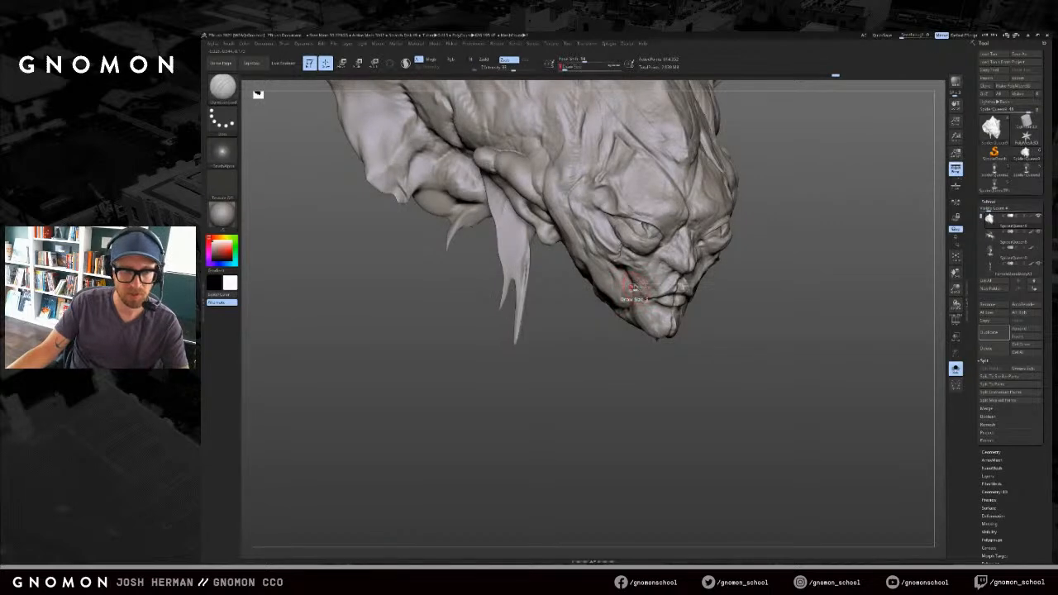
{"action": "key", "text": "s"}
{"action": "mouse_move", "coordinate": [642, 322]}
{"action": "left_mouse_down"}
{"action": "mouse_move", "coordinate": [686, 322]}
{"action": "mouse_move", "coordinate": [781, 234]}
{"action": "mouse_move", "coordinate": [803, 199]}
{"action": "mouse_move", "coordinate": [807, 226]}
{"action": "mouse_move", "coordinate": [641, 314]}
{"action": "left_mouse_up"}
Step: Reshape the chin and jawline from the front and the side, adding volume beside the chin
{"action": "key", "text": "1"}
{"action": "right_click_drag", "start_coordinate": [671, 344], "coordinate": [662, 420]}
{"action": "mouse_move", "coordinate": [679, 349]}
{"action": "right_mouse_down", "text": "shift"}
{"action": "mouse_move", "coordinate": [783, 331]}
{"action": "mouse_move", "coordinate": [726, 379]}
{"action": "mouse_move", "coordinate": [694, 361]}
{"action": "mouse_move", "coordinate": [692, 390]}
{"action": "mouse_move", "coordinate": [656, 366]}
{"action": "right_mouse_up", "text": "shift"}
{"action": "key", "text": "1"}
{"action": "key", "text": "1"}
{"action": "key", "text": "2"}
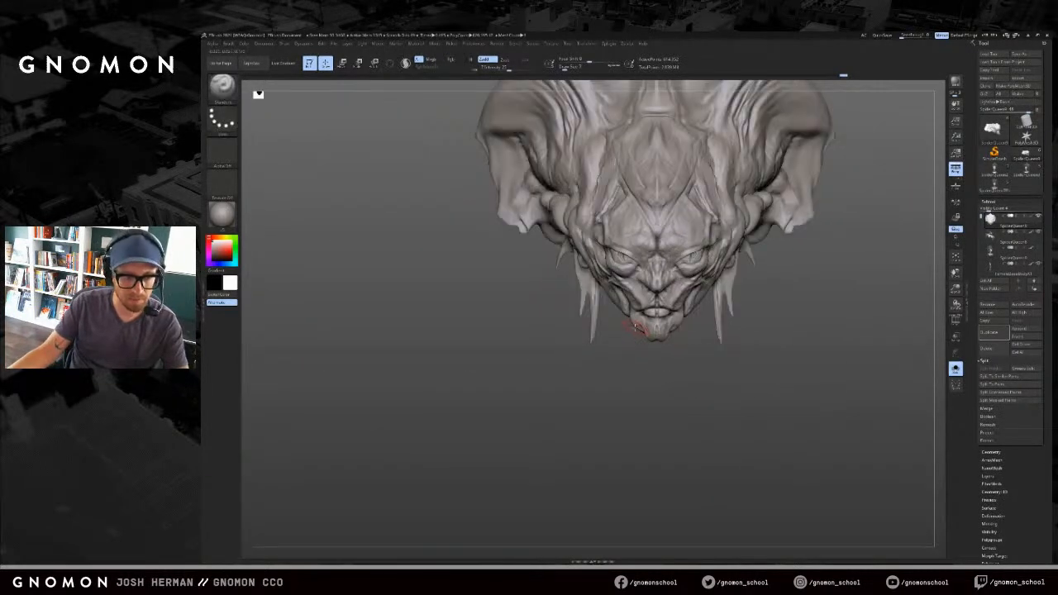
{"action": "right_click_drag", "start_coordinate": [636, 327], "coordinate": [703, 329]}
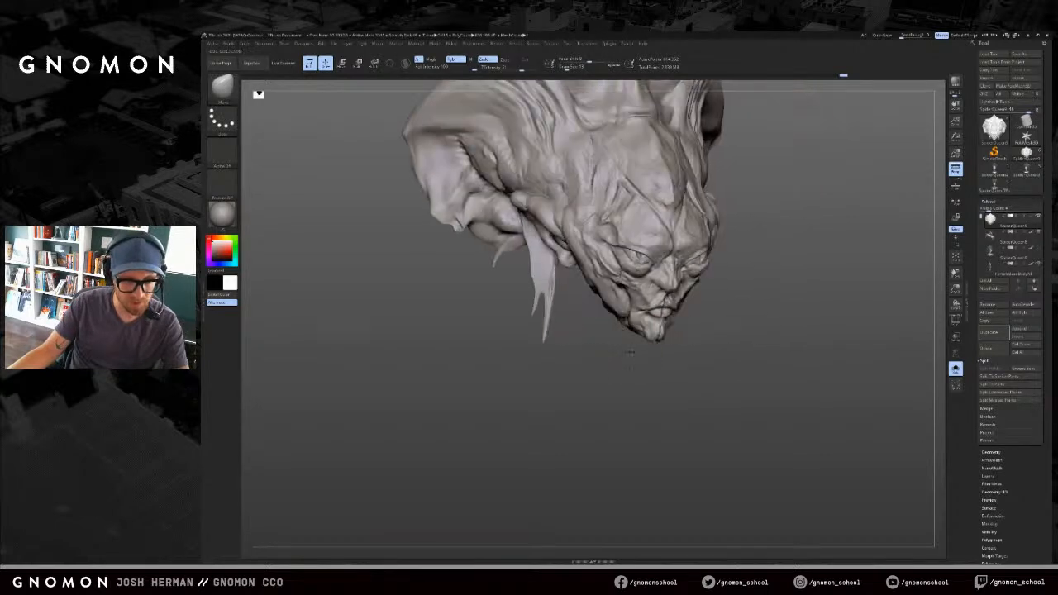
{"action": "key", "text": "3"}
{"action": "left_click_drag", "start_coordinate": [631, 319], "coordinate": [656, 332]}
Step: Carve a vertical groove down the centre of the lower lip and chin with the DamStandard brush
{"action": "key", "text": "s"}
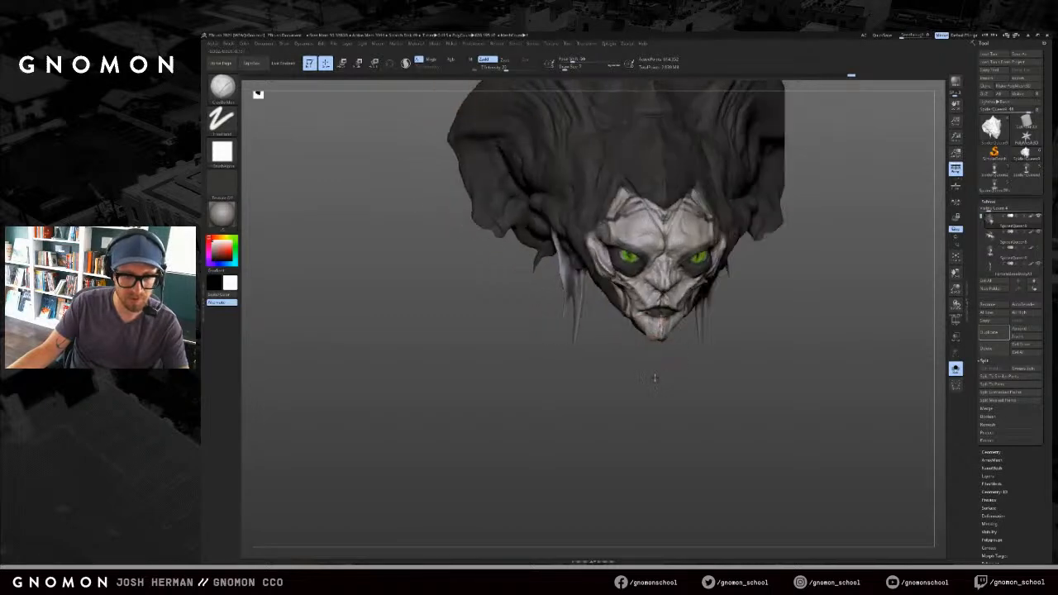
{"action": "right_click_drag", "start_coordinate": [659, 363], "coordinate": [663, 393]}
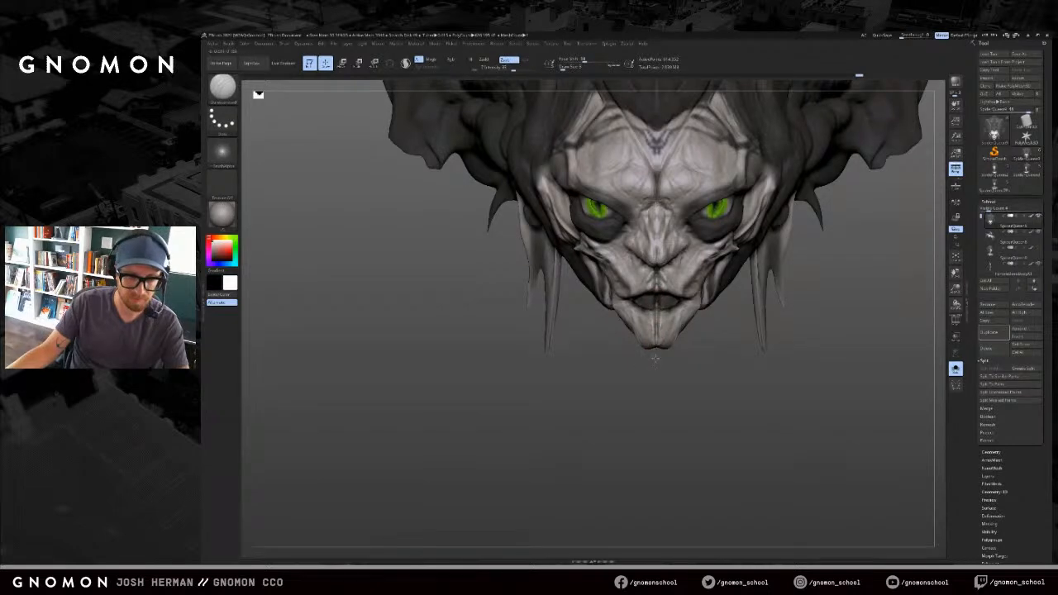
{"action": "mouse_move", "coordinate": [659, 399]}
{"action": "right_mouse_down"}
{"action": "mouse_move", "coordinate": [683, 390]}
{"action": "mouse_move", "coordinate": [668, 395]}
{"action": "right_mouse_up"}
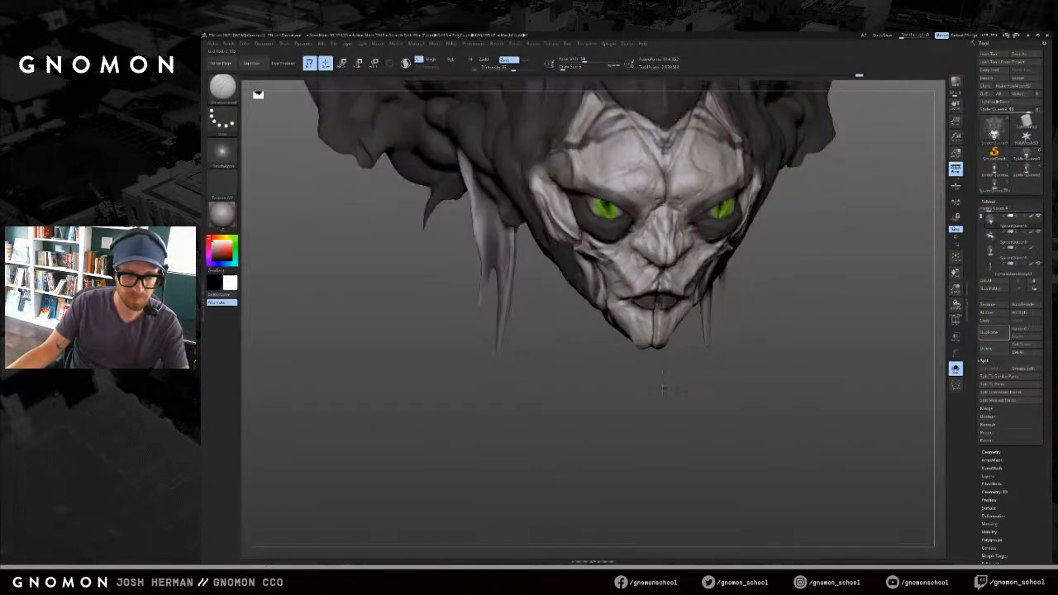
{"action": "right_click_drag", "start_coordinate": [665, 390], "coordinate": [680, 382]}
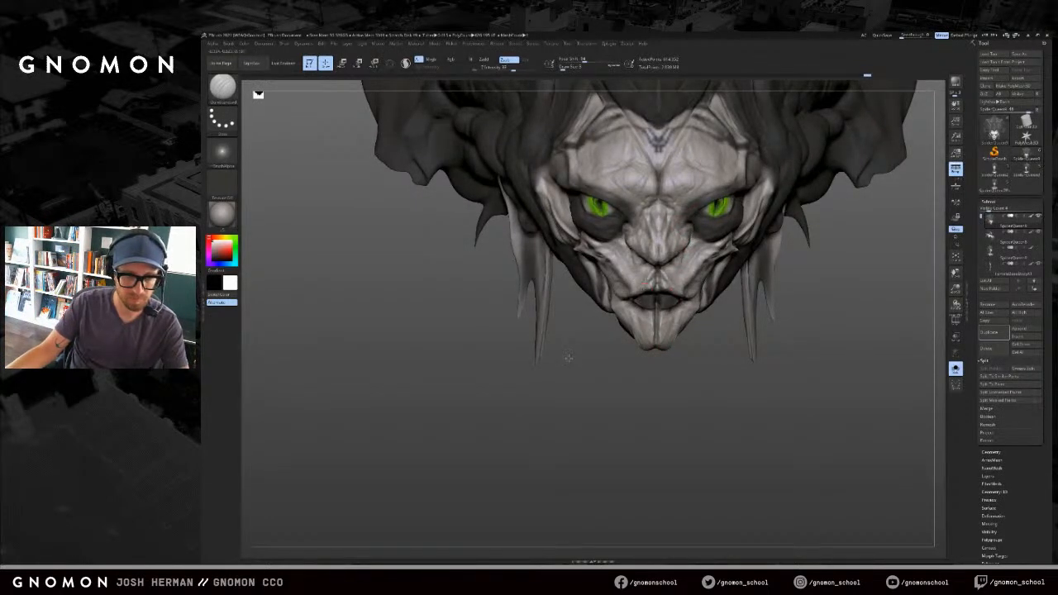
{"action": "left_click_drag", "start_coordinate": [568, 358], "coordinate": [557, 364]}
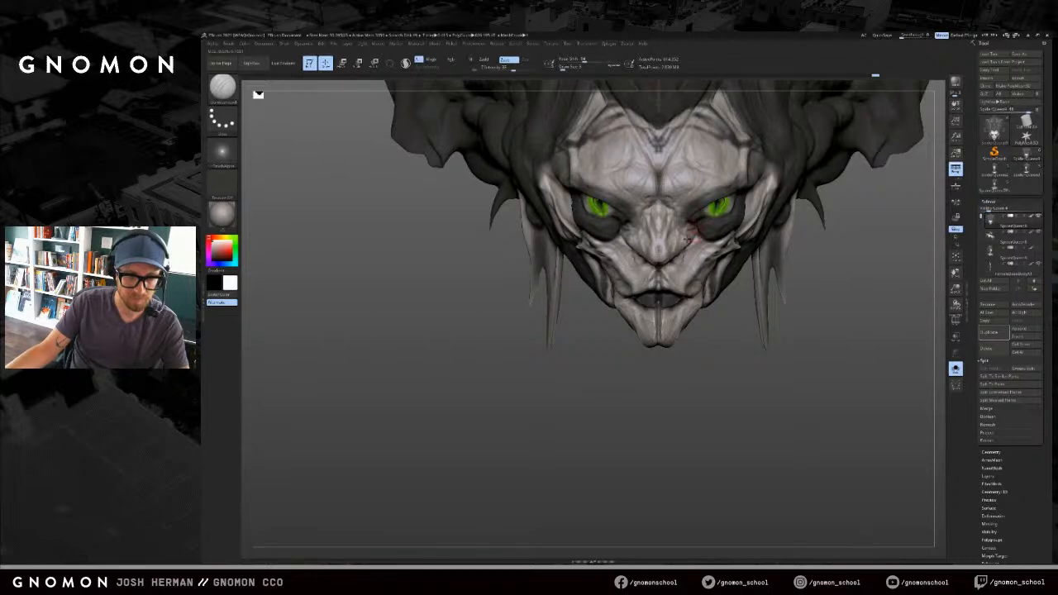
Step: Sharpen the crease below the inner eye corner and hide the head's painted colours
{"action": "left_click_drag", "start_coordinate": [694, 233], "coordinate": [690, 238]}
{"action": "left_click_drag", "start_coordinate": [578, 322], "coordinate": [611, 311]}
{"action": "left_click", "coordinate": [1031, 216]}
{"action": "left_click_drag", "start_coordinate": [830, 248], "coordinate": [791, 244], "text": "shift"}
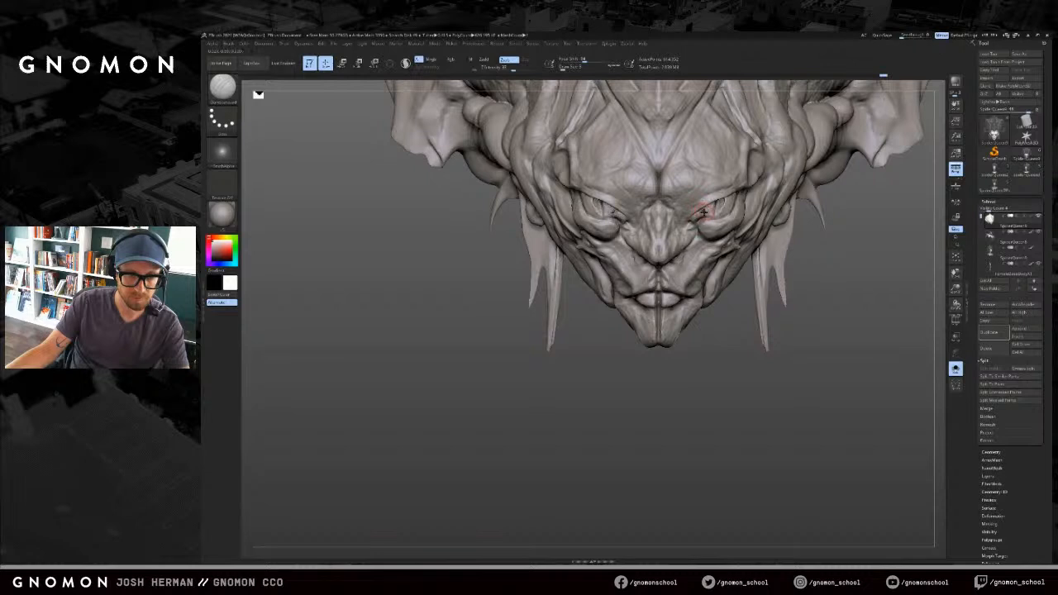
{"action": "left_click_drag", "start_coordinate": [722, 331], "coordinate": [678, 348], "text": "alt"}
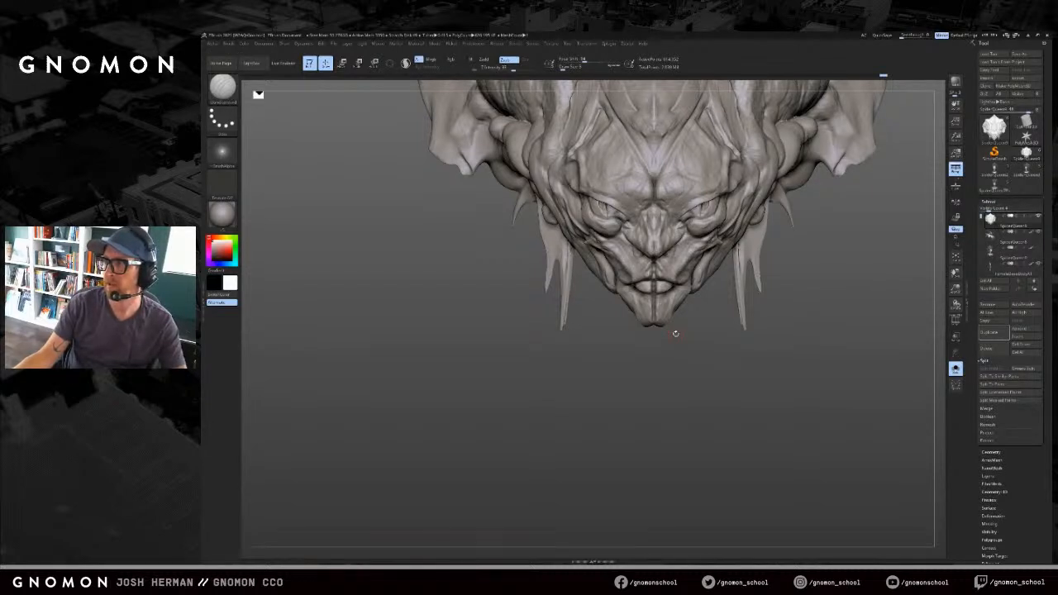
Step: Carve the fold running from the cheek down beside the mouth with a resized DamStandard brush
{"action": "mouse_move", "coordinate": [656, 364]}
{"action": "left_mouse_down"}
{"action": "mouse_move", "coordinate": [697, 373]}
{"action": "mouse_move", "coordinate": [657, 377]}
{"action": "left_mouse_up"}
{"action": "key", "text": "1"}
{"action": "mouse_move", "coordinate": [735, 377]}
{"action": "left_mouse_down"}
{"action": "mouse_move", "coordinate": [709, 304]}
{"action": "mouse_move", "coordinate": [717, 282]}
{"action": "left_mouse_up"}
{"action": "key", "text": "s"}
{"action": "key", "text": "s"}
{"action": "mouse_move", "coordinate": [716, 286]}
{"action": "left_mouse_down"}
{"action": "mouse_move", "coordinate": [707, 312]}
{"action": "mouse_move", "coordinate": [723, 294]}
{"action": "left_mouse_up"}
{"action": "key", "text": "2"}
{"action": "key", "text": "c"}
{"action": "key", "text": "c"}
{"action": "key", "text": "s"}
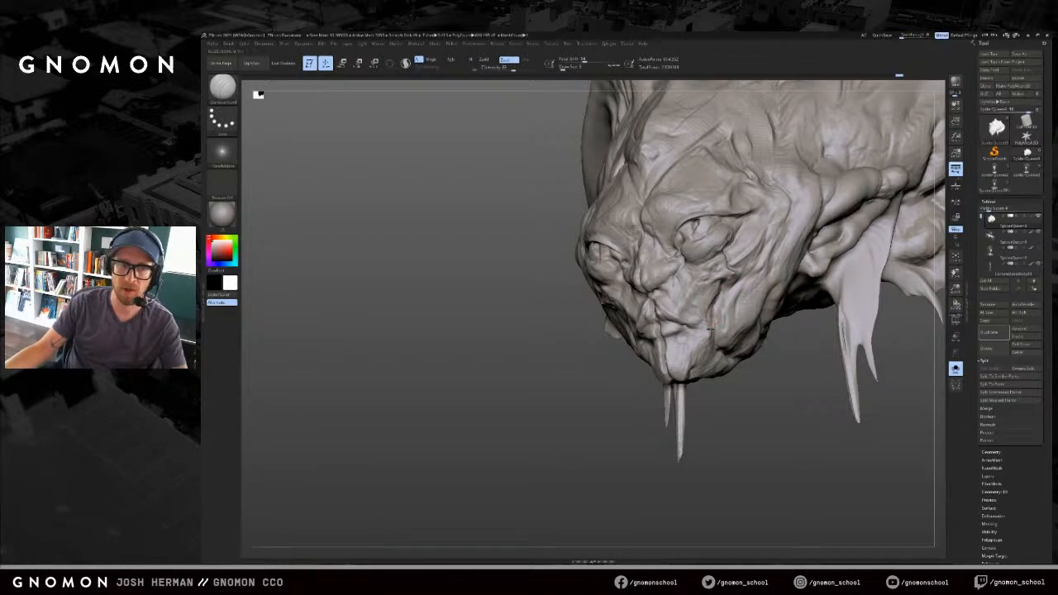
Step: Smooth and refine the groove between the mouth corner and the jaw down to its underside
{"action": "left_click_drag", "start_coordinate": [716, 330], "coordinate": [712, 315], "text": "shift"}
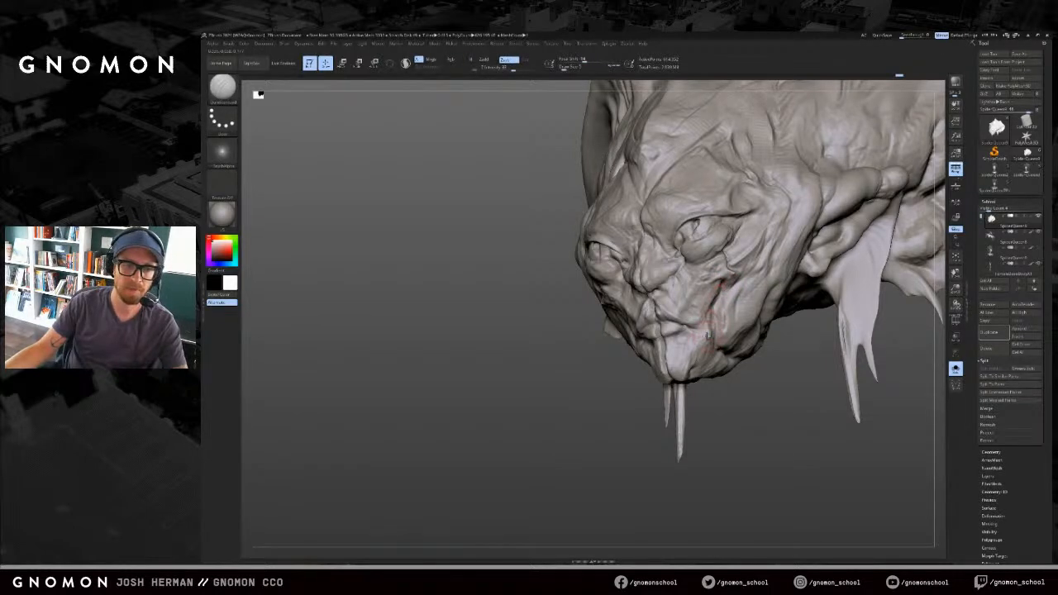
{"action": "right_click_drag", "start_coordinate": [712, 315], "coordinate": [686, 309]}
{"action": "left_click_drag", "start_coordinate": [717, 316], "coordinate": [713, 357], "text": "shift"}
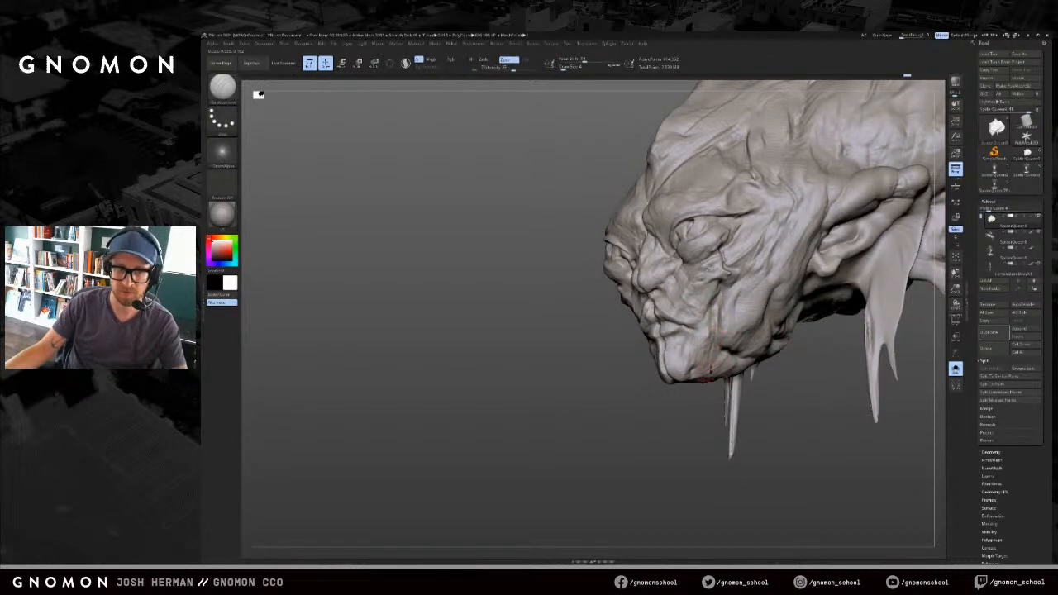
{"action": "mouse_move", "coordinate": [700, 405]}
{"action": "right_mouse_down"}
{"action": "mouse_move", "coordinate": [735, 425]}
{"action": "mouse_move", "coordinate": [769, 364]}
{"action": "mouse_move", "coordinate": [754, 372]}
{"action": "mouse_move", "coordinate": [667, 344]}
{"action": "right_mouse_up"}
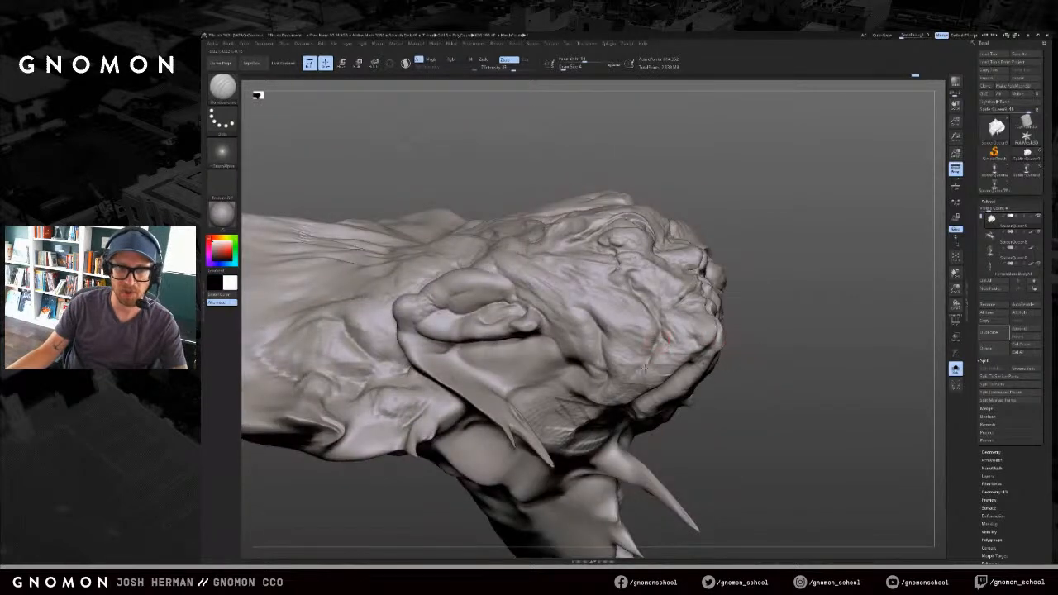
{"action": "mouse_move", "coordinate": [744, 314]}
{"action": "right_mouse_down"}
{"action": "mouse_move", "coordinate": [832, 350]}
{"action": "mouse_move", "coordinate": [661, 322]}
{"action": "right_mouse_up"}
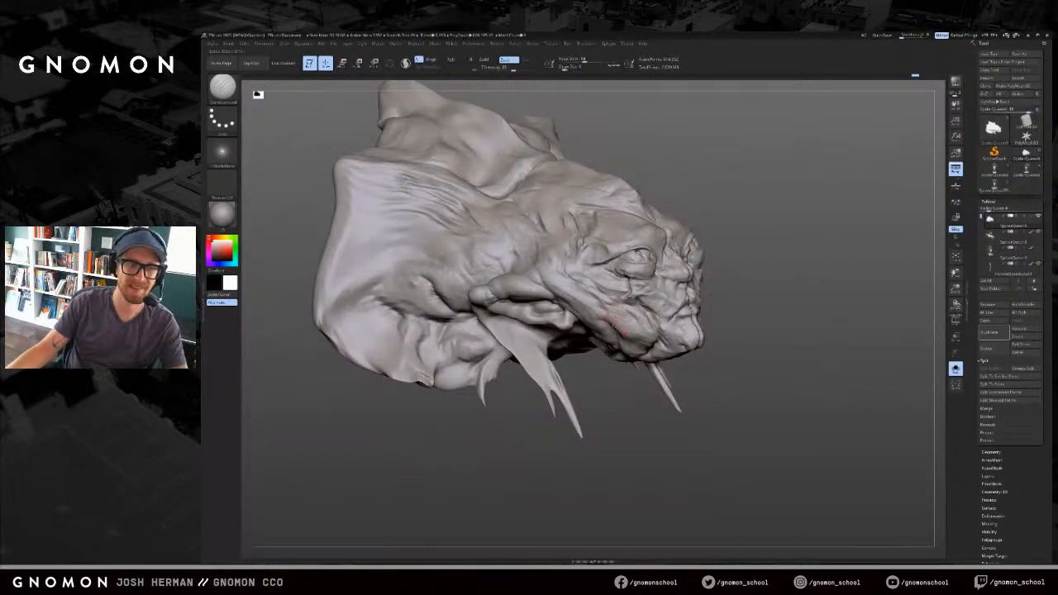
Step: Undo and redo the last strokes to compare the face from the front
{"action": "mouse_move", "coordinate": [909, 285]}
{"action": "right_mouse_down"}
{"action": "mouse_move", "coordinate": [831, 331]}
{"action": "mouse_move", "coordinate": [832, 296]}
{"action": "mouse_move", "coordinate": [713, 362]}
{"action": "mouse_move", "coordinate": [723, 393]}
{"action": "mouse_move", "coordinate": [697, 385]}
{"action": "mouse_move", "coordinate": [829, 303]}
{"action": "mouse_move", "coordinate": [703, 364]}
{"action": "right_mouse_up"}
{"action": "key", "text": "ctrl+z"}
{"action": "key", "text": "ctrl+z"}
{"action": "key", "text": "ctrl+shift+z"}
{"action": "key", "text": "ctrl+shift+z"}
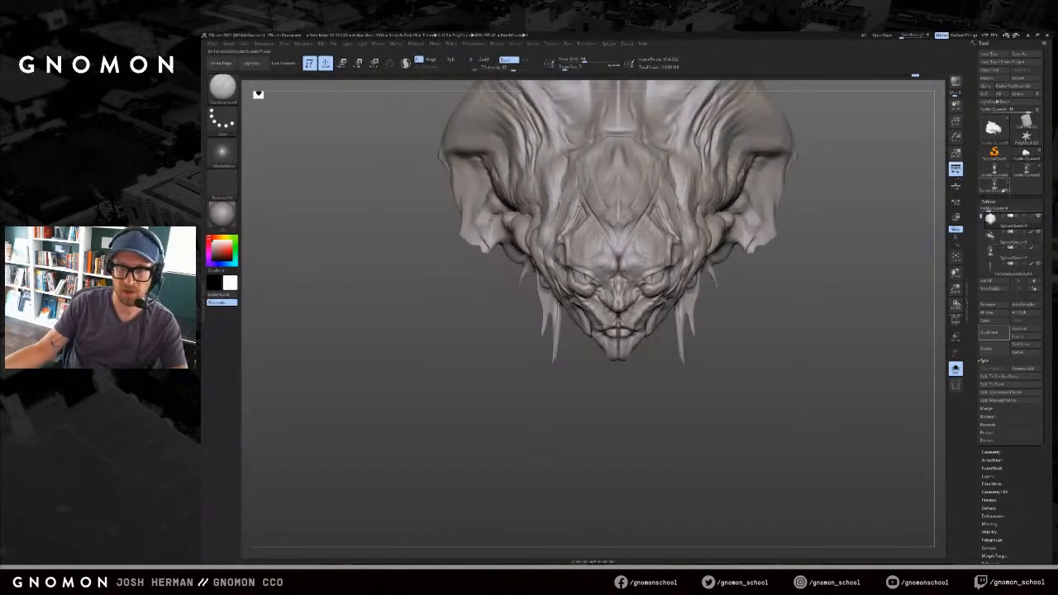
Step: Compare the head with the full SpiderQueen bust by switching tools, with the bust's painted colours hidden
{"action": "left_click", "coordinate": [1026, 172]}
{"action": "left_click", "coordinate": [1026, 156]}
{"action": "left_click", "coordinate": [991, 190]}
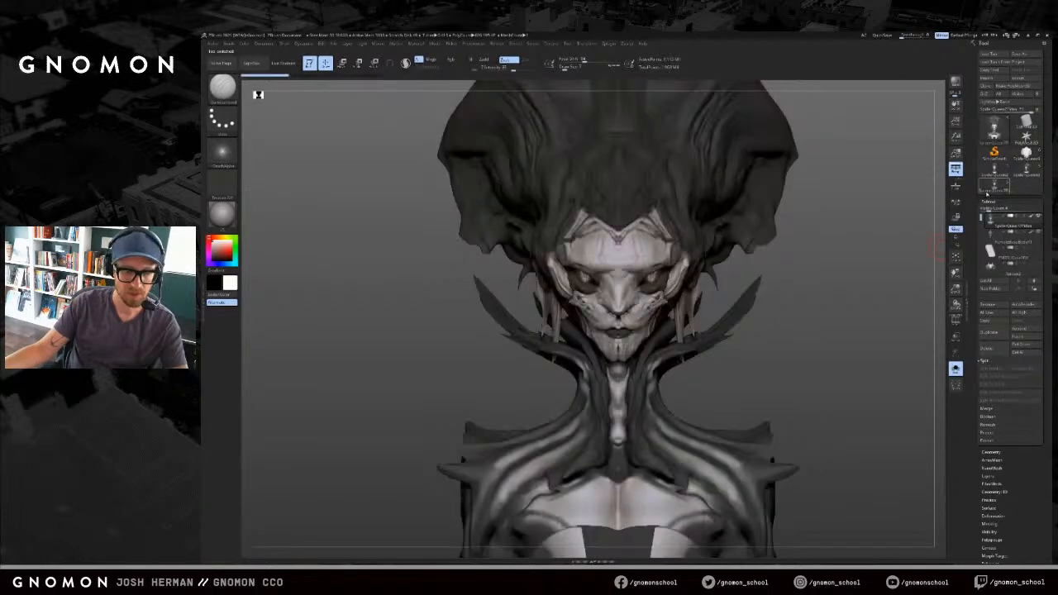
{"action": "left_click", "coordinate": [1031, 217]}
{"action": "left_click", "coordinate": [1026, 155]}
{"action": "left_click_drag", "start_coordinate": [914, 225], "coordinate": [941, 231]}
{"action": "left_click", "coordinate": [1006, 189]}
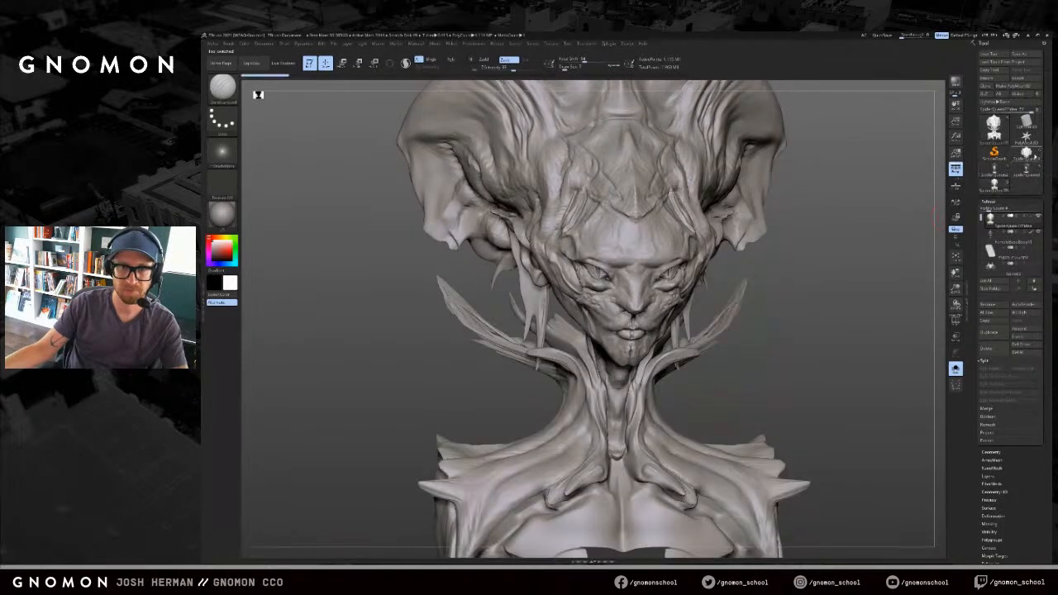
{"action": "left_click", "coordinate": [1027, 155]}
{"action": "left_click", "coordinate": [1002, 189]}
{"action": "left_click", "coordinate": [1026, 155]}
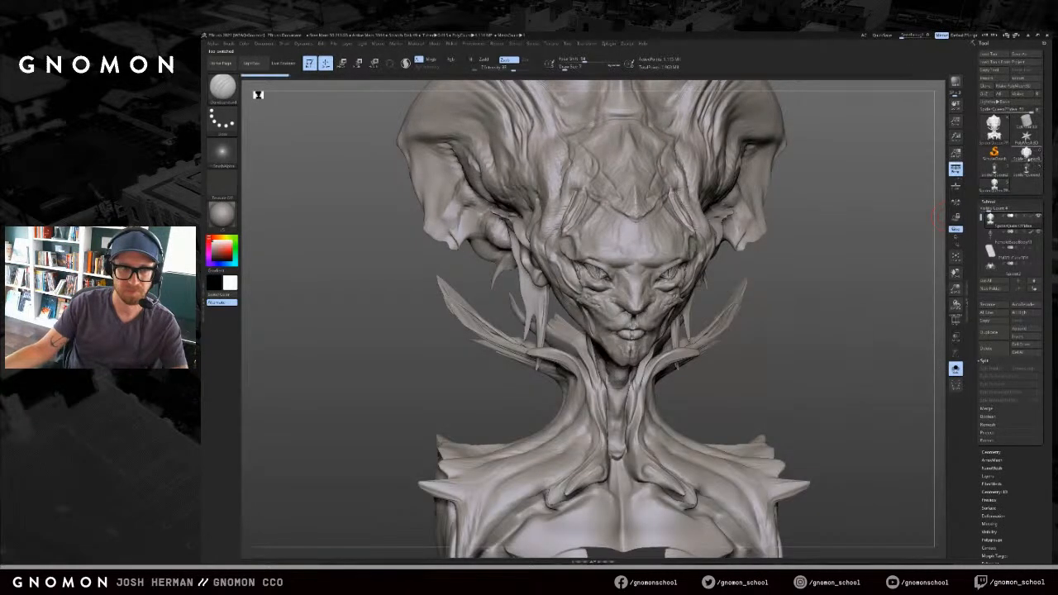
{"action": "mouse_move", "coordinate": [914, 228]}
{"action": "left_mouse_down"}
{"action": "mouse_move", "coordinate": [873, 233]}
{"action": "mouse_move", "coordinate": [885, 286]}
{"action": "left_mouse_up"}
{"action": "left_click", "coordinate": [1031, 216]}
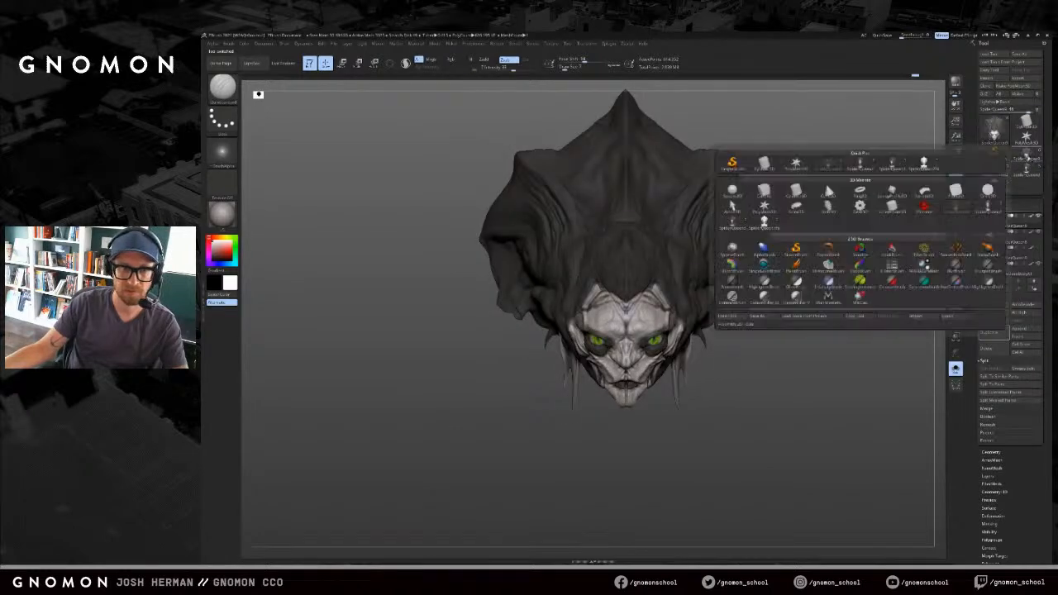
Step: Examine the facial proportions by alternating between the whole crested head and the bust in front view
{"action": "left_click", "coordinate": [1029, 156]}
{"action": "left_click", "coordinate": [996, 190]}
{"action": "left_click", "coordinate": [995, 192]}
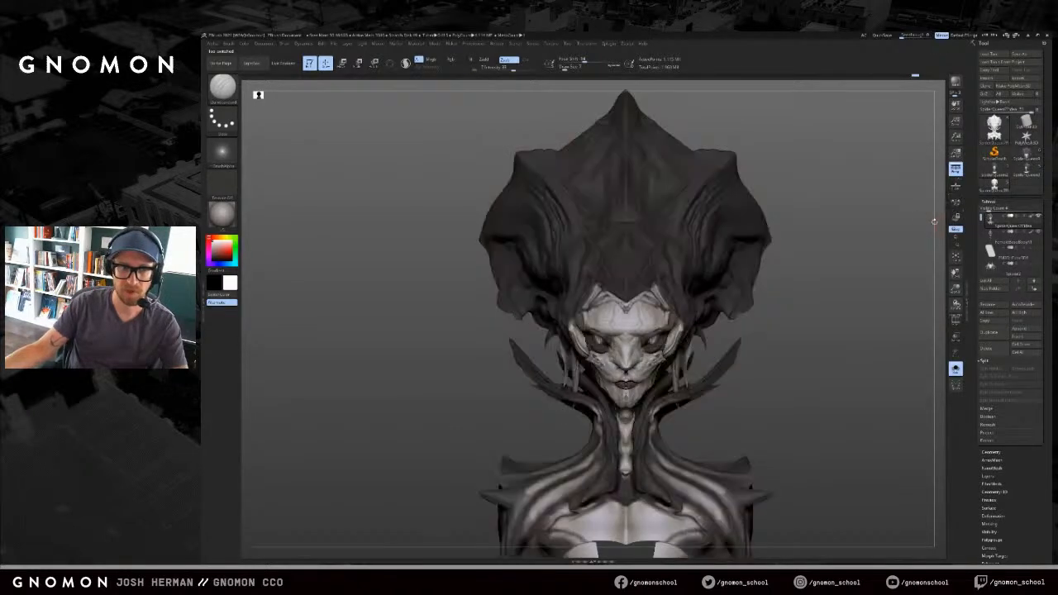
{"action": "left_click", "coordinate": [1031, 158]}
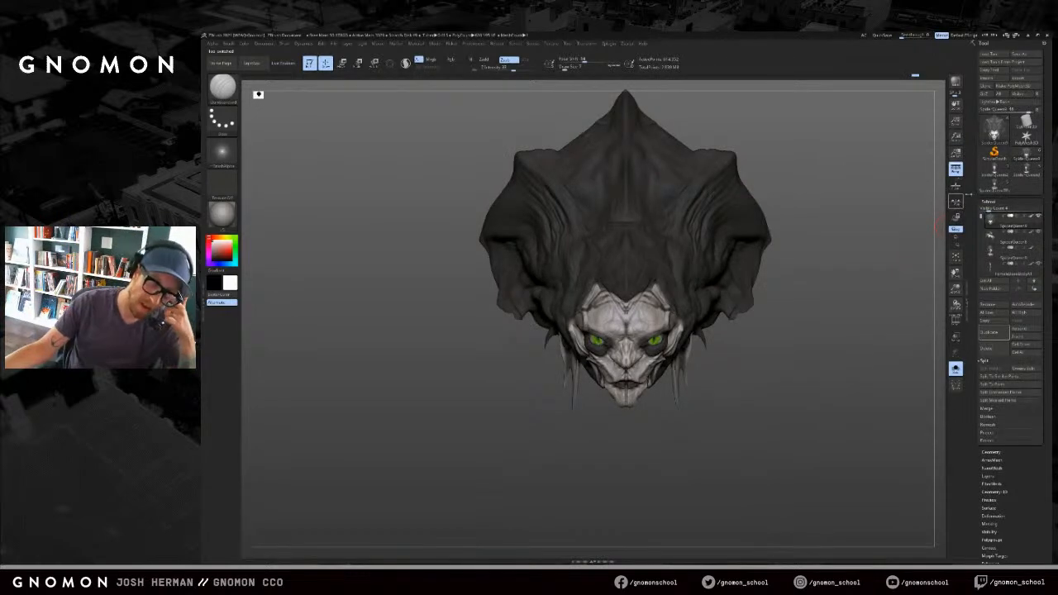
{"action": "left_click", "coordinate": [996, 192]}
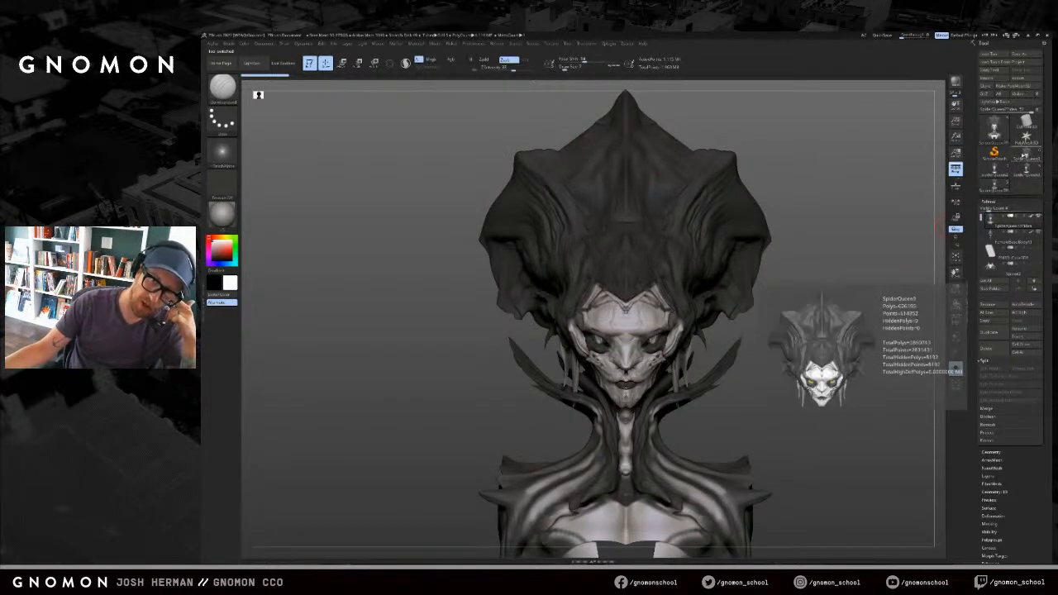
{"action": "left_click", "coordinate": [1025, 156]}
{"action": "left_click_drag", "start_coordinate": [871, 251], "coordinate": [830, 315], "text": "alt"}
{"action": "left_click", "coordinate": [995, 188]}
{"action": "left_click", "coordinate": [1029, 157]}
{"action": "left_click", "coordinate": [996, 188]}
{"action": "left_click", "coordinate": [1026, 155]}
{"action": "mouse_move", "coordinate": [886, 262]}
{"action": "left_mouse_down", "text": "alt"}
{"action": "mouse_move", "coordinate": [922, 172]}
{"action": "mouse_move", "coordinate": [879, 234]}
{"action": "left_mouse_up", "text": "alt"}
{"action": "mouse_move", "coordinate": [815, 257]}
{"action": "left_mouse_down", "text": "shift"}
{"action": "mouse_move", "coordinate": [810, 275]}
{"action": "mouse_move", "coordinate": [837, 278]}
{"action": "left_mouse_up", "text": "shift"}
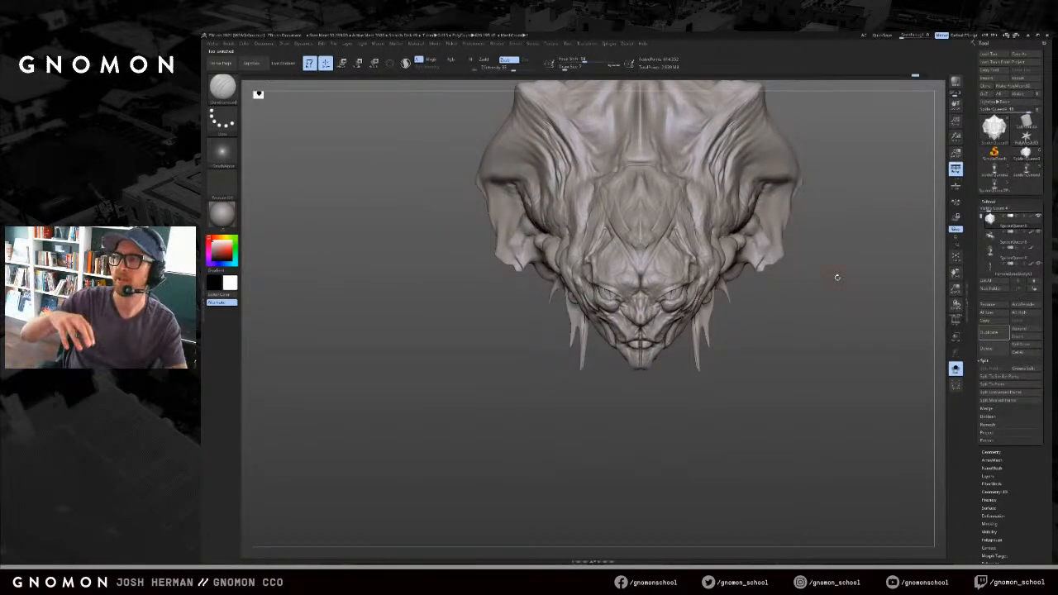
Step: Try masking both sides of the lower head with a symmetrical rectangular mask
{"action": "left_click_drag", "start_coordinate": [866, 289], "coordinate": [836, 177], "text": "alt"}
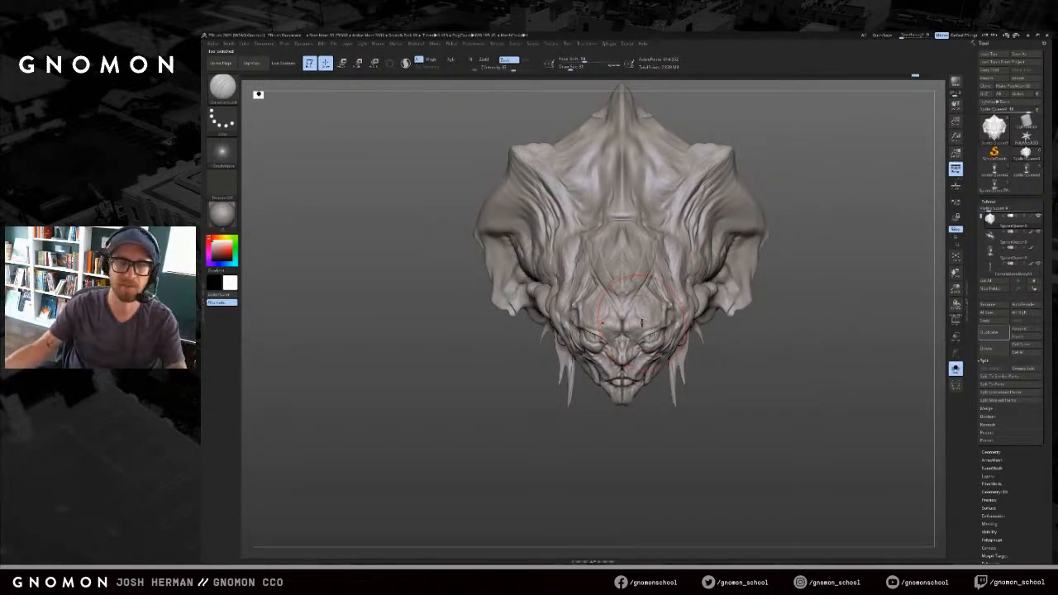
{"action": "left_click_drag", "start_coordinate": [801, 232], "coordinate": [629, 440], "text": "ctrl+shift"}
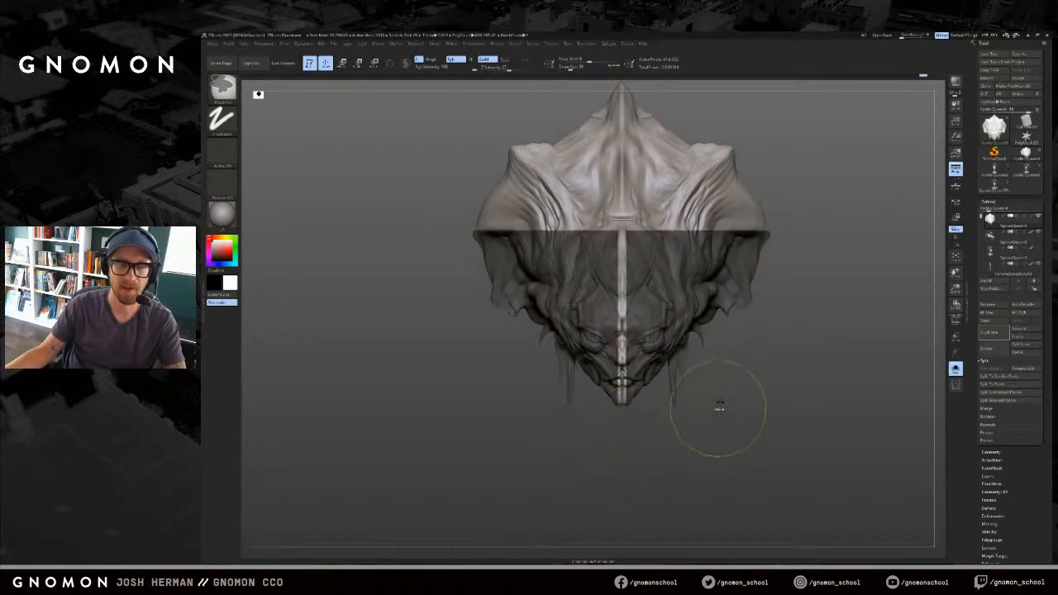
{"action": "left_click", "coordinate": [720, 406], "text": "ctrl+shift"}
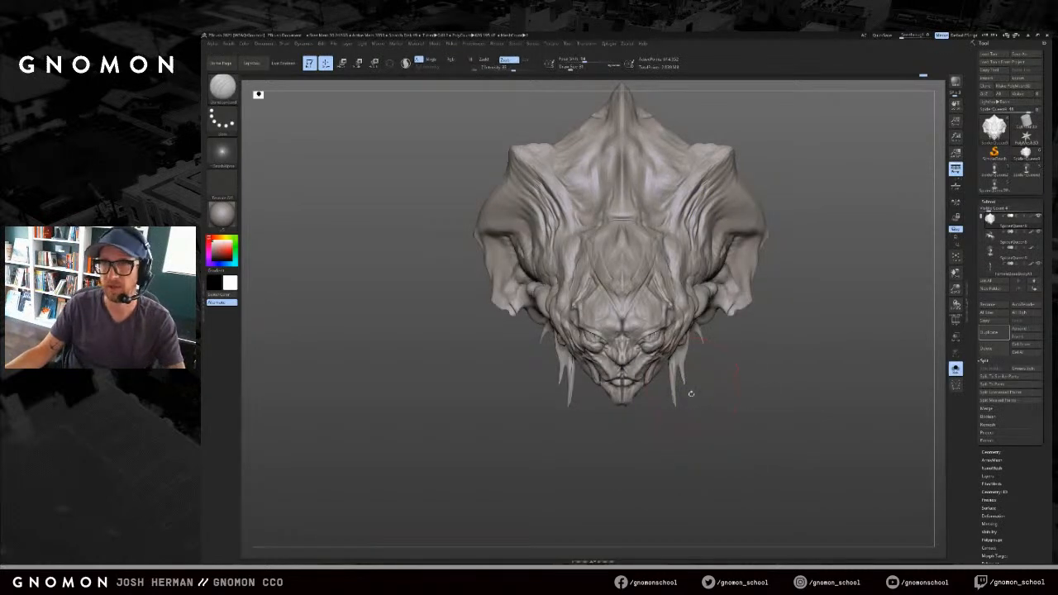
{"action": "mouse_move", "coordinate": [728, 386]}
{"action": "left_mouse_down"}
{"action": "mouse_move", "coordinate": [760, 384]}
{"action": "mouse_move", "coordinate": [735, 352]}
{"action": "left_mouse_up"}
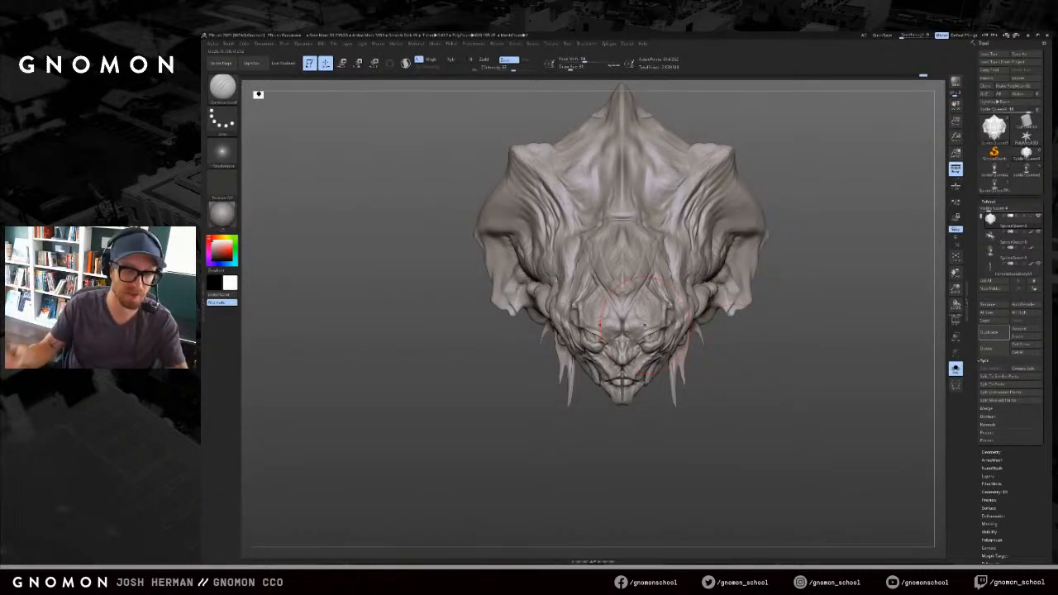
Step: Build up the form on the side of the head behind the cheek with a smaller ClayBuildup brush
{"action": "mouse_move", "coordinate": [804, 371]}
{"action": "left_mouse_down"}
{"action": "mouse_move", "coordinate": [712, 397]}
{"action": "mouse_move", "coordinate": [654, 450]}
{"action": "left_mouse_up"}
{"action": "key", "text": "b"}
{"action": "key", "text": "c"}
{"action": "key", "text": "b"}
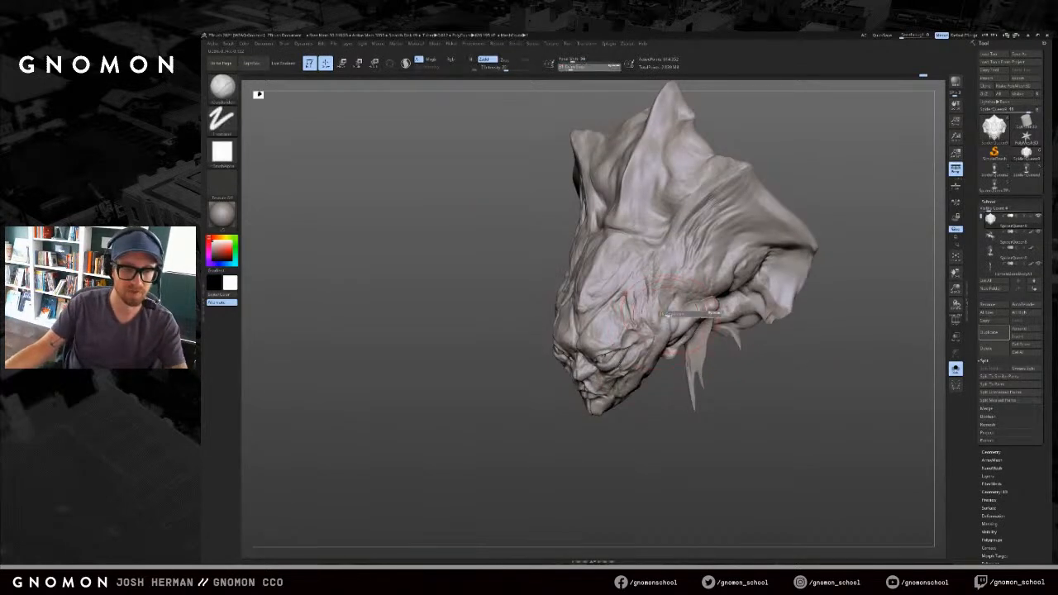
{"action": "key", "text": "bracketleft"}
{"action": "key", "text": "bracketleft"}
{"action": "left_click_drag", "start_coordinate": [682, 320], "coordinate": [676, 327]}
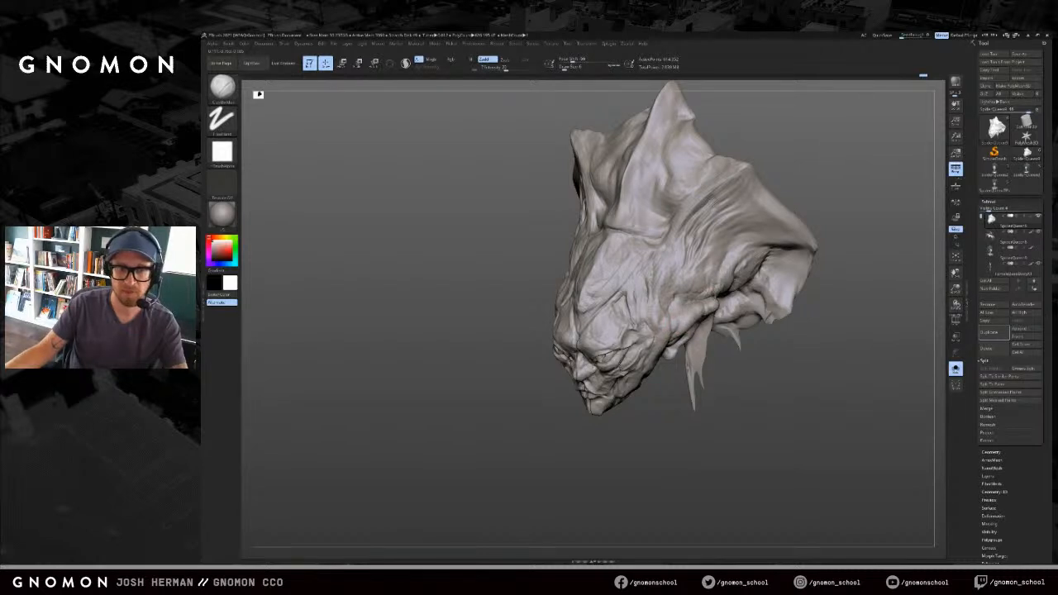
{"action": "left_click_drag", "start_coordinate": [719, 309], "coordinate": [713, 304]}
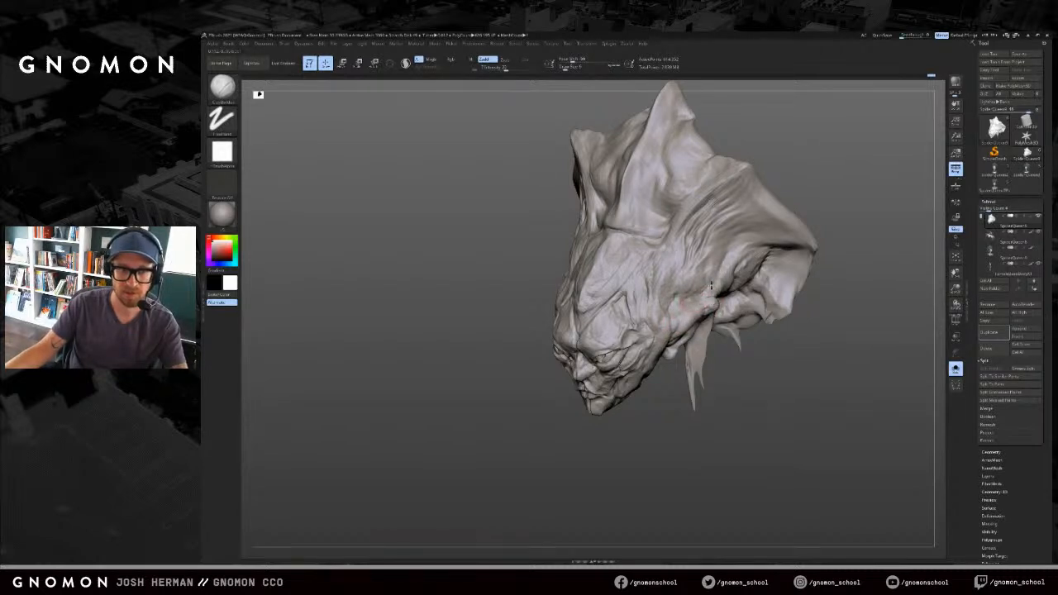
Step: Select the DamStandard brush and check the three-quarter views of the head with the painted colours toggled on and off
{"action": "left_click_drag", "start_coordinate": [663, 432], "coordinate": [650, 364]}
{"action": "key", "text": "b"}
{"action": "key", "text": "d"}
{"action": "key", "text": "s"}
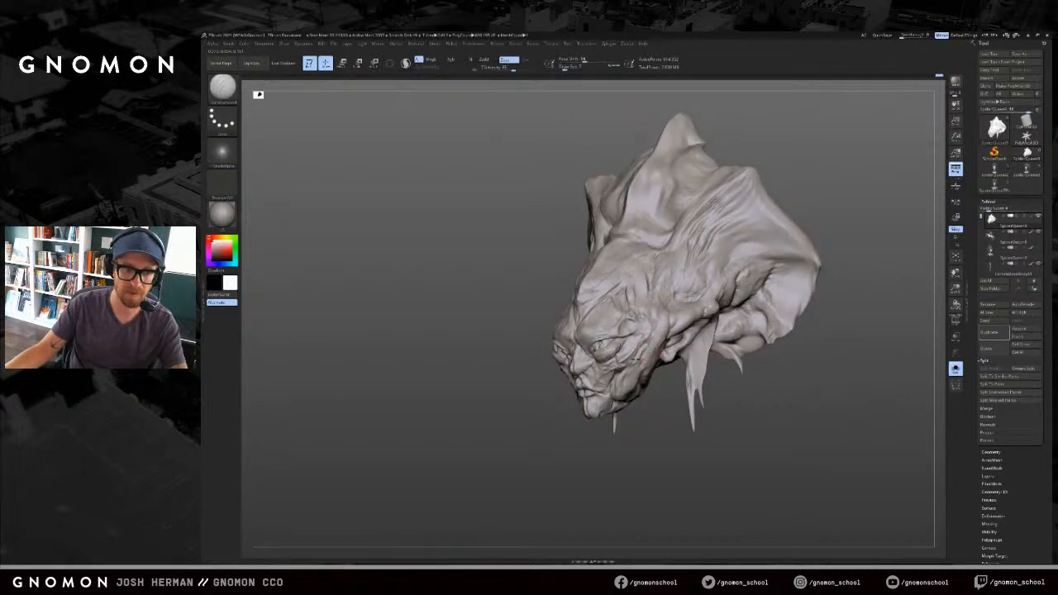
{"action": "mouse_move", "coordinate": [650, 419]}
{"action": "left_mouse_down"}
{"action": "mouse_move", "coordinate": [607, 443]}
{"action": "mouse_move", "coordinate": [533, 432]}
{"action": "mouse_move", "coordinate": [550, 387]}
{"action": "left_mouse_up"}
{"action": "key", "text": "c"}
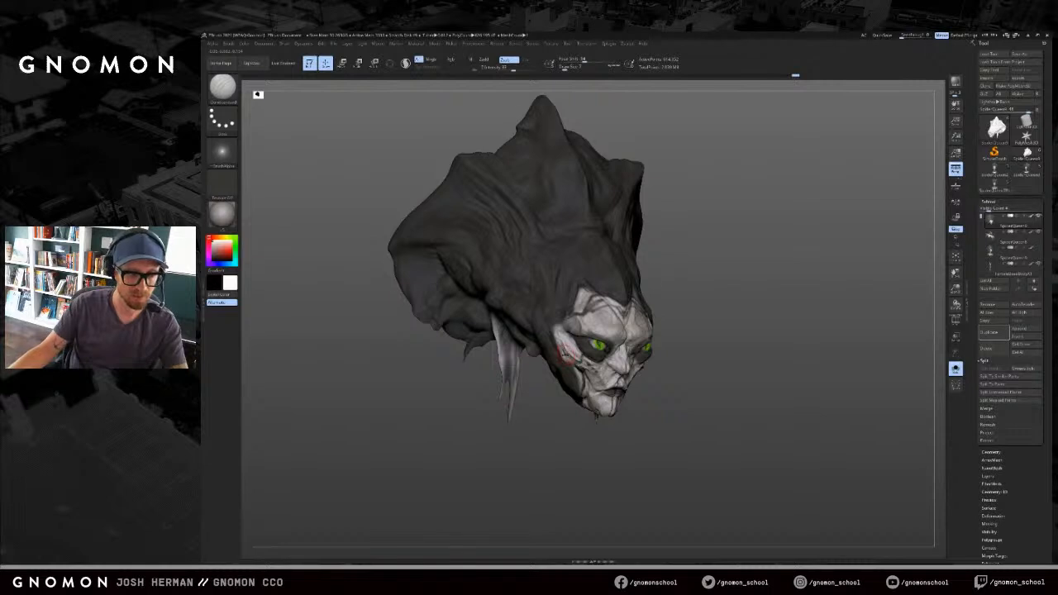
{"action": "key", "text": "c"}
{"action": "left_click_drag", "start_coordinate": [551, 420], "coordinate": [603, 444]}
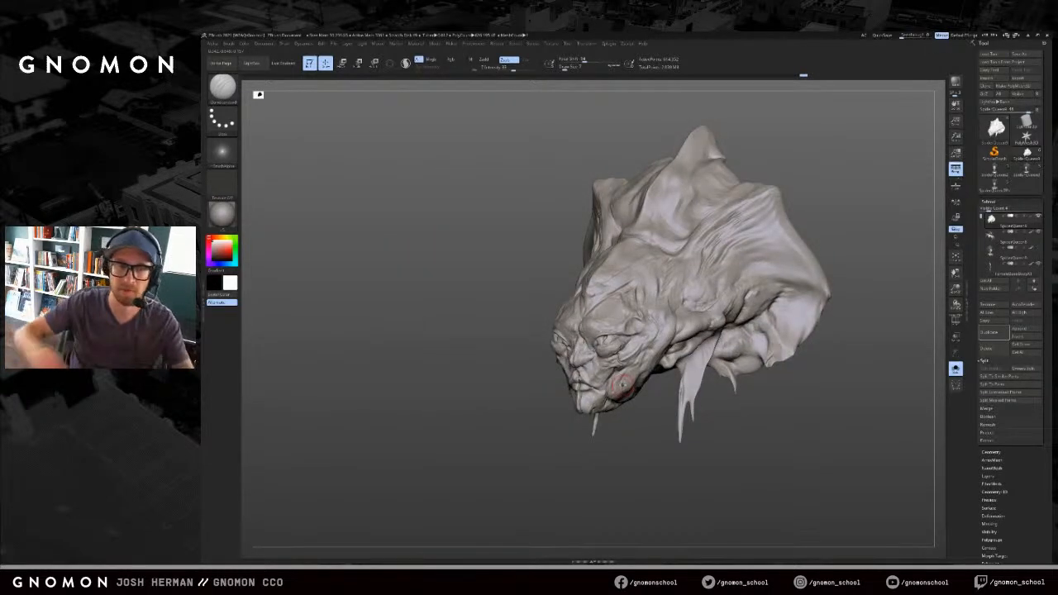
{"action": "left_click_drag", "start_coordinate": [619, 460], "coordinate": [598, 447]}
Step: Try masking the head except for the lower jaw and rotating the jaw away from the face
{"action": "mouse_move", "coordinate": [599, 382]}
{"action": "left_mouse_down", "text": "ctrl"}
{"action": "mouse_move", "coordinate": [574, 400]}
{"action": "mouse_move", "coordinate": [607, 456]}
{"action": "left_mouse_up", "text": "ctrl"}
{"action": "mouse_move", "coordinate": [560, 420]}
{"action": "left_mouse_down", "text": "ctrl"}
{"action": "mouse_move", "coordinate": [602, 392]}
{"action": "mouse_move", "coordinate": [571, 414]}
{"action": "mouse_move", "coordinate": [543, 399]}
{"action": "mouse_move", "coordinate": [592, 384]}
{"action": "left_mouse_up", "text": "ctrl"}
{"action": "mouse_move", "coordinate": [558, 442]}
{"action": "left_mouse_down"}
{"action": "mouse_move", "coordinate": [553, 490]}
{"action": "mouse_move", "coordinate": [628, 430]}
{"action": "left_mouse_up"}
{"action": "left_click_drag", "start_coordinate": [674, 404], "coordinate": [693, 438]}
{"action": "left_click", "coordinate": [693, 439], "text": "ctrl"}
{"action": "key", "text": "r"}
{"action": "mouse_move", "coordinate": [676, 369]}
{"action": "left_mouse_down"}
{"action": "mouse_move", "coordinate": [703, 427]}
{"action": "mouse_move", "coordinate": [730, 342]}
{"action": "left_mouse_up"}
{"action": "mouse_move", "coordinate": [707, 437]}
{"action": "left_mouse_down"}
{"action": "mouse_move", "coordinate": [839, 371]}
{"action": "mouse_move", "coordinate": [843, 397]}
{"action": "mouse_move", "coordinate": [797, 367]}
{"action": "mouse_move", "coordinate": [795, 289]}
{"action": "left_mouse_up"}
{"action": "key", "text": "ctrl+z"}
{"action": "key", "text": "ctrl+shift+z"}
{"action": "left_click_drag", "start_coordinate": [650, 337], "coordinate": [761, 328]}
{"action": "mouse_move", "coordinate": [733, 252]}
{"action": "left_mouse_down"}
{"action": "mouse_move", "coordinate": [763, 319]}
{"action": "mouse_move", "coordinate": [752, 366]}
{"action": "mouse_move", "coordinate": [773, 333]}
{"action": "mouse_move", "coordinate": [834, 315]}
{"action": "mouse_move", "coordinate": [815, 319]}
{"action": "mouse_move", "coordinate": [852, 347]}
{"action": "mouse_move", "coordinate": [768, 401]}
{"action": "left_mouse_up"}
Step: Try masking the face between brow and jaw, leaving the nose and the centre of the forehead unmasked
{"action": "left_click_drag", "start_coordinate": [848, 221], "coordinate": [635, 368], "text": "ctrl"}
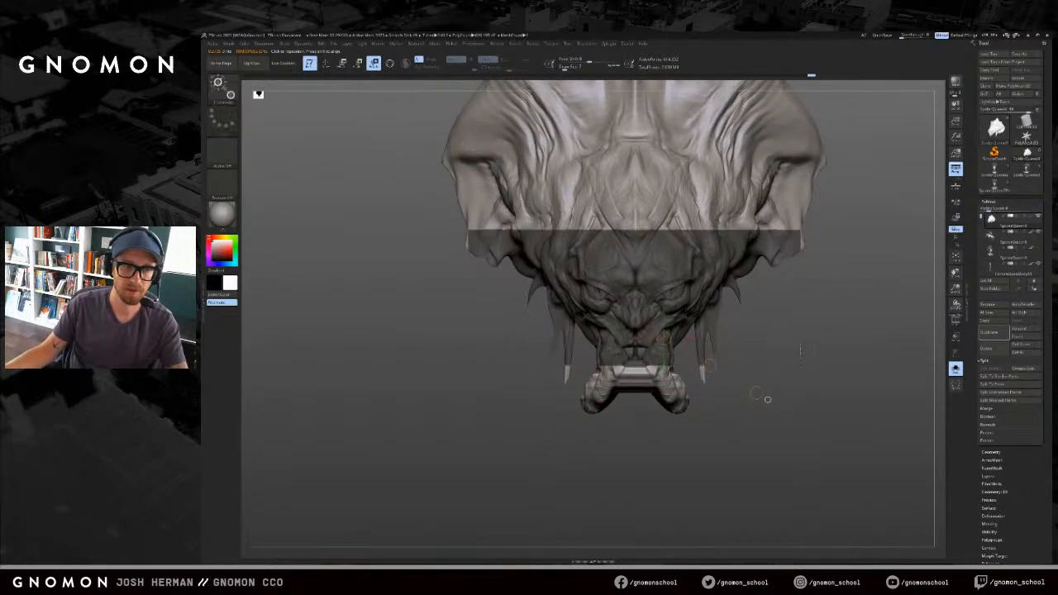
{"action": "left_click", "coordinate": [808, 331], "text": "ctrl"}
{"action": "left_click_drag", "start_coordinate": [851, 248], "coordinate": [645, 359], "text": "ctrl"}
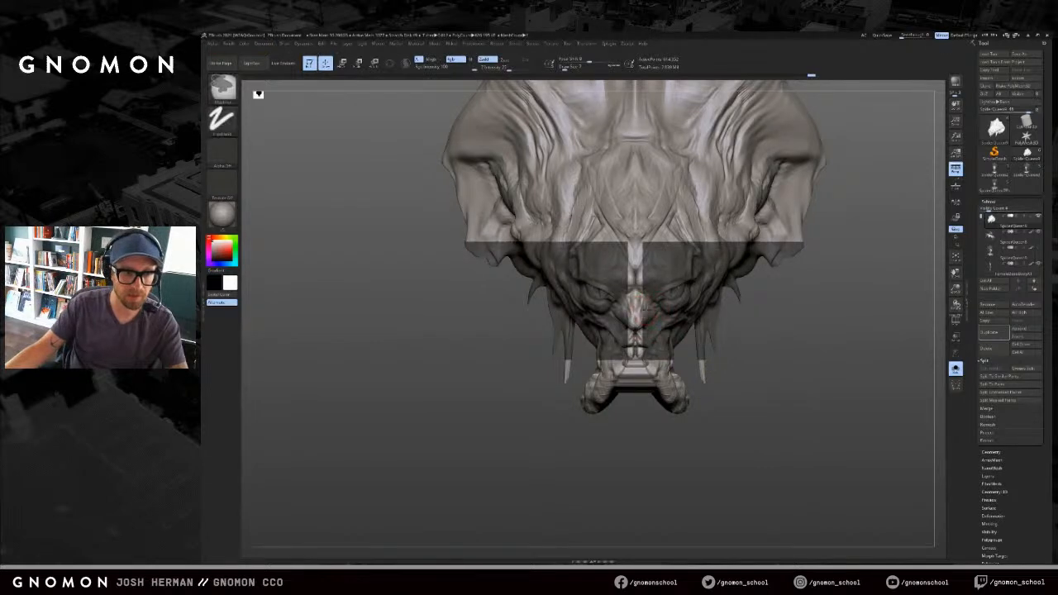
{"action": "key", "text": "w"}
{"action": "key", "text": "q"}
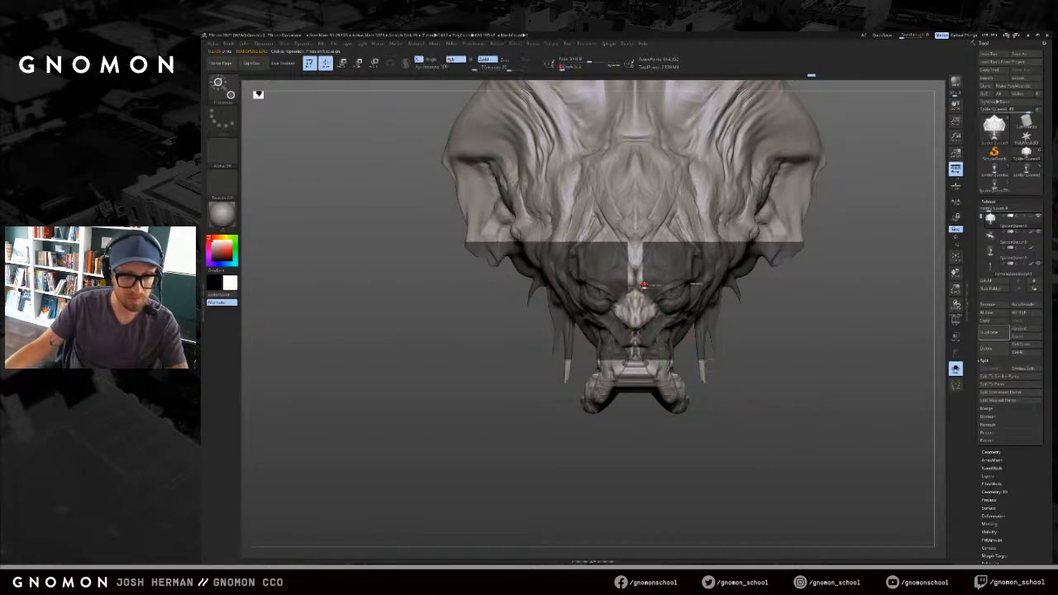
{"action": "key", "text": "s"}
{"action": "key", "text": "w"}
{"action": "key", "text": "q"}
{"action": "key", "text": "ctrl"}
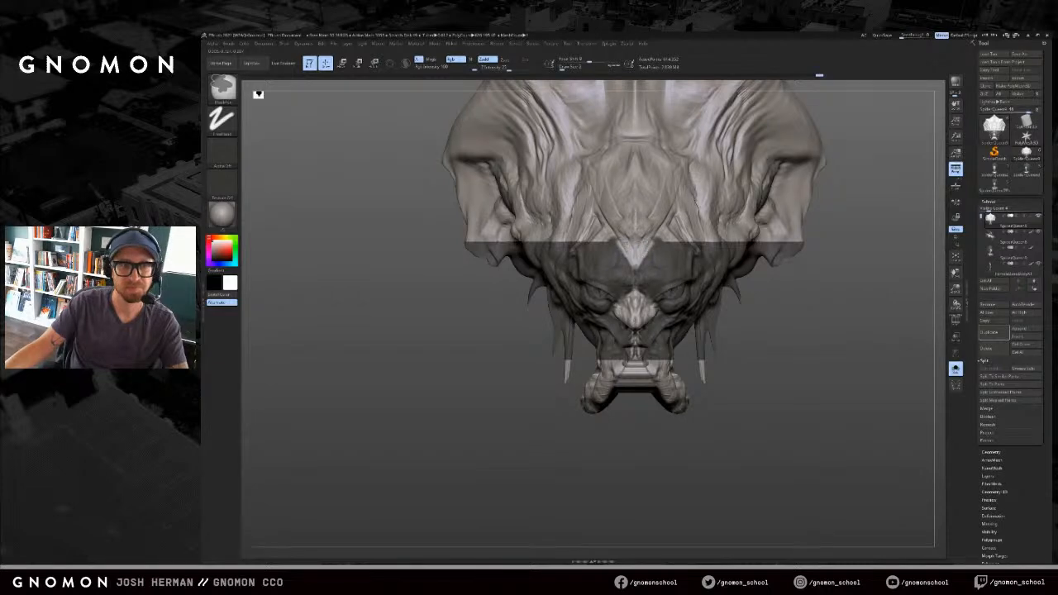
Step: Clear the mask from the areas behind the cheeks on the side of the head
{"action": "left_click_drag", "start_coordinate": [835, 307], "coordinate": [836, 276], "text": "alt"}
{"action": "left_click_drag", "start_coordinate": [857, 215], "coordinate": [697, 335], "text": "ctrl+alt"}
{"action": "left_click_drag", "start_coordinate": [782, 323], "coordinate": [754, 311]}
{"action": "key", "text": "s"}
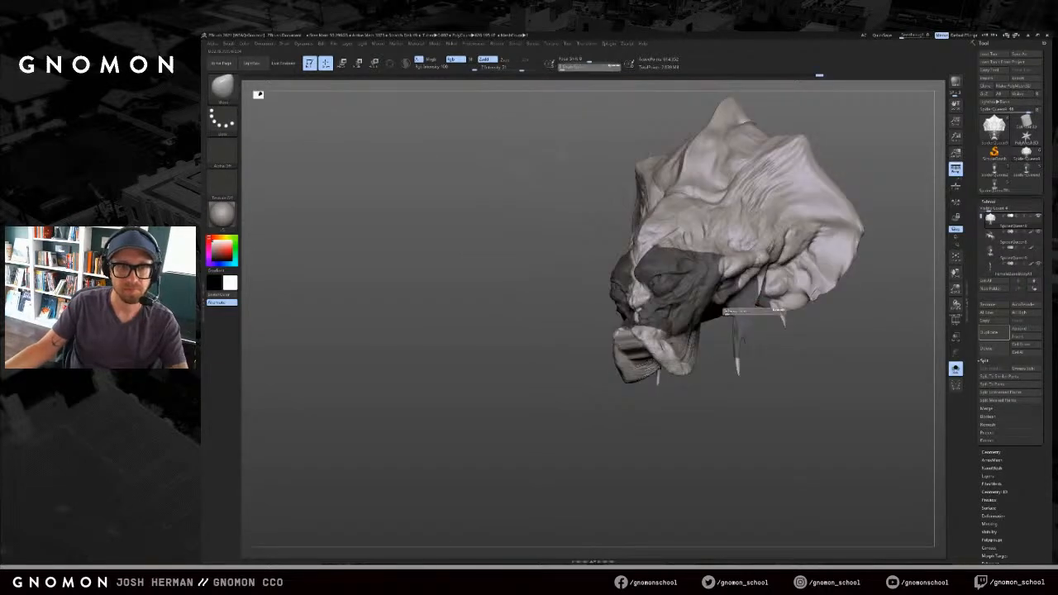
{"action": "left_click_drag", "start_coordinate": [797, 409], "coordinate": [714, 268], "text": "ctrl+alt"}
{"action": "left_click_drag", "start_coordinate": [739, 373], "coordinate": [688, 294], "text": "ctrl+alt"}
{"action": "mouse_move", "coordinate": [713, 356]}
{"action": "left_mouse_down"}
{"action": "mouse_move", "coordinate": [680, 311]}
{"action": "mouse_move", "coordinate": [708, 255]}
{"action": "left_mouse_up"}
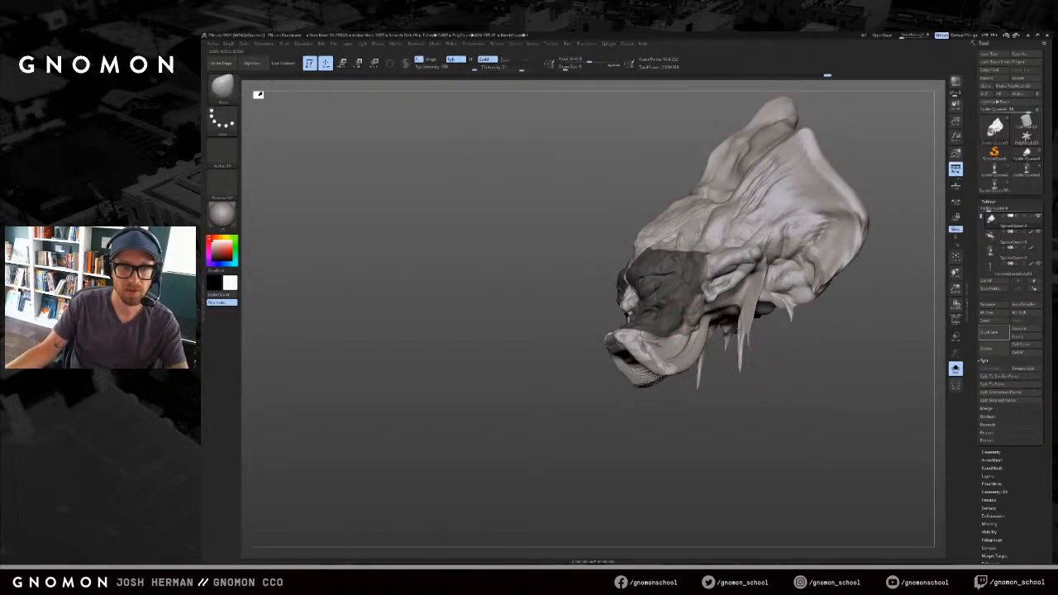
Step: Invert the mask and try moving and rotating the eye and cheek area of the face
{"action": "left_click_drag", "start_coordinate": [711, 355], "coordinate": [740, 347], "text": "shift"}
{"action": "left_click", "coordinate": [739, 347], "text": "ctrl"}
{"action": "key", "text": "w"}
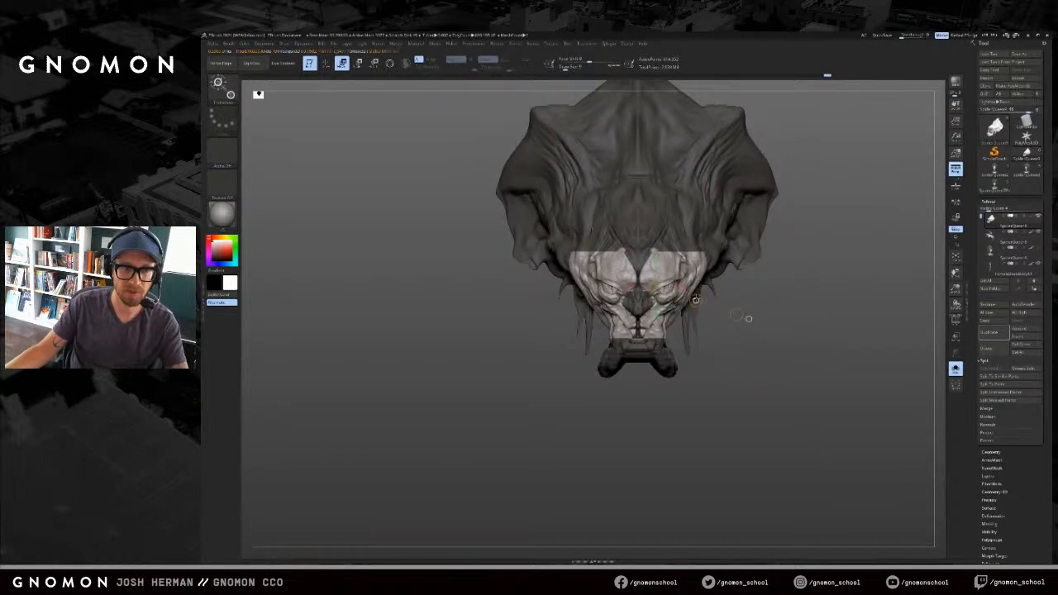
{"action": "left_click_drag", "start_coordinate": [749, 318], "coordinate": [657, 327]}
{"action": "key", "text": "r"}
{"action": "mouse_move", "coordinate": [695, 276]}
{"action": "left_mouse_down"}
{"action": "mouse_move", "coordinate": [798, 361]}
{"action": "mouse_move", "coordinate": [720, 404]}
{"action": "mouse_move", "coordinate": [693, 371]}
{"action": "left_mouse_up"}
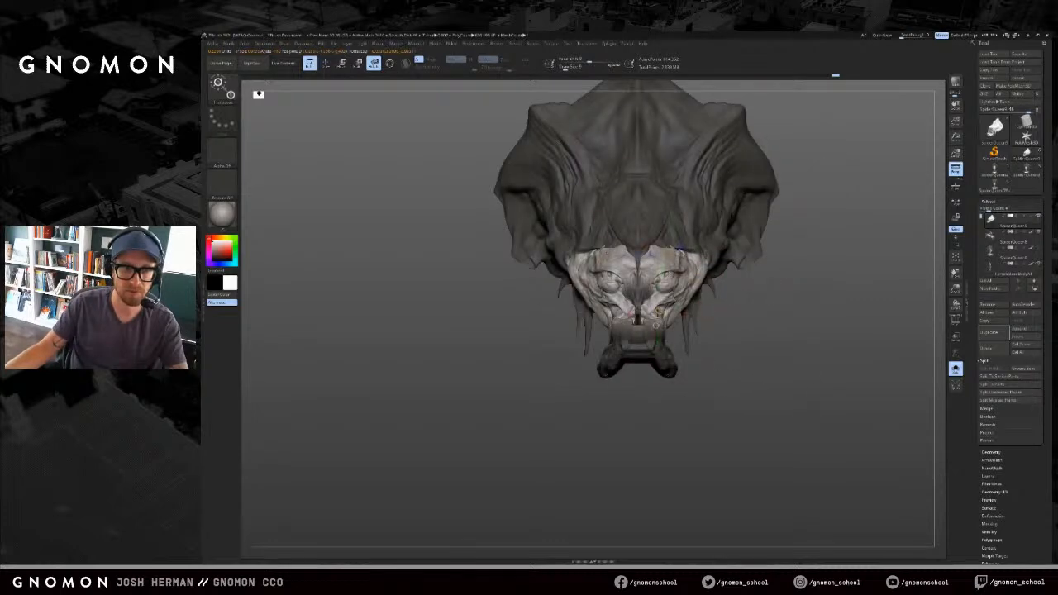
{"action": "left_click_drag", "start_coordinate": [657, 313], "coordinate": [660, 309]}
Step: Add the jaw to the unmasked area and try transforming it together with the face
{"action": "left_click_drag", "start_coordinate": [744, 316], "coordinate": [748, 279]}
{"action": "left_click_drag", "start_coordinate": [576, 328], "coordinate": [641, 416], "text": "ctrl"}
{"action": "left_click_drag", "start_coordinate": [736, 352], "coordinate": [733, 314]}
{"action": "left_click_drag", "start_coordinate": [659, 326], "coordinate": [750, 397]}
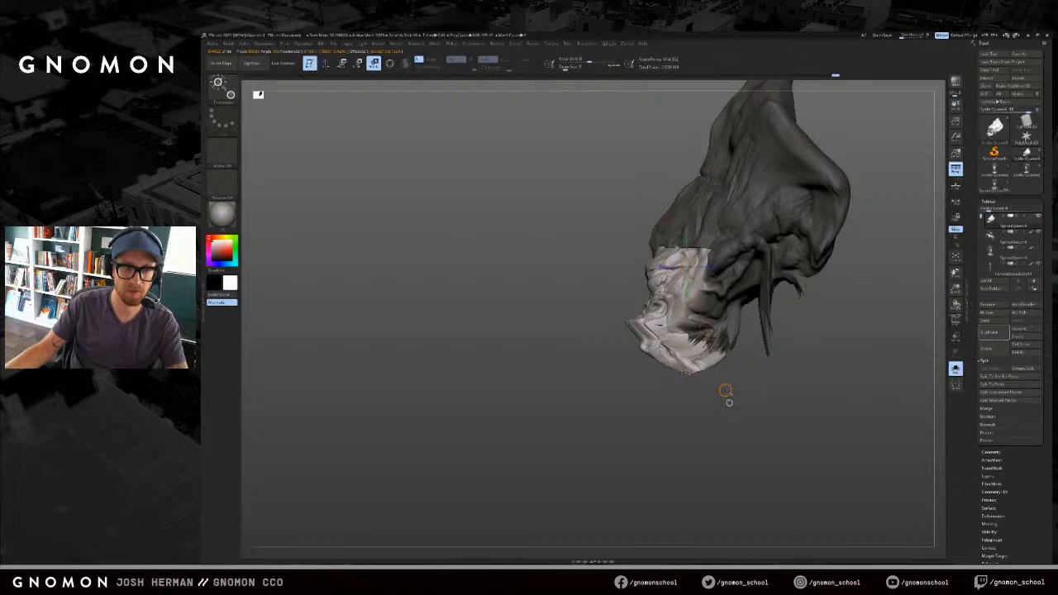
{"action": "mouse_move", "coordinate": [724, 392]}
{"action": "left_mouse_down"}
{"action": "mouse_move", "coordinate": [679, 393]}
{"action": "mouse_move", "coordinate": [628, 449]}
{"action": "mouse_move", "coordinate": [771, 337]}
{"action": "mouse_move", "coordinate": [782, 346]}
{"action": "left_mouse_up"}
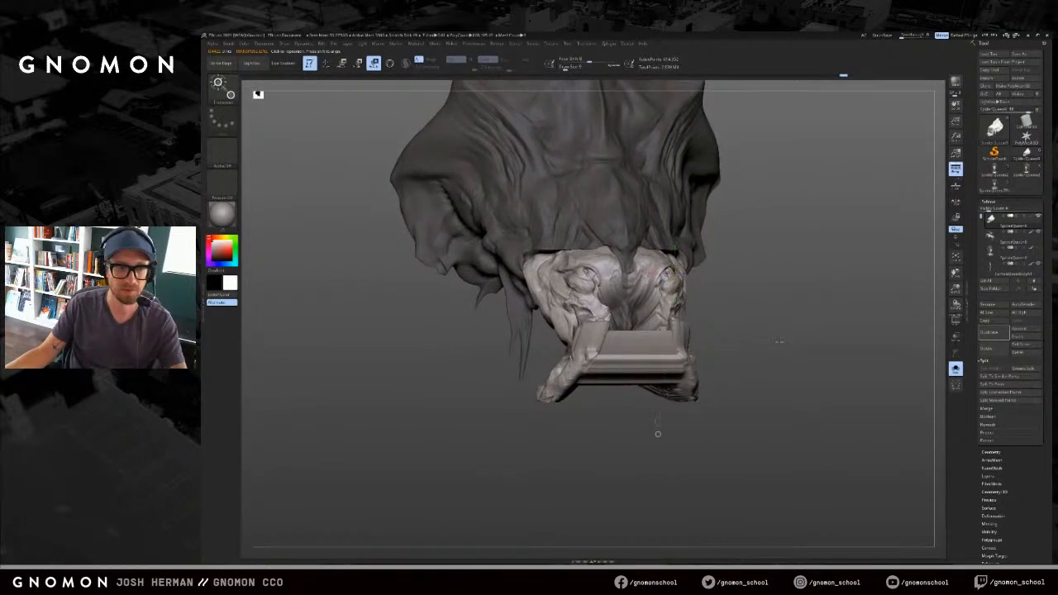
{"action": "left_click_drag", "start_coordinate": [771, 347], "coordinate": [780, 341]}
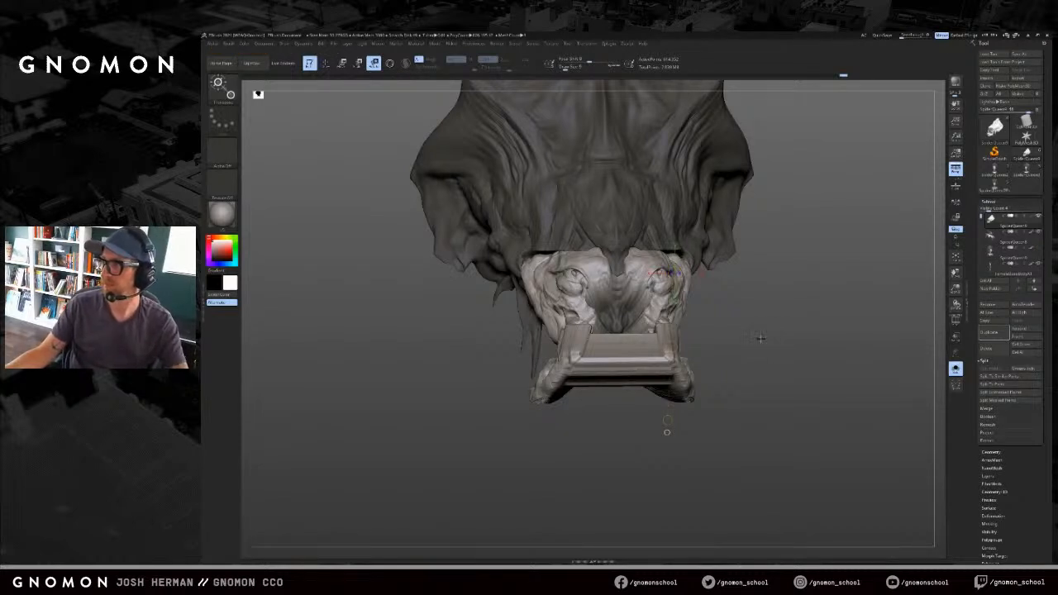
{"action": "mouse_move", "coordinate": [667, 431]}
{"action": "left_mouse_down"}
{"action": "mouse_move", "coordinate": [727, 430]}
{"action": "mouse_move", "coordinate": [620, 389]}
{"action": "mouse_move", "coordinate": [652, 383]}
{"action": "left_mouse_up"}
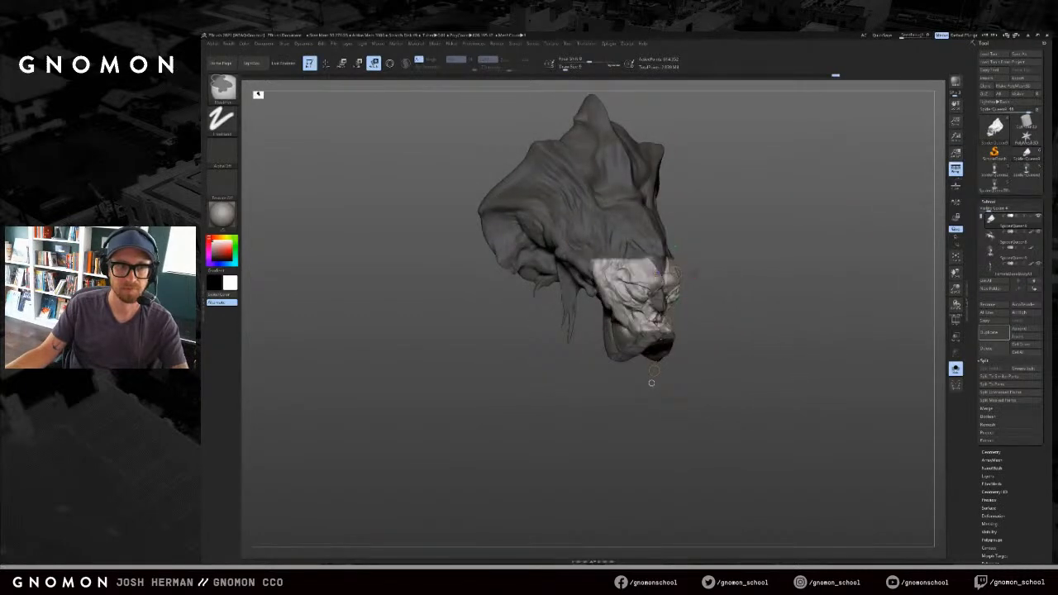
Step: Undo the masked face and jaw deformations and return to drawing on the unmasked head
{"action": "left_click", "coordinate": [772, 336], "text": "ctrl"}
{"action": "mouse_move", "coordinate": [651, 382]}
{"action": "left_mouse_down", "text": "shift"}
{"action": "mouse_move", "coordinate": [673, 383]}
{"action": "mouse_move", "coordinate": [678, 401]}
{"action": "left_mouse_up", "text": "shift"}
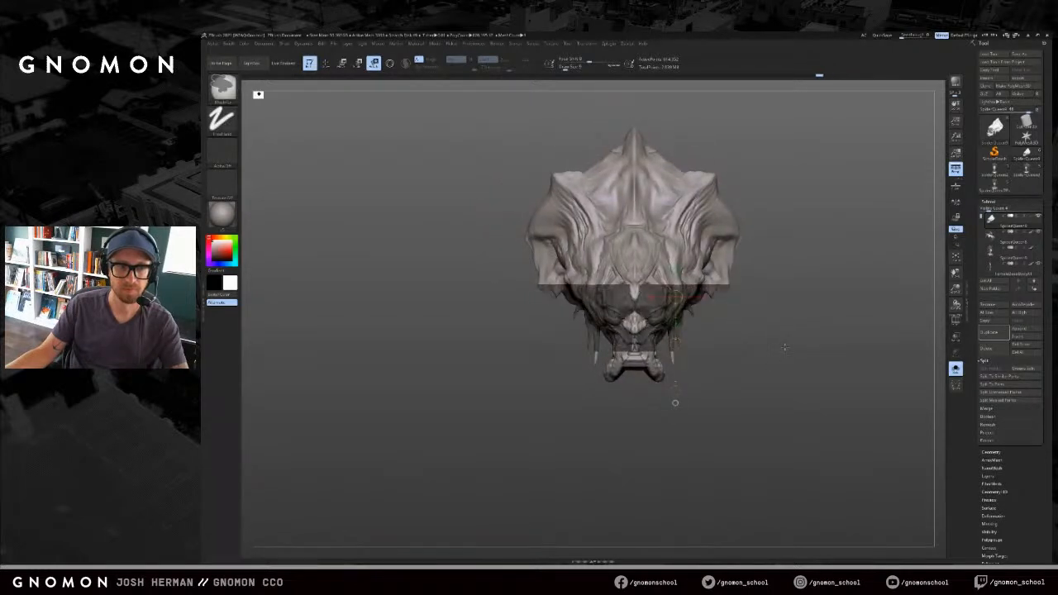
{"action": "left_click", "coordinate": [675, 403], "text": "ctrl"}
{"action": "left_click_drag", "start_coordinate": [676, 403], "coordinate": [678, 491], "text": "alt"}
{"action": "key", "text": "ctrl+shift+a"}
{"action": "key", "text": "q"}
{"action": "mouse_move", "coordinate": [760, 356]}
{"action": "left_mouse_down"}
{"action": "mouse_move", "coordinate": [823, 339]}
{"action": "mouse_move", "coordinate": [702, 373]}
{"action": "left_mouse_up"}
{"action": "key", "text": "f"}
{"action": "key", "text": "f"}
{"action": "left_click_drag", "start_coordinate": [827, 463], "coordinate": [824, 415], "text": "alt"}
{"action": "key", "text": "ctrl+z"}
{"action": "key", "text": "ctrl+z"}
{"action": "key", "text": "ctrl+shift+z"}
Step: Build up the temple and the side of the head behind the eye with a larger ClayBuildup brush
{"action": "key", "text": "bracketright"}
{"action": "key", "text": "bracketright"}
{"action": "key", "text": "bracketright"}
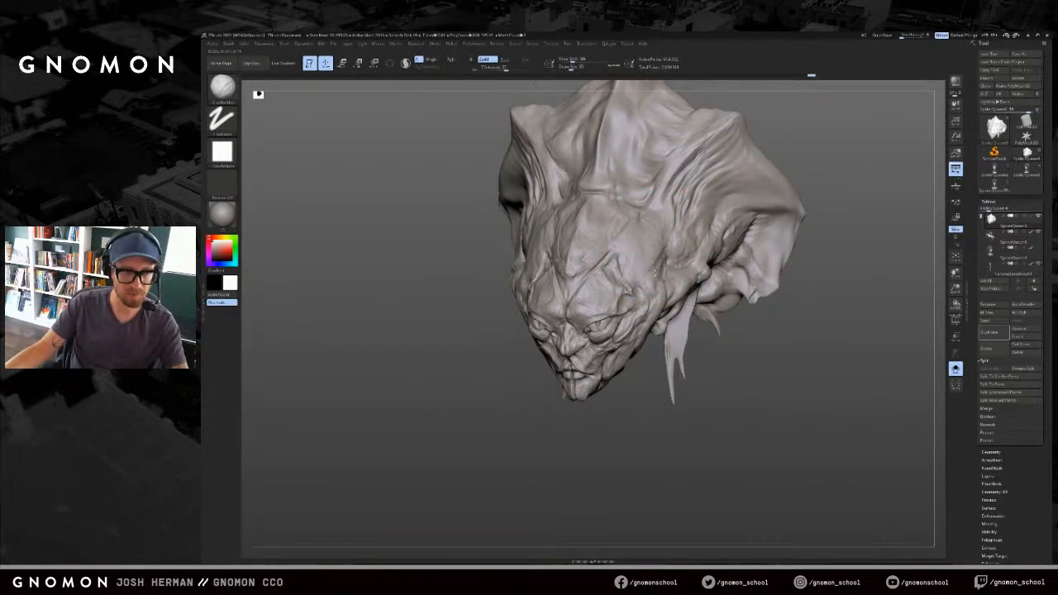
{"action": "left_click_drag", "start_coordinate": [733, 349], "coordinate": [795, 344]}
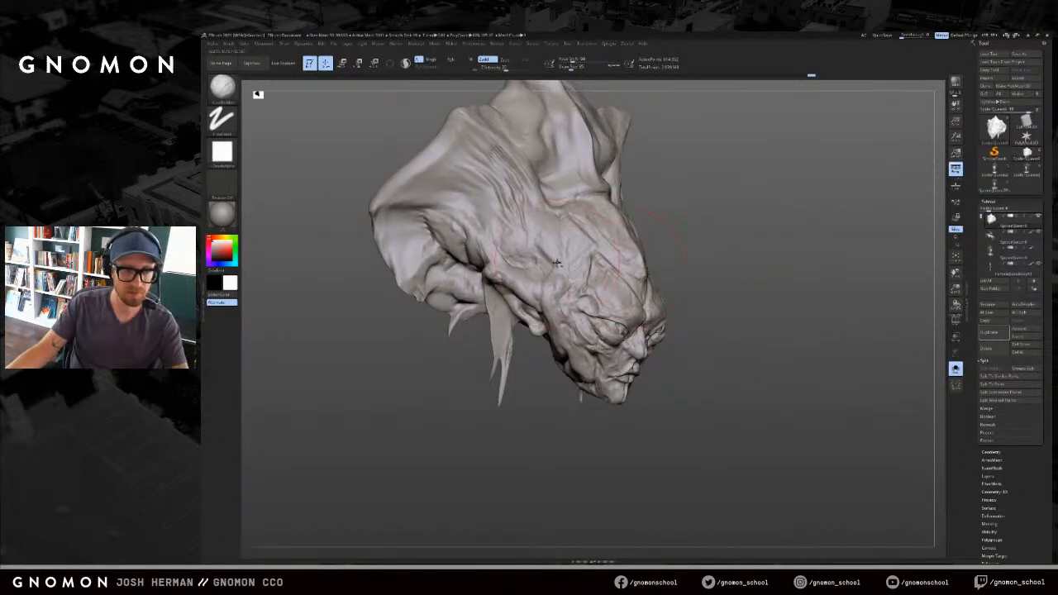
{"action": "key", "text": "bracketleft"}
{"action": "left_click_drag", "start_coordinate": [558, 278], "coordinate": [550, 289]}
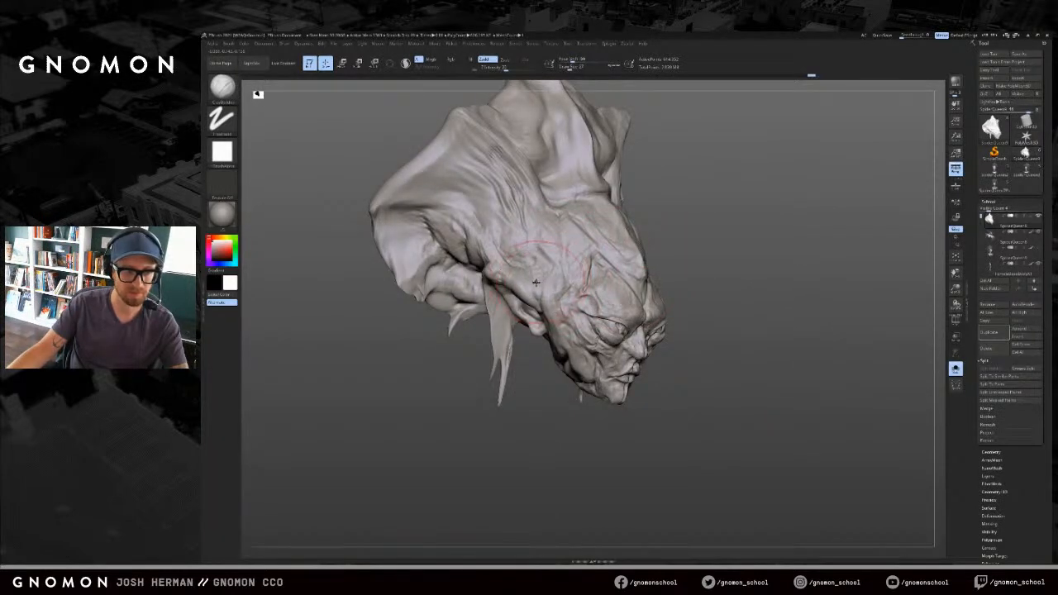
Step: Switch to the DamStandard brush and save the sculpt as a SpiderQueen tool file in the folder of earlier versions
{"action": "mouse_move", "coordinate": [706, 234]}
{"action": "left_mouse_down"}
{"action": "mouse_move", "coordinate": [798, 252]}
{"action": "mouse_move", "coordinate": [673, 335]}
{"action": "left_mouse_up"}
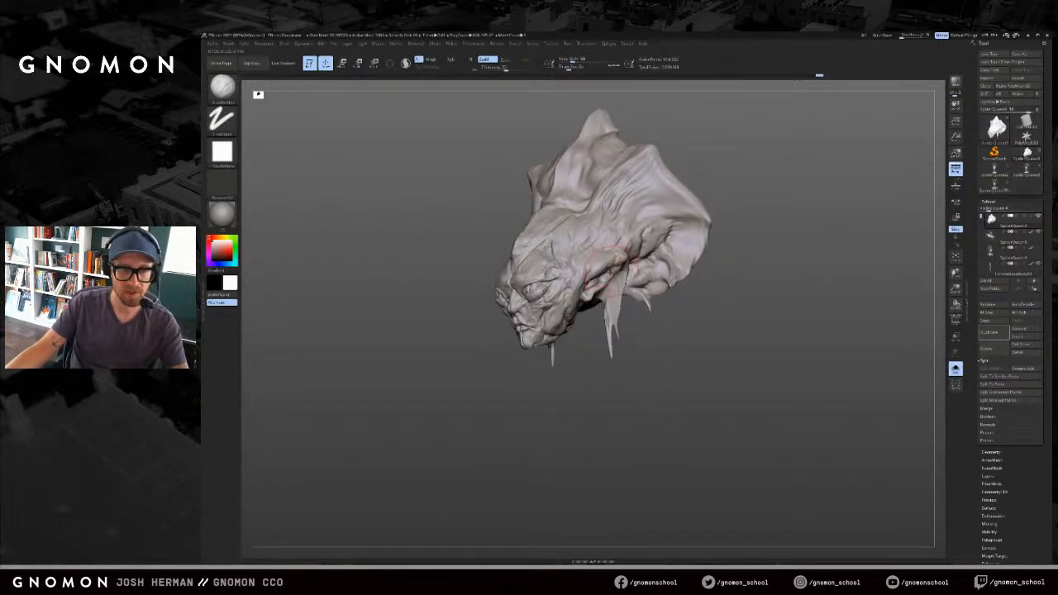
{"action": "key", "text": "b"}
{"action": "key", "text": "d"}
{"action": "key", "text": "s"}
{"action": "mouse_move", "coordinate": [629, 326]}
{"action": "left_mouse_down"}
{"action": "mouse_move", "coordinate": [742, 239]}
{"action": "mouse_move", "coordinate": [662, 330]}
{"action": "mouse_move", "coordinate": [620, 302]}
{"action": "mouse_move", "coordinate": [639, 334]}
{"action": "mouse_move", "coordinate": [626, 334]}
{"action": "mouse_move", "coordinate": [721, 355]}
{"action": "left_mouse_up"}
{"action": "left_click", "coordinate": [1022, 54]}
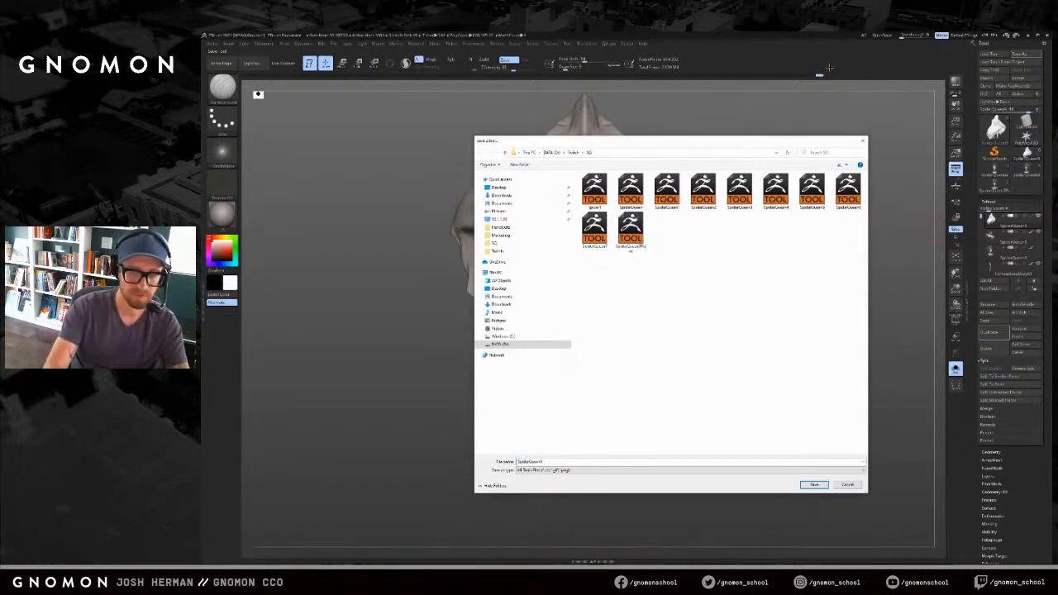
{"action": "type", "text": "\\"}
{"action": "key", "text": "Return"}
{"action": "key", "text": "Return"}
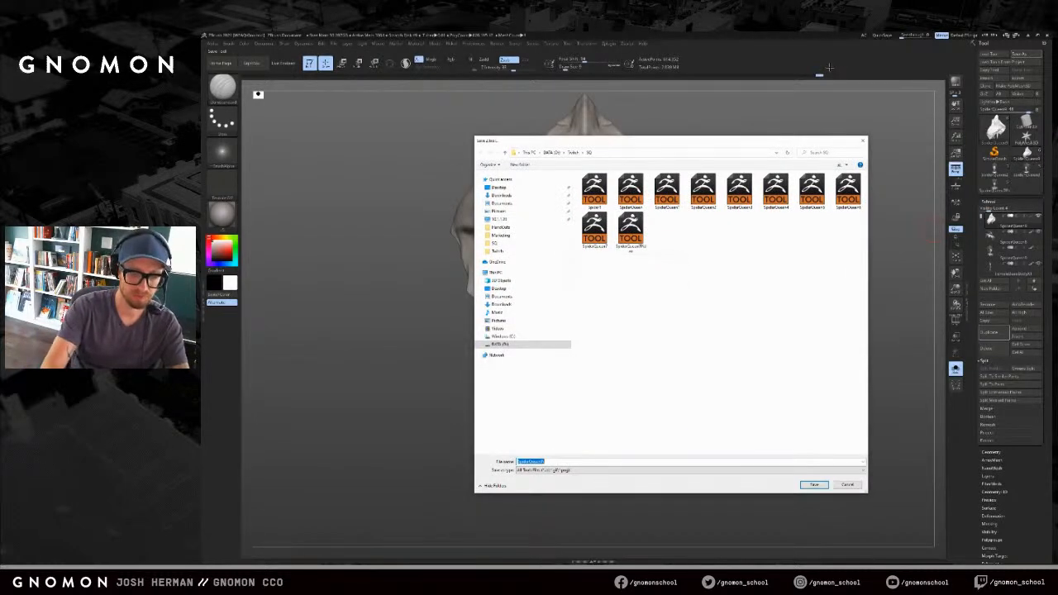
{"action": "key", "text": "Return"}
Step: Examine the whole crested head in front and three-quarter views, with the polygon wireframe toggled on and off
{"action": "mouse_move", "coordinate": [815, 288]}
{"action": "left_mouse_down"}
{"action": "mouse_move", "coordinate": [789, 312]}
{"action": "mouse_move", "coordinate": [790, 346]}
{"action": "mouse_move", "coordinate": [830, 334]}
{"action": "mouse_move", "coordinate": [833, 347]}
{"action": "mouse_move", "coordinate": [803, 338]}
{"action": "left_mouse_up"}
{"action": "key", "text": "s"}
{"action": "left_click", "coordinate": [784, 308]}
{"action": "left_click", "coordinate": [800, 335], "text": "ctrl"}
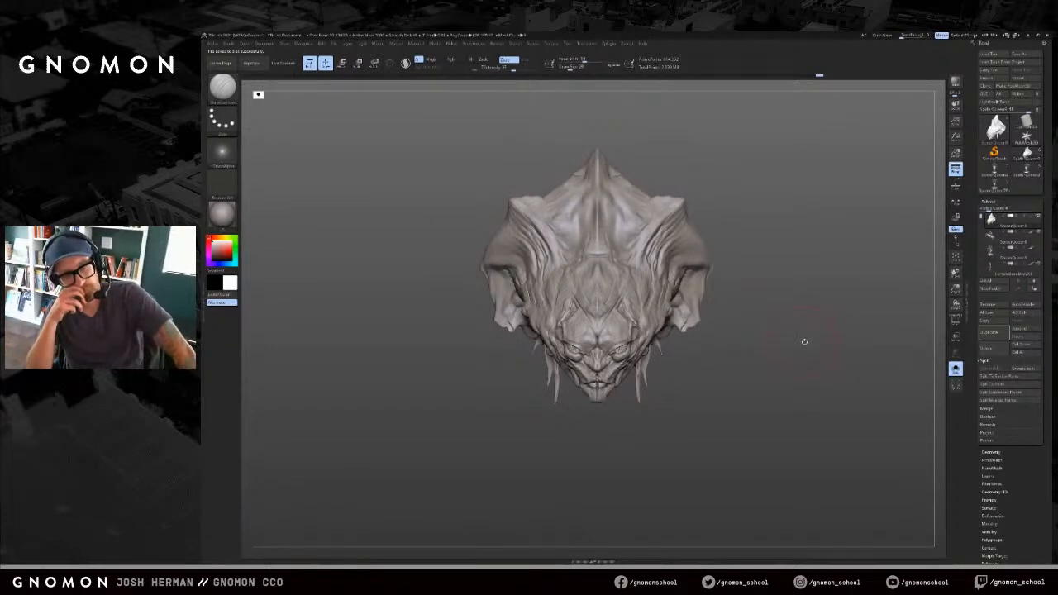
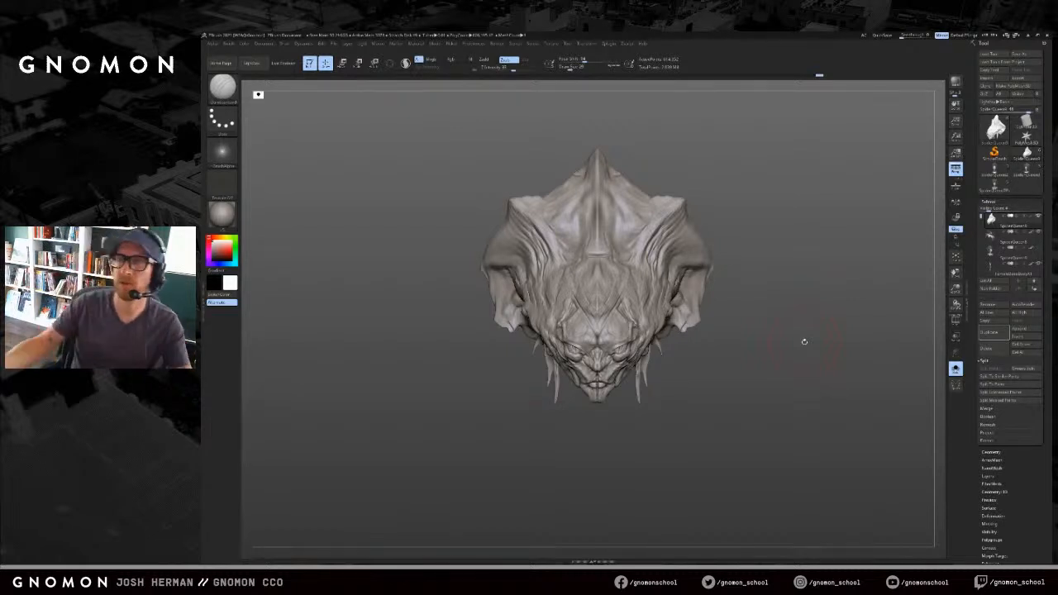
{"action": "left_click_drag", "start_coordinate": [728, 340], "coordinate": [738, 373]}
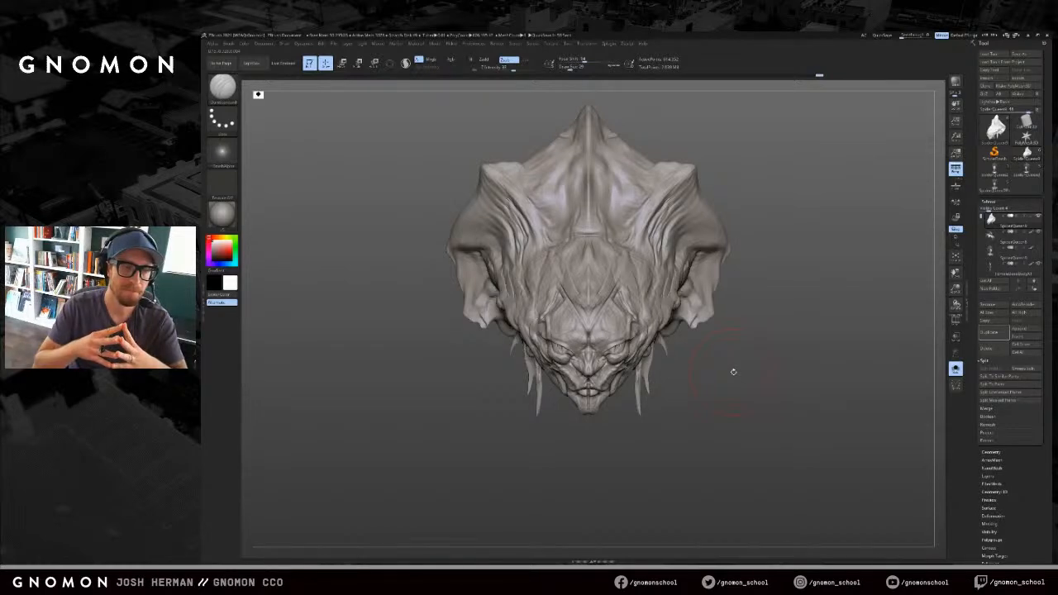
{"action": "key", "text": "ctrl+i"}
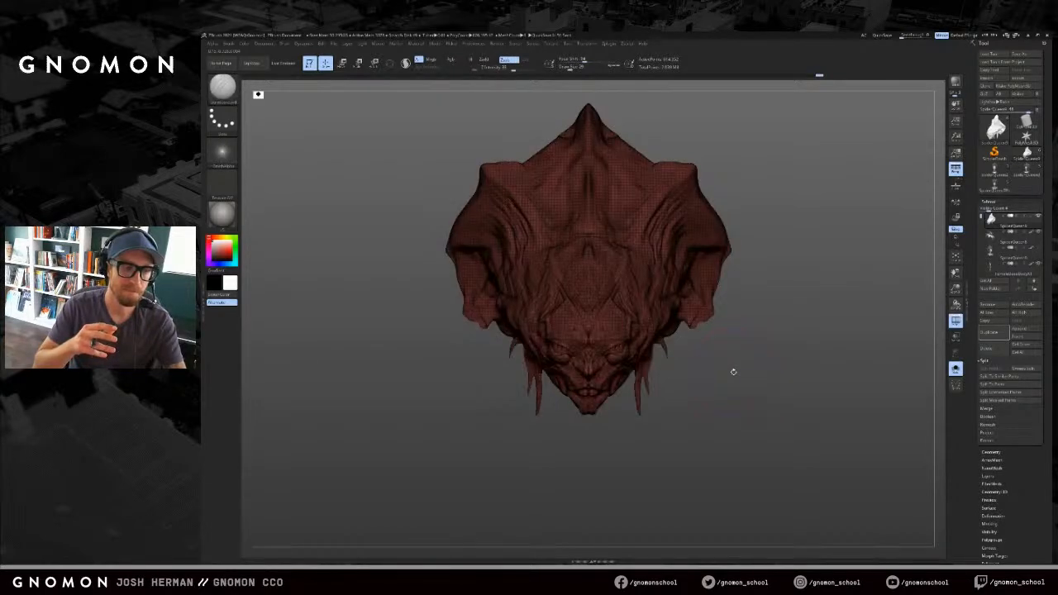
{"action": "key", "text": "ctrl+i"}
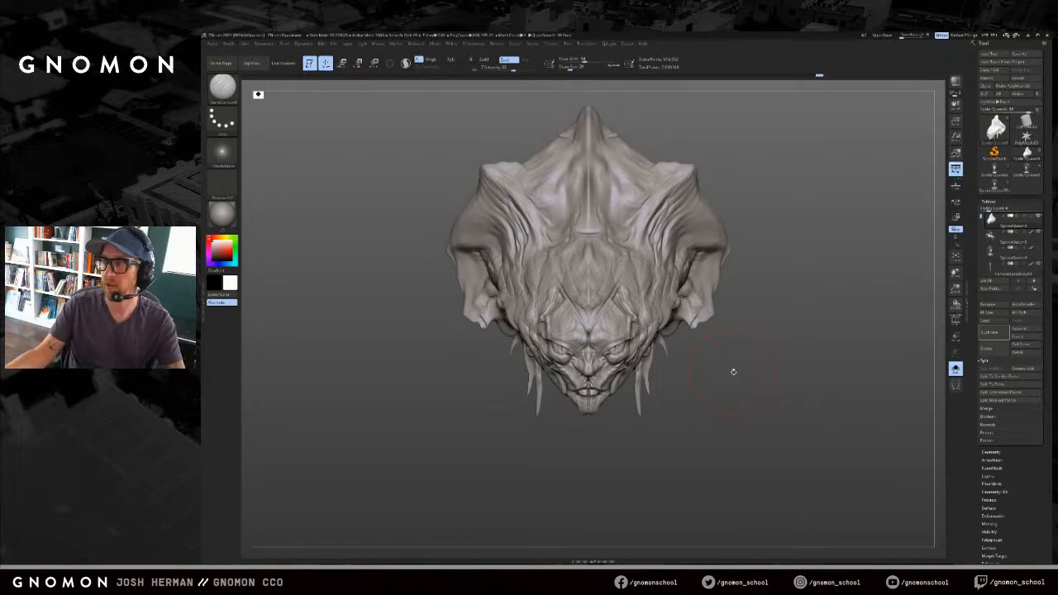
{"action": "left_click_drag", "start_coordinate": [668, 356], "coordinate": [673, 391]}
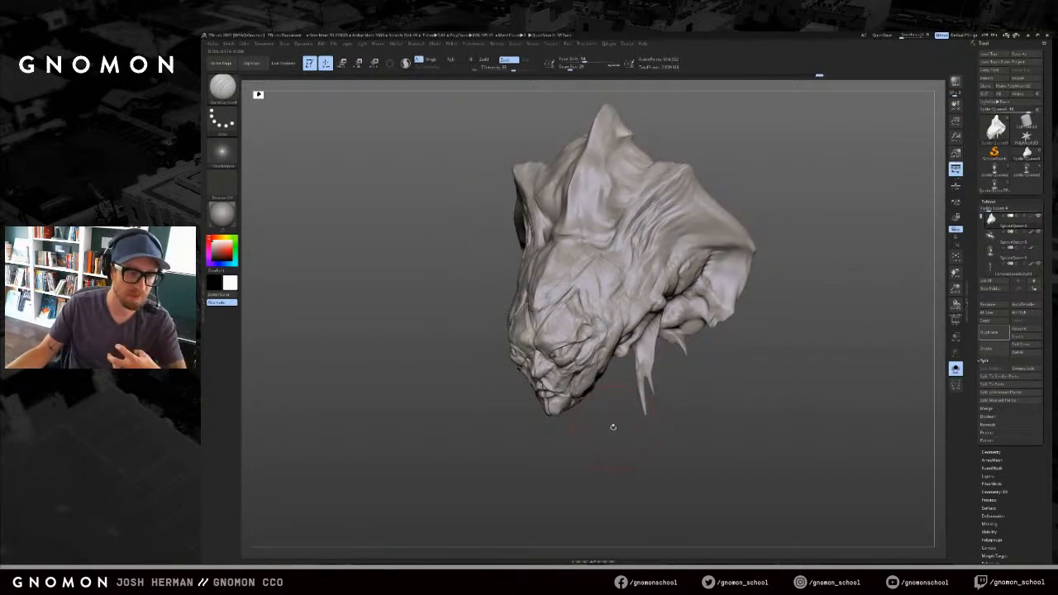
Step: Snap the head to its front view and store its current shape as a morph target
{"action": "left_click_drag", "start_coordinate": [611, 426], "coordinate": [623, 430], "text": "shift"}
{"action": "left_click_drag", "start_coordinate": [1017, 497], "coordinate": [1009, 346]}
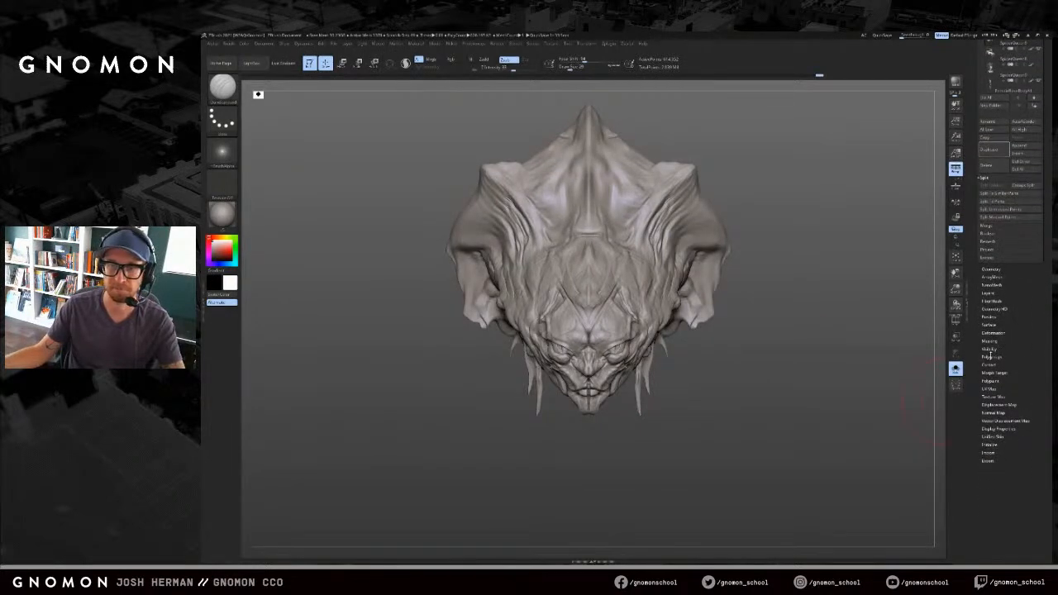
{"action": "left_click", "coordinate": [991, 373]}
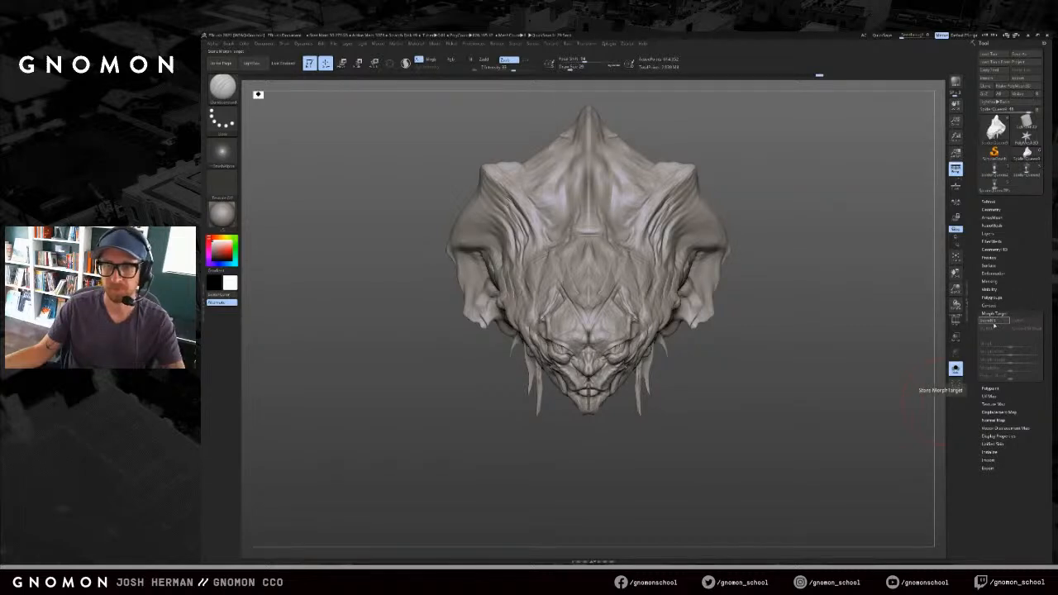
{"action": "left_click", "coordinate": [995, 323]}
Step: Reshape the head's silhouette by pulling out the forms around the face with a large Move brush
{"action": "left_click_drag", "start_coordinate": [779, 367], "coordinate": [825, 364]}
{"action": "mouse_move", "coordinate": [727, 371]}
{"action": "left_mouse_down"}
{"action": "mouse_move", "coordinate": [840, 378]}
{"action": "mouse_move", "coordinate": [855, 408]}
{"action": "left_mouse_up"}
{"action": "key", "text": "b"}
{"action": "left_click", "coordinate": [727, 368]}
{"action": "mouse_move", "coordinate": [699, 370]}
{"action": "left_mouse_down"}
{"action": "mouse_move", "coordinate": [659, 405]}
{"action": "mouse_move", "coordinate": [721, 358]}
{"action": "mouse_move", "coordinate": [707, 440]}
{"action": "mouse_move", "coordinate": [612, 409]}
{"action": "mouse_move", "coordinate": [529, 356]}
{"action": "mouse_move", "coordinate": [504, 322]}
{"action": "mouse_move", "coordinate": [520, 347]}
{"action": "mouse_move", "coordinate": [496, 348]}
{"action": "mouse_move", "coordinate": [465, 321]}
{"action": "left_mouse_up"}
{"action": "left_click_drag", "start_coordinate": [510, 399], "coordinate": [563, 389]}
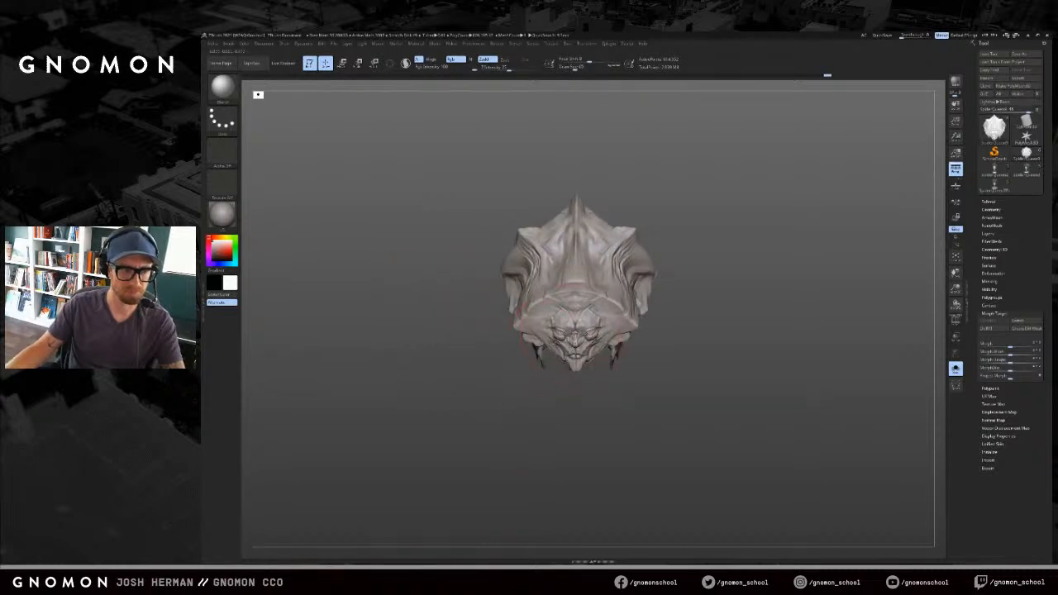
{"action": "left_click_drag", "start_coordinate": [666, 354], "coordinate": [638, 307]}
{"action": "left_click_drag", "start_coordinate": [592, 382], "coordinate": [580, 378]}
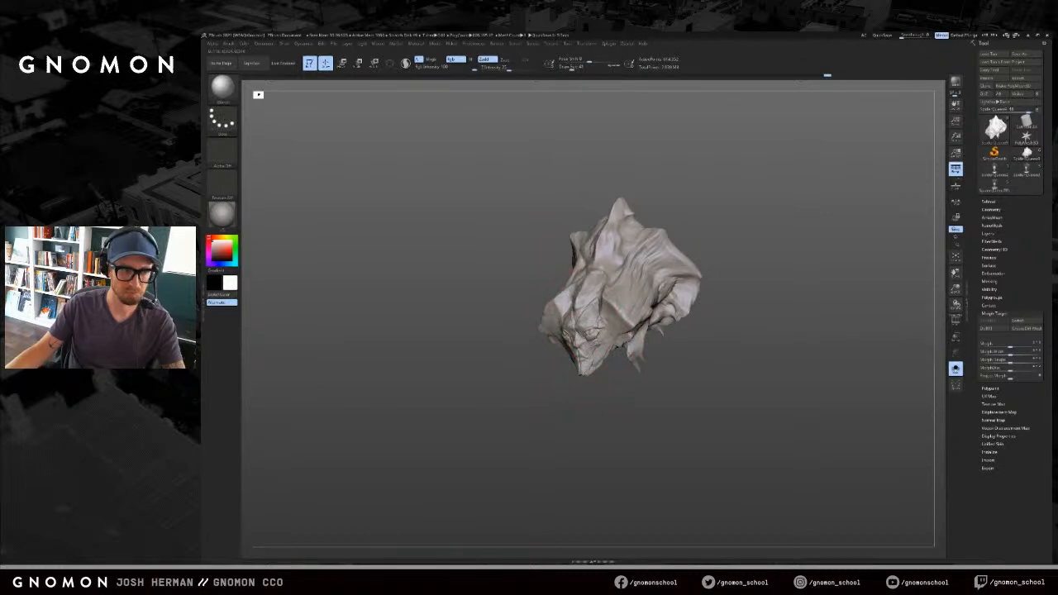
Step: Try brushing the stored morph shape back across the forehead and up to the crest, and undo the trial edits
{"action": "left_click_drag", "start_coordinate": [589, 246], "coordinate": [549, 244]}
{"action": "mouse_move", "coordinate": [552, 387]}
{"action": "left_mouse_down"}
{"action": "mouse_move", "coordinate": [515, 389]}
{"action": "mouse_move", "coordinate": [553, 387]}
{"action": "left_mouse_up"}
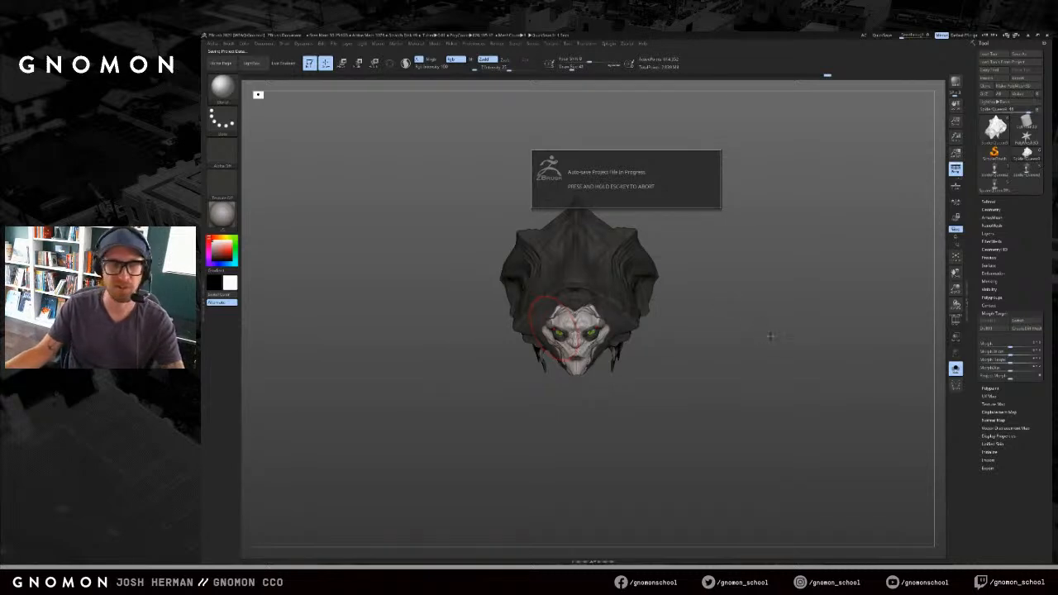
{"action": "mouse_move", "coordinate": [737, 331]}
{"action": "left_mouse_down"}
{"action": "mouse_move", "coordinate": [650, 319]}
{"action": "mouse_move", "coordinate": [569, 285]}
{"action": "mouse_move", "coordinate": [562, 219]}
{"action": "left_mouse_up"}
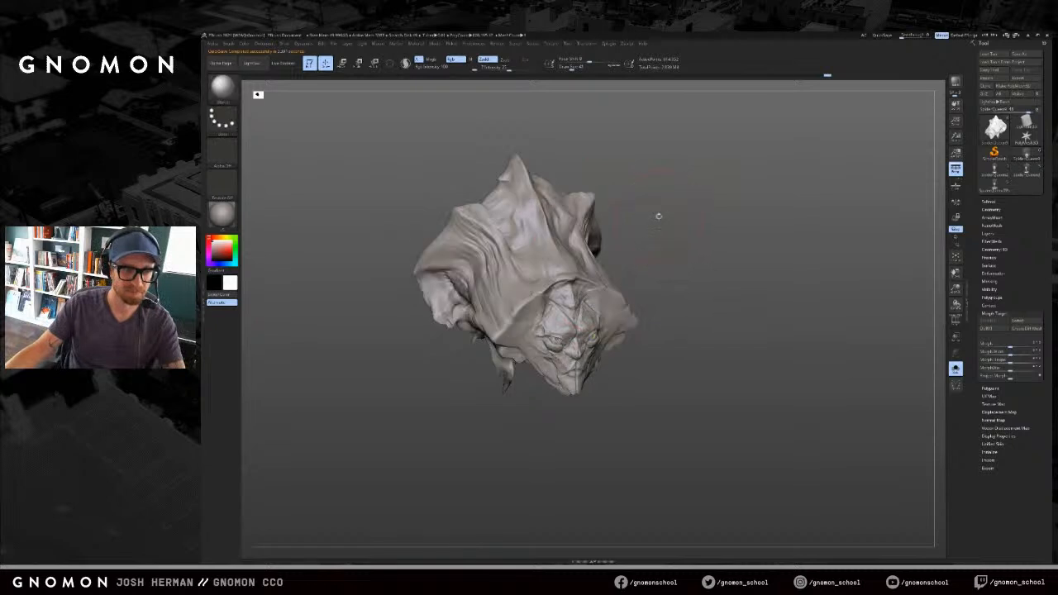
{"action": "left_click_drag", "start_coordinate": [659, 218], "coordinate": [621, 263]}
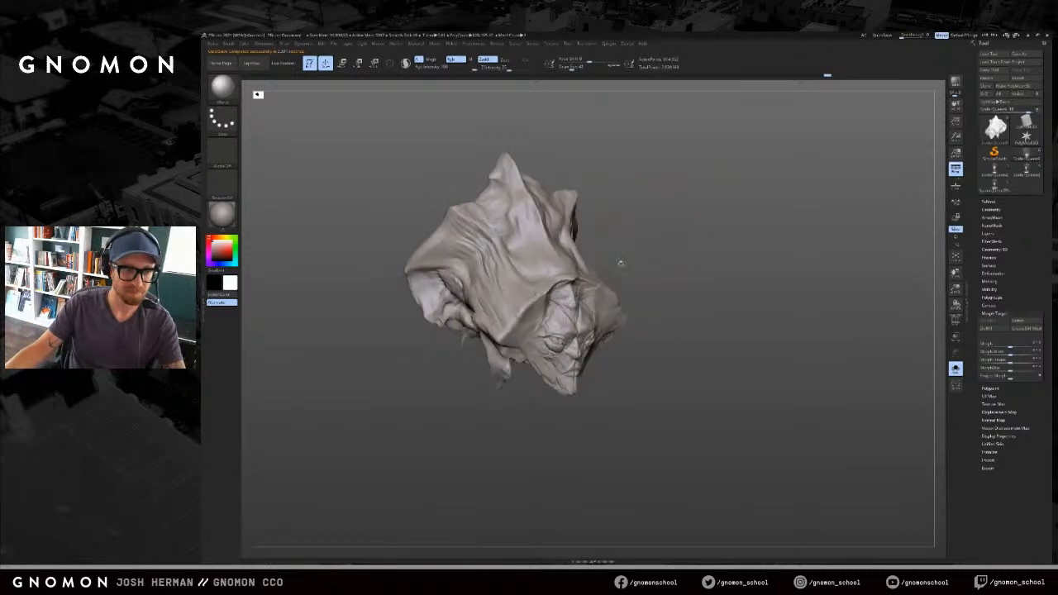
{"action": "left_click_drag", "start_coordinate": [572, 291], "coordinate": [544, 251]}
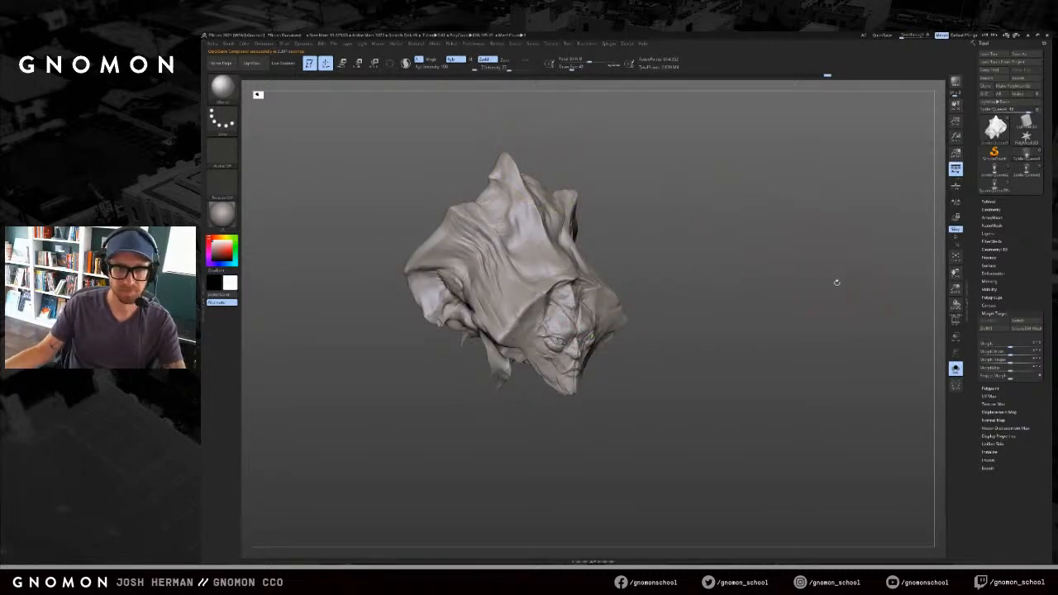
{"action": "left_click_drag", "start_coordinate": [570, 306], "coordinate": [522, 207]}
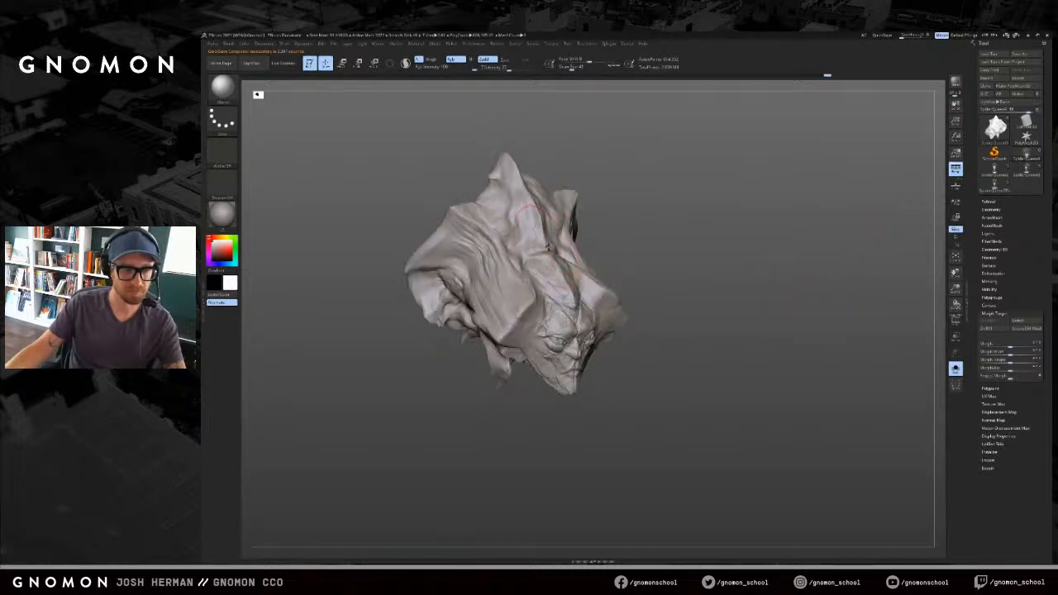
{"action": "key", "text": "ctrl+z"}
{"action": "key", "text": "ctrl+z"}
{"action": "key", "text": "ctrl+z"}
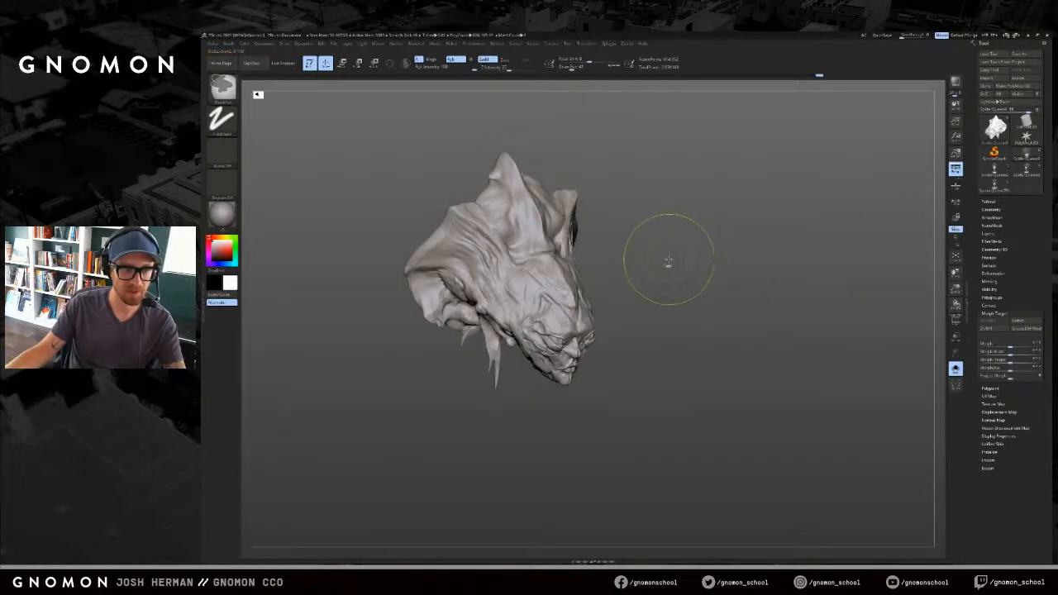
Step: Delete the existing morph target and store the head's current shape as a new one
{"action": "left_click", "coordinate": [996, 331]}
{"action": "left_click_drag", "start_coordinate": [851, 338], "coordinate": [899, 338]}
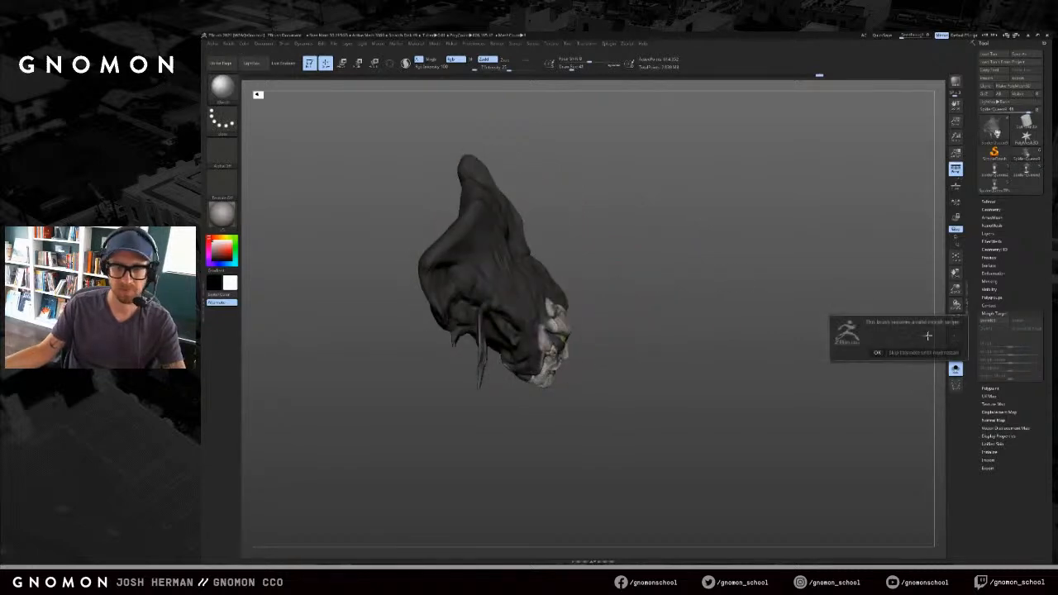
{"action": "left_click", "coordinate": [992, 321]}
{"action": "left_click_drag", "start_coordinate": [899, 327], "coordinate": [861, 339]}
{"action": "left_click_drag", "start_coordinate": [612, 347], "coordinate": [686, 354]}
Step: Choose the Morph brush and try strokes over the lower face and jaw, undoing the last stroke
{"action": "key", "text": "b"}
{"action": "key", "text": "m"}
{"action": "key", "text": "o"}
{"action": "left_click_drag", "start_coordinate": [579, 364], "coordinate": [548, 308]}
{"action": "left_click_drag", "start_coordinate": [666, 364], "coordinate": [638, 347]}
{"action": "key", "text": "ctrl+z"}
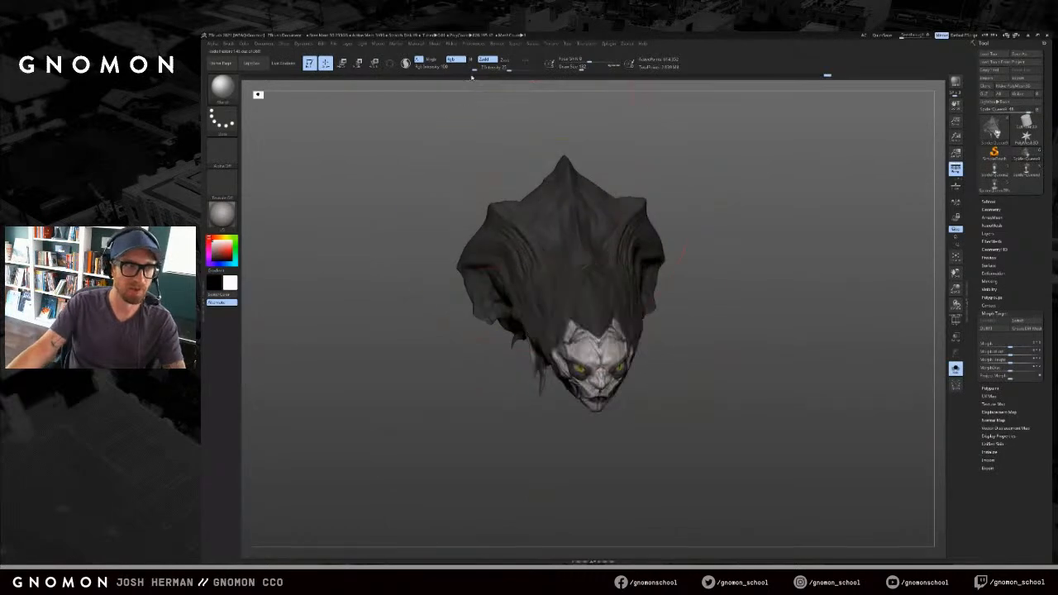
Step: Work over the mouth, cheeks and jaw with Morph brush strokes at different brush sizes
{"action": "mouse_move", "coordinate": [597, 380]}
{"action": "left_mouse_down"}
{"action": "mouse_move", "coordinate": [608, 351]}
{"action": "mouse_move", "coordinate": [624, 355]}
{"action": "left_mouse_up"}
{"action": "mouse_move", "coordinate": [720, 386]}
{"action": "left_mouse_down"}
{"action": "mouse_move", "coordinate": [633, 372]}
{"action": "mouse_move", "coordinate": [698, 364]}
{"action": "left_mouse_up"}
{"action": "key", "text": "s"}
{"action": "left_click_drag", "start_coordinate": [616, 393], "coordinate": [633, 360]}
{"action": "left_click_drag", "start_coordinate": [630, 362], "coordinate": [602, 385]}
{"action": "key", "text": "["}
{"action": "mouse_move", "coordinate": [530, 379]}
{"action": "left_mouse_down"}
{"action": "mouse_move", "coordinate": [610, 381]}
{"action": "mouse_move", "coordinate": [647, 420]}
{"action": "mouse_move", "coordinate": [643, 400]}
{"action": "left_mouse_up"}
{"action": "key", "text": "s"}
{"action": "left_click_drag", "start_coordinate": [641, 399], "coordinate": [648, 400]}
{"action": "mouse_move", "coordinate": [602, 364]}
{"action": "left_mouse_down"}
{"action": "mouse_move", "coordinate": [584, 374]}
{"action": "mouse_move", "coordinate": [596, 360]}
{"action": "left_mouse_up"}
{"action": "mouse_move", "coordinate": [659, 375]}
{"action": "left_mouse_down"}
{"action": "mouse_move", "coordinate": [602, 374]}
{"action": "mouse_move", "coordinate": [656, 346]}
{"action": "left_mouse_up"}
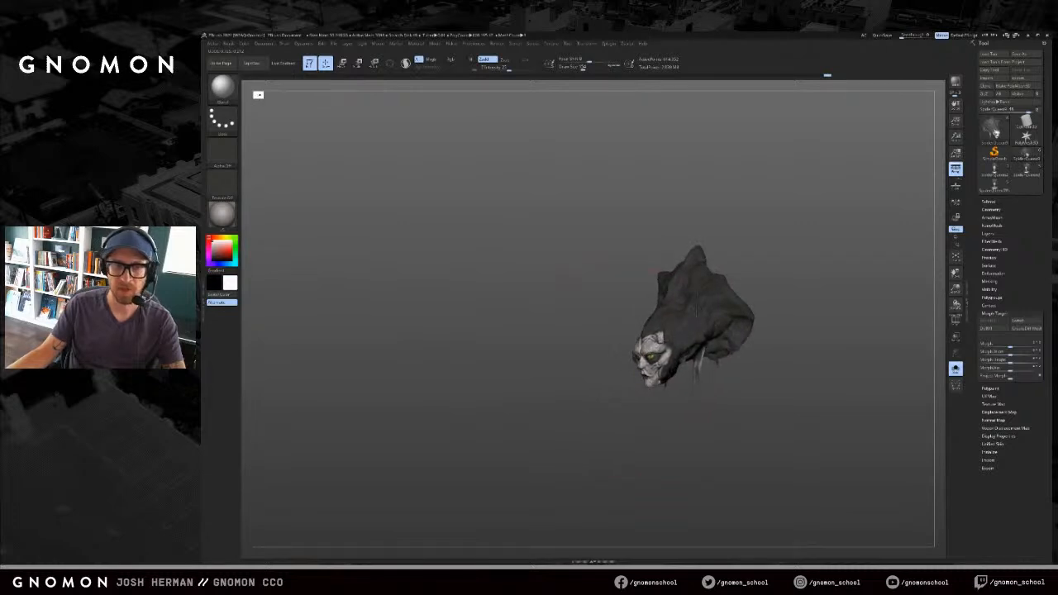
Step: Mask the strip beneath the lower jaw from an underside view and invert the mask
{"action": "mouse_move", "coordinate": [793, 258]}
{"action": "left_mouse_down"}
{"action": "mouse_move", "coordinate": [826, 262]}
{"action": "mouse_move", "coordinate": [816, 290]}
{"action": "mouse_move", "coordinate": [927, 301]}
{"action": "left_mouse_up"}
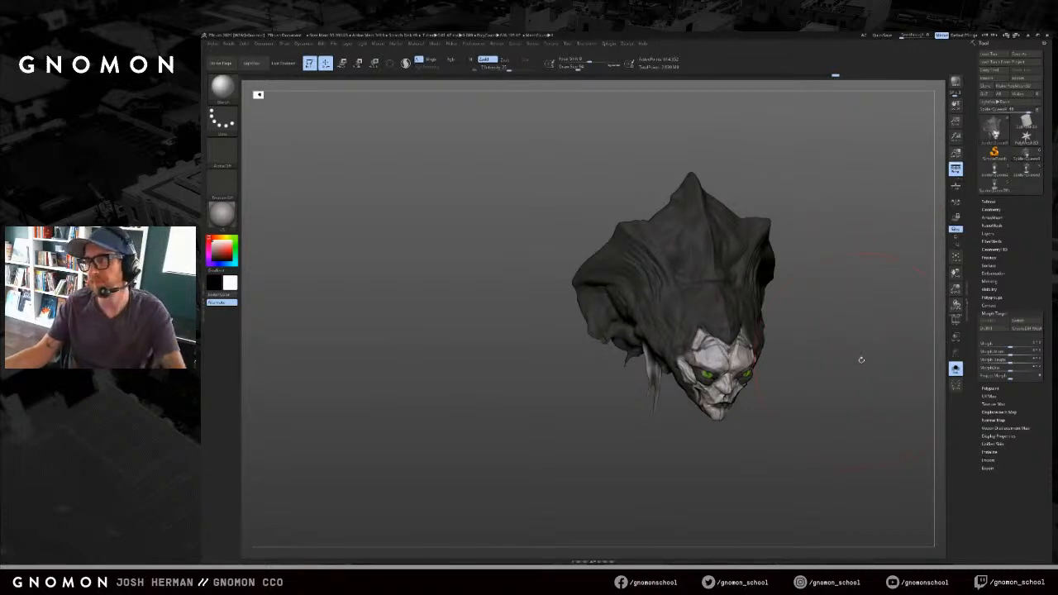
{"action": "left_click_drag", "start_coordinate": [796, 334], "coordinate": [708, 304]}
{"action": "mouse_move", "coordinate": [826, 343]}
{"action": "left_mouse_down"}
{"action": "mouse_move", "coordinate": [803, 314]}
{"action": "mouse_move", "coordinate": [831, 324]}
{"action": "mouse_move", "coordinate": [806, 347]}
{"action": "mouse_move", "coordinate": [762, 230]}
{"action": "mouse_move", "coordinate": [742, 241]}
{"action": "mouse_move", "coordinate": [724, 279]}
{"action": "left_mouse_up"}
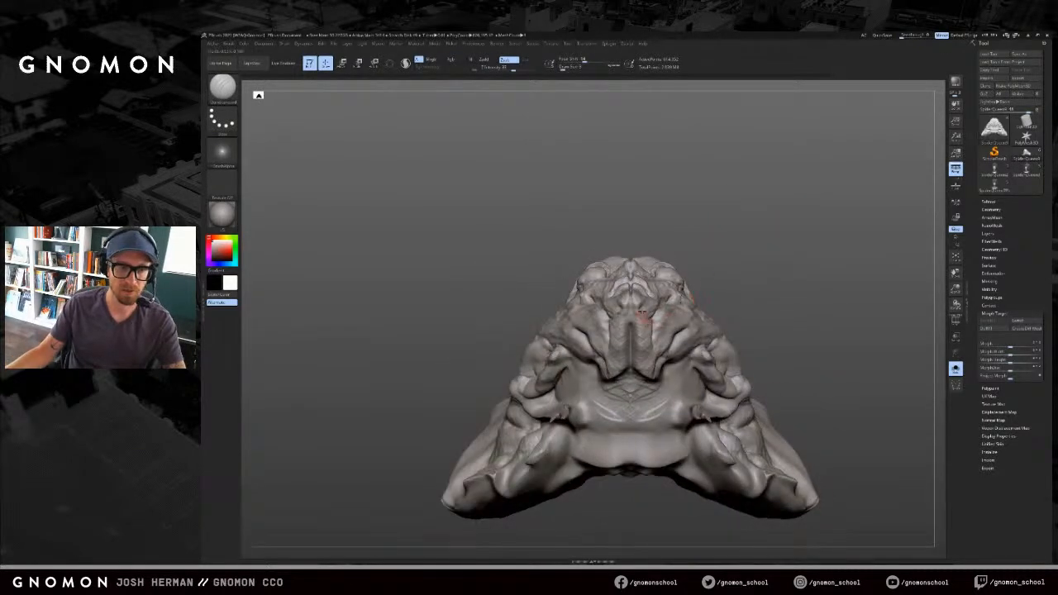
{"action": "left_click_drag", "start_coordinate": [643, 304], "coordinate": [646, 353], "text": "ctrl"}
{"action": "key", "text": "ctrl+i"}
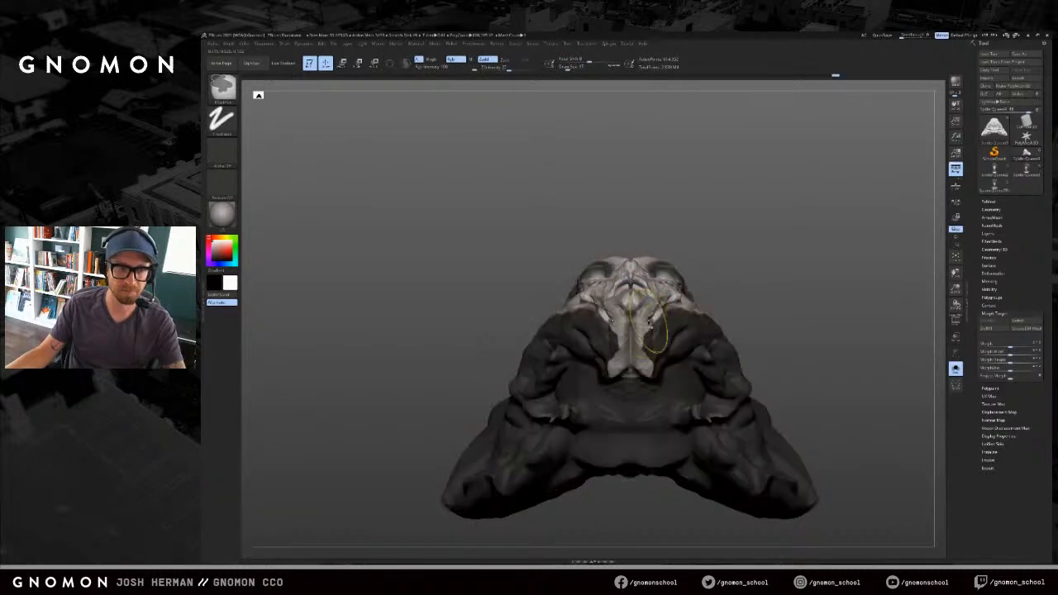
{"action": "mouse_move", "coordinate": [721, 255]}
{"action": "left_mouse_down"}
{"action": "mouse_move", "coordinate": [736, 277]}
{"action": "mouse_move", "coordinate": [801, 258]}
{"action": "left_mouse_up"}
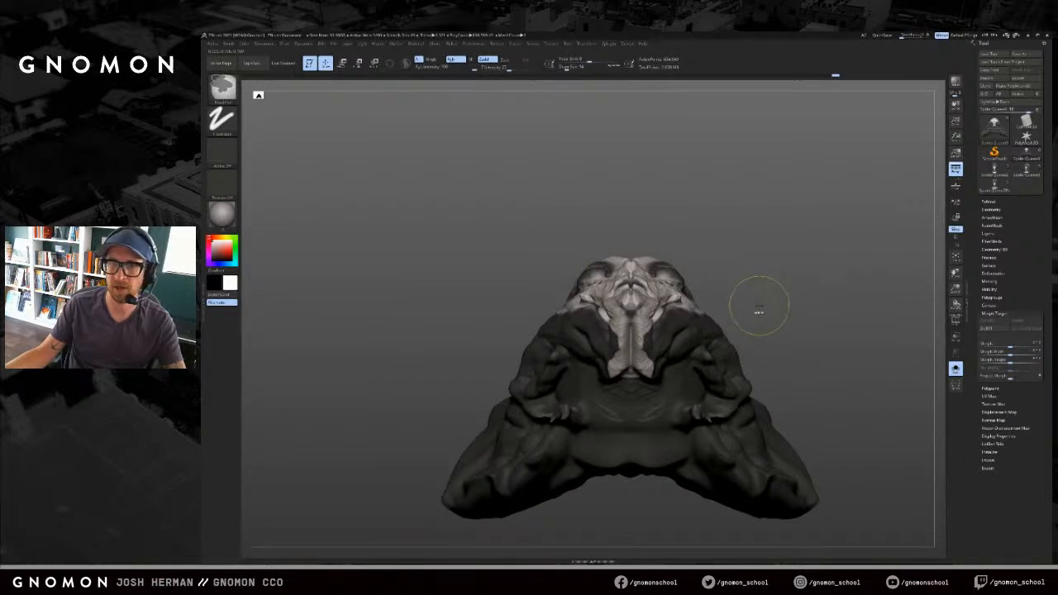
{"action": "left_click", "coordinate": [991, 203]}
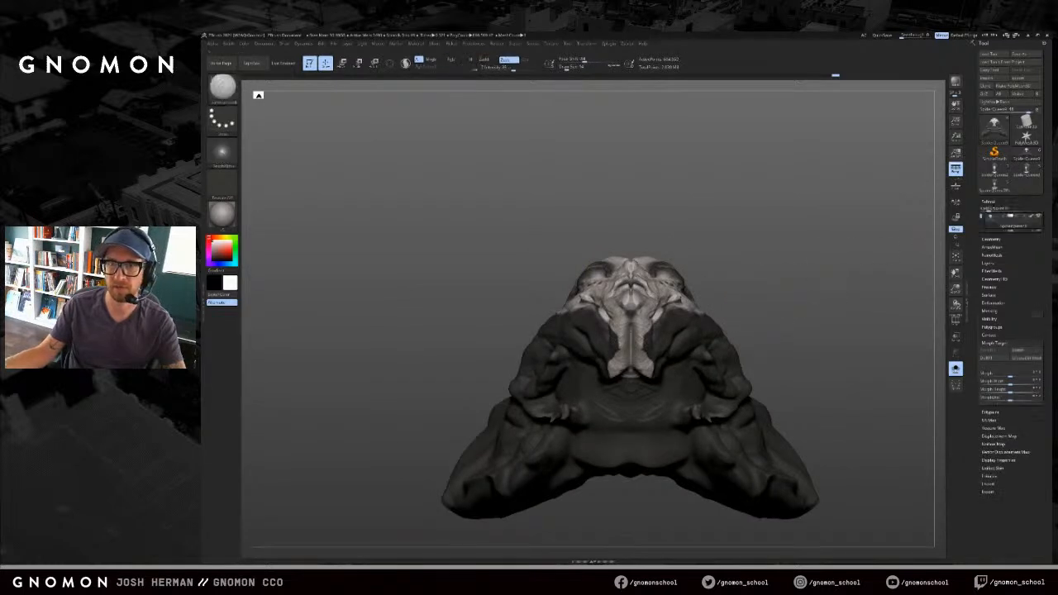
{"action": "left_click", "coordinate": [991, 203]}
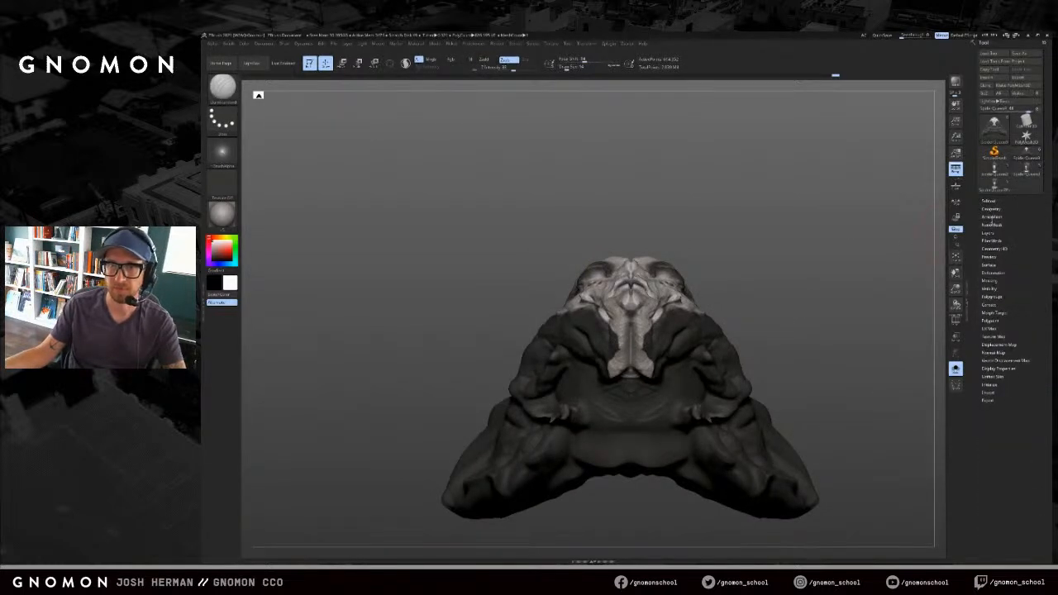
{"action": "left_click", "coordinate": [991, 202]}
{"action": "left_click", "coordinate": [994, 321]}
{"action": "left_click_drag", "start_coordinate": [850, 310], "coordinate": [920, 293]}
{"action": "left_click_drag", "start_coordinate": [1017, 425], "coordinate": [997, 383]}
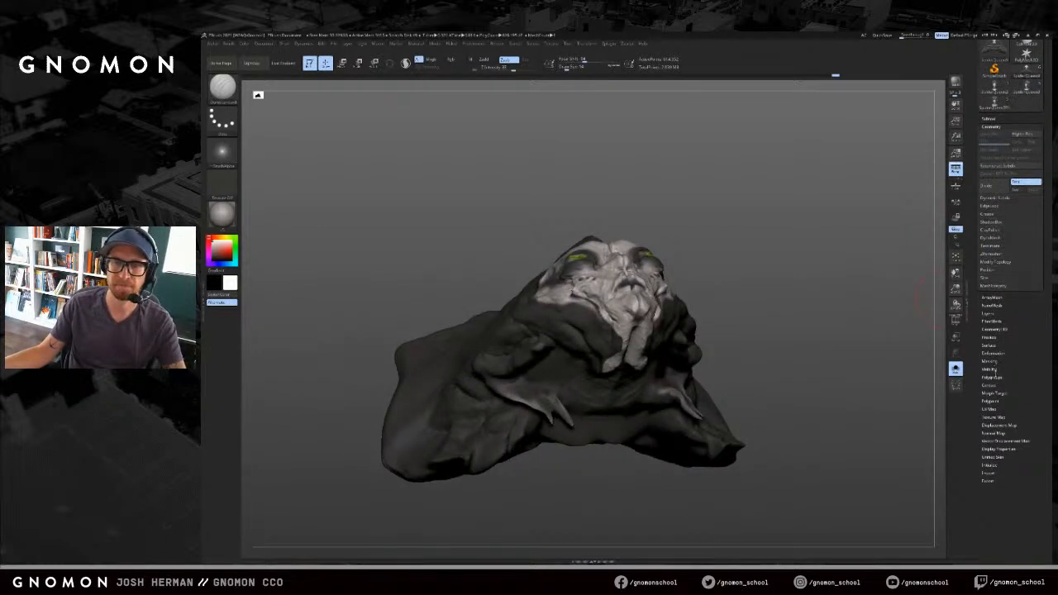
{"action": "left_click", "coordinate": [996, 394]}
{"action": "mouse_move", "coordinate": [924, 377]}
{"action": "left_mouse_down"}
{"action": "mouse_move", "coordinate": [819, 323]}
{"action": "mouse_move", "coordinate": [832, 338]}
{"action": "left_mouse_up"}
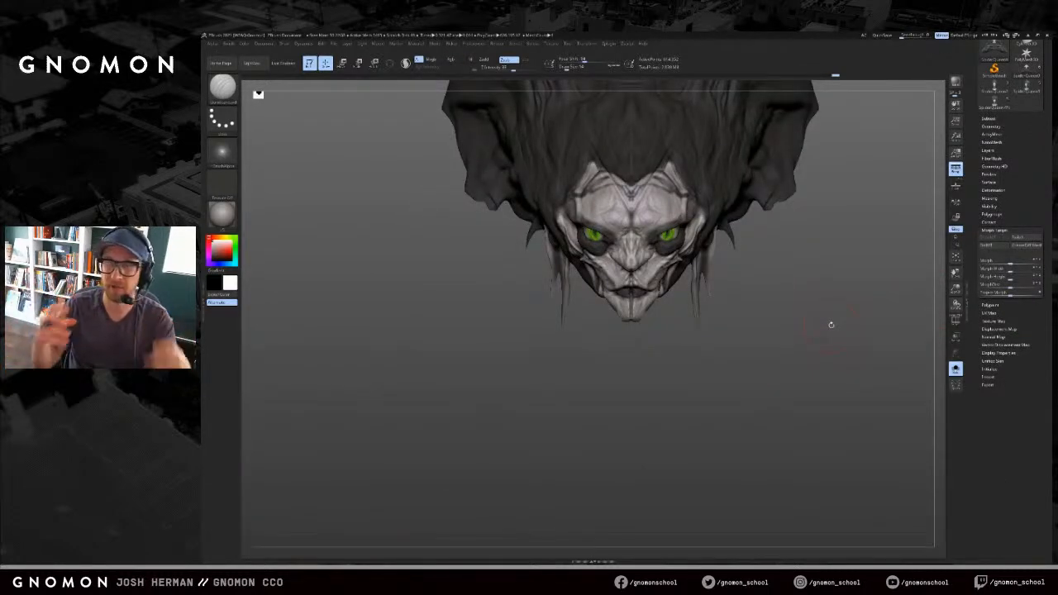
Step: Mask the tip and underside of the chin from below with a small mask brush
{"action": "mouse_move", "coordinate": [830, 325]}
{"action": "left_mouse_down"}
{"action": "mouse_move", "coordinate": [774, 327]}
{"action": "mouse_move", "coordinate": [771, 307]}
{"action": "mouse_move", "coordinate": [727, 260]}
{"action": "mouse_move", "coordinate": [695, 310]}
{"action": "left_mouse_up"}
{"action": "left_click_drag", "start_coordinate": [633, 366], "coordinate": [634, 334], "text": "ctrl"}
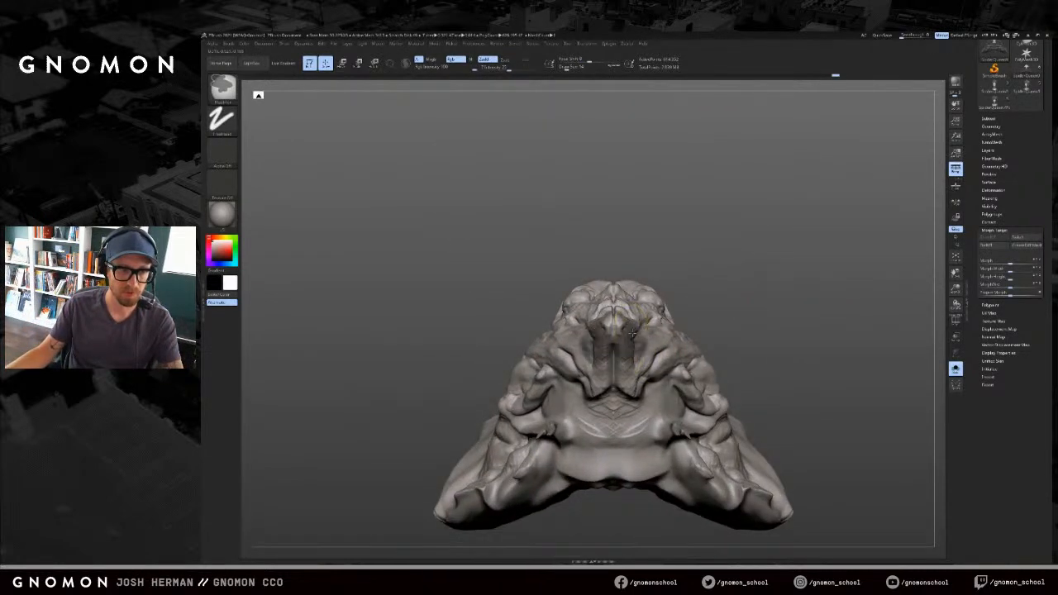
{"action": "key", "text": "ctrl+i"}
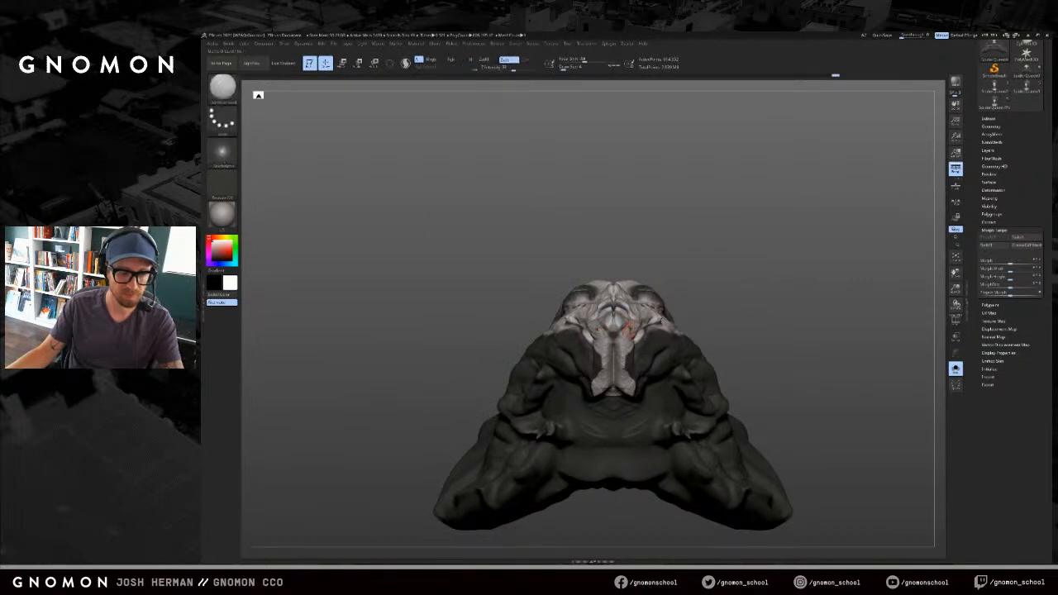
{"action": "key", "text": "ctrl+shift+a"}
{"action": "key", "text": "ctrl+z"}
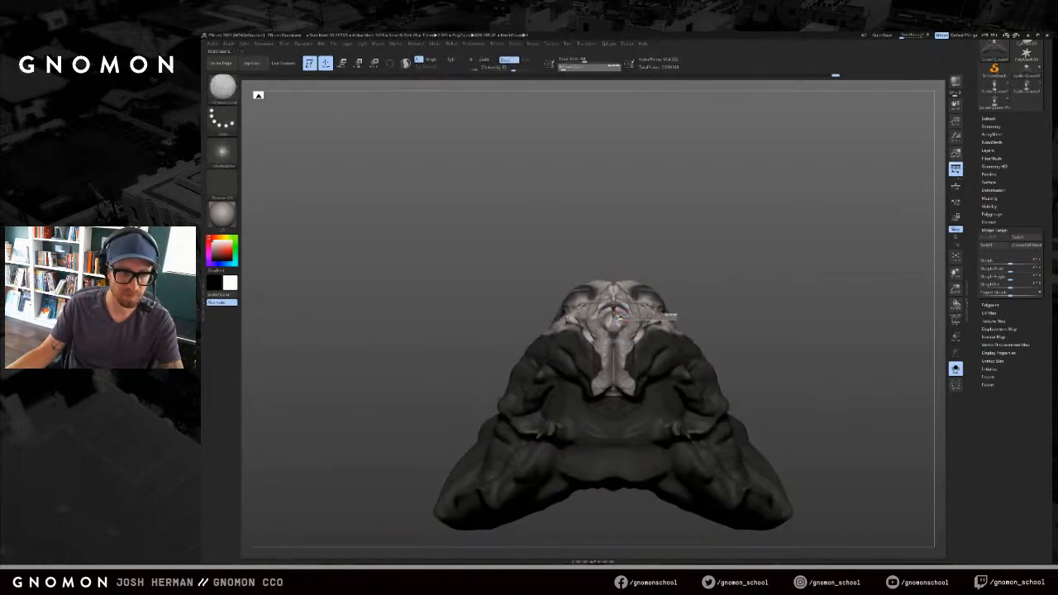
{"action": "key", "text": "ctrl+shift+a"}
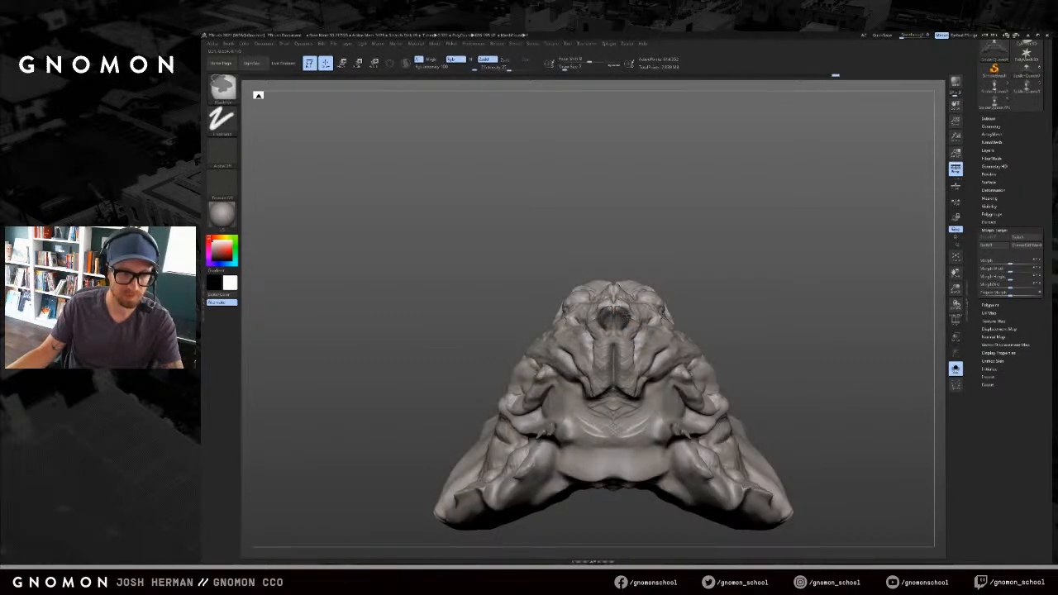
Step: Extend the mask along the underside and sides of the lower jaw from several angles
{"action": "left_click_drag", "start_coordinate": [626, 366], "coordinate": [620, 389], "text": "ctrl"}
{"action": "left_click_drag", "start_coordinate": [708, 309], "coordinate": [662, 314]}
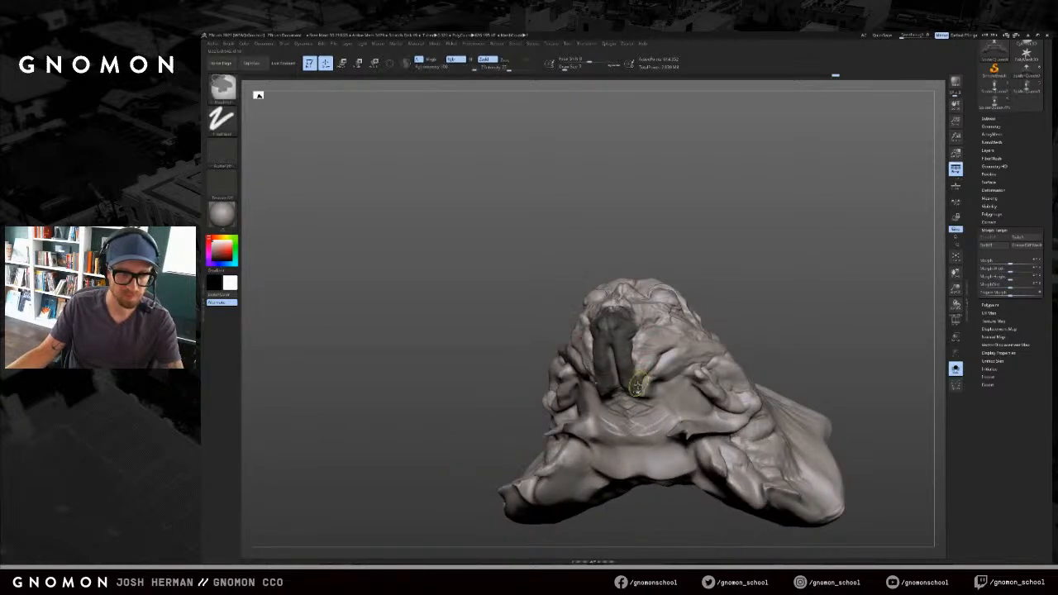
{"action": "left_click_drag", "start_coordinate": [740, 293], "coordinate": [694, 296]}
{"action": "left_click_drag", "start_coordinate": [661, 384], "coordinate": [668, 390], "text": "ctrl"}
{"action": "left_click_drag", "start_coordinate": [759, 262], "coordinate": [720, 269]}
{"action": "left_click_drag", "start_coordinate": [624, 340], "coordinate": [633, 315], "text": "ctrl"}
{"action": "mouse_move", "coordinate": [706, 241]}
{"action": "left_mouse_down"}
{"action": "mouse_move", "coordinate": [787, 256]}
{"action": "mouse_move", "coordinate": [777, 288]}
{"action": "mouse_move", "coordinate": [735, 291]}
{"action": "left_mouse_up"}
{"action": "mouse_move", "coordinate": [609, 431]}
{"action": "left_mouse_down"}
{"action": "mouse_move", "coordinate": [616, 444]}
{"action": "mouse_move", "coordinate": [621, 420]}
{"action": "mouse_move", "coordinate": [597, 417]}
{"action": "left_mouse_up"}
{"action": "left_click_drag", "start_coordinate": [597, 373], "coordinate": [590, 385], "text": "ctrl"}
{"action": "left_click_drag", "start_coordinate": [638, 415], "coordinate": [612, 357]}
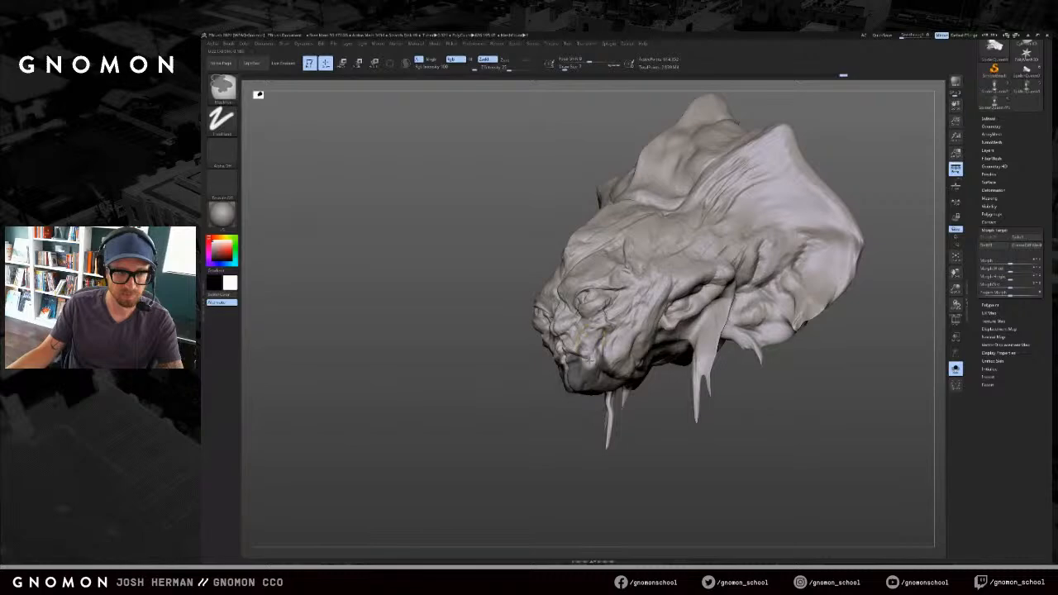
Step: Invert the mask to free only the lower jaw and shift the jaw with the transform gizmo
{"action": "mouse_move", "coordinate": [552, 402]}
{"action": "left_mouse_down"}
{"action": "mouse_move", "coordinate": [532, 396]}
{"action": "mouse_move", "coordinate": [611, 402]}
{"action": "mouse_move", "coordinate": [580, 412]}
{"action": "mouse_move", "coordinate": [564, 361]}
{"action": "mouse_move", "coordinate": [599, 382]}
{"action": "mouse_move", "coordinate": [650, 381]}
{"action": "mouse_move", "coordinate": [633, 376]}
{"action": "mouse_move", "coordinate": [584, 409]}
{"action": "mouse_move", "coordinate": [607, 336]}
{"action": "mouse_move", "coordinate": [721, 297]}
{"action": "mouse_move", "coordinate": [579, 306]}
{"action": "left_mouse_up"}
{"action": "key", "text": "r"}
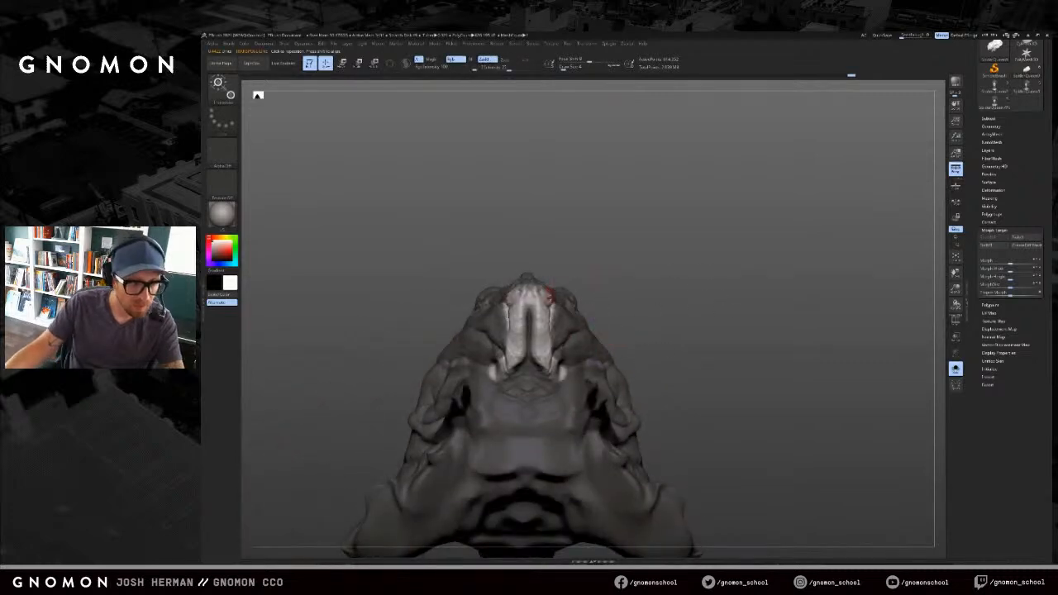
{"action": "key", "text": "q"}
{"action": "key", "text": "w"}
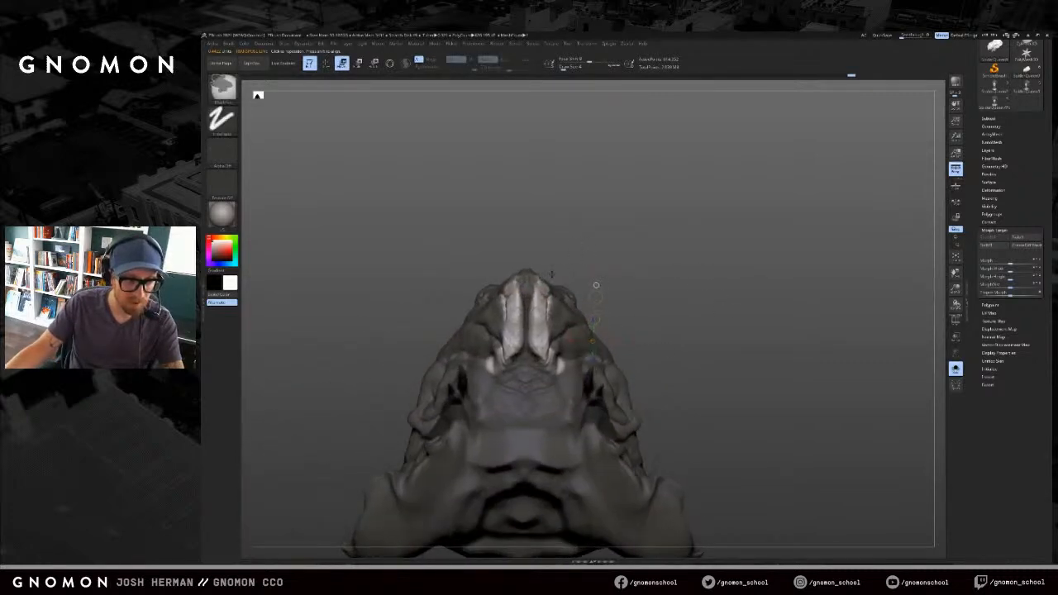
{"action": "key", "text": "q"}
{"action": "mouse_move", "coordinate": [595, 287]}
{"action": "left_mouse_down"}
{"action": "mouse_move", "coordinate": [660, 299]}
{"action": "mouse_move", "coordinate": [756, 388]}
{"action": "mouse_move", "coordinate": [642, 297]}
{"action": "left_mouse_up"}
Step: Place the gizmo on the freed lower jaw and adjust the jaw's angle in side view
{"action": "left_click", "coordinate": [757, 392], "text": "ctrl"}
{"action": "key", "text": "w"}
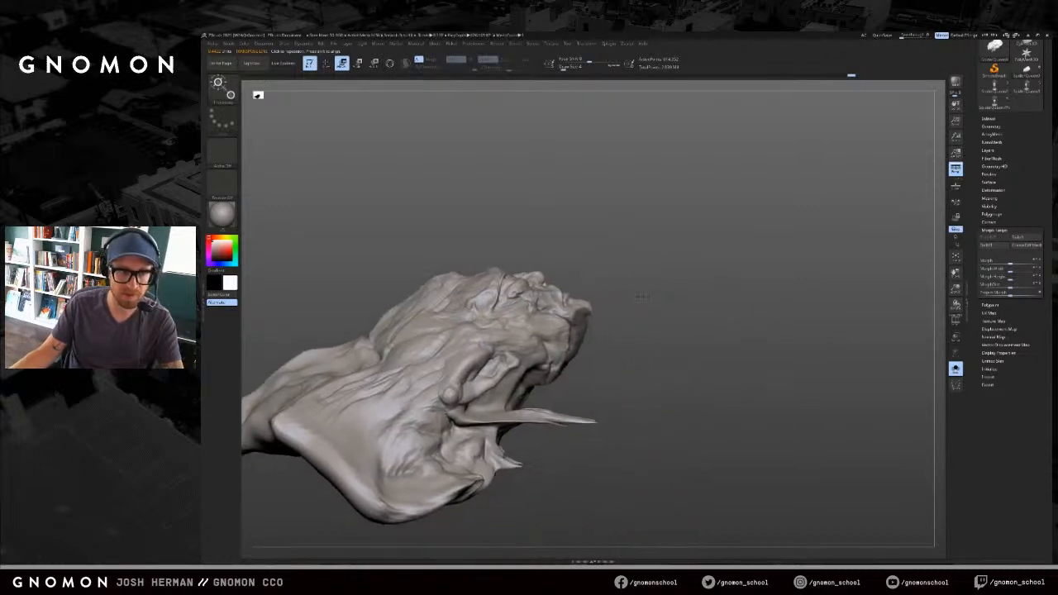
{"action": "left_click", "coordinate": [612, 312], "text": "ctrl"}
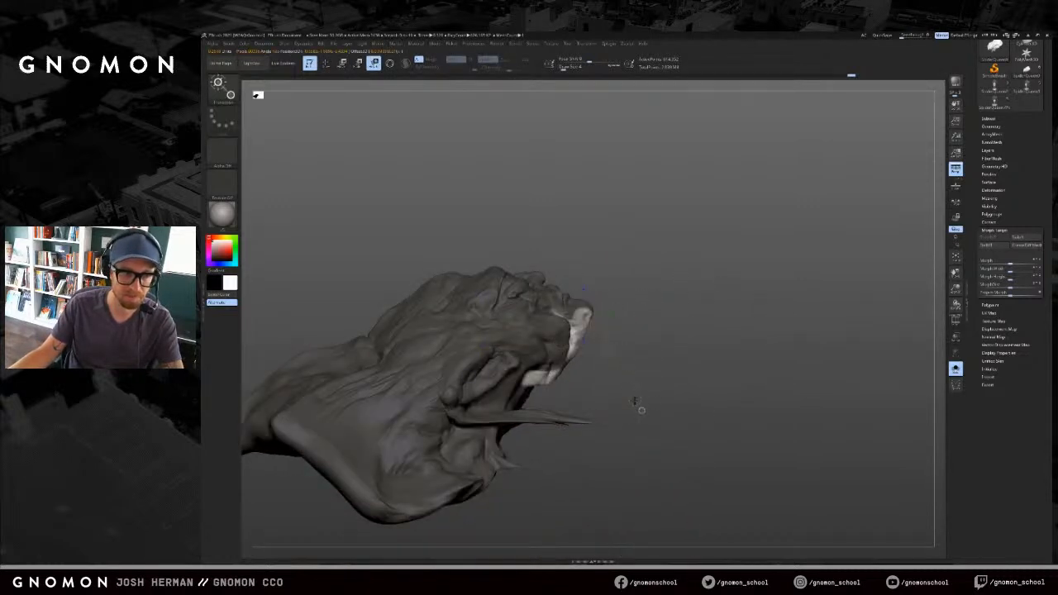
{"action": "left_click_drag", "start_coordinate": [607, 353], "coordinate": [746, 377]}
{"action": "mouse_move", "coordinate": [850, 280]}
{"action": "left_mouse_down"}
{"action": "mouse_move", "coordinate": [808, 386]}
{"action": "mouse_move", "coordinate": [626, 402]}
{"action": "mouse_move", "coordinate": [635, 413]}
{"action": "mouse_move", "coordinate": [621, 357]}
{"action": "left_mouse_up"}
Step: Unmask part of the lower cheek above the jaw and soften the mask there
{"action": "key", "text": "q"}
{"action": "key", "text": "ctrl"}
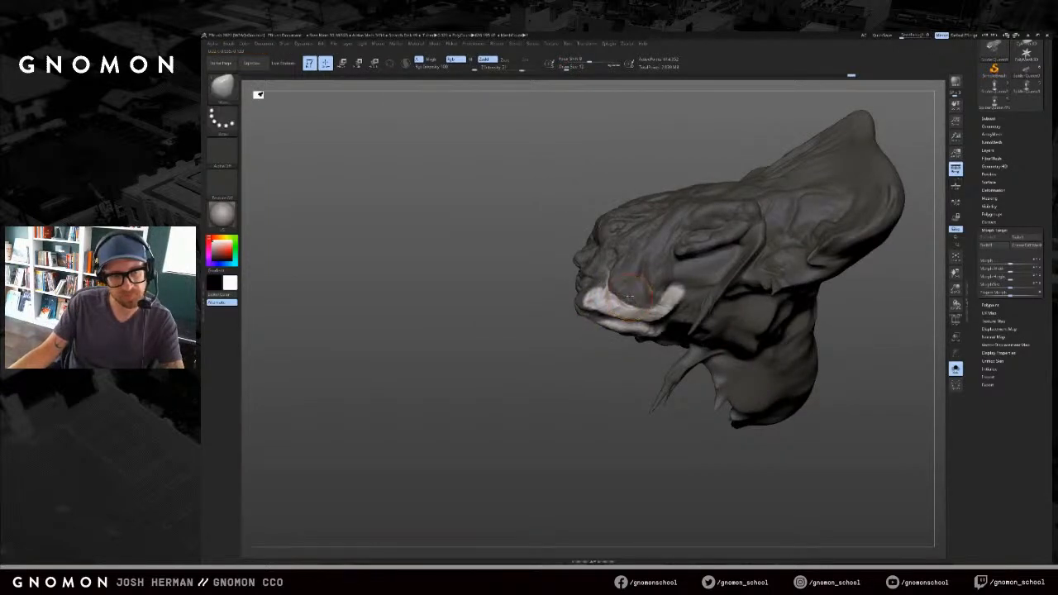
{"action": "key", "text": "shift"}
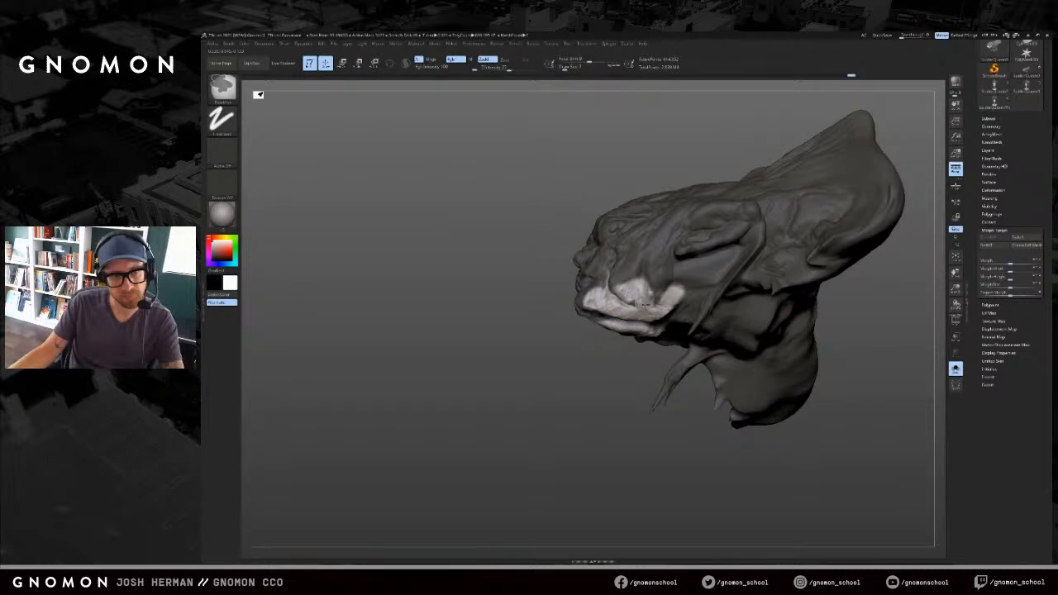
{"action": "mouse_move", "coordinate": [529, 347]}
{"action": "left_mouse_down"}
{"action": "mouse_move", "coordinate": [597, 378]}
{"action": "mouse_move", "coordinate": [530, 388]}
{"action": "left_mouse_up"}
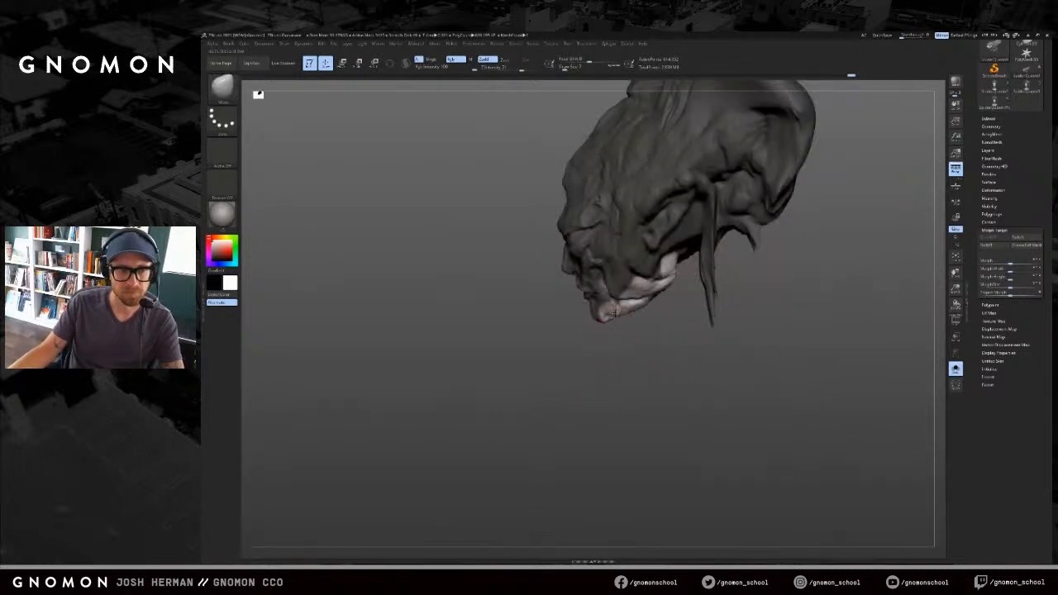
Step: Try rotating the unmasked lower jaw open with the gizmo, and undo each attempt
{"action": "key", "text": "r"}
{"action": "left_click_drag", "start_coordinate": [601, 352], "coordinate": [643, 378]}
{"action": "key", "text": "ctrl+z"}
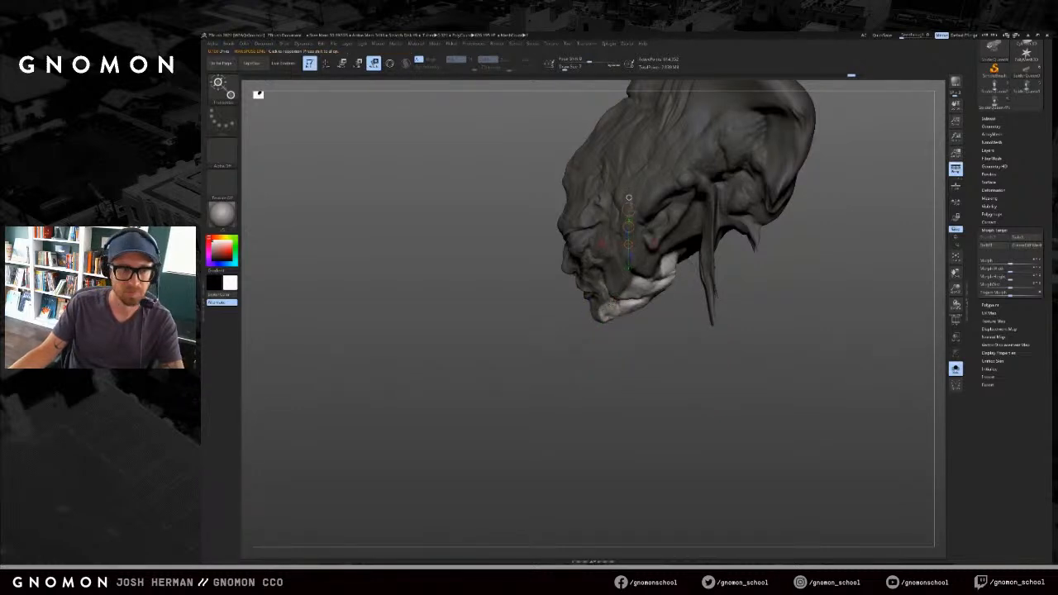
{"action": "left_click_drag", "start_coordinate": [647, 359], "coordinate": [645, 357]}
{"action": "key", "text": "ctrl+z"}
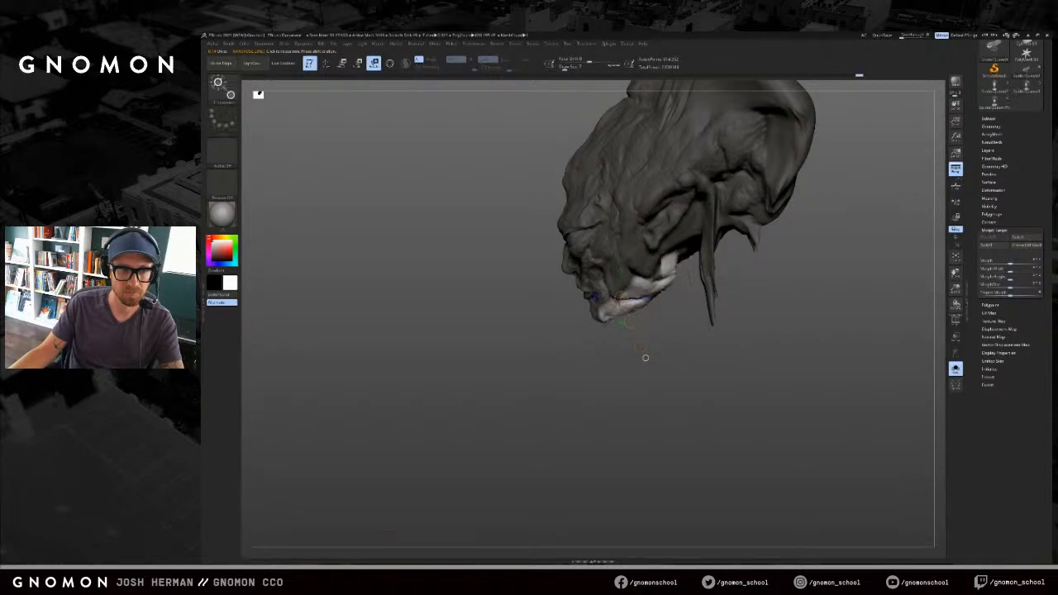
{"action": "left_click_drag", "start_coordinate": [630, 380], "coordinate": [568, 375]}
{"action": "key", "text": "w"}
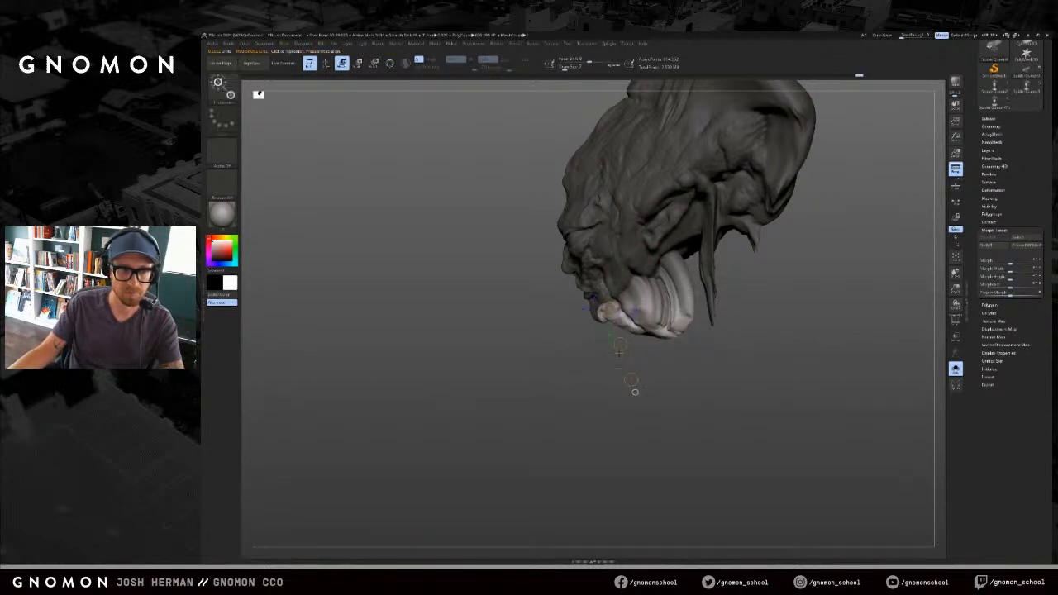
{"action": "key", "text": "ctrl+z"}
{"action": "key", "text": "q"}
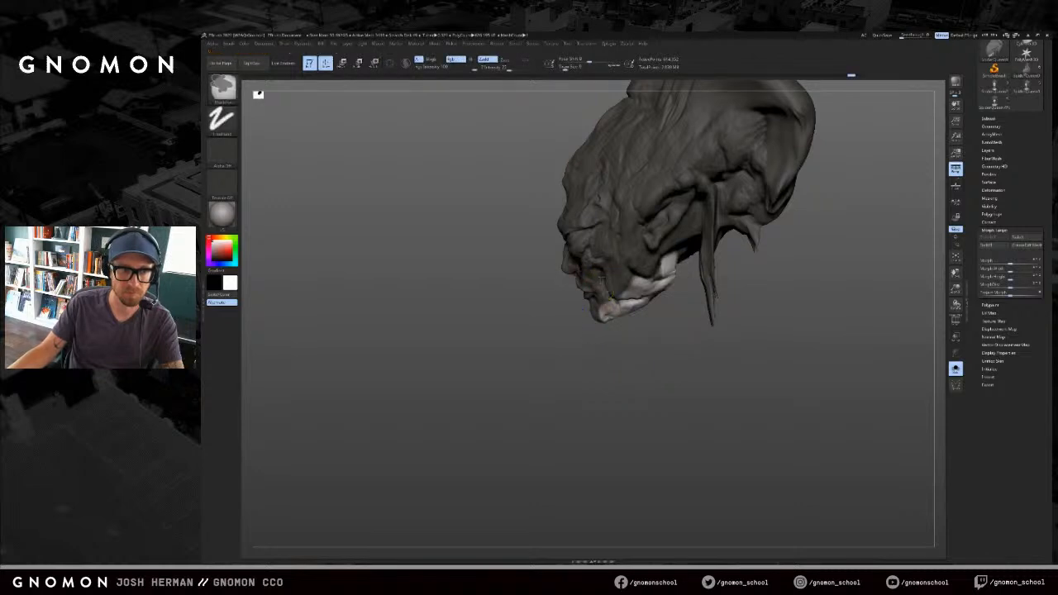
Step: Reposition the unmasked lower jaw downward with the gizmo and adjust its shape with a larger Move brush
{"action": "key", "text": "w"}
{"action": "left_click_drag", "start_coordinate": [631, 380], "coordinate": [581, 374]}
{"action": "mouse_move", "coordinate": [620, 343]}
{"action": "left_mouse_down"}
{"action": "mouse_move", "coordinate": [615, 392]}
{"action": "mouse_move", "coordinate": [759, 361]}
{"action": "left_mouse_up"}
{"action": "key", "text": "q"}
{"action": "key", "text": "bracketright"}
{"action": "mouse_move", "coordinate": [543, 306]}
{"action": "left_mouse_down"}
{"action": "mouse_move", "coordinate": [597, 300]}
{"action": "mouse_move", "coordinate": [571, 334]}
{"action": "mouse_move", "coordinate": [552, 286]}
{"action": "mouse_move", "coordinate": [564, 275]}
{"action": "mouse_move", "coordinate": [644, 281]}
{"action": "left_mouse_up"}
Step: Clear the mask from the head and smooth the stretched surface behind the lowered jaw
{"action": "key", "text": "b"}
{"action": "key", "text": "c"}
{"action": "key", "text": "b"}
{"action": "right_click_drag", "start_coordinate": [573, 262], "coordinate": [524, 317]}
{"action": "left_click_drag", "start_coordinate": [527, 347], "coordinate": [625, 439], "text": "ctrl"}
{"action": "key", "text": "bracketleft"}
{"action": "right_click_drag", "start_coordinate": [548, 315], "coordinate": [577, 308]}
{"action": "left_click_drag", "start_coordinate": [577, 285], "coordinate": [583, 321], "text": "shift"}
Step: Refine the stretched inner jaw with the DamStandard and ClayBuildup brushes and smooth the strokes
{"action": "key", "text": "b"}
{"action": "key", "text": "d"}
{"action": "key", "text": "s"}
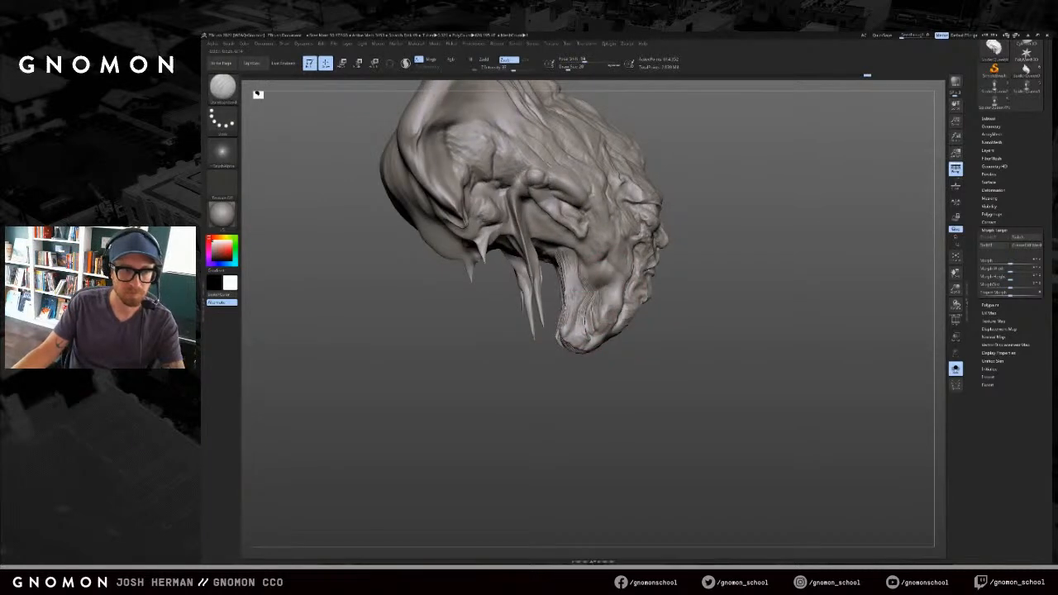
{"action": "mouse_move", "coordinate": [703, 287]}
{"action": "left_mouse_down"}
{"action": "mouse_move", "coordinate": [670, 314]}
{"action": "mouse_move", "coordinate": [732, 302]}
{"action": "left_mouse_up"}
{"action": "key", "text": "b"}
{"action": "key", "text": "c"}
{"action": "key", "text": "b"}
{"action": "left_click_drag", "start_coordinate": [573, 285], "coordinate": [577, 318], "text": "shift"}
{"action": "left_click_drag", "start_coordinate": [686, 308], "coordinate": [626, 301]}
Step: Reshape the mouth corner and jaw with the Move brush, and build up clay along the inner jaw
{"action": "key", "text": "b"}
{"action": "key", "text": "m"}
{"action": "key", "text": "v"}
{"action": "key", "text": "s"}
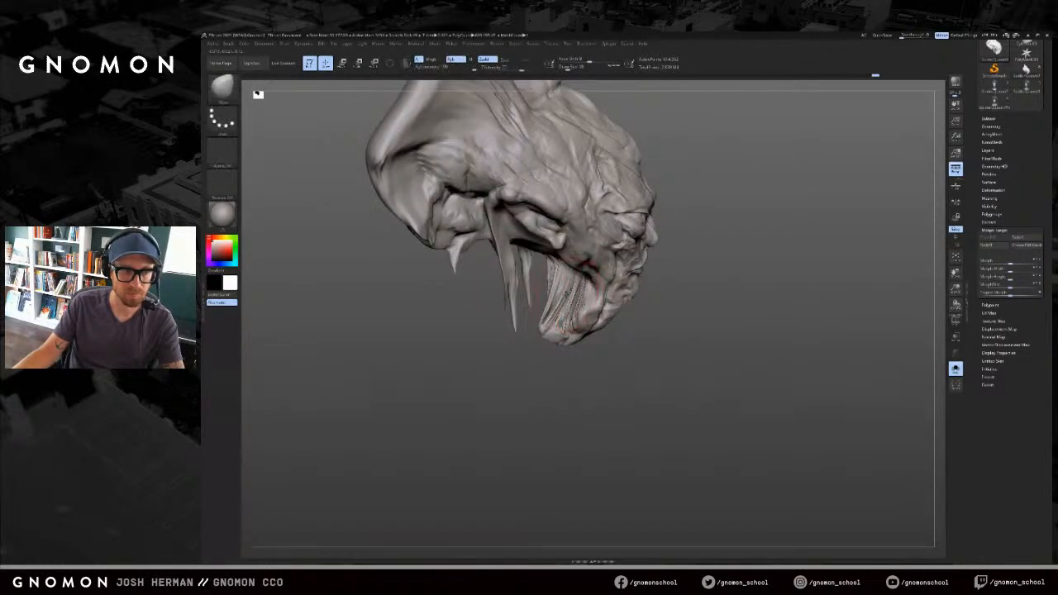
{"action": "mouse_move", "coordinate": [691, 305]}
{"action": "left_mouse_down"}
{"action": "mouse_move", "coordinate": [576, 293]}
{"action": "mouse_move", "coordinate": [591, 287]}
{"action": "left_mouse_up"}
{"action": "key", "text": "b"}
{"action": "key", "text": "c"}
{"action": "key", "text": "b"}
{"action": "left_click_drag", "start_coordinate": [567, 364], "coordinate": [546, 339]}
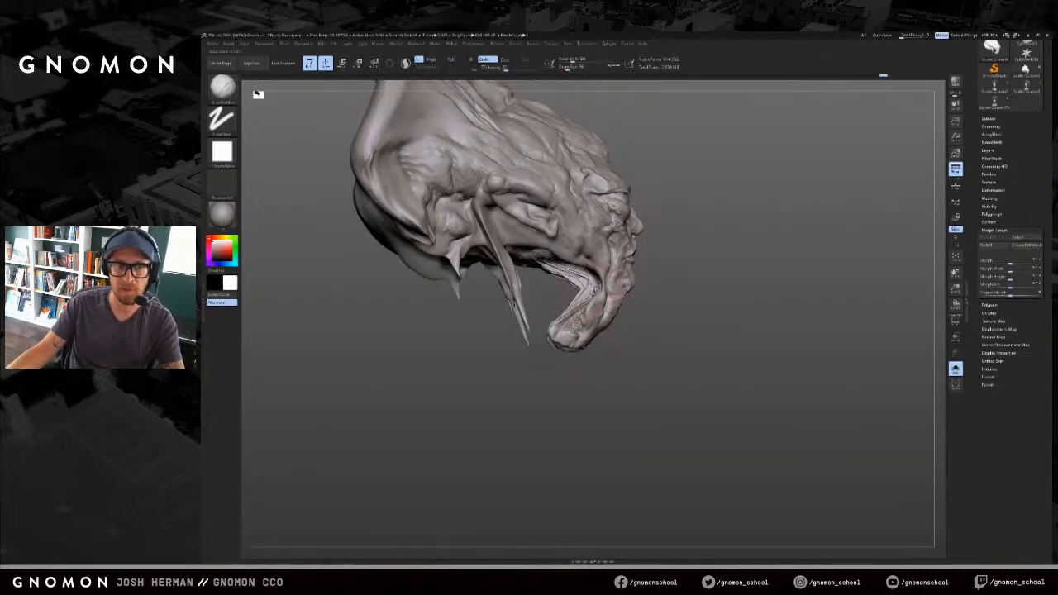
Step: Thicken the thin side wall of the lowered jaw with the Inflate brush
{"action": "key", "text": "b"}
{"action": "key", "text": "i"}
{"action": "key", "text": "n"}
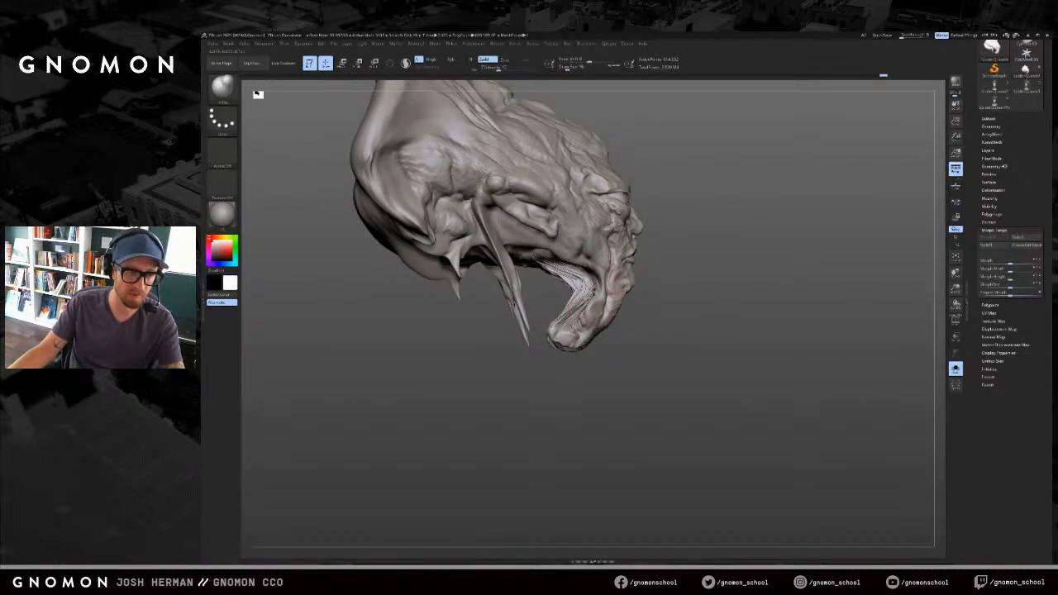
{"action": "mouse_move", "coordinate": [644, 351]}
{"action": "left_mouse_down"}
{"action": "mouse_move", "coordinate": [591, 364]}
{"action": "mouse_move", "coordinate": [571, 356]}
{"action": "left_mouse_up"}
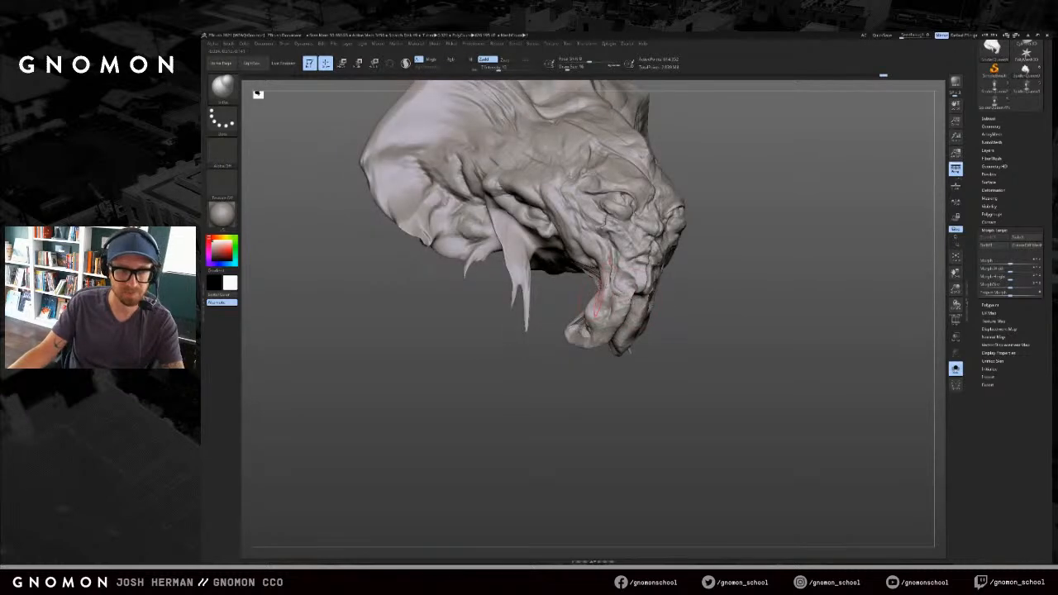
{"action": "left_click_drag", "start_coordinate": [559, 298], "coordinate": [597, 285]}
Step: Adjust the profile of the cheek and jaw tips with the Move brush from both sides of the head
{"action": "key", "text": "s"}
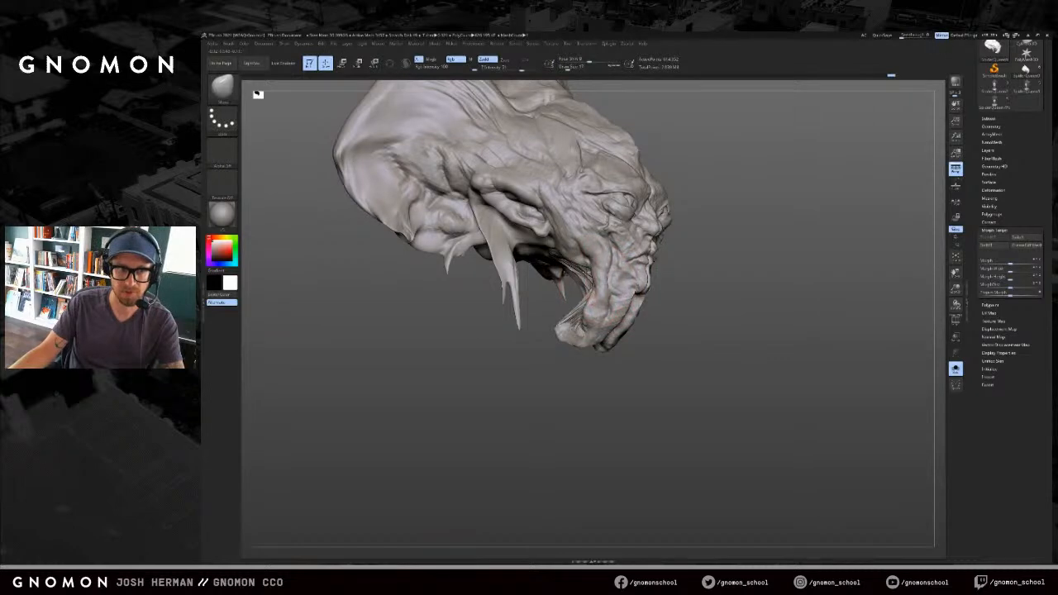
{"action": "left_click_drag", "start_coordinate": [589, 269], "coordinate": [552, 302]}
{"action": "mouse_move", "coordinate": [620, 347]}
{"action": "left_mouse_down"}
{"action": "mouse_move", "coordinate": [670, 374]}
{"action": "mouse_move", "coordinate": [690, 352]}
{"action": "mouse_move", "coordinate": [739, 350]}
{"action": "mouse_move", "coordinate": [702, 385]}
{"action": "left_mouse_up"}
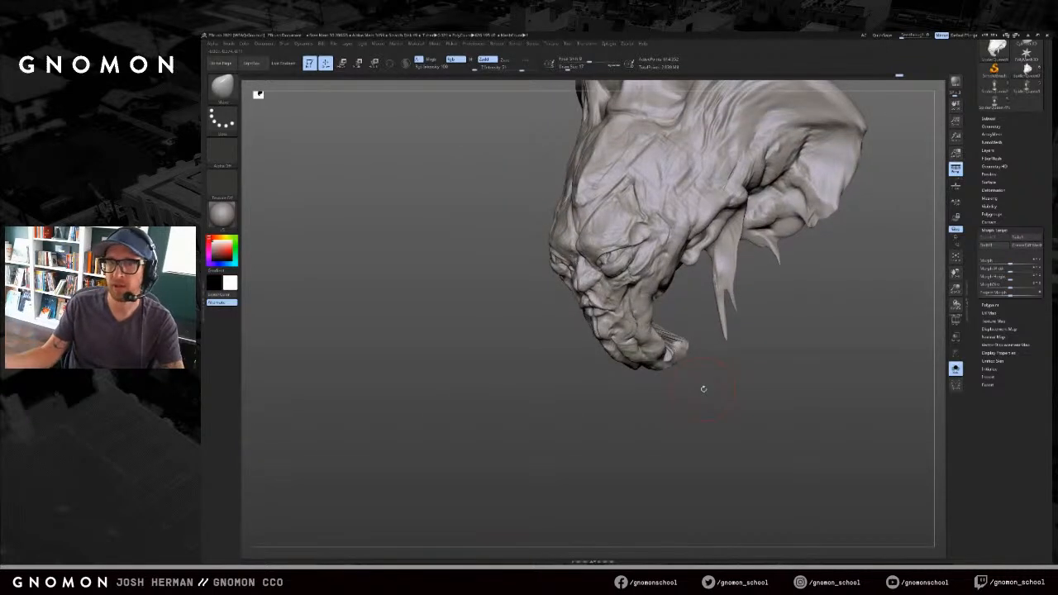
{"action": "mouse_move", "coordinate": [764, 319]}
{"action": "left_mouse_down"}
{"action": "mouse_move", "coordinate": [733, 360]}
{"action": "mouse_move", "coordinate": [636, 333]}
{"action": "left_mouse_up"}
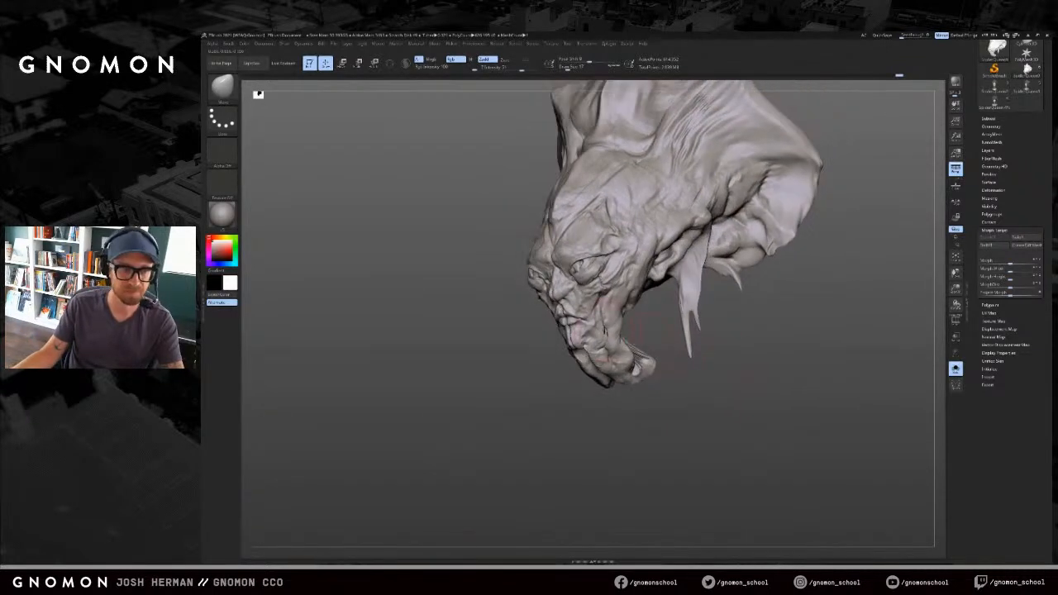
{"action": "key", "text": "bracketright"}
{"action": "key", "text": "bracketright"}
{"action": "key", "text": "bracketright"}
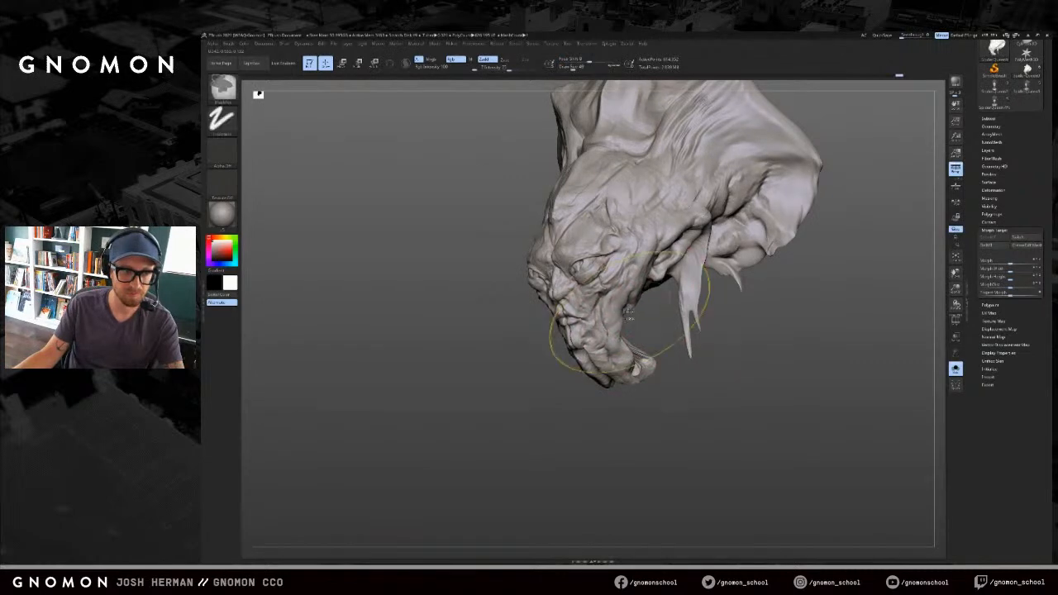
{"action": "left_click_drag", "start_coordinate": [646, 329], "coordinate": [653, 360]}
Step: Build up volume on the inner surface of the split jaw with the ClayBuildup and Standard brushes
{"action": "key", "text": "b"}
{"action": "key", "text": "c"}
{"action": "key", "text": "b"}
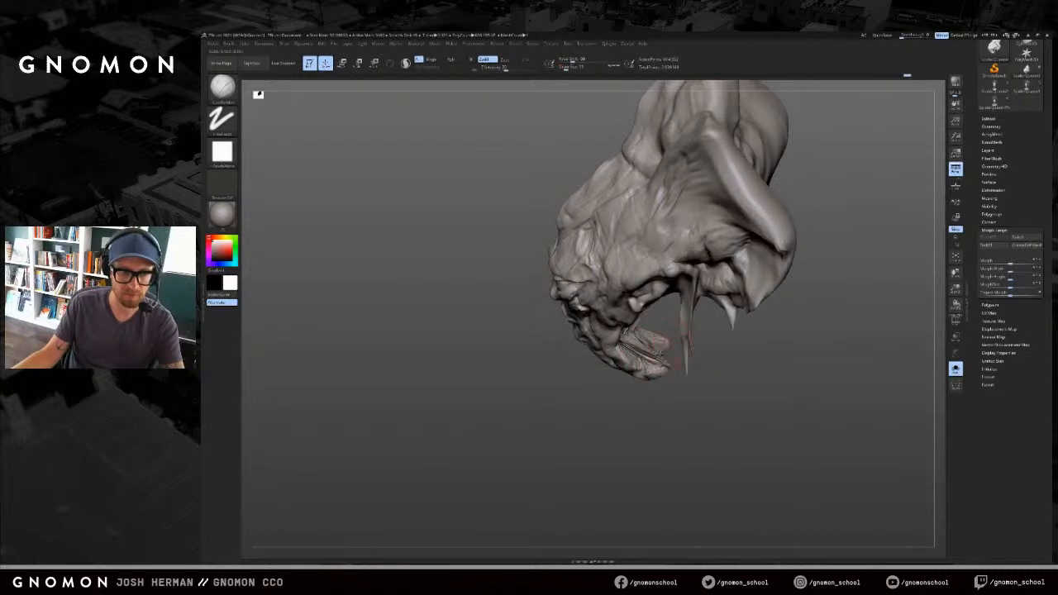
{"action": "key", "text": "b"}
{"action": "key", "text": "s"}
{"action": "key", "text": "t"}
{"action": "mouse_move", "coordinate": [665, 352]}
{"action": "left_mouse_down"}
{"action": "mouse_move", "coordinate": [684, 347]}
{"action": "mouse_move", "coordinate": [730, 371]}
{"action": "mouse_move", "coordinate": [668, 325]}
{"action": "left_mouse_up"}
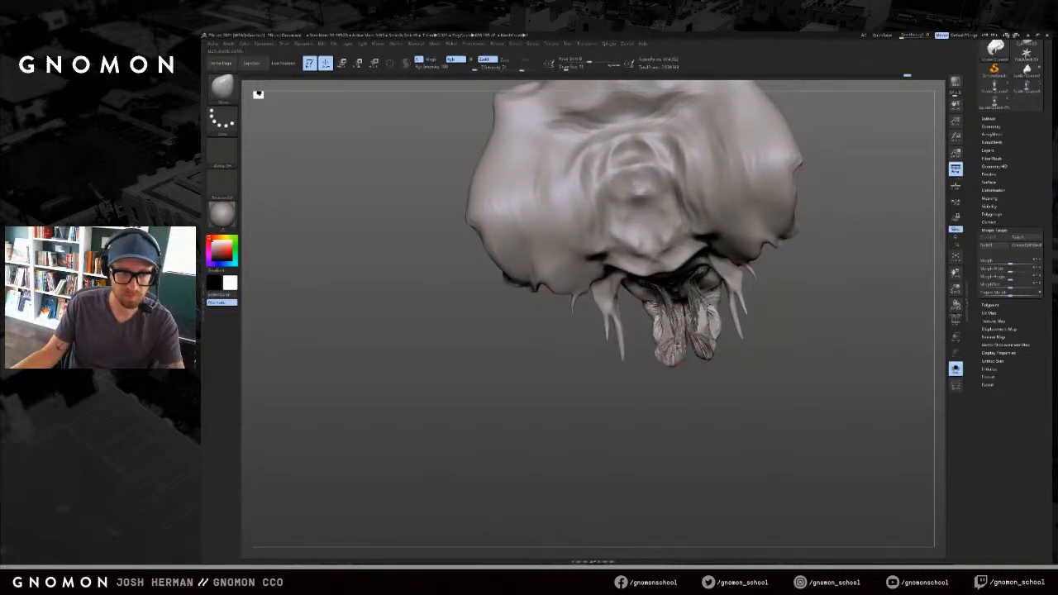
Step: Refine the silhouette of the jaw and cheek with the Move brush and smooth the cheek lightly
{"action": "mouse_move", "coordinate": [688, 390]}
{"action": "left_mouse_down"}
{"action": "mouse_move", "coordinate": [696, 325]}
{"action": "mouse_move", "coordinate": [732, 333]}
{"action": "left_mouse_up"}
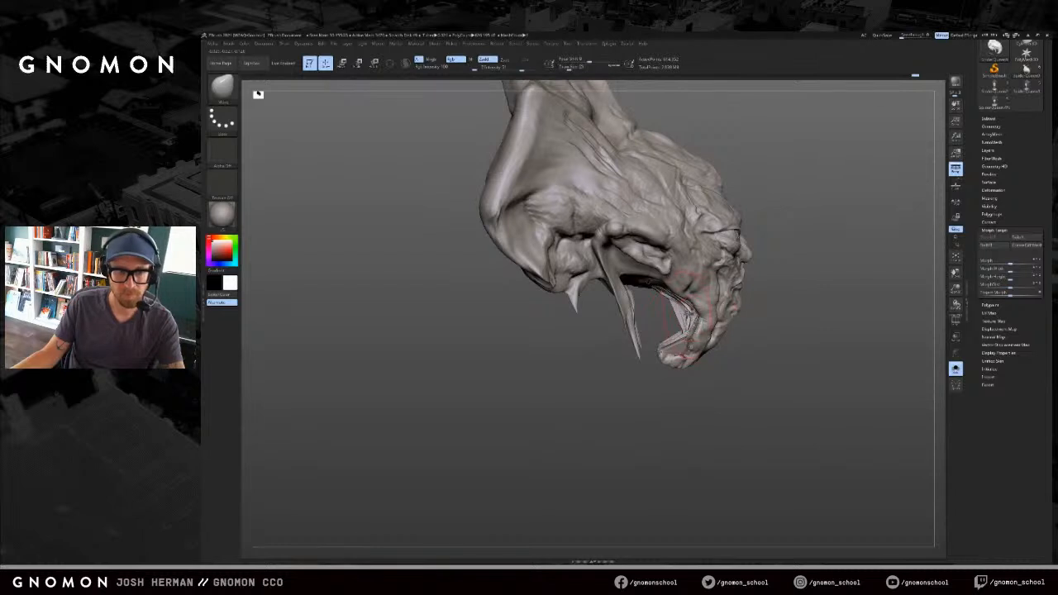
{"action": "left_click_drag", "start_coordinate": [705, 319], "coordinate": [734, 341]}
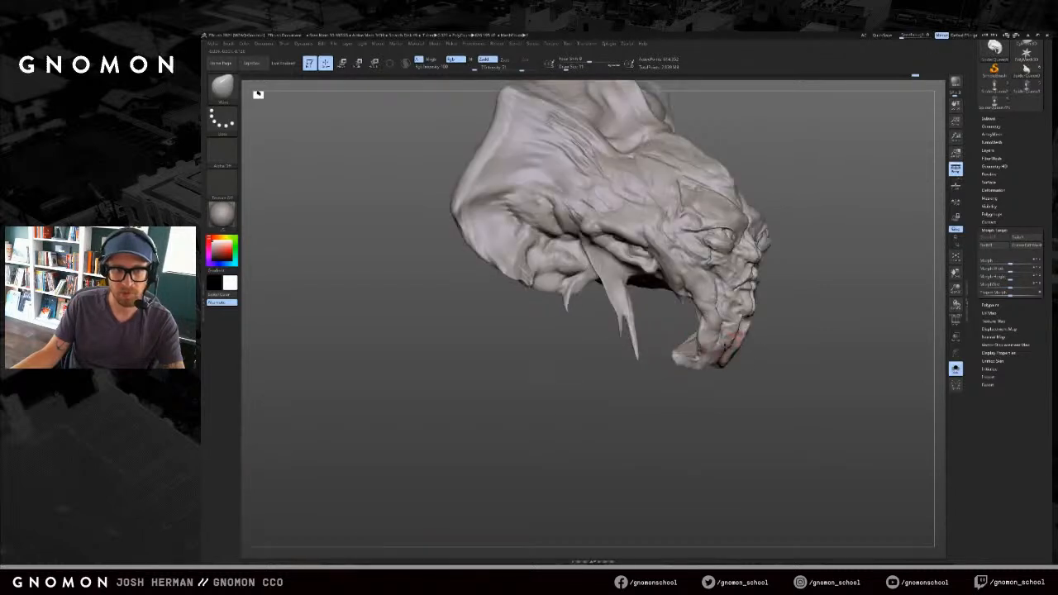
{"action": "mouse_move", "coordinate": [679, 378]}
{"action": "left_mouse_down"}
{"action": "mouse_move", "coordinate": [699, 364]}
{"action": "mouse_move", "coordinate": [691, 377]}
{"action": "mouse_move", "coordinate": [597, 381]}
{"action": "left_mouse_up"}
{"action": "mouse_move", "coordinate": [668, 267]}
{"action": "left_mouse_down", "text": "shift"}
{"action": "mouse_move", "coordinate": [658, 286]}
{"action": "mouse_move", "coordinate": [665, 271]}
{"action": "left_mouse_up", "text": "shift"}
{"action": "mouse_move", "coordinate": [643, 369]}
{"action": "left_mouse_down"}
{"action": "mouse_move", "coordinate": [705, 352]}
{"action": "mouse_move", "coordinate": [651, 316]}
{"action": "mouse_move", "coordinate": [646, 290]}
{"action": "mouse_move", "coordinate": [651, 298]}
{"action": "left_mouse_up"}
Step: Mask the eye sockets, brows and cheeks of the face symmetrically, adjusting the brush size and undoing a stray mask stroke
{"action": "mouse_move", "coordinate": [713, 354]}
{"action": "left_mouse_down", "text": "alt"}
{"action": "mouse_move", "coordinate": [703, 387]}
{"action": "mouse_move", "coordinate": [660, 327]}
{"action": "left_mouse_up", "text": "alt"}
{"action": "mouse_move", "coordinate": [640, 275]}
{"action": "left_mouse_down", "text": "ctrl"}
{"action": "mouse_move", "coordinate": [653, 269]}
{"action": "mouse_move", "coordinate": [642, 266]}
{"action": "mouse_move", "coordinate": [659, 240]}
{"action": "mouse_move", "coordinate": [674, 272]}
{"action": "mouse_move", "coordinate": [690, 263]}
{"action": "left_mouse_up", "text": "ctrl"}
{"action": "key", "text": "ctrl+z"}
{"action": "key", "text": "bracketleft"}
{"action": "left_click_drag", "start_coordinate": [754, 332], "coordinate": [721, 326]}
{"action": "key", "text": "bracketright"}
{"action": "left_click_drag", "start_coordinate": [688, 225], "coordinate": [693, 289], "text": "ctrl"}
{"action": "left_click_drag", "start_coordinate": [697, 350], "coordinate": [643, 347]}
{"action": "mouse_move", "coordinate": [712, 279]}
{"action": "left_mouse_down", "text": "ctrl"}
{"action": "mouse_move", "coordinate": [695, 297]}
{"action": "mouse_move", "coordinate": [636, 284]}
{"action": "left_mouse_up", "text": "ctrl"}
{"action": "key", "text": "bracketleft"}
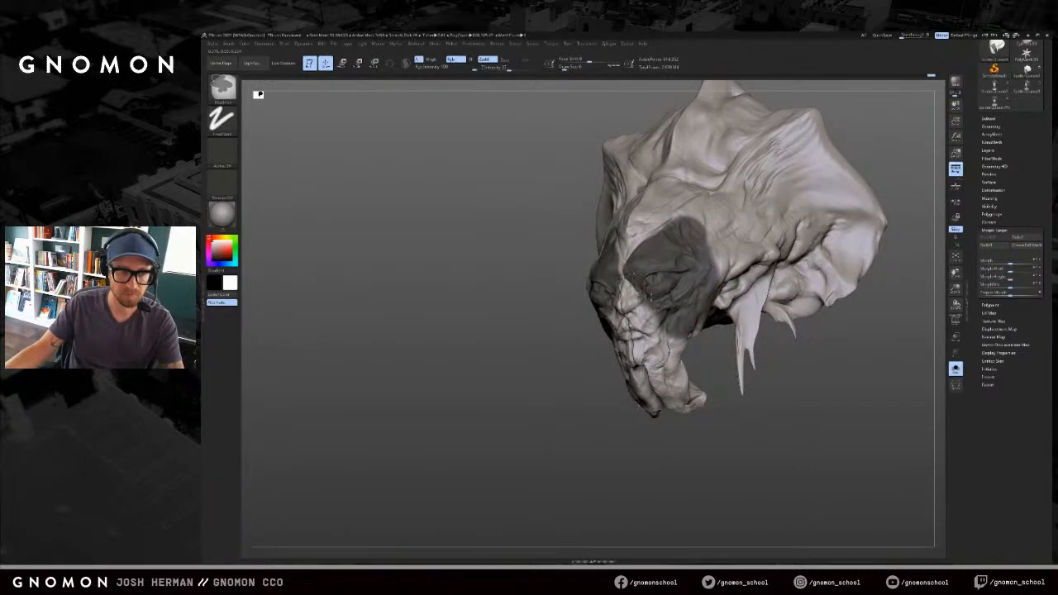
Step: Extend the face mask down over both jaws, keep the nose ridge clear, and invert the mask
{"action": "mouse_move", "coordinate": [576, 355]}
{"action": "left_mouse_down"}
{"action": "mouse_move", "coordinate": [627, 341]}
{"action": "mouse_move", "coordinate": [629, 362]}
{"action": "left_mouse_up"}
{"action": "key", "text": "s"}
{"action": "mouse_move", "coordinate": [614, 323]}
{"action": "left_mouse_down", "text": "ctrl+alt"}
{"action": "mouse_move", "coordinate": [632, 337]}
{"action": "mouse_move", "coordinate": [635, 368]}
{"action": "left_mouse_up", "text": "ctrl+alt"}
{"action": "left_click", "coordinate": [632, 332]}
{"action": "left_click_drag", "start_coordinate": [698, 438], "coordinate": [724, 363]}
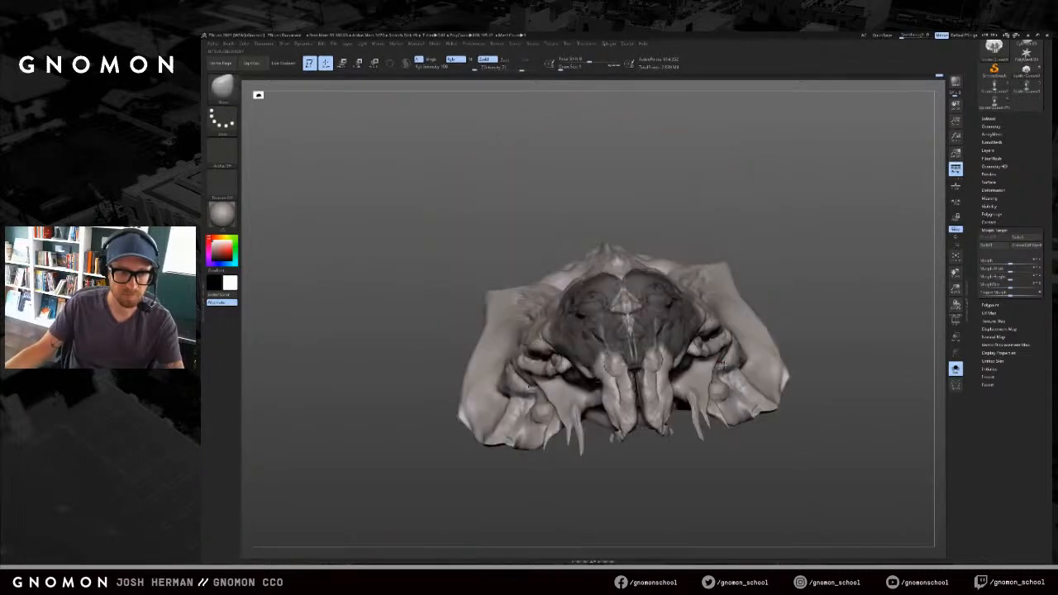
{"action": "mouse_move", "coordinate": [747, 406]}
{"action": "left_mouse_down"}
{"action": "mouse_move", "coordinate": [740, 519]}
{"action": "mouse_move", "coordinate": [759, 331]}
{"action": "left_mouse_up"}
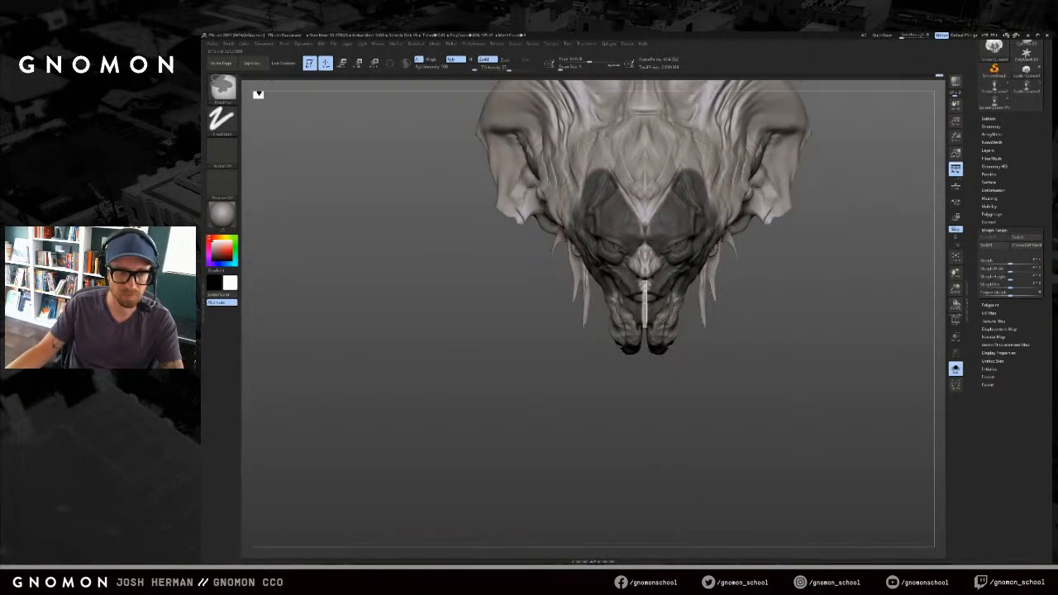
{"action": "mouse_move", "coordinate": [702, 346]}
{"action": "left_mouse_down"}
{"action": "mouse_move", "coordinate": [726, 366]}
{"action": "mouse_move", "coordinate": [720, 353]}
{"action": "mouse_move", "coordinate": [667, 374]}
{"action": "mouse_move", "coordinate": [631, 278]}
{"action": "mouse_move", "coordinate": [711, 347]}
{"action": "mouse_move", "coordinate": [700, 363]}
{"action": "mouse_move", "coordinate": [671, 279]}
{"action": "left_mouse_up"}
{"action": "mouse_move", "coordinate": [727, 322]}
{"action": "left_mouse_down"}
{"action": "mouse_move", "coordinate": [727, 311]}
{"action": "mouse_move", "coordinate": [692, 305]}
{"action": "mouse_move", "coordinate": [674, 328]}
{"action": "mouse_move", "coordinate": [678, 350]}
{"action": "mouse_move", "coordinate": [612, 339]}
{"action": "mouse_move", "coordinate": [630, 266]}
{"action": "left_mouse_up"}
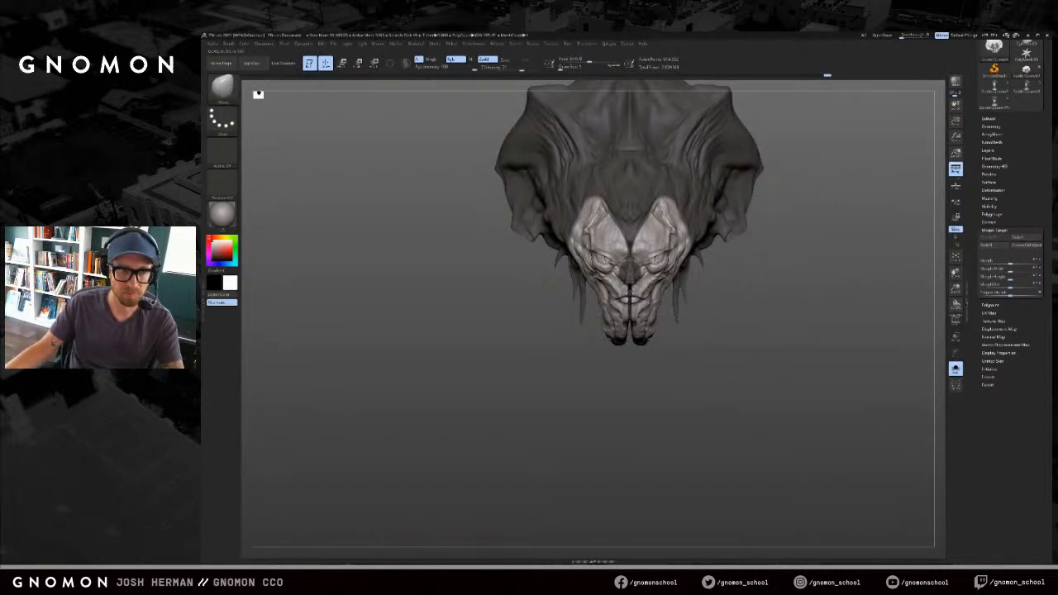
Step: Try rotating the unmasked face halves with the gizmo, and undo the attempts
{"action": "key", "text": "w"}
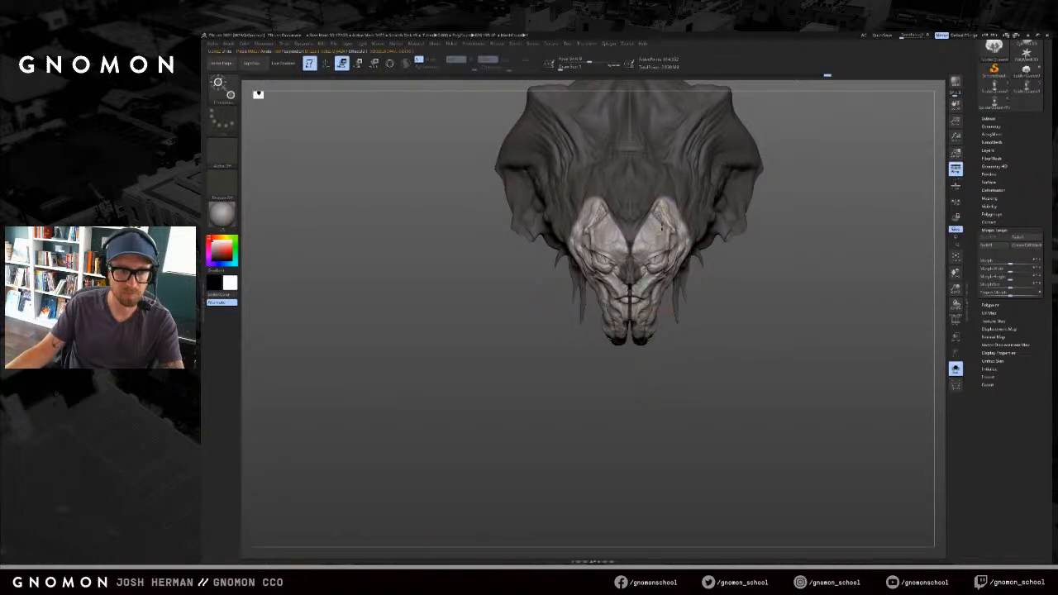
{"action": "key", "text": "r"}
{"action": "left_click_drag", "start_coordinate": [653, 307], "coordinate": [814, 281]}
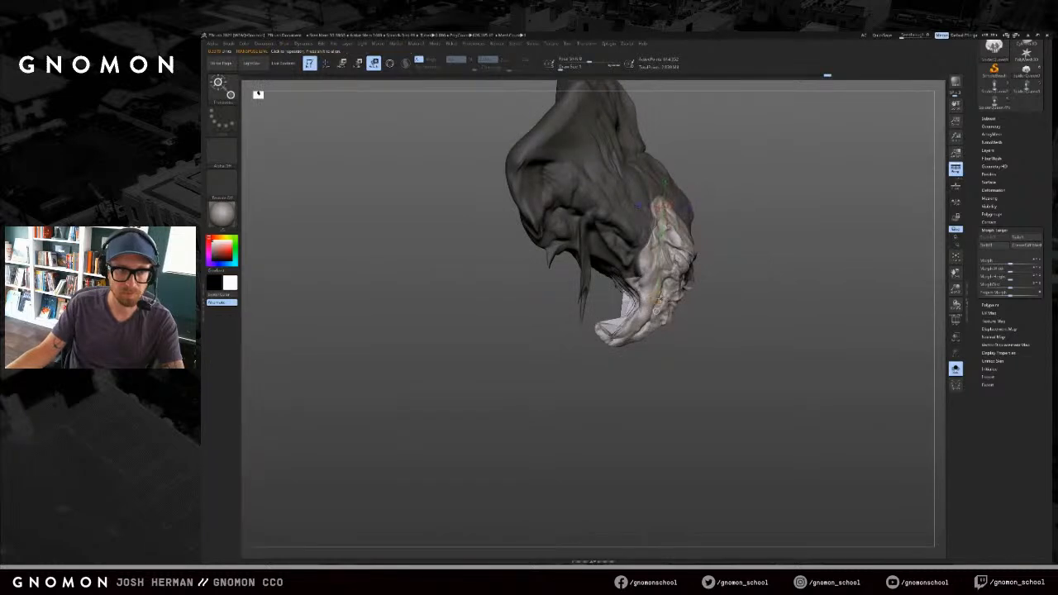
{"action": "left_click_drag", "start_coordinate": [656, 311], "coordinate": [668, 306]}
{"action": "key", "text": "ctrl+z"}
{"action": "key", "text": "ctrl+z"}
Step: Adjust the mask around the cheek and rotate the unmasked face halves up and forward with the gizmo
{"action": "left_click_drag", "start_coordinate": [563, 307], "coordinate": [529, 279]}
{"action": "left_click_drag", "start_coordinate": [529, 277], "coordinate": [595, 309], "text": "ctrl"}
{"action": "left_click_drag", "start_coordinate": [542, 382], "coordinate": [586, 385]}
{"action": "left_click_drag", "start_coordinate": [658, 298], "coordinate": [678, 298]}
{"action": "left_click_drag", "start_coordinate": [794, 314], "coordinate": [671, 298], "text": "shift"}
{"action": "left_click_drag", "start_coordinate": [760, 306], "coordinate": [653, 289]}
{"action": "left_click_drag", "start_coordinate": [719, 338], "coordinate": [670, 311]}
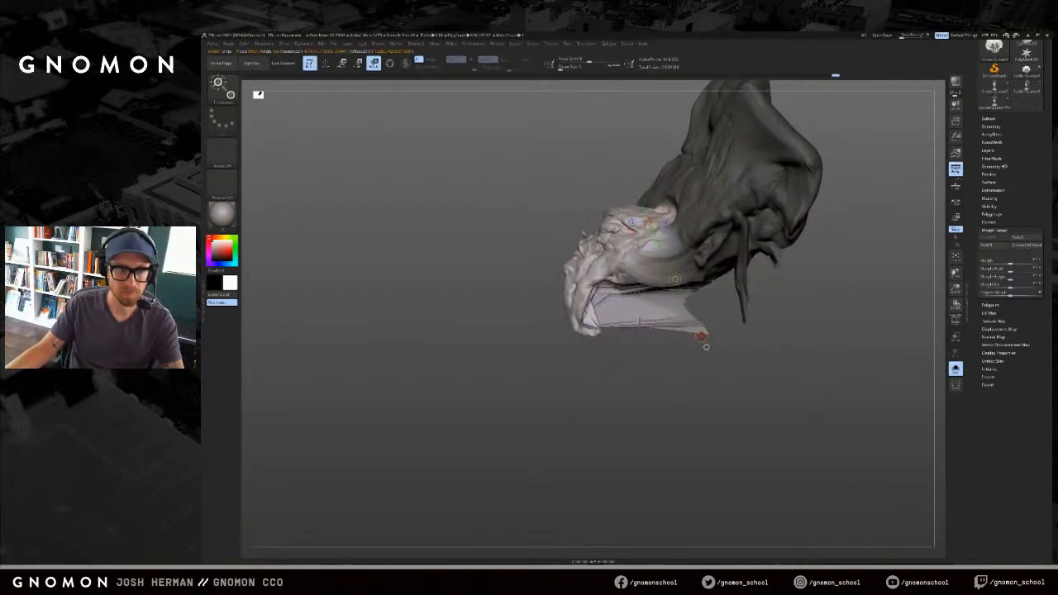
Step: Clear the mask, pull the stretched jaw membrane into shape with the Move brush, and build up clay between the face halves
{"action": "key", "text": "q"}
{"action": "mouse_move", "coordinate": [721, 344]}
{"action": "left_mouse_down", "text": "alt"}
{"action": "mouse_move", "coordinate": [690, 359]}
{"action": "mouse_move", "coordinate": [696, 350]}
{"action": "left_mouse_up", "text": "alt"}
{"action": "key", "text": "s"}
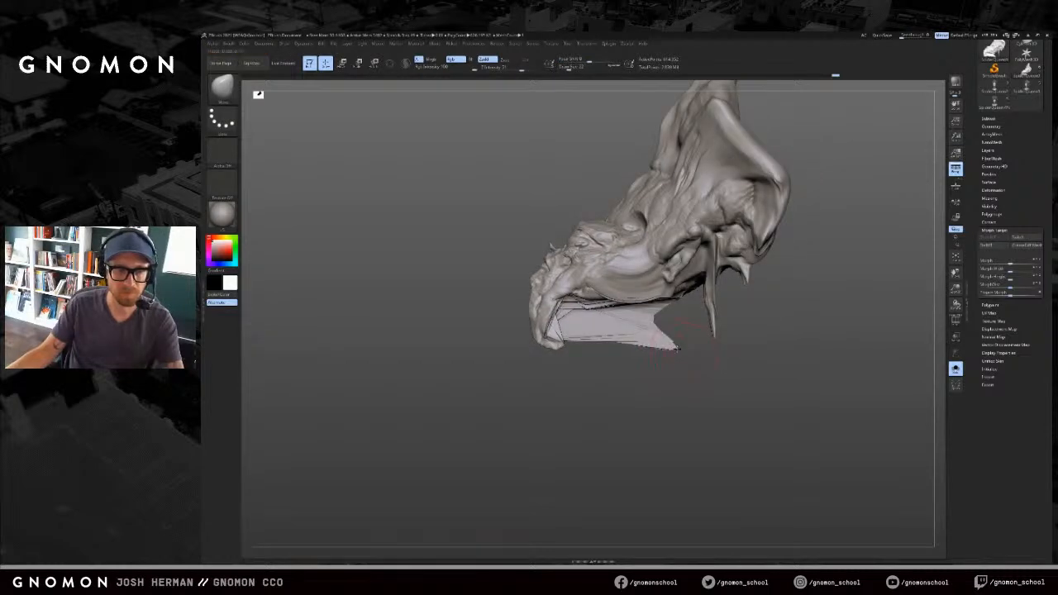
{"action": "key", "text": "s"}
{"action": "mouse_move", "coordinate": [602, 329]}
{"action": "left_mouse_down"}
{"action": "mouse_move", "coordinate": [614, 326]}
{"action": "mouse_move", "coordinate": [602, 313]}
{"action": "mouse_move", "coordinate": [605, 326]}
{"action": "mouse_move", "coordinate": [578, 314]}
{"action": "left_mouse_up"}
{"action": "key", "text": "s"}
{"action": "mouse_move", "coordinate": [611, 372]}
{"action": "left_mouse_down"}
{"action": "mouse_move", "coordinate": [681, 366]}
{"action": "mouse_move", "coordinate": [764, 331]}
{"action": "mouse_move", "coordinate": [633, 339]}
{"action": "mouse_move", "coordinate": [608, 323]}
{"action": "left_mouse_up"}
{"action": "left_click_drag", "start_coordinate": [612, 286], "coordinate": [668, 303]}
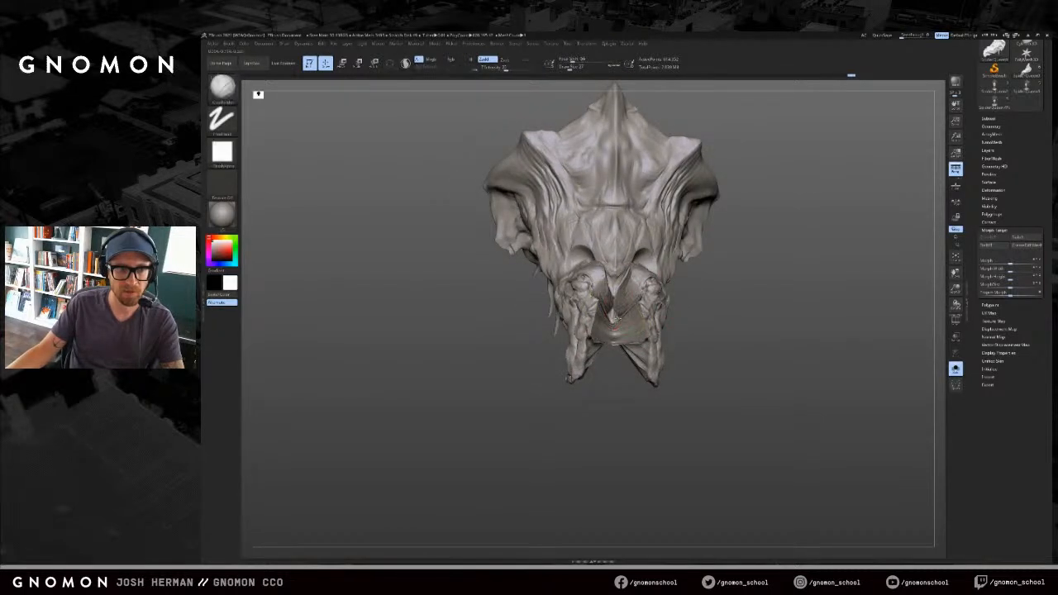
{"action": "left_click_drag", "start_coordinate": [614, 335], "coordinate": [609, 325]}
Step: Isolate the jaw tips with an inverted mask, rotate them backward with the gizmo, and clear the mask
{"action": "right_click_drag", "start_coordinate": [607, 324], "coordinate": [615, 332]}
{"action": "key", "text": "b"}
{"action": "key", "text": "d"}
{"action": "key", "text": "s"}
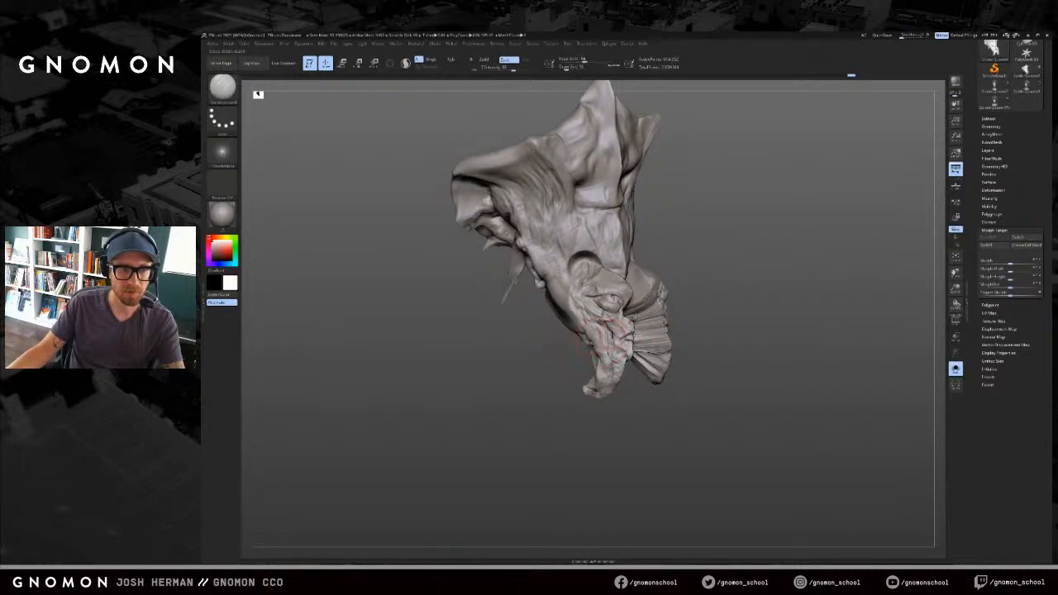
{"action": "key", "text": "ctrl"}
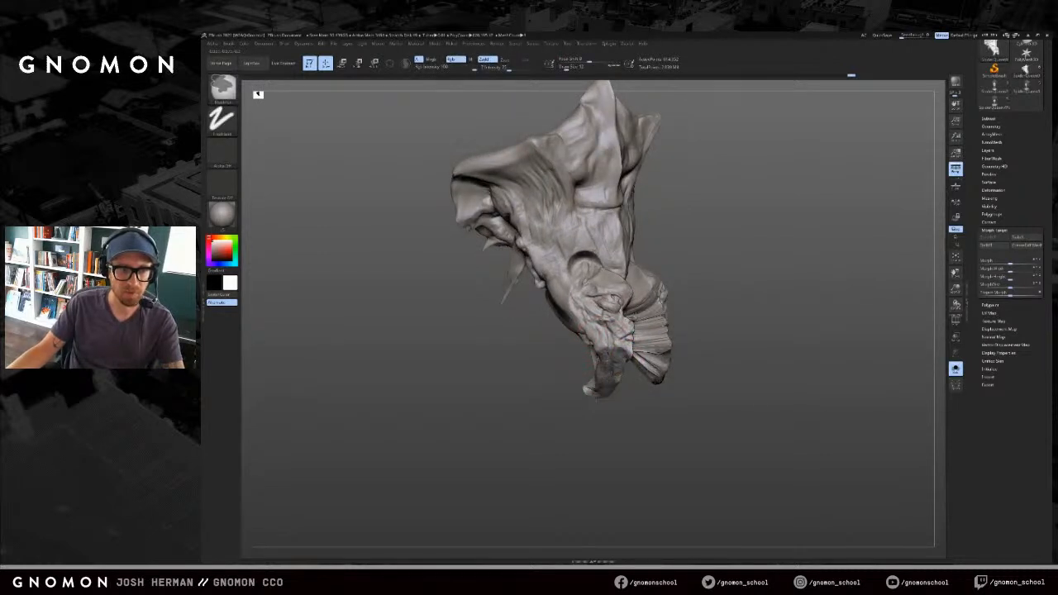
{"action": "left_click_drag", "start_coordinate": [586, 413], "coordinate": [639, 406]}
{"action": "left_click", "coordinate": [496, 426], "text": "ctrl"}
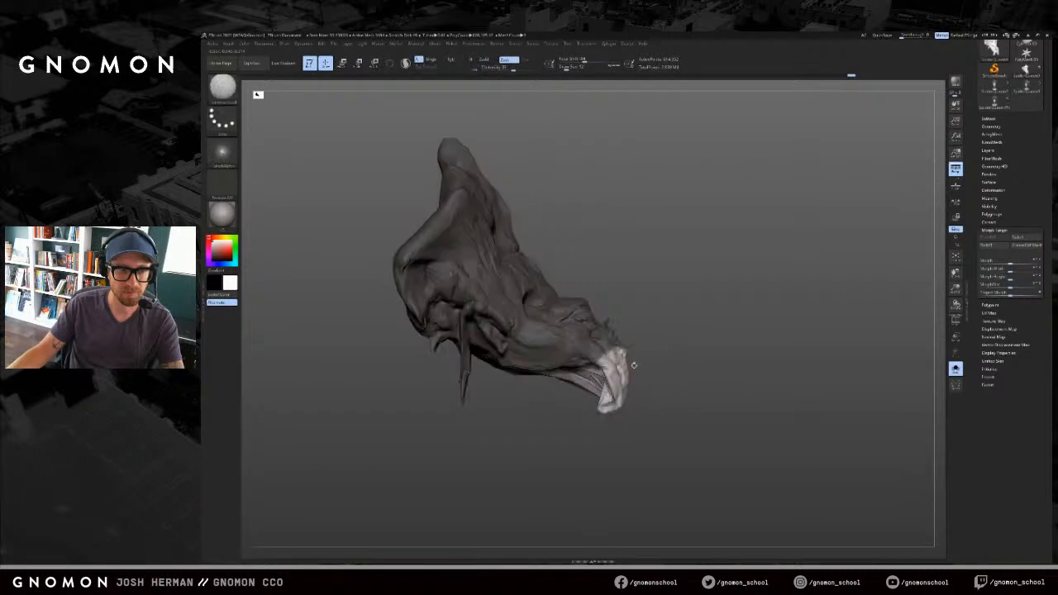
{"action": "left_click_drag", "start_coordinate": [627, 367], "coordinate": [617, 362]}
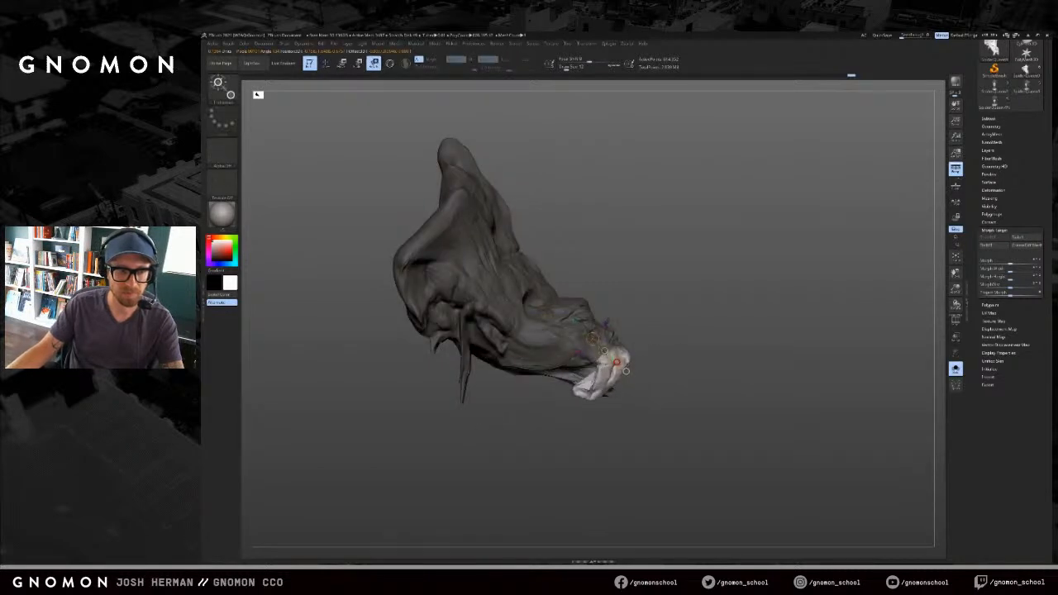
{"action": "mouse_move", "coordinate": [826, 364]}
{"action": "left_mouse_down"}
{"action": "mouse_move", "coordinate": [756, 352]}
{"action": "mouse_move", "coordinate": [784, 374]}
{"action": "left_mouse_up"}
{"action": "key", "text": "q"}
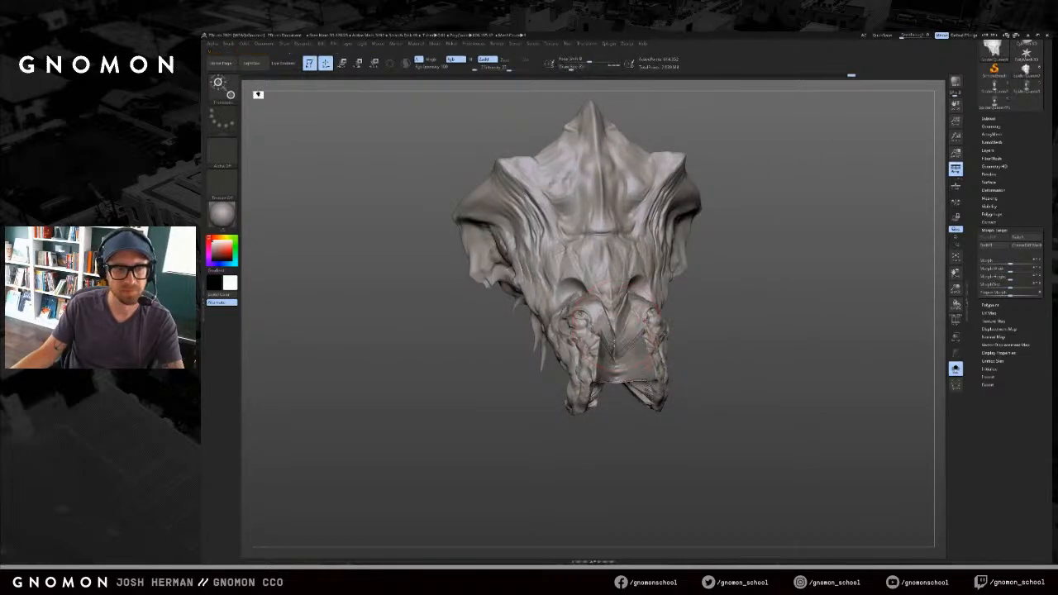
Step: Fill the surface between the two face halves into a snout with the Inflate and ClayBuildup brushes
{"action": "key", "text": "ctrl+z"}
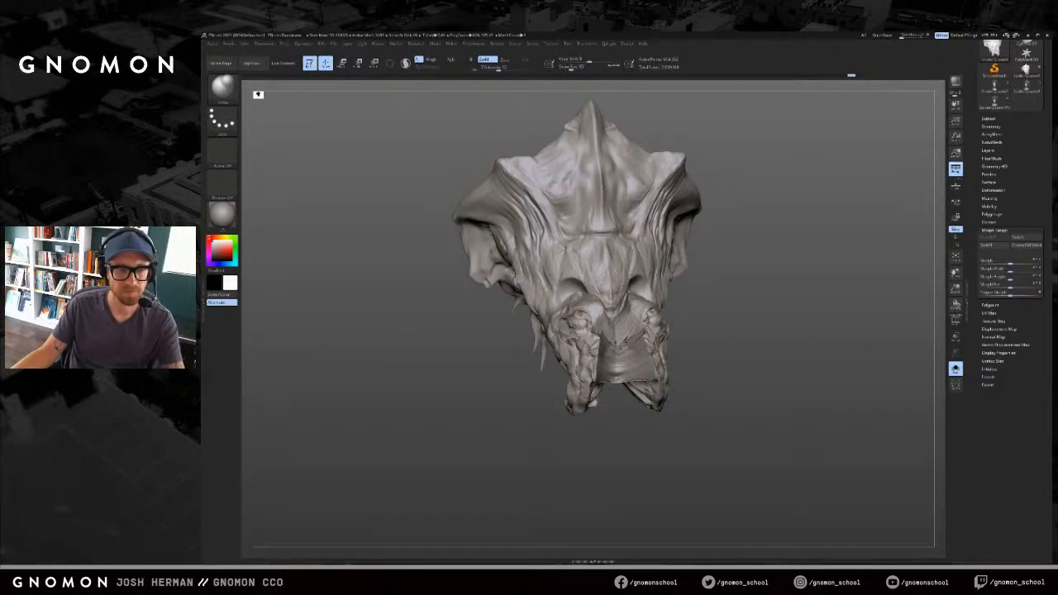
{"action": "mouse_move", "coordinate": [691, 339]}
{"action": "left_mouse_down"}
{"action": "mouse_move", "coordinate": [716, 326]}
{"action": "mouse_move", "coordinate": [658, 339]}
{"action": "left_mouse_up"}
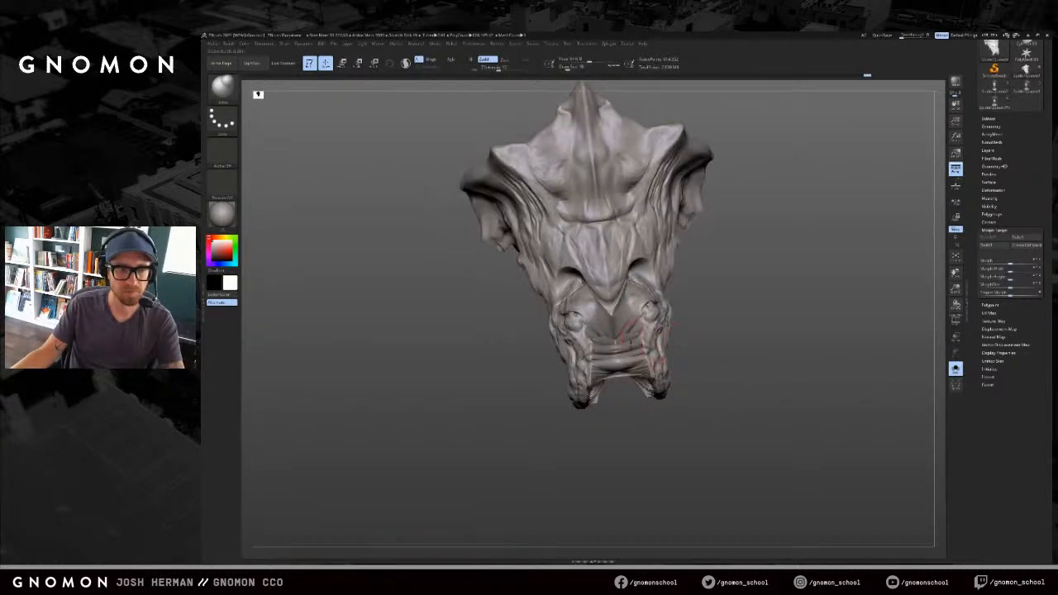
{"action": "key", "text": "b"}
{"action": "key", "text": "c"}
{"action": "key", "text": "b"}
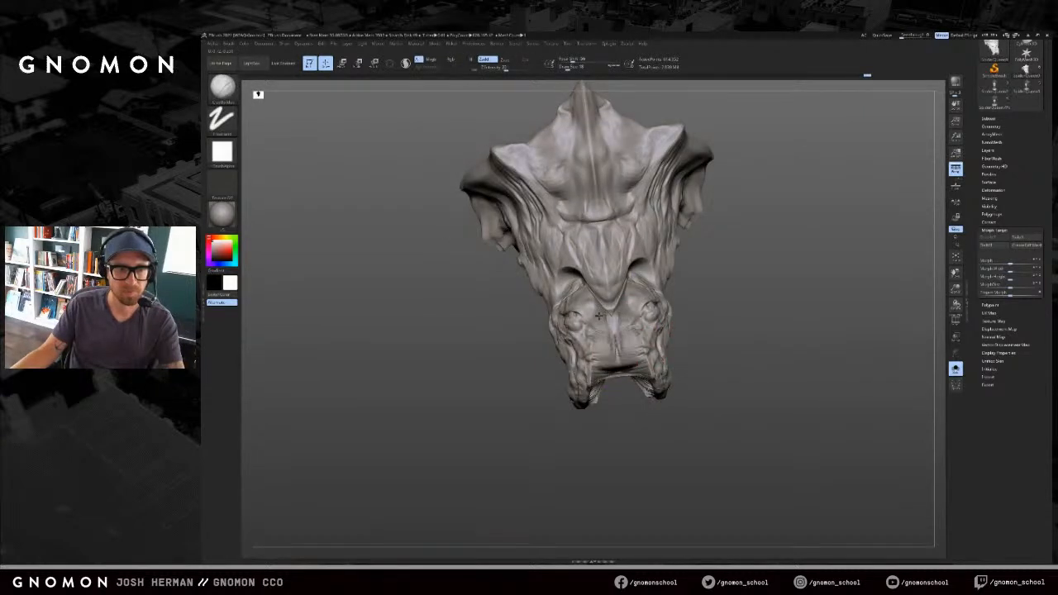
{"action": "left_click_drag", "start_coordinate": [701, 328], "coordinate": [604, 333]}
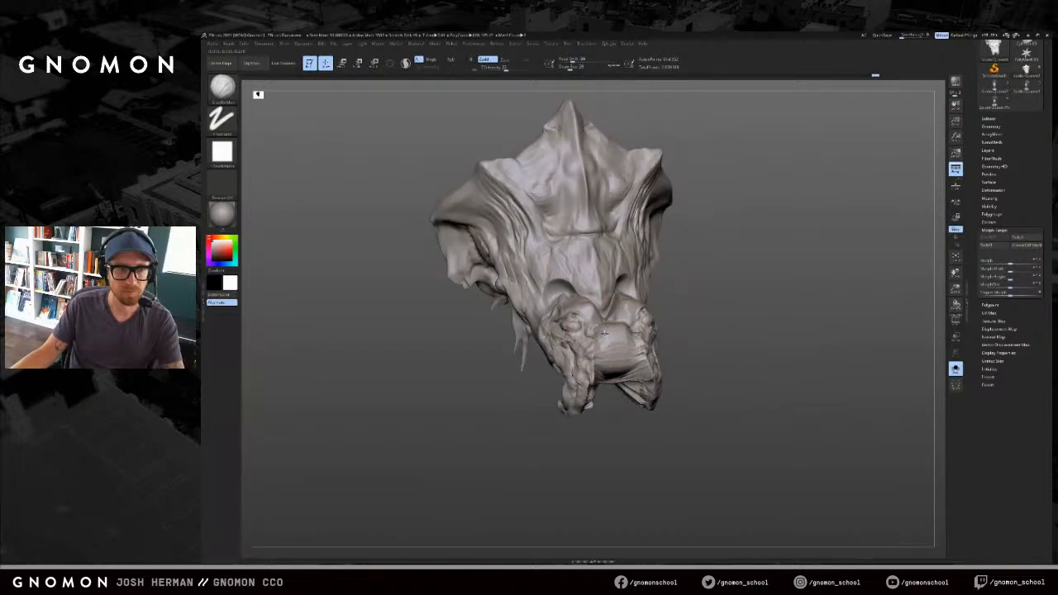
Step: Pull the snout and jaw forms into shape with the SnakeHook brush at a reduced draw size
{"action": "mouse_move", "coordinate": [940, 306]}
{"action": "left_mouse_down"}
{"action": "mouse_move", "coordinate": [898, 255]}
{"action": "mouse_move", "coordinate": [1025, 245]}
{"action": "mouse_move", "coordinate": [917, 271]}
{"action": "mouse_move", "coordinate": [786, 356]}
{"action": "mouse_move", "coordinate": [806, 385]}
{"action": "mouse_move", "coordinate": [871, 338]}
{"action": "mouse_move", "coordinate": [777, 363]}
{"action": "mouse_move", "coordinate": [746, 357]}
{"action": "mouse_move", "coordinate": [758, 389]}
{"action": "mouse_move", "coordinate": [687, 299]}
{"action": "mouse_move", "coordinate": [667, 409]}
{"action": "mouse_move", "coordinate": [708, 421]}
{"action": "mouse_move", "coordinate": [691, 401]}
{"action": "mouse_move", "coordinate": [721, 351]}
{"action": "mouse_move", "coordinate": [794, 354]}
{"action": "mouse_move", "coordinate": [774, 354]}
{"action": "mouse_move", "coordinate": [788, 369]}
{"action": "left_mouse_up"}
{"action": "key", "text": "ctrl+shift"}
{"action": "key", "text": "s"}
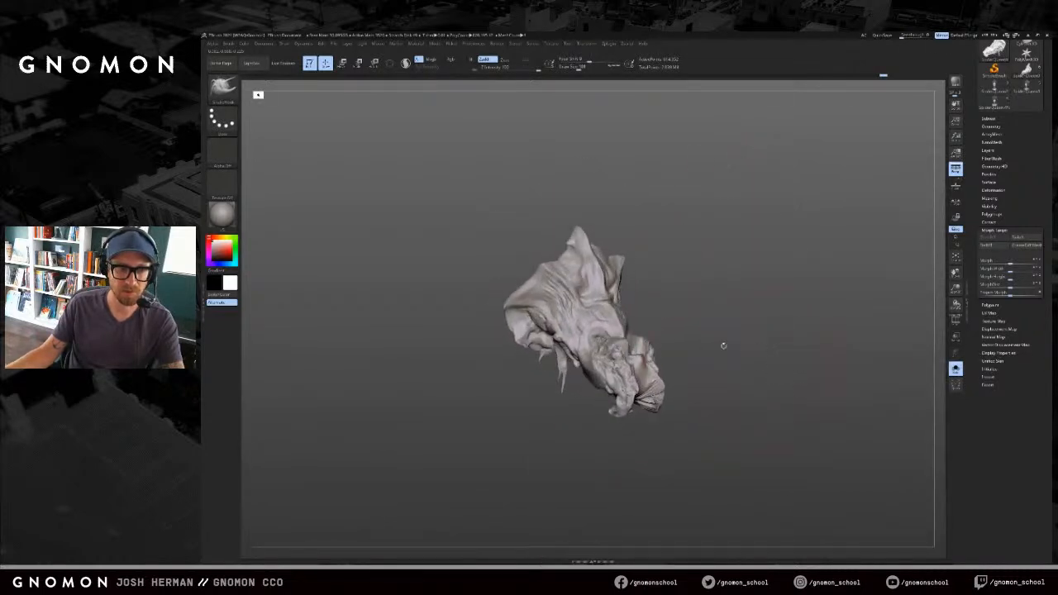
{"action": "key", "text": "bracketleft"}
{"action": "key", "text": "bracketleft"}
{"action": "key", "text": "bracketleft"}
{"action": "key", "text": "b"}
{"action": "key", "text": "s"}
{"action": "key", "text": "h"}
{"action": "key", "text": "bracketleft"}
{"action": "key", "text": "bracketleft"}
{"action": "mouse_move", "coordinate": [679, 307]}
{"action": "left_mouse_down"}
{"action": "mouse_move", "coordinate": [670, 312]}
{"action": "mouse_move", "coordinate": [806, 327]}
{"action": "mouse_move", "coordinate": [780, 347]}
{"action": "mouse_move", "coordinate": [769, 336]}
{"action": "mouse_move", "coordinate": [782, 332]}
{"action": "mouse_move", "coordinate": [759, 318]}
{"action": "left_mouse_up"}
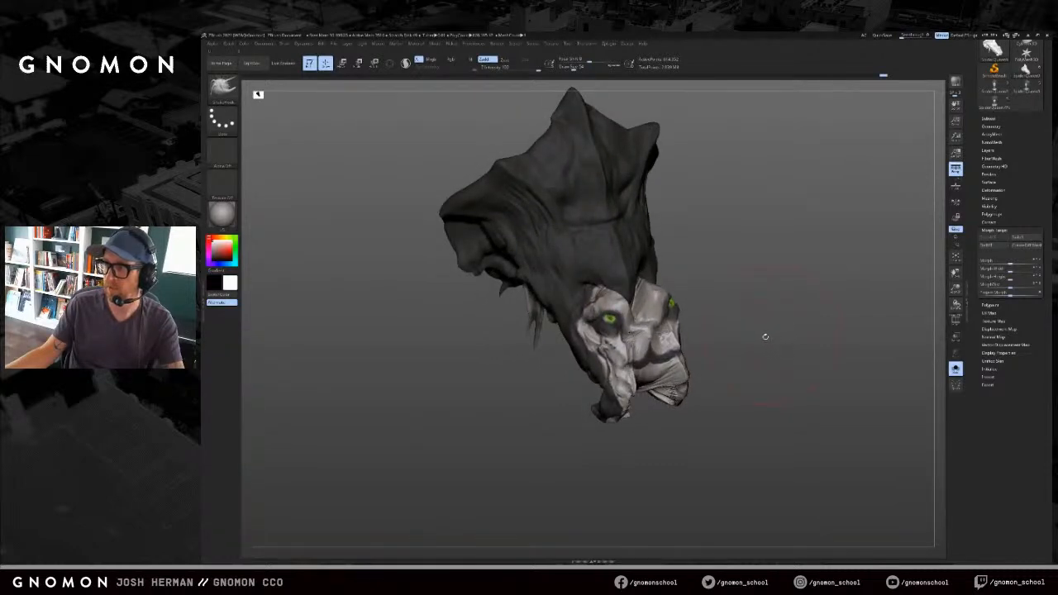
{"action": "mouse_move", "coordinate": [774, 338]}
{"action": "left_mouse_down"}
{"action": "mouse_move", "coordinate": [761, 358]}
{"action": "mouse_move", "coordinate": [715, 361]}
{"action": "mouse_move", "coordinate": [708, 385]}
{"action": "mouse_move", "coordinate": [693, 385]}
{"action": "left_mouse_up"}
Step: Undo the last SnakeHook stroke and paint over the dark band across the snout with a sampled pale skin colour, sculpting turned off
{"action": "key", "text": "ctrl+z"}
{"action": "left_click_drag", "start_coordinate": [720, 333], "coordinate": [701, 332]}
{"action": "left_click", "coordinate": [487, 59]}
{"action": "left_click", "coordinate": [453, 59]}
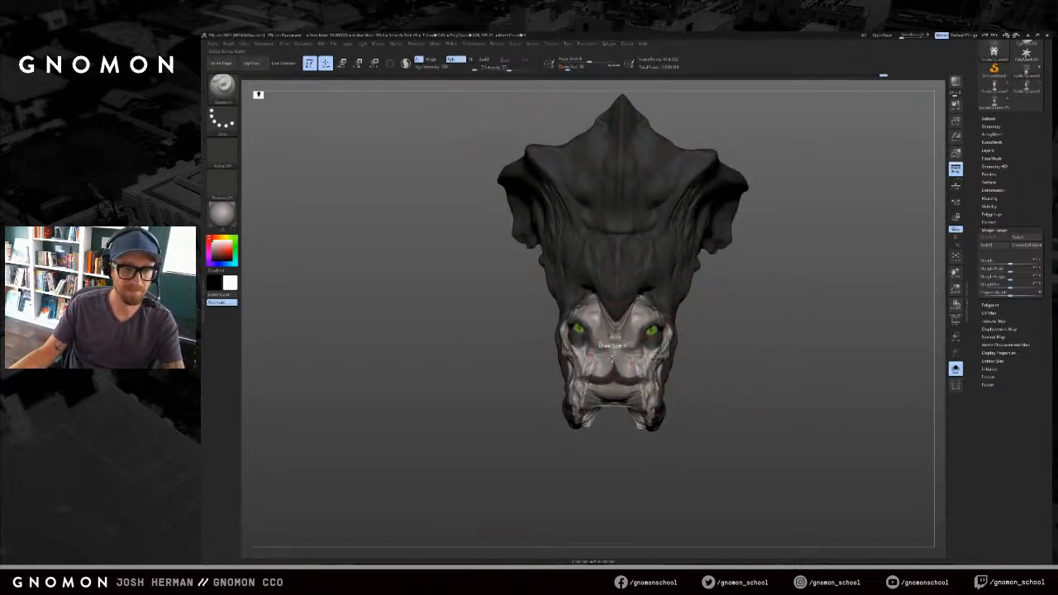
{"action": "mouse_move", "coordinate": [710, 378]}
{"action": "left_mouse_down"}
{"action": "mouse_move", "coordinate": [761, 340]}
{"action": "mouse_move", "coordinate": [610, 367]}
{"action": "mouse_move", "coordinate": [620, 404]}
{"action": "left_mouse_up"}
{"action": "key", "text": "c"}
{"action": "mouse_move", "coordinate": [732, 338]}
{"action": "left_mouse_down", "text": "shift"}
{"action": "mouse_move", "coordinate": [805, 335]}
{"action": "mouse_move", "coordinate": [794, 331]}
{"action": "left_mouse_up", "text": "shift"}
{"action": "key", "text": "ctrl+z"}
Step: Compare the snout with the original face from several angles by switching the head's morph target
{"action": "key", "text": "b"}
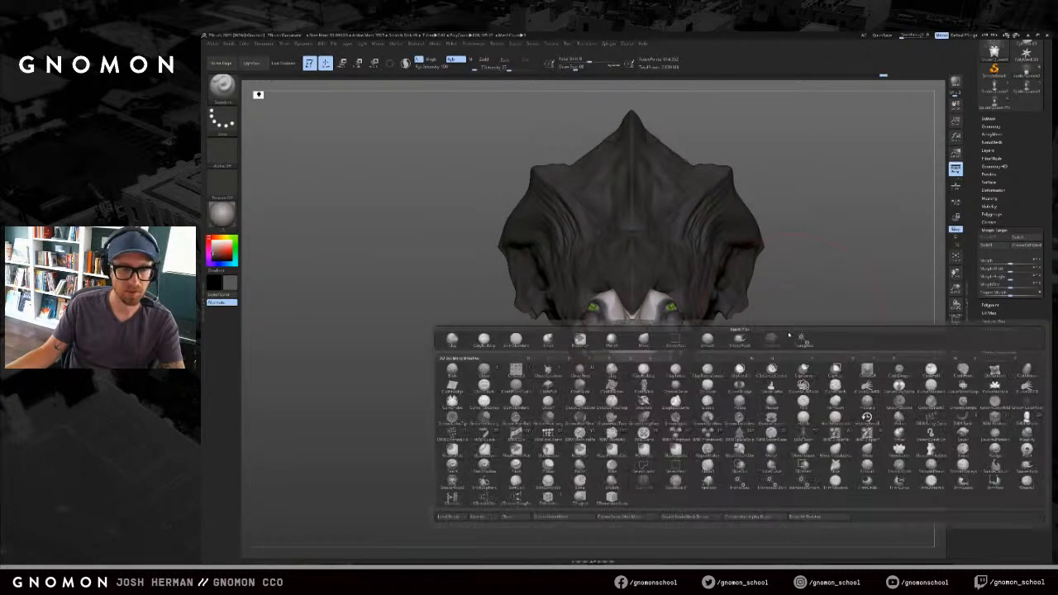
{"action": "left_click", "coordinate": [794, 338]}
{"action": "key", "text": "q"}
{"action": "left_click_drag", "start_coordinate": [796, 307], "coordinate": [883, 327]}
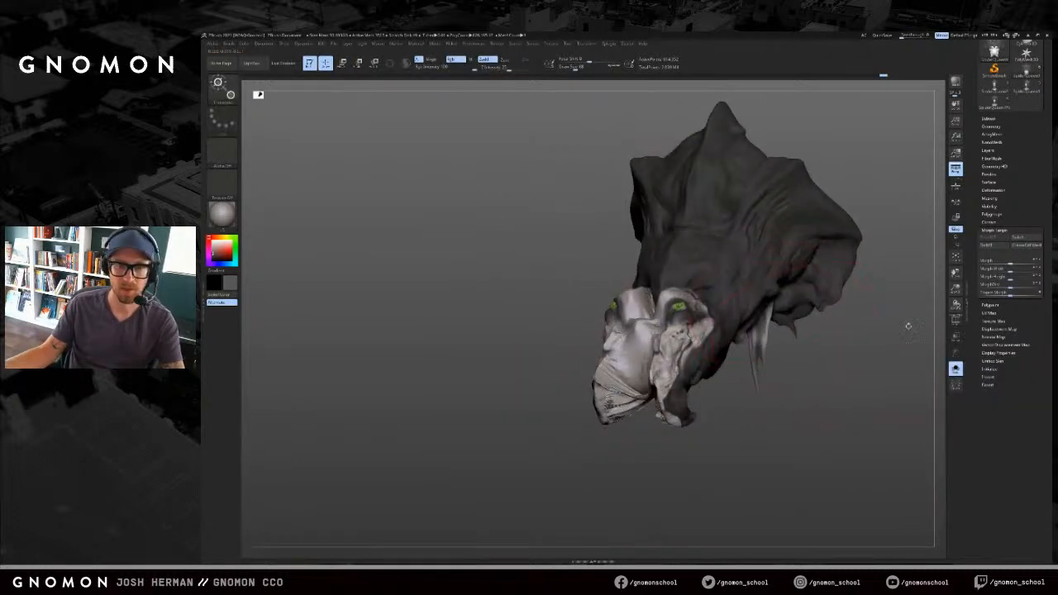
{"action": "left_click", "coordinate": [1024, 239]}
{"action": "left_click", "coordinate": [1018, 239]}
{"action": "mouse_move", "coordinate": [879, 394]}
{"action": "left_mouse_down"}
{"action": "mouse_move", "coordinate": [850, 359]}
{"action": "mouse_move", "coordinate": [869, 355]}
{"action": "mouse_move", "coordinate": [846, 356]}
{"action": "mouse_move", "coordinate": [649, 455]}
{"action": "left_mouse_up"}
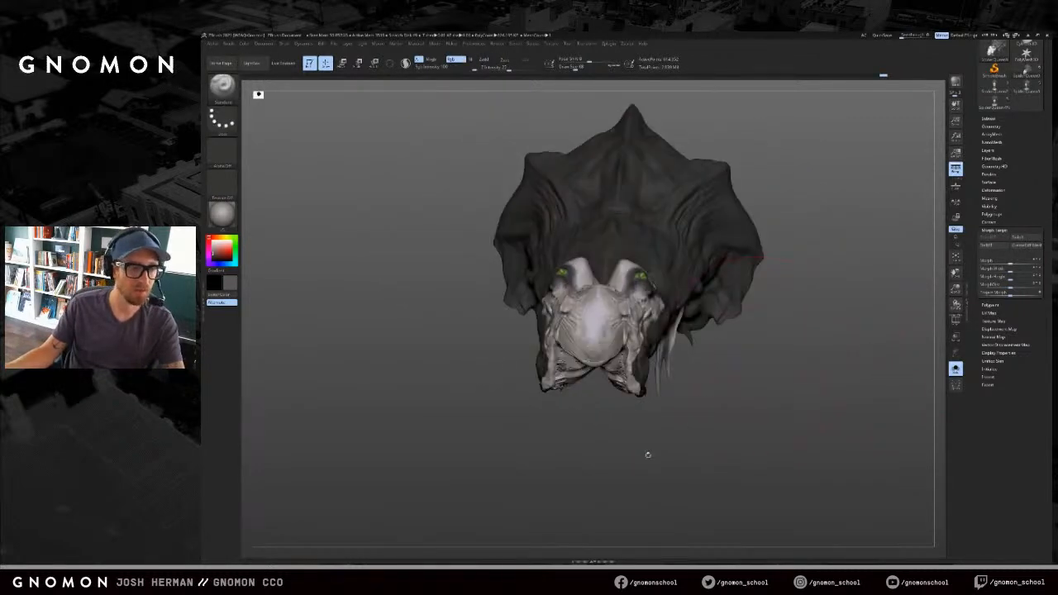
{"action": "left_click", "coordinate": [1023, 239]}
Step: Paint the underside and tips of the split jaw dark with the Standard brush in colour-only mode
{"action": "mouse_move", "coordinate": [860, 366]}
{"action": "left_mouse_down"}
{"action": "mouse_move", "coordinate": [864, 348]}
{"action": "mouse_move", "coordinate": [843, 347]}
{"action": "mouse_move", "coordinate": [927, 299]}
{"action": "mouse_move", "coordinate": [893, 289]}
{"action": "mouse_move", "coordinate": [644, 318]}
{"action": "left_mouse_up"}
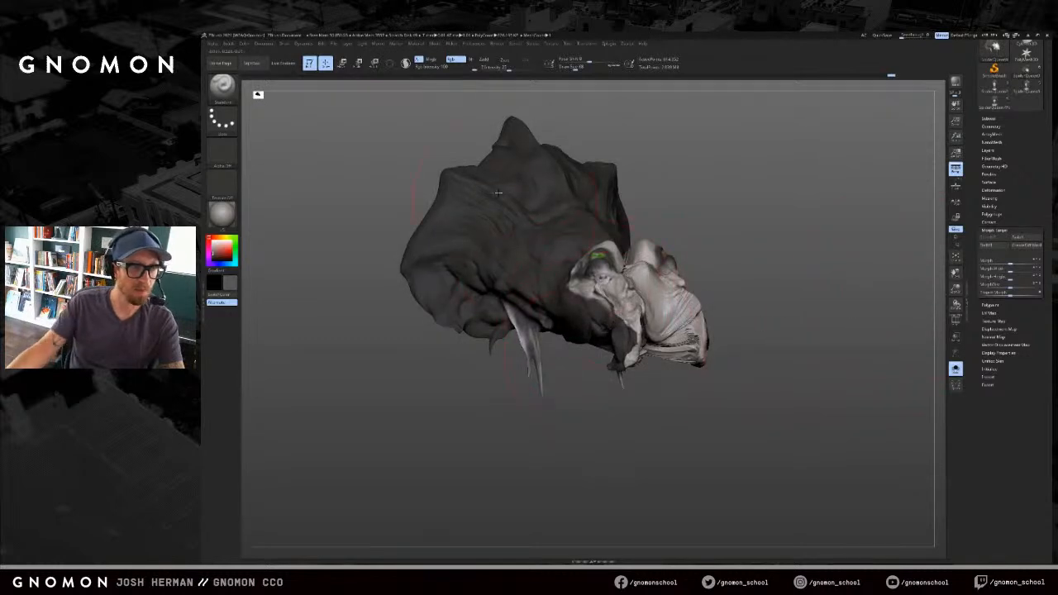
{"action": "left_click_drag", "start_coordinate": [790, 288], "coordinate": [778, 320]}
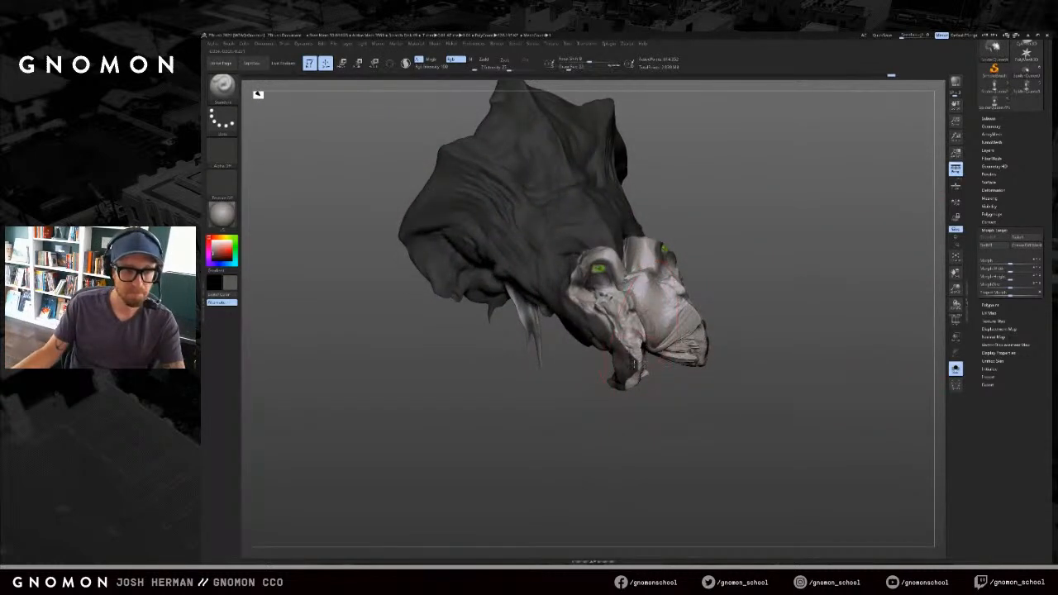
{"action": "mouse_move", "coordinate": [687, 354]}
{"action": "left_mouse_down"}
{"action": "mouse_move", "coordinate": [678, 364]}
{"action": "mouse_move", "coordinate": [751, 374]}
{"action": "mouse_move", "coordinate": [744, 364]}
{"action": "left_mouse_up"}
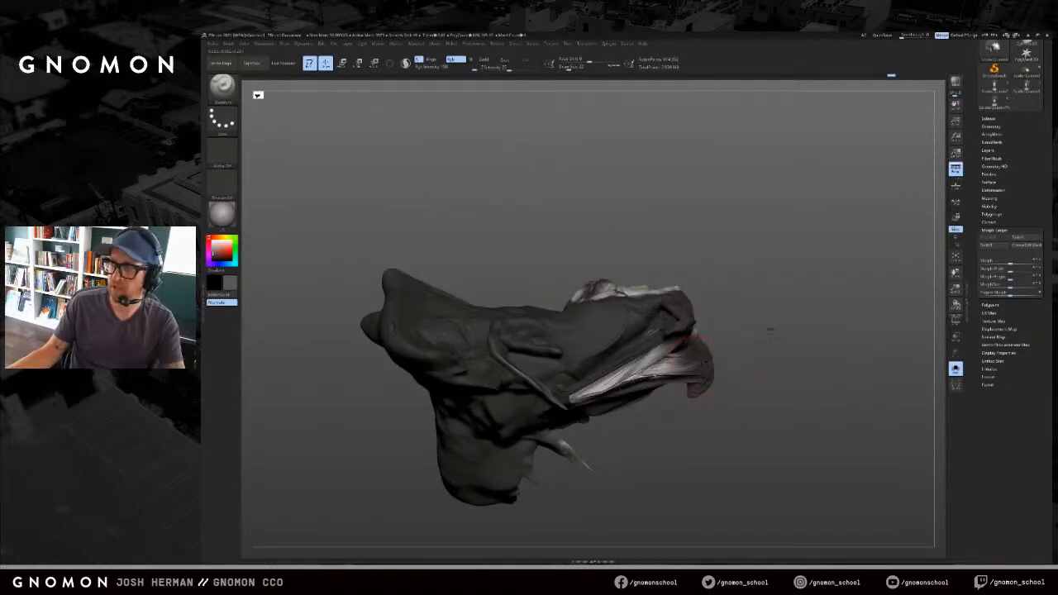
{"action": "left_click_drag", "start_coordinate": [769, 330], "coordinate": [746, 347]}
{"action": "mouse_move", "coordinate": [643, 363]}
{"action": "left_mouse_down", "text": "ctrl"}
{"action": "mouse_move", "coordinate": [632, 377]}
{"action": "mouse_move", "coordinate": [610, 373]}
{"action": "left_mouse_up", "text": "ctrl"}
{"action": "mouse_move", "coordinate": [730, 316]}
{"action": "left_mouse_down"}
{"action": "mouse_move", "coordinate": [780, 366]}
{"action": "mouse_move", "coordinate": [726, 337]}
{"action": "left_mouse_up"}
{"action": "left_click_drag", "start_coordinate": [556, 357], "coordinate": [789, 356]}
{"action": "key", "text": "s"}
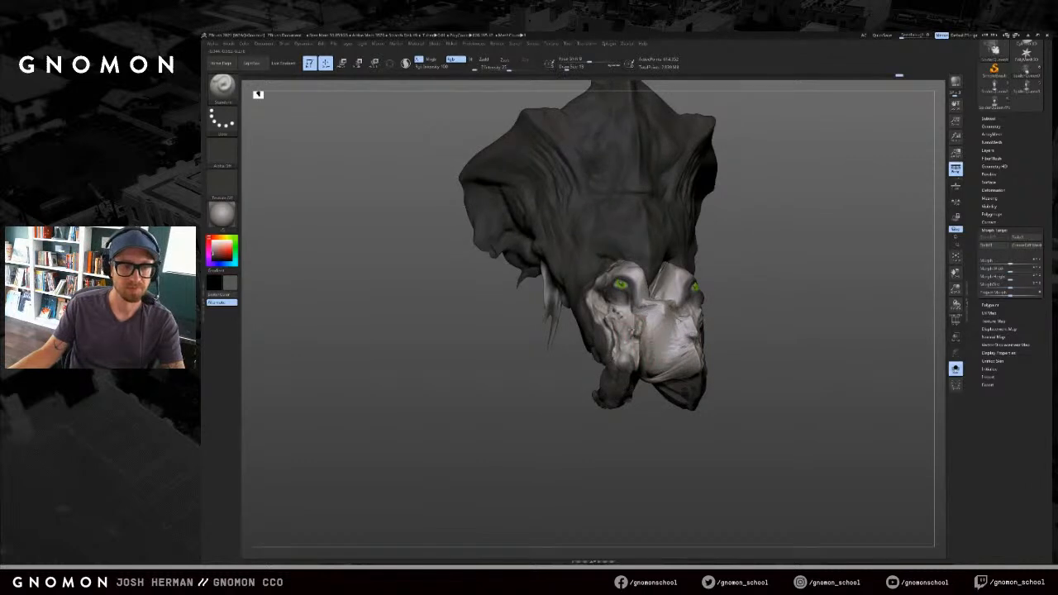
Step: Paint dark accents on the sides of the snout and build up the bridge between the eyes with ClayBuildup
{"action": "left_click_drag", "start_coordinate": [771, 301], "coordinate": [756, 306]}
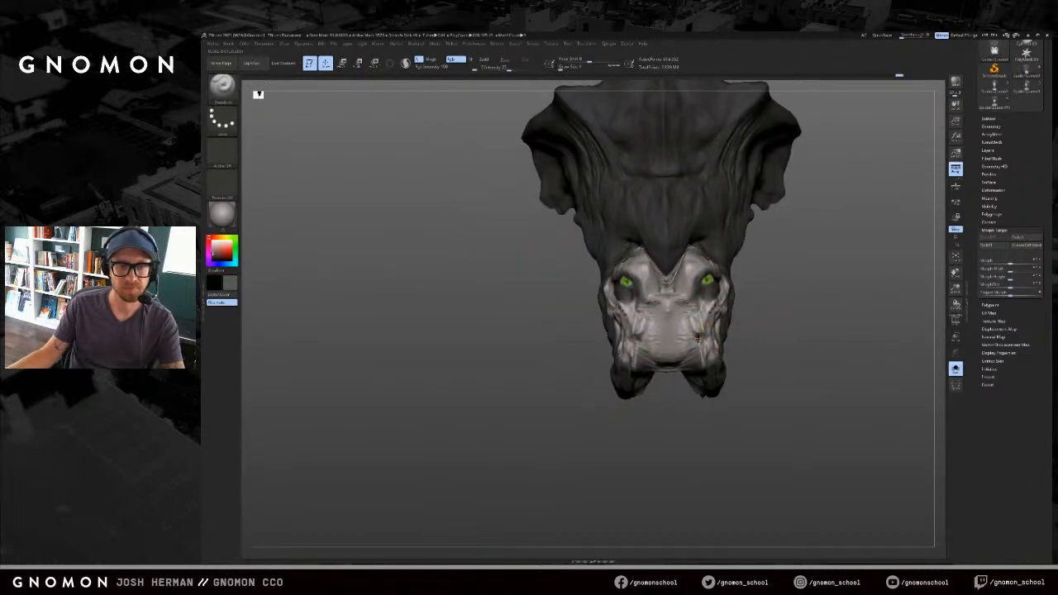
{"action": "left_click_drag", "start_coordinate": [709, 334], "coordinate": [703, 336]}
{"action": "mouse_move", "coordinate": [779, 333]}
{"action": "left_mouse_down"}
{"action": "mouse_move", "coordinate": [781, 319]}
{"action": "mouse_move", "coordinate": [834, 307]}
{"action": "mouse_move", "coordinate": [790, 318]}
{"action": "left_mouse_up"}
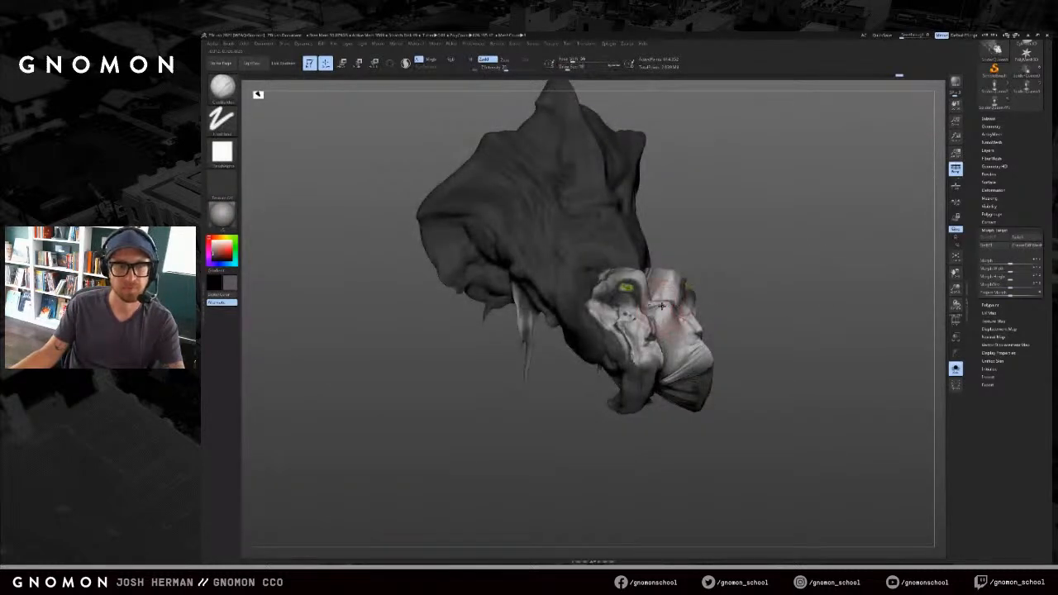
{"action": "left_click_drag", "start_coordinate": [727, 282], "coordinate": [775, 261]}
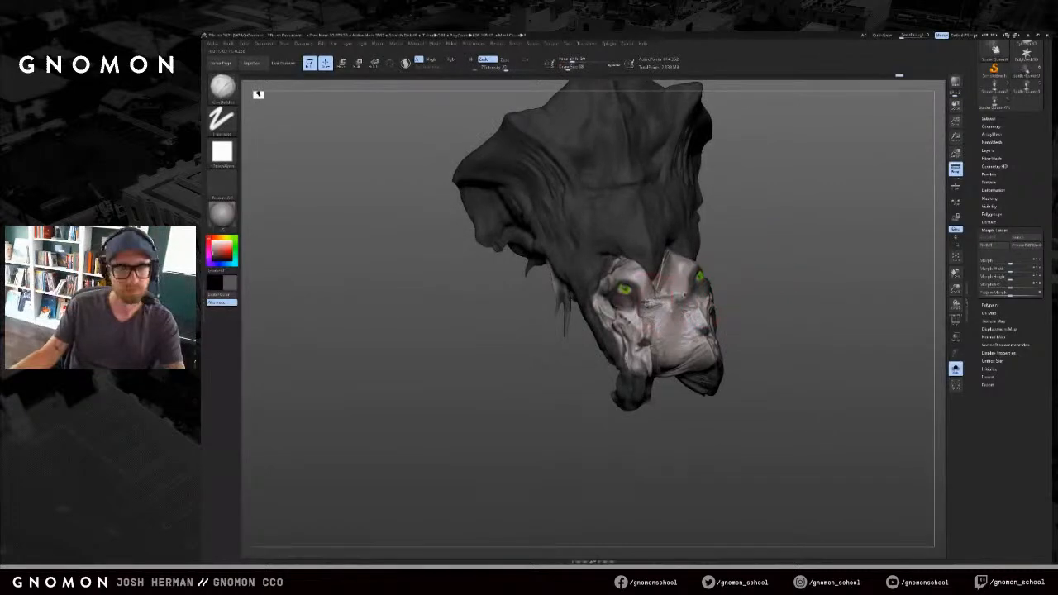
Step: Reshape the bridge between the eyes with the SnakeHook brush and smooth it
{"action": "key", "text": "b"}
{"action": "key", "text": "m"}
{"action": "key", "text": "v"}
{"action": "key", "text": "b"}
{"action": "key", "text": "s"}
{"action": "key", "text": "h"}
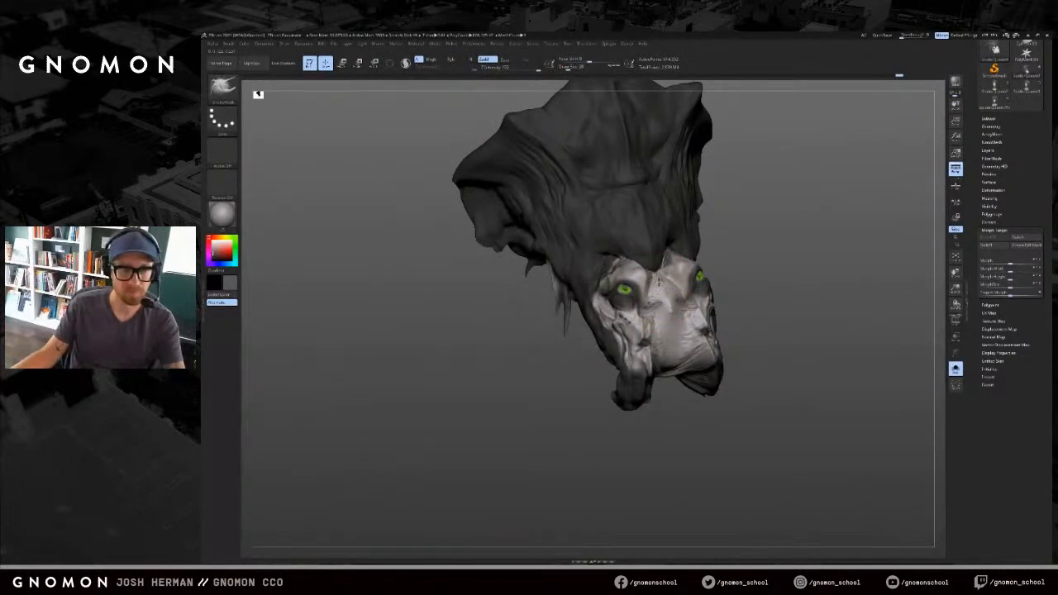
{"action": "key", "text": "shift"}
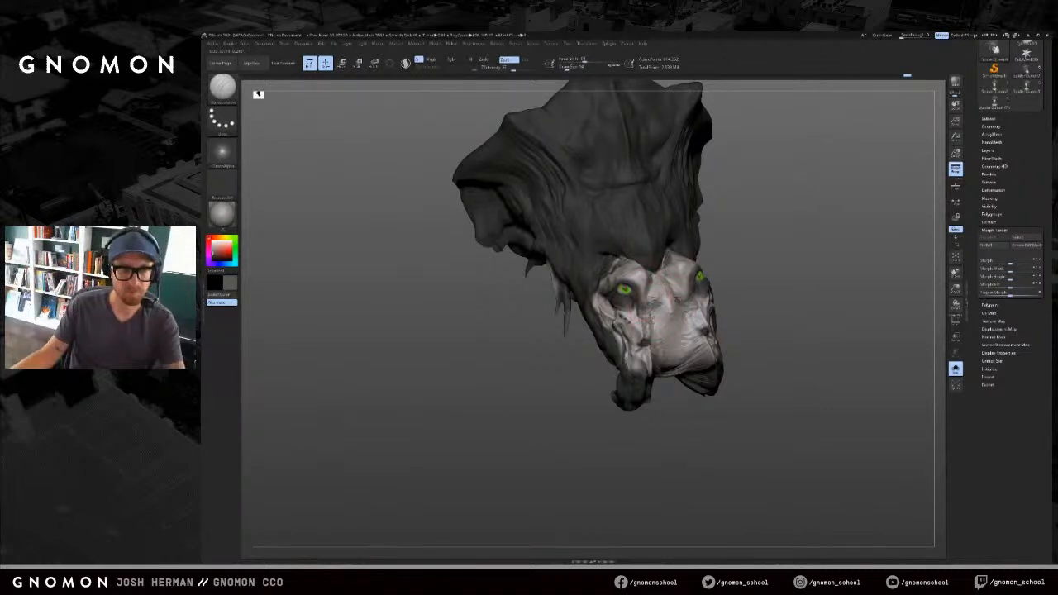
Step: Undo the last two strokes and carve creases into the snout bridge with the DamStandard brush
{"action": "key", "text": "ctrl+z"}
{"action": "key", "text": "ctrl+z"}
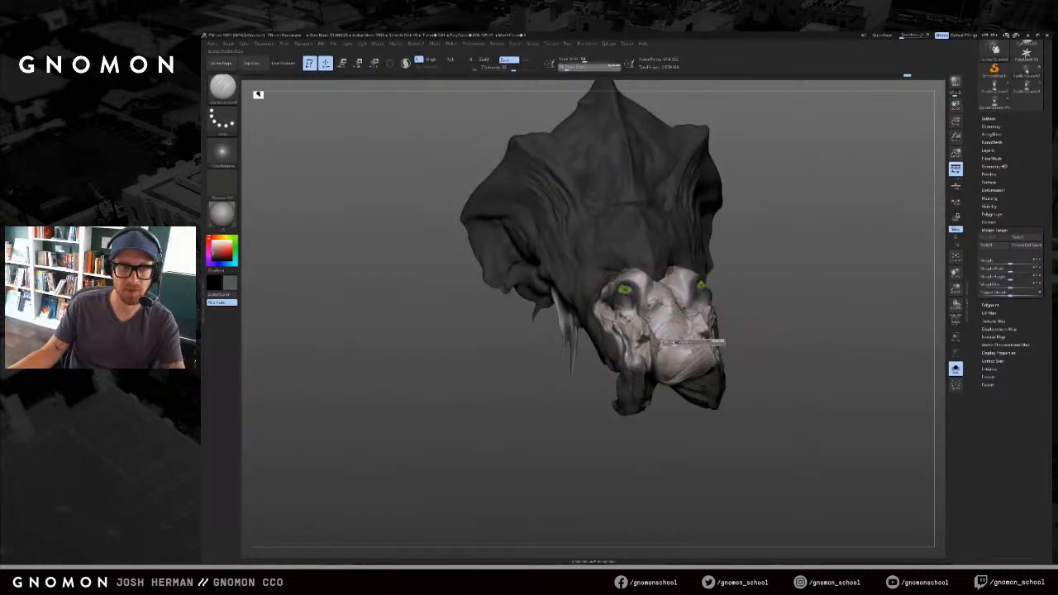
{"action": "left_click_drag", "start_coordinate": [653, 349], "coordinate": [646, 341]}
{"action": "left_click", "coordinate": [785, 280], "text": "ctrl"}
{"action": "left_click", "coordinate": [786, 281], "text": "ctrl"}
{"action": "mouse_move", "coordinate": [785, 280]}
{"action": "left_mouse_down"}
{"action": "mouse_move", "coordinate": [806, 265]}
{"action": "mouse_move", "coordinate": [786, 269]}
{"action": "left_mouse_up"}
Step: Paint shading around the eyes and snout with the Standard brush, using sampled colours and a smaller draw size
{"action": "key", "text": "b"}
{"action": "key", "text": "s"}
{"action": "key", "text": "t"}
{"action": "key", "text": "bracketleft"}
{"action": "key", "text": "bracketleft"}
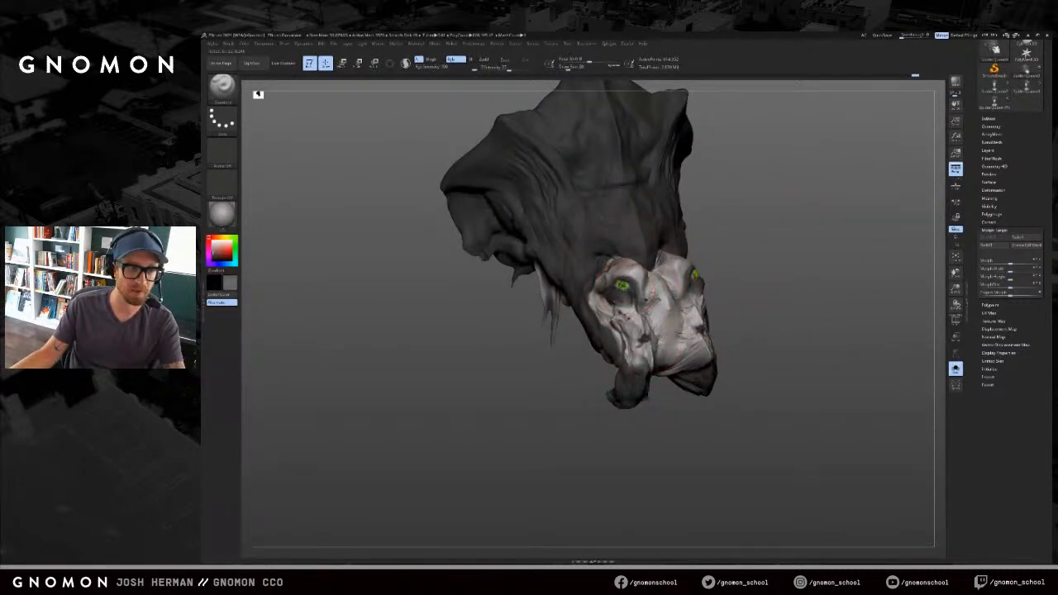
{"action": "left_click_drag", "start_coordinate": [802, 191], "coordinate": [732, 243]}
{"action": "key", "text": "c"}
{"action": "key", "text": "s"}
{"action": "left_click_drag", "start_coordinate": [678, 262], "coordinate": [626, 287]}
{"action": "key", "text": "ctrl+z"}
{"action": "key", "text": "s"}
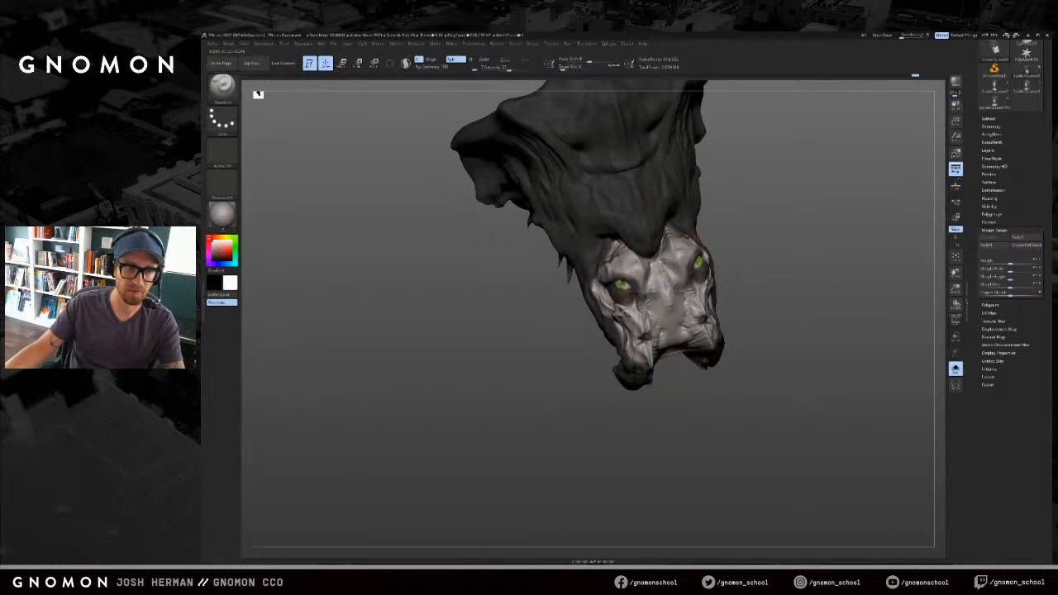
{"action": "mouse_move", "coordinate": [811, 255]}
{"action": "left_mouse_down"}
{"action": "mouse_move", "coordinate": [824, 283]}
{"action": "mouse_move", "coordinate": [789, 333]}
{"action": "mouse_move", "coordinate": [794, 321]}
{"action": "mouse_move", "coordinate": [780, 329]}
{"action": "left_mouse_up"}
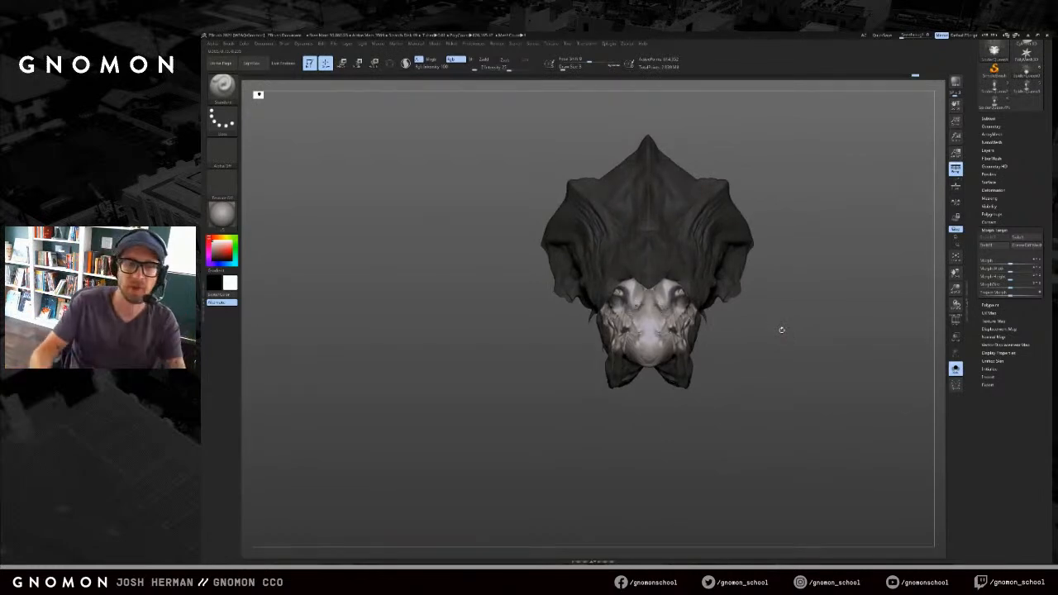
{"action": "mouse_move", "coordinate": [752, 306]}
{"action": "left_mouse_down"}
{"action": "mouse_move", "coordinate": [792, 337]}
{"action": "mouse_move", "coordinate": [778, 328]}
{"action": "mouse_move", "coordinate": [726, 335]}
{"action": "mouse_move", "coordinate": [735, 325]}
{"action": "left_mouse_up"}
Step: Choose the SnakeHook brush and flip the head between the snout and the original face with the morph target
{"action": "key", "text": "b"}
{"action": "key", "text": "s"}
{"action": "key", "text": "h"}
{"action": "key", "text": "s"}
{"action": "left_click", "coordinate": [1022, 237]}
{"action": "left_click", "coordinate": [1022, 237]}
{"action": "left_click_drag", "start_coordinate": [1028, 185], "coordinate": [1028, 268]}
{"action": "left_click", "coordinate": [1021, 319]}
Step: Review the earlier queen versions one after another, orbiting the busts and framing the full figure
{"action": "left_click", "coordinate": [996, 171]}
{"action": "mouse_move", "coordinate": [804, 255]}
{"action": "left_mouse_down"}
{"action": "mouse_move", "coordinate": [857, 296]}
{"action": "mouse_move", "coordinate": [779, 283]}
{"action": "mouse_move", "coordinate": [802, 299]}
{"action": "left_mouse_up"}
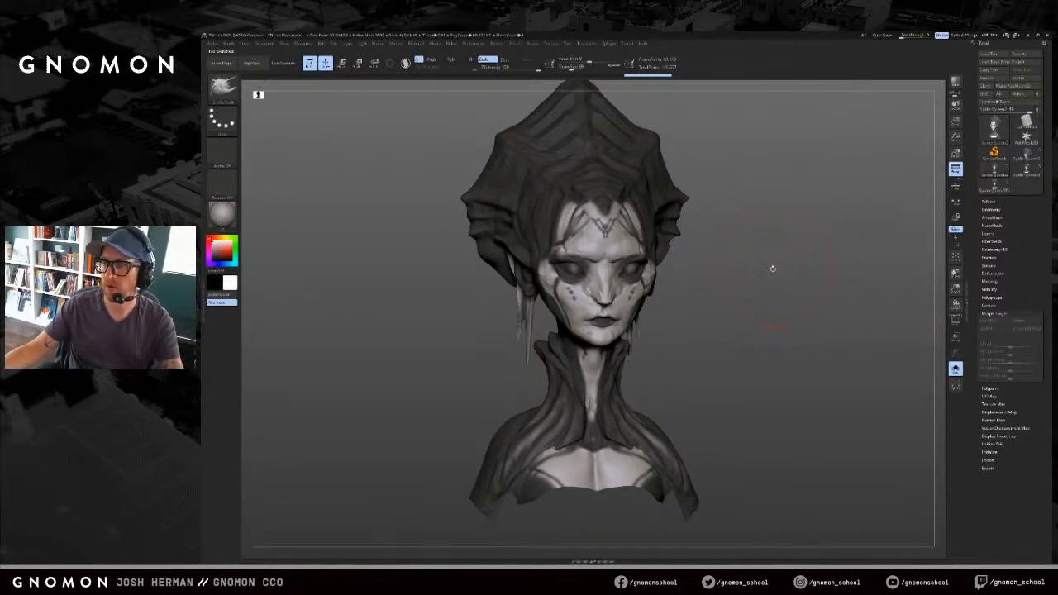
{"action": "left_click_drag", "start_coordinate": [815, 217], "coordinate": [852, 209]}
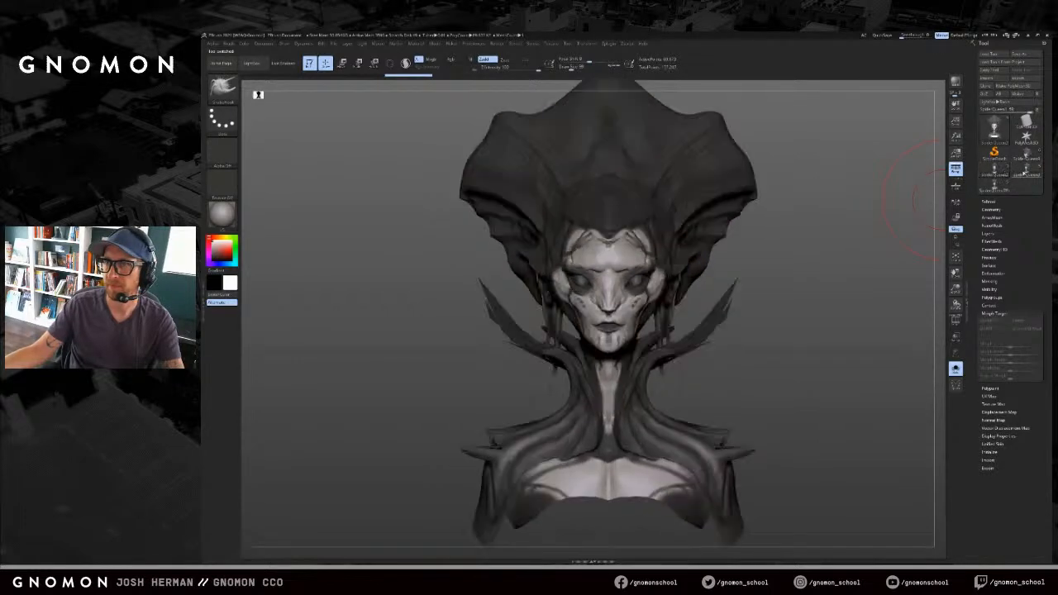
{"action": "mouse_move", "coordinate": [887, 206]}
{"action": "left_mouse_down"}
{"action": "mouse_move", "coordinate": [843, 221]}
{"action": "mouse_move", "coordinate": [902, 207]}
{"action": "left_mouse_up"}
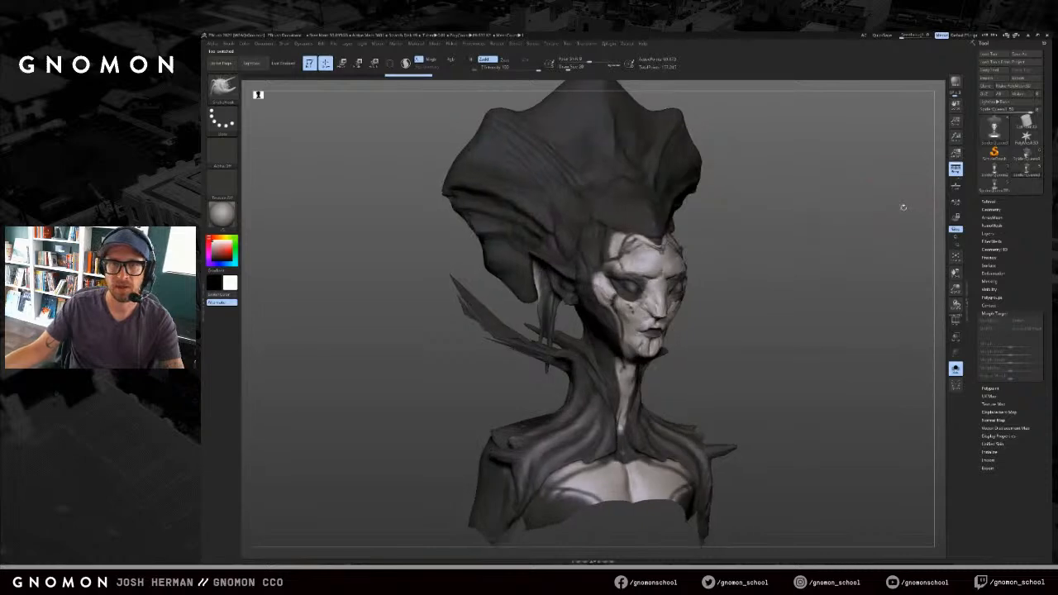
{"action": "left_click", "coordinate": [992, 190]}
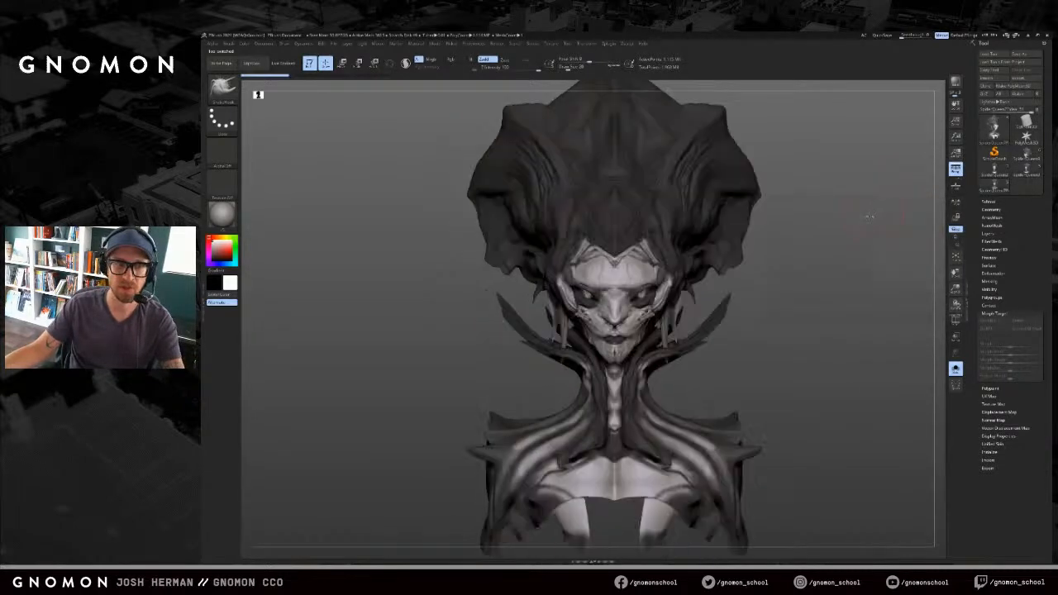
{"action": "key", "text": "alt+s"}
{"action": "key", "text": "f"}
{"action": "left_click_drag", "start_coordinate": [860, 231], "coordinate": [933, 209]}
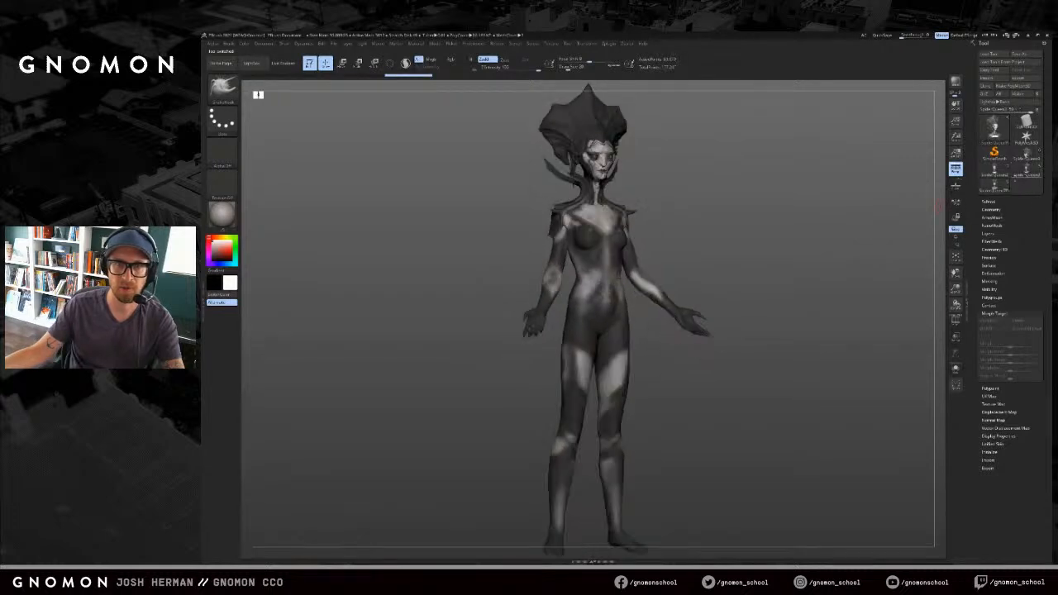
Step: Return to the current queen model and examine her scale against the giant spider, then her original face up close
{"action": "left_click", "coordinate": [1005, 191]}
{"action": "left_click_drag", "start_coordinate": [864, 211], "coordinate": [853, 289], "text": "alt"}
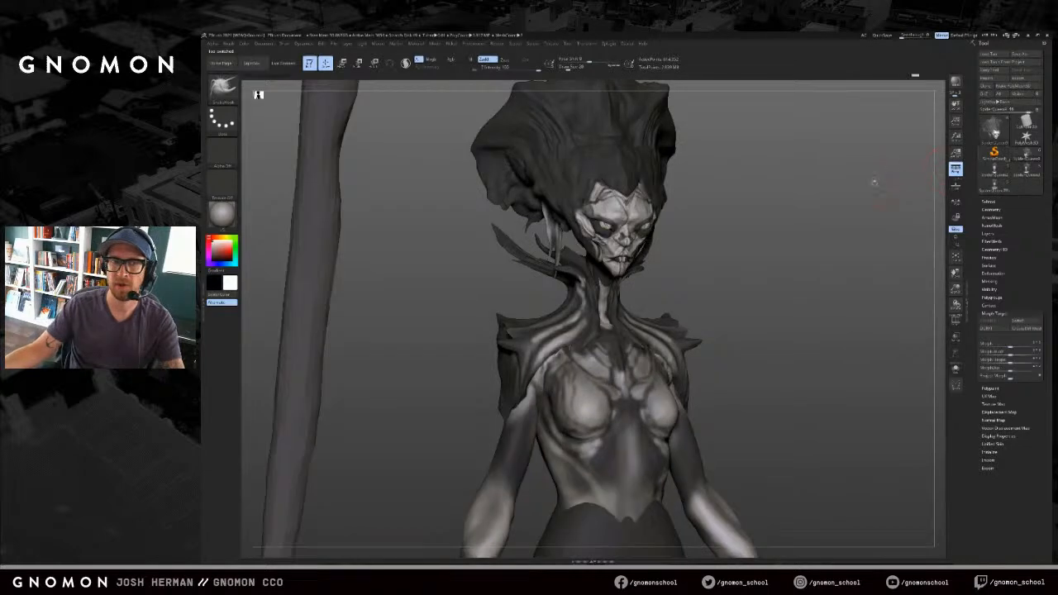
{"action": "left_click_drag", "start_coordinate": [878, 202], "coordinate": [775, 261], "text": "shift"}
{"action": "left_click_drag", "start_coordinate": [710, 267], "coordinate": [721, 302]}
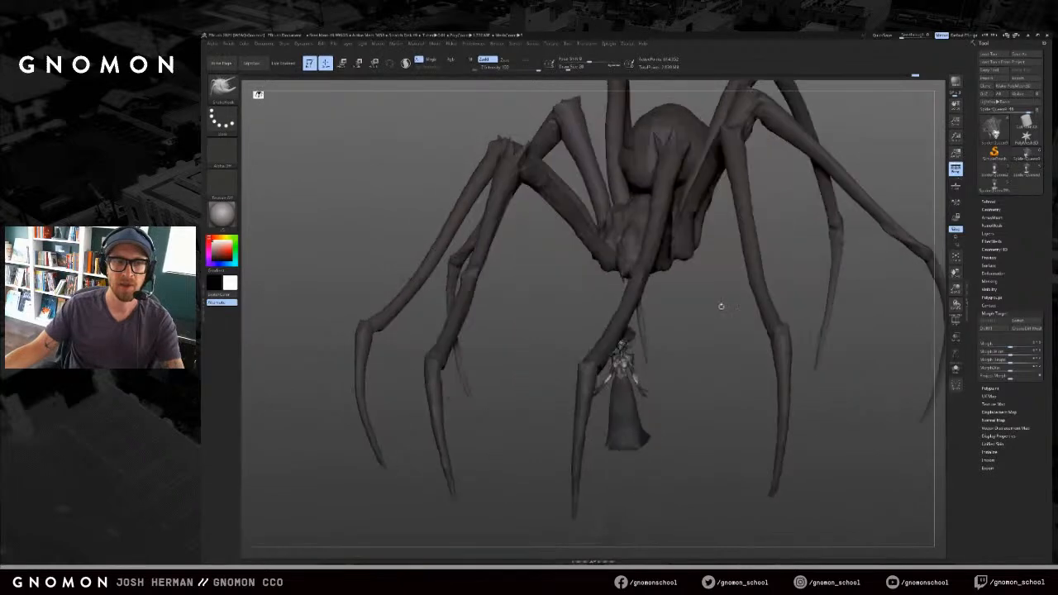
{"action": "mouse_move", "coordinate": [868, 108]}
{"action": "left_mouse_down", "text": "ctrl+shift"}
{"action": "mouse_move", "coordinate": [608, 263]}
{"action": "mouse_move", "coordinate": [472, 309]}
{"action": "mouse_move", "coordinate": [491, 315]}
{"action": "mouse_move", "coordinate": [489, 276]}
{"action": "mouse_move", "coordinate": [520, 295]}
{"action": "mouse_move", "coordinate": [496, 306]}
{"action": "left_mouse_up", "text": "ctrl+shift"}
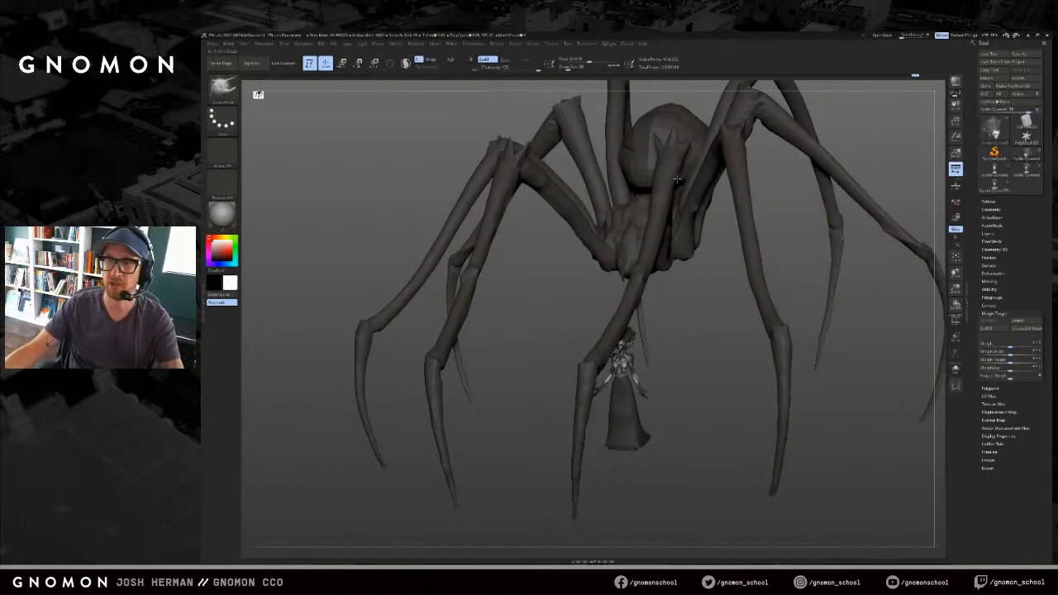
{"action": "left_click_drag", "start_coordinate": [704, 291], "coordinate": [756, 303]}
{"action": "left_click_drag", "start_coordinate": [667, 309], "coordinate": [702, 360], "text": "alt"}
{"action": "left_click_drag", "start_coordinate": [731, 320], "coordinate": [829, 309], "text": "alt"}
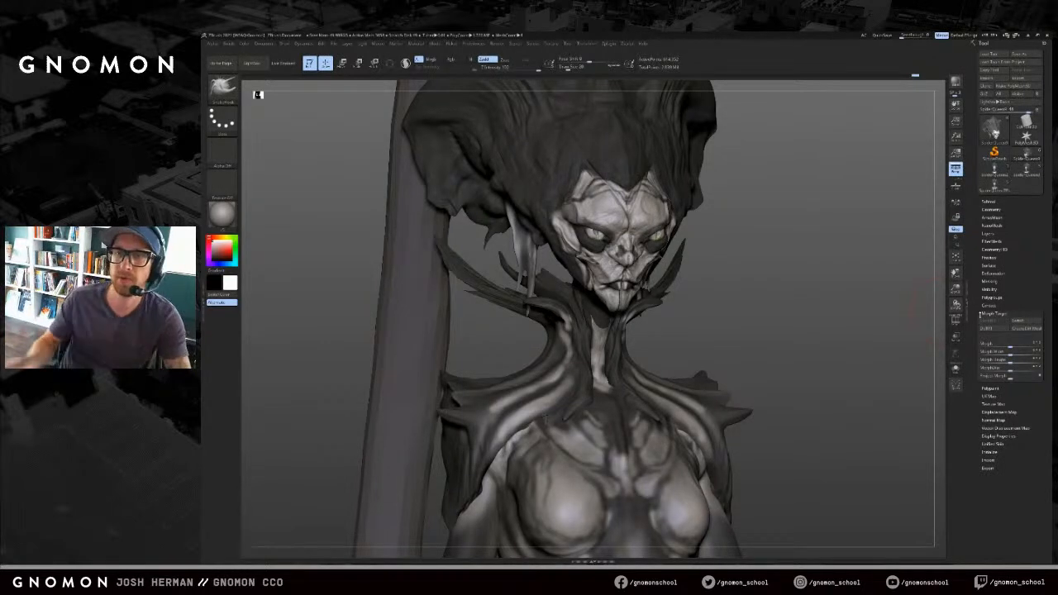
{"action": "left_click_drag", "start_coordinate": [830, 321], "coordinate": [910, 281]}
Step: Switch the head to its snout shape and examine it on the full figure beneath the spider
{"action": "key", "text": "ctrl+z"}
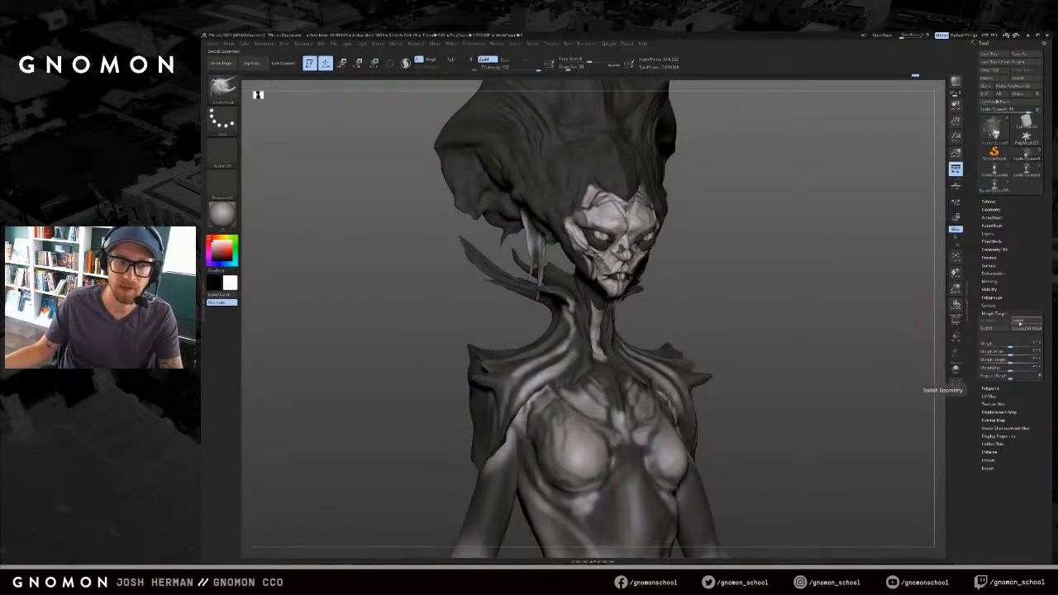
{"action": "left_click", "coordinate": [1022, 322]}
{"action": "left_click_drag", "start_coordinate": [860, 305], "coordinate": [645, 237], "text": "alt"}
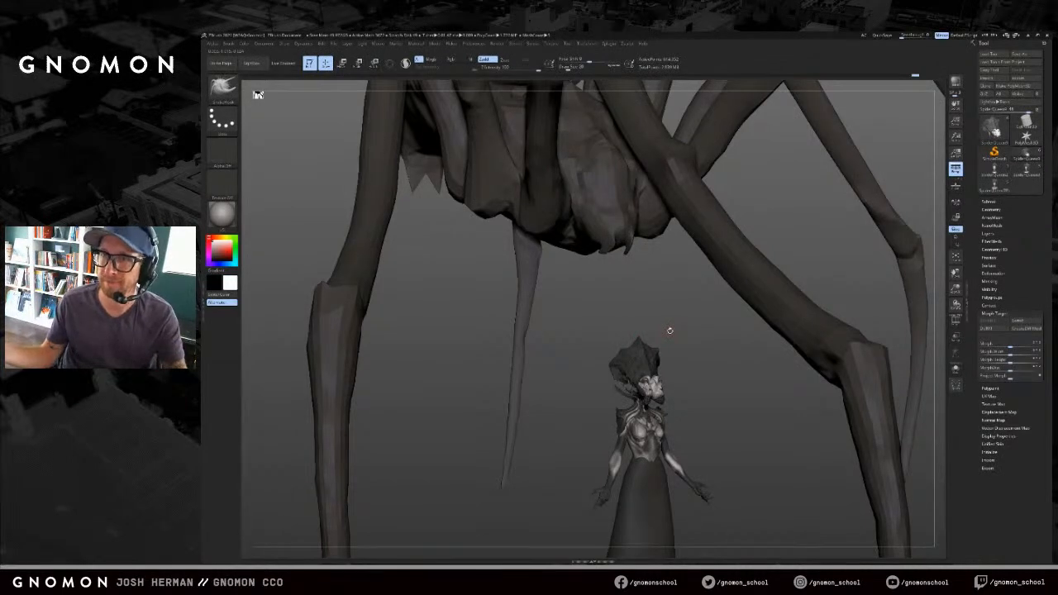
{"action": "left_click_drag", "start_coordinate": [736, 401], "coordinate": [726, 352], "text": "alt"}
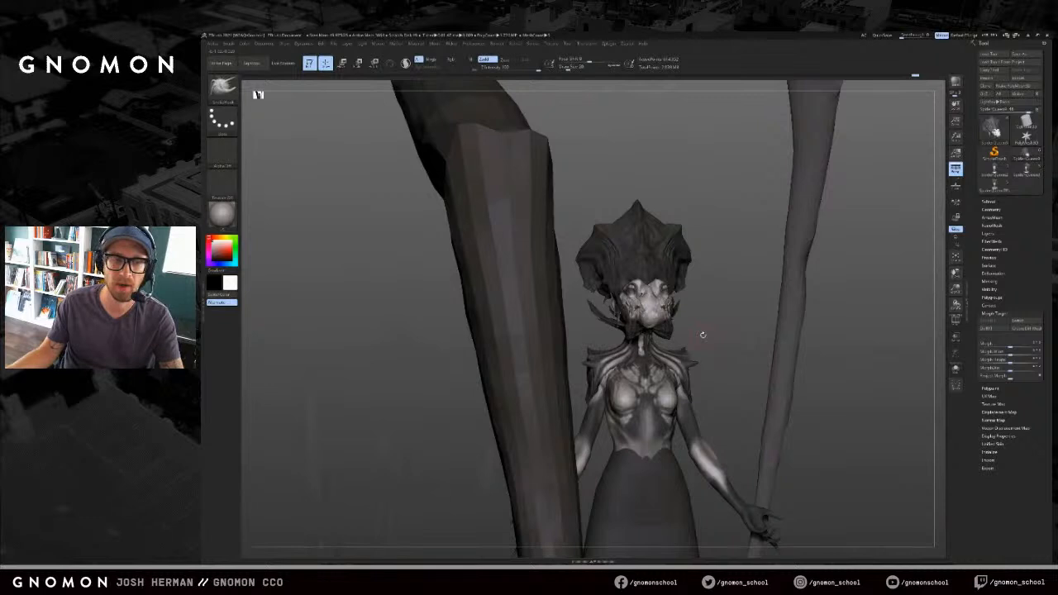
Step: Make the head the active subtool, isolate it, and compare the original and snout shapes with the morph target
{"action": "left_click", "coordinate": [660, 386], "text": "alt"}
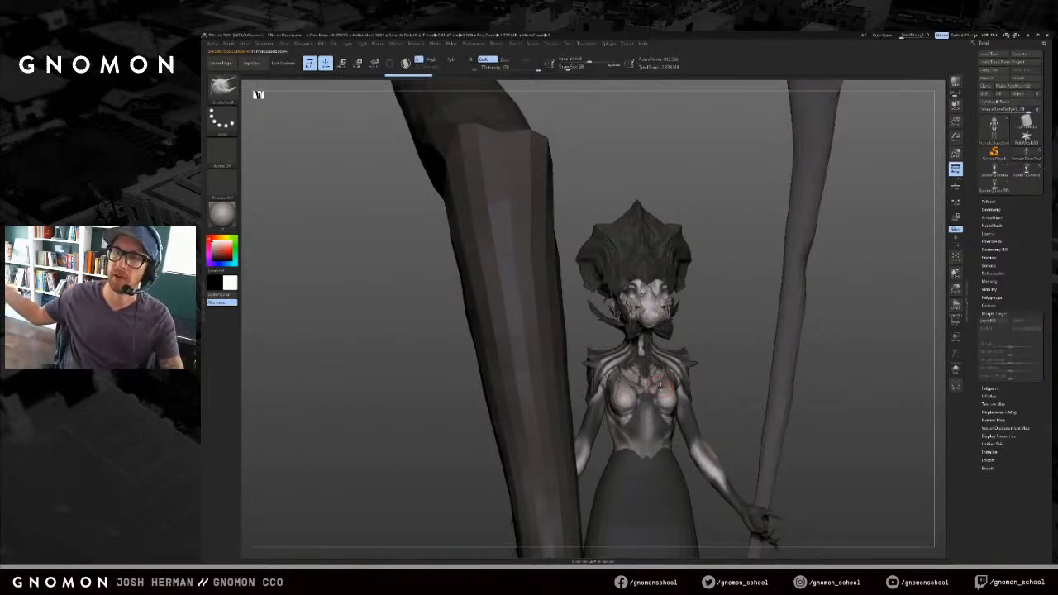
{"action": "left_click", "coordinate": [674, 285], "text": "alt"}
{"action": "left_click", "coordinate": [956, 369]}
{"action": "left_click", "coordinate": [1019, 322]}
{"action": "left_click_drag", "start_coordinate": [875, 323], "coordinate": [861, 345]}
{"action": "left_click", "coordinate": [1021, 321]}
{"action": "mouse_move", "coordinate": [799, 369]}
{"action": "left_mouse_down", "text": "alt"}
{"action": "mouse_move", "coordinate": [796, 321]}
{"action": "mouse_move", "coordinate": [724, 357]}
{"action": "mouse_move", "coordinate": [530, 364]}
{"action": "mouse_move", "coordinate": [540, 420]}
{"action": "left_mouse_up", "text": "alt"}
Step: Refine the cheek creases below the eyes with the DamStandard brush at a small draw size, switching between both face shapes
{"action": "left_click", "coordinate": [1016, 321]}
{"action": "right_click_drag", "start_coordinate": [540, 421], "coordinate": [541, 425], "text": "ctrl"}
{"action": "key", "text": "s"}
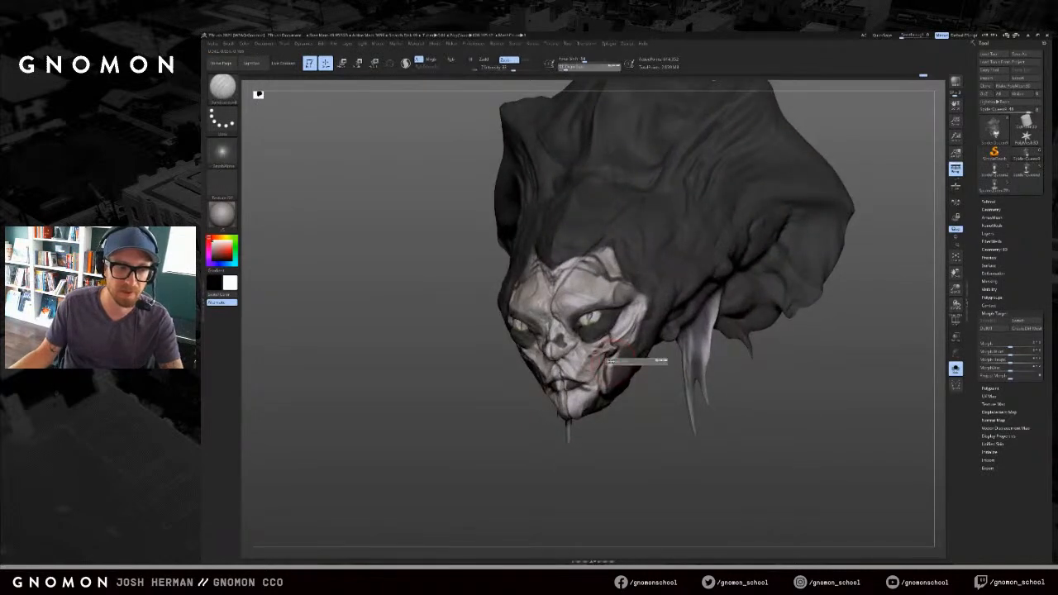
{"action": "left_click", "coordinate": [1020, 321]}
{"action": "left_click_drag", "start_coordinate": [816, 397], "coordinate": [602, 375]}
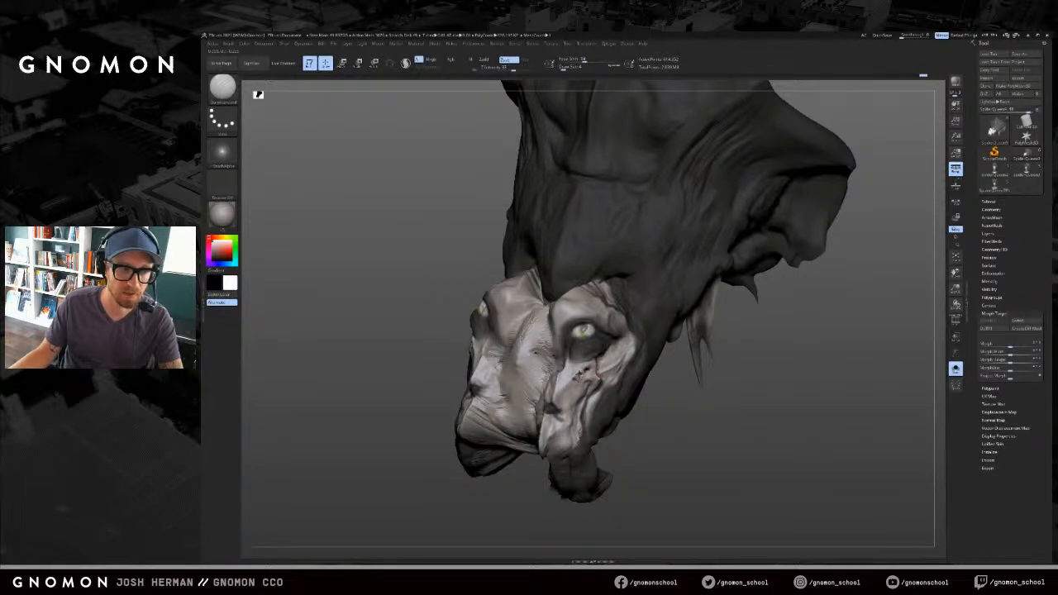
{"action": "mouse_move", "coordinate": [632, 443]}
{"action": "left_mouse_down"}
{"action": "mouse_move", "coordinate": [673, 449]}
{"action": "mouse_move", "coordinate": [642, 447]}
{"action": "mouse_move", "coordinate": [625, 416]}
{"action": "mouse_move", "coordinate": [669, 404]}
{"action": "left_mouse_up"}
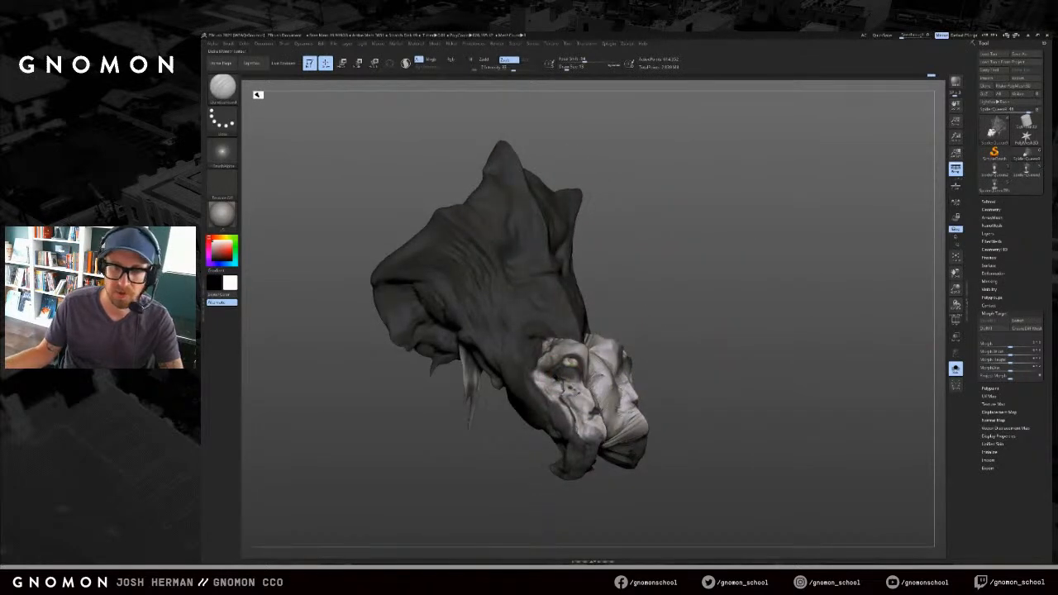
Step: Switch the head back to the original face shape and view it from the front three-quarter angle
{"action": "left_click", "coordinate": [1023, 321]}
{"action": "left_click_drag", "start_coordinate": [773, 351], "coordinate": [688, 417], "text": "alt"}
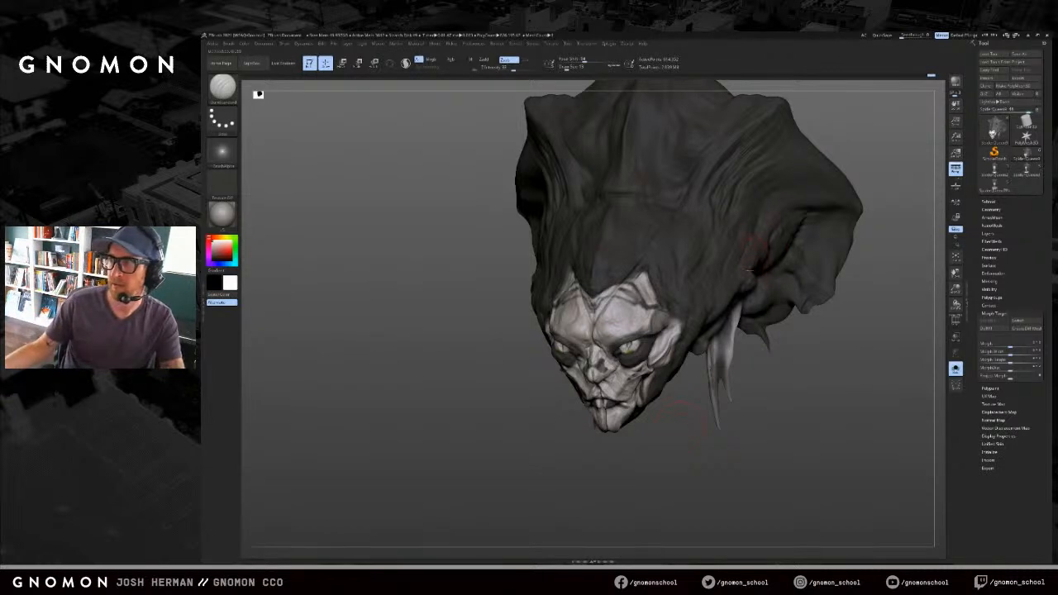
{"action": "left_click_drag", "start_coordinate": [776, 404], "coordinate": [773, 418], "text": "alt"}
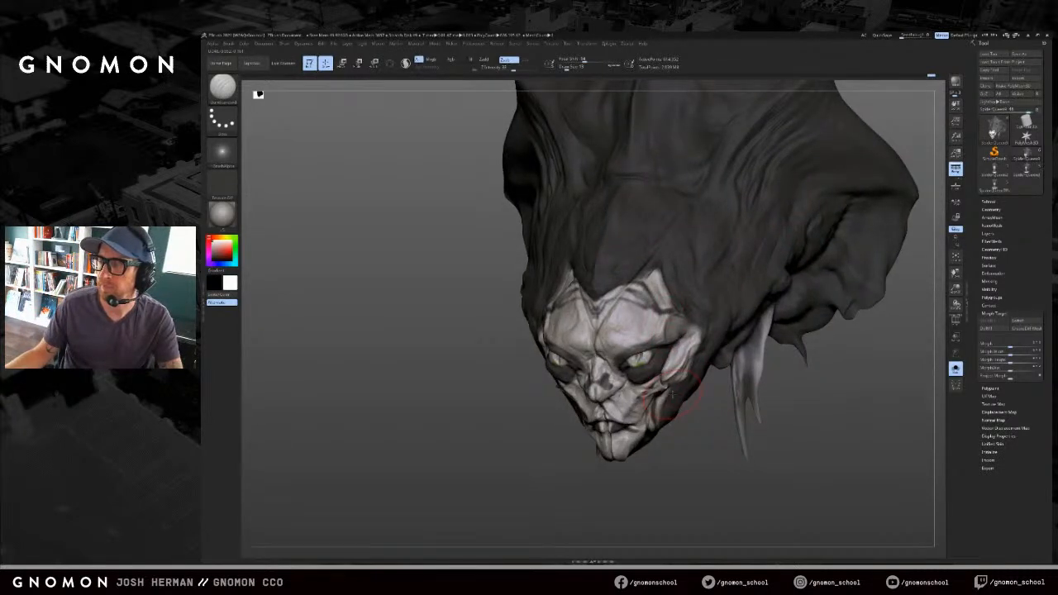
Step: Compare the original face and snout shape from the front and three-quarter angles by switching the morph target
{"action": "left_click_drag", "start_coordinate": [712, 428], "coordinate": [713, 409]}
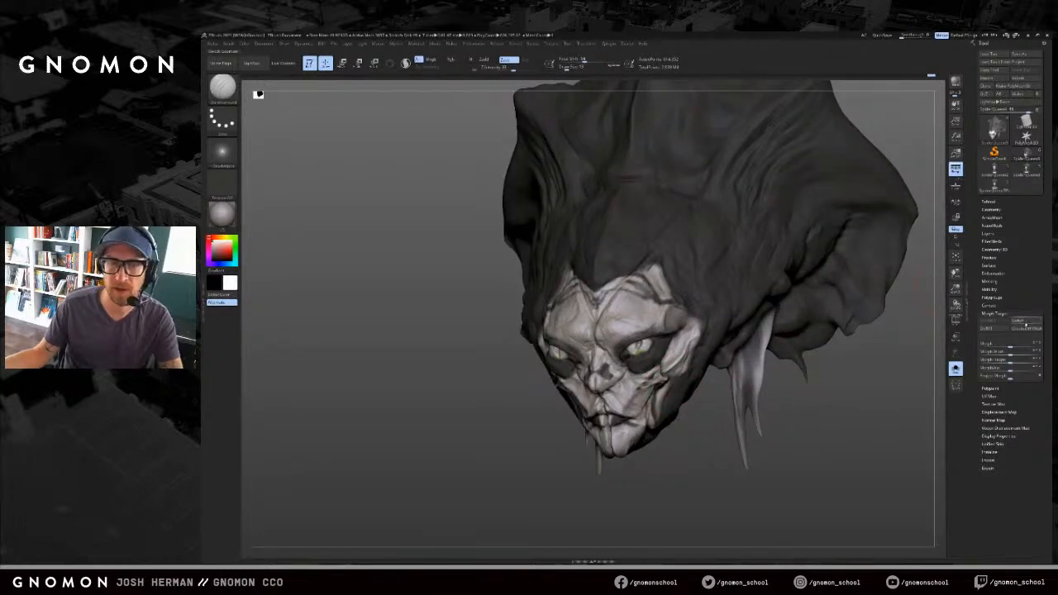
{"action": "left_click", "coordinate": [1024, 320]}
{"action": "left_click_drag", "start_coordinate": [695, 457], "coordinate": [666, 462]}
{"action": "left_click", "coordinate": [1023, 320]}
{"action": "left_click", "coordinate": [1023, 321]}
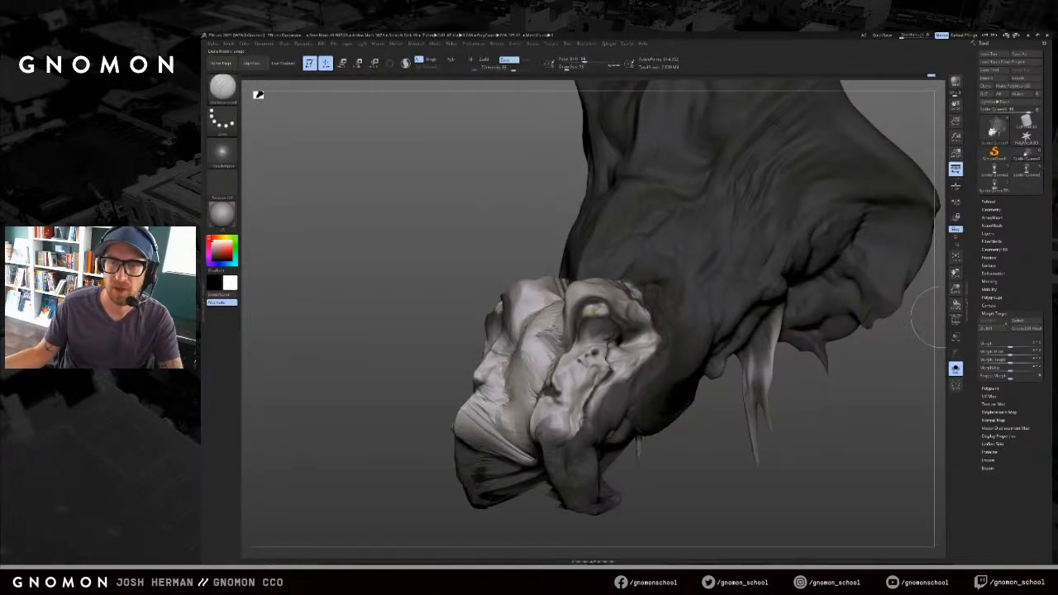
{"action": "left_click", "coordinate": [1024, 321]}
{"action": "left_click", "coordinate": [1023, 320]}
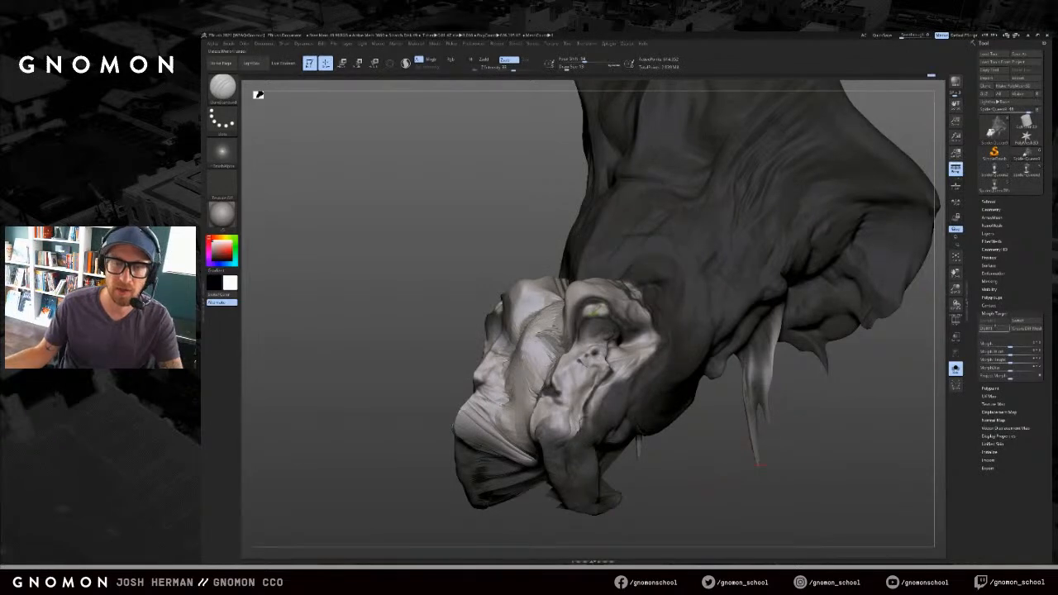
{"action": "left_click", "coordinate": [1023, 321]}
{"action": "left_click_drag", "start_coordinate": [803, 432], "coordinate": [841, 441], "text": "shift"}
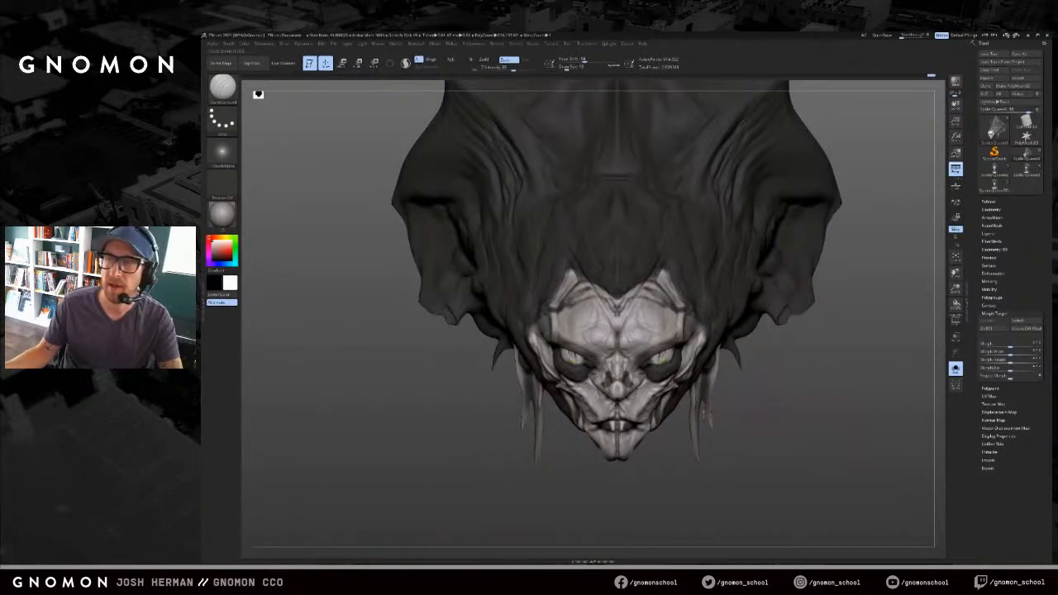
{"action": "left_click", "coordinate": [1024, 322]}
Step: Return the head to its original face shape and refine the cheekbone beside the eye with the ClayBuildup and DamStandard brushes
{"action": "mouse_move", "coordinate": [830, 406]}
{"action": "left_mouse_down"}
{"action": "mouse_move", "coordinate": [735, 279]}
{"action": "mouse_move", "coordinate": [605, 349]}
{"action": "left_mouse_up"}
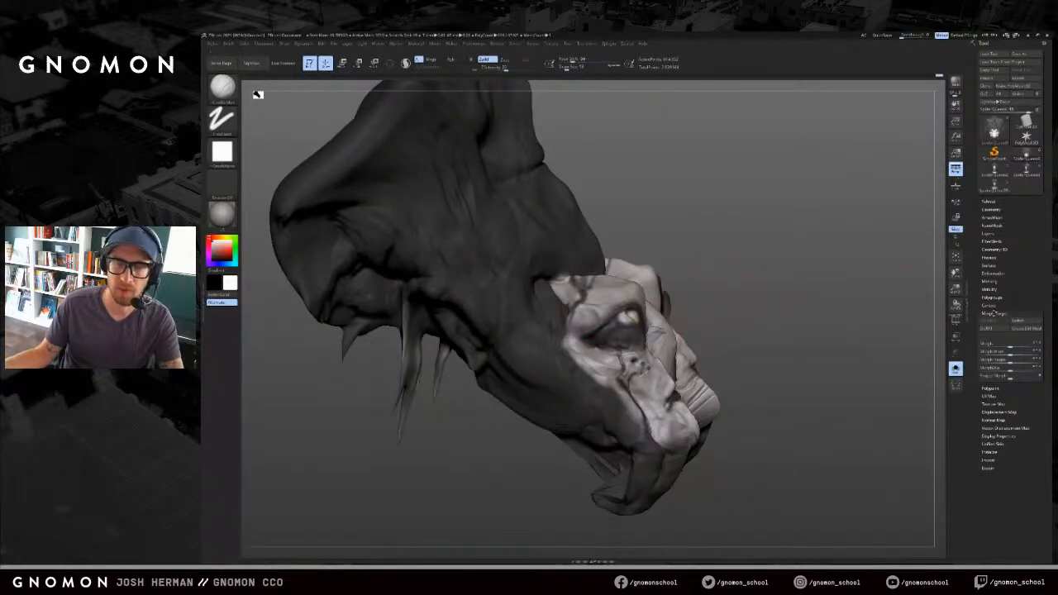
{"action": "left_click", "coordinate": [1020, 321]}
{"action": "left_click_drag", "start_coordinate": [714, 339], "coordinate": [629, 343]}
{"action": "key", "text": "s"}
{"action": "left_click_drag", "start_coordinate": [564, 362], "coordinate": [558, 363]}
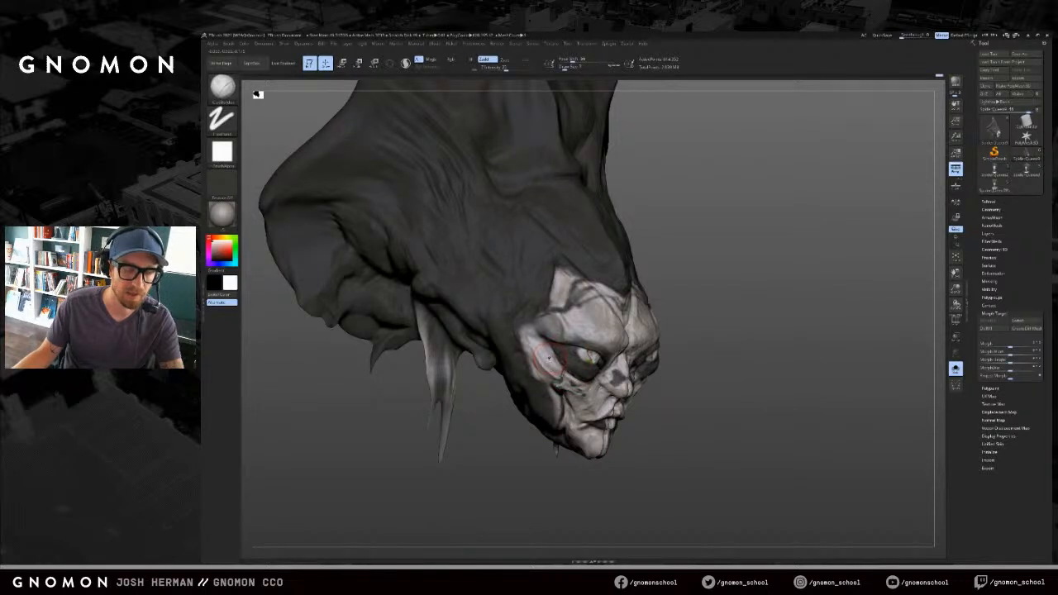
{"action": "key", "text": "b"}
{"action": "key", "text": "d"}
{"action": "key", "text": "s"}
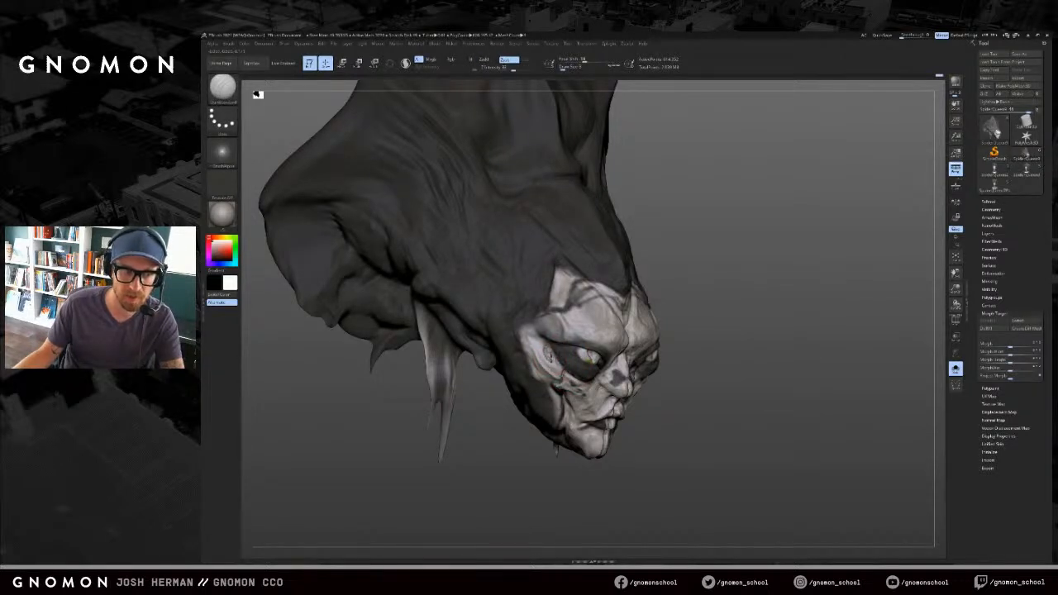
{"action": "left_click_drag", "start_coordinate": [771, 321], "coordinate": [611, 339]}
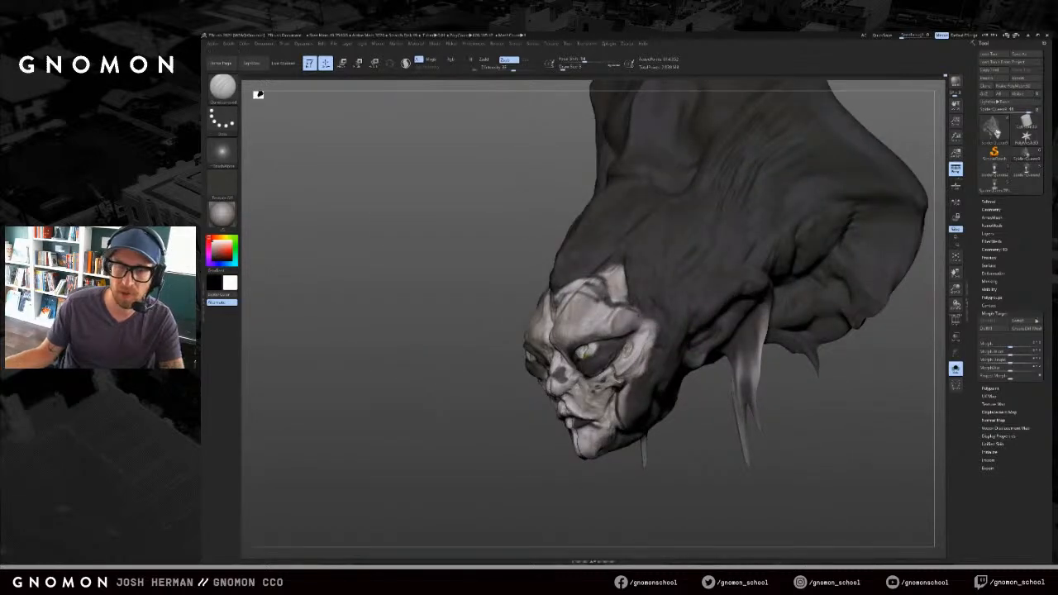
Step: Switch the head to its snout shape and build up the snout surface with the ClayBuildup brush
{"action": "left_click", "coordinate": [1036, 321]}
{"action": "mouse_move", "coordinate": [814, 454]}
{"action": "left_mouse_down"}
{"action": "mouse_move", "coordinate": [706, 425]}
{"action": "mouse_move", "coordinate": [628, 430]}
{"action": "mouse_move", "coordinate": [628, 353]}
{"action": "left_mouse_up"}
{"action": "key", "text": "b"}
{"action": "key", "text": "c"}
{"action": "key", "text": "b"}
{"action": "left_click_drag", "start_coordinate": [653, 428], "coordinate": [755, 397]}
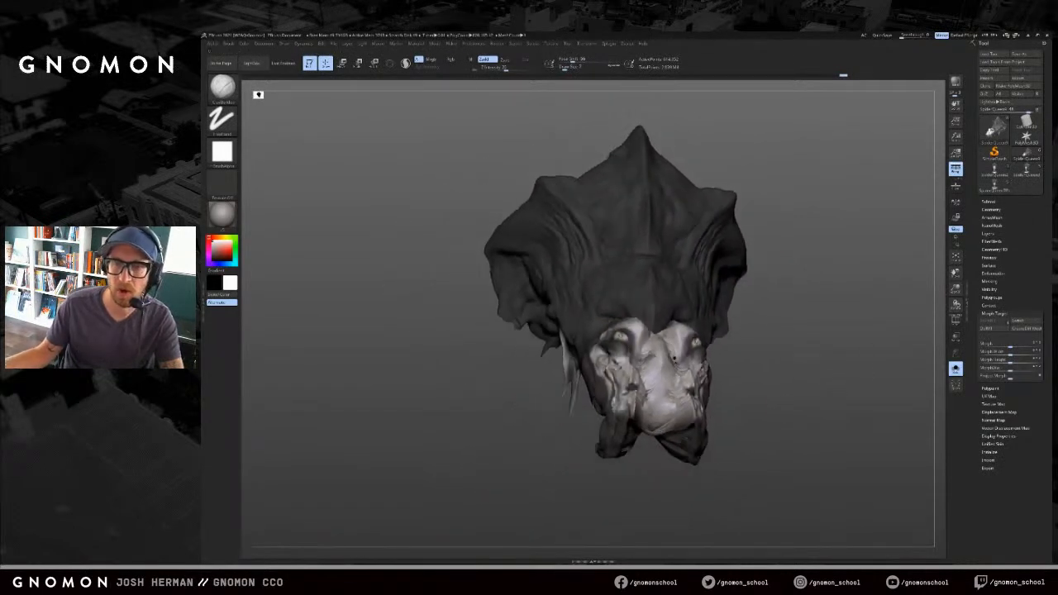
Step: Restore the original face shape and test a small DamStandard mark on the temple above the brow
{"action": "left_click", "coordinate": [1020, 321]}
{"action": "left_click_drag", "start_coordinate": [824, 311], "coordinate": [779, 297]}
{"action": "key", "text": "b"}
{"action": "key", "text": "d"}
{"action": "key", "text": "s"}
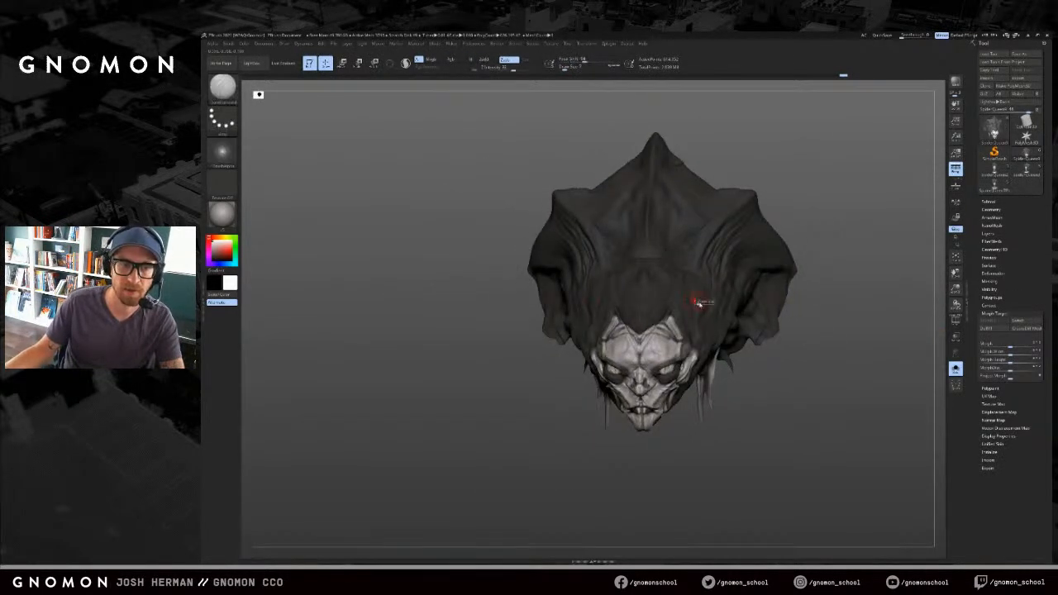
{"action": "left_click_drag", "start_coordinate": [865, 257], "coordinate": [803, 264]}
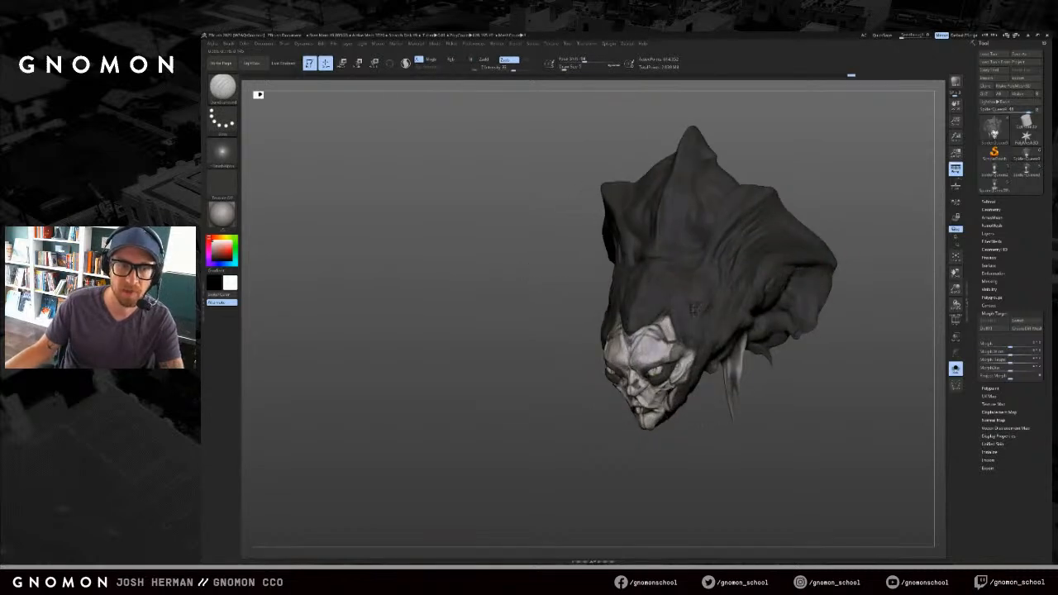
Step: Adjust the DamStandard brush's Z Intensity and carve a small pit into the temple above the brow
{"action": "key", "text": "b"}
{"action": "key", "text": "s"}
{"action": "key", "text": "t"}
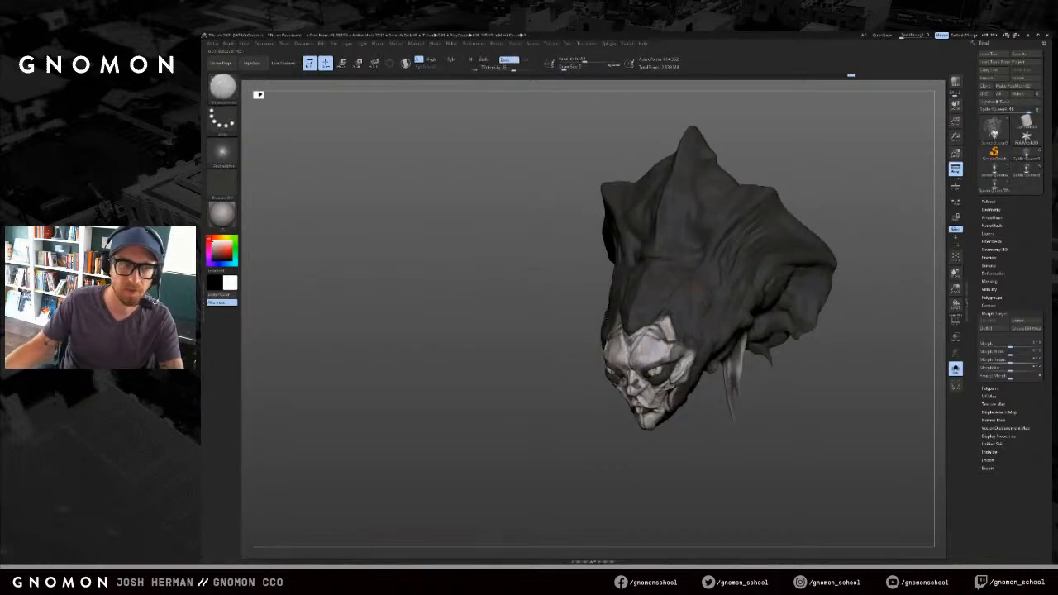
{"action": "left_click", "coordinate": [534, 68]}
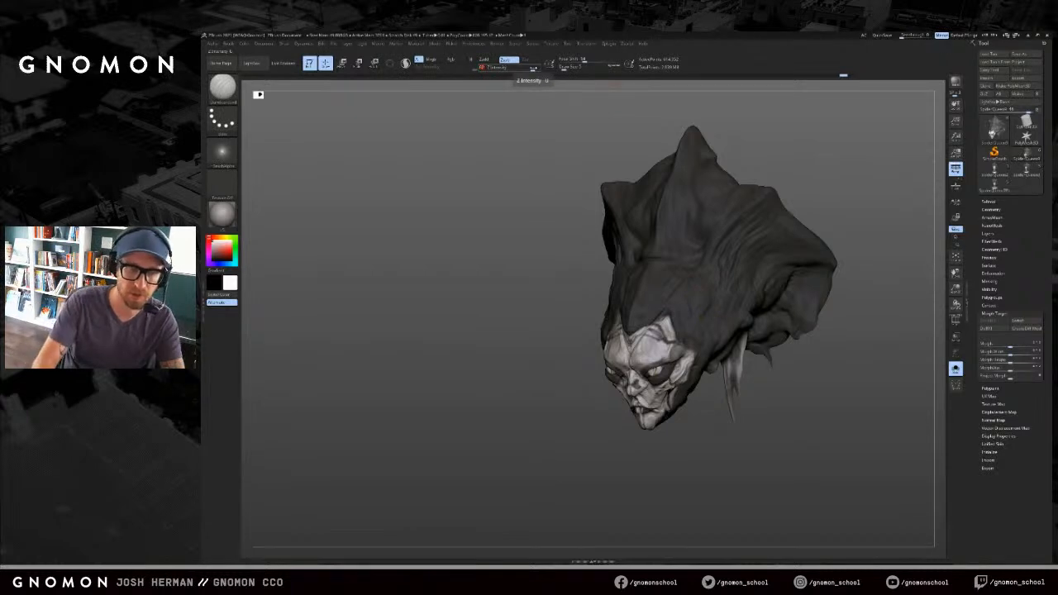
{"action": "left_click_drag", "start_coordinate": [719, 285], "coordinate": [695, 283]}
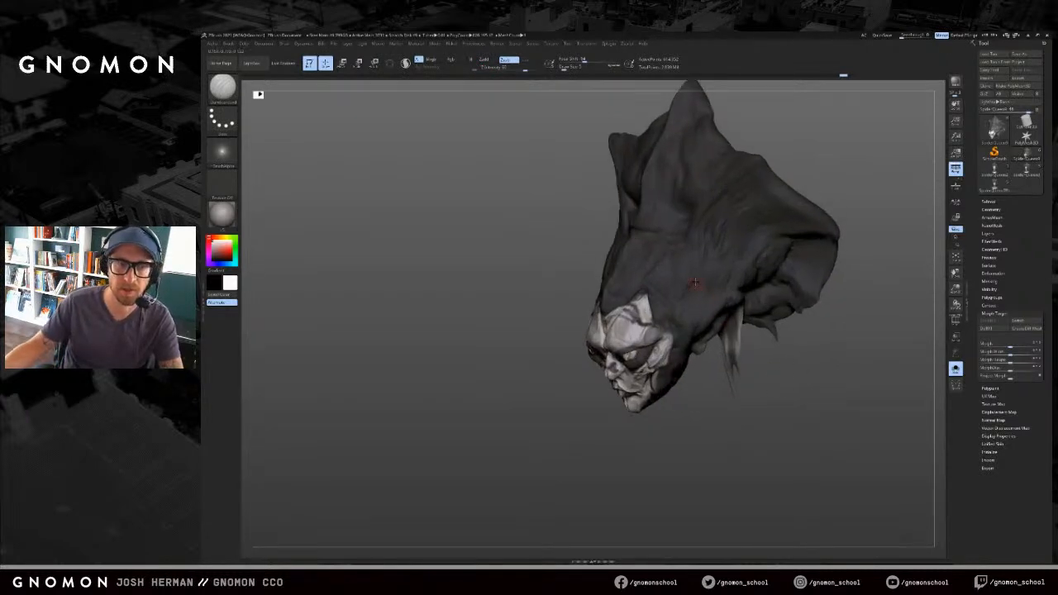
{"action": "left_click_drag", "start_coordinate": [705, 386], "coordinate": [771, 325]}
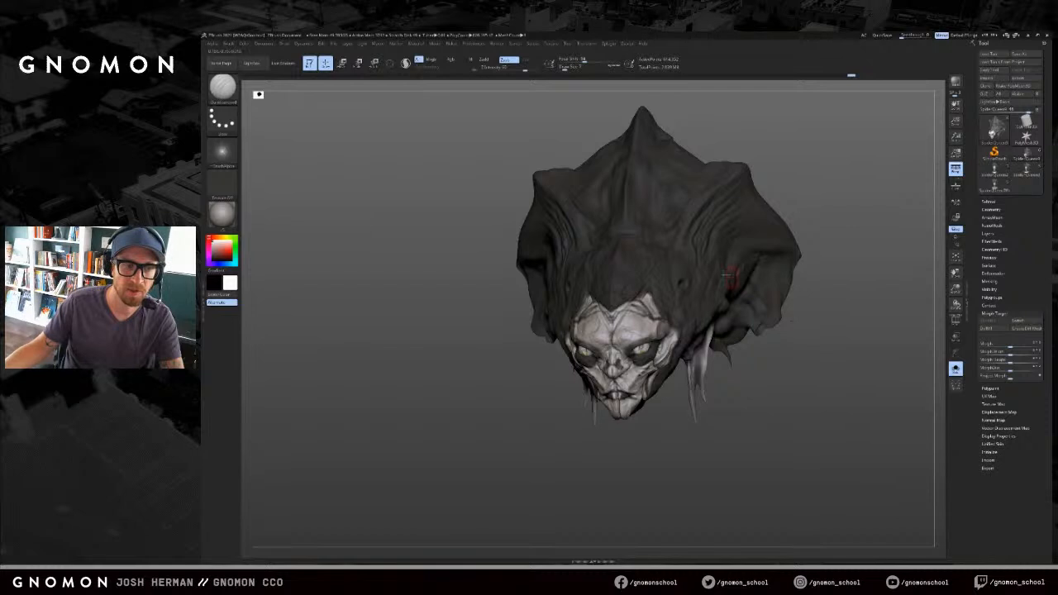
{"action": "left_click_drag", "start_coordinate": [880, 267], "coordinate": [612, 298]}
{"action": "left_click_drag", "start_coordinate": [519, 393], "coordinate": [581, 385]}
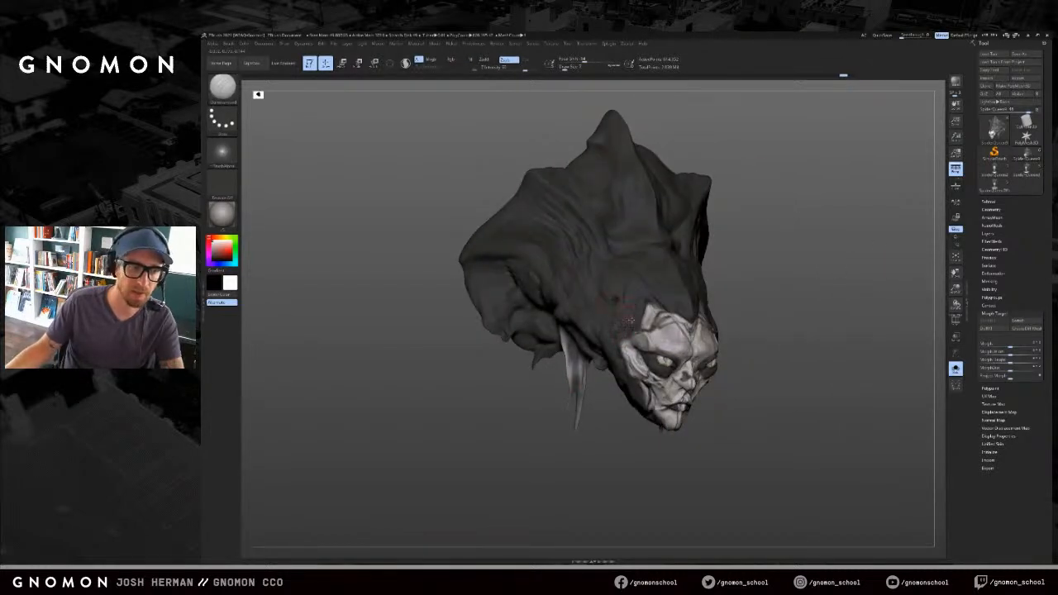
Step: Make black the main colour and set up the Standard brush to paint RGB colour only, without sculpting
{"action": "key", "text": "v"}
{"action": "left_click", "coordinate": [455, 59]}
{"action": "left_click", "coordinate": [508, 59]}
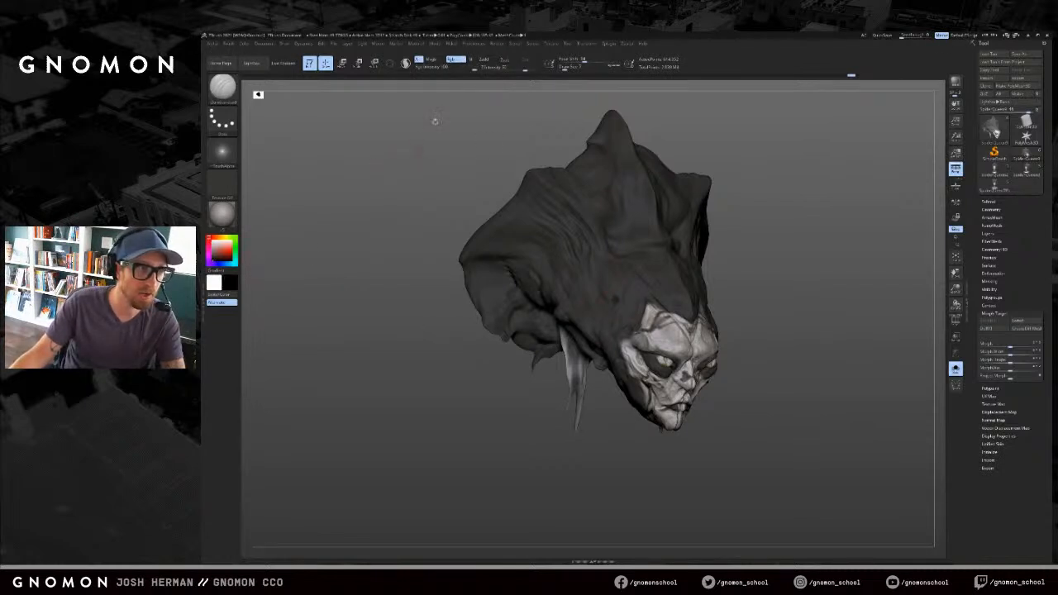
{"action": "left_click", "coordinate": [487, 59]}
{"action": "left_click", "coordinate": [456, 60]}
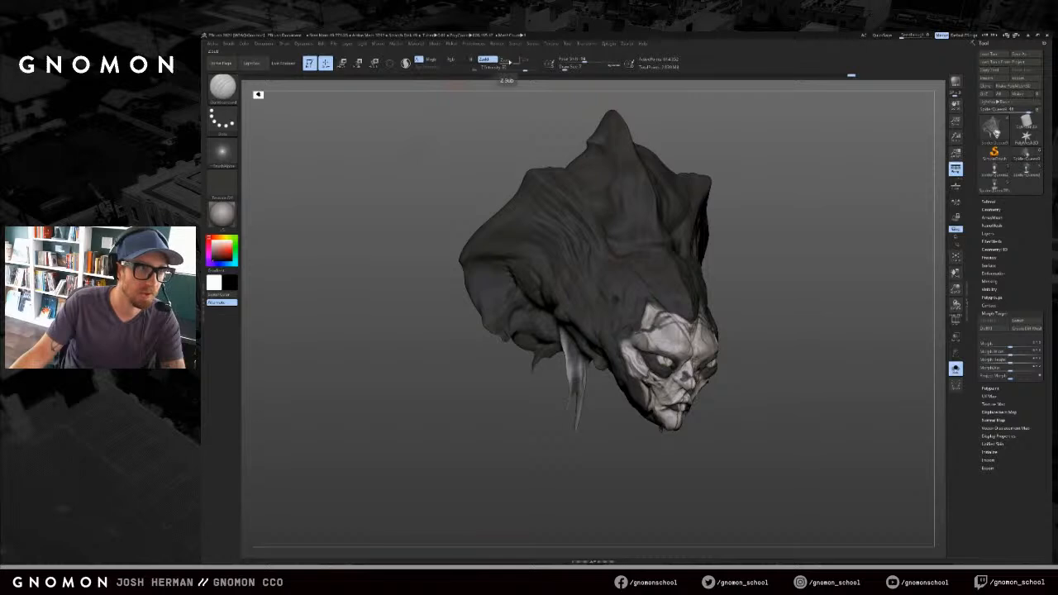
{"action": "key", "text": "b"}
{"action": "key", "text": "s"}
{"action": "key", "text": "t"}
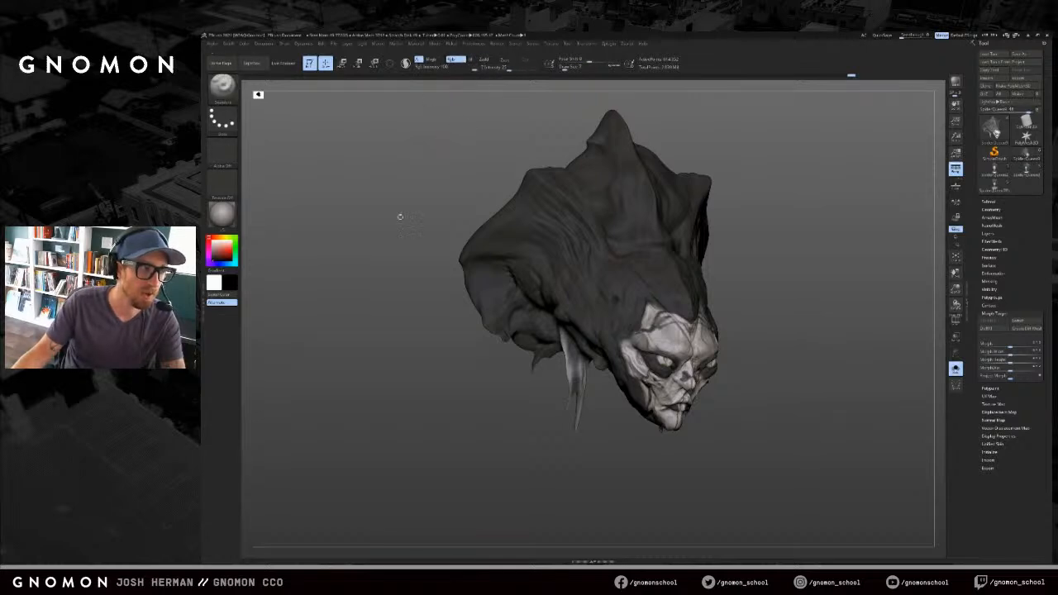
Step: Paint a black spot on the temple above the brow and small black dots around the eye
{"action": "right_click_drag", "start_coordinate": [628, 300], "coordinate": [744, 311]}
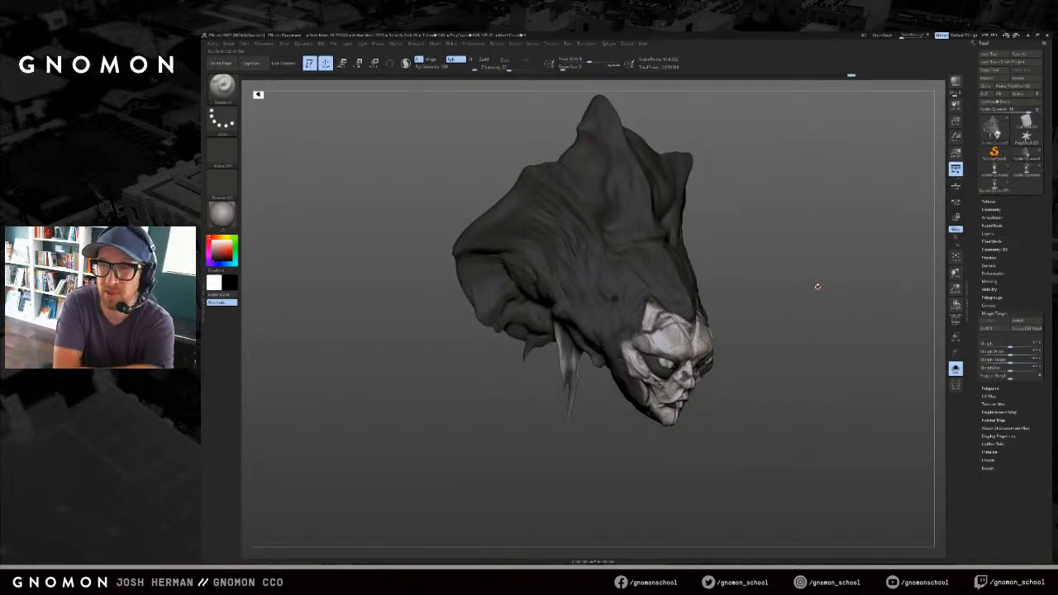
{"action": "right_click_drag", "start_coordinate": [598, 307], "coordinate": [612, 312]}
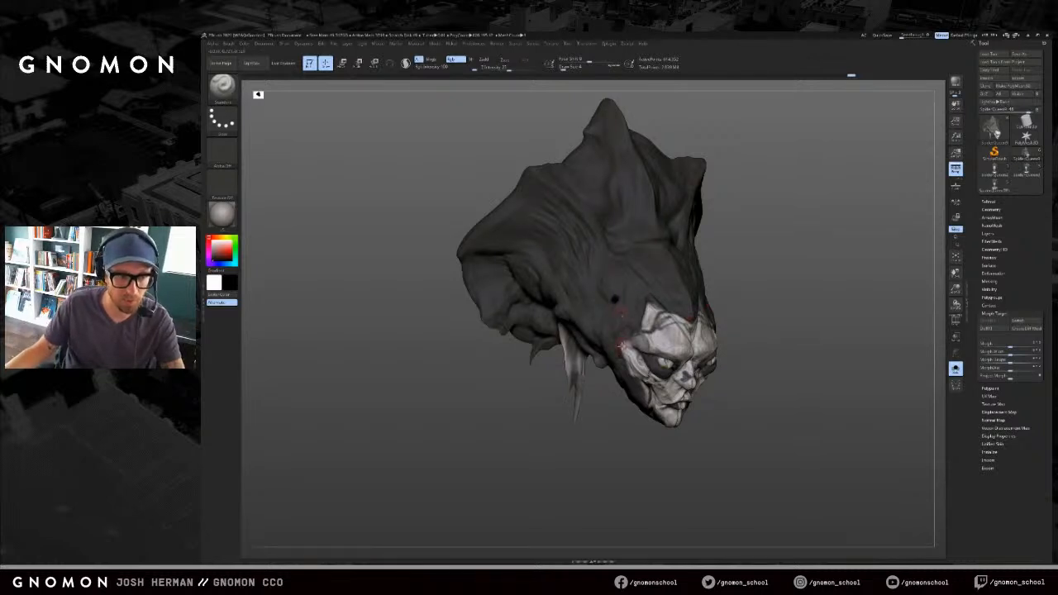
{"action": "left_click_drag", "start_coordinate": [831, 351], "coordinate": [665, 343]}
{"action": "key", "text": "s"}
{"action": "left_click_drag", "start_coordinate": [728, 298], "coordinate": [731, 296]}
{"action": "key", "text": "ctrl+z"}
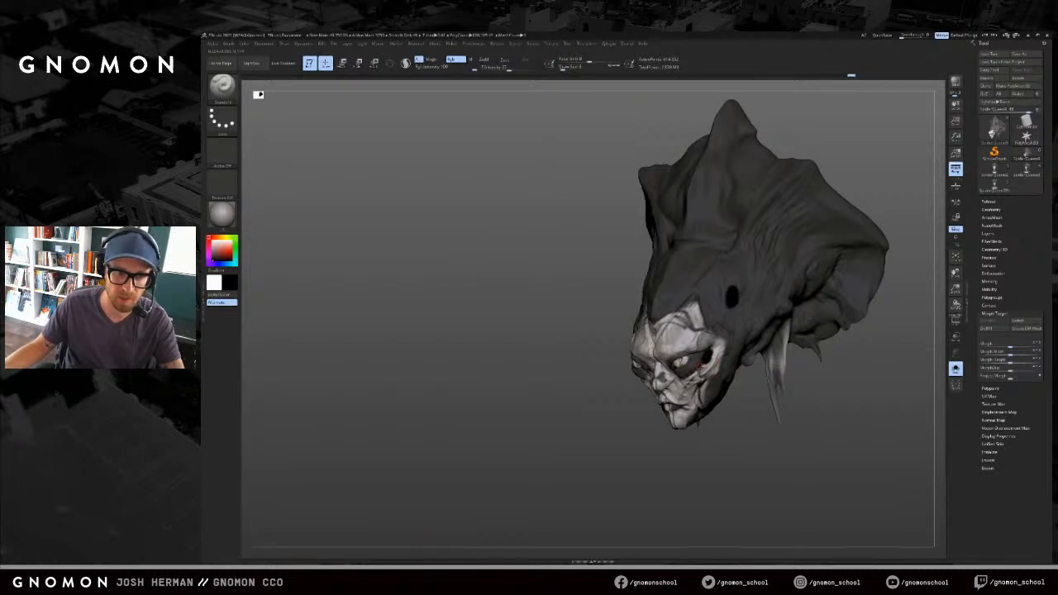
{"action": "left_click_drag", "start_coordinate": [755, 411], "coordinate": [708, 375]}
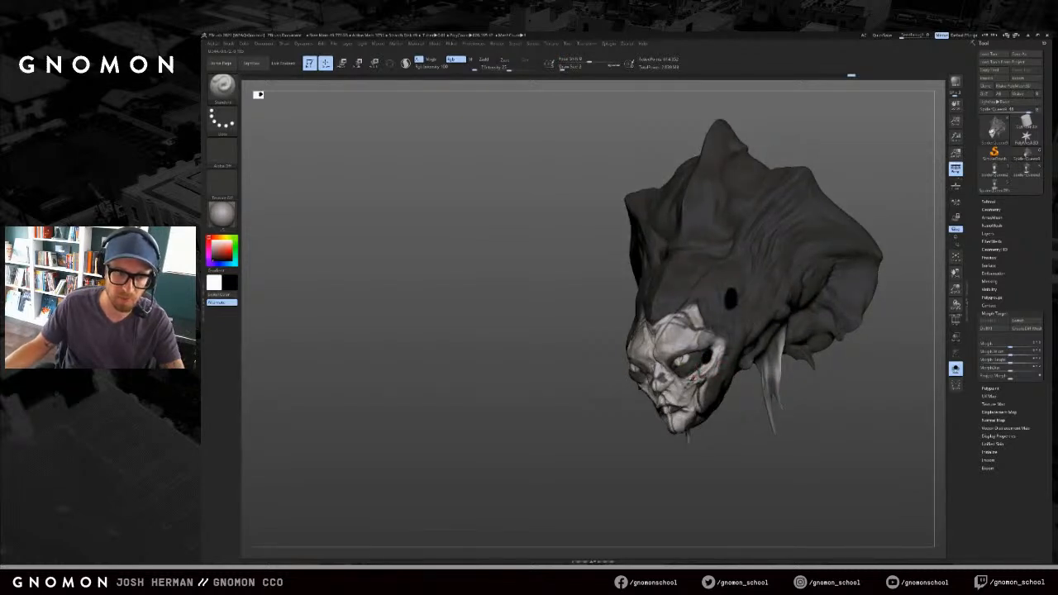
{"action": "left_click_drag", "start_coordinate": [786, 390], "coordinate": [763, 392]}
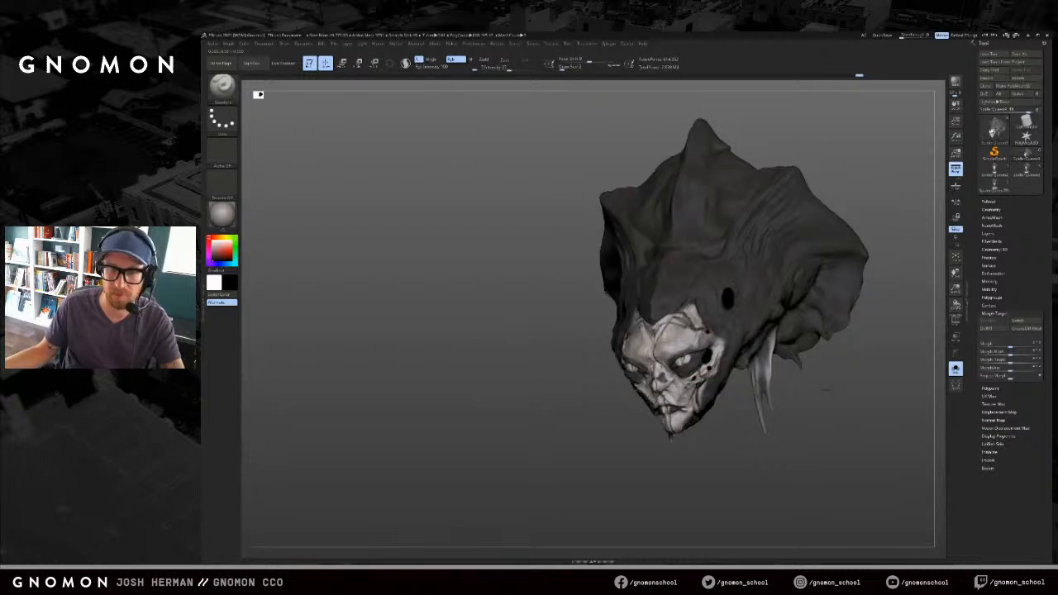
Step: Switch the morph target and inspect the painted spots on the head from several angles
{"action": "left_click", "coordinate": [1019, 321]}
{"action": "left_click_drag", "start_coordinate": [879, 366], "coordinate": [806, 351]}
{"action": "mouse_move", "coordinate": [810, 436]}
{"action": "left_mouse_down"}
{"action": "mouse_move", "coordinate": [825, 415]}
{"action": "mouse_move", "coordinate": [805, 402]}
{"action": "left_mouse_up"}
{"action": "left_click_drag", "start_coordinate": [822, 367], "coordinate": [833, 370]}
Step: Paint the eyes of the original face solid black with the Standard brush, undoing an unwanted stroke
{"action": "left_click_drag", "start_coordinate": [648, 365], "coordinate": [644, 347]}
{"action": "key", "text": "ctrl+z"}
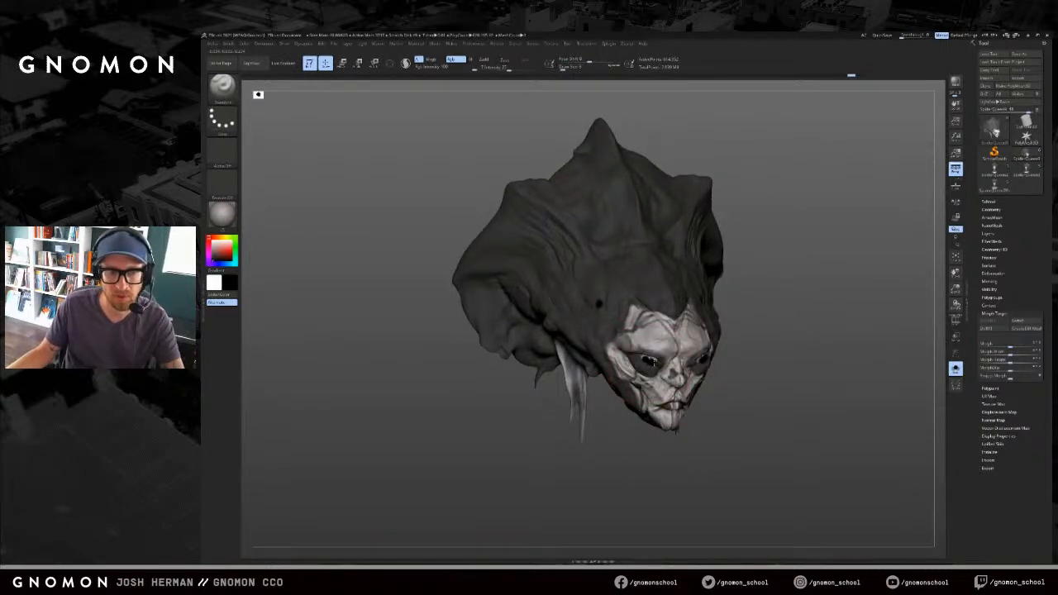
{"action": "left_click_drag", "start_coordinate": [878, 382], "coordinate": [811, 386]}
{"action": "mouse_move", "coordinate": [746, 452]}
{"action": "left_mouse_down"}
{"action": "mouse_move", "coordinate": [727, 439]}
{"action": "mouse_move", "coordinate": [741, 435]}
{"action": "left_mouse_up"}
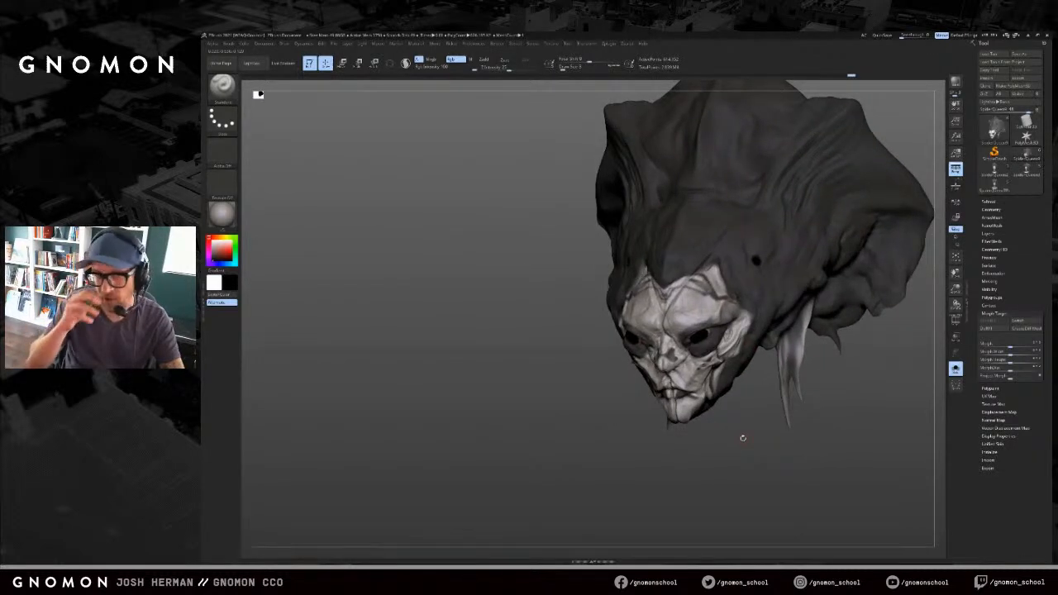
{"action": "left_click_drag", "start_coordinate": [744, 438], "coordinate": [749, 425]}
{"action": "left_click_drag", "start_coordinate": [878, 418], "coordinate": [813, 435]}
{"action": "left_click_drag", "start_coordinate": [702, 348], "coordinate": [656, 353]}
Step: Show the snout shape with the DamStandard brush active and examine it from the front and three-quarter angle
{"action": "key", "text": "]"}
{"action": "key", "text": "["}
{"action": "left_click_drag", "start_coordinate": [611, 395], "coordinate": [613, 384], "text": "shift"}
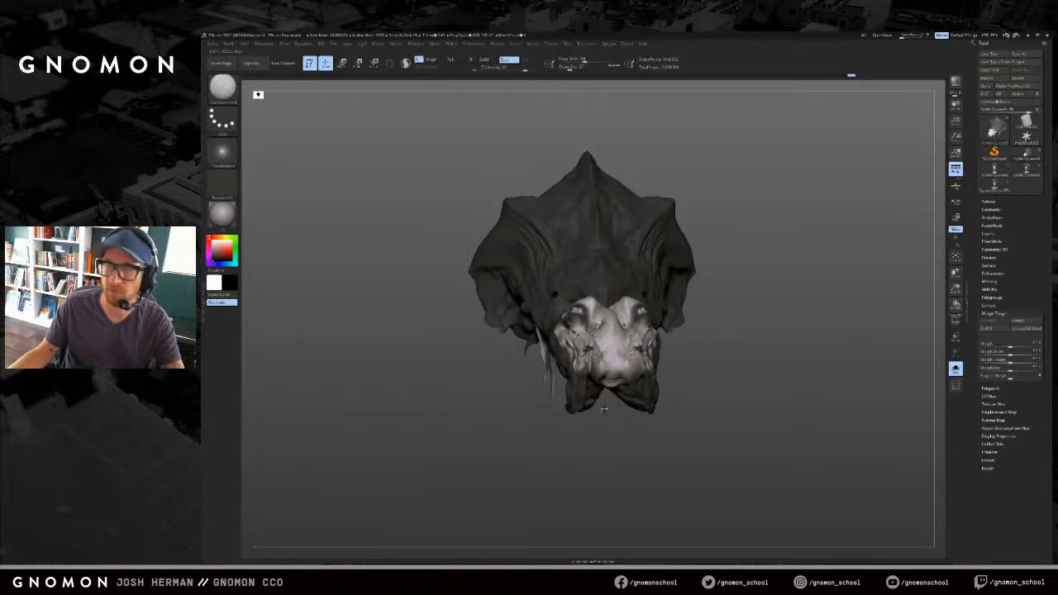
{"action": "left_click_drag", "start_coordinate": [614, 436], "coordinate": [609, 399]}
{"action": "key", "text": "g"}
{"action": "key", "text": "Escape"}
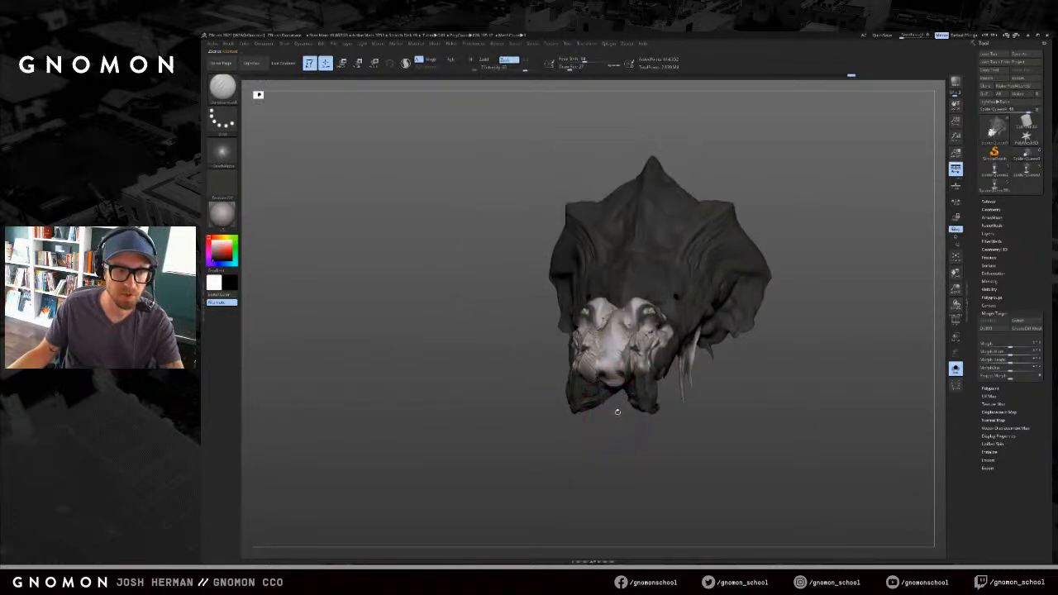
Step: Fill the whole head with black and replace that with a plain white fill
{"action": "left_click_drag", "start_coordinate": [622, 457], "coordinate": [605, 438]}
{"action": "key", "text": "shift+f"}
{"action": "left_click_drag", "start_coordinate": [632, 484], "coordinate": [641, 451]}
{"action": "key", "text": "shift+f"}
{"action": "left_click_drag", "start_coordinate": [588, 344], "coordinate": [537, 426]}
{"action": "key", "text": "v"}
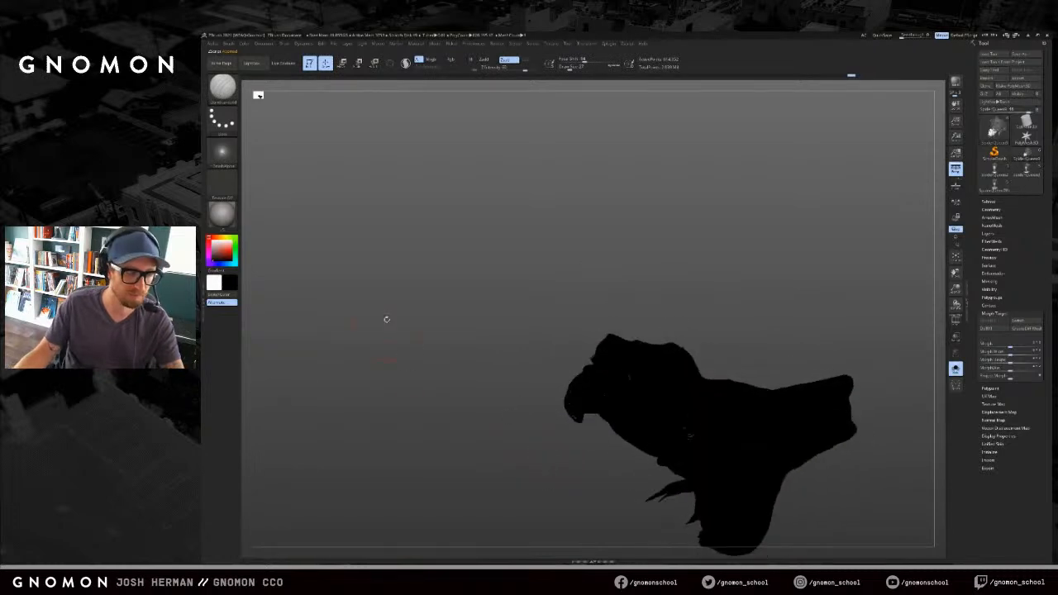
{"action": "key", "text": "v"}
{"action": "mouse_move", "coordinate": [450, 366]}
{"action": "left_mouse_down"}
{"action": "mouse_move", "coordinate": [467, 365]}
{"action": "mouse_move", "coordinate": [485, 433]}
{"action": "mouse_move", "coordinate": [605, 468]}
{"action": "mouse_move", "coordinate": [580, 442]}
{"action": "left_mouse_up"}
Step: Build up the forms along the side of the snout and cheek with the ClayBuildup brush
{"action": "key", "text": "b"}
{"action": "key", "text": "c"}
{"action": "key", "text": "b"}
{"action": "key", "text": "s"}
{"action": "mouse_move", "coordinate": [716, 378]}
{"action": "left_mouse_down"}
{"action": "mouse_move", "coordinate": [655, 397]}
{"action": "mouse_move", "coordinate": [703, 454]}
{"action": "left_mouse_up"}
Step: Crease the cheek behind the snout with the DamStandard brush, switching between both face shapes to compare
{"action": "key", "text": "b"}
{"action": "key", "text": "d"}
{"action": "key", "text": "s"}
{"action": "key", "text": "s"}
{"action": "left_click", "coordinate": [1029, 322]}
{"action": "left_click", "coordinate": [1029, 322]}
{"action": "key", "text": "s"}
{"action": "mouse_move", "coordinate": [716, 398]}
{"action": "left_mouse_down"}
{"action": "mouse_move", "coordinate": [704, 398]}
{"action": "mouse_move", "coordinate": [699, 347]}
{"action": "left_mouse_up"}
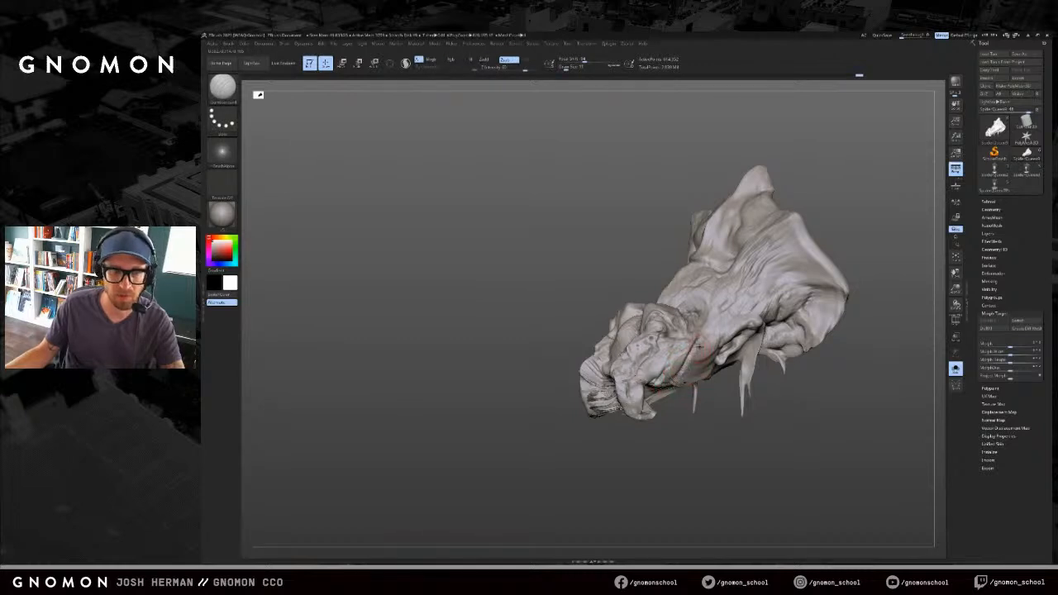
Step: Refine the snout with ClayBuildup, reshape it from the front with the SnakeHook brush, and check both face shapes
{"action": "key", "text": "b"}
{"action": "key", "text": "c"}
{"action": "key", "text": "b"}
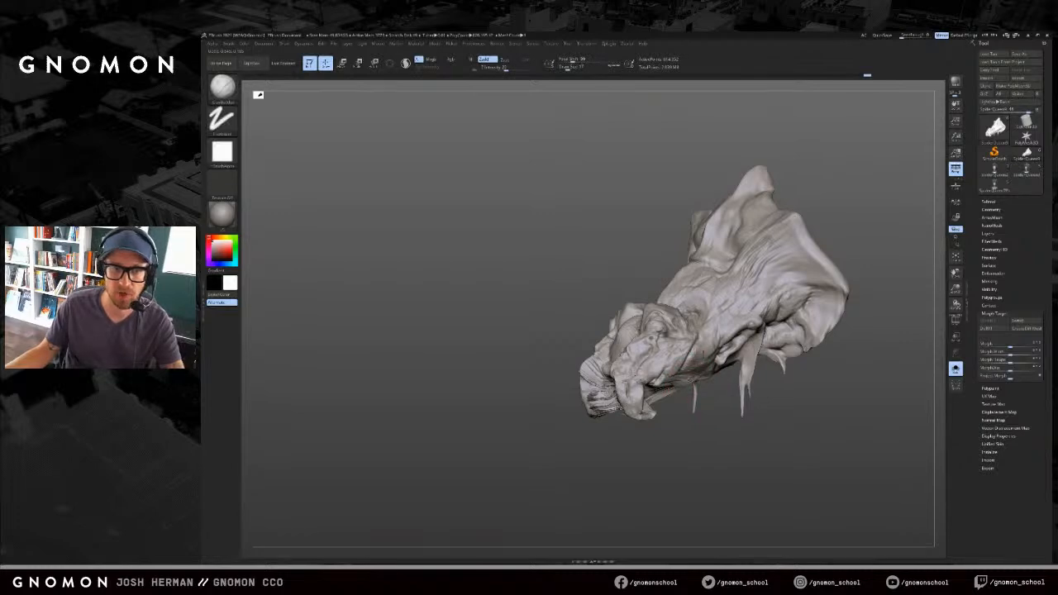
{"action": "mouse_move", "coordinate": [712, 395]}
{"action": "left_mouse_down"}
{"action": "mouse_move", "coordinate": [705, 340]}
{"action": "mouse_move", "coordinate": [820, 326]}
{"action": "mouse_move", "coordinate": [780, 307]}
{"action": "mouse_move", "coordinate": [810, 316]}
{"action": "left_mouse_up"}
{"action": "key", "text": "b"}
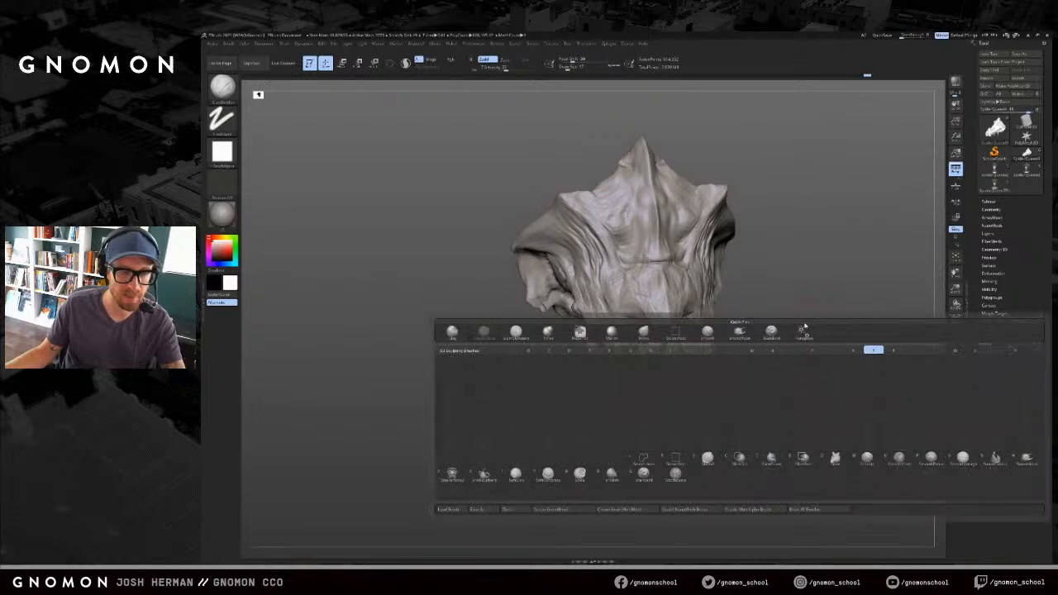
{"action": "left_click", "coordinate": [803, 331]}
{"action": "left_click_drag", "start_coordinate": [598, 408], "coordinate": [896, 334]}
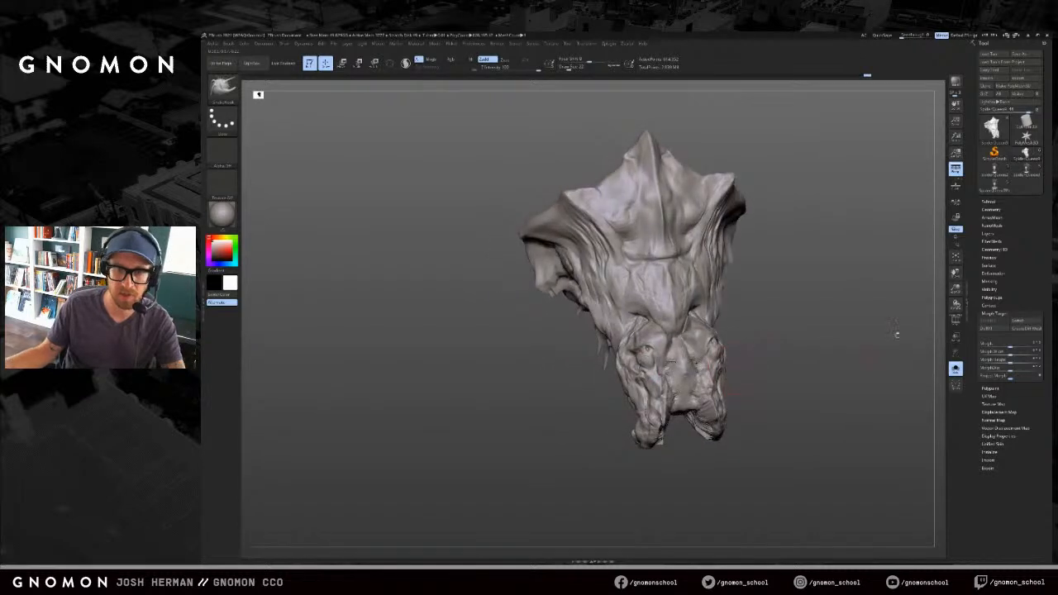
{"action": "left_click", "coordinate": [1022, 321]}
{"action": "left_click", "coordinate": [1021, 320]}
{"action": "left_click_drag", "start_coordinate": [853, 383], "coordinate": [858, 370]}
Step: Build up the bridge of the snout between the eyes with ClayBuildup and sharpen its creases with DamStandard
{"action": "key", "text": "b"}
{"action": "key", "text": "c"}
{"action": "key", "text": "b"}
{"action": "left_click_drag", "start_coordinate": [671, 346], "coordinate": [678, 363]}
{"action": "key", "text": "b"}
{"action": "key", "text": "d"}
{"action": "key", "text": "s"}
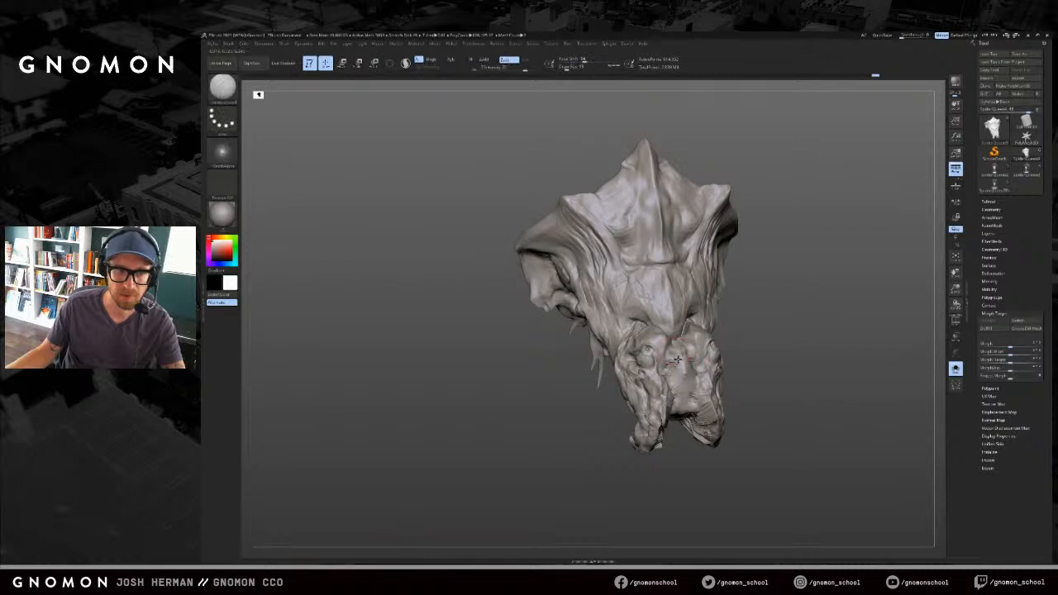
{"action": "mouse_move", "coordinate": [747, 361]}
{"action": "left_mouse_down"}
{"action": "mouse_move", "coordinate": [776, 370]}
{"action": "mouse_move", "coordinate": [838, 360]}
{"action": "mouse_move", "coordinate": [791, 288]}
{"action": "left_mouse_up"}
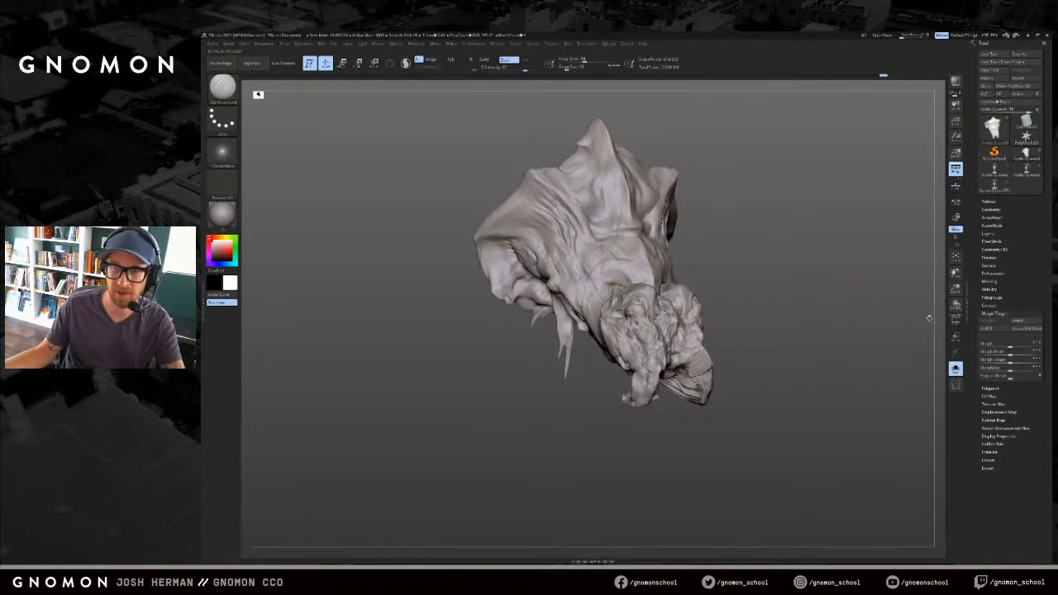
Step: Build up the forms on the snouted face shape with the ClayBuildup brush
{"action": "left_click", "coordinate": [1019, 321]}
{"action": "mouse_move", "coordinate": [912, 314]}
{"action": "left_mouse_down"}
{"action": "mouse_move", "coordinate": [742, 315]}
{"action": "mouse_move", "coordinate": [780, 279]}
{"action": "mouse_move", "coordinate": [856, 269]}
{"action": "left_mouse_up"}
{"action": "key", "text": "b"}
{"action": "key", "text": "c"}
{"action": "key", "text": "b"}
{"action": "left_click_drag", "start_coordinate": [705, 306], "coordinate": [705, 284]}
{"action": "left_click_drag", "start_coordinate": [843, 285], "coordinate": [728, 294]}
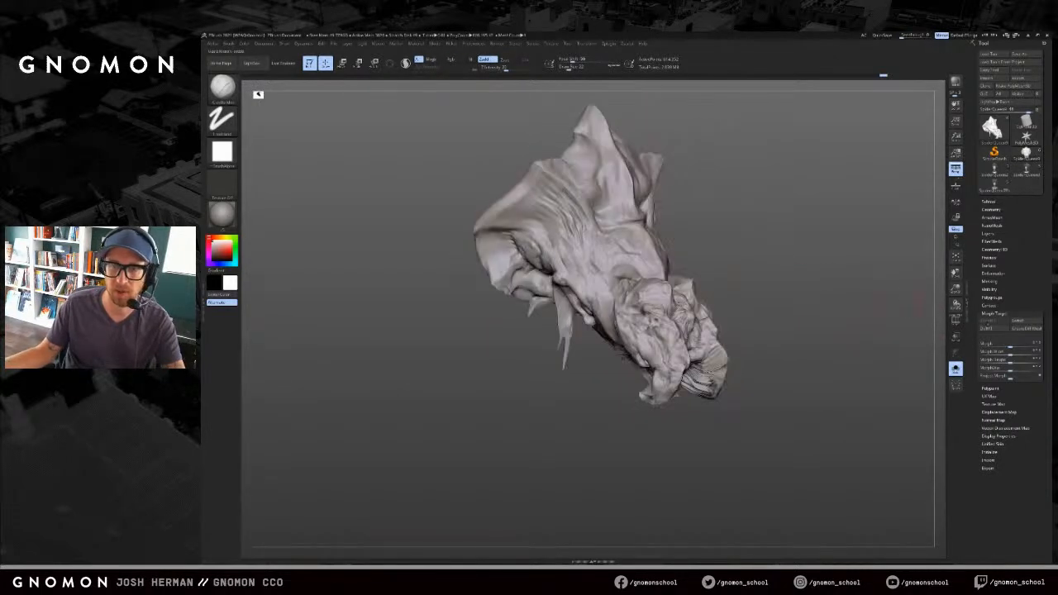
Step: Compare both face shapes from the side and front through the morph target, undoing the last change
{"action": "left_click", "coordinate": [1019, 322]}
{"action": "mouse_move", "coordinate": [751, 333]}
{"action": "left_mouse_down"}
{"action": "mouse_move", "coordinate": [864, 331]}
{"action": "mouse_move", "coordinate": [788, 333]}
{"action": "mouse_move", "coordinate": [820, 333]}
{"action": "mouse_move", "coordinate": [829, 349]}
{"action": "mouse_move", "coordinate": [802, 358]}
{"action": "left_mouse_up"}
{"action": "left_click", "coordinate": [1031, 324]}
{"action": "key", "text": "ctrl+z"}
{"action": "left_click", "coordinate": [1026, 322]}
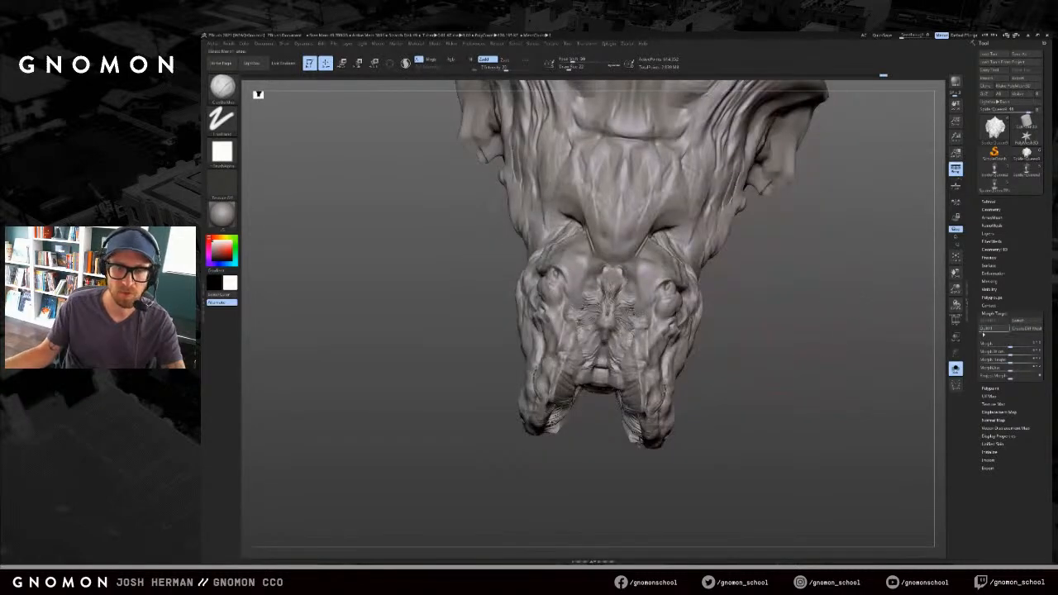
{"action": "left_click", "coordinate": [1021, 321]}
{"action": "left_click_drag", "start_coordinate": [750, 323], "coordinate": [747, 269]}
Step: Crease the area around the original face's eye with DamStandard and add volume there with ClayBuildup
{"action": "key", "text": "b"}
{"action": "key", "text": "d"}
{"action": "key", "text": "s"}
{"action": "mouse_move", "coordinate": [744, 413]}
{"action": "left_mouse_down"}
{"action": "mouse_move", "coordinate": [721, 322]}
{"action": "mouse_move", "coordinate": [667, 355]}
{"action": "left_mouse_up"}
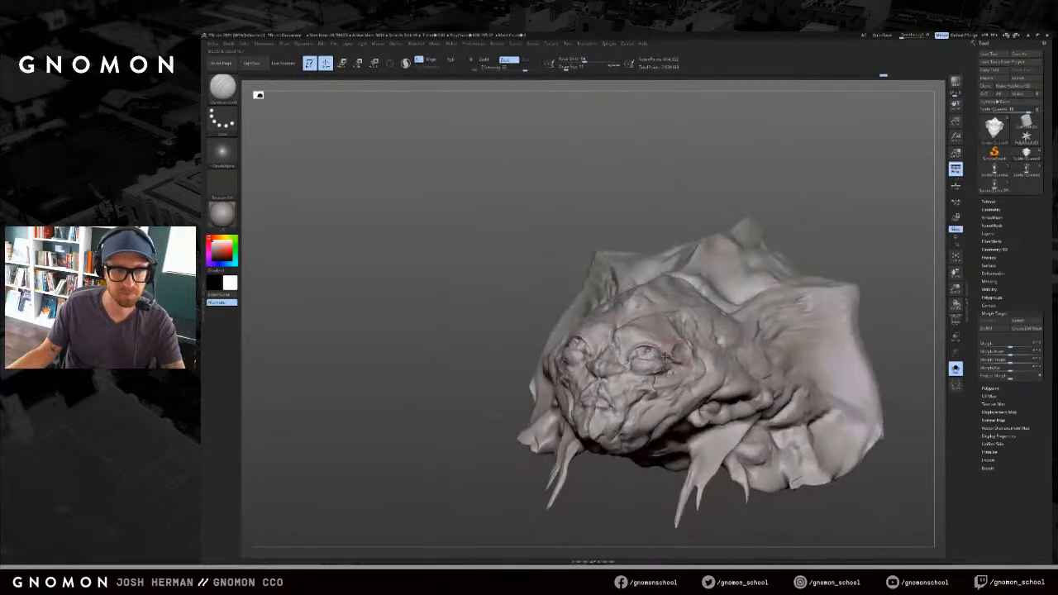
{"action": "key", "text": "b"}
{"action": "key", "text": "c"}
{"action": "key", "text": "b"}
{"action": "right_click_drag", "start_coordinate": [640, 372], "coordinate": [690, 303]}
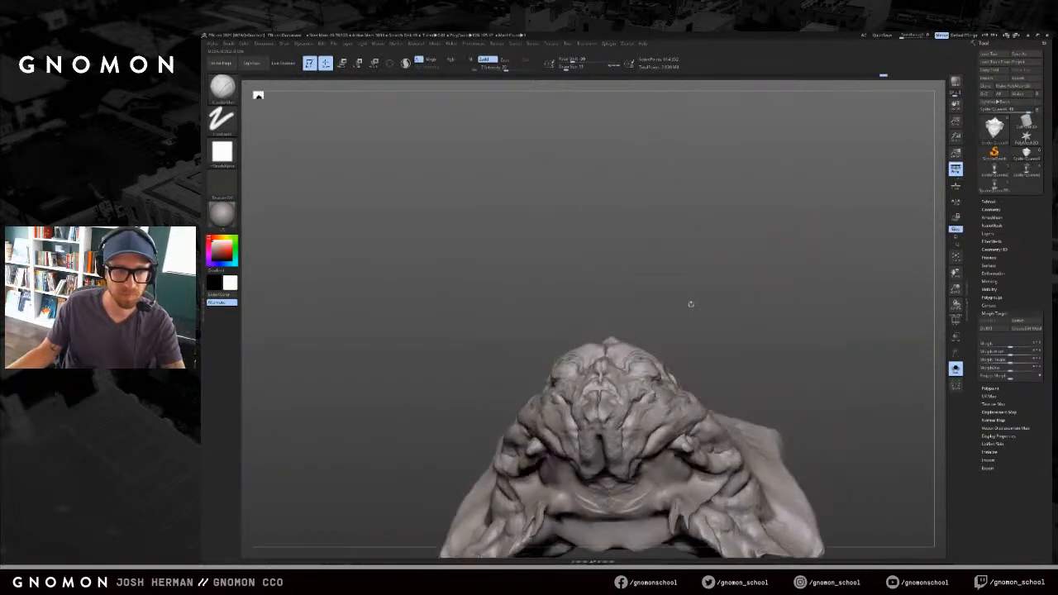
Step: Sharpen the creases below the original face's eye with the DamStandard brush, adjusting the brush size
{"action": "key", "text": "b"}
{"action": "key", "text": "d"}
{"action": "key", "text": "s"}
{"action": "mouse_move", "coordinate": [731, 314]}
{"action": "left_mouse_down"}
{"action": "mouse_move", "coordinate": [787, 347]}
{"action": "mouse_move", "coordinate": [685, 318]}
{"action": "left_mouse_up"}
{"action": "left_click_drag", "start_coordinate": [637, 369], "coordinate": [644, 377]}
{"action": "key", "text": "s"}
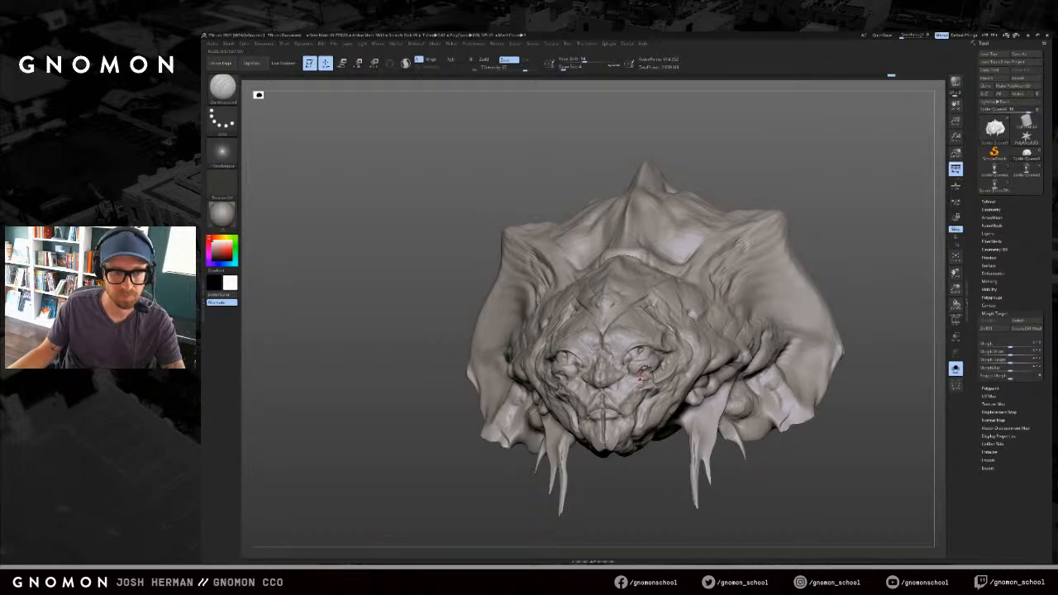
Step: Build up the eyelids and the skin around the original face's eyes with a small ClayBuildup brush
{"action": "left_click_drag", "start_coordinate": [643, 476], "coordinate": [639, 421]}
{"action": "key", "text": "b"}
{"action": "key", "text": "c"}
{"action": "key", "text": "b"}
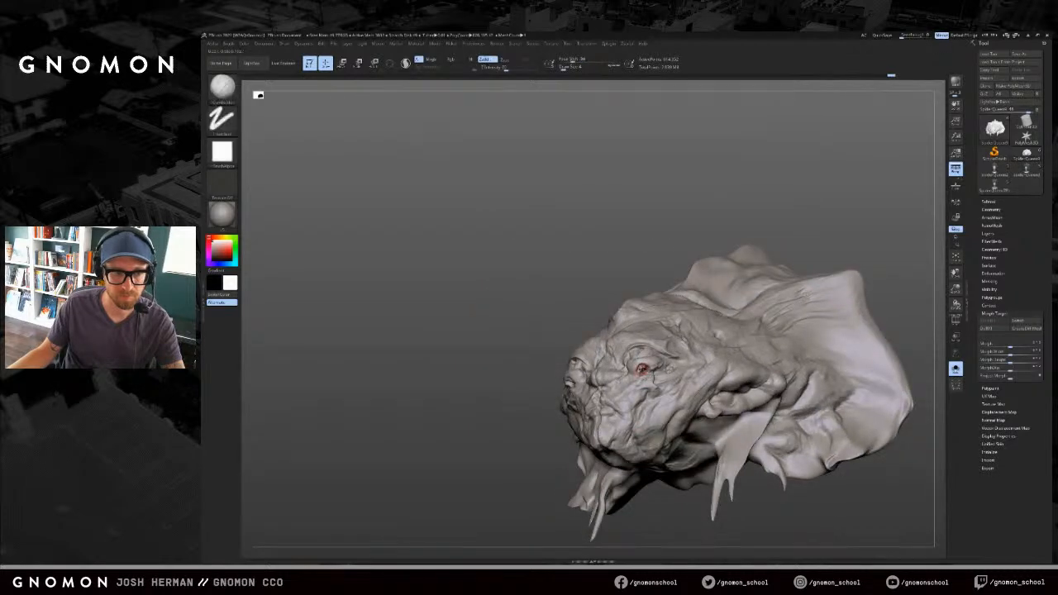
{"action": "left_click_drag", "start_coordinate": [642, 370], "coordinate": [640, 385]}
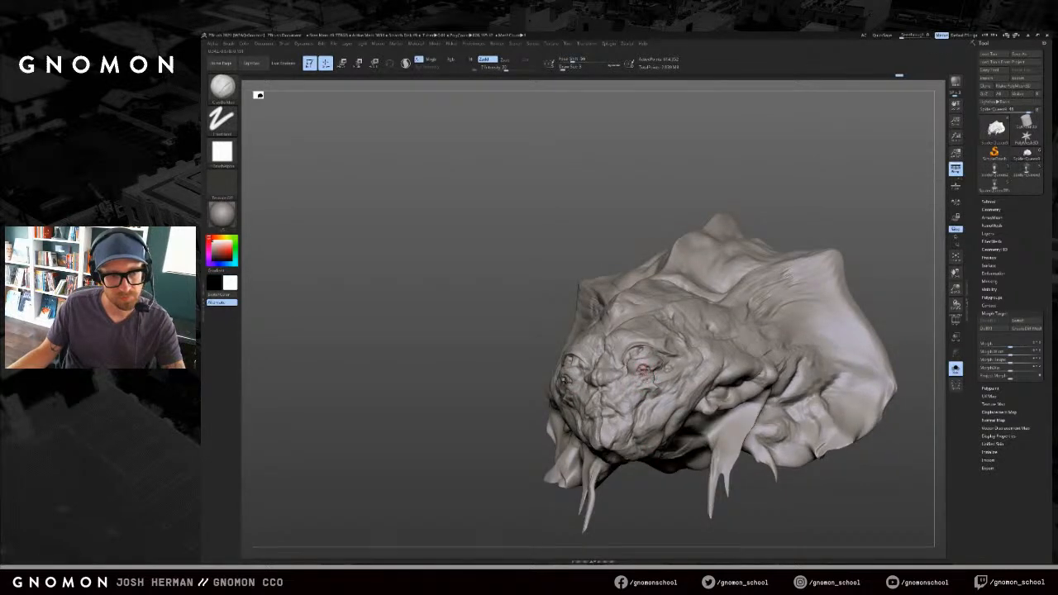
{"action": "left_click_drag", "start_coordinate": [668, 346], "coordinate": [862, 246]}
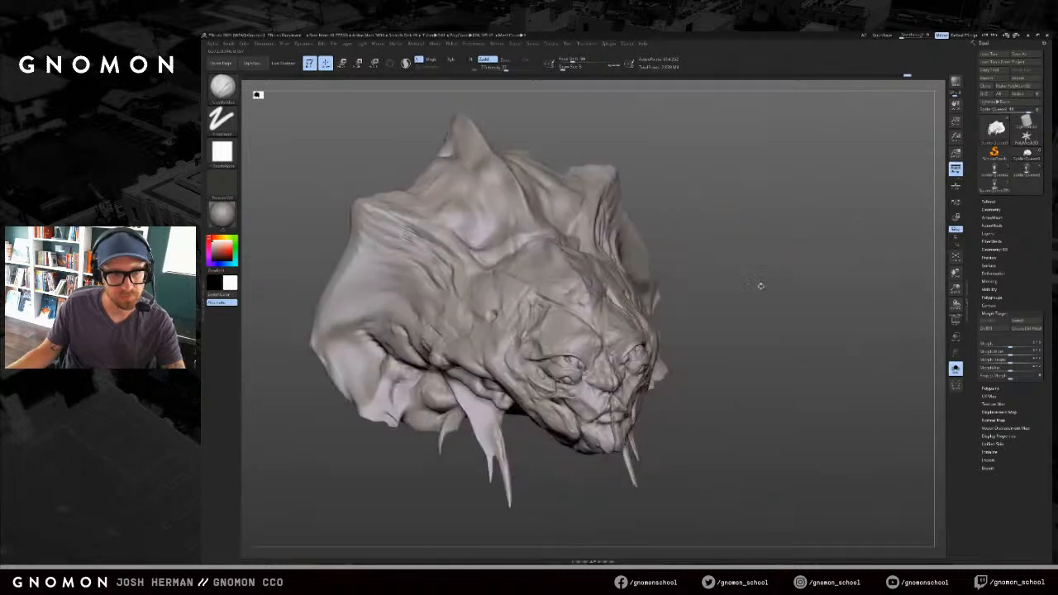
Step: Refine the eye creases of the original face with the DamStandard brush and check the face from the front
{"action": "key", "text": "b"}
{"action": "key", "text": "d"}
{"action": "key", "text": "s"}
{"action": "left_click_drag", "start_coordinate": [699, 373], "coordinate": [635, 374]}
{"action": "left_click_drag", "start_coordinate": [718, 354], "coordinate": [897, 352]}
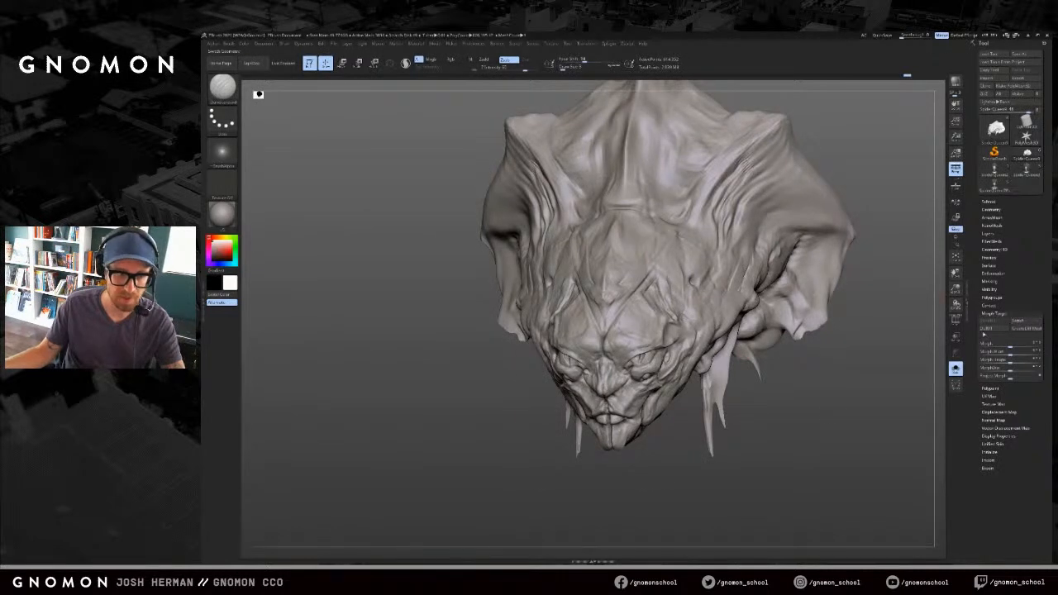
Step: Switch to the snouted face shape and build up the forms around its eye with ClayBuildup
{"action": "left_click", "coordinate": [1013, 322]}
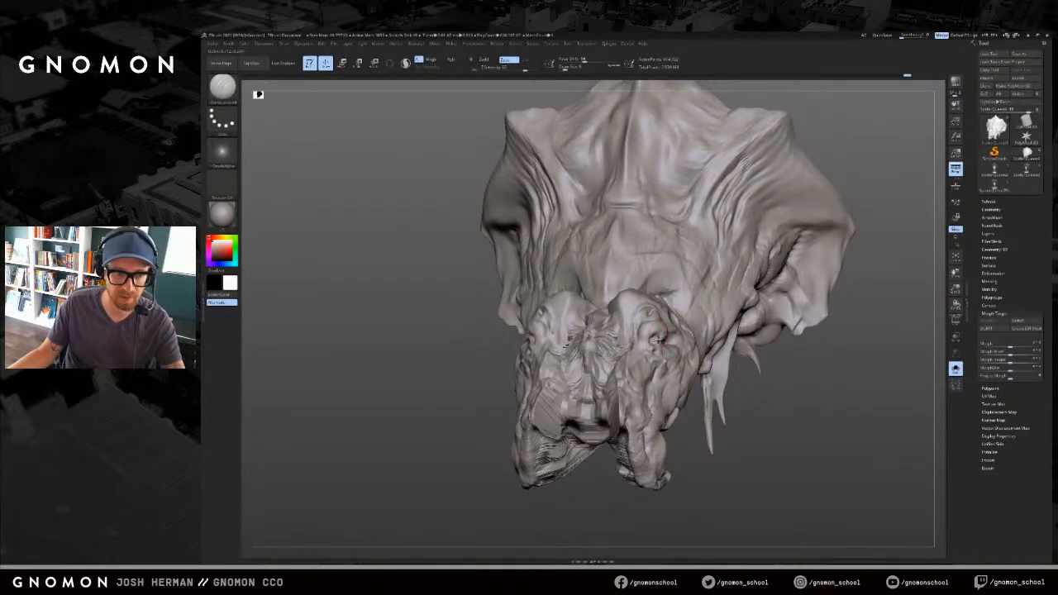
{"action": "right_click_drag", "start_coordinate": [740, 281], "coordinate": [661, 332]}
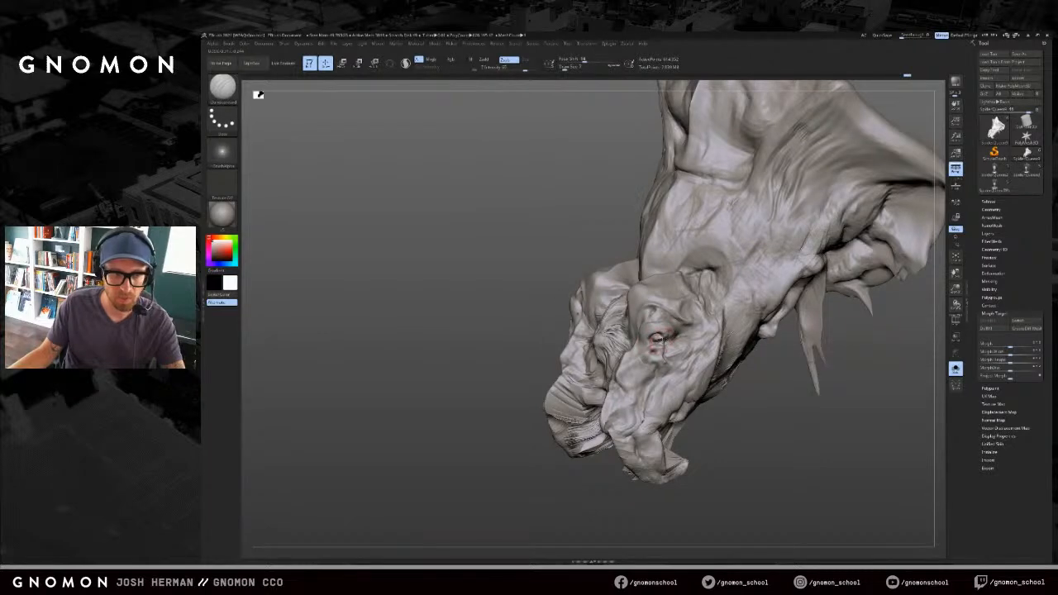
{"action": "key", "text": "b"}
{"action": "key", "text": "c"}
{"action": "key", "text": "b"}
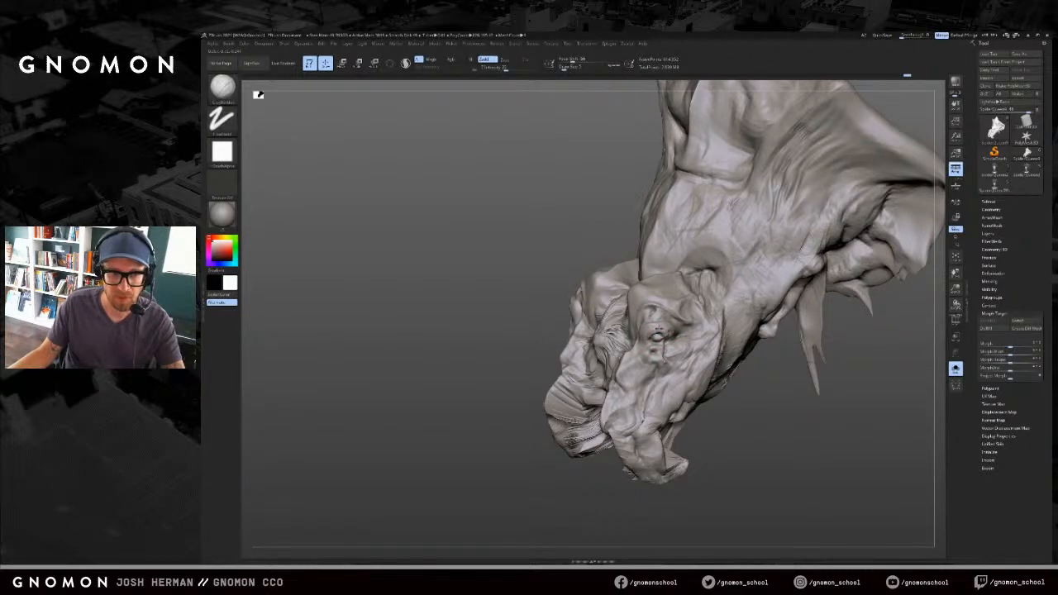
{"action": "mouse_move", "coordinate": [643, 334]}
{"action": "right_mouse_down"}
{"action": "mouse_move", "coordinate": [711, 364]}
{"action": "mouse_move", "coordinate": [728, 414]}
{"action": "mouse_move", "coordinate": [762, 392]}
{"action": "right_mouse_up"}
{"action": "mouse_move", "coordinate": [761, 393]}
{"action": "left_mouse_down"}
{"action": "mouse_move", "coordinate": [795, 360]}
{"action": "mouse_move", "coordinate": [787, 343]}
{"action": "mouse_move", "coordinate": [734, 339]}
{"action": "left_mouse_up"}
Step: Reshape the snout's overall silhouette with a large SnakeHook brush, undo the last stroke, and reduce the brush size
{"action": "key", "text": "s"}
{"action": "left_click_drag", "start_coordinate": [582, 334], "coordinate": [593, 333]}
{"action": "key", "text": "b"}
{"action": "key", "text": "s"}
{"action": "key", "text": "h"}
{"action": "left_click_drag", "start_coordinate": [737, 300], "coordinate": [710, 306]}
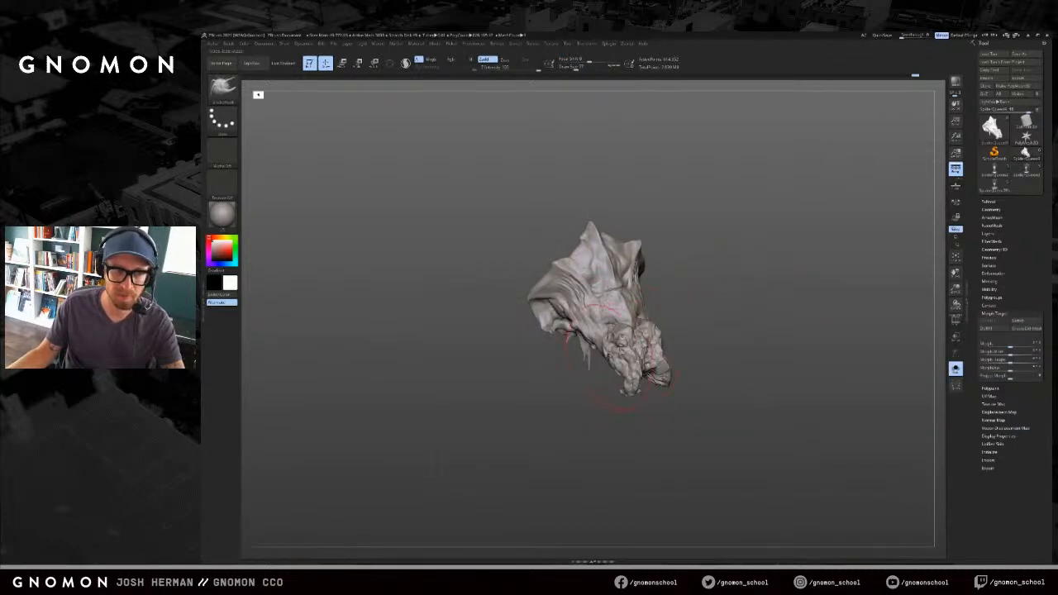
{"action": "mouse_move", "coordinate": [634, 355]}
{"action": "left_mouse_down"}
{"action": "mouse_move", "coordinate": [610, 370]}
{"action": "mouse_move", "coordinate": [758, 350]}
{"action": "mouse_move", "coordinate": [827, 327]}
{"action": "left_mouse_up"}
{"action": "key", "text": "ctrl+z"}
{"action": "key", "text": "bracketleft"}
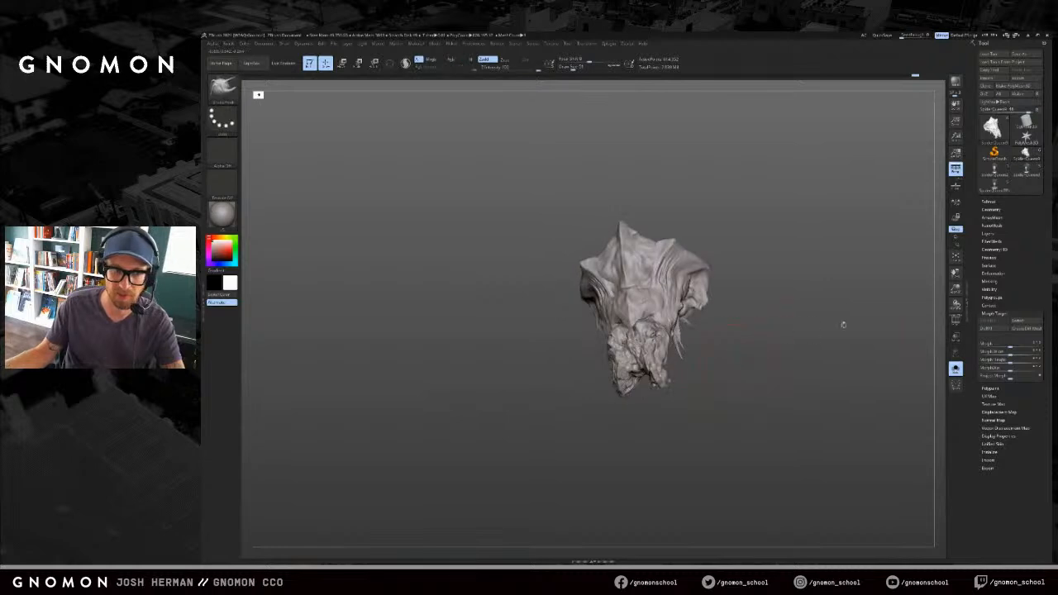
Step: Compare the snouted and original face shapes through the morph target and redo the last change
{"action": "left_click_drag", "start_coordinate": [897, 334], "coordinate": [969, 324]}
{"action": "left_click", "coordinate": [1018, 321]}
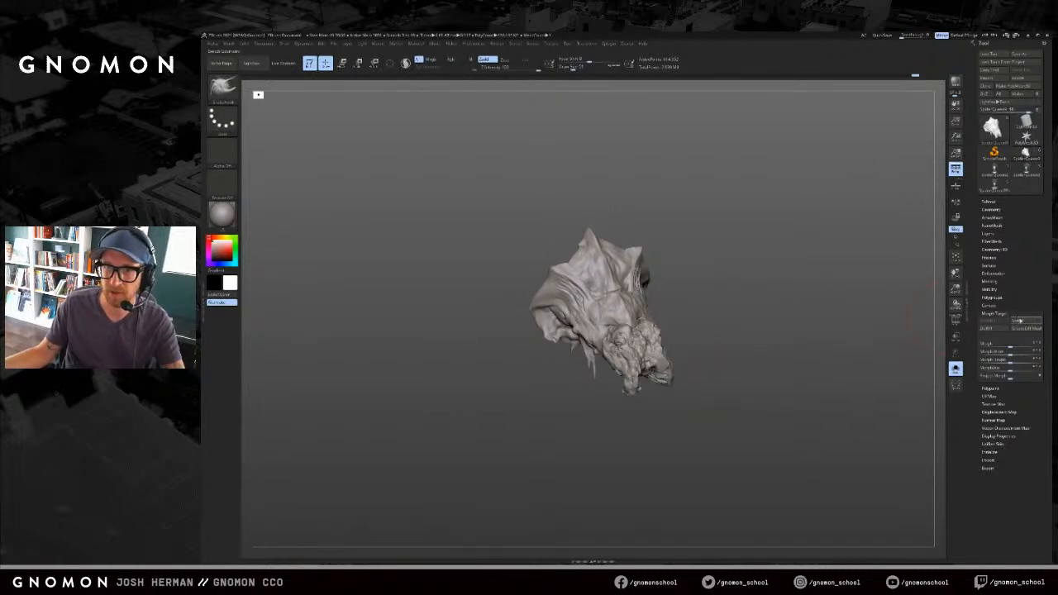
{"action": "left_click_drag", "start_coordinate": [796, 334], "coordinate": [919, 315]}
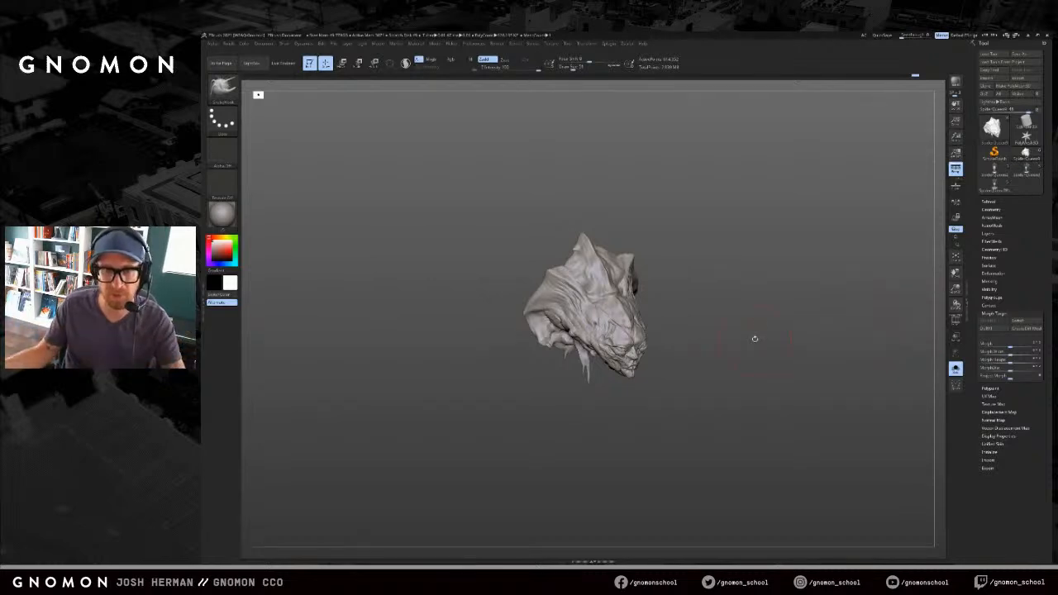
{"action": "mouse_move", "coordinate": [922, 389]}
{"action": "left_mouse_down"}
{"action": "mouse_move", "coordinate": [822, 347]}
{"action": "mouse_move", "coordinate": [837, 381]}
{"action": "mouse_move", "coordinate": [861, 357]}
{"action": "mouse_move", "coordinate": [791, 338]}
{"action": "left_mouse_up"}
{"action": "key", "text": "ctrl+shift+z"}
{"action": "left_click", "coordinate": [1026, 321]}
{"action": "mouse_move", "coordinate": [880, 337]}
{"action": "left_mouse_down"}
{"action": "mouse_move", "coordinate": [823, 346]}
{"action": "mouse_move", "coordinate": [836, 342]}
{"action": "mouse_move", "coordinate": [842, 363]}
{"action": "mouse_move", "coordinate": [821, 348]}
{"action": "mouse_move", "coordinate": [860, 347]}
{"action": "mouse_move", "coordinate": [834, 369]}
{"action": "left_mouse_up"}
Step: Build up the lower end of the snouted face's jaw with the ClayBuildup brush
{"action": "key", "text": "b"}
{"action": "key", "text": "c"}
{"action": "key", "text": "b"}
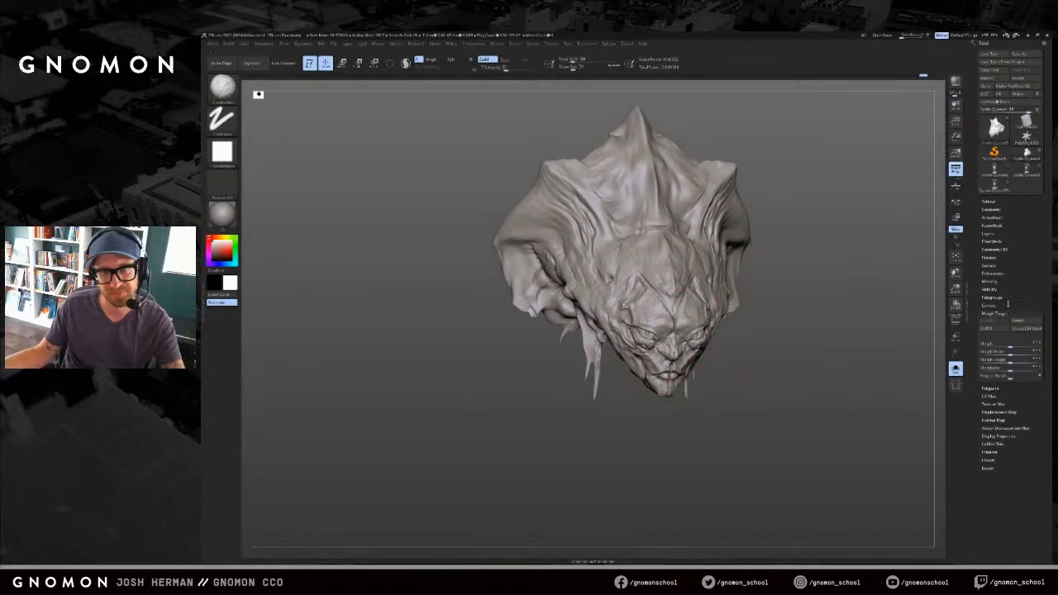
{"action": "left_click_drag", "start_coordinate": [918, 324], "coordinate": [807, 358]}
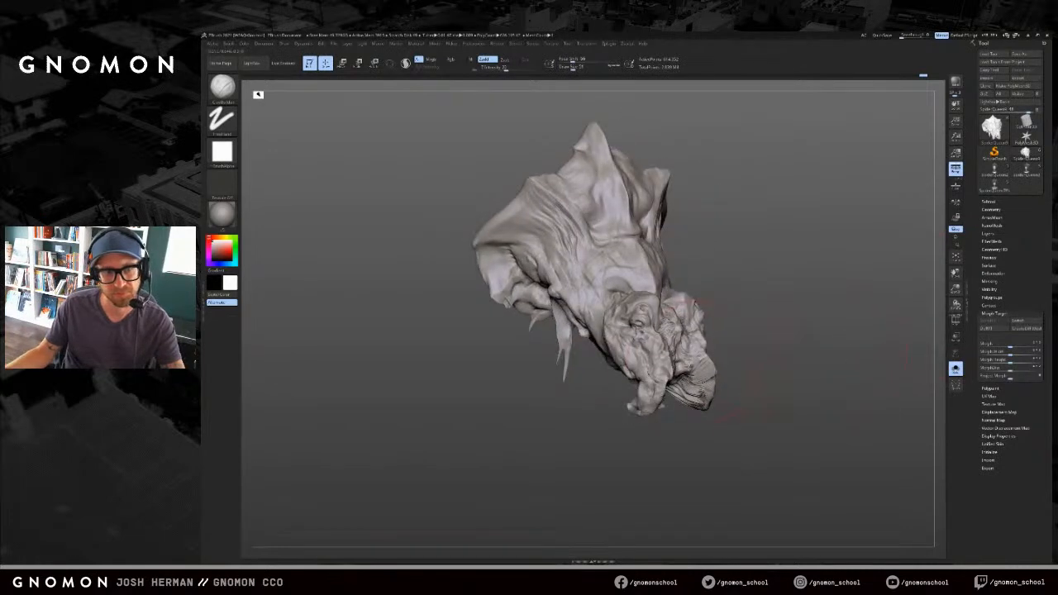
{"action": "mouse_move", "coordinate": [677, 389]}
{"action": "left_mouse_down"}
{"action": "mouse_move", "coordinate": [701, 398]}
{"action": "mouse_move", "coordinate": [696, 376]}
{"action": "mouse_move", "coordinate": [729, 416]}
{"action": "mouse_move", "coordinate": [711, 416]}
{"action": "mouse_move", "coordinate": [702, 377]}
{"action": "left_mouse_up"}
Step: Smooth away the facial detail on the middle of the snout between the split jaws
{"action": "key", "text": "b"}
{"action": "key", "text": "i"}
{"action": "key", "text": "n"}
{"action": "left_click_drag", "start_coordinate": [733, 341], "coordinate": [774, 321]}
{"action": "mouse_move", "coordinate": [622, 327]}
{"action": "left_mouse_down", "text": "shift"}
{"action": "mouse_move", "coordinate": [647, 347]}
{"action": "mouse_move", "coordinate": [678, 346]}
{"action": "left_mouse_up", "text": "shift"}
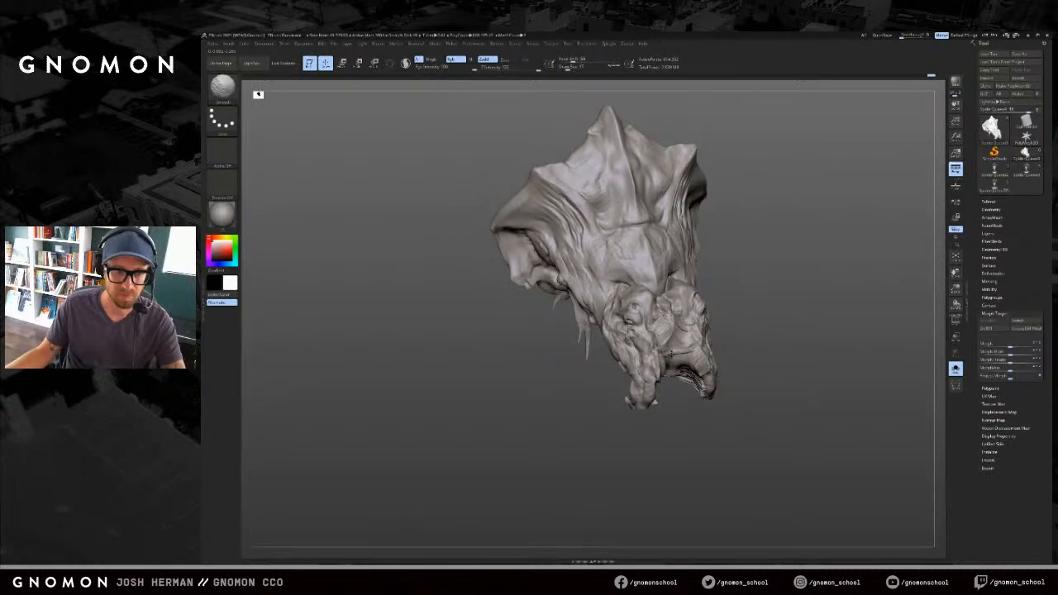
{"action": "left_click_drag", "start_coordinate": [742, 323], "coordinate": [748, 330], "text": "shift"}
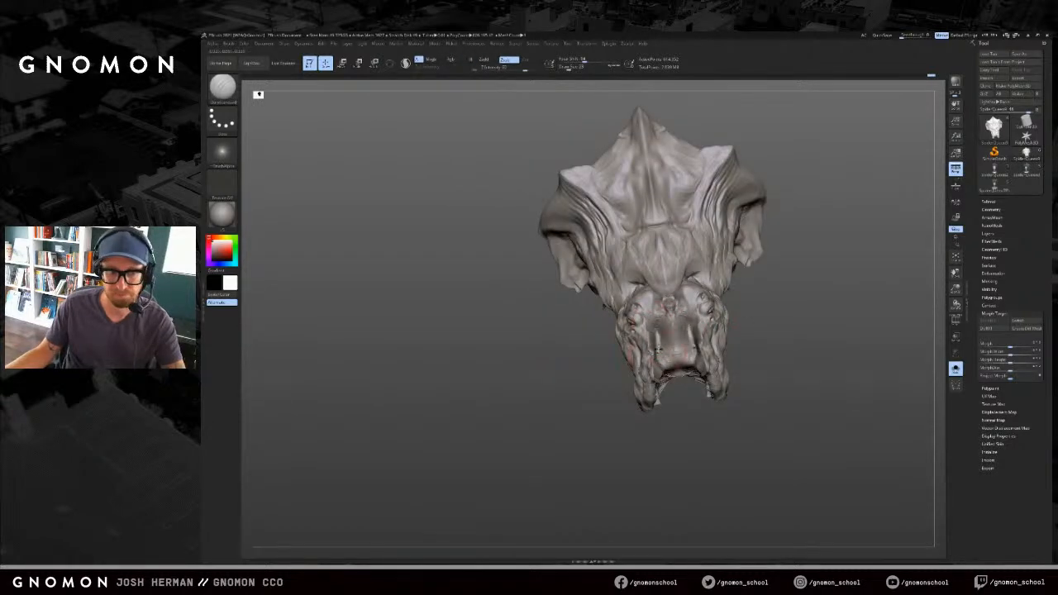
Step: Define the edges of the smoothed snout with DamStandard creases and ClayBuildup strokes
{"action": "left_click_drag", "start_coordinate": [677, 429], "coordinate": [649, 434]}
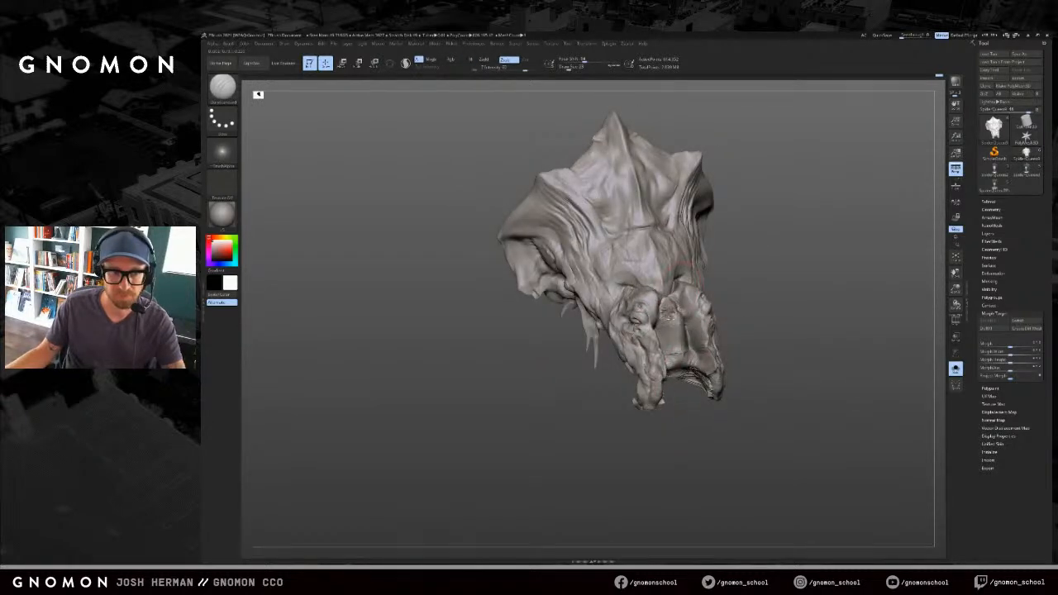
{"action": "mouse_move", "coordinate": [735, 329]}
{"action": "left_mouse_down"}
{"action": "mouse_move", "coordinate": [744, 331]}
{"action": "mouse_move", "coordinate": [726, 314]}
{"action": "left_mouse_up"}
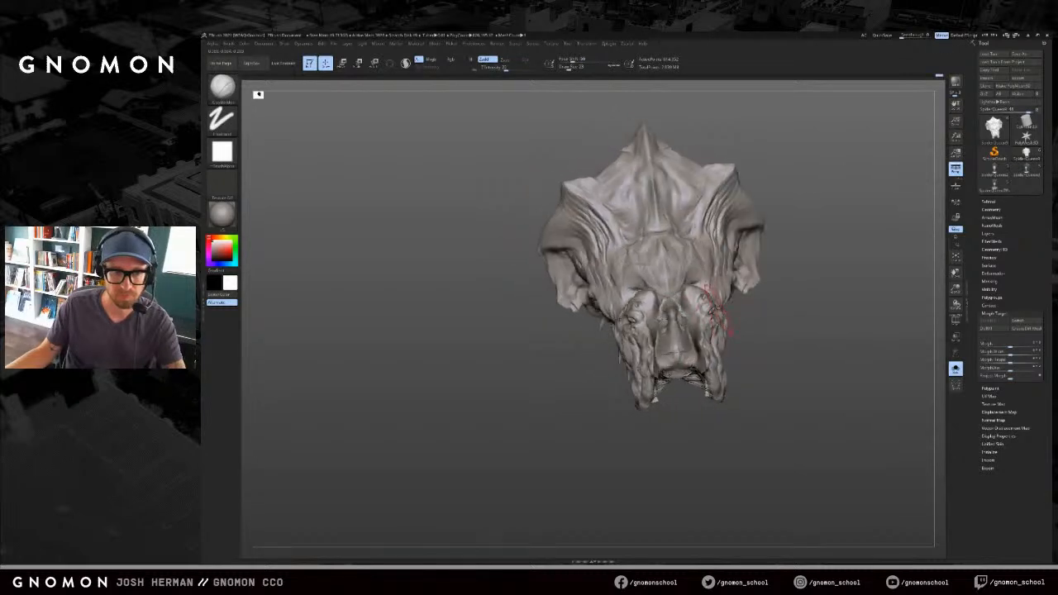
{"action": "mouse_move", "coordinate": [748, 388]}
{"action": "left_mouse_down"}
{"action": "mouse_move", "coordinate": [758, 396]}
{"action": "mouse_move", "coordinate": [754, 382]}
{"action": "mouse_move", "coordinate": [724, 396]}
{"action": "left_mouse_up"}
{"action": "mouse_move", "coordinate": [593, 321]}
{"action": "left_mouse_down"}
{"action": "mouse_move", "coordinate": [761, 319]}
{"action": "mouse_move", "coordinate": [841, 350]}
{"action": "mouse_move", "coordinate": [620, 366]}
{"action": "mouse_move", "coordinate": [668, 387]}
{"action": "mouse_move", "coordinate": [801, 324]}
{"action": "mouse_move", "coordinate": [936, 323]}
{"action": "mouse_move", "coordinate": [868, 333]}
{"action": "mouse_move", "coordinate": [890, 335]}
{"action": "mouse_move", "coordinate": [820, 366]}
{"action": "left_mouse_up"}
Step: Compare the snout before and after smoothing by stepping through the history, restoring the smoothed version
{"action": "left_click", "coordinate": [1026, 321]}
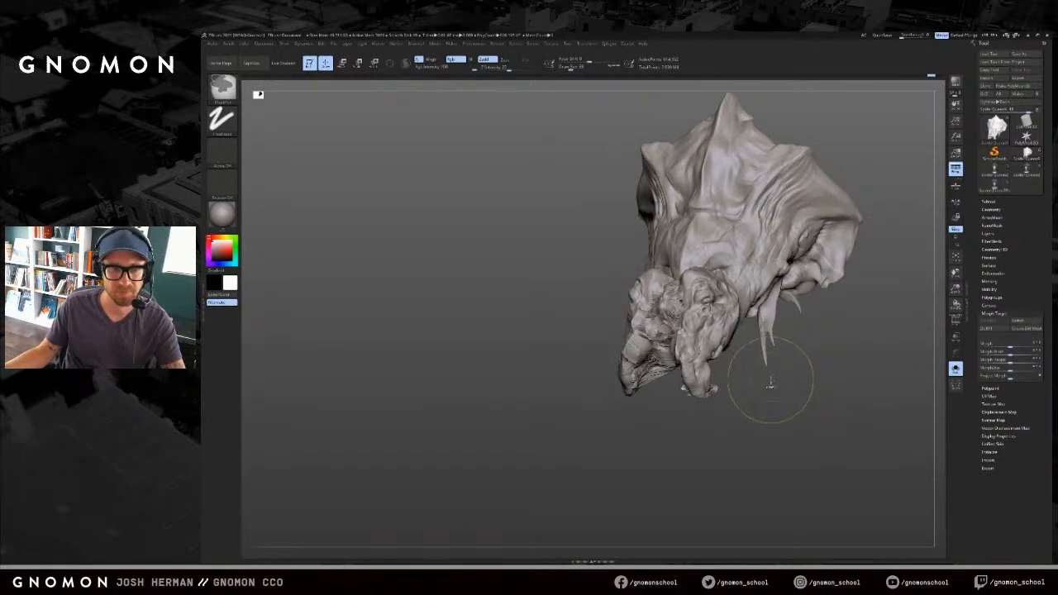
{"action": "key", "text": "ctrl+shift"}
{"action": "key", "text": "ctrl+shift+z"}
{"action": "mouse_move", "coordinate": [791, 404]}
{"action": "left_mouse_down", "text": "alt"}
{"action": "mouse_move", "coordinate": [782, 401]}
{"action": "mouse_move", "coordinate": [803, 400]}
{"action": "left_mouse_up", "text": "alt"}
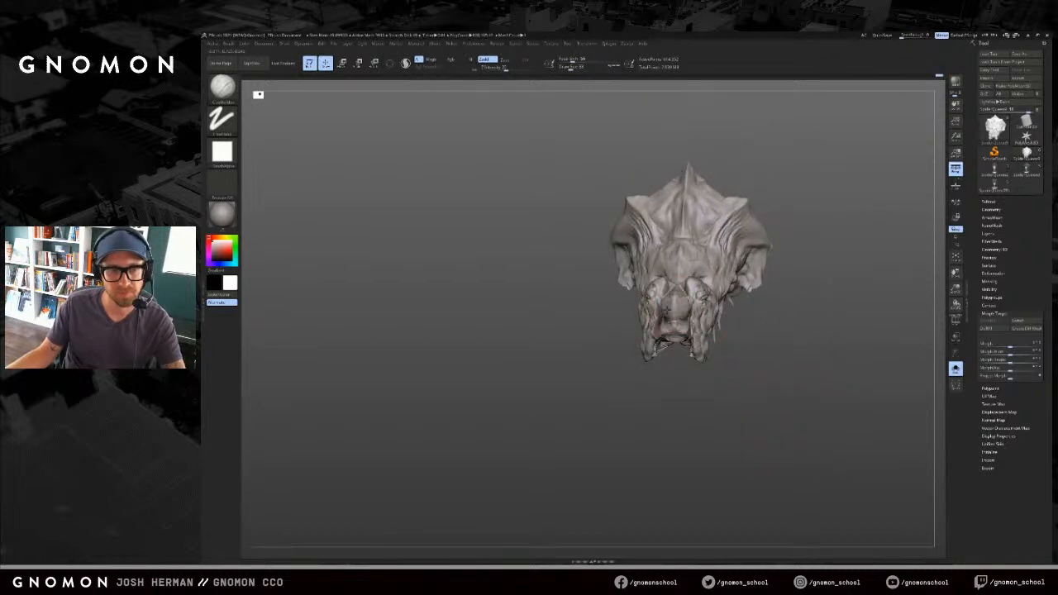
Step: Add ClayBuildup strokes across the bridge of the snout and its front edge, adjusting the brush size
{"action": "left_click_drag", "start_coordinate": [631, 374], "coordinate": [670, 376]}
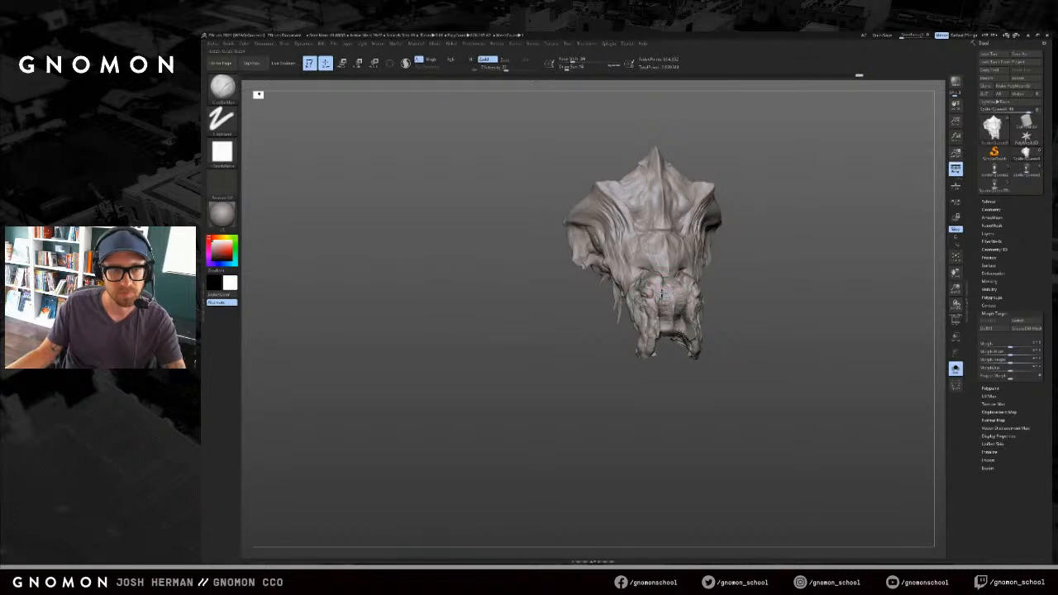
{"action": "key", "text": "s"}
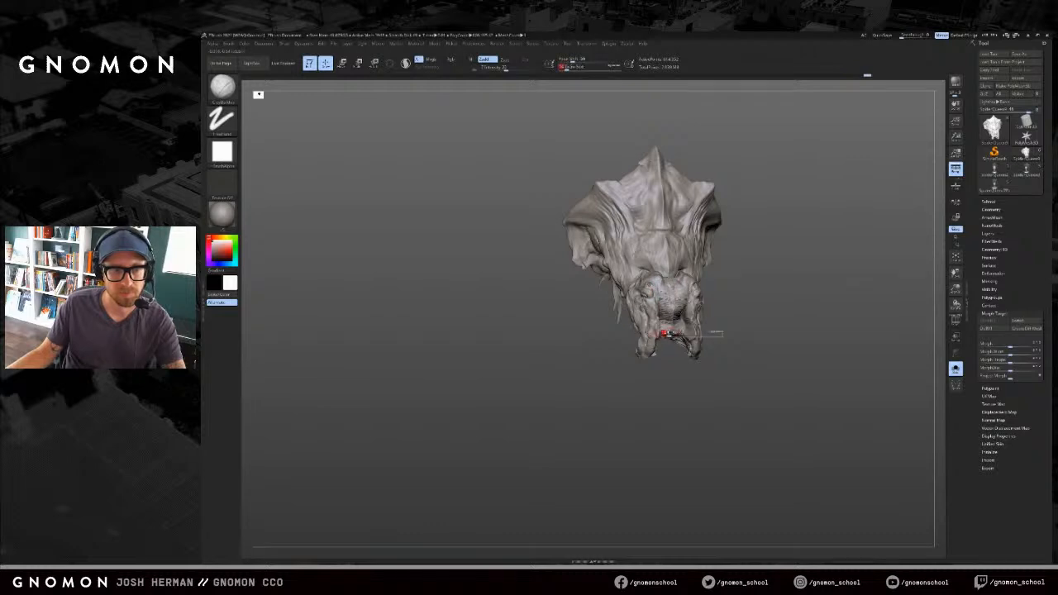
{"action": "mouse_move", "coordinate": [668, 366]}
{"action": "left_mouse_down"}
{"action": "mouse_move", "coordinate": [670, 378]}
{"action": "mouse_move", "coordinate": [650, 374]}
{"action": "mouse_move", "coordinate": [664, 369]}
{"action": "left_mouse_up"}
Step: Pull the front of the snout into shape with the SnakeHook brush, undoing one stroke and repeating it
{"action": "key", "text": "b"}
{"action": "key", "text": "s"}
{"action": "key", "text": "h"}
{"action": "key", "text": "s"}
{"action": "key", "text": "s"}
{"action": "left_click_drag", "start_coordinate": [744, 369], "coordinate": [717, 366]}
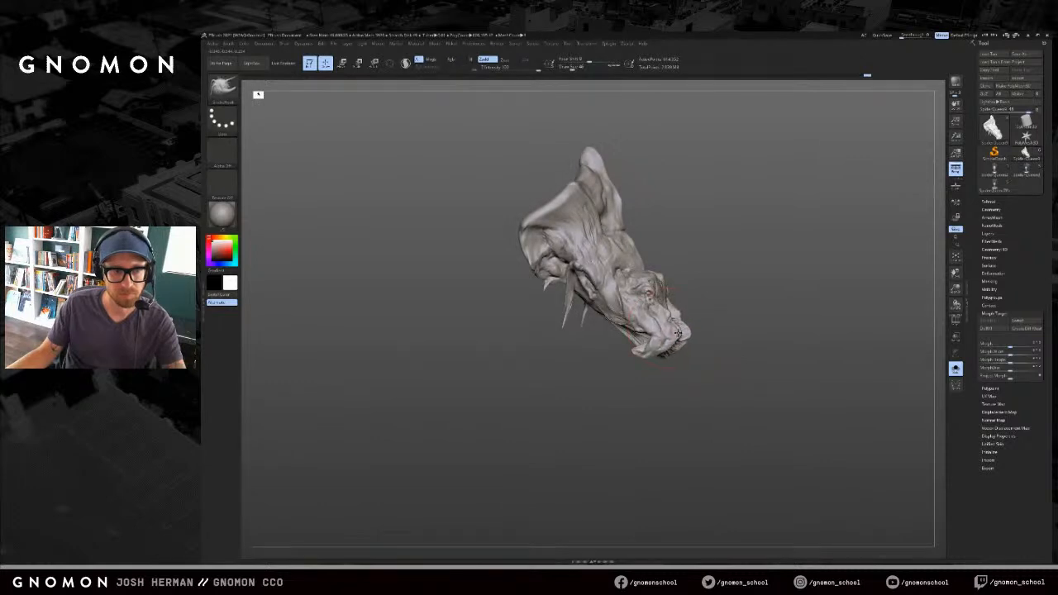
{"action": "key", "text": "ctrl+z"}
{"action": "mouse_move", "coordinate": [674, 341]}
{"action": "left_mouse_down"}
{"action": "mouse_move", "coordinate": [669, 332]}
{"action": "mouse_move", "coordinate": [637, 361]}
{"action": "mouse_move", "coordinate": [653, 340]}
{"action": "left_mouse_up"}
Step: Reshape the split jaws and their tips with the SnakeHook brush at varying sizes
{"action": "key", "text": "s"}
{"action": "left_click", "coordinate": [646, 363]}
{"action": "key", "text": "s"}
{"action": "key", "text": "s"}
{"action": "key", "text": "s"}
{"action": "key", "text": "s"}
{"action": "key", "text": "s"}
{"action": "mouse_move", "coordinate": [786, 338]}
{"action": "left_mouse_down"}
{"action": "mouse_move", "coordinate": [742, 338]}
{"action": "mouse_move", "coordinate": [711, 367]}
{"action": "mouse_move", "coordinate": [721, 356]}
{"action": "mouse_move", "coordinate": [690, 367]}
{"action": "mouse_move", "coordinate": [653, 357]}
{"action": "mouse_move", "coordinate": [657, 333]}
{"action": "left_mouse_up"}
{"action": "key", "text": "s"}
{"action": "key", "text": "s"}
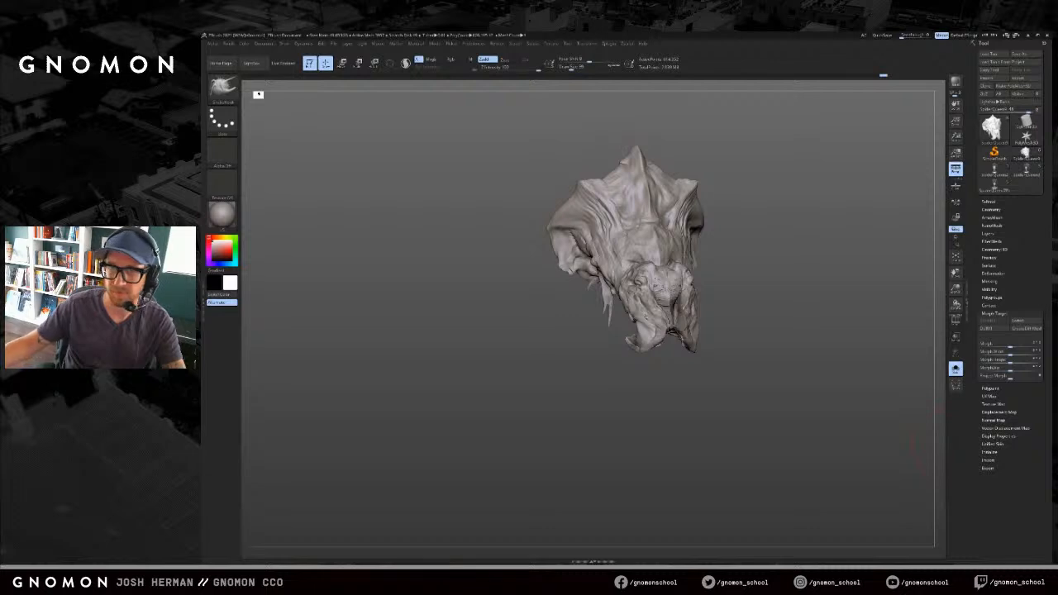
Step: Adjust the snout's brow and sides with SnakeHook and build up its bridge with ClayBuildup
{"action": "left_click_drag", "start_coordinate": [622, 296], "coordinate": [614, 298]}
{"action": "right_click_drag", "start_coordinate": [614, 298], "coordinate": [691, 293], "text": "shift"}
{"action": "key", "text": "s"}
{"action": "left_click_drag", "start_coordinate": [678, 293], "coordinate": [676, 292]}
{"action": "right_click_drag", "start_coordinate": [725, 314], "coordinate": [813, 306], "text": "shift"}
{"action": "key", "text": "b"}
{"action": "key", "text": "c"}
{"action": "key", "text": "b"}
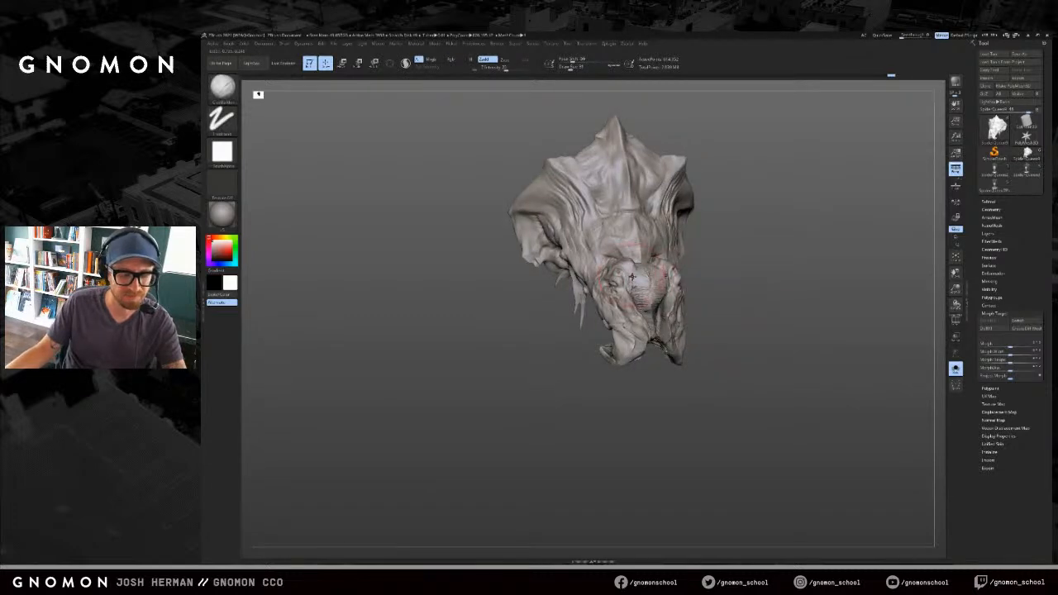
Step: Pull the brow and eye area of the snouted face into shape with the SnakeHook brush
{"action": "key", "text": "b"}
{"action": "key", "text": "s"}
{"action": "key", "text": "h"}
{"action": "right_click_drag", "start_coordinate": [566, 339], "coordinate": [601, 331]}
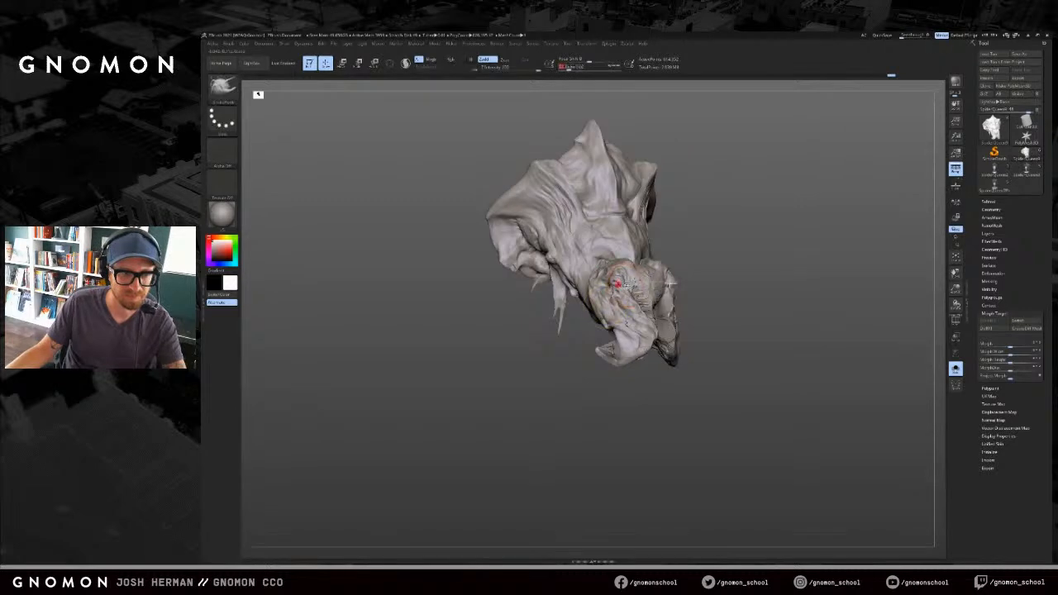
{"action": "key", "text": "s"}
{"action": "left_click_drag", "start_coordinate": [634, 286], "coordinate": [636, 286]}
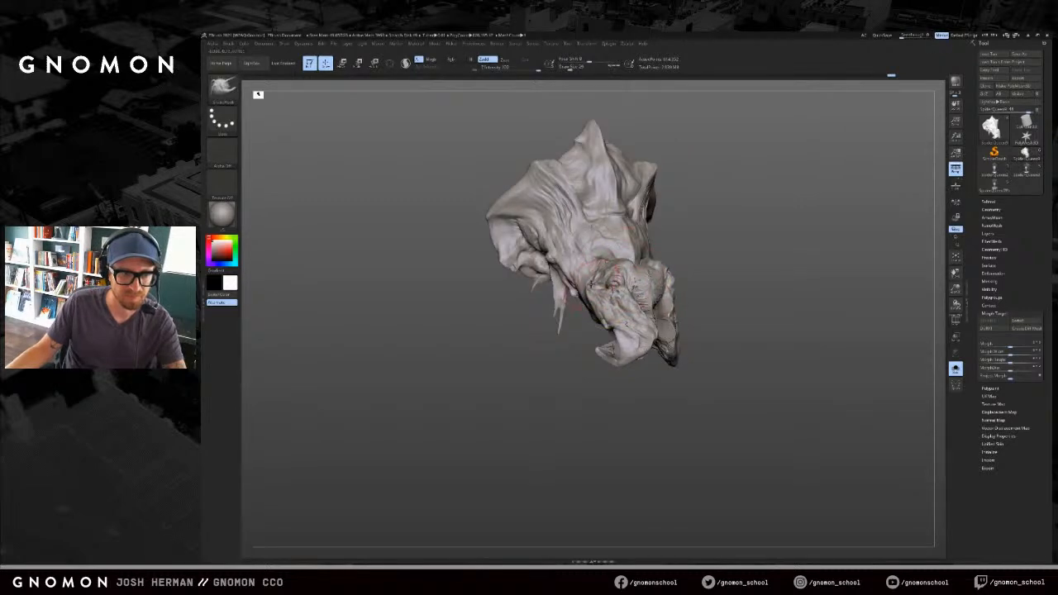
Step: Reshape the cheek behind the snout with SnakeHook from both sides, and collapse the morph target settings
{"action": "key", "text": "s"}
{"action": "right_click_drag", "start_coordinate": [587, 303], "coordinate": [612, 311]}
{"action": "key", "text": "s"}
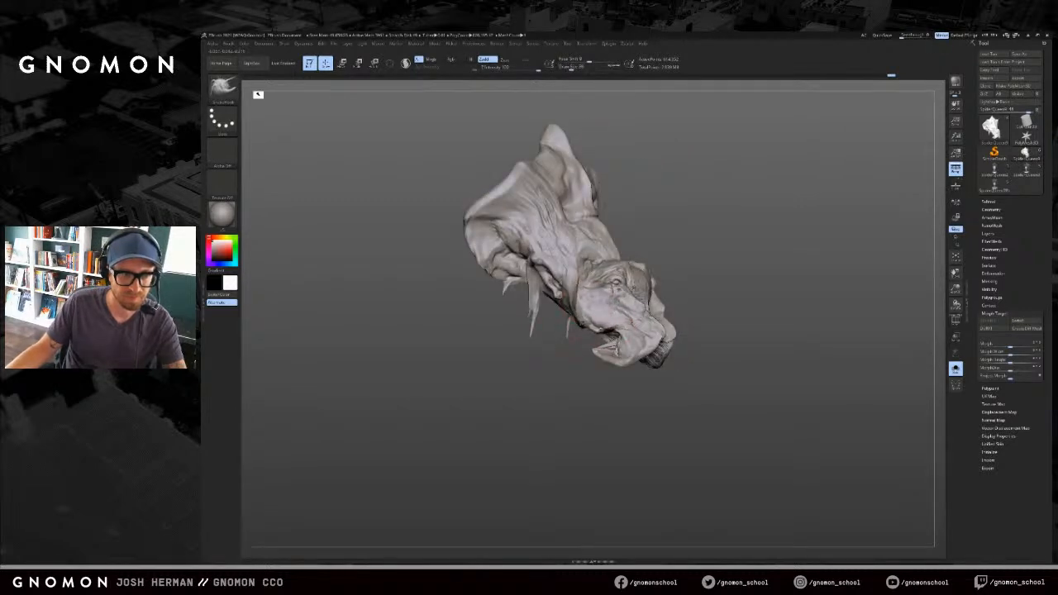
{"action": "left_click_drag", "start_coordinate": [586, 309], "coordinate": [580, 309]}
{"action": "right_click_drag", "start_coordinate": [717, 310], "coordinate": [722, 337]}
{"action": "key", "text": "s"}
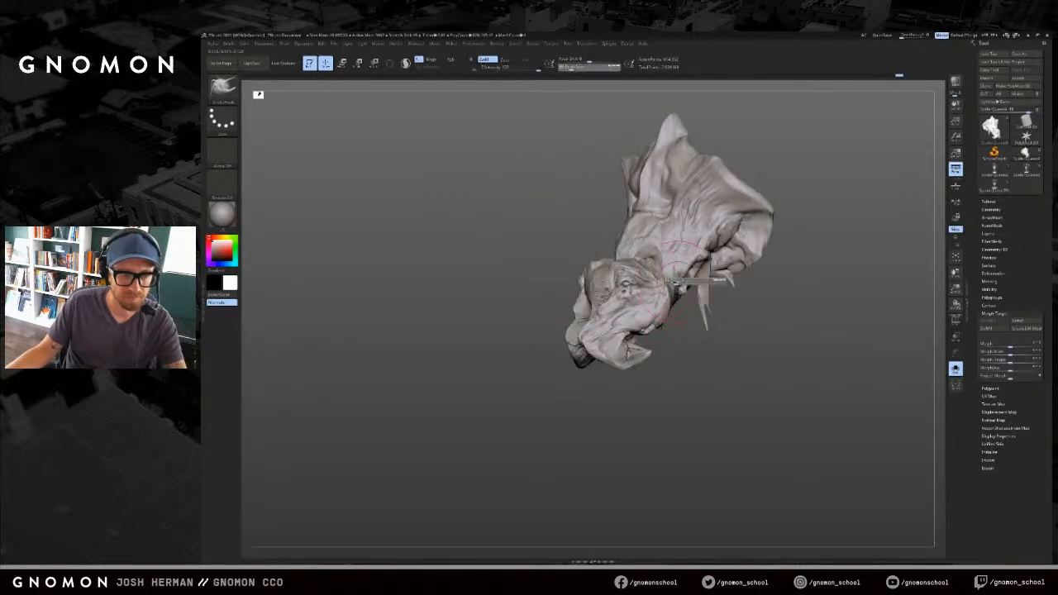
{"action": "mouse_move", "coordinate": [695, 297]}
{"action": "right_mouse_down"}
{"action": "mouse_move", "coordinate": [791, 338]}
{"action": "mouse_move", "coordinate": [629, 298]}
{"action": "right_mouse_up"}
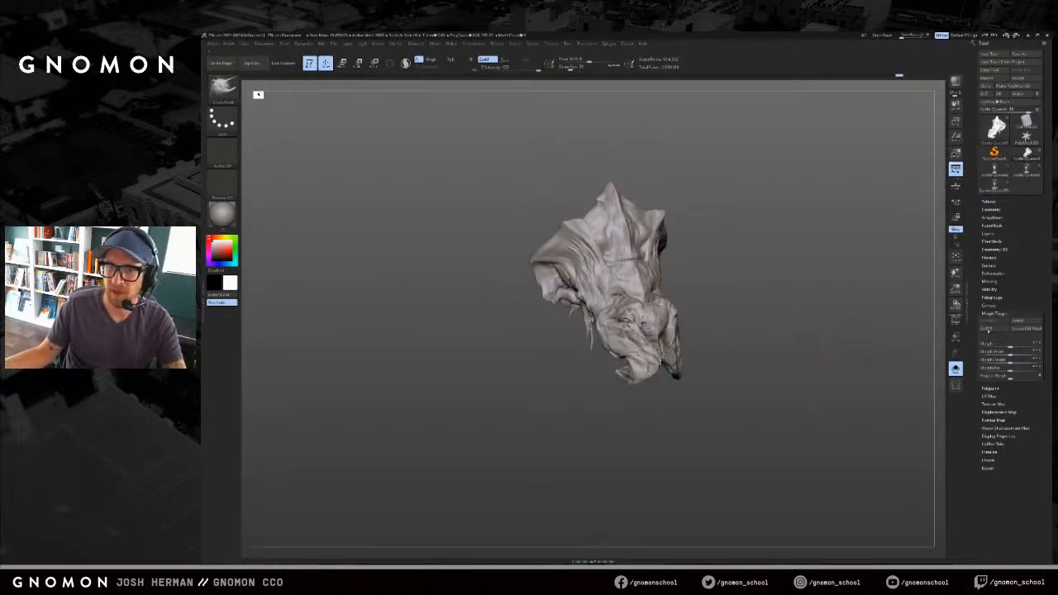
{"action": "left_click", "coordinate": [1000, 314]}
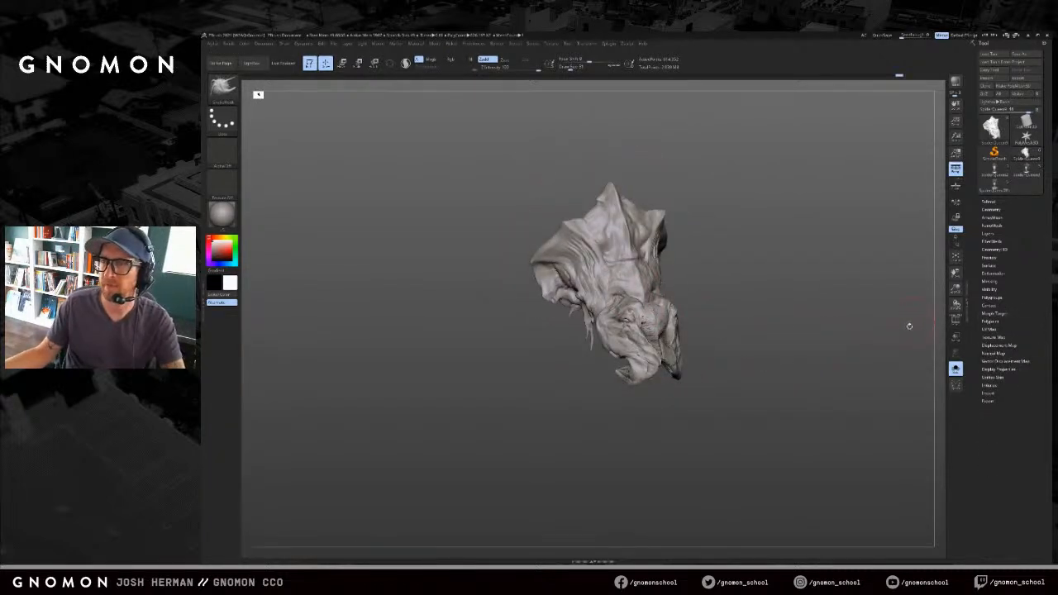
Step: Turn off Solo mode so the isolated head is shown together with its body and the giant spider
{"action": "left_click", "coordinate": [955, 369]}
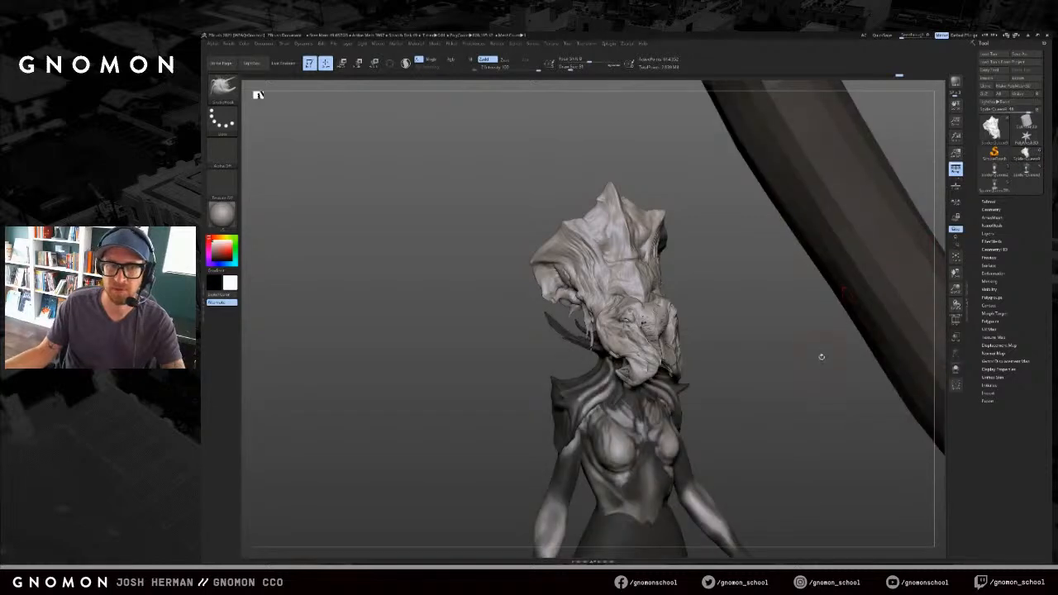
{"action": "left_click_drag", "start_coordinate": [844, 357], "coordinate": [832, 359], "text": "shift"}
{"action": "key", "text": "f"}
{"action": "key", "text": "f"}
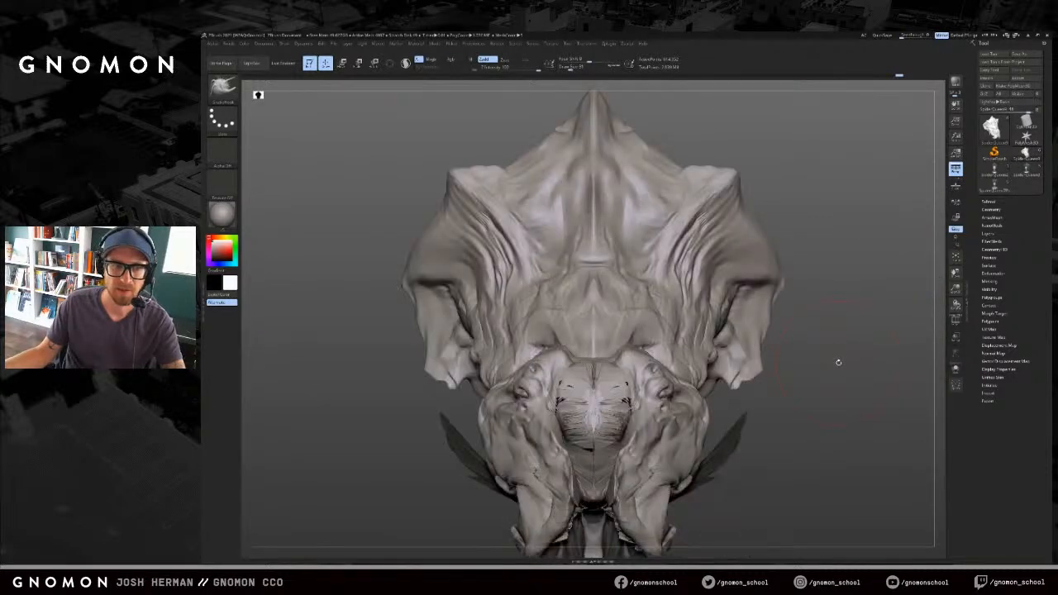
{"action": "left_click_drag", "start_coordinate": [801, 392], "coordinate": [769, 421]}
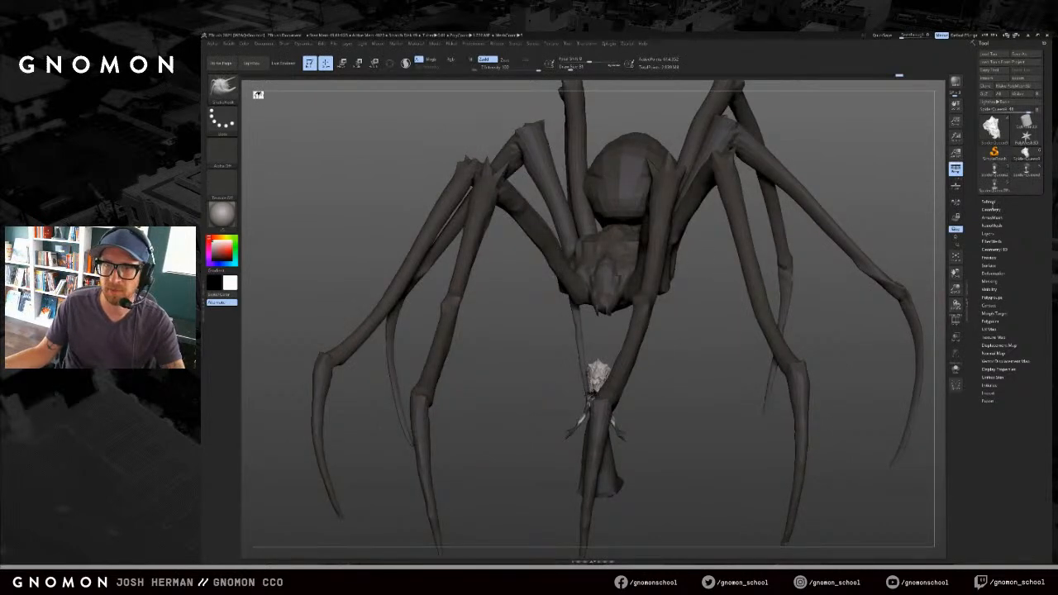
Step: Open the head's morph target settings and switch the head back to its humanoid face
{"action": "left_click", "coordinate": [989, 201]}
{"action": "scroll", "coordinate": [1012, 352], "scroll_direction": "down", "scroll_amount": 5}
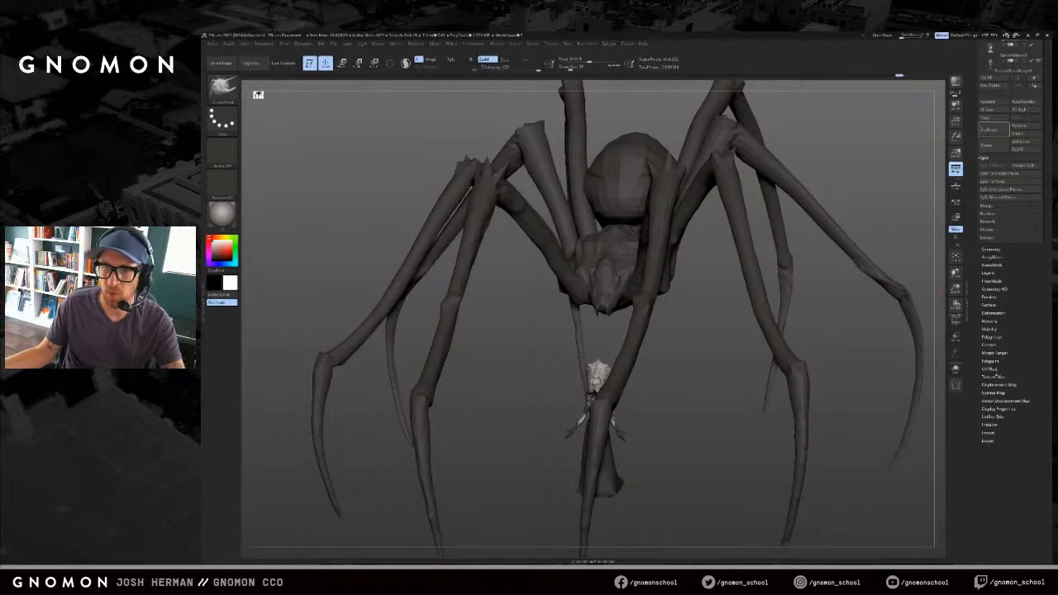
{"action": "scroll", "coordinate": [1020, 357], "scroll_direction": "down", "scroll_amount": 1}
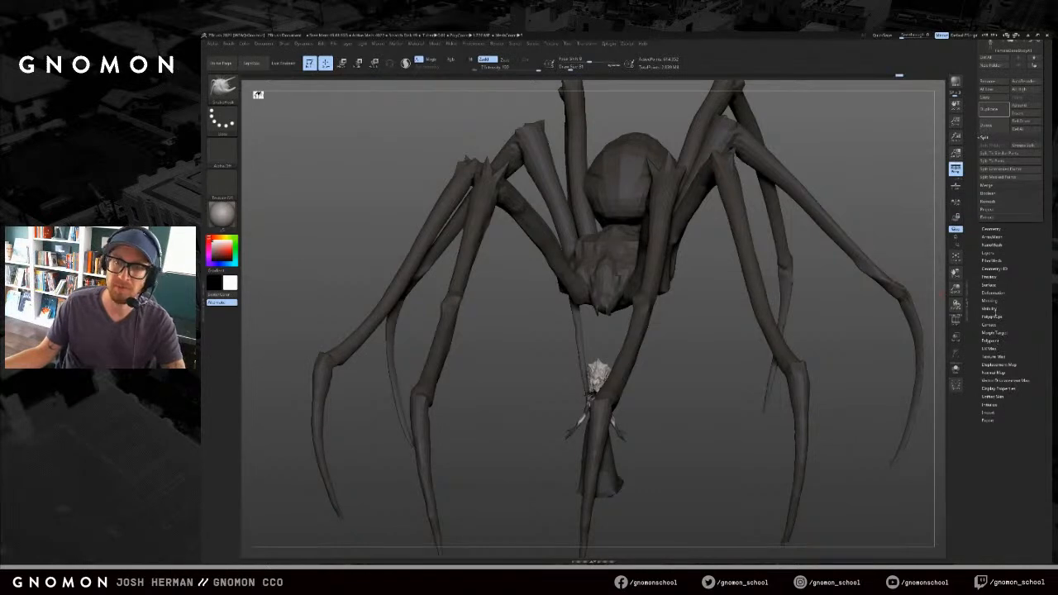
{"action": "left_click", "coordinate": [997, 331]}
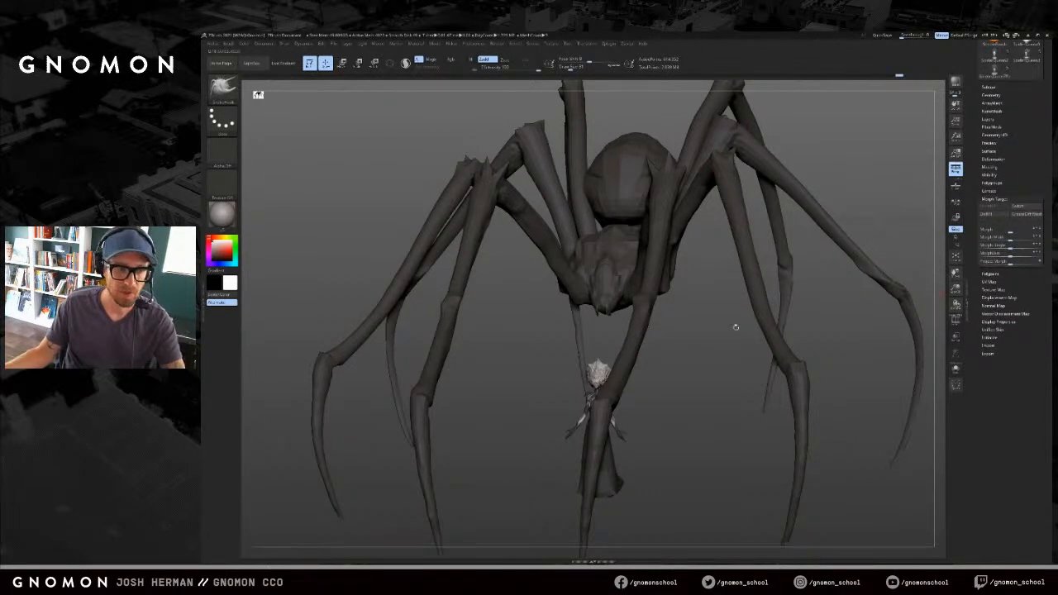
{"action": "left_click_drag", "start_coordinate": [708, 361], "coordinate": [704, 484], "text": "shift"}
{"action": "left_click_drag", "start_coordinate": [707, 397], "coordinate": [835, 413], "text": "alt"}
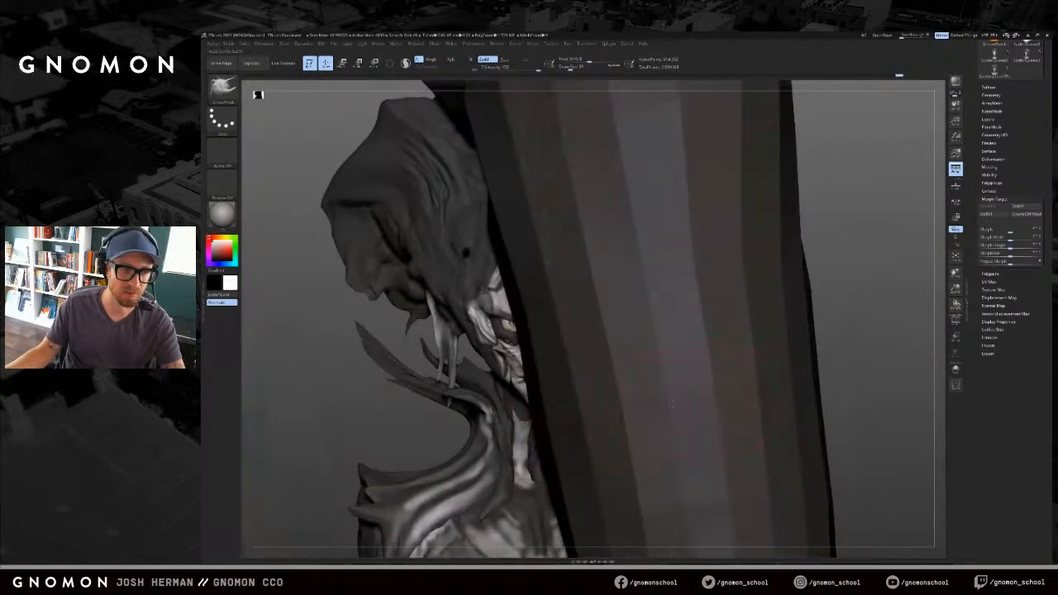
{"action": "left_click_drag", "start_coordinate": [674, 405], "coordinate": [835, 379], "text": "alt"}
Step: Sample a grey paint colour from the queen's head
{"action": "key", "text": "1"}
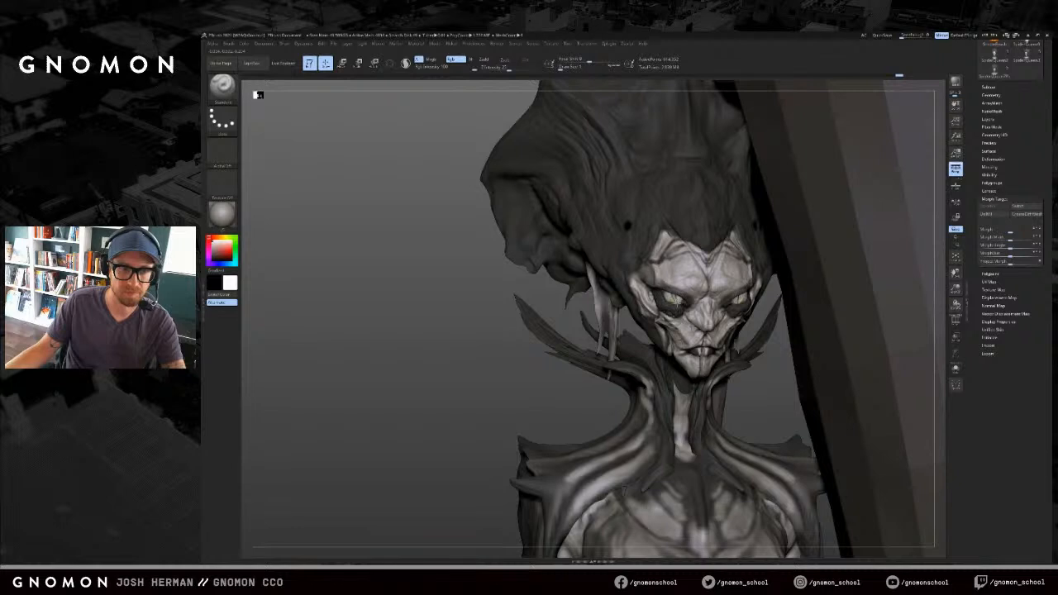
{"action": "key", "text": "c"}
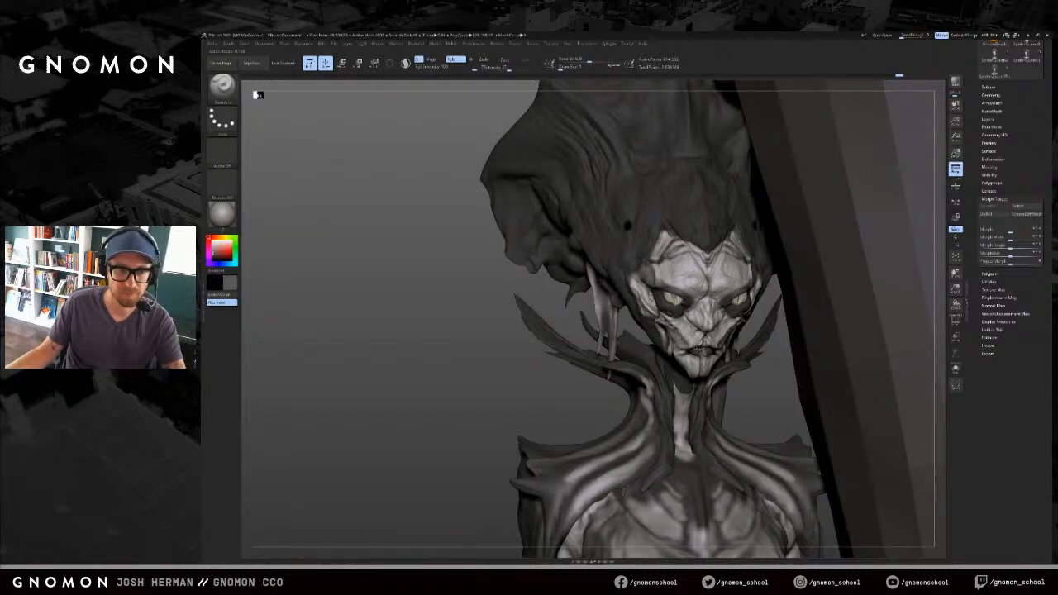
{"action": "right_click_drag", "start_coordinate": [698, 349], "coordinate": [717, 321]}
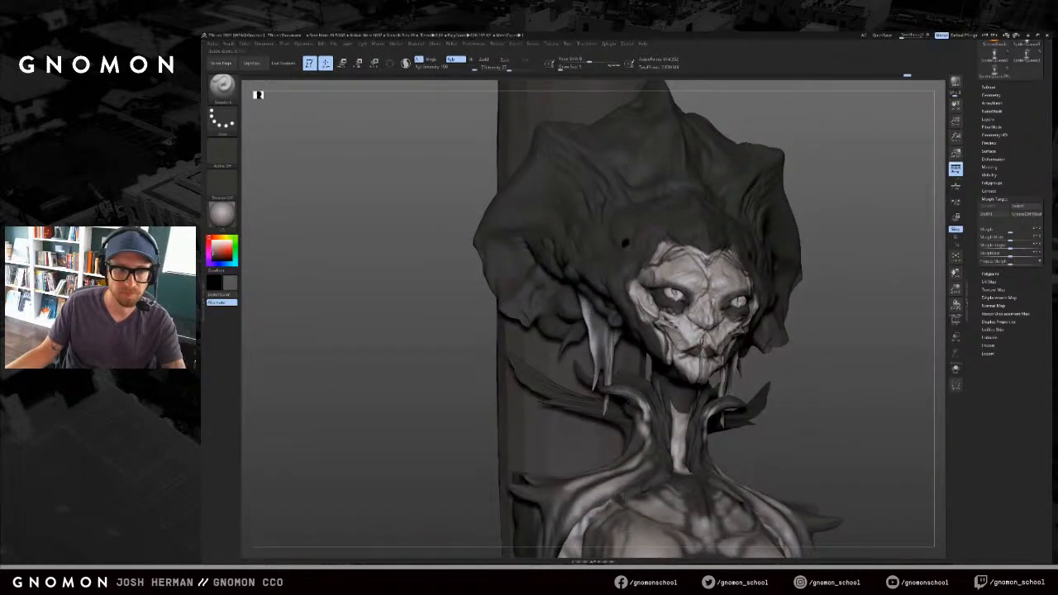
{"action": "right_click_drag", "start_coordinate": [805, 364], "coordinate": [802, 401]}
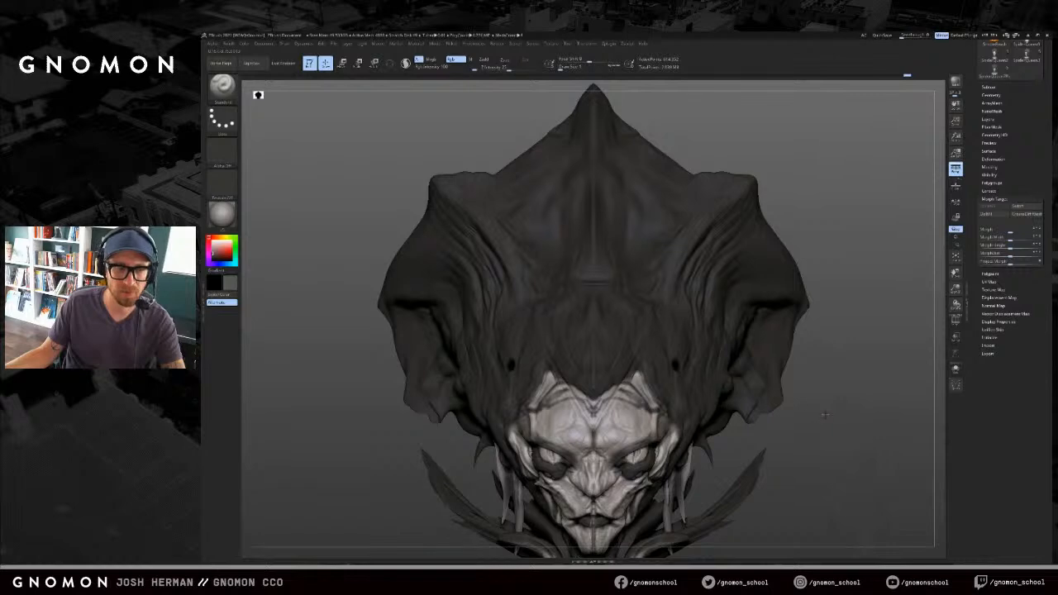
Step: Make the giant spider the active subtool and isolate it with Solo mode
{"action": "key", "text": "f"}
{"action": "right_click_drag", "start_coordinate": [666, 399], "coordinate": [737, 441], "text": "alt"}
{"action": "right_click_drag", "start_coordinate": [687, 178], "coordinate": [678, 315], "text": "alt"}
{"action": "left_click", "coordinate": [670, 184], "text": "alt"}
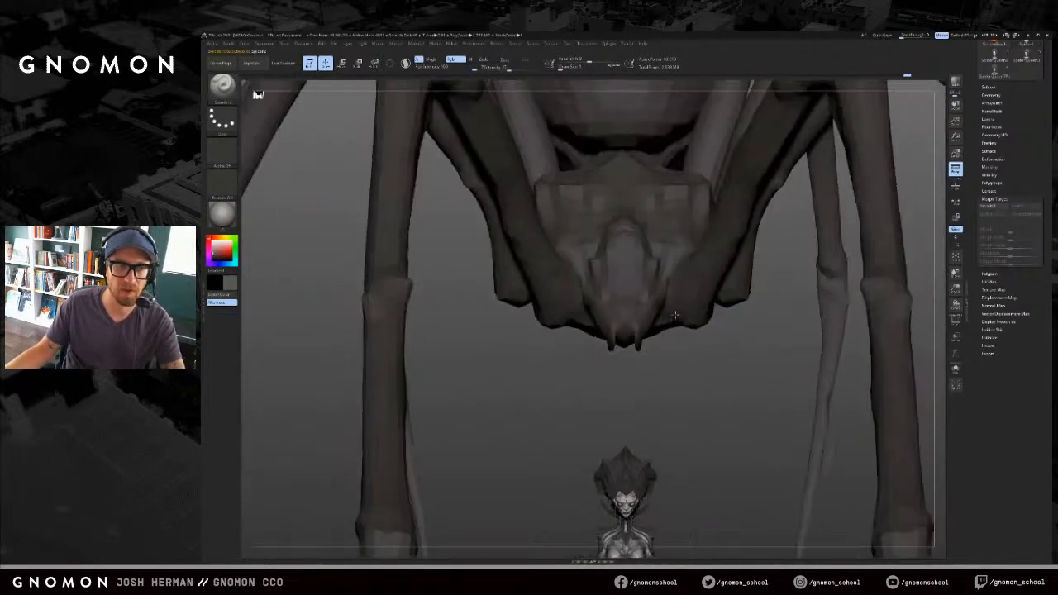
{"action": "key", "text": "alt+s"}
{"action": "right_click_drag", "start_coordinate": [674, 374], "coordinate": [670, 354], "text": "ctrl"}
{"action": "right_click_drag", "start_coordinate": [658, 391], "coordinate": [683, 411]}
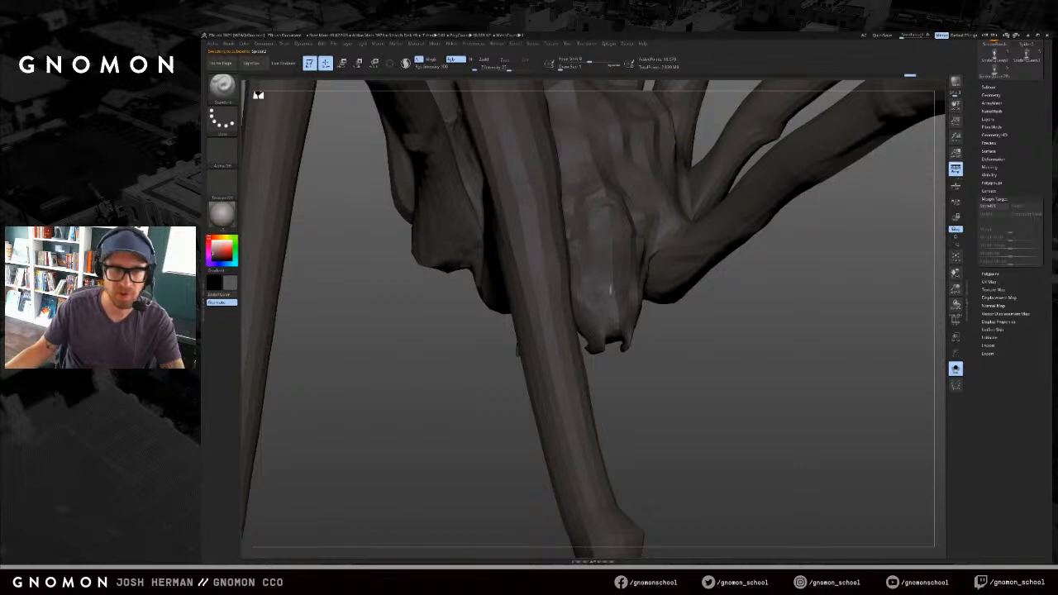
Step: Hide the spider's leg polygroups to examine its head and thorax, and restore the full mesh
{"action": "right_click_drag", "start_coordinate": [724, 385], "coordinate": [671, 283]}
{"action": "left_click", "coordinate": [671, 276], "text": "ctrl+shift"}
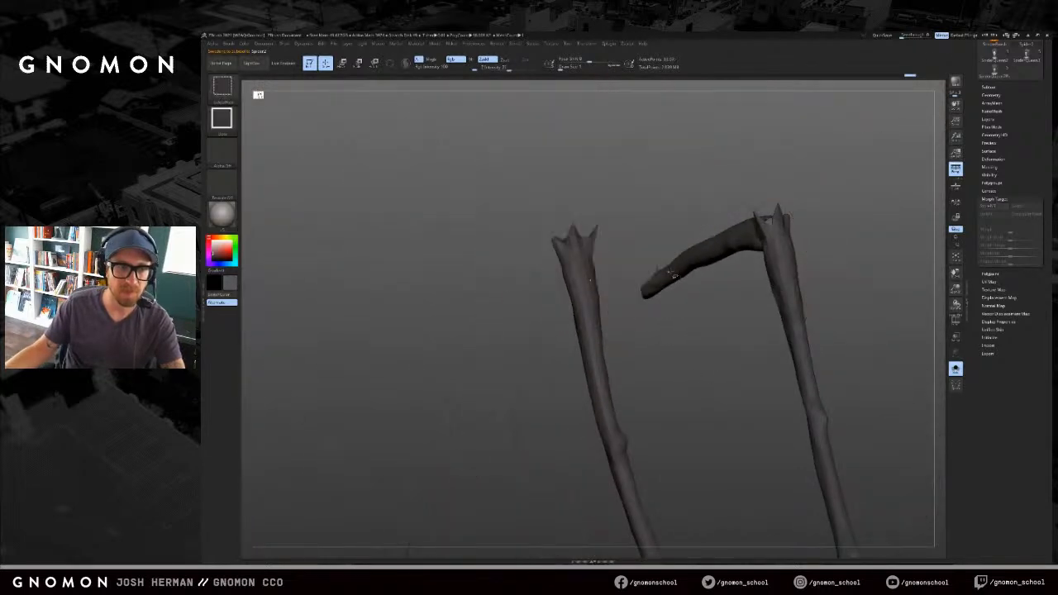
{"action": "left_click", "coordinate": [686, 265], "text": "ctrl+shift"}
{"action": "left_click", "coordinate": [665, 213], "text": "ctrl+shift"}
{"action": "left_click", "coordinate": [633, 180], "text": "ctrl+shift"}
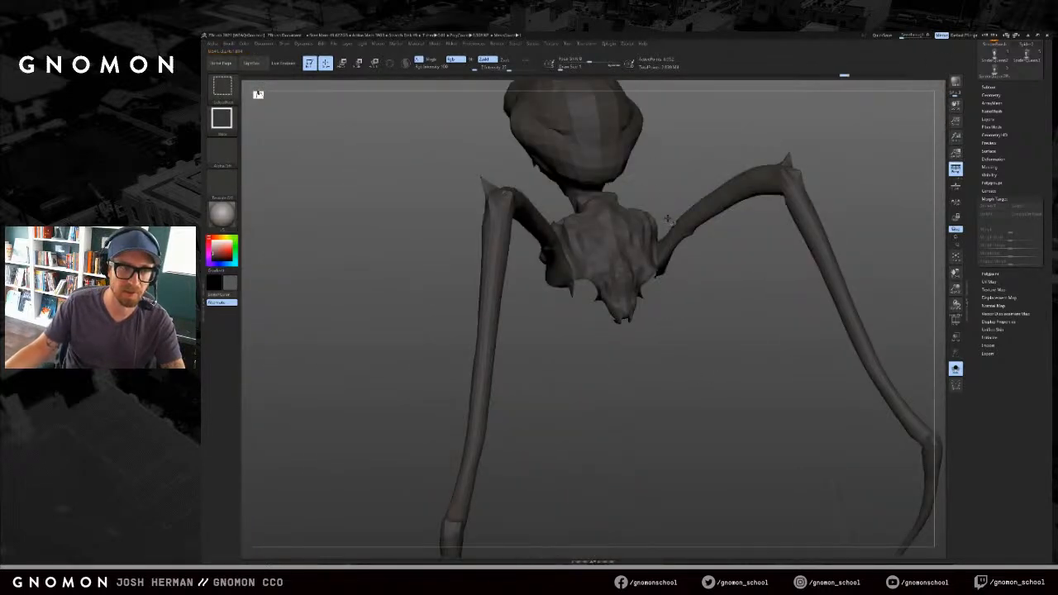
{"action": "left_click", "coordinate": [668, 236], "text": "ctrl+shift"}
{"action": "right_click_drag", "start_coordinate": [711, 326], "coordinate": [683, 329]}
{"action": "right_click_drag", "start_coordinate": [683, 330], "coordinate": [747, 381], "text": "ctrl"}
{"action": "key", "text": "d"}
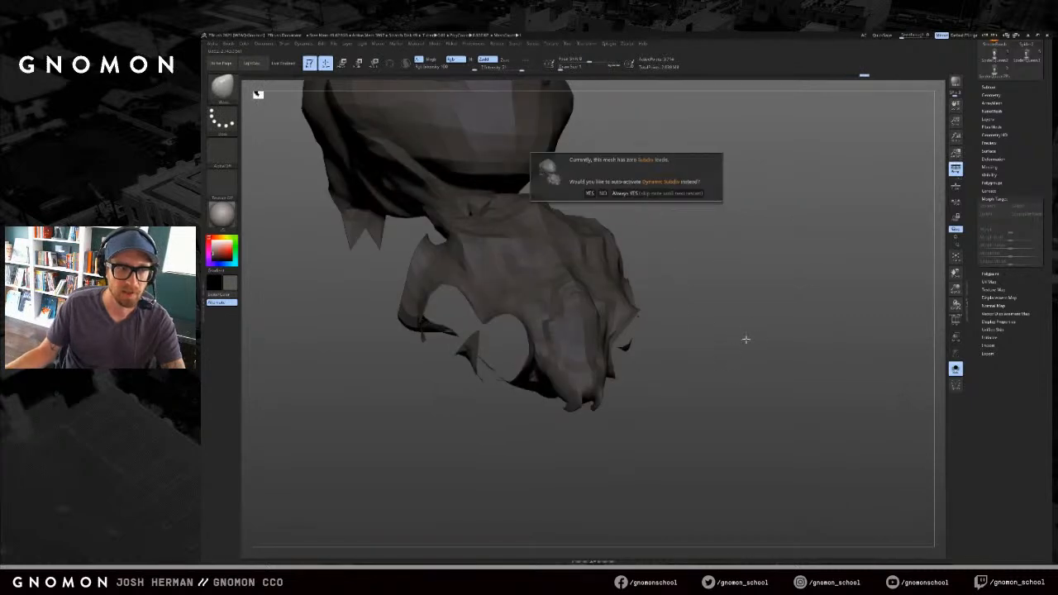
{"action": "left_click", "coordinate": [827, 245], "text": "ctrl+shift"}
Step: Divide the spider mesh to the next subdivision level with smoothing on
{"action": "left_click", "coordinate": [993, 88]}
{"action": "left_click", "coordinate": [993, 88]}
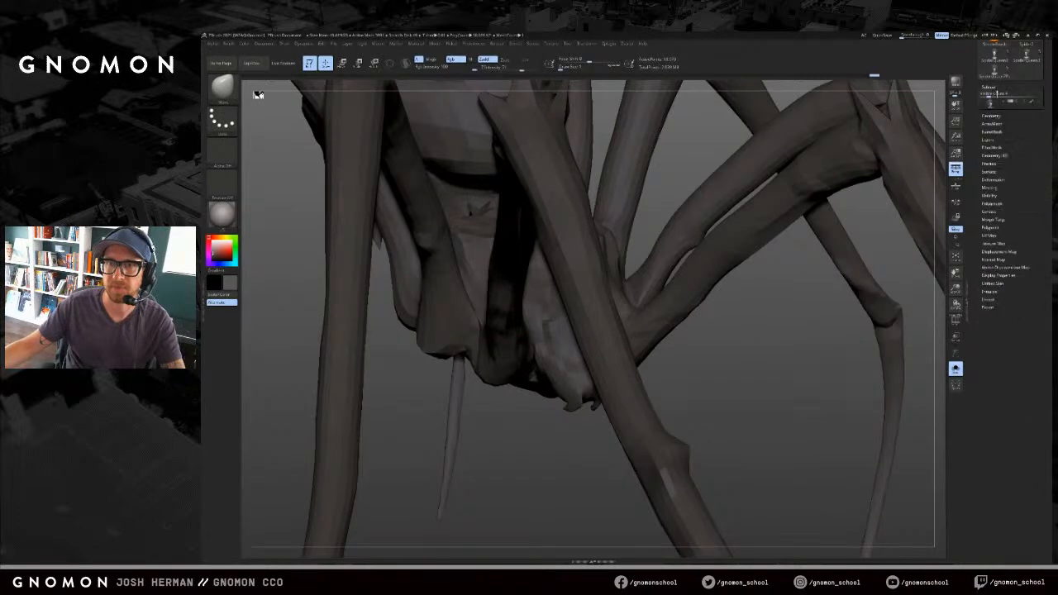
{"action": "left_click", "coordinate": [993, 95]}
{"action": "key", "text": "ctrl+d"}
{"action": "right_click_drag", "start_coordinate": [768, 356], "coordinate": [737, 380]}
{"action": "key", "text": "ctrl+z"}
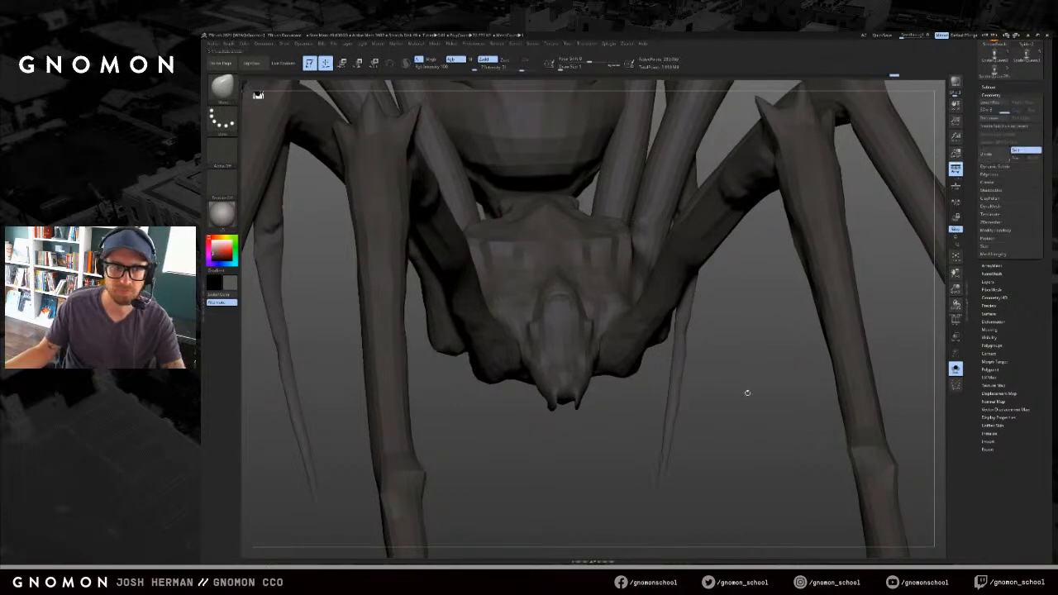
{"action": "right_click_drag", "start_coordinate": [748, 394], "coordinate": [773, 372]}
Step: Save the tool under the new file name SpiderQueen10
{"action": "left_click_drag", "start_coordinate": [1015, 86], "coordinate": [1016, 201]}
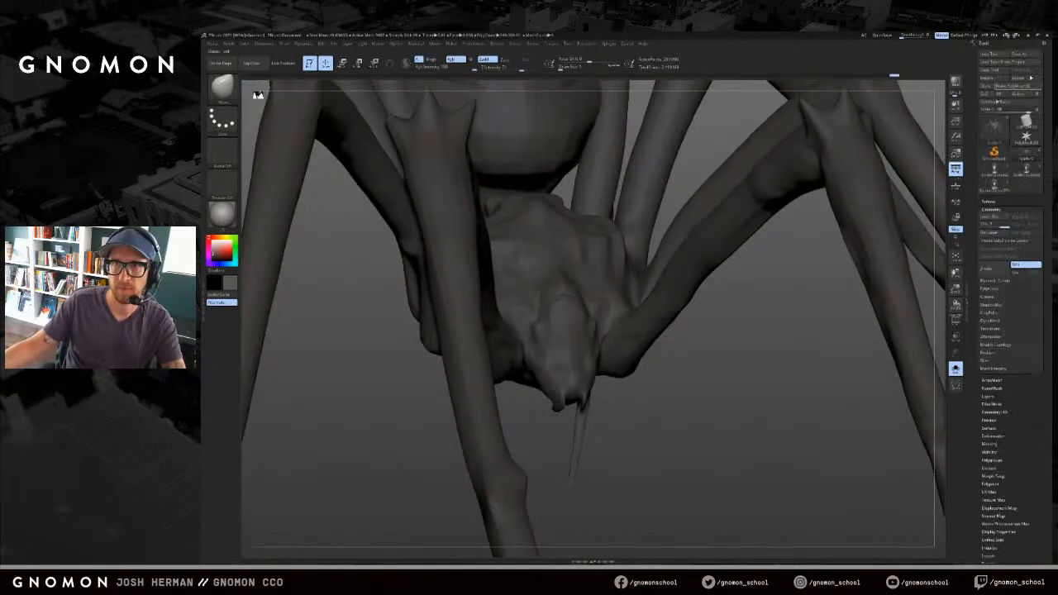
{"action": "left_click", "coordinate": [1029, 54]}
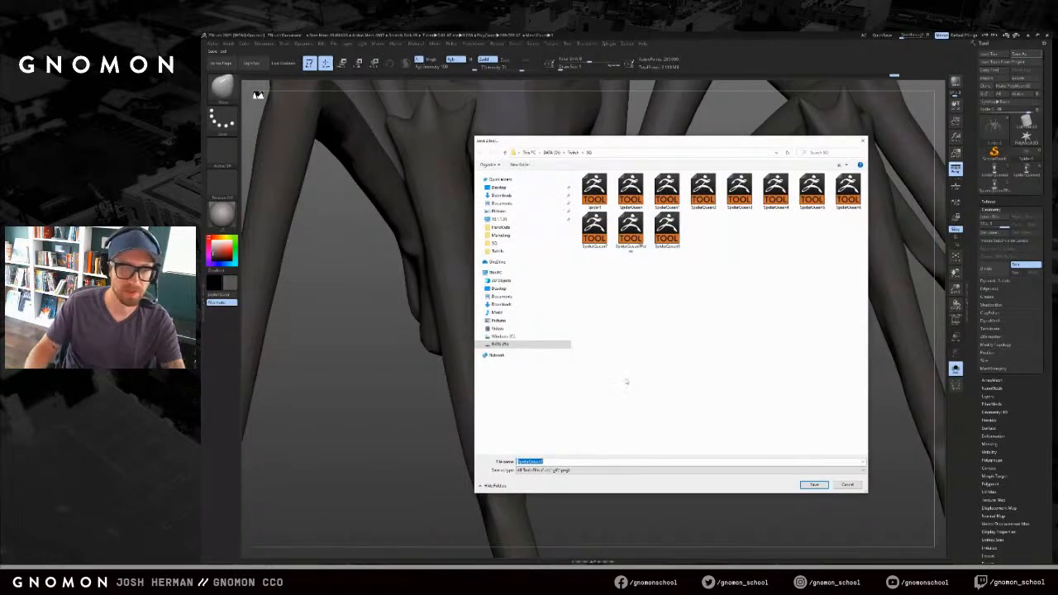
{"action": "key", "text": "BackSpace"}
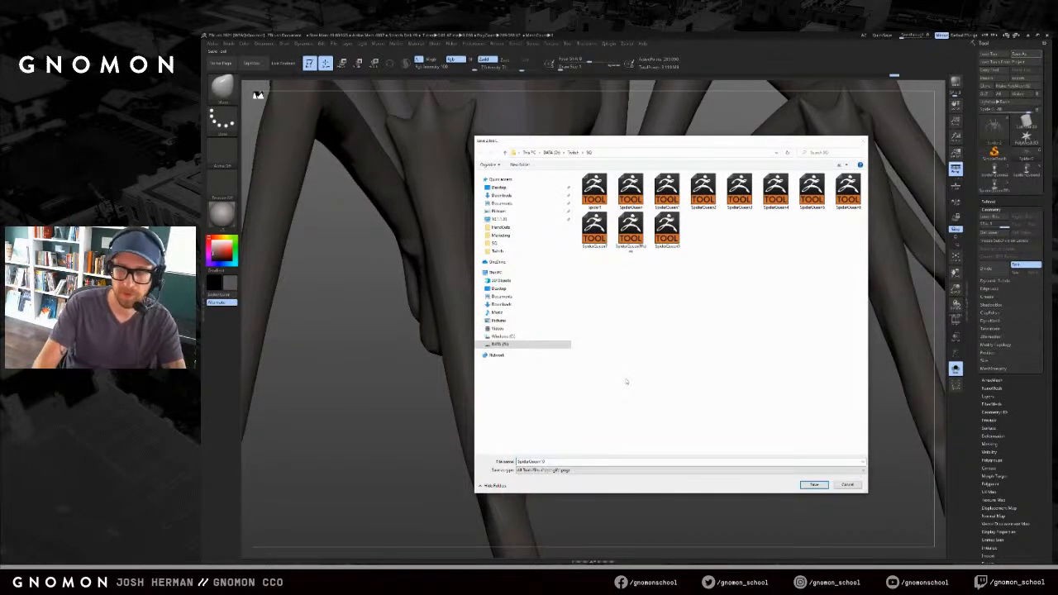
{"action": "key", "text": "Return"}
Step: Check the subdivided spider's leg joints and body by hiding individual leg polygroups, and show the whole mesh again
{"action": "mouse_move", "coordinate": [804, 425]}
{"action": "left_mouse_down"}
{"action": "mouse_move", "coordinate": [860, 426]}
{"action": "mouse_move", "coordinate": [752, 397]}
{"action": "left_mouse_up"}
{"action": "left_click", "coordinate": [672, 301], "text": "ctrl+shift"}
{"action": "left_click", "coordinate": [682, 257], "text": "ctrl+shift"}
{"action": "left_click", "coordinate": [700, 240], "text": "ctrl+shift"}
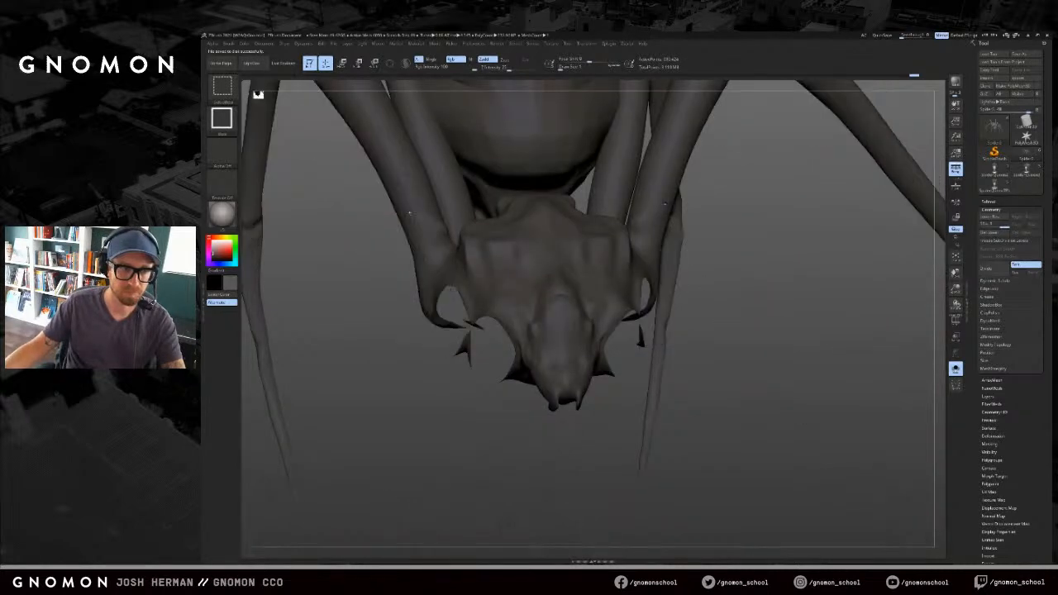
{"action": "left_click", "coordinate": [666, 202], "text": "ctrl+shift"}
{"action": "left_click", "coordinate": [622, 186], "text": "ctrl+shift"}
{"action": "left_click_drag", "start_coordinate": [718, 311], "coordinate": [693, 302]}
{"action": "mouse_move", "coordinate": [542, 345]}
{"action": "left_mouse_down"}
{"action": "mouse_move", "coordinate": [647, 366]}
{"action": "mouse_move", "coordinate": [545, 425]}
{"action": "mouse_move", "coordinate": [706, 373]}
{"action": "mouse_move", "coordinate": [665, 389]}
{"action": "mouse_move", "coordinate": [652, 382]}
{"action": "left_mouse_up"}
{"action": "left_click", "coordinate": [707, 389], "text": "ctrl+shift"}
{"action": "left_click", "coordinate": [717, 289], "text": "ctrl+shift"}
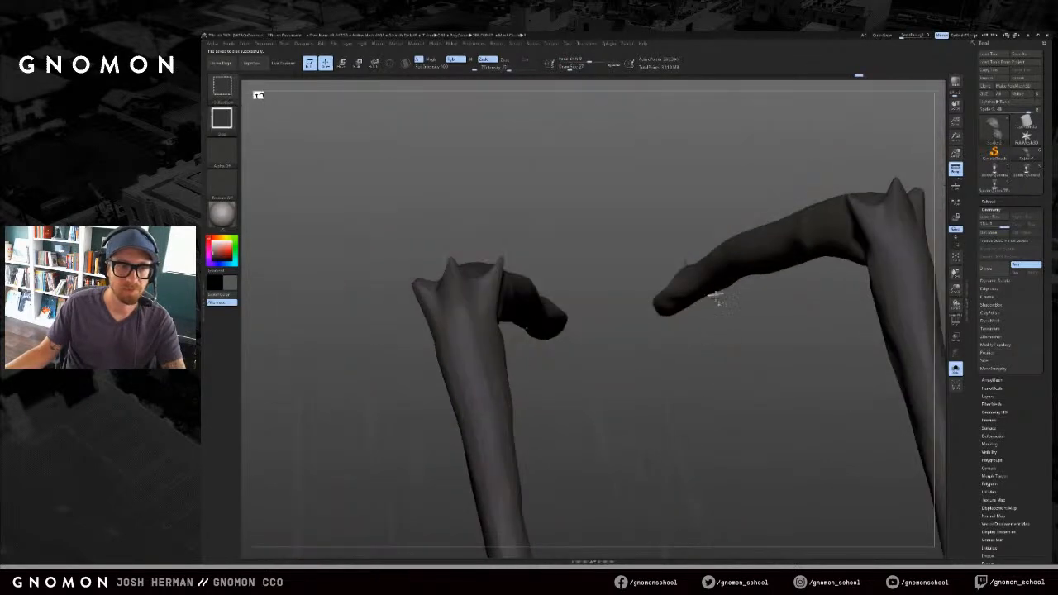
{"action": "left_click", "coordinate": [709, 354], "text": "ctrl+shift"}
Step: Try to pull the spider's head into a new shape with a resized SnakeHook brush
{"action": "key", "text": "s"}
{"action": "left_click", "coordinate": [650, 348]}
{"action": "key", "text": "b"}
{"action": "key", "text": "s"}
{"action": "key", "text": "h"}
{"action": "key", "text": "s"}
{"action": "left_click_drag", "start_coordinate": [610, 339], "coordinate": [633, 334]}
{"action": "key", "text": "ctrl+z"}
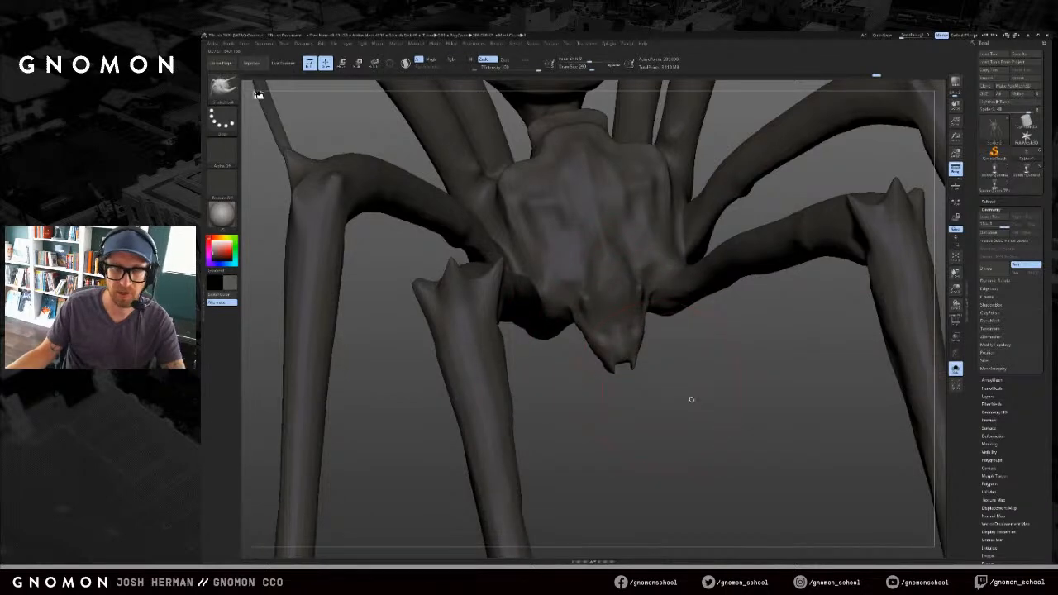
Step: Examine the spider's overall silhouette from the front and side and its mesh with the PolyFrame display
{"action": "key", "text": "f"}
{"action": "mouse_move", "coordinate": [673, 400]}
{"action": "left_mouse_down", "text": "shift"}
{"action": "mouse_move", "coordinate": [629, 402]}
{"action": "mouse_move", "coordinate": [695, 421]}
{"action": "mouse_move", "coordinate": [653, 435]}
{"action": "left_mouse_up", "text": "shift"}
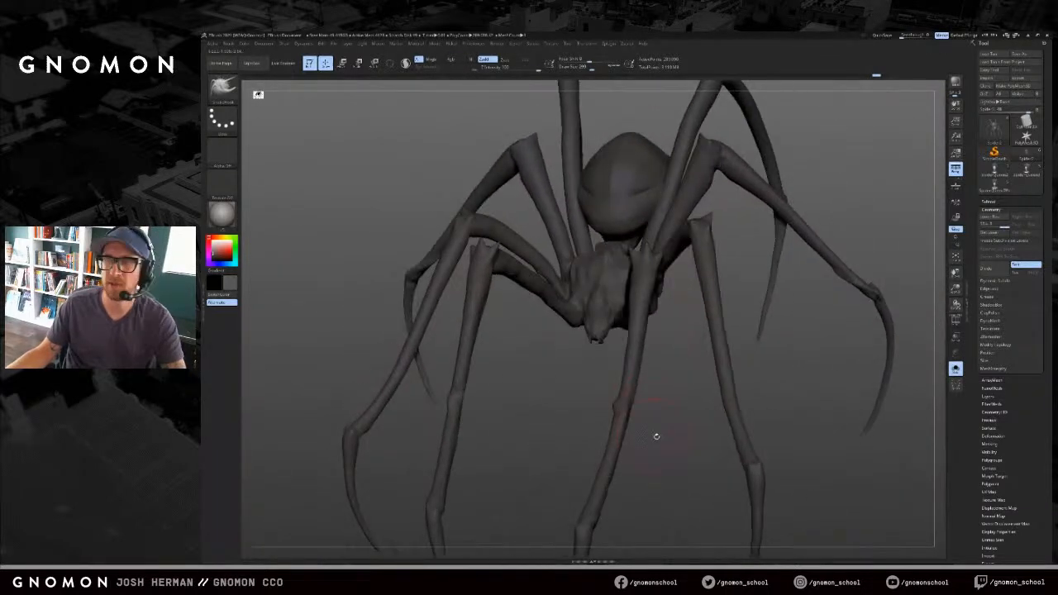
{"action": "left_click_drag", "start_coordinate": [776, 385], "coordinate": [752, 368]}
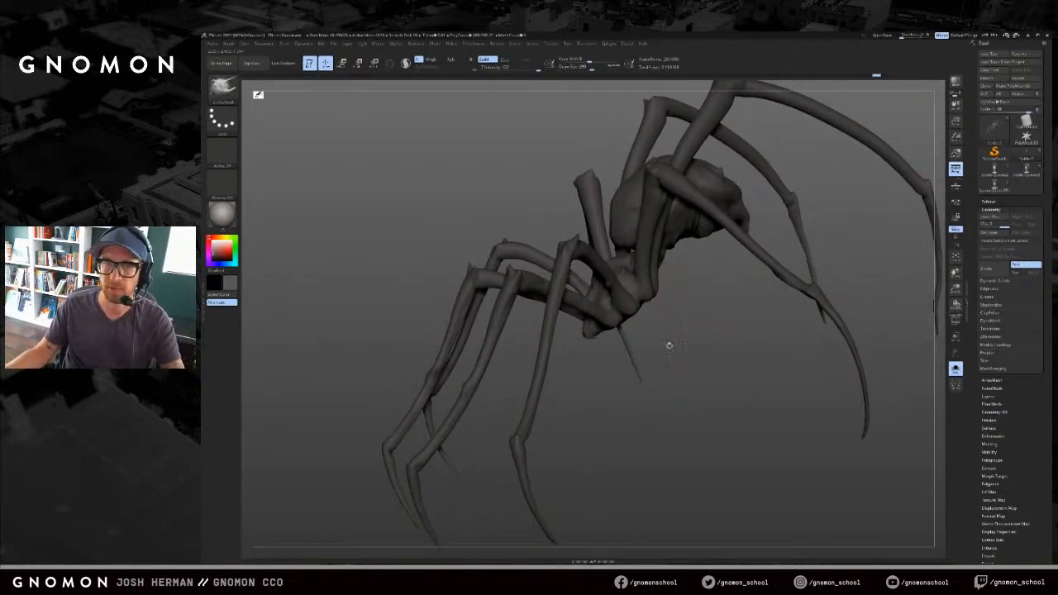
{"action": "left_click_drag", "start_coordinate": [679, 344], "coordinate": [656, 359], "text": "shift"}
{"action": "left_click_drag", "start_coordinate": [510, 355], "coordinate": [694, 414]}
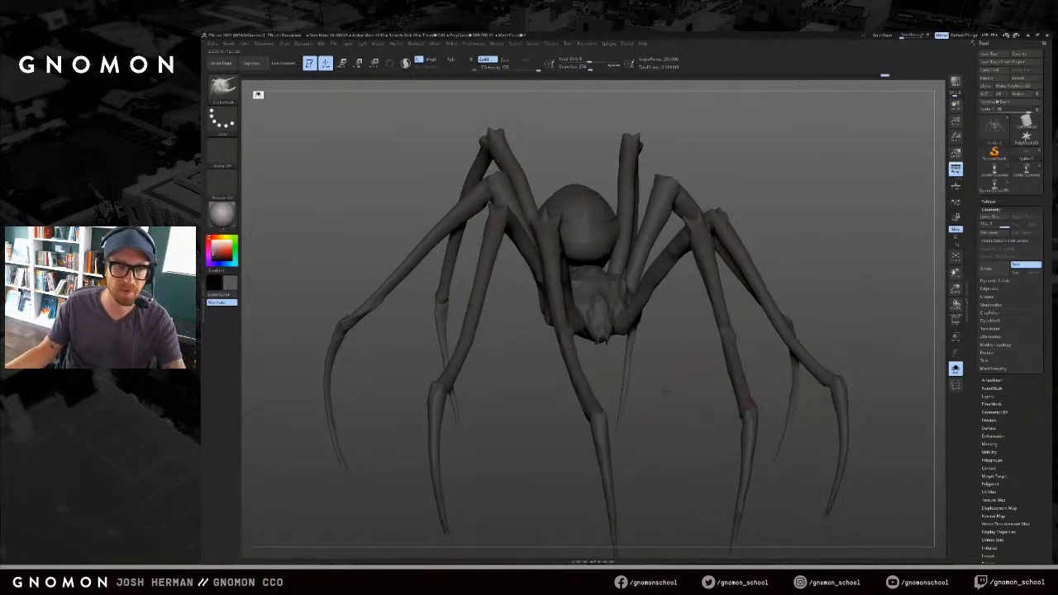
{"action": "left_click_drag", "start_coordinate": [667, 392], "coordinate": [572, 458], "text": "alt"}
{"action": "mouse_move", "coordinate": [672, 409]}
{"action": "left_mouse_down", "text": "alt"}
{"action": "mouse_move", "coordinate": [715, 360]}
{"action": "mouse_move", "coordinate": [637, 360]}
{"action": "mouse_move", "coordinate": [672, 422]}
{"action": "left_mouse_up", "text": "alt"}
{"action": "left_click_drag", "start_coordinate": [686, 372], "coordinate": [638, 361]}
{"action": "left_click_drag", "start_coordinate": [709, 394], "coordinate": [694, 318]}
{"action": "mouse_move", "coordinate": [690, 362]}
{"action": "left_mouse_down"}
{"action": "mouse_move", "coordinate": [664, 330]}
{"action": "mouse_move", "coordinate": [652, 355]}
{"action": "mouse_move", "coordinate": [670, 372]}
{"action": "mouse_move", "coordinate": [626, 370]}
{"action": "left_mouse_up"}
{"action": "key", "text": "shift+f"}
{"action": "key", "text": "shift+f"}
{"action": "mouse_move", "coordinate": [728, 391]}
{"action": "left_mouse_down"}
{"action": "mouse_move", "coordinate": [681, 360]}
{"action": "mouse_move", "coordinate": [640, 361]}
{"action": "left_mouse_up"}
Step: Build up the spider's brow area with ClayBuildup and carve creases beside the head with DamStandard
{"action": "key", "text": "s"}
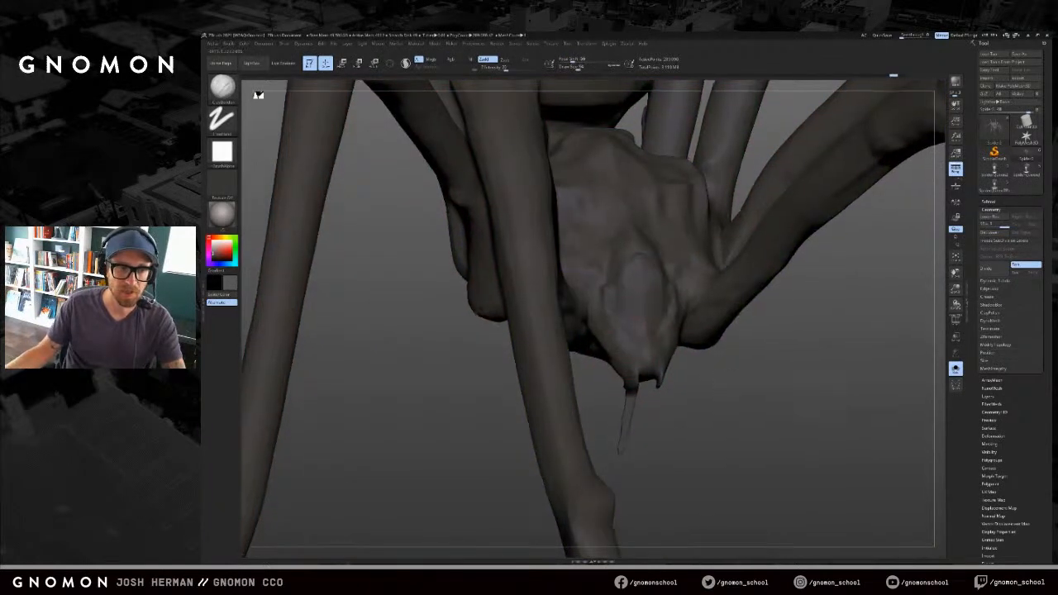
{"action": "left_click_drag", "start_coordinate": [603, 312], "coordinate": [659, 319]}
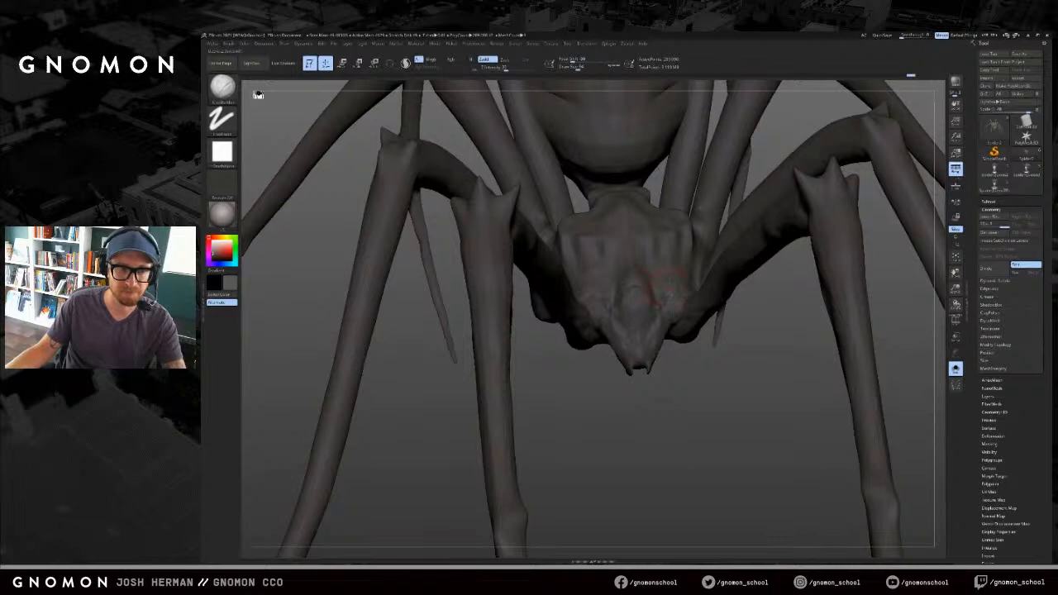
{"action": "key", "text": "b"}
{"action": "key", "text": "d"}
{"action": "key", "text": "s"}
{"action": "left_click_drag", "start_coordinate": [671, 329], "coordinate": [674, 288]}
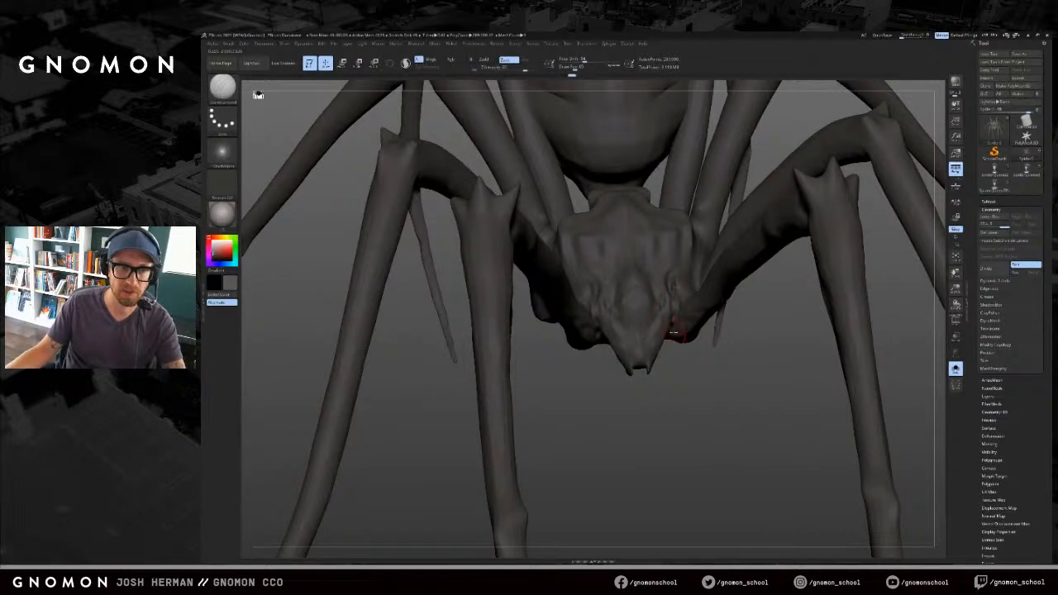
Step: Carve plate-like grooves into the spider's head, thorax and abdomen with a resized DamStandard brush
{"action": "left_click_drag", "start_coordinate": [705, 378], "coordinate": [646, 373]}
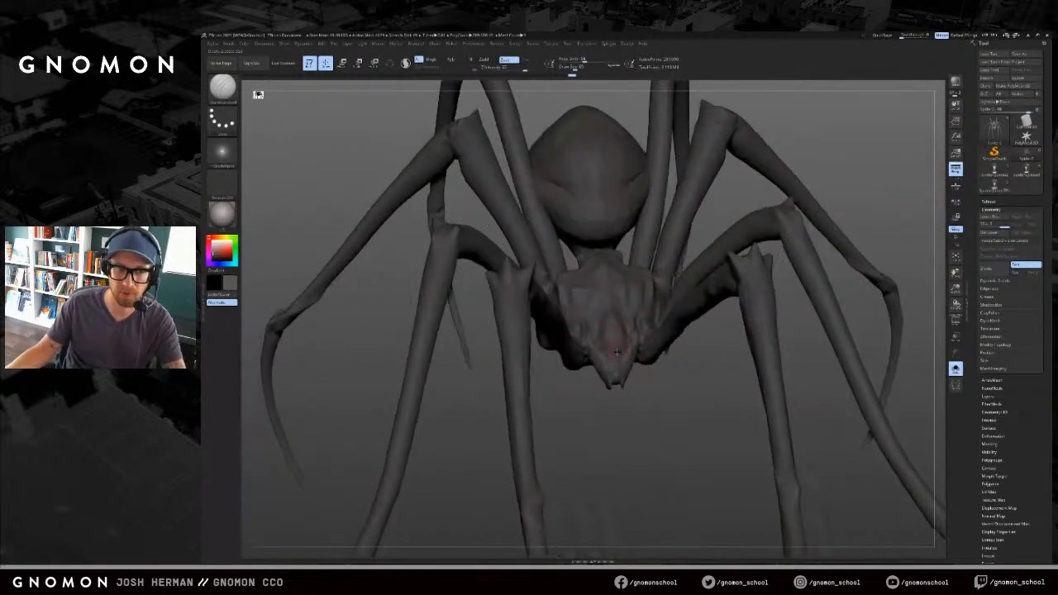
{"action": "key", "text": "s"}
{"action": "left_click_drag", "start_coordinate": [592, 309], "coordinate": [600, 309]}
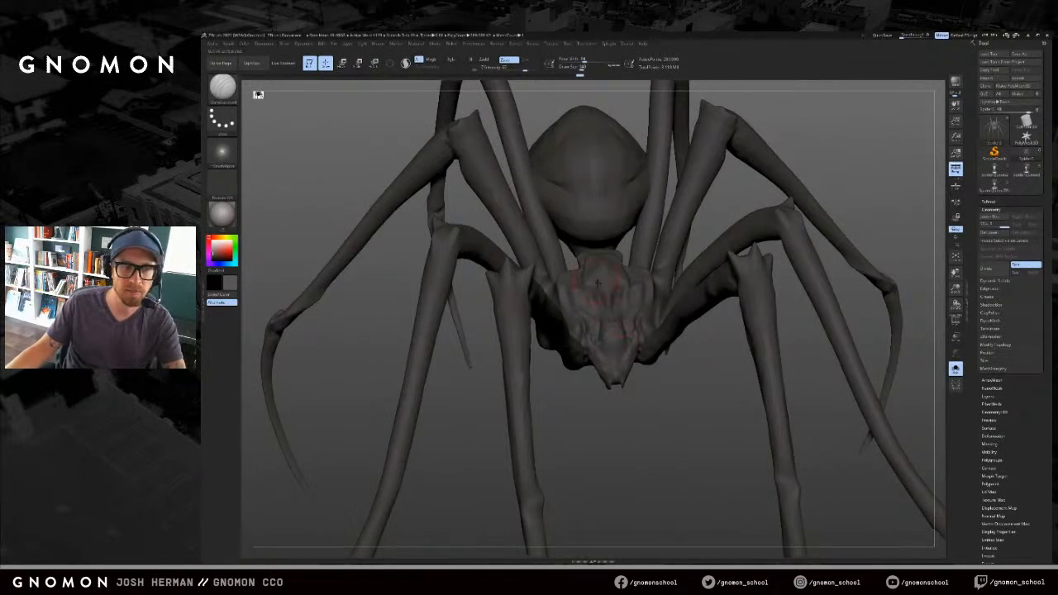
{"action": "mouse_move", "coordinate": [595, 224]}
{"action": "left_mouse_down"}
{"action": "mouse_move", "coordinate": [619, 149]}
{"action": "mouse_move", "coordinate": [615, 236]}
{"action": "left_mouse_up"}
Step: Carve grooves along the upper segments and joints of the spider's legs with DamStandard
{"action": "left_click_drag", "start_coordinate": [677, 321], "coordinate": [701, 306]}
{"action": "mouse_move", "coordinate": [749, 321]}
{"action": "left_mouse_down"}
{"action": "mouse_move", "coordinate": [751, 285]}
{"action": "mouse_move", "coordinate": [764, 276]}
{"action": "left_mouse_up"}
{"action": "left_click_drag", "start_coordinate": [708, 250], "coordinate": [758, 224]}
{"action": "left_click_drag", "start_coordinate": [707, 195], "coordinate": [706, 133]}
{"action": "left_click_drag", "start_coordinate": [718, 122], "coordinate": [807, 233]}
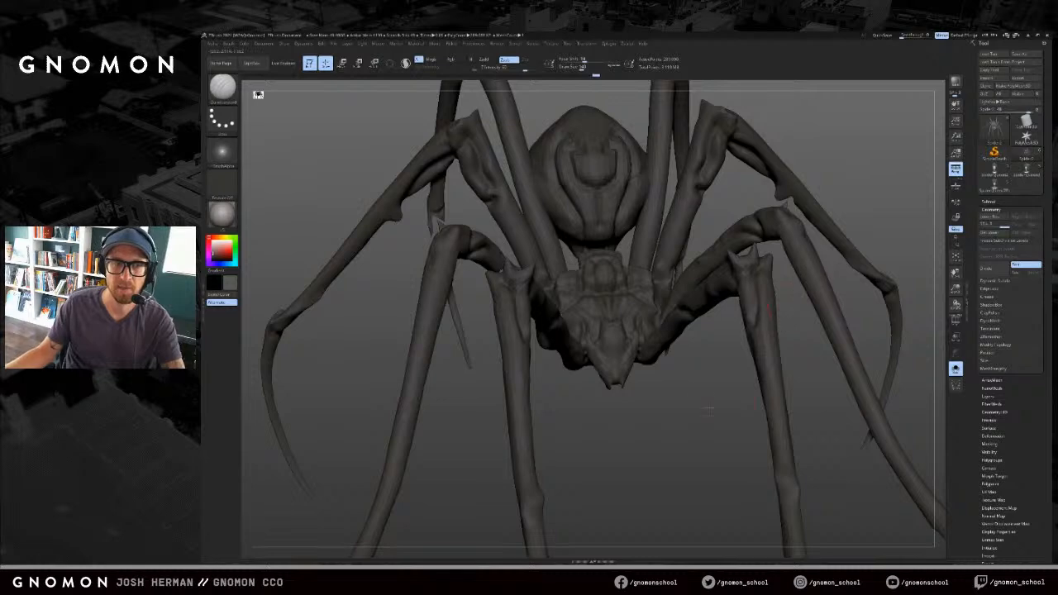
Step: Step back through the last eight edits on the spider and restore them to compare the leg shapes
{"action": "left_click_drag", "start_coordinate": [788, 324], "coordinate": [695, 406]}
{"action": "key", "text": "ctrl+z"}
{"action": "key", "text": "ctrl+z"}
{"action": "key", "text": "ctrl+z"}
{"action": "key", "text": "ctrl+z"}
{"action": "key", "text": "ctrl+z"}
{"action": "key", "text": "ctrl+z"}
{"action": "key", "text": "ctrl+z"}
{"action": "key", "text": "ctrl+z"}
{"action": "key", "text": "ctrl+shift+z"}
{"action": "key", "text": "ctrl+shift+z"}
{"action": "key", "text": "ctrl+shift+z"}
{"action": "key", "text": "ctrl+shift+z"}
{"action": "key", "text": "ctrl+shift+z"}
{"action": "key", "text": "ctrl+shift+z"}
{"action": "key", "text": "ctrl+shift+z"}
{"action": "key", "text": "ctrl+shift+z"}
{"action": "left_click_drag", "start_coordinate": [807, 326], "coordinate": [835, 377], "text": "alt"}
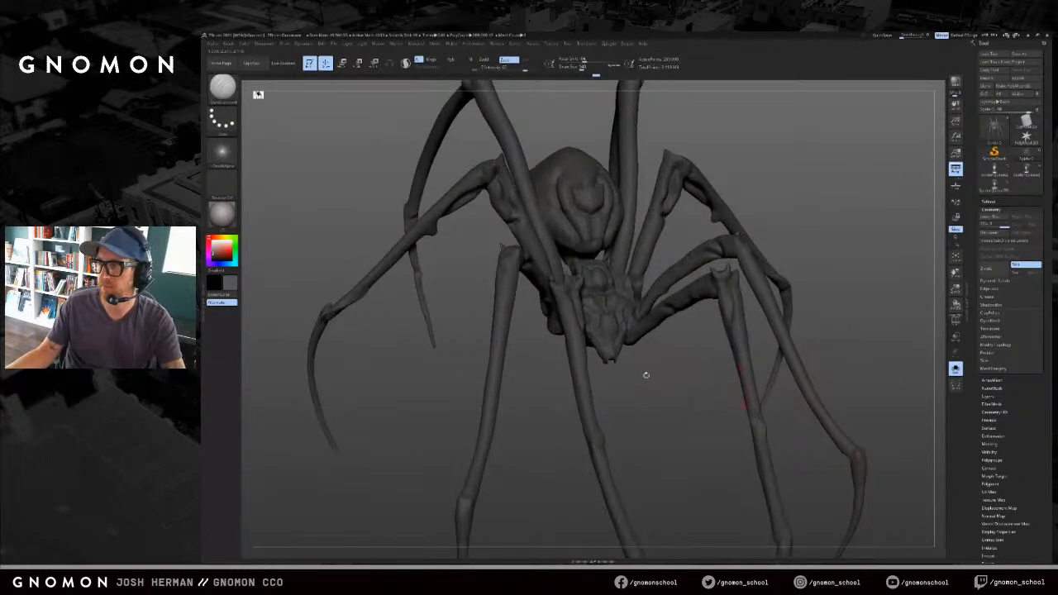
Step: Undo the most recent sculpting changes on the spider
{"action": "mouse_move", "coordinate": [662, 387]}
{"action": "left_mouse_down", "text": "alt"}
{"action": "mouse_move", "coordinate": [680, 433]}
{"action": "mouse_move", "coordinate": [664, 364]}
{"action": "left_mouse_up", "text": "alt"}
{"action": "key", "text": "ctrl+z"}
{"action": "key", "text": "ctrl+z"}
{"action": "key", "text": "ctrl+z"}
{"action": "key", "text": "ctrl+z"}
{"action": "key", "text": "ctrl+z"}
{"action": "key", "text": "ctrl+z"}
{"action": "key", "text": "ctrl+z"}
{"action": "key", "text": "ctrl+z"}
Step: Choose the SnakeHook brush and hide the front legs' polygroups so the side of the head is exposed
{"action": "key", "text": "b"}
{"action": "key", "text": "s"}
{"action": "key", "text": "h"}
{"action": "key", "text": "s"}
{"action": "mouse_move", "coordinate": [664, 364]}
{"action": "left_mouse_down"}
{"action": "mouse_move", "coordinate": [650, 369]}
{"action": "mouse_move", "coordinate": [678, 382]}
{"action": "left_mouse_up"}
{"action": "left_click", "coordinate": [770, 357], "text": "ctrl+shift"}
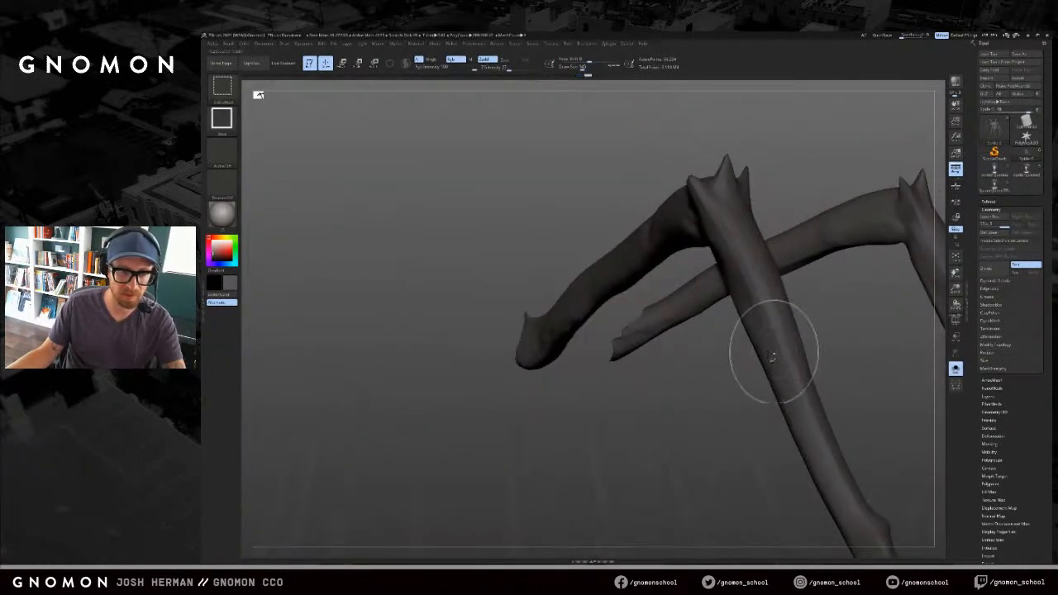
{"action": "left_click", "coordinate": [677, 377], "text": "ctrl+shift"}
{"action": "left_click", "coordinate": [678, 245], "text": "ctrl+alt+shift"}
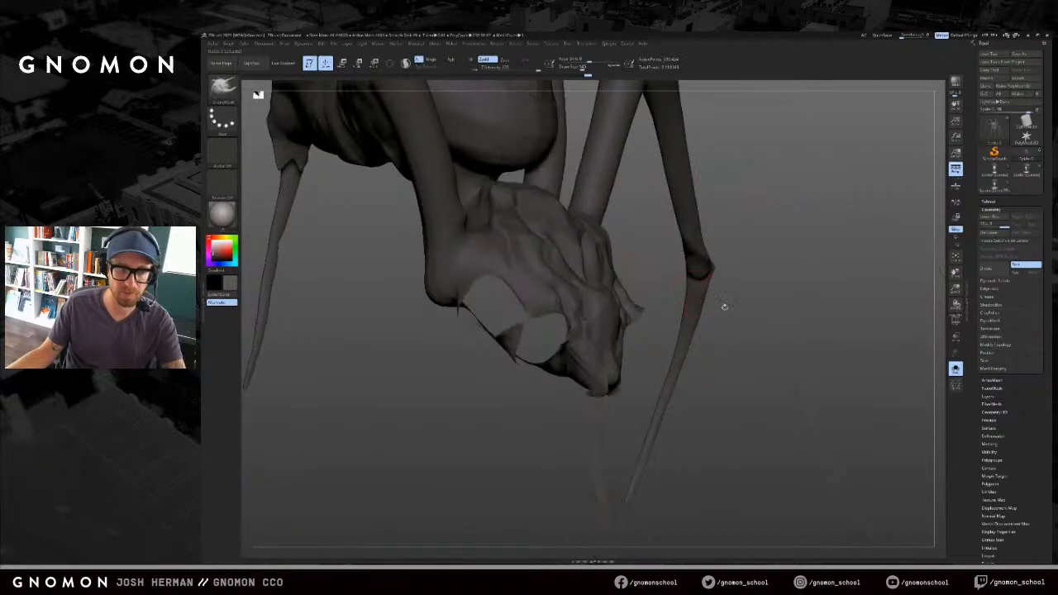
Step: Pull the contours of the head and snout into shape with the SnakeHook brush
{"action": "left_click_drag", "start_coordinate": [713, 301], "coordinate": [749, 317]}
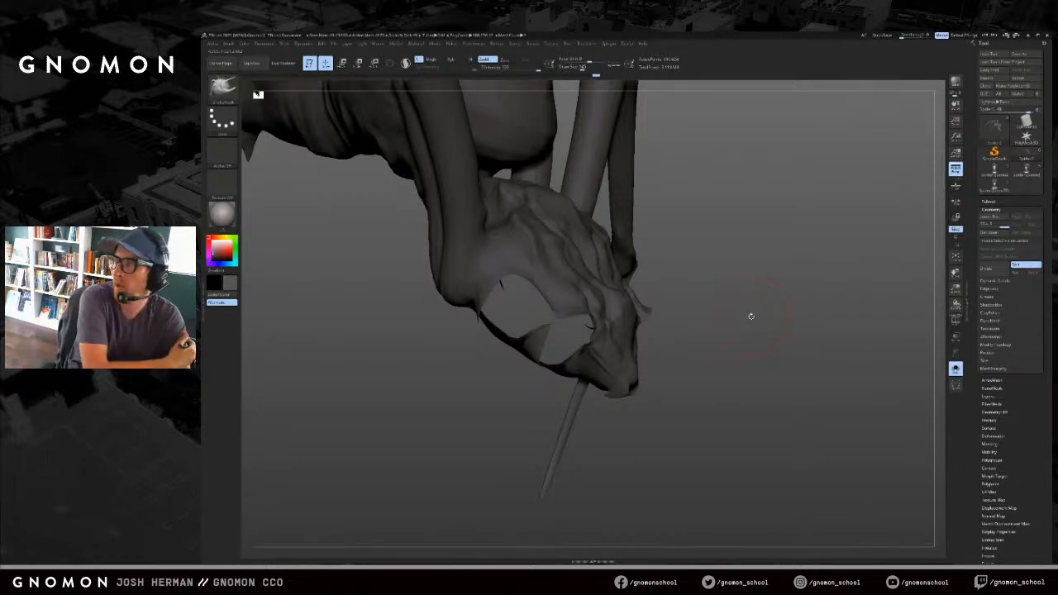
{"action": "left_click_drag", "start_coordinate": [683, 295], "coordinate": [660, 315]}
{"action": "left_click_drag", "start_coordinate": [719, 357], "coordinate": [668, 342]}
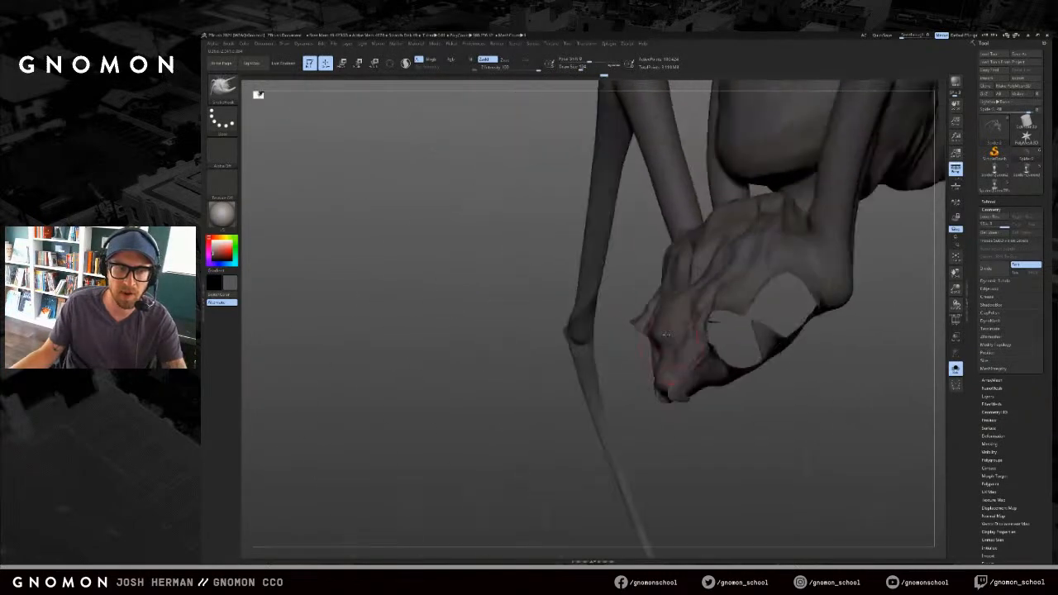
{"action": "left_click_drag", "start_coordinate": [623, 379], "coordinate": [641, 359]}
Step: Carve creases and ridges into the spider's head and snout with the DamStandard brush
{"action": "key", "text": "b"}
{"action": "key", "text": "d"}
{"action": "key", "text": "s"}
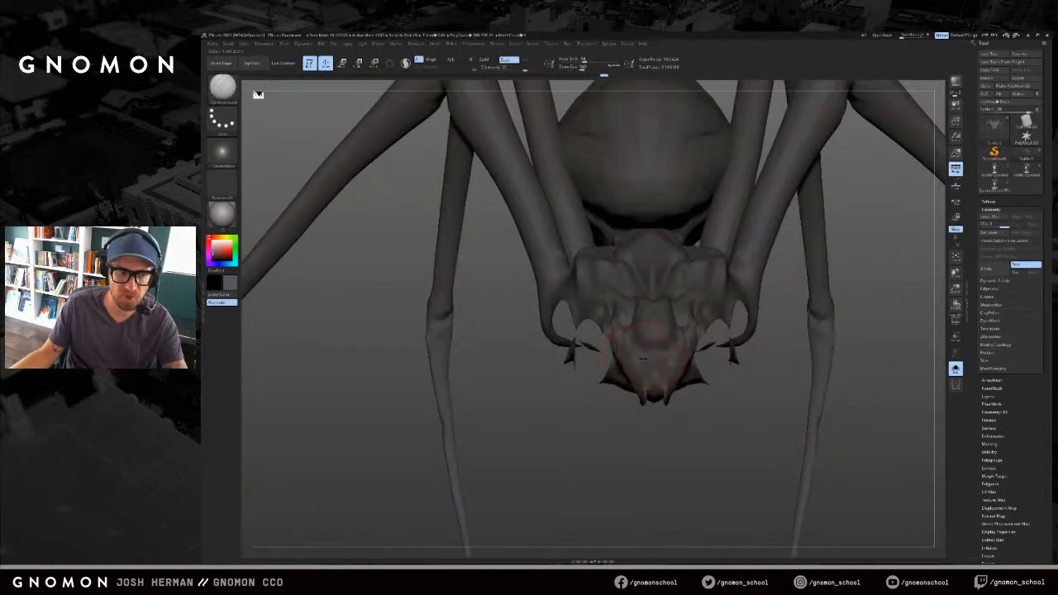
{"action": "left_click_drag", "start_coordinate": [623, 428], "coordinate": [658, 417]}
{"action": "mouse_move", "coordinate": [622, 381]}
{"action": "left_mouse_down"}
{"action": "mouse_move", "coordinate": [746, 383]}
{"action": "mouse_move", "coordinate": [744, 295]}
{"action": "mouse_move", "coordinate": [635, 376]}
{"action": "left_mouse_up"}
{"action": "left_click_drag", "start_coordinate": [710, 322], "coordinate": [620, 353]}
{"action": "left_click_drag", "start_coordinate": [670, 381], "coordinate": [619, 347]}
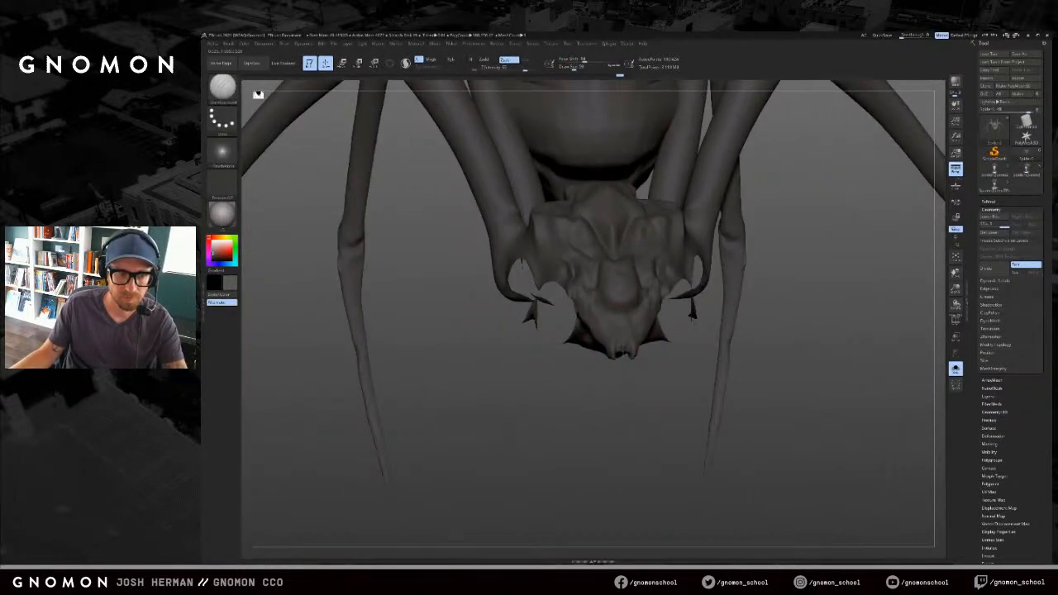
{"action": "left_click_drag", "start_coordinate": [619, 348], "coordinate": [630, 370]}
{"action": "mouse_move", "coordinate": [537, 397]}
{"action": "left_mouse_down"}
{"action": "mouse_move", "coordinate": [583, 402]}
{"action": "mouse_move", "coordinate": [649, 383]}
{"action": "mouse_move", "coordinate": [654, 372]}
{"action": "mouse_move", "coordinate": [594, 361]}
{"action": "mouse_move", "coordinate": [579, 368]}
{"action": "mouse_move", "coordinate": [634, 374]}
{"action": "mouse_move", "coordinate": [636, 388]}
{"action": "mouse_move", "coordinate": [685, 373]}
{"action": "left_mouse_up"}
Step: Adjust the draw size and pull the snout's tip into two downward fangs with the SnakeHook brush
{"action": "key", "text": "b"}
{"action": "key", "text": "s"}
{"action": "key", "text": "h"}
{"action": "key", "text": "s"}
{"action": "key", "text": "s"}
{"action": "key", "text": "s"}
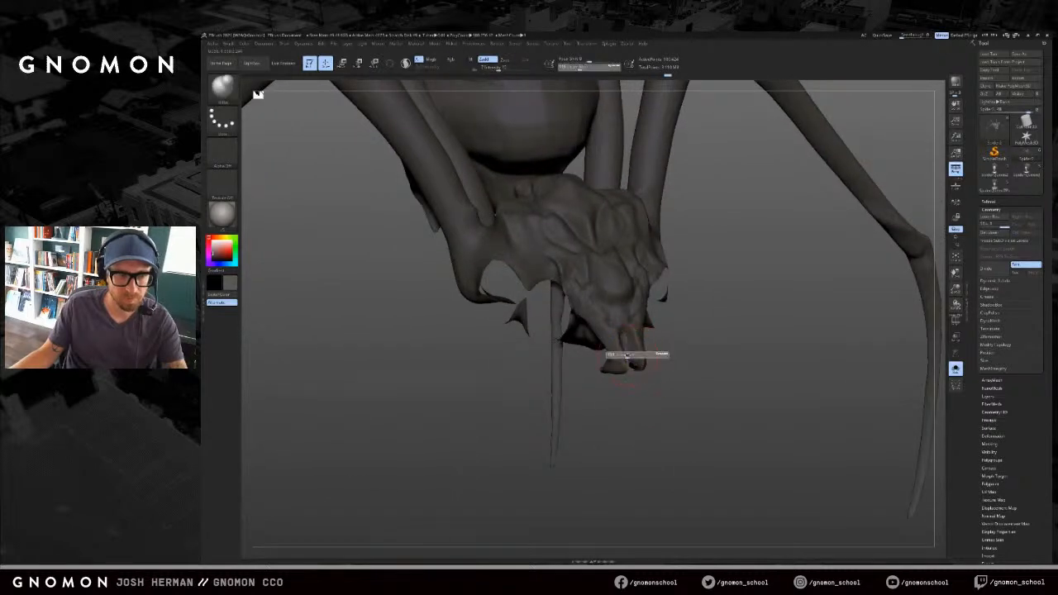
{"action": "mouse_move", "coordinate": [619, 358]}
{"action": "left_mouse_down"}
{"action": "mouse_move", "coordinate": [637, 340]}
{"action": "mouse_move", "coordinate": [640, 351]}
{"action": "left_mouse_up"}
{"action": "mouse_move", "coordinate": [666, 393]}
{"action": "left_mouse_down"}
{"action": "mouse_move", "coordinate": [713, 387]}
{"action": "mouse_move", "coordinate": [668, 376]}
{"action": "mouse_move", "coordinate": [698, 369]}
{"action": "left_mouse_up"}
Step: Lengthen and hook the tips of the two fangs with the SnakeHook brush
{"action": "key", "text": "b"}
{"action": "key", "text": "s"}
{"action": "key", "text": "h"}
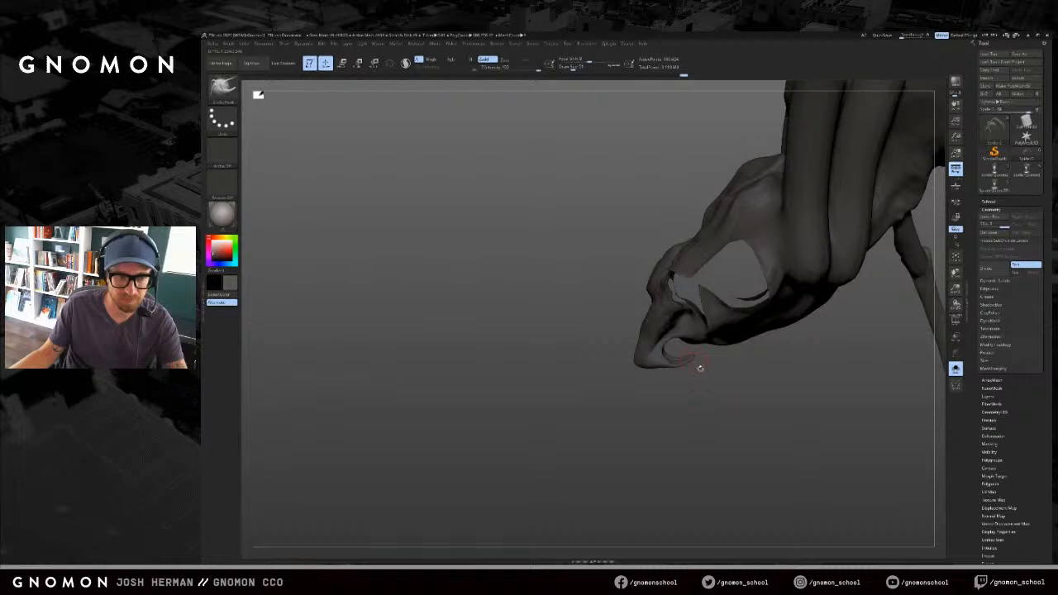
{"action": "left_click_drag", "start_coordinate": [698, 366], "coordinate": [695, 363]}
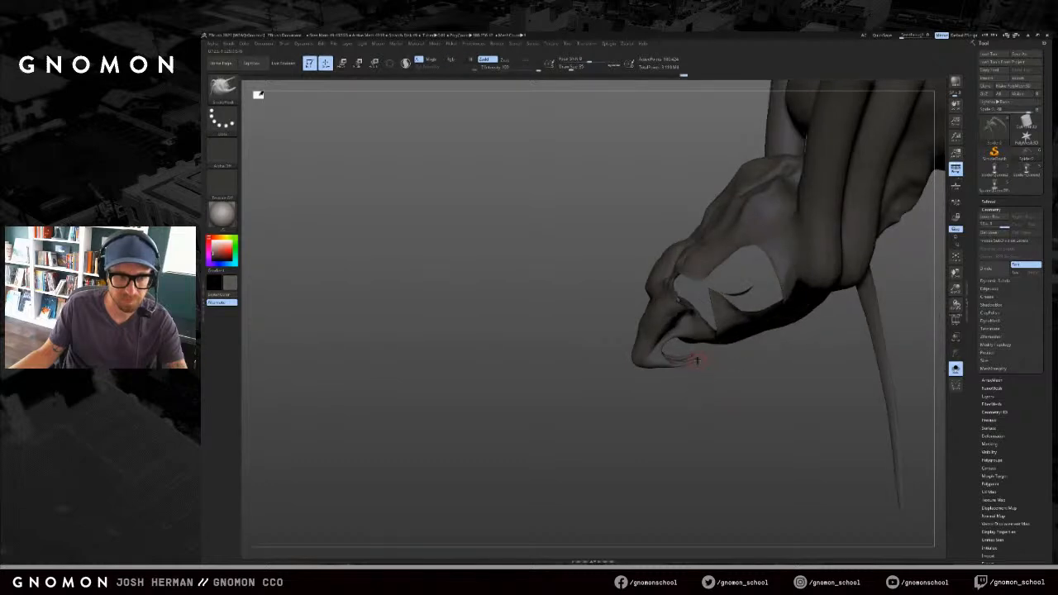
{"action": "key", "text": "shift"}
{"action": "mouse_move", "coordinate": [704, 371]}
{"action": "left_mouse_down"}
{"action": "mouse_move", "coordinate": [733, 367]}
{"action": "mouse_move", "coordinate": [708, 371]}
{"action": "mouse_move", "coordinate": [730, 390]}
{"action": "left_mouse_up"}
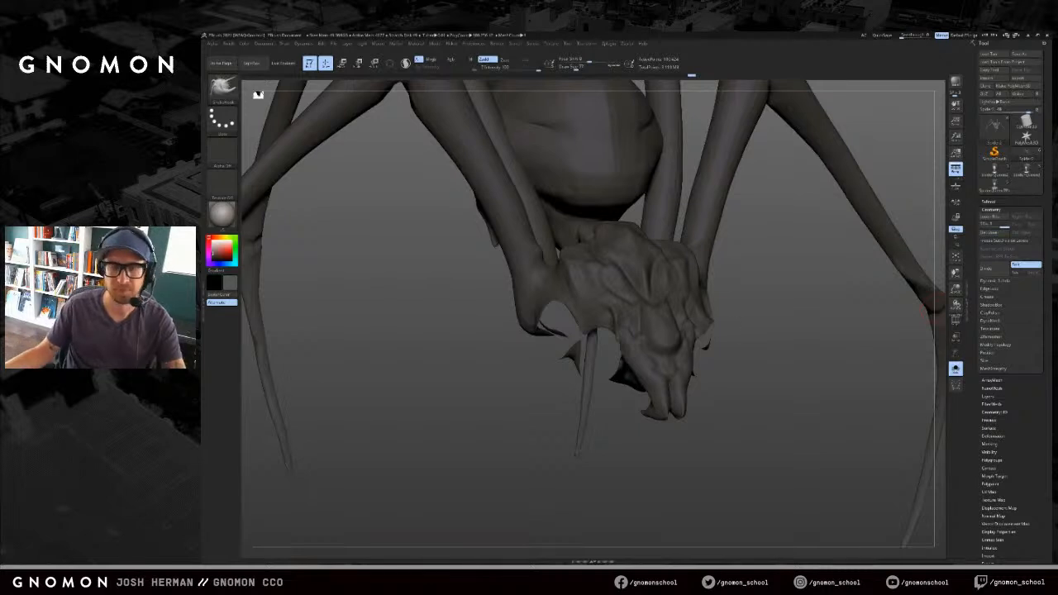
{"action": "left_click_drag", "start_coordinate": [772, 377], "coordinate": [756, 369]}
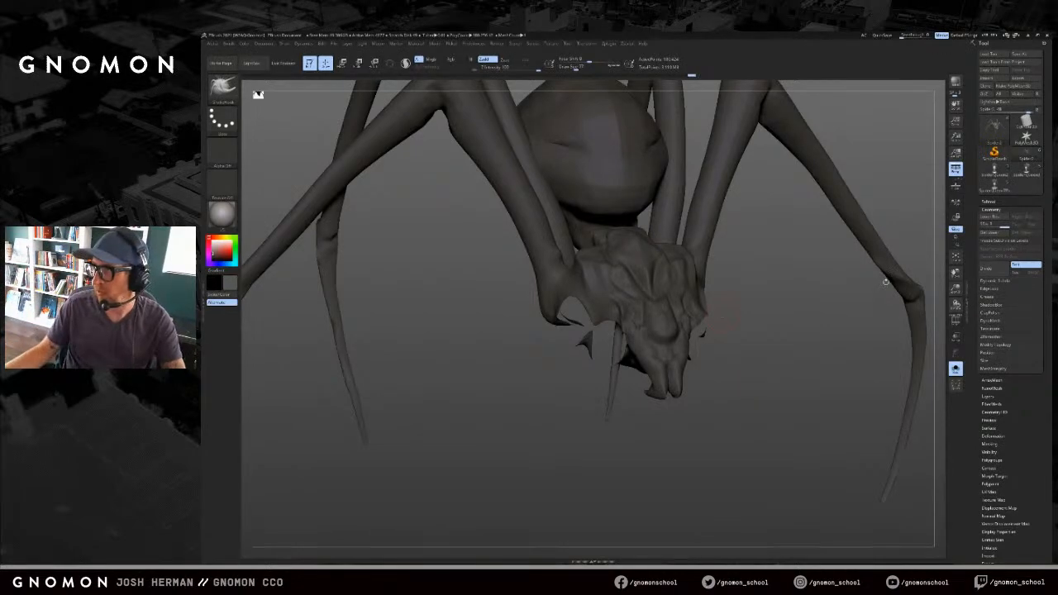
Step: Switch to the reference collage in Photos and examine the crab, horned spider and orb-weaver images up close
{"action": "left_click_drag", "start_coordinate": [1054, 248], "coordinate": [627, 86]}
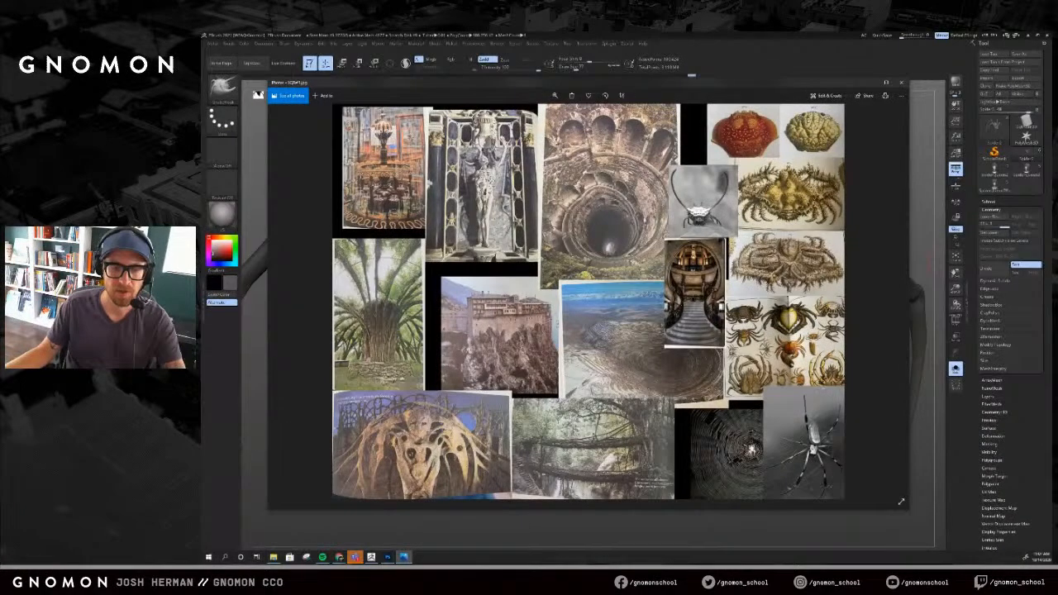
{"action": "scroll", "coordinate": [786, 418], "scroll_direction": "up", "scroll_amount": 5}
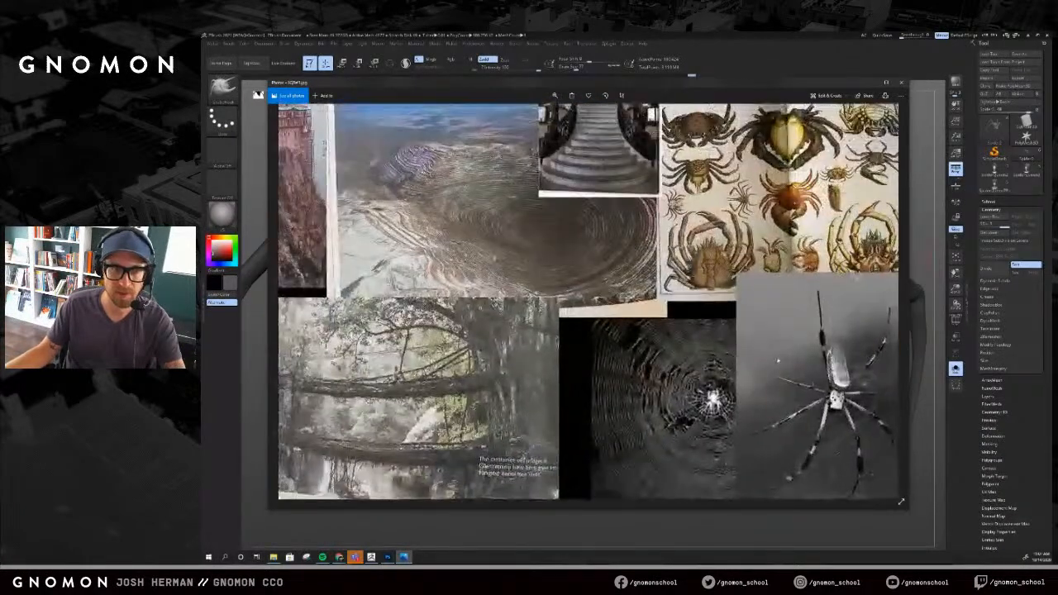
{"action": "left_click_drag", "start_coordinate": [661, 248], "coordinate": [579, 436]}
{"action": "left_click_drag", "start_coordinate": [589, 289], "coordinate": [588, 401]}
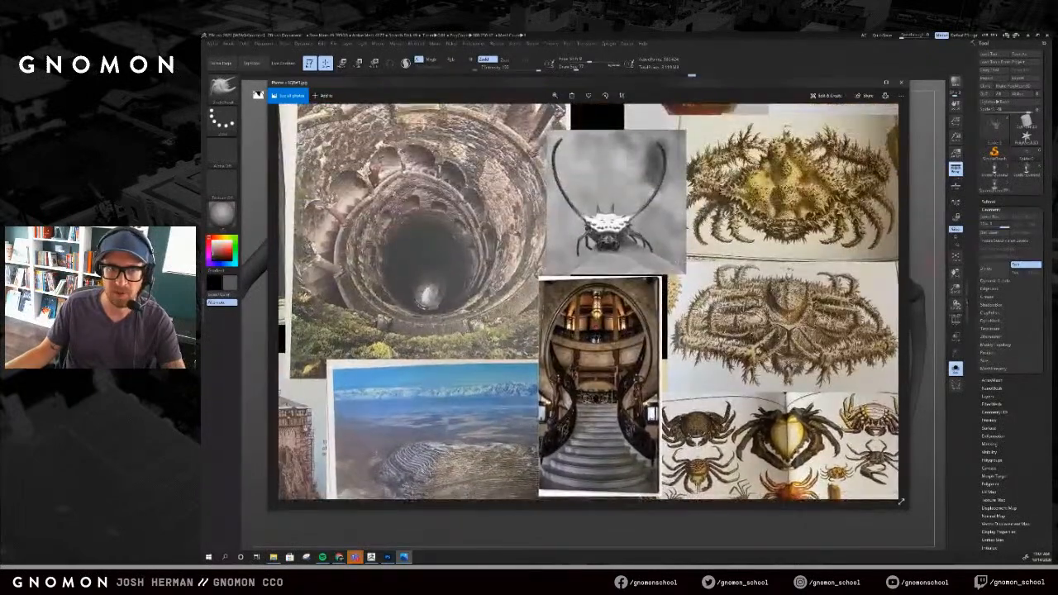
{"action": "left_click_drag", "start_coordinate": [589, 290], "coordinate": [589, 409]}
{"action": "left_click_drag", "start_coordinate": [589, 479], "coordinate": [589, 94]}
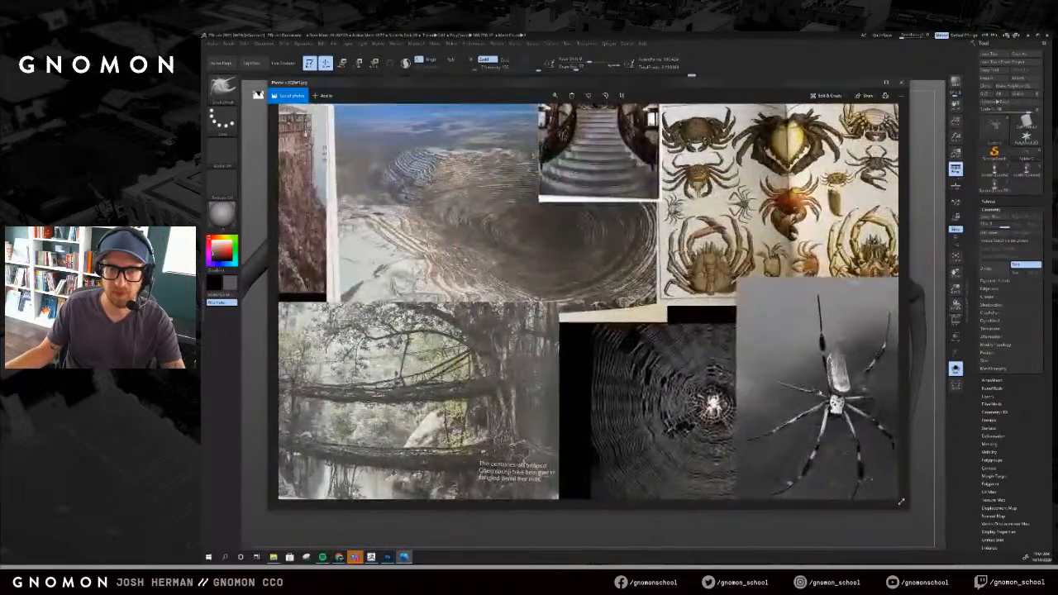
{"action": "scroll", "coordinate": [901, 501], "scroll_direction": "up", "scroll_amount": 4}
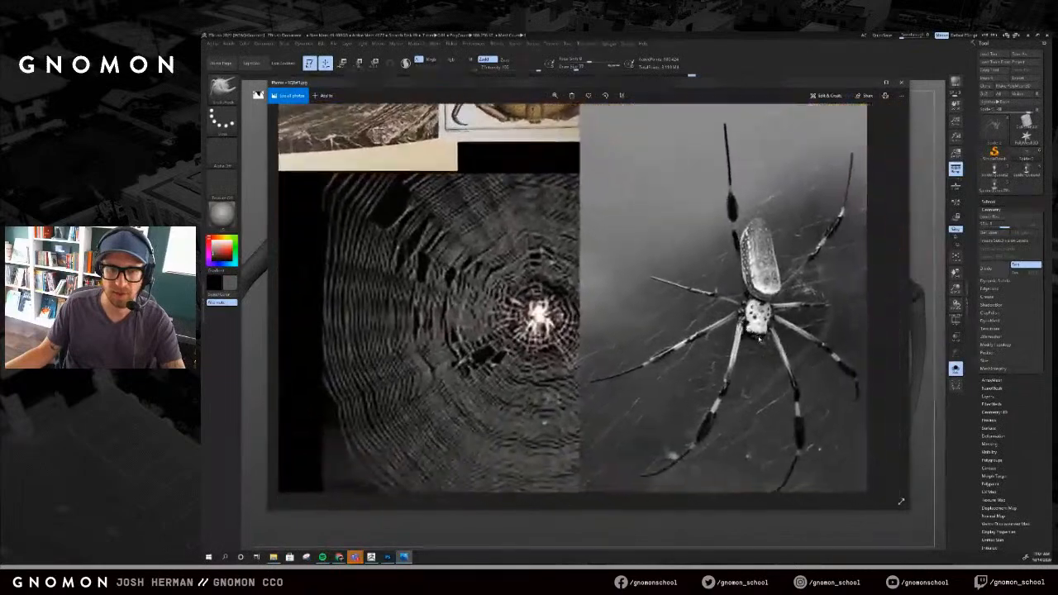
{"action": "scroll", "coordinate": [901, 501], "scroll_direction": "up", "scroll_amount": 1}
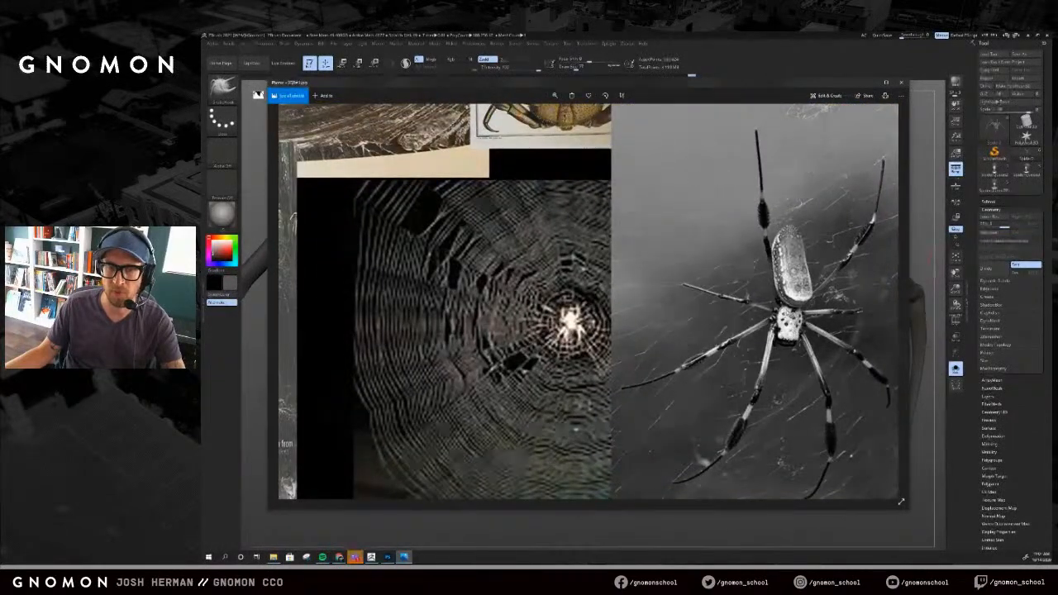
{"action": "scroll", "coordinate": [901, 501], "scroll_direction": "down", "scroll_amount": 5}
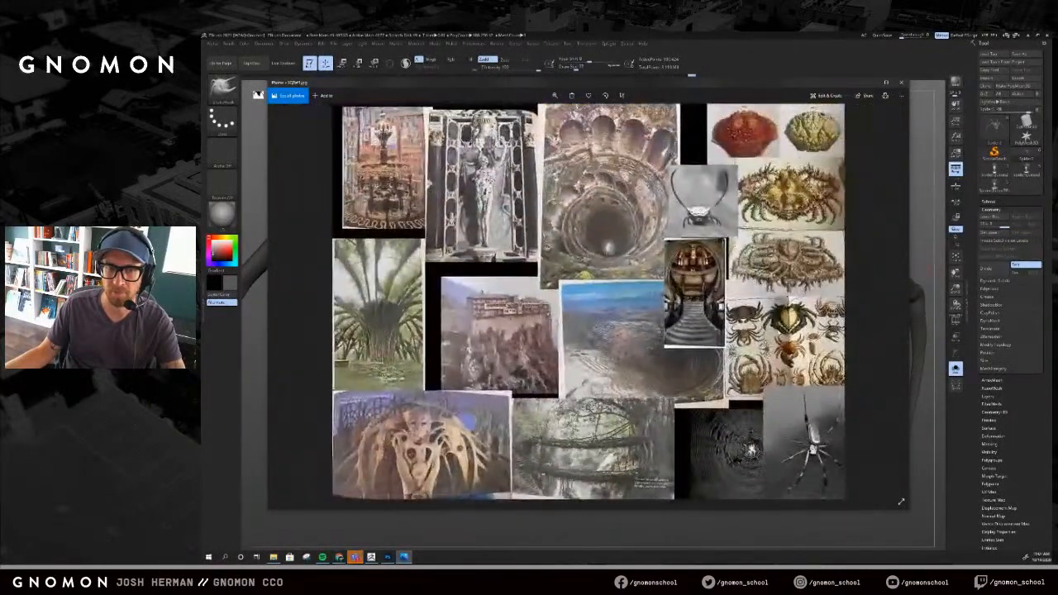
{"action": "left_click_drag", "start_coordinate": [810, 87], "coordinate": [1052, 99]}
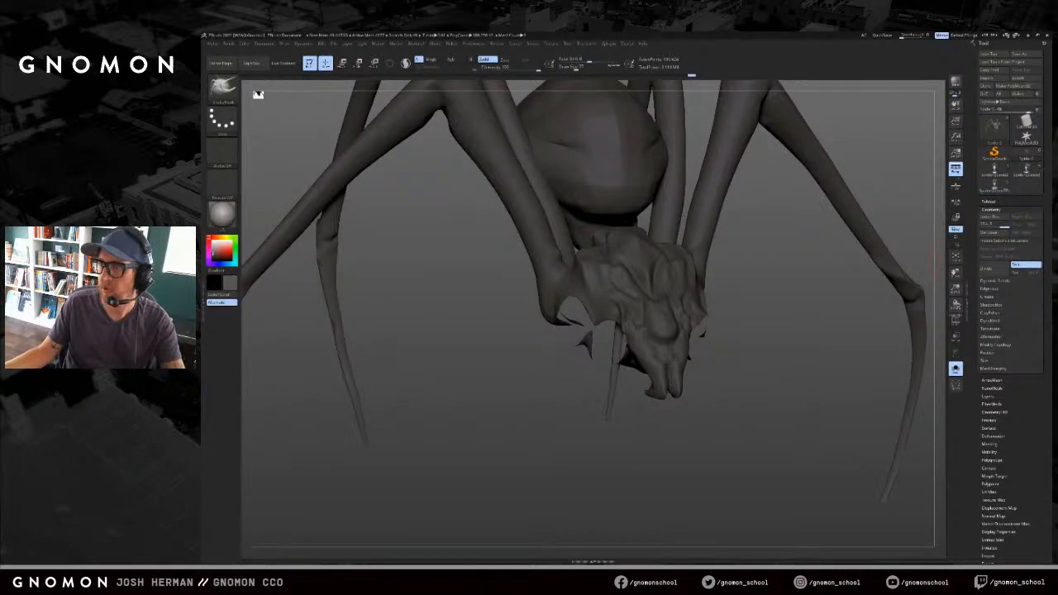
Step: Load a Smooth brush from the Lightbox brush library
{"action": "left_click_drag", "start_coordinate": [775, 284], "coordinate": [784, 280]}
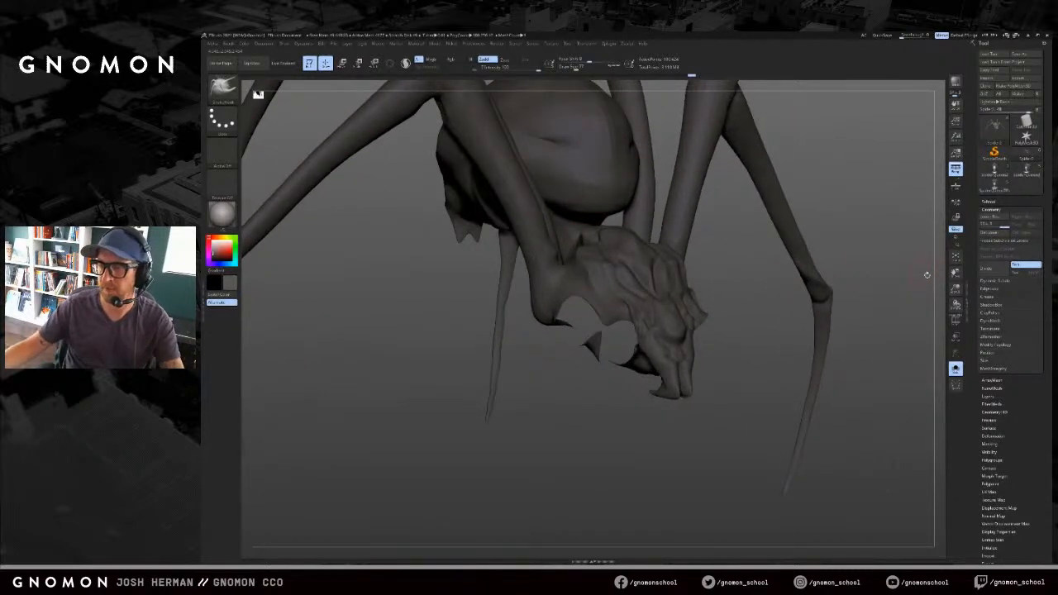
{"action": "left_click_drag", "start_coordinate": [727, 364], "coordinate": [406, 188]}
{"action": "key", "text": "comma"}
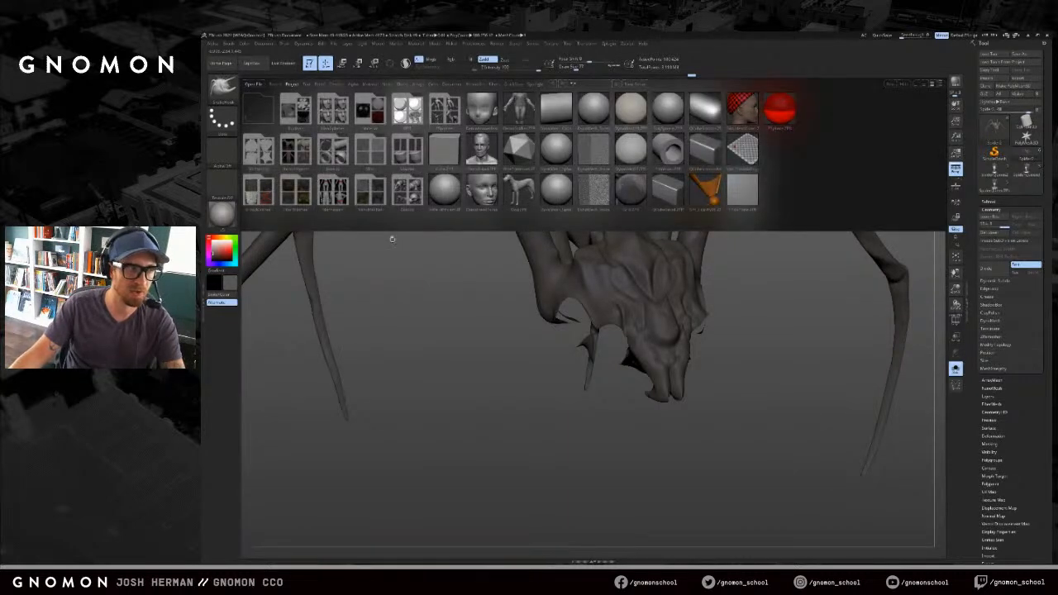
{"action": "key", "text": "comma"}
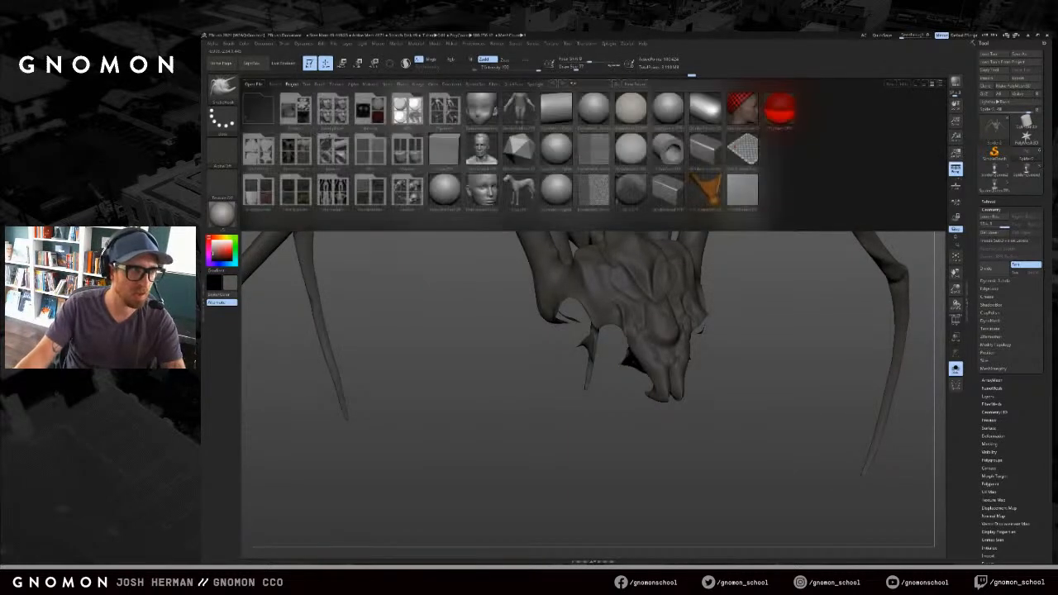
{"action": "left_click", "coordinate": [319, 83]}
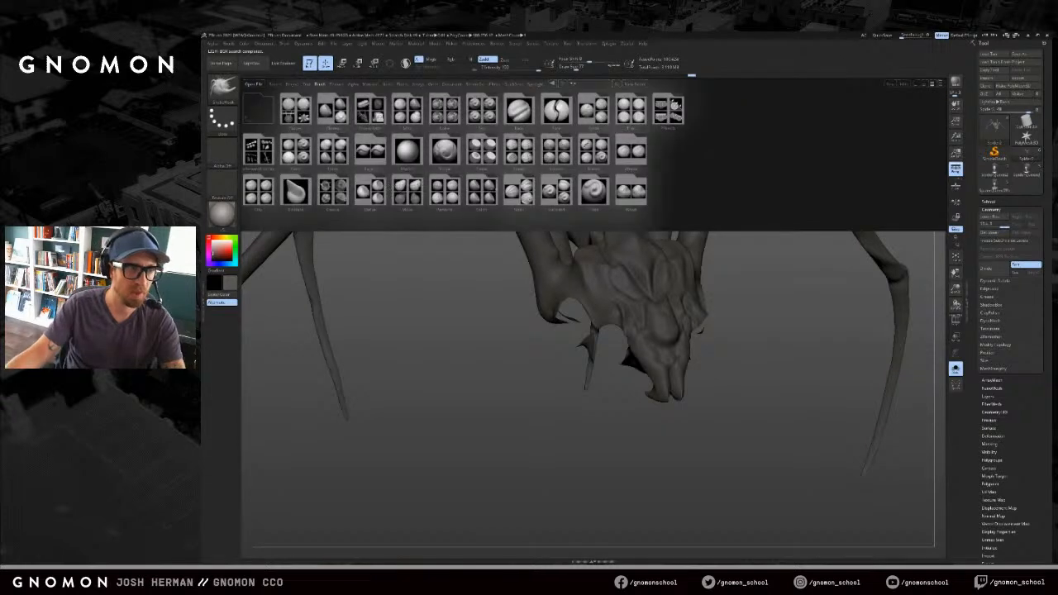
{"action": "left_click", "coordinate": [562, 154]}
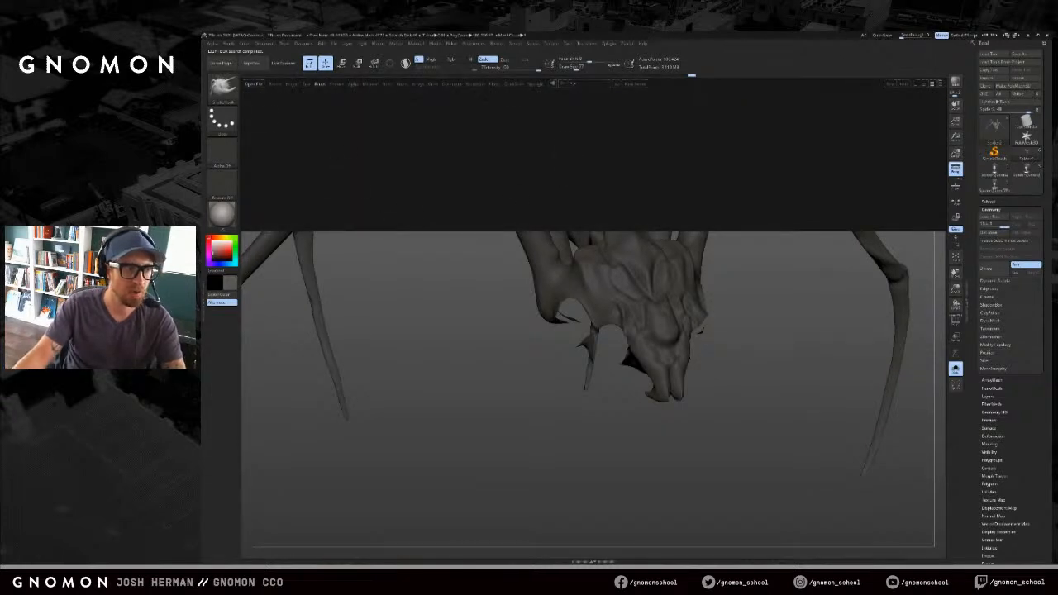
{"action": "double_click", "coordinate": [295, 190]}
{"action": "left_click", "coordinate": [276, 207]}
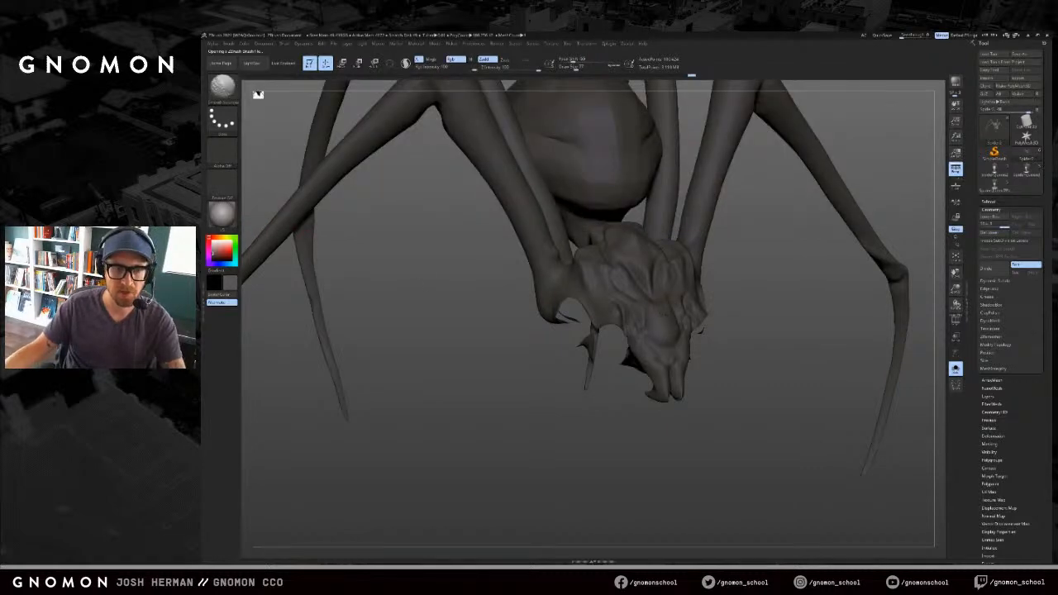
Step: Smooth the creases on top of the head and refine the ridges around the brow and snout
{"action": "left_click_drag", "start_coordinate": [537, 367], "coordinate": [463, 363]}
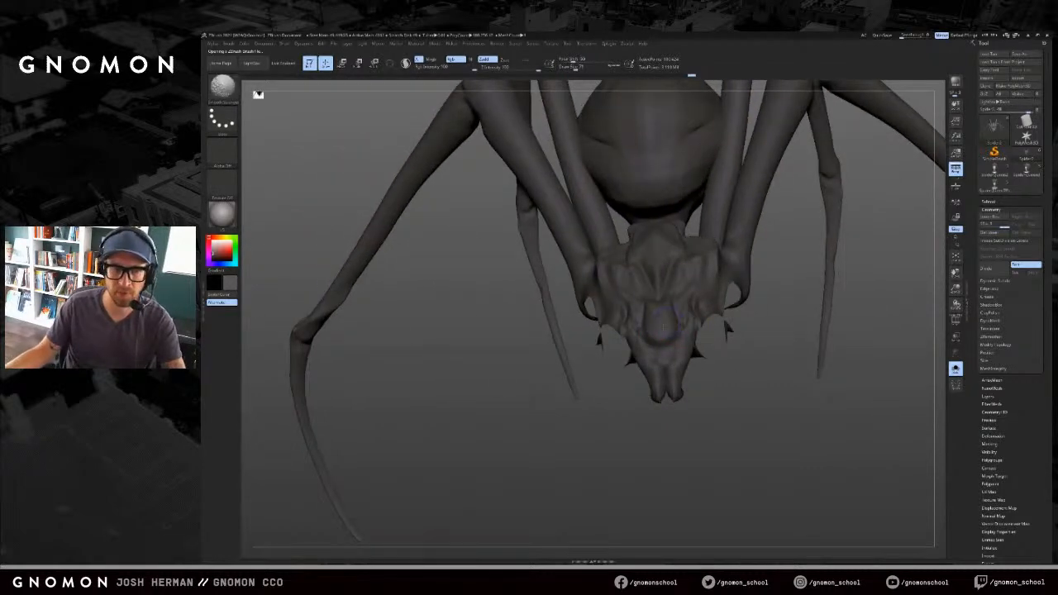
{"action": "left_click_drag", "start_coordinate": [747, 350], "coordinate": [689, 322]}
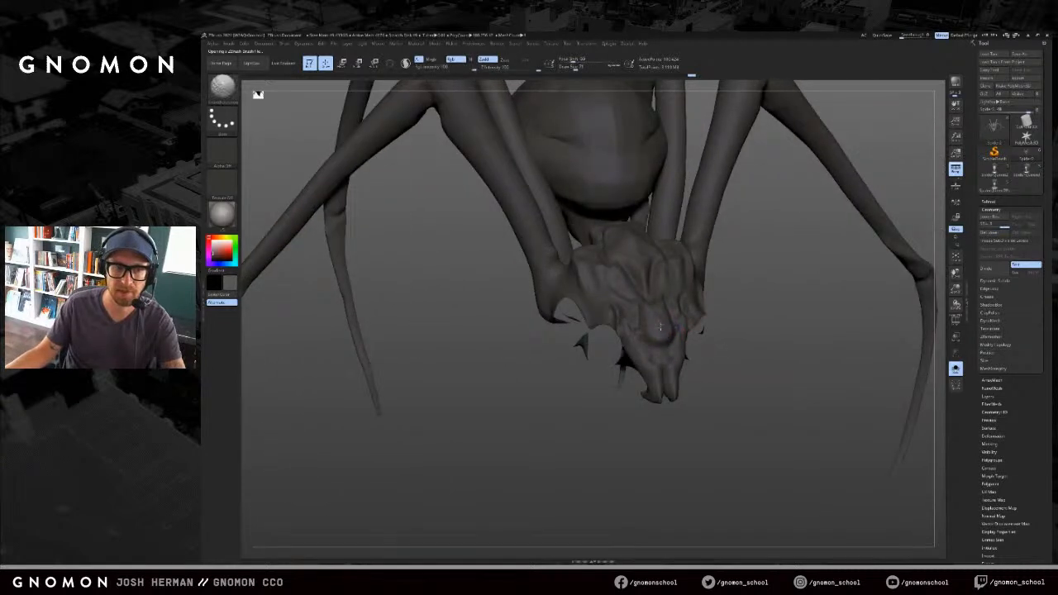
{"action": "right_click_drag", "start_coordinate": [703, 332], "coordinate": [641, 283], "text": "ctrl"}
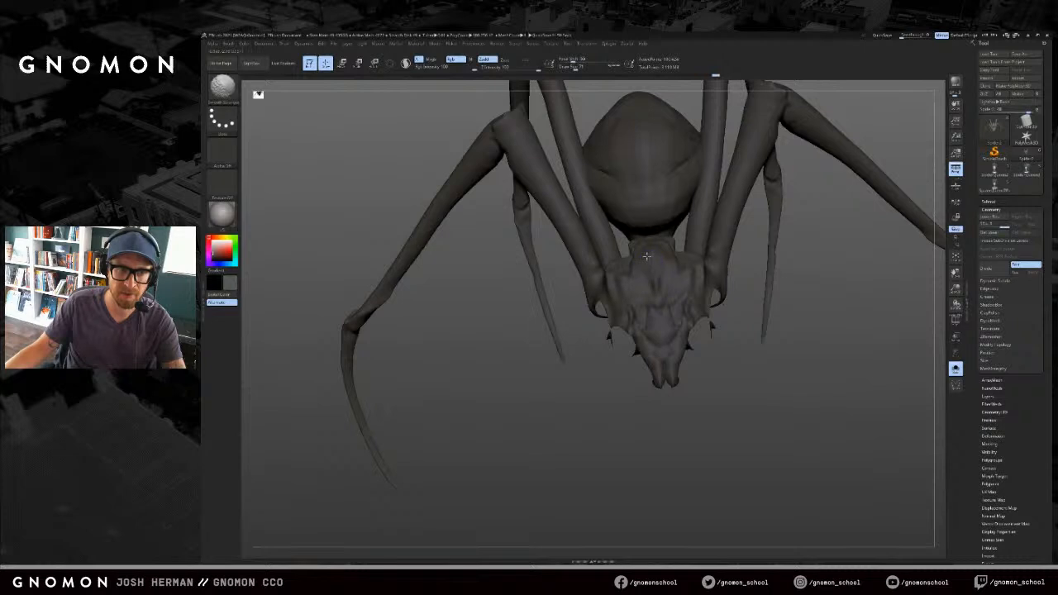
{"action": "right_click_drag", "start_coordinate": [801, 316], "coordinate": [677, 286]}
{"action": "right_click_drag", "start_coordinate": [699, 325], "coordinate": [701, 369]}
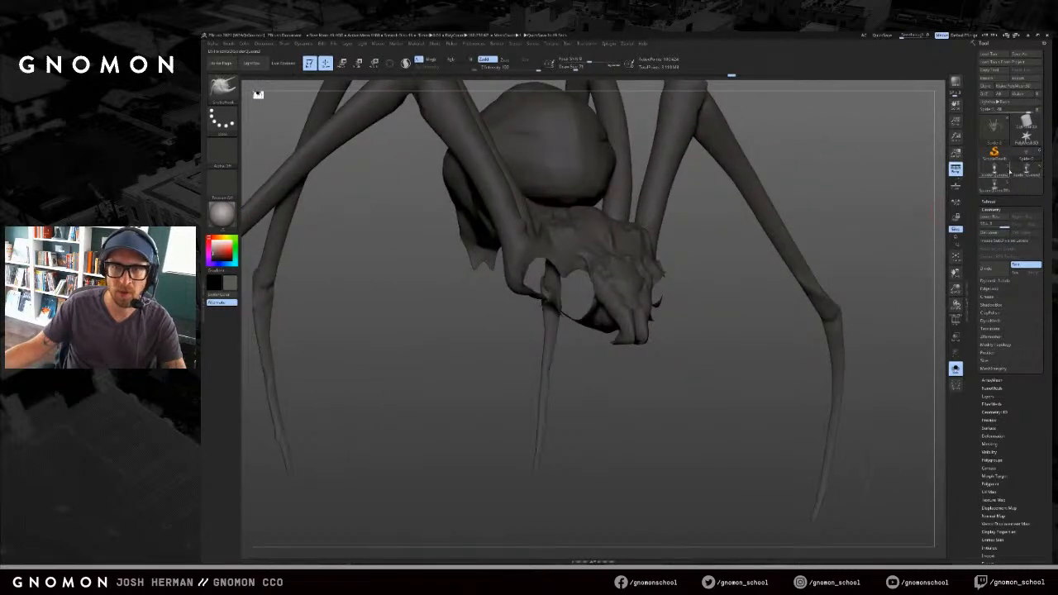
Step: Turn off solo display to show the small queen figure beneath the spider and make her the active subtool
{"action": "left_click", "coordinate": [1003, 170]}
{"action": "left_click", "coordinate": [1026, 155]}
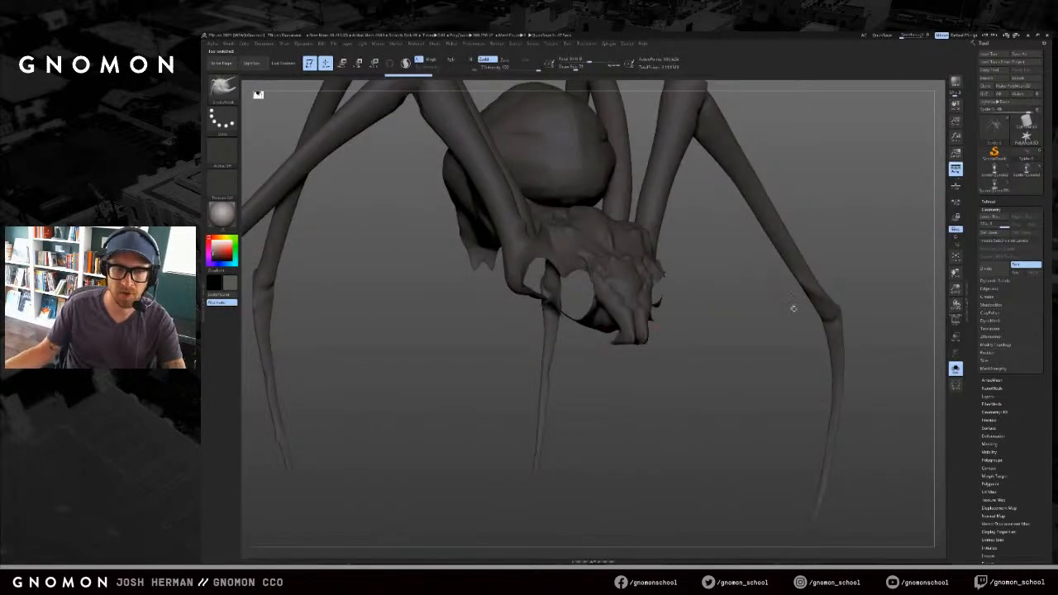
{"action": "key", "text": "alt+s"}
{"action": "left_click", "coordinate": [645, 416], "text": "alt"}
Step: Switch the queen figure's morph target on and back again to compare her two head shapes
{"action": "left_click_drag", "start_coordinate": [1025, 428], "coordinate": [1025, 364]}
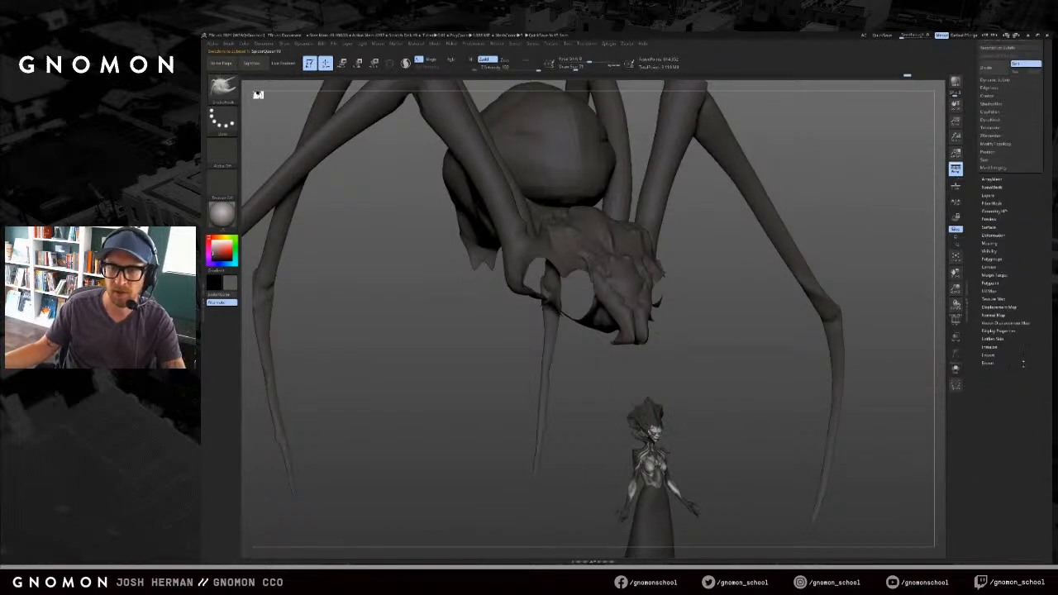
{"action": "left_click", "coordinate": [992, 276]}
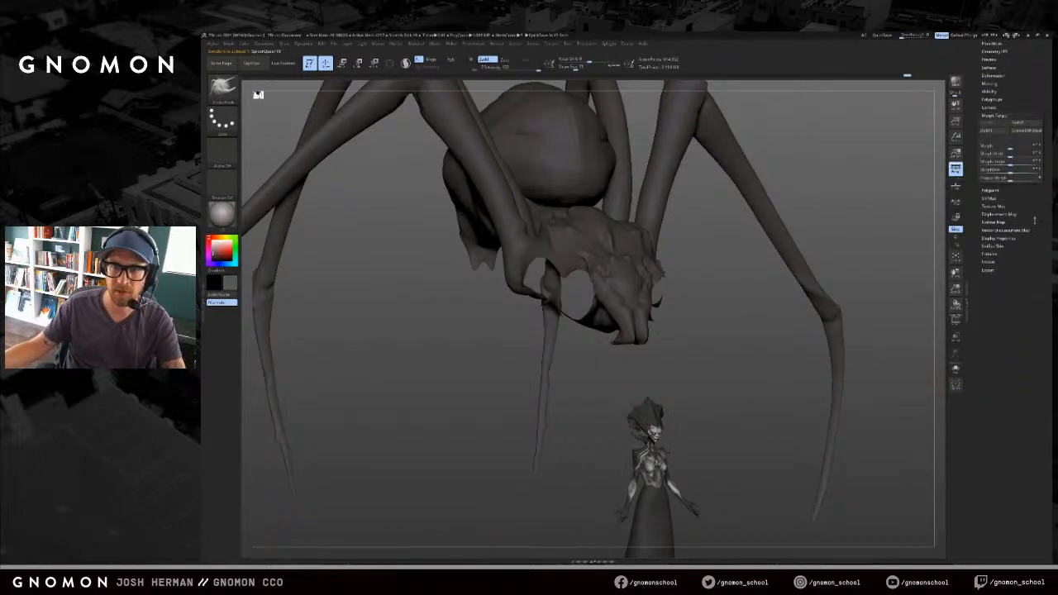
{"action": "left_click", "coordinate": [1031, 144]}
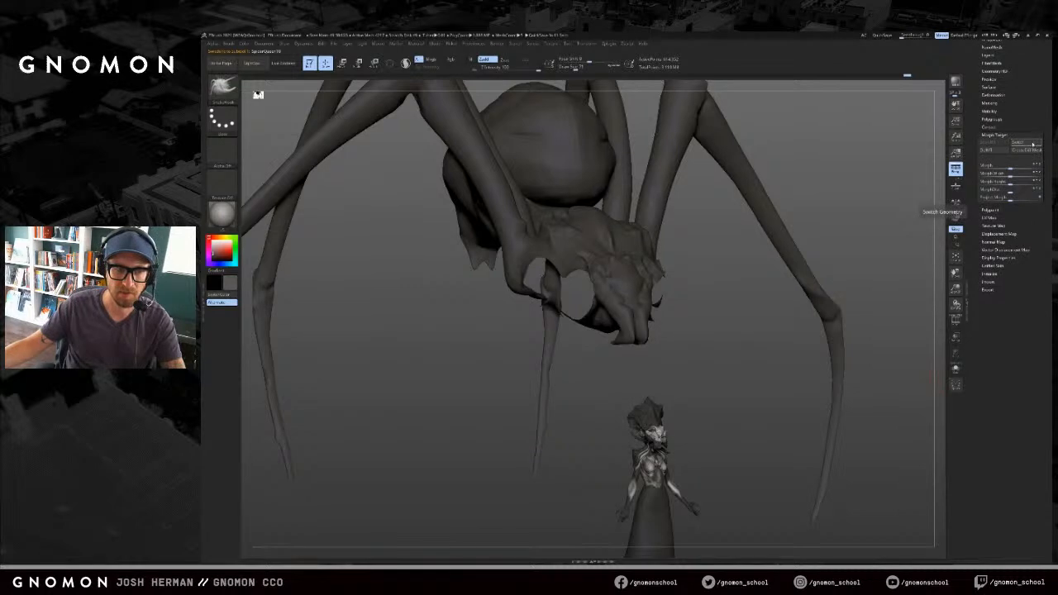
{"action": "left_click", "coordinate": [1031, 145]}
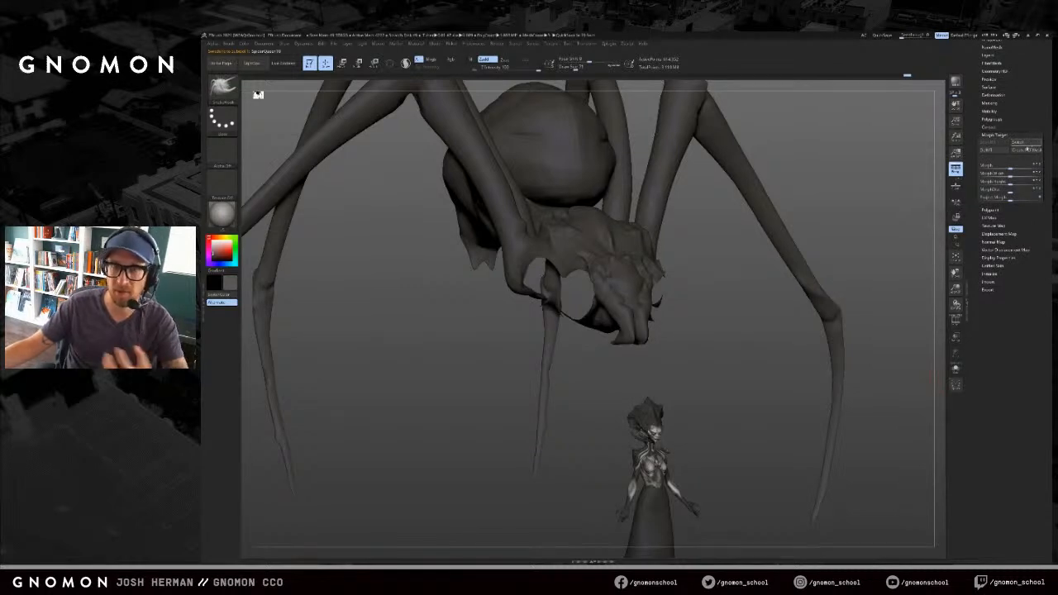
Step: Make the spider the active subtool and compare its skull with the queen's head and crown from several angles
{"action": "left_click_drag", "start_coordinate": [805, 250], "coordinate": [718, 273]}
{"action": "left_click", "coordinate": [665, 277], "text": "alt"}
{"action": "left_click_drag", "start_coordinate": [709, 372], "coordinate": [697, 324], "text": "alt"}
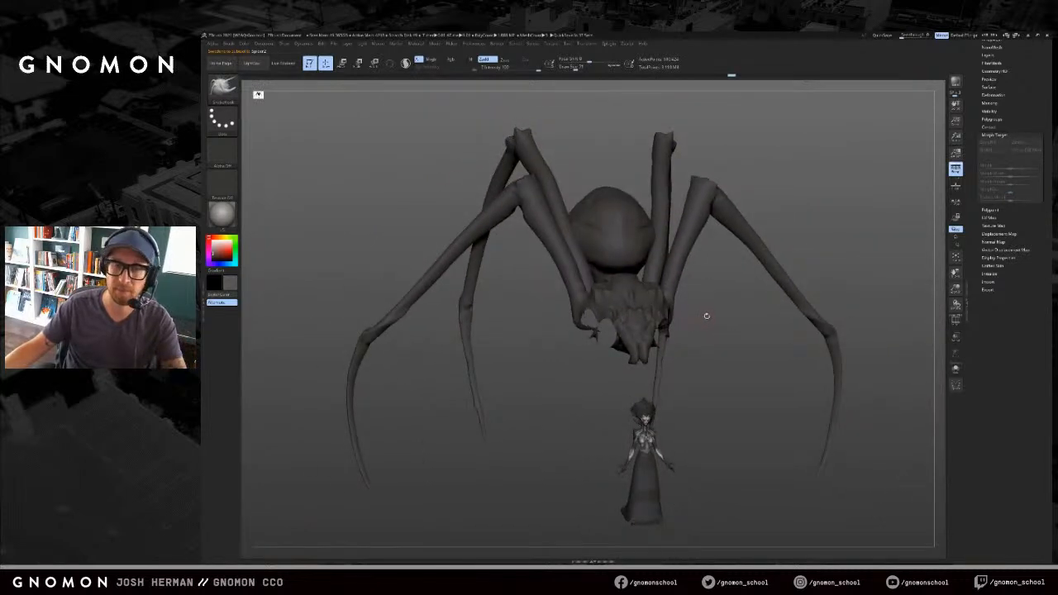
{"action": "left_click_drag", "start_coordinate": [734, 394], "coordinate": [749, 361], "text": "alt"}
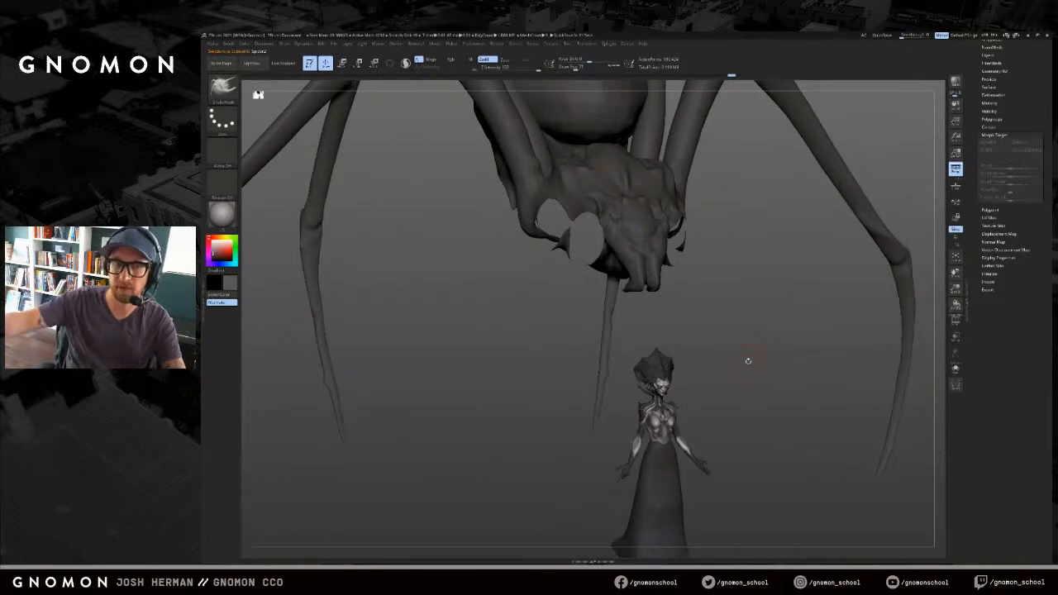
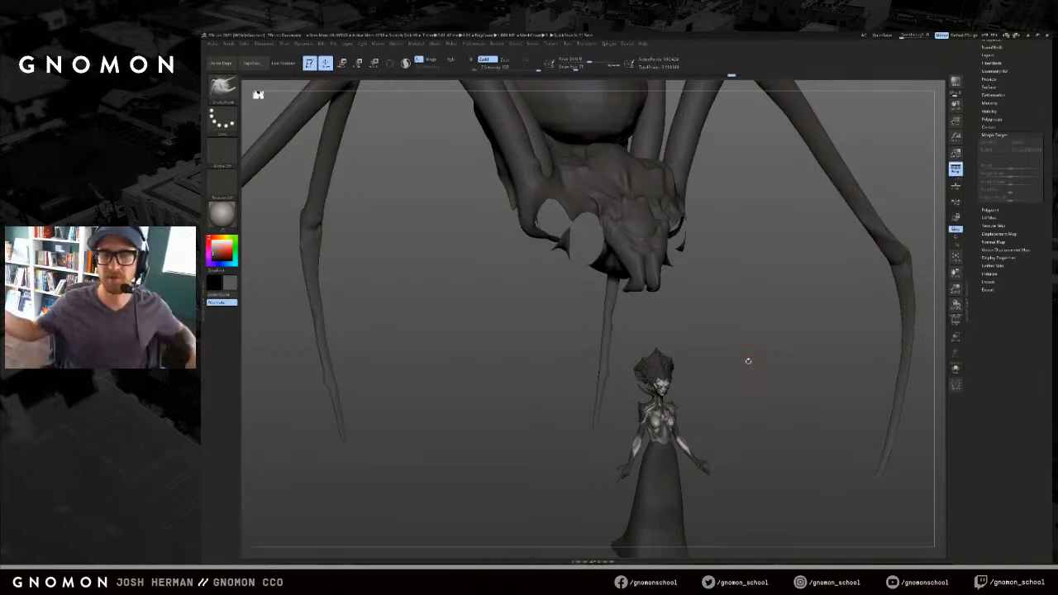
{"action": "left_click_drag", "start_coordinate": [687, 305], "coordinate": [728, 328]}
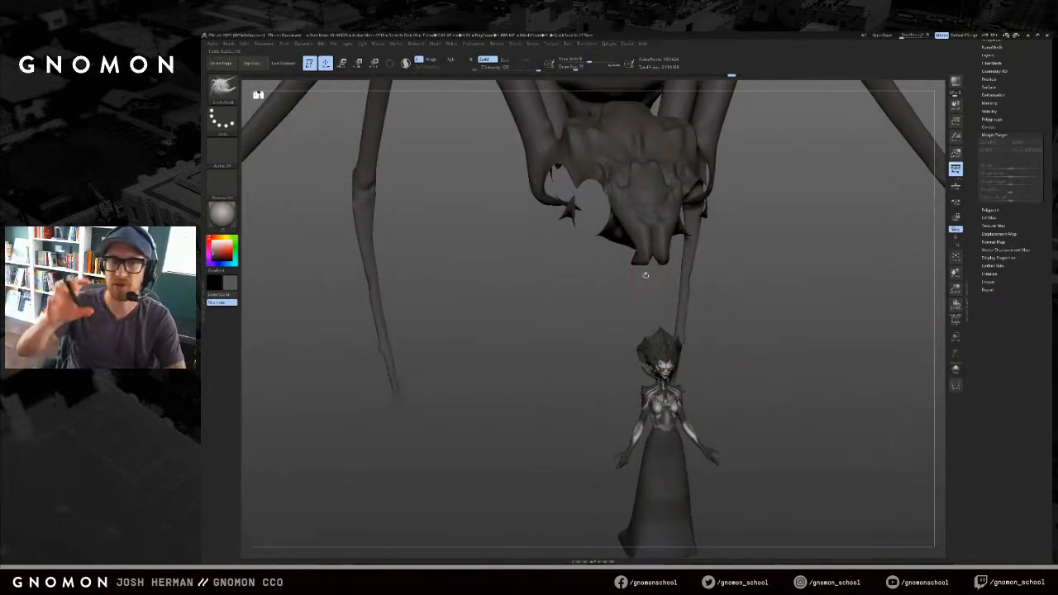
{"action": "left_click_drag", "start_coordinate": [730, 292], "coordinate": [744, 347], "text": "alt"}
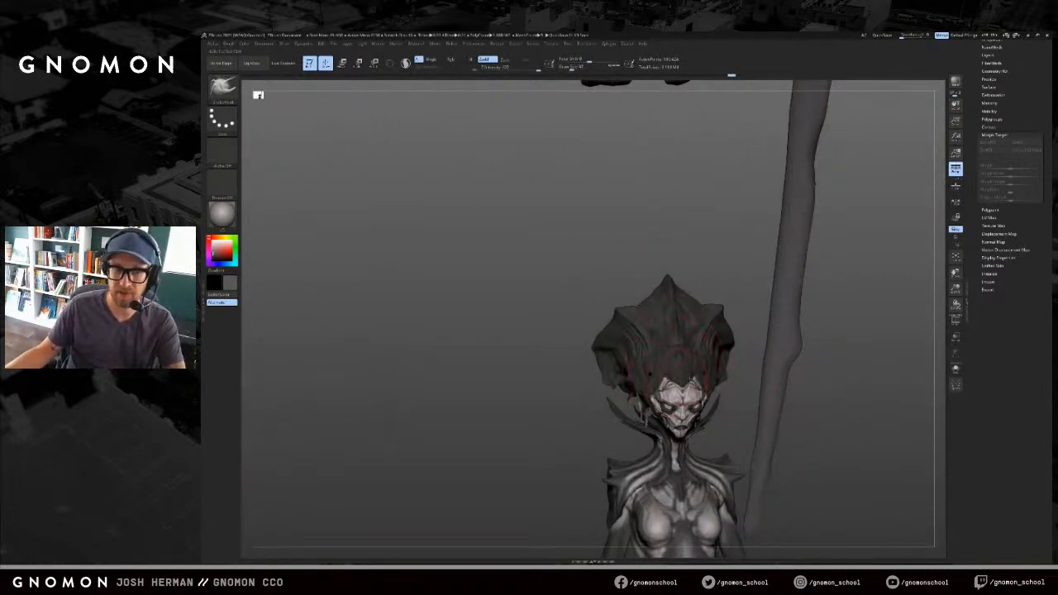
{"action": "left_click_drag", "start_coordinate": [708, 305], "coordinate": [740, 370], "text": "alt"}
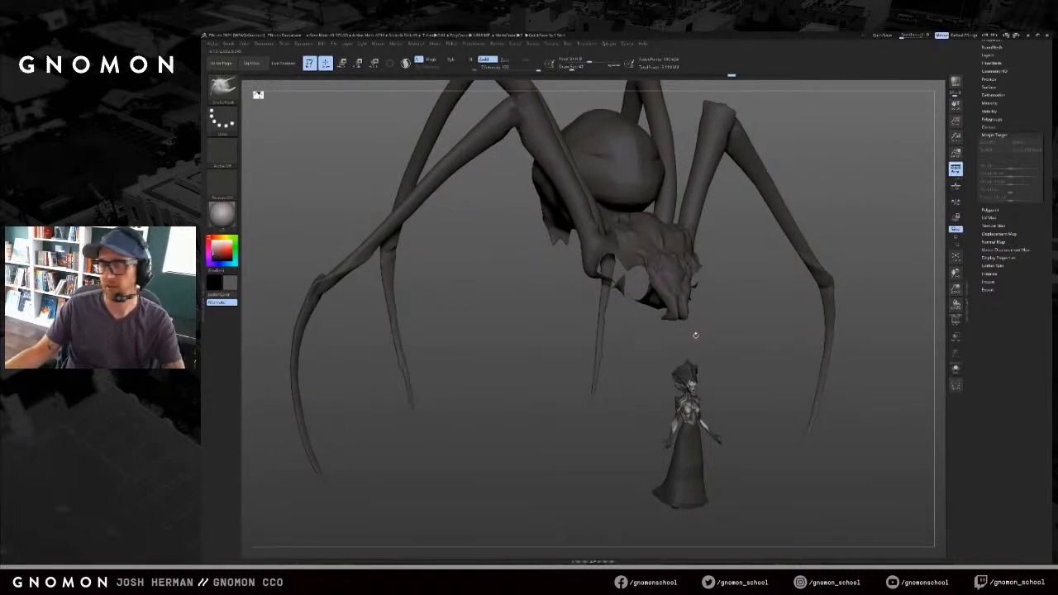
{"action": "left_click_drag", "start_coordinate": [765, 310], "coordinate": [719, 312]}
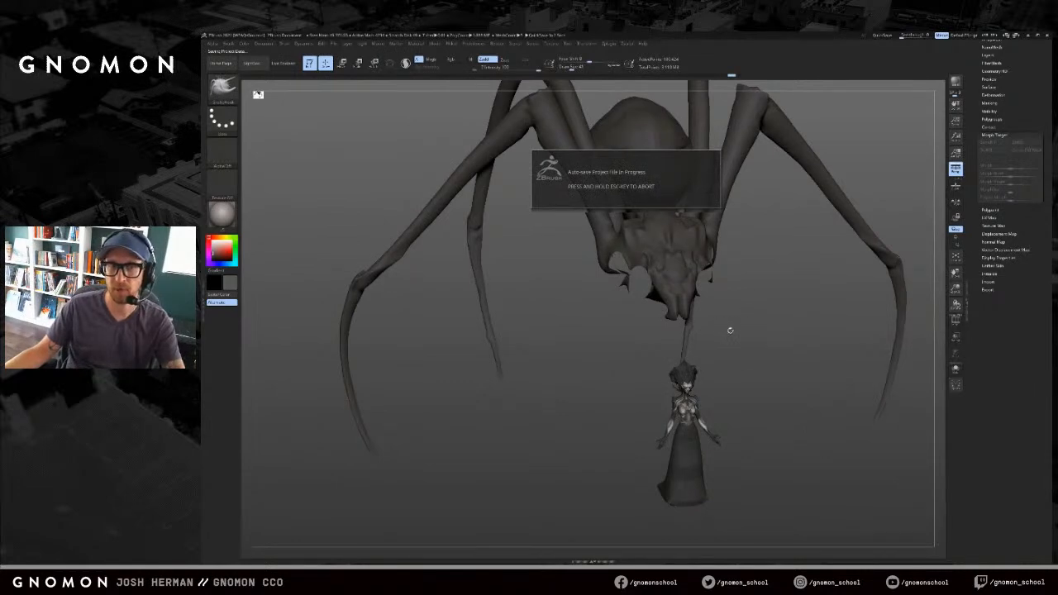
{"action": "mouse_move", "coordinate": [698, 332]}
{"action": "left_mouse_down"}
{"action": "mouse_move", "coordinate": [708, 320]}
{"action": "mouse_move", "coordinate": [745, 326]}
{"action": "mouse_move", "coordinate": [705, 326]}
{"action": "mouse_move", "coordinate": [728, 307]}
{"action": "mouse_move", "coordinate": [746, 343]}
{"action": "left_mouse_up"}
Step: Carve creases into the spider's brow and upper snout with the Dam Standard brush
{"action": "key", "text": "s"}
{"action": "left_click", "coordinate": [628, 266]}
{"action": "mouse_move", "coordinate": [695, 377]}
{"action": "left_mouse_down"}
{"action": "mouse_move", "coordinate": [710, 273]}
{"action": "mouse_move", "coordinate": [687, 343]}
{"action": "mouse_move", "coordinate": [698, 380]}
{"action": "mouse_move", "coordinate": [702, 362]}
{"action": "mouse_move", "coordinate": [723, 389]}
{"action": "mouse_move", "coordinate": [736, 384]}
{"action": "mouse_move", "coordinate": [734, 363]}
{"action": "left_mouse_up"}
{"action": "key", "text": "b"}
{"action": "key", "text": "d"}
{"action": "key", "text": "s"}
{"action": "key", "text": "s"}
{"action": "left_click", "coordinate": [646, 279]}
{"action": "left_click_drag", "start_coordinate": [635, 285], "coordinate": [658, 251]}
{"action": "mouse_move", "coordinate": [732, 331]}
{"action": "left_mouse_down"}
{"action": "mouse_move", "coordinate": [641, 325]}
{"action": "mouse_move", "coordinate": [654, 260]}
{"action": "mouse_move", "coordinate": [663, 266]}
{"action": "left_mouse_up"}
{"action": "mouse_move", "coordinate": [647, 294]}
{"action": "left_mouse_down"}
{"action": "mouse_move", "coordinate": [635, 312]}
{"action": "mouse_move", "coordinate": [653, 258]}
{"action": "left_mouse_up"}
{"action": "mouse_move", "coordinate": [659, 278]}
{"action": "left_mouse_down"}
{"action": "mouse_move", "coordinate": [628, 316]}
{"action": "mouse_move", "coordinate": [635, 291]}
{"action": "left_mouse_up"}
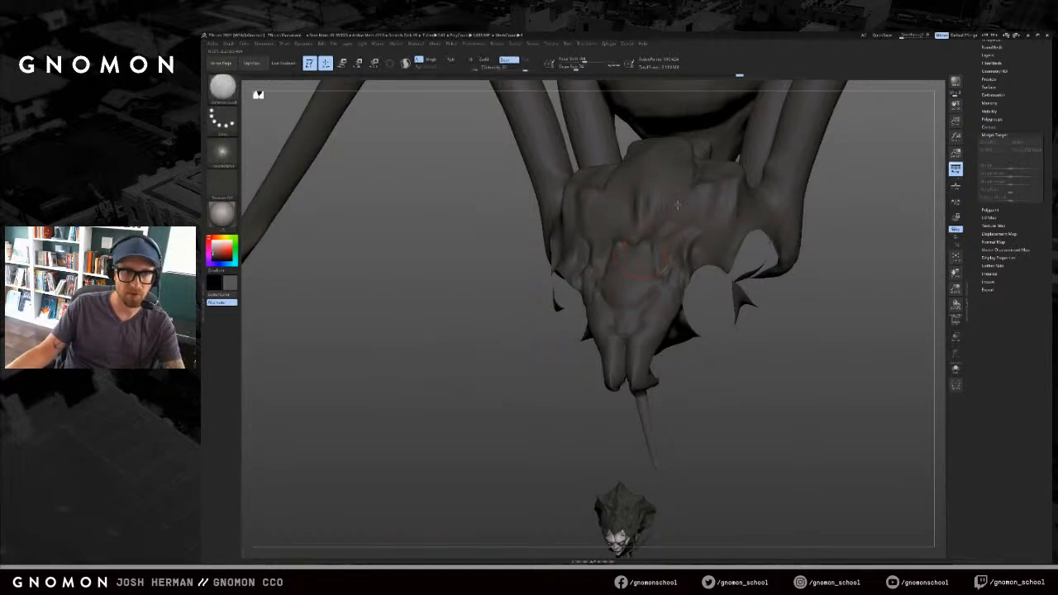
Step: Outline a shield-shaped plate on top of the spider's head and smooth the ridges beside it
{"action": "left_click_drag", "start_coordinate": [670, 216], "coordinate": [699, 185]}
{"action": "left_click_drag", "start_coordinate": [788, 311], "coordinate": [790, 329]}
{"action": "left_click_drag", "start_coordinate": [618, 213], "coordinate": [578, 189]}
{"action": "mouse_move", "coordinate": [606, 246]}
{"action": "left_mouse_down", "text": "shift"}
{"action": "mouse_move", "coordinate": [614, 263]}
{"action": "mouse_move", "coordinate": [561, 192]}
{"action": "left_mouse_up", "text": "shift"}
{"action": "left_click_drag", "start_coordinate": [576, 355], "coordinate": [587, 296]}
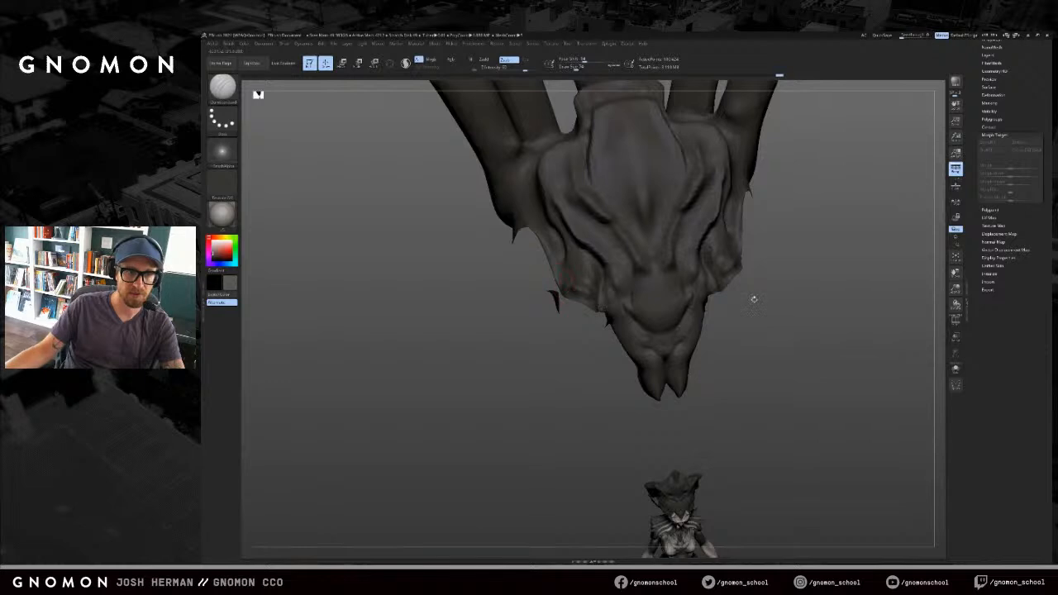
Step: Adjust the cheek edge at the side of the spider's head with the Snake Hook brush
{"action": "left_click_drag", "start_coordinate": [753, 298], "coordinate": [726, 266]}
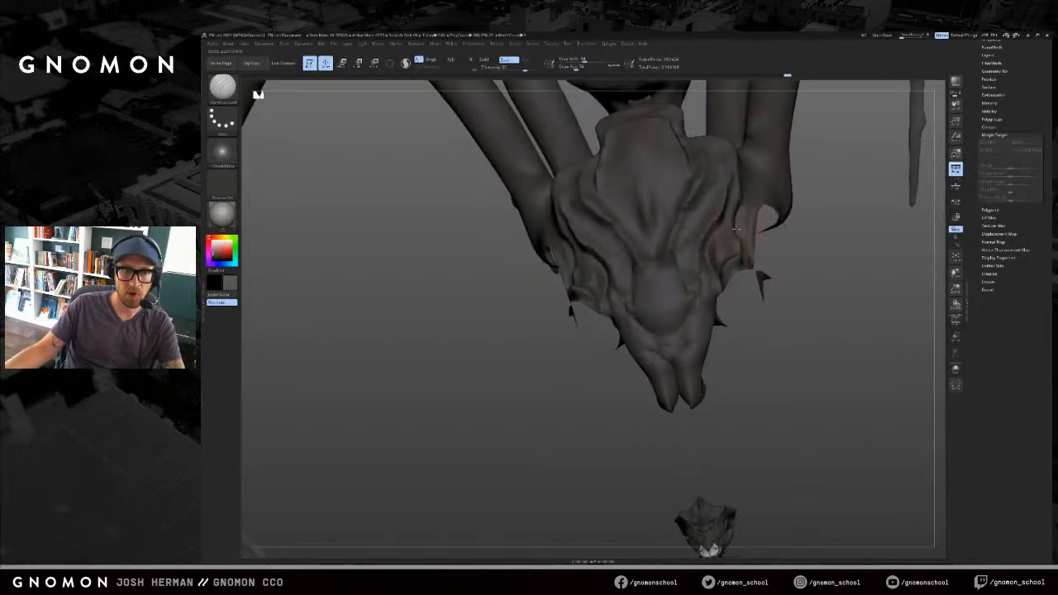
{"action": "key", "text": "b"}
{"action": "key", "text": "s"}
{"action": "key", "text": "h"}
{"action": "key", "text": "s"}
{"action": "left_click", "coordinate": [738, 246]}
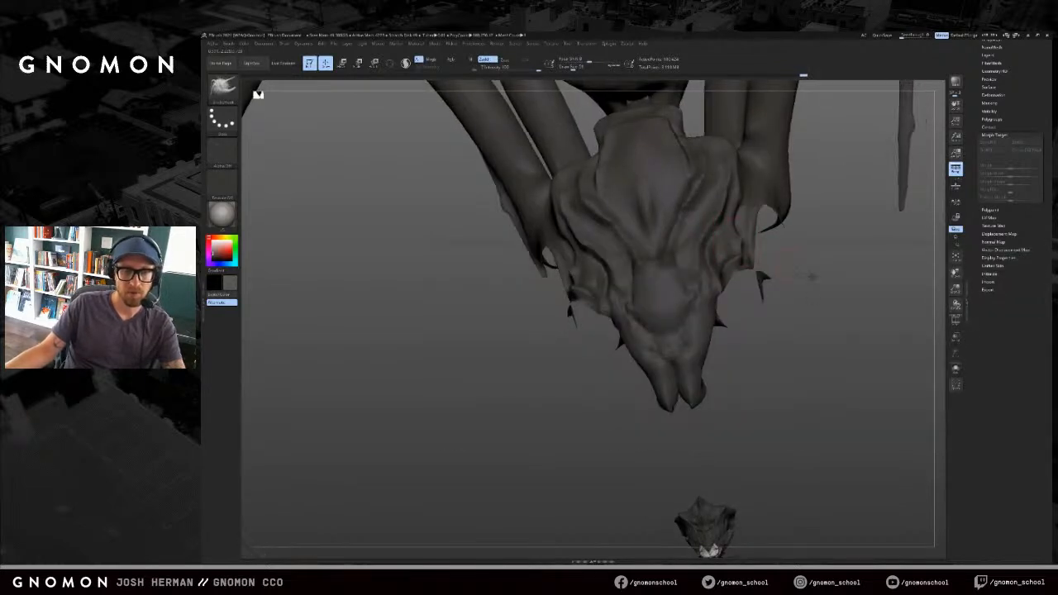
Step: Study the queen's face and flared headdress from the front as a reference for the spider's head
{"action": "left_click_drag", "start_coordinate": [811, 276], "coordinate": [753, 173], "text": "alt"}
{"action": "left_click_drag", "start_coordinate": [751, 303], "coordinate": [744, 277], "text": "shift"}
{"action": "left_click_drag", "start_coordinate": [741, 239], "coordinate": [751, 170], "text": "alt"}
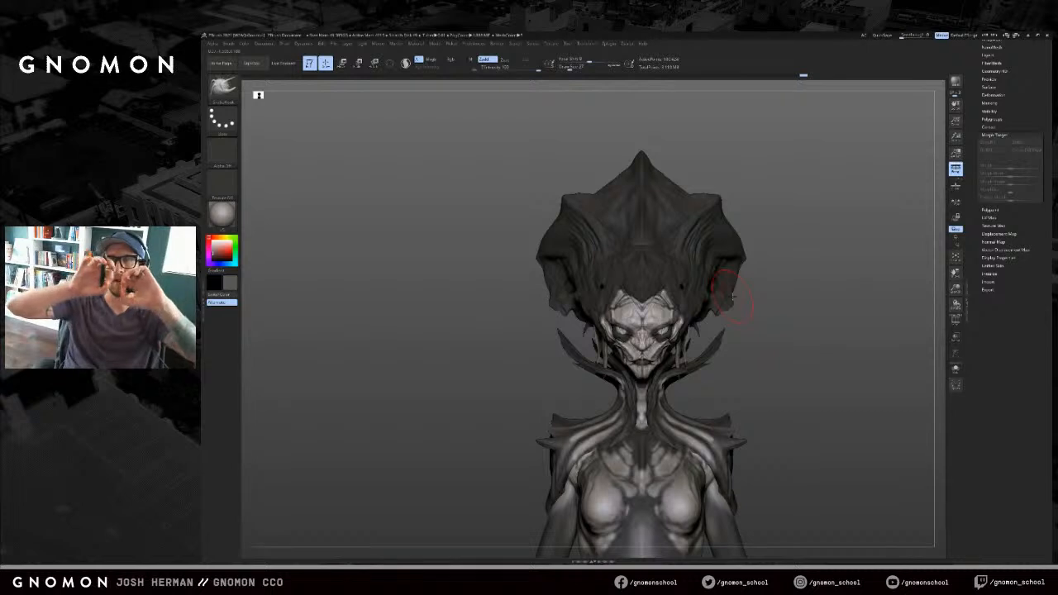
{"action": "left_click_drag", "start_coordinate": [784, 246], "coordinate": [694, 285], "text": "alt"}
{"action": "left_click_drag", "start_coordinate": [789, 350], "coordinate": [737, 358]}
{"action": "mouse_move", "coordinate": [790, 262]}
{"action": "left_mouse_down"}
{"action": "mouse_move", "coordinate": [591, 255]}
{"action": "mouse_move", "coordinate": [626, 255]}
{"action": "mouse_move", "coordinate": [648, 239]}
{"action": "left_mouse_up"}
{"action": "key", "text": "1"}
{"action": "key", "text": "s"}
{"action": "key", "text": "ctrl+z"}
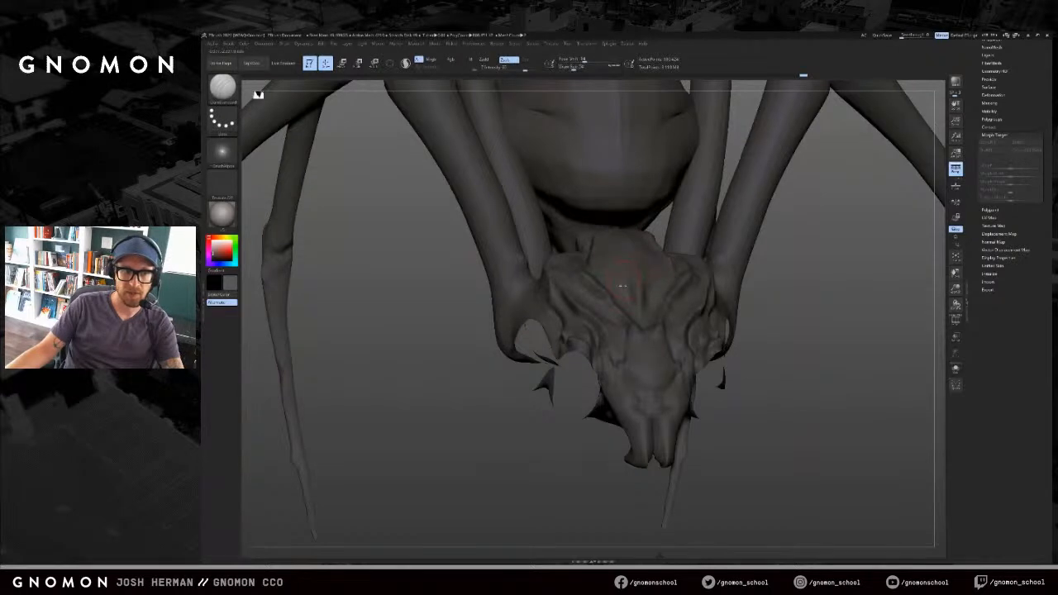
Step: Try masking small mirrored eye spots on the spider's forehead plate
{"action": "left_click_drag", "start_coordinate": [823, 316], "coordinate": [759, 304]}
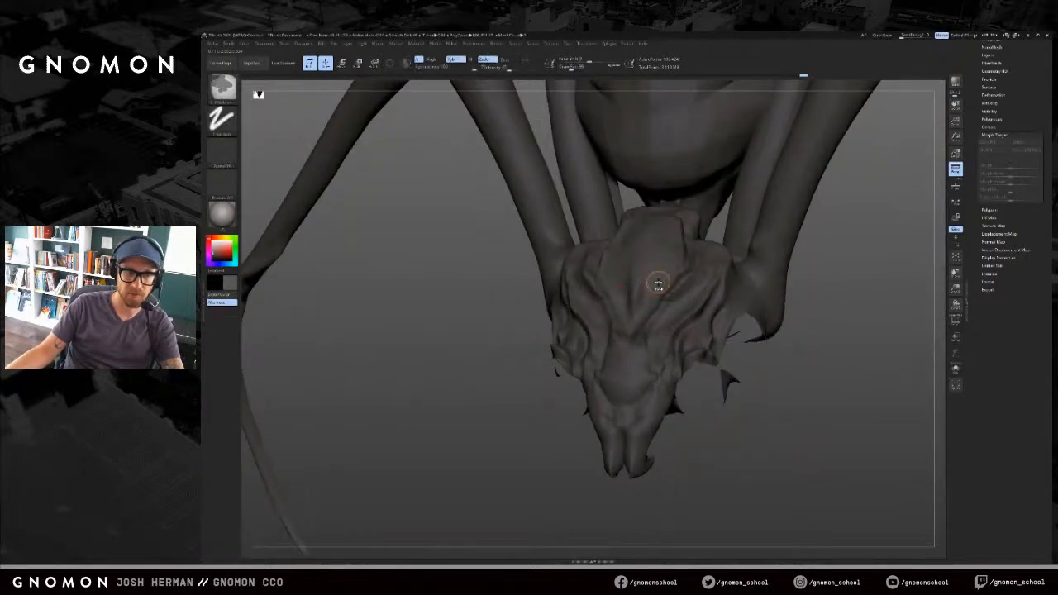
{"action": "key", "text": "s"}
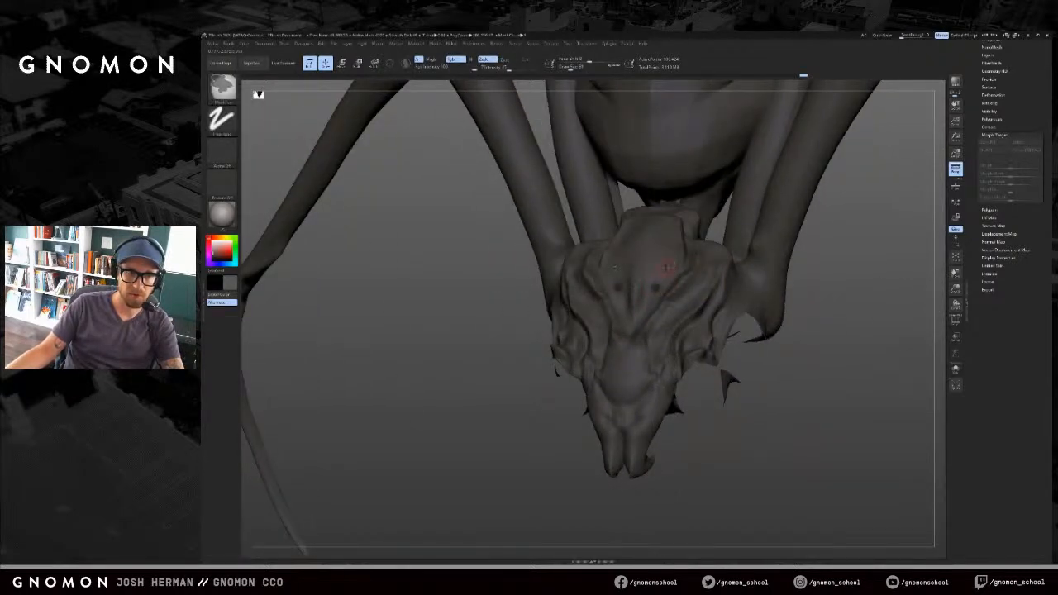
{"action": "left_click", "coordinate": [668, 261], "text": "ctrl"}
{"action": "left_click_drag", "start_coordinate": [786, 338], "coordinate": [835, 349]}
{"action": "left_click", "coordinate": [664, 280], "text": "ctrl"}
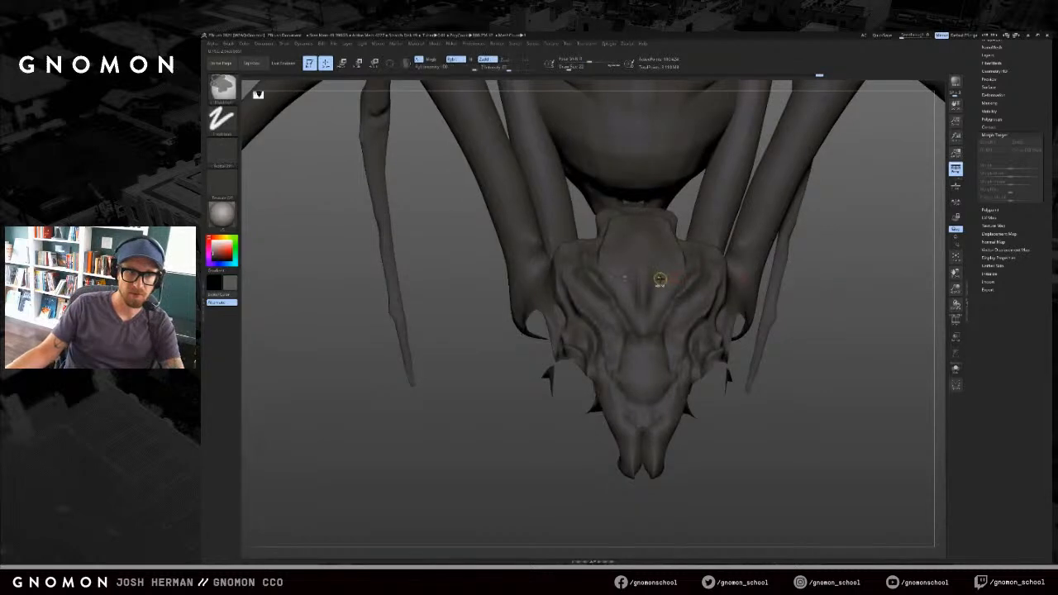
{"action": "left_click", "coordinate": [663, 242], "text": "ctrl"}
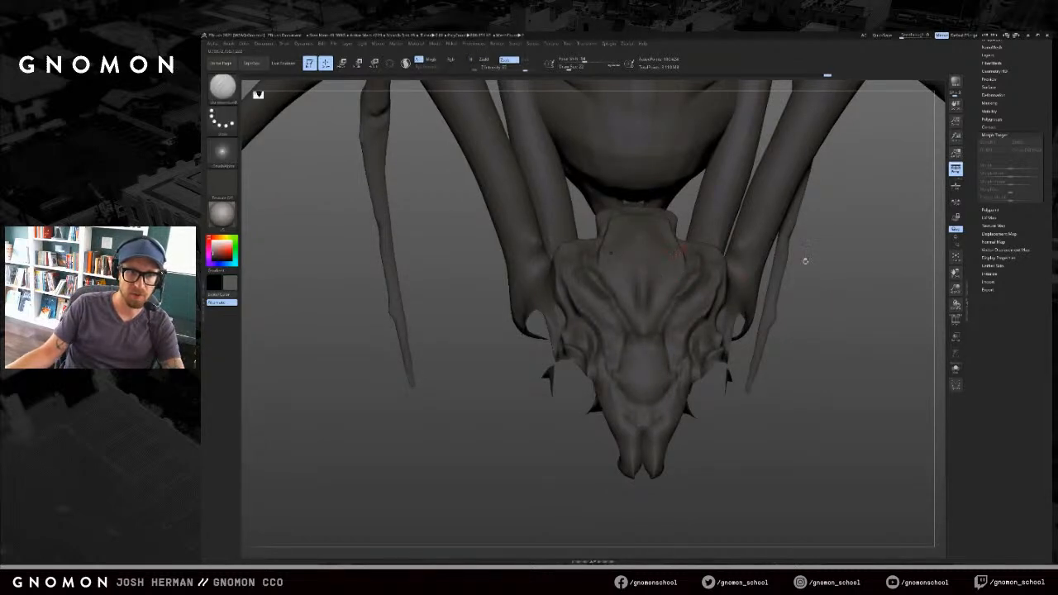
Step: Mask several mirrored pairs of small eye spots up the spider's forehead plate
{"action": "left_click_drag", "start_coordinate": [798, 258], "coordinate": [833, 274]}
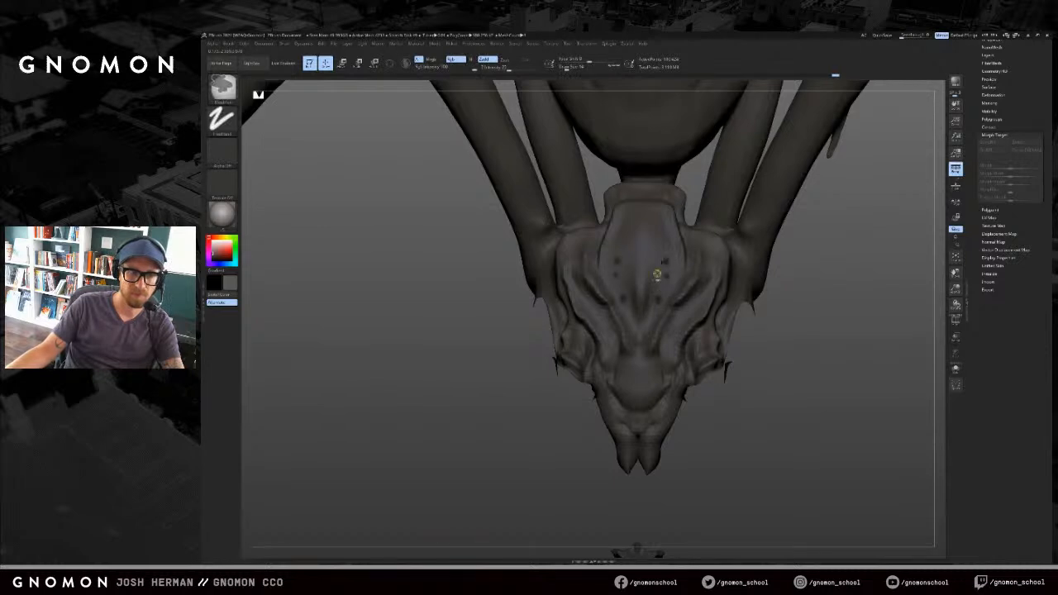
{"action": "left_click", "coordinate": [667, 238], "text": "ctrl"}
{"action": "left_click", "coordinate": [662, 238], "text": "ctrl"}
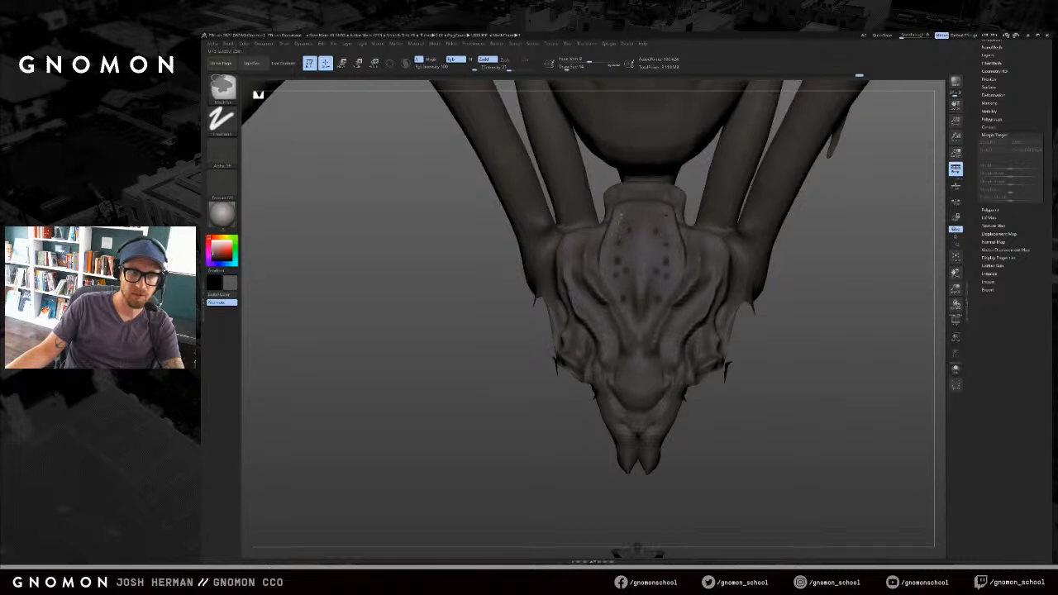
Step: Try to shift the eye spots using the Move transpose line with the rest of the head masked
{"action": "mouse_move", "coordinate": [821, 268]}
{"action": "left_mouse_down"}
{"action": "mouse_move", "coordinate": [815, 291]}
{"action": "mouse_move", "coordinate": [749, 260]}
{"action": "mouse_move", "coordinate": [927, 345]}
{"action": "mouse_move", "coordinate": [901, 347]}
{"action": "left_mouse_up"}
{"action": "left_click_drag", "start_coordinate": [720, 360], "coordinate": [868, 351]}
{"action": "key", "text": "w"}
{"action": "left_click_drag", "start_coordinate": [689, 256], "coordinate": [757, 180]}
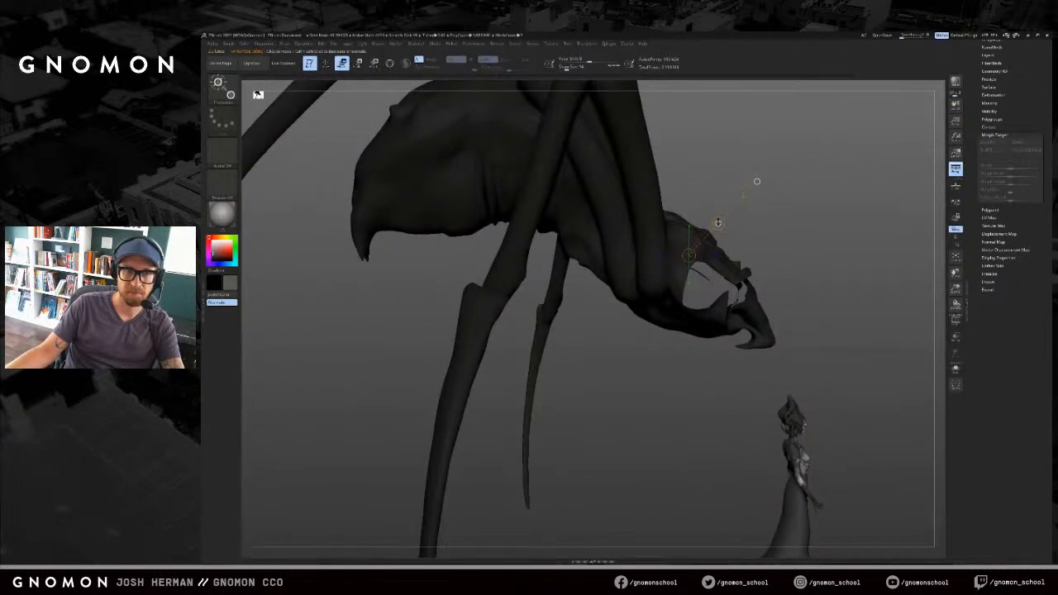
{"action": "left_click_drag", "start_coordinate": [814, 335], "coordinate": [666, 400]}
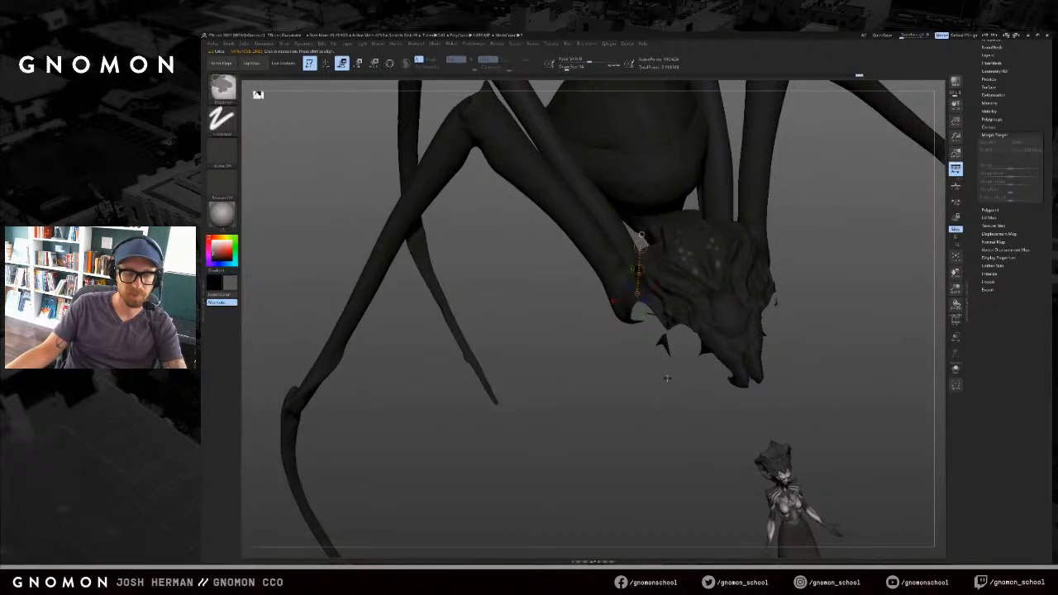
{"action": "left_click", "coordinate": [667, 376], "text": "ctrl"}
{"action": "left_click_drag", "start_coordinate": [832, 282], "coordinate": [841, 290]}
{"action": "key", "text": "q"}
Step: Adjust the eye area with a large Move brush, inverting the mask and back
{"action": "key", "text": "s"}
{"action": "left_click_drag", "start_coordinate": [709, 265], "coordinate": [739, 266]}
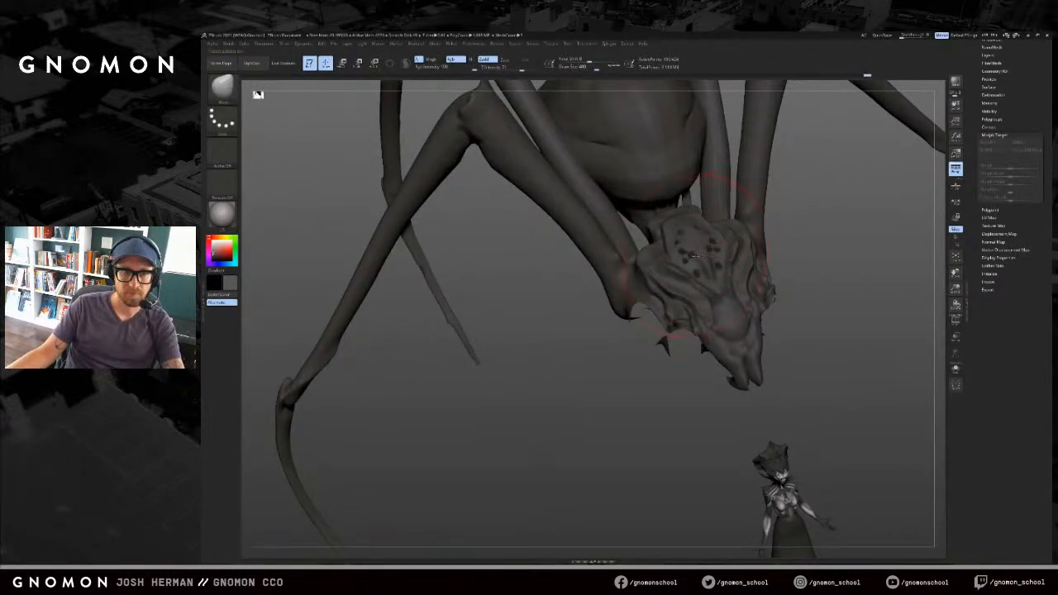
{"action": "mouse_move", "coordinate": [786, 255]}
{"action": "left_mouse_down"}
{"action": "mouse_move", "coordinate": [797, 266]}
{"action": "mouse_move", "coordinate": [772, 306]}
{"action": "mouse_move", "coordinate": [751, 299]}
{"action": "left_mouse_up"}
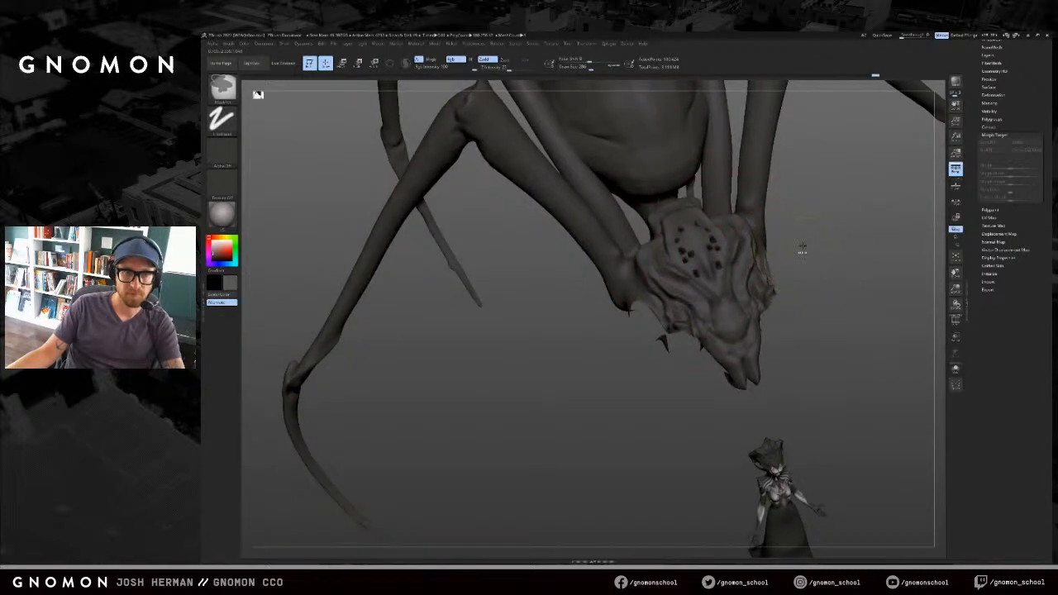
{"action": "left_click", "coordinate": [802, 250], "text": "ctrl"}
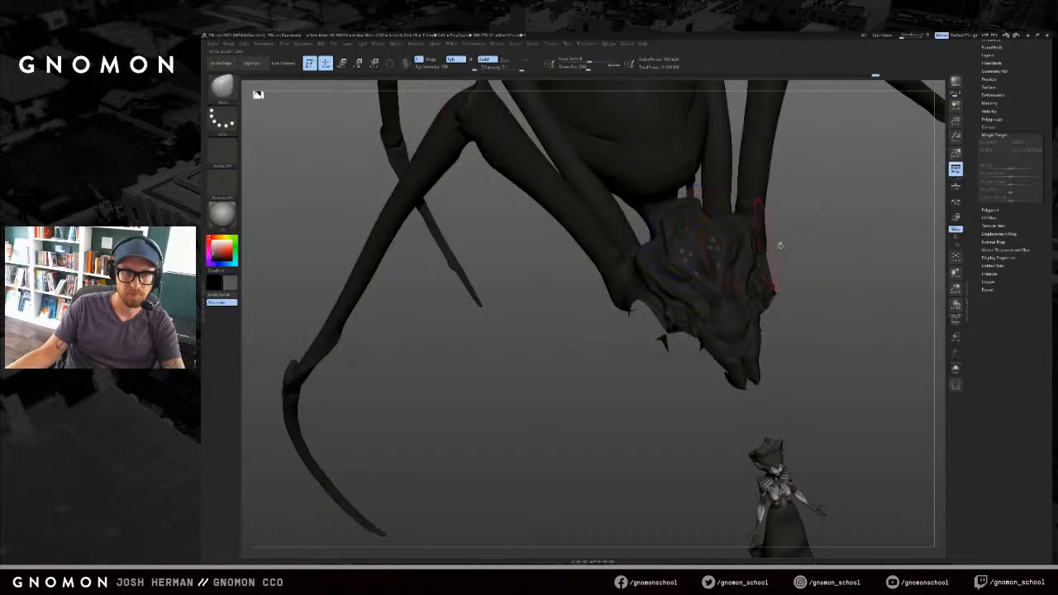
{"action": "left_click_drag", "start_coordinate": [802, 250], "coordinate": [807, 241]}
{"action": "left_click", "coordinate": [803, 248], "text": "ctrl"}
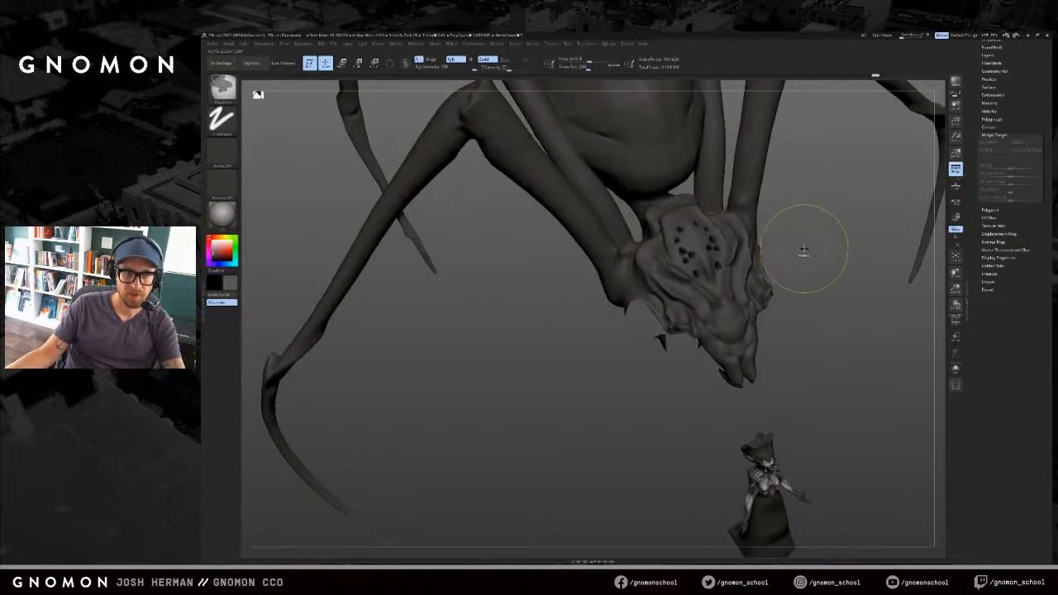
Step: Inflate the skin around the masked eye spots on the forehead with the Inflat brush
{"action": "key", "text": "b"}
{"action": "key", "text": "i"}
{"action": "key", "text": "n"}
{"action": "key", "text": "s"}
{"action": "left_click_drag", "start_coordinate": [699, 271], "coordinate": [692, 271]}
{"action": "left_click", "coordinate": [696, 268]}
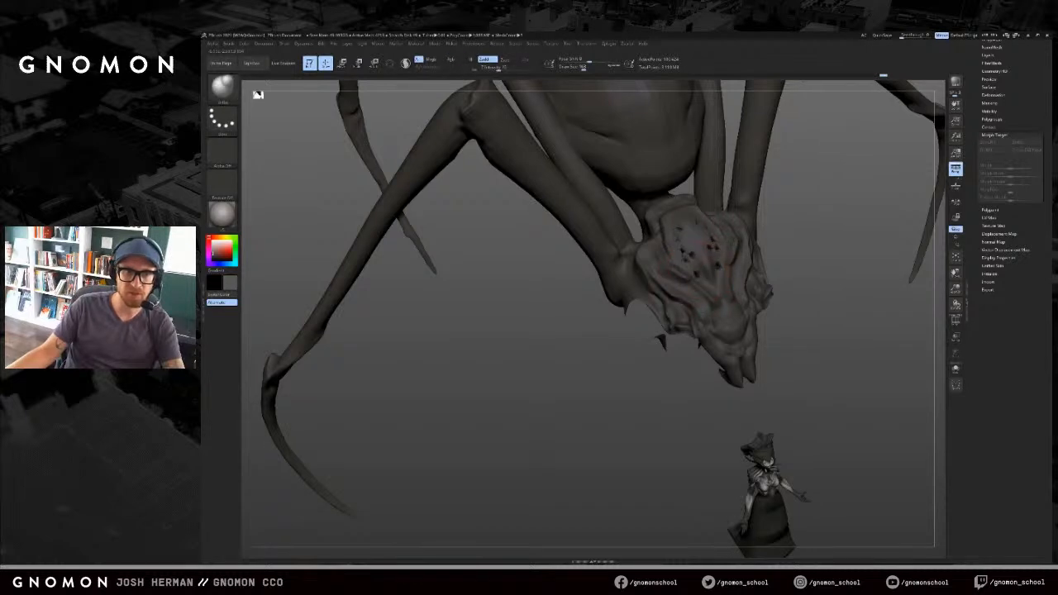
{"action": "left_click", "coordinate": [699, 265]}
Step: Change the Smooth brush's intensity and soften the inflated skin around the eye spots
{"action": "left_click", "coordinate": [491, 69], "text": "shift"}
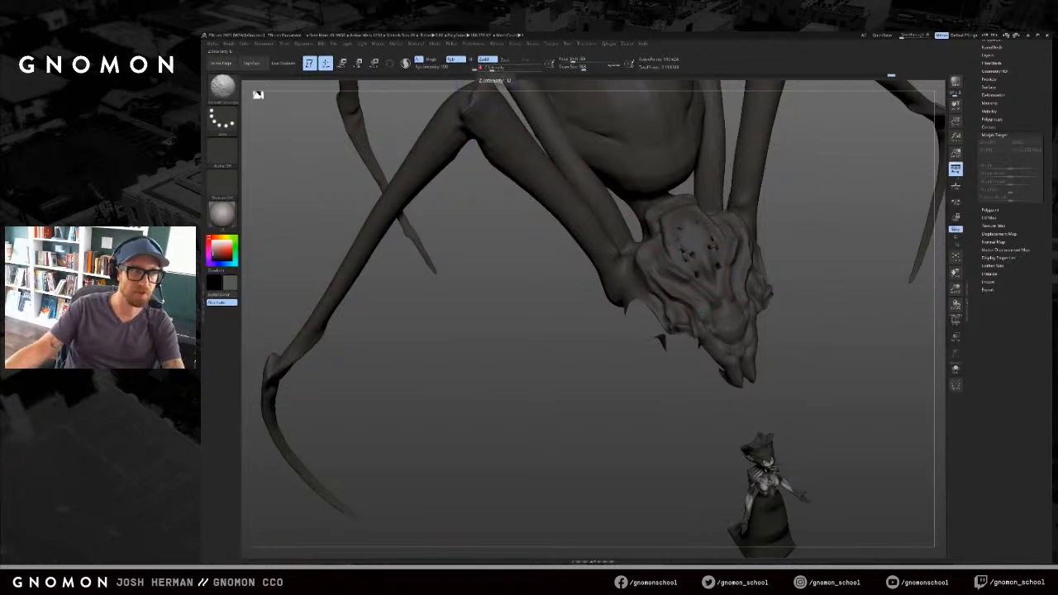
{"action": "left_click_drag", "start_coordinate": [686, 252], "coordinate": [694, 263], "text": "shift"}
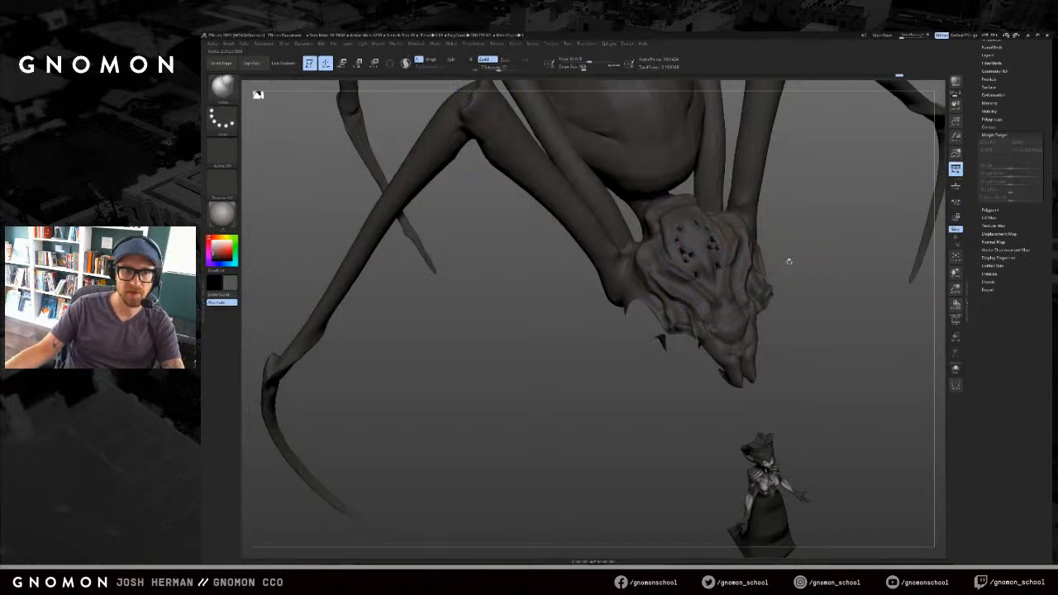
{"action": "left_click_drag", "start_coordinate": [788, 259], "coordinate": [799, 259]}
{"action": "key", "text": "s"}
{"action": "left_click", "coordinate": [694, 268]}
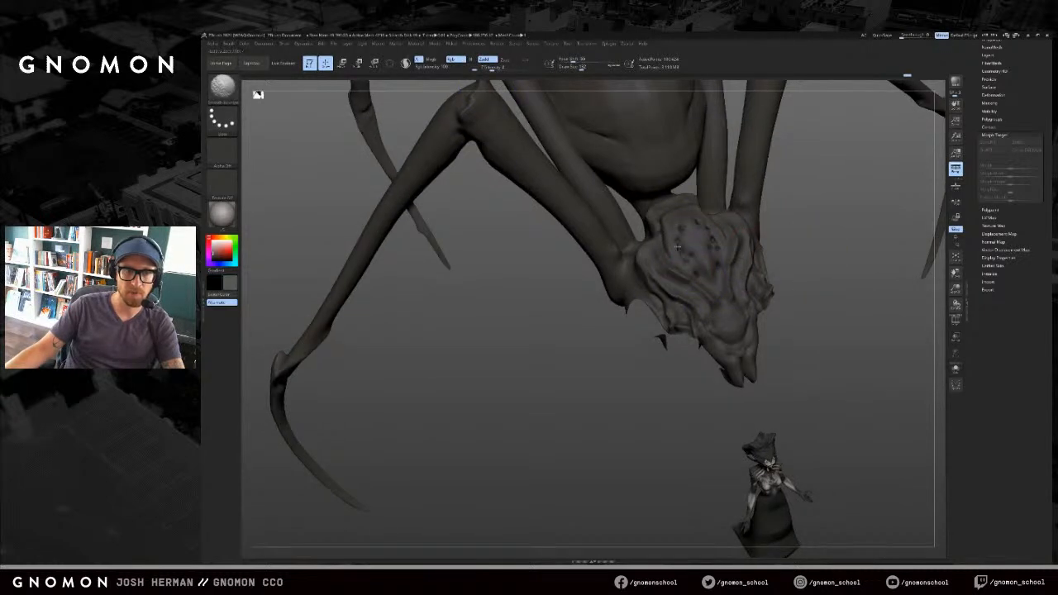
{"action": "left_click_drag", "start_coordinate": [799, 265], "coordinate": [780, 349]}
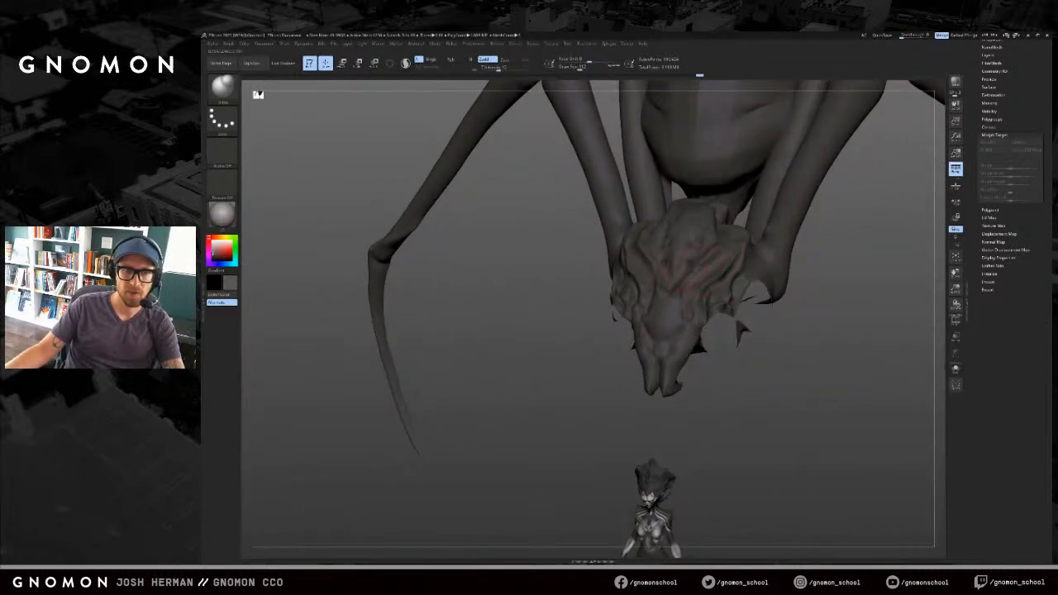
Step: Make the queen the active subtool, inspect her headdress from the front, and return to the spider subtool
{"action": "left_click_drag", "start_coordinate": [726, 402], "coordinate": [736, 214]}
{"action": "left_click", "coordinate": [648, 296], "text": "alt"}
{"action": "left_click_drag", "start_coordinate": [699, 322], "coordinate": [747, 362], "text": "shift"}
{"action": "left_click_drag", "start_coordinate": [746, 362], "coordinate": [734, 333]}
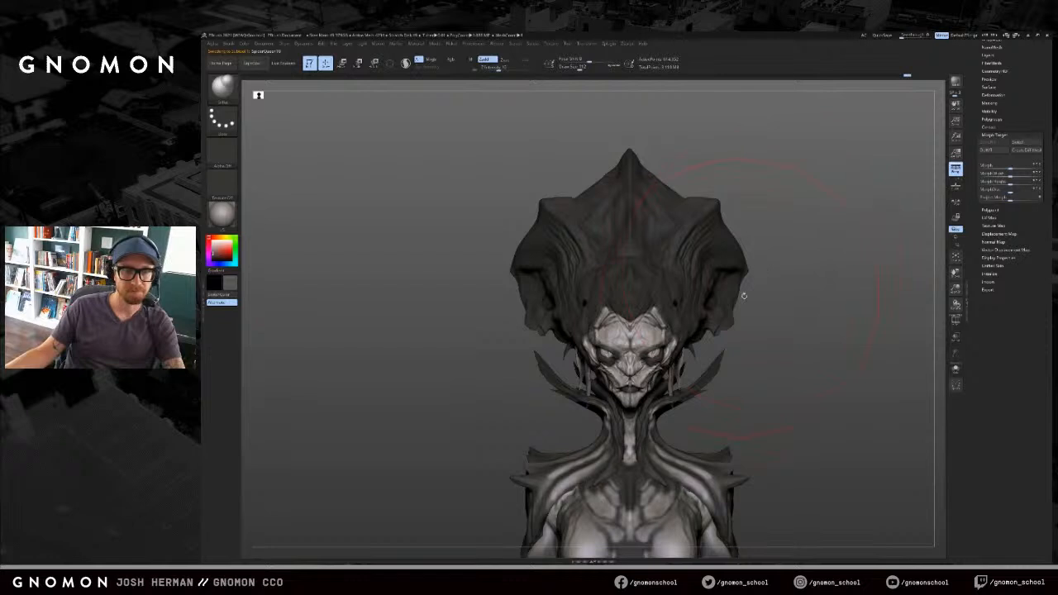
{"action": "key", "text": "f"}
{"action": "key", "text": "f"}
{"action": "left_click_drag", "start_coordinate": [747, 313], "coordinate": [731, 377]}
{"action": "left_click", "coordinate": [628, 304], "text": "alt"}
{"action": "left_click_drag", "start_coordinate": [697, 335], "coordinate": [710, 412], "text": "alt"}
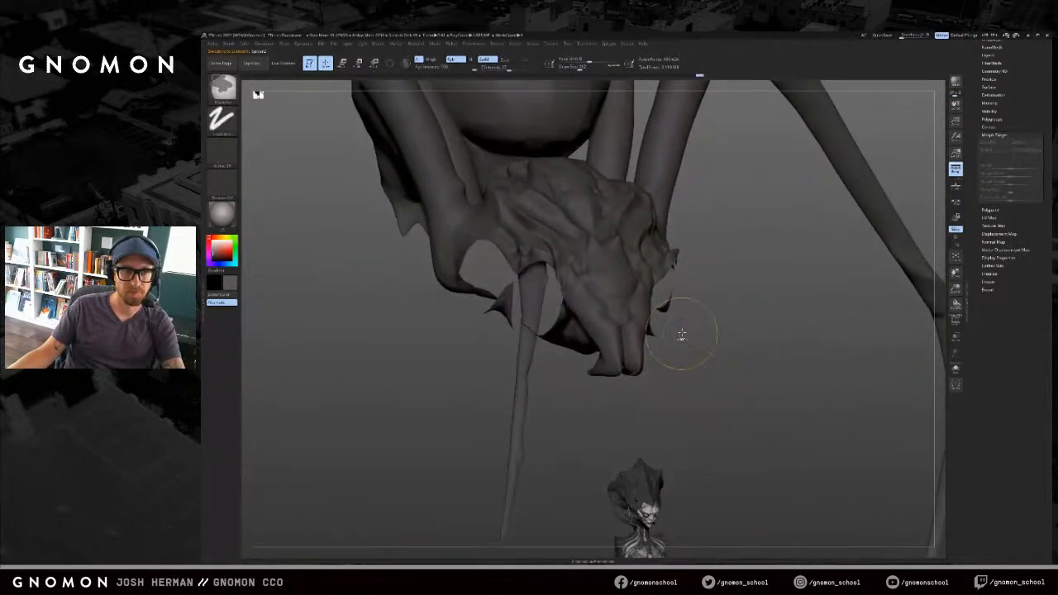
Step: Restore the mask on the clustered eye spots on the spider's forehead plate
{"action": "left_click", "coordinate": [685, 324], "text": "ctrl"}
{"action": "left_click", "coordinate": [684, 324], "text": "ctrl"}
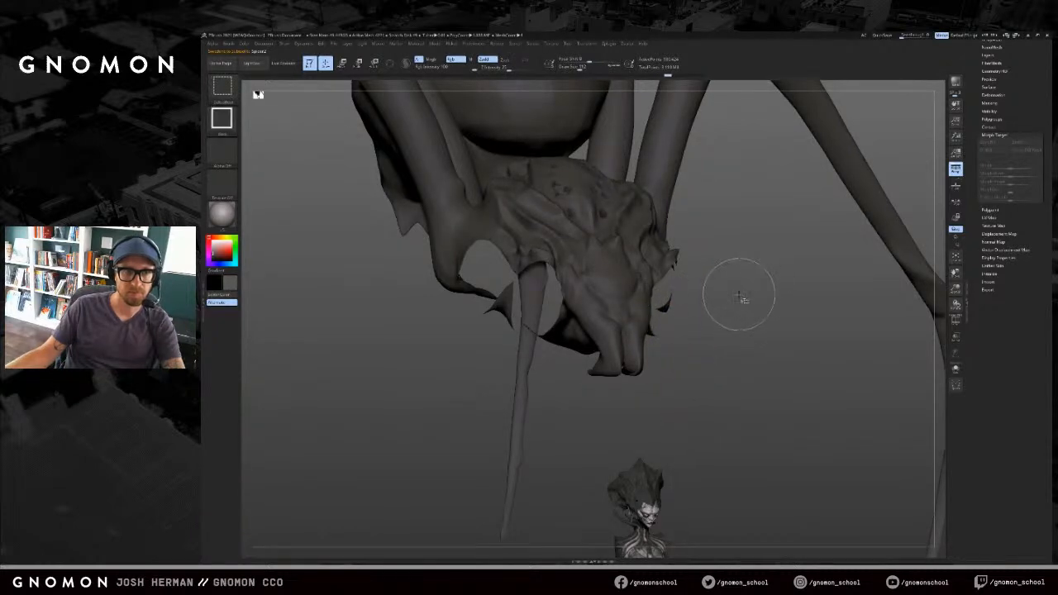
{"action": "mouse_move", "coordinate": [742, 290]}
{"action": "left_mouse_down", "text": "shift"}
{"action": "mouse_move", "coordinate": [764, 283]}
{"action": "mouse_move", "coordinate": [760, 364]}
{"action": "left_mouse_up", "text": "shift"}
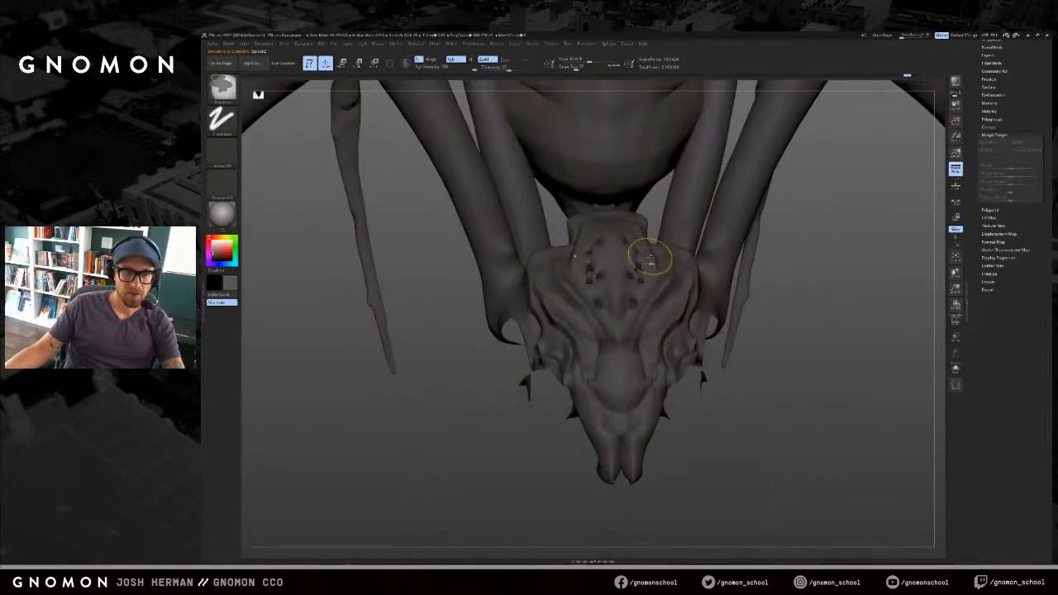
{"action": "left_click_drag", "start_coordinate": [815, 276], "coordinate": [671, 262]}
Step: Carve creases around the clustered eye spots on the forehead plate with the DamStandard brush
{"action": "key", "text": "b"}
{"action": "key", "text": "d"}
{"action": "key", "text": "s"}
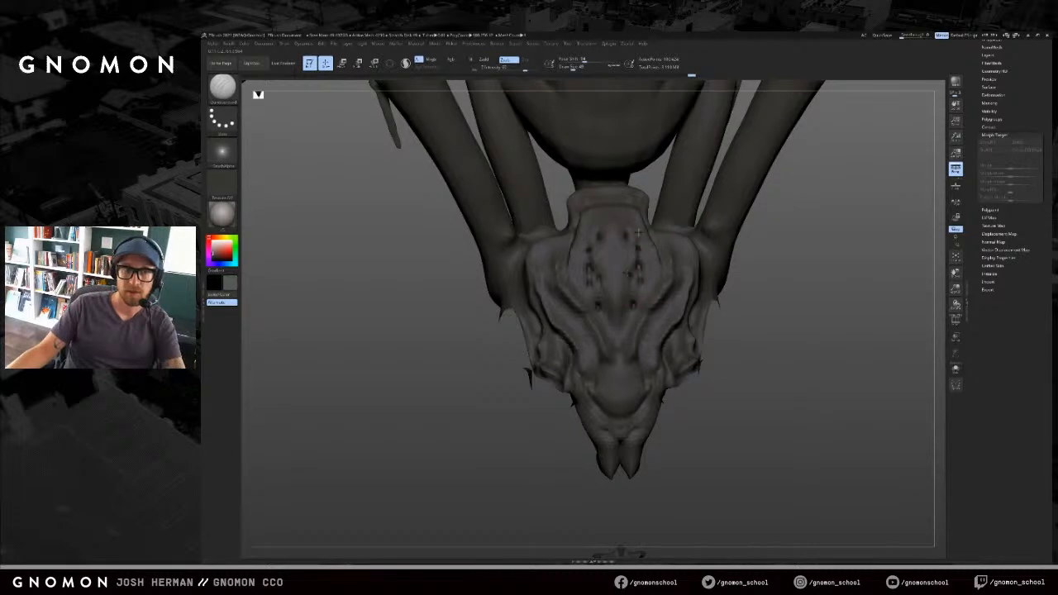
{"action": "key", "text": "s"}
Step: Pull the forehead plate's upper rim with the SnakeHook brush and undo the last stroke
{"action": "key", "text": "b"}
{"action": "key", "text": "s"}
{"action": "key", "text": "h"}
{"action": "left_click_drag", "start_coordinate": [611, 193], "coordinate": [612, 213]}
{"action": "left_click_drag", "start_coordinate": [736, 268], "coordinate": [815, 277]}
{"action": "key", "text": "ctrl+z"}
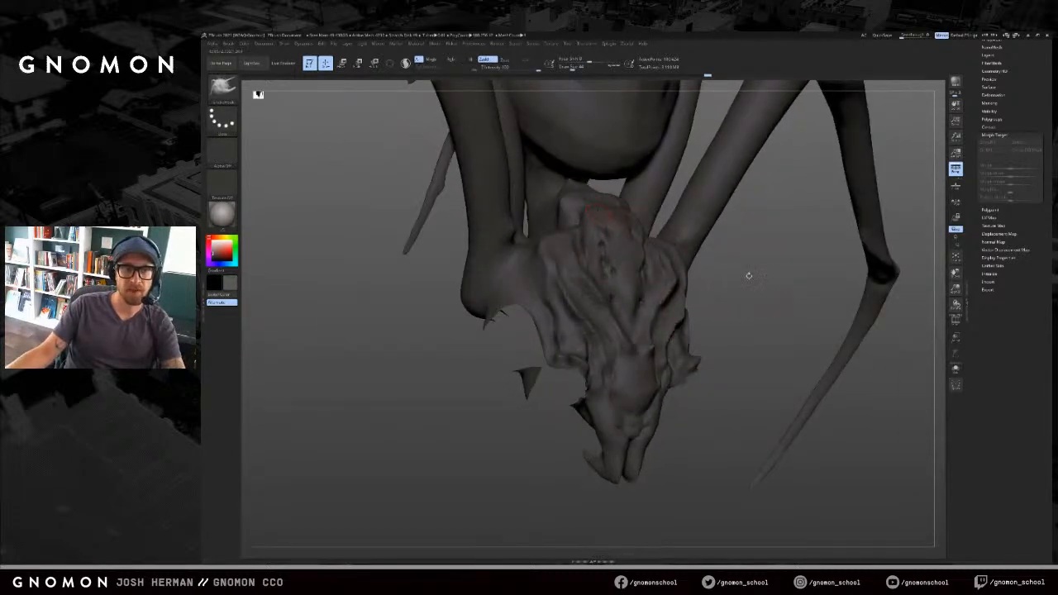
{"action": "left_click_drag", "start_coordinate": [749, 273], "coordinate": [707, 269]}
Step: Deepen the creases between the forehead plate and the brow ridges with the DamStandard brush
{"action": "key", "text": "b"}
{"action": "key", "text": "s"}
{"action": "key", "text": "t"}
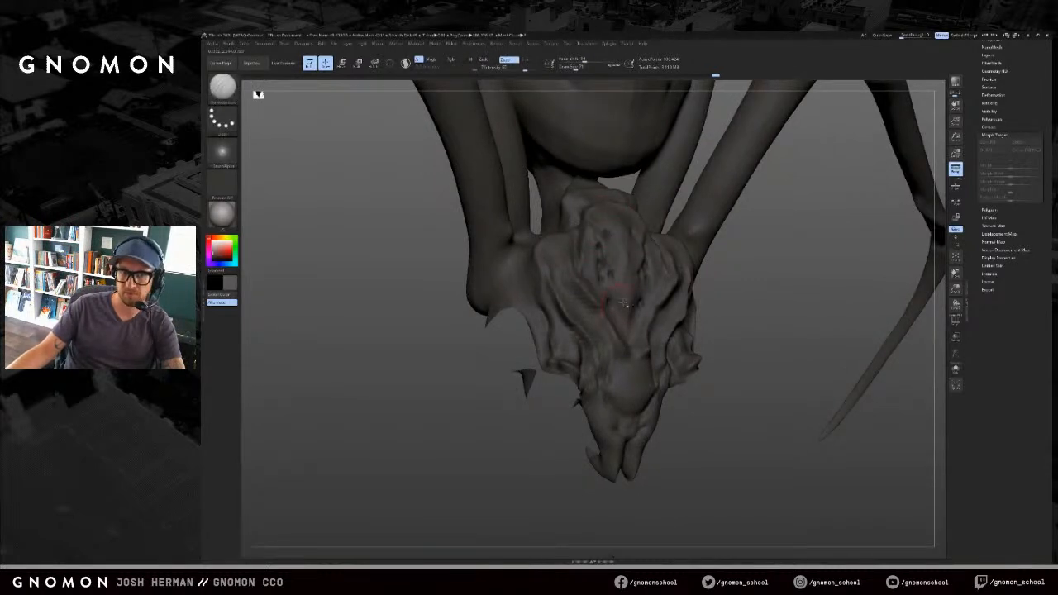
{"action": "left_click_drag", "start_coordinate": [746, 312], "coordinate": [711, 306], "text": "shift"}
{"action": "key", "text": "s"}
{"action": "left_click", "coordinate": [653, 316]}
{"action": "left_click_drag", "start_coordinate": [722, 330], "coordinate": [699, 325]}
Step: Build up the ridges on the side of the head with ClayBuildup and sharpen their edges with DamStandard
{"action": "key", "text": "b"}
{"action": "key", "text": "c"}
{"action": "key", "text": "b"}
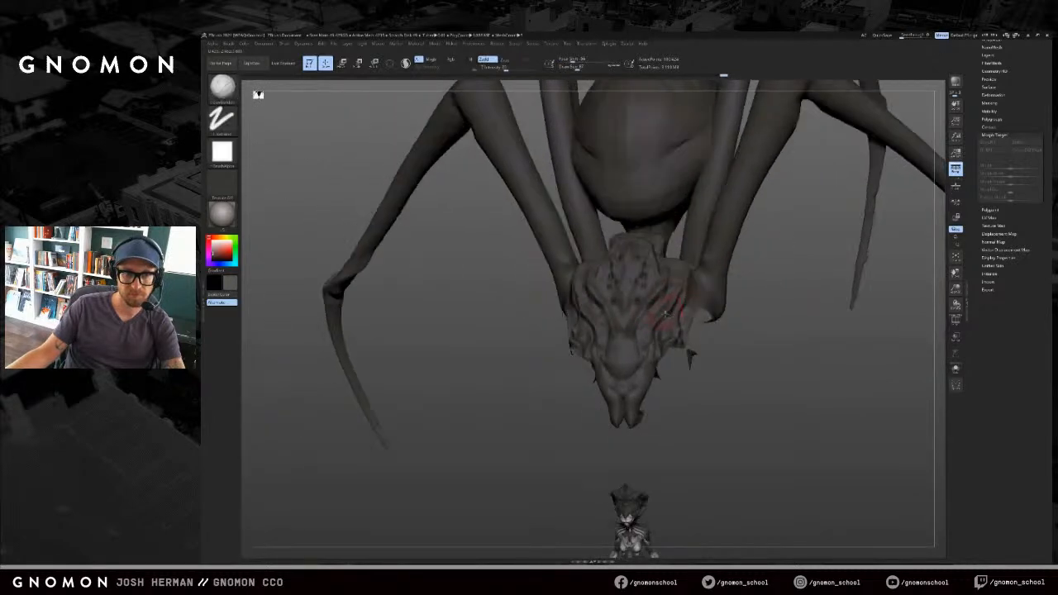
{"action": "key", "text": "b"}
{"action": "key", "text": "s"}
{"action": "key", "text": "t"}
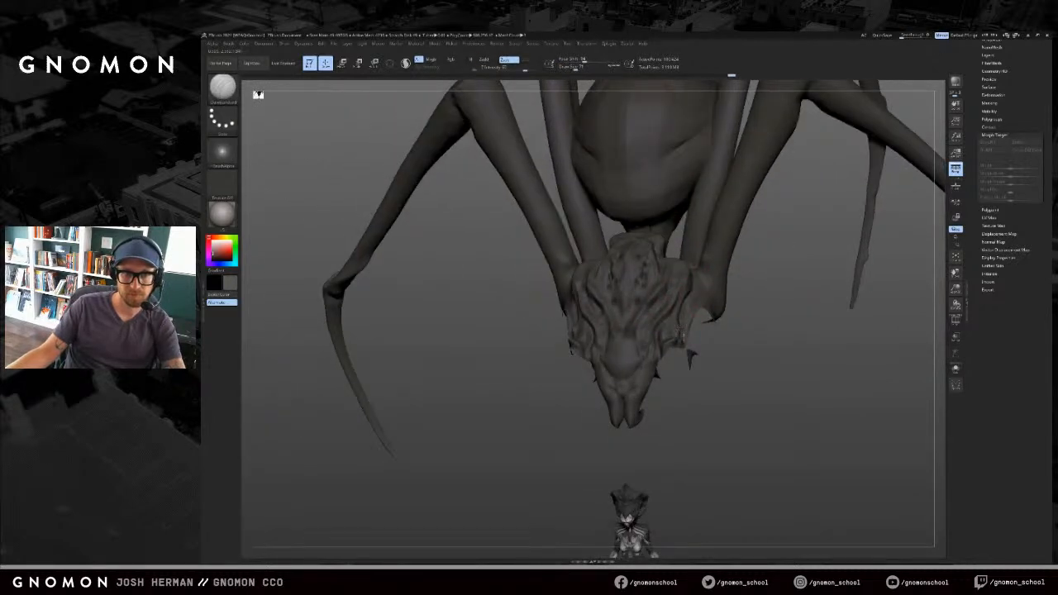
{"action": "mouse_move", "coordinate": [762, 333]}
{"action": "left_mouse_down"}
{"action": "mouse_move", "coordinate": [751, 333]}
{"action": "mouse_move", "coordinate": [759, 317]}
{"action": "mouse_move", "coordinate": [680, 276]}
{"action": "left_mouse_up"}
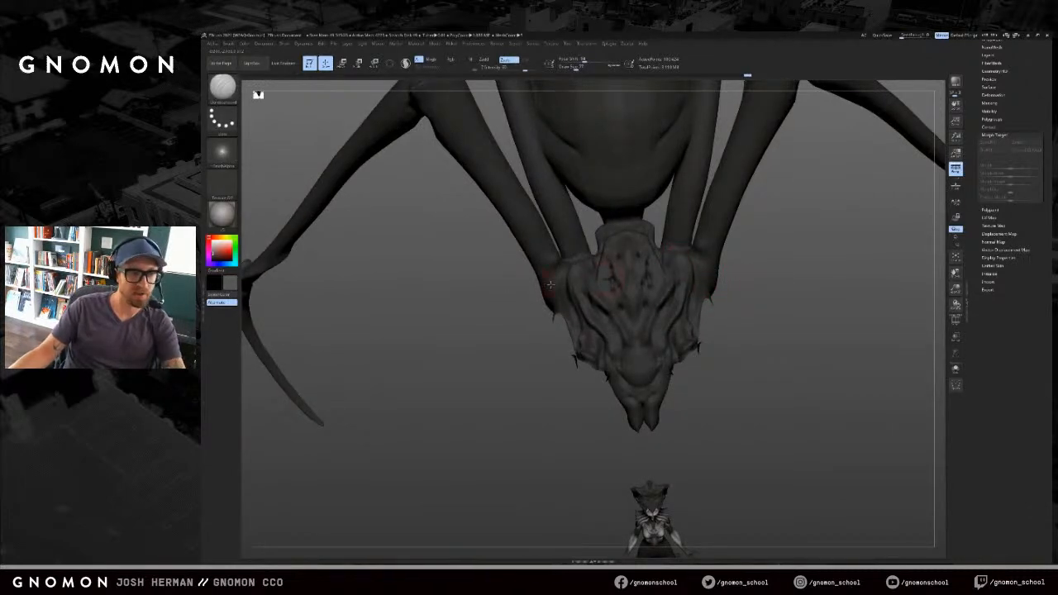
Step: Swap the main colour to white to judge the spider's head in a lighter shade
{"action": "key", "text": "v"}
{"action": "key", "text": "v"}
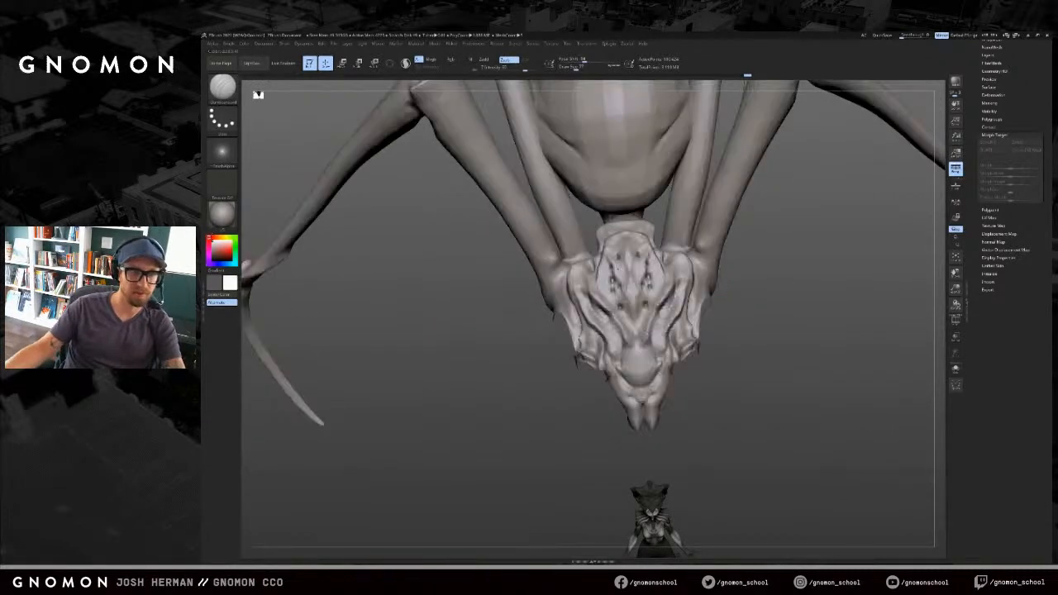
{"action": "left_click_drag", "start_coordinate": [490, 212], "coordinate": [534, 216]}
{"action": "key", "text": "c"}
{"action": "left_click_drag", "start_coordinate": [728, 416], "coordinate": [730, 383]}
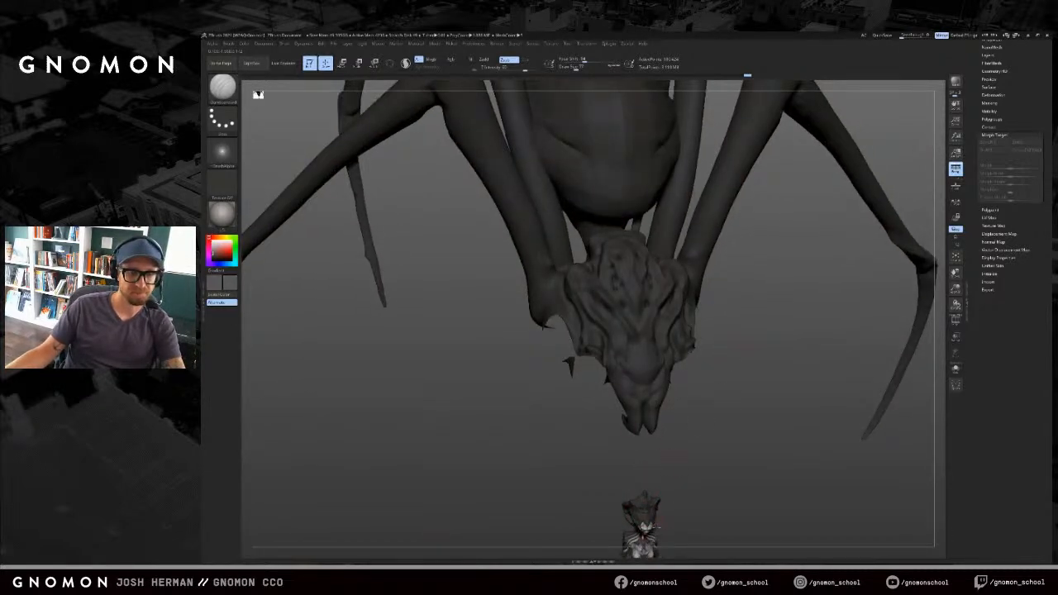
{"action": "key", "text": "v"}
Step: Adjust the forehead plate's silhouette with the SnakeHook brush, checking it from the front and the side
{"action": "key", "text": "b"}
{"action": "key", "text": "s"}
{"action": "key", "text": "h"}
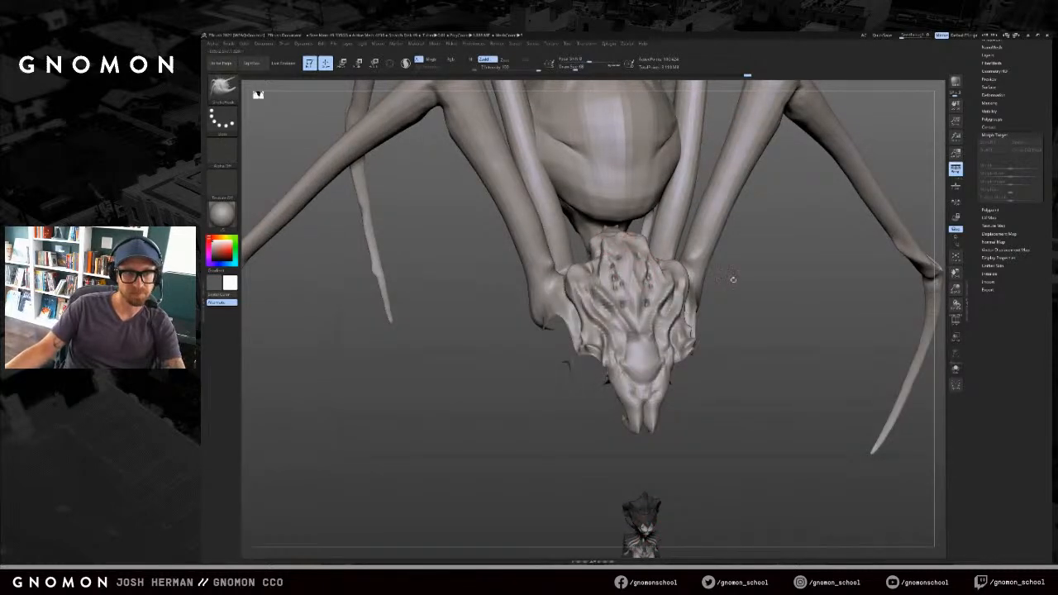
{"action": "left_click_drag", "start_coordinate": [733, 279], "coordinate": [703, 274]}
{"action": "left_click_drag", "start_coordinate": [744, 310], "coordinate": [598, 253]}
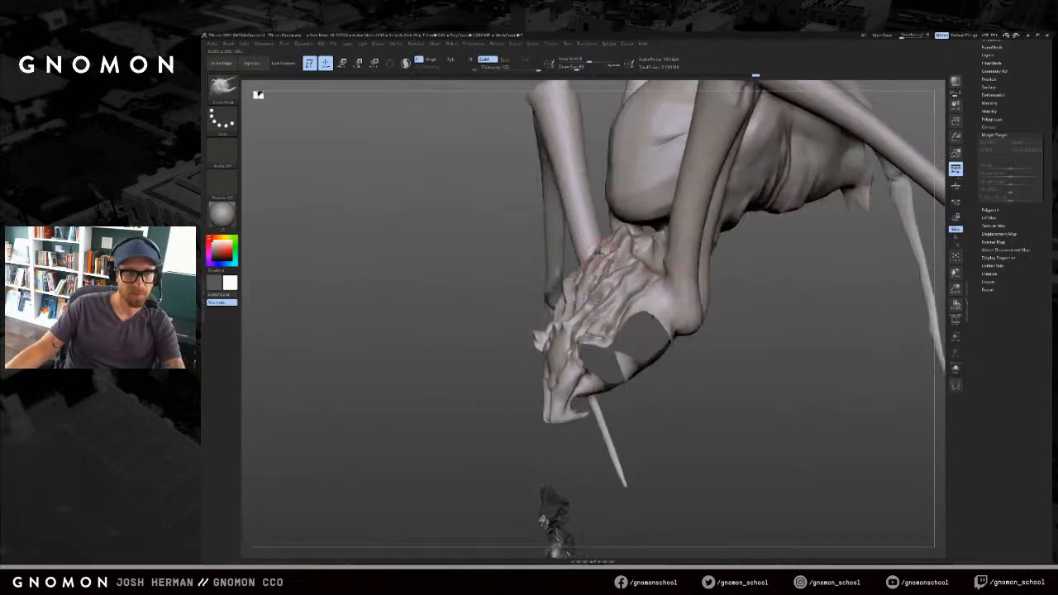
Step: Unhide the rest of the spider and view the whole creature from the front above the queen
{"action": "left_click_drag", "start_coordinate": [472, 387], "coordinate": [455, 399], "text": "alt"}
{"action": "left_click", "coordinate": [455, 399], "text": "ctrl+shift"}
{"action": "key", "text": "f"}
{"action": "mouse_move", "coordinate": [586, 391]}
{"action": "left_mouse_down"}
{"action": "mouse_move", "coordinate": [649, 395]}
{"action": "mouse_move", "coordinate": [586, 359]}
{"action": "mouse_move", "coordinate": [635, 376]}
{"action": "mouse_move", "coordinate": [646, 358]}
{"action": "mouse_move", "coordinate": [659, 370]}
{"action": "left_mouse_up"}
{"action": "left_click", "coordinate": [638, 381], "text": "alt"}
{"action": "left_click", "coordinate": [665, 372], "text": "ctrl+shift"}
{"action": "left_click_drag", "start_coordinate": [678, 375], "coordinate": [662, 339]}
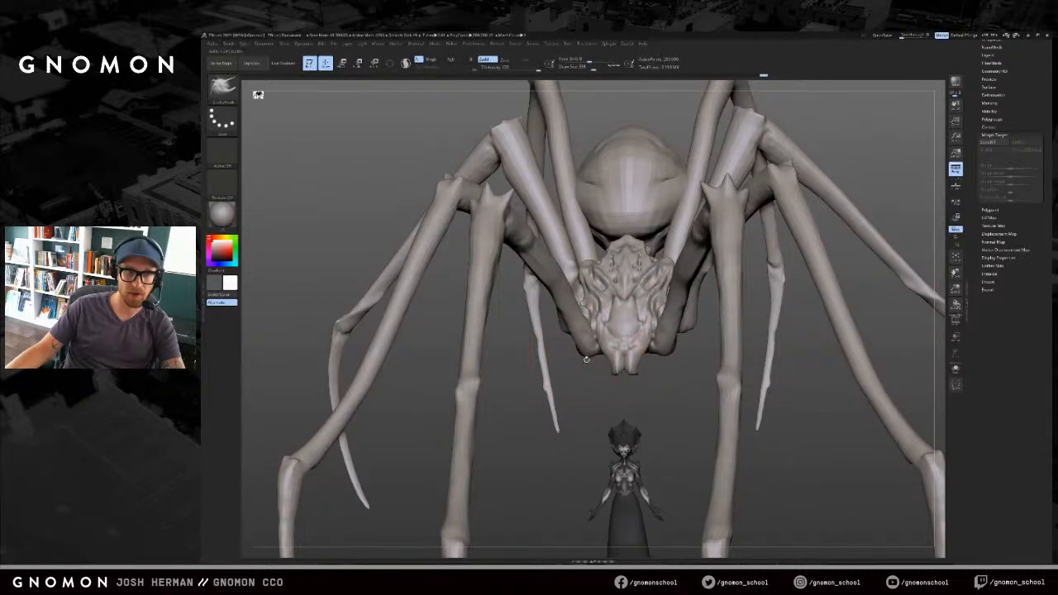
Step: Isolate and mask the front pair of legs, unhide the body, and invert the mask so only those legs are editable
{"action": "left_click_drag", "start_coordinate": [569, 390], "coordinate": [703, 289]}
{"action": "left_click", "coordinate": [724, 271], "text": "ctrl+shift"}
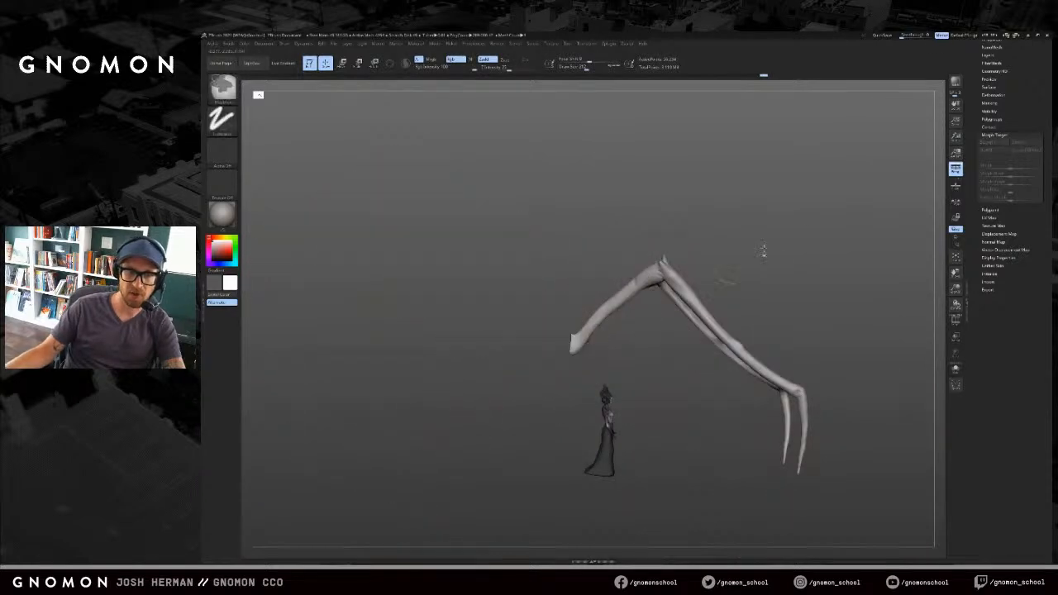
{"action": "left_click", "coordinate": [510, 425], "text": "ctrl+shift"}
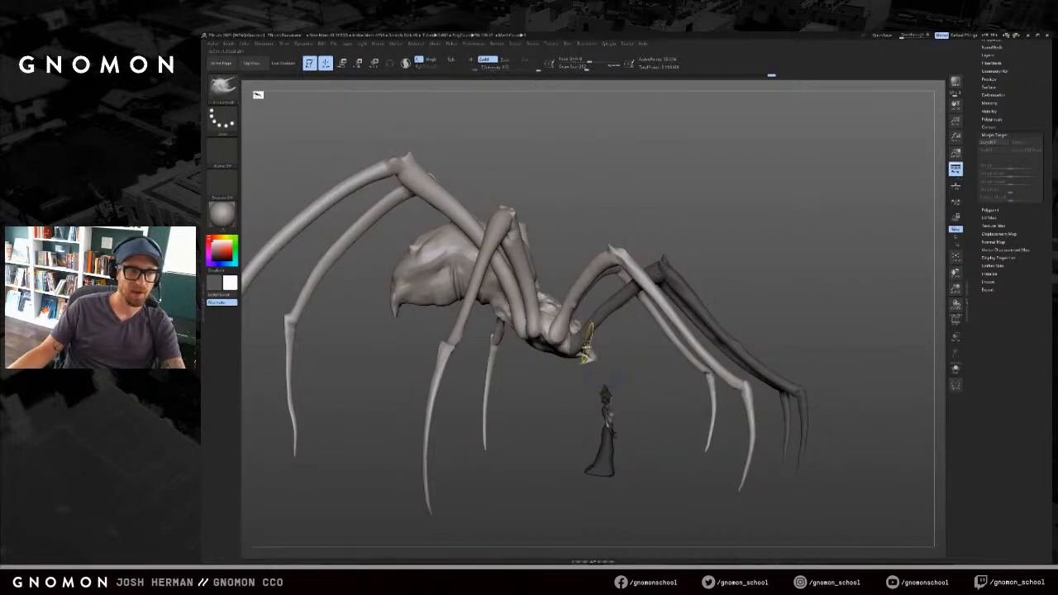
{"action": "mouse_move", "coordinate": [578, 361]}
{"action": "left_mouse_down", "text": "ctrl+shift"}
{"action": "mouse_move", "coordinate": [574, 371]}
{"action": "mouse_move", "coordinate": [579, 357]}
{"action": "left_mouse_up", "text": "ctrl+shift"}
{"action": "key", "text": "w"}
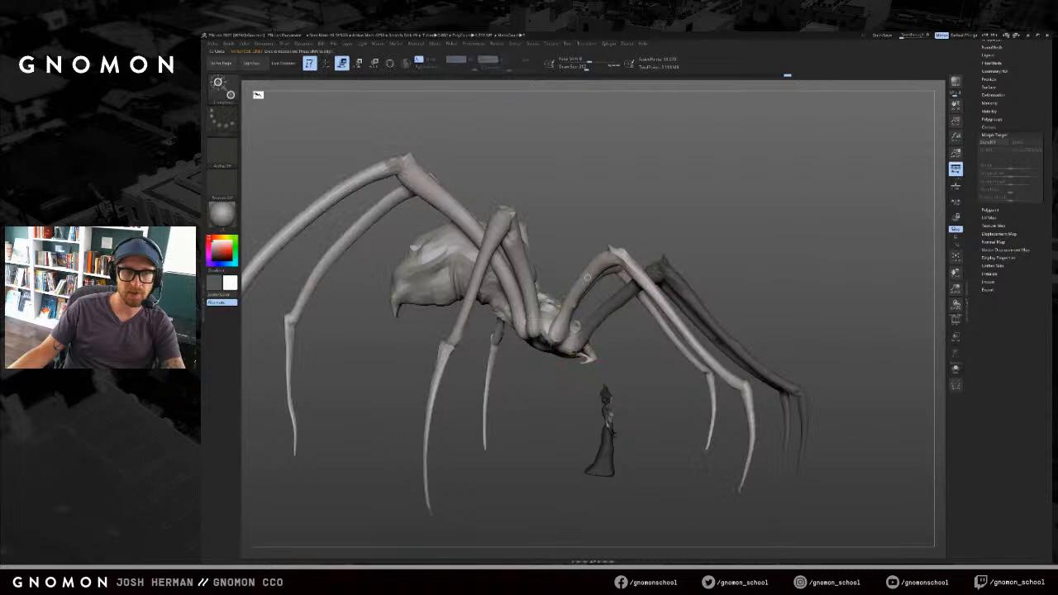
{"action": "left_click_drag", "start_coordinate": [817, 326], "coordinate": [826, 286]}
{"action": "key", "text": "ctrl+z"}
{"action": "key", "text": "ctrl+shift+z"}
Step: Resize the SnakeHook brush and adjust the unmasked front legs from the side view
{"action": "key", "text": "b"}
{"action": "key", "text": "s"}
{"action": "key", "text": "h"}
{"action": "key", "text": "s"}
{"action": "key", "text": "s"}
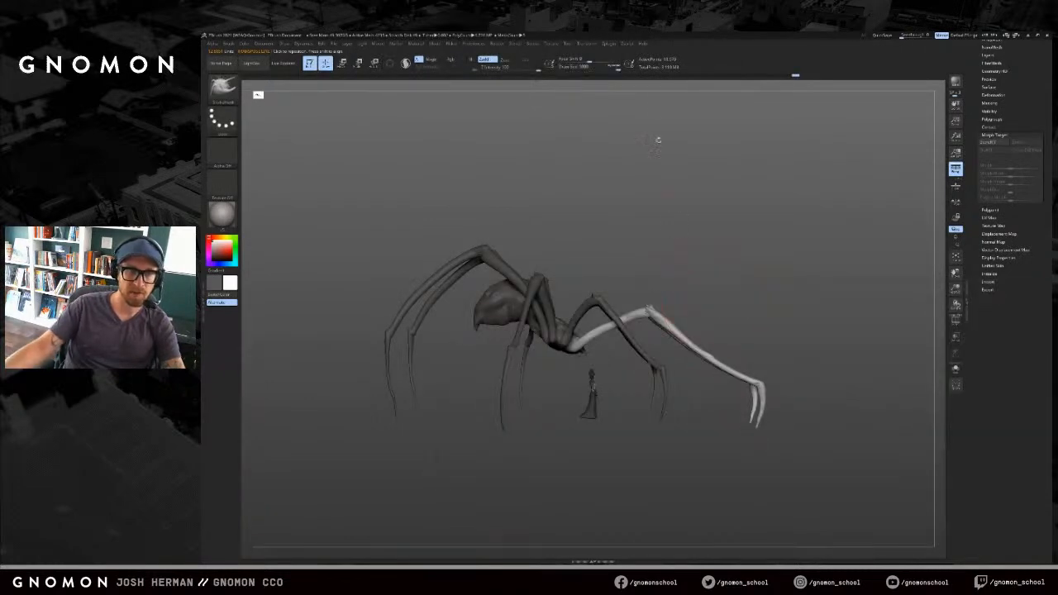
{"action": "key", "text": "s"}
{"action": "left_click", "coordinate": [658, 272]}
{"action": "left_click", "coordinate": [602, 332]}
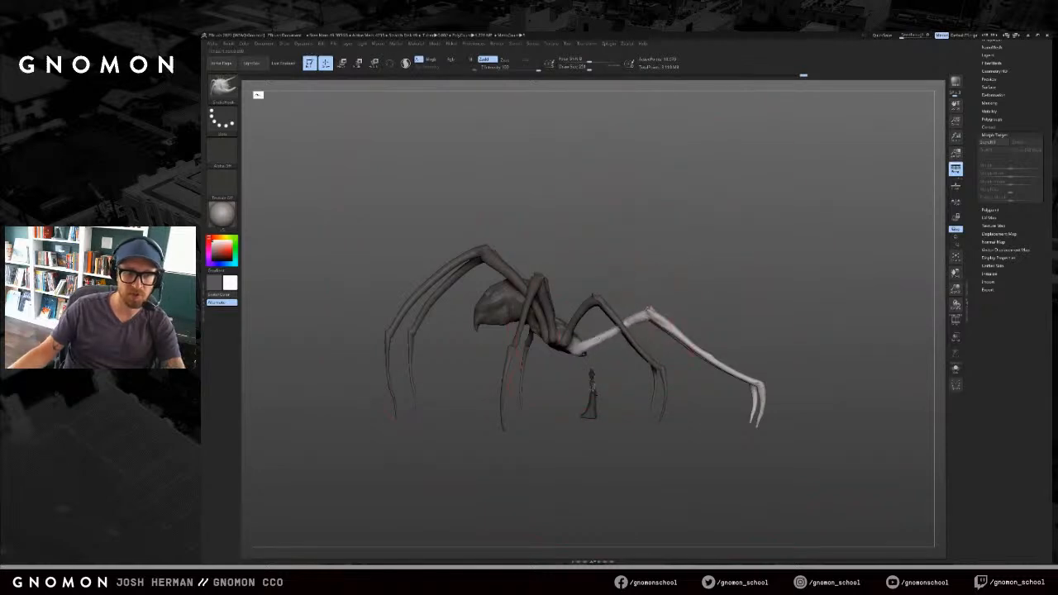
{"action": "left_click_drag", "start_coordinate": [564, 380], "coordinate": [589, 347], "text": "alt"}
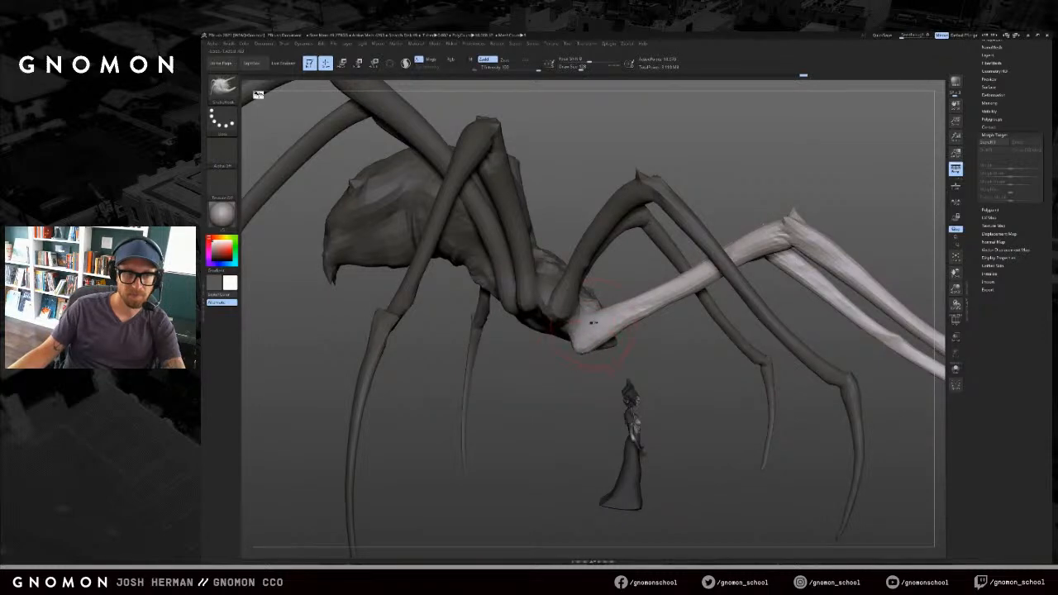
Step: Rotate the front pair of legs outward from the head with the transform gizmo
{"action": "left_click_drag", "start_coordinate": [667, 355], "coordinate": [610, 429], "text": "shift"}
{"action": "key", "text": "w"}
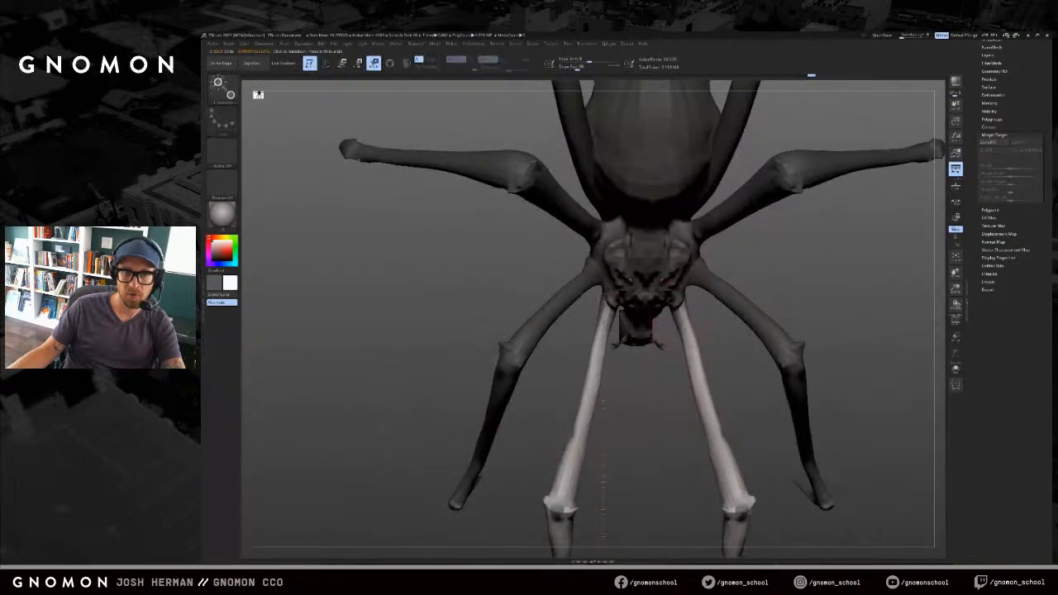
{"action": "left_click_drag", "start_coordinate": [729, 361], "coordinate": [751, 334]}
{"action": "mouse_move", "coordinate": [784, 376]}
{"action": "left_mouse_down"}
{"action": "mouse_move", "coordinate": [797, 331]}
{"action": "mouse_move", "coordinate": [744, 389]}
{"action": "mouse_move", "coordinate": [699, 389]}
{"action": "mouse_move", "coordinate": [697, 378]}
{"action": "mouse_move", "coordinate": [694, 407]}
{"action": "mouse_move", "coordinate": [662, 424]}
{"action": "left_mouse_up"}
Step: Reshape the bases of the front legs beside the head with the SnakeHook brush
{"action": "key", "text": "b"}
{"action": "left_click", "coordinate": [643, 344]}
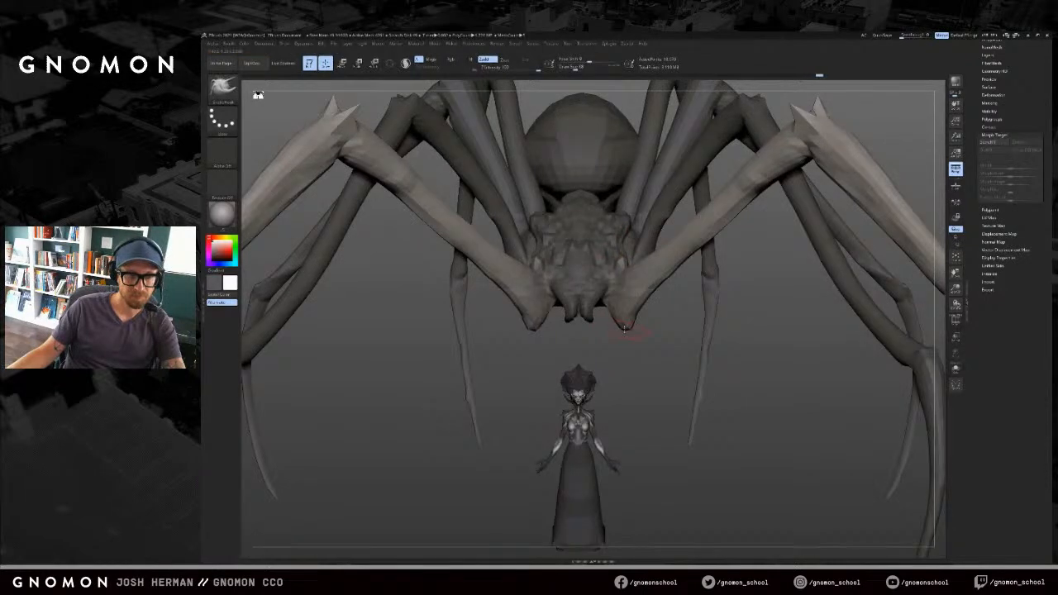
{"action": "left_click_drag", "start_coordinate": [578, 347], "coordinate": [550, 350]}
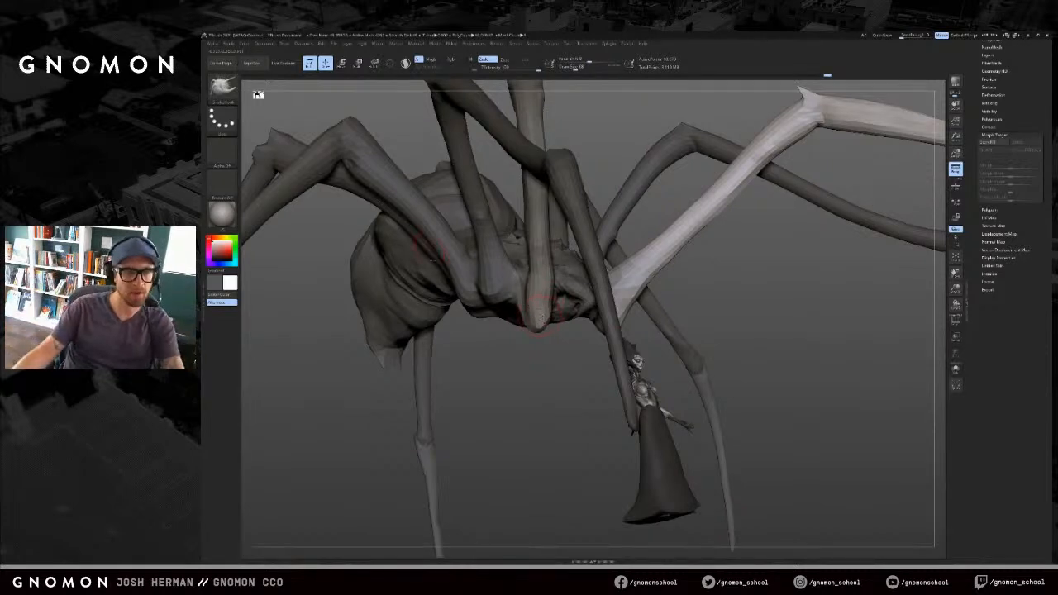
{"action": "key", "text": "ctrl+z"}
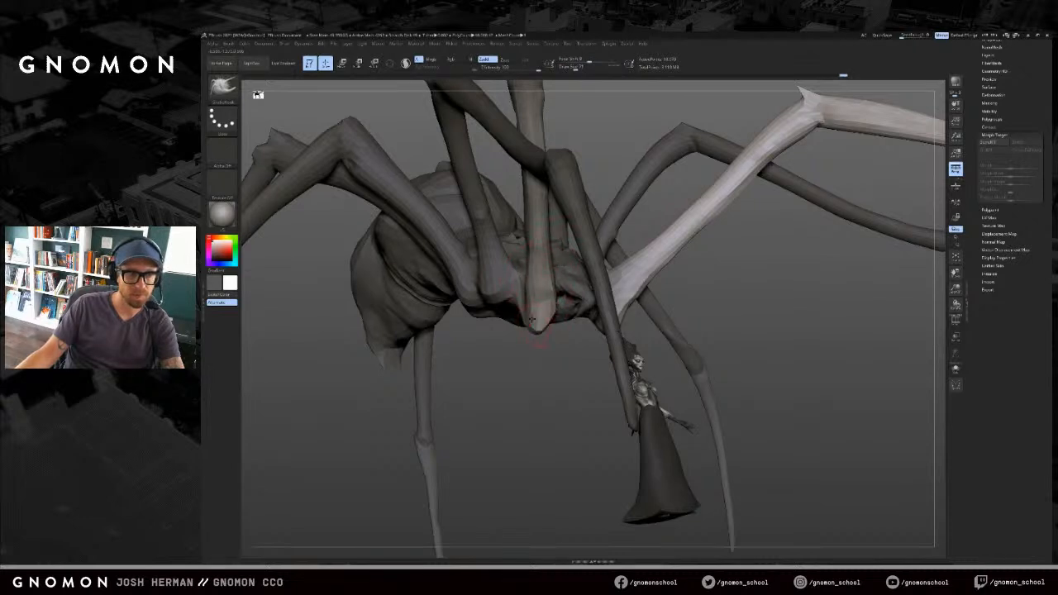
{"action": "key", "text": "s"}
{"action": "left_click", "coordinate": [528, 300]}
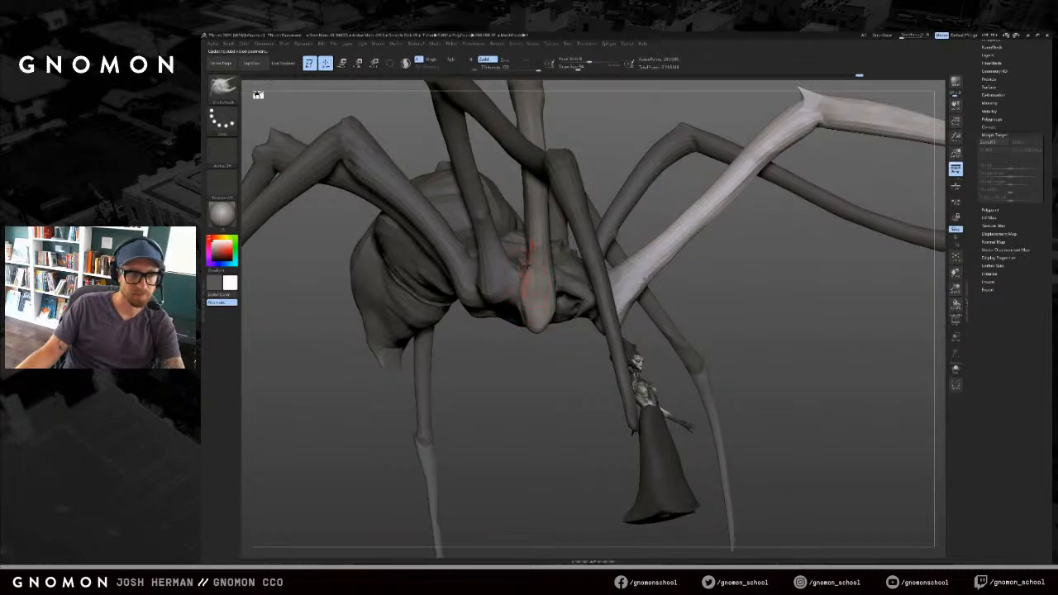
Step: Pull the knees of the front legs upward with the SnakeHook brush, adjusting its size between strokes
{"action": "mouse_move", "coordinate": [739, 304]}
{"action": "left_mouse_down"}
{"action": "mouse_move", "coordinate": [737, 352]}
{"action": "mouse_move", "coordinate": [902, 103]}
{"action": "mouse_move", "coordinate": [681, 417]}
{"action": "left_mouse_up"}
{"action": "left_click_drag", "start_coordinate": [613, 454], "coordinate": [532, 389]}
{"action": "left_click_drag", "start_coordinate": [664, 345], "coordinate": [659, 330]}
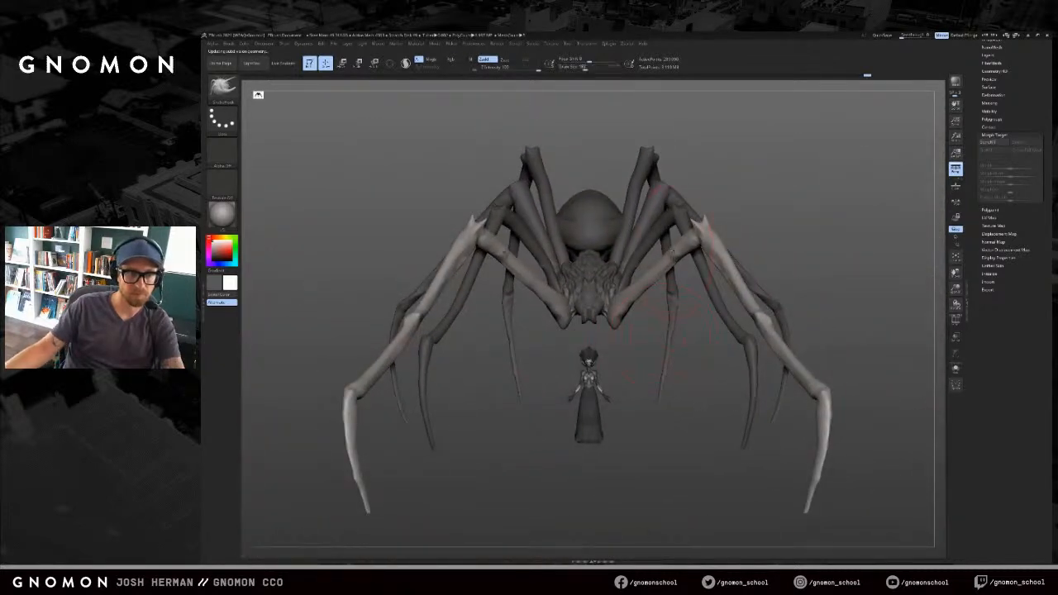
{"action": "mouse_move", "coordinate": [721, 217]}
{"action": "left_mouse_down"}
{"action": "mouse_move", "coordinate": [761, 183]}
{"action": "mouse_move", "coordinate": [701, 214]}
{"action": "mouse_move", "coordinate": [701, 201]}
{"action": "left_mouse_up"}
{"action": "key", "text": "s"}
{"action": "left_click_drag", "start_coordinate": [703, 202], "coordinate": [702, 198]}
{"action": "key", "text": "s"}
{"action": "left_click_drag", "start_coordinate": [700, 197], "coordinate": [701, 190]}
{"action": "mouse_move", "coordinate": [767, 187]}
{"action": "left_mouse_down"}
{"action": "mouse_move", "coordinate": [727, 186]}
{"action": "mouse_move", "coordinate": [773, 180]}
{"action": "mouse_move", "coordinate": [552, 196]}
{"action": "left_mouse_up"}
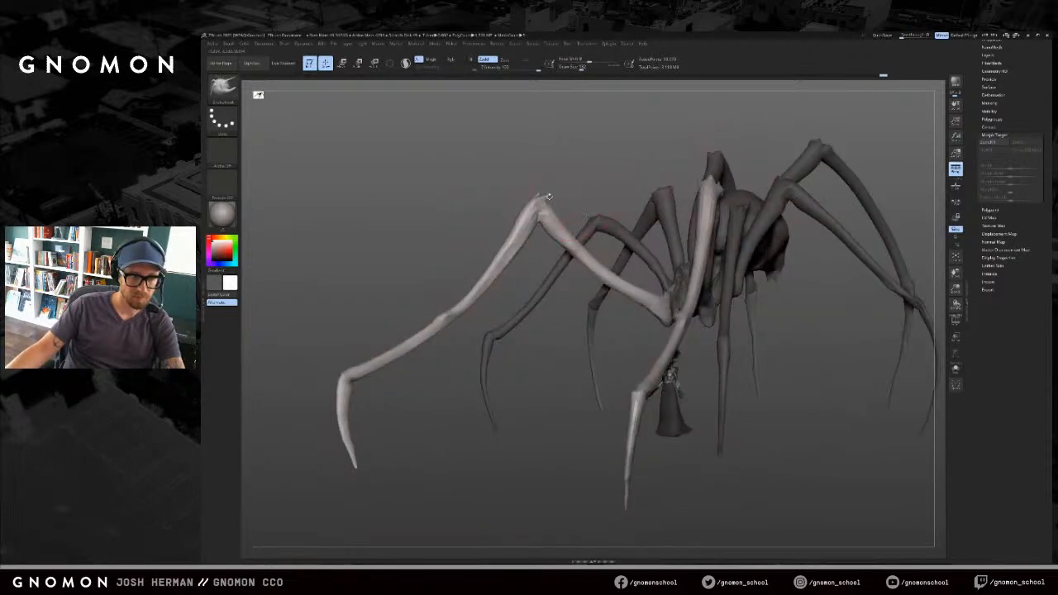
Step: Bend the front legs at the joint below the knee with the SnakeHook brush
{"action": "key", "text": "s"}
{"action": "left_click_drag", "start_coordinate": [487, 257], "coordinate": [497, 257]}
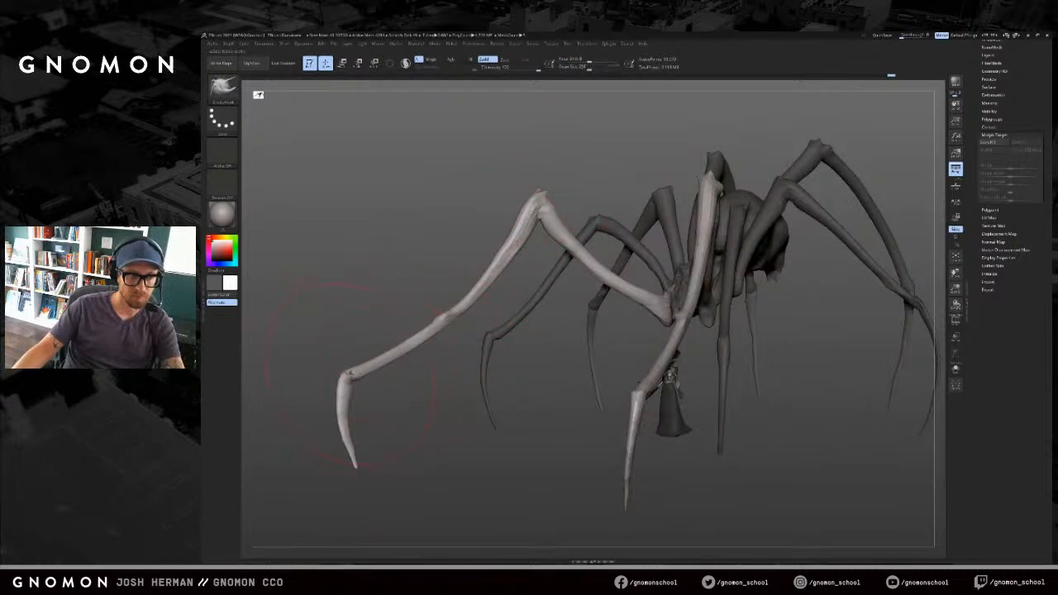
{"action": "mouse_move", "coordinate": [444, 314]}
{"action": "left_mouse_down"}
{"action": "mouse_move", "coordinate": [456, 335]}
{"action": "mouse_move", "coordinate": [449, 314]}
{"action": "left_mouse_up"}
{"action": "key", "text": "ctrl+z"}
{"action": "key", "text": "shift"}
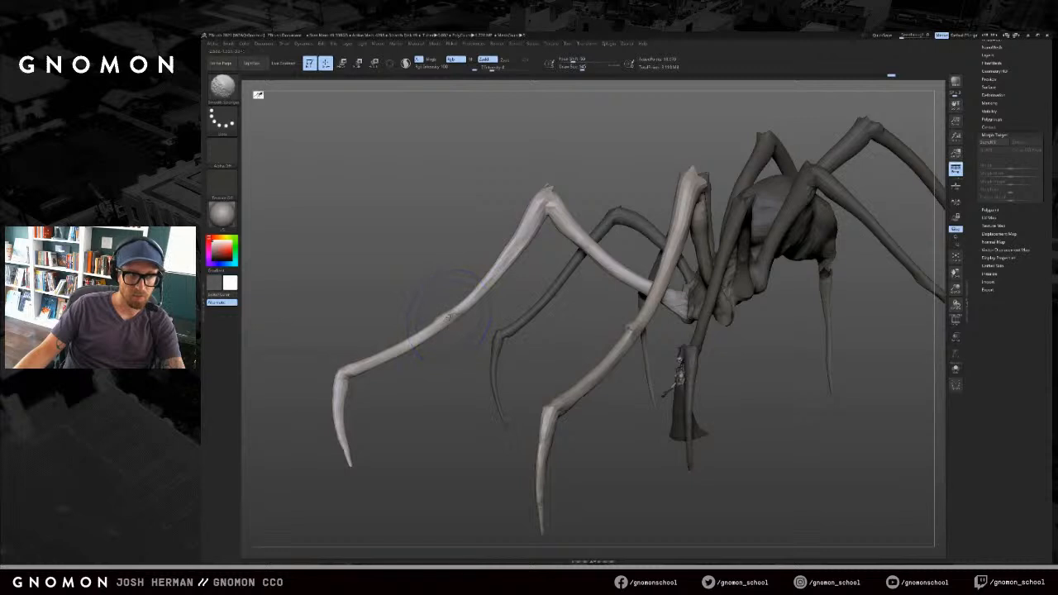
{"action": "mouse_move", "coordinate": [517, 382]}
{"action": "left_mouse_down"}
{"action": "mouse_move", "coordinate": [529, 384]}
{"action": "mouse_move", "coordinate": [497, 384]}
{"action": "left_mouse_up"}
{"action": "mouse_move", "coordinate": [449, 313]}
{"action": "left_mouse_down"}
{"action": "mouse_move", "coordinate": [462, 330]}
{"action": "mouse_move", "coordinate": [407, 319]}
{"action": "mouse_move", "coordinate": [424, 349]}
{"action": "mouse_move", "coordinate": [463, 308]}
{"action": "left_mouse_up"}
Step: Resize the SnakeHook brush and reshape the lowest bend of the front legs
{"action": "key", "text": "s"}
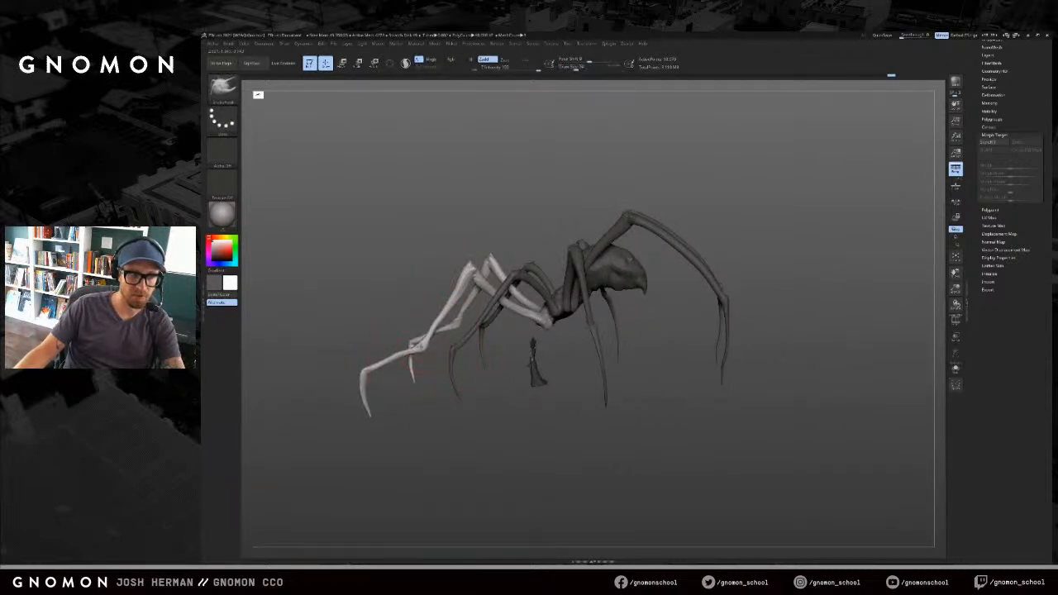
{"action": "key", "text": "s"}
{"action": "left_click_drag", "start_coordinate": [402, 355], "coordinate": [361, 374]}
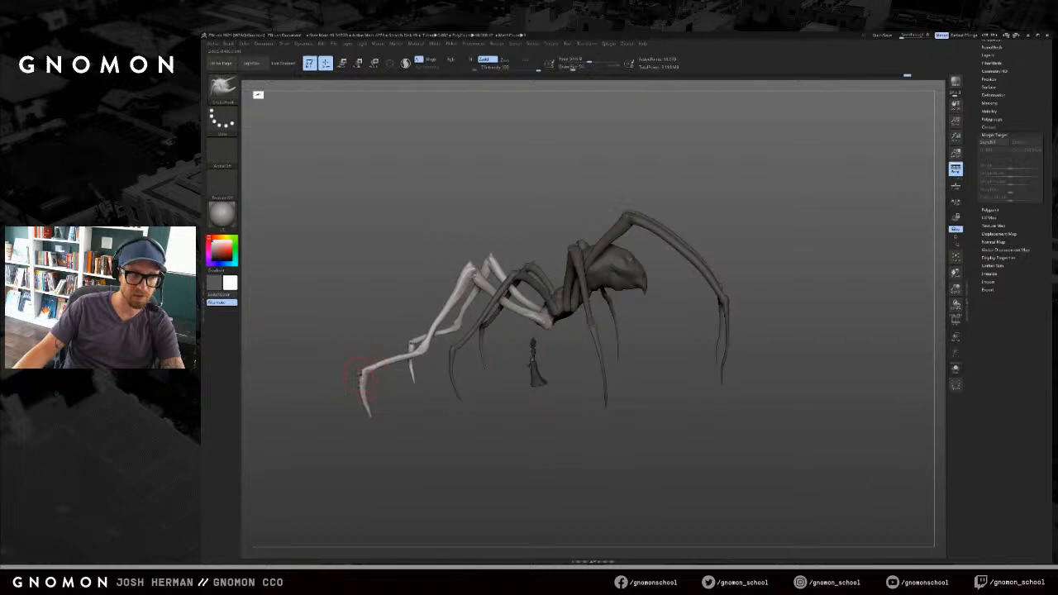
{"action": "mouse_move", "coordinate": [356, 418]}
{"action": "left_mouse_down", "text": "alt"}
{"action": "mouse_move", "coordinate": [444, 377]}
{"action": "mouse_move", "coordinate": [429, 389]}
{"action": "mouse_move", "coordinate": [530, 367]}
{"action": "mouse_move", "coordinate": [736, 366]}
{"action": "mouse_move", "coordinate": [712, 372]}
{"action": "mouse_move", "coordinate": [802, 333]}
{"action": "mouse_move", "coordinate": [769, 311]}
{"action": "mouse_move", "coordinate": [777, 329]}
{"action": "mouse_move", "coordinate": [772, 320]}
{"action": "mouse_move", "coordinate": [803, 326]}
{"action": "mouse_move", "coordinate": [777, 312]}
{"action": "left_mouse_up", "text": "alt"}
Step: Define the lower joints of the front legs with DamStandard and adjust their contour with the Move brush
{"action": "key", "text": "s"}
{"action": "key", "text": "b"}
{"action": "key", "text": "d"}
{"action": "key", "text": "s"}
{"action": "key", "text": "b"}
{"action": "key", "text": "m"}
{"action": "key", "text": "v"}
{"action": "mouse_move", "coordinate": [678, 351]}
{"action": "left_mouse_down"}
{"action": "mouse_move", "coordinate": [662, 364]}
{"action": "mouse_move", "coordinate": [692, 352]}
{"action": "left_mouse_up"}
Step: Change the Smooth brush's intensity and soften the lower segments and tips of the front legs
{"action": "key", "text": "shift"}
{"action": "left_click_drag", "start_coordinate": [522, 69], "coordinate": [530, 70], "text": "shift"}
{"action": "left_click_drag", "start_coordinate": [694, 305], "coordinate": [723, 311], "text": "shift"}
{"action": "key", "text": "ctrl+z"}
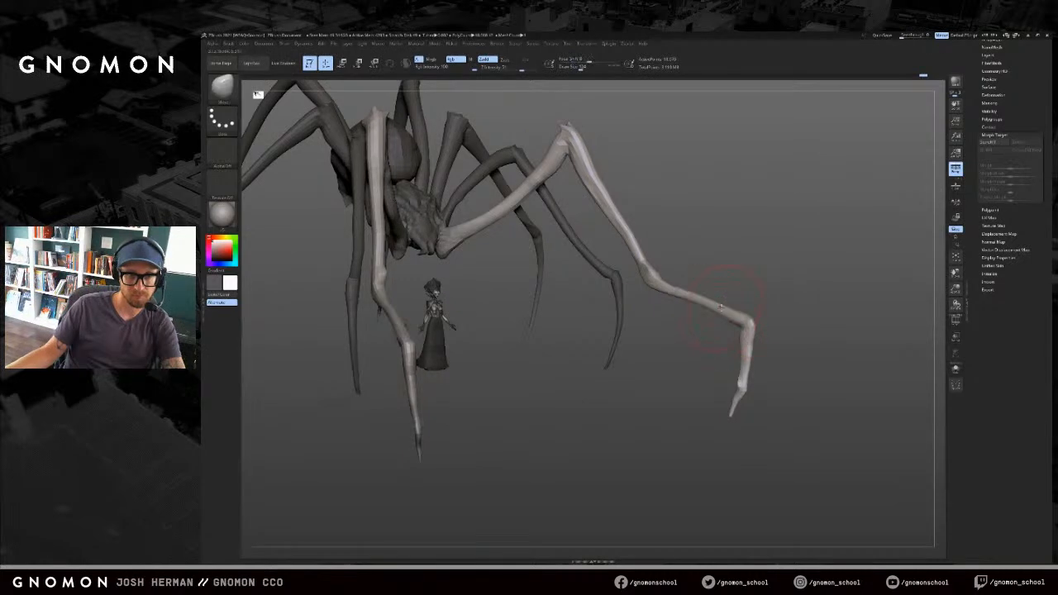
{"action": "key", "text": "shift"}
{"action": "mouse_move", "coordinate": [764, 403]}
{"action": "left_mouse_down", "text": "shift"}
{"action": "mouse_move", "coordinate": [754, 405]}
{"action": "mouse_move", "coordinate": [783, 418]}
{"action": "mouse_move", "coordinate": [737, 424]}
{"action": "mouse_move", "coordinate": [766, 417]}
{"action": "mouse_move", "coordinate": [757, 424]}
{"action": "mouse_move", "coordinate": [736, 408]}
{"action": "mouse_move", "coordinate": [746, 401]}
{"action": "mouse_move", "coordinate": [739, 411]}
{"action": "left_mouse_up", "text": "shift"}
Step: Pull a small foot shape out of the front legs' tips with the SnakeHook brush
{"action": "key", "text": "b"}
{"action": "key", "text": "s"}
{"action": "key", "text": "h"}
{"action": "key", "text": "s"}
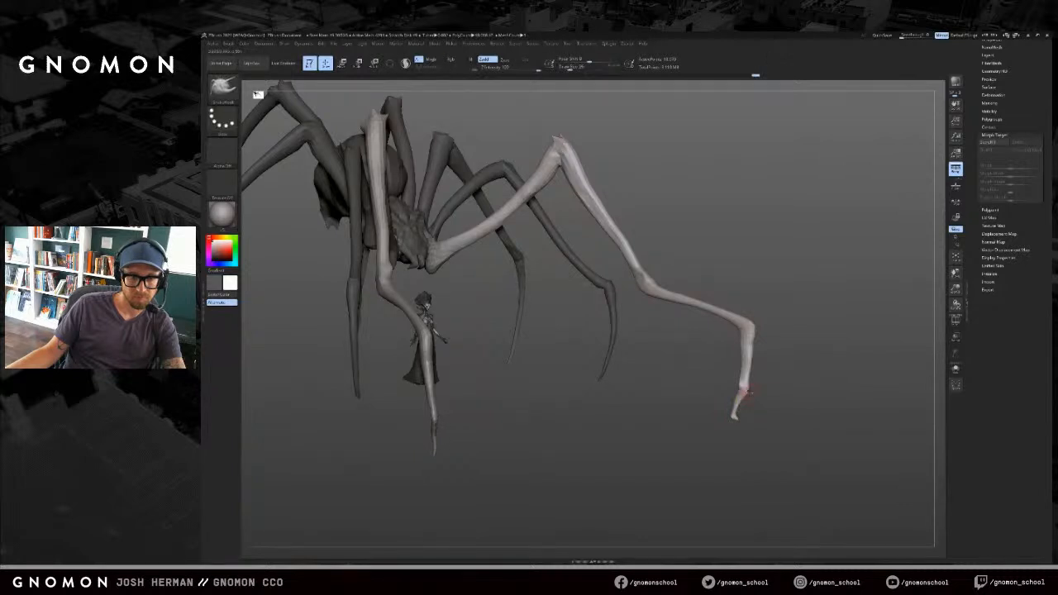
{"action": "mouse_move", "coordinate": [750, 388]}
{"action": "left_mouse_down"}
{"action": "mouse_move", "coordinate": [754, 327]}
{"action": "mouse_move", "coordinate": [735, 354]}
{"action": "left_mouse_up"}
Step: Carve creases around the lower joint of the front legs with the DamStandard brush from several angles
{"action": "key", "text": "b"}
{"action": "key", "text": "d"}
{"action": "key", "text": "s"}
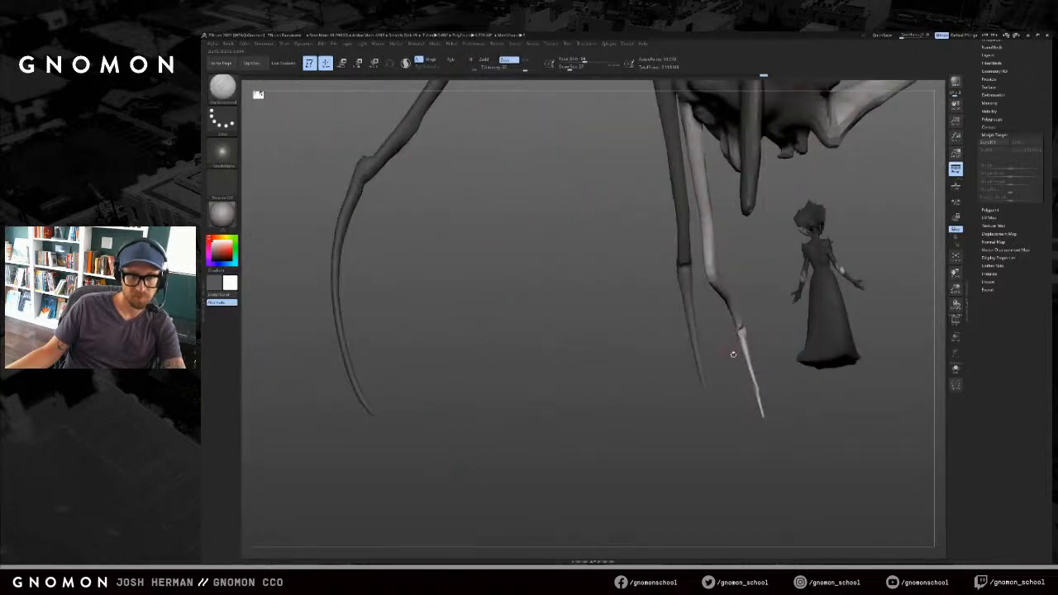
{"action": "mouse_move", "coordinate": [744, 329]}
{"action": "right_mouse_down"}
{"action": "mouse_move", "coordinate": [753, 325]}
{"action": "mouse_move", "coordinate": [744, 331]}
{"action": "right_mouse_up"}
{"action": "left_click_drag", "start_coordinate": [745, 330], "coordinate": [735, 331]}
{"action": "right_click_drag", "start_coordinate": [735, 331], "coordinate": [743, 329]}
{"action": "key", "text": "s"}
{"action": "left_click_drag", "start_coordinate": [742, 331], "coordinate": [747, 331]}
{"action": "mouse_move", "coordinate": [747, 331]}
{"action": "right_mouse_down"}
{"action": "mouse_move", "coordinate": [821, 276]}
{"action": "mouse_move", "coordinate": [819, 312]}
{"action": "mouse_move", "coordinate": [732, 355]}
{"action": "mouse_move", "coordinate": [656, 417]}
{"action": "mouse_move", "coordinate": [628, 379]}
{"action": "right_mouse_up"}
Step: Adjust the shape of the front legs' lower segments with a resized Move brush
{"action": "key", "text": "b"}
{"action": "key", "text": "m"}
{"action": "key", "text": "v"}
{"action": "key", "text": "s"}
{"action": "left_click_drag", "start_coordinate": [629, 379], "coordinate": [636, 379]}
Step: Refine the bend and proportions of the front legs' lower segments with the SnakeHook brush
{"action": "key", "text": "b"}
{"action": "key", "text": "s"}
{"action": "key", "text": "h"}
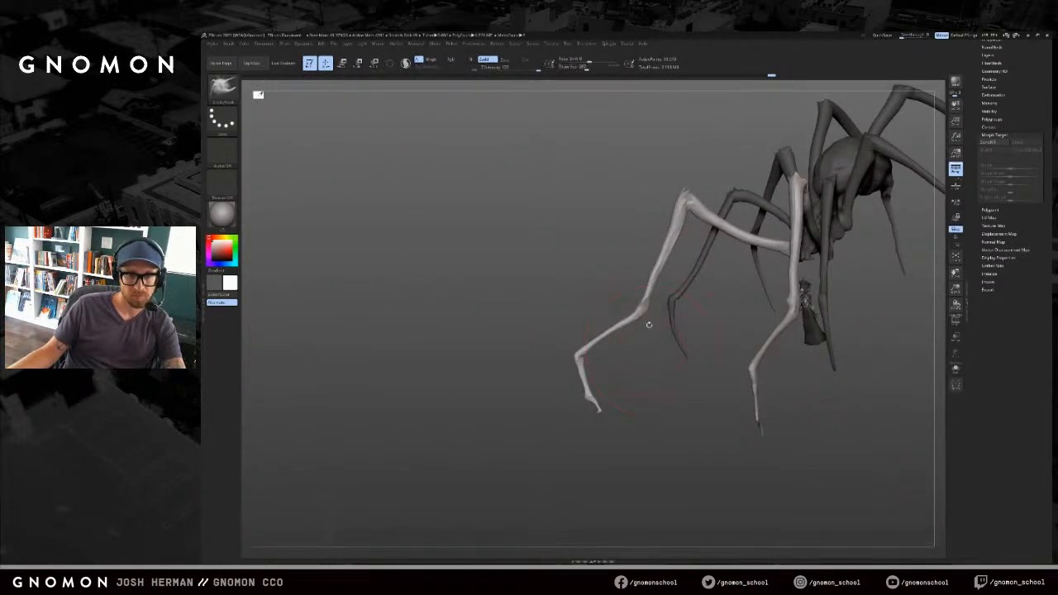
{"action": "right_click_drag", "start_coordinate": [616, 322], "coordinate": [602, 379]}
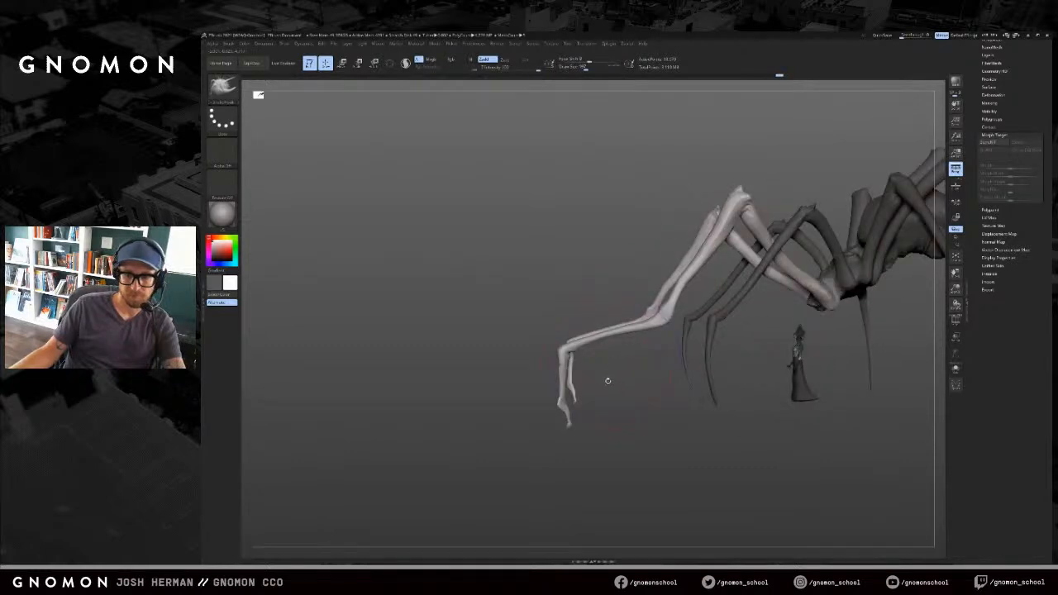
{"action": "key", "text": "s"}
{"action": "left_click_drag", "start_coordinate": [601, 372], "coordinate": [608, 372]}
{"action": "mouse_move", "coordinate": [607, 372]}
{"action": "right_mouse_down"}
{"action": "mouse_move", "coordinate": [624, 438]}
{"action": "mouse_move", "coordinate": [653, 356]}
{"action": "right_mouse_up"}
Step: Mask everything except the second pair of legs and rotate that pair from the top view
{"action": "key", "text": "r"}
{"action": "right_click_drag", "start_coordinate": [658, 284], "coordinate": [616, 329], "text": "alt"}
{"action": "left_click_drag", "start_coordinate": [626, 326], "coordinate": [608, 306], "text": "ctrl"}
{"action": "left_click_drag", "start_coordinate": [608, 311], "coordinate": [597, 316]}
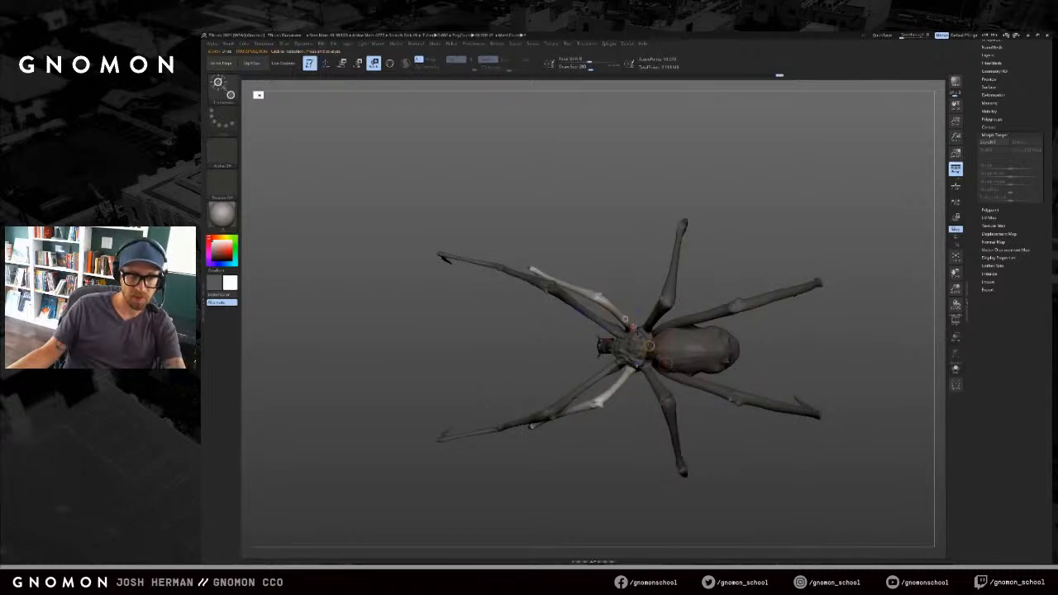
{"action": "key", "text": "q"}
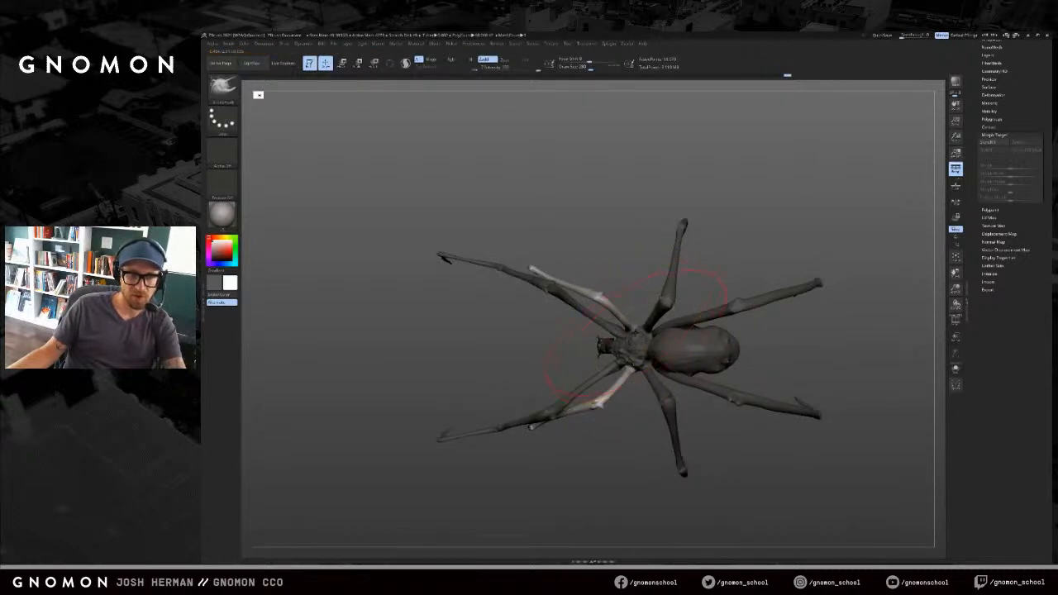
Step: Rotate the unmasked second pair of legs from the top view and shift them outward from the front view
{"action": "key", "text": "s"}
{"action": "key", "text": "r"}
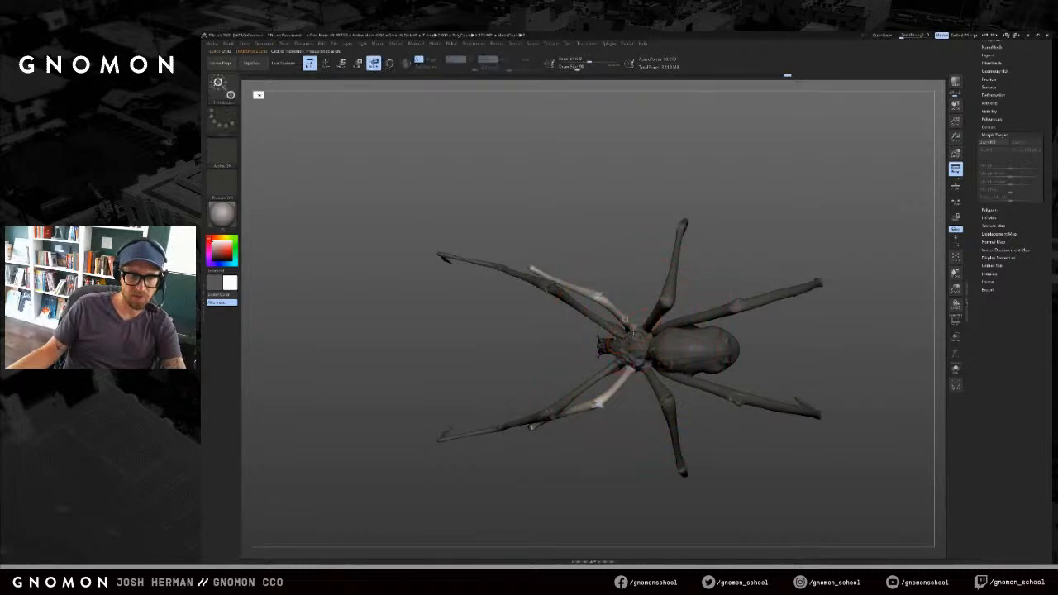
{"action": "mouse_move", "coordinate": [637, 327]}
{"action": "left_mouse_down"}
{"action": "mouse_move", "coordinate": [627, 266]}
{"action": "mouse_move", "coordinate": [656, 241]}
{"action": "mouse_move", "coordinate": [671, 245]}
{"action": "left_mouse_up"}
{"action": "left_click_drag", "start_coordinate": [735, 253], "coordinate": [807, 192]}
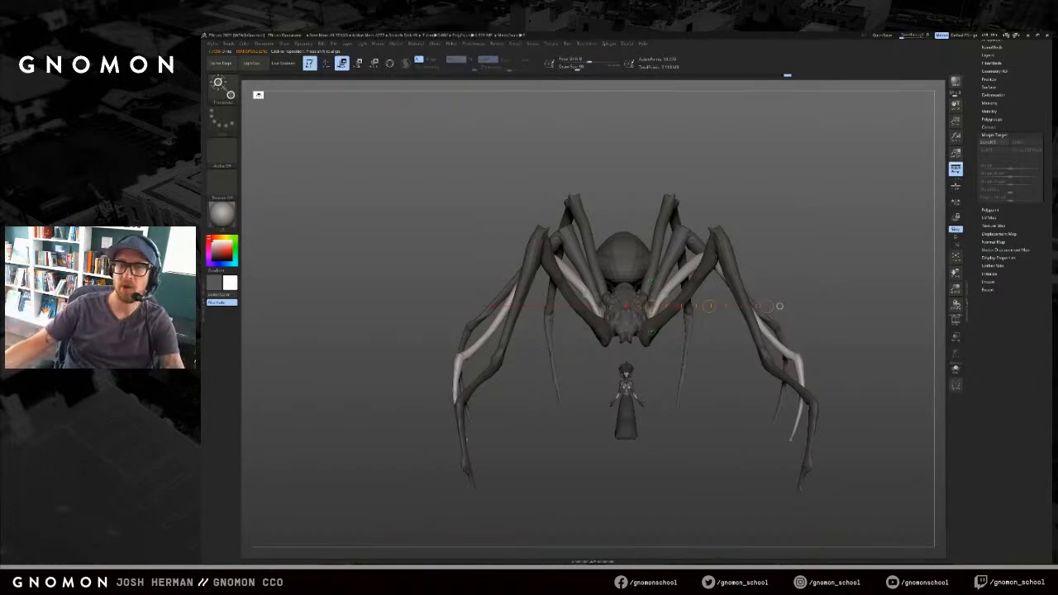
{"action": "mouse_move", "coordinate": [779, 306]}
{"action": "left_mouse_down"}
{"action": "mouse_move", "coordinate": [828, 327]}
{"action": "mouse_move", "coordinate": [817, 311]}
{"action": "left_mouse_up"}
{"action": "key", "text": "q"}
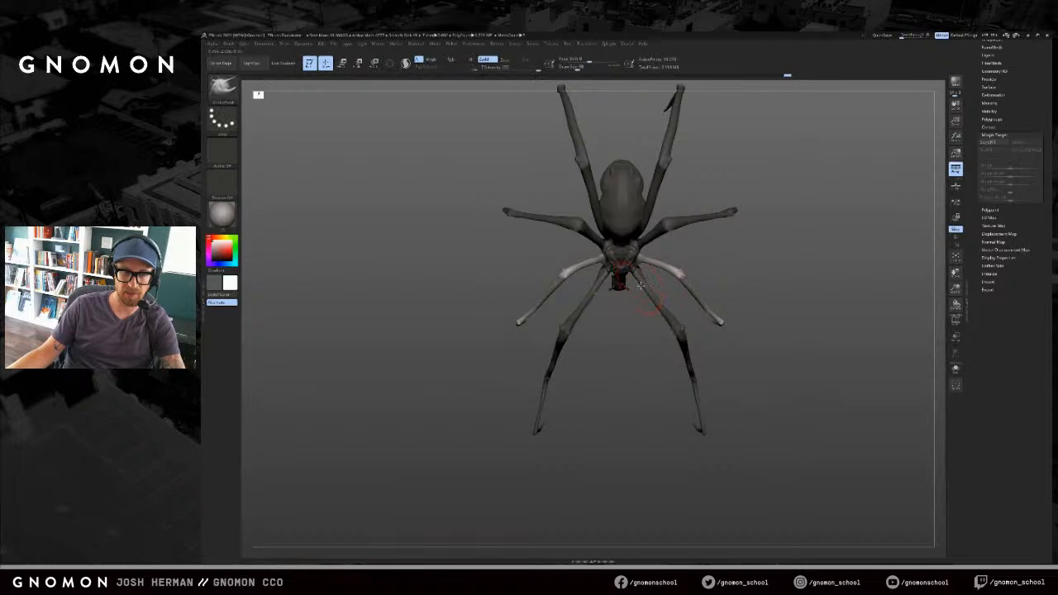
Step: Isolate the front pair of legs and mask the rest of the spider so only that pair stays editable
{"action": "left_click", "coordinate": [658, 319], "text": "ctrl+shift"}
{"action": "left_click", "coordinate": [473, 480], "text": "ctrl+shift"}
{"action": "left_click", "coordinate": [681, 333], "text": "ctrl+shift"}
{"action": "left_click_drag", "start_coordinate": [827, 221], "coordinate": [466, 442], "text": "ctrl"}
{"action": "left_click", "coordinate": [612, 447], "text": "ctrl+shift"}
{"action": "left_click_drag", "start_coordinate": [806, 417], "coordinate": [819, 310]}
{"action": "left_click", "coordinate": [815, 313], "text": "ctrl"}
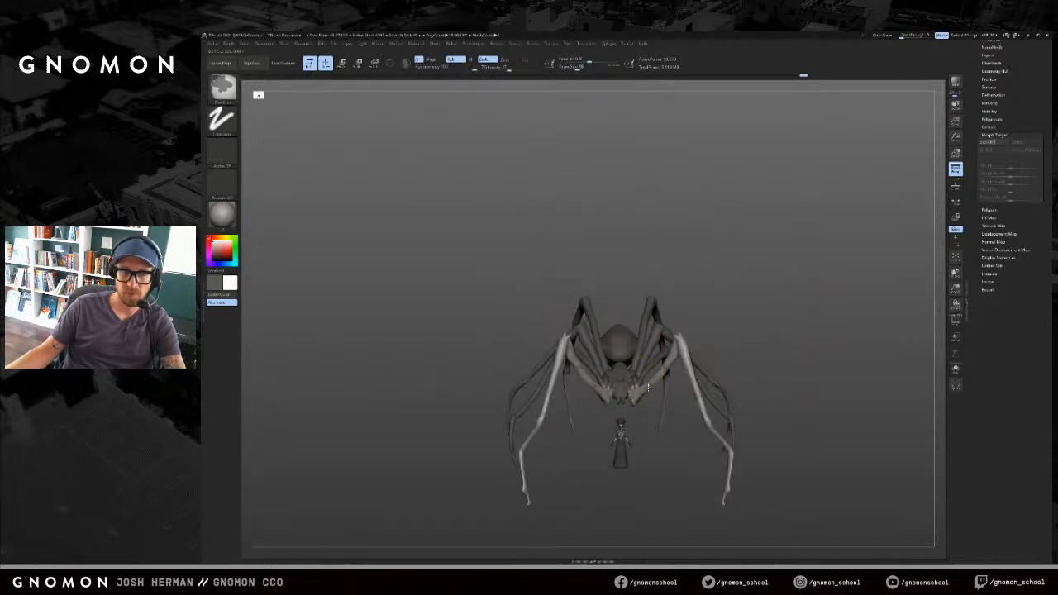
Step: Blur the mask edge where the front legs meet the body
{"action": "left_click", "coordinate": [648, 420], "text": "ctrl"}
{"action": "left_click", "coordinate": [651, 419], "text": "ctrl"}
{"action": "left_click", "coordinate": [647, 424], "text": "ctrl"}
{"action": "left_click", "coordinate": [645, 422], "text": "ctrl"}
{"action": "left_click", "coordinate": [640, 416], "text": "ctrl"}
{"action": "left_click", "coordinate": [645, 425], "text": "ctrl"}
Step: Move the unmasked front legs outward and forward from the top view with the transpose line
{"action": "mouse_move", "coordinate": [645, 432]}
{"action": "left_mouse_down", "text": "alt"}
{"action": "mouse_move", "coordinate": [647, 367]}
{"action": "mouse_move", "coordinate": [651, 383]}
{"action": "mouse_move", "coordinate": [785, 364]}
{"action": "mouse_move", "coordinate": [876, 329]}
{"action": "mouse_move", "coordinate": [879, 245]}
{"action": "mouse_move", "coordinate": [860, 256]}
{"action": "mouse_move", "coordinate": [838, 303]}
{"action": "mouse_move", "coordinate": [814, 277]}
{"action": "left_mouse_up", "text": "alt"}
{"action": "key", "text": "r"}
{"action": "key", "text": "w"}
{"action": "left_click_drag", "start_coordinate": [589, 333], "coordinate": [567, 311]}
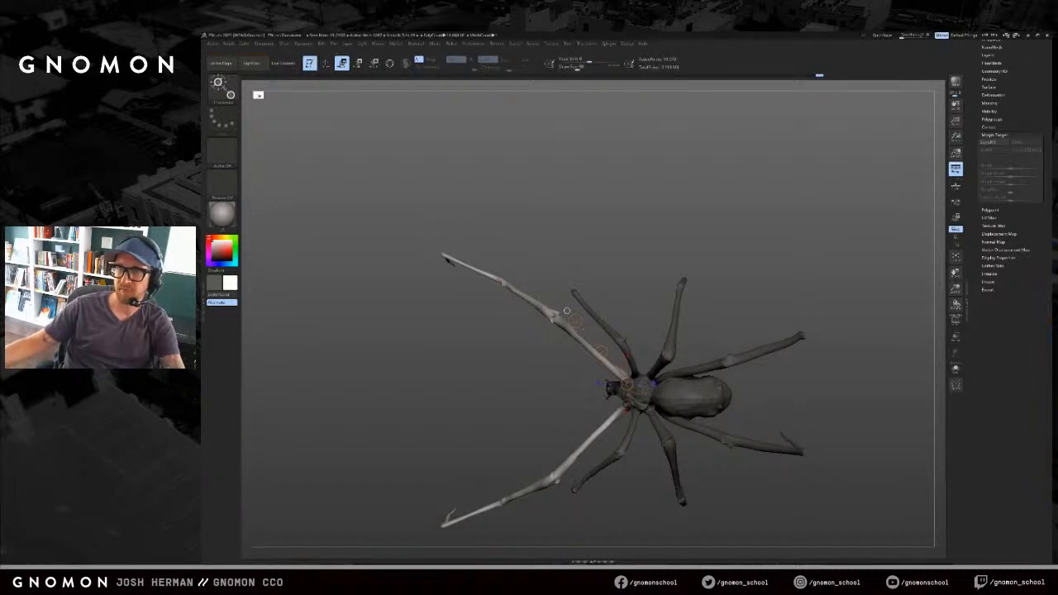
{"action": "left_click_drag", "start_coordinate": [785, 283], "coordinate": [728, 186]}
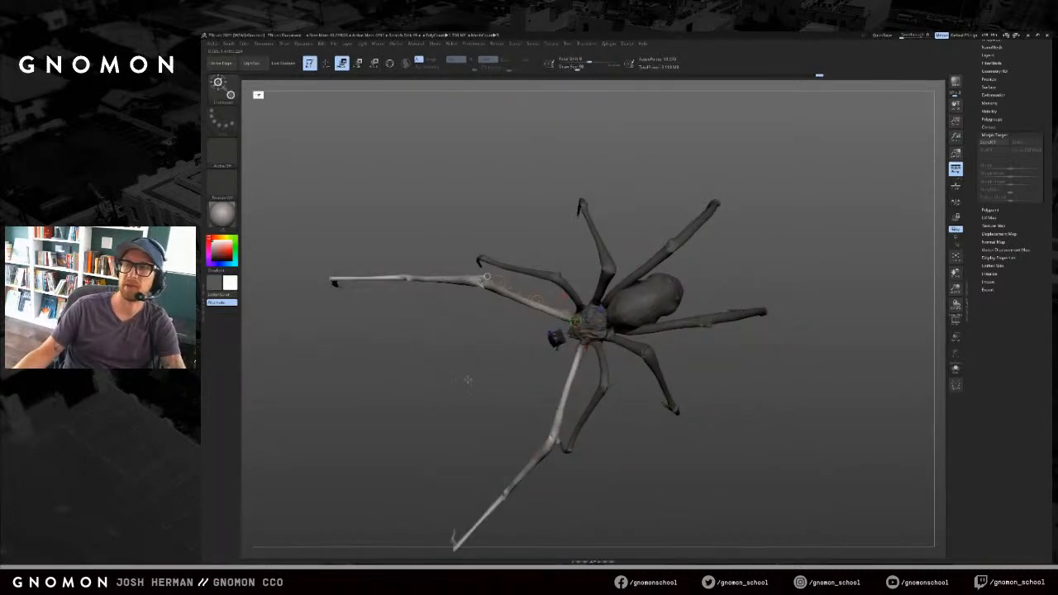
Step: Pull the lower segments of the front legs into a new bend with the SnakeHook brush
{"action": "mouse_move", "coordinate": [467, 379]}
{"action": "left_mouse_down"}
{"action": "mouse_move", "coordinate": [513, 329]}
{"action": "mouse_move", "coordinate": [503, 291]}
{"action": "mouse_move", "coordinate": [434, 232]}
{"action": "left_mouse_up"}
{"action": "key", "text": "q"}
{"action": "key", "text": "b"}
{"action": "key", "text": "s"}
{"action": "key", "text": "h"}
{"action": "mouse_move", "coordinate": [450, 310]}
{"action": "left_mouse_down"}
{"action": "mouse_move", "coordinate": [446, 277]}
{"action": "mouse_move", "coordinate": [479, 259]}
{"action": "mouse_move", "coordinate": [443, 236]}
{"action": "mouse_move", "coordinate": [426, 243]}
{"action": "mouse_move", "coordinate": [449, 236]}
{"action": "mouse_move", "coordinate": [437, 232]}
{"action": "mouse_move", "coordinate": [488, 241]}
{"action": "mouse_move", "coordinate": [458, 248]}
{"action": "mouse_move", "coordinate": [483, 261]}
{"action": "left_mouse_up"}
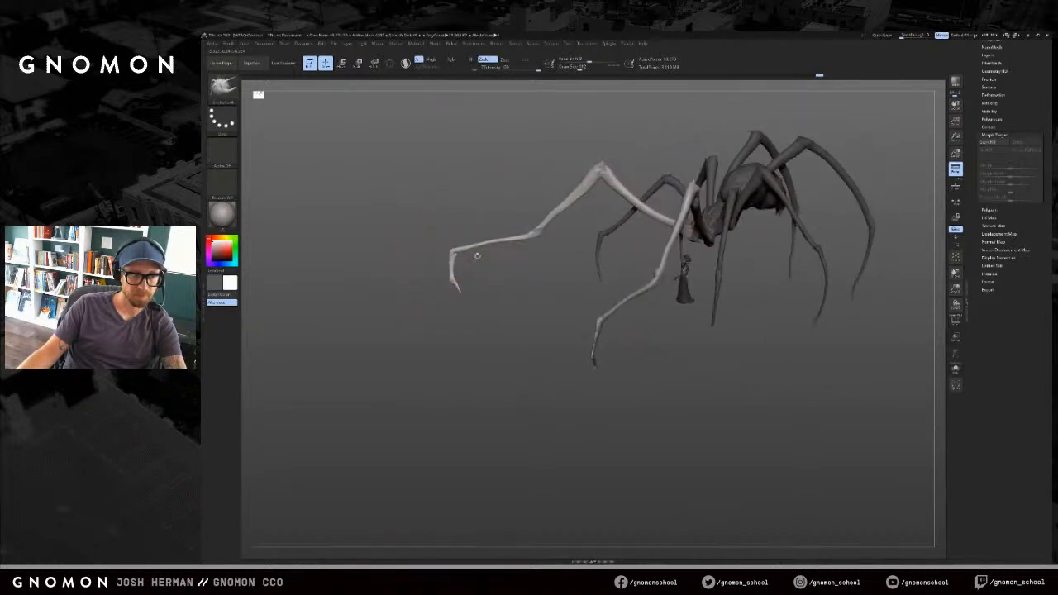
Step: Smooth the front legs' upper stretch and refine their middle joint with a resized SnakeHook brush
{"action": "key", "text": "s"}
{"action": "left_click_drag", "start_coordinate": [516, 239], "coordinate": [524, 227]}
{"action": "left_click_drag", "start_coordinate": [559, 213], "coordinate": [597, 168], "text": "shift"}
{"action": "key", "text": "s"}
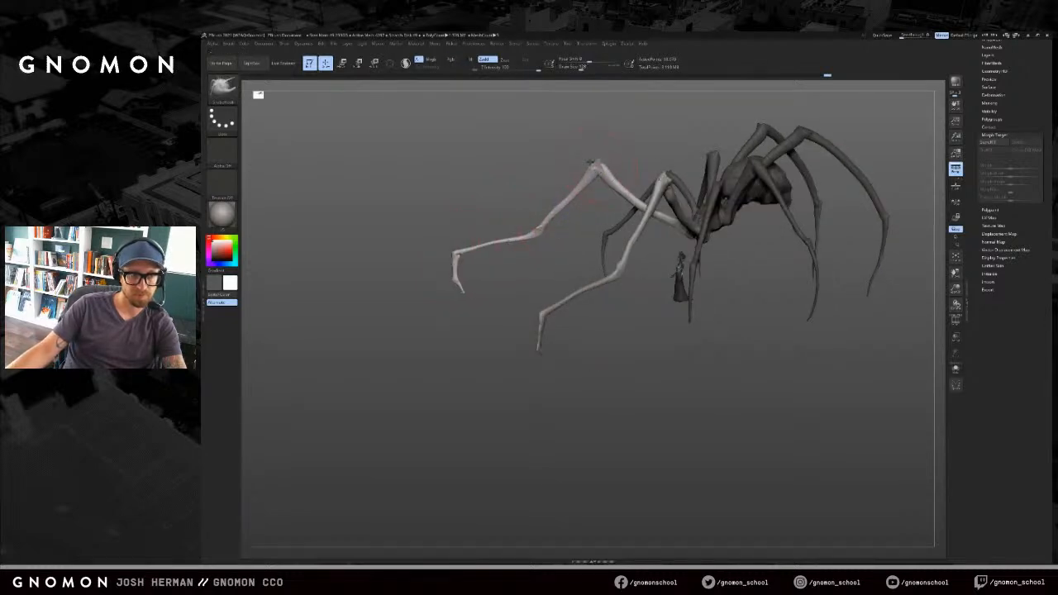
{"action": "left_click_drag", "start_coordinate": [628, 326], "coordinate": [635, 329]}
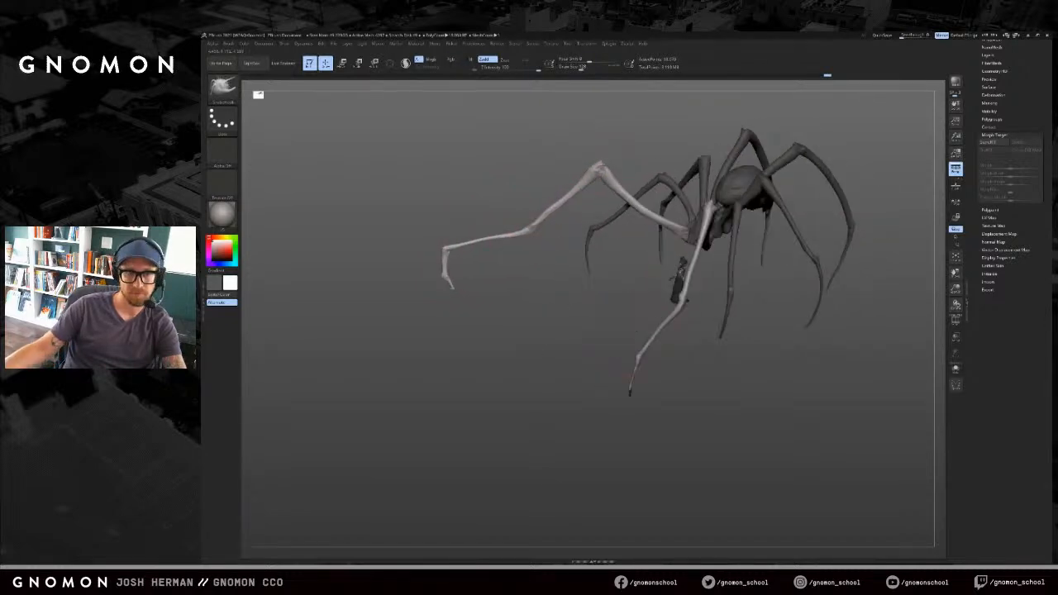
Step: Save the spider tool to disk under the suggested SpiderQueen file name
{"action": "scroll", "coordinate": [1008, 72], "scroll_direction": "up", "scroll_amount": 5}
{"action": "left_click", "coordinate": [1018, 53]}
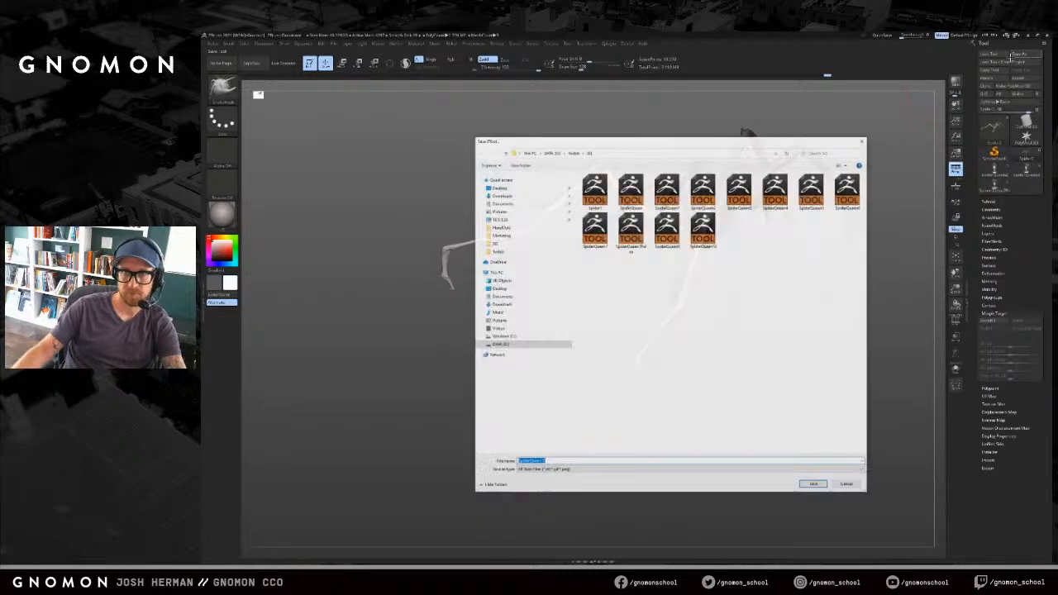
{"action": "left_click", "coordinate": [814, 484]}
{"action": "left_click", "coordinate": [644, 295]}
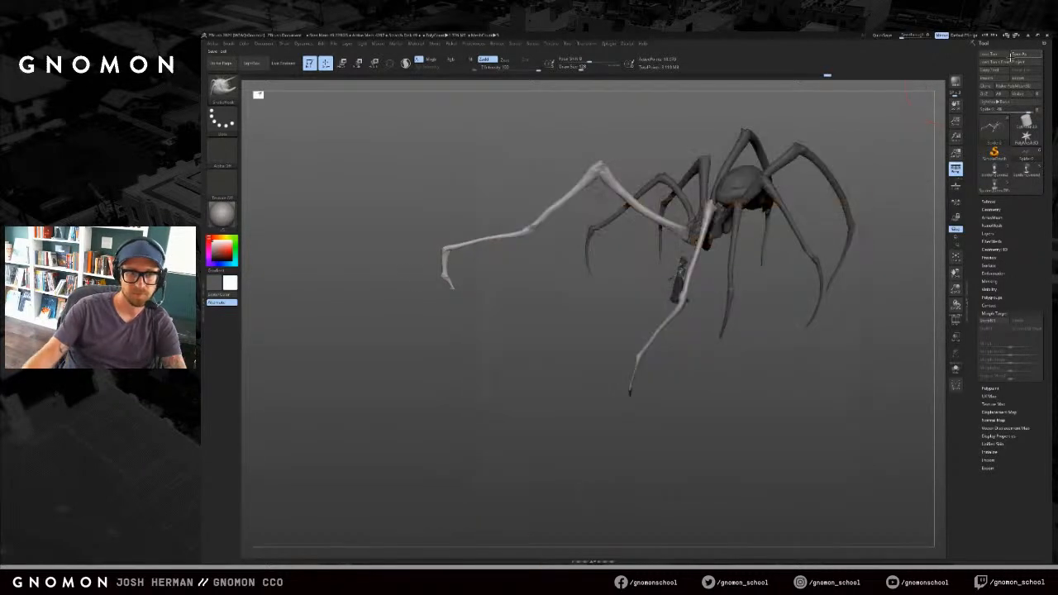
Step: Reshape the front legs' knees and the segment below them with a resized SnakeHook brush
{"action": "key", "text": "s"}
{"action": "left_click", "coordinate": [610, 177]}
{"action": "left_click_drag", "start_coordinate": [604, 174], "coordinate": [603, 166]}
{"action": "left_click_drag", "start_coordinate": [582, 220], "coordinate": [598, 215]}
{"action": "key", "text": "s"}
{"action": "left_click", "coordinate": [610, 214]}
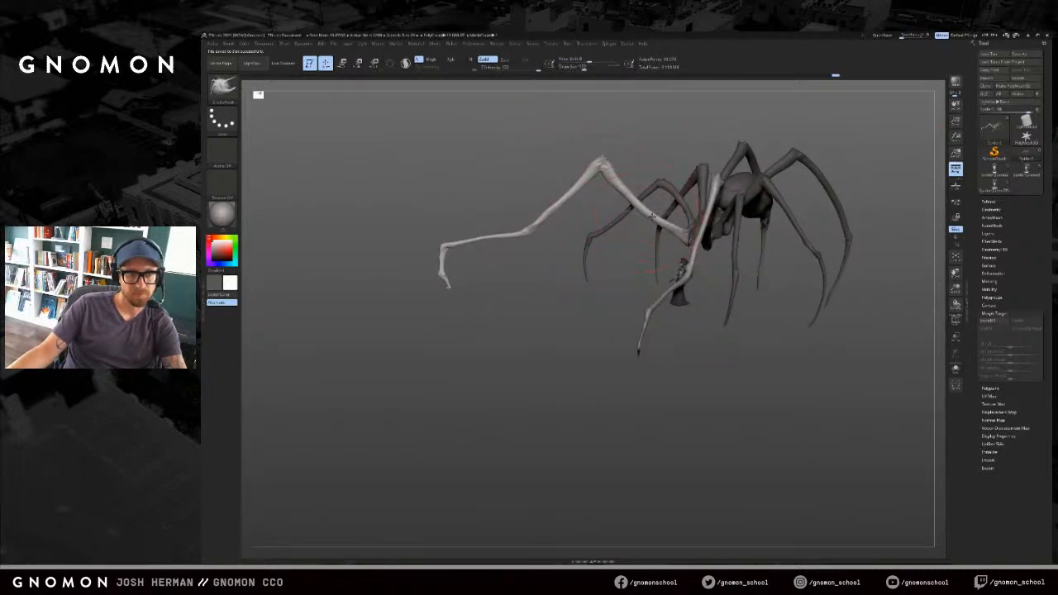
Step: Refine the front legs' upper segments near the body with a smaller SnakeHook brush and smooth them
{"action": "key", "text": "["}
{"action": "left_click_drag", "start_coordinate": [652, 253], "coordinate": [669, 244]}
{"action": "key", "text": "["}
{"action": "key", "text": "s"}
{"action": "left_click", "coordinate": [694, 232]}
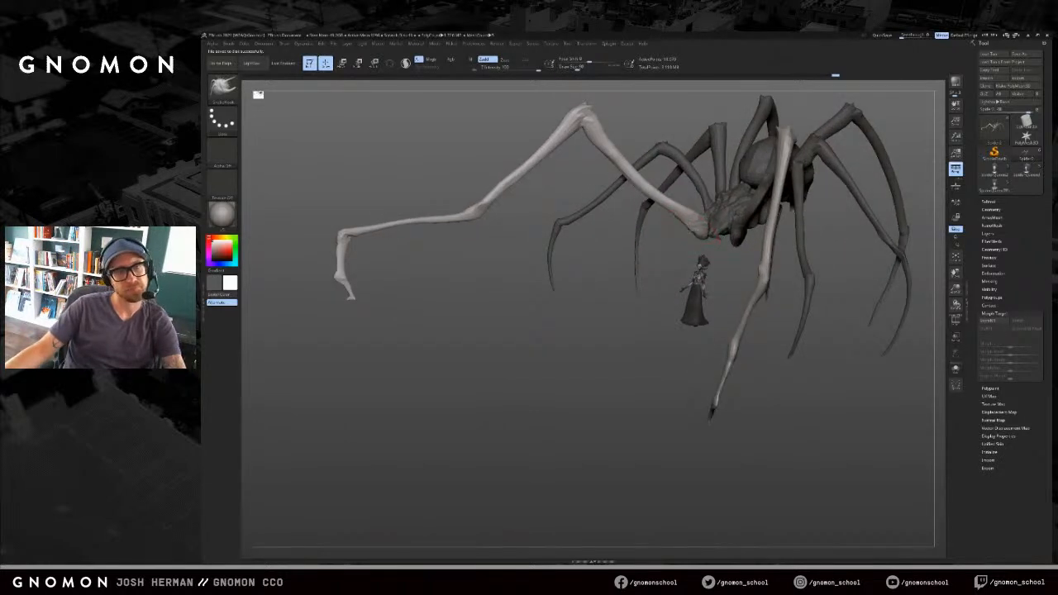
{"action": "key", "text": "s"}
{"action": "left_click_drag", "start_coordinate": [651, 205], "coordinate": [628, 174]}
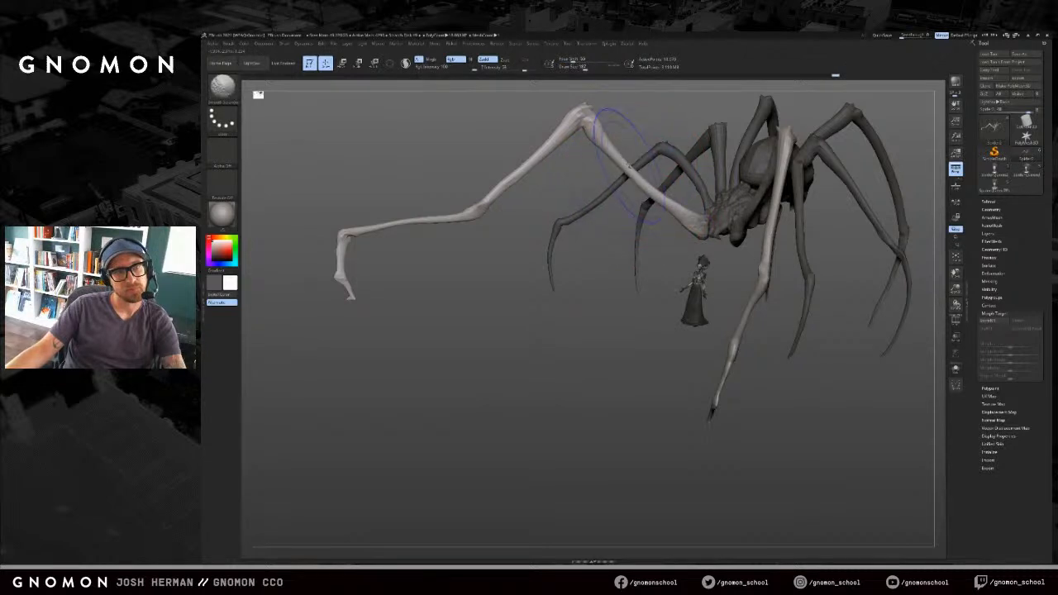
{"action": "left_click_drag", "start_coordinate": [611, 153], "coordinate": [657, 199]}
Step: Add shape to the front legs' base and knees with a smaller brush, raising the mesh's subdivision level
{"action": "key", "text": "["}
{"action": "key", "text": "["}
{"action": "mouse_move", "coordinate": [680, 246]}
{"action": "left_mouse_down"}
{"action": "mouse_move", "coordinate": [694, 240]}
{"action": "mouse_move", "coordinate": [660, 220]}
{"action": "mouse_move", "coordinate": [690, 238]}
{"action": "mouse_move", "coordinate": [645, 281]}
{"action": "left_mouse_up"}
{"action": "mouse_move", "coordinate": [779, 266]}
{"action": "left_mouse_down"}
{"action": "mouse_move", "coordinate": [725, 295]}
{"action": "mouse_move", "coordinate": [798, 196]}
{"action": "left_mouse_up"}
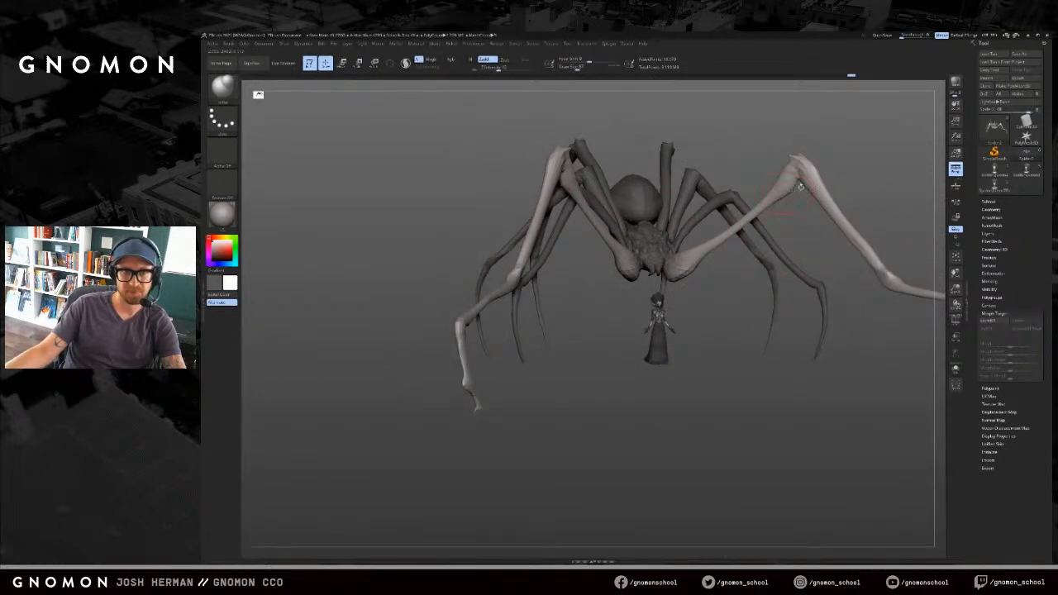
{"action": "key", "text": "s"}
{"action": "key", "text": "d"}
{"action": "key", "text": "d"}
{"action": "key", "text": "s"}
{"action": "mouse_move", "coordinate": [803, 177]}
{"action": "left_mouse_down"}
{"action": "mouse_move", "coordinate": [781, 189]}
{"action": "mouse_move", "coordinate": [874, 119]}
{"action": "mouse_move", "coordinate": [858, 123]}
{"action": "left_mouse_up"}
Step: Pull small spikes out of the front legs' knees with the SnakeHook brush from several angles
{"action": "key", "text": "b"}
{"action": "key", "text": "s"}
{"action": "key", "text": "h"}
{"action": "mouse_move", "coordinate": [718, 288]}
{"action": "left_mouse_down"}
{"action": "mouse_move", "coordinate": [751, 364]}
{"action": "mouse_move", "coordinate": [737, 396]}
{"action": "mouse_move", "coordinate": [622, 260]}
{"action": "left_mouse_up"}
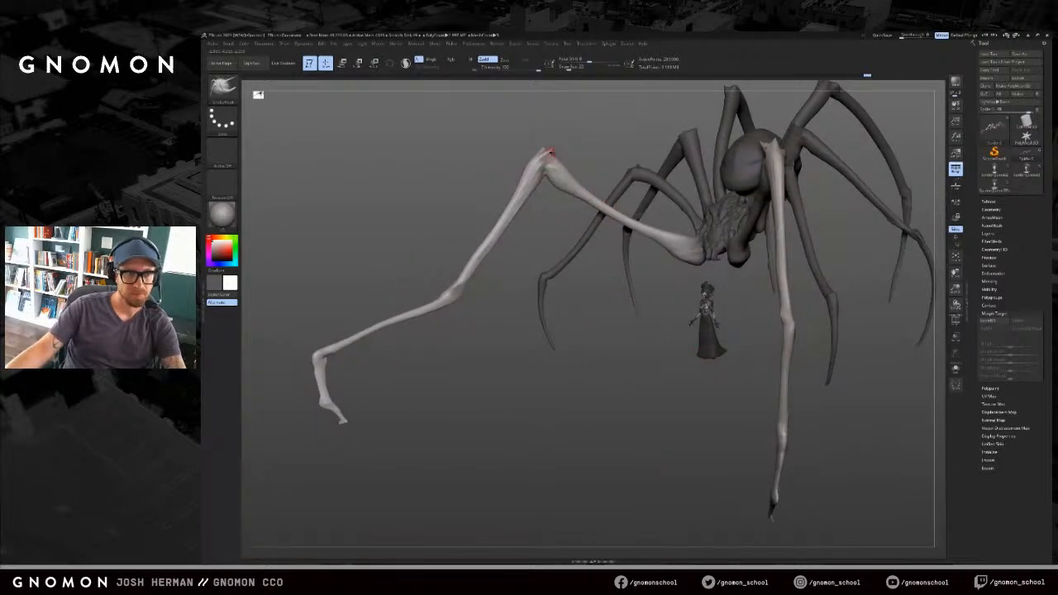
{"action": "left_click_drag", "start_coordinate": [563, 129], "coordinate": [589, 134]}
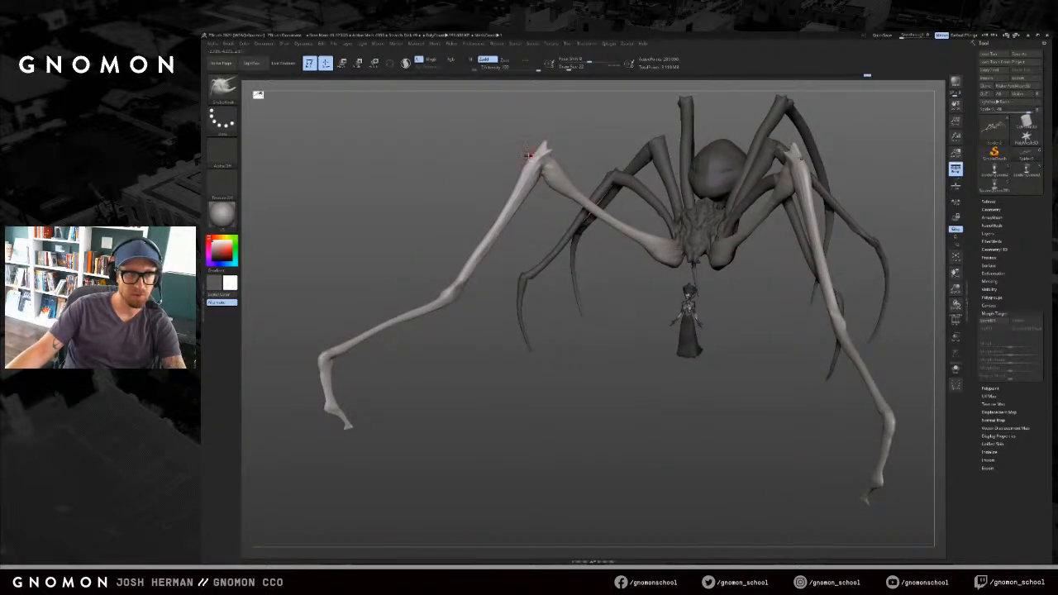
{"action": "key", "text": "bracketleft"}
{"action": "mouse_move", "coordinate": [527, 163]}
{"action": "left_mouse_down"}
{"action": "mouse_move", "coordinate": [645, 145]}
{"action": "mouse_move", "coordinate": [835, 161]}
{"action": "mouse_move", "coordinate": [767, 172]}
{"action": "mouse_move", "coordinate": [802, 167]}
{"action": "mouse_move", "coordinate": [786, 155]}
{"action": "left_mouse_up"}
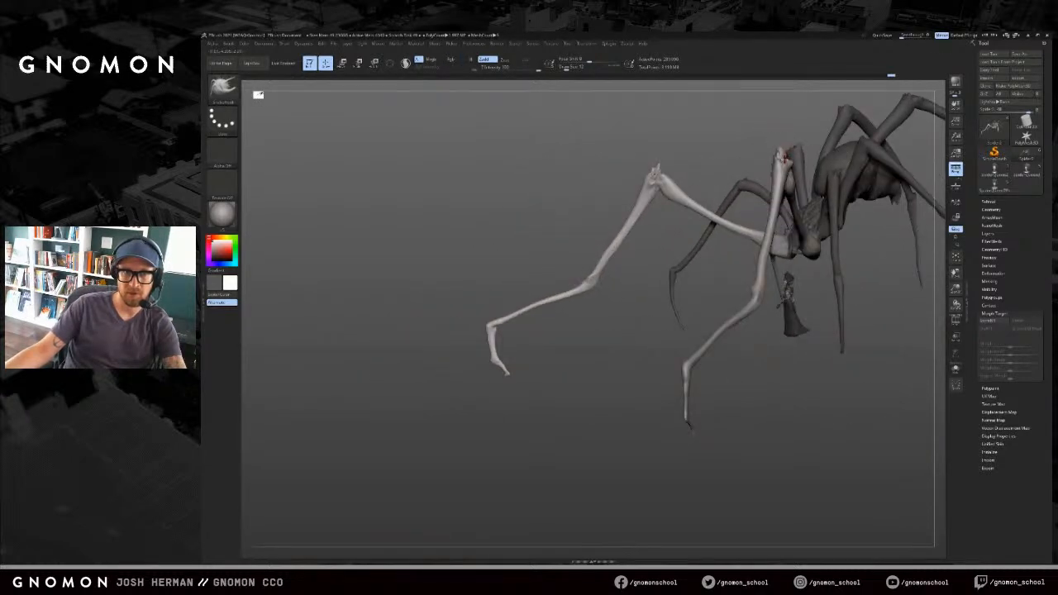
{"action": "left_click_drag", "start_coordinate": [788, 155], "coordinate": [782, 162]}
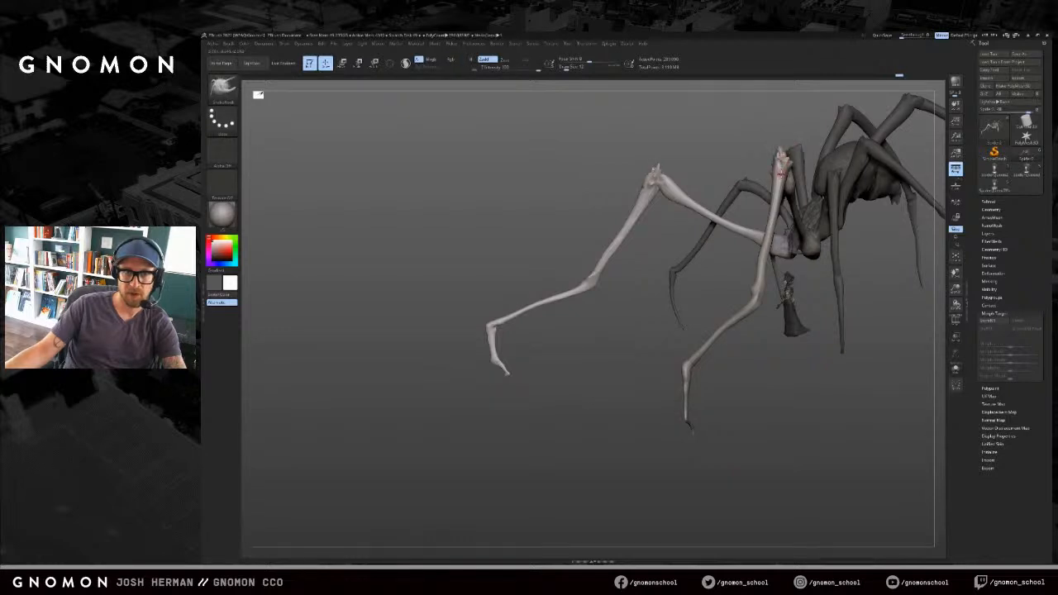
{"action": "mouse_move", "coordinate": [781, 175]}
{"action": "left_mouse_down"}
{"action": "mouse_move", "coordinate": [707, 235]}
{"action": "mouse_move", "coordinate": [673, 303]}
{"action": "mouse_move", "coordinate": [755, 307]}
{"action": "mouse_move", "coordinate": [732, 307]}
{"action": "mouse_move", "coordinate": [746, 311]}
{"action": "left_mouse_up"}
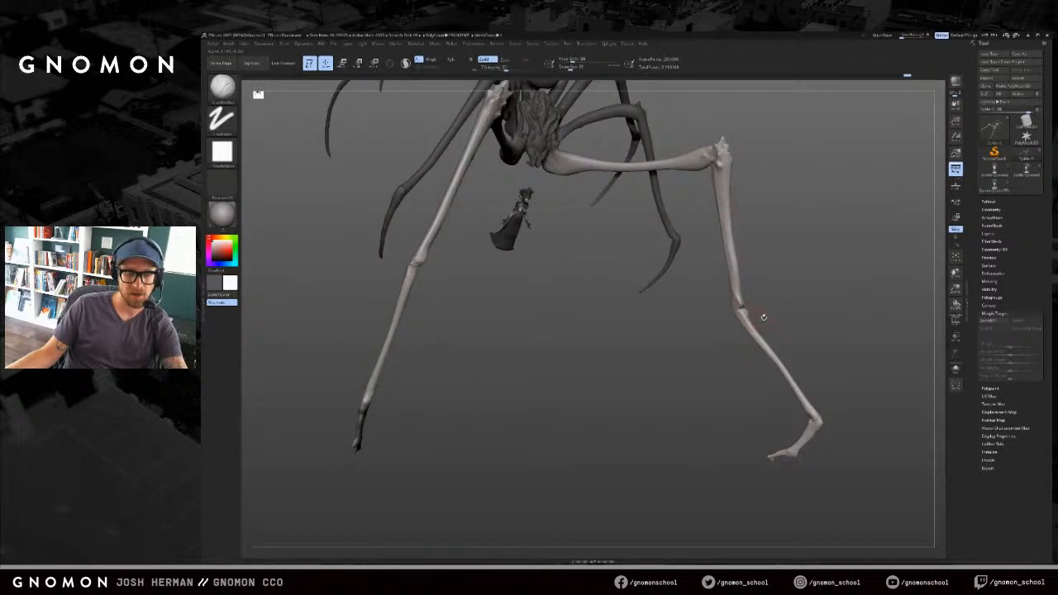
Step: Build up the front legs' lower joints and adjust the surrounding segments with a resized Move brush
{"action": "left_click_drag", "start_coordinate": [748, 322], "coordinate": [757, 324]}
{"action": "mouse_move", "coordinate": [768, 257]}
{"action": "left_mouse_down"}
{"action": "mouse_move", "coordinate": [750, 271]}
{"action": "mouse_move", "coordinate": [776, 285]}
{"action": "mouse_move", "coordinate": [759, 266]}
{"action": "mouse_move", "coordinate": [735, 299]}
{"action": "left_mouse_up"}
{"action": "key", "text": "s"}
{"action": "key", "text": "s"}
{"action": "key", "text": "s"}
{"action": "left_click_drag", "start_coordinate": [702, 340], "coordinate": [648, 426]}
{"action": "left_click_drag", "start_coordinate": [649, 427], "coordinate": [565, 436]}
{"action": "left_click_drag", "start_coordinate": [900, 227], "coordinate": [913, 192]}
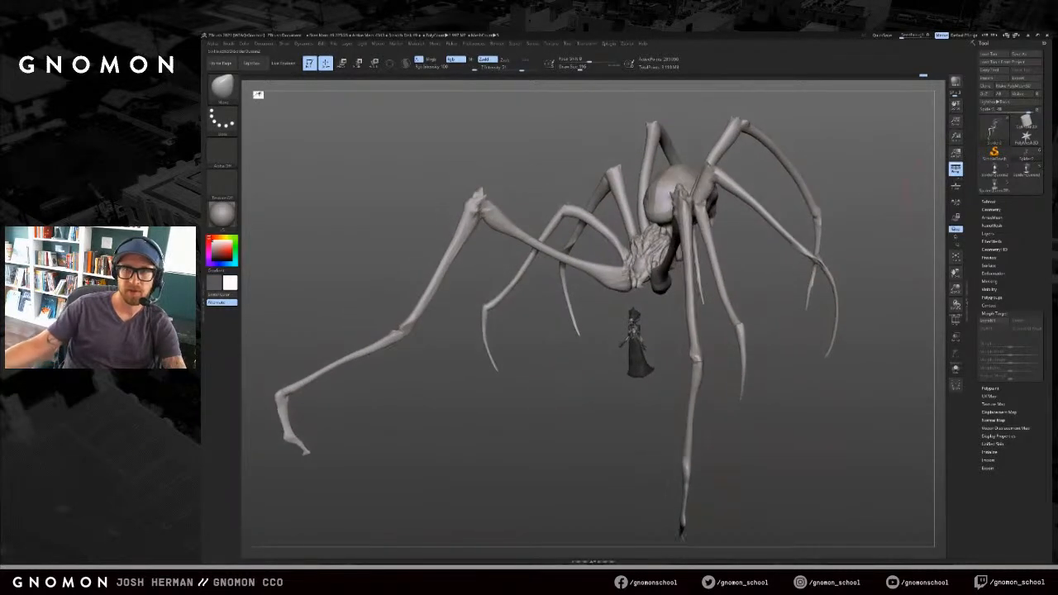
Step: Compare the loaded spider and spider queen tools and examine the full spider's leg poses from several angles
{"action": "left_click", "coordinate": [995, 186]}
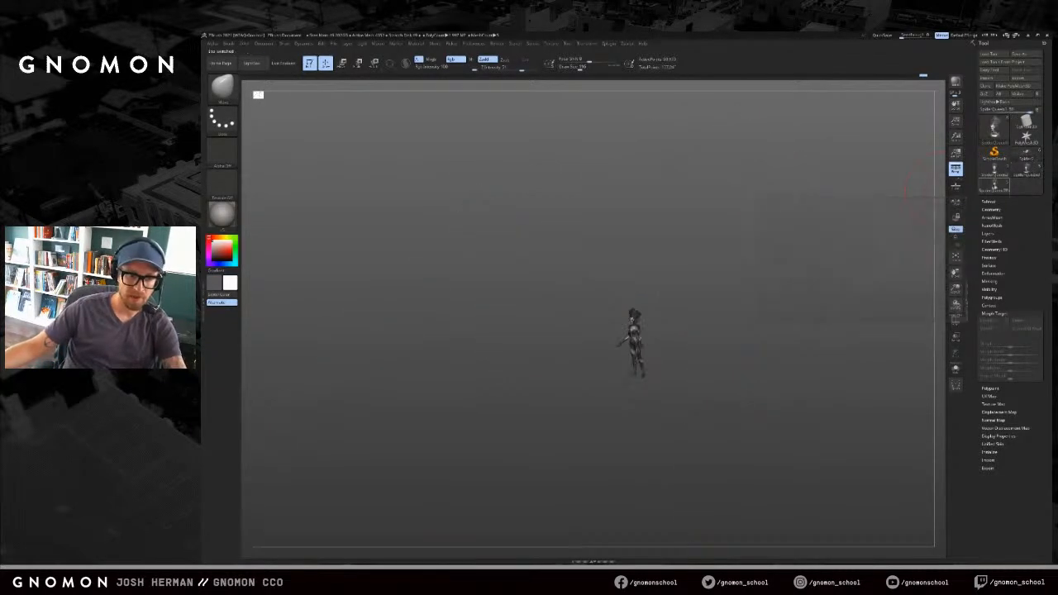
{"action": "left_click", "coordinate": [990, 202]}
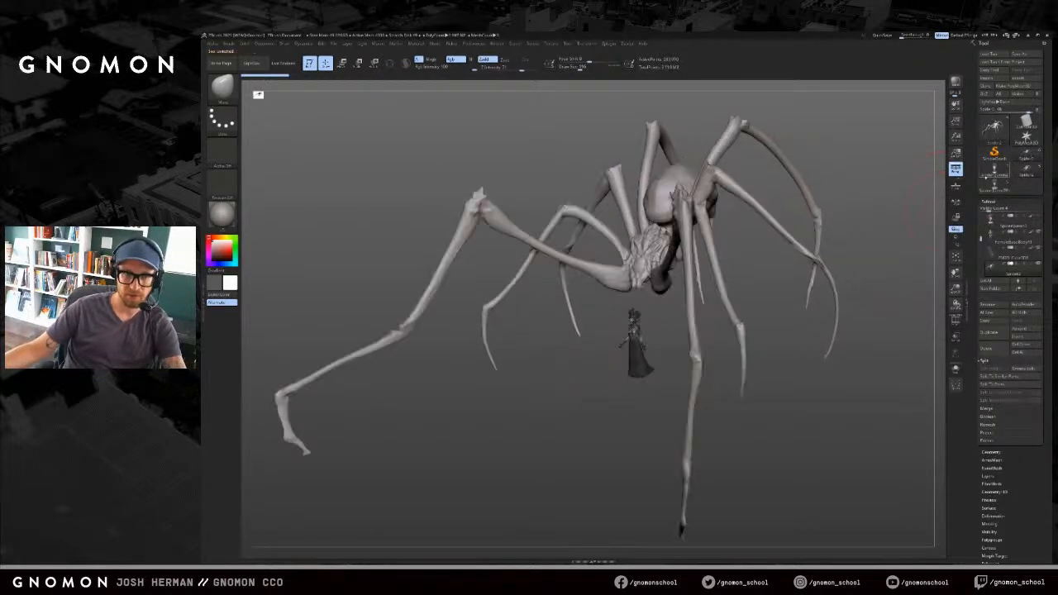
{"action": "left_click", "coordinate": [1026, 172]}
{"action": "left_click", "coordinate": [1023, 160]}
{"action": "left_click", "coordinate": [1030, 175]}
{"action": "left_click", "coordinate": [1026, 160]}
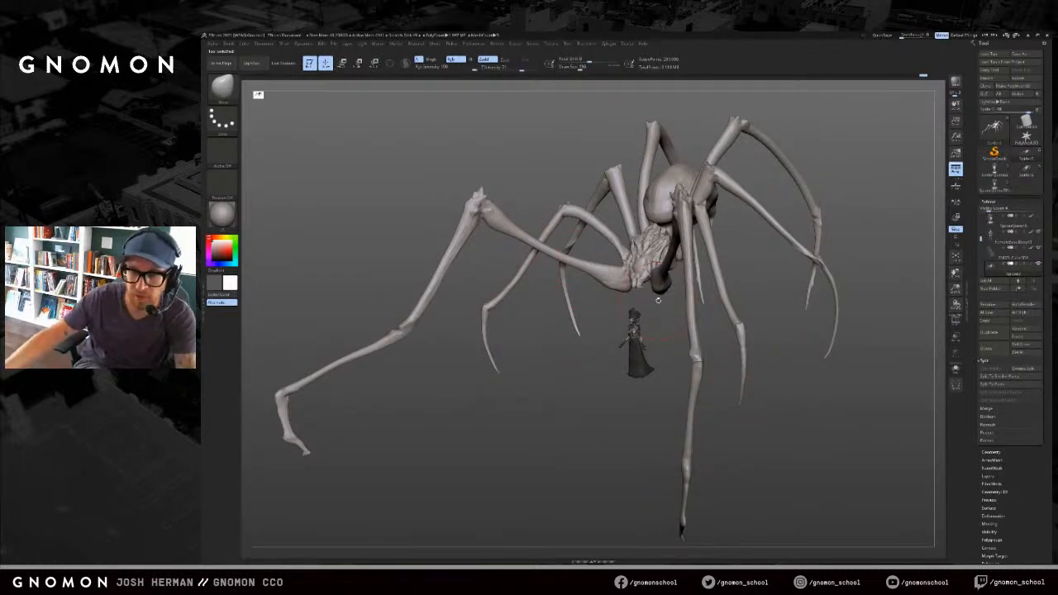
{"action": "left_click_drag", "start_coordinate": [563, 364], "coordinate": [918, 288]}
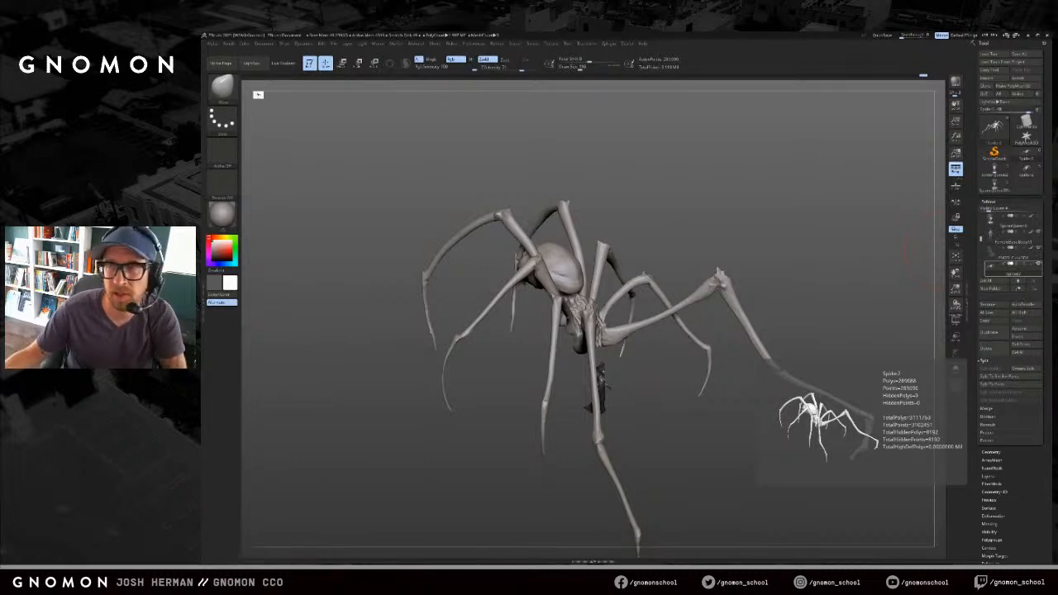
{"action": "mouse_move", "coordinate": [769, 210]}
{"action": "left_mouse_down"}
{"action": "mouse_move", "coordinate": [792, 203]}
{"action": "mouse_move", "coordinate": [769, 211]}
{"action": "left_mouse_up"}
{"action": "left_click", "coordinate": [664, 255], "text": "ctrl+shift"}
{"action": "left_click", "coordinate": [768, 223], "text": "ctrl+shift"}
{"action": "left_click_drag", "start_coordinate": [769, 225], "coordinate": [806, 354]}
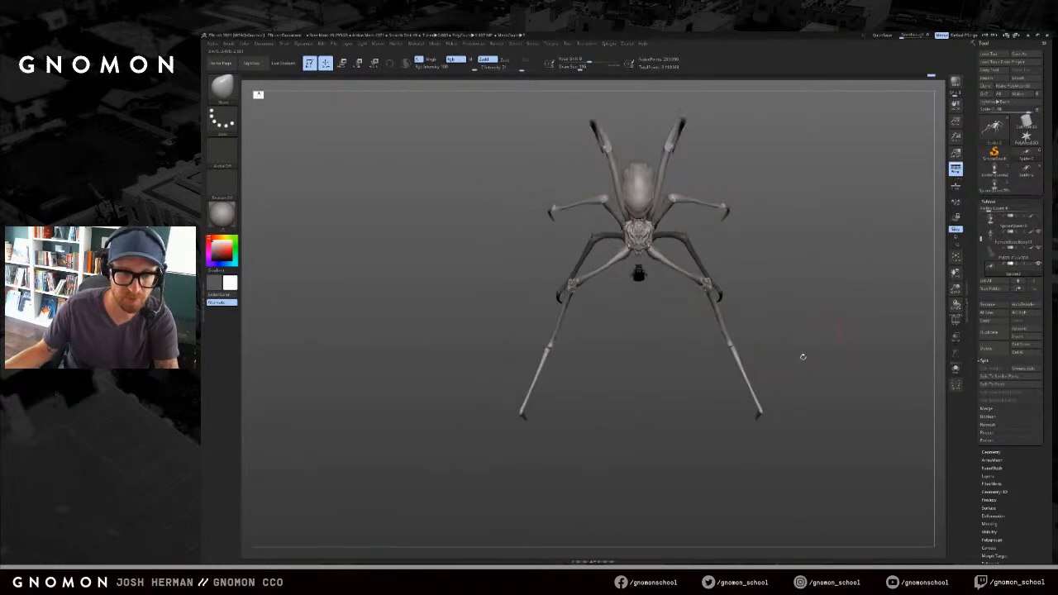
Step: Adjust the pose of the front legs' lower segments with a resized SnakeHook brush
{"action": "mouse_move", "coordinate": [805, 354]}
{"action": "left_mouse_down"}
{"action": "mouse_move", "coordinate": [815, 348]}
{"action": "mouse_move", "coordinate": [809, 363]}
{"action": "mouse_move", "coordinate": [798, 345]}
{"action": "mouse_move", "coordinate": [685, 373]}
{"action": "mouse_move", "coordinate": [721, 378]}
{"action": "mouse_move", "coordinate": [737, 353]}
{"action": "mouse_move", "coordinate": [786, 395]}
{"action": "mouse_move", "coordinate": [782, 438]}
{"action": "left_mouse_up"}
{"action": "key", "text": "b"}
{"action": "key", "text": "s"}
{"action": "key", "text": "h"}
{"action": "left_click_drag", "start_coordinate": [846, 464], "coordinate": [740, 137], "text": "alt"}
{"action": "key", "text": "s"}
{"action": "left_click_drag", "start_coordinate": [707, 341], "coordinate": [716, 341]}
{"action": "left_click_drag", "start_coordinate": [677, 302], "coordinate": [681, 308]}
{"action": "mouse_move", "coordinate": [709, 329]}
{"action": "left_mouse_down"}
{"action": "mouse_move", "coordinate": [695, 307]}
{"action": "mouse_move", "coordinate": [677, 318]}
{"action": "mouse_move", "coordinate": [695, 313]}
{"action": "mouse_move", "coordinate": [687, 337]}
{"action": "left_mouse_up"}
{"action": "key", "text": "s"}
{"action": "key", "text": "s"}
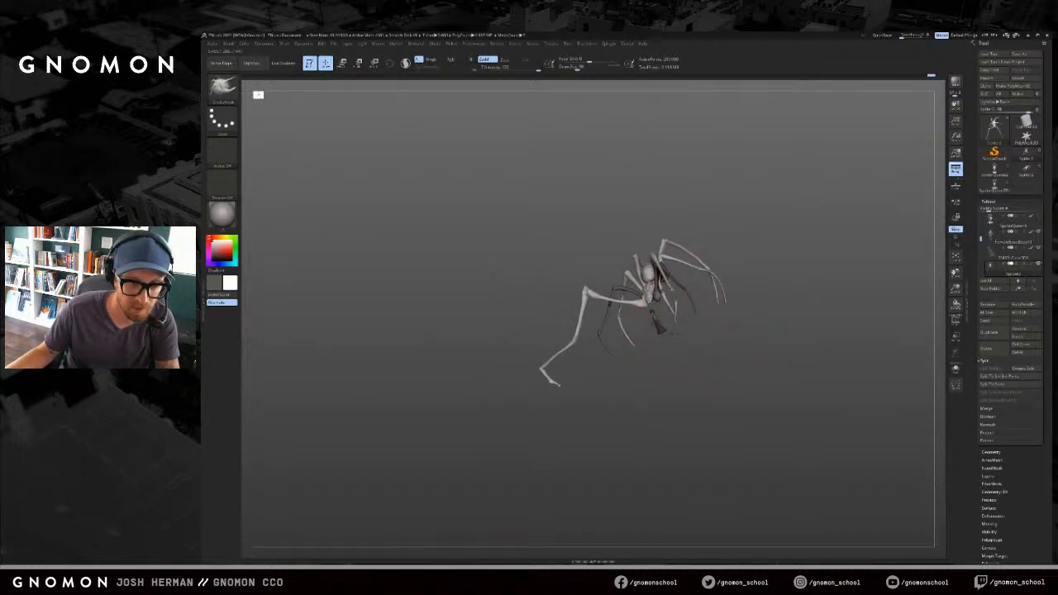
Step: Mask everything except the end segments of the front legs and rotate those ends into a new angle
{"action": "mouse_move", "coordinate": [685, 335]}
{"action": "left_mouse_down"}
{"action": "mouse_move", "coordinate": [711, 361]}
{"action": "mouse_move", "coordinate": [678, 298]}
{"action": "mouse_move", "coordinate": [753, 323]}
{"action": "mouse_move", "coordinate": [748, 347]}
{"action": "mouse_move", "coordinate": [744, 299]}
{"action": "left_mouse_up"}
{"action": "left_click", "coordinate": [683, 303], "text": "ctrl"}
{"action": "left_click_drag", "start_coordinate": [726, 258], "coordinate": [773, 304], "text": "ctrl"}
{"action": "key", "text": "r"}
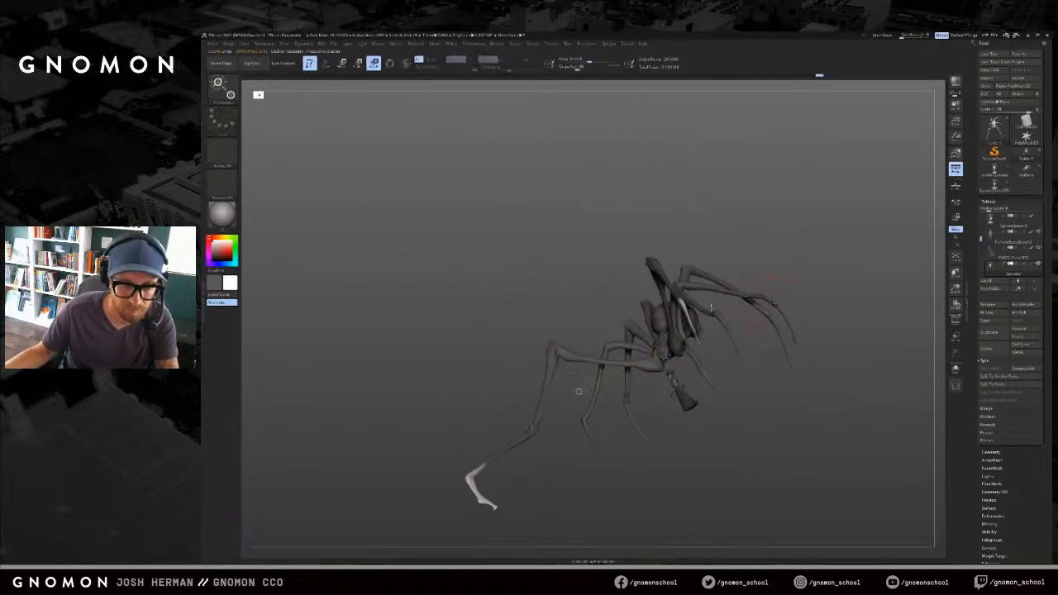
{"action": "mouse_move", "coordinate": [717, 231]}
{"action": "left_mouse_down"}
{"action": "mouse_move", "coordinate": [697, 212]}
{"action": "mouse_move", "coordinate": [725, 236]}
{"action": "left_mouse_up"}
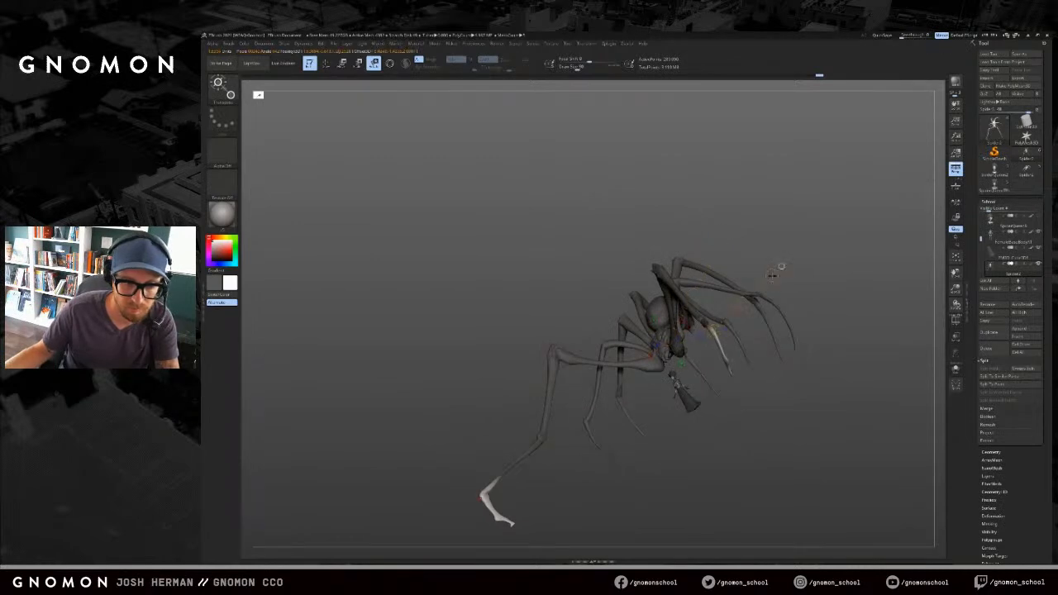
{"action": "left_click_drag", "start_coordinate": [789, 270], "coordinate": [791, 270]}
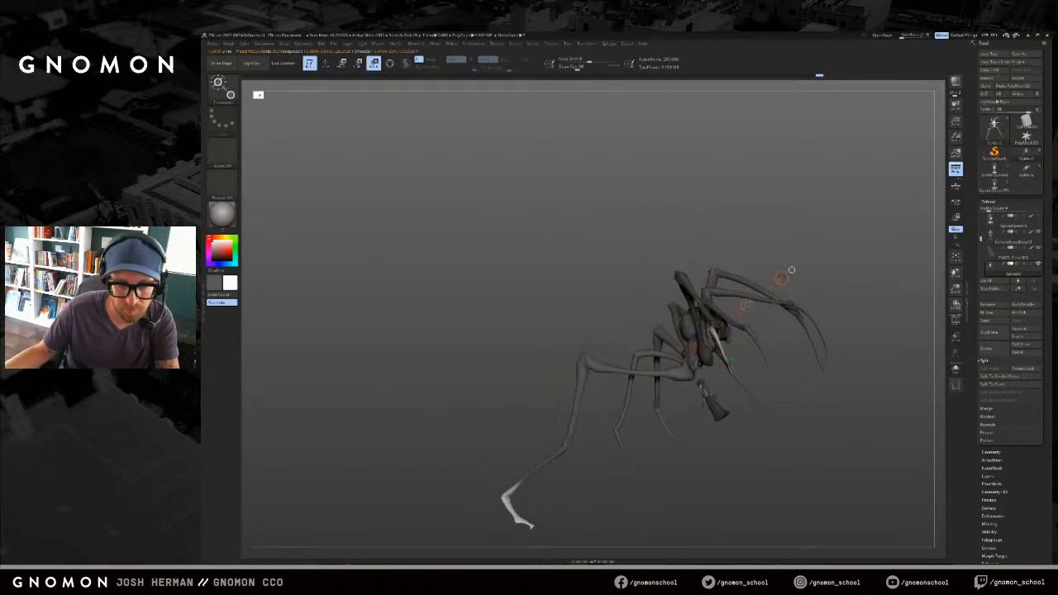
{"action": "mouse_move", "coordinate": [794, 297]}
{"action": "left_mouse_down"}
{"action": "mouse_move", "coordinate": [855, 352]}
{"action": "mouse_move", "coordinate": [838, 365]}
{"action": "mouse_move", "coordinate": [839, 387]}
{"action": "mouse_move", "coordinate": [703, 378]}
{"action": "left_mouse_up"}
{"action": "key", "text": "w"}
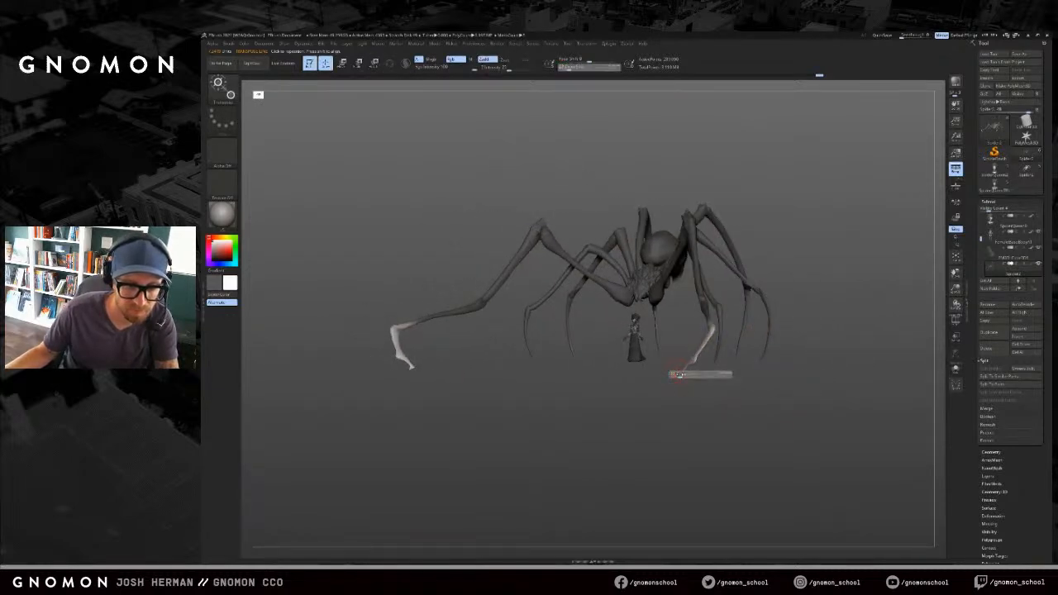
Step: Smooth the front legs' end segments, clear the mask and nudge the lower joints with a resized Move brush
{"action": "key", "text": "q"}
{"action": "left_click_drag", "start_coordinate": [669, 384], "coordinate": [810, 354]}
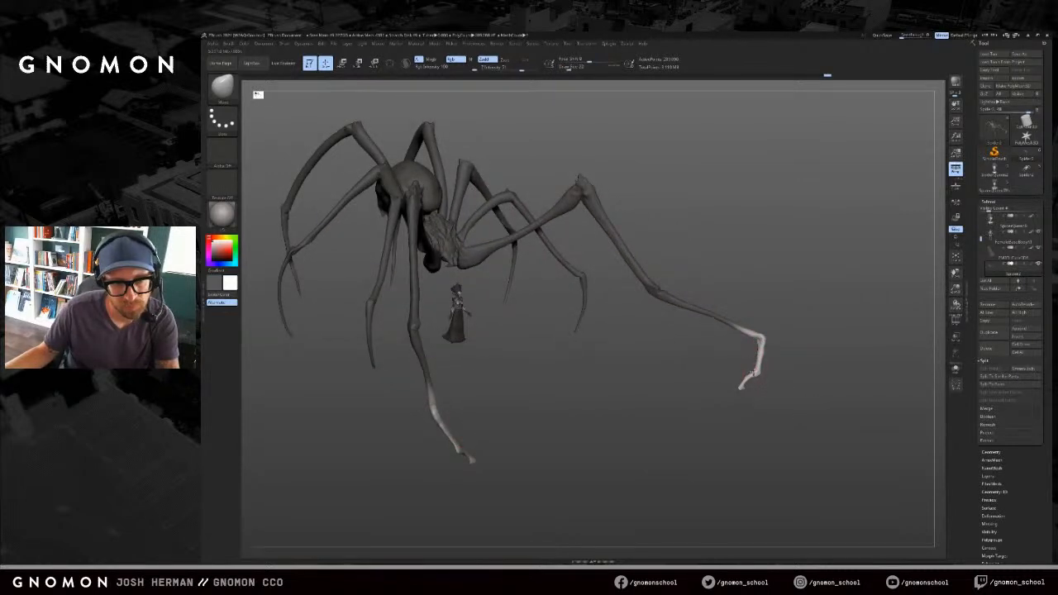
{"action": "key", "text": "shift"}
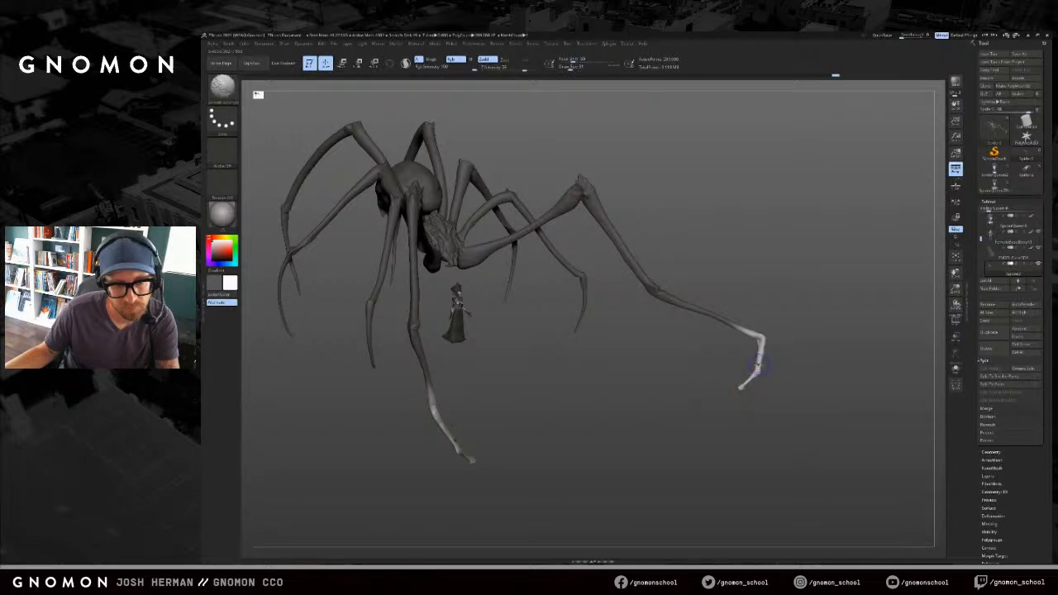
{"action": "key", "text": "shift"}
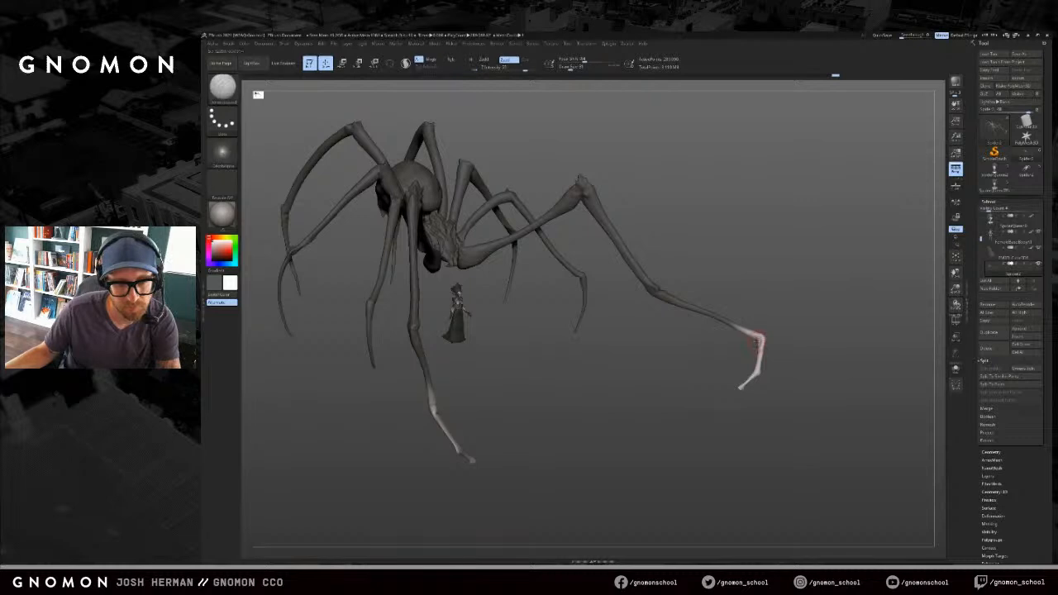
{"action": "left_click_drag", "start_coordinate": [736, 354], "coordinate": [732, 340]}
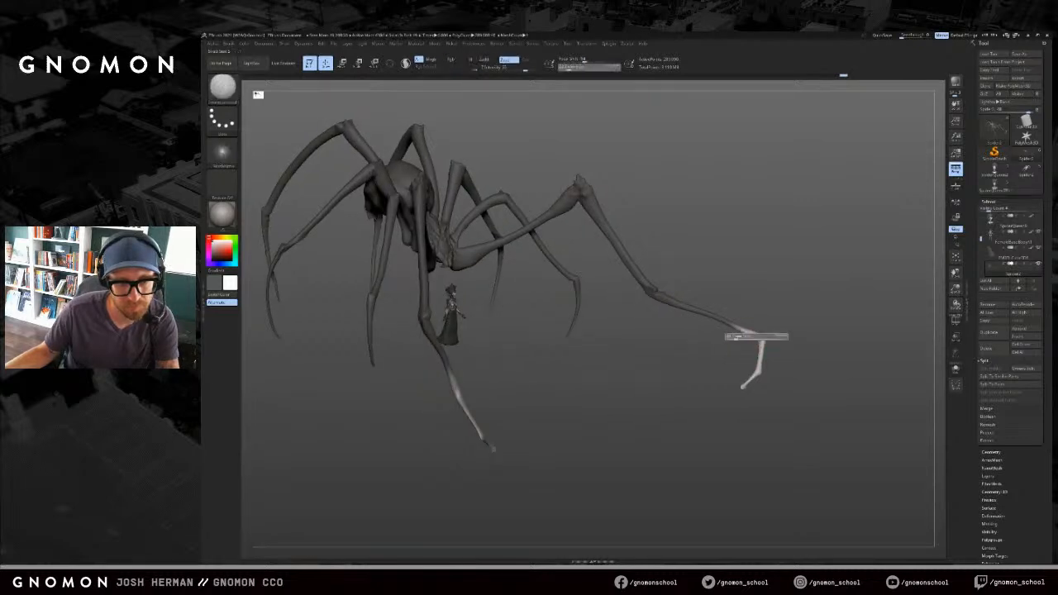
{"action": "left_click", "coordinate": [734, 331], "text": "ctrl"}
{"action": "key", "text": "shift"}
{"action": "key", "text": "s"}
{"action": "left_click_drag", "start_coordinate": [719, 325], "coordinate": [725, 325]}
{"action": "left_click_drag", "start_coordinate": [770, 374], "coordinate": [633, 427]}
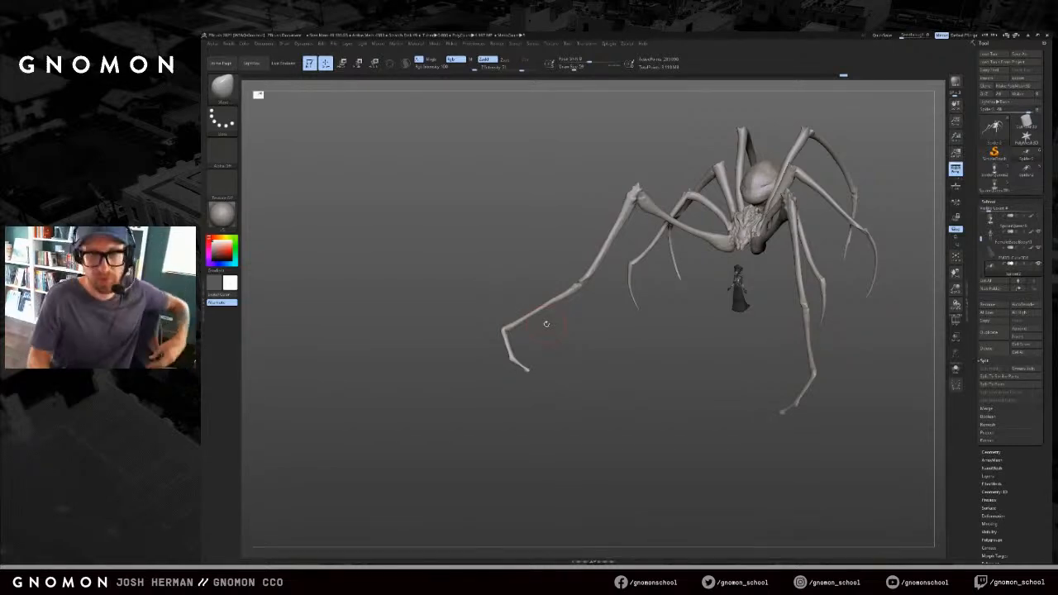
Step: Compare the spider queen bust with the loaded spider tools and frame each model to examine it
{"action": "left_click", "coordinate": [995, 170]}
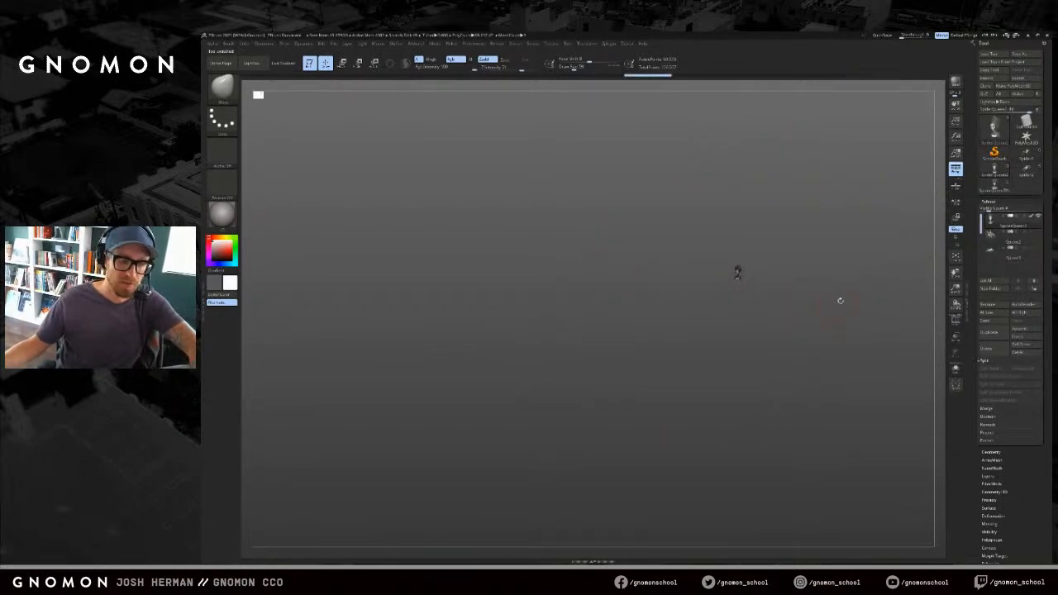
{"action": "left_click", "coordinate": [1030, 173]}
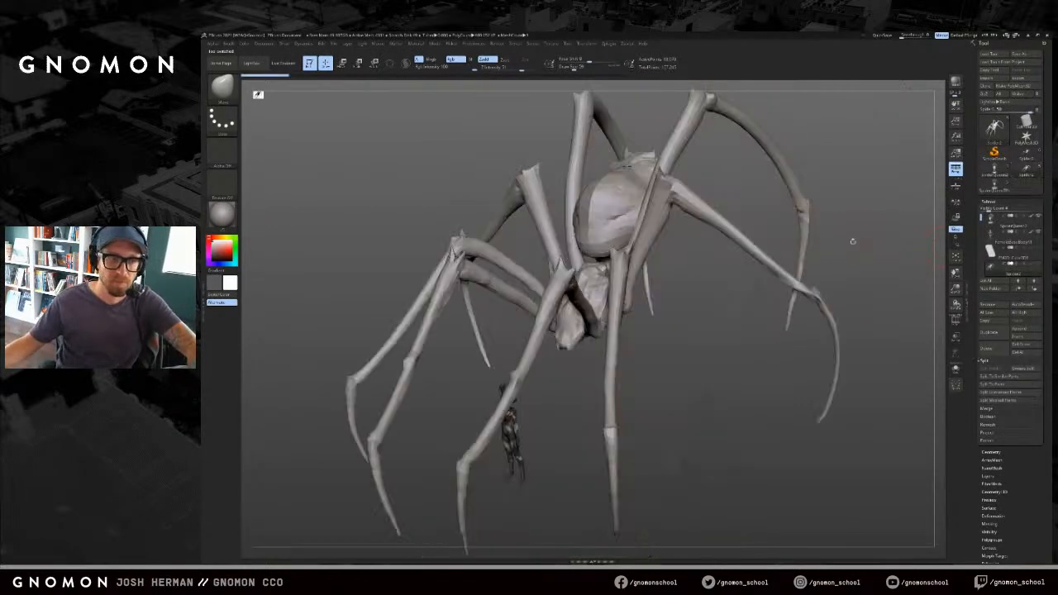
{"action": "left_click_drag", "start_coordinate": [760, 340], "coordinate": [850, 275]}
{"action": "left_click", "coordinate": [993, 175]}
{"action": "key", "text": "f"}
{"action": "left_click", "coordinate": [996, 252]}
{"action": "key", "text": "f"}
{"action": "left_click_drag", "start_coordinate": [833, 400], "coordinate": [835, 370]}
{"action": "left_click", "coordinate": [987, 223]}
{"action": "key", "text": "f"}
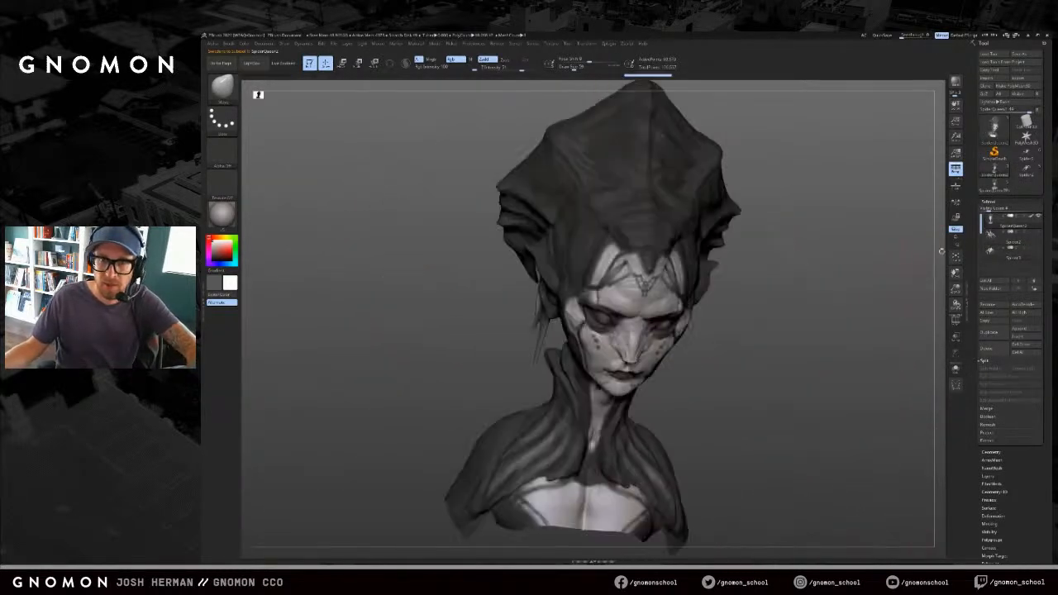
{"action": "left_click", "coordinate": [995, 237]}
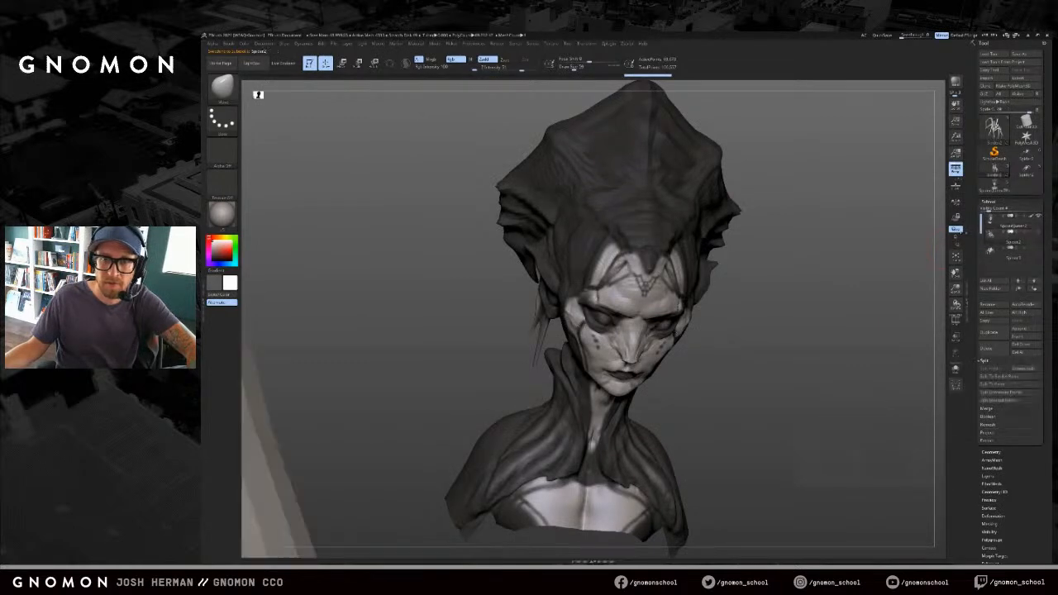
{"action": "key", "text": "f"}
{"action": "left_click_drag", "start_coordinate": [899, 262], "coordinate": [868, 260]}
Step: Examine the earlier full spider beside the full-body spider queen to judge leg poses and relative scale
{"action": "left_click", "coordinate": [1033, 176]}
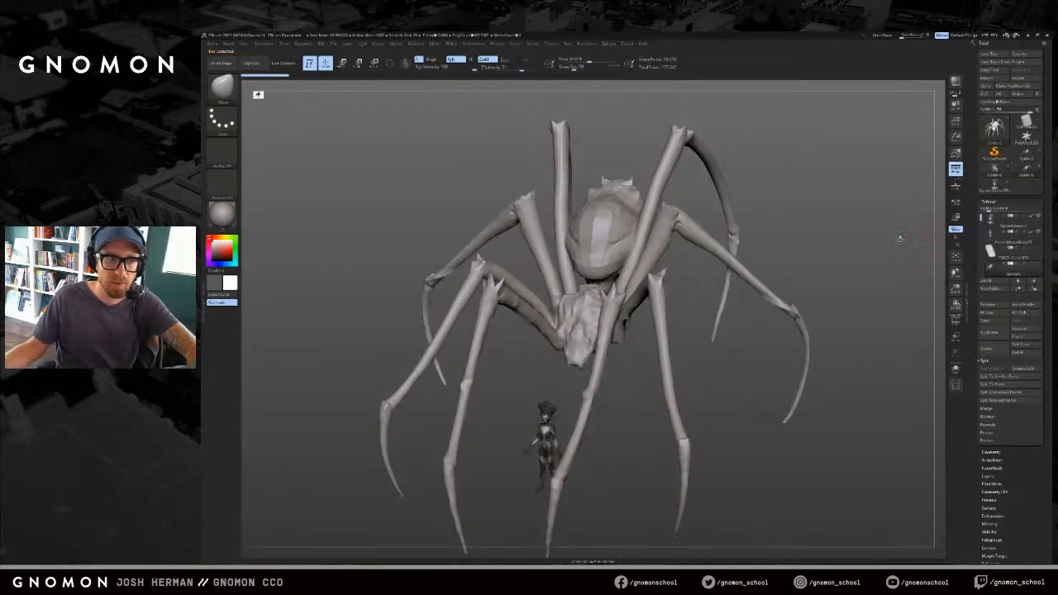
{"action": "left_click_drag", "start_coordinate": [728, 439], "coordinate": [696, 428]}
{"action": "left_click_drag", "start_coordinate": [607, 370], "coordinate": [671, 302], "text": "alt"}
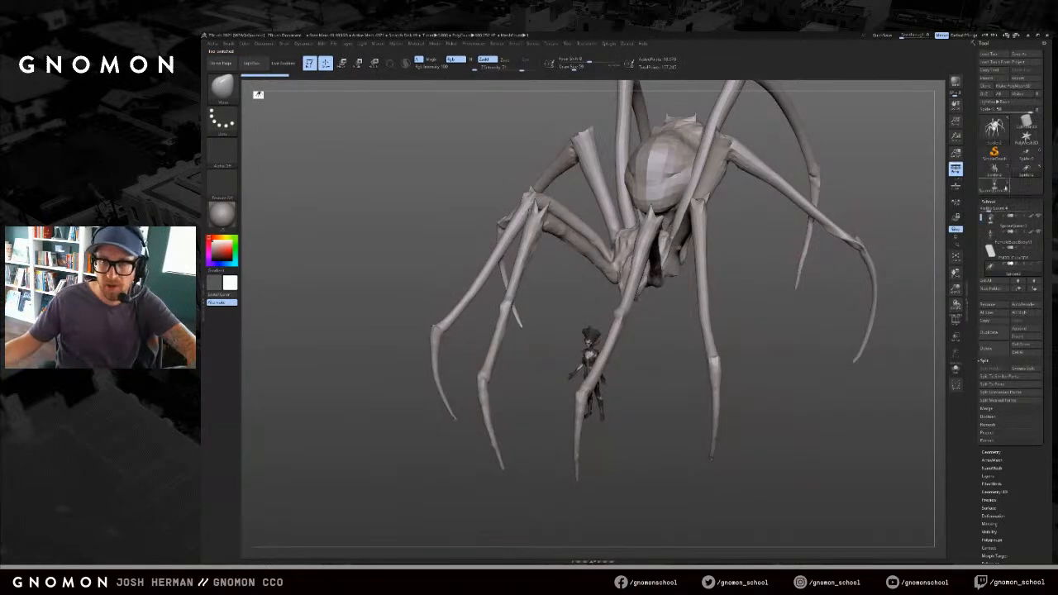
{"action": "left_click", "coordinate": [995, 125]}
{"action": "left_click_drag", "start_coordinate": [728, 347], "coordinate": [791, 362]}
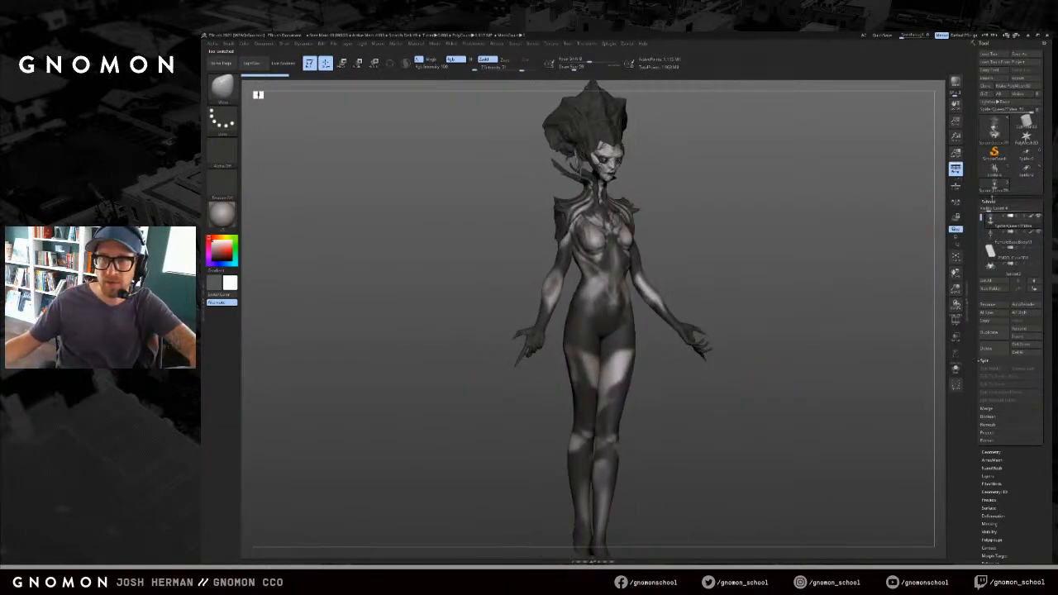
{"action": "left_click", "coordinate": [1028, 157]}
{"action": "key", "text": "f"}
{"action": "left_click_drag", "start_coordinate": [744, 407], "coordinate": [763, 415]}
{"action": "key", "text": "f"}
{"action": "left_click", "coordinate": [995, 186]}
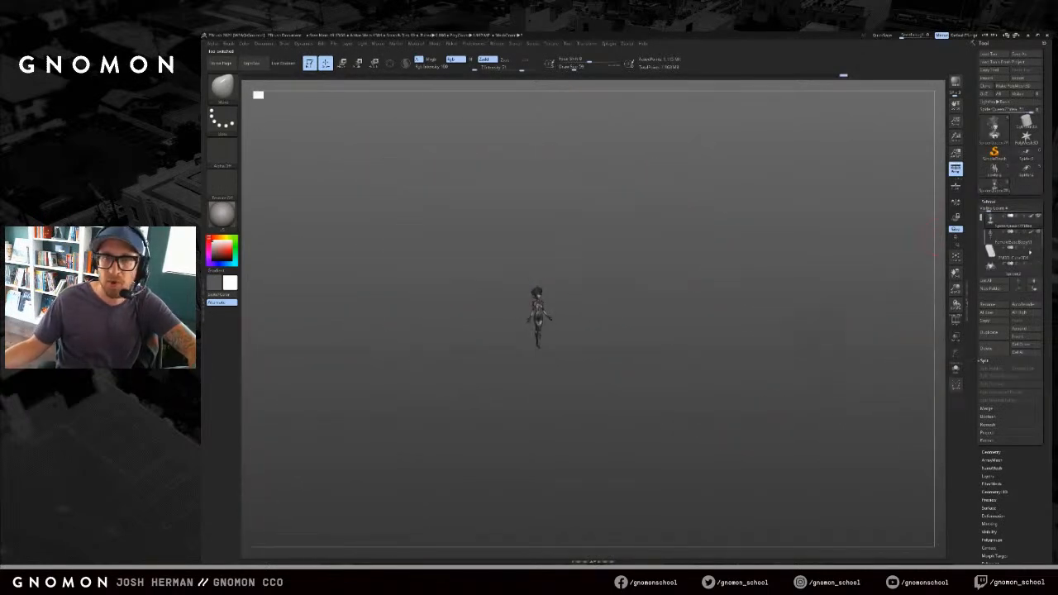
{"action": "left_click", "coordinate": [1037, 265]}
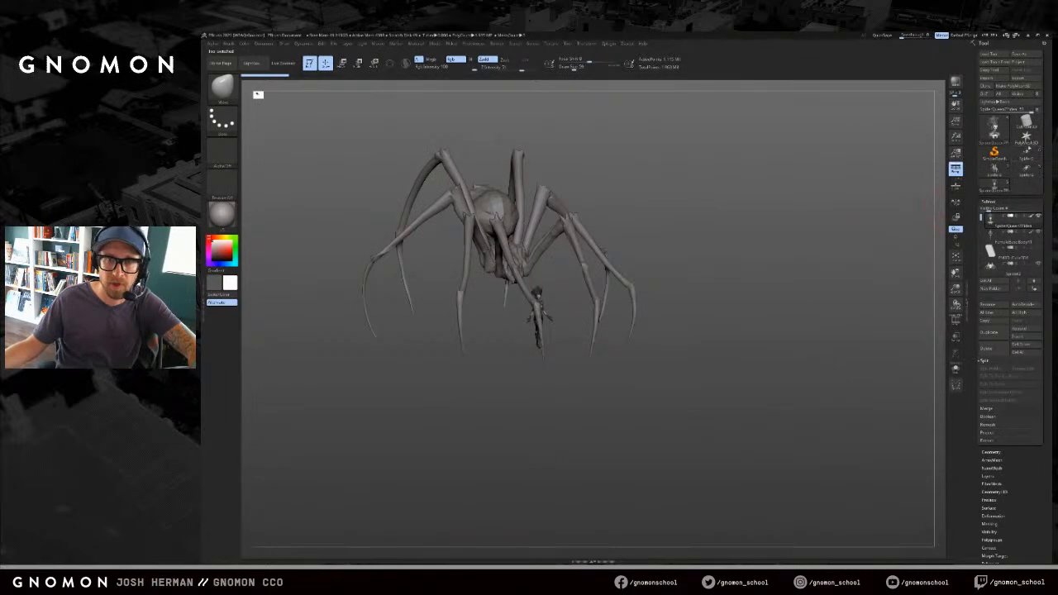
{"action": "key", "text": "f"}
{"action": "left_click_drag", "start_coordinate": [744, 235], "coordinate": [762, 357]}
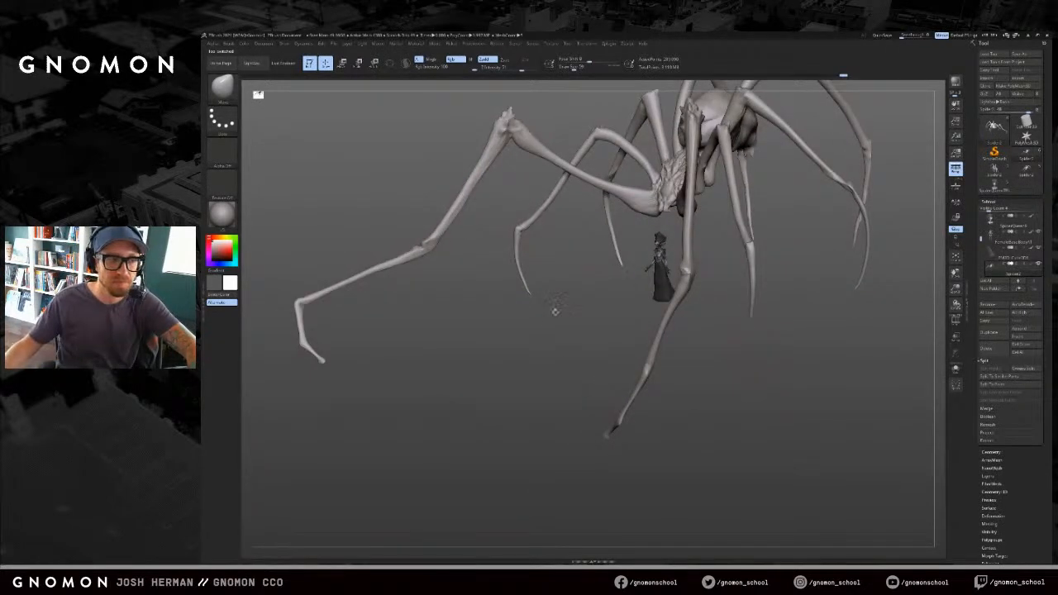
Step: Try pulling a toe claw out of the front foot with a resized SnakeHook brush, undoing the unwanted strokes
{"action": "mouse_move", "coordinate": [388, 361]}
{"action": "left_mouse_down", "text": "alt"}
{"action": "mouse_move", "coordinate": [595, 299]}
{"action": "mouse_move", "coordinate": [557, 335]}
{"action": "left_mouse_up", "text": "alt"}
{"action": "key", "text": "b"}
{"action": "key", "text": "s"}
{"action": "key", "text": "h"}
{"action": "key", "text": "s"}
{"action": "mouse_move", "coordinate": [575, 294]}
{"action": "left_mouse_down"}
{"action": "mouse_move", "coordinate": [574, 307]}
{"action": "mouse_move", "coordinate": [545, 292]}
{"action": "mouse_move", "coordinate": [536, 299]}
{"action": "mouse_move", "coordinate": [561, 298]}
{"action": "mouse_move", "coordinate": [537, 303]}
{"action": "mouse_move", "coordinate": [549, 279]}
{"action": "mouse_move", "coordinate": [531, 285]}
{"action": "left_mouse_up"}
{"action": "key", "text": "ctrl+z"}
{"action": "key", "text": "s"}
{"action": "key", "text": "s"}
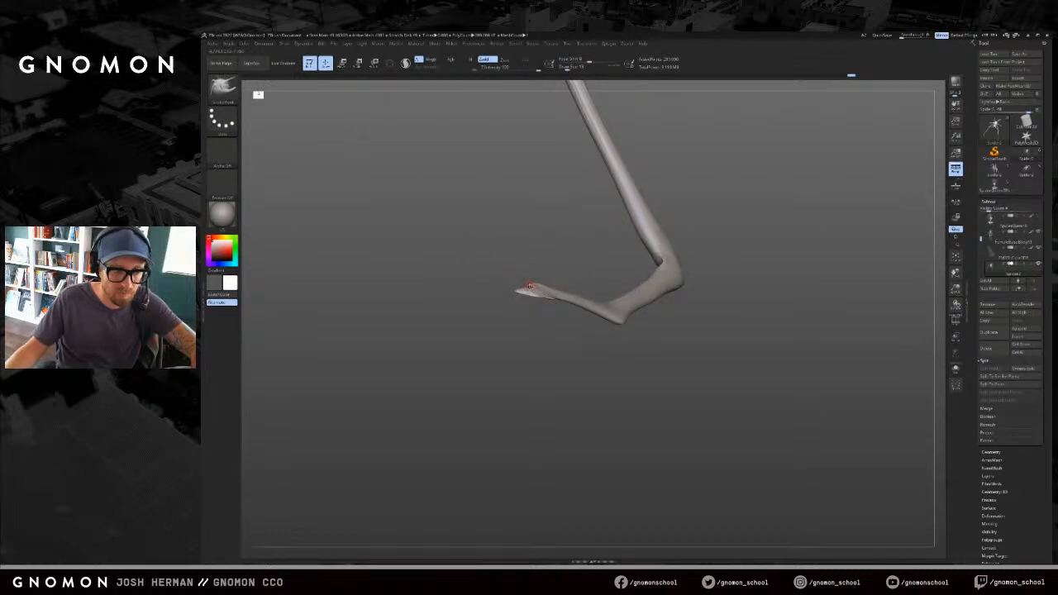
{"action": "key", "text": "s"}
{"action": "left_click_drag", "start_coordinate": [532, 282], "coordinate": [534, 283]}
{"action": "key", "text": "ctrl+z"}
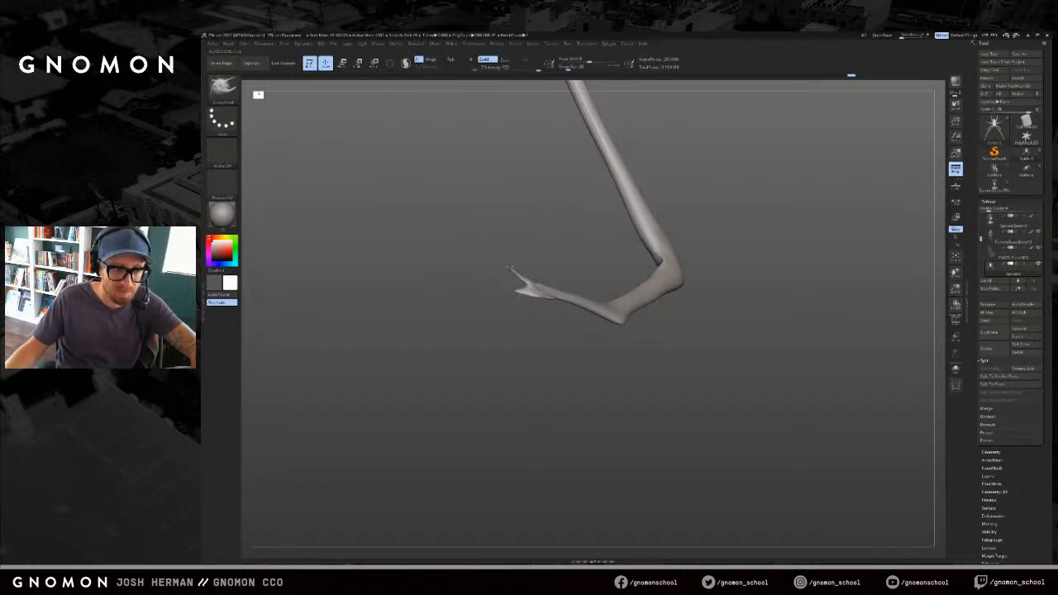
Step: Smooth the front foot and pull out its pointed claws to form a three-toed foot
{"action": "mouse_move", "coordinate": [526, 279]}
{"action": "left_mouse_down", "text": "shift"}
{"action": "mouse_move", "coordinate": [526, 259]}
{"action": "mouse_move", "coordinate": [595, 316]}
{"action": "mouse_move", "coordinate": [585, 295]}
{"action": "left_mouse_up", "text": "shift"}
{"action": "left_click_drag", "start_coordinate": [560, 226], "coordinate": [515, 272]}
{"action": "left_click_drag", "start_coordinate": [440, 236], "coordinate": [537, 264]}
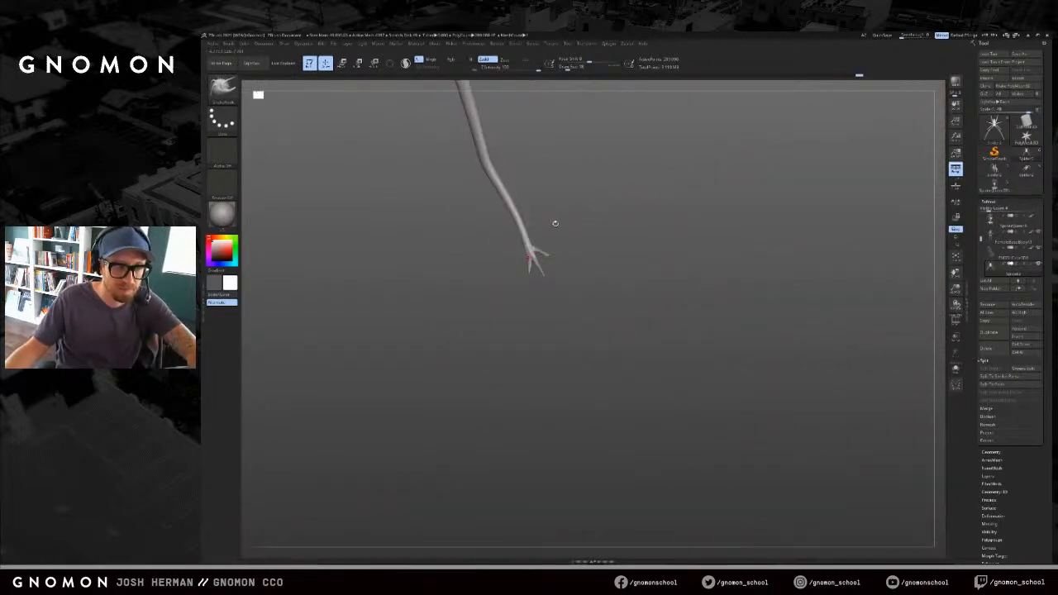
{"action": "left_click_drag", "start_coordinate": [552, 227], "coordinate": [545, 237]}
Step: Isolate the front legs by hiding the rest of the spider's geometry
{"action": "key", "text": "f"}
{"action": "left_click_drag", "start_coordinate": [636, 445], "coordinate": [877, 280], "text": "alt"}
{"action": "left_click", "coordinate": [580, 387], "text": "ctrl+shift"}
{"action": "mouse_move", "coordinate": [608, 410]}
{"action": "left_mouse_down"}
{"action": "mouse_move", "coordinate": [645, 412]}
{"action": "mouse_move", "coordinate": [684, 382]}
{"action": "mouse_move", "coordinate": [616, 405]}
{"action": "mouse_move", "coordinate": [711, 331]}
{"action": "mouse_move", "coordinate": [815, 401]}
{"action": "mouse_move", "coordinate": [803, 400]}
{"action": "mouse_move", "coordinate": [813, 401]}
{"action": "mouse_move", "coordinate": [784, 329]}
{"action": "left_mouse_up"}
{"action": "left_click_drag", "start_coordinate": [806, 389], "coordinate": [723, 393]}
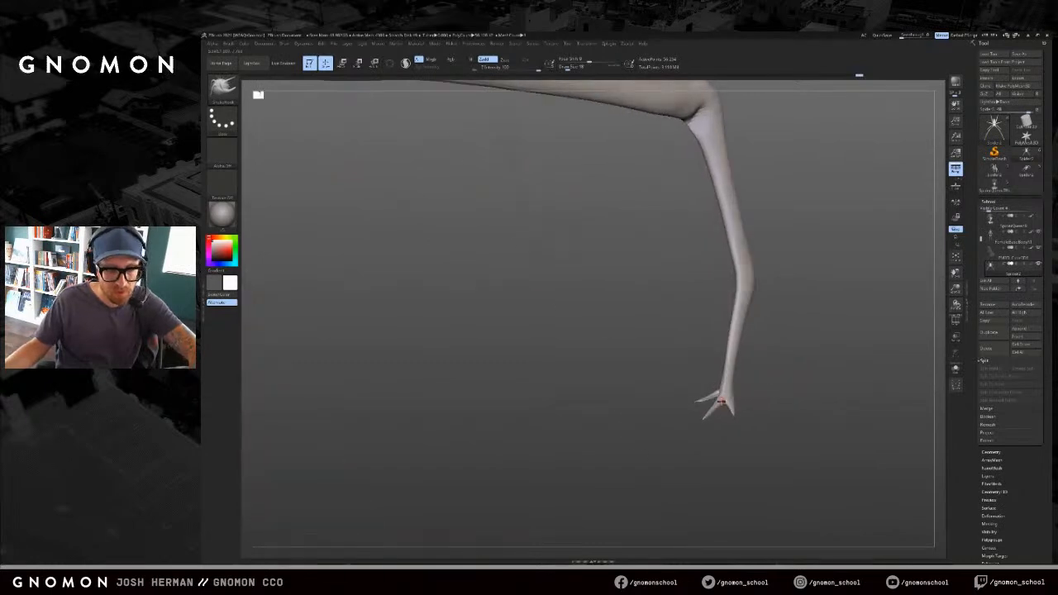
{"action": "left_click", "coordinate": [690, 406], "text": "ctrl+shift"}
{"action": "mouse_move", "coordinate": [755, 393]}
{"action": "left_mouse_down"}
{"action": "mouse_move", "coordinate": [777, 372]}
{"action": "mouse_move", "coordinate": [763, 373]}
{"action": "left_mouse_up"}
{"action": "key", "text": "s"}
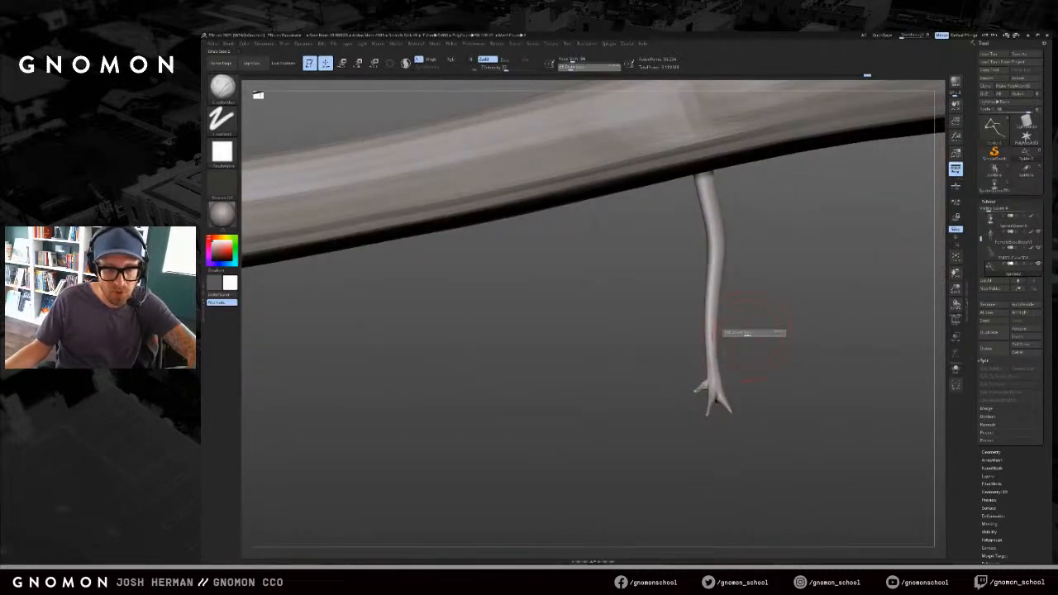
Step: Carve a crease across the front leg's lowest joint with a resized DamStandard brush
{"action": "key", "text": "b"}
{"action": "key", "text": "m"}
{"action": "key", "text": "v"}
{"action": "key", "text": "b"}
{"action": "key", "text": "d"}
{"action": "key", "text": "s"}
{"action": "key", "text": "s"}
{"action": "left_click_drag", "start_coordinate": [667, 241], "coordinate": [739, 238]}
{"action": "left_click_drag", "start_coordinate": [698, 271], "coordinate": [683, 274]}
Step: Build up the form around the lowest joint and the segment beneath it with the ClayBuildup brush
{"action": "key", "text": "b"}
{"action": "key", "text": "c"}
{"action": "key", "text": "b"}
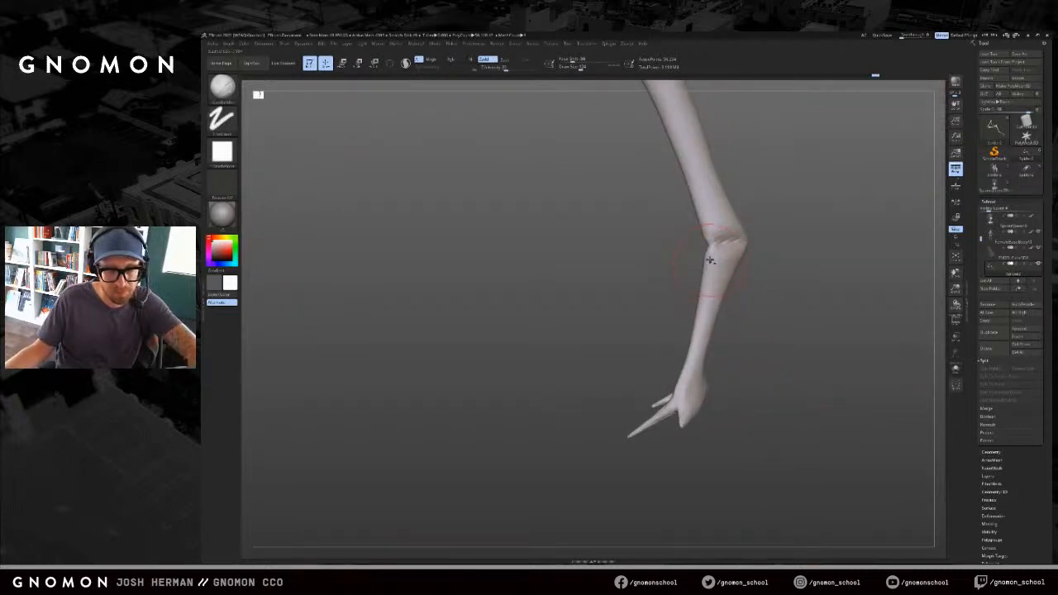
{"action": "left_click_drag", "start_coordinate": [691, 366], "coordinate": [706, 282]}
{"action": "left_click_drag", "start_coordinate": [670, 344], "coordinate": [693, 339]}
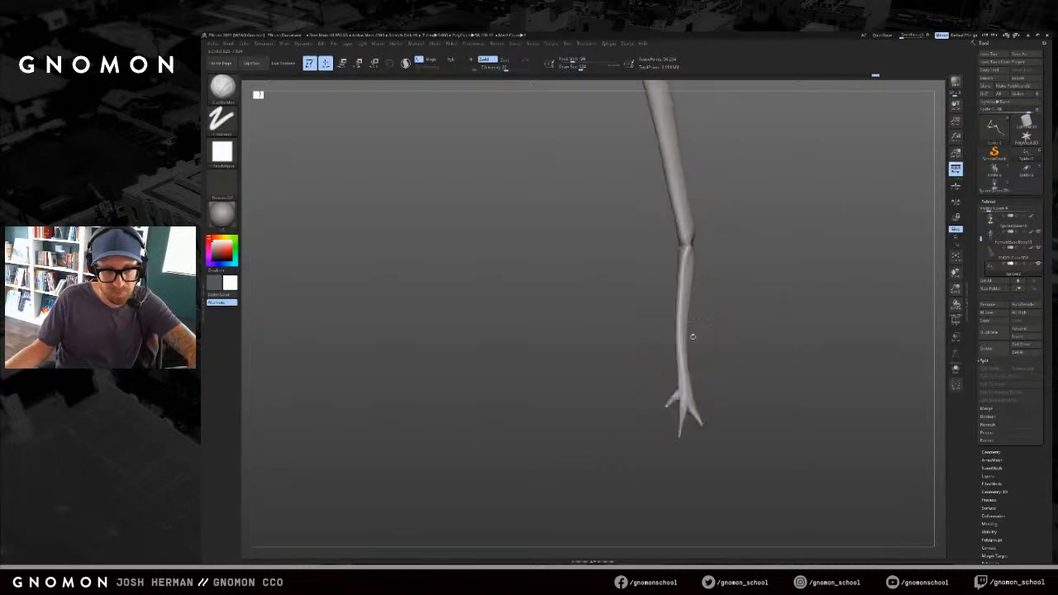
{"action": "mouse_move", "coordinate": [664, 259]}
{"action": "left_mouse_down"}
{"action": "mouse_move", "coordinate": [681, 256]}
{"action": "mouse_move", "coordinate": [669, 256]}
{"action": "mouse_move", "coordinate": [687, 238]}
{"action": "left_mouse_up"}
Step: Swell the front leg's lowest joint with a resized Inflate brush
{"action": "key", "text": "b"}
{"action": "key", "text": "i"}
{"action": "key", "text": "n"}
{"action": "key", "text": "s"}
{"action": "left_click_drag", "start_coordinate": [690, 240], "coordinate": [719, 227]}
Step: Reshape the lowest joint and the segment beneath it with the Move brush, undoing the last adjustment
{"action": "key", "text": "b"}
{"action": "key", "text": "m"}
{"action": "key", "text": "v"}
{"action": "left_click_drag", "start_coordinate": [734, 229], "coordinate": [750, 230]}
{"action": "mouse_move", "coordinate": [725, 230]}
{"action": "left_mouse_down"}
{"action": "mouse_move", "coordinate": [730, 254]}
{"action": "mouse_move", "coordinate": [714, 277]}
{"action": "left_mouse_up"}
{"action": "key", "text": "s"}
{"action": "mouse_move", "coordinate": [731, 282]}
{"action": "left_mouse_down"}
{"action": "mouse_move", "coordinate": [707, 293]}
{"action": "mouse_move", "coordinate": [751, 325]}
{"action": "mouse_move", "coordinate": [701, 353]}
{"action": "left_mouse_up"}
{"action": "key", "text": "ctrl+z"}
Step: Refine the front foot with ClayBuildup, smooth its longest toe shorter and switch back to the Move brush
{"action": "key", "text": "b"}
{"action": "key", "text": "c"}
{"action": "key", "text": "b"}
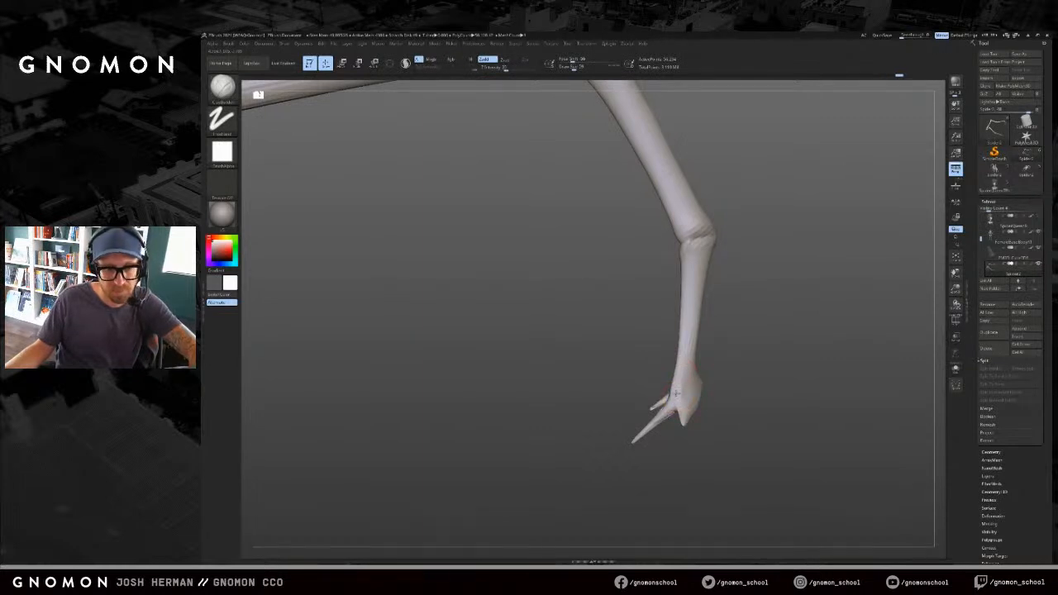
{"action": "mouse_move", "coordinate": [649, 434]}
{"action": "left_mouse_down", "text": "shift"}
{"action": "mouse_move", "coordinate": [659, 418]}
{"action": "mouse_move", "coordinate": [648, 438]}
{"action": "left_mouse_up", "text": "shift"}
{"action": "key", "text": "b"}
{"action": "key", "text": "m"}
{"action": "key", "text": "v"}
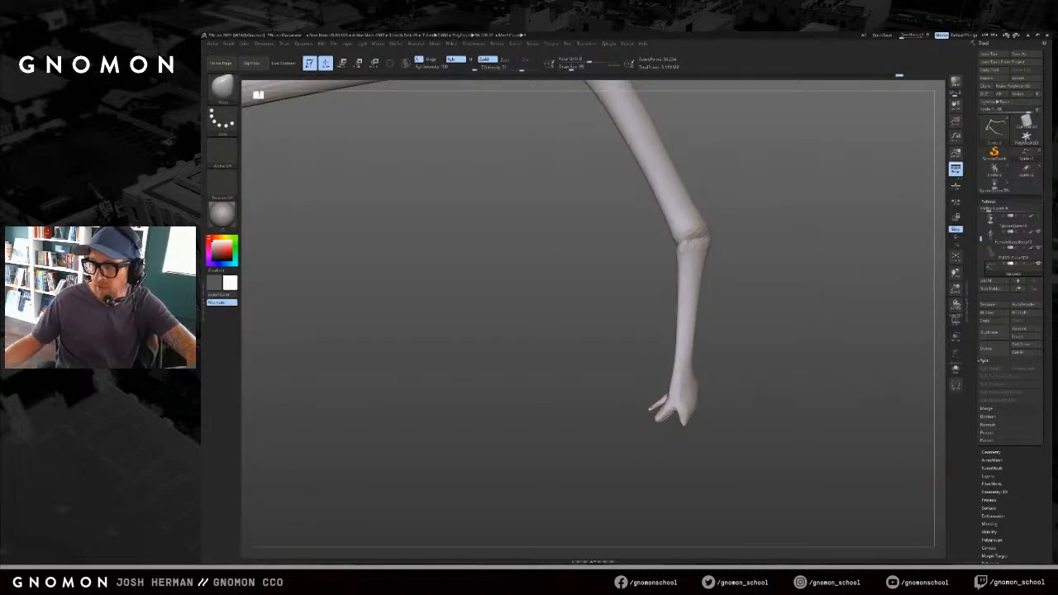
Step: Switch to the chart document in Photoshop, hide the old drawing and add an empty layer above it
{"action": "key", "text": "alt+Tab"}
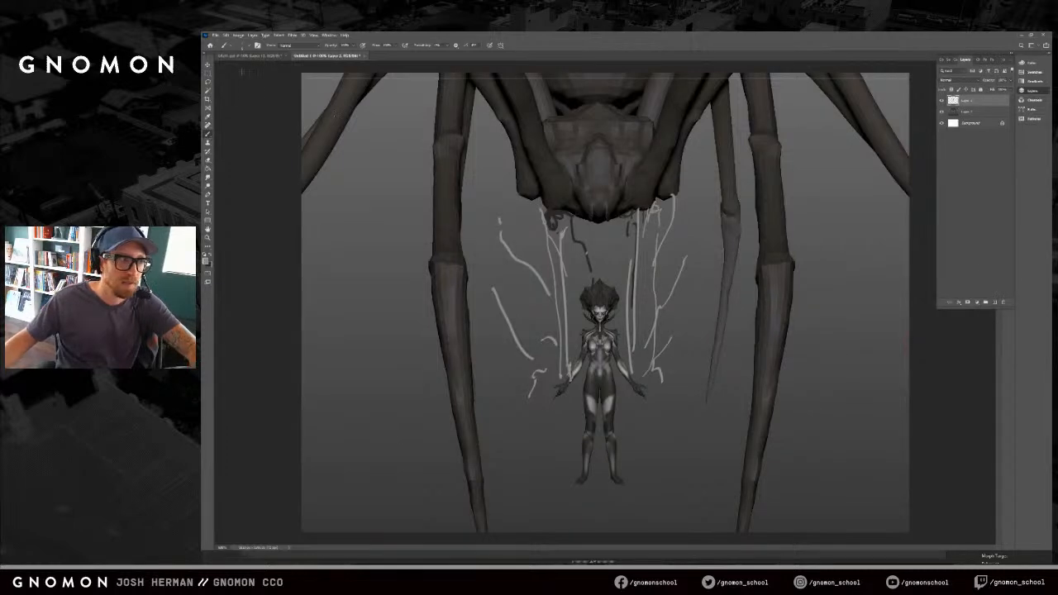
{"action": "left_click", "coordinate": [252, 55]}
{"action": "left_click", "coordinate": [940, 99]}
{"action": "left_click", "coordinate": [941, 99]}
{"action": "left_click", "coordinate": [942, 109]}
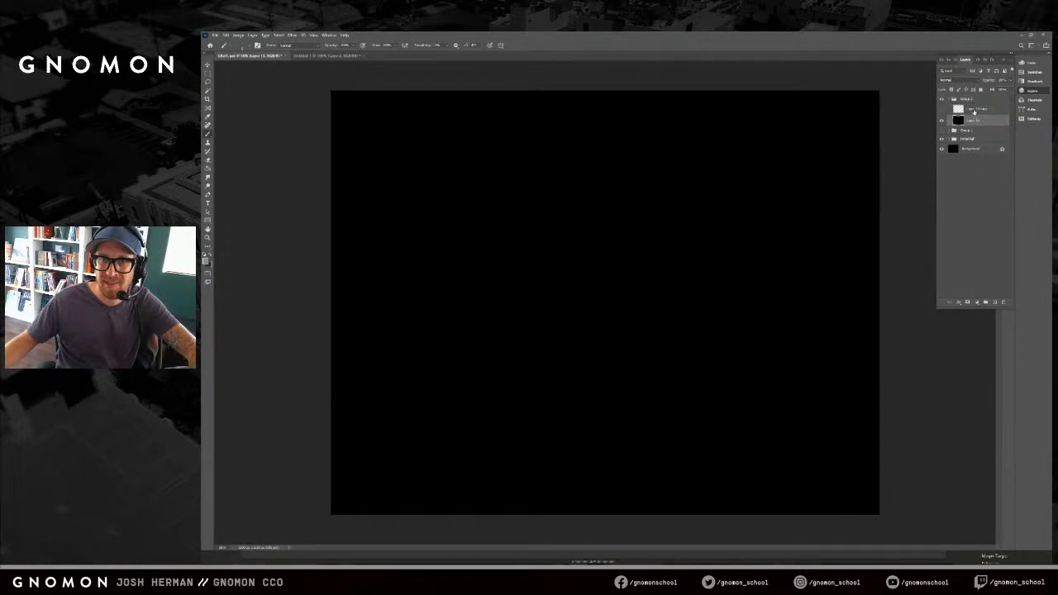
{"action": "left_click", "coordinate": [974, 110]}
{"action": "left_click", "coordinate": [995, 304]}
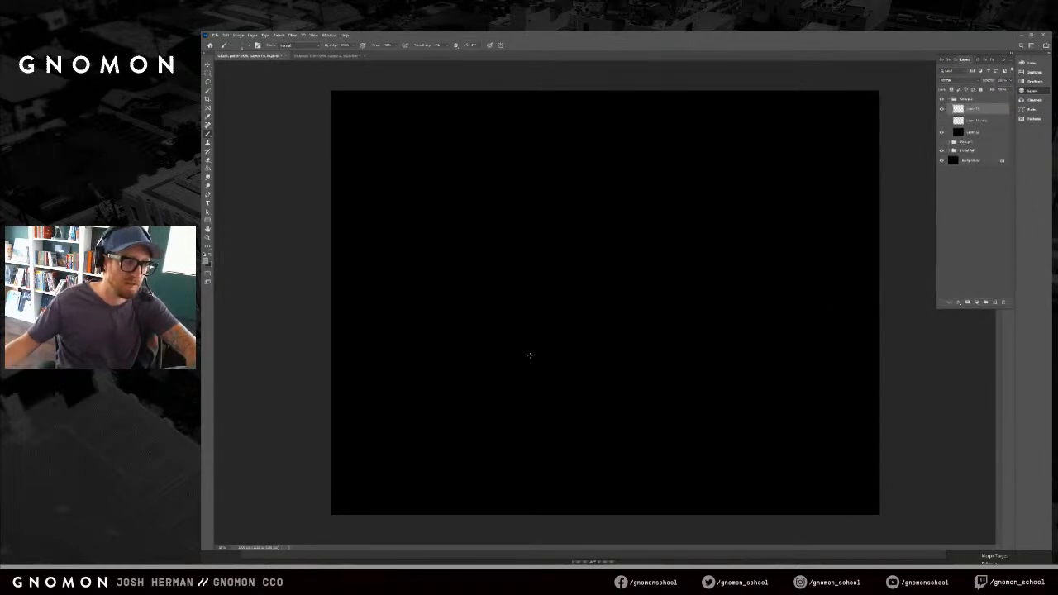
Step: Set the painting colour to pure white
{"action": "left_click", "coordinate": [205, 261]}
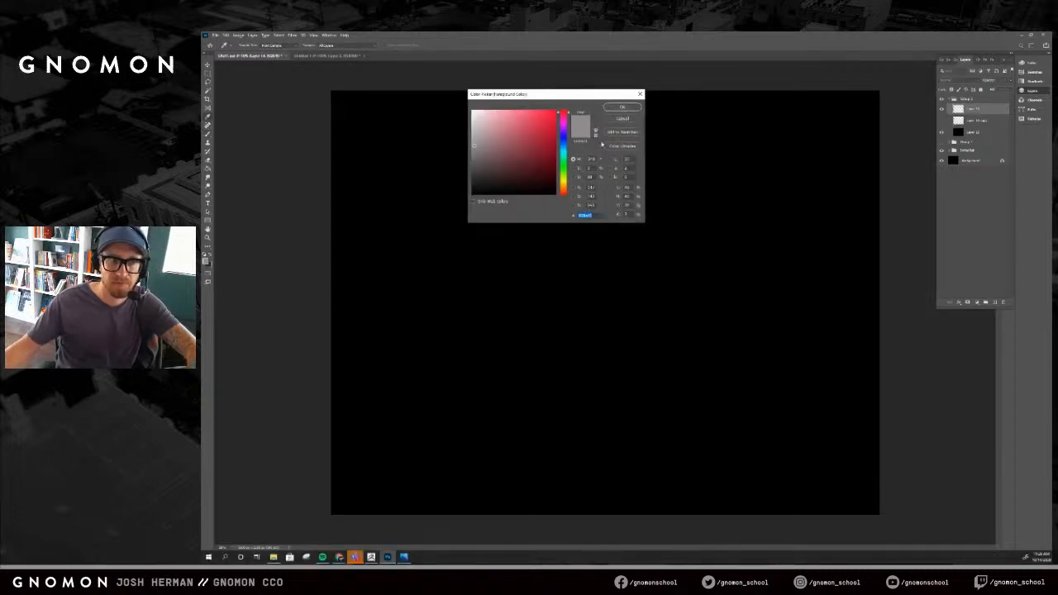
{"action": "left_click", "coordinate": [472, 111]}
{"action": "left_click", "coordinate": [622, 107]}
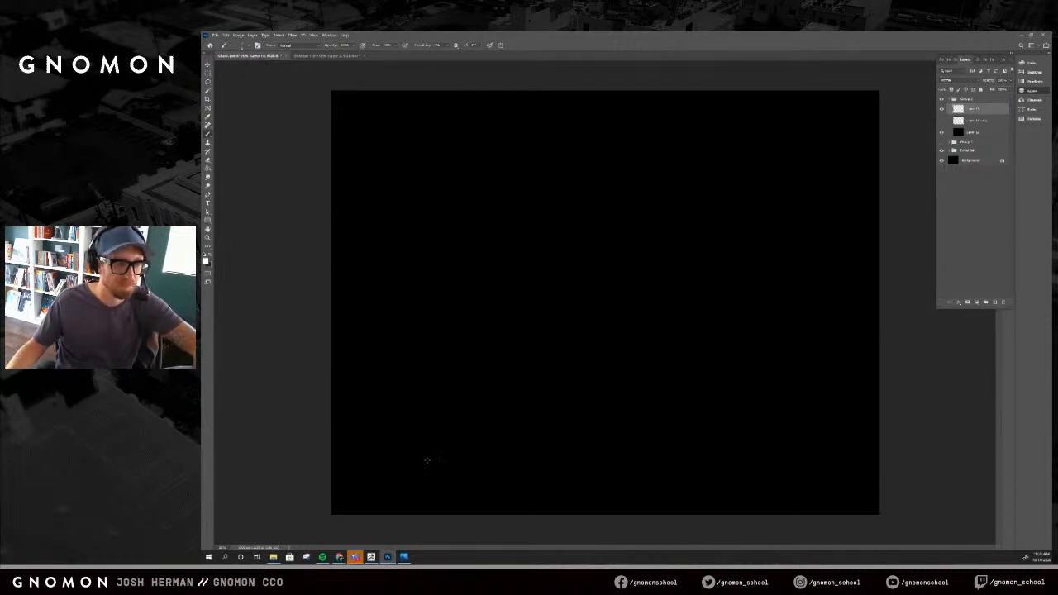
{"action": "mouse_move", "coordinate": [369, 471]}
{"action": "left_mouse_down", "text": "shift"}
{"action": "mouse_move", "coordinate": [825, 473]}
{"action": "mouse_move", "coordinate": [825, 198]}
{"action": "mouse_move", "coordinate": [796, 133]}
{"action": "left_mouse_up", "text": "shift"}
{"action": "key", "text": "ctrl+z"}
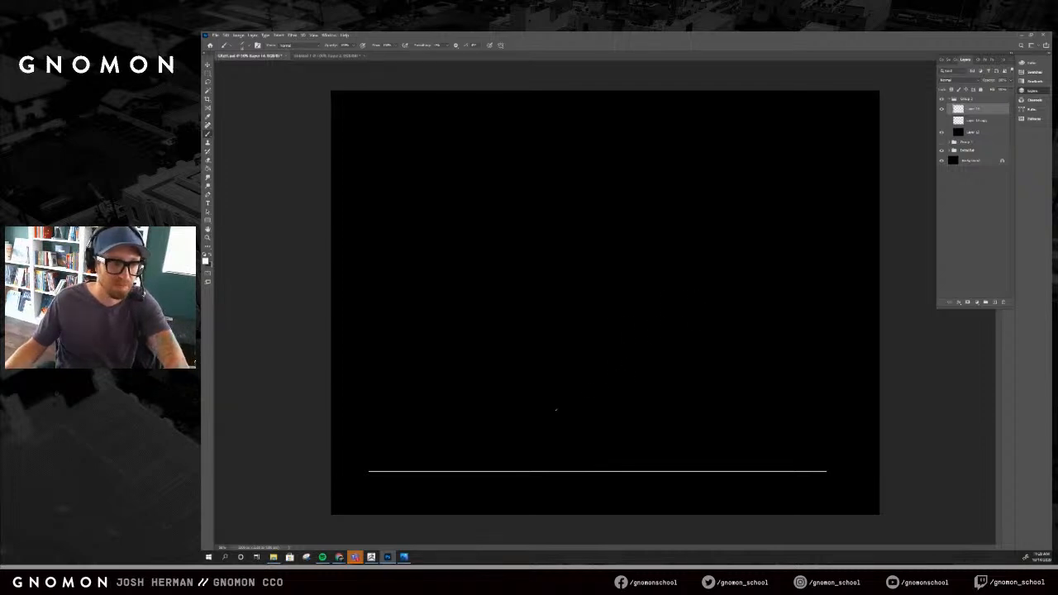
{"action": "key", "text": "ctrl+z"}
Step: Paint thick straight axes along the canvas's lower and right edges and handwrite their labels, "Time" and "Skill"
{"action": "left_click_drag", "start_coordinate": [370, 478], "coordinate": [842, 478], "text": "shift"}
{"action": "left_click", "coordinate": [843, 367], "text": "shift"}
{"action": "mouse_move", "coordinate": [827, 365]}
{"action": "left_mouse_down", "text": "shift"}
{"action": "mouse_move", "coordinate": [812, 153]}
{"action": "mouse_move", "coordinate": [807, 172]}
{"action": "left_mouse_up", "text": "shift"}
{"action": "left_click_drag", "start_coordinate": [563, 494], "coordinate": [580, 493]}
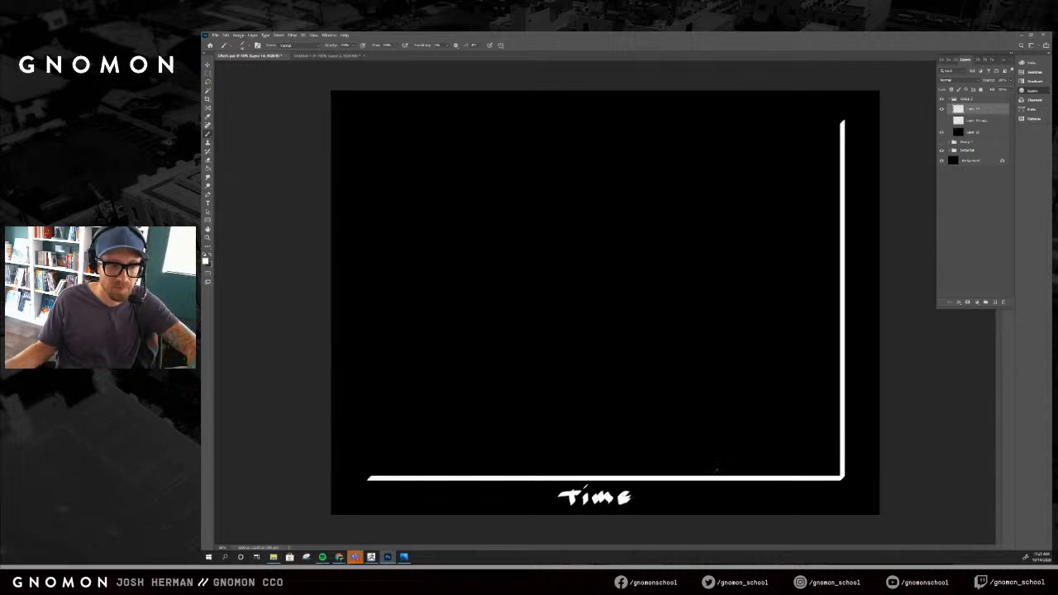
{"action": "left_click_drag", "start_coordinate": [869, 236], "coordinate": [858, 251]}
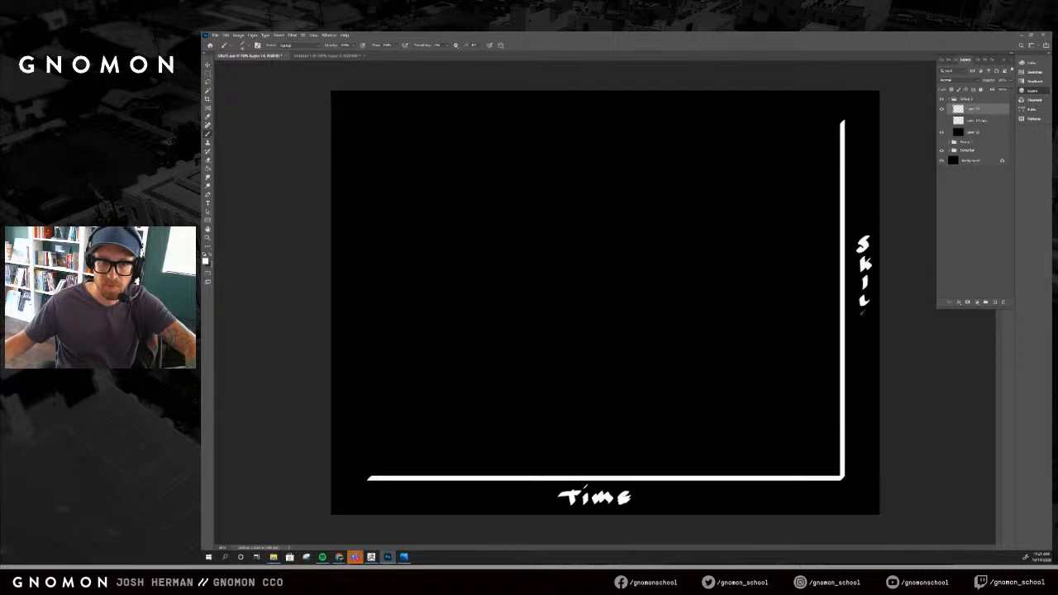
{"action": "key", "text": "v"}
{"action": "left_click_drag", "start_coordinate": [714, 246], "coordinate": [707, 247]}
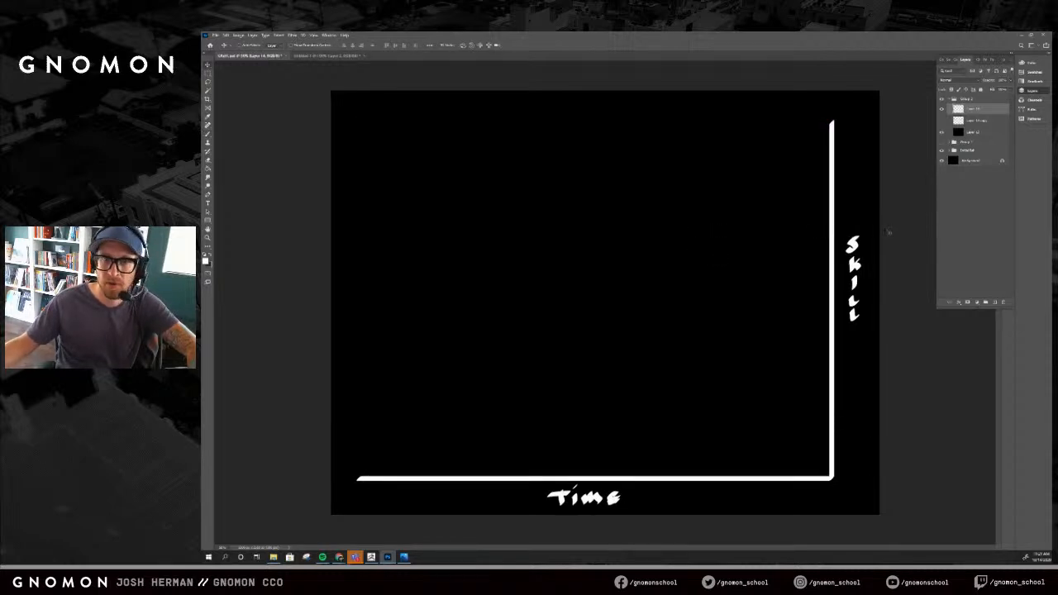
{"action": "key", "text": "ctrl+z"}
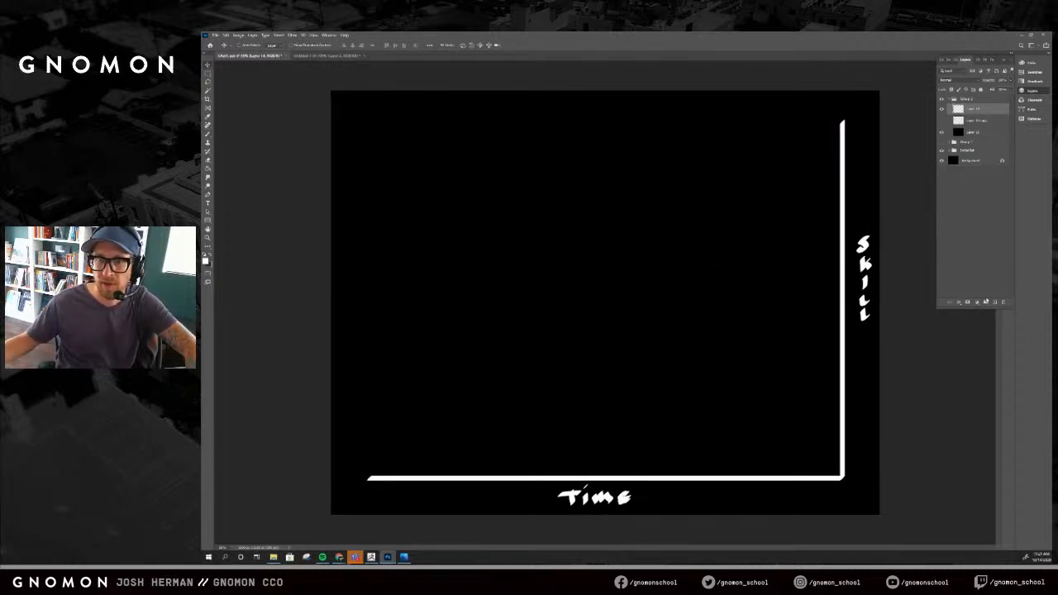
Step: Add an empty layer and paint a straight green diagonal from the Time axis's start to the Skill axis's upper end, finished with an arrowhead
{"action": "left_click", "coordinate": [996, 303]}
{"action": "key", "text": "b"}
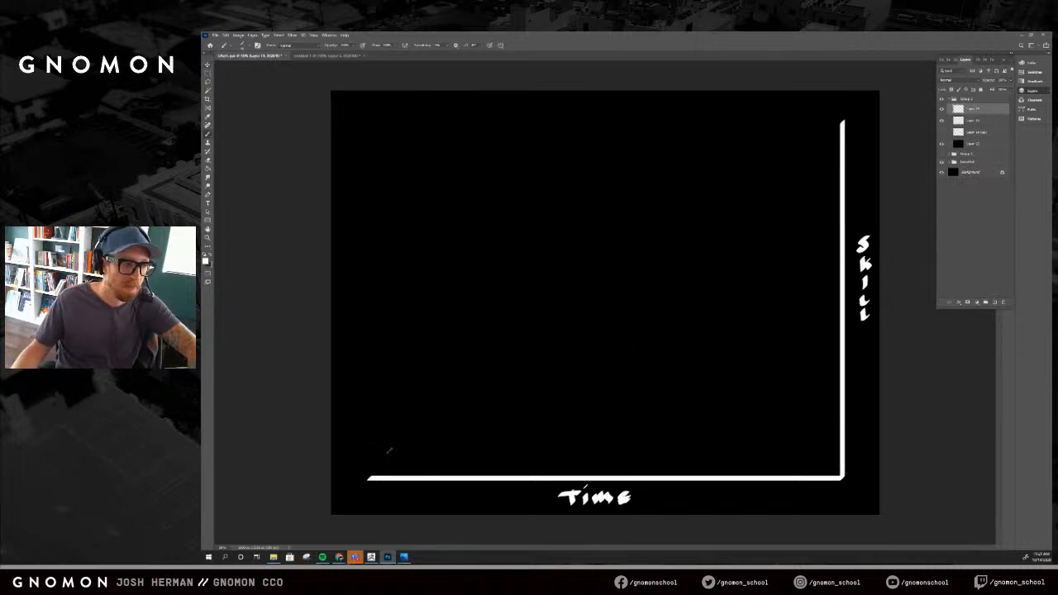
{"action": "left_click", "coordinate": [206, 261]}
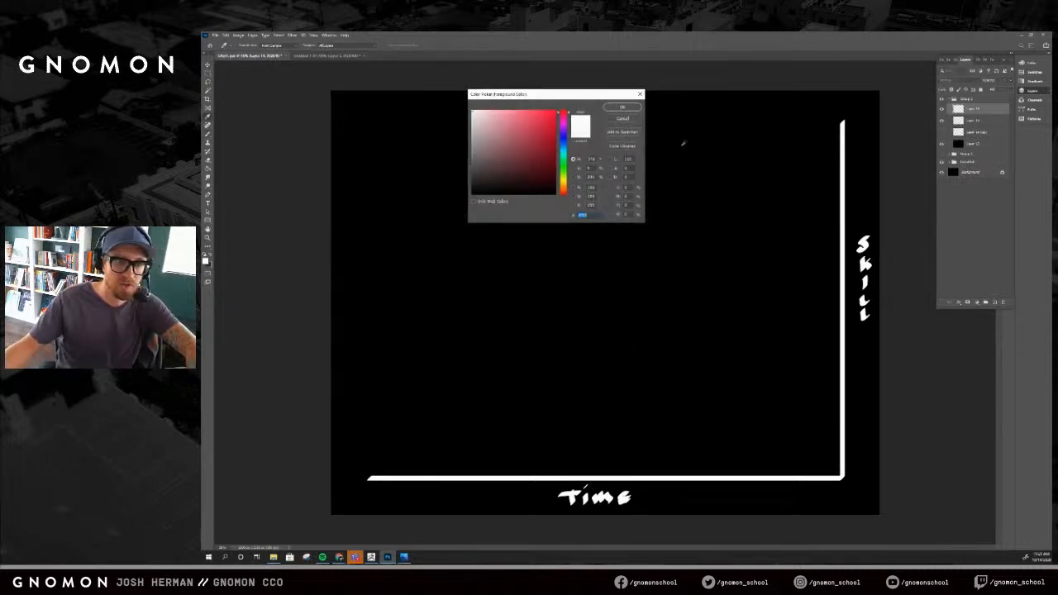
{"action": "left_click", "coordinate": [563, 166]}
{"action": "left_click", "coordinate": [623, 106]}
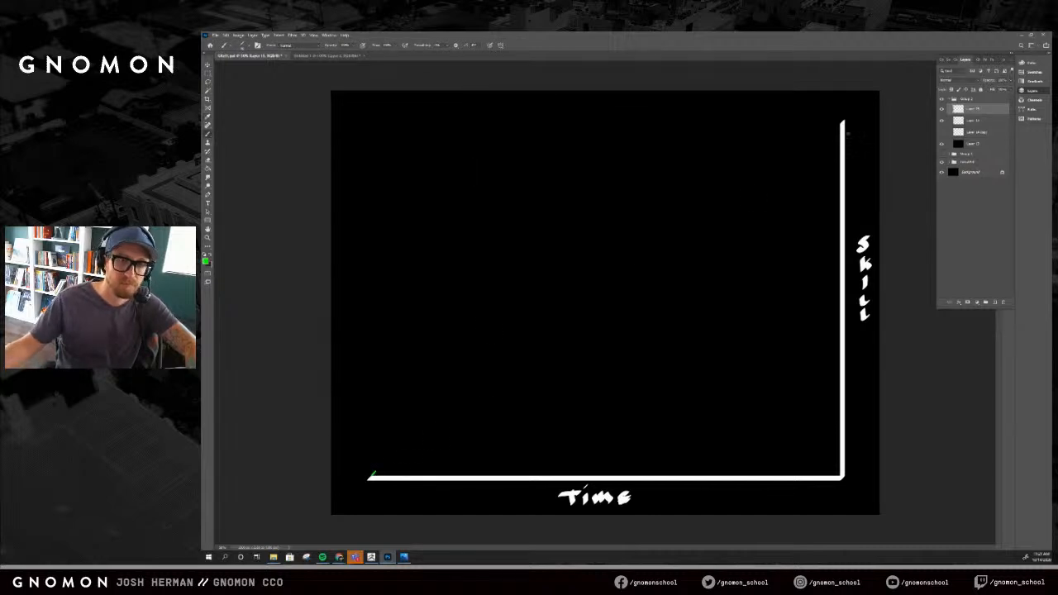
{"action": "left_click", "coordinate": [841, 123], "text": "shift"}
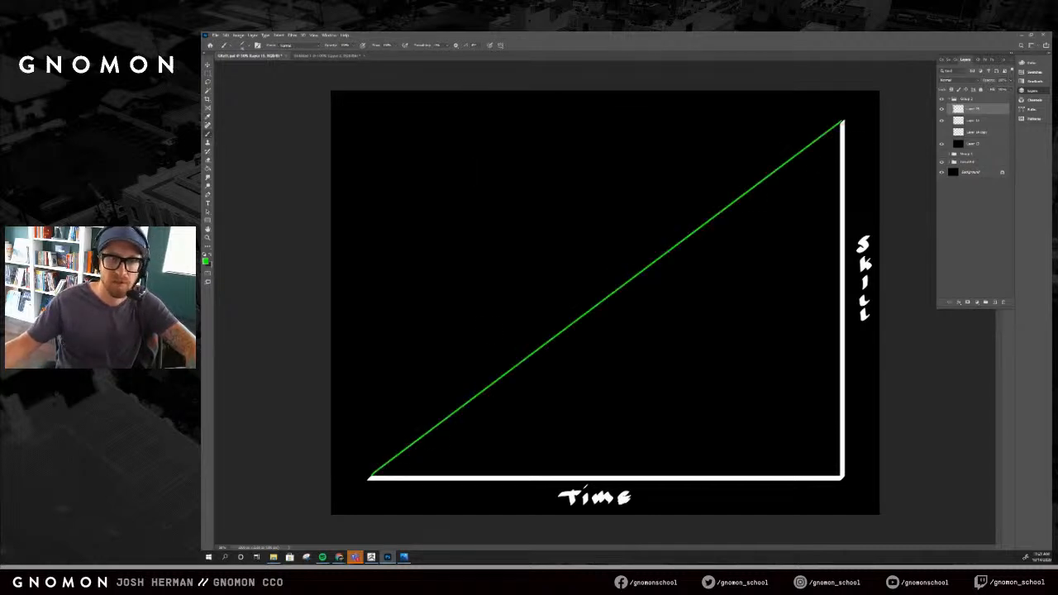
{"action": "key", "text": "ctrl+z"}
{"action": "left_click_drag", "start_coordinate": [835, 123], "coordinate": [830, 126]}
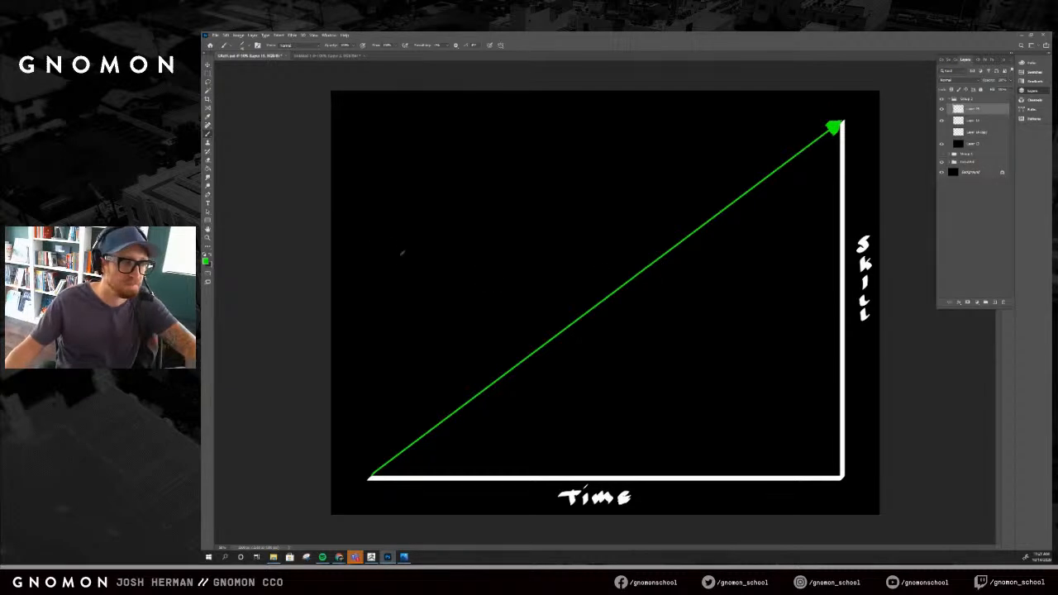
Step: Set the painting colour to bright blue and start a line at the green diagonal's lower end
{"action": "left_click", "coordinate": [207, 263]}
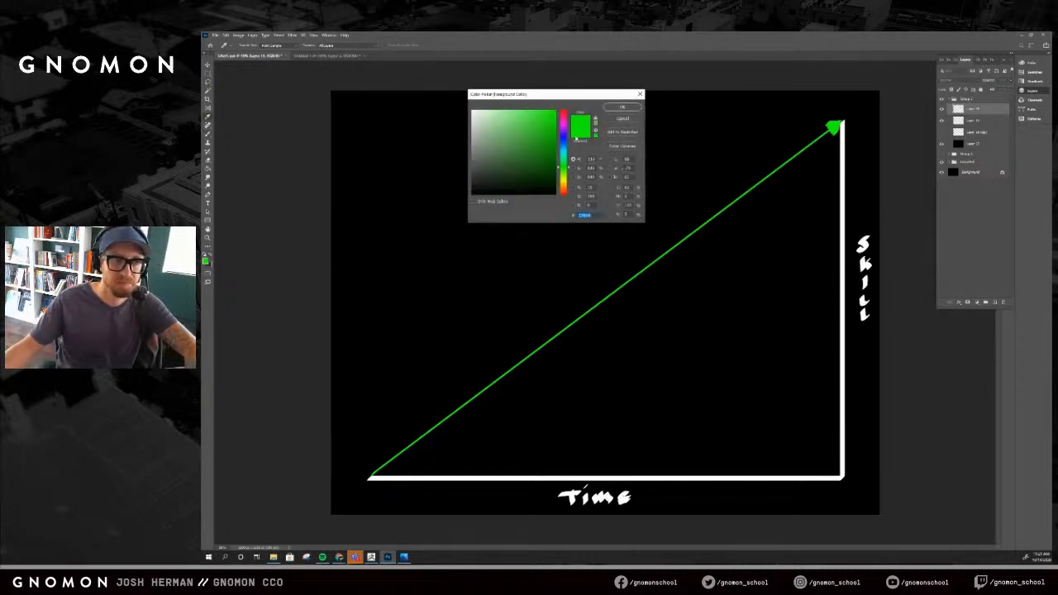
{"action": "left_click_drag", "start_coordinate": [565, 145], "coordinate": [567, 152]}
{"action": "left_click", "coordinate": [619, 108]}
{"action": "left_click_drag", "start_coordinate": [534, 431], "coordinate": [695, 325]}
{"action": "key", "text": "ctrl+z"}
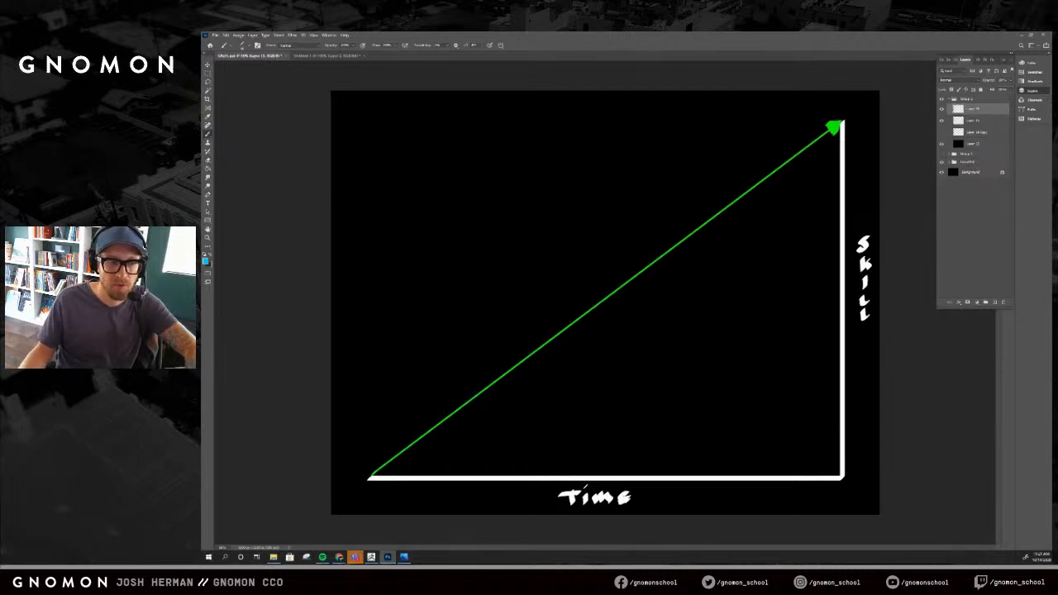
{"action": "left_click", "coordinate": [373, 474]}
{"action": "left_click", "coordinate": [492, 445], "text": "shift"}
{"action": "left_click", "coordinate": [649, 368], "text": "shift"}
{"action": "left_click", "coordinate": [759, 257], "text": "shift"}
{"action": "left_click", "coordinate": [835, 128], "text": "shift"}
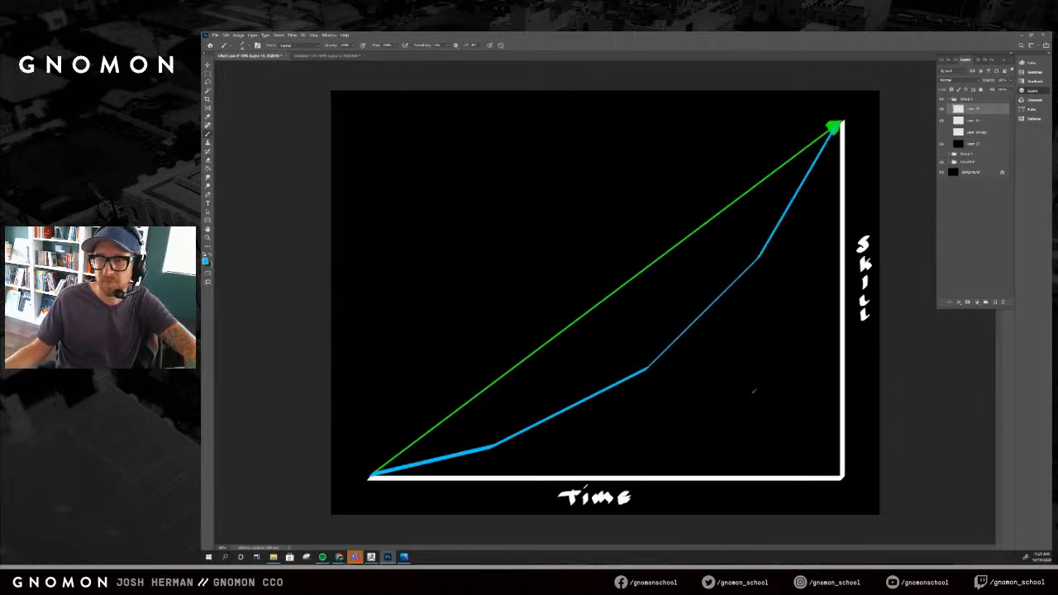
{"action": "key", "text": "ctrl+z"}
{"action": "key", "text": "ctrl+z"}
{"action": "key", "text": "ctrl+z"}
{"action": "key", "text": "ctrl+z"}
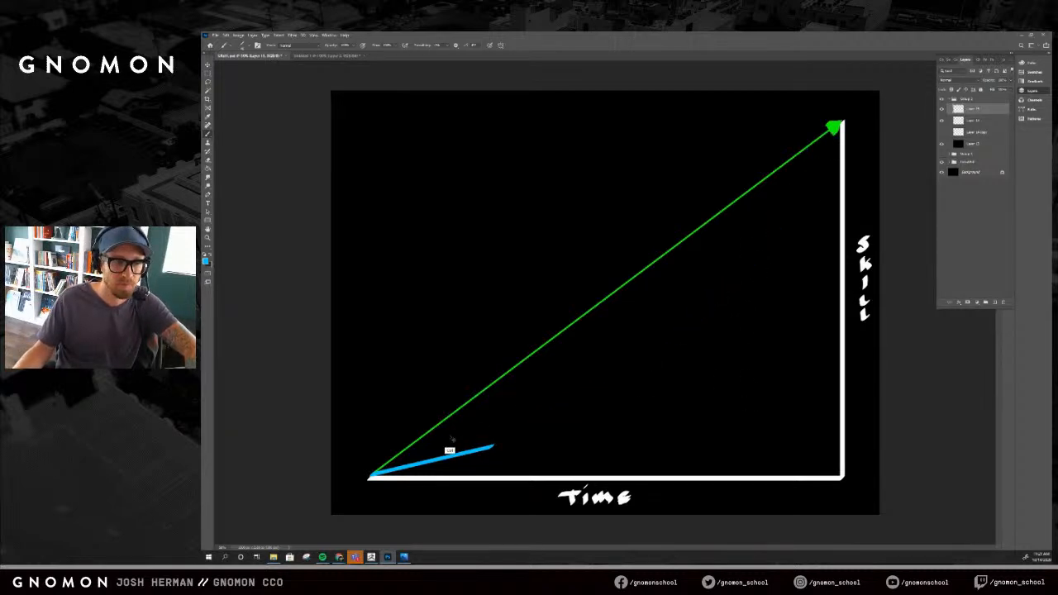
Step: Paint four connected straight blue segments that bow below the green diagonal and end at its arrowhead
{"action": "left_click", "coordinate": [497, 437], "text": "shift"}
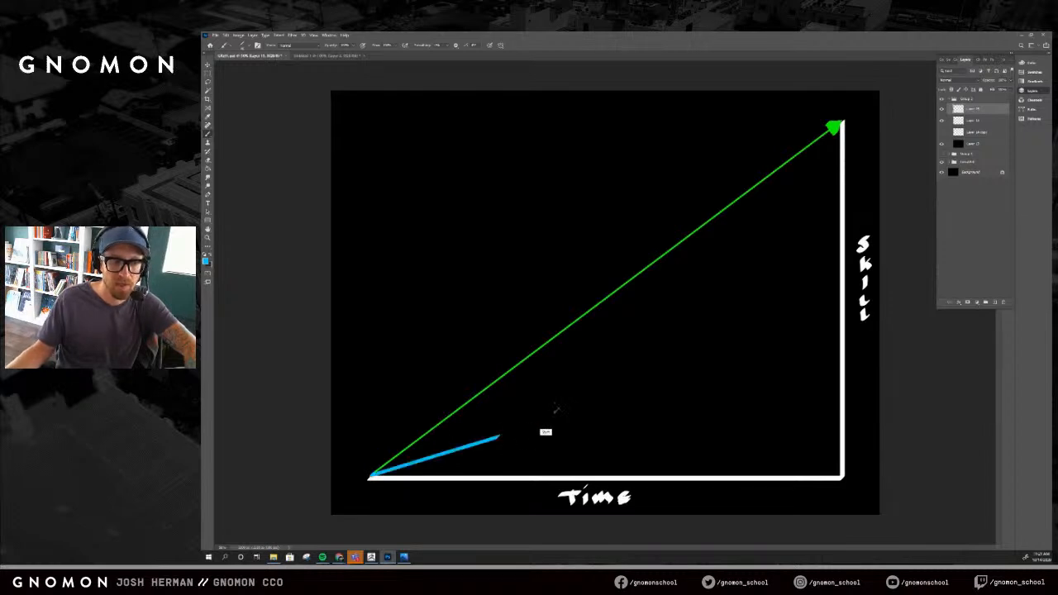
{"action": "left_click", "coordinate": [668, 364], "text": "shift"}
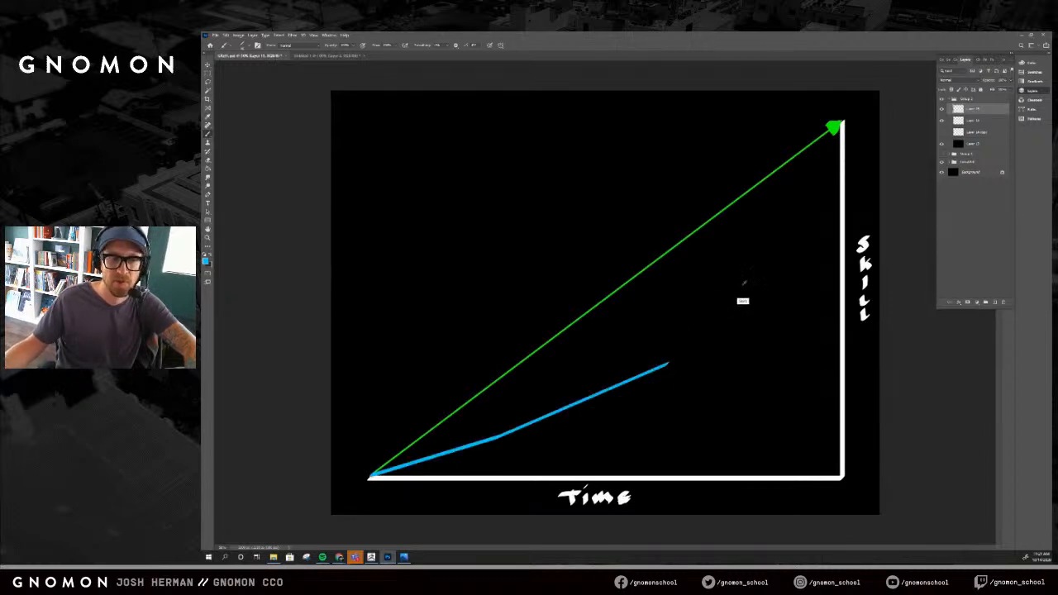
{"action": "left_click", "coordinate": [768, 240], "text": "shift"}
{"action": "left_click", "coordinate": [837, 131], "text": "shift"}
{"action": "left_click_drag", "start_coordinate": [438, 438], "coordinate": [789, 186]}
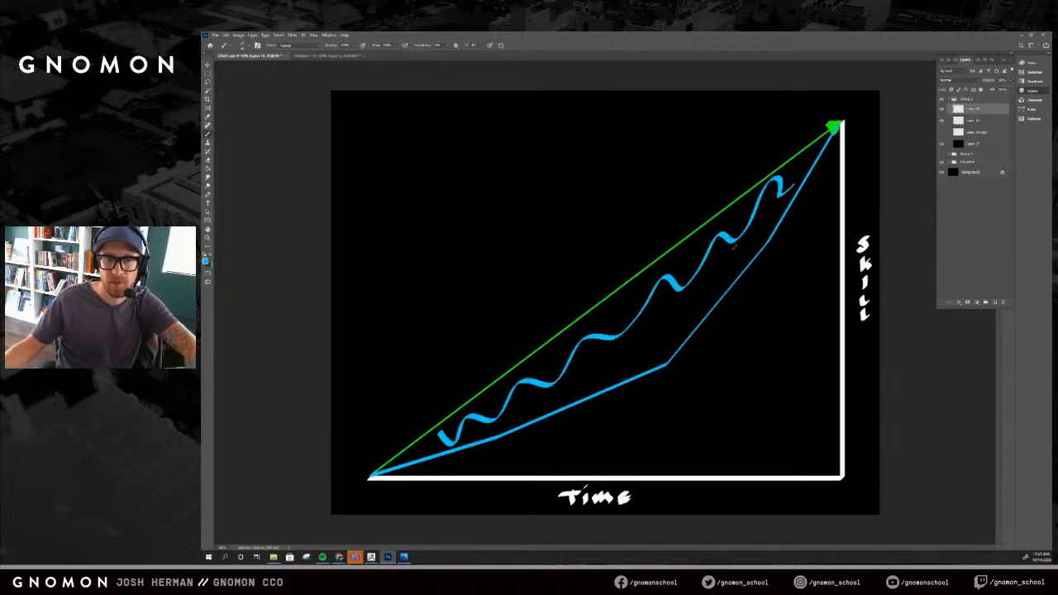
{"action": "key", "text": "ctrl+z"}
Step: Handwrite a legend in the canvas's upper-left area, with "Eye" in green and "CURRENT" in blue beneath it
{"action": "key", "text": "x"}
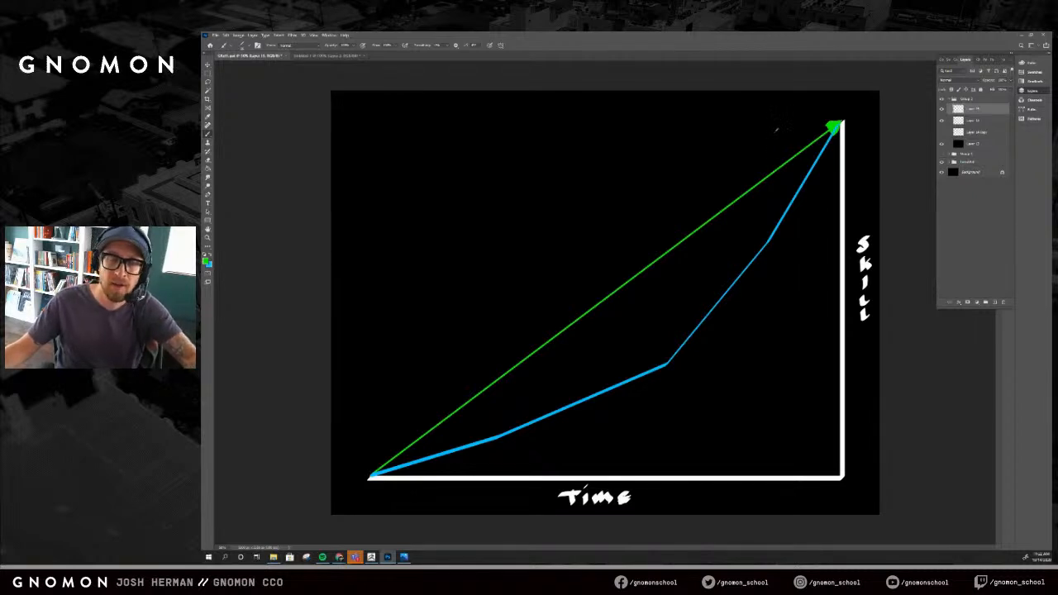
{"action": "mouse_move", "coordinate": [362, 109]}
{"action": "left_mouse_down"}
{"action": "mouse_move", "coordinate": [364, 124]}
{"action": "mouse_move", "coordinate": [390, 121]}
{"action": "left_mouse_up"}
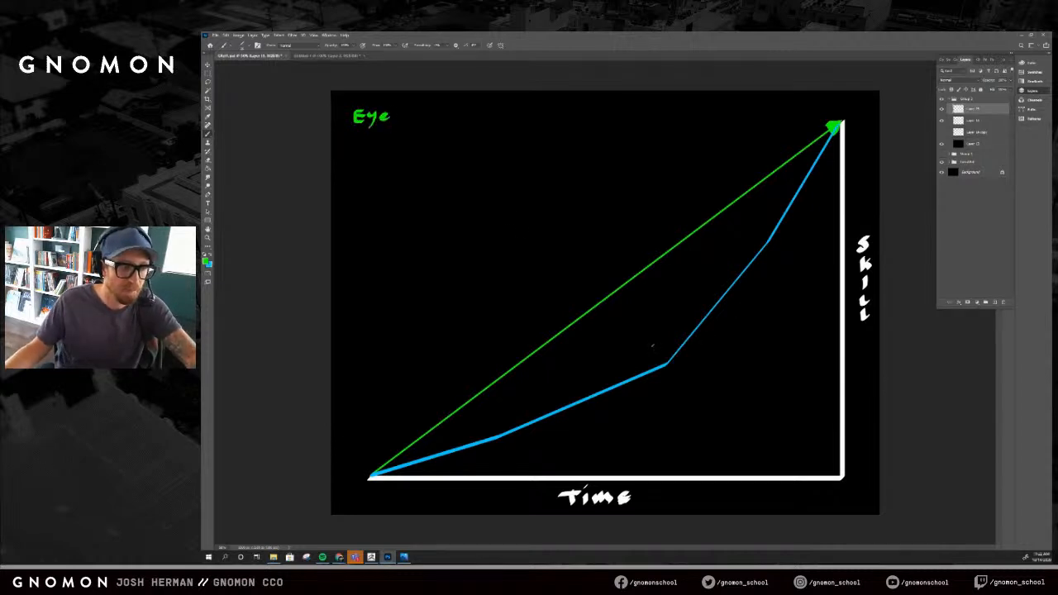
{"action": "key", "text": "x"}
{"action": "left_click_drag", "start_coordinate": [361, 134], "coordinate": [353, 146]}
{"action": "key", "text": "ctrl+z"}
{"action": "key", "text": "ctrl+z"}
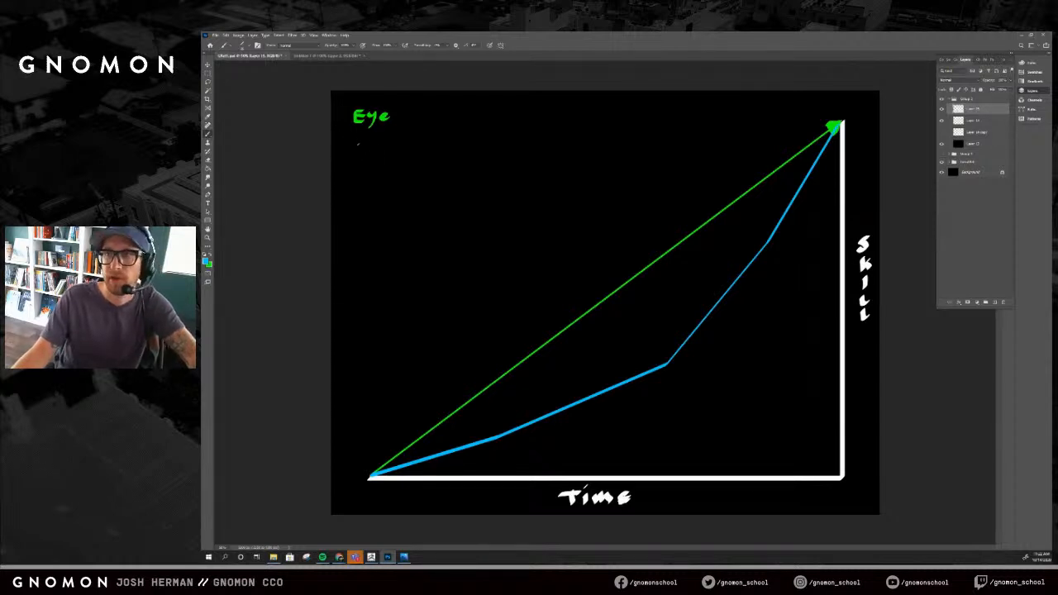
{"action": "mouse_move", "coordinate": [362, 139]}
{"action": "left_mouse_down"}
{"action": "mouse_move", "coordinate": [361, 151]}
{"action": "mouse_move", "coordinate": [397, 150]}
{"action": "mouse_move", "coordinate": [427, 136]}
{"action": "left_mouse_up"}
{"action": "left_click_drag", "start_coordinate": [422, 136], "coordinate": [422, 151]}
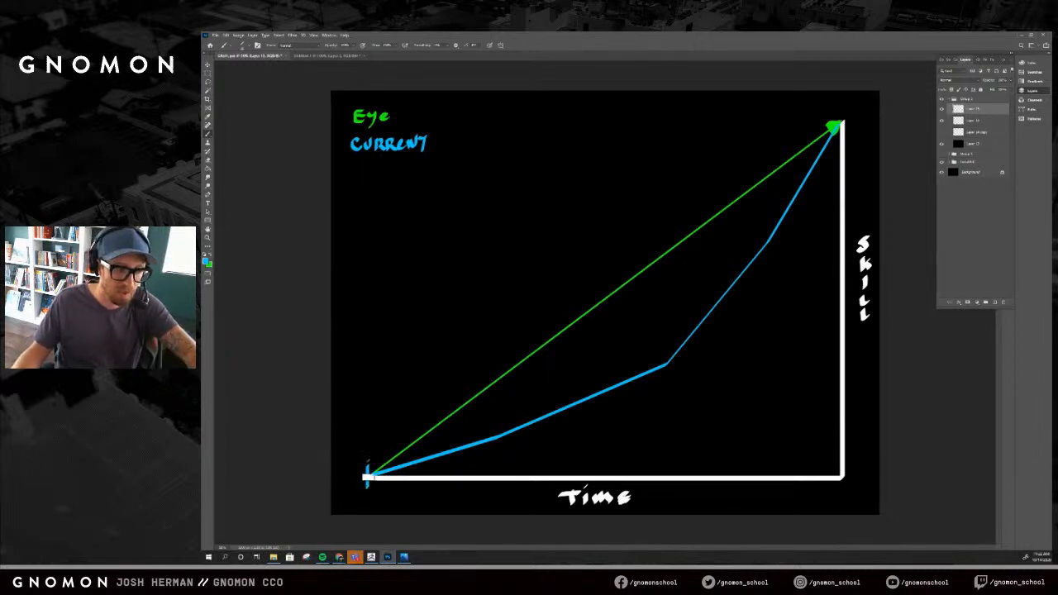
Step: Handwrite a blue "0" beside the lines' starting point and "PRO" at the upper end of the Skill axis
{"action": "left_click_drag", "start_coordinate": [354, 474], "coordinate": [353, 473]}
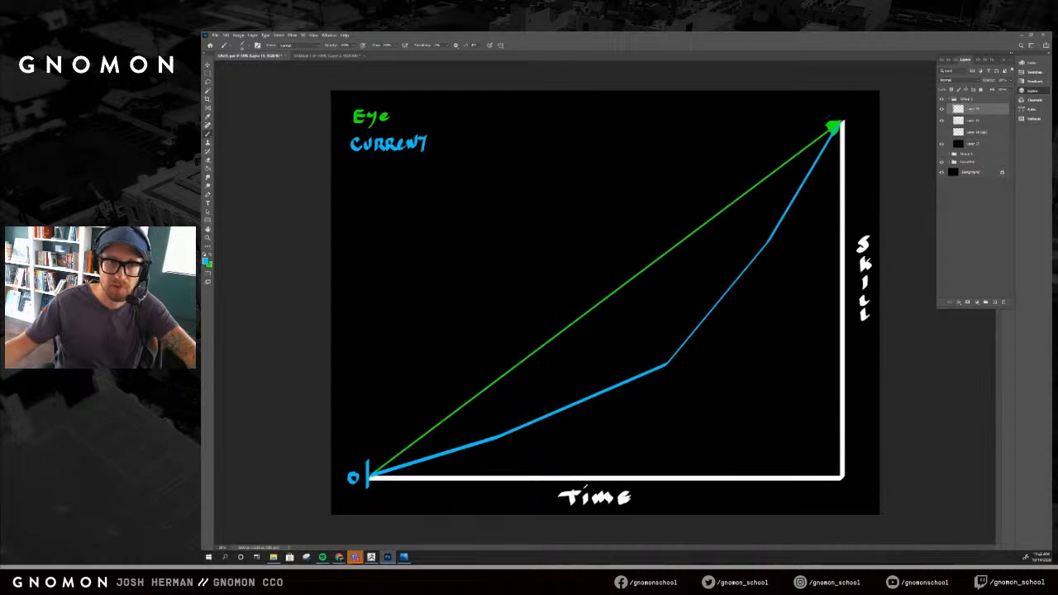
{"action": "mouse_move", "coordinate": [851, 106]}
{"action": "left_mouse_down"}
{"action": "mouse_move", "coordinate": [852, 119]}
{"action": "mouse_move", "coordinate": [869, 107]}
{"action": "left_mouse_up"}
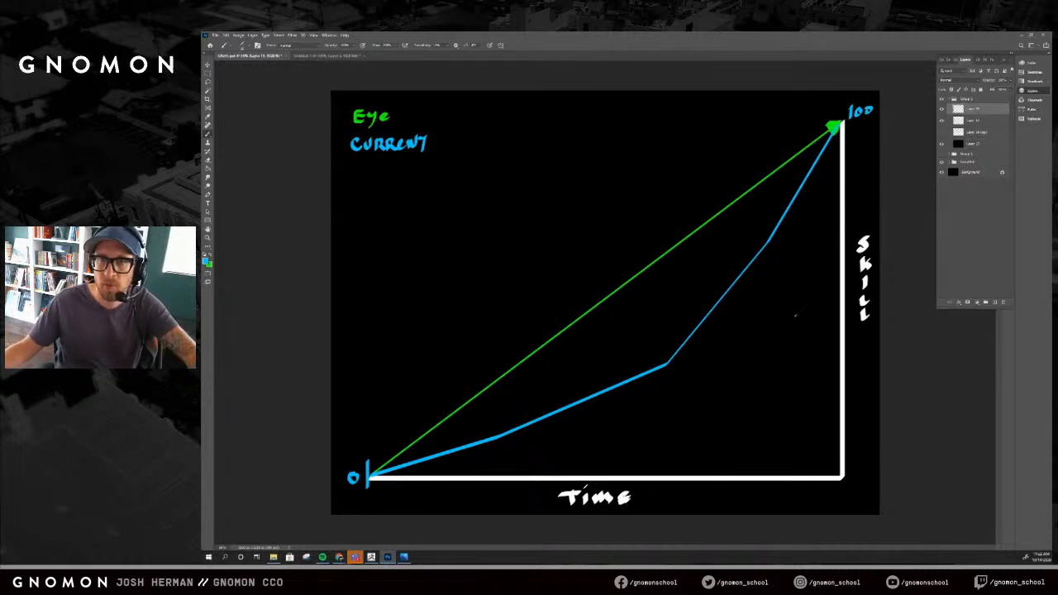
{"action": "key", "text": "ctrl+z"}
{"action": "key", "text": "ctrl+z"}
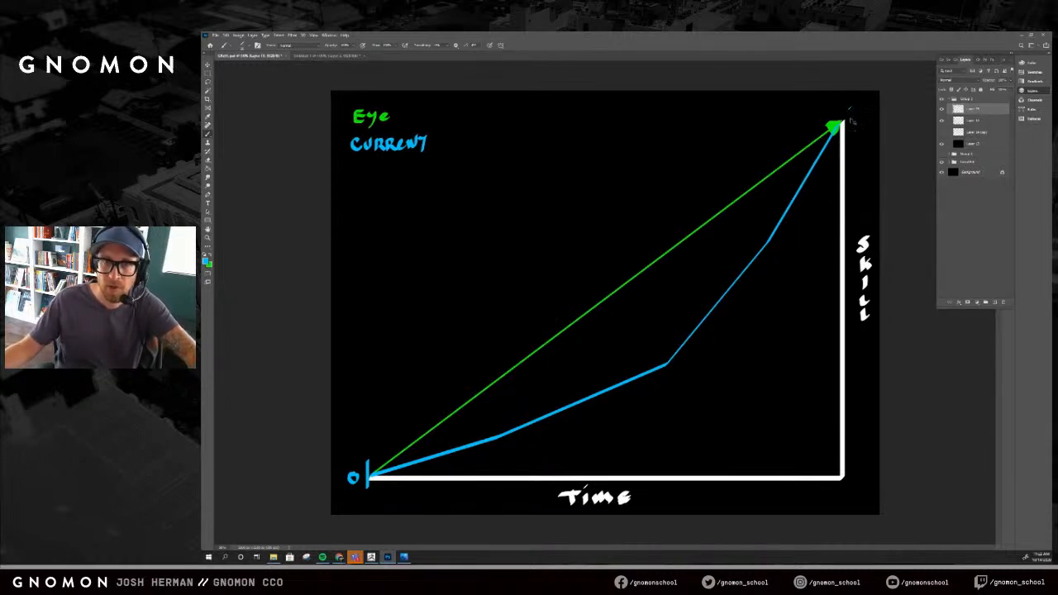
{"action": "mouse_move", "coordinate": [851, 116]}
{"action": "left_mouse_down"}
{"action": "mouse_move", "coordinate": [854, 103]}
{"action": "mouse_move", "coordinate": [870, 110]}
{"action": "left_mouse_up"}
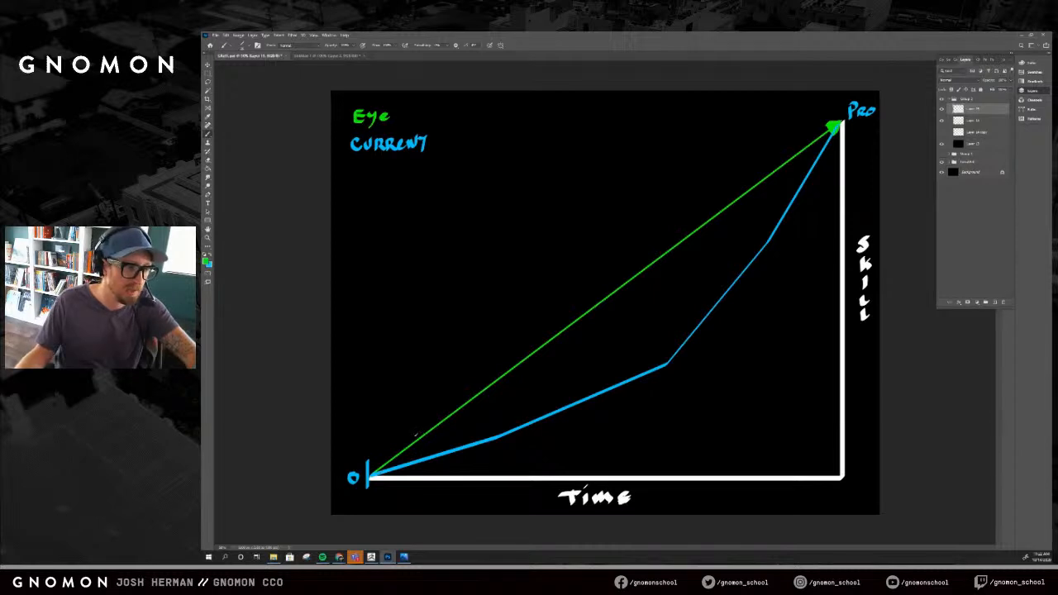
Step: Paint a short green tick near the diagonal's start and a matching blue tick directly below it on the blue line
{"action": "left_click_drag", "start_coordinate": [420, 432], "coordinate": [421, 443]}
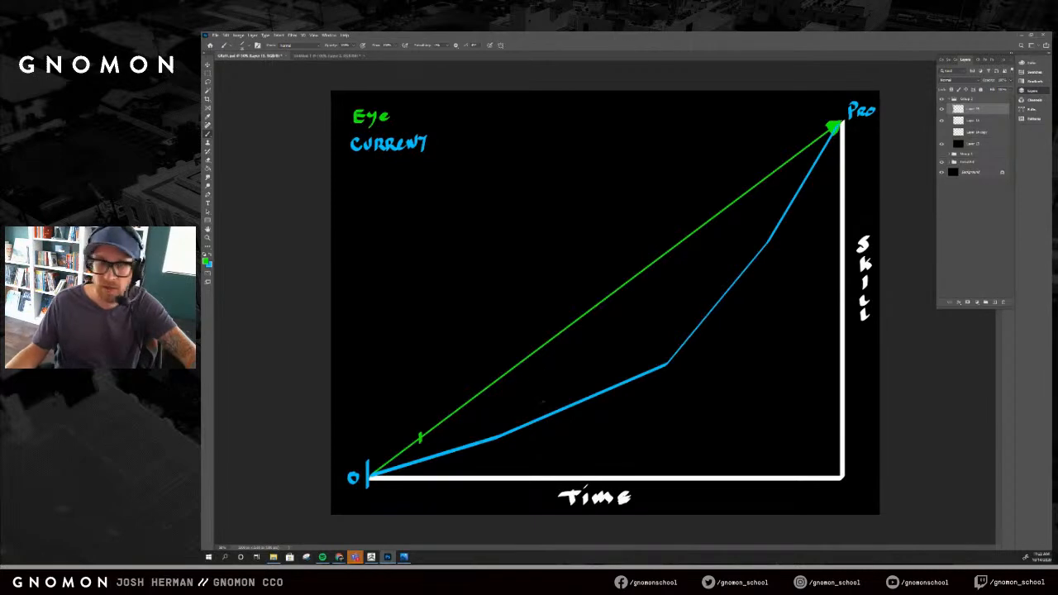
{"action": "key", "text": "ctrl+z"}
{"action": "left_click_drag", "start_coordinate": [417, 432], "coordinate": [418, 447]}
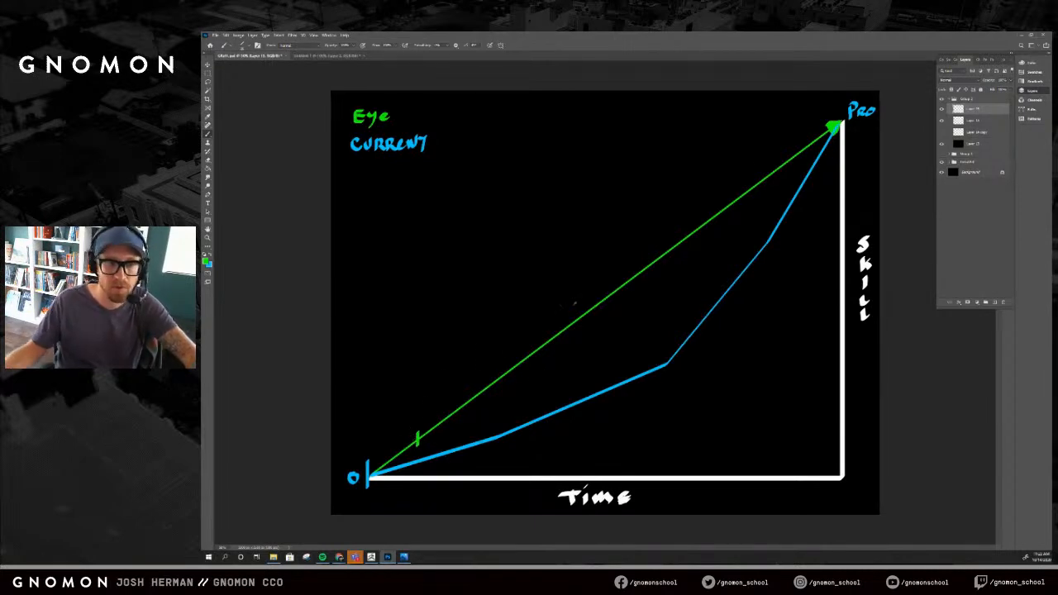
{"action": "left_click_drag", "start_coordinate": [802, 111], "coordinate": [807, 109]}
{"action": "key", "text": "ctrl+z"}
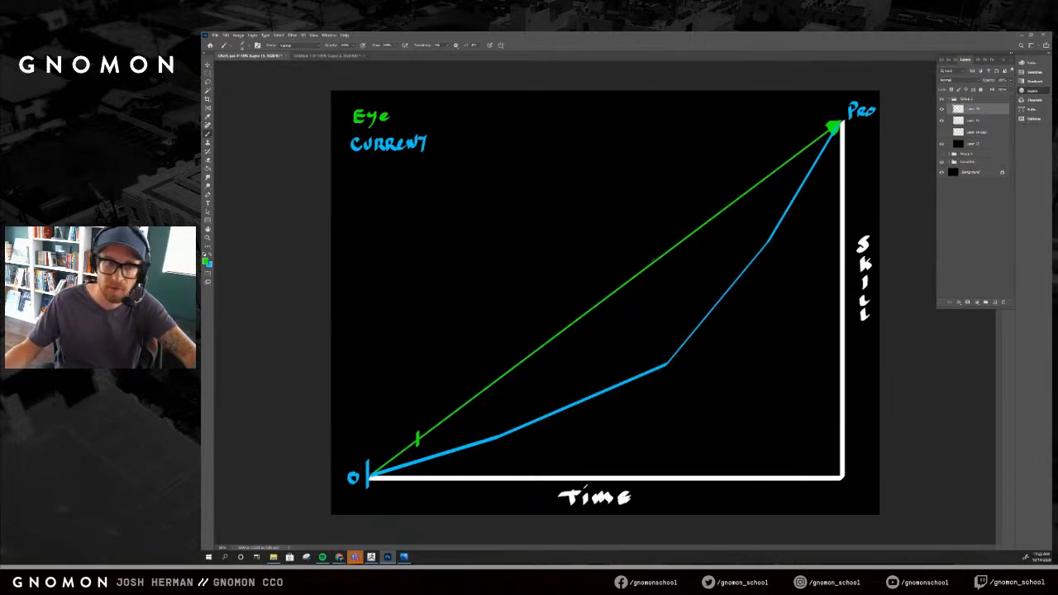
{"action": "left_click_drag", "start_coordinate": [418, 454], "coordinate": [418, 468]}
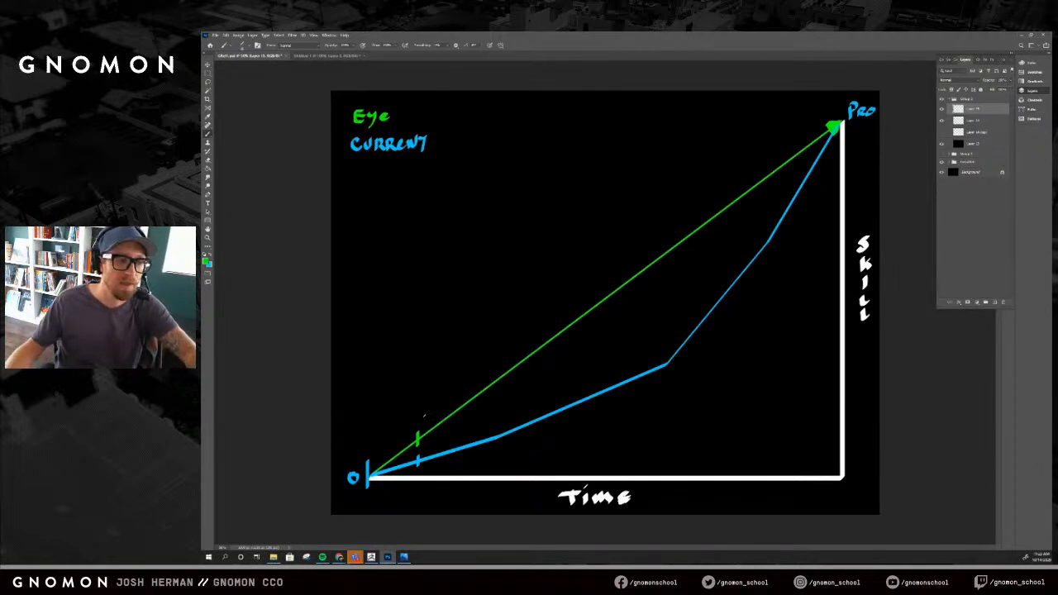
Step: Paint three more green ticks along the diagonal and a blue tick at each of the blue line's three bends
{"action": "left_click_drag", "start_coordinate": [496, 376], "coordinate": [495, 391]}
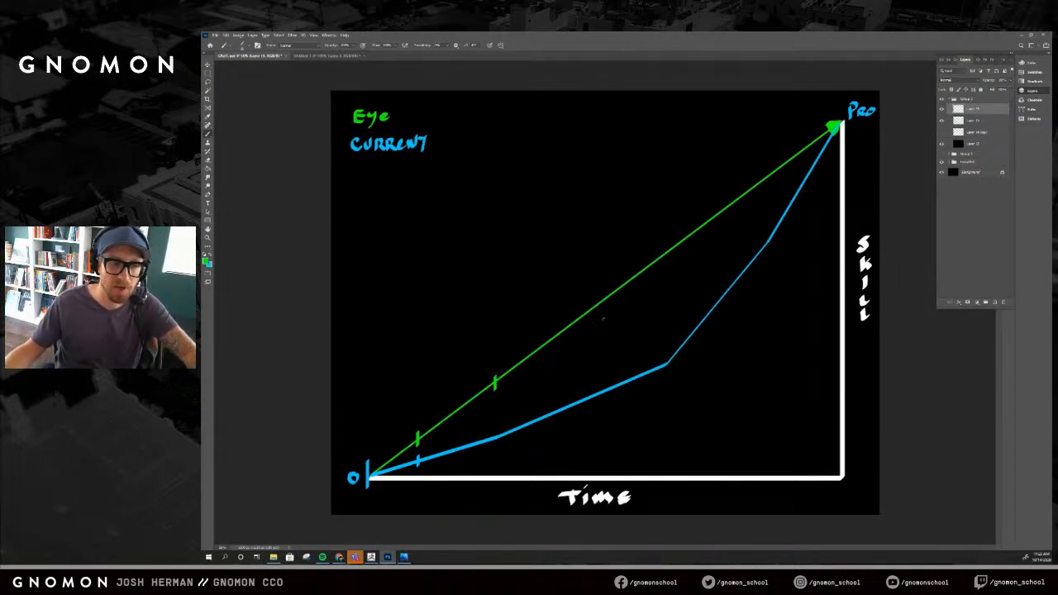
{"action": "left_click_drag", "start_coordinate": [653, 257], "coordinate": [653, 274]}
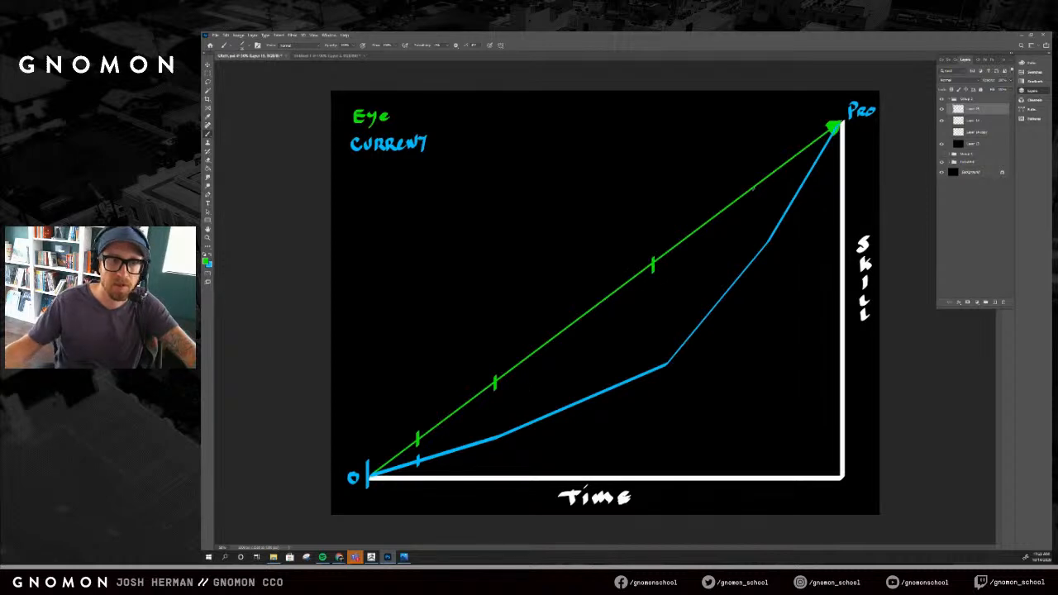
{"action": "left_click_drag", "start_coordinate": [765, 173], "coordinate": [765, 189]}
{"action": "left_click_drag", "start_coordinate": [497, 430], "coordinate": [497, 445]}
{"action": "left_click_drag", "start_coordinate": [666, 358], "coordinate": [667, 372]}
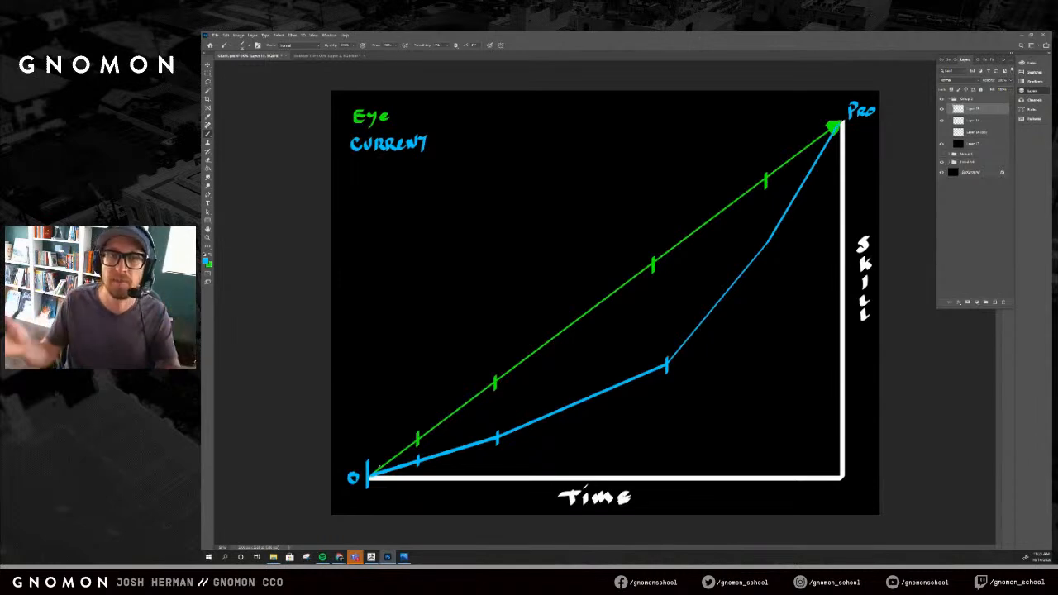
{"action": "left_click_drag", "start_coordinate": [769, 236], "coordinate": [768, 252]}
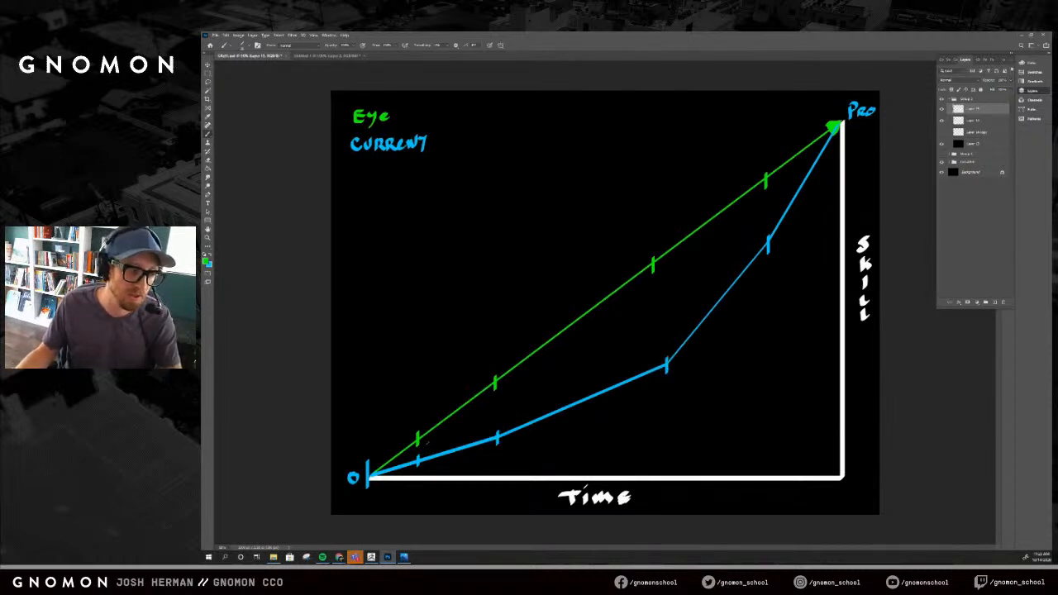
Step: Set the painting colour to yellow-orange and handwrite "GAP" below "CURRENT" in the legend
{"action": "left_click", "coordinate": [207, 261]}
{"action": "left_click", "coordinate": [563, 183]}
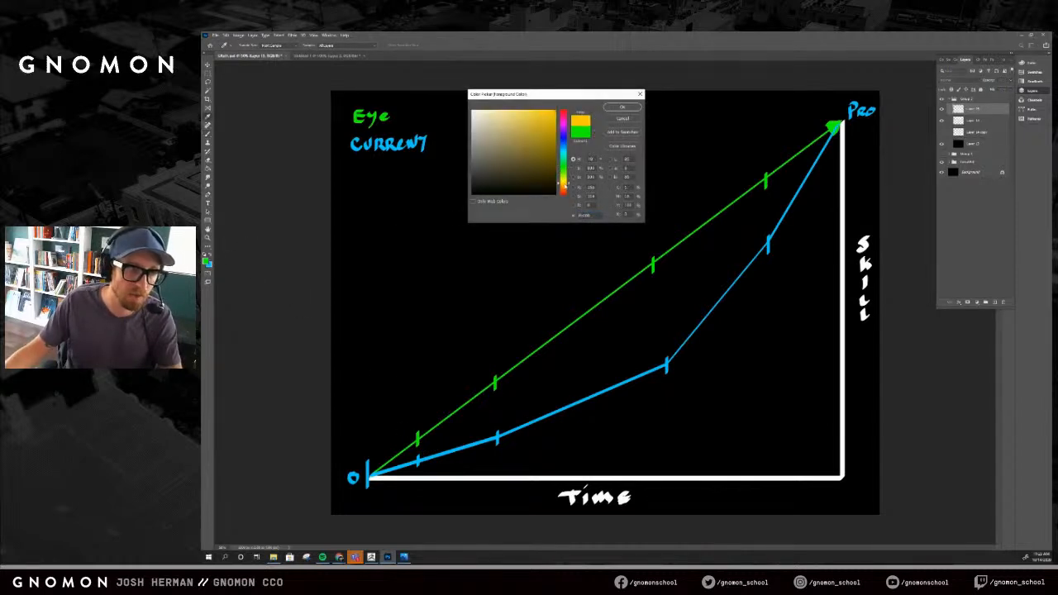
{"action": "left_click", "coordinate": [623, 107]}
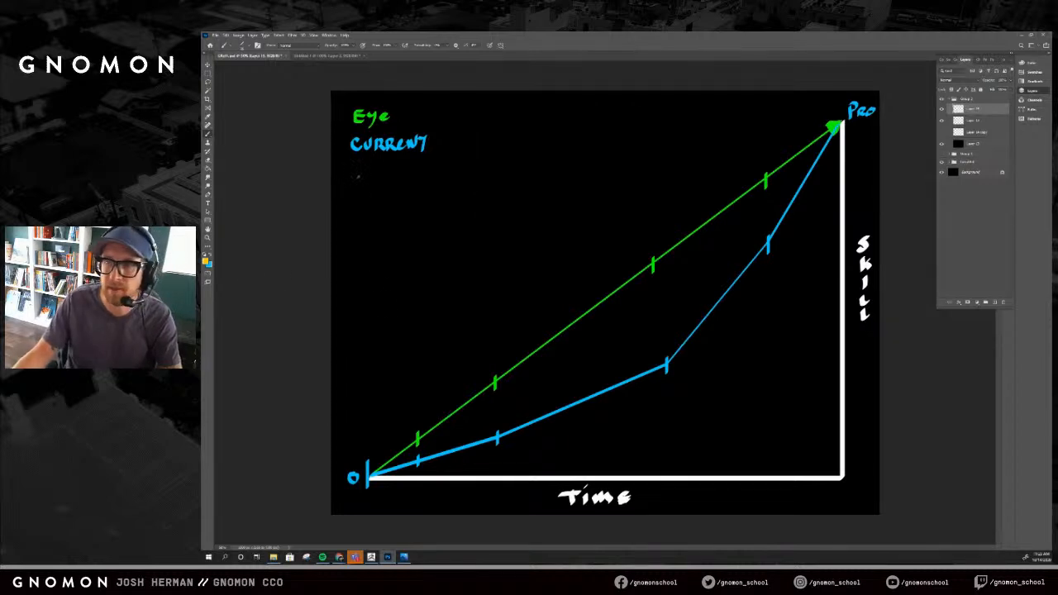
{"action": "mouse_move", "coordinate": [359, 162]}
{"action": "left_mouse_down"}
{"action": "mouse_move", "coordinate": [354, 176]}
{"action": "mouse_move", "coordinate": [365, 178]}
{"action": "left_mouse_up"}
{"action": "key", "text": "ctrl+z"}
{"action": "left_click_drag", "start_coordinate": [370, 169], "coordinate": [374, 173]}
{"action": "left_click_drag", "start_coordinate": [377, 169], "coordinate": [376, 178]}
{"action": "key", "text": "ctrl+z"}
{"action": "key", "text": "ctrl+z"}
{"action": "left_click_drag", "start_coordinate": [376, 167], "coordinate": [378, 173]}
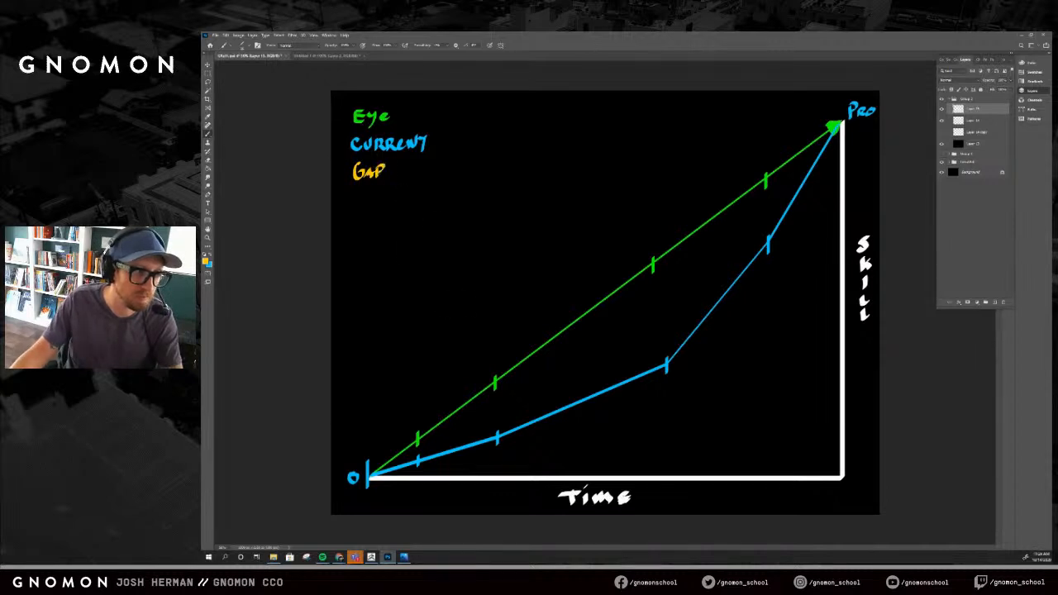
Step: Outline the area between the lines from the first to the second tick pair in yellow-orange, hatch it and paint an arrow pointing at it
{"action": "left_click_drag", "start_coordinate": [425, 441], "coordinate": [426, 452]}
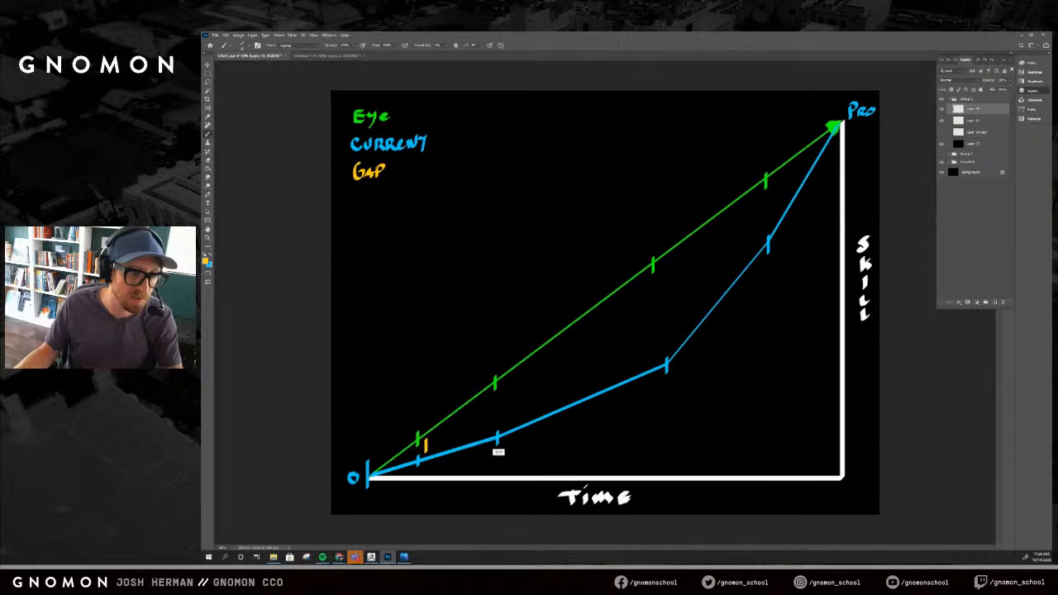
{"action": "left_click", "coordinate": [497, 433], "text": "shift"}
{"action": "left_click", "coordinate": [495, 387], "text": "shift"}
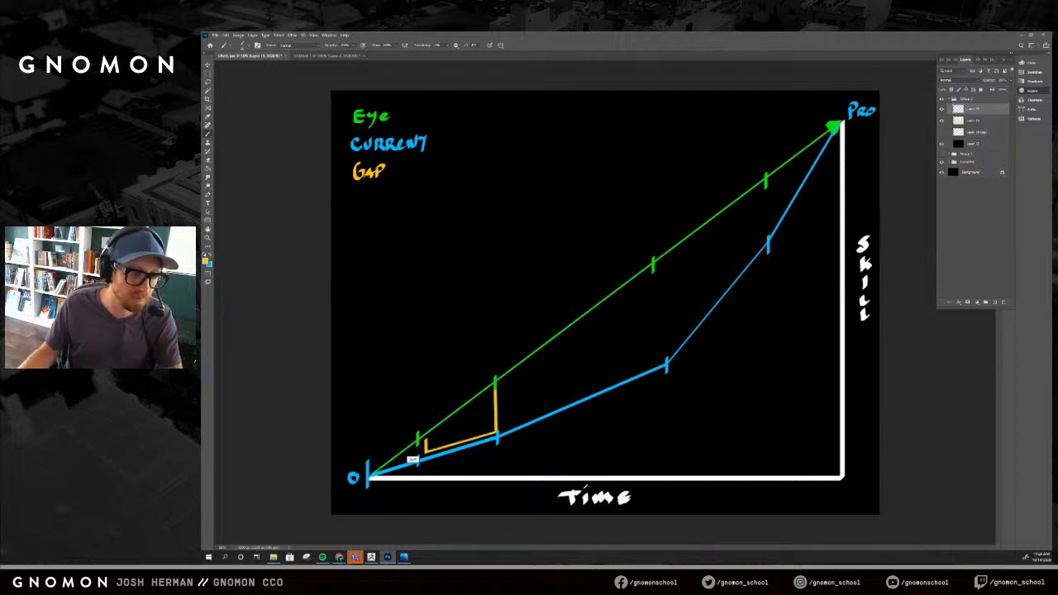
{"action": "left_click", "coordinate": [427, 451], "text": "shift"}
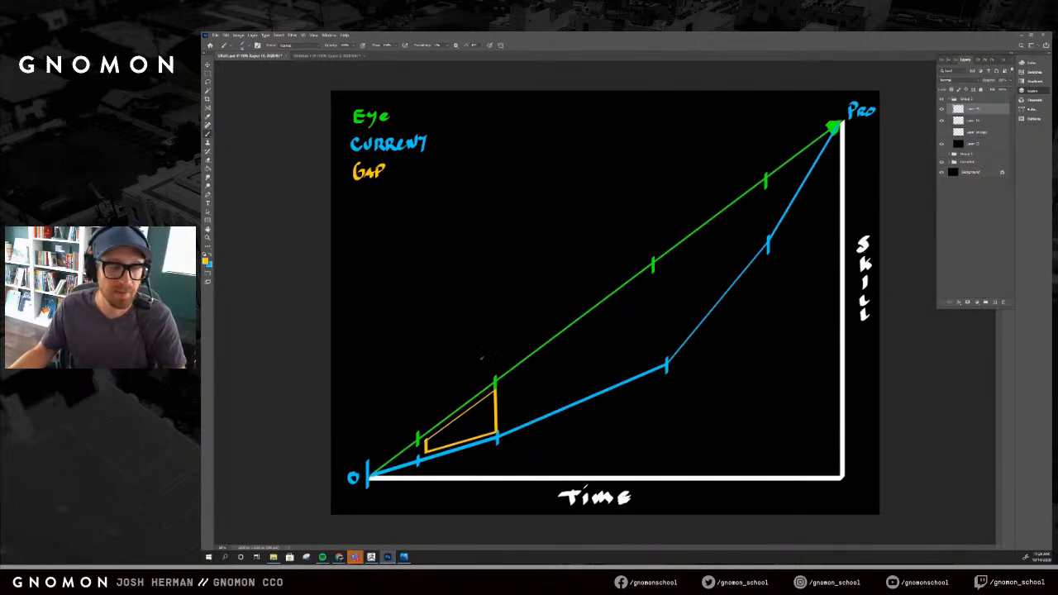
{"action": "left_click_drag", "start_coordinate": [429, 446], "coordinate": [578, 355]}
{"action": "left_click_drag", "start_coordinate": [518, 386], "coordinate": [514, 407]}
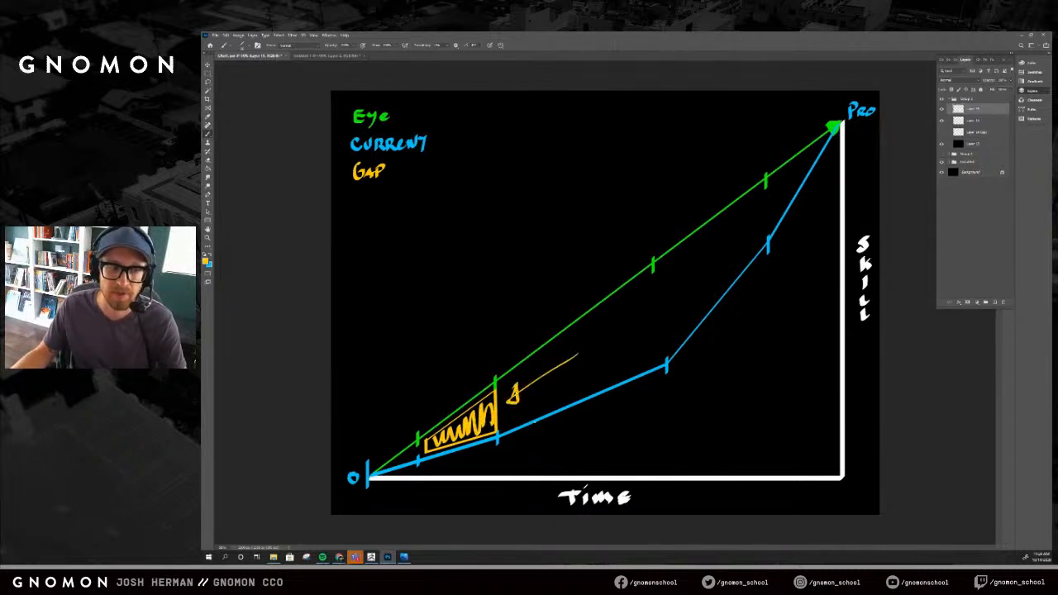
Step: Undo the yellow-orange outline, hatching and arrow between the first and second tick pairs
{"action": "key", "text": "ctrl+z"}
{"action": "key", "text": "ctrl+z"}
{"action": "key", "text": "ctrl+z"}
{"action": "key", "text": "ctrl+z"}
{"action": "key", "text": "ctrl+z"}
{"action": "key", "text": "ctrl+z"}
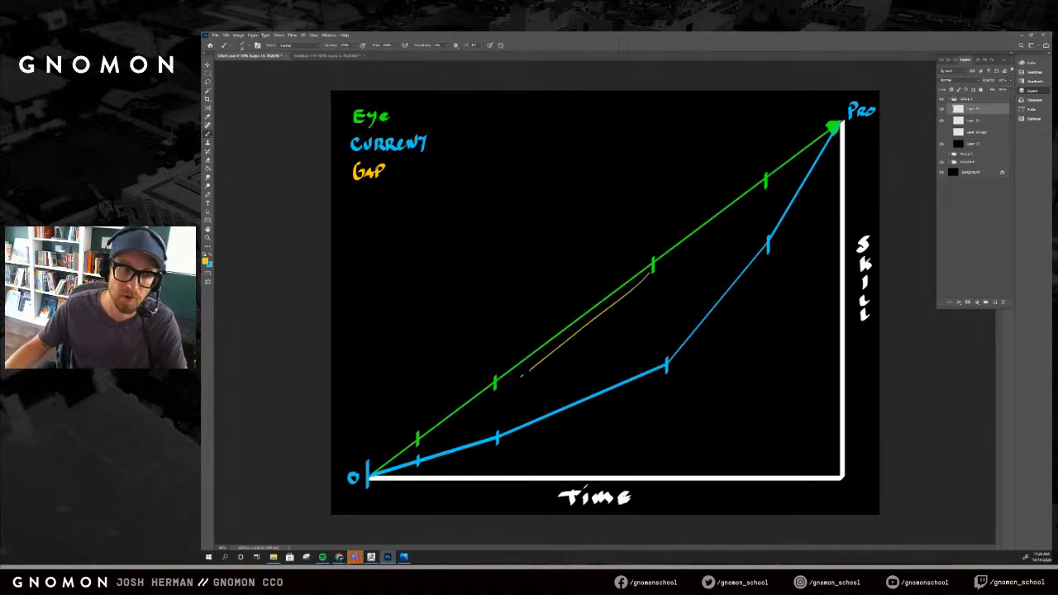
Step: Try marking the gap at the third tick pair with a yellow-orange vertical line and an arrow pointing at it
{"action": "mouse_move", "coordinate": [659, 361]}
{"action": "left_mouse_down"}
{"action": "mouse_move", "coordinate": [659, 272]}
{"action": "mouse_move", "coordinate": [670, 312]}
{"action": "left_mouse_up"}
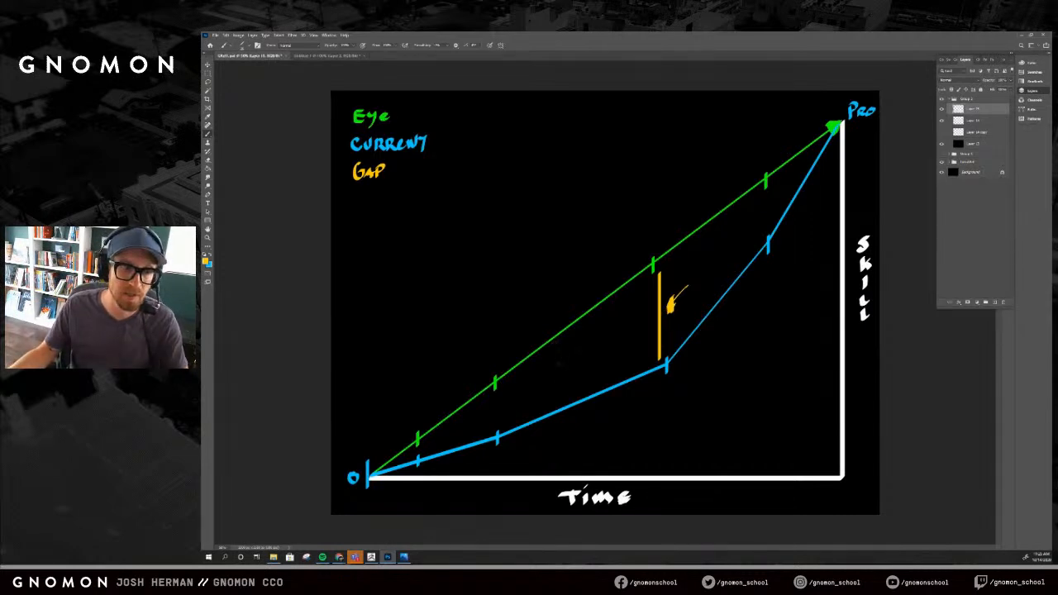
{"action": "key", "text": "ctrl+z"}
{"action": "key", "text": "ctrl+z"}
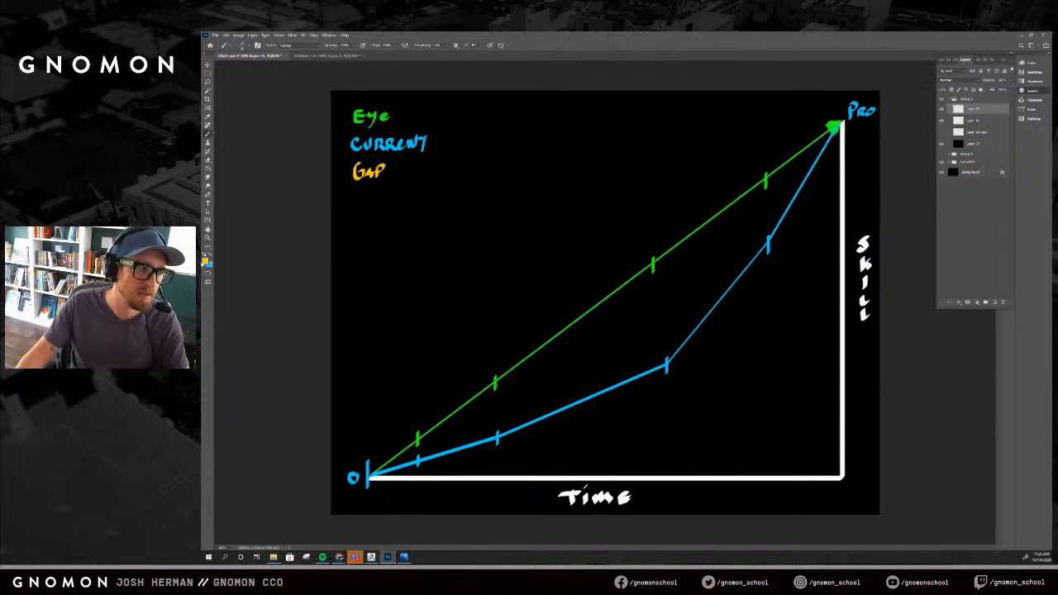
Step: Set the painting colour to purple and paint horizontal and vertical stair-step lines beneath the blue line, linking its four ticks
{"action": "left_click", "coordinate": [206, 262]}
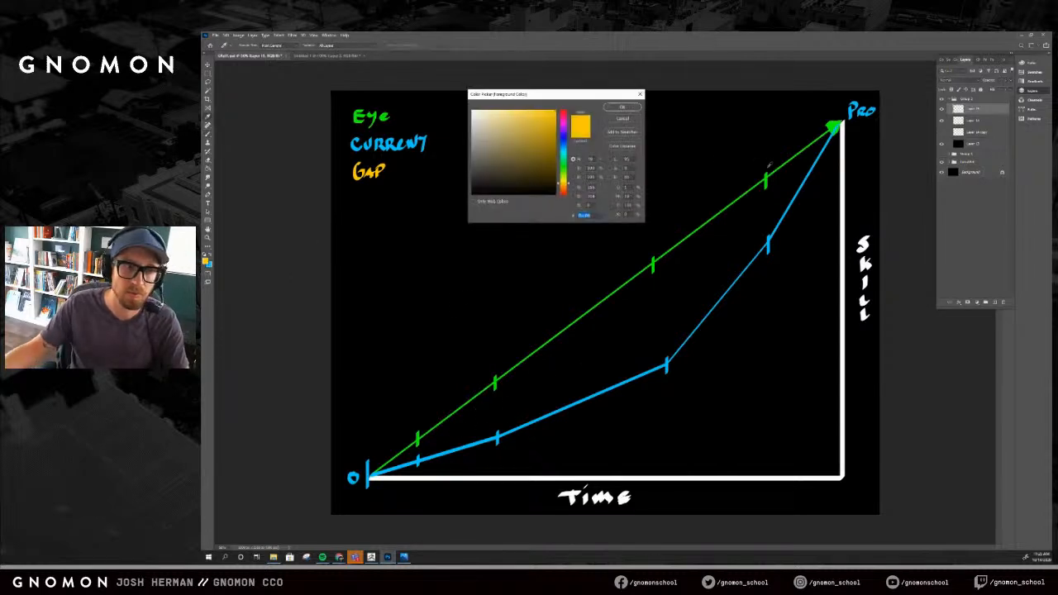
{"action": "left_click", "coordinate": [565, 124]}
{"action": "left_click_drag", "start_coordinate": [565, 126], "coordinate": [564, 133]}
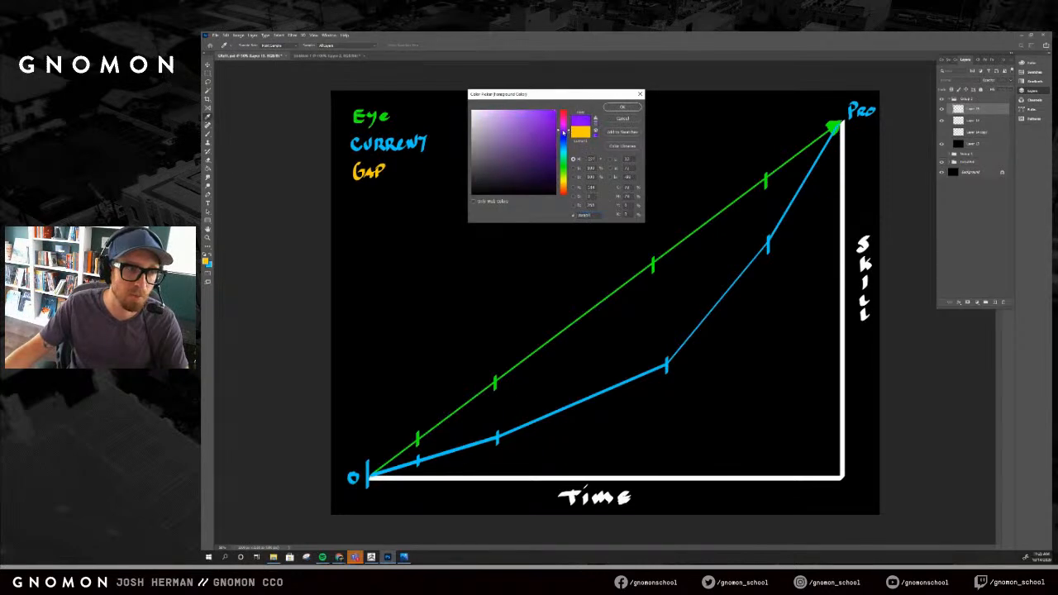
{"action": "left_click", "coordinate": [624, 108]}
{"action": "left_click_drag", "start_coordinate": [533, 228], "coordinate": [736, 461]}
{"action": "key", "text": "ctrl+z"}
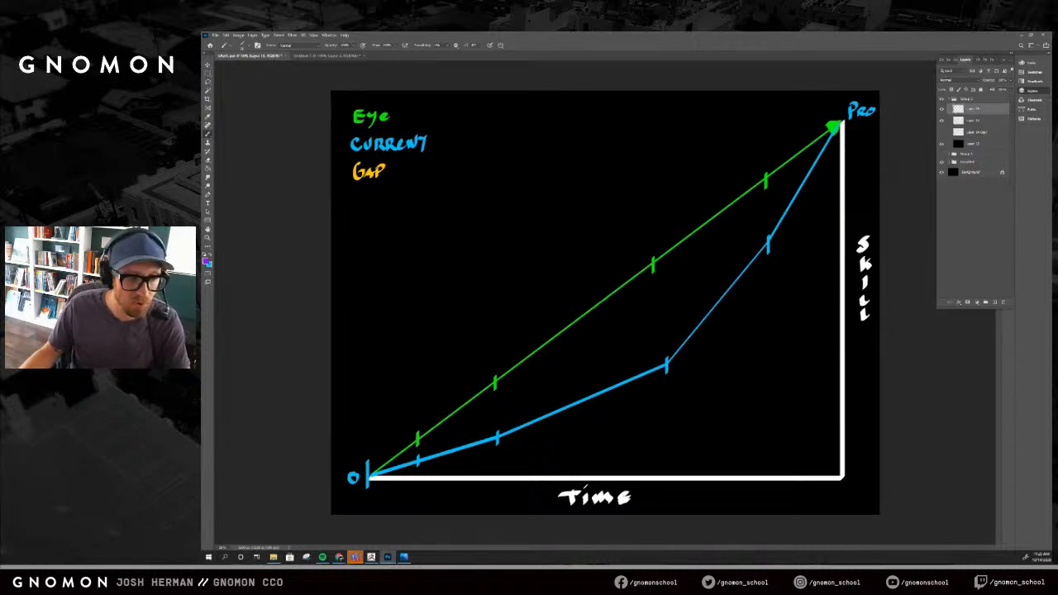
{"action": "mouse_move", "coordinate": [420, 460]}
{"action": "left_mouse_down"}
{"action": "mouse_move", "coordinate": [498, 460]}
{"action": "mouse_move", "coordinate": [498, 436]}
{"action": "mouse_move", "coordinate": [668, 435]}
{"action": "mouse_move", "coordinate": [668, 362]}
{"action": "mouse_move", "coordinate": [771, 362]}
{"action": "left_mouse_up"}
{"action": "left_click_drag", "start_coordinate": [769, 241], "coordinate": [760, 373]}
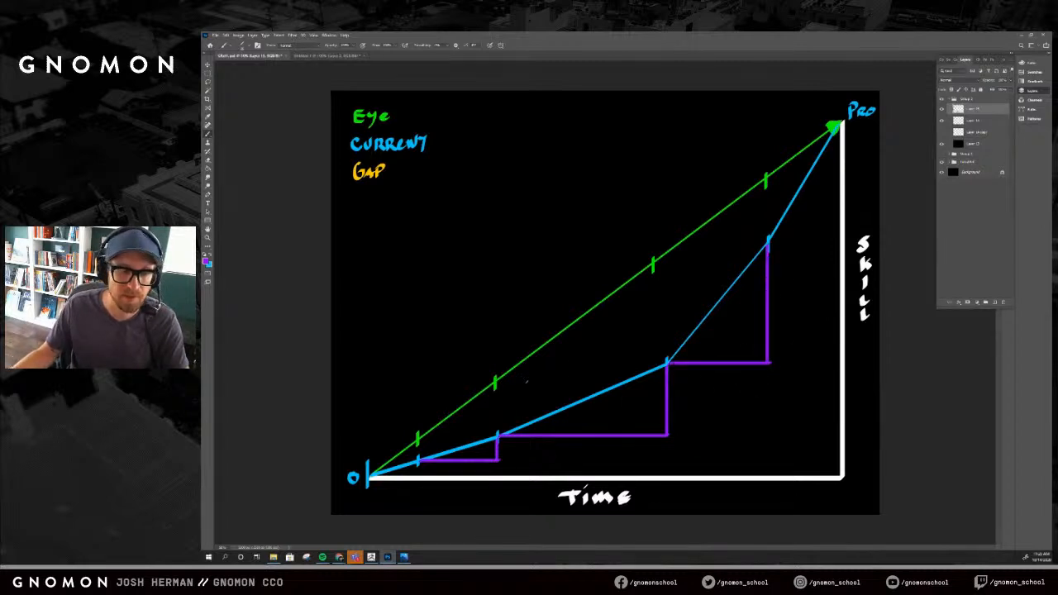
Step: Sample the yellow-orange of "GAP" as the painting colour and try straight strokes starting at the first and second blue ticks
{"action": "left_click", "coordinate": [372, 172], "text": "alt"}
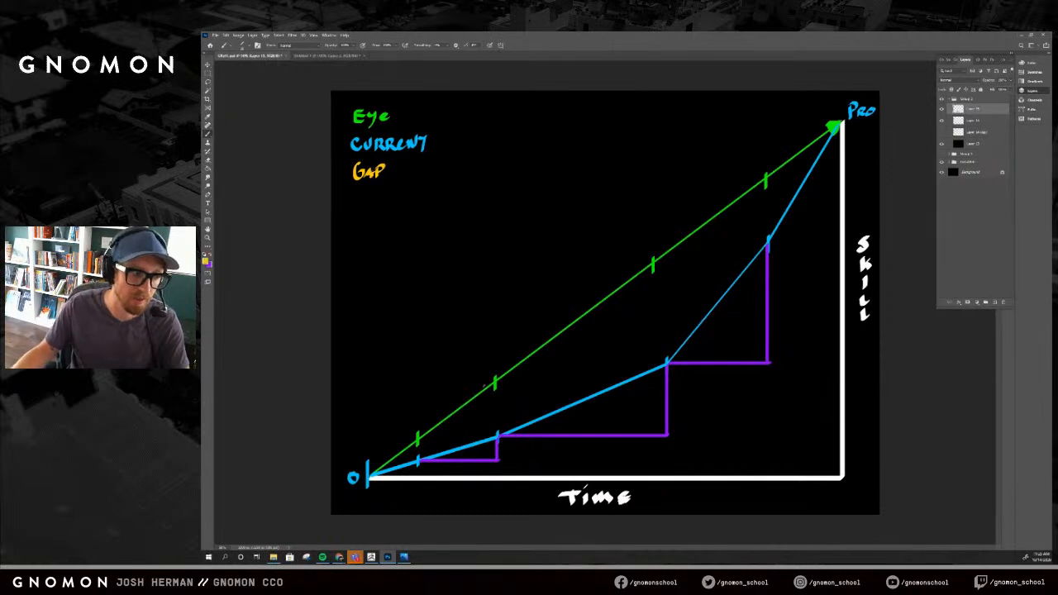
{"action": "mouse_move", "coordinate": [498, 433]}
{"action": "left_mouse_down", "text": "shift"}
{"action": "mouse_move", "coordinate": [498, 388]}
{"action": "mouse_move", "coordinate": [601, 386]}
{"action": "left_mouse_up", "text": "shift"}
{"action": "key", "text": "ctrl+z"}
{"action": "key", "text": "ctrl+z"}
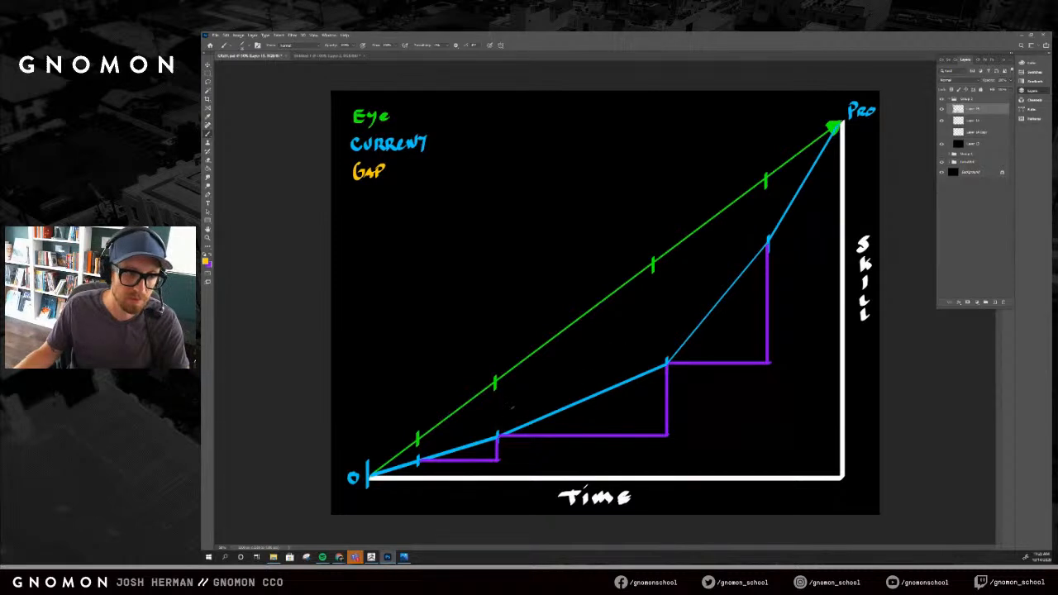
{"action": "key", "text": "ctrl+z"}
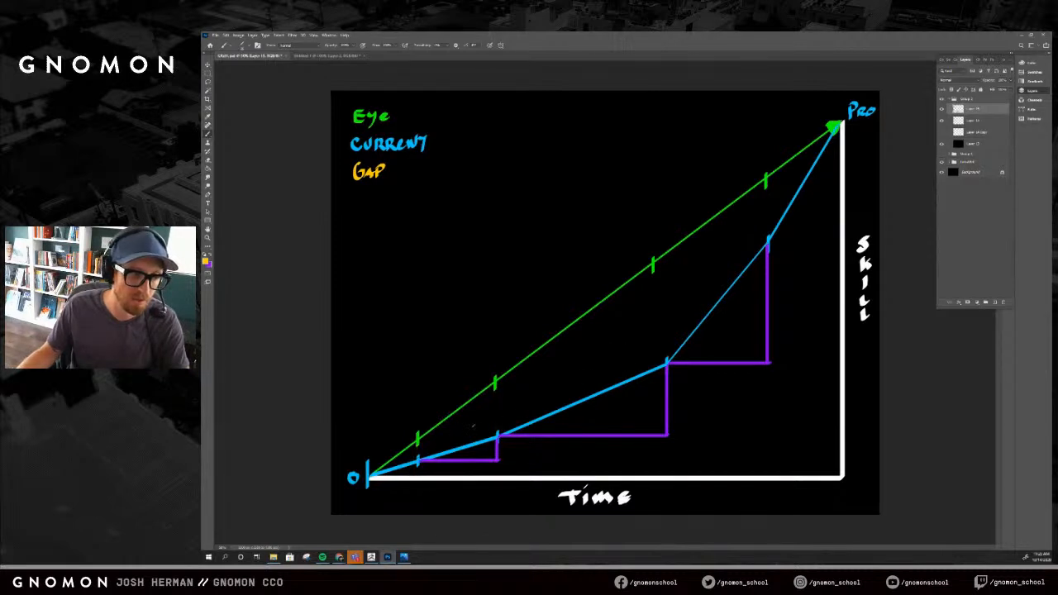
{"action": "mouse_move", "coordinate": [418, 459]}
{"action": "left_mouse_down", "text": "shift"}
{"action": "mouse_move", "coordinate": [418, 438]}
{"action": "mouse_move", "coordinate": [488, 438]}
{"action": "left_mouse_up", "text": "shift"}
{"action": "key", "text": "ctrl+z"}
{"action": "key", "text": "ctrl+z"}
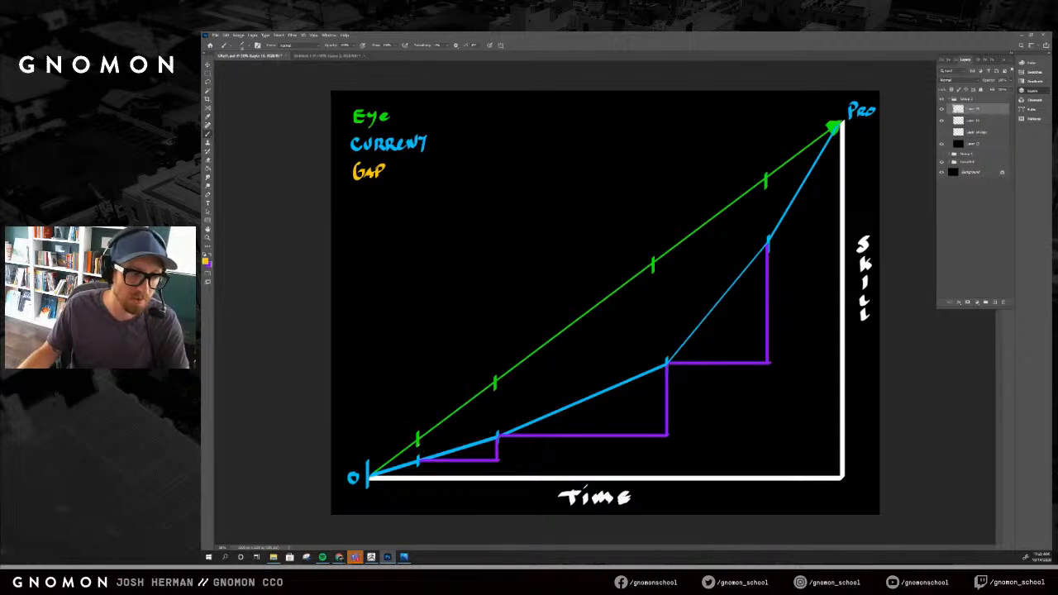
Step: Try a yellow-orange line from the first green tick to the second blue tick and up to the second green tick
{"action": "left_click", "coordinate": [497, 434], "text": "shift"}
{"action": "key", "text": "ctrl+z"}
{"action": "left_click_drag", "start_coordinate": [496, 434], "coordinate": [430, 436]}
{"action": "key", "text": "ctrl+z"}
{"action": "key", "text": "ctrl+z"}
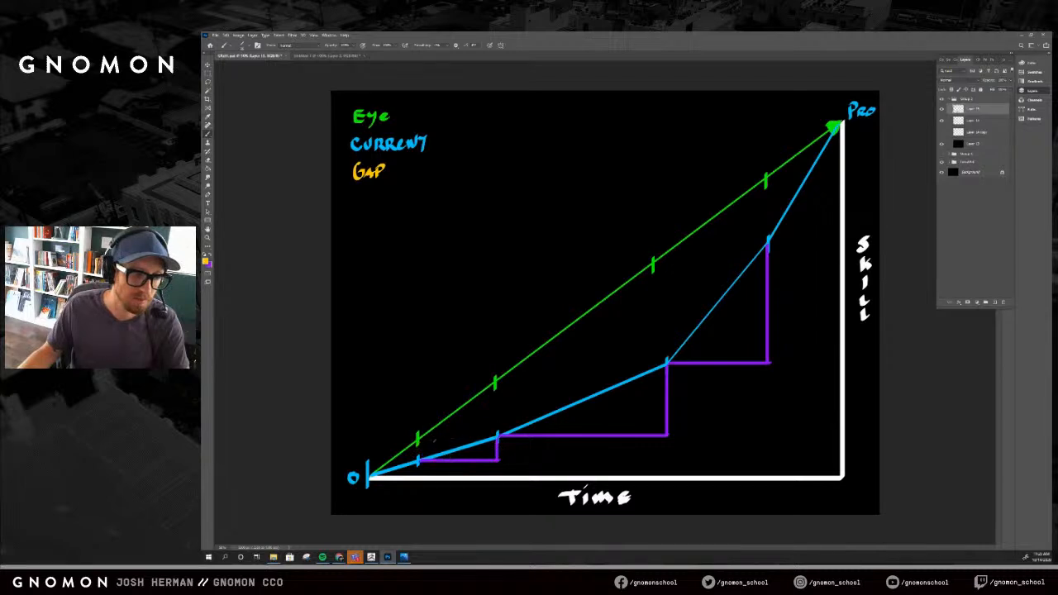
{"action": "left_click", "coordinate": [495, 434], "text": "shift"}
{"action": "left_click_drag", "start_coordinate": [495, 434], "coordinate": [494, 380]}
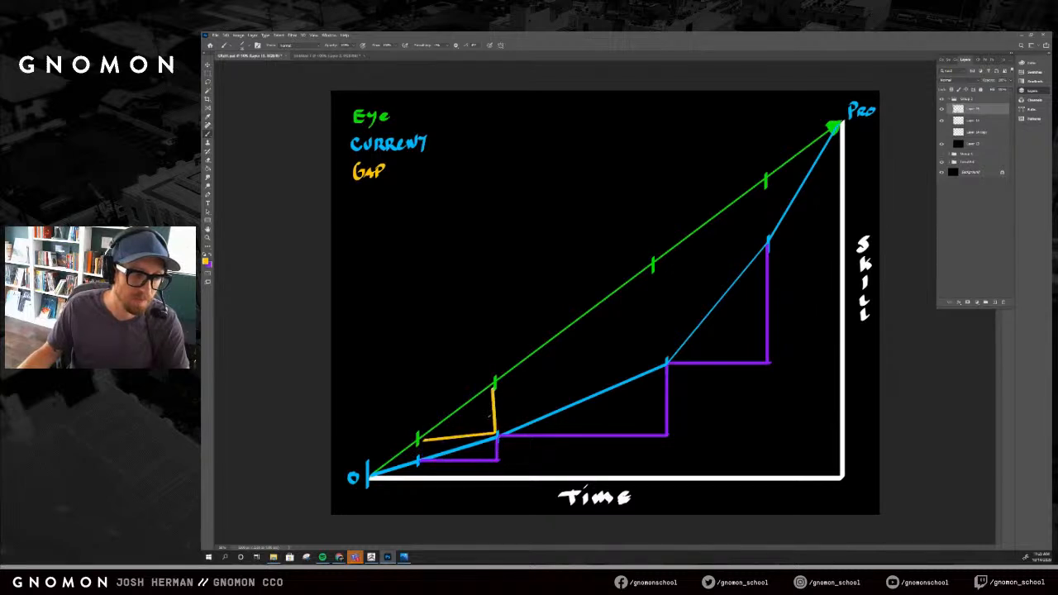
{"action": "key", "text": "ctrl+z"}
{"action": "key", "text": "ctrl+z"}
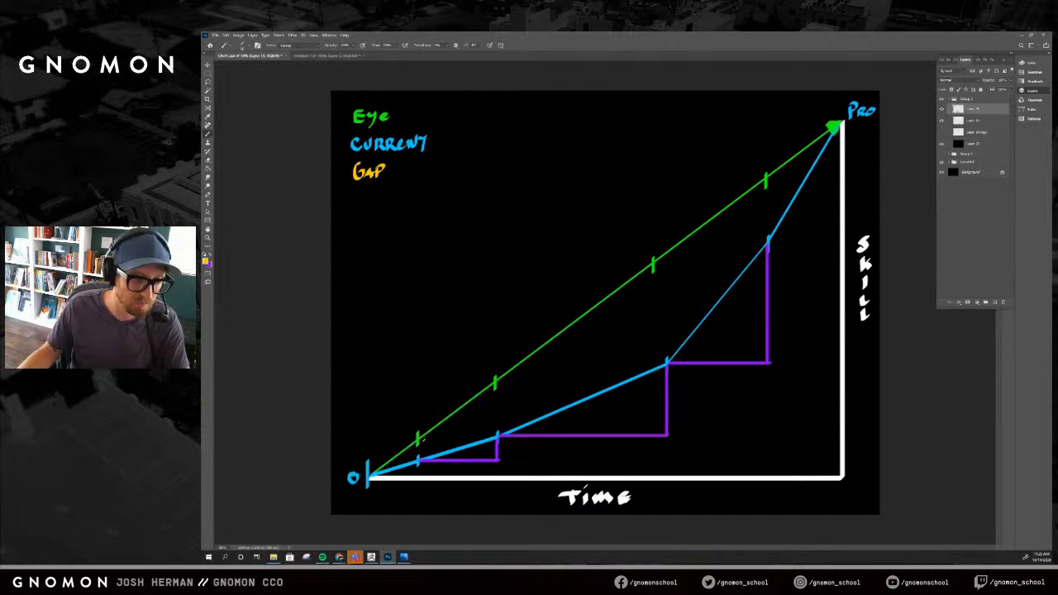
Step: Paint a yellow-orange vertical line between the green and blue ticks of each of the four pairs
{"action": "left_click_drag", "start_coordinate": [421, 440], "coordinate": [421, 454]}
{"action": "key", "text": "ctrl+z"}
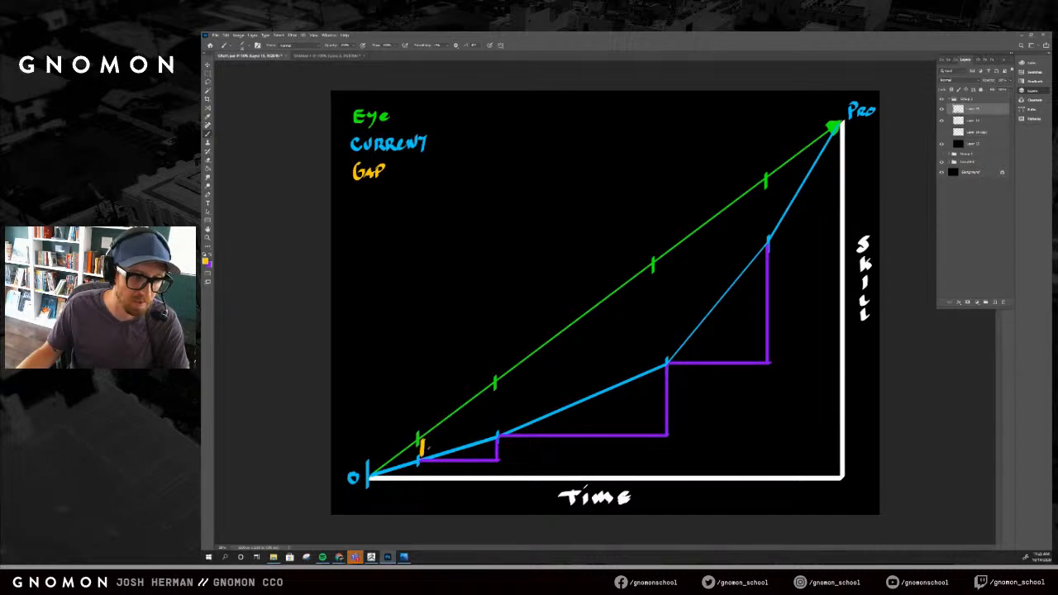
{"action": "left_click_drag", "start_coordinate": [494, 433], "coordinate": [495, 381]}
{"action": "left_click_drag", "start_coordinate": [666, 361], "coordinate": [666, 295], "text": "shift"}
{"action": "key", "text": "ctrl+z"}
{"action": "left_click_drag", "start_coordinate": [662, 360], "coordinate": [662, 265]}
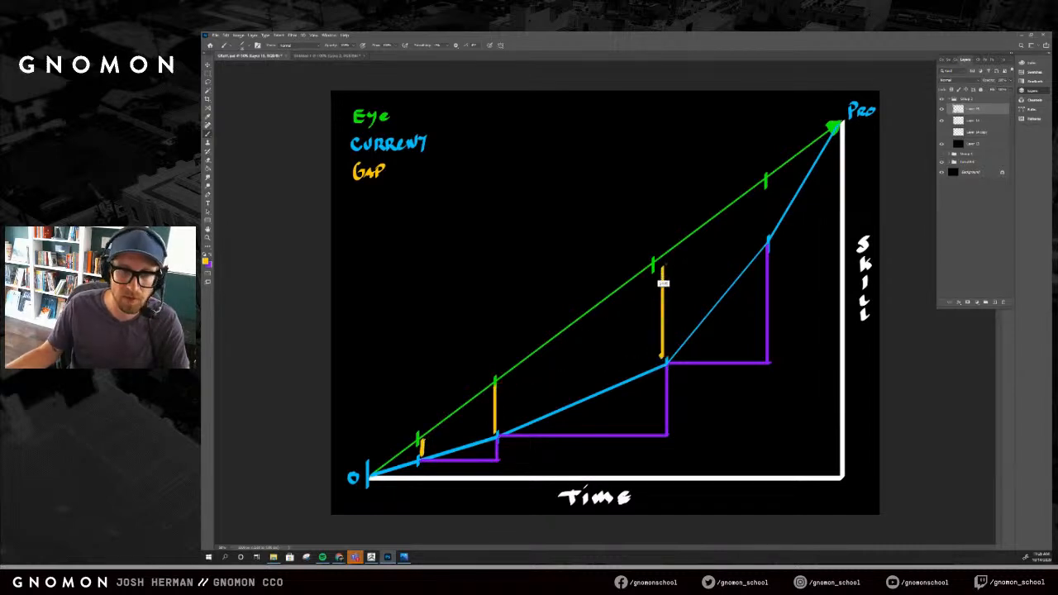
{"action": "left_click_drag", "start_coordinate": [766, 237], "coordinate": [766, 179]}
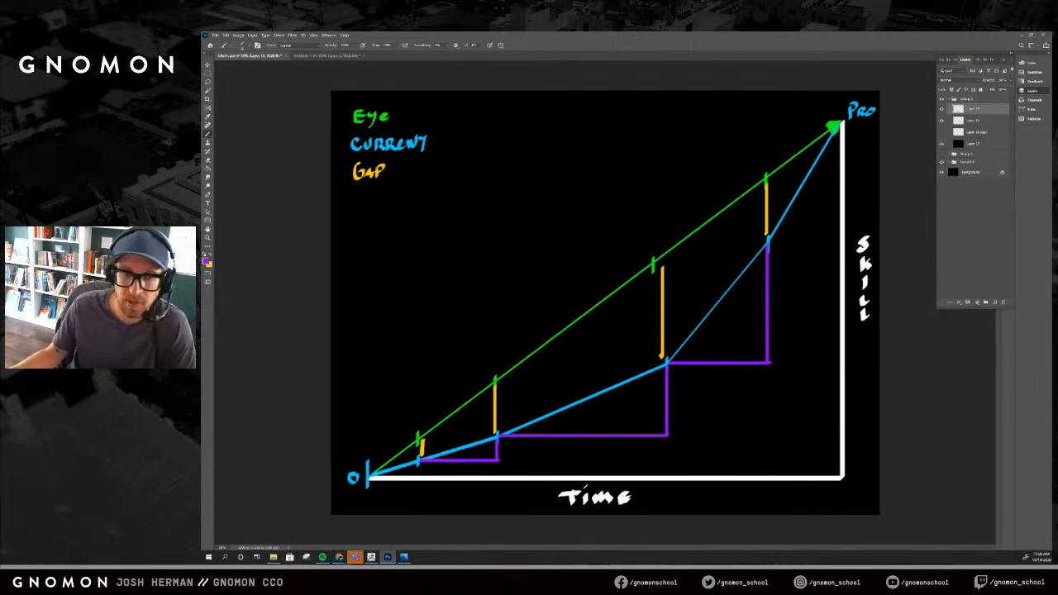
Step: Try purple marks around the stair steps and a purple horizontal line from the second blue tick to the first green tick
{"action": "mouse_move", "coordinate": [707, 415]}
{"action": "left_mouse_down"}
{"action": "mouse_move", "coordinate": [668, 412]}
{"action": "mouse_move", "coordinate": [704, 415]}
{"action": "left_mouse_up"}
{"action": "key", "text": "ctrl+z"}
{"action": "left_click_drag", "start_coordinate": [737, 333], "coordinate": [752, 334]}
{"action": "key", "text": "ctrl+z"}
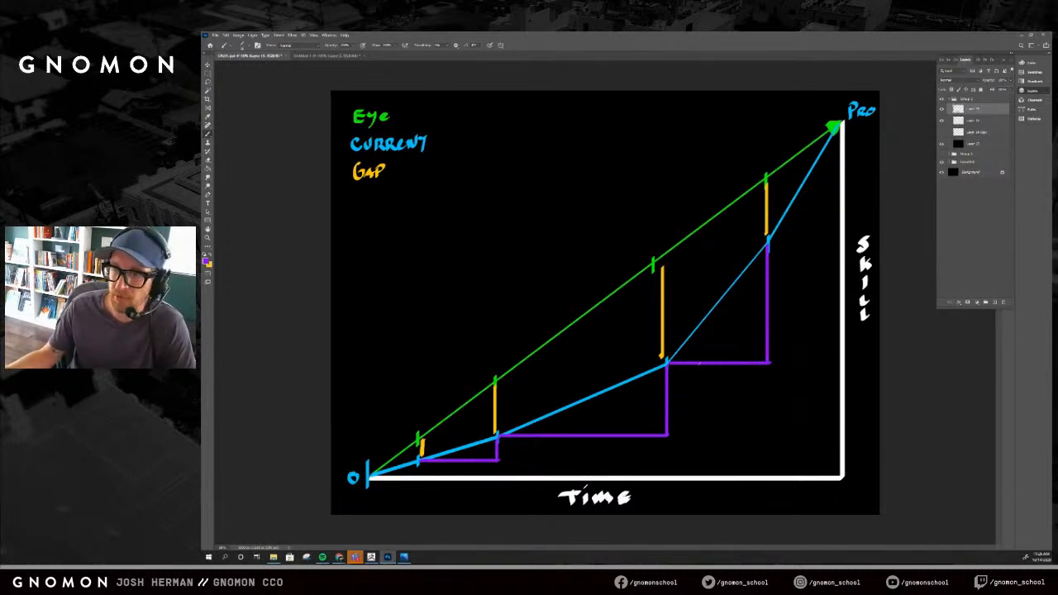
{"action": "mouse_move", "coordinate": [727, 308]}
{"action": "left_mouse_down"}
{"action": "mouse_move", "coordinate": [716, 319]}
{"action": "mouse_move", "coordinate": [727, 309]}
{"action": "mouse_move", "coordinate": [761, 316]}
{"action": "left_mouse_up"}
{"action": "key", "text": "ctrl+z"}
{"action": "key", "text": "ctrl+z"}
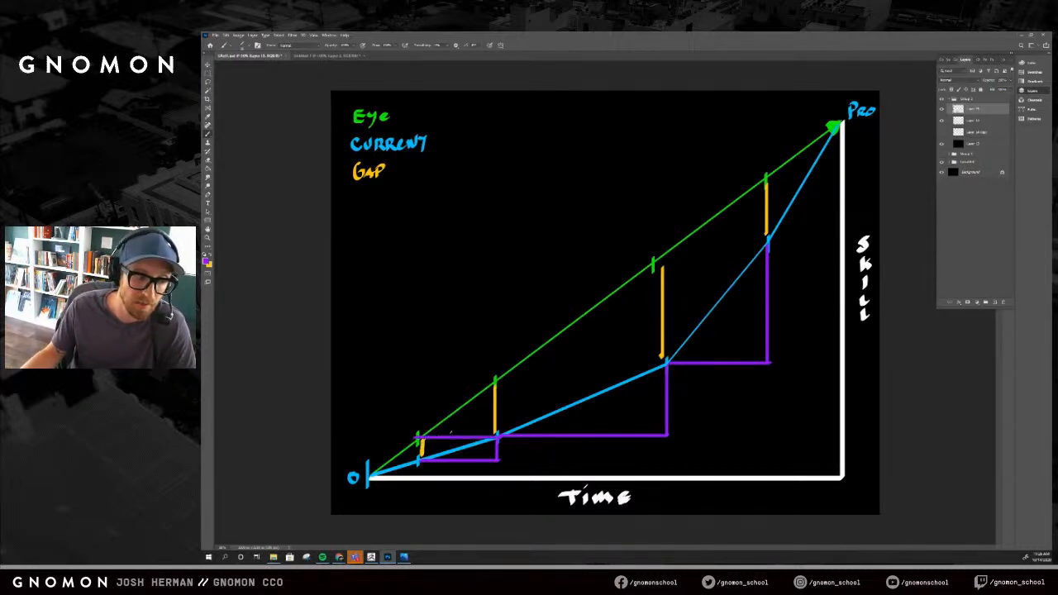
{"action": "left_click_drag", "start_coordinate": [423, 428], "coordinate": [417, 425]}
{"action": "key", "text": "ctrl+z"}
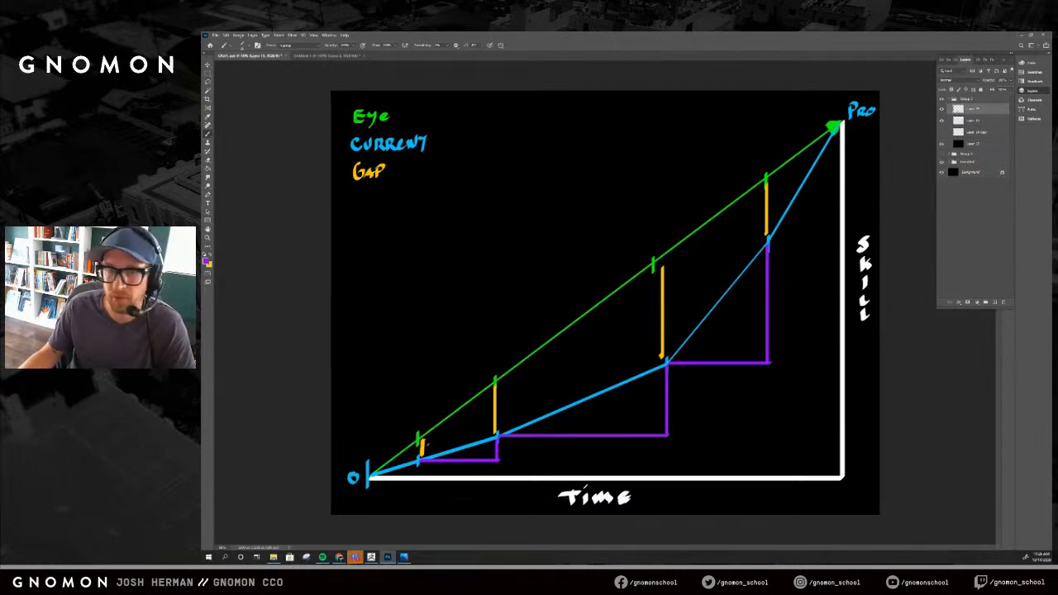
Step: Try circling the third blue tick in purple and in blue, with a blue horizontal line running back across the green diagonal
{"action": "mouse_move", "coordinate": [676, 354]}
{"action": "left_mouse_down"}
{"action": "mouse_move", "coordinate": [645, 360]}
{"action": "mouse_move", "coordinate": [674, 349]}
{"action": "left_mouse_up"}
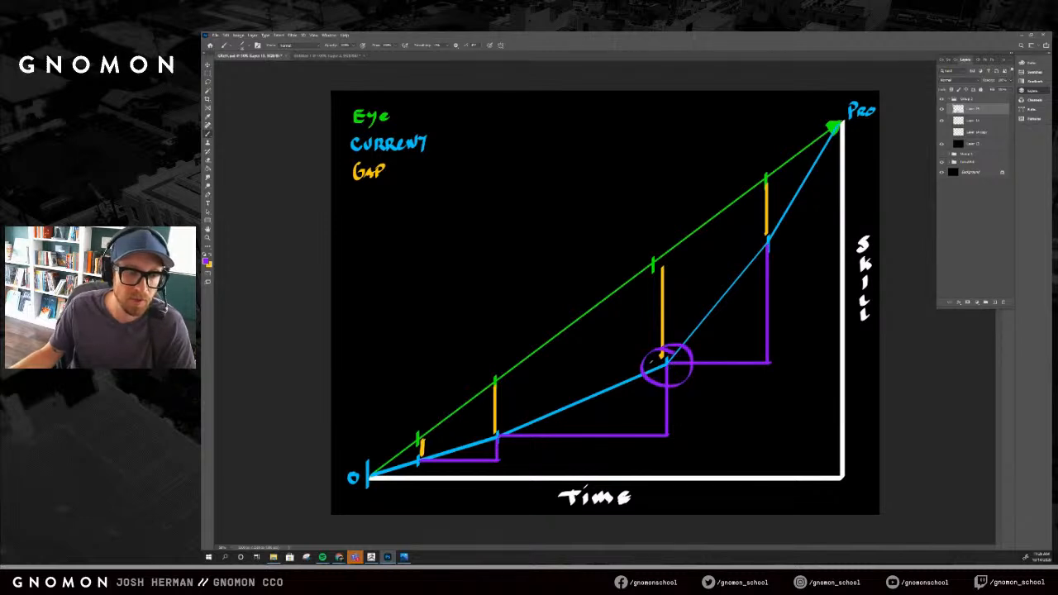
{"action": "key", "text": "ctrl+z"}
{"action": "left_click", "coordinate": [420, 141], "text": "alt"}
{"action": "mouse_move", "coordinate": [648, 366]}
{"action": "left_mouse_down"}
{"action": "mouse_move", "coordinate": [674, 346]}
{"action": "mouse_move", "coordinate": [484, 364]}
{"action": "mouse_move", "coordinate": [430, 405]}
{"action": "mouse_move", "coordinate": [456, 389]}
{"action": "mouse_move", "coordinate": [423, 428]}
{"action": "left_mouse_up"}
{"action": "key", "text": "ctrl+z"}
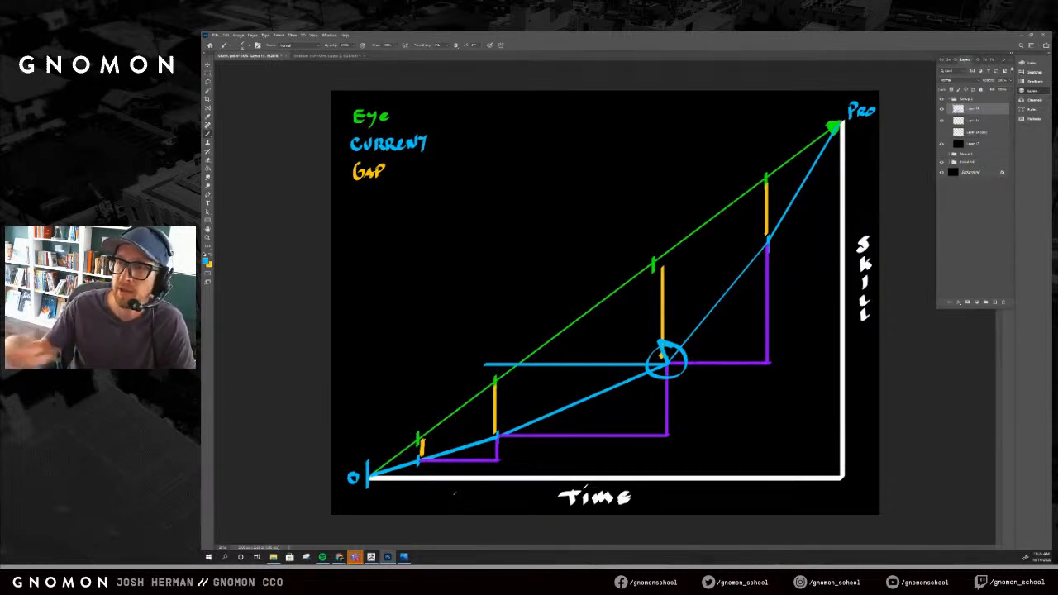
{"action": "key", "text": "ctrl+z"}
{"action": "key", "text": "ctrl+z"}
{"action": "key", "text": "ctrl+z"}
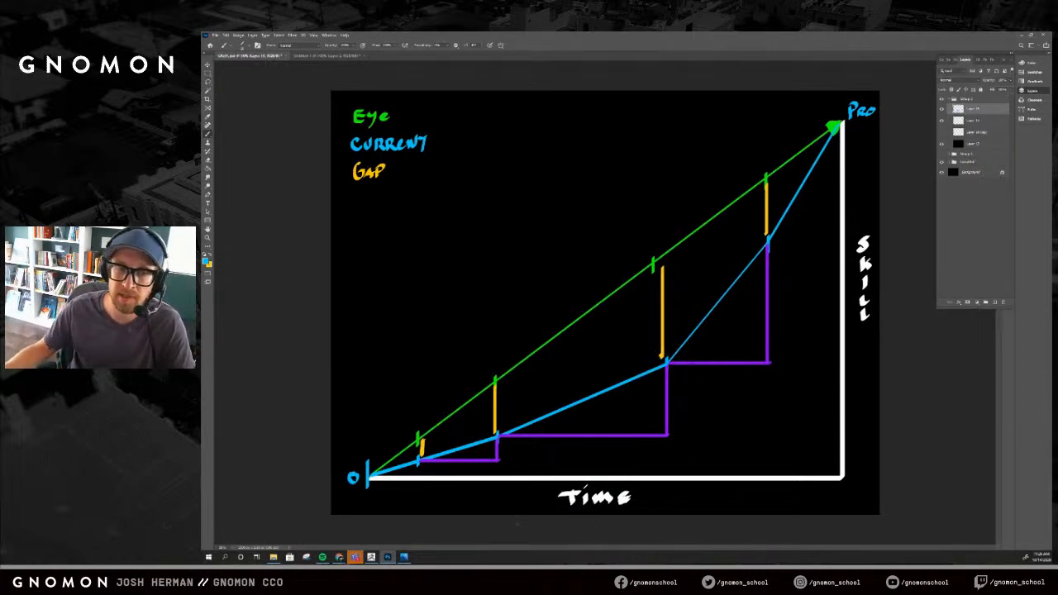
Step: Sample the purple and paint one more stair step from the fourth blue tick up to the end point at "PRO"
{"action": "left_click", "coordinate": [769, 302], "text": "alt"}
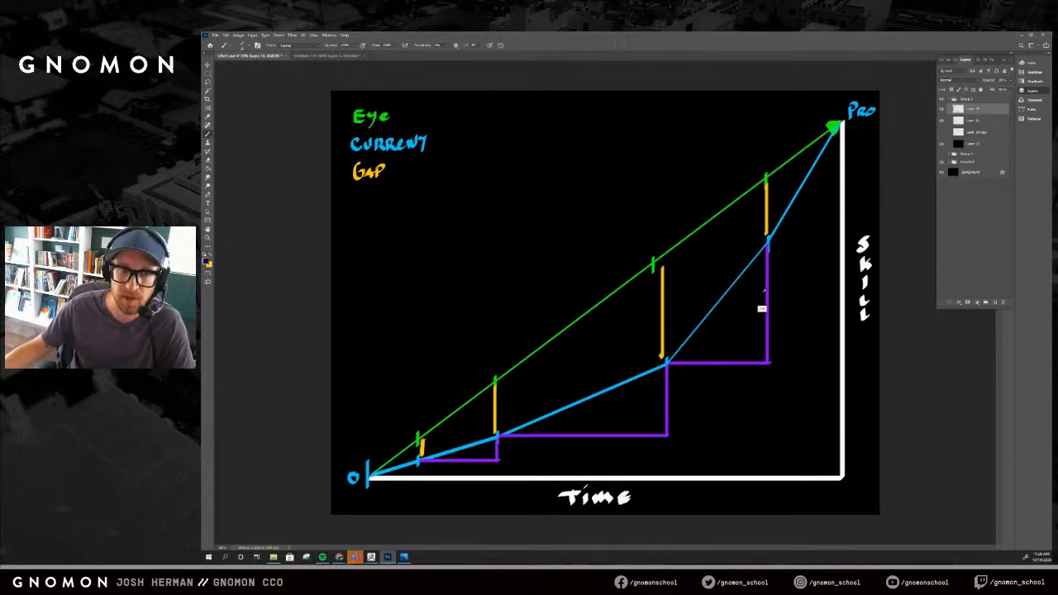
{"action": "mouse_move", "coordinate": [768, 243]}
{"action": "left_mouse_down"}
{"action": "mouse_move", "coordinate": [835, 243]}
{"action": "mouse_move", "coordinate": [835, 128]}
{"action": "left_mouse_up"}
Step: Try yellow-orange emphasis marks near the third and fourth green ticks and loops around the "PRO" end point
{"action": "left_click", "coordinate": [768, 224], "text": "alt"}
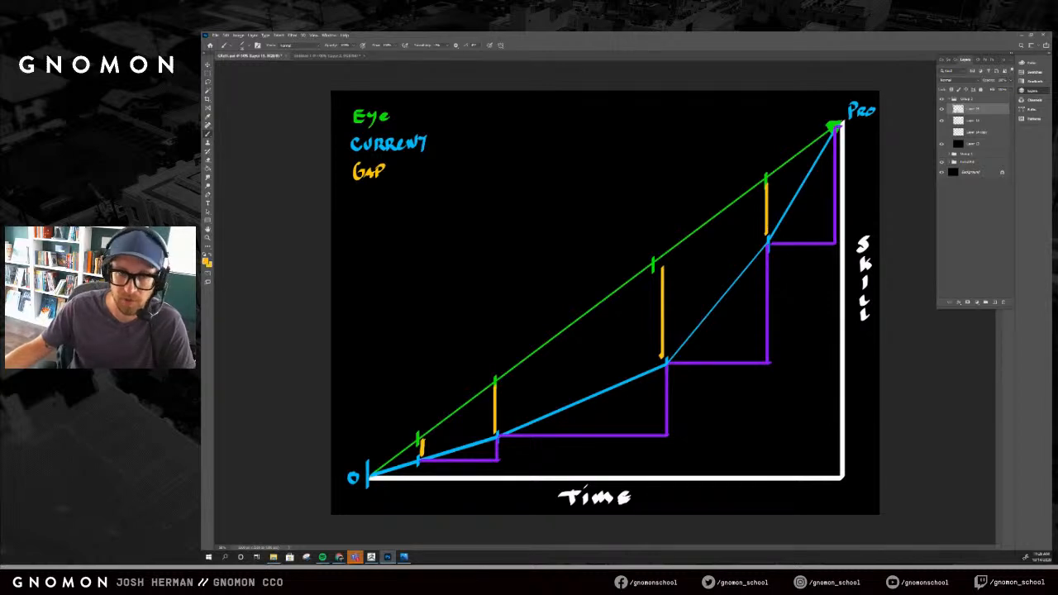
{"action": "left_click_drag", "start_coordinate": [656, 242], "coordinate": [625, 251]}
{"action": "key", "text": "ctrl+z"}
{"action": "left_click_drag", "start_coordinate": [767, 160], "coordinate": [768, 196]}
{"action": "key", "text": "ctrl+z"}
{"action": "mouse_move", "coordinate": [825, 142]}
{"action": "left_mouse_down"}
{"action": "mouse_move", "coordinate": [843, 108]}
{"action": "mouse_move", "coordinate": [794, 149]}
{"action": "mouse_move", "coordinate": [784, 193]}
{"action": "left_mouse_up"}
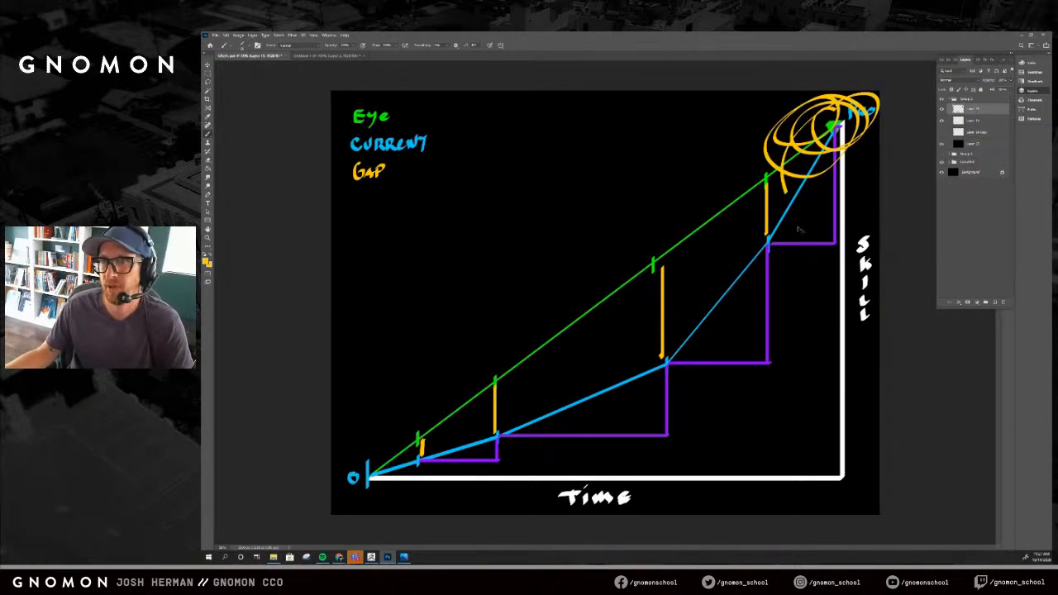
{"action": "key", "text": "ctrl+z"}
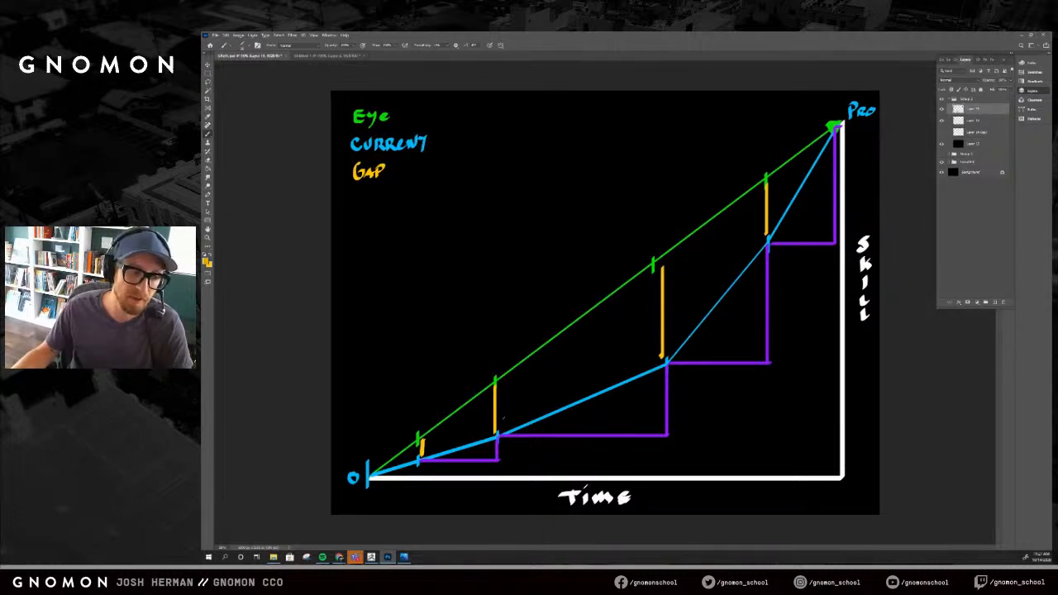
Step: Scribble yellow-orange over the third gap line and purple over the stair-step riser below the fourth blue tick
{"action": "left_click", "coordinate": [668, 394], "text": "alt"}
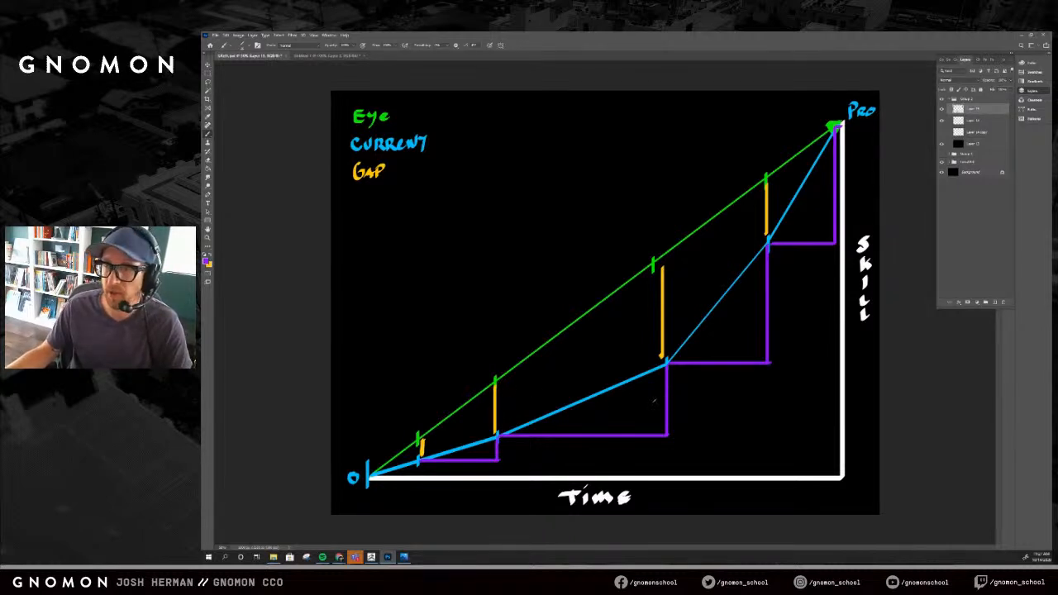
{"action": "left_click", "coordinate": [662, 291], "text": "alt"}
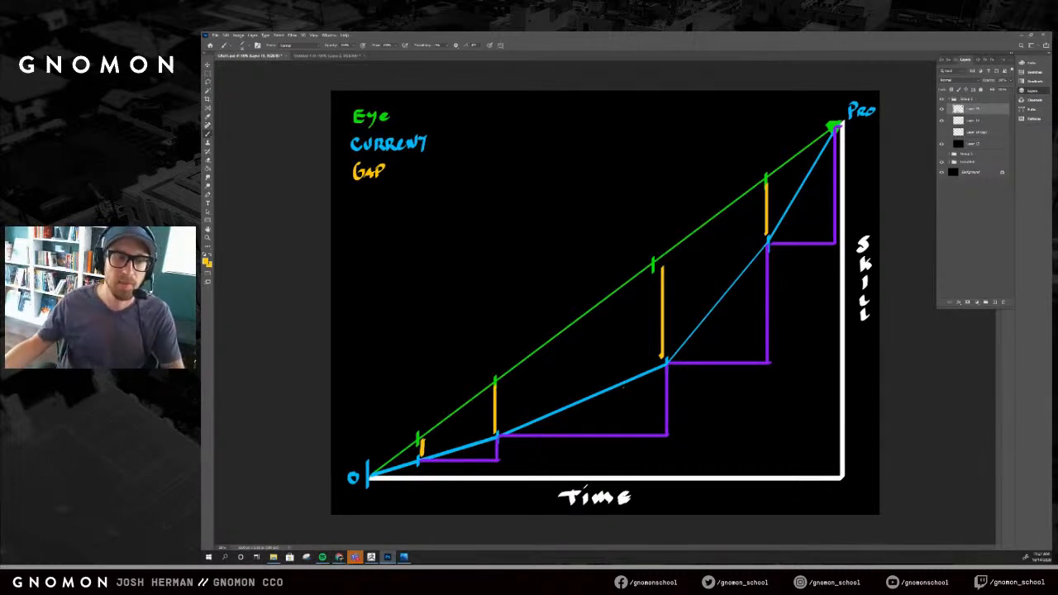
{"action": "mouse_move", "coordinate": [683, 263]}
{"action": "left_mouse_down"}
{"action": "mouse_move", "coordinate": [645, 304]}
{"action": "mouse_move", "coordinate": [641, 326]}
{"action": "left_mouse_up"}
{"action": "left_click", "coordinate": [775, 345], "text": "alt"}
{"action": "mouse_move", "coordinate": [785, 248]}
{"action": "left_mouse_down"}
{"action": "mouse_move", "coordinate": [752, 304]}
{"action": "mouse_move", "coordinate": [734, 371]}
{"action": "left_mouse_up"}
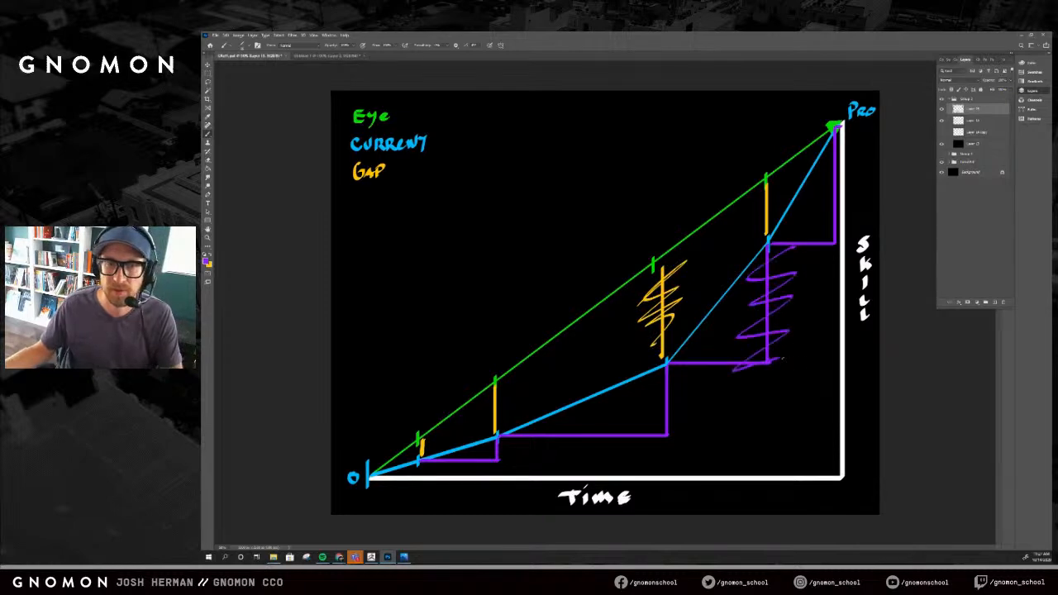
Step: Switch back to ZBrush, frame the figure with its giant spider legs and examine the forked tip of one leg
{"action": "left_click", "coordinate": [1019, 35]}
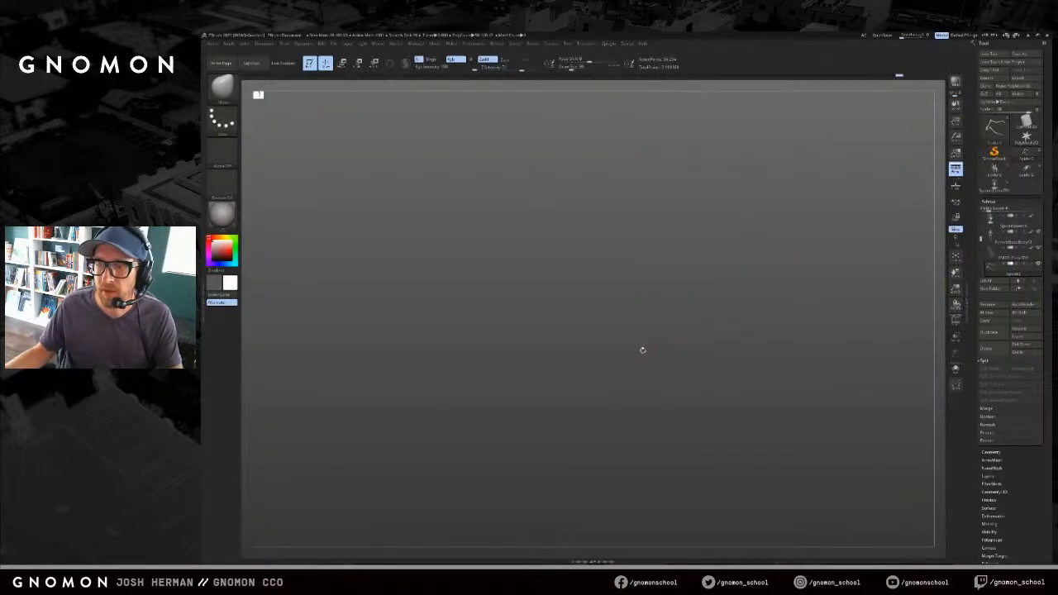
{"action": "key", "text": "f"}
{"action": "left_click_drag", "start_coordinate": [749, 354], "coordinate": [814, 305], "text": "shift"}
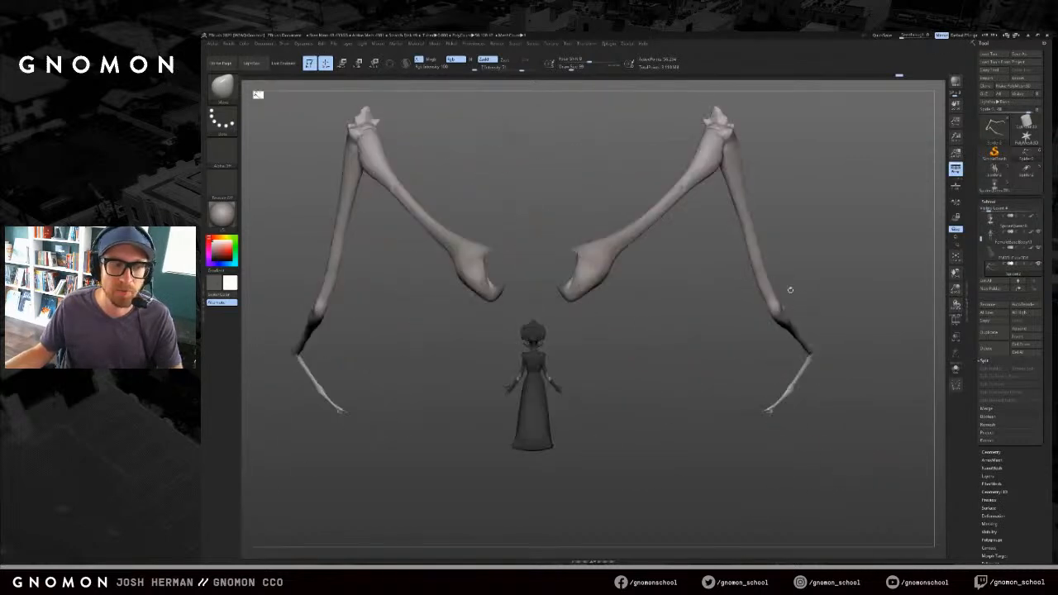
{"action": "left_click_drag", "start_coordinate": [725, 371], "coordinate": [712, 373]}
{"action": "left_click_drag", "start_coordinate": [799, 313], "coordinate": [727, 339]}
{"action": "left_click_drag", "start_coordinate": [645, 372], "coordinate": [658, 369], "text": "alt"}
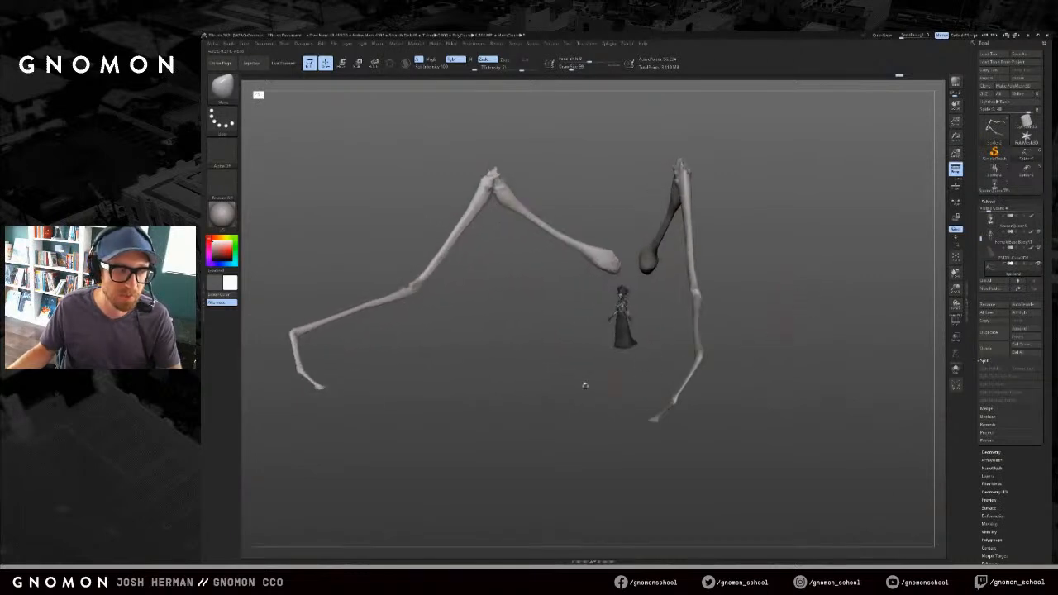
{"action": "left_click_drag", "start_coordinate": [335, 410], "coordinate": [653, 305], "text": "alt"}
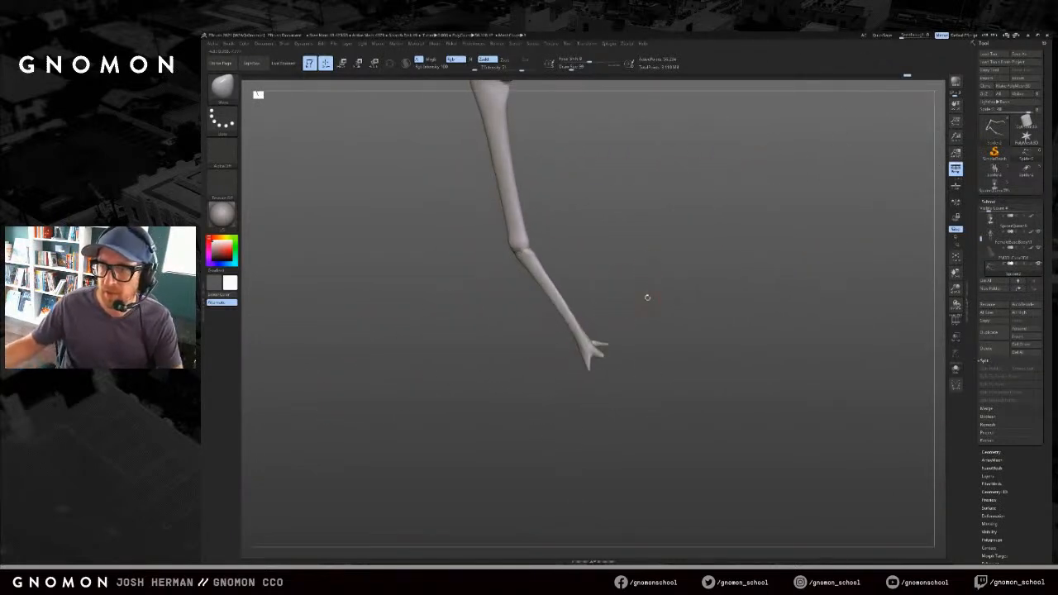
{"action": "left_click_drag", "start_coordinate": [650, 273], "coordinate": [617, 323]}
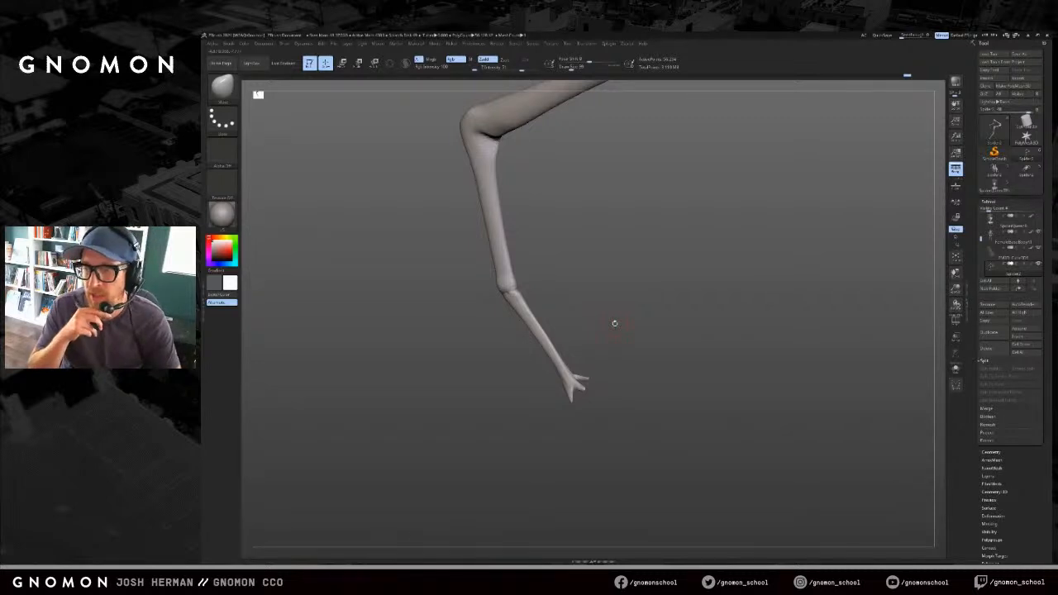
Step: Build up the forked tip of the spider leg with ClayBuildup and carve creases between its claws with DamStandard
{"action": "key", "text": "b"}
{"action": "key", "text": "c"}
{"action": "key", "text": "b"}
{"action": "mouse_move", "coordinate": [606, 329]}
{"action": "left_mouse_down", "text": "alt"}
{"action": "mouse_move", "coordinate": [586, 353]}
{"action": "mouse_move", "coordinate": [558, 348]}
{"action": "mouse_move", "coordinate": [562, 382]}
{"action": "mouse_move", "coordinate": [582, 382]}
{"action": "left_mouse_up", "text": "alt"}
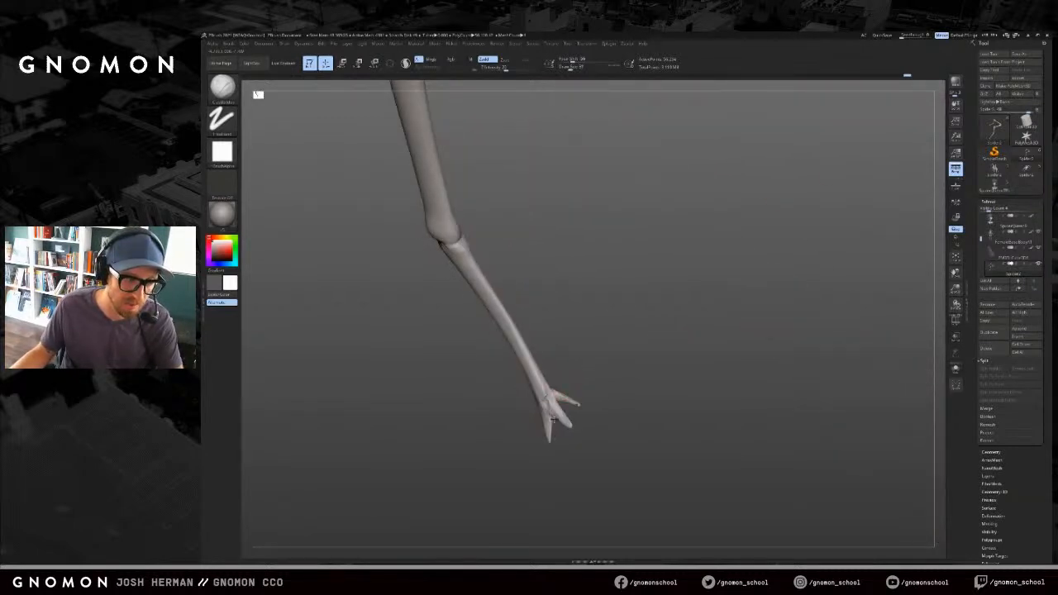
{"action": "key", "text": "b"}
{"action": "key", "text": "d"}
{"action": "key", "text": "s"}
{"action": "mouse_move", "coordinate": [580, 395]}
{"action": "left_mouse_down"}
{"action": "mouse_move", "coordinate": [602, 397]}
{"action": "mouse_move", "coordinate": [599, 427]}
{"action": "mouse_move", "coordinate": [615, 426]}
{"action": "mouse_move", "coordinate": [578, 427]}
{"action": "mouse_move", "coordinate": [610, 414]}
{"action": "mouse_move", "coordinate": [551, 431]}
{"action": "left_mouse_up"}
Step: Pull the claw tips at the end of the leg into longer, sharper points with the SnakeHook brush
{"action": "key", "text": "b"}
{"action": "key", "text": "s"}
{"action": "key", "text": "h"}
{"action": "key", "text": "s"}
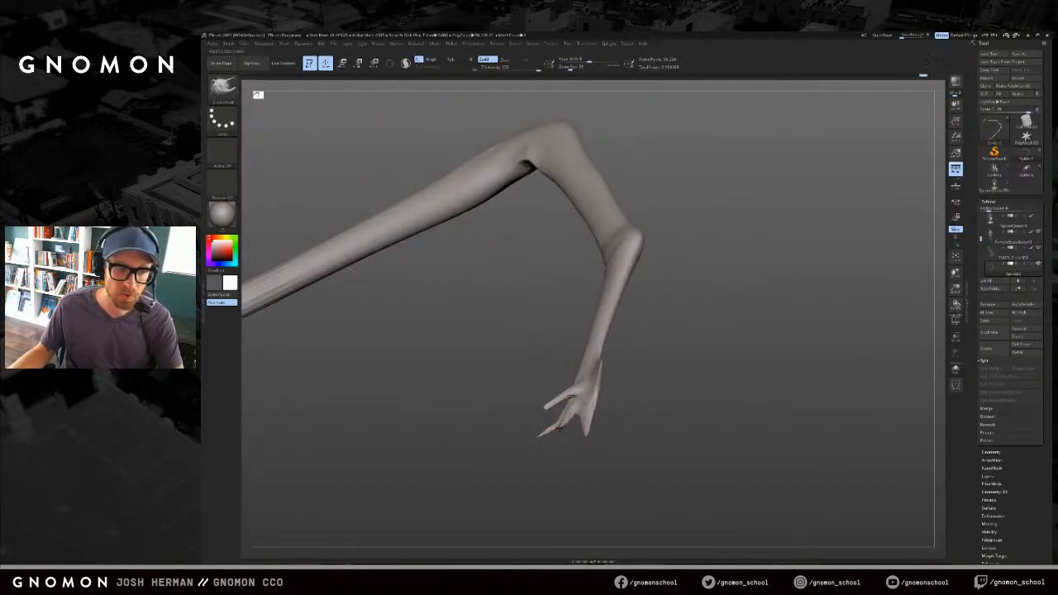
{"action": "key", "text": "s"}
{"action": "left_click_drag", "start_coordinate": [545, 435], "coordinate": [534, 443]}
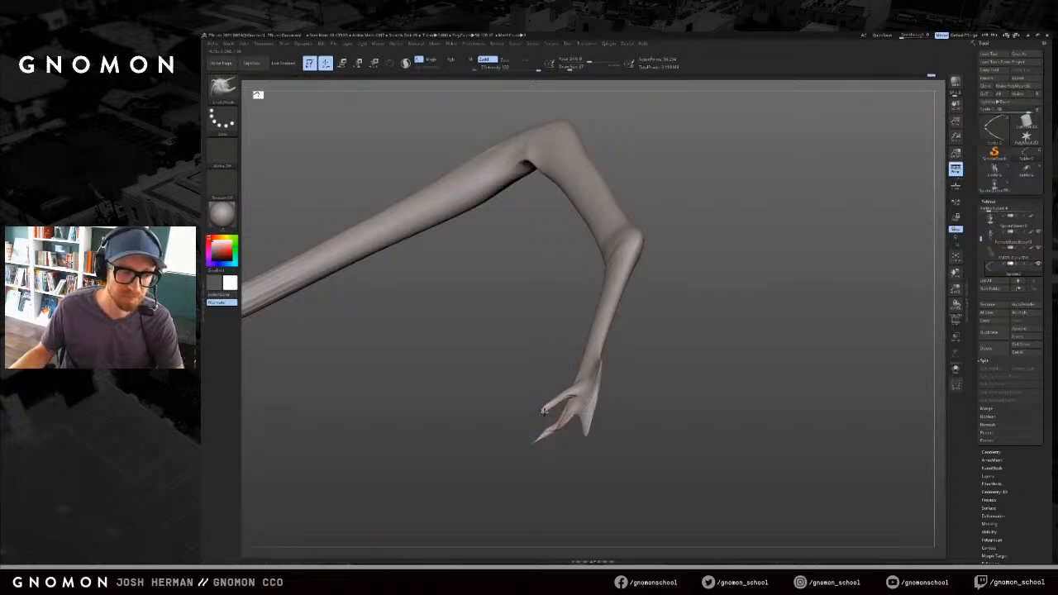
{"action": "mouse_move", "coordinate": [565, 395]}
{"action": "left_mouse_down"}
{"action": "mouse_move", "coordinate": [543, 416]}
{"action": "mouse_move", "coordinate": [578, 391]}
{"action": "mouse_move", "coordinate": [695, 394]}
{"action": "mouse_move", "coordinate": [695, 404]}
{"action": "mouse_move", "coordinate": [700, 352]}
{"action": "left_mouse_up"}
{"action": "key", "text": "s"}
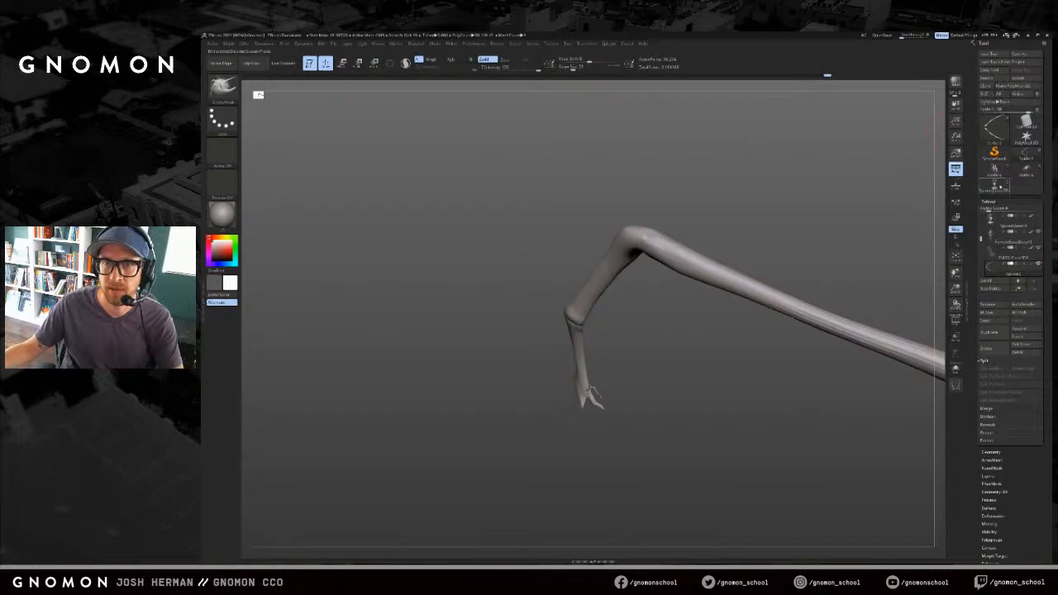
Step: Load a PolySphere from the LightBox tool library as a fresh sculpting base and centre it in view
{"action": "mouse_move", "coordinate": [1010, 133]}
{"action": "key", "text": "comma"}
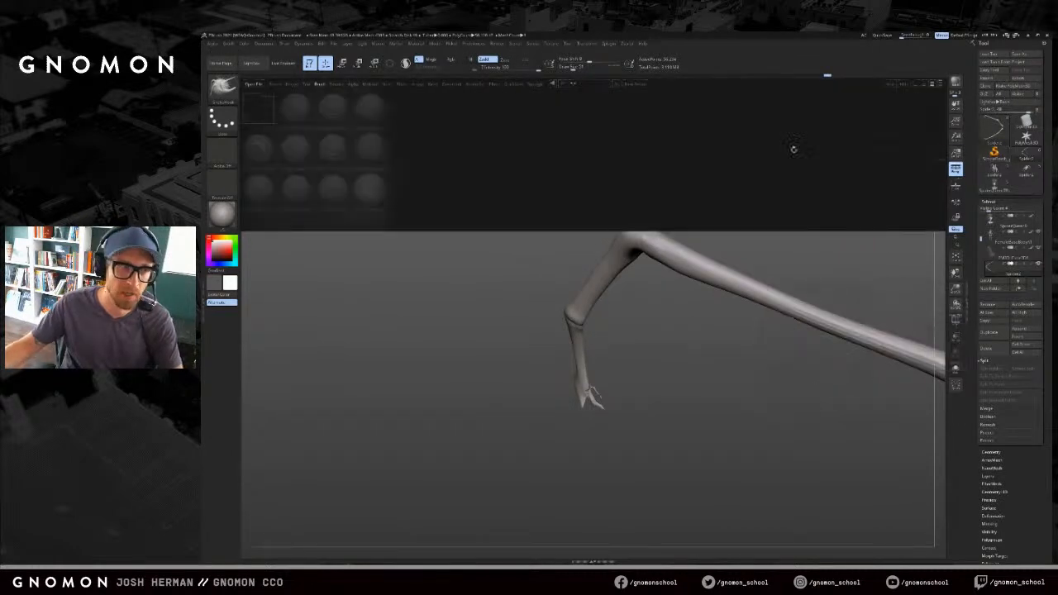
{"action": "left_click", "coordinate": [306, 84]}
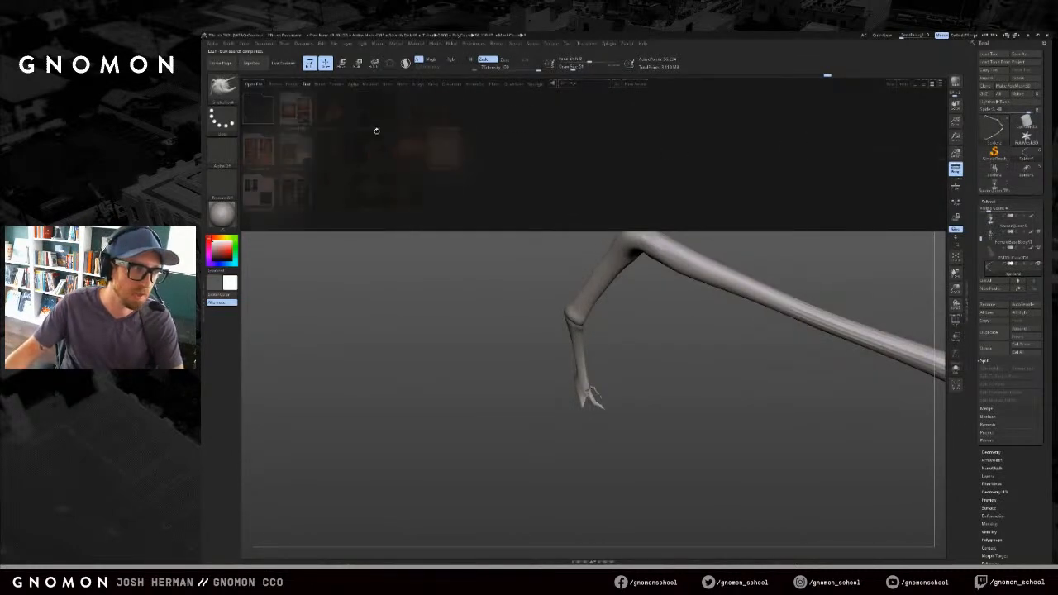
{"action": "double_click", "coordinate": [399, 147]}
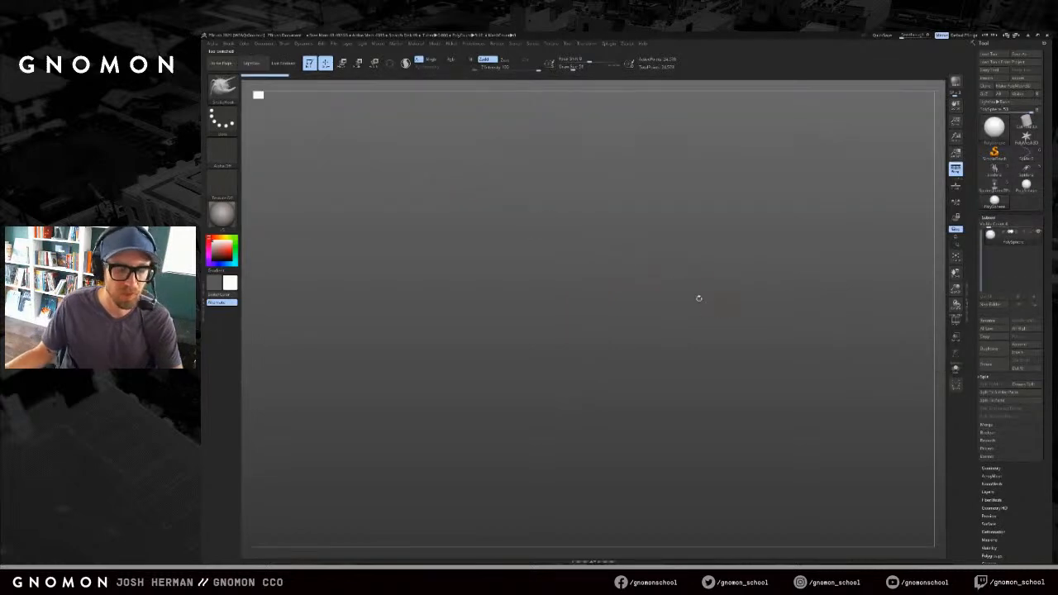
{"action": "left_click_drag", "start_coordinate": [869, 305], "coordinate": [774, 238], "text": "alt"}
Step: Block the sphere into a rough elongated head and add ClayBuildup strokes down the front of the face
{"action": "mouse_move", "coordinate": [613, 269]}
{"action": "left_mouse_down"}
{"action": "mouse_move", "coordinate": [612, 319]}
{"action": "mouse_move", "coordinate": [641, 387]}
{"action": "left_mouse_up"}
{"action": "left_click_drag", "start_coordinate": [645, 266], "coordinate": [600, 320]}
{"action": "mouse_move", "coordinate": [686, 325]}
{"action": "left_mouse_down"}
{"action": "mouse_move", "coordinate": [698, 324]}
{"action": "mouse_move", "coordinate": [680, 331]}
{"action": "left_mouse_up"}
{"action": "mouse_move", "coordinate": [584, 306]}
{"action": "left_mouse_down"}
{"action": "mouse_move", "coordinate": [569, 376]}
{"action": "mouse_move", "coordinate": [595, 368]}
{"action": "left_mouse_up"}
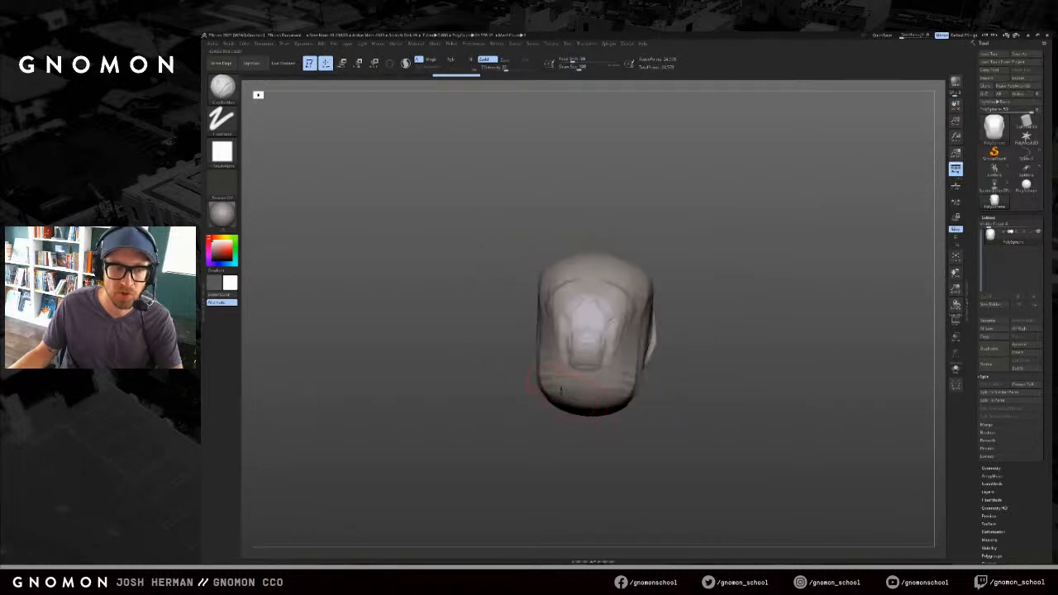
Step: Stretch the head downward and taper the jaw toward a narrow chin with the Move brush
{"action": "key", "text": "b"}
{"action": "key", "text": "m"}
{"action": "key", "text": "v"}
{"action": "mouse_move", "coordinate": [744, 348]}
{"action": "left_mouse_down"}
{"action": "mouse_move", "coordinate": [720, 364]}
{"action": "mouse_move", "coordinate": [769, 372]}
{"action": "mouse_move", "coordinate": [534, 426]}
{"action": "left_mouse_up"}
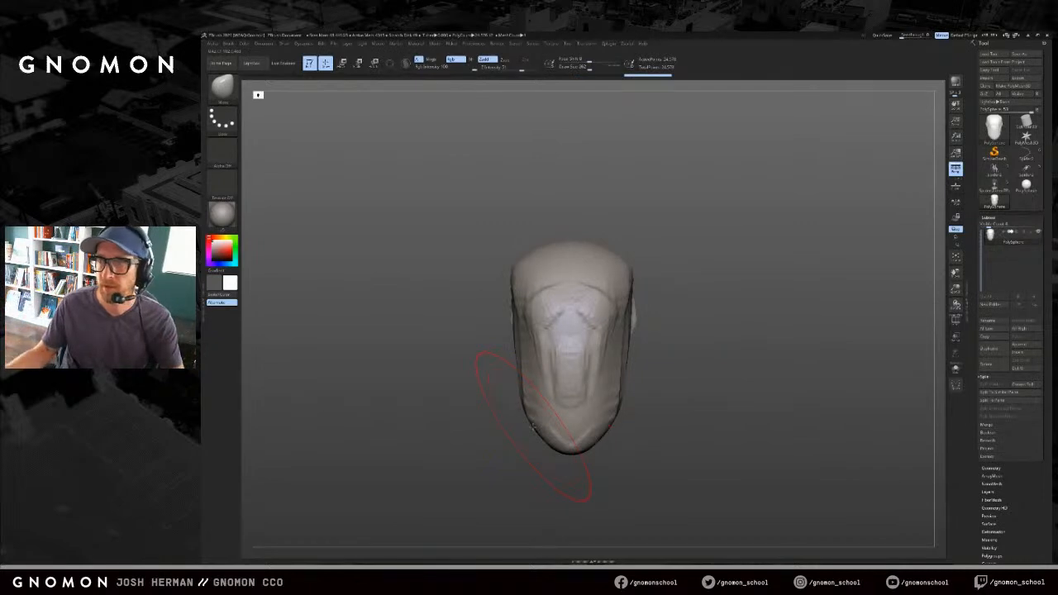
{"action": "left_click_drag", "start_coordinate": [767, 315], "coordinate": [727, 339]}
Step: Build up the forehead, face front and chin volumes with ClayBuildup strokes
{"action": "key", "text": "b"}
{"action": "key", "text": "c"}
{"action": "key", "text": "b"}
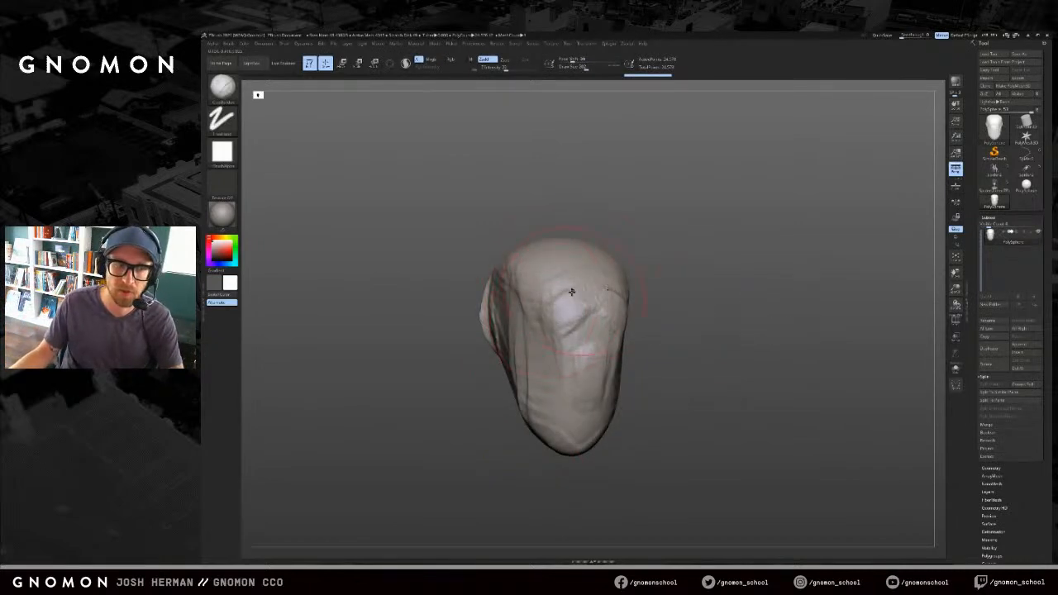
{"action": "mouse_move", "coordinate": [578, 288]}
{"action": "left_mouse_down"}
{"action": "mouse_move", "coordinate": [579, 307]}
{"action": "mouse_move", "coordinate": [525, 277]}
{"action": "left_mouse_up"}
{"action": "mouse_move", "coordinate": [712, 347]}
{"action": "left_mouse_down"}
{"action": "mouse_move", "coordinate": [457, 283]}
{"action": "mouse_move", "coordinate": [451, 332]}
{"action": "mouse_move", "coordinate": [494, 418]}
{"action": "mouse_move", "coordinate": [504, 465]}
{"action": "mouse_move", "coordinate": [579, 417]}
{"action": "left_mouse_up"}
{"action": "left_click_drag", "start_coordinate": [537, 372], "coordinate": [611, 388]}
{"action": "left_click_drag", "start_coordinate": [546, 413], "coordinate": [624, 426]}
{"action": "mouse_move", "coordinate": [686, 397]}
{"action": "left_mouse_down"}
{"action": "mouse_move", "coordinate": [756, 342]}
{"action": "mouse_move", "coordinate": [719, 347]}
{"action": "left_mouse_up"}
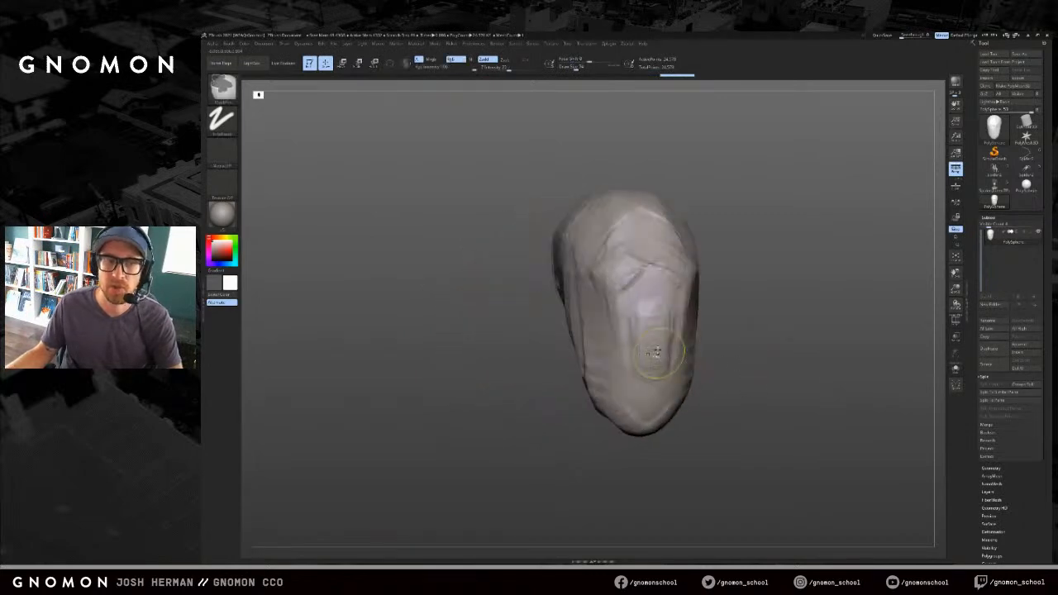
Step: Flatten the planes of the face and add a band of clay across the brow
{"action": "left_click_drag", "start_coordinate": [607, 273], "coordinate": [686, 298]}
{"action": "mouse_move", "coordinate": [579, 322]}
{"action": "left_mouse_down"}
{"action": "mouse_move", "coordinate": [629, 300]}
{"action": "mouse_move", "coordinate": [587, 307]}
{"action": "left_mouse_up"}
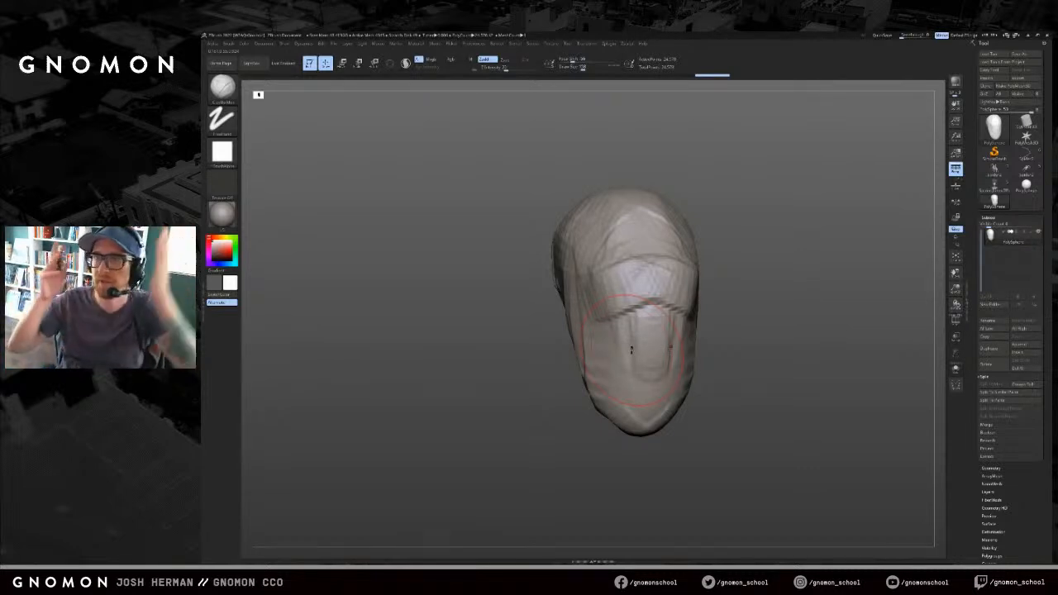
{"action": "left_click_drag", "start_coordinate": [879, 307], "coordinate": [728, 310]}
Step: Carve a horizontal eye line across the middle of the head with DamStandard and try a vertical centre line
{"action": "key", "text": "shift"}
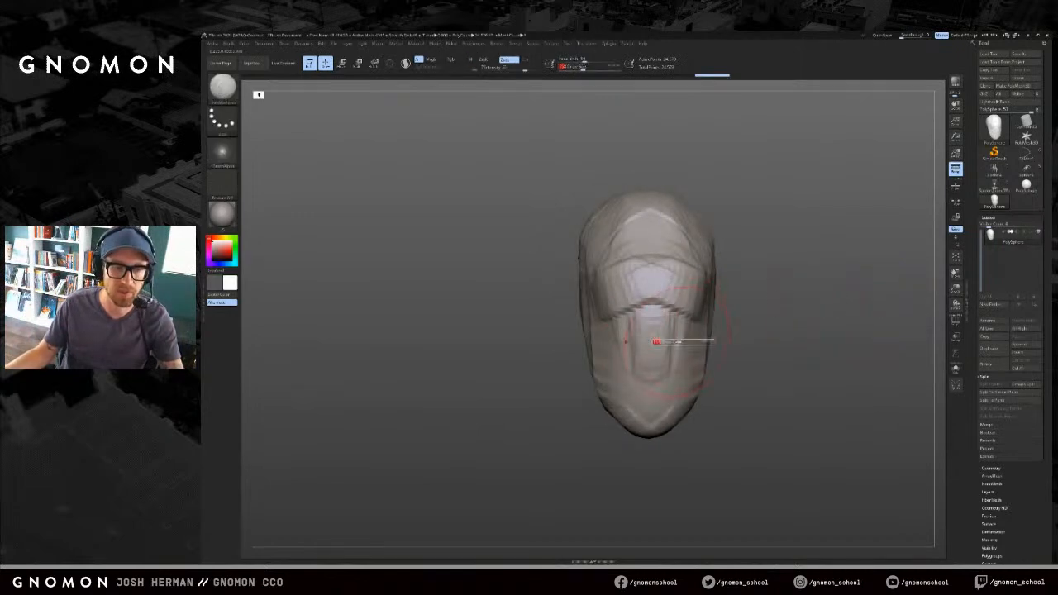
{"action": "mouse_move", "coordinate": [660, 345]}
{"action": "left_mouse_down"}
{"action": "mouse_move", "coordinate": [679, 341]}
{"action": "mouse_move", "coordinate": [649, 326]}
{"action": "mouse_move", "coordinate": [597, 328]}
{"action": "left_mouse_up"}
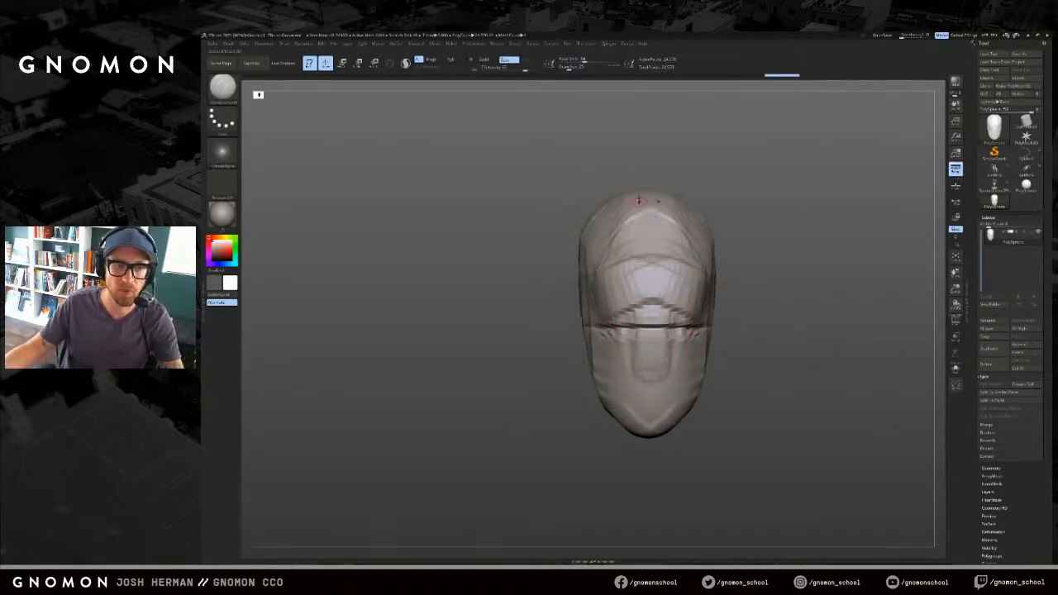
{"action": "mouse_move", "coordinate": [656, 213]}
{"action": "left_mouse_down"}
{"action": "mouse_move", "coordinate": [656, 475]}
{"action": "mouse_move", "coordinate": [721, 465]}
{"action": "left_mouse_up"}
{"action": "mouse_move", "coordinate": [642, 393]}
{"action": "left_mouse_down"}
{"action": "mouse_move", "coordinate": [696, 392]}
{"action": "mouse_move", "coordinate": [668, 401]}
{"action": "left_mouse_up"}
{"action": "key", "text": "ctrl+z"}
{"action": "key", "text": "ctrl+z"}
{"action": "key", "text": "ctrl+z"}
{"action": "key", "text": "ctrl+z"}
{"action": "left_click_drag", "start_coordinate": [668, 463], "coordinate": [681, 456]}
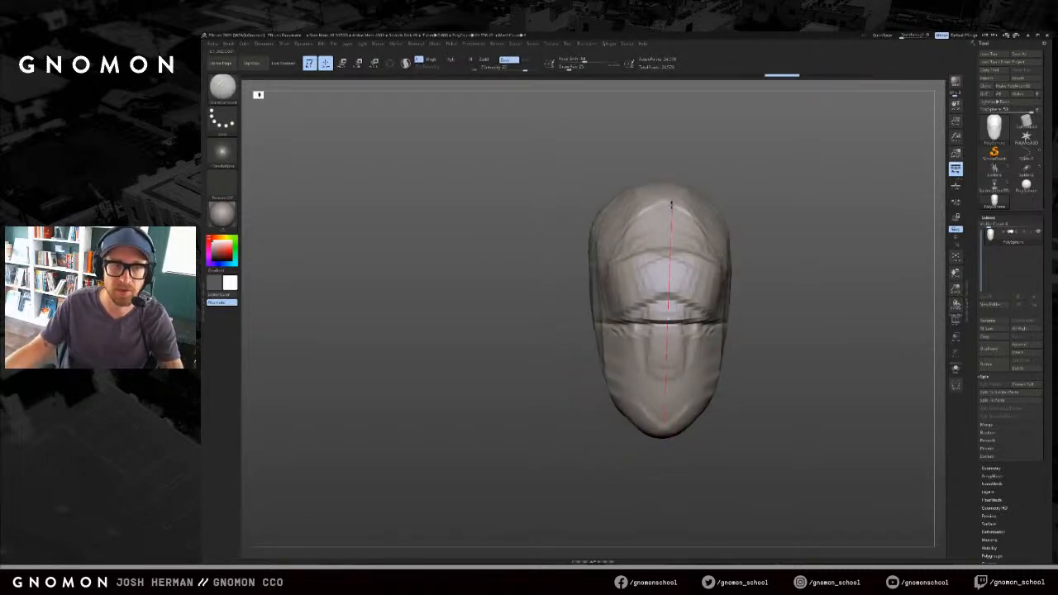
Step: Carve a vertical centre line down the face from the forehead to the chin, undoing the unwanted attempts
{"action": "left_click_drag", "start_coordinate": [667, 197], "coordinate": [665, 428]}
{"action": "key", "text": "ctrl+z"}
{"action": "left_click_drag", "start_coordinate": [664, 198], "coordinate": [664, 430]}
{"action": "key", "text": "ctrl+z"}
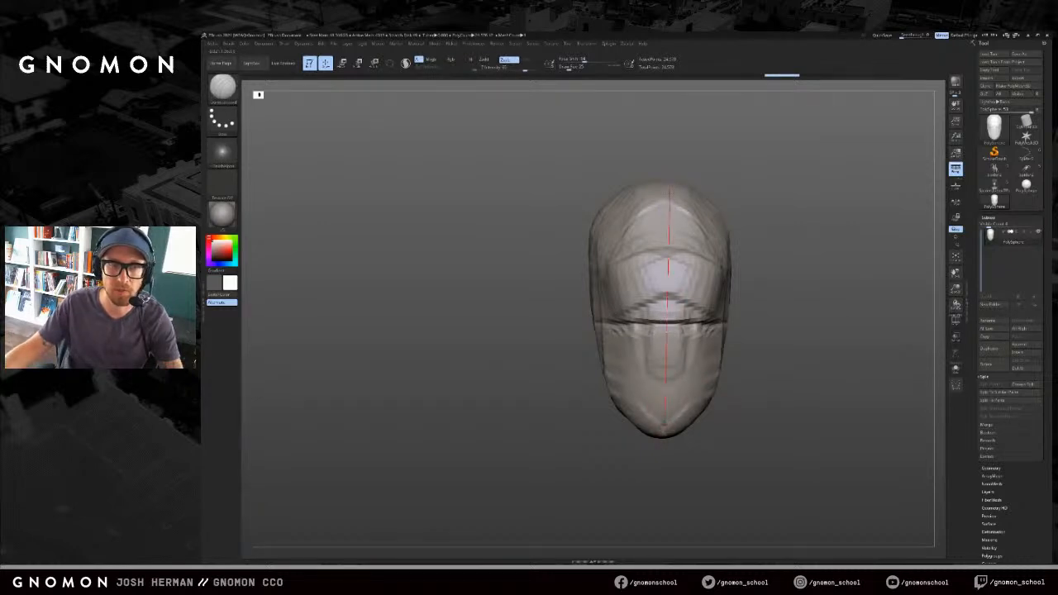
{"action": "left_click_drag", "start_coordinate": [665, 318], "coordinate": [664, 430]}
{"action": "left_click_drag", "start_coordinate": [781, 323], "coordinate": [748, 321]}
Step: Try guide marks for the nose and mouth below the eye line, undoing the unwanted strokes
{"action": "left_click_drag", "start_coordinate": [671, 383], "coordinate": [642, 386]}
{"action": "left_click_drag", "start_coordinate": [579, 411], "coordinate": [538, 363]}
{"action": "key", "text": "ctrl+z"}
{"action": "mouse_move", "coordinate": [633, 334]}
{"action": "left_mouse_down"}
{"action": "mouse_move", "coordinate": [605, 335]}
{"action": "mouse_move", "coordinate": [625, 319]}
{"action": "mouse_move", "coordinate": [610, 309]}
{"action": "mouse_move", "coordinate": [678, 309]}
{"action": "left_mouse_up"}
{"action": "key", "text": "ctrl+z"}
Step: Rough in the nose and mouth forms with a larger ClayBuildup brush, smoothing around the eye line
{"action": "key", "text": "b"}
{"action": "key", "text": "c"}
{"action": "key", "text": "b"}
{"action": "key", "text": "bracketright"}
{"action": "mouse_move", "coordinate": [611, 299]}
{"action": "left_mouse_down", "text": "shift"}
{"action": "mouse_move", "coordinate": [603, 288]}
{"action": "mouse_move", "coordinate": [607, 296]}
{"action": "left_mouse_up", "text": "shift"}
{"action": "mouse_move", "coordinate": [620, 300]}
{"action": "right_mouse_down"}
{"action": "mouse_move", "coordinate": [597, 314]}
{"action": "mouse_move", "coordinate": [515, 308]}
{"action": "right_mouse_up"}
{"action": "left_click_drag", "start_coordinate": [629, 299], "coordinate": [631, 304], "text": "shift"}
Step: Cut the eye sockets deeper beneath the brow on both sides of the nose bridge
{"action": "left_click_drag", "start_coordinate": [638, 263], "coordinate": [632, 256], "text": "alt"}
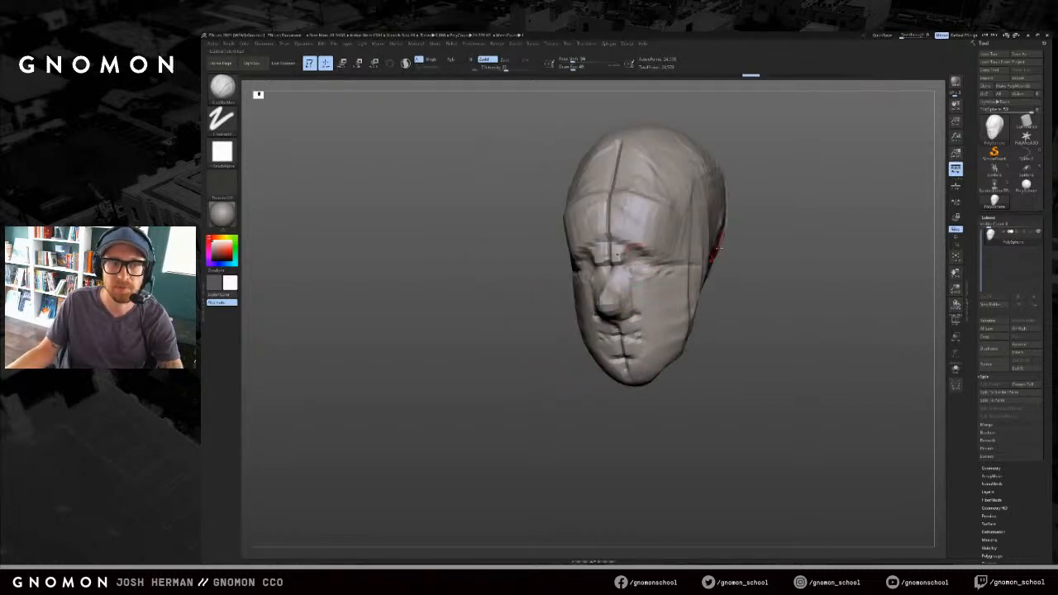
{"action": "right_click_drag", "start_coordinate": [716, 241], "coordinate": [792, 243]}
{"action": "key", "text": "bracketright"}
{"action": "mouse_move", "coordinate": [588, 254]}
{"action": "left_mouse_down", "text": "alt"}
{"action": "mouse_move", "coordinate": [570, 254]}
{"action": "mouse_move", "coordinate": [613, 258]}
{"action": "left_mouse_up", "text": "alt"}
{"action": "right_click_drag", "start_coordinate": [755, 268], "coordinate": [683, 271]}
Step: Sculpt the cheekbone and the diagonal plane running down from it with ClayBuildup strokes
{"action": "left_click_drag", "start_coordinate": [803, 280], "coordinate": [736, 295]}
{"action": "mouse_move", "coordinate": [662, 295]}
{"action": "left_mouse_down"}
{"action": "mouse_move", "coordinate": [642, 301]}
{"action": "mouse_move", "coordinate": [658, 320]}
{"action": "left_mouse_up"}
{"action": "left_click_drag", "start_coordinate": [685, 294], "coordinate": [664, 319]}
{"action": "key", "text": "bracketright"}
{"action": "left_click_drag", "start_coordinate": [699, 286], "coordinate": [666, 328]}
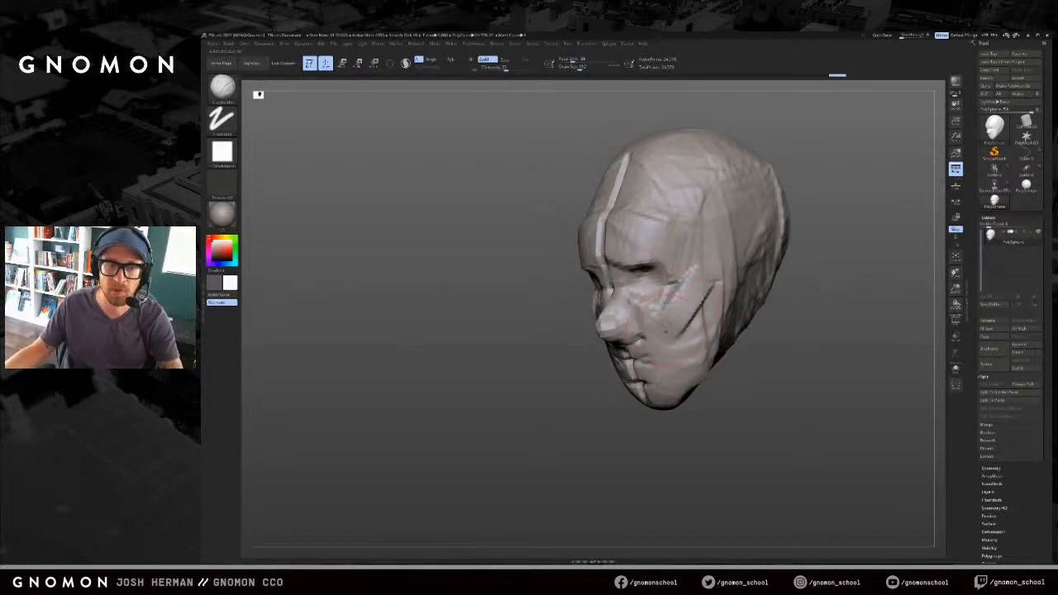
{"action": "left_click_drag", "start_coordinate": [704, 287], "coordinate": [678, 341]}
{"action": "left_click_drag", "start_coordinate": [790, 266], "coordinate": [827, 266]}
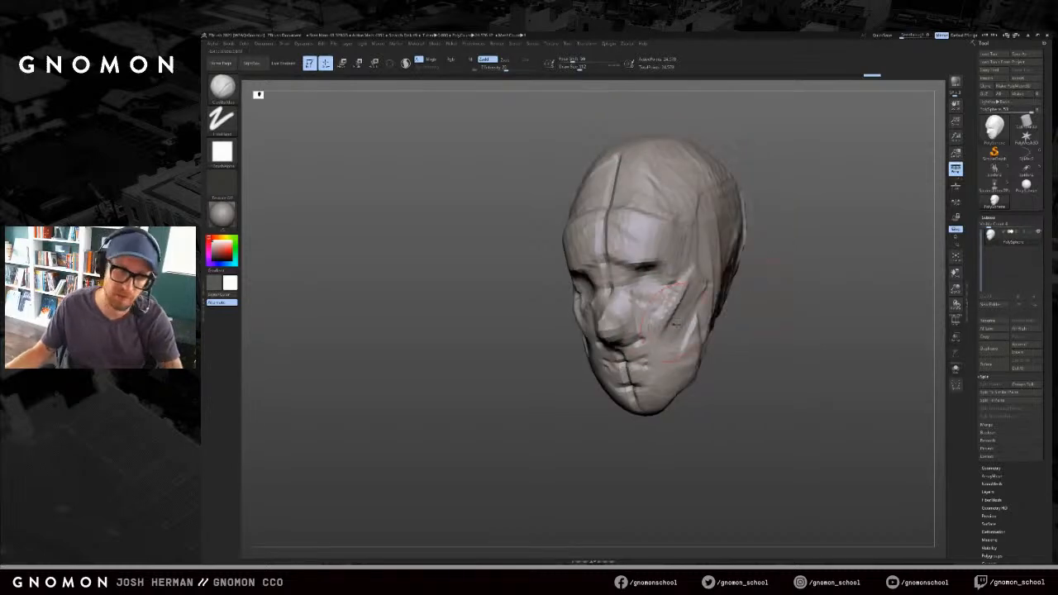
Step: Build up the lower cheeks, the jaw and the area around the mouth, adjusting the brush size
{"action": "mouse_move", "coordinate": [695, 335]}
{"action": "left_mouse_down"}
{"action": "mouse_move", "coordinate": [750, 378]}
{"action": "mouse_move", "coordinate": [620, 439]}
{"action": "mouse_move", "coordinate": [548, 438]}
{"action": "left_mouse_up"}
{"action": "left_click_drag", "start_coordinate": [684, 365], "coordinate": [654, 366]}
{"action": "key", "text": "bracketright"}
{"action": "left_click_drag", "start_coordinate": [726, 363], "coordinate": [761, 361]}
{"action": "key", "text": "s"}
{"action": "left_click", "coordinate": [756, 361]}
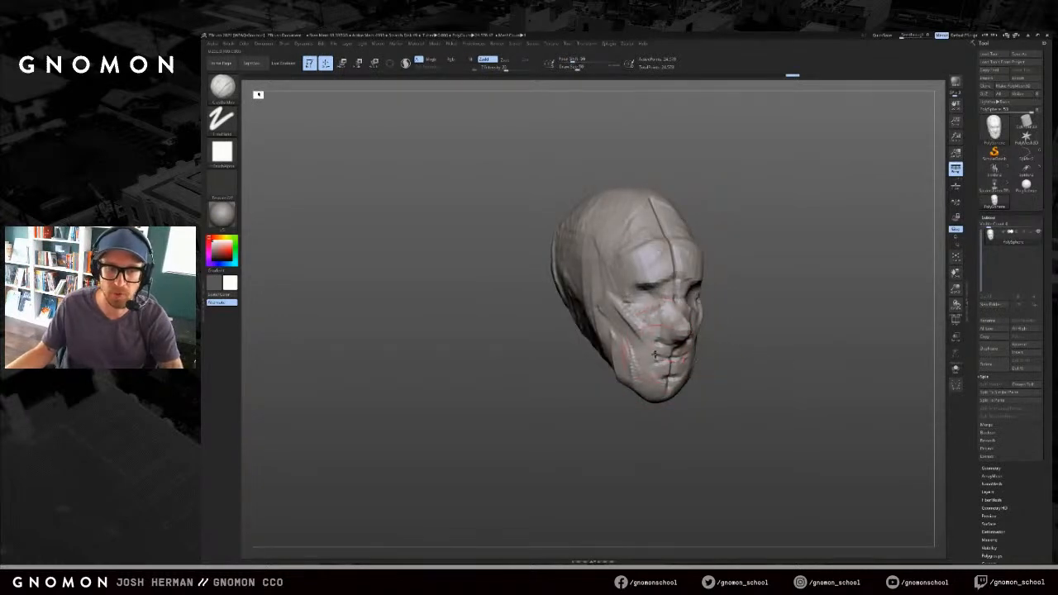
{"action": "mouse_move", "coordinate": [666, 356]}
{"action": "left_mouse_down"}
{"action": "mouse_move", "coordinate": [642, 356]}
{"action": "mouse_move", "coordinate": [676, 333]}
{"action": "left_mouse_up"}
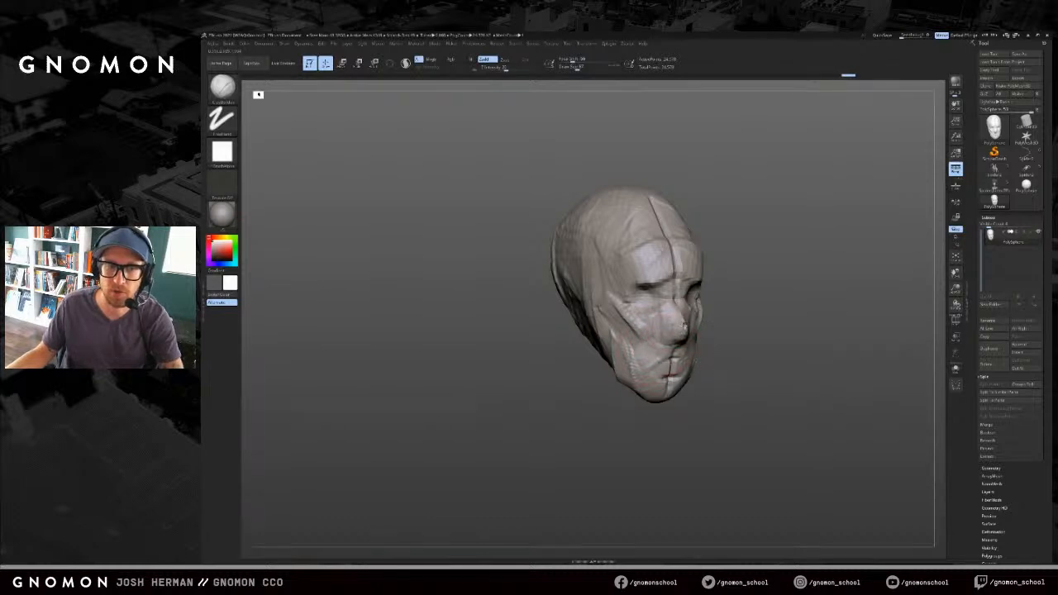
Step: Try a Move brush adjustment on the nose, undo it and refine the side of the nose with ClayBuildup
{"action": "left_click_drag", "start_coordinate": [744, 318], "coordinate": [682, 314]}
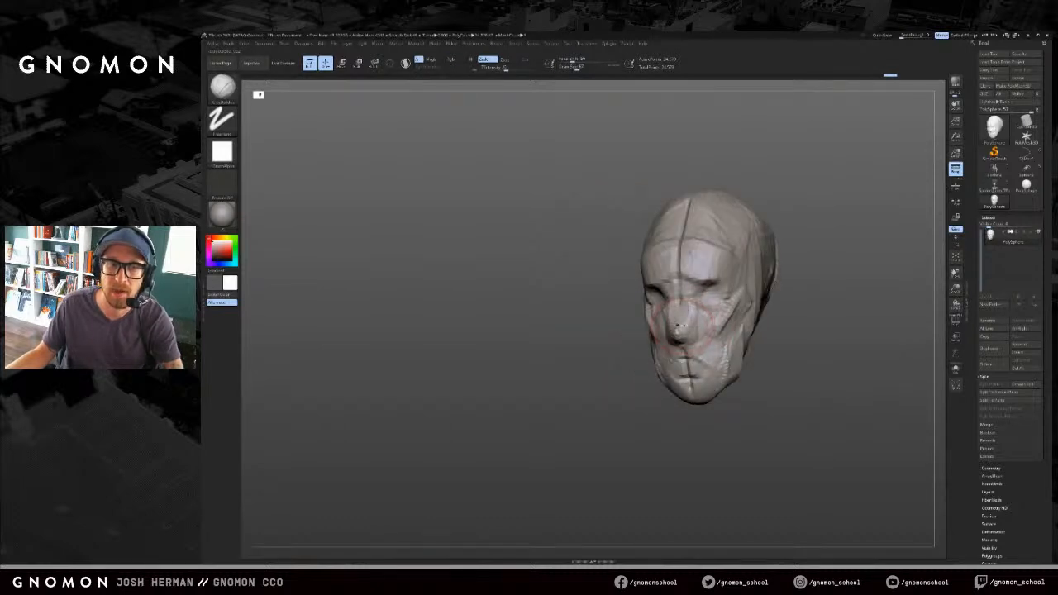
{"action": "key", "text": "b"}
{"action": "key", "text": "m"}
{"action": "key", "text": "v"}
{"action": "key", "text": "ctrl+z"}
{"action": "left_click_drag", "start_coordinate": [622, 358], "coordinate": [570, 360]}
{"action": "key", "text": "b"}
{"action": "key", "text": "c"}
{"action": "key", "text": "b"}
{"action": "left_click_drag", "start_coordinate": [681, 321], "coordinate": [691, 311]}
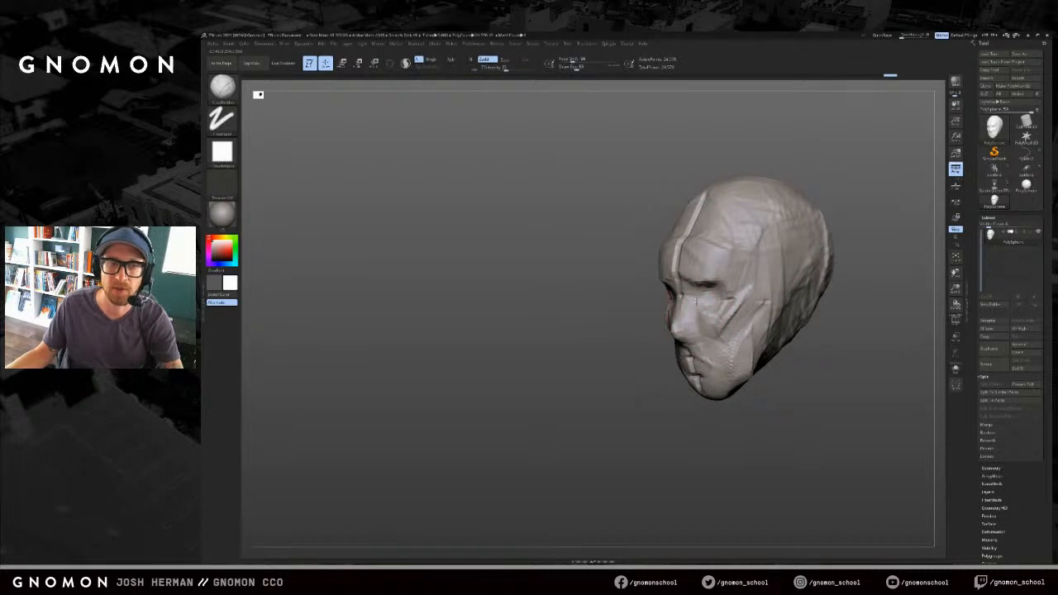
Step: Smooth the inner eye area, add clay under the eye and sharpen the crease below the brow with DamStandard
{"action": "left_click_drag", "start_coordinate": [616, 339], "coordinate": [736, 335]}
{"action": "mouse_move", "coordinate": [675, 274]}
{"action": "left_mouse_down", "text": "shift"}
{"action": "mouse_move", "coordinate": [688, 265]}
{"action": "mouse_move", "coordinate": [659, 288]}
{"action": "left_mouse_up", "text": "shift"}
{"action": "left_click_drag", "start_coordinate": [772, 290], "coordinate": [661, 294]}
{"action": "mouse_move", "coordinate": [695, 288]}
{"action": "left_mouse_down"}
{"action": "mouse_move", "coordinate": [668, 287]}
{"action": "mouse_move", "coordinate": [732, 291]}
{"action": "mouse_move", "coordinate": [714, 286]}
{"action": "left_mouse_up"}
{"action": "key", "text": "b"}
{"action": "key", "text": "d"}
{"action": "key", "text": "s"}
{"action": "left_click_drag", "start_coordinate": [786, 275], "coordinate": [750, 274]}
{"action": "left_click_drag", "start_coordinate": [669, 288], "coordinate": [696, 285]}
{"action": "left_click_drag", "start_coordinate": [794, 290], "coordinate": [674, 289]}
{"action": "left_click_drag", "start_coordinate": [590, 337], "coordinate": [742, 327]}
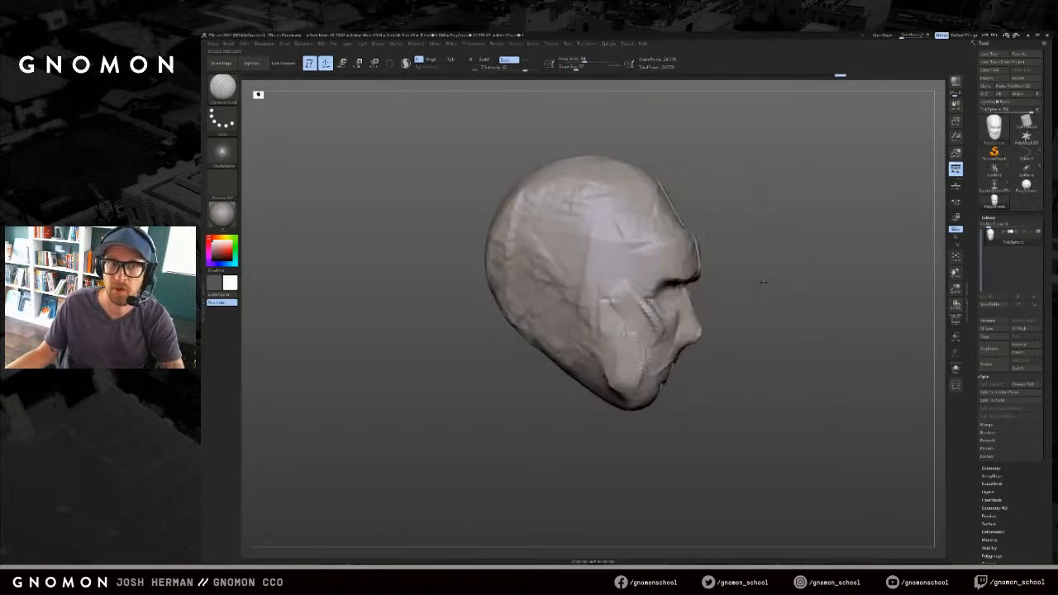
Step: Add clay across the forehead above the brow ridge with ClayBuildup
{"action": "left_click_drag", "start_coordinate": [763, 281], "coordinate": [746, 274]}
{"action": "key", "text": "b"}
{"action": "key", "text": "c"}
{"action": "key", "text": "b"}
{"action": "left_click_drag", "start_coordinate": [676, 247], "coordinate": [635, 250]}
{"action": "mouse_move", "coordinate": [802, 307]}
{"action": "left_mouse_down"}
{"action": "mouse_move", "coordinate": [616, 324]}
{"action": "mouse_move", "coordinate": [617, 334]}
{"action": "mouse_move", "coordinate": [693, 306]}
{"action": "mouse_move", "coordinate": [655, 345]}
{"action": "mouse_move", "coordinate": [652, 328]}
{"action": "mouse_move", "coordinate": [611, 318]}
{"action": "mouse_move", "coordinate": [597, 332]}
{"action": "mouse_move", "coordinate": [635, 354]}
{"action": "left_mouse_up"}
Step: Reshape the side of the face and jaw with the Move brush, adjusting its draw size
{"action": "key", "text": "b"}
{"action": "key", "text": "m"}
{"action": "key", "text": "v"}
{"action": "key", "text": "s"}
{"action": "left_click", "coordinate": [614, 329]}
{"action": "mouse_move", "coordinate": [574, 374]}
{"action": "left_mouse_down"}
{"action": "mouse_move", "coordinate": [676, 389]}
{"action": "mouse_move", "coordinate": [624, 361]}
{"action": "mouse_move", "coordinate": [733, 338]}
{"action": "left_mouse_up"}
{"action": "key", "text": "s"}
{"action": "left_click", "coordinate": [661, 404]}
Step: Raise and round the top of the skull and adjust the brow proportions with a larger Move brush
{"action": "mouse_move", "coordinate": [656, 239]}
{"action": "left_mouse_down"}
{"action": "mouse_move", "coordinate": [633, 231]}
{"action": "mouse_move", "coordinate": [658, 193]}
{"action": "left_mouse_up"}
{"action": "key", "text": "bracketright"}
{"action": "left_click_drag", "start_coordinate": [571, 273], "coordinate": [641, 279]}
{"action": "left_click_drag", "start_coordinate": [648, 201], "coordinate": [643, 196]}
{"action": "left_click_drag", "start_coordinate": [672, 223], "coordinate": [668, 217]}
{"action": "left_click_drag", "start_coordinate": [806, 327], "coordinate": [765, 324]}
{"action": "left_click_drag", "start_coordinate": [639, 225], "coordinate": [633, 222]}
{"action": "mouse_move", "coordinate": [596, 285]}
{"action": "left_mouse_down"}
{"action": "mouse_move", "coordinate": [764, 275]}
{"action": "mouse_move", "coordinate": [645, 312]}
{"action": "left_mouse_up"}
Step: Frame the head and build up the brow ridge and upper cheeks with resized clay strokes
{"action": "key", "text": "2"}
{"action": "key", "text": "w"}
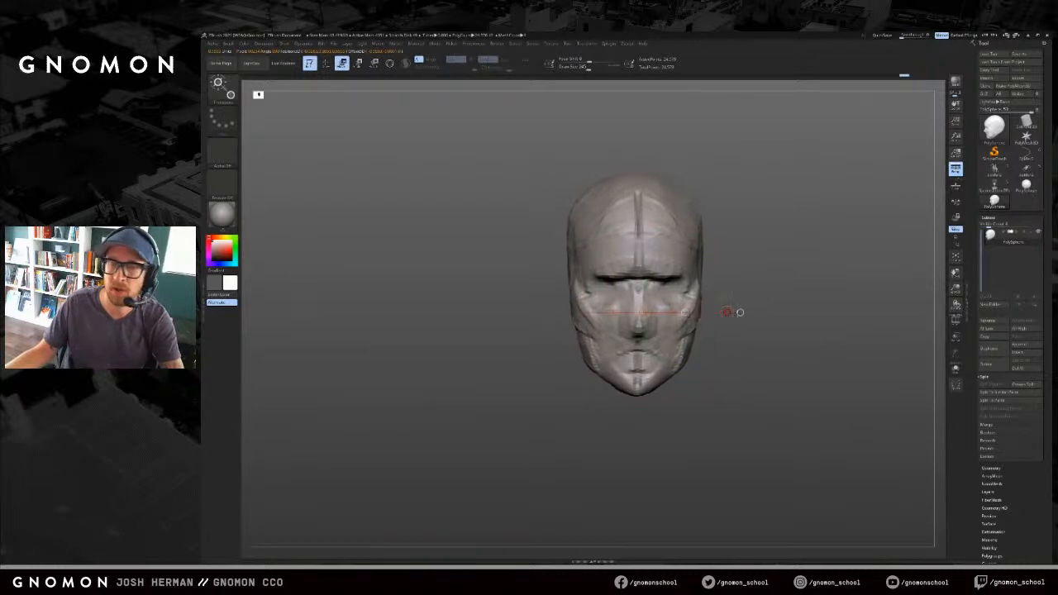
{"action": "key", "text": "q"}
{"action": "mouse_move", "coordinate": [736, 310]}
{"action": "left_mouse_down"}
{"action": "mouse_move", "coordinate": [793, 309]}
{"action": "mouse_move", "coordinate": [780, 331]}
{"action": "mouse_move", "coordinate": [678, 362]}
{"action": "mouse_move", "coordinate": [637, 438]}
{"action": "mouse_move", "coordinate": [732, 381]}
{"action": "mouse_move", "coordinate": [812, 385]}
{"action": "mouse_move", "coordinate": [851, 410]}
{"action": "mouse_move", "coordinate": [783, 324]}
{"action": "mouse_move", "coordinate": [811, 333]}
{"action": "mouse_move", "coordinate": [788, 340]}
{"action": "mouse_move", "coordinate": [770, 301]}
{"action": "left_mouse_up"}
{"action": "key", "text": "f"}
{"action": "key", "text": "w"}
{"action": "key", "text": "q"}
{"action": "key", "text": "s"}
{"action": "mouse_move", "coordinate": [599, 322]}
{"action": "left_mouse_down"}
{"action": "mouse_move", "coordinate": [583, 302]}
{"action": "mouse_move", "coordinate": [570, 324]}
{"action": "mouse_move", "coordinate": [602, 323]}
{"action": "mouse_move", "coordinate": [622, 277]}
{"action": "left_mouse_up"}
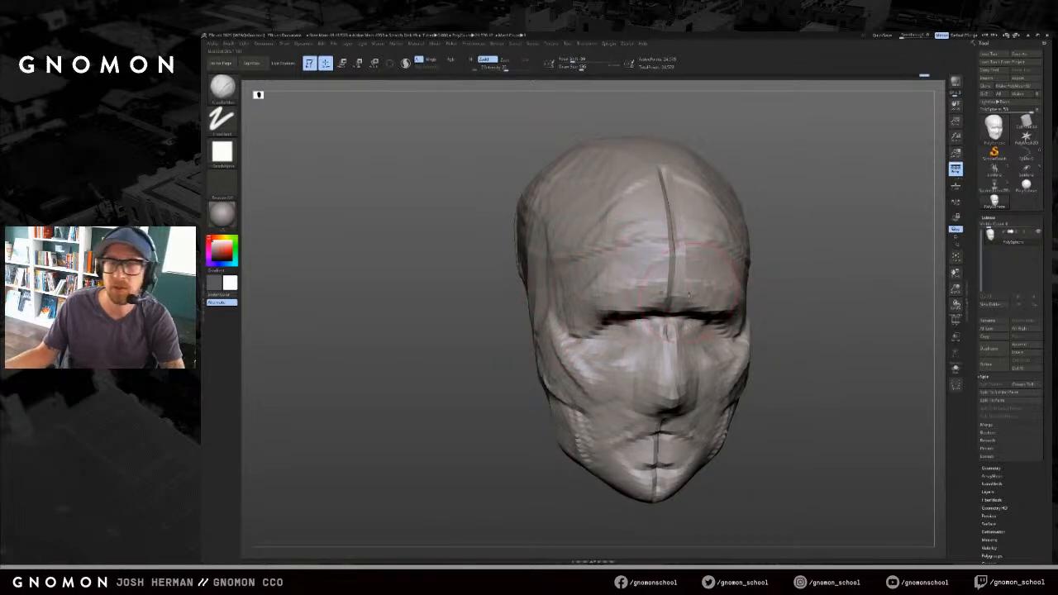
{"action": "left_click_drag", "start_coordinate": [834, 417], "coordinate": [826, 439]}
{"action": "mouse_move", "coordinate": [826, 439]}
{"action": "left_mouse_down", "text": "alt"}
{"action": "mouse_move", "coordinate": [838, 402]}
{"action": "mouse_move", "coordinate": [794, 364]}
{"action": "left_mouse_up", "text": "alt"}
Step: Select the Standard brush, turn off Rgb, enable Zadd and build up the lips around the mouth line
{"action": "key", "text": "s"}
{"action": "mouse_move", "coordinate": [624, 394]}
{"action": "left_mouse_down"}
{"action": "mouse_move", "coordinate": [572, 372]}
{"action": "mouse_move", "coordinate": [657, 366]}
{"action": "left_mouse_up"}
{"action": "key", "text": "b"}
{"action": "key", "text": "s"}
{"action": "key", "text": "t"}
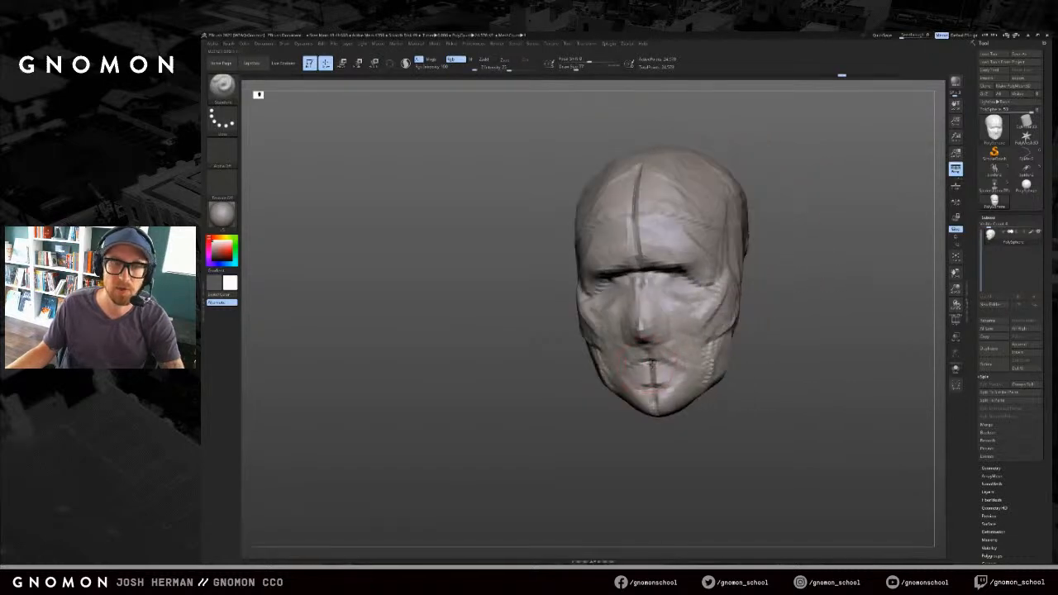
{"action": "left_click_drag", "start_coordinate": [736, 407], "coordinate": [753, 396]}
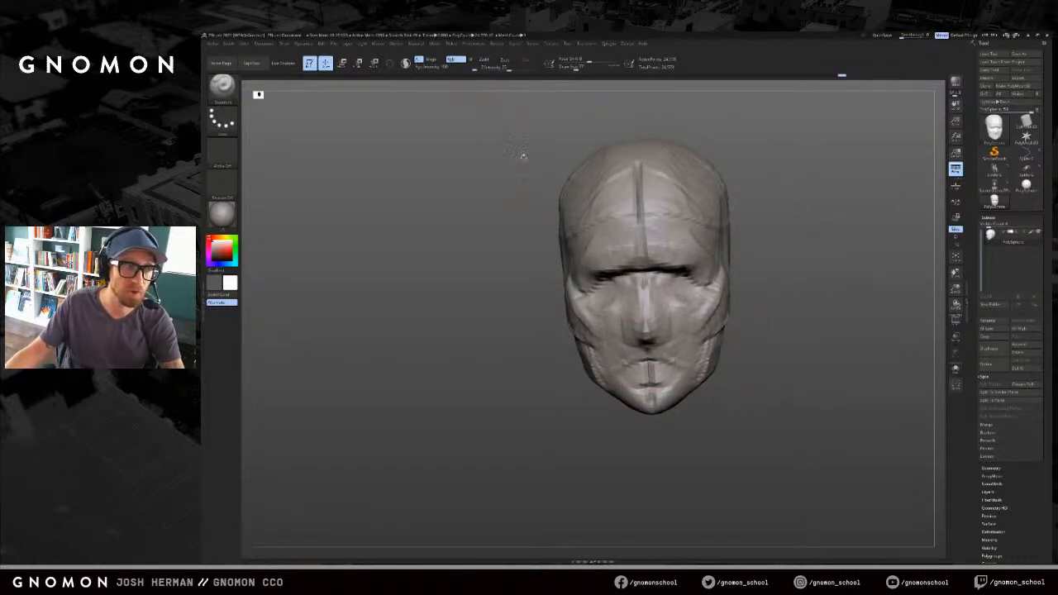
{"action": "left_click", "coordinate": [454, 60]}
{"action": "left_click", "coordinate": [486, 60]}
{"action": "left_click", "coordinate": [636, 351]}
{"action": "mouse_move", "coordinate": [582, 375]}
{"action": "right_mouse_down"}
{"action": "mouse_move", "coordinate": [619, 380]}
{"action": "mouse_move", "coordinate": [608, 339]}
{"action": "right_mouse_up"}
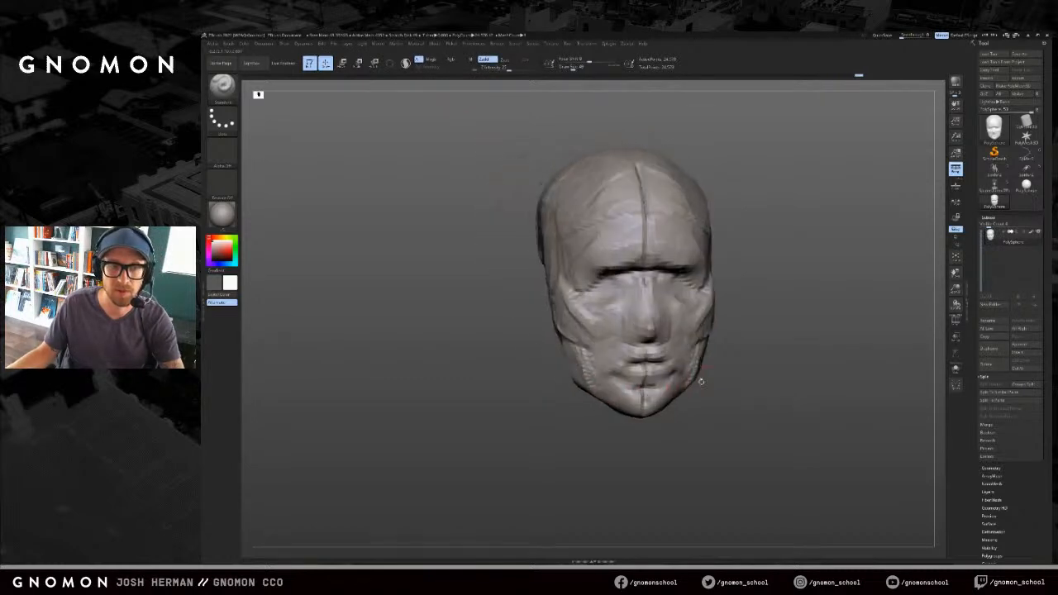
Step: Build up the lower lip, chin and jawline with ClayBuildup strokes
{"action": "key", "text": "b"}
{"action": "key", "text": "c"}
{"action": "key", "text": "b"}
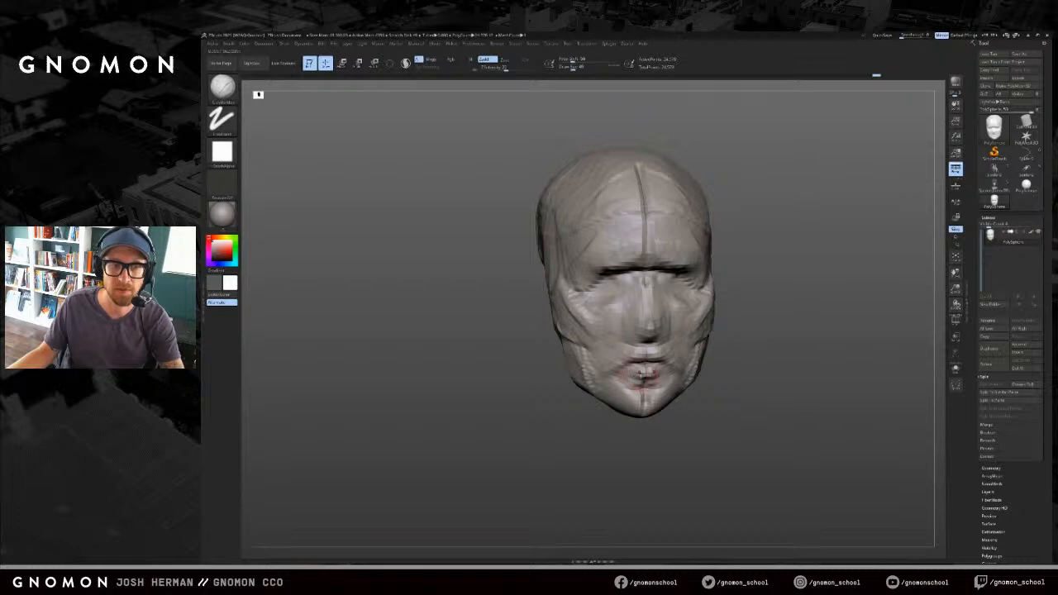
{"action": "left_click_drag", "start_coordinate": [641, 375], "coordinate": [644, 393]}
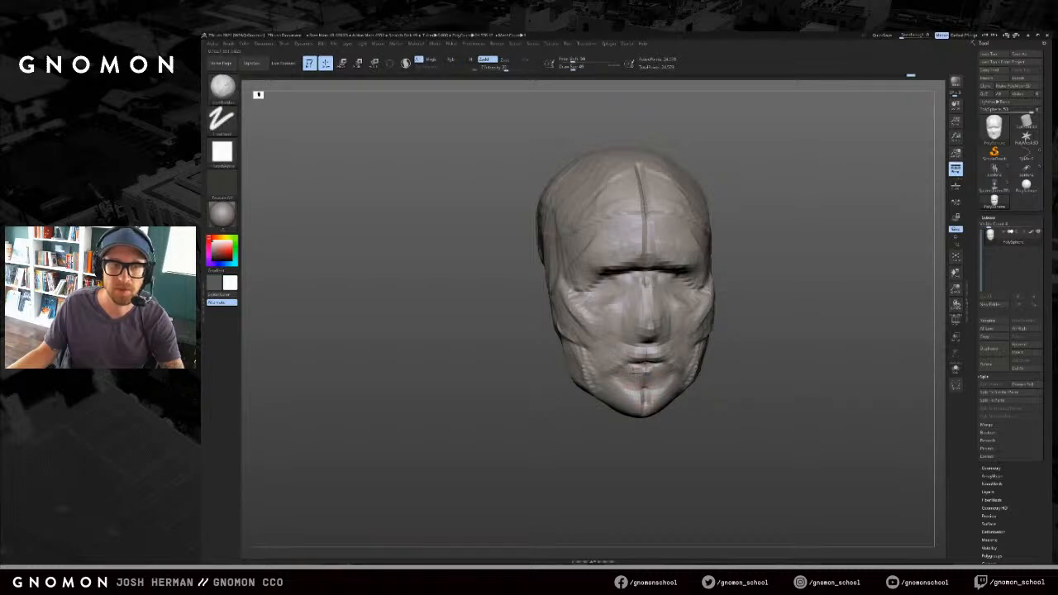
{"action": "left_click_drag", "start_coordinate": [616, 393], "coordinate": [635, 403]}
{"action": "mouse_move", "coordinate": [610, 422]}
{"action": "right_mouse_down"}
{"action": "mouse_move", "coordinate": [662, 418]}
{"action": "mouse_move", "coordinate": [641, 408]}
{"action": "right_mouse_up"}
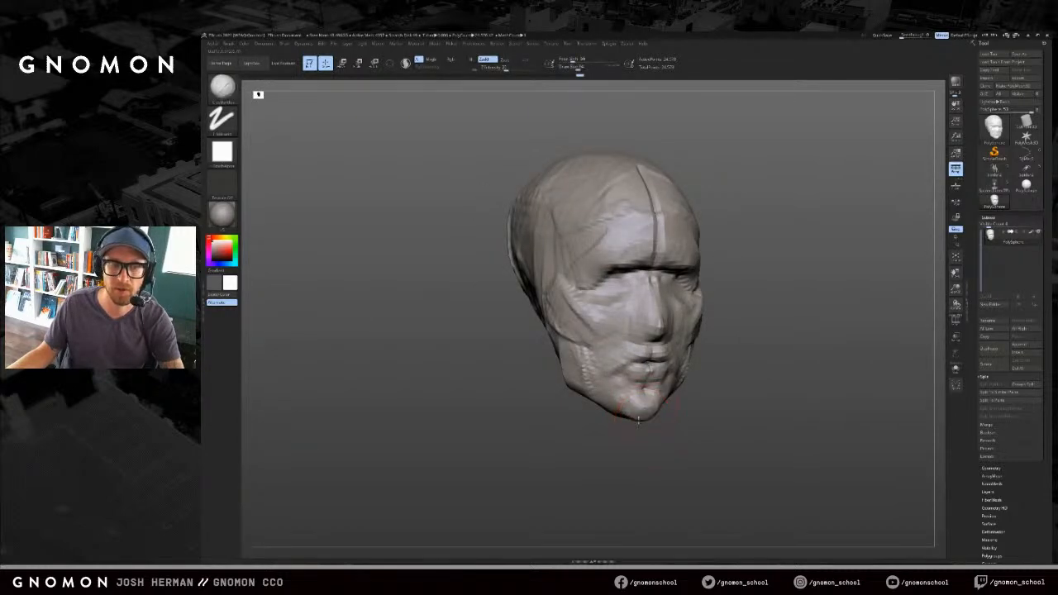
{"action": "key", "text": "s"}
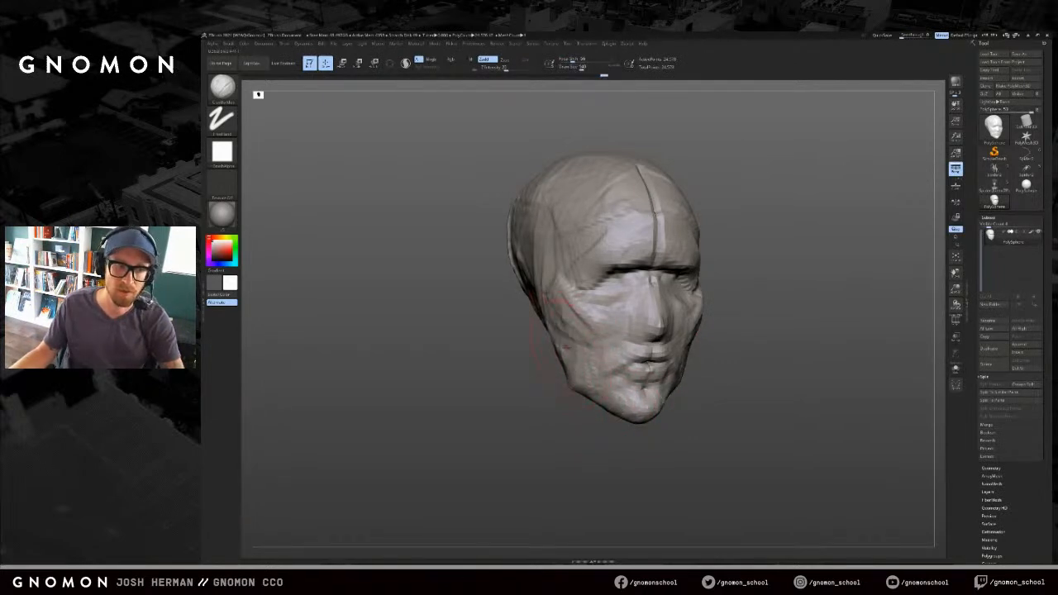
Step: Build up the side of the cheek and jaw with ClayBuildup strokes
{"action": "left_click_drag", "start_coordinate": [564, 351], "coordinate": [544, 299]}
{"action": "mouse_move", "coordinate": [799, 314]}
{"action": "left_mouse_down"}
{"action": "mouse_move", "coordinate": [667, 308]}
{"action": "mouse_move", "coordinate": [680, 279]}
{"action": "left_mouse_up"}
{"action": "left_click_drag", "start_coordinate": [755, 353], "coordinate": [827, 354]}
Step: Select and resize the Standard brush and shape the outer corners of the brow and temples
{"action": "key", "text": "b"}
{"action": "key", "text": "s"}
{"action": "key", "text": "t"}
{"action": "key", "text": "s"}
{"action": "mouse_move", "coordinate": [554, 286]}
{"action": "left_mouse_down"}
{"action": "mouse_move", "coordinate": [527, 298]}
{"action": "mouse_move", "coordinate": [466, 298]}
{"action": "left_mouse_up"}
{"action": "left_click_drag", "start_coordinate": [559, 266], "coordinate": [538, 288]}
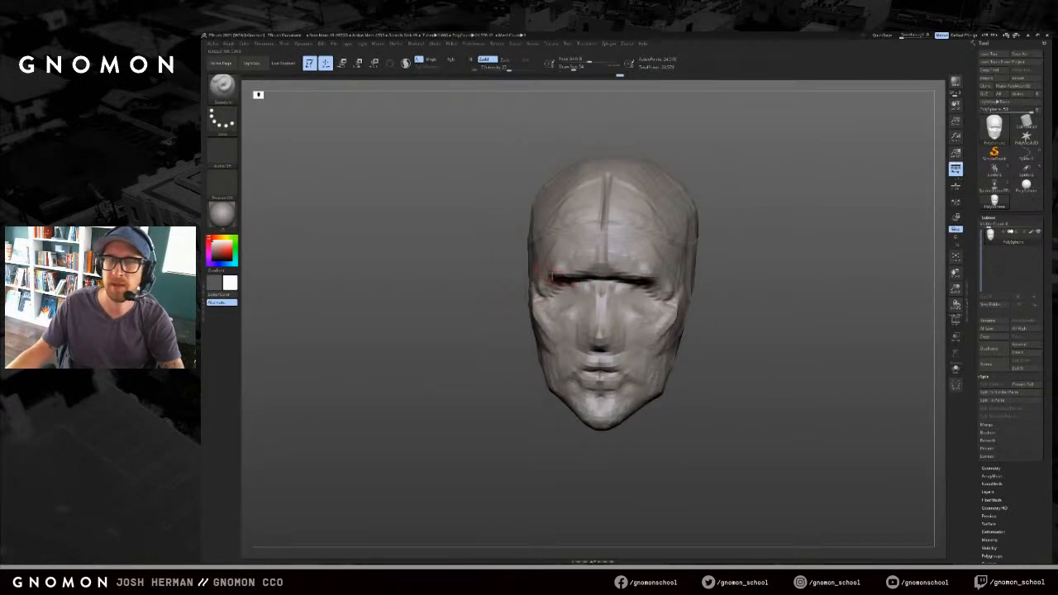
{"action": "left_click_drag", "start_coordinate": [492, 321], "coordinate": [533, 319]}
{"action": "left_click_drag", "start_coordinate": [560, 269], "coordinate": [539, 284]}
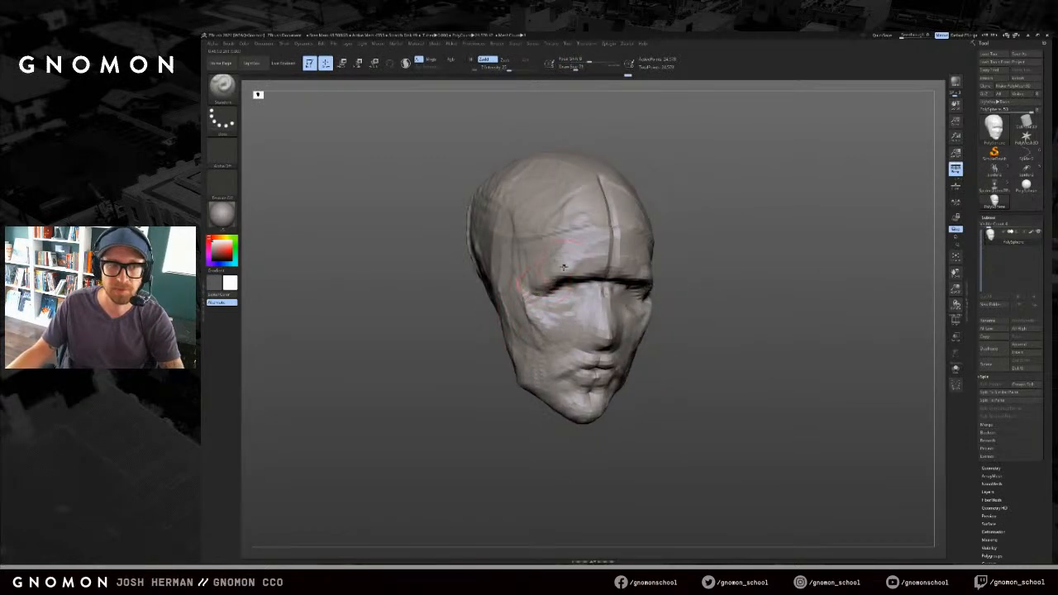
Step: Switch to ClayBuildup and widen the nose tip and nostrils, adding volume around the base of the nose
{"action": "key", "text": "b"}
{"action": "key", "text": "c"}
{"action": "key", "text": "b"}
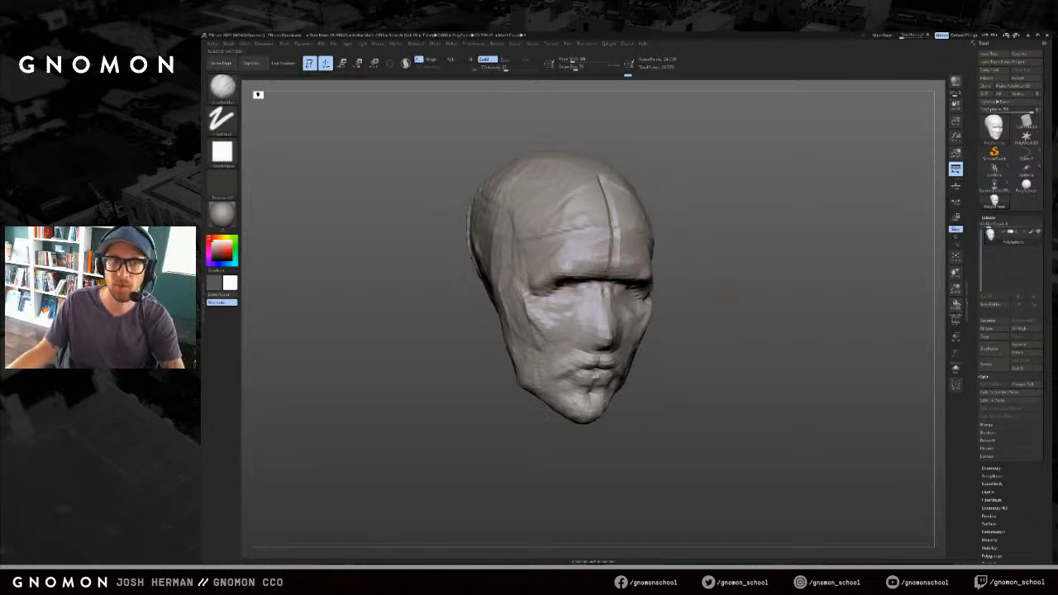
{"action": "left_click_drag", "start_coordinate": [493, 316], "coordinate": [451, 316]}
{"action": "left_click_drag", "start_coordinate": [727, 331], "coordinate": [629, 314]}
{"action": "mouse_move", "coordinate": [611, 358]}
{"action": "left_mouse_down"}
{"action": "mouse_move", "coordinate": [593, 336]}
{"action": "mouse_move", "coordinate": [589, 345]}
{"action": "left_mouse_up"}
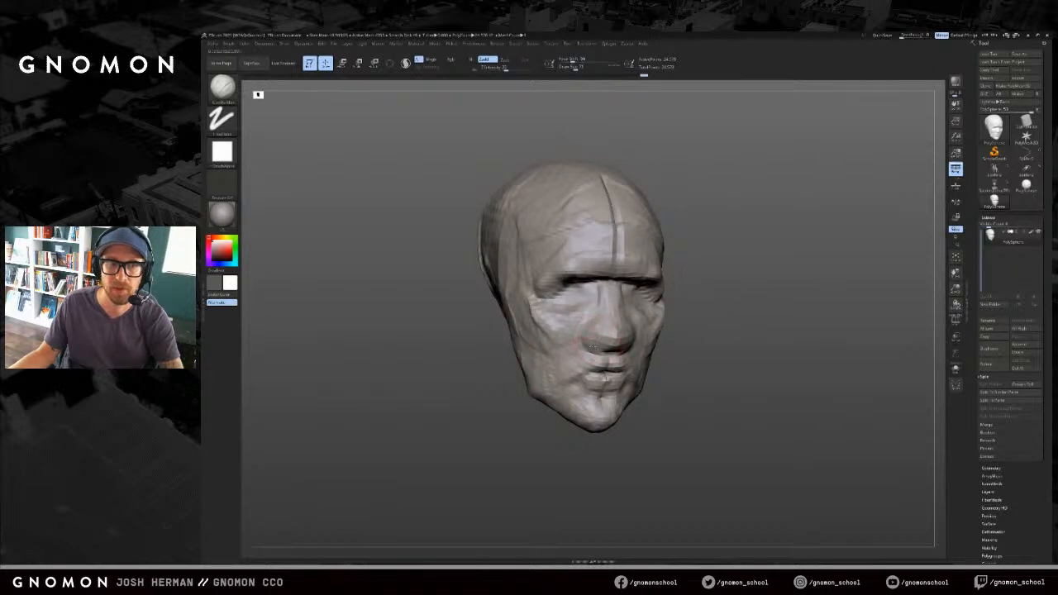
{"action": "left_click_drag", "start_coordinate": [682, 351], "coordinate": [641, 334]}
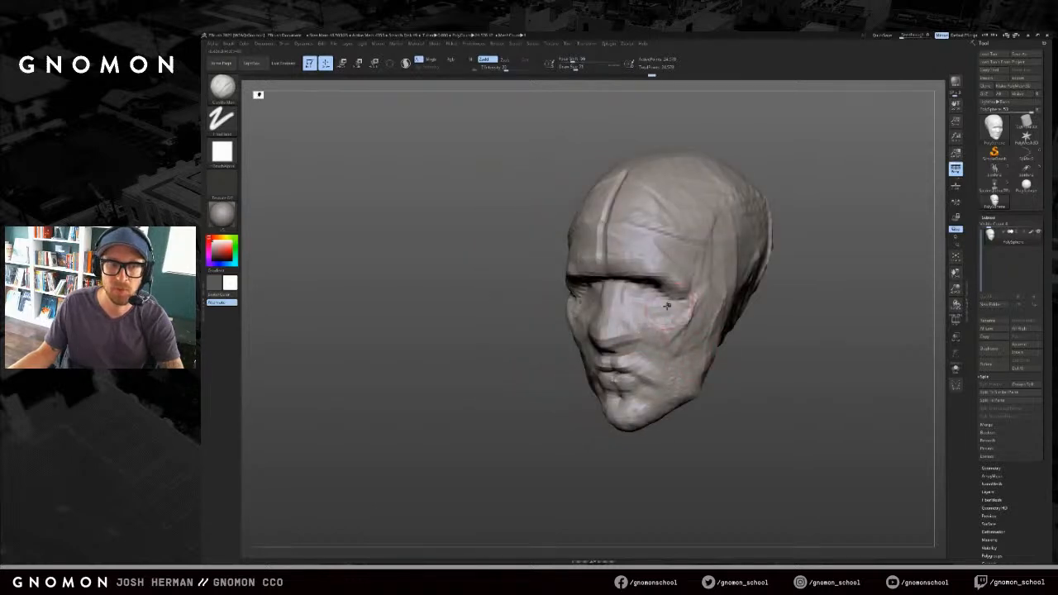
Step: Undo the test stroke on the upper cheek and build up the eyeball volumes inside both eye sockets
{"action": "left_click_drag", "start_coordinate": [661, 295], "coordinate": [649, 297]}
{"action": "key", "text": "ctrl+z"}
{"action": "left_click_drag", "start_coordinate": [779, 284], "coordinate": [864, 268]}
{"action": "right_click_drag", "start_coordinate": [592, 296], "coordinate": [602, 314]}
{"action": "mouse_move", "coordinate": [617, 291]}
{"action": "left_mouse_down"}
{"action": "mouse_move", "coordinate": [616, 317]}
{"action": "mouse_move", "coordinate": [628, 306]}
{"action": "left_mouse_up"}
{"action": "left_click_drag", "start_coordinate": [697, 296], "coordinate": [633, 281]}
{"action": "left_click_drag", "start_coordinate": [738, 281], "coordinate": [761, 279], "text": "shift"}
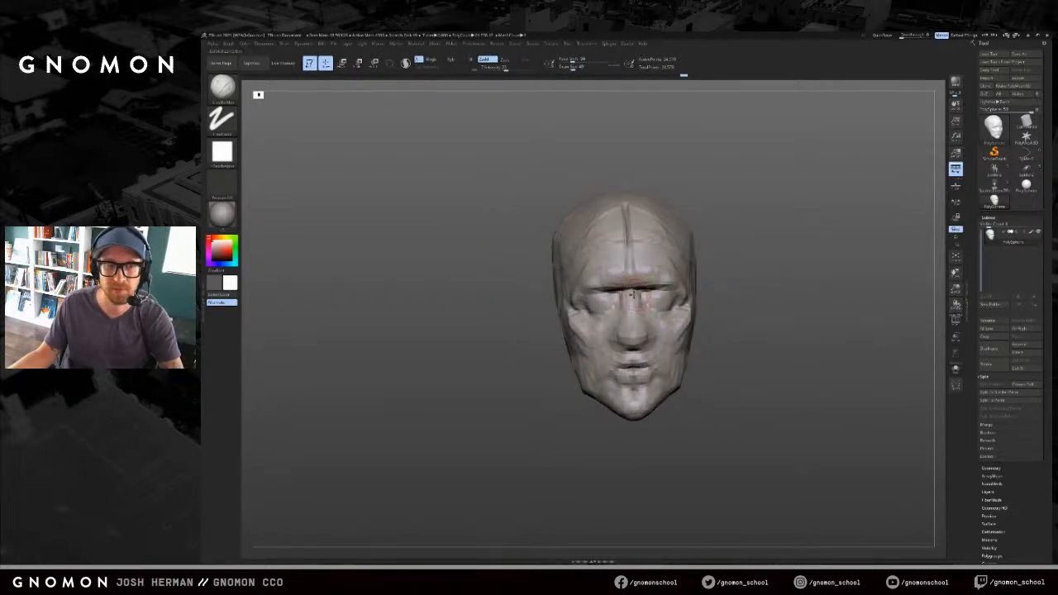
{"action": "left_click_drag", "start_coordinate": [760, 278], "coordinate": [633, 295]}
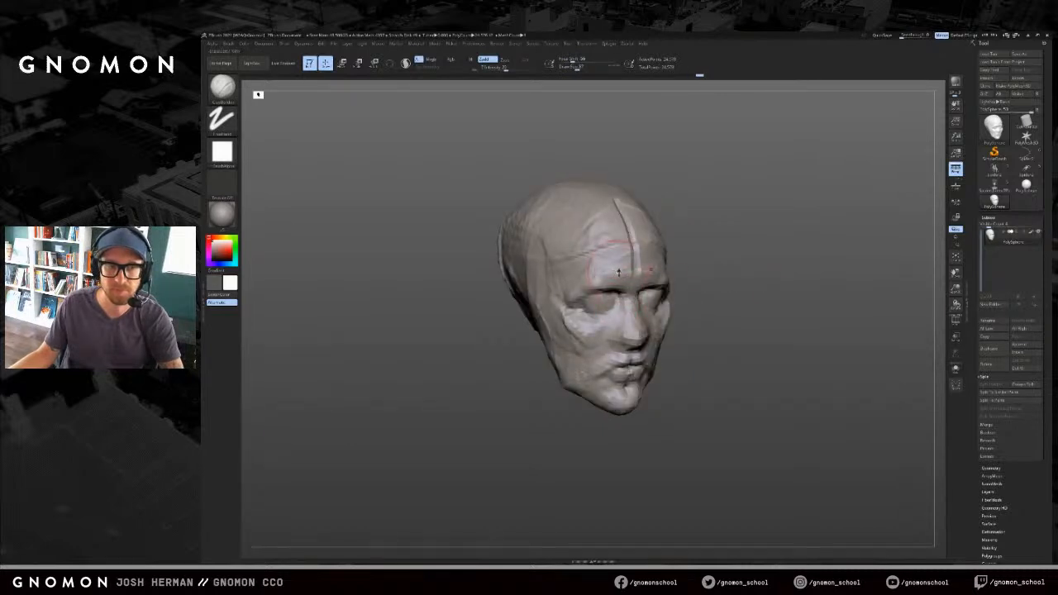
Step: Fill out the forehead with a resized ClayBuildup brush and smooth its surface and center line
{"action": "key", "text": "s"}
{"action": "left_click", "coordinate": [599, 238]}
{"action": "left_click_drag", "start_coordinate": [609, 236], "coordinate": [591, 256]}
{"action": "left_click_drag", "start_coordinate": [897, 288], "coordinate": [777, 274]}
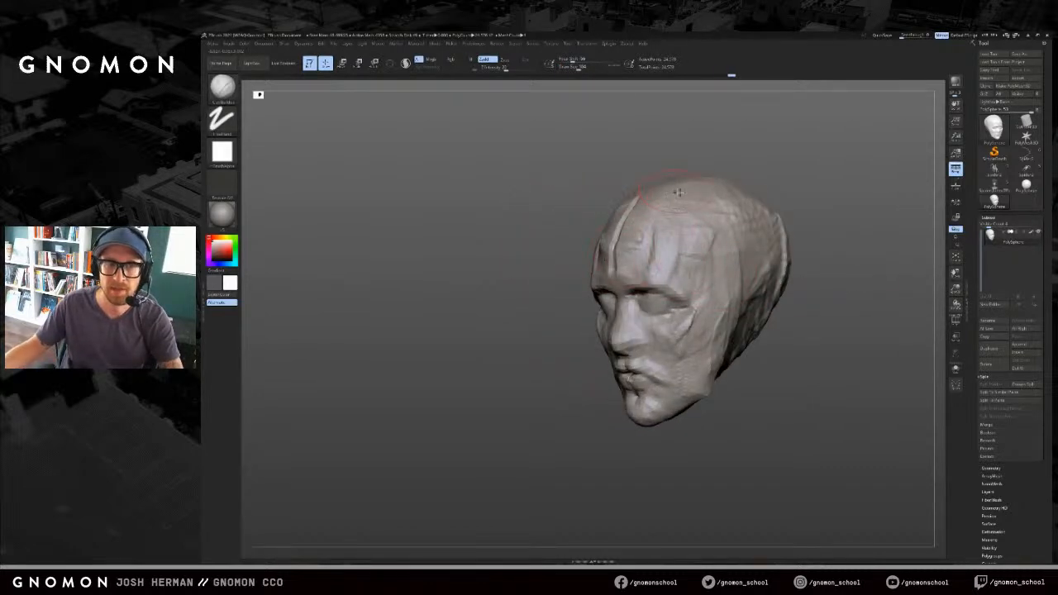
{"action": "left_click_drag", "start_coordinate": [814, 244], "coordinate": [866, 242]}
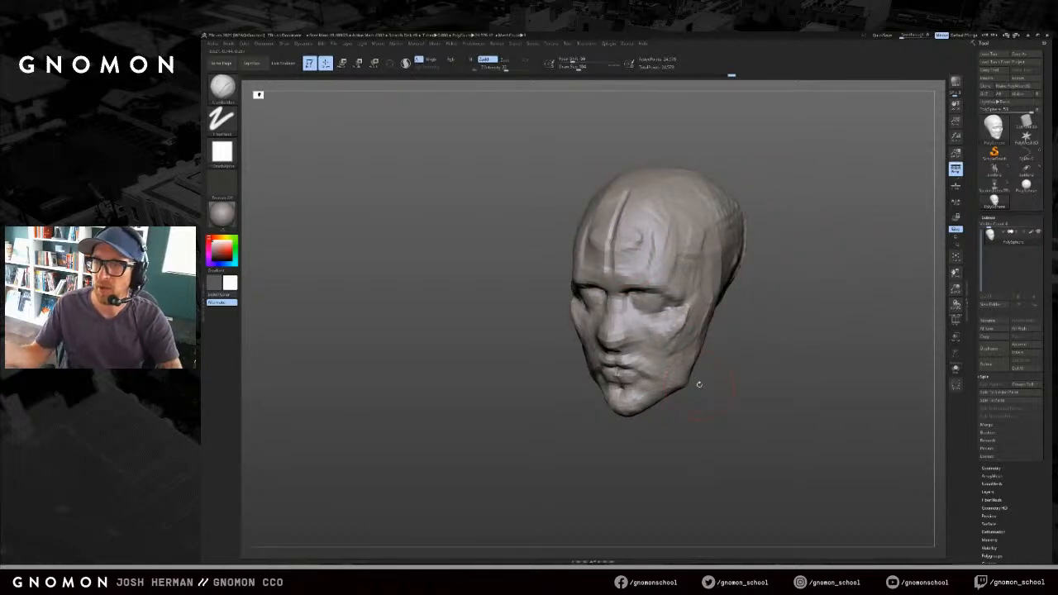
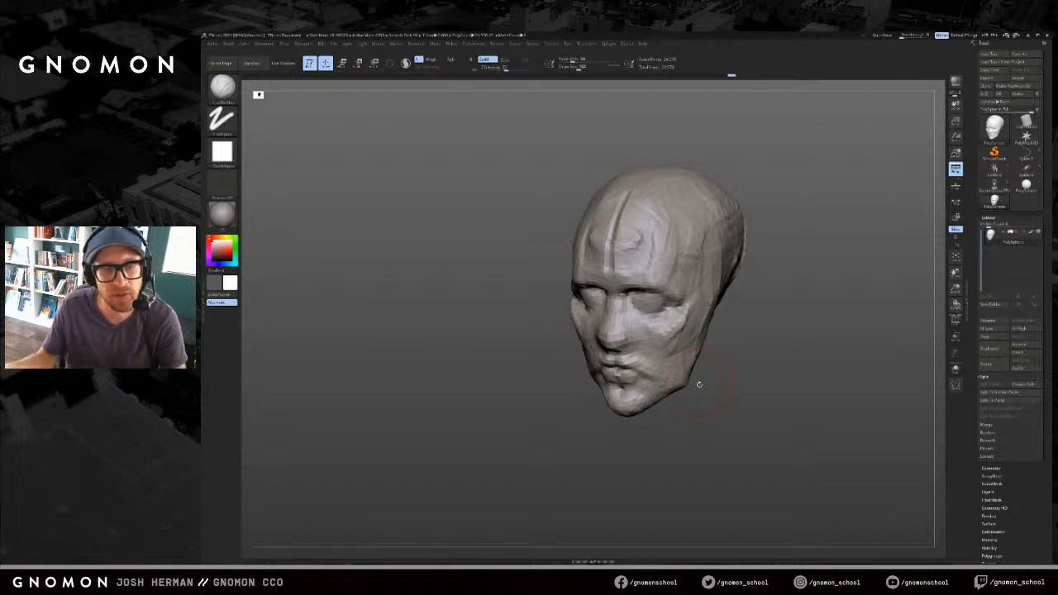
{"action": "left_click_drag", "start_coordinate": [732, 227], "coordinate": [707, 170]}
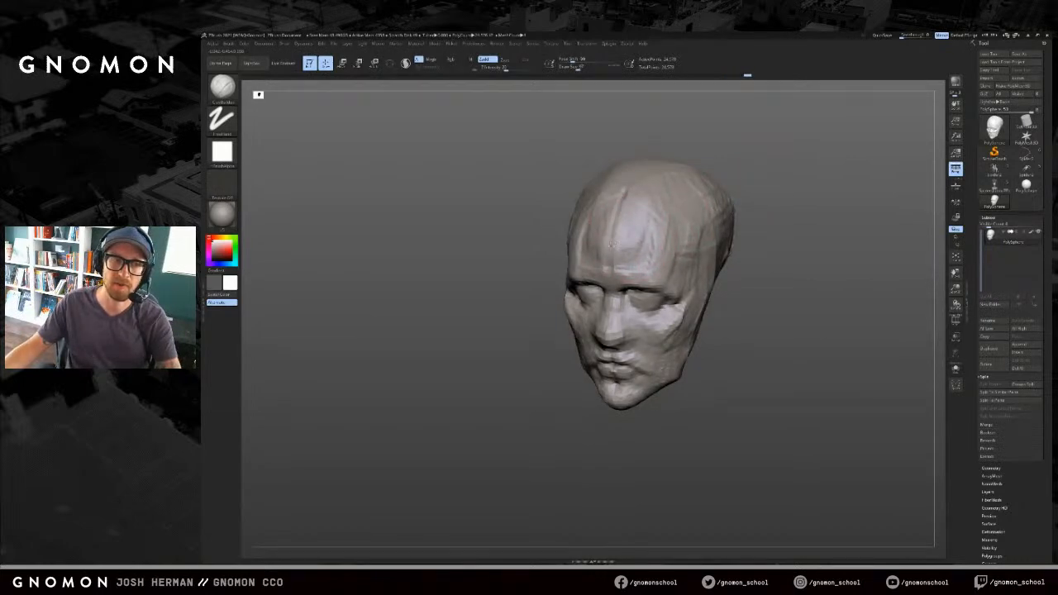
{"action": "mouse_move", "coordinate": [612, 241]}
{"action": "left_mouse_down", "text": "shift"}
{"action": "mouse_move", "coordinate": [594, 230]}
{"action": "mouse_move", "coordinate": [669, 190]}
{"action": "mouse_move", "coordinate": [625, 219]}
{"action": "mouse_move", "coordinate": [538, 343]}
{"action": "left_mouse_up", "text": "shift"}
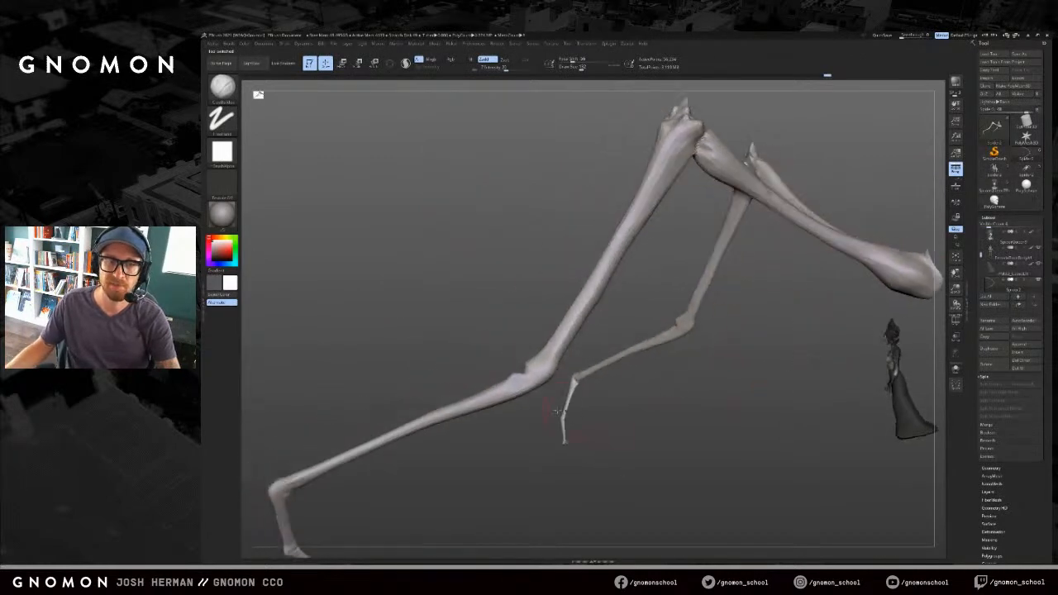
Step: Bring up the spider's isolated front legs and reshape the lower knee joint with the SnakeHook brush
{"action": "left_click_drag", "start_coordinate": [558, 411], "coordinate": [558, 332]}
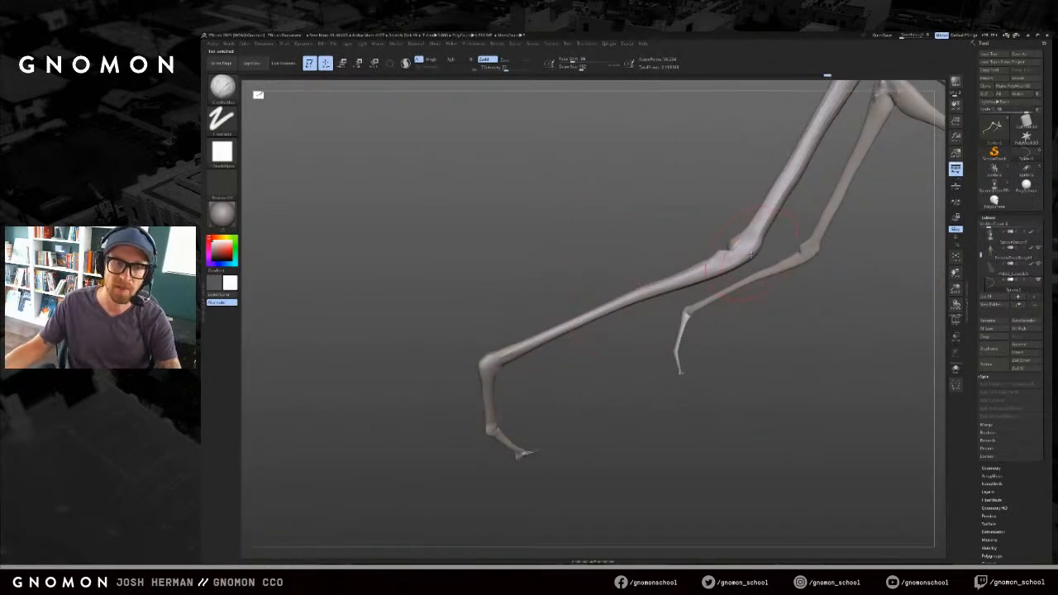
{"action": "key", "text": "b"}
{"action": "key", "text": "s"}
{"action": "key", "text": "h"}
{"action": "mouse_move", "coordinate": [759, 261]}
{"action": "left_mouse_down"}
{"action": "mouse_move", "coordinate": [745, 263]}
{"action": "mouse_move", "coordinate": [761, 267]}
{"action": "left_mouse_up"}
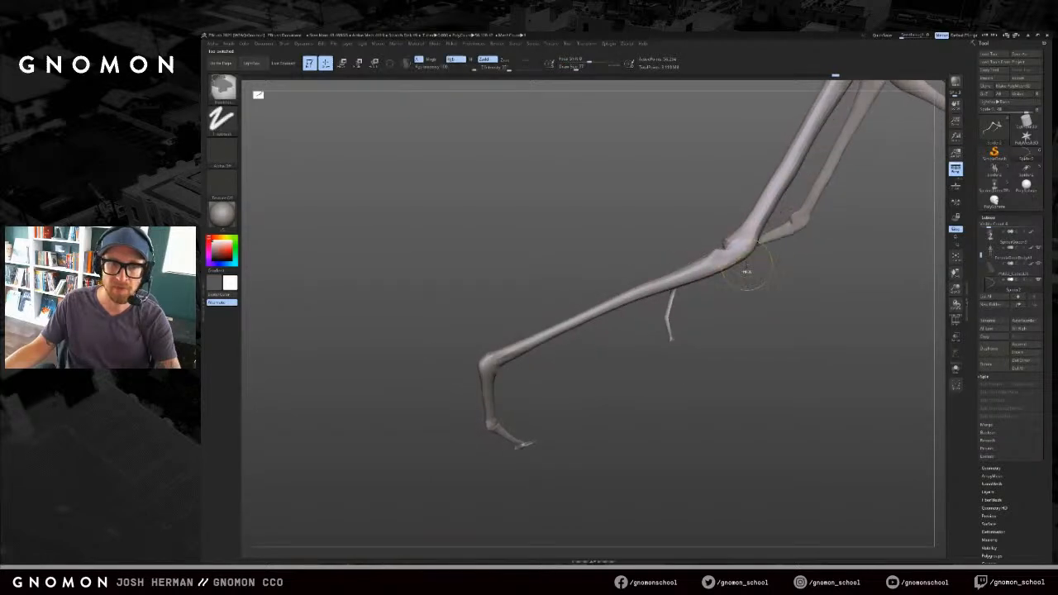
{"action": "right_click_drag", "start_coordinate": [754, 256], "coordinate": [742, 258]}
Step: Carve a crease along the underside of the front leg's lower joint with a resized DamStandard brush
{"action": "key", "text": "b"}
{"action": "key", "text": "d"}
{"action": "key", "text": "s"}
{"action": "key", "text": "s"}
{"action": "left_click_drag", "start_coordinate": [726, 275], "coordinate": [753, 266]}
Step: Return to the SnakeHook brush, resize it and pull out the underside of the front leg's lower joint
{"action": "key", "text": "b"}
{"action": "key", "text": "s"}
{"action": "key", "text": "h"}
{"action": "key", "text": "s"}
{"action": "left_click_drag", "start_coordinate": [750, 262], "coordinate": [753, 268]}
{"action": "mouse_move", "coordinate": [747, 277]}
{"action": "right_mouse_down", "text": "ctrl"}
{"action": "mouse_move", "coordinate": [735, 295]}
{"action": "mouse_move", "coordinate": [745, 312]}
{"action": "right_mouse_up", "text": "ctrl"}
{"action": "left_click_drag", "start_coordinate": [759, 283], "coordinate": [754, 279]}
Step: Check the front legs from the front and unhide the rest of the spider
{"action": "mouse_move", "coordinate": [754, 281]}
{"action": "right_mouse_down"}
{"action": "mouse_move", "coordinate": [720, 317]}
{"action": "mouse_move", "coordinate": [752, 324]}
{"action": "mouse_move", "coordinate": [688, 325]}
{"action": "right_mouse_up"}
{"action": "key", "text": "f"}
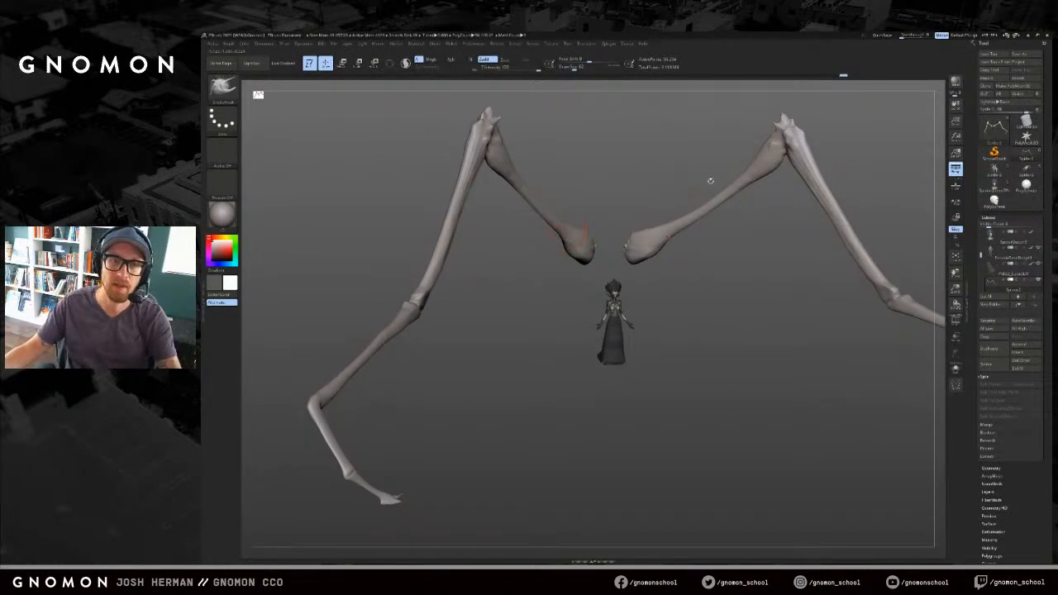
{"action": "right_click_drag", "start_coordinate": [769, 317], "coordinate": [773, 327], "text": "ctrl"}
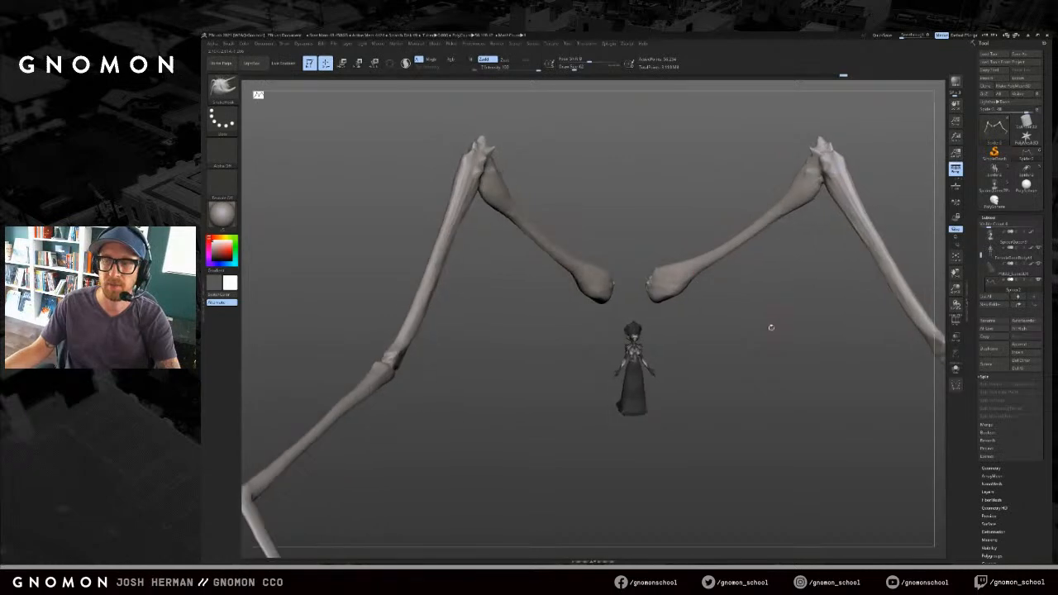
{"action": "right_click_drag", "start_coordinate": [756, 278], "coordinate": [626, 124]}
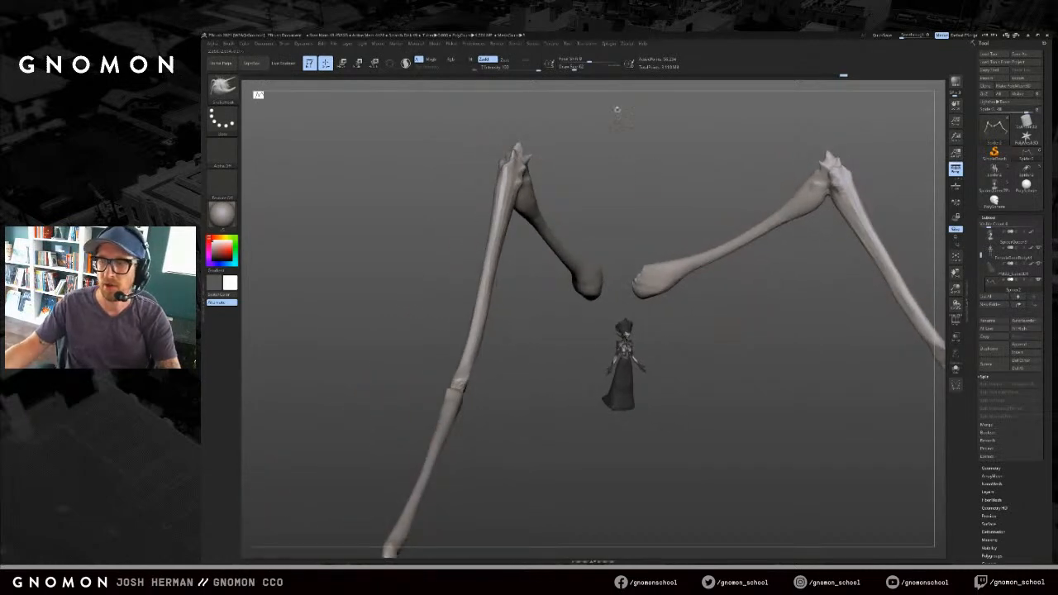
{"action": "mouse_move", "coordinate": [752, 304]}
{"action": "right_mouse_down"}
{"action": "mouse_move", "coordinate": [749, 331]}
{"action": "mouse_move", "coordinate": [653, 318]}
{"action": "right_mouse_up"}
{"action": "mouse_move", "coordinate": [597, 339]}
{"action": "right_mouse_down"}
{"action": "mouse_move", "coordinate": [570, 338]}
{"action": "mouse_move", "coordinate": [650, 350]}
{"action": "mouse_move", "coordinate": [654, 324]}
{"action": "right_mouse_up"}
{"action": "left_click", "coordinate": [594, 341], "text": "ctrl+shift"}
Step: Compare with the earlier spider version without the long front legs and return to the current model
{"action": "left_click", "coordinate": [1026, 169]}
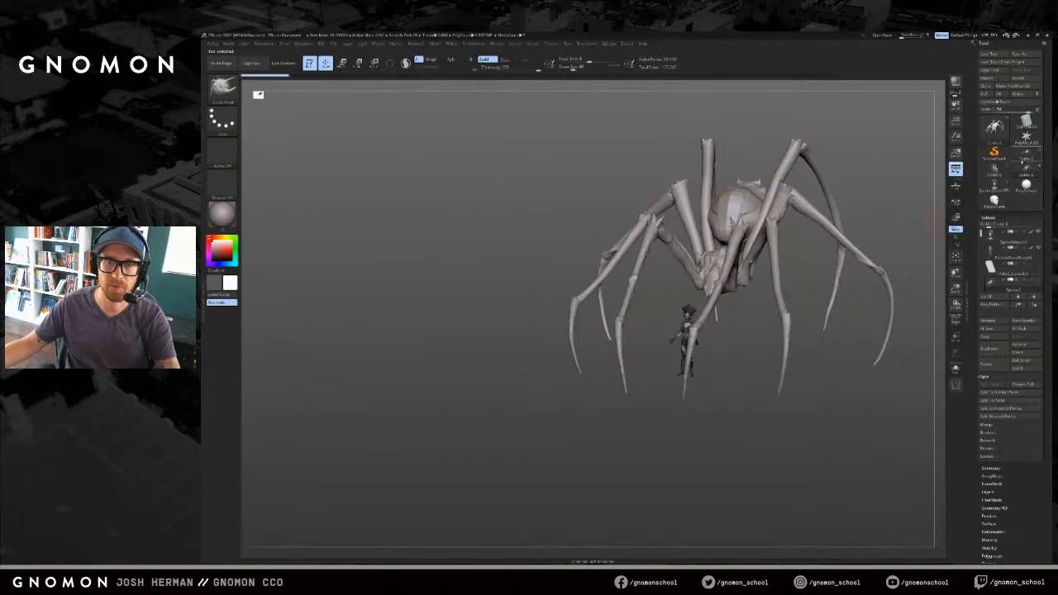
{"action": "left_click", "coordinate": [1026, 154]}
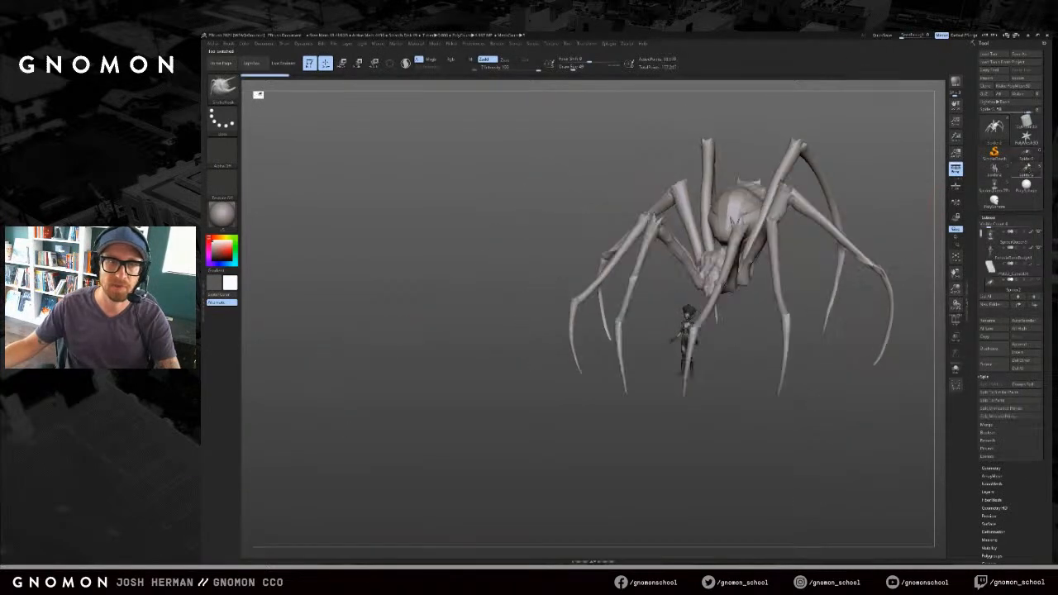
{"action": "mouse_move", "coordinate": [945, 197]}
{"action": "left_mouse_down"}
{"action": "mouse_move", "coordinate": [744, 265]}
{"action": "mouse_move", "coordinate": [538, 361]}
{"action": "mouse_move", "coordinate": [619, 329]}
{"action": "left_mouse_up"}
Step: Isolate the second pair of legs, restore full visibility and mask everything except that pair
{"action": "left_click", "coordinate": [618, 329], "text": "ctrl+shift"}
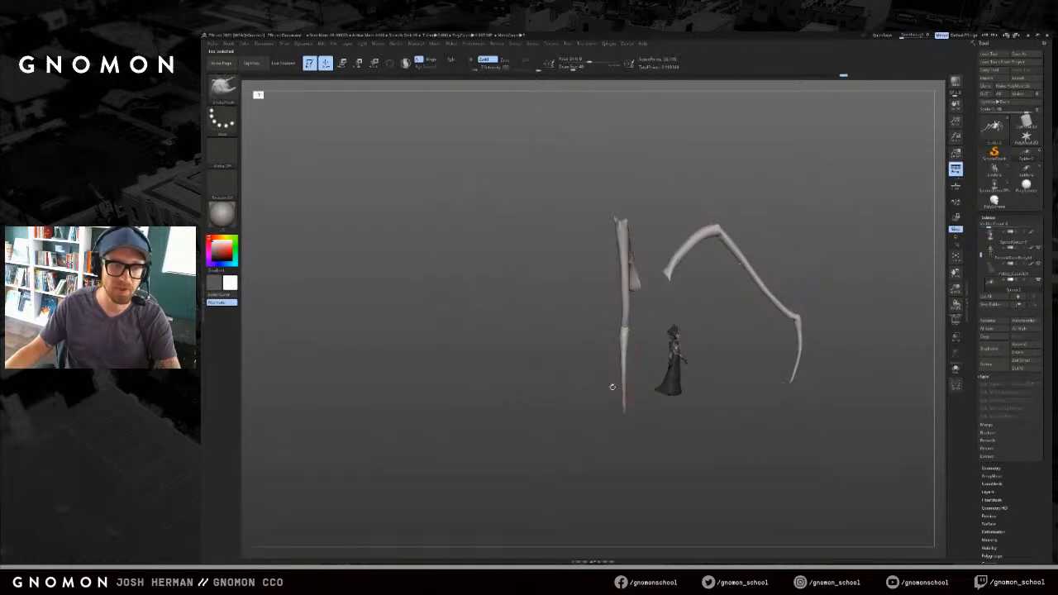
{"action": "left_click", "coordinate": [868, 373], "text": "ctrl+shift"}
{"action": "left_click_drag", "start_coordinate": [866, 376], "coordinate": [649, 496]}
{"action": "left_click", "coordinate": [832, 422], "text": "ctrl"}
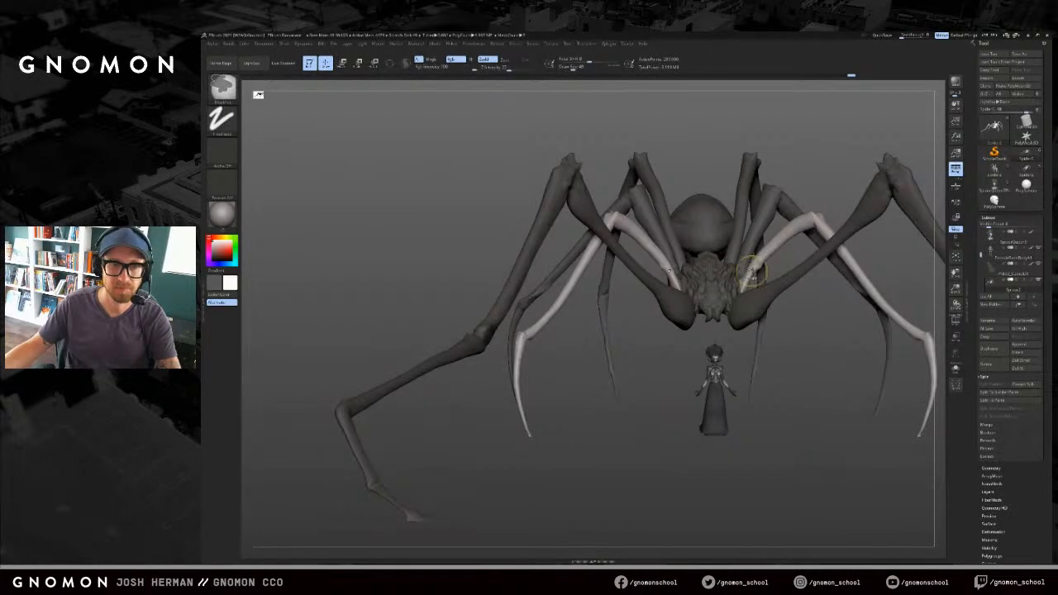
Step: Bulge out the bases of the unmasked second legs where they meet the body with the Move brush
{"action": "mouse_move", "coordinate": [643, 364]}
{"action": "left_mouse_down"}
{"action": "mouse_move", "coordinate": [666, 361]}
{"action": "mouse_move", "coordinate": [715, 308]}
{"action": "mouse_move", "coordinate": [745, 309]}
{"action": "mouse_move", "coordinate": [728, 345]}
{"action": "mouse_move", "coordinate": [709, 340]}
{"action": "left_mouse_up"}
{"action": "mouse_move", "coordinate": [752, 309]}
{"action": "left_mouse_down"}
{"action": "mouse_move", "coordinate": [735, 385]}
{"action": "mouse_move", "coordinate": [765, 314]}
{"action": "mouse_move", "coordinate": [777, 364]}
{"action": "mouse_move", "coordinate": [760, 310]}
{"action": "mouse_move", "coordinate": [732, 307]}
{"action": "left_mouse_up"}
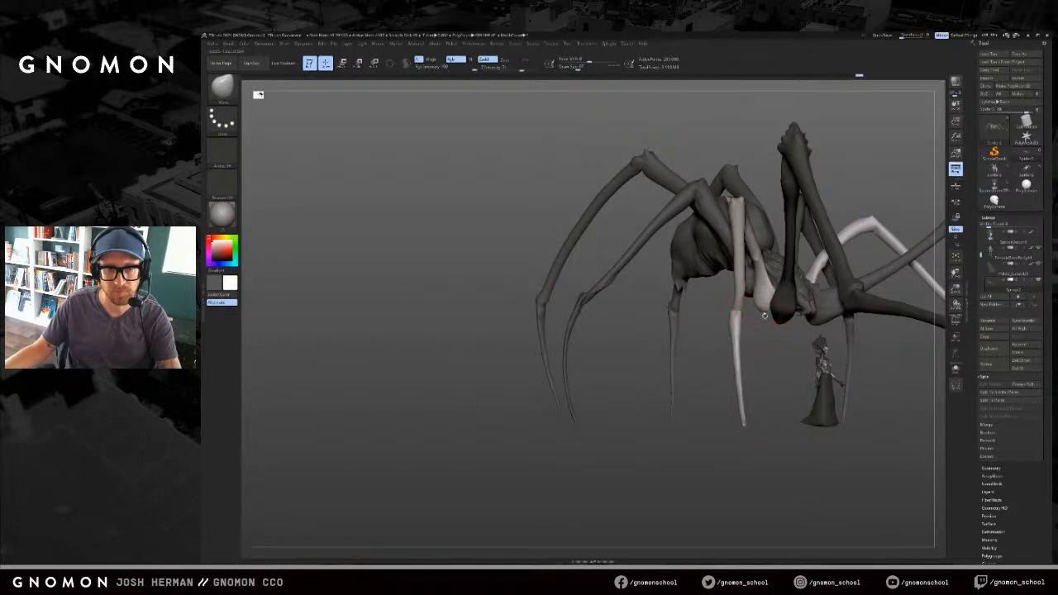
{"action": "mouse_move", "coordinate": [735, 312]}
{"action": "left_mouse_down"}
{"action": "mouse_move", "coordinate": [748, 314]}
{"action": "mouse_move", "coordinate": [716, 291]}
{"action": "left_mouse_up"}
Step: Switch to the Inflate brush for the second legs' bases and clear the mask from the spider
{"action": "key", "text": "b"}
{"action": "key", "text": "c"}
{"action": "key", "text": "b"}
{"action": "key", "text": "b"}
{"action": "key", "text": "i"}
{"action": "key", "text": "n"}
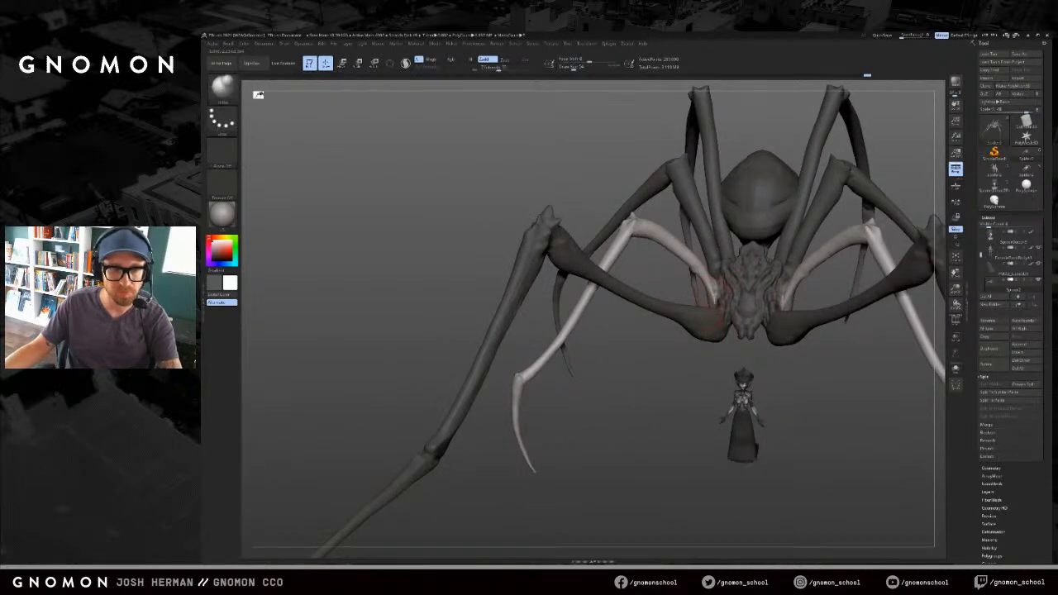
{"action": "left_click_drag", "start_coordinate": [703, 367], "coordinate": [689, 367]}
{"action": "left_click_drag", "start_coordinate": [689, 367], "coordinate": [703, 380], "text": "ctrl"}
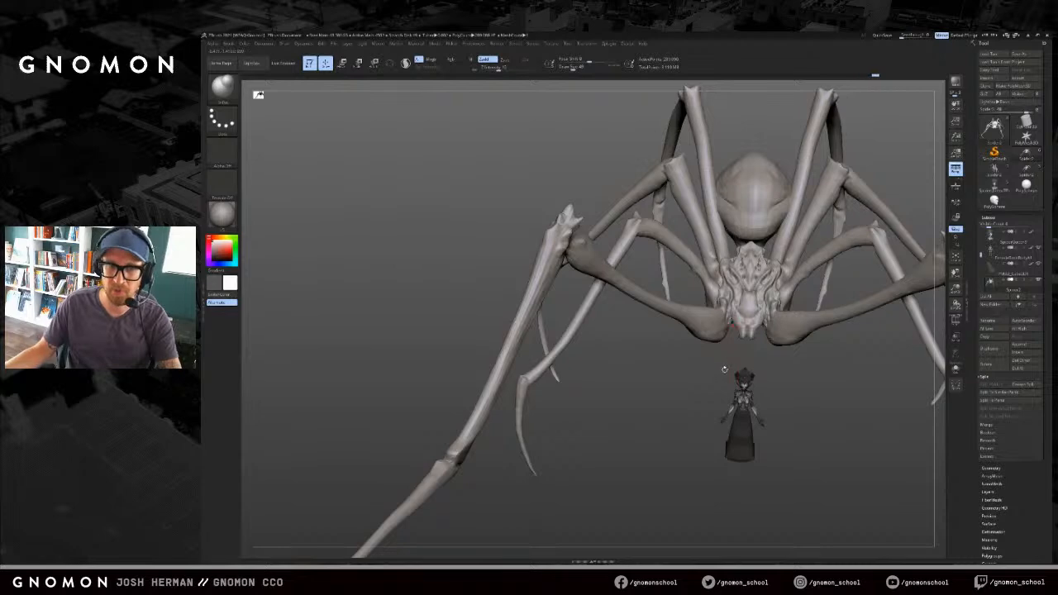
Step: Select the ClayBuildup brush, frame the spider from the front and adjust the brush size for the head
{"action": "mouse_move", "coordinate": [721, 366]}
{"action": "left_mouse_down"}
{"action": "mouse_move", "coordinate": [781, 383]}
{"action": "mouse_move", "coordinate": [754, 372]}
{"action": "mouse_move", "coordinate": [767, 389]}
{"action": "mouse_move", "coordinate": [723, 356]}
{"action": "left_mouse_up"}
{"action": "key", "text": "b"}
{"action": "key", "text": "c"}
{"action": "key", "text": "b"}
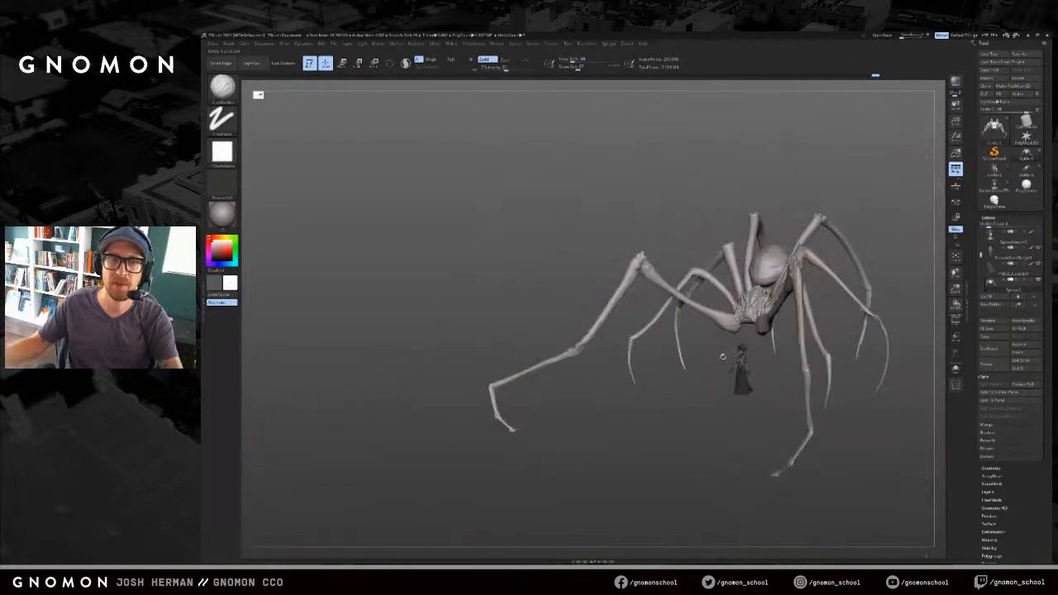
{"action": "mouse_move", "coordinate": [857, 195]}
{"action": "left_mouse_down", "text": "alt"}
{"action": "mouse_move", "coordinate": [768, 195]}
{"action": "mouse_move", "coordinate": [673, 367]}
{"action": "mouse_move", "coordinate": [663, 341]}
{"action": "mouse_move", "coordinate": [702, 354]}
{"action": "mouse_move", "coordinate": [701, 407]}
{"action": "left_mouse_up", "text": "alt"}
{"action": "key", "text": "s"}
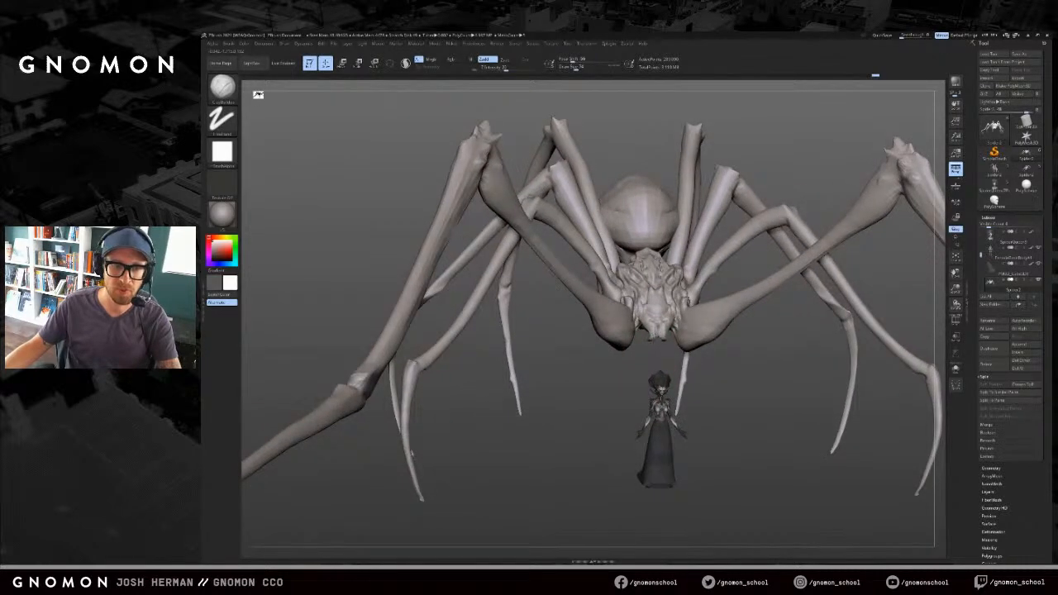
Step: Lower the spider's subdivision level and smooth the front of its head into a simpler form
{"action": "left_click_drag", "start_coordinate": [645, 363], "coordinate": [666, 362]}
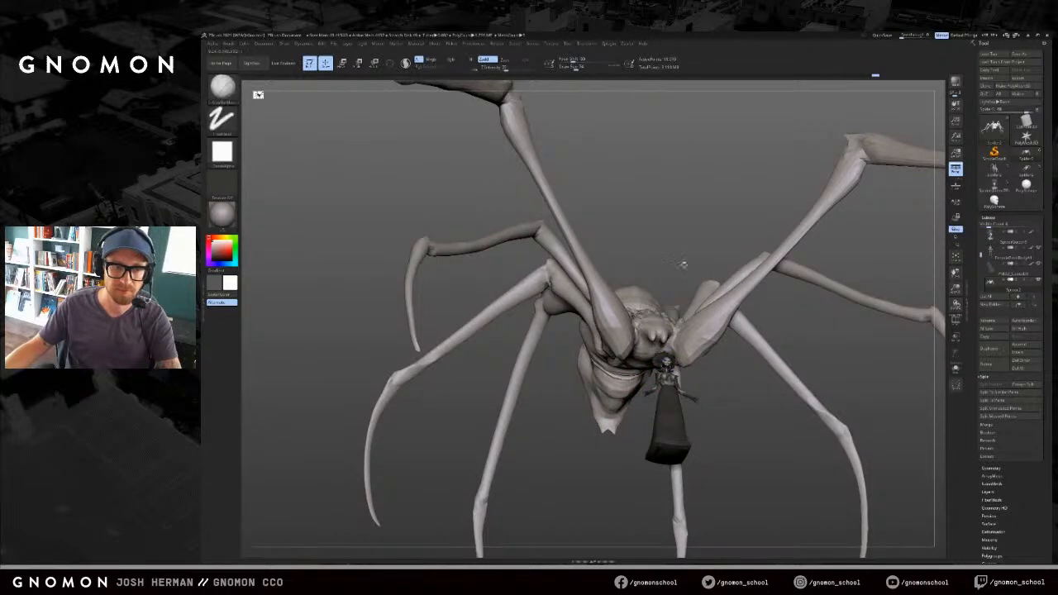
{"action": "left_click_drag", "start_coordinate": [683, 265], "coordinate": [659, 273]}
{"action": "key", "text": "shift+d"}
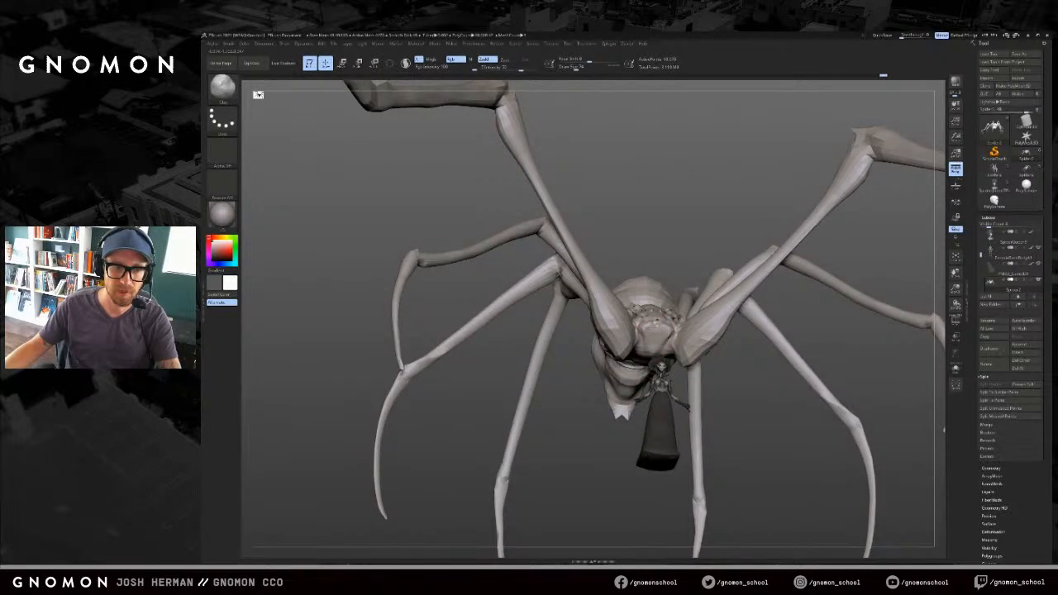
{"action": "left_click_drag", "start_coordinate": [713, 235], "coordinate": [705, 325]}
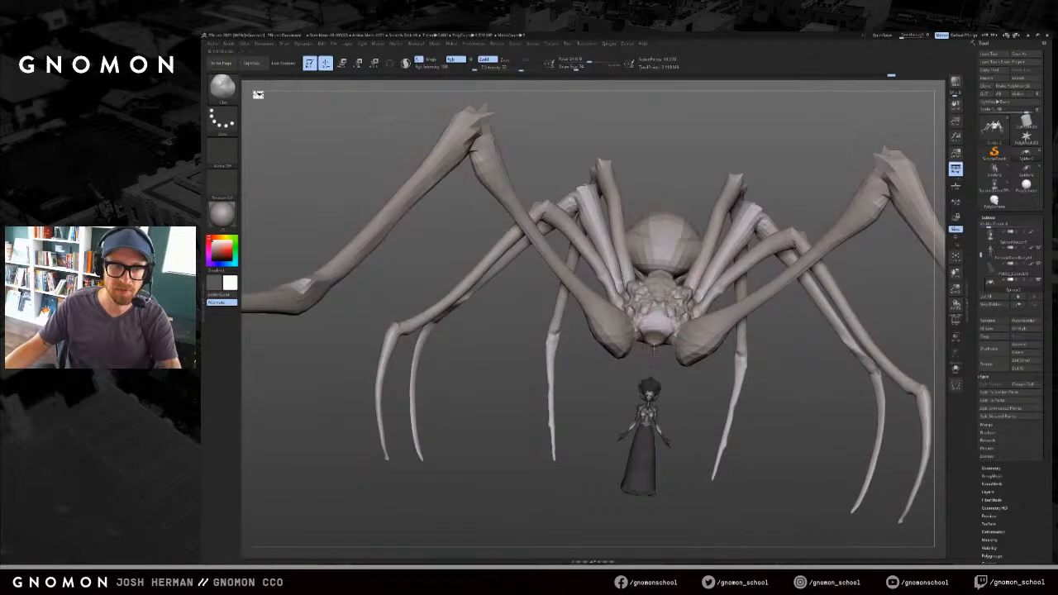
{"action": "left_click_drag", "start_coordinate": [652, 349], "coordinate": [659, 358]}
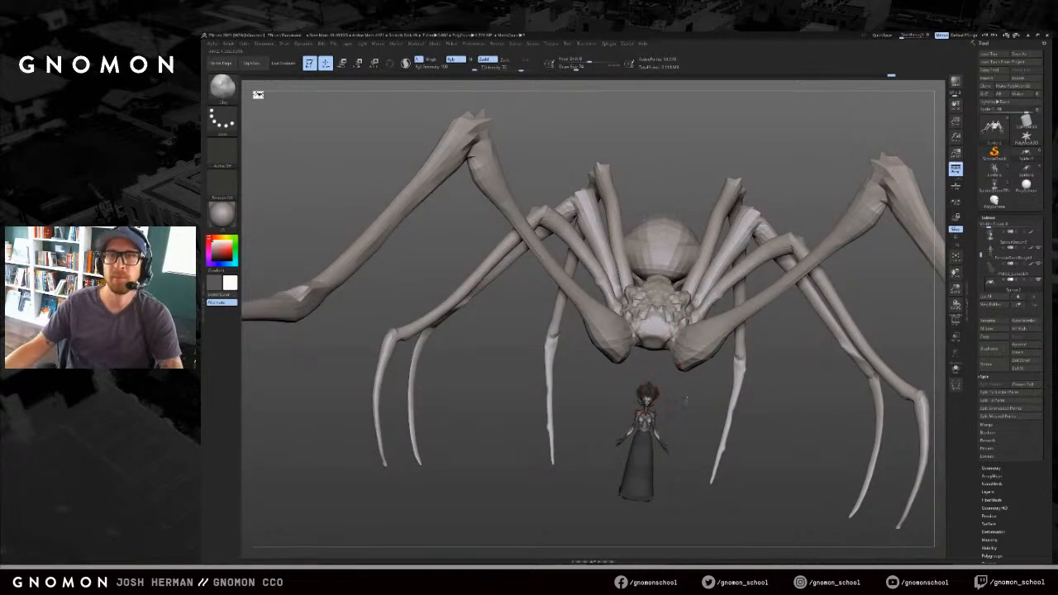
{"action": "left_click_drag", "start_coordinate": [685, 401], "coordinate": [802, 306]}
Step: Raise the spider's subdivision by two levels and check the reshaped head from the front
{"action": "key", "text": "d"}
{"action": "key", "text": "d"}
{"action": "left_click_drag", "start_coordinate": [694, 414], "coordinate": [641, 339]}
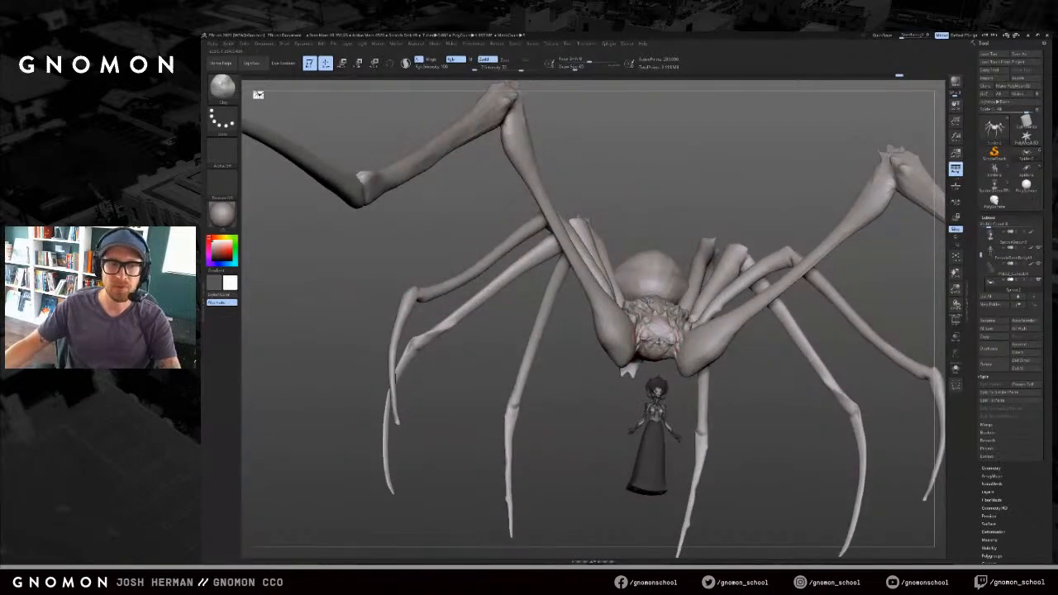
{"action": "left_click_drag", "start_coordinate": [685, 234], "coordinate": [649, 248]}
Step: Examine the polygon wireframe and density of the spider's head at lower subdivision levels
{"action": "key", "text": "shift+f"}
{"action": "key", "text": "shift+f"}
{"action": "left_click_drag", "start_coordinate": [678, 395], "coordinate": [699, 496], "text": "alt"}
{"action": "key", "text": "shift+d"}
{"action": "key", "text": "shift+d"}
{"action": "key", "text": "shift+f"}
{"action": "key", "text": "shift+f"}
{"action": "key", "text": "shift+f"}
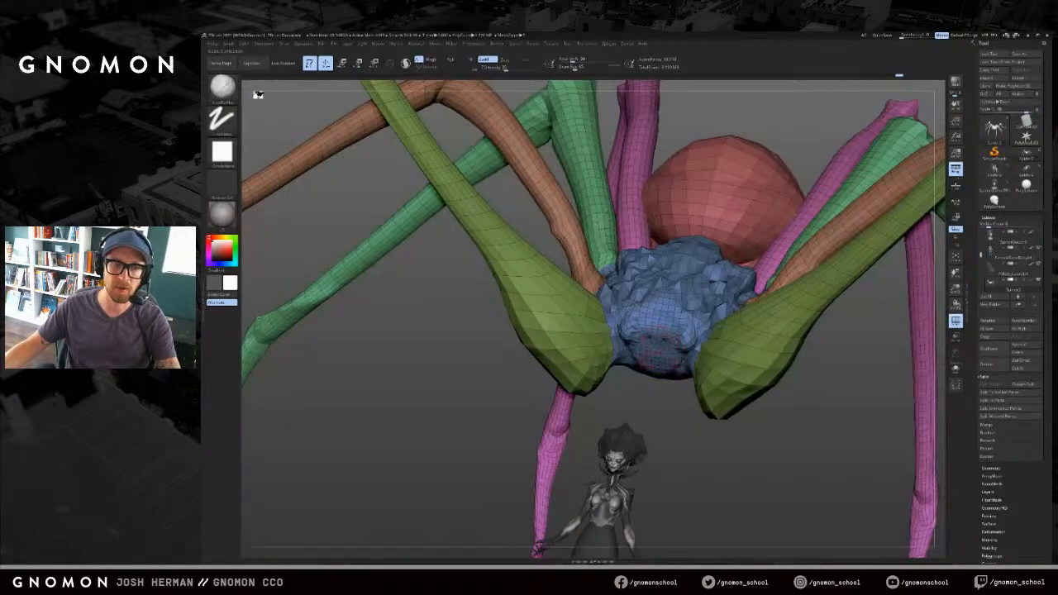
{"action": "key", "text": "shift+f"}
Step: Step the spider up two subdivision levels and smooth the lower front of its face
{"action": "key", "text": "d"}
{"action": "key", "text": "d"}
{"action": "left_click_drag", "start_coordinate": [658, 350], "coordinate": [655, 343], "text": "shift"}
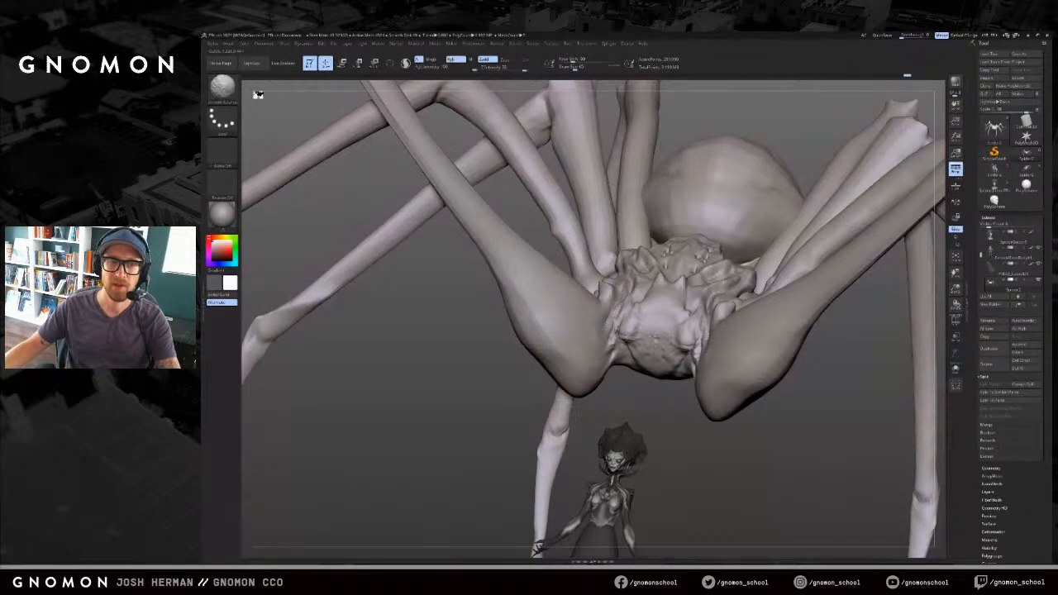
Step: Inspect the rough early spider version's head for comparison and switch back to the detailed spider
{"action": "left_click", "coordinate": [997, 178]}
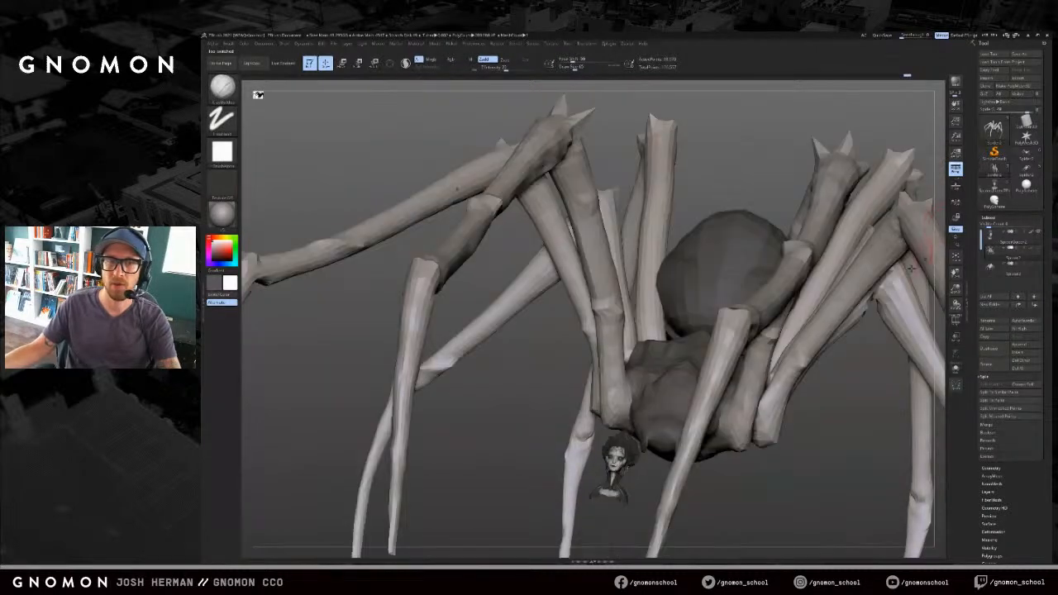
{"action": "left_click_drag", "start_coordinate": [776, 420], "coordinate": [854, 387]}
{"action": "left_click", "coordinate": [1027, 171]}
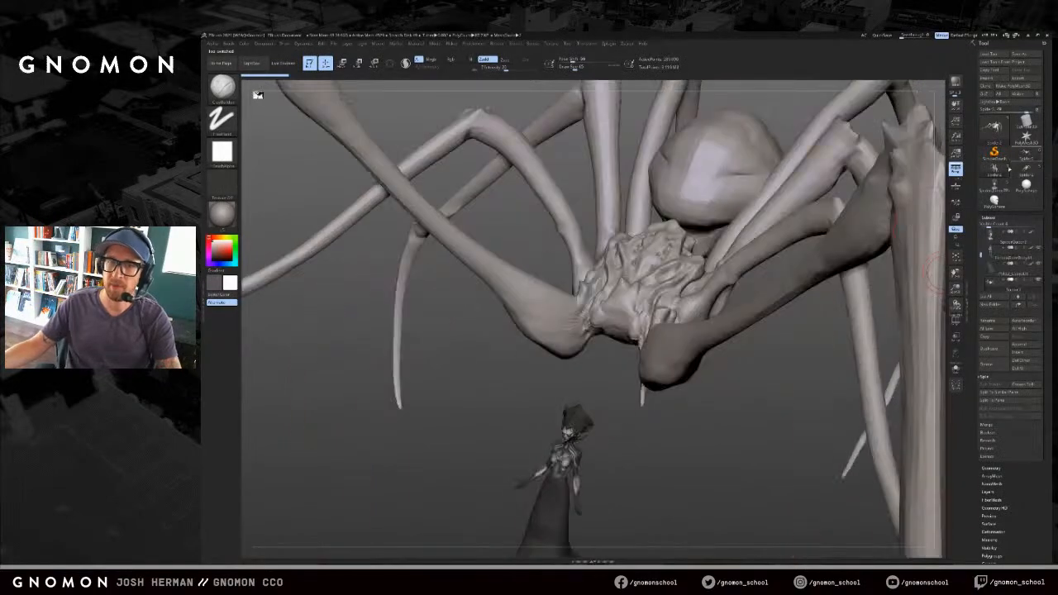
Step: Carve a mouth crease along the lower front of the spider's head with the Dam Standard brush
{"action": "key", "text": "f"}
{"action": "left_click_drag", "start_coordinate": [696, 383], "coordinate": [700, 355], "text": "shift"}
{"action": "left_click_drag", "start_coordinate": [626, 362], "coordinate": [608, 389]}
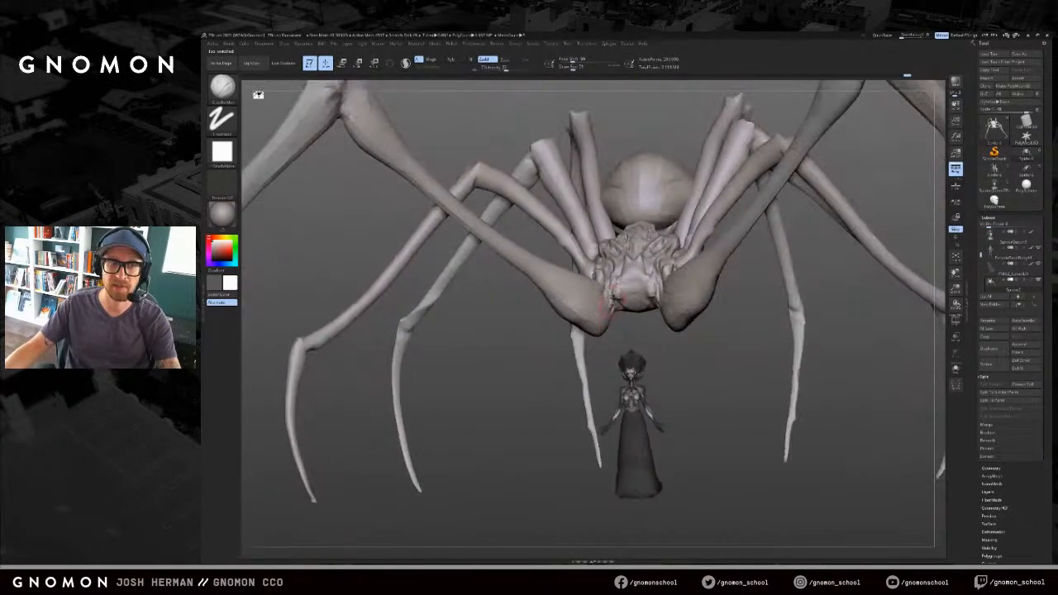
{"action": "key", "text": "s"}
{"action": "left_click_drag", "start_coordinate": [614, 320], "coordinate": [618, 321]}
{"action": "mouse_move", "coordinate": [608, 329]}
{"action": "left_mouse_down"}
{"action": "mouse_move", "coordinate": [604, 317]}
{"action": "mouse_move", "coordinate": [660, 334]}
{"action": "left_mouse_up"}
{"action": "key", "text": "b"}
{"action": "key", "text": "d"}
{"action": "key", "text": "s"}
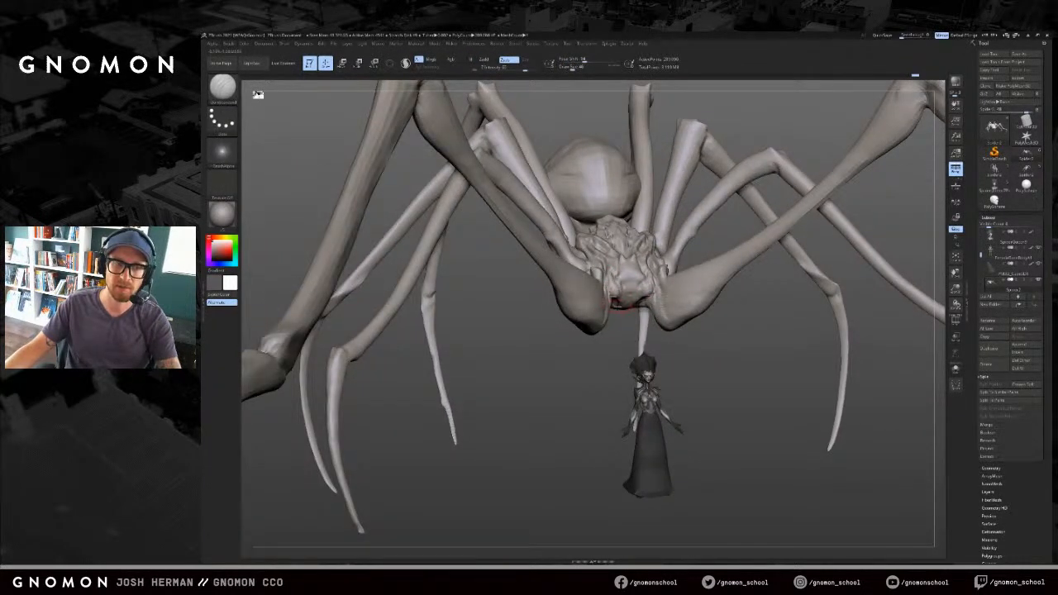
{"action": "key", "text": "s"}
{"action": "mouse_move", "coordinate": [620, 322]}
{"action": "left_mouse_down"}
{"action": "mouse_move", "coordinate": [630, 321]}
{"action": "mouse_move", "coordinate": [621, 296]}
{"action": "left_mouse_up"}
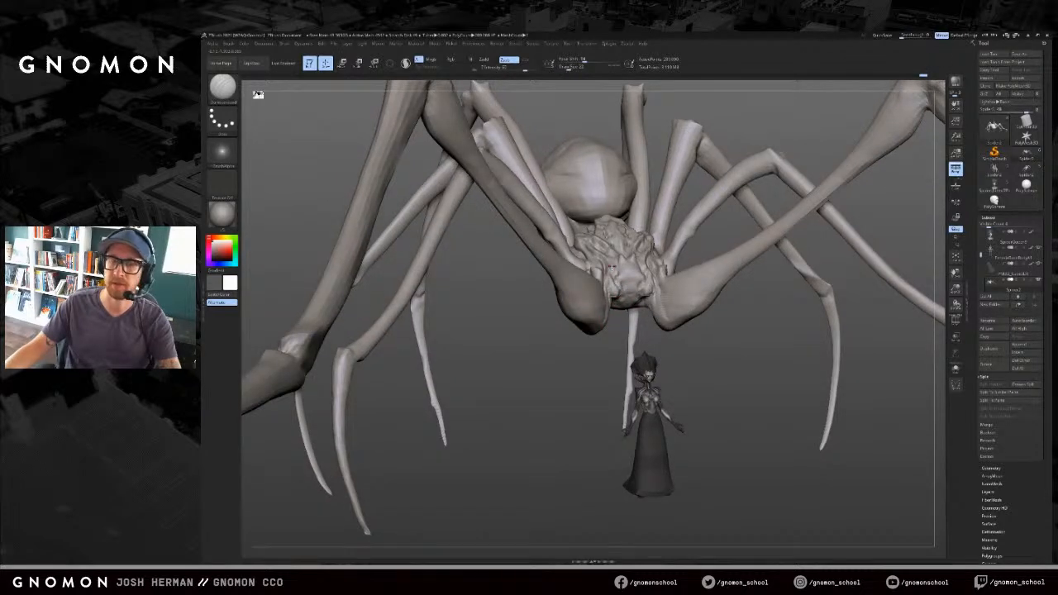
{"action": "left_click_drag", "start_coordinate": [604, 373], "coordinate": [628, 340]}
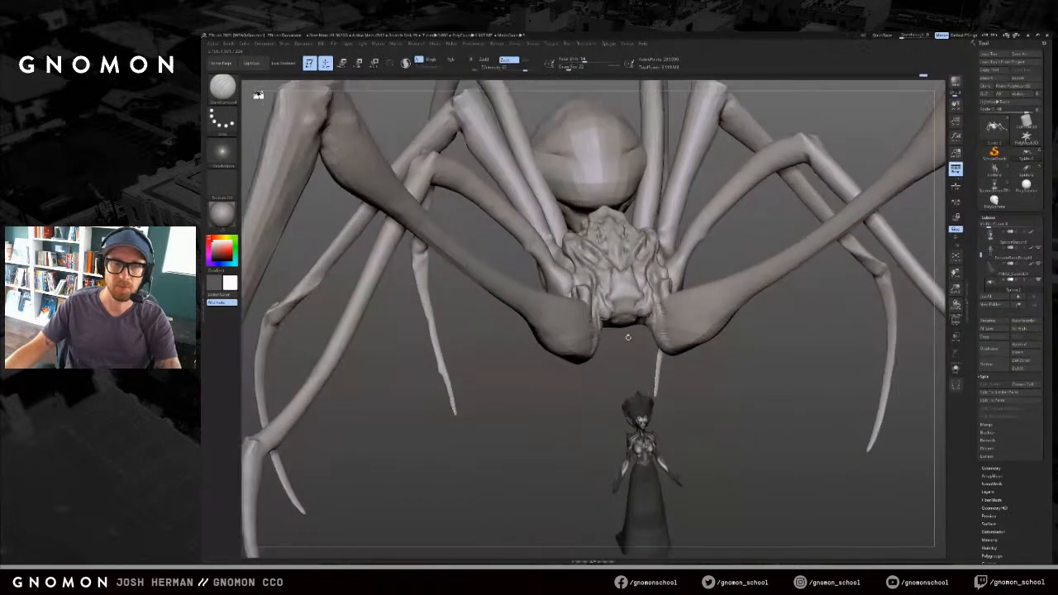
{"action": "left_click_drag", "start_coordinate": [598, 373], "coordinate": [601, 376]}
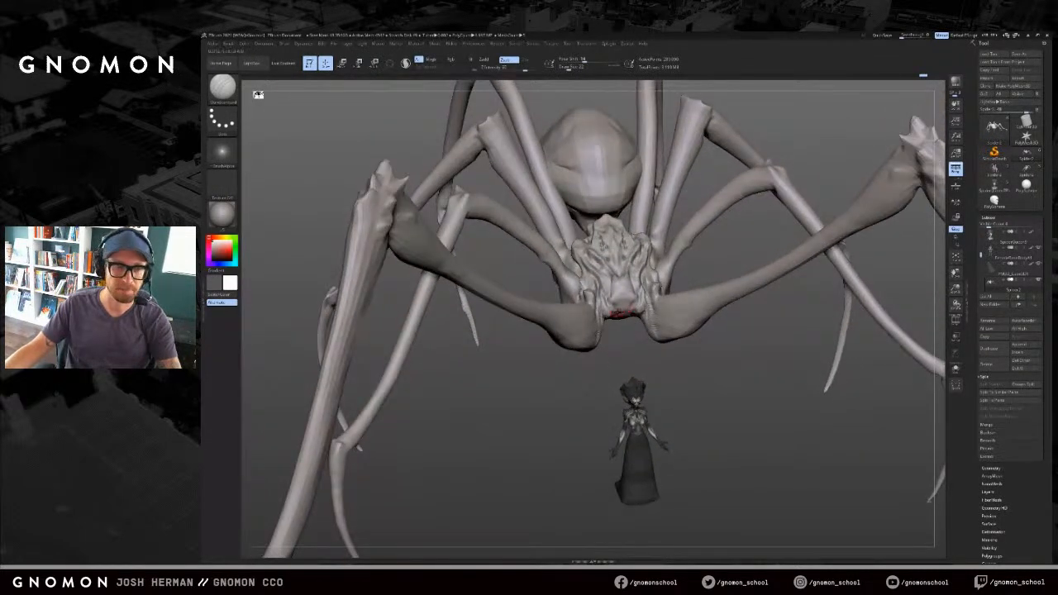
{"action": "key", "text": "shift"}
{"action": "key", "text": "s"}
{"action": "left_click", "coordinate": [615, 335]}
Step: Mask the whole spider except the second pair of legs and check the pose from above
{"action": "mouse_move", "coordinate": [614, 342]}
{"action": "left_mouse_down"}
{"action": "mouse_move", "coordinate": [525, 406]}
{"action": "mouse_move", "coordinate": [905, 314]}
{"action": "mouse_move", "coordinate": [654, 378]}
{"action": "mouse_move", "coordinate": [735, 219]}
{"action": "left_mouse_up"}
{"action": "left_click_drag", "start_coordinate": [799, 220], "coordinate": [884, 231]}
{"action": "left_click", "coordinate": [713, 286], "text": "ctrl+shift"}
{"action": "left_click", "coordinate": [819, 207], "text": "ctrl"}
{"action": "left_click", "coordinate": [850, 281], "text": "ctrl+shift"}
{"action": "left_click_drag", "start_coordinate": [850, 281], "coordinate": [865, 307]}
{"action": "left_click", "coordinate": [864, 256], "text": "ctrl"}
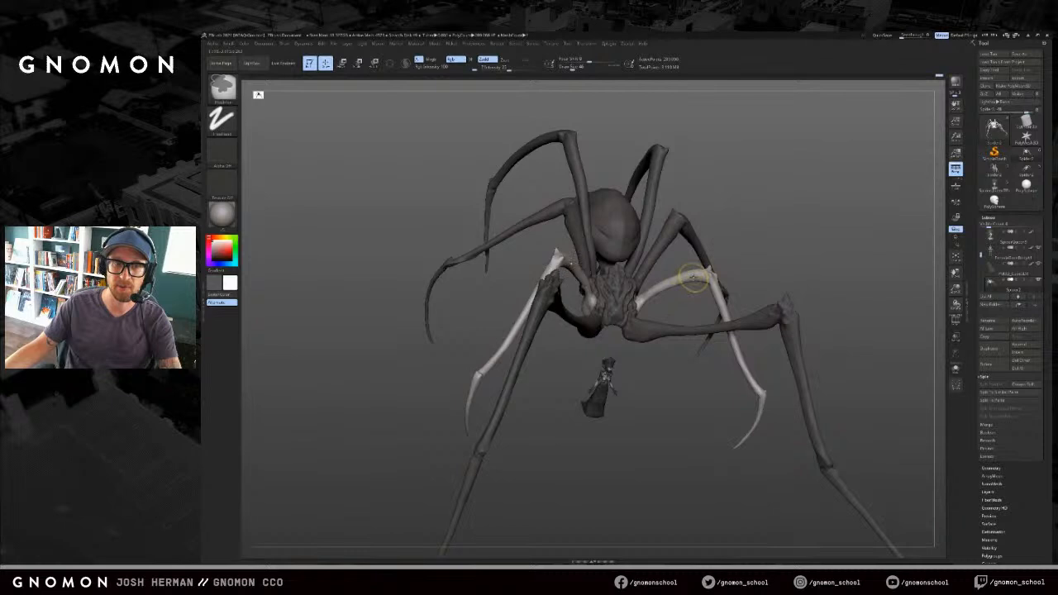
{"action": "left_click_drag", "start_coordinate": [716, 368], "coordinate": [711, 442], "text": "shift"}
{"action": "key", "text": "w"}
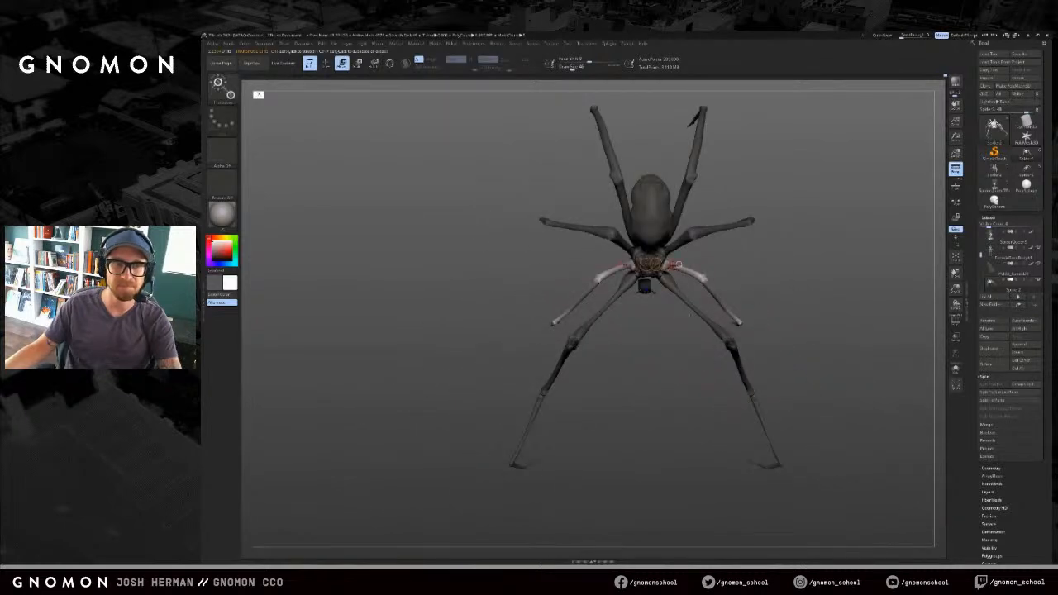
Step: Pull the unmasked second pair of legs outward into a wider, longer stance with the Snake Hook brush
{"action": "mouse_move", "coordinate": [799, 324]}
{"action": "left_mouse_down"}
{"action": "mouse_move", "coordinate": [812, 261]}
{"action": "mouse_move", "coordinate": [749, 274]}
{"action": "mouse_move", "coordinate": [724, 170]}
{"action": "left_mouse_up"}
{"action": "key", "text": "b"}
{"action": "key", "text": "s"}
{"action": "key", "text": "h"}
{"action": "mouse_move", "coordinate": [456, 198]}
{"action": "left_mouse_down"}
{"action": "mouse_move", "coordinate": [642, 208]}
{"action": "mouse_move", "coordinate": [701, 238]}
{"action": "left_mouse_up"}
{"action": "key", "text": "s"}
{"action": "mouse_move", "coordinate": [711, 194]}
{"action": "left_mouse_down"}
{"action": "mouse_move", "coordinate": [728, 222]}
{"action": "mouse_move", "coordinate": [687, 233]}
{"action": "left_mouse_up"}
{"action": "key", "text": "s"}
{"action": "mouse_move", "coordinate": [750, 194]}
{"action": "left_mouse_down"}
{"action": "mouse_move", "coordinate": [730, 196]}
{"action": "mouse_move", "coordinate": [711, 231]}
{"action": "mouse_move", "coordinate": [753, 207]}
{"action": "mouse_move", "coordinate": [736, 217]}
{"action": "left_mouse_up"}
{"action": "key", "text": "s"}
{"action": "key", "text": "s"}
{"action": "left_click_drag", "start_coordinate": [728, 256], "coordinate": [721, 262]}
{"action": "left_click_drag", "start_coordinate": [748, 215], "coordinate": [661, 221]}
Step: Refine the knee and upper segment of the second leg pair with the Snake Hook brush
{"action": "mouse_move", "coordinate": [526, 248]}
{"action": "left_mouse_down", "text": "shift"}
{"action": "mouse_move", "coordinate": [584, 239]}
{"action": "mouse_move", "coordinate": [547, 244]}
{"action": "mouse_move", "coordinate": [526, 263]}
{"action": "left_mouse_up", "text": "shift"}
{"action": "mouse_move", "coordinate": [516, 217]}
{"action": "left_mouse_down"}
{"action": "mouse_move", "coordinate": [567, 208]}
{"action": "mouse_move", "coordinate": [572, 235]}
{"action": "mouse_move", "coordinate": [561, 257]}
{"action": "left_mouse_up"}
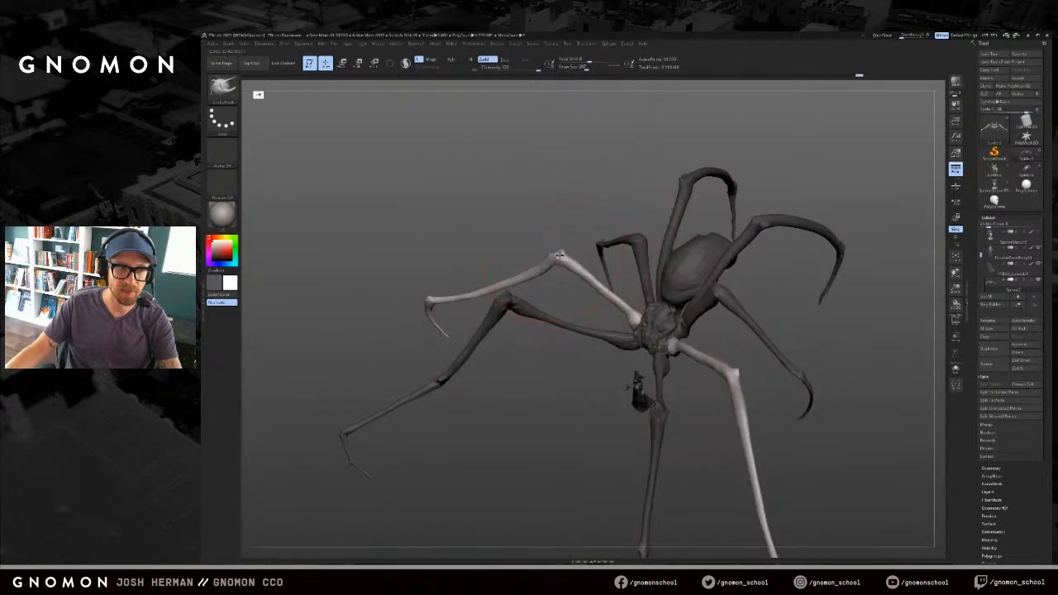
{"action": "key", "text": "s"}
{"action": "left_click_drag", "start_coordinate": [571, 277], "coordinate": [568, 276]}
{"action": "mouse_move", "coordinate": [569, 276]}
{"action": "left_mouse_down"}
{"action": "mouse_move", "coordinate": [592, 263]}
{"action": "mouse_move", "coordinate": [585, 281]}
{"action": "left_mouse_up"}
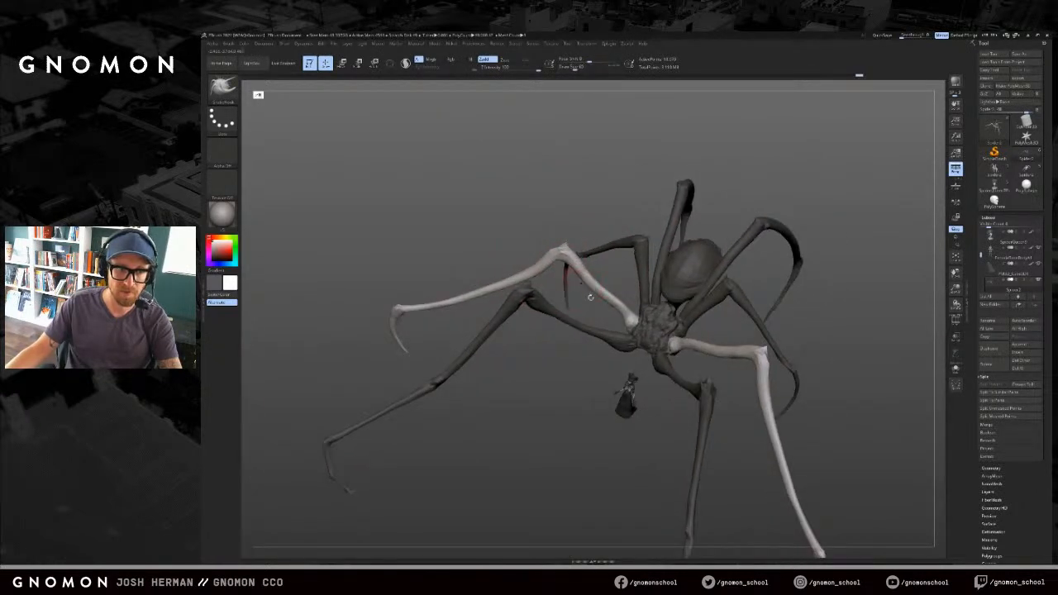
{"action": "left_click_drag", "start_coordinate": [616, 316], "coordinate": [580, 287]}
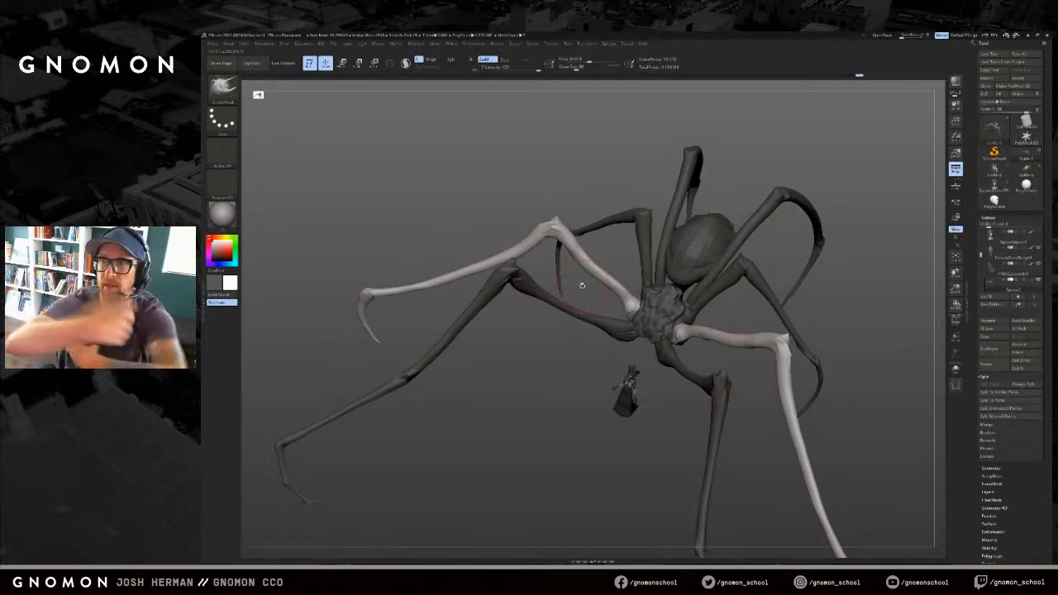
{"action": "key", "text": "s"}
{"action": "left_click_drag", "start_coordinate": [600, 311], "coordinate": [621, 301]}
{"action": "left_click_drag", "start_coordinate": [639, 307], "coordinate": [617, 296]}
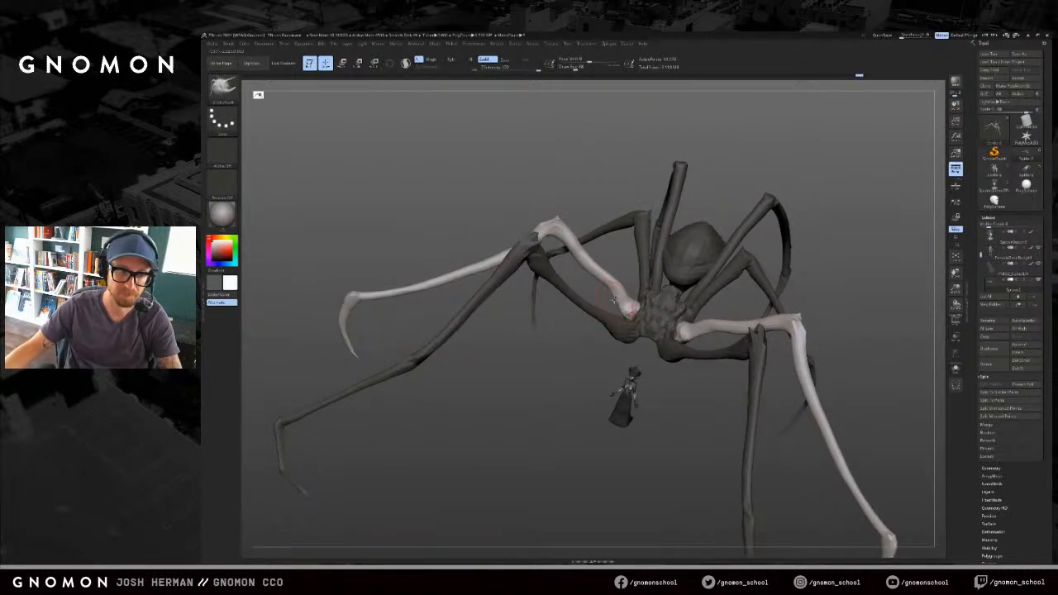
Step: Smooth and thicken the upper segments of the second leg pair near the body
{"action": "key", "text": "shift"}
{"action": "key", "text": "shift"}
{"action": "key", "text": "ctrl"}
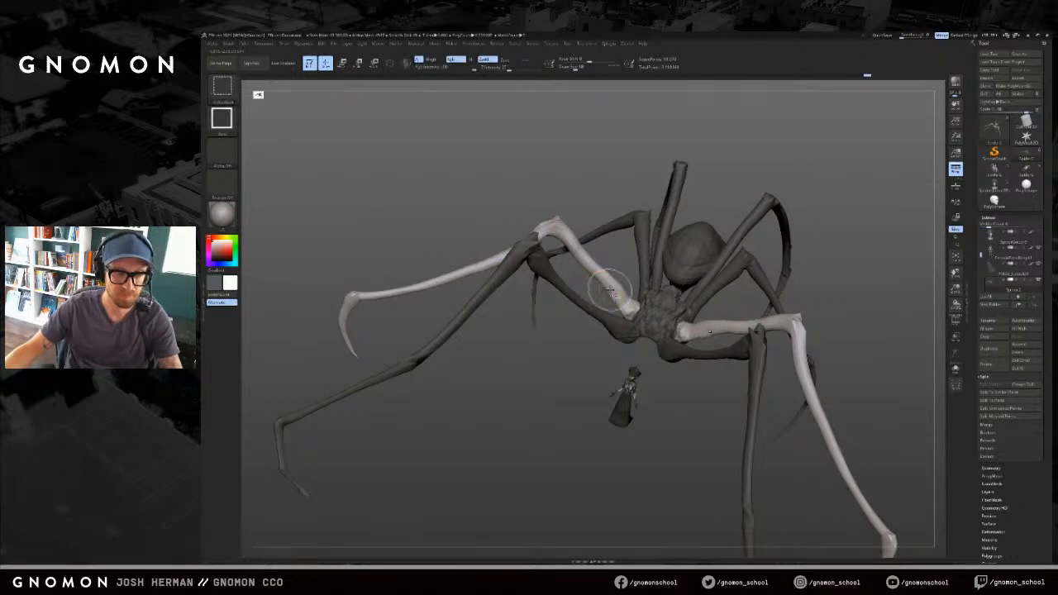
{"action": "key", "text": "shift"}
{"action": "left_click_drag", "start_coordinate": [610, 297], "coordinate": [619, 306], "text": "shift"}
{"action": "right_click_drag", "start_coordinate": [624, 312], "coordinate": [624, 275]}
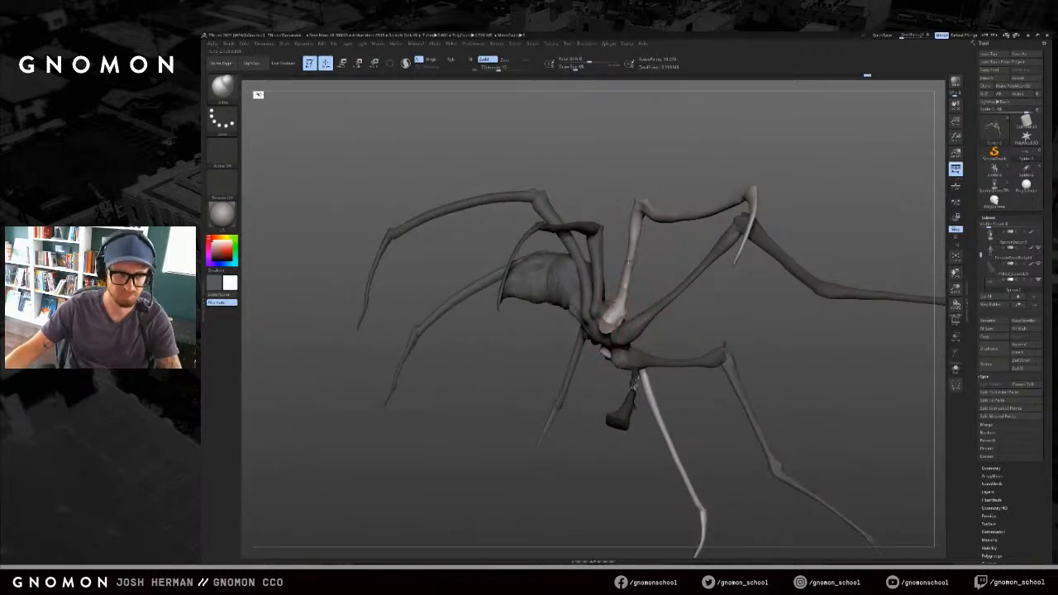
{"action": "left_click_drag", "start_coordinate": [625, 282], "coordinate": [629, 236], "text": "shift"}
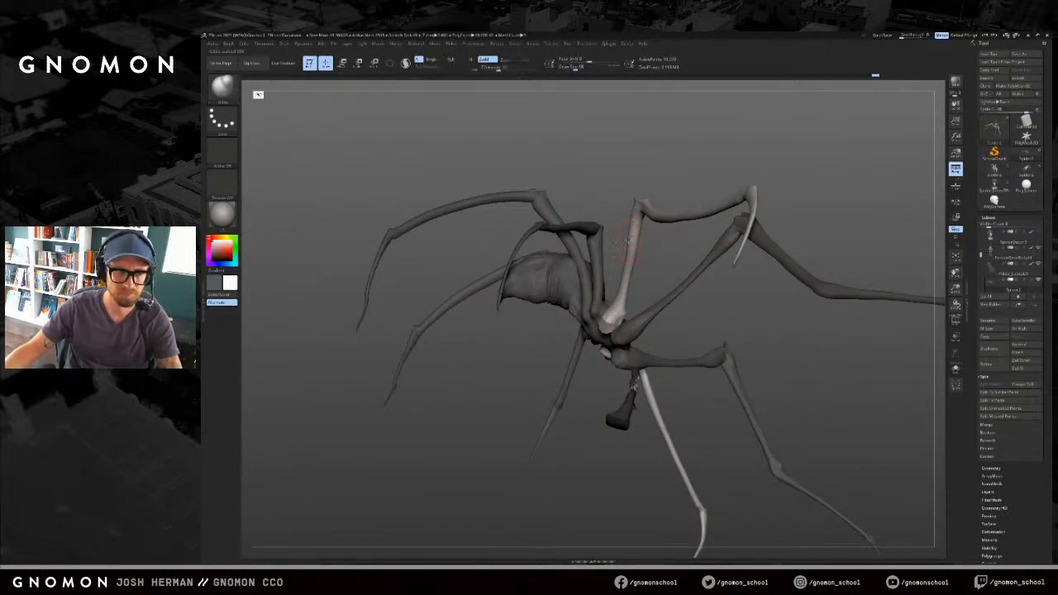
{"action": "right_click_drag", "start_coordinate": [635, 216], "coordinate": [653, 174]}
Step: Hide the front legs and try pulling an extra bend into the second leg pair's lower segments with Snake Hook
{"action": "left_click", "coordinate": [616, 256], "text": "ctrl+shift"}
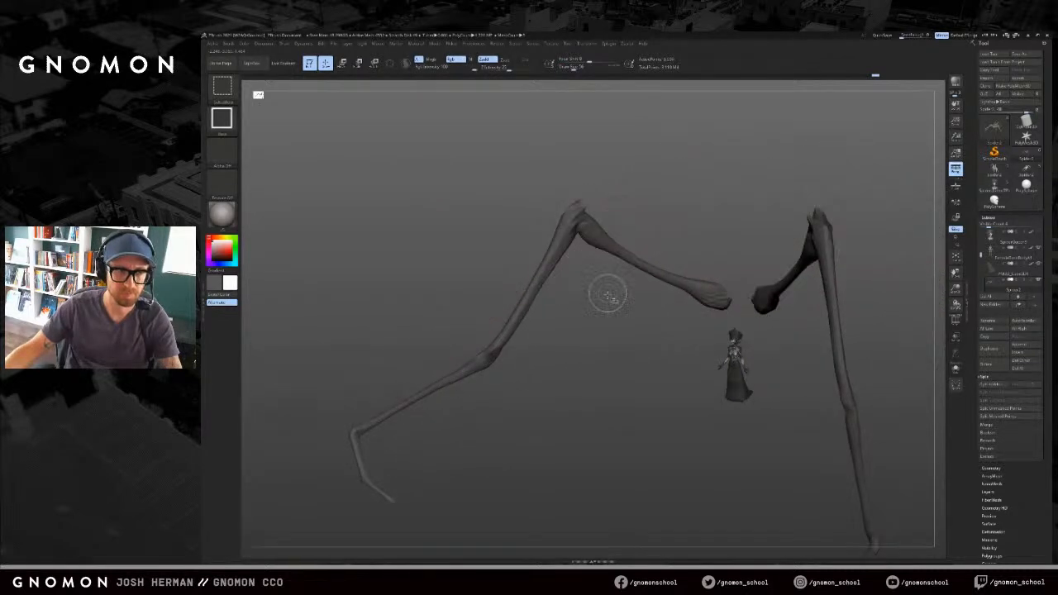
{"action": "left_click", "coordinate": [609, 281], "text": "ctrl+shift"}
{"action": "right_click_drag", "start_coordinate": [615, 253], "coordinate": [616, 242]}
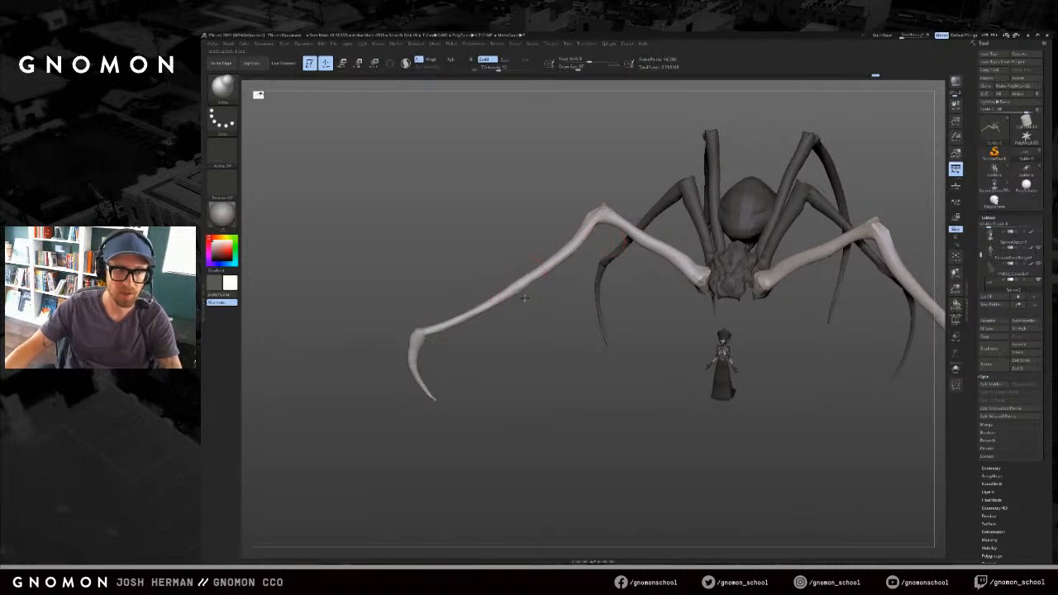
{"action": "key", "text": "b"}
{"action": "key", "text": "s"}
{"action": "key", "text": "h"}
{"action": "key", "text": "s"}
{"action": "left_click_drag", "start_coordinate": [525, 290], "coordinate": [528, 289]}
{"action": "left_click_drag", "start_coordinate": [527, 283], "coordinate": [529, 293]}
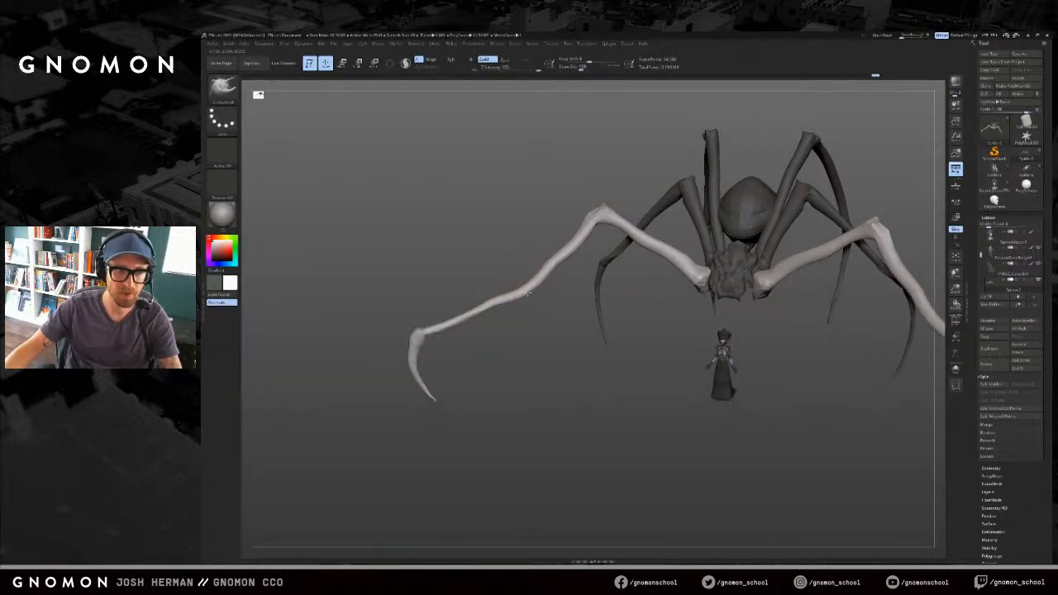
{"action": "right_click_drag", "start_coordinate": [524, 325], "coordinate": [480, 256]}
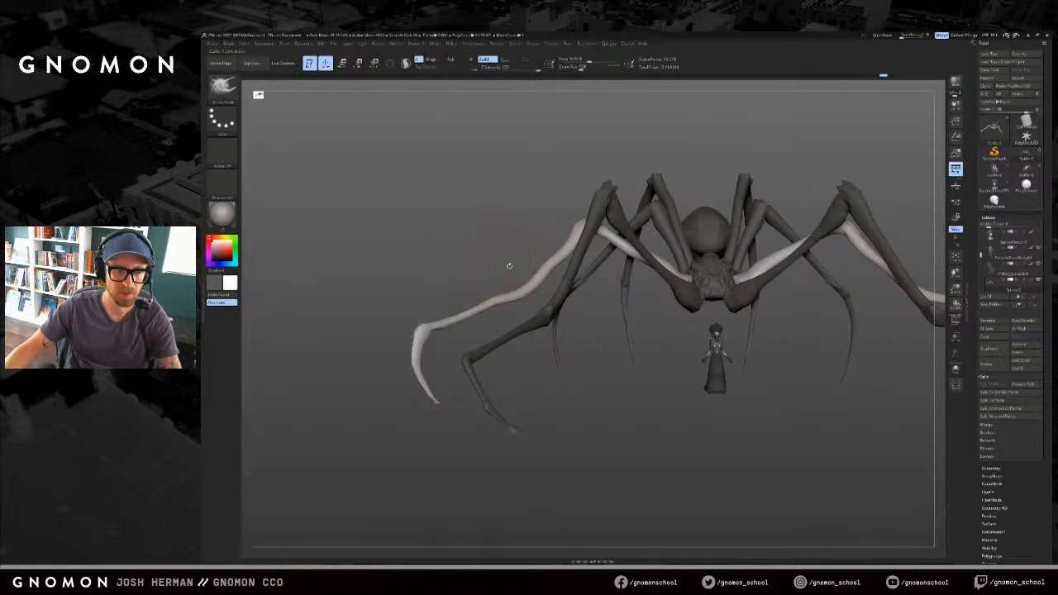
{"action": "mouse_move", "coordinate": [502, 244]}
{"action": "right_mouse_down"}
{"action": "mouse_move", "coordinate": [518, 253]}
{"action": "mouse_move", "coordinate": [470, 249]}
{"action": "right_mouse_up"}
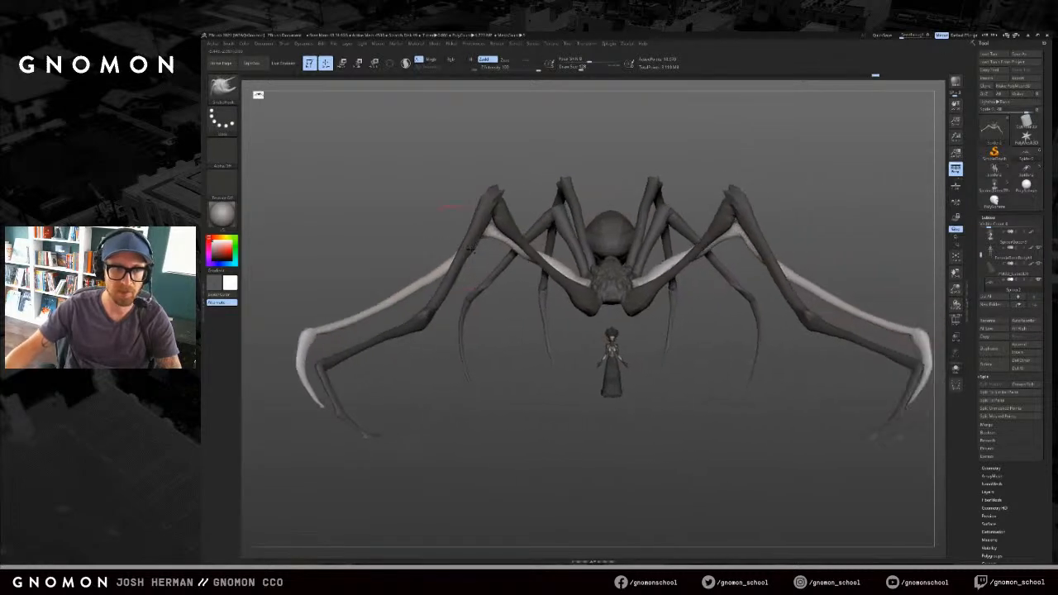
Step: Turn the spider black to compare its silhouette with the early spider version, and restore the light shading
{"action": "key", "text": "b"}
{"action": "key", "text": "v"}
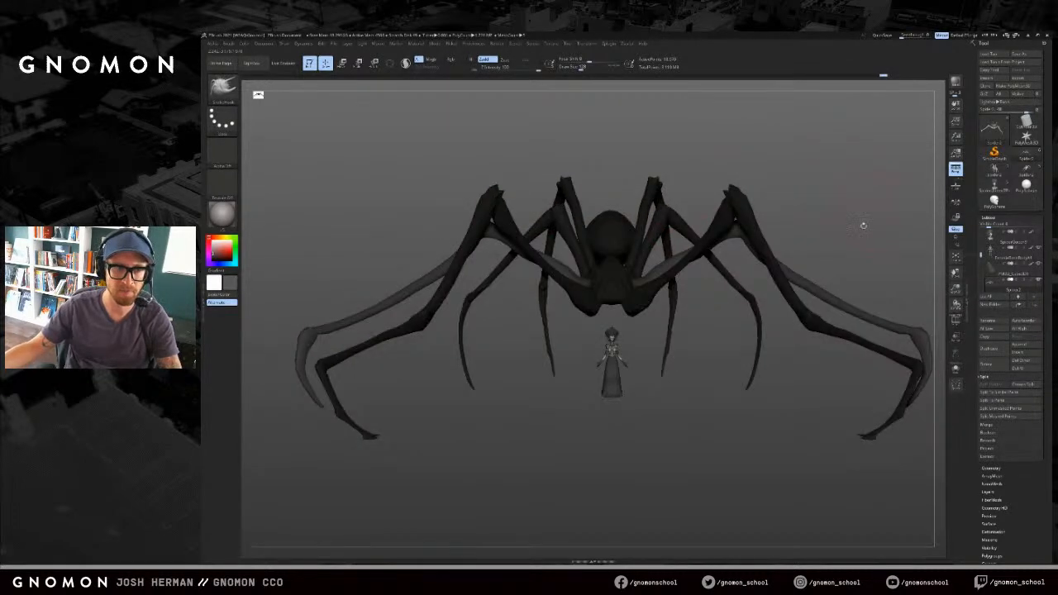
{"action": "left_click_drag", "start_coordinate": [217, 257], "coordinate": [212, 262]}
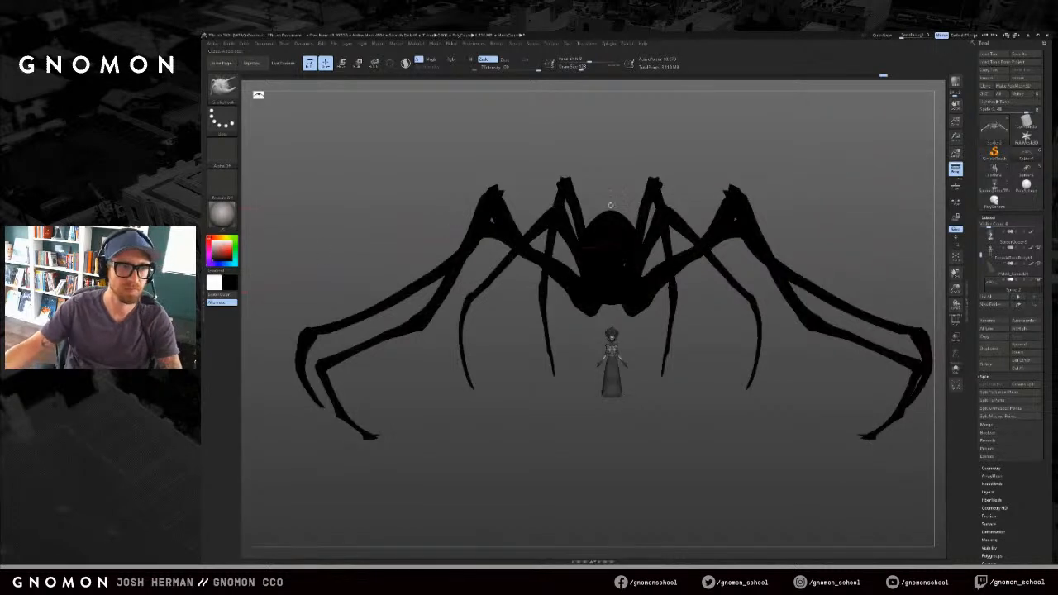
{"action": "right_click_drag", "start_coordinate": [840, 254], "coordinate": [854, 248], "text": "alt"}
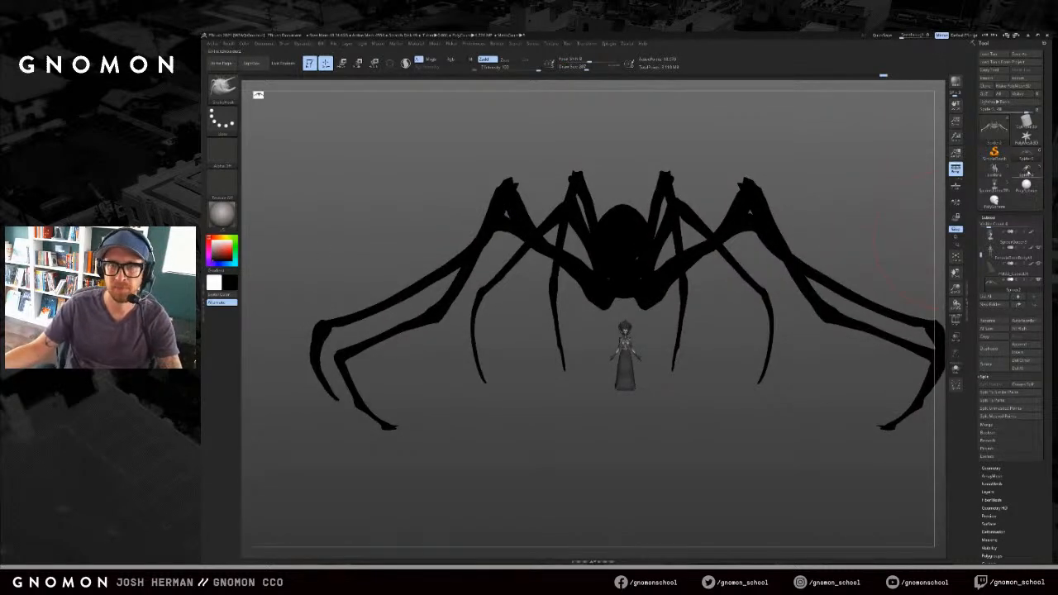
{"action": "left_click", "coordinate": [1028, 173]}
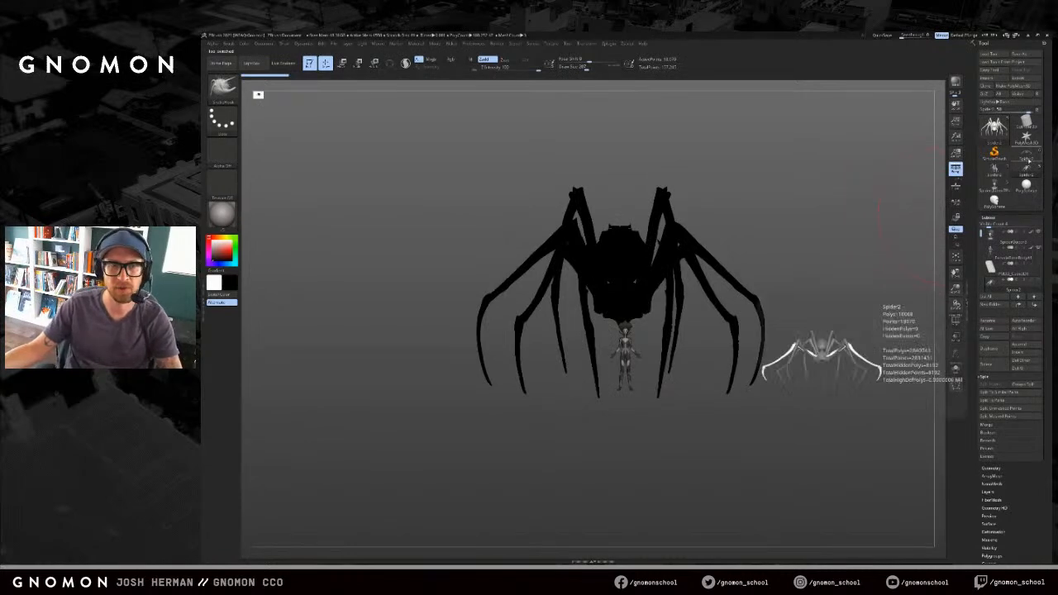
{"action": "left_click", "coordinate": [1027, 156]}
{"action": "right_click_drag", "start_coordinate": [872, 212], "coordinate": [828, 213], "text": "alt"}
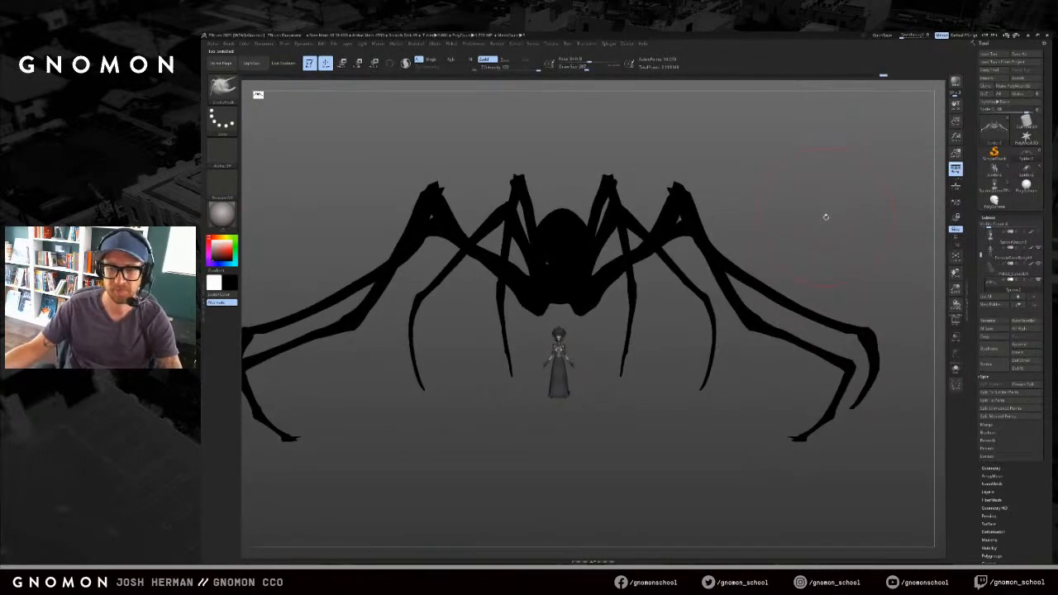
{"action": "key", "text": "v"}
{"action": "mouse_move", "coordinate": [860, 238]}
{"action": "right_mouse_down"}
{"action": "mouse_move", "coordinate": [859, 228]}
{"action": "mouse_move", "coordinate": [747, 217]}
{"action": "mouse_move", "coordinate": [824, 232]}
{"action": "mouse_move", "coordinate": [806, 251]}
{"action": "right_mouse_up"}
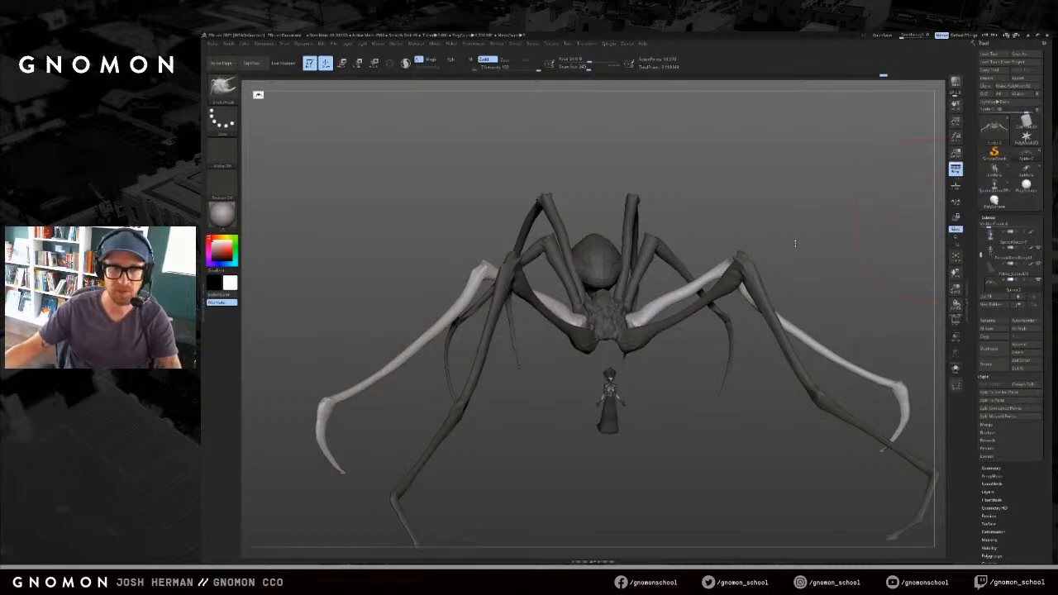
Step: Adjust the shape of the second leg pair's upper segments with the Snake Hook brush
{"action": "left_click_drag", "start_coordinate": [756, 210], "coordinate": [748, 236]}
{"action": "key", "text": "s"}
{"action": "key", "text": "s"}
{"action": "left_click_drag", "start_coordinate": [675, 299], "coordinate": [645, 294]}
{"action": "mouse_move", "coordinate": [643, 288]}
{"action": "left_mouse_down"}
{"action": "mouse_move", "coordinate": [671, 340]}
{"action": "mouse_move", "coordinate": [637, 295]}
{"action": "left_mouse_up"}
{"action": "key", "text": "s"}
{"action": "key", "text": "s"}
Step: Hide the front legs, and inflate and smooth the upper segments of the second leg pair
{"action": "left_click", "coordinate": [642, 321], "text": "ctrl+shift"}
{"action": "left_click_drag", "start_coordinate": [653, 350], "coordinate": [605, 271], "text": "shift"}
{"action": "mouse_move", "coordinate": [684, 407]}
{"action": "left_mouse_down"}
{"action": "mouse_move", "coordinate": [668, 371]}
{"action": "mouse_move", "coordinate": [692, 406]}
{"action": "mouse_move", "coordinate": [685, 362]}
{"action": "left_mouse_up"}
{"action": "key", "text": "b"}
{"action": "key", "text": "i"}
{"action": "key", "text": "n"}
{"action": "mouse_move", "coordinate": [604, 361]}
{"action": "left_mouse_down"}
{"action": "mouse_move", "coordinate": [700, 311]}
{"action": "mouse_move", "coordinate": [691, 329]}
{"action": "left_mouse_up"}
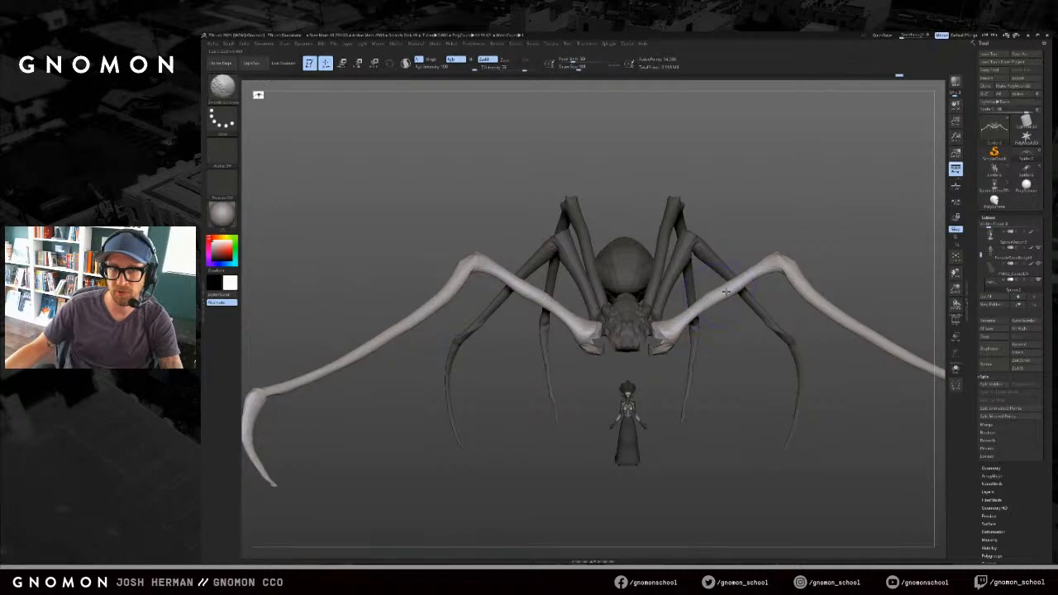
{"action": "key", "text": "s"}
{"action": "left_click_drag", "start_coordinate": [715, 310], "coordinate": [719, 302]}
{"action": "left_click_drag", "start_coordinate": [789, 248], "coordinate": [816, 238]}
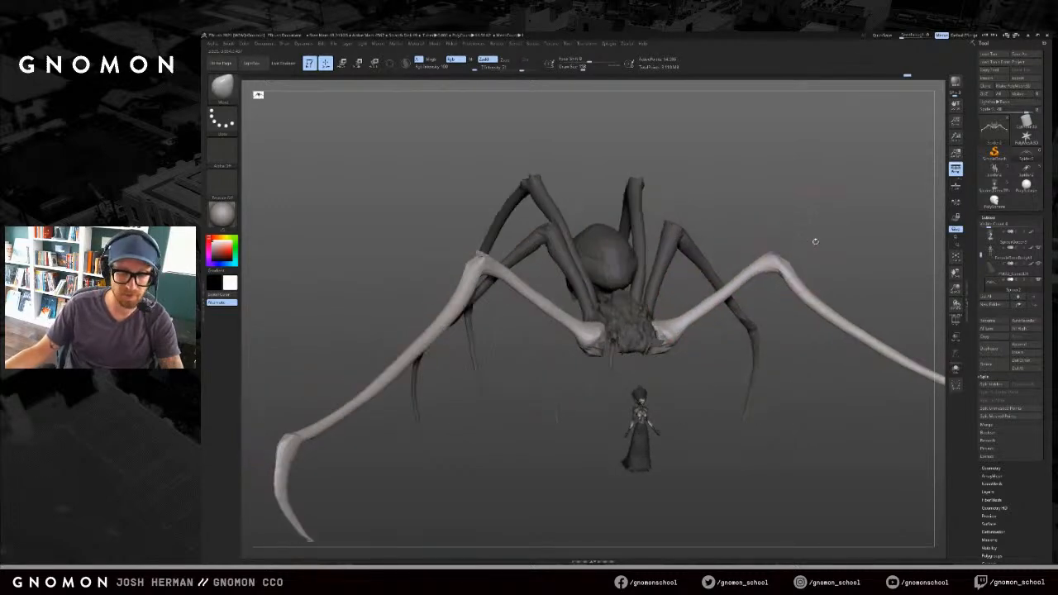
Step: Pull the knees of the second leg pair into points with Snake Hook, undoing the last two adjustments
{"action": "right_click_drag", "start_coordinate": [769, 255], "coordinate": [789, 245]}
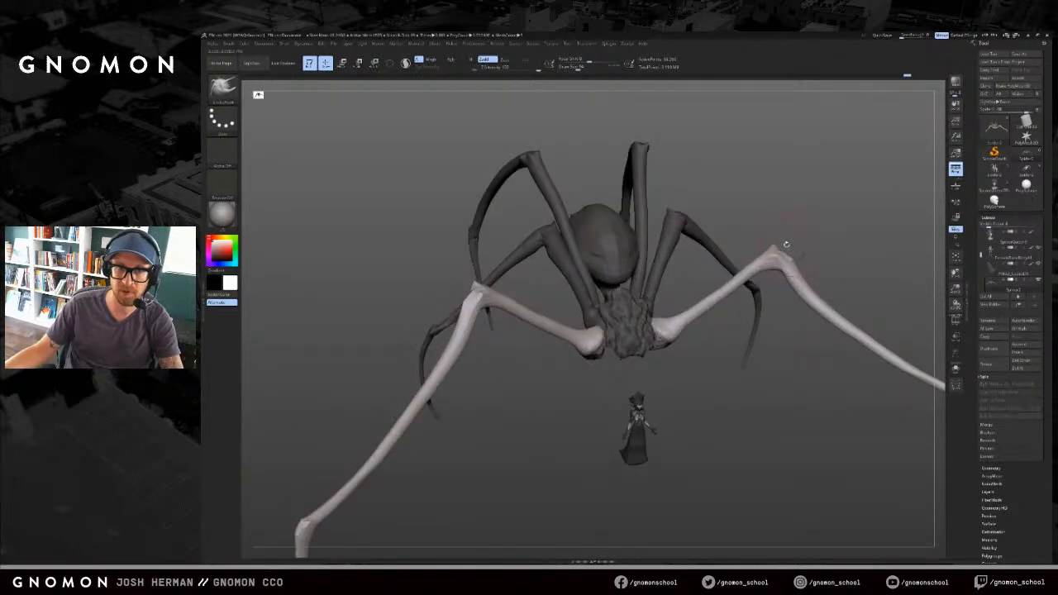
{"action": "mouse_move", "coordinate": [832, 229]}
{"action": "right_mouse_down"}
{"action": "mouse_move", "coordinate": [782, 249]}
{"action": "mouse_move", "coordinate": [830, 231]}
{"action": "right_mouse_up"}
{"action": "key", "text": "s"}
{"action": "left_click", "coordinate": [807, 226]}
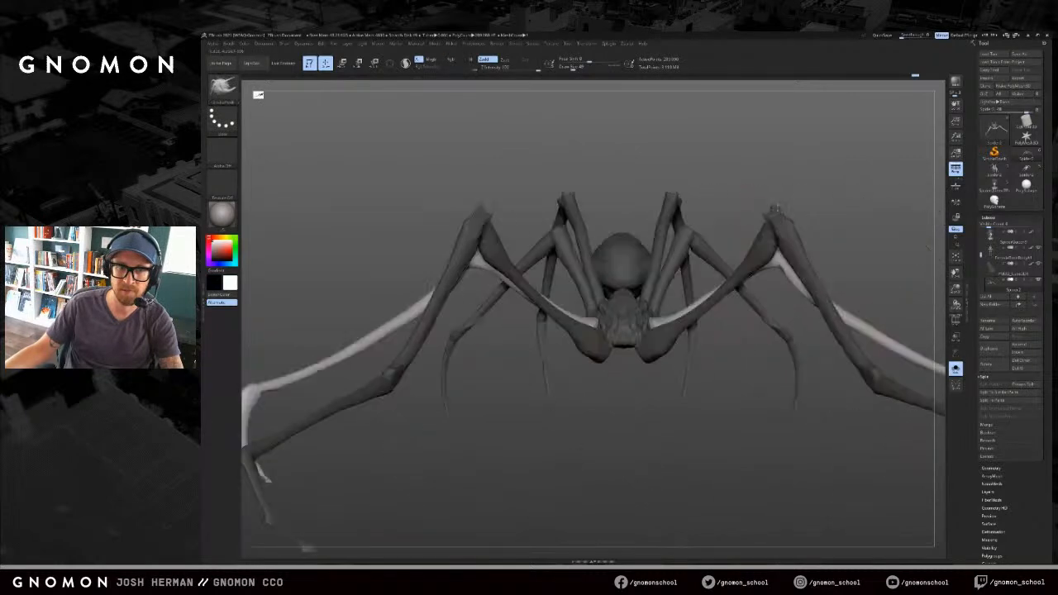
{"action": "left_click_drag", "start_coordinate": [776, 274], "coordinate": [778, 260]}
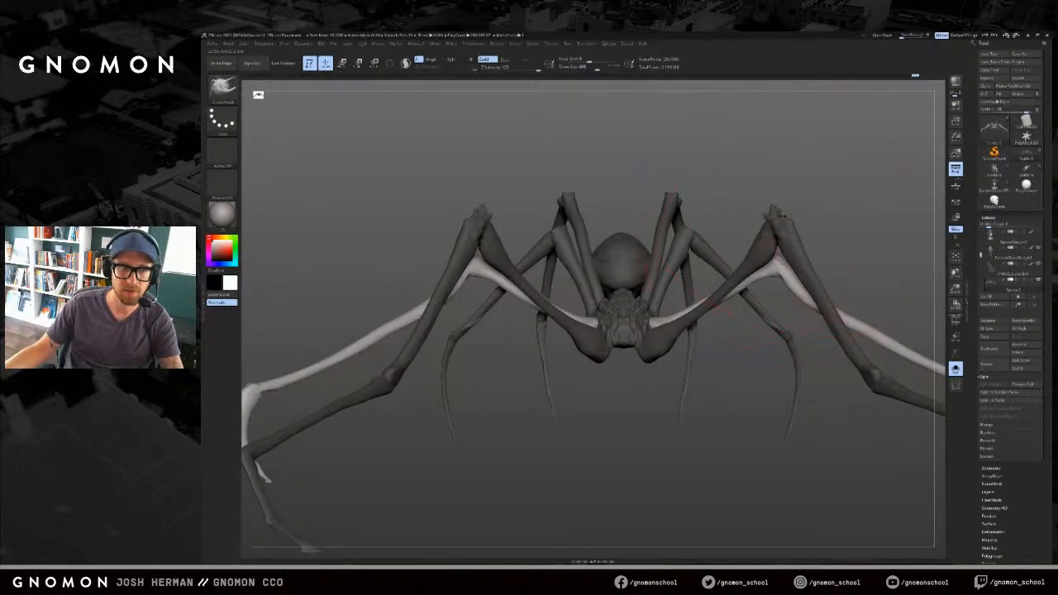
{"action": "right_click_drag", "start_coordinate": [825, 190], "coordinate": [800, 229]}
{"action": "key", "text": "ctrl+z"}
{"action": "key", "text": "ctrl+z"}
{"action": "key", "text": "s"}
{"action": "left_click_drag", "start_coordinate": [706, 222], "coordinate": [700, 221]}
{"action": "mouse_move", "coordinate": [819, 248]}
{"action": "right_mouse_down"}
{"action": "mouse_move", "coordinate": [840, 206]}
{"action": "mouse_move", "coordinate": [813, 238]}
{"action": "right_mouse_up"}
Step: Isolate the front pair of legs and place the transform control along their lower segment
{"action": "mouse_move", "coordinate": [676, 379]}
{"action": "right_mouse_down"}
{"action": "mouse_move", "coordinate": [723, 309]}
{"action": "mouse_move", "coordinate": [890, 219]}
{"action": "mouse_move", "coordinate": [763, 255]}
{"action": "mouse_move", "coordinate": [742, 293]}
{"action": "mouse_move", "coordinate": [697, 267]}
{"action": "mouse_move", "coordinate": [727, 220]}
{"action": "mouse_move", "coordinate": [765, 226]}
{"action": "mouse_move", "coordinate": [799, 278]}
{"action": "mouse_move", "coordinate": [761, 307]}
{"action": "mouse_move", "coordinate": [746, 156]}
{"action": "mouse_move", "coordinate": [734, 159]}
{"action": "right_mouse_up"}
{"action": "left_click", "coordinate": [709, 338], "text": "ctrl+shift"}
{"action": "key", "text": "w"}
{"action": "mouse_move", "coordinate": [477, 206]}
{"action": "left_mouse_down"}
{"action": "mouse_move", "coordinate": [647, 157]}
{"action": "mouse_move", "coordinate": [640, 215]}
{"action": "mouse_move", "coordinate": [680, 301]}
{"action": "left_mouse_up"}
{"action": "right_click_drag", "start_coordinate": [681, 301], "coordinate": [684, 300]}
{"action": "left_click_drag", "start_coordinate": [684, 296], "coordinate": [702, 303]}
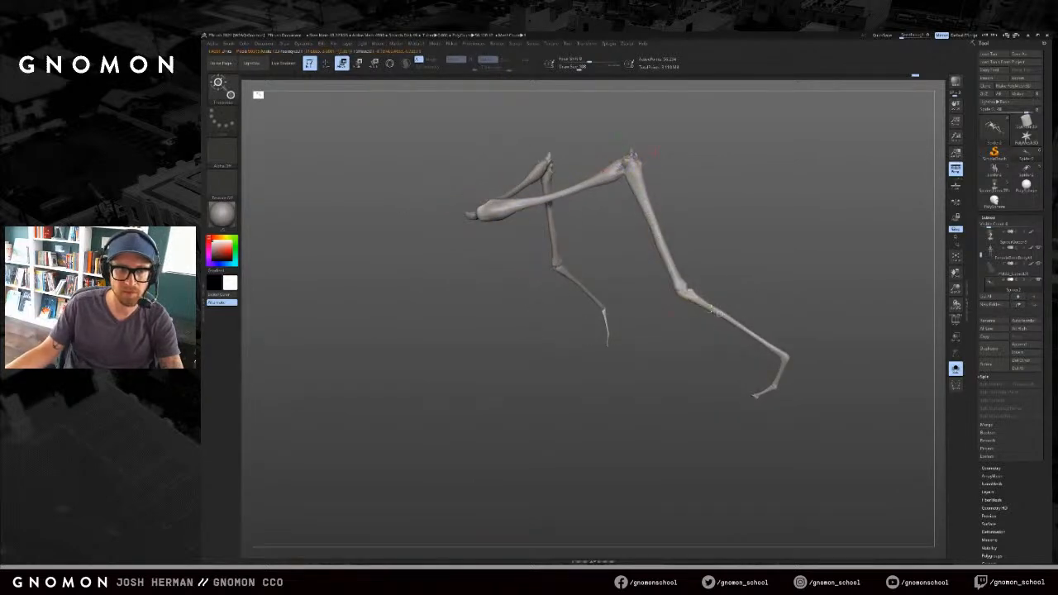
Step: Mask off the front legs above the lower segment and stretch the lower segment longer
{"action": "left_click_drag", "start_coordinate": [813, 330], "coordinate": [731, 399]}
{"action": "right_click_drag", "start_coordinate": [730, 400], "coordinate": [709, 416]}
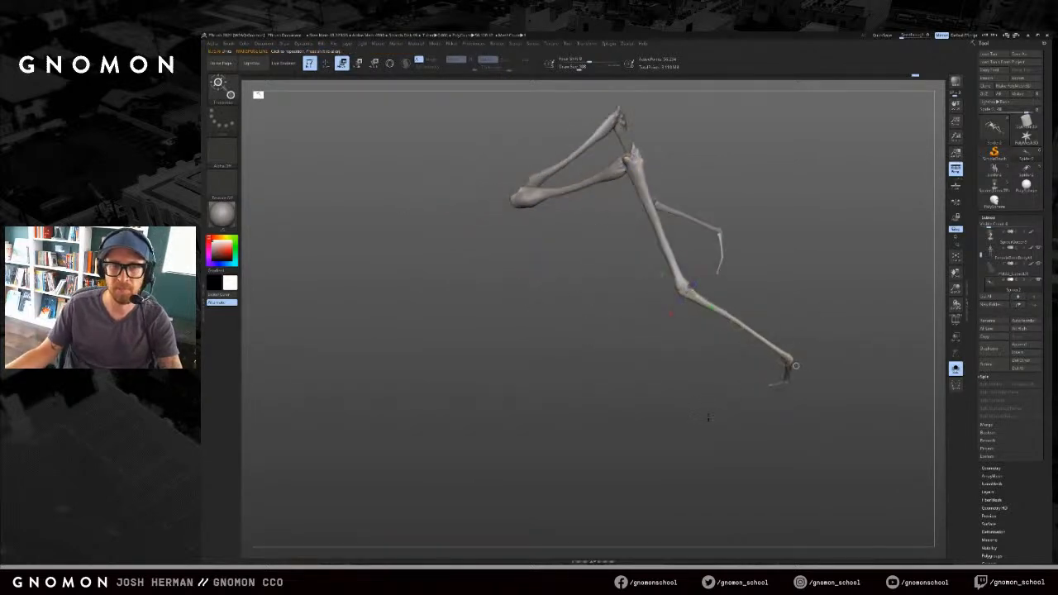
{"action": "left_click_drag", "start_coordinate": [833, 431], "coordinate": [725, 312], "text": "ctrl"}
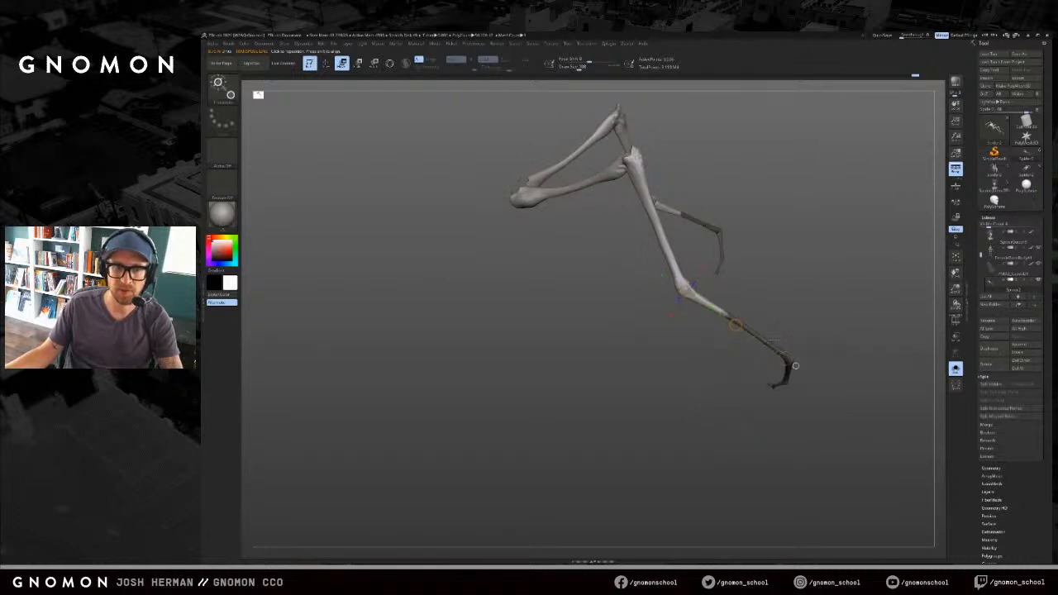
{"action": "left_click", "coordinate": [799, 334], "text": "ctrl"}
{"action": "left_click_drag", "start_coordinate": [705, 299], "coordinate": [782, 354]}
{"action": "left_click", "coordinate": [816, 295], "text": "ctrl"}
Step: Mask the upper part of the front legs down to mid-shin and line the transform control up with the shin
{"action": "mouse_move", "coordinate": [665, 207]}
{"action": "left_mouse_down"}
{"action": "mouse_move", "coordinate": [718, 230]}
{"action": "mouse_move", "coordinate": [657, 222]}
{"action": "left_mouse_up"}
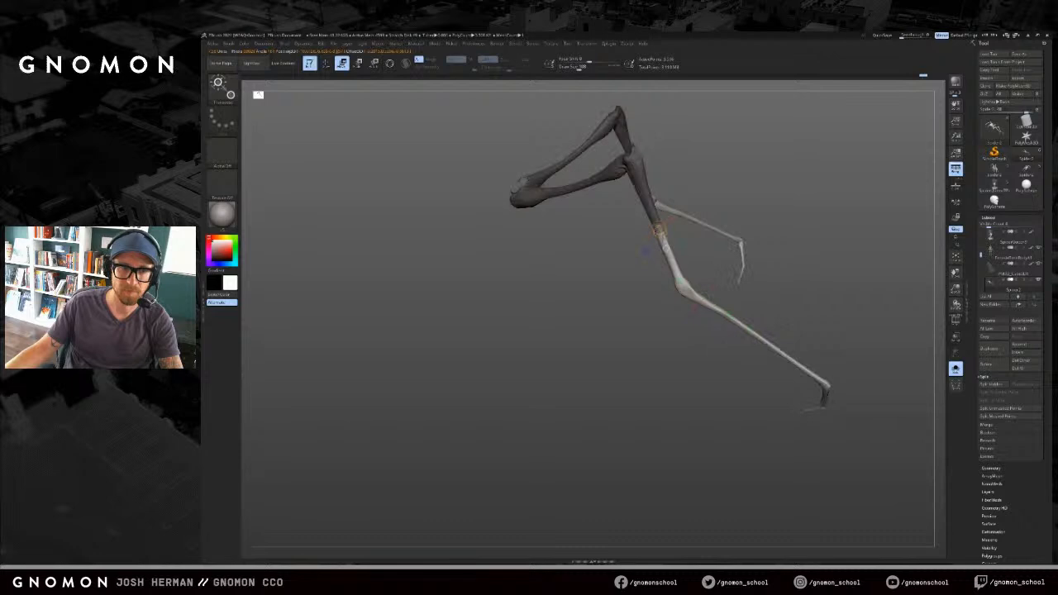
{"action": "left_click_drag", "start_coordinate": [775, 251], "coordinate": [787, 195]}
{"action": "left_click_drag", "start_coordinate": [637, 201], "coordinate": [697, 280]}
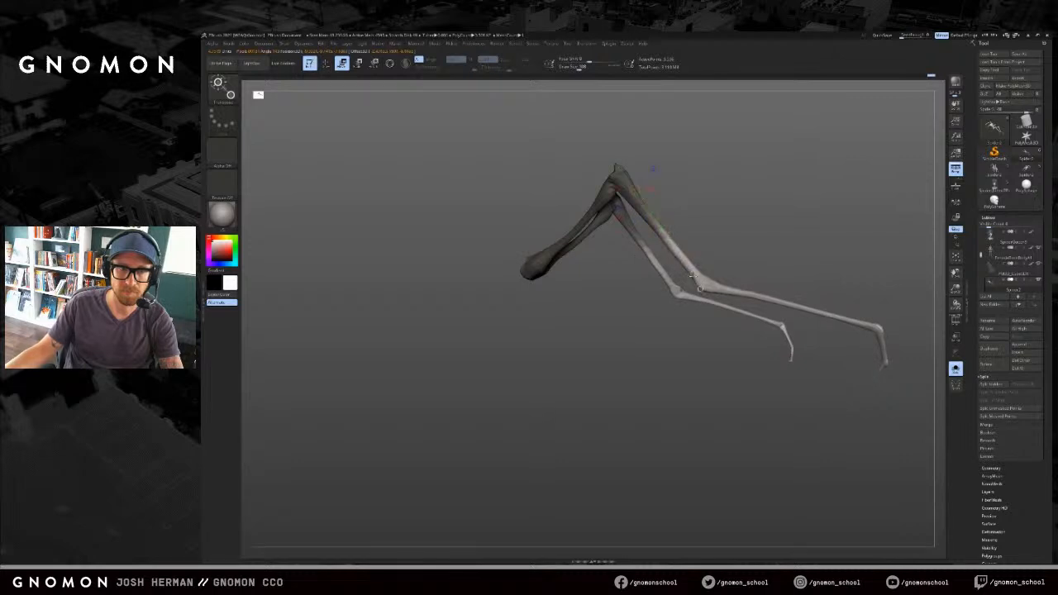
Step: Turn off perspective, show the floor grid, and unhide the whole spider in side view
{"action": "key", "text": "p"}
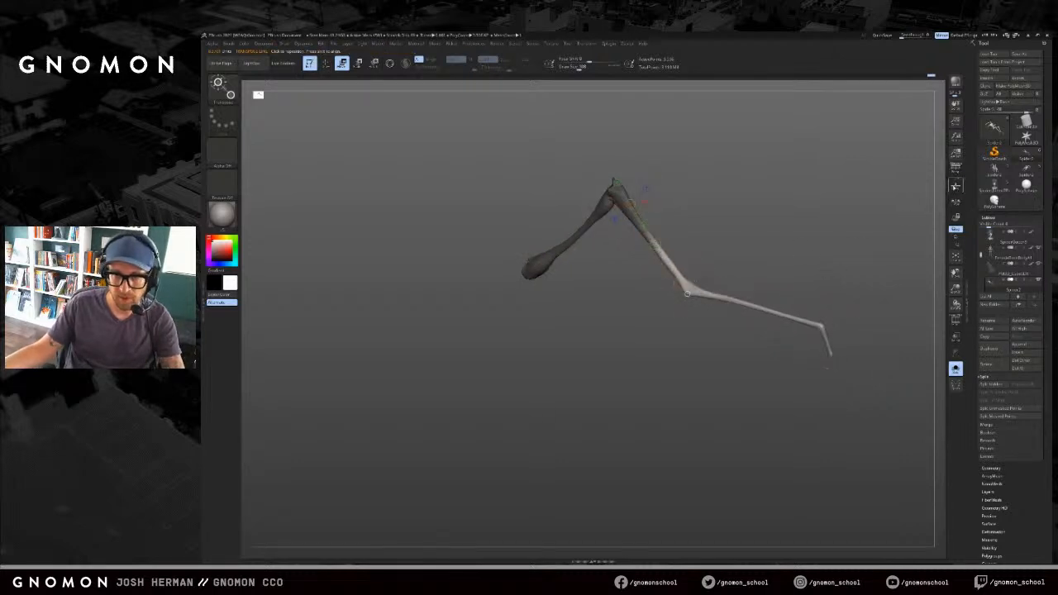
{"action": "left_click", "coordinate": [956, 187]}
{"action": "key", "text": "alt+s"}
{"action": "left_click", "coordinate": [818, 253], "text": "ctrl+shift"}
{"action": "left_click_drag", "start_coordinate": [819, 253], "coordinate": [847, 253], "text": "alt"}
Step: Reposition the unmasked lower part of the front legs relative to the floor
{"action": "left_click_drag", "start_coordinate": [680, 260], "coordinate": [673, 246]}
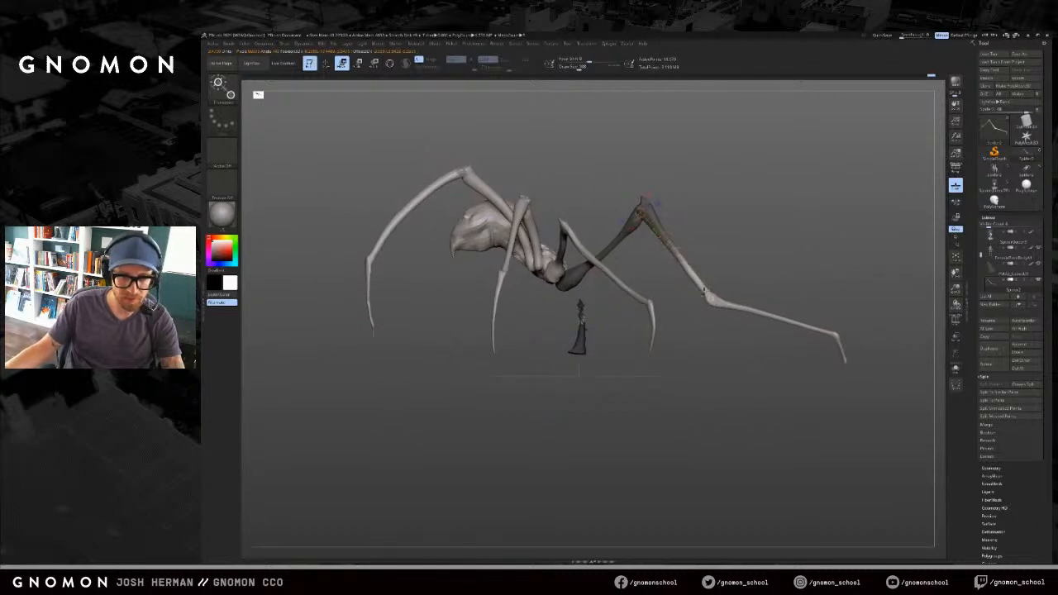
{"action": "key", "text": "r"}
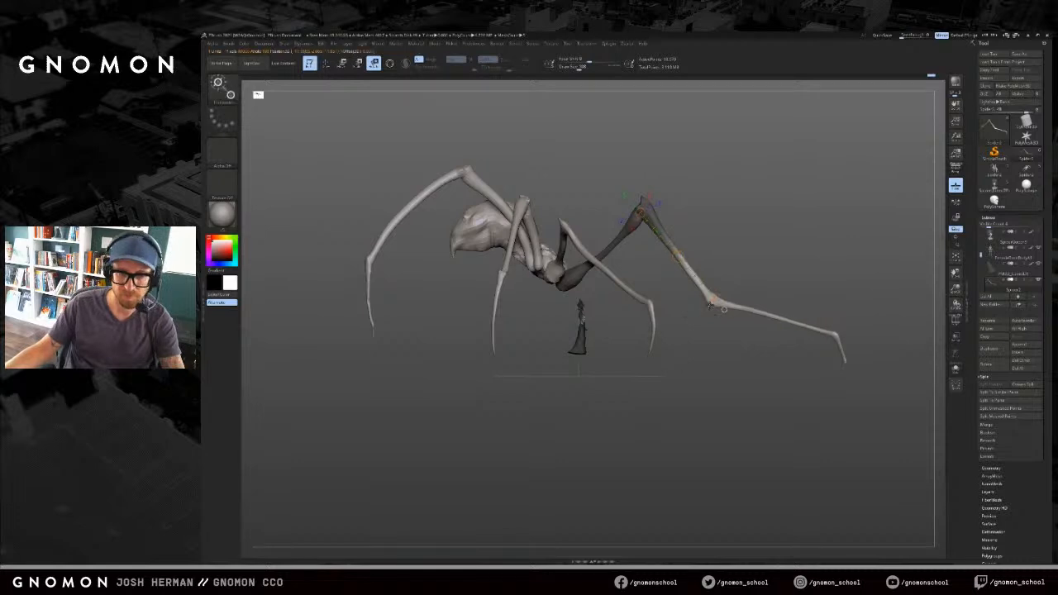
Step: Mask everything except the front leg pair and rotate those legs' lower segments from the knee
{"action": "left_click_drag", "start_coordinate": [802, 252], "coordinate": [812, 266], "text": "ctrl"}
{"action": "left_click", "coordinate": [814, 328], "text": "ctrl"}
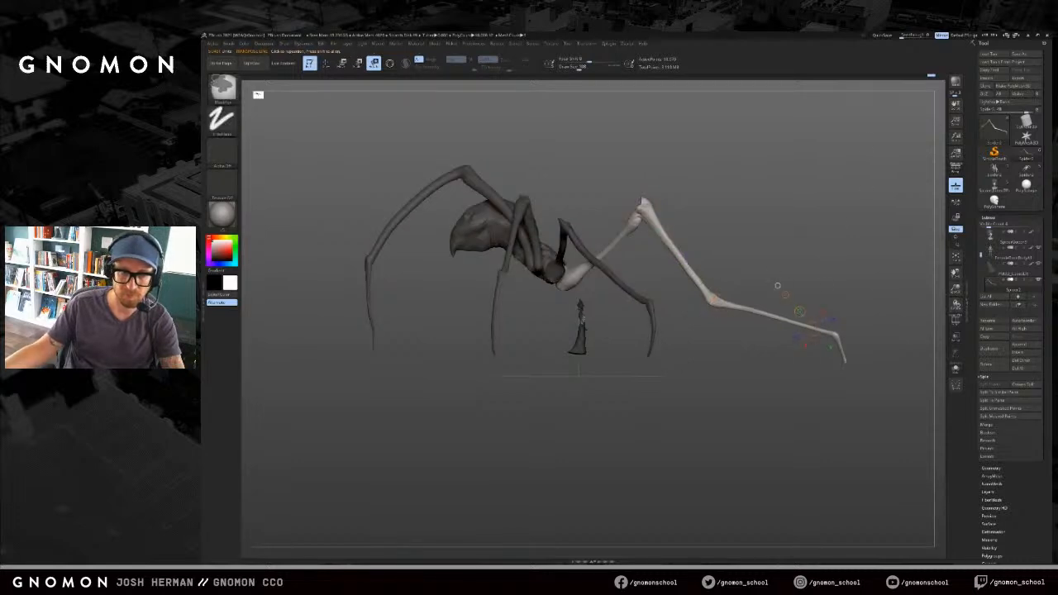
{"action": "mouse_move", "coordinate": [641, 202]}
{"action": "left_mouse_down"}
{"action": "mouse_move", "coordinate": [713, 302]}
{"action": "mouse_move", "coordinate": [725, 287]}
{"action": "mouse_move", "coordinate": [730, 428]}
{"action": "left_mouse_up"}
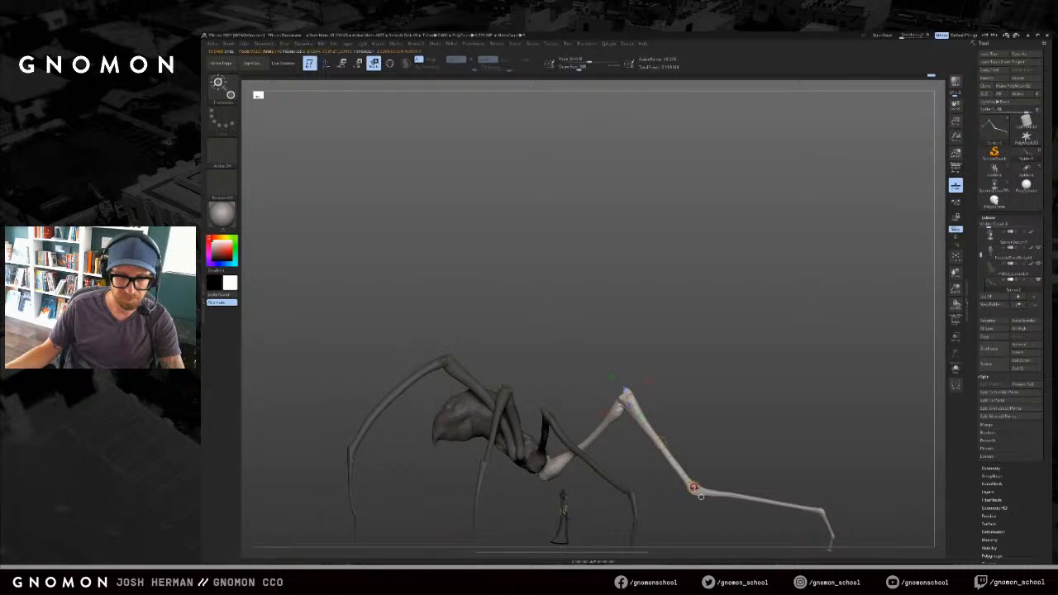
{"action": "left_click_drag", "start_coordinate": [746, 430], "coordinate": [594, 478], "text": "shift"}
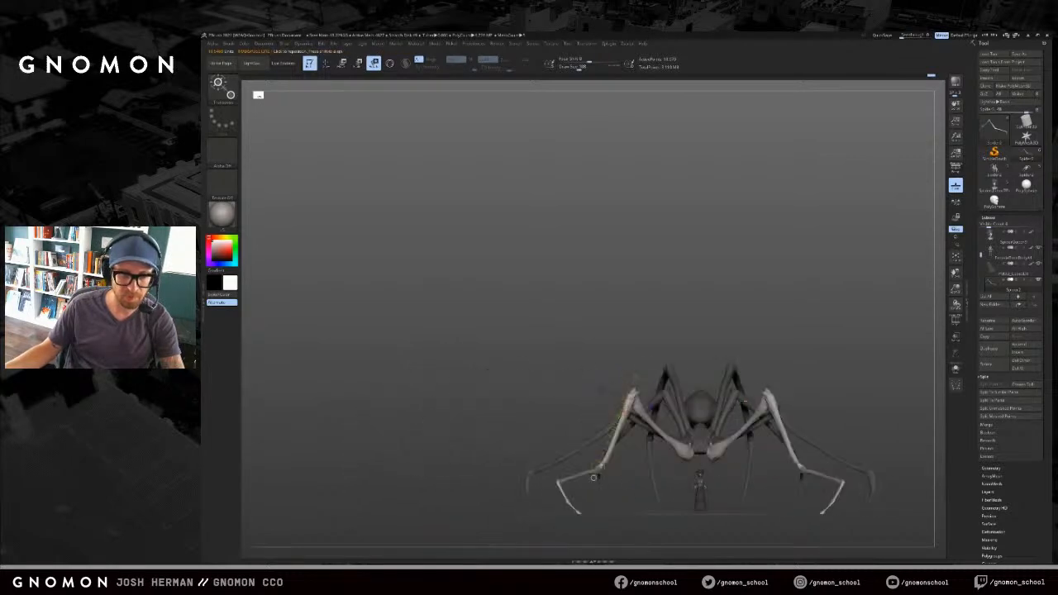
Step: Compare the front leg pose with its previous versions by undoing and redoing the last two changes
{"action": "left_click_drag", "start_coordinate": [738, 406], "coordinate": [688, 338], "text": "alt"}
{"action": "key", "text": "ctrl+z"}
{"action": "key", "text": "ctrl+z"}
{"action": "key", "text": "ctrl+shift+z"}
{"action": "key", "text": "ctrl+shift+z"}
{"action": "mouse_move", "coordinate": [775, 280]}
{"action": "left_mouse_down"}
{"action": "mouse_move", "coordinate": [793, 273]}
{"action": "mouse_move", "coordinate": [810, 293]}
{"action": "mouse_move", "coordinate": [802, 281]}
{"action": "mouse_move", "coordinate": [812, 269]}
{"action": "left_mouse_up"}
{"action": "mouse_move", "coordinate": [814, 267]}
{"action": "left_mouse_down", "text": "alt"}
{"action": "mouse_move", "coordinate": [810, 230]}
{"action": "mouse_move", "coordinate": [817, 263]}
{"action": "mouse_move", "coordinate": [834, 201]}
{"action": "mouse_move", "coordinate": [798, 195]}
{"action": "left_mouse_up", "text": "alt"}
{"action": "key", "text": "q"}
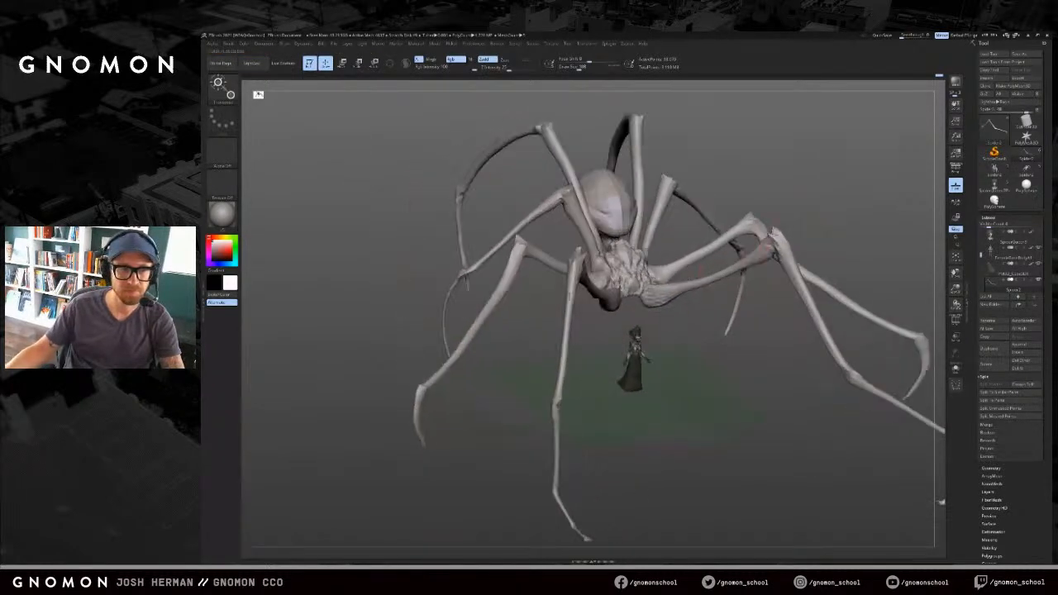
Step: Turn on perspective and hide the floor grid around the spider
{"action": "key", "text": "w"}
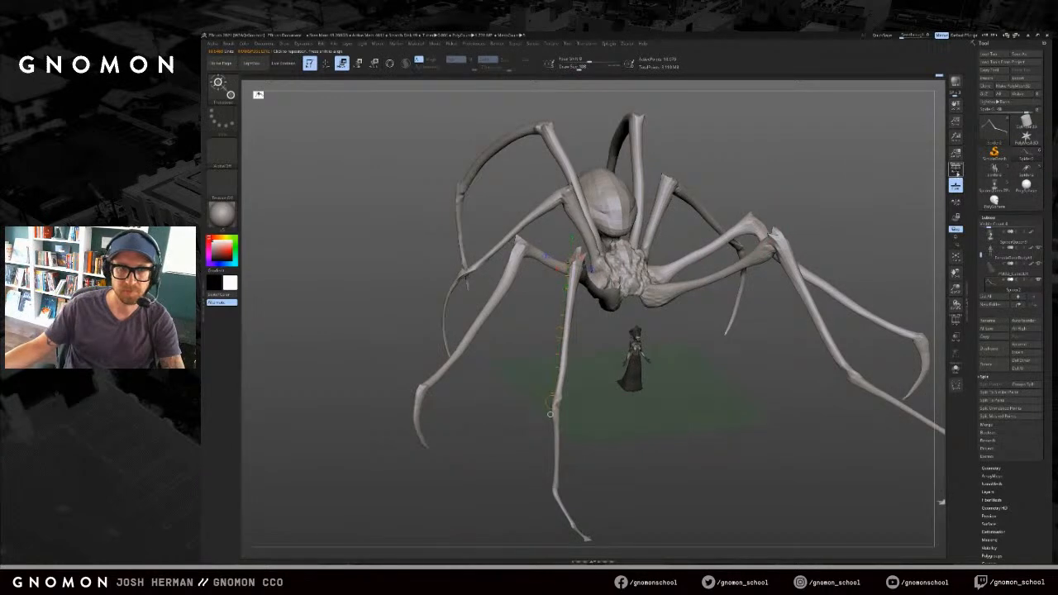
{"action": "left_click", "coordinate": [957, 172]}
{"action": "left_click", "coordinate": [955, 185]}
{"action": "left_click_drag", "start_coordinate": [812, 189], "coordinate": [782, 178]}
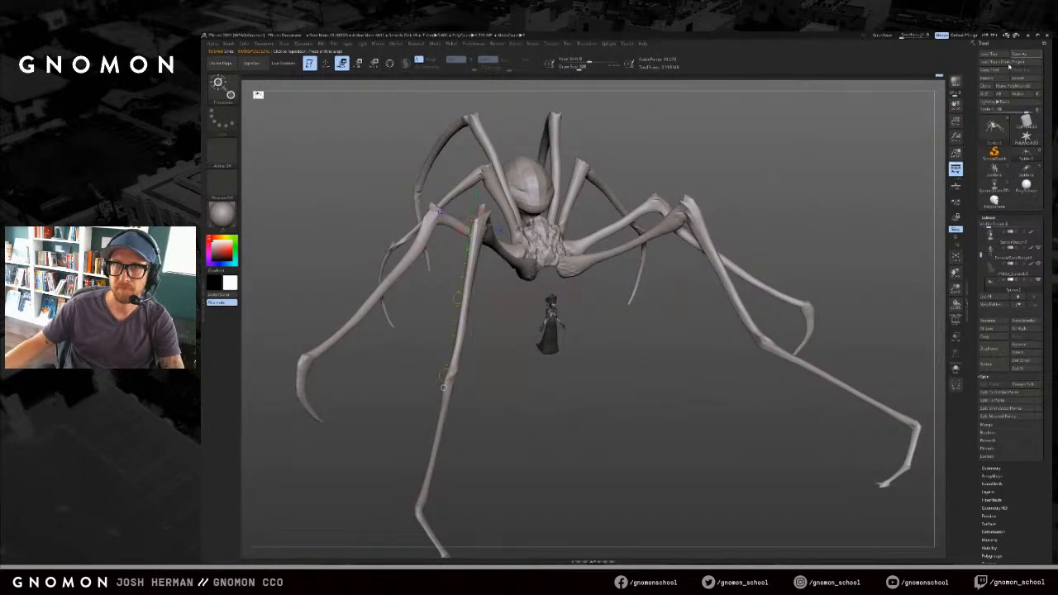
Step: Save the spider tool over the existing SpiderQueen file
{"action": "key", "text": "Return"}
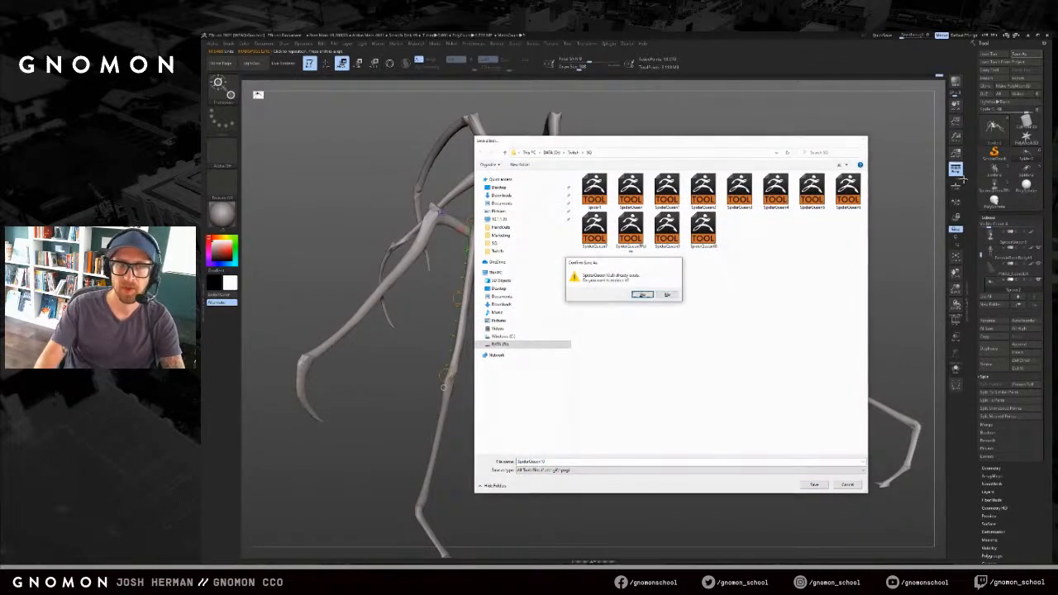
{"action": "key", "text": "Return"}
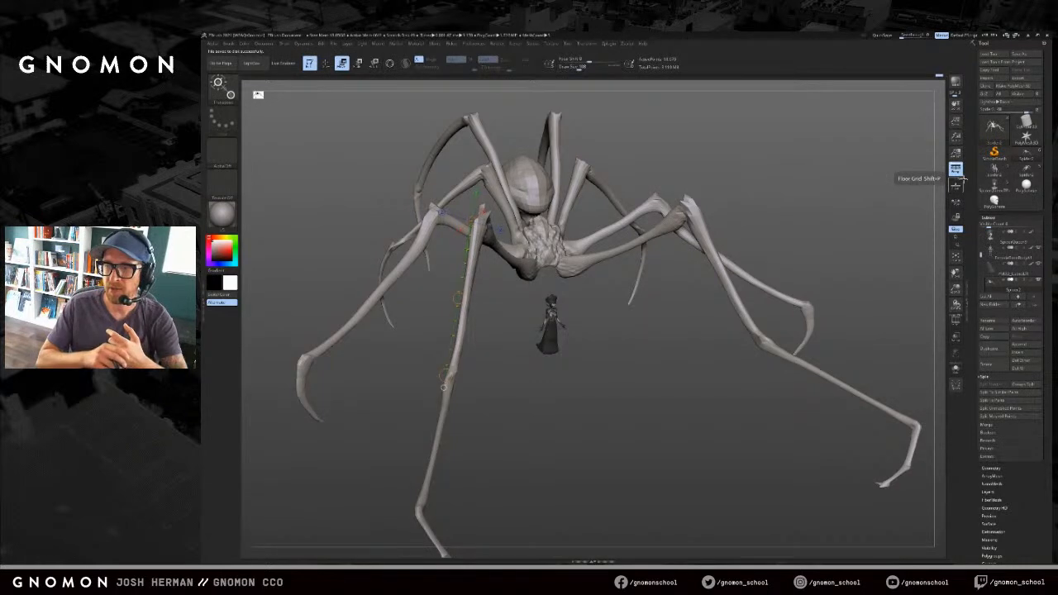
{"action": "mouse_move", "coordinate": [994, 187]}
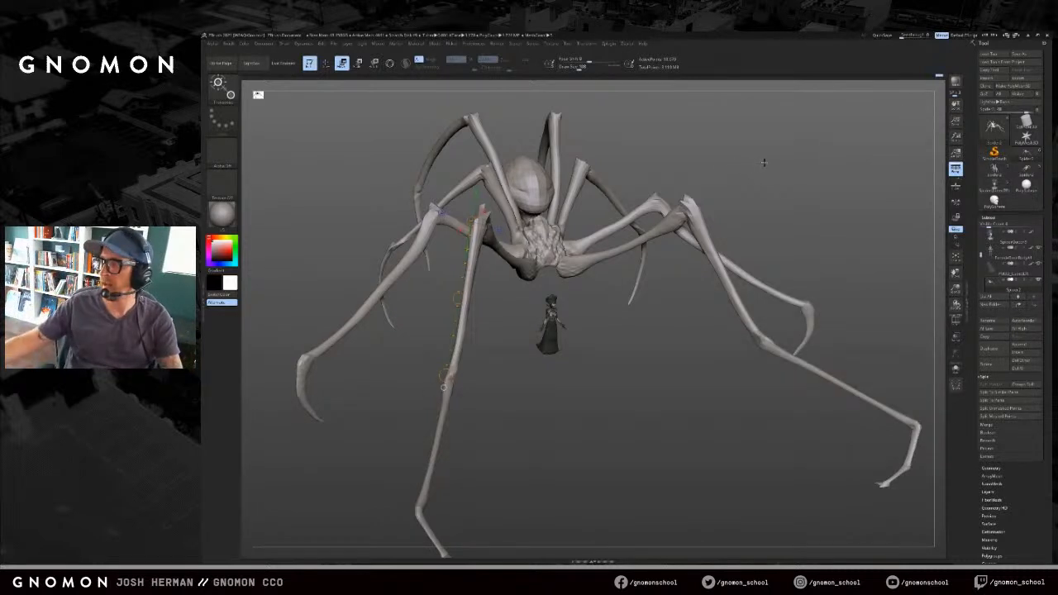
Step: Examine the pose of the spider's legs from the side and the front
{"action": "mouse_move", "coordinate": [758, 162]}
{"action": "left_mouse_down", "text": "shift"}
{"action": "mouse_move", "coordinate": [789, 194]}
{"action": "mouse_move", "coordinate": [792, 216]}
{"action": "mouse_move", "coordinate": [799, 170]}
{"action": "mouse_move", "coordinate": [805, 198]}
{"action": "mouse_move", "coordinate": [817, 194]}
{"action": "mouse_move", "coordinate": [806, 188]}
{"action": "mouse_move", "coordinate": [816, 177]}
{"action": "mouse_move", "coordinate": [803, 215]}
{"action": "mouse_move", "coordinate": [667, 289]}
{"action": "mouse_move", "coordinate": [629, 293]}
{"action": "mouse_move", "coordinate": [559, 265]}
{"action": "mouse_move", "coordinate": [580, 273]}
{"action": "left_mouse_up", "text": "shift"}
{"action": "key", "text": "q"}
{"action": "key", "text": "w"}
{"action": "key", "text": "q"}
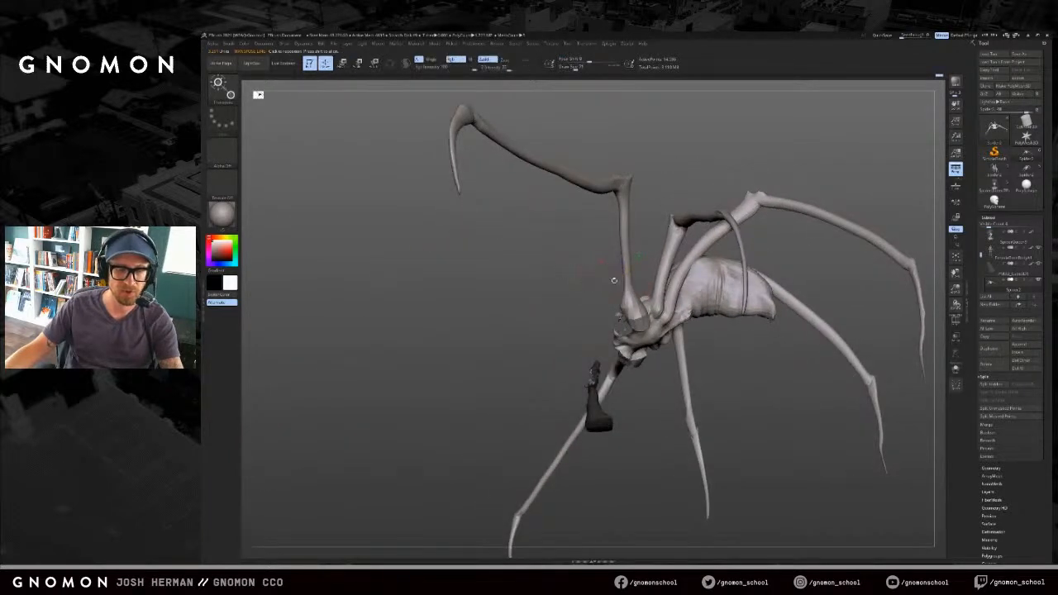
{"action": "key", "text": "w"}
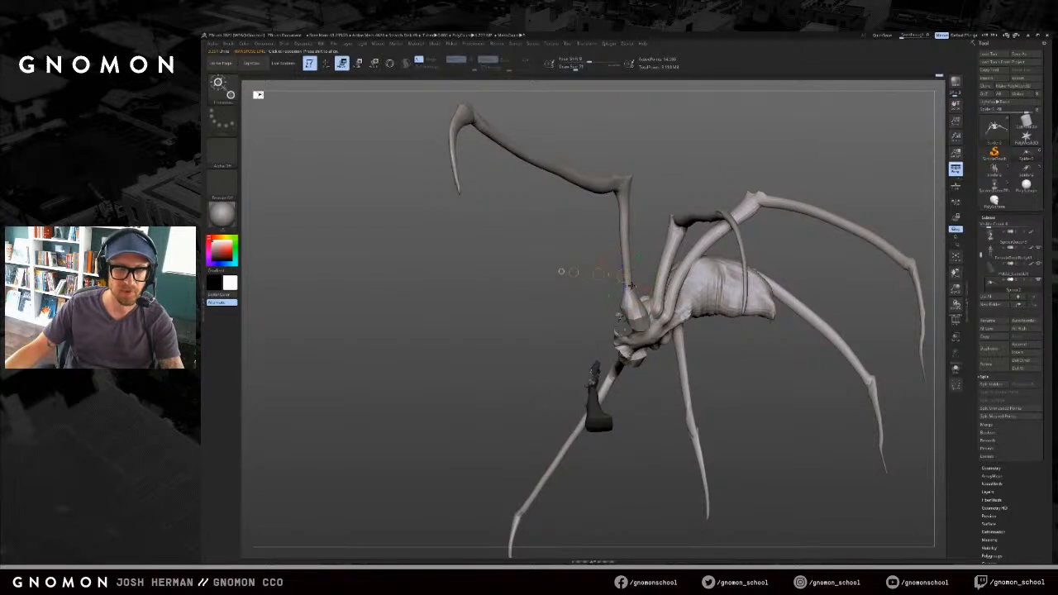
{"action": "key", "text": "q"}
{"action": "left_click_drag", "start_coordinate": [627, 288], "coordinate": [684, 220]}
{"action": "key", "text": "shift"}
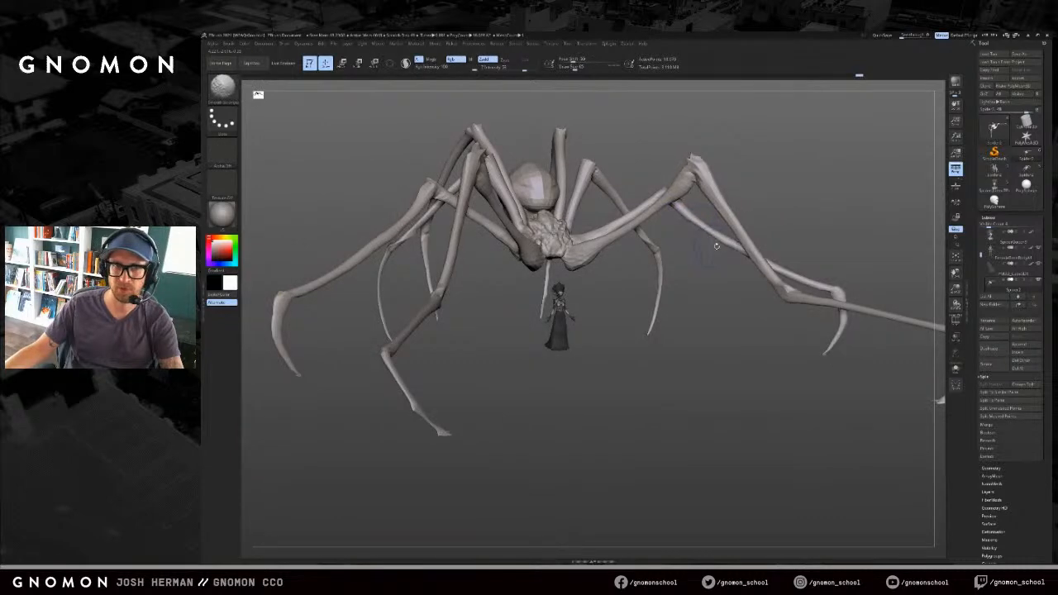
Step: Hide the frontmost leg pair and choose a brush for reshaping the second leg pair
{"action": "key", "text": "ctrl+shift"}
{"action": "left_click", "coordinate": [752, 259], "text": "ctrl+shift"}
{"action": "left_click", "coordinate": [751, 255], "text": "ctrl+shift"}
{"action": "key", "text": "b"}
{"action": "left_click", "coordinate": [730, 273]}
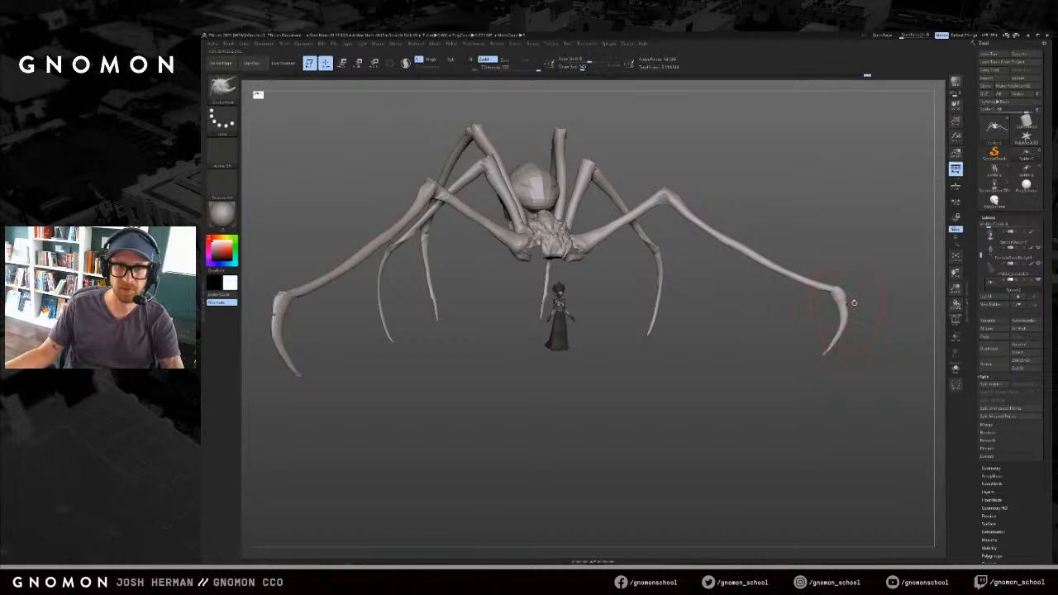
Step: Compare the second leg pair with the front pair by showing the front legs and hiding them again
{"action": "scroll", "coordinate": [854, 302], "scroll_direction": "down", "scroll_amount": 3}
{"action": "key", "text": "s"}
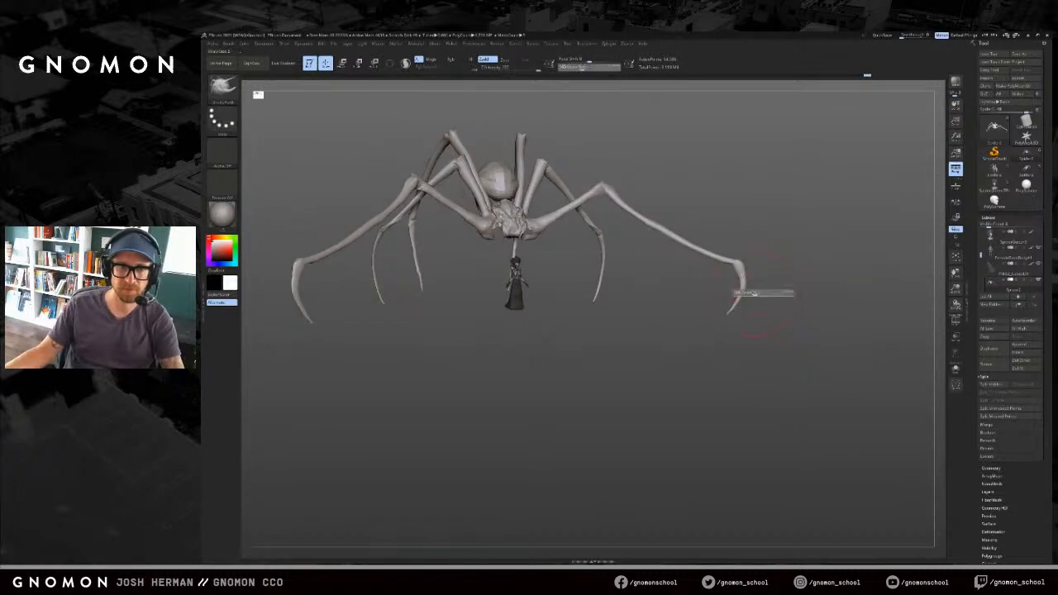
{"action": "left_click", "coordinate": [780, 279], "text": "ctrl+shift"}
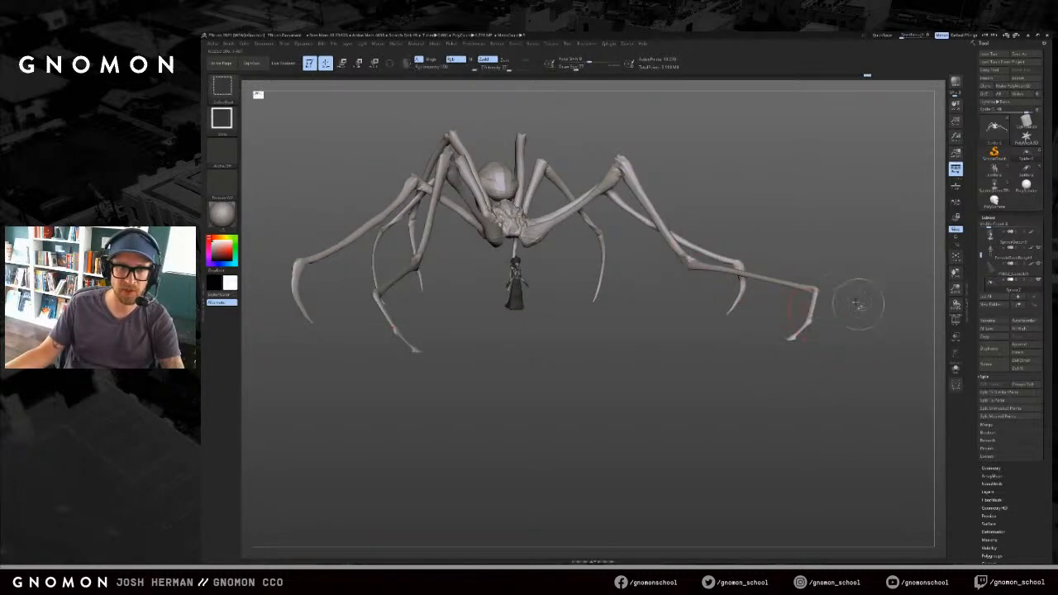
{"action": "left_click", "coordinate": [800, 312], "text": "ctrl+shift"}
{"action": "left_click", "coordinate": [719, 241], "text": "ctrl+shift"}
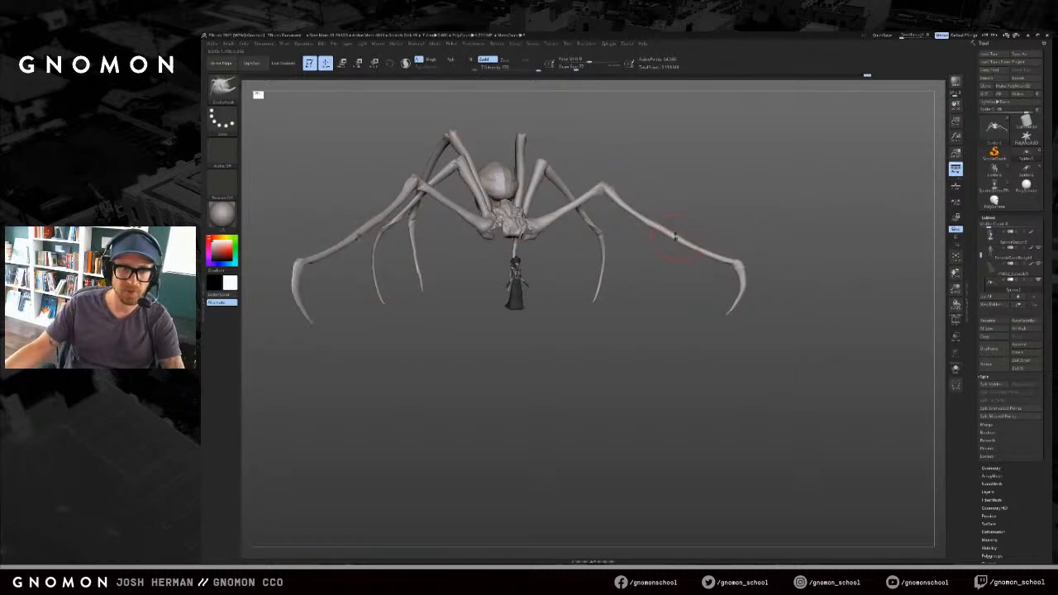
Step: Adjust the brush size and push the middle of the second leg pair's long segment inward to form a bend
{"action": "key", "text": "s"}
{"action": "mouse_move", "coordinate": [664, 224]}
{"action": "left_mouse_down"}
{"action": "mouse_move", "coordinate": [662, 235]}
{"action": "mouse_move", "coordinate": [728, 231]}
{"action": "left_mouse_up"}
{"action": "key", "text": "s"}
{"action": "left_click", "coordinate": [653, 225]}
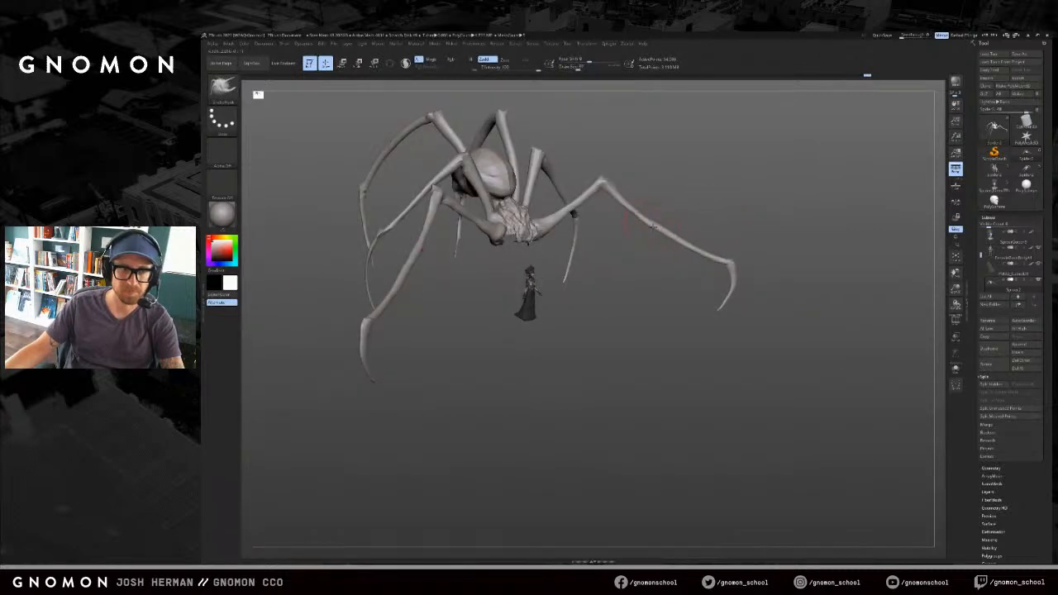
{"action": "left_click_drag", "start_coordinate": [655, 231], "coordinate": [633, 221]}
{"action": "key", "text": "s"}
{"action": "left_click", "coordinate": [646, 218]}
Step: Refine the new bend on the second leg pair so the outer part runs flatter toward the ankle
{"action": "left_click_drag", "start_coordinate": [703, 267], "coordinate": [678, 241]}
{"action": "key", "text": "s"}
{"action": "left_click", "coordinate": [678, 246]}
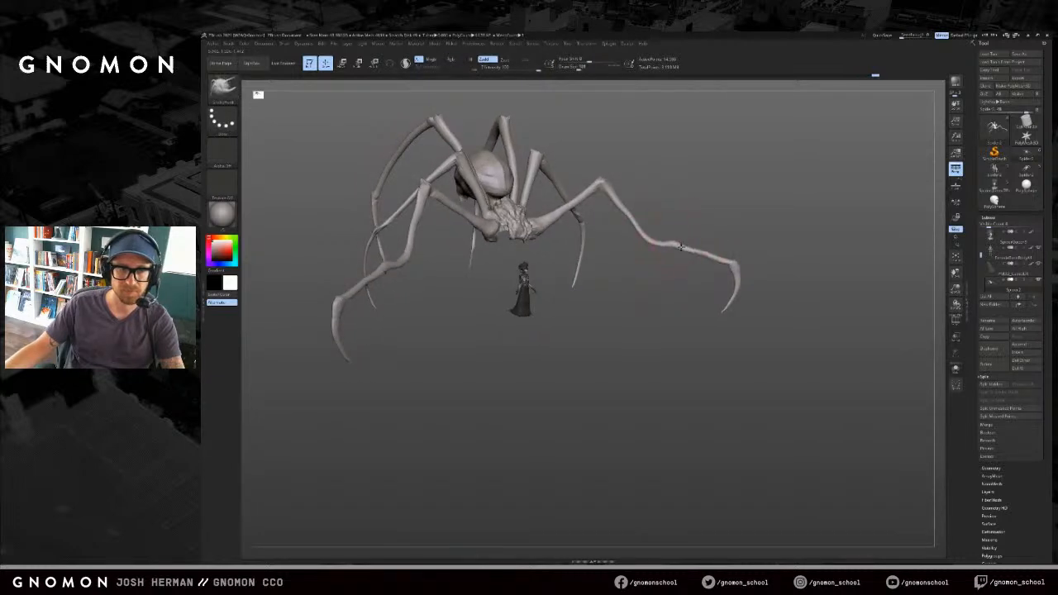
{"action": "key", "text": "s"}
{"action": "left_click", "coordinate": [673, 247]}
{"action": "left_click_drag", "start_coordinate": [699, 262], "coordinate": [693, 323]}
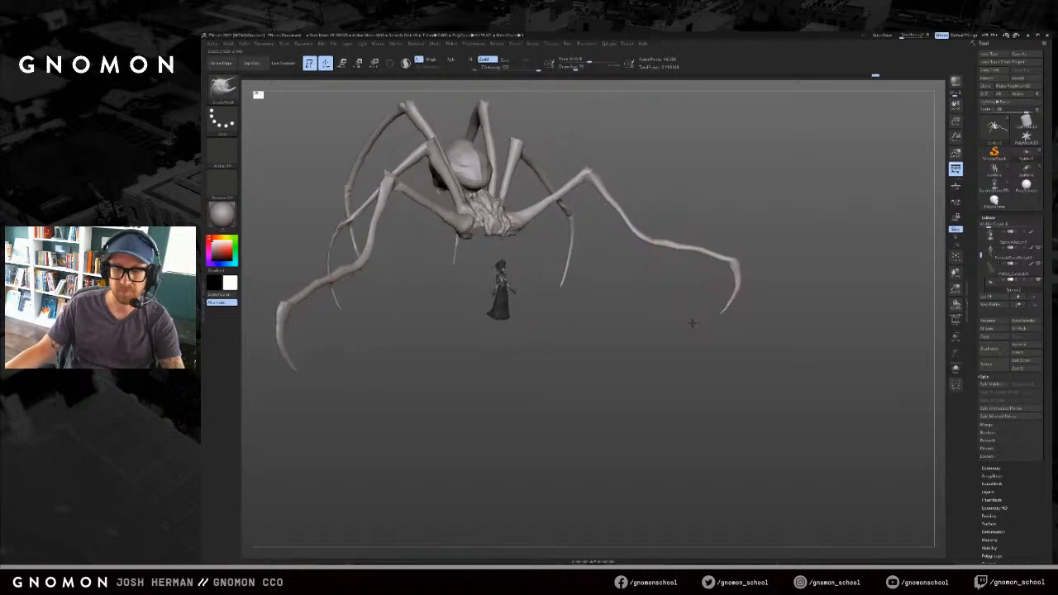
Step: Reduce the brush size and bend the tips of the second leg pair inward into small feet
{"action": "key", "text": "s"}
{"action": "left_click", "coordinate": [735, 293]}
{"action": "left_click_drag", "start_coordinate": [741, 301], "coordinate": [755, 304]}
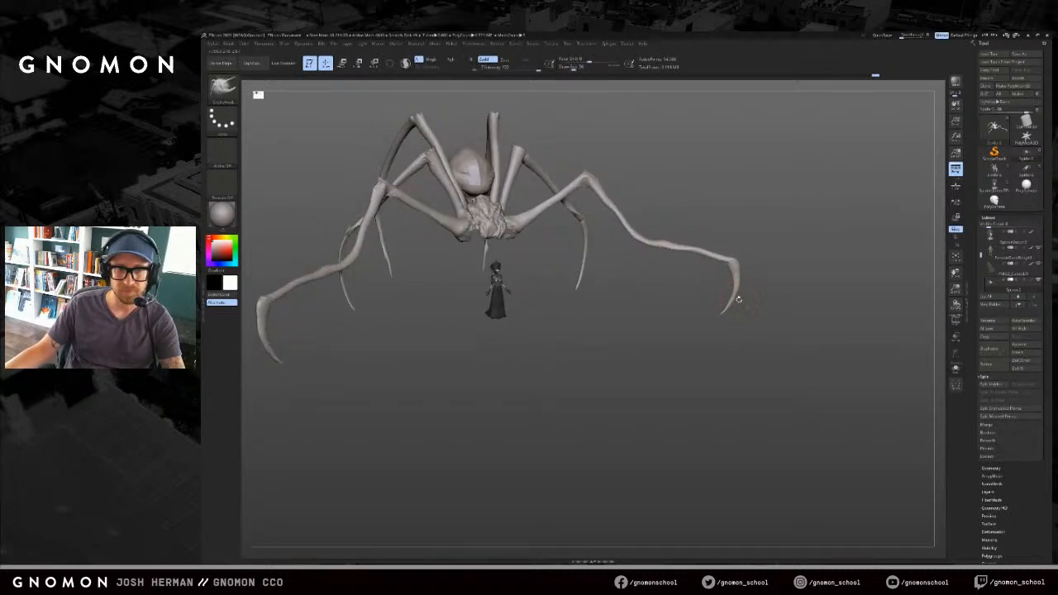
{"action": "key", "text": "s"}
{"action": "left_click", "coordinate": [732, 307]}
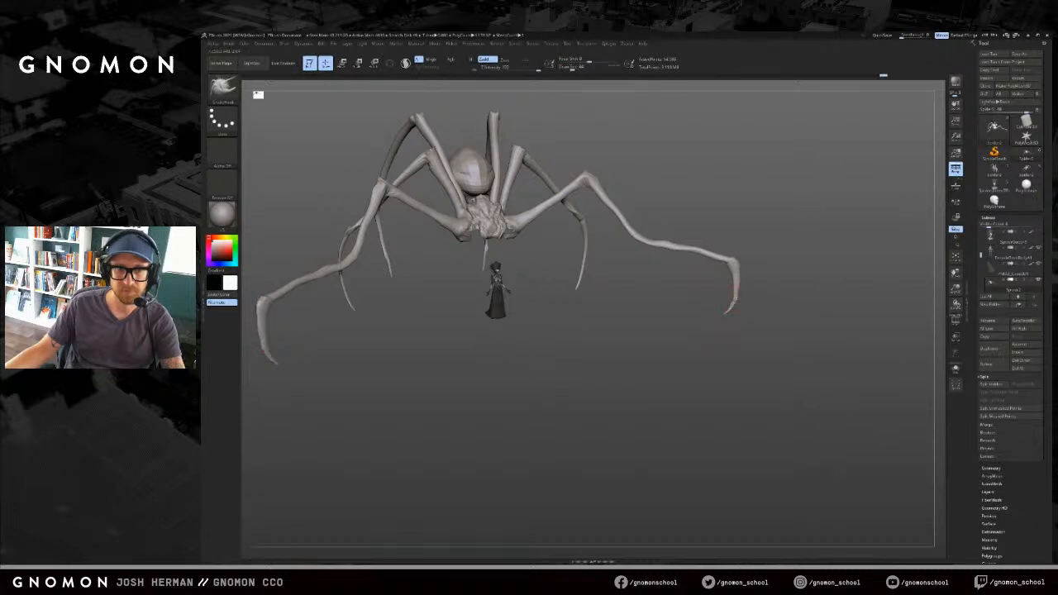
{"action": "key", "text": "s"}
{"action": "left_click", "coordinate": [736, 299]}
Step: Adjust the volume of the second leg pair's foot tips so they taper
{"action": "mouse_move", "coordinate": [758, 316]}
{"action": "left_mouse_down", "text": "alt"}
{"action": "mouse_move", "coordinate": [709, 315]}
{"action": "mouse_move", "coordinate": [715, 348]}
{"action": "mouse_move", "coordinate": [708, 340]}
{"action": "left_mouse_up", "text": "alt"}
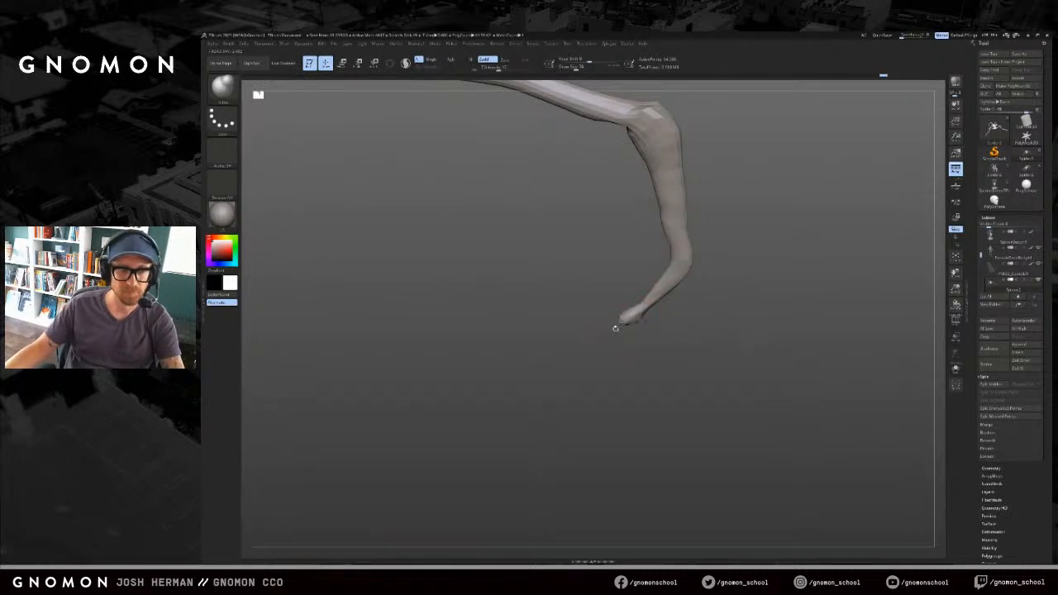
{"action": "left_click_drag", "start_coordinate": [615, 330], "coordinate": [634, 333]}
{"action": "key", "text": "s"}
{"action": "left_click", "coordinate": [635, 329]}
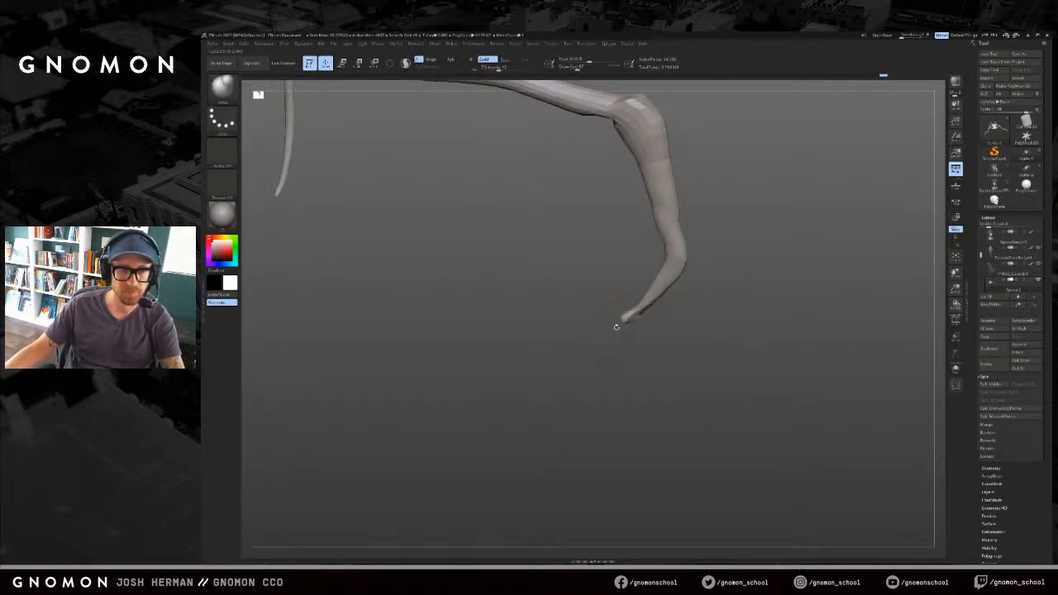
{"action": "left_click_drag", "start_coordinate": [627, 346], "coordinate": [621, 332]}
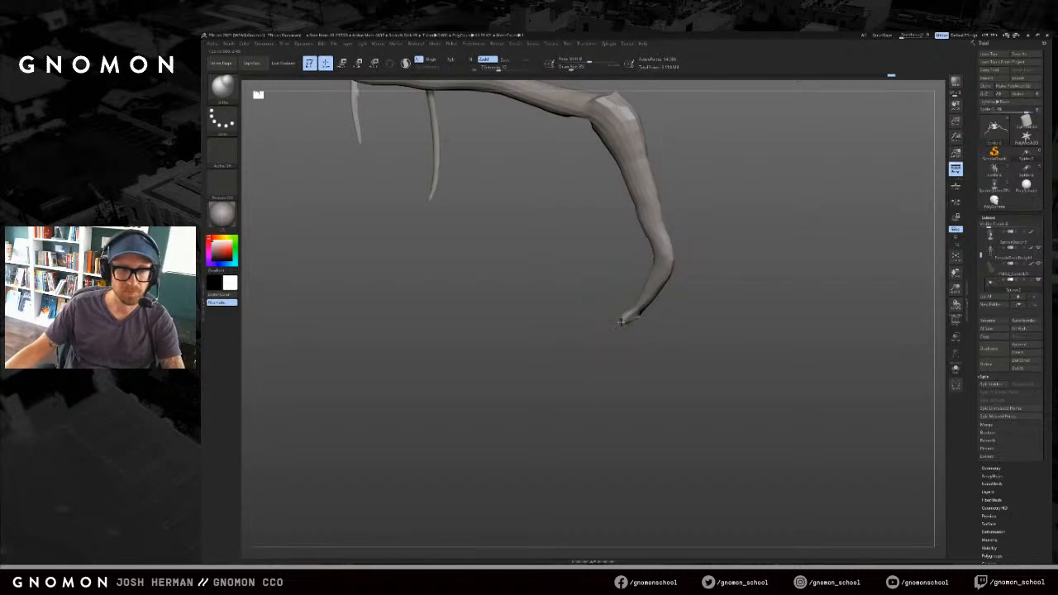
{"action": "left_click_drag", "start_coordinate": [612, 330], "coordinate": [613, 338]}
Step: Switch brushes, adjust the brush size and refine the shape of the second leg pair's foot tips
{"action": "key", "text": "b"}
{"action": "key", "text": "s"}
{"action": "key", "text": "h"}
{"action": "mouse_move", "coordinate": [645, 339]}
{"action": "left_mouse_down"}
{"action": "mouse_move", "coordinate": [626, 333]}
{"action": "mouse_move", "coordinate": [624, 315]}
{"action": "mouse_move", "coordinate": [652, 323]}
{"action": "mouse_move", "coordinate": [644, 319]}
{"action": "left_mouse_up"}
{"action": "key", "text": "s"}
{"action": "key", "text": "s"}
Step: Smooth the lower segments of the second leg pair from the ankle toward the foot
{"action": "mouse_move", "coordinate": [653, 329]}
{"action": "left_mouse_down"}
{"action": "mouse_move", "coordinate": [671, 334]}
{"action": "mouse_move", "coordinate": [728, 253]}
{"action": "mouse_move", "coordinate": [749, 286]}
{"action": "mouse_move", "coordinate": [704, 243]}
{"action": "left_mouse_up"}
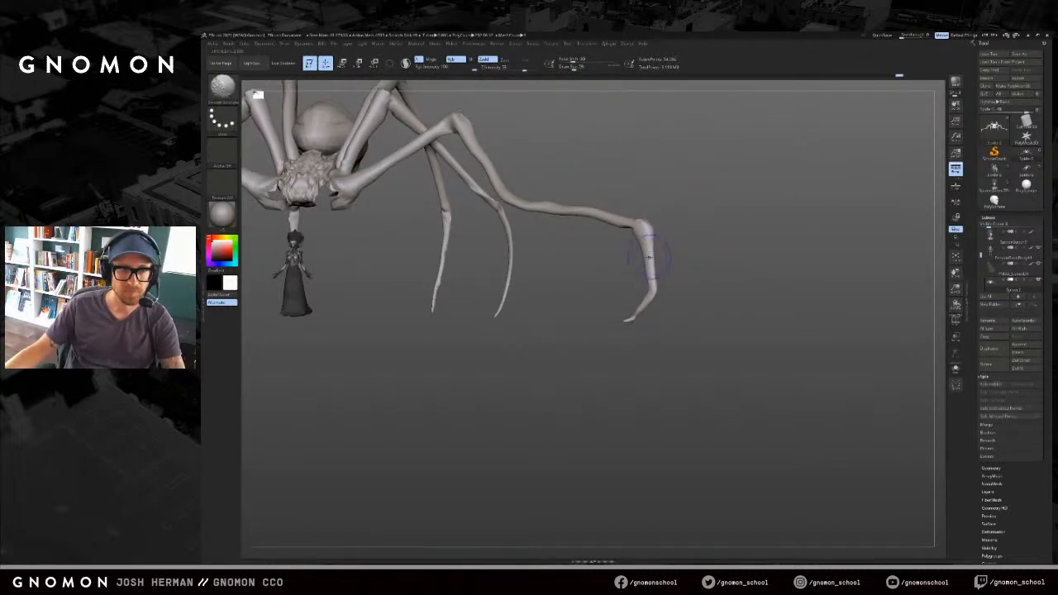
{"action": "mouse_move", "coordinate": [651, 244]}
{"action": "left_mouse_down"}
{"action": "mouse_move", "coordinate": [649, 253]}
{"action": "mouse_move", "coordinate": [646, 242]}
{"action": "left_mouse_up"}
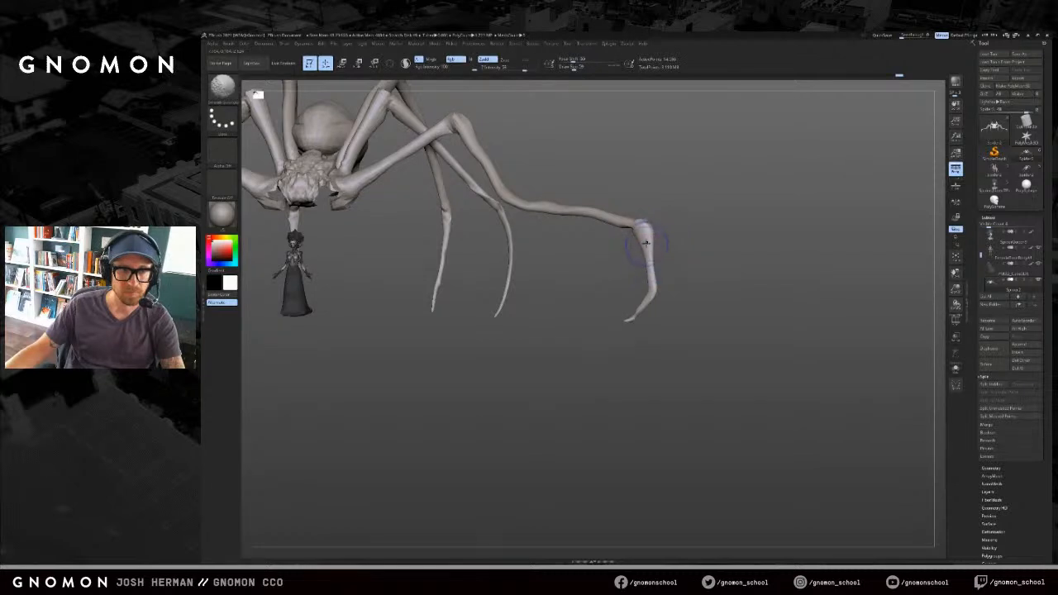
{"action": "mouse_move", "coordinate": [653, 281]}
{"action": "left_mouse_down"}
{"action": "mouse_move", "coordinate": [634, 288]}
{"action": "mouse_move", "coordinate": [659, 263]}
{"action": "mouse_move", "coordinate": [556, 247]}
{"action": "left_mouse_up"}
Step: Thicken the new middle joint of the second leg pair and smooth its transition into the leg
{"action": "key", "text": "b"}
{"action": "key", "text": "s"}
{"action": "key", "text": "h"}
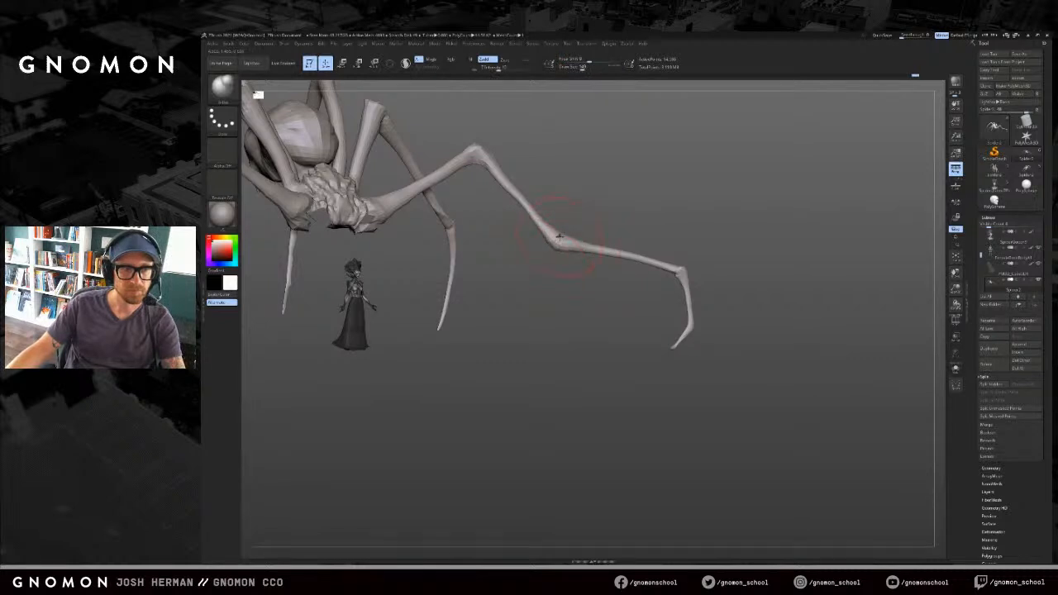
{"action": "key", "text": "shift"}
{"action": "mouse_move", "coordinate": [672, 217]}
{"action": "left_mouse_down"}
{"action": "mouse_move", "coordinate": [571, 221]}
{"action": "mouse_move", "coordinate": [544, 211]}
{"action": "mouse_move", "coordinate": [670, 228]}
{"action": "mouse_move", "coordinate": [680, 220]}
{"action": "mouse_move", "coordinate": [632, 281]}
{"action": "left_mouse_up"}
{"action": "key", "text": "shift"}
Step: Reveal the front legs and mask everything except the second leg pair, ready to rotate it
{"action": "key", "text": "ctrl+shift"}
{"action": "left_click_drag", "start_coordinate": [628, 424], "coordinate": [628, 371]}
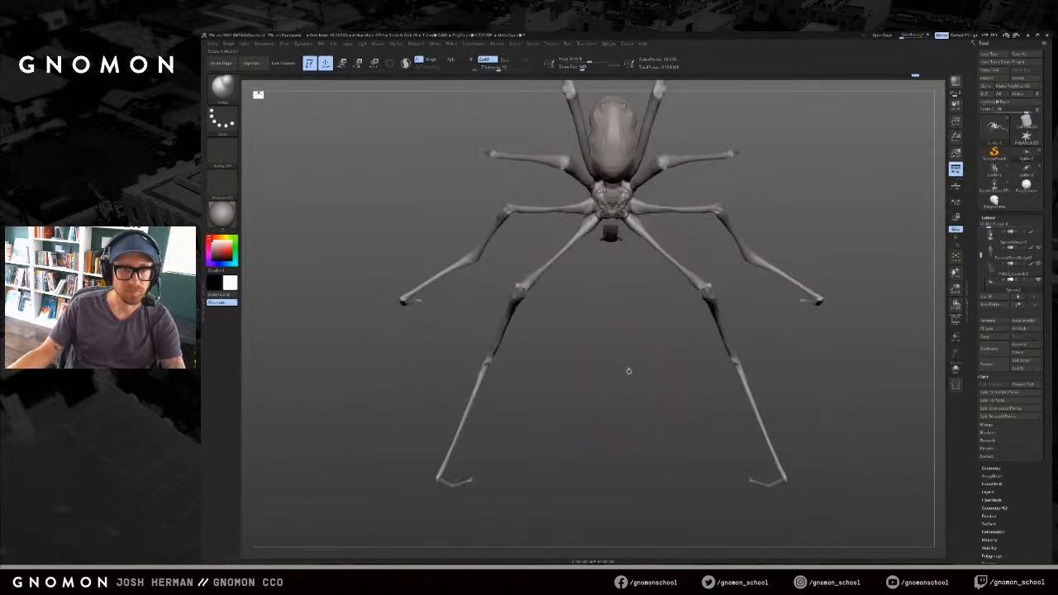
{"action": "left_click", "coordinate": [707, 214], "text": "ctrl+shift"}
{"action": "left_click_drag", "start_coordinate": [867, 170], "coordinate": [350, 436], "text": "ctrl"}
{"action": "left_click", "coordinate": [669, 302], "text": "ctrl+shift"}
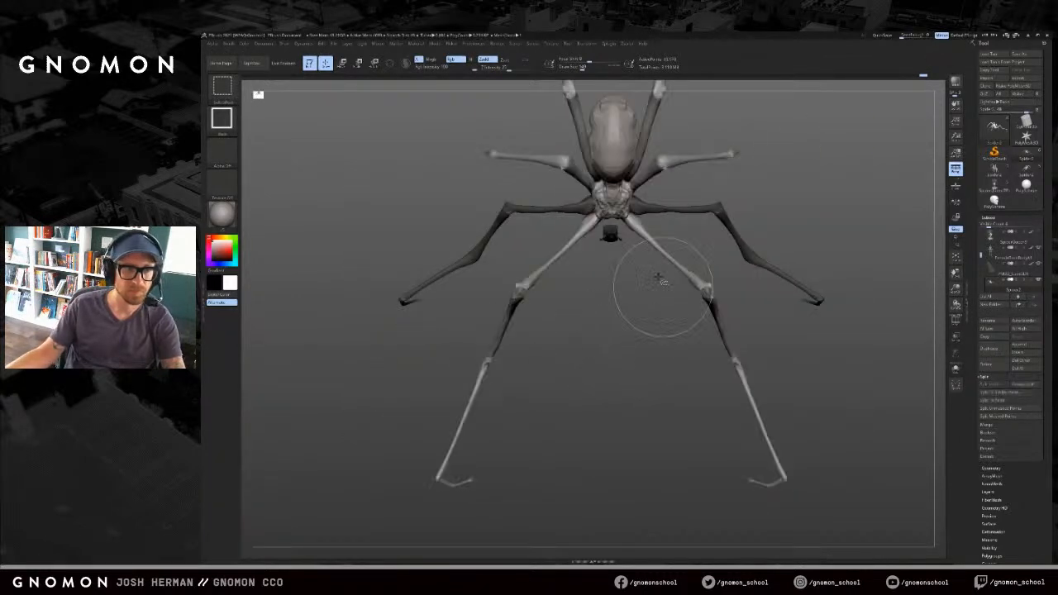
{"action": "left_click", "coordinate": [670, 229], "text": "ctrl"}
{"action": "key", "text": "r"}
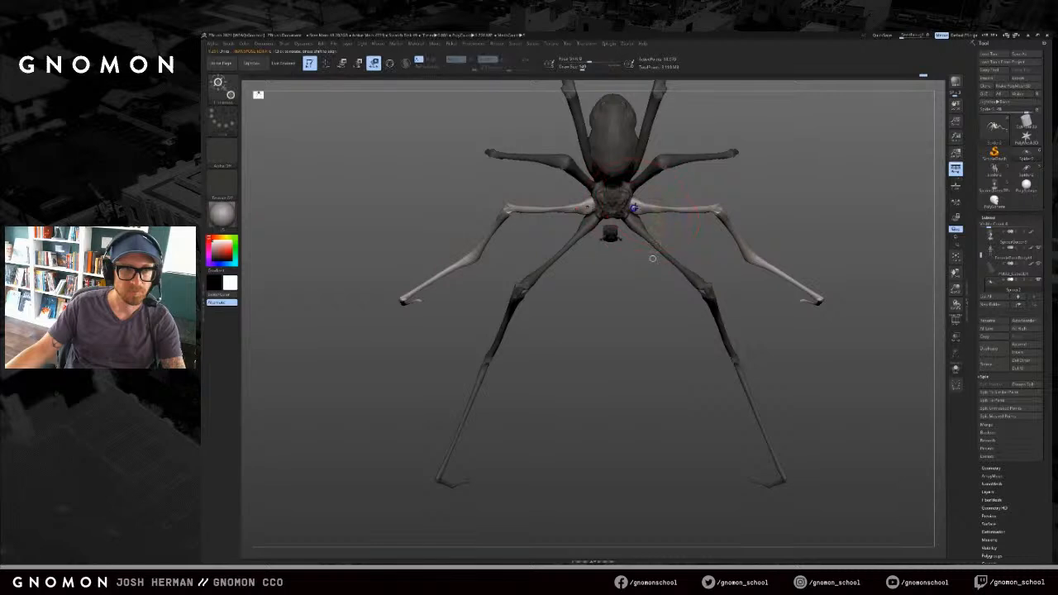
Step: Rotate the second leg pair forward from its attachment at the body
{"action": "left_click_drag", "start_coordinate": [703, 273], "coordinate": [652, 328]}
{"action": "left_click_drag", "start_coordinate": [803, 323], "coordinate": [764, 306], "text": "alt"}
{"action": "left_click_drag", "start_coordinate": [765, 306], "coordinate": [703, 339]}
Step: Try to repose the lower segments of the second leg pair with the rest of the spider masked
{"action": "left_click_drag", "start_coordinate": [538, 458], "coordinate": [488, 323], "text": "ctrl"}
{"action": "left_click", "coordinate": [246, 359], "text": "ctrl"}
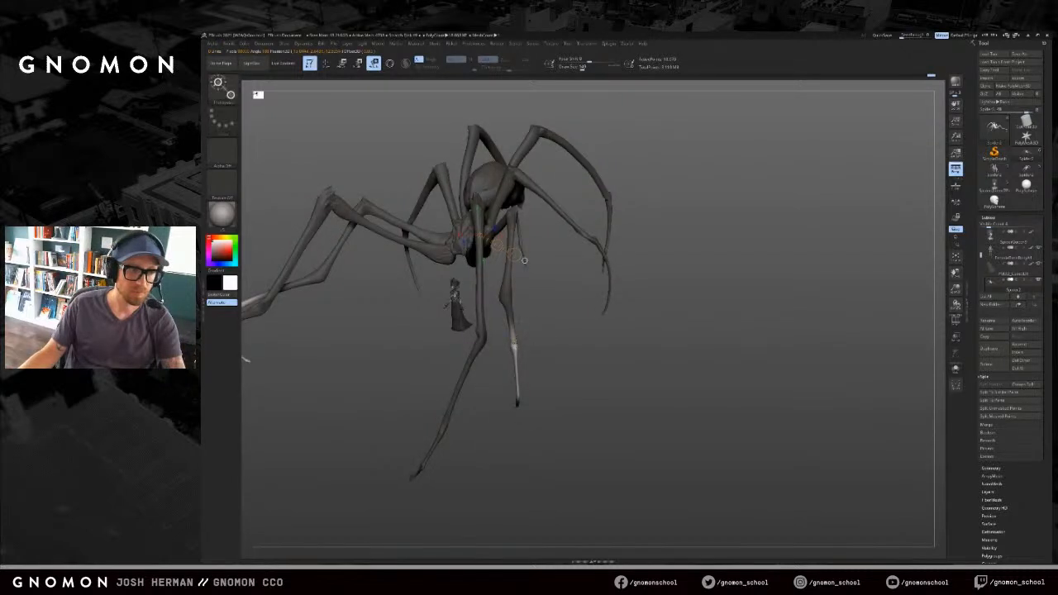
{"action": "left_click_drag", "start_coordinate": [516, 355], "coordinate": [567, 321]}
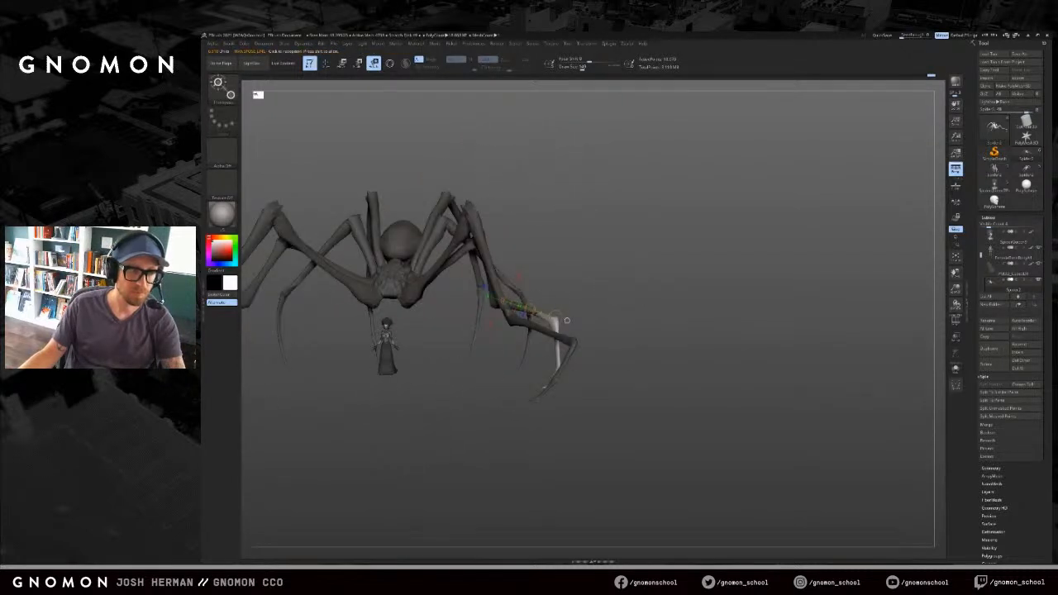
{"action": "left_click_drag", "start_coordinate": [567, 321], "coordinate": [798, 378]}
{"action": "key", "text": "f"}
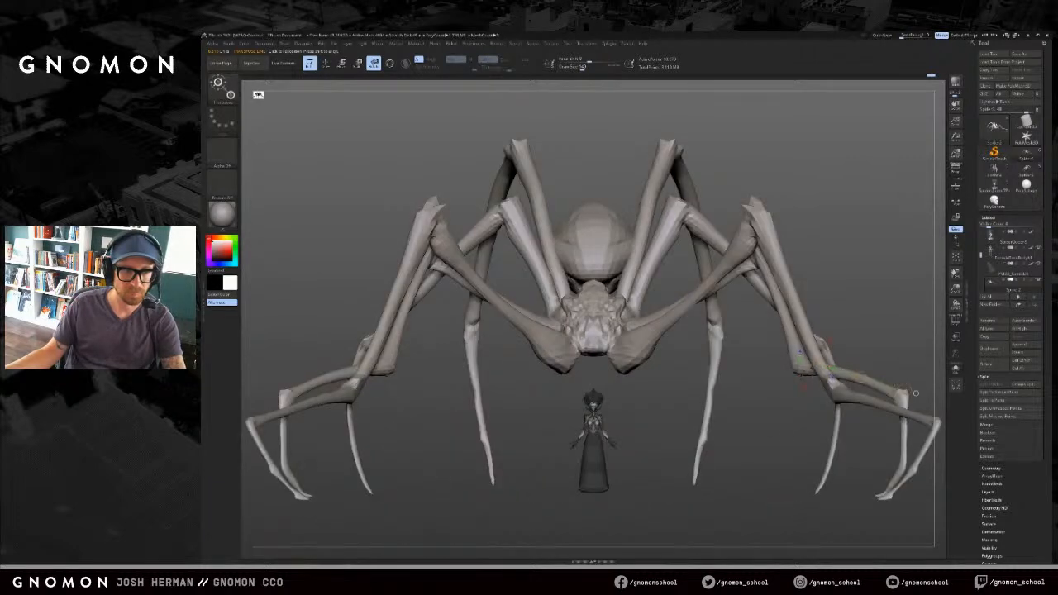
{"action": "left_click_drag", "start_coordinate": [771, 455], "coordinate": [785, 356], "text": "alt"}
{"action": "mouse_move", "coordinate": [877, 277]}
{"action": "left_mouse_down"}
{"action": "mouse_move", "coordinate": [831, 273]}
{"action": "mouse_move", "coordinate": [878, 270]}
{"action": "left_mouse_up"}
{"action": "left_click_drag", "start_coordinate": [833, 361], "coordinate": [759, 362]}
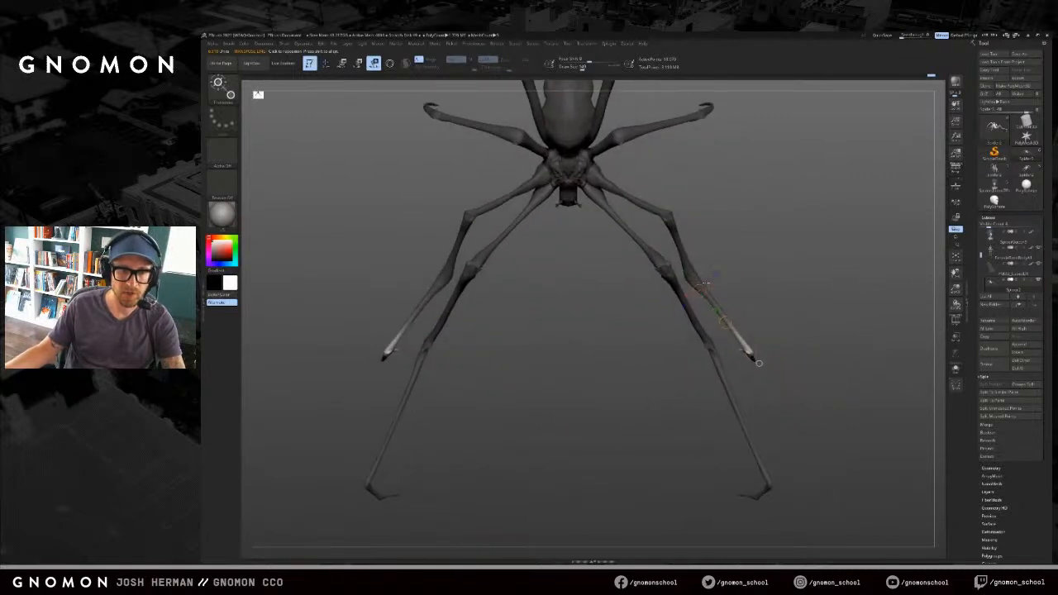
Step: Undo the latest masking and pose changes on the second leg pair's lower segments
{"action": "key", "text": "ctrl+z"}
{"action": "key", "text": "ctrl+z"}
{"action": "key", "text": "ctrl+z"}
{"action": "key", "text": "ctrl+z"}
{"action": "key", "text": "ctrl+z"}
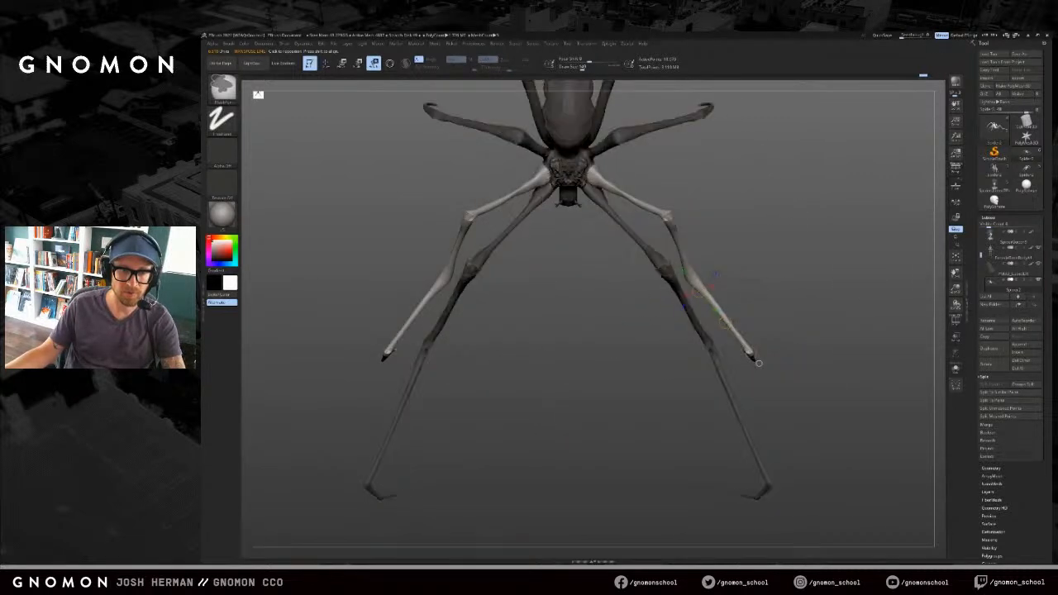
Step: Undo the latest edits on the second leg pair and redo two of them
{"action": "key", "text": "ctrl+z"}
{"action": "key", "text": "ctrl+z"}
{"action": "key", "text": "ctrl+z"}
{"action": "left_click_drag", "start_coordinate": [809, 292], "coordinate": [746, 272]}
{"action": "key", "text": "ctrl+shift+z"}
{"action": "key", "text": "ctrl+shift+z"}
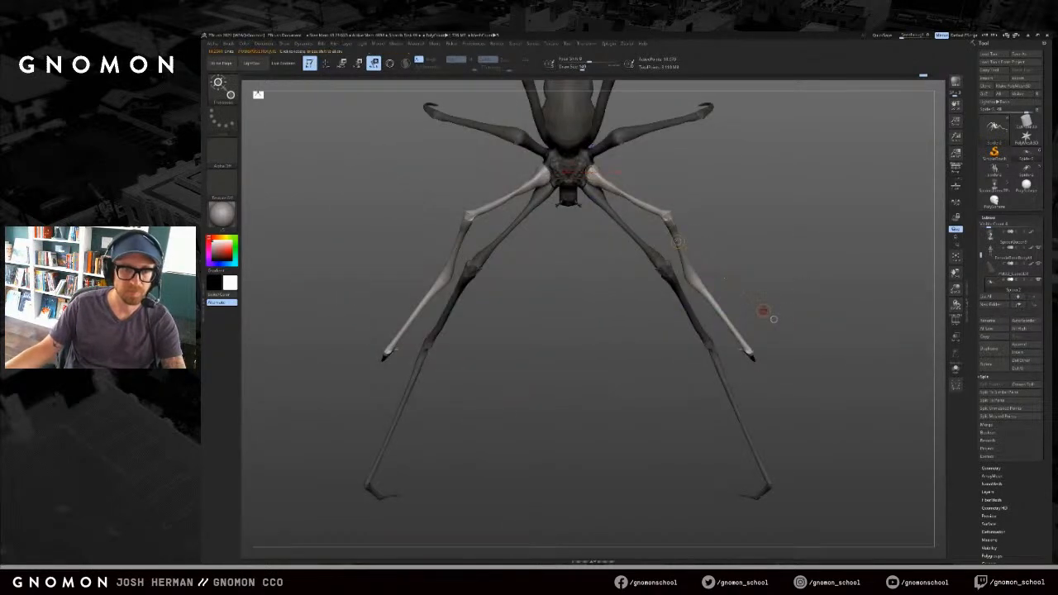
Step: Rotate the second leg pair slightly outward from its attachment at the body, with the mask cleared when finished
{"action": "left_click_drag", "start_coordinate": [763, 309], "coordinate": [772, 227]}
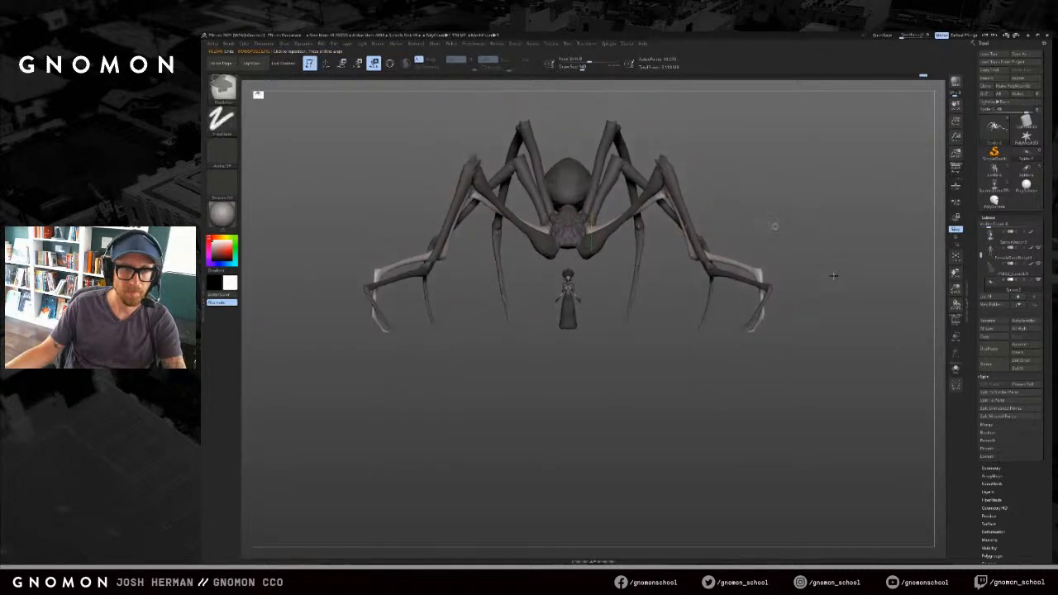
{"action": "left_click_drag", "start_coordinate": [827, 272], "coordinate": [773, 374]}
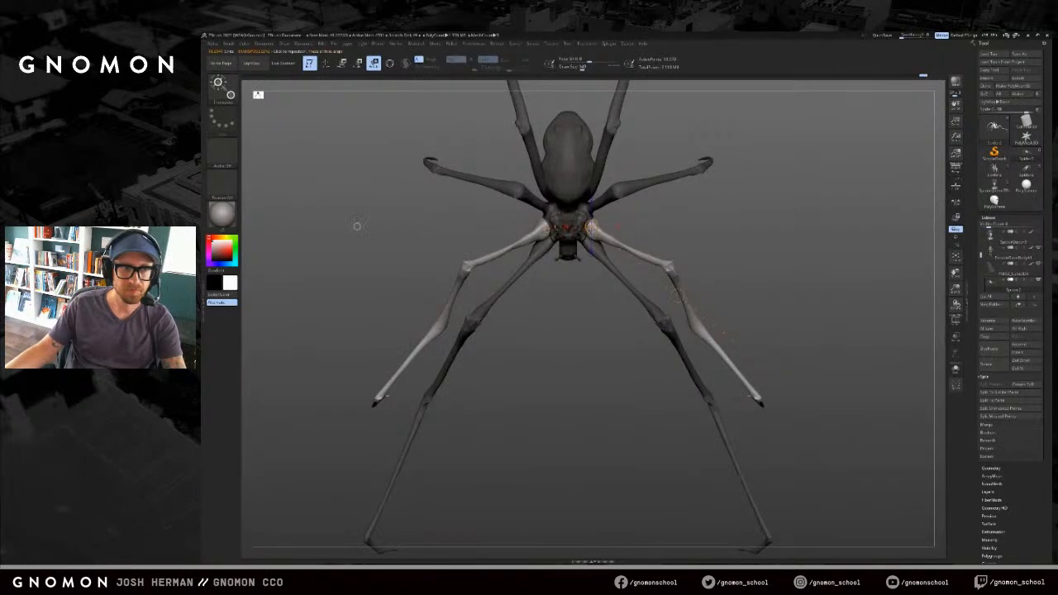
{"action": "mouse_move", "coordinate": [724, 316]}
{"action": "left_mouse_down"}
{"action": "mouse_move", "coordinate": [748, 273]}
{"action": "mouse_move", "coordinate": [824, 193]}
{"action": "mouse_move", "coordinate": [786, 236]}
{"action": "mouse_move", "coordinate": [772, 206]}
{"action": "left_mouse_up"}
{"action": "key", "text": "w"}
{"action": "key", "text": "q"}
{"action": "left_click_drag", "start_coordinate": [519, 339], "coordinate": [542, 352], "text": "alt"}
{"action": "key", "text": "w"}
{"action": "key", "text": "q"}
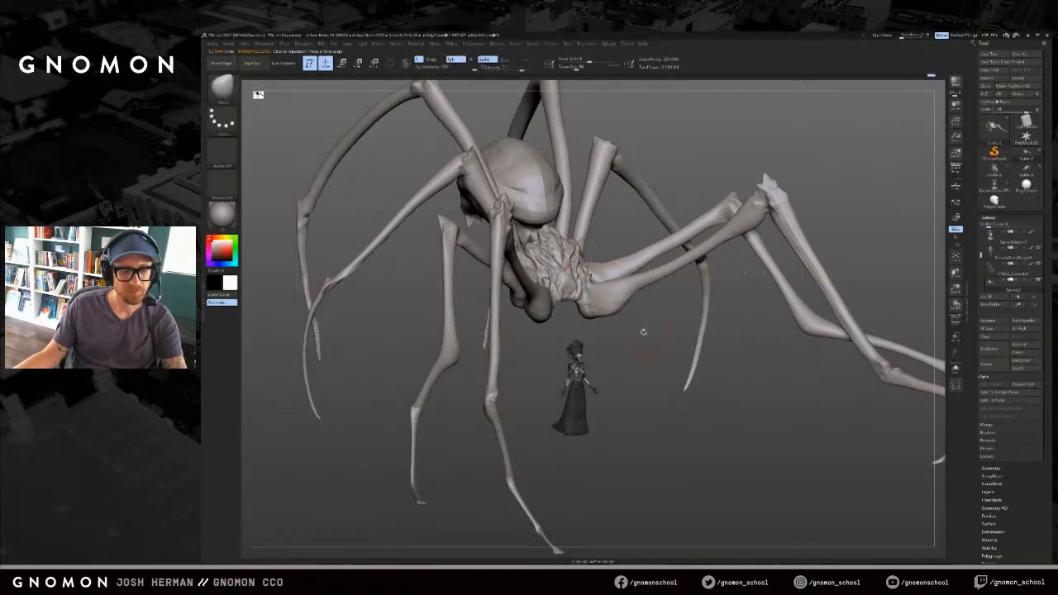
Step: Isolate the third leg pair by hiding the other parts of the spider
{"action": "left_click_drag", "start_coordinate": [639, 348], "coordinate": [583, 345], "text": "shift"}
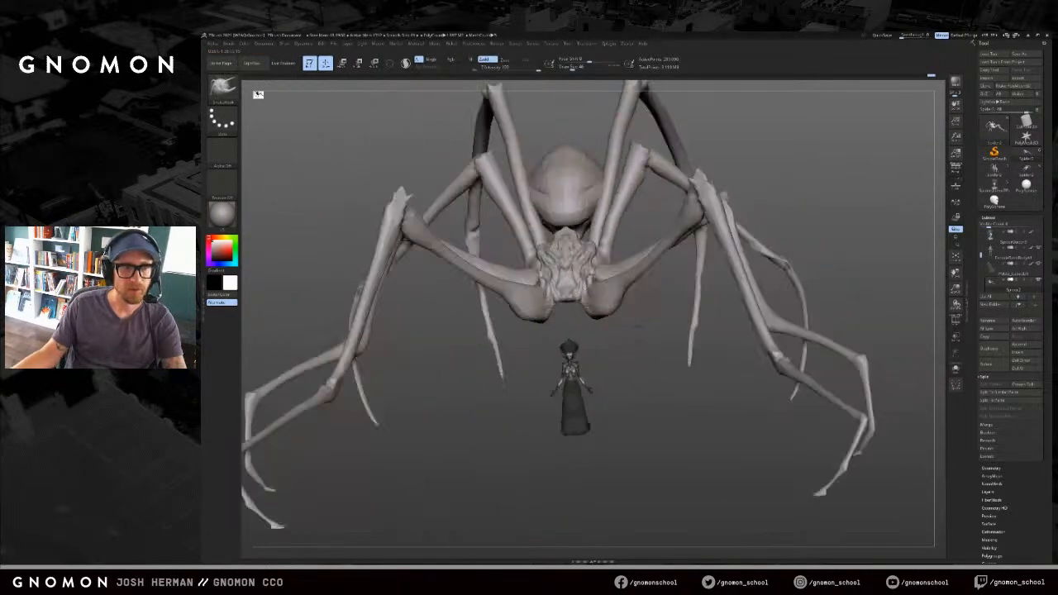
{"action": "left_click", "coordinate": [626, 205], "text": "ctrl+shift"}
{"action": "left_click_drag", "start_coordinate": [799, 141], "coordinate": [746, 208], "text": "ctrl+shift"}
{"action": "left_click", "coordinate": [791, 157], "text": "ctrl+shift"}
{"action": "left_click_drag", "start_coordinate": [753, 317], "coordinate": [710, 310]}
{"action": "left_click", "coordinate": [661, 233], "text": "ctrl+shift"}
{"action": "left_click_drag", "start_coordinate": [622, 291], "coordinate": [649, 299], "text": "shift"}
{"action": "left_click_drag", "start_coordinate": [787, 226], "coordinate": [734, 236], "text": "ctrl+shift"}
Step: Show the whole spider with everything masked except the third leg pair
{"action": "left_click", "coordinate": [734, 237], "text": "ctrl"}
{"action": "left_click", "coordinate": [613, 424], "text": "ctrl+shift"}
{"action": "left_click", "coordinate": [647, 319], "text": "ctrl"}
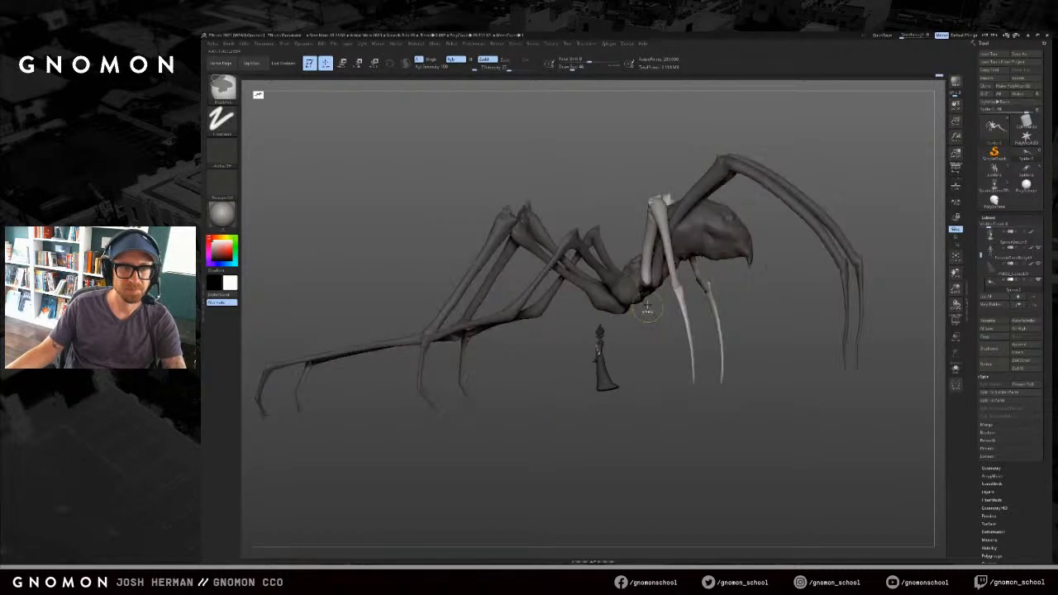
{"action": "left_click", "coordinate": [651, 315], "text": "ctrl"}
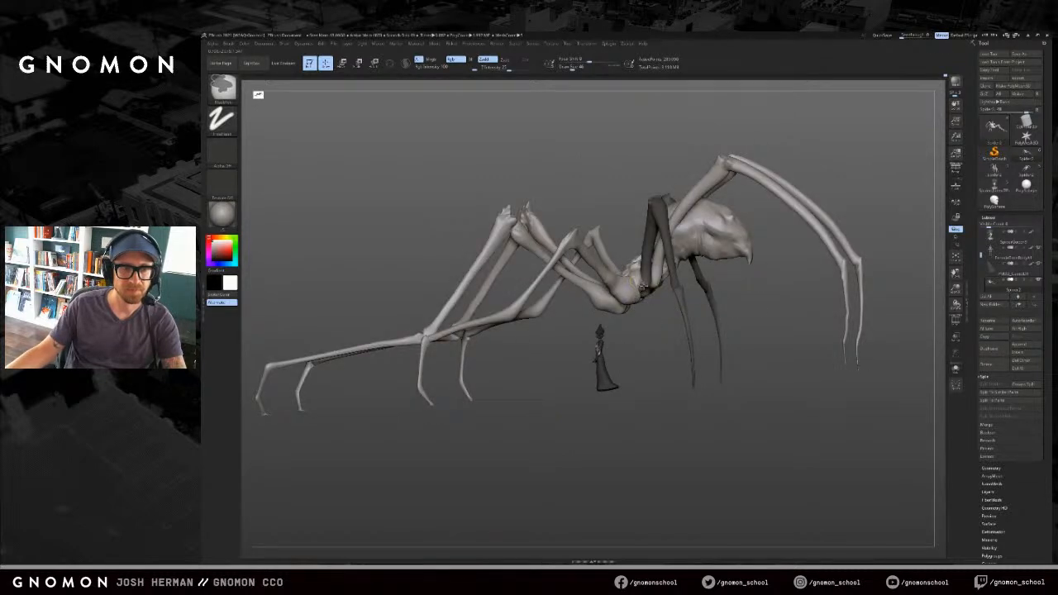
{"action": "left_click_drag", "start_coordinate": [693, 348], "coordinate": [666, 356]}
{"action": "left_click", "coordinate": [654, 364], "text": "ctrl"}
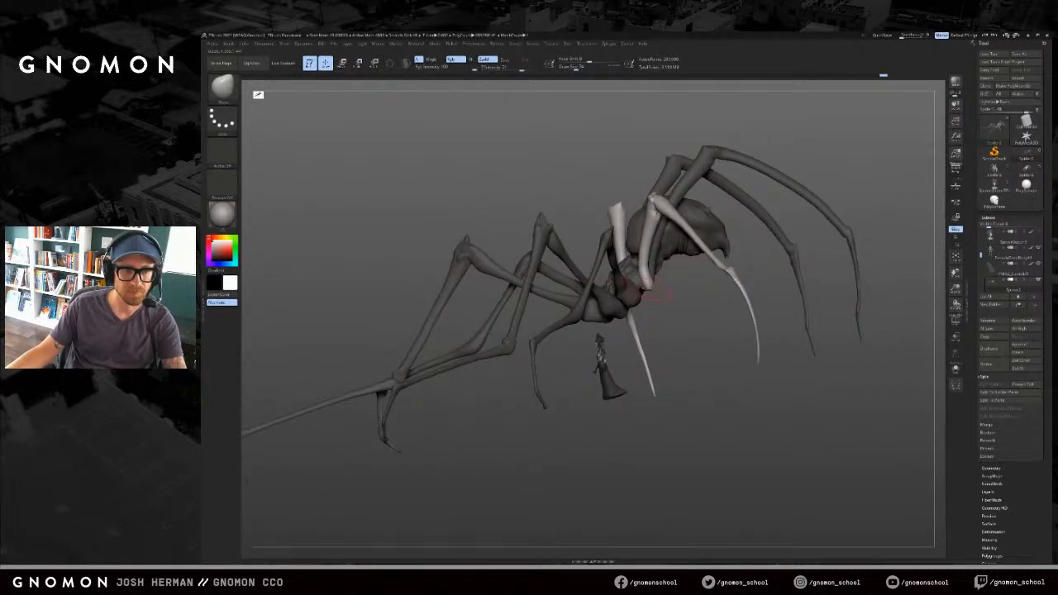
Step: Hide the front two leg pairs while keeping the third leg pair unmasked
{"action": "left_click", "coordinate": [665, 302], "text": "ctrl"}
{"action": "mouse_move", "coordinate": [666, 302]}
{"action": "left_mouse_down"}
{"action": "mouse_move", "coordinate": [676, 333]}
{"action": "mouse_move", "coordinate": [662, 274]}
{"action": "mouse_move", "coordinate": [681, 225]}
{"action": "left_mouse_up"}
{"action": "left_click", "coordinate": [661, 275], "text": "ctrl"}
{"action": "left_click", "coordinate": [578, 238], "text": "ctrl+shift"}
{"action": "left_click", "coordinate": [570, 242], "text": "ctrl+shift"}
{"action": "left_click", "coordinate": [520, 228], "text": "ctrl+shift"}
Step: Build up the upper segment of the third leg pair near the body with an adjusted Clay Buildup brush
{"action": "left_click_drag", "start_coordinate": [678, 271], "coordinate": [651, 239]}
{"action": "key", "text": "s"}
{"action": "left_click", "coordinate": [643, 236]}
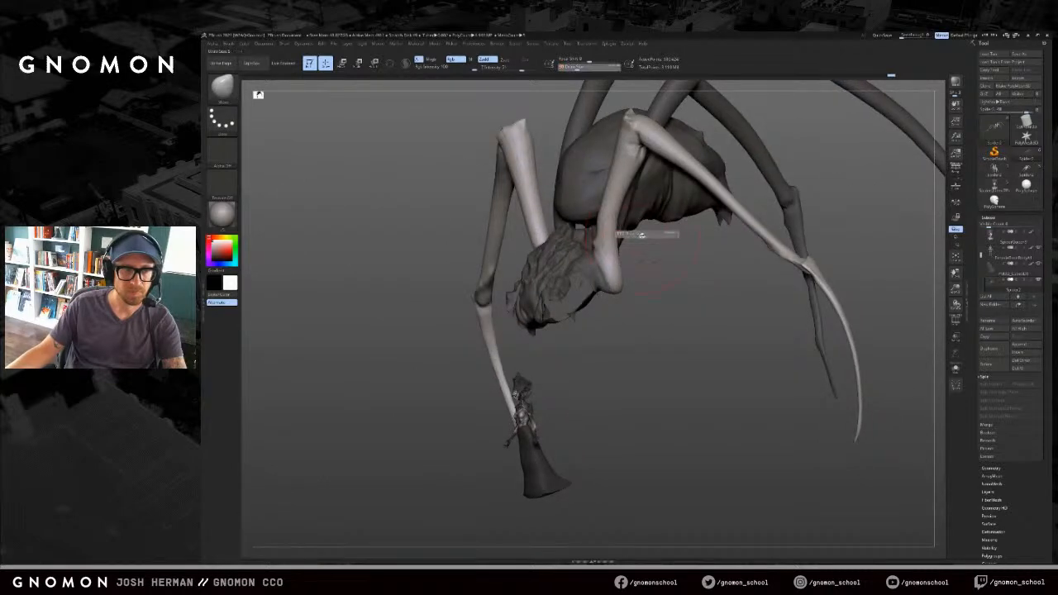
{"action": "left_click_drag", "start_coordinate": [679, 280], "coordinate": [633, 299]}
{"action": "key", "text": "b"}
{"action": "key", "text": "c"}
{"action": "key", "text": "b"}
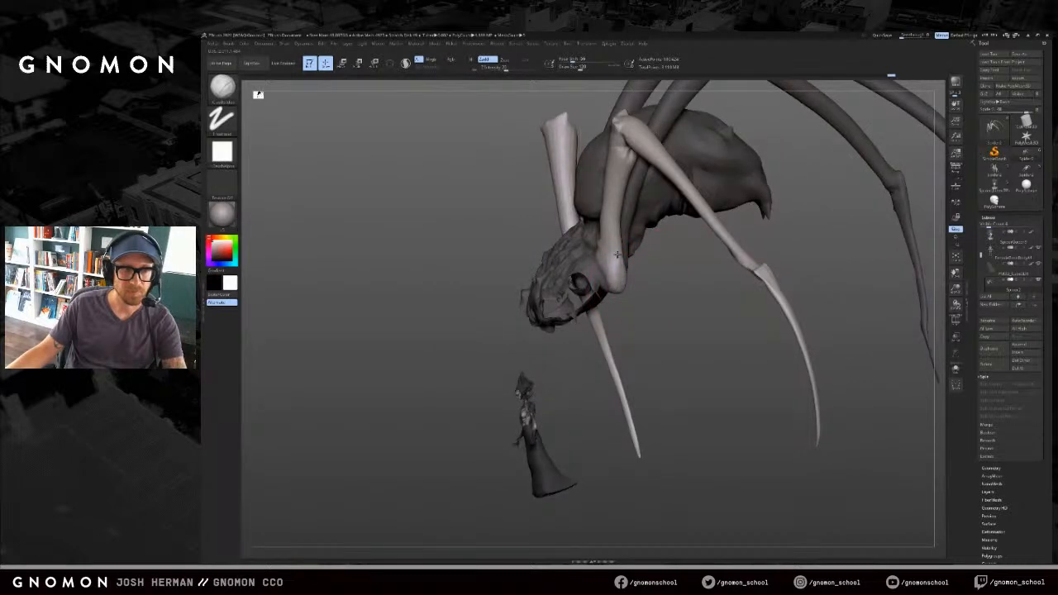
{"action": "mouse_move", "coordinate": [630, 230]}
{"action": "left_mouse_down"}
{"action": "mouse_move", "coordinate": [625, 245]}
{"action": "mouse_move", "coordinate": [664, 264]}
{"action": "mouse_move", "coordinate": [615, 244]}
{"action": "mouse_move", "coordinate": [648, 278]}
{"action": "mouse_move", "coordinate": [617, 290]}
{"action": "left_mouse_up"}
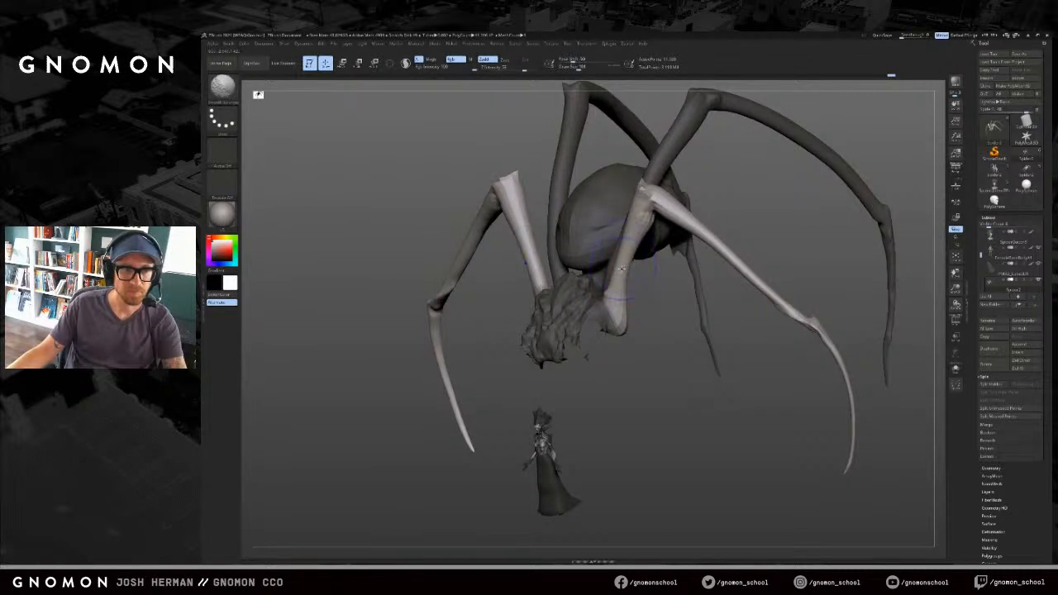
Step: Smooth the upper segments of the third leg pair from the body joint toward the knee
{"action": "left_click_drag", "start_coordinate": [641, 220], "coordinate": [645, 241], "text": "shift"}
{"action": "mouse_move", "coordinate": [655, 240]}
{"action": "right_mouse_down"}
{"action": "mouse_move", "coordinate": [617, 269]}
{"action": "mouse_move", "coordinate": [597, 266]}
{"action": "right_mouse_up"}
{"action": "left_click_drag", "start_coordinate": [652, 226], "coordinate": [645, 215], "text": "shift"}
{"action": "mouse_move", "coordinate": [589, 261]}
{"action": "right_mouse_down"}
{"action": "mouse_move", "coordinate": [642, 282]}
{"action": "mouse_move", "coordinate": [657, 324]}
{"action": "right_mouse_up"}
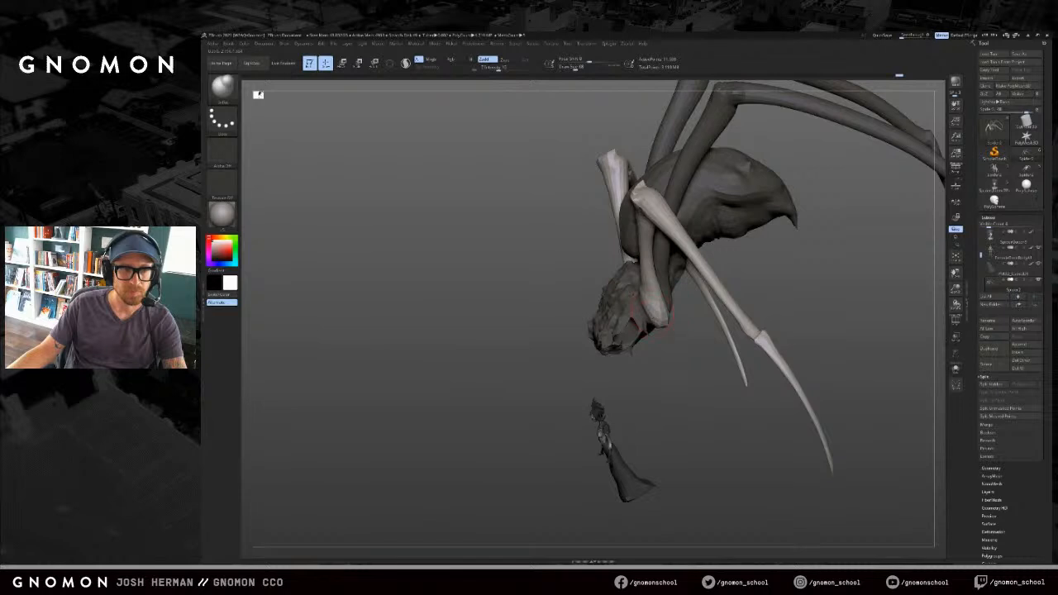
{"action": "right_click_drag", "start_coordinate": [658, 324], "coordinate": [728, 304]}
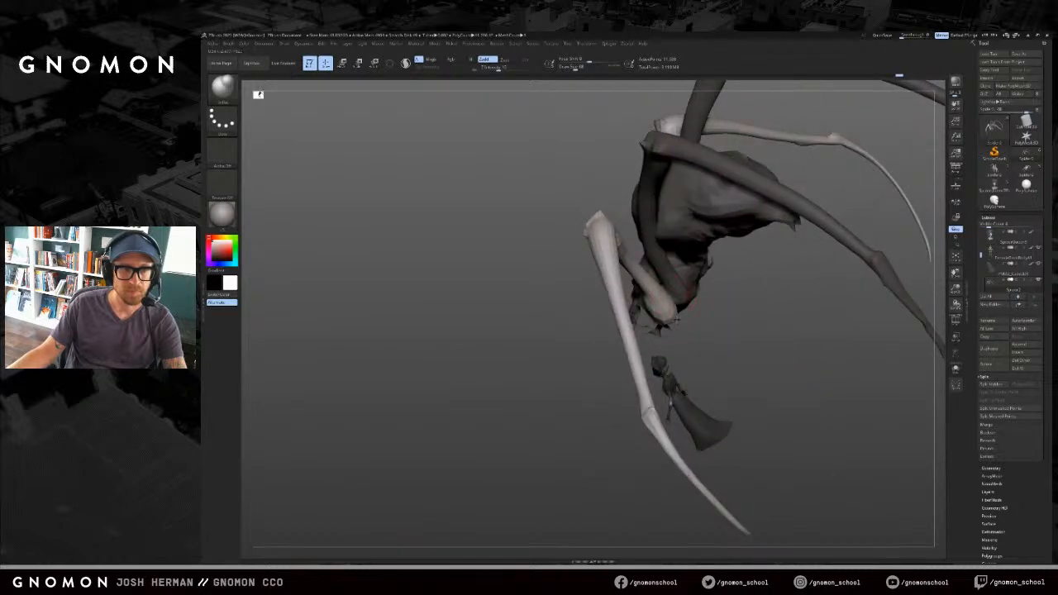
{"action": "key", "text": "shift"}
{"action": "mouse_move", "coordinate": [678, 308]}
{"action": "right_mouse_down"}
{"action": "mouse_move", "coordinate": [725, 303]}
{"action": "mouse_move", "coordinate": [699, 322]}
{"action": "mouse_move", "coordinate": [715, 312]}
{"action": "mouse_move", "coordinate": [719, 322]}
{"action": "mouse_move", "coordinate": [690, 307]}
{"action": "mouse_move", "coordinate": [702, 321]}
{"action": "right_mouse_up"}
Step: Reveal the hidden leg pairs and body parts of the spider
{"action": "left_click", "coordinate": [690, 318], "text": "ctrl+shift"}
{"action": "left_click", "coordinate": [758, 263], "text": "ctrl+shift"}
{"action": "key", "text": "ctrl+z"}
{"action": "mouse_move", "coordinate": [751, 246]}
{"action": "right_mouse_down"}
{"action": "mouse_move", "coordinate": [708, 281]}
{"action": "mouse_move", "coordinate": [650, 252]}
{"action": "mouse_move", "coordinate": [700, 232]}
{"action": "mouse_move", "coordinate": [773, 226]}
{"action": "mouse_move", "coordinate": [718, 235]}
{"action": "mouse_move", "coordinate": [686, 222]}
{"action": "mouse_move", "coordinate": [651, 330]}
{"action": "right_mouse_up"}
{"action": "key", "text": "shift"}
{"action": "left_click", "coordinate": [681, 243], "text": "ctrl+shift"}
{"action": "left_click", "coordinate": [725, 244], "text": "ctrl+shift"}
Step: Examine the silhouette and spacing of all leg pairs around the spider from several angles
{"action": "key", "text": "b"}
{"action": "key", "text": "c"}
{"action": "key", "text": "b"}
{"action": "key", "text": "s"}
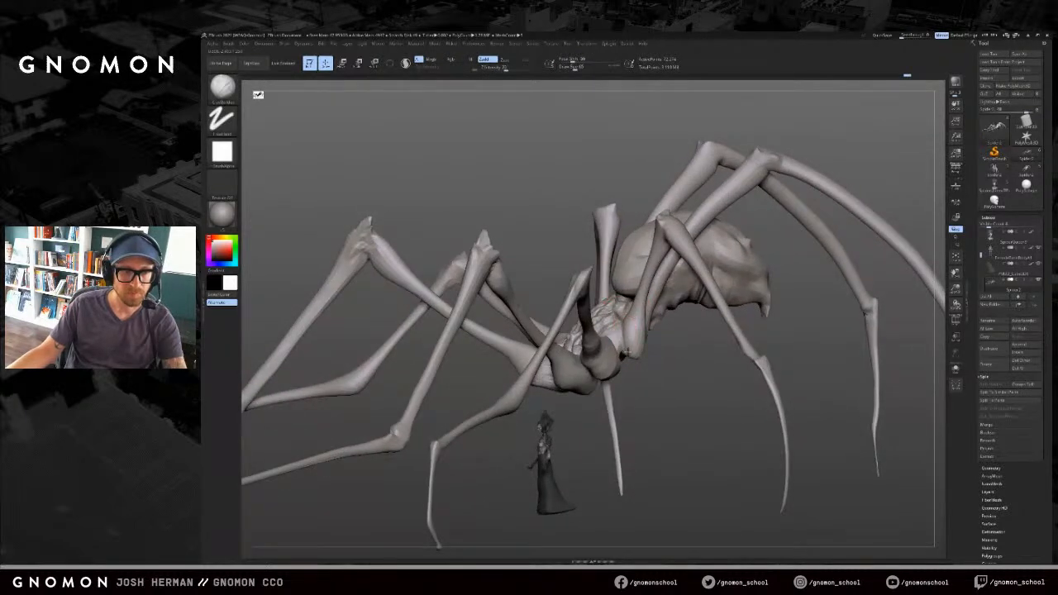
{"action": "mouse_move", "coordinate": [656, 369]}
{"action": "left_mouse_down"}
{"action": "mouse_move", "coordinate": [703, 389]}
{"action": "mouse_move", "coordinate": [692, 397]}
{"action": "left_mouse_up"}
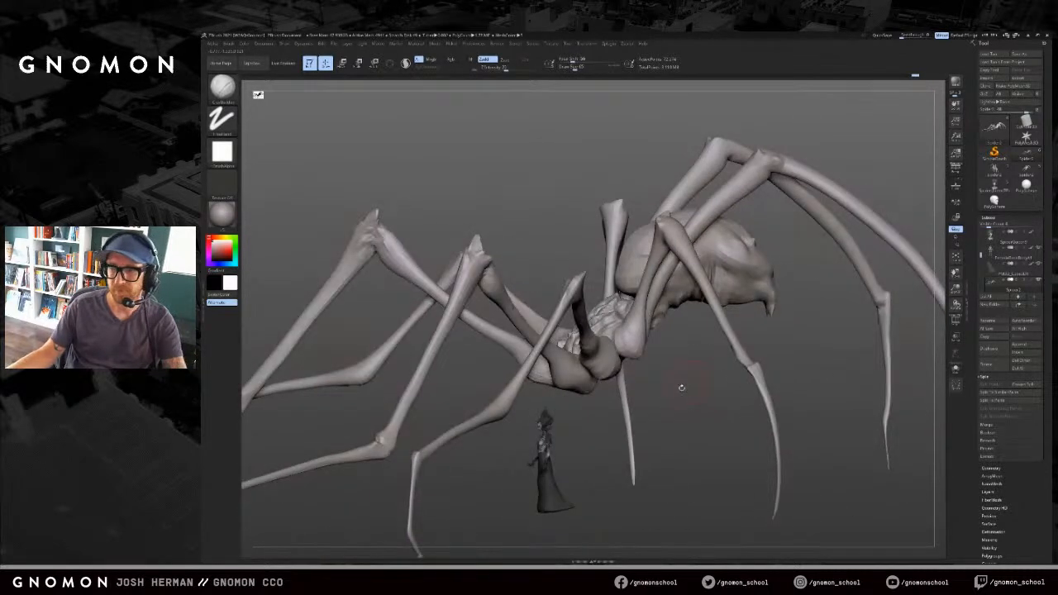
{"action": "mouse_move", "coordinate": [630, 352]}
{"action": "left_mouse_down"}
{"action": "mouse_move", "coordinate": [644, 358]}
{"action": "mouse_move", "coordinate": [633, 371]}
{"action": "left_mouse_up"}
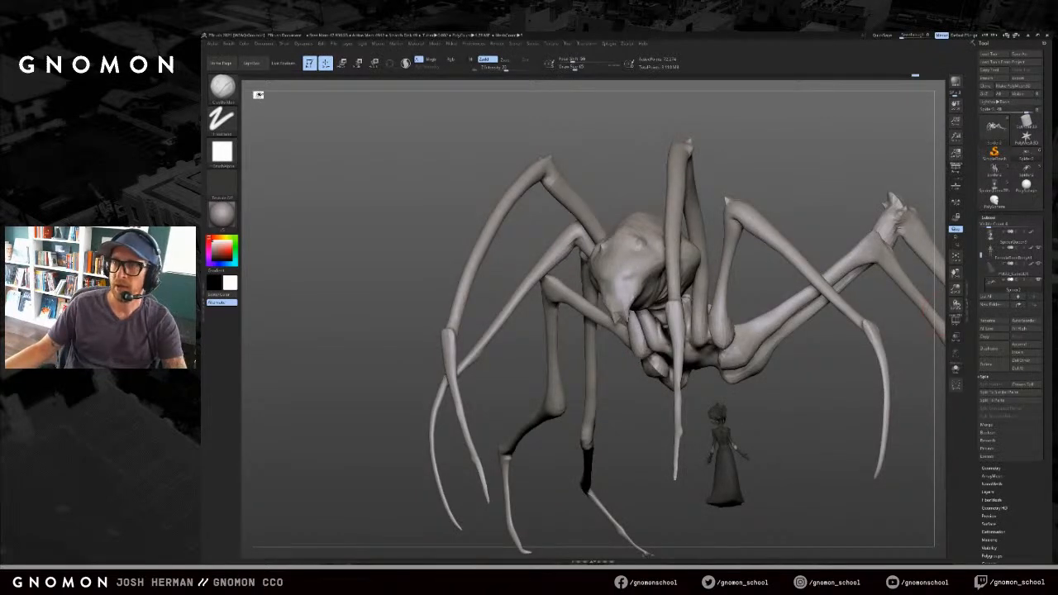
{"action": "left_click_drag", "start_coordinate": [632, 371], "coordinate": [571, 376]}
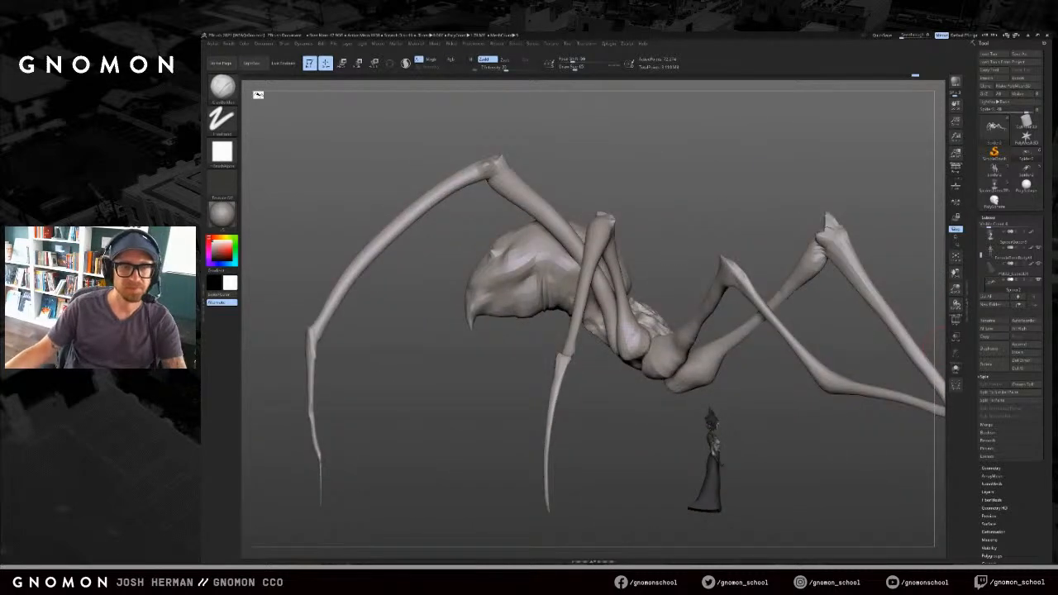
{"action": "mouse_move", "coordinate": [683, 233]}
{"action": "left_mouse_down"}
{"action": "mouse_move", "coordinate": [692, 218]}
{"action": "mouse_move", "coordinate": [747, 223]}
{"action": "mouse_move", "coordinate": [684, 194]}
{"action": "mouse_move", "coordinate": [700, 177]}
{"action": "mouse_move", "coordinate": [827, 239]}
{"action": "mouse_move", "coordinate": [816, 274]}
{"action": "mouse_move", "coordinate": [867, 226]}
{"action": "mouse_move", "coordinate": [868, 207]}
{"action": "left_mouse_up"}
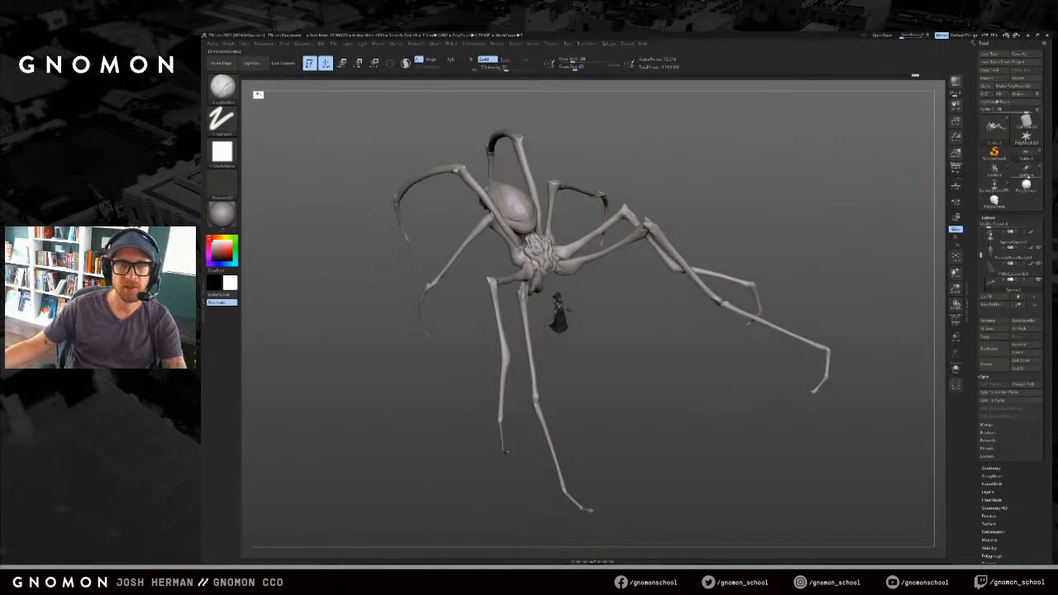
Step: Compare the current spider with its alternate version by switching between the two models
{"action": "left_click", "coordinate": [1028, 175]}
{"action": "left_click", "coordinate": [1027, 155]}
{"action": "mouse_move", "coordinate": [849, 240]}
{"action": "left_mouse_down"}
{"action": "mouse_move", "coordinate": [845, 220]}
{"action": "mouse_move", "coordinate": [821, 259]}
{"action": "mouse_move", "coordinate": [874, 272]}
{"action": "mouse_move", "coordinate": [906, 264]}
{"action": "left_mouse_up"}
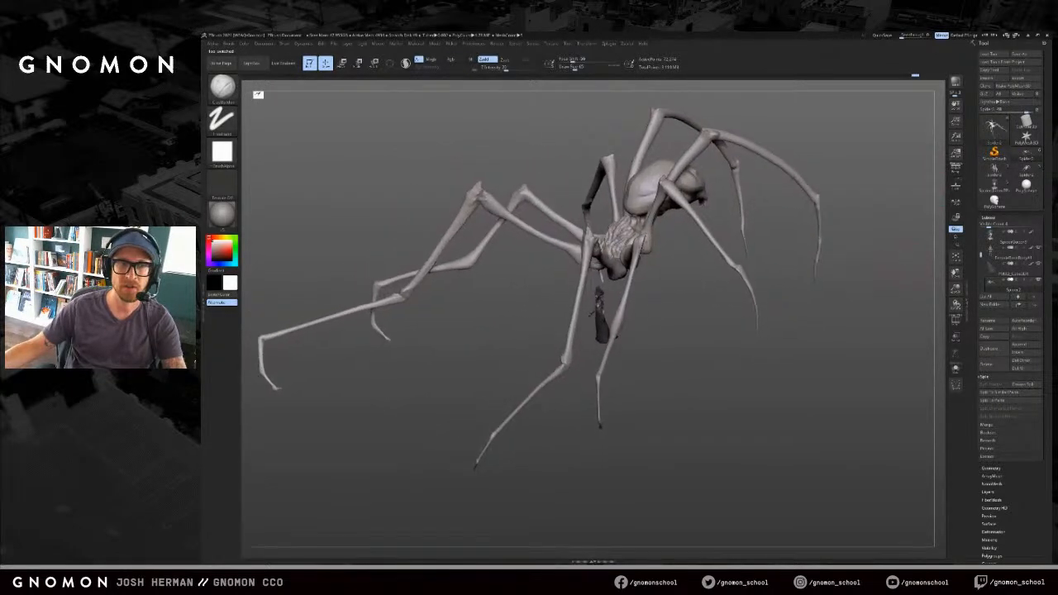
{"action": "left_click", "coordinate": [1027, 174]}
{"action": "left_click", "coordinate": [1027, 156]}
Step: Isolate the third leg pair again, mask the rest of the spider and restore full visibility
{"action": "left_click", "coordinate": [740, 267], "text": "ctrl+shift"}
{"action": "left_click_drag", "start_coordinate": [798, 211], "coordinate": [636, 448]}
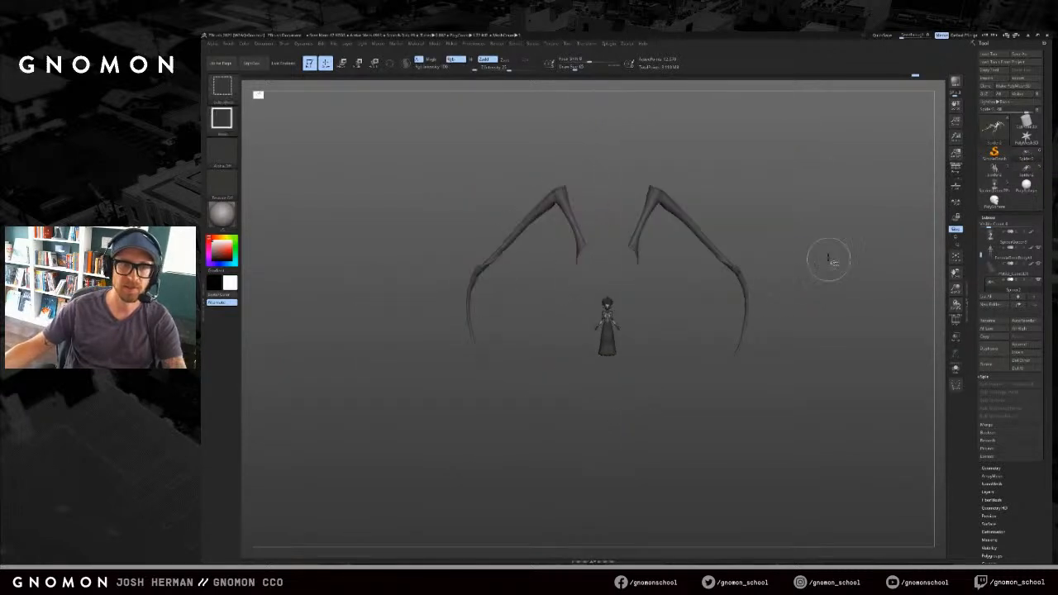
{"action": "left_click_drag", "start_coordinate": [830, 260], "coordinate": [808, 262]}
{"action": "left_click", "coordinate": [777, 262], "text": "ctrl"}
{"action": "left_click", "coordinate": [777, 262], "text": "ctrl"}
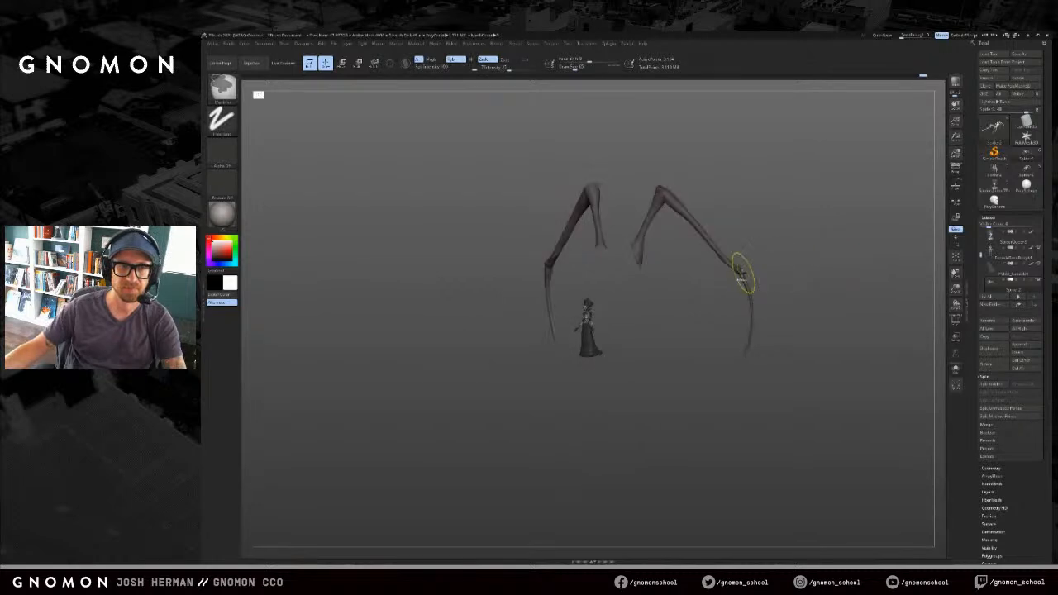
{"action": "left_click", "coordinate": [758, 268], "text": "ctrl"}
{"action": "left_click", "coordinate": [762, 262], "text": "ctrl"}
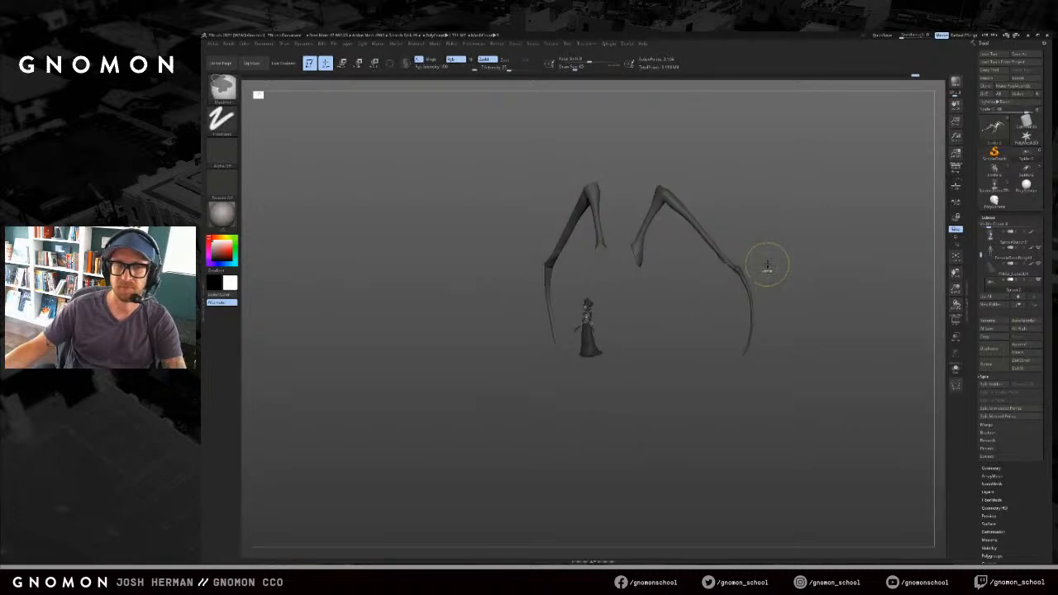
{"action": "left_click", "coordinate": [765, 266], "text": "ctrl+shift"}
{"action": "left_click", "coordinate": [758, 264], "text": "ctrl"}
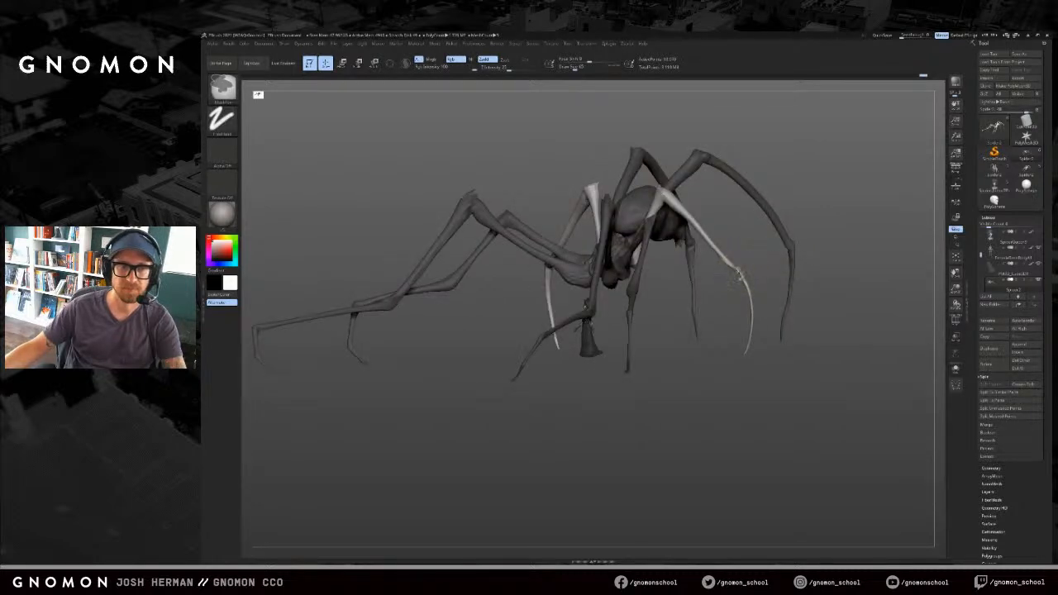
Step: Try to pull the knees of the third leg pair into a new position with the Snake Hook brush
{"action": "left_click_drag", "start_coordinate": [740, 280], "coordinate": [760, 244]}
{"action": "key", "text": "s"}
{"action": "key", "text": "b"}
{"action": "key", "text": "s"}
{"action": "key", "text": "h"}
{"action": "left_click_drag", "start_coordinate": [702, 228], "coordinate": [804, 186]}
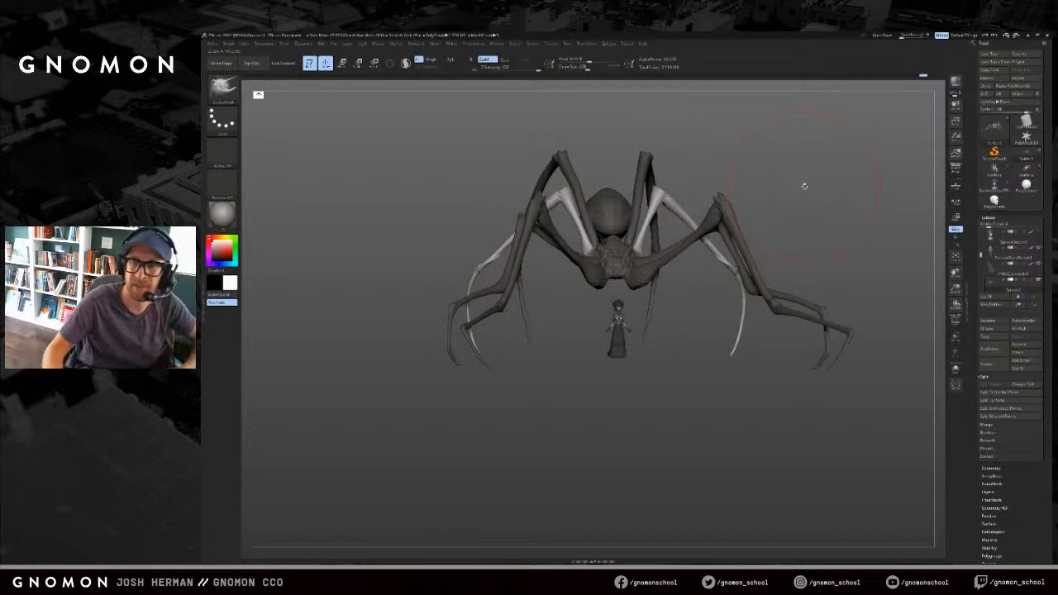
{"action": "left_click_drag", "start_coordinate": [462, 339], "coordinate": [553, 335]}
{"action": "left_click_drag", "start_coordinate": [579, 200], "coordinate": [569, 188]}
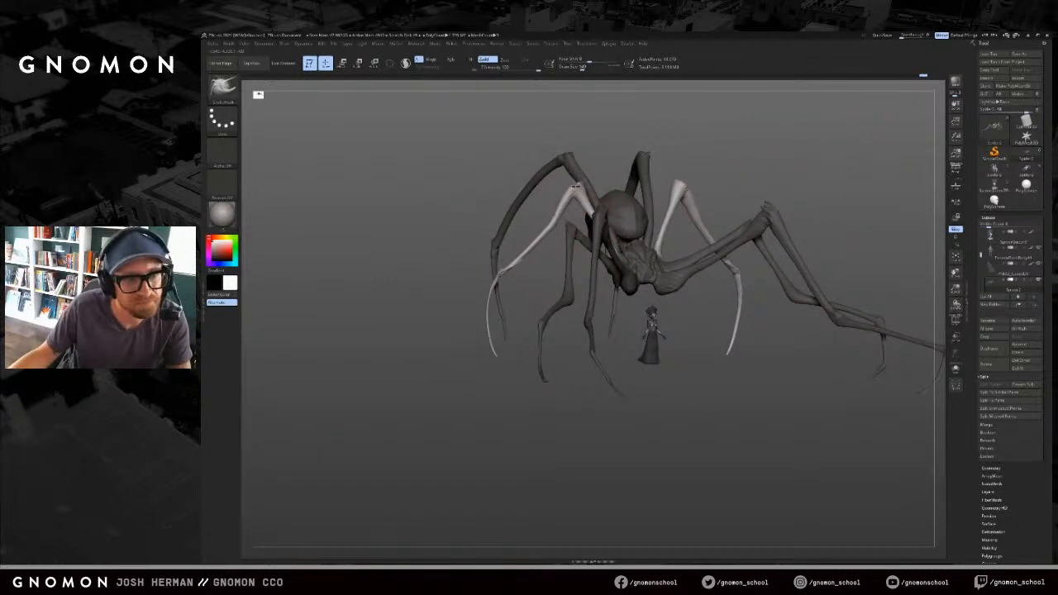
{"action": "left_click_drag", "start_coordinate": [661, 143], "coordinate": [590, 170]}
{"action": "mouse_move", "coordinate": [524, 166]}
{"action": "left_mouse_down"}
{"action": "mouse_move", "coordinate": [589, 199]}
{"action": "mouse_move", "coordinate": [573, 179]}
{"action": "left_mouse_up"}
{"action": "mouse_move", "coordinate": [756, 149]}
{"action": "left_mouse_down"}
{"action": "mouse_move", "coordinate": [710, 155]}
{"action": "mouse_move", "coordinate": [737, 155]}
{"action": "left_mouse_up"}
{"action": "key", "text": "ctrl+z"}
Step: Try to reshape the third leg pair's middle and lower segments with a resized Snake Hook brush
{"action": "key", "text": "s"}
{"action": "mouse_move", "coordinate": [540, 203]}
{"action": "left_mouse_down"}
{"action": "mouse_move", "coordinate": [584, 215]}
{"action": "mouse_move", "coordinate": [612, 202]}
{"action": "left_mouse_up"}
{"action": "key", "text": "s"}
{"action": "left_click_drag", "start_coordinate": [516, 188], "coordinate": [545, 206]}
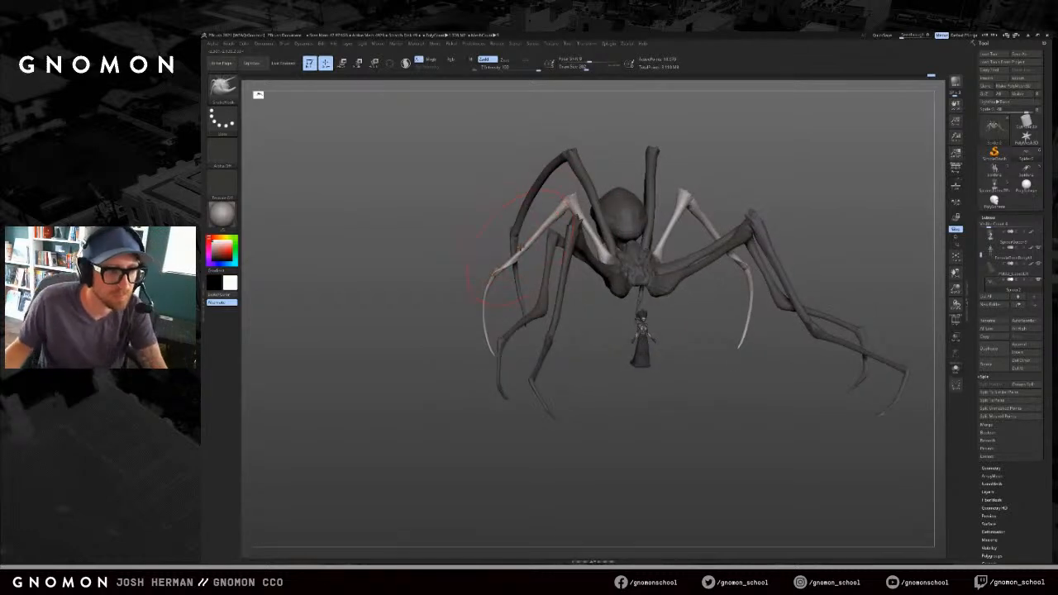
{"action": "left_click_drag", "start_coordinate": [473, 304], "coordinate": [471, 311]}
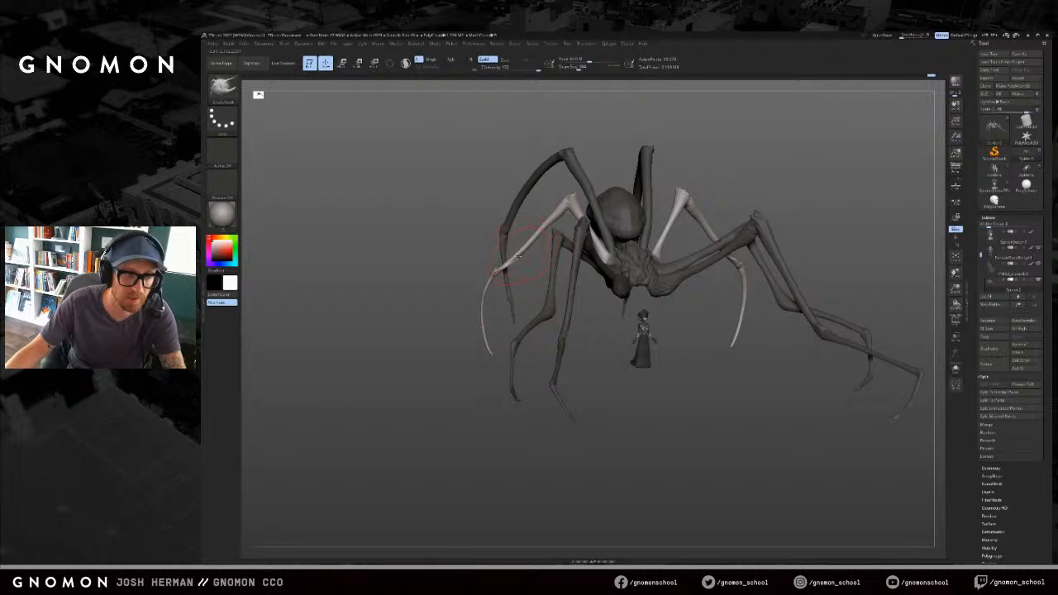
{"action": "mouse_move", "coordinate": [478, 310]}
{"action": "left_mouse_down"}
{"action": "mouse_move", "coordinate": [447, 319]}
{"action": "mouse_move", "coordinate": [460, 370]}
{"action": "mouse_move", "coordinate": [473, 364]}
{"action": "left_mouse_up"}
Step: Try to reposition the third leg pair from its attachment at the body with the transform gizmo
{"action": "key", "text": "w"}
{"action": "left_click_drag", "start_coordinate": [535, 223], "coordinate": [504, 227]}
{"action": "left_click_drag", "start_coordinate": [504, 227], "coordinate": [521, 248]}
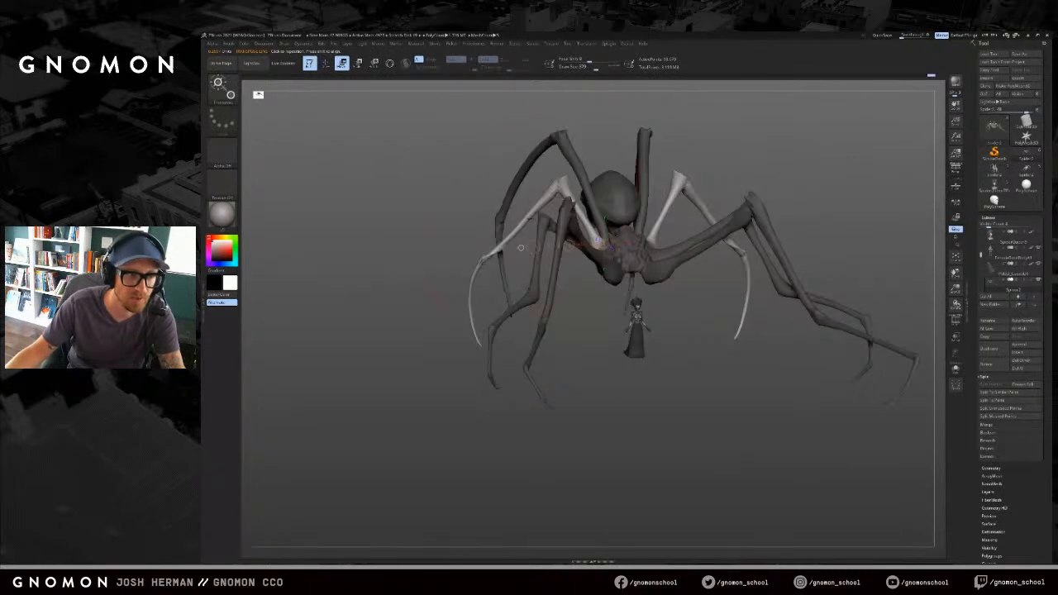
Step: Try to lift the knees of the third leg pair higher and outward
{"action": "key", "text": "q"}
{"action": "key", "text": "b"}
{"action": "key", "text": "c"}
{"action": "key", "text": "b"}
{"action": "left_click_drag", "start_coordinate": [563, 184], "coordinate": [547, 169]}
{"action": "key", "text": "ctrl+z"}
{"action": "key", "text": "s"}
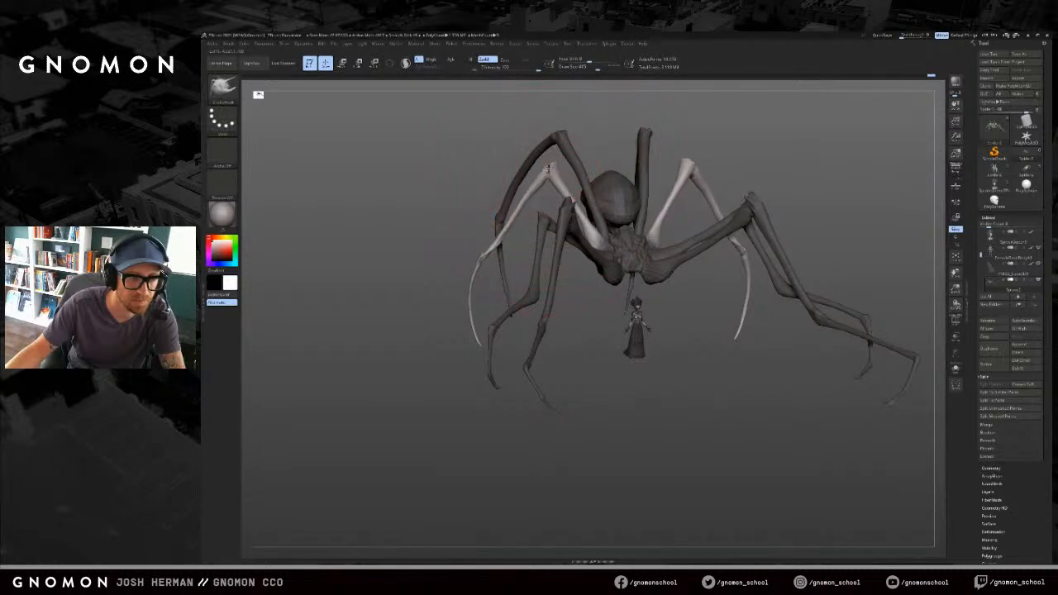
Step: Try to bend the third leg pair below the knee into additional joints
{"action": "key", "text": "s"}
{"action": "left_click_drag", "start_coordinate": [520, 211], "coordinate": [511, 231]}
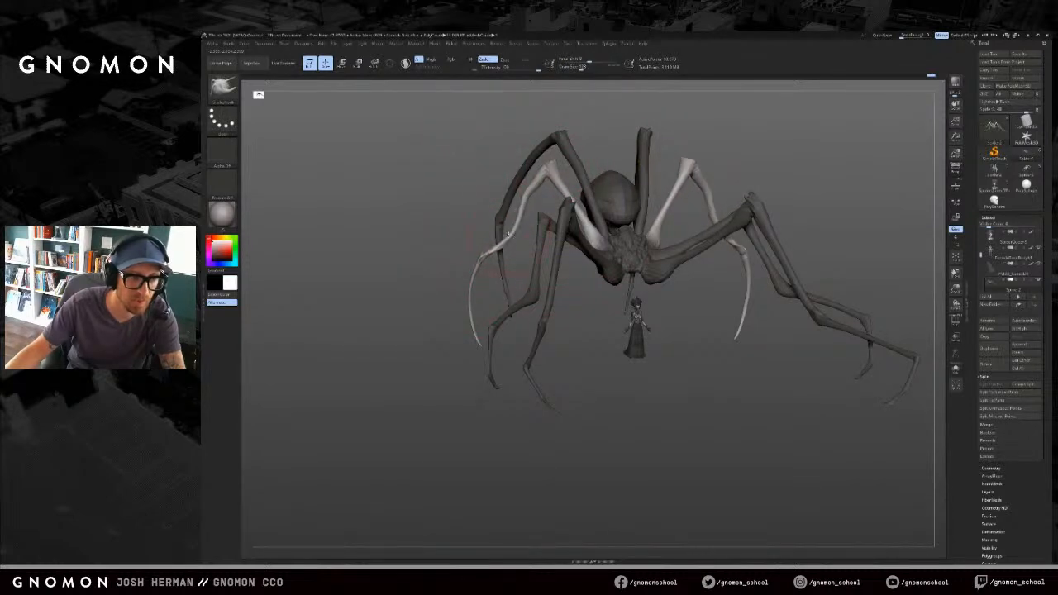
{"action": "left_click_drag", "start_coordinate": [477, 275], "coordinate": [481, 276]}
{"action": "mouse_move", "coordinate": [481, 274]}
{"action": "left_mouse_down"}
{"action": "mouse_move", "coordinate": [470, 270]}
{"action": "mouse_move", "coordinate": [465, 326]}
{"action": "left_mouse_up"}
{"action": "right_click_drag", "start_coordinate": [494, 329], "coordinate": [459, 326]}
Step: Undo the recent pose and shape changes on the third leg pair
{"action": "key", "text": "ctrl+z"}
{"action": "key", "text": "ctrl+z"}
{"action": "key", "text": "ctrl+z"}
{"action": "key", "text": "ctrl+z"}
{"action": "key", "text": "ctrl+z"}
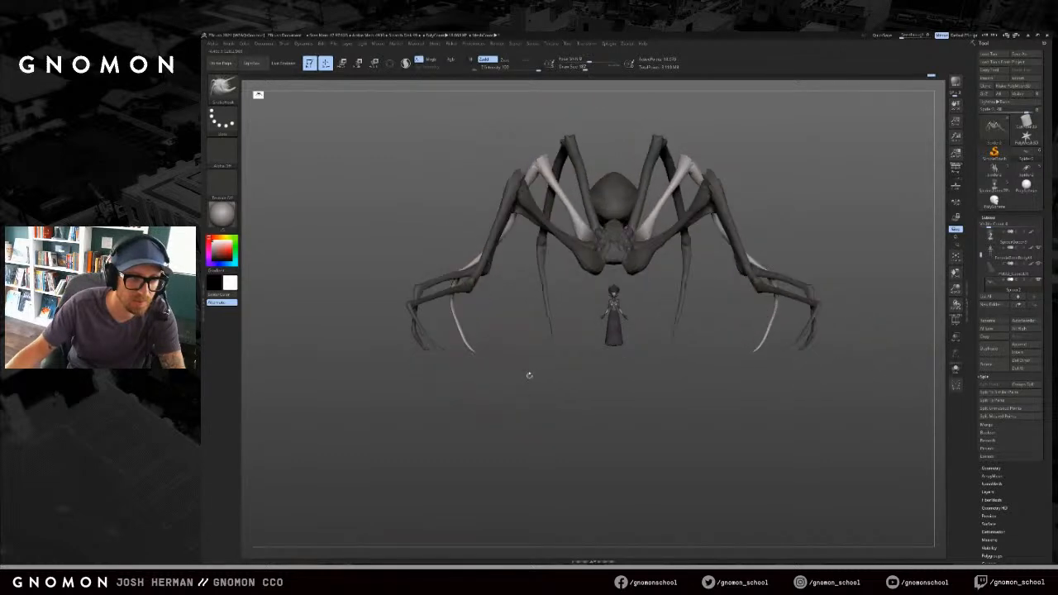
{"action": "key", "text": "ctrl+z"}
{"action": "key", "text": "ctrl+z"}
{"action": "key", "text": "ctrl+z"}
{"action": "key", "text": "ctrl+z"}
Step: Examine the third leg pair against the other legs from the front and side
{"action": "left_click_drag", "start_coordinate": [527, 385], "coordinate": [485, 400]}
{"action": "left_click_drag", "start_coordinate": [799, 187], "coordinate": [788, 223]}
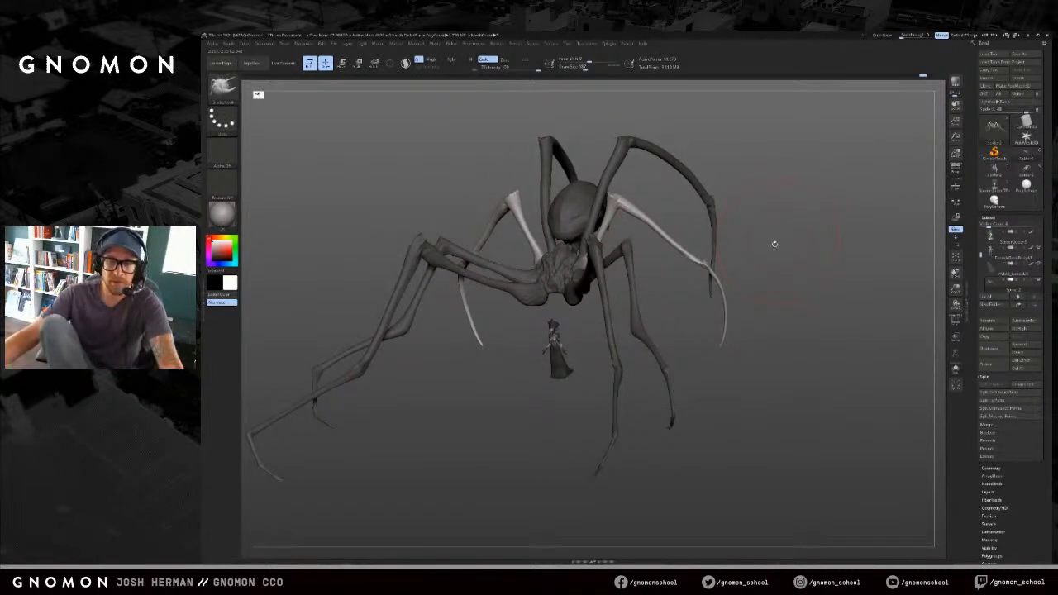
{"action": "left_click_drag", "start_coordinate": [770, 270], "coordinate": [806, 260]}
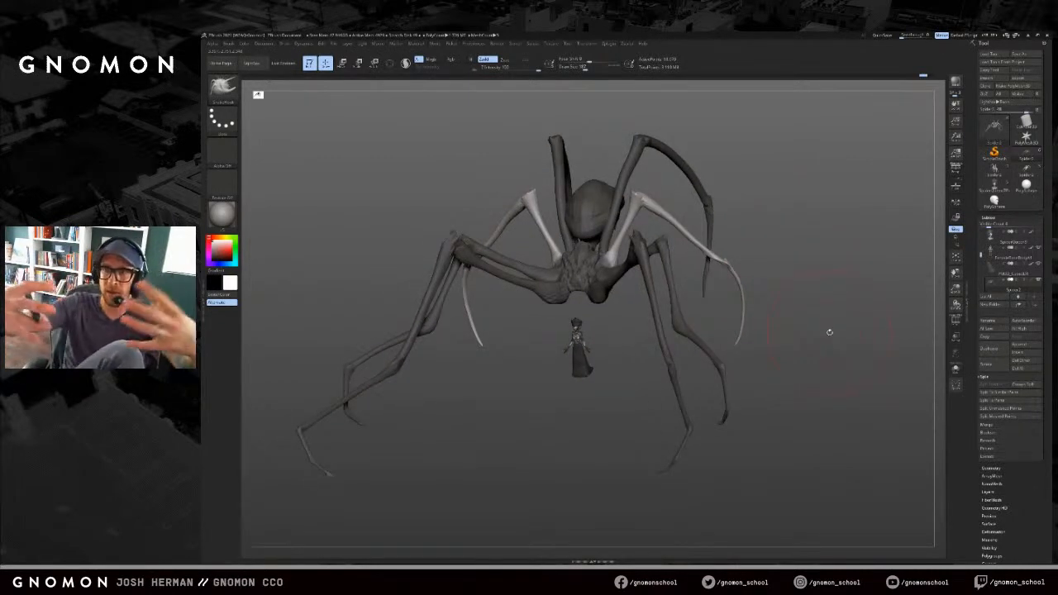
{"action": "left_click_drag", "start_coordinate": [771, 262], "coordinate": [742, 332]}
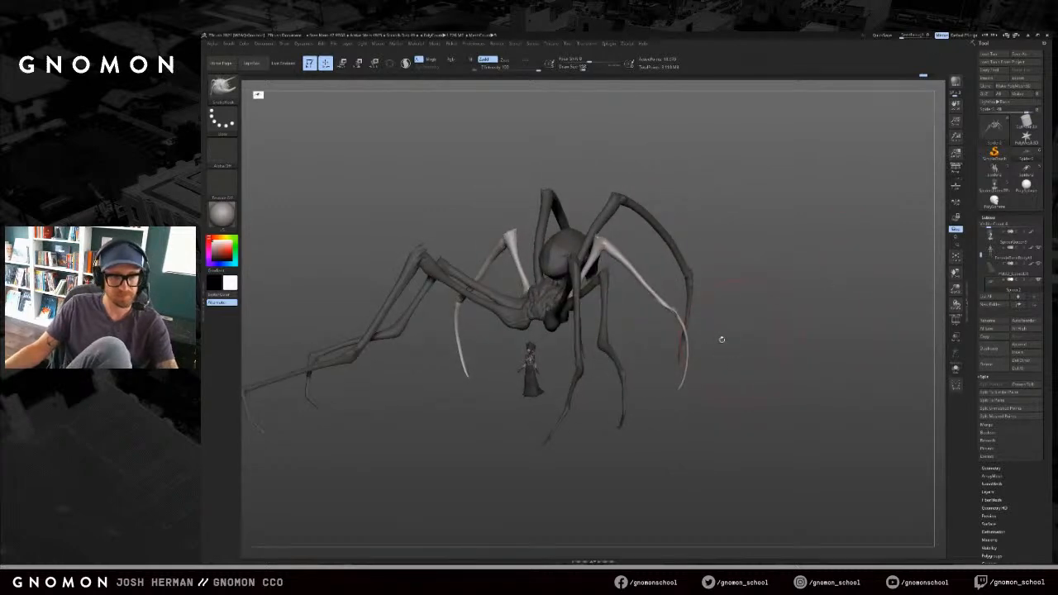
{"action": "left_click_drag", "start_coordinate": [704, 365], "coordinate": [696, 373]}
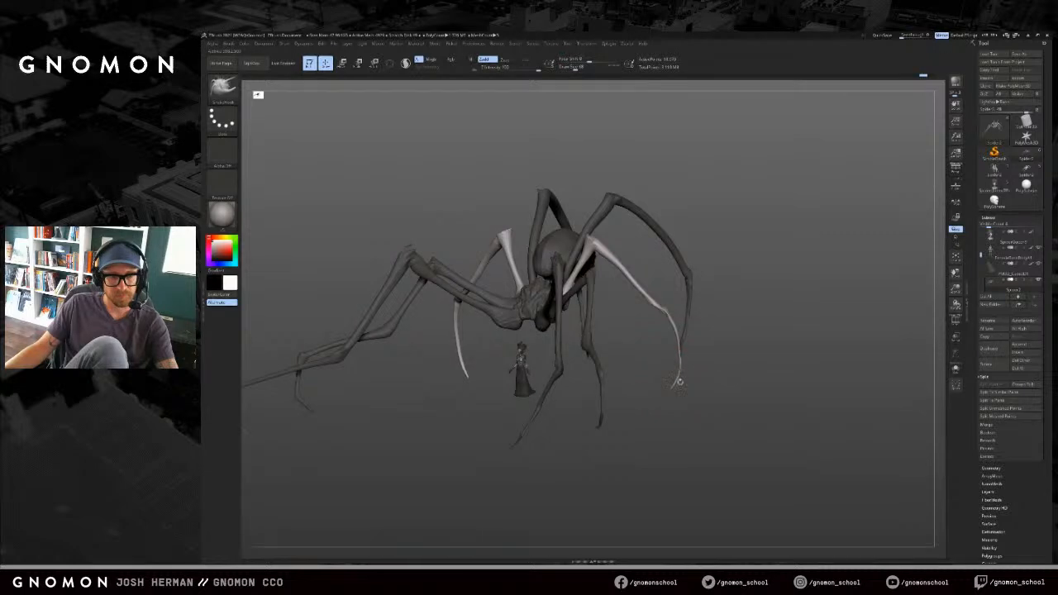
Step: Pull the middle joint of the third leg pair upward to form a sharper bend with the SnakeHook brush
{"action": "left_click_drag", "start_coordinate": [679, 381], "coordinate": [677, 382]}
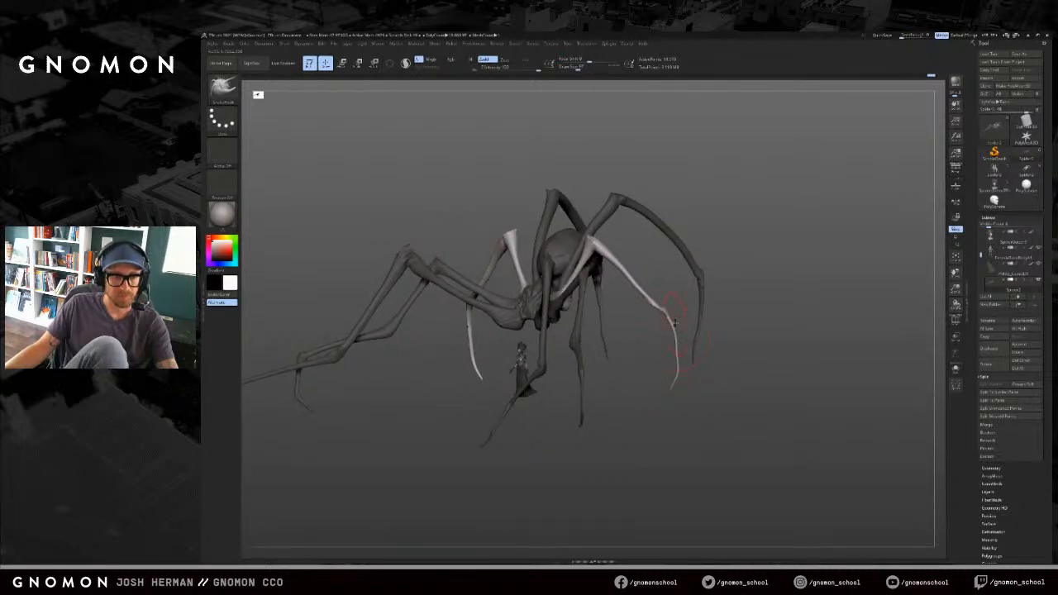
{"action": "left_click_drag", "start_coordinate": [665, 306], "coordinate": [664, 293]}
{"action": "left_click_drag", "start_coordinate": [646, 333], "coordinate": [664, 298]}
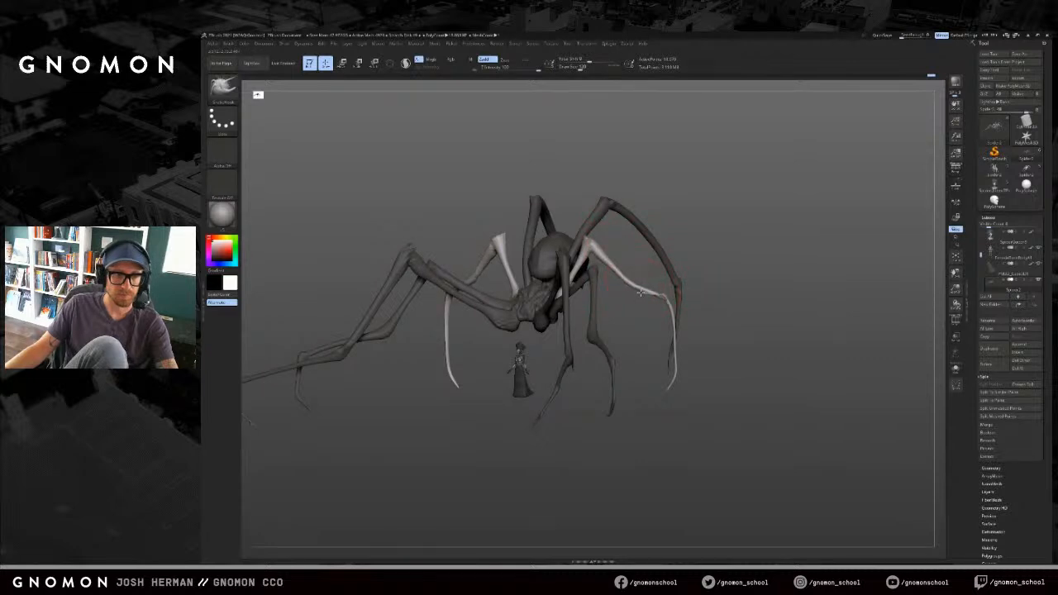
{"action": "left_click_drag", "start_coordinate": [623, 270], "coordinate": [509, 306]}
Step: Compare the third leg pair before and after the recent shape edits, checking the silhouette from the front
{"action": "key", "text": "ctrl+z"}
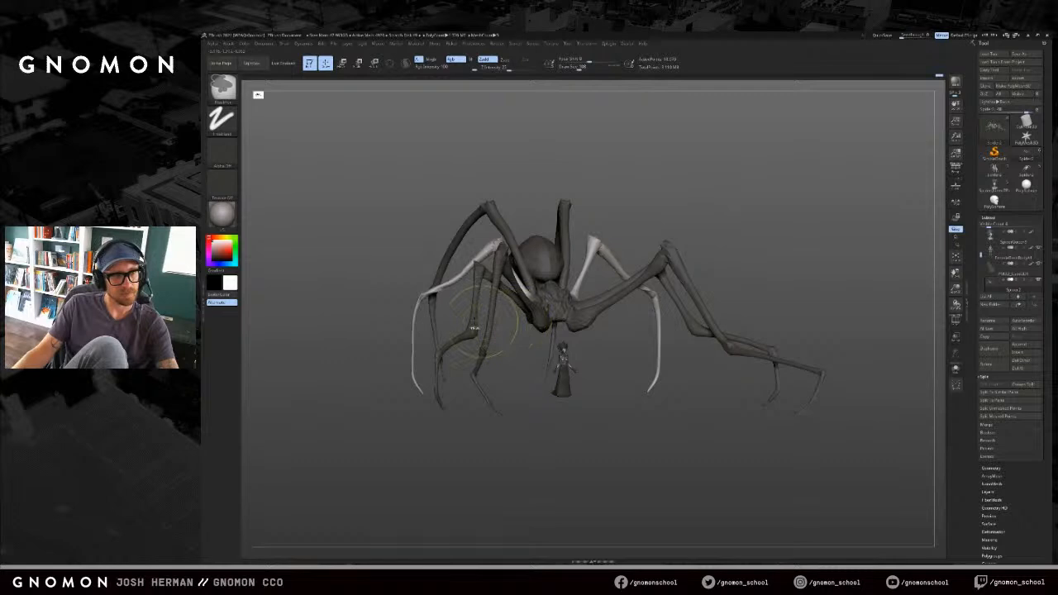
{"action": "key", "text": "ctrl+z"}
{"action": "key", "text": "s"}
{"action": "left_click", "coordinate": [424, 319]}
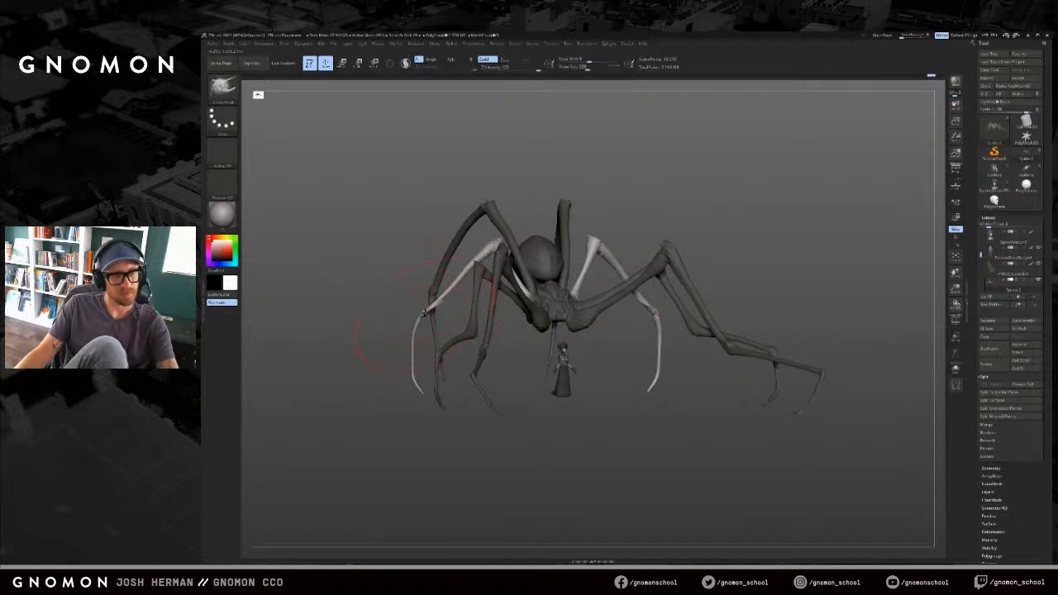
{"action": "key", "text": "ctrl+z"}
{"action": "key", "text": "ctrl+z"}
{"action": "key", "text": "ctrl+z"}
{"action": "left_click_drag", "start_coordinate": [381, 400], "coordinate": [468, 391], "text": "shift"}
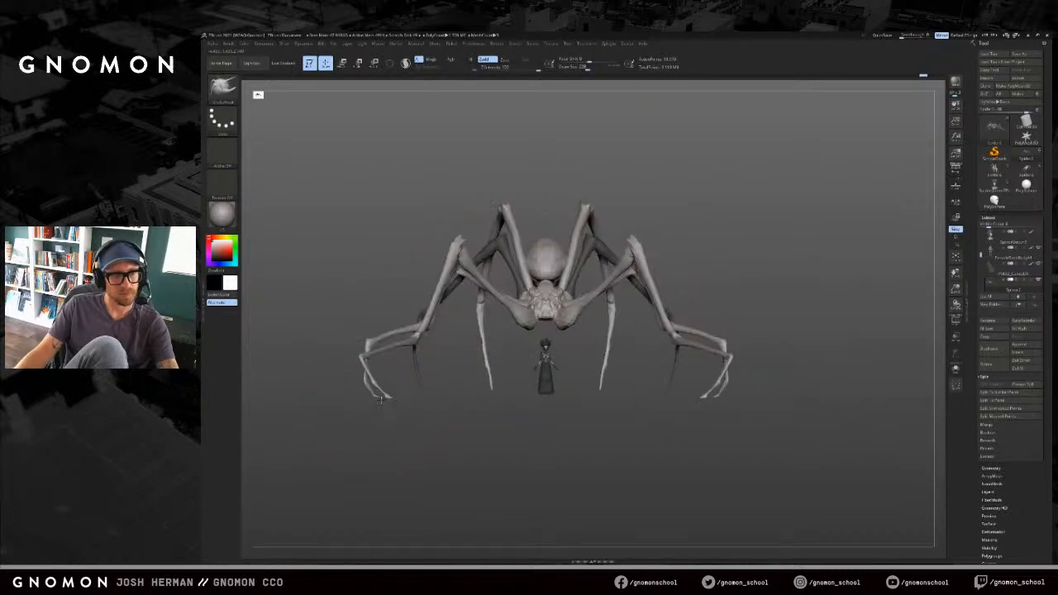
{"action": "key", "text": "ctrl+shift+z"}
{"action": "key", "text": "ctrl+shift+z"}
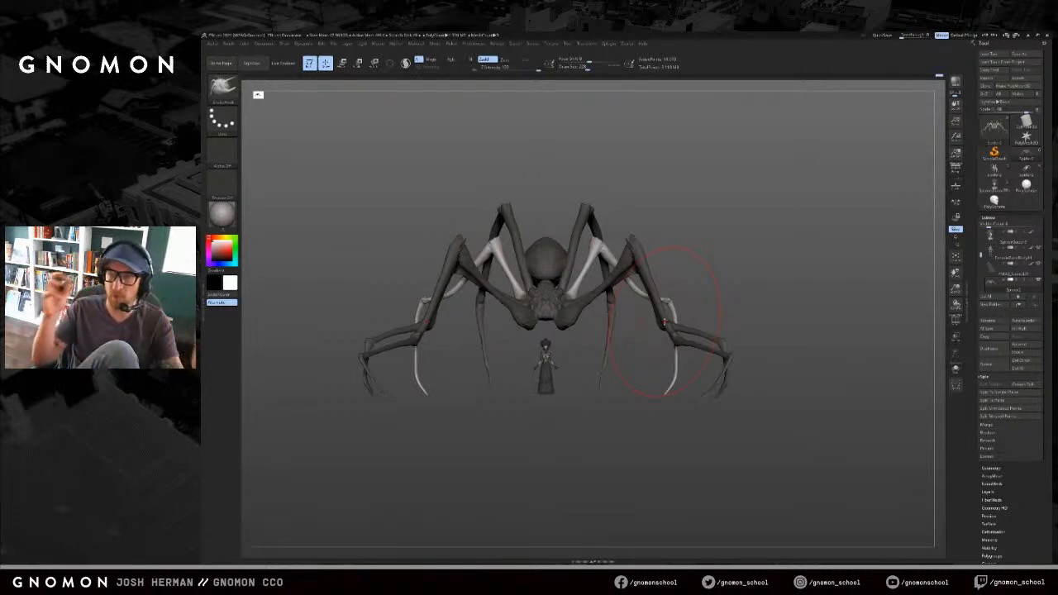
Step: Try to shift the middle joint of the third leg pair inward and upward
{"action": "left_click_drag", "start_coordinate": [700, 234], "coordinate": [732, 266]}
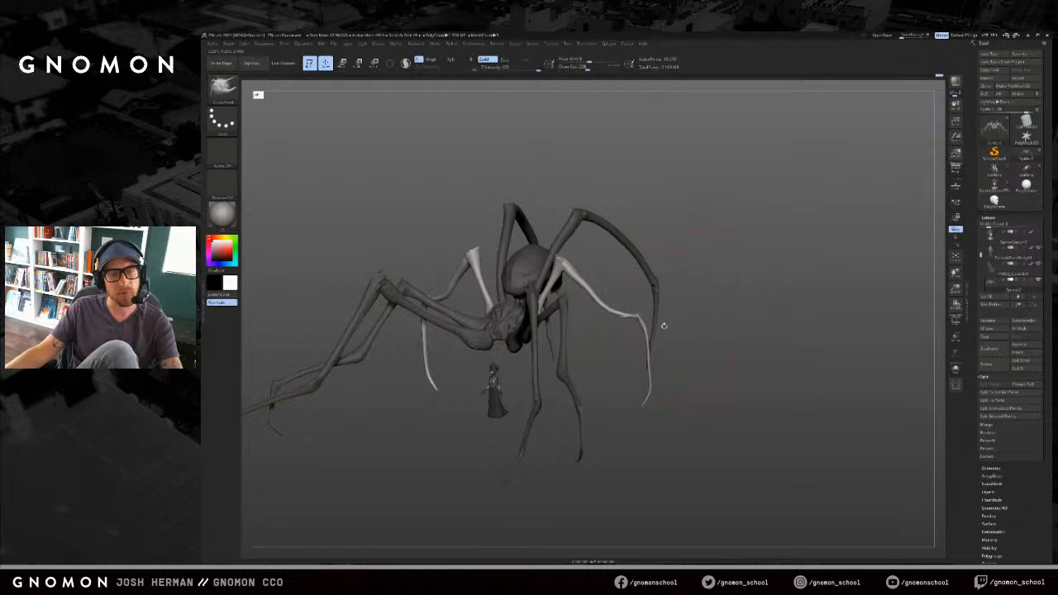
{"action": "key", "text": "s"}
{"action": "left_click", "coordinate": [633, 320]}
{"action": "mouse_move", "coordinate": [636, 317]}
{"action": "left_mouse_down"}
{"action": "mouse_move", "coordinate": [648, 354]}
{"action": "mouse_move", "coordinate": [688, 337]}
{"action": "mouse_move", "coordinate": [650, 323]}
{"action": "mouse_move", "coordinate": [668, 323]}
{"action": "mouse_move", "coordinate": [669, 288]}
{"action": "mouse_move", "coordinate": [620, 313]}
{"action": "mouse_move", "coordinate": [647, 308]}
{"action": "mouse_move", "coordinate": [601, 297]}
{"action": "mouse_move", "coordinate": [611, 303]}
{"action": "left_mouse_up"}
Step: Undo the latest adjustments to the third leg pair's middle joint
{"action": "key", "text": "shift"}
{"action": "key", "text": "ctrl"}
{"action": "key", "text": "ctrl+z"}
{"action": "key", "text": "ctrl+z"}
{"action": "key", "text": "s"}
{"action": "key", "text": "ctrl+z"}
{"action": "key", "text": "s"}
{"action": "key", "text": "s"}
{"action": "key", "text": "ctrl+z"}
{"action": "key", "text": "s"}
{"action": "mouse_move", "coordinate": [611, 302]}
{"action": "left_mouse_down", "text": "shift"}
{"action": "mouse_move", "coordinate": [599, 272]}
{"action": "mouse_move", "coordinate": [562, 251]}
{"action": "left_mouse_up", "text": "shift"}
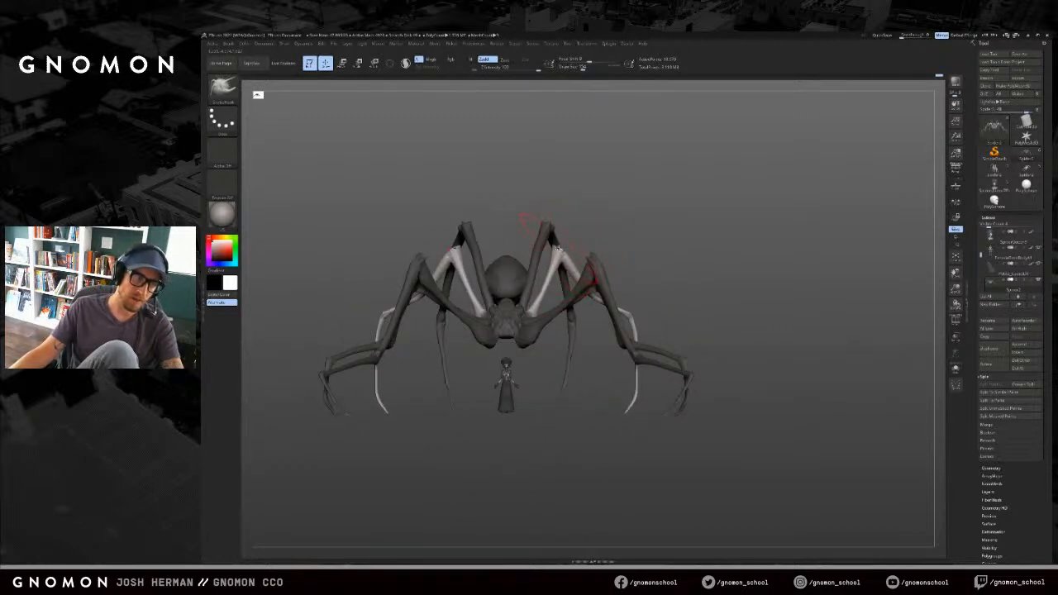
Step: Thicken the middle joint of the third leg pair with the Inflate brush
{"action": "left_click_drag", "start_coordinate": [562, 267], "coordinate": [589, 278]}
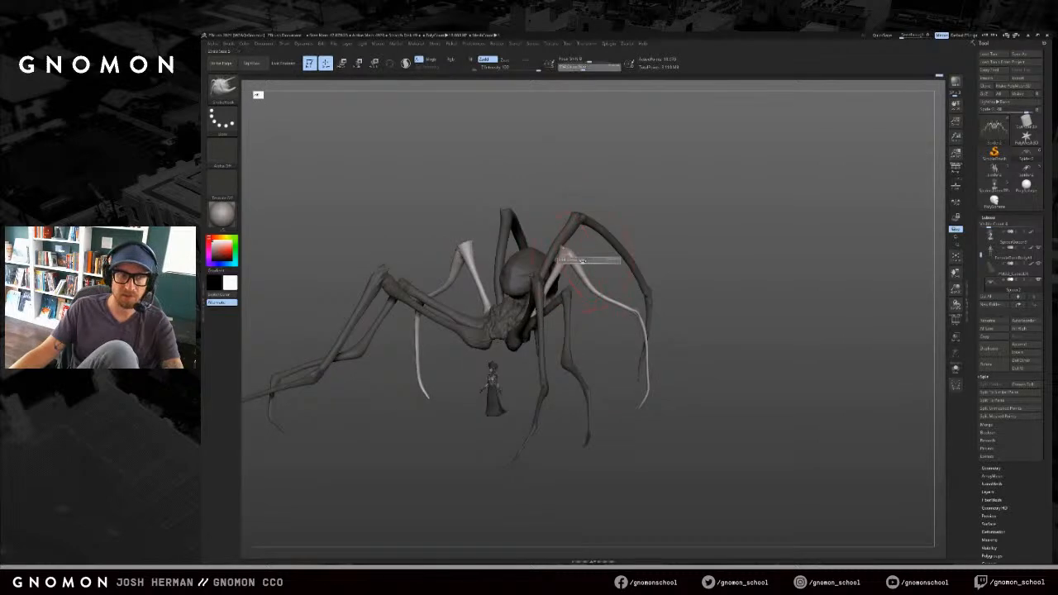
{"action": "key", "text": "comma"}
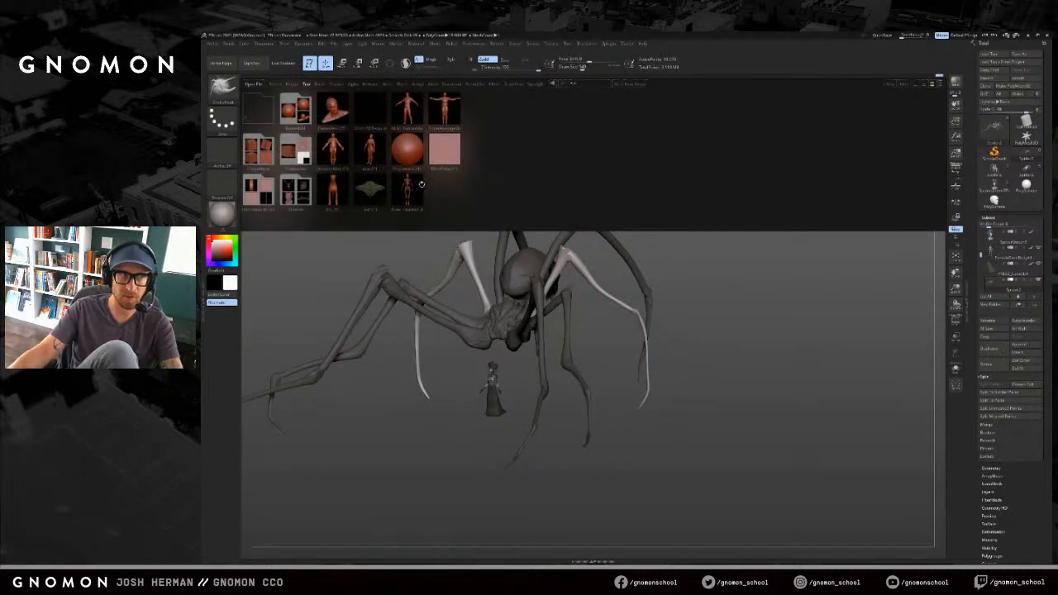
{"action": "key", "text": "comma"}
{"action": "mouse_move", "coordinate": [709, 295]}
{"action": "left_mouse_down"}
{"action": "mouse_move", "coordinate": [622, 293]}
{"action": "mouse_move", "coordinate": [678, 337]}
{"action": "mouse_move", "coordinate": [642, 311]}
{"action": "left_mouse_up"}
{"action": "key", "text": "b"}
{"action": "key", "text": "i"}
{"action": "key", "text": "n"}
{"action": "key", "text": "s"}
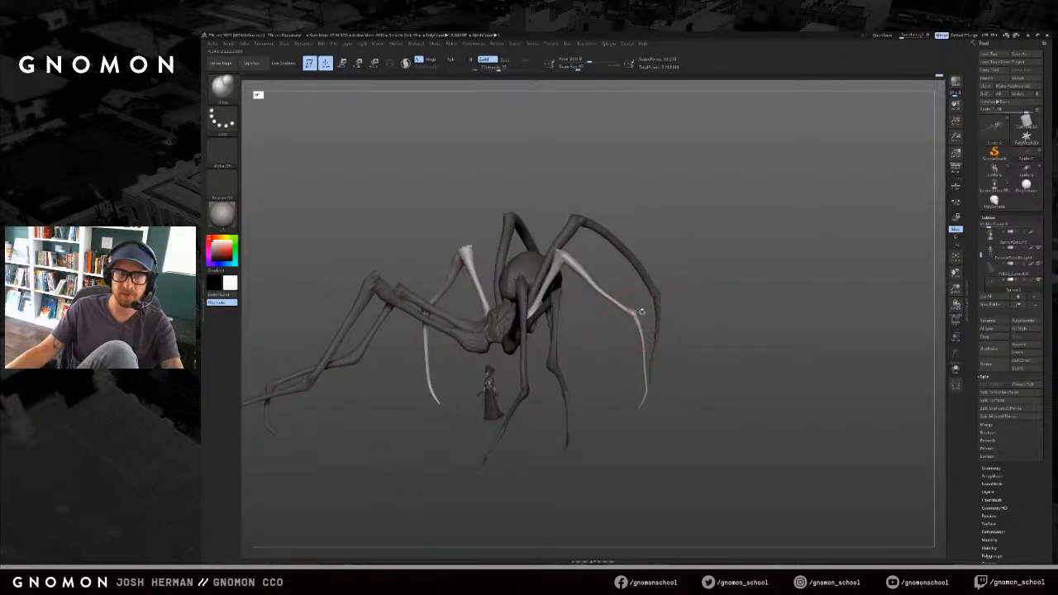
{"action": "mouse_move", "coordinate": [626, 363]}
{"action": "left_mouse_down", "text": "shift"}
{"action": "mouse_move", "coordinate": [641, 366]}
{"action": "mouse_move", "coordinate": [640, 378]}
{"action": "mouse_move", "coordinate": [613, 410]}
{"action": "mouse_move", "coordinate": [635, 412]}
{"action": "left_mouse_up", "text": "shift"}
Step: Bend the foot tips of the third leg pair into a short end segment with the SnakeHook brush
{"action": "key", "text": "b"}
{"action": "key", "text": "s"}
{"action": "key", "text": "h"}
{"action": "key", "text": "s"}
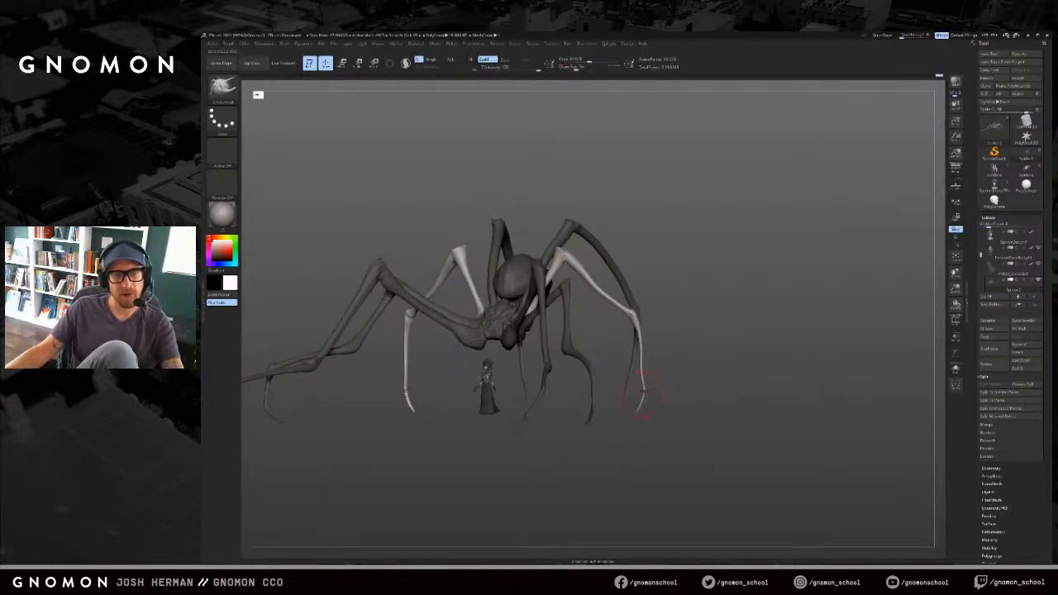
{"action": "key", "text": "s"}
{"action": "mouse_move", "coordinate": [626, 379]}
{"action": "left_mouse_down"}
{"action": "mouse_move", "coordinate": [653, 365]}
{"action": "mouse_move", "coordinate": [621, 363]}
{"action": "left_mouse_up"}
{"action": "key", "text": "s"}
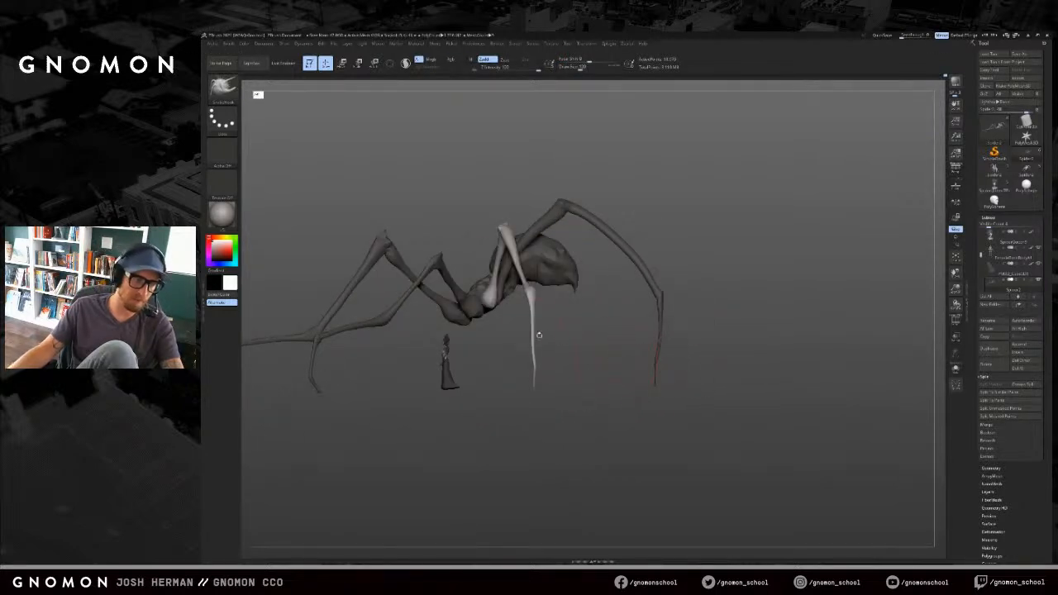
Step: Sweep the lower segments of the third leg pair backward in side view and nudge the middle joint back
{"action": "key", "text": "s"}
{"action": "left_click_drag", "start_coordinate": [534, 372], "coordinate": [539, 372]}
{"action": "left_click_drag", "start_coordinate": [535, 374], "coordinate": [552, 370]}
{"action": "key", "text": "ctrl+z"}
{"action": "key", "text": "s"}
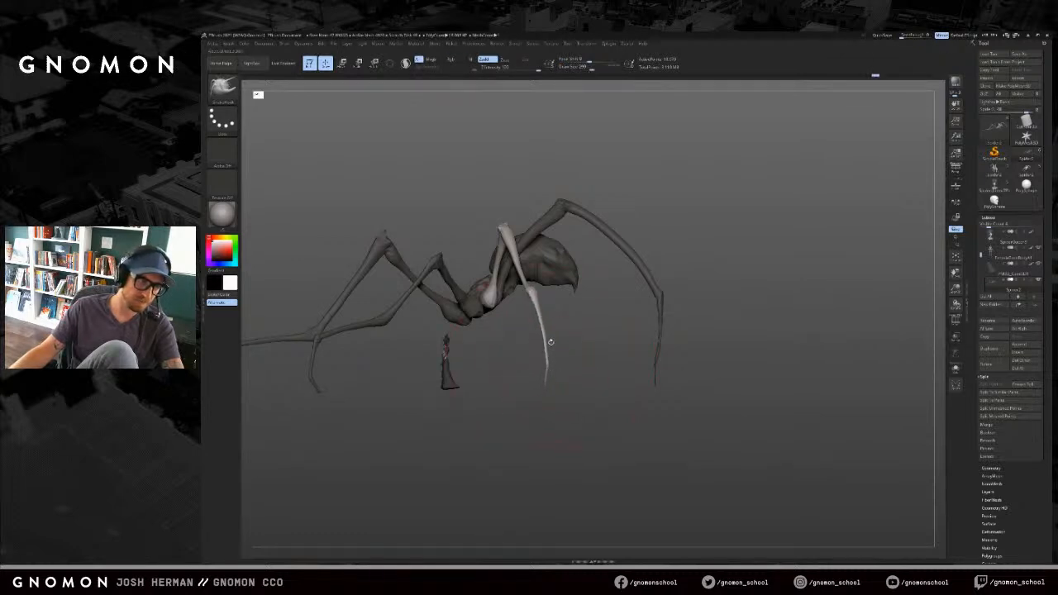
{"action": "left_click_drag", "start_coordinate": [531, 287], "coordinate": [540, 290]}
{"action": "key", "text": "s"}
{"action": "left_click_drag", "start_coordinate": [561, 347], "coordinate": [612, 360]}
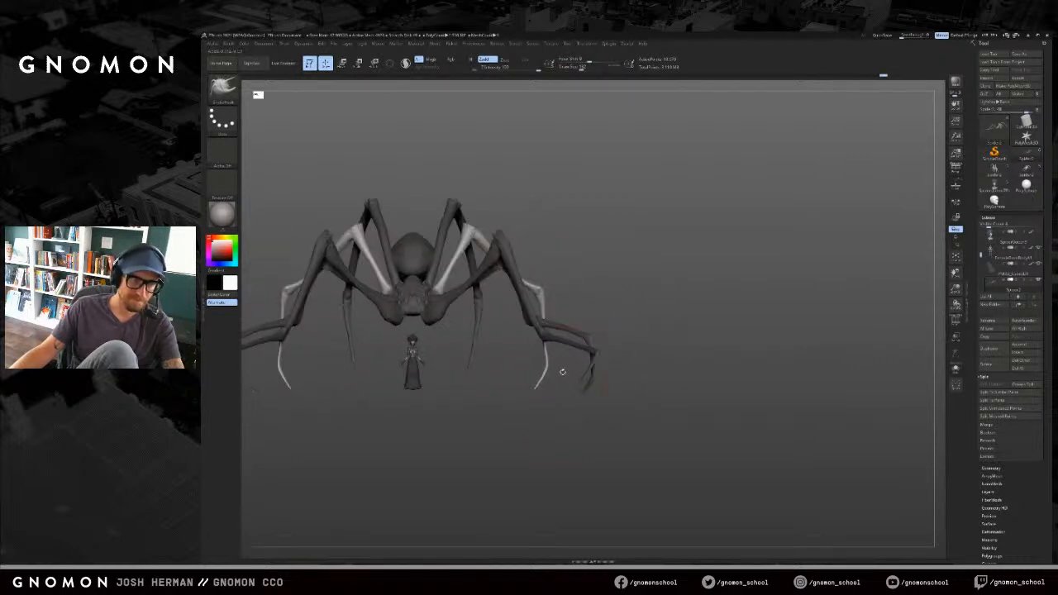
Step: Refine the angle of the third leg pair's foot tips and straighten the segment below the middle joint
{"action": "key", "text": "s"}
{"action": "left_click_drag", "start_coordinate": [540, 378], "coordinate": [542, 378]}
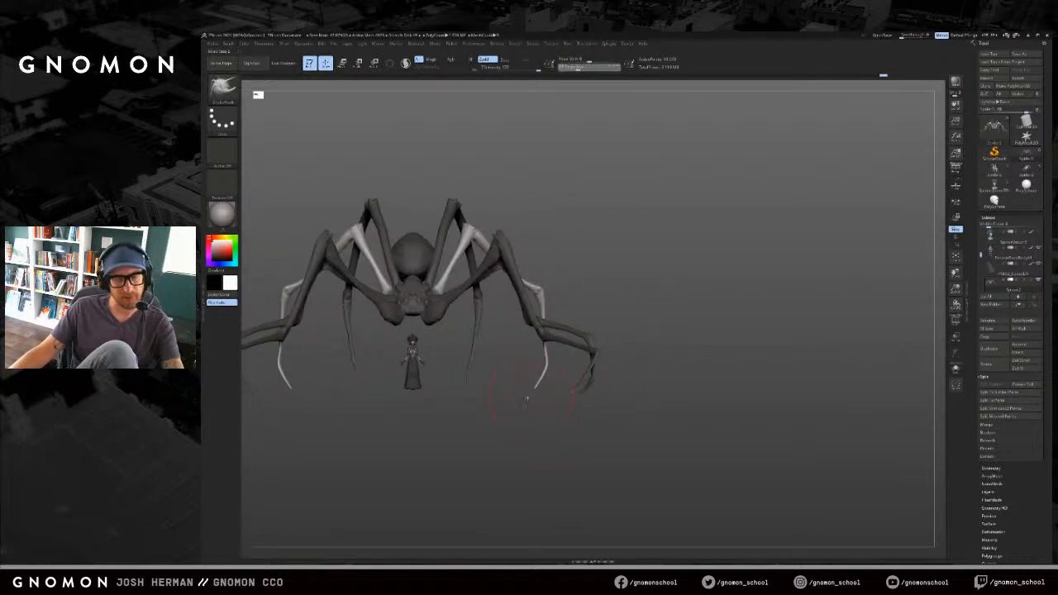
{"action": "key", "text": "s"}
{"action": "left_click_drag", "start_coordinate": [550, 385], "coordinate": [548, 385]}
{"action": "left_click_drag", "start_coordinate": [561, 369], "coordinate": [572, 379], "text": "alt"}
{"action": "key", "text": "s"}
{"action": "left_click_drag", "start_coordinate": [557, 382], "coordinate": [562, 355]}
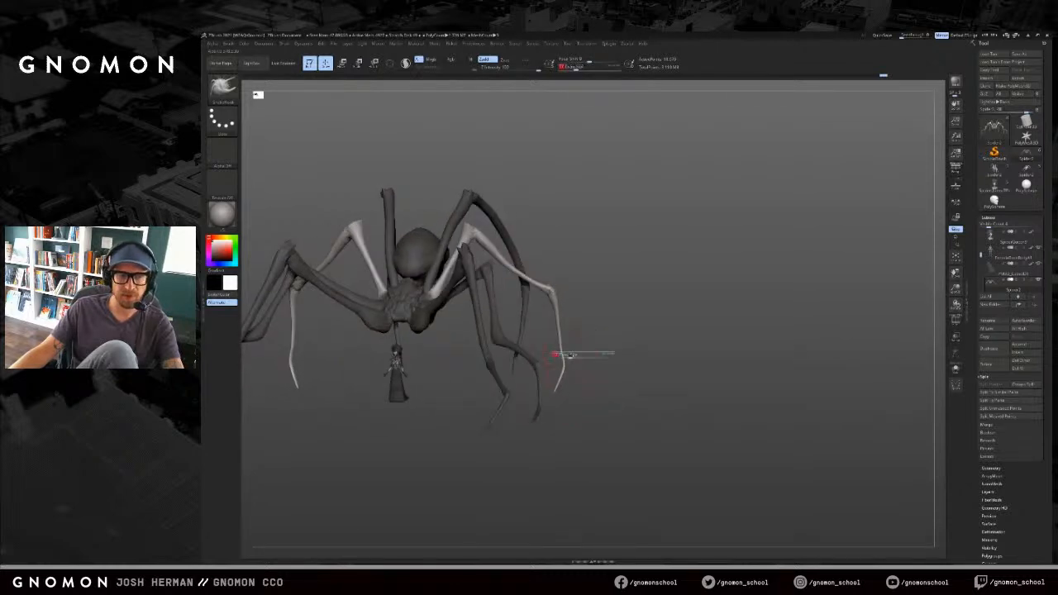
{"action": "left_click_drag", "start_coordinate": [558, 315], "coordinate": [558, 301]}
{"action": "key", "text": "s"}
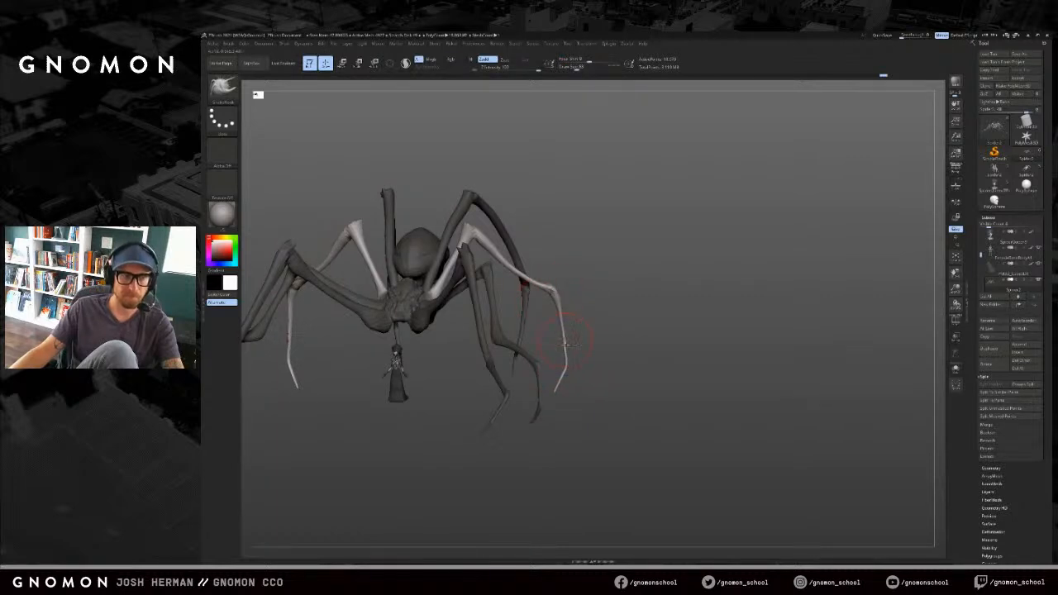
Step: Pull out the foot tip of the third leg pair into a small toe with the SnakeHook brush
{"action": "left_click_drag", "start_coordinate": [590, 326], "coordinate": [579, 392]}
{"action": "left_click_drag", "start_coordinate": [591, 433], "coordinate": [582, 390]}
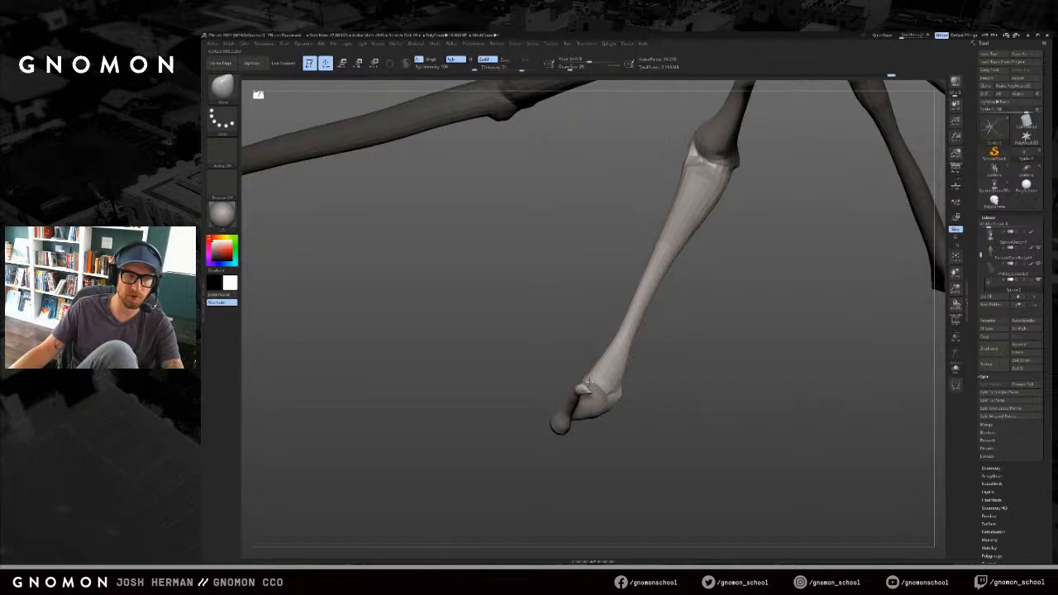
{"action": "key", "text": "b"}
{"action": "key", "text": "s"}
{"action": "key", "text": "h"}
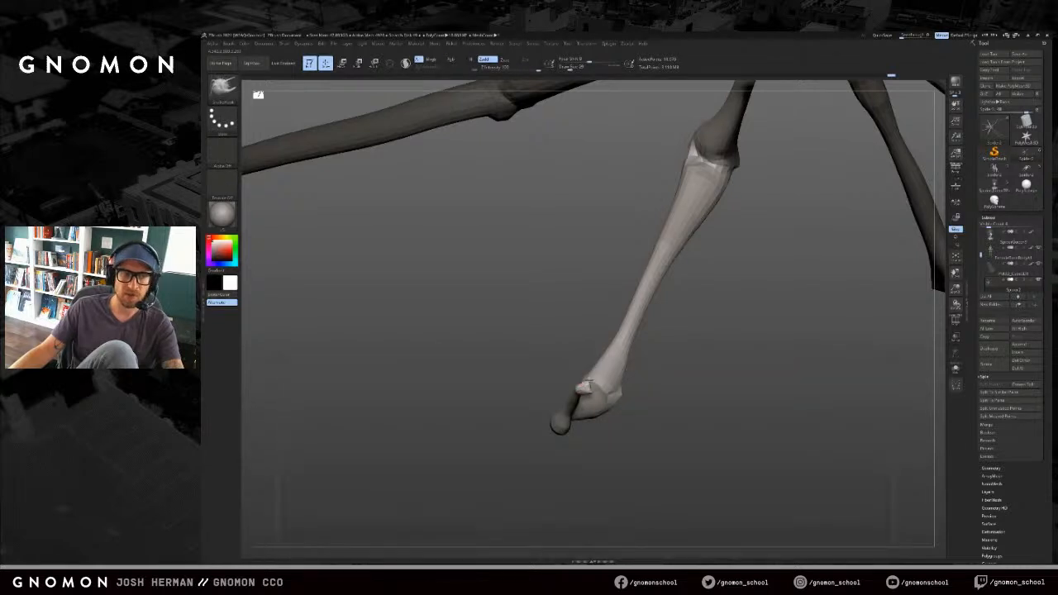
{"action": "mouse_move", "coordinate": [632, 387]}
{"action": "left_mouse_down"}
{"action": "mouse_move", "coordinate": [624, 421]}
{"action": "mouse_move", "coordinate": [612, 373]}
{"action": "mouse_move", "coordinate": [587, 374]}
{"action": "mouse_move", "coordinate": [643, 390]}
{"action": "left_mouse_up"}
Step: Thicken the lower leg near the third pair's foot with Inflate and crease its joint with the DamStandard brush
{"action": "key", "text": "b"}
{"action": "key", "text": "i"}
{"action": "key", "text": "n"}
{"action": "key", "text": "s"}
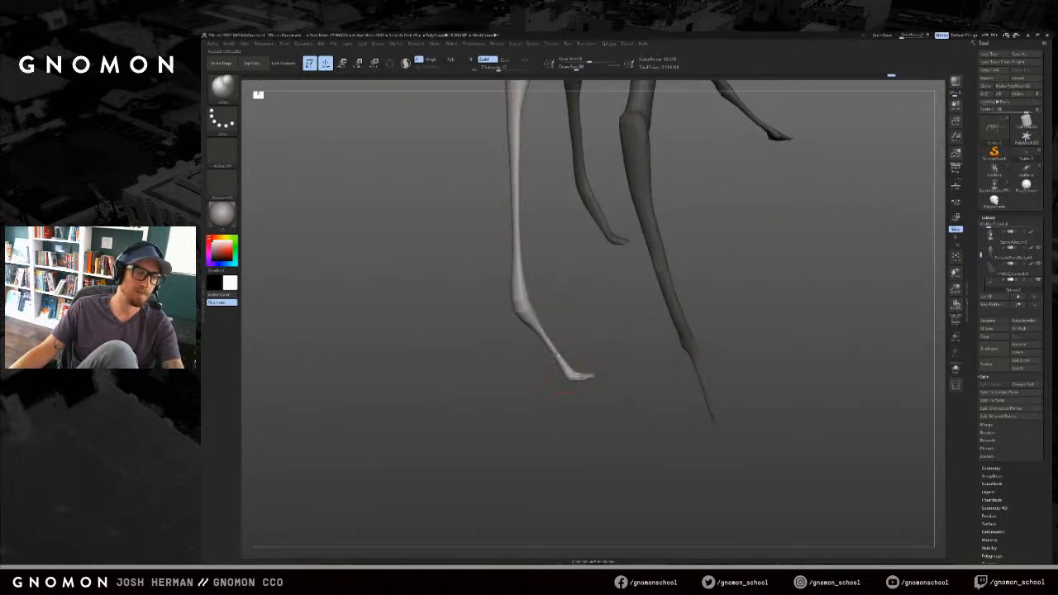
{"action": "key", "text": "b"}
{"action": "key", "text": "d"}
{"action": "key", "text": "s"}
{"action": "mouse_move", "coordinate": [538, 300]}
{"action": "left_mouse_down"}
{"action": "mouse_move", "coordinate": [526, 306]}
{"action": "mouse_move", "coordinate": [588, 267]}
{"action": "mouse_move", "coordinate": [579, 315]}
{"action": "mouse_move", "coordinate": [534, 304]}
{"action": "mouse_move", "coordinate": [563, 307]}
{"action": "left_mouse_up"}
{"action": "key", "text": "s"}
{"action": "key", "text": "s"}
Step: Reshape the ankle and foot contours of the third leg pair with the SnakeHook brush
{"action": "key", "text": "b"}
{"action": "key", "text": "s"}
{"action": "key", "text": "h"}
{"action": "mouse_move", "coordinate": [540, 270]}
{"action": "left_mouse_down"}
{"action": "mouse_move", "coordinate": [578, 284]}
{"action": "mouse_move", "coordinate": [559, 273]}
{"action": "left_mouse_up"}
{"action": "key", "text": "s"}
{"action": "mouse_move", "coordinate": [583, 319]}
{"action": "left_mouse_down"}
{"action": "mouse_move", "coordinate": [645, 316]}
{"action": "mouse_move", "coordinate": [594, 304]}
{"action": "mouse_move", "coordinate": [571, 282]}
{"action": "mouse_move", "coordinate": [601, 285]}
{"action": "mouse_move", "coordinate": [643, 331]}
{"action": "left_mouse_up"}
{"action": "key", "text": "s"}
{"action": "left_click_drag", "start_coordinate": [586, 354], "coordinate": [601, 365]}
{"action": "key", "text": "s"}
Step: Refine the joint forms on the third leg pair with short sculpting strokes
{"action": "left_click_drag", "start_coordinate": [485, 265], "coordinate": [492, 264]}
{"action": "left_click_drag", "start_coordinate": [490, 267], "coordinate": [486, 260]}
{"action": "left_click_drag", "start_coordinate": [566, 236], "coordinate": [548, 238]}
{"action": "key", "text": "s"}
{"action": "left_click_drag", "start_coordinate": [491, 265], "coordinate": [480, 265]}
{"action": "left_click_drag", "start_coordinate": [474, 266], "coordinate": [480, 259]}
{"action": "mouse_move", "coordinate": [574, 229]}
{"action": "left_mouse_down"}
{"action": "mouse_move", "coordinate": [614, 232]}
{"action": "mouse_move", "coordinate": [641, 252]}
{"action": "left_mouse_up"}
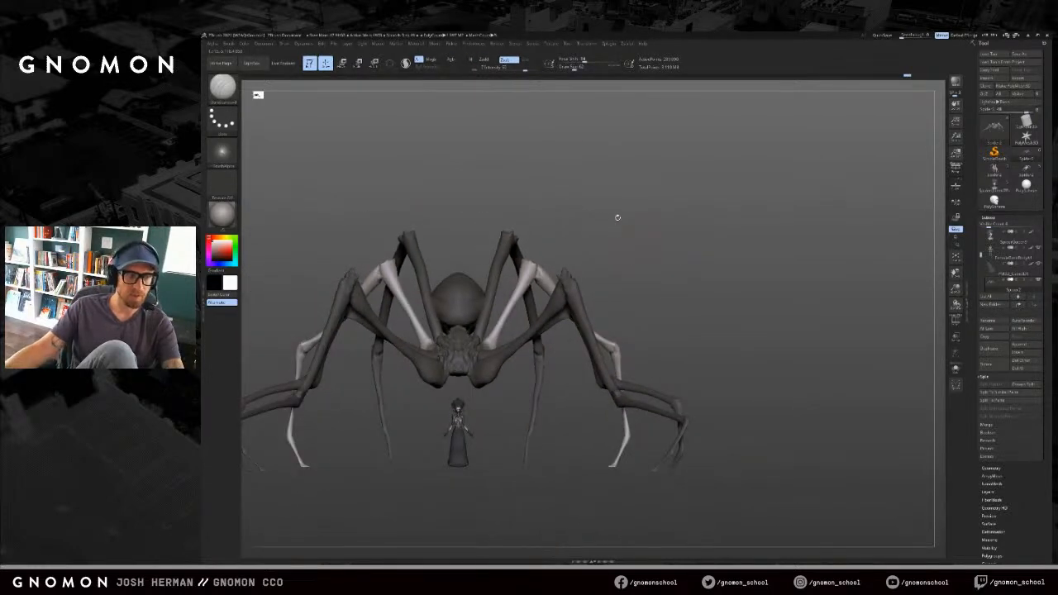
Step: Carve crease details around the toes of the clawed foot with the DamStandard brush
{"action": "key", "text": "b"}
{"action": "left_click_drag", "start_coordinate": [623, 250], "coordinate": [680, 229], "text": "alt"}
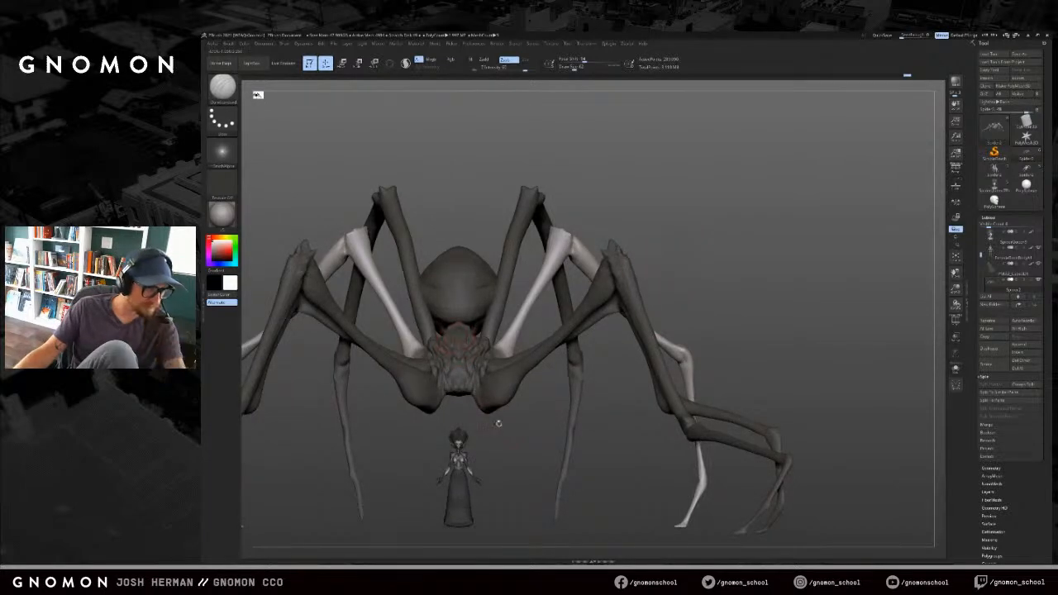
{"action": "left_click_drag", "start_coordinate": [498, 423], "coordinate": [508, 459]}
{"action": "left_click_drag", "start_coordinate": [445, 453], "coordinate": [480, 309]}
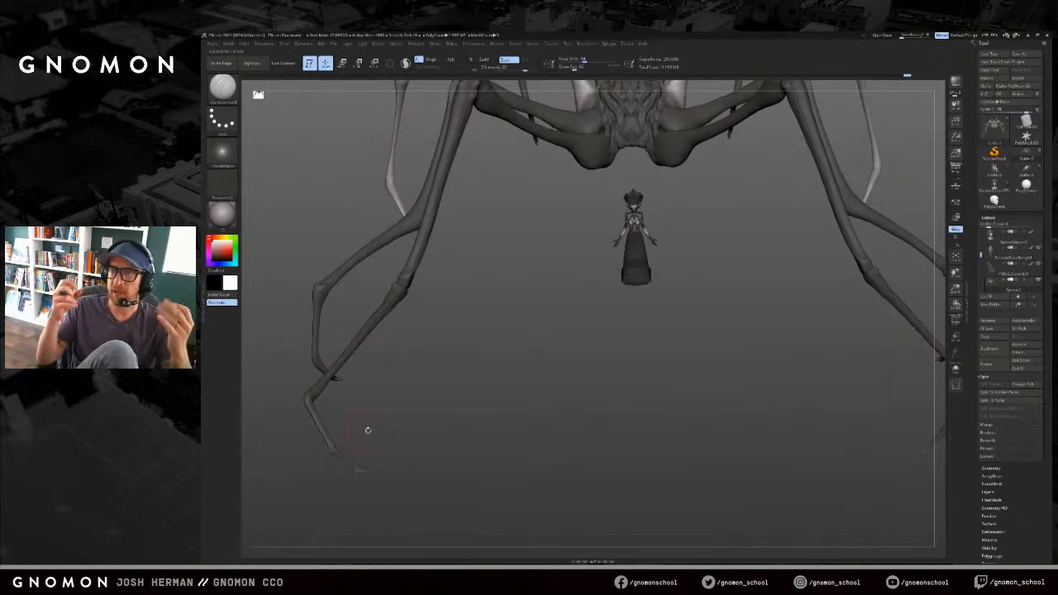
{"action": "left_click_drag", "start_coordinate": [499, 266], "coordinate": [512, 395]}
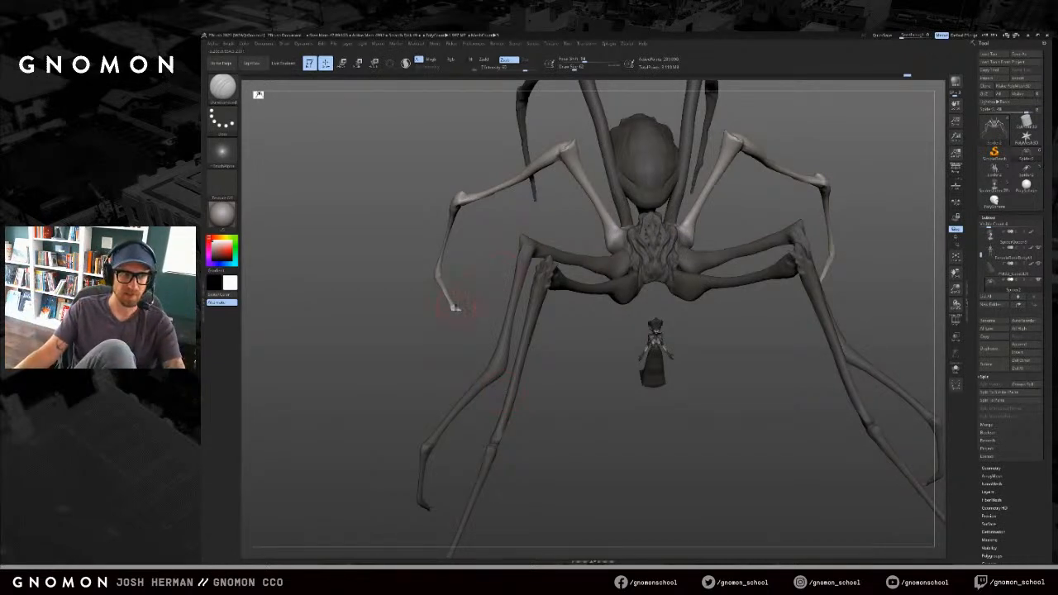
{"action": "mouse_move", "coordinate": [429, 339]}
{"action": "left_mouse_down"}
{"action": "mouse_move", "coordinate": [550, 355]}
{"action": "mouse_move", "coordinate": [588, 288]}
{"action": "mouse_move", "coordinate": [587, 339]}
{"action": "mouse_move", "coordinate": [631, 369]}
{"action": "mouse_move", "coordinate": [593, 345]}
{"action": "mouse_move", "coordinate": [576, 293]}
{"action": "mouse_move", "coordinate": [559, 322]}
{"action": "left_mouse_up"}
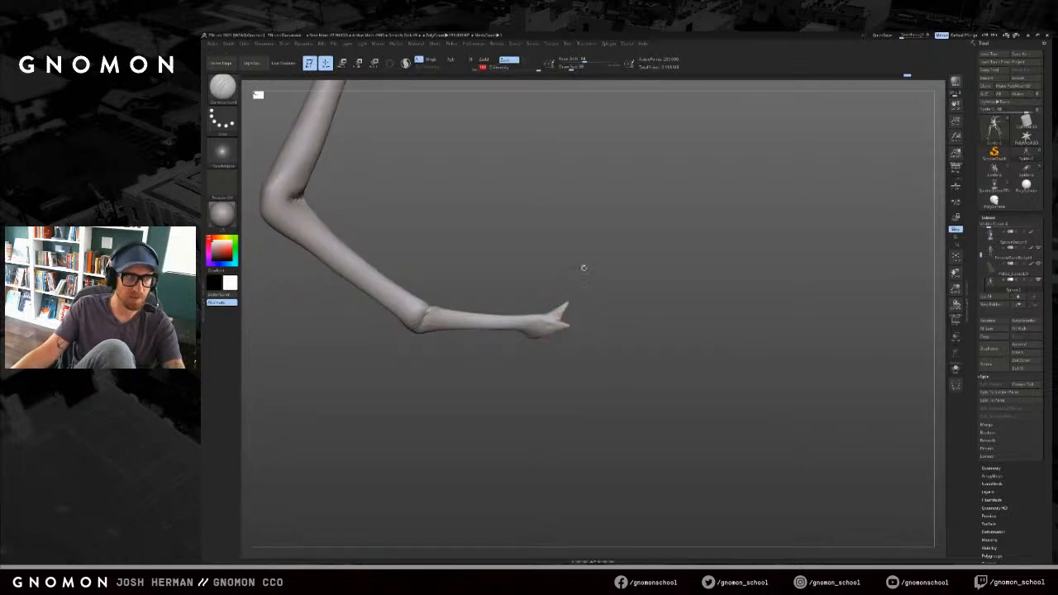
{"action": "key", "text": "s"}
{"action": "left_click_drag", "start_coordinate": [530, 331], "coordinate": [547, 331]}
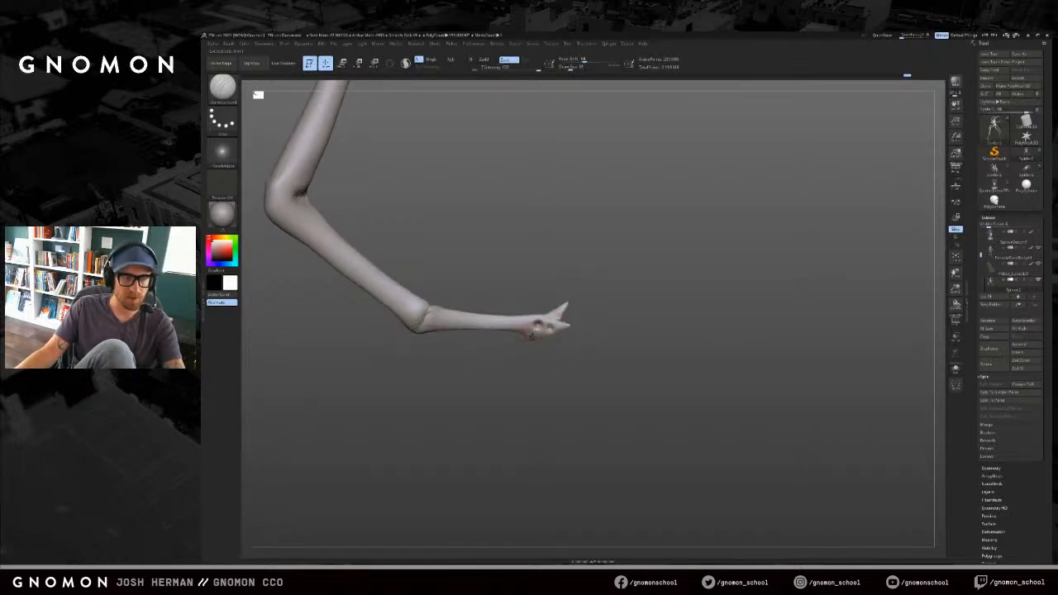
{"action": "left_click_drag", "start_coordinate": [551, 289], "coordinate": [546, 315]}
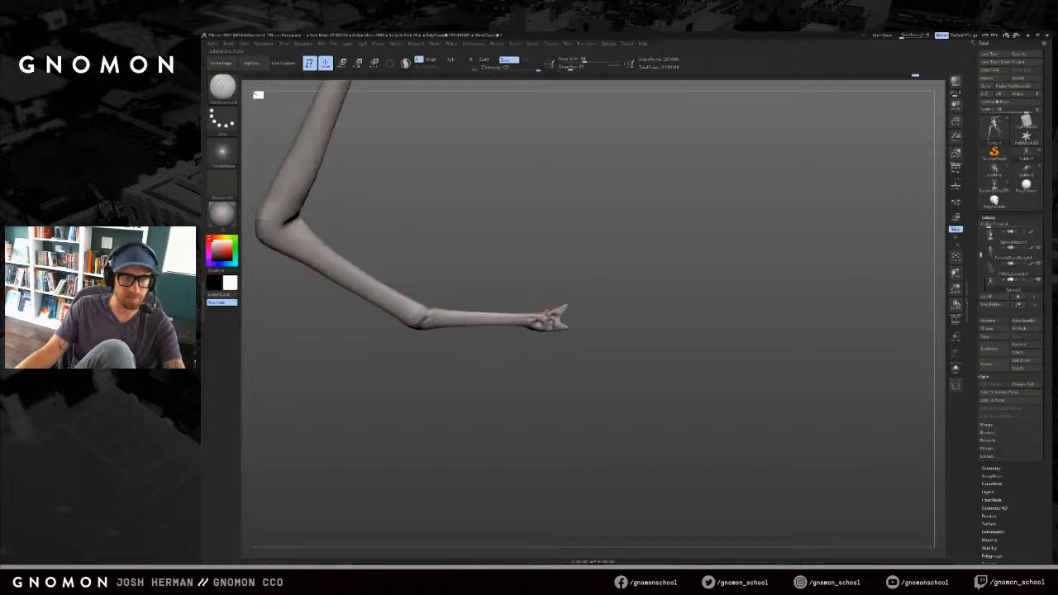
{"action": "mouse_move", "coordinate": [625, 300]}
{"action": "left_mouse_down"}
{"action": "mouse_move", "coordinate": [616, 324]}
{"action": "mouse_move", "coordinate": [623, 313]}
{"action": "left_mouse_up"}
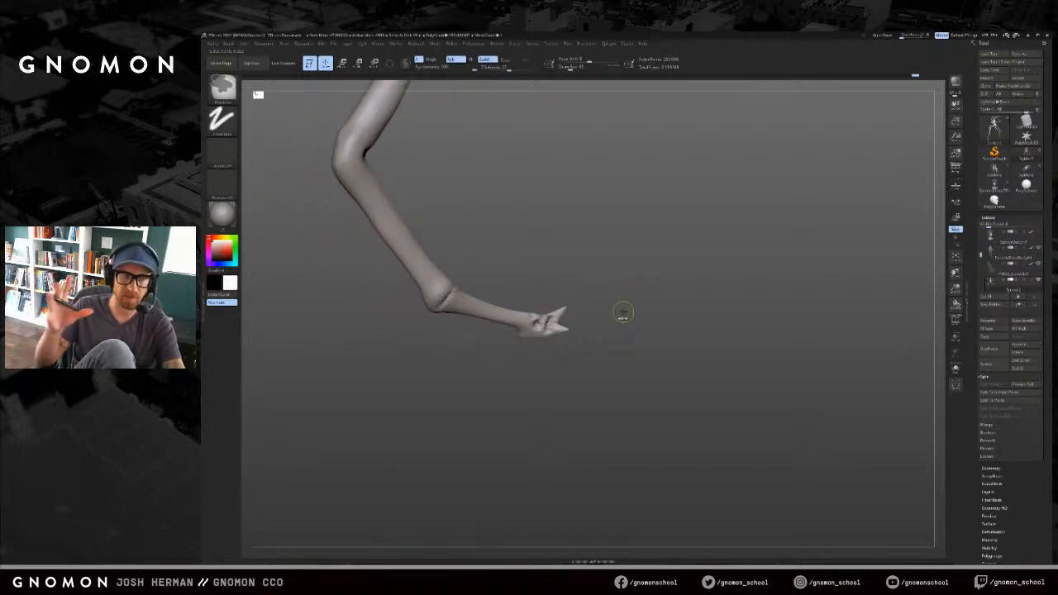
Step: Compare the current spider with the alternate spider version, checking the overall leg silhouette from several angles
{"action": "key", "text": "f"}
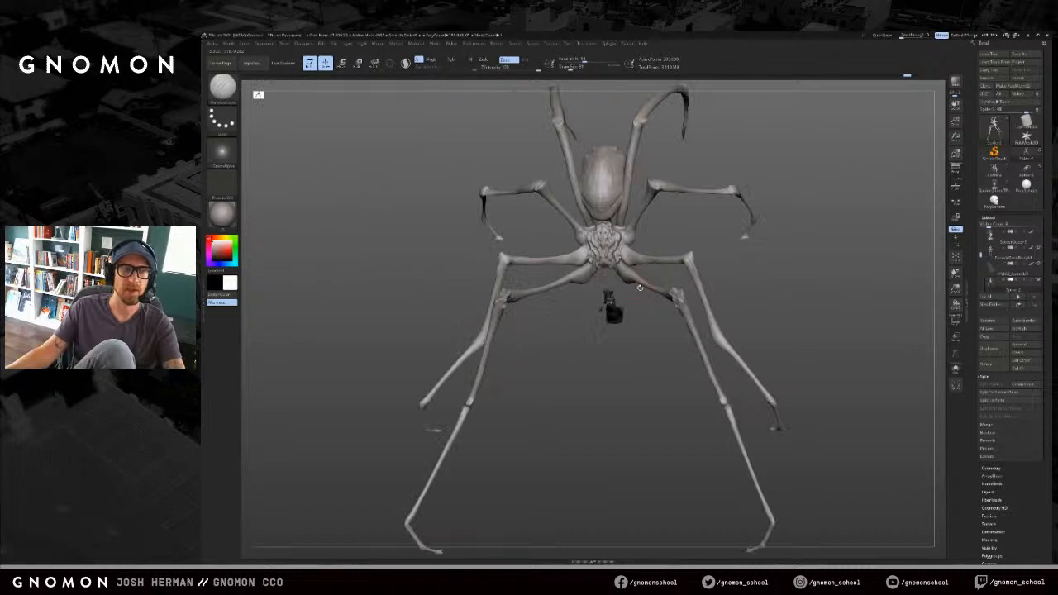
{"action": "left_click_drag", "start_coordinate": [602, 368], "coordinate": [600, 380], "text": "shift"}
{"action": "left_click_drag", "start_coordinate": [514, 238], "coordinate": [527, 261], "text": "shift"}
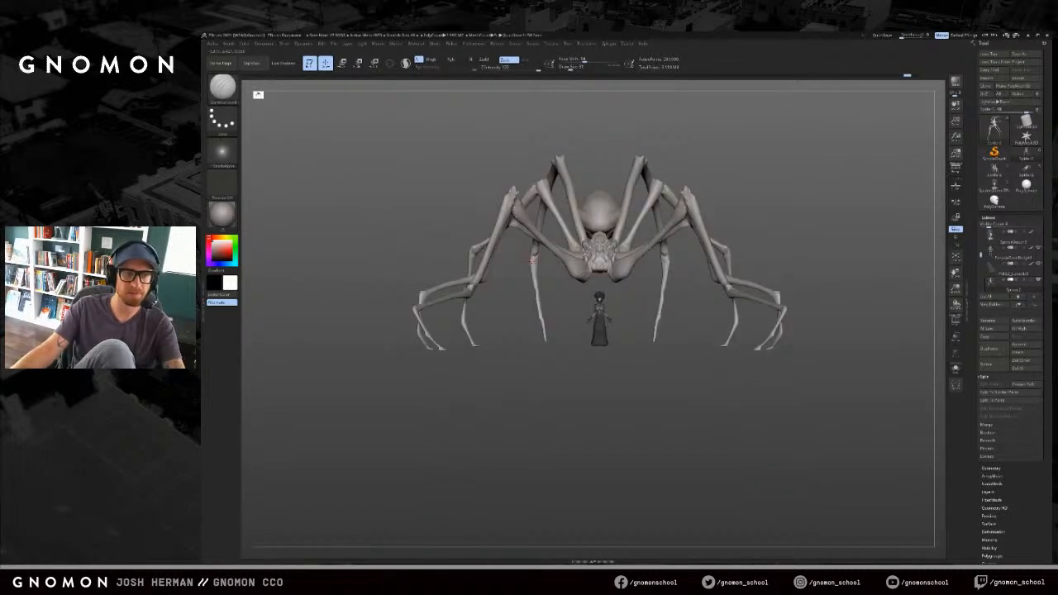
{"action": "left_click_drag", "start_coordinate": [531, 144], "coordinate": [557, 154]}
{"action": "left_click", "coordinate": [1020, 171]}
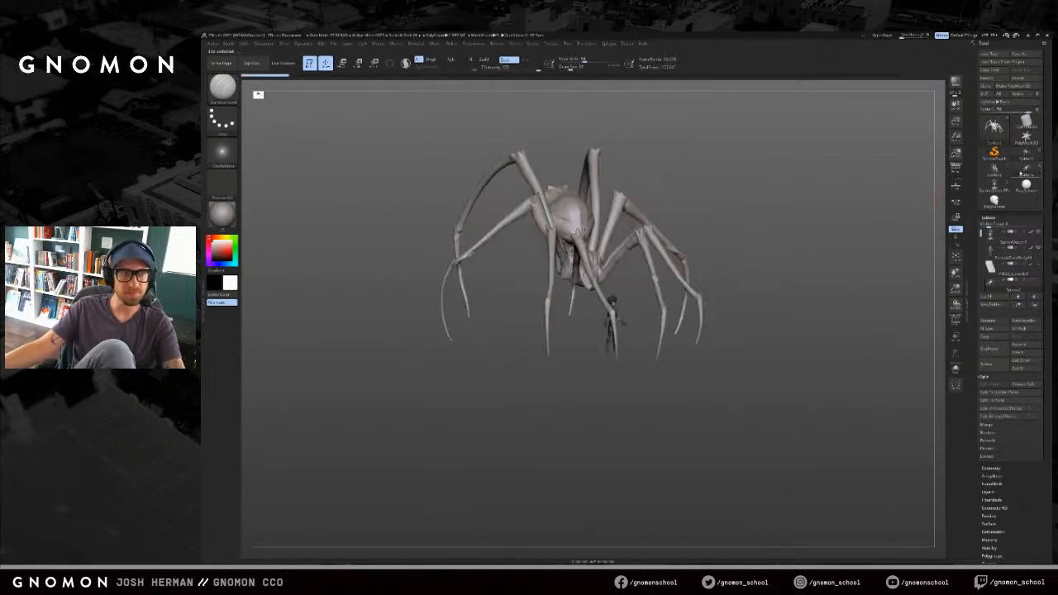
{"action": "left_click", "coordinate": [1025, 154]}
{"action": "left_click_drag", "start_coordinate": [737, 135], "coordinate": [696, 258], "text": "alt"}
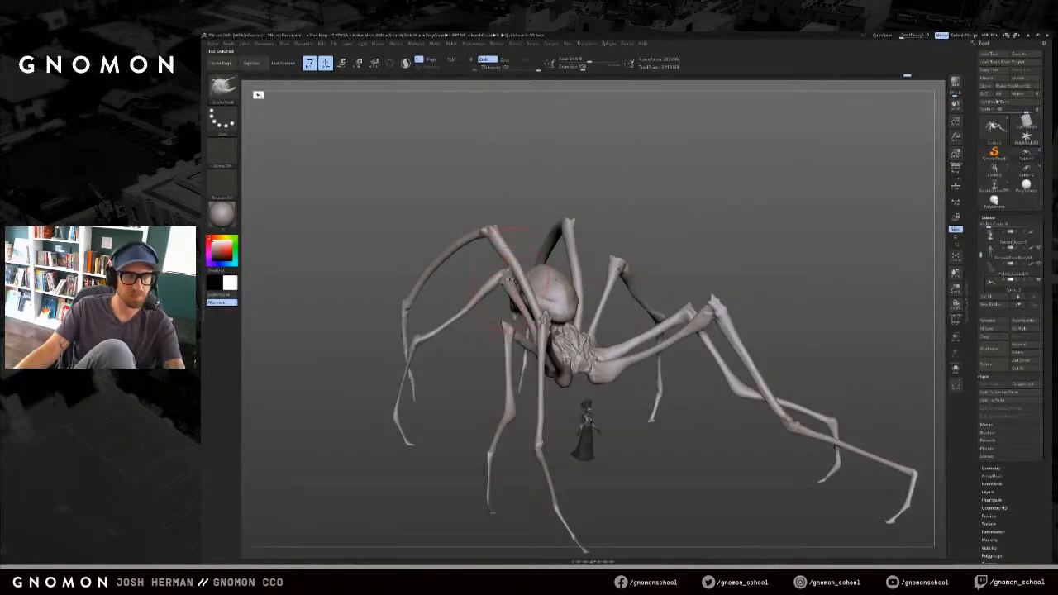
Step: Isolate and mask the third leg pair, bringing the rest of the spider back into view with the mask kept
{"action": "left_click", "coordinate": [510, 279], "text": "ctrl+shift"}
{"action": "left_click", "coordinate": [367, 395], "text": "ctrl"}
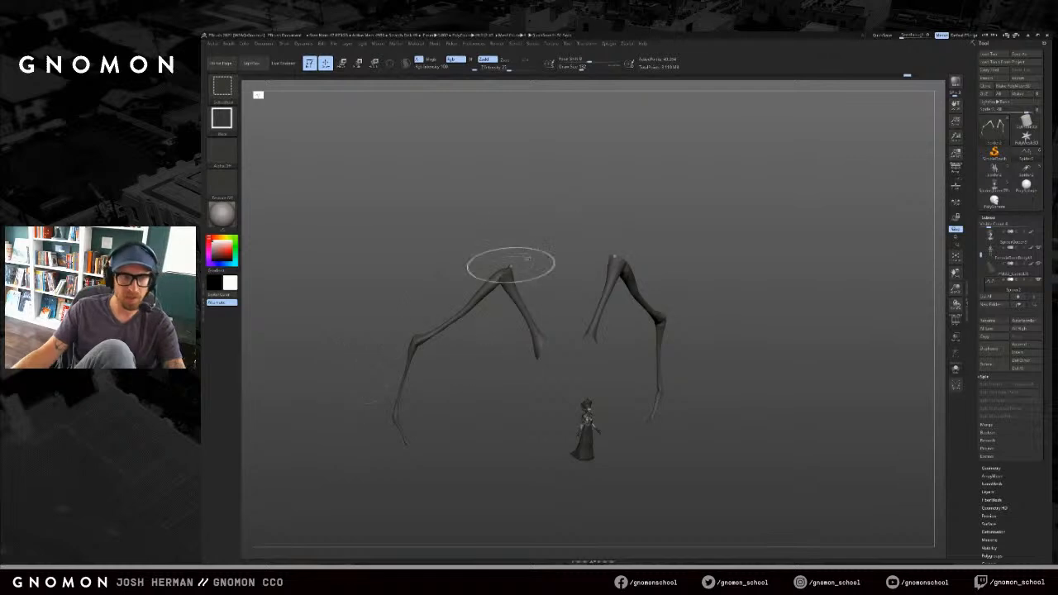
{"action": "left_click", "coordinate": [624, 200], "text": "ctrl+shift"}
{"action": "left_click_drag", "start_coordinate": [626, 199], "coordinate": [611, 208], "text": "ctrl"}
{"action": "key", "text": "ctrl+z"}
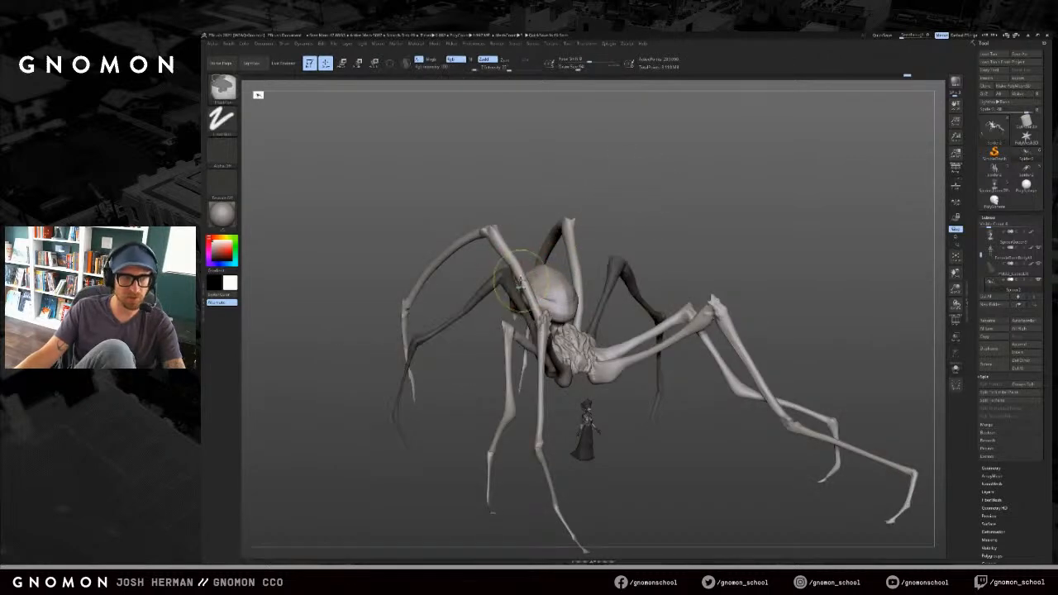
Step: Invert the mask to free the third leg pair, then smooth and pull its upper joints with the SnakeHook brush
{"action": "left_click", "coordinate": [520, 223], "text": "ctrl"}
{"action": "left_click", "coordinate": [507, 274], "text": "ctrl"}
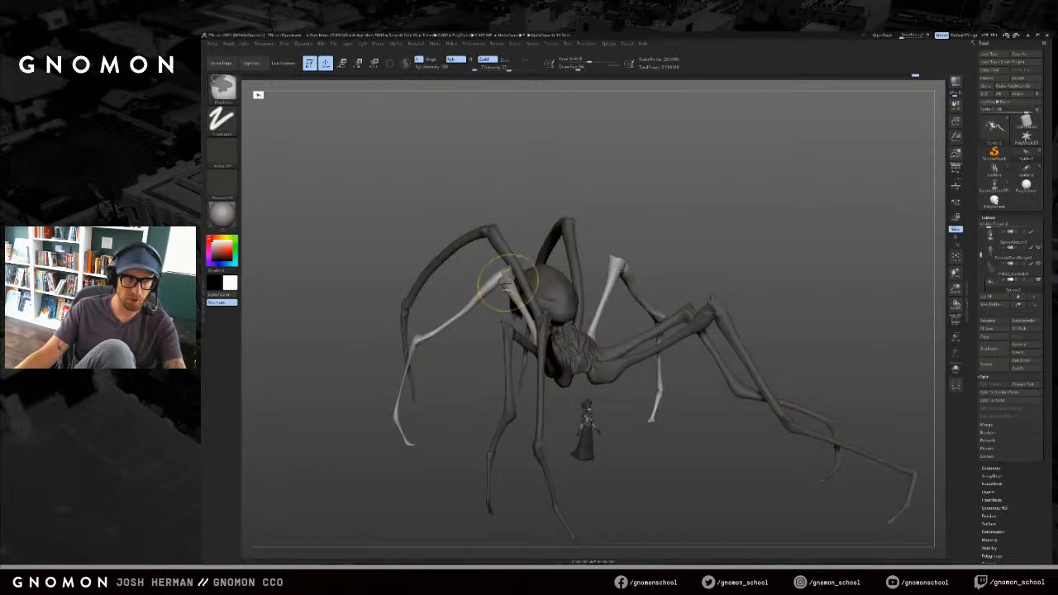
{"action": "left_click_drag", "start_coordinate": [504, 267], "coordinate": [506, 270], "text": "shift"}
{"action": "key", "text": "b"}
{"action": "key", "text": "s"}
{"action": "key", "text": "h"}
{"action": "key", "text": "s"}
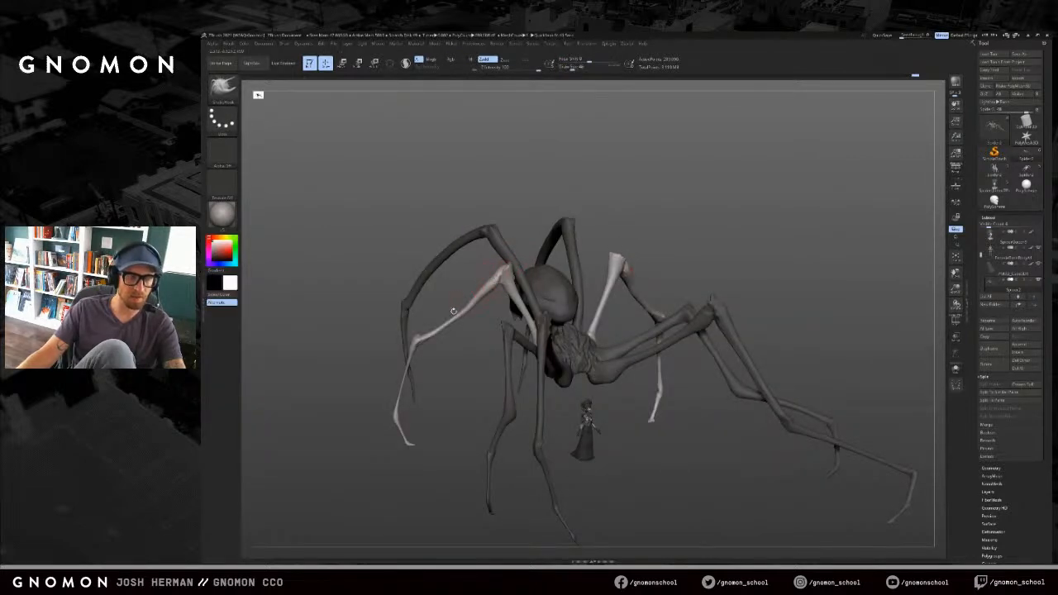
Step: Try an Inflate stroke on the third leg pair's middle segment, undo it, and smooth the segment instead
{"action": "key", "text": "b"}
{"action": "key", "text": "i"}
{"action": "key", "text": "n"}
{"action": "key", "text": "s"}
{"action": "left_click", "coordinate": [451, 320]}
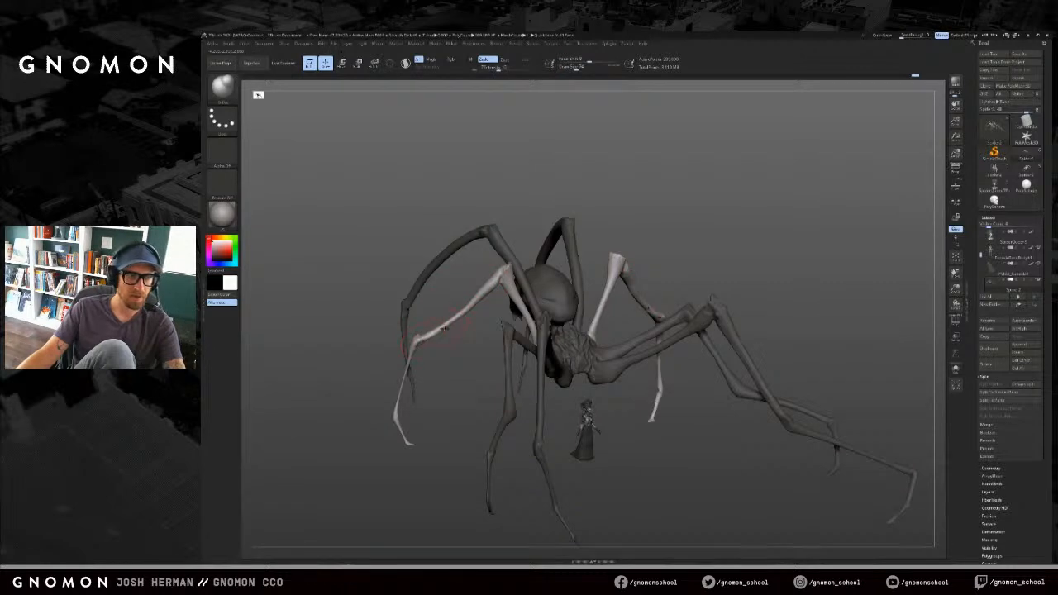
{"action": "key", "text": "ctrl+z"}
{"action": "left_click_drag", "start_coordinate": [437, 332], "coordinate": [460, 311], "text": "shift"}
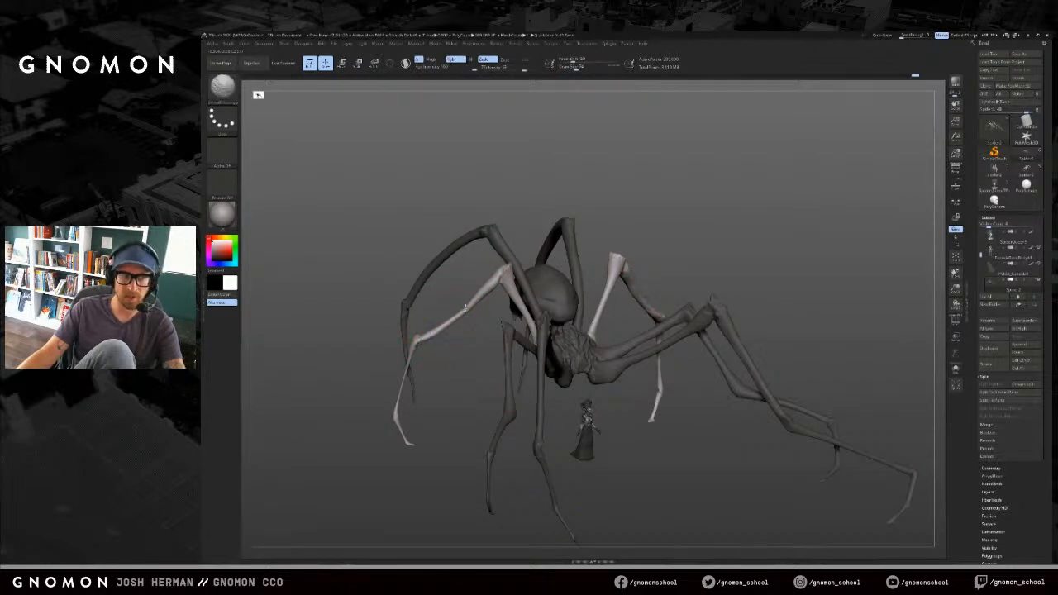
Step: Reshape the upper joints of the third leg pair from the opposite side with the SnakeHook brush
{"action": "left_click_drag", "start_coordinate": [540, 208], "coordinate": [660, 276]}
{"action": "key", "text": "b"}
{"action": "key", "text": "s"}
{"action": "key", "text": "h"}
{"action": "key", "text": "b"}
{"action": "key", "text": "s"}
{"action": "key", "text": "h"}
{"action": "left_click_drag", "start_coordinate": [688, 282], "coordinate": [673, 281]}
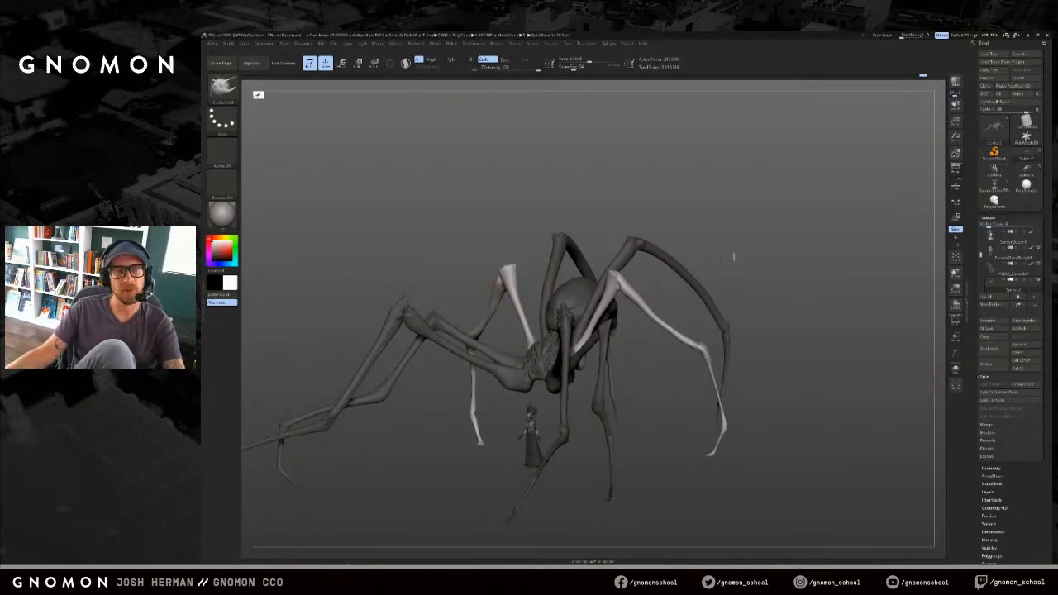
{"action": "mouse_move", "coordinate": [627, 337]}
{"action": "left_mouse_down"}
{"action": "mouse_move", "coordinate": [646, 332]}
{"action": "mouse_move", "coordinate": [635, 327]}
{"action": "left_mouse_up"}
{"action": "mouse_move", "coordinate": [632, 289]}
{"action": "left_mouse_down"}
{"action": "mouse_move", "coordinate": [633, 273]}
{"action": "mouse_move", "coordinate": [626, 280]}
{"action": "left_mouse_up"}
Step: Pull small bony bumps from the tops of the third leg pair's upper joints and smooth them
{"action": "key", "text": "s"}
{"action": "key", "text": "s"}
{"action": "mouse_move", "coordinate": [652, 237]}
{"action": "left_mouse_down", "text": "shift"}
{"action": "mouse_move", "coordinate": [671, 244]}
{"action": "mouse_move", "coordinate": [622, 262]}
{"action": "mouse_move", "coordinate": [645, 256]}
{"action": "left_mouse_up", "text": "shift"}
{"action": "key", "text": "ctrl+h"}
{"action": "key", "text": "ctrl+h"}
{"action": "mouse_move", "coordinate": [638, 321]}
{"action": "left_mouse_down"}
{"action": "mouse_move", "coordinate": [616, 314]}
{"action": "mouse_move", "coordinate": [676, 287]}
{"action": "left_mouse_up"}
{"action": "left_click_drag", "start_coordinate": [630, 253], "coordinate": [624, 278]}
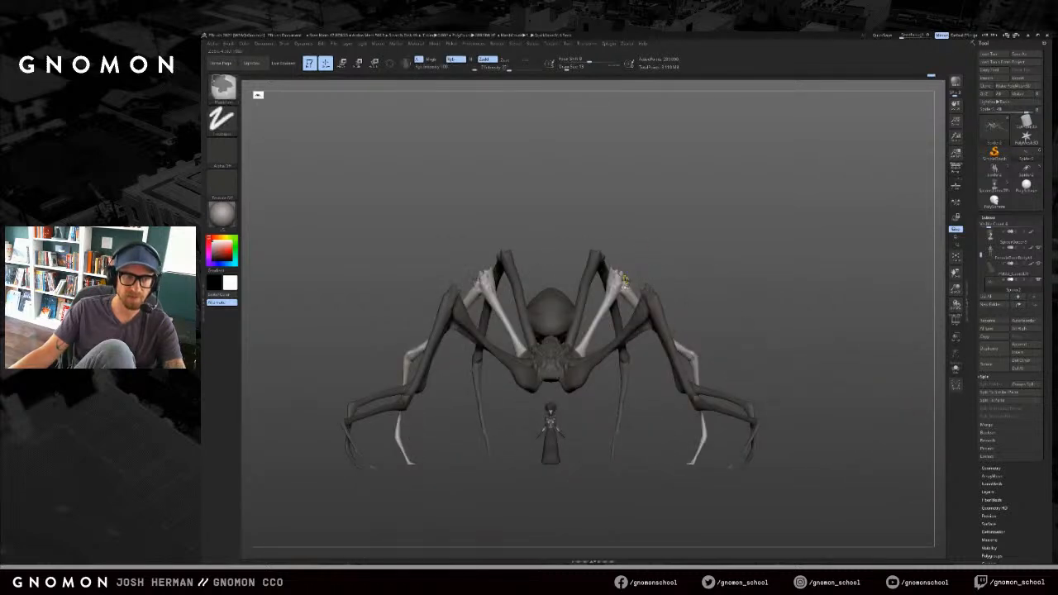
{"action": "key", "text": "s"}
{"action": "key", "text": "shift"}
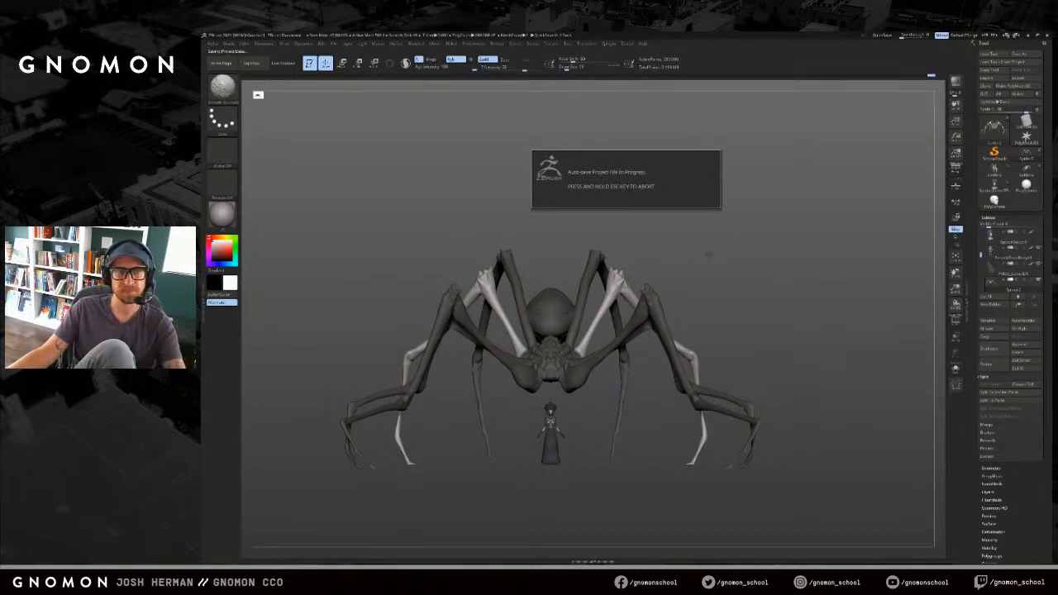
Step: Save the spider as a tool file, replacing the existing file of the same name
{"action": "left_click_drag", "start_coordinate": [700, 239], "coordinate": [826, 213]}
{"action": "mouse_move", "coordinate": [912, 165]}
{"action": "left_mouse_down"}
{"action": "mouse_move", "coordinate": [706, 239]}
{"action": "mouse_move", "coordinate": [892, 140]}
{"action": "left_mouse_up"}
{"action": "left_click", "coordinate": [1013, 54]}
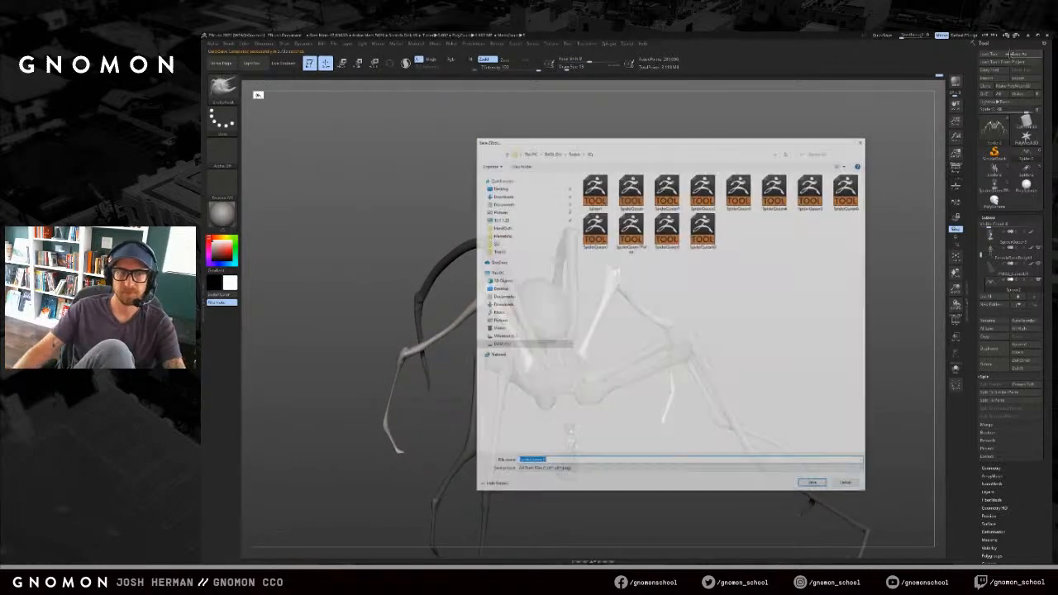
{"action": "key", "text": "Return"}
{"action": "key", "text": "Left"}
{"action": "key", "text": "Return"}
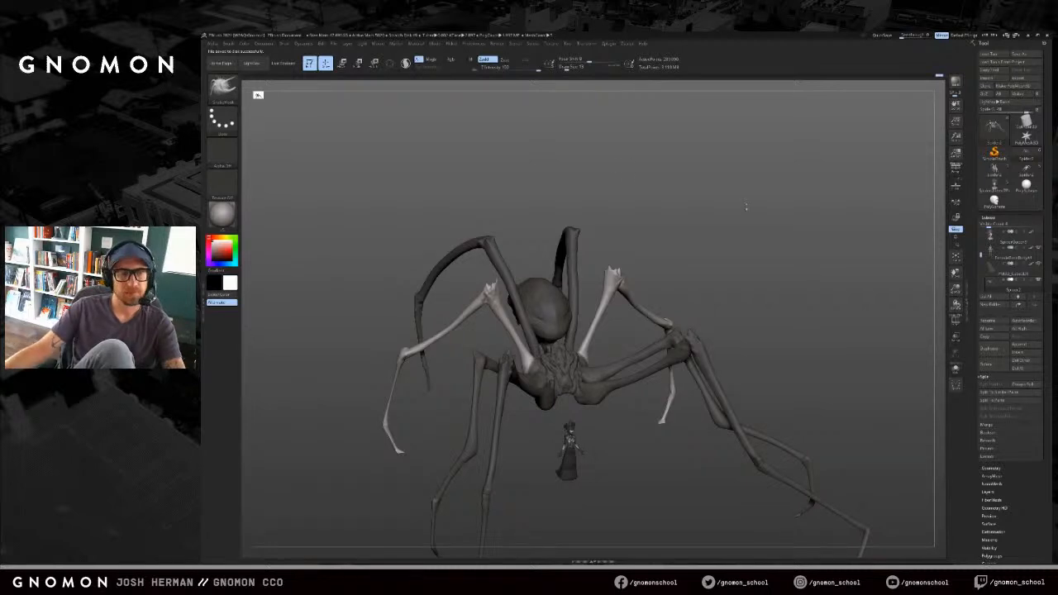
Step: Isolate and mask the rearmost leg pair, restore the whole spider, and invert the mask so only those legs are editable
{"action": "left_click_drag", "start_coordinate": [720, 238], "coordinate": [668, 198], "text": "alt"}
{"action": "left_click", "coordinate": [618, 215], "text": "ctrl+shift"}
{"action": "left_click_drag", "start_coordinate": [714, 128], "coordinate": [479, 327], "text": "ctrl"}
{"action": "left_click", "coordinate": [779, 217], "text": "ctrl+shift"}
{"action": "left_click_drag", "start_coordinate": [780, 218], "coordinate": [768, 223], "text": "shift"}
{"action": "left_click", "coordinate": [768, 223], "text": "ctrl"}
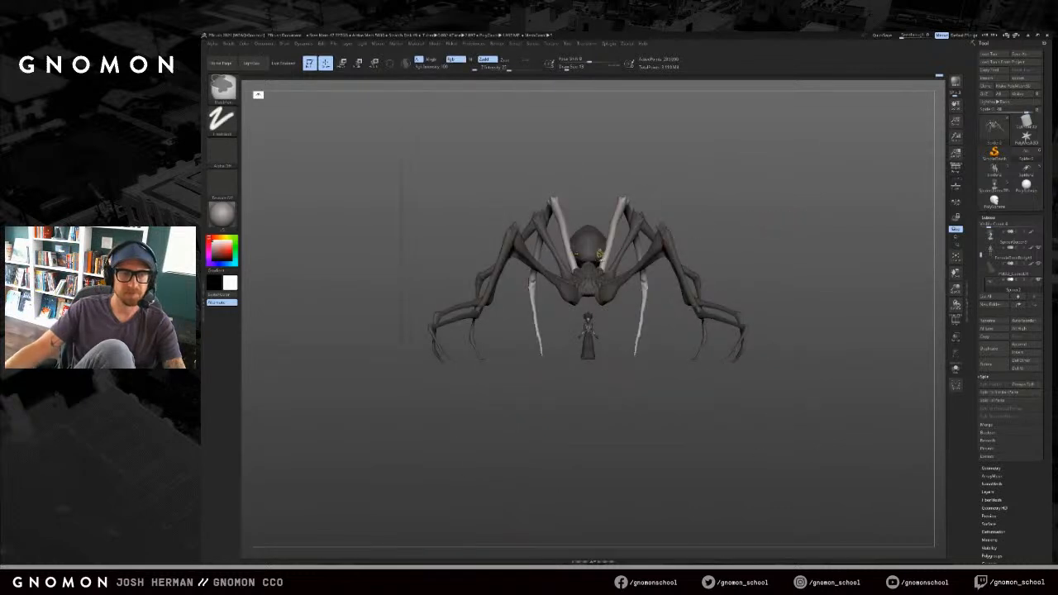
Step: Adjust the base of the rearmost leg pair where it meets the body's underside, using the Move brush and smoothing
{"action": "key", "text": "w"}
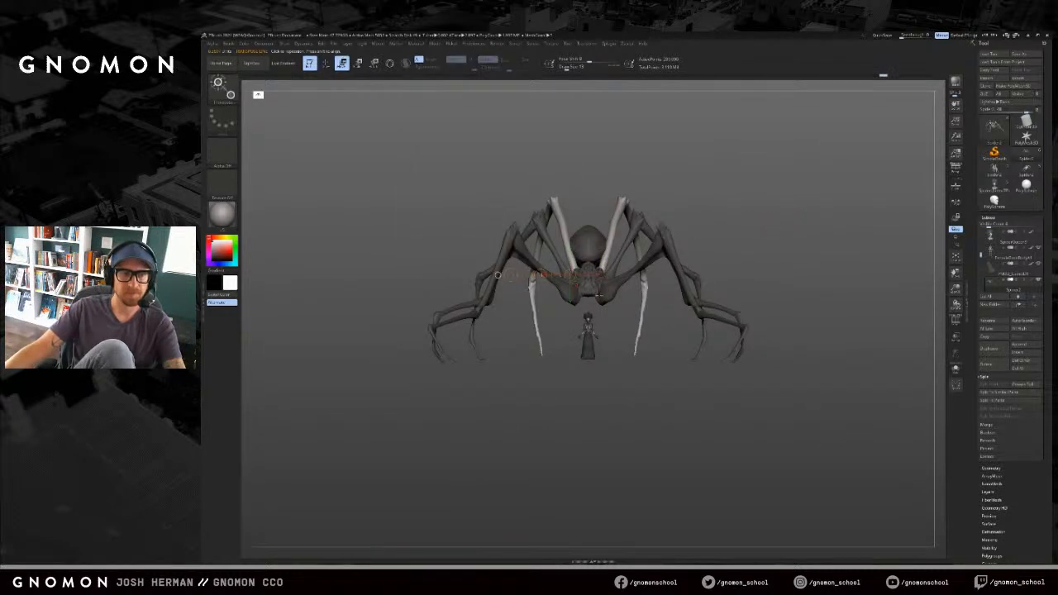
{"action": "left_click_drag", "start_coordinate": [610, 364], "coordinate": [609, 418], "text": "shift"}
{"action": "left_click_drag", "start_coordinate": [751, 309], "coordinate": [714, 298], "text": "shift"}
{"action": "left_click_drag", "start_coordinate": [737, 263], "coordinate": [713, 324], "text": "alt"}
{"action": "mouse_move", "coordinate": [703, 314]}
{"action": "left_mouse_down"}
{"action": "mouse_move", "coordinate": [641, 299]}
{"action": "mouse_move", "coordinate": [560, 324]}
{"action": "left_mouse_up"}
{"action": "key", "text": "q"}
{"action": "key", "text": "s"}
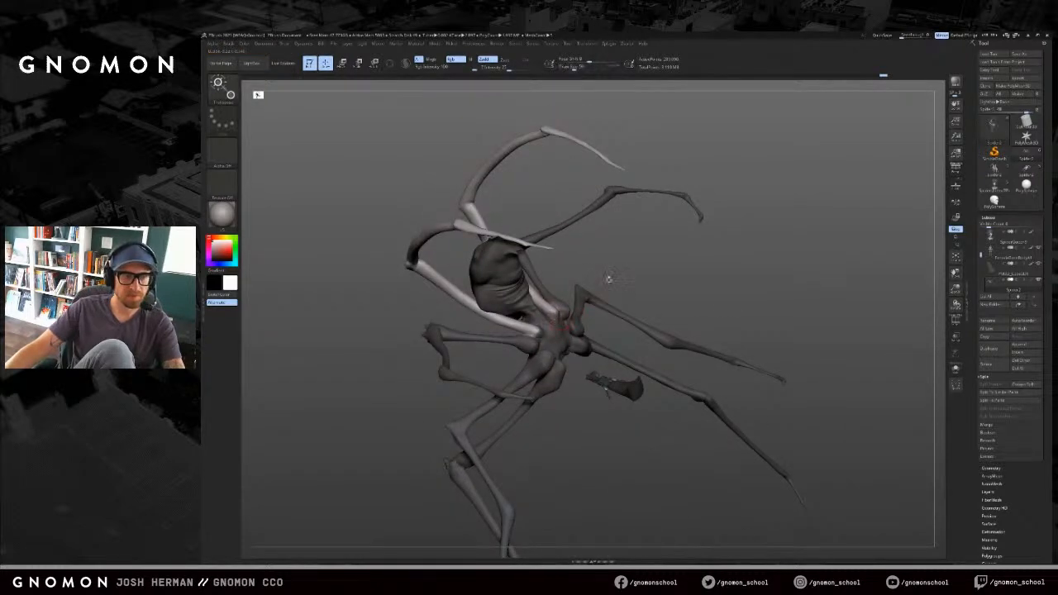
{"action": "left_click_drag", "start_coordinate": [610, 279], "coordinate": [591, 291]}
{"action": "key", "text": "w"}
{"action": "key", "text": "q"}
{"action": "left_click_drag", "start_coordinate": [611, 251], "coordinate": [616, 291], "text": "alt"}
{"action": "key", "text": "b"}
{"action": "key", "text": "m"}
{"action": "key", "text": "v"}
{"action": "left_click_drag", "start_coordinate": [540, 324], "coordinate": [543, 301], "text": "shift"}
{"action": "left_click_drag", "start_coordinate": [645, 222], "coordinate": [626, 229]}
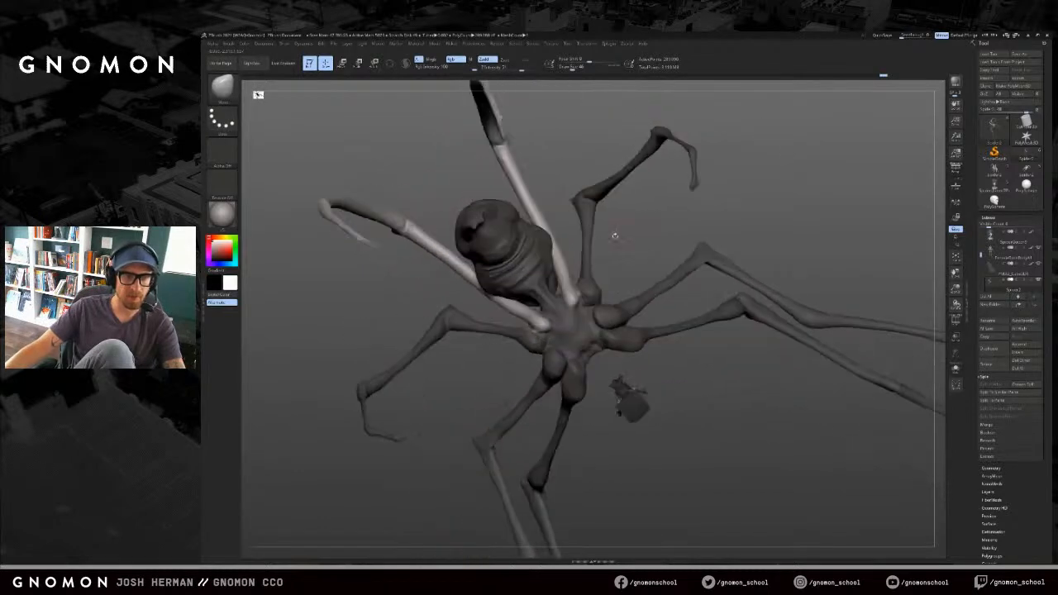
Step: Build up and smooth the hip joints of the rearmost leg pair on the body's underside
{"action": "key", "text": "b"}
{"action": "key", "text": "c"}
{"action": "key", "text": "b"}
{"action": "key", "text": "b"}
{"action": "key", "text": "s"}
{"action": "key", "text": "t"}
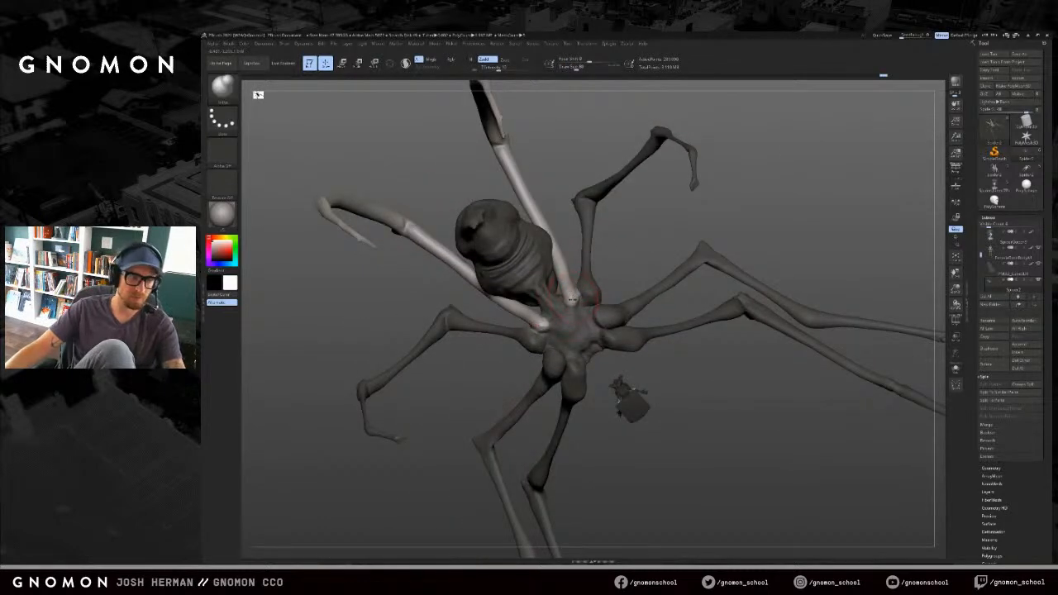
{"action": "left_click_drag", "start_coordinate": [637, 232], "coordinate": [645, 269]}
{"action": "left_click_drag", "start_coordinate": [578, 303], "coordinate": [576, 294], "text": "shift"}
{"action": "key", "text": "s"}
{"action": "left_click", "coordinate": [577, 289]}
Step: Round out the rearmost pair's hip joints with the Move and Inflate brushes
{"action": "key", "text": "b"}
{"action": "key", "text": "m"}
{"action": "key", "text": "v"}
{"action": "mouse_move", "coordinate": [637, 245]}
{"action": "left_mouse_down"}
{"action": "mouse_move", "coordinate": [671, 241]}
{"action": "mouse_move", "coordinate": [578, 307]}
{"action": "left_mouse_up"}
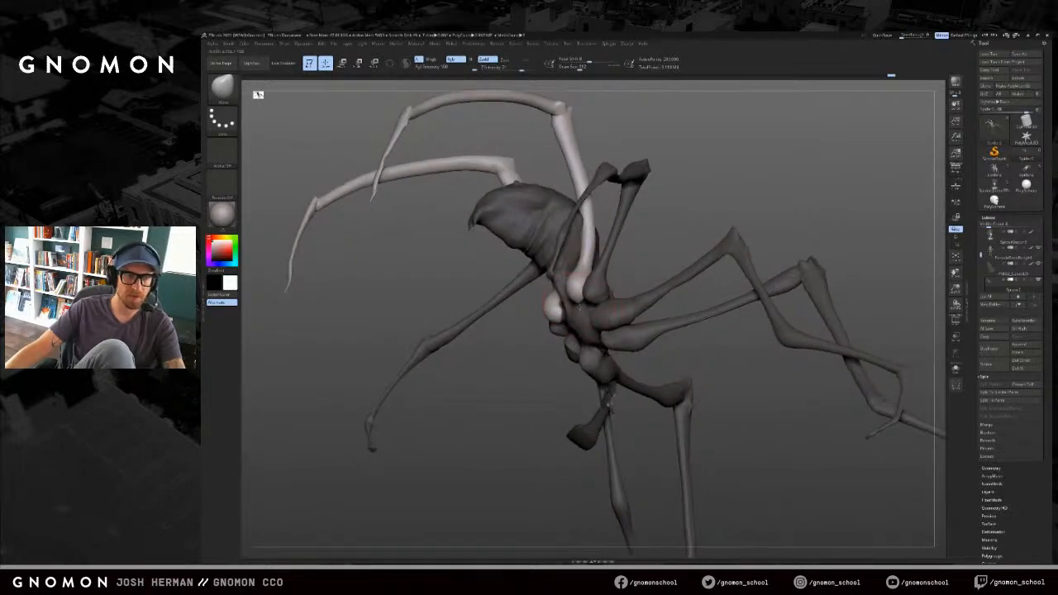
{"action": "mouse_move", "coordinate": [645, 251]}
{"action": "left_mouse_down"}
{"action": "mouse_move", "coordinate": [593, 291]}
{"action": "mouse_move", "coordinate": [570, 294]}
{"action": "left_mouse_up"}
{"action": "key", "text": "b"}
{"action": "key", "text": "i"}
{"action": "key", "text": "n"}
{"action": "key", "text": "s"}
Step: Pull the upper joints of the rearmost leg pair outward and down with a large SnakeHook brush
{"action": "mouse_move", "coordinate": [749, 165]}
{"action": "left_mouse_down"}
{"action": "mouse_move", "coordinate": [763, 282]}
{"action": "mouse_move", "coordinate": [802, 176]}
{"action": "mouse_move", "coordinate": [885, 158]}
{"action": "mouse_move", "coordinate": [770, 203]}
{"action": "mouse_move", "coordinate": [719, 202]}
{"action": "mouse_move", "coordinate": [666, 188]}
{"action": "mouse_move", "coordinate": [641, 134]}
{"action": "mouse_move", "coordinate": [761, 157]}
{"action": "left_mouse_up"}
{"action": "key", "text": "b"}
{"action": "key", "text": "s"}
{"action": "key", "text": "h"}
{"action": "key", "text": "s"}
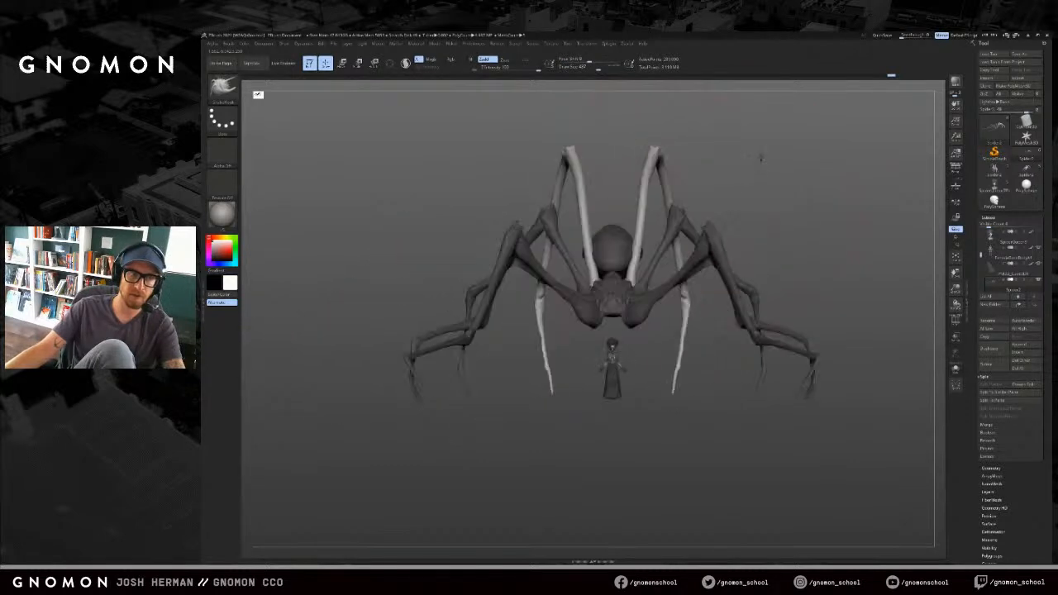
{"action": "mouse_move", "coordinate": [659, 155]}
{"action": "left_mouse_down"}
{"action": "mouse_move", "coordinate": [656, 192]}
{"action": "mouse_move", "coordinate": [691, 176]}
{"action": "left_mouse_up"}
{"action": "left_click_drag", "start_coordinate": [762, 185], "coordinate": [728, 190]}
{"action": "left_click_drag", "start_coordinate": [719, 189], "coordinate": [644, 238]}
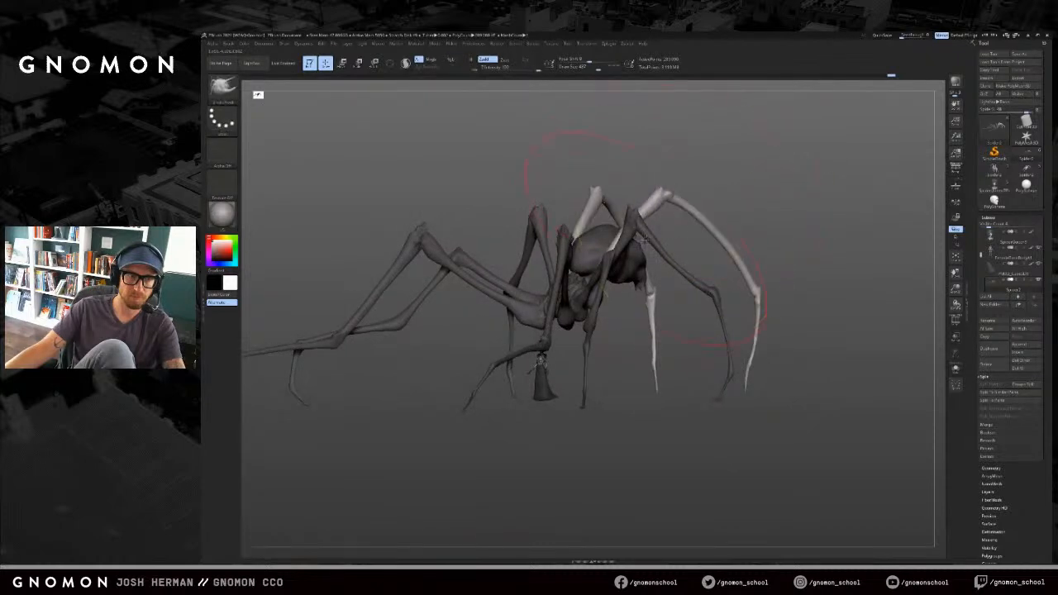
{"action": "mouse_move", "coordinate": [657, 219]}
{"action": "right_mouse_down"}
{"action": "mouse_move", "coordinate": [685, 190]}
{"action": "mouse_move", "coordinate": [719, 186]}
{"action": "right_mouse_up"}
{"action": "mouse_move", "coordinate": [641, 300]}
{"action": "right_mouse_down"}
{"action": "mouse_move", "coordinate": [570, 326]}
{"action": "mouse_move", "coordinate": [653, 286]}
{"action": "mouse_move", "coordinate": [629, 256]}
{"action": "mouse_move", "coordinate": [648, 242]}
{"action": "right_mouse_up"}
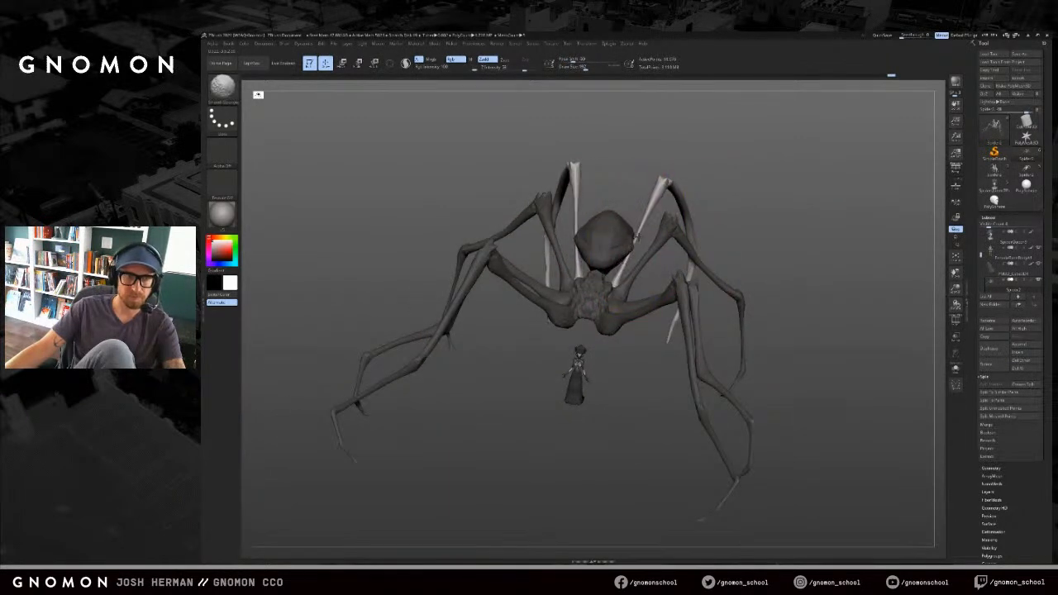
Step: Spread the rearmost pair's upper segments farther apart with SnakeHook, checking the leg arc from the side
{"action": "key", "text": "b"}
{"action": "key", "text": "s"}
{"action": "key", "text": "h"}
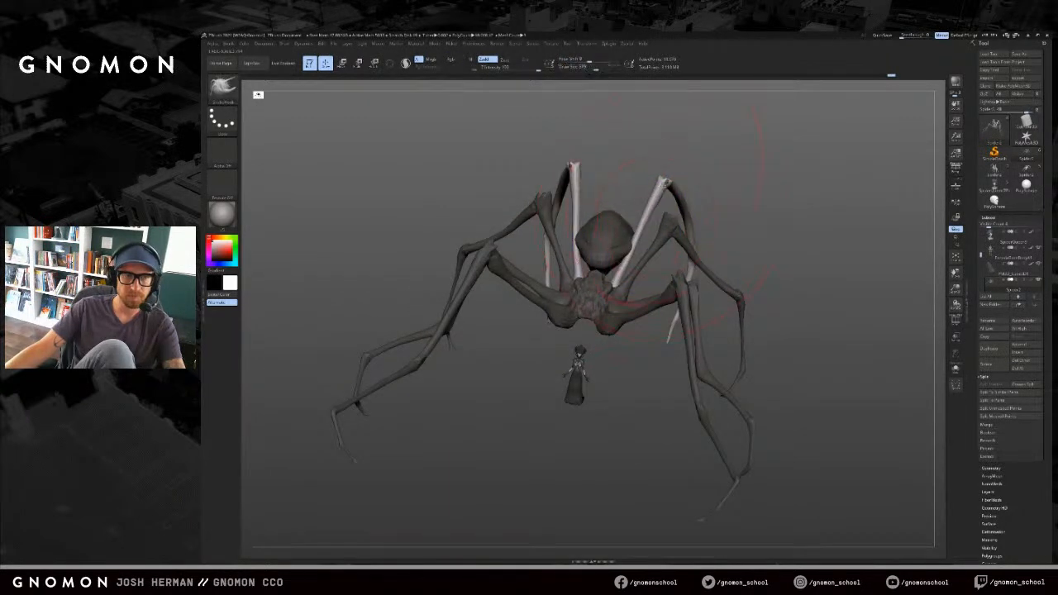
{"action": "left_click_drag", "start_coordinate": [686, 219], "coordinate": [712, 306]}
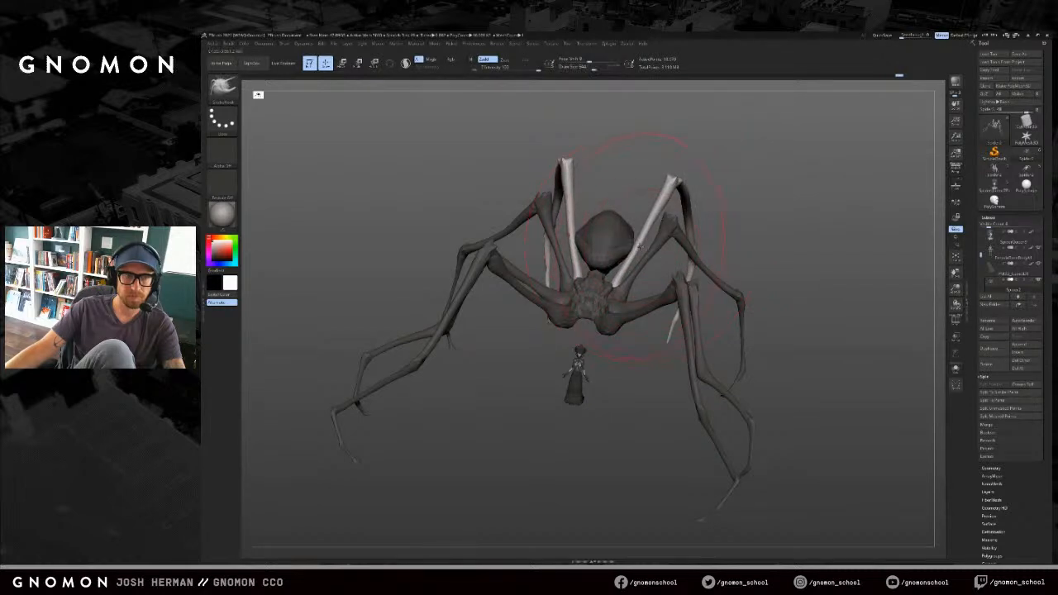
{"action": "left_click_drag", "start_coordinate": [718, 222], "coordinate": [693, 196]}
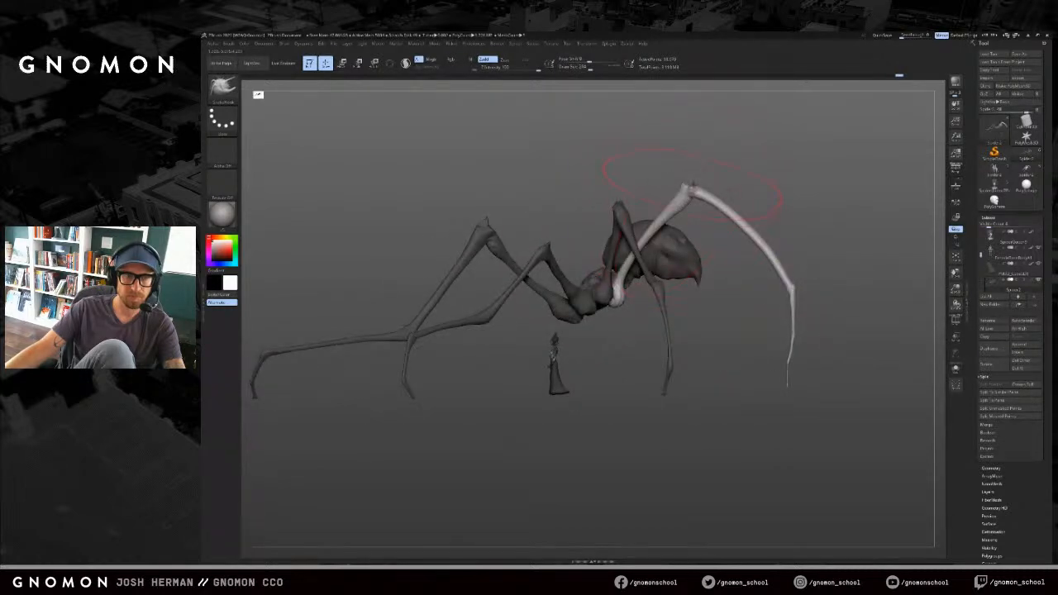
{"action": "mouse_move", "coordinate": [701, 153]}
{"action": "left_mouse_down"}
{"action": "mouse_move", "coordinate": [760, 182]}
{"action": "mouse_move", "coordinate": [691, 206]}
{"action": "mouse_move", "coordinate": [818, 199]}
{"action": "left_mouse_up"}
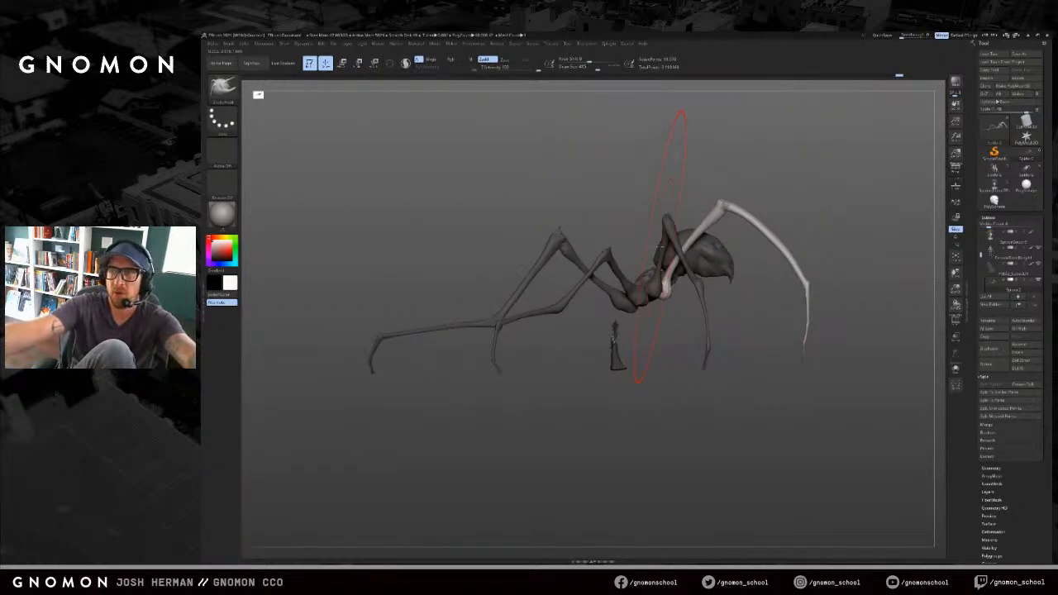
Step: Raise the rearmost leg pair's upper joints high above the abdomen with SnakeHook, undoing and redoing the pulls as needed
{"action": "mouse_move", "coordinate": [763, 175]}
{"action": "left_mouse_down", "text": "alt"}
{"action": "mouse_move", "coordinate": [687, 193]}
{"action": "mouse_move", "coordinate": [671, 214]}
{"action": "mouse_move", "coordinate": [660, 198]}
{"action": "mouse_move", "coordinate": [649, 205]}
{"action": "mouse_move", "coordinate": [660, 201]}
{"action": "mouse_move", "coordinate": [666, 157]}
{"action": "left_mouse_up", "text": "alt"}
{"action": "key", "text": "s"}
{"action": "key", "text": "ctrl+z"}
{"action": "key", "text": "s"}
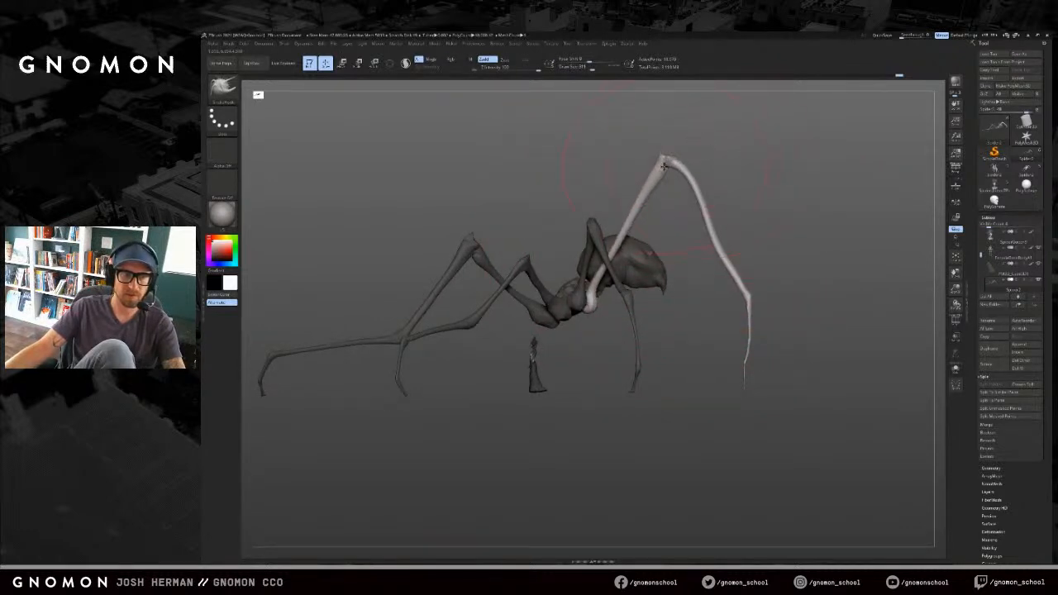
{"action": "key", "text": "ctrl+z"}
{"action": "left_click_drag", "start_coordinate": [658, 204], "coordinate": [662, 173]}
{"action": "right_click_drag", "start_coordinate": [635, 235], "coordinate": [681, 225]}
{"action": "left_click_drag", "start_coordinate": [638, 233], "coordinate": [642, 225]}
{"action": "key", "text": "s"}
{"action": "left_click_drag", "start_coordinate": [645, 215], "coordinate": [649, 213]}
{"action": "right_click_drag", "start_coordinate": [720, 194], "coordinate": [672, 214]}
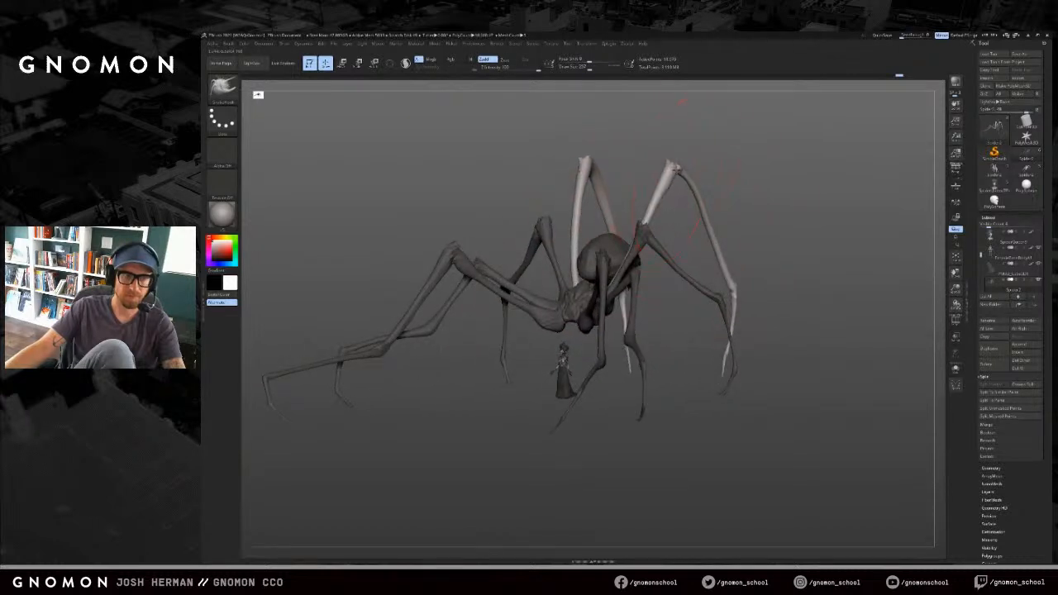
Step: Pull the rearmost pair's lower joints backward and bend the middle segments into an S-shaped curve
{"action": "right_click_drag", "start_coordinate": [746, 191], "coordinate": [756, 267]}
{"action": "left_click_drag", "start_coordinate": [764, 292], "coordinate": [797, 284]}
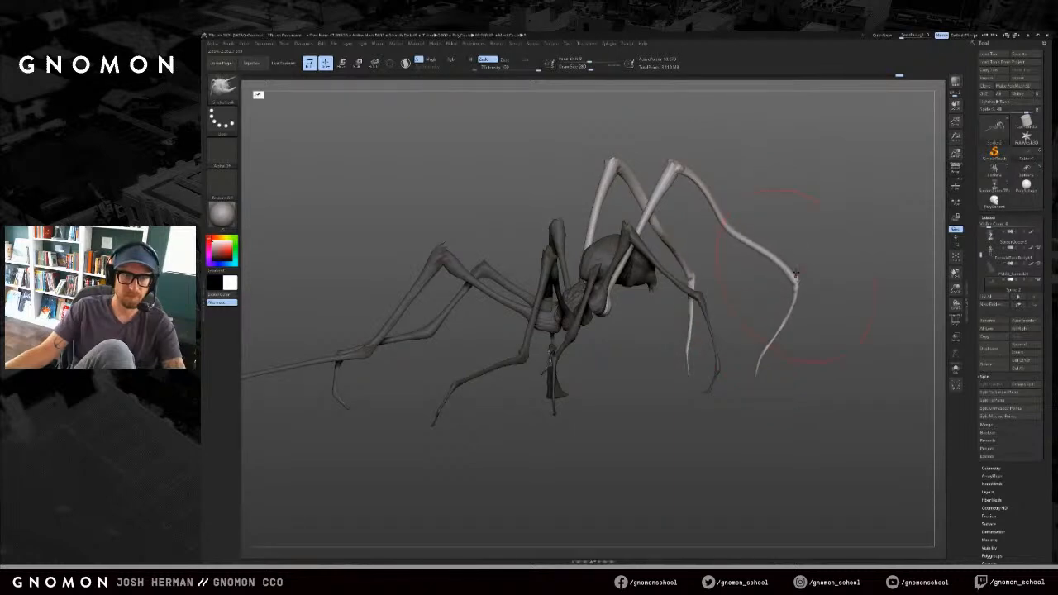
{"action": "right_click_drag", "start_coordinate": [795, 248], "coordinate": [752, 234]}
{"action": "mouse_move", "coordinate": [704, 196]}
{"action": "left_mouse_down"}
{"action": "mouse_move", "coordinate": [688, 212]}
{"action": "mouse_move", "coordinate": [664, 173]}
{"action": "left_mouse_up"}
{"action": "key", "text": "s"}
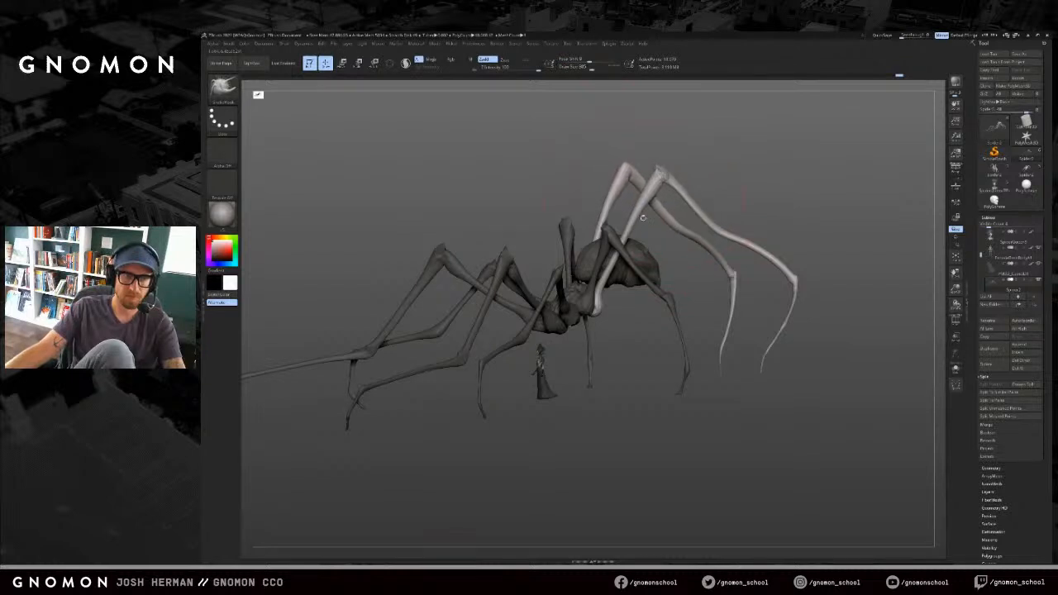
{"action": "key", "text": "s"}
{"action": "left_click_drag", "start_coordinate": [703, 217], "coordinate": [725, 237]}
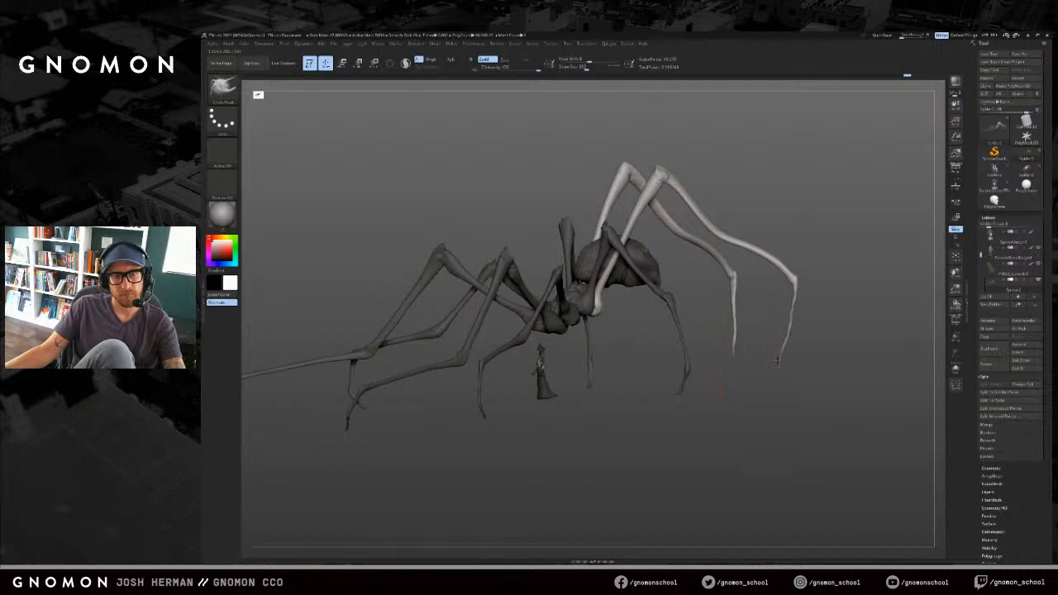
Step: Adjust the rearmost pair's lower segments and thicken them with the Inflate brush
{"action": "mouse_move", "coordinate": [784, 362]}
{"action": "left_mouse_down"}
{"action": "mouse_move", "coordinate": [872, 357]}
{"action": "mouse_move", "coordinate": [820, 307]}
{"action": "mouse_move", "coordinate": [792, 304]}
{"action": "left_mouse_up"}
{"action": "key", "text": "b"}
{"action": "key", "text": "m"}
{"action": "key", "text": "v"}
{"action": "key", "text": "b"}
{"action": "key", "text": "i"}
{"action": "key", "text": "n"}
{"action": "left_click_drag", "start_coordinate": [767, 253], "coordinate": [758, 334]}
{"action": "key", "text": "ctrl+z"}
{"action": "left_click_drag", "start_coordinate": [769, 261], "coordinate": [760, 340]}
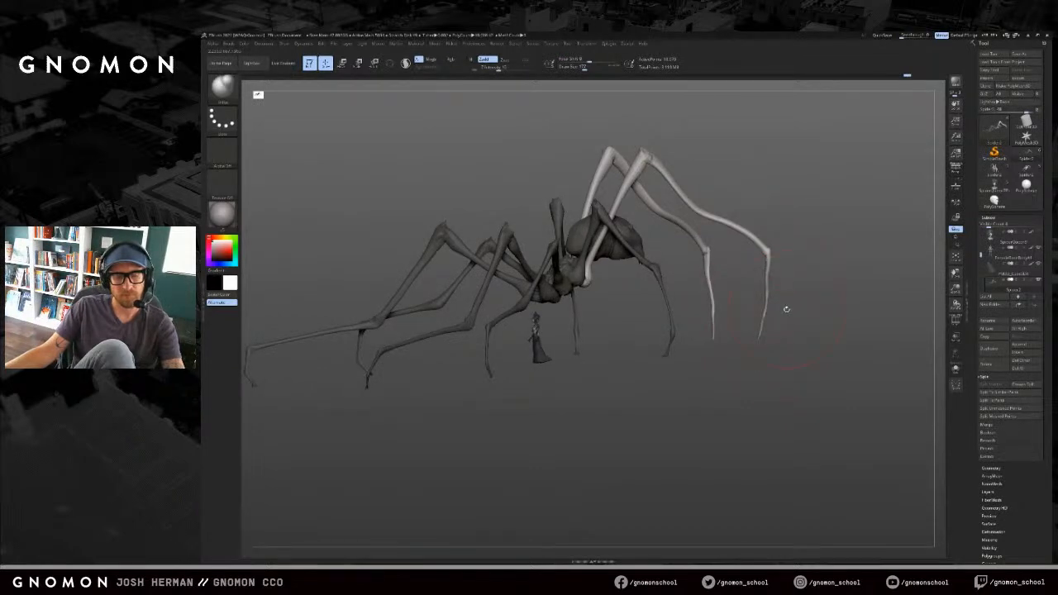
Step: Refine the bend of the rearmost pair's lower segments with the SnakeHook brush
{"action": "key", "text": "b"}
{"action": "key", "text": "s"}
{"action": "key", "text": "h"}
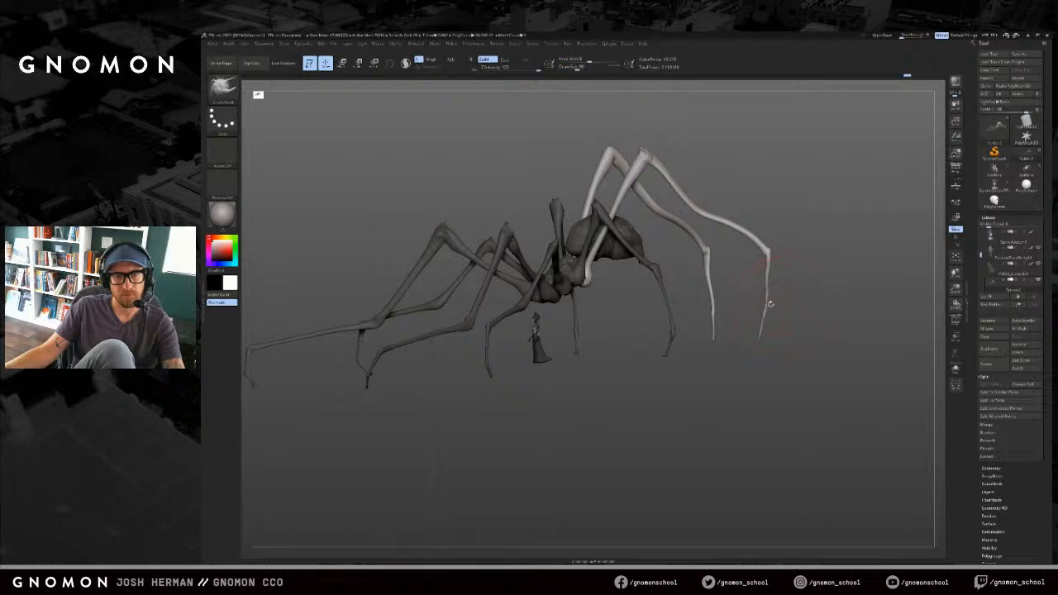
{"action": "left_click_drag", "start_coordinate": [771, 302], "coordinate": [790, 328]}
{"action": "mouse_move", "coordinate": [724, 355]}
{"action": "left_mouse_down"}
{"action": "mouse_move", "coordinate": [702, 302]}
{"action": "mouse_move", "coordinate": [674, 286]}
{"action": "left_mouse_up"}
Step: Invert the mask to protect the rearmost legs, then smooth and inflate the third leg pair's middle segments
{"action": "left_click", "coordinate": [709, 286], "text": "ctrl"}
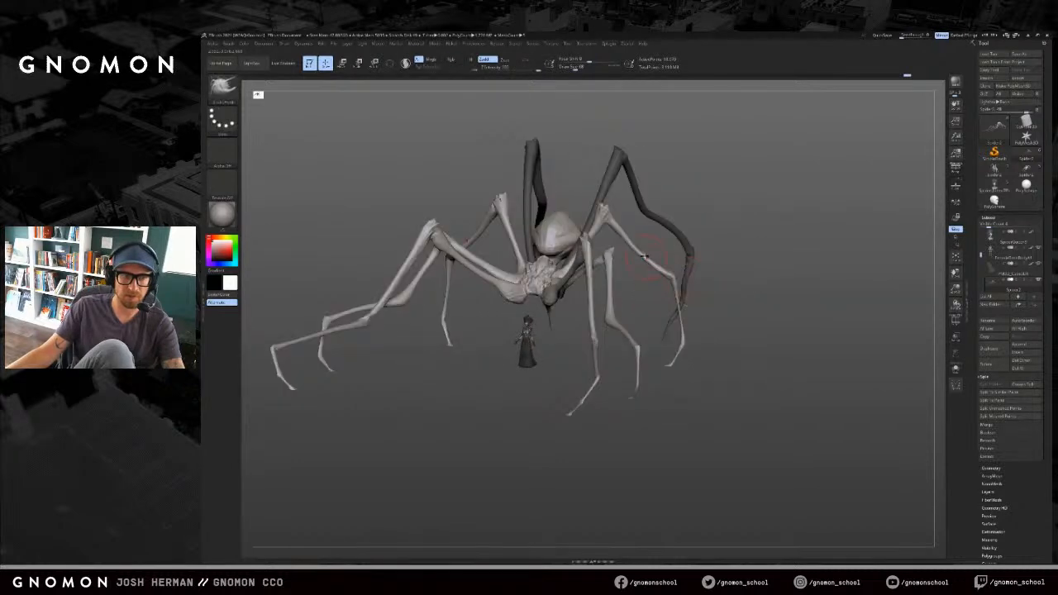
{"action": "left_click_drag", "start_coordinate": [641, 282], "coordinate": [645, 276], "text": "shift"}
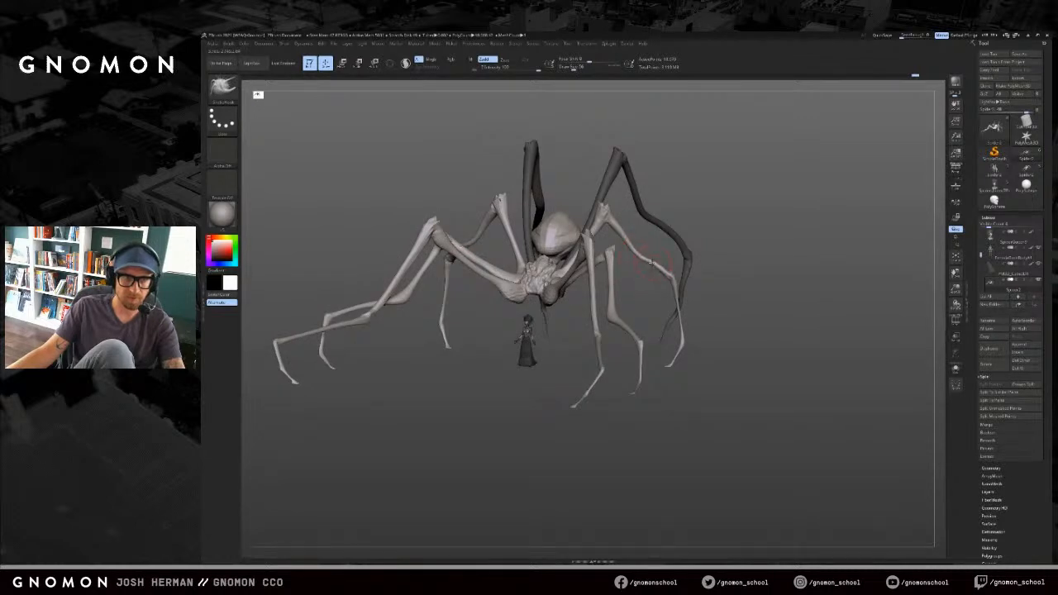
{"action": "key", "text": "b"}
{"action": "key", "text": "i"}
{"action": "key", "text": "n"}
{"action": "key", "text": "s"}
{"action": "left_click_drag", "start_coordinate": [635, 256], "coordinate": [632, 255]}
Step: Switch to the DamStandard brush, adjust its draw size, and view the rearmost pair's middle segments from above
{"action": "key", "text": "b"}
{"action": "key", "text": "d"}
{"action": "key", "text": "s"}
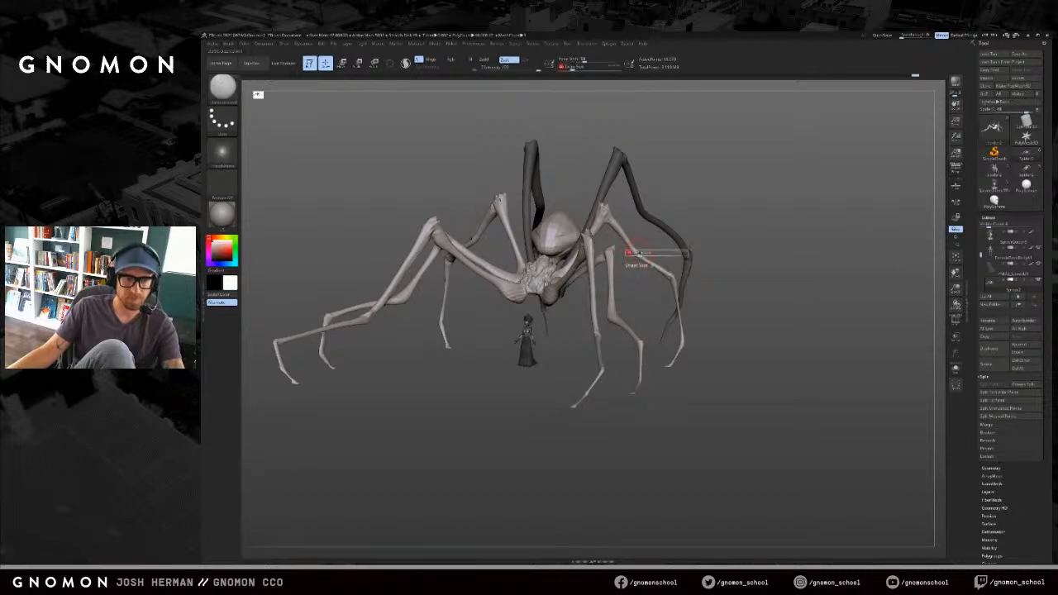
{"action": "left_click_drag", "start_coordinate": [636, 274], "coordinate": [744, 266]}
{"action": "left_click_drag", "start_coordinate": [816, 257], "coordinate": [723, 306]}
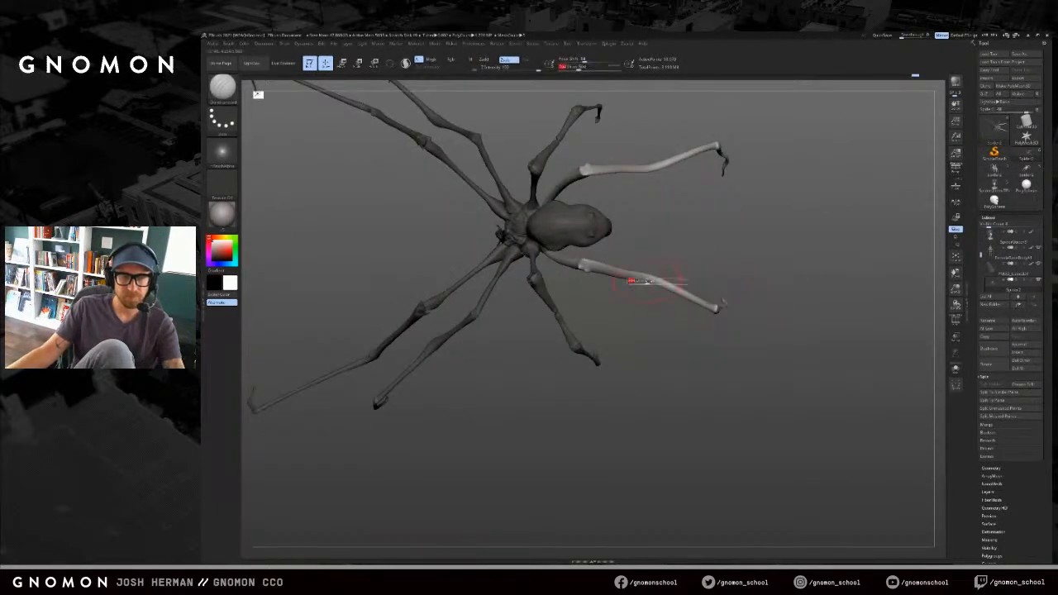
Step: Reshape the curve of the rearmost leg pair's middle segments with the Move brush
{"action": "key", "text": "b"}
{"action": "key", "text": "m"}
{"action": "key", "text": "v"}
{"action": "left_click_drag", "start_coordinate": [667, 273], "coordinate": [642, 271]}
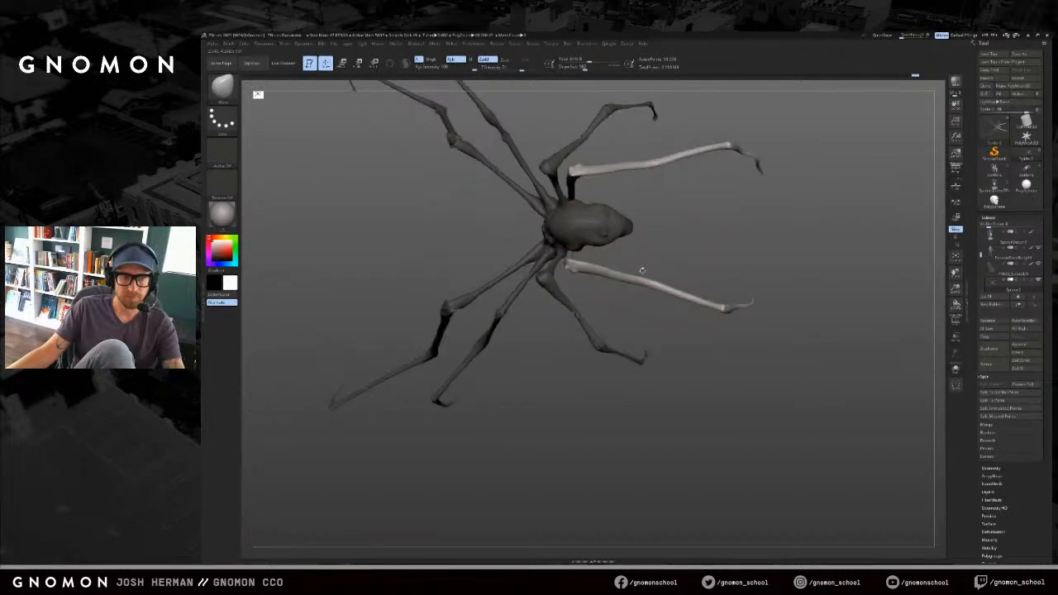
{"action": "left_click_drag", "start_coordinate": [652, 316], "coordinate": [663, 269]}
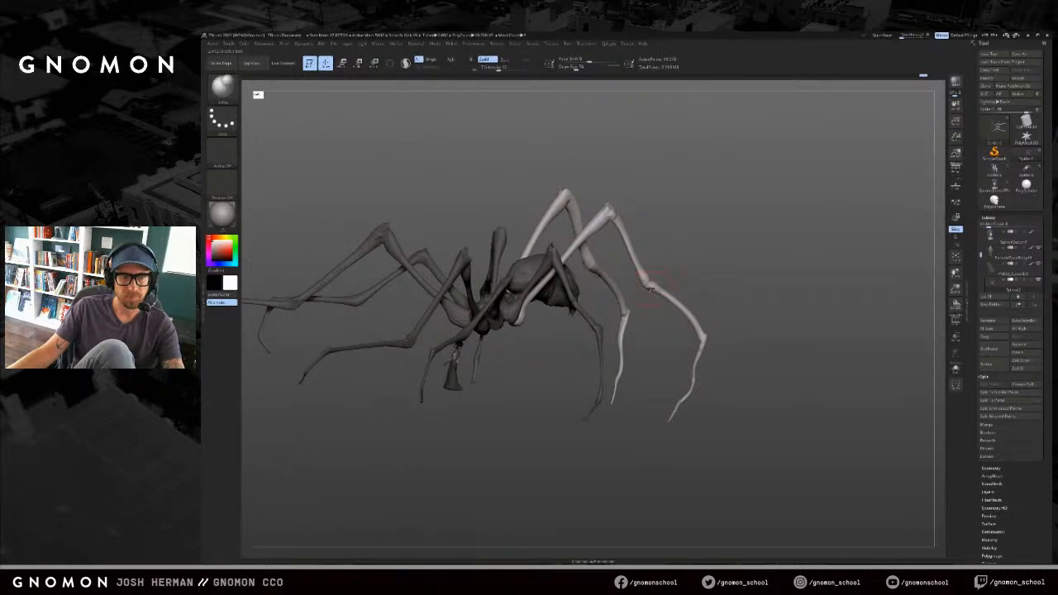
Step: Inflate and smooth the knees and middle segments of the rearmost leg pair
{"action": "left_click_drag", "start_coordinate": [648, 280], "coordinate": [621, 228]}
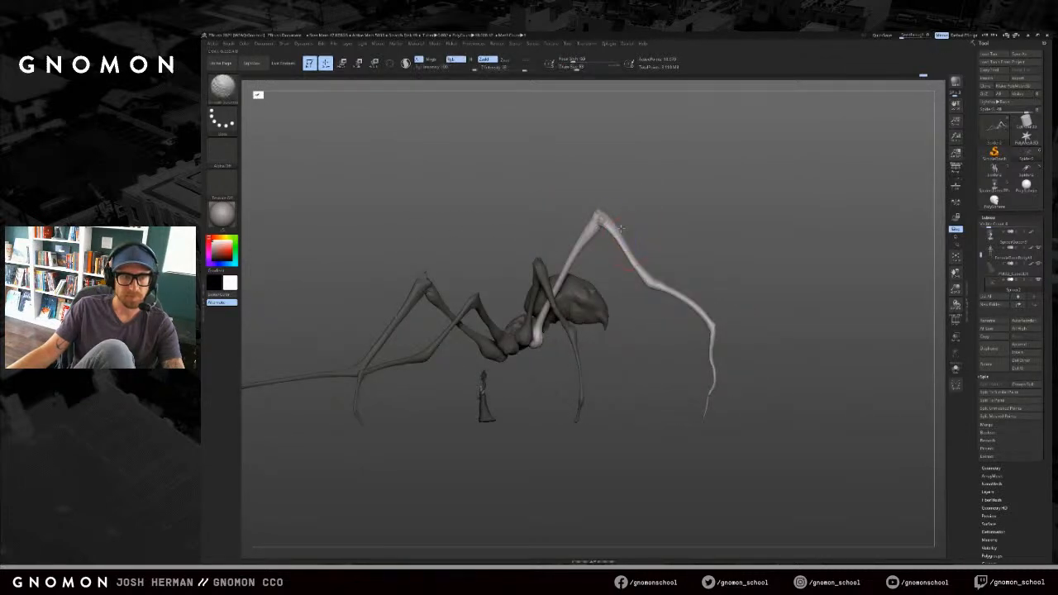
{"action": "left_click_drag", "start_coordinate": [608, 262], "coordinate": [643, 314]}
{"action": "key", "text": "s"}
{"action": "left_click_drag", "start_coordinate": [715, 330], "coordinate": [721, 330]}
Step: Mask the whole creature except the outer segments of the rearmost leg pair and soften the mask's edge
{"action": "mouse_move", "coordinate": [742, 295]}
{"action": "left_mouse_down", "text": "ctrl"}
{"action": "mouse_move", "coordinate": [707, 414]}
{"action": "mouse_move", "coordinate": [662, 454]}
{"action": "left_mouse_up", "text": "ctrl"}
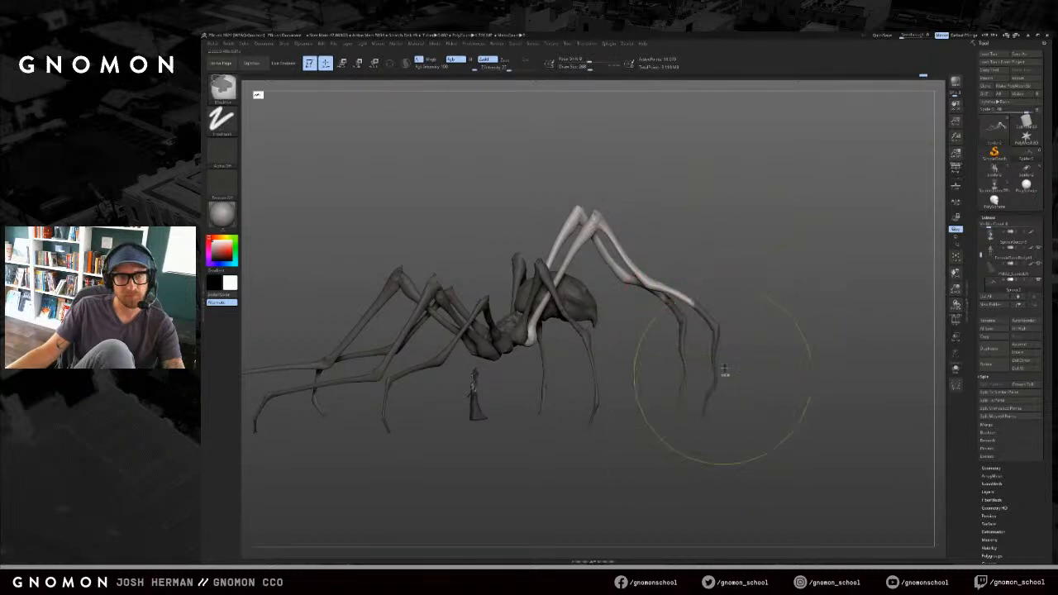
{"action": "key", "text": "ctrl+i"}
{"action": "key", "text": "w"}
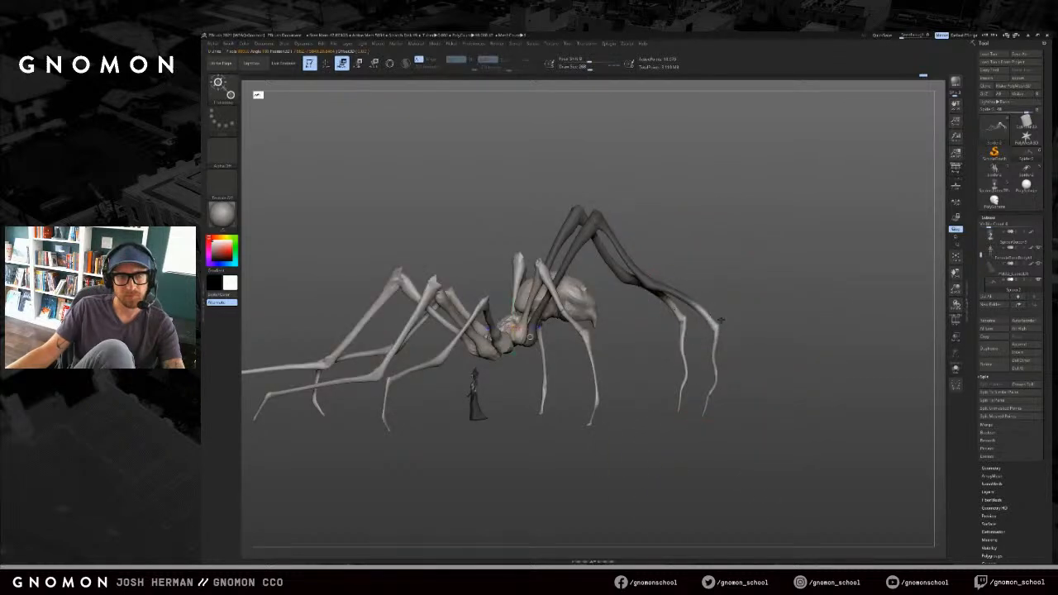
{"action": "key", "text": "ctrl+i"}
{"action": "left_click_drag", "start_coordinate": [759, 275], "coordinate": [696, 446], "text": "ctrl"}
{"action": "key", "text": "ctrl+i"}
{"action": "left_click", "coordinate": [687, 298], "text": "ctrl"}
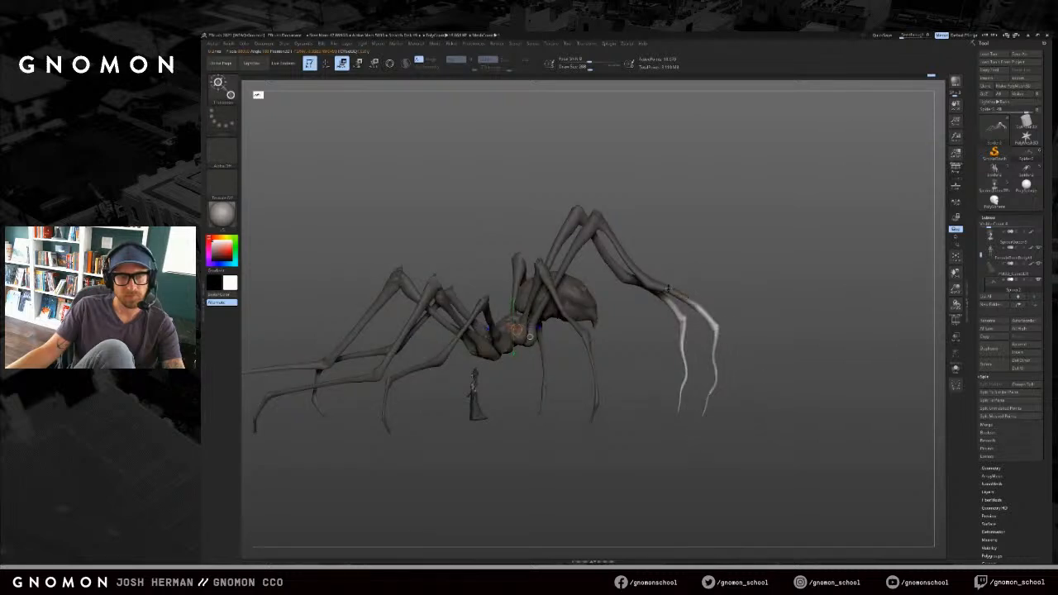
Step: Extend the rearmost pair's outer segments away from the body with the transform gizmo and clear the mask
{"action": "left_click_drag", "start_coordinate": [689, 306], "coordinate": [711, 319]}
{"action": "left_click_drag", "start_coordinate": [759, 306], "coordinate": [751, 306], "text": "shift"}
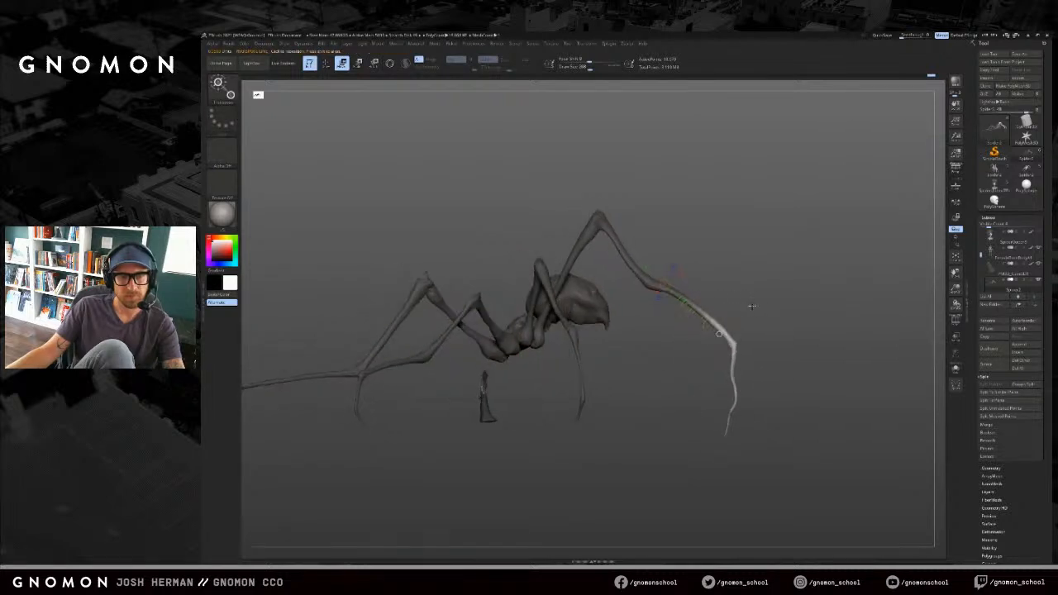
{"action": "key", "text": "p"}
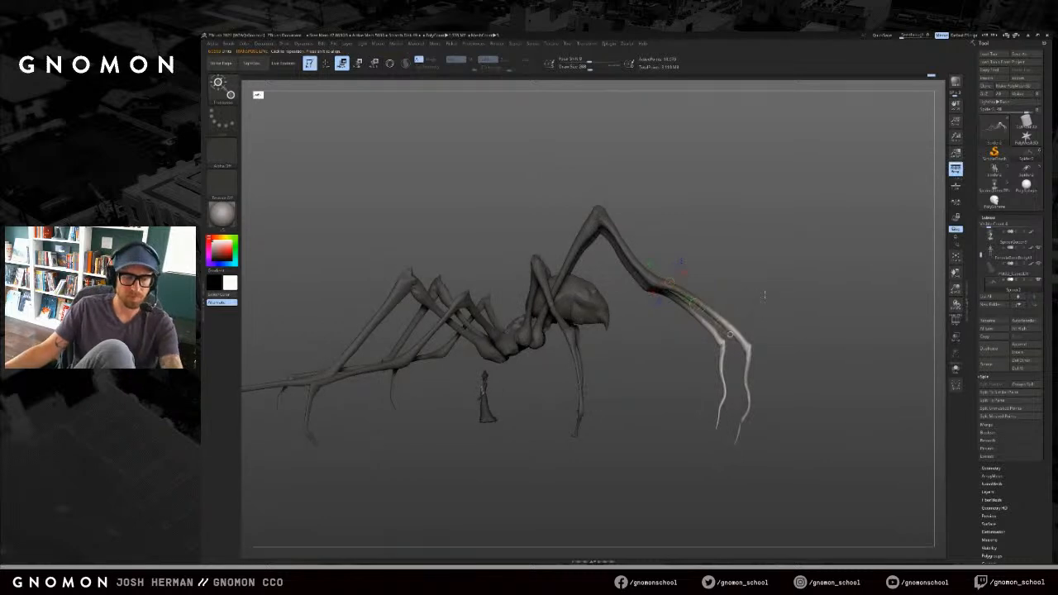
{"action": "key", "text": "p"}
{"action": "left_click_drag", "start_coordinate": [703, 316], "coordinate": [718, 313]}
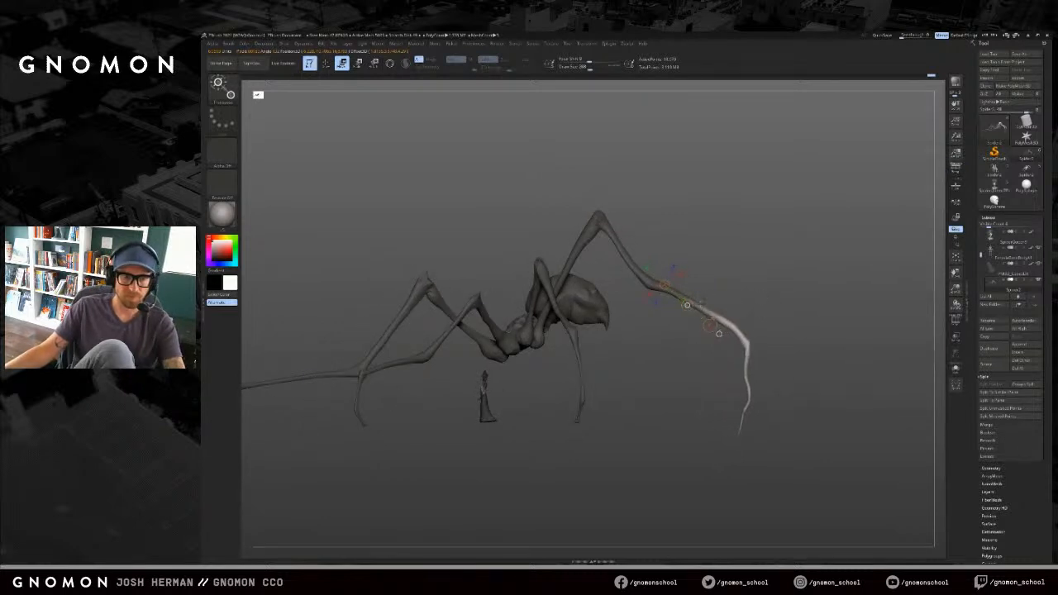
{"action": "left_click_drag", "start_coordinate": [764, 350], "coordinate": [760, 362], "text": "ctrl"}
Step: Return to sculpting and reshape the lower segments and feet of the rearmost legs with the Move brush
{"action": "key", "text": "q"}
{"action": "key", "text": "p"}
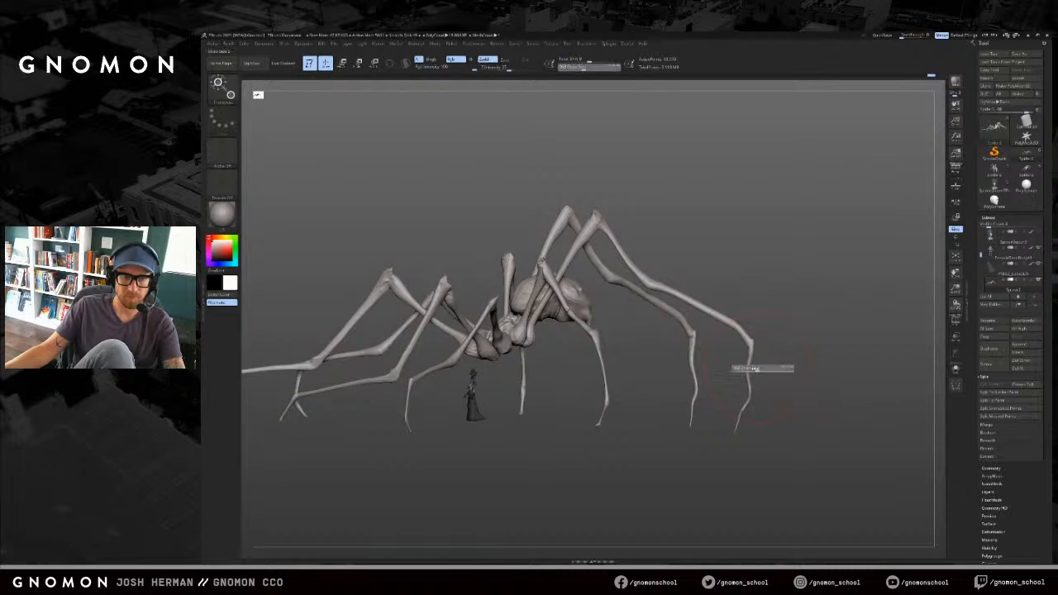
{"action": "left_click_drag", "start_coordinate": [736, 382], "coordinate": [762, 360]}
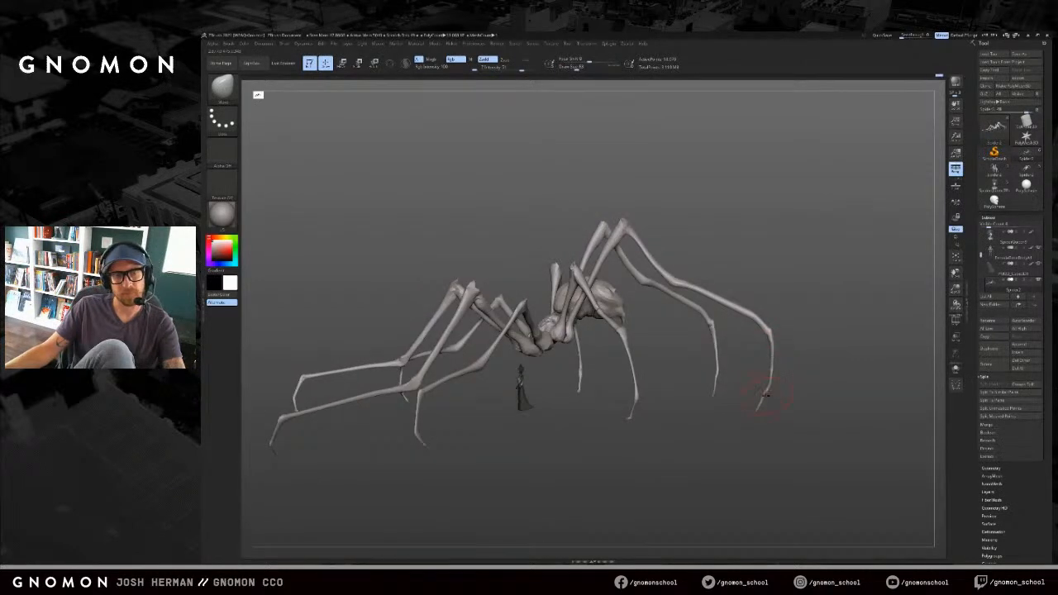
{"action": "left_click_drag", "start_coordinate": [755, 394], "coordinate": [796, 373]}
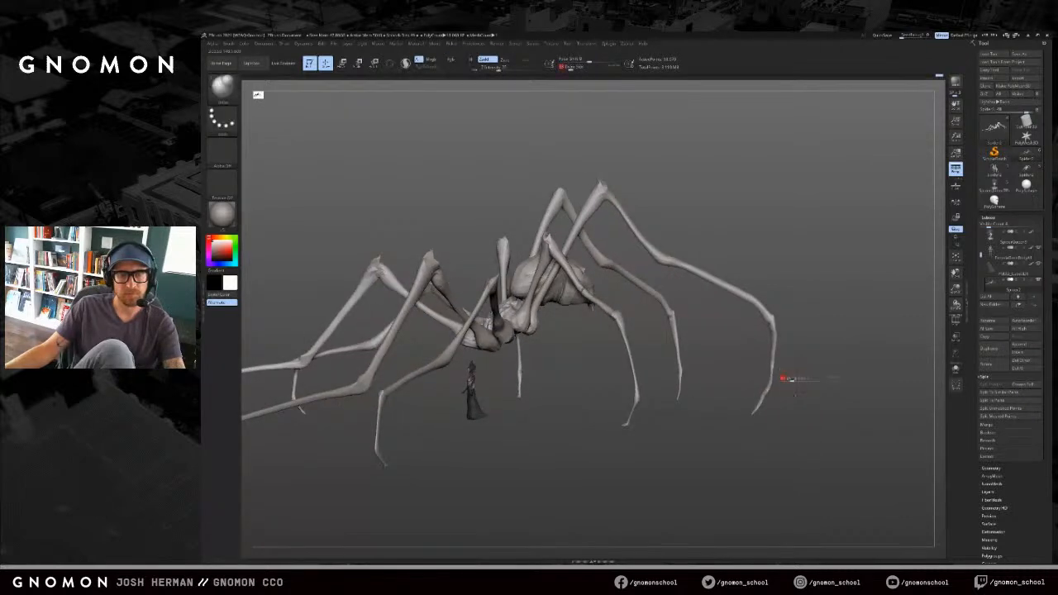
{"action": "left_click_drag", "start_coordinate": [765, 380], "coordinate": [783, 380]}
Step: Thicken the rearmost legs' outer segments with the Inflate brush, adjusting its draw size
{"action": "key", "text": "b"}
{"action": "key", "text": "i"}
{"action": "key", "text": "n"}
{"action": "key", "text": "s"}
{"action": "mouse_move", "coordinate": [789, 301]}
{"action": "left_mouse_down"}
{"action": "mouse_move", "coordinate": [786, 290]}
{"action": "mouse_move", "coordinate": [720, 286]}
{"action": "mouse_move", "coordinate": [739, 304]}
{"action": "mouse_move", "coordinate": [740, 325]}
{"action": "mouse_move", "coordinate": [732, 322]}
{"action": "left_mouse_up"}
Step: Switch to the Move brush, undo the last change, and refine and smooth the rearmost pair's lower knees
{"action": "key", "text": "b"}
{"action": "key", "text": "m"}
{"action": "key", "text": "v"}
{"action": "key", "text": "s"}
{"action": "key", "text": "ctrl+z"}
{"action": "key", "text": "s"}
{"action": "key", "text": "s"}
{"action": "key", "text": "s"}
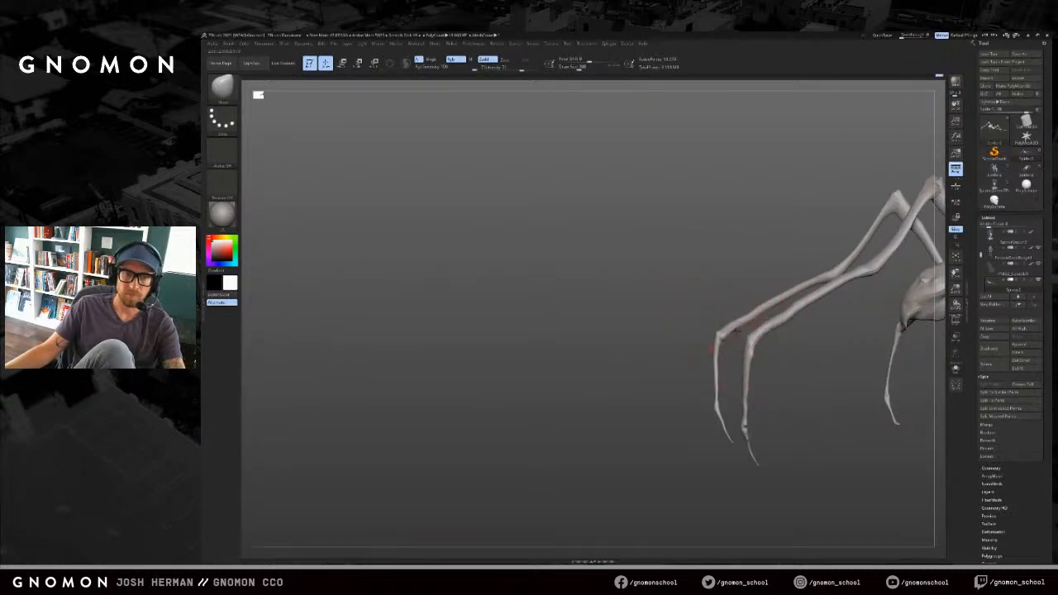
{"action": "mouse_move", "coordinate": [737, 327]}
{"action": "left_mouse_down", "text": "shift"}
{"action": "mouse_move", "coordinate": [769, 311]}
{"action": "mouse_move", "coordinate": [749, 316]}
{"action": "mouse_move", "coordinate": [726, 357]}
{"action": "left_mouse_up", "text": "shift"}
Step: Adjust the brush size and build up the ankle joints of the rearmost legs
{"action": "key", "text": "s"}
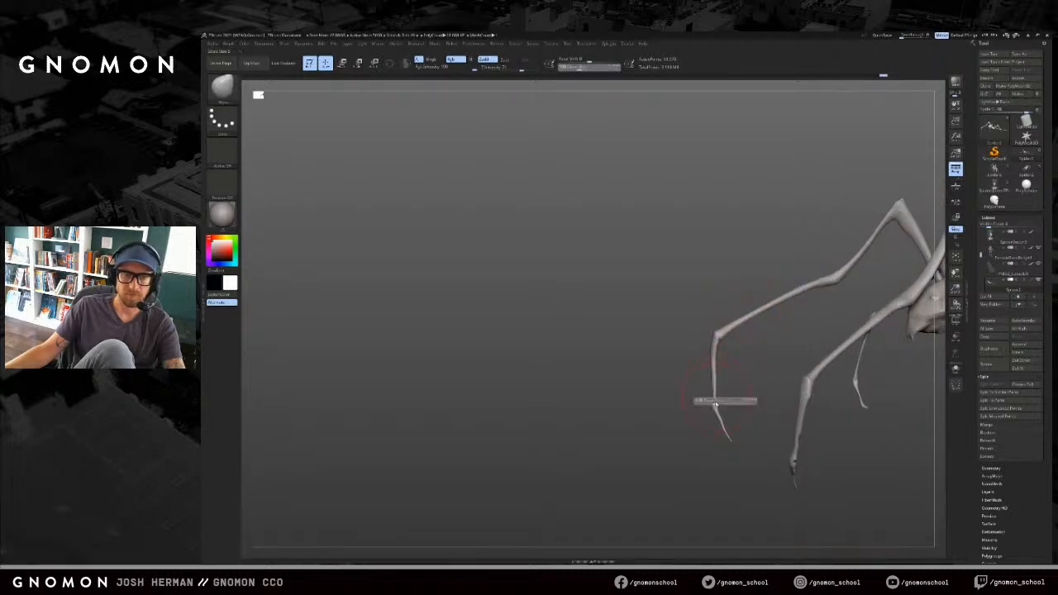
{"action": "left_click_drag", "start_coordinate": [719, 416], "coordinate": [718, 415]}
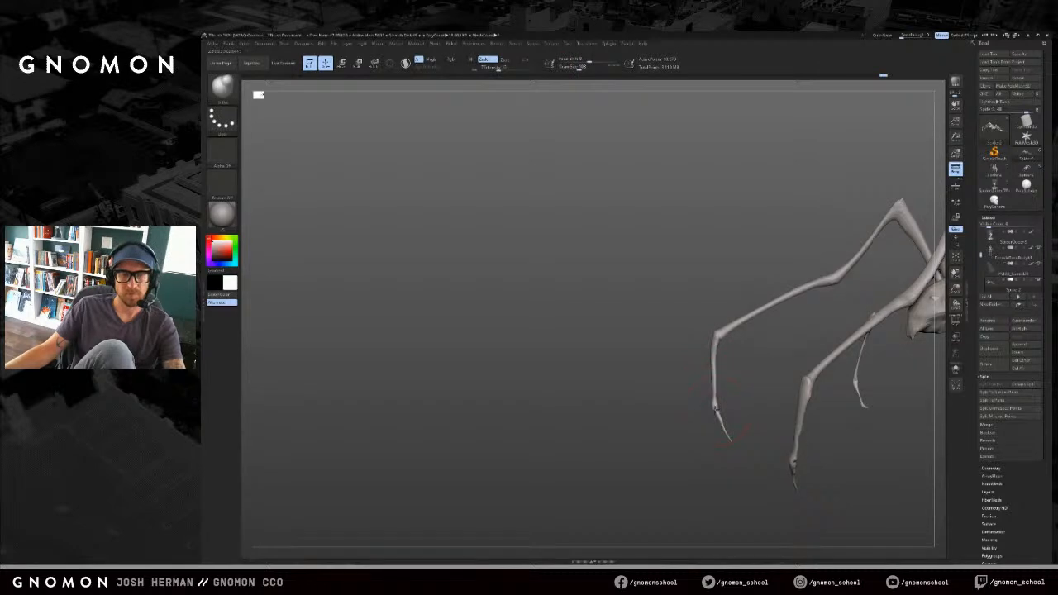
{"action": "key", "text": "s"}
{"action": "mouse_move", "coordinate": [730, 452]}
{"action": "left_mouse_down"}
{"action": "mouse_move", "coordinate": [838, 425]}
{"action": "mouse_move", "coordinate": [815, 373]}
{"action": "left_mouse_up"}
Step: Pull the foot tips of the rearmost legs into small hooks with the SnakeHook brush and return to the Move brush
{"action": "key", "text": "b"}
{"action": "key", "text": "s"}
{"action": "key", "text": "h"}
{"action": "key", "text": "s"}
{"action": "key", "text": "s"}
{"action": "key", "text": "s"}
{"action": "key", "text": "b"}
{"action": "key", "text": "m"}
{"action": "key", "text": "v"}
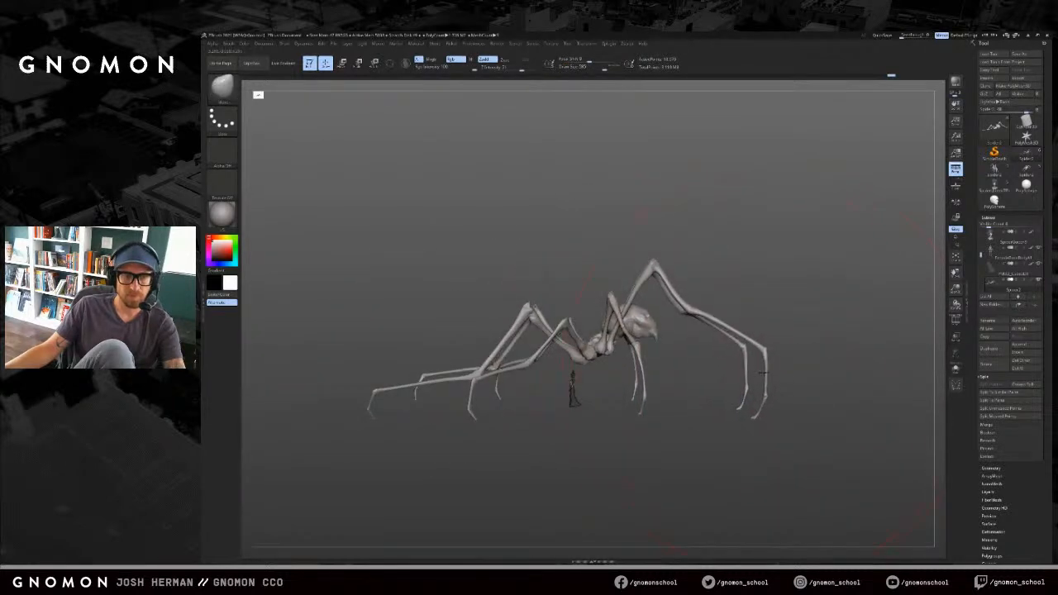
Step: Isolate and mask the rearmost leg pair, show the full creature, and invert the mask so only those legs are editable
{"action": "left_click", "coordinate": [723, 324], "text": "ctrl+shift"}
{"action": "left_click", "coordinate": [613, 423], "text": "ctrl"}
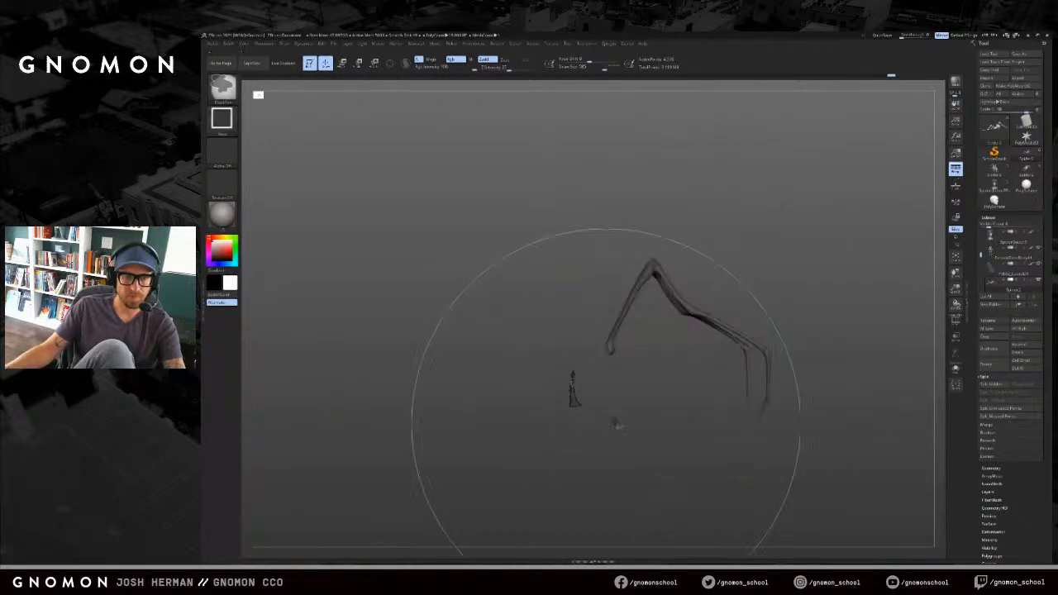
{"action": "left_click", "coordinate": [608, 424], "text": "ctrl+shift"}
{"action": "left_click", "coordinate": [616, 395], "text": "ctrl"}
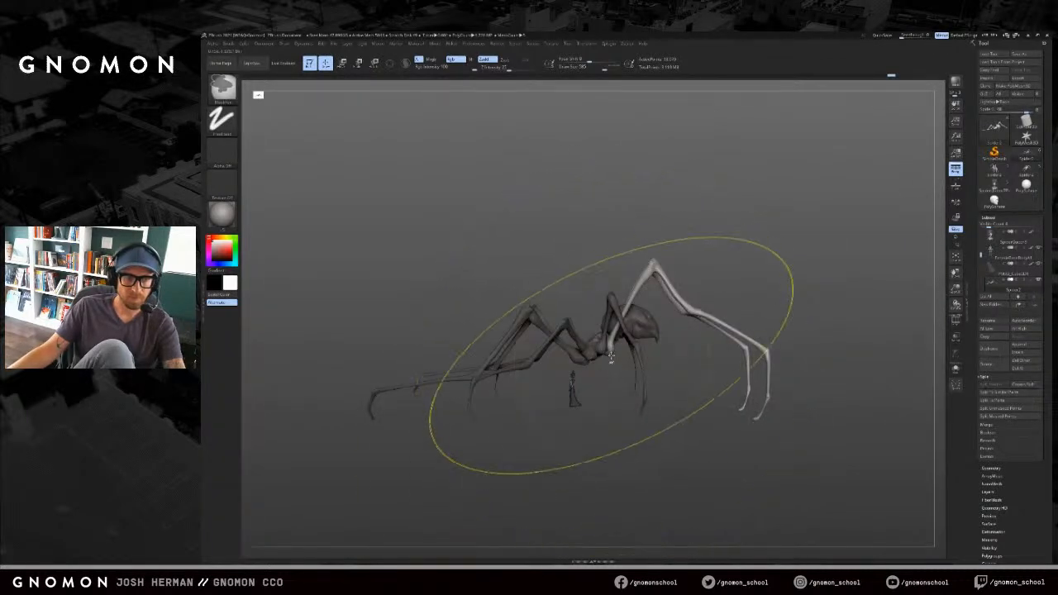
{"action": "key", "text": "s"}
{"action": "mouse_move", "coordinate": [755, 376]}
{"action": "left_mouse_down"}
{"action": "mouse_move", "coordinate": [768, 377]}
{"action": "mouse_move", "coordinate": [742, 368]}
{"action": "left_mouse_up"}
{"action": "key", "text": "ctrl+z"}
Step: Compress the rearmost leg pair toward the body along its length with the transform gizmo, undoing the first attempt
{"action": "left_click_drag", "start_coordinate": [573, 226], "coordinate": [645, 412], "text": "ctrl"}
{"action": "key", "text": "w"}
{"action": "left_click_drag", "start_coordinate": [611, 351], "coordinate": [684, 361]}
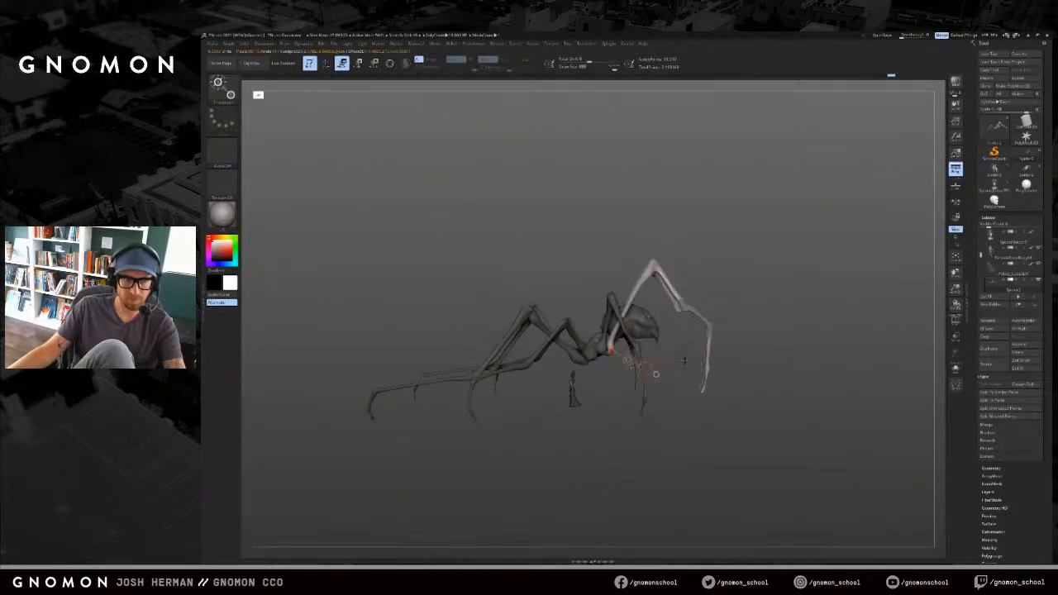
{"action": "key", "text": "ctrl+z"}
{"action": "right_click_drag", "start_coordinate": [649, 365], "coordinate": [602, 339]}
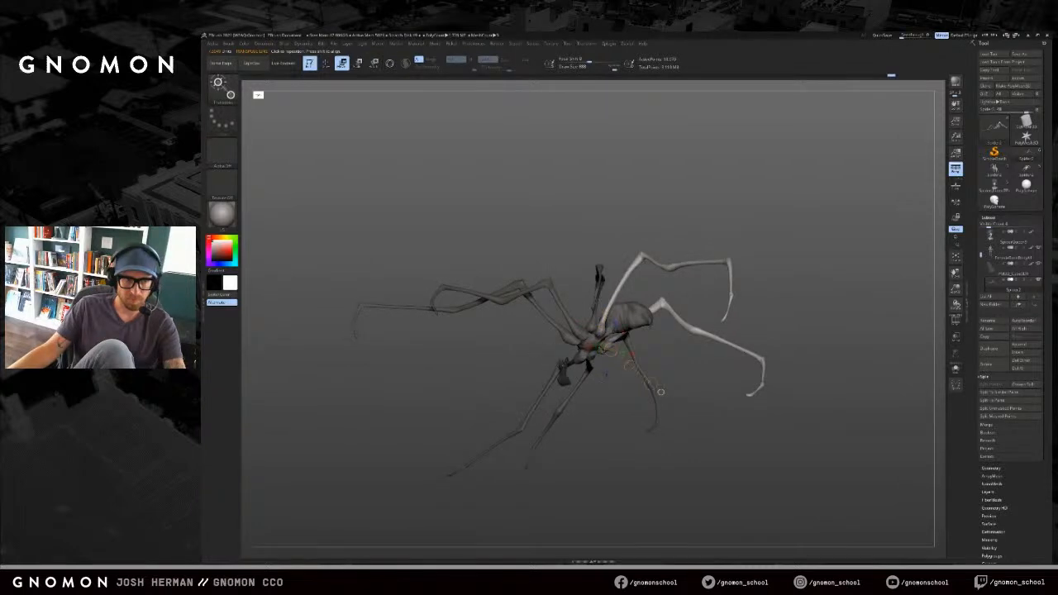
{"action": "right_click_drag", "start_coordinate": [660, 392], "coordinate": [651, 369]}
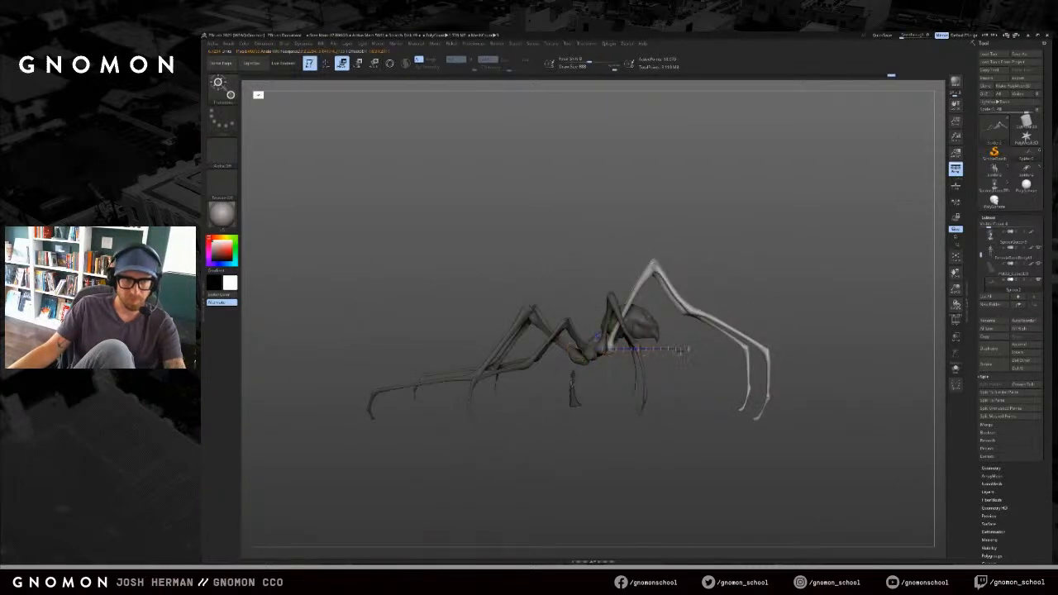
{"action": "left_click_drag", "start_coordinate": [685, 350], "coordinate": [661, 349]}
{"action": "mouse_move", "coordinate": [709, 302]}
{"action": "right_mouse_down"}
{"action": "mouse_move", "coordinate": [795, 286]}
{"action": "mouse_move", "coordinate": [749, 286]}
{"action": "mouse_move", "coordinate": [722, 302]}
{"action": "right_mouse_up"}
Step: Refine the shape and thickness of the unmasked rearmost legs with a large brush
{"action": "key", "text": "q"}
{"action": "key", "text": "s"}
{"action": "left_click_drag", "start_coordinate": [646, 315], "coordinate": [675, 314]}
{"action": "key", "text": "s"}
{"action": "key", "text": "s"}
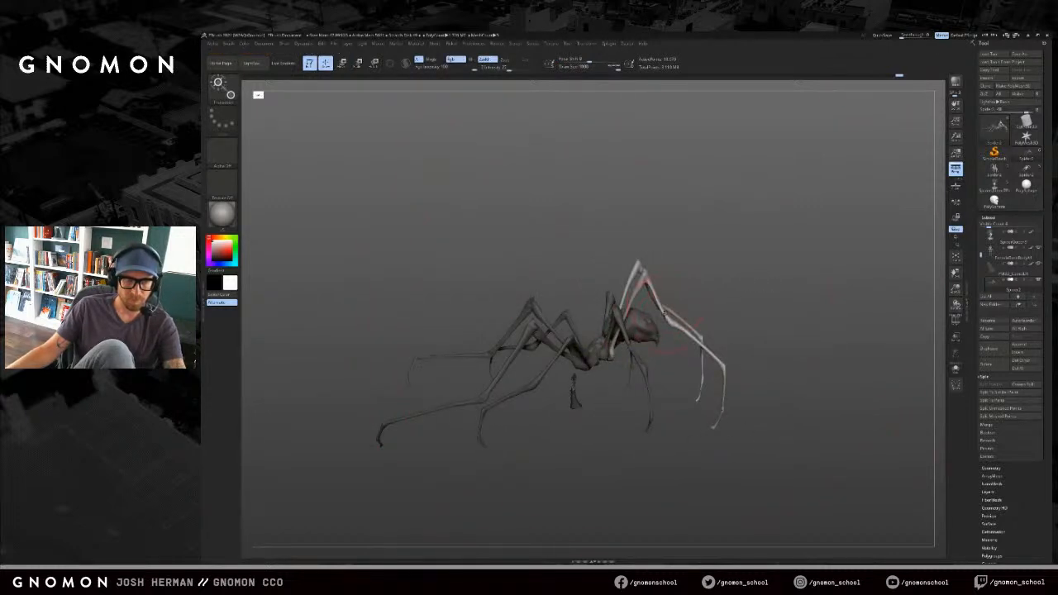
{"action": "right_click_drag", "start_coordinate": [716, 280], "coordinate": [714, 298]}
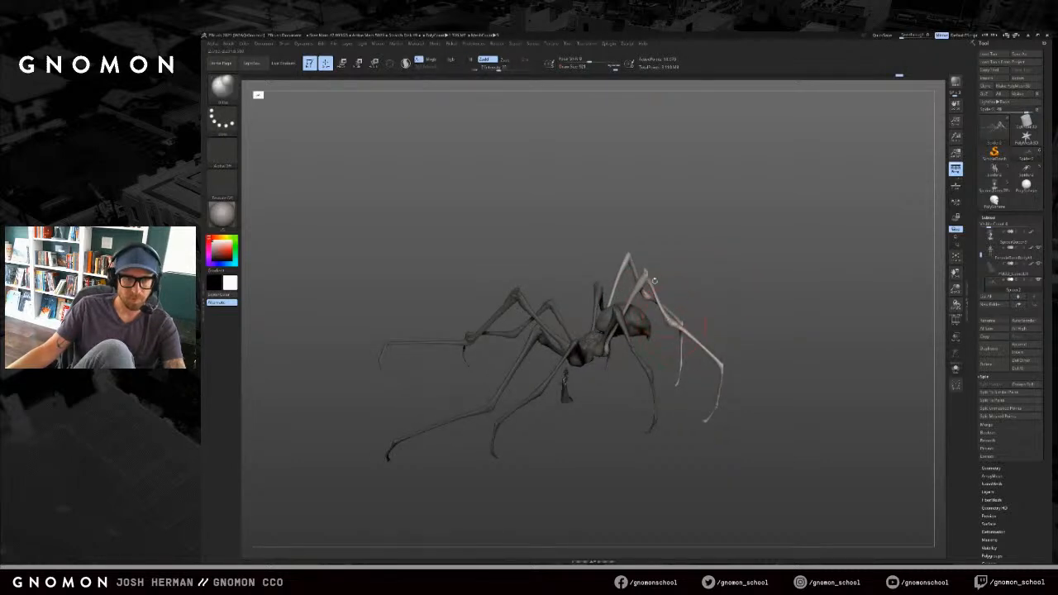
{"action": "right_click_drag", "start_coordinate": [608, 379], "coordinate": [610, 373]}
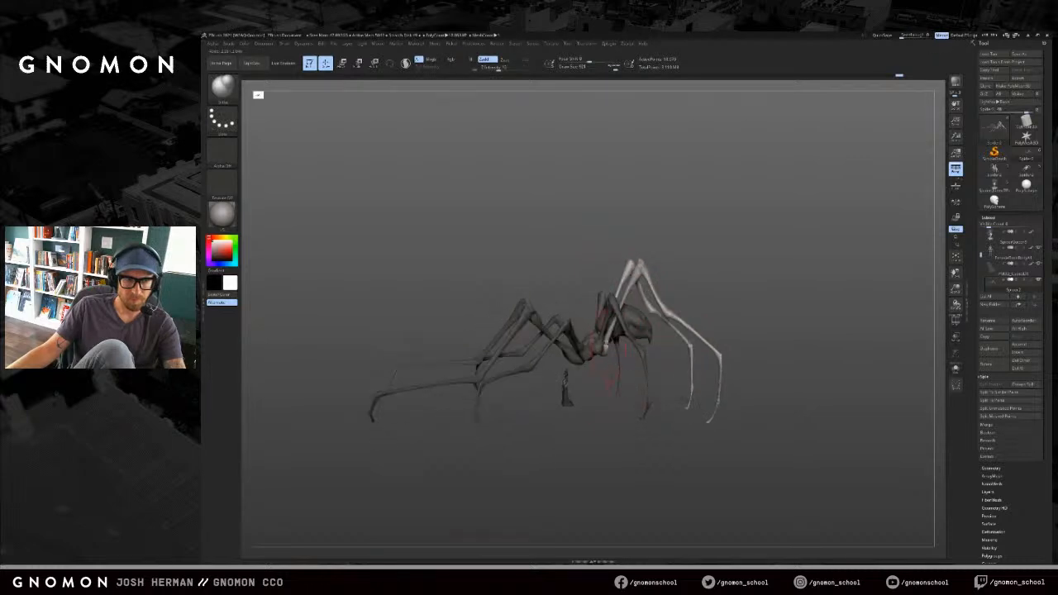
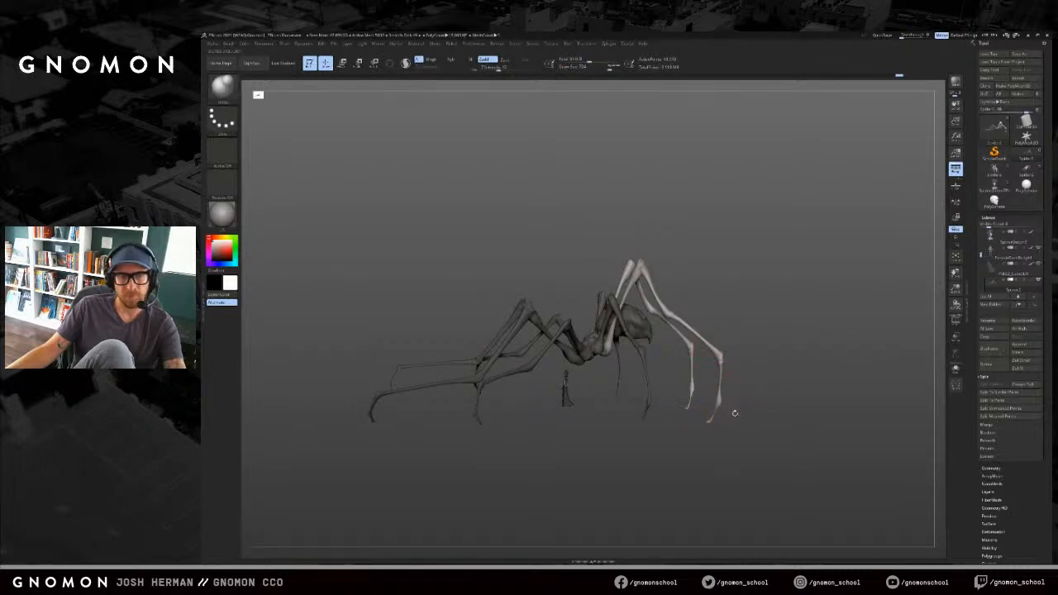
Step: Compare the reworked spider with the other spider version from the front and from an angle
{"action": "left_click_drag", "start_coordinate": [734, 413], "coordinate": [749, 365]}
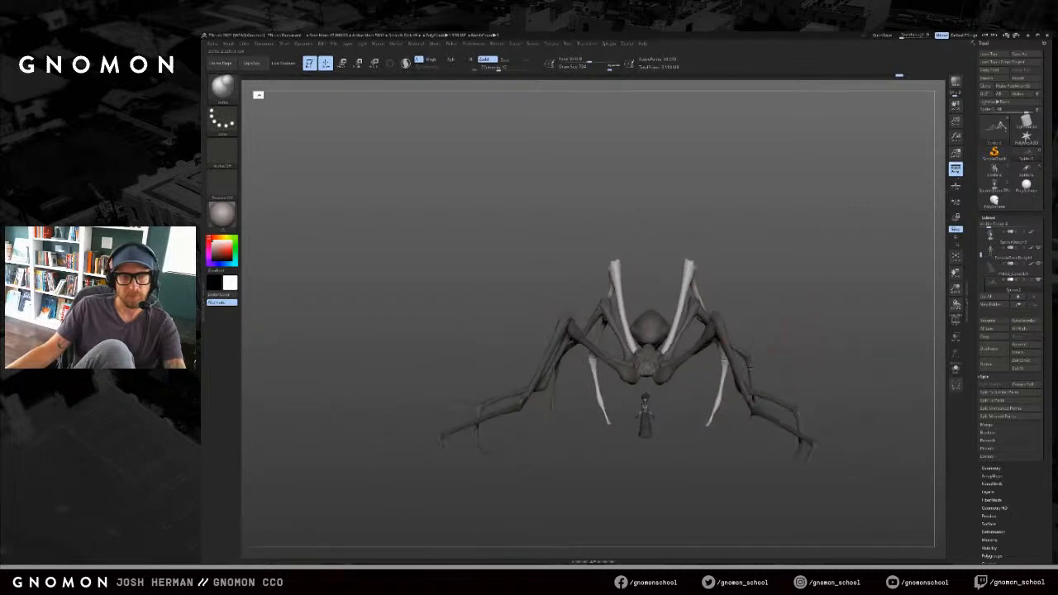
{"action": "left_click_drag", "start_coordinate": [799, 312], "coordinate": [769, 300]}
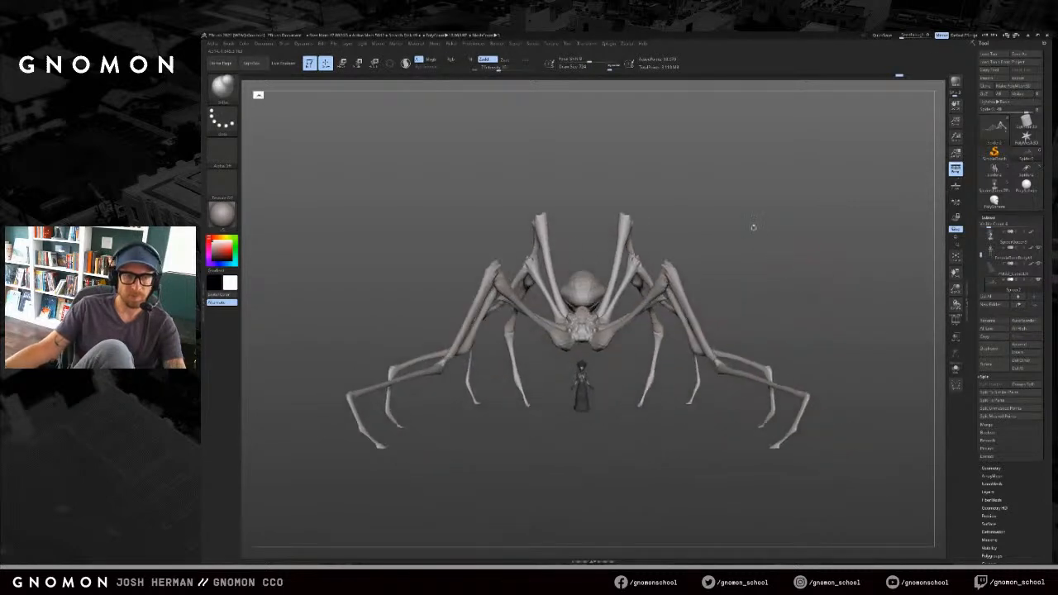
{"action": "left_click_drag", "start_coordinate": [907, 144], "coordinate": [929, 208]}
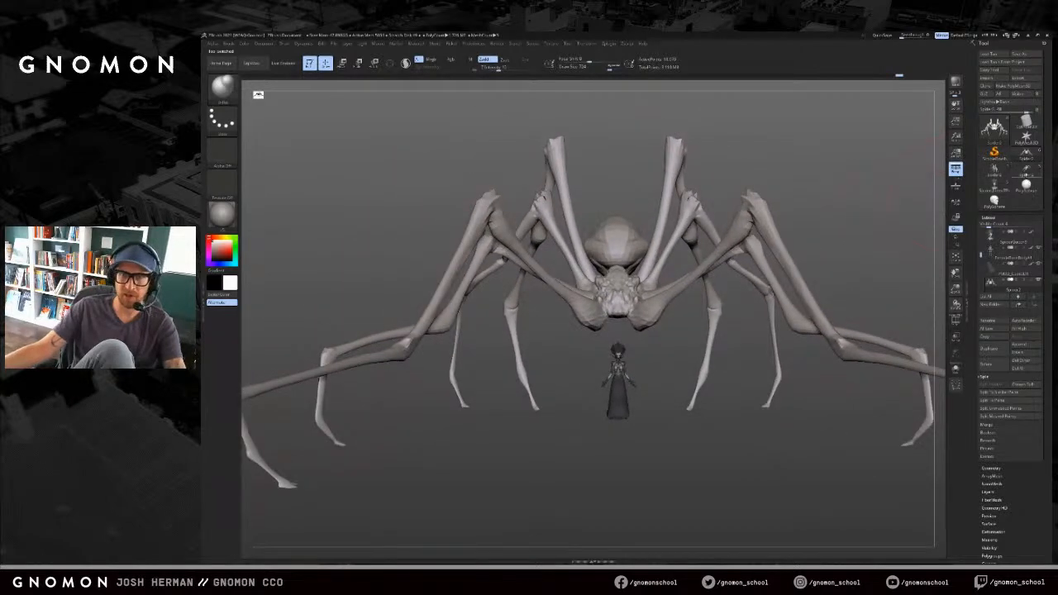
{"action": "left_click", "coordinate": [1027, 173]}
{"action": "left_click", "coordinate": [1027, 155]}
{"action": "left_click", "coordinate": [1027, 172]}
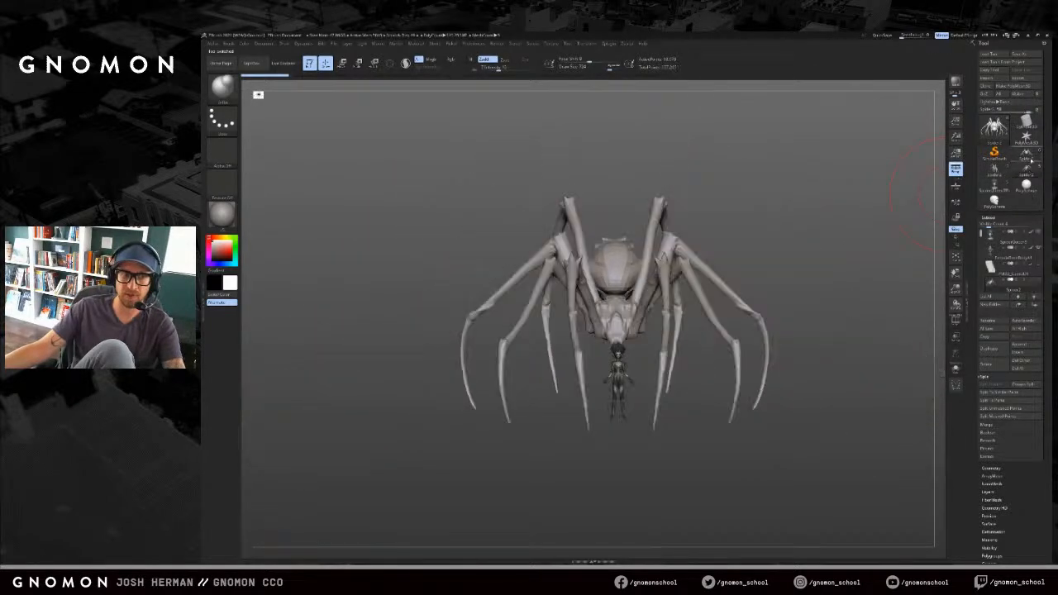
{"action": "left_click", "coordinate": [1027, 156]}
{"action": "left_click_drag", "start_coordinate": [906, 194], "coordinate": [891, 189]}
{"action": "left_click", "coordinate": [1027, 171]}
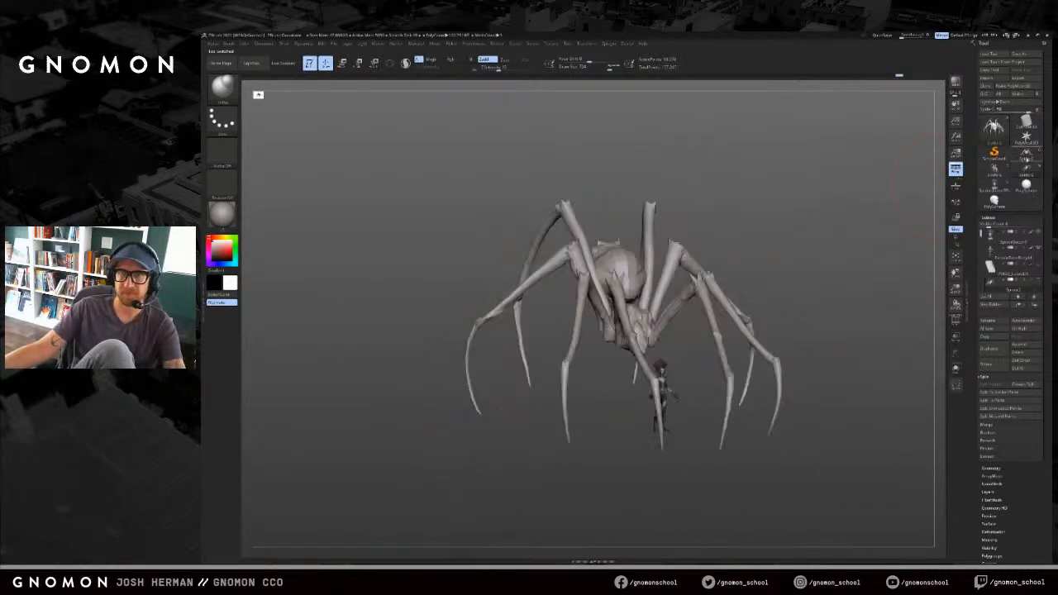
{"action": "left_click", "coordinate": [1027, 156]}
{"action": "left_click", "coordinate": [1027, 169]}
{"action": "left_click", "coordinate": [1027, 156]}
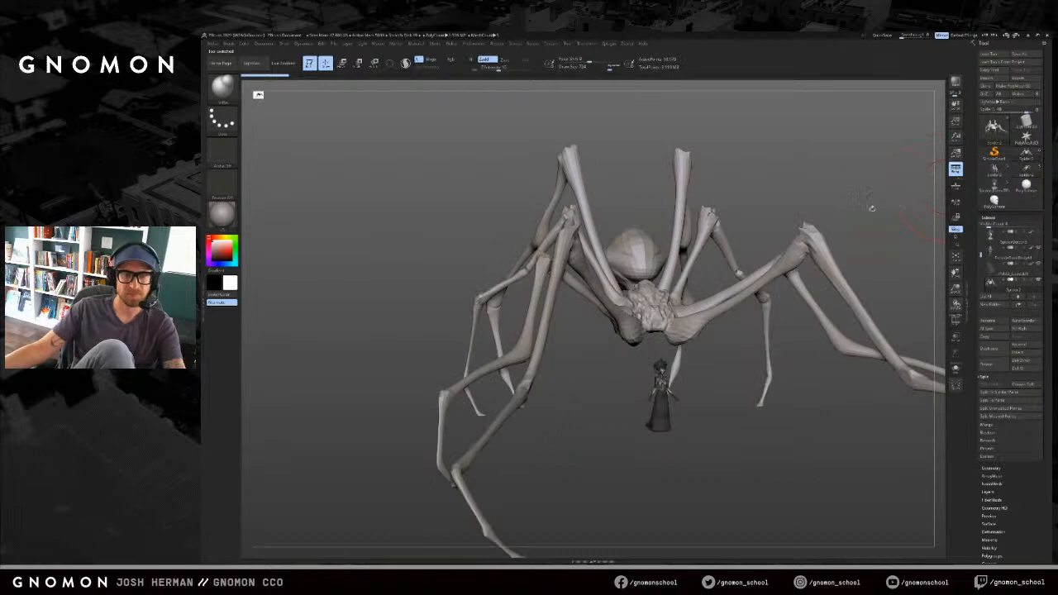
{"action": "left_click_drag", "start_coordinate": [881, 208], "coordinate": [727, 259]}
Step: Isolate and mask the abdomen, show the full creature, and invert the mask so only the abdomen is editable
{"action": "left_click", "coordinate": [668, 335], "text": "ctrl+shift"}
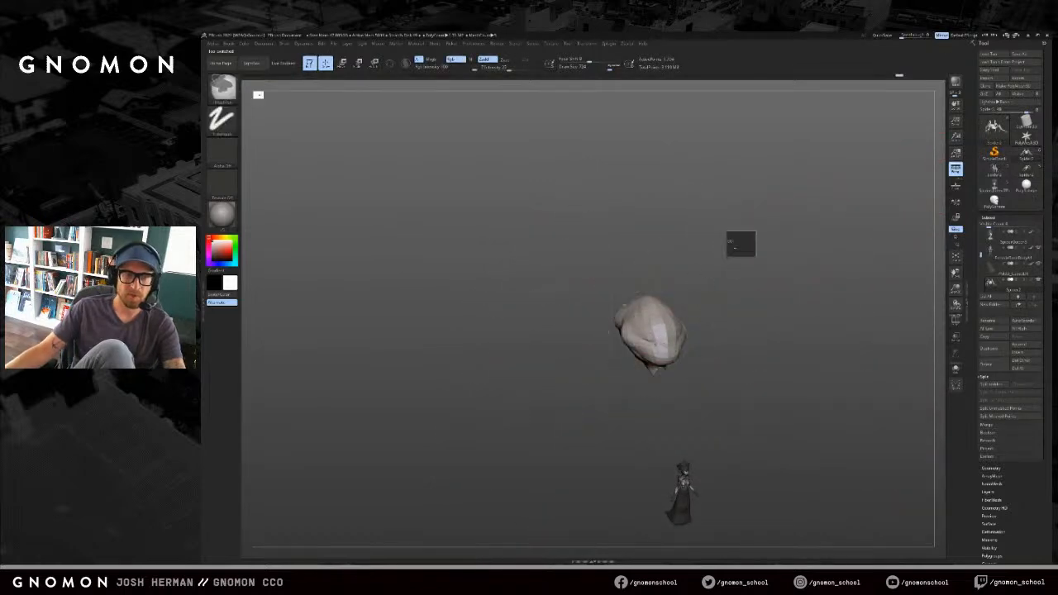
{"action": "left_click", "coordinate": [747, 234], "text": "ctrl"}
{"action": "left_click", "coordinate": [537, 387], "text": "ctrl+shift"}
{"action": "left_click_drag", "start_coordinate": [782, 236], "coordinate": [808, 241]}
{"action": "left_click", "coordinate": [649, 331], "text": "ctrl"}
{"action": "mouse_move", "coordinate": [757, 297]}
{"action": "left_mouse_down"}
{"action": "mouse_move", "coordinate": [769, 272]}
{"action": "mouse_move", "coordinate": [566, 319]}
{"action": "mouse_move", "coordinate": [606, 318]}
{"action": "left_mouse_up"}
{"action": "left_click", "coordinate": [752, 280], "text": "ctrl"}
Step: Stretch the abdomen backward into a long shape with an enlarged SnakeHook brush
{"action": "key", "text": "s"}
{"action": "key", "text": "s"}
{"action": "left_click", "coordinate": [605, 353]}
{"action": "key", "text": "b"}
{"action": "key", "text": "s"}
{"action": "left_click", "coordinate": [606, 353]}
{"action": "left_click_drag", "start_coordinate": [659, 139], "coordinate": [628, 119]}
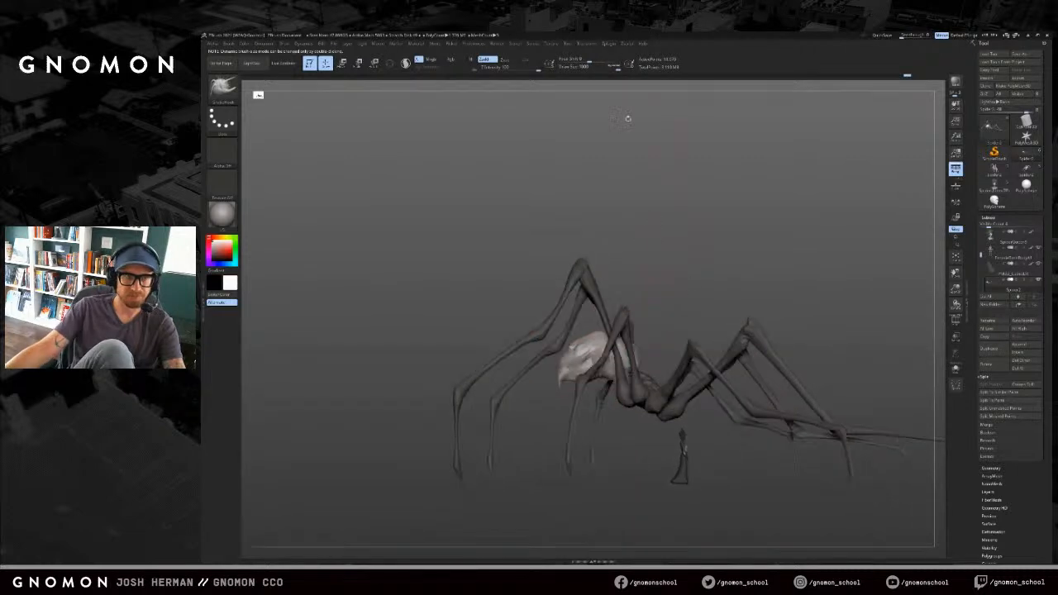
{"action": "left_click_drag", "start_coordinate": [690, 235], "coordinate": [679, 274]}
{"action": "key", "text": "s"}
{"action": "left_click", "coordinate": [665, 275]}
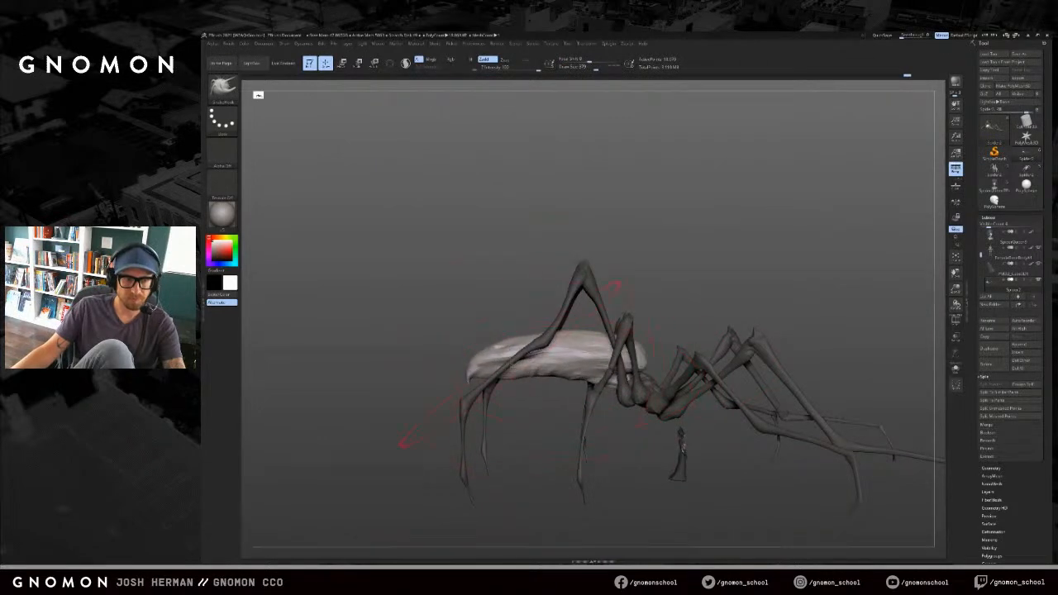
Step: Bend the stretched abdomen's rear tip downward and widen its body with the SnakeHook brush
{"action": "left_click_drag", "start_coordinate": [480, 389], "coordinate": [625, 285]}
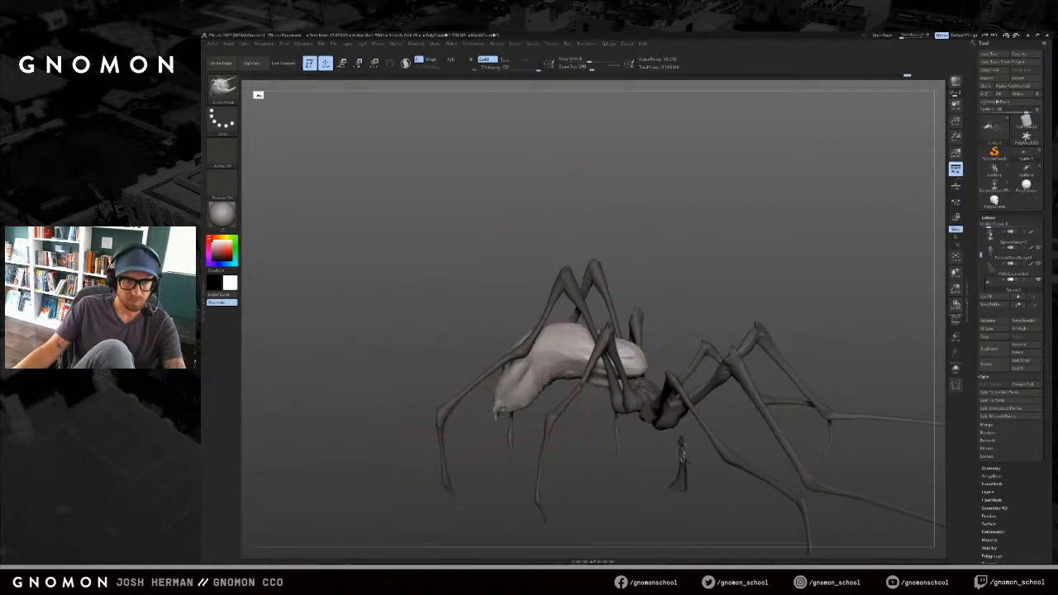
{"action": "mouse_move", "coordinate": [674, 244]}
{"action": "left_mouse_down"}
{"action": "mouse_move", "coordinate": [656, 272]}
{"action": "mouse_move", "coordinate": [548, 345]}
{"action": "mouse_move", "coordinate": [551, 360]}
{"action": "left_mouse_up"}
{"action": "key", "text": "bracketleft"}
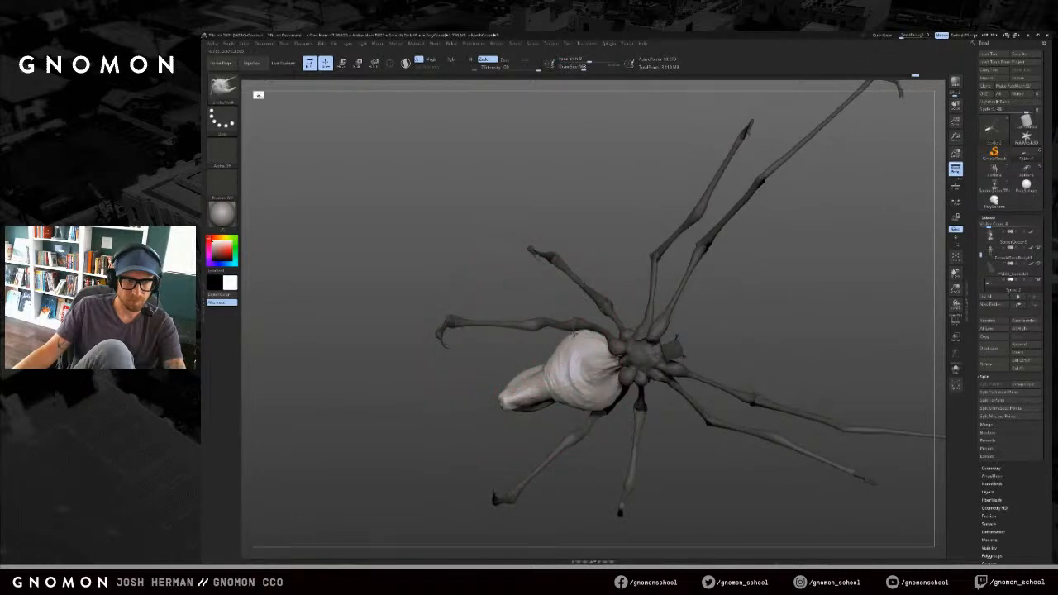
{"action": "left_click_drag", "start_coordinate": [575, 334], "coordinate": [732, 290]}
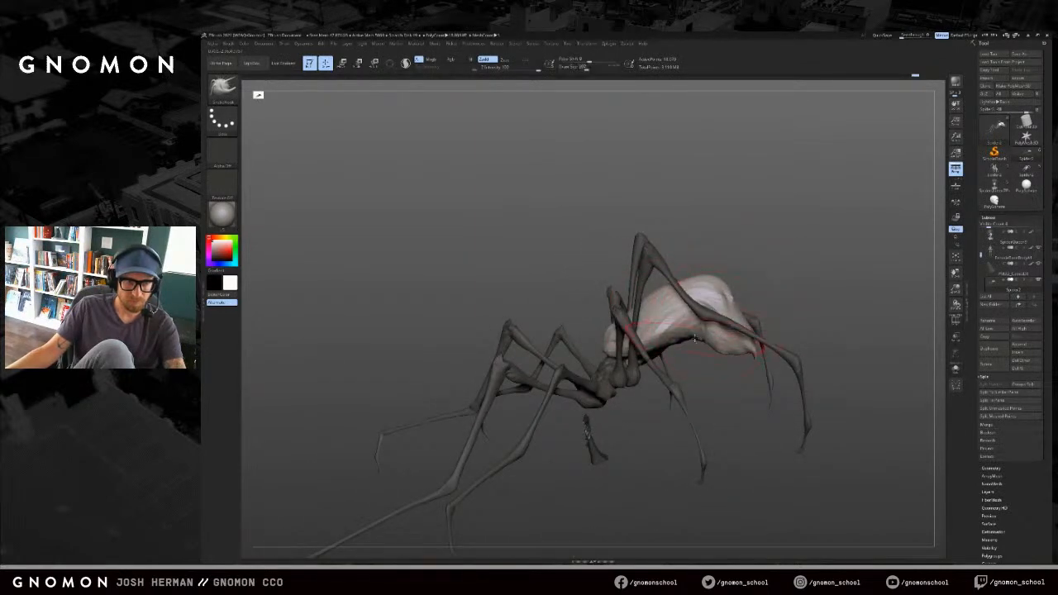
Step: Round the abdomen from the opposite side and smooth the folds along its flank and underside
{"action": "left_click_drag", "start_coordinate": [744, 323], "coordinate": [693, 288]}
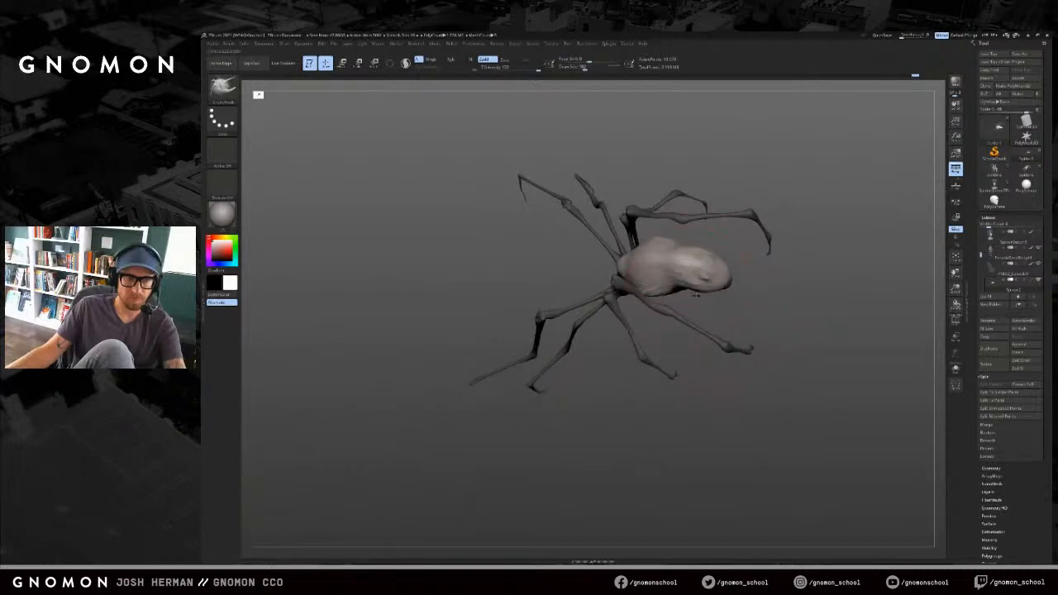
{"action": "left_click_drag", "start_coordinate": [711, 339], "coordinate": [691, 324]}
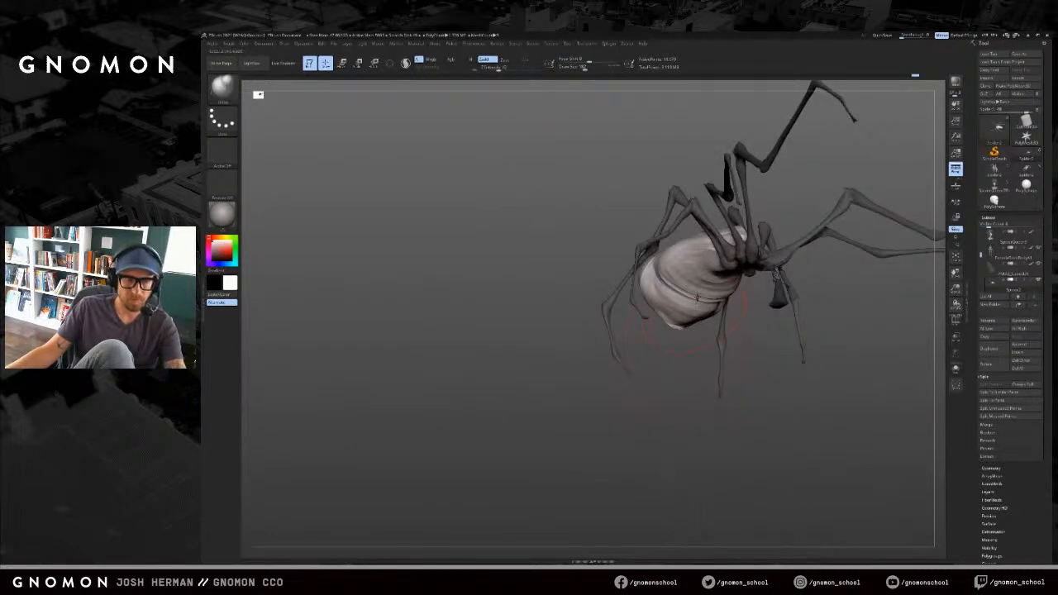
{"action": "left_click_drag", "start_coordinate": [699, 381], "coordinate": [717, 292]}
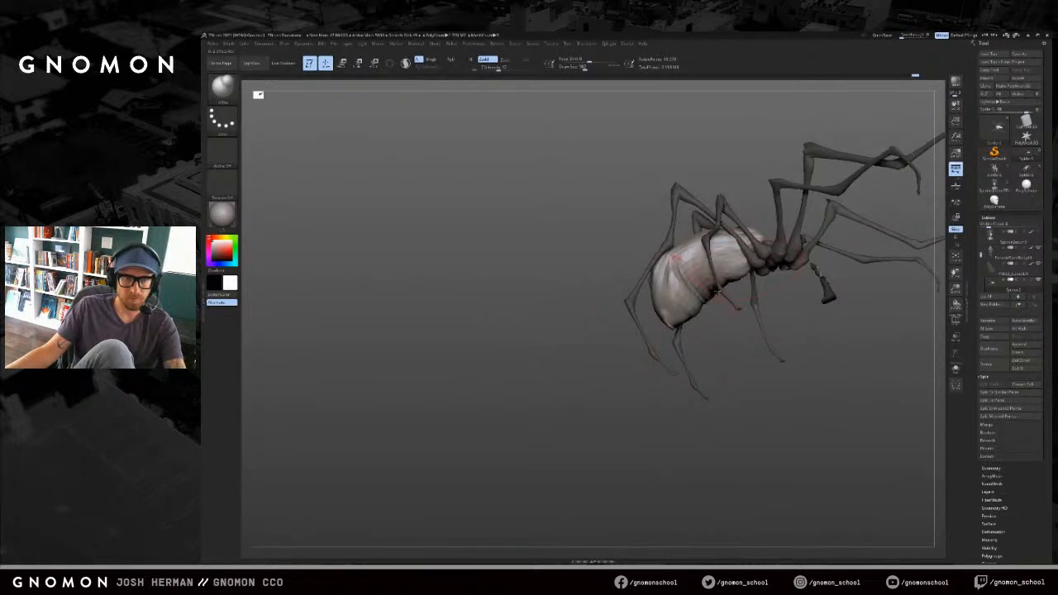
{"action": "left_click_drag", "start_coordinate": [708, 283], "coordinate": [695, 312]}
Step: Refine the abdomen's underside and rear silhouette with a resized SnakeHook brush
{"action": "key", "text": "b"}
{"action": "key", "text": "s"}
{"action": "key", "text": "h"}
{"action": "key", "text": "s"}
{"action": "left_click_drag", "start_coordinate": [688, 343], "coordinate": [687, 356]}
{"action": "mouse_move", "coordinate": [725, 450]}
{"action": "left_mouse_down"}
{"action": "mouse_move", "coordinate": [741, 404]}
{"action": "mouse_move", "coordinate": [854, 237]}
{"action": "mouse_move", "coordinate": [858, 257]}
{"action": "mouse_move", "coordinate": [834, 303]}
{"action": "mouse_move", "coordinate": [815, 307]}
{"action": "mouse_move", "coordinate": [860, 215]}
{"action": "left_mouse_up"}
{"action": "mouse_move", "coordinate": [878, 253]}
{"action": "left_mouse_down"}
{"action": "mouse_move", "coordinate": [876, 263]}
{"action": "mouse_move", "coordinate": [858, 237]}
{"action": "mouse_move", "coordinate": [869, 262]}
{"action": "mouse_move", "coordinate": [861, 286]}
{"action": "left_mouse_up"}
Step: Restore the abdomen's earlier compact shape and invert the mask so only the abdomen is editable
{"action": "left_click", "coordinate": [860, 287], "text": "ctrl"}
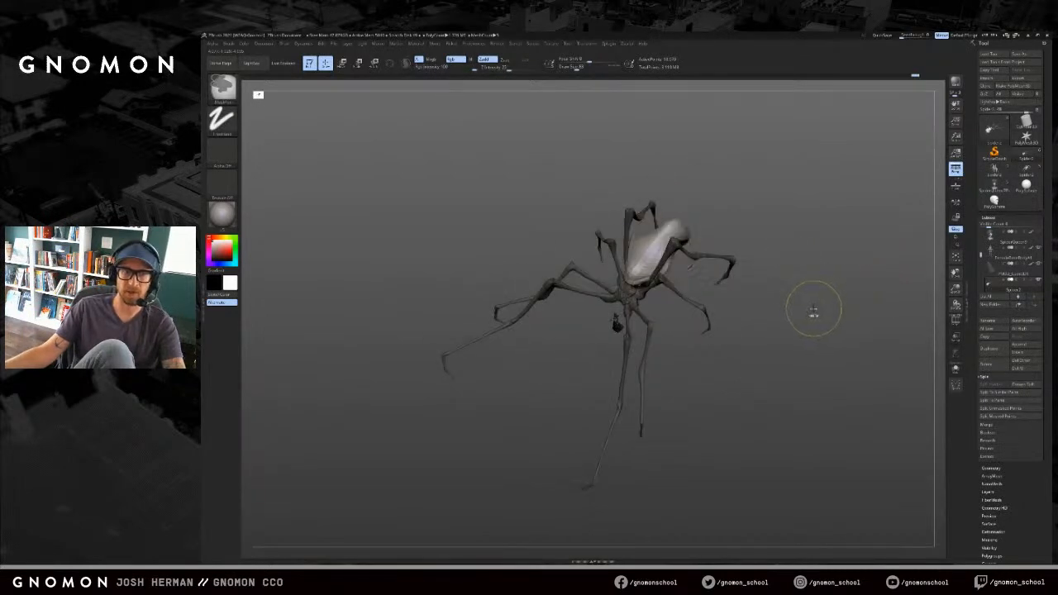
{"action": "mouse_move", "coordinate": [820, 305]}
{"action": "left_mouse_down"}
{"action": "mouse_move", "coordinate": [816, 276]}
{"action": "mouse_move", "coordinate": [832, 276]}
{"action": "mouse_move", "coordinate": [851, 300]}
{"action": "mouse_move", "coordinate": [831, 299]}
{"action": "left_mouse_up"}
{"action": "left_click", "coordinate": [827, 278], "text": "ctrl"}
{"action": "left_click", "coordinate": [831, 299], "text": "ctrl+shift"}
{"action": "left_click", "coordinate": [842, 328]}
{"action": "left_click", "coordinate": [810, 295], "text": "ctrl"}
{"action": "left_click_drag", "start_coordinate": [810, 294], "coordinate": [789, 288]}
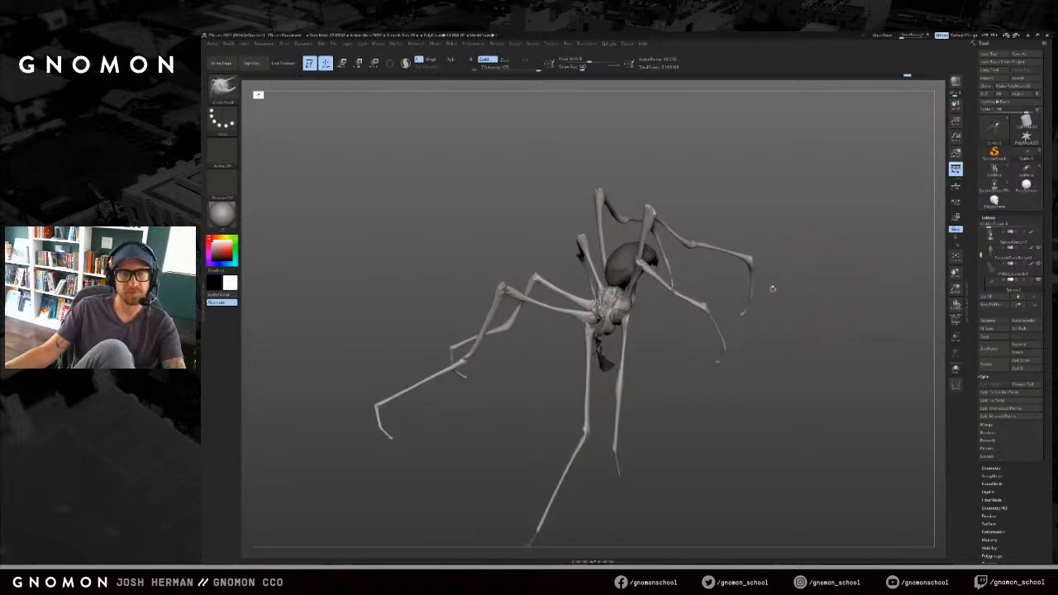
{"action": "left_click", "coordinate": [756, 197], "text": "ctrl"}
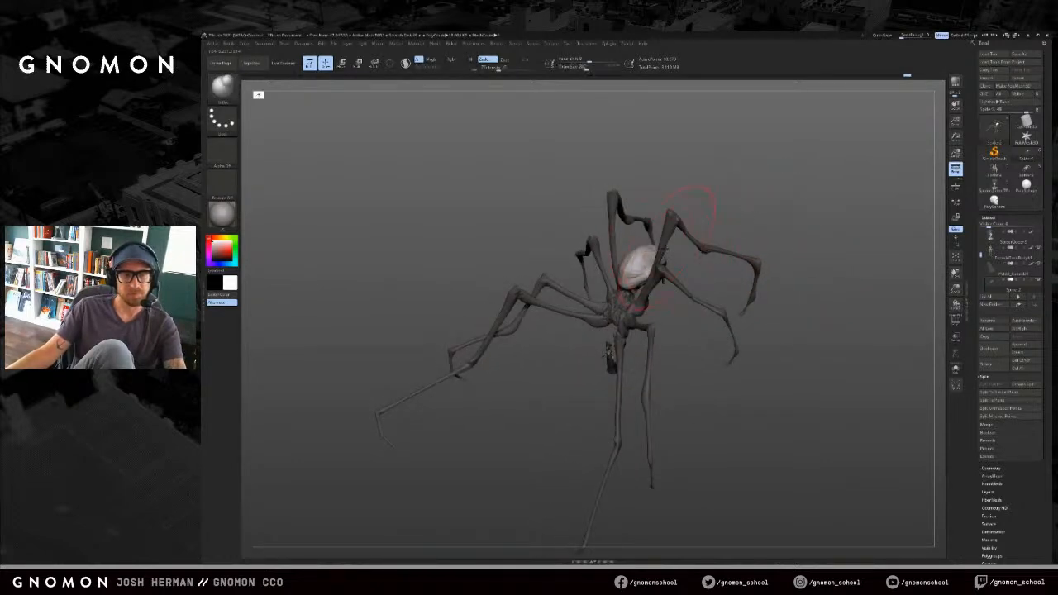
Step: Try to stretch the abdomen backward with a Transpose scale line, then undo the stretch
{"action": "mouse_move", "coordinate": [663, 279]}
{"action": "left_mouse_down"}
{"action": "mouse_move", "coordinate": [682, 260]}
{"action": "mouse_move", "coordinate": [738, 250]}
{"action": "mouse_move", "coordinate": [799, 214]}
{"action": "mouse_move", "coordinate": [727, 232]}
{"action": "left_mouse_up"}
{"action": "key", "text": "b"}
{"action": "key", "text": "s"}
{"action": "key", "text": "h"}
{"action": "key", "text": "w"}
{"action": "left_click_drag", "start_coordinate": [588, 283], "coordinate": [709, 281]}
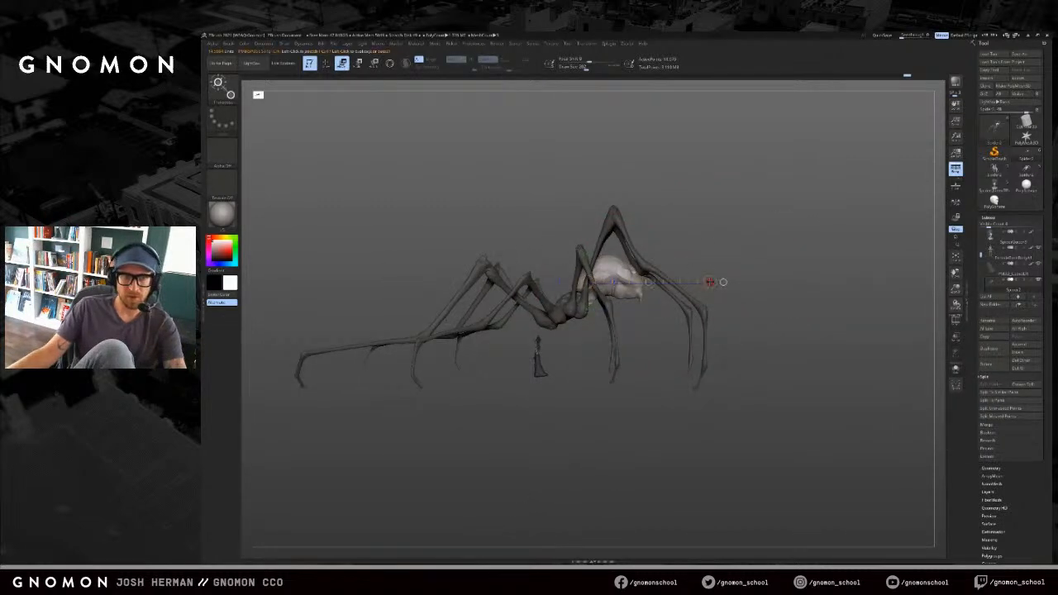
{"action": "left_click_drag", "start_coordinate": [821, 282], "coordinate": [912, 284]}
{"action": "left_click_drag", "start_coordinate": [808, 333], "coordinate": [807, 350]}
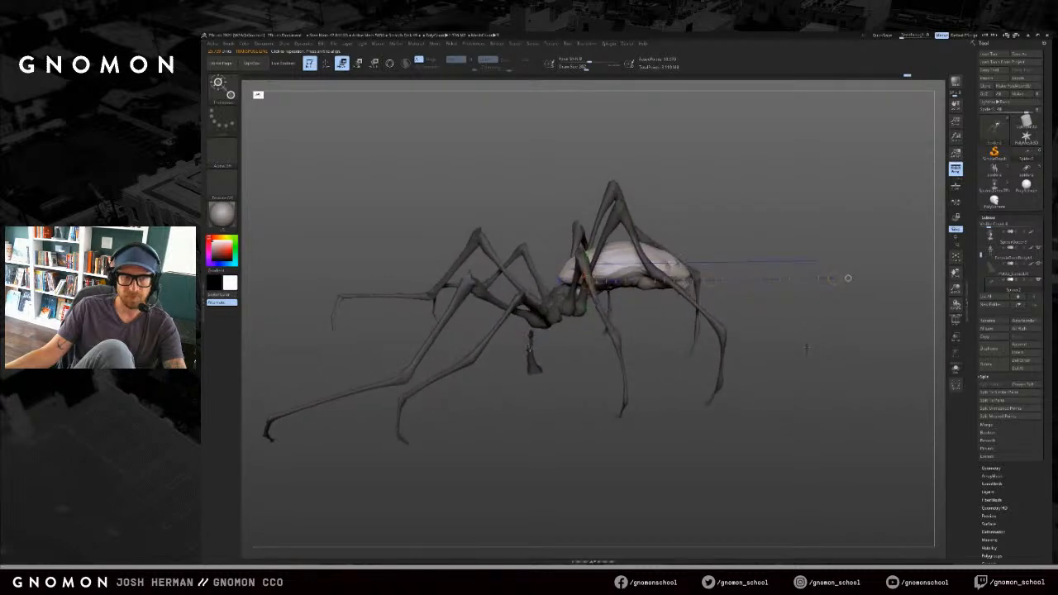
{"action": "key", "text": "ctrl+z"}
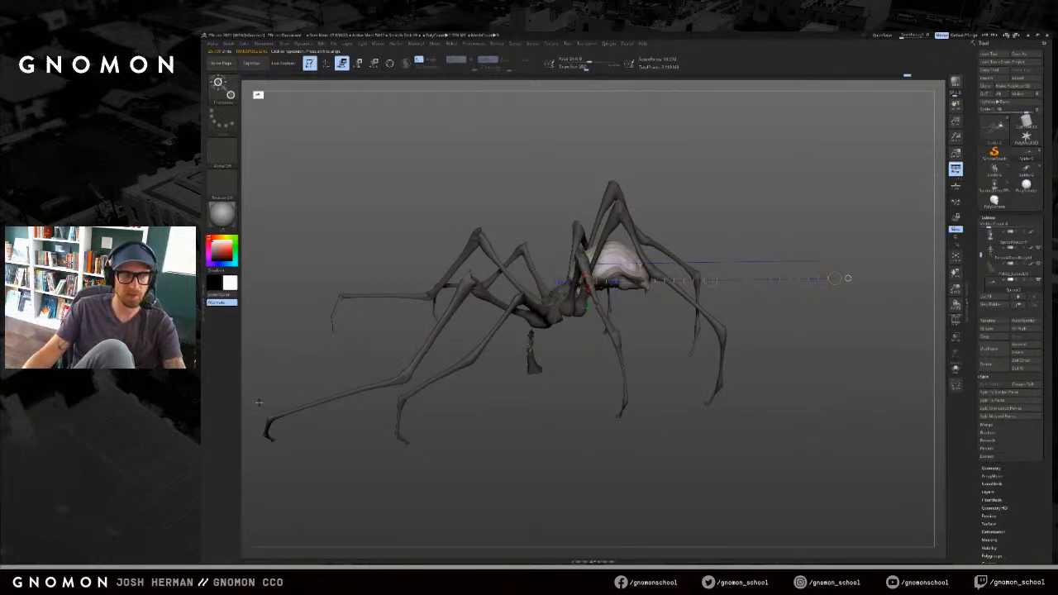
Step: Stretch the abdomen backward along its length with Transpose scaling and adjust its width from above
{"action": "left_click_drag", "start_coordinate": [298, 415], "coordinate": [463, 372], "text": "alt"}
{"action": "mouse_move", "coordinate": [370, 351]}
{"action": "left_mouse_down", "text": "ctrl"}
{"action": "mouse_move", "coordinate": [468, 416]}
{"action": "mouse_move", "coordinate": [690, 354]}
{"action": "mouse_move", "coordinate": [465, 449]}
{"action": "left_mouse_up", "text": "ctrl"}
{"action": "key", "text": "space"}
{"action": "left_click_drag", "start_coordinate": [777, 381], "coordinate": [599, 420], "text": "alt"}
{"action": "left_click", "coordinate": [825, 275], "text": "ctrl"}
{"action": "left_click_drag", "start_coordinate": [826, 275], "coordinate": [826, 279], "text": "shift"}
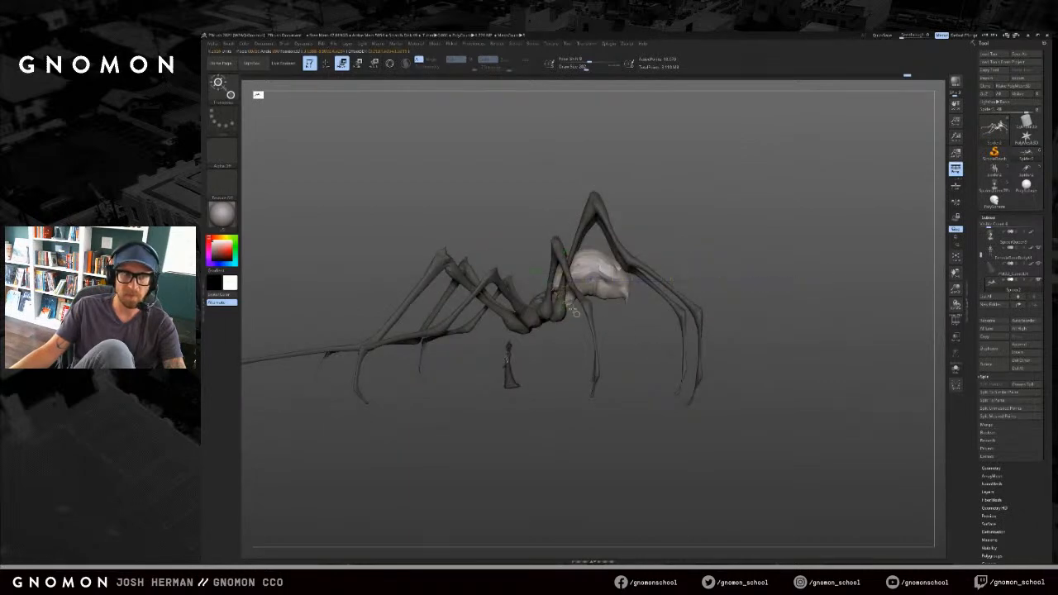
{"action": "left_click_drag", "start_coordinate": [705, 287], "coordinate": [827, 283]}
{"action": "left_click_drag", "start_coordinate": [708, 286], "coordinate": [786, 310]}
{"action": "left_click_drag", "start_coordinate": [514, 258], "coordinate": [661, 258]}
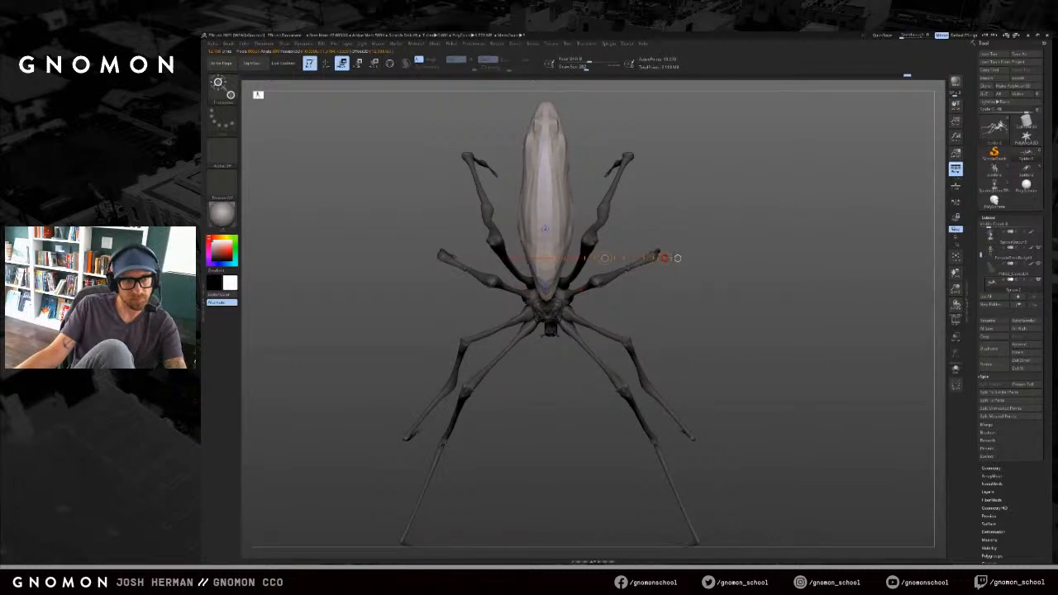
{"action": "key", "text": "q"}
Step: Build up clay along the elongated abdomen's rear tip, flanks and underside with the ClayBuildup brush
{"action": "mouse_move", "coordinate": [678, 258]}
{"action": "left_mouse_down"}
{"action": "mouse_move", "coordinate": [664, 281]}
{"action": "mouse_move", "coordinate": [768, 220]}
{"action": "mouse_move", "coordinate": [777, 239]}
{"action": "mouse_move", "coordinate": [720, 246]}
{"action": "left_mouse_up"}
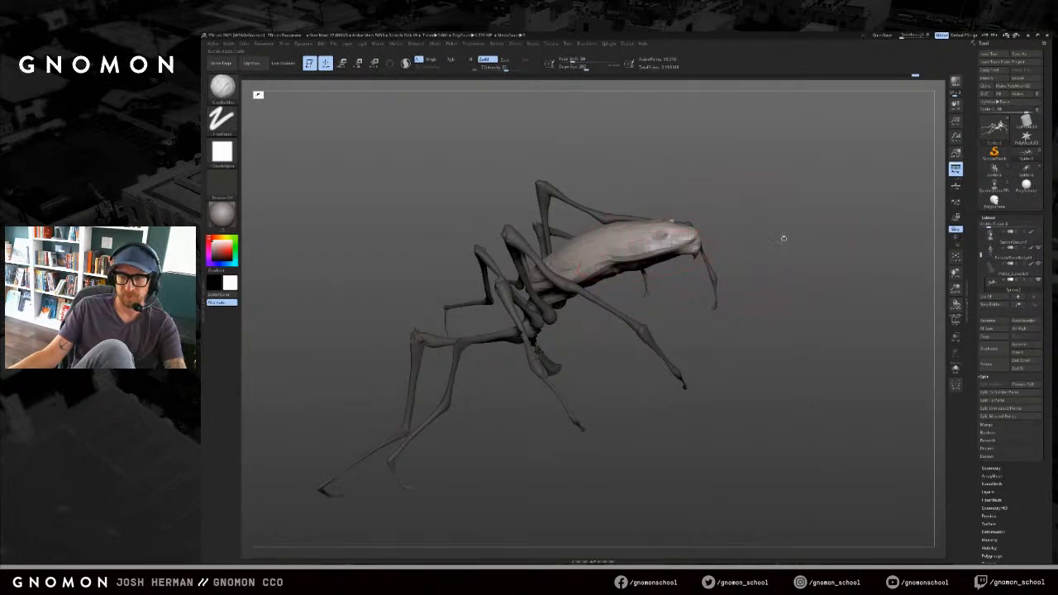
{"action": "left_click_drag", "start_coordinate": [782, 239], "coordinate": [779, 241]}
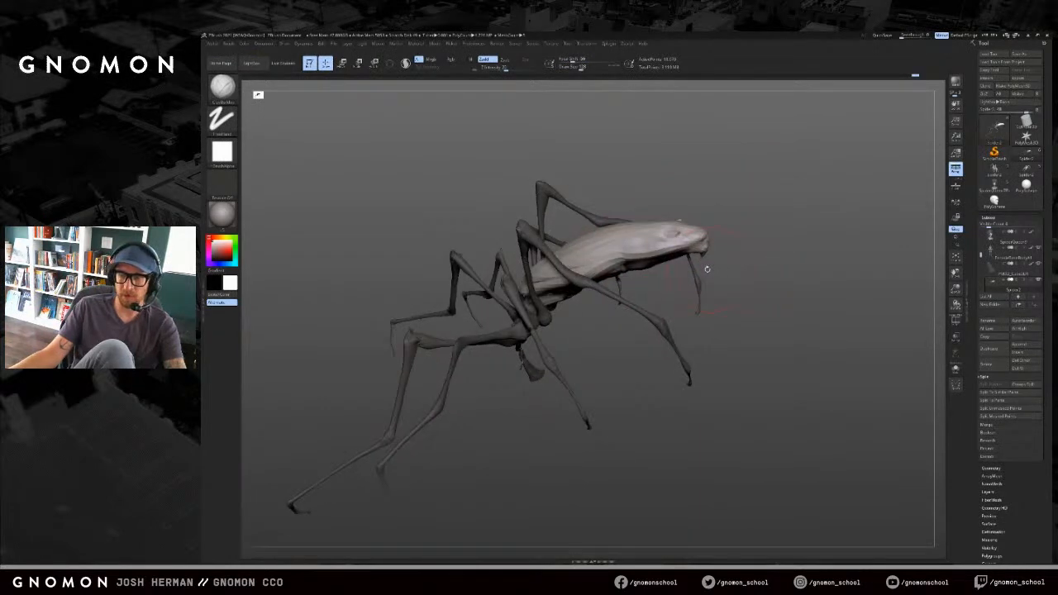
{"action": "left_click_drag", "start_coordinate": [744, 252], "coordinate": [766, 232]}
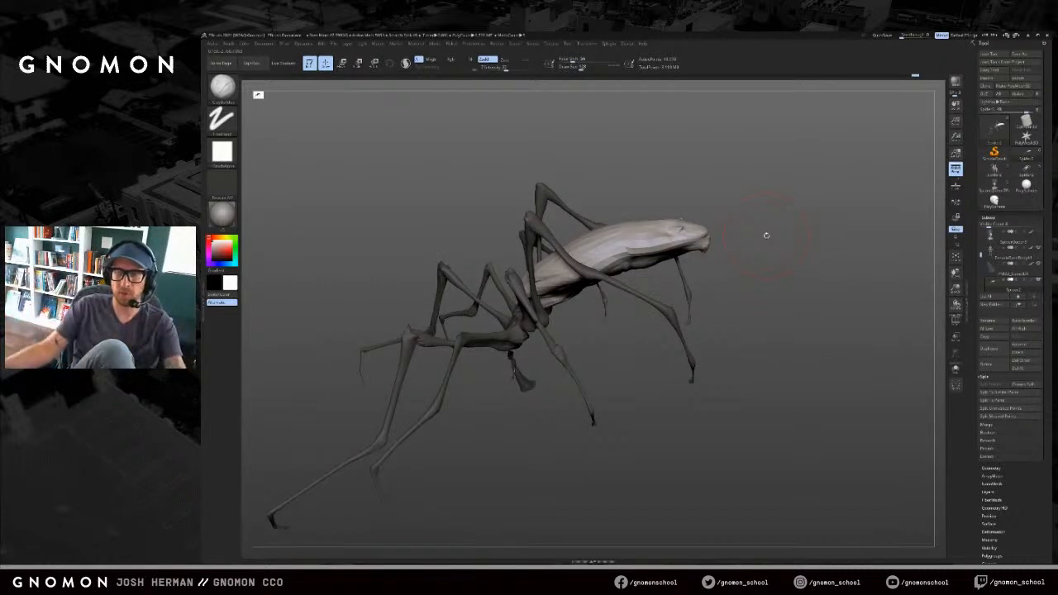
{"action": "mouse_move", "coordinate": [724, 260]}
{"action": "left_mouse_down"}
{"action": "mouse_move", "coordinate": [683, 236]}
{"action": "mouse_move", "coordinate": [756, 241]}
{"action": "mouse_move", "coordinate": [694, 245]}
{"action": "left_mouse_up"}
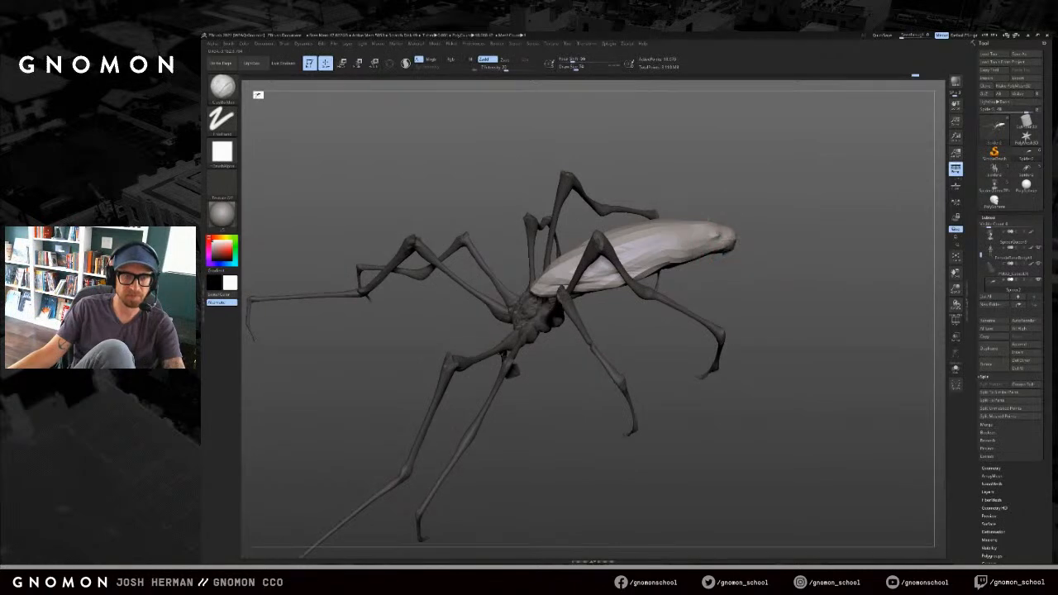
{"action": "left_click_drag", "start_coordinate": [734, 245], "coordinate": [713, 273]}
{"action": "left_click_drag", "start_coordinate": [635, 333], "coordinate": [652, 332]}
{"action": "key", "text": "s"}
{"action": "key", "text": "n"}
{"action": "key", "text": "s"}
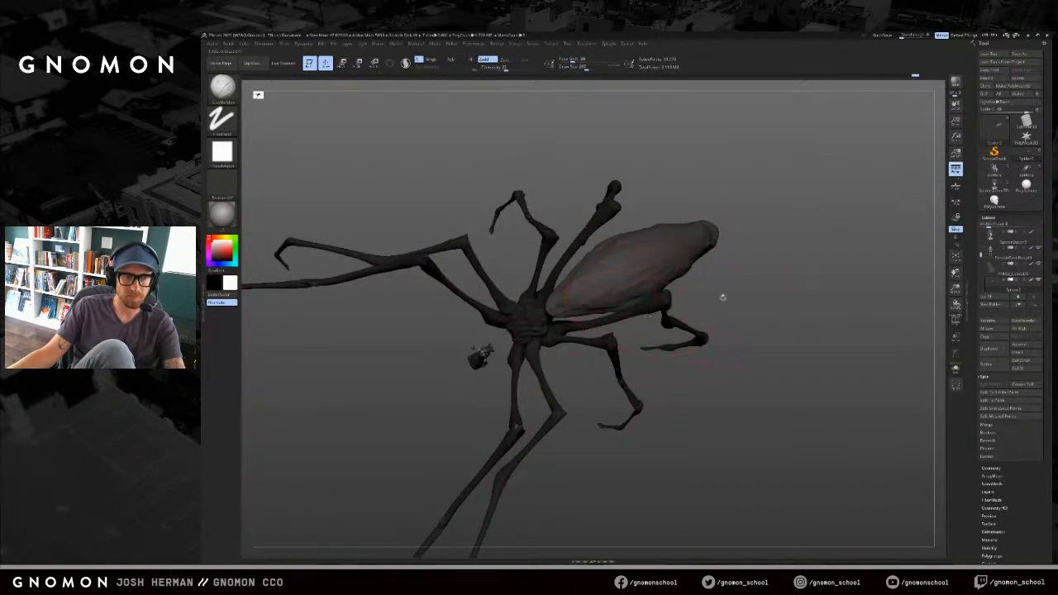
{"action": "left_click_drag", "start_coordinate": [713, 295], "coordinate": [821, 278]}
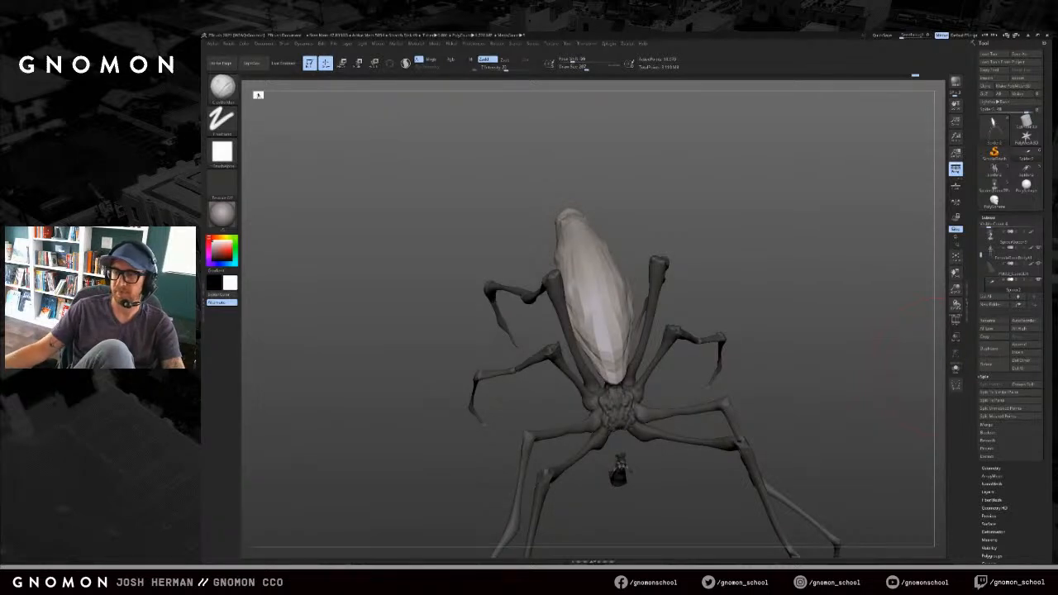
Step: Pull the abdomen's top upward into a tall hump with an enlarged SnakeHook brush
{"action": "key", "text": "s"}
{"action": "left_click_drag", "start_coordinate": [632, 300], "coordinate": [645, 289]}
{"action": "key", "text": "b"}
{"action": "key", "text": "s"}
{"action": "key", "text": "h"}
{"action": "left_click_drag", "start_coordinate": [732, 288], "coordinate": [728, 255]}
{"action": "left_click_drag", "start_coordinate": [652, 235], "coordinate": [602, 227]}
{"action": "mouse_move", "coordinate": [595, 287]}
{"action": "left_mouse_down"}
{"action": "mouse_move", "coordinate": [593, 312]}
{"action": "mouse_move", "coordinate": [610, 324]}
{"action": "mouse_move", "coordinate": [582, 327]}
{"action": "left_mouse_up"}
{"action": "left_click_drag", "start_coordinate": [604, 236], "coordinate": [621, 253]}
{"action": "key", "text": "s"}
{"action": "left_click", "coordinate": [608, 266]}
{"action": "left_click_drag", "start_coordinate": [596, 286], "coordinate": [593, 230]}
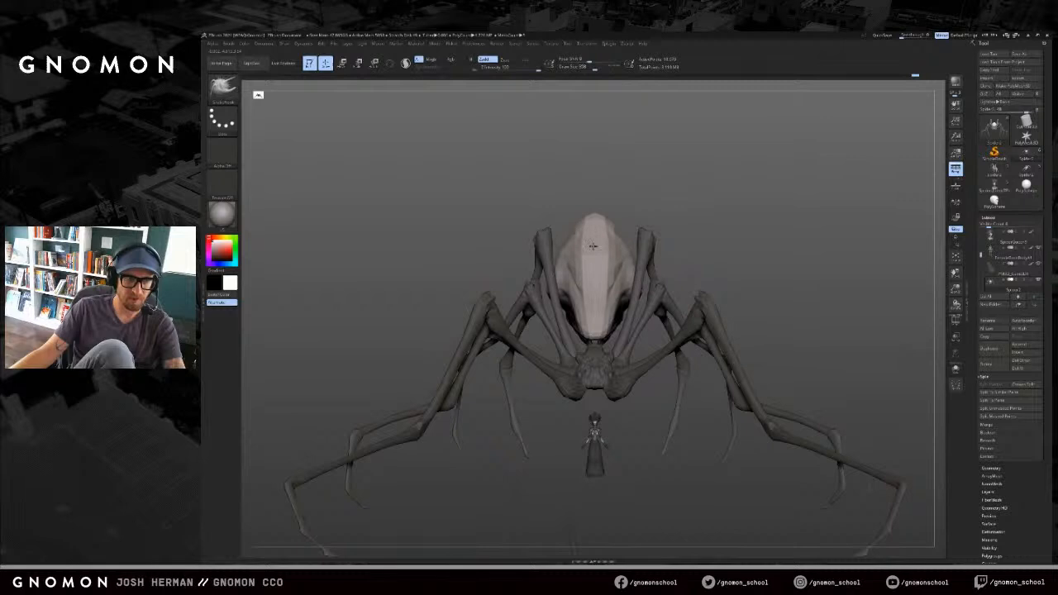
Step: Reshape the humped abdomen's back and narrow rear tip from the side with the SnakeHook brush
{"action": "left_click_drag", "start_coordinate": [532, 286], "coordinate": [531, 327]}
{"action": "left_click_drag", "start_coordinate": [683, 293], "coordinate": [785, 298]}
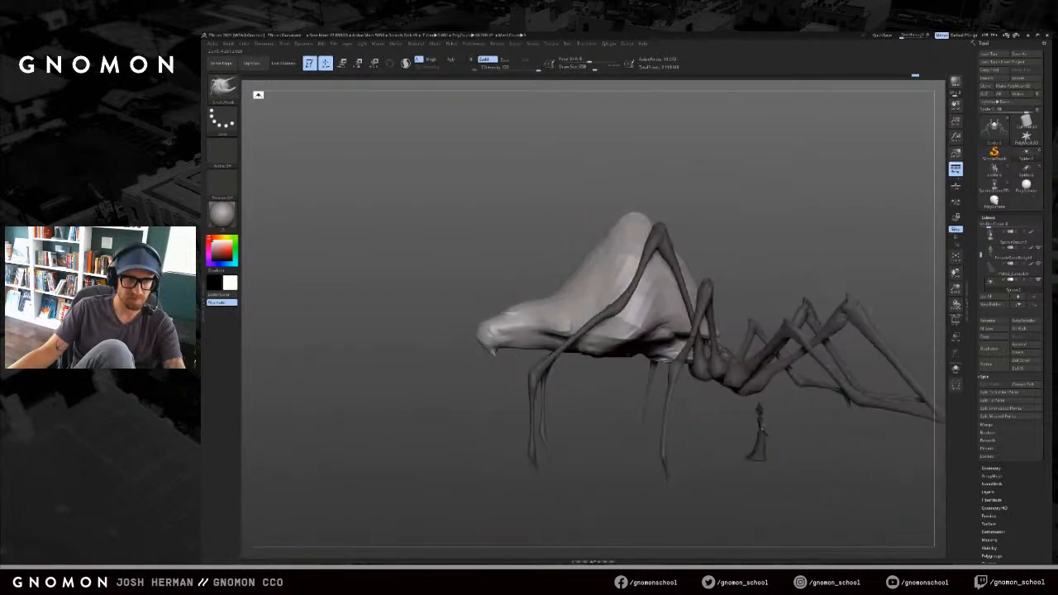
{"action": "mouse_move", "coordinate": [565, 278]}
{"action": "left_mouse_down"}
{"action": "mouse_move", "coordinate": [532, 266]}
{"action": "mouse_move", "coordinate": [552, 269]}
{"action": "mouse_move", "coordinate": [548, 244]}
{"action": "left_mouse_up"}
{"action": "mouse_move", "coordinate": [712, 204]}
{"action": "left_mouse_down"}
{"action": "mouse_move", "coordinate": [674, 203]}
{"action": "mouse_move", "coordinate": [687, 220]}
{"action": "mouse_move", "coordinate": [709, 217]}
{"action": "mouse_move", "coordinate": [625, 257]}
{"action": "mouse_move", "coordinate": [598, 224]}
{"action": "left_mouse_up"}
{"action": "key", "text": "s"}
{"action": "key", "text": "s"}
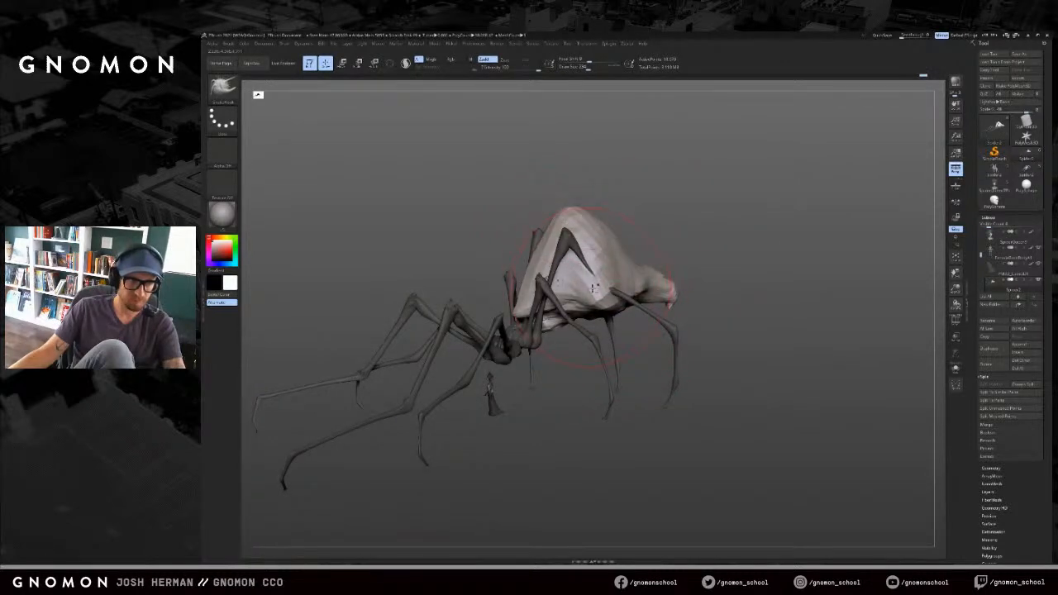
Step: Round the abdomen's back and shorten its rear tip into a bulbous mass with the Move brush
{"action": "left_click_drag", "start_coordinate": [594, 288], "coordinate": [553, 285]}
{"action": "key", "text": "b"}
{"action": "key", "text": "m"}
{"action": "key", "text": "v"}
{"action": "right_click_drag", "start_coordinate": [604, 290], "coordinate": [631, 266]}
{"action": "left_click_drag", "start_coordinate": [701, 229], "coordinate": [692, 237], "text": "shift"}
{"action": "key", "text": "s"}
{"action": "right_click_drag", "start_coordinate": [587, 234], "coordinate": [574, 390]}
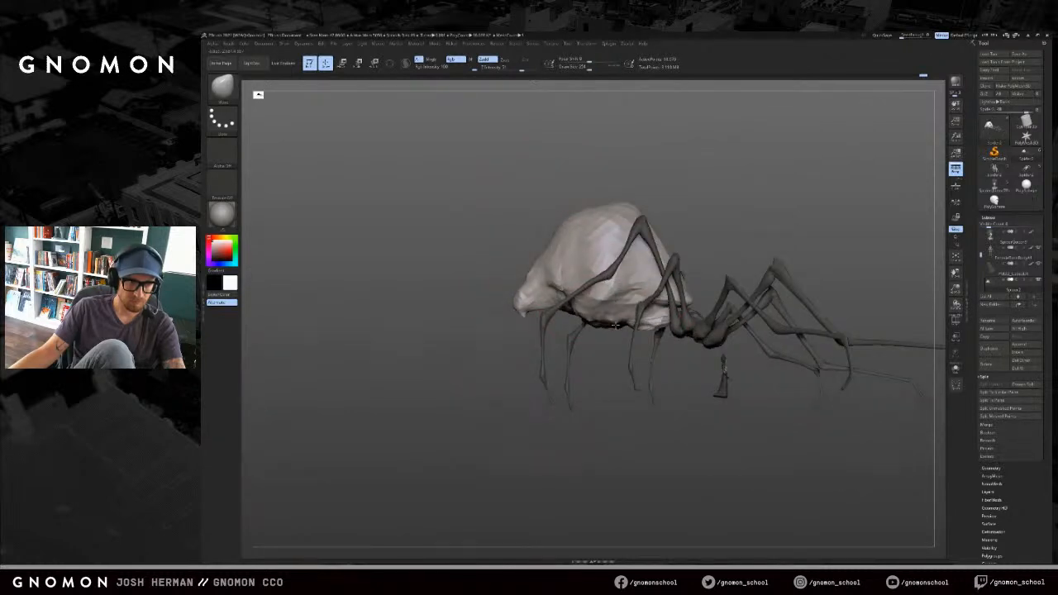
Step: Pull the abdomen's lower front down into a sagging bulge behind the leg joints
{"action": "right_click_drag", "start_coordinate": [635, 325], "coordinate": [646, 360]}
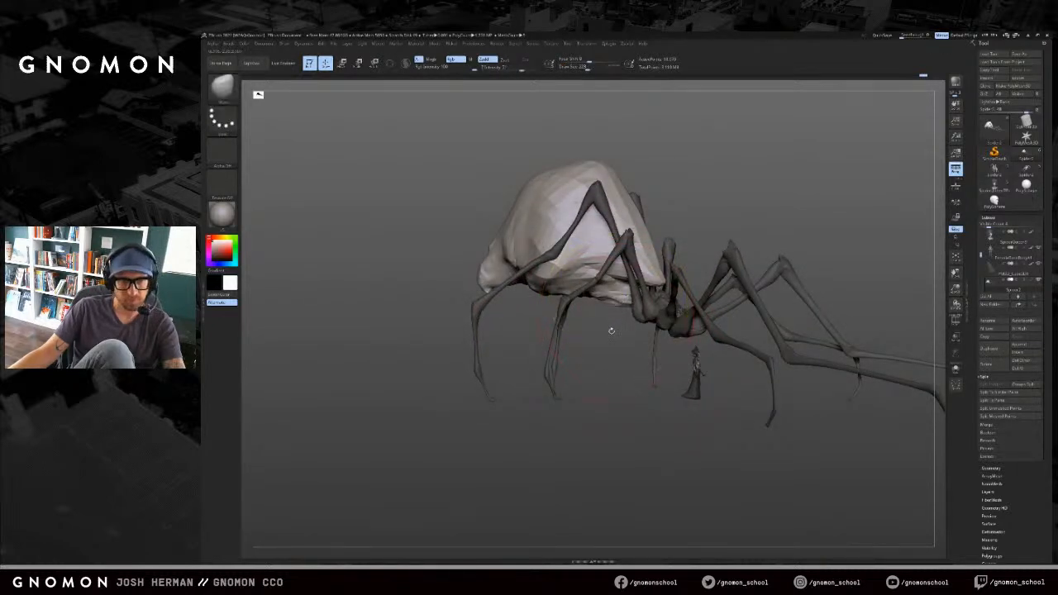
{"action": "right_click_drag", "start_coordinate": [611, 331], "coordinate": [609, 303]}
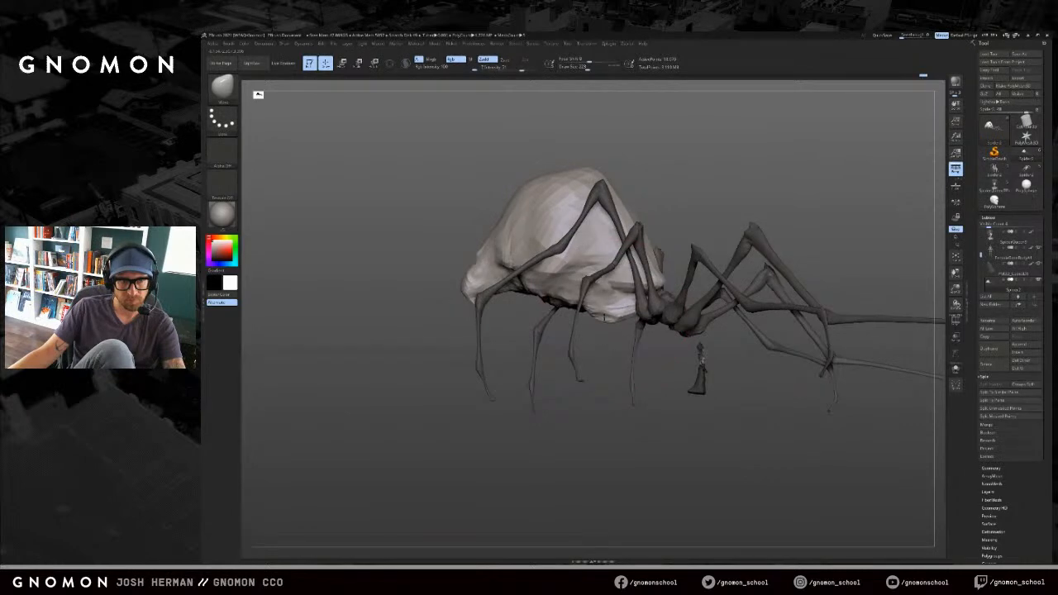
{"action": "right_click_drag", "start_coordinate": [614, 335], "coordinate": [612, 348]}
{"action": "key", "text": "s"}
{"action": "left_click_drag", "start_coordinate": [612, 348], "coordinate": [615, 348]}
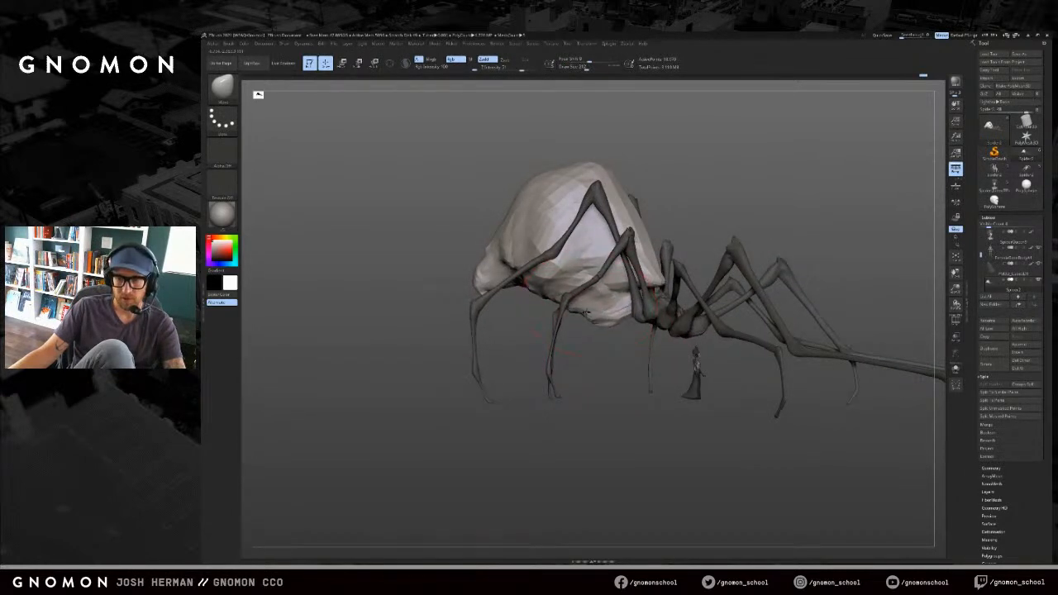
{"action": "right_click_drag", "start_coordinate": [611, 349], "coordinate": [601, 312]}
Step: Build up clay on the abdomen's underside and flank with the ClayBuildup brush and review the swollen silhouette
{"action": "key", "text": "b"}
{"action": "key", "text": "c"}
{"action": "key", "text": "b"}
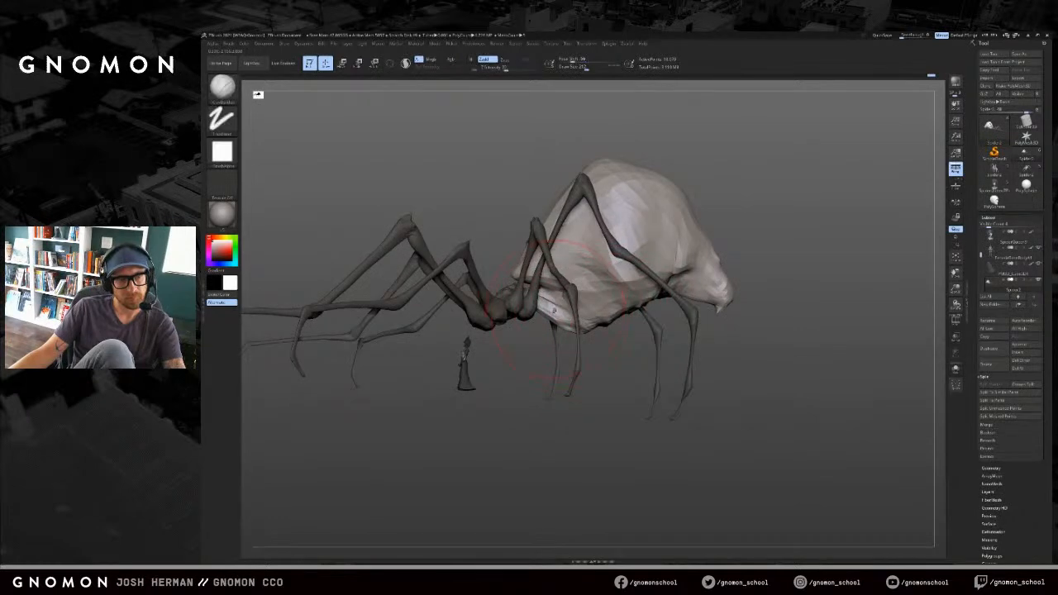
{"action": "left_click_drag", "start_coordinate": [591, 354], "coordinate": [616, 327]}
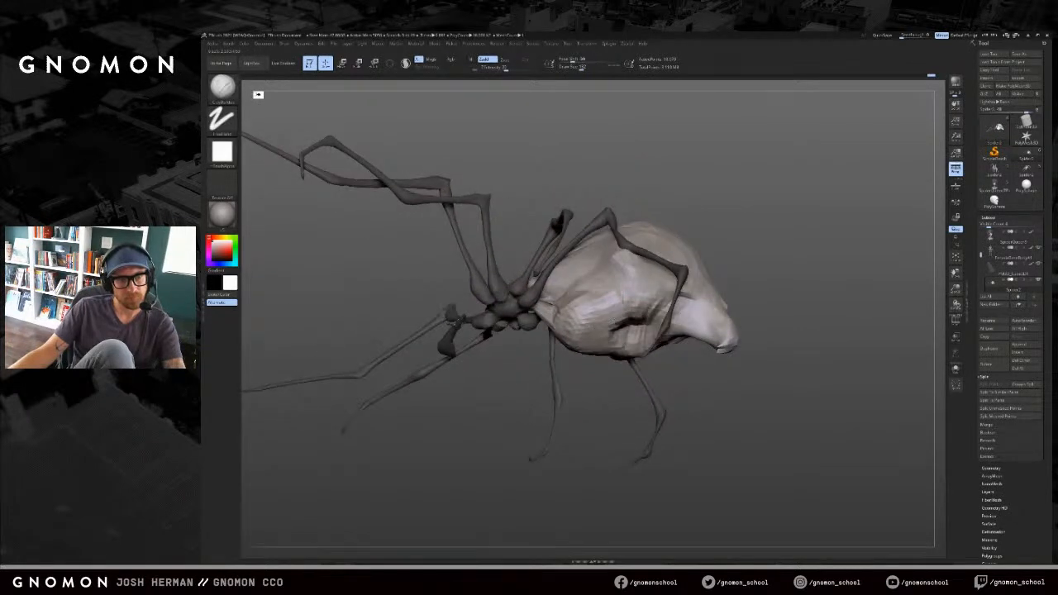
{"action": "left_click_drag", "start_coordinate": [719, 271], "coordinate": [691, 310]}
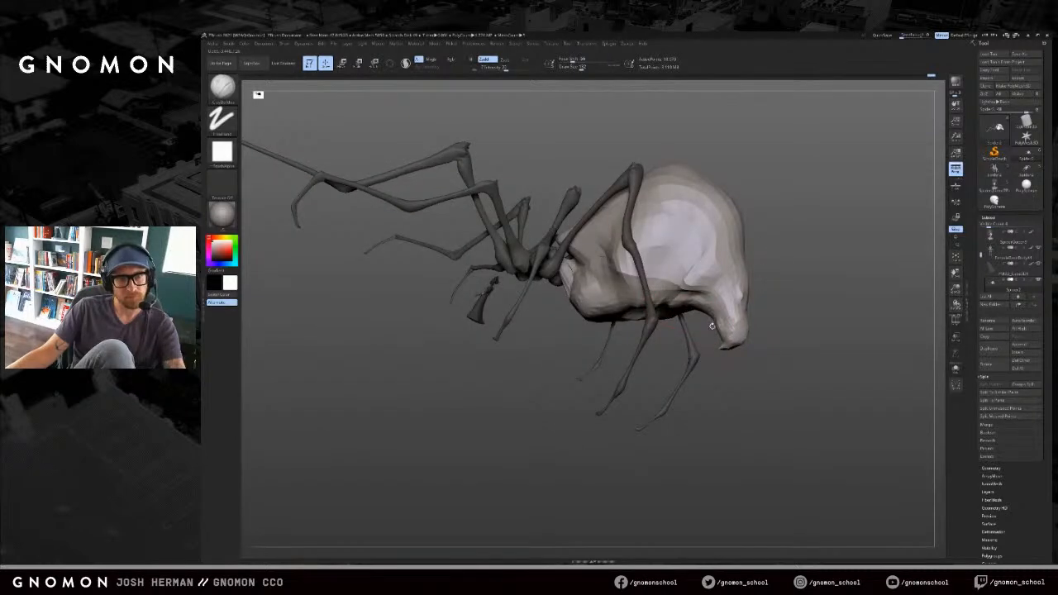
{"action": "left_click_drag", "start_coordinate": [788, 306], "coordinate": [747, 230]}
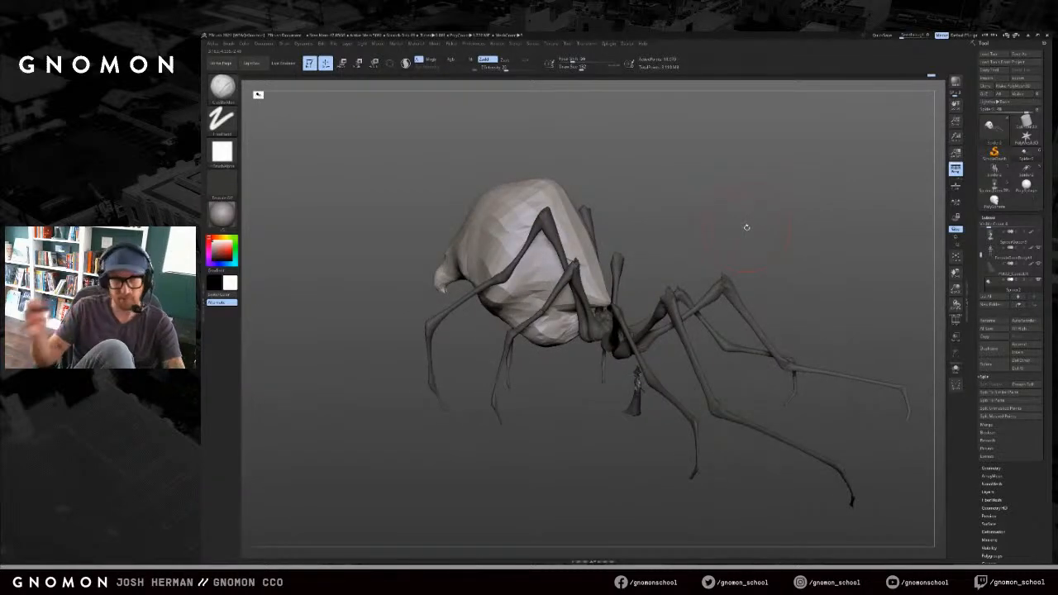
{"action": "left_click_drag", "start_coordinate": [834, 179], "coordinate": [756, 198]}
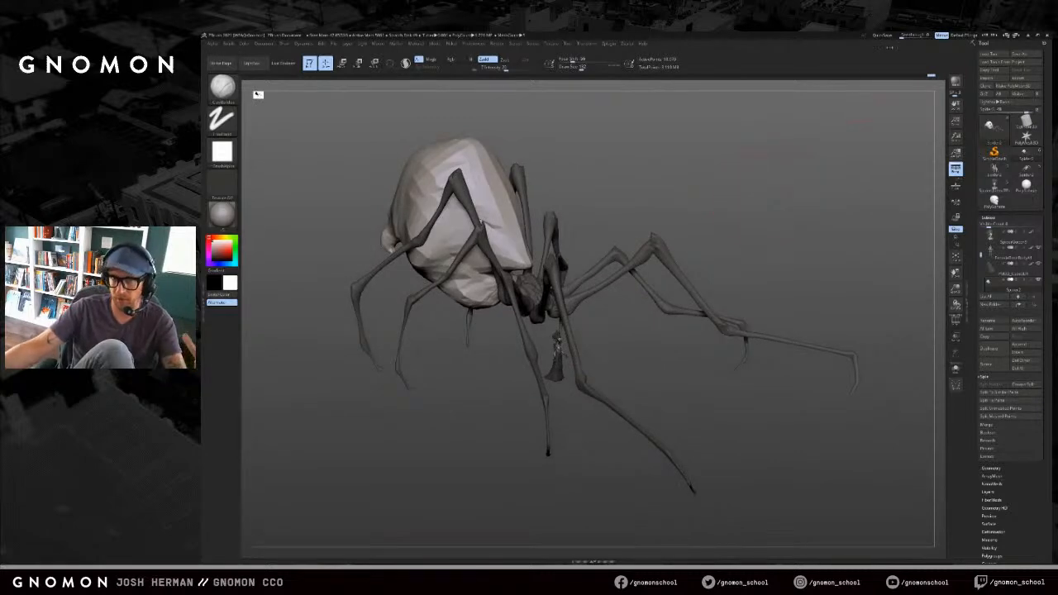
Step: Revert the abdomen to its earlier compact shape through the undo history
{"action": "mouse_move", "coordinate": [931, 77]}
{"action": "left_mouse_down"}
{"action": "mouse_move", "coordinate": [821, 79]}
{"action": "mouse_move", "coordinate": [912, 88]}
{"action": "mouse_move", "coordinate": [897, 77]}
{"action": "mouse_move", "coordinate": [914, 77]}
{"action": "mouse_move", "coordinate": [884, 163]}
{"action": "mouse_move", "coordinate": [823, 104]}
{"action": "mouse_move", "coordinate": [626, 193]}
{"action": "mouse_move", "coordinate": [760, 156]}
{"action": "mouse_move", "coordinate": [684, 164]}
{"action": "mouse_move", "coordinate": [695, 158]}
{"action": "mouse_move", "coordinate": [683, 171]}
{"action": "mouse_move", "coordinate": [781, 160]}
{"action": "mouse_move", "coordinate": [685, 165]}
{"action": "mouse_move", "coordinate": [699, 146]}
{"action": "mouse_move", "coordinate": [794, 125]}
{"action": "mouse_move", "coordinate": [815, 134]}
{"action": "mouse_move", "coordinate": [811, 160]}
{"action": "mouse_move", "coordinate": [784, 155]}
{"action": "mouse_move", "coordinate": [792, 167]}
{"action": "mouse_move", "coordinate": [756, 171]}
{"action": "left_mouse_up"}
{"action": "left_click", "coordinate": [642, 219]}
{"action": "left_click", "coordinate": [644, 243]}
{"action": "left_click_drag", "start_coordinate": [526, 173], "coordinate": [591, 175]}
{"action": "left_click_drag", "start_coordinate": [641, 217], "coordinate": [641, 229], "text": "shift"}
{"action": "left_click_drag", "start_coordinate": [697, 185], "coordinate": [687, 184]}
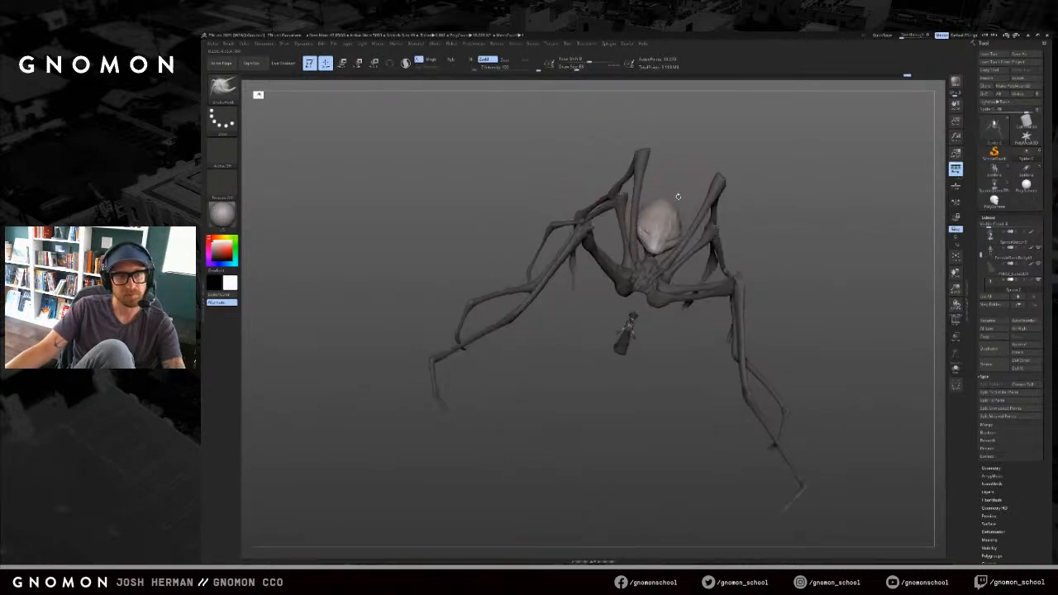
Step: Smooth and reshape the abdomen's front end where it meets the leg joints
{"action": "left_click_drag", "start_coordinate": [648, 220], "coordinate": [644, 212], "text": "shift"}
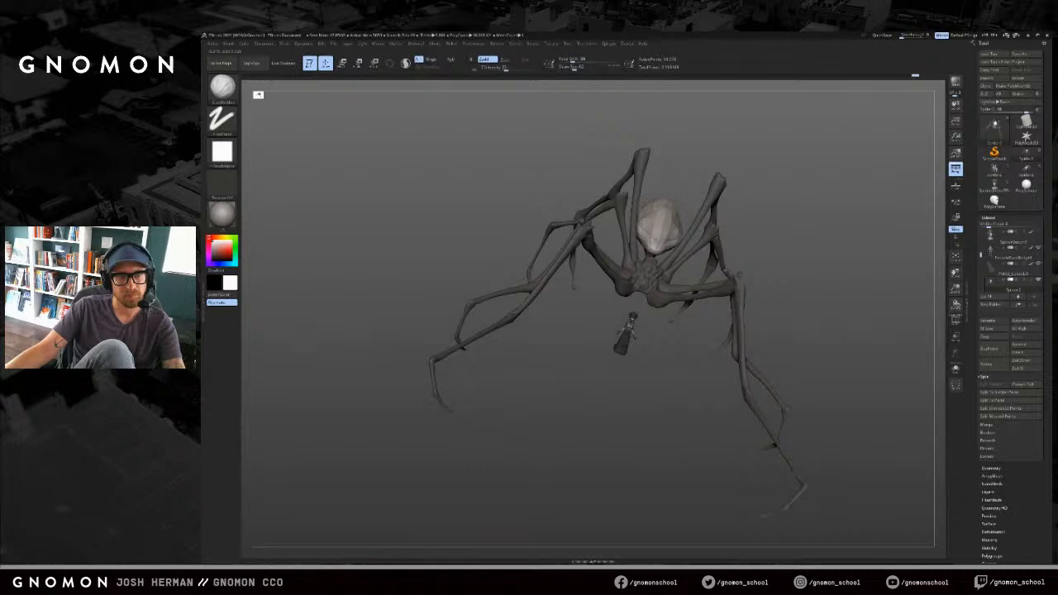
{"action": "mouse_move", "coordinate": [860, 188]}
{"action": "left_mouse_down"}
{"action": "mouse_move", "coordinate": [731, 175]}
{"action": "mouse_move", "coordinate": [775, 164]}
{"action": "mouse_move", "coordinate": [678, 169]}
{"action": "left_mouse_up"}
{"action": "left_click_drag", "start_coordinate": [515, 257], "coordinate": [598, 267]}
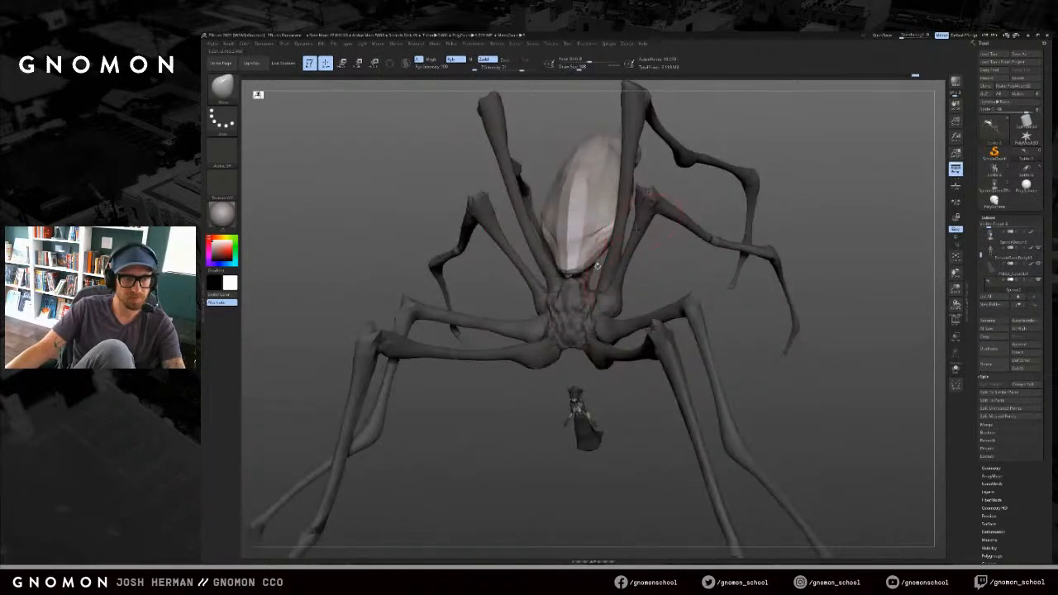
{"action": "mouse_move", "coordinate": [661, 284]}
{"action": "left_mouse_down"}
{"action": "mouse_move", "coordinate": [533, 252]}
{"action": "mouse_move", "coordinate": [553, 236]}
{"action": "mouse_move", "coordinate": [542, 258]}
{"action": "mouse_move", "coordinate": [607, 272]}
{"action": "mouse_move", "coordinate": [532, 268]}
{"action": "mouse_move", "coordinate": [526, 279]}
{"action": "mouse_move", "coordinate": [614, 253]}
{"action": "left_mouse_up"}
Step: Build up clay along the abdomen's flank, underside and rear end with the ClayBuildup brush
{"action": "key", "text": "b"}
{"action": "key", "text": "i"}
{"action": "key", "text": "n"}
{"action": "key", "text": "b"}
{"action": "key", "text": "m"}
{"action": "key", "text": "v"}
{"action": "key", "text": "b"}
{"action": "key", "text": "c"}
{"action": "key", "text": "b"}
{"action": "key", "text": "s"}
{"action": "left_click_drag", "start_coordinate": [547, 291], "coordinate": [589, 296]}
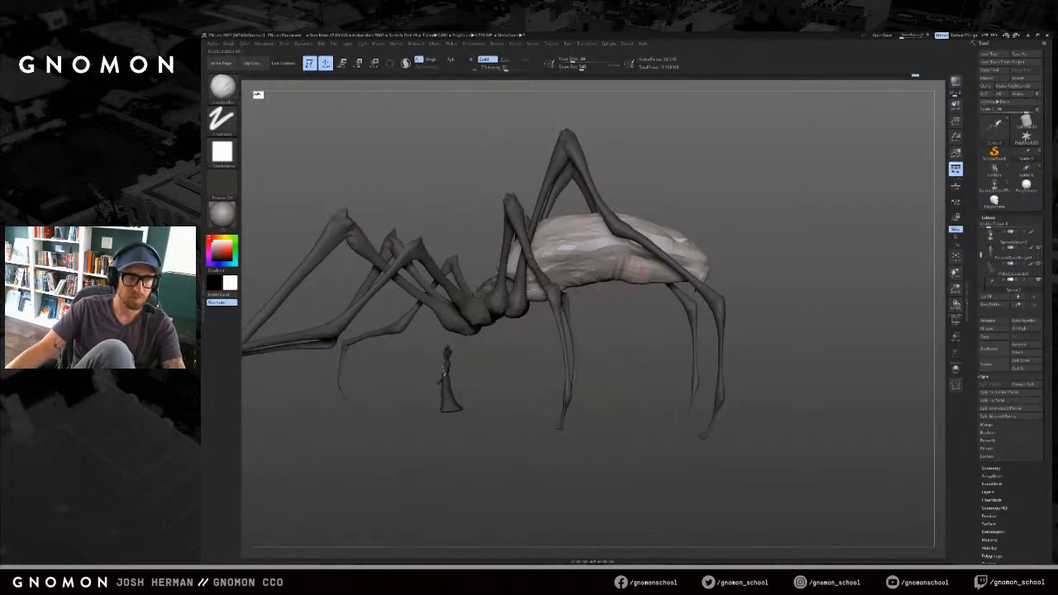
{"action": "mouse_move", "coordinate": [653, 281]}
{"action": "left_mouse_down"}
{"action": "mouse_move", "coordinate": [641, 261]}
{"action": "mouse_move", "coordinate": [653, 250]}
{"action": "mouse_move", "coordinate": [686, 257]}
{"action": "left_mouse_up"}
{"action": "right_click_drag", "start_coordinate": [687, 258], "coordinate": [637, 273]}
{"action": "left_click_drag", "start_coordinate": [649, 266], "coordinate": [643, 235]}
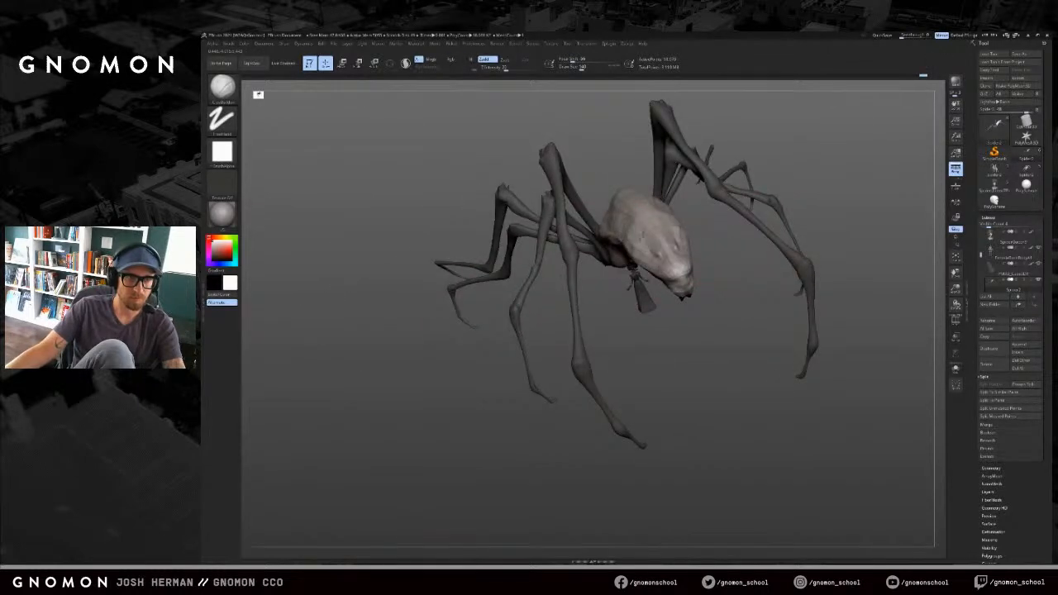
Step: Pull small pointed spinneret shapes out of the abdomen's rear tip with the SnakeHook brush
{"action": "mouse_move", "coordinate": [692, 319]}
{"action": "left_mouse_down"}
{"action": "mouse_move", "coordinate": [698, 298]}
{"action": "mouse_move", "coordinate": [687, 308]}
{"action": "left_mouse_up"}
{"action": "key", "text": "b"}
{"action": "key", "text": "s"}
{"action": "key", "text": "h"}
{"action": "key", "text": "s"}
{"action": "left_click", "coordinate": [684, 305]}
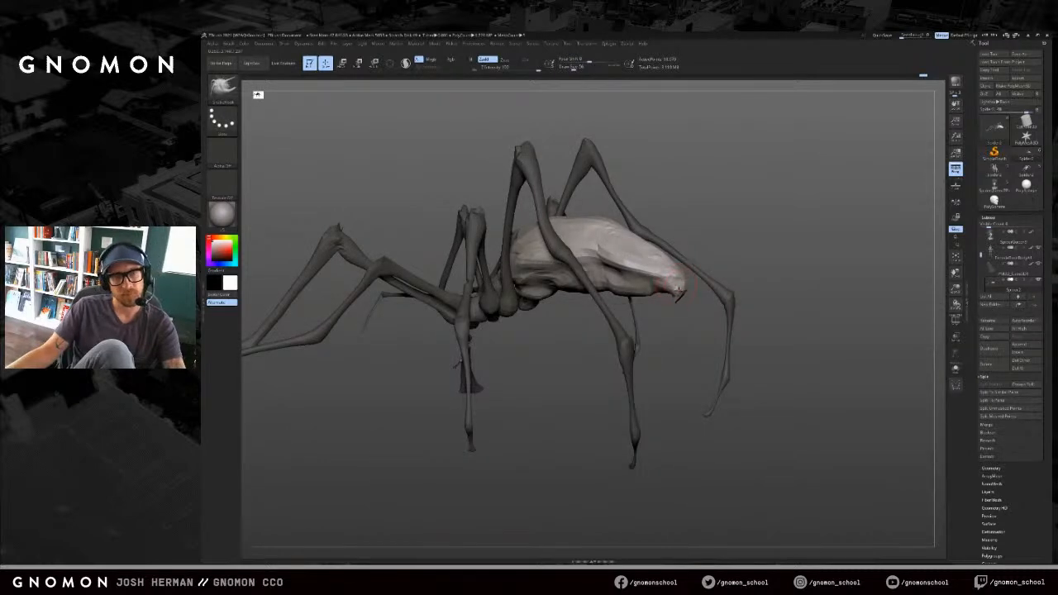
Step: Thicken the area around the rear spinnerets with the ClayBuildup brush
{"action": "left_click_drag", "start_coordinate": [698, 303], "coordinate": [667, 308]}
{"action": "key", "text": "b"}
{"action": "key", "text": "c"}
{"action": "key", "text": "b"}
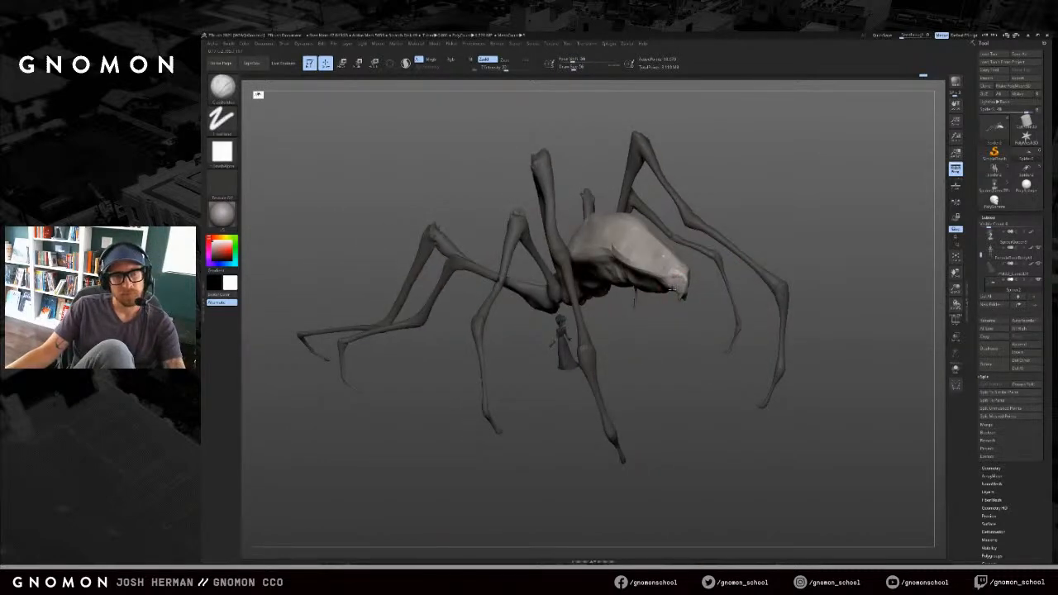
{"action": "mouse_move", "coordinate": [683, 291]}
{"action": "left_mouse_down"}
{"action": "mouse_move", "coordinate": [768, 256]}
{"action": "mouse_move", "coordinate": [825, 257]}
{"action": "mouse_move", "coordinate": [792, 248]}
{"action": "left_mouse_up"}
Step: Refine the abdomen's back and rear contour with the Move brush, using a solid black preview to judge the silhouette
{"action": "key", "text": "b"}
{"action": "key", "text": "m"}
{"action": "key", "text": "v"}
{"action": "left_click_drag", "start_coordinate": [673, 232], "coordinate": [676, 257]}
{"action": "key", "text": "v"}
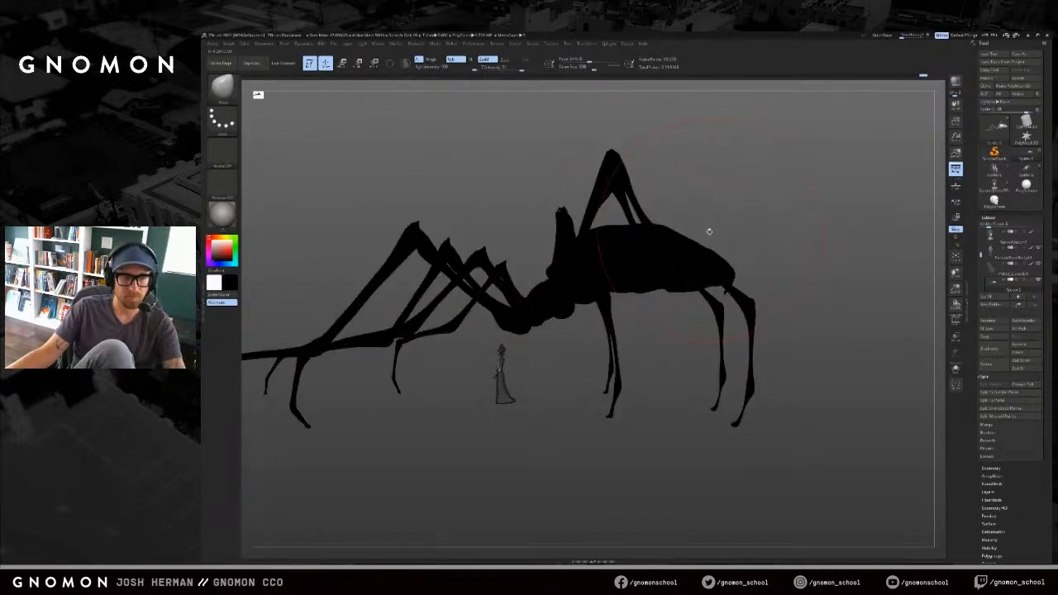
{"action": "left_click_drag", "start_coordinate": [680, 239], "coordinate": [672, 252]}
{"action": "mouse_move", "coordinate": [759, 235]}
{"action": "left_mouse_down"}
{"action": "mouse_move", "coordinate": [822, 245]}
{"action": "mouse_move", "coordinate": [843, 267]}
{"action": "mouse_move", "coordinate": [825, 298]}
{"action": "mouse_move", "coordinate": [831, 292]}
{"action": "mouse_move", "coordinate": [838, 239]}
{"action": "mouse_move", "coordinate": [780, 199]}
{"action": "mouse_move", "coordinate": [714, 220]}
{"action": "mouse_move", "coordinate": [669, 218]}
{"action": "mouse_move", "coordinate": [661, 252]}
{"action": "mouse_move", "coordinate": [680, 261]}
{"action": "left_mouse_up"}
{"action": "key", "text": "s"}
{"action": "left_click_drag", "start_coordinate": [609, 293], "coordinate": [599, 292]}
{"action": "key", "text": "s"}
{"action": "left_click_drag", "start_coordinate": [560, 338], "coordinate": [554, 338]}
{"action": "left_click_drag", "start_coordinate": [551, 347], "coordinate": [535, 335]}
Step: Mask the abdomen so that only its rear tip stays editable, softening the mask edge
{"action": "left_click_drag", "start_coordinate": [527, 281], "coordinate": [537, 300], "text": "ctrl"}
{"action": "left_click_drag", "start_coordinate": [528, 322], "coordinate": [545, 330]}
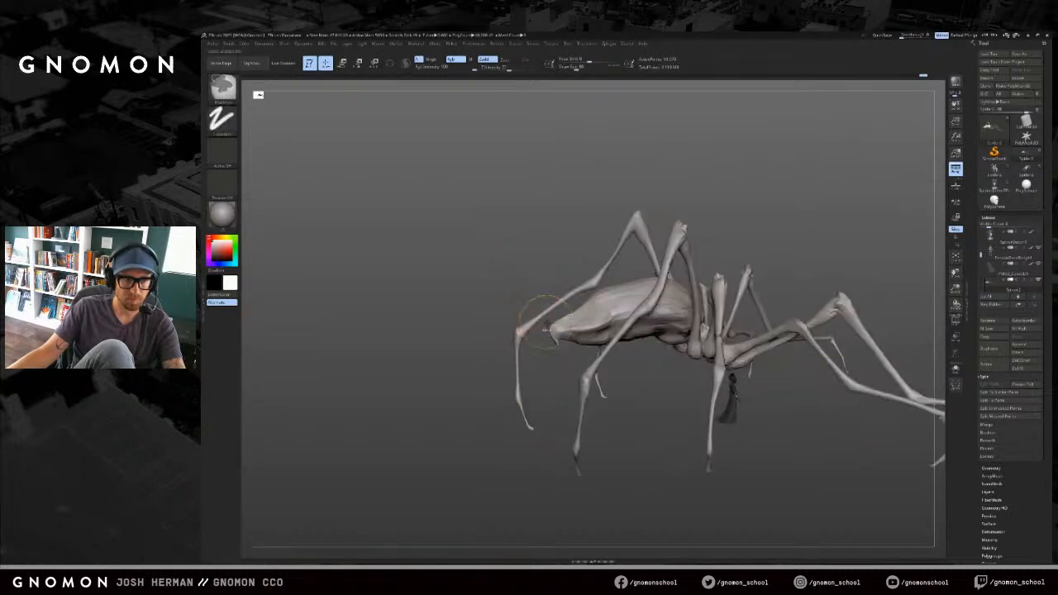
{"action": "left_click", "coordinate": [542, 347], "text": "ctrl"}
{"action": "left_click", "coordinate": [572, 329], "text": "ctrl"}
{"action": "left_click", "coordinate": [572, 329], "text": "ctrl"}
{"action": "left_click", "coordinate": [544, 354], "text": "ctrl"}
{"action": "mouse_move", "coordinate": [541, 356]}
{"action": "left_mouse_down"}
{"action": "mouse_move", "coordinate": [571, 351]}
{"action": "mouse_move", "coordinate": [539, 340]}
{"action": "left_mouse_up"}
{"action": "left_click", "coordinate": [583, 353], "text": "ctrl"}
Step: Rotate, move and scale the unmasked rear tip so it curls down under the abdomen
{"action": "key", "text": "r"}
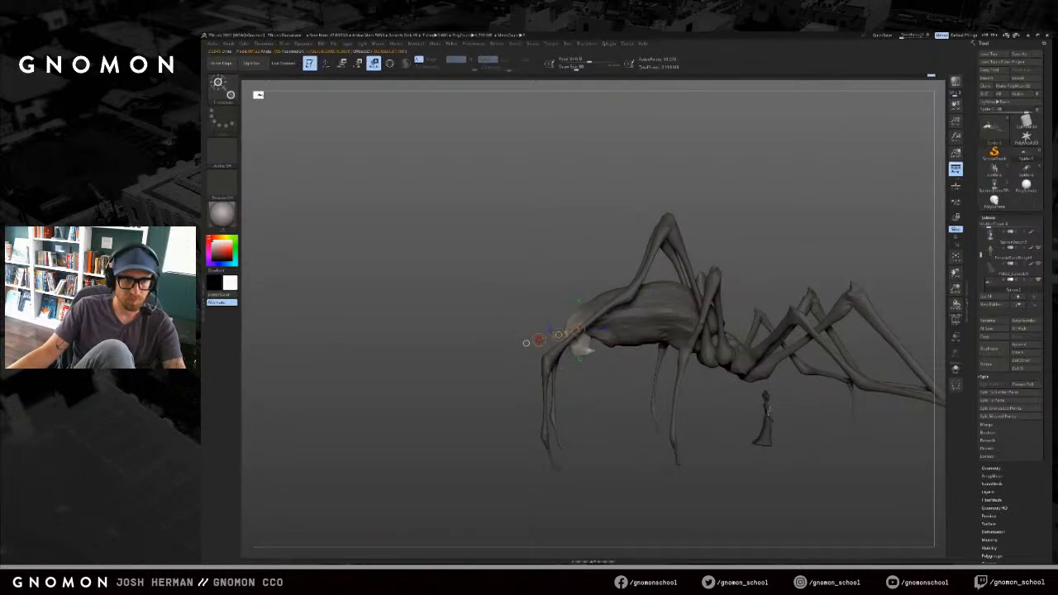
{"action": "key", "text": "w"}
{"action": "left_click_drag", "start_coordinate": [559, 335], "coordinate": [565, 344]}
{"action": "key", "text": "e"}
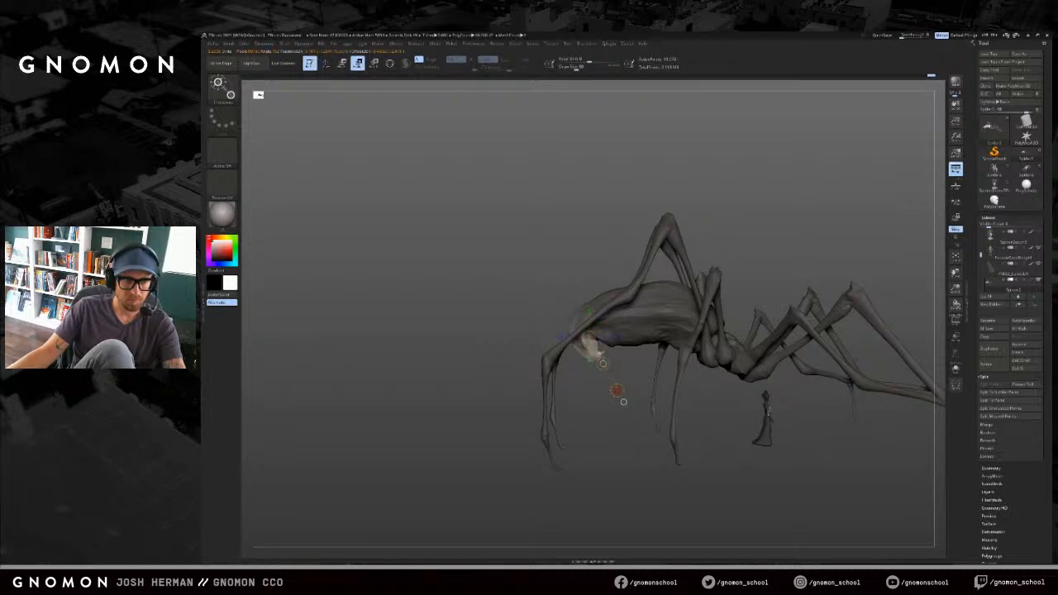
{"action": "left_click_drag", "start_coordinate": [616, 388], "coordinate": [617, 390]}
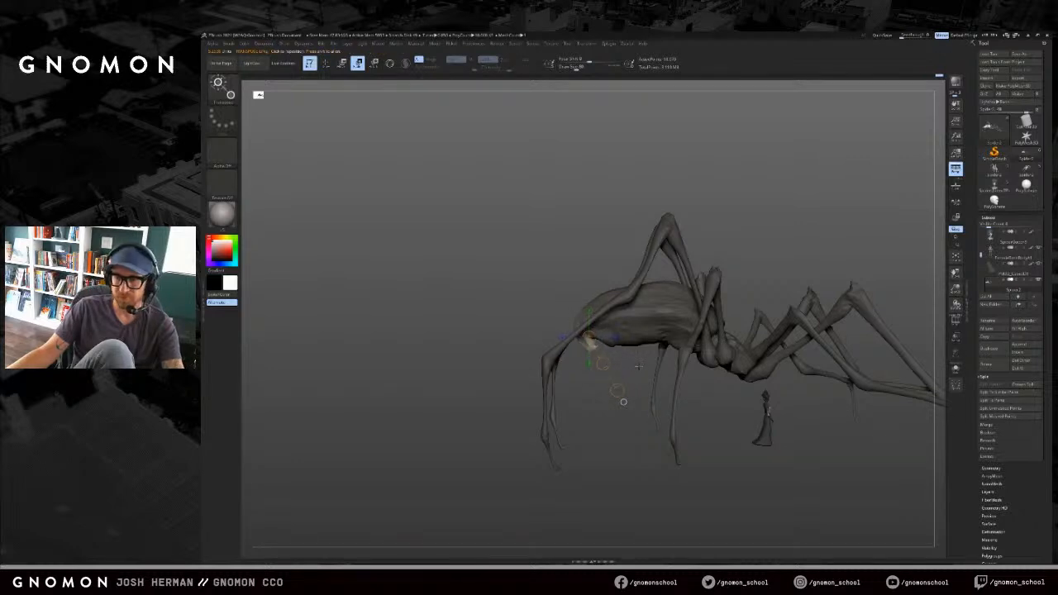
{"action": "mouse_move", "coordinate": [640, 366]}
{"action": "left_mouse_down"}
{"action": "mouse_move", "coordinate": [628, 400]}
{"action": "mouse_move", "coordinate": [633, 368]}
{"action": "mouse_move", "coordinate": [600, 319]}
{"action": "left_mouse_up"}
{"action": "key", "text": "q"}
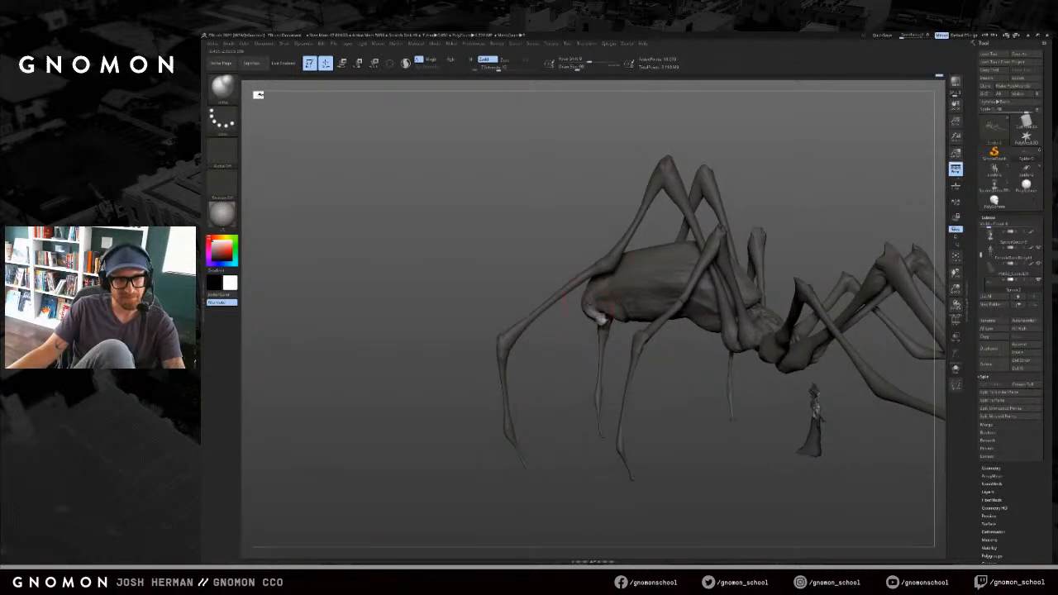
Step: Thicken the curled rear tip and adjust its end with the Move brush
{"action": "left_click_drag", "start_coordinate": [604, 341], "coordinate": [616, 348]}
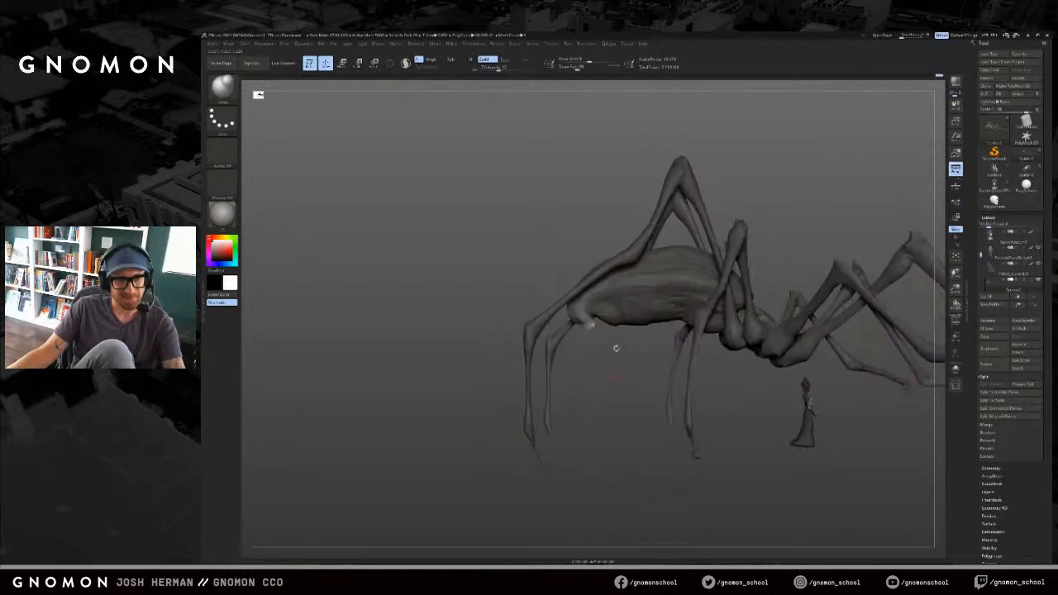
{"action": "key", "text": "b"}
{"action": "key", "text": "m"}
{"action": "key", "text": "v"}
{"action": "key", "text": "s"}
{"action": "left_click", "coordinate": [595, 325]}
{"action": "mouse_move", "coordinate": [598, 330]}
{"action": "left_mouse_down"}
{"action": "mouse_move", "coordinate": [591, 326]}
{"action": "mouse_move", "coordinate": [628, 350]}
{"action": "left_mouse_up"}
Step: Draw the end of the curled rear tip out into a small hook with the SnakeHook brush
{"action": "key", "text": "b"}
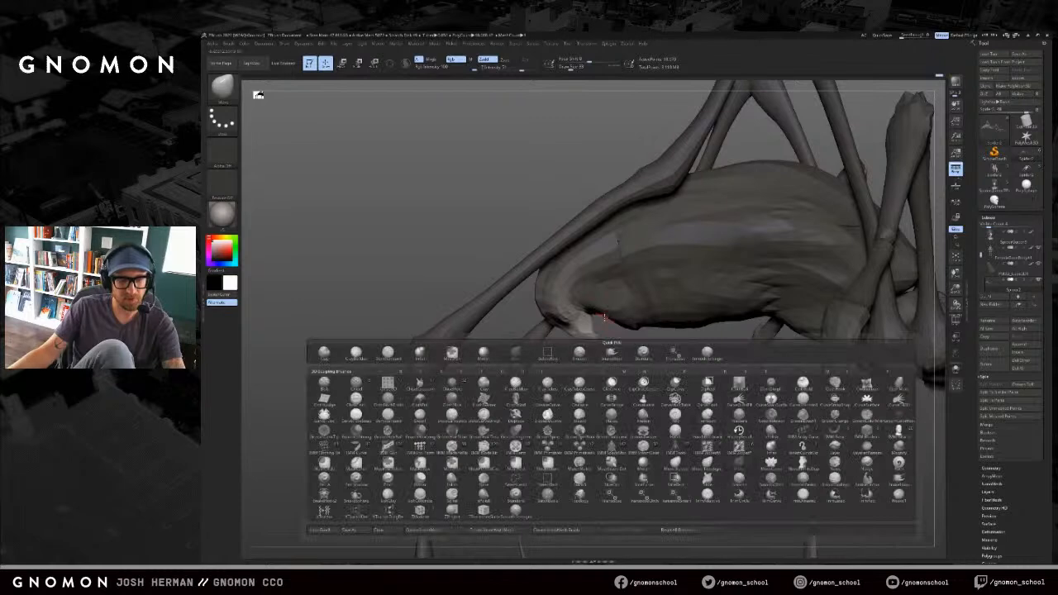
{"action": "key", "text": "s"}
{"action": "key", "text": "h"}
{"action": "key", "text": "s"}
{"action": "left_click", "coordinate": [598, 337]}
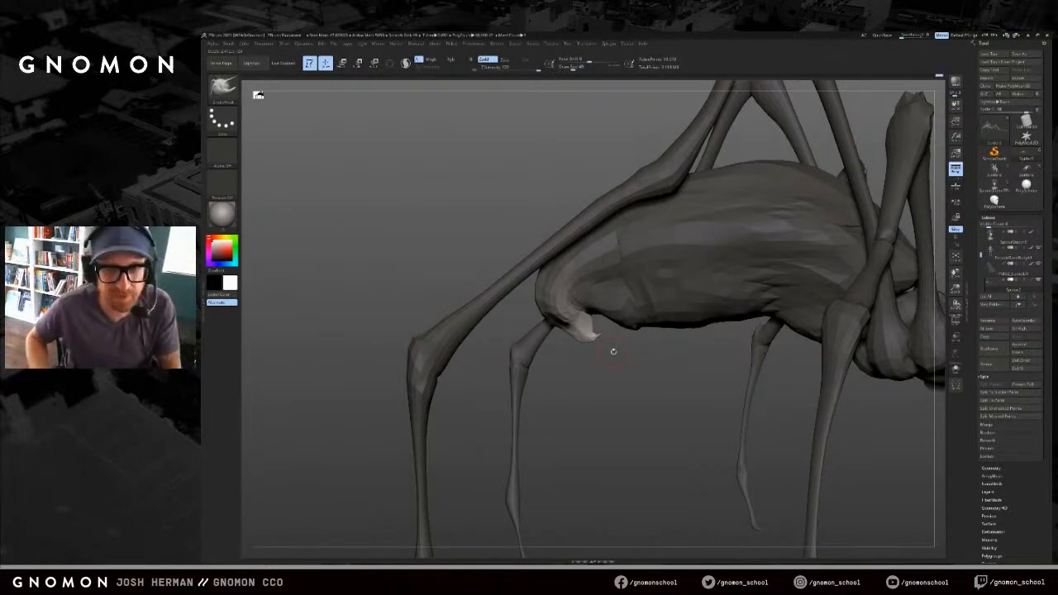
{"action": "mouse_move", "coordinate": [610, 341]}
{"action": "left_mouse_down"}
{"action": "mouse_move", "coordinate": [685, 374]}
{"action": "mouse_move", "coordinate": [669, 389]}
{"action": "mouse_move", "coordinate": [604, 322]}
{"action": "left_mouse_up"}
{"action": "left_click_drag", "start_coordinate": [635, 354], "coordinate": [612, 326]}
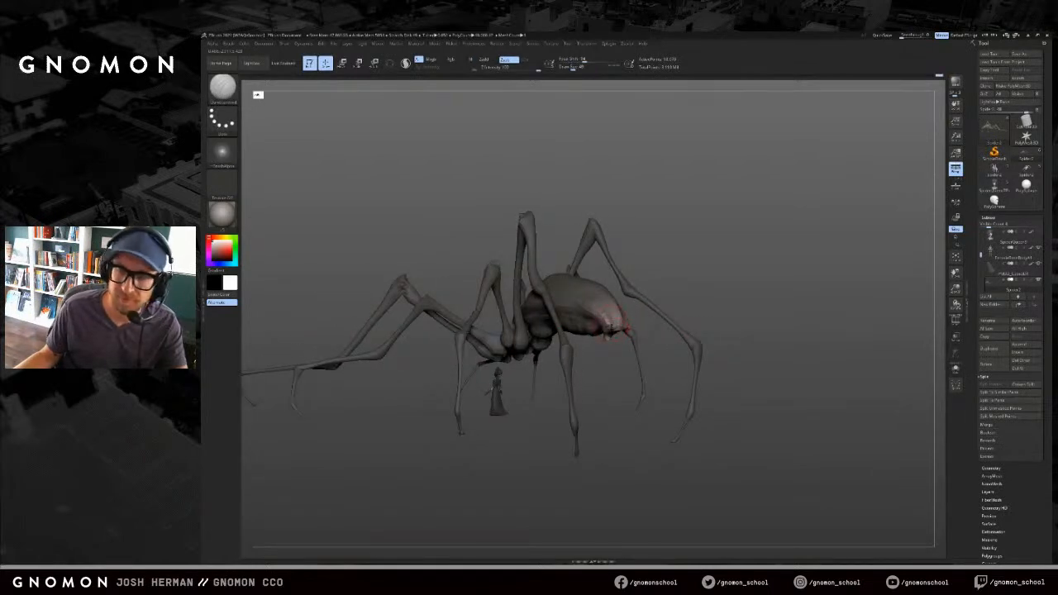
Step: Carve creases along the abdomen's rear and flank with the DamStandard brush and subdivide the mesh once
{"action": "left_click_drag", "start_coordinate": [754, 280], "coordinate": [717, 296]}
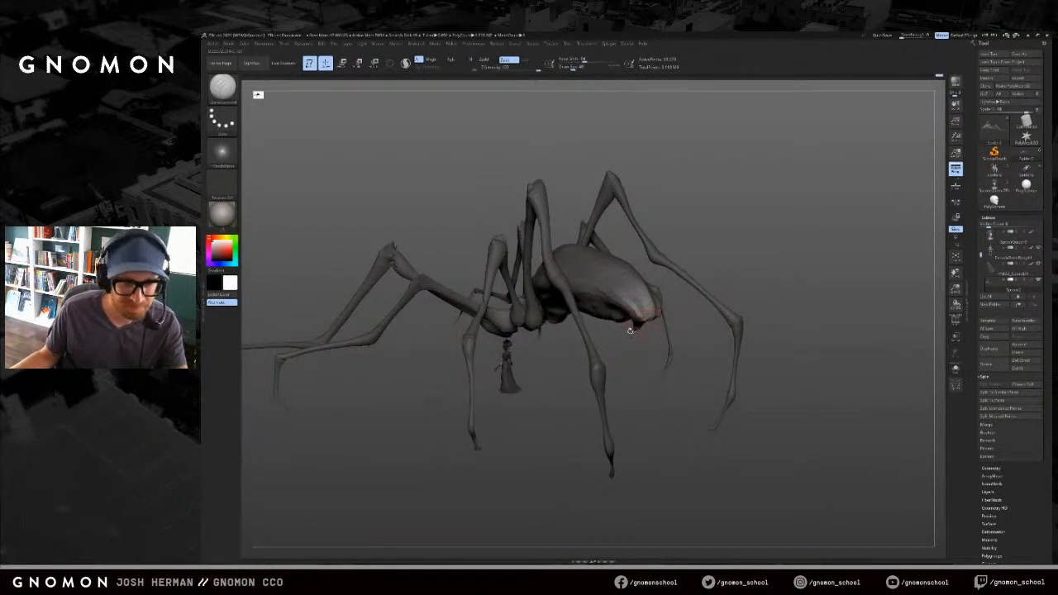
{"action": "left_click_drag", "start_coordinate": [631, 370], "coordinate": [637, 359]}
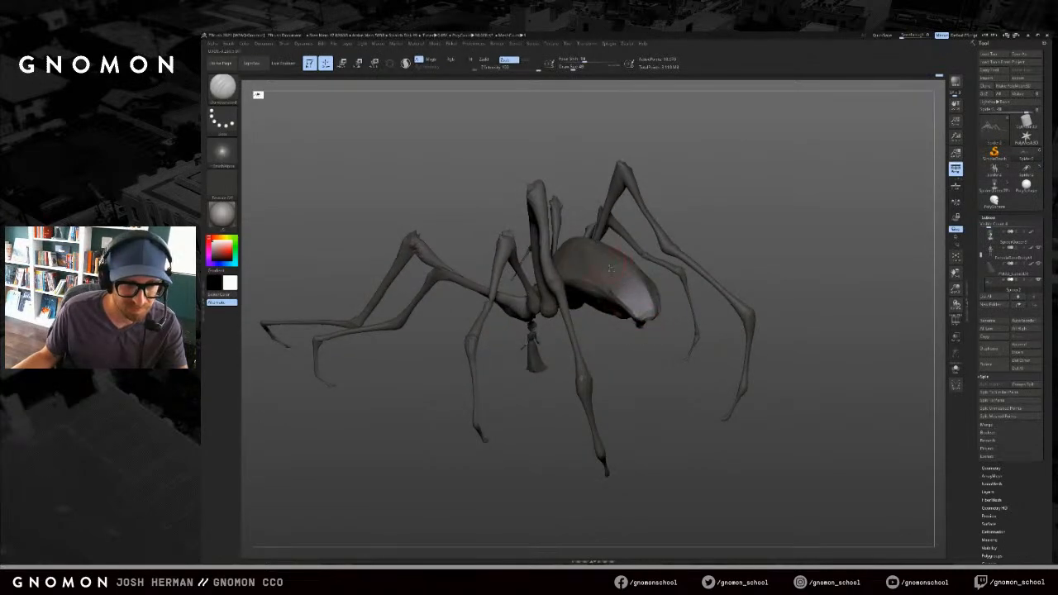
{"action": "left_click_drag", "start_coordinate": [633, 359], "coordinate": [664, 378]}
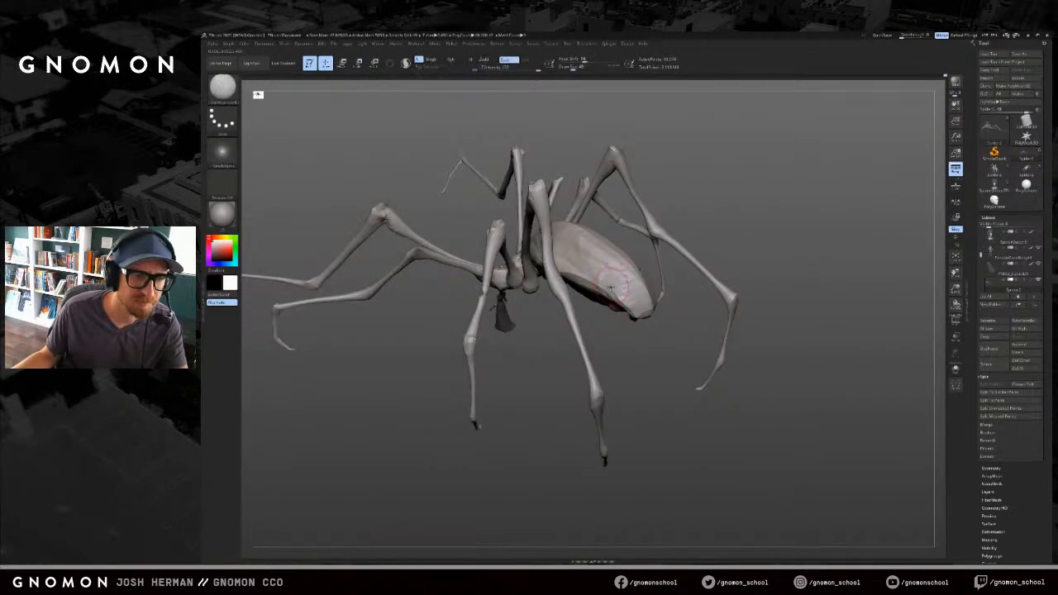
{"action": "key", "text": "ctrl+d"}
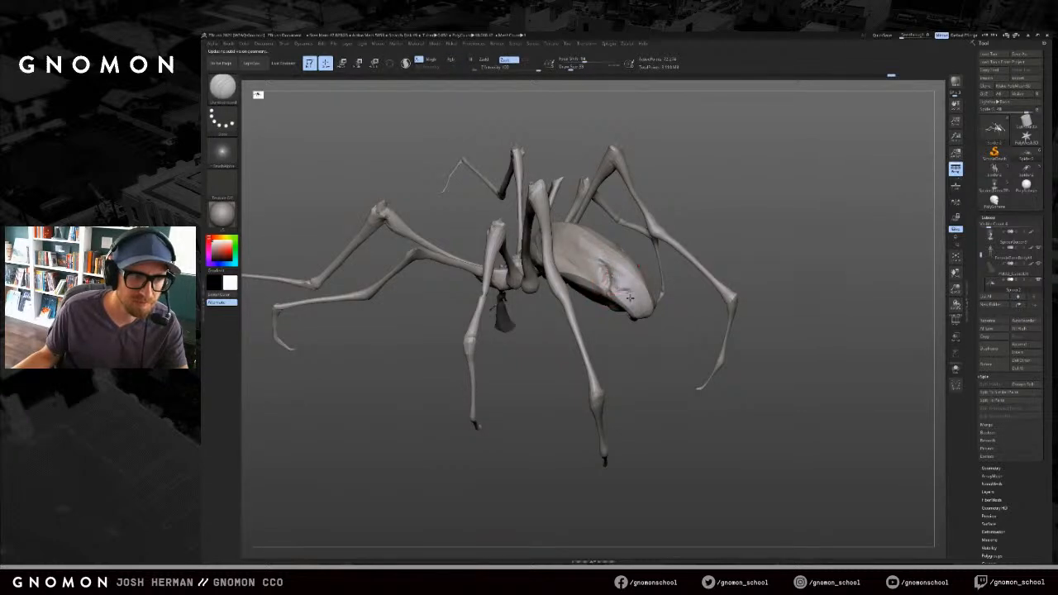
{"action": "mouse_move", "coordinate": [638, 358]}
{"action": "left_mouse_down"}
{"action": "mouse_move", "coordinate": [838, 248]}
{"action": "mouse_move", "coordinate": [780, 229]}
{"action": "mouse_move", "coordinate": [777, 186]}
{"action": "mouse_move", "coordinate": [786, 201]}
{"action": "left_mouse_up"}
Step: Carve and smooth the abdomen's front surface above the head
{"action": "key", "text": "bracketright"}
{"action": "mouse_move", "coordinate": [616, 239]}
{"action": "left_mouse_down", "text": "shift"}
{"action": "mouse_move", "coordinate": [625, 285]}
{"action": "mouse_move", "coordinate": [614, 235]}
{"action": "left_mouse_up", "text": "shift"}
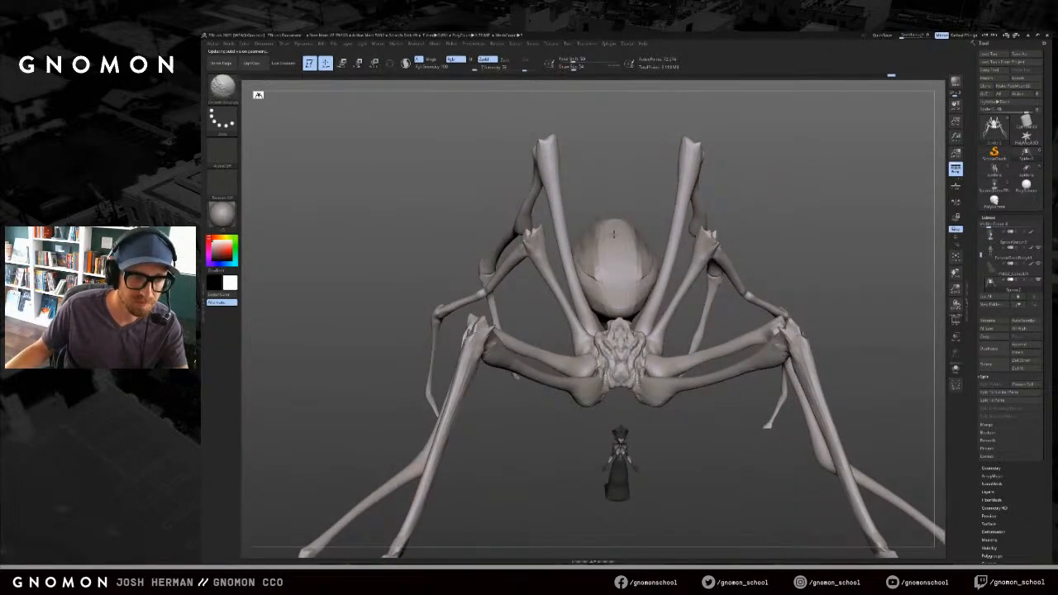
{"action": "left_click_drag", "start_coordinate": [657, 199], "coordinate": [727, 181]}
{"action": "left_click_drag", "start_coordinate": [649, 243], "coordinate": [643, 287], "text": "shift"}
{"action": "mouse_move", "coordinate": [631, 208]}
{"action": "left_mouse_down", "text": "alt"}
{"action": "mouse_move", "coordinate": [678, 143]}
{"action": "mouse_move", "coordinate": [674, 190]}
{"action": "left_mouse_up", "text": "alt"}
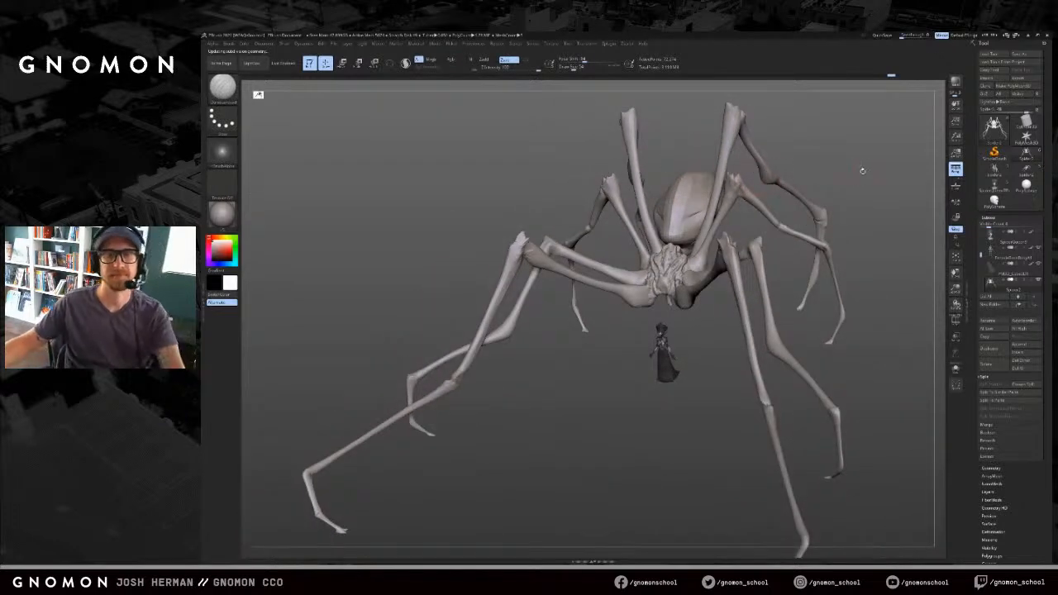
Step: Hide all the leg parts so only the abdomen and head section remain shown
{"action": "left_click_drag", "start_coordinate": [870, 161], "coordinate": [866, 182], "text": "alt"}
{"action": "left_click", "coordinate": [754, 183], "text": "ctrl+shift"}
{"action": "left_click_drag", "start_coordinate": [792, 149], "coordinate": [805, 182], "text": "ctrl+shift"}
{"action": "left_click", "coordinate": [736, 213], "text": "ctrl+shift"}
{"action": "left_click", "coordinate": [752, 265], "text": "ctrl+shift"}
{"action": "left_click", "coordinate": [728, 287], "text": "ctrl+shift"}
{"action": "mouse_move", "coordinate": [759, 267]}
{"action": "left_mouse_down", "text": "shift"}
{"action": "mouse_move", "coordinate": [690, 235]}
{"action": "mouse_move", "coordinate": [789, 245]}
{"action": "left_mouse_up", "text": "shift"}
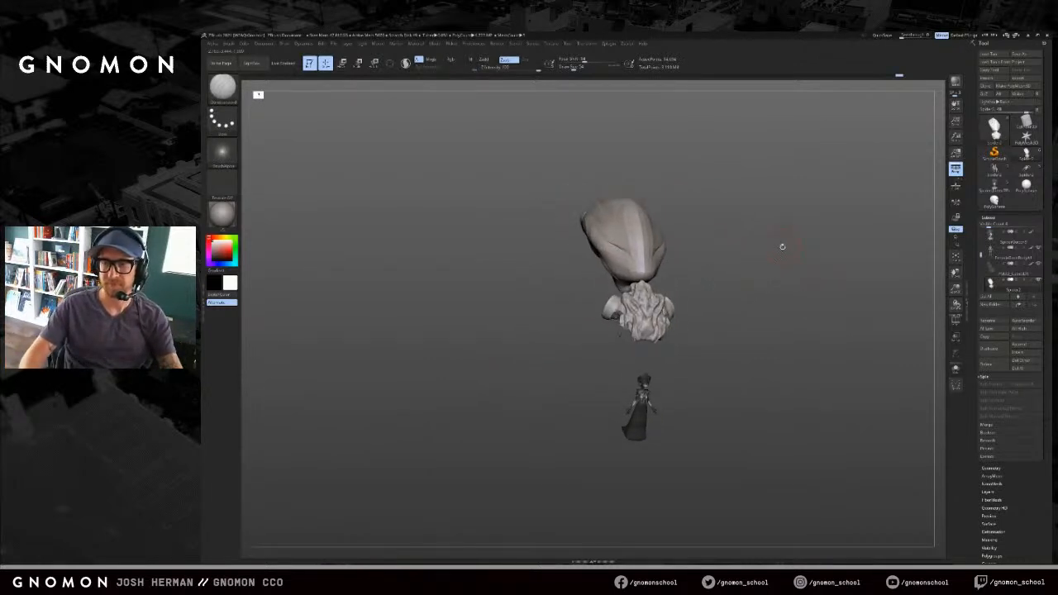
Step: Build up lumpy clay forms on the front of the abdomen with the ClayBuildup brush
{"action": "left_click_drag", "start_coordinate": [745, 243], "coordinate": [704, 235]}
{"action": "key", "text": "2"}
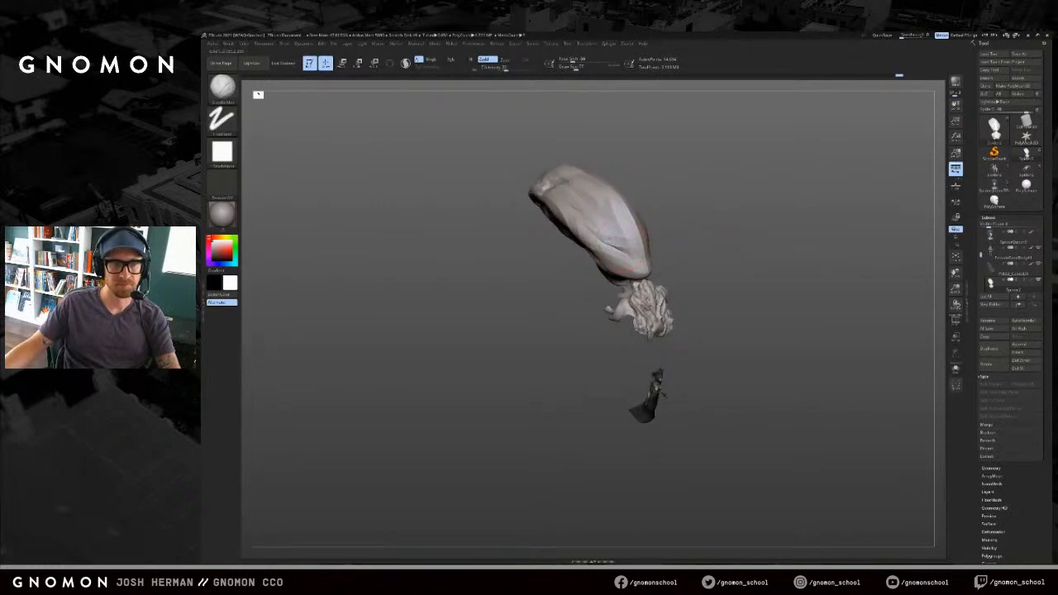
{"action": "key", "text": "s"}
{"action": "left_click_drag", "start_coordinate": [642, 253], "coordinate": [638, 253]}
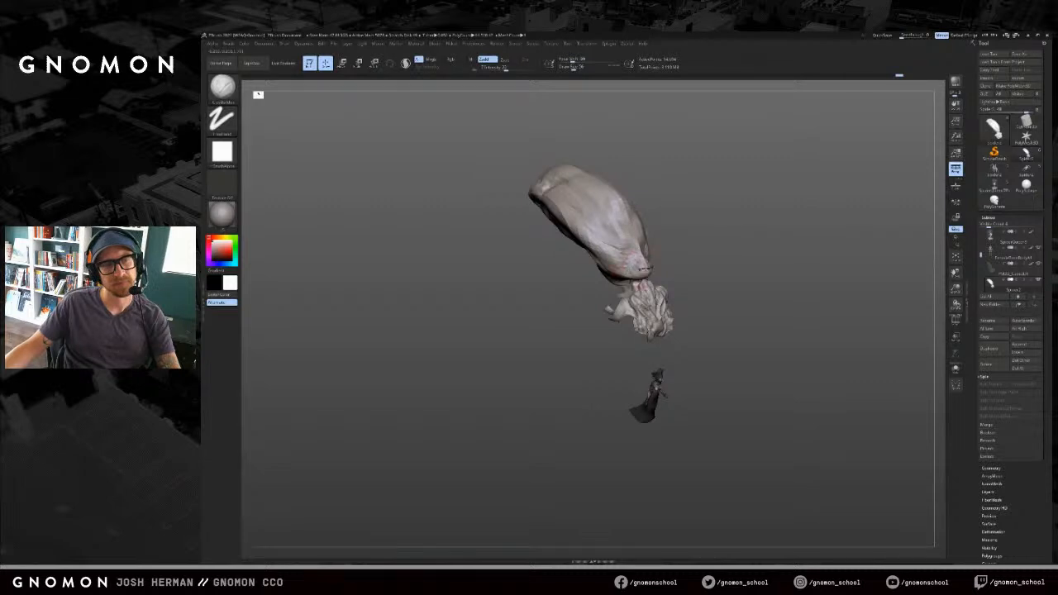
{"action": "right_click_drag", "start_coordinate": [635, 268], "coordinate": [636, 268]}
Step: Cut creases between the abdomen's front forms with the DamStandard brush, smooth them and undo the last stroke
{"action": "key", "text": "3"}
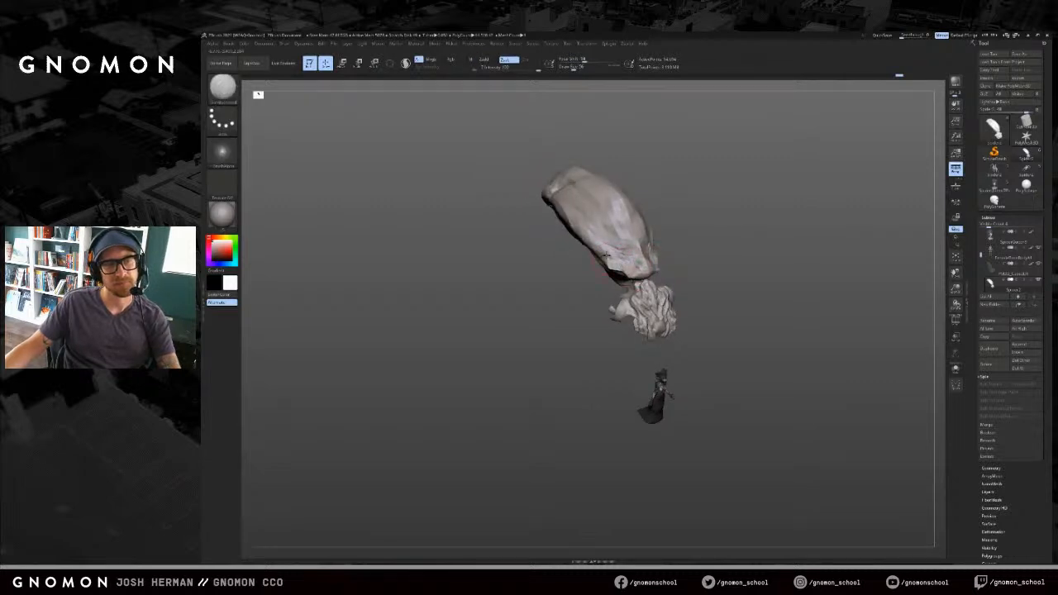
{"action": "mouse_move", "coordinate": [659, 240]}
{"action": "left_mouse_down", "text": "shift"}
{"action": "mouse_move", "coordinate": [690, 222]}
{"action": "mouse_move", "coordinate": [695, 259]}
{"action": "mouse_move", "coordinate": [668, 267]}
{"action": "left_mouse_up", "text": "shift"}
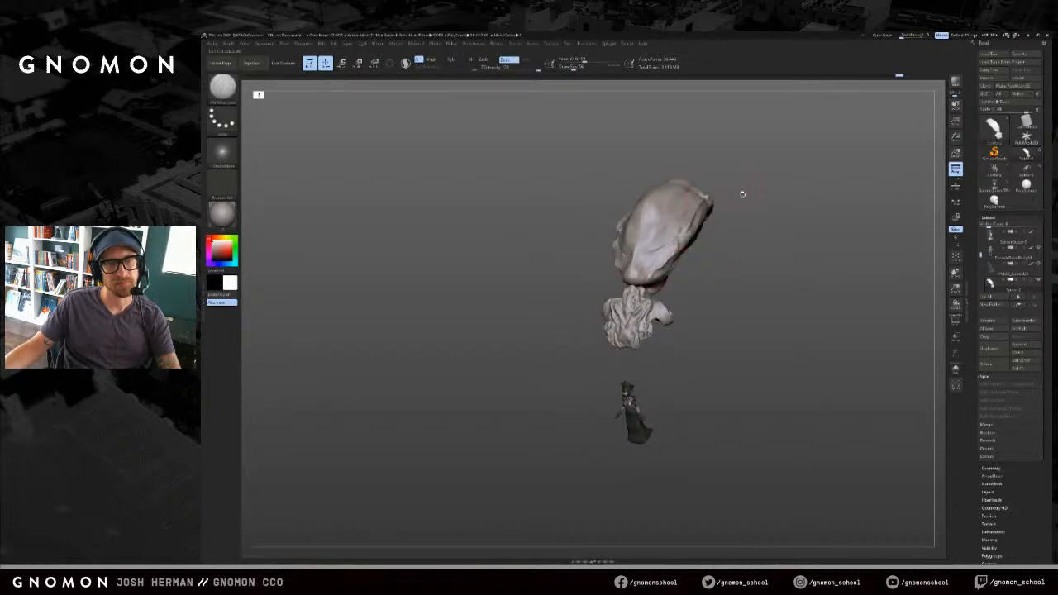
{"action": "left_click_drag", "start_coordinate": [741, 191], "coordinate": [754, 198], "text": "shift"}
{"action": "key", "text": "ctrl+z"}
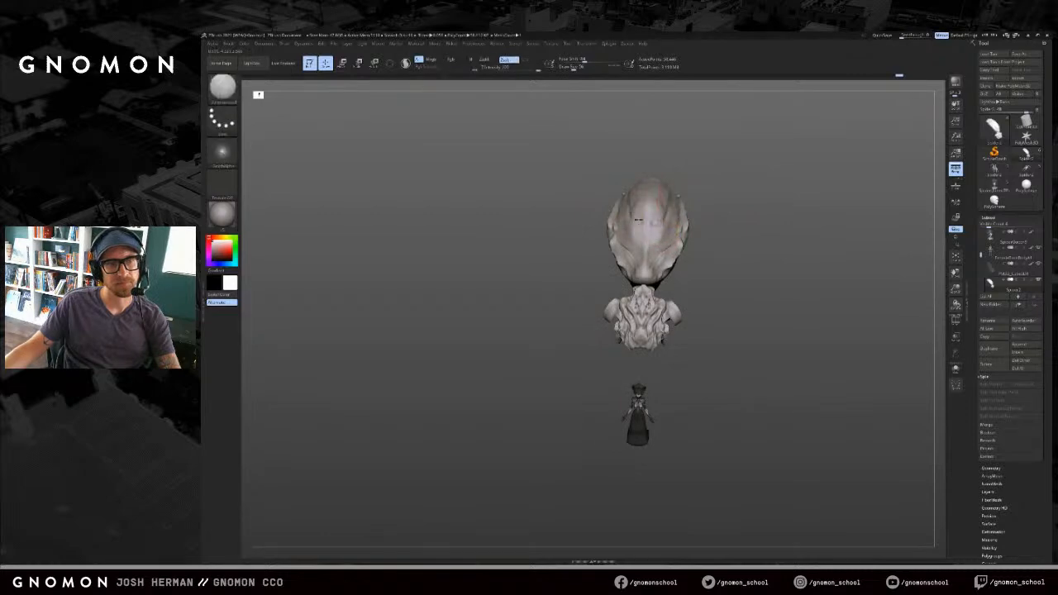
Step: Show the legs again and build up clay on the lower front of the head between the leg bases
{"action": "left_click", "coordinate": [786, 239], "text": "ctrl+shift"}
{"action": "mouse_move", "coordinate": [575, 438]}
{"action": "left_mouse_down"}
{"action": "mouse_move", "coordinate": [484, 425]}
{"action": "mouse_move", "coordinate": [558, 427]}
{"action": "mouse_move", "coordinate": [560, 491]}
{"action": "mouse_move", "coordinate": [561, 422]}
{"action": "mouse_move", "coordinate": [591, 413]}
{"action": "left_mouse_up"}
{"action": "key", "text": "1"}
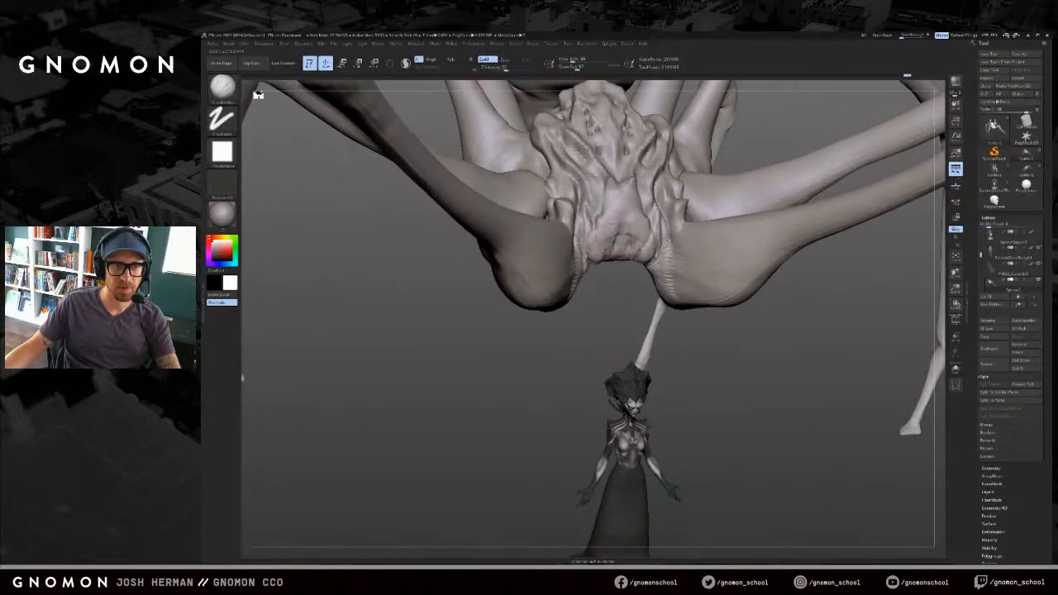
{"action": "left_click_drag", "start_coordinate": [610, 261], "coordinate": [618, 230]}
{"action": "mouse_move", "coordinate": [619, 307]}
{"action": "left_mouse_down"}
{"action": "mouse_move", "coordinate": [617, 287]}
{"action": "mouse_move", "coordinate": [613, 295]}
{"action": "left_mouse_up"}
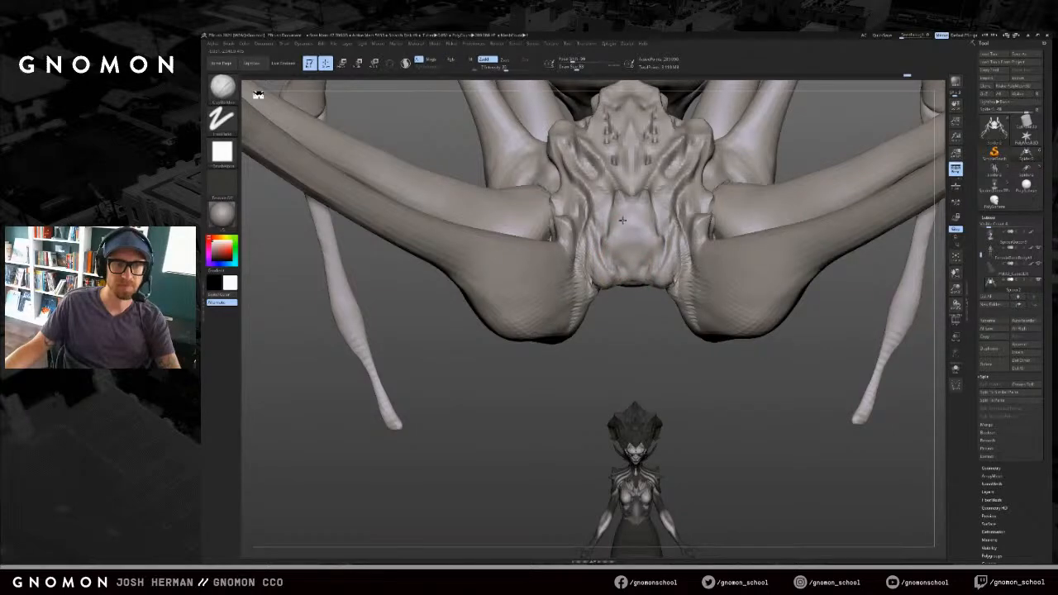
Step: Carve mouth creases into the head's lower front with the DamStandard brush and smooth its lower edge
{"action": "key", "text": "b"}
{"action": "key", "text": "d"}
{"action": "key", "text": "s"}
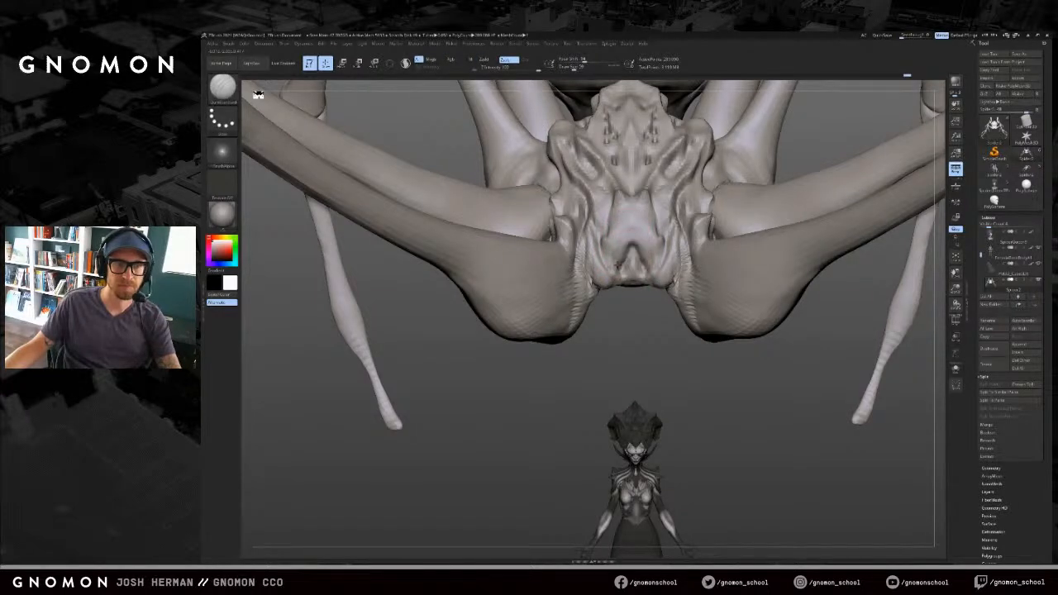
{"action": "mouse_move", "coordinate": [643, 269]}
{"action": "left_mouse_down"}
{"action": "mouse_move", "coordinate": [633, 236]}
{"action": "mouse_move", "coordinate": [633, 268]}
{"action": "mouse_move", "coordinate": [607, 244]}
{"action": "left_mouse_up"}
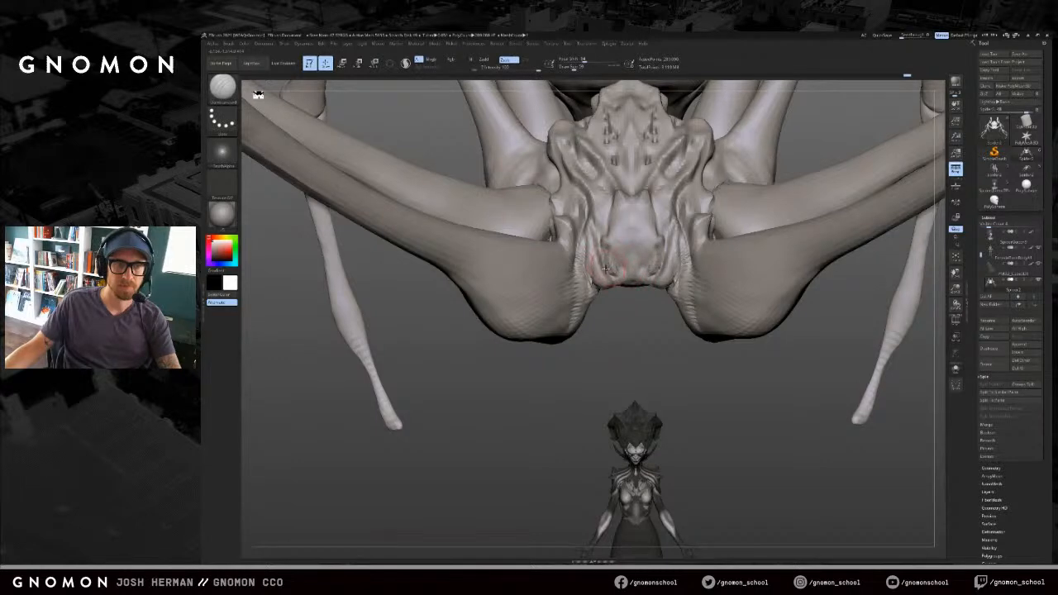
{"action": "mouse_move", "coordinate": [614, 296]}
{"action": "left_mouse_down", "text": "shift"}
{"action": "mouse_move", "coordinate": [621, 277]}
{"action": "mouse_move", "coordinate": [617, 286]}
{"action": "left_mouse_up", "text": "shift"}
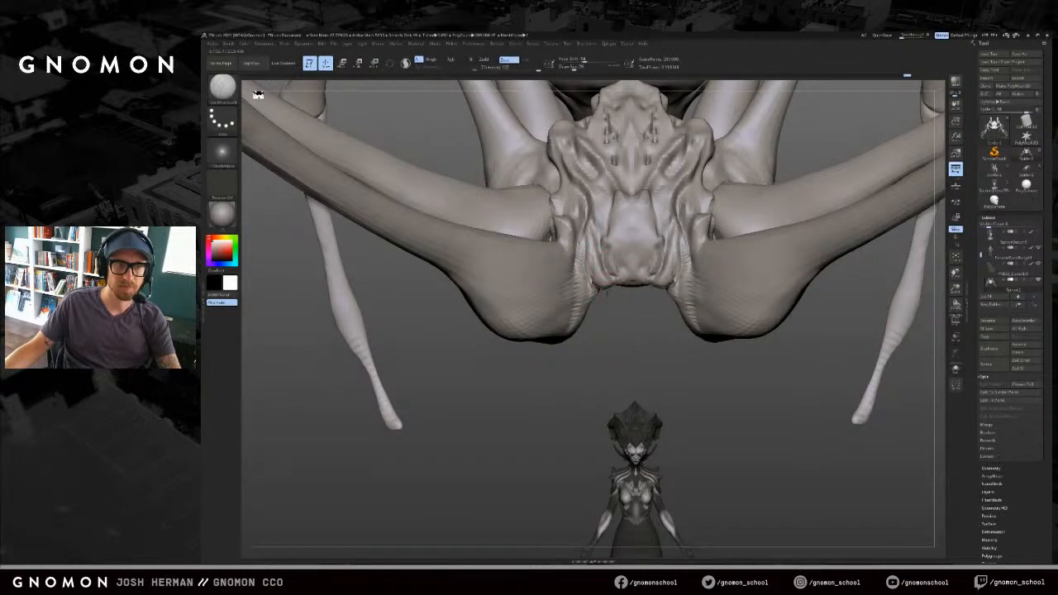
{"action": "right_click_drag", "start_coordinate": [612, 291], "coordinate": [618, 280]}
Step: Check the front leg pair in isolation and show the whole spider again
{"action": "right_click_drag", "start_coordinate": [608, 330], "coordinate": [661, 199]}
{"action": "right_click_drag", "start_coordinate": [665, 324], "coordinate": [711, 305], "text": "alt"}
{"action": "left_click", "coordinate": [711, 305], "text": "ctrl+shift"}
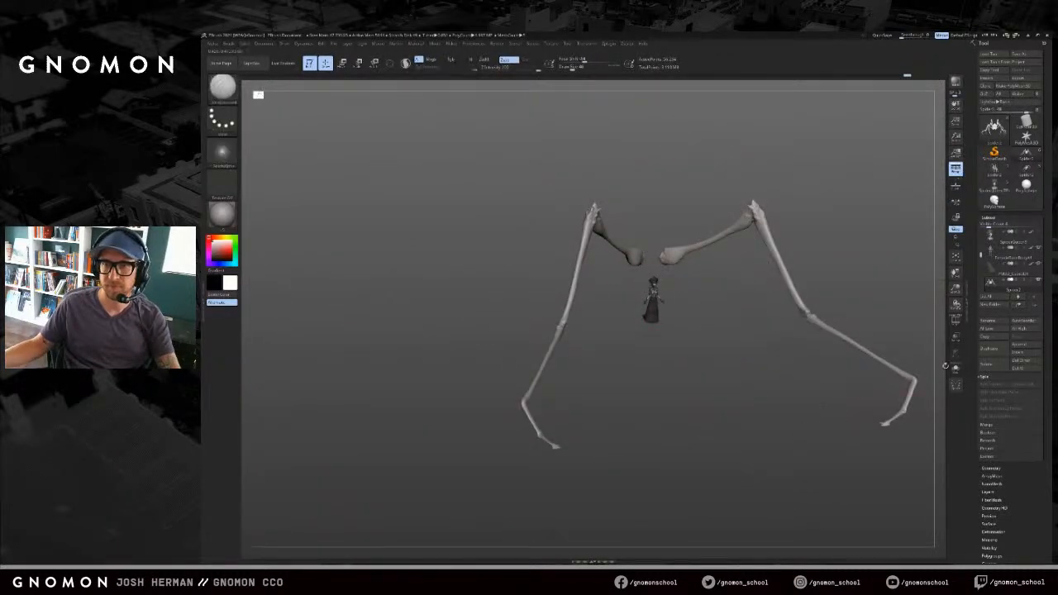
{"action": "left_click", "coordinate": [779, 356], "text": "ctrl+shift"}
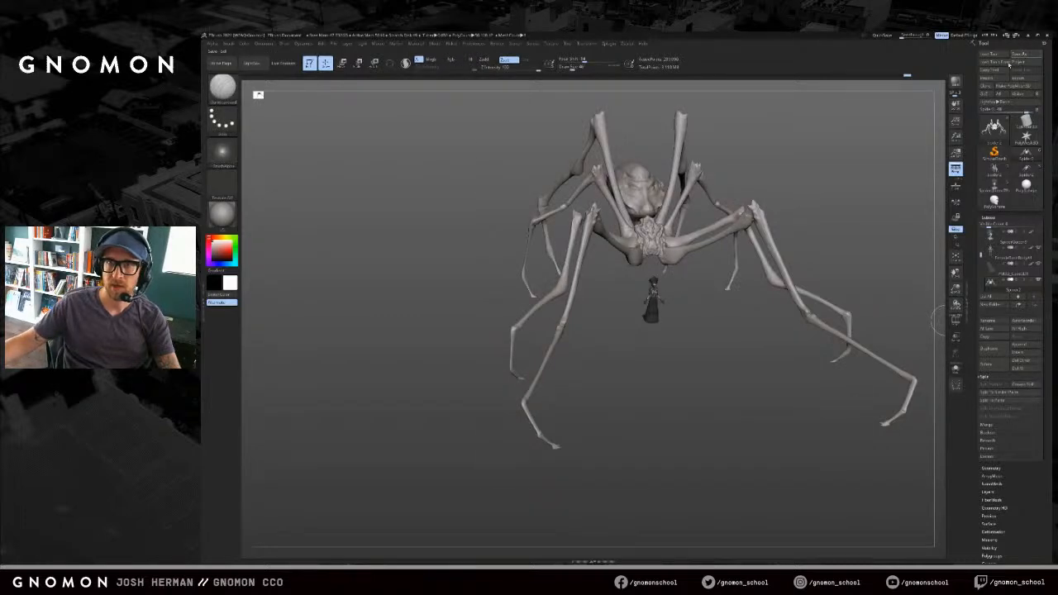
Step: Save the spider tool, overwriting the existing SpiderQueen file
{"action": "key", "text": "ctrl+s"}
{"action": "key", "text": "Return"}
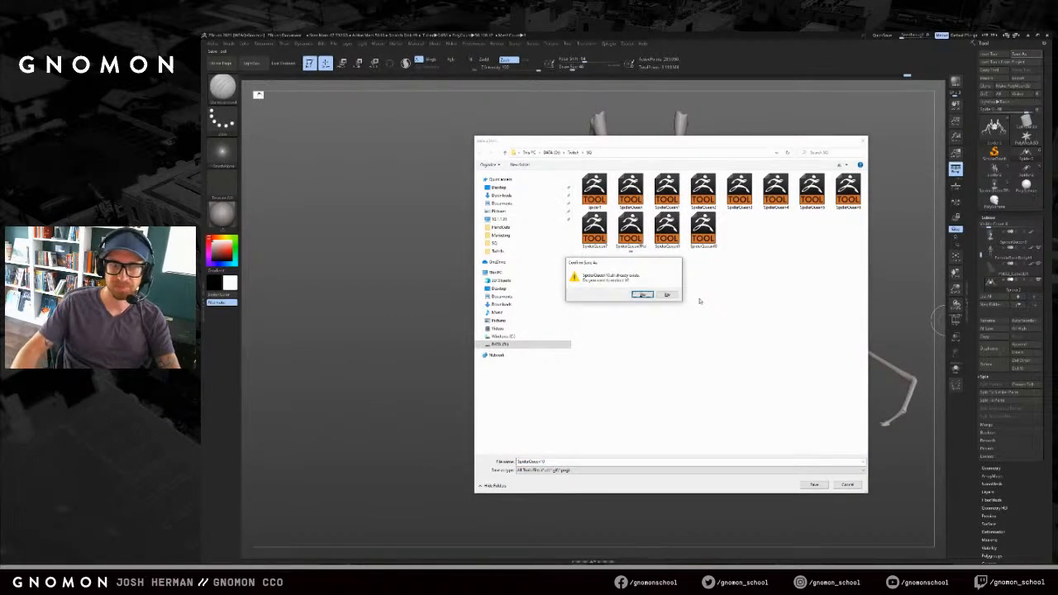
{"action": "key", "text": "Return"}
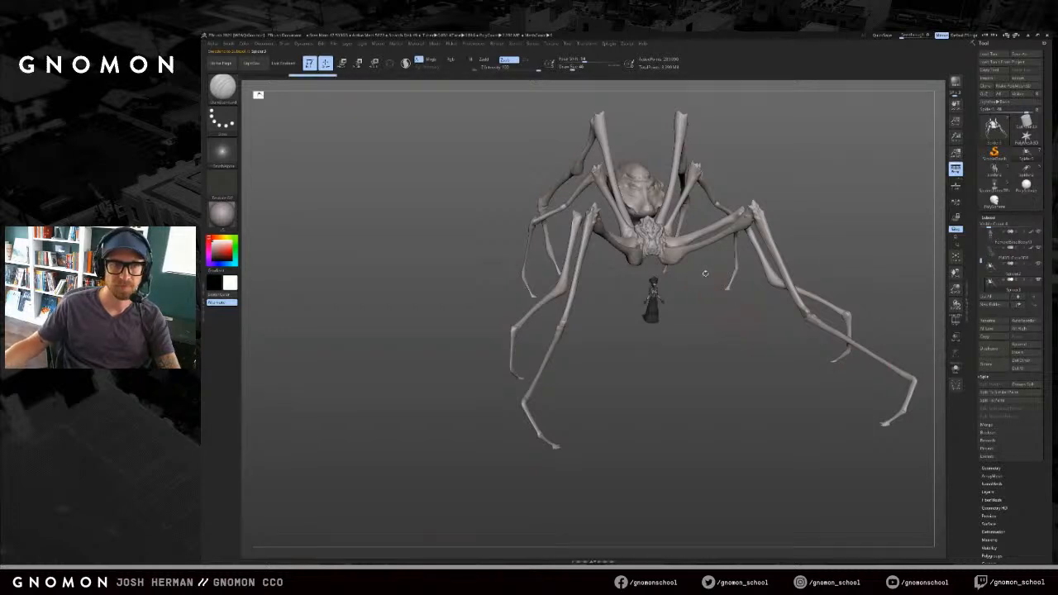
Step: Duplicate the spider at its lower subdivision level and repeatedly scale the copy down to a tiny spider in front of the head
{"action": "left_click_drag", "start_coordinate": [714, 300], "coordinate": [710, 287], "text": "shift"}
{"action": "key", "text": "shift+d"}
{"action": "key", "text": "shift+d"}
{"action": "key", "text": "e"}
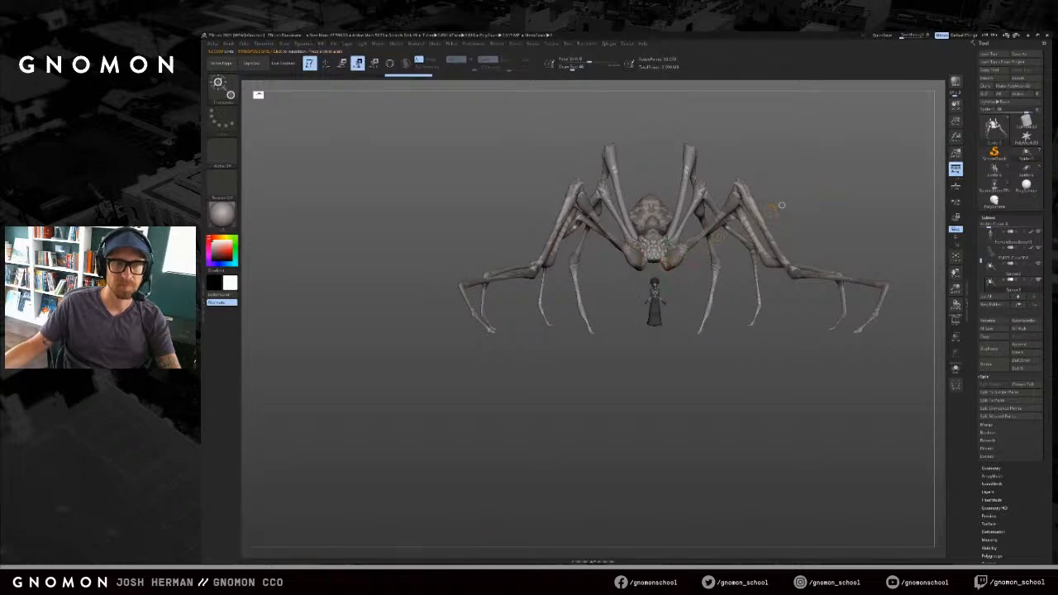
{"action": "left_click_drag", "start_coordinate": [771, 209], "coordinate": [758, 215], "text": "ctrl"}
{"action": "key", "text": "1"}
{"action": "key", "text": "1"}
{"action": "key", "text": "1"}
{"action": "key", "text": "1"}
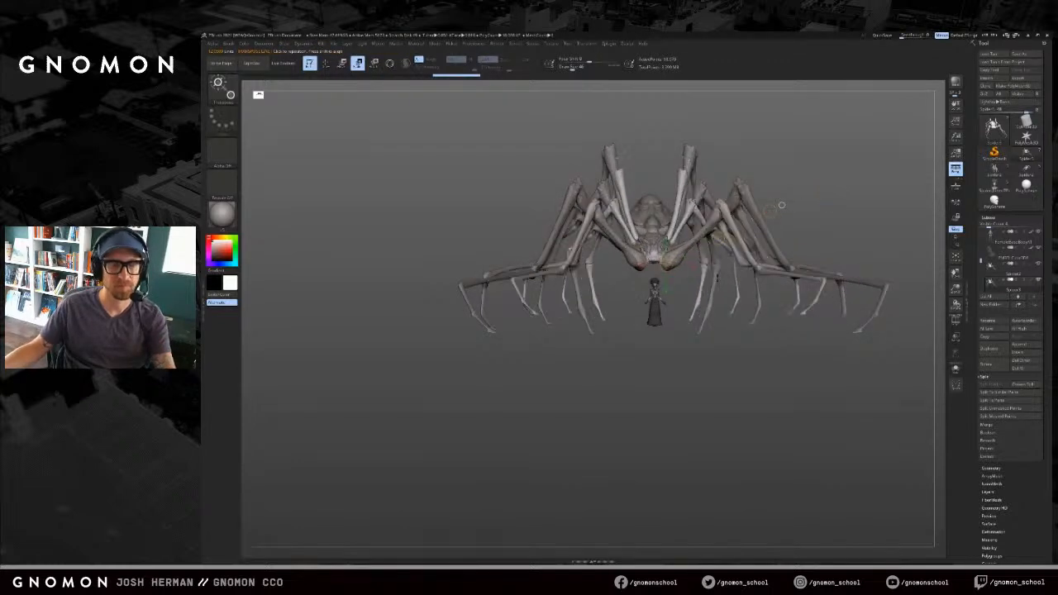
{"action": "key", "text": "1"}
{"action": "key", "text": "1"}
{"action": "key", "text": "1"}
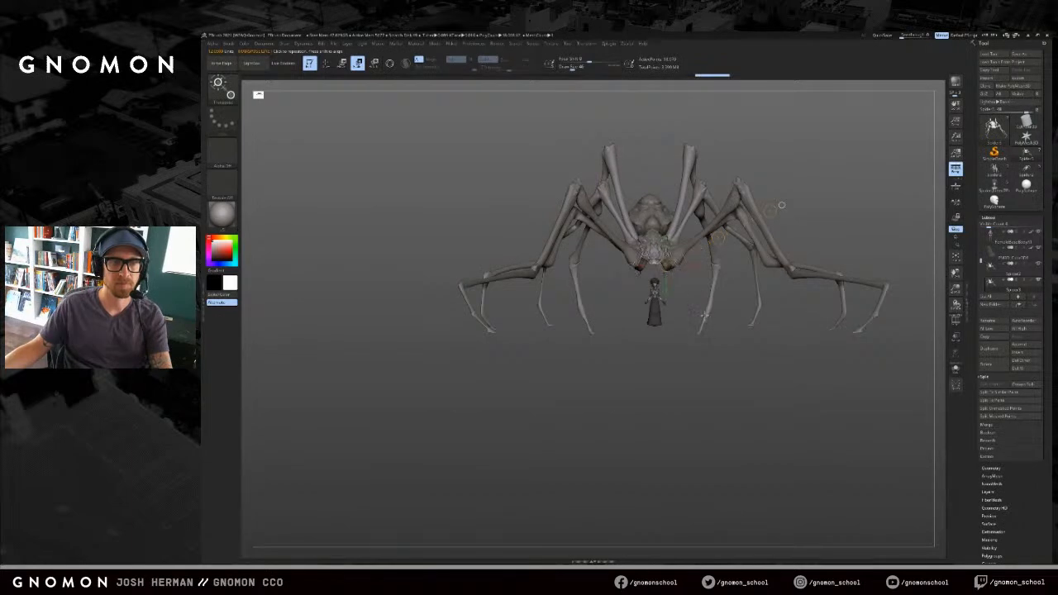
{"action": "key", "text": "1"}
{"action": "key", "text": "1"}
{"action": "key", "text": "1"}
{"action": "key", "text": "1"}
{"action": "key", "text": "1"}
{"action": "key", "text": "1"}
{"action": "mouse_move", "coordinate": [782, 205]}
{"action": "left_mouse_down"}
{"action": "mouse_move", "coordinate": [851, 217]}
{"action": "mouse_move", "coordinate": [842, 400]}
{"action": "mouse_move", "coordinate": [711, 368]}
{"action": "left_mouse_up"}
{"action": "key", "text": "1"}
Step: Undo the last changes to the tiny spider copy and subdivide it once
{"action": "key", "text": "q"}
{"action": "key", "text": "ctrl+d"}
{"action": "left_click_drag", "start_coordinate": [607, 348], "coordinate": [588, 374], "text": "alt"}
{"action": "key", "text": "ctrl+z"}
{"action": "key", "text": "ctrl+z"}
{"action": "key", "text": "ctrl+z"}
{"action": "key", "text": "ctrl+z"}
{"action": "key", "text": "ctrl+z"}
{"action": "key", "text": "ctrl+z"}
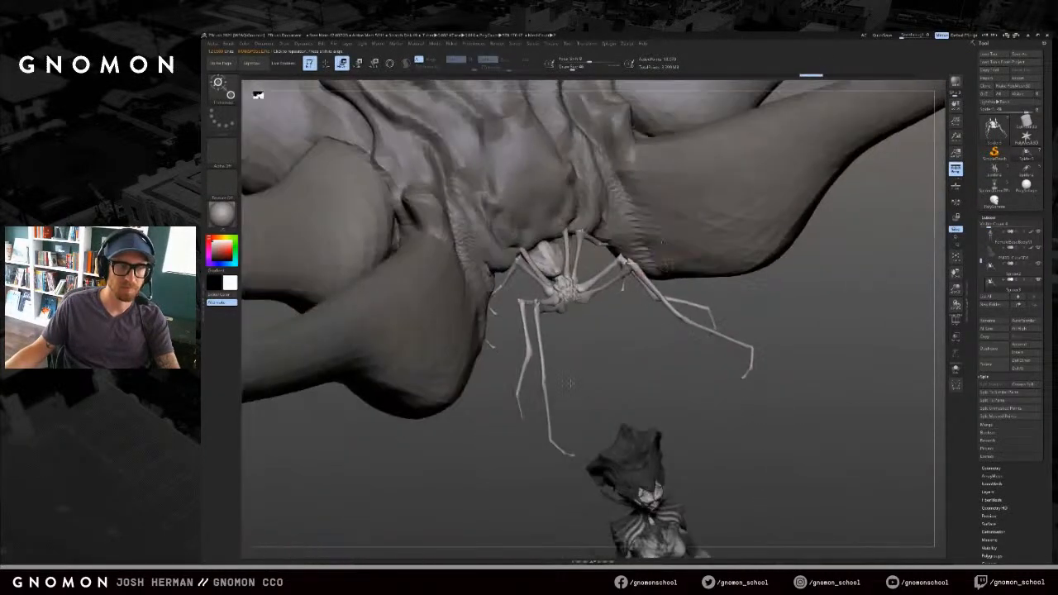
{"action": "key", "text": "ctrl+d"}
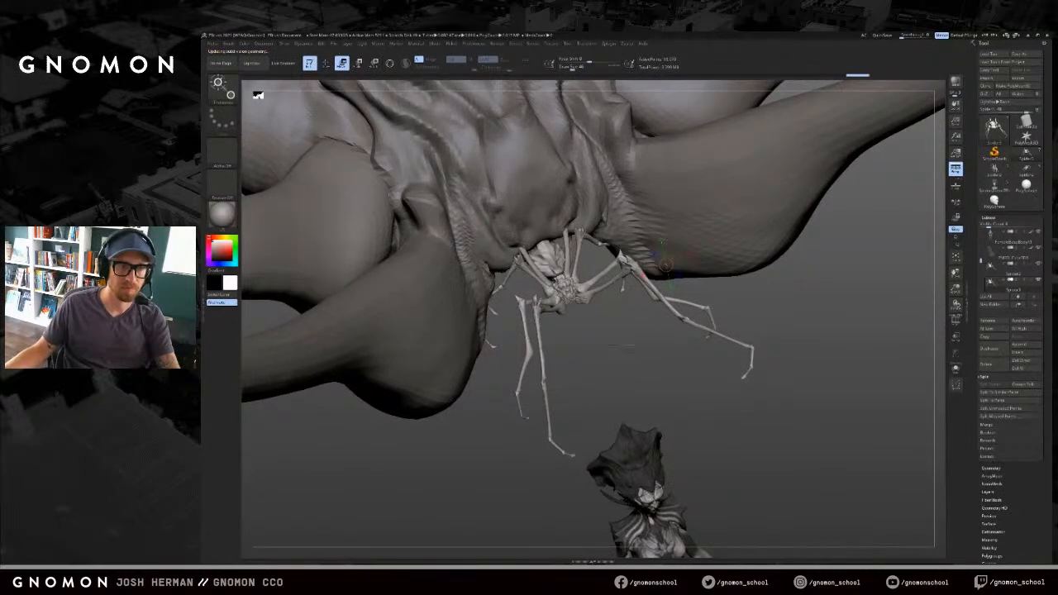
Step: Isolate the two front leg pairs of the tiny spider copy and split off its hidden remainder
{"action": "key", "text": "q"}
{"action": "left_click", "coordinate": [612, 286], "text": "ctrl+shift"}
{"action": "left_click_drag", "start_coordinate": [605, 313], "coordinate": [609, 323], "text": "ctrl+shift"}
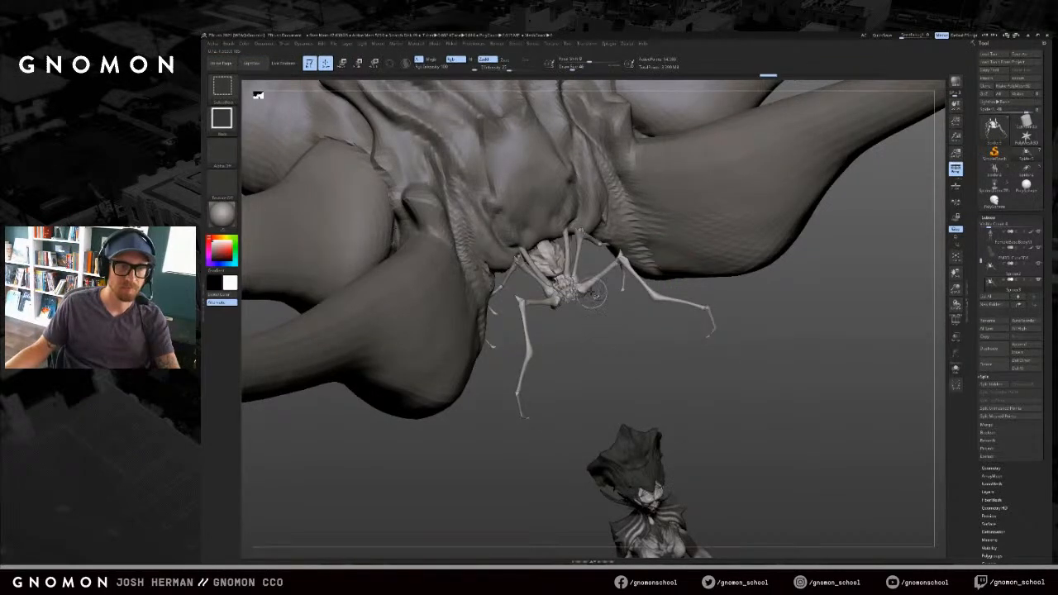
{"action": "left_click", "coordinate": [603, 334], "text": "ctrl+shift"}
{"action": "key", "text": "w"}
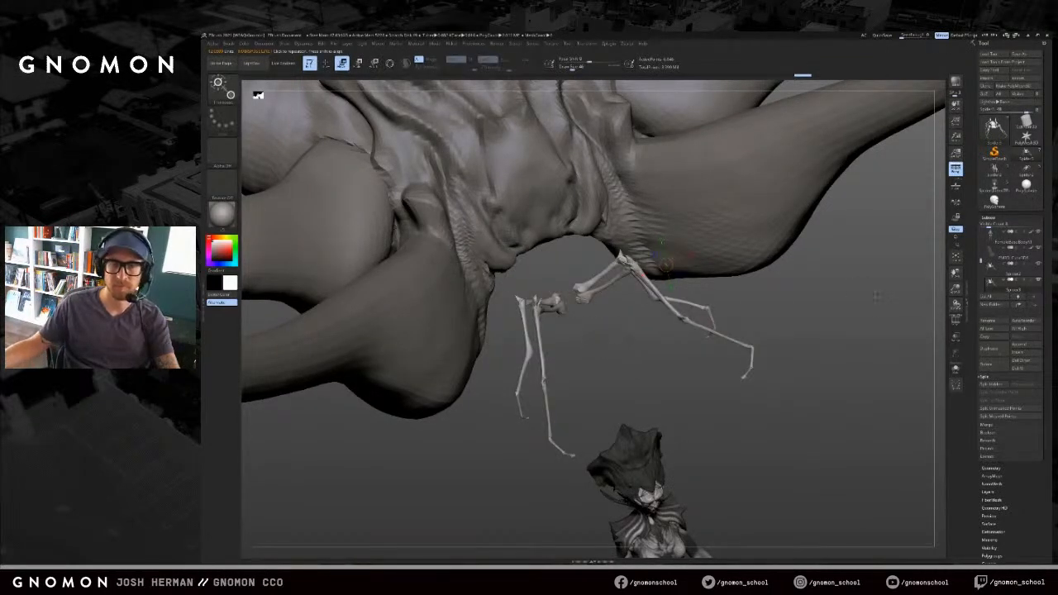
{"action": "key", "text": "q"}
{"action": "left_click_drag", "start_coordinate": [874, 306], "coordinate": [859, 324]}
{"action": "left_click", "coordinate": [986, 386]}
{"action": "left_click_drag", "start_coordinate": [762, 379], "coordinate": [753, 386]}
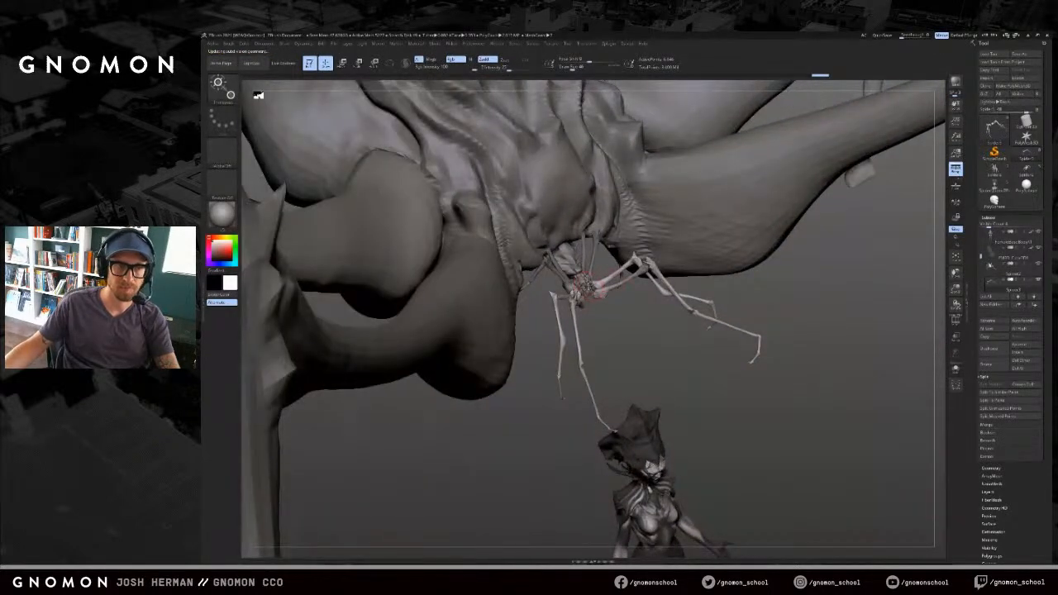
Step: Select the tiny copy's leftover body and rear legs and delete that subtool
{"action": "left_click", "coordinate": [569, 265], "text": "alt"}
{"action": "left_click", "coordinate": [956, 370]}
{"action": "left_click", "coordinate": [956, 370]}
{"action": "left_click", "coordinate": [987, 365]}
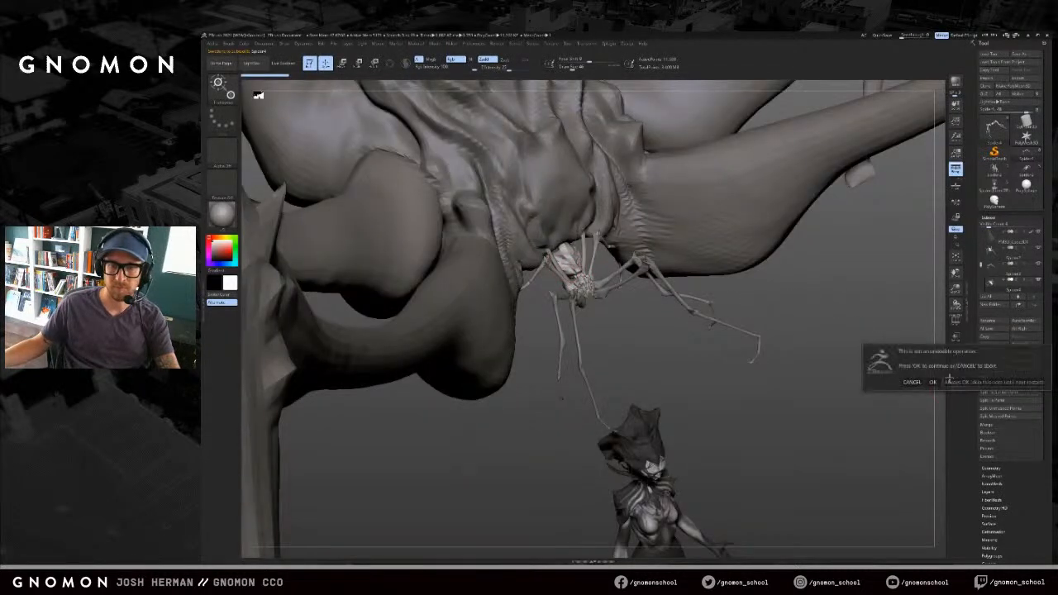
{"action": "left_click", "coordinate": [911, 383]}
Step: Subdivide the remaining small front legs twice and reduce the brush size
{"action": "mouse_move", "coordinate": [646, 325]}
{"action": "left_mouse_down"}
{"action": "mouse_move", "coordinate": [727, 365]}
{"action": "mouse_move", "coordinate": [801, 364]}
{"action": "mouse_move", "coordinate": [780, 347]}
{"action": "mouse_move", "coordinate": [653, 325]}
{"action": "left_mouse_up"}
{"action": "key", "text": "s"}
{"action": "key", "text": "w"}
{"action": "key", "text": "q"}
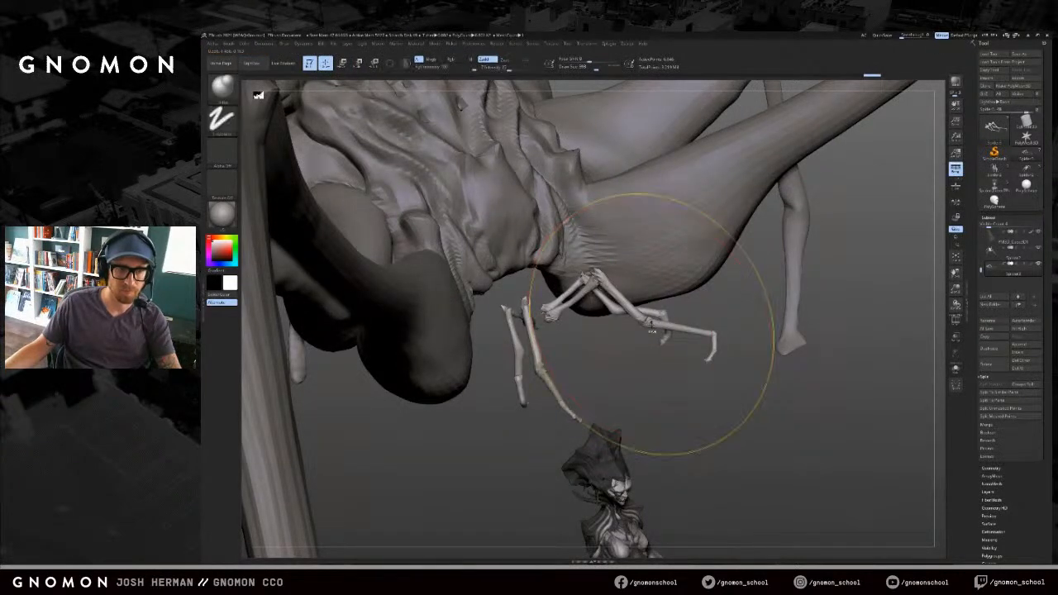
{"action": "key", "text": "ctrl+d"}
{"action": "key", "text": "ctrl+d"}
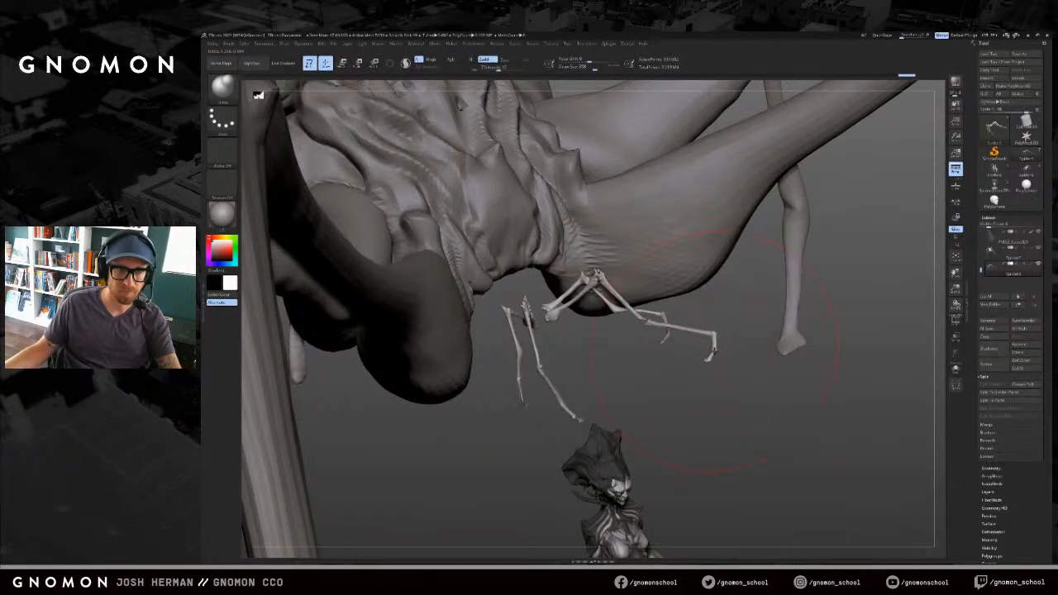
{"action": "key", "text": "bracketleft"}
{"action": "key", "text": "bracketleft"}
{"action": "key", "text": "bracketleft"}
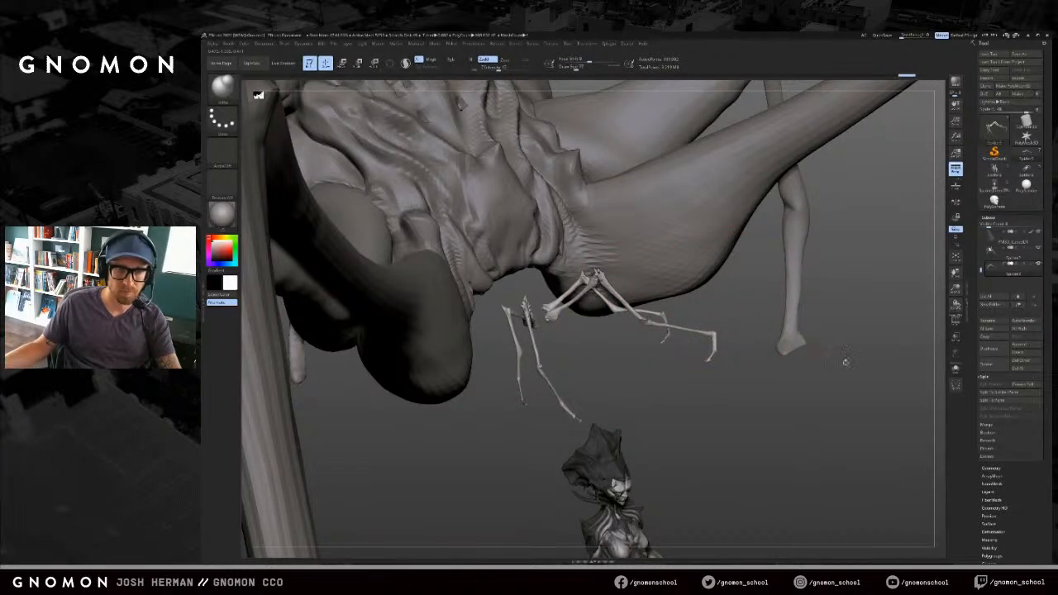
Step: Thicken the small legs evenly with the Inflate deformation
{"action": "scroll", "coordinate": [1004, 377], "scroll_direction": "down", "scroll_amount": 5}
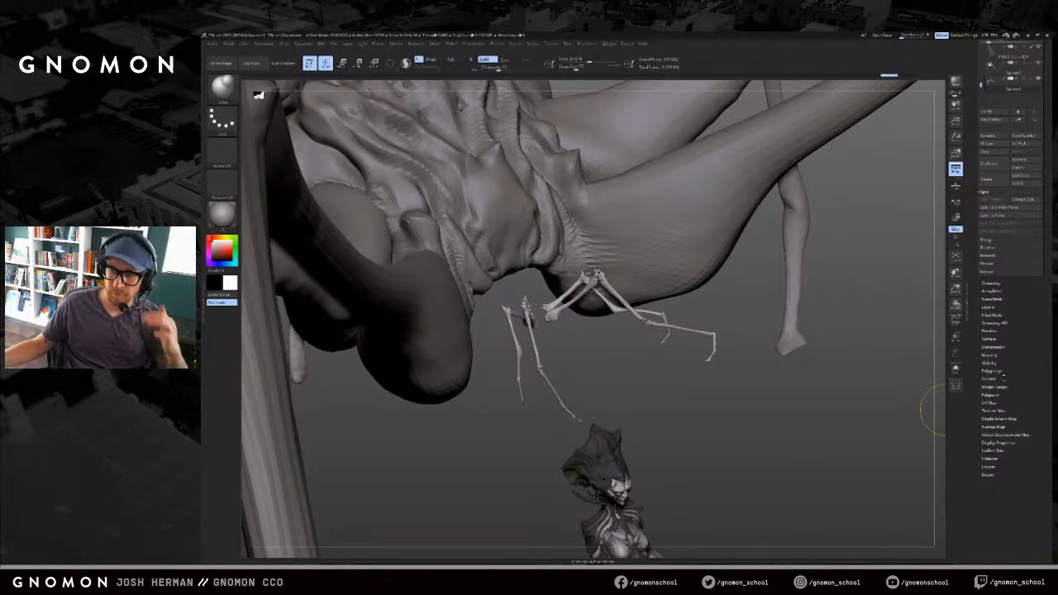
{"action": "left_click", "coordinate": [996, 348]}
{"action": "left_click_drag", "start_coordinate": [1022, 405], "coordinate": [1022, 462]}
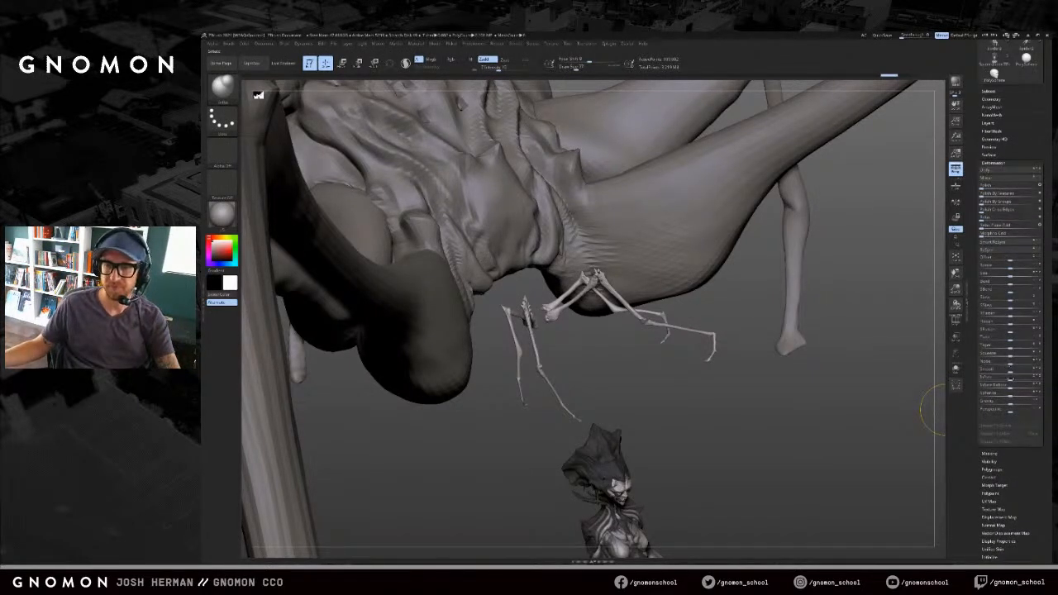
{"action": "left_click_drag", "start_coordinate": [1010, 383], "coordinate": [1013, 381]}
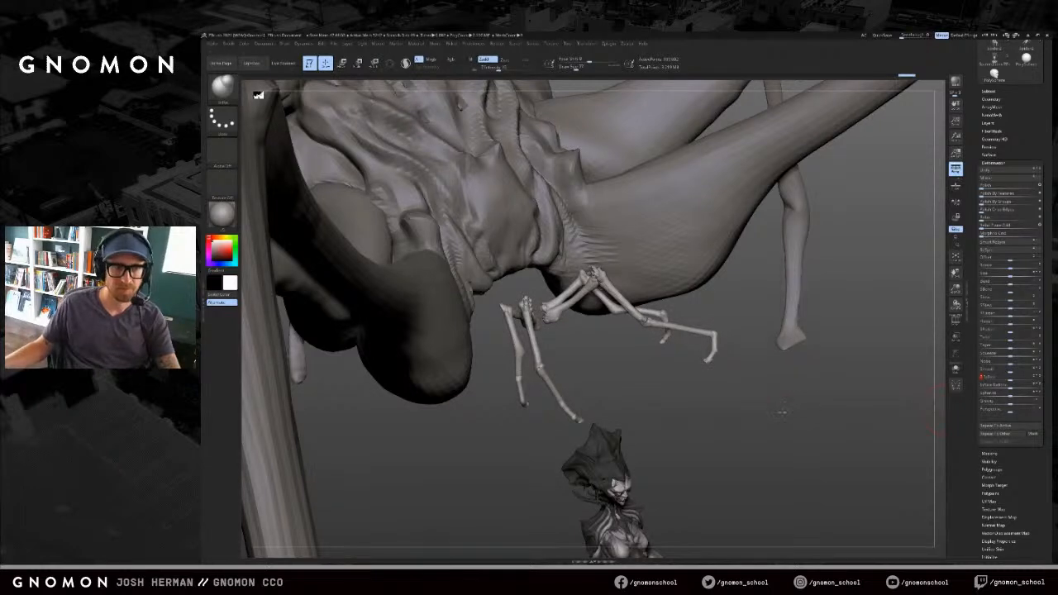
Step: Hide the large front legs on the spider's body to expose the small legs near the mouth
{"action": "left_click_drag", "start_coordinate": [782, 408], "coordinate": [876, 401]}
{"action": "key", "text": "w"}
{"action": "mouse_move", "coordinate": [664, 350]}
{"action": "left_mouse_down"}
{"action": "mouse_move", "coordinate": [768, 402]}
{"action": "mouse_move", "coordinate": [684, 357]}
{"action": "mouse_move", "coordinate": [634, 358]}
{"action": "left_mouse_up"}
{"action": "key", "text": "q"}
{"action": "left_click", "coordinate": [619, 276], "text": "alt"}
{"action": "left_click", "coordinate": [619, 276], "text": "ctrl+shift"}
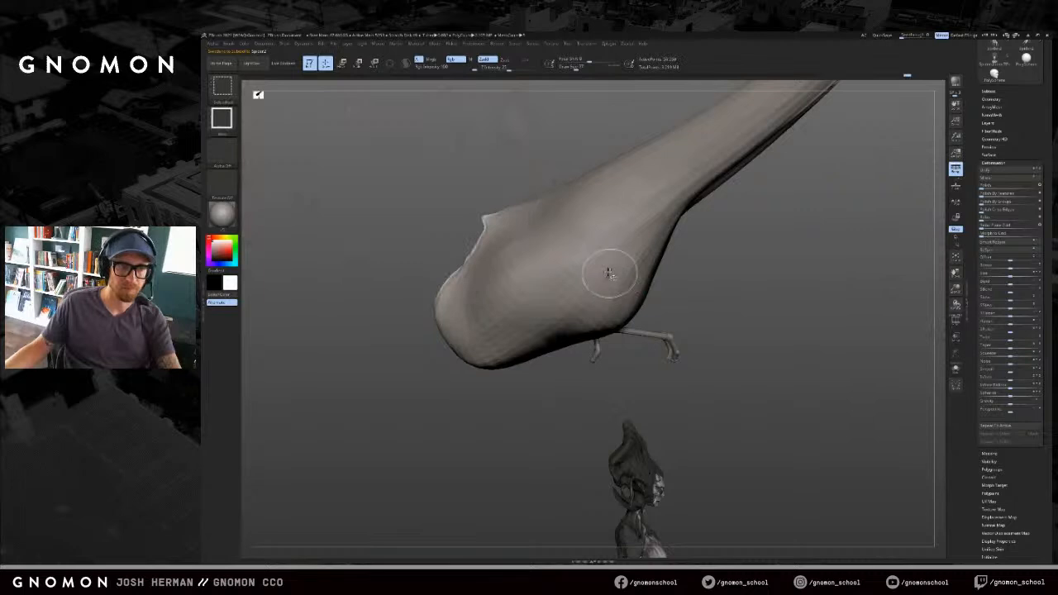
{"action": "left_click_drag", "start_coordinate": [558, 147], "coordinate": [531, 189], "text": "ctrl+shift"}
{"action": "left_click", "coordinate": [498, 205], "text": "ctrl+shift"}
{"action": "key", "text": "w"}
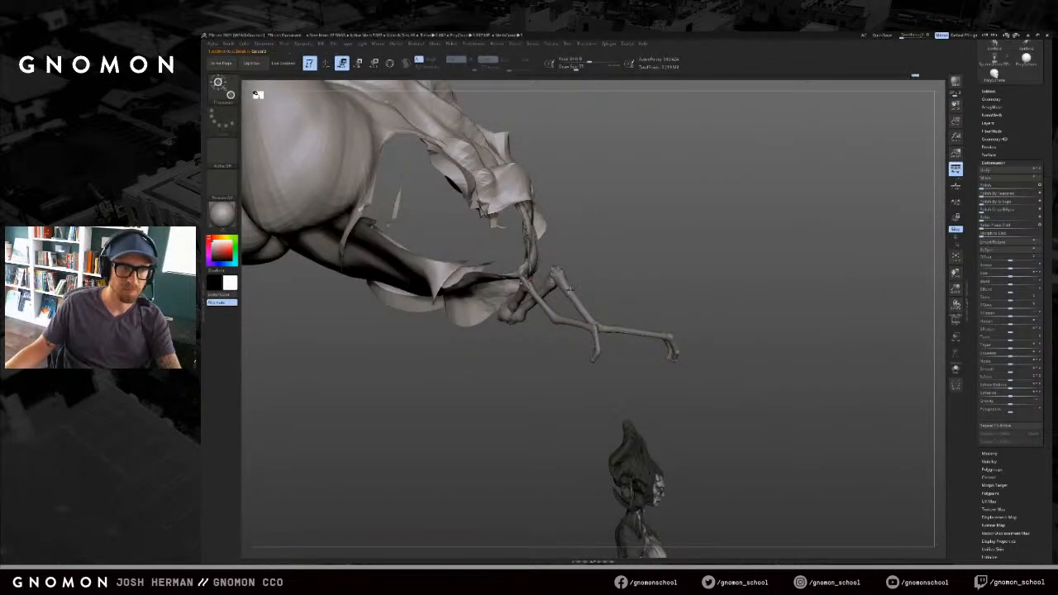
Step: Select the small legs and move them back under the front of the head
{"action": "left_click", "coordinate": [572, 293], "text": "alt"}
{"action": "mouse_move", "coordinate": [574, 293]}
{"action": "left_mouse_down"}
{"action": "mouse_move", "coordinate": [666, 300]}
{"action": "mouse_move", "coordinate": [567, 288]}
{"action": "left_mouse_up"}
{"action": "left_click_drag", "start_coordinate": [717, 361], "coordinate": [583, 340]}
{"action": "left_click_drag", "start_coordinate": [665, 354], "coordinate": [657, 407]}
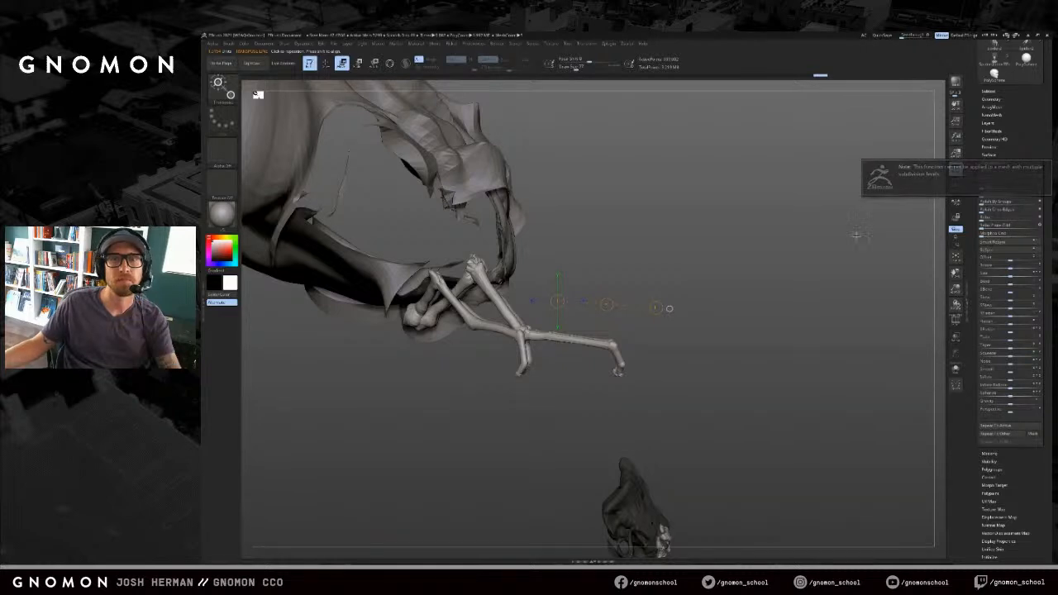
Step: Try to flip the small legs with the Mirror deformation and undo it
{"action": "left_click_drag", "start_coordinate": [865, 202], "coordinate": [477, 104]}
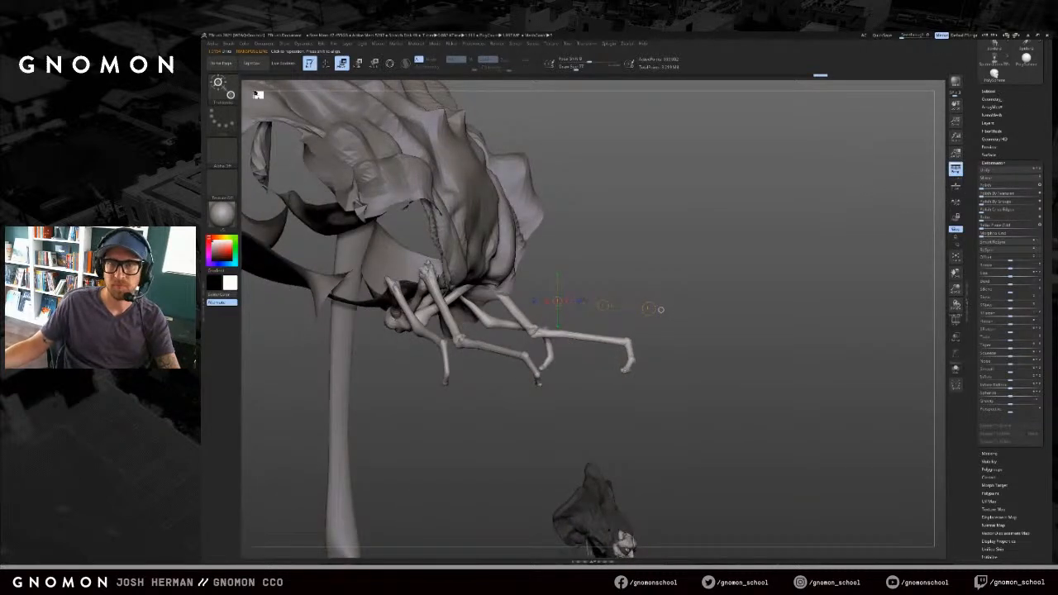
{"action": "left_click", "coordinate": [992, 99]}
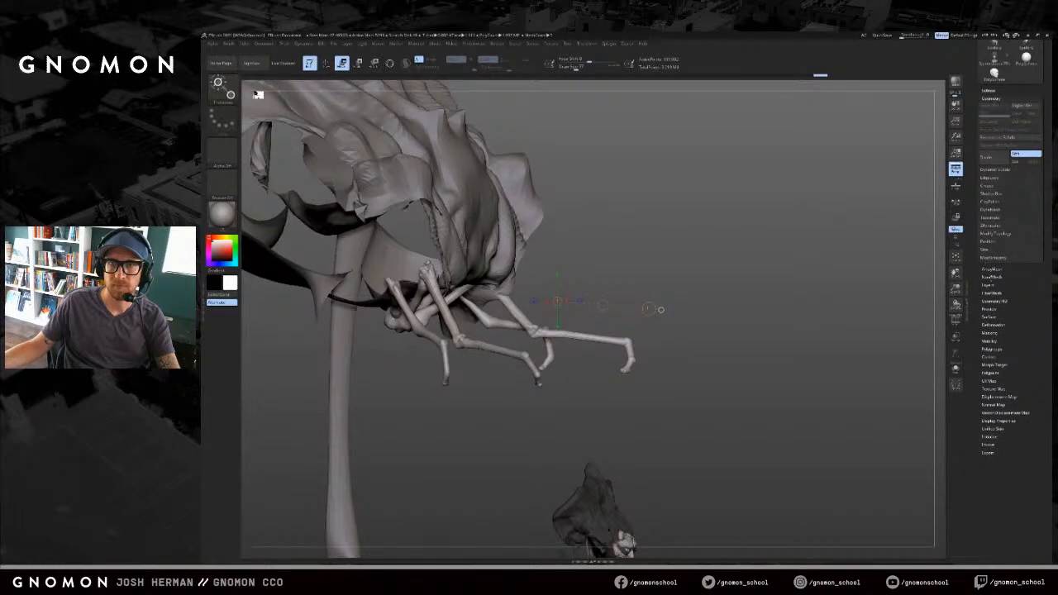
{"action": "left_click", "coordinate": [994, 325]}
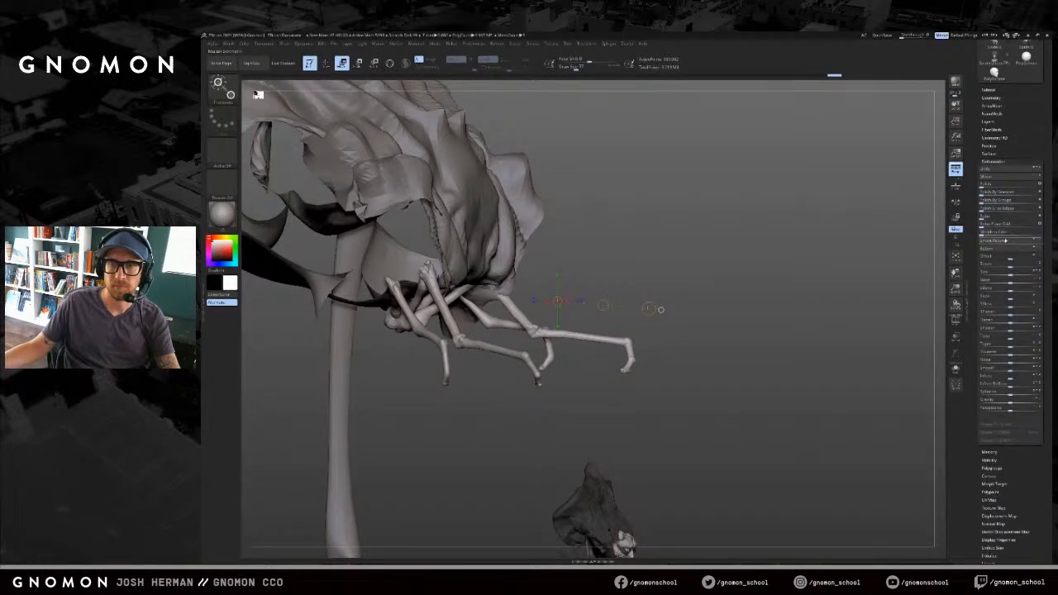
{"action": "left_click", "coordinate": [987, 181]}
{"action": "left_click_drag", "start_coordinate": [879, 240], "coordinate": [1021, 196]}
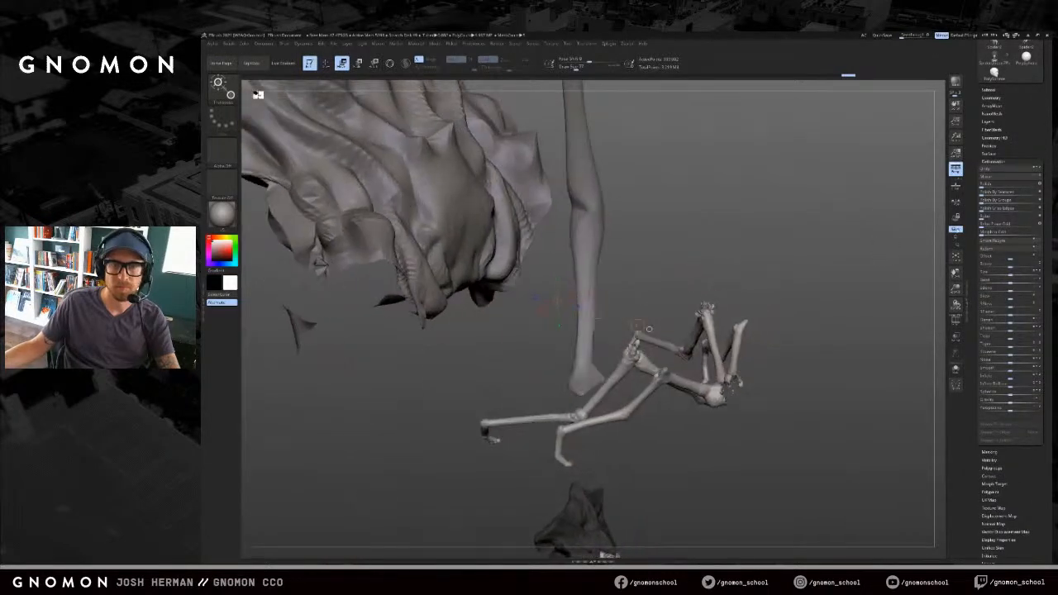
{"action": "key", "text": "ctrl+z"}
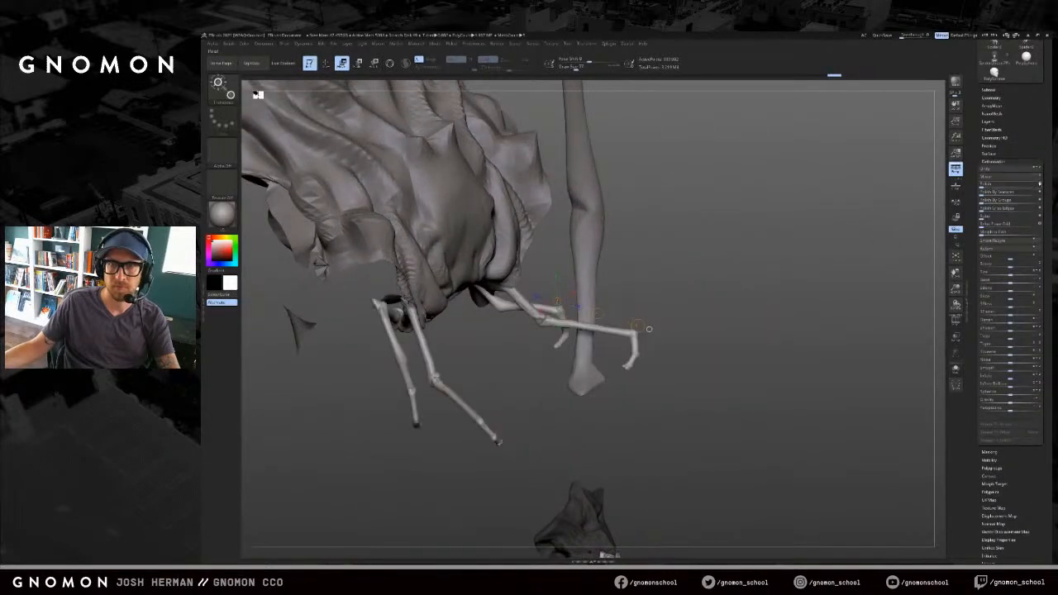
{"action": "left_click", "coordinate": [1015, 177]}
{"action": "mouse_move", "coordinate": [829, 238]}
{"action": "left_mouse_down"}
{"action": "mouse_move", "coordinate": [843, 240]}
{"action": "mouse_move", "coordinate": [838, 260]}
{"action": "left_mouse_up"}
{"action": "mouse_move", "coordinate": [872, 340]}
{"action": "left_mouse_down"}
{"action": "mouse_move", "coordinate": [769, 351]}
{"action": "mouse_move", "coordinate": [686, 470]}
{"action": "mouse_move", "coordinate": [679, 405]}
{"action": "mouse_move", "coordinate": [671, 459]}
{"action": "mouse_move", "coordinate": [676, 370]}
{"action": "mouse_move", "coordinate": [676, 384]}
{"action": "left_mouse_up"}
{"action": "key", "text": "ctrl+z"}
Step: Rotate the small legs so they hang down from beneath the mouth
{"action": "left_click_drag", "start_coordinate": [717, 277], "coordinate": [737, 379]}
{"action": "key", "text": "r"}
{"action": "mouse_move", "coordinate": [554, 154]}
{"action": "left_mouse_down"}
{"action": "mouse_move", "coordinate": [697, 211]}
{"action": "mouse_move", "coordinate": [562, 285]}
{"action": "mouse_move", "coordinate": [520, 286]}
{"action": "mouse_move", "coordinate": [531, 286]}
{"action": "left_mouse_up"}
{"action": "mouse_move", "coordinate": [758, 148]}
{"action": "left_mouse_down"}
{"action": "mouse_move", "coordinate": [726, 307]}
{"action": "mouse_move", "coordinate": [704, 308]}
{"action": "mouse_move", "coordinate": [719, 315]}
{"action": "left_mouse_up"}
{"action": "key", "text": "q"}
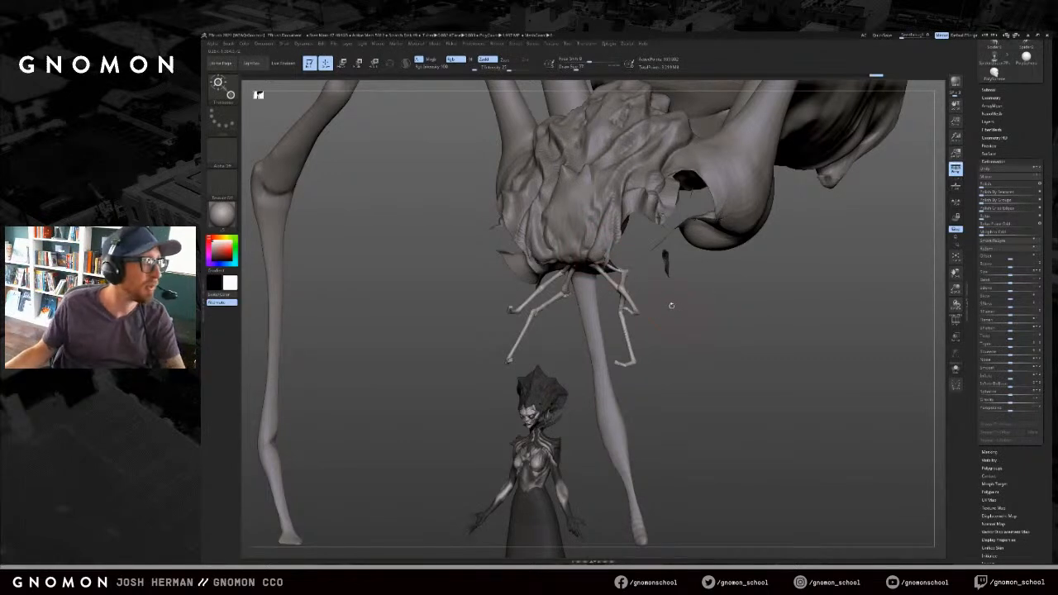
Step: Thicken the small legs where they meet the underside of the head with the Inflate brush, undoing unwanted strokes
{"action": "mouse_move", "coordinate": [675, 307]}
{"action": "left_mouse_down"}
{"action": "mouse_move", "coordinate": [711, 303]}
{"action": "mouse_move", "coordinate": [688, 319]}
{"action": "left_mouse_up"}
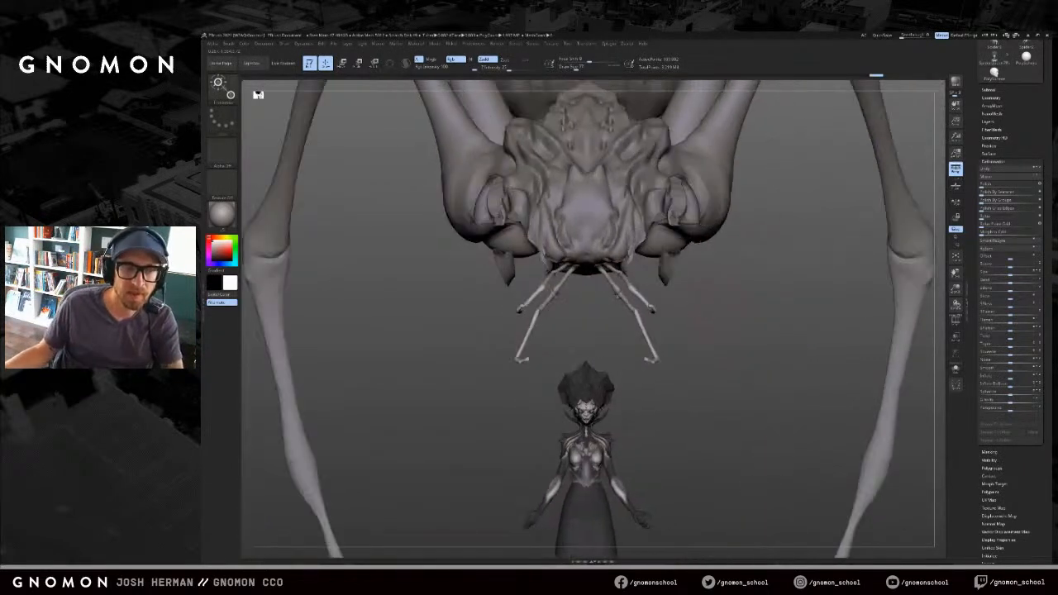
{"action": "key", "text": "q"}
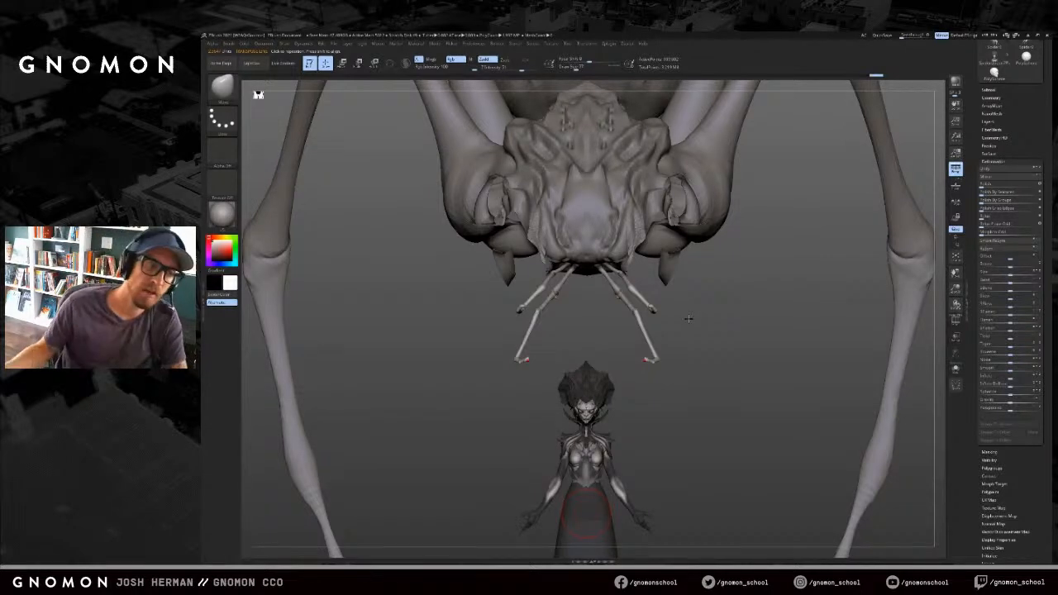
{"action": "left_click_drag", "start_coordinate": [648, 279], "coordinate": [667, 302]}
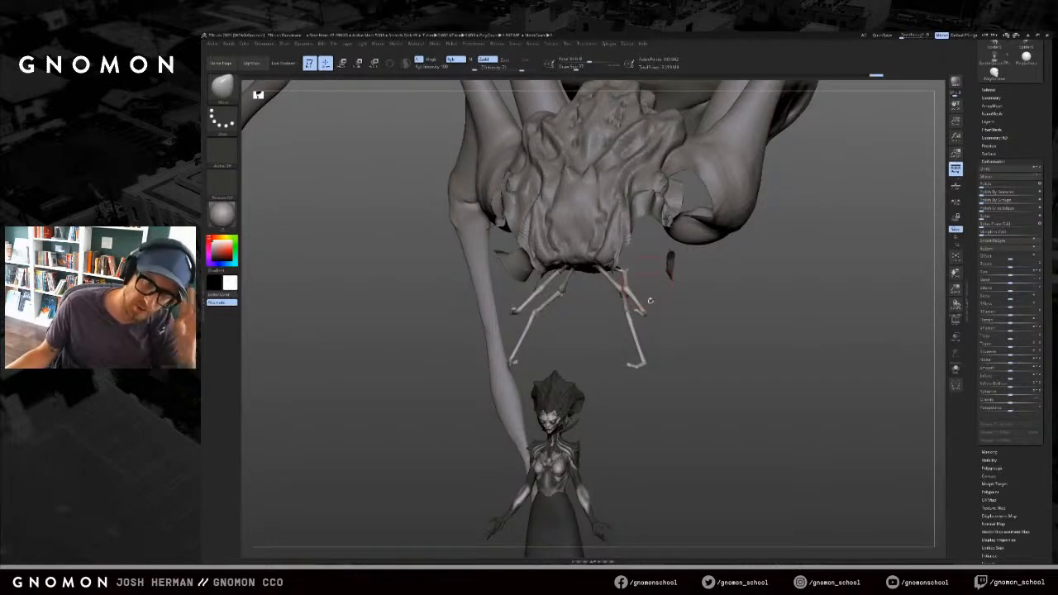
{"action": "mouse_move", "coordinate": [689, 313]}
{"action": "left_mouse_down"}
{"action": "mouse_move", "coordinate": [647, 232]}
{"action": "mouse_move", "coordinate": [681, 324]}
{"action": "mouse_move", "coordinate": [661, 329]}
{"action": "left_mouse_up"}
{"action": "key", "text": "bracketright"}
{"action": "left_click_drag", "start_coordinate": [568, 269], "coordinate": [575, 271]}
{"action": "key", "text": "ctrl+z"}
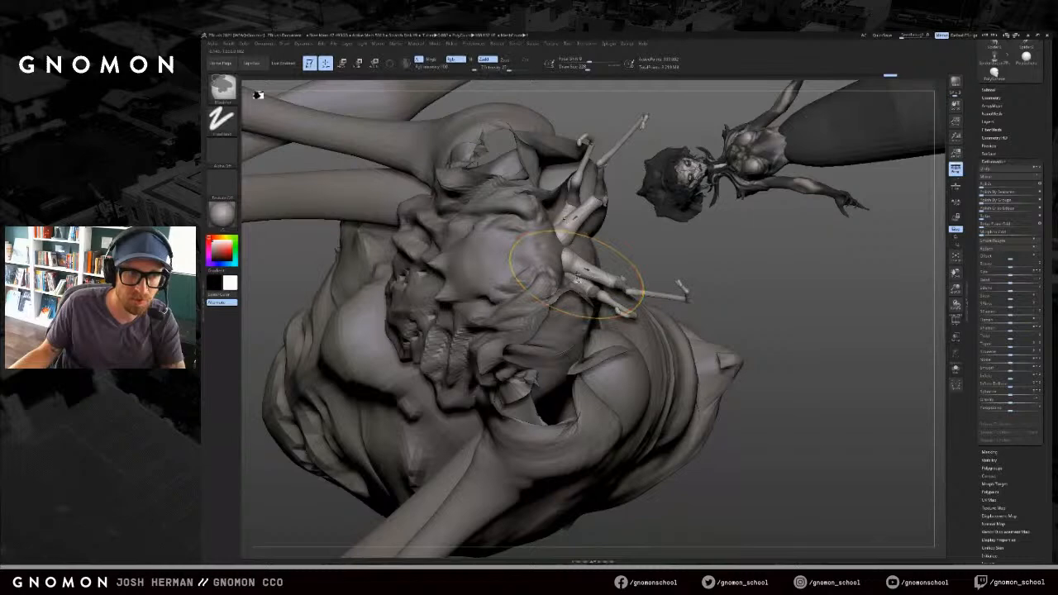
{"action": "key", "text": "ctrl+z"}
{"action": "key", "text": "ctrl+z"}
{"action": "key", "text": "ctrl+shift+z"}
{"action": "left_click_drag", "start_coordinate": [580, 276], "coordinate": [584, 274]}
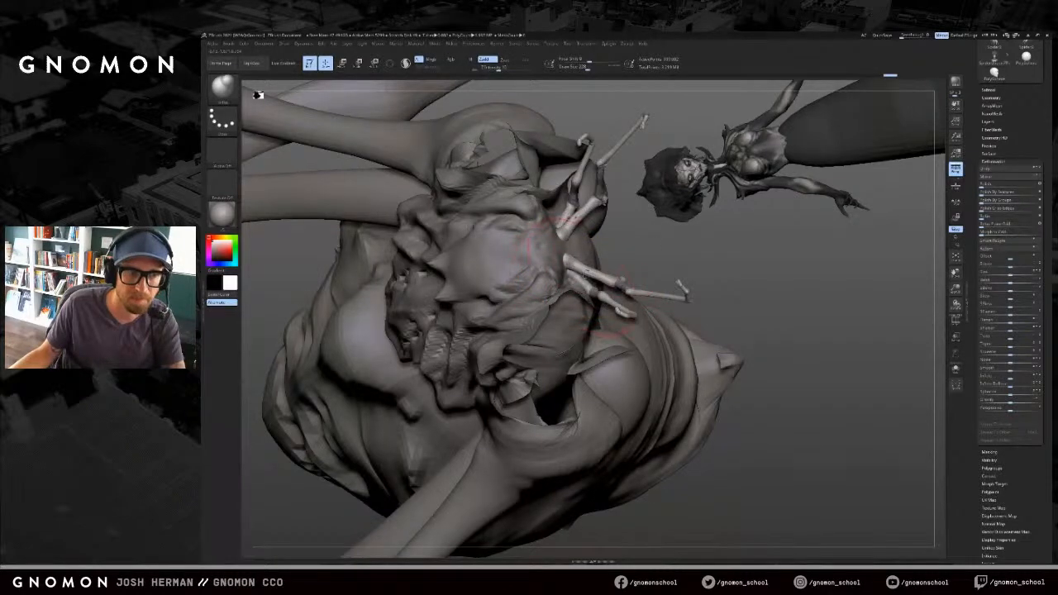
{"action": "left_click_drag", "start_coordinate": [794, 353], "coordinate": [577, 365]}
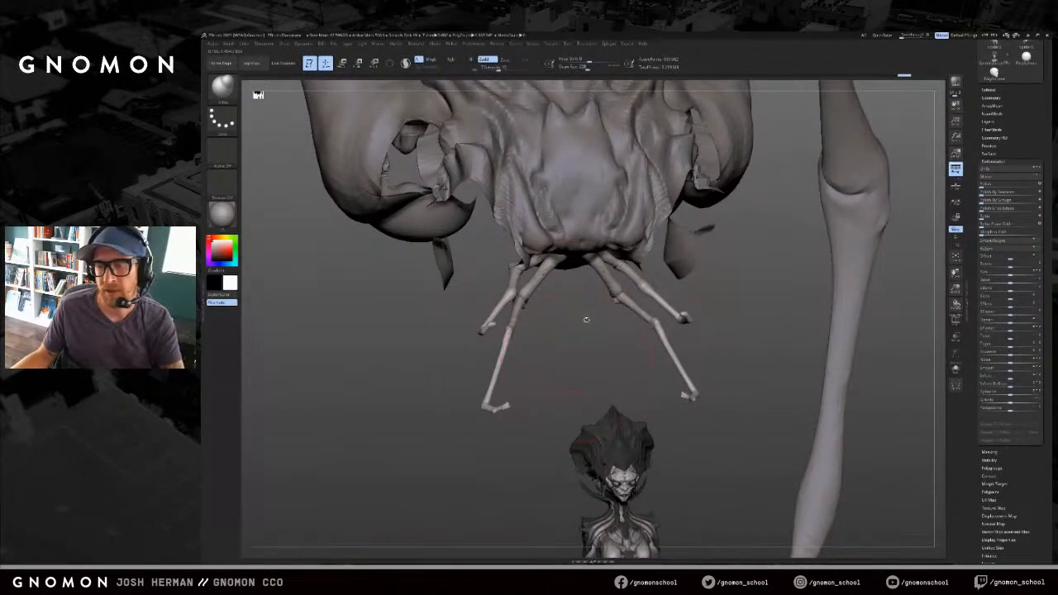
Step: Sculpt and smooth the claw tips and lower segments of the longer pair of small legs
{"action": "left_click_drag", "start_coordinate": [587, 319], "coordinate": [528, 287]}
{"action": "key", "text": "s"}
{"action": "left_click", "coordinate": [525, 291]}
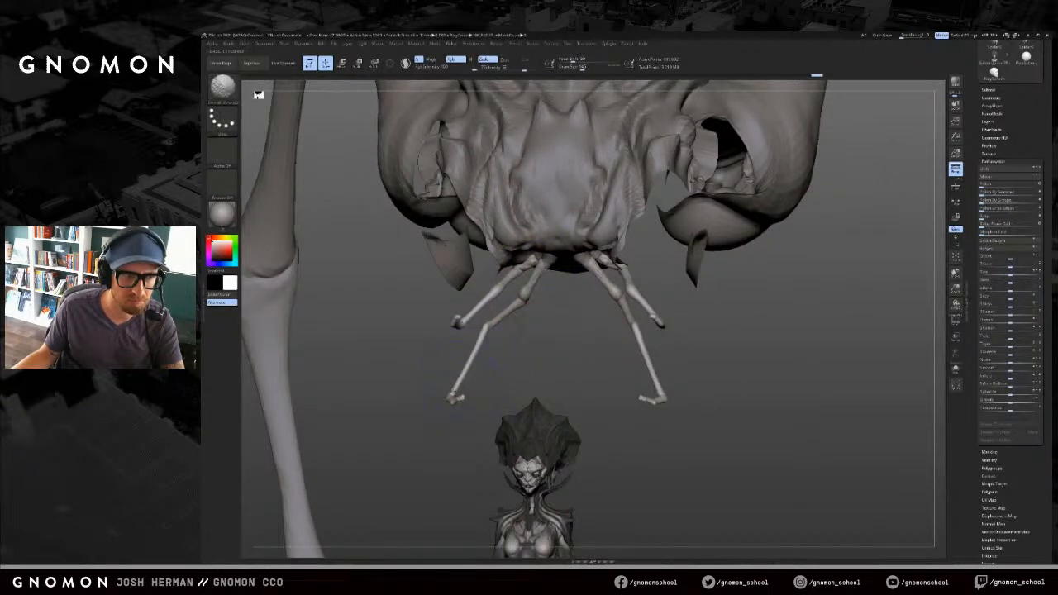
{"action": "left_click_drag", "start_coordinate": [457, 398], "coordinate": [498, 410]}
{"action": "left_click_drag", "start_coordinate": [518, 406], "coordinate": [511, 396], "text": "shift"}
{"action": "key", "text": "s"}
{"action": "left_click", "coordinate": [503, 352]}
{"action": "mouse_move", "coordinate": [520, 323]}
{"action": "left_mouse_down", "text": "shift"}
{"action": "mouse_move", "coordinate": [506, 324]}
{"action": "mouse_move", "coordinate": [491, 382]}
{"action": "left_mouse_up", "text": "shift"}
{"action": "left_click_drag", "start_coordinate": [488, 401], "coordinate": [479, 403], "text": "shift"}
Step: Adjust the bases of the small legs with the Move brush and undo the last stroke
{"action": "mouse_move", "coordinate": [529, 376]}
{"action": "left_mouse_down"}
{"action": "mouse_move", "coordinate": [587, 364]}
{"action": "mouse_move", "coordinate": [586, 349]}
{"action": "left_mouse_up"}
{"action": "key", "text": "s"}
{"action": "left_click", "coordinate": [574, 320]}
{"action": "left_click_drag", "start_coordinate": [574, 315], "coordinate": [546, 319]}
{"action": "key", "text": "b"}
{"action": "key", "text": "m"}
{"action": "key", "text": "v"}
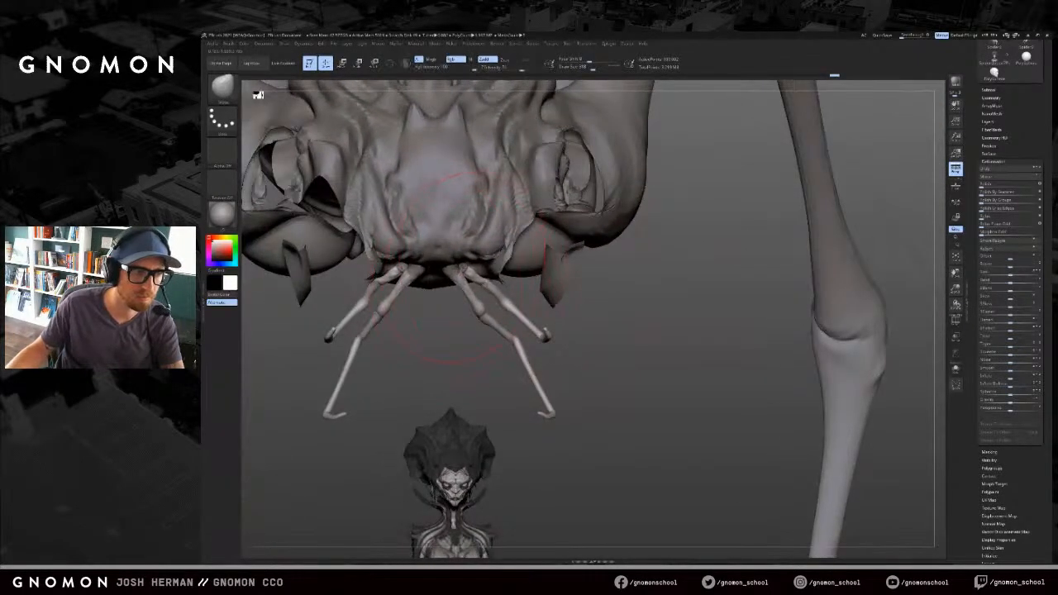
{"action": "left_click_drag", "start_coordinate": [466, 267], "coordinate": [476, 274]}
{"action": "left_click_drag", "start_coordinate": [430, 341], "coordinate": [497, 332]}
{"action": "key", "text": "ctrl+z"}
Step: Reposition the small legs beneath the head and unhide the large front legs around them
{"action": "left_click", "coordinate": [453, 335]}
{"action": "left_click", "coordinate": [522, 326]}
{"action": "key", "text": "w"}
{"action": "left_click_drag", "start_coordinate": [523, 293], "coordinate": [601, 298]}
{"action": "key", "text": "q"}
{"action": "left_click", "coordinate": [610, 234], "text": "alt"}
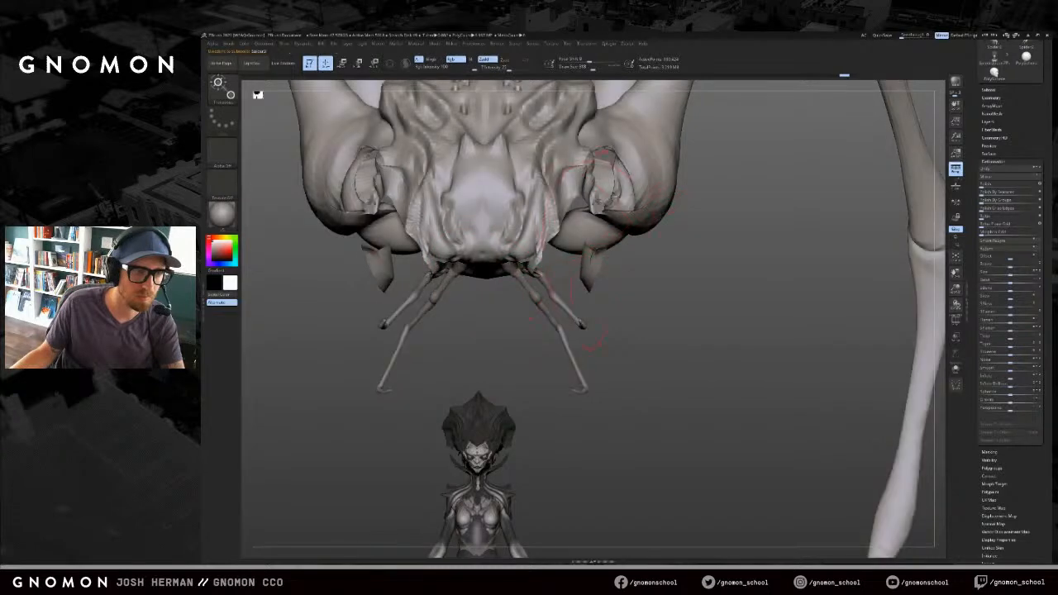
{"action": "left_click", "coordinate": [633, 293], "text": "ctrl+shift"}
{"action": "key", "text": "w"}
{"action": "left_click_drag", "start_coordinate": [519, 332], "coordinate": [573, 321], "text": "alt"}
{"action": "left_click", "coordinate": [588, 293], "text": "alt"}
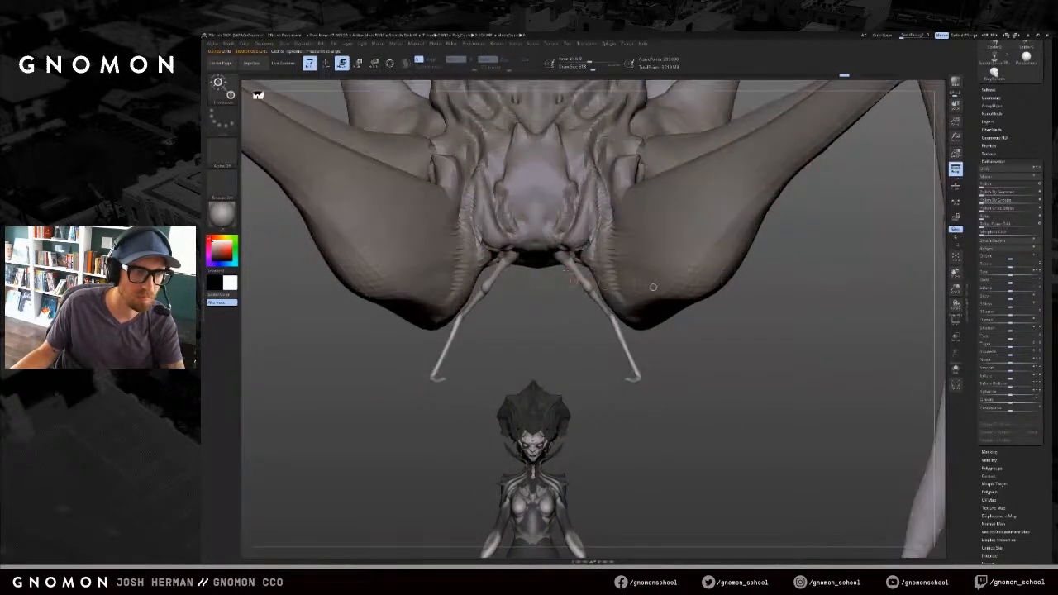
Step: Isolate the small legs and rotate the longer pair to change how its lower segments hang
{"action": "key", "text": "r"}
{"action": "right_click_drag", "start_coordinate": [528, 216], "coordinate": [463, 218]}
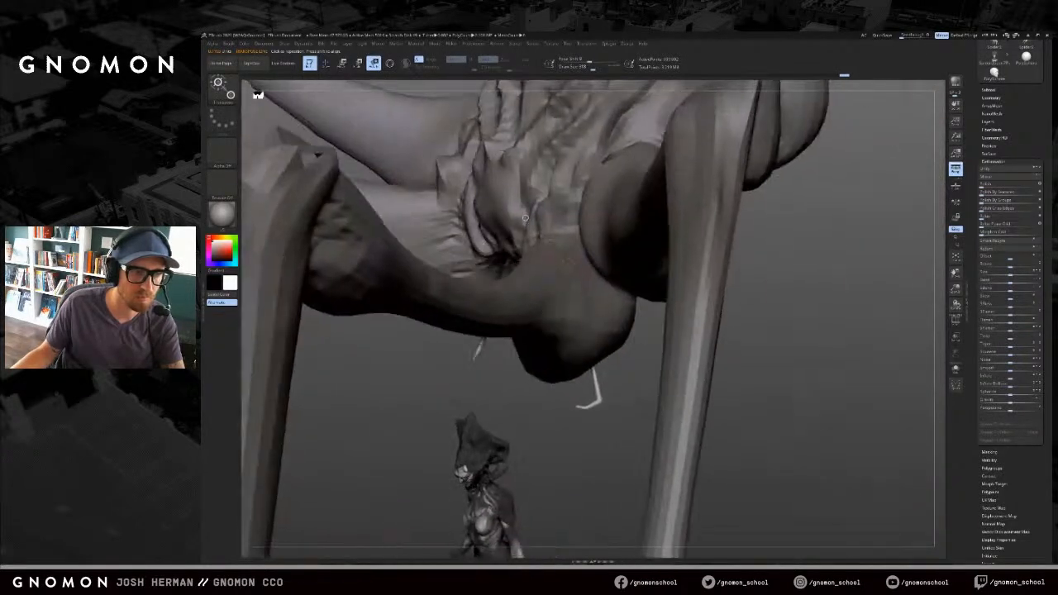
{"action": "key", "text": "alt+s"}
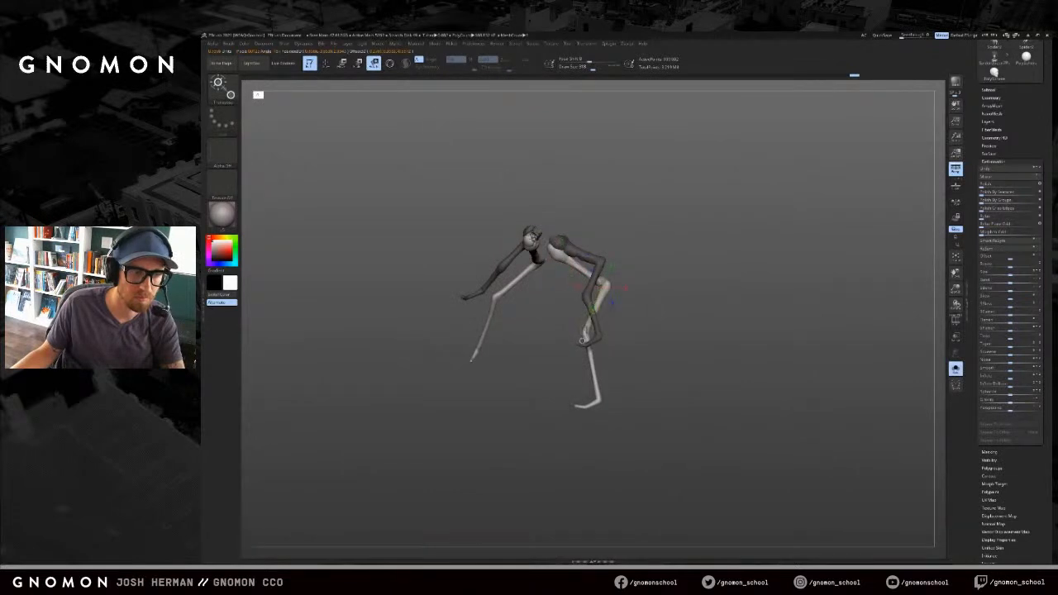
{"action": "left_click_drag", "start_coordinate": [599, 401], "coordinate": [643, 350]}
{"action": "left_click_drag", "start_coordinate": [666, 316], "coordinate": [658, 280]}
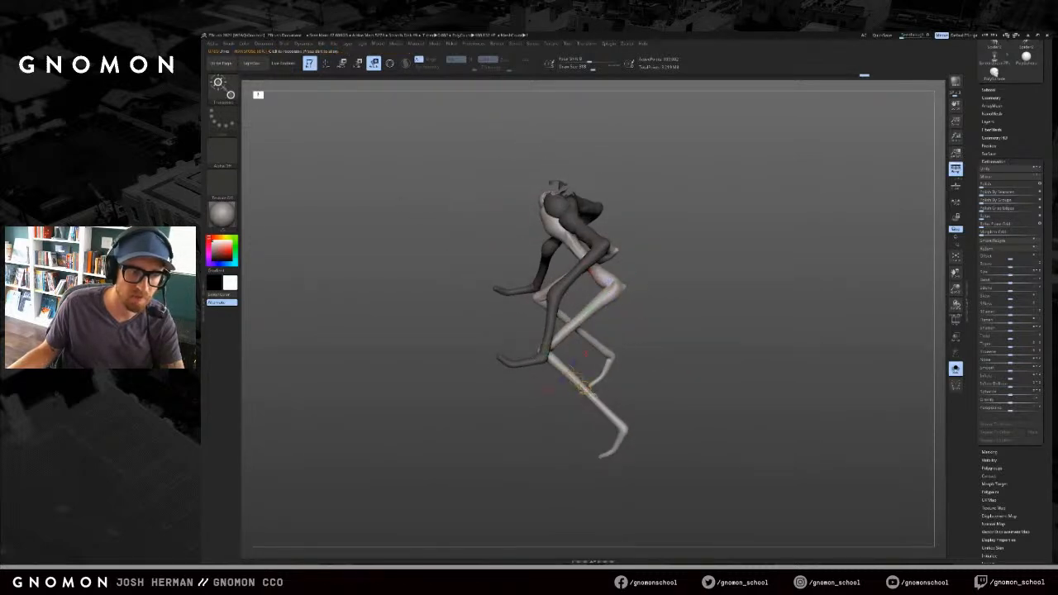
Step: Mask the small legs except the lower segments of the longer pair, undoing unwanted changes
{"action": "left_click_drag", "start_coordinate": [566, 376], "coordinate": [609, 415], "text": "ctrl"}
{"action": "key", "text": "q"}
{"action": "key", "text": "e"}
{"action": "key", "text": "q"}
{"action": "key", "text": "s"}
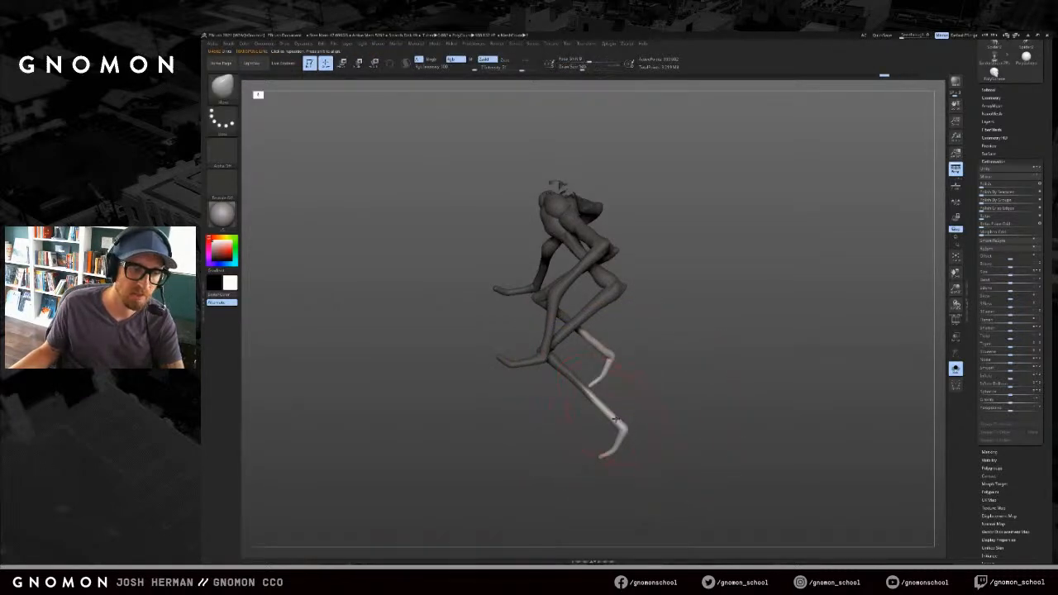
{"action": "left_click", "coordinate": [616, 418]}
{"action": "left_click", "coordinate": [619, 423], "text": "ctrl+alt"}
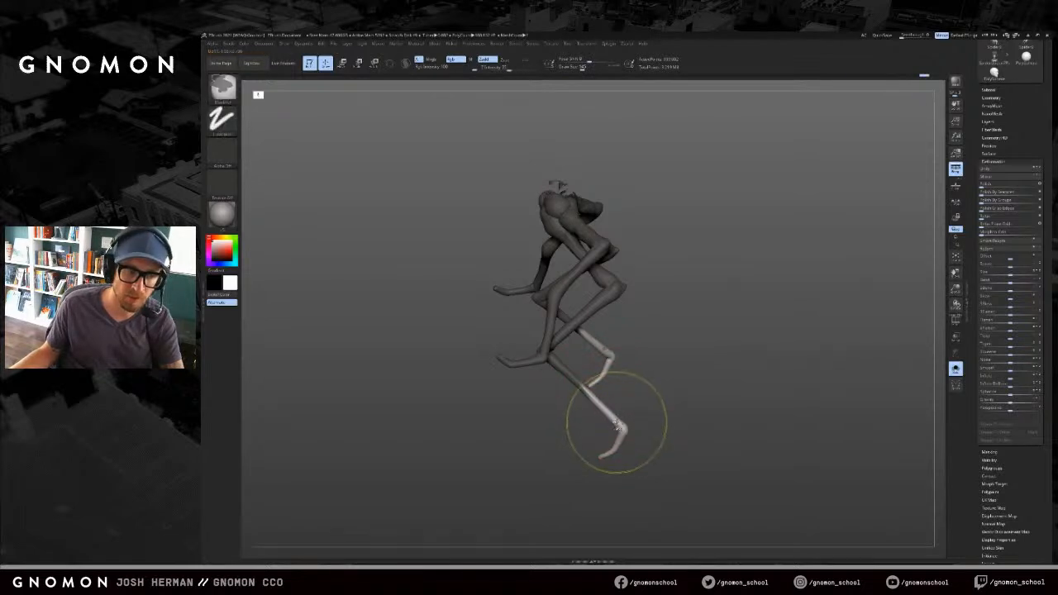
{"action": "key", "text": "ctrl+z"}
{"action": "key", "text": "ctrl+z"}
{"action": "key", "text": "ctrl+z"}
{"action": "key", "text": "ctrl+z"}
{"action": "key", "text": "ctrl+shift+z"}
{"action": "key", "text": "w"}
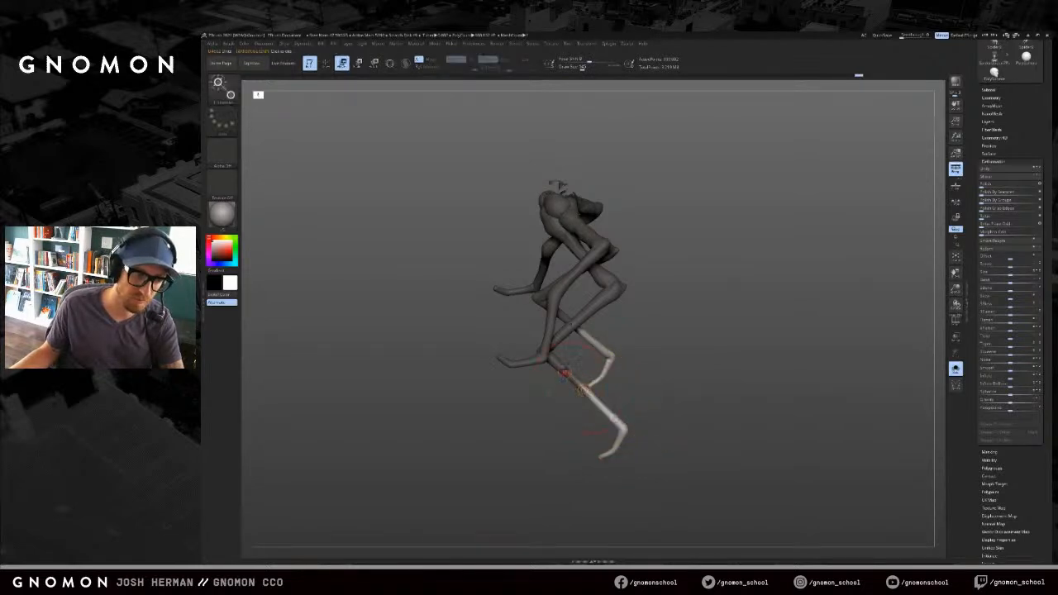
Step: Move and rotate the lower segments of the longer small legs and undo the last rotation
{"action": "mouse_move", "coordinate": [585, 391]}
{"action": "left_mouse_down"}
{"action": "mouse_move", "coordinate": [568, 377]}
{"action": "mouse_move", "coordinate": [588, 393]}
{"action": "left_mouse_up"}
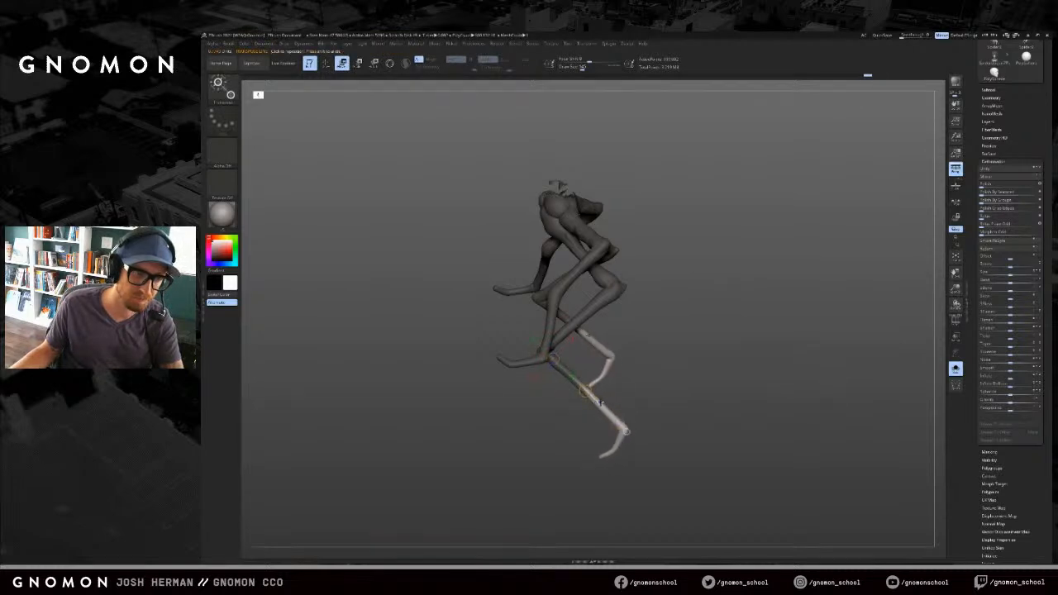
{"action": "key", "text": "r"}
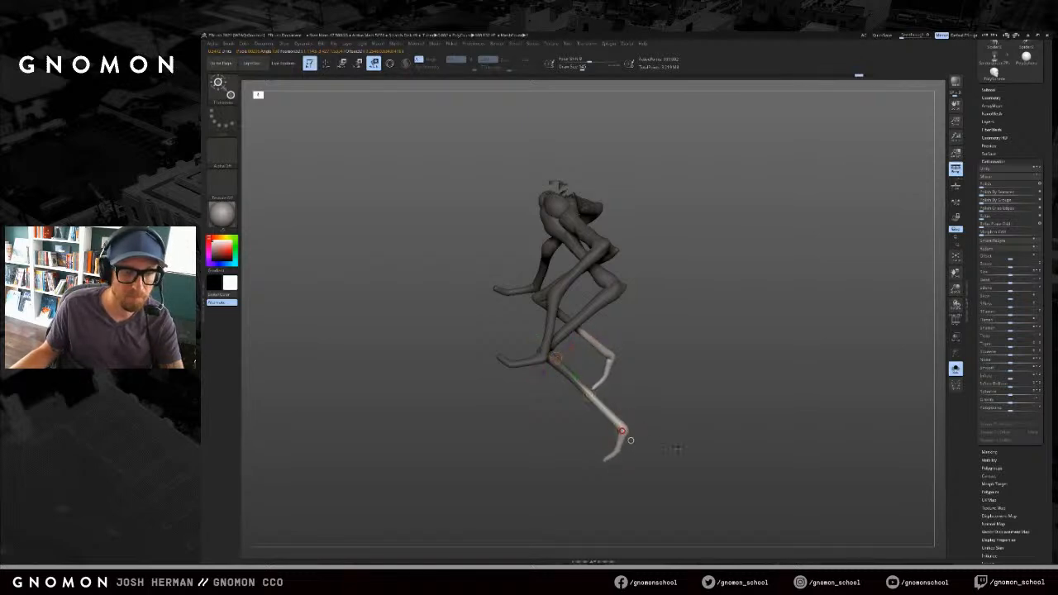
{"action": "left_click_drag", "start_coordinate": [689, 454], "coordinate": [644, 376]}
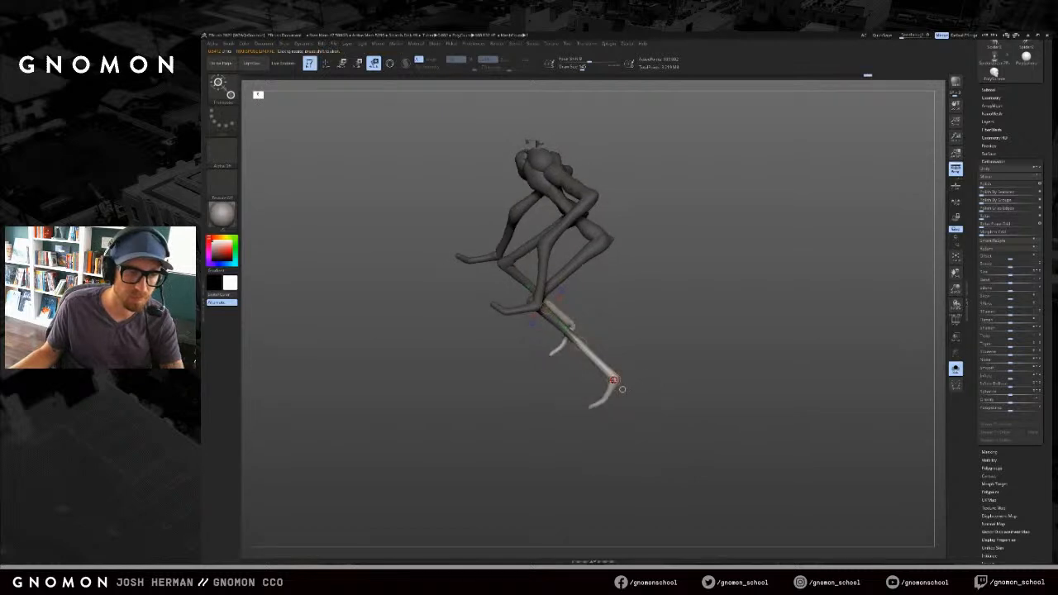
{"action": "mouse_move", "coordinate": [623, 389]}
{"action": "left_mouse_down"}
{"action": "mouse_move", "coordinate": [641, 348]}
{"action": "mouse_move", "coordinate": [581, 429]}
{"action": "left_mouse_up"}
{"action": "key", "text": "ctrl+z"}
Step: Mask everything except the feet of the longer small legs and try rotating the feet
{"action": "key", "text": "q"}
{"action": "left_click", "coordinate": [608, 401], "text": "ctrl"}
{"action": "left_click", "coordinate": [608, 401], "text": "ctrl"}
{"action": "key", "text": "ctrl+i"}
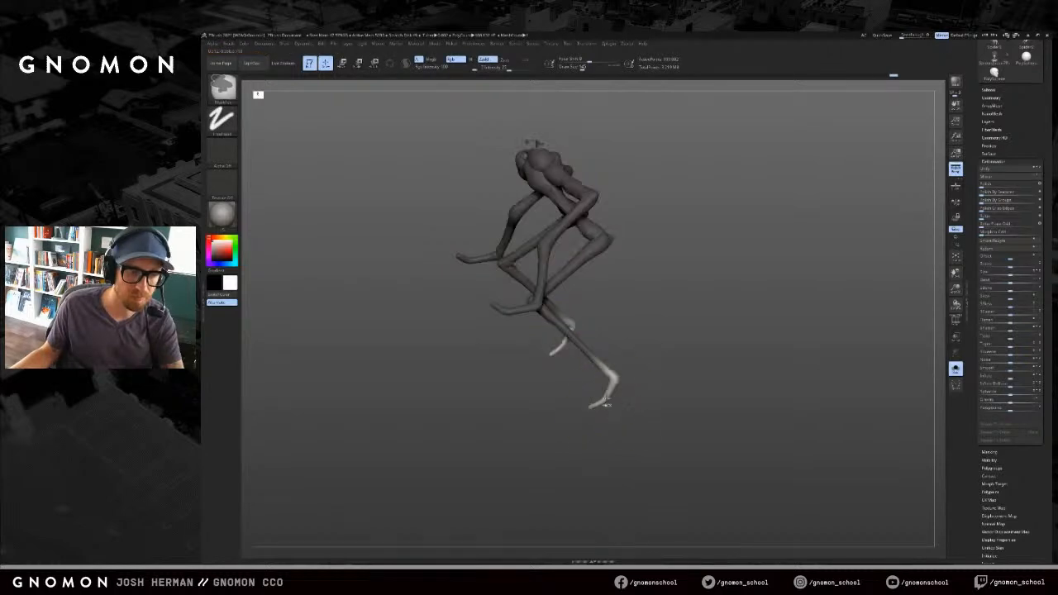
{"action": "key", "text": "r"}
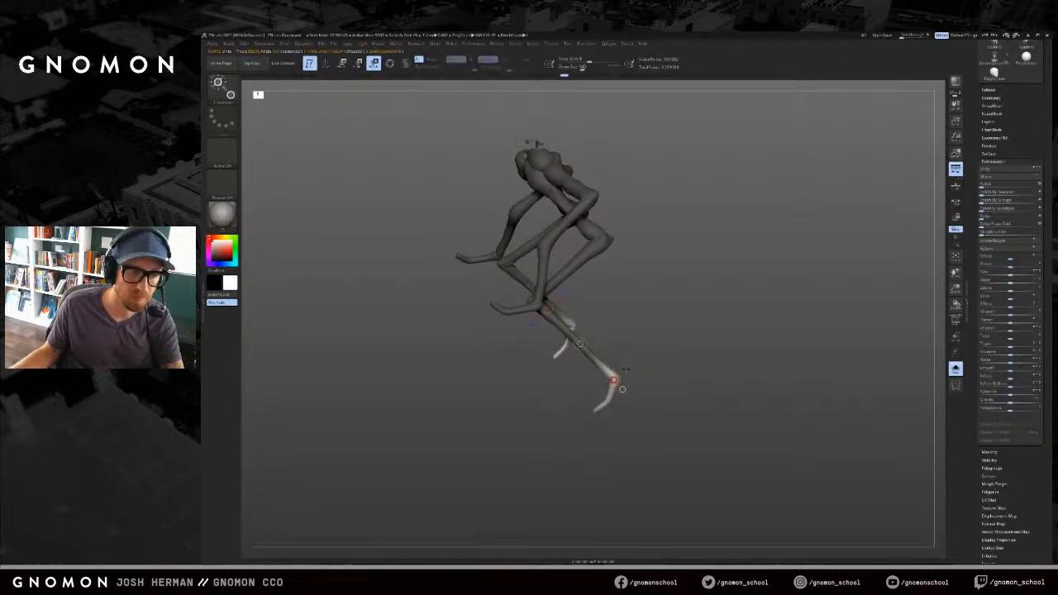
{"action": "left_click_drag", "start_coordinate": [614, 379], "coordinate": [616, 395]}
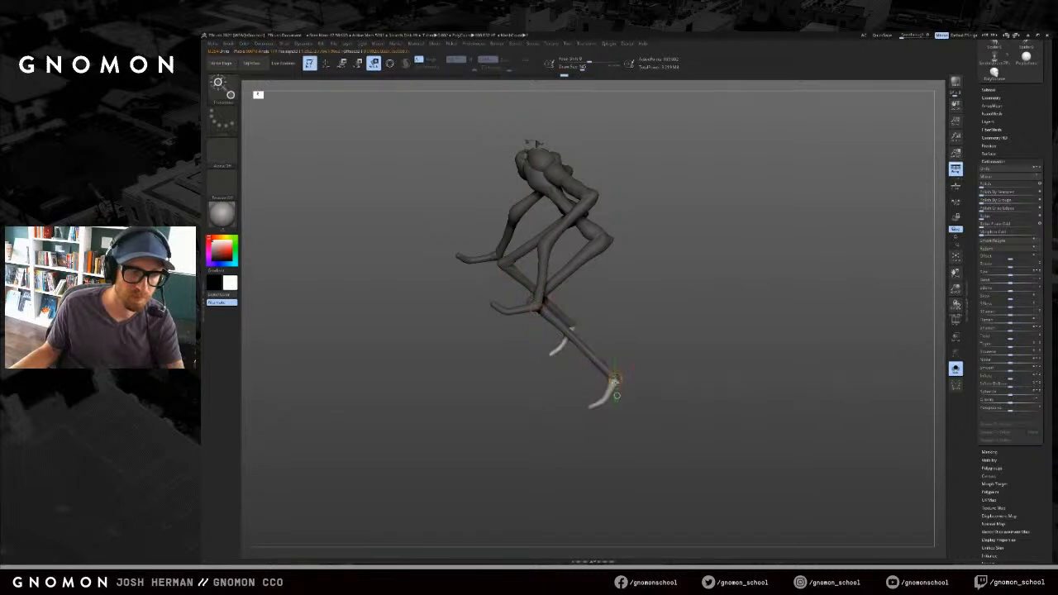
Step: Refine the mask so only the feet stay free and rotate them at the ankle
{"action": "key", "text": "q"}
{"action": "left_click", "coordinate": [619, 412], "text": "ctrl"}
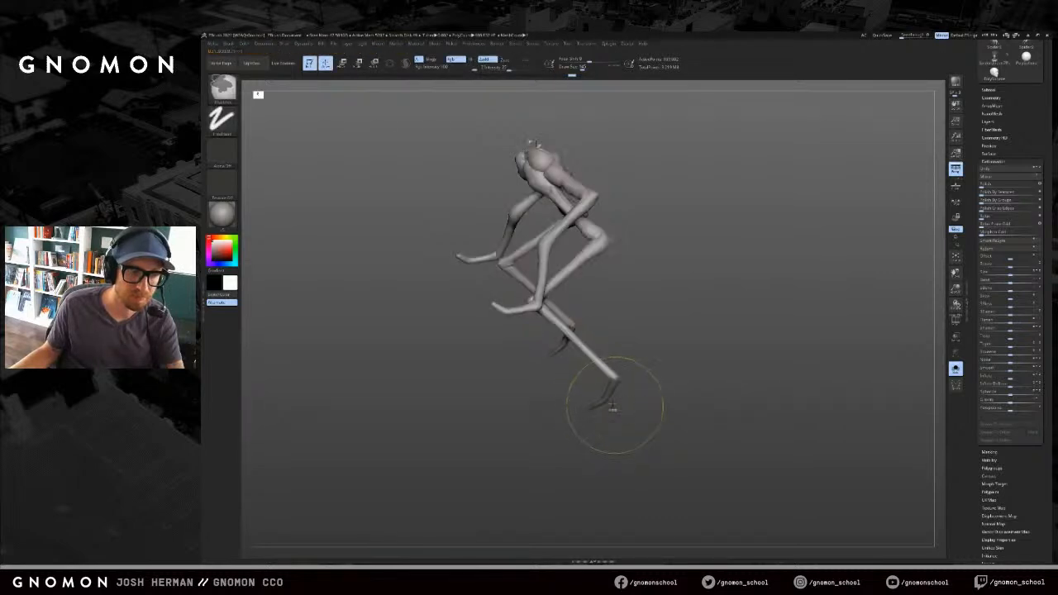
{"action": "left_click", "coordinate": [620, 415], "text": "ctrl"}
{"action": "key", "text": "r"}
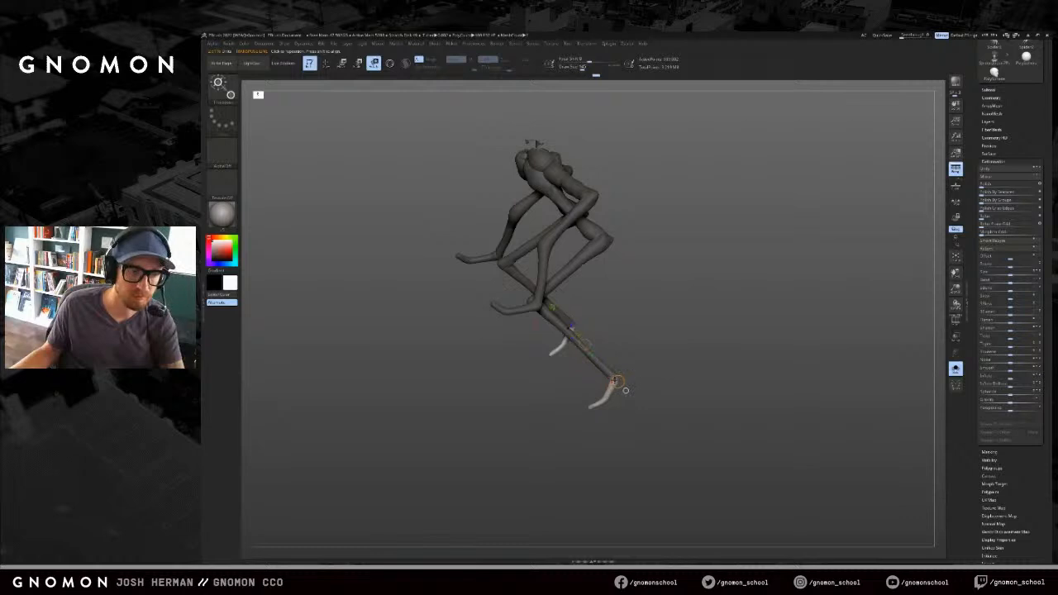
{"action": "left_click_drag", "start_coordinate": [603, 403], "coordinate": [662, 364]}
{"action": "left_click_drag", "start_coordinate": [707, 356], "coordinate": [690, 330]}
Step: Show the whole creature again, undo the stray stroke on the small legs and smooth them near the mouth
{"action": "key", "text": "alt+s"}
{"action": "mouse_move", "coordinate": [670, 370]}
{"action": "left_mouse_down"}
{"action": "mouse_move", "coordinate": [689, 378]}
{"action": "mouse_move", "coordinate": [680, 380]}
{"action": "left_mouse_up"}
{"action": "mouse_move", "coordinate": [536, 401]}
{"action": "left_mouse_down"}
{"action": "mouse_move", "coordinate": [514, 409]}
{"action": "mouse_move", "coordinate": [519, 372]}
{"action": "mouse_move", "coordinate": [577, 348]}
{"action": "left_mouse_up"}
{"action": "key", "text": "q"}
{"action": "left_click_drag", "start_coordinate": [614, 274], "coordinate": [612, 289]}
{"action": "key", "text": "ctrl+z"}
{"action": "key", "text": "w"}
{"action": "key", "text": "q"}
{"action": "left_click_drag", "start_coordinate": [616, 296], "coordinate": [628, 298], "text": "shift"}
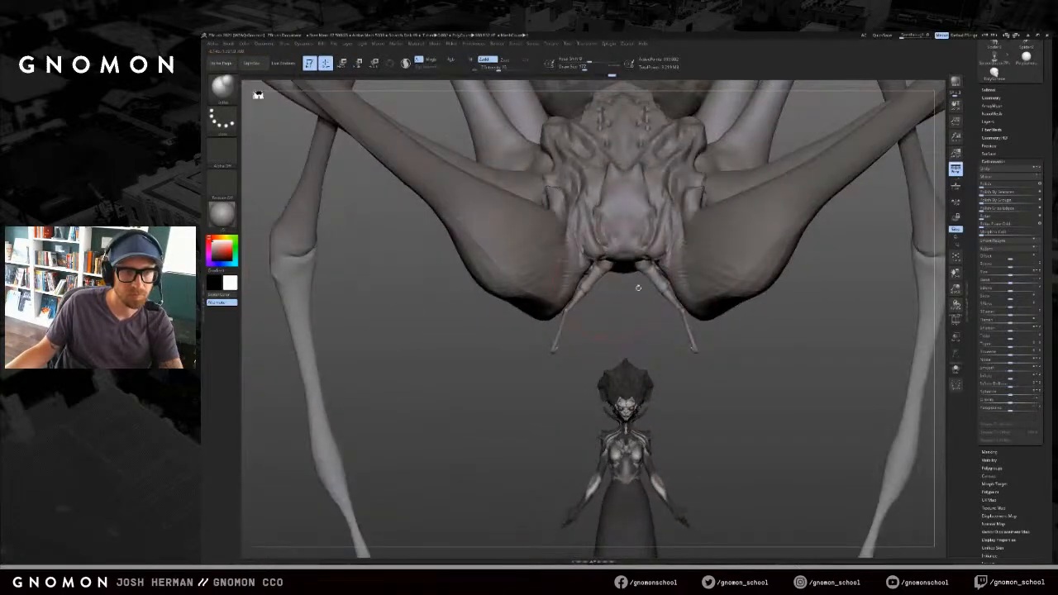
Step: Mask the longer pair of small legs in isolation and reposition the shorter pair under the head
{"action": "key", "text": "w"}
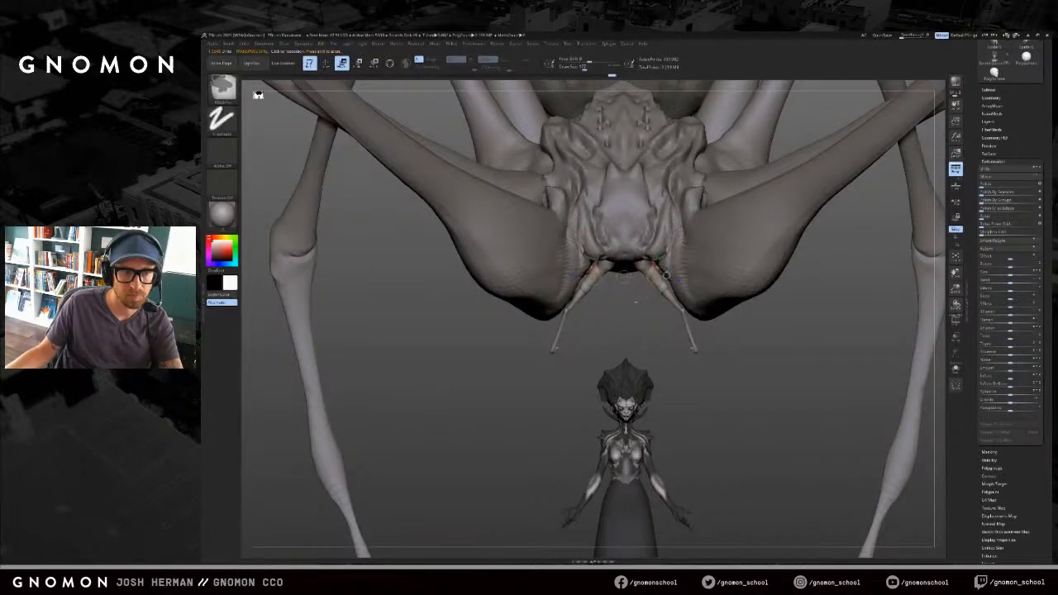
{"action": "key", "text": "shift+s"}
{"action": "left_click_drag", "start_coordinate": [583, 279], "coordinate": [659, 240]}
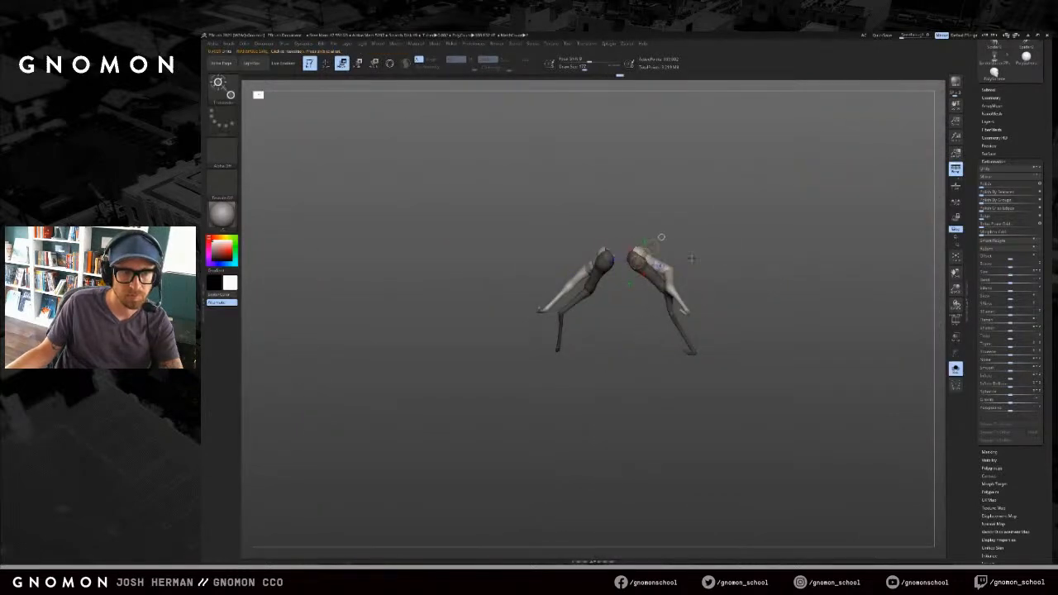
{"action": "key", "text": "shift+s"}
{"action": "left_click_drag", "start_coordinate": [723, 350], "coordinate": [686, 339]}
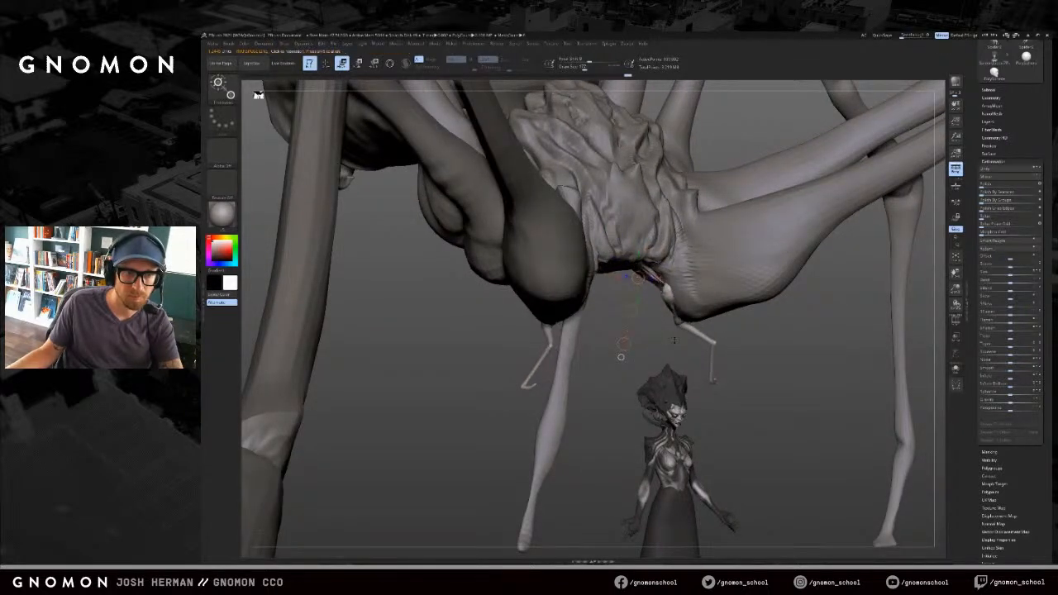
{"action": "key", "text": "shift+s"}
{"action": "left_click_drag", "start_coordinate": [699, 336], "coordinate": [724, 226]}
Step: Invert the mask and reposition the longer pair of small legs under the head
{"action": "mouse_move", "coordinate": [704, 256]}
{"action": "right_mouse_down"}
{"action": "mouse_move", "coordinate": [677, 269]}
{"action": "mouse_move", "coordinate": [701, 255]}
{"action": "mouse_move", "coordinate": [702, 217]}
{"action": "mouse_move", "coordinate": [689, 232]}
{"action": "mouse_move", "coordinate": [725, 246]}
{"action": "right_mouse_up"}
{"action": "left_click", "coordinate": [592, 300], "text": "ctrl"}
{"action": "right_click_drag", "start_coordinate": [597, 306], "coordinate": [751, 259]}
{"action": "key", "text": "alt+s"}
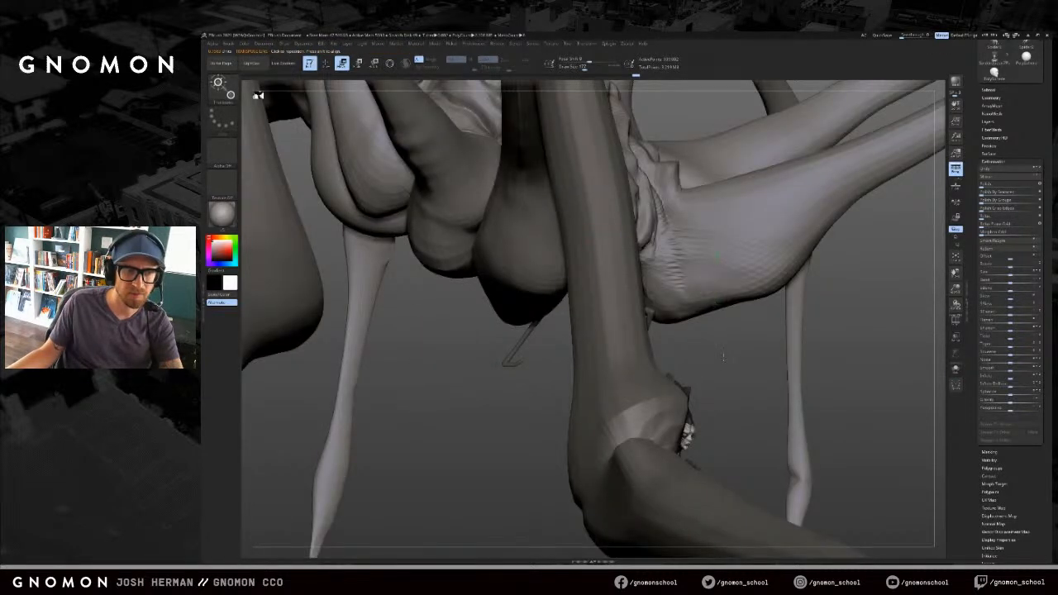
{"action": "right_click_drag", "start_coordinate": [722, 357], "coordinate": [691, 354]}
{"action": "left_click", "coordinate": [693, 354], "text": "ctrl"}
{"action": "left_click_drag", "start_coordinate": [619, 255], "coordinate": [628, 267]}
{"action": "left_click_drag", "start_coordinate": [703, 364], "coordinate": [707, 369]}
{"action": "right_click_drag", "start_coordinate": [727, 369], "coordinate": [699, 368]}
{"action": "mouse_move", "coordinate": [641, 273]}
{"action": "left_mouse_down"}
{"action": "mouse_move", "coordinate": [746, 261]}
{"action": "mouse_move", "coordinate": [756, 296]}
{"action": "left_mouse_up"}
Step: Rotate the longer pair of small legs so they bend inward, comparing the poses with undo and redo
{"action": "key", "text": "r"}
{"action": "left_click_drag", "start_coordinate": [679, 335], "coordinate": [603, 313]}
{"action": "mouse_move", "coordinate": [703, 347]}
{"action": "right_mouse_down"}
{"action": "mouse_move", "coordinate": [628, 382]}
{"action": "mouse_move", "coordinate": [693, 394]}
{"action": "mouse_move", "coordinate": [659, 416]}
{"action": "mouse_move", "coordinate": [685, 390]}
{"action": "mouse_move", "coordinate": [696, 347]}
{"action": "right_mouse_up"}
{"action": "key", "text": "ctrl+z"}
{"action": "key", "text": "ctrl+shift+z"}
{"action": "key", "text": "ctrl+z"}
{"action": "key", "text": "alt+s"}
{"action": "key", "text": "ctrl+shift+z"}
{"action": "key", "text": "ctrl+z"}
{"action": "key", "text": "ctrl+shift+z"}
{"action": "key", "text": "alt+s"}
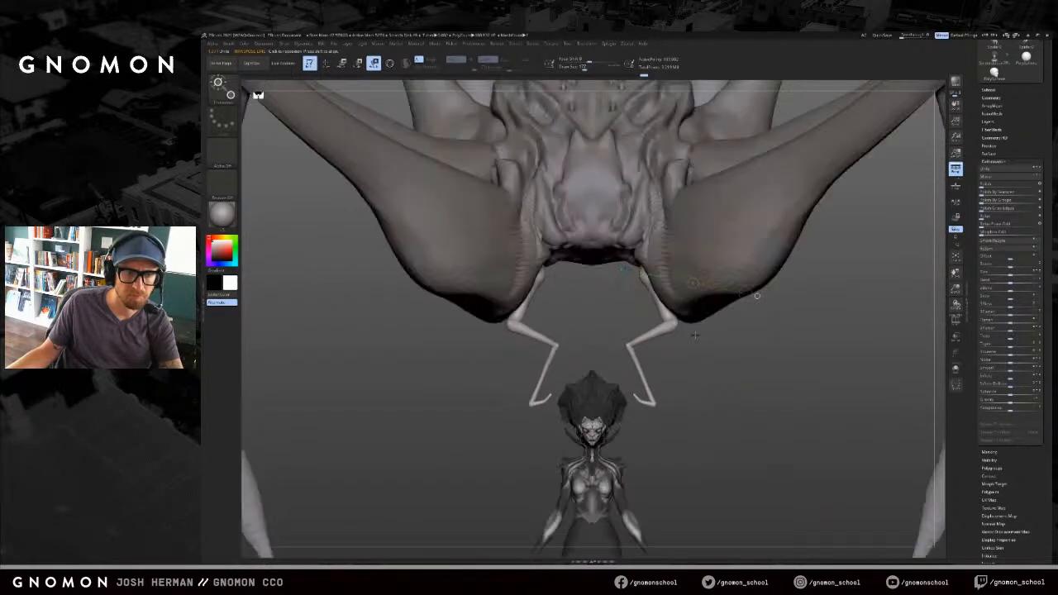
Step: Move the longer pair of small legs inward so their bases sit beneath the mouth
{"action": "key", "text": "w"}
{"action": "left_click_drag", "start_coordinate": [693, 283], "coordinate": [671, 265]}
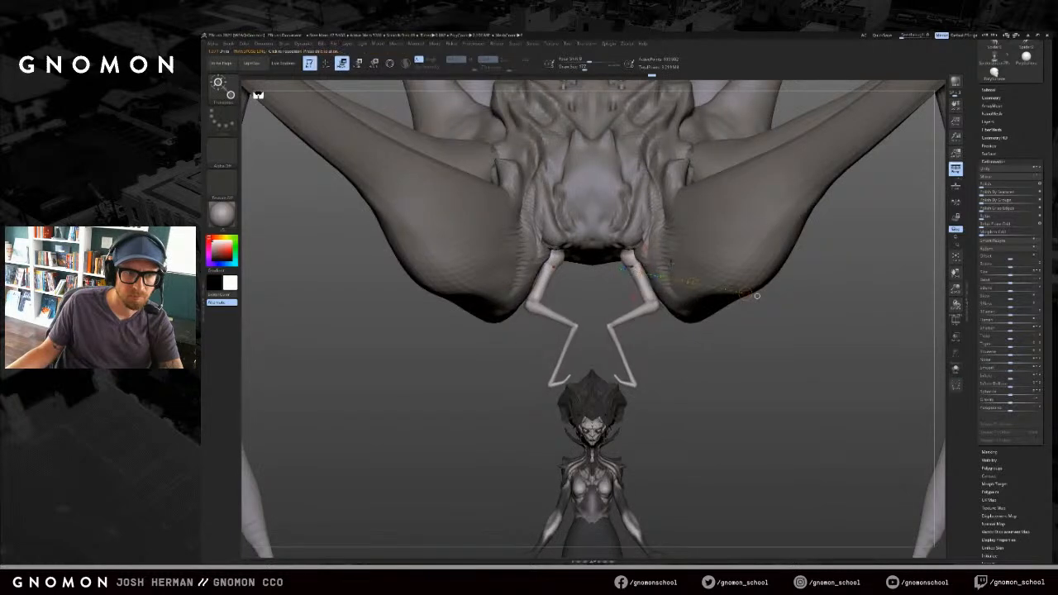
{"action": "right_click_drag", "start_coordinate": [757, 295], "coordinate": [651, 314]}
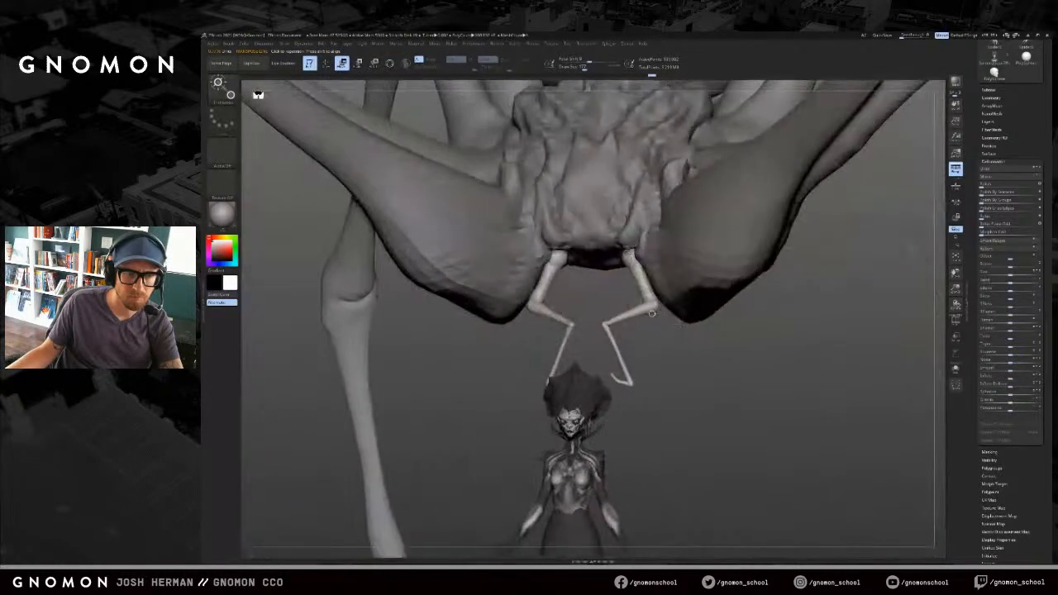
Step: Reshape the knees and lower segments of the longer small legs with the SnakeHook brush
{"action": "key", "text": "q"}
{"action": "key", "text": "b"}
{"action": "key", "text": "s"}
{"action": "key", "text": "h"}
{"action": "left_click_drag", "start_coordinate": [649, 305], "coordinate": [645, 297]}
{"action": "right_click_drag", "start_coordinate": [647, 306], "coordinate": [678, 326]}
{"action": "key", "text": "s"}
{"action": "left_click_drag", "start_coordinate": [678, 326], "coordinate": [674, 325]}
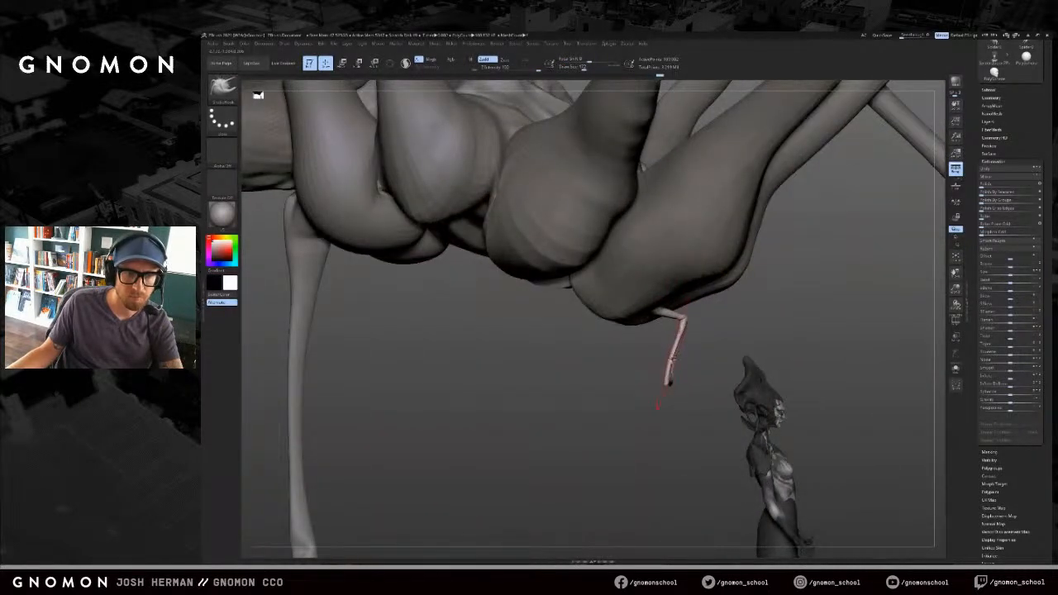
{"action": "right_click_drag", "start_coordinate": [702, 366], "coordinate": [673, 374]}
{"action": "key", "text": "s"}
{"action": "left_click_drag", "start_coordinate": [681, 377], "coordinate": [666, 377]}
Step: Mask the longer small legs down to their lower ends and rotate the feet toward each other
{"action": "right_click_drag", "start_coordinate": [678, 368], "coordinate": [689, 342], "text": "ctrl"}
{"action": "left_click_drag", "start_coordinate": [689, 342], "coordinate": [700, 352], "text": "ctrl"}
{"action": "right_click_drag", "start_coordinate": [696, 347], "coordinate": [653, 318]}
{"action": "left_click_drag", "start_coordinate": [633, 308], "coordinate": [675, 371], "text": "ctrl"}
{"action": "key", "text": "ctrl+i"}
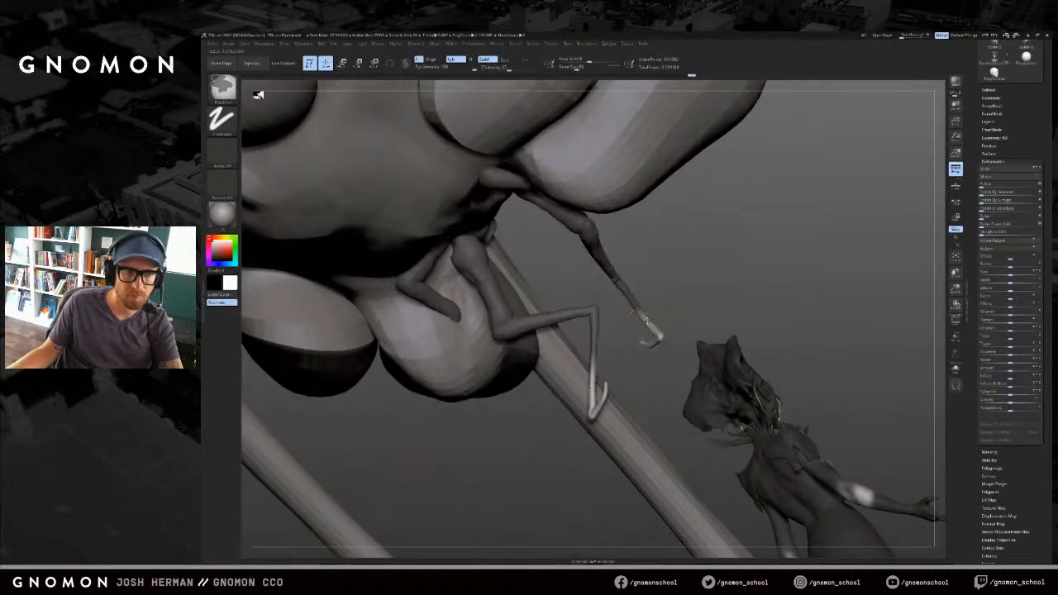
{"action": "left_click", "coordinate": [664, 322], "text": "ctrl"}
{"action": "key", "text": "r"}
{"action": "left_click_drag", "start_coordinate": [658, 339], "coordinate": [669, 347]}
{"action": "left_click", "coordinate": [670, 346], "text": "ctrl"}
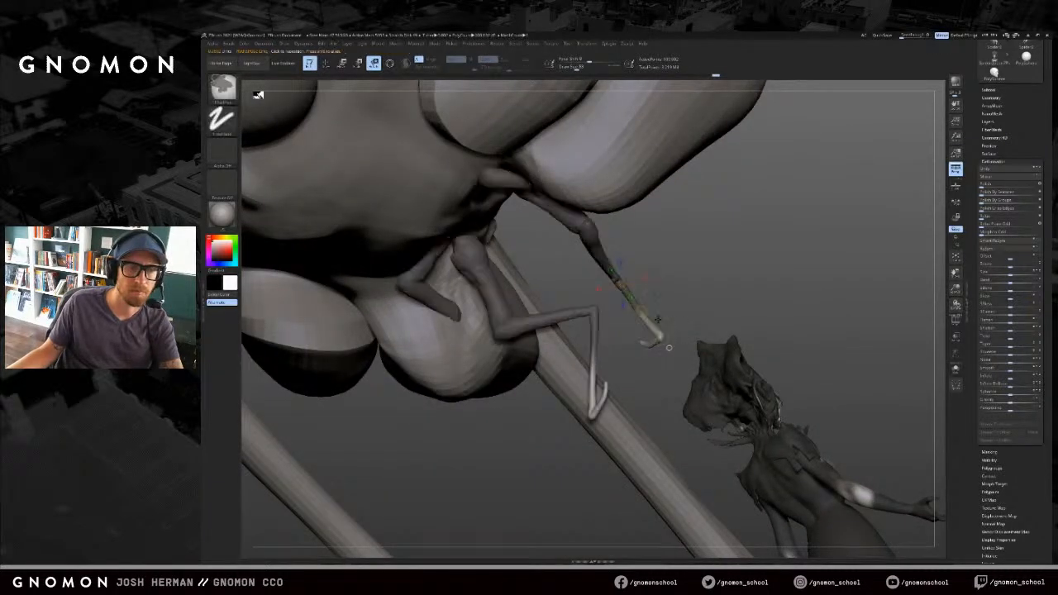
{"action": "mouse_move", "coordinate": [786, 358]}
{"action": "left_mouse_down"}
{"action": "mouse_move", "coordinate": [709, 280]}
{"action": "mouse_move", "coordinate": [627, 290]}
{"action": "mouse_move", "coordinate": [671, 337]}
{"action": "mouse_move", "coordinate": [825, 346]}
{"action": "mouse_move", "coordinate": [797, 355]}
{"action": "mouse_move", "coordinate": [876, 364]}
{"action": "mouse_move", "coordinate": [772, 355]}
{"action": "left_mouse_up"}
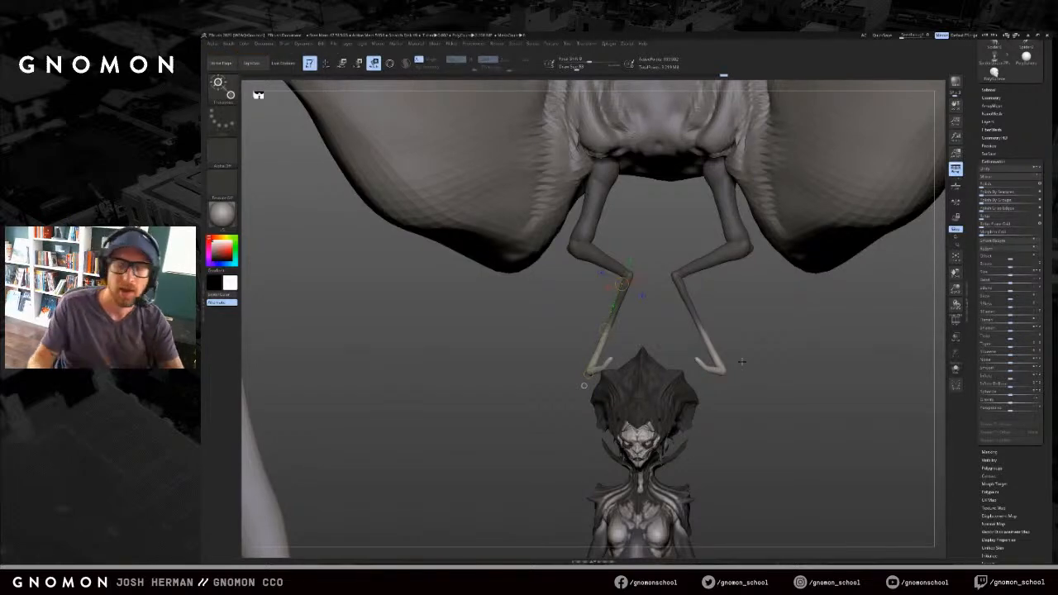
{"action": "left_click_drag", "start_coordinate": [725, 284], "coordinate": [744, 331]}
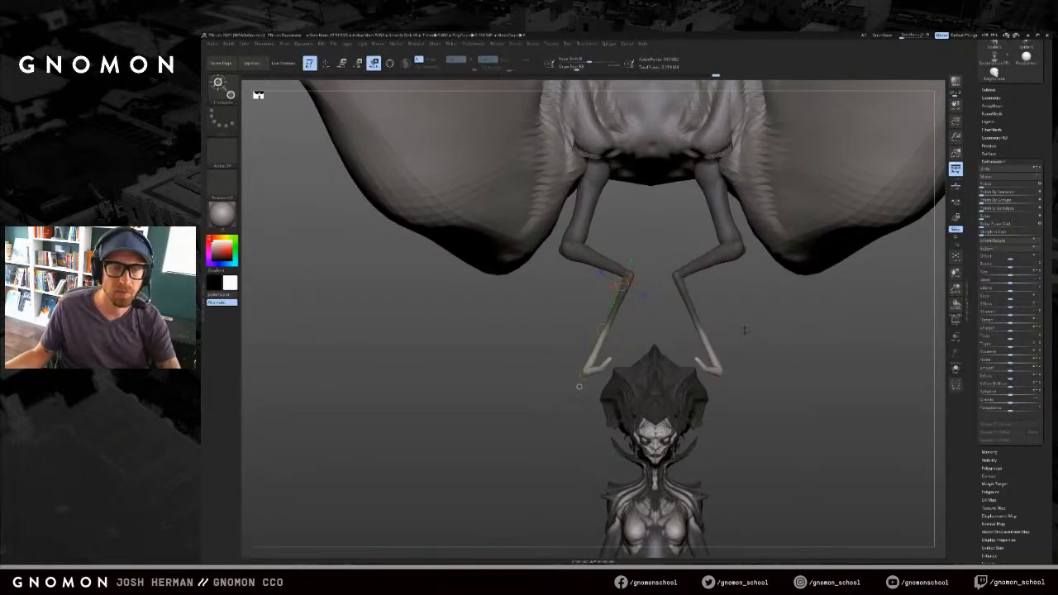
Step: Adjust the masked lower ends of the small legs, reshape them with the SnakeHook brush and clear the mask
{"action": "key", "text": "q"}
{"action": "left_click", "coordinate": [711, 348], "text": "ctrl"}
{"action": "key", "text": "w"}
{"action": "left_click_drag", "start_coordinate": [756, 382], "coordinate": [733, 386]}
{"action": "key", "text": "q"}
{"action": "key", "text": "b"}
{"action": "key", "text": "s"}
{"action": "key", "text": "h"}
{"action": "key", "text": "s"}
{"action": "left_click_drag", "start_coordinate": [728, 334], "coordinate": [733, 333]}
{"action": "mouse_move", "coordinate": [733, 332]}
{"action": "left_mouse_down", "text": "ctrl"}
{"action": "mouse_move", "coordinate": [723, 330]}
{"action": "mouse_move", "coordinate": [714, 358]}
{"action": "mouse_move", "coordinate": [765, 350]}
{"action": "mouse_move", "coordinate": [732, 364]}
{"action": "left_mouse_up", "text": "ctrl"}
Step: Try reshaping the feet of the small legs with the Move brush and undo the strokes
{"action": "key", "text": "b"}
{"action": "key", "text": "m"}
{"action": "key", "text": "v"}
{"action": "key", "text": "s"}
{"action": "left_click_drag", "start_coordinate": [719, 364], "coordinate": [709, 351]}
{"action": "mouse_move", "coordinate": [727, 351]}
{"action": "left_mouse_down"}
{"action": "mouse_move", "coordinate": [745, 350]}
{"action": "mouse_move", "coordinate": [747, 318]}
{"action": "mouse_move", "coordinate": [737, 342]}
{"action": "left_mouse_up"}
{"action": "key", "text": "ctrl+z"}
{"action": "key", "text": "ctrl+z"}
Step: Pull pointed claws out of the small legs' feet with the SnakeHook brush at a smaller size
{"action": "key", "text": "s"}
{"action": "key", "text": "b"}
{"action": "key", "text": "s"}
{"action": "key", "text": "h"}
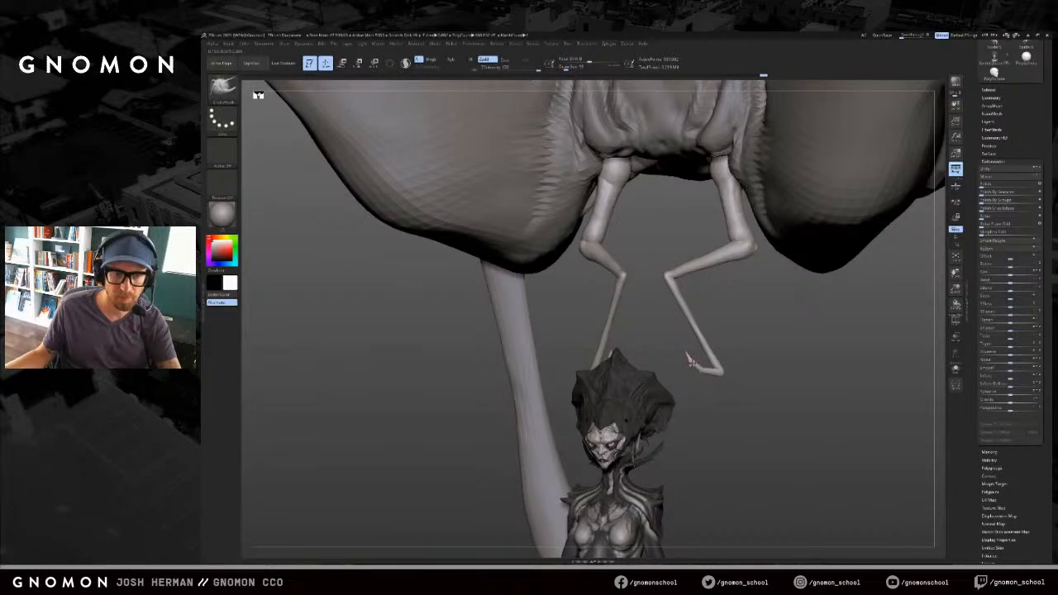
{"action": "right_click_drag", "start_coordinate": [690, 365], "coordinate": [641, 364]}
{"action": "key", "text": "s"}
{"action": "left_click", "coordinate": [695, 371]}
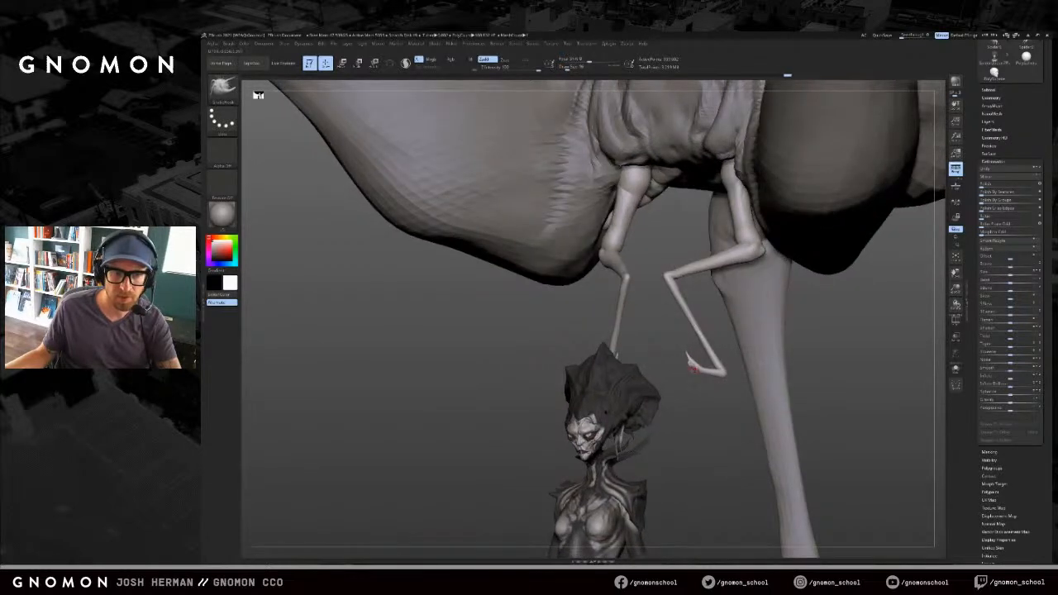
Step: Refine the heels of the small legs' clawed feet with small sculpting brush strokes
{"action": "right_click_drag", "start_coordinate": [700, 388], "coordinate": [704, 374]}
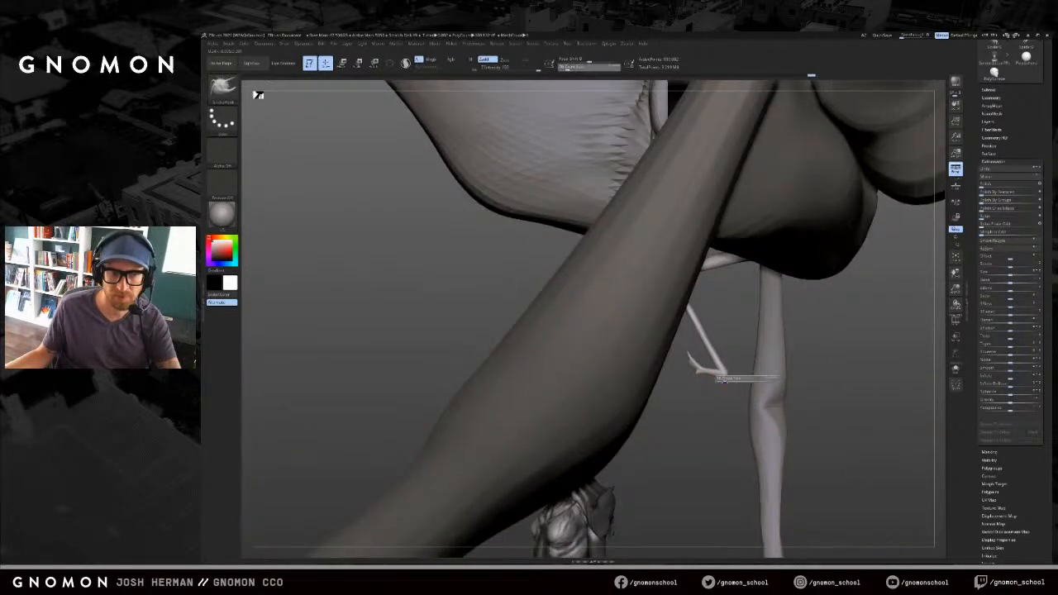
{"action": "mouse_move", "coordinate": [728, 374]}
{"action": "right_mouse_down"}
{"action": "mouse_move", "coordinate": [717, 374]}
{"action": "mouse_move", "coordinate": [736, 360]}
{"action": "mouse_move", "coordinate": [721, 369]}
{"action": "right_mouse_up"}
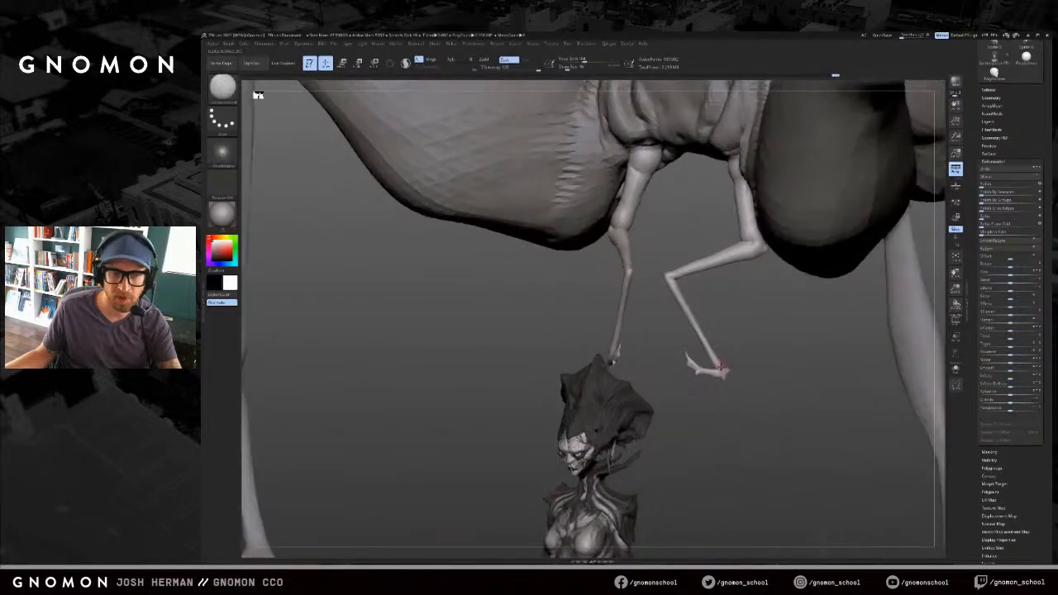
{"action": "key", "text": "s"}
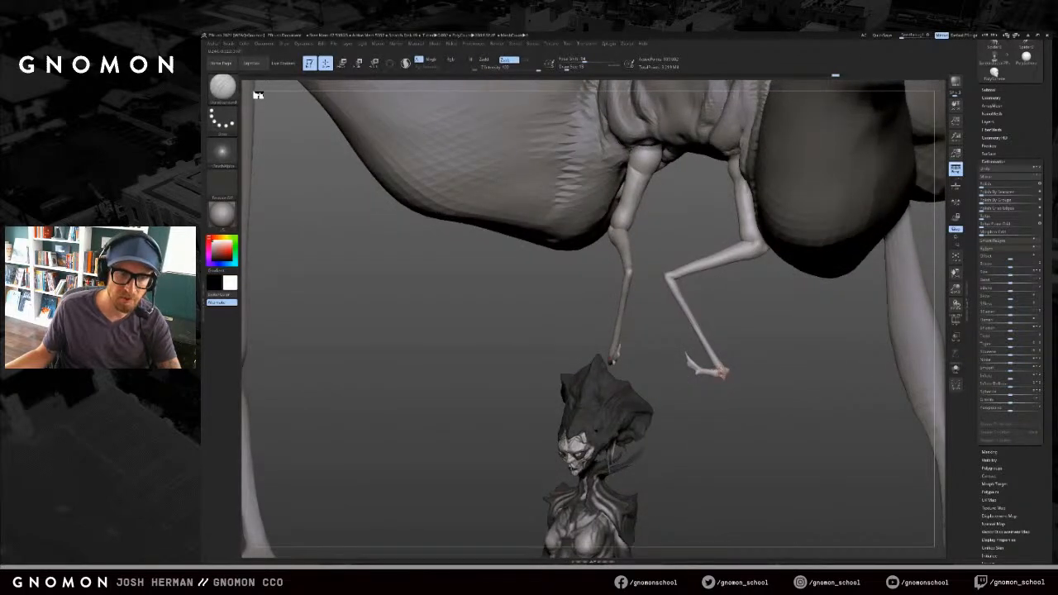
{"action": "right_click_drag", "start_coordinate": [711, 364], "coordinate": [659, 360]}
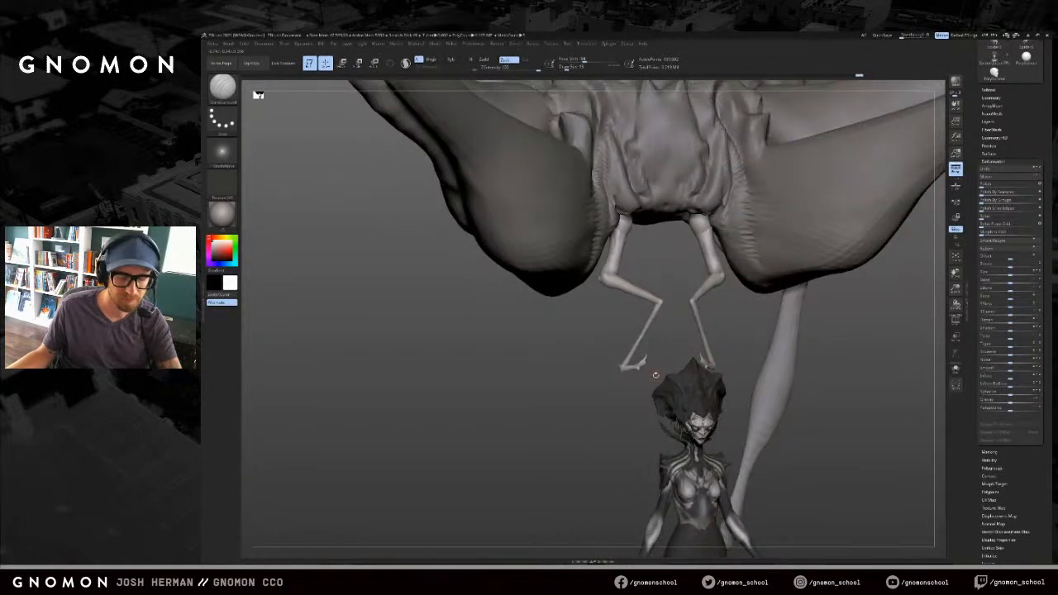
Step: Mask the lower ends of the longer small legs, then soften and invert the mask
{"action": "key", "text": "b"}
{"action": "key", "text": "s"}
{"action": "key", "text": "h"}
{"action": "key", "text": "s"}
{"action": "mouse_move", "coordinate": [646, 370]}
{"action": "right_mouse_down"}
{"action": "mouse_move", "coordinate": [637, 379]}
{"action": "mouse_move", "coordinate": [626, 370]}
{"action": "mouse_move", "coordinate": [631, 393]}
{"action": "mouse_move", "coordinate": [678, 368]}
{"action": "mouse_move", "coordinate": [692, 334]}
{"action": "mouse_move", "coordinate": [709, 345]}
{"action": "right_mouse_up"}
{"action": "key", "text": "s"}
{"action": "left_click_drag", "start_coordinate": [671, 327], "coordinate": [708, 371], "text": "ctrl"}
{"action": "left_click", "coordinate": [692, 347], "text": "ctrl"}
{"action": "left_click", "coordinate": [693, 347], "text": "ctrl"}
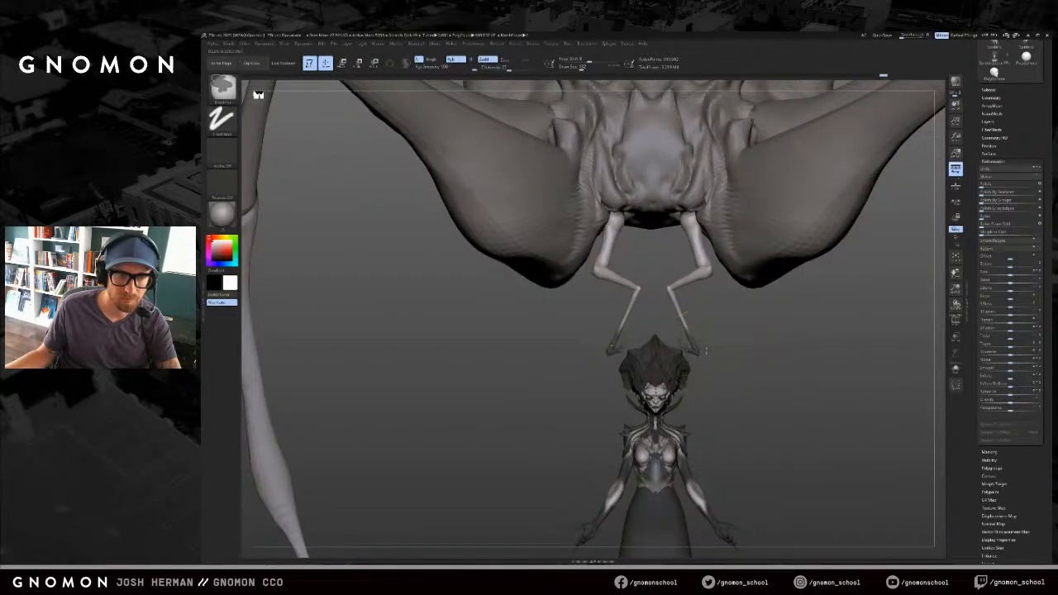
{"action": "left_click", "coordinate": [703, 360], "text": "ctrl"}
Step: Adjust the position of the unmasked lower ends of the longer small legs with the Move gizmo
{"action": "key", "text": "w"}
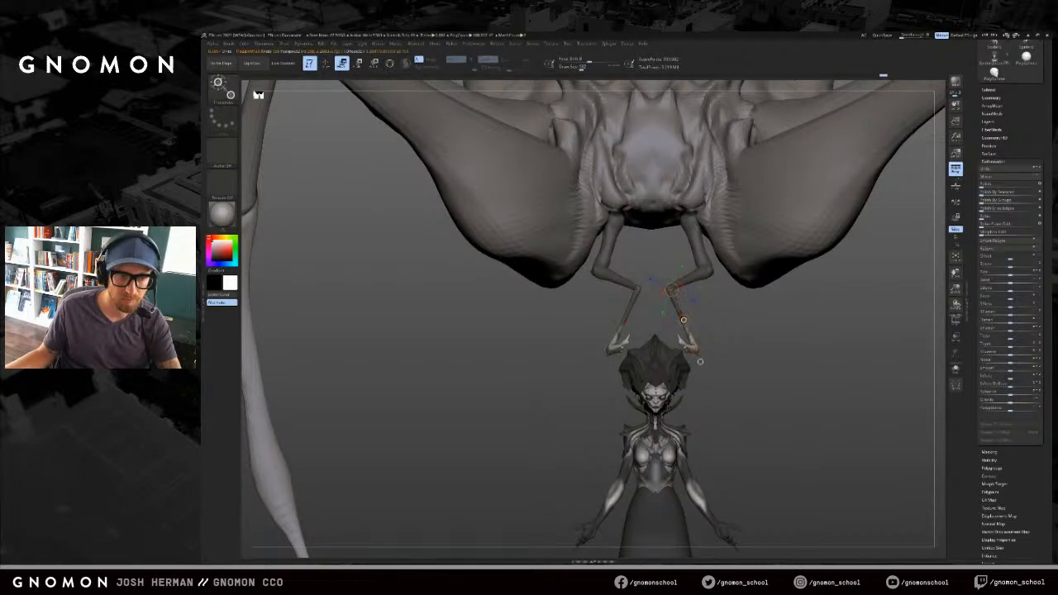
{"action": "left_click_drag", "start_coordinate": [684, 320], "coordinate": [741, 333]}
{"action": "mouse_move", "coordinate": [742, 329]}
{"action": "left_mouse_down"}
{"action": "mouse_move", "coordinate": [725, 331]}
{"action": "mouse_move", "coordinate": [711, 311]}
{"action": "left_mouse_up"}
{"action": "key", "text": "q"}
Step: Shorten the lower segments of the longer small legs and bend their knees with the SnakeHook brush
{"action": "key", "text": "s"}
{"action": "key", "text": "b"}
{"action": "key", "text": "s"}
{"action": "key", "text": "h"}
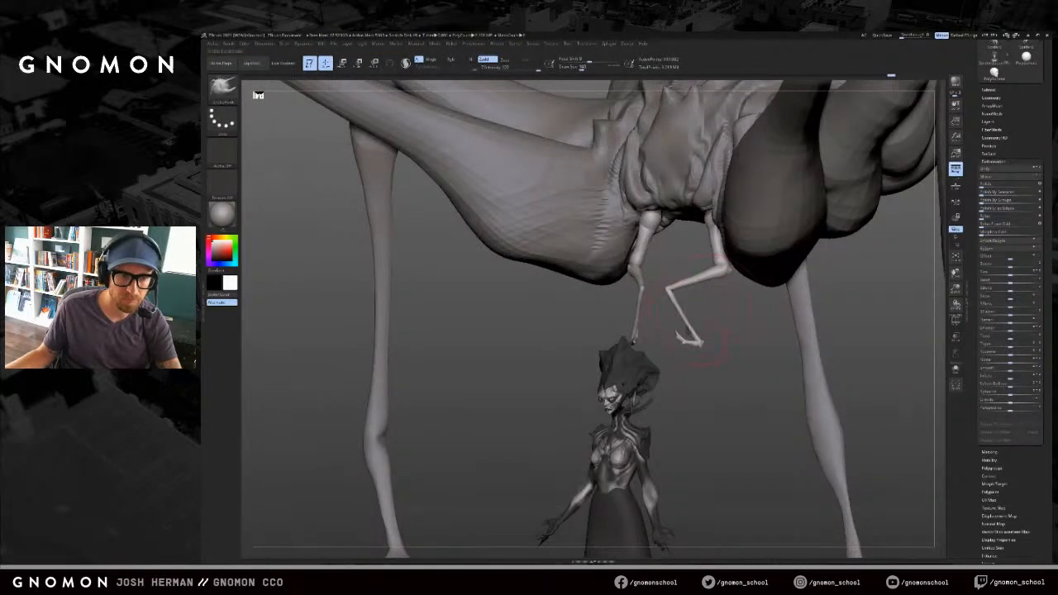
{"action": "key", "text": "d"}
{"action": "key", "text": "s"}
{"action": "mouse_move", "coordinate": [700, 339]}
{"action": "left_mouse_down"}
{"action": "mouse_move", "coordinate": [710, 340]}
{"action": "mouse_move", "coordinate": [678, 313]}
{"action": "mouse_move", "coordinate": [678, 286]}
{"action": "mouse_move", "coordinate": [682, 311]}
{"action": "mouse_move", "coordinate": [669, 299]}
{"action": "left_mouse_up"}
{"action": "key", "text": "s"}
{"action": "key", "text": "s"}
{"action": "key", "text": "s"}
{"action": "left_click_drag", "start_coordinate": [677, 286], "coordinate": [683, 283]}
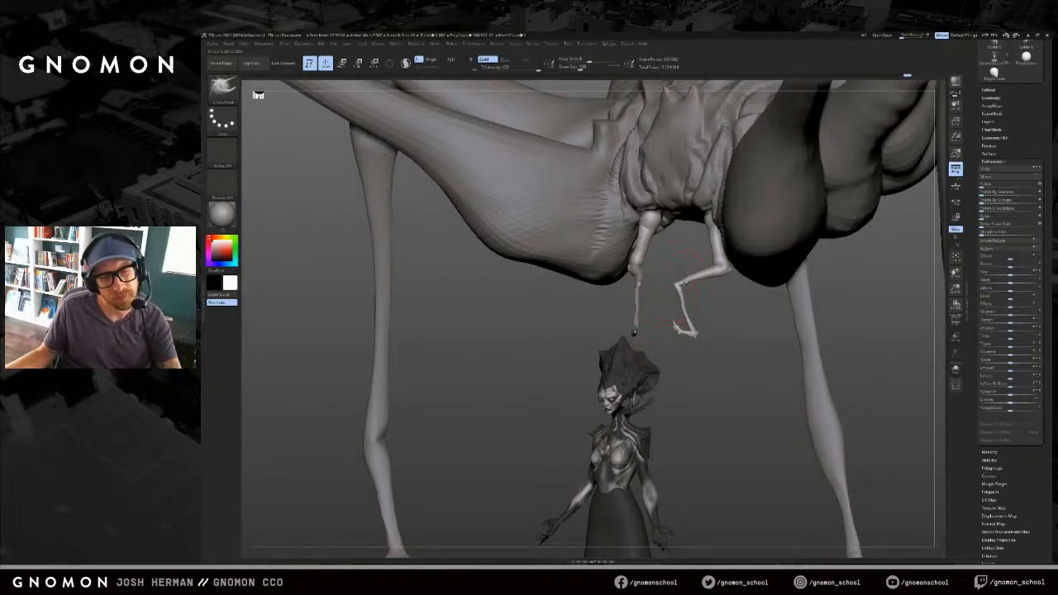
{"action": "left_click_drag", "start_coordinate": [692, 330], "coordinate": [698, 316]}
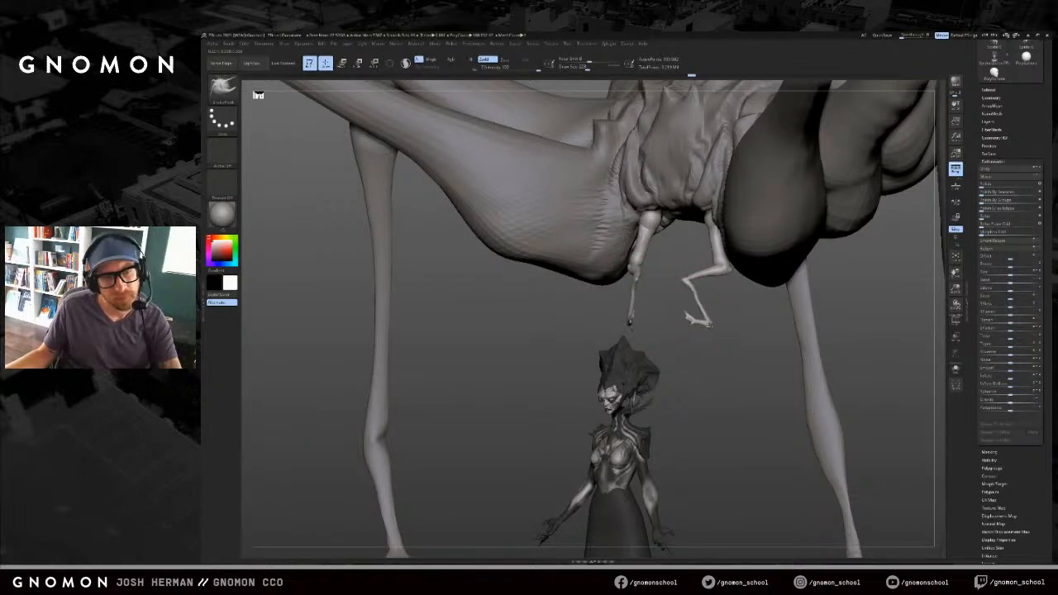
Step: Smooth out the knee curves of the longer small legs with the SnakeHook brush and check the legs in isolation
{"action": "left_click_drag", "start_coordinate": [827, 372], "coordinate": [876, 380]}
{"action": "left_click_drag", "start_coordinate": [688, 317], "coordinate": [690, 299]}
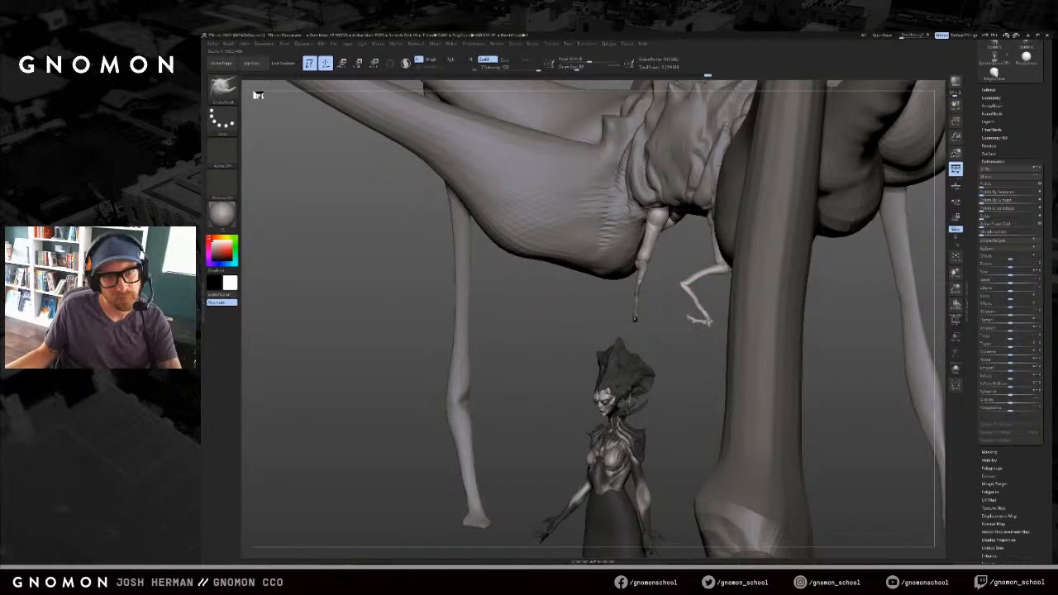
{"action": "left_click_drag", "start_coordinate": [684, 286], "coordinate": [698, 273]}
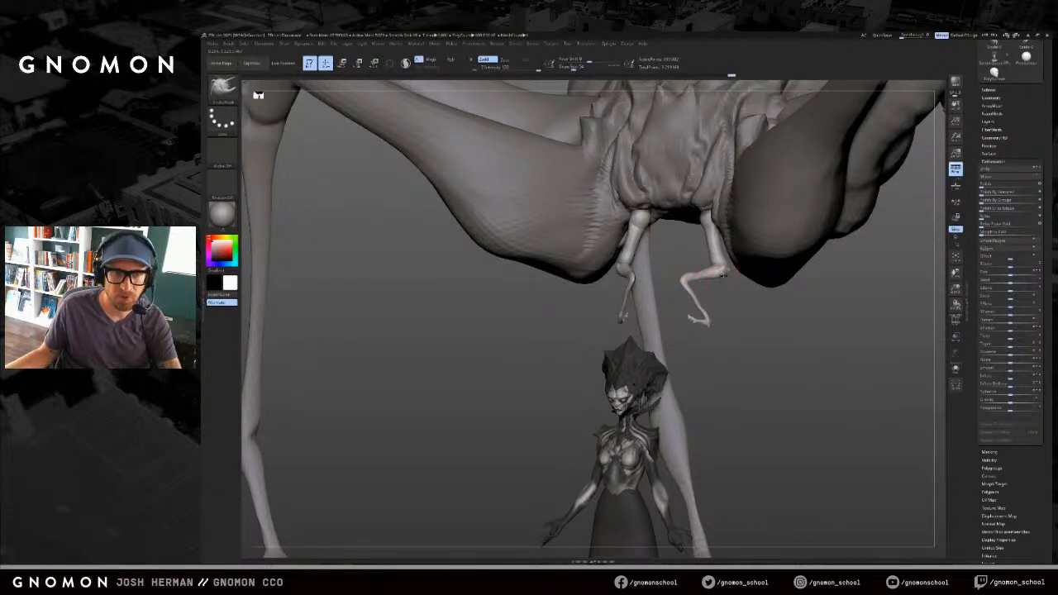
{"action": "left_click_drag", "start_coordinate": [729, 282], "coordinate": [641, 250]}
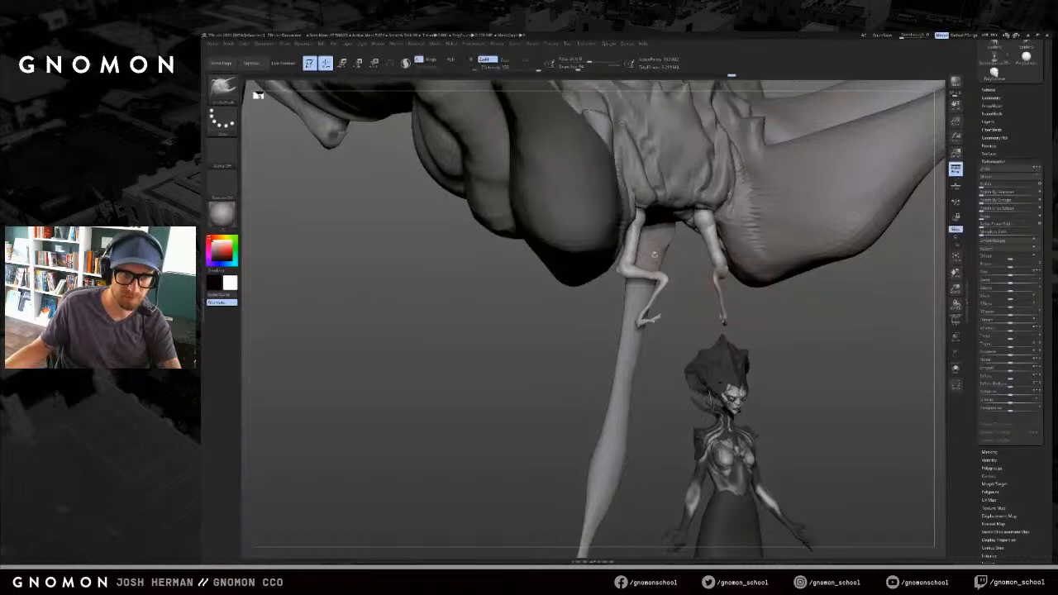
{"action": "key", "text": "ctrl+shift+s"}
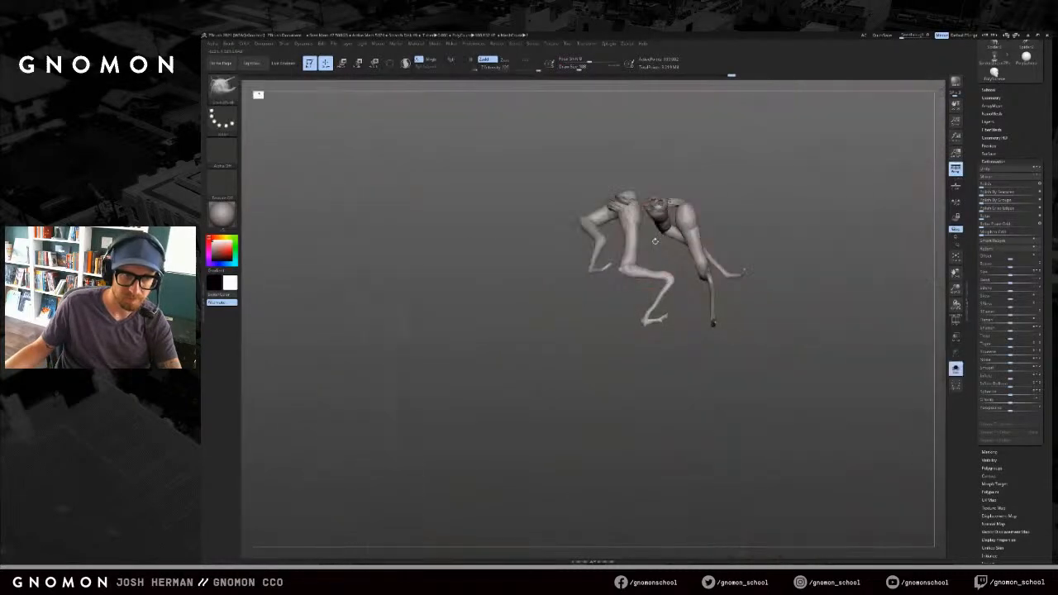
{"action": "mouse_move", "coordinate": [642, 234]}
{"action": "left_mouse_down"}
{"action": "mouse_move", "coordinate": [644, 222]}
{"action": "mouse_move", "coordinate": [642, 248]}
{"action": "mouse_move", "coordinate": [702, 254]}
{"action": "left_mouse_up"}
{"action": "key", "text": "ctrl+shift+s"}
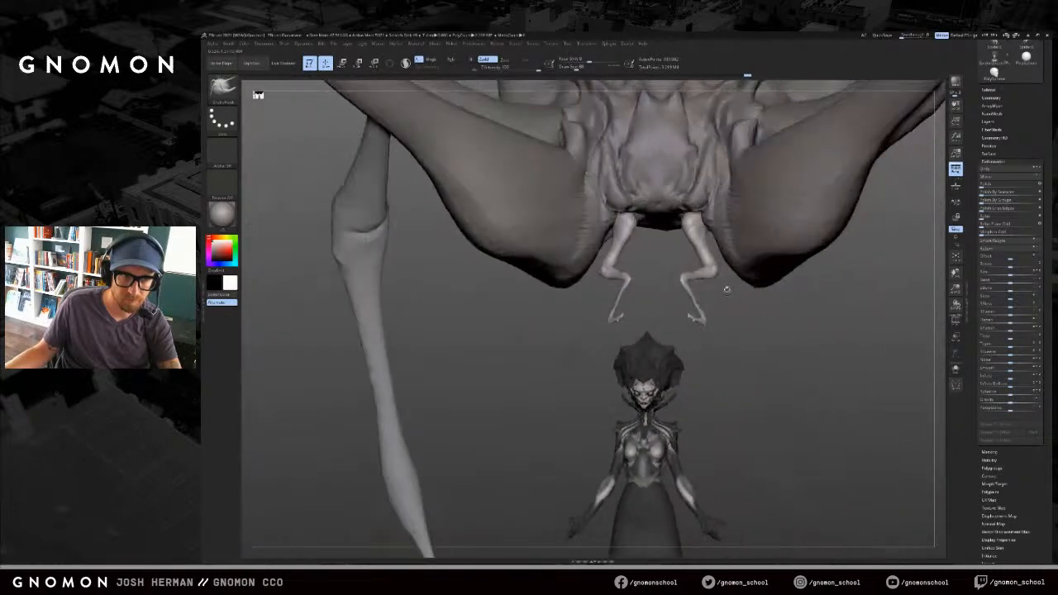
Step: Mask the feet of the longer small legs, adjust them in Rotate mode and clear the mask
{"action": "left_click_drag", "start_coordinate": [719, 302], "coordinate": [697, 335]}
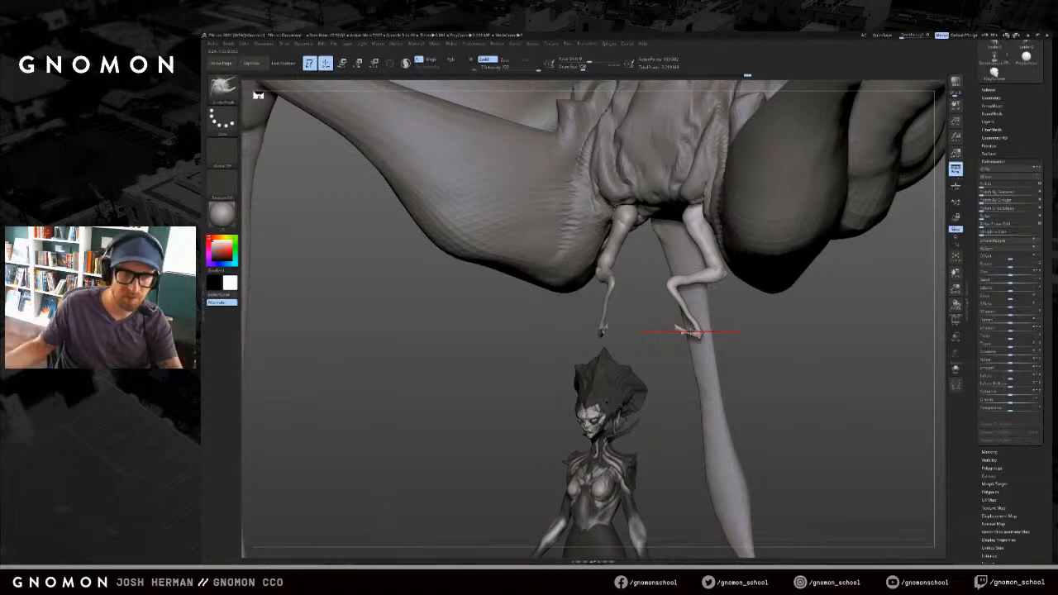
{"action": "key", "text": "s"}
{"action": "mouse_move", "coordinate": [788, 347]}
{"action": "left_mouse_down"}
{"action": "mouse_move", "coordinate": [684, 349]}
{"action": "mouse_move", "coordinate": [710, 320]}
{"action": "mouse_move", "coordinate": [655, 350]}
{"action": "left_mouse_up"}
{"action": "key", "text": "s"}
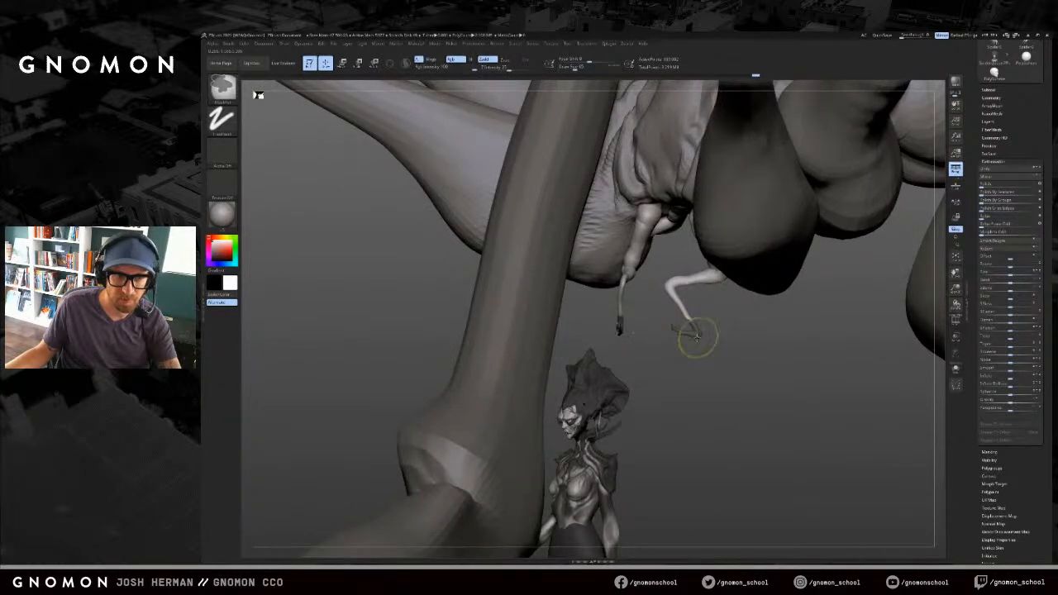
{"action": "left_click", "coordinate": [713, 339], "text": "ctrl"}
{"action": "left_click", "coordinate": [711, 331], "text": "ctrl"}
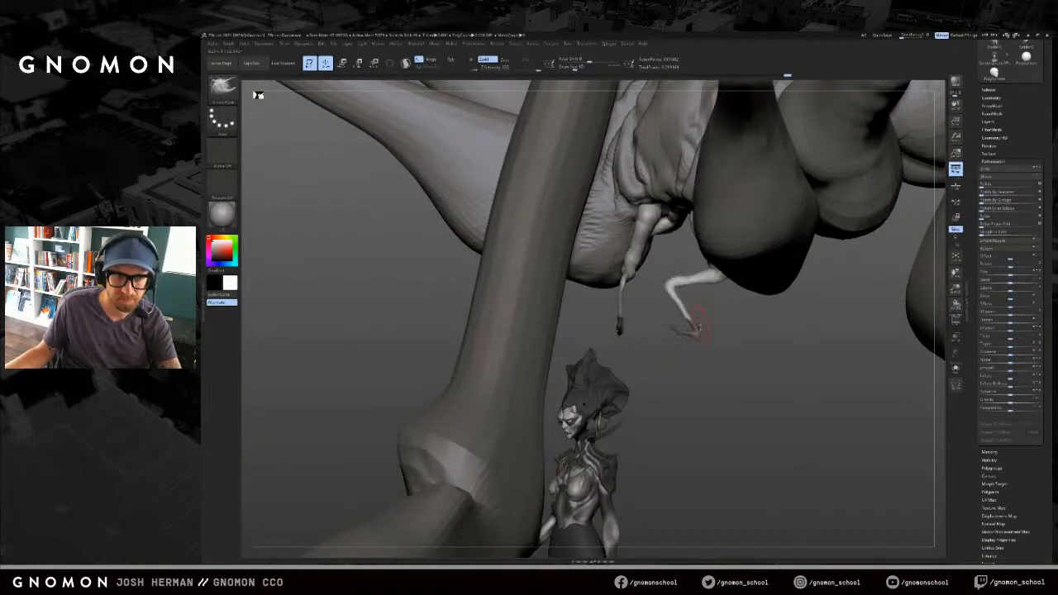
{"action": "key", "text": "r"}
{"action": "left_click", "coordinate": [712, 310], "text": "ctrl"}
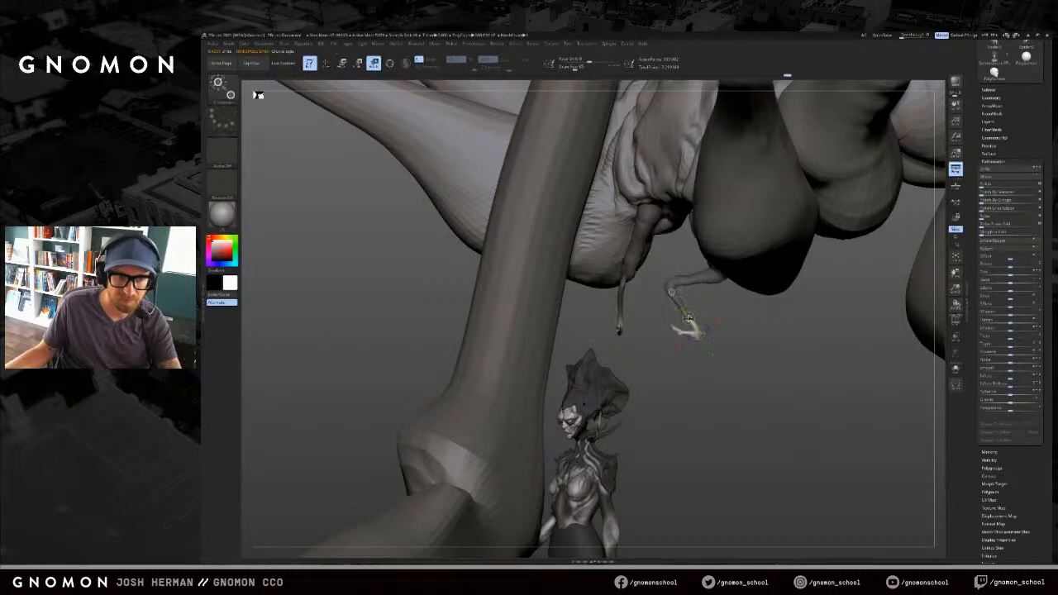
{"action": "mouse_move", "coordinate": [732, 372]}
{"action": "left_mouse_down"}
{"action": "mouse_move", "coordinate": [833, 374]}
{"action": "mouse_move", "coordinate": [810, 374]}
{"action": "left_mouse_up"}
{"action": "left_click", "coordinate": [775, 374], "text": "ctrl"}
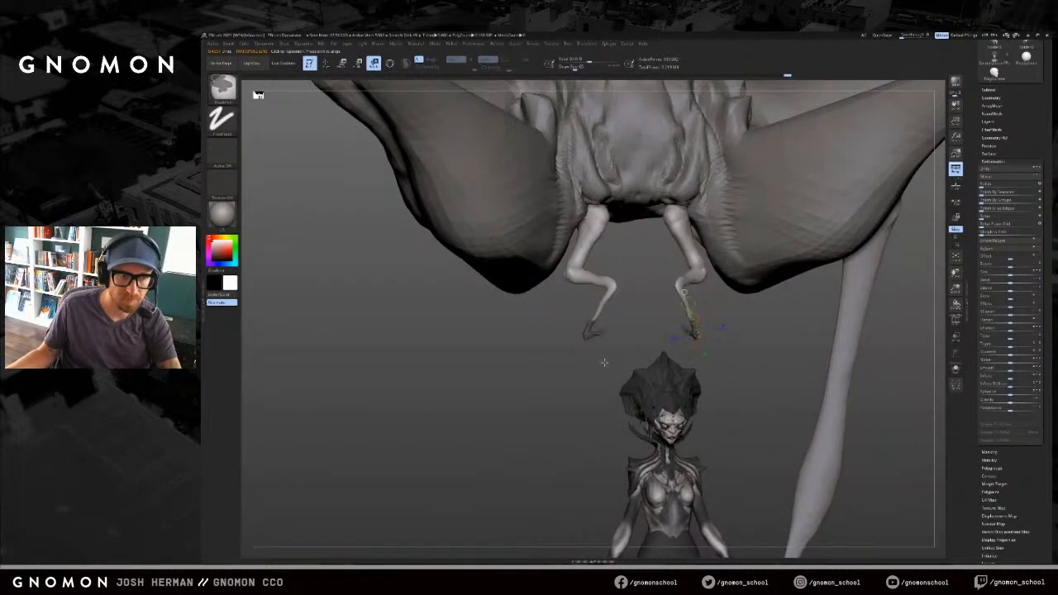
{"action": "left_click_drag", "start_coordinate": [603, 361], "coordinate": [616, 373], "text": "ctrl"}
Step: Isolate the small legs and mask the longer pair, leaving the shorter pair free to edit
{"action": "left_click", "coordinate": [956, 369]}
{"action": "key", "text": "q"}
{"action": "left_click_drag", "start_coordinate": [725, 252], "coordinate": [709, 259], "text": "ctrl"}
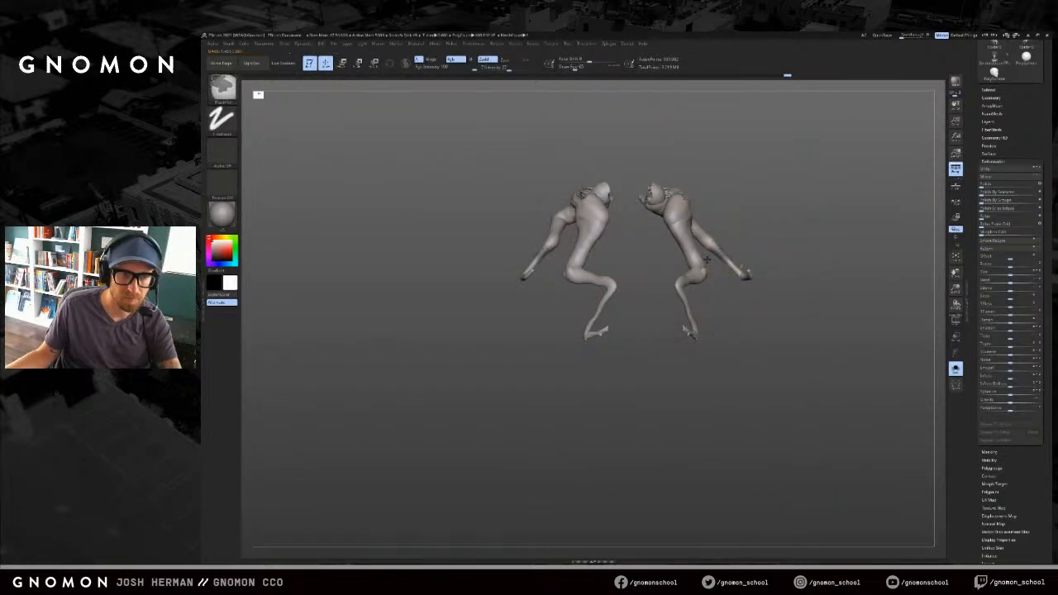
{"action": "key", "text": "r"}
{"action": "left_click_drag", "start_coordinate": [721, 299], "coordinate": [756, 299]}
{"action": "mouse_move", "coordinate": [732, 240]}
{"action": "left_mouse_down", "text": "ctrl"}
{"action": "mouse_move", "coordinate": [661, 253]}
{"action": "mouse_move", "coordinate": [804, 263]}
{"action": "mouse_move", "coordinate": [679, 220]}
{"action": "left_mouse_up", "text": "ctrl"}
{"action": "left_click", "coordinate": [663, 252], "text": "ctrl"}
Step: Move the shorter pair of small legs and rotate it up and back behind the longer pair
{"action": "key", "text": "w"}
{"action": "key", "text": "alt+s"}
{"action": "left_click_drag", "start_coordinate": [668, 304], "coordinate": [664, 315]}
{"action": "key", "text": "r"}
{"action": "left_click_drag", "start_coordinate": [664, 262], "coordinate": [816, 373]}
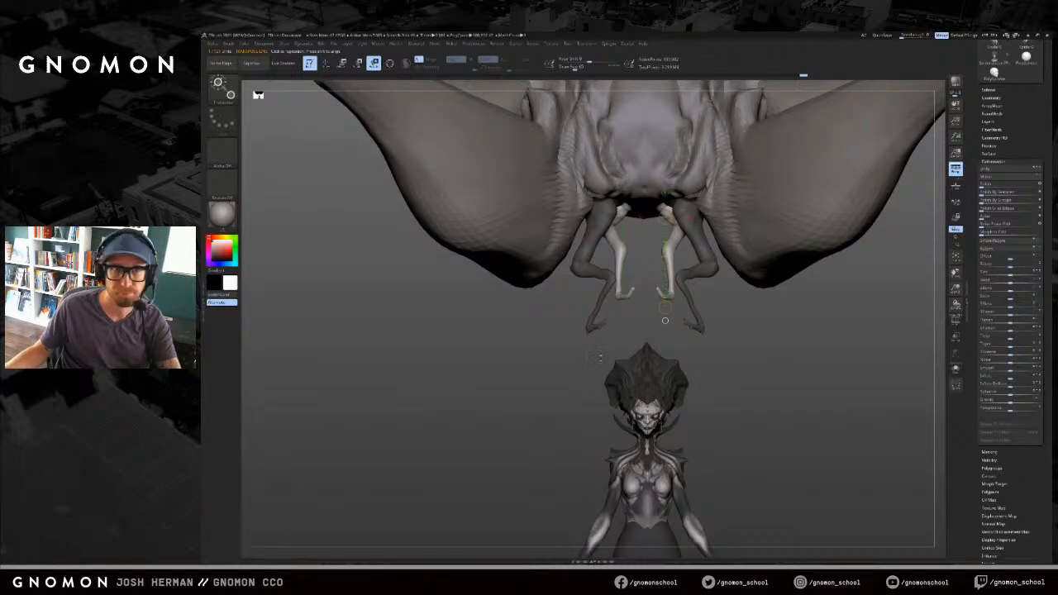
{"action": "left_click_drag", "start_coordinate": [665, 307], "coordinate": [665, 256]}
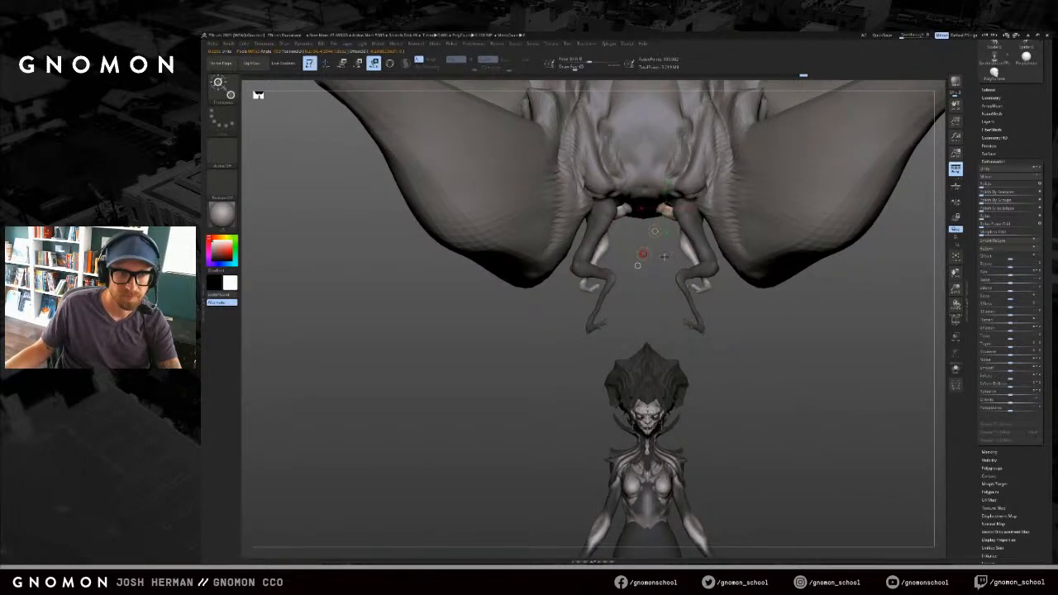
Step: Move the shorter pair of small legs forward under the head, checking its placement from the side
{"action": "left_click_drag", "start_coordinate": [541, 332], "coordinate": [666, 386]}
{"action": "key", "text": "alt+s"}
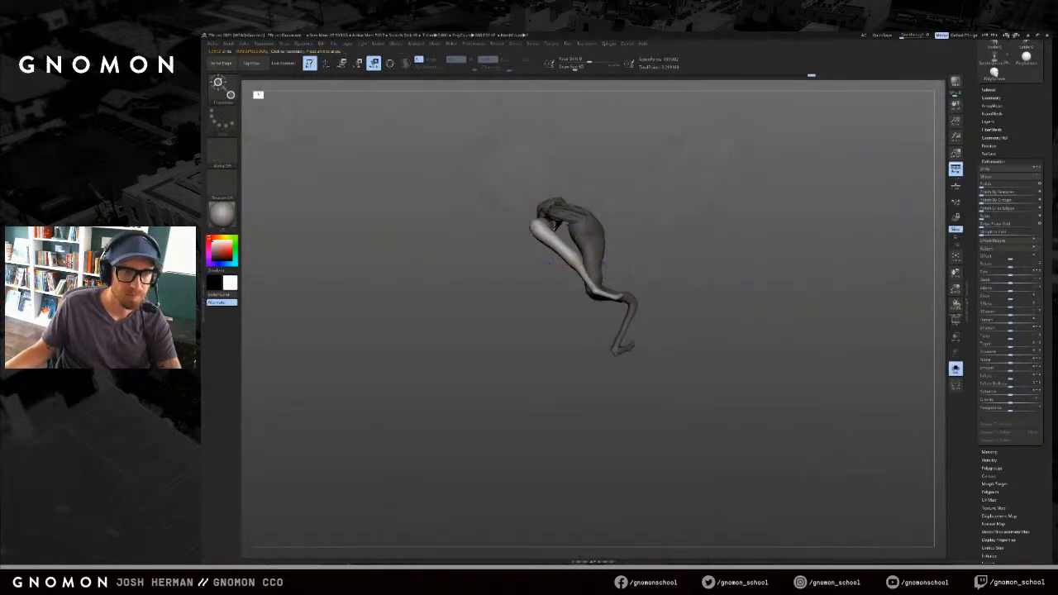
{"action": "key", "text": "alt+s"}
{"action": "key", "text": "w"}
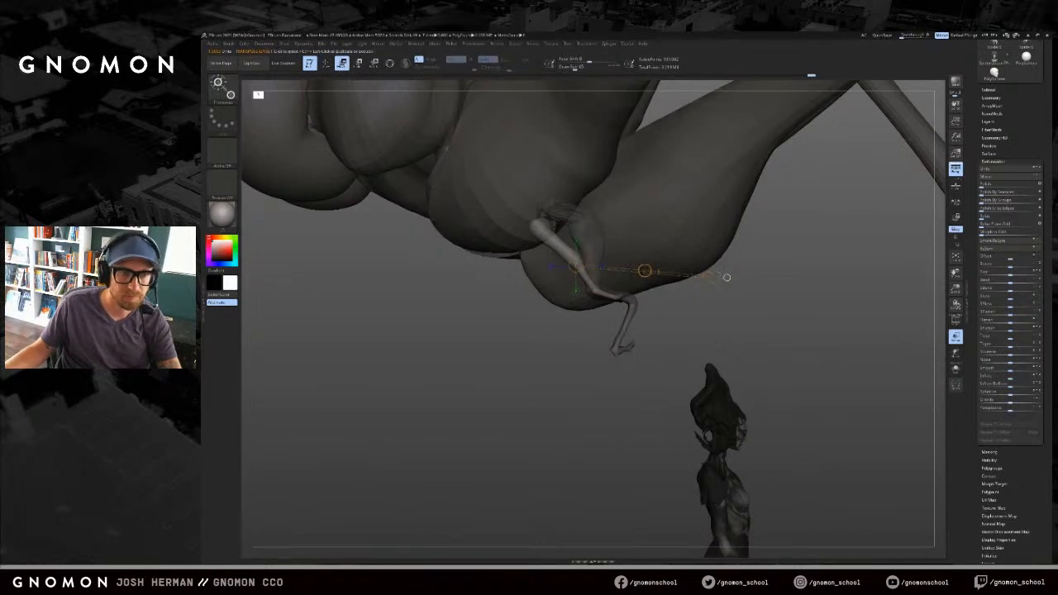
{"action": "left_click_drag", "start_coordinate": [644, 272], "coordinate": [692, 276]}
{"action": "right_click_drag", "start_coordinate": [706, 281], "coordinate": [574, 287]}
{"action": "left_click", "coordinate": [649, 306], "text": "ctrl"}
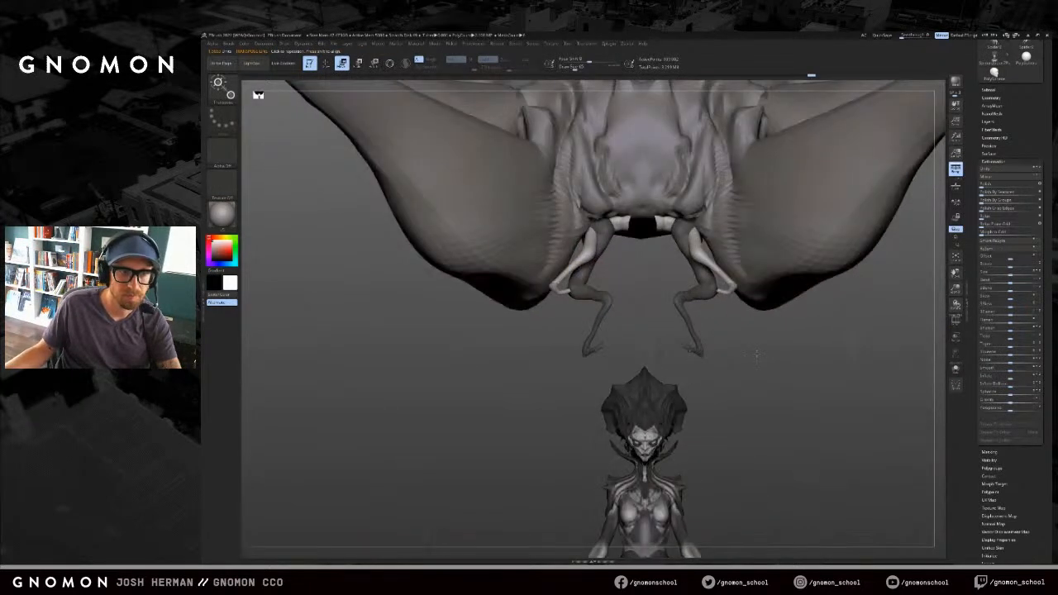
Step: Adjust the shape and placement of the shorter small legs with a large Move brush
{"action": "key", "text": "q"}
{"action": "mouse_move", "coordinate": [649, 306]}
{"action": "right_mouse_down"}
{"action": "mouse_move", "coordinate": [618, 291]}
{"action": "mouse_move", "coordinate": [601, 255]}
{"action": "right_mouse_up"}
{"action": "key", "text": "s"}
{"action": "left_click_drag", "start_coordinate": [601, 255], "coordinate": [600, 216]}
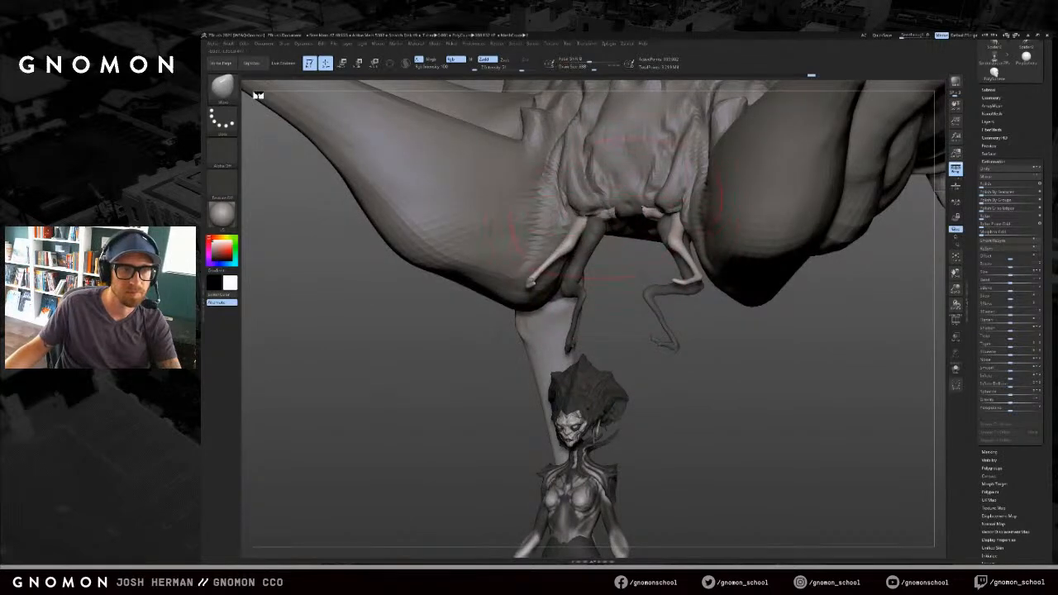
{"action": "mouse_move", "coordinate": [626, 217]}
{"action": "right_mouse_down"}
{"action": "mouse_move", "coordinate": [633, 241]}
{"action": "mouse_move", "coordinate": [616, 282]}
{"action": "right_mouse_up"}
{"action": "left_click_drag", "start_coordinate": [585, 258], "coordinate": [601, 268]}
Step: Select the creature's body and examine the small legs' proportions against the whole figure from several angles
{"action": "key", "text": "f"}
{"action": "right_click_drag", "start_coordinate": [602, 268], "coordinate": [653, 384], "text": "shift"}
{"action": "key", "text": "f"}
{"action": "left_click", "coordinate": [619, 304], "text": "alt"}
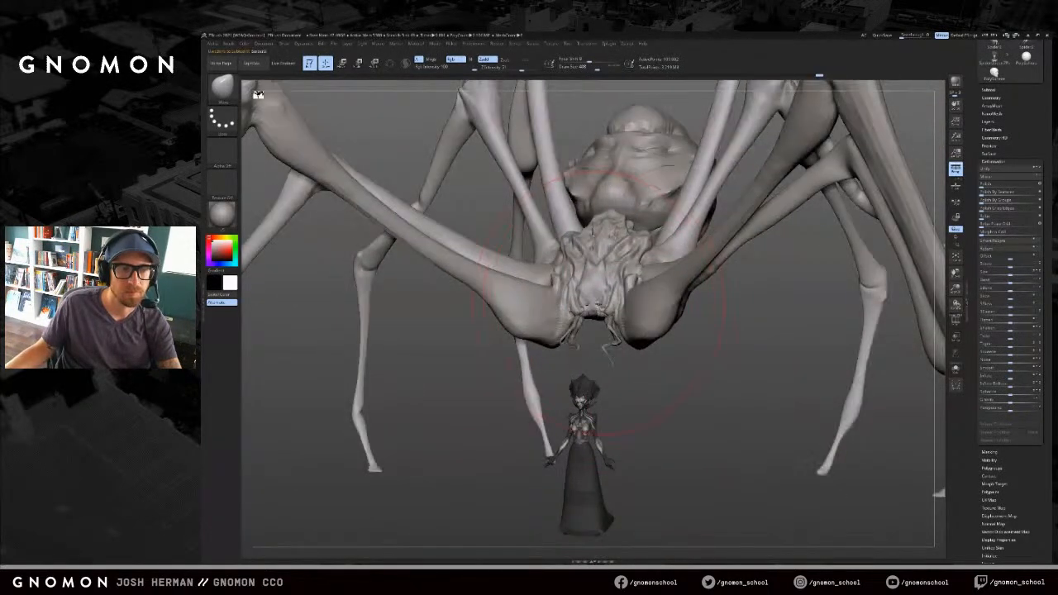
{"action": "key", "text": "1"}
{"action": "key", "text": "bracketleft"}
{"action": "key", "text": "bracketleft"}
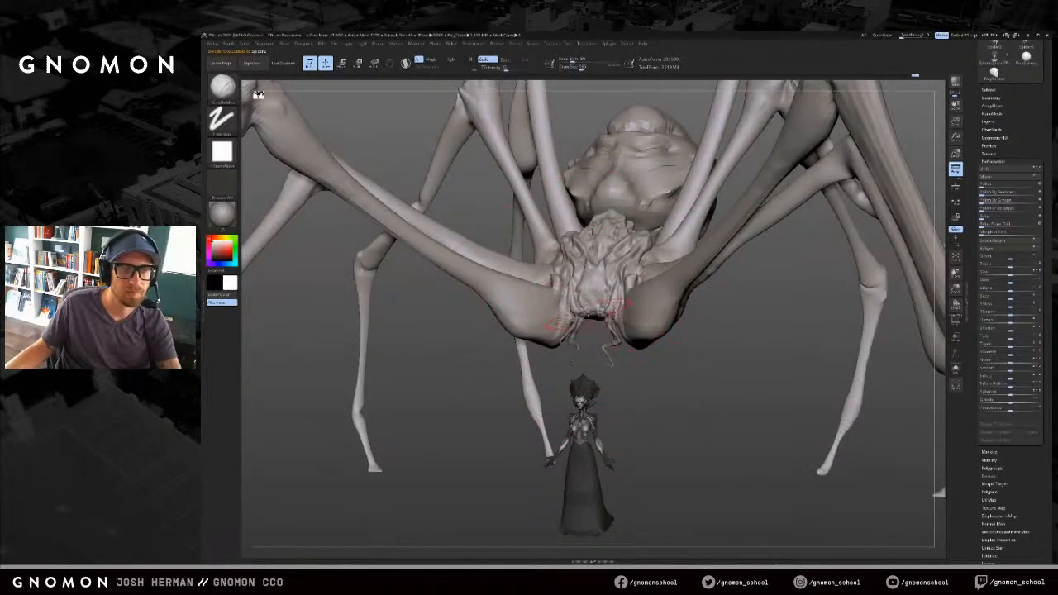
{"action": "key", "text": "bracketleft"}
{"action": "mouse_move", "coordinate": [589, 348]}
{"action": "right_mouse_down"}
{"action": "mouse_move", "coordinate": [613, 340]}
{"action": "mouse_move", "coordinate": [596, 323]}
{"action": "right_mouse_up"}
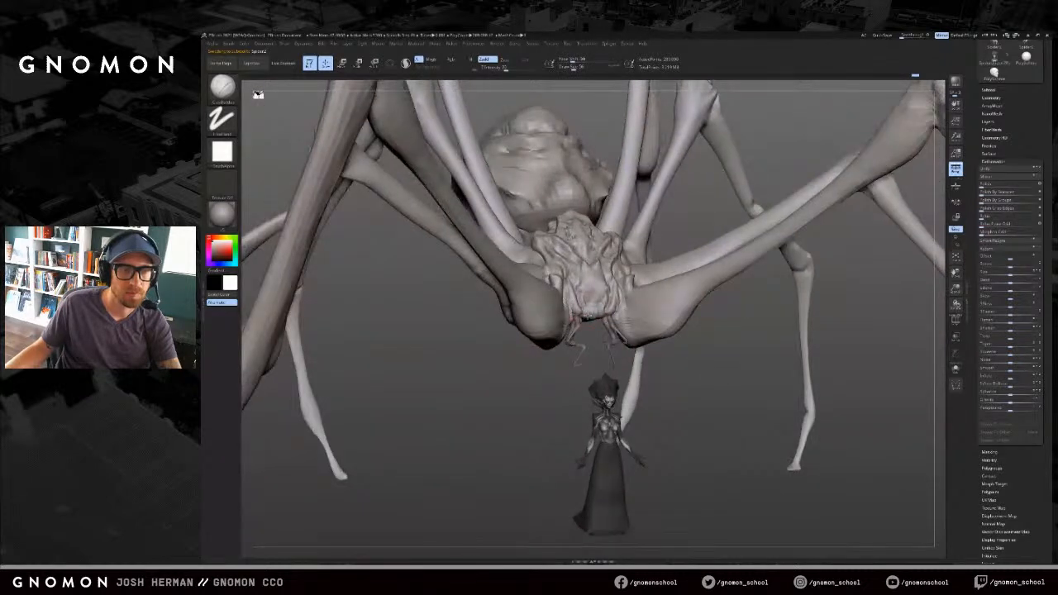
{"action": "right_click_drag", "start_coordinate": [573, 316], "coordinate": [605, 336]}
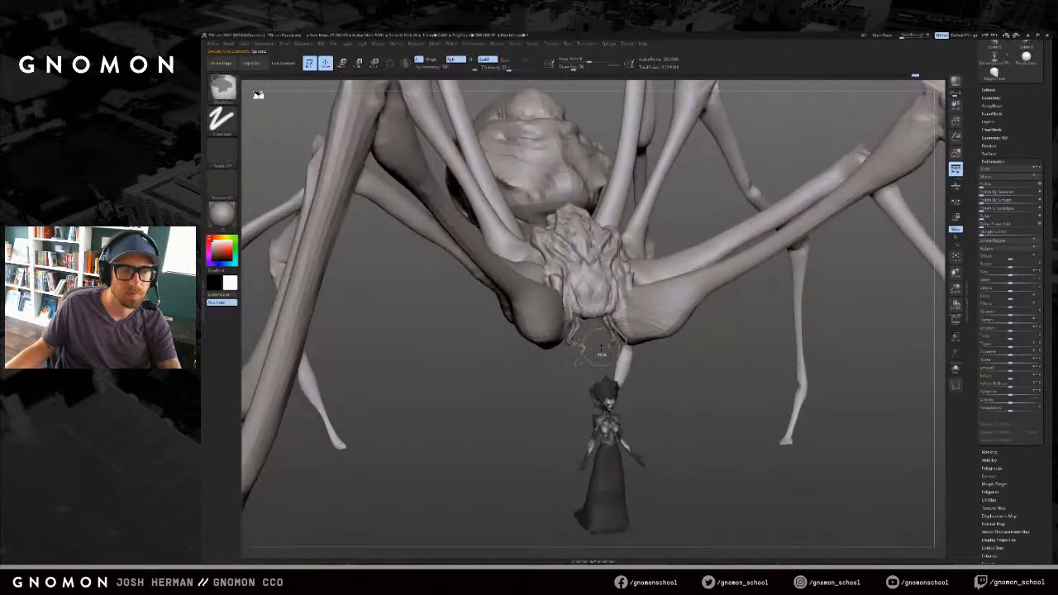
Step: Reselect the small legs and clear their mask
{"action": "left_click", "coordinate": [616, 331], "text": "alt"}
{"action": "left_click", "coordinate": [592, 354], "text": "ctrl"}
{"action": "left_click", "coordinate": [586, 375], "text": "ctrl"}
{"action": "mouse_move", "coordinate": [545, 402]}
{"action": "right_mouse_down"}
{"action": "mouse_move", "coordinate": [589, 353]}
{"action": "mouse_move", "coordinate": [601, 302]}
{"action": "right_mouse_up"}
Step: Try reshaping the small legs with the SnakeHook brush against the whole creature and undo the strokes
{"action": "key", "text": "b"}
{"action": "key", "text": "s"}
{"action": "key", "text": "h"}
{"action": "mouse_move", "coordinate": [744, 343]}
{"action": "right_mouse_down"}
{"action": "mouse_move", "coordinate": [653, 339]}
{"action": "mouse_move", "coordinate": [669, 338]}
{"action": "right_mouse_up"}
{"action": "right_click_drag", "start_coordinate": [669, 337], "coordinate": [670, 400], "text": "ctrl"}
{"action": "key", "text": "s"}
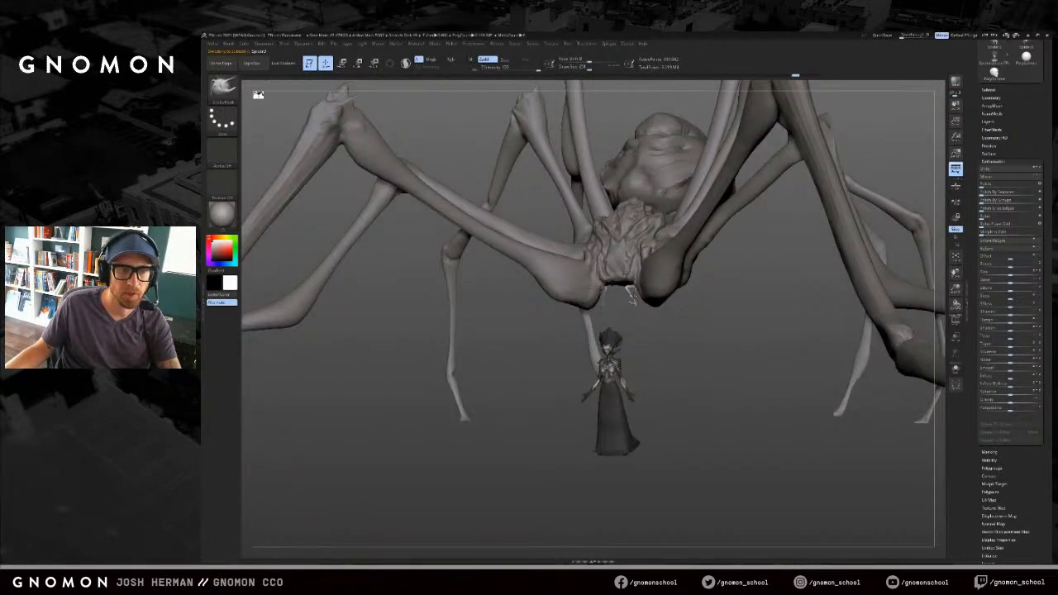
{"action": "right_click_drag", "start_coordinate": [685, 316], "coordinate": [662, 318], "text": "shift"}
{"action": "key", "text": "s"}
{"action": "left_click_drag", "start_coordinate": [663, 319], "coordinate": [658, 319]}
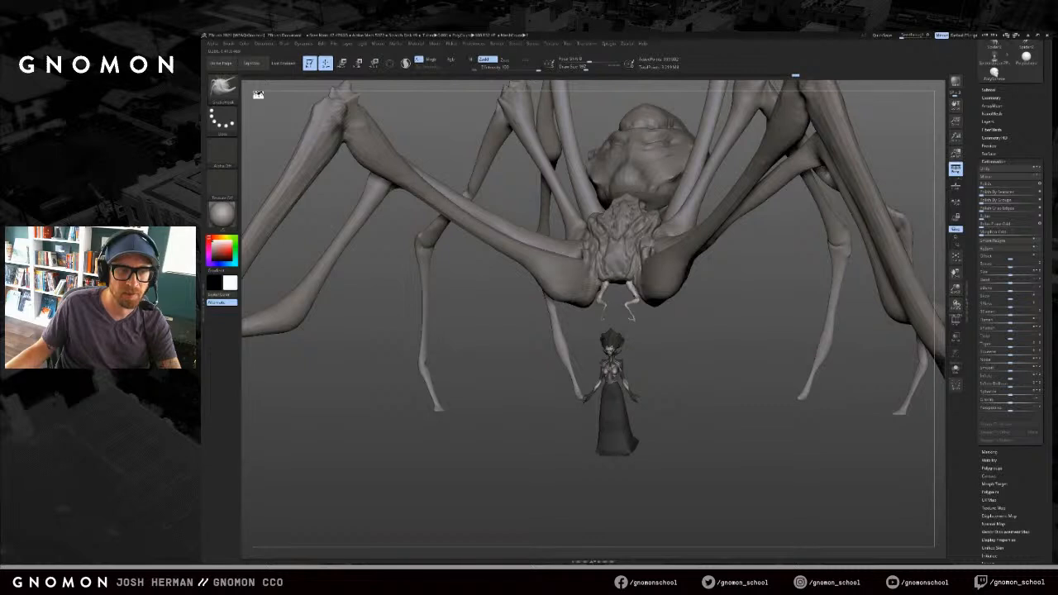
{"action": "key", "text": "ctrl+z"}
{"action": "key", "text": "ctrl+z"}
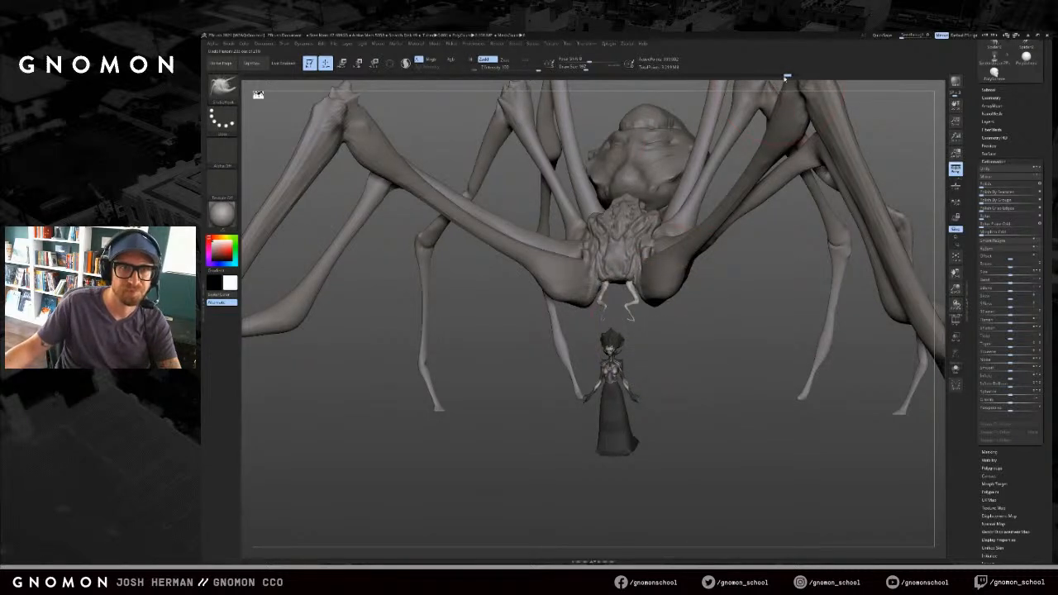
Step: Step the small legs' undo history back to their earlier longer, angular shape and compare the silhouette
{"action": "mouse_move", "coordinate": [685, 72]}
{"action": "left_mouse_down"}
{"action": "mouse_move", "coordinate": [542, 75]}
{"action": "mouse_move", "coordinate": [473, 107]}
{"action": "left_mouse_up"}
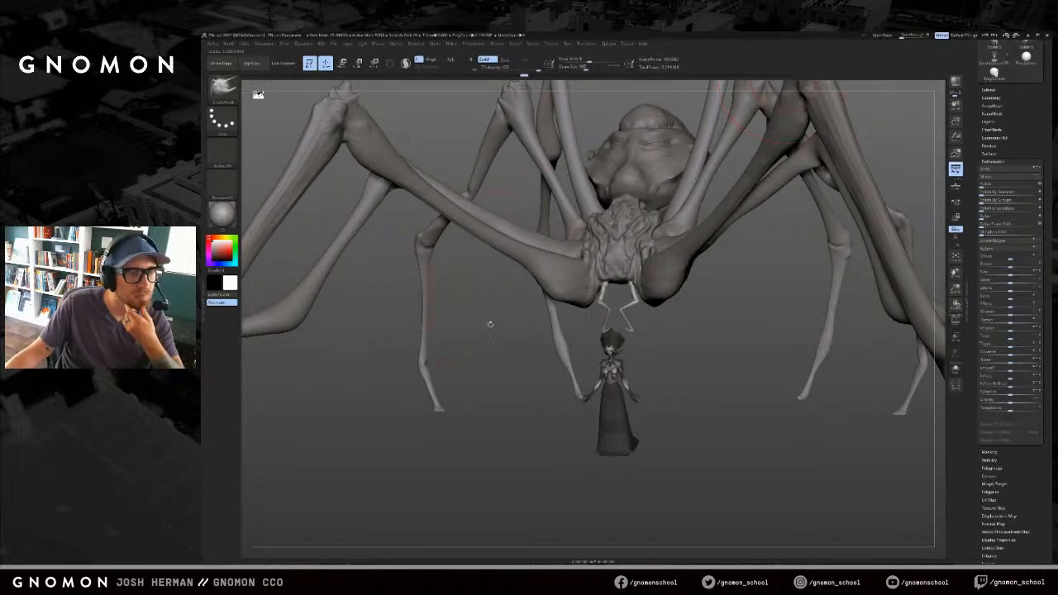
{"action": "left_click_drag", "start_coordinate": [490, 324], "coordinate": [517, 320]}
{"action": "left_click_drag", "start_coordinate": [763, 135], "coordinate": [532, 121]}
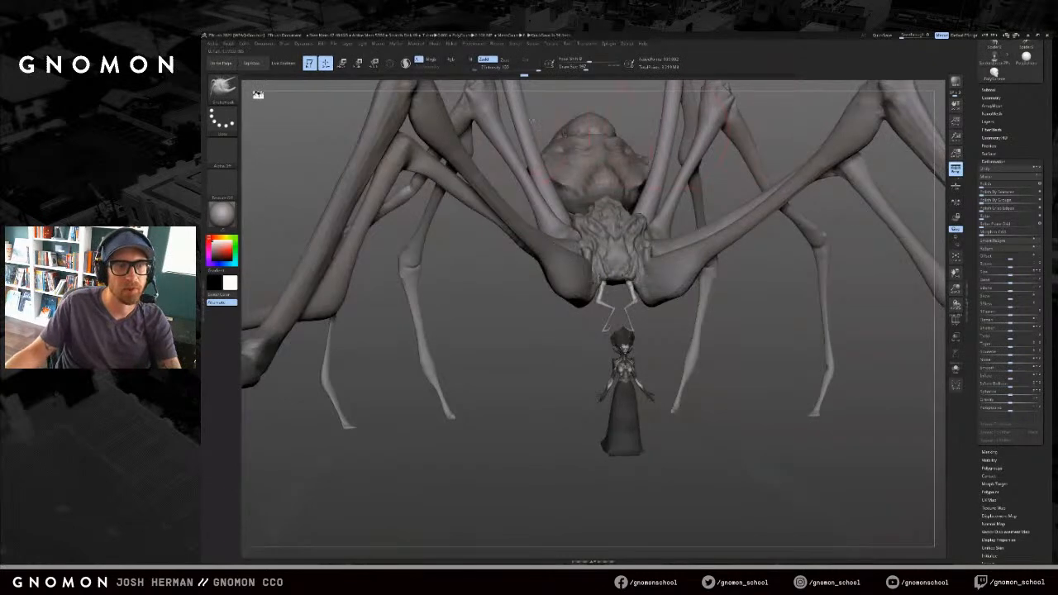
Step: Scrub through the small legs' undo history, compare the shapes from two angles, and return to an earlier thin, splayed version
{"action": "left_click_drag", "start_coordinate": [538, 75], "coordinate": [860, 96]}
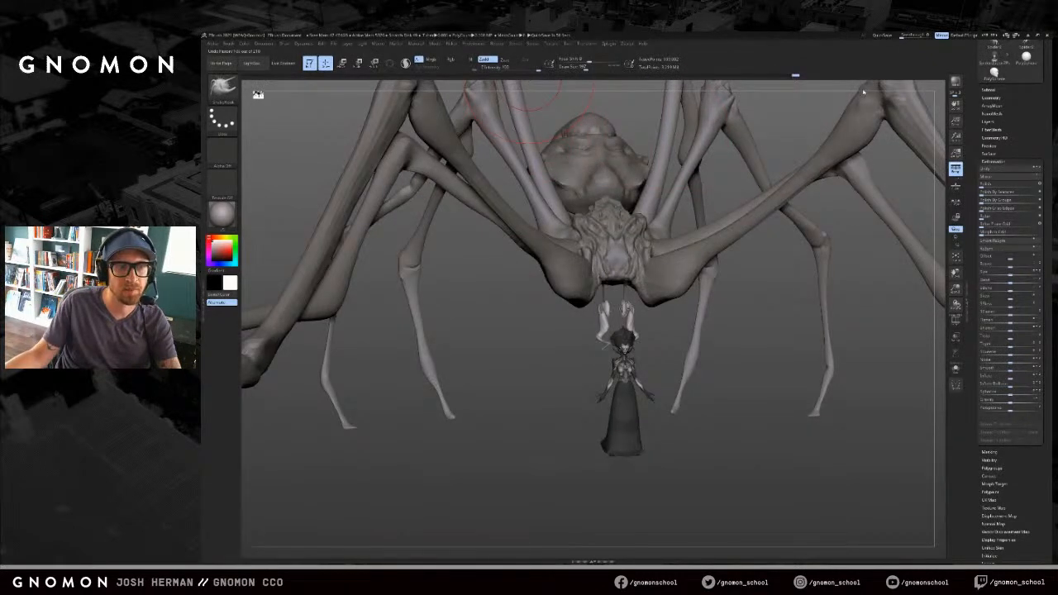
{"action": "left_click_drag", "start_coordinate": [796, 80], "coordinate": [787, 80]}
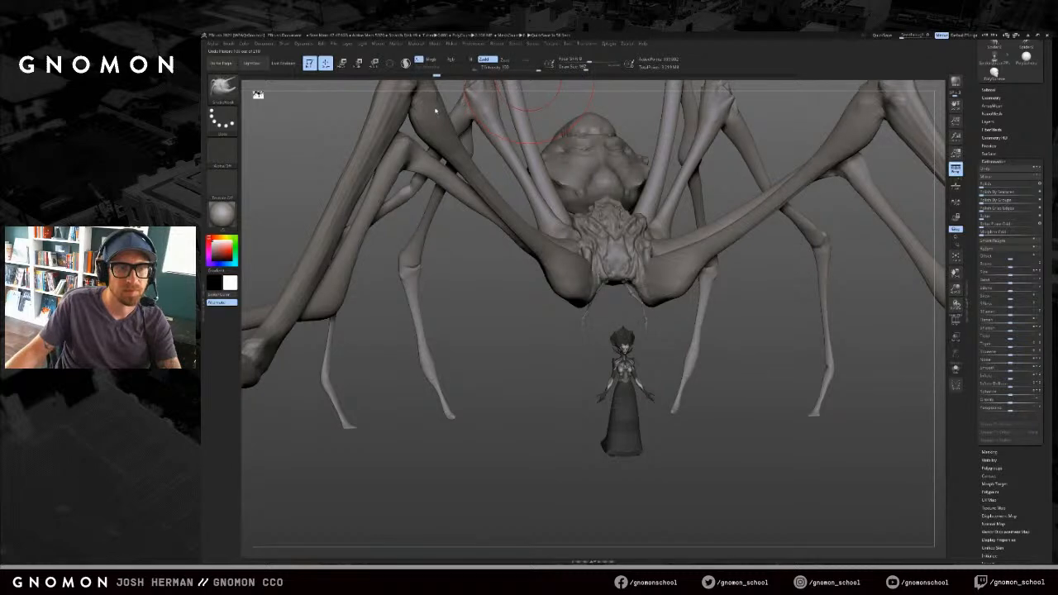
{"action": "left_click_drag", "start_coordinate": [321, 176], "coordinate": [381, 162]}
{"action": "mouse_move", "coordinate": [341, 77]}
{"action": "left_mouse_down"}
{"action": "mouse_move", "coordinate": [253, 76]}
{"action": "mouse_move", "coordinate": [317, 76]}
{"action": "left_mouse_up"}
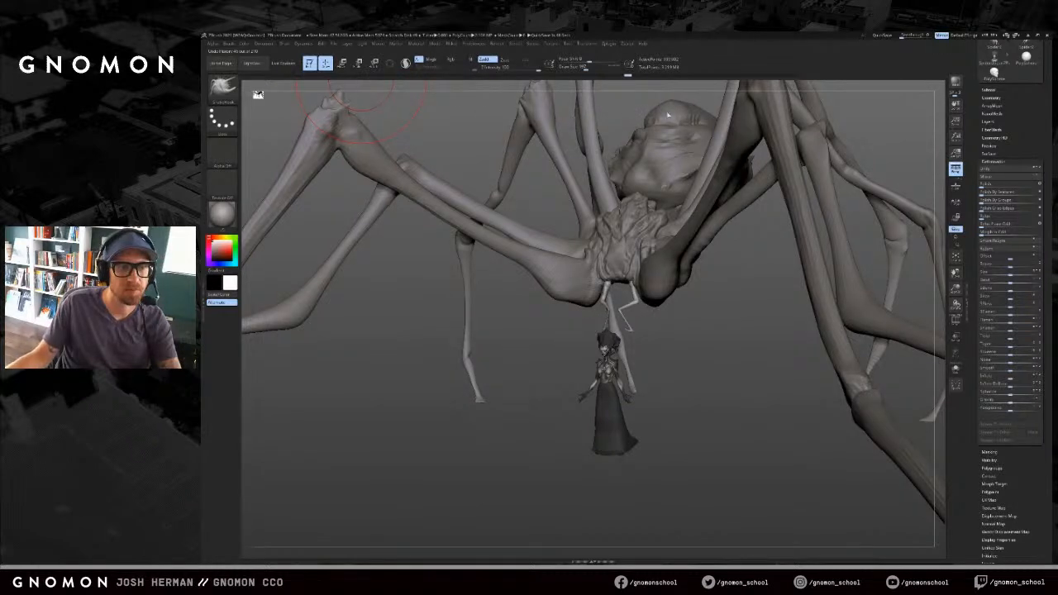
{"action": "left_click_drag", "start_coordinate": [796, 76], "coordinate": [436, 97]}
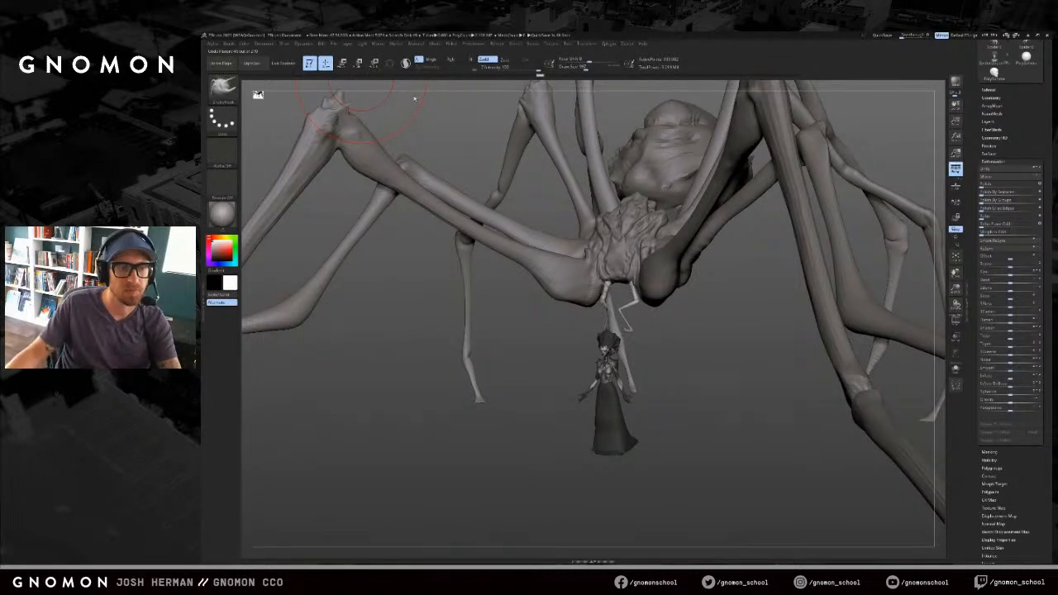
{"action": "left_click_drag", "start_coordinate": [354, 104], "coordinate": [363, 104]}
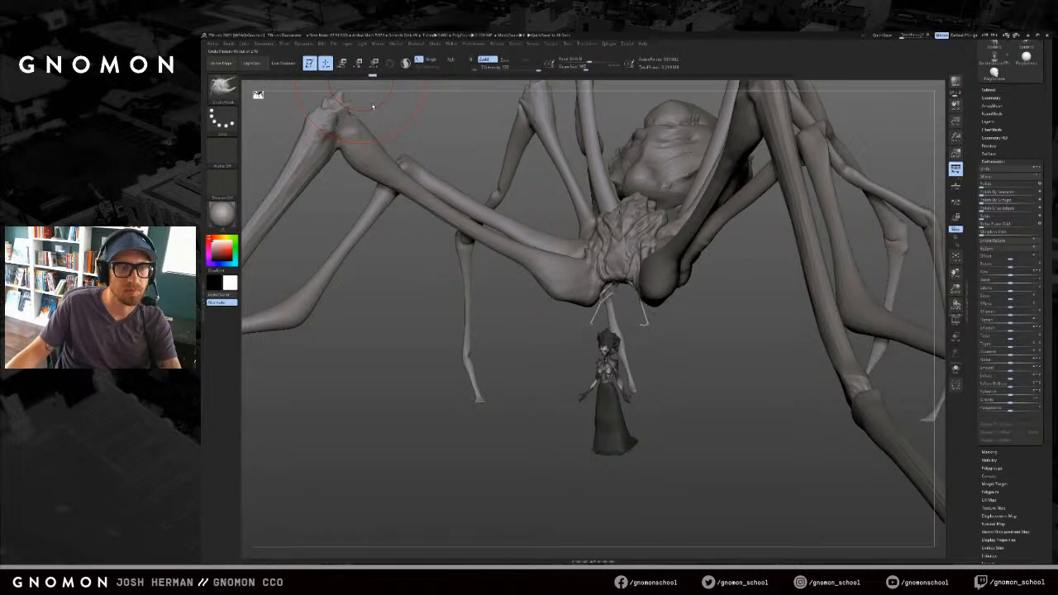
Step: Isolate the small legs and start reshaping them with the Move brush from the restored history state
{"action": "left_click_drag", "start_coordinate": [451, 318], "coordinate": [541, 352]}
{"action": "key", "text": "alt+s"}
{"action": "key", "text": "b"}
{"action": "key", "text": "m"}
{"action": "key", "text": "v"}
{"action": "left_click", "coordinate": [594, 354]}
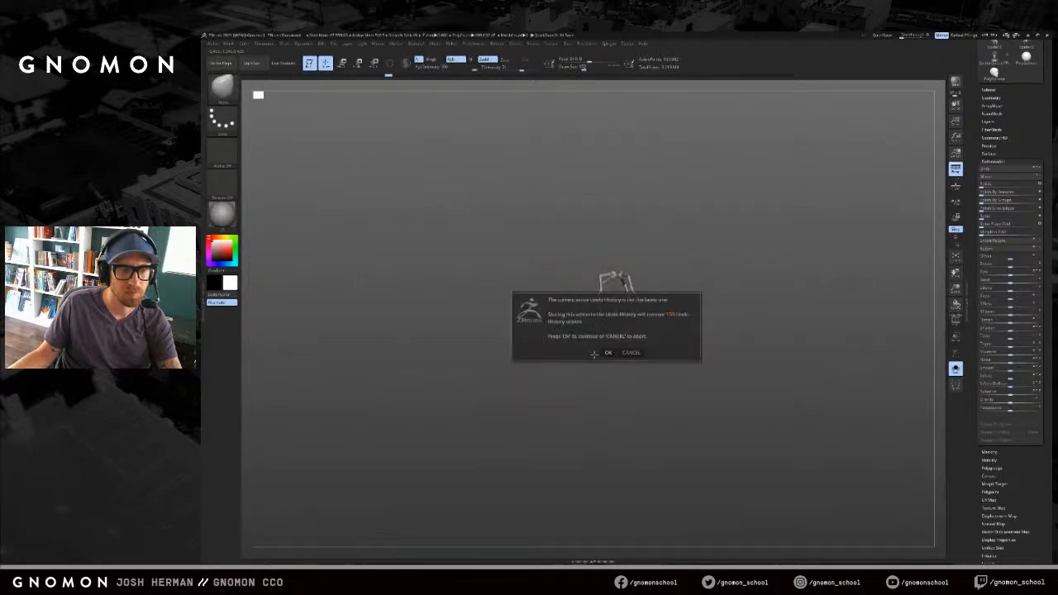
Step: Accept replacing the newer undo history and activate the spider body subtool with the ClayBuildup brush
{"action": "left_click", "coordinate": [610, 355]}
{"action": "key", "text": "alt+s"}
{"action": "left_click_drag", "start_coordinate": [552, 381], "coordinate": [597, 305], "text": "shift"}
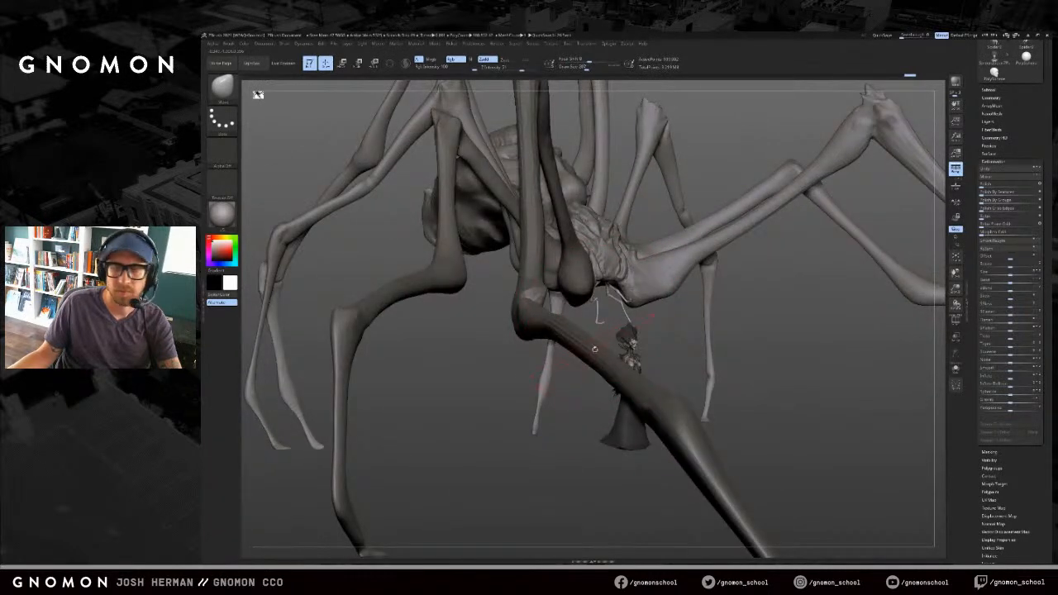
{"action": "left_click_drag", "start_coordinate": [594, 323], "coordinate": [621, 321], "text": "shift"}
{"action": "left_click_drag", "start_coordinate": [669, 347], "coordinate": [676, 401], "text": "alt"}
{"action": "left_click", "coordinate": [644, 286], "text": "alt"}
{"action": "key", "text": "b"}
{"action": "key", "text": "c"}
{"action": "key", "text": "b"}
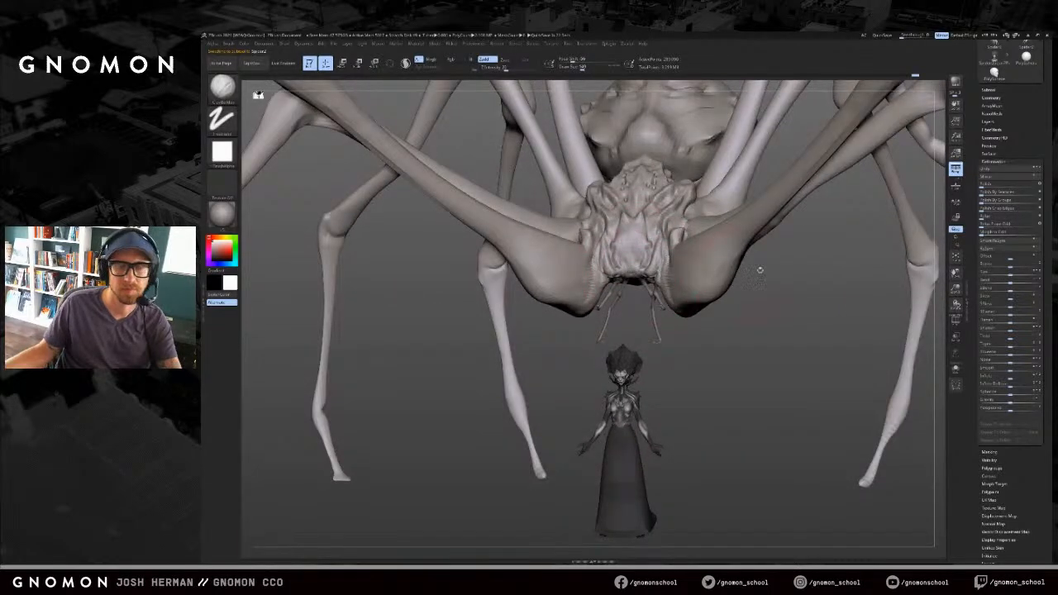
Step: Examine the subtool list and view the spider creature with the robed figure from several angles
{"action": "left_click_drag", "start_coordinate": [1016, 116], "coordinate": [1016, 187]}
{"action": "left_click", "coordinate": [996, 163]}
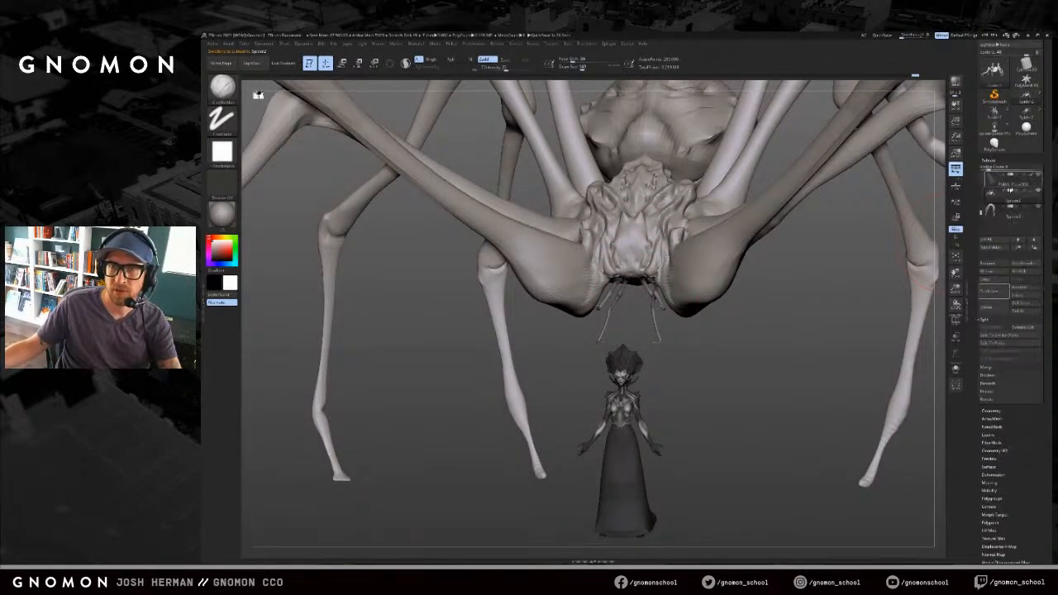
{"action": "left_click", "coordinate": [995, 146]}
{"action": "key", "text": "f"}
{"action": "left_click_drag", "start_coordinate": [822, 296], "coordinate": [897, 240]}
{"action": "left_click_drag", "start_coordinate": [897, 239], "coordinate": [928, 221]}
{"action": "key", "text": "shift+f"}
{"action": "key", "text": "shift+f"}
{"action": "left_click", "coordinate": [1025, 101]}
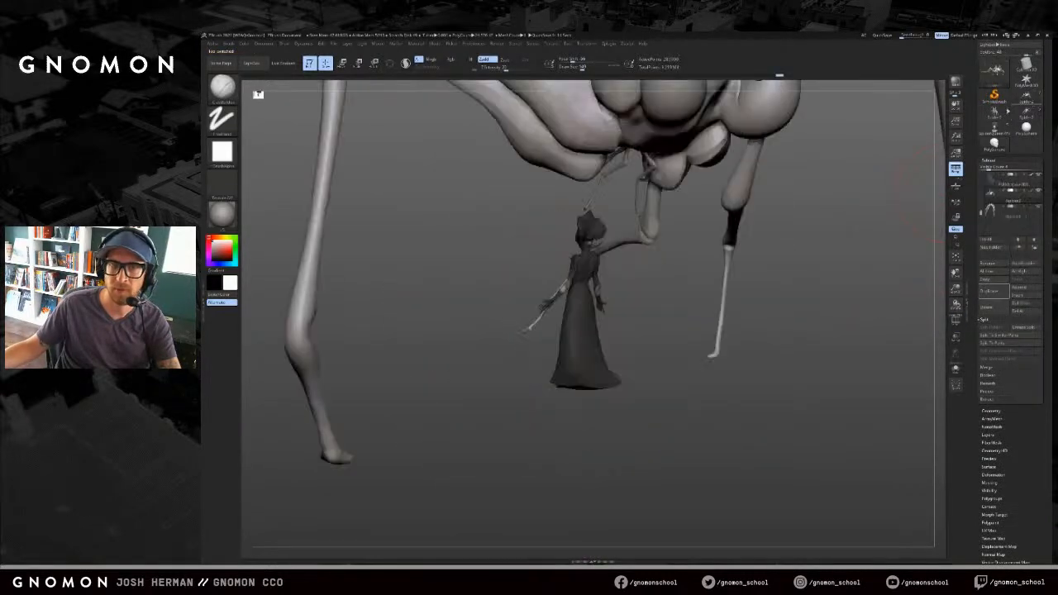
{"action": "key", "text": "f"}
{"action": "left_click_drag", "start_coordinate": [885, 183], "coordinate": [934, 161]}
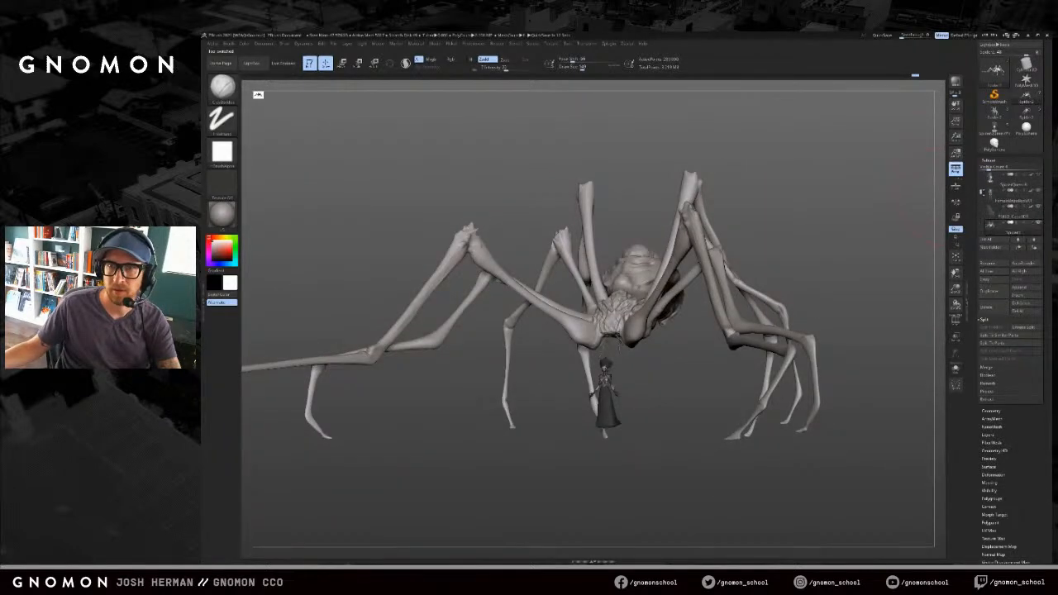
Step: Append a PolySphere as a new subtool to the spider creature
{"action": "left_click", "coordinate": [1018, 296]}
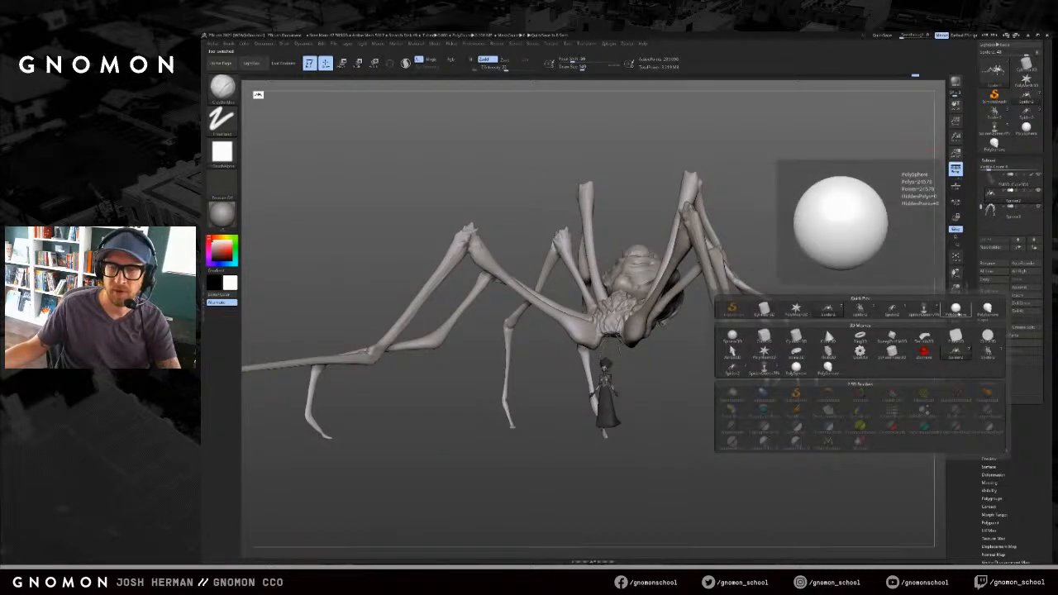
{"action": "left_click", "coordinate": [956, 313]}
{"action": "left_click_drag", "start_coordinate": [847, 281], "coordinate": [863, 262]}
{"action": "left_click_drag", "start_coordinate": [634, 416], "coordinate": [695, 372], "text": "shift"}
Step: Select the new sphere in the subtool list and hide the robed figure, keeping the spider and sphere shown
{"action": "left_click_drag", "start_coordinate": [982, 207], "coordinate": [981, 175]}
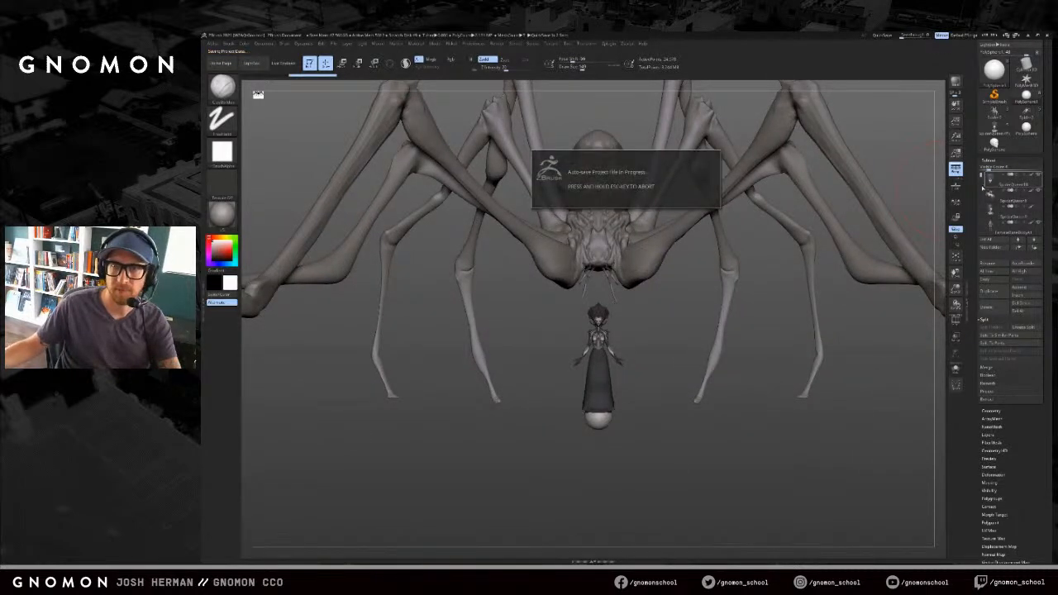
{"action": "left_click_drag", "start_coordinate": [982, 191], "coordinate": [982, 206]}
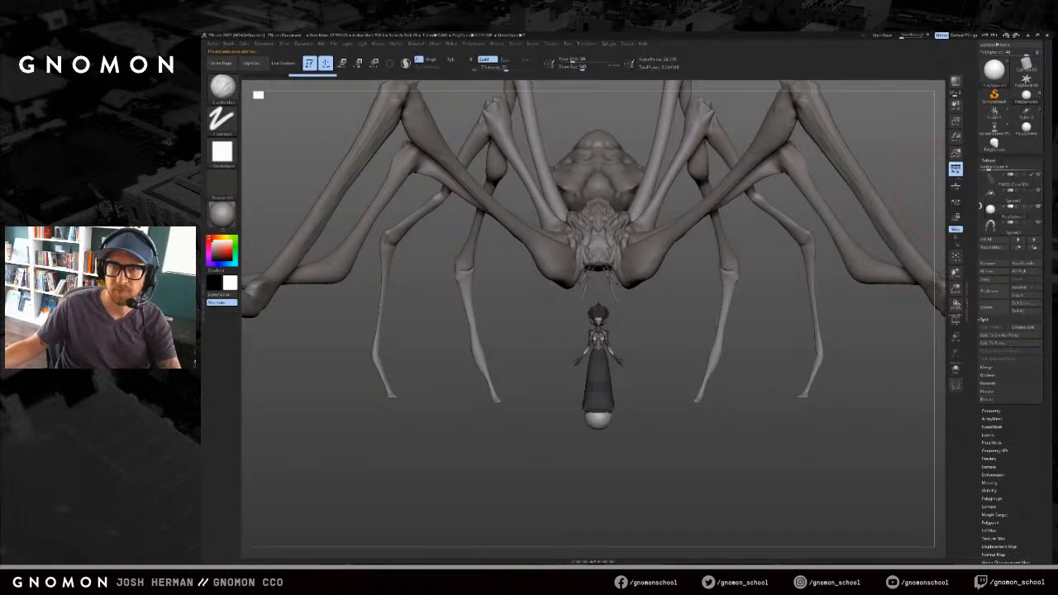
{"action": "left_click", "coordinate": [1039, 207], "text": "shift"}
{"action": "left_click", "coordinate": [1040, 206], "text": "shift"}
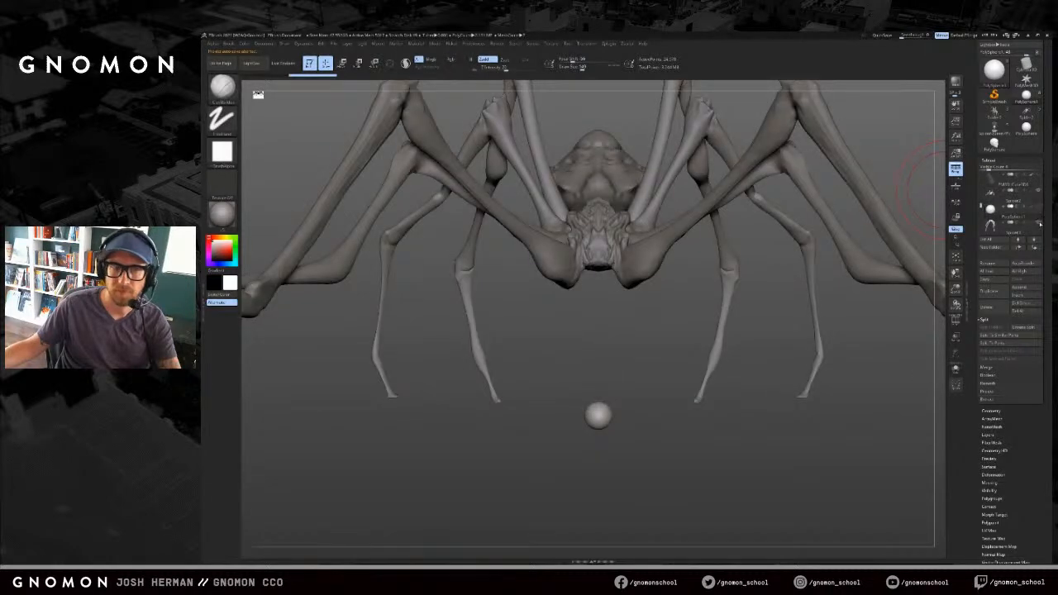
Step: Move the sphere up and forward onto the front of the spider's head
{"action": "left_click_drag", "start_coordinate": [638, 331], "coordinate": [659, 322], "text": "alt"}
{"action": "key", "text": "w"}
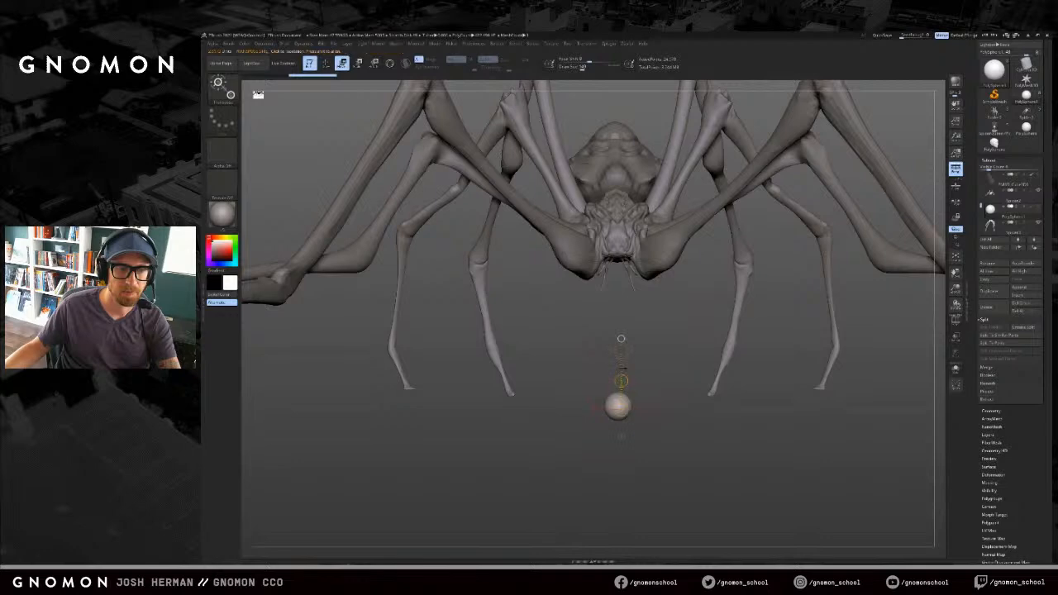
{"action": "left_click_drag", "start_coordinate": [620, 380], "coordinate": [620, 228]}
{"action": "left_click_drag", "start_coordinate": [571, 348], "coordinate": [728, 347]}
{"action": "mouse_move", "coordinate": [621, 260]}
{"action": "left_mouse_down"}
{"action": "mouse_move", "coordinate": [682, 276]}
{"action": "mouse_move", "coordinate": [656, 276]}
{"action": "mouse_move", "coordinate": [671, 277]}
{"action": "mouse_move", "coordinate": [678, 322]}
{"action": "left_mouse_up"}
{"action": "key", "text": "q"}
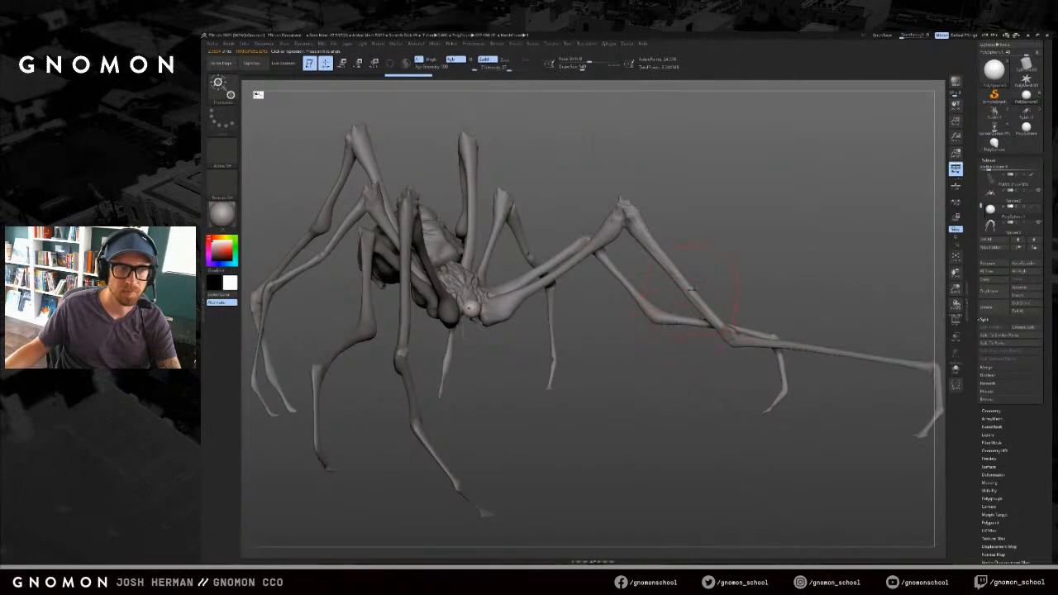
{"action": "mouse_move", "coordinate": [645, 361]}
{"action": "left_mouse_down"}
{"action": "mouse_move", "coordinate": [669, 436]}
{"action": "mouse_move", "coordinate": [610, 369]}
{"action": "mouse_move", "coordinate": [619, 396]}
{"action": "mouse_move", "coordinate": [634, 310]}
{"action": "left_mouse_up"}
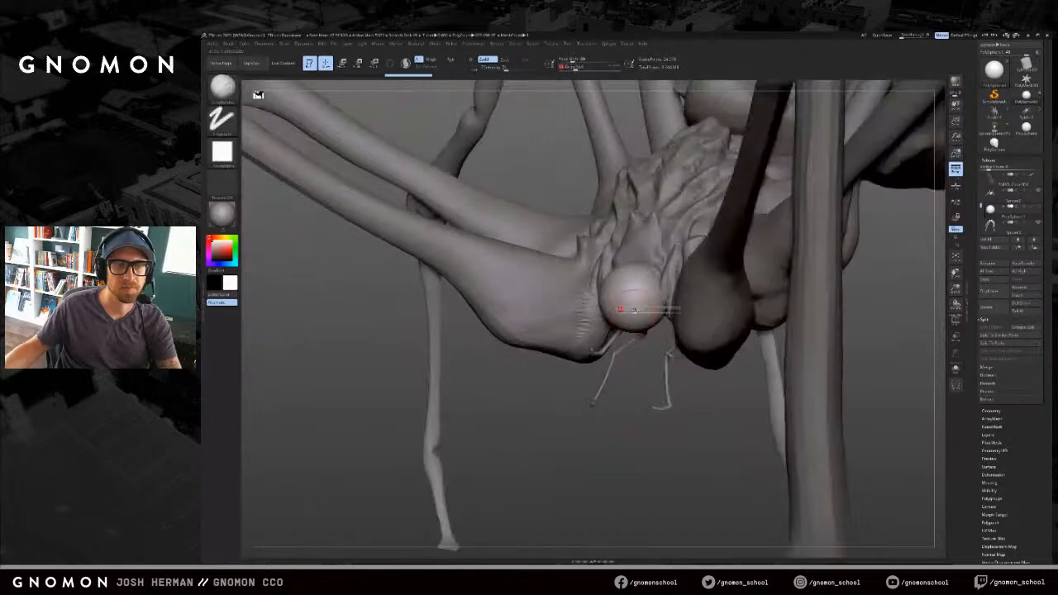
Step: Stretch the sphere into a rough head block between the front legs with the SnakeHook brush
{"action": "mouse_move", "coordinate": [641, 366]}
{"action": "left_mouse_down"}
{"action": "mouse_move", "coordinate": [630, 332]}
{"action": "mouse_move", "coordinate": [633, 342]}
{"action": "mouse_move", "coordinate": [666, 315]}
{"action": "left_mouse_up"}
{"action": "key", "text": "b"}
{"action": "key", "text": "s"}
{"action": "key", "text": "h"}
{"action": "key", "text": "s"}
{"action": "mouse_move", "coordinate": [660, 319]}
{"action": "left_mouse_down"}
{"action": "mouse_move", "coordinate": [666, 279]}
{"action": "mouse_move", "coordinate": [645, 260]}
{"action": "left_mouse_up"}
{"action": "left_click_drag", "start_coordinate": [568, 393], "coordinate": [542, 387]}
{"action": "left_click_drag", "start_coordinate": [639, 326], "coordinate": [642, 346]}
{"action": "mouse_move", "coordinate": [643, 375]}
{"action": "left_mouse_down"}
{"action": "mouse_move", "coordinate": [631, 370]}
{"action": "mouse_move", "coordinate": [635, 347]}
{"action": "mouse_move", "coordinate": [637, 392]}
{"action": "left_mouse_up"}
Step: Adjust the SnakeHook brush size and pull the head block's silhouette to fit the spider's front
{"action": "key", "text": "s"}
{"action": "right_click_drag", "start_coordinate": [637, 392], "coordinate": [635, 363]}
{"action": "key", "text": "s"}
{"action": "left_click_drag", "start_coordinate": [635, 362], "coordinate": [649, 363]}
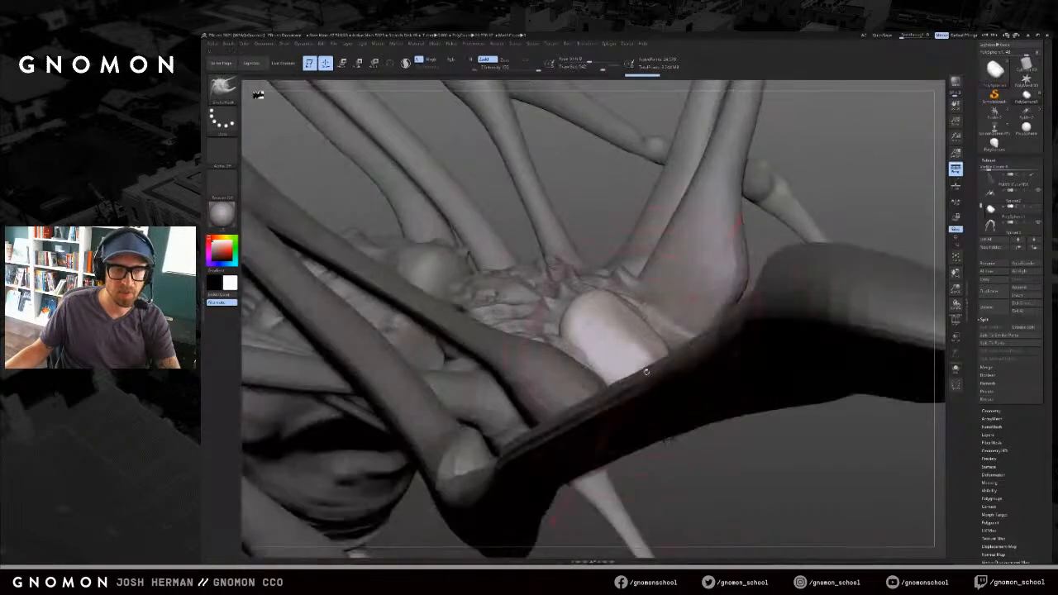
{"action": "right_click_drag", "start_coordinate": [649, 362], "coordinate": [674, 376]}
{"action": "right_click_drag", "start_coordinate": [770, 401], "coordinate": [735, 358]}
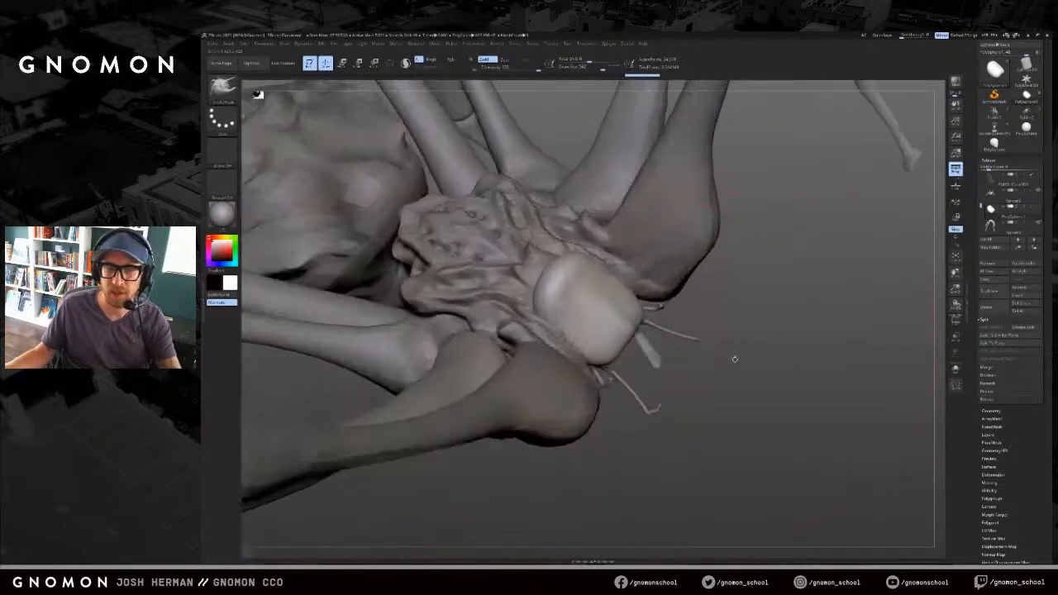
{"action": "right_click_drag", "start_coordinate": [571, 279], "coordinate": [642, 440]}
{"action": "mouse_move", "coordinate": [565, 299]}
{"action": "left_mouse_down"}
{"action": "mouse_move", "coordinate": [572, 322]}
{"action": "mouse_move", "coordinate": [595, 334]}
{"action": "left_mouse_up"}
Step: Build up rough facial volume on the front of the head block with the ClayBuildup brush
{"action": "key", "text": "b"}
{"action": "key", "text": "c"}
{"action": "key", "text": "b"}
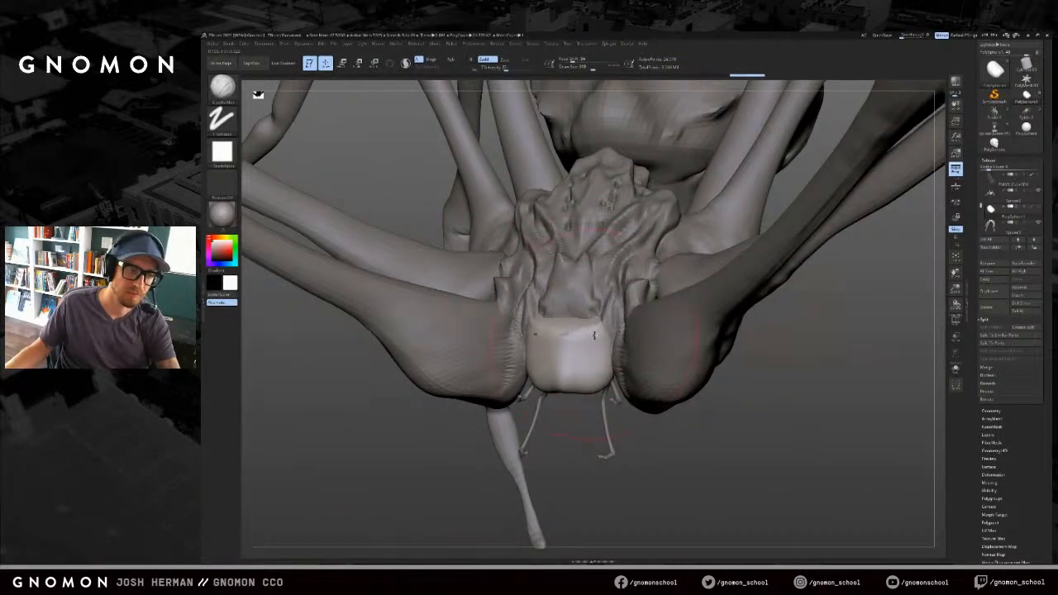
{"action": "key", "text": "s"}
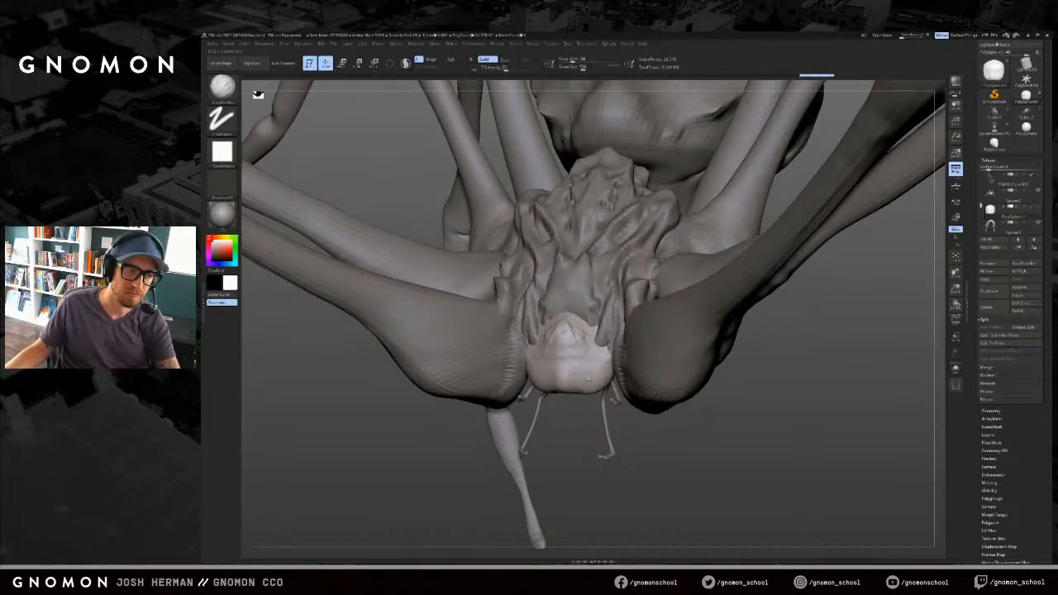
{"action": "mouse_move", "coordinate": [591, 382]}
{"action": "left_mouse_down"}
{"action": "mouse_move", "coordinate": [557, 439]}
{"action": "mouse_move", "coordinate": [595, 334]}
{"action": "mouse_move", "coordinate": [596, 348]}
{"action": "left_mouse_up"}
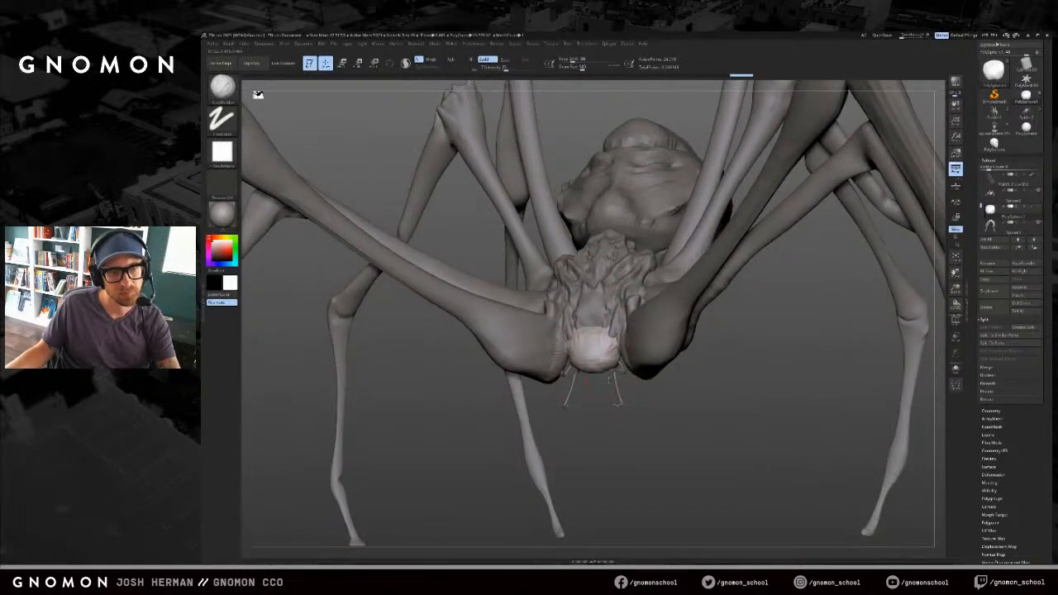
{"action": "left_click_drag", "start_coordinate": [599, 390], "coordinate": [612, 347]}
Step: Show the crowned figure's head below the spider to compare it with the creature's face
{"action": "left_click", "coordinate": [974, 230]}
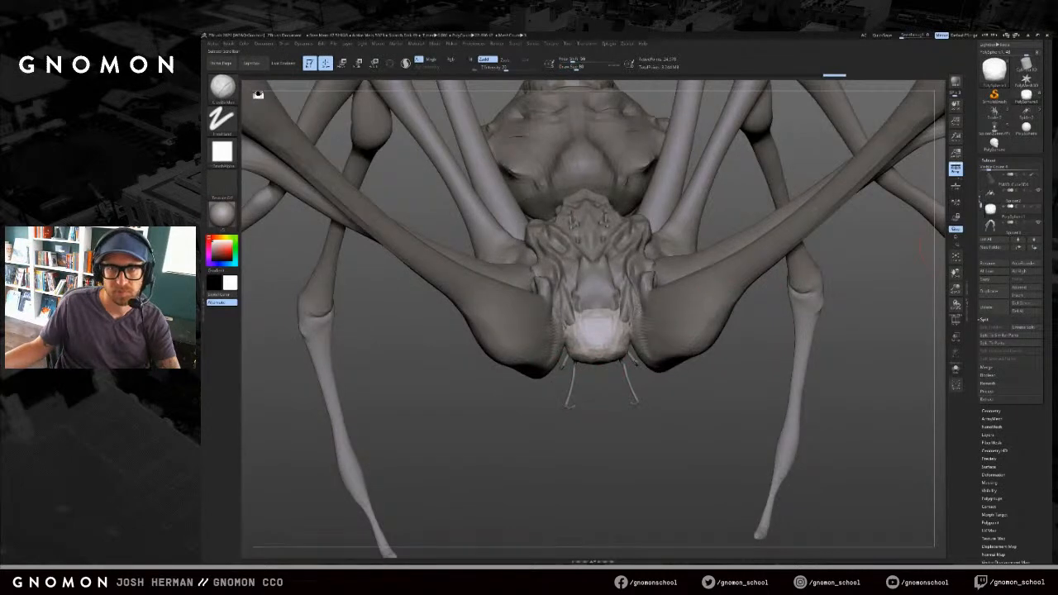
{"action": "mouse_move", "coordinate": [728, 393]}
{"action": "left_mouse_down", "text": "alt"}
{"action": "mouse_move", "coordinate": [708, 418]}
{"action": "mouse_move", "coordinate": [724, 407]}
{"action": "mouse_move", "coordinate": [741, 432]}
{"action": "mouse_move", "coordinate": [734, 398]}
{"action": "left_mouse_up", "text": "alt"}
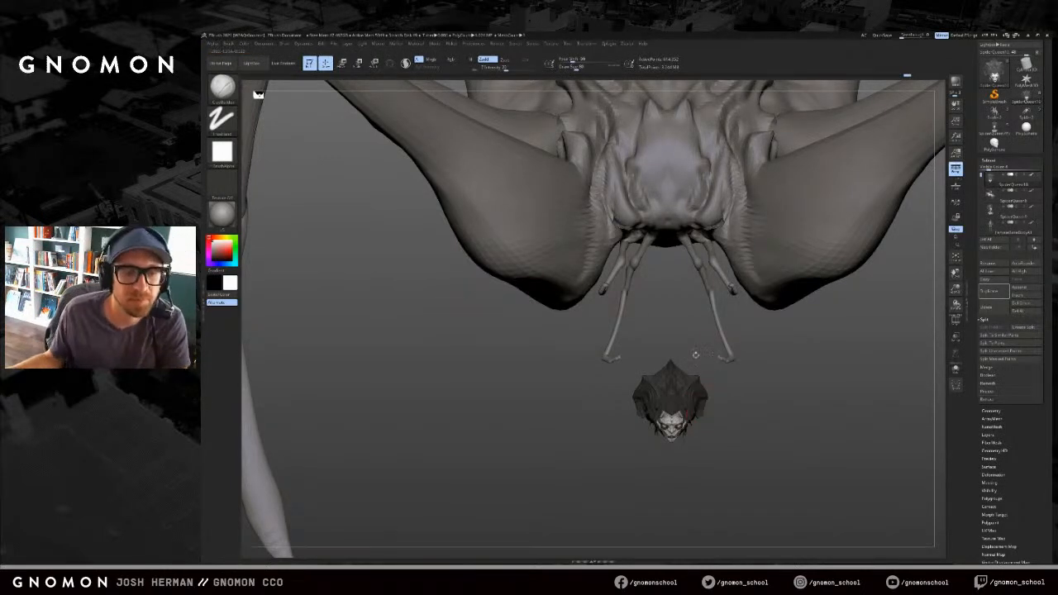
{"action": "scroll", "coordinate": [992, 198], "scroll_direction": "down", "scroll_amount": 3}
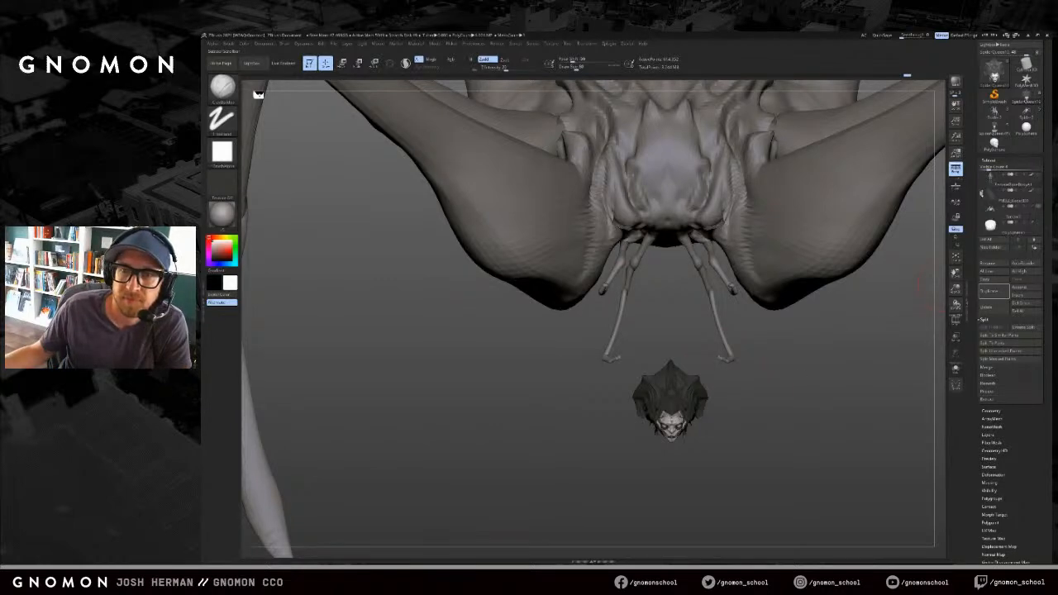
{"action": "key", "text": "ctrl+z"}
Step: Carve first creases into the face of the spider's head with the DamStandard brush
{"action": "mouse_move", "coordinate": [662, 336]}
{"action": "left_mouse_down"}
{"action": "mouse_move", "coordinate": [665, 263]}
{"action": "mouse_move", "coordinate": [635, 274]}
{"action": "mouse_move", "coordinate": [648, 256]}
{"action": "mouse_move", "coordinate": [628, 224]}
{"action": "mouse_move", "coordinate": [642, 255]}
{"action": "left_mouse_up"}
{"action": "key", "text": "b"}
{"action": "key", "text": "d"}
{"action": "key", "text": "s"}
{"action": "key", "text": "ctrl+z"}
{"action": "mouse_move", "coordinate": [609, 320]}
{"action": "left_mouse_down"}
{"action": "mouse_move", "coordinate": [638, 320]}
{"action": "mouse_move", "coordinate": [630, 242]}
{"action": "left_mouse_up"}
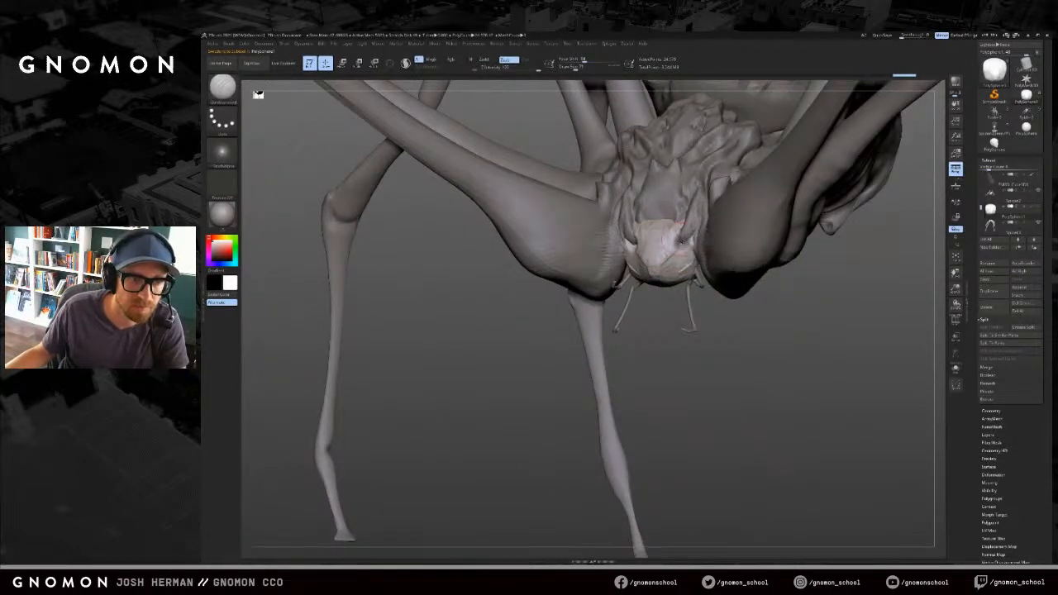
Step: Try to reshape the spider's face with the Move brush
{"action": "key", "text": "b"}
{"action": "key", "text": "m"}
{"action": "key", "text": "v"}
{"action": "mouse_move", "coordinate": [669, 271]}
{"action": "left_mouse_down"}
{"action": "mouse_move", "coordinate": [681, 234]}
{"action": "mouse_move", "coordinate": [662, 228]}
{"action": "left_mouse_up"}
{"action": "key", "text": "ctrl+z"}
Step: Resize the ClayBuildup brush and build up the forehead and cheeks of the spider's head
{"action": "key", "text": "s"}
{"action": "key", "text": "b"}
{"action": "key", "text": "c"}
{"action": "key", "text": "b"}
{"action": "key", "text": "s"}
{"action": "mouse_move", "coordinate": [668, 278]}
{"action": "left_mouse_down"}
{"action": "mouse_move", "coordinate": [659, 279]}
{"action": "mouse_move", "coordinate": [649, 333]}
{"action": "mouse_move", "coordinate": [668, 278]}
{"action": "left_mouse_up"}
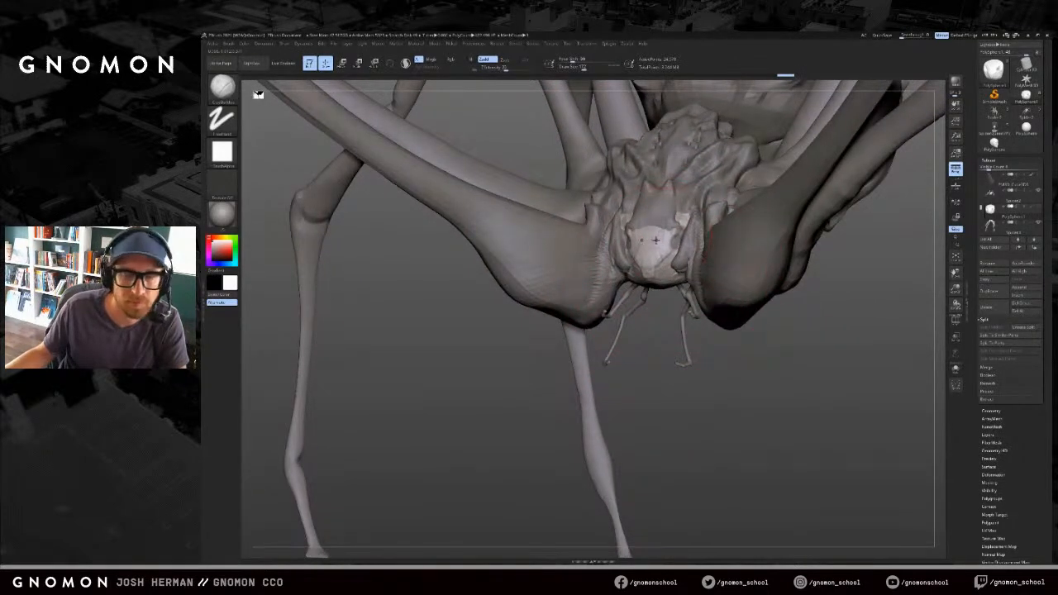
{"action": "mouse_move", "coordinate": [658, 213]}
{"action": "left_mouse_down"}
{"action": "mouse_move", "coordinate": [651, 274]}
{"action": "mouse_move", "coordinate": [650, 246]}
{"action": "mouse_move", "coordinate": [662, 258]}
{"action": "left_mouse_up"}
{"action": "key", "text": "s"}
{"action": "mouse_move", "coordinate": [631, 227]}
{"action": "left_mouse_down"}
{"action": "mouse_move", "coordinate": [635, 263]}
{"action": "mouse_move", "coordinate": [656, 289]}
{"action": "mouse_move", "coordinate": [665, 283]}
{"action": "left_mouse_up"}
Step: Shape the brow and protruding snout of the spider's head, checking the forms from below
{"action": "left_click_drag", "start_coordinate": [654, 332], "coordinate": [721, 327]}
{"action": "left_click_drag", "start_coordinate": [641, 292], "coordinate": [653, 301]}
{"action": "left_click_drag", "start_coordinate": [653, 347], "coordinate": [639, 308]}
{"action": "mouse_move", "coordinate": [637, 316]}
{"action": "left_mouse_down"}
{"action": "mouse_move", "coordinate": [611, 349]}
{"action": "mouse_move", "coordinate": [626, 420]}
{"action": "mouse_move", "coordinate": [646, 425]}
{"action": "mouse_move", "coordinate": [608, 406]}
{"action": "left_mouse_up"}
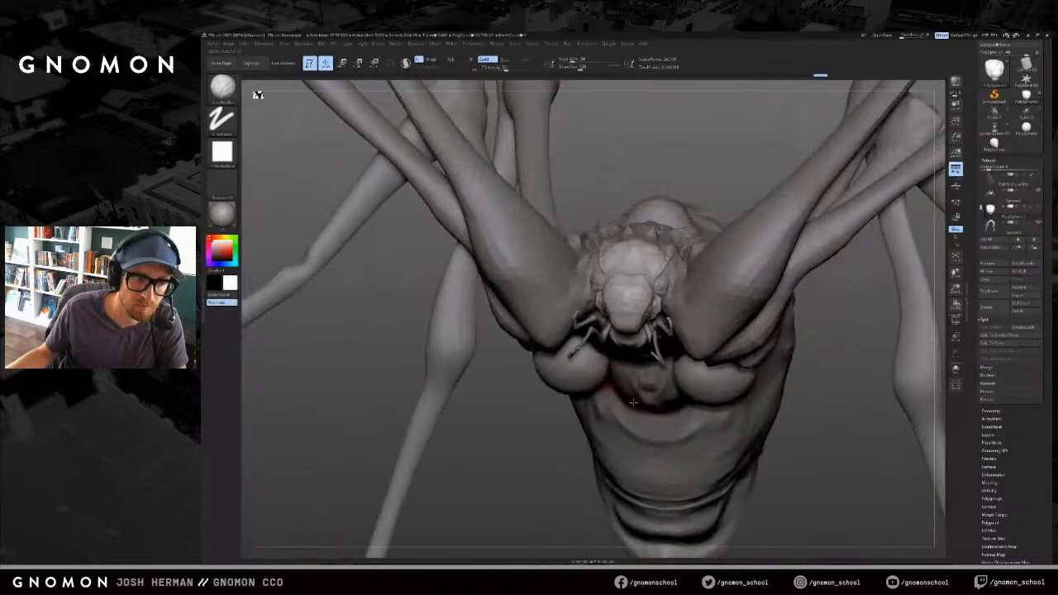
{"action": "left_click_drag", "start_coordinate": [556, 460], "coordinate": [595, 329]}
{"action": "left_click_drag", "start_coordinate": [520, 417], "coordinate": [620, 383]}
{"action": "left_click_drag", "start_coordinate": [709, 415], "coordinate": [718, 399]}
Step: Reselect the sculpted head subtool after the spider body and sample a colour from the model
{"action": "left_click", "coordinate": [752, 306], "text": "alt"}
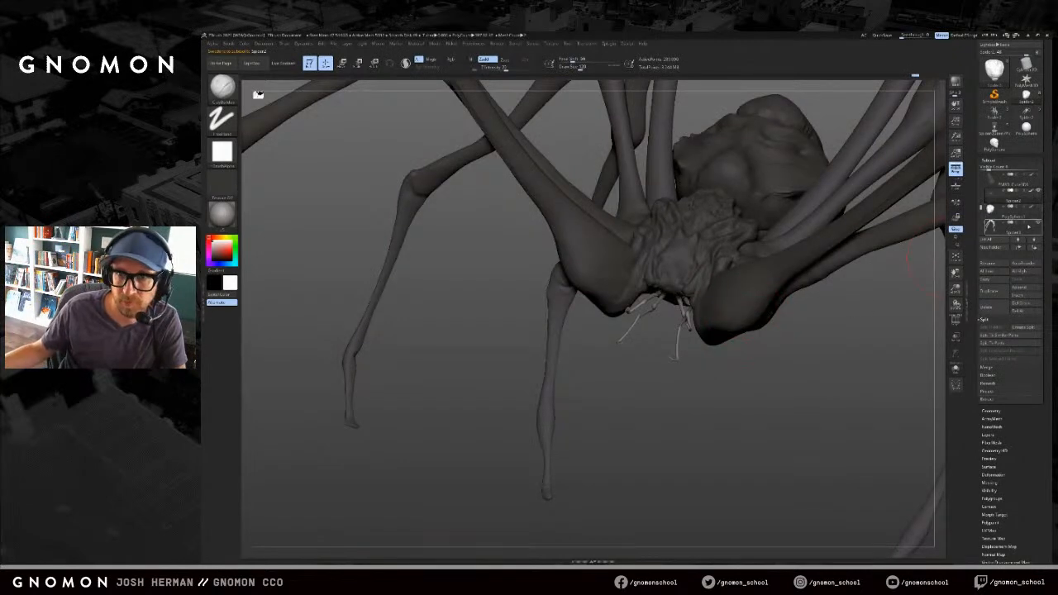
{"action": "left_click", "coordinate": [988, 215]}
{"action": "left_click_drag", "start_coordinate": [827, 357], "coordinate": [693, 348]}
{"action": "key", "text": "c"}
{"action": "left_click_drag", "start_coordinate": [792, 354], "coordinate": [562, 401]}
{"action": "left_click_drag", "start_coordinate": [662, 415], "coordinate": [650, 346]}
Step: Define the forehead and snout with DamStandard creases on the spider's head
{"action": "key", "text": "b"}
{"action": "key", "text": "d"}
{"action": "key", "text": "s"}
{"action": "left_click_drag", "start_coordinate": [647, 289], "coordinate": [627, 258]}
{"action": "left_click_drag", "start_coordinate": [712, 380], "coordinate": [683, 405]}
{"action": "key", "text": "ctrl+z"}
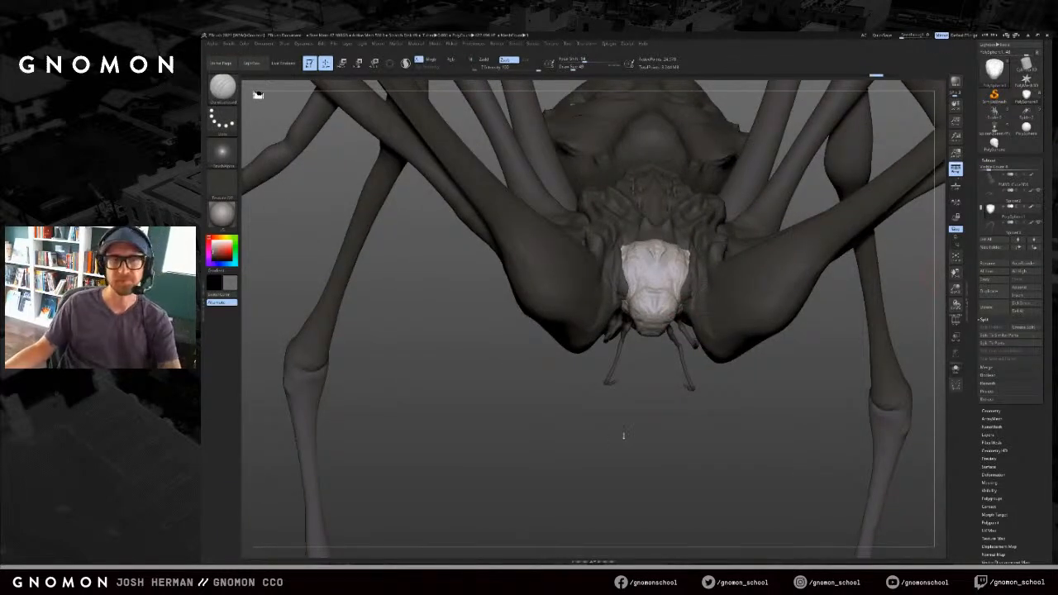
{"action": "left_click_drag", "start_coordinate": [643, 420], "coordinate": [643, 369]}
{"action": "left_click_drag", "start_coordinate": [692, 396], "coordinate": [713, 463]}
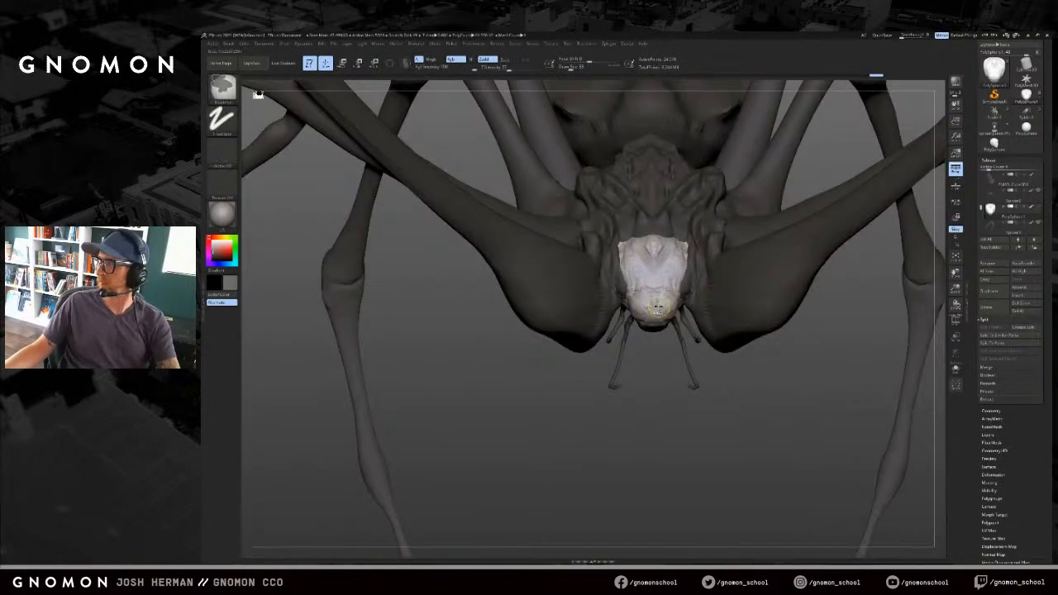
Step: Etch finer wrinkle lines down the forehead, around the eyes and across the snout
{"action": "left_click_drag", "start_coordinate": [672, 278], "coordinate": [658, 286]}
{"action": "key", "text": "ctrl+z"}
{"action": "mouse_move", "coordinate": [671, 245]}
{"action": "left_mouse_down"}
{"action": "mouse_move", "coordinate": [657, 296]}
{"action": "mouse_move", "coordinate": [670, 248]}
{"action": "left_mouse_up"}
{"action": "left_click_drag", "start_coordinate": [668, 241], "coordinate": [658, 314]}
{"action": "left_click_drag", "start_coordinate": [638, 358], "coordinate": [690, 362]}
{"action": "left_click_drag", "start_coordinate": [637, 322], "coordinate": [632, 299]}
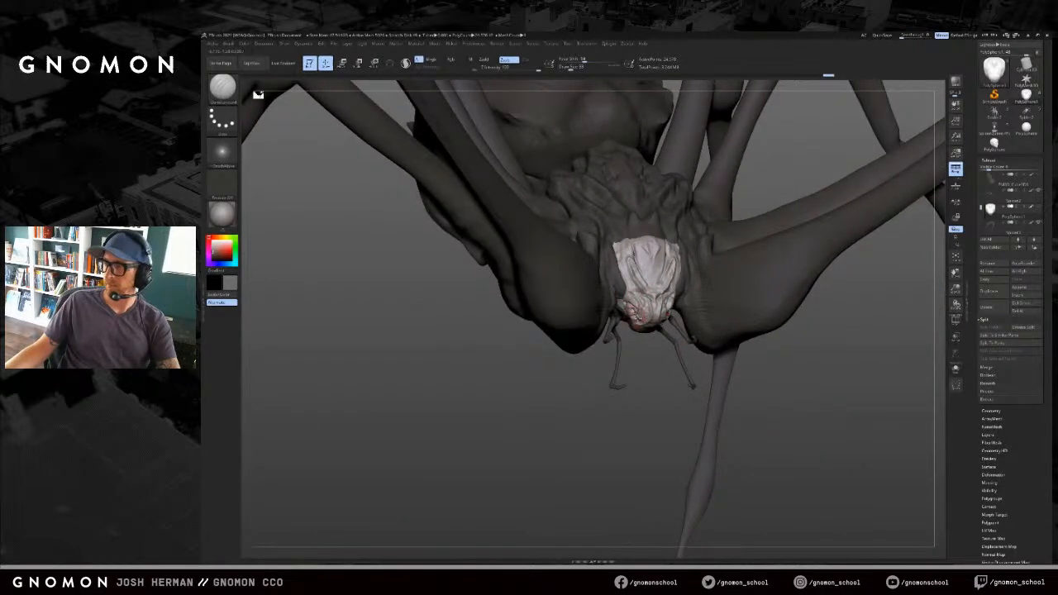
{"action": "left_click_drag", "start_coordinate": [649, 386], "coordinate": [645, 382]}
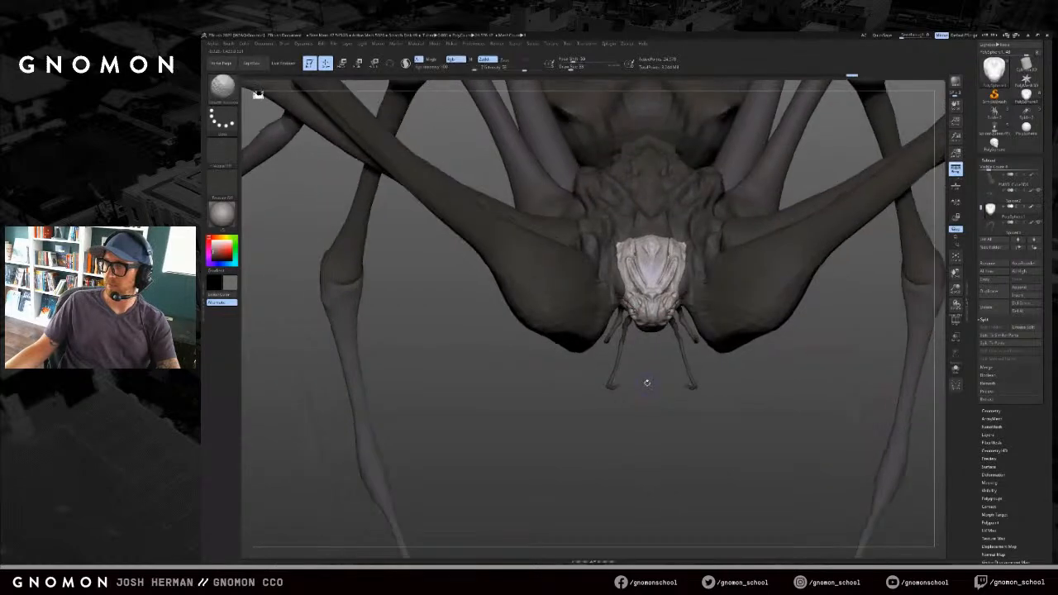
{"action": "mouse_move", "coordinate": [674, 271]}
{"action": "left_mouse_down"}
{"action": "mouse_move", "coordinate": [680, 264]}
{"action": "mouse_move", "coordinate": [682, 286]}
{"action": "left_mouse_up"}
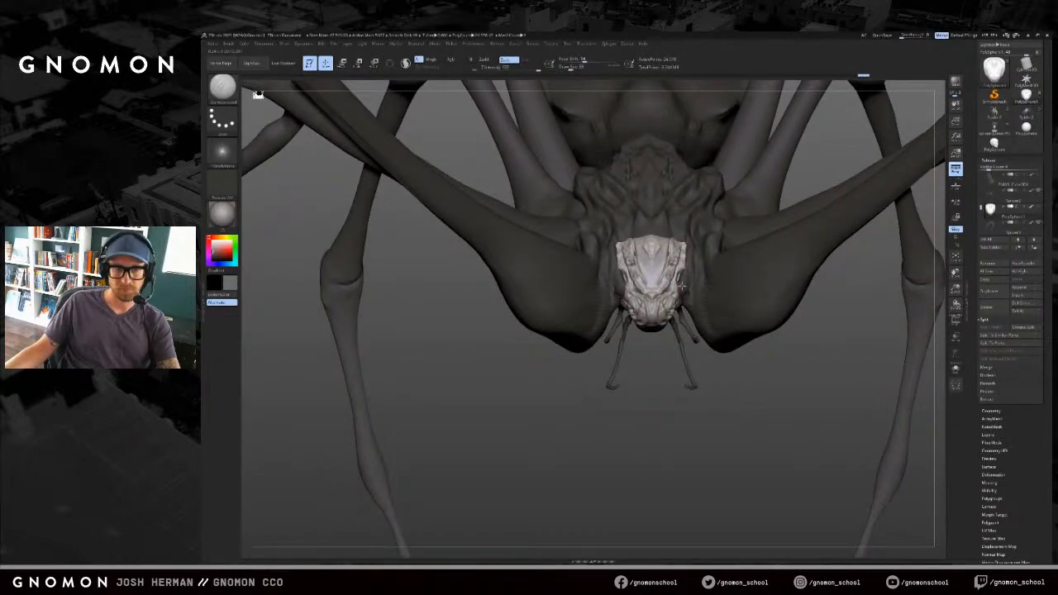
{"action": "left_click_drag", "start_coordinate": [657, 373], "coordinate": [656, 418]}
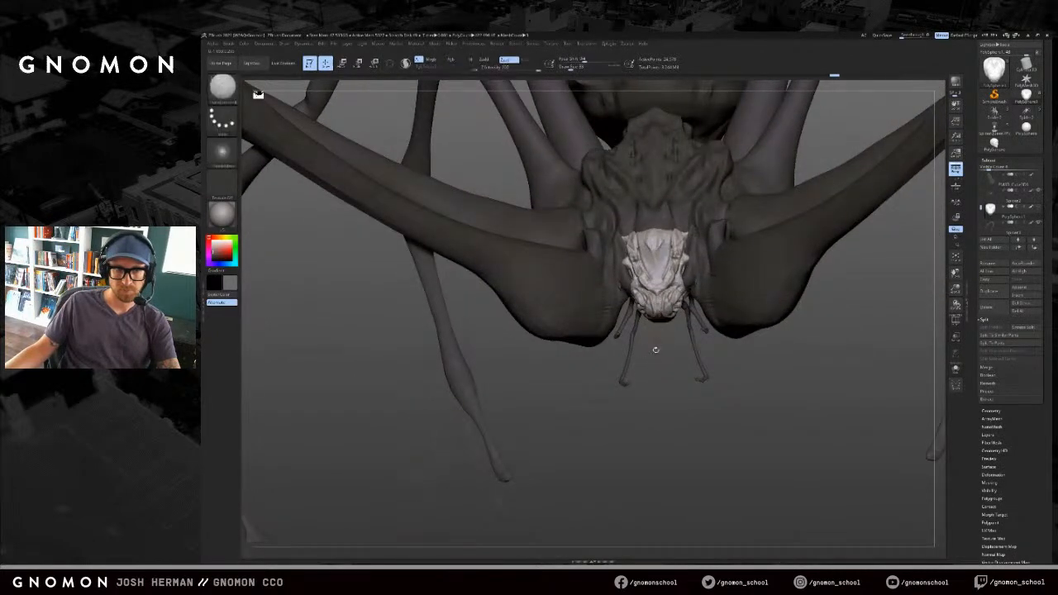
Step: Build up the brow ridges and fill in the mouth area with the ClayBuildup brush
{"action": "left_click_drag", "start_coordinate": [660, 356], "coordinate": [693, 361]}
{"action": "key", "text": "b"}
{"action": "key", "text": "c"}
{"action": "key", "text": "b"}
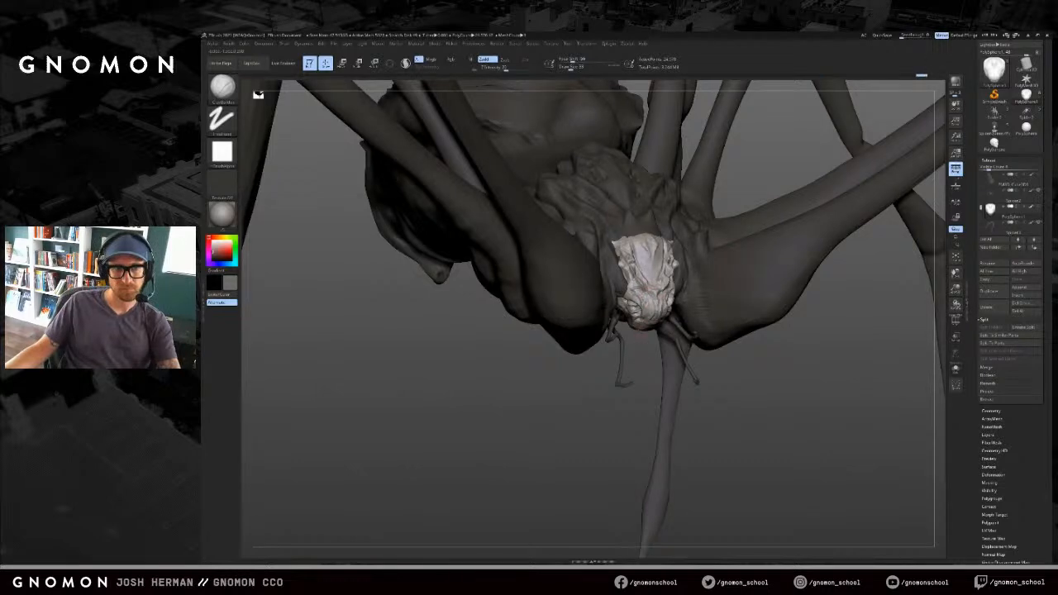
{"action": "left_click_drag", "start_coordinate": [642, 358], "coordinate": [650, 325]}
{"action": "key", "text": "bracketright"}
{"action": "key", "text": "bracketright"}
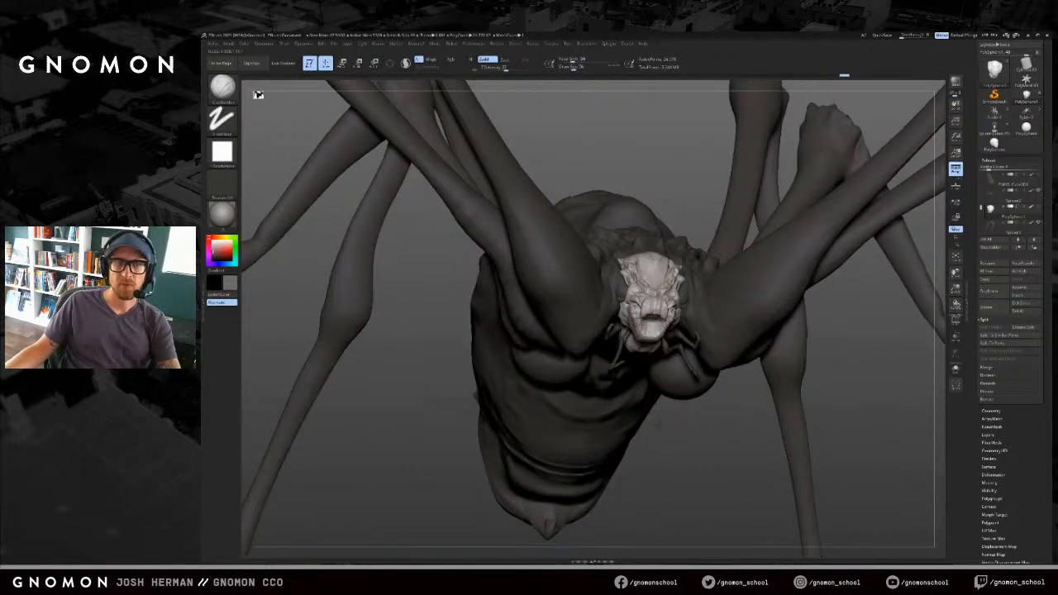
{"action": "key", "text": "bracketleft"}
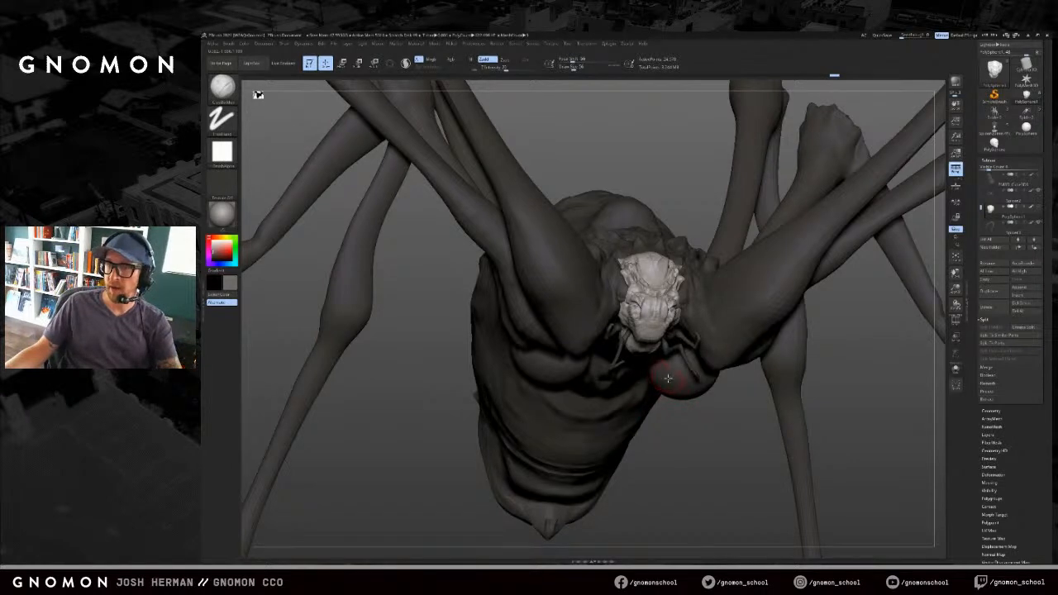
{"action": "key", "text": "s"}
{"action": "left_click_drag", "start_coordinate": [654, 303], "coordinate": [647, 351]}
Step: Add a bulging nose and fuller jaw to the spider's face with ClayBuildup at adjusted brush sizes
{"action": "mouse_move", "coordinate": [696, 447]}
{"action": "left_mouse_down"}
{"action": "mouse_move", "coordinate": [689, 463]}
{"action": "mouse_move", "coordinate": [633, 459]}
{"action": "mouse_move", "coordinate": [666, 446]}
{"action": "mouse_move", "coordinate": [580, 348]}
{"action": "left_mouse_up"}
{"action": "mouse_move", "coordinate": [670, 391]}
{"action": "right_mouse_down"}
{"action": "mouse_move", "coordinate": [690, 388]}
{"action": "mouse_move", "coordinate": [700, 423]}
{"action": "mouse_move", "coordinate": [703, 402]}
{"action": "mouse_move", "coordinate": [666, 418]}
{"action": "right_mouse_up"}
{"action": "key", "text": "b"}
{"action": "key", "text": "c"}
{"action": "key", "text": "b"}
{"action": "mouse_move", "coordinate": [661, 319]}
{"action": "left_mouse_down"}
{"action": "mouse_move", "coordinate": [662, 286]}
{"action": "mouse_move", "coordinate": [644, 321]}
{"action": "mouse_move", "coordinate": [655, 327]}
{"action": "left_mouse_up"}
{"action": "key", "text": "bracketright"}
{"action": "key", "text": "s"}
{"action": "mouse_move", "coordinate": [654, 354]}
{"action": "right_mouse_down"}
{"action": "mouse_move", "coordinate": [671, 348]}
{"action": "mouse_move", "coordinate": [615, 372]}
{"action": "right_mouse_up"}
{"action": "left_click", "coordinate": [661, 319]}
{"action": "key", "text": "s"}
{"action": "left_click", "coordinate": [661, 311]}
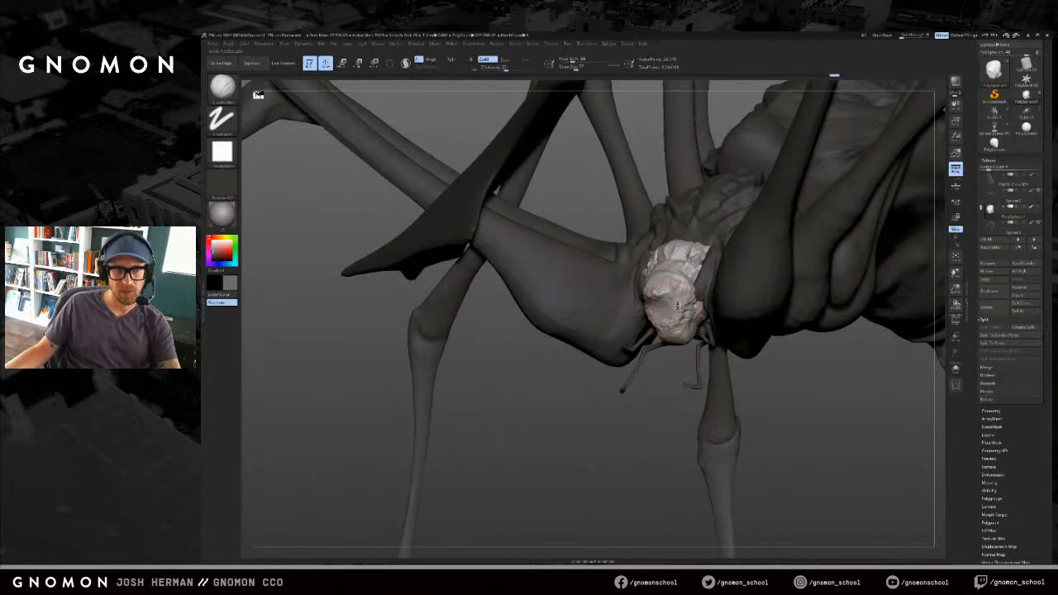
Step: Cut creases around the nose bulge with the DamStandard brush and undo the last stroke
{"action": "key", "text": "b"}
{"action": "key", "text": "d"}
{"action": "key", "text": "s"}
{"action": "key", "text": "s"}
{"action": "left_click", "coordinate": [674, 302]}
{"action": "left_click_drag", "start_coordinate": [678, 300], "coordinate": [659, 303]}
{"action": "right_click_drag", "start_coordinate": [614, 422], "coordinate": [653, 420], "text": "shift"}
{"action": "key", "text": "ctrl+z"}
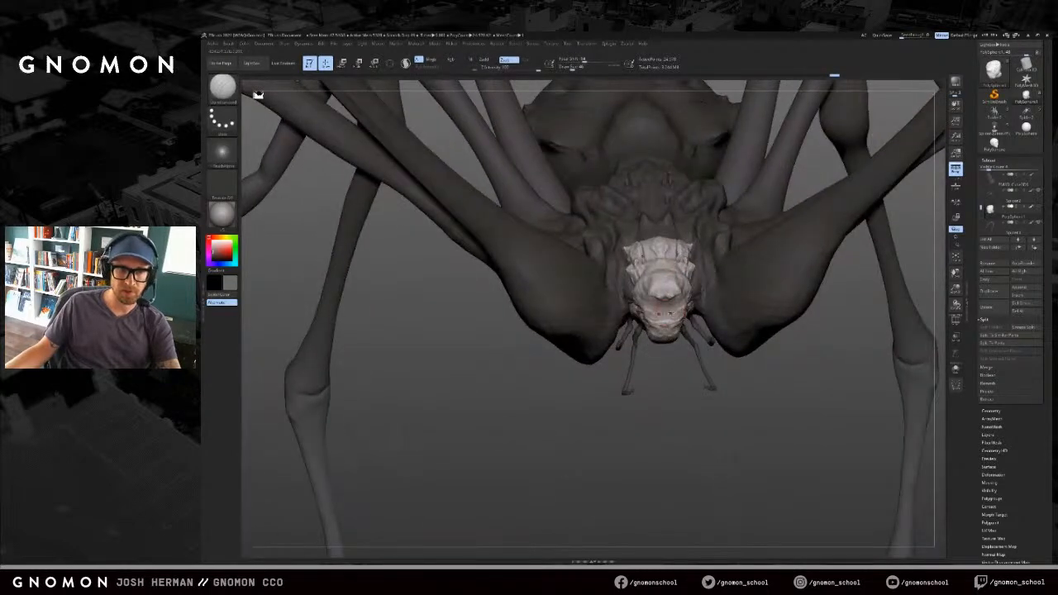
Step: Cut a crease under the snout and build up the lower jaw with the ClayBuildup brush
{"action": "left_click_drag", "start_coordinate": [655, 305], "coordinate": [672, 303]}
{"action": "right_click_drag", "start_coordinate": [651, 329], "coordinate": [675, 333]}
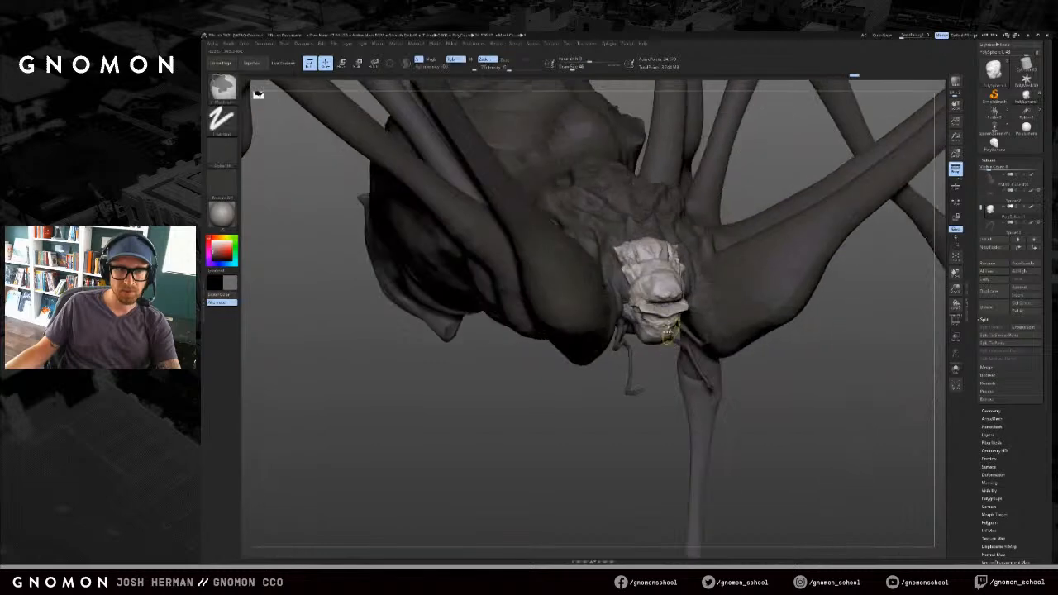
{"action": "key", "text": "b"}
{"action": "key", "text": "c"}
{"action": "key", "text": "b"}
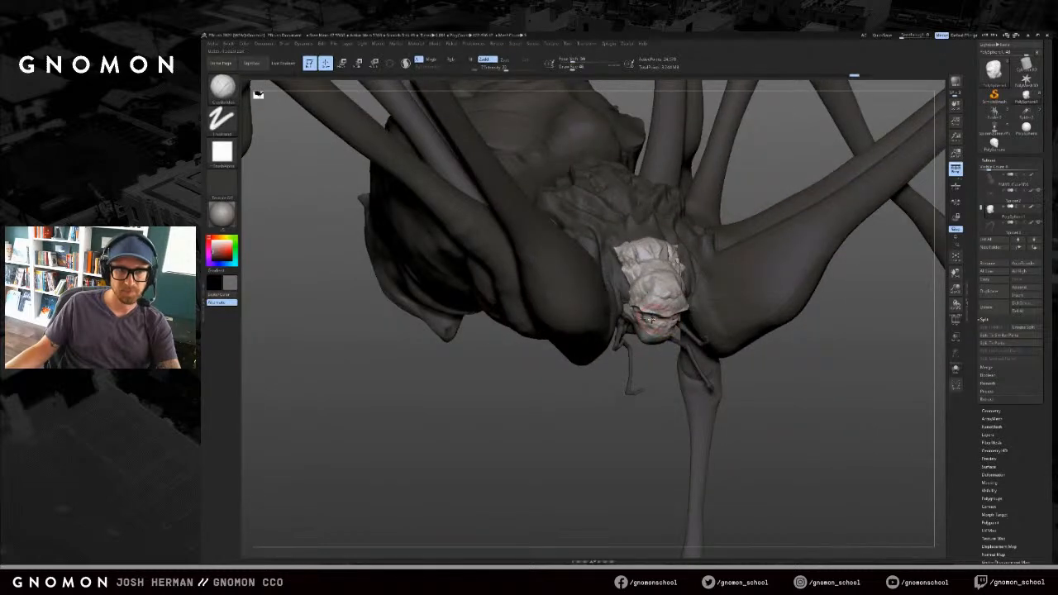
{"action": "left_click_drag", "start_coordinate": [650, 326], "coordinate": [640, 322]}
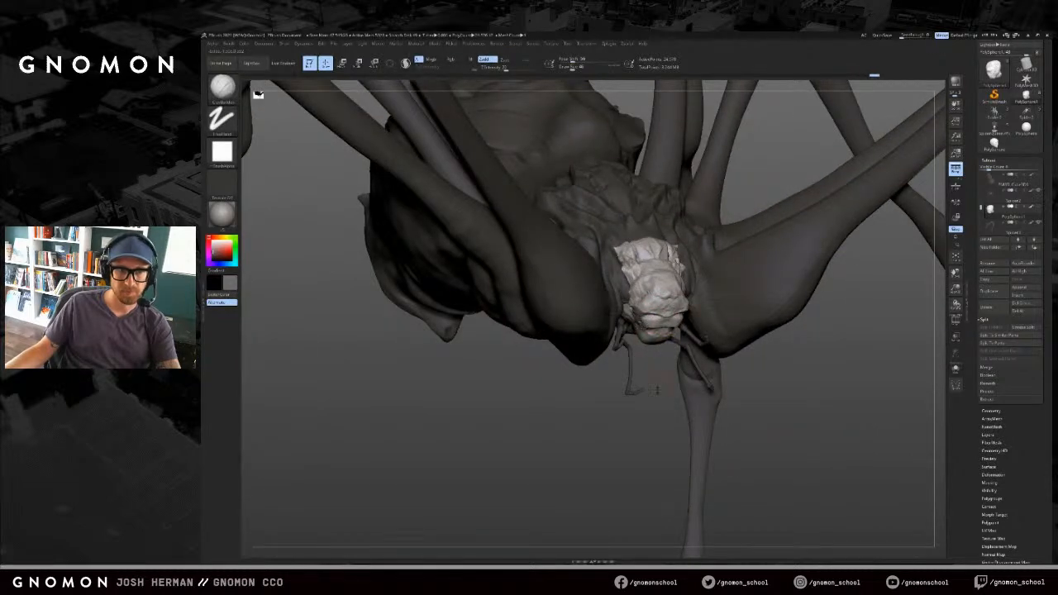
Step: Soften the chin, mouth and nose bulge by smoothing their surfaces from several angles
{"action": "right_click_drag", "start_coordinate": [660, 389], "coordinate": [678, 368]}
{"action": "left_click_drag", "start_coordinate": [676, 340], "coordinate": [668, 341]}
{"action": "mouse_move", "coordinate": [691, 376]}
{"action": "right_mouse_down"}
{"action": "mouse_move", "coordinate": [659, 384]}
{"action": "mouse_move", "coordinate": [645, 355]}
{"action": "mouse_move", "coordinate": [642, 372]}
{"action": "mouse_move", "coordinate": [675, 374]}
{"action": "mouse_move", "coordinate": [659, 364]}
{"action": "right_mouse_up"}
{"action": "left_click_drag", "start_coordinate": [666, 338], "coordinate": [645, 351], "text": "shift"}
{"action": "right_click_drag", "start_coordinate": [621, 425], "coordinate": [669, 285]}
{"action": "mouse_move", "coordinate": [664, 295]}
{"action": "left_mouse_down", "text": "shift"}
{"action": "mouse_move", "coordinate": [673, 277]}
{"action": "mouse_move", "coordinate": [656, 259]}
{"action": "left_mouse_up", "text": "shift"}
{"action": "right_click_drag", "start_coordinate": [654, 314], "coordinate": [673, 285]}
{"action": "mouse_move", "coordinate": [661, 289]}
{"action": "left_mouse_down", "text": "shift"}
{"action": "mouse_move", "coordinate": [666, 298]}
{"action": "mouse_move", "coordinate": [668, 285]}
{"action": "left_mouse_up", "text": "shift"}
{"action": "mouse_move", "coordinate": [668, 285]}
{"action": "right_mouse_down"}
{"action": "mouse_move", "coordinate": [709, 234]}
{"action": "mouse_move", "coordinate": [674, 269]}
{"action": "right_mouse_up"}
Step: Try a DamStandard crease across the snout and undo the stroke
{"action": "key", "text": "b"}
{"action": "key", "text": "d"}
{"action": "key", "text": "s"}
{"action": "mouse_move", "coordinate": [659, 294]}
{"action": "left_mouse_down"}
{"action": "mouse_move", "coordinate": [664, 279]}
{"action": "mouse_move", "coordinate": [668, 291]}
{"action": "left_mouse_up"}
{"action": "right_click_drag", "start_coordinate": [596, 411], "coordinate": [599, 447]}
{"action": "key", "text": "ctrl+z"}
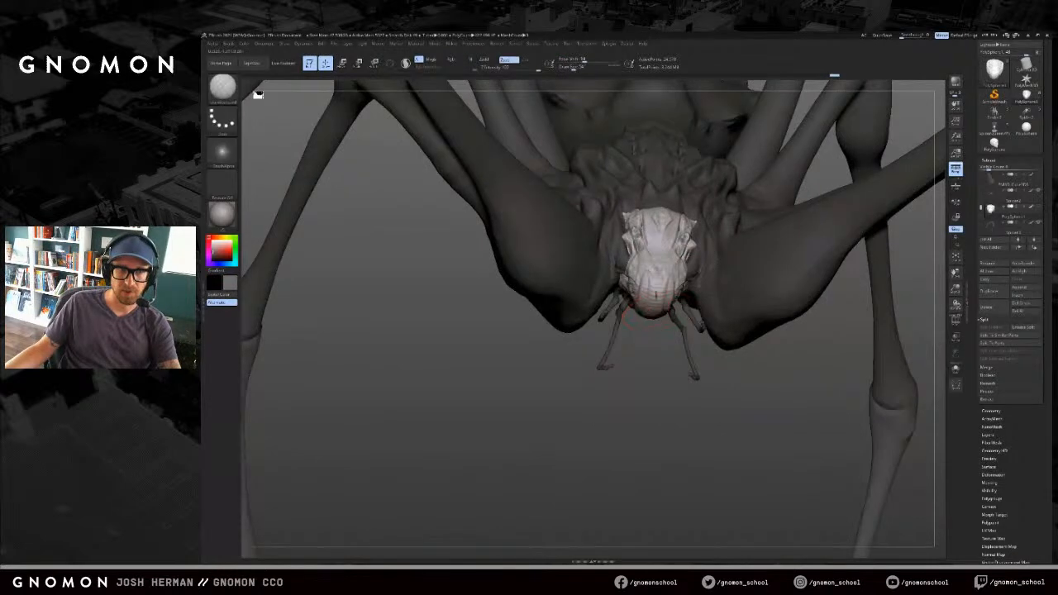
Step: Rework the underside of the snout and start hollowing a mouth opening with the ClayBuildup brush
{"action": "left_click_drag", "start_coordinate": [648, 320], "coordinate": [651, 310]}
{"action": "key", "text": "b"}
{"action": "key", "text": "c"}
{"action": "key", "text": "b"}
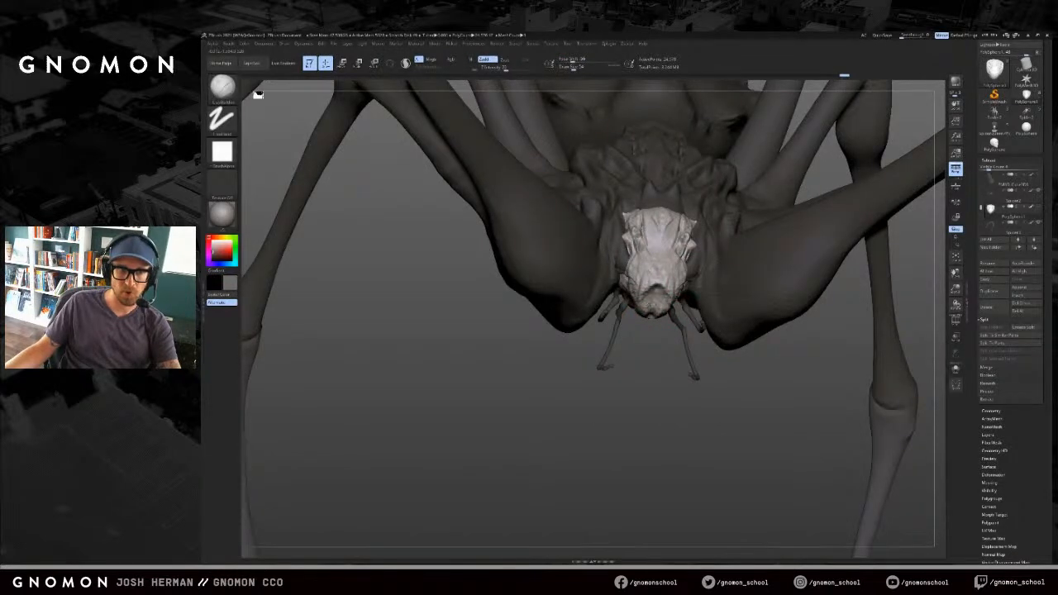
{"action": "mouse_move", "coordinate": [656, 344]}
{"action": "right_mouse_down"}
{"action": "mouse_move", "coordinate": [653, 296]}
{"action": "mouse_move", "coordinate": [647, 339]}
{"action": "right_mouse_up"}
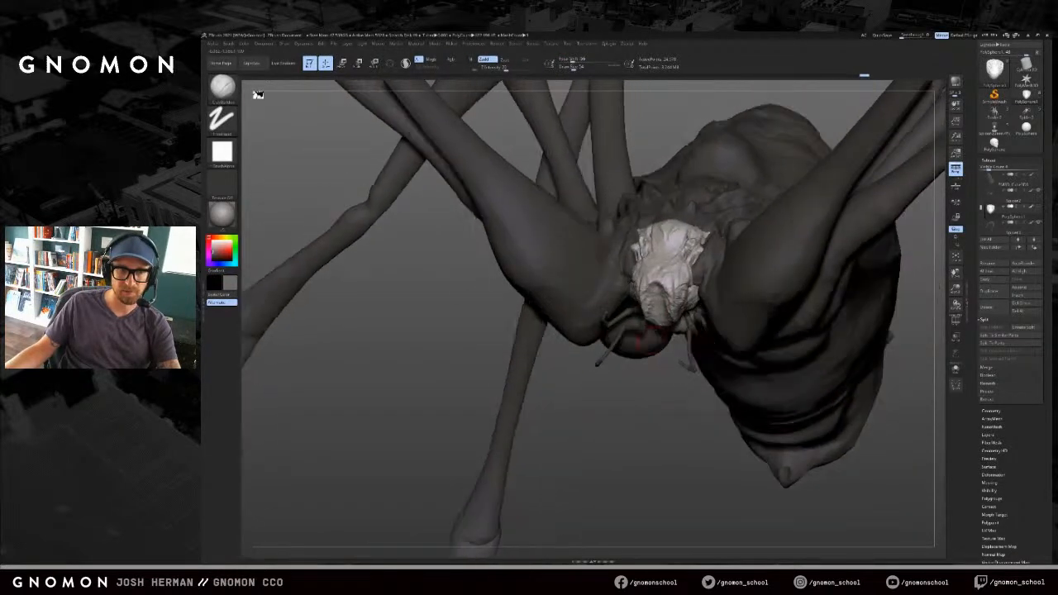
{"action": "right_click_drag", "start_coordinate": [655, 291], "coordinate": [661, 299]}
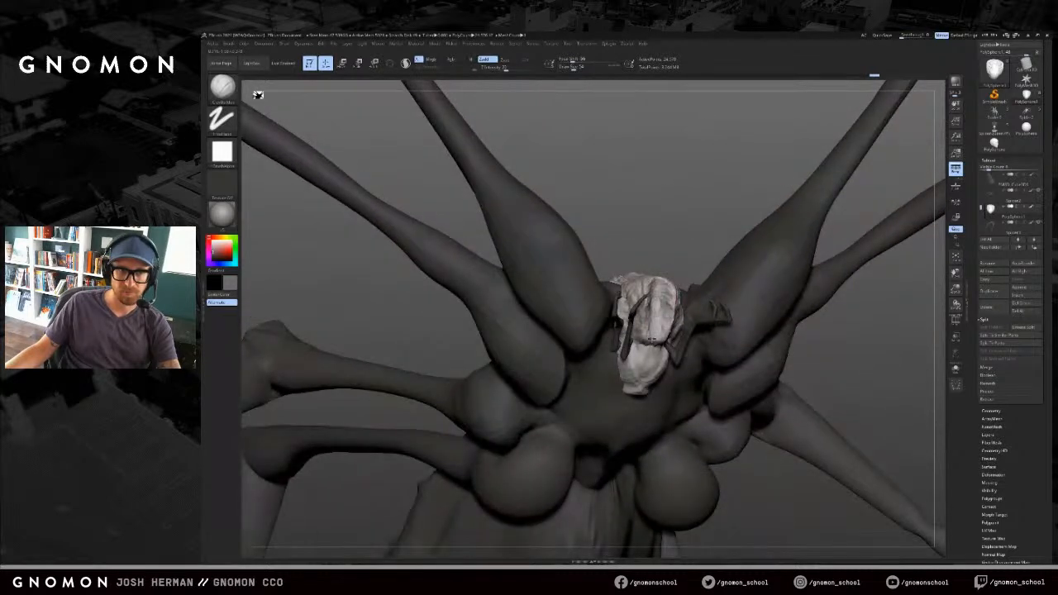
{"action": "right_click_drag", "start_coordinate": [651, 353], "coordinate": [666, 355]}
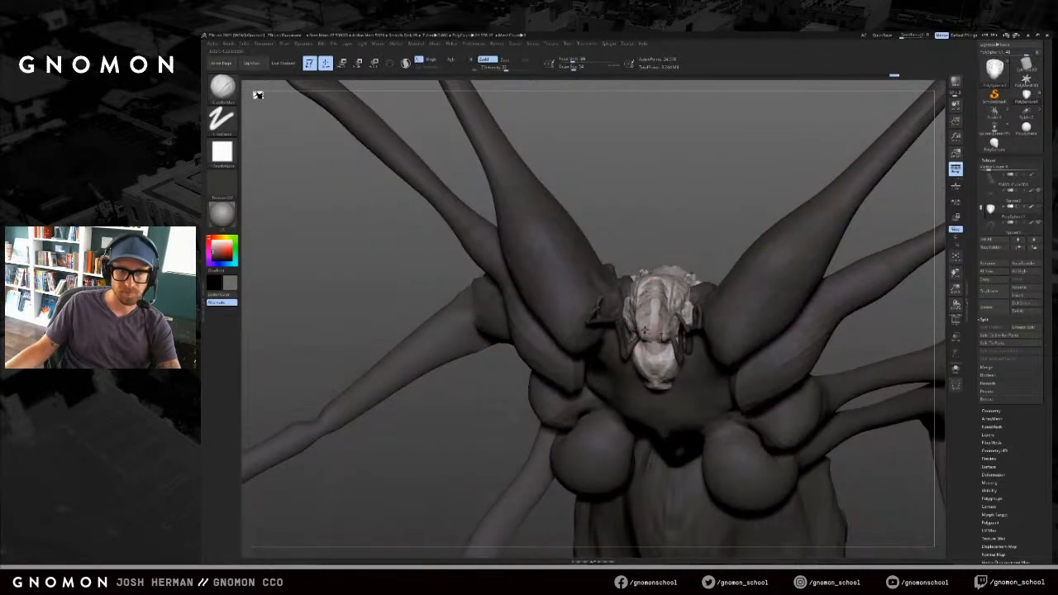
{"action": "right_click_drag", "start_coordinate": [656, 302], "coordinate": [681, 291]}
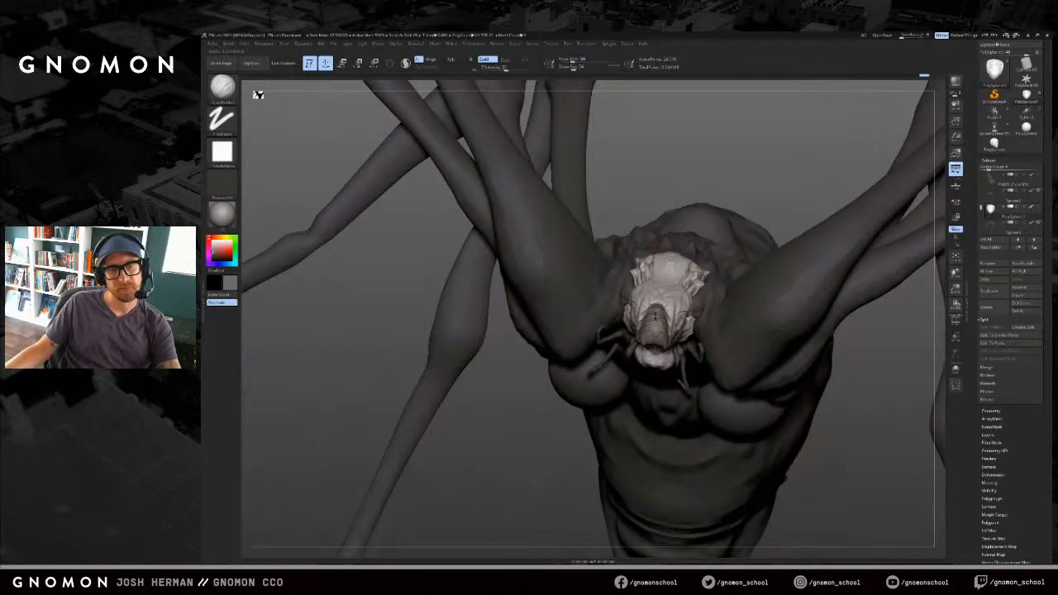
{"action": "right_click_drag", "start_coordinate": [728, 217], "coordinate": [736, 239]}
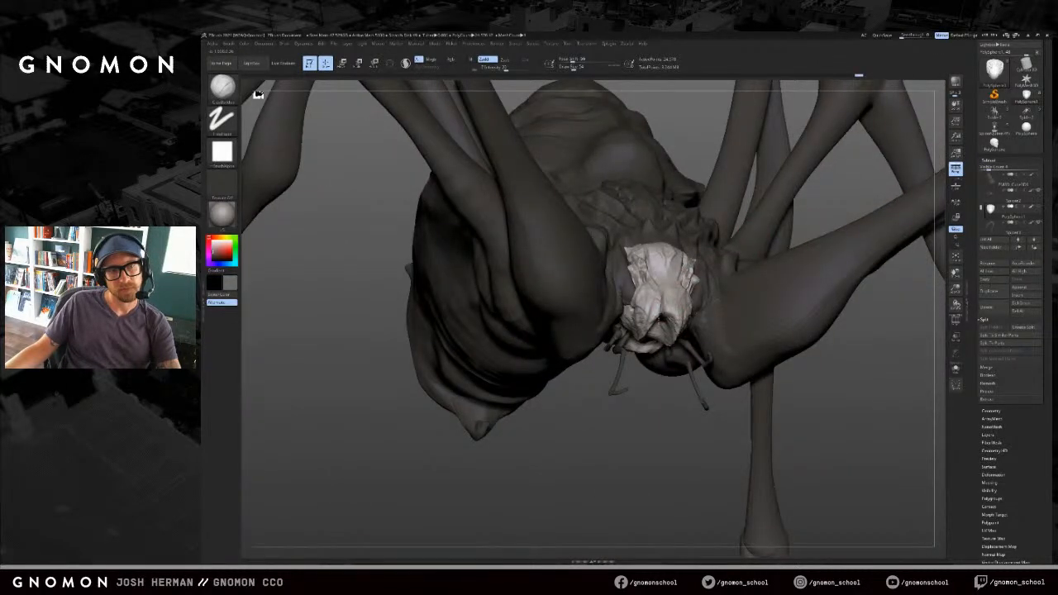
Step: Deepen the mouth cavity and define the lip above it with ClayBuildup at an adjusted brush size
{"action": "right_click_drag", "start_coordinate": [636, 389], "coordinate": [659, 329]}
{"action": "key", "text": "b"}
{"action": "key", "text": "d"}
{"action": "key", "text": "s"}
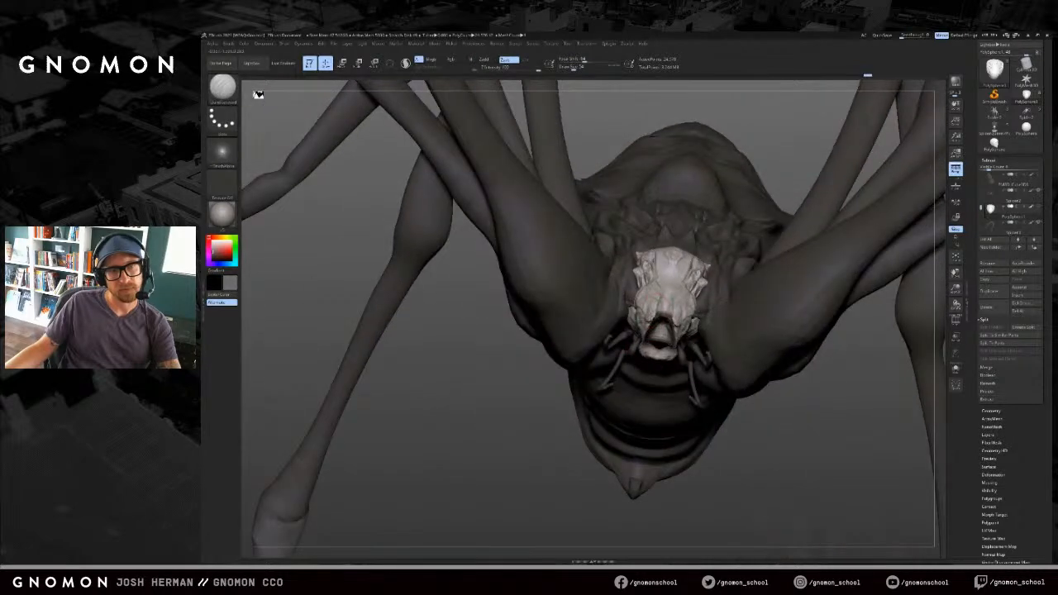
{"action": "key", "text": "b"}
{"action": "key", "text": "c"}
{"action": "key", "text": "b"}
{"action": "mouse_move", "coordinate": [782, 165]}
{"action": "left_mouse_down"}
{"action": "mouse_move", "coordinate": [661, 318]}
{"action": "mouse_move", "coordinate": [659, 343]}
{"action": "left_mouse_up"}
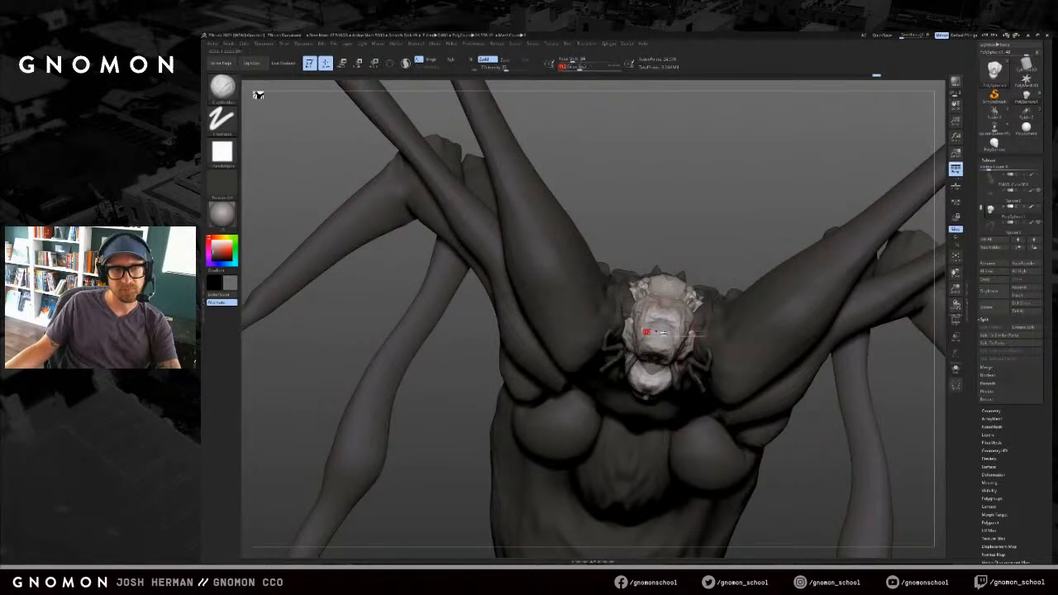
{"action": "left_click_drag", "start_coordinate": [661, 335], "coordinate": [662, 330]}
Step: Sculpt the forehead, brows and eye sockets, open up the mouth, and undo the last change
{"action": "mouse_move", "coordinate": [664, 325]}
{"action": "right_mouse_down"}
{"action": "mouse_move", "coordinate": [687, 281]}
{"action": "mouse_move", "coordinate": [685, 235]}
{"action": "right_mouse_up"}
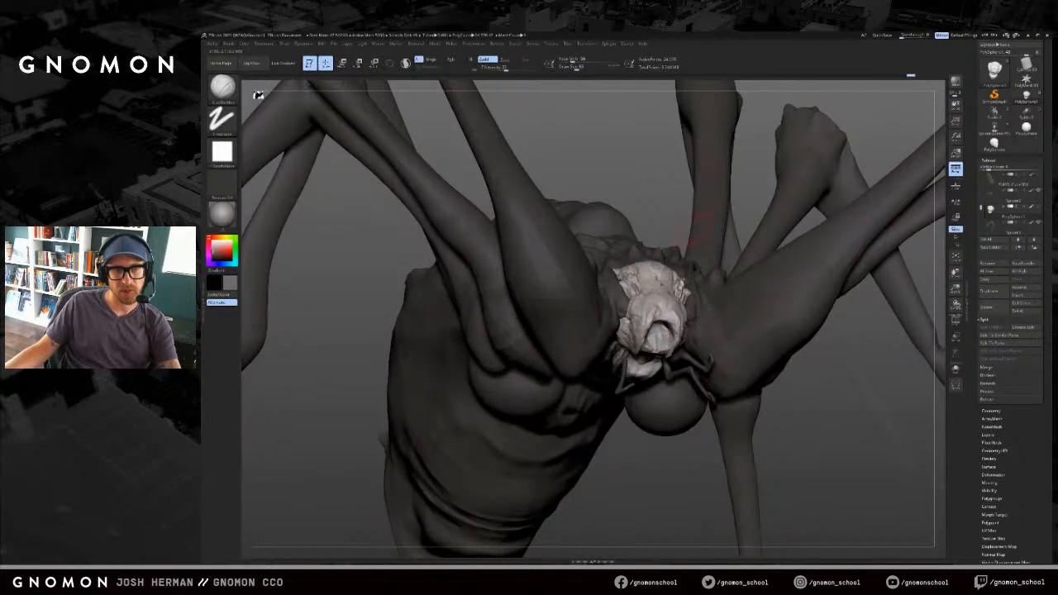
{"action": "left_click_drag", "start_coordinate": [638, 289], "coordinate": [630, 270]}
{"action": "right_click_drag", "start_coordinate": [652, 205], "coordinate": [654, 256]}
{"action": "left_click_drag", "start_coordinate": [628, 259], "coordinate": [639, 283]}
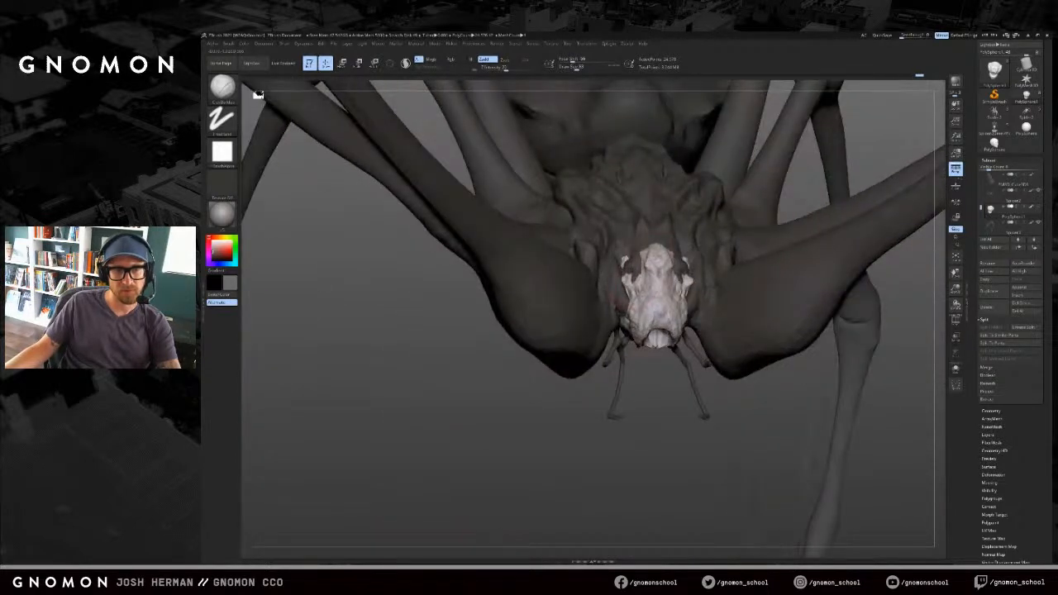
{"action": "right_click_drag", "start_coordinate": [653, 232], "coordinate": [664, 245]}
{"action": "mouse_move", "coordinate": [661, 322]}
{"action": "right_mouse_down"}
{"action": "mouse_move", "coordinate": [653, 310]}
{"action": "mouse_move", "coordinate": [652, 334]}
{"action": "right_mouse_up"}
{"action": "left_click_drag", "start_coordinate": [651, 313], "coordinate": [661, 353]}
{"action": "right_click_drag", "start_coordinate": [649, 387], "coordinate": [637, 347]}
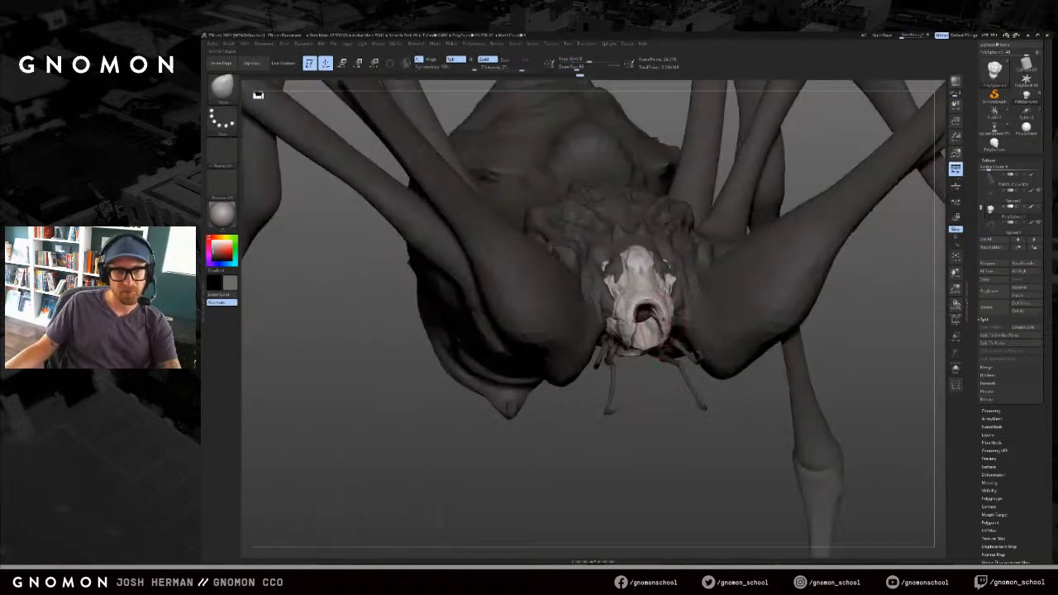
{"action": "key", "text": "ctrl+z"}
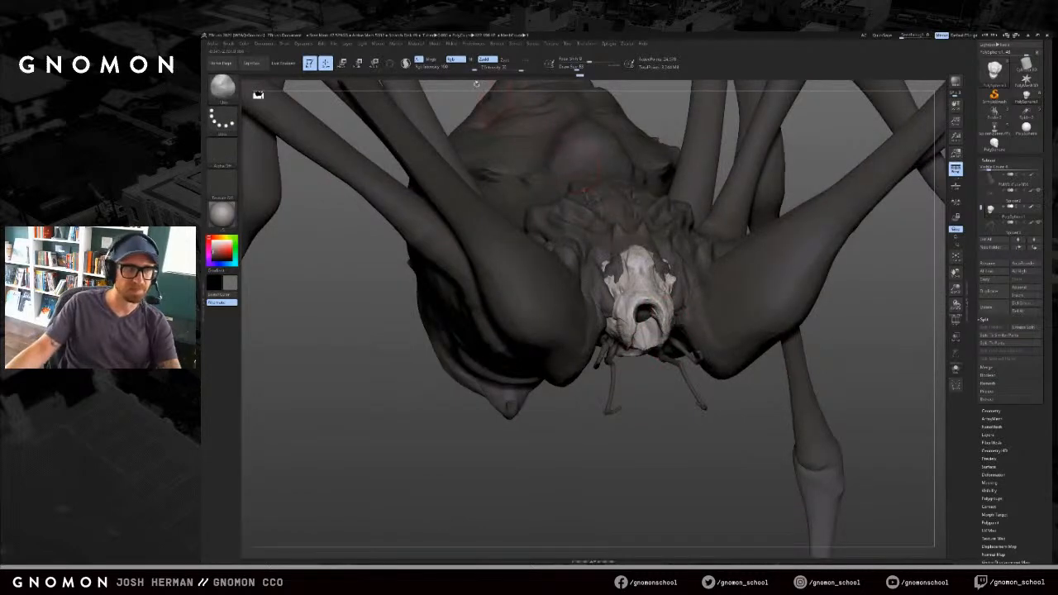
Step: Turn off Rgb and fill in the lower jaw and mouth edges with Clay and ClayBuildup strokes
{"action": "left_click", "coordinate": [455, 60]}
{"action": "left_click_drag", "start_coordinate": [648, 386], "coordinate": [648, 377]}
{"action": "mouse_move", "coordinate": [651, 313]}
{"action": "left_mouse_down"}
{"action": "mouse_move", "coordinate": [664, 351]}
{"action": "mouse_move", "coordinate": [646, 346]}
{"action": "left_mouse_up"}
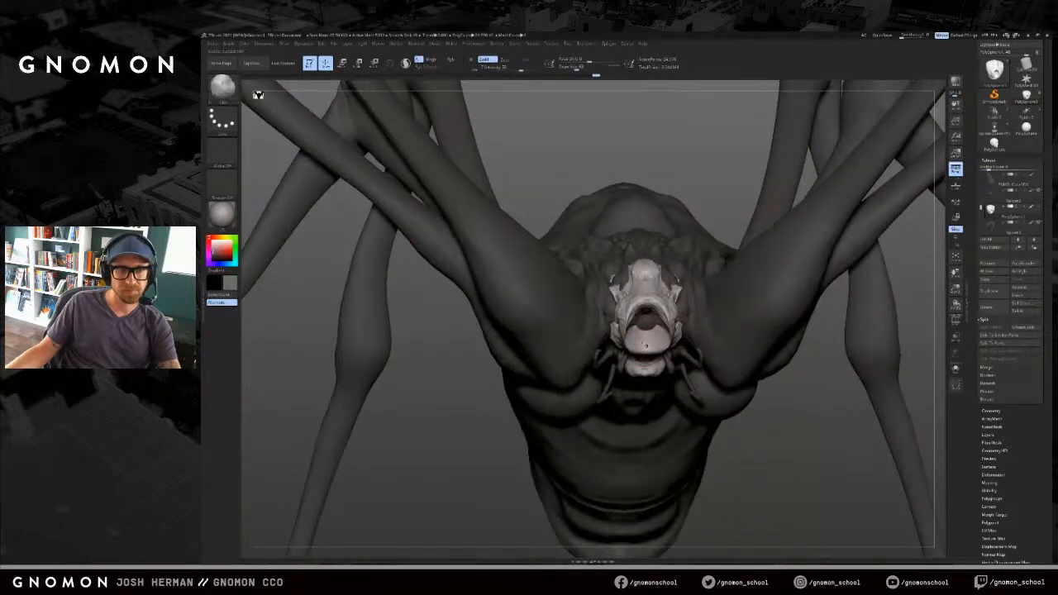
{"action": "left_click_drag", "start_coordinate": [706, 210], "coordinate": [769, 264]}
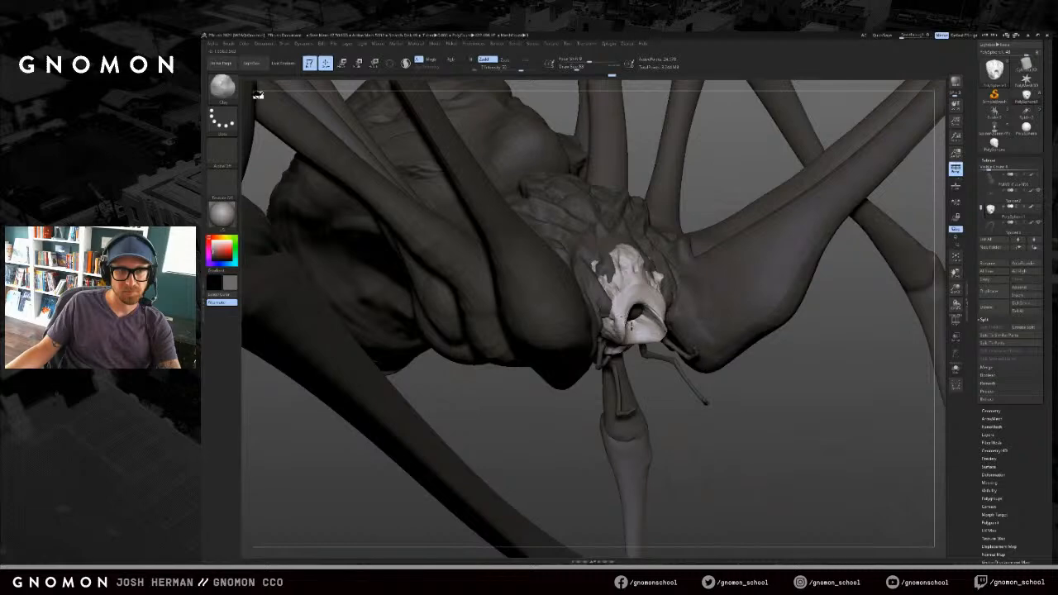
{"action": "key", "text": "b"}
{"action": "key", "text": "c"}
{"action": "key", "text": "b"}
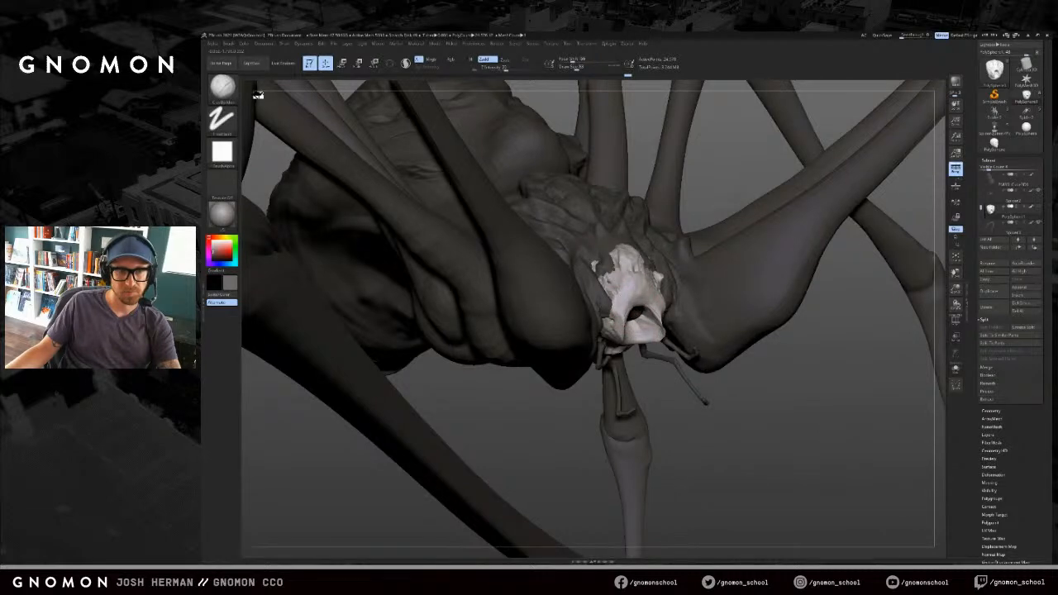
{"action": "mouse_move", "coordinate": [658, 382]}
{"action": "left_mouse_down"}
{"action": "mouse_move", "coordinate": [643, 361]}
{"action": "mouse_move", "coordinate": [648, 385]}
{"action": "mouse_move", "coordinate": [585, 354]}
{"action": "mouse_move", "coordinate": [673, 324]}
{"action": "left_mouse_up"}
Step: Pull the lower jaw downward and outward from the face with the SnakeHook brush
{"action": "key", "text": "b"}
{"action": "key", "text": "s"}
{"action": "key", "text": "h"}
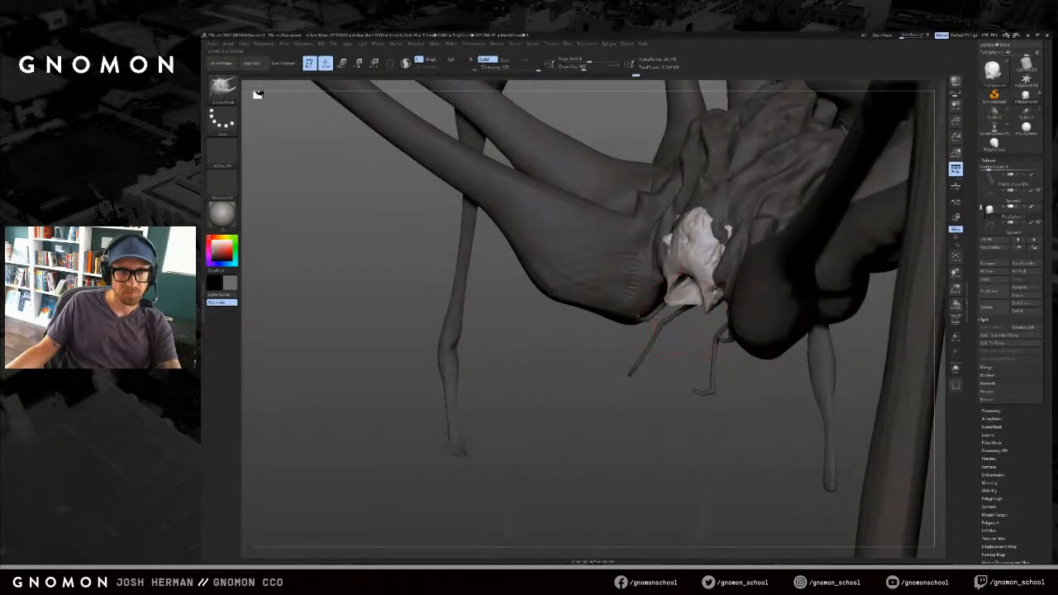
{"action": "left_click_drag", "start_coordinate": [685, 325], "coordinate": [674, 351]}
{"action": "mouse_move", "coordinate": [798, 386]}
{"action": "left_mouse_down"}
{"action": "mouse_move", "coordinate": [692, 442]}
{"action": "mouse_move", "coordinate": [736, 392]}
{"action": "mouse_move", "coordinate": [750, 441]}
{"action": "mouse_move", "coordinate": [583, 414]}
{"action": "left_mouse_up"}
Step: Add volume to the extended lower jaw and mouth corners with ClayBuildup at a smaller brush size
{"action": "key", "text": "b"}
{"action": "key", "text": "c"}
{"action": "key", "text": "b"}
{"action": "mouse_move", "coordinate": [588, 357]}
{"action": "left_mouse_down"}
{"action": "mouse_move", "coordinate": [559, 351]}
{"action": "mouse_move", "coordinate": [543, 369]}
{"action": "left_mouse_up"}
{"action": "left_click_drag", "start_coordinate": [678, 463], "coordinate": [678, 417]}
{"action": "key", "text": "bracketleft"}
{"action": "left_click_drag", "start_coordinate": [576, 318], "coordinate": [562, 320]}
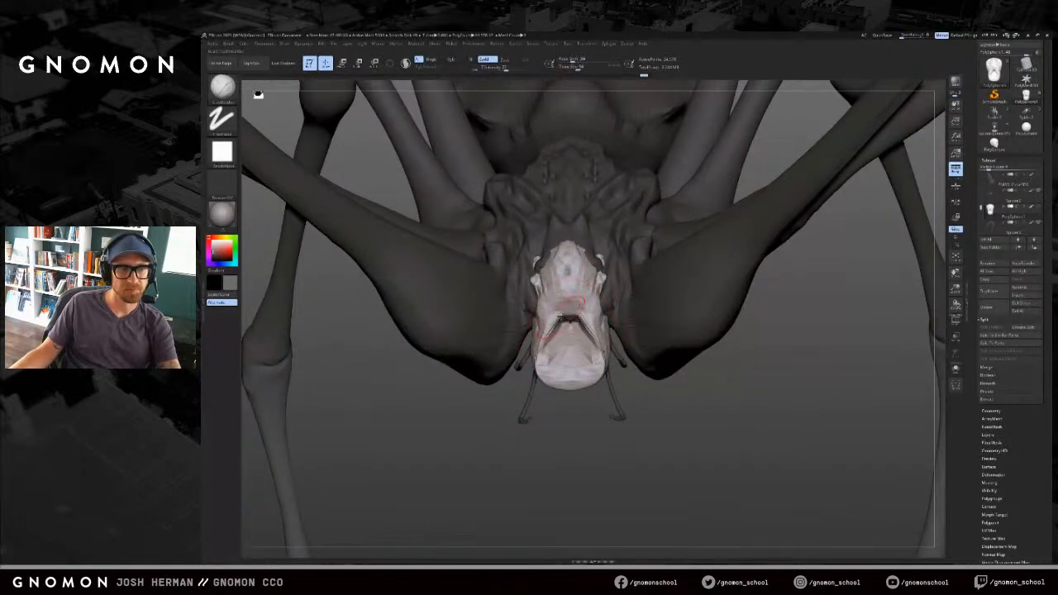
{"action": "mouse_move", "coordinate": [552, 374]}
{"action": "left_mouse_down"}
{"action": "mouse_move", "coordinate": [570, 380]}
{"action": "mouse_move", "coordinate": [543, 368]}
{"action": "left_mouse_up"}
{"action": "left_click_drag", "start_coordinate": [670, 426], "coordinate": [599, 421]}
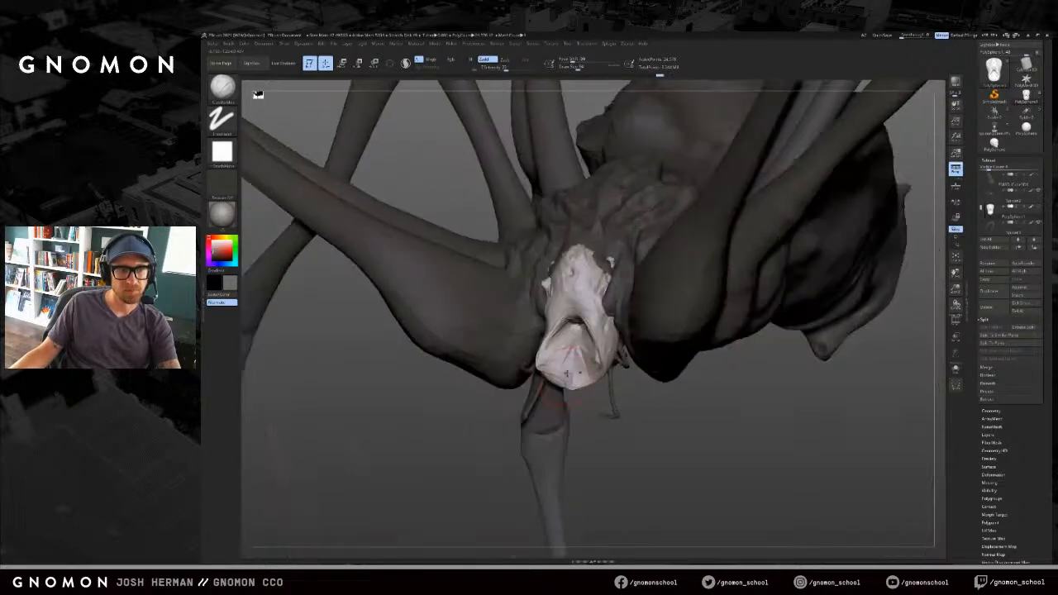
Step: Reshape the chin and the sides of the jaw with the Move brush
{"action": "key", "text": "b"}
{"action": "key", "text": "m"}
{"action": "key", "text": "v"}
{"action": "left_click_drag", "start_coordinate": [571, 385], "coordinate": [546, 363]}
{"action": "key", "text": "shift"}
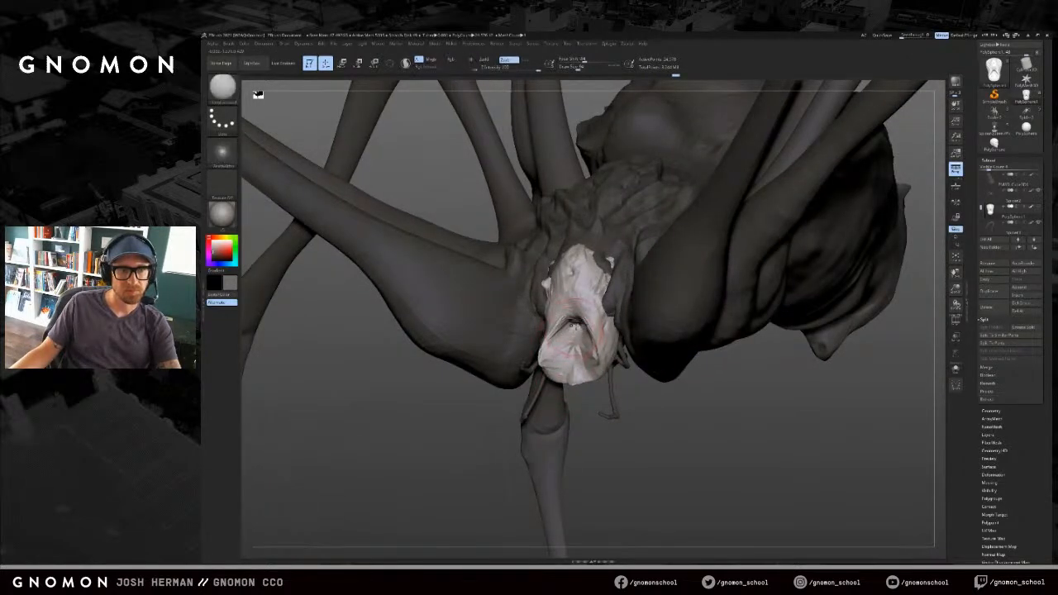
Step: Crease the mouth with DamStandard, undo the last stroke, and carve and smooth folds around the jaw
{"action": "left_click_drag", "start_coordinate": [574, 325], "coordinate": [587, 334]}
{"action": "left_click_drag", "start_coordinate": [466, 425], "coordinate": [585, 421], "text": "shift"}
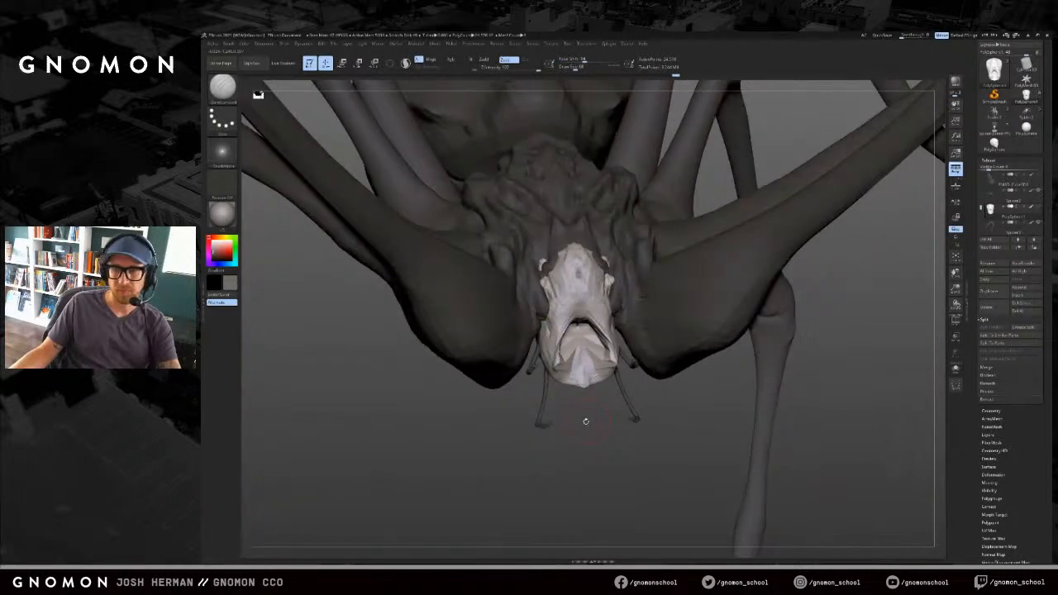
{"action": "key", "text": "ctrl+z"}
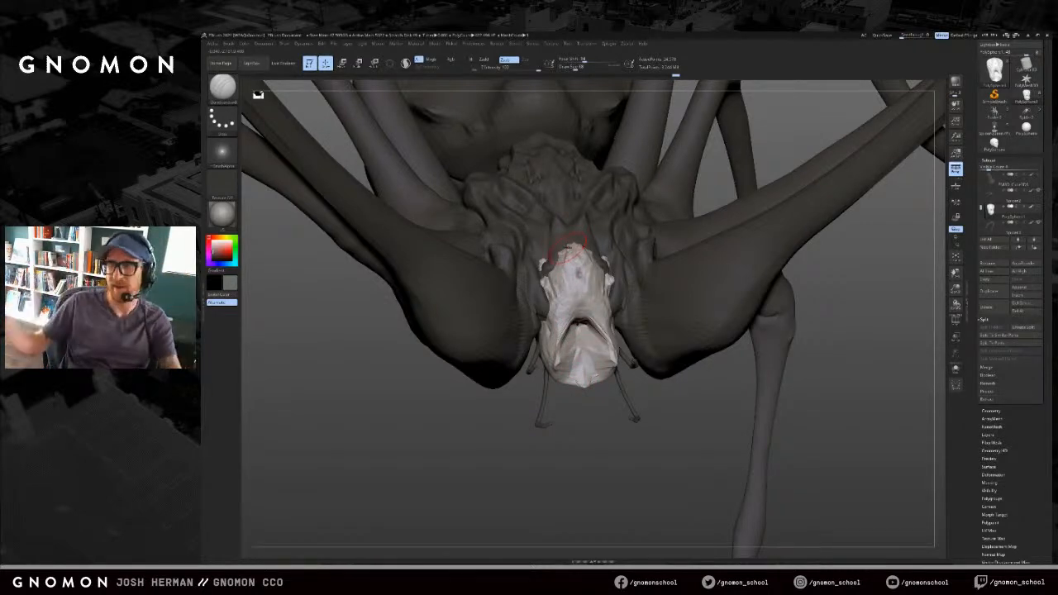
{"action": "right_click_drag", "start_coordinate": [587, 375], "coordinate": [582, 341], "text": "ctrl"}
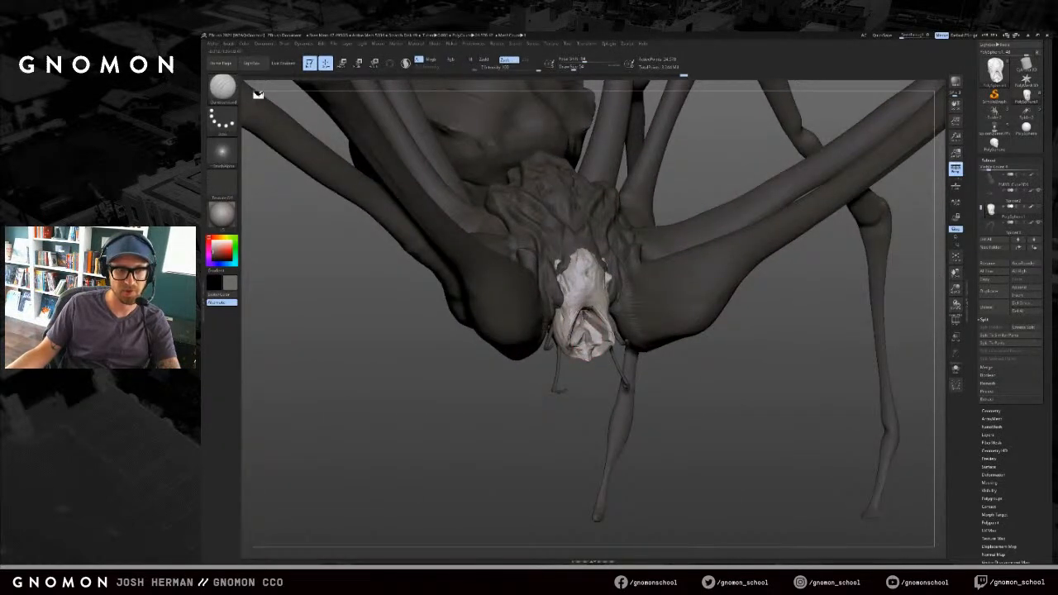
{"action": "right_click_drag", "start_coordinate": [579, 339], "coordinate": [584, 363]}
{"action": "mouse_move", "coordinate": [581, 338]}
{"action": "left_mouse_down", "text": "shift"}
{"action": "mouse_move", "coordinate": [578, 321]}
{"action": "mouse_move", "coordinate": [581, 331]}
{"action": "mouse_move", "coordinate": [560, 326]}
{"action": "mouse_move", "coordinate": [572, 276]}
{"action": "mouse_move", "coordinate": [566, 327]}
{"action": "mouse_move", "coordinate": [579, 361]}
{"action": "left_mouse_up", "text": "shift"}
{"action": "right_click_drag", "start_coordinate": [578, 385], "coordinate": [580, 364]}
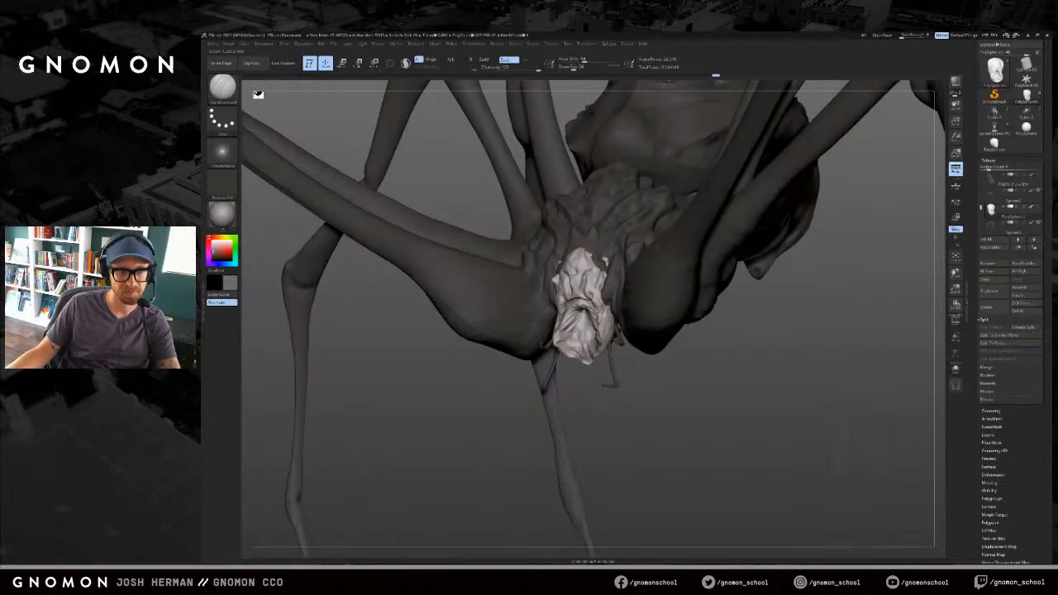
Step: Adjust the chin silhouette with the Move and SnakeHook brushes
{"action": "key", "text": "b"}
{"action": "key", "text": "m"}
{"action": "key", "text": "v"}
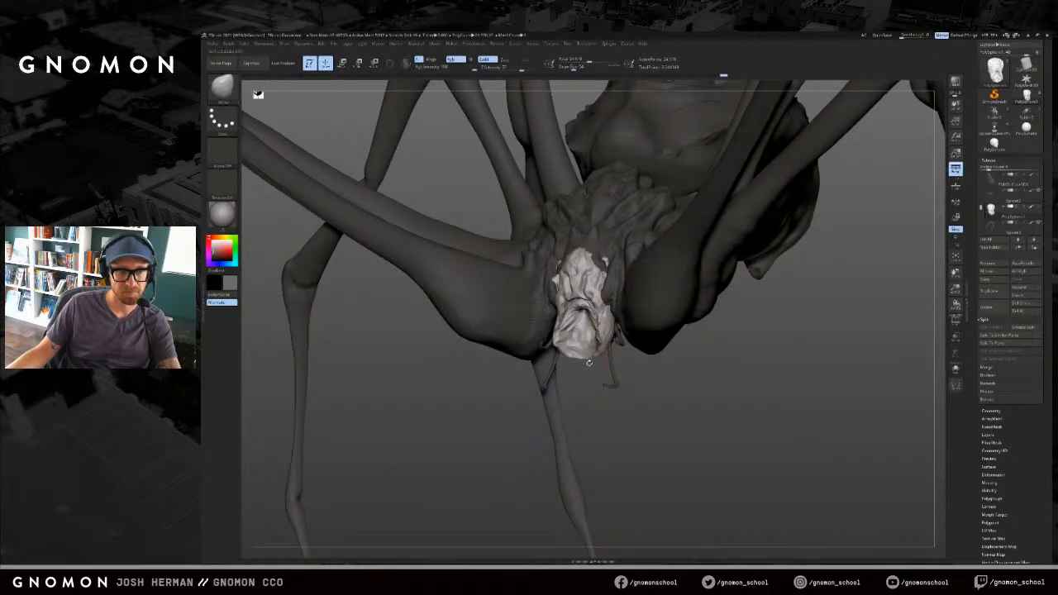
{"action": "key", "text": "b"}
{"action": "key", "text": "m"}
{"action": "key", "text": "v"}
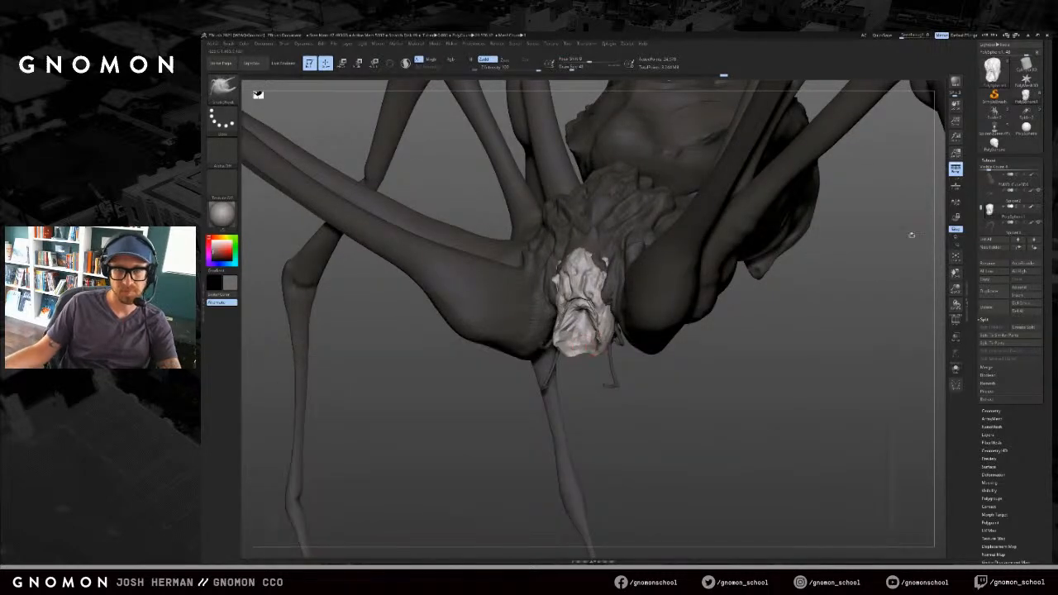
Step: Show the hidden female figure below the spider's head for comparison and view the face from the front
{"action": "left_click", "coordinate": [1040, 208], "text": "shift"}
{"action": "left_click_drag", "start_coordinate": [832, 303], "coordinate": [782, 320]}
{"action": "left_click_drag", "start_coordinate": [638, 326], "coordinate": [646, 316]}
Step: Build up the lips and mouth interior with ClayBuildup and undo the last two strokes
{"action": "key", "text": "b"}
{"action": "key", "text": "c"}
{"action": "key", "text": "b"}
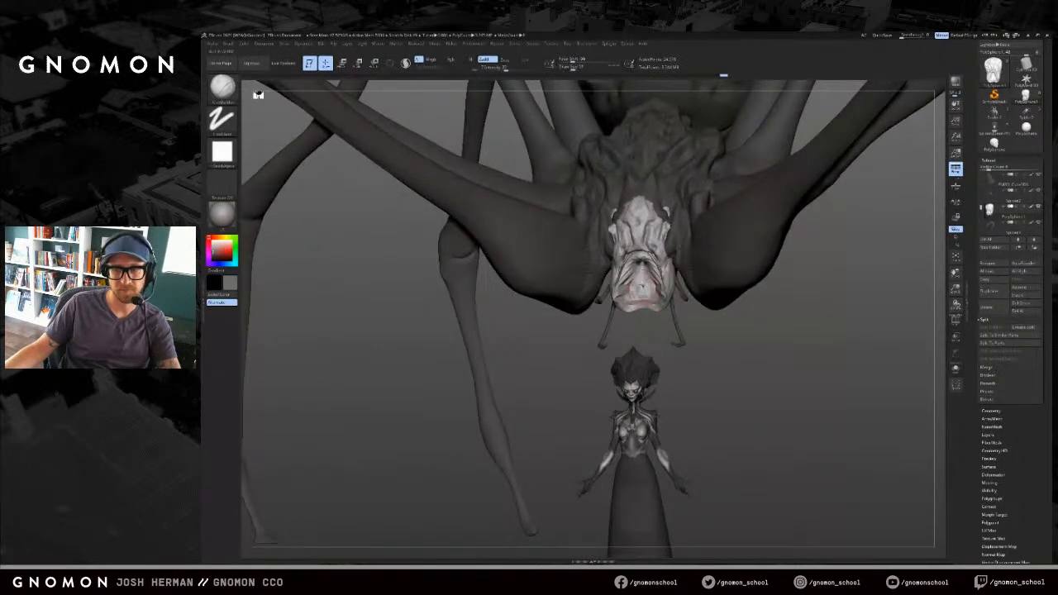
{"action": "mouse_move", "coordinate": [639, 262]}
{"action": "left_mouse_down"}
{"action": "mouse_move", "coordinate": [630, 253]}
{"action": "mouse_move", "coordinate": [642, 255]}
{"action": "mouse_move", "coordinate": [644, 286]}
{"action": "left_mouse_up"}
{"action": "left_click_drag", "start_coordinate": [647, 327], "coordinate": [653, 316]}
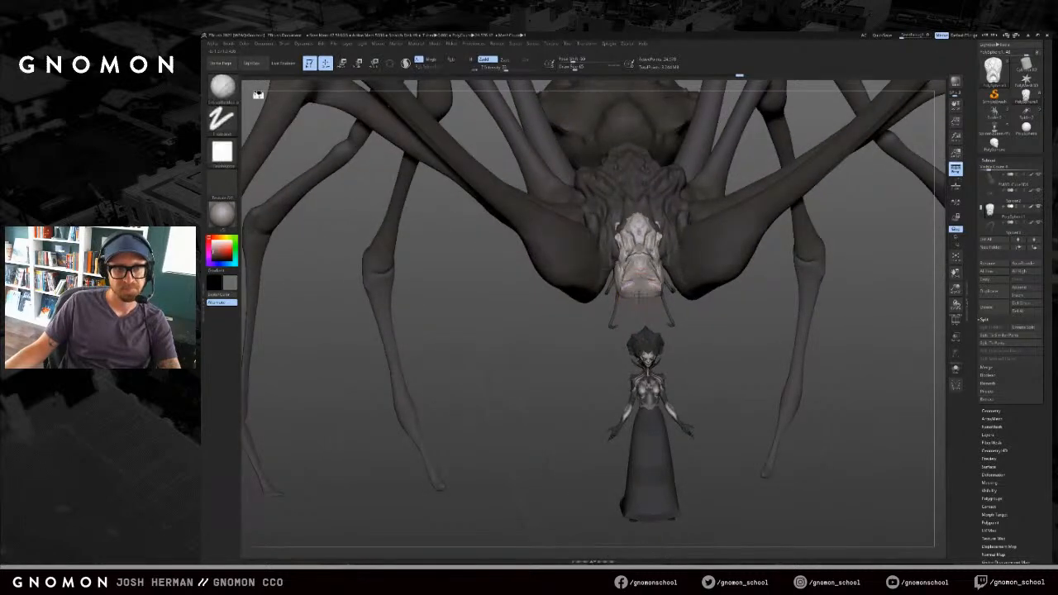
{"action": "mouse_move", "coordinate": [635, 256]}
{"action": "left_mouse_down"}
{"action": "mouse_move", "coordinate": [618, 282]}
{"action": "mouse_move", "coordinate": [636, 291]}
{"action": "mouse_move", "coordinate": [635, 326]}
{"action": "left_mouse_up"}
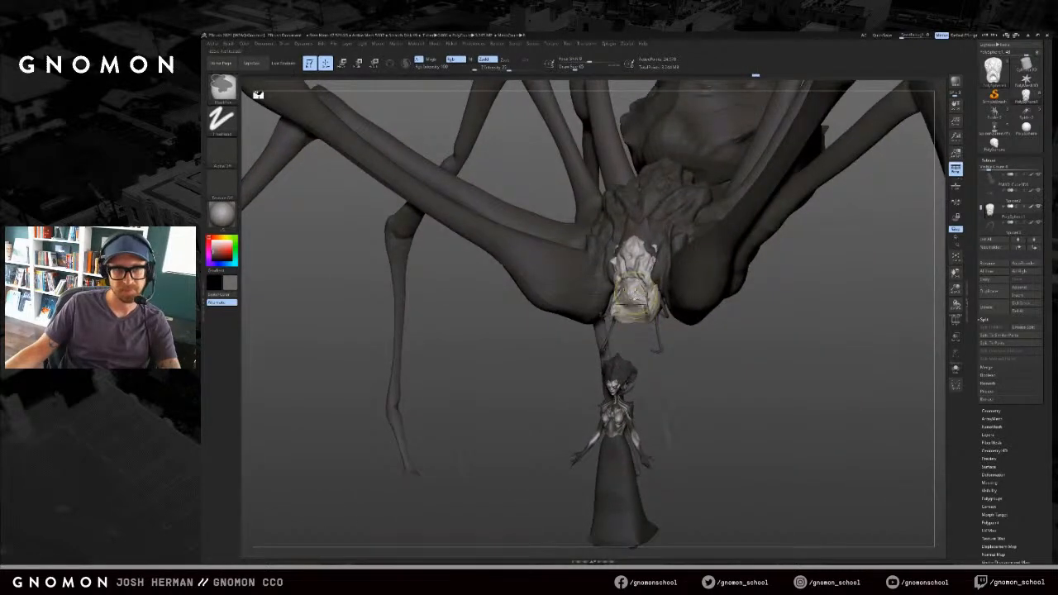
{"action": "key", "text": "ctrl+z"}
{"action": "key", "text": "ctrl+z"}
Step: Rework the mouth and lower jaw into a narrower, pointed chin at an adjusted brush size
{"action": "left_click_drag", "start_coordinate": [650, 292], "coordinate": [639, 307]}
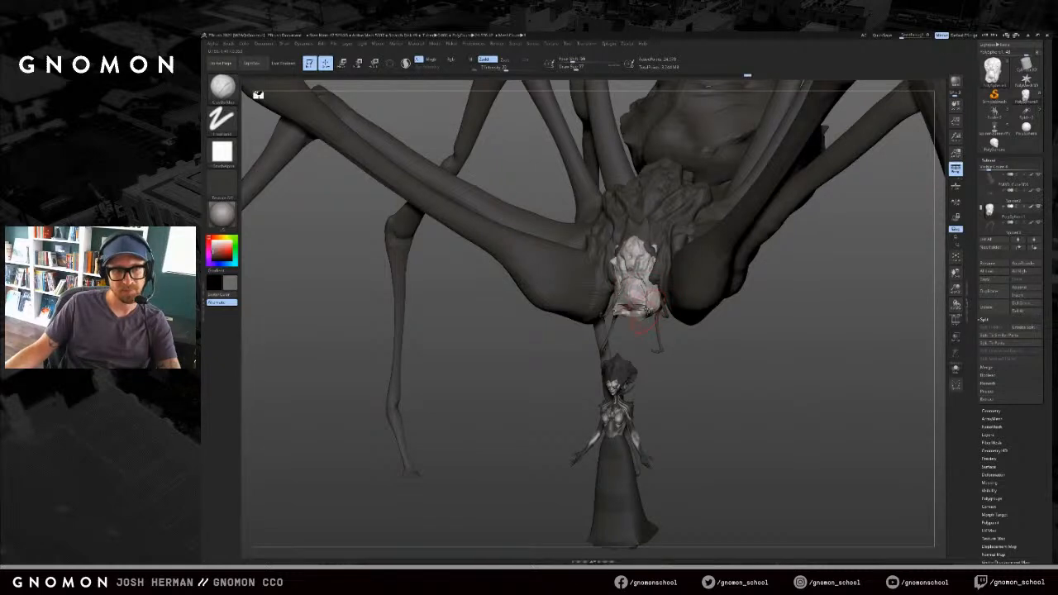
{"action": "key", "text": "s"}
{"action": "left_click_drag", "start_coordinate": [650, 304], "coordinate": [646, 304]}
{"action": "mouse_move", "coordinate": [621, 329]}
{"action": "left_mouse_down"}
{"action": "mouse_move", "coordinate": [655, 345]}
{"action": "mouse_move", "coordinate": [625, 328]}
{"action": "mouse_move", "coordinate": [649, 313]}
{"action": "mouse_move", "coordinate": [653, 334]}
{"action": "mouse_move", "coordinate": [661, 329]}
{"action": "mouse_move", "coordinate": [638, 308]}
{"action": "left_mouse_up"}
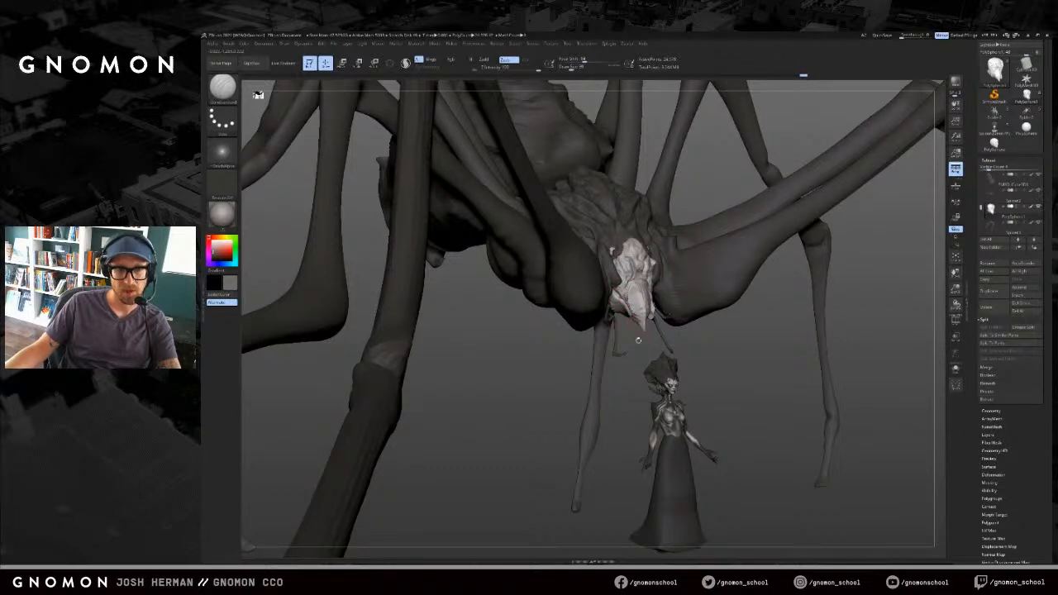
{"action": "left_click_drag", "start_coordinate": [638, 340], "coordinate": [583, 322]}
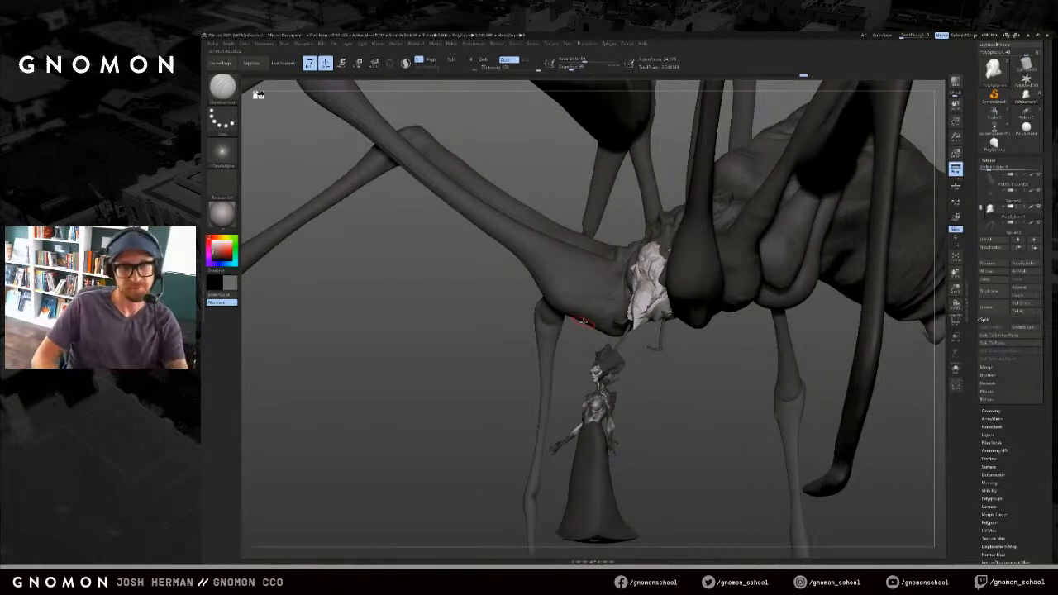
Step: Check the face from several angles and extend the mouth into a long pointed beak with ClayBuildup at an adjusted brush size
{"action": "mouse_move", "coordinate": [488, 339]}
{"action": "left_mouse_down"}
{"action": "mouse_move", "coordinate": [622, 298]}
{"action": "mouse_move", "coordinate": [662, 271]}
{"action": "left_mouse_up"}
{"action": "mouse_move", "coordinate": [716, 341]}
{"action": "left_mouse_down"}
{"action": "mouse_move", "coordinate": [756, 346]}
{"action": "mouse_move", "coordinate": [714, 353]}
{"action": "left_mouse_up"}
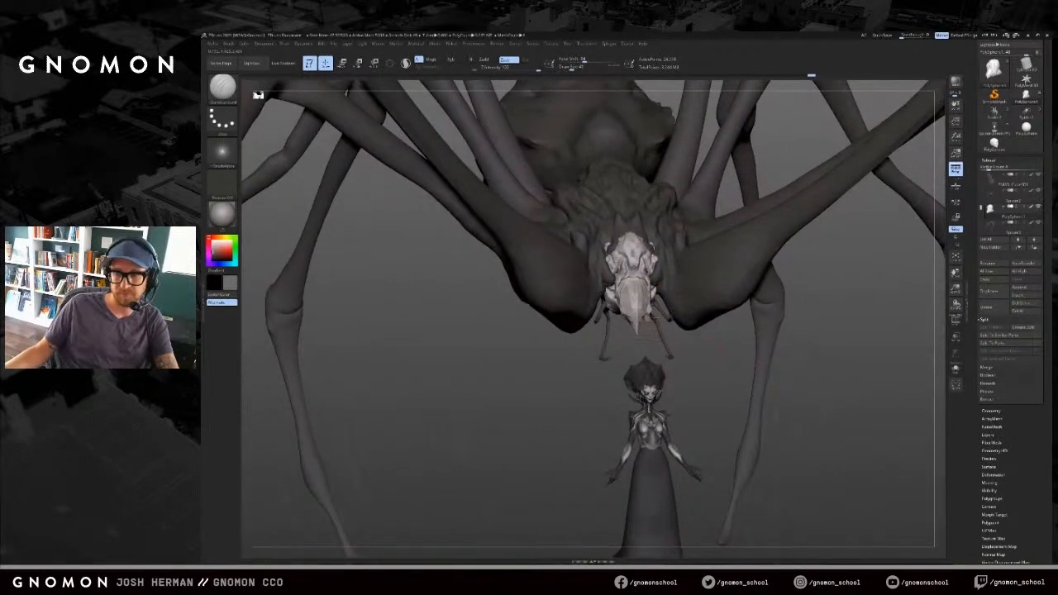
{"action": "left_click_drag", "start_coordinate": [588, 385], "coordinate": [653, 347]}
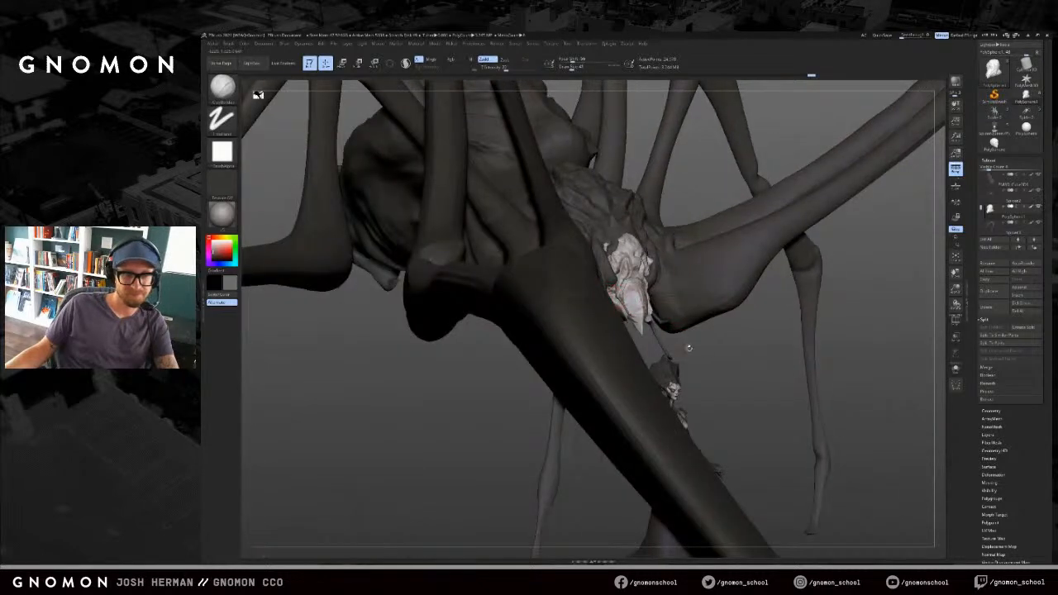
{"action": "key", "text": "alt+s"}
{"action": "mouse_move", "coordinate": [612, 348]}
{"action": "left_mouse_down"}
{"action": "mouse_move", "coordinate": [624, 325]}
{"action": "mouse_move", "coordinate": [653, 329]}
{"action": "mouse_move", "coordinate": [689, 314]}
{"action": "left_mouse_up"}
{"action": "key", "text": "s"}
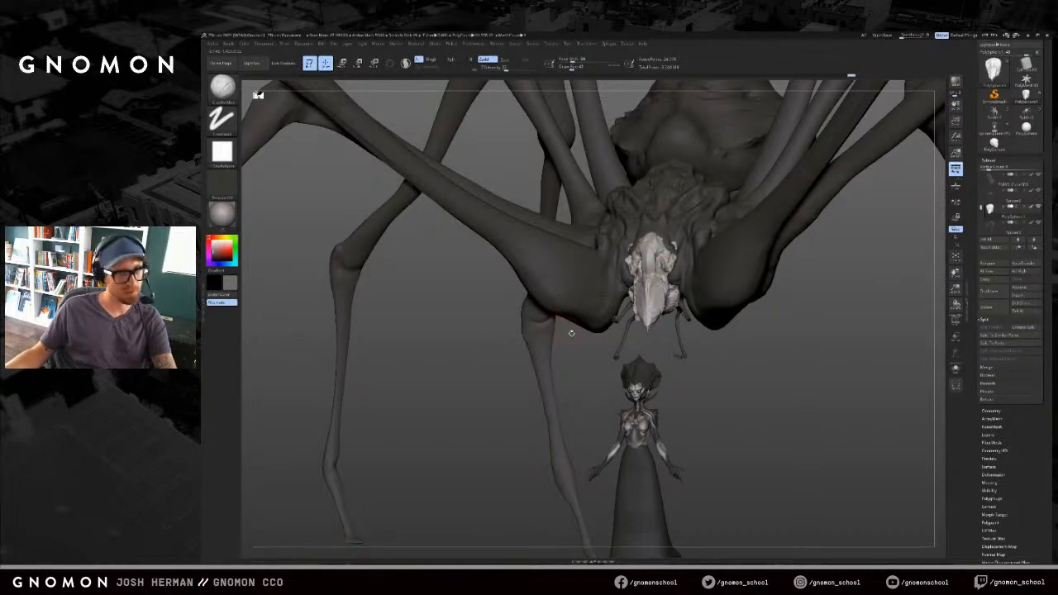
Step: Build up the front of the face into a broad tapering plate over the mouth and view it beside the female figure
{"action": "mouse_move", "coordinate": [767, 364]}
{"action": "left_mouse_down"}
{"action": "mouse_move", "coordinate": [764, 386]}
{"action": "mouse_move", "coordinate": [676, 312]}
{"action": "mouse_move", "coordinate": [657, 283]}
{"action": "mouse_move", "coordinate": [661, 262]}
{"action": "left_mouse_up"}
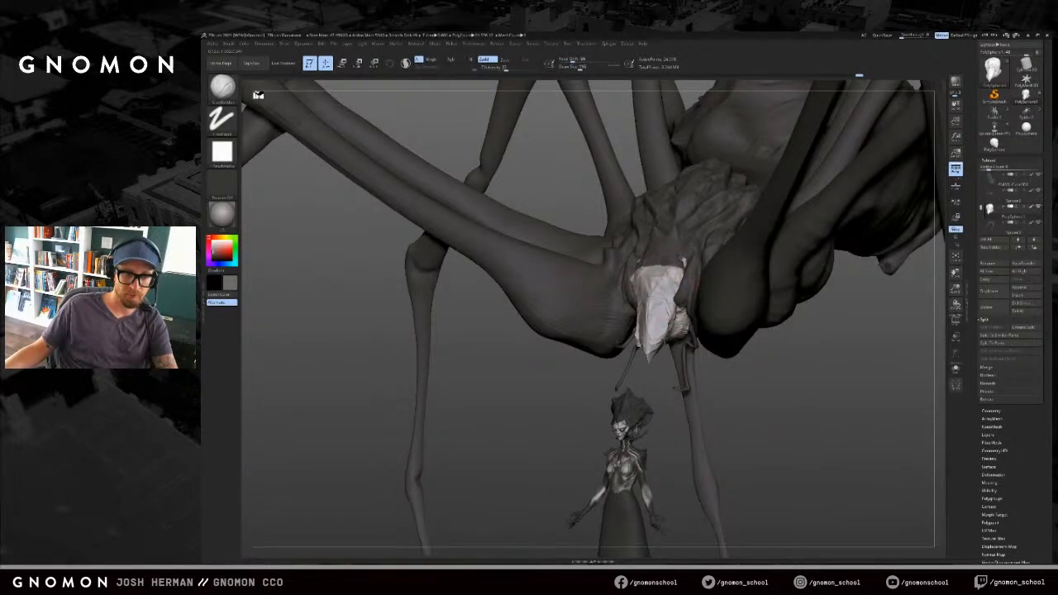
{"action": "left_click_drag", "start_coordinate": [496, 430], "coordinate": [550, 430]}
{"action": "mouse_move", "coordinate": [661, 291]}
{"action": "left_mouse_down"}
{"action": "mouse_move", "coordinate": [664, 269]}
{"action": "mouse_move", "coordinate": [660, 294]}
{"action": "mouse_move", "coordinate": [637, 264]}
{"action": "left_mouse_up"}
{"action": "mouse_move", "coordinate": [717, 374]}
{"action": "left_mouse_down"}
{"action": "mouse_move", "coordinate": [702, 411]}
{"action": "mouse_move", "coordinate": [611, 376]}
{"action": "mouse_move", "coordinate": [542, 313]}
{"action": "mouse_move", "coordinate": [713, 374]}
{"action": "left_mouse_up"}
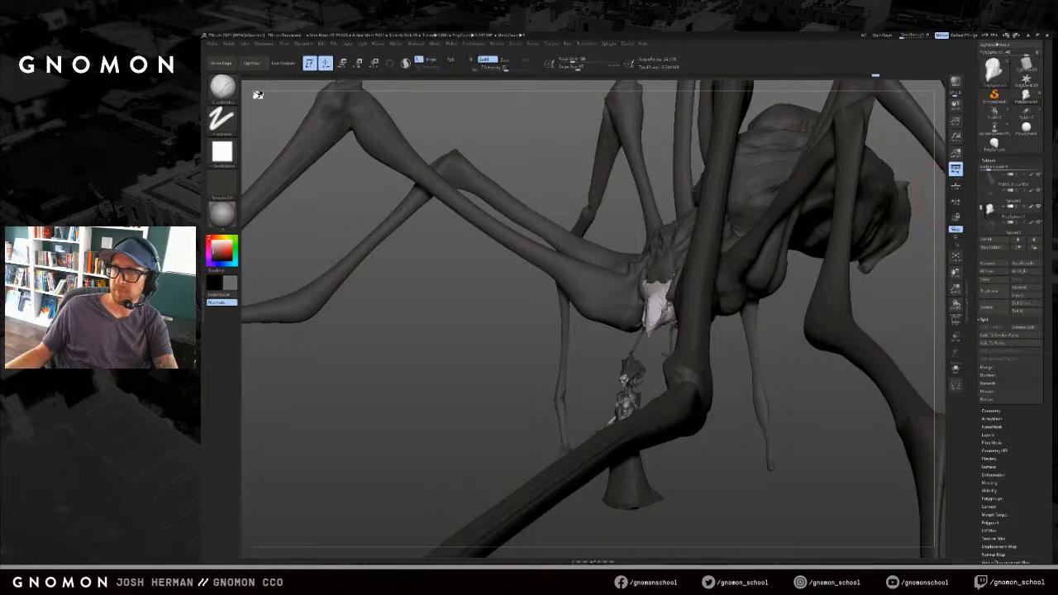
Step: Switch to the browser's "crazy animal mouth" image results, maximize the window and examine the pictures for mouth shape ideas
{"action": "left_click_drag", "start_coordinate": [1057, 115], "coordinate": [573, 85]}
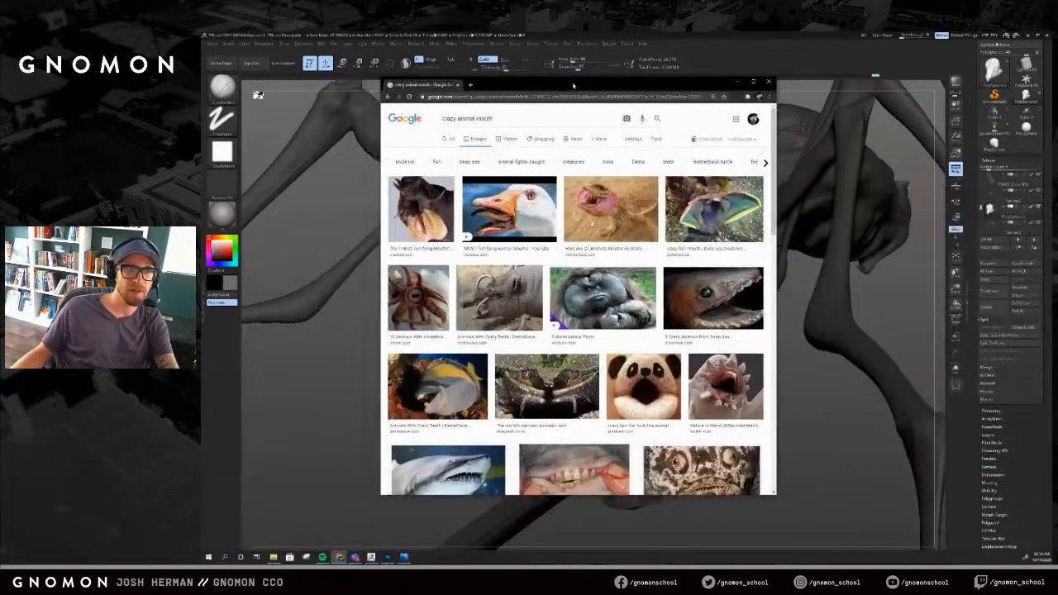
{"action": "double_click", "coordinate": [573, 85]}
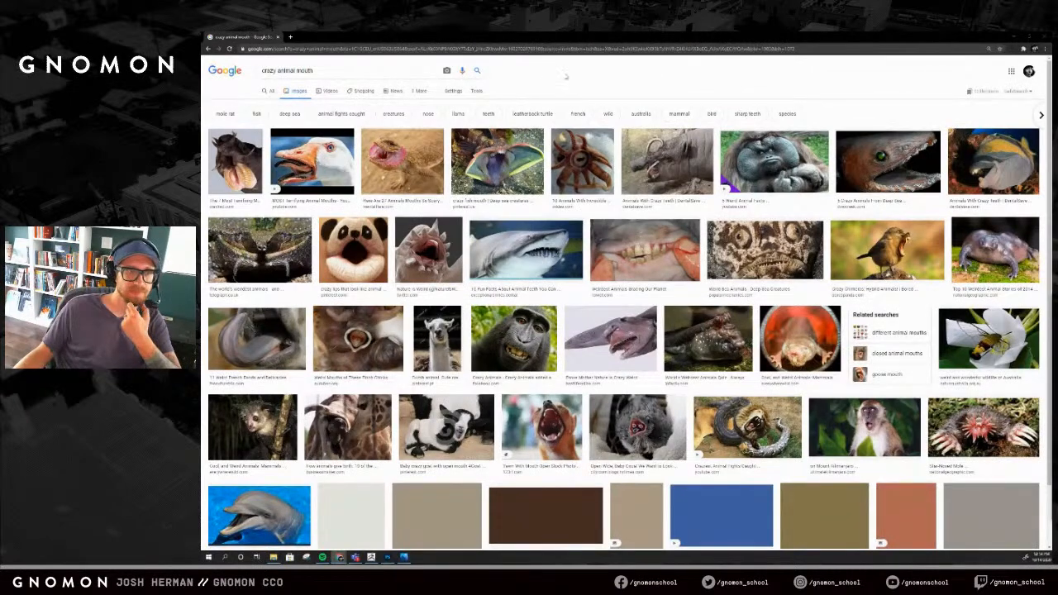
{"action": "scroll", "coordinate": [252, 265], "scroll_direction": "down", "scroll_amount": 3}
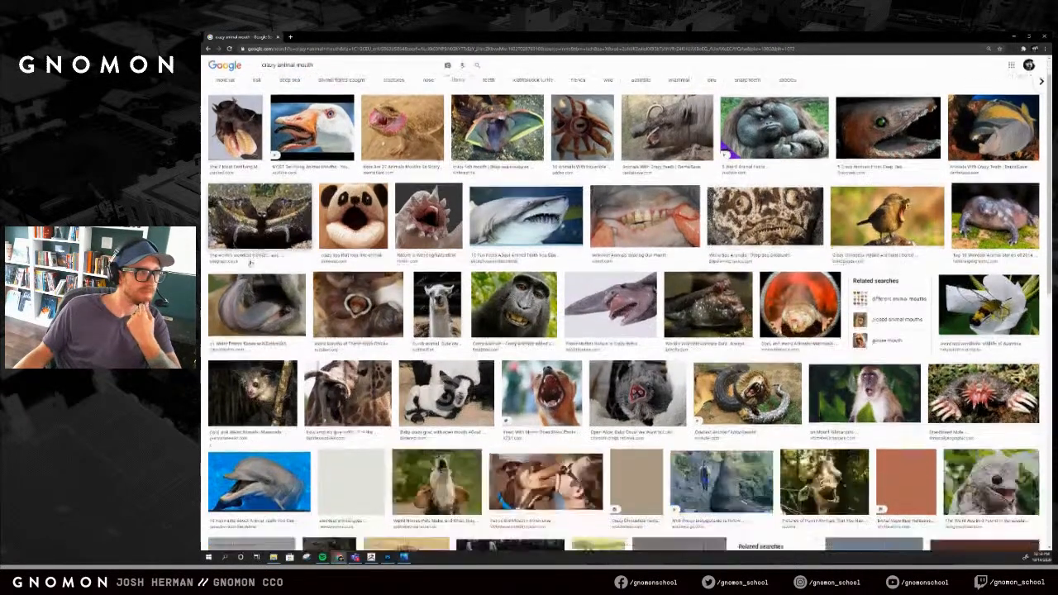
{"action": "scroll", "coordinate": [252, 265], "scroll_direction": "down", "scroll_amount": 2}
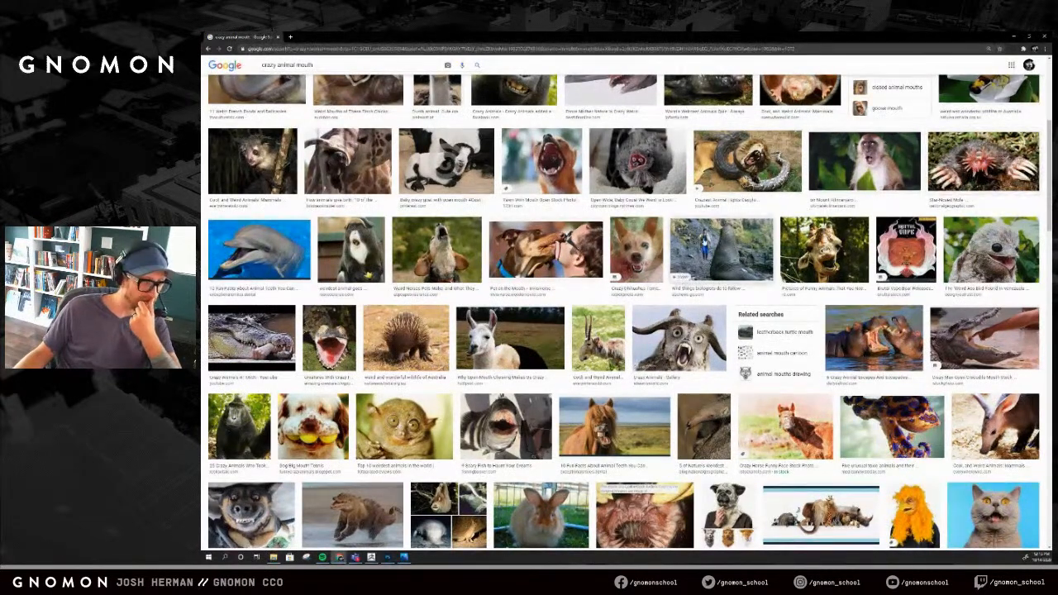
{"action": "scroll", "coordinate": [555, 304], "scroll_direction": "down", "scroll_amount": 1}
{"action": "scroll", "coordinate": [555, 304], "scroll_direction": "down", "scroll_amount": 2}
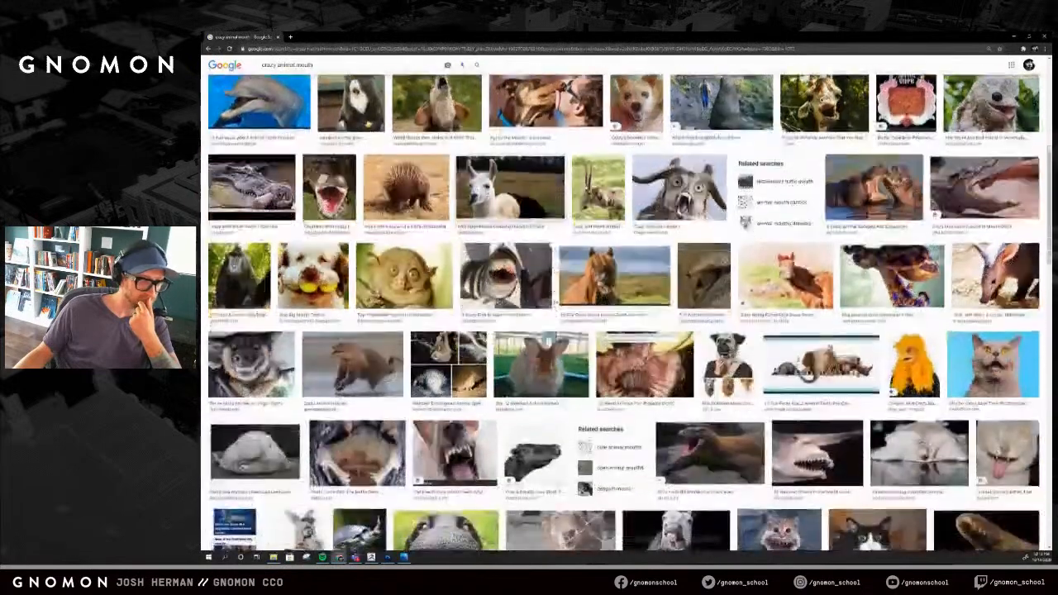
{"action": "scroll", "coordinate": [555, 304], "scroll_direction": "down", "scroll_amount": 3}
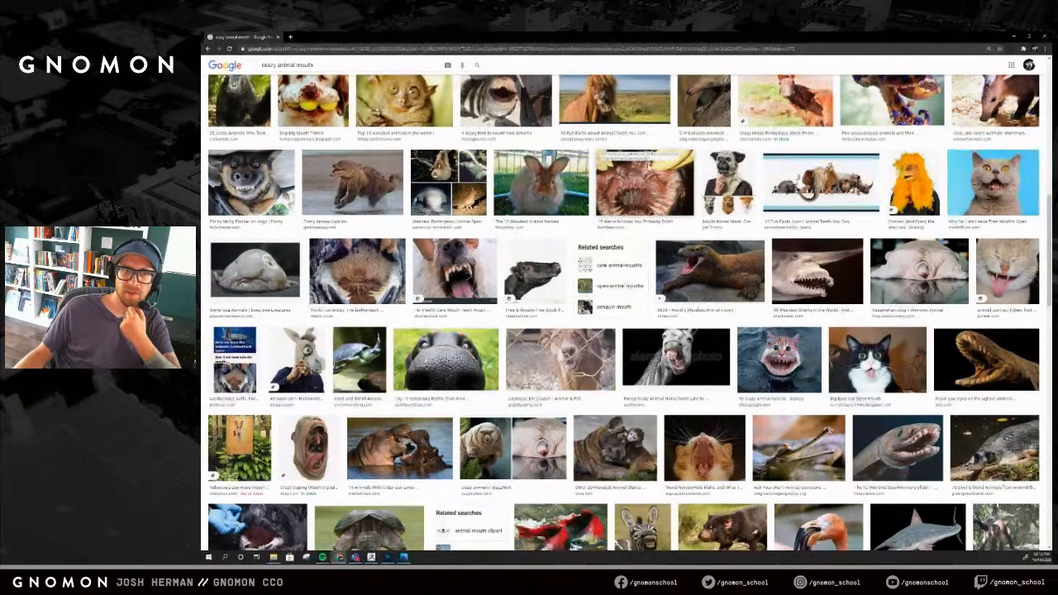
{"action": "scroll", "coordinate": [650, 193], "scroll_direction": "down", "scroll_amount": 3}
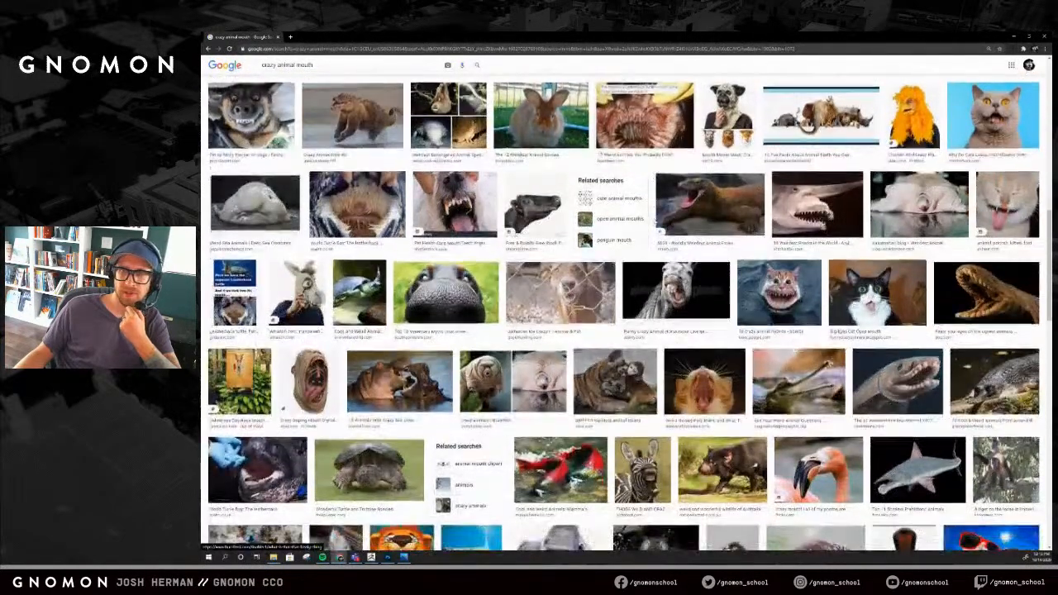
{"action": "scroll", "coordinate": [655, 220], "scroll_direction": "down", "scroll_amount": 3}
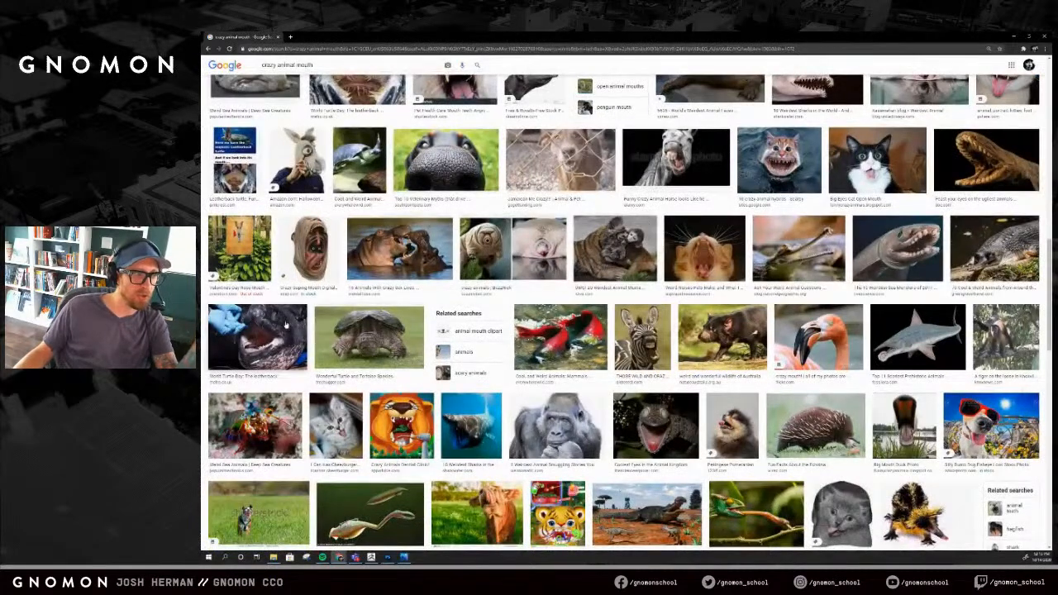
Step: Preview the leatherback turtle mouth picture and its related close-ups of papillae and the loggerhead's spiny throat
{"action": "left_click", "coordinate": [257, 335]}
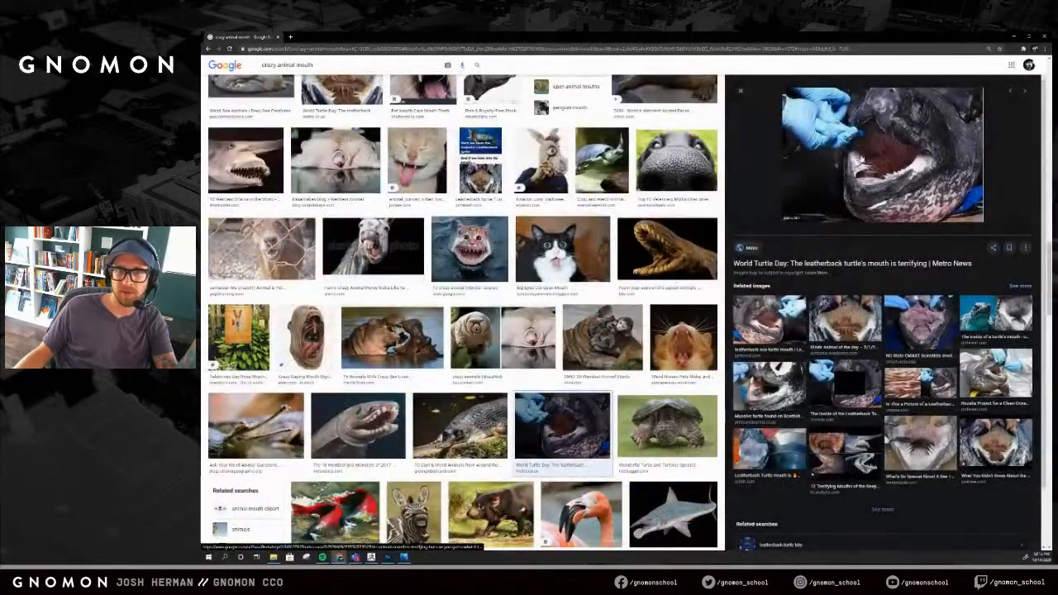
{"action": "left_click", "coordinate": [847, 318]}
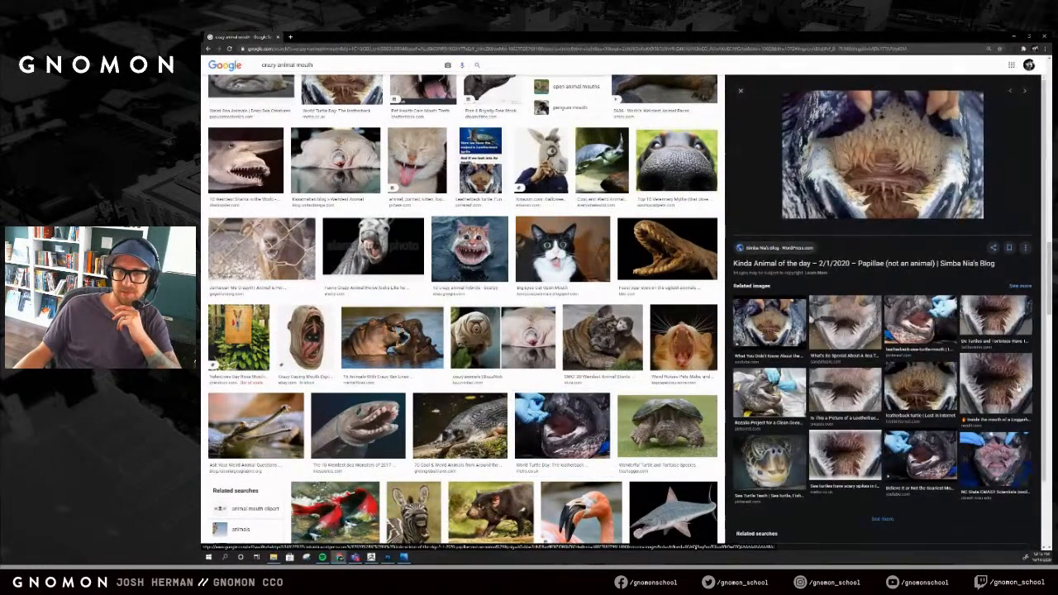
{"action": "left_click", "coordinate": [974, 377]}
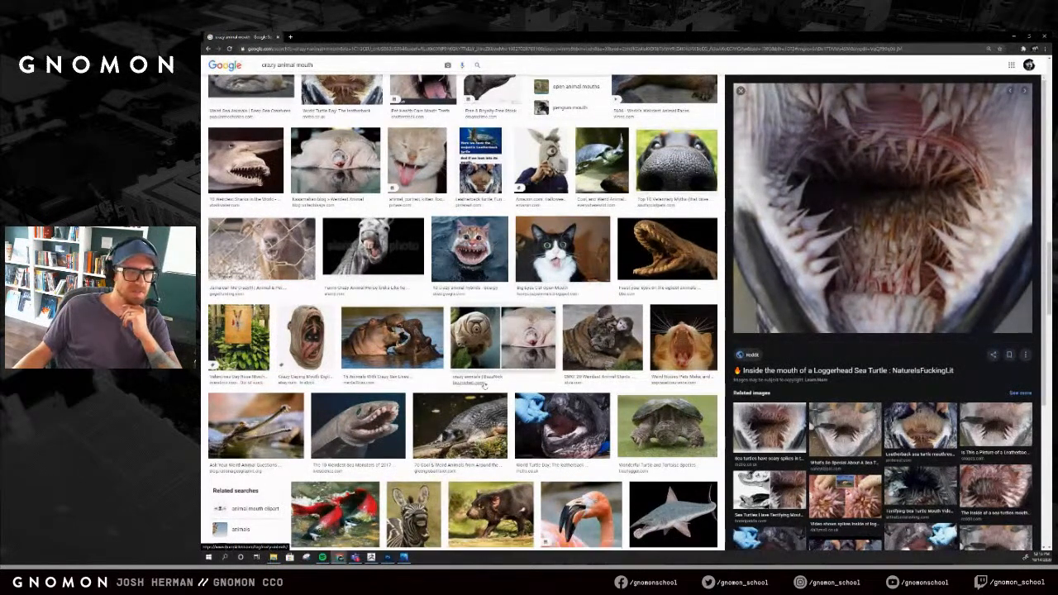
Step: Preview the "70 Cool & Weird Animals from Around the World" crocodilian picture and open its source page in a new tab
{"action": "scroll", "coordinate": [480, 376], "scroll_direction": "down", "scroll_amount": 2}
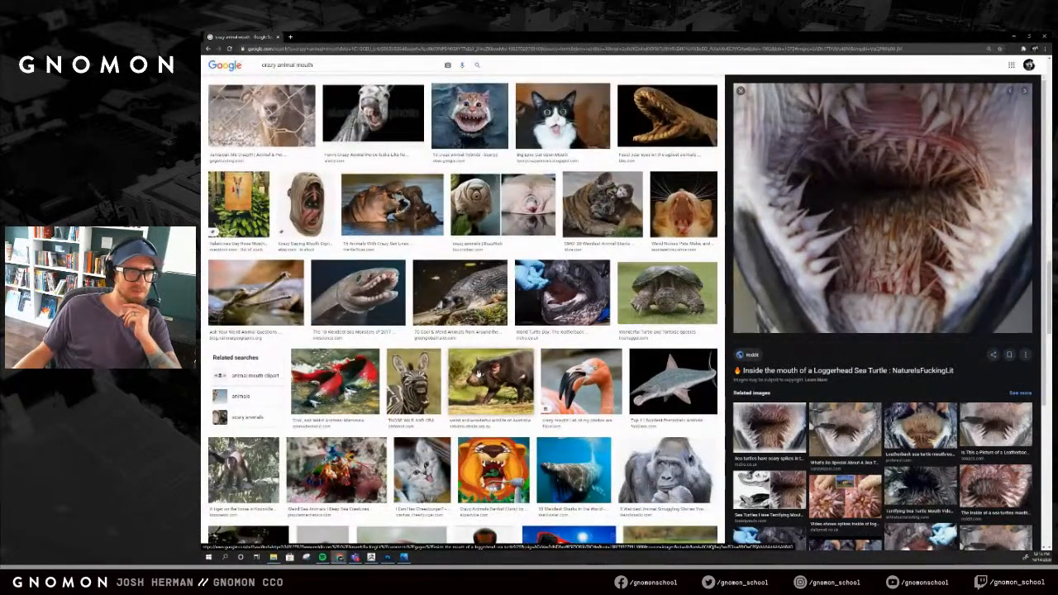
{"action": "left_click", "coordinate": [459, 292]}
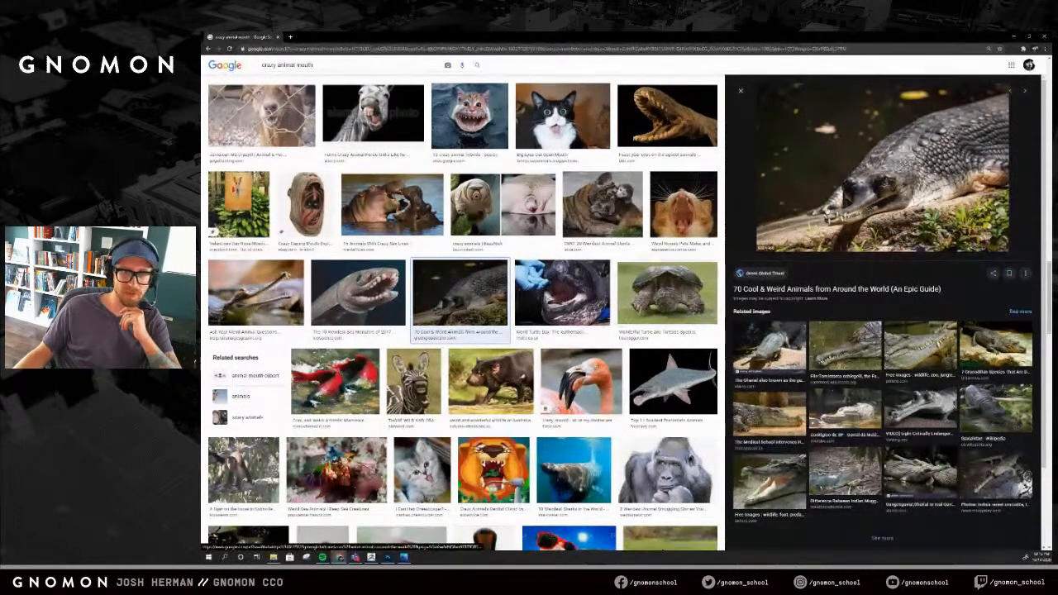
{"action": "right_click", "coordinate": [833, 187]}
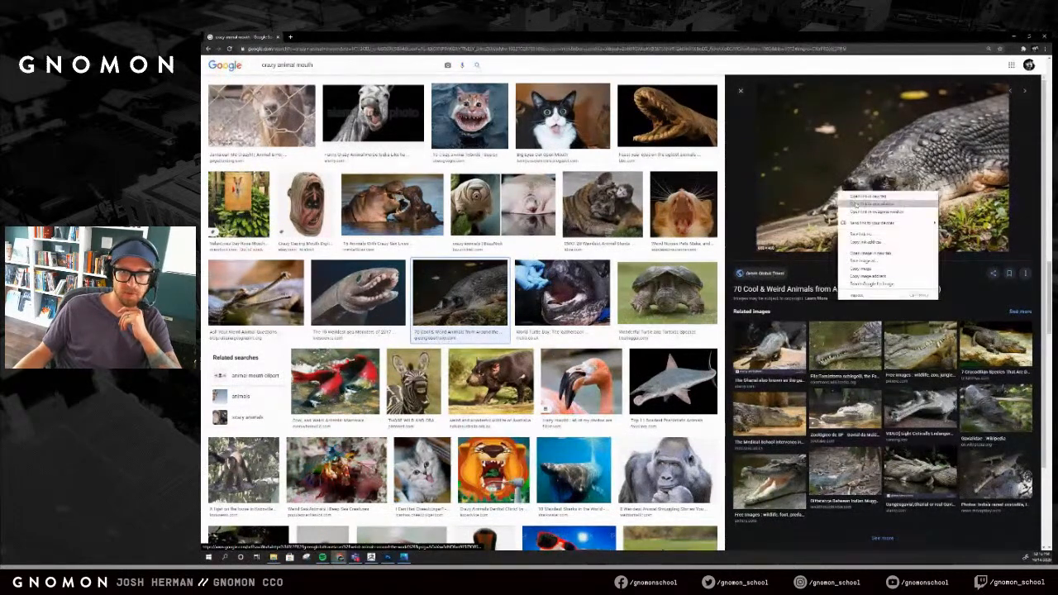
{"action": "left_click", "coordinate": [877, 200]}
Step: Return to the leatherback turtle result and preview related images of its open mouth and throat spines
{"action": "scroll", "coordinate": [562, 409], "scroll_direction": "up", "scroll_amount": 2}
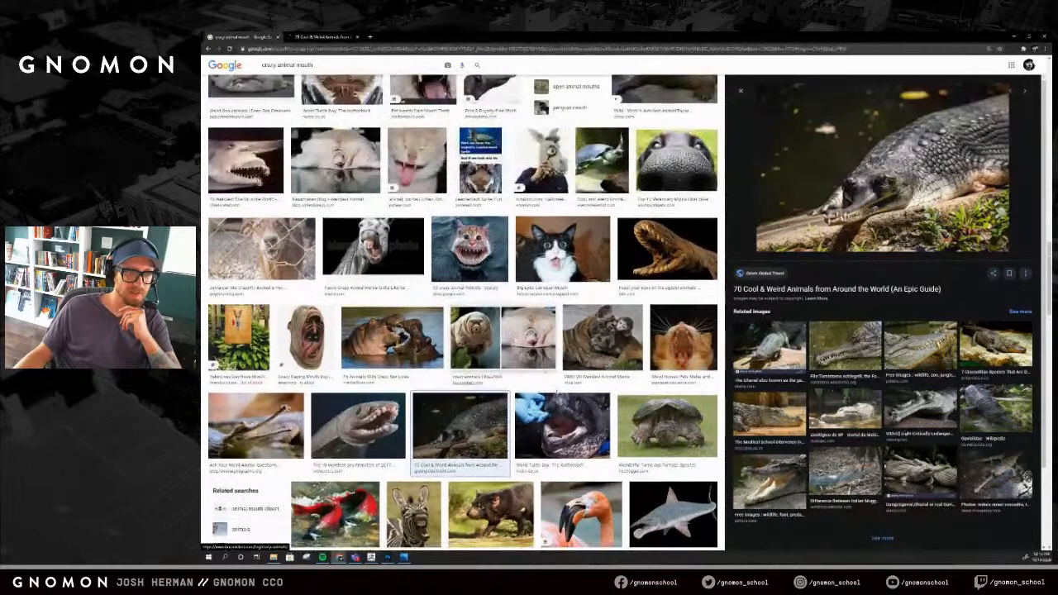
{"action": "left_click", "coordinate": [562, 409]}
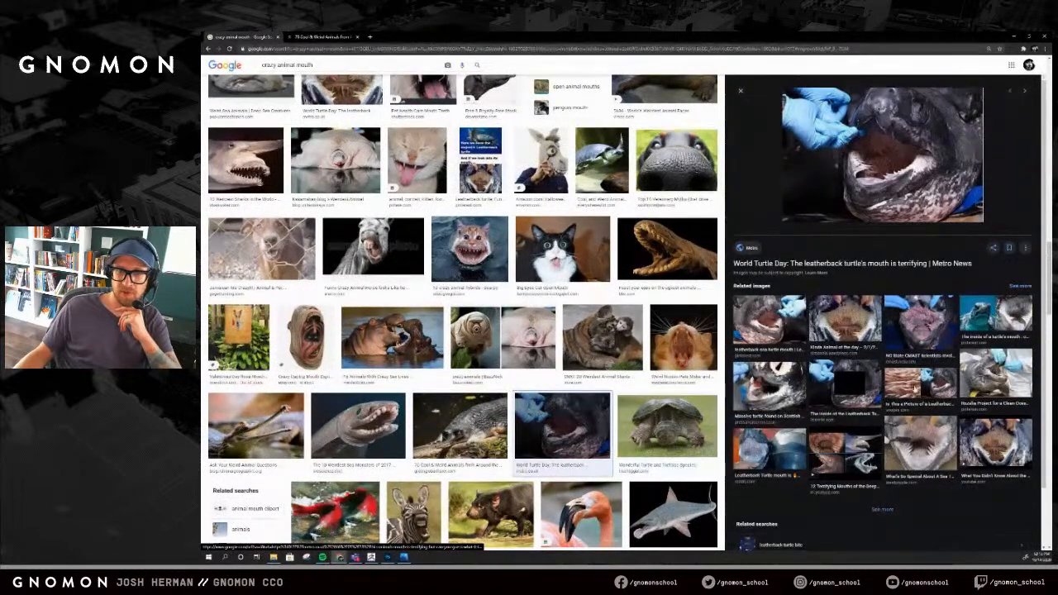
{"action": "left_click", "coordinate": [996, 447]}
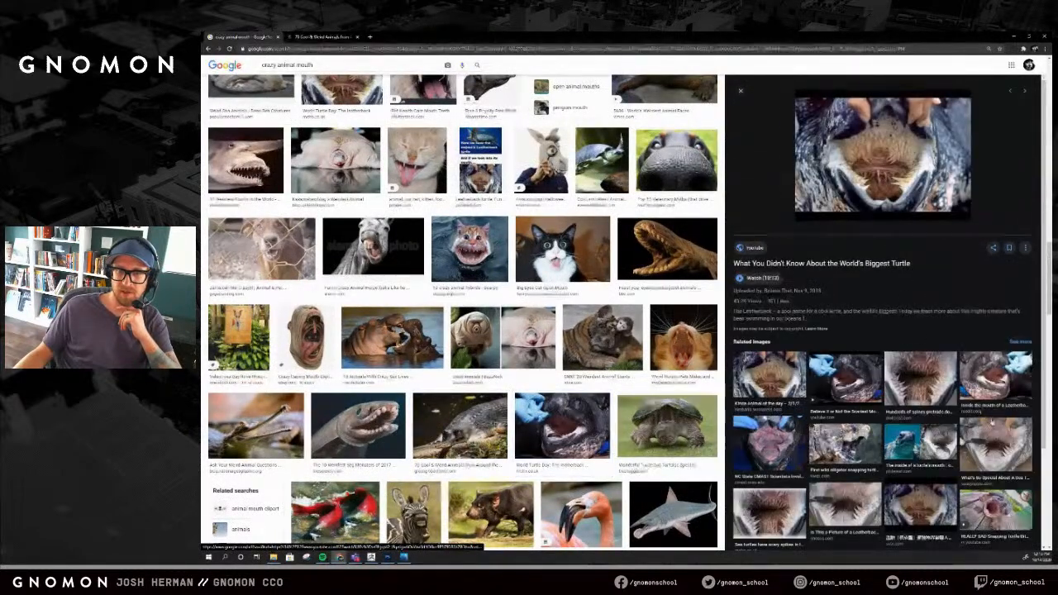
{"action": "left_click", "coordinate": [930, 386]}
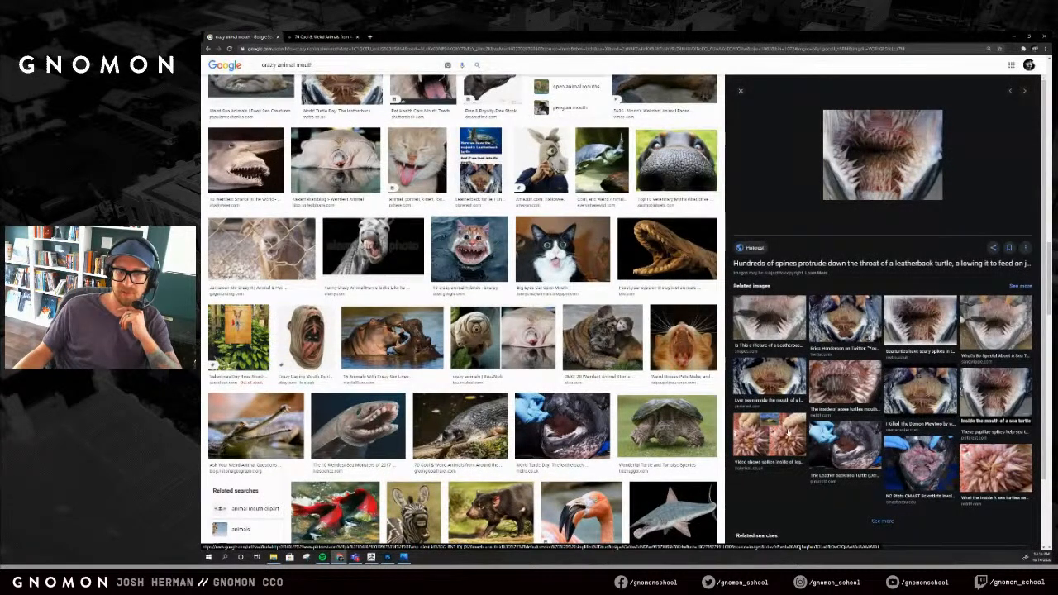
Step: Open the "What's So Special About A Sea Turtle Mouth?" article from its image preview in a new window and close it
{"action": "left_click", "coordinate": [1010, 331]}
{"action": "right_click", "coordinate": [875, 209]}
{"action": "left_click", "coordinate": [881, 217]}
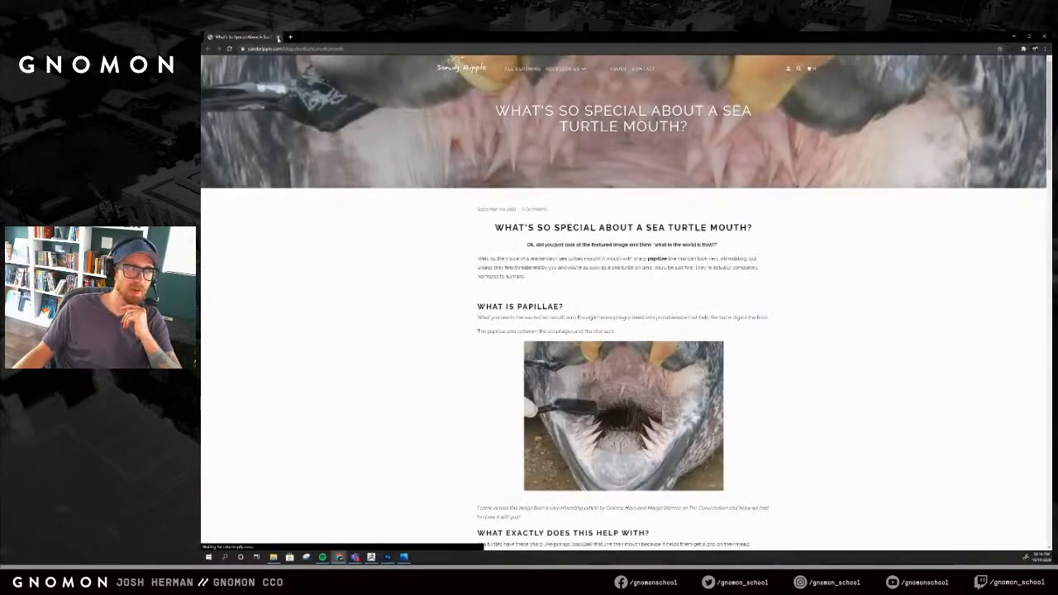
{"action": "left_click", "coordinate": [278, 37]}
Step: Examine the remaining animal mouth results for unusual jaws, teeth and beaks, and return to ZBrush
{"action": "scroll", "coordinate": [904, 467], "scroll_direction": "down", "scroll_amount": 1}
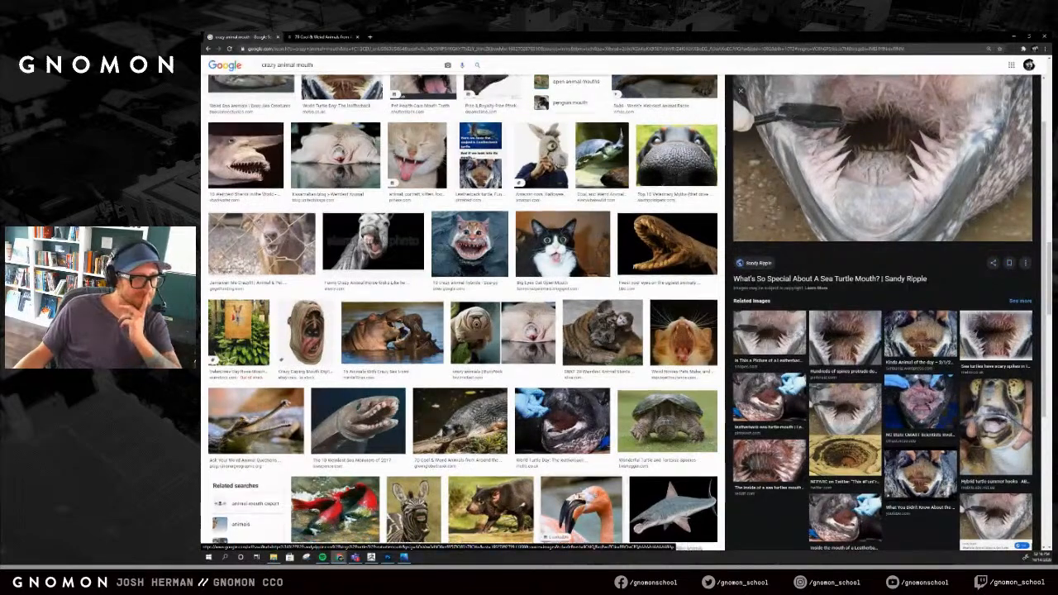
{"action": "scroll", "coordinate": [534, 429], "scroll_direction": "down", "scroll_amount": 5}
{"action": "scroll", "coordinate": [534, 429], "scroll_direction": "down", "scroll_amount": 2}
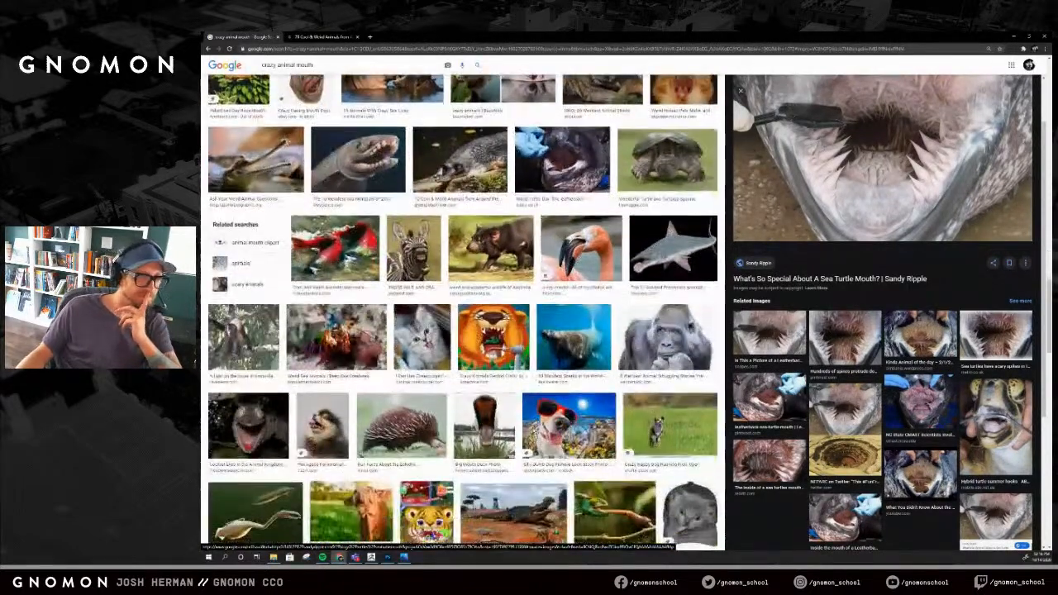
{"action": "scroll", "coordinate": [534, 430], "scroll_direction": "down", "scroll_amount": 3}
{"action": "scroll", "coordinate": [534, 429], "scroll_direction": "down", "scroll_amount": 4}
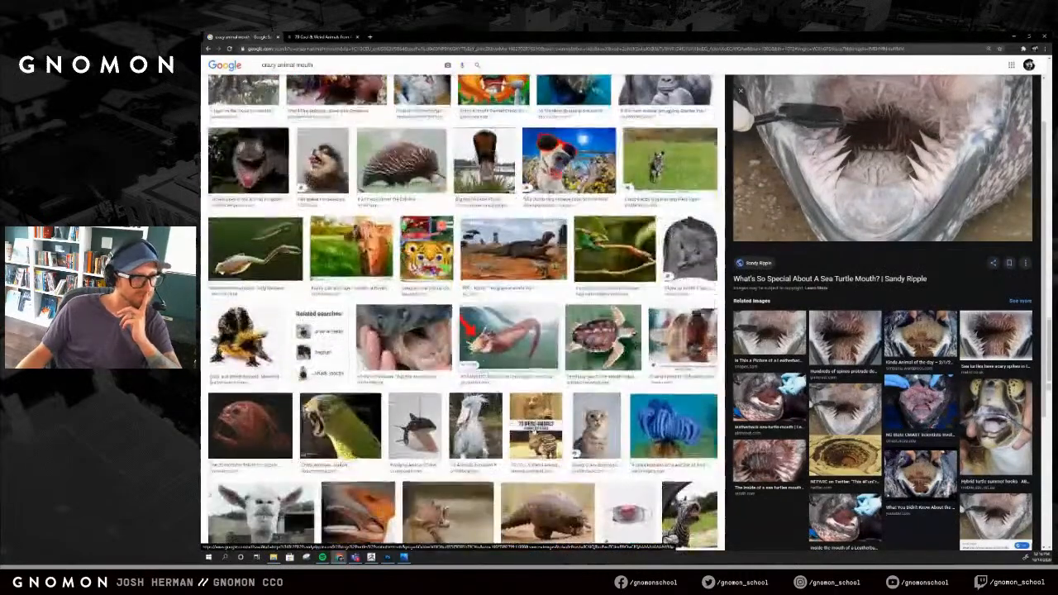
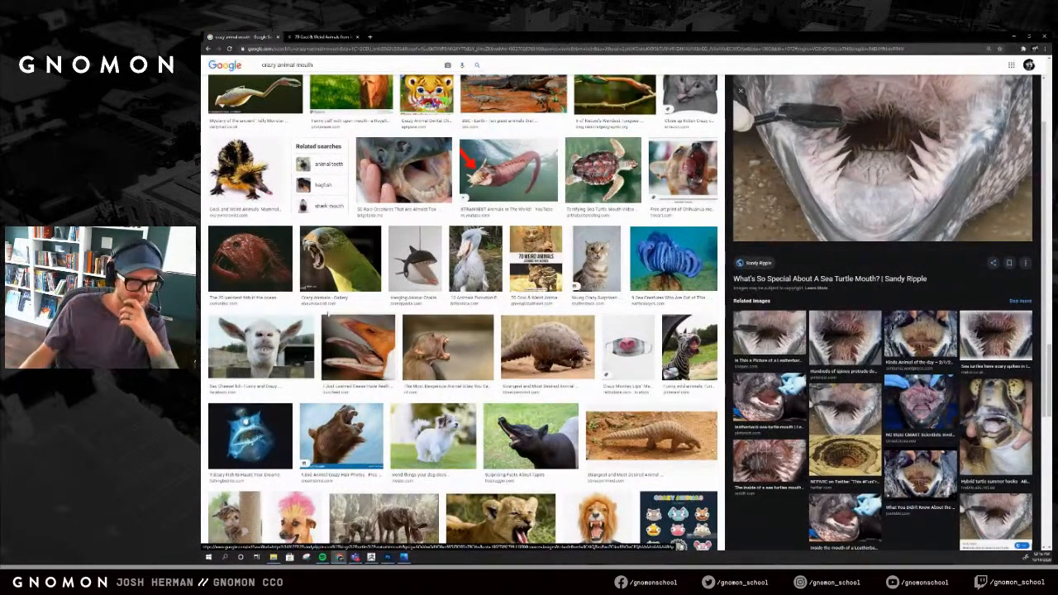
{"action": "scroll", "coordinate": [322, 324], "scroll_direction": "down", "scroll_amount": 5}
{"action": "scroll", "coordinate": [280, 327], "scroll_direction": "down", "scroll_amount": 3}
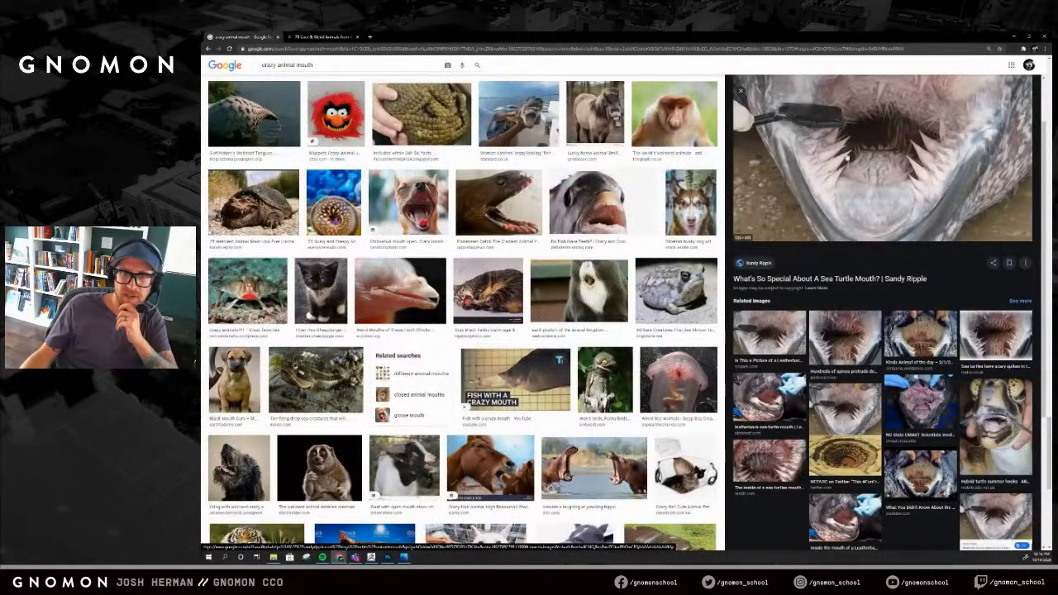
{"action": "scroll", "coordinate": [839, 163], "scroll_direction": "down", "scroll_amount": 2}
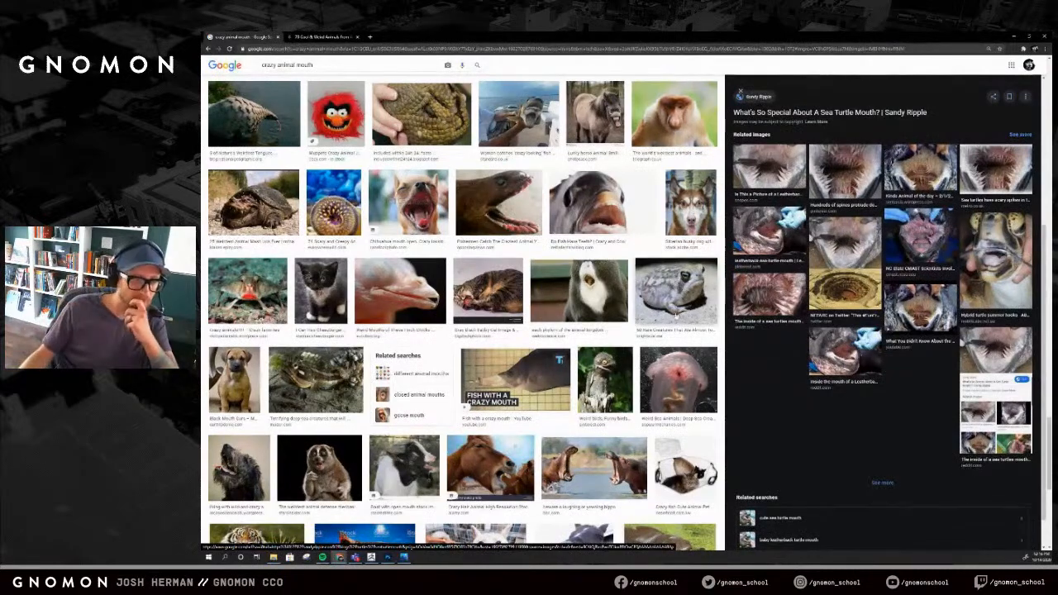
{"action": "scroll", "coordinate": [622, 325], "scroll_direction": "down", "scroll_amount": 3}
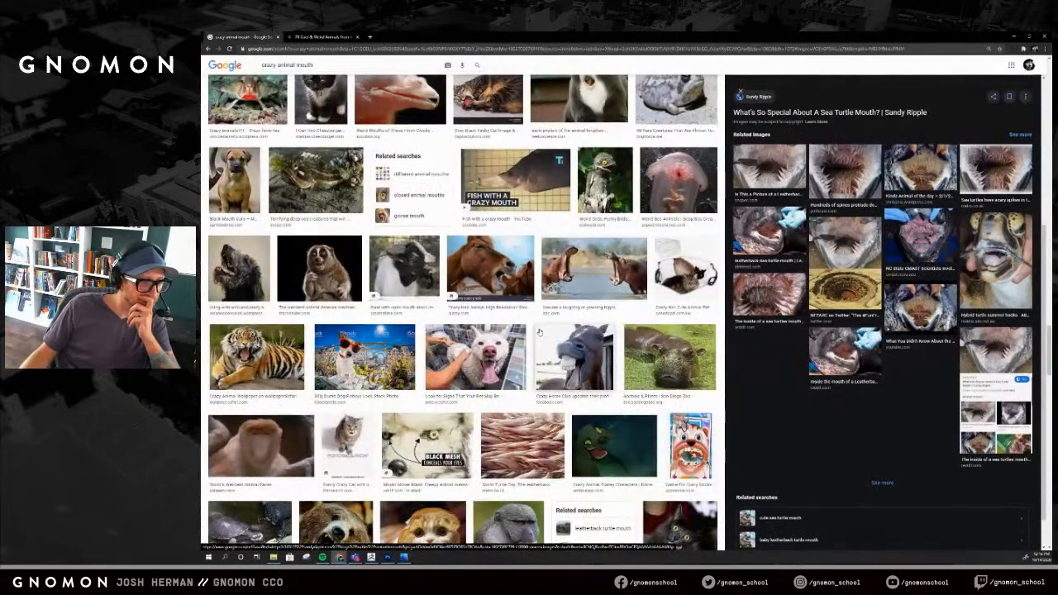
{"action": "scroll", "coordinate": [539, 332], "scroll_direction": "down", "scroll_amount": 3}
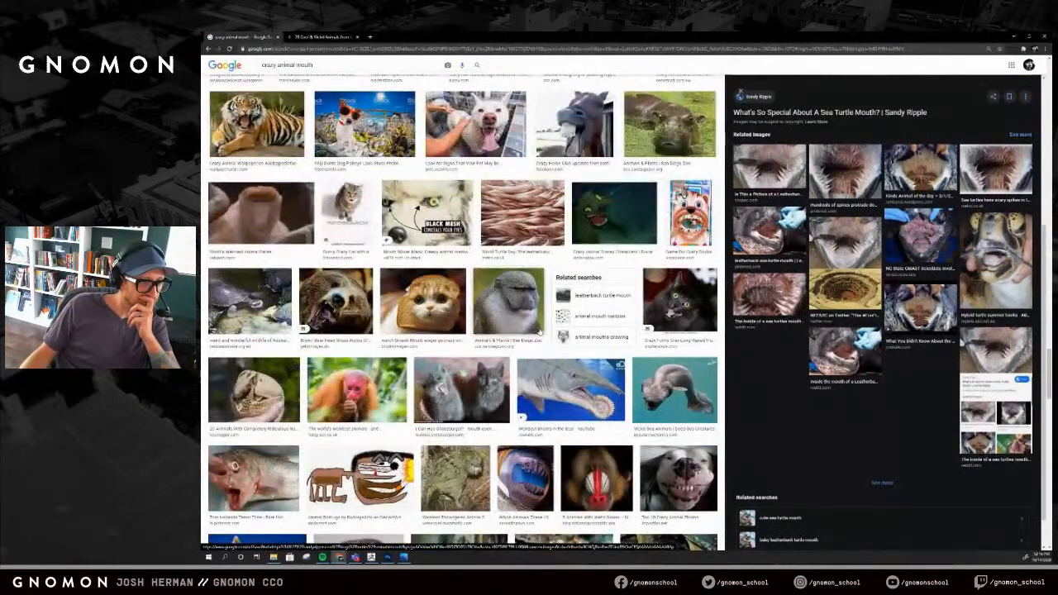
{"action": "scroll", "coordinate": [539, 332], "scroll_direction": "down", "scroll_amount": 3}
{"action": "scroll", "coordinate": [539, 331], "scroll_direction": "down", "scroll_amount": 2}
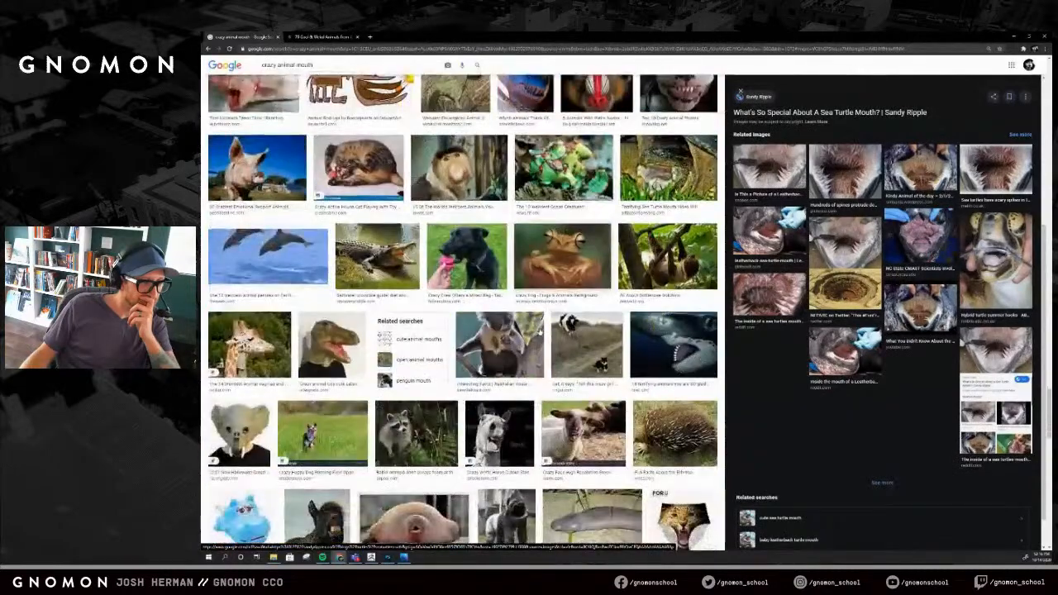
{"action": "scroll", "coordinate": [539, 332], "scroll_direction": "down", "scroll_amount": 5}
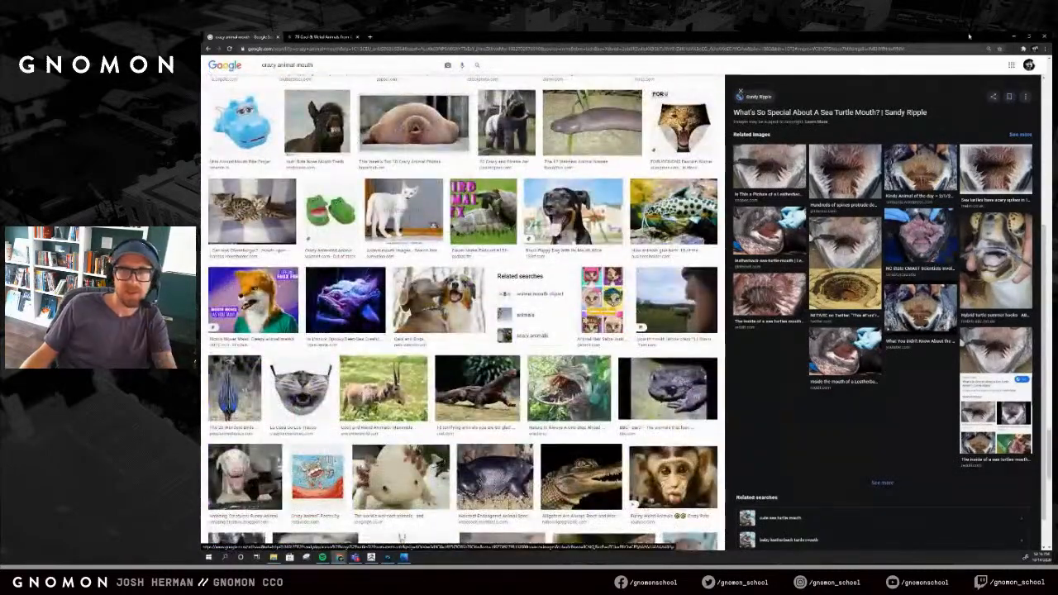
{"action": "left_click", "coordinate": [1014, 36]}
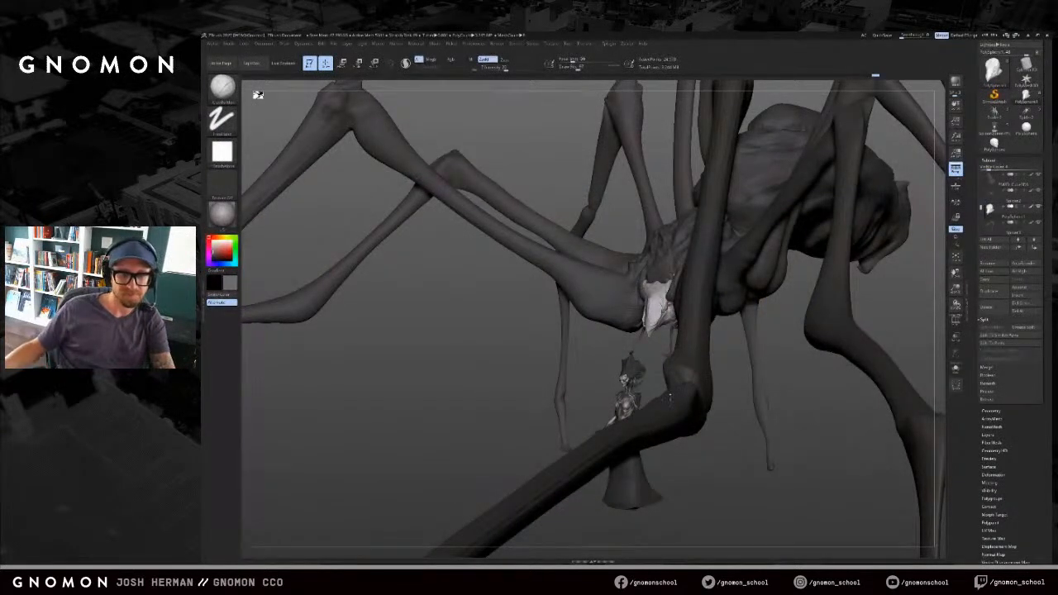
Step: Pull the spider's face into a longer, pointed snout with the Move brush and subdivide the face mesh
{"action": "mouse_move", "coordinate": [726, 420]}
{"action": "left_mouse_down"}
{"action": "mouse_move", "coordinate": [746, 388]}
{"action": "mouse_move", "coordinate": [748, 400]}
{"action": "mouse_move", "coordinate": [775, 402]}
{"action": "mouse_move", "coordinate": [745, 367]}
{"action": "left_mouse_up"}
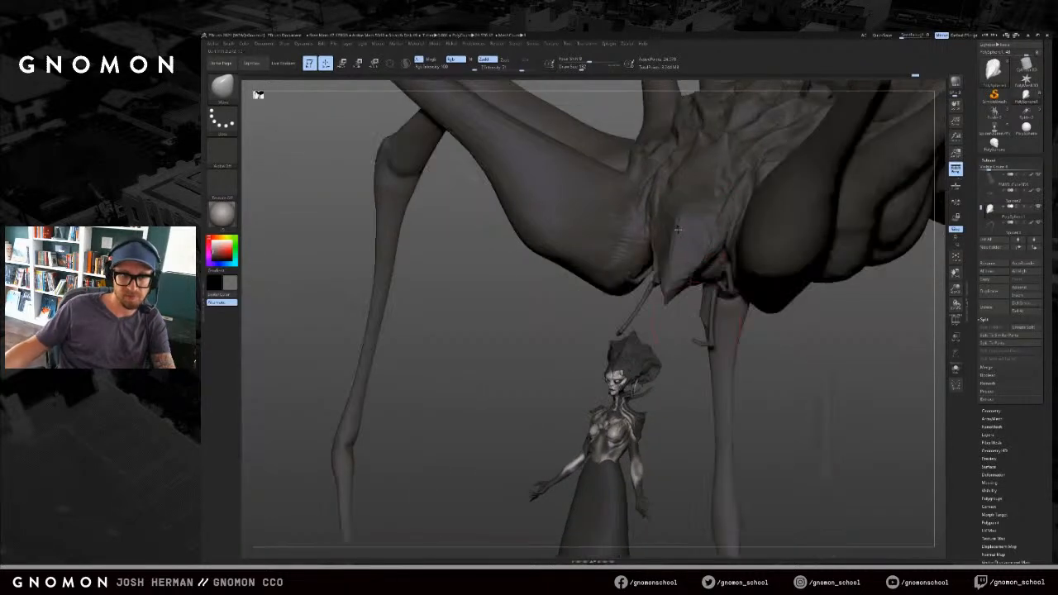
{"action": "key", "text": "b"}
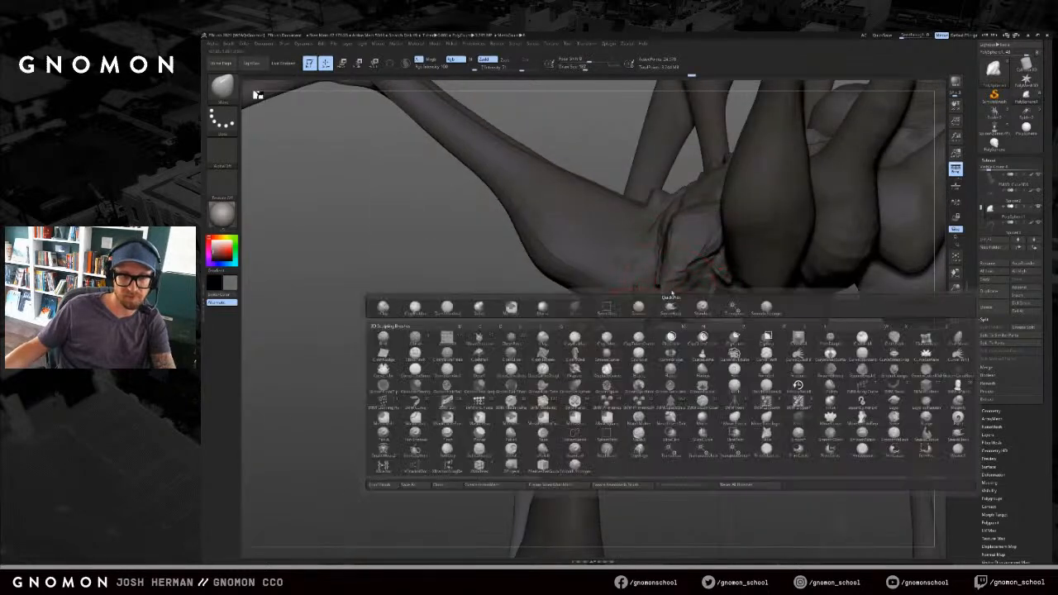
{"action": "key", "text": "m"}
{"action": "key", "text": "v"}
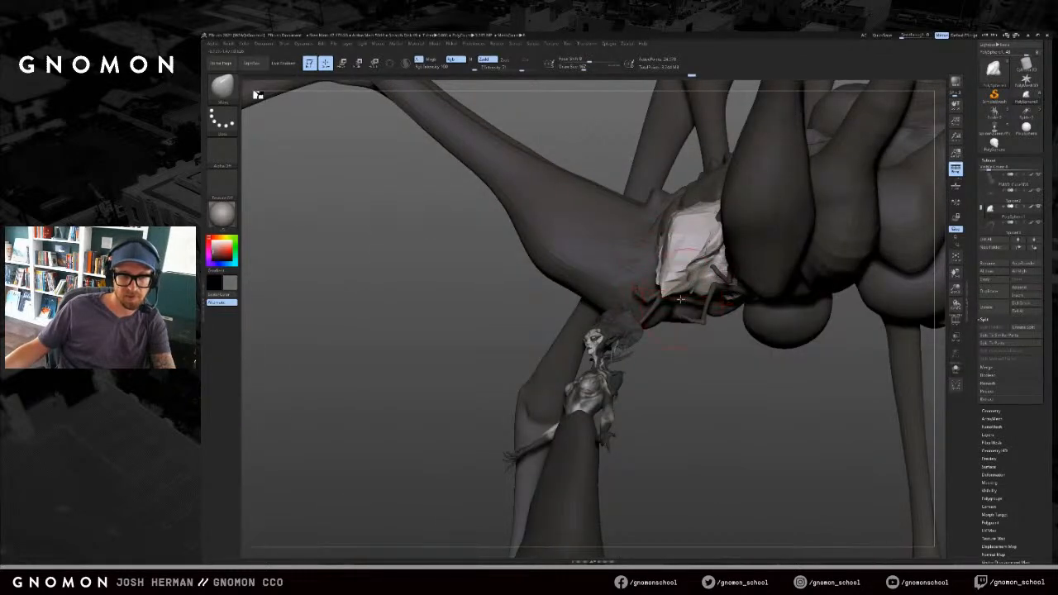
{"action": "left_click_drag", "start_coordinate": [677, 349], "coordinate": [703, 314]}
{"action": "key", "text": "ctrl+d"}
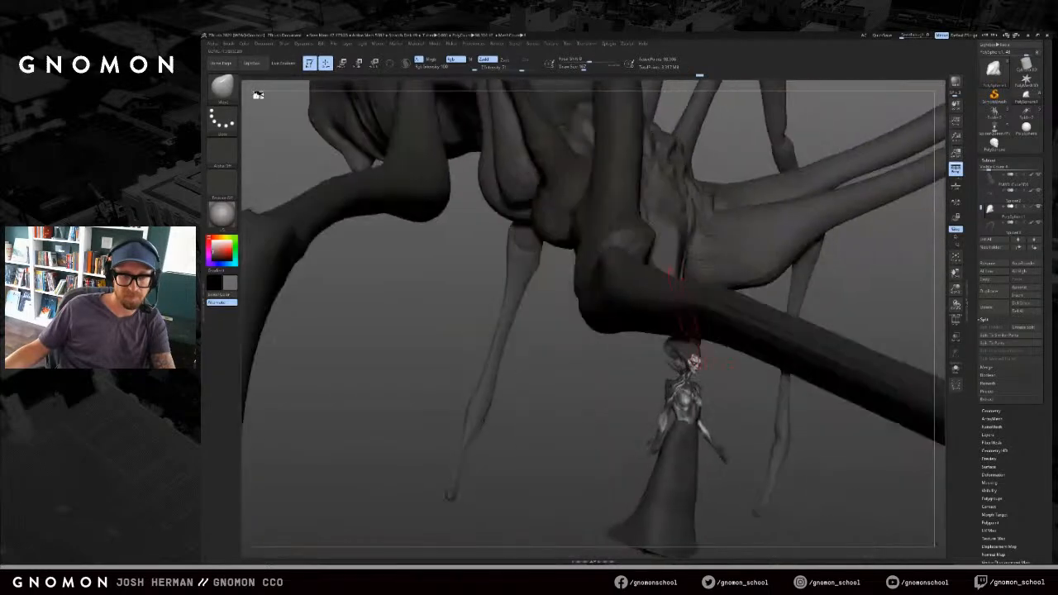
{"action": "left_click_drag", "start_coordinate": [775, 305], "coordinate": [647, 275]}
{"action": "mouse_move", "coordinate": [725, 311]}
{"action": "left_mouse_down"}
{"action": "mouse_move", "coordinate": [699, 305]}
{"action": "mouse_move", "coordinate": [672, 266]}
{"action": "left_mouse_up"}
{"action": "left_click_drag", "start_coordinate": [731, 311], "coordinate": [661, 277]}
Step: Select the leg mesh and hide the front leg parts that block the view of the face
{"action": "left_click", "coordinate": [657, 254], "text": "alt"}
{"action": "left_click", "coordinate": [661, 266], "text": "ctrl+shift"}
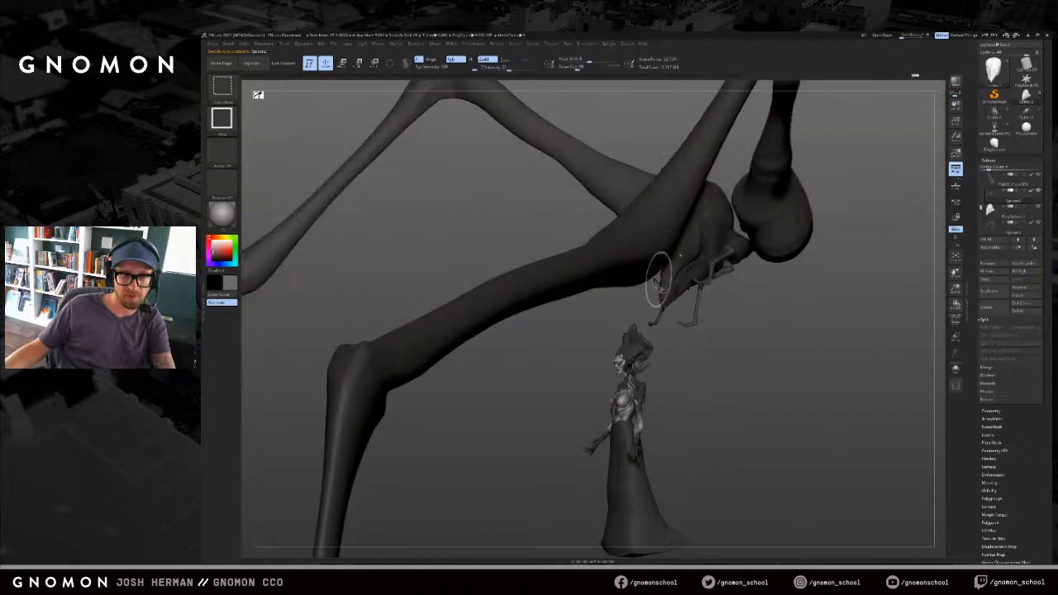
{"action": "left_click_drag", "start_coordinate": [546, 231], "coordinate": [554, 257], "text": "ctrl+shift"}
{"action": "left_click", "coordinate": [635, 246], "text": "ctrl+shift"}
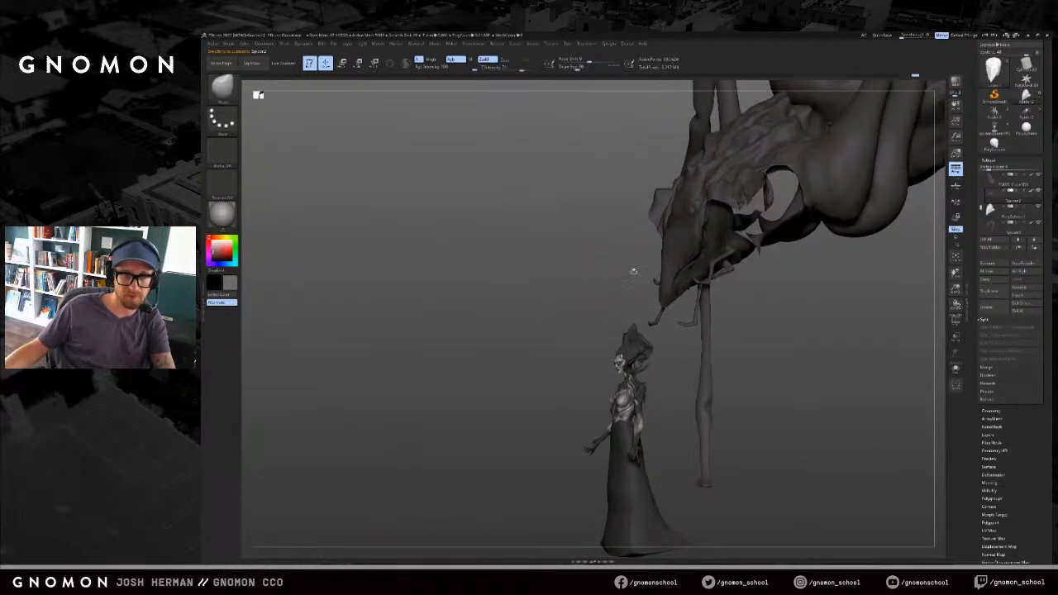
Step: Build up the planes and side edges of the pointed snout with the Clay Buildup brush, adjusting the brush size
{"action": "mouse_move", "coordinate": [609, 305]}
{"action": "left_mouse_down"}
{"action": "mouse_move", "coordinate": [674, 307]}
{"action": "mouse_move", "coordinate": [645, 305]}
{"action": "left_mouse_up"}
{"action": "key", "text": "b"}
{"action": "key", "text": "c"}
{"action": "key", "text": "b"}
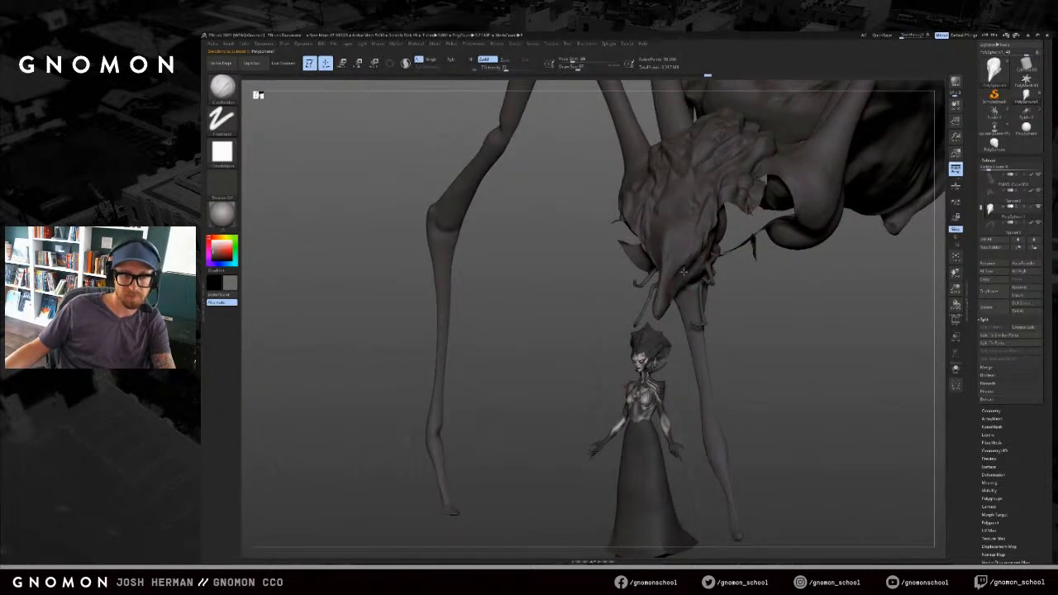
{"action": "left_click_drag", "start_coordinate": [733, 309], "coordinate": [678, 298]}
{"action": "key", "text": "s"}
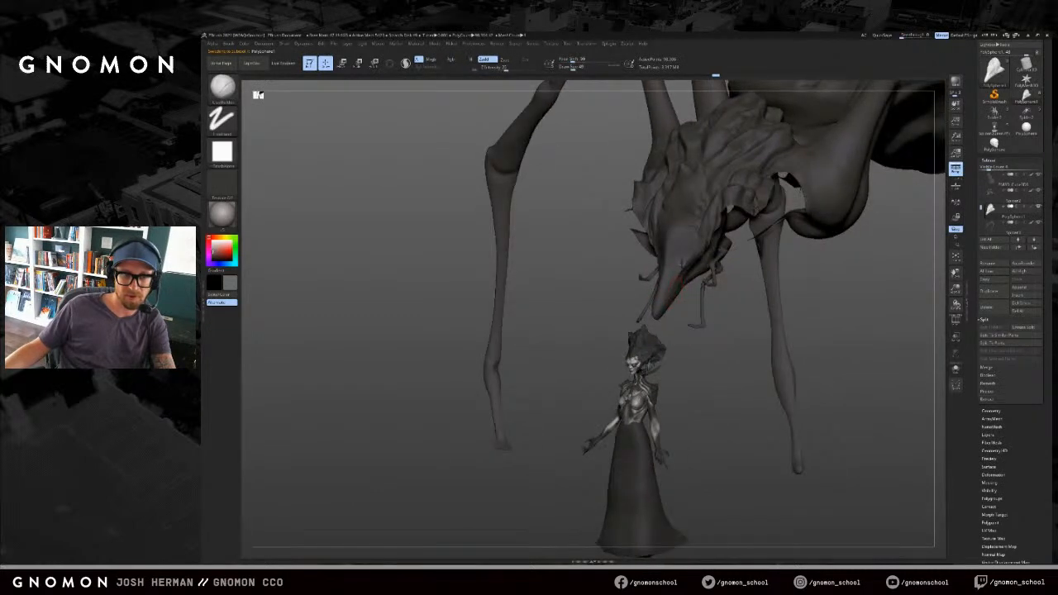
{"action": "left_click_drag", "start_coordinate": [612, 314], "coordinate": [655, 309]}
{"action": "left_click_drag", "start_coordinate": [705, 283], "coordinate": [641, 315]}
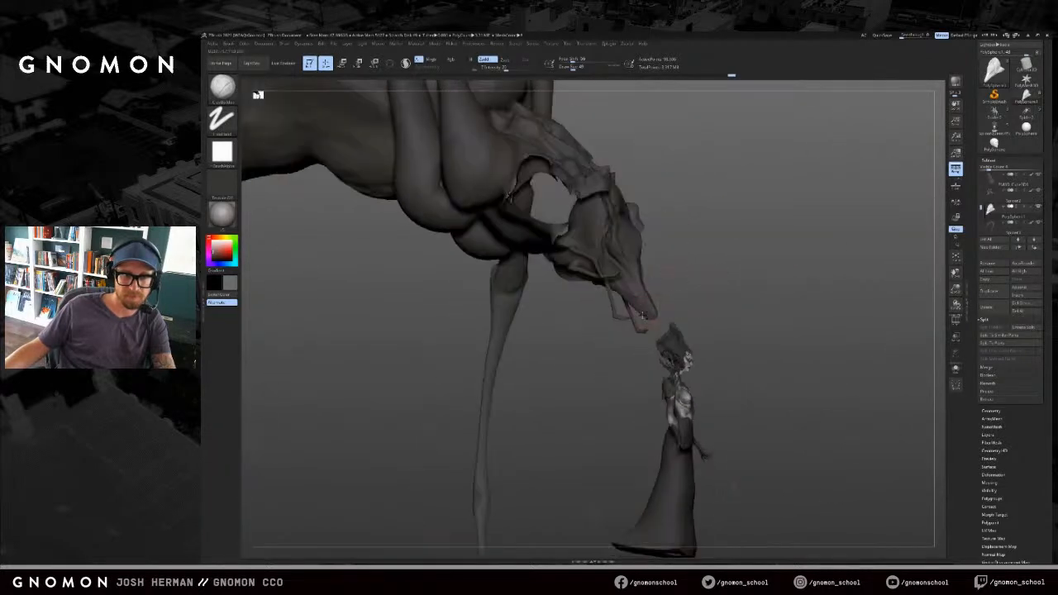
{"action": "left_click_drag", "start_coordinate": [595, 362], "coordinate": [678, 268]}
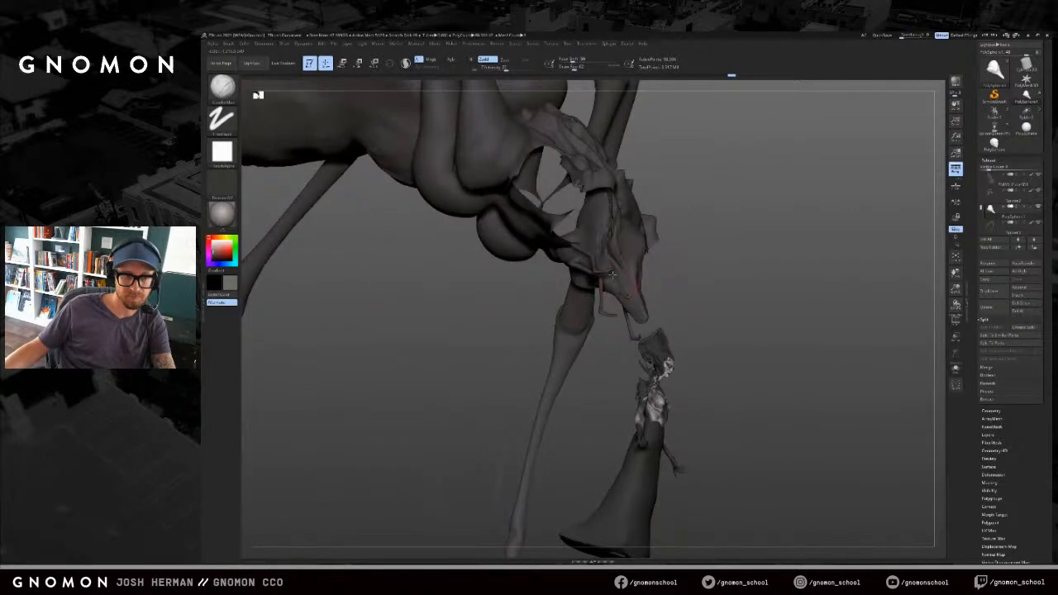
Step: Frame the creature, select the leg mesh and bring its hidden front legs back into view
{"action": "right_click_drag", "start_coordinate": [627, 213], "coordinate": [711, 267]}
{"action": "key", "text": "f"}
{"action": "key", "text": "f"}
{"action": "key", "text": "f"}
{"action": "key", "text": "f"}
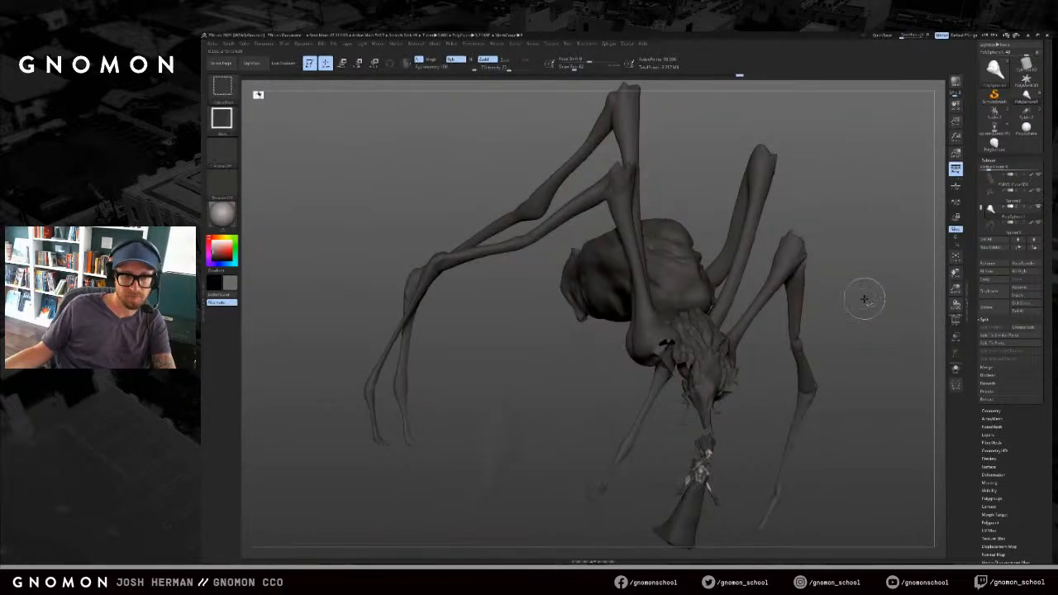
{"action": "right_click_drag", "start_coordinate": [868, 302], "coordinate": [757, 313]}
{"action": "left_click", "coordinate": [701, 397], "text": "alt"}
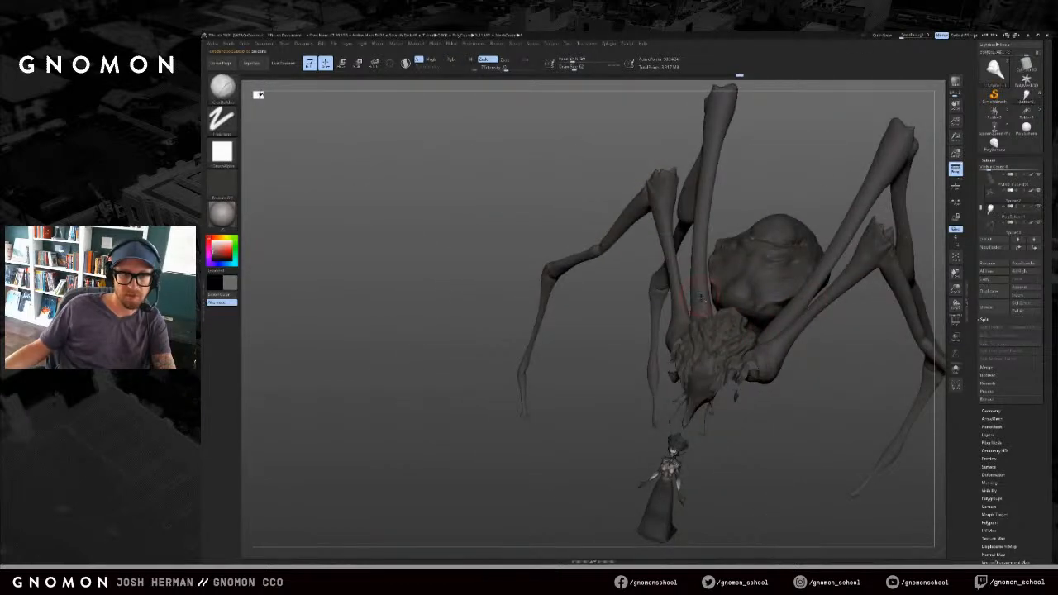
{"action": "left_click", "coordinate": [736, 213], "text": "ctrl+shift"}
{"action": "mouse_move", "coordinate": [726, 447]}
{"action": "right_mouse_down"}
{"action": "mouse_move", "coordinate": [702, 350]}
{"action": "mouse_move", "coordinate": [695, 378]}
{"action": "mouse_move", "coordinate": [683, 380]}
{"action": "right_mouse_up"}
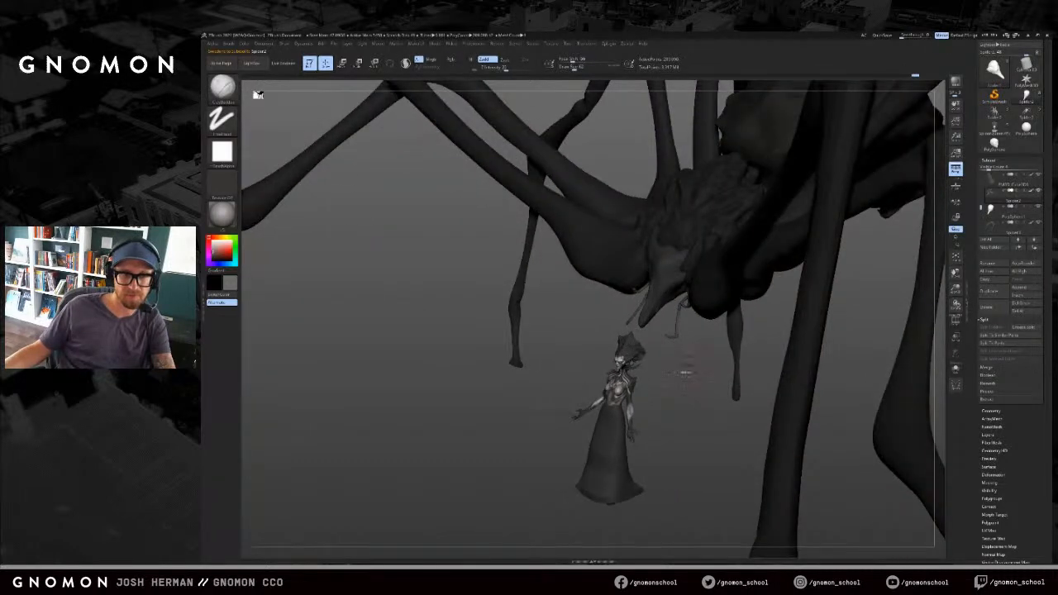
Step: Reselect the face mesh and refine its pointed snout with Clay Buildup from front and side angles
{"action": "left_click", "coordinate": [669, 296], "text": "alt"}
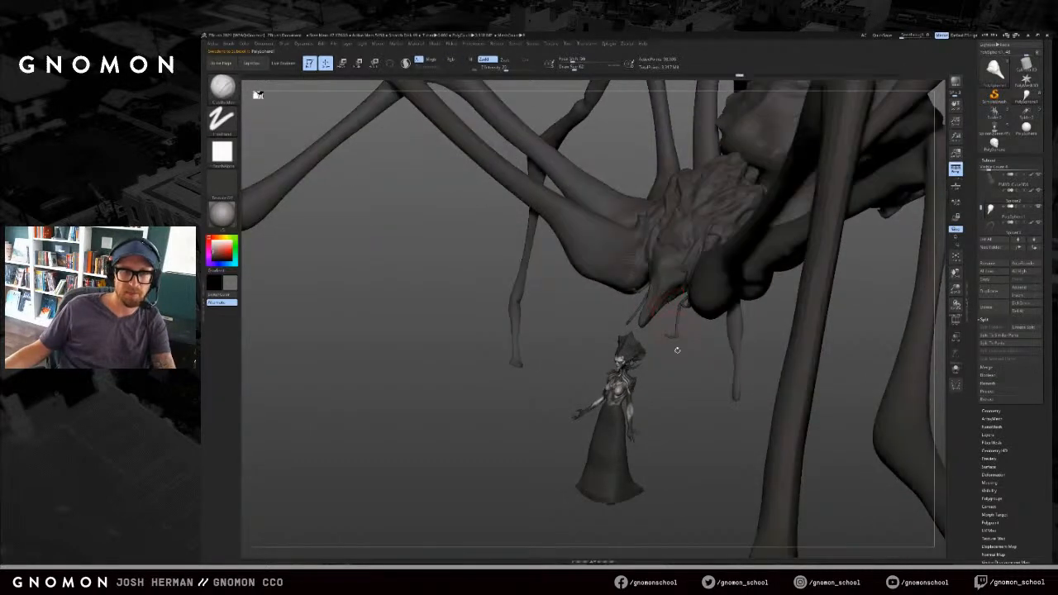
{"action": "right_click_drag", "start_coordinate": [670, 299], "coordinate": [671, 335], "text": "alt"}
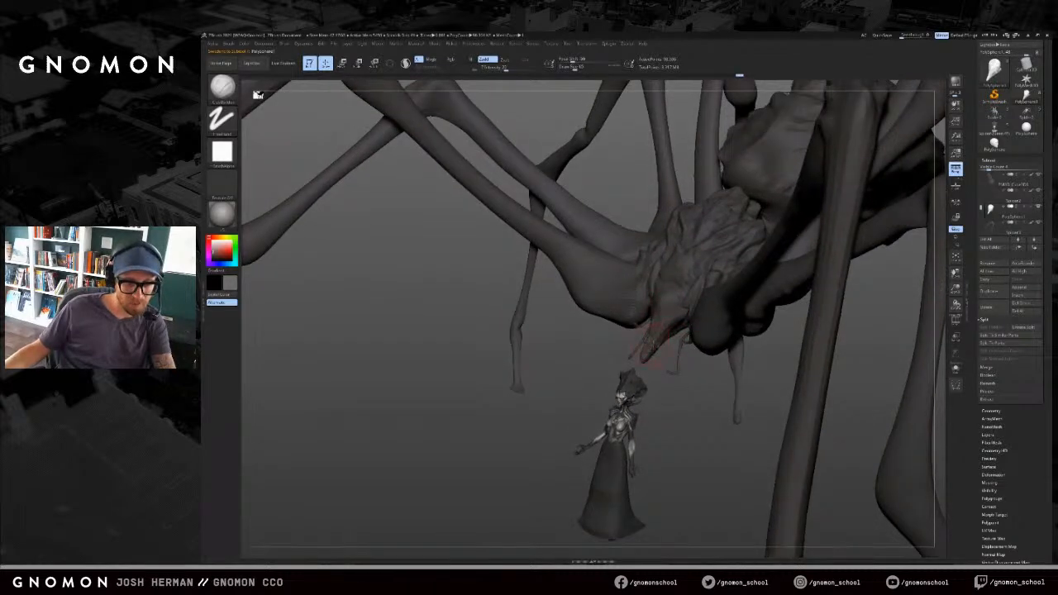
{"action": "right_click_drag", "start_coordinate": [683, 332], "coordinate": [646, 337]}
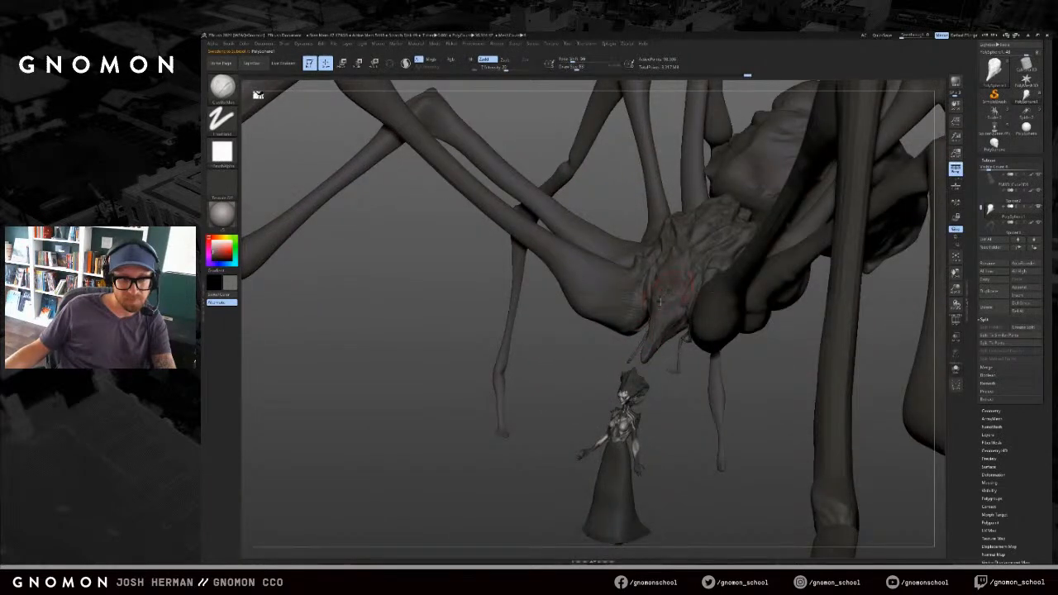
{"action": "right_click_drag", "start_coordinate": [664, 287], "coordinate": [657, 303]}
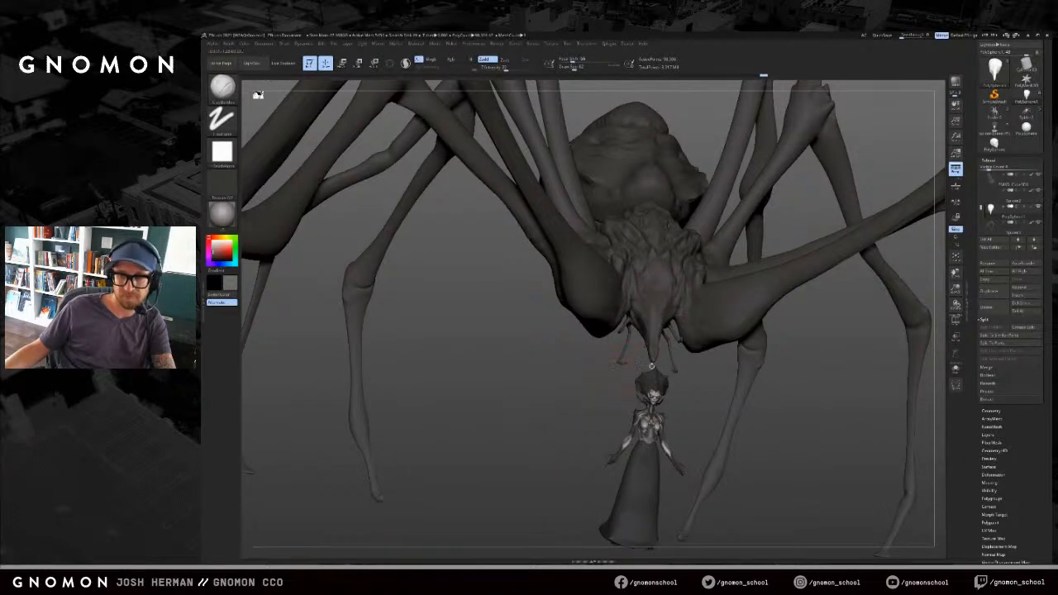
{"action": "right_click_drag", "start_coordinate": [619, 388], "coordinate": [644, 355]}
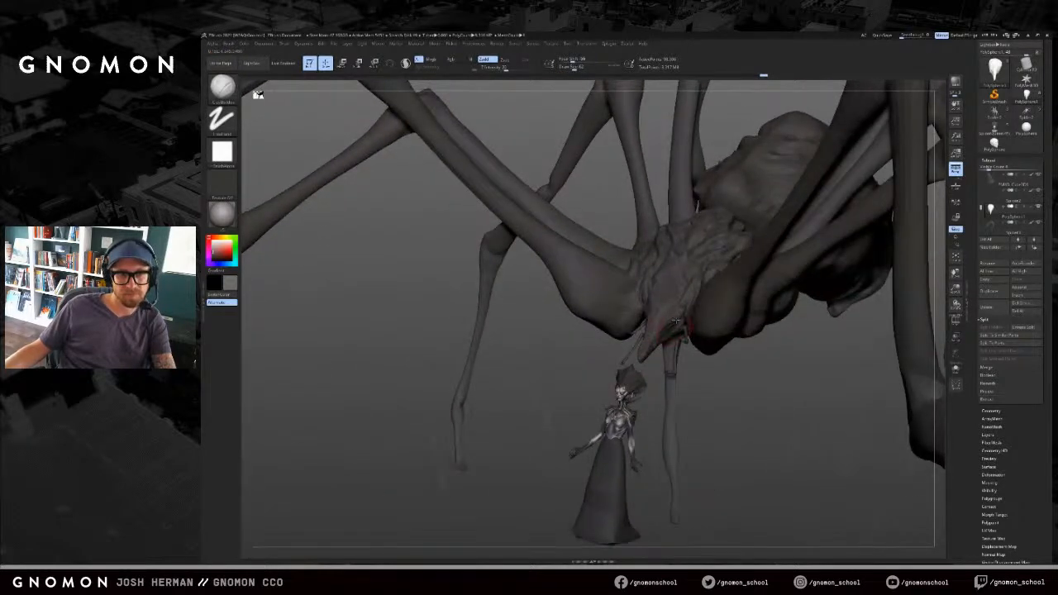
{"action": "right_click_drag", "start_coordinate": [706, 379], "coordinate": [670, 381]}
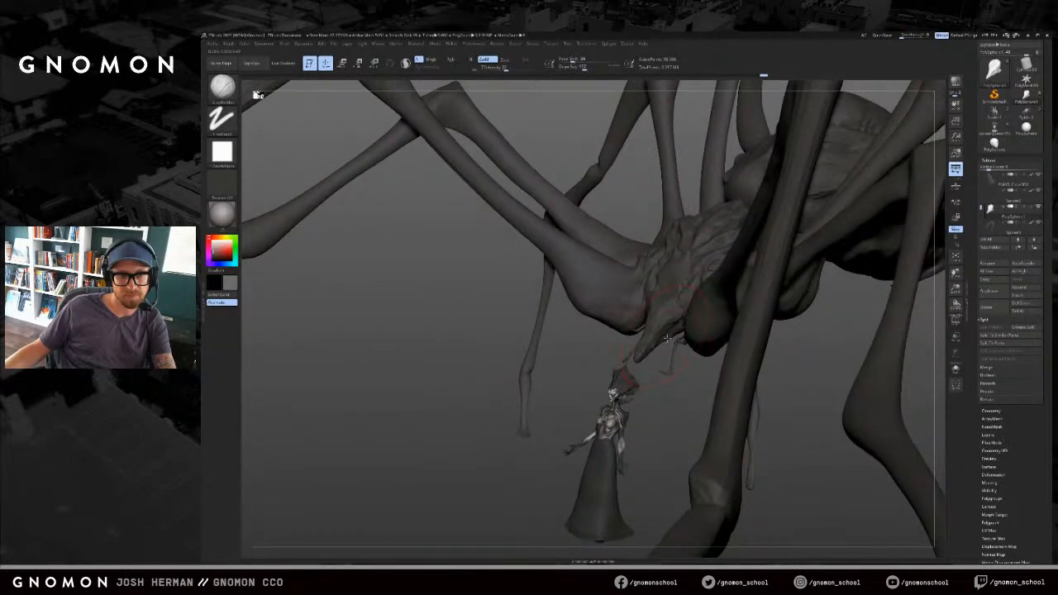
Step: Duplicate the face mesh and reshape the copy's pointed snout into a short, blunt end
{"action": "left_click", "coordinate": [1015, 225]}
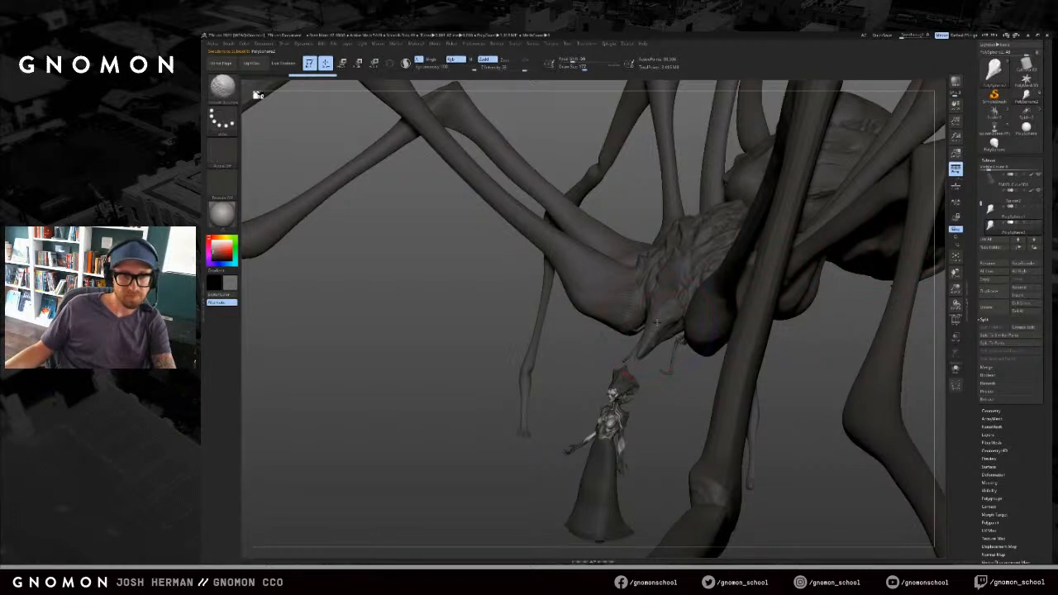
{"action": "mouse_move", "coordinate": [641, 355]}
{"action": "left_mouse_down"}
{"action": "mouse_move", "coordinate": [655, 373]}
{"action": "mouse_move", "coordinate": [705, 360]}
{"action": "mouse_move", "coordinate": [666, 329]}
{"action": "mouse_move", "coordinate": [674, 337]}
{"action": "mouse_move", "coordinate": [667, 329]}
{"action": "mouse_move", "coordinate": [637, 368]}
{"action": "mouse_move", "coordinate": [604, 384]}
{"action": "left_mouse_up"}
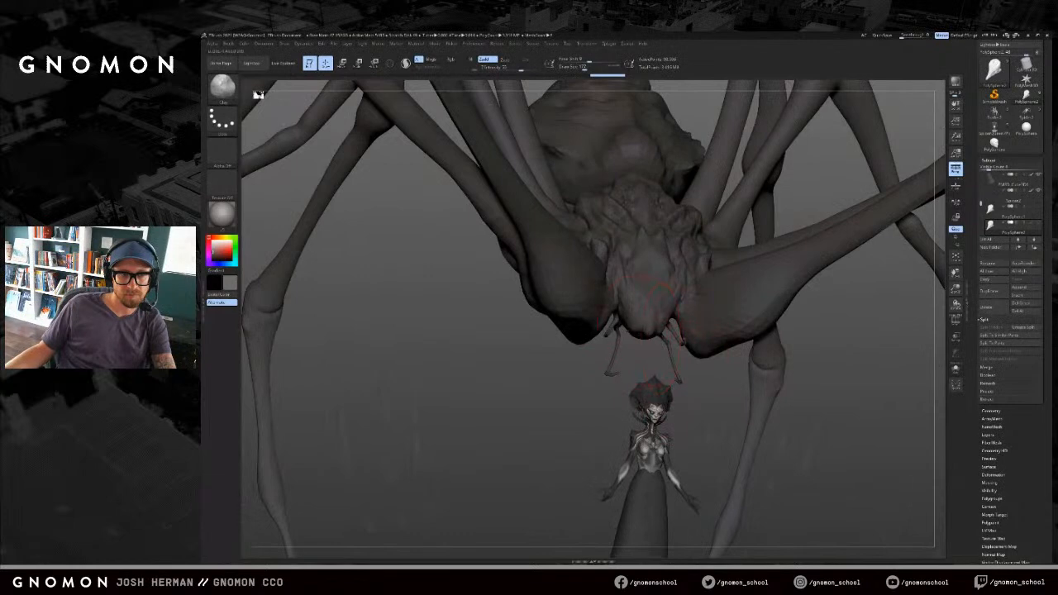
{"action": "left_click_drag", "start_coordinate": [645, 330], "coordinate": [649, 322]}
Step: Isolate the blunt face and carve an inverted V-shaped mouth opening into its front, adjusting the brush size between strokes
{"action": "left_click", "coordinate": [648, 322], "text": "ctrl+shift"}
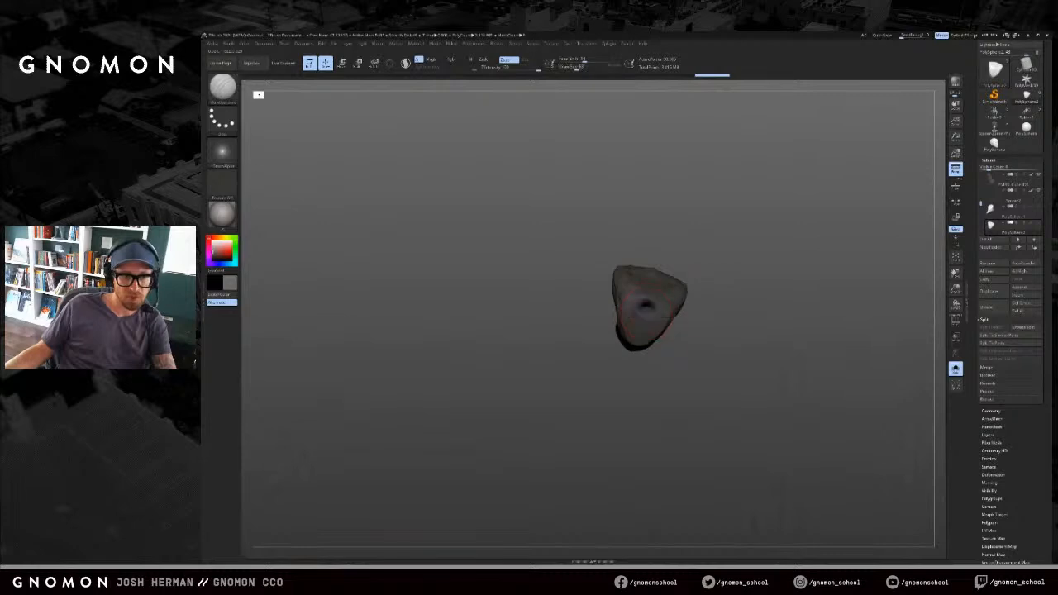
{"action": "left_click_drag", "start_coordinate": [643, 306], "coordinate": [656, 324]}
{"action": "left_click_drag", "start_coordinate": [707, 330], "coordinate": [716, 322]}
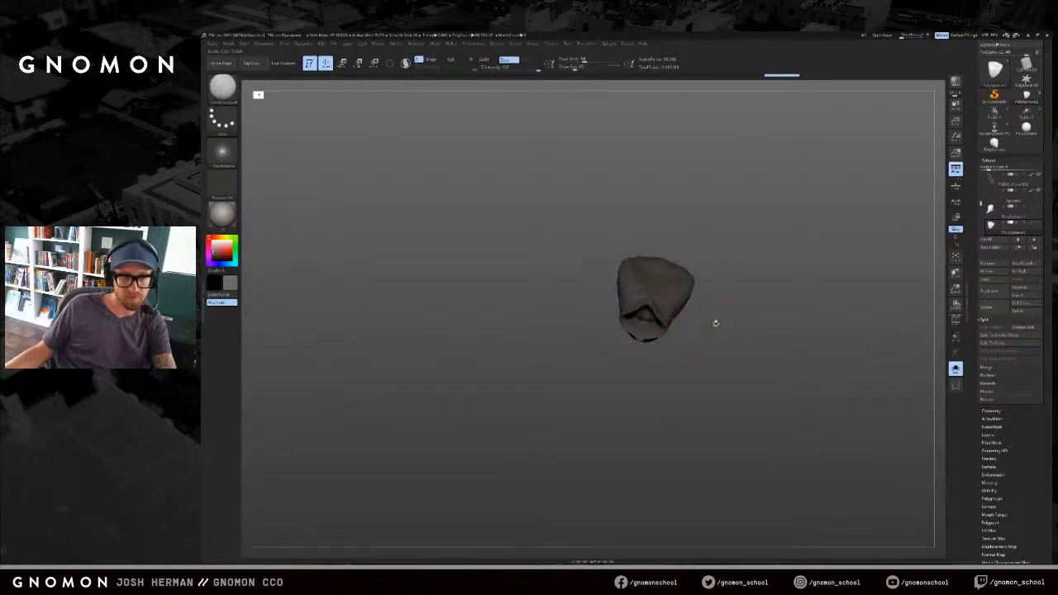
{"action": "key", "text": "shift+s"}
{"action": "mouse_move", "coordinate": [765, 372]}
{"action": "left_mouse_down"}
{"action": "mouse_move", "coordinate": [670, 349]}
{"action": "mouse_move", "coordinate": [653, 327]}
{"action": "left_mouse_up"}
{"action": "left_click_drag", "start_coordinate": [671, 383], "coordinate": [651, 299]}
{"action": "key", "text": "s"}
{"action": "left_click", "coordinate": [643, 303]}
{"action": "key", "text": "s"}
{"action": "left_click_drag", "start_coordinate": [637, 341], "coordinate": [648, 313]}
{"action": "left_click", "coordinate": [644, 325]}
{"action": "key", "text": "s"}
{"action": "left_click", "coordinate": [645, 313]}
{"action": "mouse_move", "coordinate": [625, 363]}
{"action": "left_mouse_down"}
{"action": "mouse_move", "coordinate": [687, 357]}
{"action": "mouse_move", "coordinate": [658, 358]}
{"action": "mouse_move", "coordinate": [653, 300]}
{"action": "left_mouse_up"}
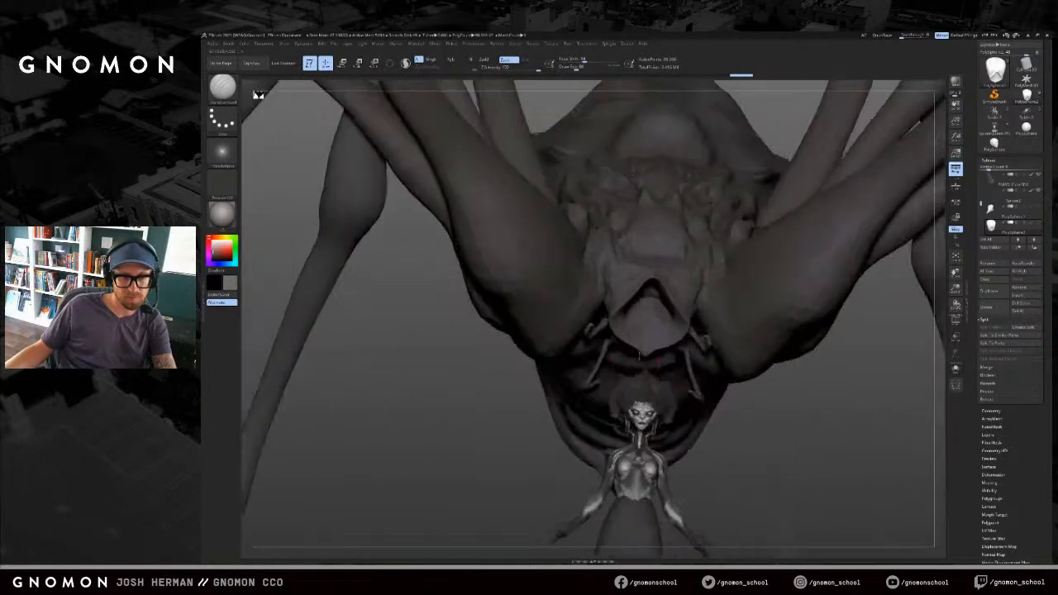
Step: Carve a small recess into the centre of the lower mouth area with the whole creature in view
{"action": "mouse_move", "coordinate": [689, 383]}
{"action": "right_mouse_down"}
{"action": "mouse_move", "coordinate": [750, 425]}
{"action": "mouse_move", "coordinate": [777, 418]}
{"action": "right_mouse_up"}
{"action": "right_click_drag", "start_coordinate": [640, 370], "coordinate": [647, 295]}
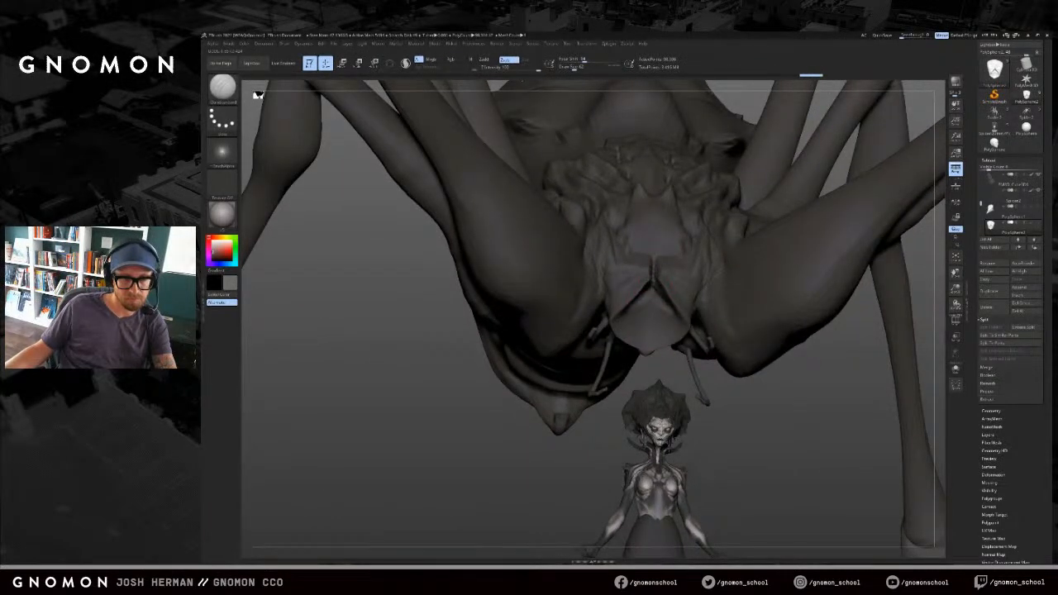
{"action": "right_click_drag", "start_coordinate": [645, 298], "coordinate": [637, 352]}
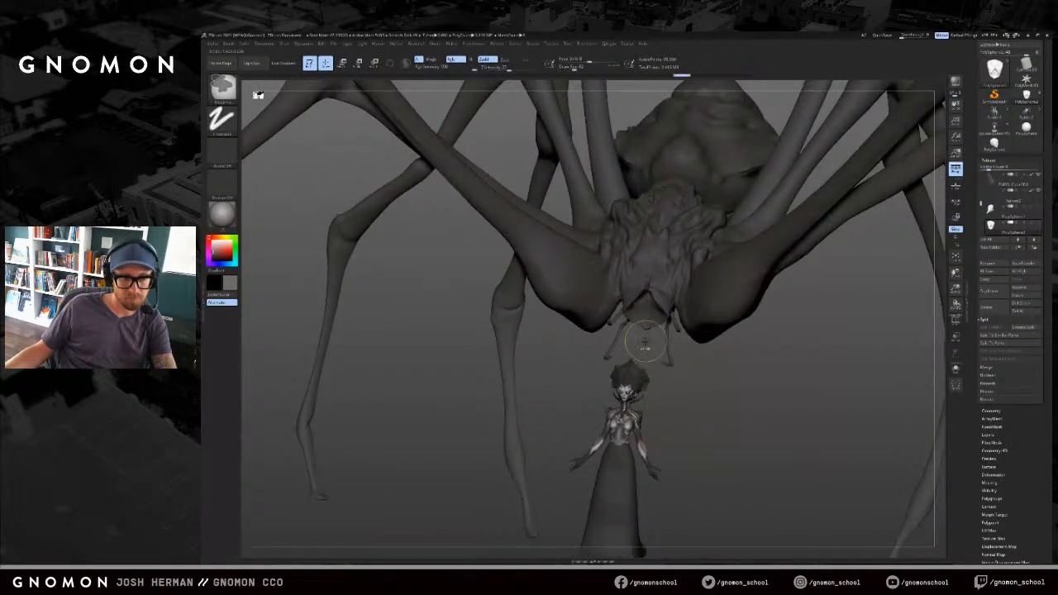
{"action": "key", "text": "ctrl+z"}
{"action": "key", "text": "ctrl+z"}
{"action": "key", "text": "ctrl+z"}
{"action": "key", "text": "ctrl+shift+z"}
{"action": "key", "text": "ctrl+shift+z"}
{"action": "key", "text": "ctrl+shift+z"}
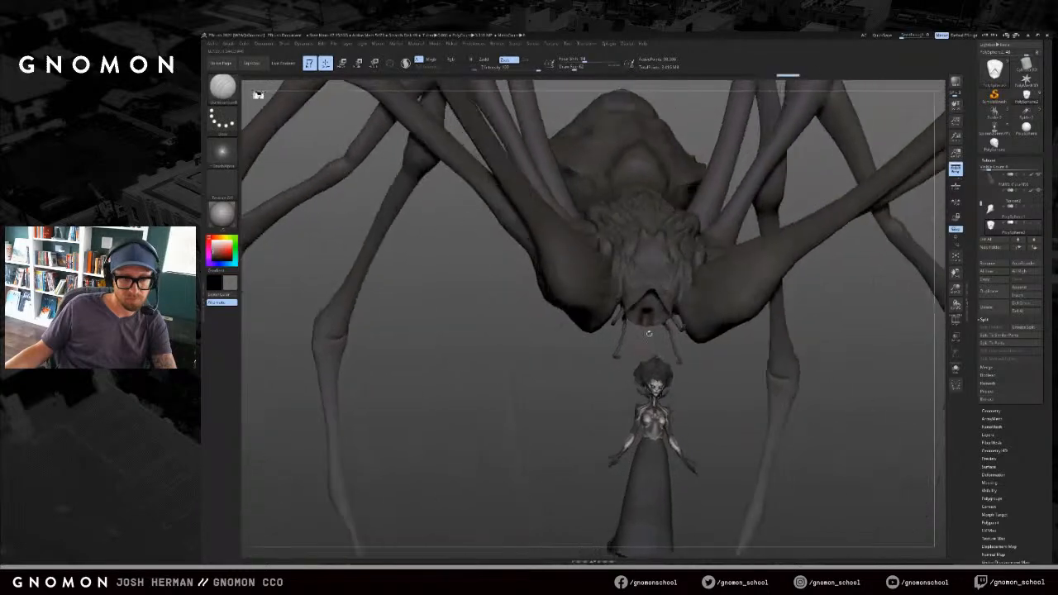
{"action": "key", "text": "ctrl+shift+z"}
{"action": "key", "text": "ctrl+shift+z"}
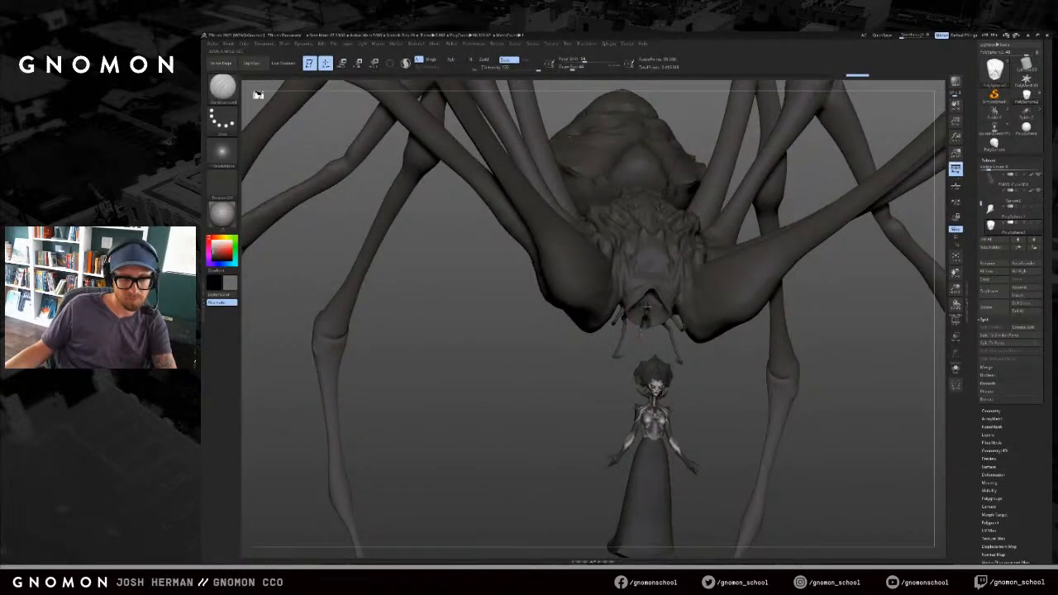
Step: Isolate the face mesh and deepen a vertical slit down the middle of the lower mouth
{"action": "key", "text": "ctrl+shift+z"}
{"action": "key", "text": "ctrl+shift+z"}
{"action": "key", "text": "ctrl+shift+z"}
{"action": "key", "text": "ctrl+shift+z"}
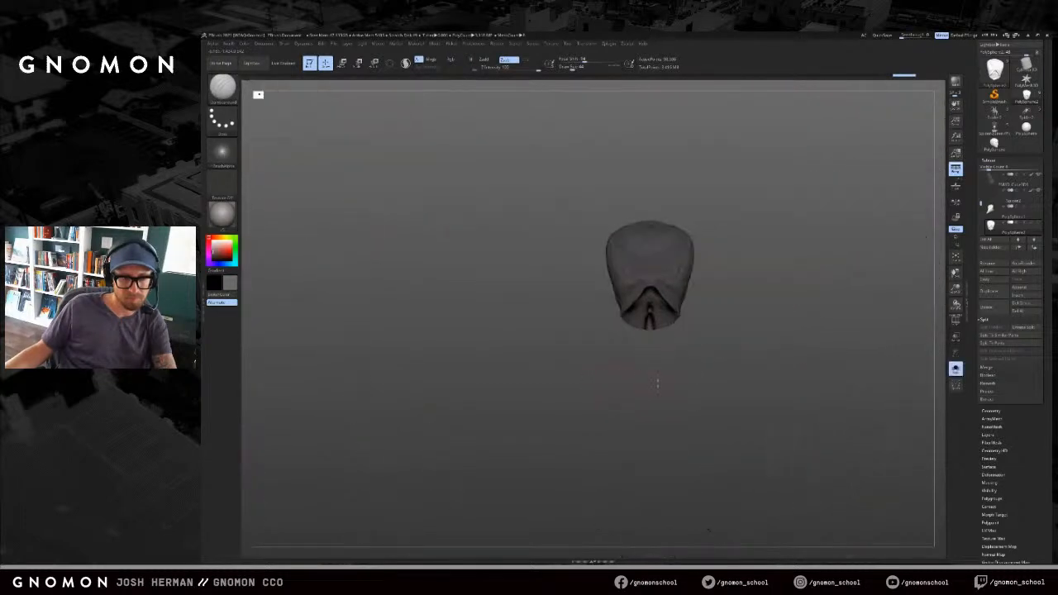
{"action": "key", "text": "ctrl+z"}
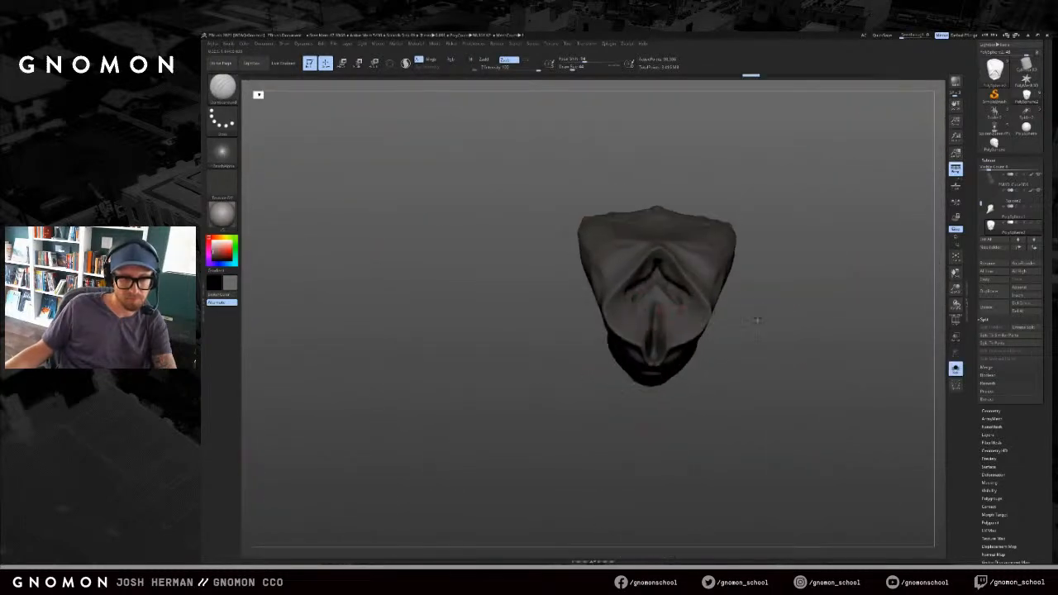
Step: Carve recessed folds and small cavities along the inner edges of the mouth on both sides of the slit
{"action": "key", "text": "ctrl+z"}
{"action": "key", "text": "ctrl+shift+z"}
{"action": "key", "text": "ctrl+shift+z"}
{"action": "key", "text": "ctrl+shift+z"}
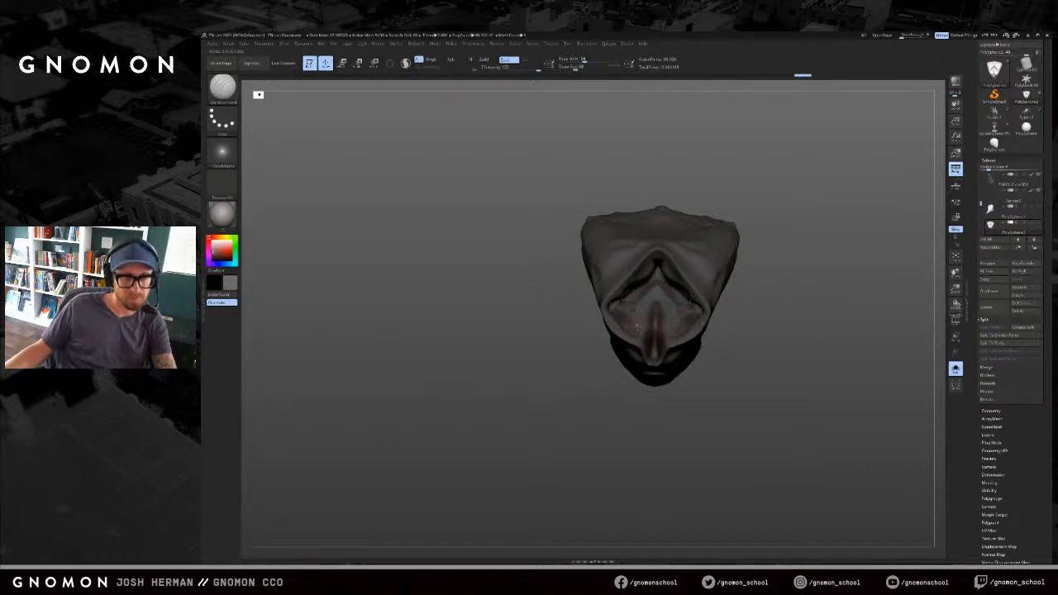
{"action": "key", "text": "ctrl+shift+z"}
{"action": "key", "text": "ctrl+shift+z"}
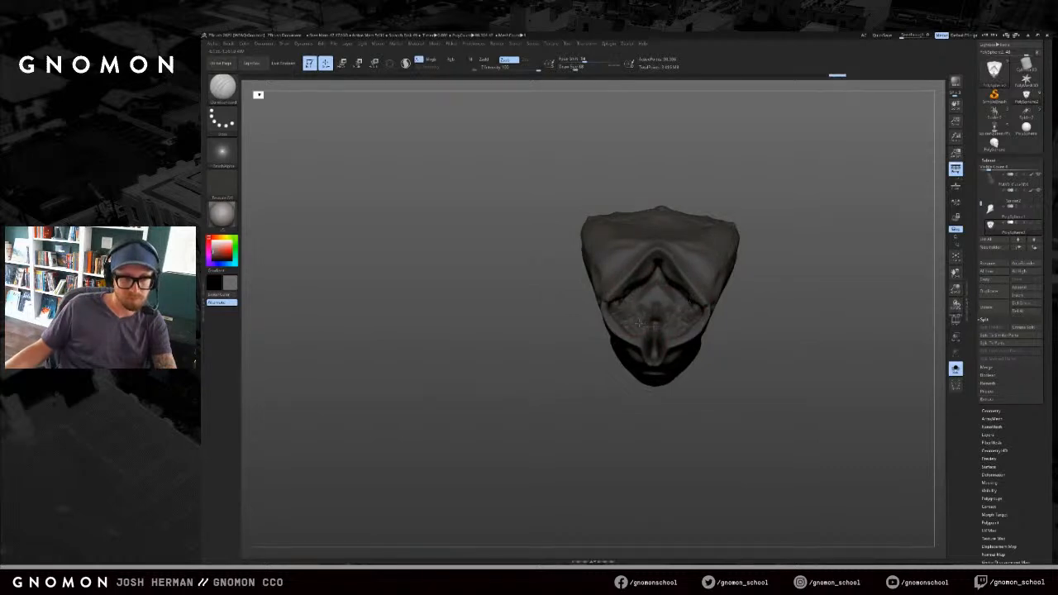
Step: Hollow out the mouth cavity below the V-shaped lip and shape ridges along its inner sides
{"action": "left_click_drag", "start_coordinate": [631, 390], "coordinate": [650, 337]}
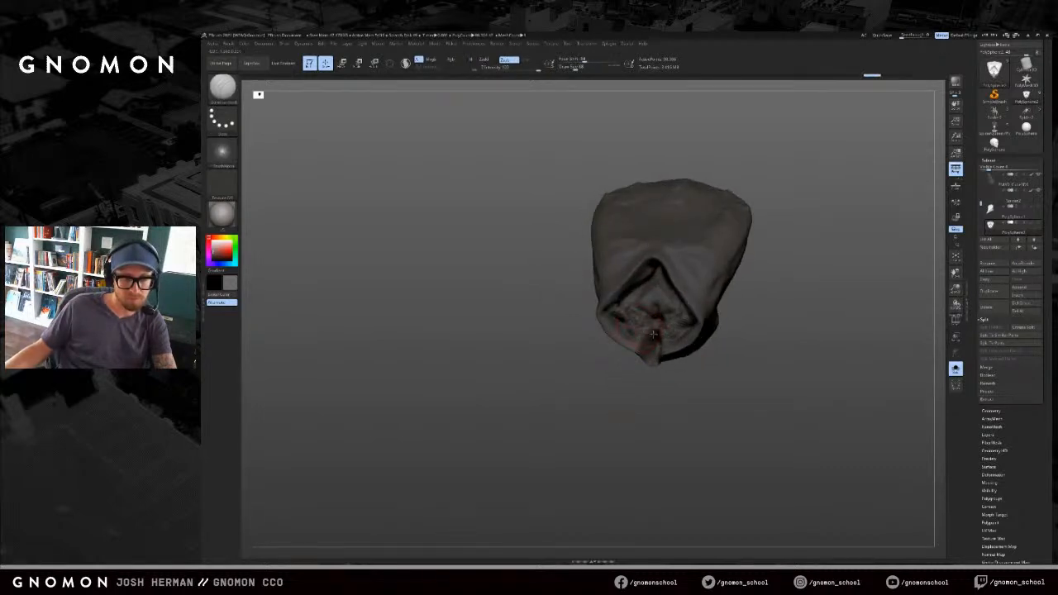
{"action": "key", "text": "ctrl+z"}
{"action": "key", "text": "ctrl+z"}
{"action": "key", "text": "ctrl+z"}
{"action": "key", "text": "ctrl+z"}
{"action": "key", "text": "ctrl+z"}
{"action": "key", "text": "ctrl+z"}
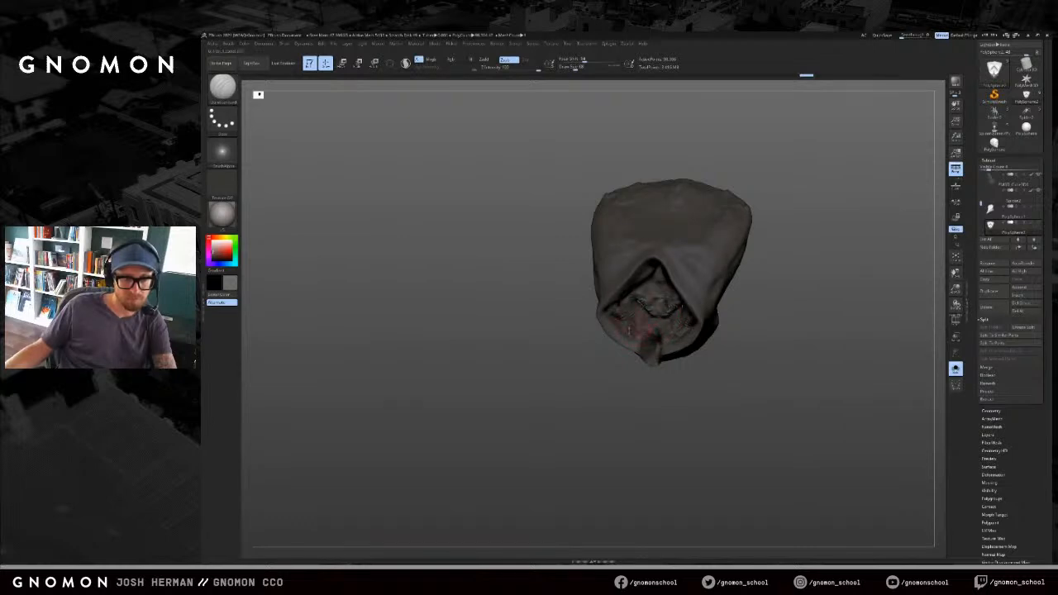
{"action": "key", "text": "ctrl+shift+z"}
{"action": "key", "text": "ctrl+shift+z"}
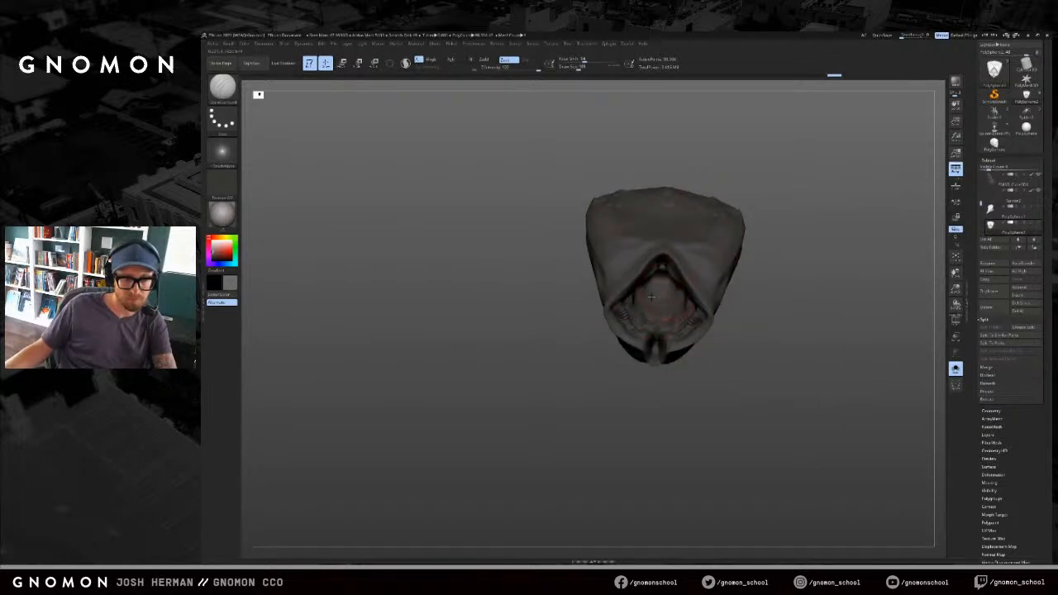
Step: Refine the folds and inner walls of the isolated mouth cavity, stepping back and forth through recent strokes to compare versions
{"action": "key", "text": "ctrl+shift+z"}
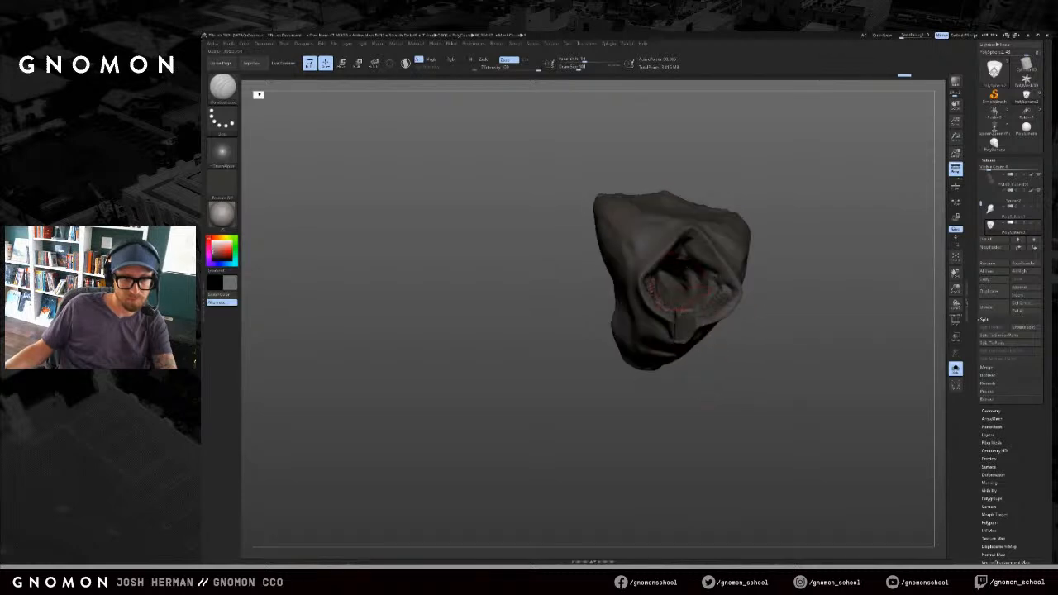
{"action": "key", "text": "ctrl+shift+z"}
{"action": "key", "text": "ctrl+z"}
{"action": "key", "text": "ctrl+z"}
{"action": "key", "text": "ctrl+z"}
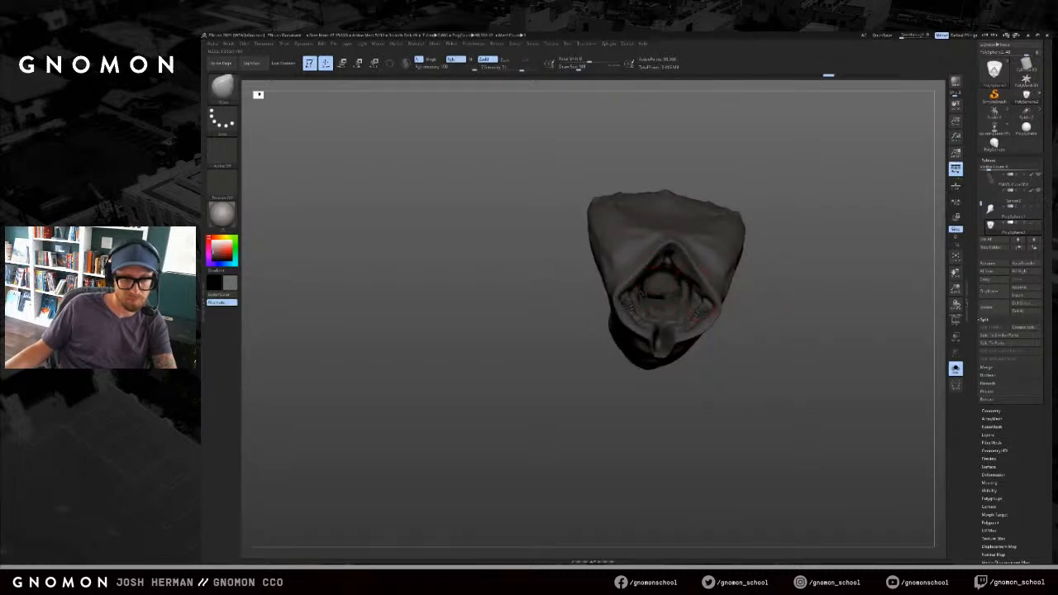
{"action": "key", "text": "ctrl+shift+z"}
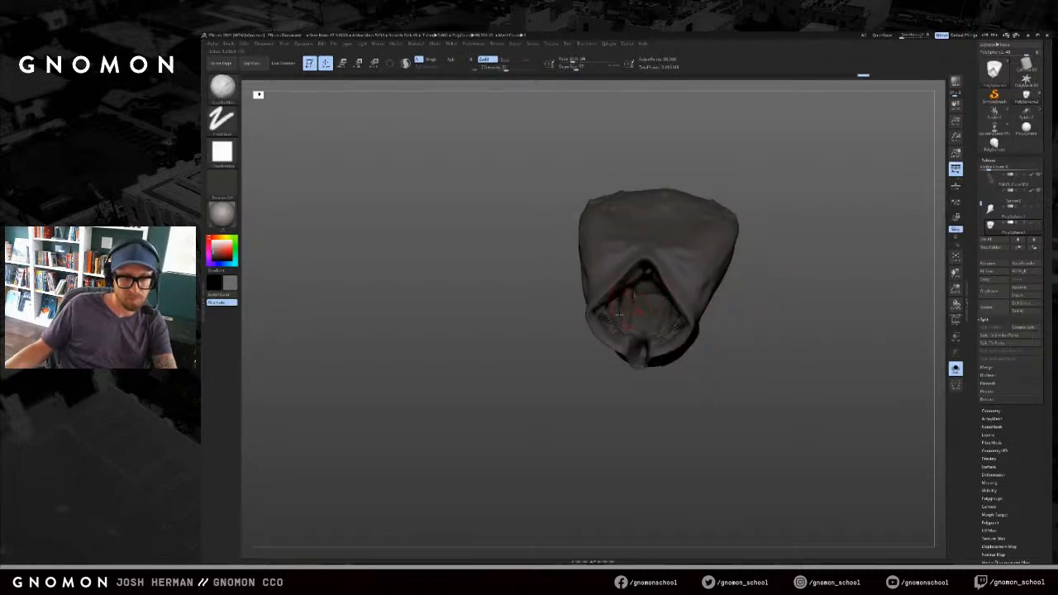
{"action": "key", "text": "ctrl+shift+z"}
{"action": "key", "text": "ctrl+shift+z"}
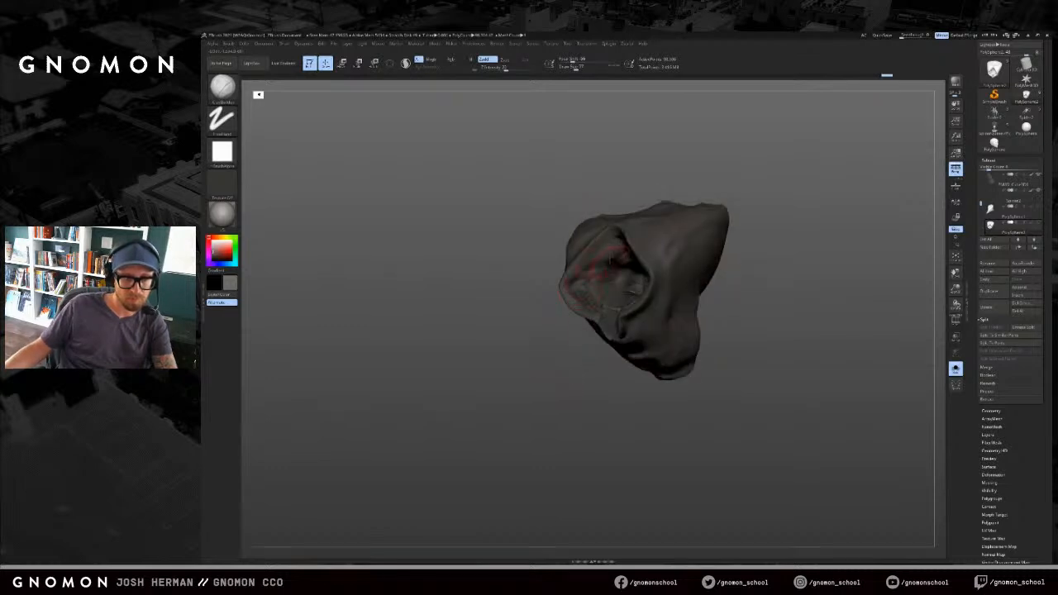
{"action": "key", "text": "ctrl+shift+z"}
{"action": "key", "text": "ctrl+shift+z"}
{"action": "key", "text": "ctrl+shift+z"}
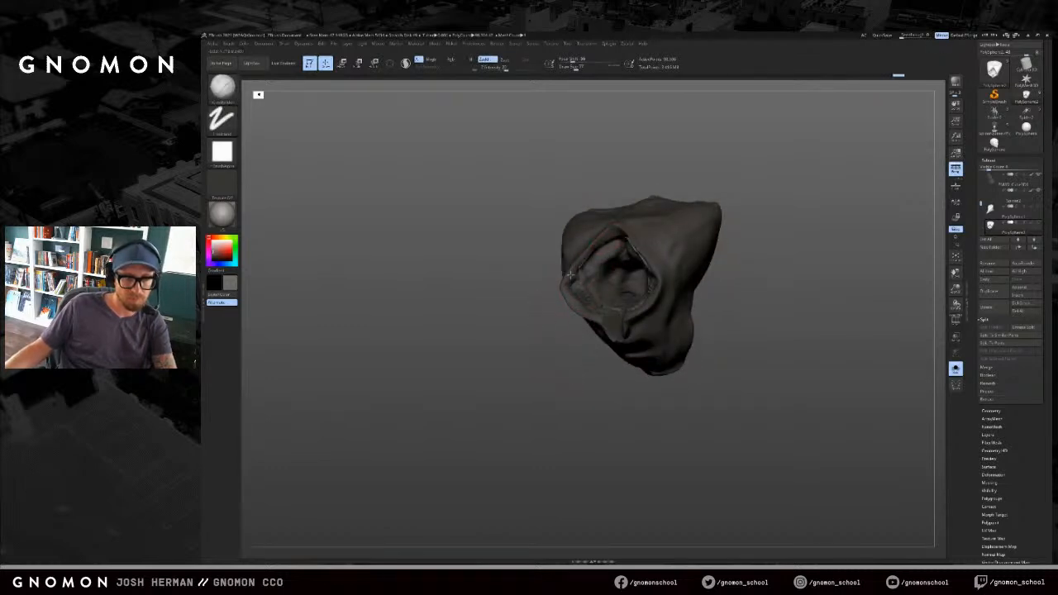
{"action": "key", "text": "ctrl+z"}
{"action": "key", "text": "ctrl+z"}
{"action": "key", "text": "ctrl+z"}
{"action": "key", "text": "ctrl+z"}
{"action": "key", "text": "ctrl+z"}
{"action": "key", "text": "ctrl+z"}
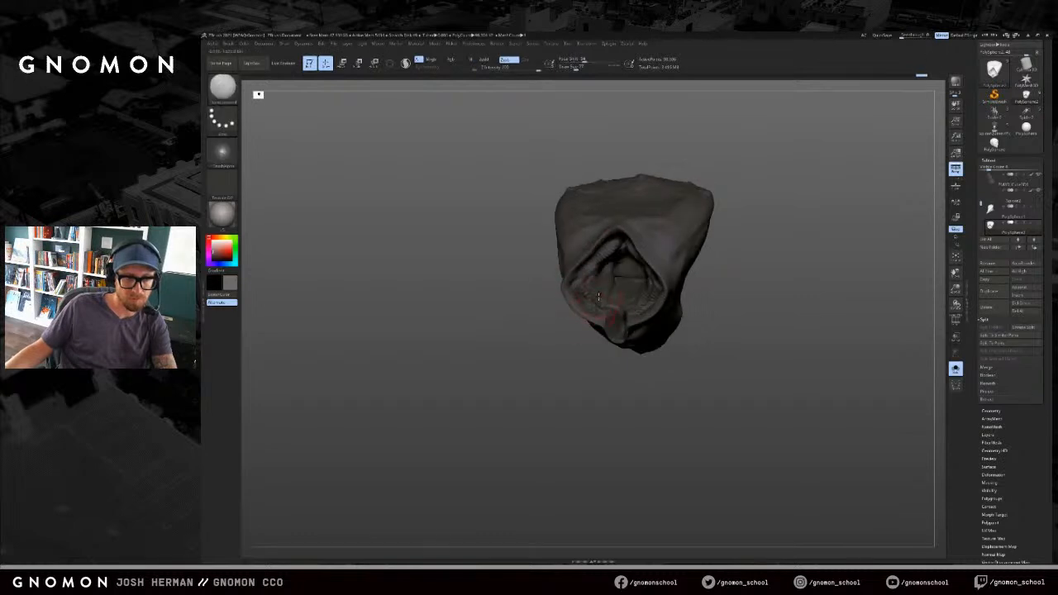
{"action": "key", "text": "ctrl+shift+z"}
{"action": "key", "text": "ctrl+shift+z"}
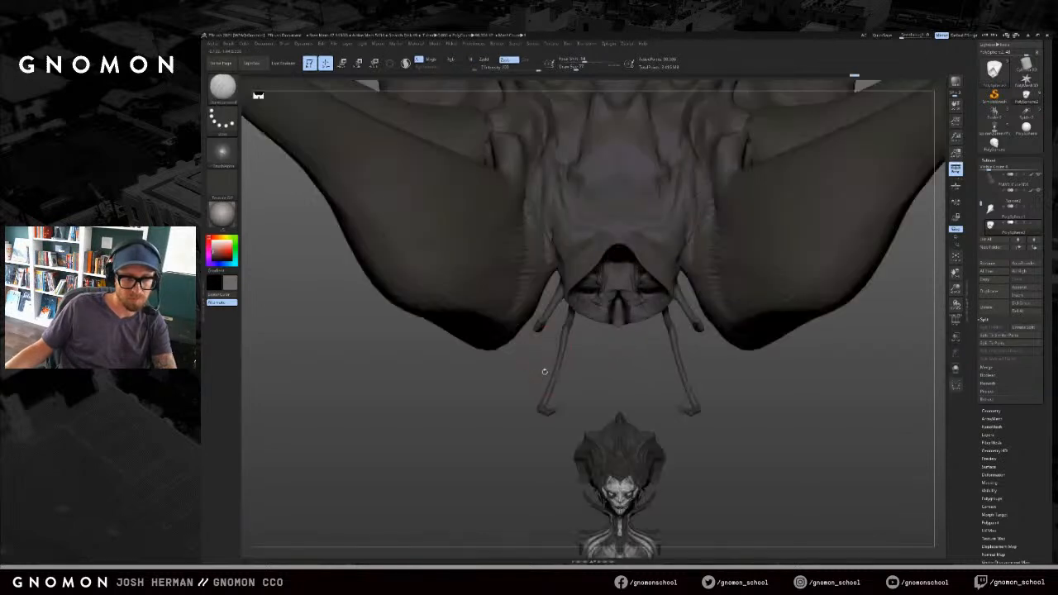
Step: Frame the whole creature with the female figure and swell the forms around the mouth opening with the Inflat brush
{"action": "left_click_drag", "start_coordinate": [615, 380], "coordinate": [599, 363], "text": "alt"}
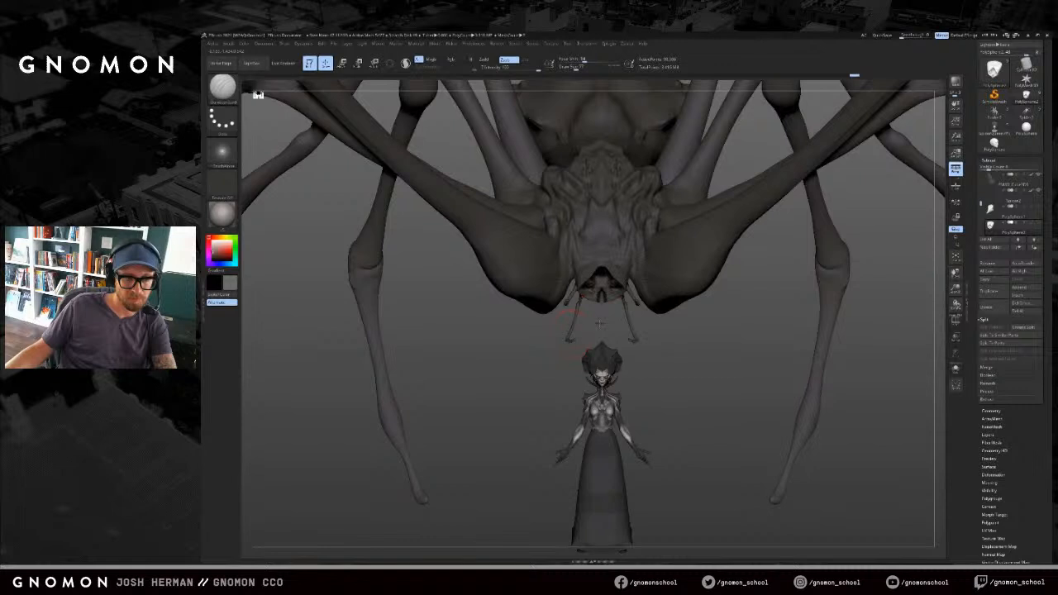
{"action": "left_click_drag", "start_coordinate": [600, 322], "coordinate": [605, 329]}
{"action": "key", "text": "b"}
{"action": "key", "text": "i"}
{"action": "key", "text": "n"}
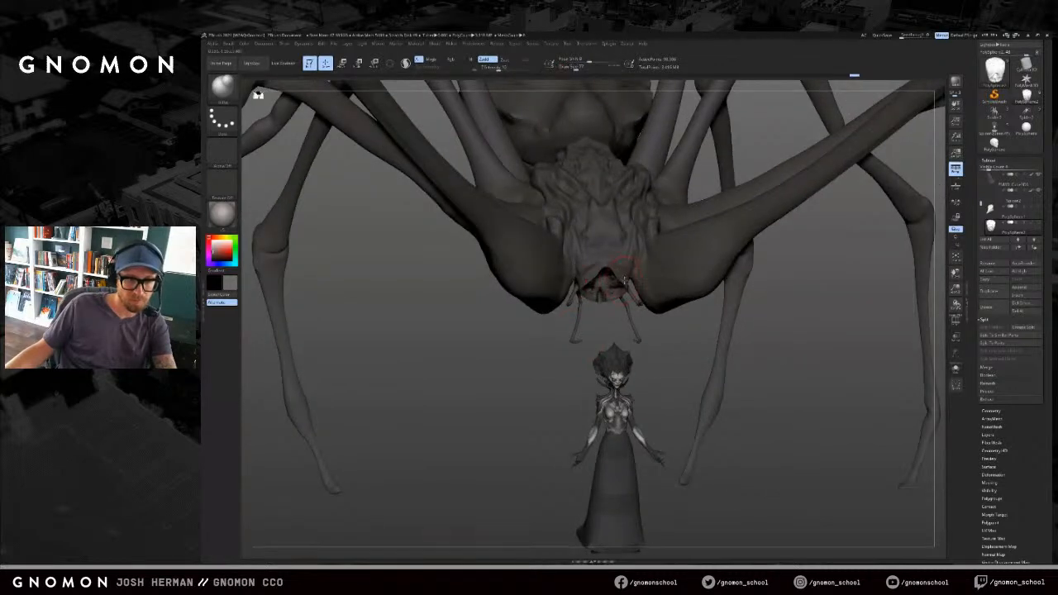
{"action": "mouse_move", "coordinate": [612, 305]}
{"action": "left_mouse_down"}
{"action": "mouse_move", "coordinate": [620, 307]}
{"action": "mouse_move", "coordinate": [584, 294]}
{"action": "mouse_move", "coordinate": [607, 269]}
{"action": "left_mouse_up"}
Step: Carve creases around the mouth and up the snout with the Dam Standard brush at a reduced intensity
{"action": "key", "text": "s"}
{"action": "key", "text": "b"}
{"action": "key", "text": "d"}
{"action": "key", "text": "s"}
{"action": "key", "text": "s"}
{"action": "left_click_drag", "start_coordinate": [571, 336], "coordinate": [576, 339]}
{"action": "left_click", "coordinate": [514, 68]}
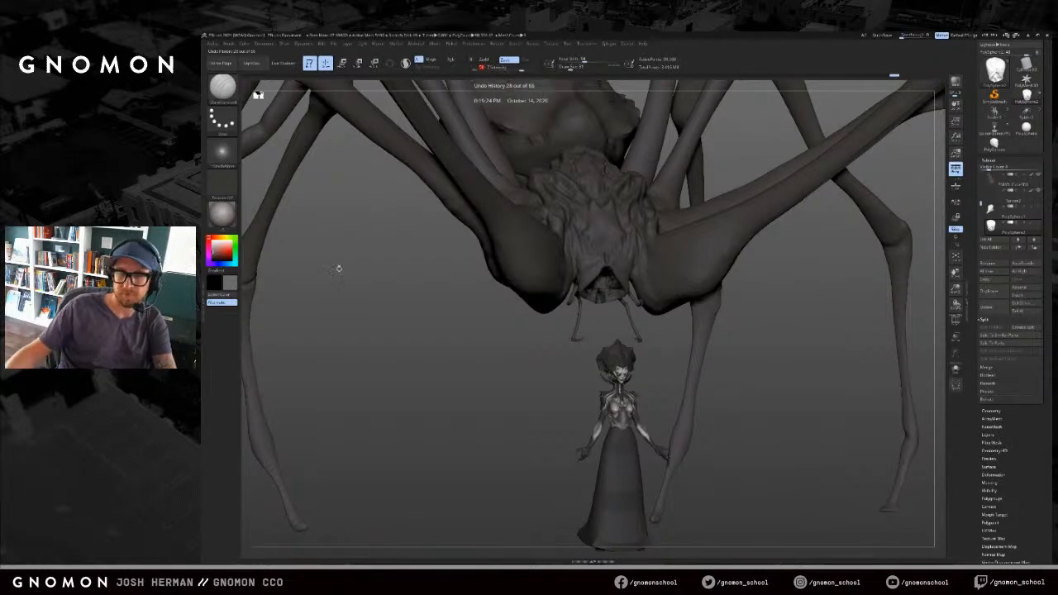
{"action": "left_click_drag", "start_coordinate": [538, 366], "coordinate": [599, 281]}
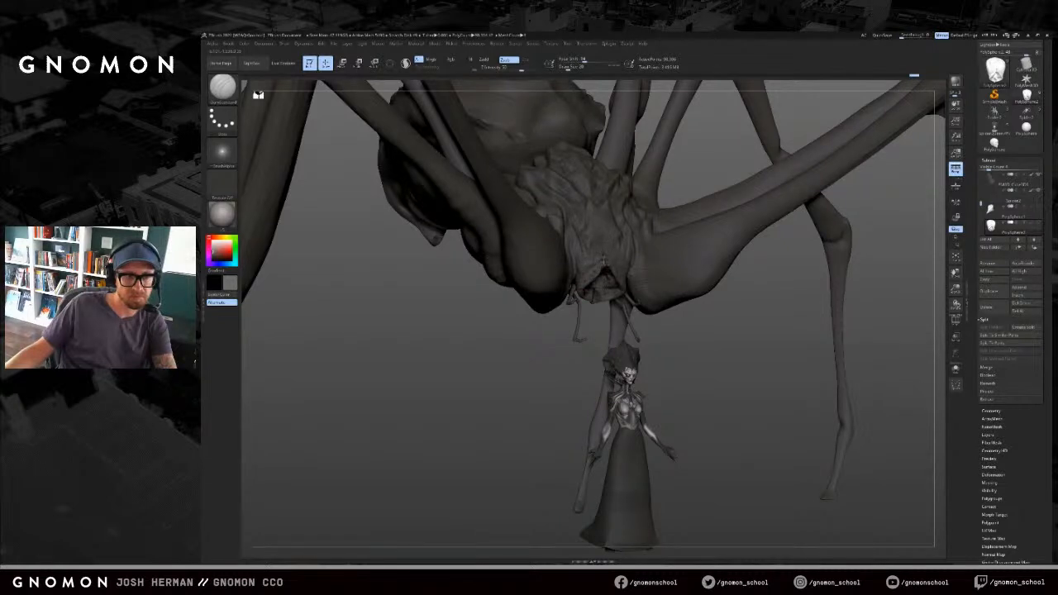
{"action": "left_click_drag", "start_coordinate": [577, 286], "coordinate": [571, 341]}
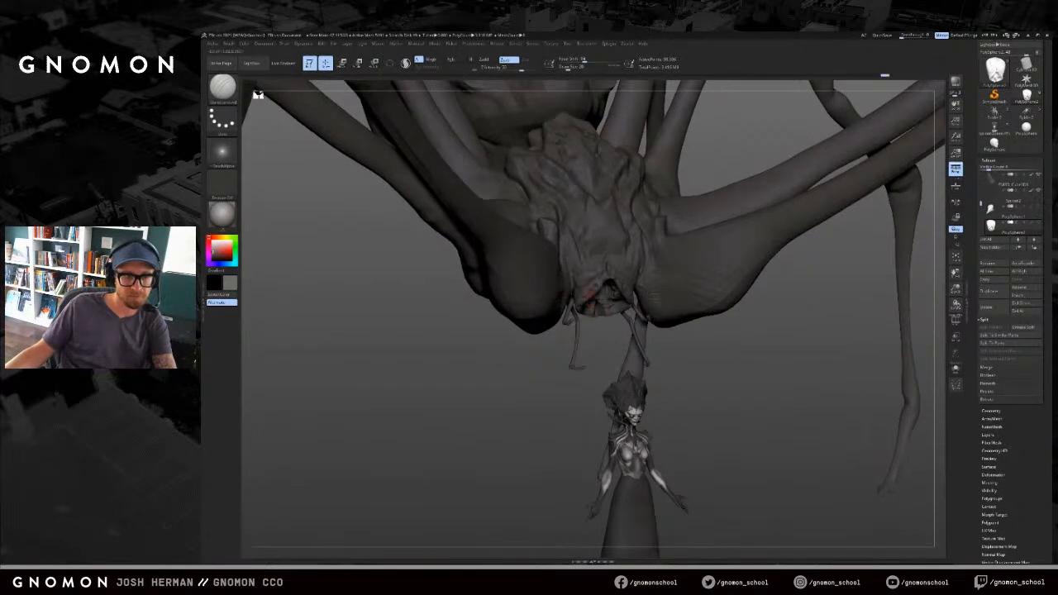
{"action": "left_click_drag", "start_coordinate": [596, 262], "coordinate": [597, 245]}
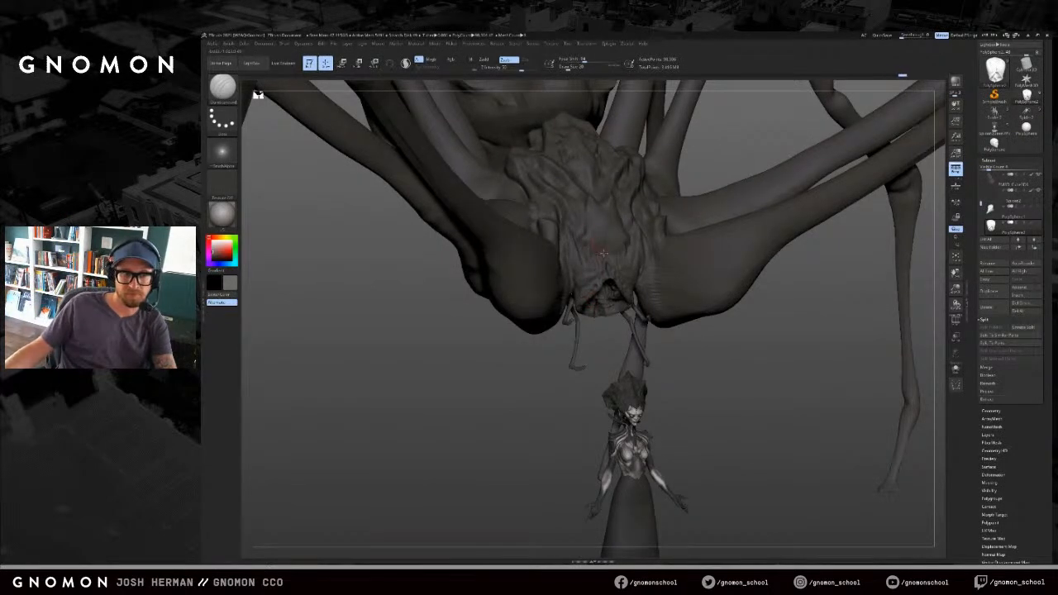
Step: Build up the folds of the snout above the mouth with the Clay Buildup brush
{"action": "key", "text": "b"}
{"action": "key", "text": "c"}
{"action": "key", "text": "b"}
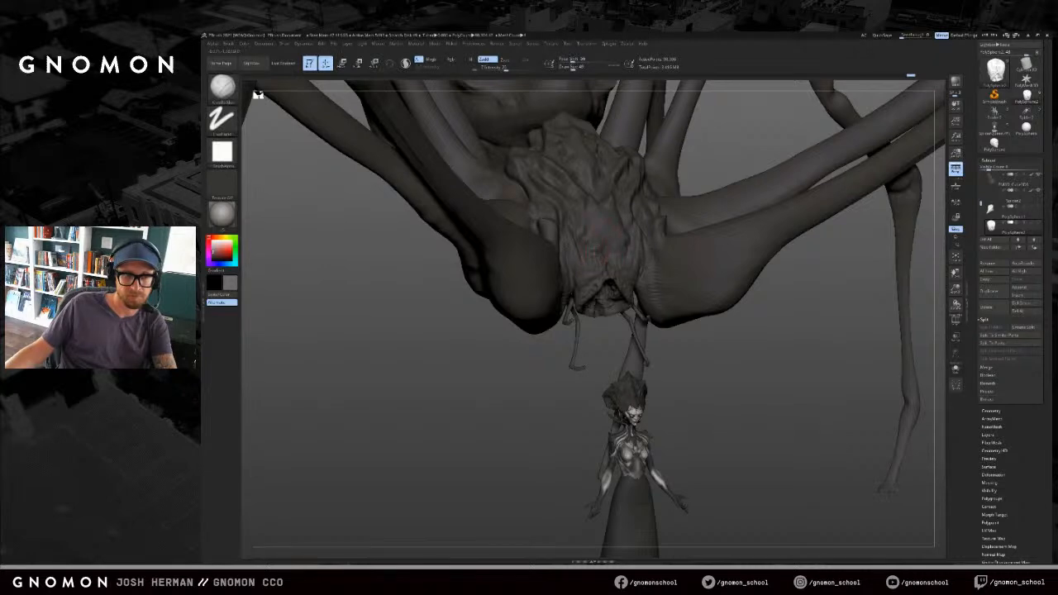
{"action": "left_click_drag", "start_coordinate": [593, 350], "coordinate": [639, 313]}
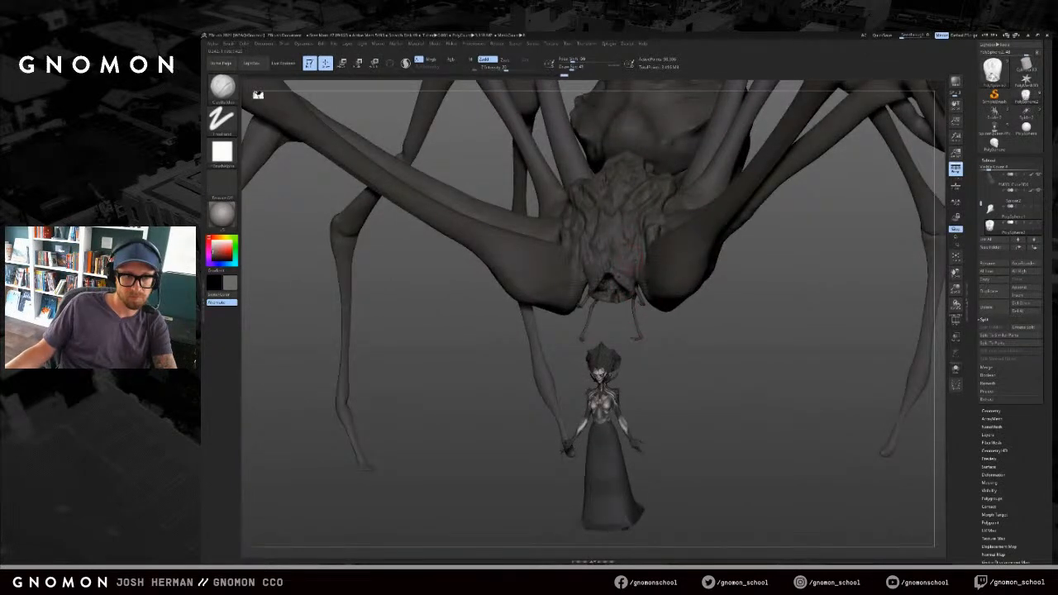
{"action": "key", "text": "s"}
{"action": "left_click_drag", "start_coordinate": [635, 269], "coordinate": [633, 270]}
{"action": "mouse_move", "coordinate": [625, 334]}
{"action": "left_mouse_down"}
{"action": "mouse_move", "coordinate": [629, 312]}
{"action": "mouse_move", "coordinate": [586, 331]}
{"action": "mouse_move", "coordinate": [590, 409]}
{"action": "left_mouse_up"}
Step: Adjust the outline of the snout and mouth opening with the Move brush
{"action": "key", "text": "b"}
{"action": "key", "text": "m"}
{"action": "key", "text": "v"}
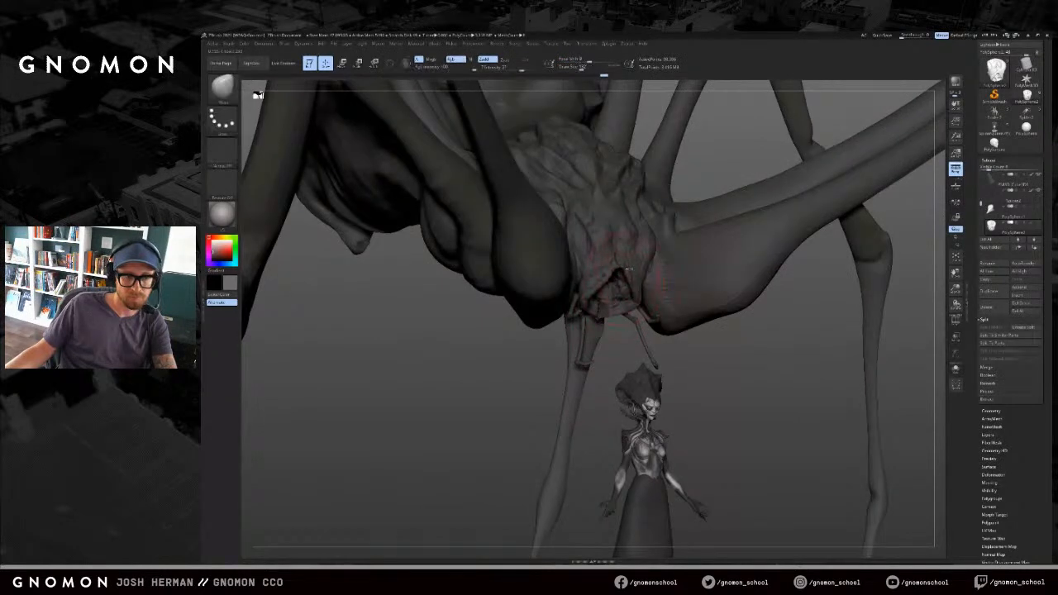
{"action": "left_click_drag", "start_coordinate": [690, 345], "coordinate": [673, 340]}
Step: Pull the edges of the mouth outward with a resized Snake Hook brush
{"action": "key", "text": "b"}
{"action": "key", "text": "s"}
{"action": "key", "text": "h"}
{"action": "mouse_move", "coordinate": [593, 335]}
{"action": "left_mouse_down"}
{"action": "mouse_move", "coordinate": [572, 332]}
{"action": "mouse_move", "coordinate": [616, 291]}
{"action": "left_mouse_up"}
{"action": "key", "text": "s"}
{"action": "key", "text": "s"}
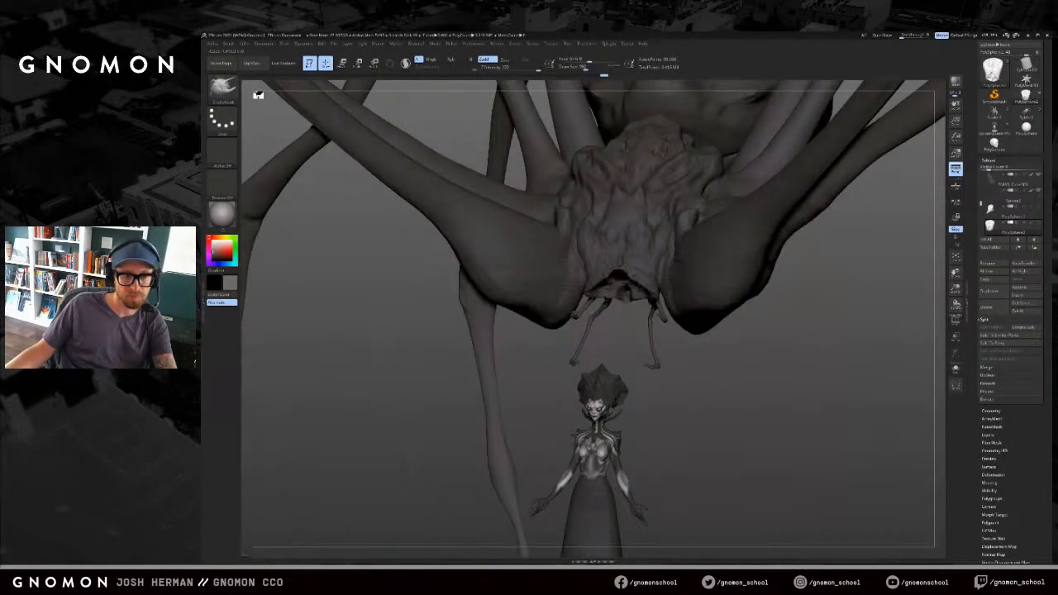
{"action": "mouse_move", "coordinate": [627, 336]}
{"action": "left_mouse_down"}
{"action": "mouse_move", "coordinate": [599, 334]}
{"action": "mouse_move", "coordinate": [597, 270]}
{"action": "left_mouse_up"}
Step: Stretch the lower mouth and jaw with further Snake Hook strokes at different brush sizes, working from several angles
{"action": "key", "text": "s"}
{"action": "key", "text": "s"}
{"action": "key", "text": "s"}
{"action": "left_click_drag", "start_coordinate": [616, 342], "coordinate": [616, 313]}
{"action": "mouse_move", "coordinate": [622, 341]}
{"action": "left_mouse_down"}
{"action": "mouse_move", "coordinate": [638, 283]}
{"action": "mouse_move", "coordinate": [625, 263]}
{"action": "left_mouse_up"}
{"action": "key", "text": "s"}
{"action": "left_click_drag", "start_coordinate": [624, 263], "coordinate": [620, 263]}
{"action": "mouse_move", "coordinate": [598, 213]}
{"action": "left_mouse_down"}
{"action": "mouse_move", "coordinate": [597, 309]}
{"action": "mouse_move", "coordinate": [612, 265]}
{"action": "mouse_move", "coordinate": [615, 291]}
{"action": "mouse_move", "coordinate": [574, 352]}
{"action": "mouse_move", "coordinate": [551, 350]}
{"action": "mouse_move", "coordinate": [569, 351]}
{"action": "mouse_move", "coordinate": [632, 266]}
{"action": "mouse_move", "coordinate": [638, 304]}
{"action": "mouse_move", "coordinate": [616, 318]}
{"action": "left_mouse_up"}
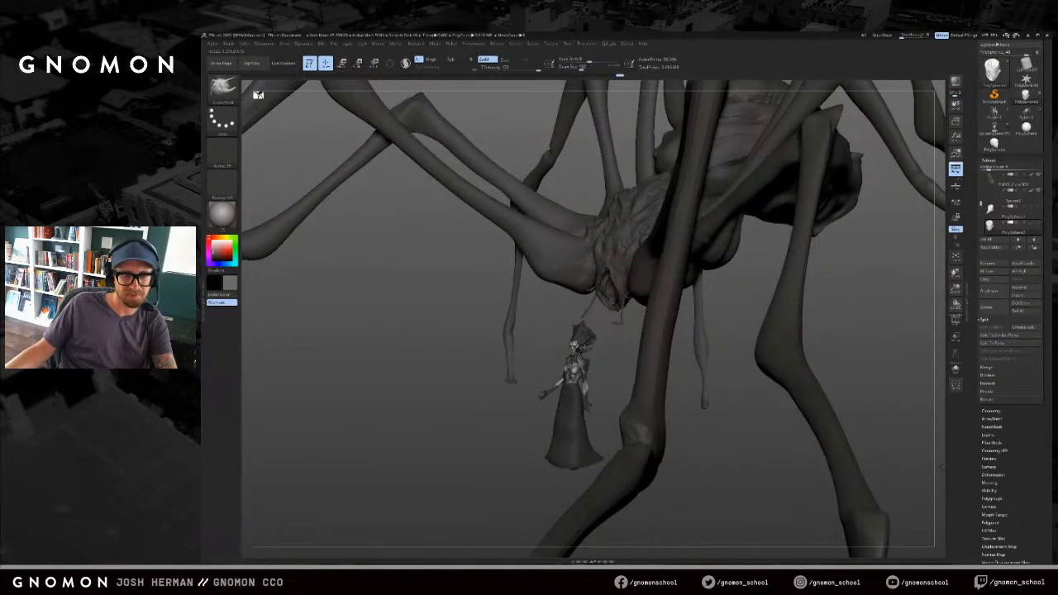
Step: Mask part of the head around the mouth from a side view
{"action": "key", "text": "ctrl"}
{"action": "mouse_move", "coordinate": [611, 322]}
{"action": "left_mouse_down"}
{"action": "mouse_move", "coordinate": [598, 305]}
{"action": "mouse_move", "coordinate": [618, 286]}
{"action": "mouse_move", "coordinate": [569, 322]}
{"action": "mouse_move", "coordinate": [519, 332]}
{"action": "mouse_move", "coordinate": [584, 339]}
{"action": "left_mouse_up"}
{"action": "key", "text": "ctrl"}
{"action": "key", "text": "ctrl"}
{"action": "left_click", "coordinate": [615, 315], "text": "ctrl"}
Step: Reposition the unmasked mouth area with the transpose line and refine its outline with the Move brush
{"action": "key", "text": "w"}
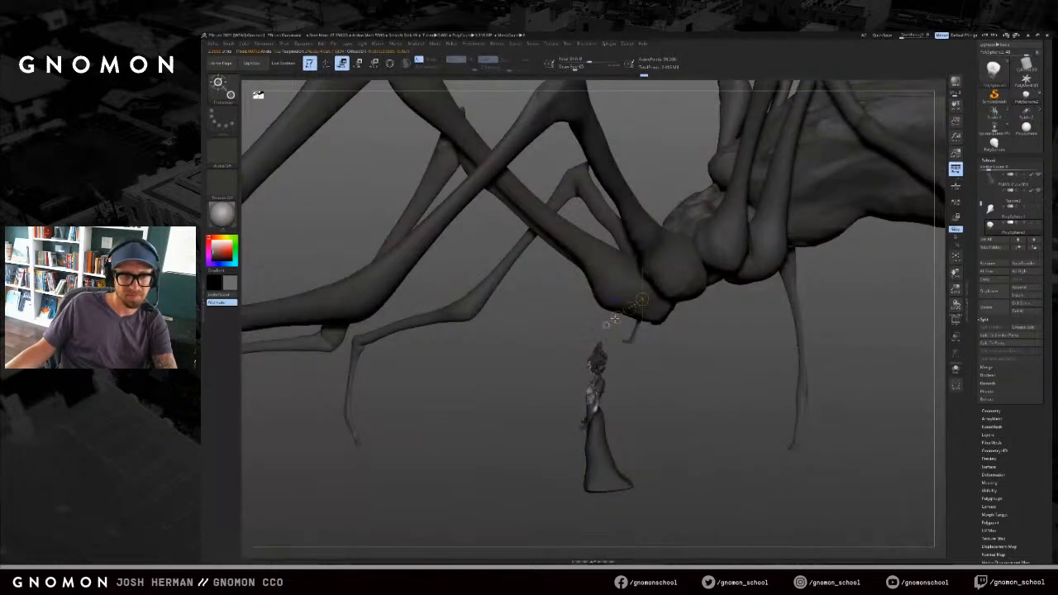
{"action": "mouse_move", "coordinate": [553, 338]}
{"action": "left_mouse_down"}
{"action": "mouse_move", "coordinate": [610, 339]}
{"action": "mouse_move", "coordinate": [618, 359]}
{"action": "mouse_move", "coordinate": [663, 339]}
{"action": "mouse_move", "coordinate": [602, 281]}
{"action": "left_mouse_up"}
{"action": "key", "text": "q"}
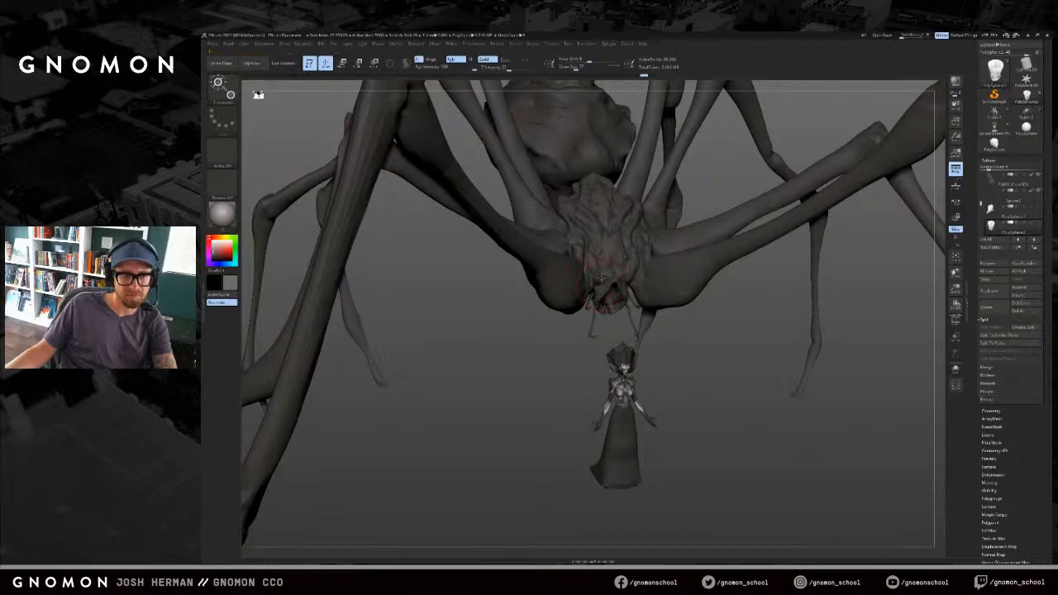
{"action": "key", "text": "w"}
{"action": "mouse_move", "coordinate": [555, 341]}
{"action": "left_mouse_down"}
{"action": "mouse_move", "coordinate": [525, 331]}
{"action": "mouse_move", "coordinate": [568, 356]}
{"action": "mouse_move", "coordinate": [559, 364]}
{"action": "mouse_move", "coordinate": [600, 312]}
{"action": "left_mouse_up"}
{"action": "key", "text": "q"}
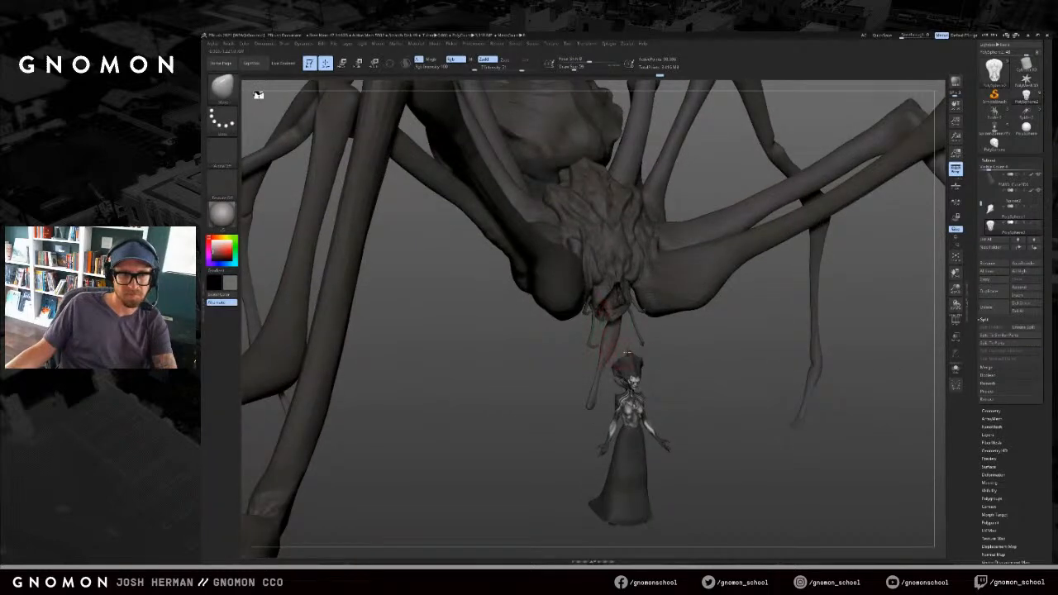
{"action": "left_click_drag", "start_coordinate": [649, 344], "coordinate": [604, 318]}
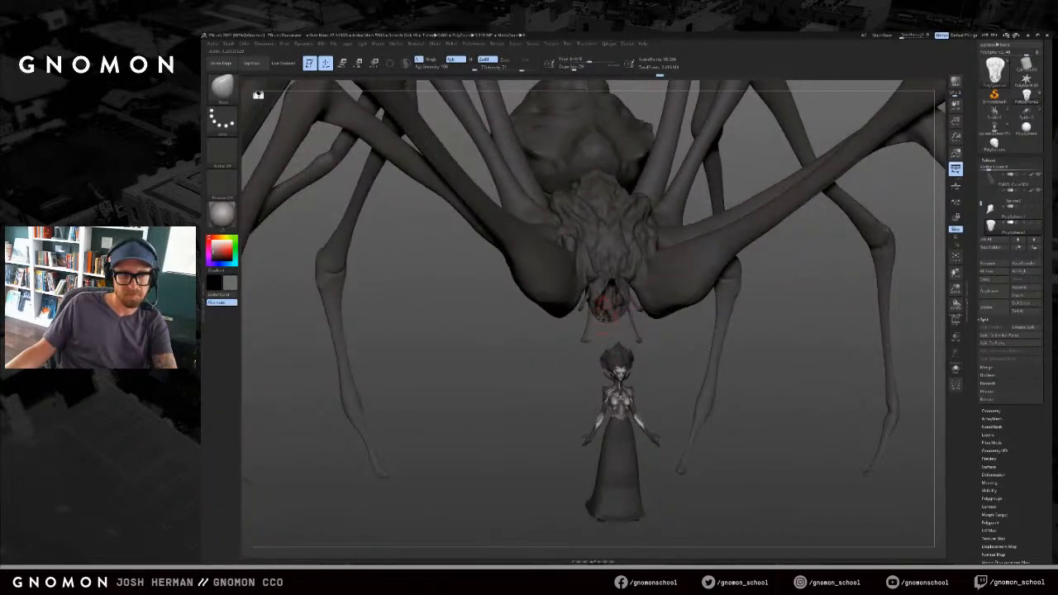
{"action": "key", "text": "v"}
{"action": "key", "text": "s"}
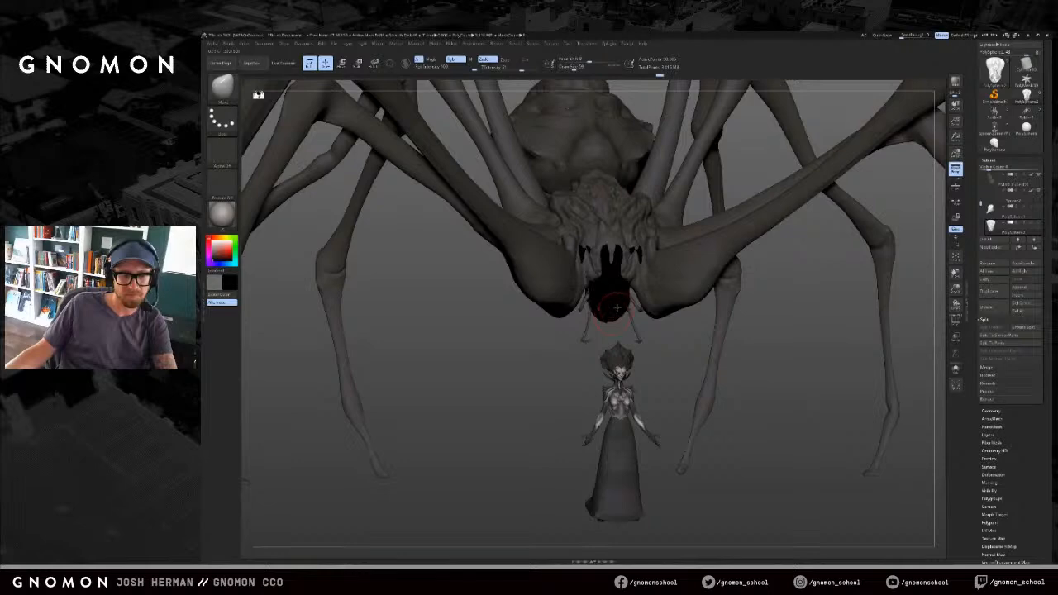
{"action": "key", "text": "v"}
Step: Pull the lower lip and chin into a longer, narrower shape with a smaller Snake Hook brush
{"action": "key", "text": "b"}
{"action": "key", "text": "s"}
{"action": "key", "text": "h"}
{"action": "key", "text": "s"}
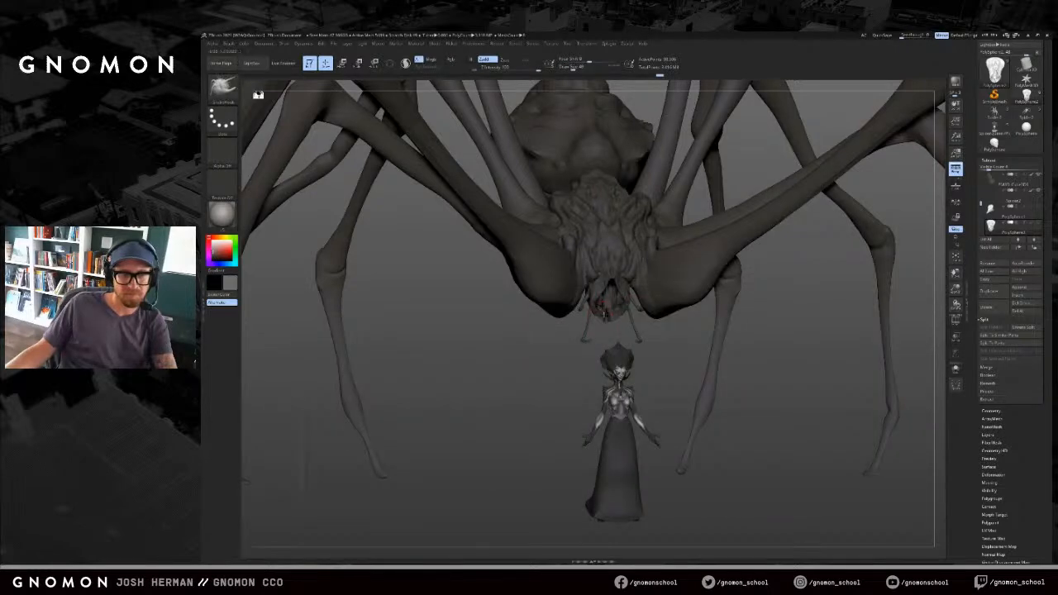
{"action": "mouse_move", "coordinate": [626, 328]}
{"action": "left_mouse_down"}
{"action": "mouse_move", "coordinate": [621, 316]}
{"action": "mouse_move", "coordinate": [562, 334]}
{"action": "left_mouse_up"}
{"action": "key", "text": "bracketright"}
{"action": "key", "text": "bracketleft"}
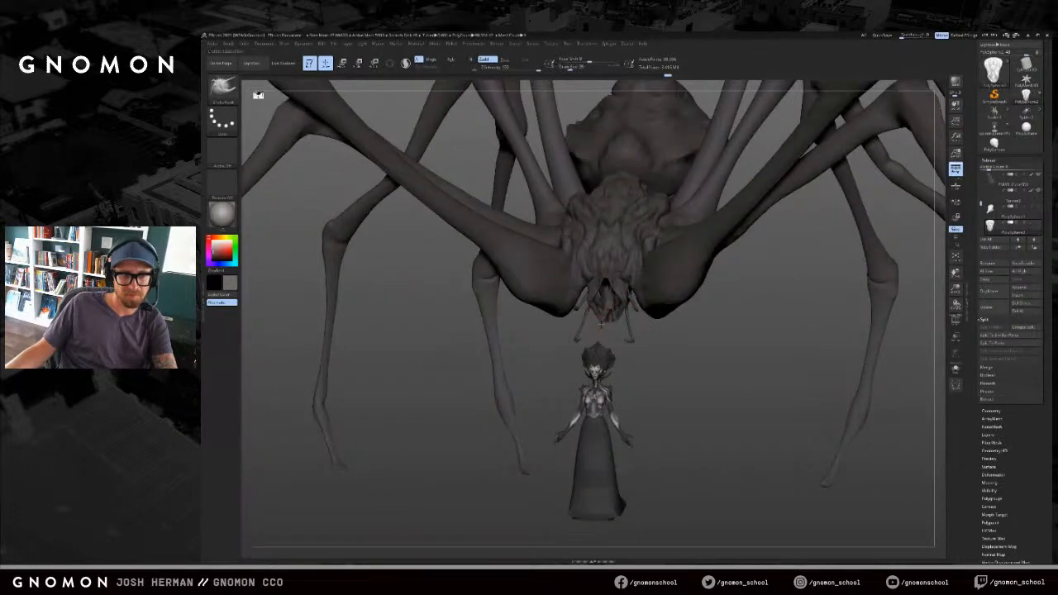
{"action": "left_click_drag", "start_coordinate": [594, 334], "coordinate": [594, 308]}
Step: Add volume to the ridges around the elongated mouth with the Clay Buildup brush
{"action": "key", "text": "b"}
{"action": "key", "text": "c"}
{"action": "key", "text": "b"}
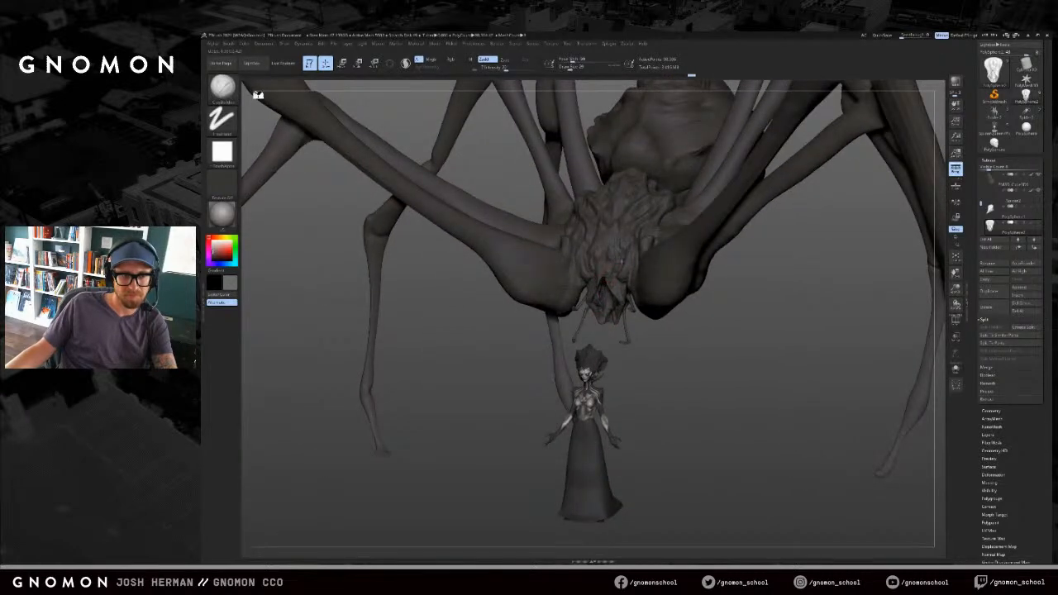
{"action": "mouse_move", "coordinate": [618, 354]}
{"action": "left_mouse_down"}
{"action": "mouse_move", "coordinate": [659, 350]}
{"action": "mouse_move", "coordinate": [534, 356]}
{"action": "left_mouse_up"}
Step: Widen and round the mouth opening with the Move brush
{"action": "key", "text": "b"}
{"action": "key", "text": "m"}
{"action": "key", "text": "v"}
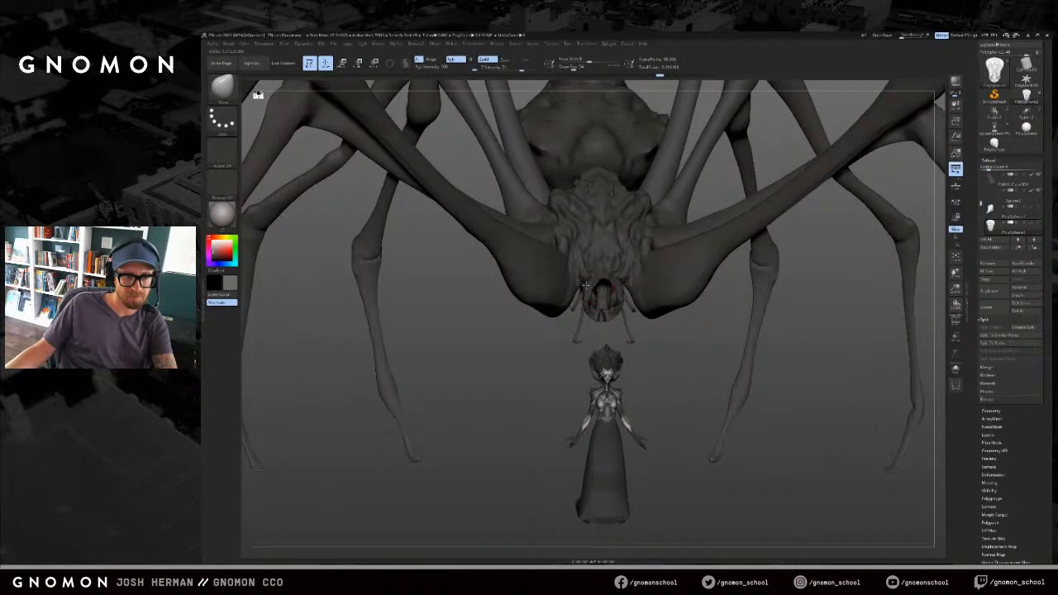
{"action": "right_click_drag", "start_coordinate": [592, 282], "coordinate": [619, 302]}
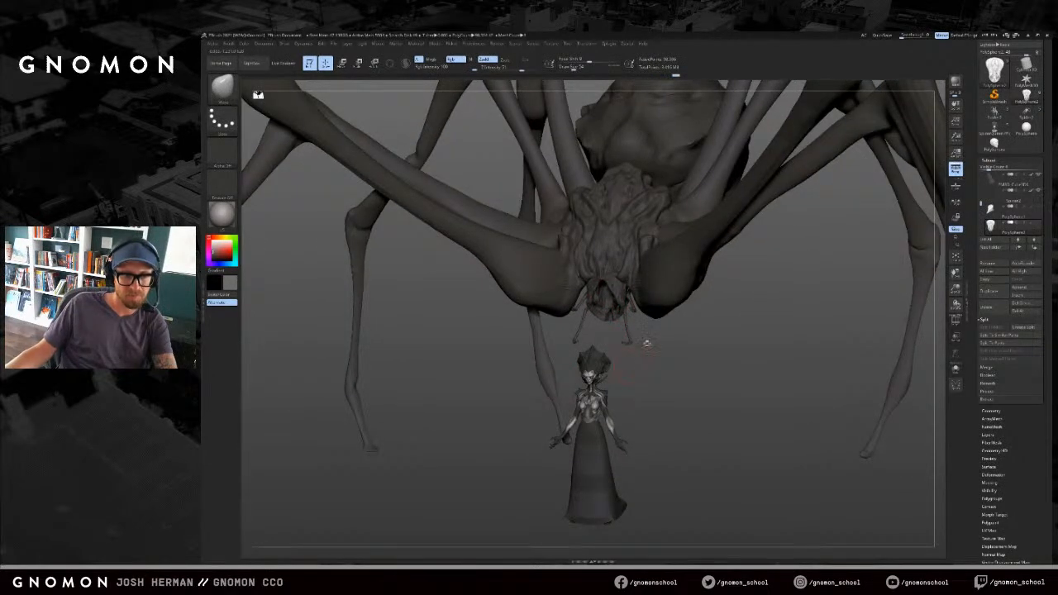
Step: Glance at the browser's animal mouth photos and build up the ridges around the spider's mouth with Clay Buildup
{"action": "key", "text": "alt+Tab"}
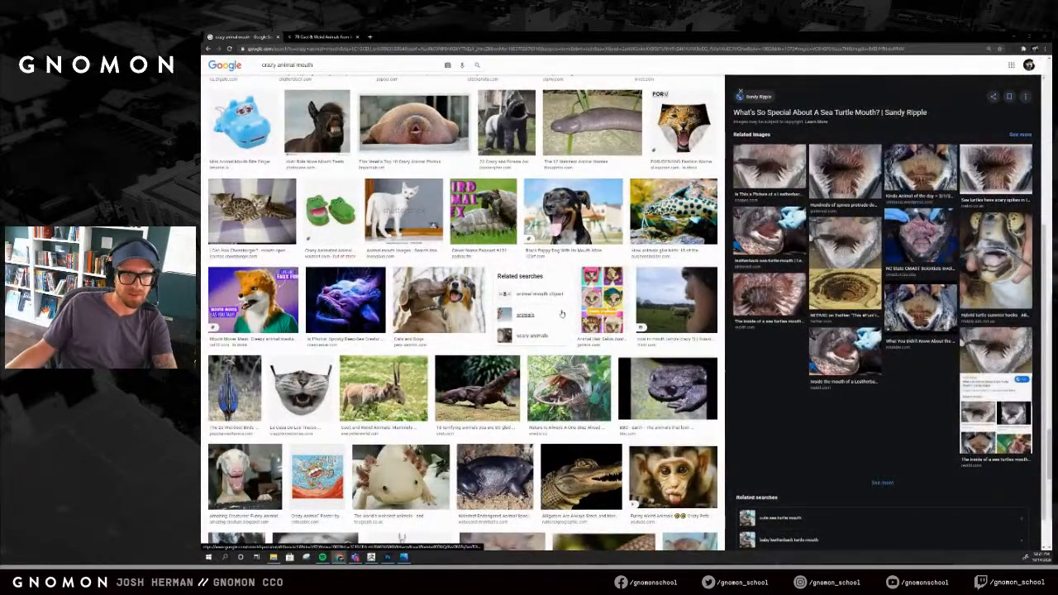
{"action": "key", "text": "alt+Tab"}
{"action": "key", "text": "b"}
{"action": "key", "text": "c"}
{"action": "key", "text": "b"}
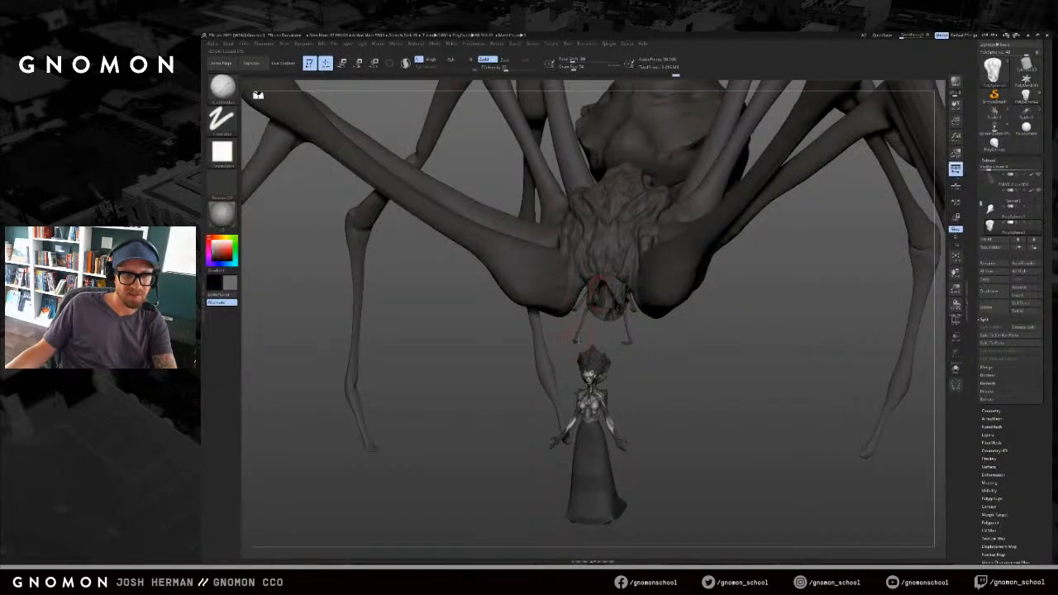
{"action": "left_click_drag", "start_coordinate": [744, 430], "coordinate": [744, 347]}
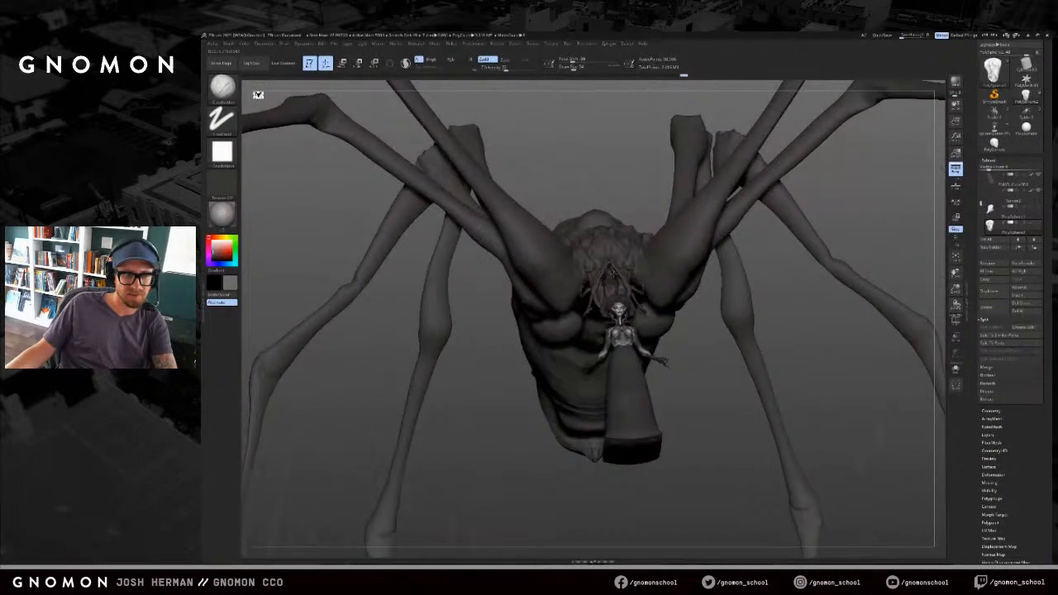
{"action": "left_click_drag", "start_coordinate": [744, 430], "coordinate": [819, 389]}
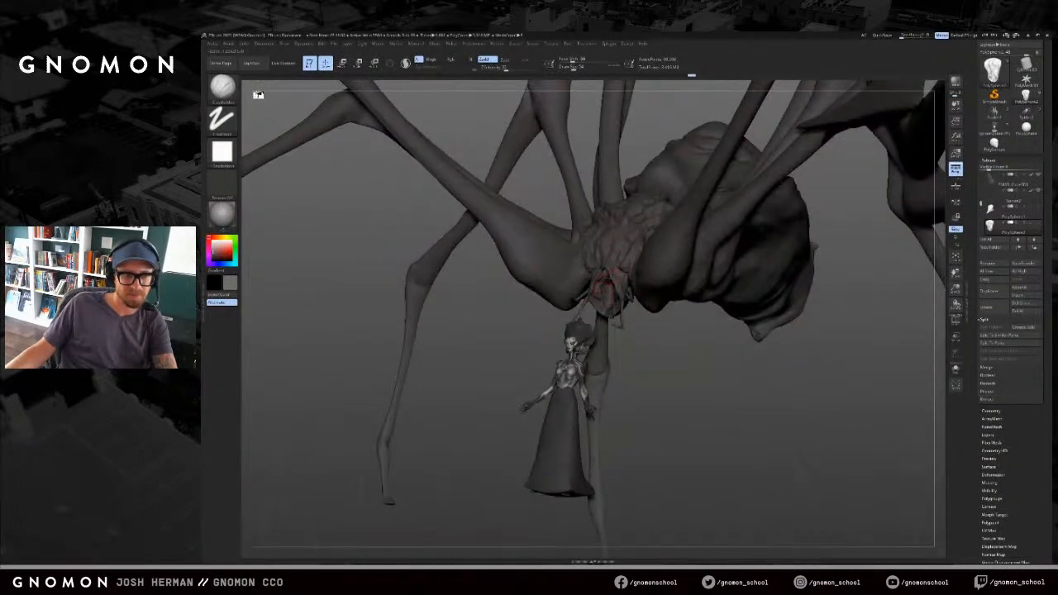
{"action": "left_click_drag", "start_coordinate": [608, 280], "coordinate": [604, 274]}
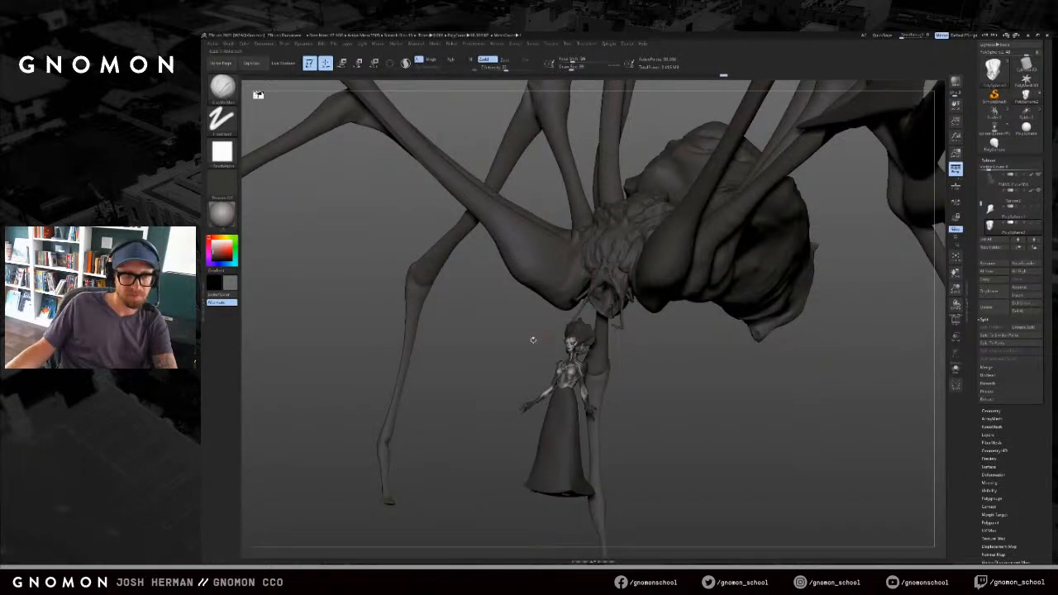
{"action": "left_click_drag", "start_coordinate": [533, 340], "coordinate": [496, 335]}
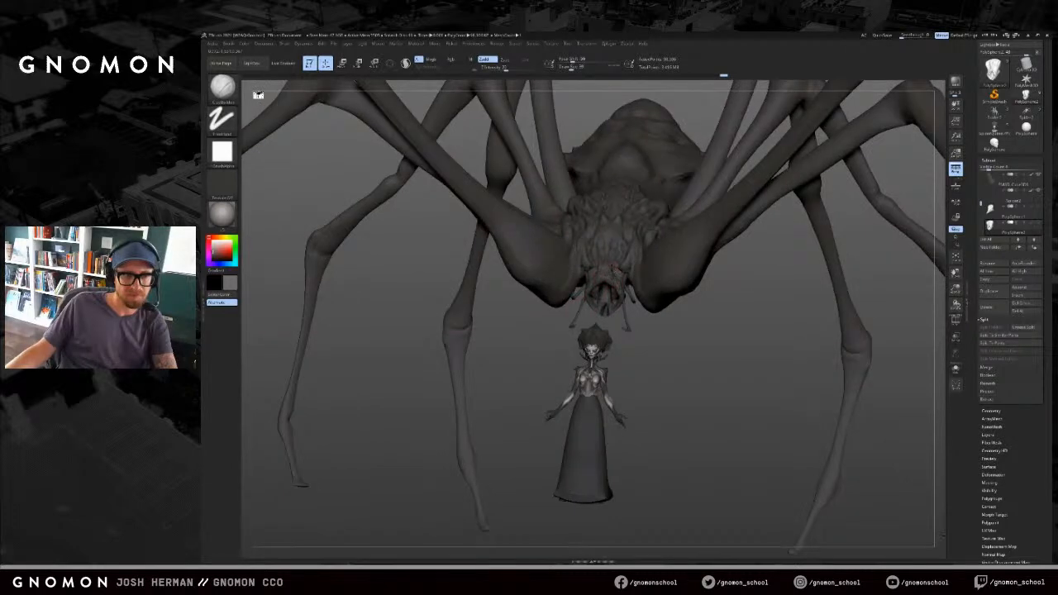
{"action": "left_click_drag", "start_coordinate": [667, 342], "coordinate": [647, 344]}
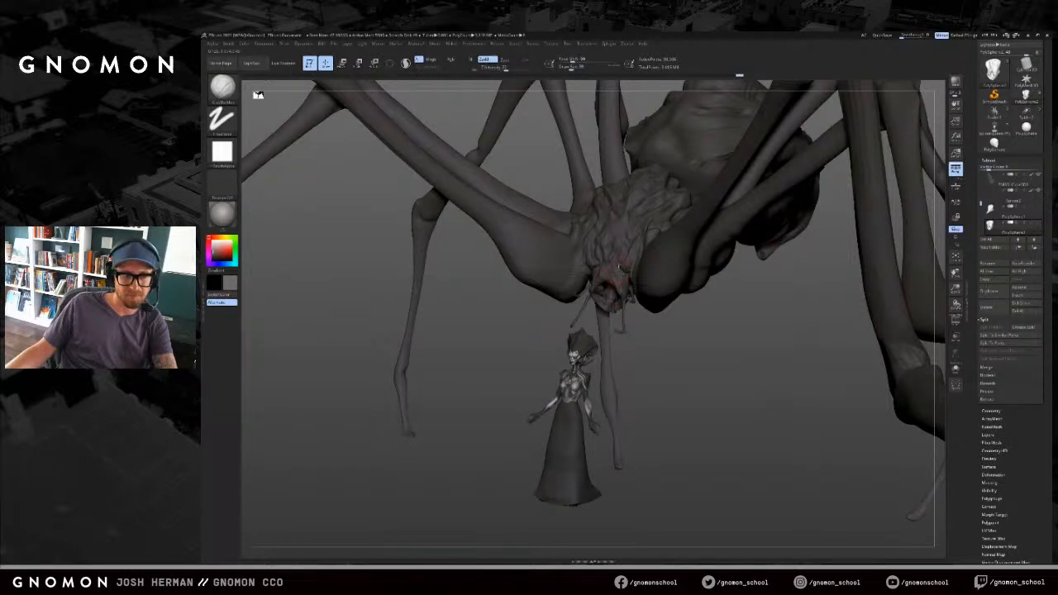
{"action": "left_click_drag", "start_coordinate": [522, 320], "coordinate": [606, 276]}
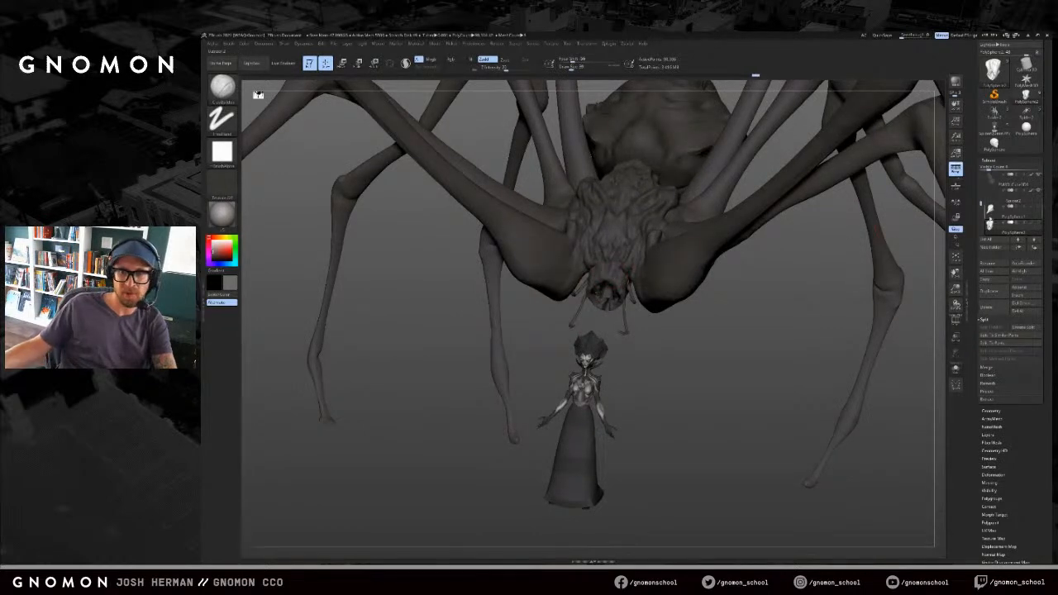
Step: Isolate the separate pointed head piece and rotate it with the transpose line
{"action": "left_click", "coordinate": [990, 210]}
{"action": "left_click_drag", "start_coordinate": [827, 311], "coordinate": [692, 335]}
{"action": "key", "text": "alt+s"}
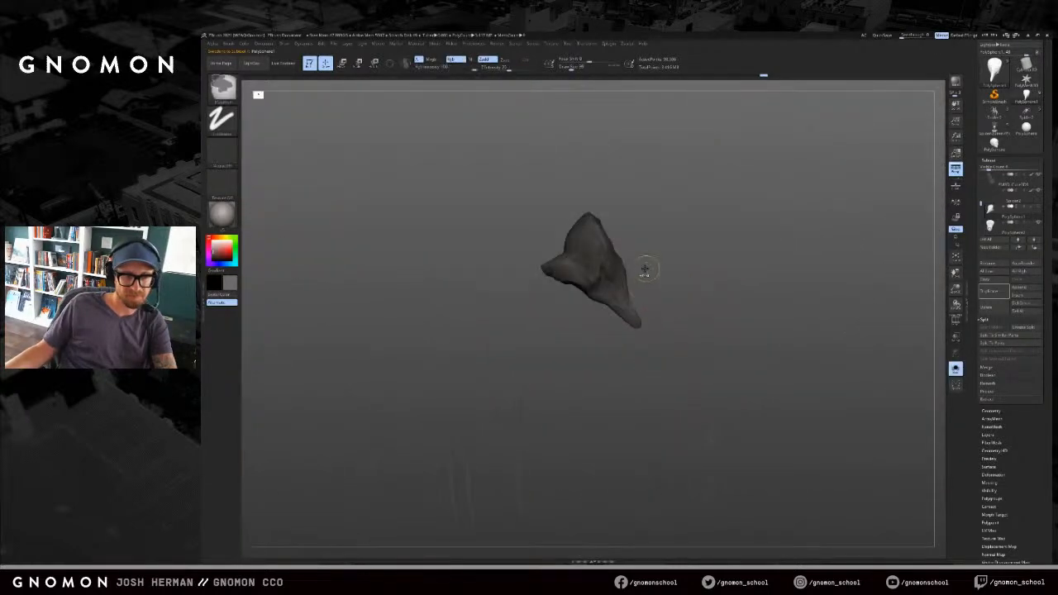
{"action": "key", "text": "w"}
{"action": "key", "text": "r"}
{"action": "mouse_move", "coordinate": [579, 274]}
{"action": "left_mouse_down"}
{"action": "mouse_move", "coordinate": [674, 340]}
{"action": "mouse_move", "coordinate": [679, 297]}
{"action": "mouse_move", "coordinate": [610, 303]}
{"action": "mouse_move", "coordinate": [659, 312]}
{"action": "left_mouse_up"}
{"action": "key", "text": "alt+s"}
{"action": "mouse_move", "coordinate": [721, 300]}
{"action": "left_mouse_down"}
{"action": "mouse_move", "coordinate": [619, 312]}
{"action": "mouse_move", "coordinate": [581, 286]}
{"action": "left_mouse_up"}
Step: Adjust the visibility of the head parts to show the pointed piece over the spider's face
{"action": "key", "text": "q"}
{"action": "left_click", "coordinate": [634, 271], "text": "alt"}
{"action": "left_click", "coordinate": [641, 286], "text": "ctrl+shift"}
{"action": "left_click_drag", "start_coordinate": [687, 323], "coordinate": [697, 337], "text": "ctrl+shift"}
{"action": "left_click", "coordinate": [586, 246], "text": "ctrl+shift"}
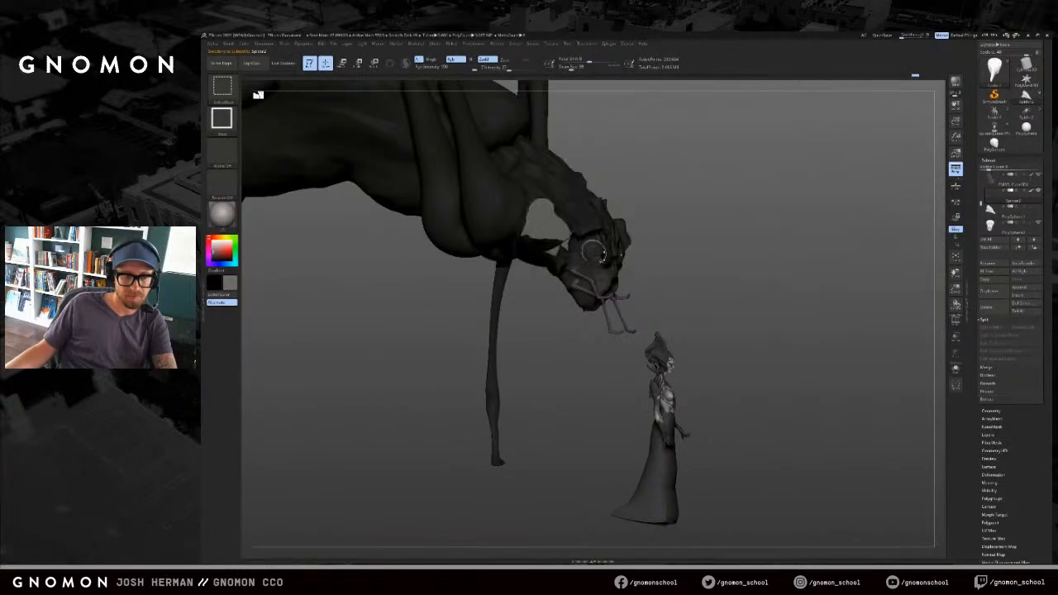
{"action": "key", "text": "w"}
{"action": "key", "text": "alt+shift+s"}
{"action": "left_click_drag", "start_coordinate": [701, 274], "coordinate": [740, 275]}
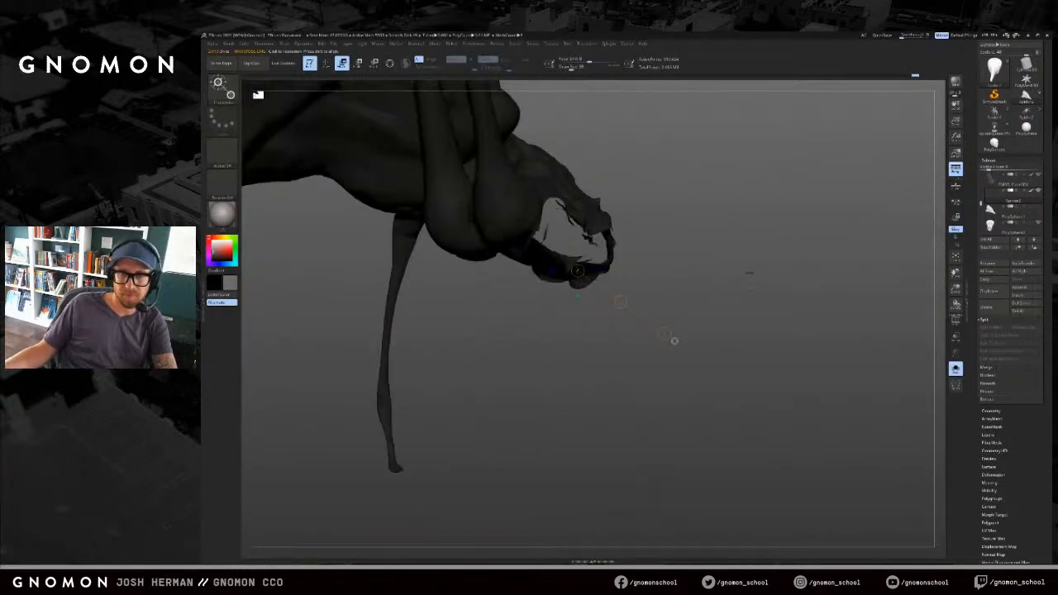
{"action": "key", "text": "alt+shift+s"}
{"action": "left_click", "coordinate": [1039, 208]}
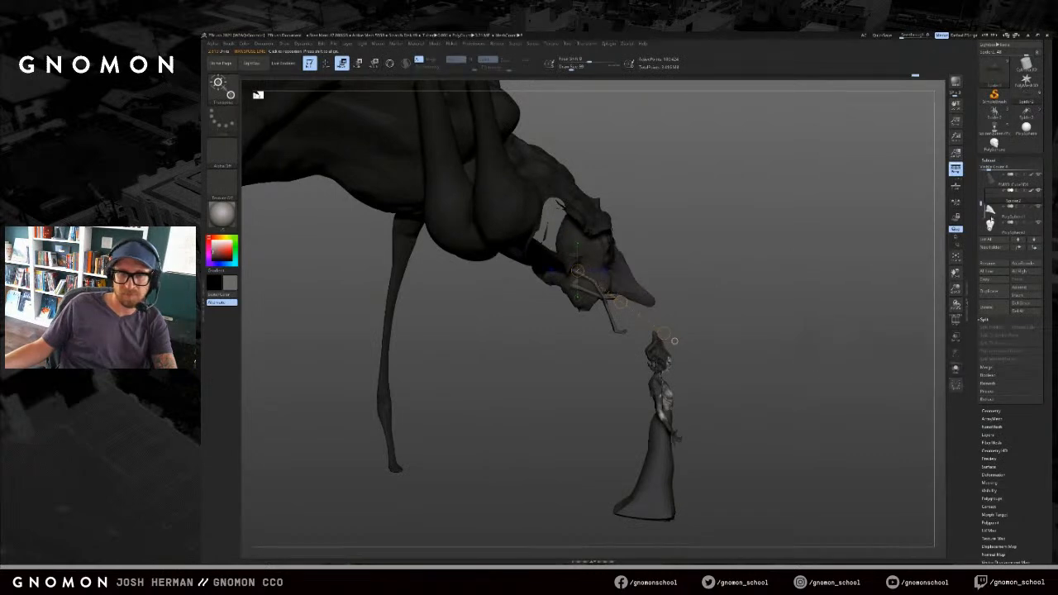
Step: Select the pointed head piece and rotate it over the snout with the transpose line
{"action": "key", "text": "q"}
{"action": "left_click", "coordinate": [635, 280], "text": "alt"}
{"action": "key", "text": "r"}
{"action": "mouse_move", "coordinate": [581, 236]}
{"action": "left_mouse_down"}
{"action": "mouse_move", "coordinate": [665, 328]}
{"action": "mouse_move", "coordinate": [696, 282]}
{"action": "mouse_move", "coordinate": [724, 268]}
{"action": "mouse_move", "coordinate": [674, 285]}
{"action": "mouse_move", "coordinate": [638, 276]}
{"action": "left_mouse_up"}
{"action": "key", "text": "q"}
Step: Carve creases into the pointed snout piece with the Dam Standard brush, undoing the last unwanted stroke
{"action": "key", "text": "s"}
{"action": "left_click_drag", "start_coordinate": [720, 318], "coordinate": [696, 263]}
{"action": "key", "text": "b"}
{"action": "key", "text": "d"}
{"action": "key", "text": "s"}
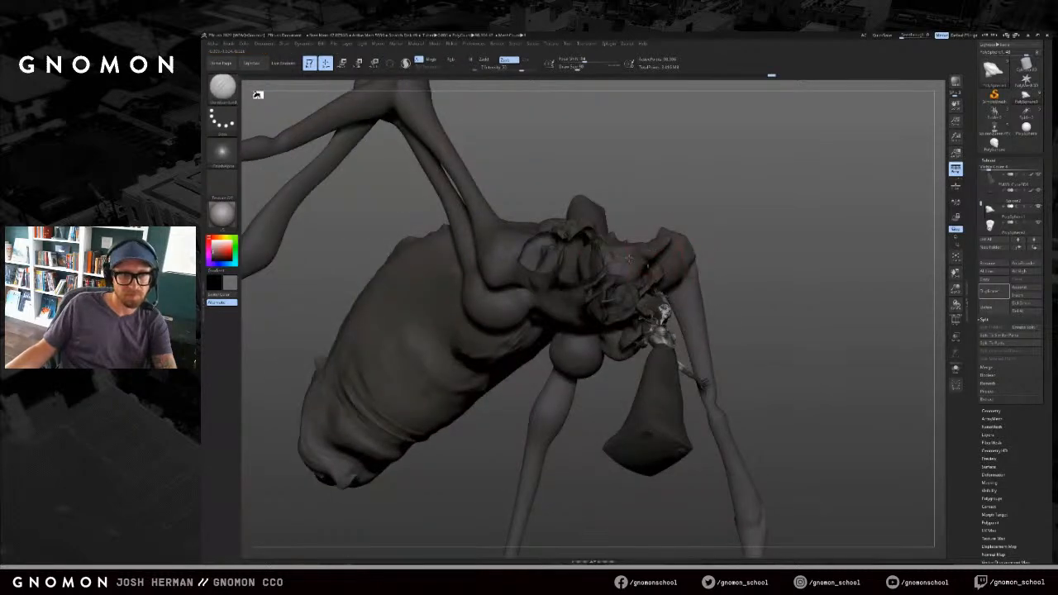
{"action": "left_click_drag", "start_coordinate": [759, 237], "coordinate": [674, 248]}
{"action": "mouse_move", "coordinate": [637, 206]}
{"action": "left_mouse_down"}
{"action": "mouse_move", "coordinate": [581, 211]}
{"action": "mouse_move", "coordinate": [630, 263]}
{"action": "mouse_move", "coordinate": [652, 261]}
{"action": "left_mouse_up"}
{"action": "left_click_drag", "start_coordinate": [729, 246], "coordinate": [769, 273]}
{"action": "left_click_drag", "start_coordinate": [780, 324], "coordinate": [796, 371]}
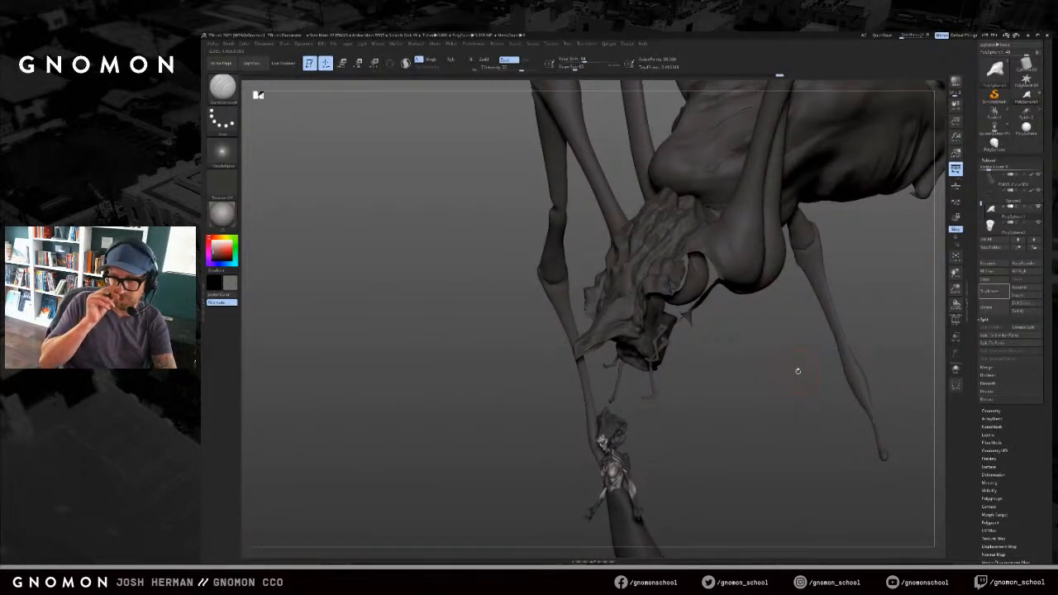
{"action": "mouse_move", "coordinate": [571, 384]}
{"action": "left_mouse_down"}
{"action": "mouse_move", "coordinate": [667, 376]}
{"action": "mouse_move", "coordinate": [669, 386]}
{"action": "mouse_move", "coordinate": [652, 373]}
{"action": "mouse_move", "coordinate": [595, 372]}
{"action": "mouse_move", "coordinate": [645, 361]}
{"action": "mouse_move", "coordinate": [626, 332]}
{"action": "mouse_move", "coordinate": [626, 348]}
{"action": "left_mouse_up"}
{"action": "key", "text": "ctrl+z"}
{"action": "key", "text": "ctrl+z"}
{"action": "key", "text": "ctrl+shift+z"}
Step: Thicken the pointed snout piece with Clay Buildup and refine its shape with the Move brush
{"action": "key", "text": "s"}
{"action": "left_click_drag", "start_coordinate": [687, 380], "coordinate": [601, 381]}
{"action": "key", "text": "b"}
{"action": "key", "text": "c"}
{"action": "key", "text": "b"}
{"action": "key", "text": "b"}
{"action": "key", "text": "m"}
{"action": "key", "text": "v"}
{"action": "left_click_drag", "start_coordinate": [664, 375], "coordinate": [666, 351], "text": "shift"}
{"action": "key", "text": "b"}
{"action": "key", "text": "c"}
{"action": "key", "text": "b"}
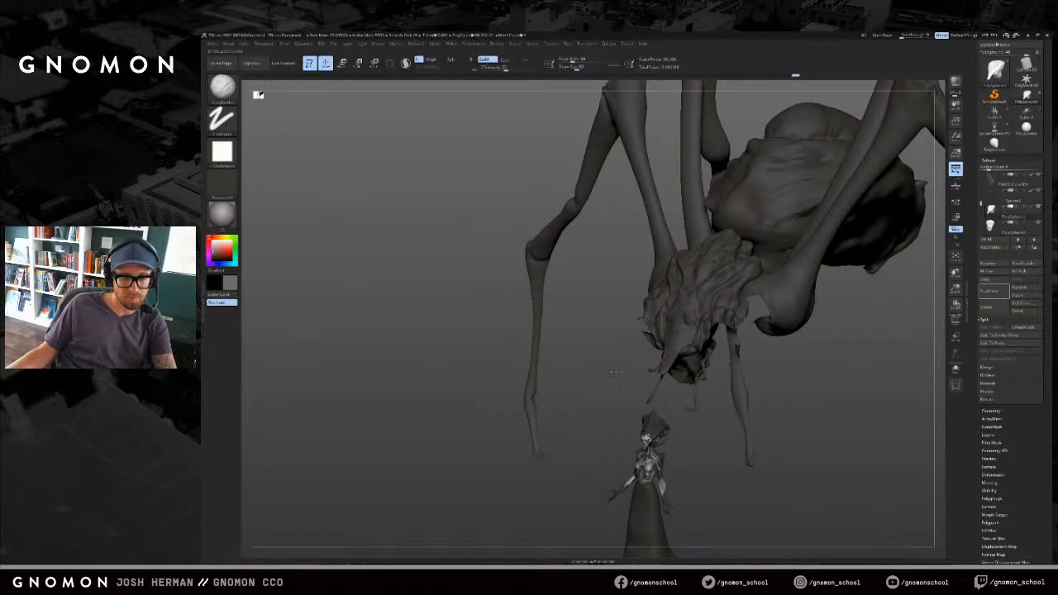
{"action": "left_click_drag", "start_coordinate": [628, 376], "coordinate": [616, 377]}
Step: Adjust the tip of the snout into a fuller, rounder nose with the Move brush
{"action": "key", "text": "b"}
{"action": "key", "text": "m"}
{"action": "key", "text": "v"}
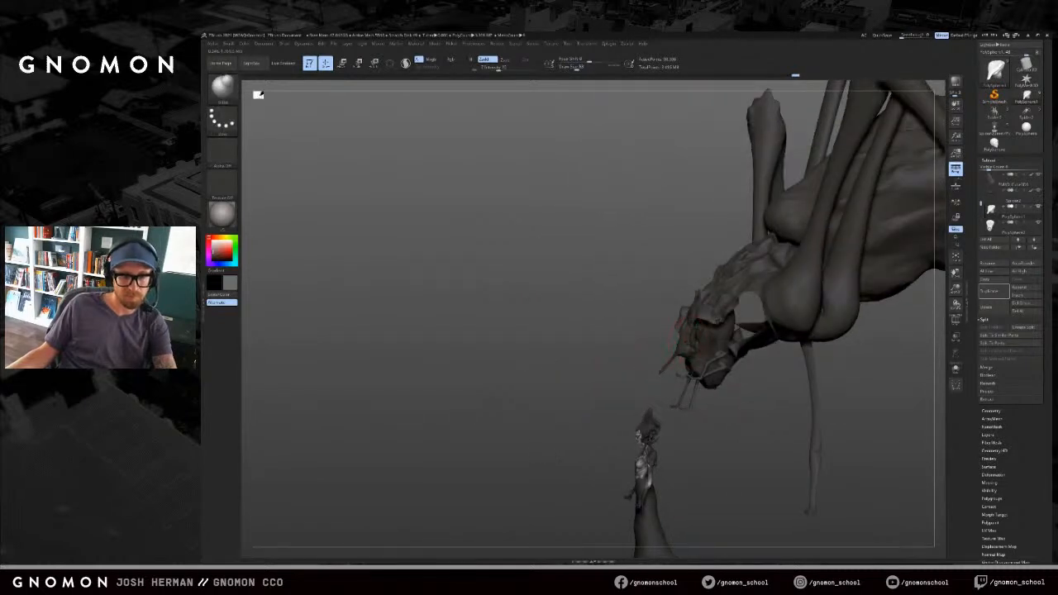
{"action": "left_click_drag", "start_coordinate": [651, 386], "coordinate": [655, 376]}
{"action": "key", "text": "b"}
{"action": "key", "text": "c"}
{"action": "key", "text": "b"}
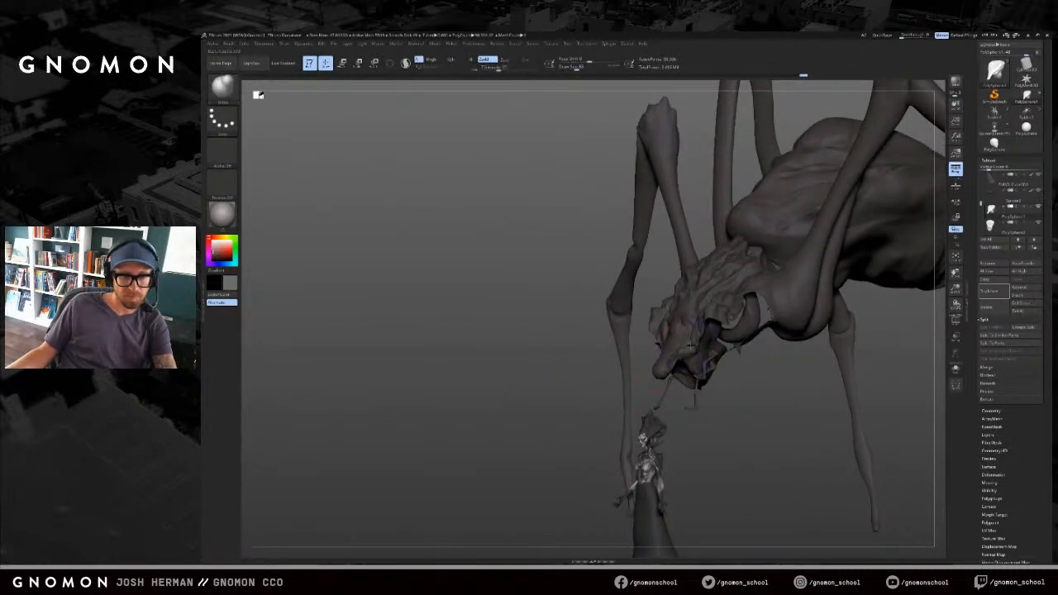
Step: Smooth the tip and side of the snout piece
{"action": "key", "text": "shift+d"}
{"action": "key", "text": "shift+d"}
{"action": "key", "text": "shift+d"}
{"action": "left_click_drag", "start_coordinate": [661, 376], "coordinate": [671, 369], "text": "shift"}
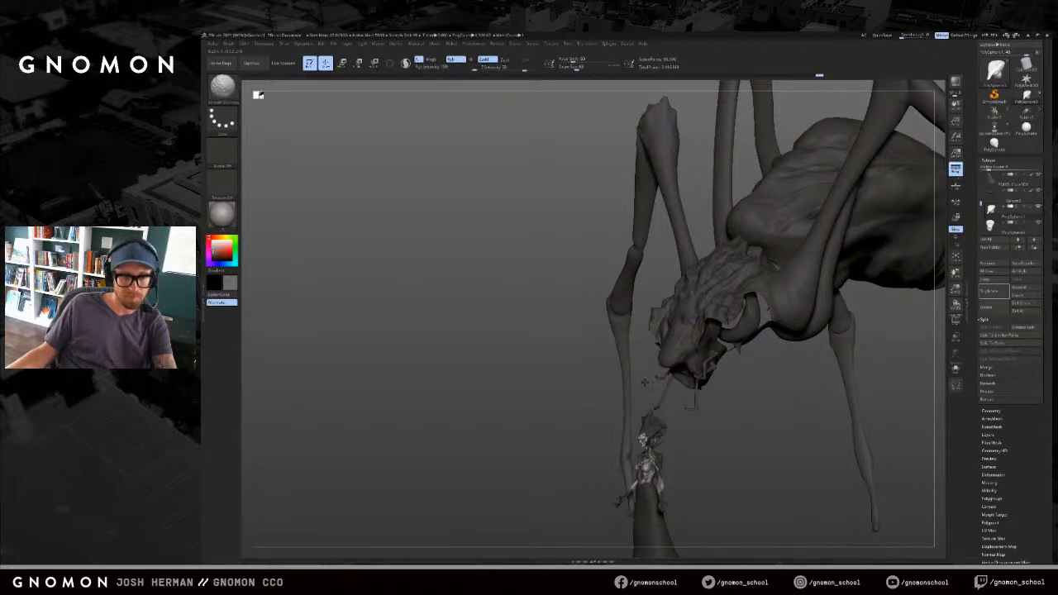
{"action": "left_click_drag", "start_coordinate": [686, 351], "coordinate": [677, 355], "text": "shift"}
{"action": "key", "text": "b"}
{"action": "mouse_move", "coordinate": [778, 344]}
{"action": "left_mouse_down", "text": "shift"}
{"action": "mouse_move", "coordinate": [650, 361]}
{"action": "mouse_move", "coordinate": [692, 361]}
{"action": "mouse_move", "coordinate": [725, 390]}
{"action": "mouse_move", "coordinate": [678, 420]}
{"action": "mouse_move", "coordinate": [683, 402]}
{"action": "left_mouse_up", "text": "shift"}
Step: Extend the snout piece downward into a bulbous lower lobe around the mouth, using a larger brush
{"action": "key", "text": "b"}
{"action": "key", "text": "s"}
{"action": "key", "text": "h"}
{"action": "key", "text": "alt+s"}
{"action": "key", "text": "s"}
{"action": "mouse_move", "coordinate": [644, 377]}
{"action": "left_mouse_down"}
{"action": "mouse_move", "coordinate": [649, 411]}
{"action": "mouse_move", "coordinate": [680, 414]}
{"action": "mouse_move", "coordinate": [687, 409]}
{"action": "mouse_move", "coordinate": [668, 405]}
{"action": "mouse_move", "coordinate": [699, 394]}
{"action": "mouse_move", "coordinate": [684, 388]}
{"action": "left_mouse_up"}
{"action": "key", "text": "alt+s"}
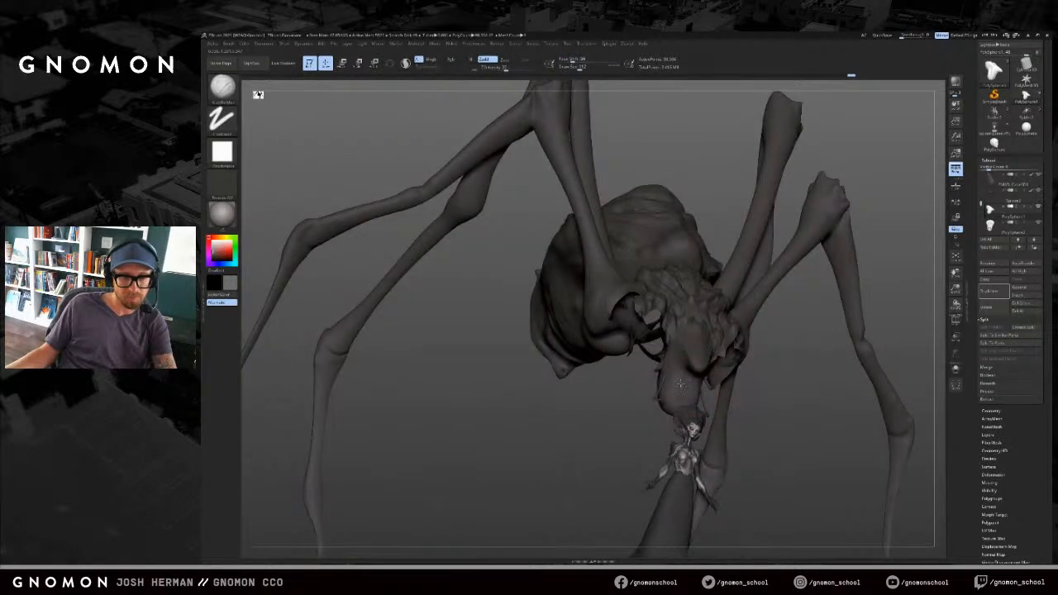
{"action": "mouse_move", "coordinate": [684, 379]}
{"action": "right_mouse_down"}
{"action": "mouse_move", "coordinate": [643, 392]}
{"action": "mouse_move", "coordinate": [700, 382]}
{"action": "right_mouse_up"}
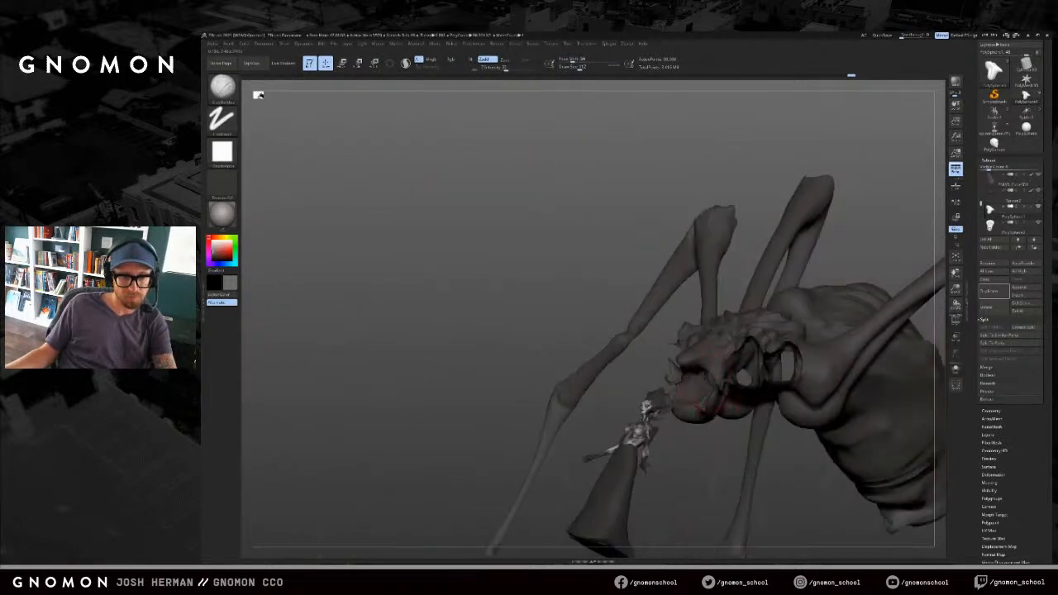
{"action": "mouse_move", "coordinate": [722, 439]}
{"action": "right_mouse_down"}
{"action": "mouse_move", "coordinate": [713, 398]}
{"action": "mouse_move", "coordinate": [725, 434]}
{"action": "mouse_move", "coordinate": [742, 430]}
{"action": "right_mouse_up"}
Step: Reshape the isolated snout piece's lower lobe with the Move brush and smooth its surface
{"action": "key", "text": "alt+s"}
{"action": "key", "text": "b"}
{"action": "key", "text": "m"}
{"action": "key", "text": "v"}
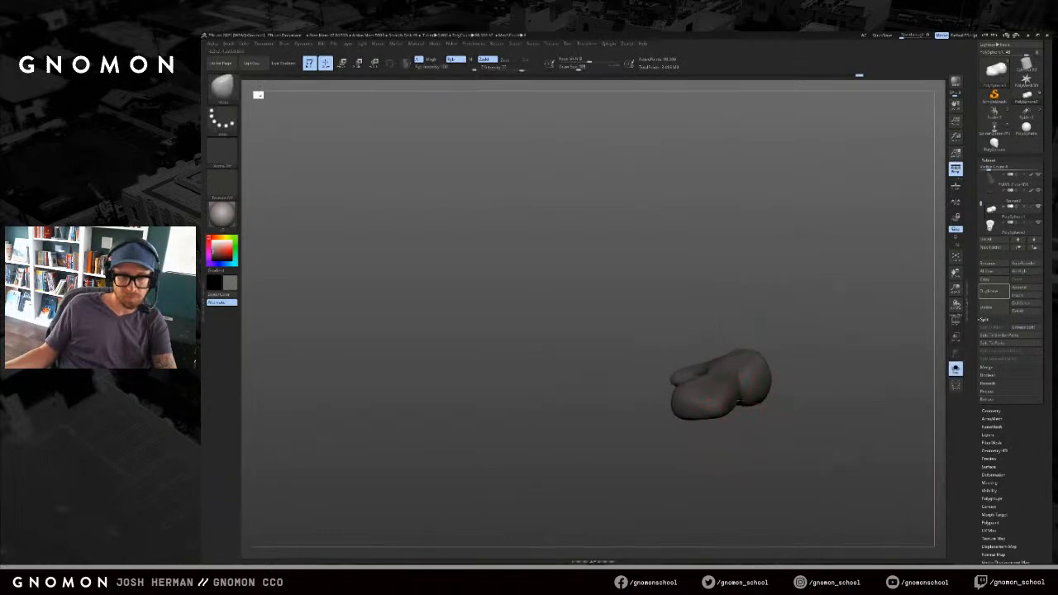
{"action": "left_click_drag", "start_coordinate": [741, 400], "coordinate": [754, 406]}
{"action": "right_click_drag", "start_coordinate": [766, 410], "coordinate": [763, 425]}
{"action": "left_click_drag", "start_coordinate": [754, 399], "coordinate": [748, 404], "text": "shift"}
{"action": "key", "text": "alt+s"}
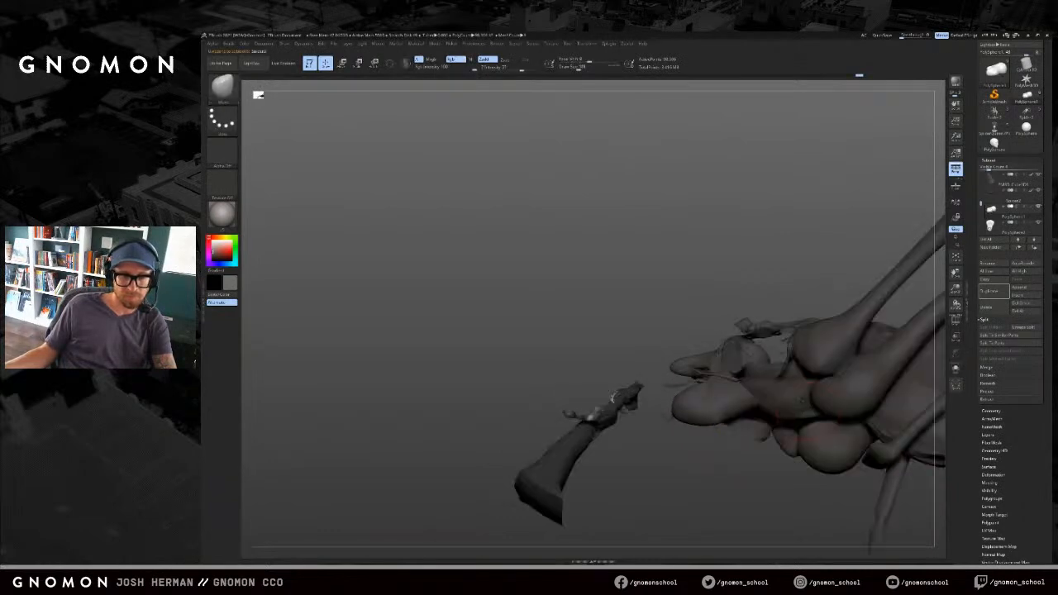
Step: Show all of the spider's legs and hide the woman figure
{"action": "left_click", "coordinate": [732, 437], "text": "alt"}
{"action": "left_click", "coordinate": [747, 466], "text": "ctrl+shift"}
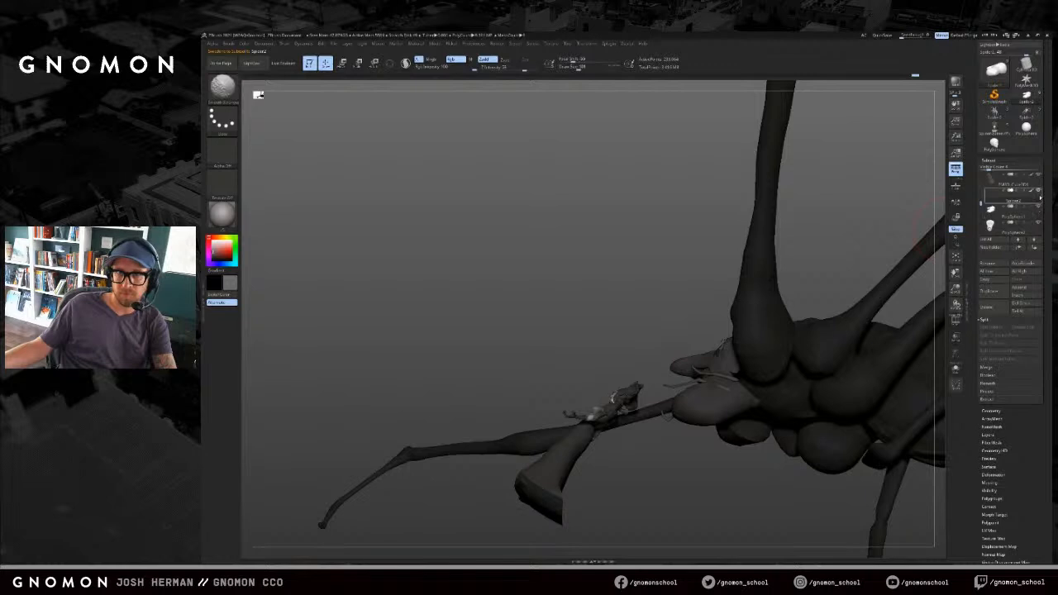
{"action": "left_click", "coordinate": [1039, 191]}
{"action": "left_click", "coordinate": [1040, 222]}
{"action": "left_click", "coordinate": [1040, 221]}
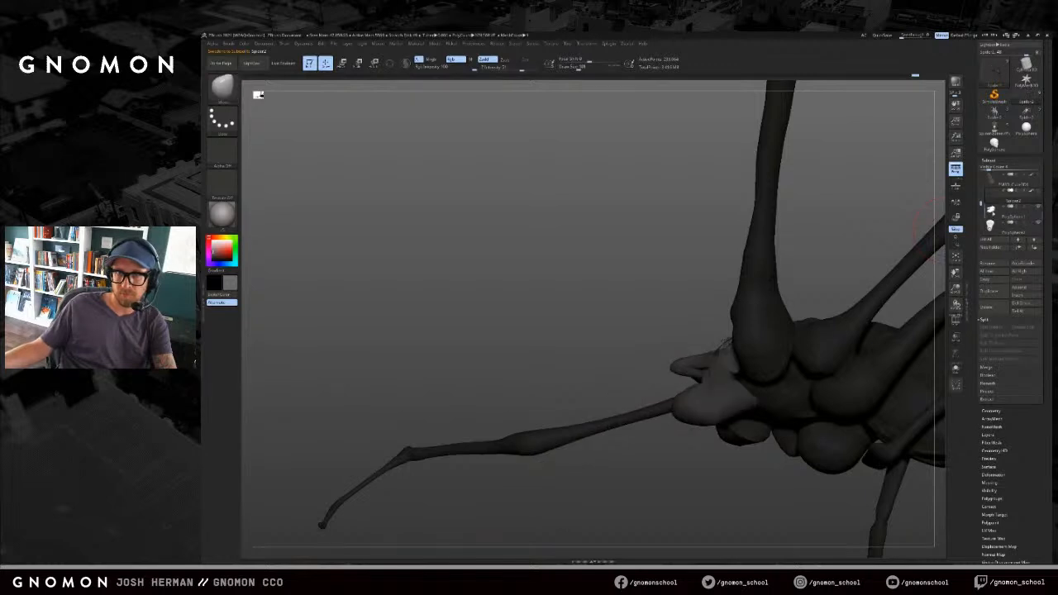
{"action": "left_click_drag", "start_coordinate": [981, 204], "coordinate": [981, 217]}
Step: Select the snout piece enclosing the mouth and examine it from the front in isolation
{"action": "left_click_drag", "start_coordinate": [562, 248], "coordinate": [498, 344]}
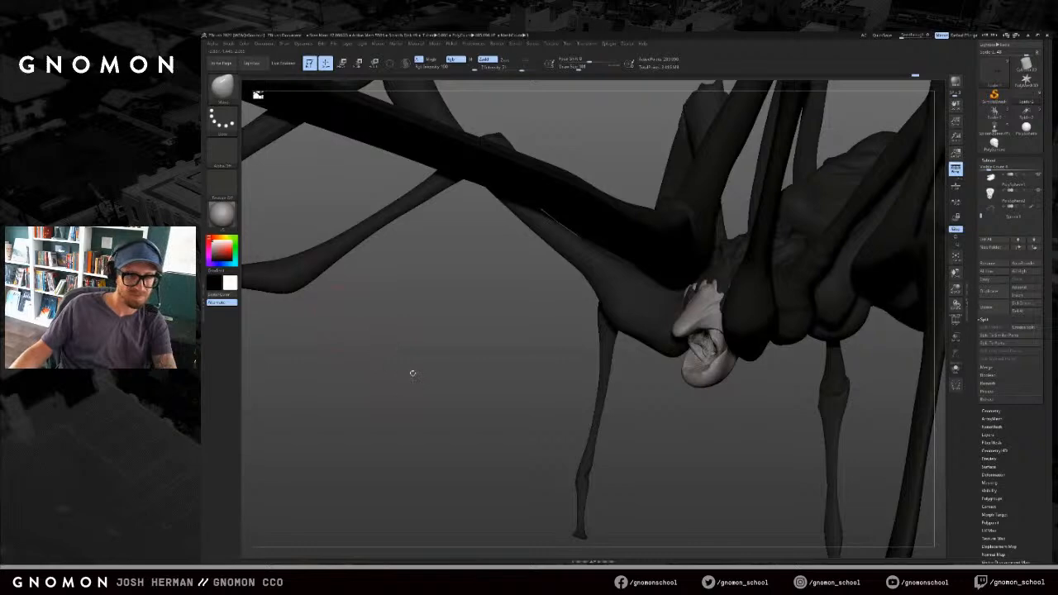
{"action": "left_click_drag", "start_coordinate": [413, 373], "coordinate": [430, 399]}
{"action": "left_click", "coordinate": [1012, 214]}
{"action": "left_click_drag", "start_coordinate": [876, 406], "coordinate": [784, 349]}
{"action": "key", "text": "b"}
{"action": "key", "text": "c"}
{"action": "key", "text": "b"}
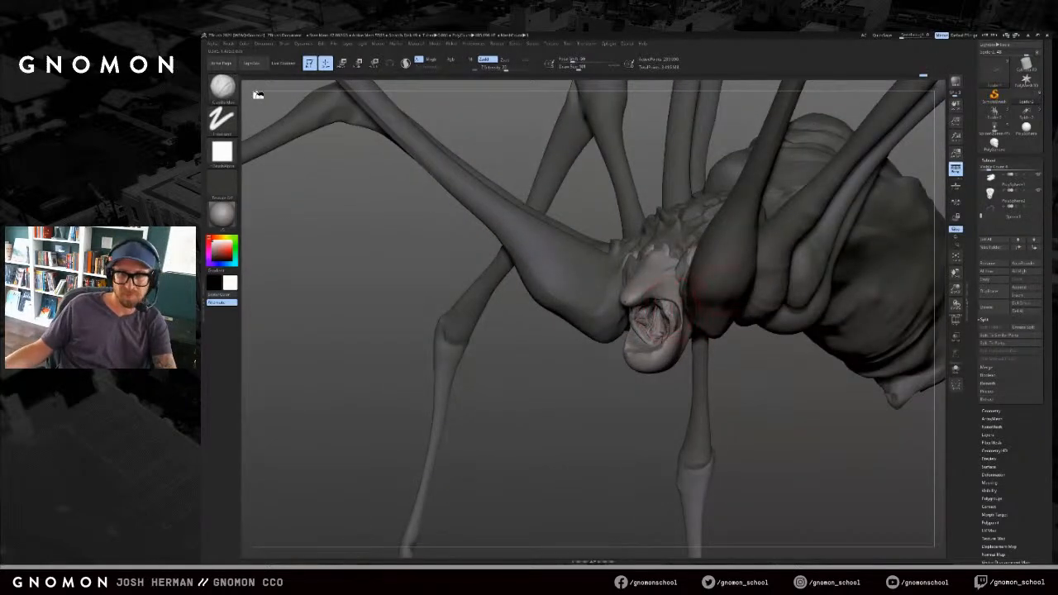
{"action": "left_click_drag", "start_coordinate": [981, 214], "coordinate": [982, 196]}
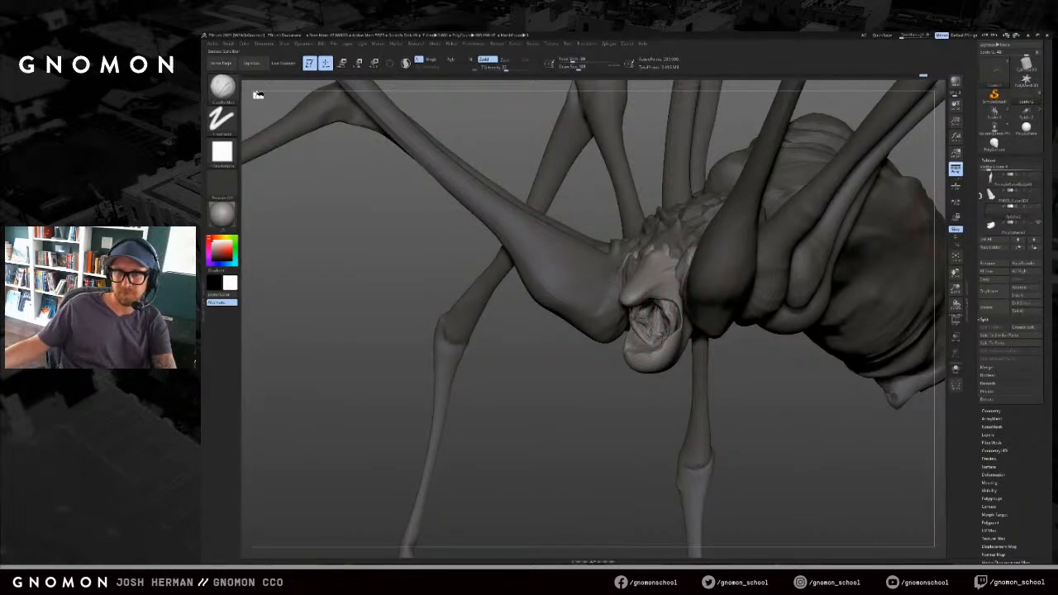
{"action": "left_click", "coordinate": [993, 228]}
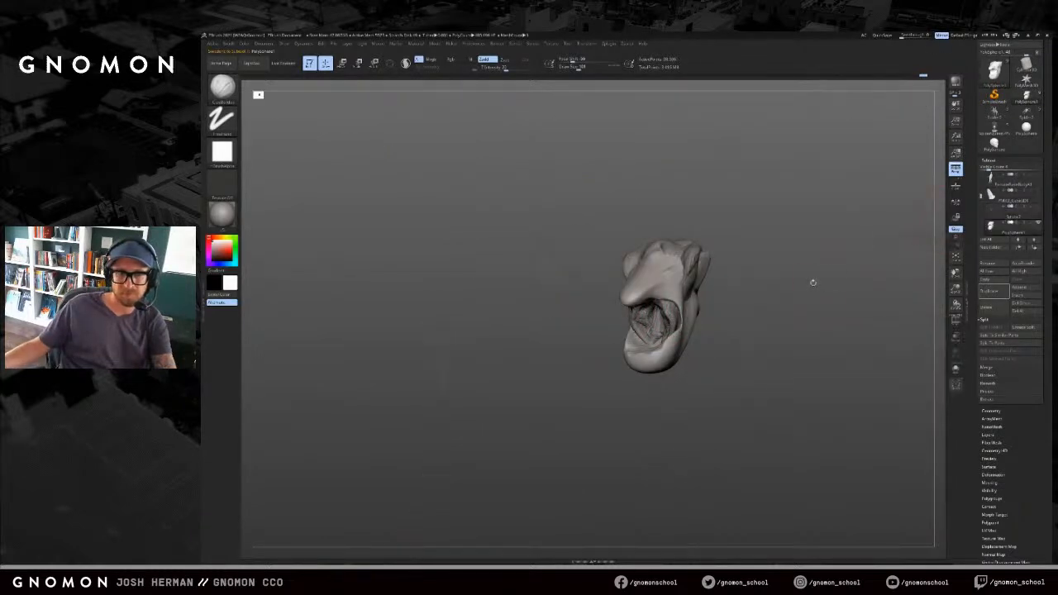
{"action": "left_click_drag", "start_coordinate": [812, 282], "coordinate": [889, 262]}
Step: Restore the visibility of the body, snout piece and small mouth feelers, keeping the snout piece active
{"action": "left_click", "coordinate": [1040, 208]}
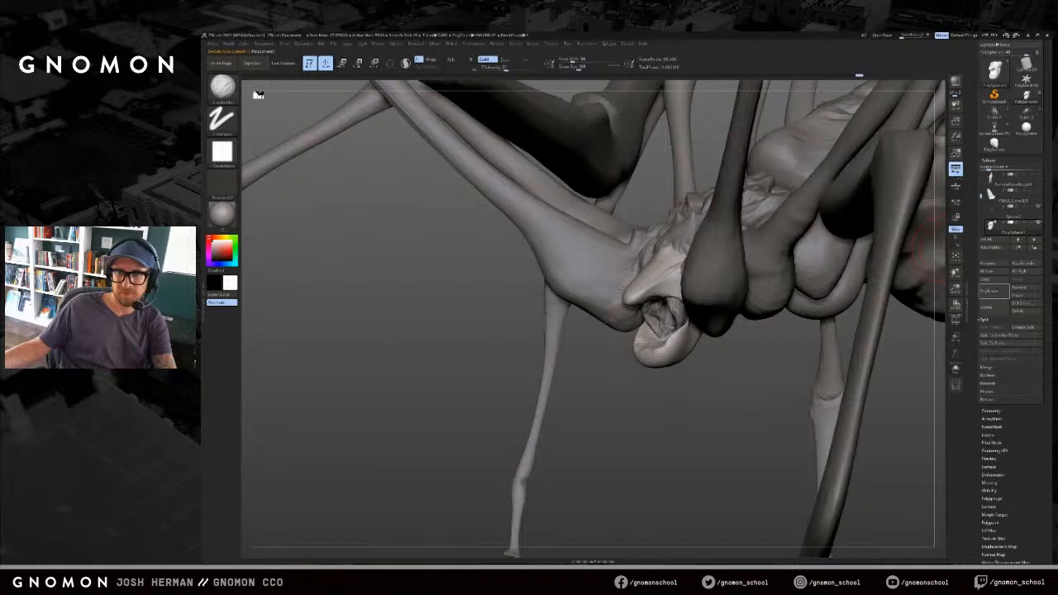
{"action": "left_click_drag", "start_coordinate": [982, 197], "coordinate": [982, 204]}
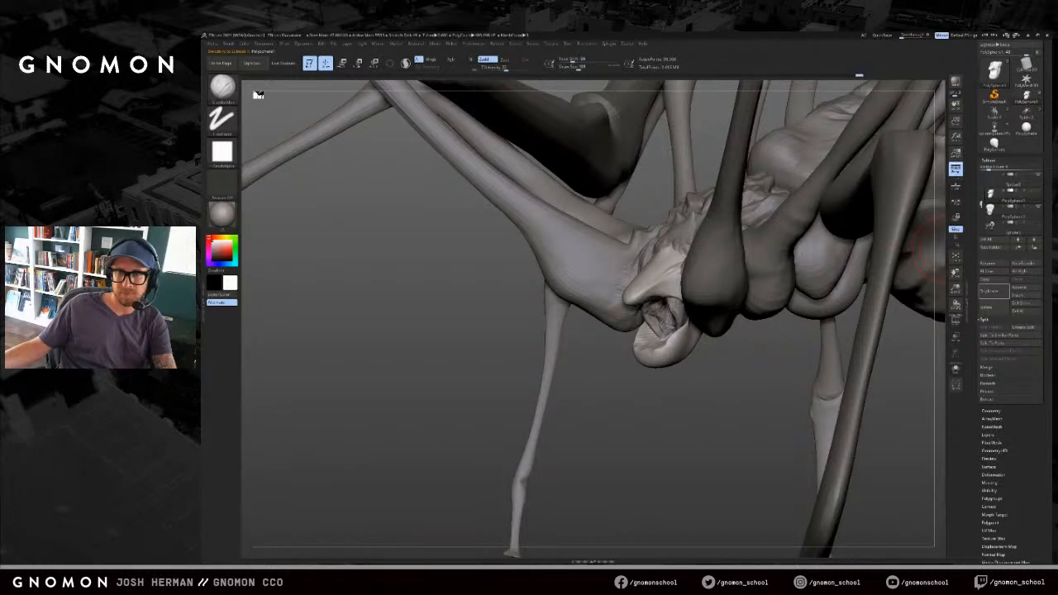
{"action": "left_click", "coordinate": [997, 213]}
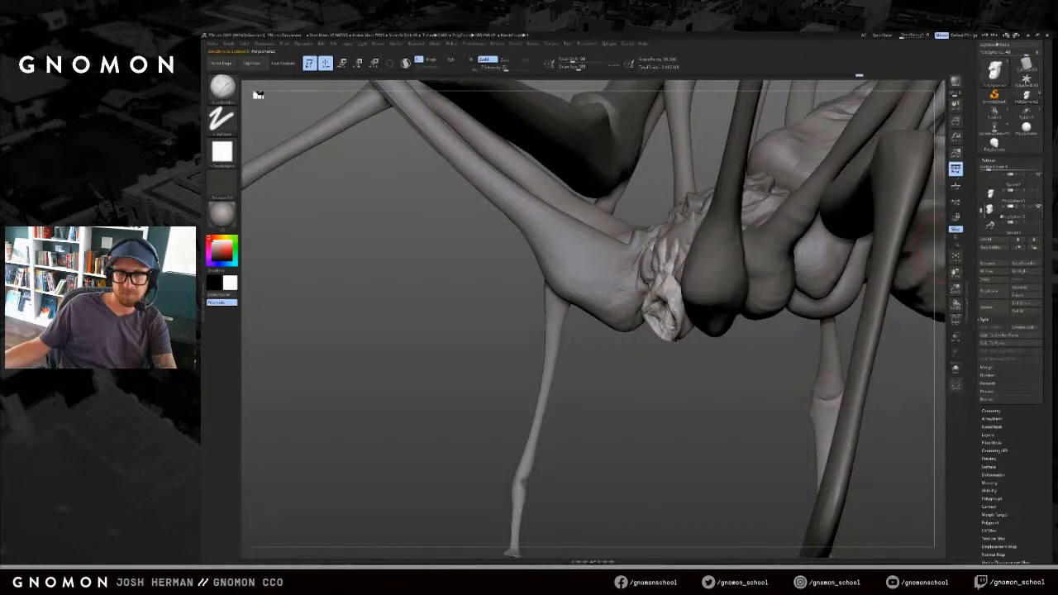
{"action": "left_click", "coordinate": [1040, 191]}
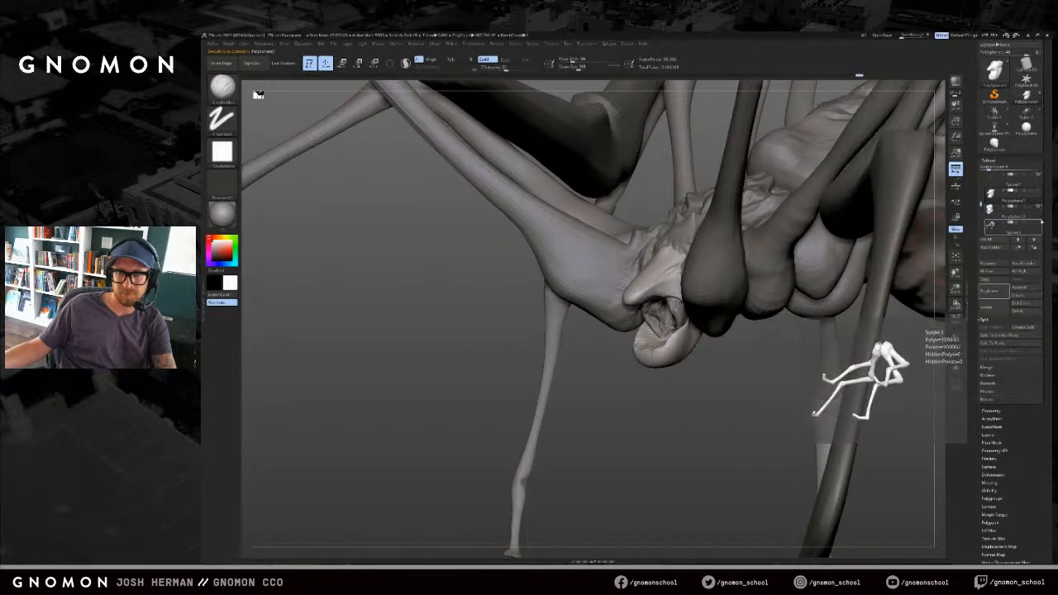
{"action": "left_click_drag", "start_coordinate": [767, 357], "coordinate": [711, 347]}
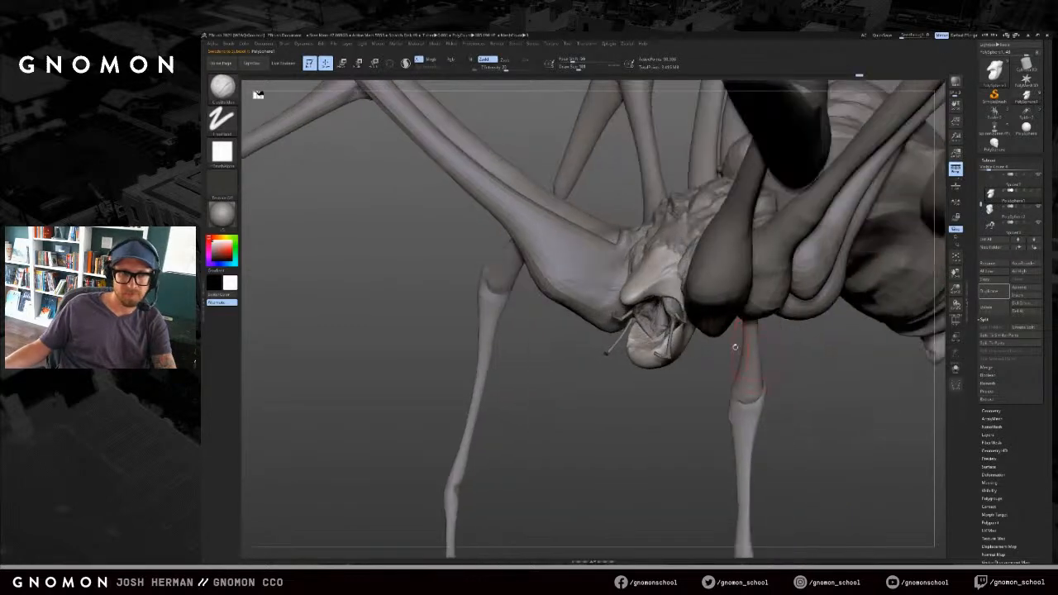
Step: Add volume around the rim of the mouth opening with the Clay Buildup brush
{"action": "mouse_move", "coordinate": [671, 422]}
{"action": "left_mouse_down"}
{"action": "mouse_move", "coordinate": [654, 390]}
{"action": "mouse_move", "coordinate": [635, 264]}
{"action": "left_mouse_up"}
{"action": "mouse_move", "coordinate": [674, 335]}
{"action": "left_mouse_down"}
{"action": "mouse_move", "coordinate": [715, 337]}
{"action": "mouse_move", "coordinate": [724, 354]}
{"action": "mouse_move", "coordinate": [704, 349]}
{"action": "mouse_move", "coordinate": [729, 353]}
{"action": "mouse_move", "coordinate": [726, 340]}
{"action": "mouse_move", "coordinate": [723, 352]}
{"action": "mouse_move", "coordinate": [624, 316]}
{"action": "left_mouse_up"}
{"action": "left_click_drag", "start_coordinate": [573, 270], "coordinate": [682, 342]}
{"action": "mouse_move", "coordinate": [736, 384]}
{"action": "left_mouse_down"}
{"action": "mouse_move", "coordinate": [761, 379]}
{"action": "mouse_move", "coordinate": [754, 356]}
{"action": "mouse_move", "coordinate": [725, 386]}
{"action": "left_mouse_up"}
Step: Pull the lower edge and underside of the snout piece into shape around the mouth with the Snake Hook brush
{"action": "key", "text": "b"}
{"action": "left_click", "coordinate": [740, 372]}
{"action": "left_click_drag", "start_coordinate": [737, 424], "coordinate": [674, 425]}
{"action": "key", "text": "]"}
{"action": "left_click_drag", "start_coordinate": [666, 332], "coordinate": [647, 337]}
{"action": "left_click_drag", "start_coordinate": [757, 329], "coordinate": [662, 411]}
{"action": "left_click_drag", "start_coordinate": [730, 367], "coordinate": [725, 308]}
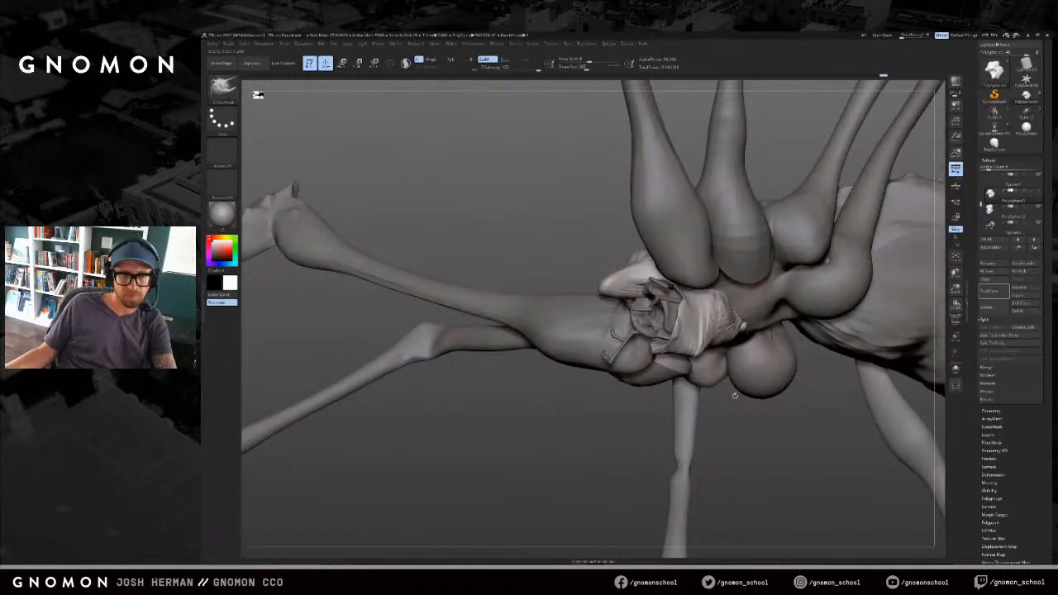
Step: Inflate and refine the underside of the snout piece behind the mouth
{"action": "left_click_drag", "start_coordinate": [735, 396], "coordinate": [735, 310]}
{"action": "mouse_move", "coordinate": [654, 379]}
{"action": "left_mouse_down"}
{"action": "mouse_move", "coordinate": [665, 388]}
{"action": "mouse_move", "coordinate": [668, 285]}
{"action": "left_mouse_up"}
{"action": "key", "text": "bracketleft"}
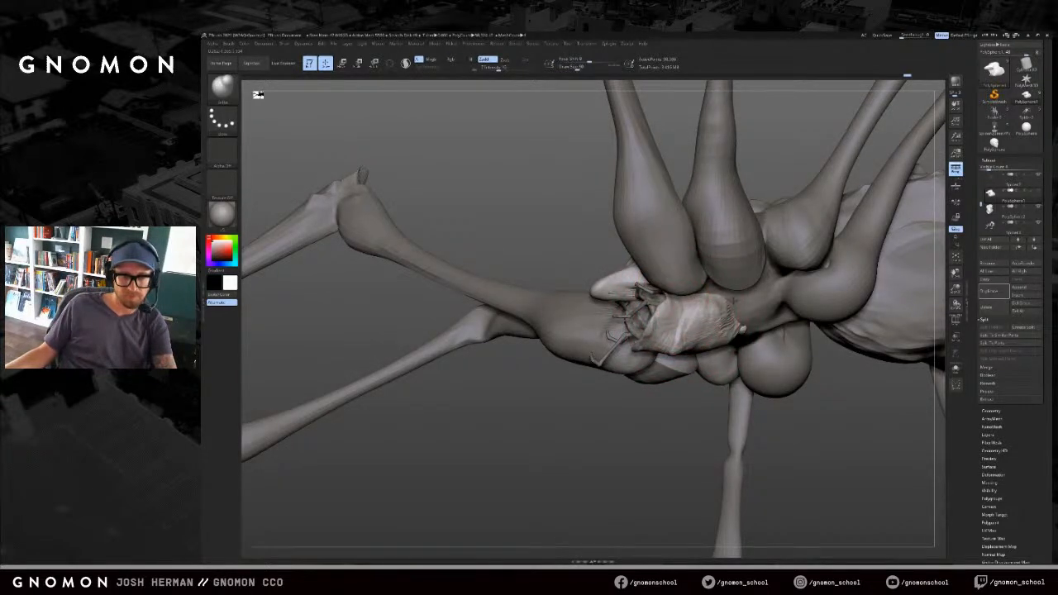
{"action": "key", "text": "ctrl+1"}
{"action": "left_click_drag", "start_coordinate": [694, 320], "coordinate": [721, 305]}
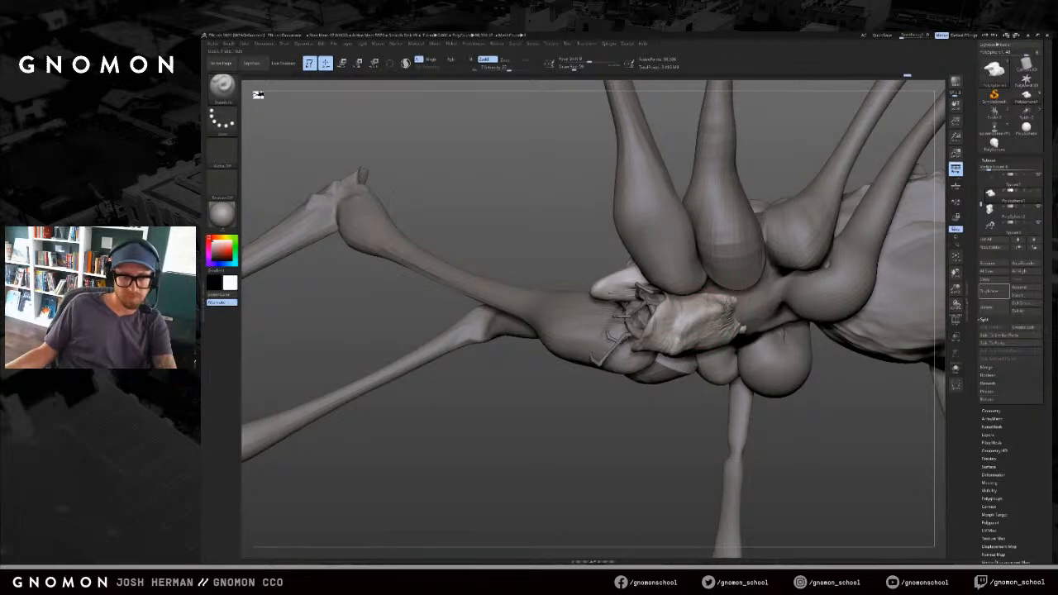
{"action": "left_click_drag", "start_coordinate": [662, 426], "coordinate": [712, 423]}
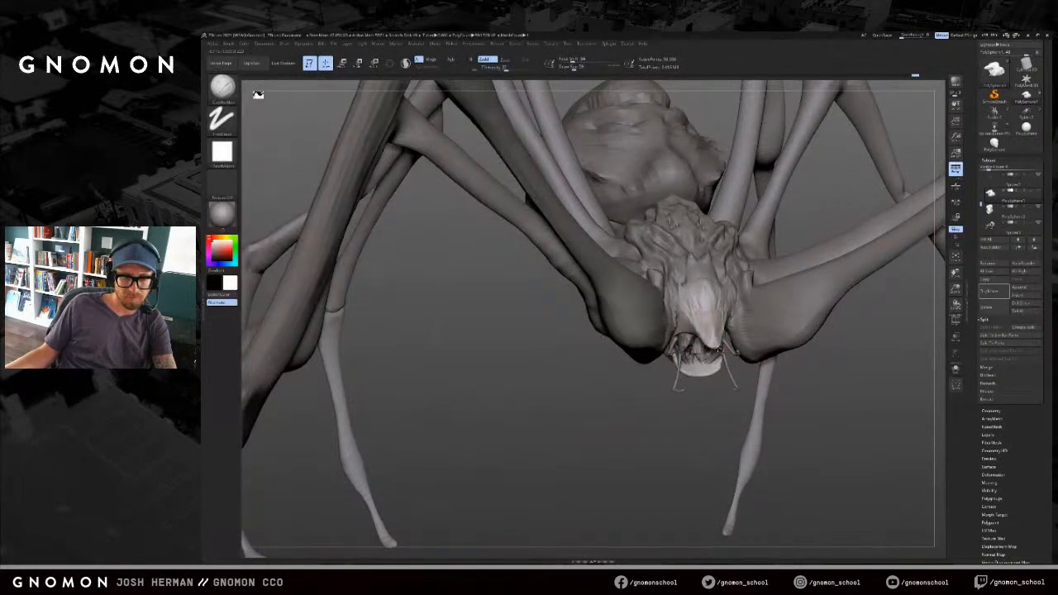
Step: Reshape the pointed snout tip above the mouth opening with the Move brush
{"action": "key", "text": "b"}
{"action": "key", "text": "m"}
{"action": "key", "text": "v"}
{"action": "left_click_drag", "start_coordinate": [705, 326], "coordinate": [709, 340]}
{"action": "key", "text": "b"}
{"action": "key", "text": "c"}
{"action": "key", "text": "b"}
{"action": "key", "text": "b"}
{"action": "key", "text": "m"}
{"action": "key", "text": "v"}
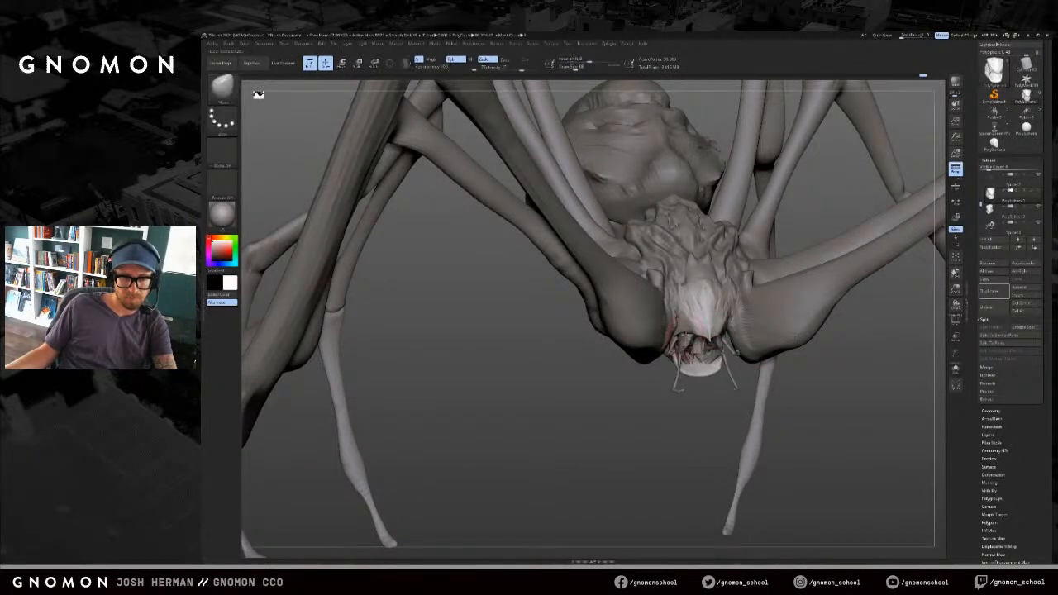
Step: Pull the front edge of the snout over the mouth with the Snake Hook brush
{"action": "key", "text": "b"}
{"action": "key", "text": "s"}
{"action": "key", "text": "h"}
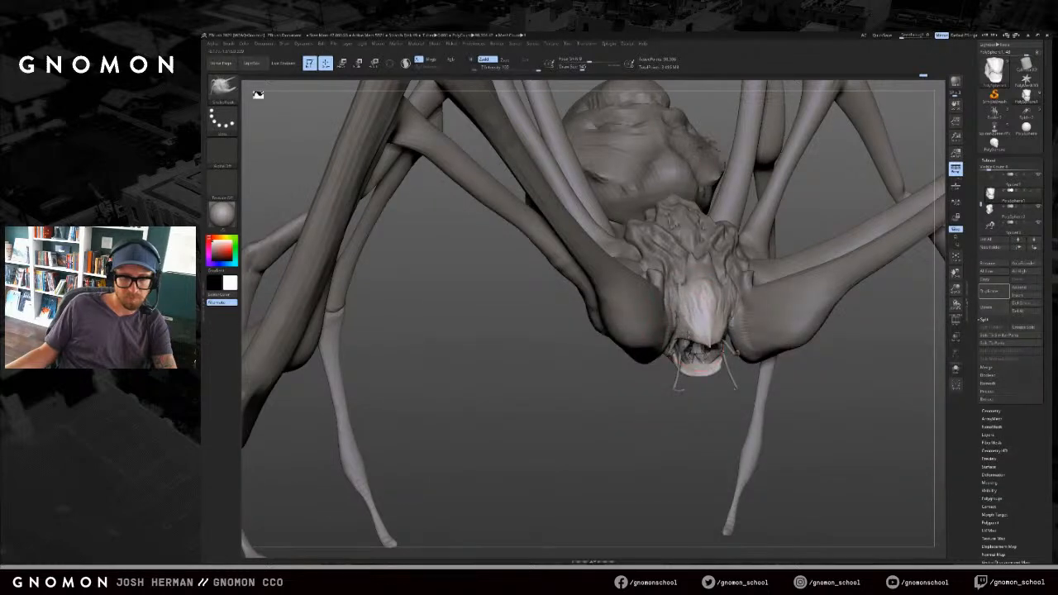
{"action": "left_click_drag", "start_coordinate": [694, 417], "coordinate": [714, 410]}
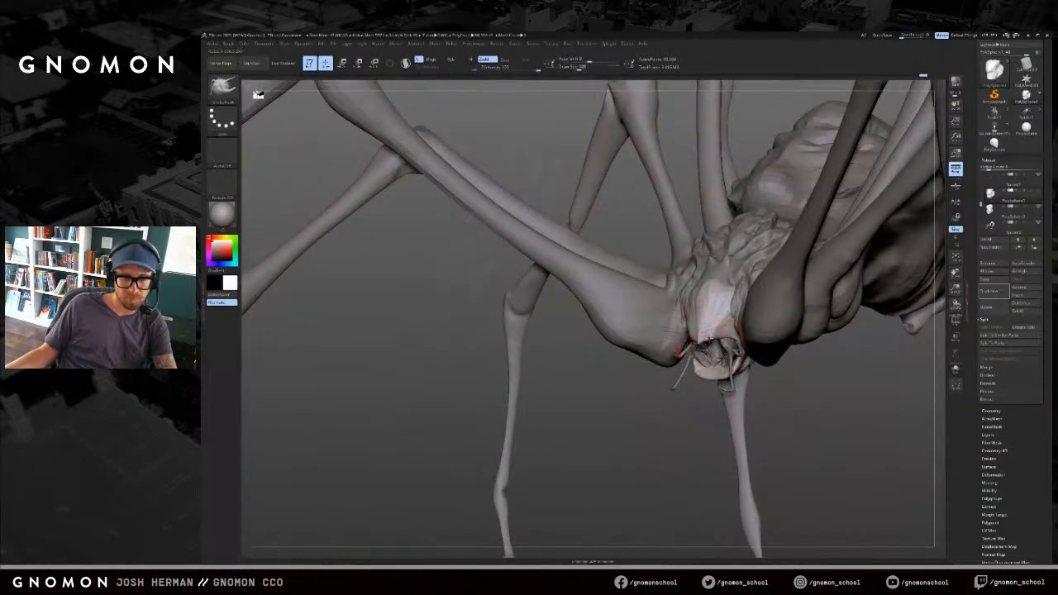
Step: Add volume to the snout's upper lip with Clay Buildup and refine its creases with Dam Standard
{"action": "key", "text": "b"}
{"action": "key", "text": "c"}
{"action": "key", "text": "b"}
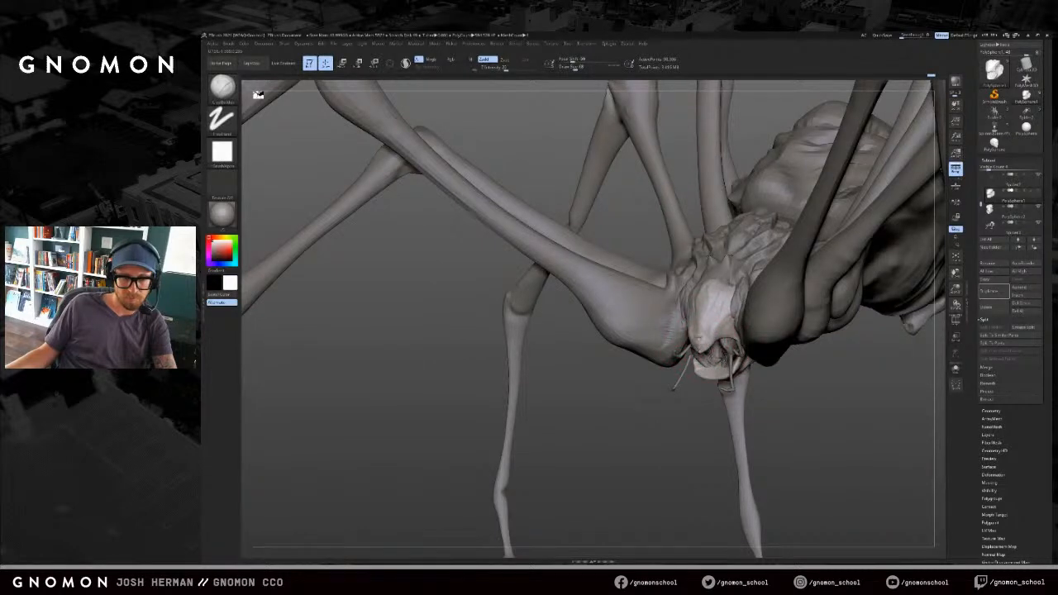
{"action": "key", "text": "b"}
{"action": "key", "text": "d"}
{"action": "key", "text": "s"}
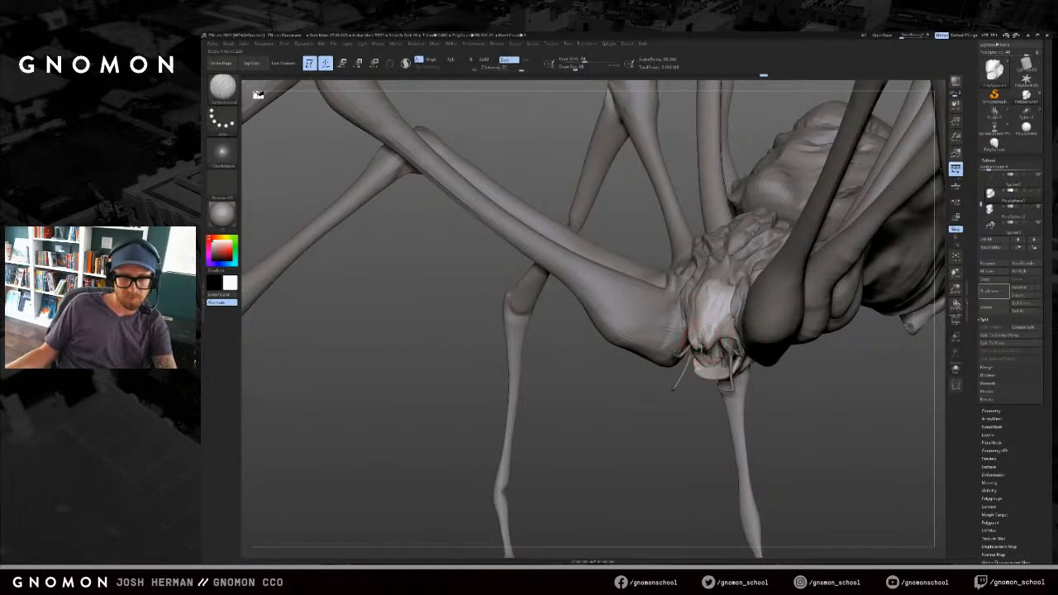
{"action": "mouse_move", "coordinate": [666, 400]}
{"action": "left_mouse_down"}
{"action": "mouse_move", "coordinate": [686, 395]}
{"action": "mouse_move", "coordinate": [676, 379]}
{"action": "mouse_move", "coordinate": [678, 394]}
{"action": "mouse_move", "coordinate": [686, 380]}
{"action": "mouse_move", "coordinate": [701, 392]}
{"action": "mouse_move", "coordinate": [693, 376]}
{"action": "mouse_move", "coordinate": [688, 400]}
{"action": "mouse_move", "coordinate": [699, 386]}
{"action": "left_mouse_up"}
Step: Adjust the snout's rim around the mouth with the Snake Hook brush, comparing it against the ridged face beneath
{"action": "key", "text": "b"}
{"action": "key", "text": "s"}
{"action": "key", "text": "h"}
{"action": "key", "text": "]"}
{"action": "key", "text": "]"}
{"action": "key", "text": "["}
{"action": "mouse_move", "coordinate": [680, 416]}
{"action": "left_mouse_down"}
{"action": "mouse_move", "coordinate": [606, 444]}
{"action": "mouse_move", "coordinate": [729, 385]}
{"action": "left_mouse_up"}
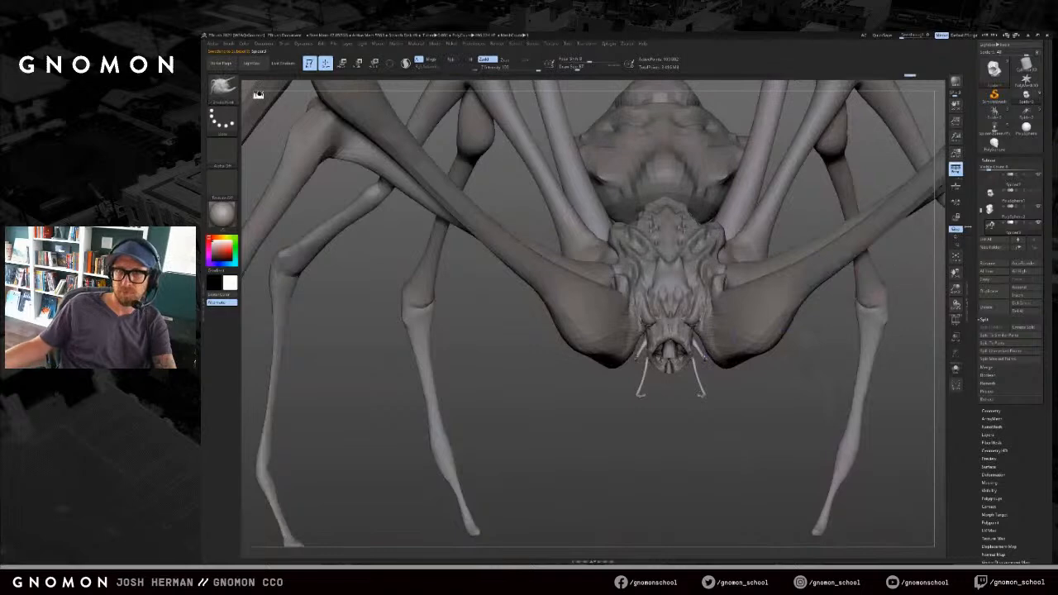
{"action": "left_click_drag", "start_coordinate": [729, 385], "coordinate": [726, 425]}
{"action": "left_click_drag", "start_coordinate": [654, 395], "coordinate": [698, 405]}
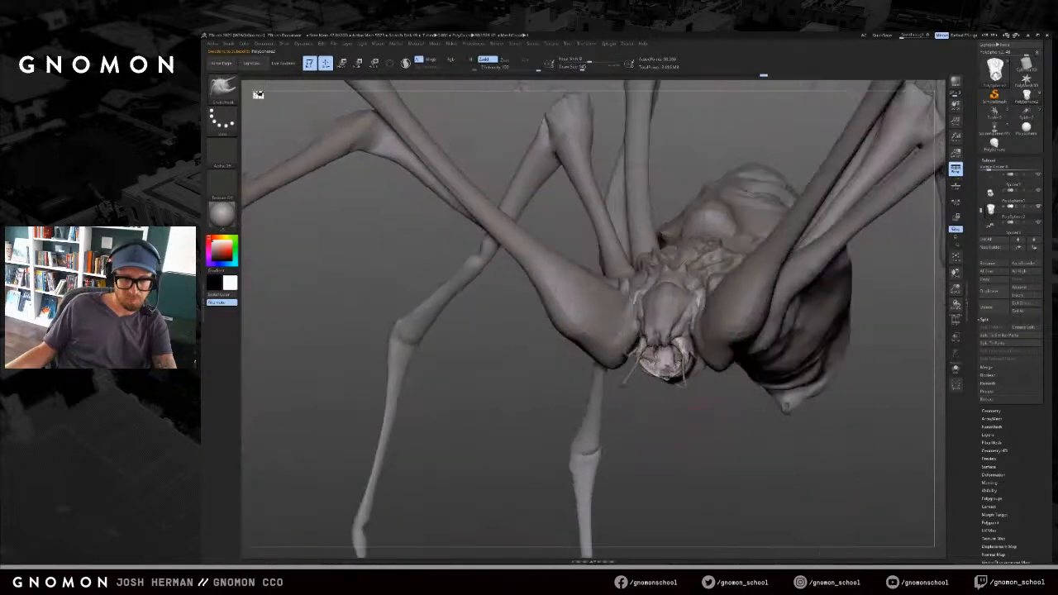
{"action": "left_click_drag", "start_coordinate": [665, 356], "coordinate": [658, 333]}
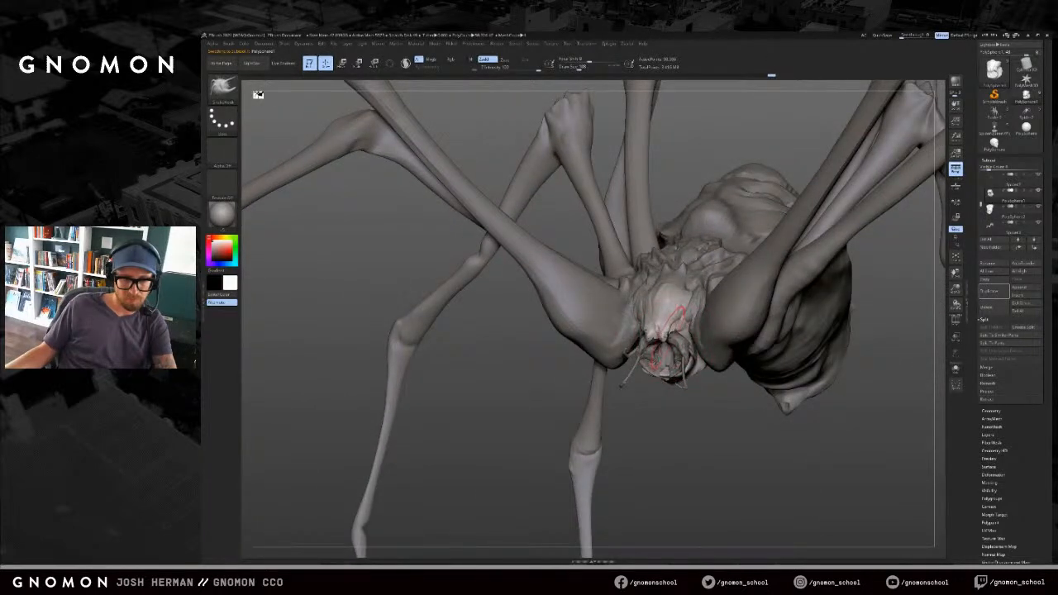
Step: Build up the front of the snout above the mouth with the Clay Buildup brush
{"action": "key", "text": "b"}
{"action": "key", "text": "c"}
{"action": "key", "text": "b"}
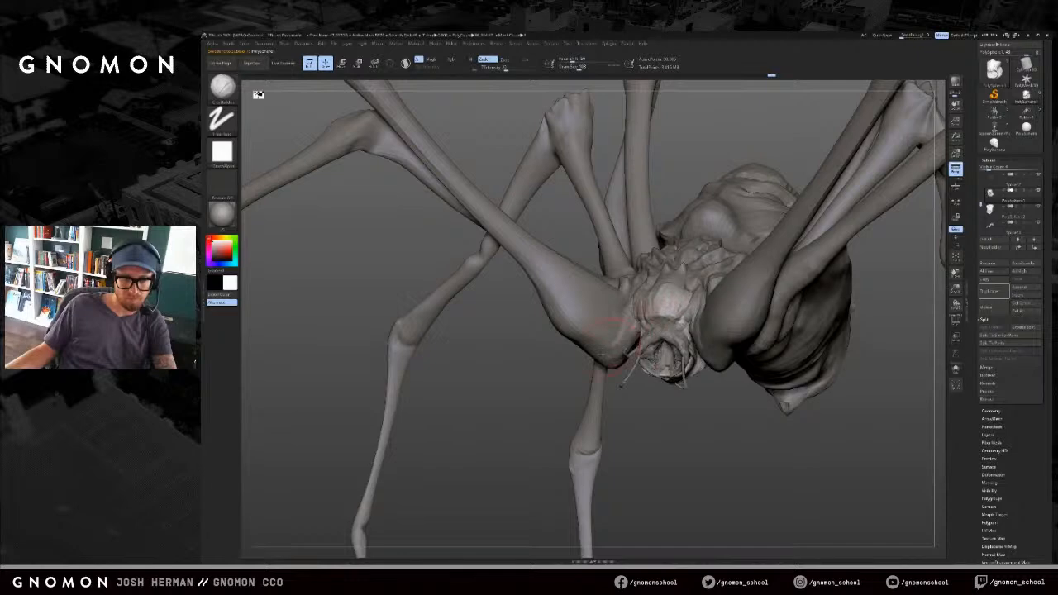
{"action": "left_click_drag", "start_coordinate": [616, 340], "coordinate": [721, 351]}
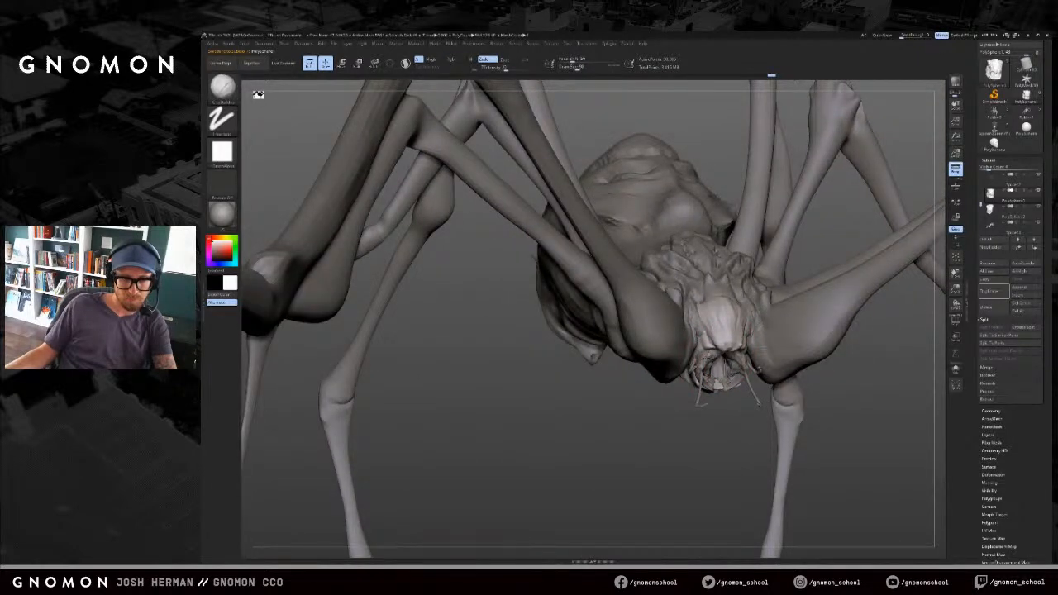
{"action": "mouse_move", "coordinate": [727, 433]}
{"action": "left_mouse_down"}
{"action": "mouse_move", "coordinate": [679, 403]}
{"action": "mouse_move", "coordinate": [773, 407]}
{"action": "left_mouse_up"}
Step: Inflate the snout tip into a pair of rounded bulbs above the mouth
{"action": "key", "text": "b"}
{"action": "key", "text": "s"}
{"action": "key", "text": "t"}
{"action": "left_click_drag", "start_coordinate": [735, 337], "coordinate": [735, 345]}
{"action": "left_click_drag", "start_coordinate": [768, 417], "coordinate": [711, 396]}
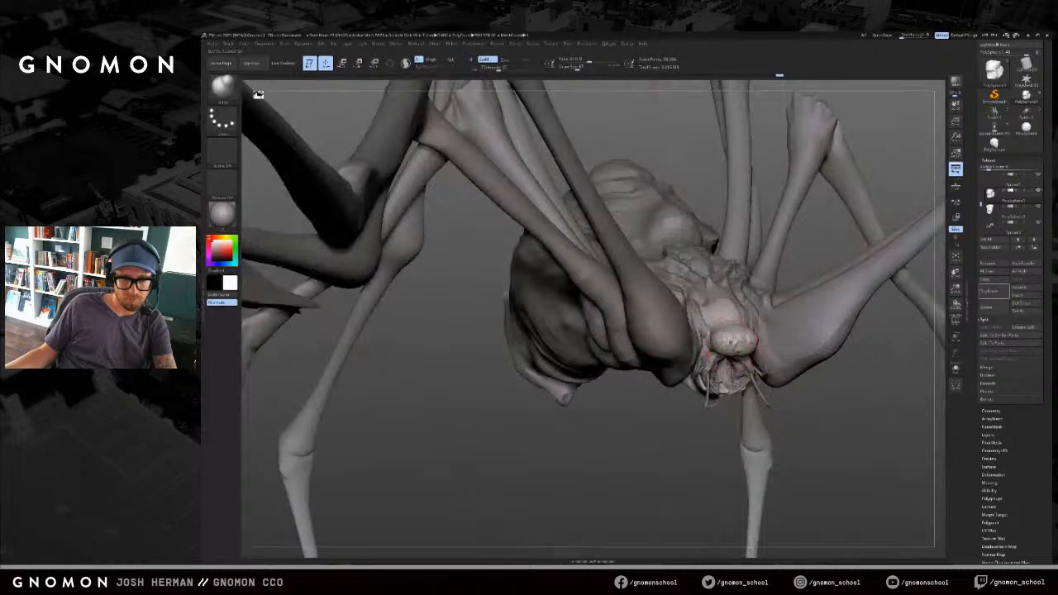
{"action": "mouse_move", "coordinate": [730, 341]}
{"action": "left_mouse_down"}
{"action": "mouse_move", "coordinate": [748, 344]}
{"action": "mouse_move", "coordinate": [718, 329]}
{"action": "left_mouse_up"}
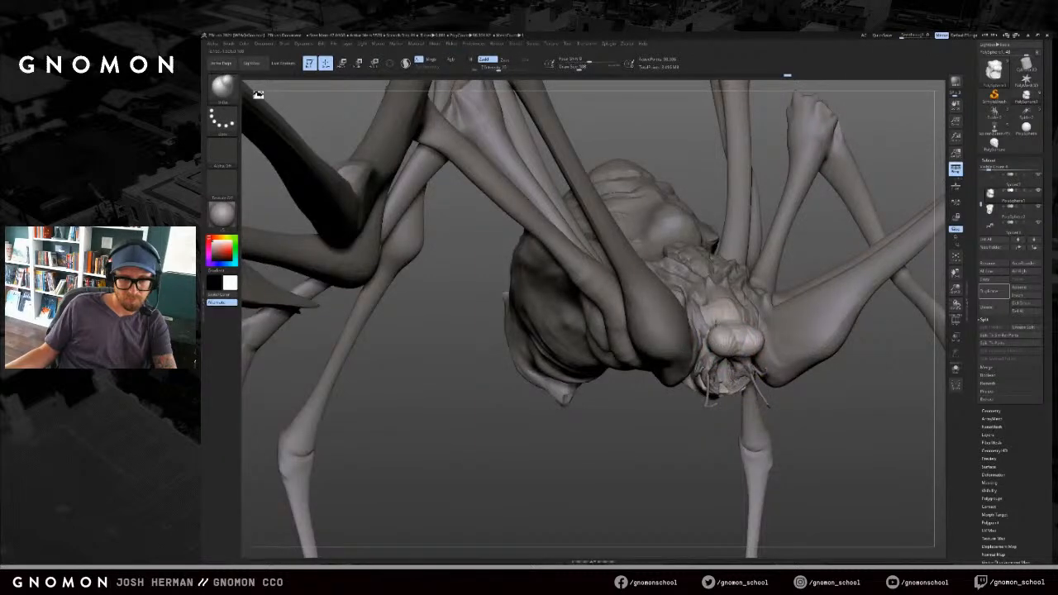
{"action": "left_click_drag", "start_coordinate": [702, 439], "coordinate": [740, 430]}
{"action": "left_click_drag", "start_coordinate": [753, 371], "coordinate": [715, 382]}
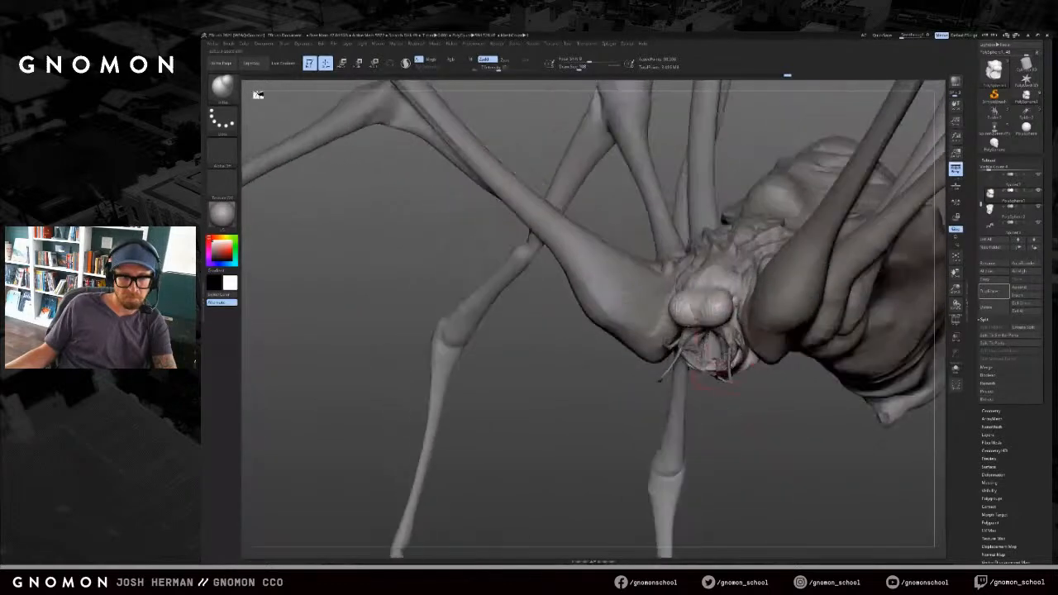
Step: Fill between the rounded bulbs and build up the bridge and upper edges of the snout with Clay Buildup
{"action": "key", "text": "b"}
{"action": "key", "text": "c"}
{"action": "key", "text": "b"}
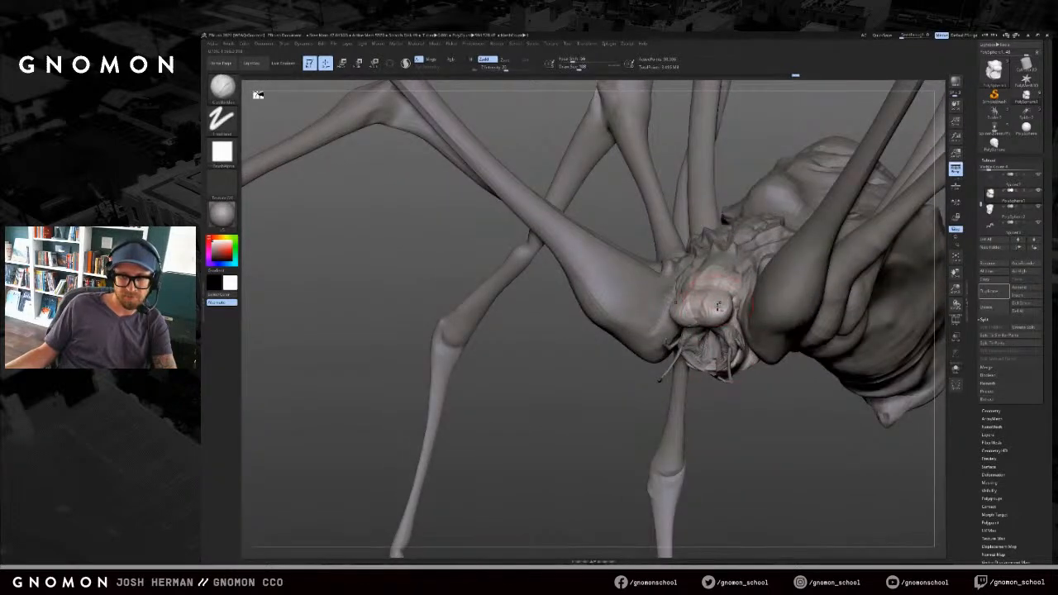
{"action": "left_click_drag", "start_coordinate": [693, 309], "coordinate": [716, 309]}
{"action": "left_click_drag", "start_coordinate": [629, 414], "coordinate": [707, 426]}
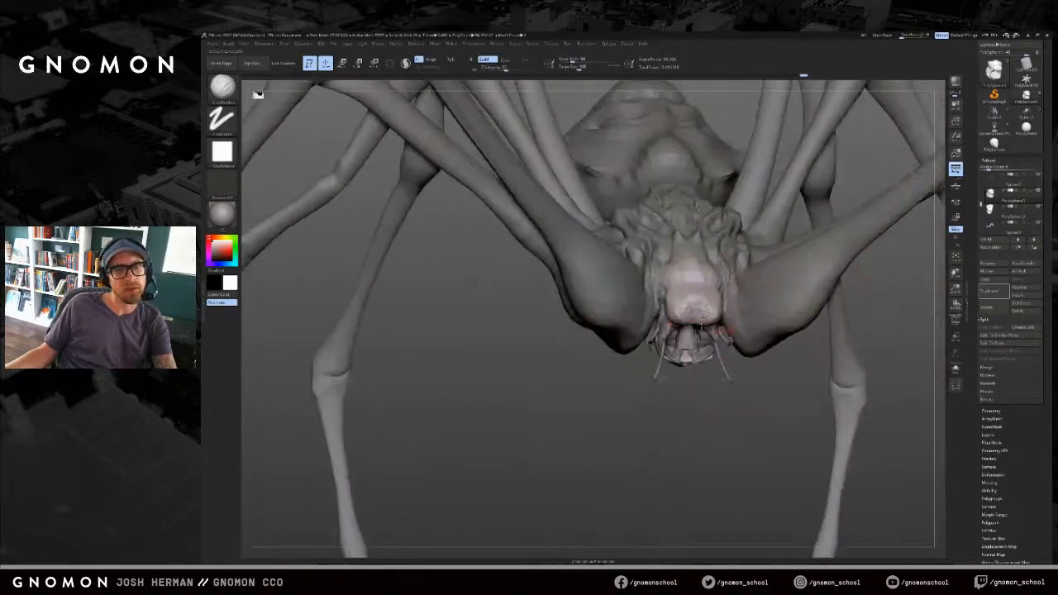
{"action": "left_click_drag", "start_coordinate": [693, 283], "coordinate": [685, 240]}
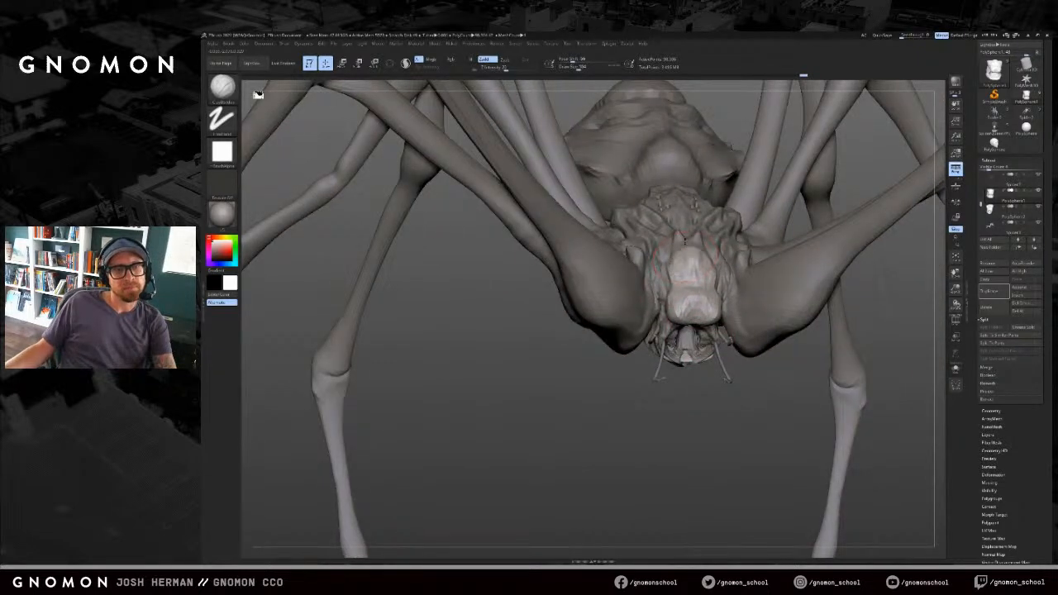
{"action": "left_click_drag", "start_coordinate": [662, 284], "coordinate": [663, 261]}
{"action": "left_click_drag", "start_coordinate": [719, 413], "coordinate": [645, 416]}
{"action": "left_click_drag", "start_coordinate": [710, 272], "coordinate": [708, 248]}
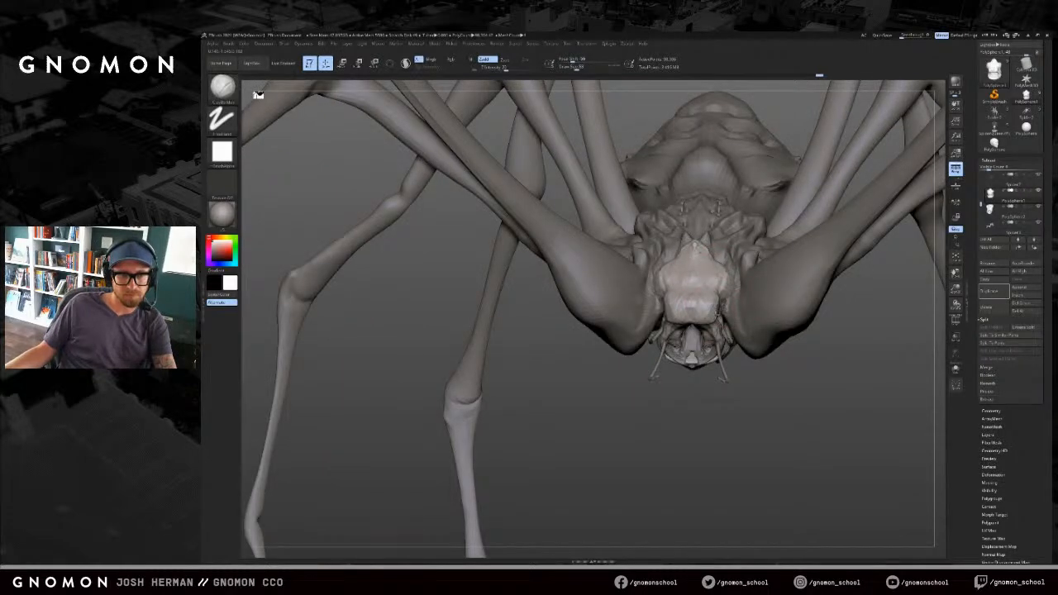
Step: Smooth and narrow the front of the snout just above the mouth opening
{"action": "key", "text": "shift"}
{"action": "mouse_move", "coordinate": [709, 304]}
{"action": "left_mouse_down"}
{"action": "mouse_move", "coordinate": [713, 318]}
{"action": "mouse_move", "coordinate": [721, 298]}
{"action": "left_mouse_up"}
{"action": "key", "text": "b"}
{"action": "key", "text": "c"}
{"action": "key", "text": "b"}
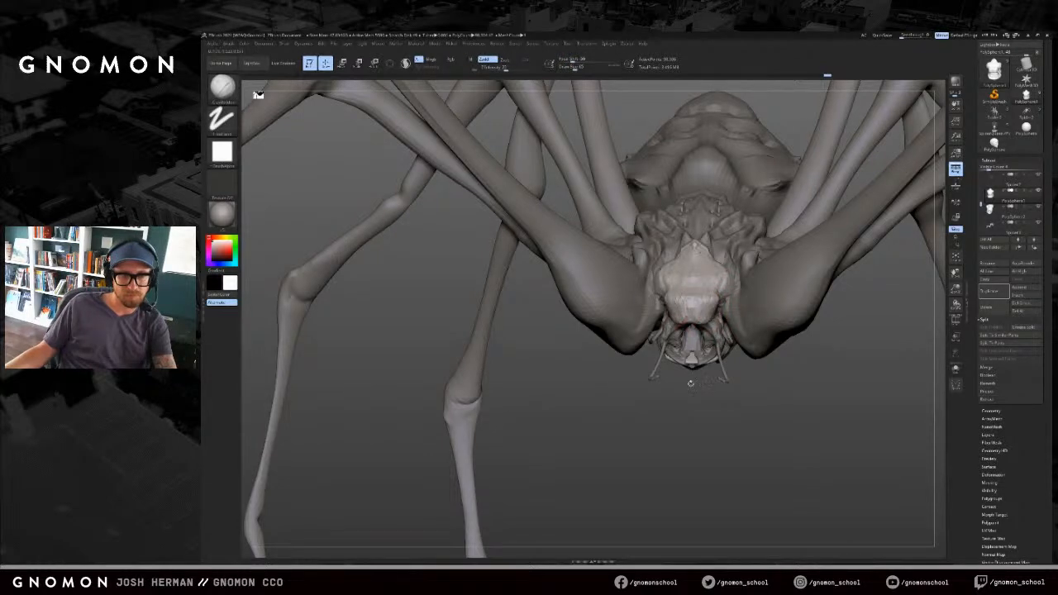
{"action": "left_click_drag", "start_coordinate": [806, 397], "coordinate": [795, 157]}
Step: Refine the lower rim and underside of the snout piece with the Dam Standard and Snake Hook brushes
{"action": "key", "text": "b"}
{"action": "key", "text": "d"}
{"action": "key", "text": "s"}
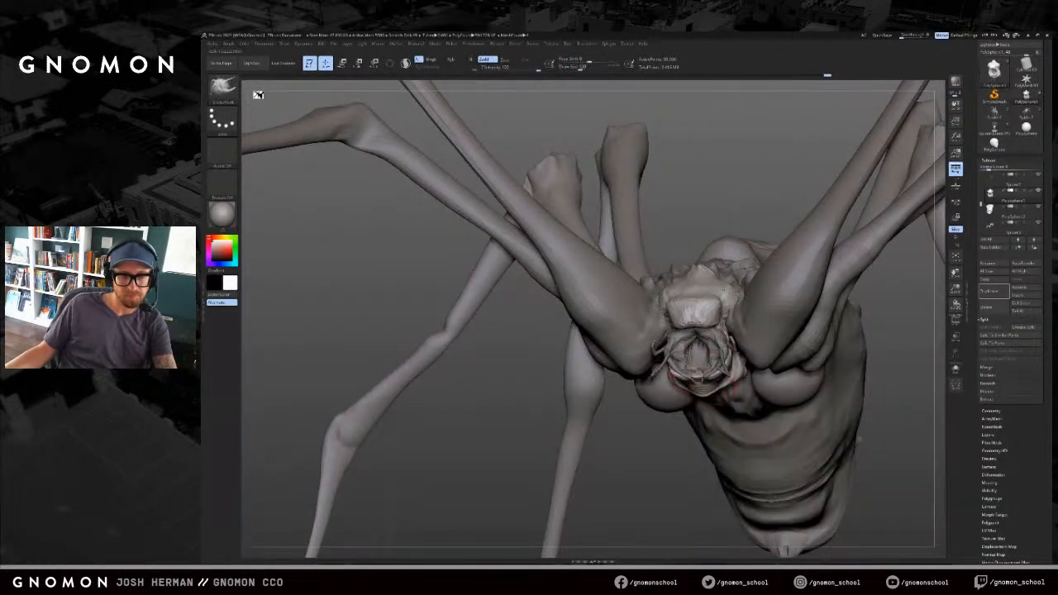
{"action": "mouse_move", "coordinate": [669, 439]}
{"action": "left_mouse_down"}
{"action": "mouse_move", "coordinate": [709, 416]}
{"action": "mouse_move", "coordinate": [698, 342]}
{"action": "mouse_move", "coordinate": [789, 315]}
{"action": "left_mouse_up"}
{"action": "key", "text": "b"}
{"action": "key", "text": "d"}
{"action": "key", "text": "s"}
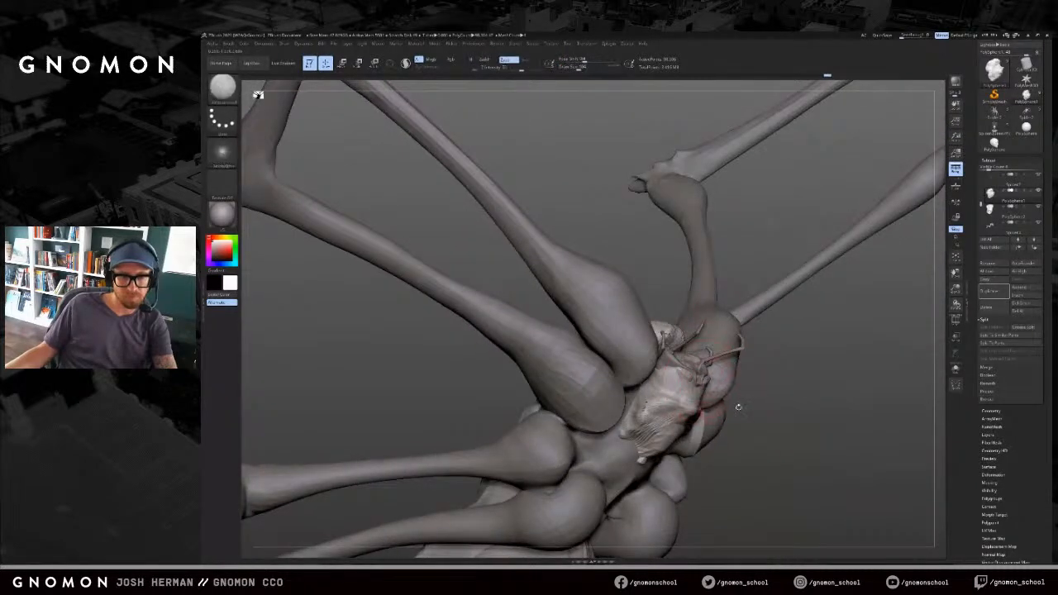
Step: Isolate the snout piece to examine its mouth opening from the front, and restore the full creature
{"action": "left_click_drag", "start_coordinate": [736, 406], "coordinate": [658, 403]}
{"action": "left_click_drag", "start_coordinate": [728, 404], "coordinate": [696, 377]}
{"action": "key", "text": "alt+s"}
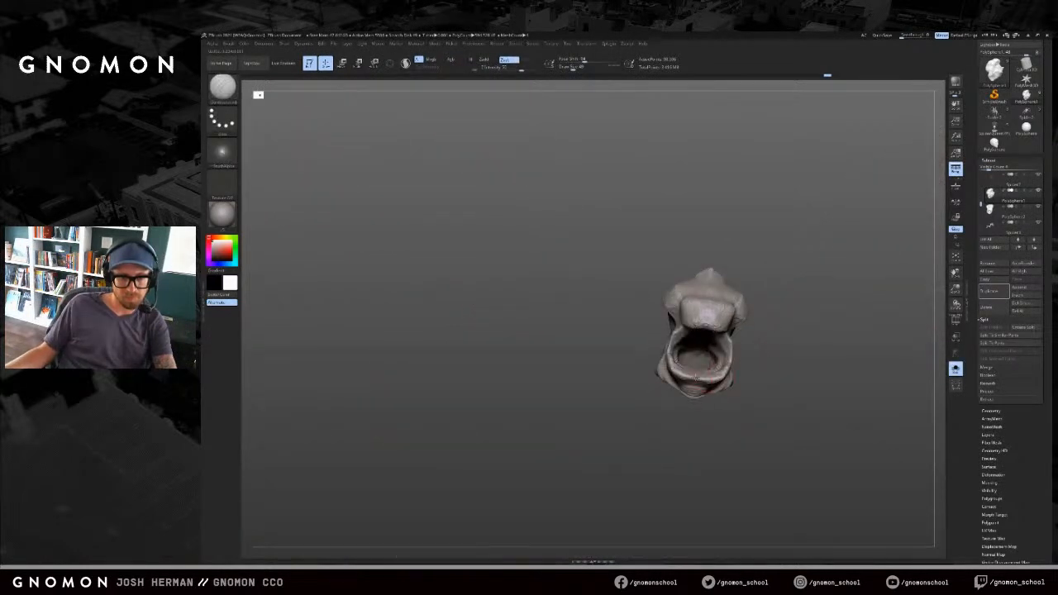
{"action": "key", "text": "alt+s"}
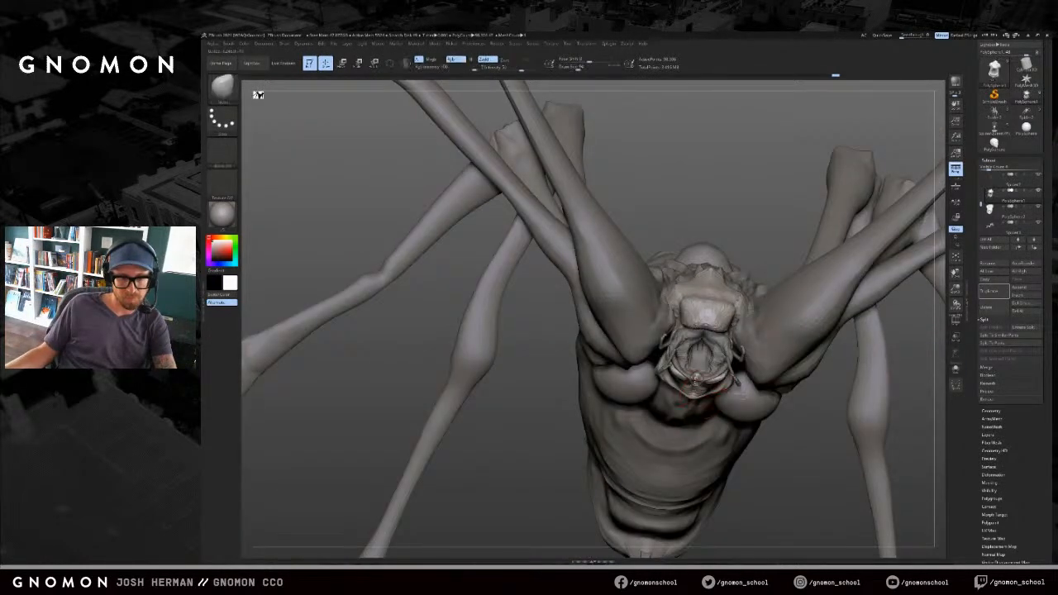
{"action": "left_click_drag", "start_coordinate": [645, 413], "coordinate": [715, 421]}
Step: Resize the Snake Hook brush and reshape the snout's rim beside the mouth and its front bulge
{"action": "key", "text": "shift"}
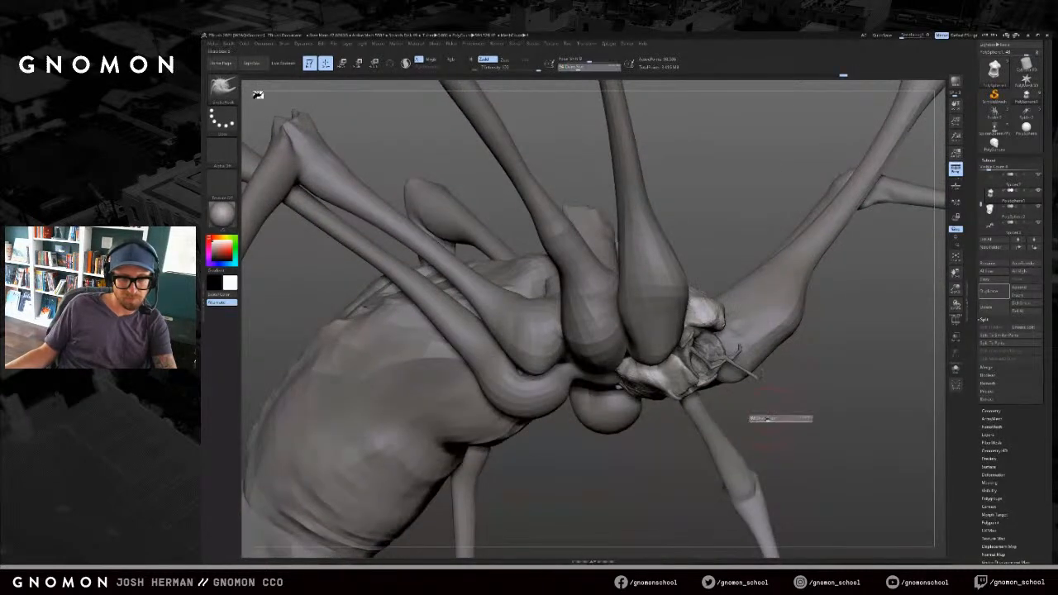
{"action": "mouse_move", "coordinate": [750, 408]}
{"action": "left_mouse_down"}
{"action": "mouse_move", "coordinate": [716, 382]}
{"action": "mouse_move", "coordinate": [635, 402]}
{"action": "left_mouse_up"}
{"action": "key", "text": "s"}
{"action": "left_click_drag", "start_coordinate": [649, 357], "coordinate": [668, 357]}
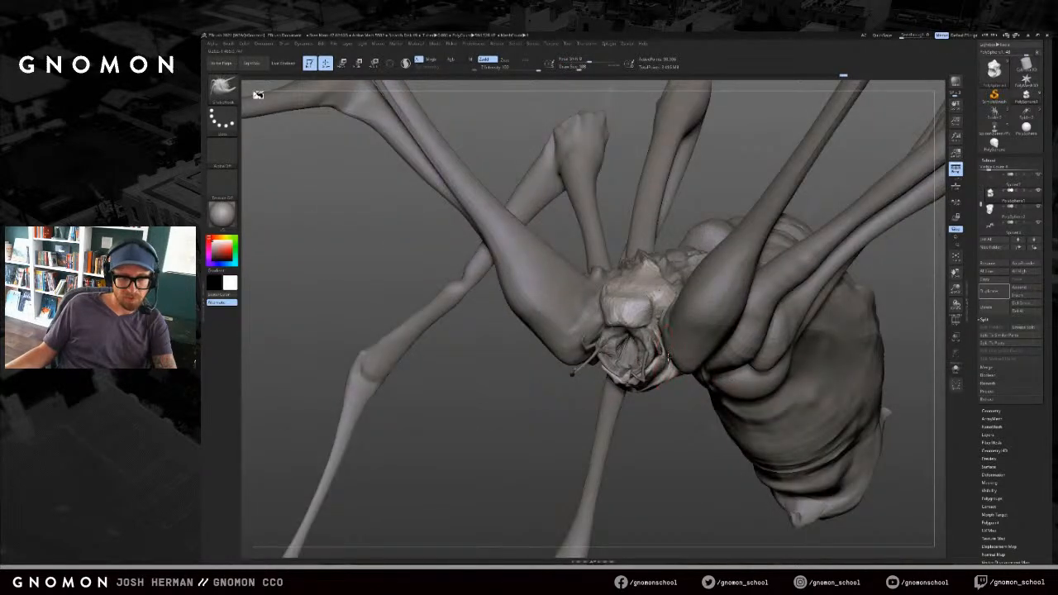
{"action": "mouse_move", "coordinate": [635, 347]}
{"action": "right_mouse_down"}
{"action": "mouse_move", "coordinate": [653, 357]}
{"action": "mouse_move", "coordinate": [643, 351]}
{"action": "right_mouse_up"}
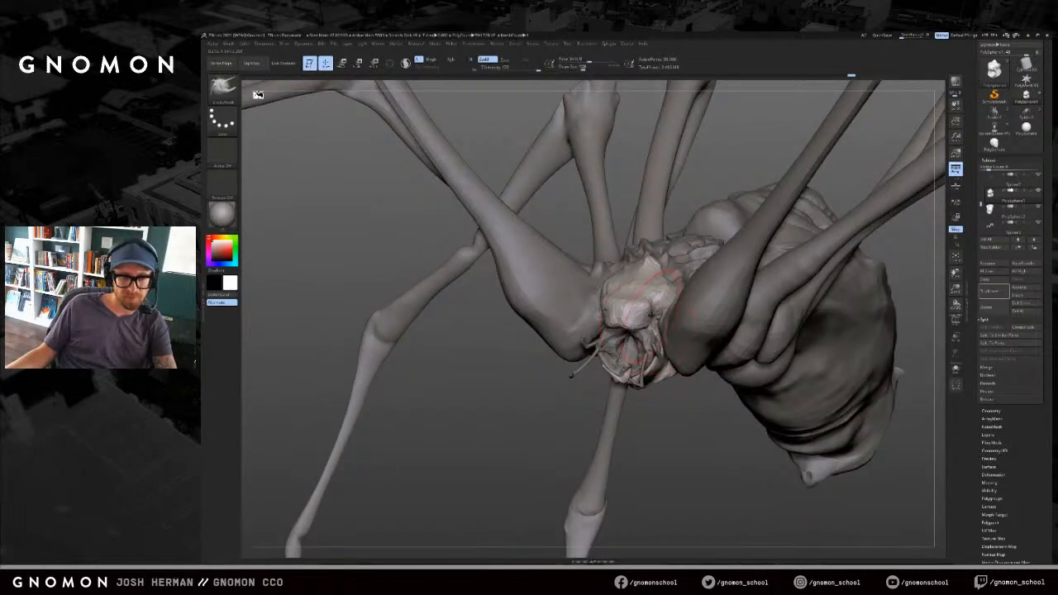
{"action": "key", "text": "shift"}
{"action": "right_click_drag", "start_coordinate": [537, 416], "coordinate": [631, 360]}
Step: Select the ridged mouth piece, examine it in isolation, and restore the full creature
{"action": "left_click", "coordinate": [639, 372], "text": "alt"}
{"action": "key", "text": "alt+shift+s"}
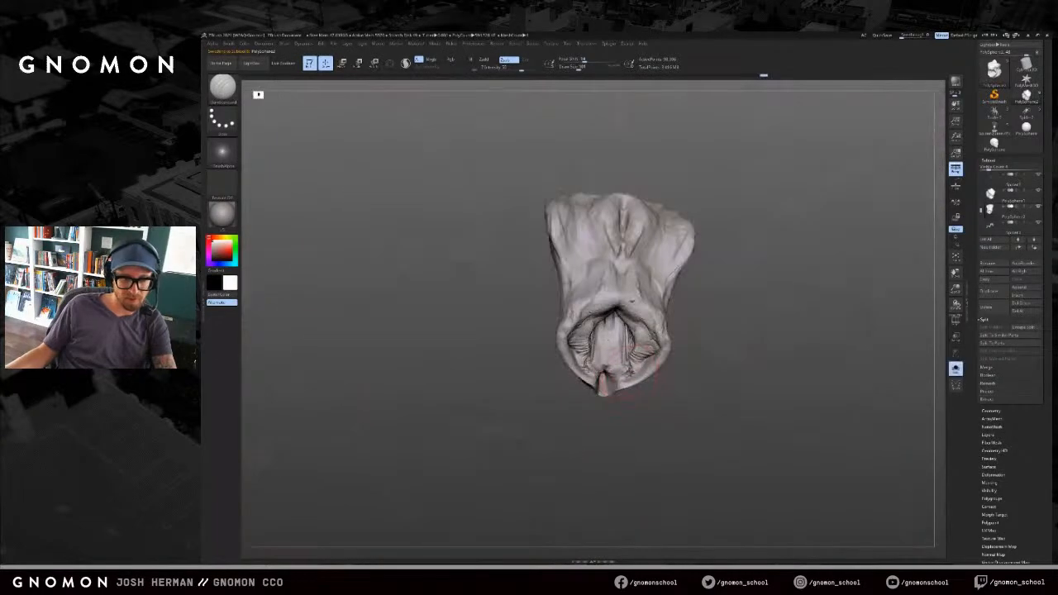
{"action": "key", "text": "alt+shift+s"}
{"action": "right_click_drag", "start_coordinate": [662, 433], "coordinate": [653, 375]}
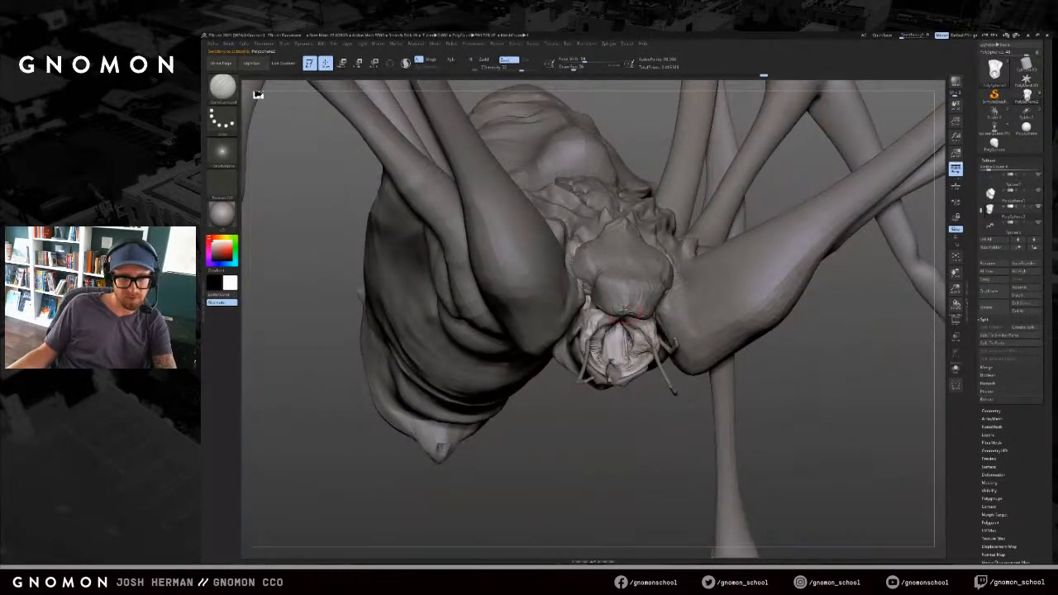
Step: Select the snout piece and build up its front and side surfaces with Clay Buildup, comparing it with the face beneath
{"action": "left_click", "coordinate": [609, 275], "text": "alt"}
{"action": "right_click_drag", "start_coordinate": [663, 427], "coordinate": [659, 303]}
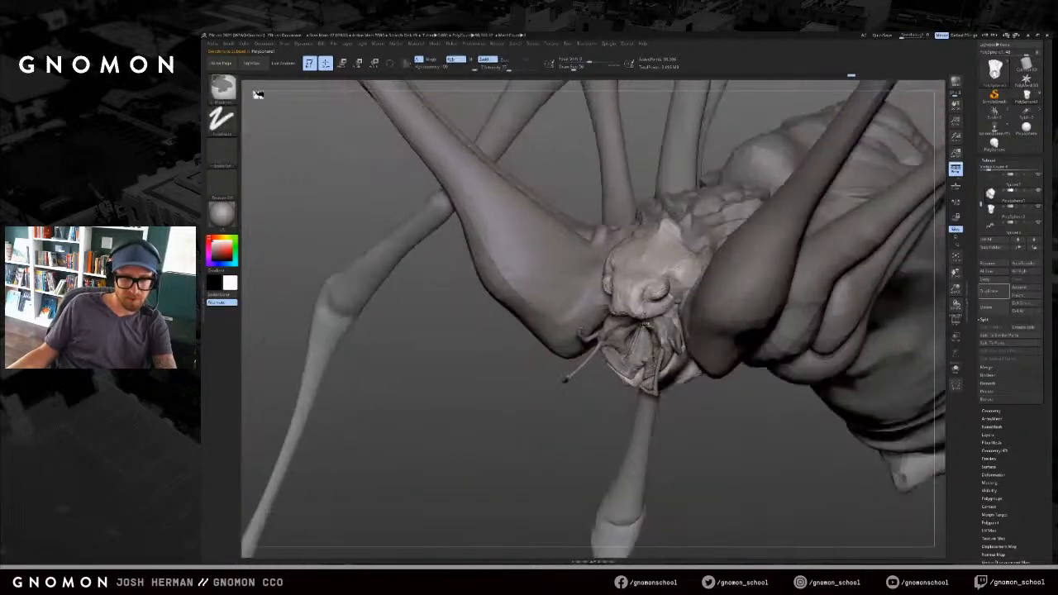
{"action": "right_click_drag", "start_coordinate": [638, 341], "coordinate": [630, 271]}
{"action": "key", "text": "b"}
{"action": "key", "text": "c"}
{"action": "key", "text": "b"}
{"action": "key", "text": "s"}
{"action": "left_click_drag", "start_coordinate": [604, 279], "coordinate": [614, 290]}
{"action": "mouse_move", "coordinate": [648, 413]}
{"action": "right_mouse_down"}
{"action": "mouse_move", "coordinate": [643, 402]}
{"action": "mouse_move", "coordinate": [621, 406]}
{"action": "mouse_move", "coordinate": [642, 430]}
{"action": "mouse_move", "coordinate": [647, 354]}
{"action": "right_mouse_up"}
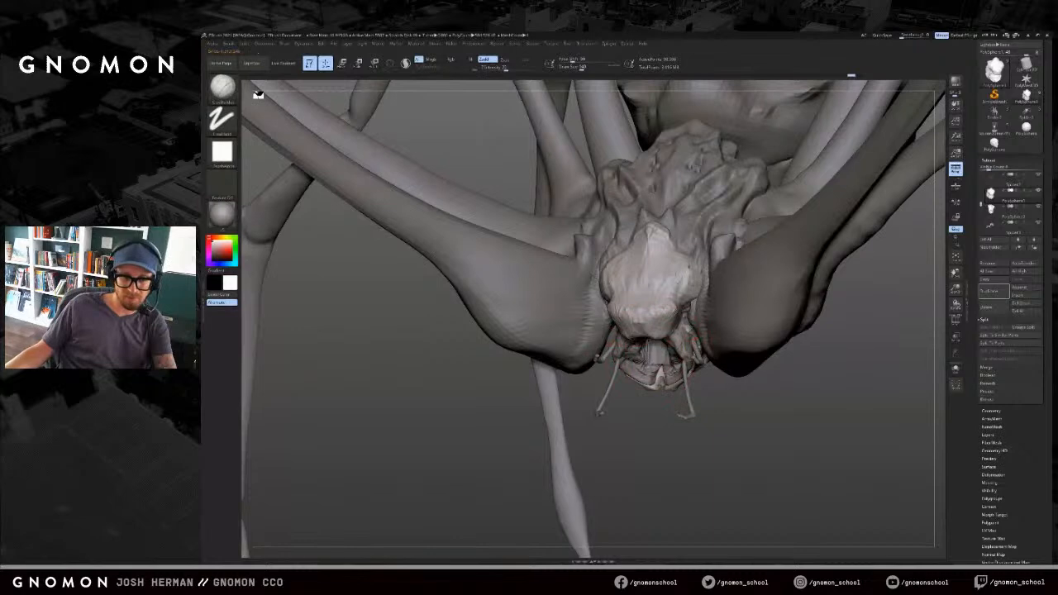
{"action": "left_click_drag", "start_coordinate": [659, 246], "coordinate": [661, 228], "text": "alt"}
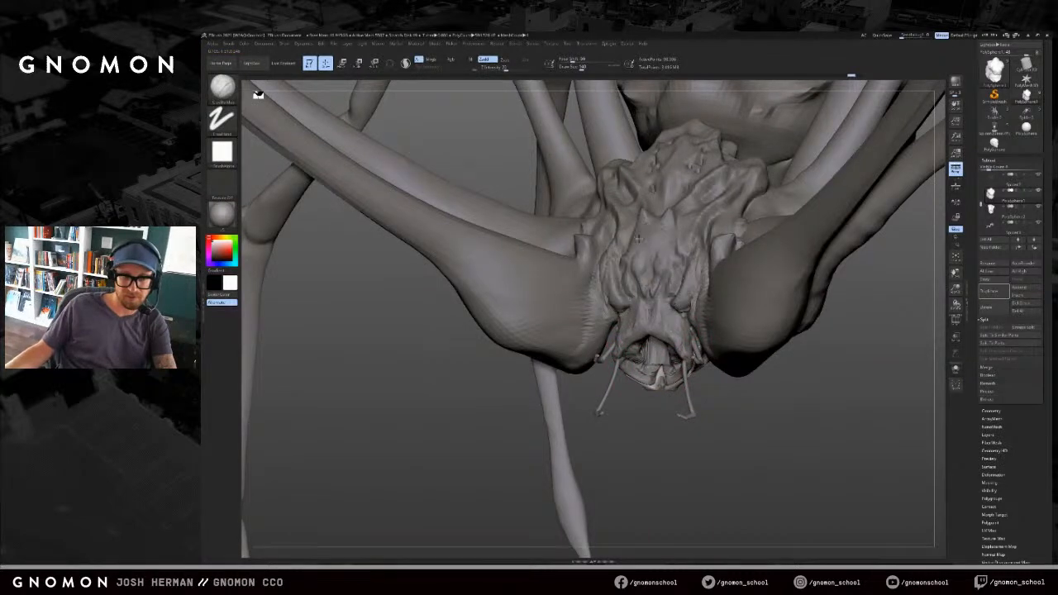
{"action": "mouse_move", "coordinate": [645, 431]}
{"action": "right_mouse_down", "text": "ctrl"}
{"action": "mouse_move", "coordinate": [646, 372]}
{"action": "mouse_move", "coordinate": [689, 390]}
{"action": "mouse_move", "coordinate": [668, 375]}
{"action": "mouse_move", "coordinate": [687, 392]}
{"action": "mouse_move", "coordinate": [659, 406]}
{"action": "mouse_move", "coordinate": [657, 420]}
{"action": "right_mouse_up", "text": "ctrl"}
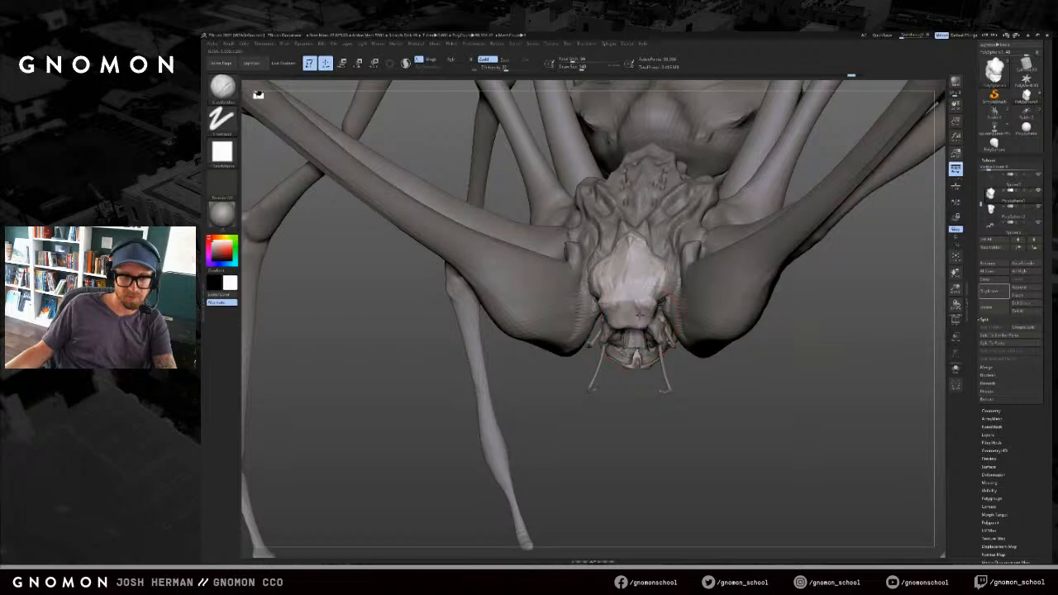
Step: Select the ridged mouth piece, then reshape and smooth the area around the mouth opening with an enlarged Move brush
{"action": "left_click", "coordinate": [642, 322], "text": "alt"}
{"action": "key", "text": "b"}
{"action": "key", "text": "m"}
{"action": "key", "text": "v"}
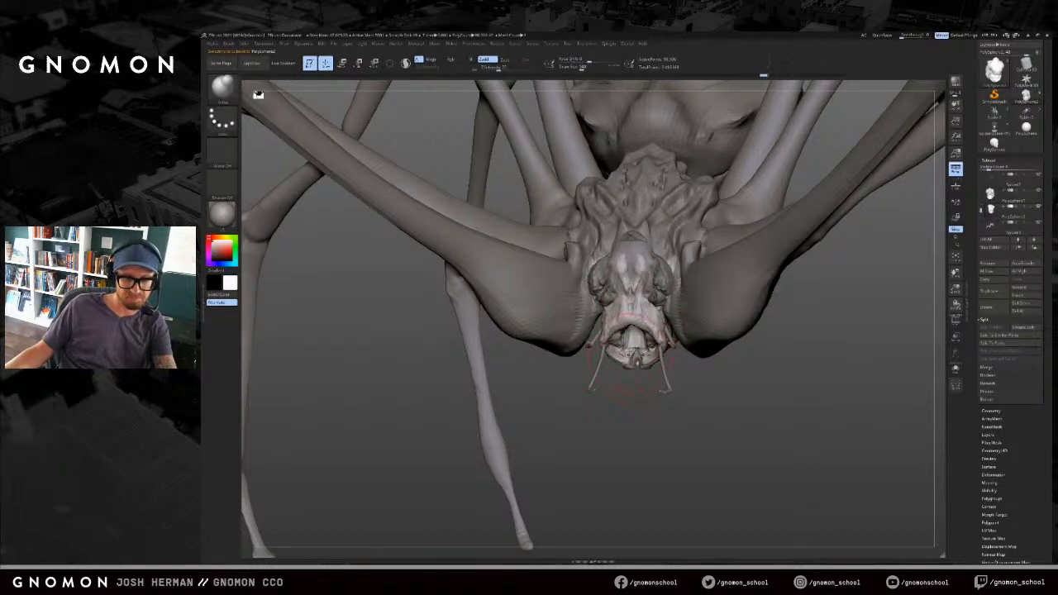
{"action": "key", "text": "bracketright"}
{"action": "mouse_move", "coordinate": [608, 389]}
{"action": "right_mouse_down"}
{"action": "mouse_move", "coordinate": [631, 404]}
{"action": "mouse_move", "coordinate": [641, 361]}
{"action": "right_mouse_up"}
{"action": "left_click_drag", "start_coordinate": [649, 340], "coordinate": [645, 340], "text": "shift"}
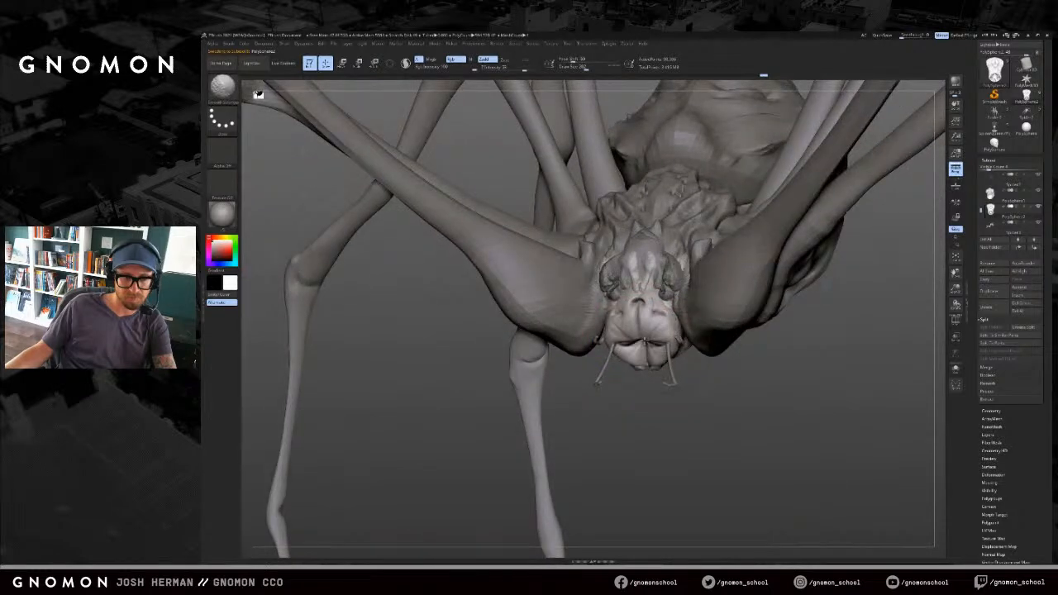
{"action": "mouse_move", "coordinate": [620, 402]}
{"action": "right_mouse_down"}
{"action": "mouse_move", "coordinate": [670, 403]}
{"action": "mouse_move", "coordinate": [659, 372]}
{"action": "mouse_move", "coordinate": [669, 401]}
{"action": "mouse_move", "coordinate": [676, 394]}
{"action": "right_mouse_up"}
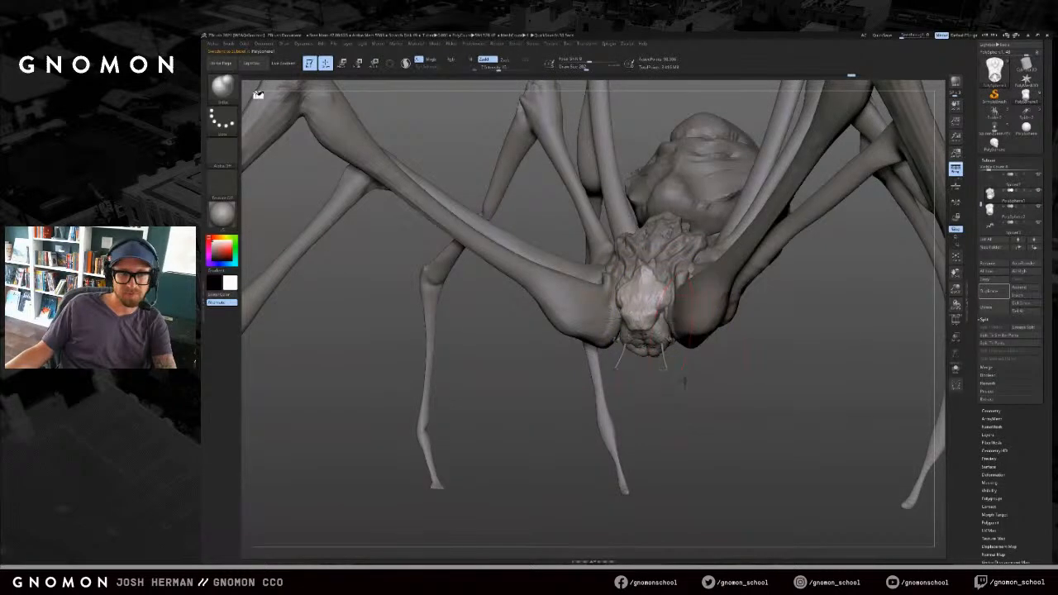
Step: Examine the mouth piece beneath the snout from the front and both sides
{"action": "right_click_drag", "start_coordinate": [683, 367], "coordinate": [690, 374]}
{"action": "right_click_drag", "start_coordinate": [647, 335], "coordinate": [652, 378]}
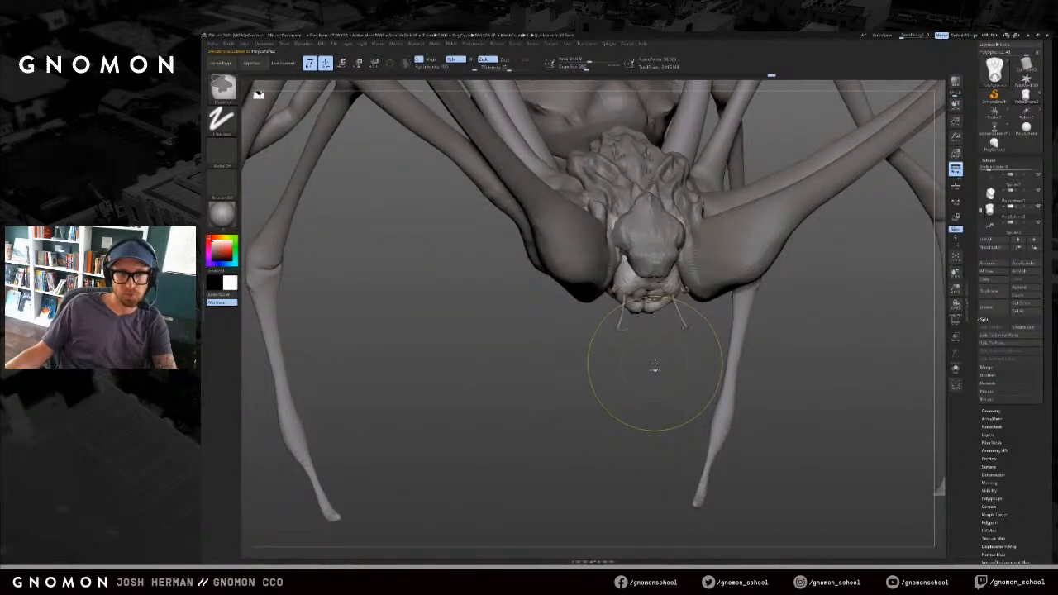
{"action": "right_click_drag", "start_coordinate": [654, 364], "coordinate": [662, 366]}
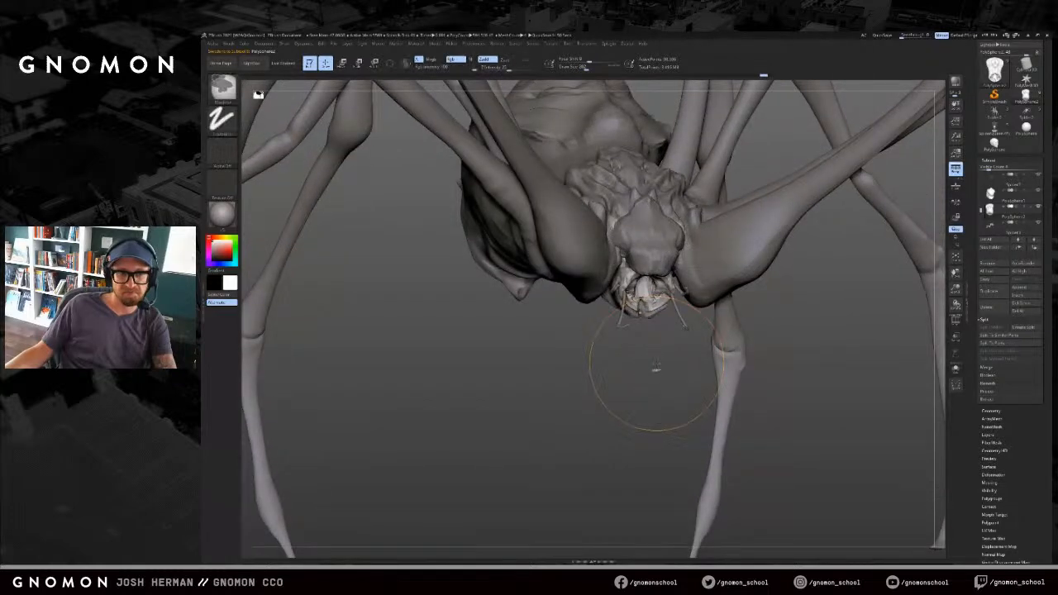
{"action": "right_click_drag", "start_coordinate": [656, 366], "coordinate": [759, 374]}
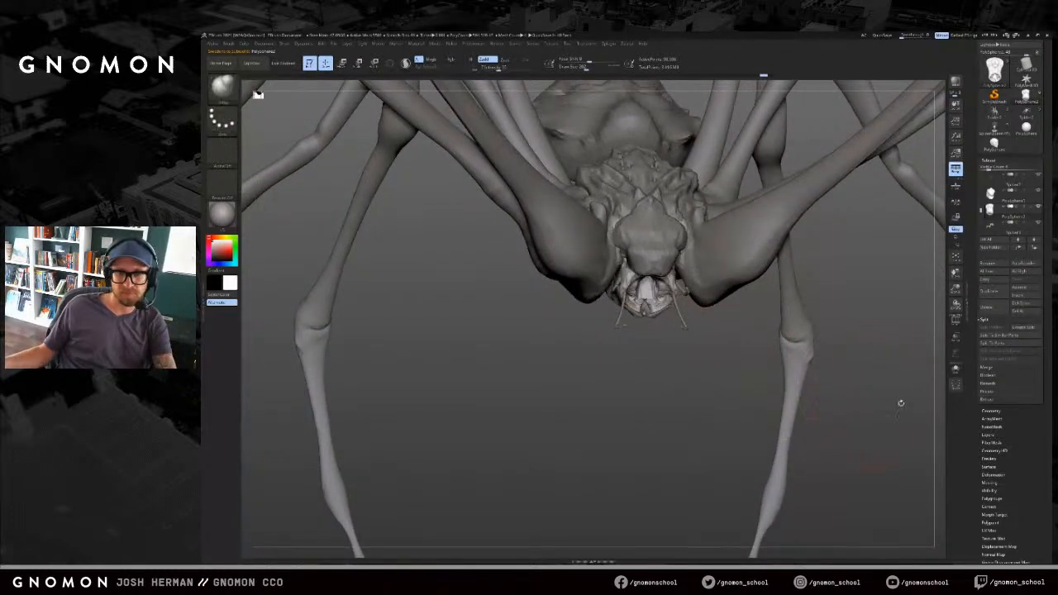
Step: Undo the last change to the mouth piece and store its shape as a morph target
{"action": "left_click_drag", "start_coordinate": [1013, 526], "coordinate": [1011, 434]}
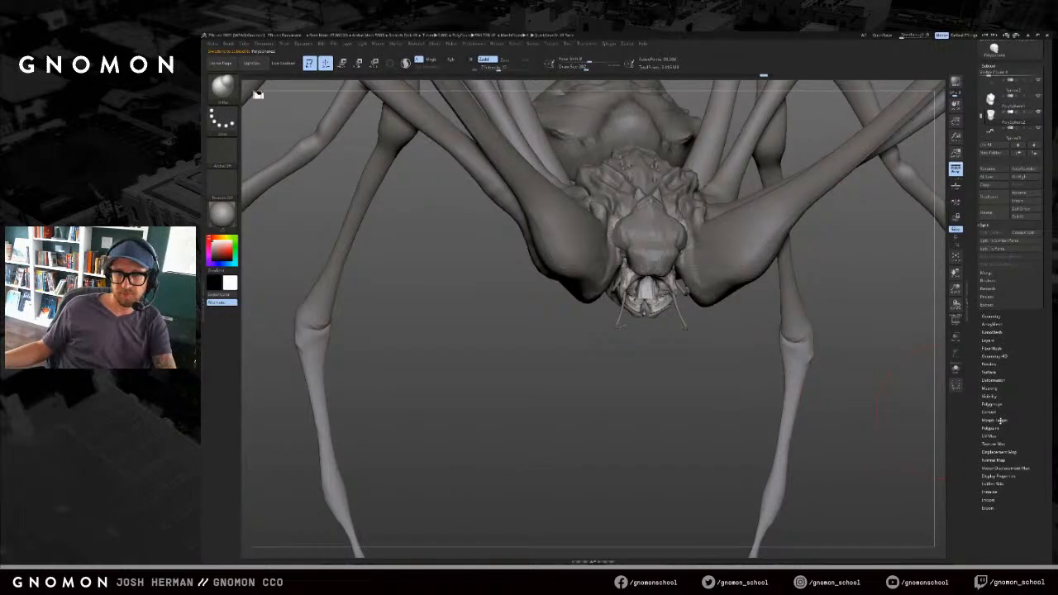
{"action": "left_click", "coordinate": [943, 412], "text": "ctrl+shift"}
{"action": "left_click", "coordinate": [996, 420]}
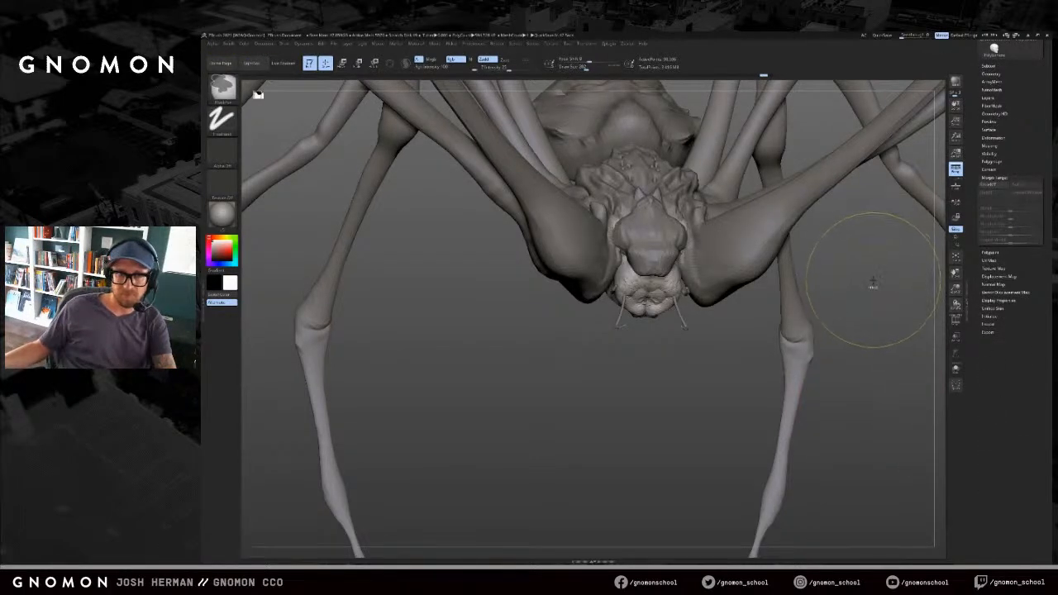
{"action": "key", "text": "ctrl+z"}
{"action": "left_click", "coordinate": [989, 189]}
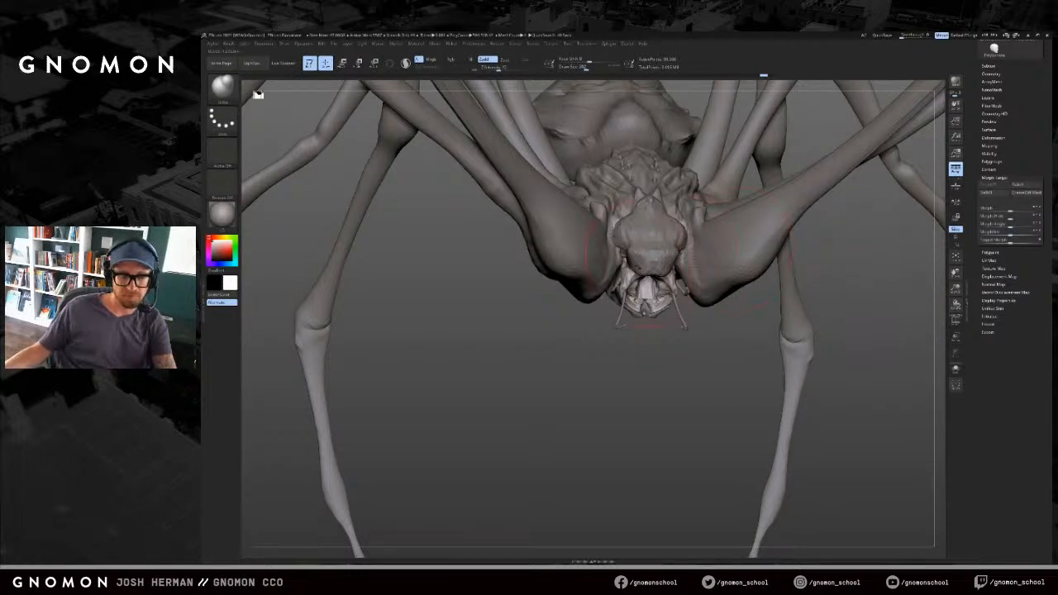
Step: Reshape the mouth with the Move brush and switch its morph target to compare the two shapes from several angles
{"action": "left_click_drag", "start_coordinate": [641, 278], "coordinate": [645, 301]}
{"action": "left_click_drag", "start_coordinate": [688, 348], "coordinate": [651, 316]}
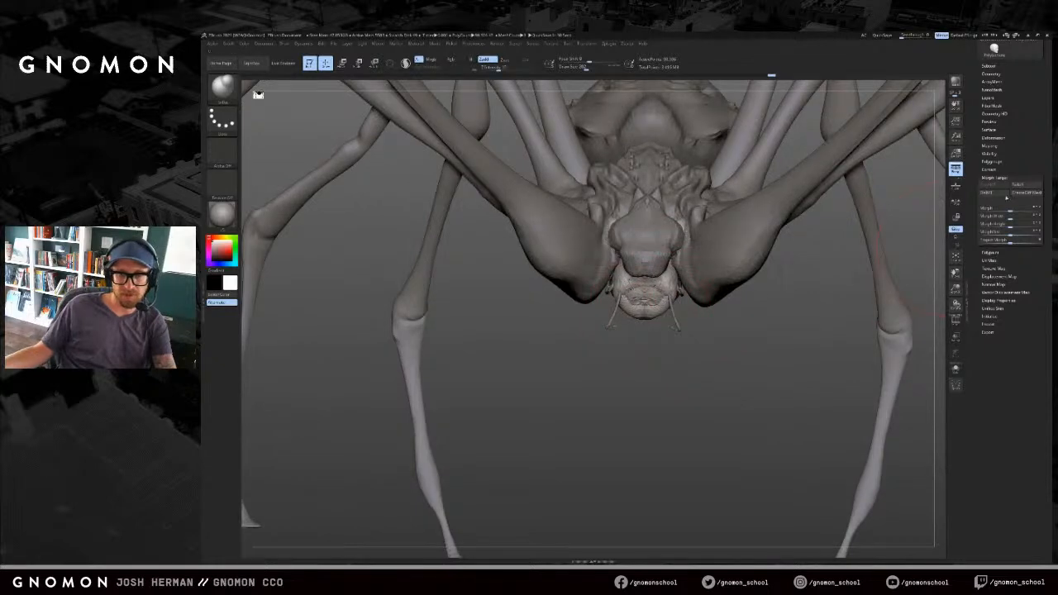
{"action": "left_click_drag", "start_coordinate": [930, 252], "coordinate": [864, 283]}
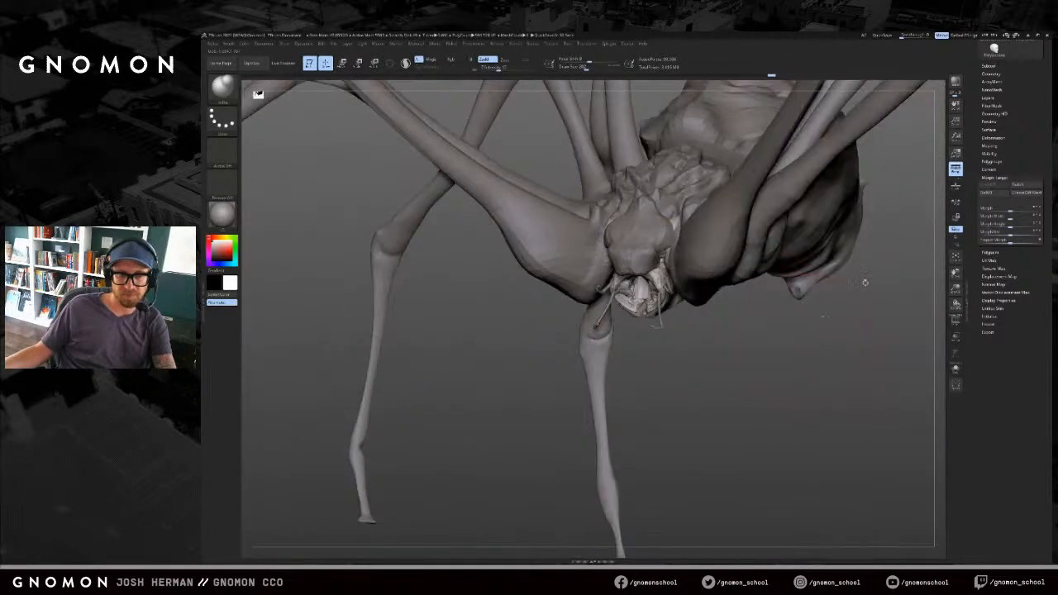
{"action": "left_click", "coordinate": [1021, 186]}
{"action": "left_click_drag", "start_coordinate": [825, 352], "coordinate": [901, 331]}
{"action": "left_click", "coordinate": [1017, 188]}
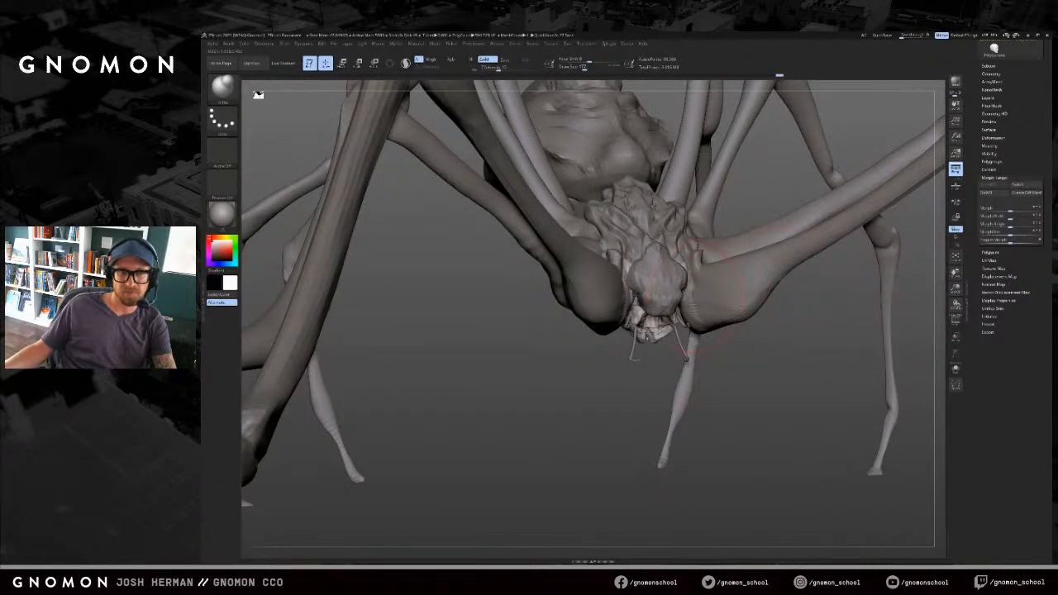
Step: Select the snout piece and build up its lower front edge above the mouth with Clay Buildup
{"action": "left_click", "coordinate": [667, 296], "text": "alt"}
{"action": "left_click_drag", "start_coordinate": [617, 390], "coordinate": [618, 395]}
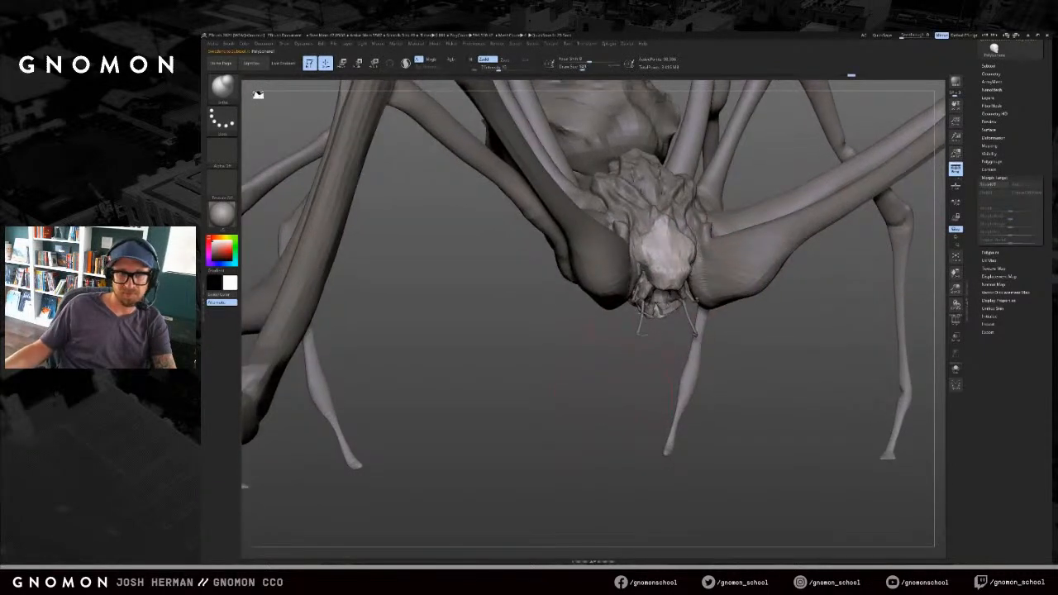
{"action": "key", "text": "b"}
{"action": "key", "text": "c"}
{"action": "key", "text": "b"}
{"action": "key", "text": "s"}
{"action": "left_click_drag", "start_coordinate": [650, 282], "coordinate": [646, 282]}
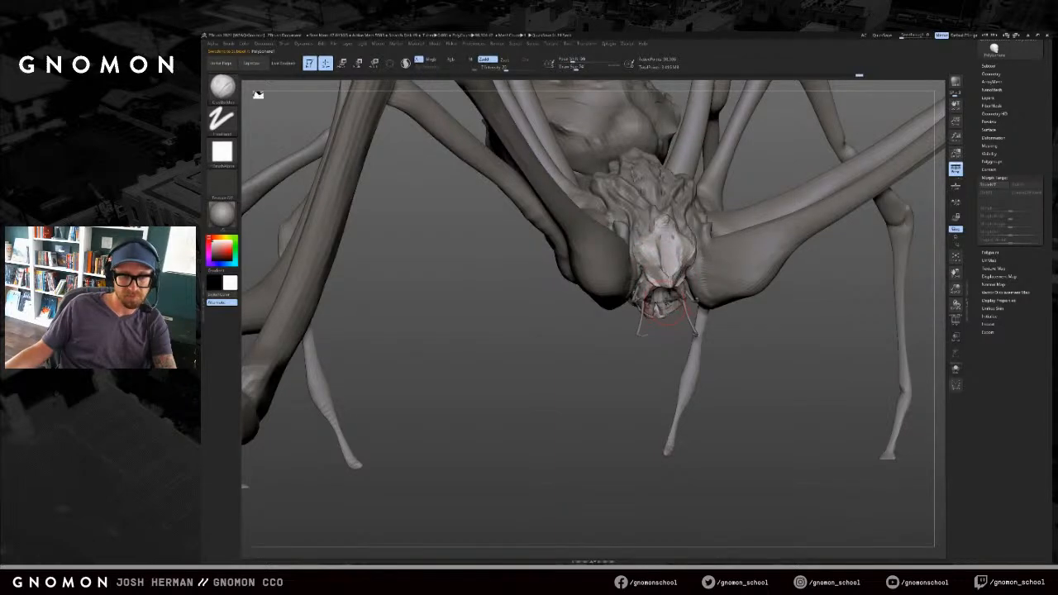
{"action": "left_click_drag", "start_coordinate": [662, 339], "coordinate": [703, 331]}
{"action": "left_click_drag", "start_coordinate": [675, 280], "coordinate": [680, 354]}
Step: Select the legs piece, hide the front leg blocking the side of the face, and reselect the snout piece
{"action": "left_click", "coordinate": [732, 267], "text": "alt"}
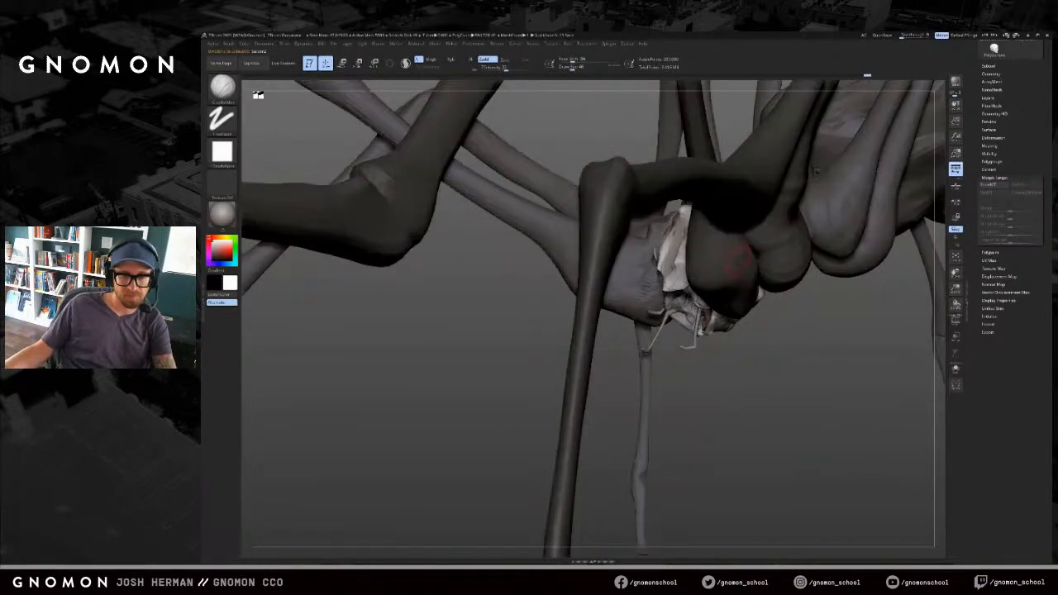
{"action": "left_click", "coordinate": [735, 264], "text": "ctrl+shift"}
{"action": "mouse_move", "coordinate": [779, 353]}
{"action": "left_mouse_down", "text": "ctrl+shift"}
{"action": "mouse_move", "coordinate": [775, 370]}
{"action": "mouse_move", "coordinate": [727, 258]}
{"action": "mouse_move", "coordinate": [722, 274]}
{"action": "left_mouse_up", "text": "ctrl+shift"}
{"action": "left_click", "coordinate": [774, 269], "text": "ctrl+shift"}
Step: Pull the snout's front forward into a long pointed beak with Snake Hook, reducing the brush size while shaping it
{"action": "key", "text": "b"}
{"action": "key", "text": "s"}
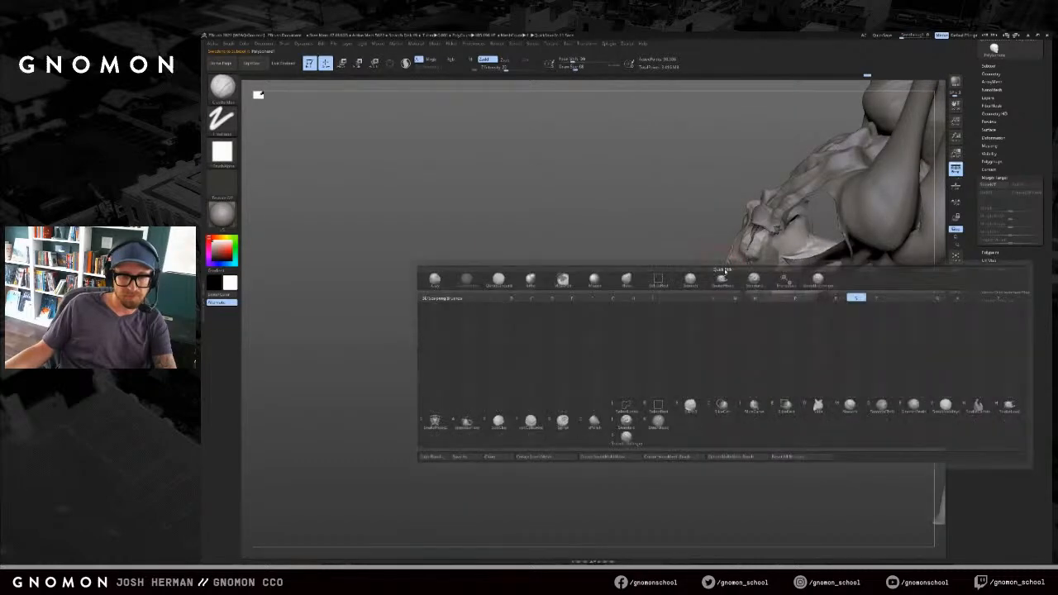
{"action": "key", "text": "h"}
{"action": "left_click_drag", "start_coordinate": [662, 352], "coordinate": [850, 354]}
{"action": "left_click_drag", "start_coordinate": [792, 286], "coordinate": [635, 330]}
{"action": "key", "text": "bracketleft"}
{"action": "left_click_drag", "start_coordinate": [735, 279], "coordinate": [812, 279]}
{"action": "key", "text": "shift"}
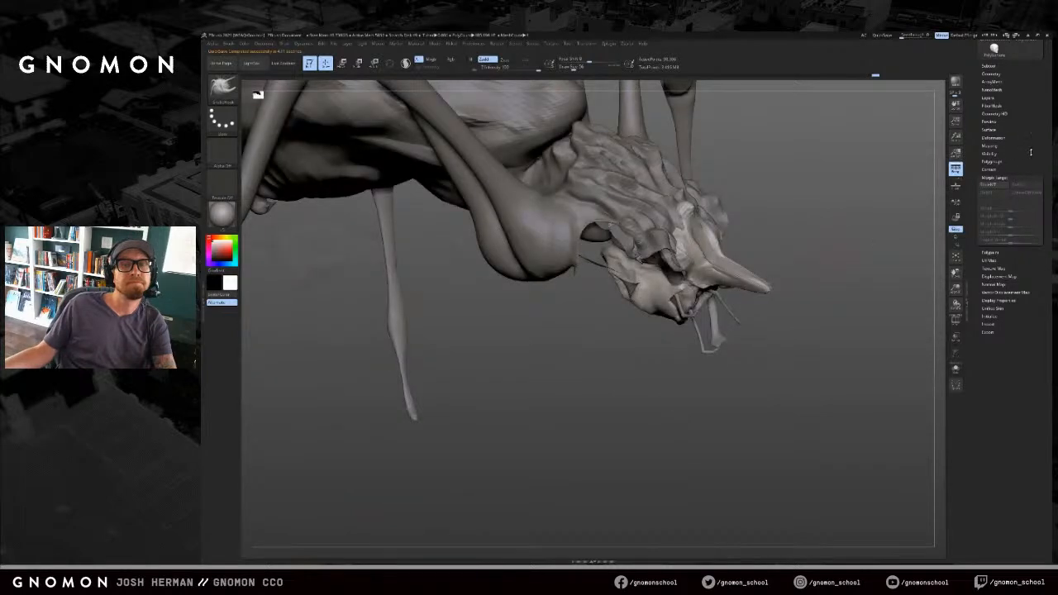
Step: Resize the brush and add Clay Buildup along the top and sides of the pointed snout
{"action": "key", "text": "s"}
{"action": "mouse_move", "coordinate": [825, 234]}
{"action": "left_mouse_down"}
{"action": "mouse_move", "coordinate": [736, 252]}
{"action": "mouse_move", "coordinate": [747, 258]}
{"action": "mouse_move", "coordinate": [693, 220]}
{"action": "left_mouse_up"}
{"action": "key", "text": "b"}
{"action": "key", "text": "c"}
{"action": "key", "text": "b"}
{"action": "left_click_drag", "start_coordinate": [768, 268], "coordinate": [777, 242]}
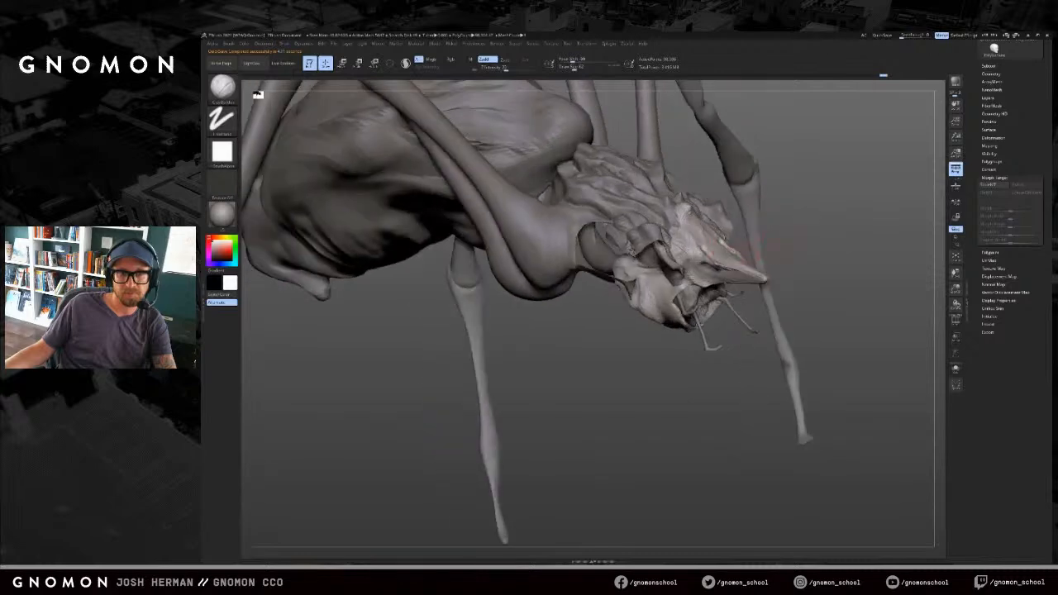
{"action": "left_click_drag", "start_coordinate": [839, 234], "coordinate": [744, 276], "text": "alt"}
{"action": "mouse_move", "coordinate": [823, 291]}
{"action": "left_mouse_down", "text": "alt"}
{"action": "mouse_move", "coordinate": [799, 316]}
{"action": "mouse_move", "coordinate": [701, 324]}
{"action": "left_mouse_up", "text": "alt"}
Step: Hide the opposite front leg covering the face and reselect the snout piece
{"action": "left_click", "coordinate": [795, 266], "text": "alt"}
{"action": "left_click", "coordinate": [798, 332], "text": "ctrl+shift"}
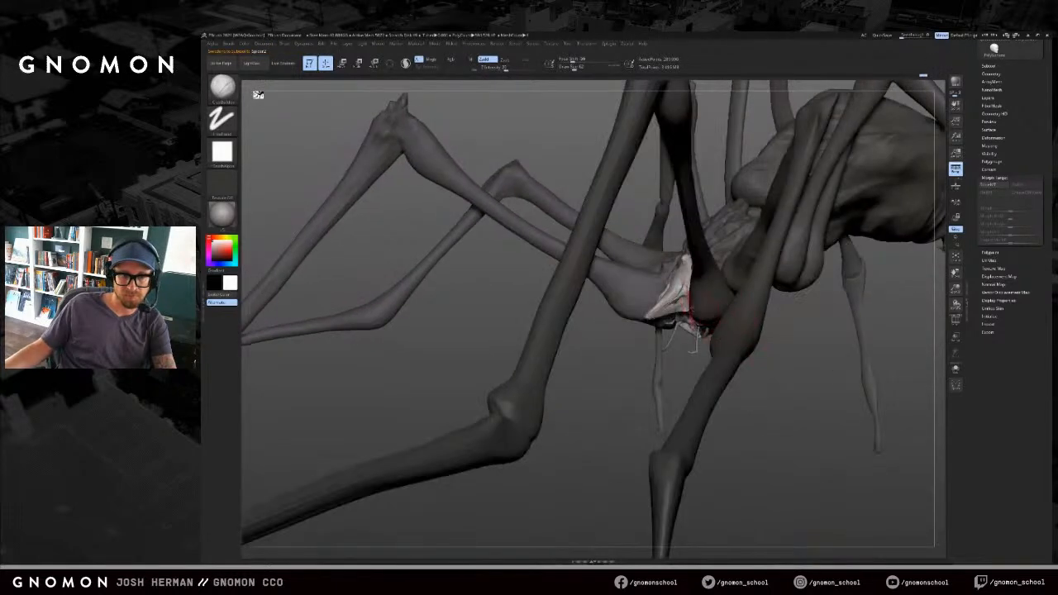
{"action": "left_click", "coordinate": [681, 296], "text": "alt"}
{"action": "left_click_drag", "start_coordinate": [622, 368], "coordinate": [696, 377]}
Step: Carve creases into the snout with Dam Standard and pull its front edge into shape with Snake Hook
{"action": "key", "text": "b"}
{"action": "key", "text": "d"}
{"action": "key", "text": "s"}
{"action": "mouse_move", "coordinate": [765, 369]}
{"action": "left_mouse_down"}
{"action": "mouse_move", "coordinate": [683, 364]}
{"action": "mouse_move", "coordinate": [677, 376]}
{"action": "mouse_move", "coordinate": [714, 387]}
{"action": "mouse_move", "coordinate": [712, 339]}
{"action": "mouse_move", "coordinate": [765, 368]}
{"action": "mouse_move", "coordinate": [711, 399]}
{"action": "mouse_move", "coordinate": [700, 464]}
{"action": "mouse_move", "coordinate": [720, 357]}
{"action": "left_mouse_up"}
{"action": "key", "text": "b"}
{"action": "key", "text": "s"}
{"action": "key", "text": "h"}
{"action": "mouse_move", "coordinate": [708, 344]}
{"action": "left_mouse_down"}
{"action": "mouse_move", "coordinate": [684, 356]}
{"action": "mouse_move", "coordinate": [643, 352]}
{"action": "left_mouse_up"}
{"action": "key", "text": "shift"}
Step: Cut deeper Dam Standard creases into the snout's side and front, checking them from the side and front
{"action": "key", "text": "b"}
{"action": "key", "text": "d"}
{"action": "key", "text": "s"}
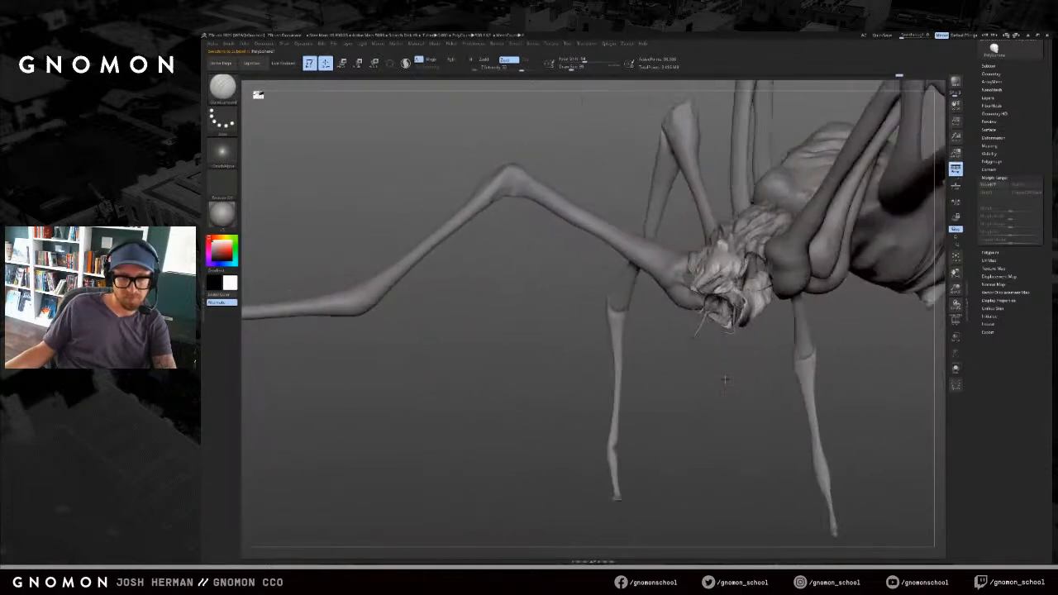
{"action": "left_click_drag", "start_coordinate": [725, 380], "coordinate": [711, 389]}
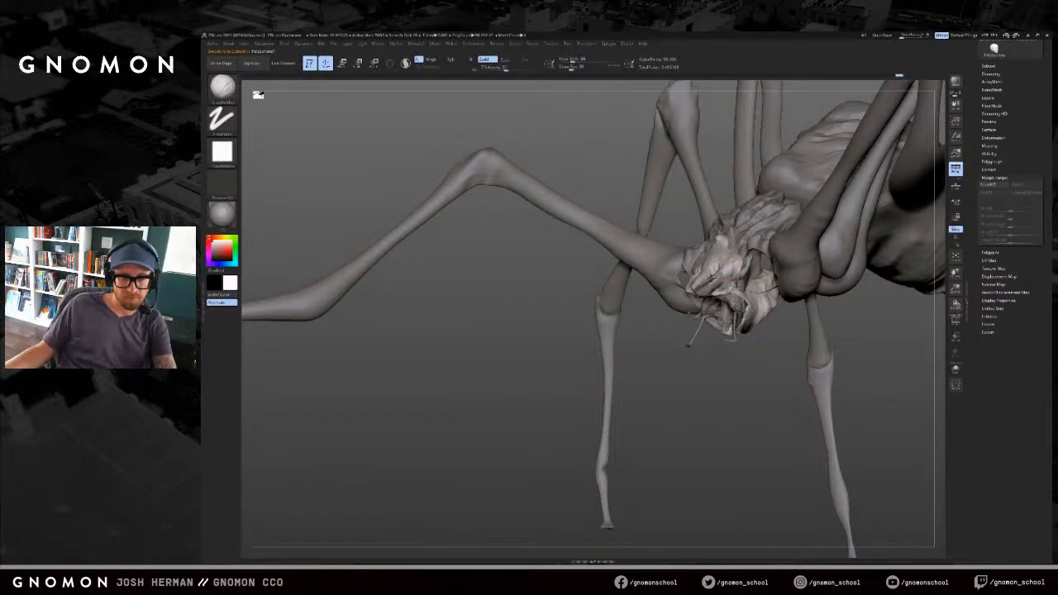
{"action": "mouse_move", "coordinate": [658, 348]}
{"action": "left_mouse_down"}
{"action": "mouse_move", "coordinate": [545, 352]}
{"action": "mouse_move", "coordinate": [521, 364]}
{"action": "left_mouse_up"}
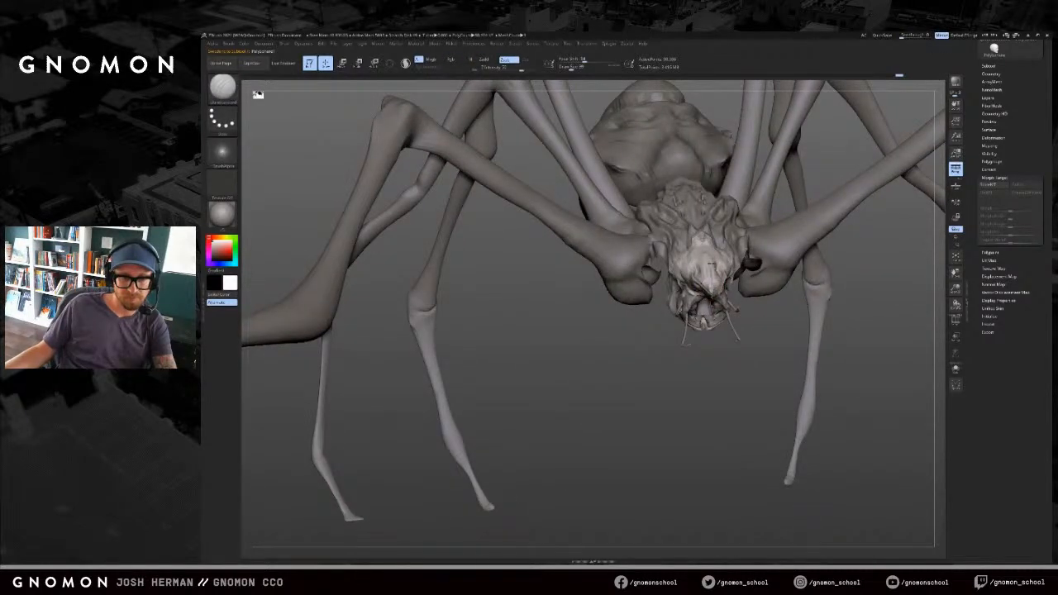
{"action": "mouse_move", "coordinate": [712, 263]}
{"action": "left_mouse_down"}
{"action": "mouse_move", "coordinate": [732, 372]}
{"action": "mouse_move", "coordinate": [770, 298]}
{"action": "mouse_move", "coordinate": [764, 289]}
{"action": "mouse_move", "coordinate": [759, 331]}
{"action": "mouse_move", "coordinate": [725, 393]}
{"action": "mouse_move", "coordinate": [709, 364]}
{"action": "mouse_move", "coordinate": [723, 361]}
{"action": "mouse_move", "coordinate": [721, 373]}
{"action": "mouse_move", "coordinate": [726, 353]}
{"action": "left_mouse_up"}
Step: Pull pointed spikes out from the snout's front with Snake Hook
{"action": "key", "text": "b"}
{"action": "key", "text": "s"}
{"action": "key", "text": "h"}
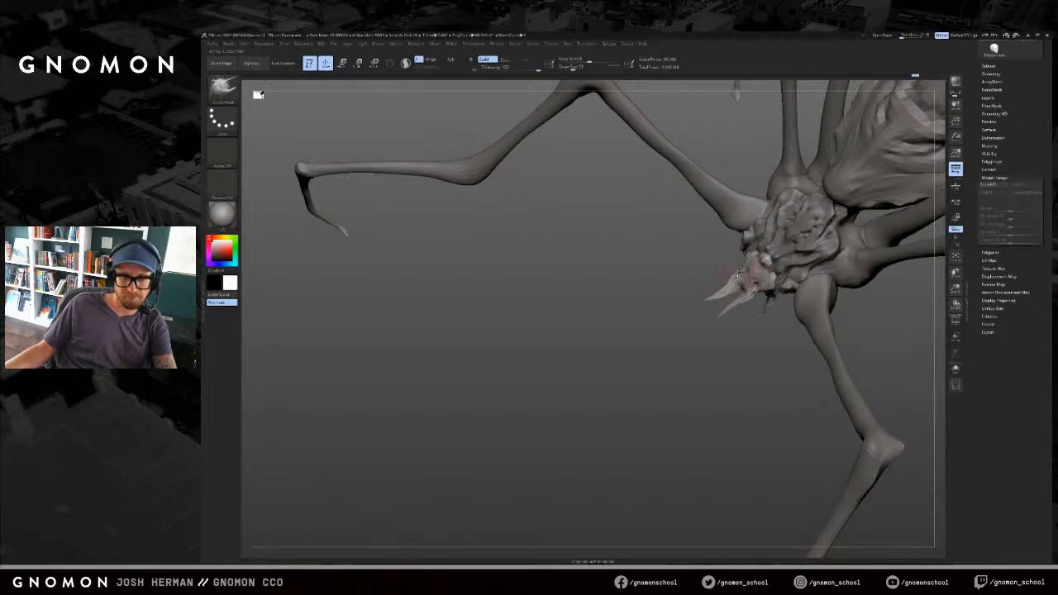
{"action": "mouse_move", "coordinate": [730, 324]}
{"action": "left_mouse_down"}
{"action": "mouse_move", "coordinate": [796, 200]}
{"action": "mouse_move", "coordinate": [753, 220]}
{"action": "mouse_move", "coordinate": [744, 318]}
{"action": "mouse_move", "coordinate": [754, 372]}
{"action": "mouse_move", "coordinate": [774, 391]}
{"action": "mouse_move", "coordinate": [695, 338]}
{"action": "mouse_move", "coordinate": [686, 306]}
{"action": "mouse_move", "coordinate": [725, 324]}
{"action": "mouse_move", "coordinate": [771, 283]}
{"action": "left_mouse_up"}
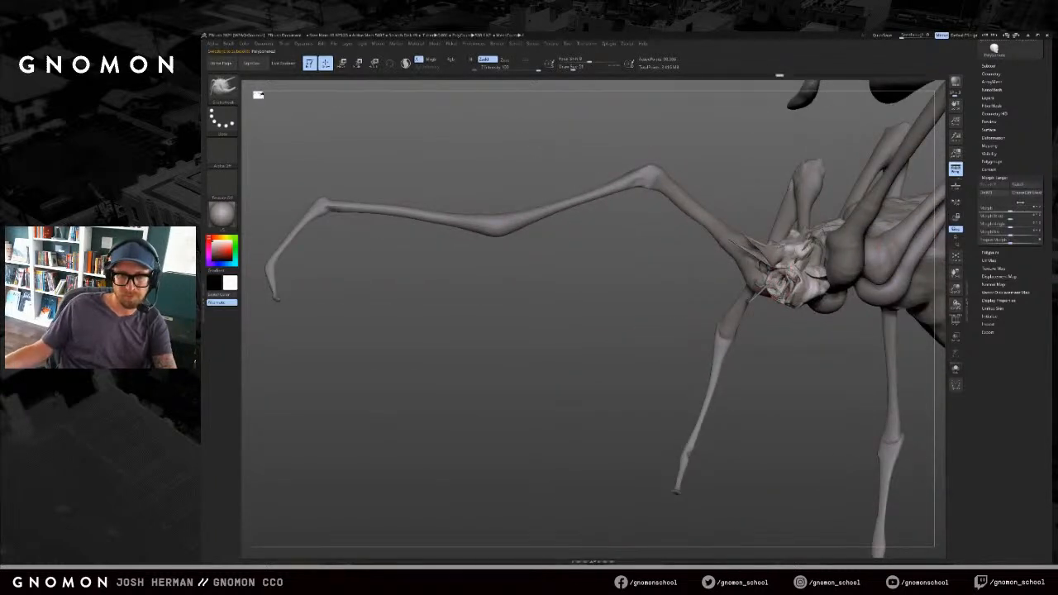
Step: Switch the mouth piece's morph target to compare it against the spiked snout
{"action": "mouse_move", "coordinate": [768, 283]}
{"action": "left_mouse_down"}
{"action": "mouse_move", "coordinate": [763, 194]}
{"action": "mouse_move", "coordinate": [815, 304]}
{"action": "left_mouse_up"}
{"action": "left_click", "coordinate": [1031, 186]}
{"action": "mouse_move", "coordinate": [884, 303]}
{"action": "left_mouse_down"}
{"action": "mouse_move", "coordinate": [811, 336]}
{"action": "mouse_move", "coordinate": [789, 325]}
{"action": "mouse_move", "coordinate": [825, 335]}
{"action": "mouse_move", "coordinate": [771, 335]}
{"action": "left_mouse_up"}
Step: Reselect the snout piece with Clay Buildup active and smooth down its pointed front spikes
{"action": "key", "text": "b"}
{"action": "key", "text": "c"}
{"action": "key", "text": "b"}
{"action": "key", "text": "shift"}
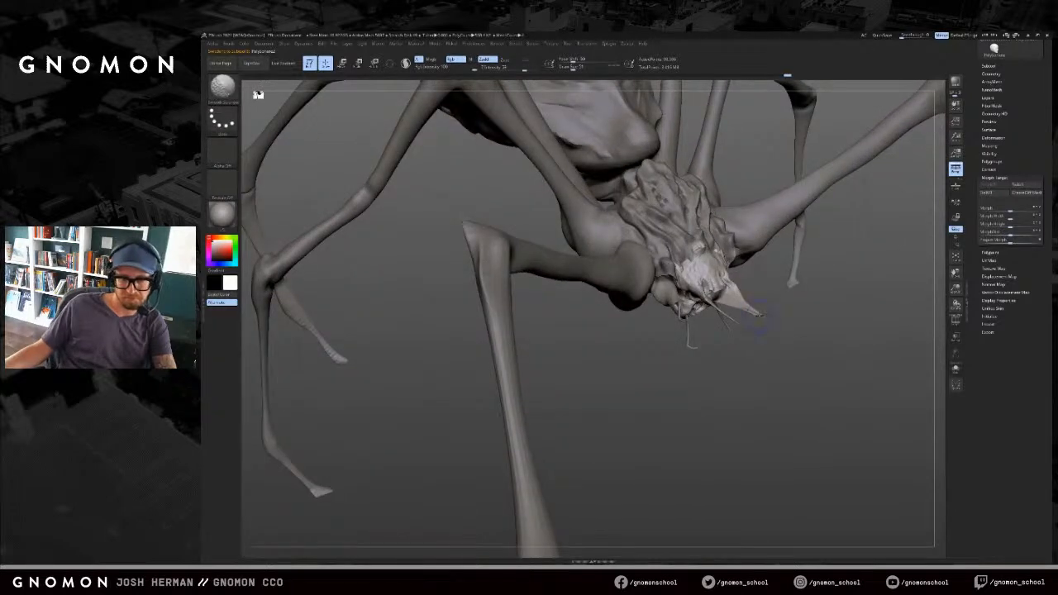
{"action": "key", "text": "alt+s"}
{"action": "key", "text": "alt+s"}
{"action": "left_click", "coordinate": [743, 301], "text": "alt"}
{"action": "key", "text": "shift"}
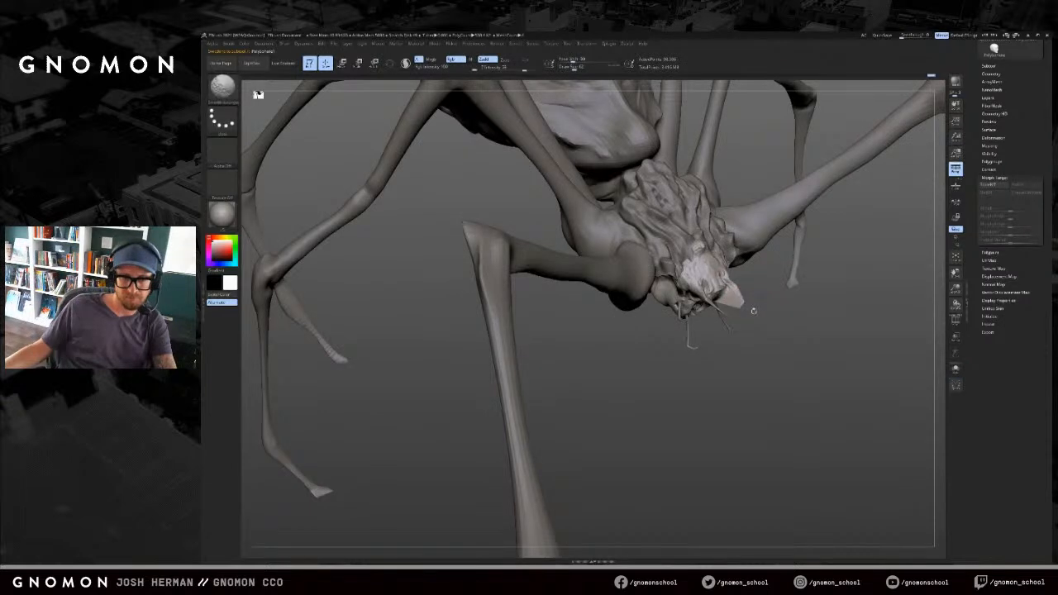
{"action": "mouse_move", "coordinate": [741, 299]}
{"action": "left_mouse_down"}
{"action": "mouse_move", "coordinate": [729, 294]}
{"action": "mouse_move", "coordinate": [763, 296]}
{"action": "mouse_move", "coordinate": [766, 286]}
{"action": "mouse_move", "coordinate": [760, 320]}
{"action": "left_mouse_up"}
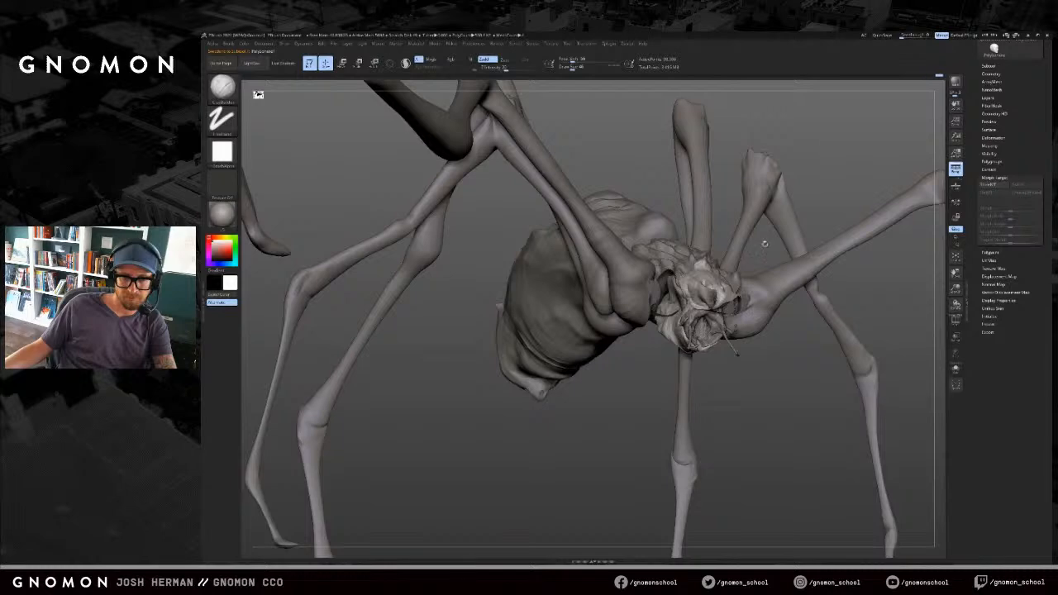
Step: Inspect the blunted snout from the side and smooth its lower front tip
{"action": "left_click_drag", "start_coordinate": [775, 246], "coordinate": [808, 81]}
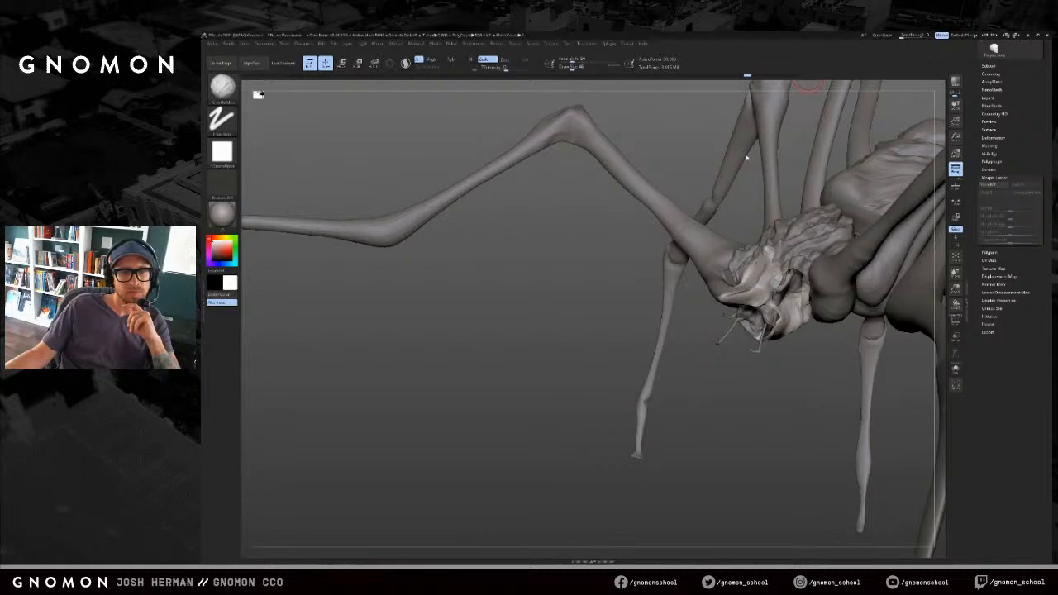
{"action": "left_click_drag", "start_coordinate": [735, 224], "coordinate": [882, 234]}
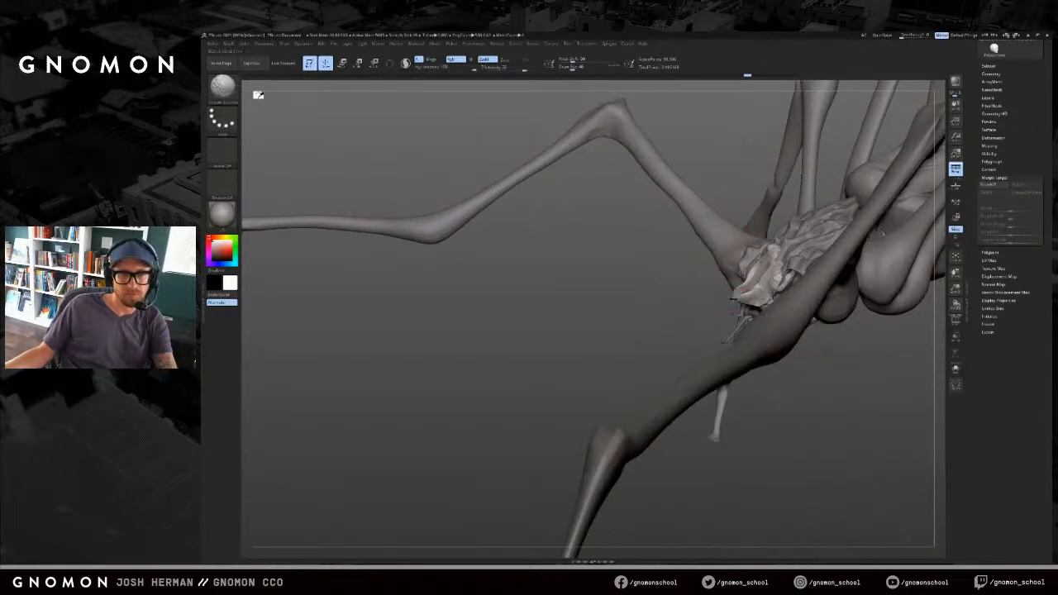
{"action": "left_click", "coordinate": [720, 296]}
{"action": "left_click", "coordinate": [725, 325]}
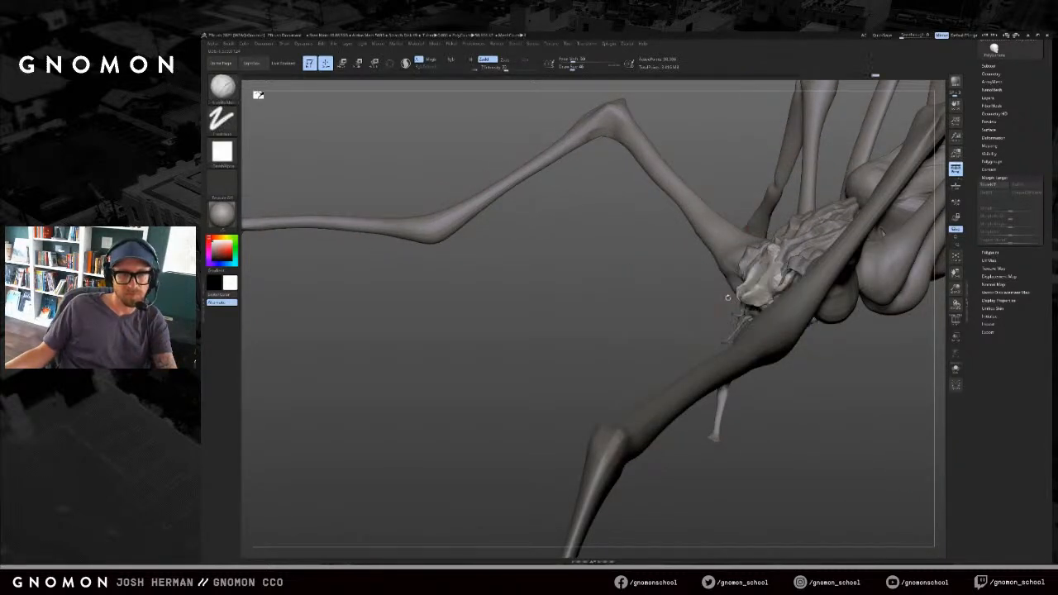
Step: Try to pull the snout's front tip outward with an enlarged Snake Hook brush, and undo the last two changes
{"action": "key", "text": "b"}
{"action": "key", "text": "s"}
{"action": "key", "text": "h"}
{"action": "mouse_move", "coordinate": [692, 300]}
{"action": "left_mouse_down"}
{"action": "mouse_move", "coordinate": [752, 300]}
{"action": "mouse_move", "coordinate": [688, 321]}
{"action": "mouse_move", "coordinate": [705, 329]}
{"action": "mouse_move", "coordinate": [718, 234]}
{"action": "left_mouse_up"}
{"action": "key", "text": "]"}
{"action": "key", "text": "ctrl+z"}
{"action": "key", "text": "ctrl+z"}
Step: Test Snake Hook pulls on the snout's front and upper surfaces, undo the last two, and reduce the brush size
{"action": "left_click_drag", "start_coordinate": [729, 283], "coordinate": [697, 245]}
{"action": "left_click_drag", "start_coordinate": [754, 263], "coordinate": [754, 215]}
{"action": "left_click_drag", "start_coordinate": [703, 331], "coordinate": [743, 334]}
{"action": "key", "text": "ctrl+z"}
{"action": "key", "text": "ctrl+z"}
{"action": "key", "text": "["}
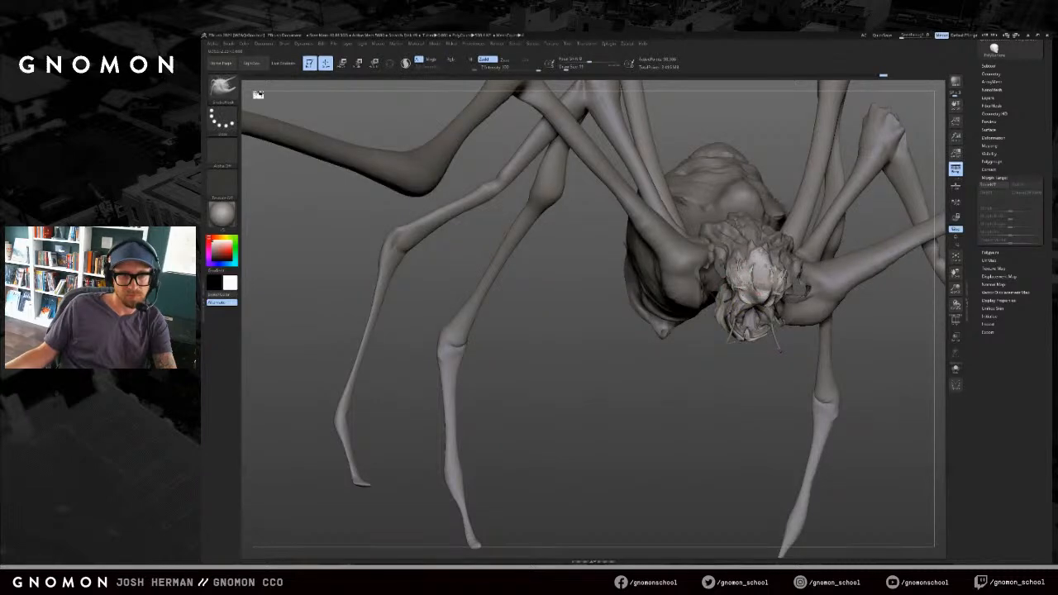
Step: Undo the last snout stroke and reshape the front rim above the mouth with a larger Snake Hook brush
{"action": "left_click_drag", "start_coordinate": [761, 378], "coordinate": [736, 383]}
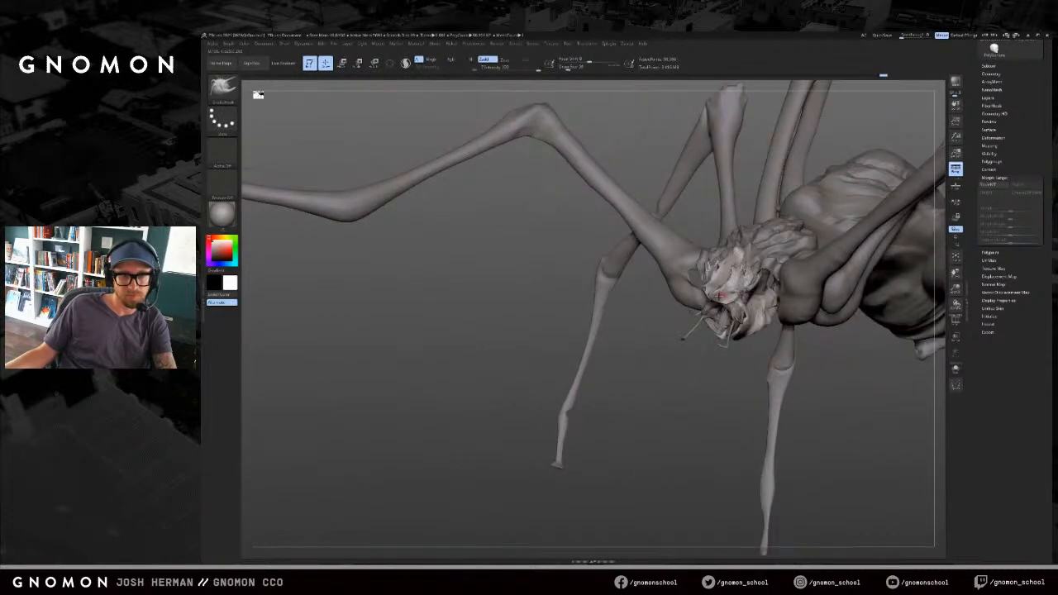
{"action": "left_click_drag", "start_coordinate": [658, 334], "coordinate": [713, 334]}
{"action": "key", "text": "ctrl+z"}
{"action": "key", "text": "]"}
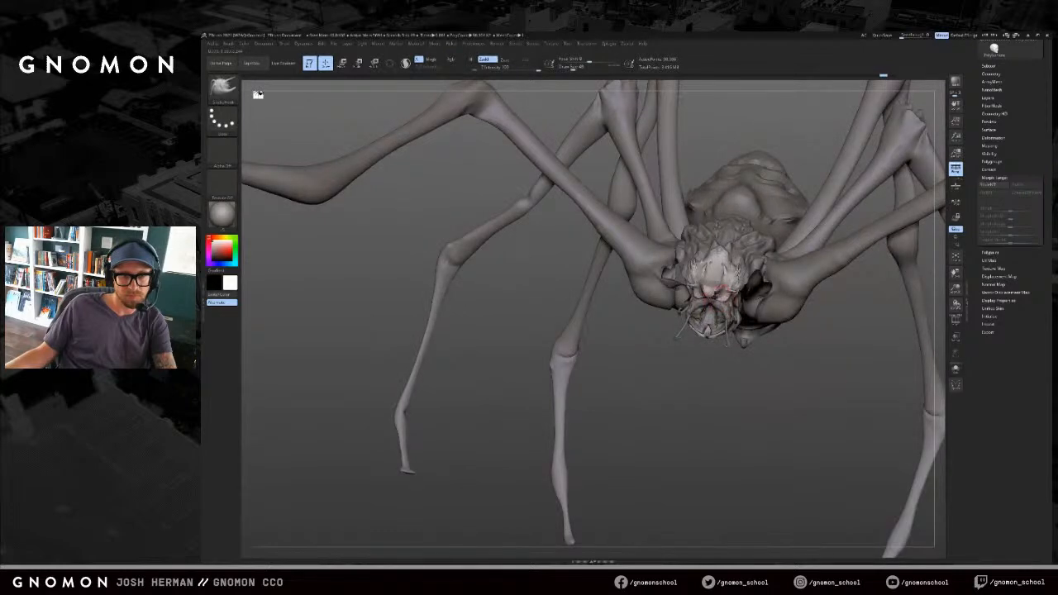
{"action": "left_click_drag", "start_coordinate": [716, 293], "coordinate": [709, 291]}
{"action": "left_click_drag", "start_coordinate": [740, 364], "coordinate": [714, 324]}
Step: Adjust the snout's front bulge with the Move brush and draw its lower tip out over the mouth with Snake Hook
{"action": "key", "text": "b"}
{"action": "key", "text": "m"}
{"action": "key", "text": "v"}
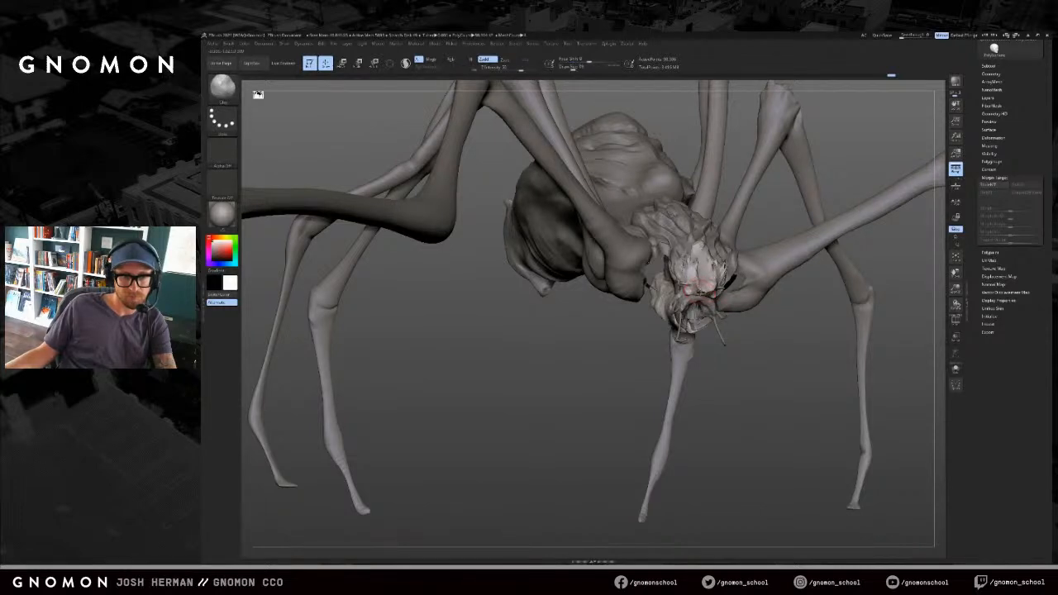
{"action": "key", "text": "b"}
{"action": "key", "text": "s"}
{"action": "key", "text": "h"}
{"action": "left_click_drag", "start_coordinate": [746, 359], "coordinate": [722, 338]}
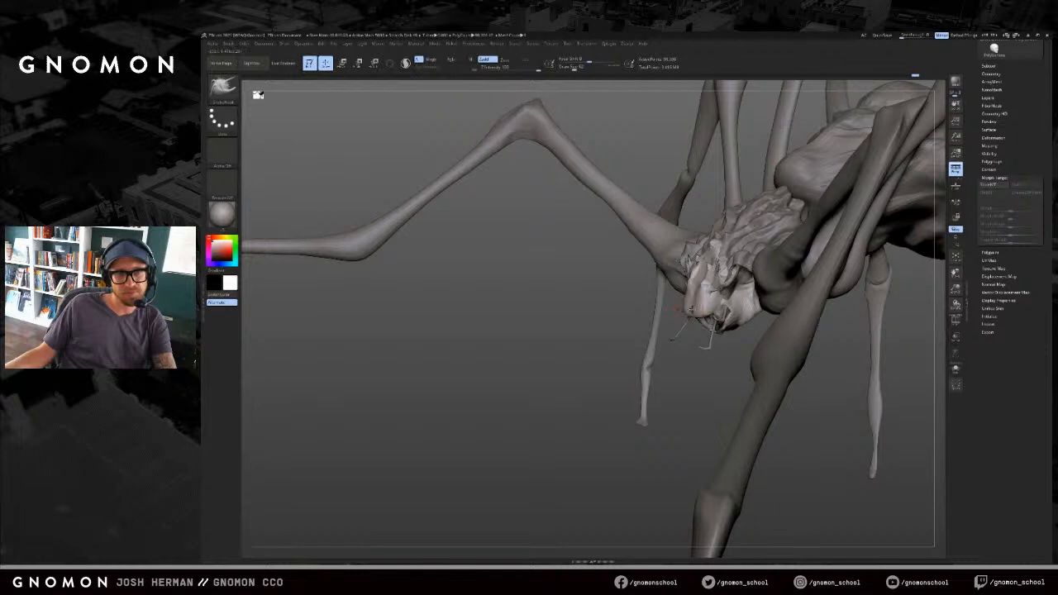
Step: Undo the last snout stroke and work clay onto the front of the face above the mouth with the ClayBuildup brush
{"action": "key", "text": "ctrl+z"}
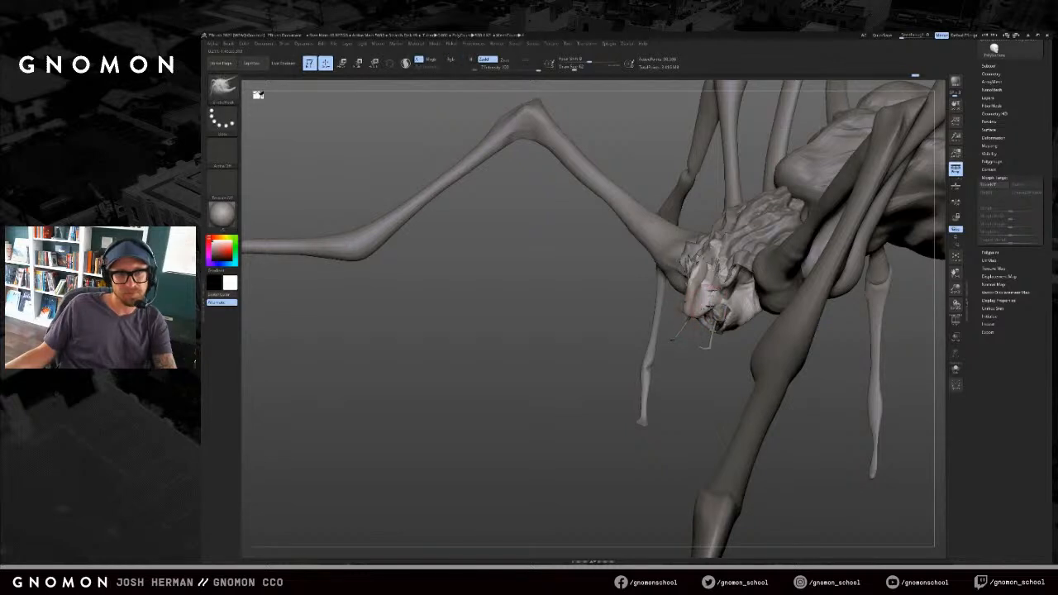
{"action": "key", "text": "b"}
{"action": "key", "text": "c"}
{"action": "key", "text": "b"}
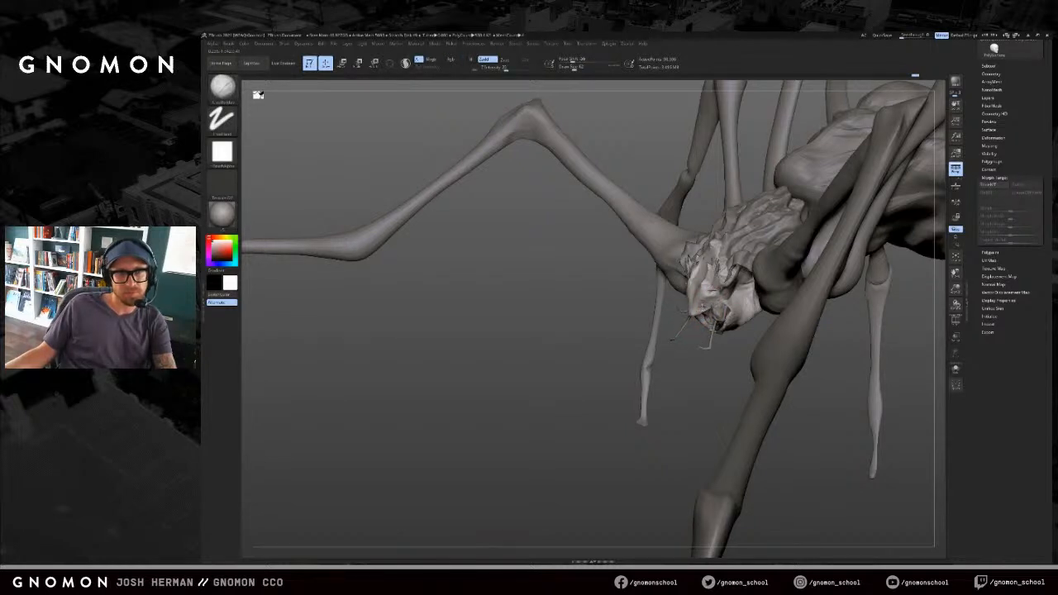
{"action": "left_click_drag", "start_coordinate": [697, 354], "coordinate": [710, 356]}
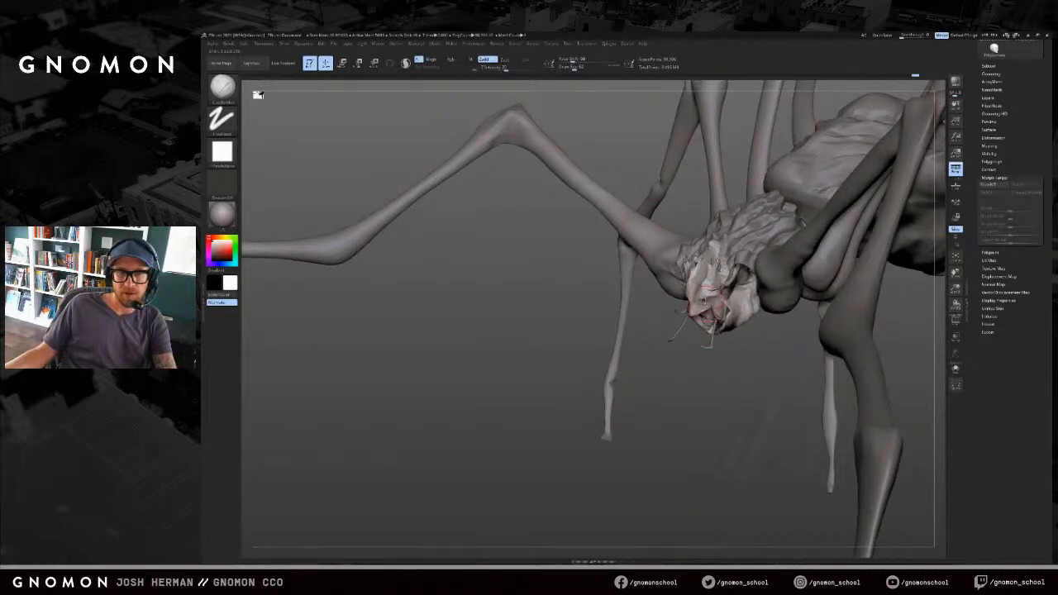
{"action": "left_click_drag", "start_coordinate": [684, 374], "coordinate": [701, 283]}
{"action": "left_click_drag", "start_coordinate": [691, 363], "coordinate": [708, 317]}
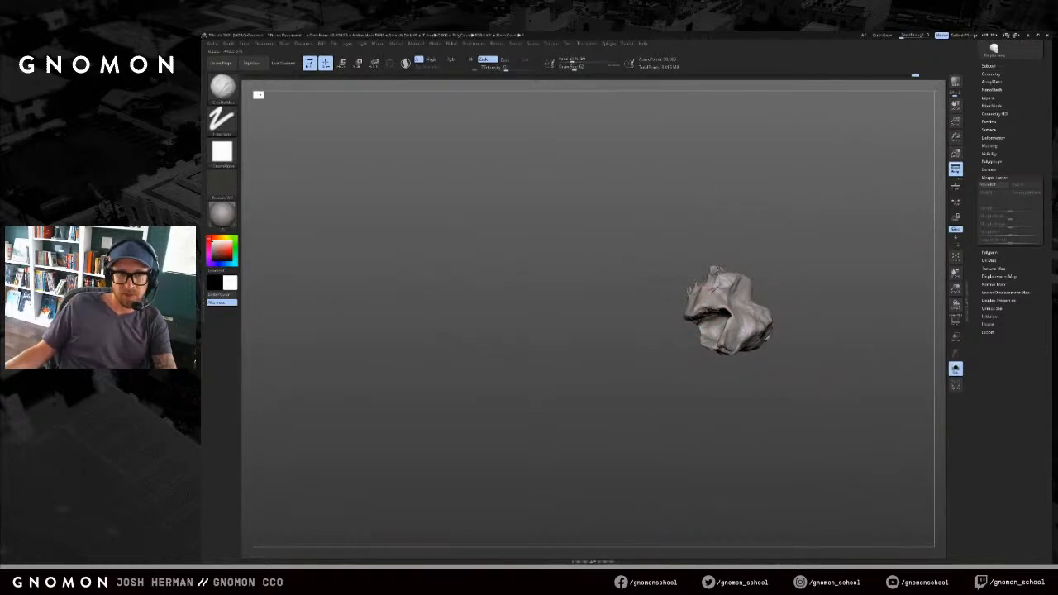
{"action": "left_click_drag", "start_coordinate": [700, 350], "coordinate": [699, 289]}
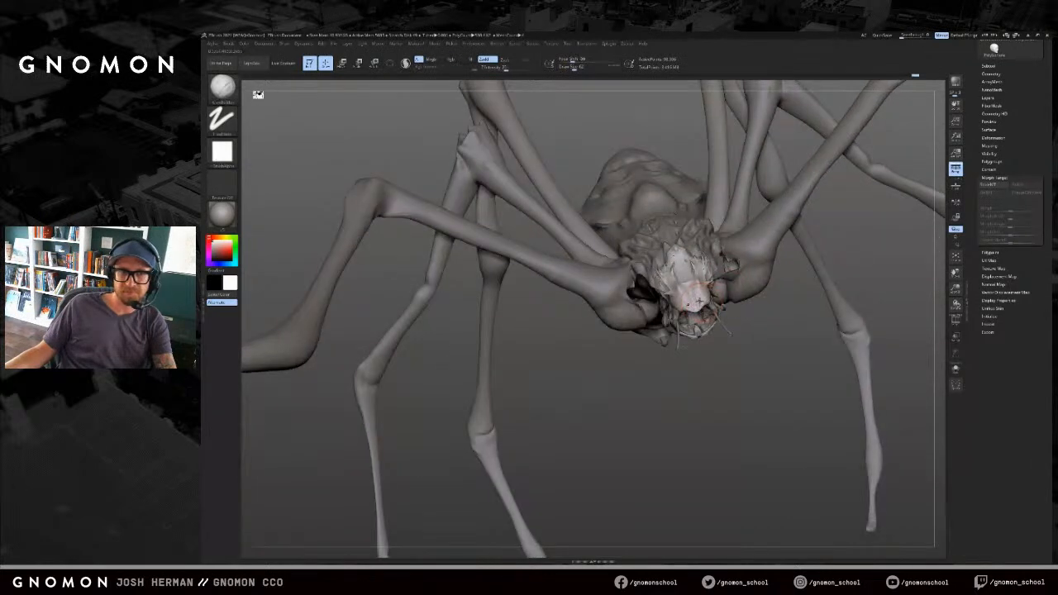
{"action": "left_click_drag", "start_coordinate": [686, 334], "coordinate": [721, 337]}
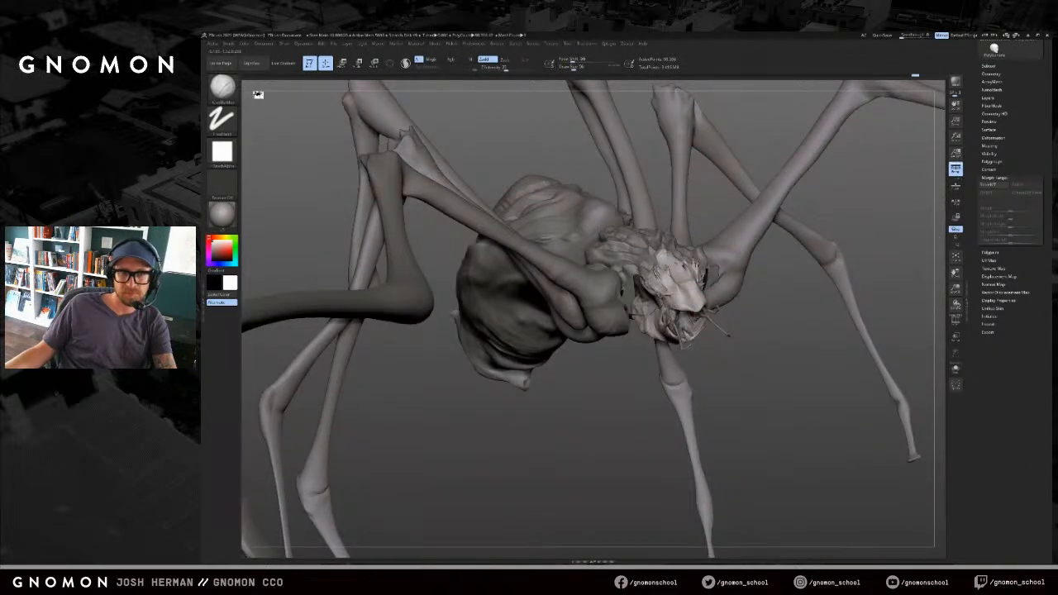
Step: Select the mouth piece beneath the snout, switch it to its morph target shape, and open the subtool list
{"action": "left_click_drag", "start_coordinate": [728, 334], "coordinate": [731, 357]}
{"action": "left_click_drag", "start_coordinate": [780, 331], "coordinate": [667, 354]}
{"action": "left_click", "coordinate": [716, 310], "text": "alt"}
{"action": "left_click", "coordinate": [671, 332], "text": "alt"}
{"action": "left_click", "coordinate": [1023, 187]}
{"action": "left_click_drag", "start_coordinate": [1023, 161], "coordinate": [1018, 243]}
{"action": "left_click", "coordinate": [998, 219]}
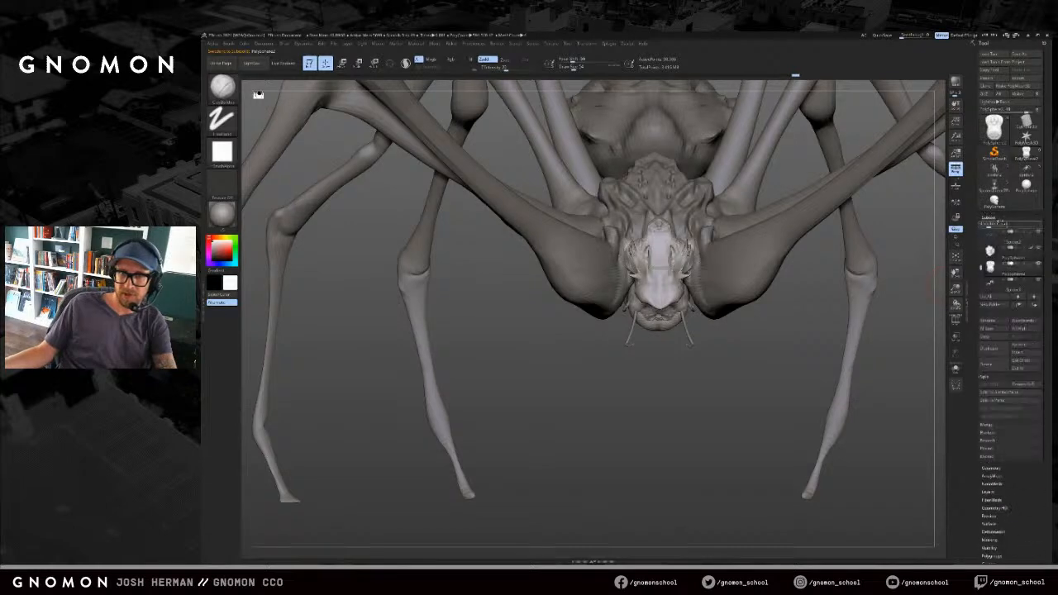
Step: Reselect the mouth piece from the face and switch its geometry to the other morph target shape
{"action": "left_click_drag", "start_coordinate": [785, 348], "coordinate": [735, 353]}
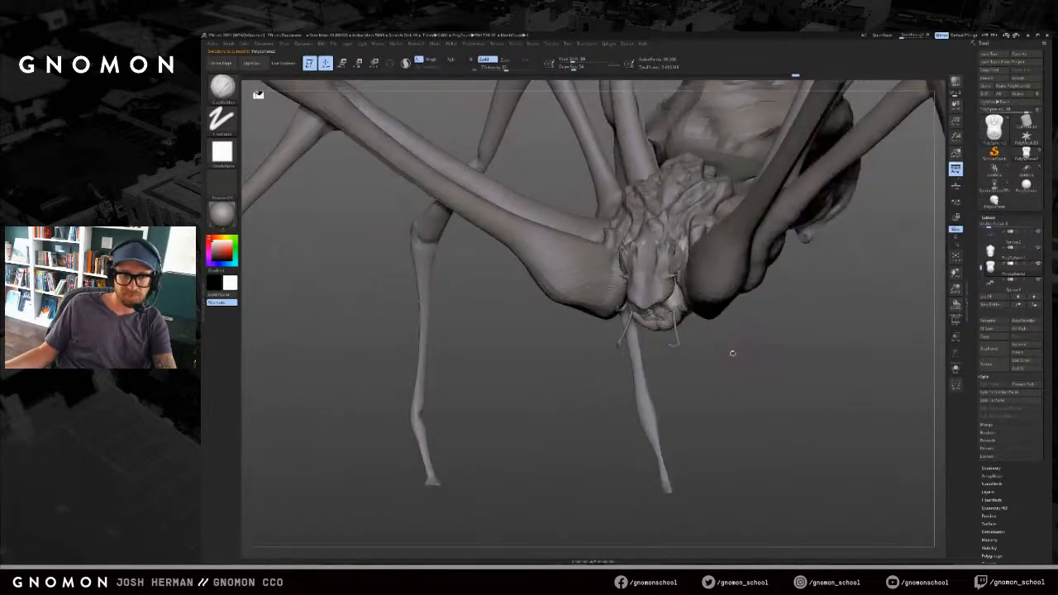
{"action": "left_click", "coordinate": [697, 296], "text": "alt"}
{"action": "left_click", "coordinate": [678, 291], "text": "alt"}
{"action": "left_click_drag", "start_coordinate": [730, 350], "coordinate": [679, 327]}
{"action": "left_click", "coordinate": [659, 309], "text": "alt"}
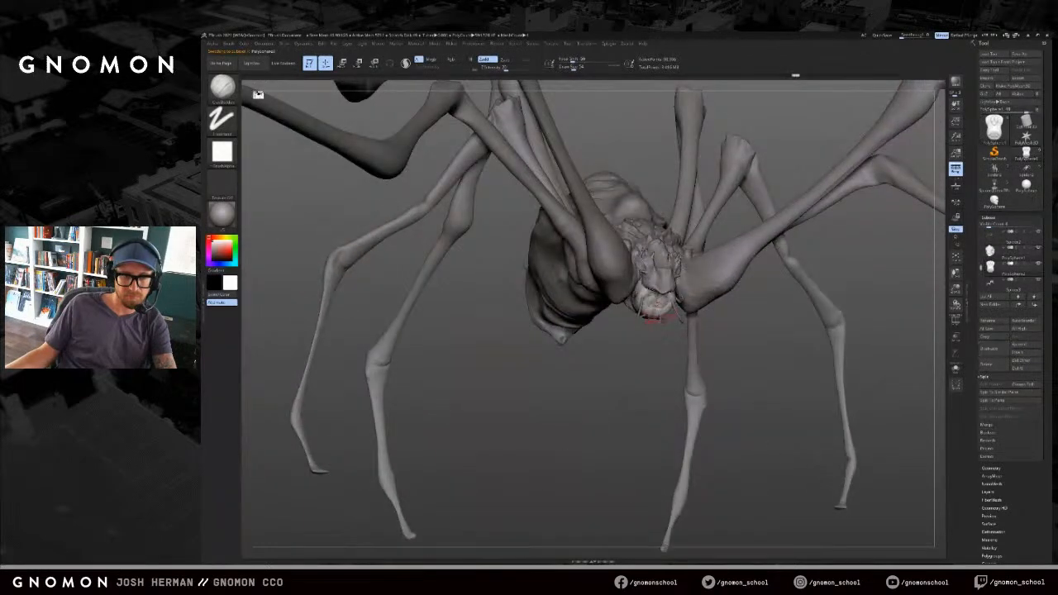
{"action": "left_click_drag", "start_coordinate": [1015, 529], "coordinate": [1015, 417]}
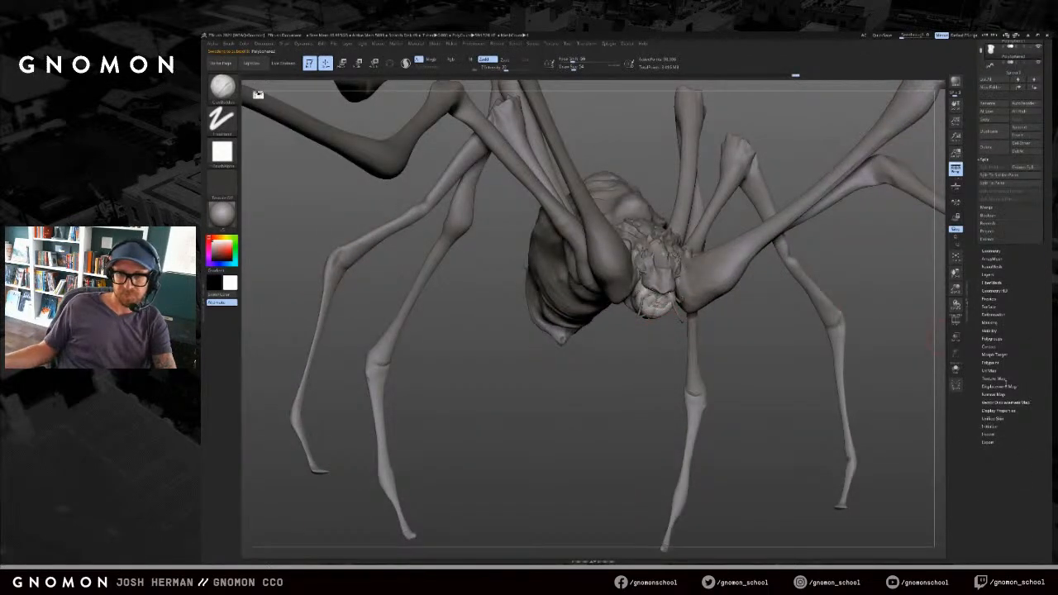
{"action": "left_click", "coordinate": [997, 356]}
{"action": "left_click_drag", "start_coordinate": [1028, 339], "coordinate": [1019, 327]}
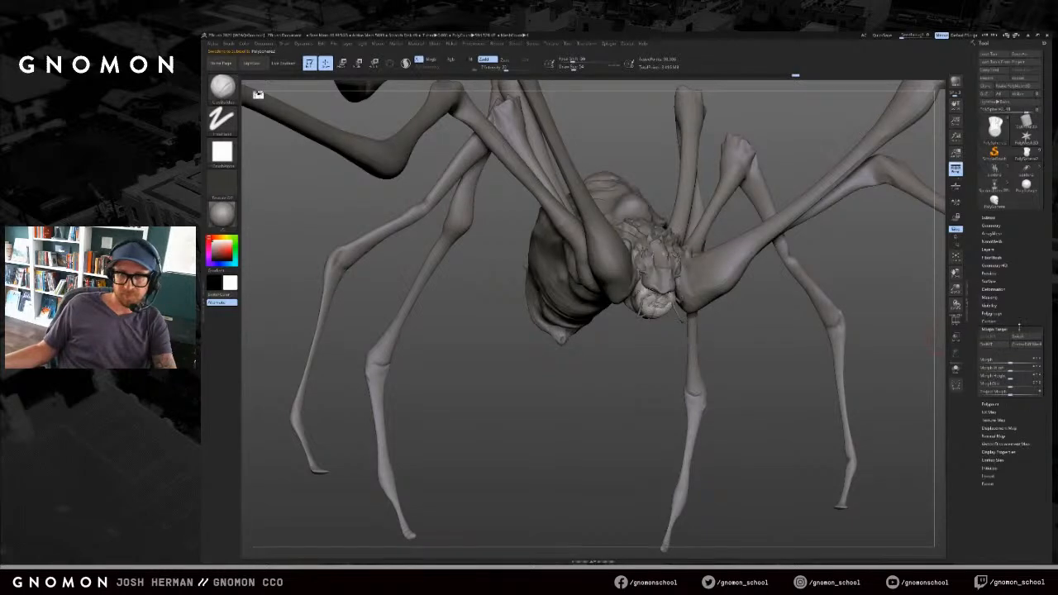
{"action": "left_click", "coordinate": [1029, 338]}
Step: Adjust the mouth piece's front edge with a resized Snake Hook brush and make the other parts transparent
{"action": "mouse_move", "coordinate": [763, 364]}
{"action": "left_mouse_down"}
{"action": "mouse_move", "coordinate": [747, 379]}
{"action": "mouse_move", "coordinate": [640, 352]}
{"action": "mouse_move", "coordinate": [643, 321]}
{"action": "mouse_move", "coordinate": [692, 332]}
{"action": "mouse_move", "coordinate": [663, 300]}
{"action": "left_mouse_up"}
{"action": "key", "text": "b"}
{"action": "key", "text": "s"}
{"action": "key", "text": "h"}
{"action": "key", "text": "s"}
{"action": "left_click", "coordinate": [684, 327]}
{"action": "left_click_drag", "start_coordinate": [764, 326], "coordinate": [689, 319]}
{"action": "key", "text": "ctrl+shift"}
{"action": "key", "text": "t"}
{"action": "key", "text": "s"}
{"action": "left_click", "coordinate": [681, 312]}
Step: Set up a resized Move brush for reshaping the mouth piece under the snout
{"action": "key", "text": "b"}
{"action": "key", "text": "m"}
{"action": "key", "text": "v"}
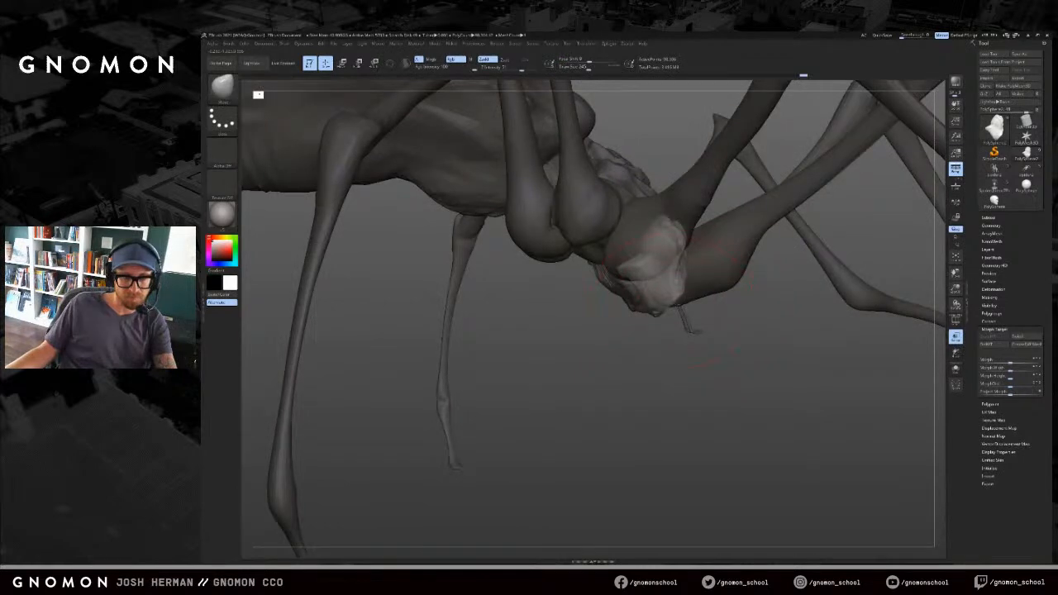
{"action": "key", "text": "ctrl"}
{"action": "key", "text": "s"}
{"action": "left_click", "coordinate": [682, 298]}
{"action": "key", "text": "ctrl"}
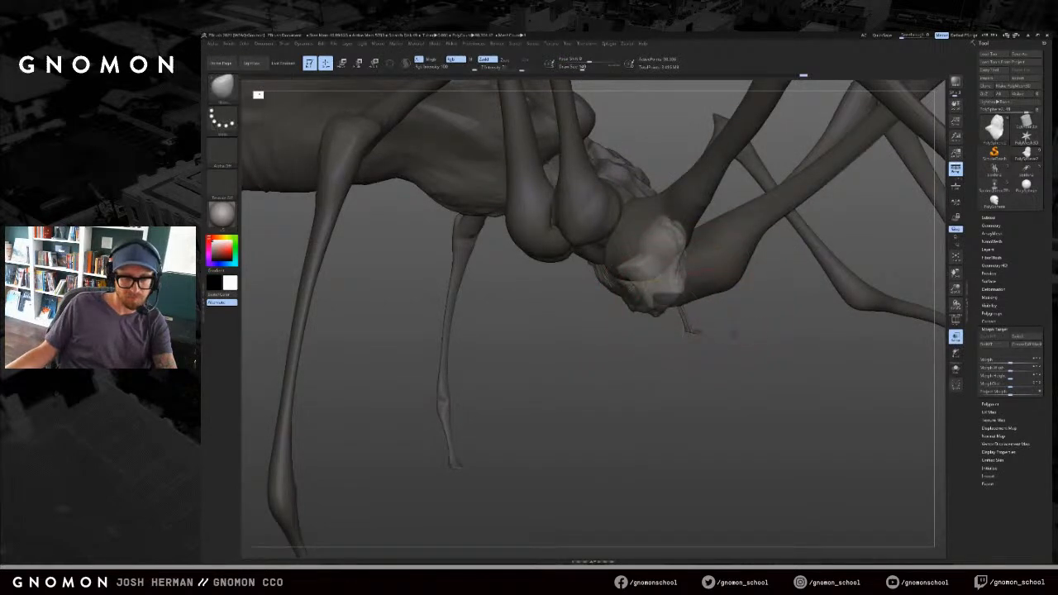
Step: Mask part of the mouth piece and refine the mask so only the area to reposition is free
{"action": "left_click_drag", "start_coordinate": [733, 333], "coordinate": [702, 330]}
{"action": "left_click_drag", "start_coordinate": [679, 286], "coordinate": [699, 288], "text": "ctrl"}
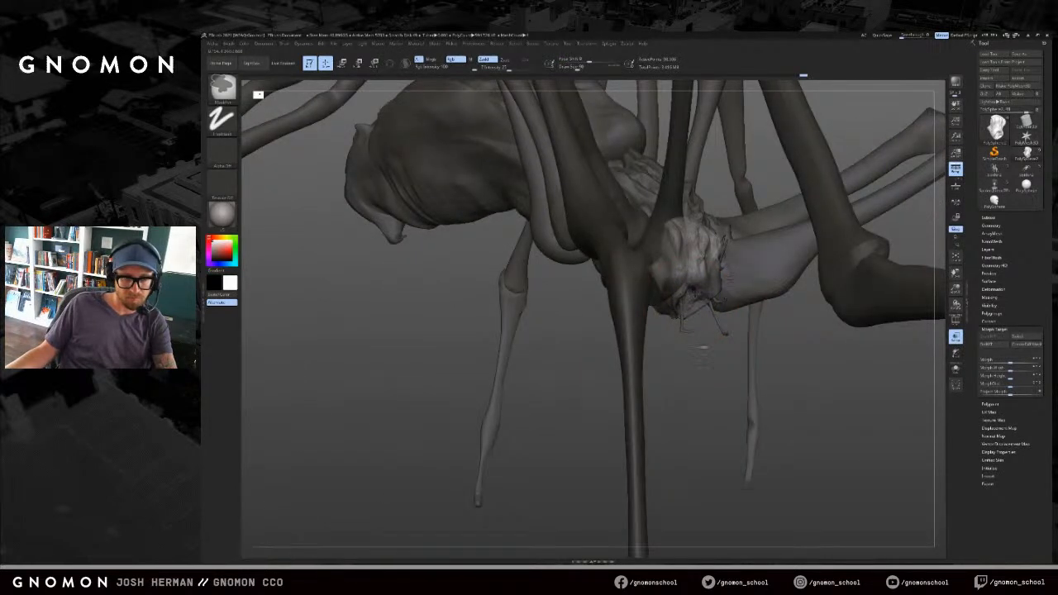
{"action": "left_click_drag", "start_coordinate": [701, 347], "coordinate": [695, 305]}
{"action": "left_click", "coordinate": [702, 336], "text": "ctrl"}
{"action": "left_click", "coordinate": [691, 303], "text": "ctrl"}
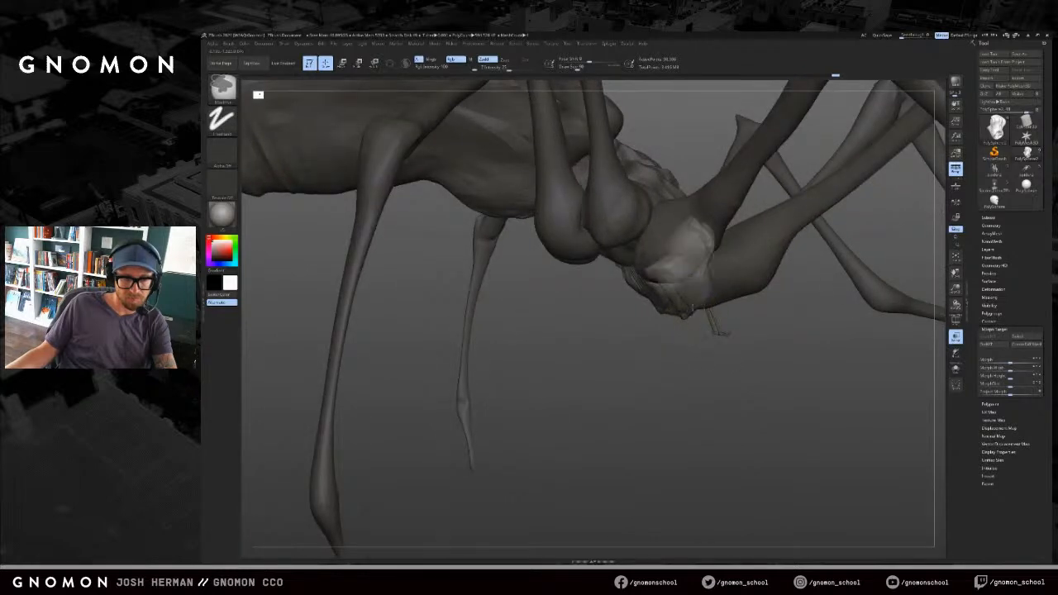
{"action": "left_click", "coordinate": [735, 338], "text": "ctrl"}
Step: Move the unmasked part of the mouth piece with the gizmo, turn off transparency, and return to draw mode
{"action": "key", "text": "w"}
{"action": "mouse_move", "coordinate": [689, 309]}
{"action": "left_mouse_down"}
{"action": "mouse_move", "coordinate": [728, 361]}
{"action": "mouse_move", "coordinate": [718, 333]}
{"action": "mouse_move", "coordinate": [728, 350]}
{"action": "left_mouse_up"}
{"action": "key", "text": "alt+s"}
{"action": "key", "text": "alt+s"}
{"action": "left_click_drag", "start_coordinate": [819, 371], "coordinate": [753, 366]}
{"action": "key", "text": "alt+t"}
{"action": "mouse_move", "coordinate": [823, 376]}
{"action": "left_mouse_down", "text": "alt"}
{"action": "mouse_move", "coordinate": [829, 355]}
{"action": "mouse_move", "coordinate": [799, 370]}
{"action": "left_mouse_up", "text": "alt"}
{"action": "left_click", "coordinate": [739, 357], "text": "ctrl"}
{"action": "left_click", "coordinate": [739, 356], "text": "ctrl"}
{"action": "key", "text": "q"}
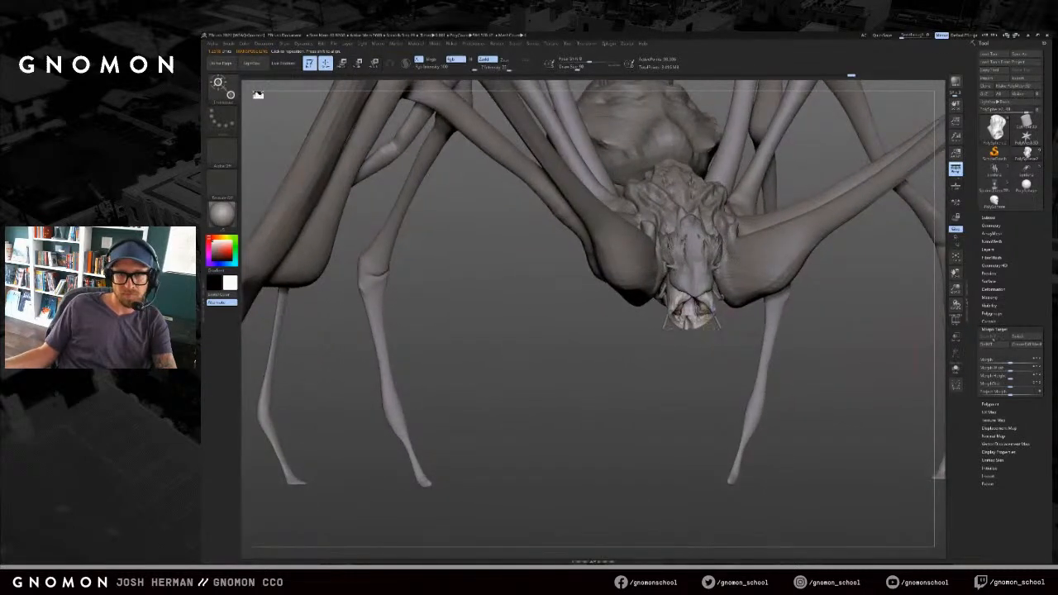
Step: Compare the mouth piece's edited shape with its morph target from the front
{"action": "left_click", "coordinate": [1018, 337]}
{"action": "left_click", "coordinate": [1019, 338]}
{"action": "left_click_drag", "start_coordinate": [879, 350], "coordinate": [744, 343]}
{"action": "mouse_move", "coordinate": [663, 357]}
{"action": "left_mouse_down"}
{"action": "mouse_move", "coordinate": [678, 359]}
{"action": "mouse_move", "coordinate": [683, 330]}
{"action": "mouse_move", "coordinate": [696, 378]}
{"action": "left_mouse_up"}
Step: Duplicate the pair of thin feelers beside the mouth into a second pair, clear the mask, and return to the Move brush
{"action": "left_click", "coordinate": [722, 299], "text": "alt"}
{"action": "key", "text": "w"}
{"action": "key", "text": "alt+s"}
{"action": "left_click", "coordinate": [709, 326], "text": "ctrl"}
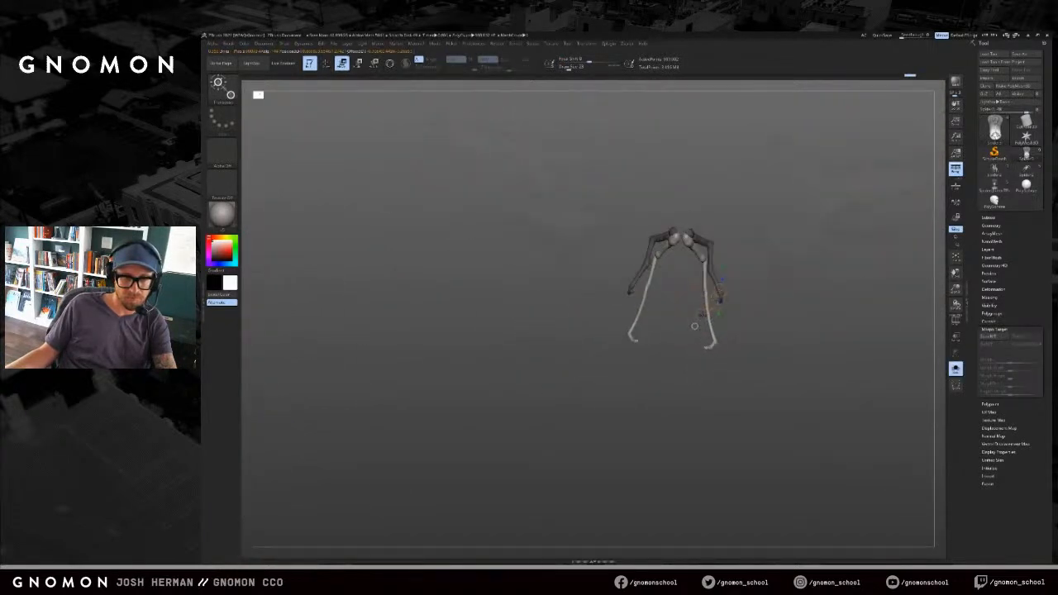
{"action": "mouse_move", "coordinate": [786, 277]}
{"action": "left_mouse_down", "text": "ctrl"}
{"action": "mouse_move", "coordinate": [807, 295]}
{"action": "mouse_move", "coordinate": [752, 285]}
{"action": "left_mouse_up", "text": "ctrl"}
{"action": "key", "text": "ctrl+z"}
{"action": "key", "text": "alt+s"}
{"action": "key", "text": "q"}
{"action": "key", "text": "s"}
{"action": "left_click", "coordinate": [750, 284]}
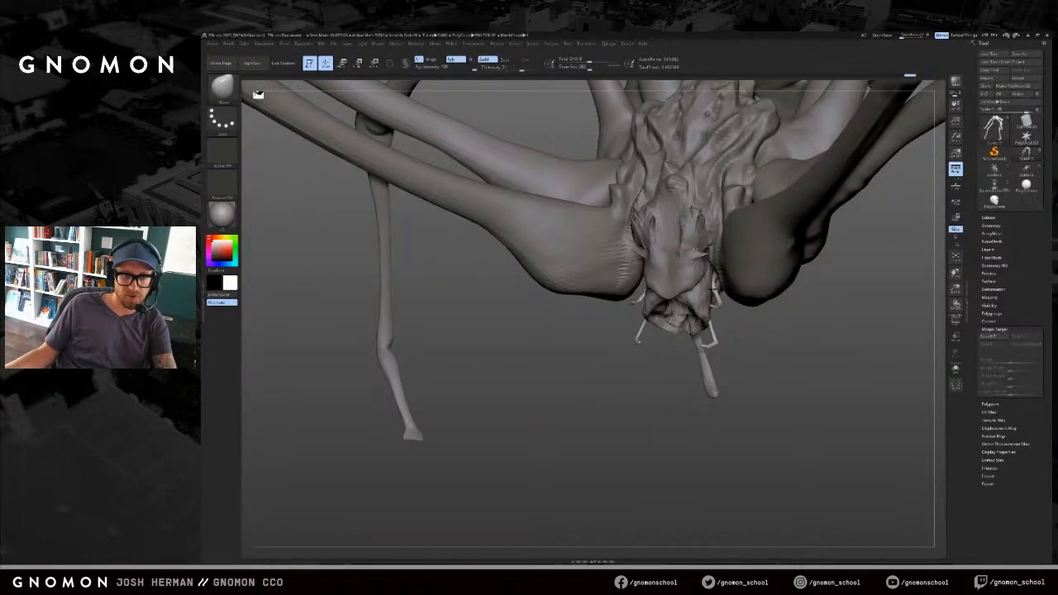
Step: Spread and reposition the two feeler pairs around the mouth with a resized Move brush
{"action": "left_click_drag", "start_coordinate": [814, 347], "coordinate": [731, 330]}
{"action": "key", "text": "s"}
{"action": "left_click", "coordinate": [718, 303]}
{"action": "left_click_drag", "start_coordinate": [654, 364], "coordinate": [771, 356]}
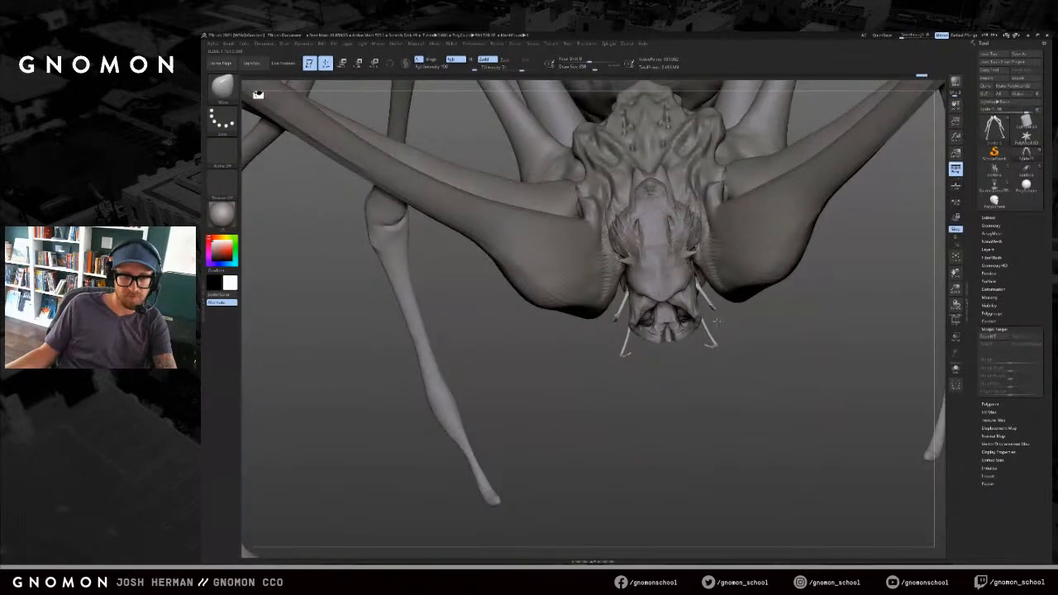
{"action": "left_click_drag", "start_coordinate": [716, 321], "coordinate": [678, 322]}
{"action": "left_click", "coordinate": [637, 322], "text": "ctrl+shift"}
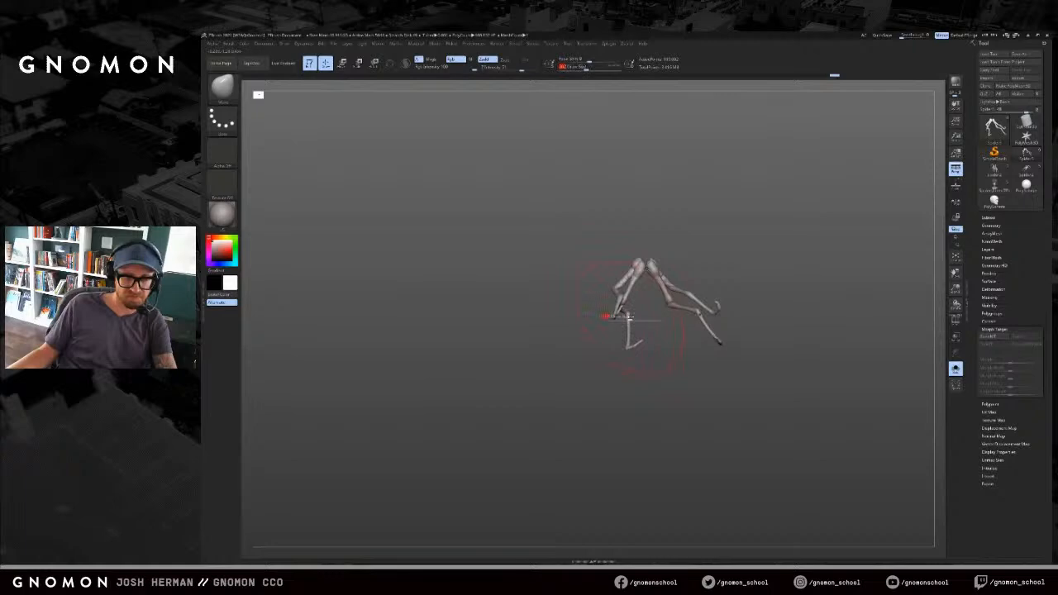
{"action": "left_click", "coordinate": [625, 358], "text": "ctrl+shift"}
{"action": "mouse_move", "coordinate": [619, 345]}
{"action": "left_mouse_down"}
{"action": "mouse_move", "coordinate": [629, 430]}
{"action": "mouse_move", "coordinate": [667, 363]}
{"action": "mouse_move", "coordinate": [645, 389]}
{"action": "mouse_move", "coordinate": [628, 356]}
{"action": "mouse_move", "coordinate": [645, 364]}
{"action": "mouse_move", "coordinate": [659, 351]}
{"action": "mouse_move", "coordinate": [607, 432]}
{"action": "left_mouse_up"}
Step: Duplicate the feelers again and rotate and move the copy beside the mouth with the gizmo
{"action": "key", "text": "s"}
{"action": "key", "text": "w"}
{"action": "mouse_move", "coordinate": [732, 373]}
{"action": "left_mouse_down", "text": "ctrl"}
{"action": "mouse_move", "coordinate": [709, 387]}
{"action": "mouse_move", "coordinate": [786, 398]}
{"action": "mouse_move", "coordinate": [779, 326]}
{"action": "mouse_move", "coordinate": [775, 339]}
{"action": "left_mouse_up", "text": "ctrl"}
{"action": "key", "text": "r"}
{"action": "key", "text": "w"}
{"action": "left_click", "coordinate": [955, 369]}
{"action": "left_click", "coordinate": [955, 369]}
{"action": "key", "text": "r"}
{"action": "left_click_drag", "start_coordinate": [772, 331], "coordinate": [870, 296]}
{"action": "key", "text": "w"}
{"action": "mouse_move", "coordinate": [771, 303]}
{"action": "left_mouse_down"}
{"action": "mouse_move", "coordinate": [802, 313]}
{"action": "mouse_move", "coordinate": [782, 343]}
{"action": "mouse_move", "coordinate": [784, 334]}
{"action": "left_mouse_up"}
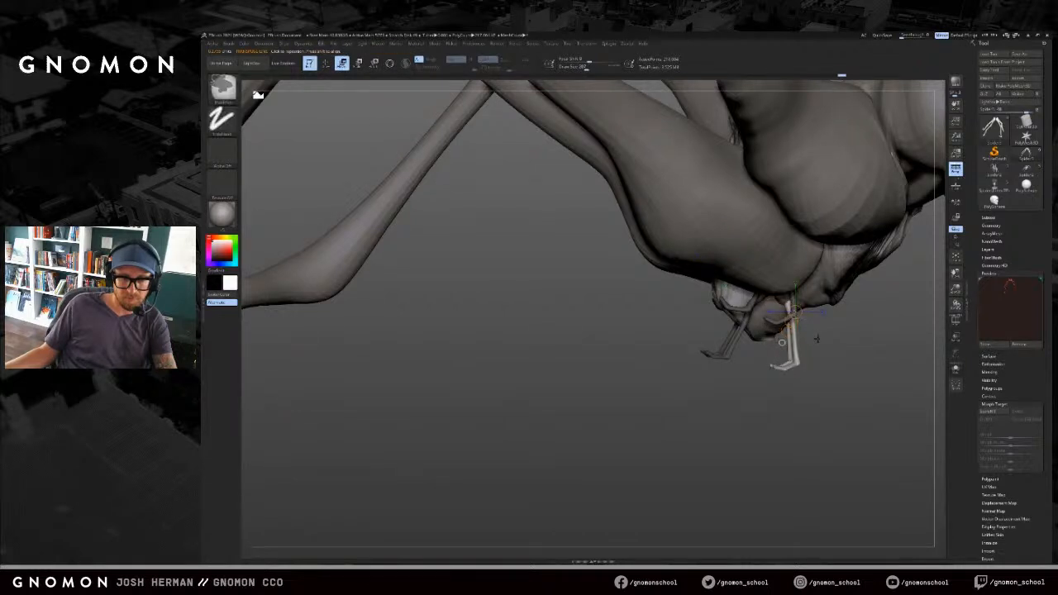
Step: Rotate the copied feelers so they angle differently from the original pairs
{"action": "left_click", "coordinate": [782, 343], "text": "ctrl"}
{"action": "key", "text": "e"}
{"action": "left_click_drag", "start_coordinate": [781, 341], "coordinate": [796, 333]}
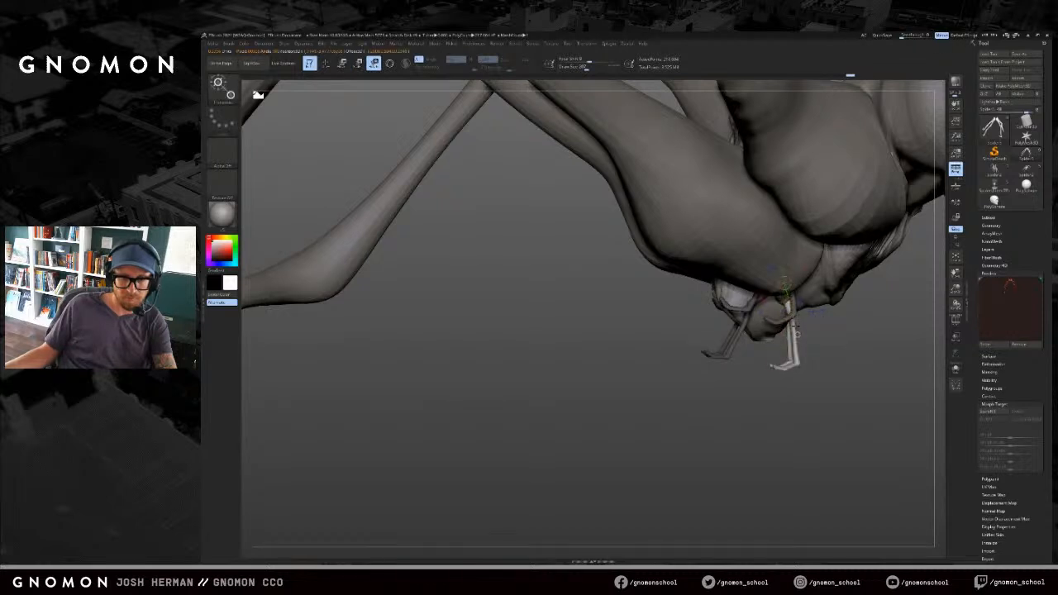
{"action": "mouse_move", "coordinate": [795, 364]}
{"action": "left_mouse_down"}
{"action": "mouse_move", "coordinate": [772, 372]}
{"action": "mouse_move", "coordinate": [780, 376]}
{"action": "left_mouse_up"}
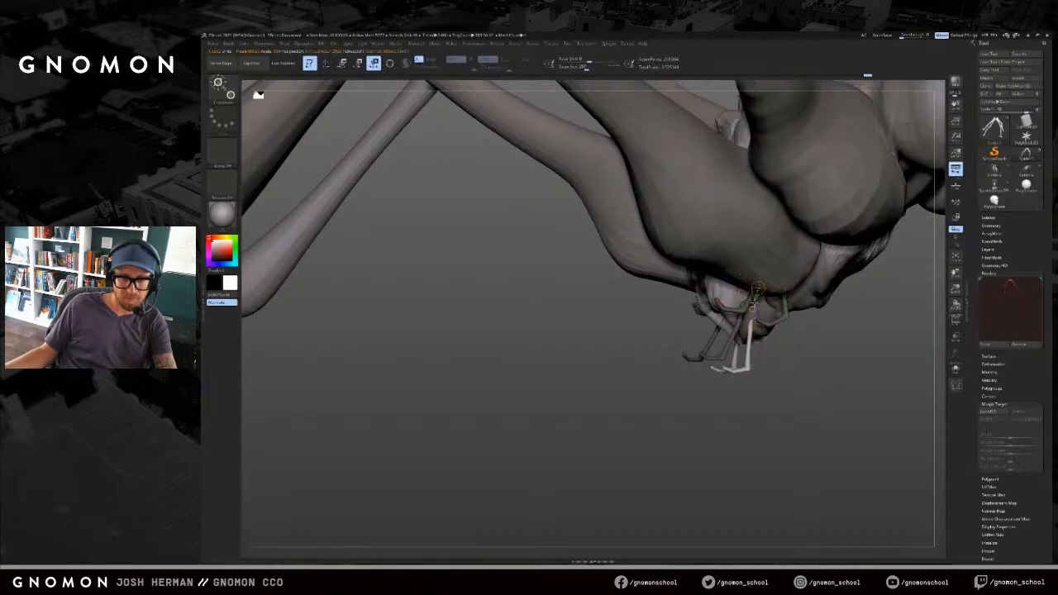
{"action": "left_click_drag", "start_coordinate": [753, 324], "coordinate": [742, 331]}
{"action": "left_click_drag", "start_coordinate": [731, 388], "coordinate": [802, 388]}
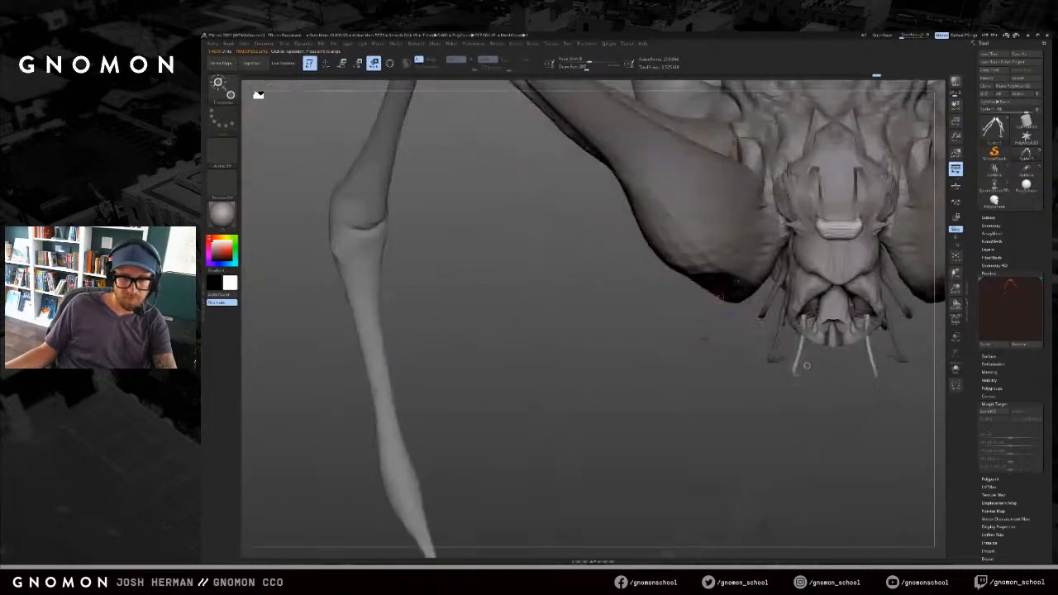
Step: Move the copied feelers out to the sides of the mouth and rotate them to fit
{"action": "left_click_drag", "start_coordinate": [717, 297], "coordinate": [615, 319], "text": "alt"}
{"action": "key", "text": "alt+s"}
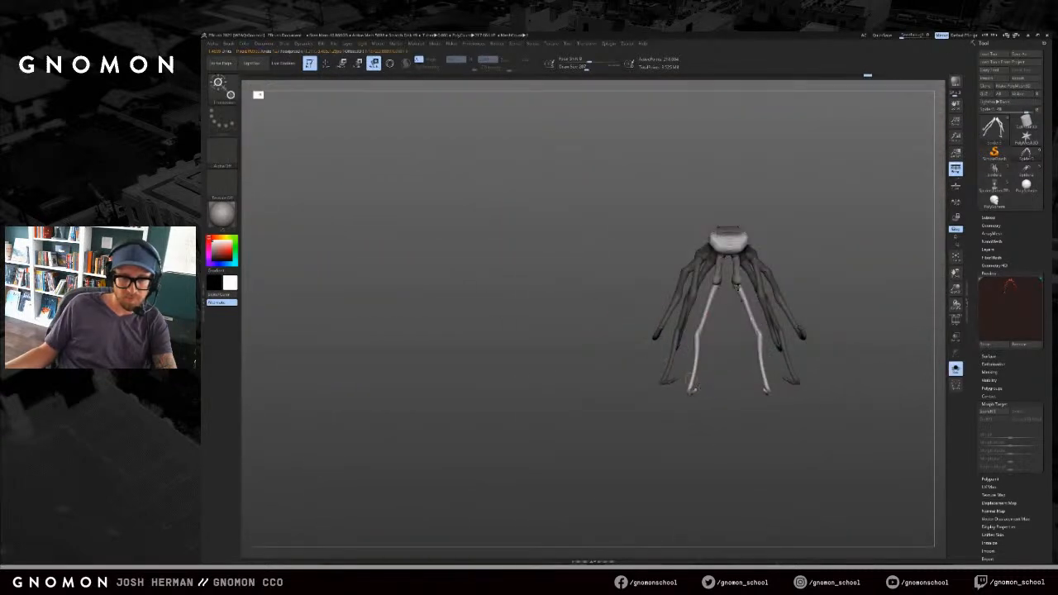
{"action": "key", "text": "alt+s"}
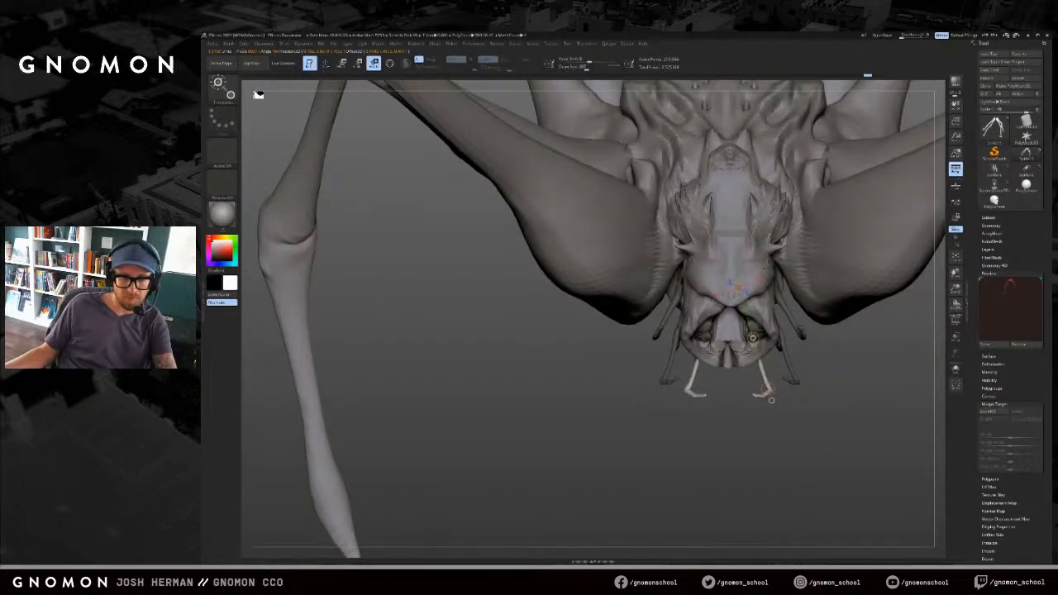
{"action": "key", "text": "w"}
{"action": "left_click_drag", "start_coordinate": [754, 337], "coordinate": [798, 338]}
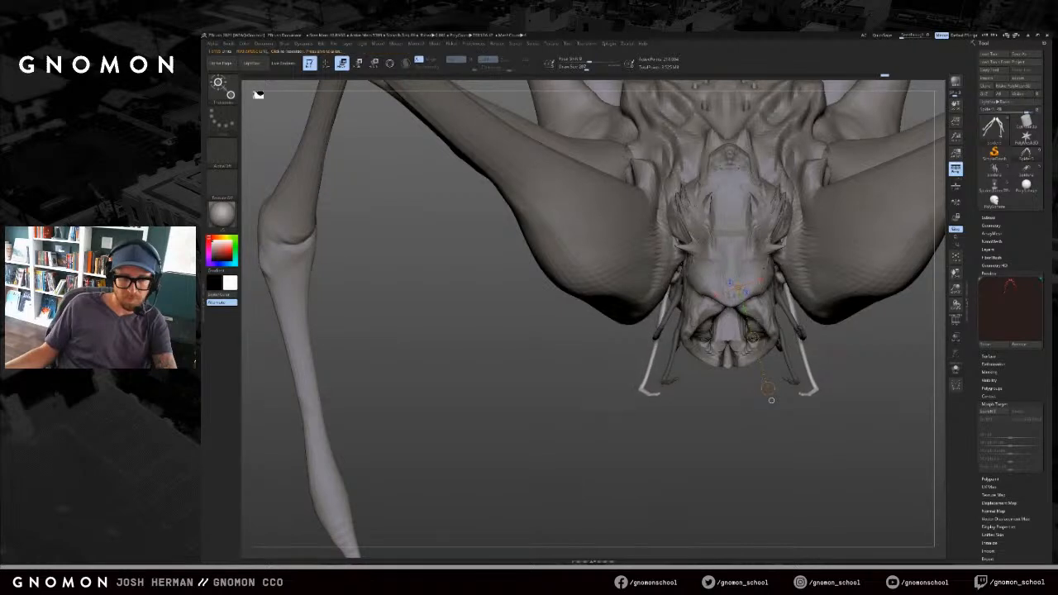
{"action": "left_click_drag", "start_coordinate": [813, 389], "coordinate": [783, 283]}
{"action": "key", "text": "r"}
{"action": "left_click_drag", "start_coordinate": [860, 330], "coordinate": [823, 344]}
Step: Gather and bend the feelers below the mouth with a larger Move brush
{"action": "key", "text": "q"}
{"action": "key", "text": "s"}
{"action": "mouse_move", "coordinate": [815, 390]}
{"action": "left_mouse_down"}
{"action": "mouse_move", "coordinate": [794, 283]}
{"action": "mouse_move", "coordinate": [840, 350]}
{"action": "mouse_move", "coordinate": [831, 364]}
{"action": "mouse_move", "coordinate": [841, 324]}
{"action": "left_mouse_up"}
{"action": "key", "text": "alt+s"}
{"action": "key", "text": "alt+s"}
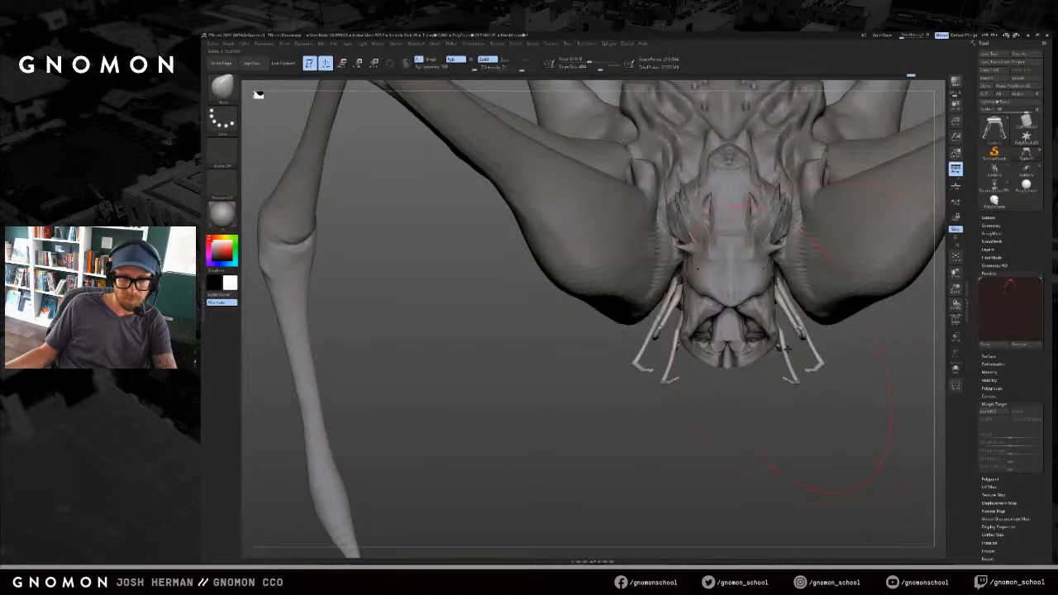
{"action": "left_click_drag", "start_coordinate": [801, 386], "coordinate": [765, 427]}
{"action": "mouse_move", "coordinate": [830, 397]}
{"action": "left_mouse_down"}
{"action": "mouse_move", "coordinate": [829, 379]}
{"action": "mouse_move", "coordinate": [794, 381]}
{"action": "mouse_move", "coordinate": [837, 382]}
{"action": "mouse_move", "coordinate": [692, 421]}
{"action": "mouse_move", "coordinate": [725, 418]}
{"action": "mouse_move", "coordinate": [755, 437]}
{"action": "mouse_move", "coordinate": [777, 386]}
{"action": "left_mouse_up"}
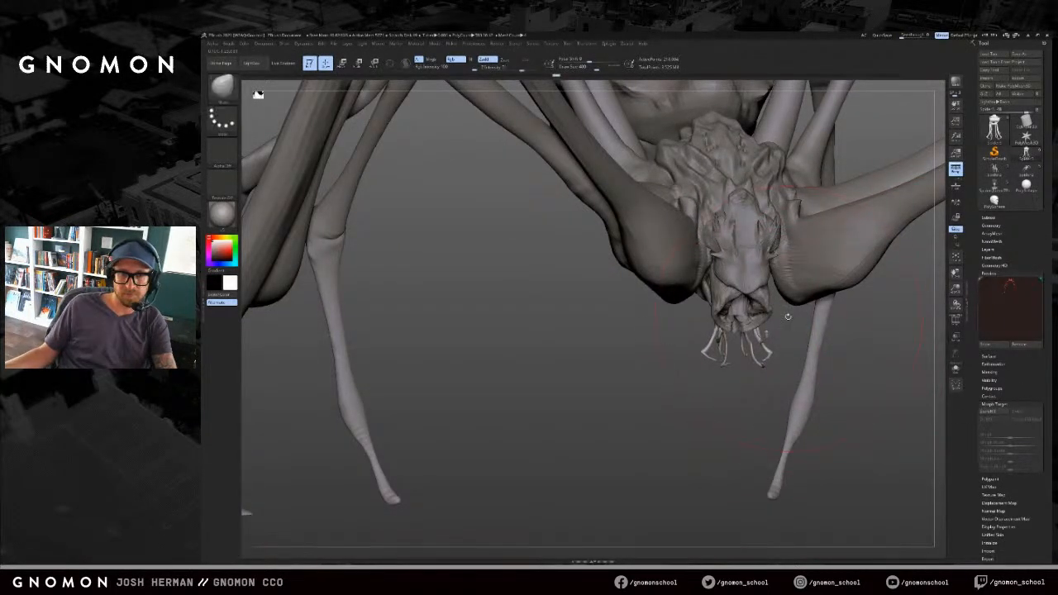
Step: Select the mouth piece and compare its two shapes above the feelers by switching its morph target back and forth
{"action": "left_click", "coordinate": [748, 307], "text": "alt"}
{"action": "left_click", "coordinate": [1024, 412]}
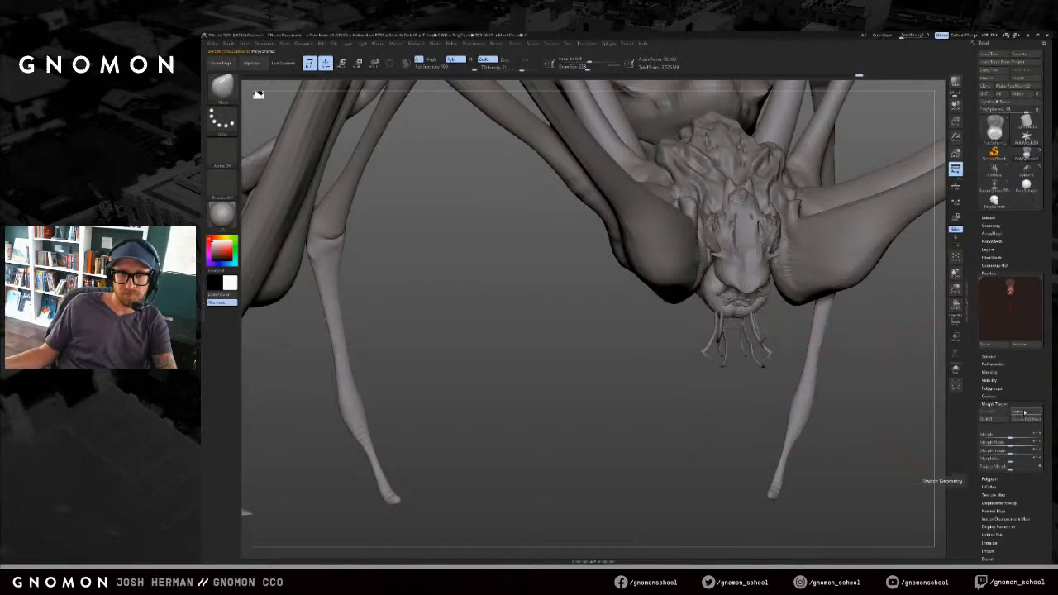
{"action": "left_click_drag", "start_coordinate": [909, 382], "coordinate": [811, 357]}
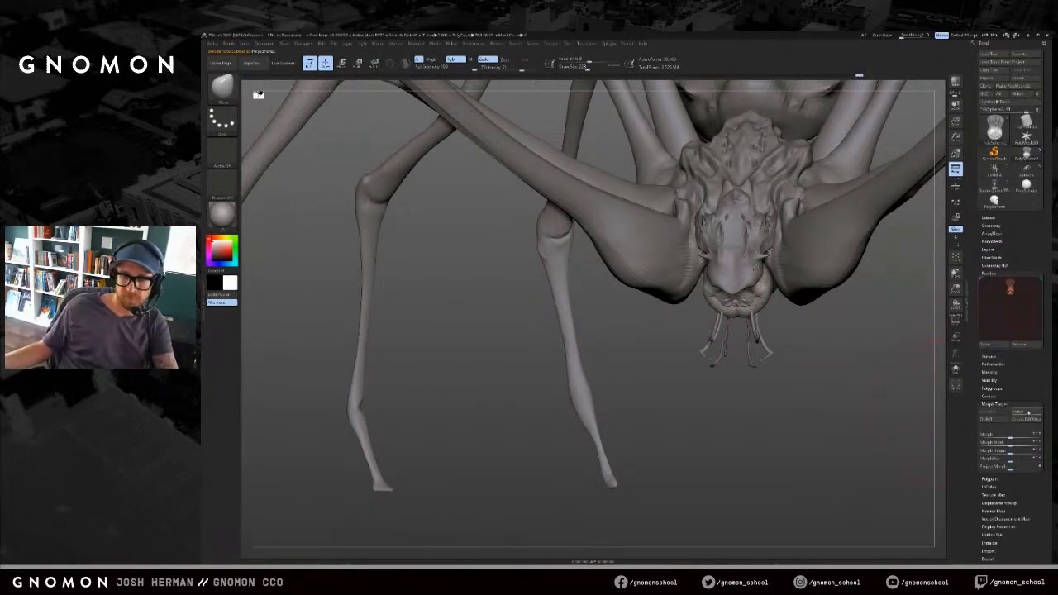
{"action": "left_click", "coordinate": [1029, 413]}
{"action": "mouse_move", "coordinate": [899, 354]}
{"action": "left_mouse_down"}
{"action": "mouse_move", "coordinate": [765, 339]}
{"action": "mouse_move", "coordinate": [761, 376]}
{"action": "mouse_move", "coordinate": [825, 376]}
{"action": "left_mouse_up"}
Step: Select the feelers beneath the mouth and store a morph target for them
{"action": "left_click", "coordinate": [767, 355], "text": "alt"}
{"action": "left_click", "coordinate": [997, 274]}
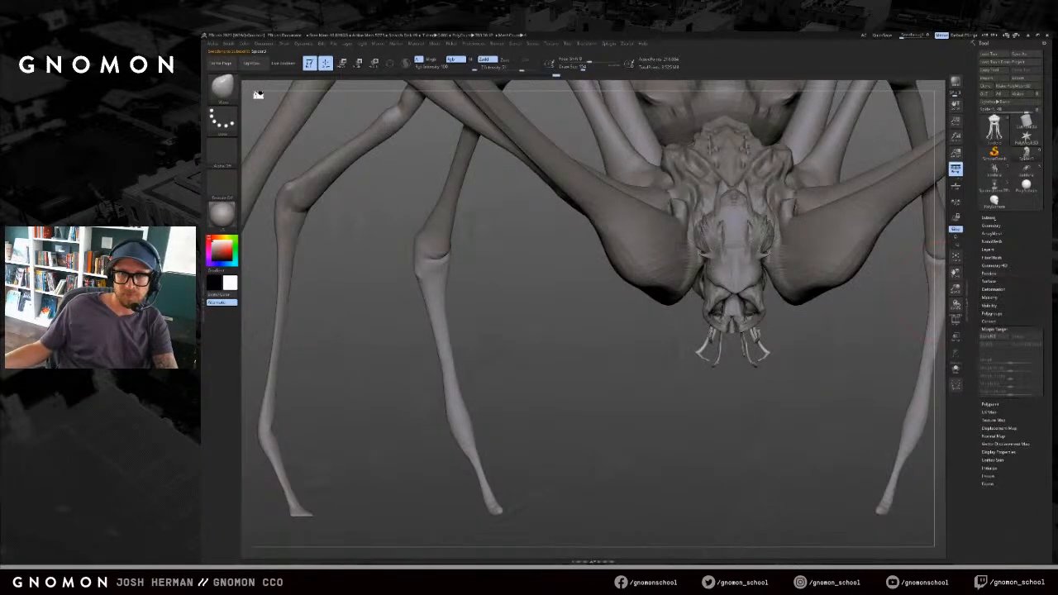
{"action": "left_click", "coordinate": [993, 218]}
{"action": "mouse_move", "coordinate": [850, 330]}
{"action": "left_mouse_down"}
{"action": "mouse_move", "coordinate": [794, 342]}
{"action": "mouse_move", "coordinate": [831, 335]}
{"action": "mouse_move", "coordinate": [786, 330]}
{"action": "mouse_move", "coordinate": [755, 378]}
{"action": "left_mouse_up"}
{"action": "left_click", "coordinate": [795, 342]}
{"action": "left_click", "coordinate": [806, 344]}
{"action": "key", "text": "w"}
{"action": "mouse_move", "coordinate": [1035, 467]}
{"action": "left_mouse_down"}
{"action": "mouse_move", "coordinate": [1031, 430]}
{"action": "mouse_move", "coordinate": [1028, 439]}
{"action": "left_mouse_up"}
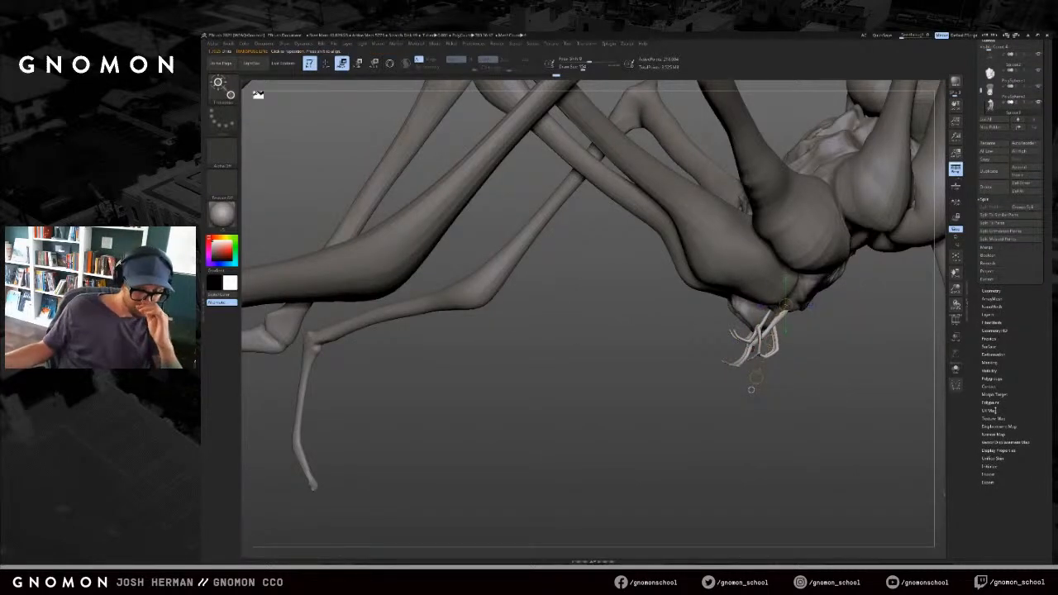
{"action": "left_click", "coordinate": [995, 395]}
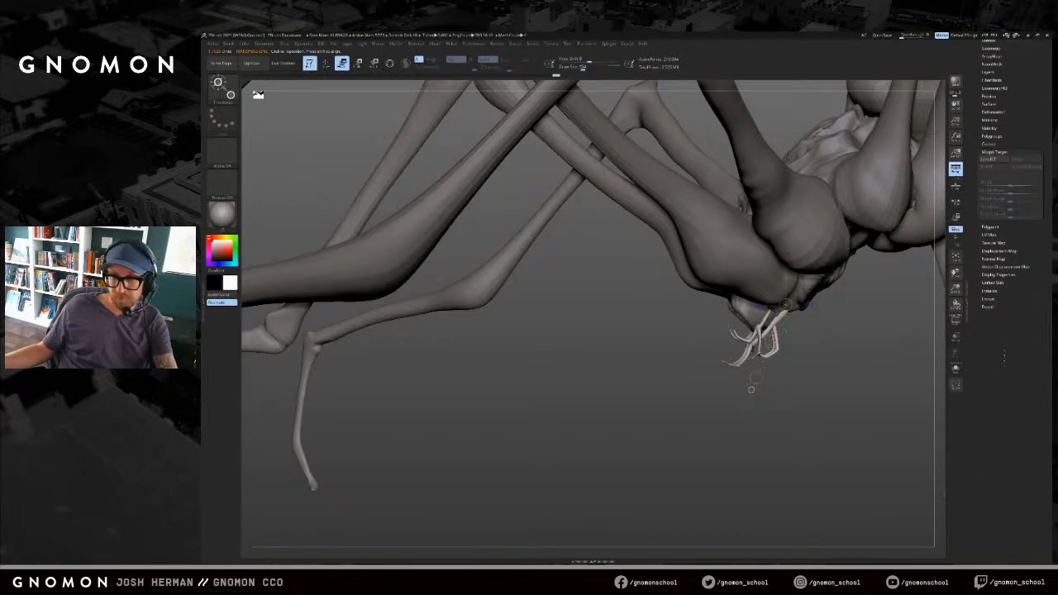
{"action": "left_click", "coordinate": [990, 329]}
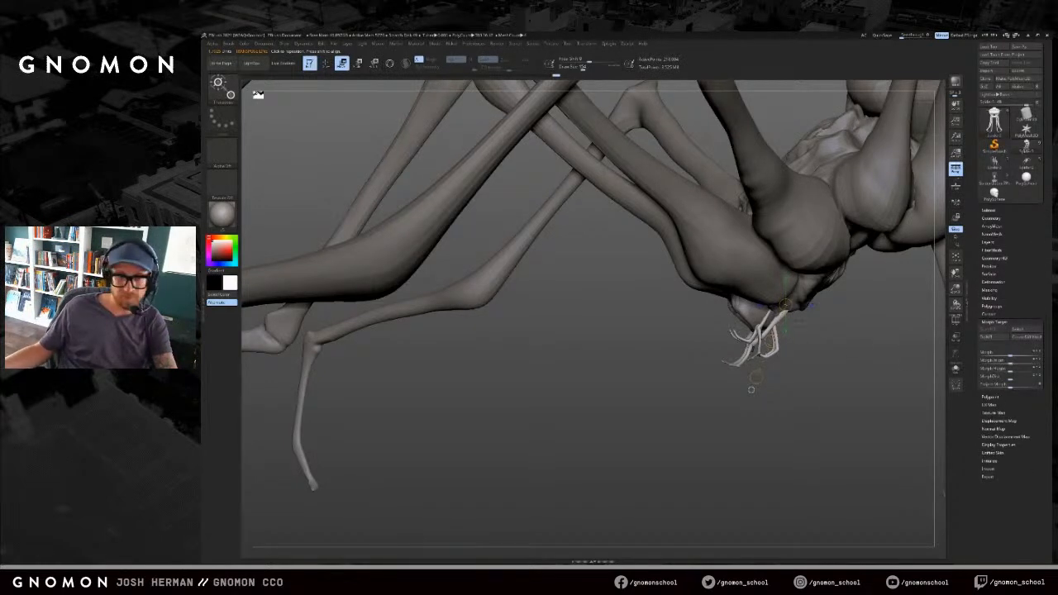
Step: Fold the feelers up against the mouth by rotating them, and reshape them with a smaller Move brush
{"action": "mouse_move", "coordinate": [768, 340]}
{"action": "left_mouse_down"}
{"action": "mouse_move", "coordinate": [778, 311]}
{"action": "mouse_move", "coordinate": [773, 342]}
{"action": "mouse_move", "coordinate": [785, 346]}
{"action": "left_mouse_up"}
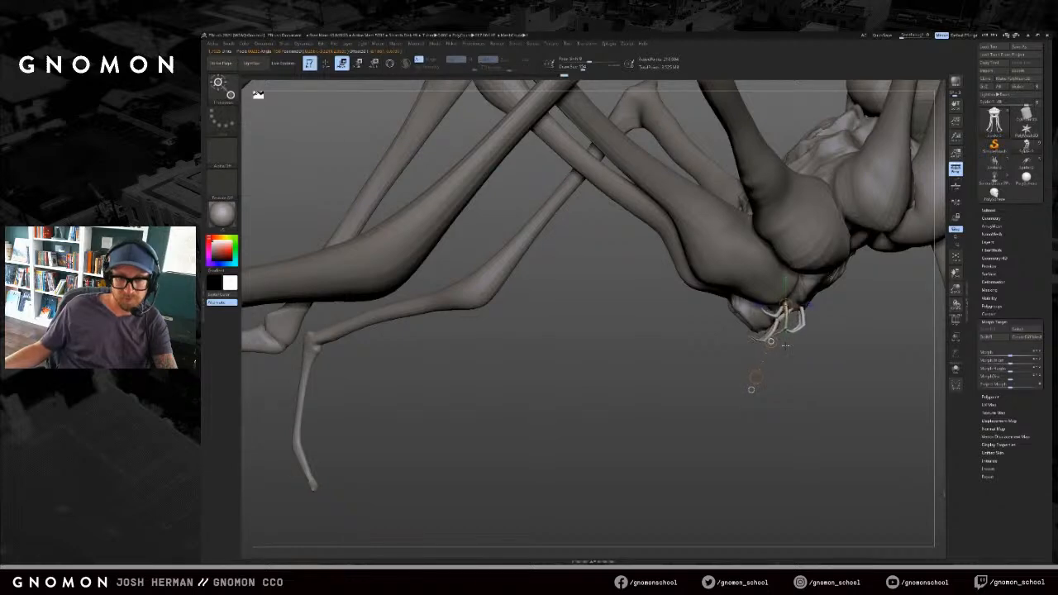
{"action": "mouse_move", "coordinate": [750, 390]}
{"action": "left_mouse_down"}
{"action": "mouse_move", "coordinate": [813, 357]}
{"action": "mouse_move", "coordinate": [760, 308]}
{"action": "left_mouse_up"}
{"action": "key", "text": "q"}
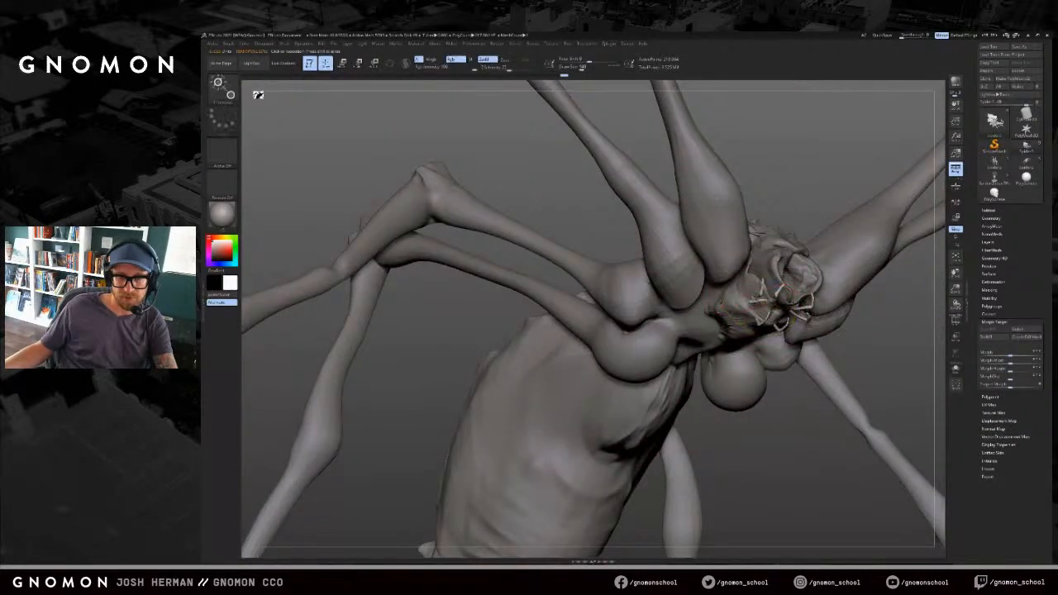
{"action": "key", "text": "q"}
{"action": "key", "text": "alt+s"}
{"action": "key", "text": "bracketleft"}
{"action": "mouse_move", "coordinate": [814, 321]}
{"action": "left_mouse_down"}
{"action": "mouse_move", "coordinate": [887, 315]}
{"action": "mouse_move", "coordinate": [926, 334]}
{"action": "left_mouse_up"}
{"action": "key", "text": "alt+s"}
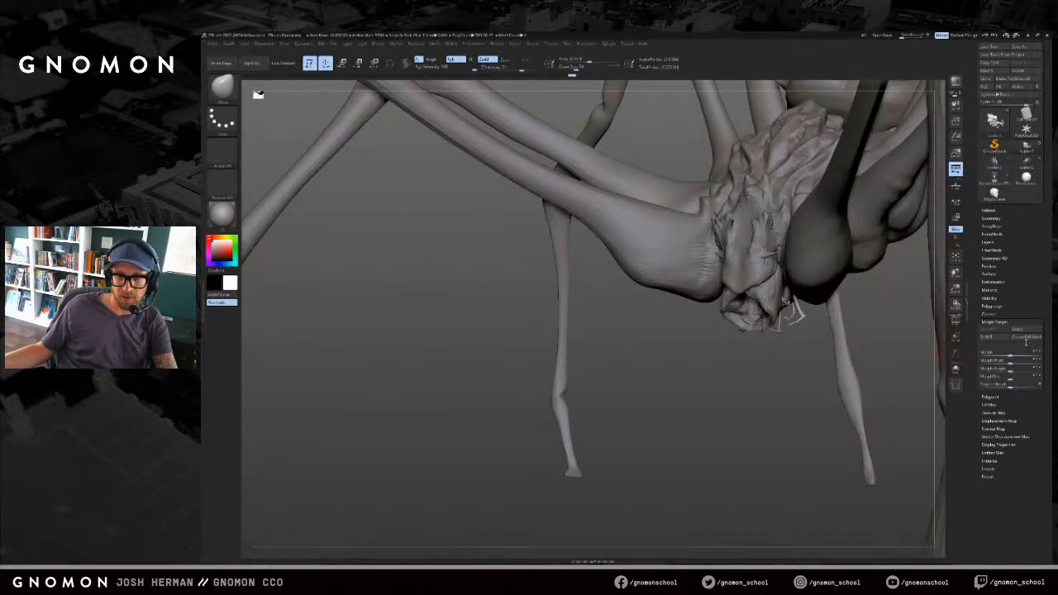
Step: Compare the feelers' folded and extended shapes by switching their morph target back and forth
{"action": "left_click", "coordinate": [1021, 329]}
{"action": "left_click", "coordinate": [1022, 329]}
{"action": "left_click", "coordinate": [1021, 329]}
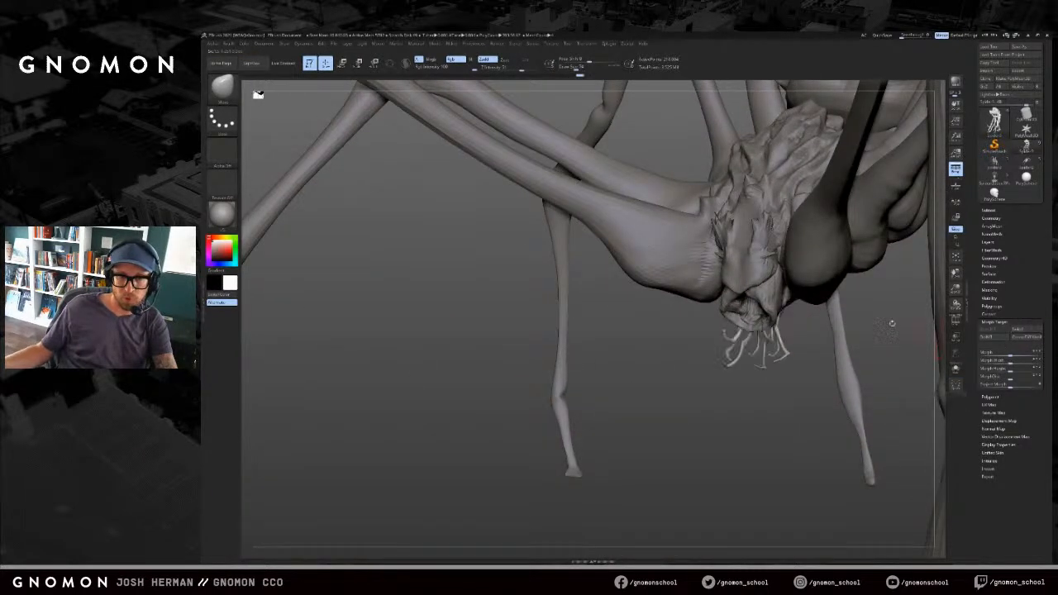
{"action": "left_click", "coordinate": [1017, 329]}
{"action": "left_click", "coordinate": [1021, 332]}
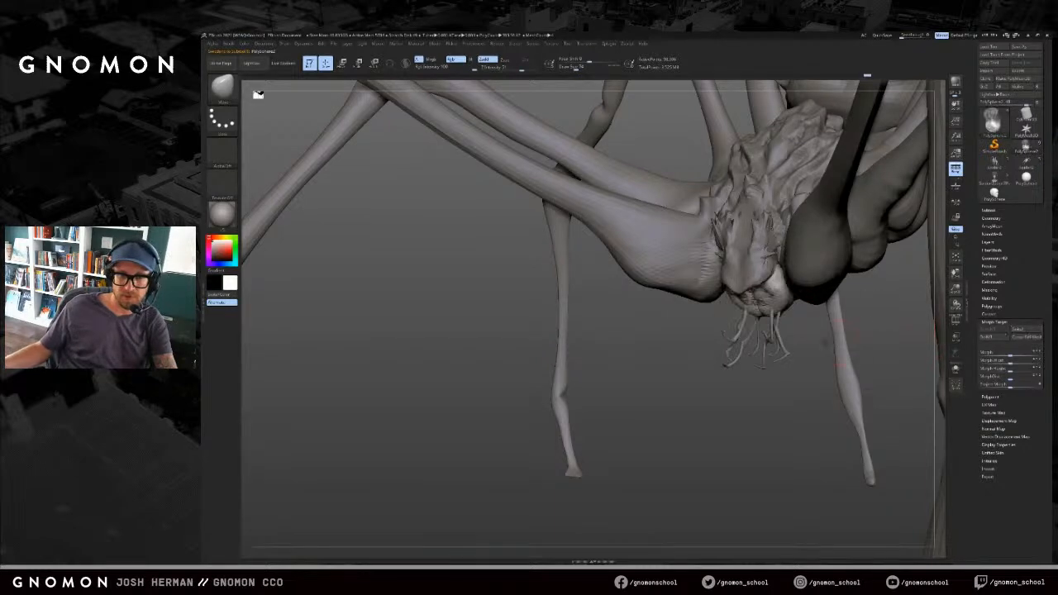
Step: Switch the feelers to their extended shape and the mouth piece to its open shape using their morph targets
{"action": "left_click", "coordinate": [778, 331], "text": "alt"}
{"action": "left_click_drag", "start_coordinate": [869, 332], "coordinate": [810, 328]}
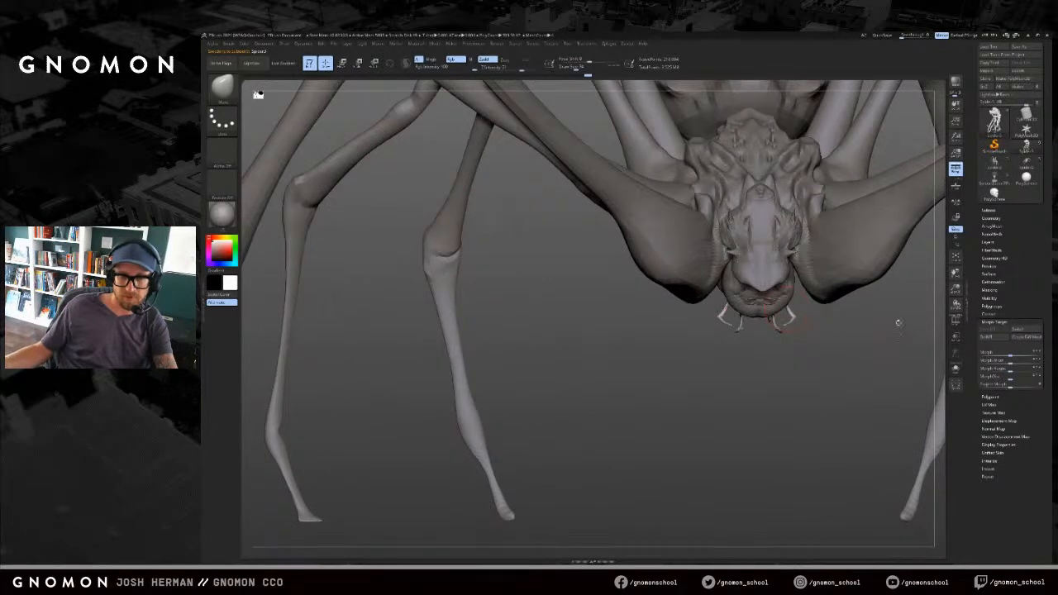
{"action": "left_click", "coordinate": [1019, 330]}
{"action": "left_click", "coordinate": [784, 304], "text": "alt"}
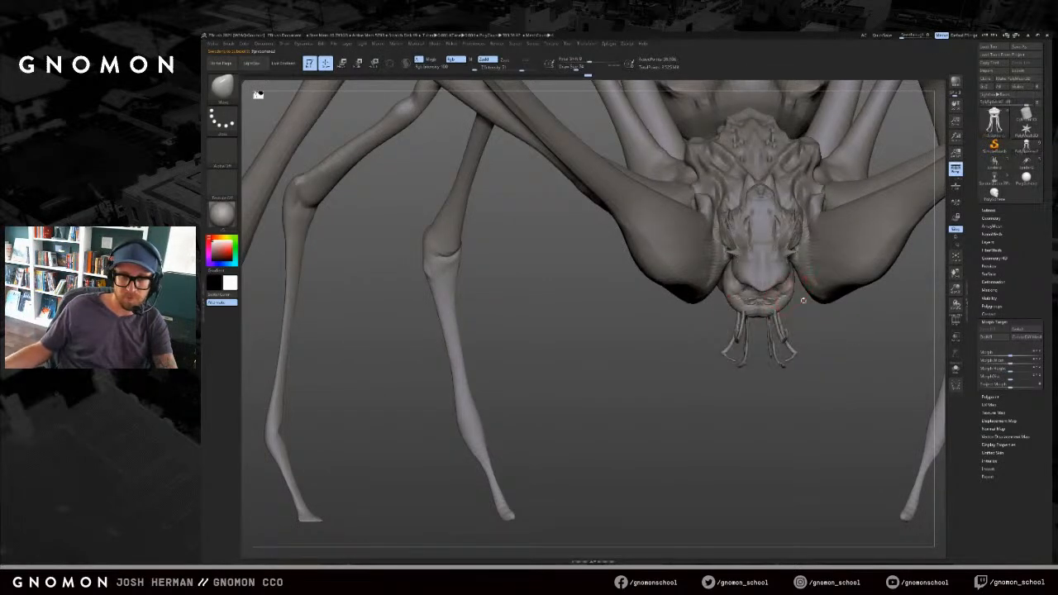
{"action": "left_click", "coordinate": [1021, 331]}
Step: Widen the open mouth piece and, with it isolated, bulge out its sides
{"action": "mouse_move", "coordinate": [878, 325]}
{"action": "left_mouse_down"}
{"action": "mouse_move", "coordinate": [812, 326]}
{"action": "mouse_move", "coordinate": [819, 305]}
{"action": "mouse_move", "coordinate": [801, 302]}
{"action": "mouse_move", "coordinate": [823, 312]}
{"action": "left_mouse_up"}
{"action": "key", "text": "w"}
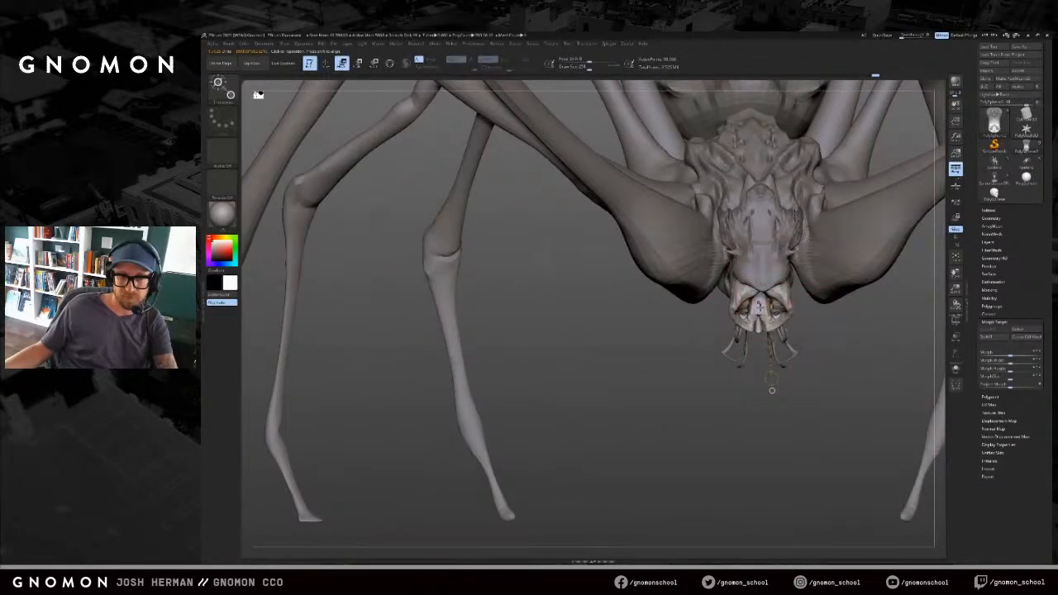
{"action": "left_click_drag", "start_coordinate": [815, 308], "coordinate": [829, 309]}
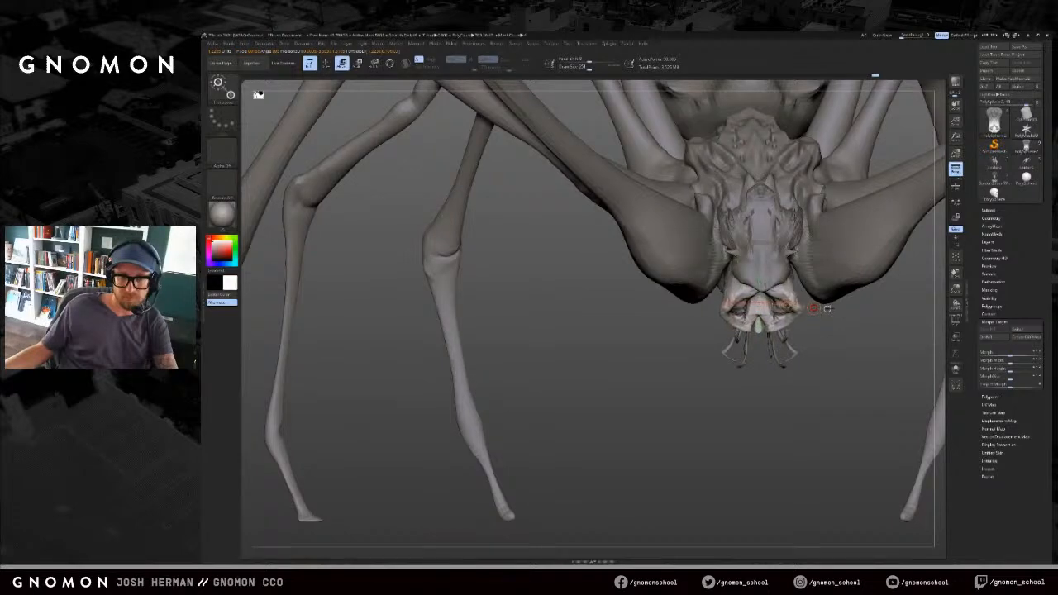
{"action": "left_click", "coordinate": [794, 273], "text": "ctrl+shift"}
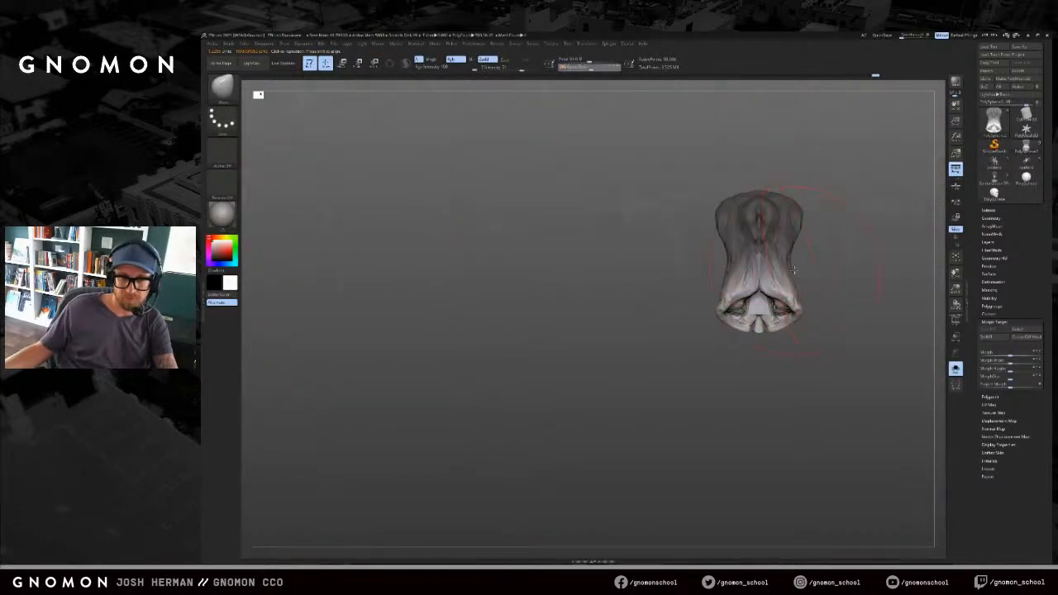
{"action": "left_click_drag", "start_coordinate": [800, 268], "coordinate": [803, 271]}
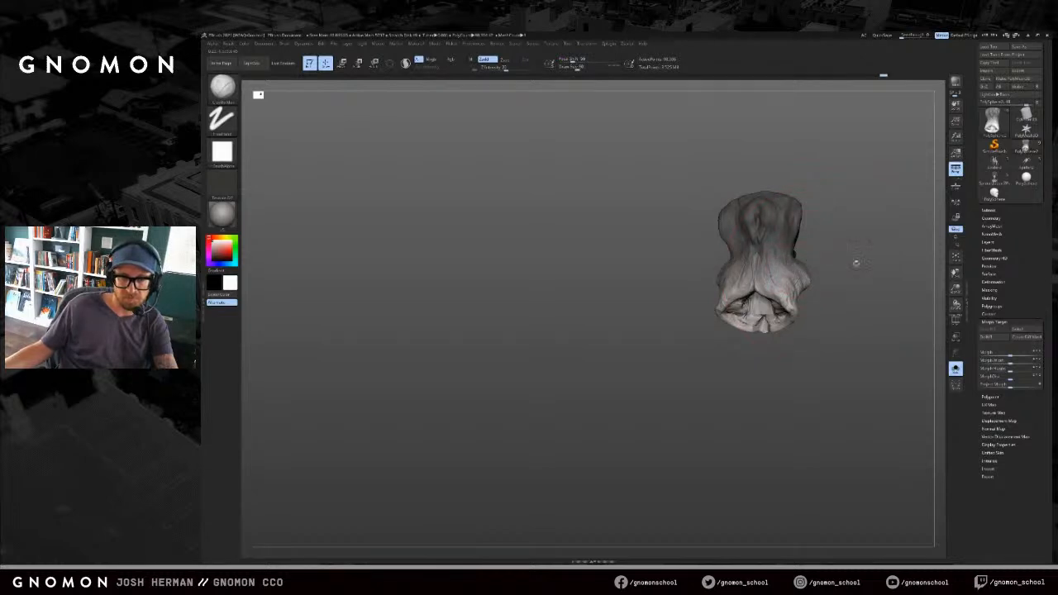
{"action": "left_click_drag", "start_coordinate": [856, 262], "coordinate": [794, 249]}
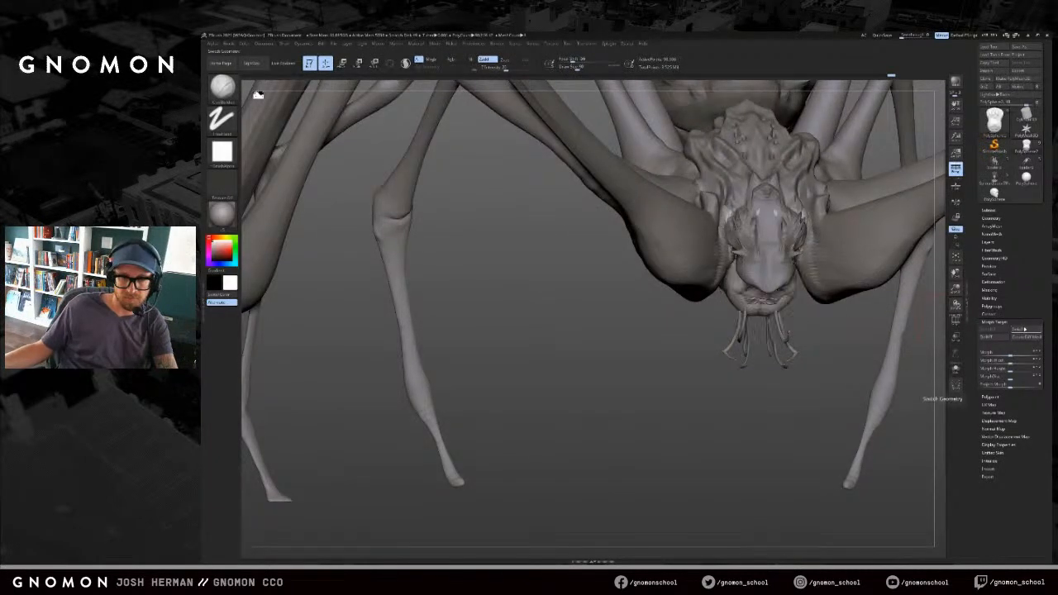
Step: Switch the mouth piece to its closed shape, then isolate it and rework and smooth its sides with the Standard brush
{"action": "left_click_drag", "start_coordinate": [921, 397], "coordinate": [854, 347]}
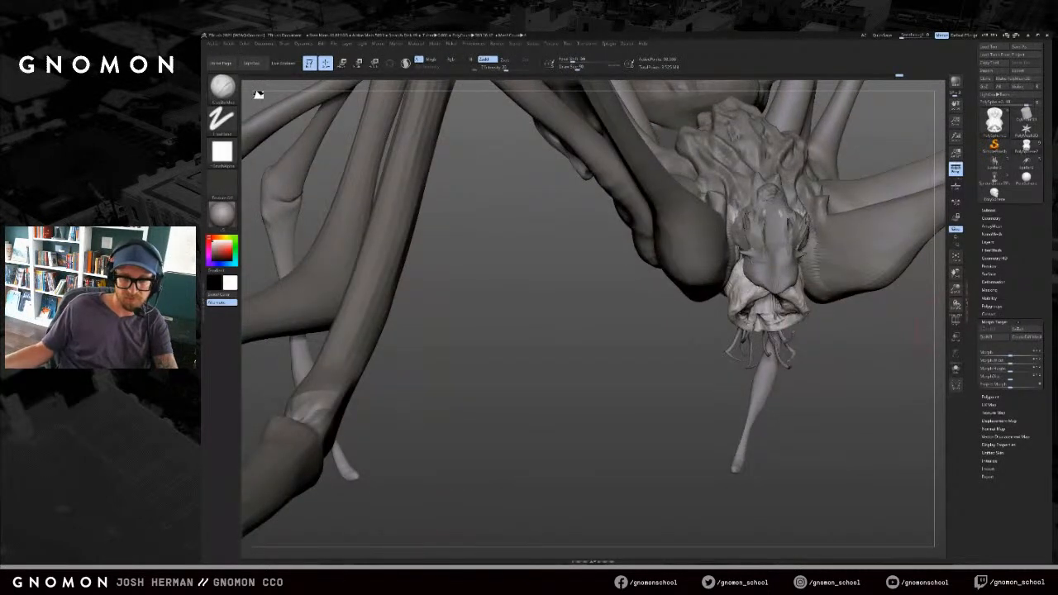
{"action": "left_click", "coordinate": [1019, 328]}
{"action": "key", "text": "alt+s"}
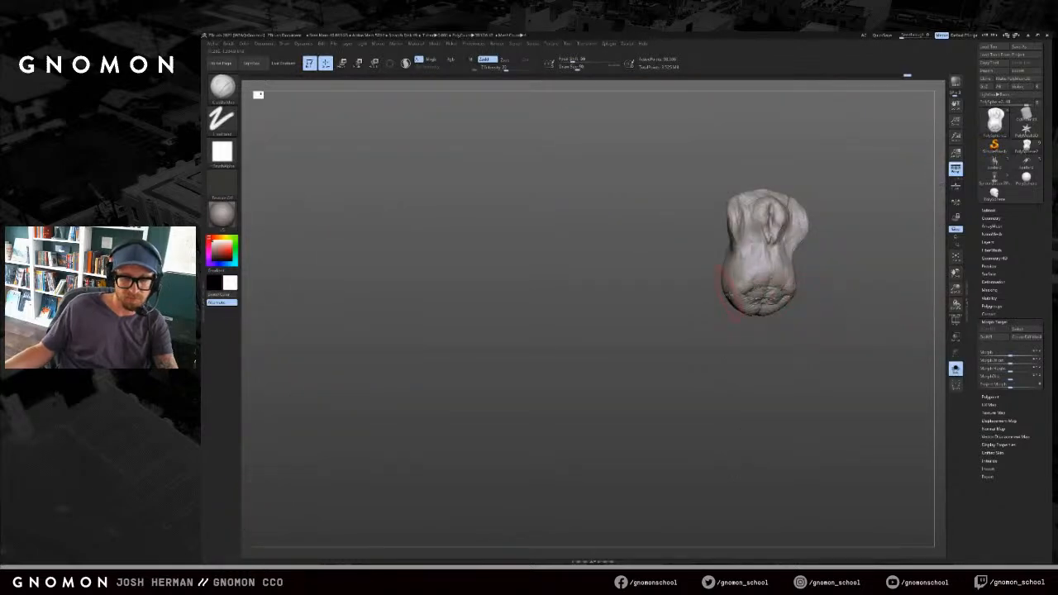
{"action": "key", "text": "b"}
{"action": "key", "text": "s"}
{"action": "key", "text": "t"}
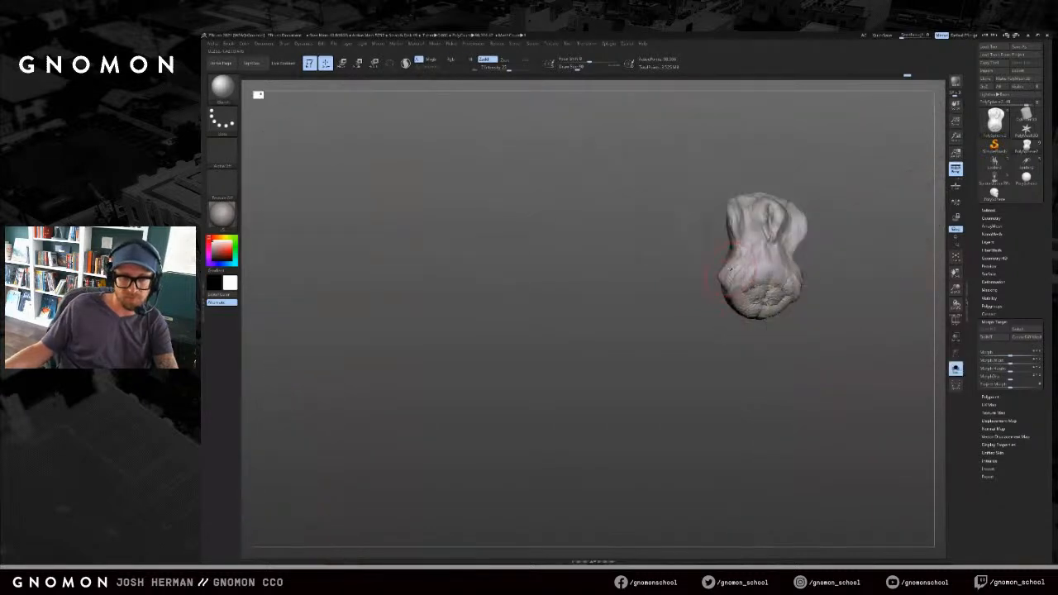
{"action": "left_click_drag", "start_coordinate": [731, 269], "coordinate": [730, 265], "text": "shift"}
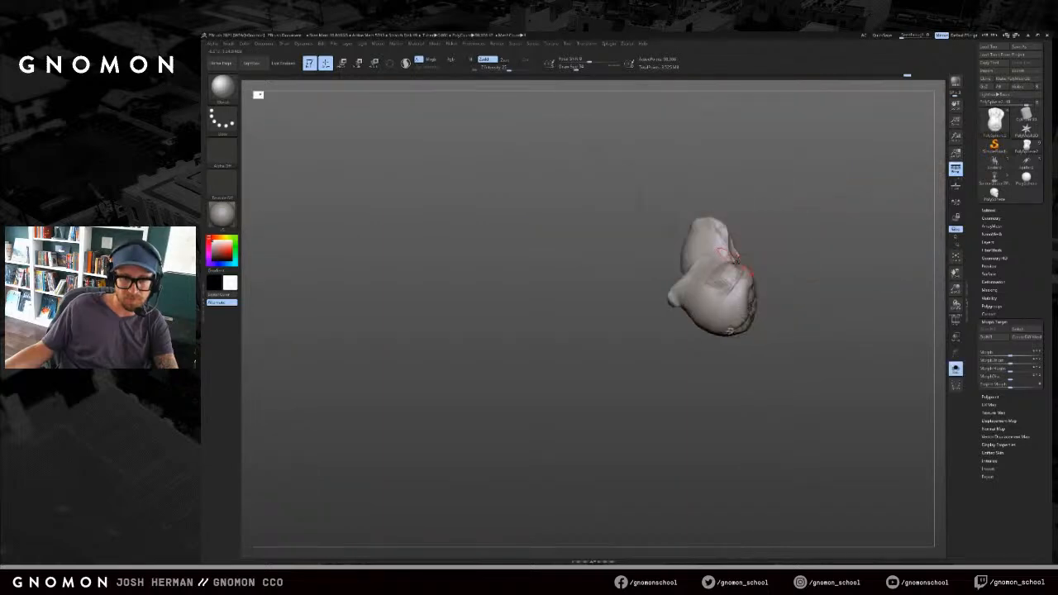
{"action": "left_click_drag", "start_coordinate": [765, 240], "coordinate": [791, 319]}
{"action": "key", "text": "ctrl+shift+s"}
{"action": "left_click_drag", "start_coordinate": [811, 372], "coordinate": [786, 315]}
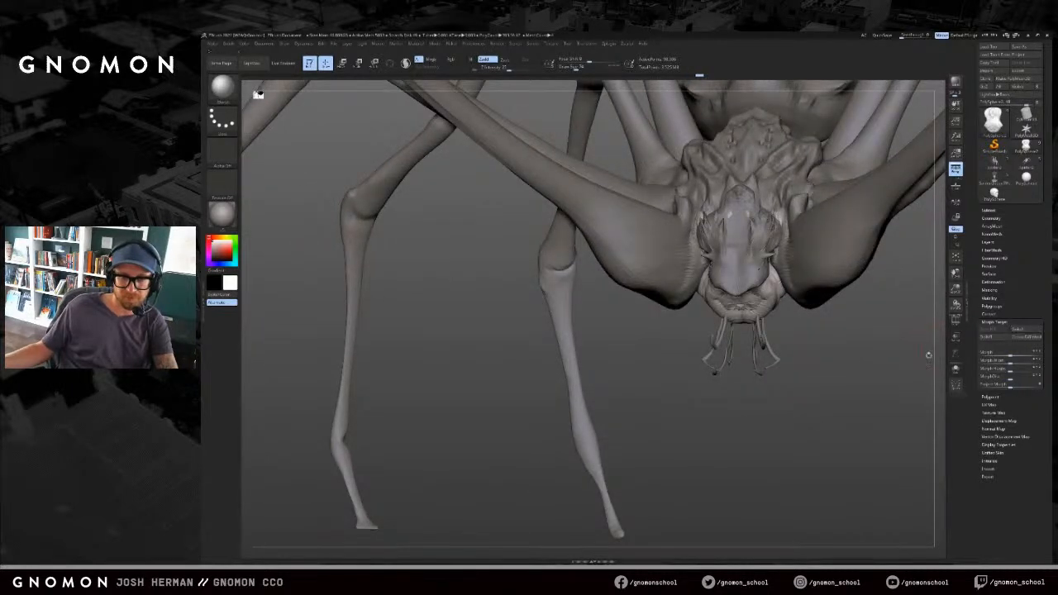
Step: Review the mouth piece and feelers together in their open and closed shapes by switching their morph targets
{"action": "left_click", "coordinate": [1021, 330]}
{"action": "left_click_drag", "start_coordinate": [640, 331], "coordinate": [791, 362]}
{"action": "left_click", "coordinate": [742, 356], "text": "alt"}
{"action": "left_click", "coordinate": [1017, 330]}
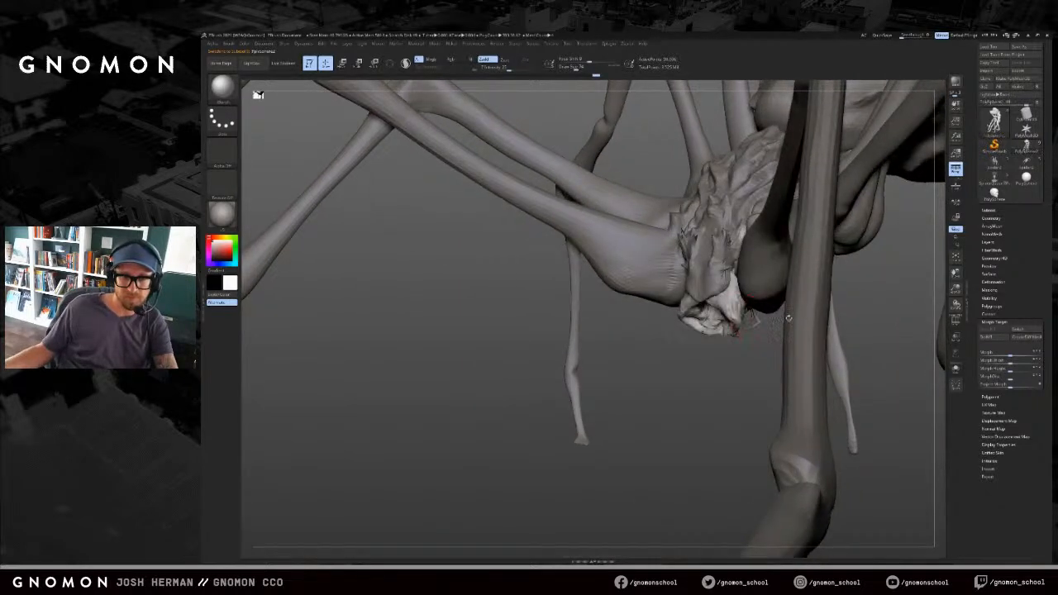
{"action": "left_click", "coordinate": [1017, 330]}
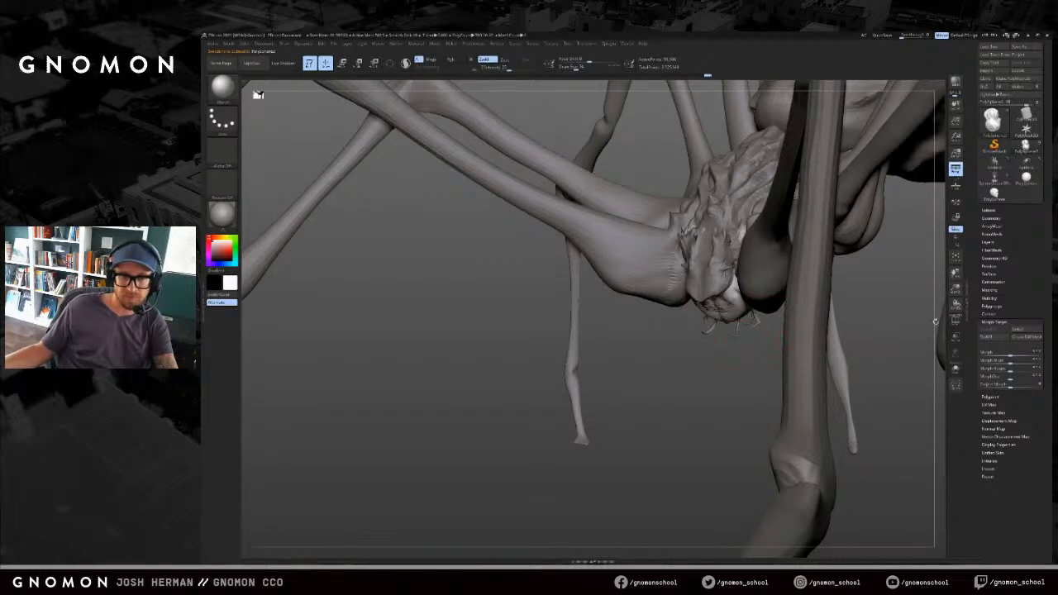
Step: Select the snout piece above the mouth and choose the Move brush
{"action": "left_click", "coordinate": [721, 282], "text": "alt"}
{"action": "left_click", "coordinate": [721, 315]}
{"action": "mouse_move", "coordinate": [718, 344]}
{"action": "left_mouse_down"}
{"action": "mouse_move", "coordinate": [748, 339]}
{"action": "mouse_move", "coordinate": [806, 364]}
{"action": "left_mouse_up"}
{"action": "left_click", "coordinate": [707, 361]}
{"action": "key", "text": "b"}
{"action": "key", "text": "m"}
{"action": "key", "text": "v"}
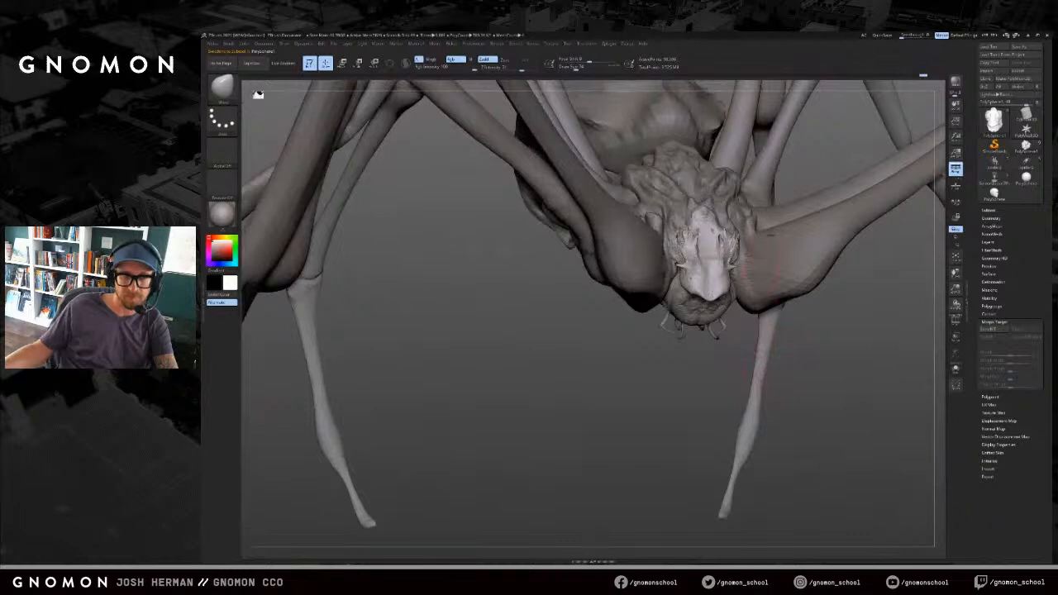
{"action": "mouse_move", "coordinate": [891, 80]}
{"action": "left_mouse_down"}
{"action": "mouse_move", "coordinate": [750, 89]}
{"action": "mouse_move", "coordinate": [974, 103]}
{"action": "left_mouse_up"}
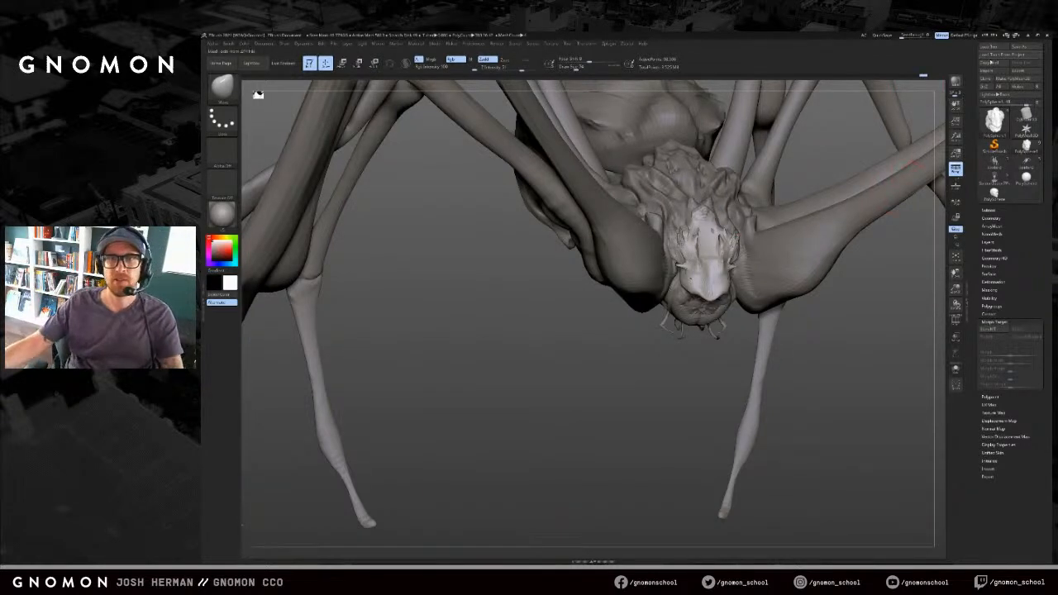
Step: Save the spider sculpt
{"action": "key", "text": "ctrl+s"}
{"action": "key", "text": "Return"}
{"action": "left_click", "coordinate": [650, 295]}
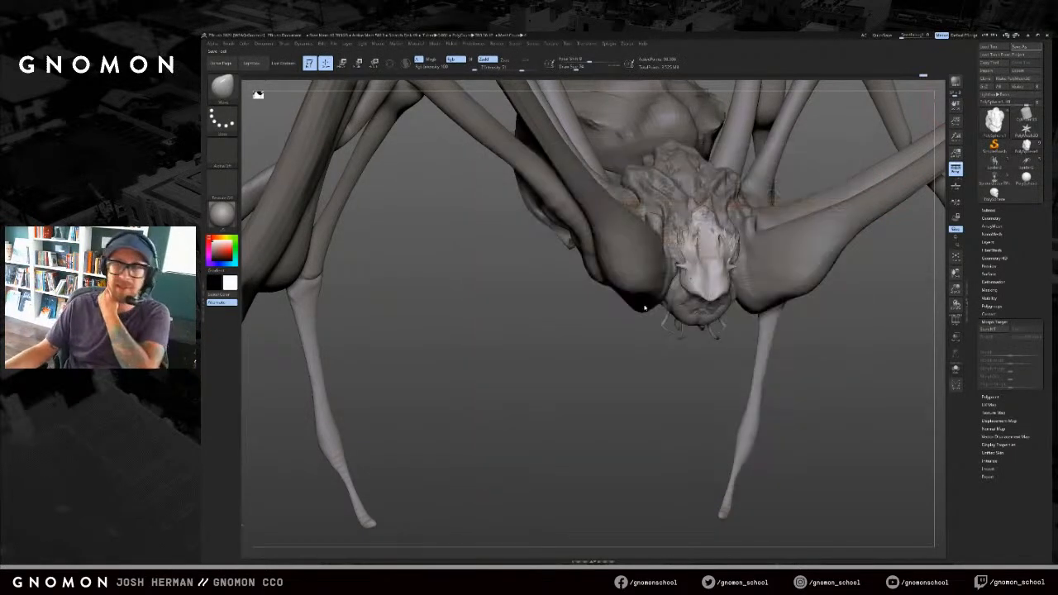
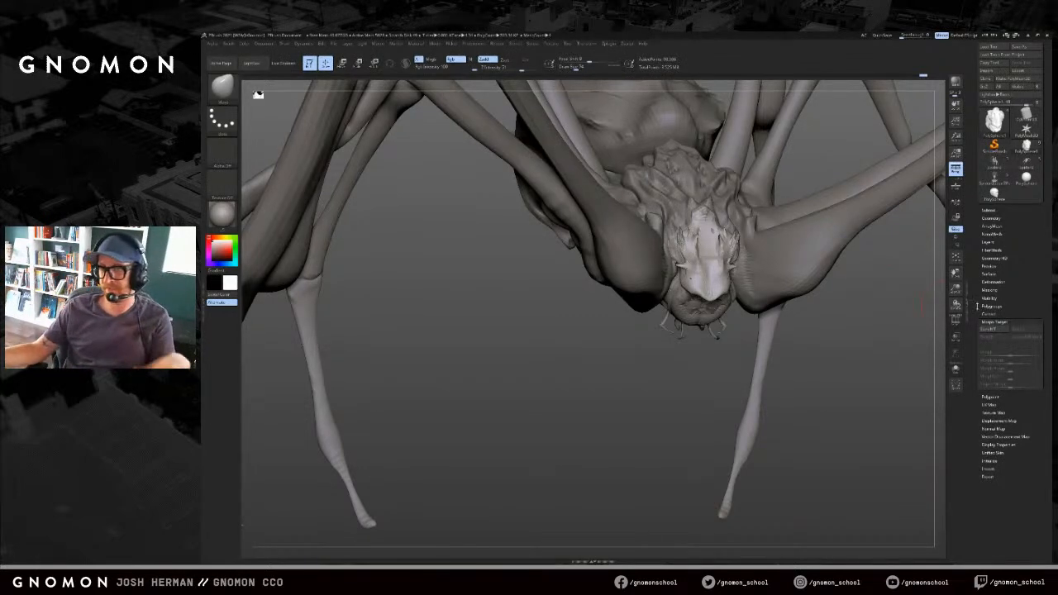
Step: Smooth the snout piece and pull its lower end into a broader, flatter edge above the mouth
{"action": "left_click_drag", "start_coordinate": [857, 317], "coordinate": [662, 318]}
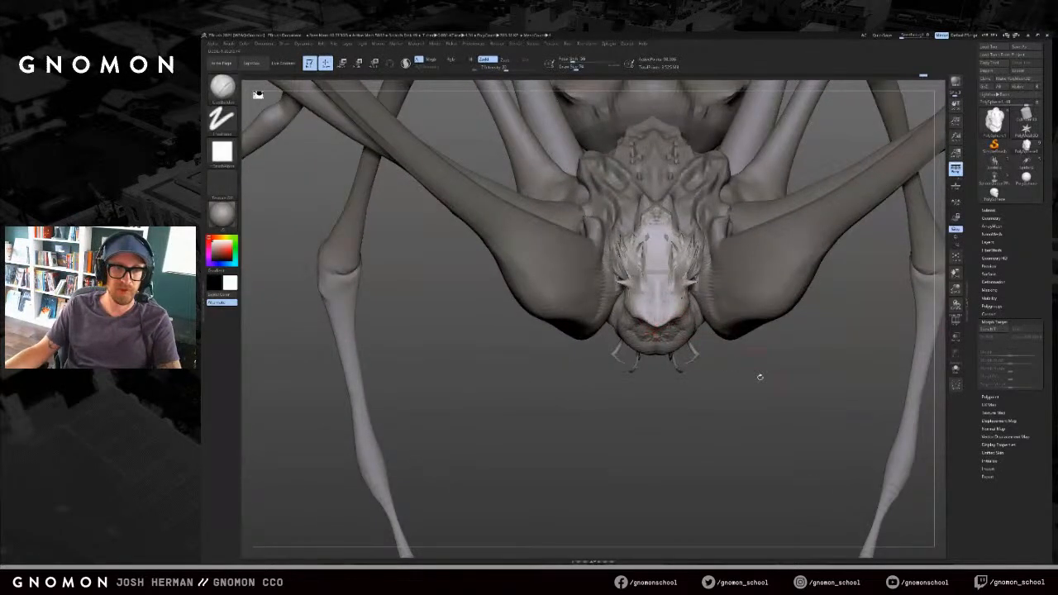
{"action": "left_click_drag", "start_coordinate": [760, 377], "coordinate": [673, 316]}
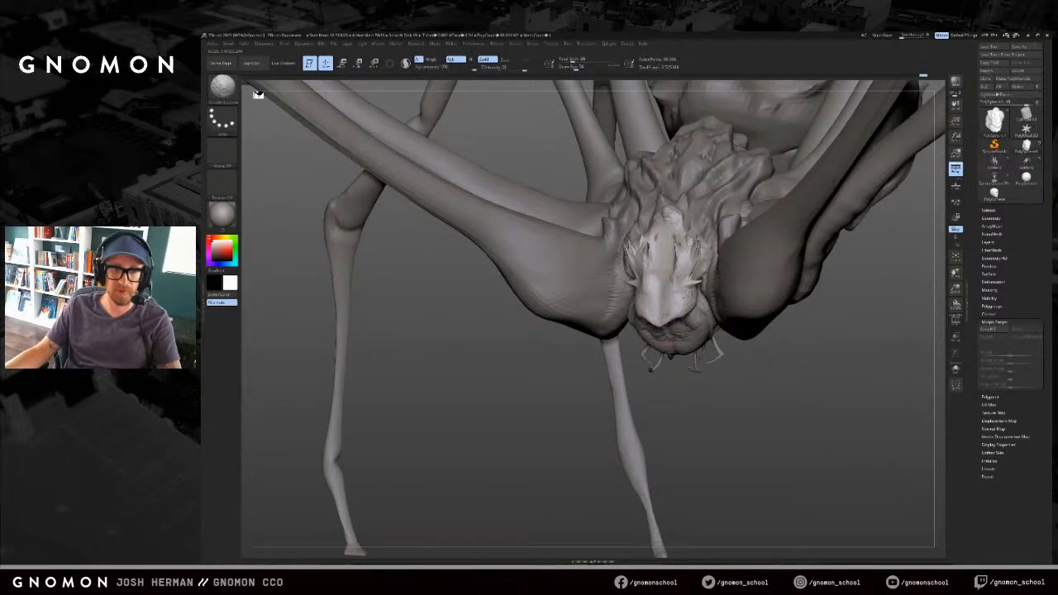
{"action": "left_click_drag", "start_coordinate": [674, 273], "coordinate": [680, 297], "text": "shift"}
{"action": "key", "text": "b"}
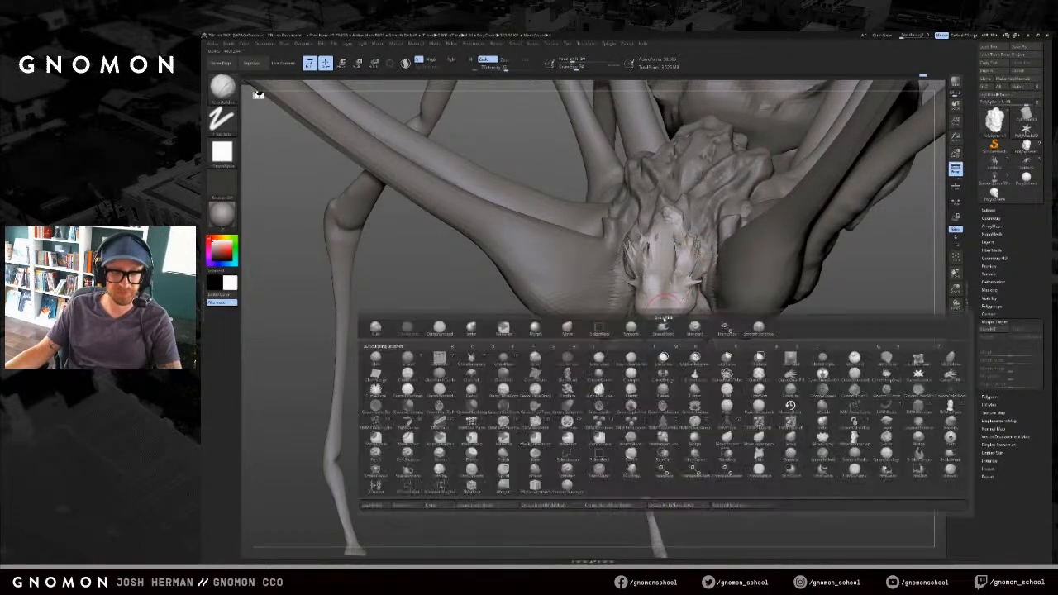
{"action": "key", "text": "s"}
{"action": "key", "text": "t"}
{"action": "left_click_drag", "start_coordinate": [744, 382], "coordinate": [835, 376]}
{"action": "left_click_drag", "start_coordinate": [659, 309], "coordinate": [674, 321]}
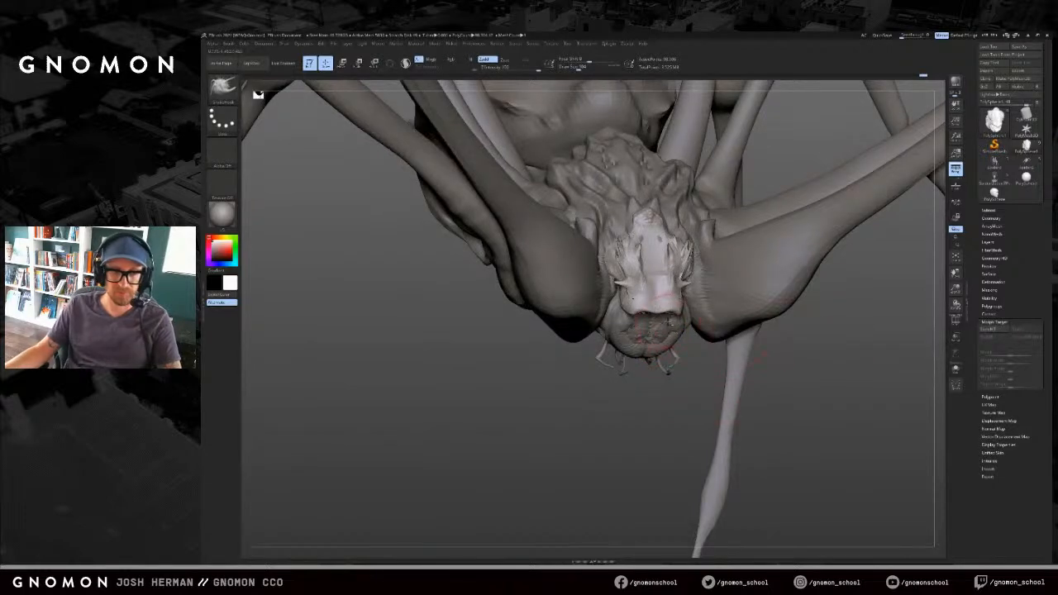
Step: Switch the mouth piece to its open shape and adjust the snout piece to fit above it
{"action": "left_click", "coordinate": [653, 337], "text": "alt"}
{"action": "left_click", "coordinate": [1024, 330]}
{"action": "left_click", "coordinate": [633, 298], "text": "alt"}
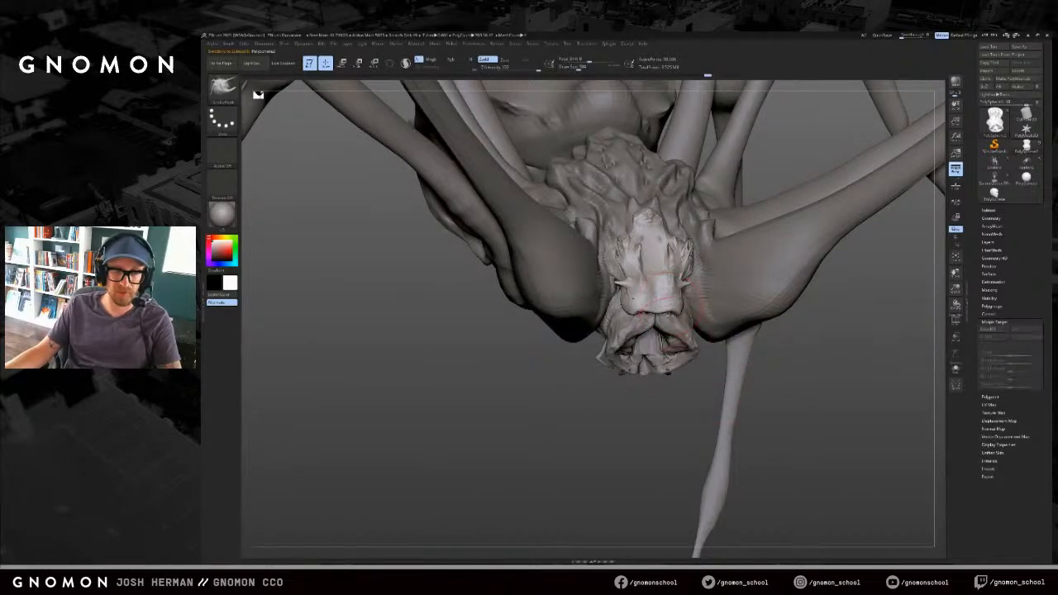
{"action": "mouse_move", "coordinate": [630, 311]}
{"action": "left_mouse_down"}
{"action": "mouse_move", "coordinate": [624, 322]}
{"action": "mouse_move", "coordinate": [619, 285]}
{"action": "left_mouse_up"}
{"action": "left_click_drag", "start_coordinate": [744, 389], "coordinate": [655, 382]}
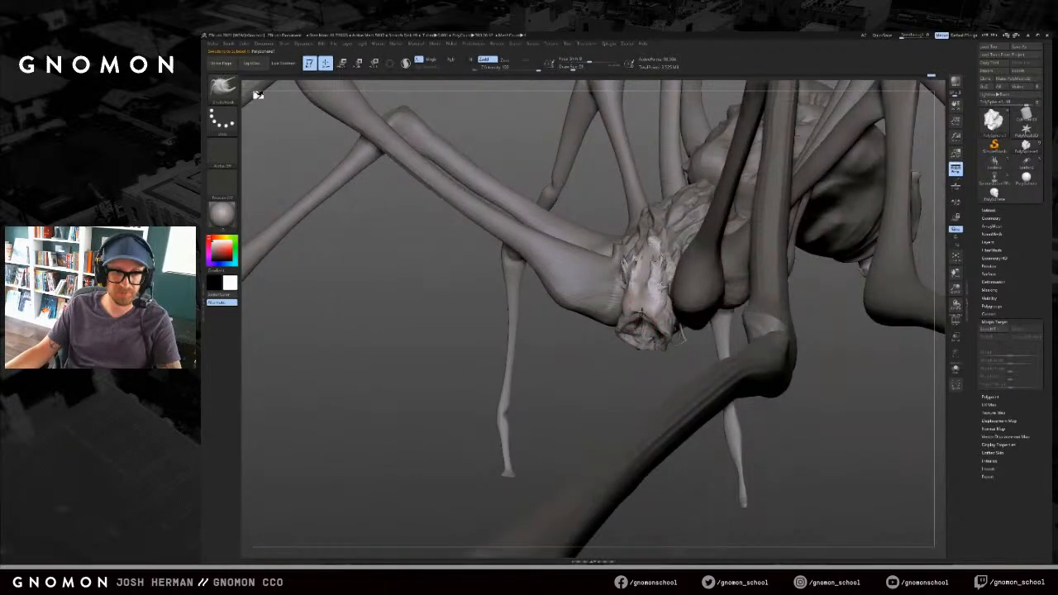
Step: Carve and build up wrinkles along the front of the snout piece
{"action": "key", "text": "shift"}
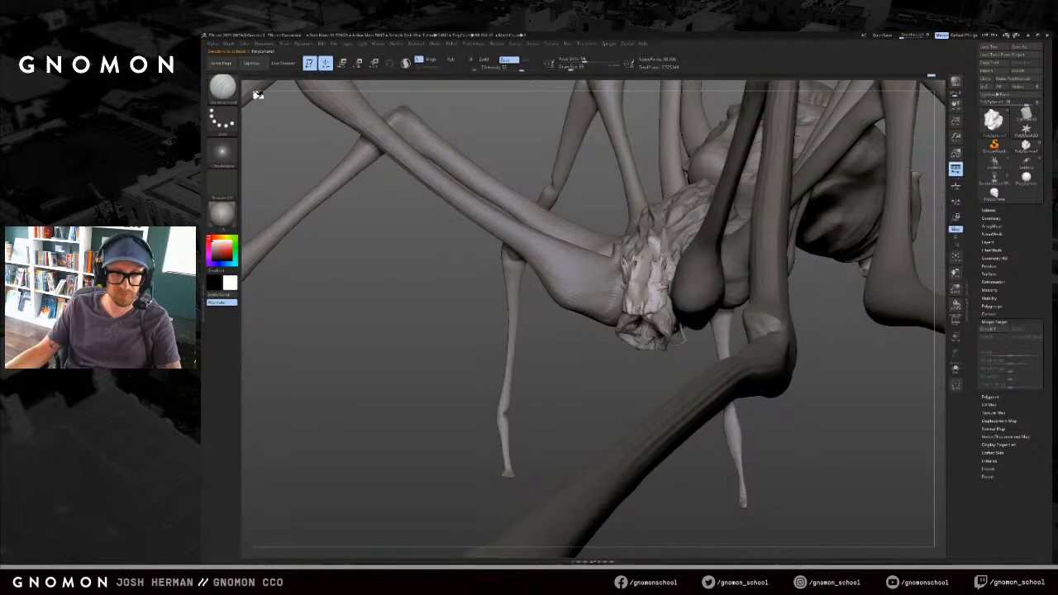
{"action": "key", "text": "shift"}
{"action": "left_click_drag", "start_coordinate": [643, 268], "coordinate": [644, 288]}
{"action": "left_click_drag", "start_coordinate": [610, 369], "coordinate": [682, 370]}
{"action": "key", "text": "]"}
{"action": "mouse_move", "coordinate": [664, 286]}
{"action": "left_mouse_down"}
{"action": "mouse_move", "coordinate": [661, 268]}
{"action": "mouse_move", "coordinate": [669, 288]}
{"action": "left_mouse_up"}
{"action": "key", "text": "s"}
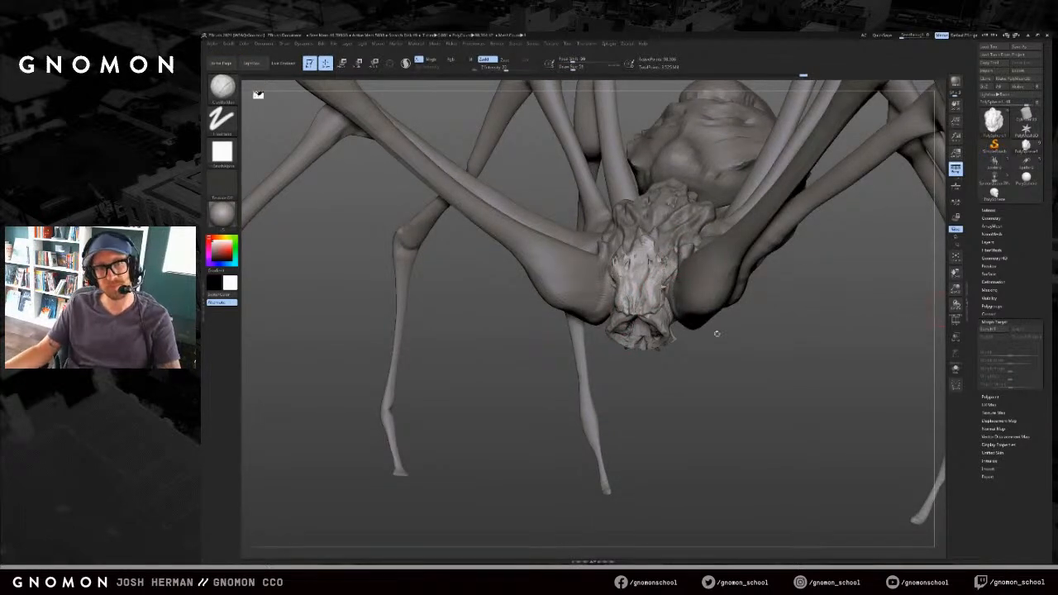
Step: Select the mouth piece and check its open and closed shapes beneath the wrinkled snout
{"action": "left_click", "coordinate": [646, 324], "text": "alt"}
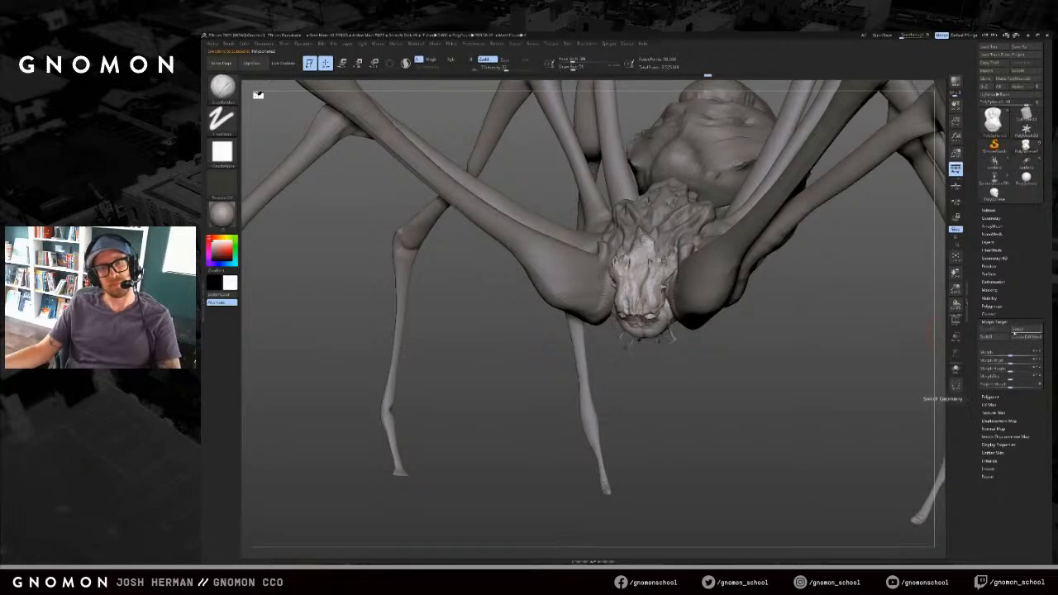
{"action": "left_click_drag", "start_coordinate": [901, 338], "coordinate": [855, 341]}
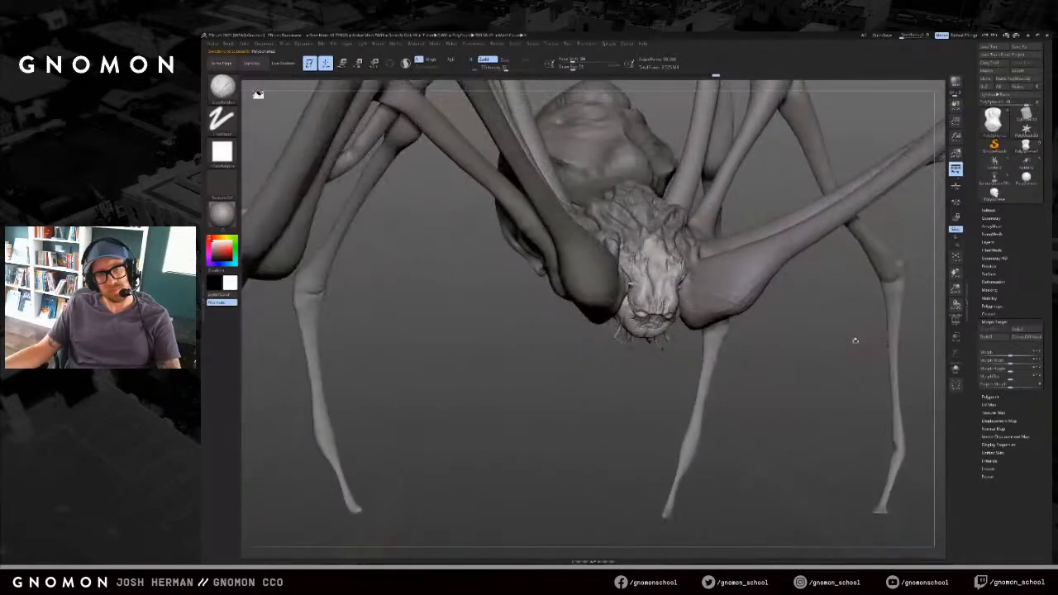
{"action": "left_click", "coordinate": [1026, 330]}
{"action": "left_click", "coordinate": [1026, 331]}
Step: Carve creases into the lower edge of the snout piece with the DamStandard brush
{"action": "mouse_move", "coordinate": [885, 365]}
{"action": "left_mouse_down", "text": "alt"}
{"action": "mouse_move", "coordinate": [866, 354]}
{"action": "mouse_move", "coordinate": [780, 359]}
{"action": "mouse_move", "coordinate": [765, 374]}
{"action": "mouse_move", "coordinate": [668, 382]}
{"action": "mouse_move", "coordinate": [652, 402]}
{"action": "mouse_move", "coordinate": [659, 393]}
{"action": "left_mouse_up", "text": "alt"}
{"action": "key", "text": "b"}
{"action": "key", "text": "d"}
{"action": "key", "text": "s"}
{"action": "key", "text": "s"}
{"action": "mouse_move", "coordinate": [653, 314]}
{"action": "left_mouse_down"}
{"action": "mouse_move", "coordinate": [662, 327]}
{"action": "mouse_move", "coordinate": [649, 312]}
{"action": "left_mouse_up"}
{"action": "left_click", "coordinate": [650, 311], "text": "alt"}
{"action": "key", "text": "s"}
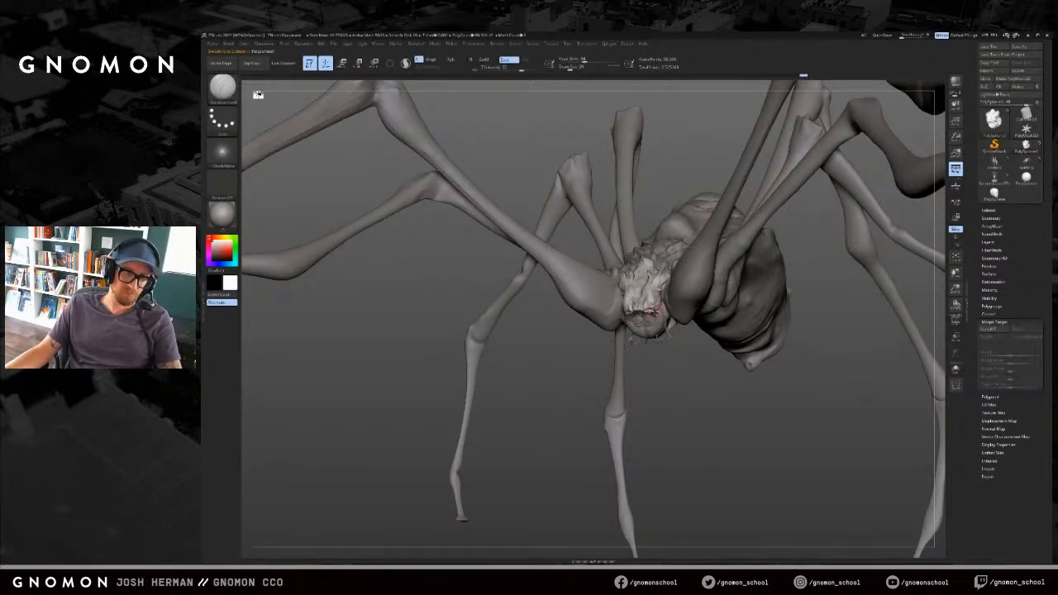
{"action": "left_click_drag", "start_coordinate": [668, 353], "coordinate": [699, 354]}
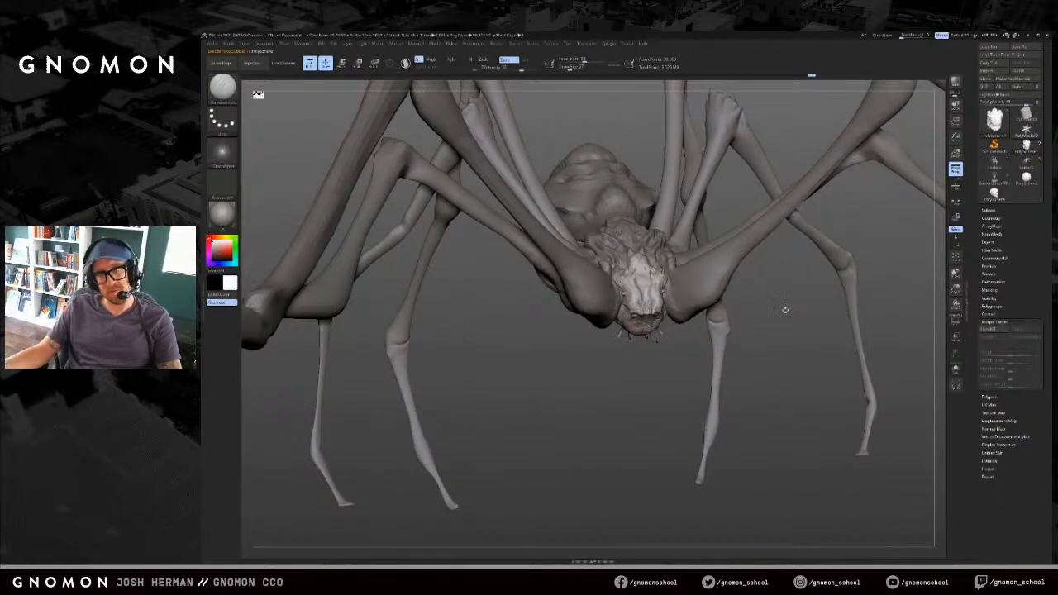
Step: Show the hidden female figure in the subtool list and compare her scale with the spider's head
{"action": "left_click", "coordinate": [989, 210]}
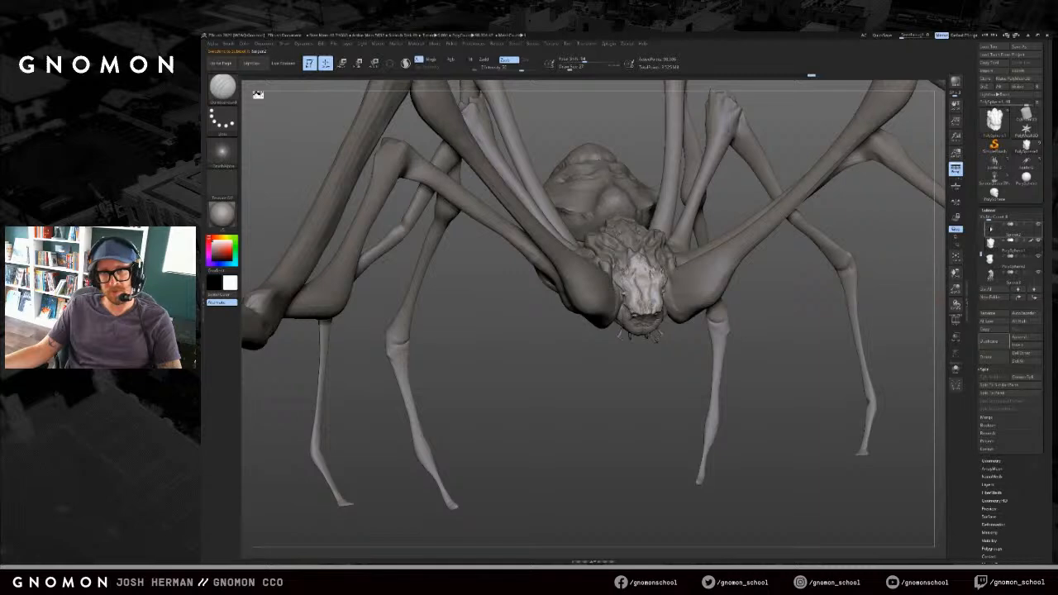
{"action": "left_click", "coordinate": [1003, 230]}
{"action": "left_click_drag", "start_coordinate": [981, 253], "coordinate": [982, 225]}
{"action": "left_click", "coordinate": [1038, 226]}
{"action": "left_click_drag", "start_coordinate": [824, 359], "coordinate": [808, 406]}
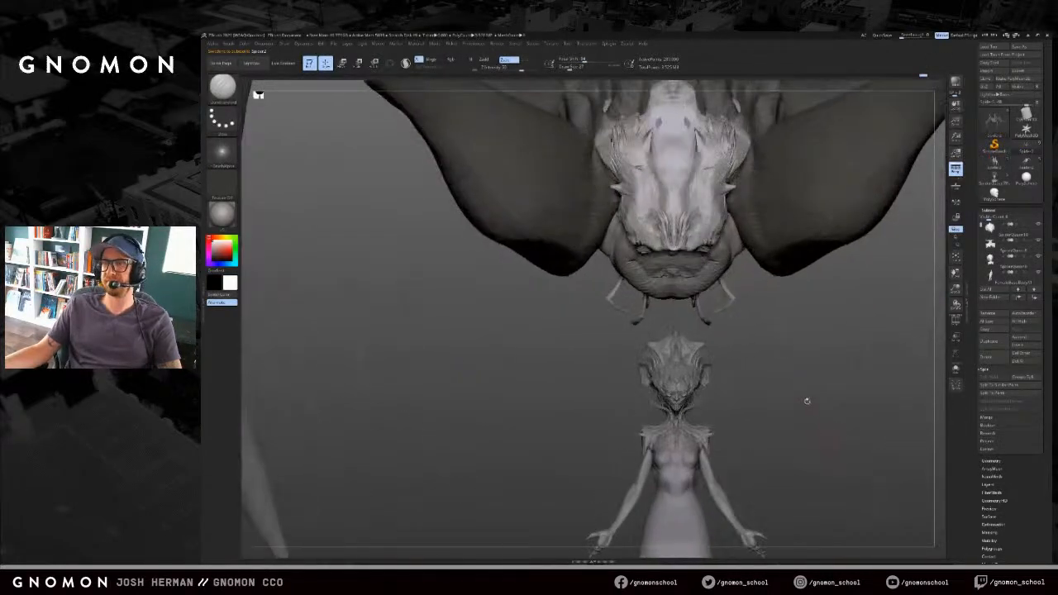
{"action": "left_click_drag", "start_coordinate": [786, 369], "coordinate": [763, 312], "text": "alt"}
{"action": "mouse_move", "coordinate": [748, 350]}
{"action": "left_mouse_down"}
{"action": "mouse_move", "coordinate": [726, 316]}
{"action": "mouse_move", "coordinate": [731, 300]}
{"action": "mouse_move", "coordinate": [791, 299]}
{"action": "left_mouse_up"}
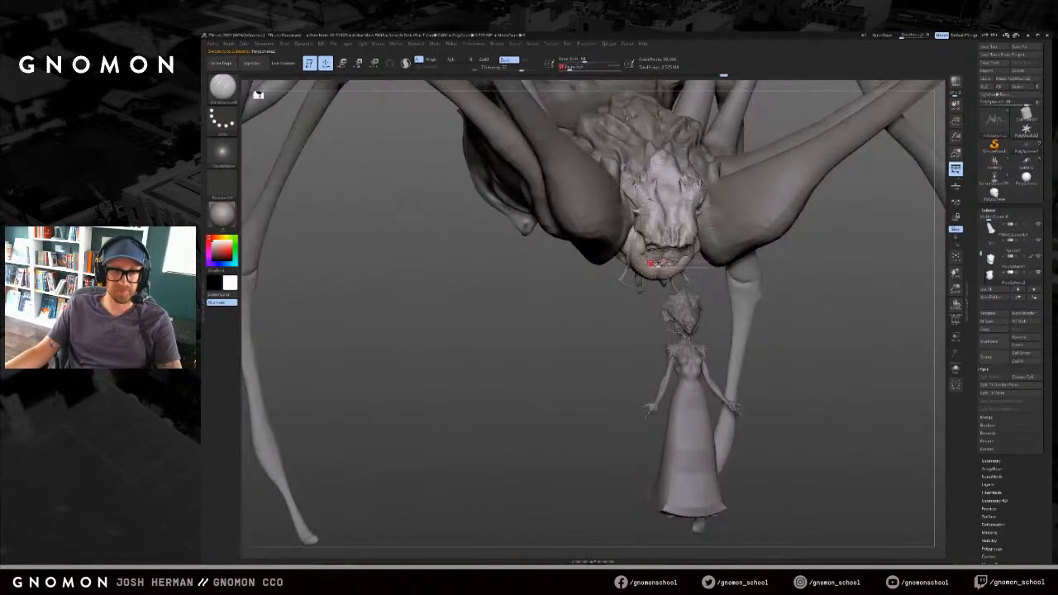
Step: Isolate the closed mouth piece and reshape its lower sides with the Move brush
{"action": "key", "text": "b"}
{"action": "key", "text": "m"}
{"action": "key", "text": "v"}
{"action": "mouse_move", "coordinate": [629, 342]}
{"action": "left_mouse_down"}
{"action": "mouse_move", "coordinate": [614, 291]}
{"action": "mouse_move", "coordinate": [641, 270]}
{"action": "left_mouse_up"}
{"action": "key", "text": "s"}
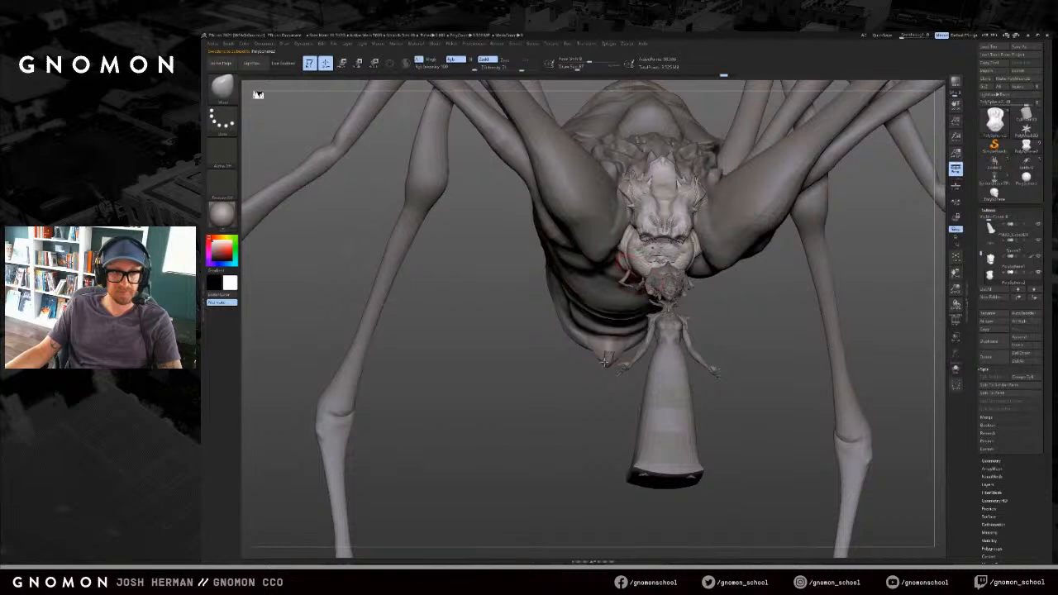
{"action": "key", "text": "alt+s"}
{"action": "left_click_drag", "start_coordinate": [640, 273], "coordinate": [644, 281]}
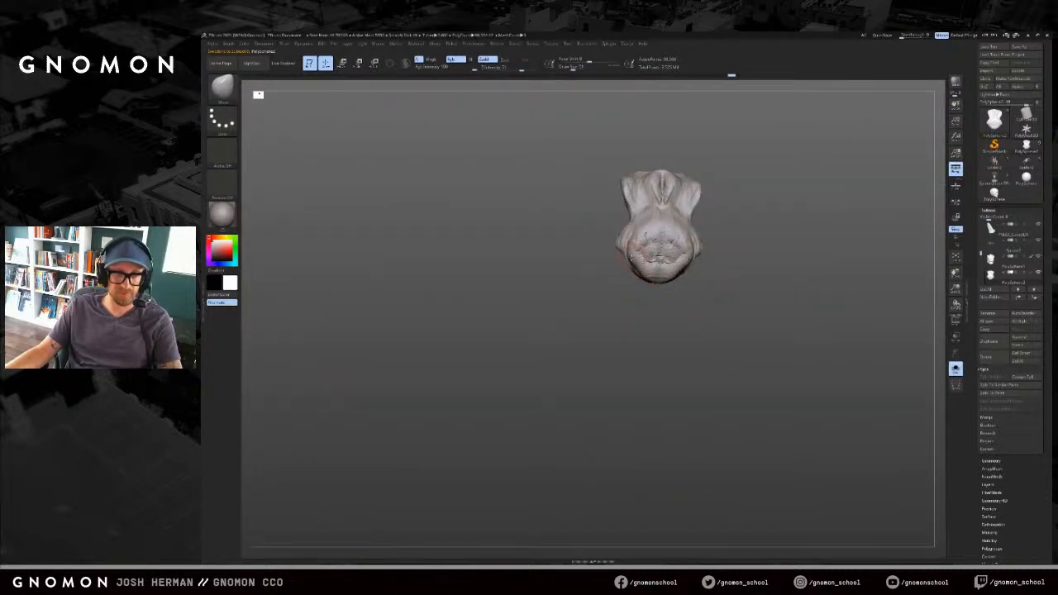
Step: Show the whole creature again and work the lower jaw with the ClayBuildup and Inflate brushes
{"action": "key", "text": "alt+s"}
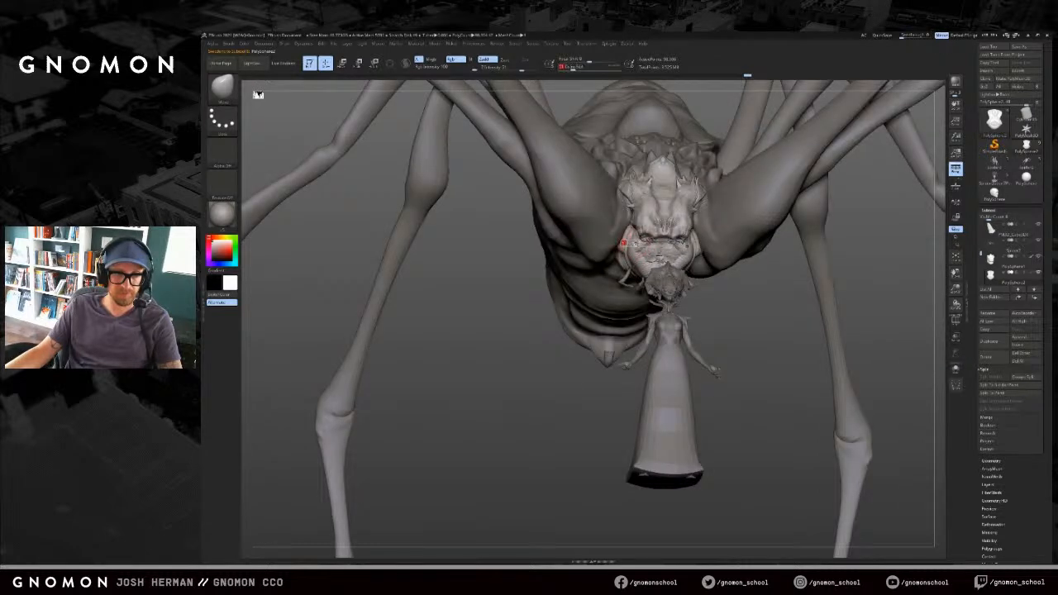
{"action": "left_click_drag", "start_coordinate": [579, 361], "coordinate": [597, 373]}
{"action": "key", "text": "b"}
{"action": "key", "text": "c"}
{"action": "key", "text": "b"}
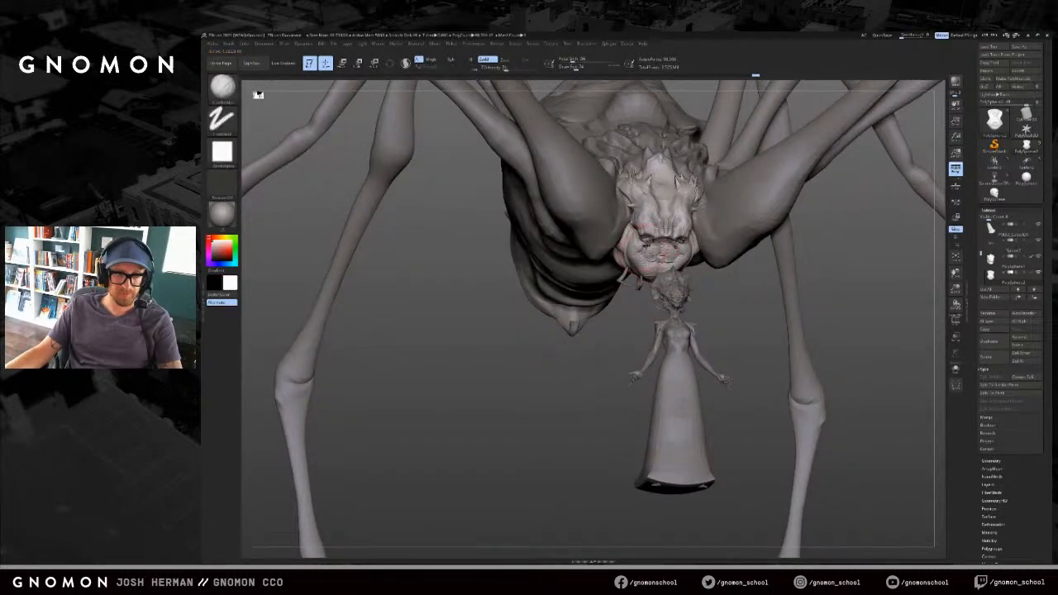
{"action": "key", "text": "b"}
{"action": "key", "text": "i"}
{"action": "key", "text": "n"}
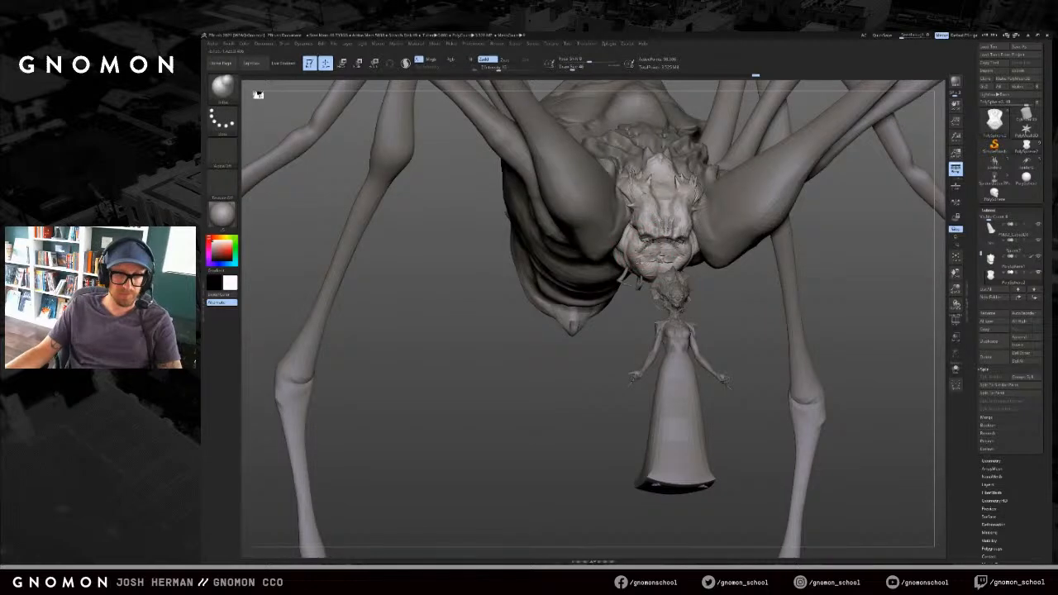
{"action": "left_click_drag", "start_coordinate": [621, 348], "coordinate": [570, 361]}
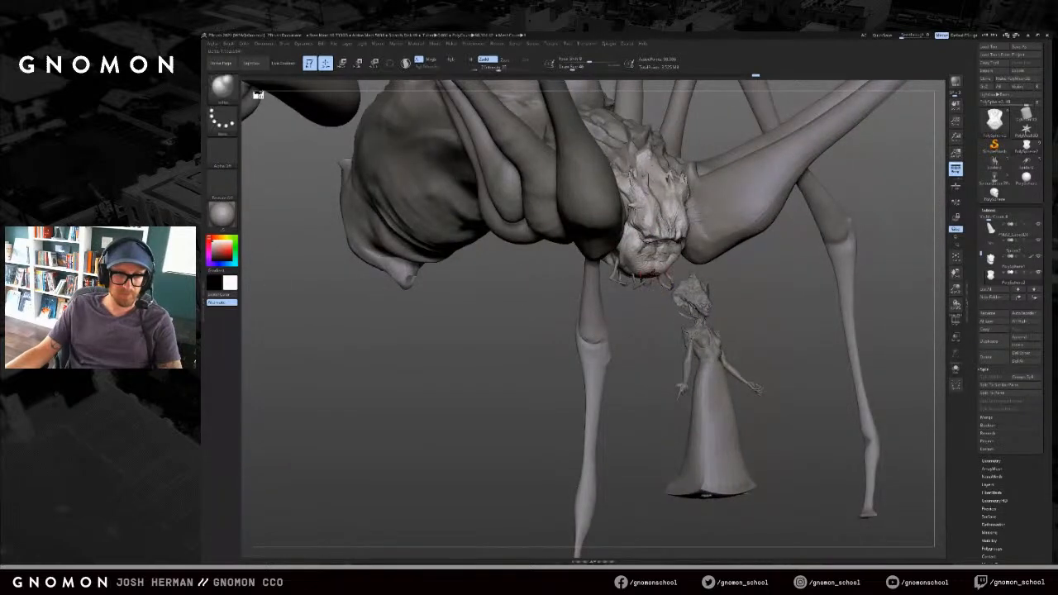
Step: Refine the mouth area with the ClayBuildup and Standard brushes, picking the head part to sculpt
{"action": "key", "text": "b"}
{"action": "key", "text": "c"}
{"action": "key", "text": "b"}
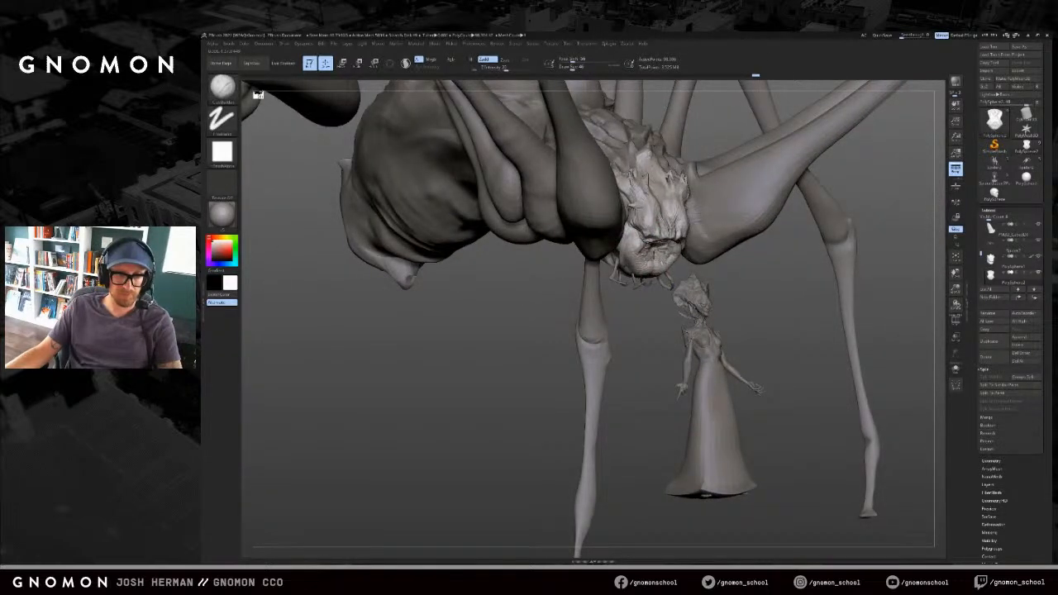
{"action": "key", "text": "b"}
{"action": "key", "text": "s"}
{"action": "key", "text": "t"}
{"action": "left_click", "coordinate": [678, 234], "text": "alt"}
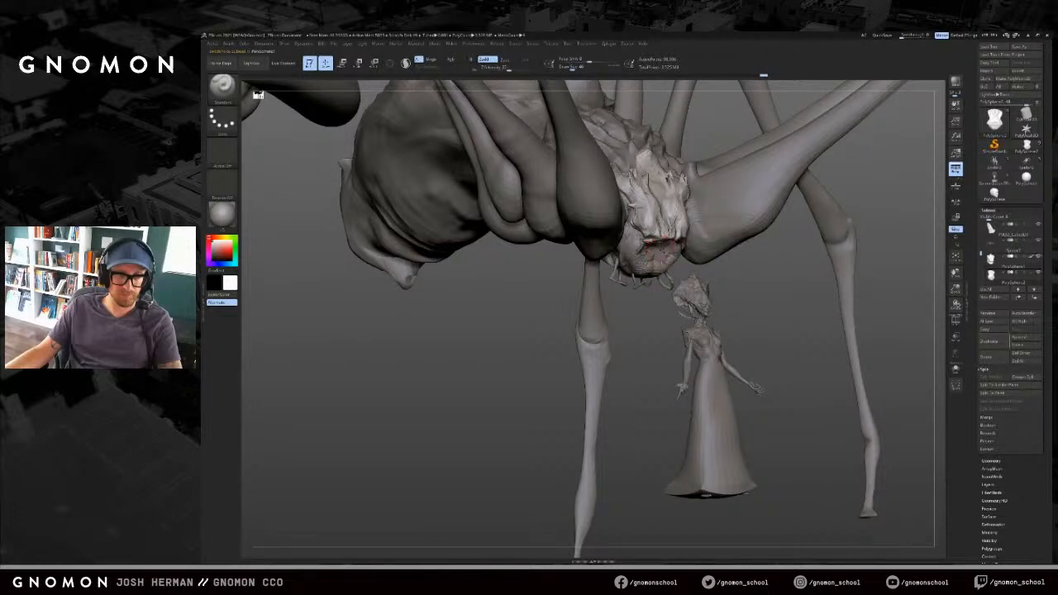
Step: Isolate the upper head, build up the inside of its mouth with ClayBuildup, and show all parts again
{"action": "key", "text": "b"}
{"action": "key", "text": "m"}
{"action": "key", "text": "v"}
{"action": "left_click_drag", "start_coordinate": [826, 397], "coordinate": [628, 380]}
{"action": "mouse_move", "coordinate": [777, 364]}
{"action": "left_mouse_down"}
{"action": "mouse_move", "coordinate": [703, 322]}
{"action": "mouse_move", "coordinate": [793, 331]}
{"action": "left_mouse_up"}
{"action": "left_click", "coordinate": [956, 370]}
{"action": "key", "text": "b"}
{"action": "key", "text": "c"}
{"action": "key", "text": "b"}
{"action": "mouse_move", "coordinate": [810, 372]}
{"action": "left_mouse_down"}
{"action": "mouse_move", "coordinate": [826, 273]}
{"action": "mouse_move", "coordinate": [819, 299]}
{"action": "left_mouse_up"}
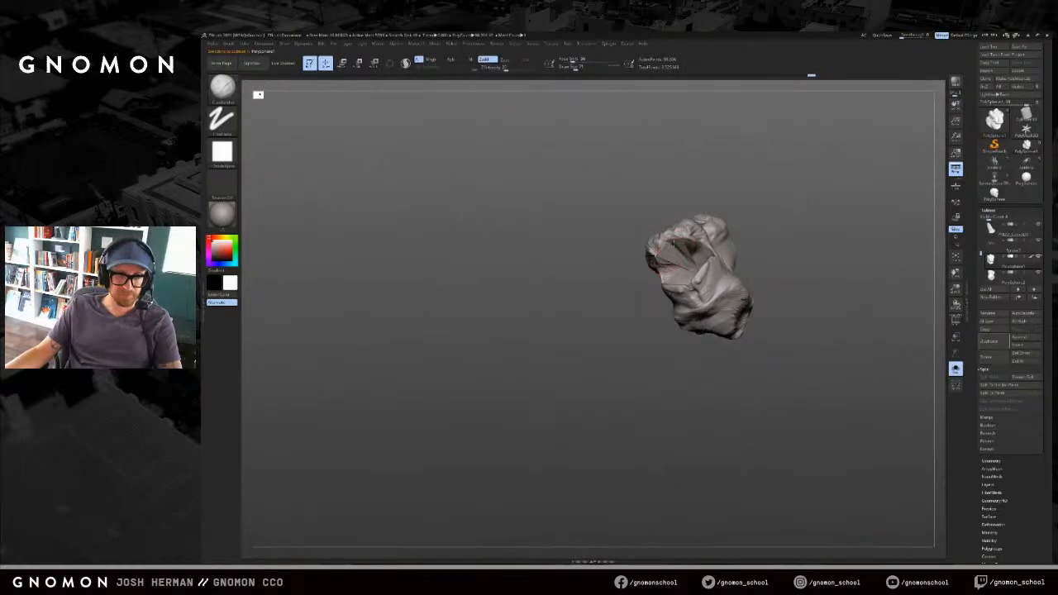
{"action": "left_click_drag", "start_coordinate": [627, 299], "coordinate": [666, 318]}
{"action": "left_click", "coordinate": [955, 370]}
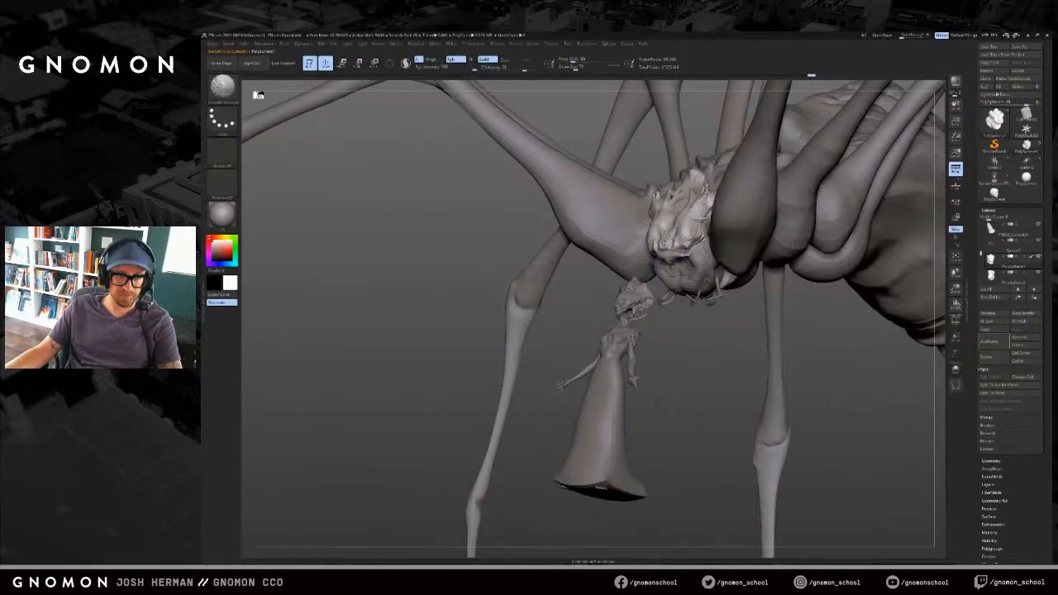
Step: Smooth the upper head near the mouth and adjust its shape with the Move brush
{"action": "left_click_drag", "start_coordinate": [668, 263], "coordinate": [672, 269], "text": "shift"}
{"action": "right_click_drag", "start_coordinate": [639, 271], "coordinate": [716, 281]}
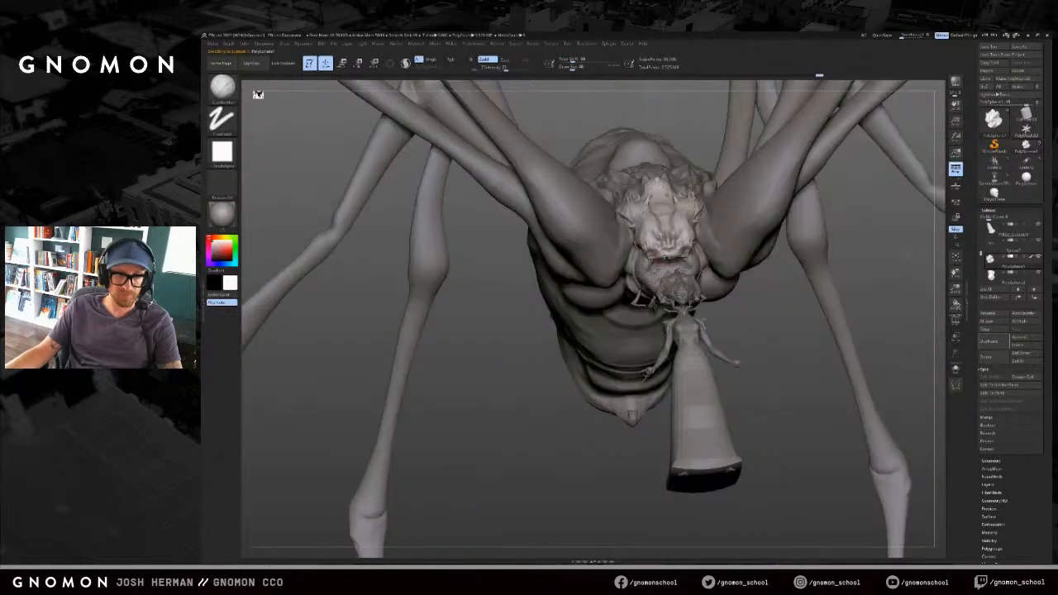
{"action": "key", "text": "b"}
{"action": "key", "text": "m"}
{"action": "key", "text": "v"}
{"action": "right_click_drag", "start_coordinate": [610, 378], "coordinate": [666, 351]}
Step: Isolate the upper head and smooth the surface around the inside of its mouth, checking against the full creature
{"action": "left_click", "coordinate": [955, 369]}
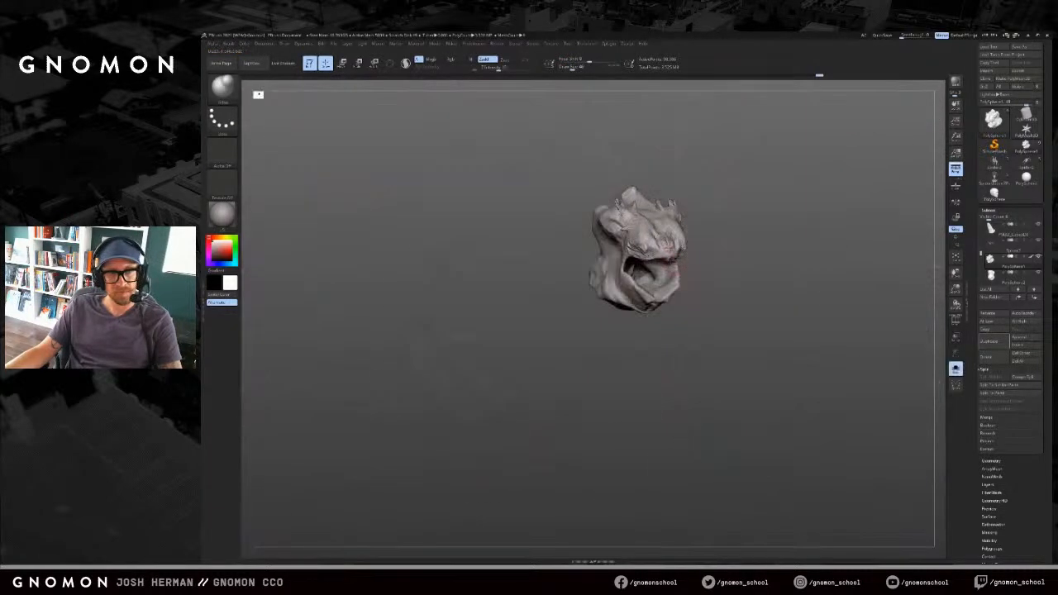
{"action": "right_click_drag", "start_coordinate": [648, 261], "coordinate": [666, 263]}
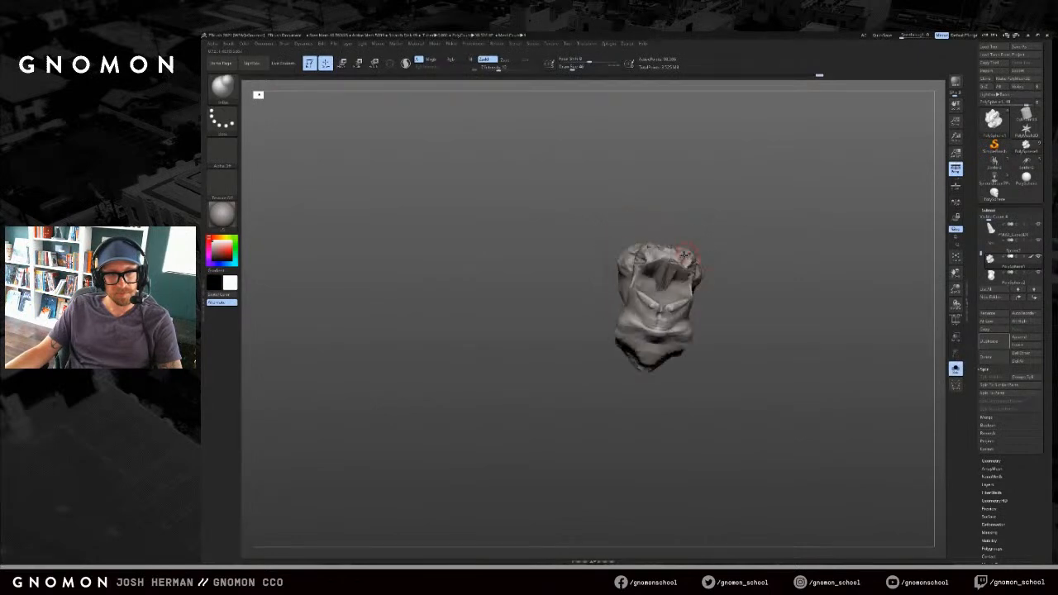
{"action": "mouse_move", "coordinate": [667, 266]}
{"action": "left_mouse_down", "text": "shift"}
{"action": "mouse_move", "coordinate": [664, 283]}
{"action": "mouse_move", "coordinate": [651, 276]}
{"action": "left_mouse_up", "text": "shift"}
{"action": "mouse_move", "coordinate": [672, 277]}
{"action": "right_mouse_down"}
{"action": "mouse_move", "coordinate": [718, 277]}
{"action": "mouse_move", "coordinate": [671, 270]}
{"action": "right_mouse_up"}
{"action": "key", "text": "alt+s"}
{"action": "key", "text": "alt+s"}
{"action": "left_click_drag", "start_coordinate": [658, 271], "coordinate": [668, 281], "text": "shift"}
Step: Show the full creature, resize the brush, and shape the upper head's mouth area with the Move brush
{"action": "key", "text": "alt+s"}
{"action": "key", "text": "s"}
{"action": "left_click_drag", "start_coordinate": [669, 349], "coordinate": [678, 350]}
{"action": "key", "text": "b"}
{"action": "key", "text": "m"}
{"action": "key", "text": "v"}
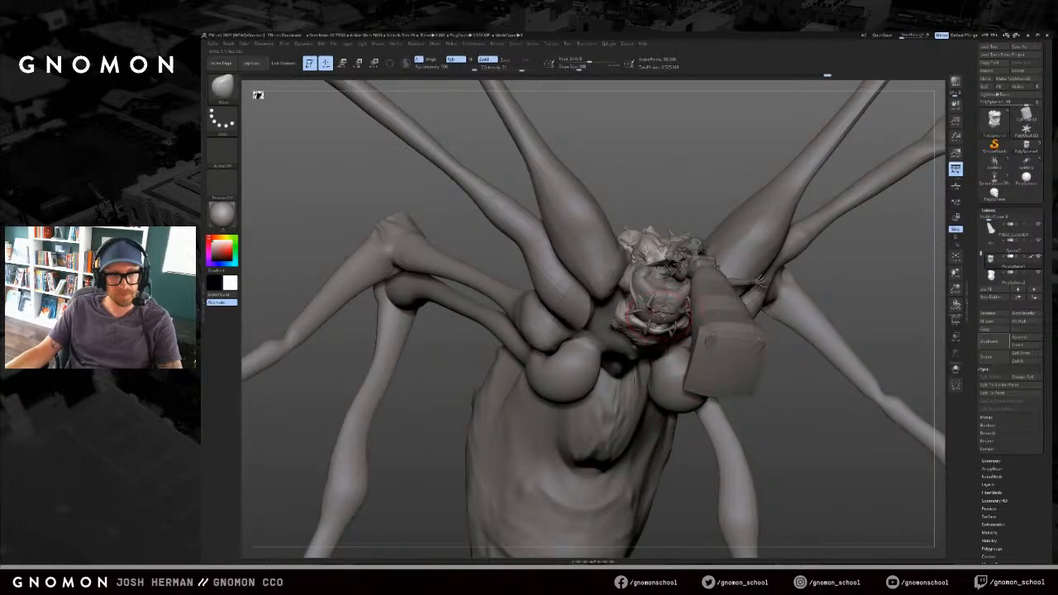
Step: Select the lower jaw and switch its morph target back and forth, leaving the jaw in the open pose
{"action": "left_click", "coordinate": [671, 294], "text": "alt"}
{"action": "left_click_drag", "start_coordinate": [1004, 529], "coordinate": [1004, 404]}
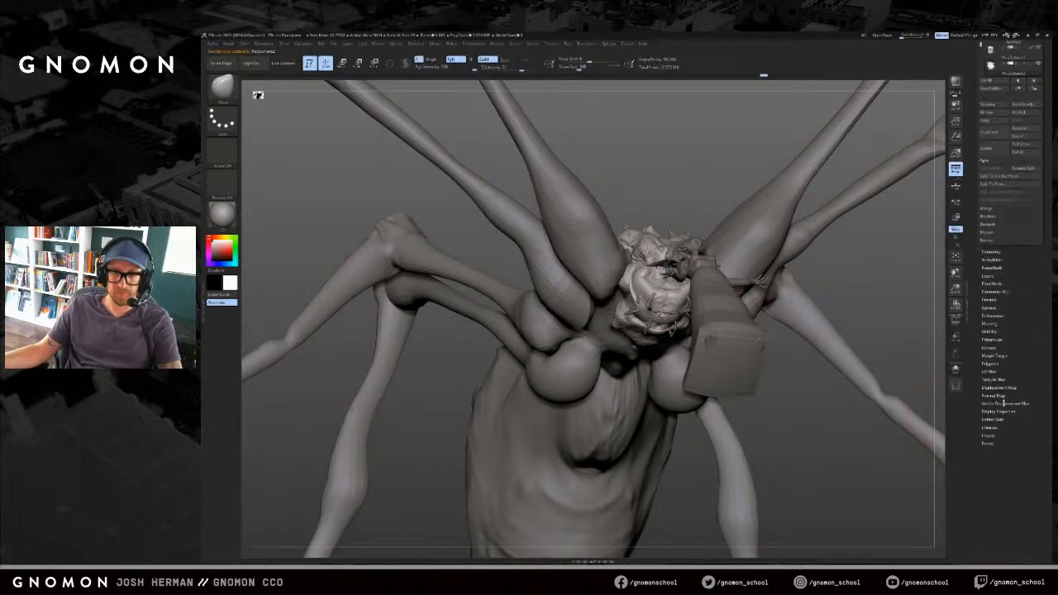
{"action": "left_click", "coordinate": [997, 355]}
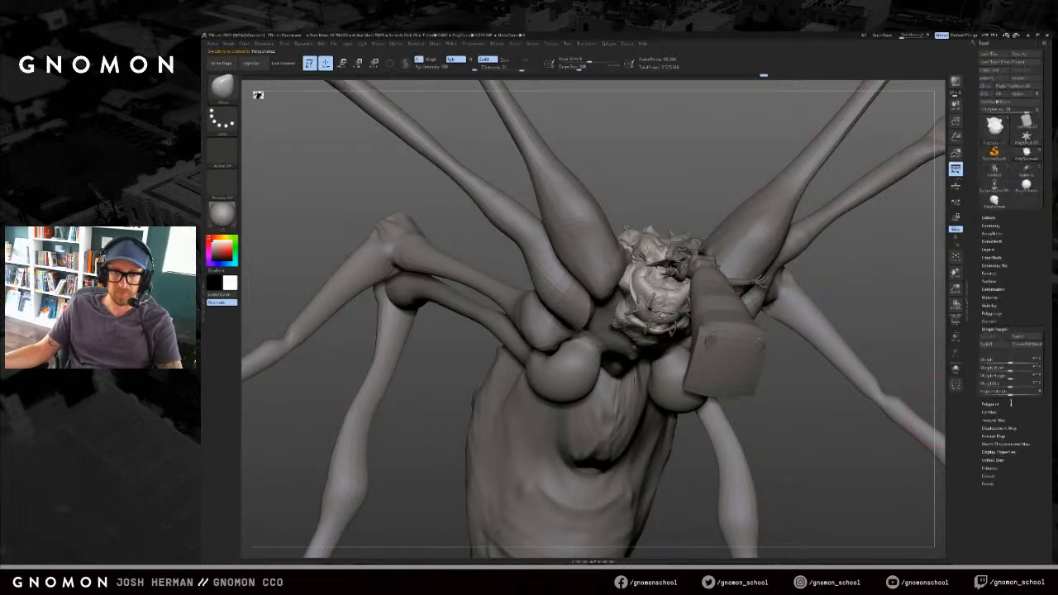
{"action": "left_click", "coordinate": [1024, 337]}
{"action": "left_click", "coordinate": [1026, 338]}
{"action": "left_click", "coordinate": [1026, 338]}
{"action": "mouse_move", "coordinate": [904, 286]}
{"action": "left_mouse_down"}
{"action": "mouse_move", "coordinate": [921, 309]}
{"action": "mouse_move", "coordinate": [916, 293]}
{"action": "left_mouse_up"}
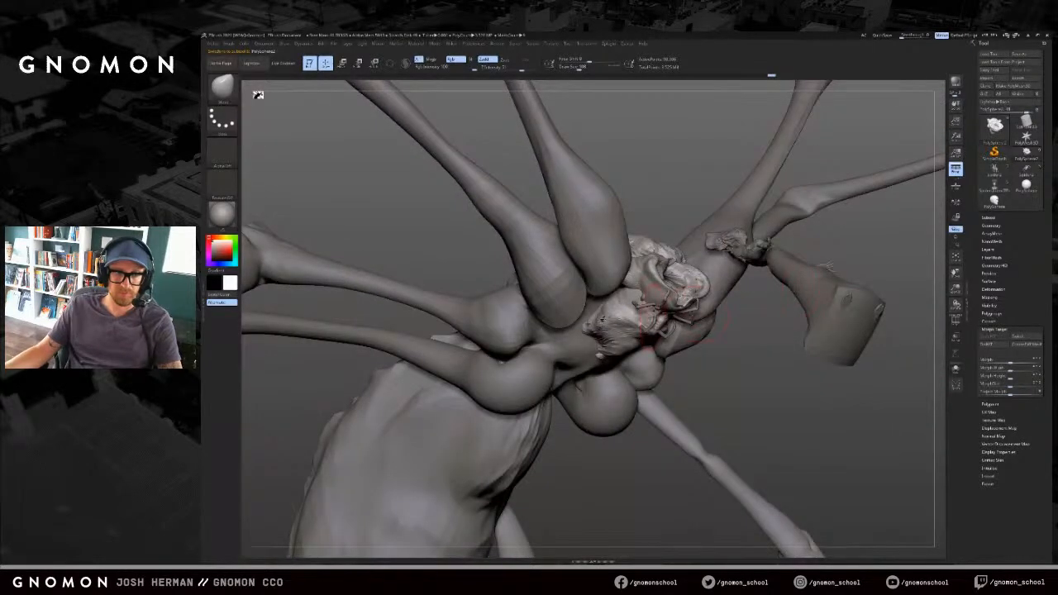
Step: Adjust the upper head around the jaw joint with the Move brush against the open lower jaw
{"action": "left_click", "coordinate": [651, 316], "text": "alt"}
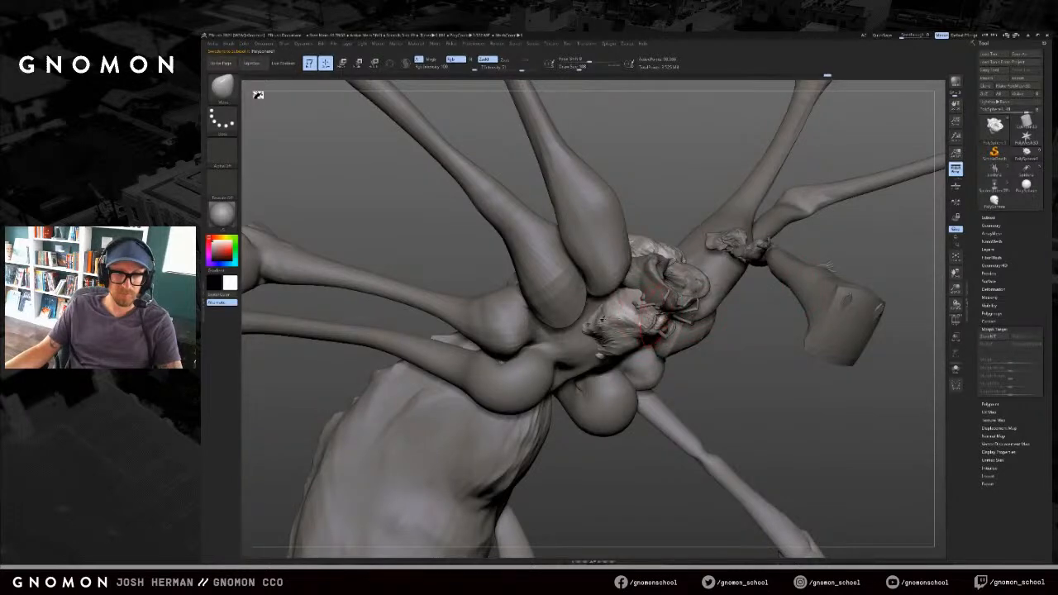
{"action": "left_click", "coordinate": [665, 297], "text": "alt"}
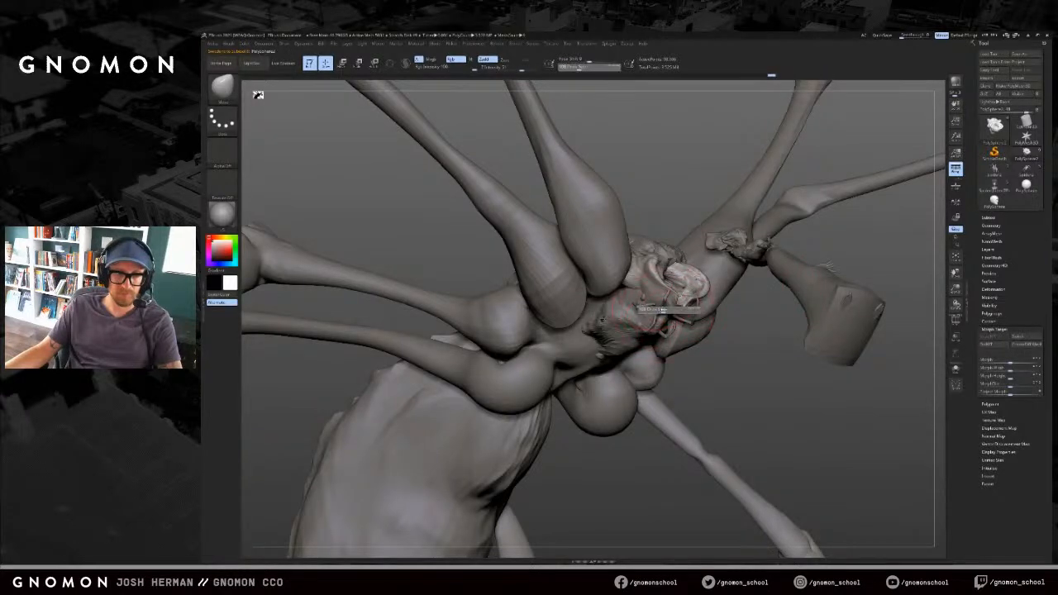
{"action": "left_click", "coordinate": [647, 316], "text": "alt"}
{"action": "left_click", "coordinate": [655, 307], "text": "alt"}
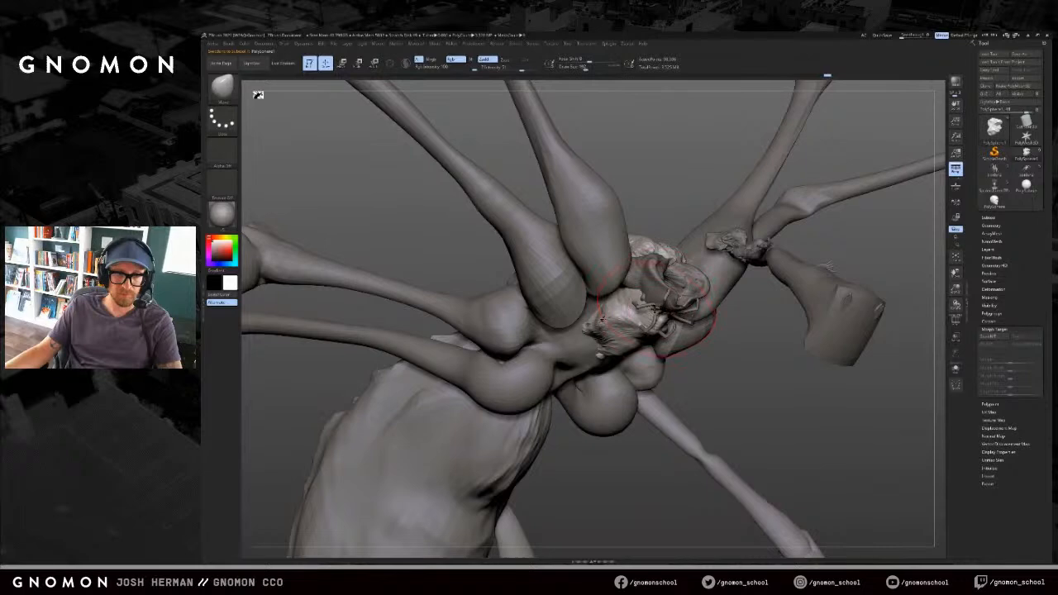
{"action": "left_click_drag", "start_coordinate": [740, 356], "coordinate": [749, 396]}
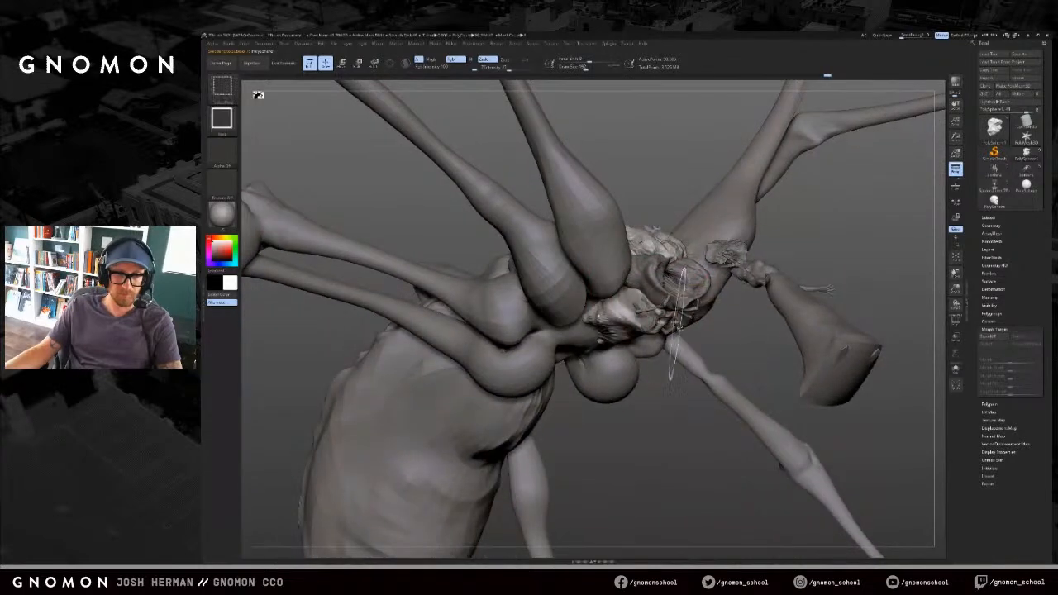
{"action": "key", "text": "["}
{"action": "left_click_drag", "start_coordinate": [713, 389], "coordinate": [763, 405]}
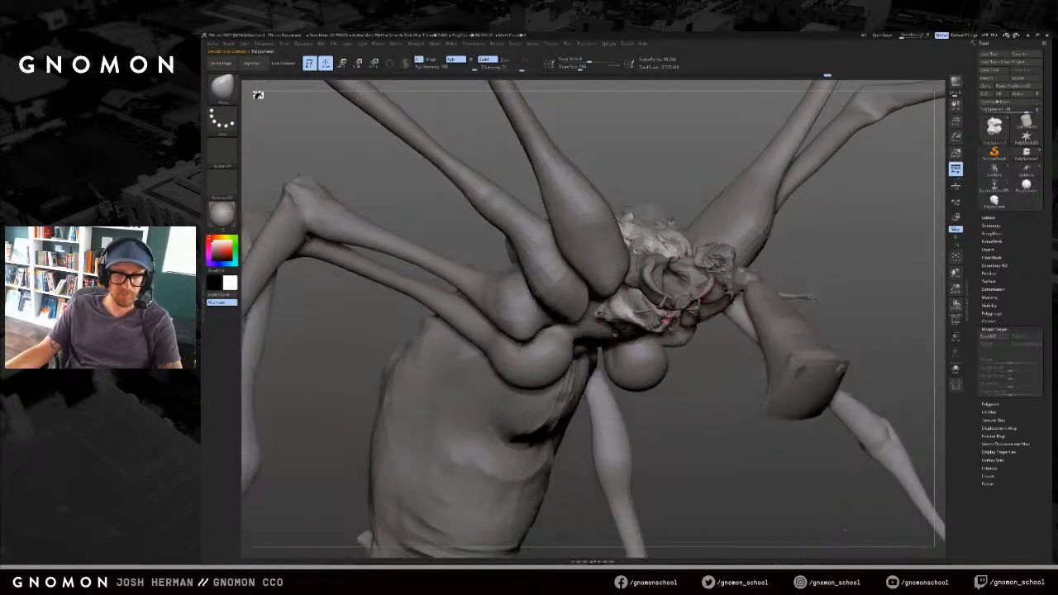
Step: Select the lower jaw and switch its morph target back to the closed pose
{"action": "left_click", "coordinate": [696, 297], "text": "alt"}
{"action": "left_click", "coordinate": [1024, 337]}
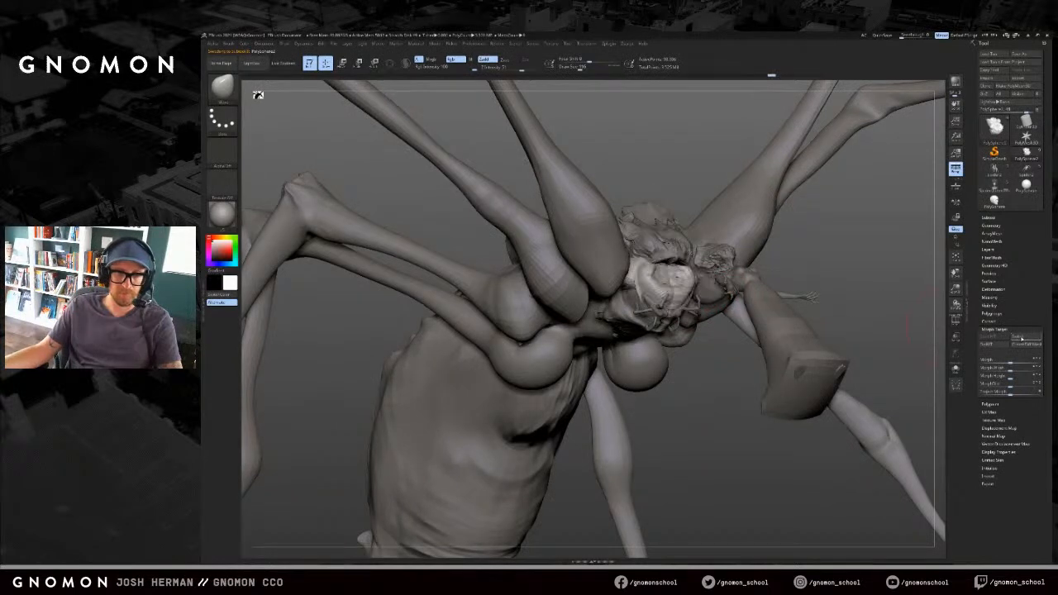
{"action": "left_click_drag", "start_coordinate": [875, 275], "coordinate": [701, 299]}
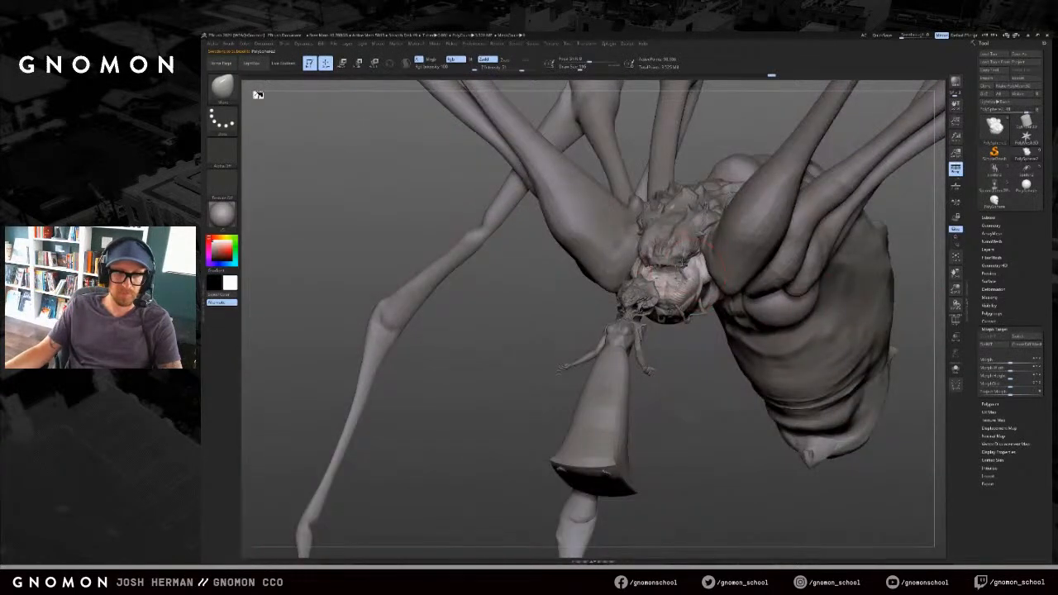
Step: Select the upper head and build up its upper lip with a resized ClayBuildup brush
{"action": "left_click", "coordinate": [683, 261], "text": "alt"}
{"action": "key", "text": "b"}
{"action": "key", "text": "c"}
{"action": "key", "text": "b"}
{"action": "key", "text": "["}
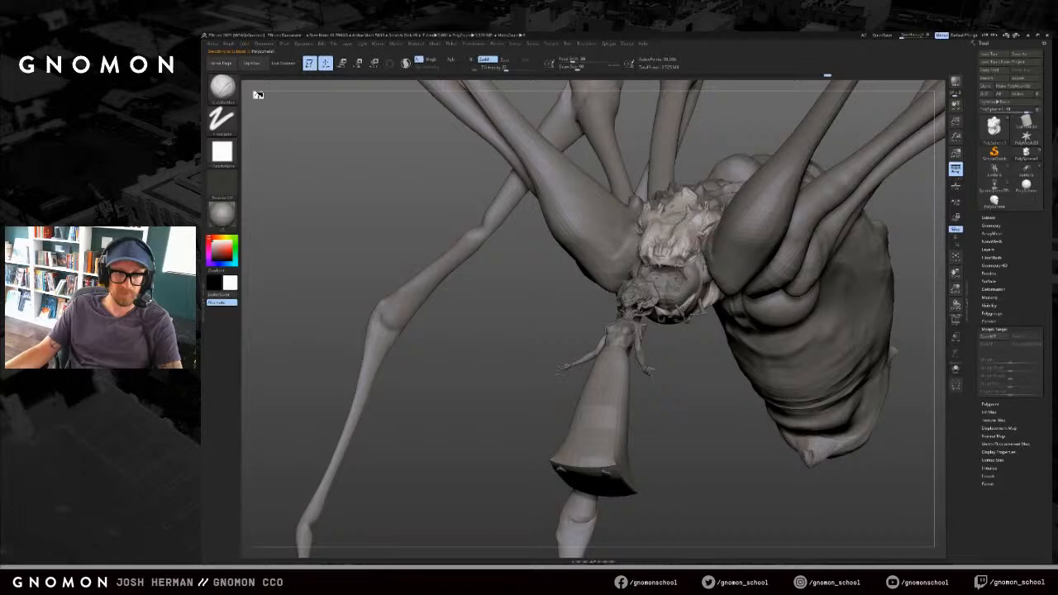
{"action": "left_click_drag", "start_coordinate": [702, 349], "coordinate": [773, 345]}
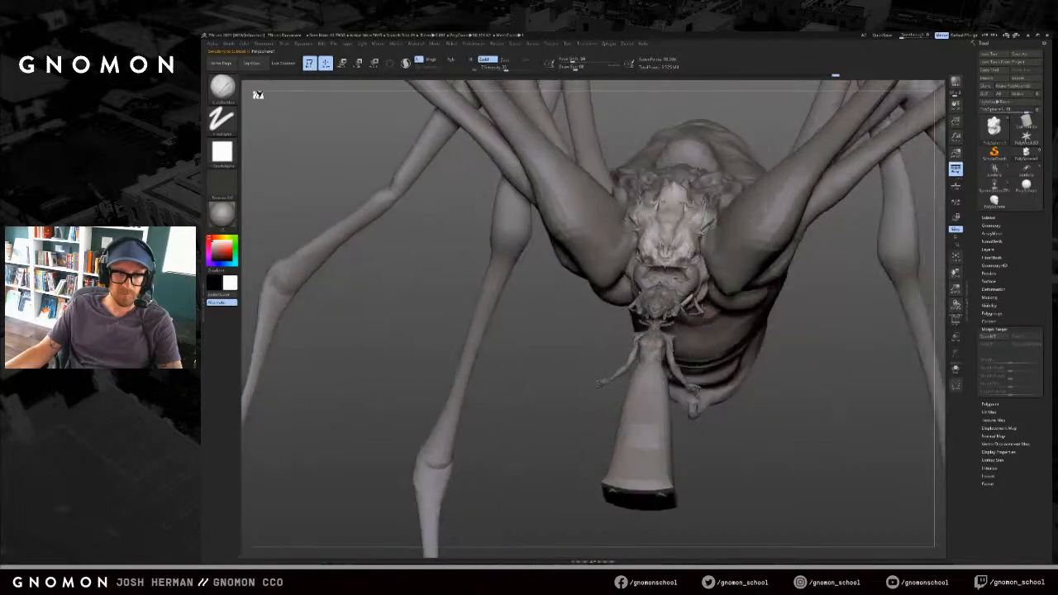
{"action": "left_click_drag", "start_coordinate": [589, 334], "coordinate": [546, 339]}
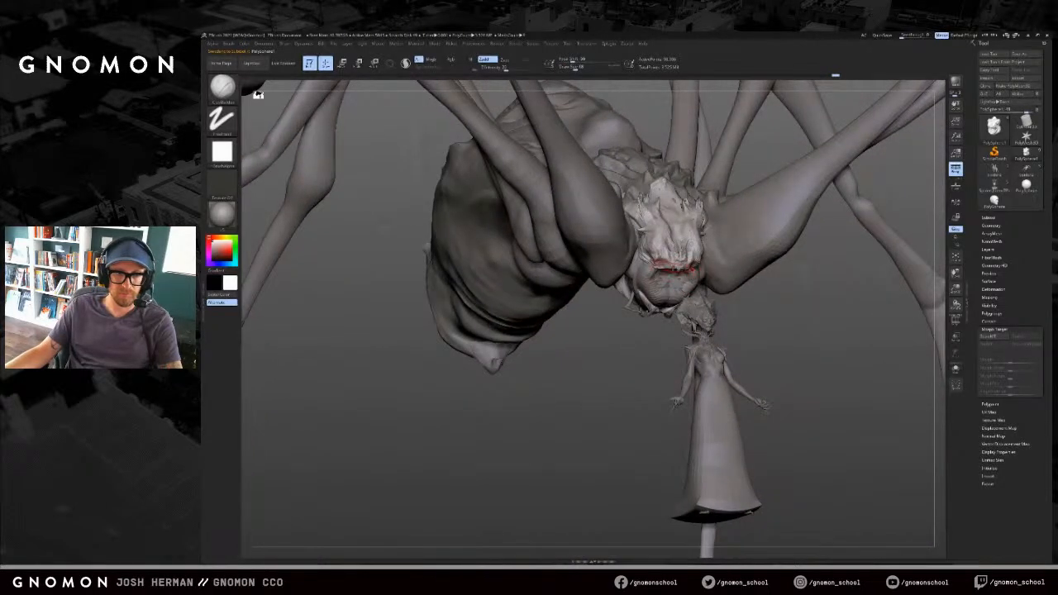
{"action": "key", "text": "s"}
{"action": "left_click_drag", "start_coordinate": [679, 270], "coordinate": [676, 269]}
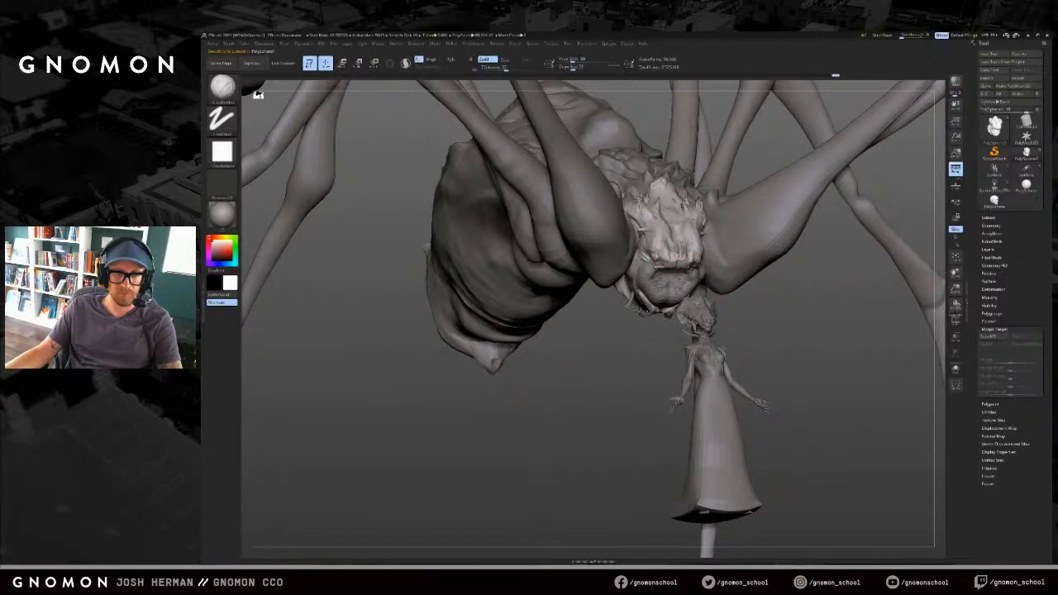
Step: Reshape the upper lip above the closed jaw with the Move brush at an adjusted size
{"action": "left_click_drag", "start_coordinate": [791, 305], "coordinate": [709, 303]}
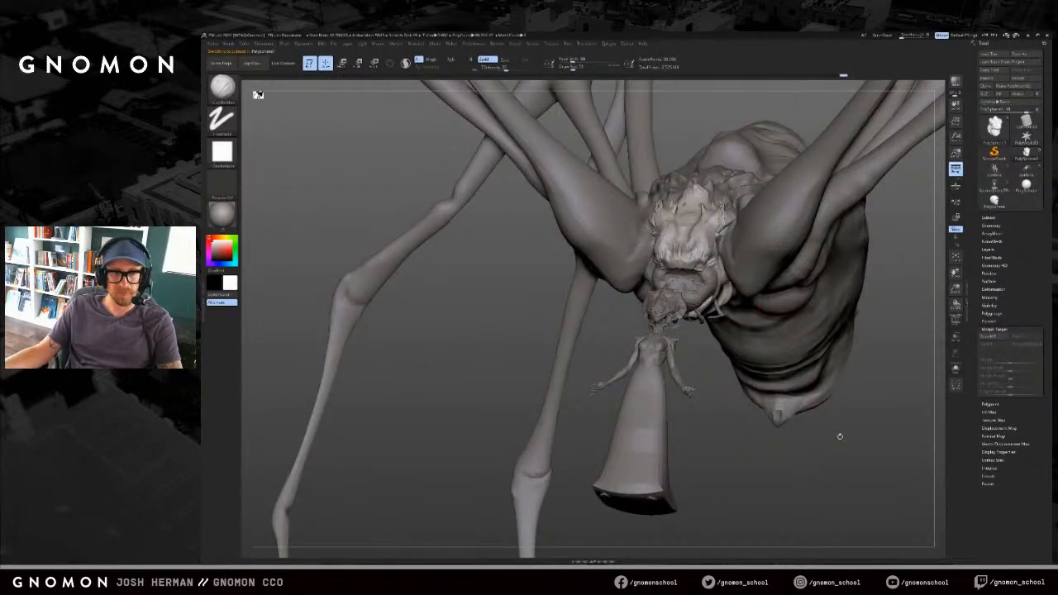
{"action": "left_click_drag", "start_coordinate": [839, 435], "coordinate": [832, 462], "text": "shift"}
{"action": "left_click_drag", "start_coordinate": [787, 369], "coordinate": [828, 377]}
{"action": "key", "text": "b"}
{"action": "key", "text": "m"}
{"action": "key", "text": "v"}
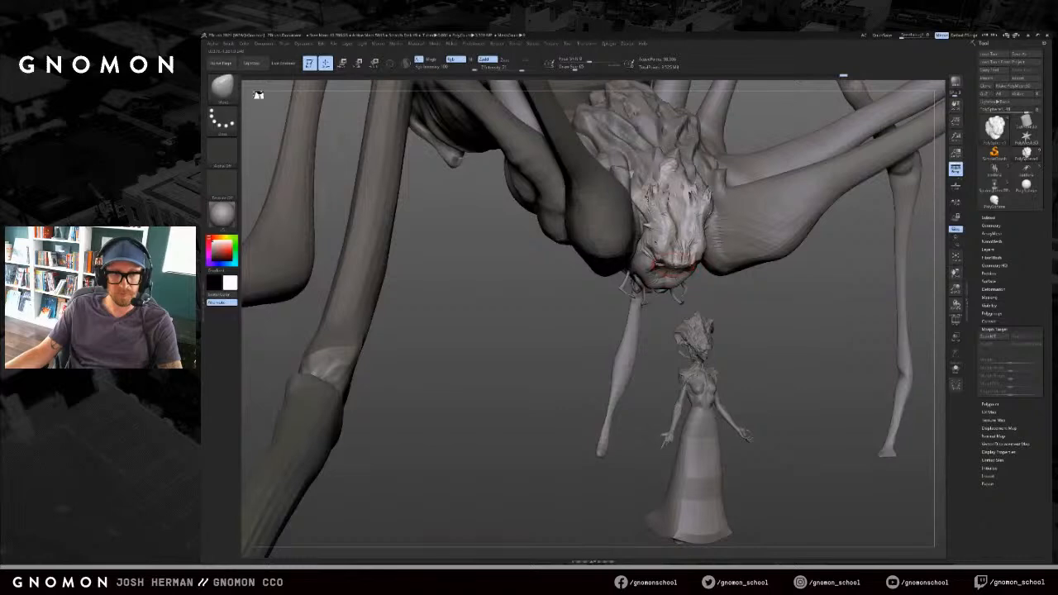
{"action": "key", "text": "s"}
{"action": "left_click_drag", "start_coordinate": [679, 270], "coordinate": [677, 269]}
Step: Pull the upper head's lip edge into shape with the SnakeHook brush at an adjusted size
{"action": "key", "text": "b"}
{"action": "key", "text": "s"}
{"action": "key", "text": "h"}
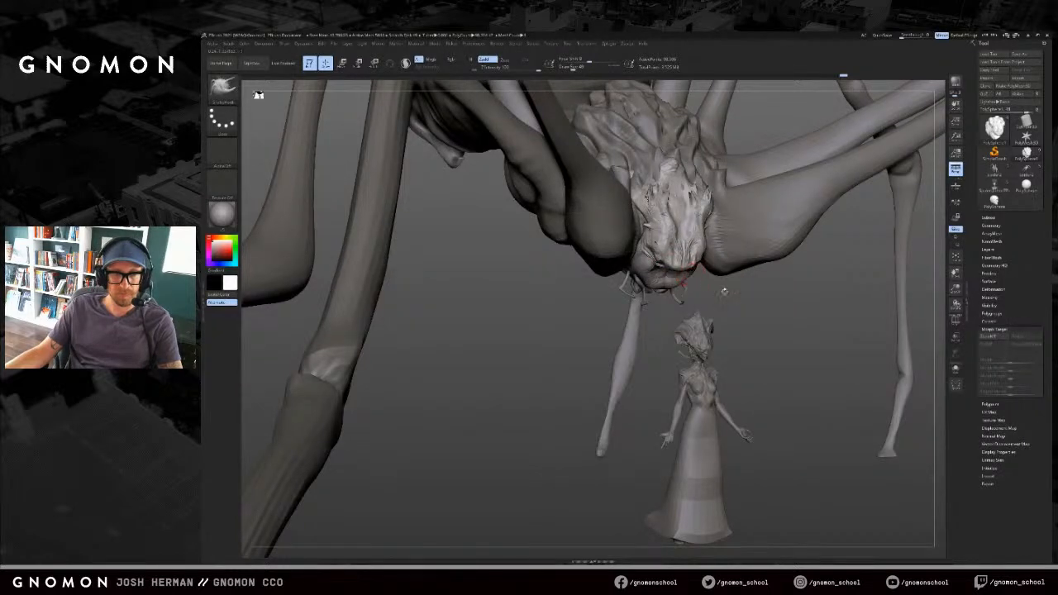
{"action": "left_click_drag", "start_coordinate": [782, 330], "coordinate": [742, 329], "text": "shift"}
{"action": "key", "text": "s"}
{"action": "left_click_drag", "start_coordinate": [663, 264], "coordinate": [686, 270]}
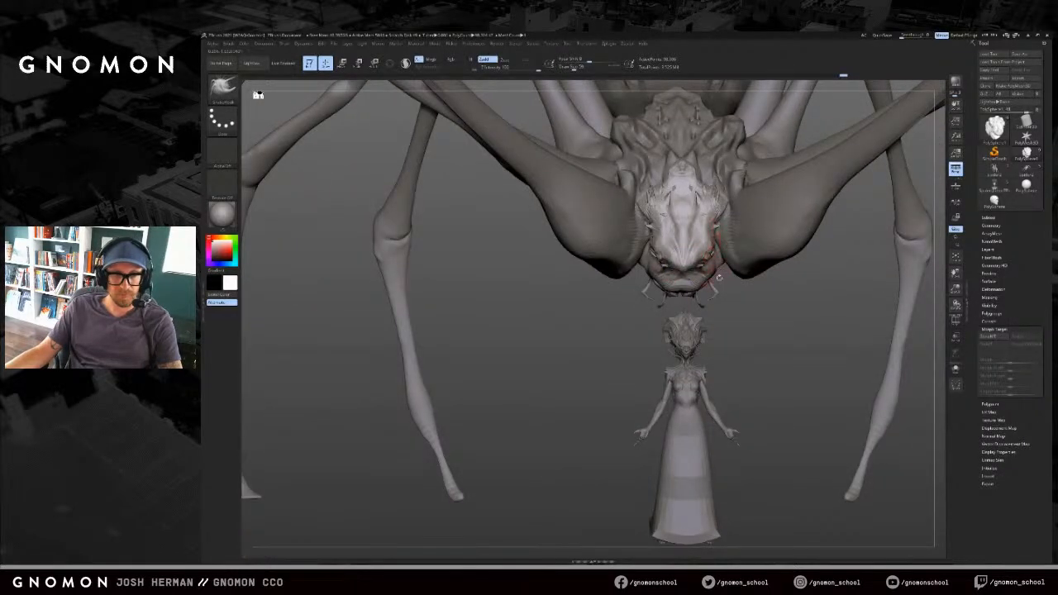
{"action": "left_click_drag", "start_coordinate": [781, 327], "coordinate": [744, 327]}
Step: Switch from SnakeHook back to ClayBuildup and refine the front of the upper head around the mouth
{"action": "key", "text": "b"}
{"action": "key", "text": "d"}
{"action": "key", "text": "s"}
{"action": "left_click_drag", "start_coordinate": [618, 334], "coordinate": [657, 336]}
{"action": "left_click_drag", "start_coordinate": [729, 336], "coordinate": [737, 347]}
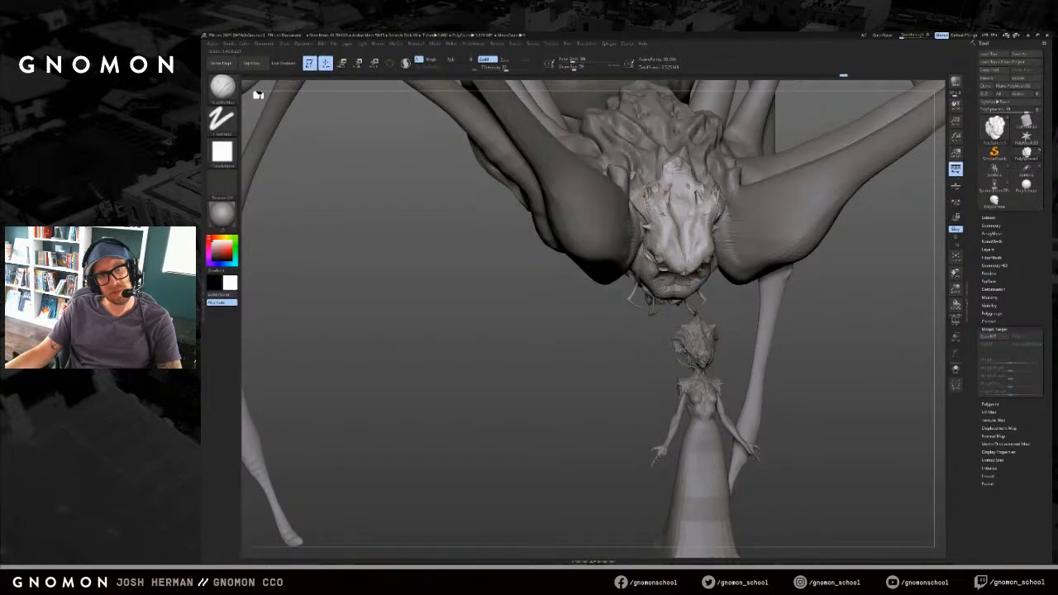
Step: Examine the head up close and the whole spider creature beside the small figure from several angles
{"action": "left_click_drag", "start_coordinate": [638, 368], "coordinate": [676, 362]}
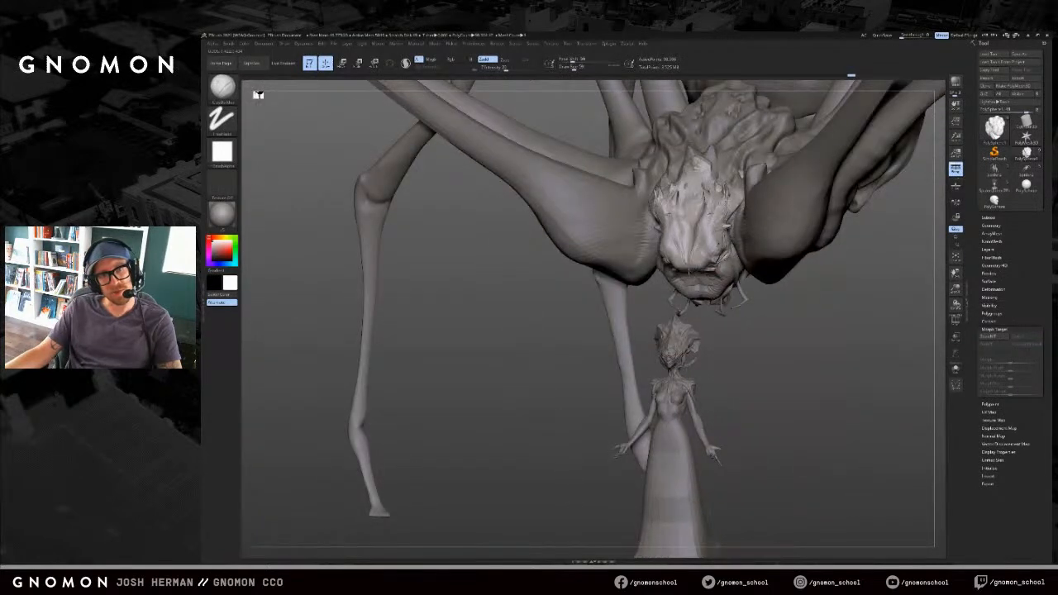
{"action": "left_click_drag", "start_coordinate": [772, 303], "coordinate": [753, 234], "text": "alt"}
{"action": "key", "text": "f"}
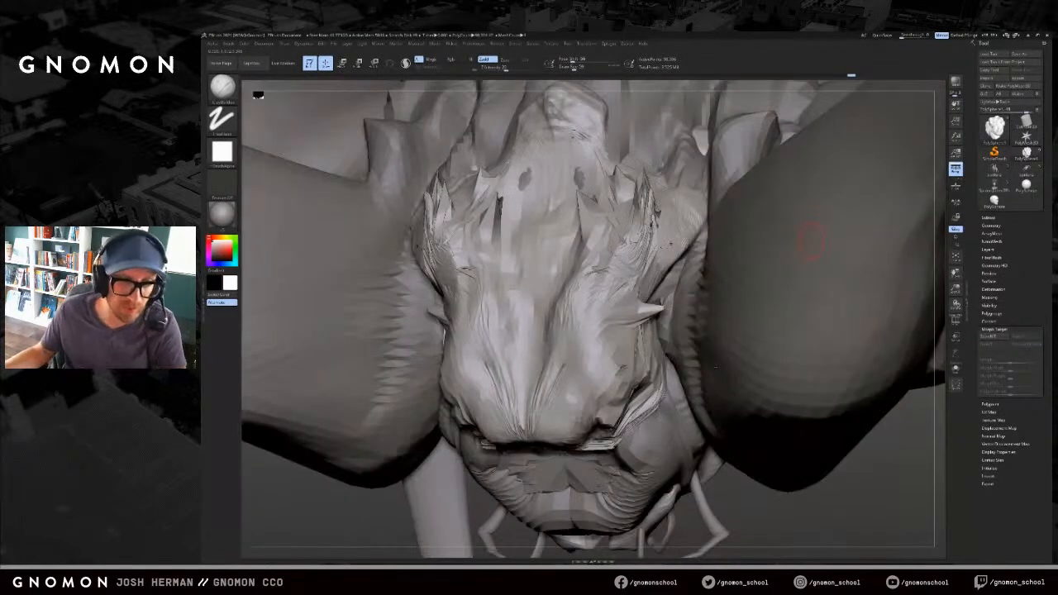
{"action": "key", "text": "f"}
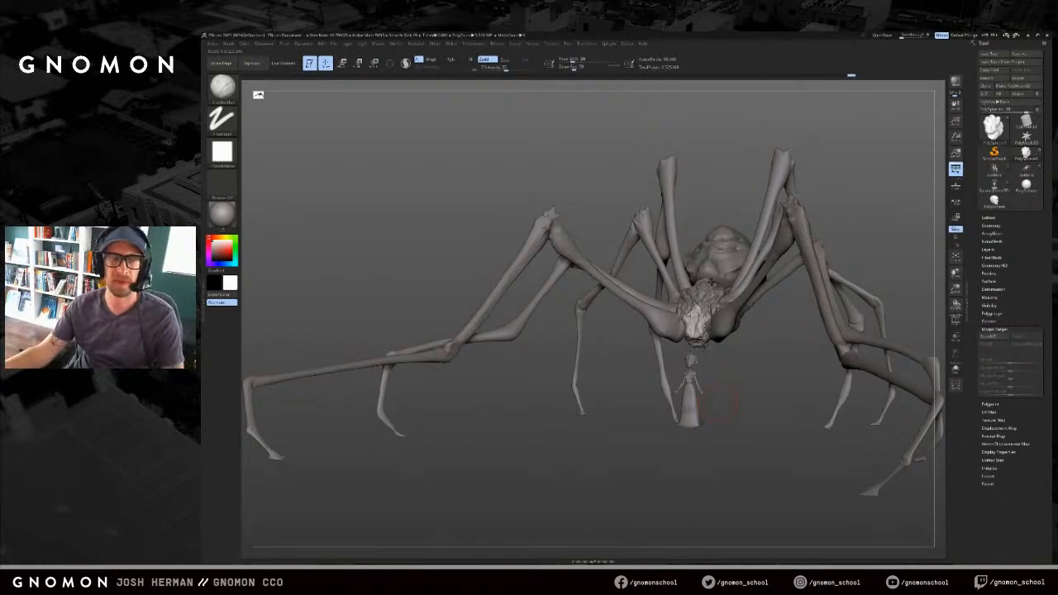
{"action": "left_click_drag", "start_coordinate": [789, 298], "coordinate": [775, 363]}
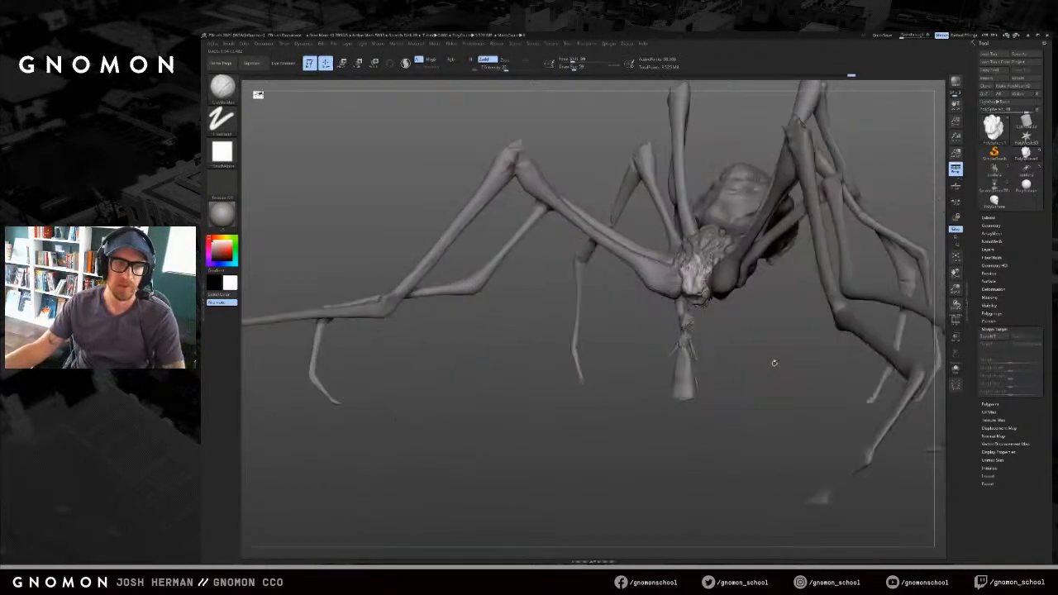
Step: Turn on the polypaint display for all subtools of the spider creature
{"action": "left_click", "coordinate": [989, 218]}
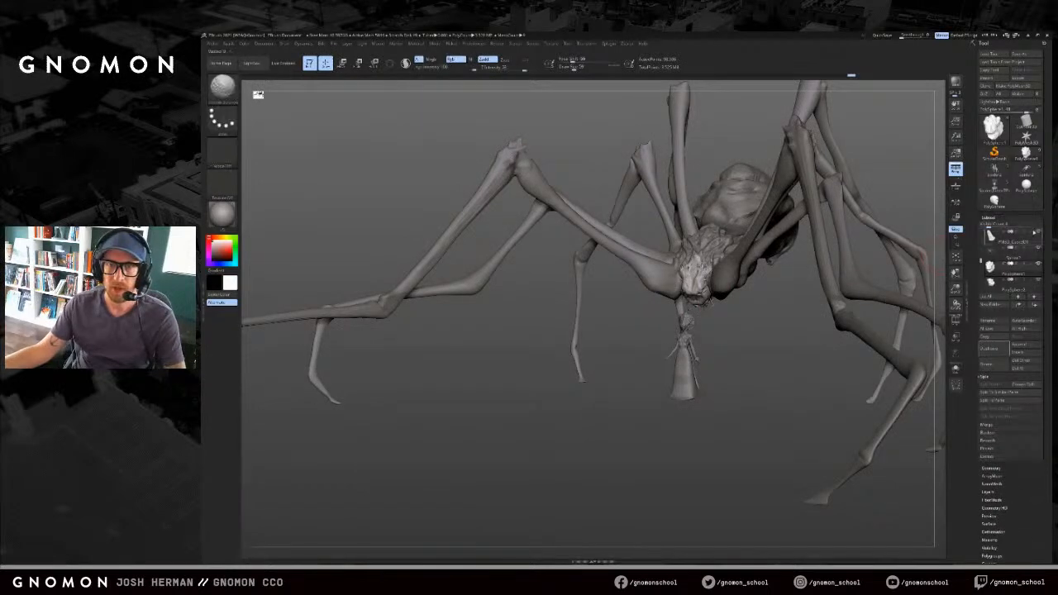
{"action": "left_click", "coordinate": [1032, 263], "text": "shift"}
{"action": "mouse_move", "coordinate": [748, 354]}
{"action": "left_mouse_down", "text": "shift"}
{"action": "mouse_move", "coordinate": [796, 350]}
{"action": "mouse_move", "coordinate": [748, 316]}
{"action": "mouse_move", "coordinate": [728, 337]}
{"action": "mouse_move", "coordinate": [712, 309]}
{"action": "left_mouse_up", "text": "shift"}
Step: Fill the upper head with the dark grey colour of the spider's body
{"action": "left_click", "coordinate": [705, 291], "text": "ctrl"}
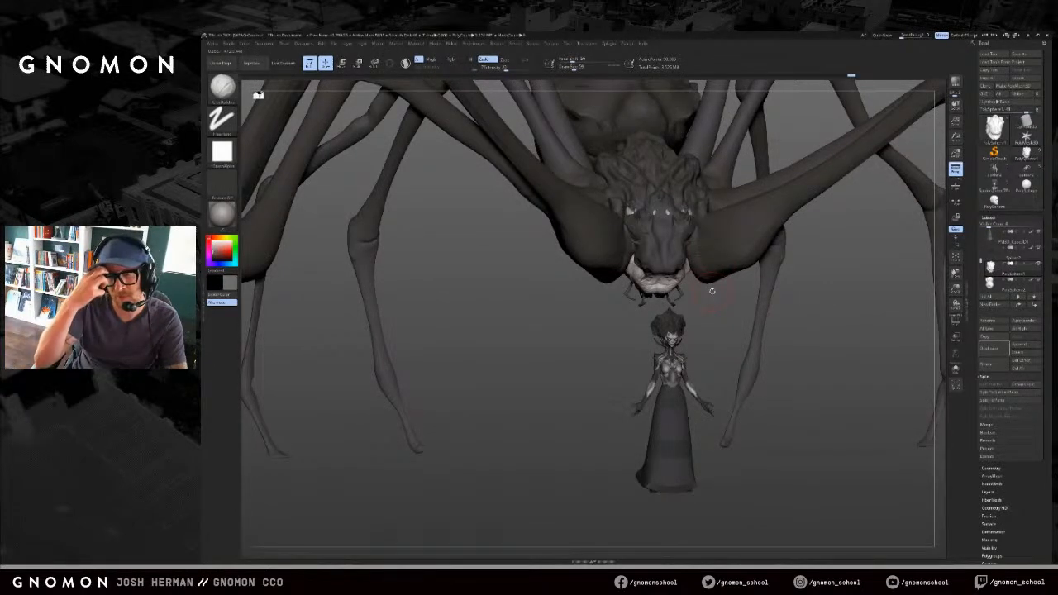
{"action": "left_click", "coordinate": [726, 309], "text": "ctrl"}
{"action": "left_click", "coordinate": [728, 296], "text": "ctrl"}
{"action": "mouse_move", "coordinate": [728, 316]}
{"action": "left_mouse_down"}
{"action": "mouse_move", "coordinate": [711, 328]}
{"action": "mouse_move", "coordinate": [725, 307]}
{"action": "left_mouse_up"}
{"action": "left_click", "coordinate": [726, 306], "text": "ctrl"}
{"action": "left_click", "coordinate": [724, 308], "text": "ctrl"}
{"action": "left_click", "coordinate": [725, 308], "text": "ctrl"}
{"action": "left_click", "coordinate": [727, 310], "text": "ctrl"}
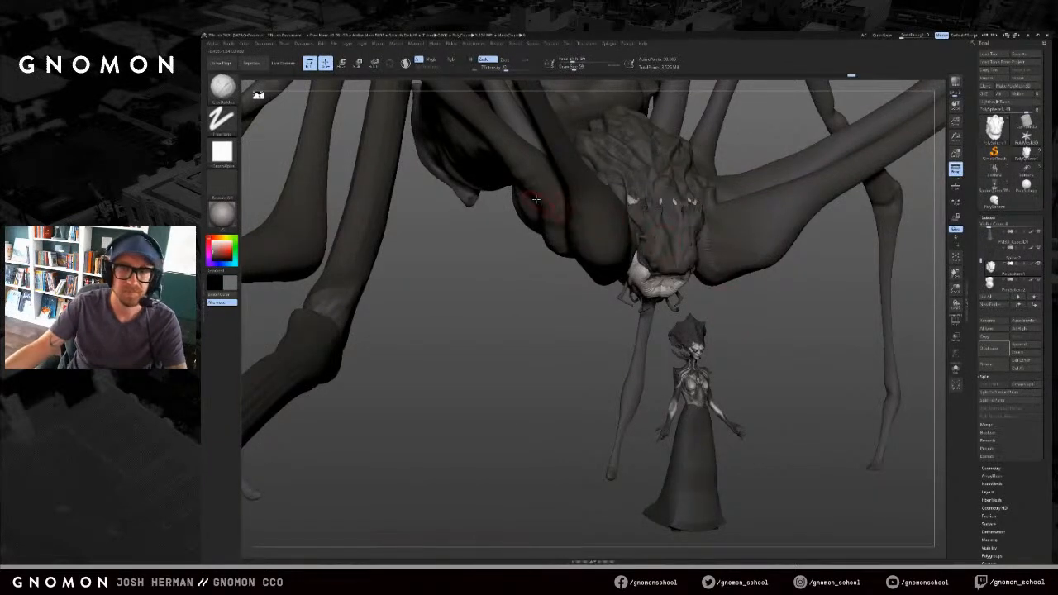
{"action": "left_click", "coordinate": [726, 309], "text": "ctrl"}
{"action": "left_click", "coordinate": [726, 310], "text": "ctrl"}
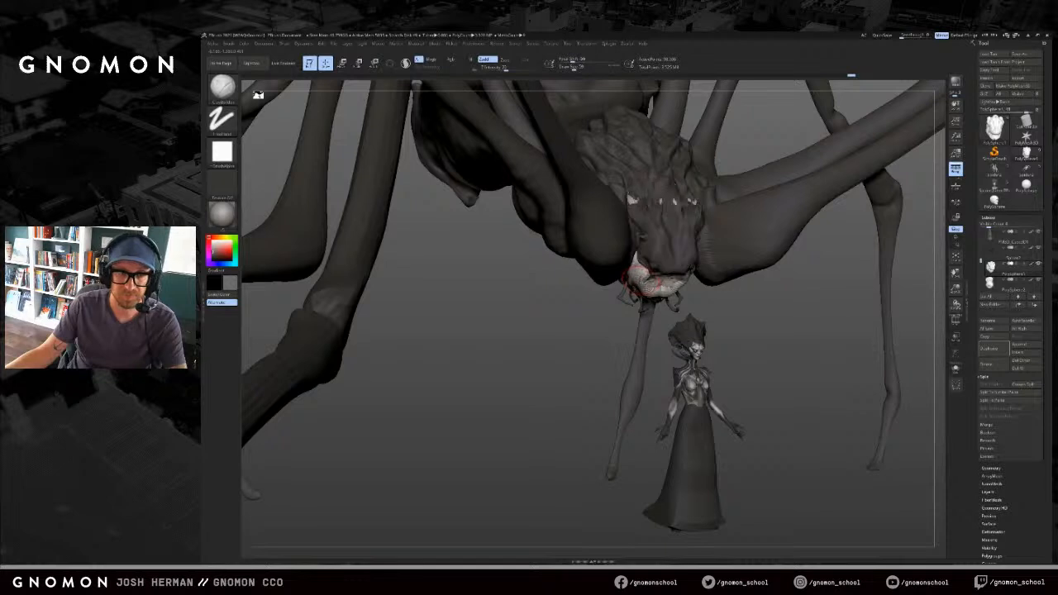
{"action": "left_click", "coordinate": [251, 44]}
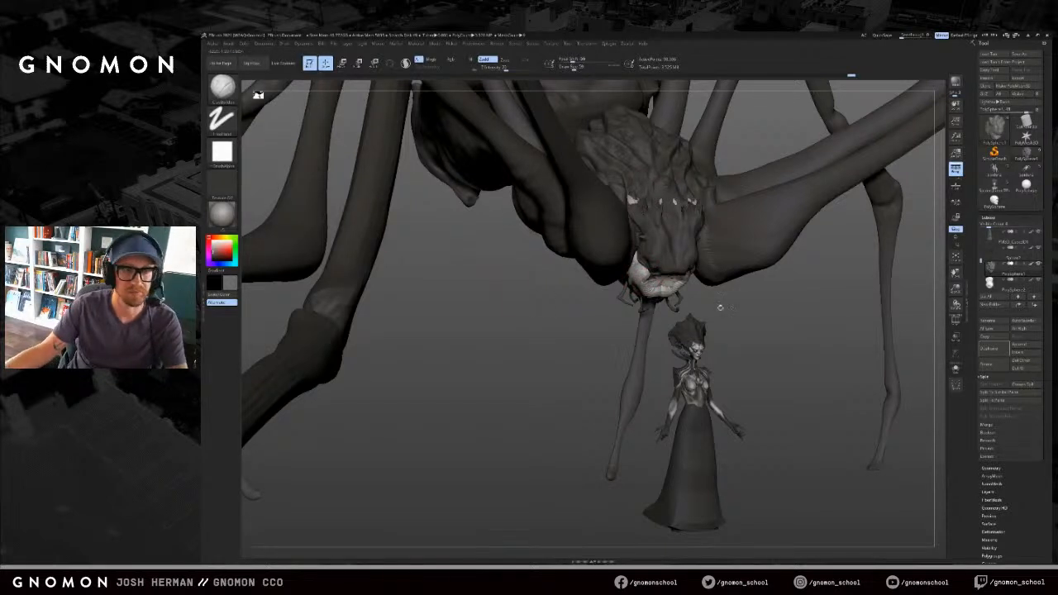
Step: Select the lower jaw and fill it with the same dark grey as the body
{"action": "left_click_drag", "start_coordinate": [798, 331], "coordinate": [736, 327]}
{"action": "left_click", "coordinate": [659, 289], "text": "alt"}
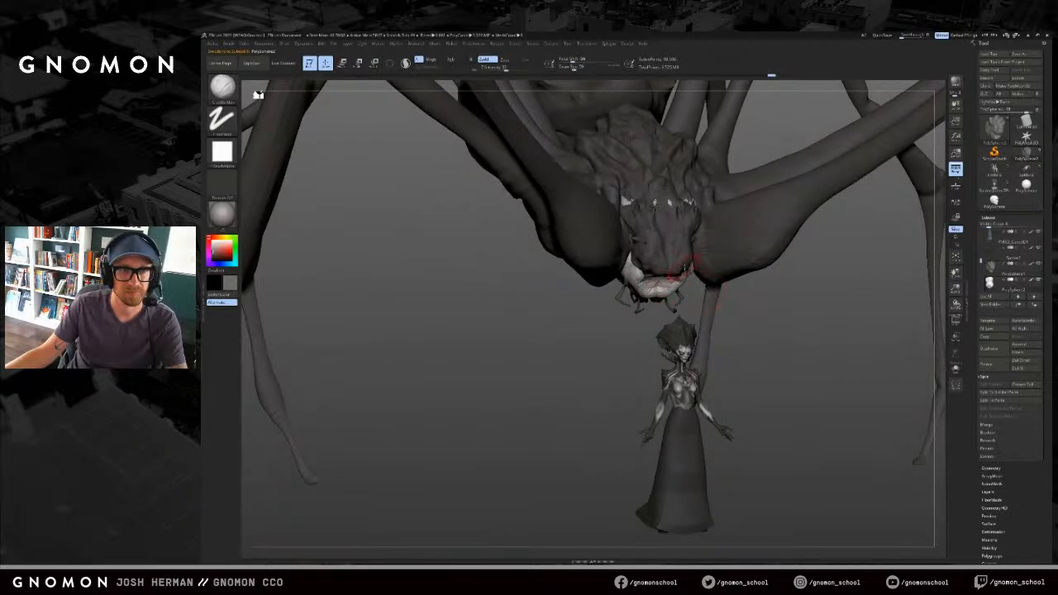
{"action": "left_click_drag", "start_coordinate": [758, 315], "coordinate": [705, 322]}
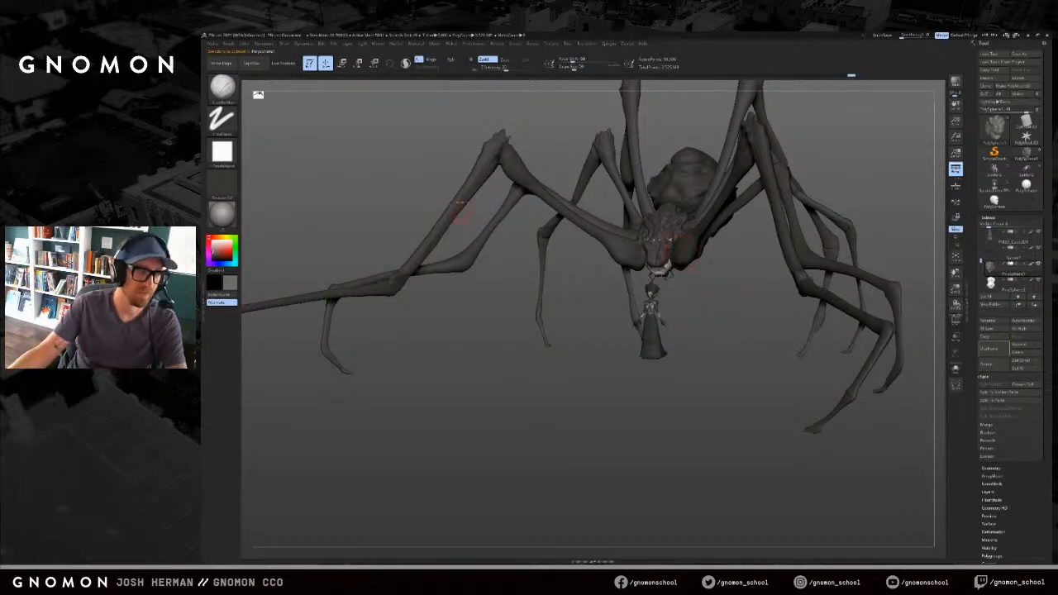
{"action": "left_click", "coordinate": [243, 44]}
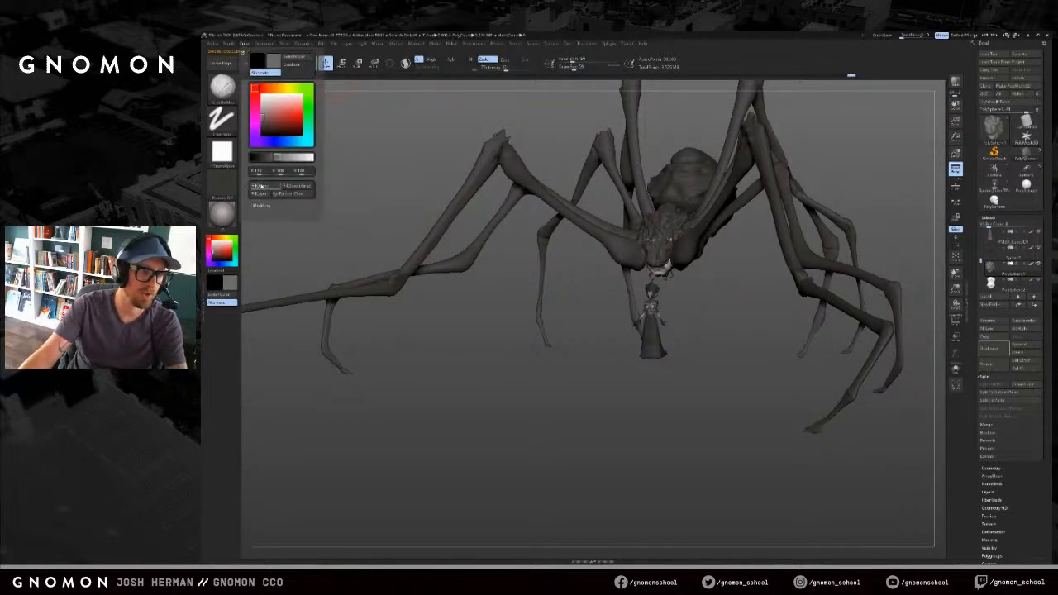
{"action": "key", "text": "alt+s"}
{"action": "key", "text": "alt+s"}
{"action": "left_click", "coordinate": [668, 270], "text": "alt"}
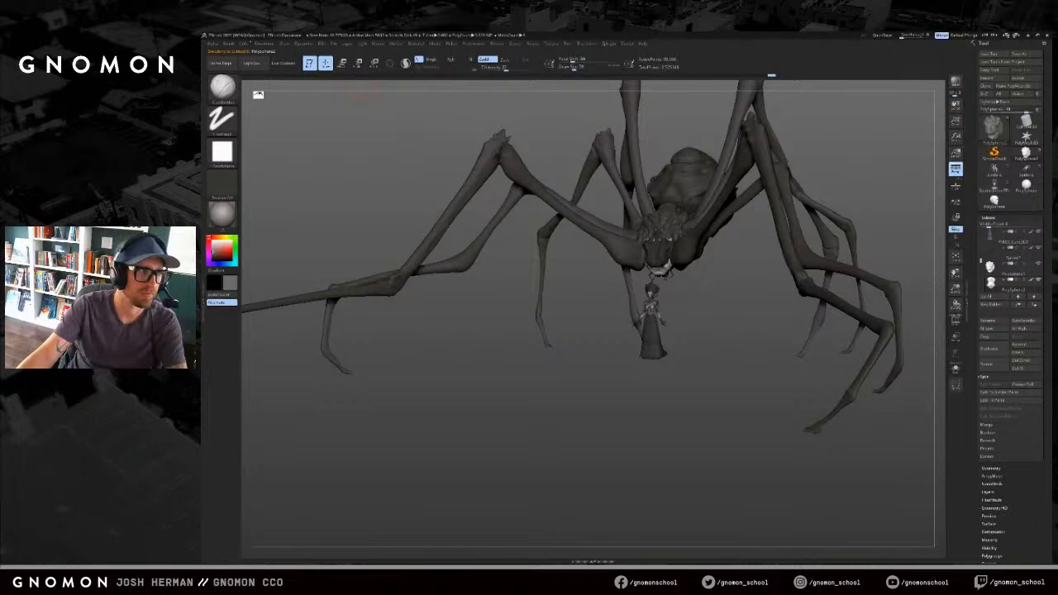
{"action": "left_click", "coordinate": [247, 44]}
{"action": "left_click", "coordinate": [267, 187]}
{"action": "left_click_drag", "start_coordinate": [661, 359], "coordinate": [730, 348]}
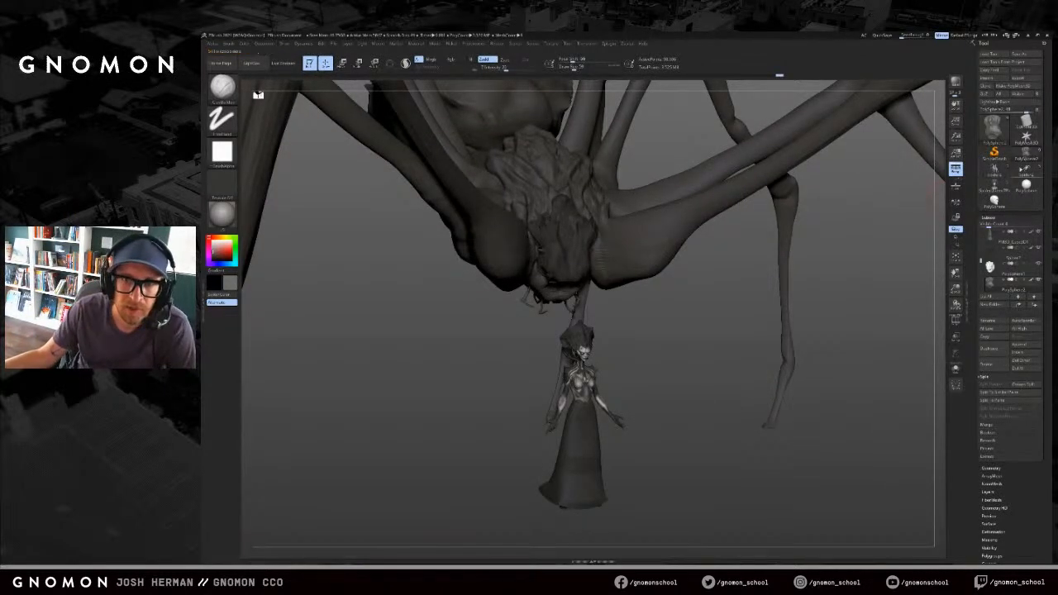
Step: Compare the current spider creature with the SpiderQueen rider version by switching repeatedly between the two tools
{"action": "left_click", "coordinate": [1026, 170]}
{"action": "left_click_drag", "start_coordinate": [694, 338], "coordinate": [846, 277]}
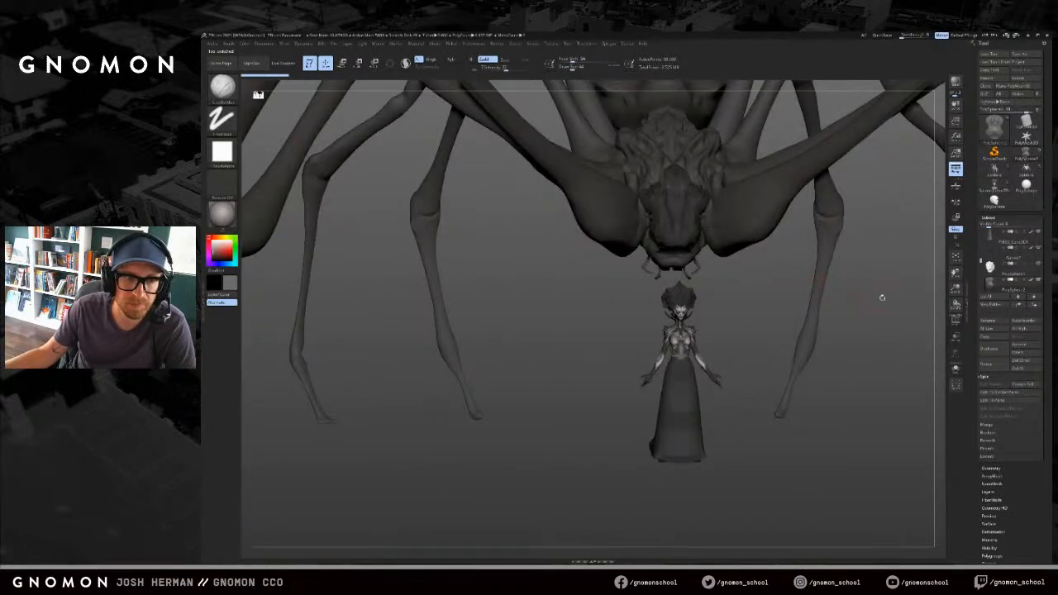
{"action": "left_click_drag", "start_coordinate": [882, 297], "coordinate": [855, 298]}
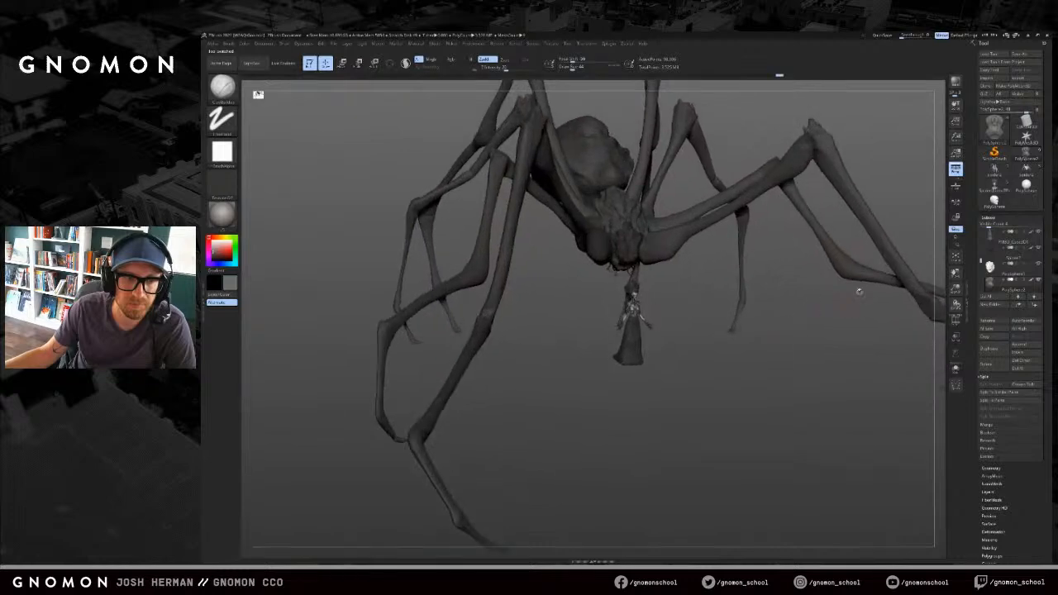
{"action": "left_click", "coordinate": [1002, 187]}
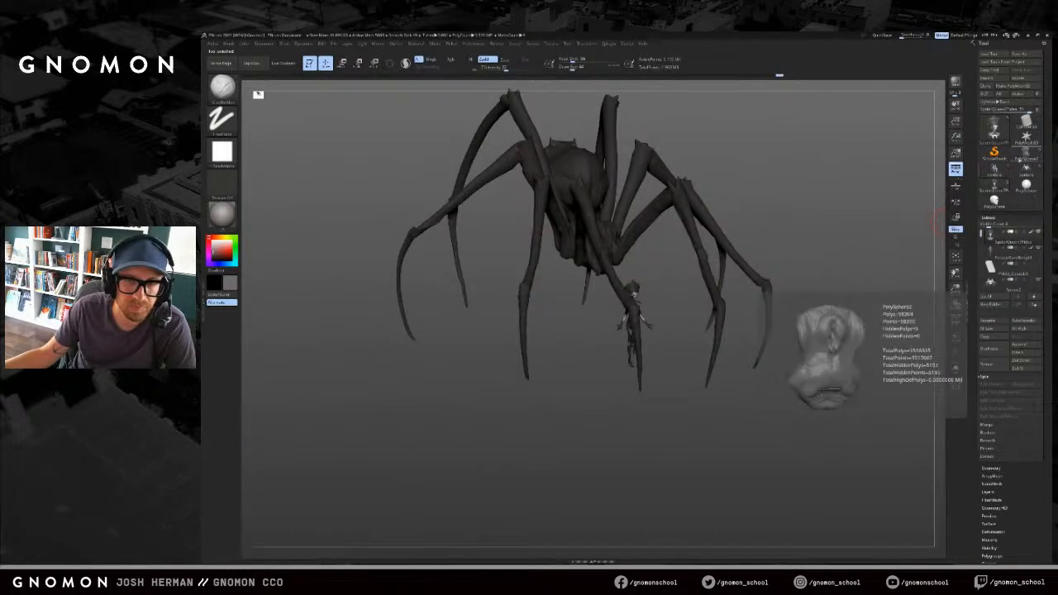
{"action": "left_click", "coordinate": [1024, 155]}
{"action": "left_click_drag", "start_coordinate": [802, 365], "coordinate": [750, 358]}
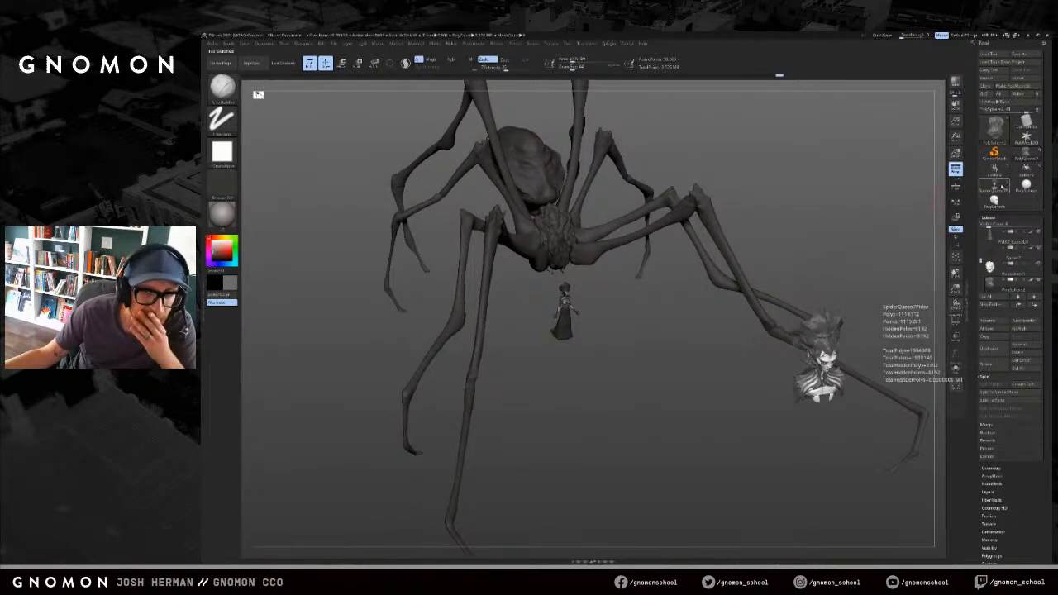
{"action": "left_click", "coordinate": [998, 190]}
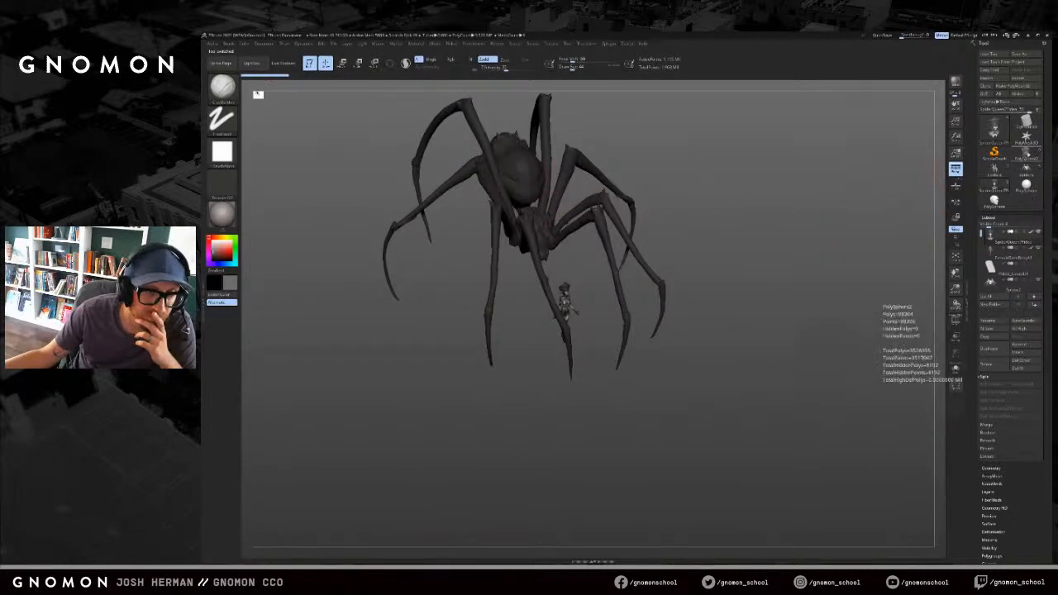
{"action": "left_click", "coordinate": [1027, 155]}
{"action": "left_click", "coordinate": [999, 188]}
{"action": "left_click", "coordinate": [1026, 155]}
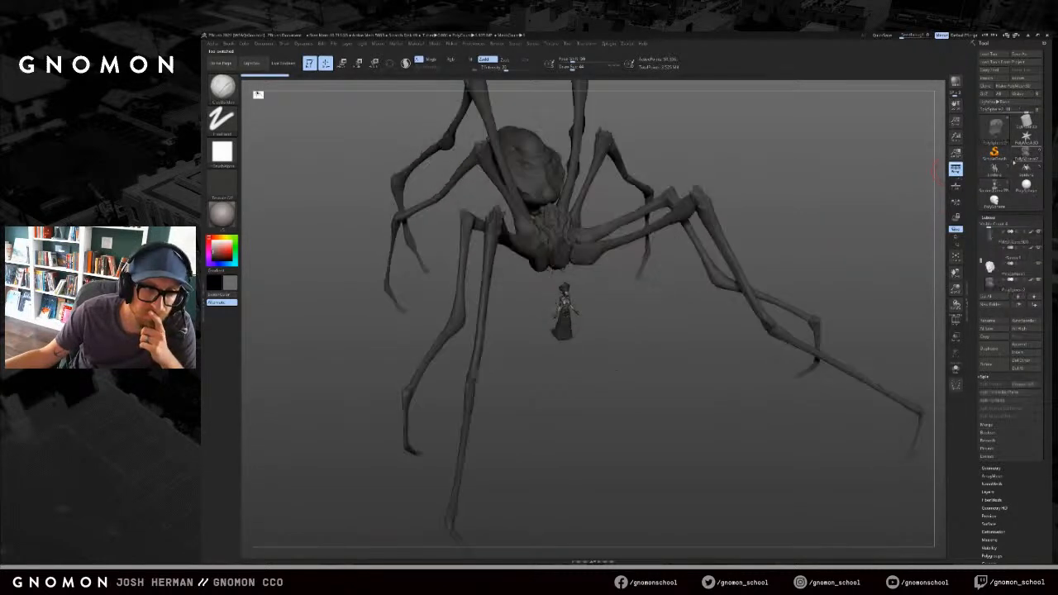
{"action": "left_click", "coordinate": [999, 188]}
{"action": "left_click", "coordinate": [1027, 155]}
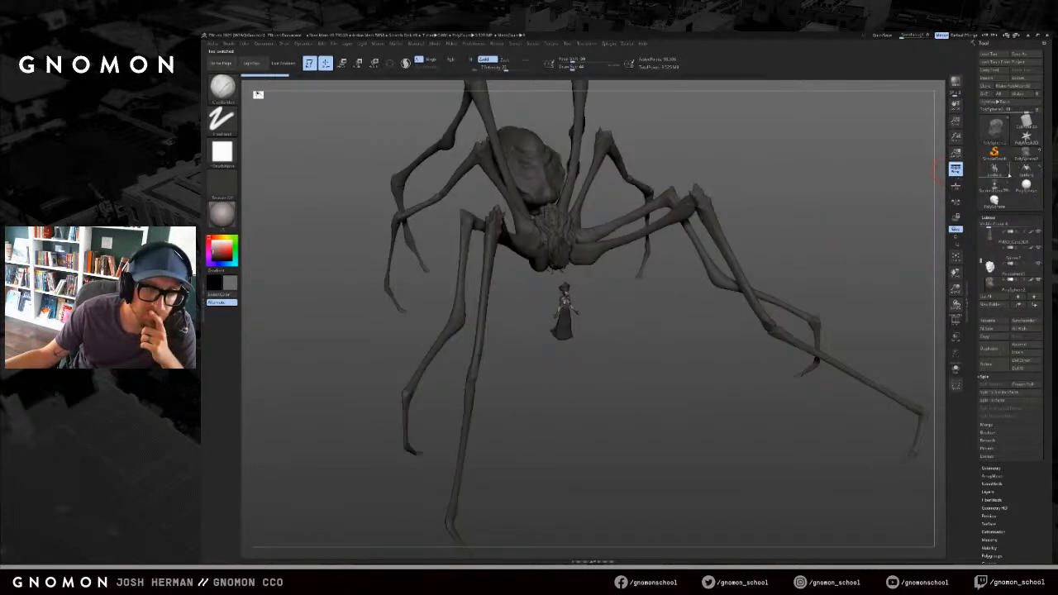
{"action": "left_click", "coordinate": [999, 188]}
{"action": "left_click", "coordinate": [1027, 155]}
Step: Isolate the small queen figure's head and examine it up close in both tools
{"action": "left_click", "coordinate": [568, 289], "text": "alt"}
{"action": "key", "text": "alt+s"}
{"action": "key", "text": "f"}
{"action": "left_click_drag", "start_coordinate": [833, 376], "coordinate": [798, 363], "text": "shift"}
{"action": "left_click_drag", "start_coordinate": [818, 413], "coordinate": [845, 357], "text": "alt"}
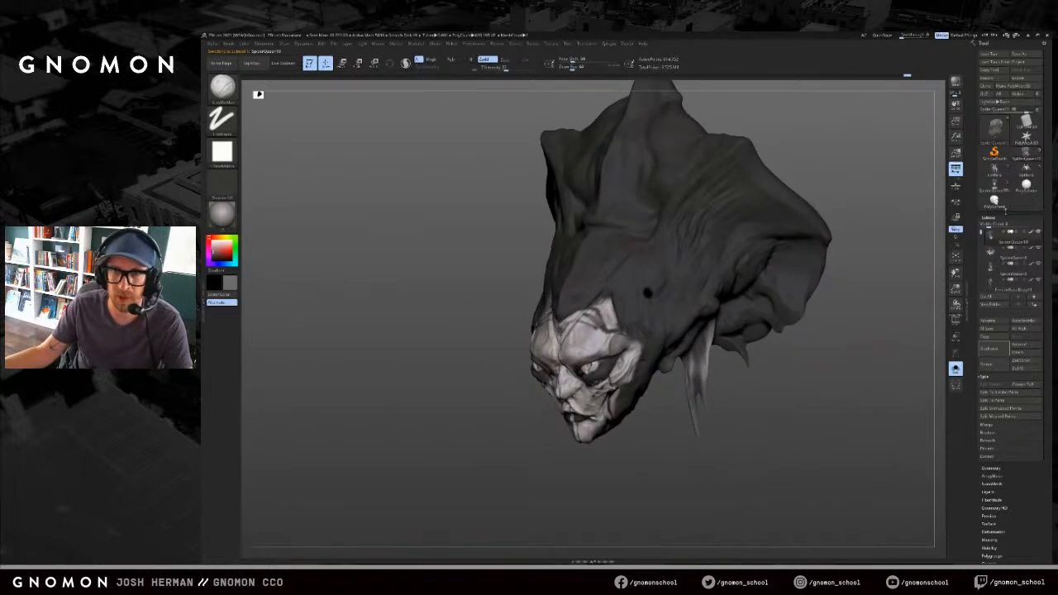
{"action": "left_click", "coordinate": [998, 201]}
{"action": "left_click", "coordinate": [1002, 189]}
{"action": "left_click", "coordinate": [1032, 159]}
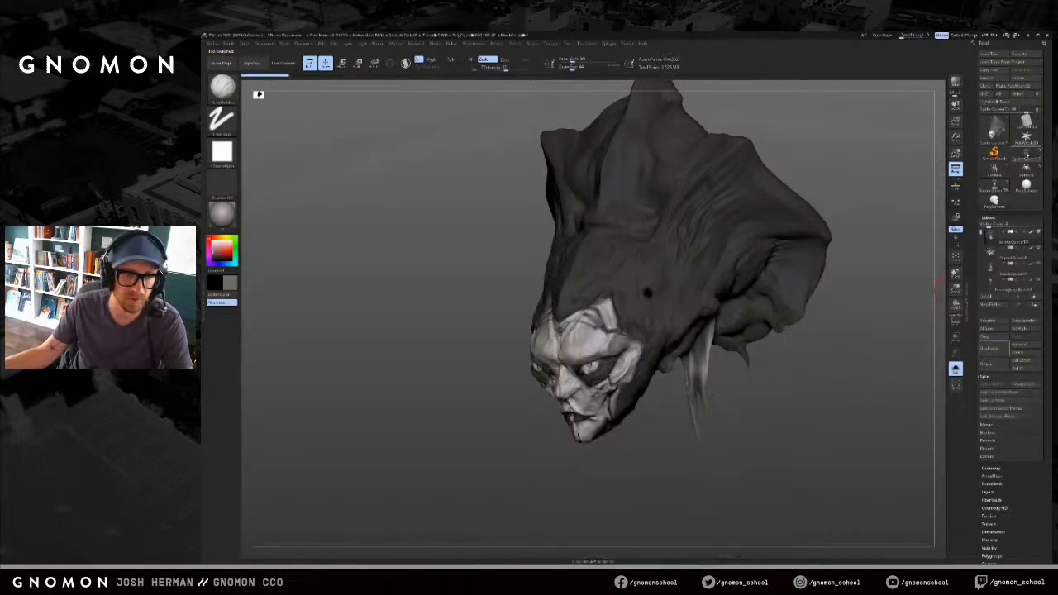
Step: Toggle the queen head's morph target to compare its two shapes
{"action": "left_click_drag", "start_coordinate": [877, 248], "coordinate": [920, 261]}
{"action": "scroll", "coordinate": [990, 354], "scroll_direction": "down", "scroll_amount": 5}
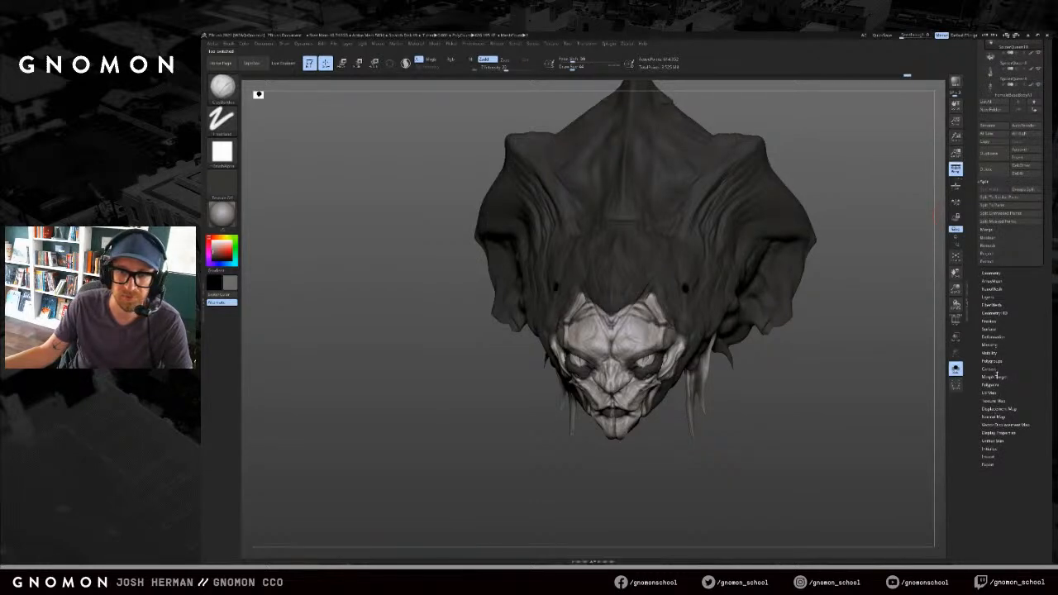
{"action": "left_click", "coordinate": [995, 377]}
{"action": "left_click", "coordinate": [1022, 248]}
{"action": "left_click_drag", "start_coordinate": [904, 347], "coordinate": [940, 292], "text": "alt"}
{"action": "left_click", "coordinate": [1019, 246]}
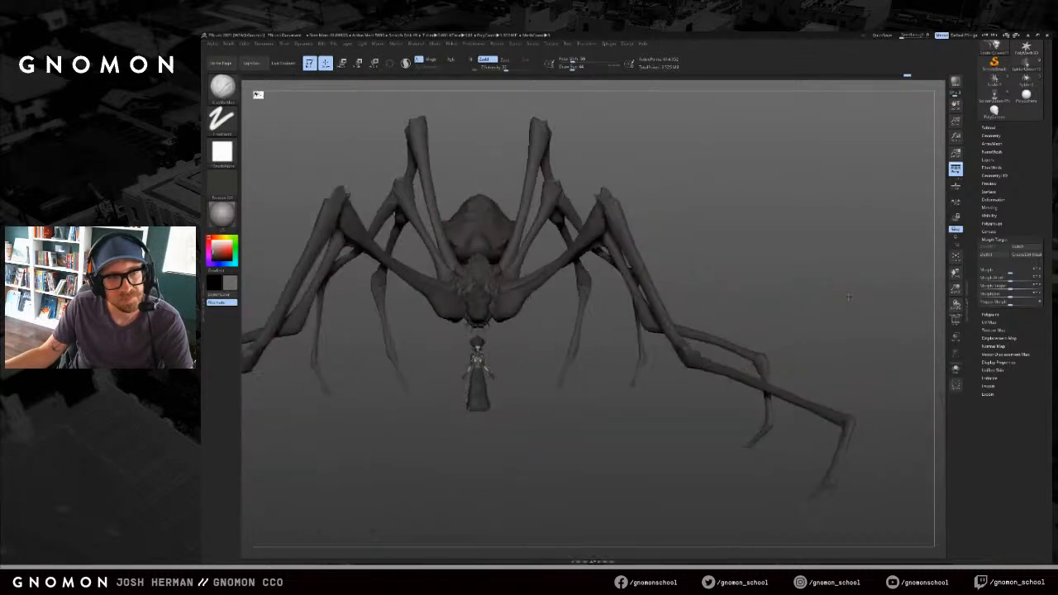
Step: Refine the snout and upper lip of the spider's upper head with the ClayBuildup brush at an adjusted size
{"action": "mouse_move", "coordinate": [794, 314]}
{"action": "left_mouse_down"}
{"action": "mouse_move", "coordinate": [822, 303]}
{"action": "mouse_move", "coordinate": [610, 329]}
{"action": "mouse_move", "coordinate": [701, 338]}
{"action": "mouse_move", "coordinate": [664, 352]}
{"action": "mouse_move", "coordinate": [640, 385]}
{"action": "left_mouse_up"}
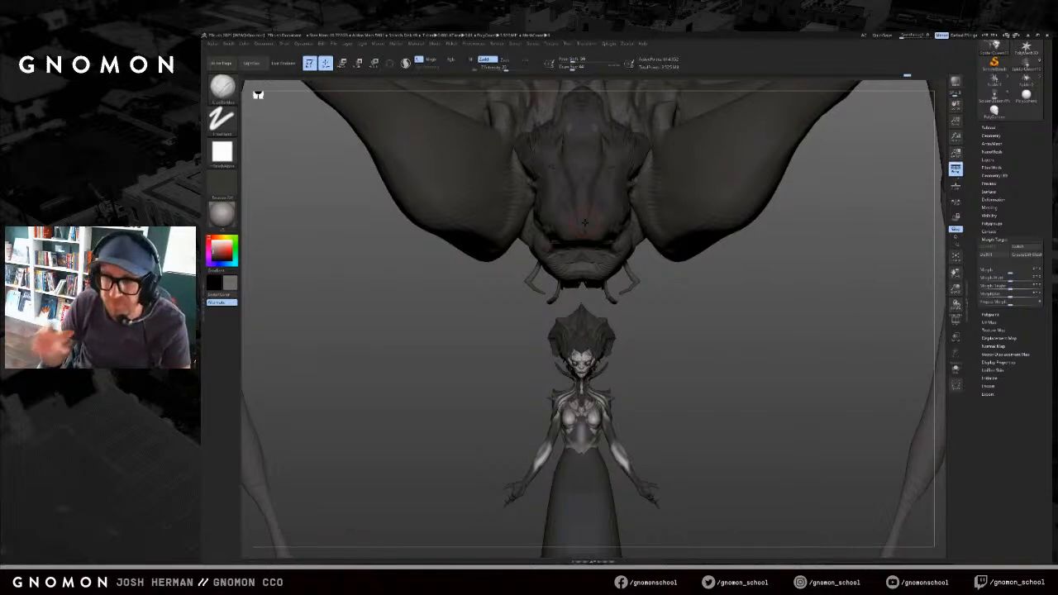
{"action": "mouse_move", "coordinate": [668, 322]}
{"action": "left_mouse_down"}
{"action": "mouse_move", "coordinate": [679, 324]}
{"action": "mouse_move", "coordinate": [675, 340]}
{"action": "mouse_move", "coordinate": [625, 309]}
{"action": "mouse_move", "coordinate": [620, 319]}
{"action": "mouse_move", "coordinate": [618, 299]}
{"action": "mouse_move", "coordinate": [643, 289]}
{"action": "left_mouse_up"}
{"action": "key", "text": "s"}
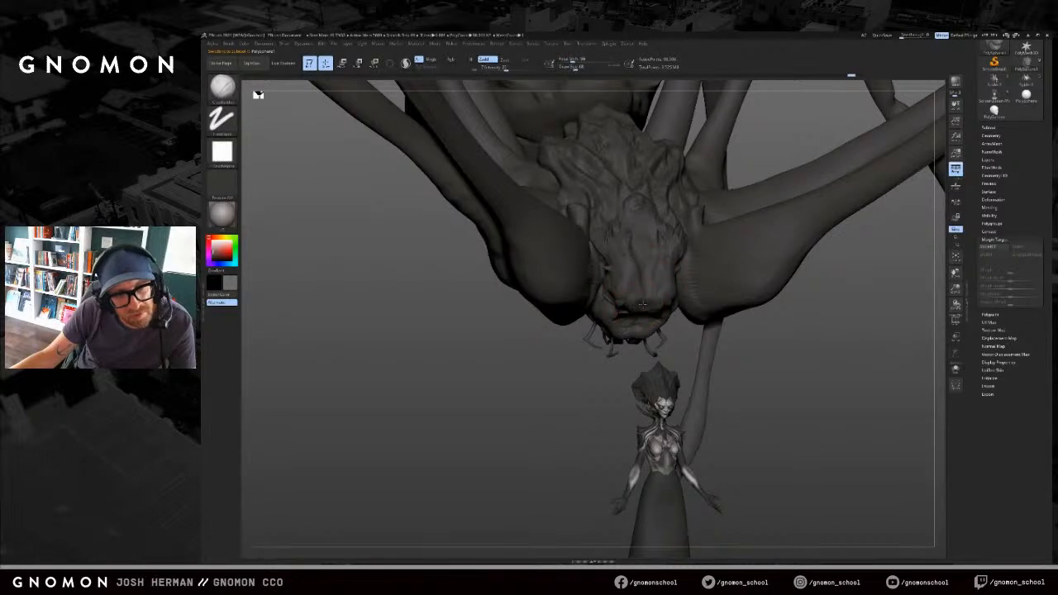
{"action": "mouse_move", "coordinate": [590, 402]}
{"action": "left_mouse_down"}
{"action": "mouse_move", "coordinate": [632, 325]}
{"action": "mouse_move", "coordinate": [600, 379]}
{"action": "mouse_move", "coordinate": [607, 401]}
{"action": "left_mouse_up"}
{"action": "key", "text": "s"}
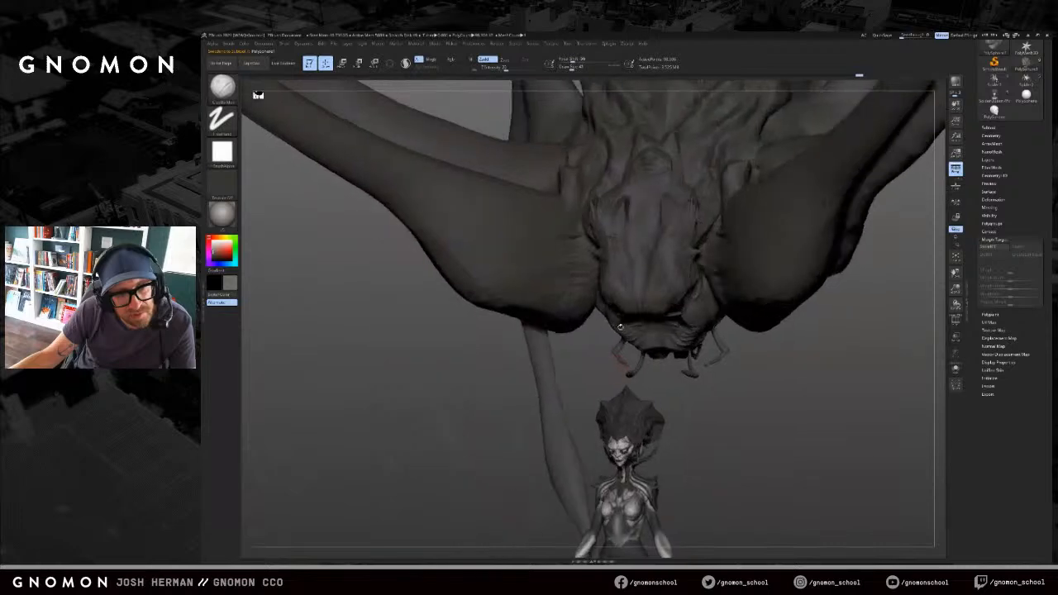
{"action": "left_click_drag", "start_coordinate": [730, 406], "coordinate": [637, 312]}
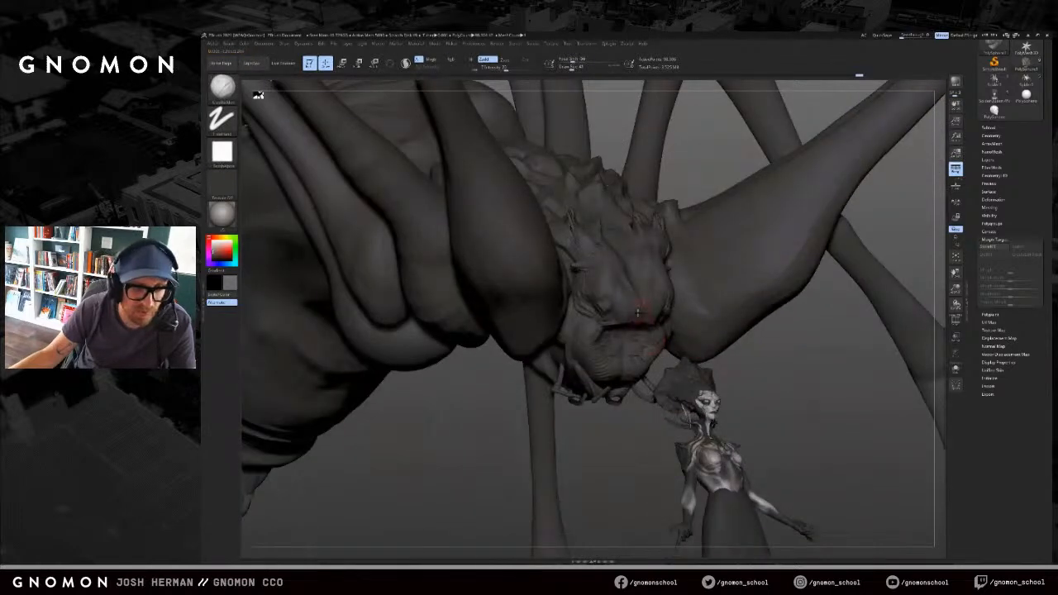
Step: Carve creases into the upper lip and snout with the DamStandard brush at an adjusted size
{"action": "key", "text": "b"}
{"action": "key", "text": "d"}
{"action": "key", "text": "s"}
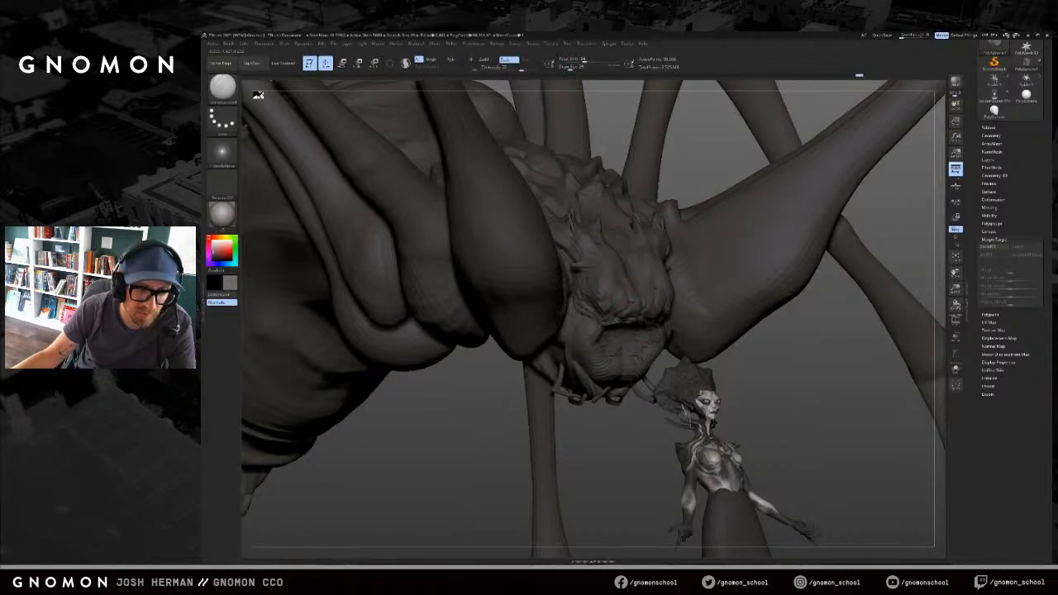
{"action": "left_click_drag", "start_coordinate": [810, 377], "coordinate": [760, 355]}
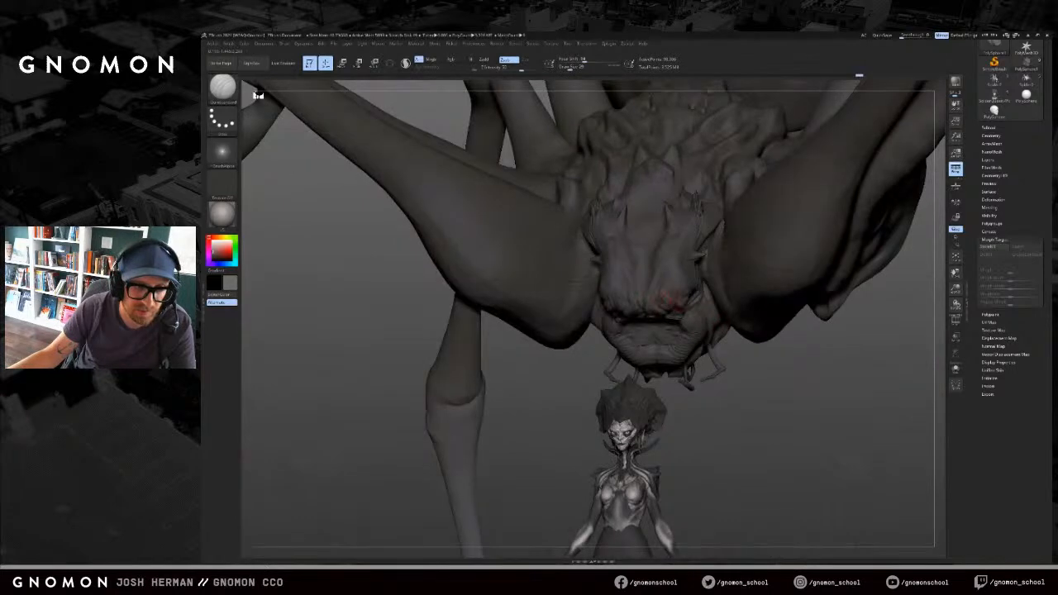
{"action": "key", "text": "s"}
Step: Rework the front of the upper head with the ClayBuildup brush and subdivide its mesh once
{"action": "key", "text": "b"}
{"action": "key", "text": "c"}
{"action": "key", "text": "b"}
{"action": "mouse_move", "coordinate": [660, 262]}
{"action": "left_mouse_down"}
{"action": "mouse_move", "coordinate": [653, 278]}
{"action": "mouse_move", "coordinate": [648, 247]}
{"action": "left_mouse_up"}
{"action": "key", "text": "s"}
{"action": "key", "text": "ctrl+z"}
{"action": "key", "text": "ctrl+z"}
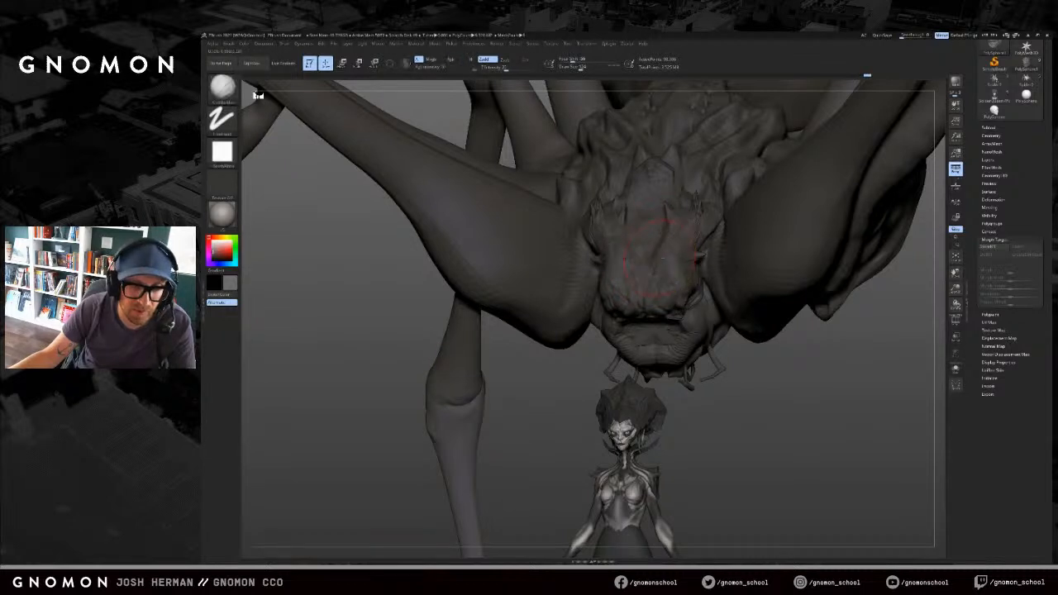
{"action": "key", "text": "ctrl+z"}
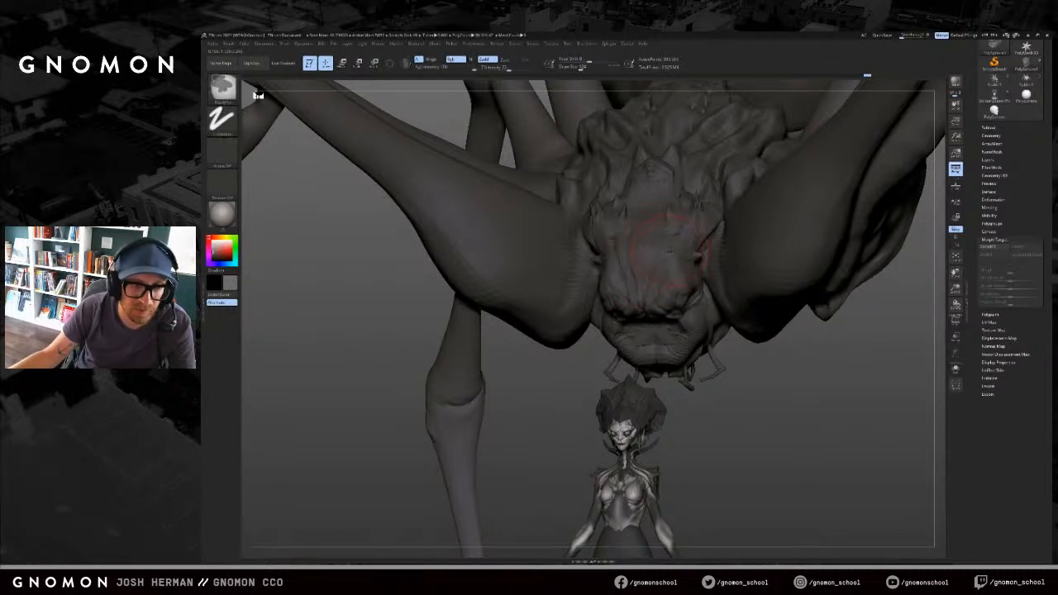
{"action": "key", "text": "ctrl+z"}
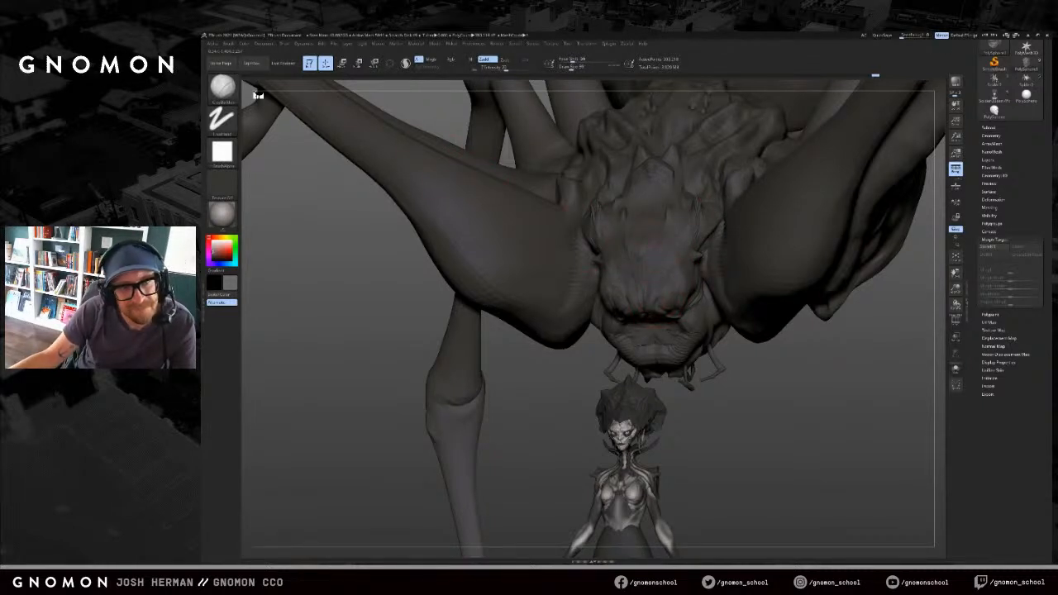
Step: Paint black eye spots low on the front of the upper head with the Standard brush set to colour only, without depth
{"action": "left_click_drag", "start_coordinate": [559, 395], "coordinate": [588, 402]}
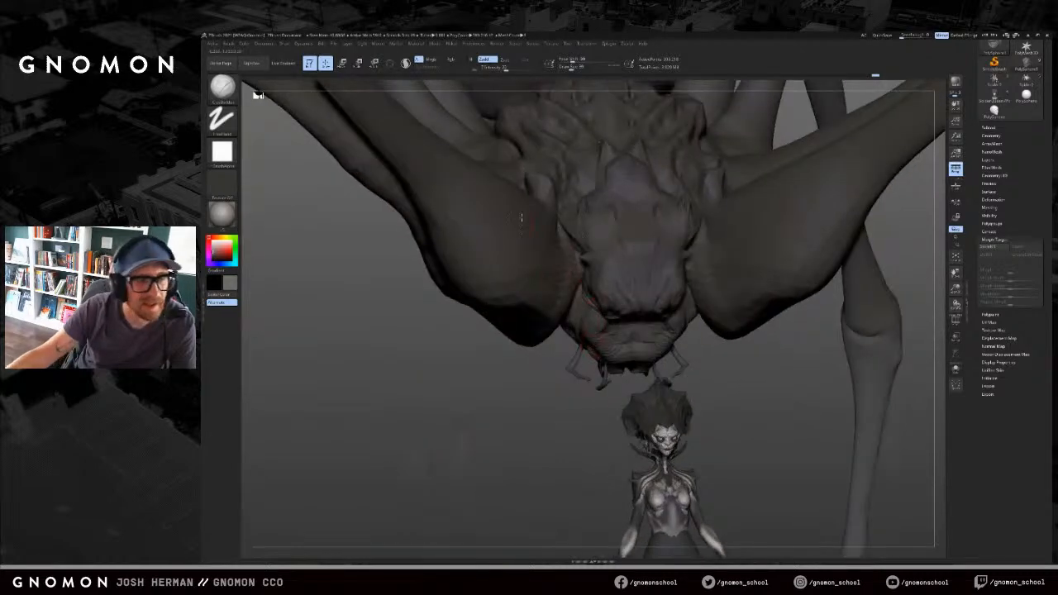
{"action": "key", "text": "b"}
{"action": "key", "text": "s"}
{"action": "key", "text": "t"}
{"action": "left_click", "coordinate": [454, 60]}
{"action": "left_click", "coordinate": [481, 61]}
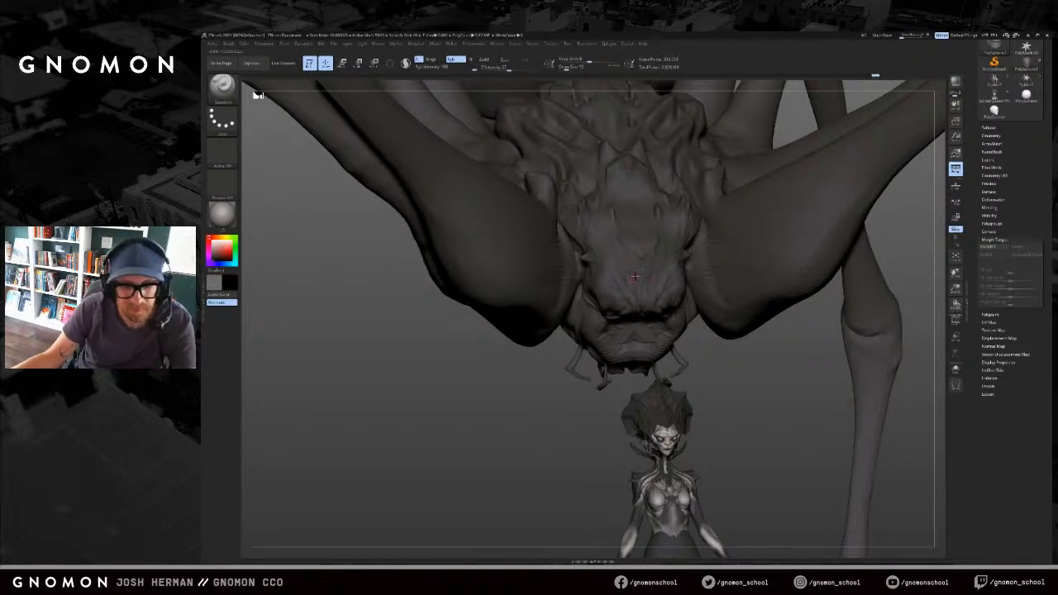
{"action": "left_click", "coordinate": [624, 285]}
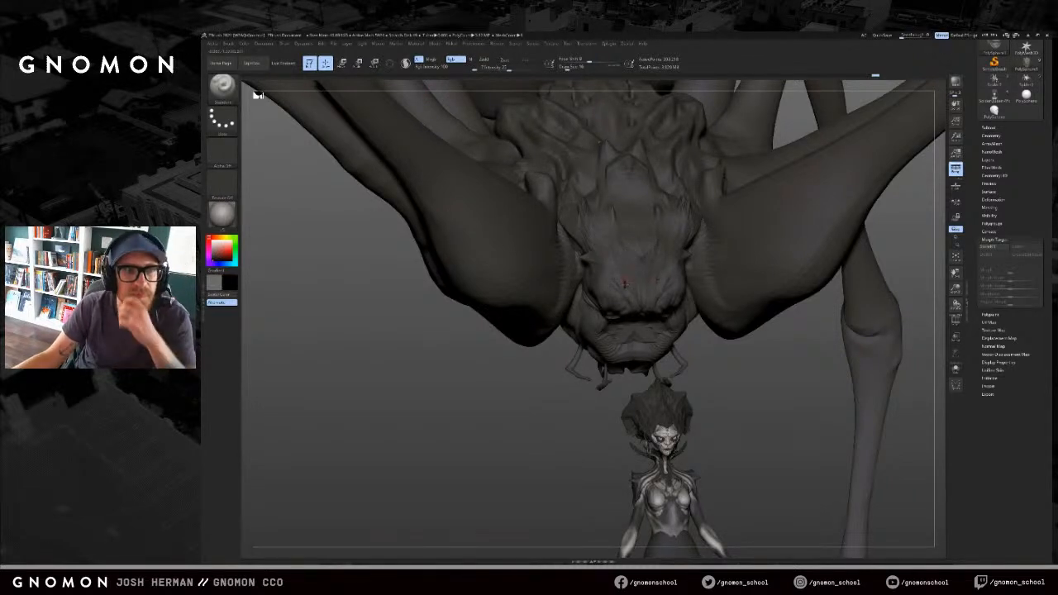
{"action": "left_click", "coordinate": [659, 284]}
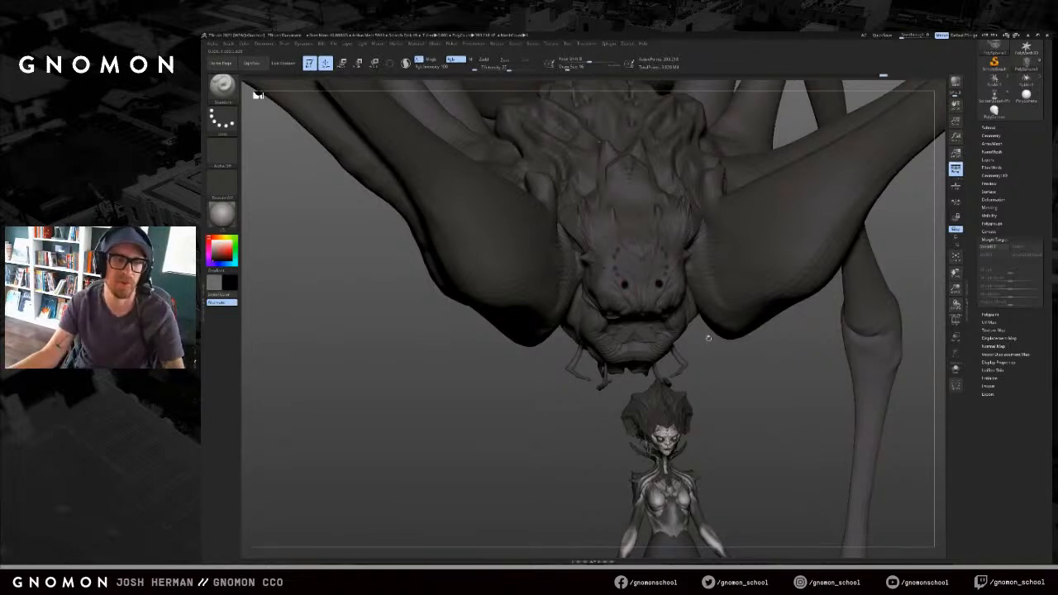
Step: Try elongated black eyes on the front of the upper head at an adjusted brush size, and undo them
{"action": "left_click_drag", "start_coordinate": [757, 379], "coordinate": [716, 370]}
{"action": "key", "text": "ctrl+z"}
{"action": "left_click_drag", "start_coordinate": [661, 255], "coordinate": [665, 246]}
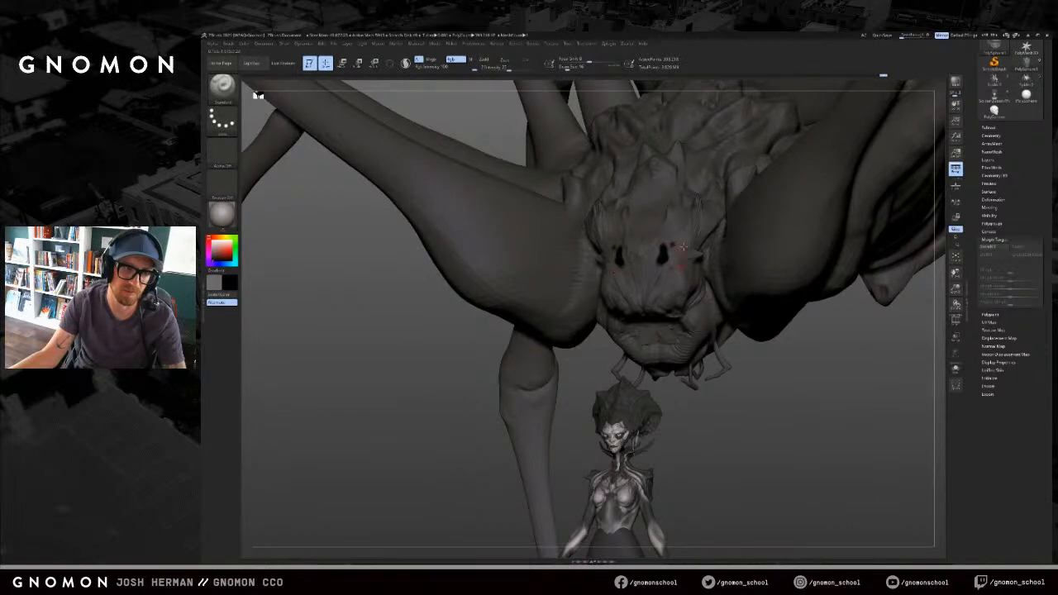
{"action": "mouse_move", "coordinate": [760, 373]}
{"action": "left_mouse_down"}
{"action": "mouse_move", "coordinate": [769, 374]}
{"action": "mouse_move", "coordinate": [751, 369]}
{"action": "mouse_move", "coordinate": [781, 370]}
{"action": "left_mouse_up"}
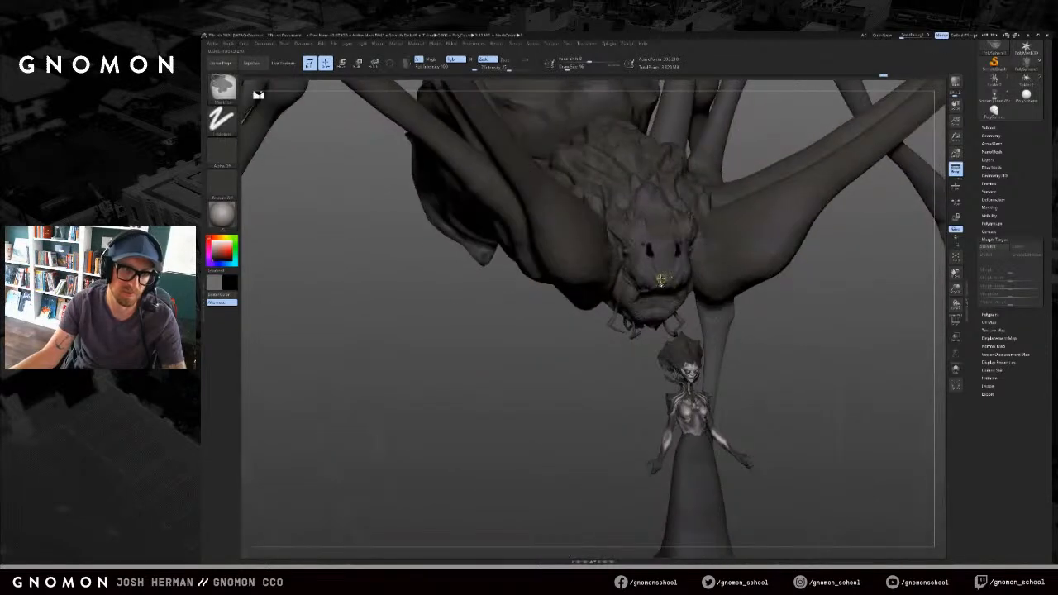
{"action": "key", "text": "ctrl+z"}
{"action": "key", "text": "s"}
{"action": "left_click_drag", "start_coordinate": [654, 270], "coordinate": [650, 262]}
{"action": "key", "text": "ctrl+z"}
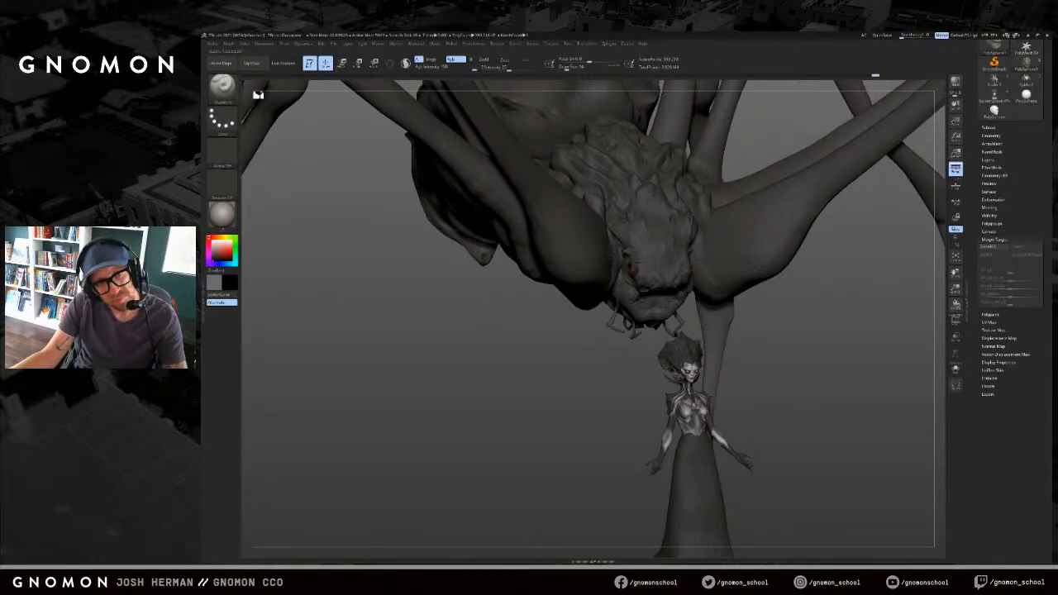
Step: Try a cluster of small black eye spots low on each side of the upper head
{"action": "left_click_drag", "start_coordinate": [586, 333], "coordinate": [649, 330]}
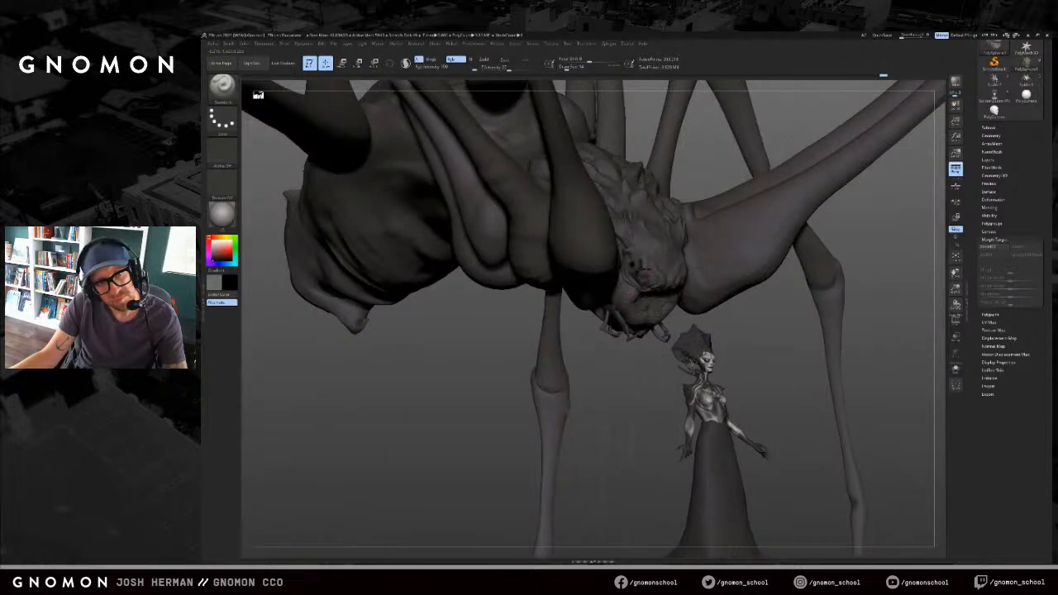
{"action": "right_click_drag", "start_coordinate": [639, 251], "coordinate": [595, 230]}
{"action": "left_click_drag", "start_coordinate": [524, 408], "coordinate": [488, 391], "text": "alt"}
{"action": "key", "text": "ctrl"}
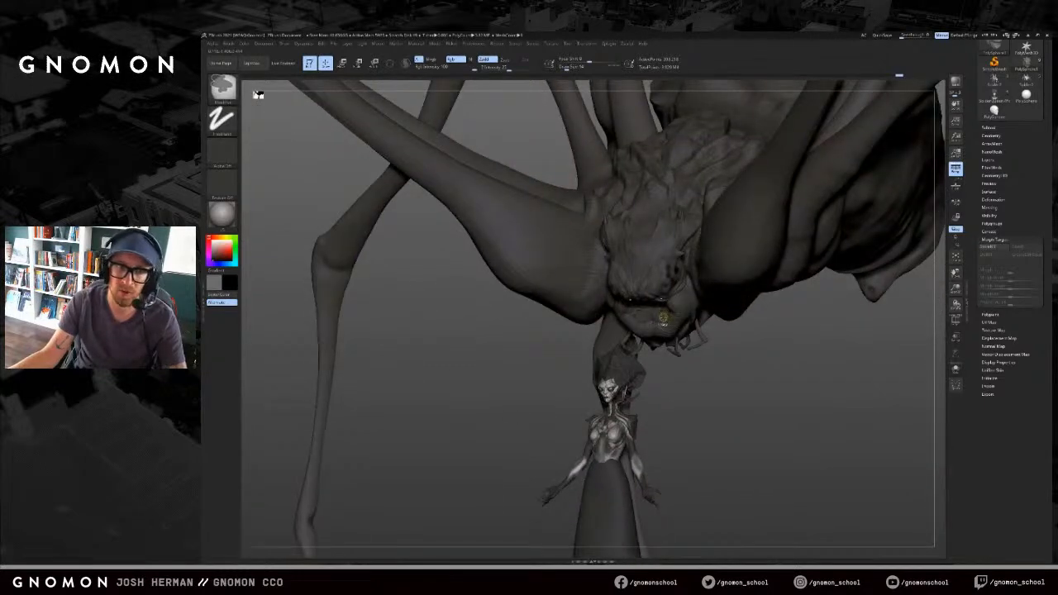
{"action": "mouse_move", "coordinate": [758, 354]}
{"action": "left_mouse_down", "text": "alt"}
{"action": "mouse_move", "coordinate": [766, 366]}
{"action": "mouse_move", "coordinate": [734, 364]}
{"action": "left_mouse_up", "text": "alt"}
{"action": "key", "text": "ctrl"}
{"action": "key", "text": "ctrl+shift"}
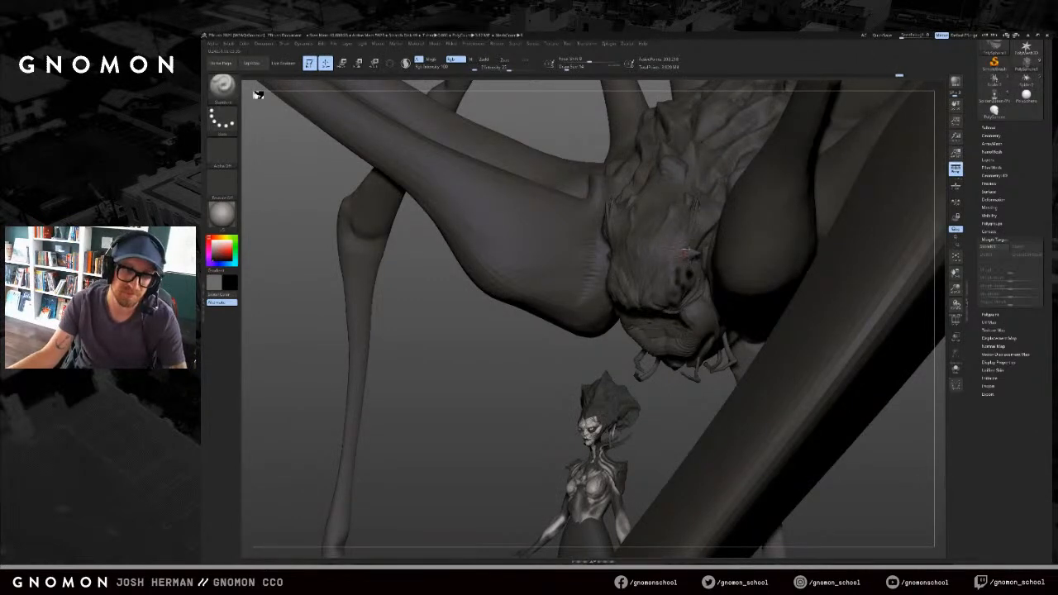
{"action": "left_click_drag", "start_coordinate": [572, 381], "coordinate": [651, 315], "text": "shift"}
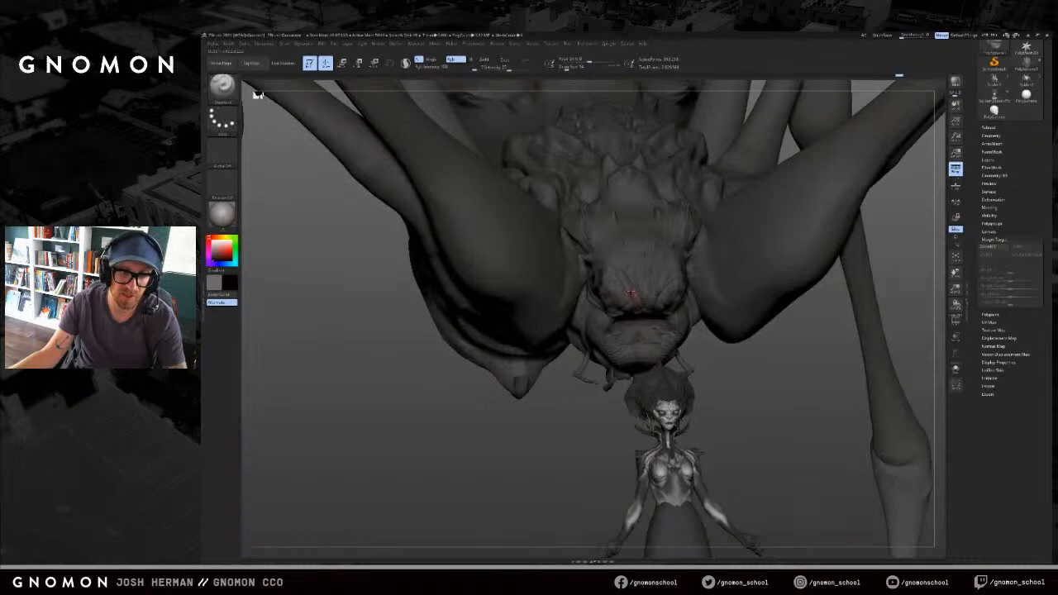
Step: Try scattered single eye spots above the upper lip with a resized brush, and undo them
{"action": "key", "text": "s"}
{"action": "left_click_drag", "start_coordinate": [629, 274], "coordinate": [632, 274]}
{"action": "left_click", "coordinate": [636, 245]}
{"action": "key", "text": "ctrl+z"}
{"action": "left_click", "coordinate": [630, 249]}
{"action": "left_click", "coordinate": [622, 263]}
{"action": "left_click", "coordinate": [615, 252]}
{"action": "left_click", "coordinate": [613, 272]}
{"action": "mouse_move", "coordinate": [571, 436]}
{"action": "left_mouse_down", "text": "alt"}
{"action": "mouse_move", "coordinate": [537, 405]}
{"action": "mouse_move", "coordinate": [551, 400]}
{"action": "mouse_move", "coordinate": [571, 451]}
{"action": "left_mouse_up", "text": "alt"}
{"action": "key", "text": "ctrl+z"}
{"action": "key", "text": "ctrl+z"}
{"action": "key", "text": "ctrl+z"}
{"action": "key", "text": "ctrl+z"}
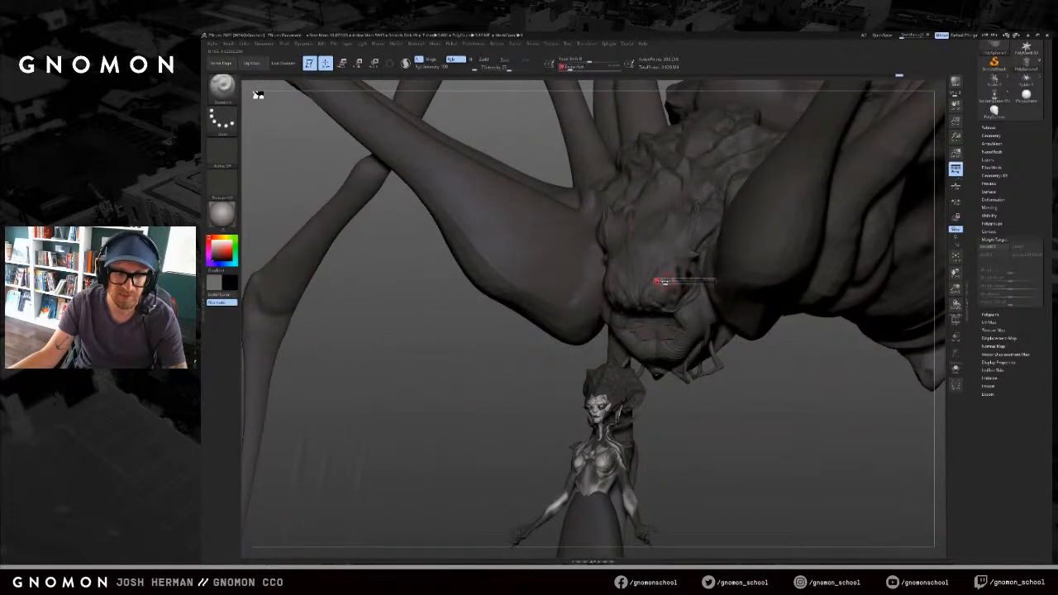
Step: Try a pair of large black eyes with smaller spots around them on the upper head, and undo them
{"action": "key", "text": "v"}
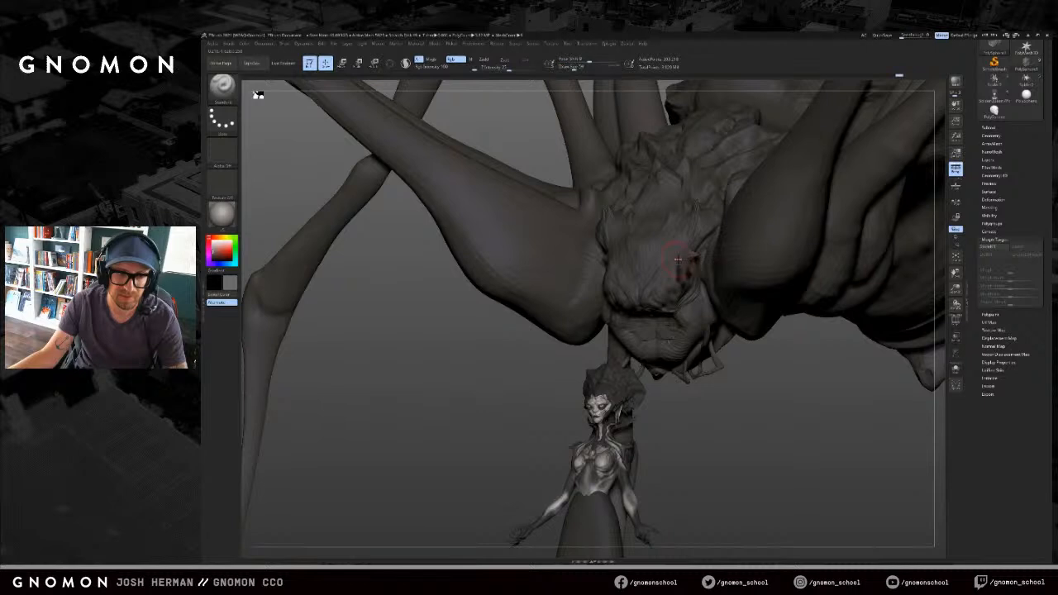
{"action": "key", "text": "s"}
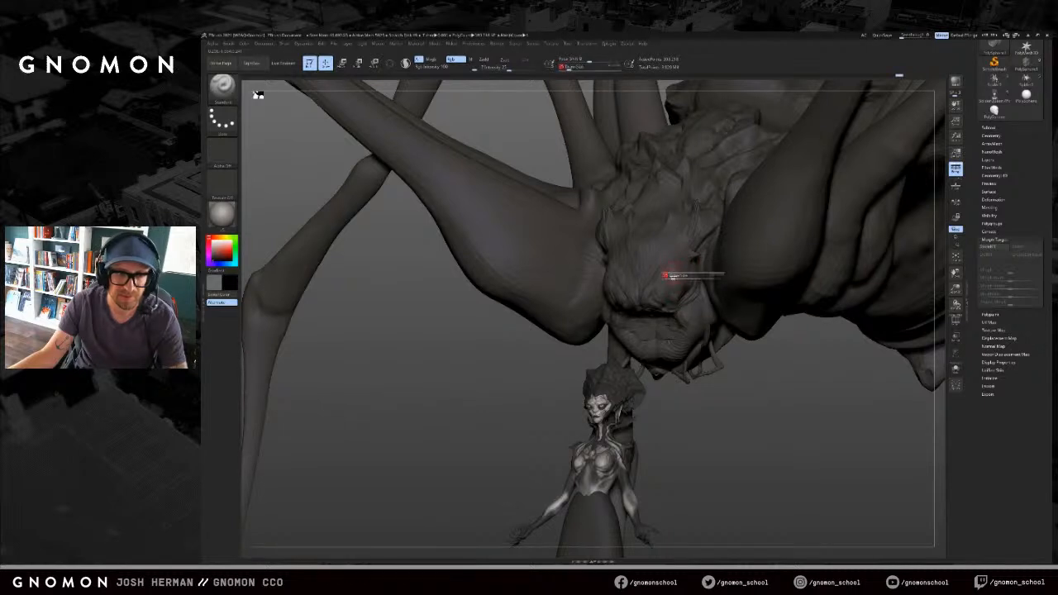
{"action": "key", "text": "ctrl+z"}
{"action": "key", "text": "s"}
{"action": "left_click_drag", "start_coordinate": [664, 258], "coordinate": [667, 252]}
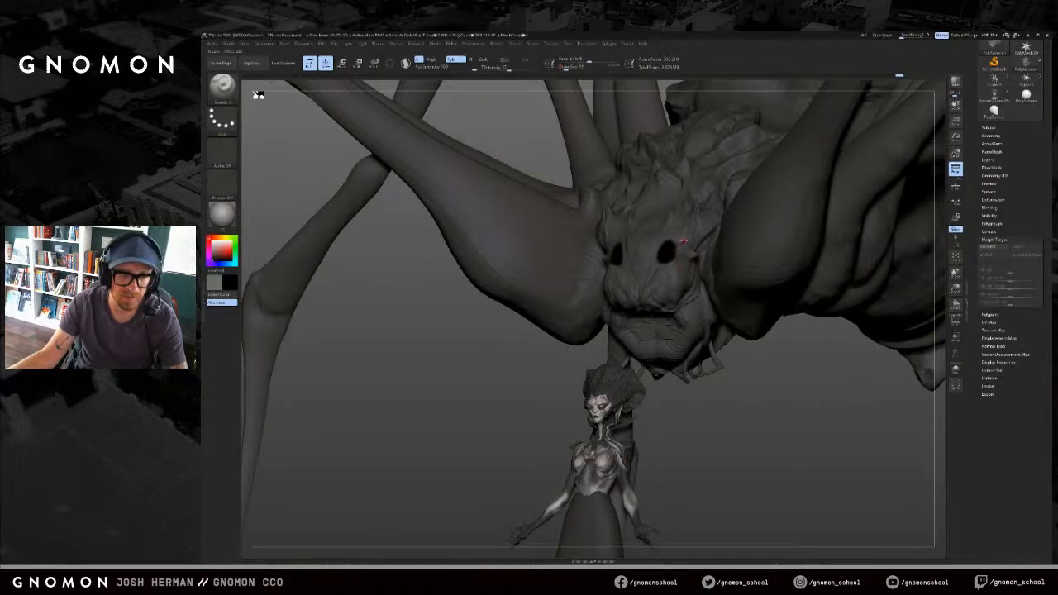
{"action": "left_click", "coordinate": [664, 272]}
{"action": "right_click_drag", "start_coordinate": [654, 249], "coordinate": [624, 261]}
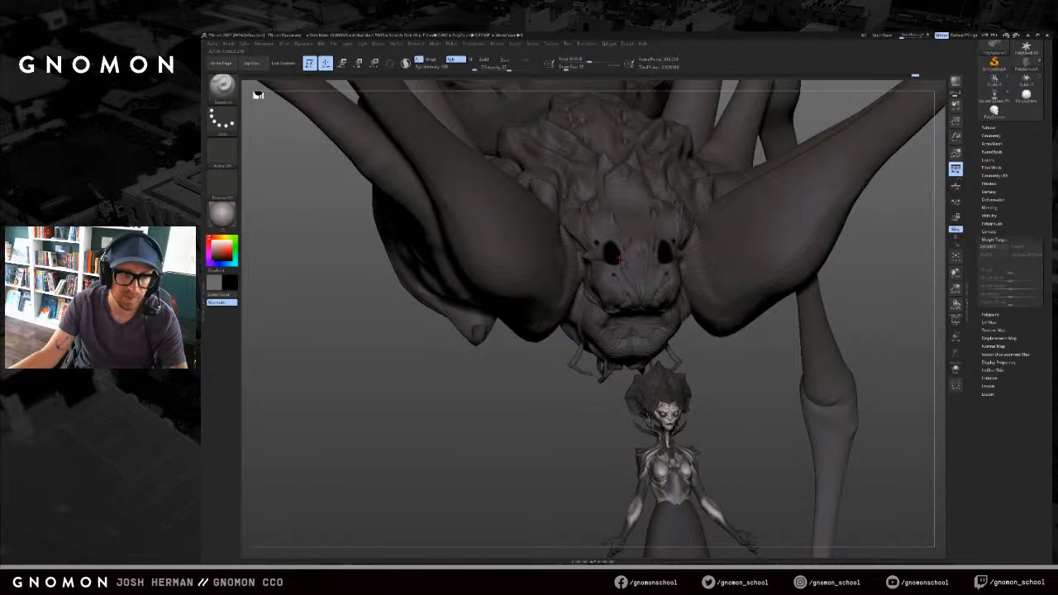
{"action": "key", "text": "ctrl+z"}
{"action": "key", "text": "ctrl+z"}
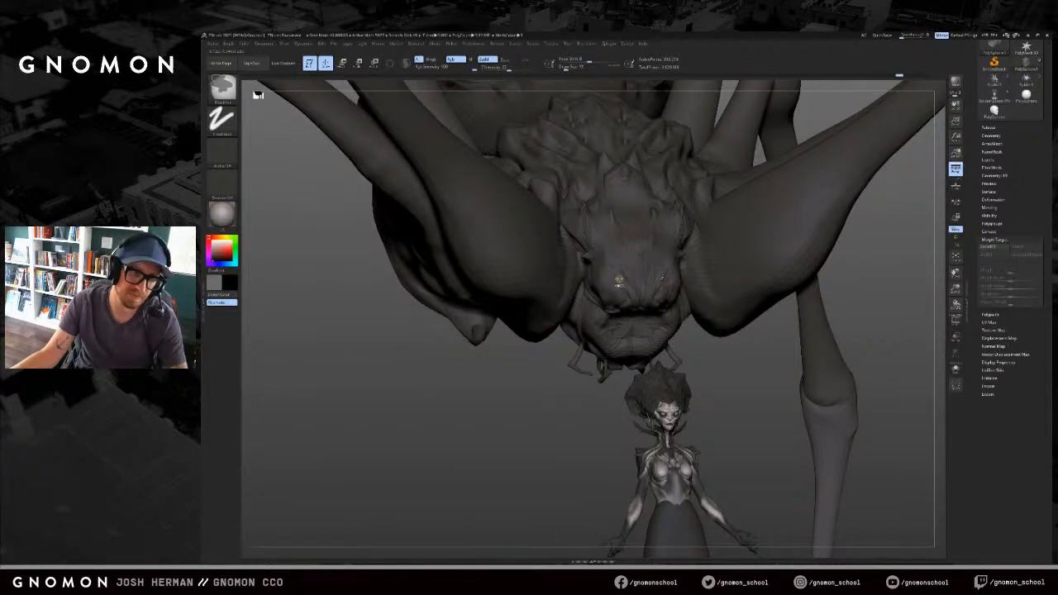
Step: Paint dense clusters of tiny black eye spots on both sides of the snout at an adjusted brush size
{"action": "key", "text": "bracketright"}
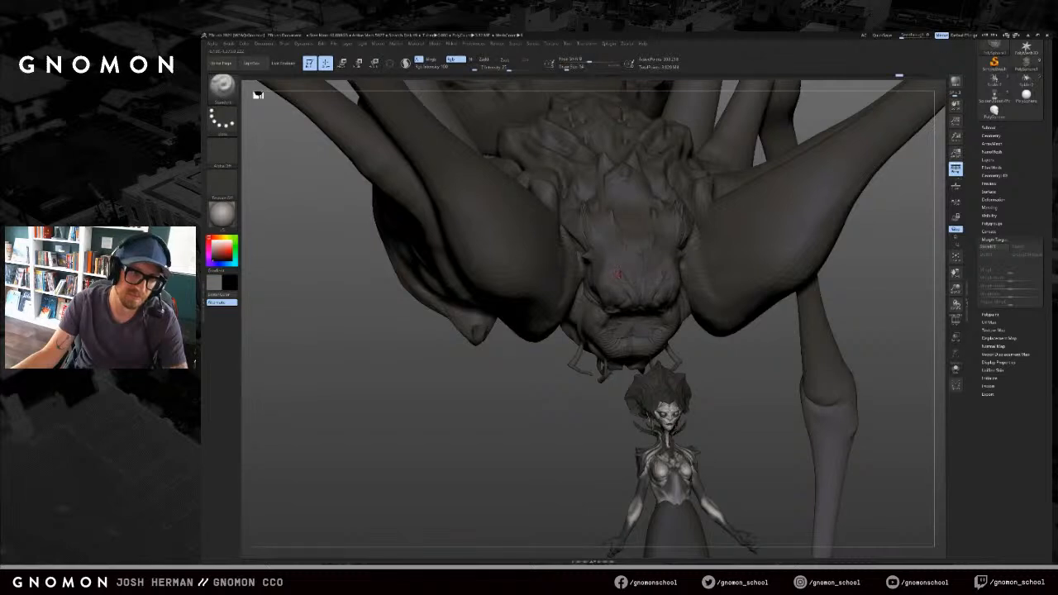
{"action": "key", "text": "bracketleft"}
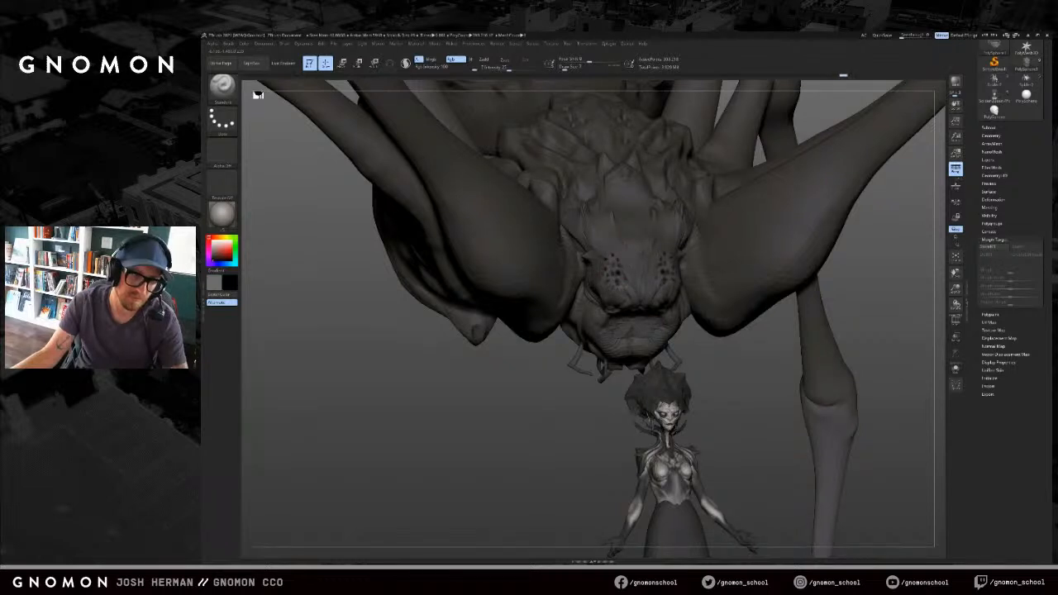
{"action": "key", "text": "v"}
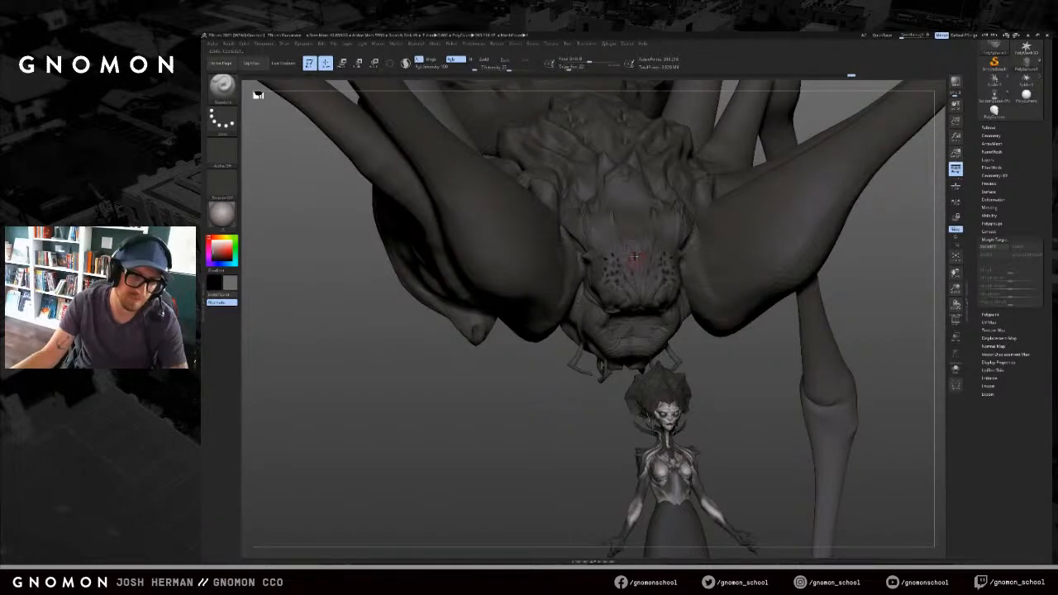
{"action": "left_click_drag", "start_coordinate": [605, 250], "coordinate": [727, 335]}
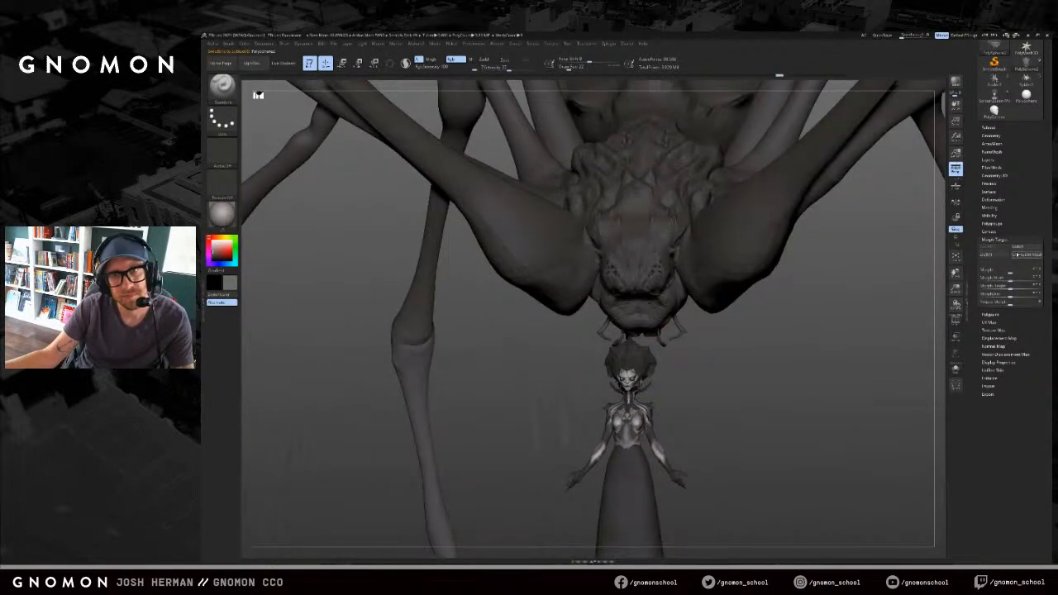
Step: Switch the morph targets of the spider's mouth parts to compare the open and closed mouth from several angles
{"action": "left_click", "coordinate": [1019, 248]}
{"action": "left_click_drag", "start_coordinate": [909, 292], "coordinate": [682, 331]}
{"action": "left_click", "coordinate": [684, 329], "text": "alt"}
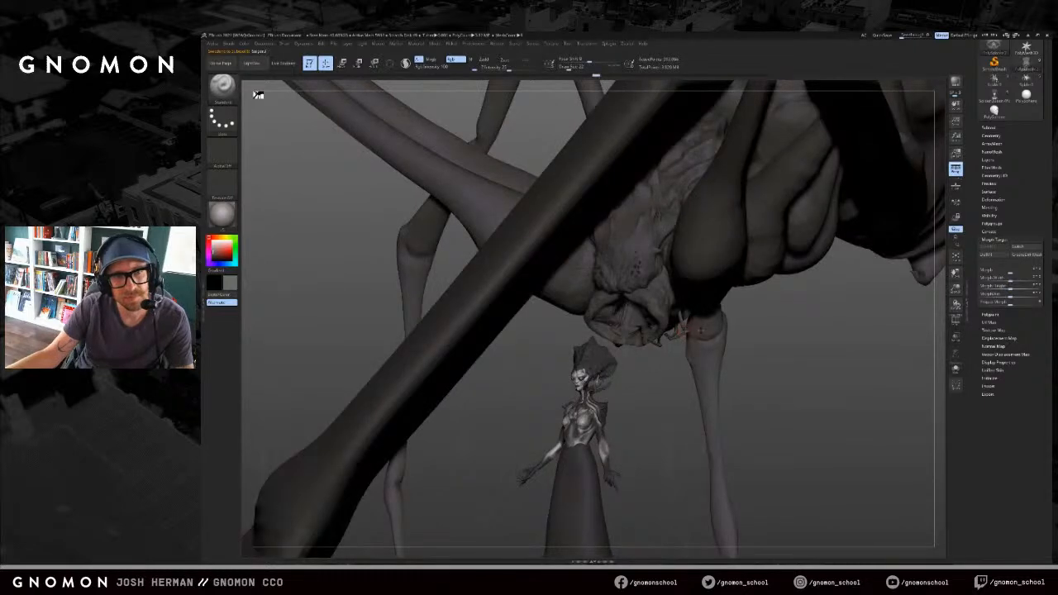
{"action": "left_click", "coordinate": [1020, 247]}
{"action": "left_click_drag", "start_coordinate": [641, 363], "coordinate": [809, 348]}
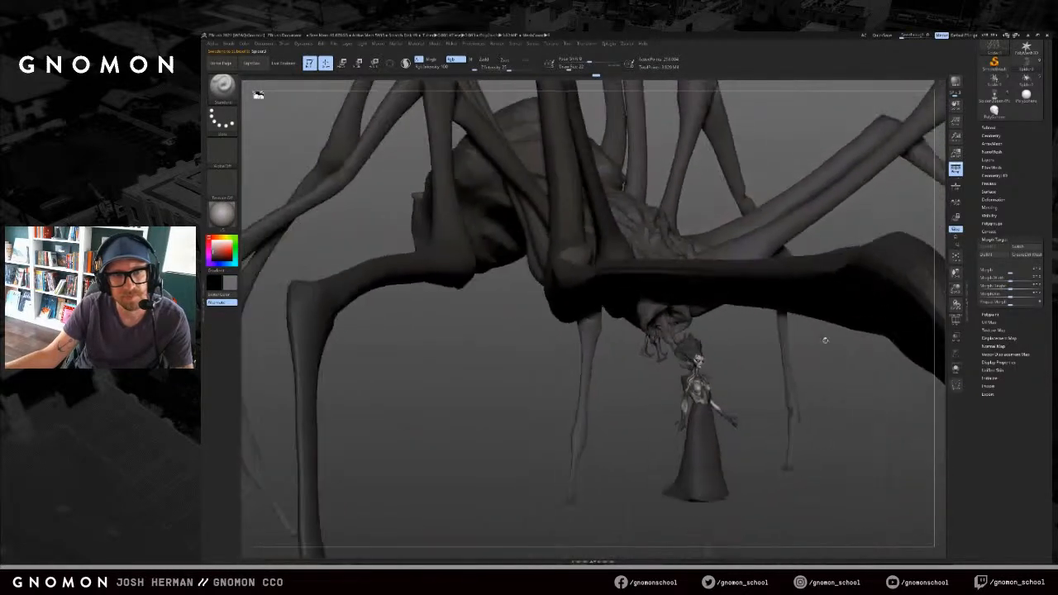
{"action": "left_click_drag", "start_coordinate": [870, 219], "coordinate": [768, 336]}
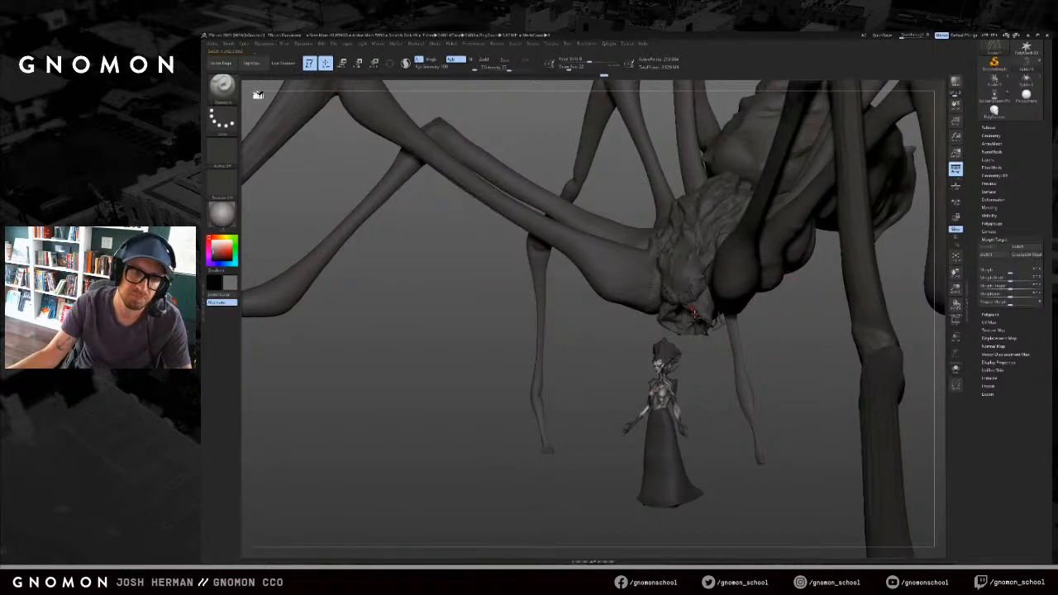
{"action": "left_click", "coordinate": [1025, 248]}
{"action": "left_click_drag", "start_coordinate": [815, 354], "coordinate": [716, 422], "text": "alt"}
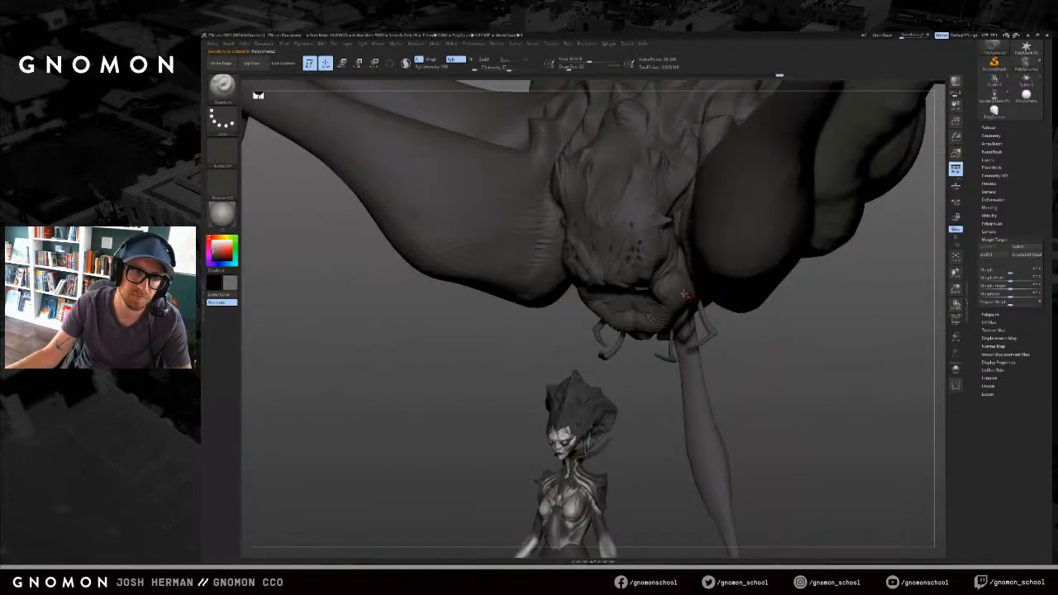
Step: Select the upper head and repaint the black eye spots as compact clusters on both sides of the snout at an adjusted brush size
{"action": "left_click", "coordinate": [660, 276], "text": "alt"}
{"action": "mouse_move", "coordinate": [794, 339]}
{"action": "left_mouse_down", "text": "alt"}
{"action": "mouse_move", "coordinate": [799, 378]}
{"action": "mouse_move", "coordinate": [787, 385]}
{"action": "mouse_move", "coordinate": [817, 384]}
{"action": "left_mouse_up", "text": "alt"}
{"action": "key", "text": "s"}
{"action": "left_click_drag", "start_coordinate": [628, 305], "coordinate": [635, 305]}
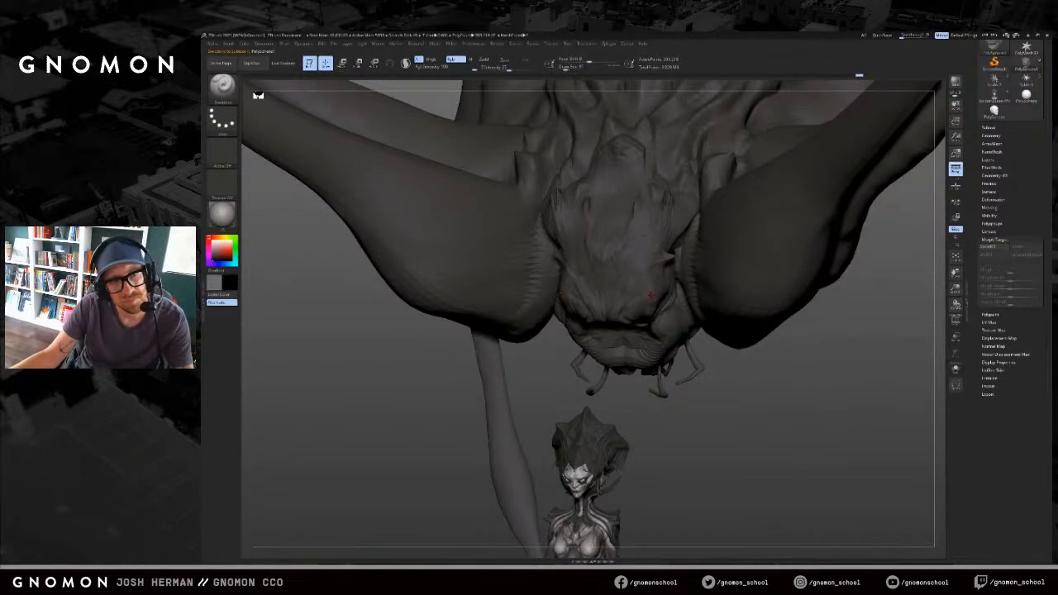
{"action": "left_click_drag", "start_coordinate": [706, 394], "coordinate": [743, 396]}
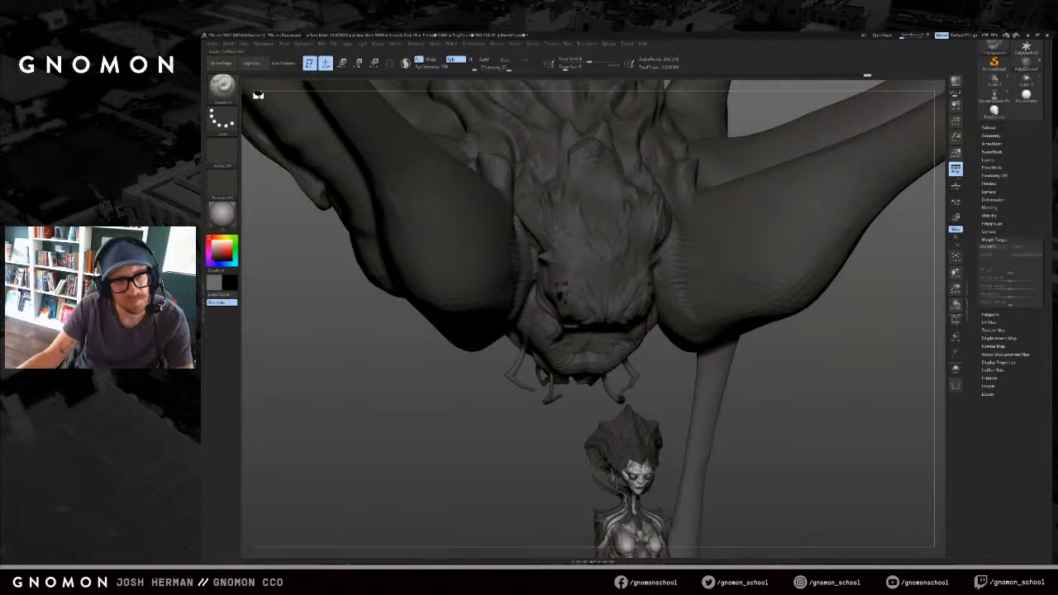
{"action": "mouse_move", "coordinate": [503, 414]}
{"action": "left_mouse_down"}
{"action": "mouse_move", "coordinate": [496, 420]}
{"action": "mouse_move", "coordinate": [506, 409]}
{"action": "left_mouse_up"}
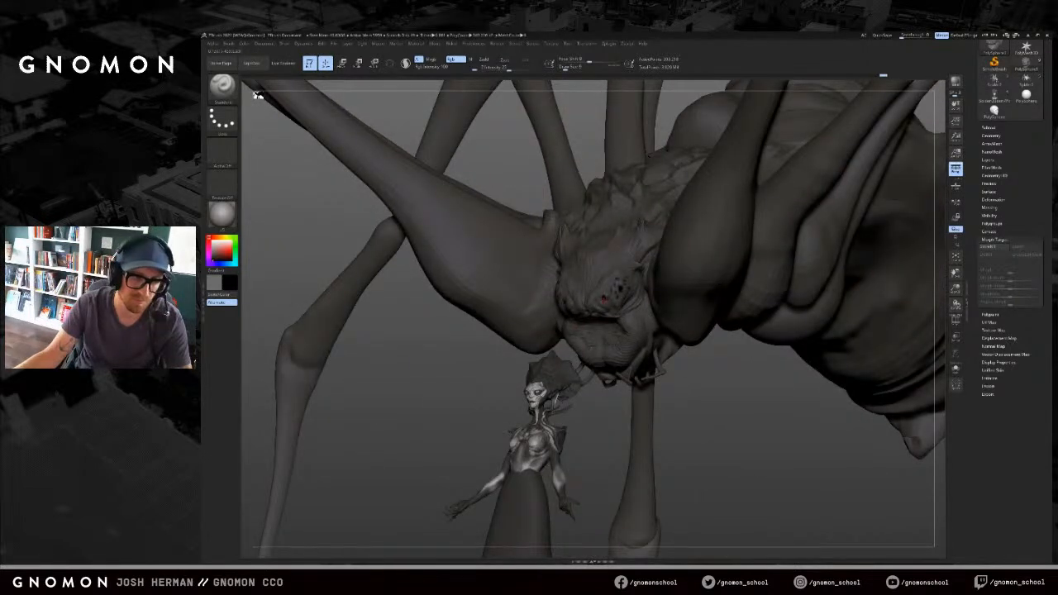
{"action": "left_click_drag", "start_coordinate": [414, 413], "coordinate": [571, 405]}
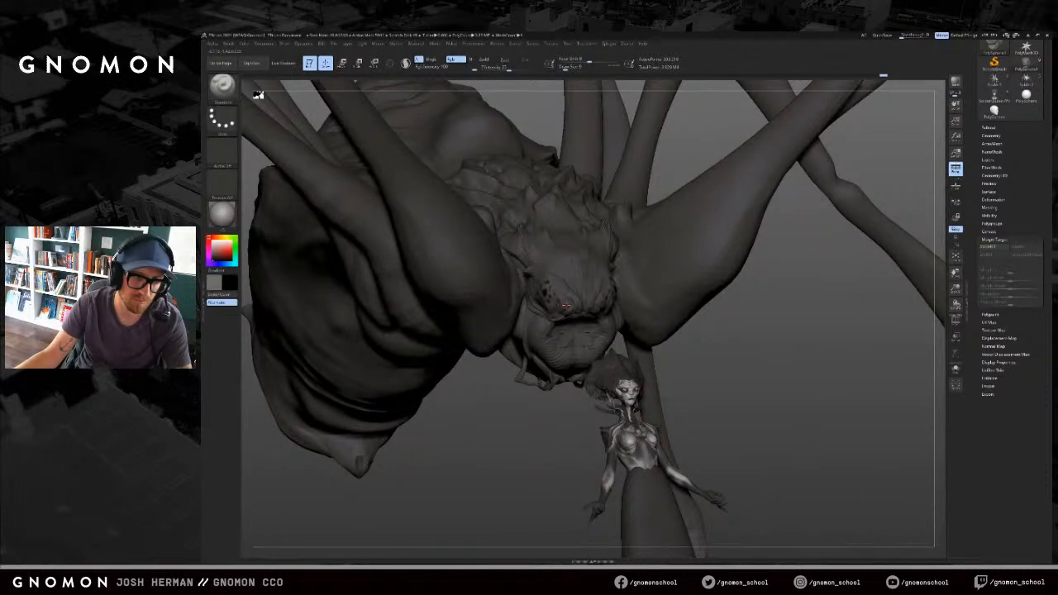
{"action": "left_click_drag", "start_coordinate": [492, 397], "coordinate": [530, 352]}
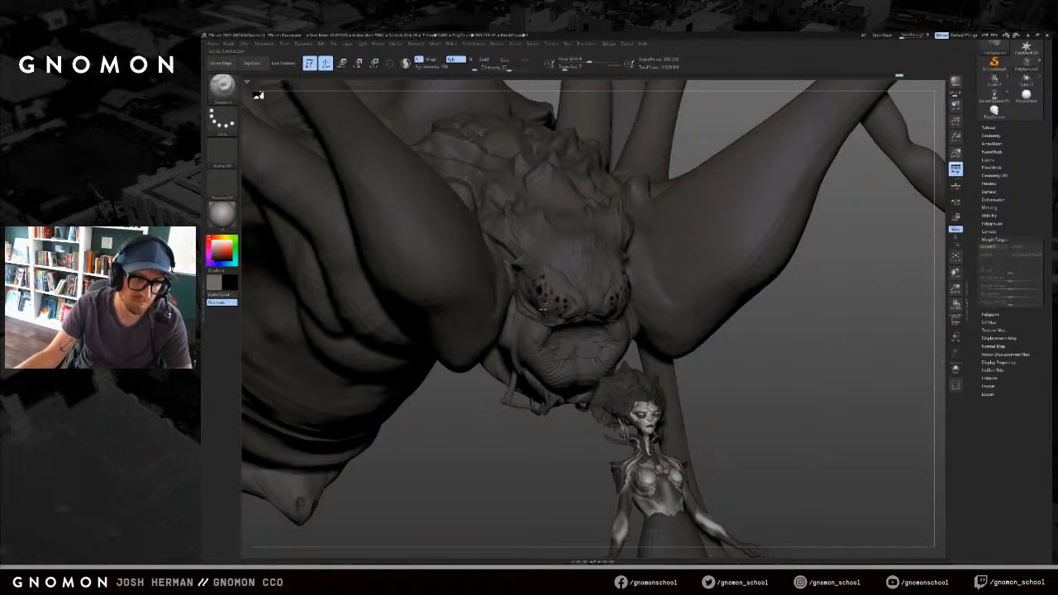
Step: Undo the last eye spot and try a retouch beside the cluster at an adjusted brush size, and undo it
{"action": "key", "text": "ctrl+z"}
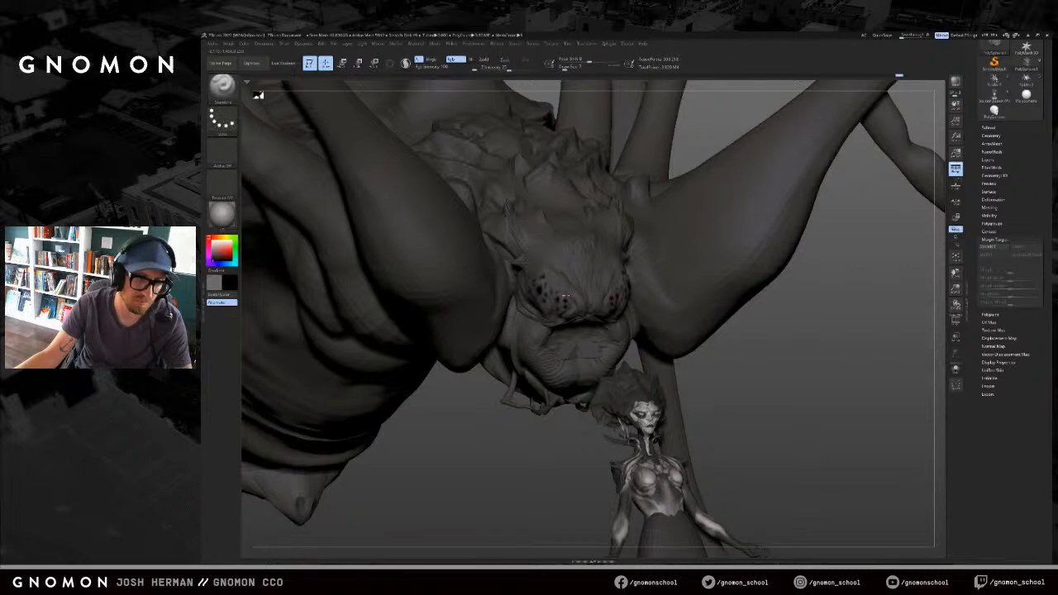
{"action": "mouse_move", "coordinate": [739, 355]}
{"action": "left_mouse_down"}
{"action": "mouse_move", "coordinate": [651, 378]}
{"action": "mouse_move", "coordinate": [650, 404]}
{"action": "left_mouse_up"}
{"action": "key", "text": "s"}
{"action": "left_click", "coordinate": [605, 302]}
{"action": "key", "text": "ctrl"}
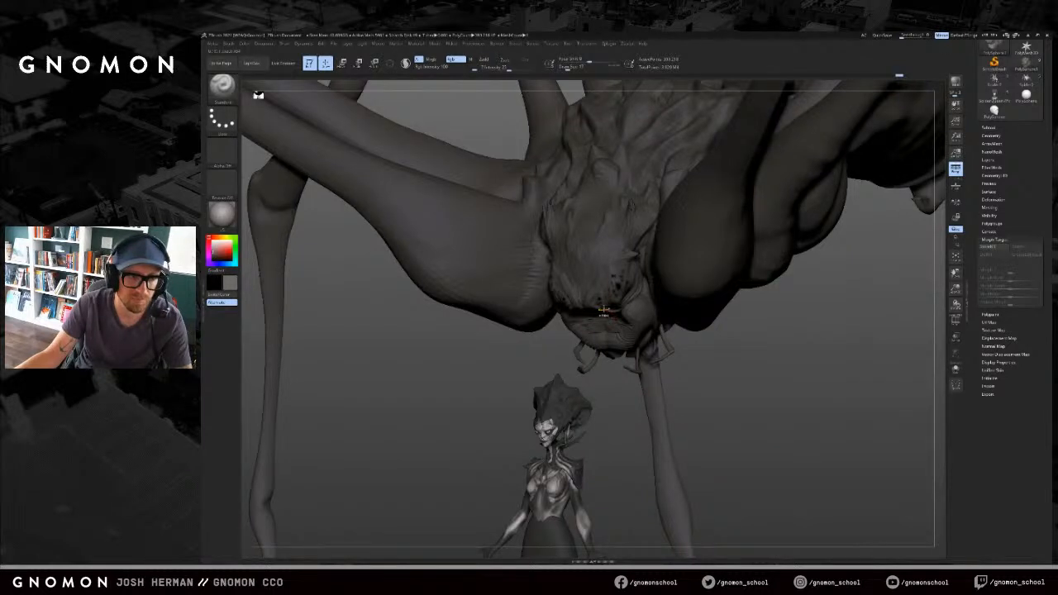
{"action": "left_click_drag", "start_coordinate": [521, 376], "coordinate": [563, 308]}
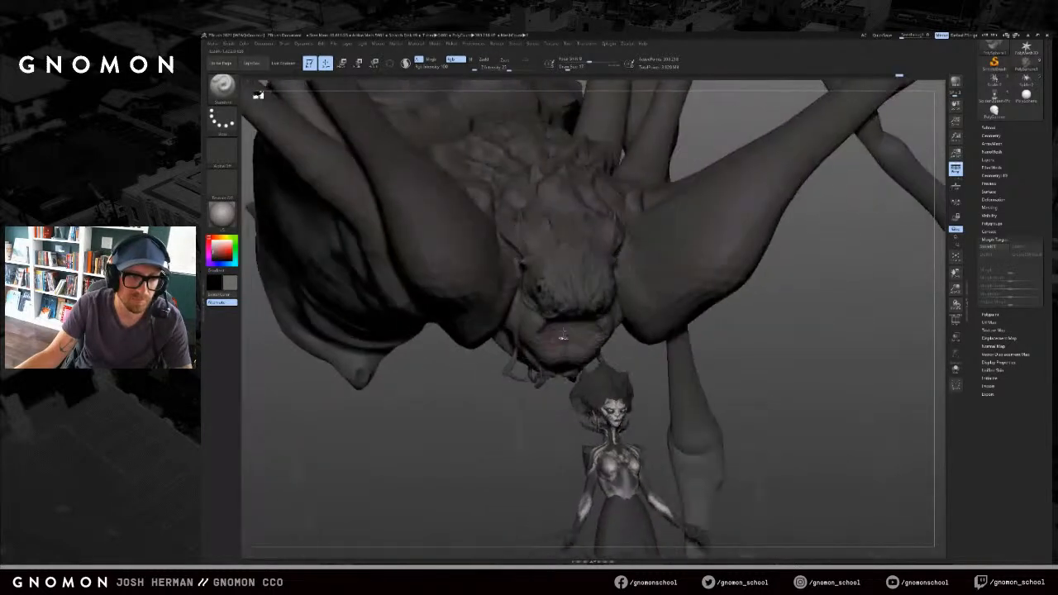
{"action": "key", "text": "ctrl+z"}
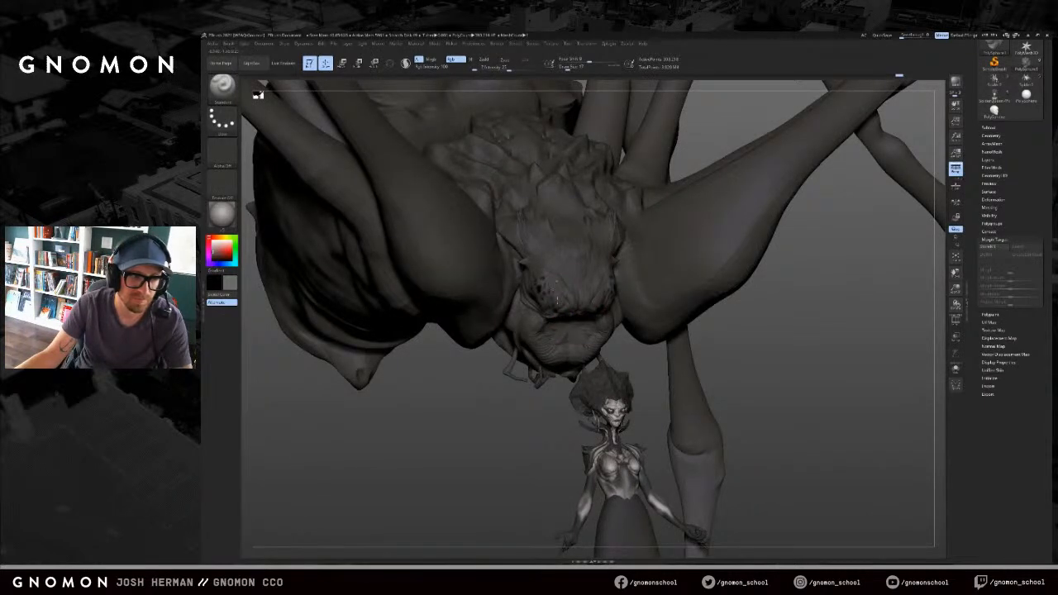
Step: Pull the area around the eye cluster above the upper lip with the SnakeHook brush and smooth it
{"action": "key", "text": "b"}
{"action": "key", "text": "s"}
{"action": "key", "text": "h"}
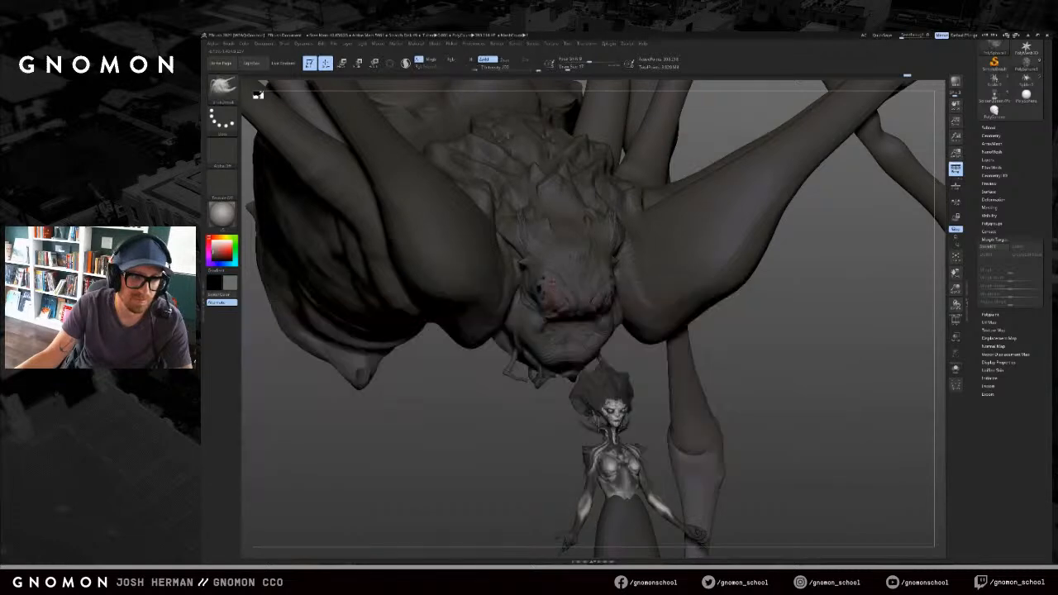
{"action": "key", "text": "v"}
{"action": "key", "text": "s"}
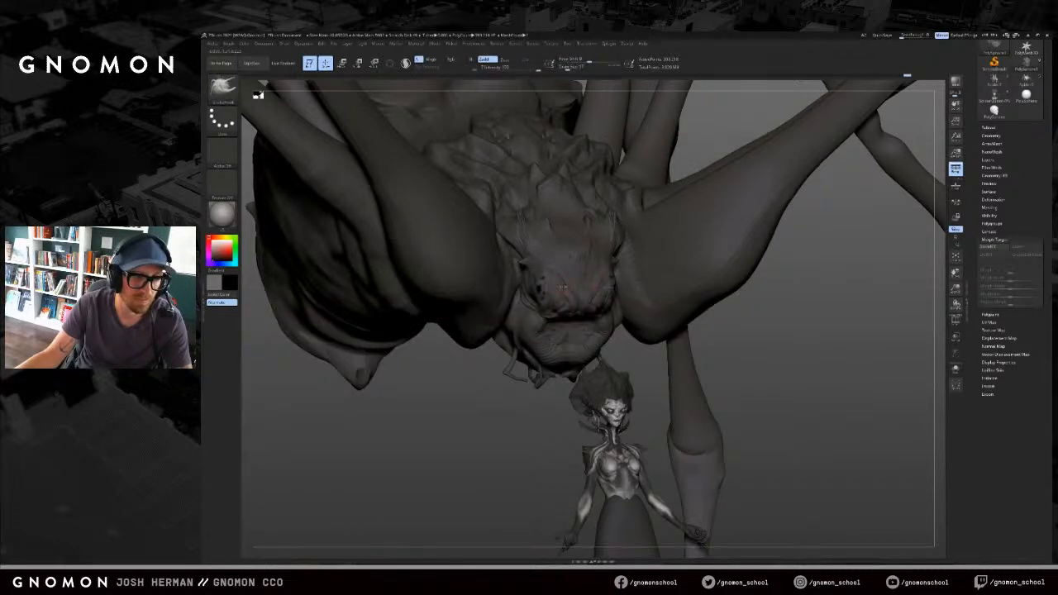
{"action": "left_click_drag", "start_coordinate": [563, 296], "coordinate": [560, 302], "text": "shift"}
Step: Touch up the eye spots above the upper lip with the Standard brush at an adjusted size, undoing the last stroke
{"action": "key", "text": "b"}
{"action": "key", "text": "s"}
{"action": "key", "text": "t"}
{"action": "key", "text": "s"}
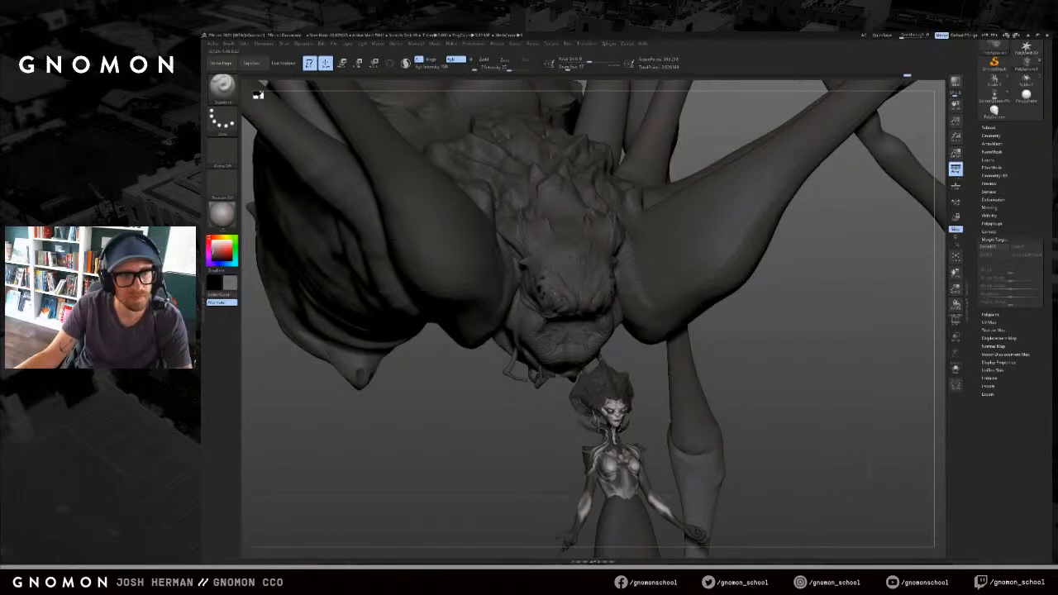
{"action": "key", "text": "v"}
{"action": "key", "text": "s"}
{"action": "left_click_drag", "start_coordinate": [554, 300], "coordinate": [556, 299]}
{"action": "left_click_drag", "start_coordinate": [553, 293], "coordinate": [555, 289]}
{"action": "key", "text": "s"}
{"action": "key", "text": "ctrl+z"}
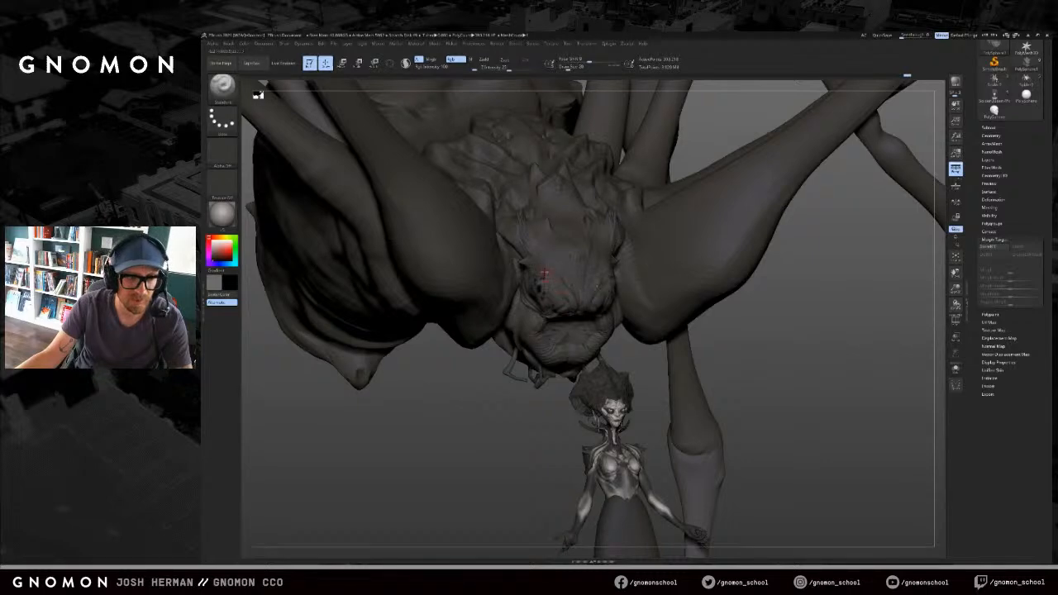
Step: Try a short paint stroke on the far side of the upper head and undo the last change
{"action": "left_click_drag", "start_coordinate": [527, 420], "coordinate": [546, 421], "text": "shift"}
{"action": "left_click_drag", "start_coordinate": [607, 262], "coordinate": [609, 261]}
{"action": "left_click_drag", "start_coordinate": [642, 352], "coordinate": [592, 326], "text": "alt"}
{"action": "left_click_drag", "start_coordinate": [529, 347], "coordinate": [562, 370]}
{"action": "mouse_move", "coordinate": [529, 289]}
{"action": "left_mouse_down", "text": "alt"}
{"action": "mouse_move", "coordinate": [549, 337]}
{"action": "mouse_move", "coordinate": [572, 333]}
{"action": "left_mouse_up", "text": "alt"}
{"action": "key", "text": "ctrl+z"}
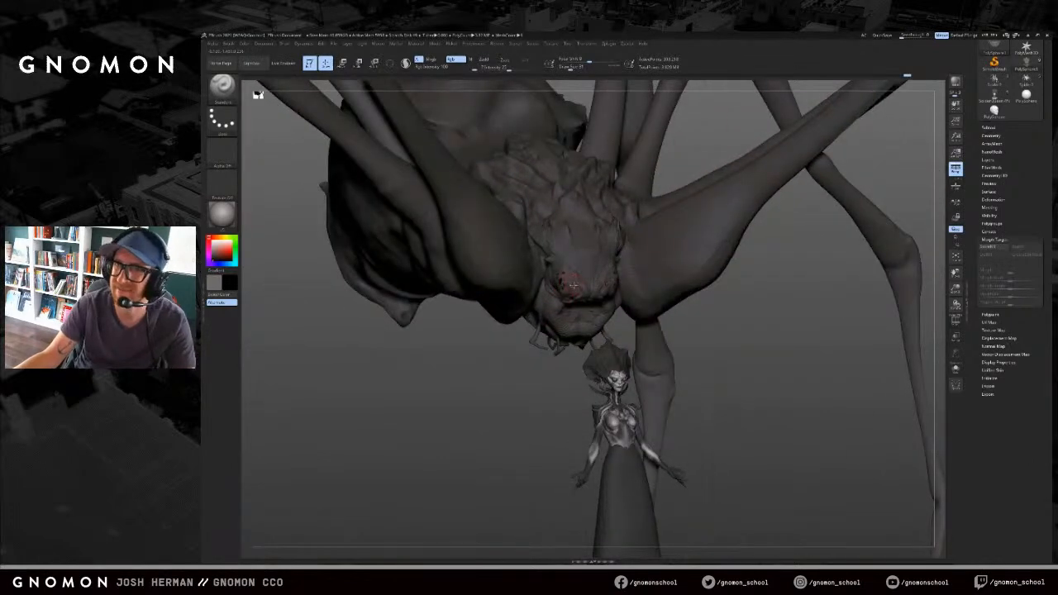
Step: Try paint dabs beside the eye area above the upper lip at an adjusted brush size, and undo them
{"action": "left_click_drag", "start_coordinate": [552, 253], "coordinate": [557, 260]}
{"action": "key", "text": "ctrl+z"}
{"action": "mouse_move", "coordinate": [530, 424]}
{"action": "left_mouse_down", "text": "alt"}
{"action": "mouse_move", "coordinate": [486, 335]}
{"action": "mouse_move", "coordinate": [574, 412]}
{"action": "left_mouse_up", "text": "alt"}
{"action": "key", "text": "ctrl+z"}
{"action": "key", "text": "s"}
{"action": "left_click_drag", "start_coordinate": [569, 276], "coordinate": [565, 276]}
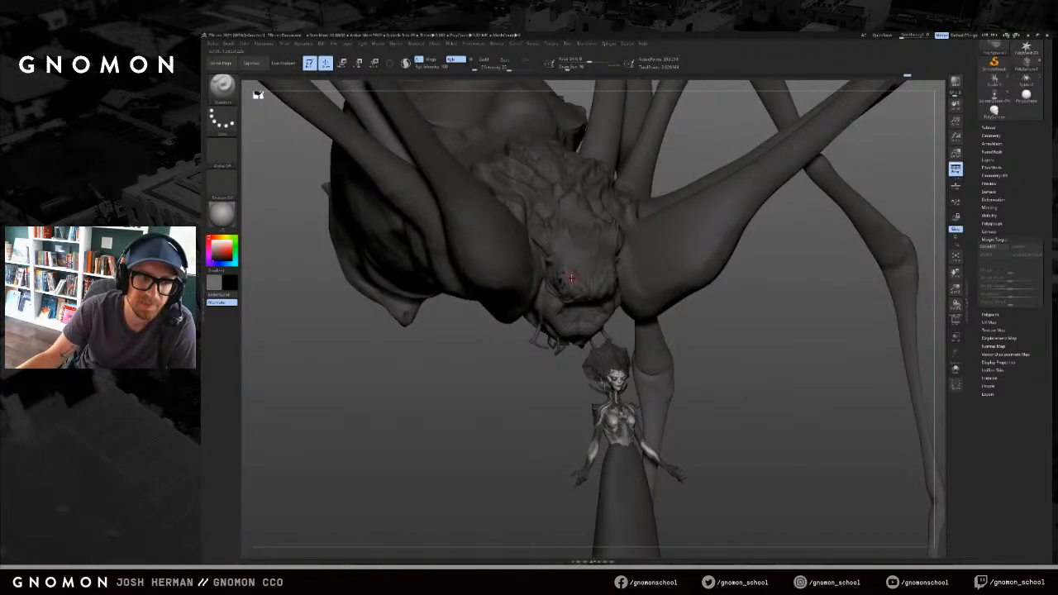
{"action": "key", "text": "ctrl+z"}
{"action": "key", "text": "ctrl+z"}
Step: Try a row of small black eye spots higher on the face, alternating the two paint colours and adjusting the brush size
{"action": "key", "text": "v"}
{"action": "key", "text": "s"}
{"action": "left_click_drag", "start_coordinate": [567, 291], "coordinate": [573, 255]}
{"action": "key", "text": "v"}
{"action": "key", "text": "s"}
{"action": "key", "text": "v"}
{"action": "key", "text": "s"}
{"action": "key", "text": "s"}
{"action": "key", "text": "ctrl+z"}
{"action": "key", "text": "s"}
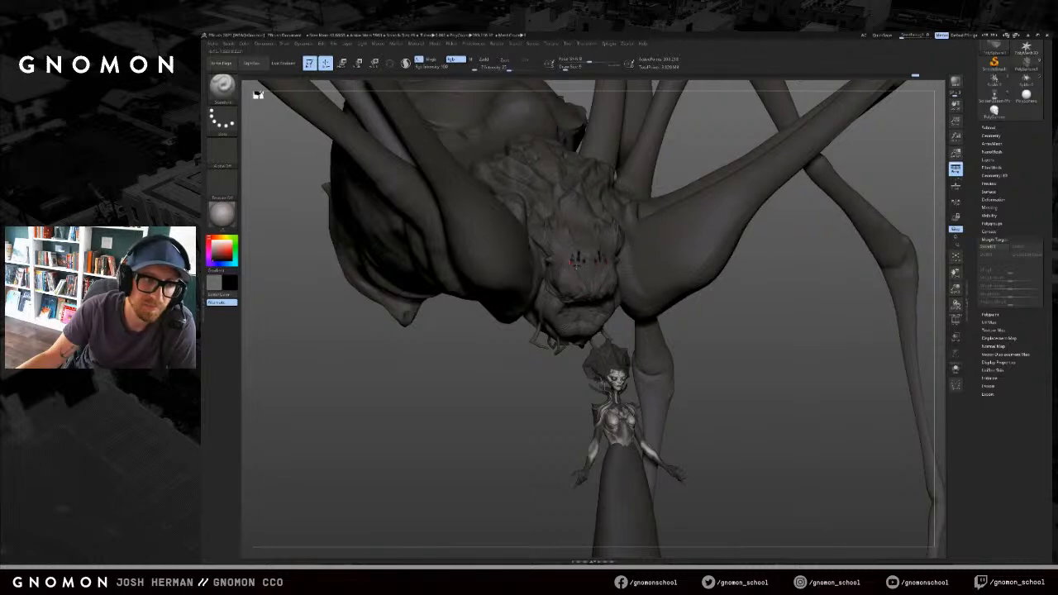
Step: Paint over the small eye spots with the swapped colour, try new spots across the upper face, and undo them
{"action": "key", "text": "v"}
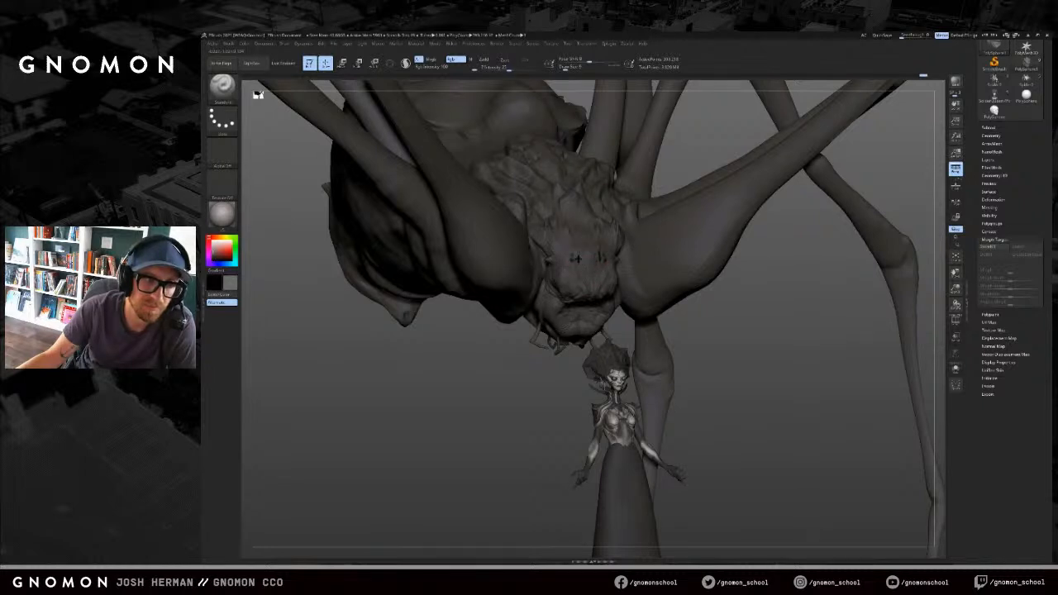
{"action": "key", "text": "s"}
{"action": "left_click_drag", "start_coordinate": [577, 256], "coordinate": [588, 256]}
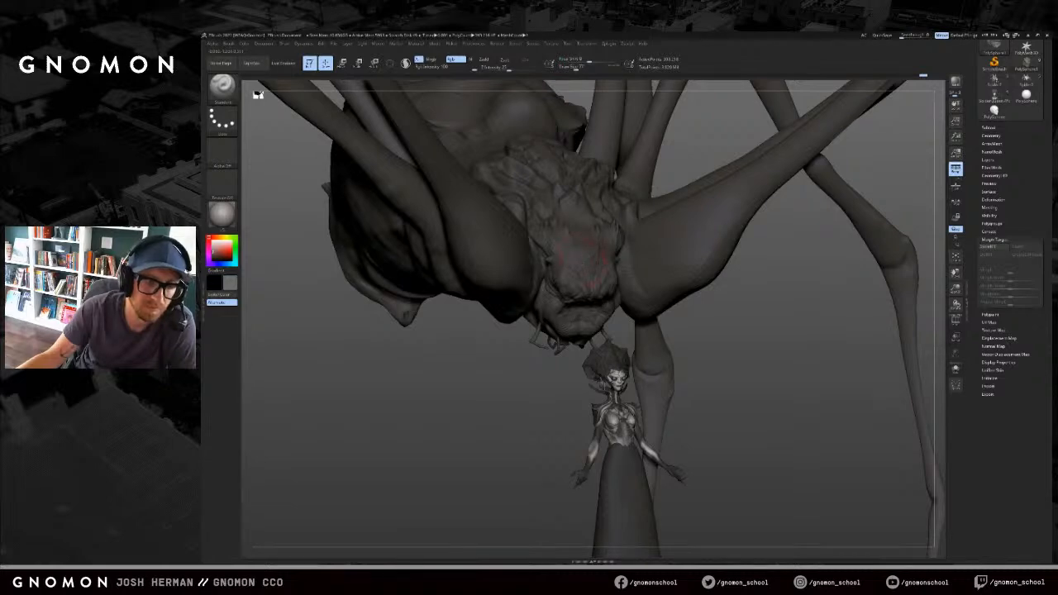
{"action": "key", "text": "v"}
{"action": "key", "text": "s"}
{"action": "left_click_drag", "start_coordinate": [590, 265], "coordinate": [572, 269]}
{"action": "key", "text": "ctrl+z"}
{"action": "key", "text": "s"}
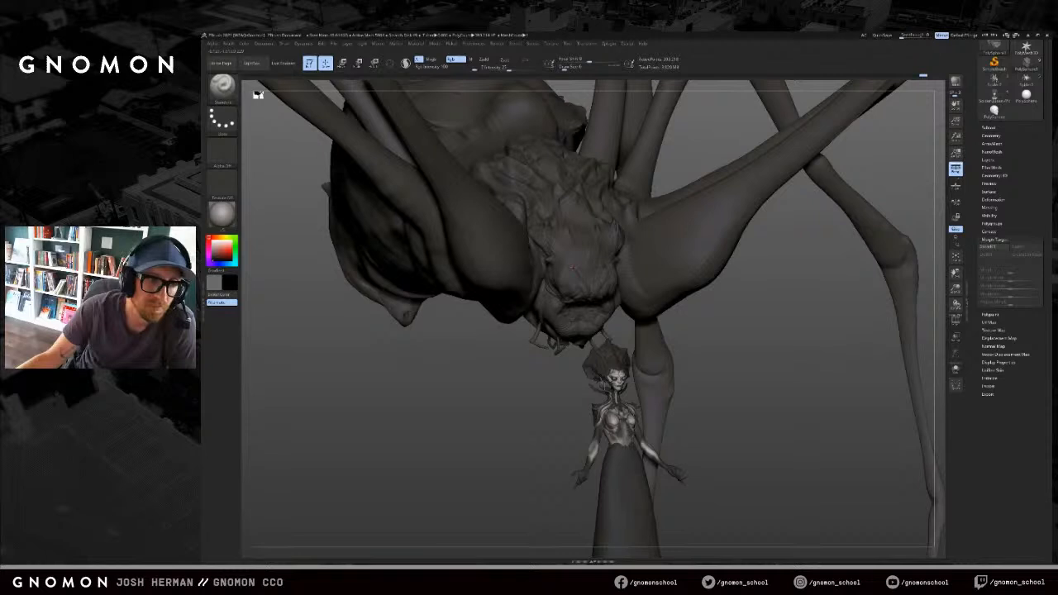
{"action": "left_click_drag", "start_coordinate": [582, 255], "coordinate": [564, 263]}
{"action": "key", "text": "ctrl+z"}
Step: Try a pair of large black eye spots above the mouth with Rgb painting only, and undo them
{"action": "left_click", "coordinate": [465, 61]}
{"action": "left_click", "coordinate": [488, 60]}
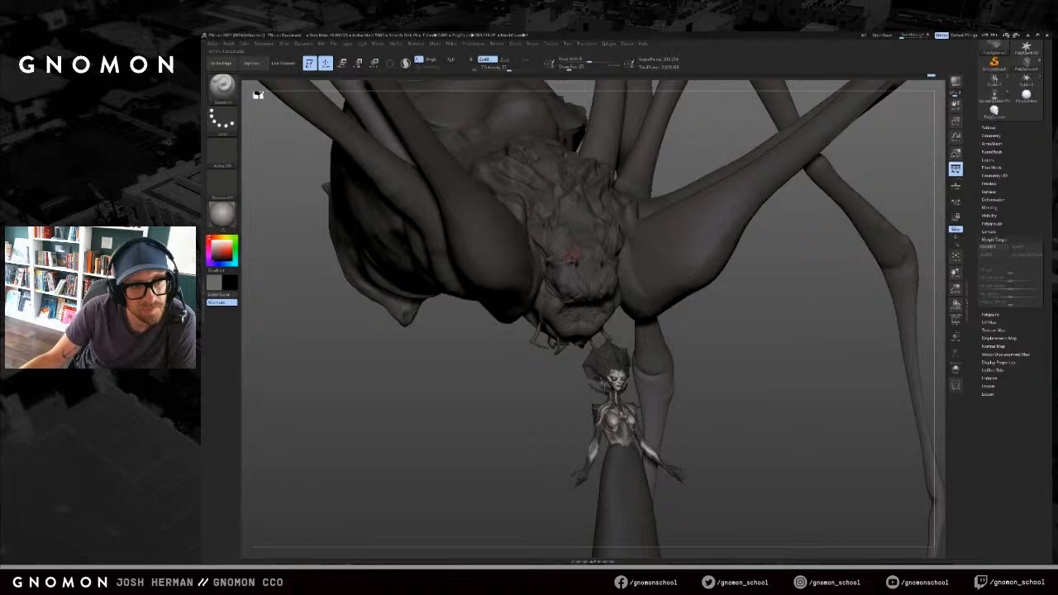
{"action": "left_click", "coordinate": [488, 59]}
{"action": "left_click", "coordinate": [456, 59]}
{"action": "left_click_drag", "start_coordinate": [570, 260], "coordinate": [577, 265]}
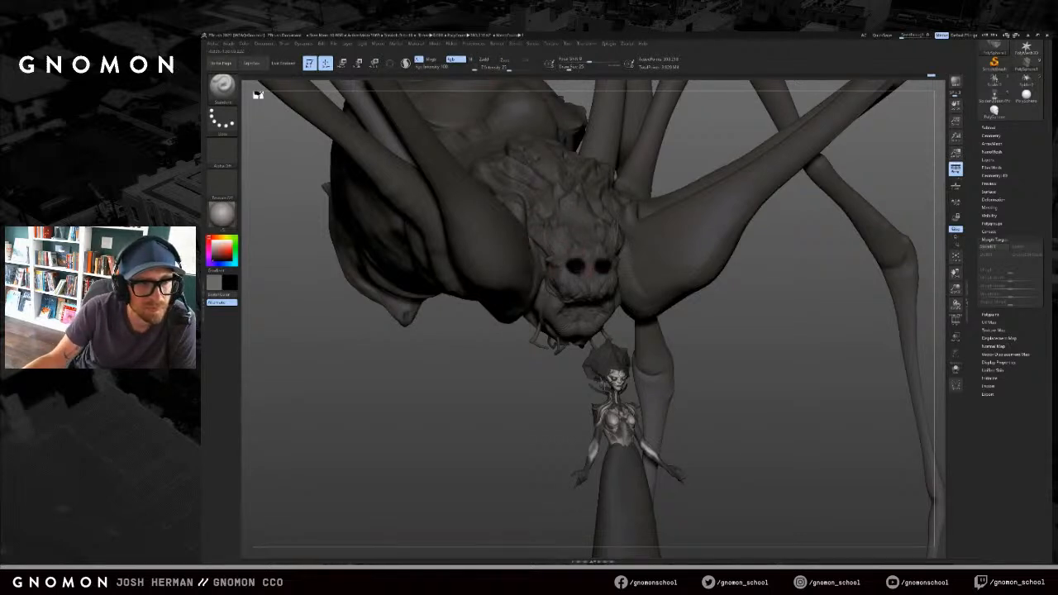
{"action": "key", "text": "ctrl+z"}
{"action": "key", "text": "v"}
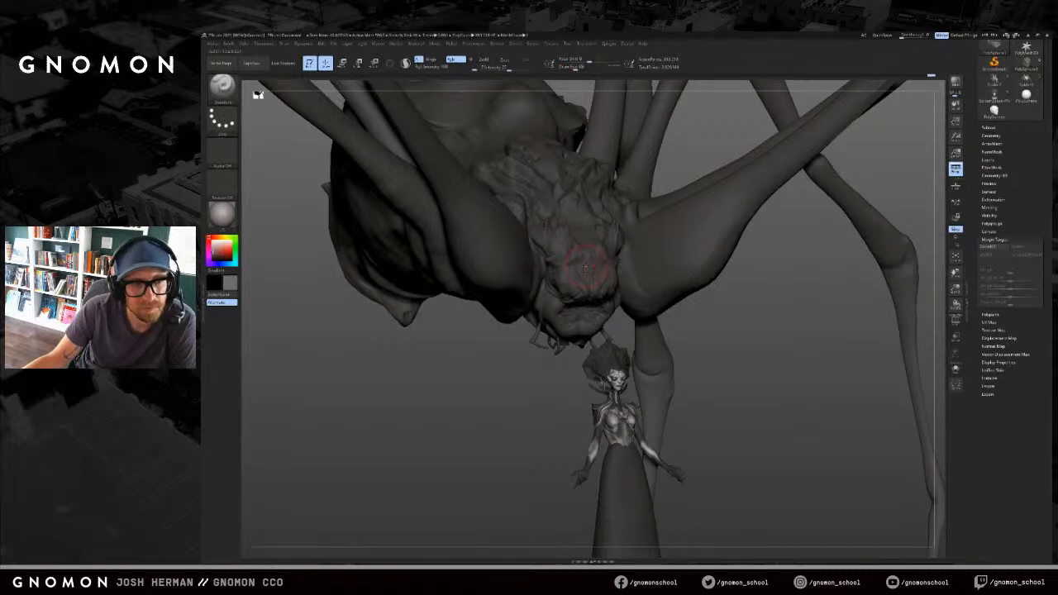
Step: Pull out the centre of the upper lip with the SnakeHook brush at an adjusted size
{"action": "key", "text": "b"}
{"action": "key", "text": "c"}
{"action": "key", "text": "b"}
{"action": "key", "text": "b"}
{"action": "key", "text": "s"}
{"action": "key", "text": "h"}
{"action": "right_click_drag", "start_coordinate": [581, 284], "coordinate": [589, 289]}
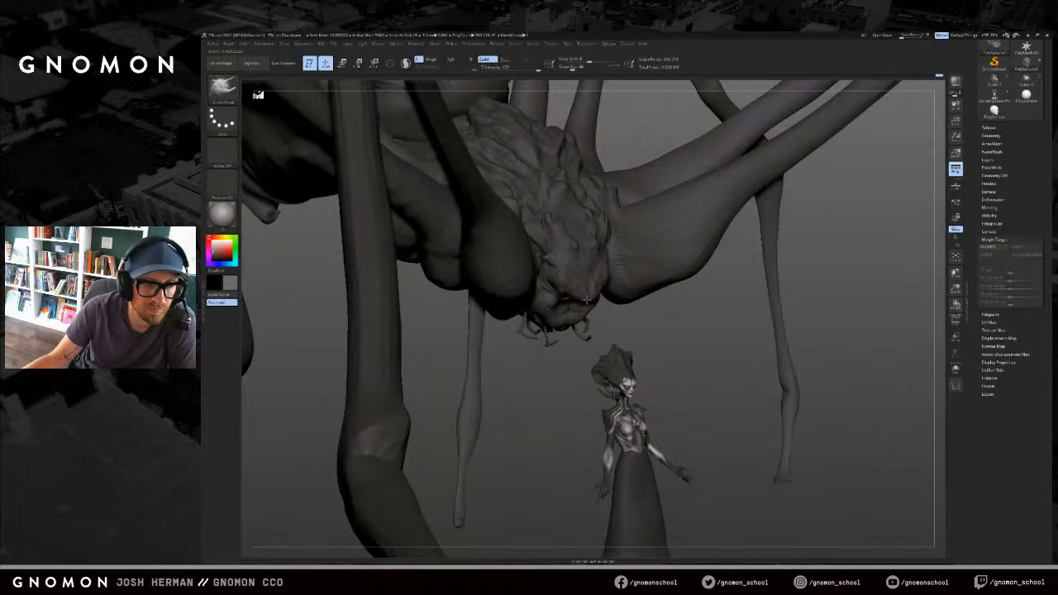
{"action": "mouse_move", "coordinate": [642, 334]}
{"action": "left_mouse_down"}
{"action": "mouse_move", "coordinate": [588, 324]}
{"action": "mouse_move", "coordinate": [603, 298]}
{"action": "left_mouse_up"}
{"action": "key", "text": "s"}
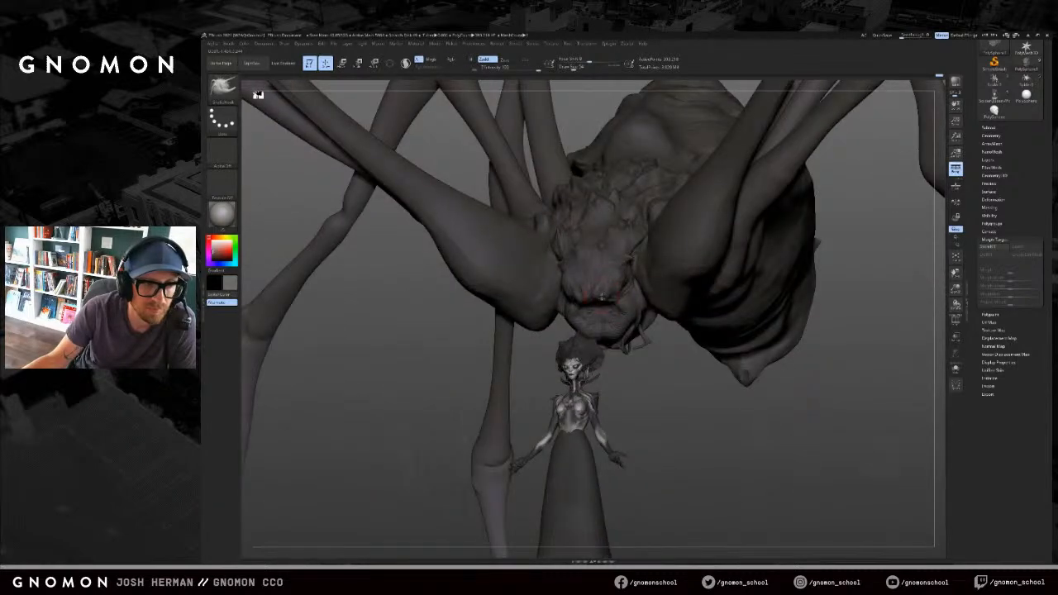
Step: Refine the upper lip's protruding tip from the sides with the SnakeHook brush at an adjusted size
{"action": "left_click_drag", "start_coordinate": [645, 347], "coordinate": [597, 337]}
{"action": "key", "text": "s"}
{"action": "left_click_drag", "start_coordinate": [605, 300], "coordinate": [606, 300]}
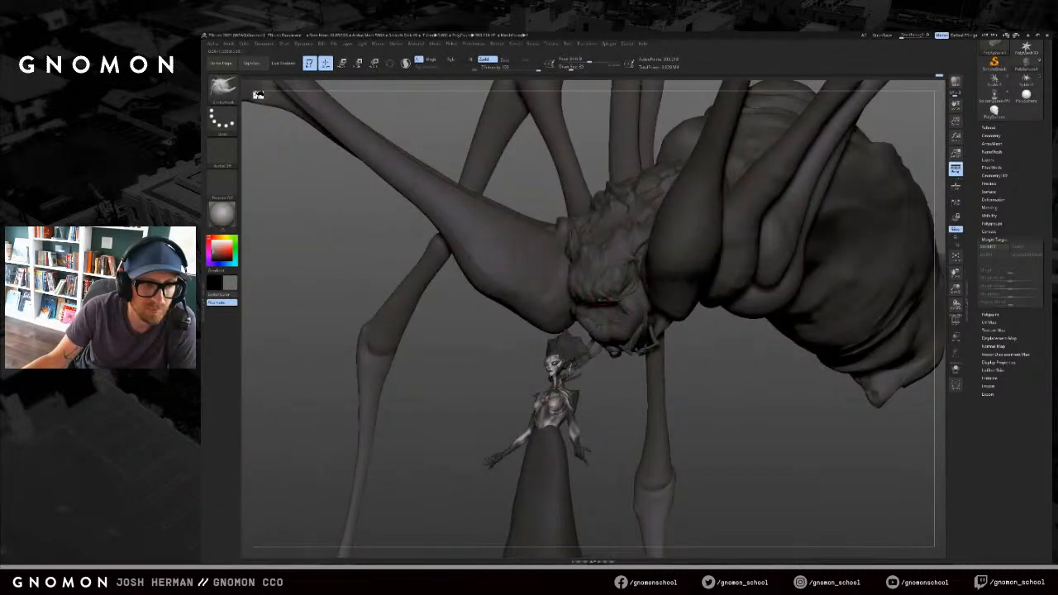
{"action": "right_click_drag", "start_coordinate": [598, 298], "coordinate": [602, 299]}
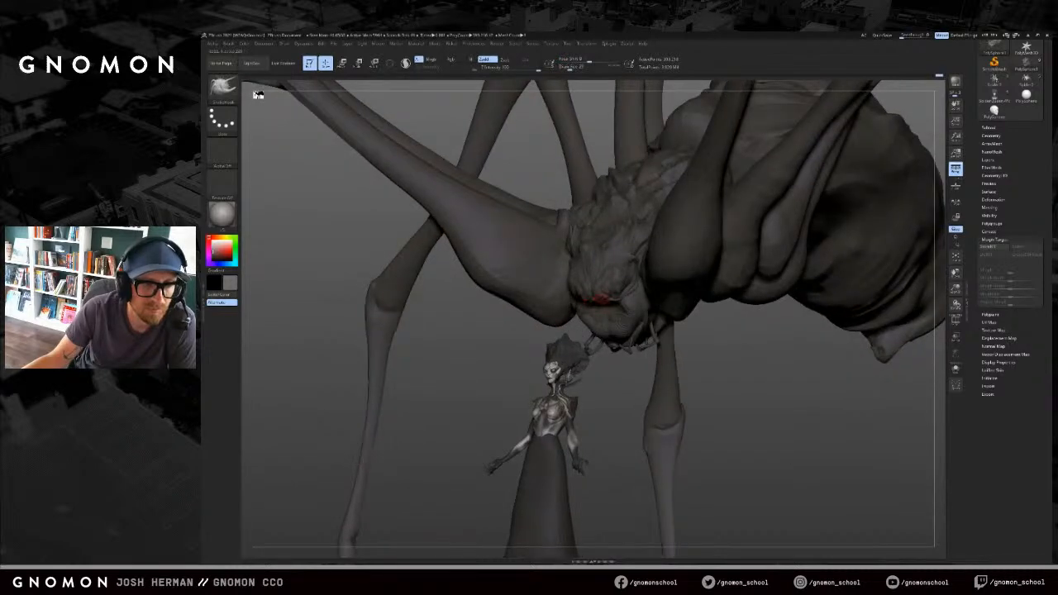
{"action": "right_click_drag", "start_coordinate": [592, 291], "coordinate": [601, 301]}
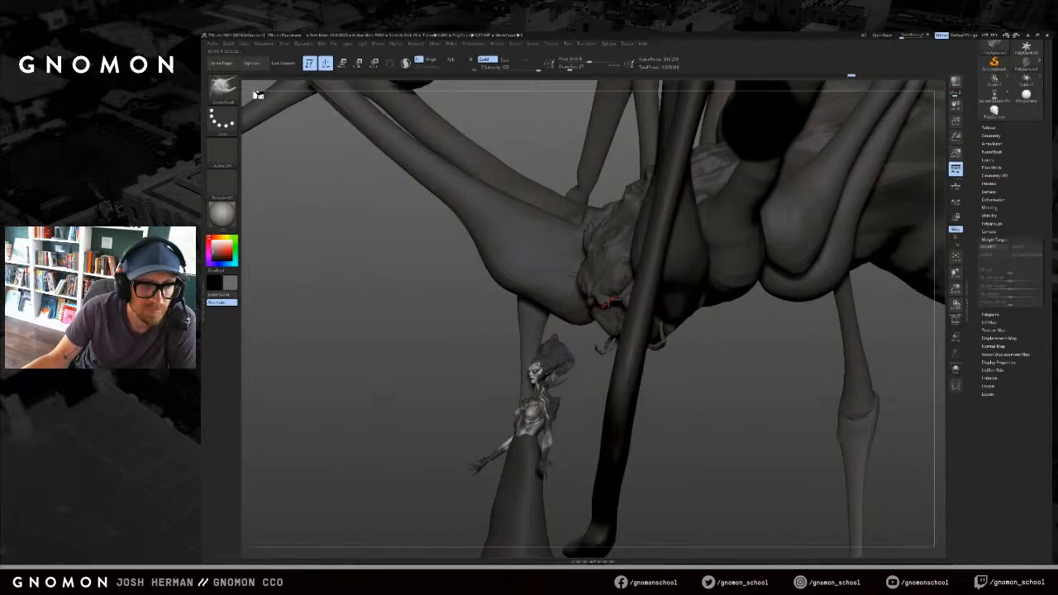
{"action": "right_click_drag", "start_coordinate": [603, 302], "coordinate": [584, 319]}
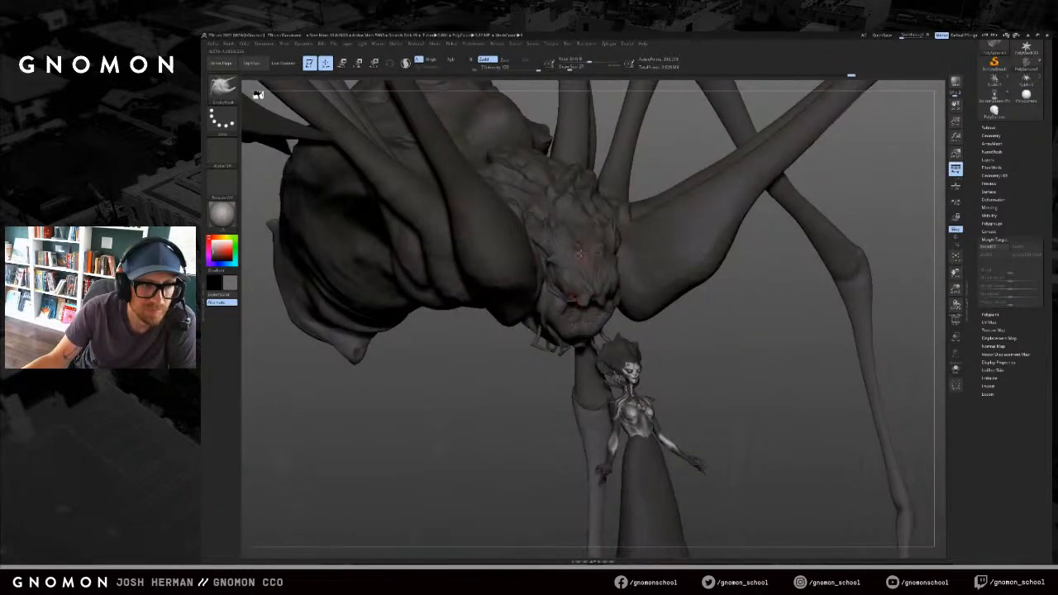
Step: Compare head versions in the undo history and restore the earlier one with the smooth pointed head plate
{"action": "key", "text": "b"}
{"action": "key", "text": "c"}
{"action": "key", "text": "b"}
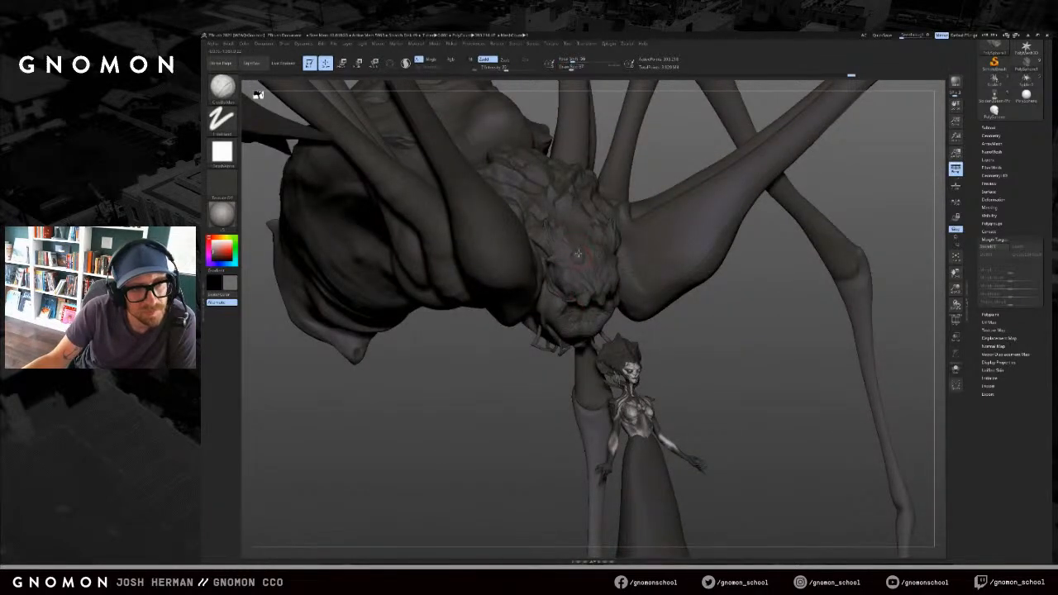
{"action": "right_click_drag", "start_coordinate": [680, 338], "coordinate": [598, 284]}
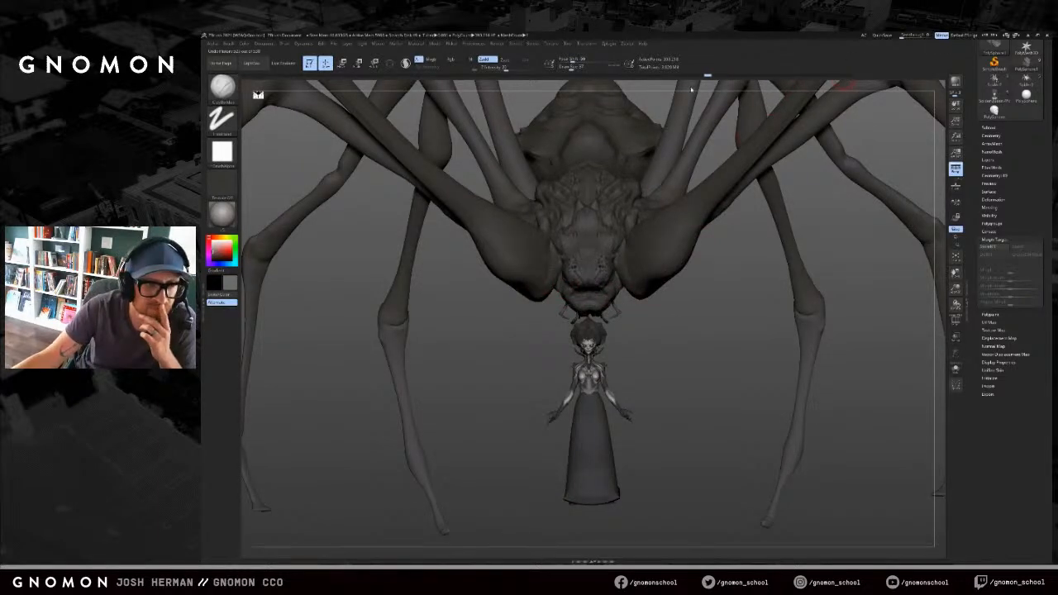
{"action": "mouse_move", "coordinate": [622, 99]}
{"action": "left_mouse_down"}
{"action": "mouse_move", "coordinate": [402, 109]}
{"action": "mouse_move", "coordinate": [430, 108]}
{"action": "left_mouse_up"}
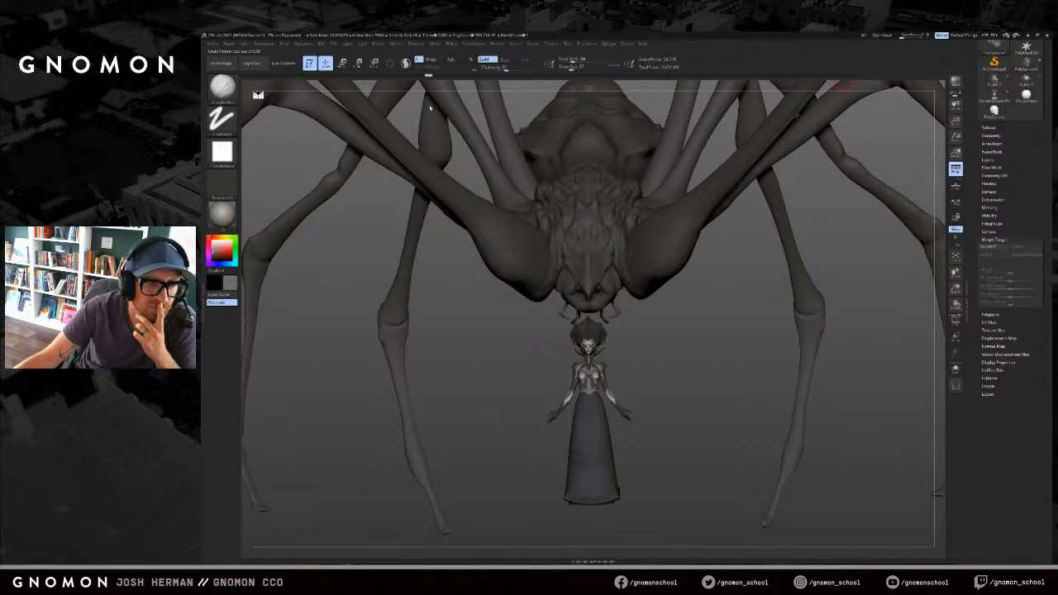
{"action": "left_click_drag", "start_coordinate": [519, 333], "coordinate": [492, 324]}
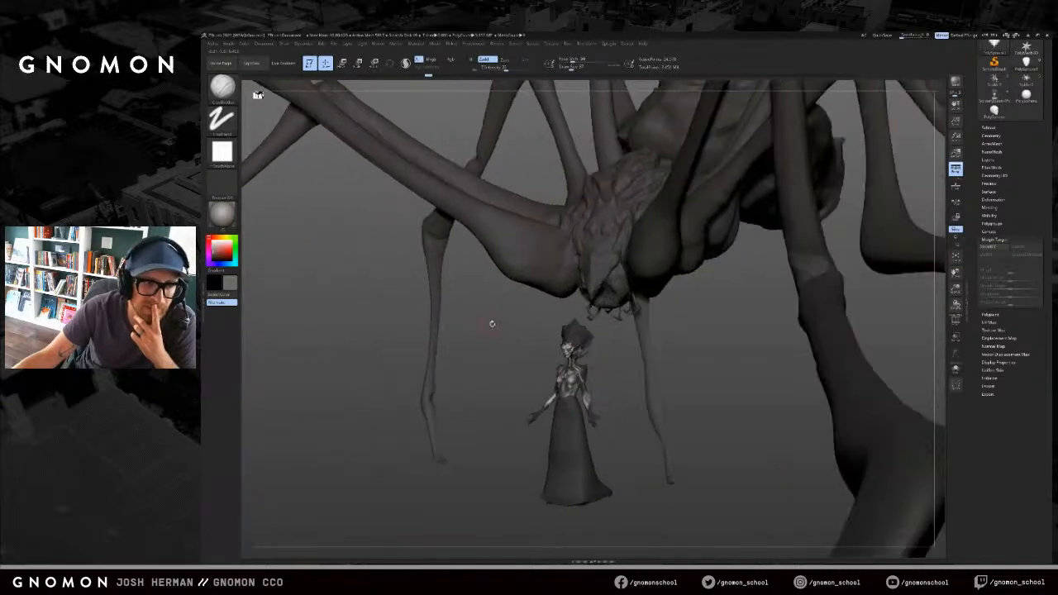
{"action": "mouse_move", "coordinate": [430, 76]}
{"action": "left_mouse_down"}
{"action": "mouse_move", "coordinate": [525, 77]}
{"action": "mouse_move", "coordinate": [534, 105]}
{"action": "mouse_move", "coordinate": [548, 108]}
{"action": "mouse_move", "coordinate": [767, 134]}
{"action": "left_mouse_up"}
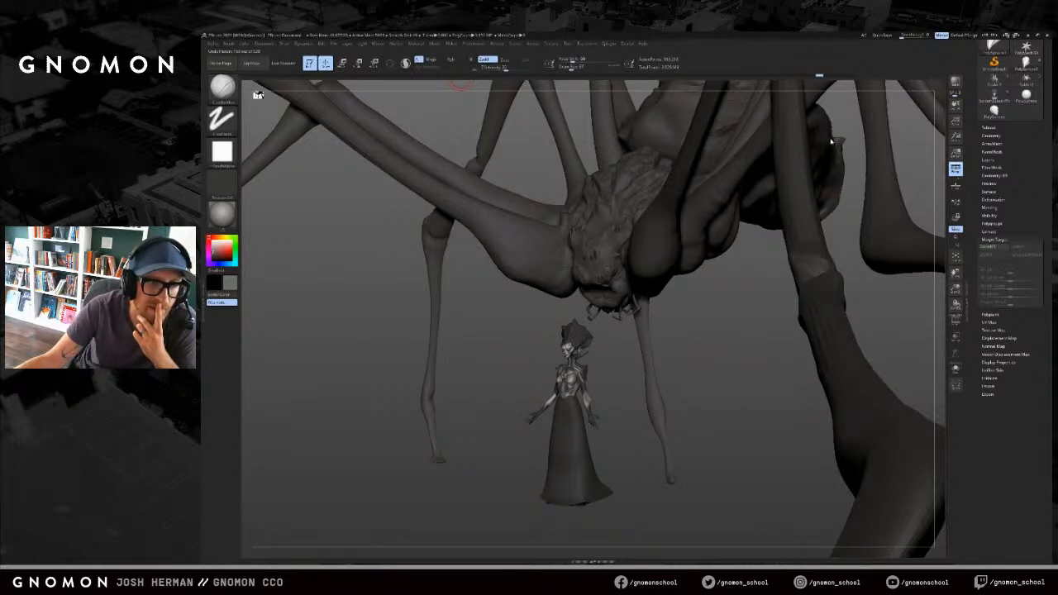
{"action": "left_click_drag", "start_coordinate": [845, 143], "coordinate": [898, 151]}
{"action": "key", "text": "shift+d"}
{"action": "mouse_move", "coordinate": [420, 77]}
{"action": "left_mouse_down"}
{"action": "mouse_move", "coordinate": [381, 79]}
{"action": "mouse_move", "coordinate": [436, 82]}
{"action": "left_mouse_up"}
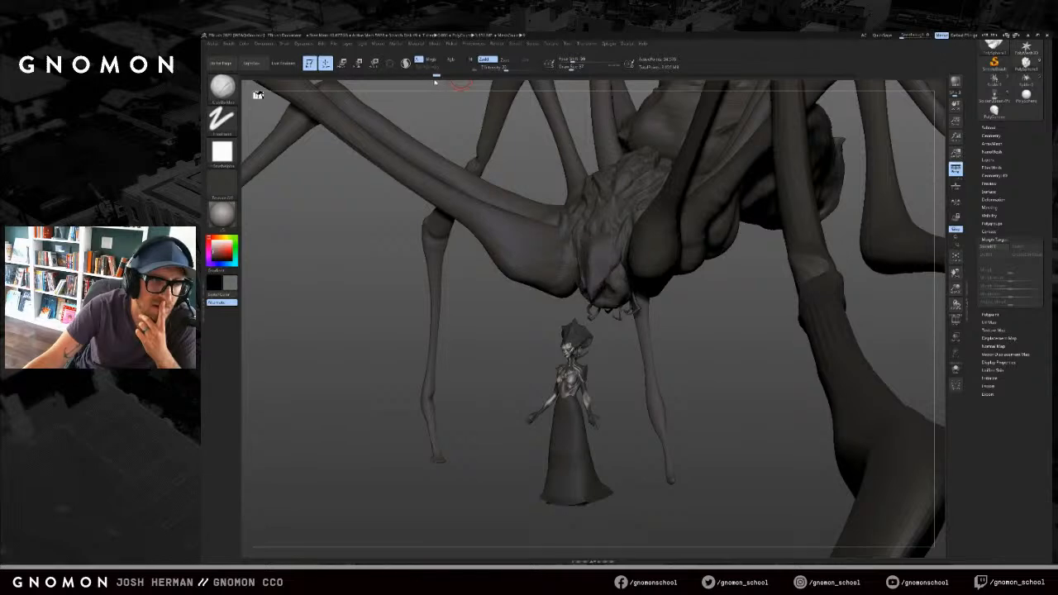
Step: Adjust the profile of the pointed head plate and mouth area with the Move brush at an adjusted size
{"action": "mouse_move", "coordinate": [510, 359]}
{"action": "left_mouse_down"}
{"action": "mouse_move", "coordinate": [673, 339]}
{"action": "mouse_move", "coordinate": [624, 323]}
{"action": "mouse_move", "coordinate": [600, 285]}
{"action": "left_mouse_up"}
{"action": "key", "text": "b"}
{"action": "key", "text": "m"}
{"action": "key", "text": "v"}
{"action": "key", "text": "s"}
{"action": "left_click", "coordinate": [577, 280]}
{"action": "left_click", "coordinate": [600, 303]}
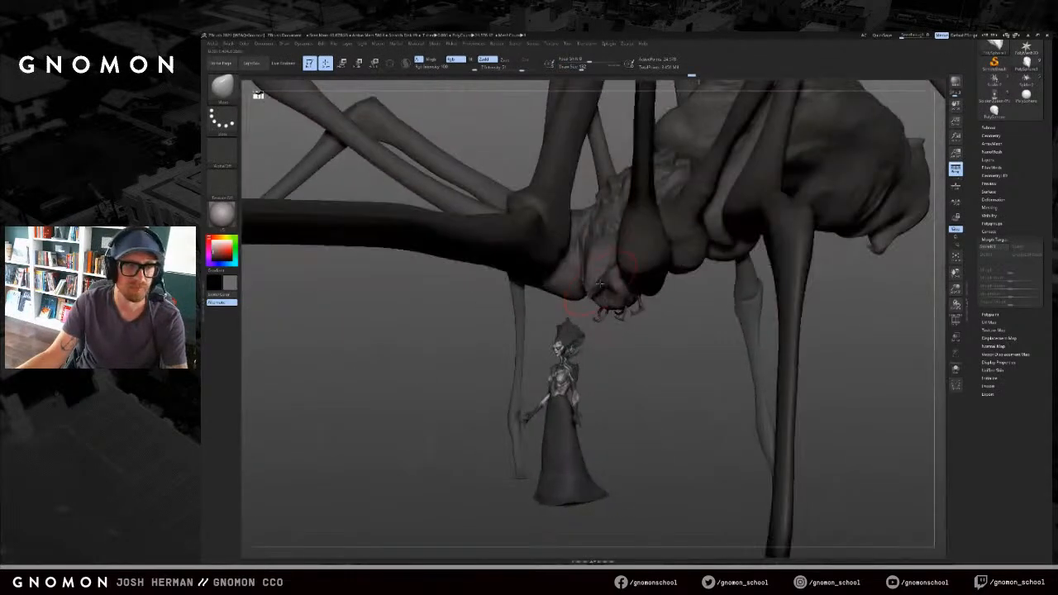
Step: Carve a crease on the underside of the head around the mouth with the DamStandard brush
{"action": "mouse_move", "coordinate": [555, 329]}
{"action": "left_mouse_down"}
{"action": "mouse_move", "coordinate": [628, 329]}
{"action": "mouse_move", "coordinate": [642, 279]}
{"action": "mouse_move", "coordinate": [662, 307]}
{"action": "mouse_move", "coordinate": [612, 341]}
{"action": "mouse_move", "coordinate": [508, 319]}
{"action": "left_mouse_up"}
{"action": "key", "text": "b"}
{"action": "key", "text": "d"}
{"action": "key", "text": "s"}
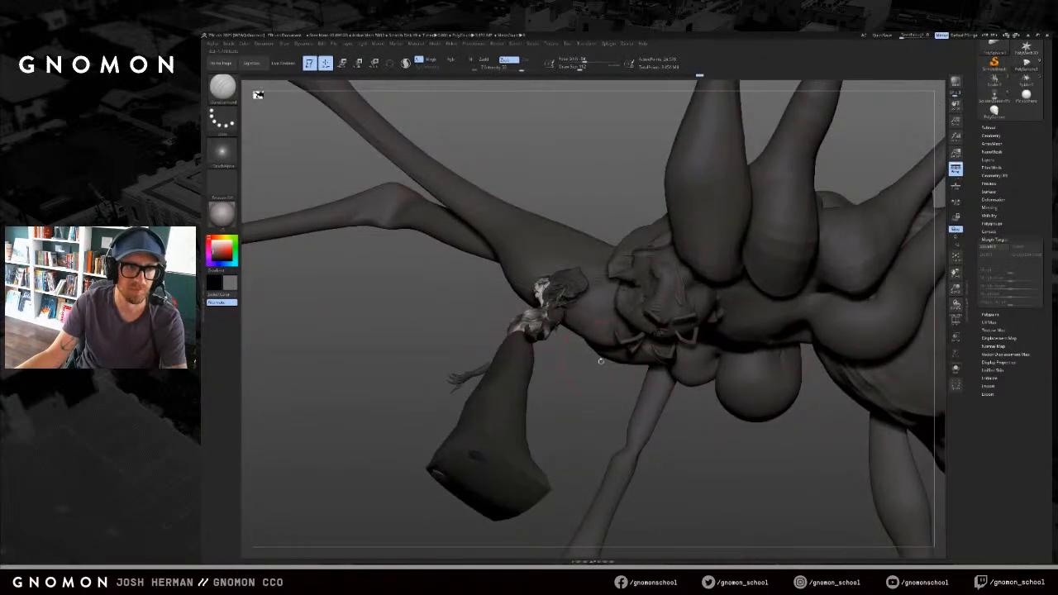
{"action": "left_click_drag", "start_coordinate": [602, 361], "coordinate": [587, 354]}
{"action": "left_click_drag", "start_coordinate": [630, 271], "coordinate": [657, 250]}
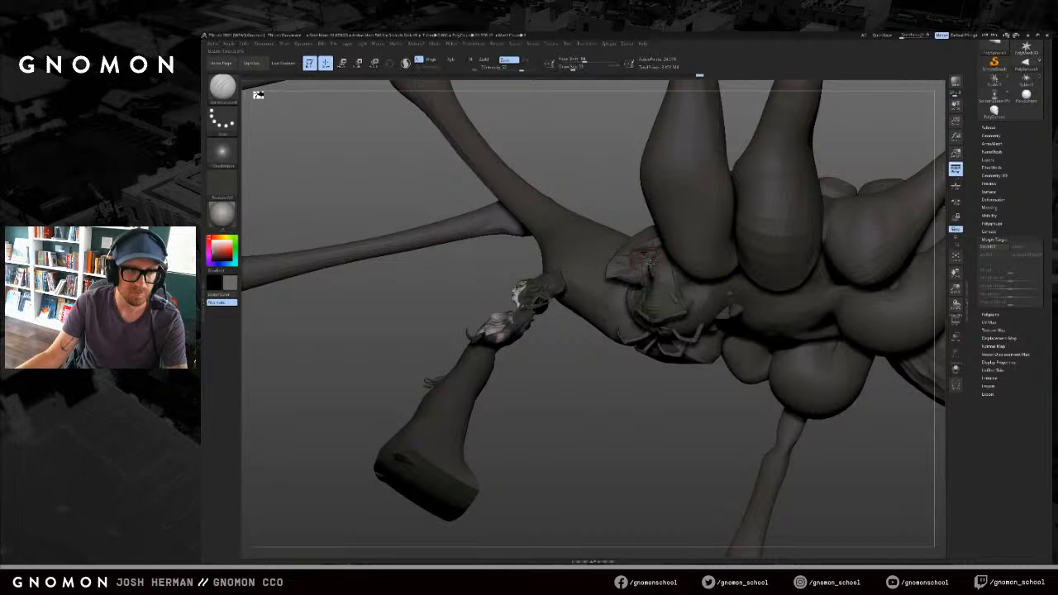
Step: Isolate the head piece, cut into its mouth area with the DamStandard brush, and show the whole creature again
{"action": "key", "text": "shift+alt+s"}
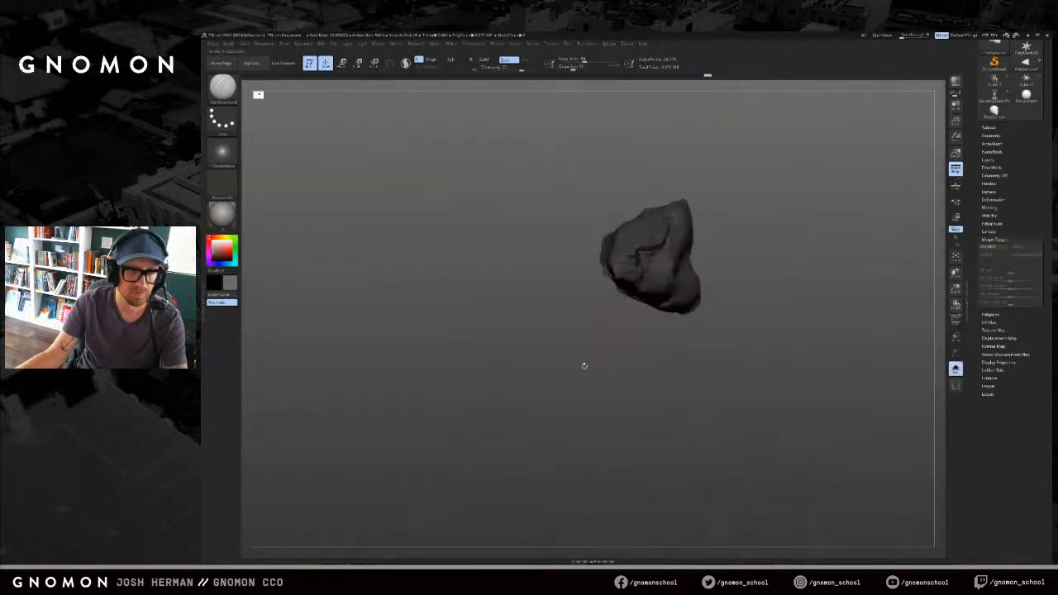
{"action": "right_click_drag", "start_coordinate": [616, 280], "coordinate": [631, 276]}
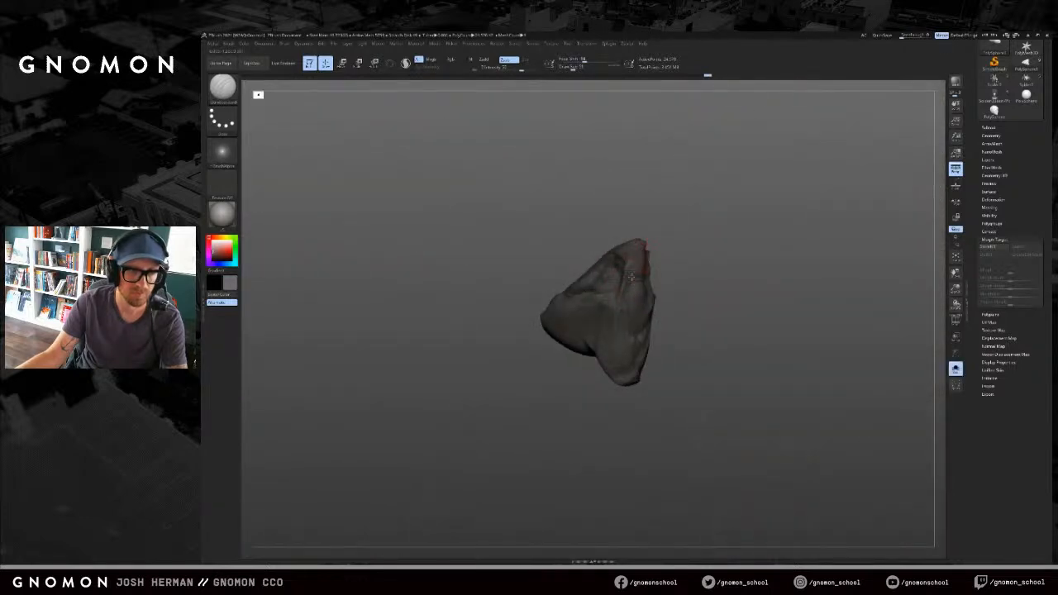
{"action": "left_click_drag", "start_coordinate": [630, 267], "coordinate": [639, 267]}
{"action": "right_click_drag", "start_coordinate": [663, 260], "coordinate": [643, 269]}
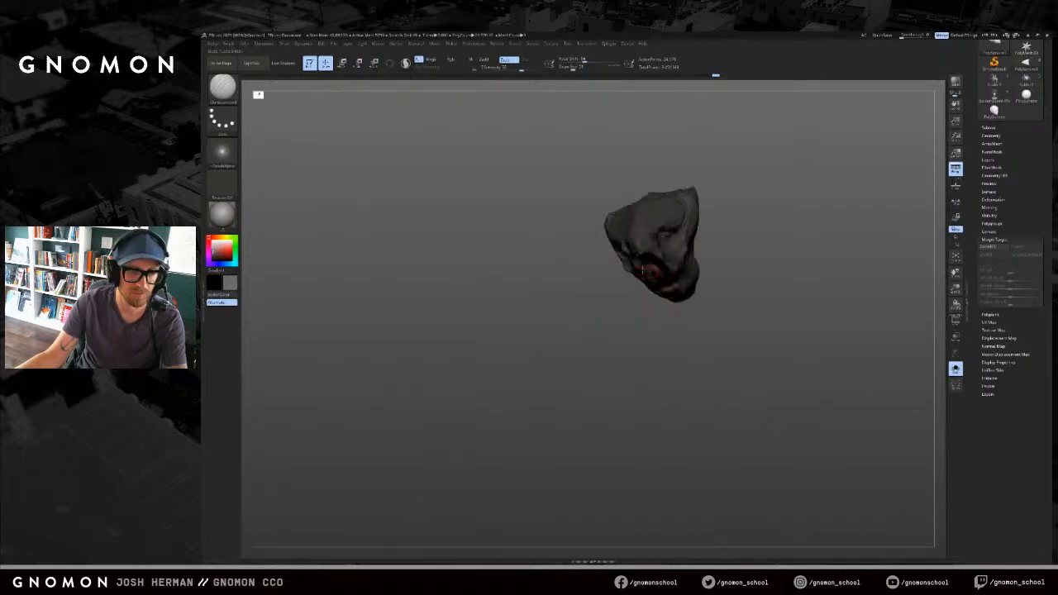
{"action": "right_click_drag", "start_coordinate": [560, 308], "coordinate": [656, 309]}
{"action": "left_click", "coordinate": [571, 316], "text": "ctrl+shift"}
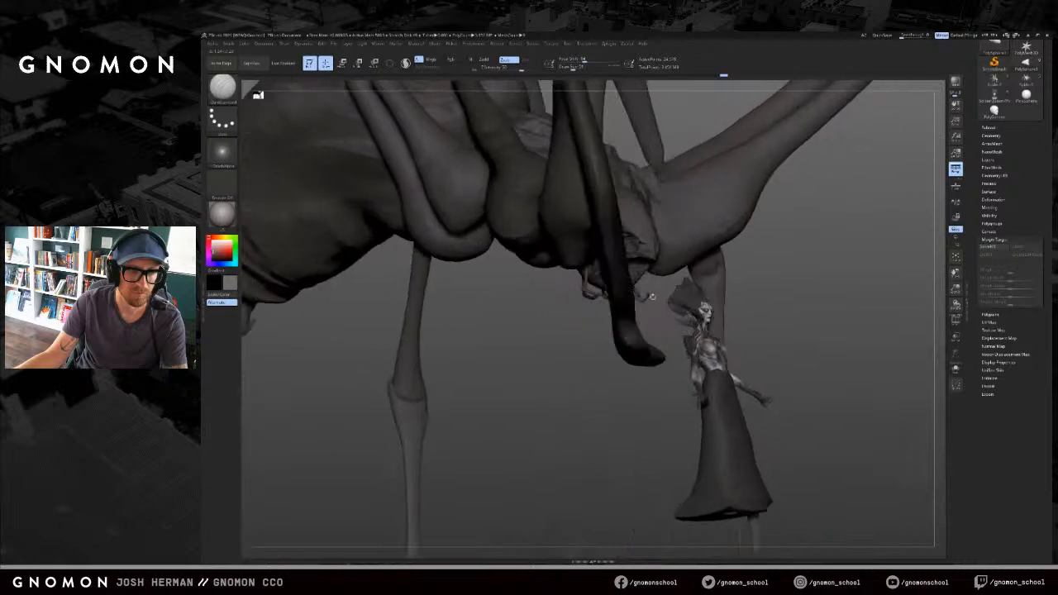
Step: Reshape the outline of the pointed head plate with the Move brush
{"action": "right_click_drag", "start_coordinate": [815, 255], "coordinate": [661, 289]}
{"action": "key", "text": "b"}
{"action": "key", "text": "m"}
{"action": "key", "text": "v"}
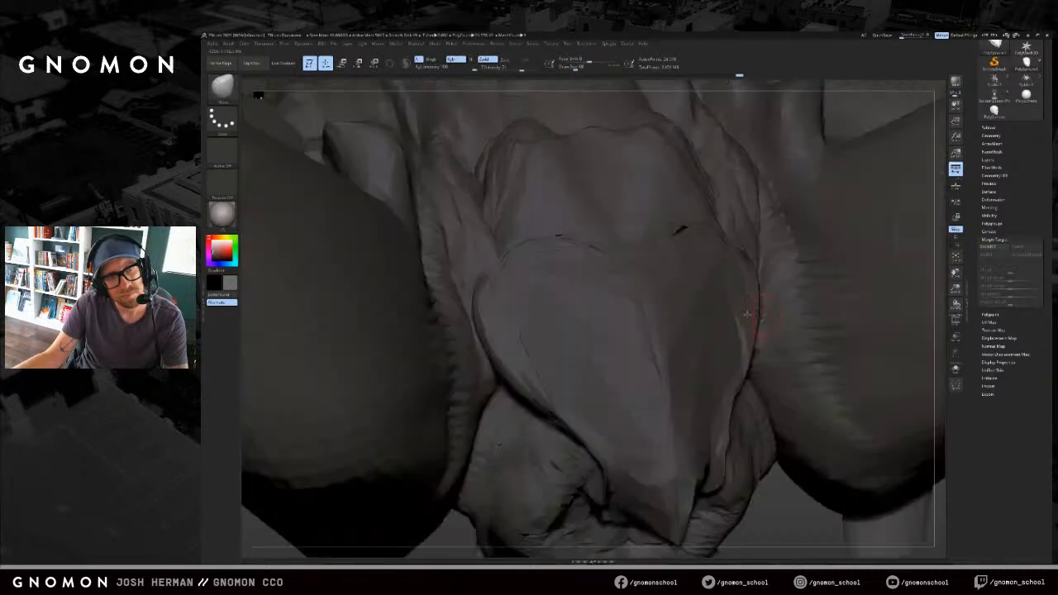
{"action": "key", "text": "f"}
{"action": "right_click_drag", "start_coordinate": [701, 366], "coordinate": [668, 349]}
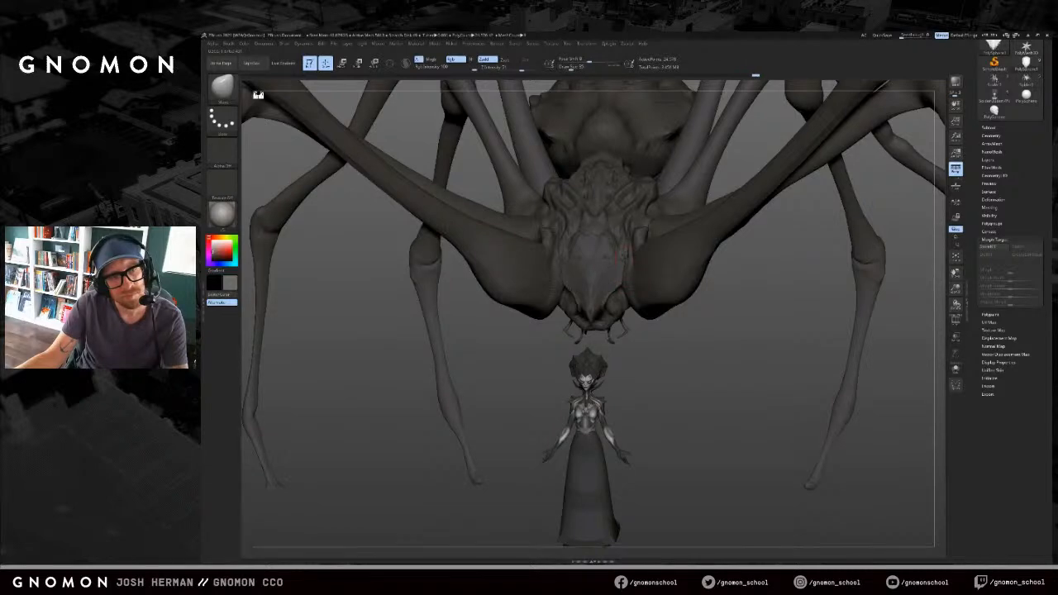
Step: Carve the area around the tip of the head plate with the DamStandard brush at an adjusted size
{"action": "right_click_drag", "start_coordinate": [625, 256], "coordinate": [606, 362]}
{"action": "key", "text": "b"}
{"action": "key", "text": "d"}
{"action": "key", "text": "s"}
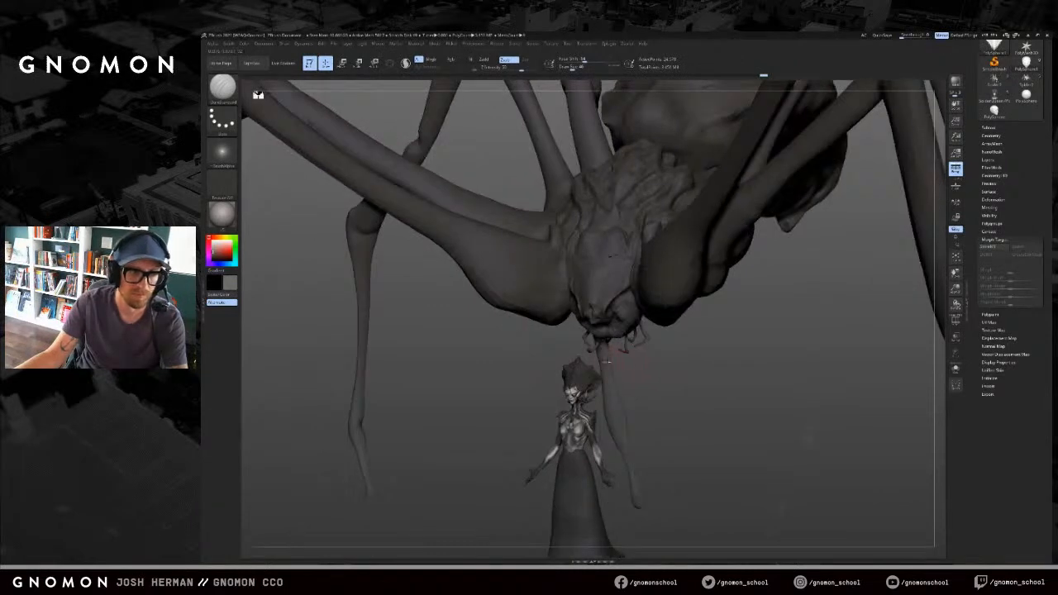
{"action": "right_click_drag", "start_coordinate": [518, 375], "coordinate": [591, 390], "text": "shift"}
{"action": "key", "text": "1"}
{"action": "key", "text": "s"}
{"action": "left_click_drag", "start_coordinate": [592, 298], "coordinate": [584, 296]}
{"action": "right_click_drag", "start_coordinate": [643, 333], "coordinate": [634, 338], "text": "shift"}
Step: Undo the black paint covering the head plate and swap between the black and grey paint colours
{"action": "key", "text": "ctrl+z"}
{"action": "key", "text": "v"}
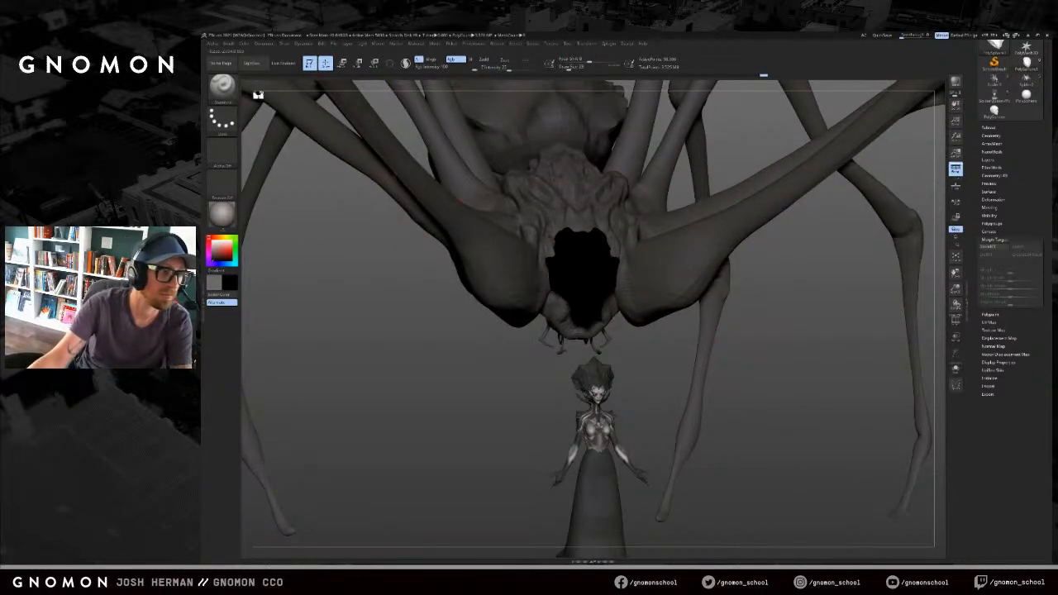
{"action": "key", "text": "ctrl+z"}
{"action": "key", "text": "v"}
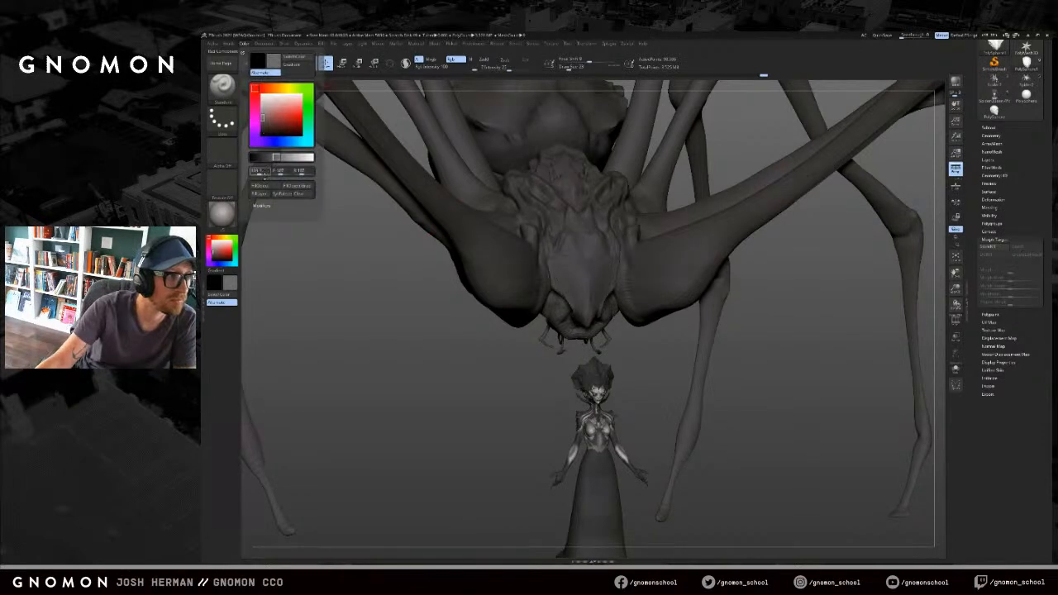
{"action": "key", "text": "v"}
Step: Place a pair of small dark trial spots on the lower part of the pointed head plate
{"action": "left_click_drag", "start_coordinate": [573, 285], "coordinate": [584, 312]}
{"action": "key", "text": "s"}
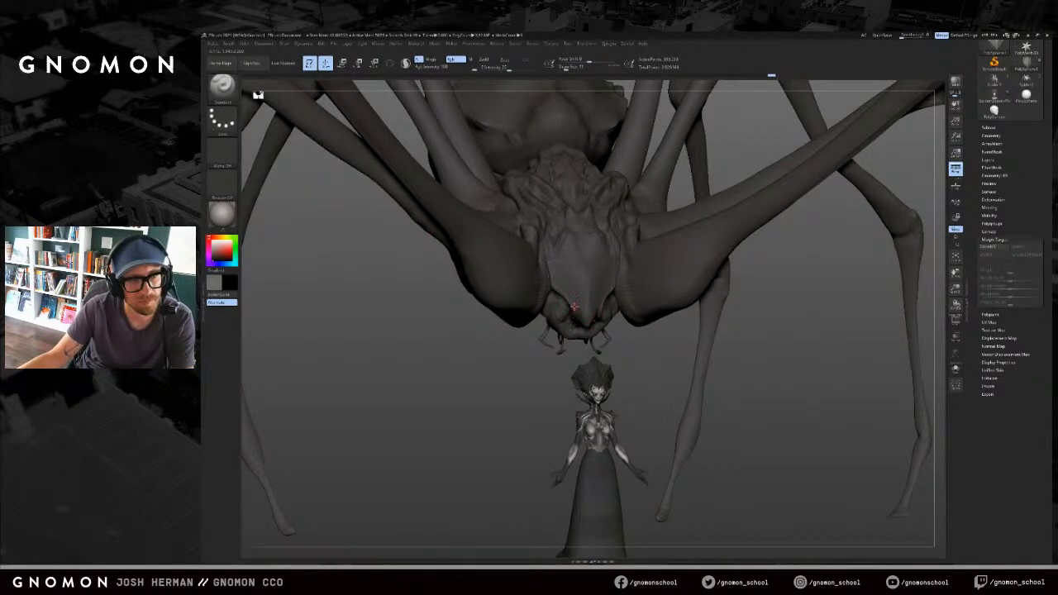
{"action": "left_click_drag", "start_coordinate": [482, 360], "coordinate": [570, 357]}
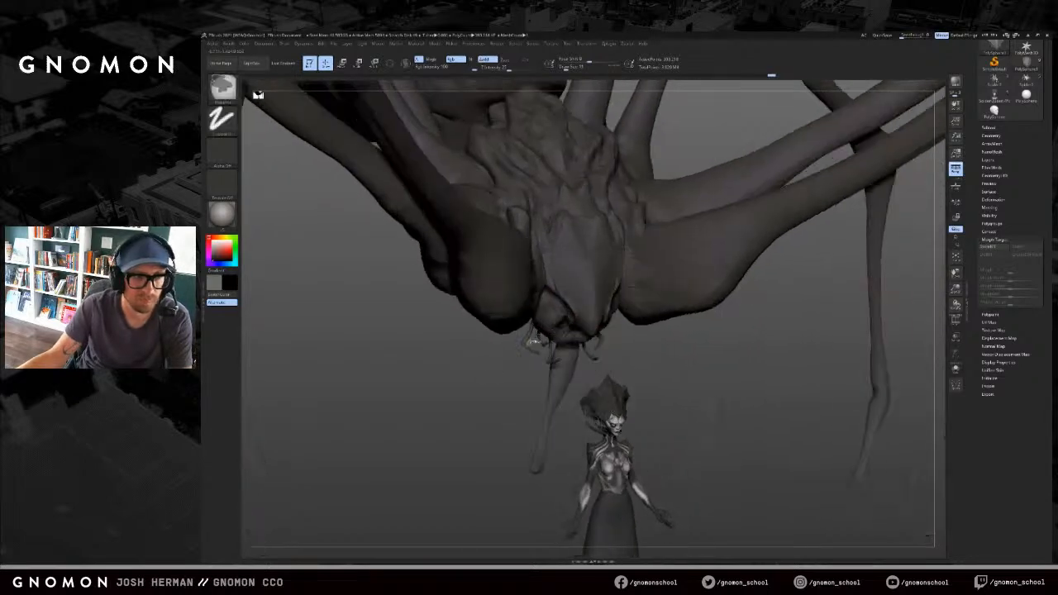
{"action": "left_click_drag", "start_coordinate": [654, 352], "coordinate": [648, 446]}
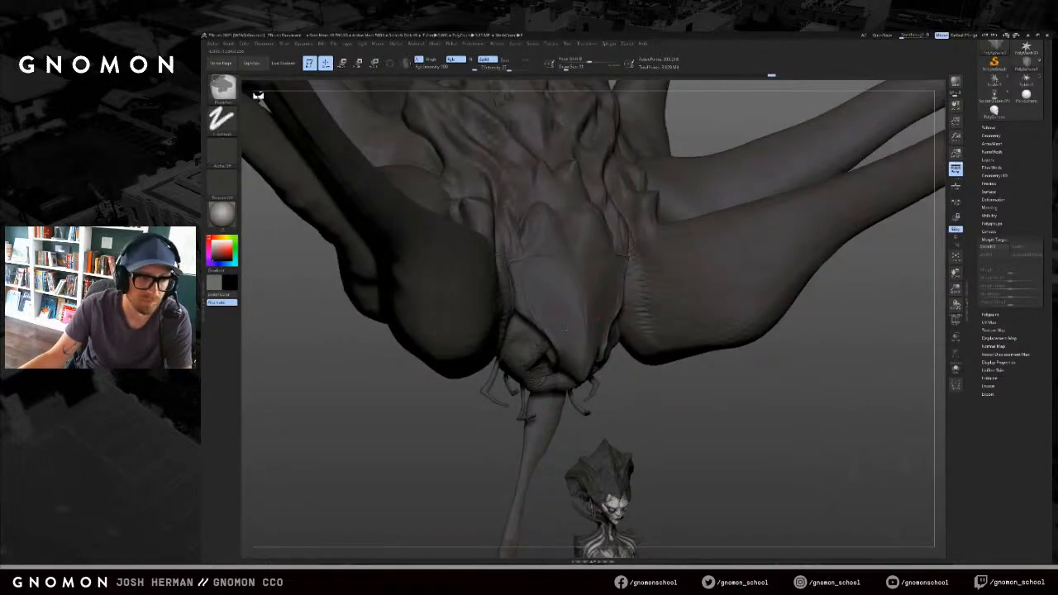
{"action": "left_click_drag", "start_coordinate": [566, 335], "coordinate": [563, 324], "text": "ctrl"}
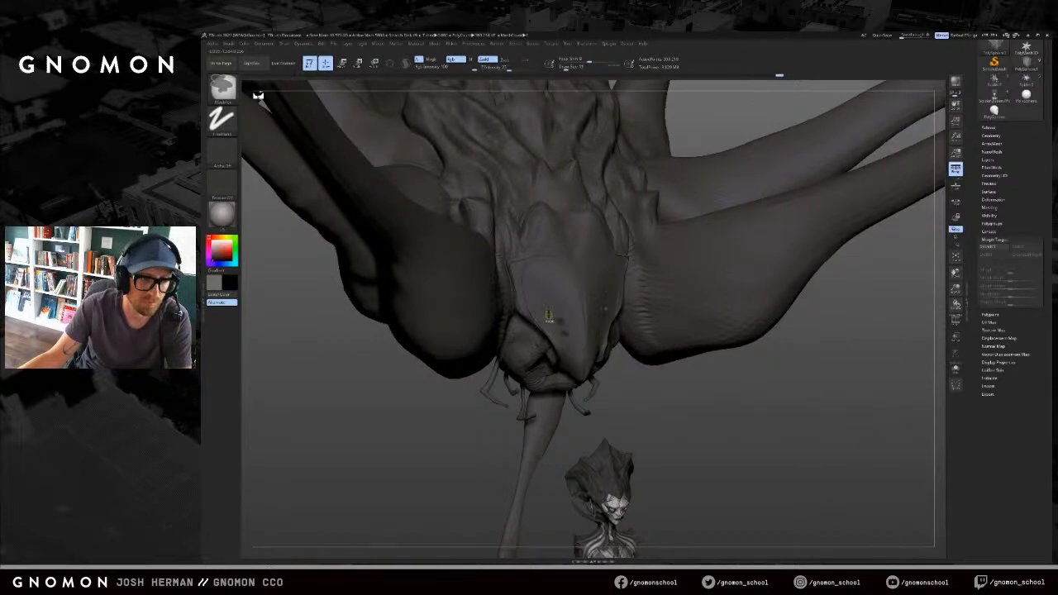
Step: Isolate the head plate and inspect its polygroups and mesh at different subdivision levels
{"action": "left_click_drag", "start_coordinate": [472, 404], "coordinate": [476, 425], "text": "alt"}
{"action": "key", "text": "shift+f"}
{"action": "key", "text": "shift+f"}
{"action": "key", "text": "shift+d"}
{"action": "key", "text": "shift+d"}
{"action": "key", "text": "shift+f"}
{"action": "key", "text": "alt+s"}
{"action": "left_click_drag", "start_coordinate": [668, 400], "coordinate": [672, 333]}
{"action": "key", "text": "d"}
{"action": "key", "text": "d"}
{"action": "key", "text": "d"}
{"action": "key", "text": "d"}
{"action": "key", "text": "alt+s"}
{"action": "key", "text": "alt+s"}
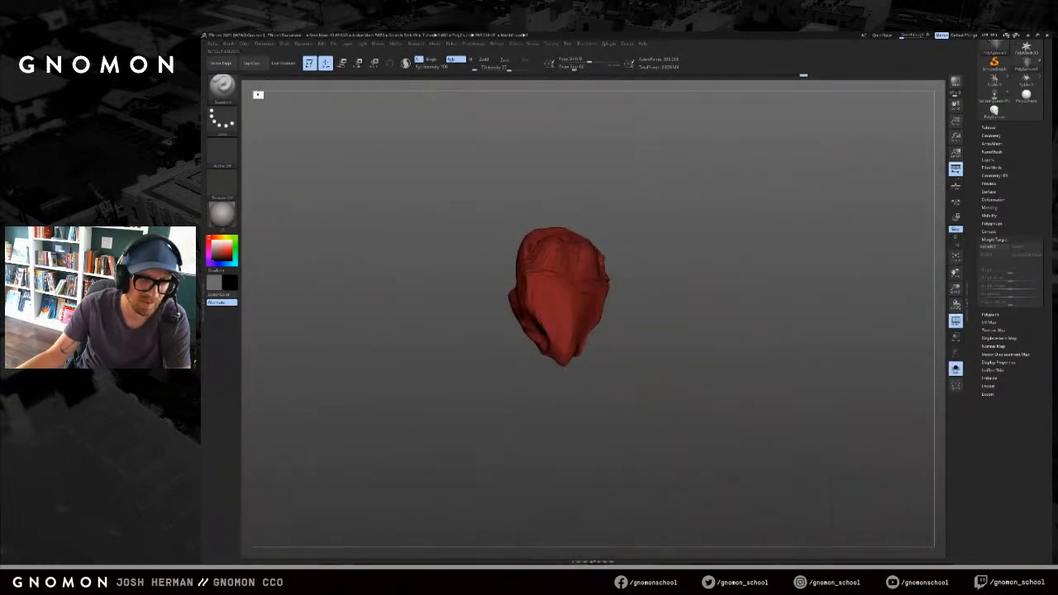
Step: Lower the head plate's subdivision level and bring the whole creature back into view
{"action": "mouse_move", "coordinate": [572, 252]}
{"action": "left_mouse_down", "text": "ctrl"}
{"action": "mouse_move", "coordinate": [557, 254]}
{"action": "mouse_move", "coordinate": [545, 324]}
{"action": "mouse_move", "coordinate": [570, 258]}
{"action": "left_mouse_up", "text": "ctrl"}
{"action": "key", "text": "shift+d"}
{"action": "key", "text": "alt+s"}
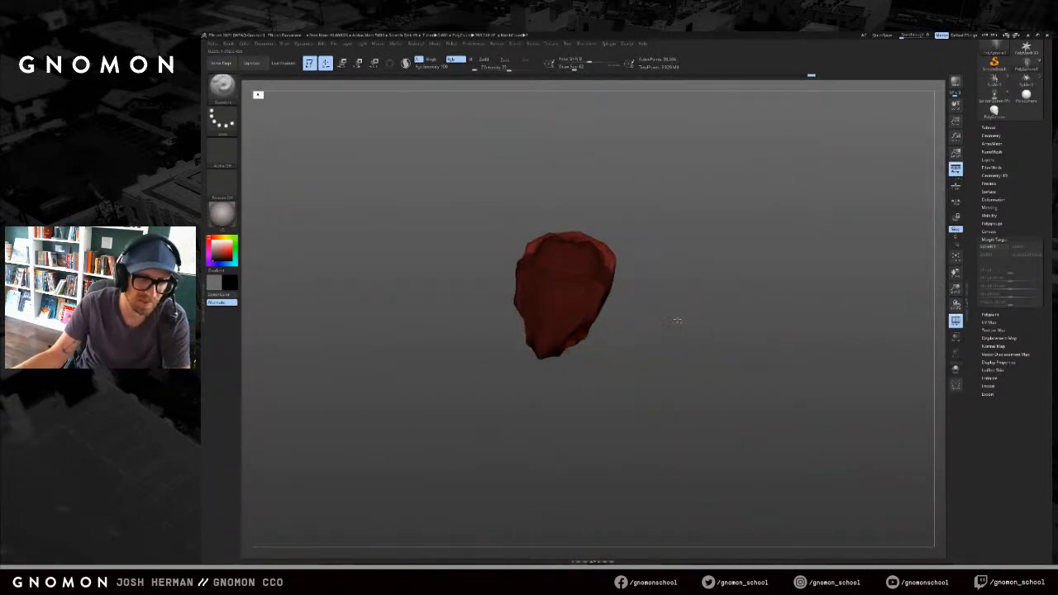
{"action": "key", "text": "f"}
{"action": "key", "text": "f"}
{"action": "mouse_move", "coordinate": [702, 367]}
{"action": "left_mouse_down", "text": "shift"}
{"action": "mouse_move", "coordinate": [712, 366]}
{"action": "mouse_move", "coordinate": [631, 315]}
{"action": "mouse_move", "coordinate": [648, 312]}
{"action": "mouse_move", "coordinate": [617, 335]}
{"action": "mouse_move", "coordinate": [620, 286]}
{"action": "mouse_move", "coordinate": [666, 355]}
{"action": "left_mouse_up", "text": "shift"}
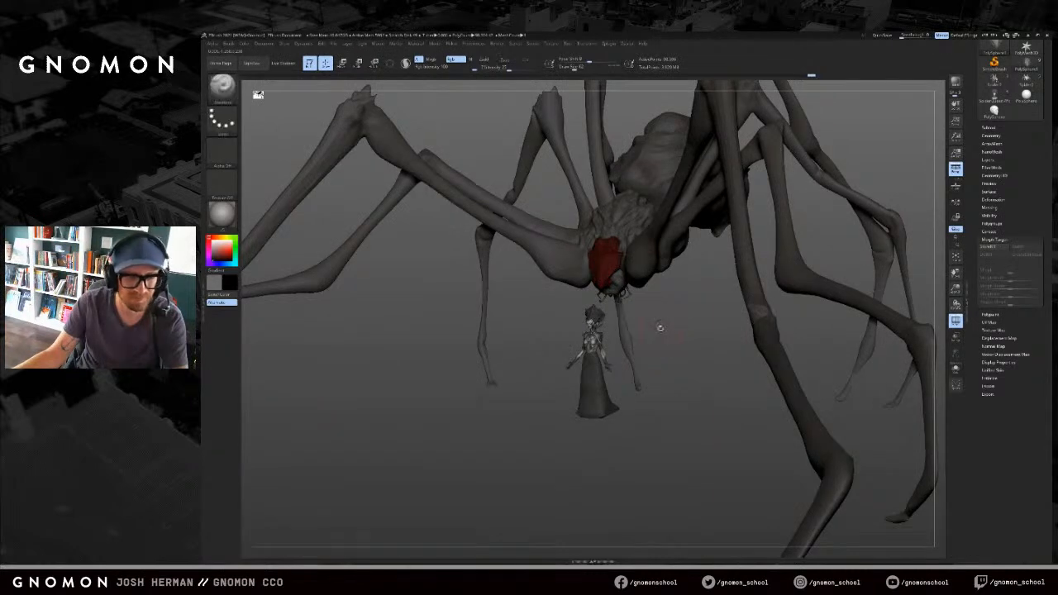
Step: Swap the paint colours, select the mouth piece beneath the head plate and toggle its morph target to compare shapes
{"action": "key", "text": "v"}
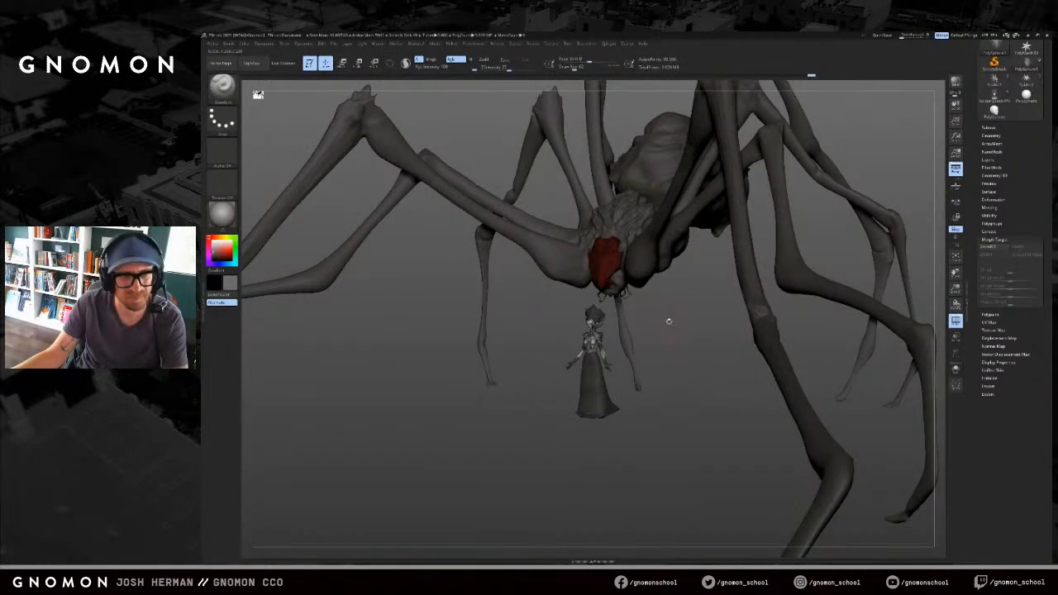
{"action": "left_click_drag", "start_coordinate": [669, 321], "coordinate": [693, 315], "text": "shift"}
{"action": "left_click", "coordinate": [641, 289], "text": "alt"}
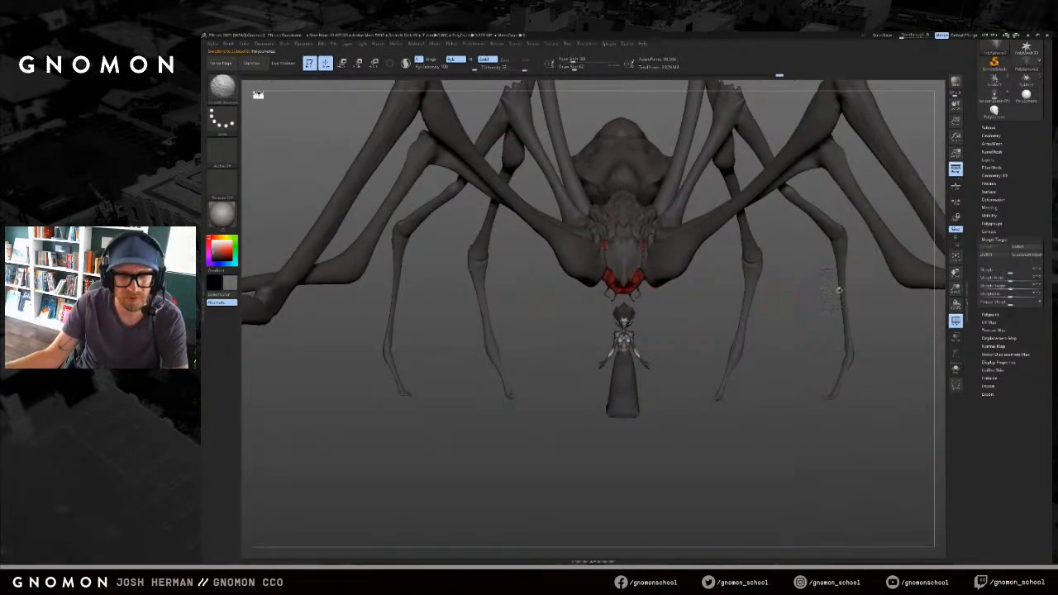
{"action": "key", "text": "shift+f"}
{"action": "left_click", "coordinate": [1022, 248]}
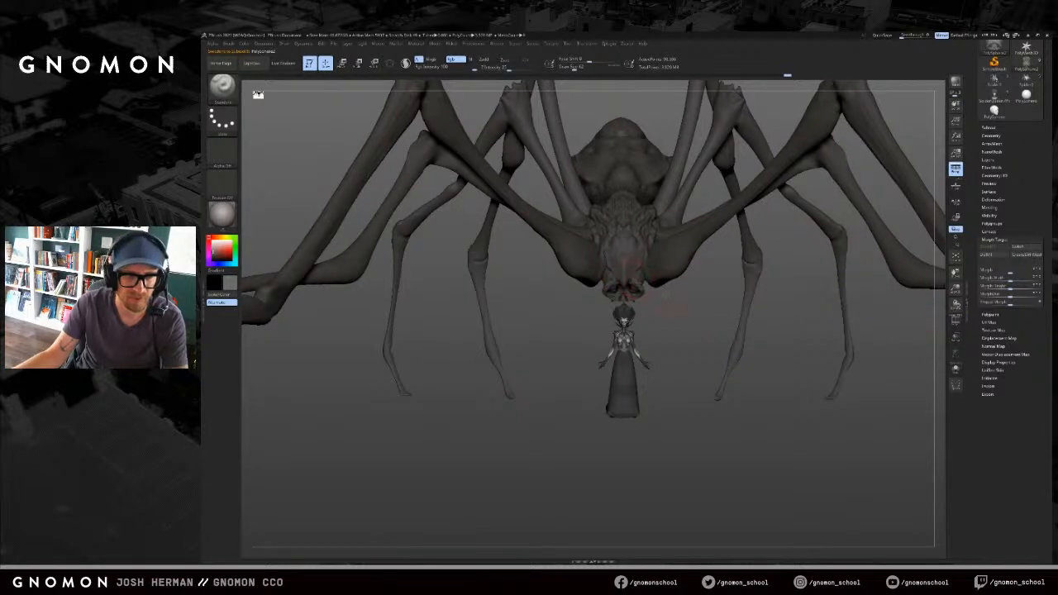
{"action": "left_click_drag", "start_coordinate": [668, 294], "coordinate": [644, 296]}
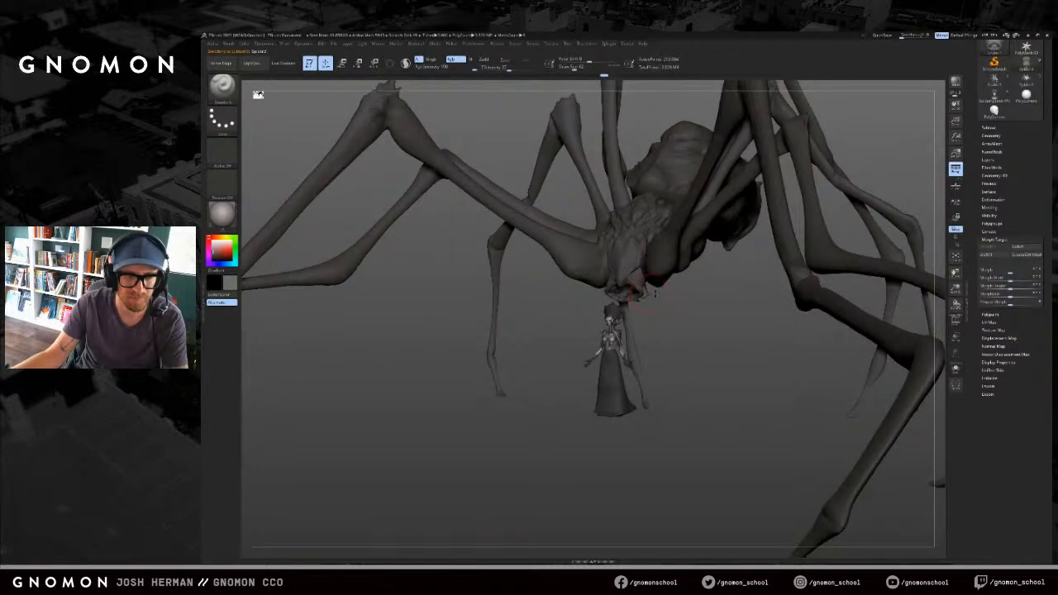
{"action": "left_click", "coordinate": [1021, 249]}
{"action": "left_click_drag", "start_coordinate": [750, 322], "coordinate": [794, 324]}
{"action": "left_click", "coordinate": [1020, 248]}
Step: Select the head plate and switch its morph target to compare the stored and current shapes
{"action": "left_click", "coordinate": [650, 269], "text": "alt"}
{"action": "key", "text": "shift+s"}
{"action": "key", "text": "shift+s"}
{"action": "left_click", "coordinate": [1023, 247]}
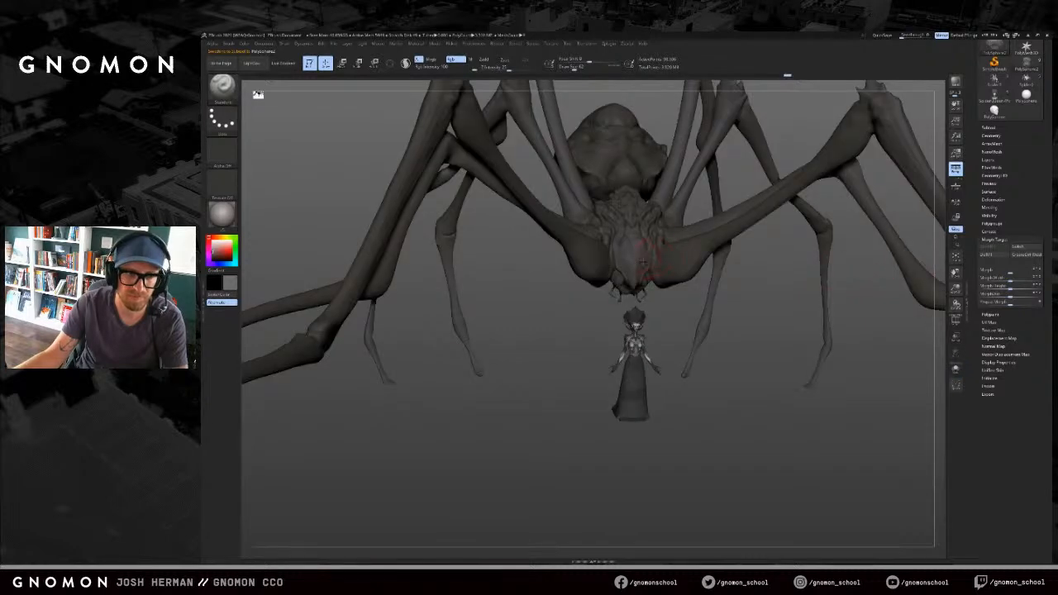
Step: Isolate the small head piece and clear the mask drawn over it
{"action": "left_click", "coordinate": [644, 263], "text": "alt"}
{"action": "key", "text": "shift+s"}
{"action": "key", "text": "shift+s"}
{"action": "mouse_move", "coordinate": [668, 308]}
{"action": "left_mouse_down"}
{"action": "mouse_move", "coordinate": [696, 345]}
{"action": "mouse_move", "coordinate": [662, 335]}
{"action": "left_mouse_up"}
{"action": "key", "text": "shift+s"}
{"action": "mouse_move", "coordinate": [596, 239]}
{"action": "left_mouse_down", "text": "ctrl"}
{"action": "mouse_move", "coordinate": [620, 340]}
{"action": "mouse_move", "coordinate": [638, 338]}
{"action": "left_mouse_up", "text": "ctrl"}
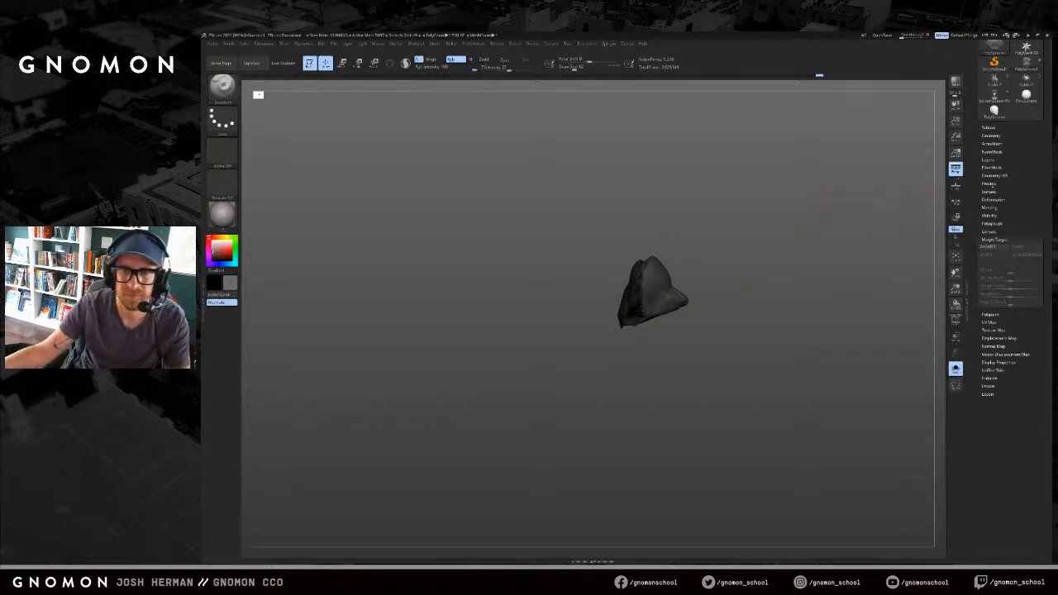
{"action": "left_click", "coordinate": [883, 244], "text": "ctrl"}
{"action": "mouse_move", "coordinate": [797, 246]}
{"action": "left_mouse_down", "text": "ctrl"}
{"action": "mouse_move", "coordinate": [777, 273]}
{"action": "mouse_move", "coordinate": [716, 290]}
{"action": "mouse_move", "coordinate": [760, 288]}
{"action": "mouse_move", "coordinate": [739, 295]}
{"action": "left_mouse_up", "text": "ctrl"}
Step: Display the polygroup colours on the isolated head piece and test hiding and restoring its groups
{"action": "key", "text": "shift+f"}
{"action": "key", "text": "s"}
{"action": "left_click_drag", "start_coordinate": [699, 340], "coordinate": [665, 370]}
{"action": "key", "text": "s"}
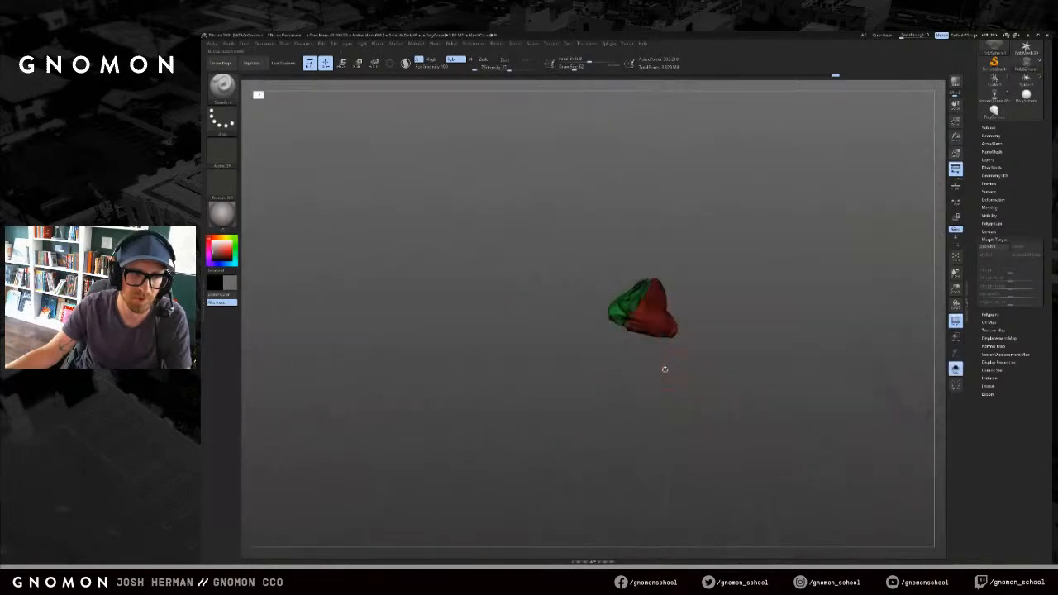
{"action": "left_click", "coordinate": [665, 328], "text": "ctrl+shift"}
{"action": "left_click_drag", "start_coordinate": [780, 242], "coordinate": [786, 270], "text": "ctrl+shift"}
{"action": "left_click", "coordinate": [797, 273], "text": "ctrl+shift"}
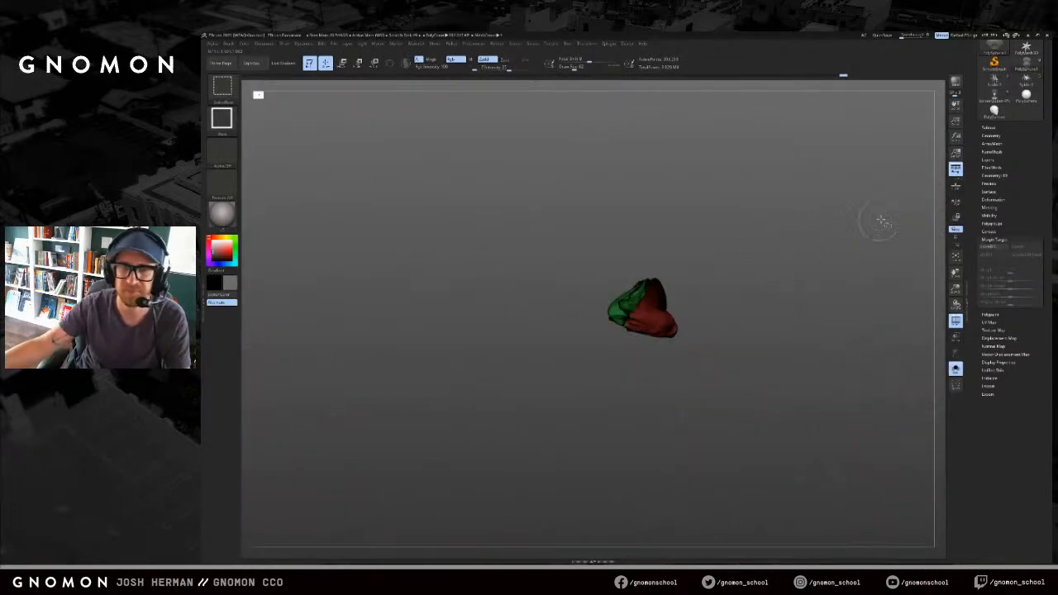
Step: Delete the two isolated head-piece subtools and confirm both deletions
{"action": "left_click_drag", "start_coordinate": [1001, 158], "coordinate": [1002, 196]}
{"action": "left_click", "coordinate": [990, 167]}
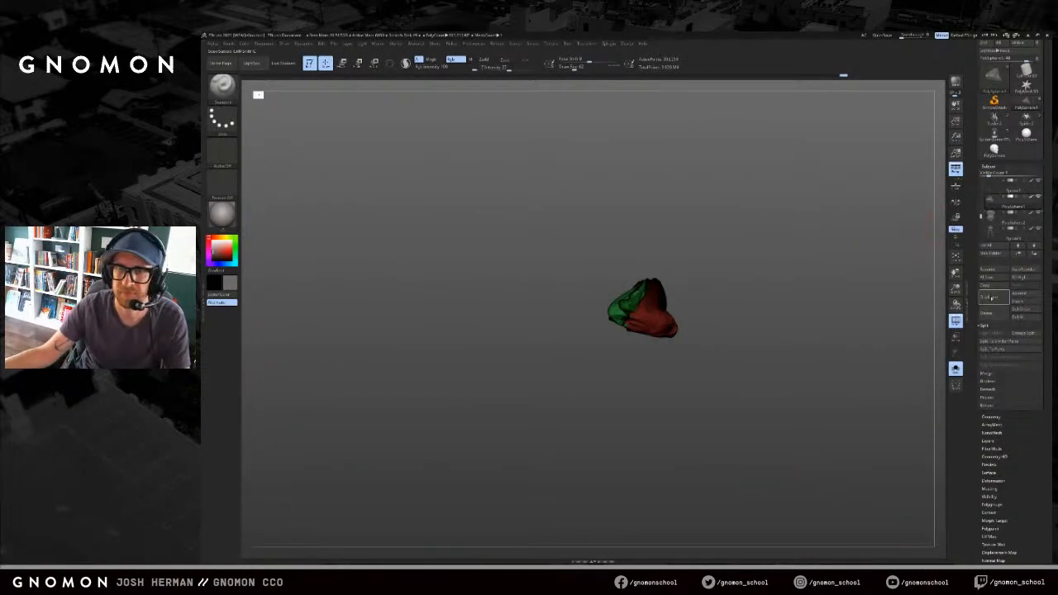
{"action": "left_click", "coordinate": [986, 313]}
{"action": "left_click", "coordinate": [930, 339]}
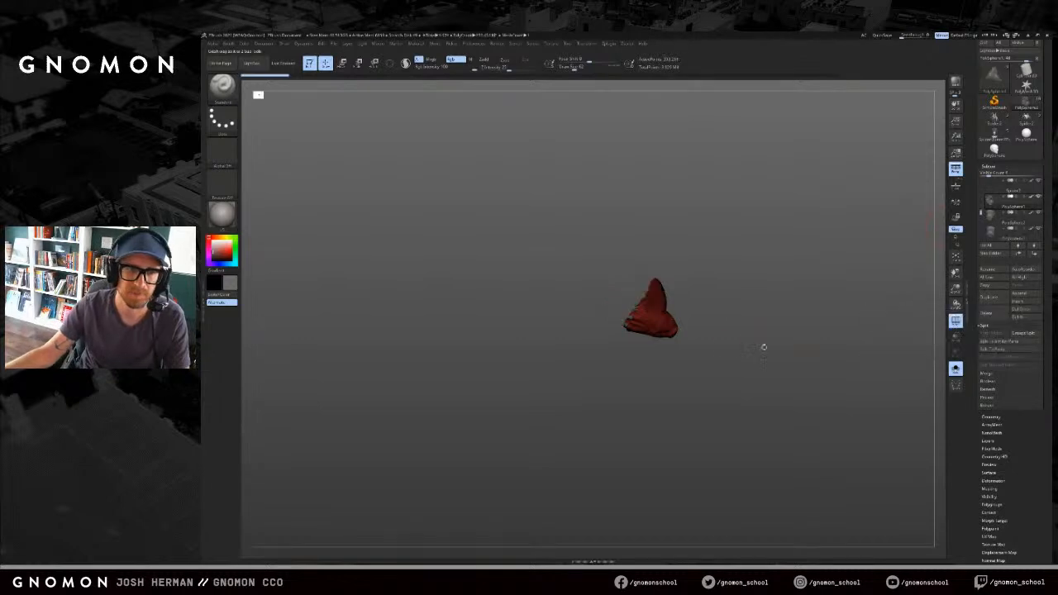
{"action": "left_click", "coordinate": [991, 315]}
{"action": "left_click", "coordinate": [924, 328]}
Step: Show the whole creature again, select the head plate and check its polygroups up close
{"action": "key", "text": "alt+shift+s"}
{"action": "right_click_drag", "start_coordinate": [661, 349], "coordinate": [760, 351]}
{"action": "key", "text": "shift+f"}
{"action": "right_click_drag", "start_coordinate": [675, 293], "coordinate": [711, 318]}
{"action": "left_click", "coordinate": [671, 335], "text": "alt"}
{"action": "left_click", "coordinate": [668, 304], "text": "alt"}
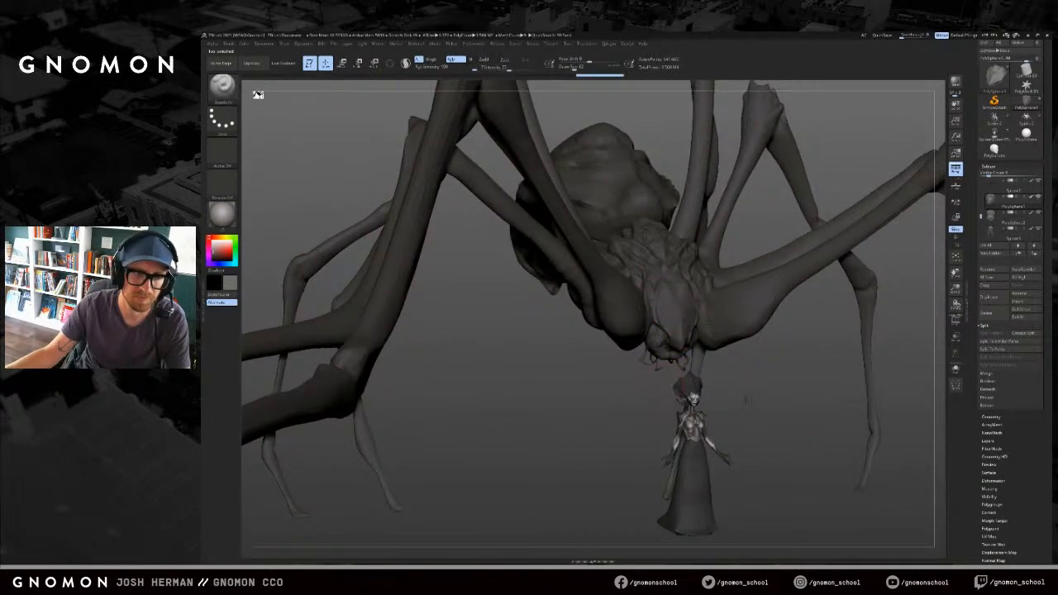
{"action": "right_click_drag", "start_coordinate": [745, 399], "coordinate": [751, 396]}
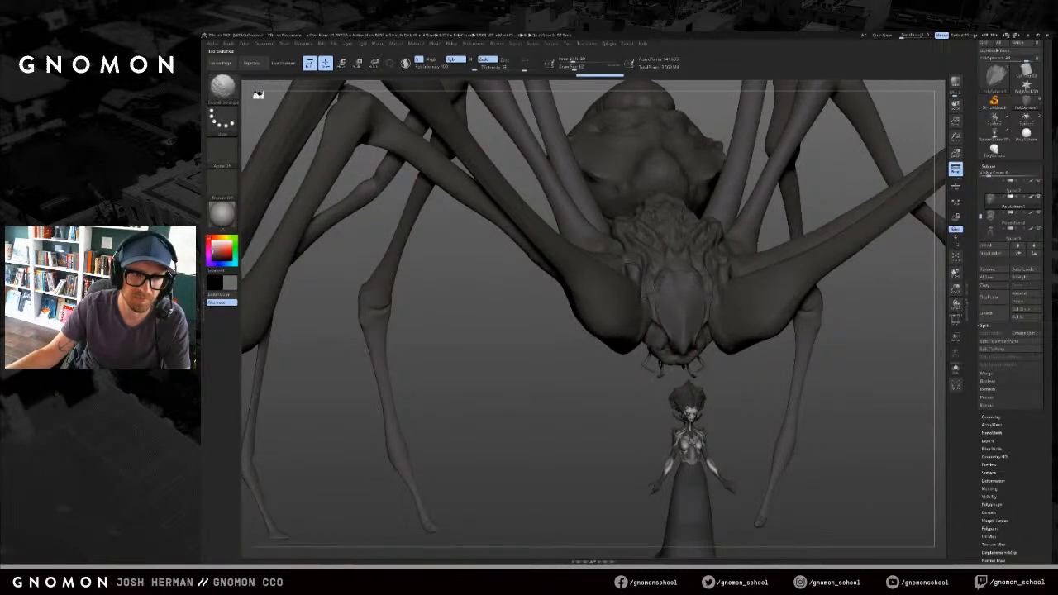
{"action": "right_click_drag", "start_coordinate": [603, 374], "coordinate": [601, 425], "text": "ctrl"}
{"action": "key", "text": "shift+f"}
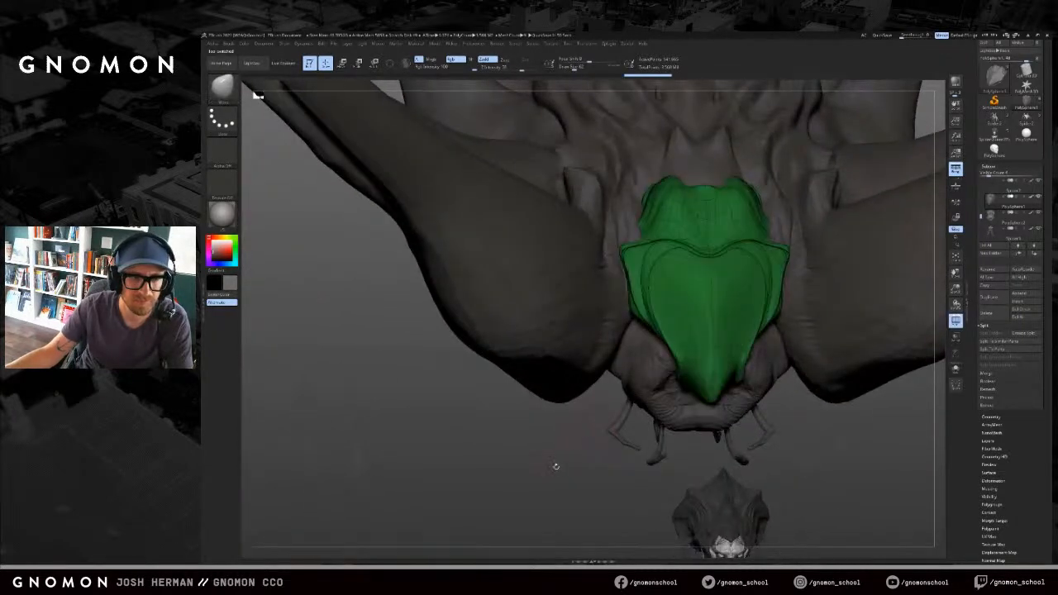
{"action": "right_click_drag", "start_coordinate": [555, 465], "coordinate": [572, 359], "text": "ctrl"}
{"action": "key", "text": "shift+f"}
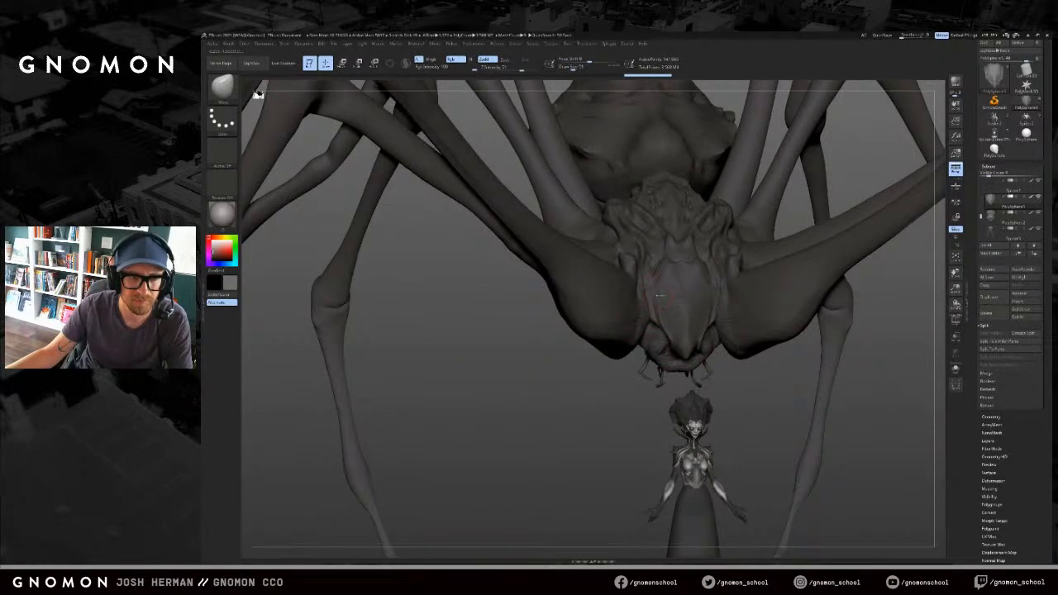
Step: Pull the side edge of the head plate with the SnakeHook brush at a reduced brush size
{"action": "key", "text": "b"}
{"action": "key", "text": "s"}
{"action": "key", "text": "h"}
{"action": "key", "text": "s"}
{"action": "left_click", "coordinate": [660, 298]}
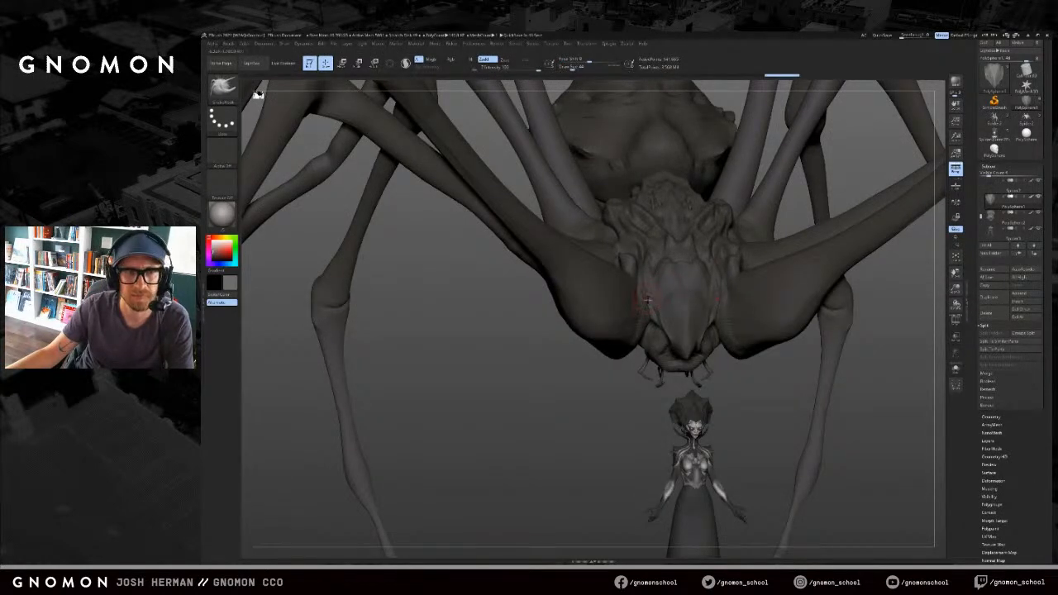
{"action": "key", "text": "bracketleft"}
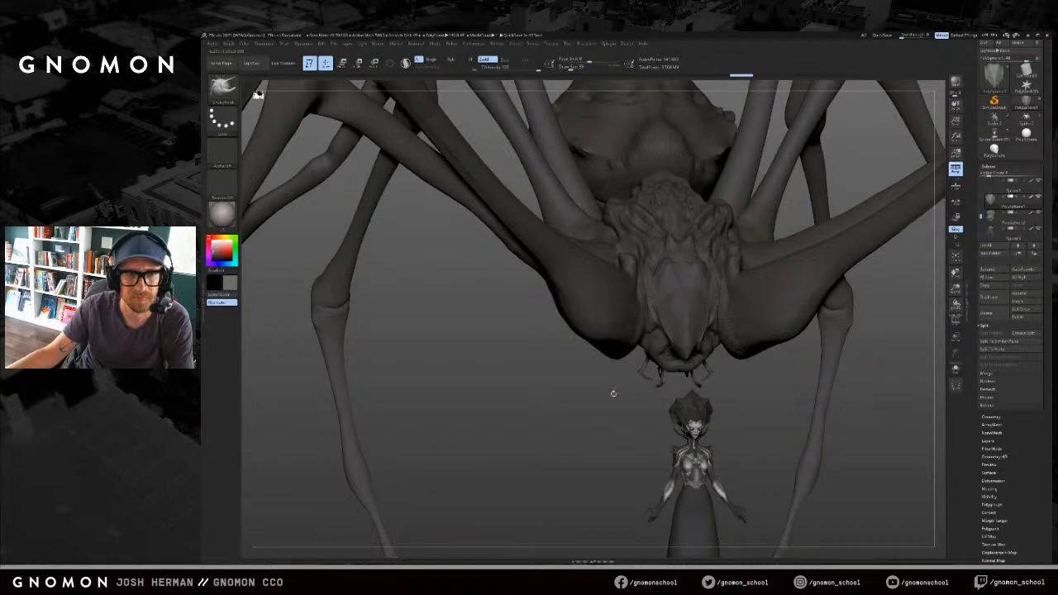
{"action": "left_click_drag", "start_coordinate": [613, 394], "coordinate": [688, 385]}
{"action": "key", "text": "bracketleft"}
Step: Adjust the head plate's underside and tip from side views with the SnakeHook brush, undoing one stroke
{"action": "left_click_drag", "start_coordinate": [621, 392], "coordinate": [670, 361]}
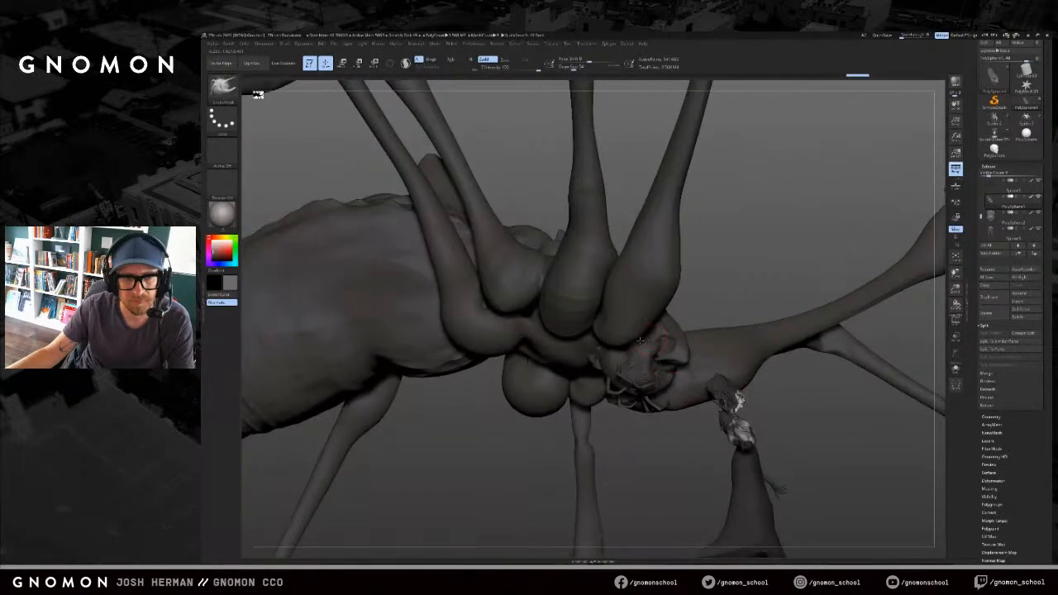
{"action": "mouse_move", "coordinate": [723, 293]}
{"action": "left_mouse_down"}
{"action": "mouse_move", "coordinate": [647, 339]}
{"action": "mouse_move", "coordinate": [725, 403]}
{"action": "mouse_move", "coordinate": [697, 359]}
{"action": "left_mouse_up"}
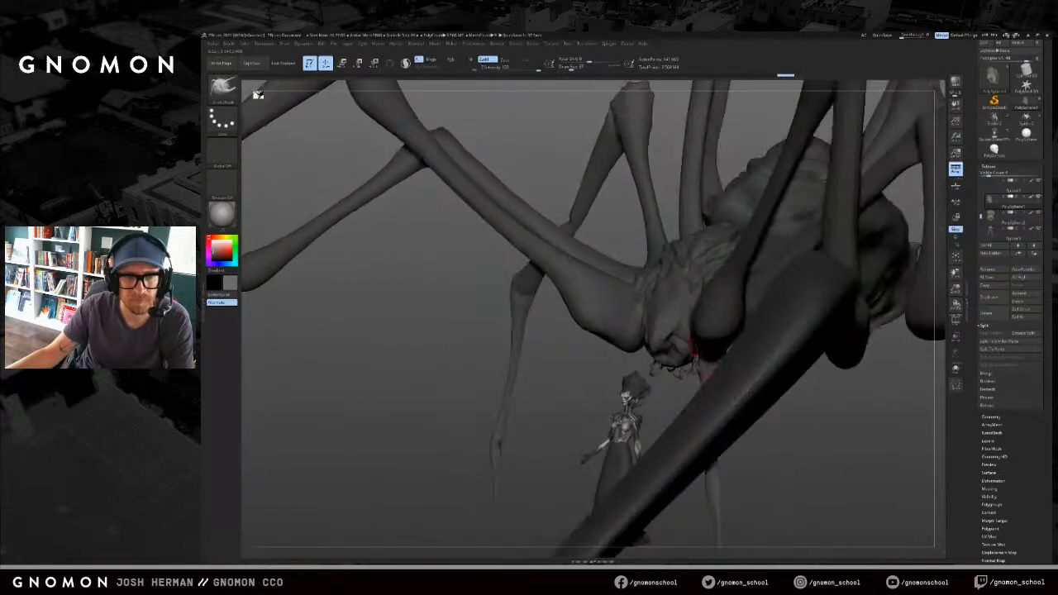
{"action": "key", "text": "ctrl+z"}
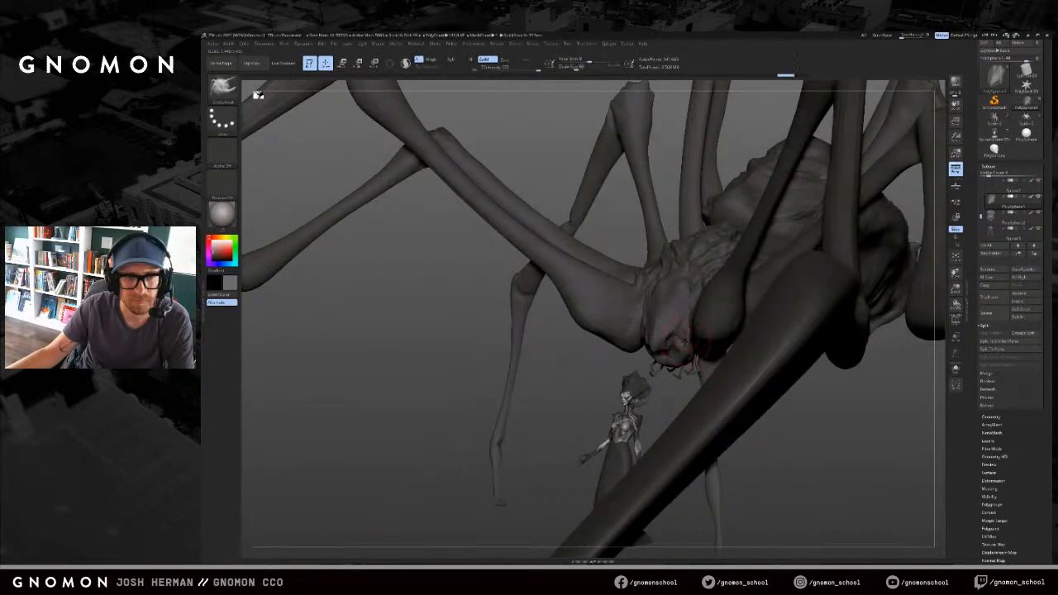
{"action": "left_click_drag", "start_coordinate": [606, 374], "coordinate": [488, 343]}
{"action": "left_click_drag", "start_coordinate": [668, 379], "coordinate": [681, 339]}
Step: Carve along the side of the head plate's tip with the DamStandard brush
{"action": "key", "text": "b"}
{"action": "key", "text": "d"}
{"action": "key", "text": "s"}
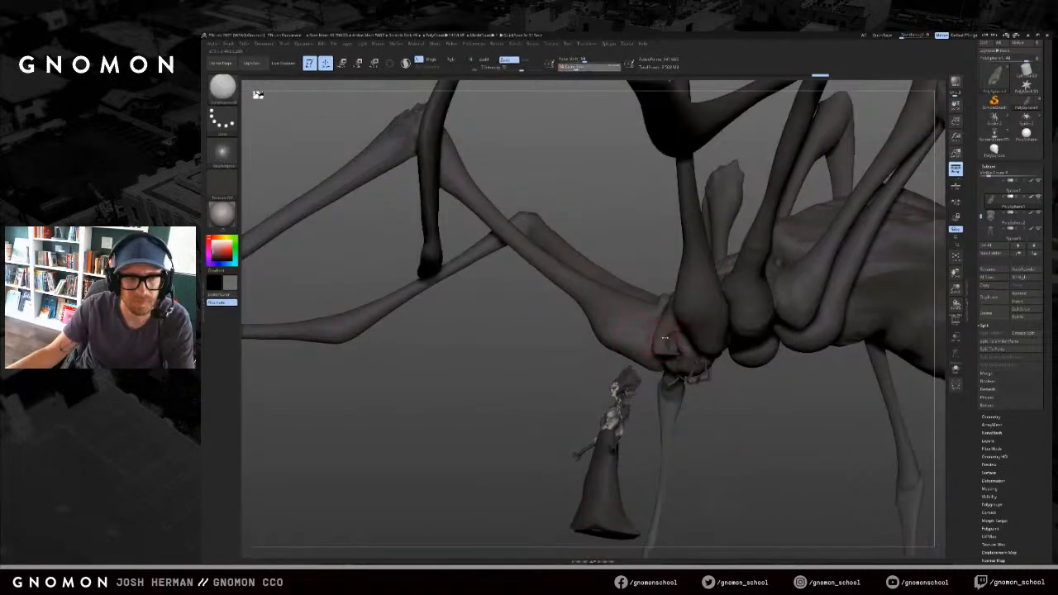
{"action": "mouse_move", "coordinate": [584, 369]}
{"action": "left_mouse_down"}
{"action": "mouse_move", "coordinate": [719, 377]}
{"action": "mouse_move", "coordinate": [700, 365]}
{"action": "left_mouse_up"}
{"action": "mouse_move", "coordinate": [633, 365]}
{"action": "left_mouse_down"}
{"action": "mouse_move", "coordinate": [725, 371]}
{"action": "mouse_move", "coordinate": [685, 359]}
{"action": "mouse_move", "coordinate": [671, 371]}
{"action": "mouse_move", "coordinate": [670, 353]}
{"action": "left_mouse_up"}
Step: Build up form around the head plate's tip above the mouth with the ClayBuildup brush
{"action": "key", "text": "b"}
{"action": "key", "text": "c"}
{"action": "key", "text": "b"}
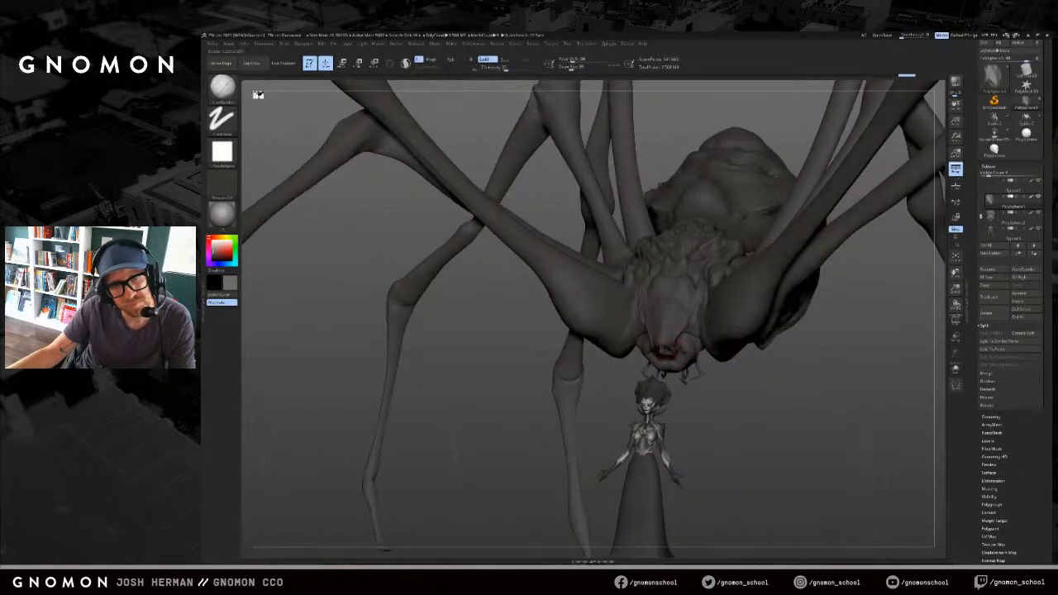
{"action": "mouse_move", "coordinate": [728, 379]}
{"action": "left_mouse_down"}
{"action": "mouse_move", "coordinate": [666, 358]}
{"action": "mouse_move", "coordinate": [687, 351]}
{"action": "left_mouse_up"}
{"action": "mouse_move", "coordinate": [648, 400]}
{"action": "left_mouse_down"}
{"action": "mouse_move", "coordinate": [705, 384]}
{"action": "mouse_move", "coordinate": [695, 348]}
{"action": "left_mouse_up"}
Step: Carve the centre of the head plate's lower end with the DamStandard brush at an adjusted size
{"action": "key", "text": "b"}
{"action": "key", "text": "d"}
{"action": "key", "text": "s"}
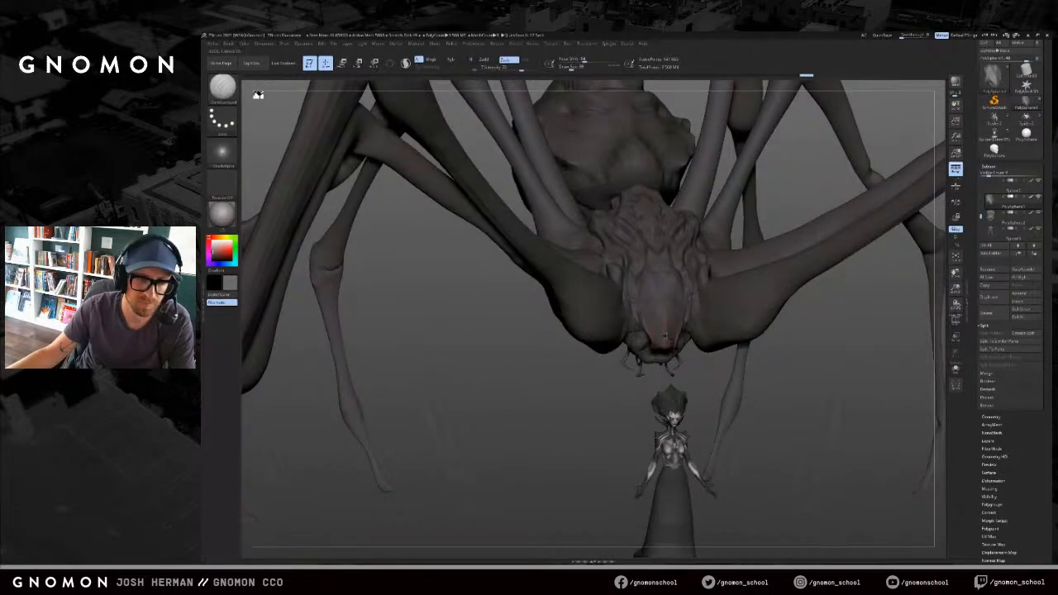
{"action": "key", "text": "s"}
{"action": "left_click_drag", "start_coordinate": [662, 327], "coordinate": [665, 328]}
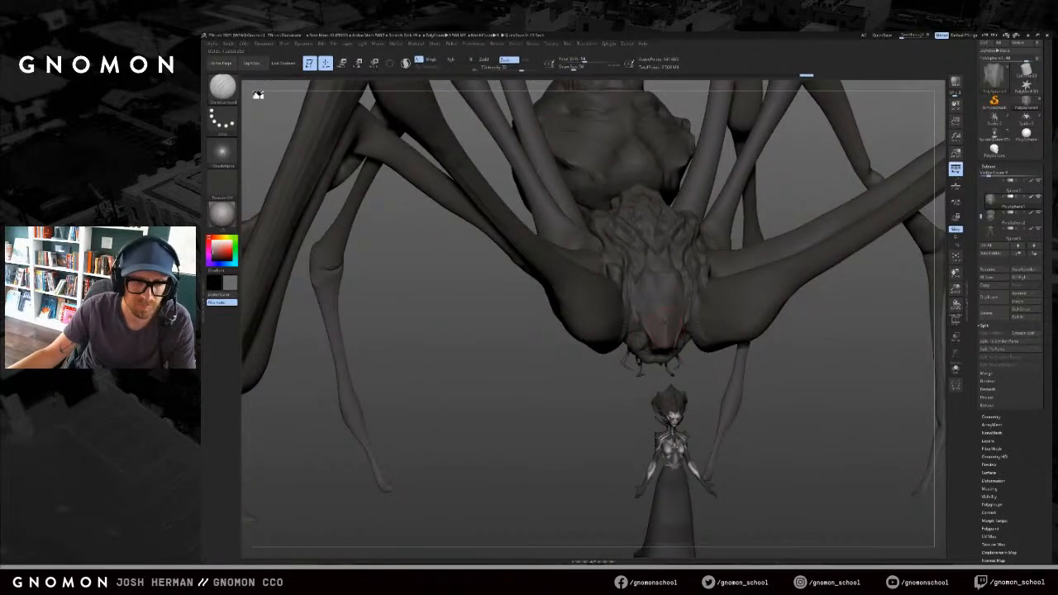
Step: Reshape the head plate's tip with the Move brush and undo the trial spots placed on it
{"action": "key", "text": "b"}
{"action": "key", "text": "m"}
{"action": "key", "text": "v"}
{"action": "mouse_move", "coordinate": [610, 372]}
{"action": "left_mouse_down", "text": "alt"}
{"action": "mouse_move", "coordinate": [572, 416]}
{"action": "mouse_move", "coordinate": [575, 459]}
{"action": "left_mouse_up", "text": "alt"}
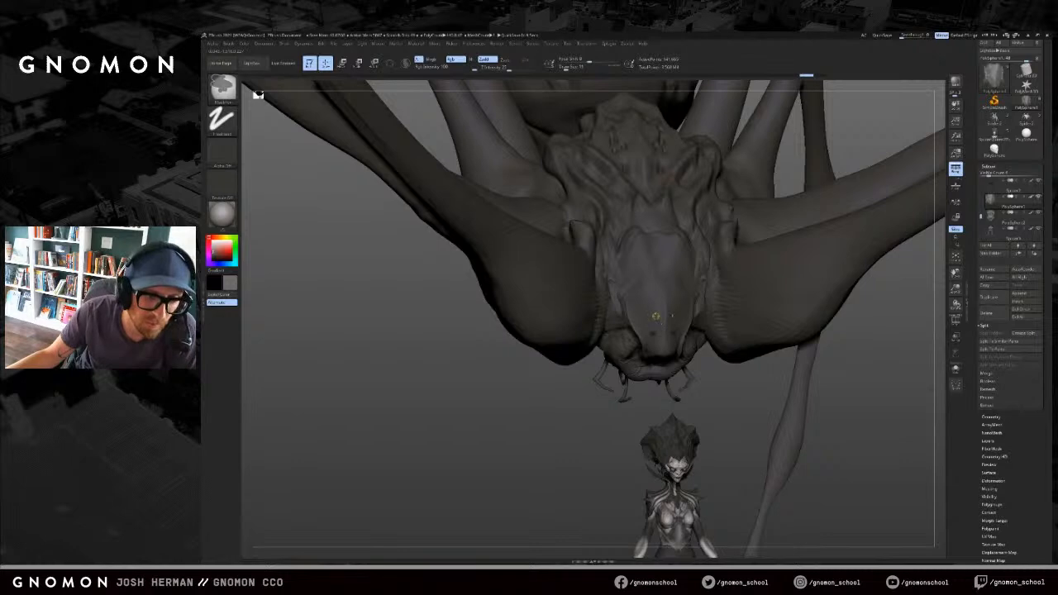
{"action": "key", "text": "ctrl+shift+z"}
{"action": "key", "text": "ctrl+shift+z"}
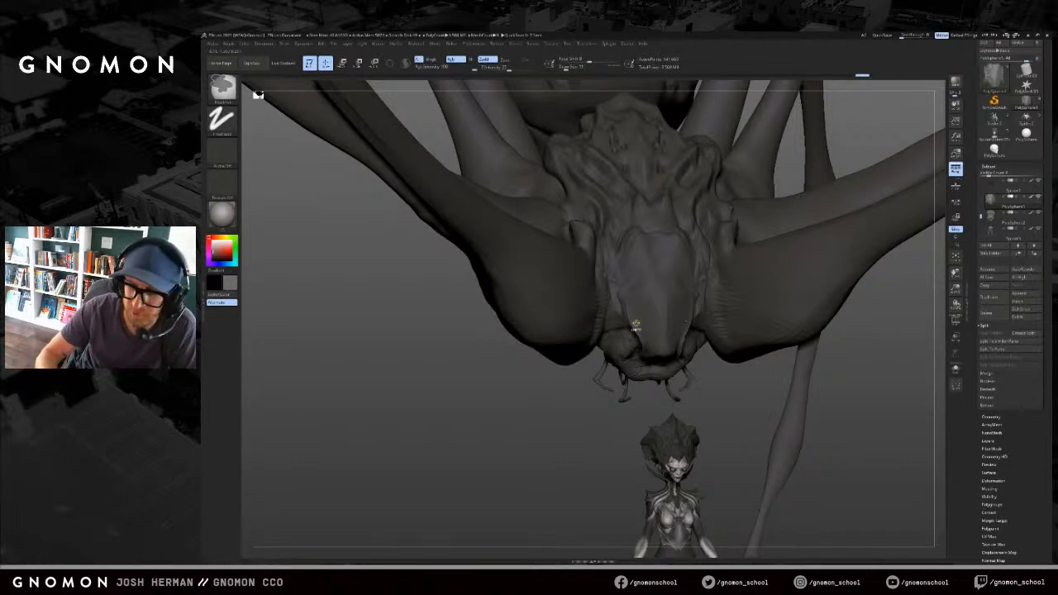
Step: Mask rows of small eye spots over the lower half of the head plate and invert the mask
{"action": "key", "text": "ctrl"}
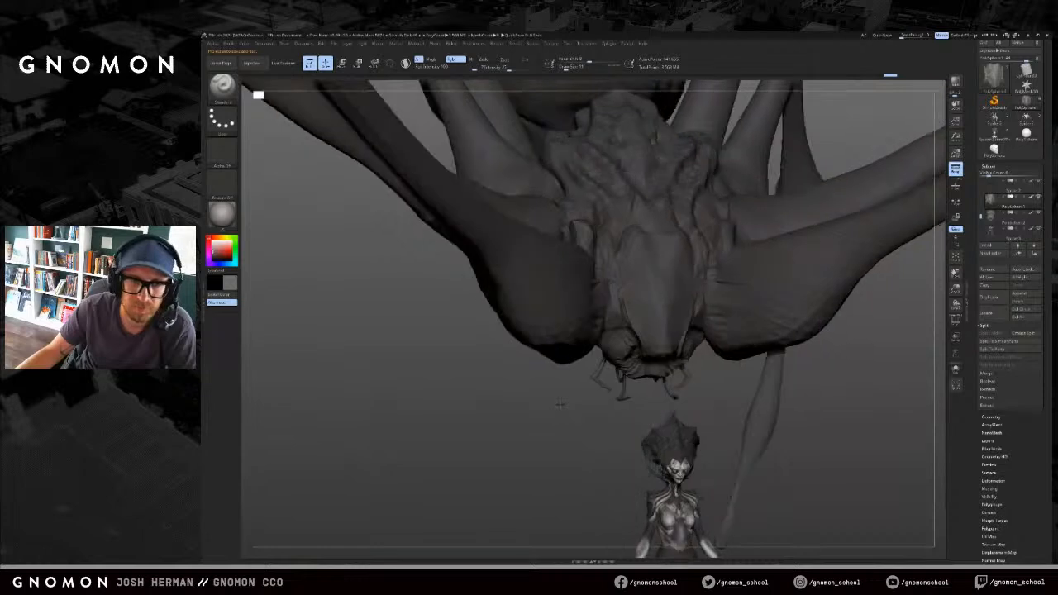
{"action": "mouse_move", "coordinate": [635, 311]}
{"action": "left_mouse_down"}
{"action": "mouse_move", "coordinate": [633, 292]}
{"action": "mouse_move", "coordinate": [659, 319]}
{"action": "mouse_move", "coordinate": [652, 348]}
{"action": "left_mouse_up"}
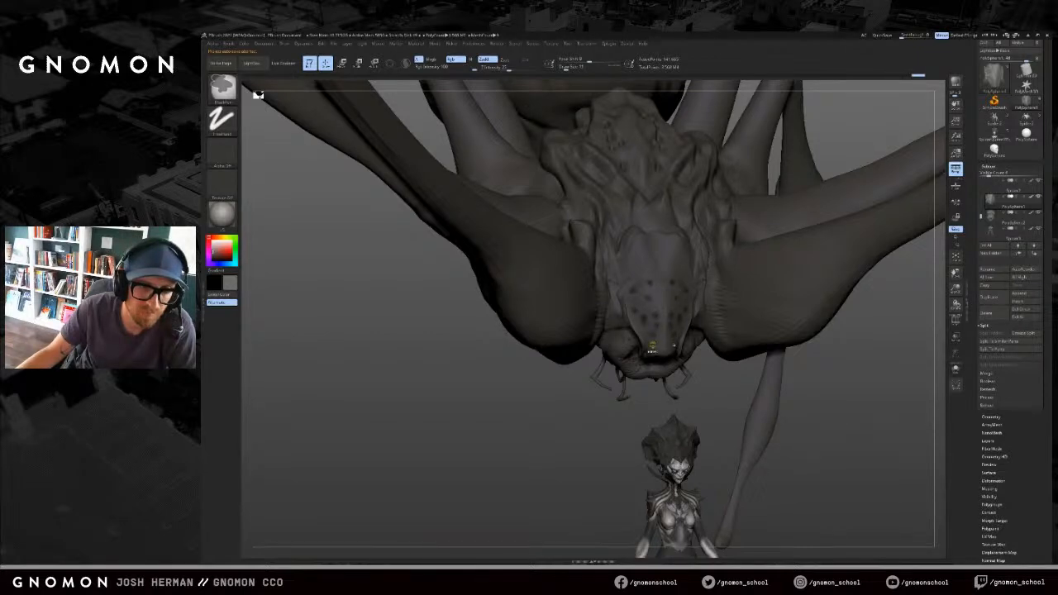
{"action": "left_click_drag", "start_coordinate": [521, 436], "coordinate": [588, 427], "text": "shift"}
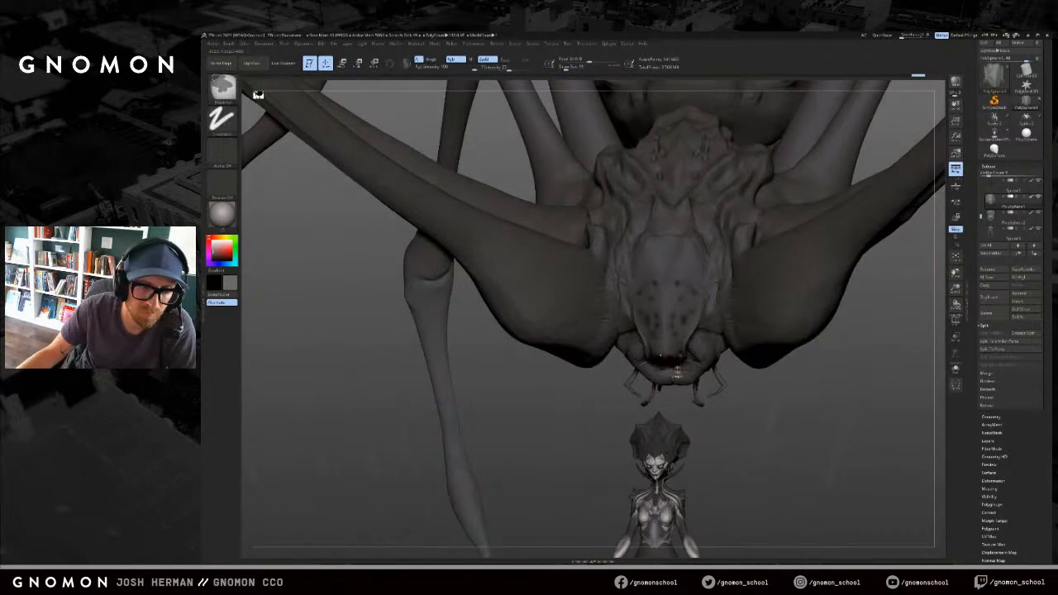
{"action": "key", "text": "ctrl+z"}
{"action": "left_click_drag", "start_coordinate": [676, 344], "coordinate": [675, 357], "text": "ctrl"}
{"action": "left_click_drag", "start_coordinate": [785, 406], "coordinate": [724, 405], "text": "shift"}
{"action": "left_click", "coordinate": [725, 406], "text": "ctrl"}
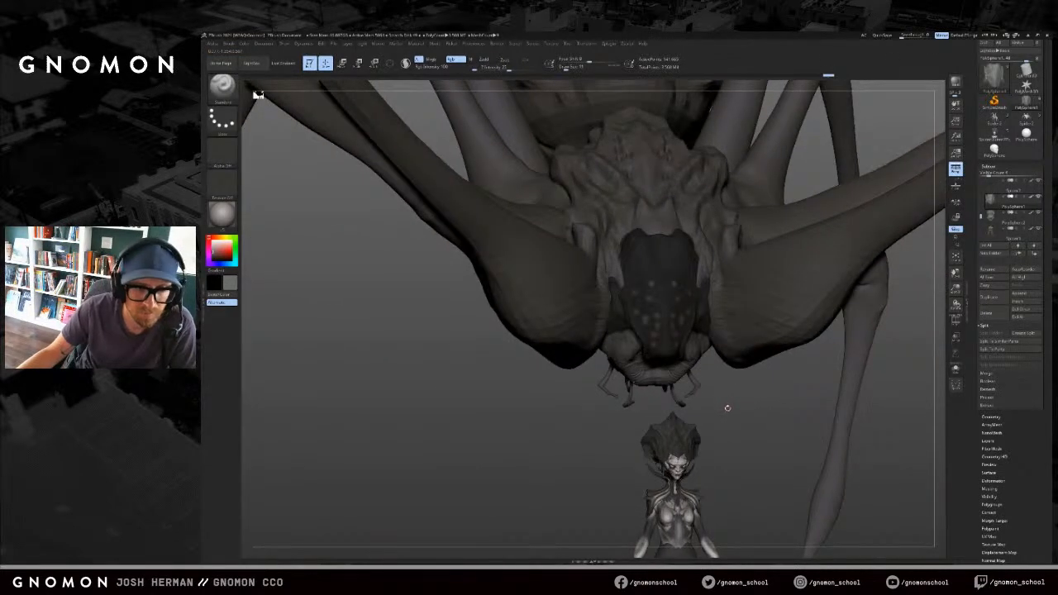
Step: Try inflating the unmasked eye spots on the head plate with the Inflate brush at an adjusted size
{"action": "key", "text": "b"}
{"action": "key", "text": "i"}
{"action": "key", "text": "n"}
{"action": "key", "text": "s"}
{"action": "left_click_drag", "start_coordinate": [694, 351], "coordinate": [733, 353]}
{"action": "left_click_drag", "start_coordinate": [673, 323], "coordinate": [672, 319]}
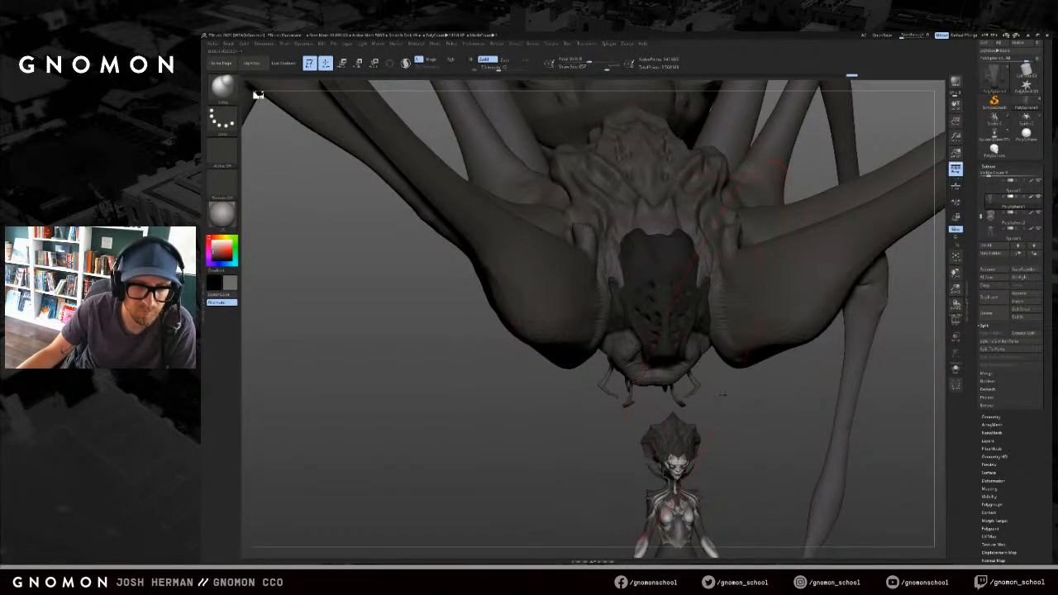
{"action": "left_click_drag", "start_coordinate": [723, 395], "coordinate": [688, 394]}
{"action": "left_click_drag", "start_coordinate": [681, 335], "coordinate": [680, 341], "text": "shift"}
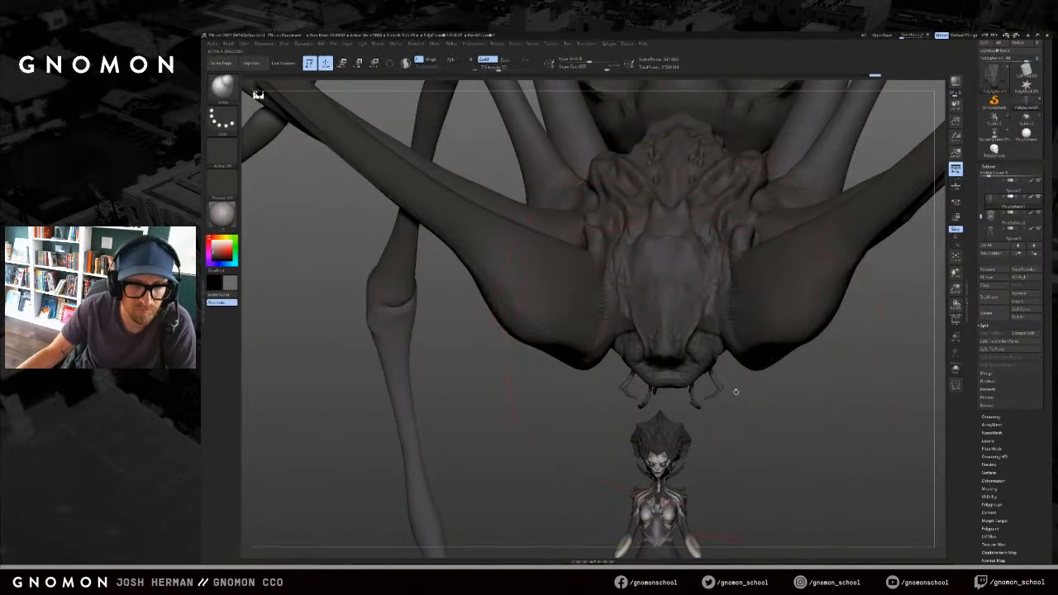
Step: Smooth the inflated eye spots on the head plate, undoing one of the strokes
{"action": "right_click_drag", "start_coordinate": [683, 344], "coordinate": [686, 306]}
{"action": "left_click_drag", "start_coordinate": [673, 339], "coordinate": [691, 315], "text": "shift"}
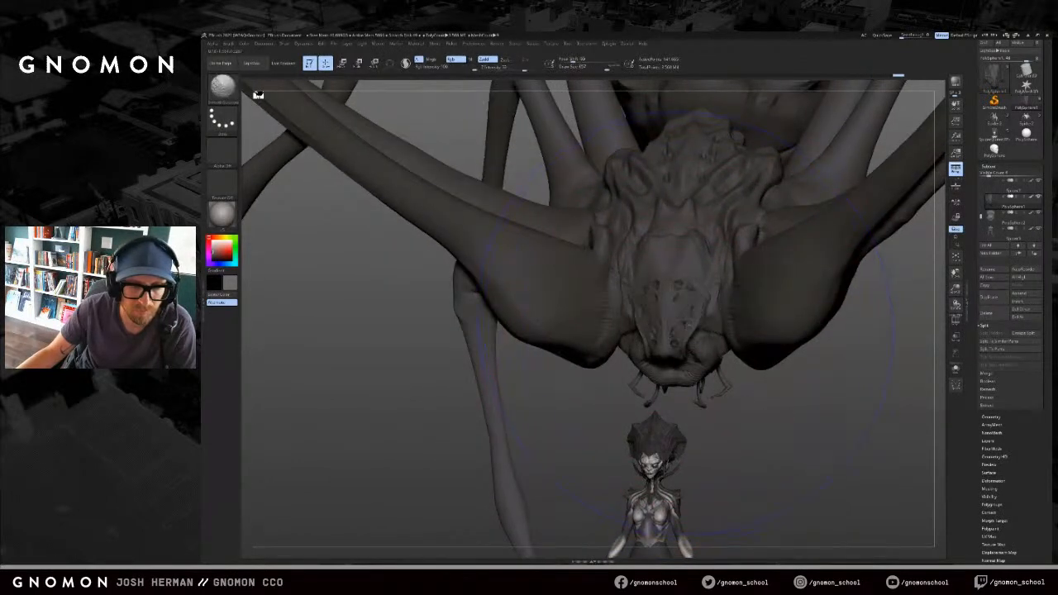
{"action": "left_click_drag", "start_coordinate": [537, 232], "coordinate": [637, 265], "text": "shift"}
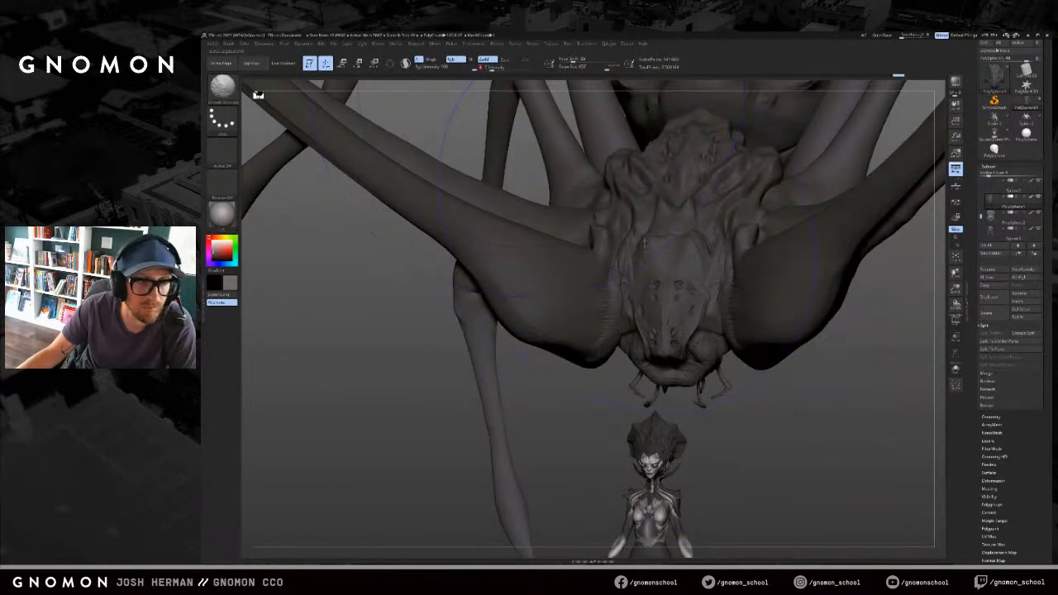
{"action": "key", "text": "ctrl+z"}
{"action": "mouse_move", "coordinate": [670, 312]}
{"action": "left_mouse_down", "text": "shift"}
{"action": "mouse_move", "coordinate": [688, 324]}
{"action": "mouse_move", "coordinate": [649, 308]}
{"action": "left_mouse_up", "text": "shift"}
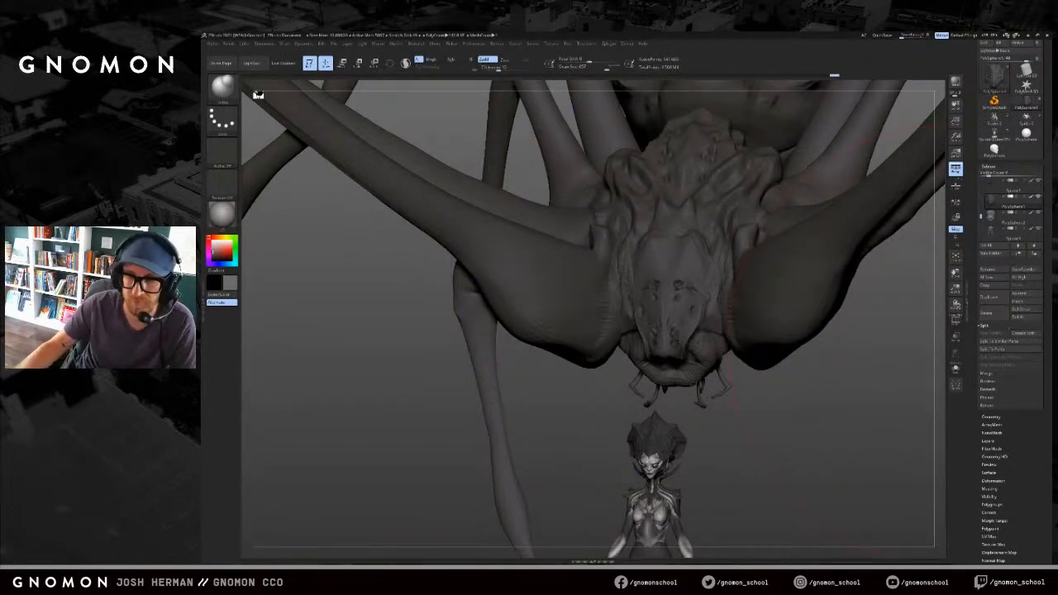
Step: Switch to the Move brush at an adjusted size and soften the lower end of the head plate
{"action": "mouse_move", "coordinate": [711, 437]}
{"action": "left_mouse_down"}
{"action": "mouse_move", "coordinate": [791, 395]}
{"action": "mouse_move", "coordinate": [800, 376]}
{"action": "mouse_move", "coordinate": [740, 397]}
{"action": "left_mouse_up"}
{"action": "key", "text": "b"}
{"action": "key", "text": "m"}
{"action": "key", "text": "v"}
{"action": "key", "text": "s"}
{"action": "key", "text": "shift"}
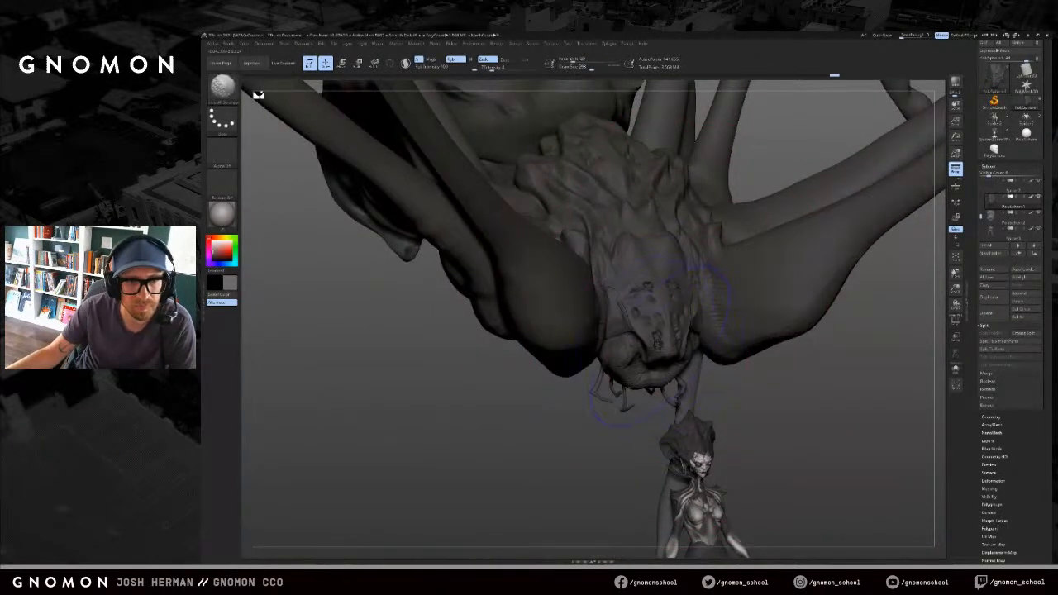
{"action": "mouse_move", "coordinate": [657, 337]}
{"action": "left_mouse_down", "text": "shift"}
{"action": "mouse_move", "coordinate": [653, 312]}
{"action": "mouse_move", "coordinate": [750, 335]}
{"action": "left_mouse_up", "text": "shift"}
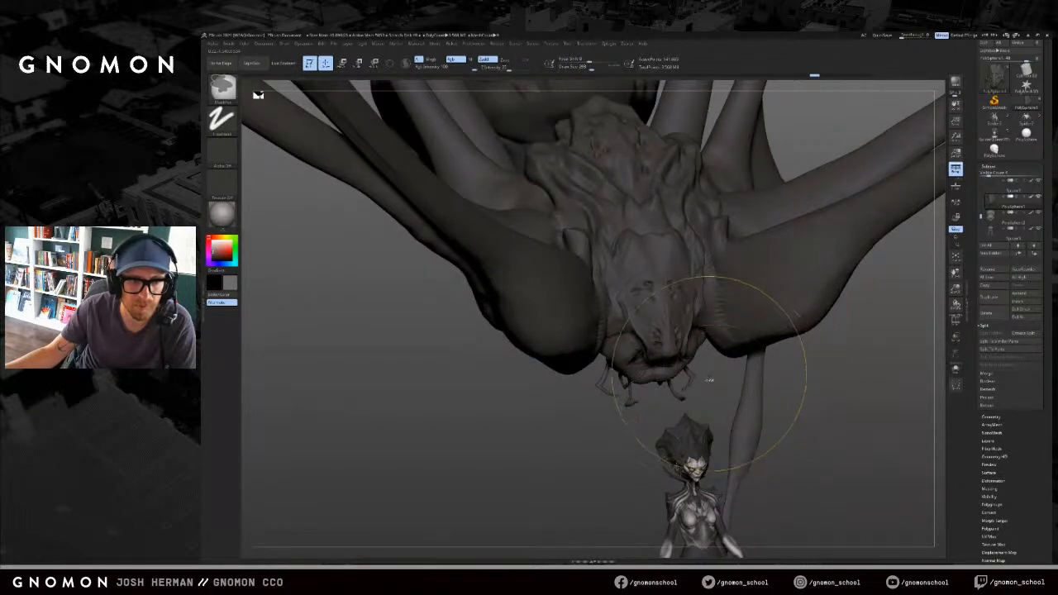
Step: Step back and forth through the undo history to remove the inflated eye spots and their mask
{"action": "mouse_move", "coordinate": [709, 373]}
{"action": "left_mouse_down", "text": "ctrl"}
{"action": "mouse_move", "coordinate": [702, 364]}
{"action": "mouse_move", "coordinate": [710, 379]}
{"action": "left_mouse_up", "text": "ctrl"}
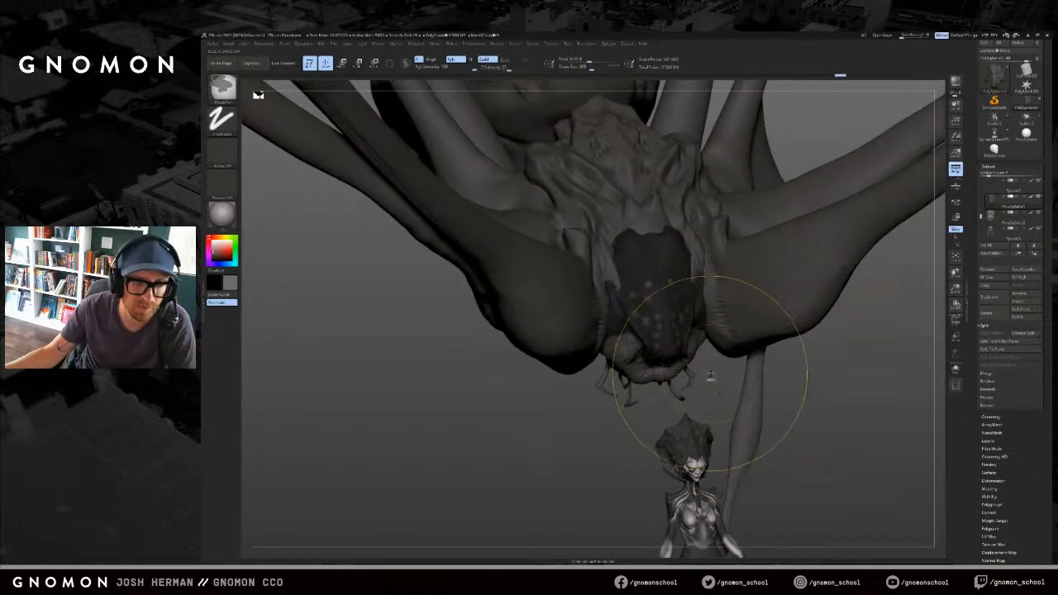
{"action": "key", "text": "ctrl+z"}
{"action": "key", "text": "ctrl+shift+z"}
{"action": "key", "text": "ctrl+z"}
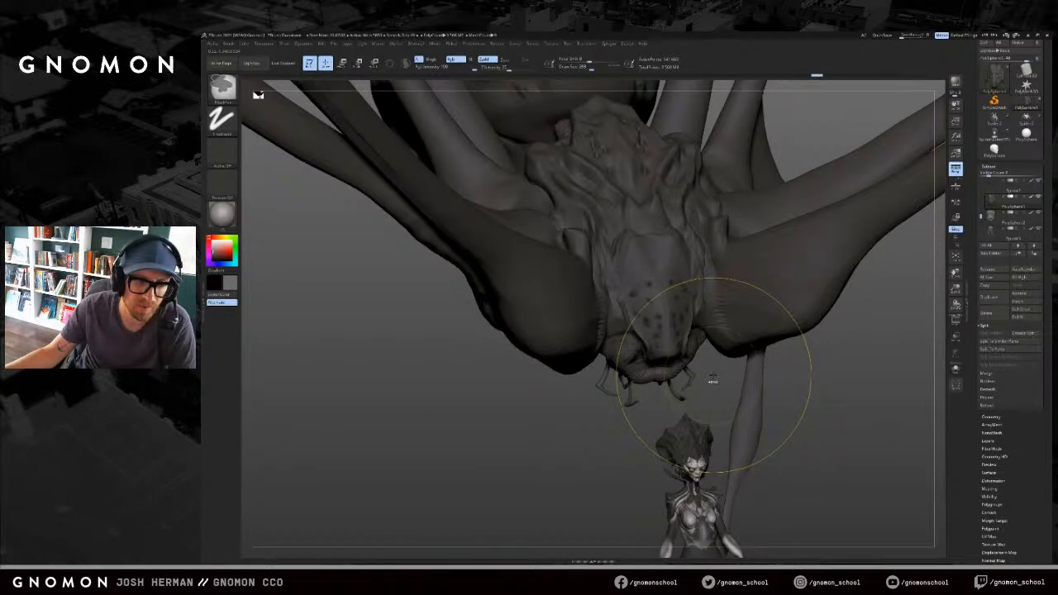
{"action": "key", "text": "ctrl+z"}
{"action": "key", "text": "ctrl+z"}
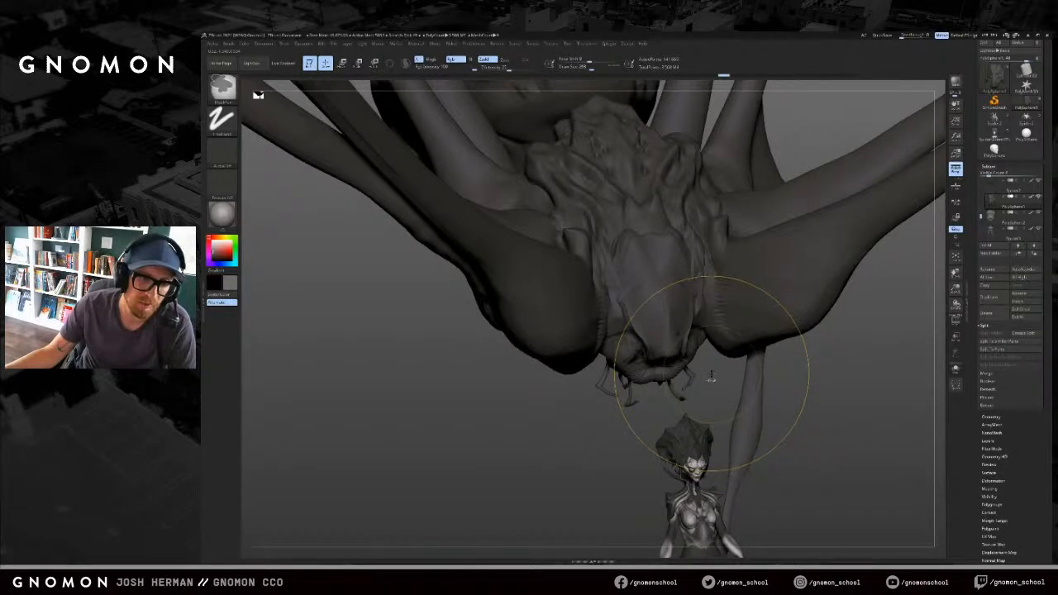
{"action": "key", "text": "ctrl+shift+z"}
{"action": "key", "text": "ctrl+shift+z"}
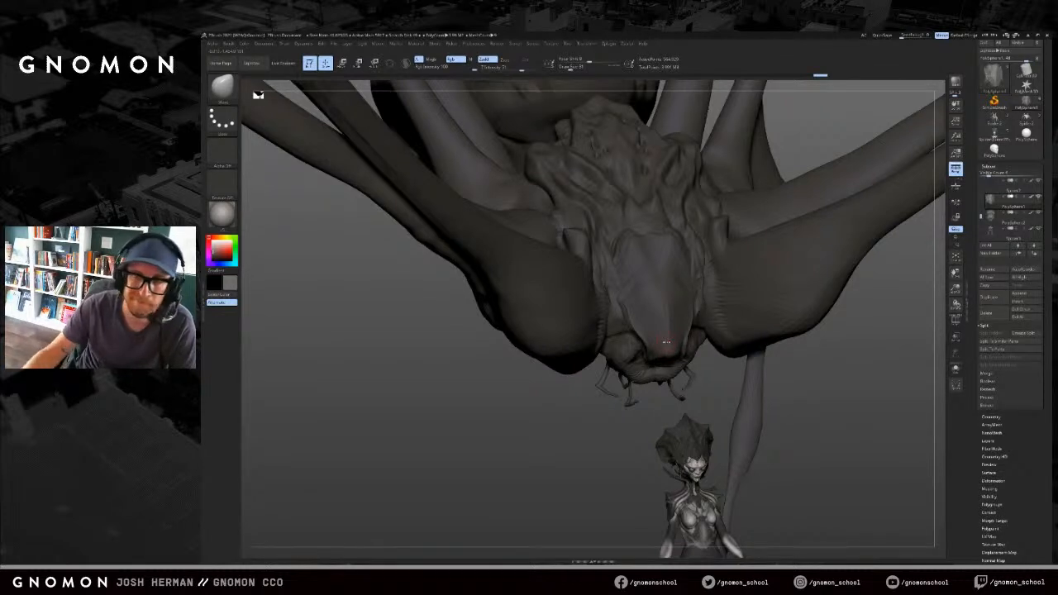
Step: Mask a new cluster of small eye spots around the head plate's tip and middle at an adjusted brush size
{"action": "left_click_drag", "start_coordinate": [699, 384], "coordinate": [717, 385]}
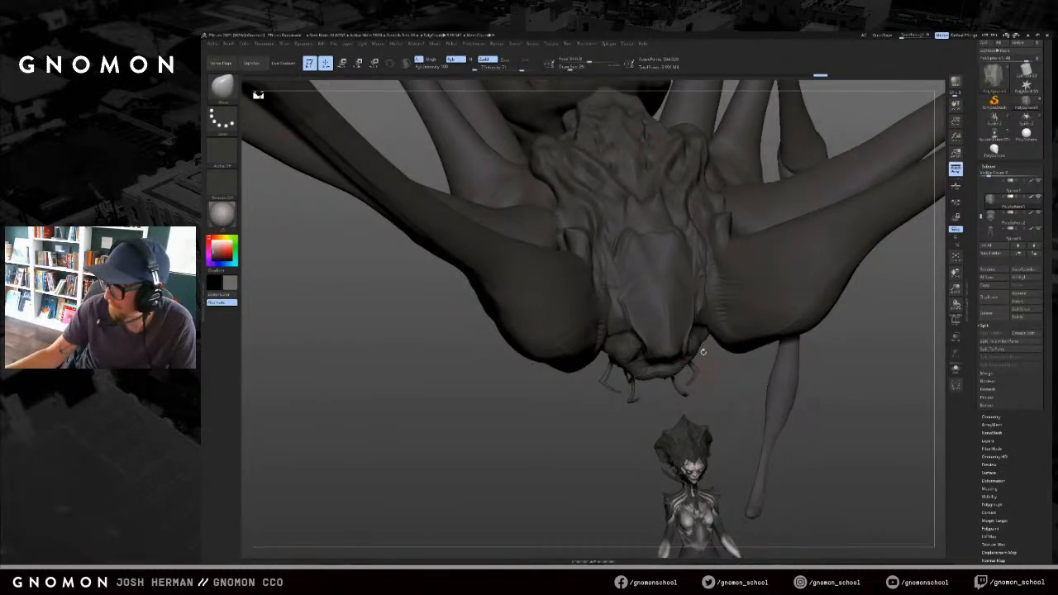
{"action": "key", "text": "s"}
{"action": "left_click", "coordinate": [662, 344]}
{"action": "mouse_move", "coordinate": [663, 350]}
{"action": "left_mouse_down", "text": "ctrl"}
{"action": "mouse_move", "coordinate": [662, 324]}
{"action": "mouse_move", "coordinate": [655, 330]}
{"action": "left_mouse_up", "text": "ctrl"}
{"action": "key", "text": "ctrl+z"}
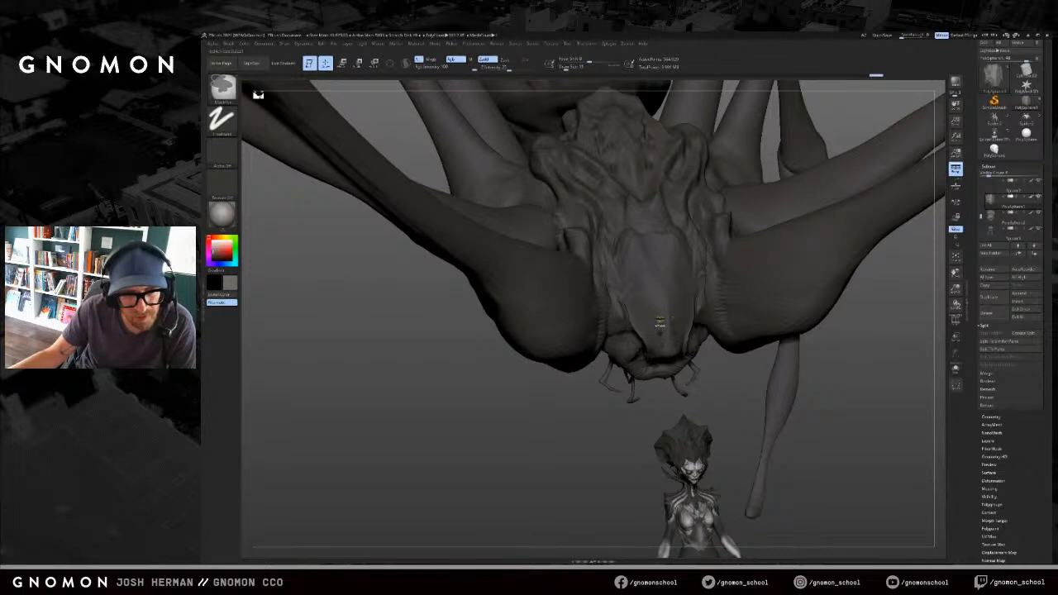
{"action": "left_click_drag", "start_coordinate": [648, 340], "coordinate": [648, 336], "text": "ctrl"}
{"action": "right_click_drag", "start_coordinate": [650, 335], "coordinate": [693, 311]}
{"action": "mouse_move", "coordinate": [695, 307]}
{"action": "left_mouse_down", "text": "ctrl"}
{"action": "mouse_move", "coordinate": [687, 293]}
{"action": "mouse_move", "coordinate": [679, 312]}
{"action": "mouse_move", "coordinate": [675, 297]}
{"action": "left_mouse_up", "text": "ctrl"}
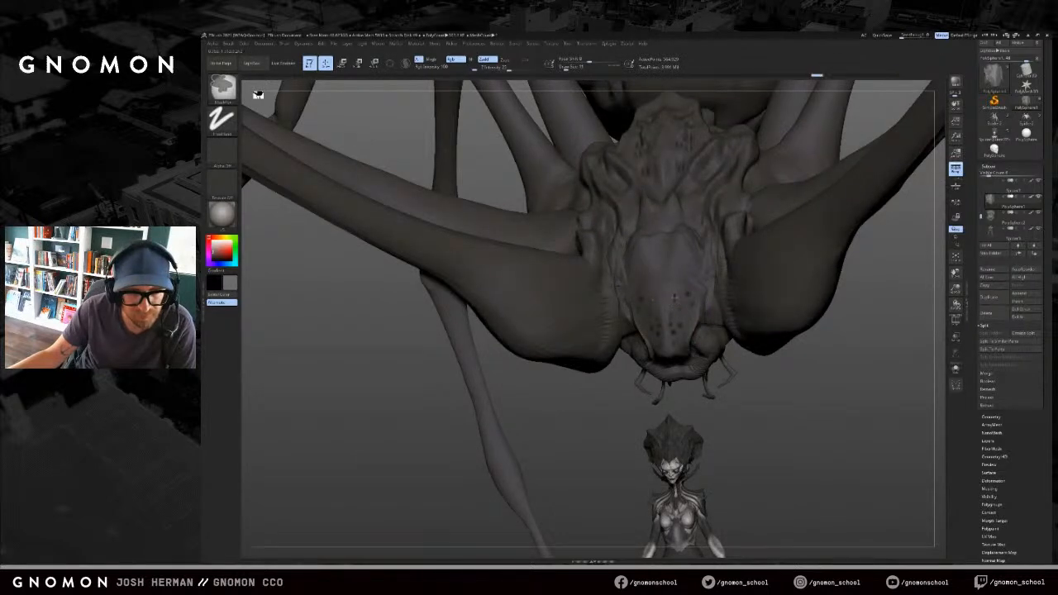
{"action": "left_click", "coordinate": [680, 288], "text": "ctrl"}
{"action": "left_click", "coordinate": [615, 356], "text": "ctrl"}
Step: Add more small masked eye spots along the sides and middle of the head plate
{"action": "mouse_move", "coordinate": [615, 372]}
{"action": "left_mouse_down"}
{"action": "mouse_move", "coordinate": [588, 416]}
{"action": "mouse_move", "coordinate": [574, 416]}
{"action": "mouse_move", "coordinate": [582, 450]}
{"action": "left_mouse_up"}
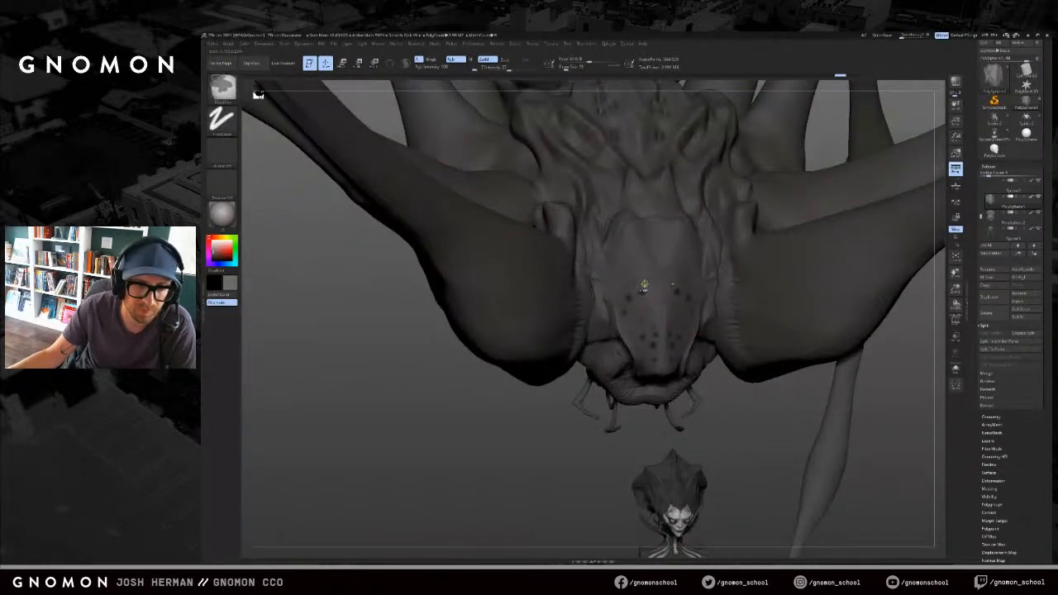
{"action": "left_click", "coordinate": [647, 312], "text": "ctrl"}
{"action": "left_click", "coordinate": [631, 347], "text": "ctrl"}
{"action": "left_click", "coordinate": [630, 344], "text": "ctrl"}
{"action": "left_click", "coordinate": [626, 340], "text": "ctrl"}
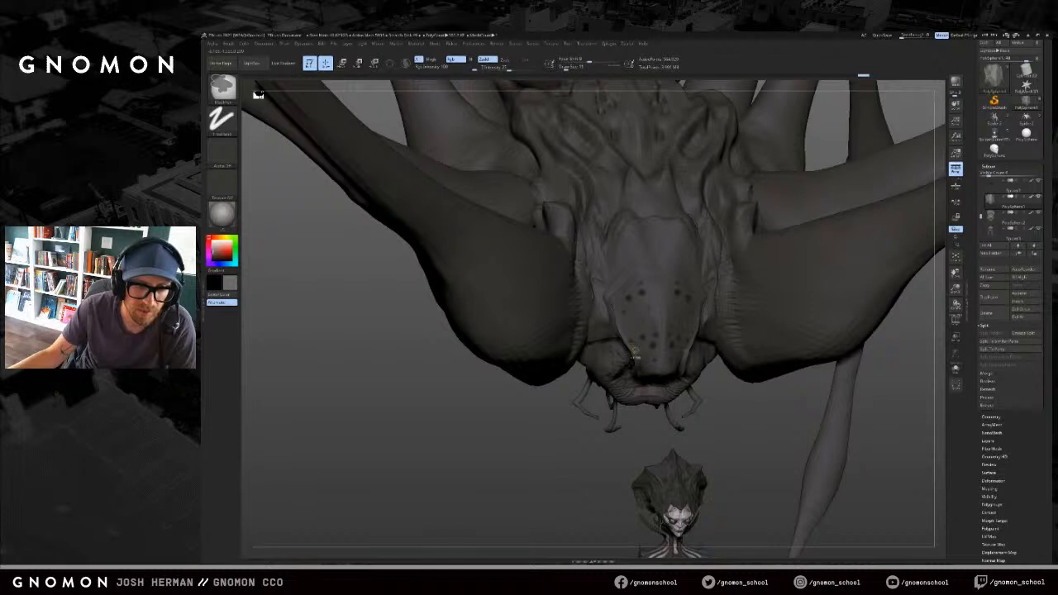
{"action": "left_click", "coordinate": [608, 379], "text": "ctrl"}
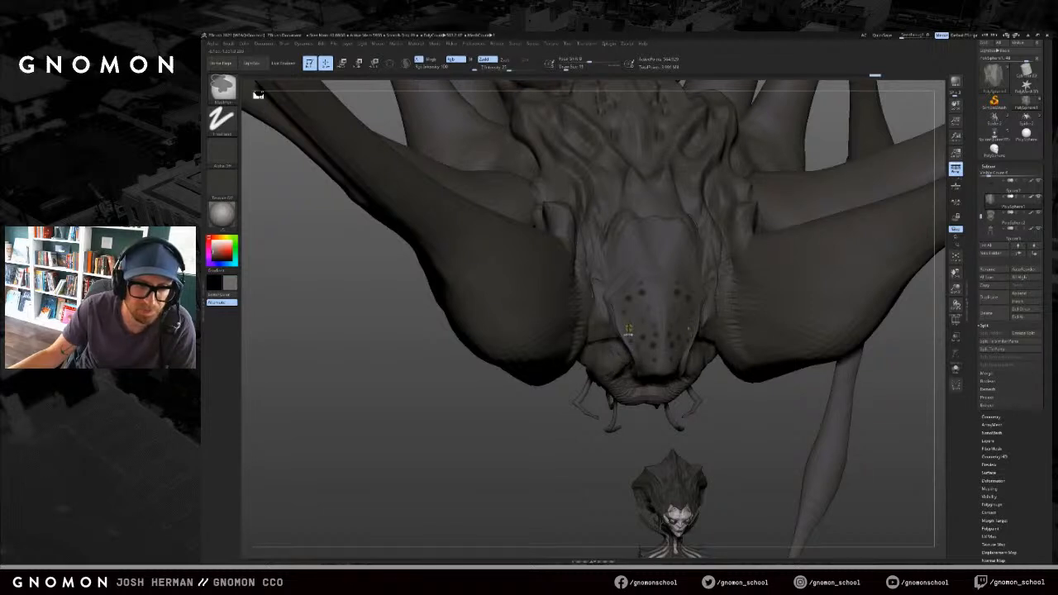
{"action": "mouse_move", "coordinate": [549, 413]}
{"action": "left_mouse_down", "text": "ctrl"}
{"action": "mouse_move", "coordinate": [561, 424]}
{"action": "mouse_move", "coordinate": [670, 335]}
{"action": "left_mouse_up", "text": "ctrl"}
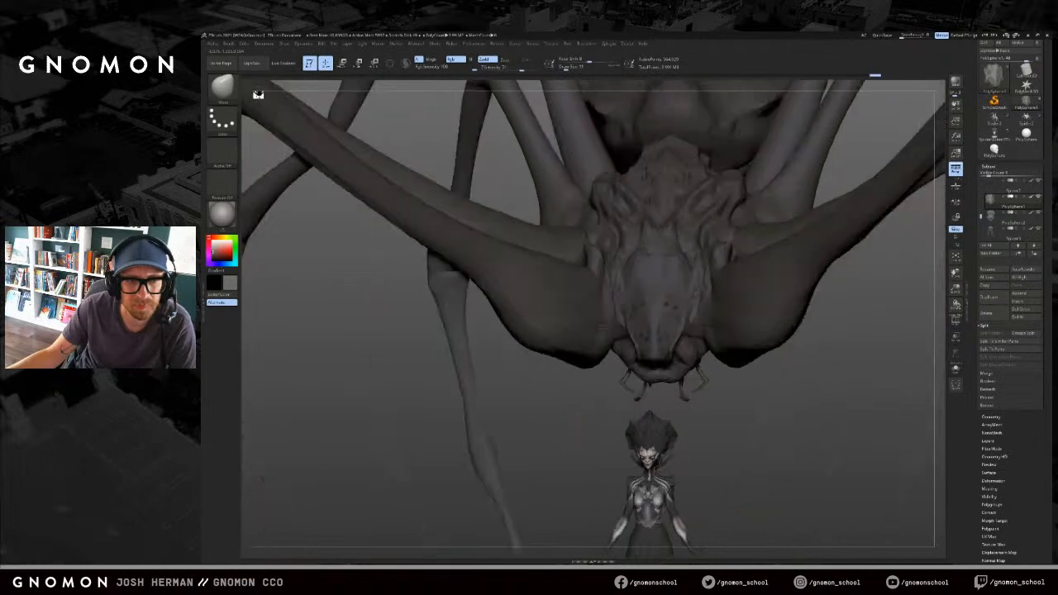
{"action": "left_click", "coordinate": [673, 336], "text": "ctrl"}
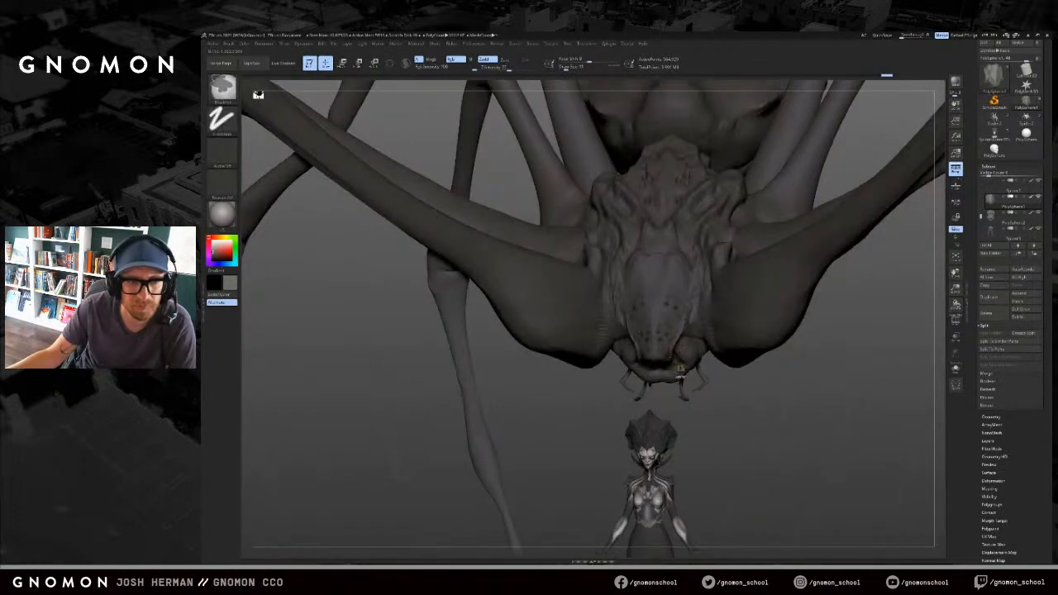
Step: Invert the mask to isolate the eye spots, enlarge the Move brush, and invert the mask back
{"action": "left_click_drag", "start_coordinate": [709, 420], "coordinate": [713, 429], "text": "alt"}
{"action": "left_click", "coordinate": [714, 429], "text": "ctrl"}
{"action": "key", "text": "s"}
{"action": "left_click_drag", "start_coordinate": [668, 334], "coordinate": [688, 334]}
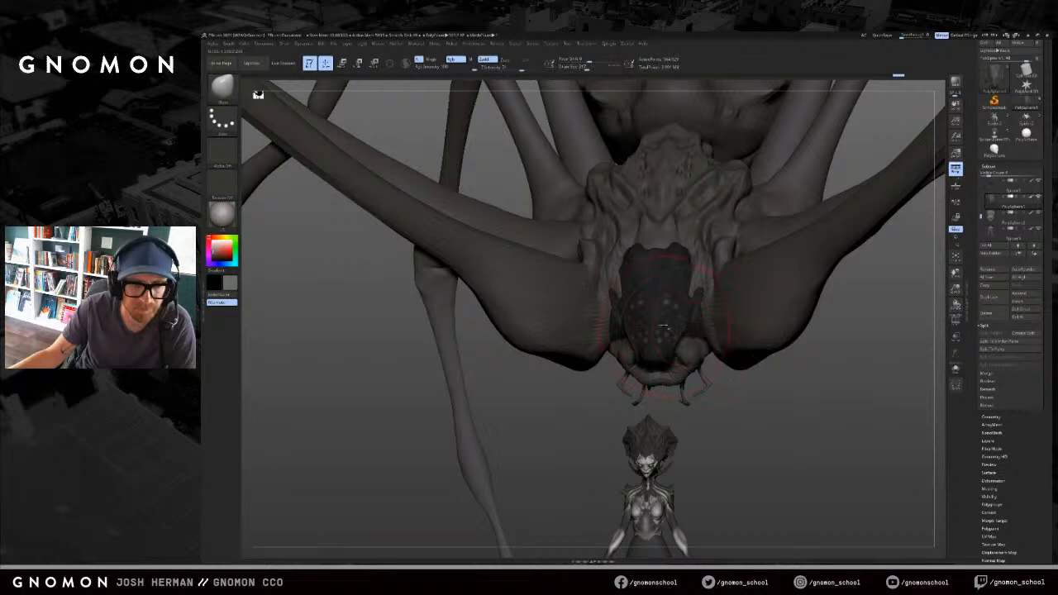
{"action": "left_click", "coordinate": [682, 398], "text": "ctrl"}
Step: Invert the mask, fill the exposed eye spots with the current paint colour, and clear the mask
{"action": "mouse_move", "coordinate": [694, 404]}
{"action": "left_mouse_down"}
{"action": "mouse_move", "coordinate": [760, 410]}
{"action": "mouse_move", "coordinate": [713, 417]}
{"action": "mouse_move", "coordinate": [629, 389]}
{"action": "left_mouse_up"}
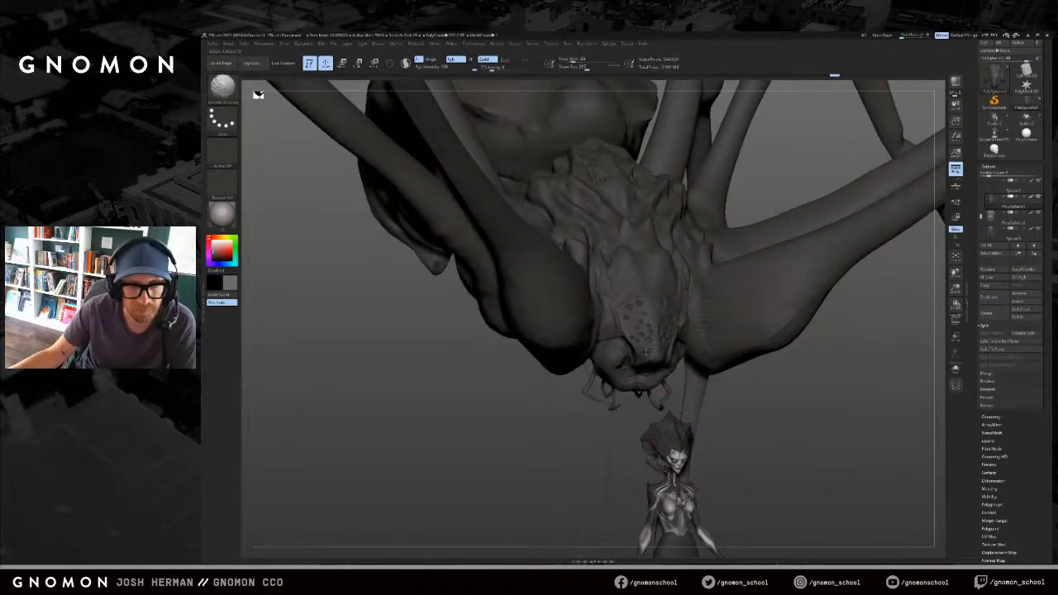
{"action": "mouse_move", "coordinate": [728, 417]}
{"action": "left_mouse_down"}
{"action": "mouse_move", "coordinate": [582, 426]}
{"action": "mouse_move", "coordinate": [567, 403]}
{"action": "left_mouse_up"}
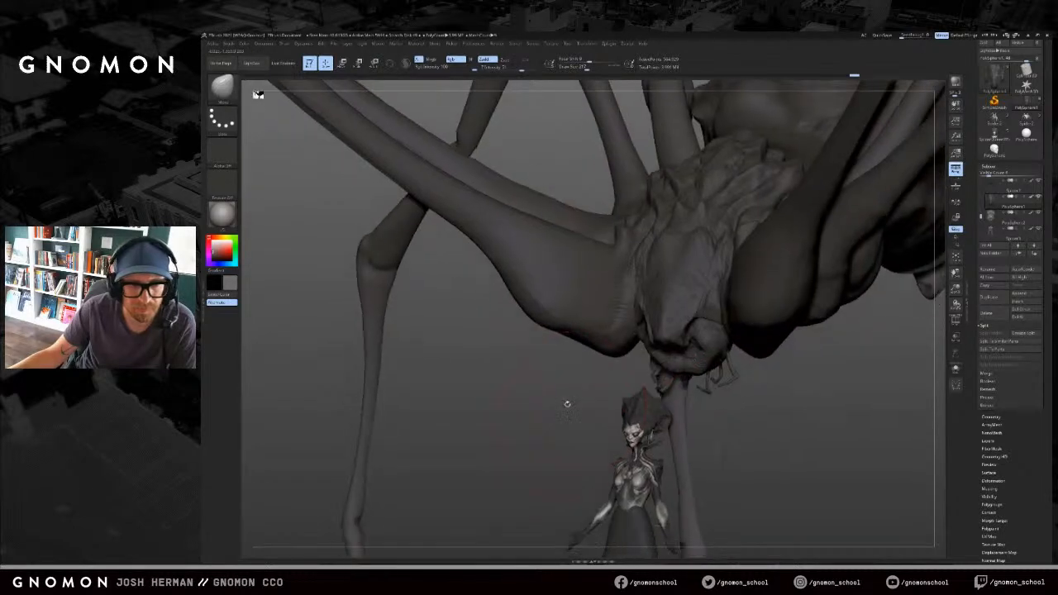
{"action": "key", "text": "f"}
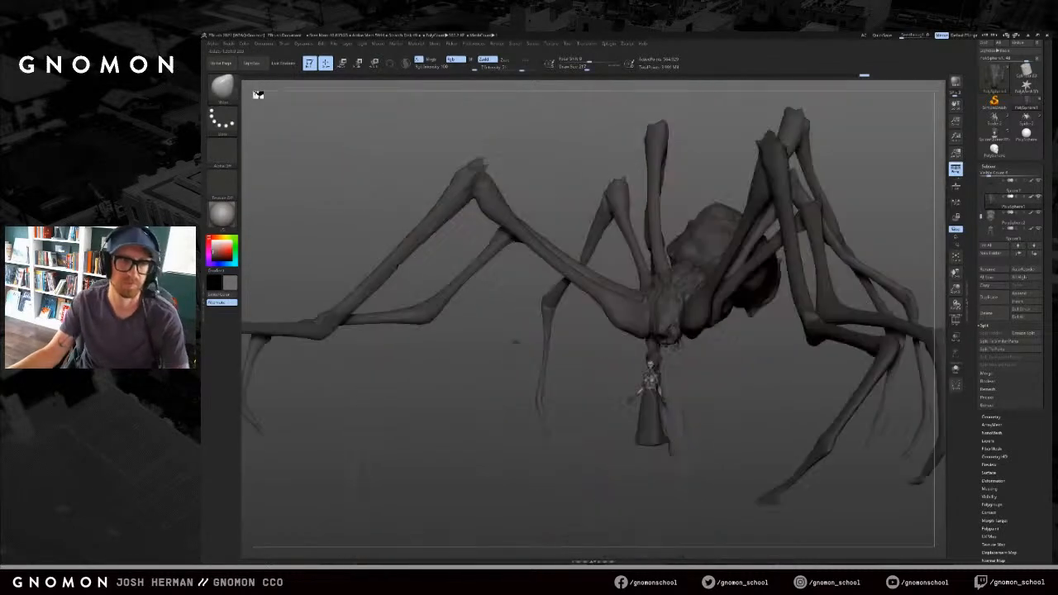
{"action": "left_click_drag", "start_coordinate": [549, 426], "coordinate": [716, 326]}
{"action": "left_click_drag", "start_coordinate": [697, 369], "coordinate": [706, 324], "text": "alt"}
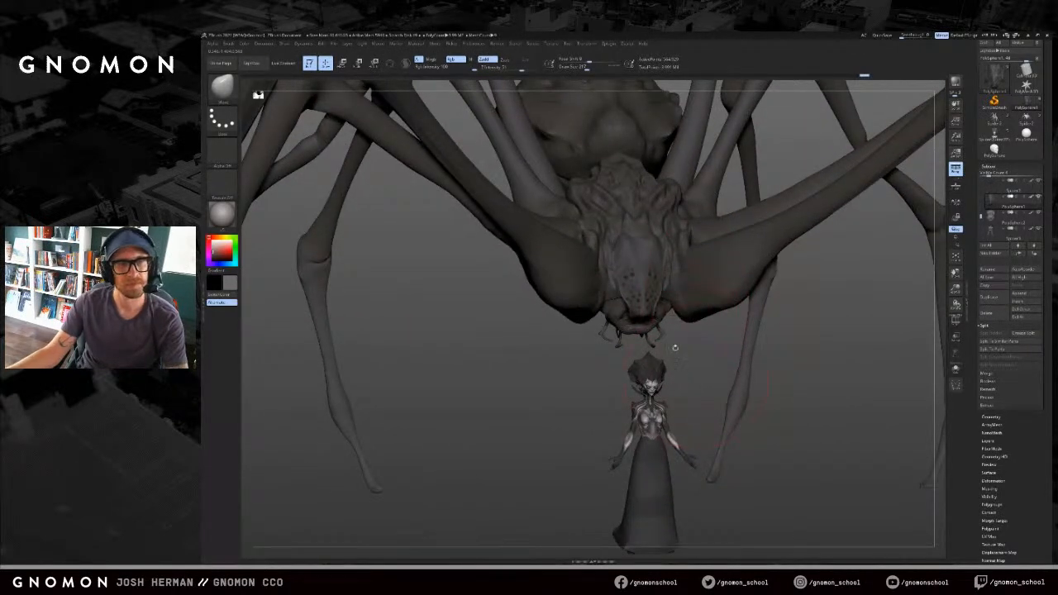
{"action": "left_click", "coordinate": [687, 354], "text": "ctrl"}
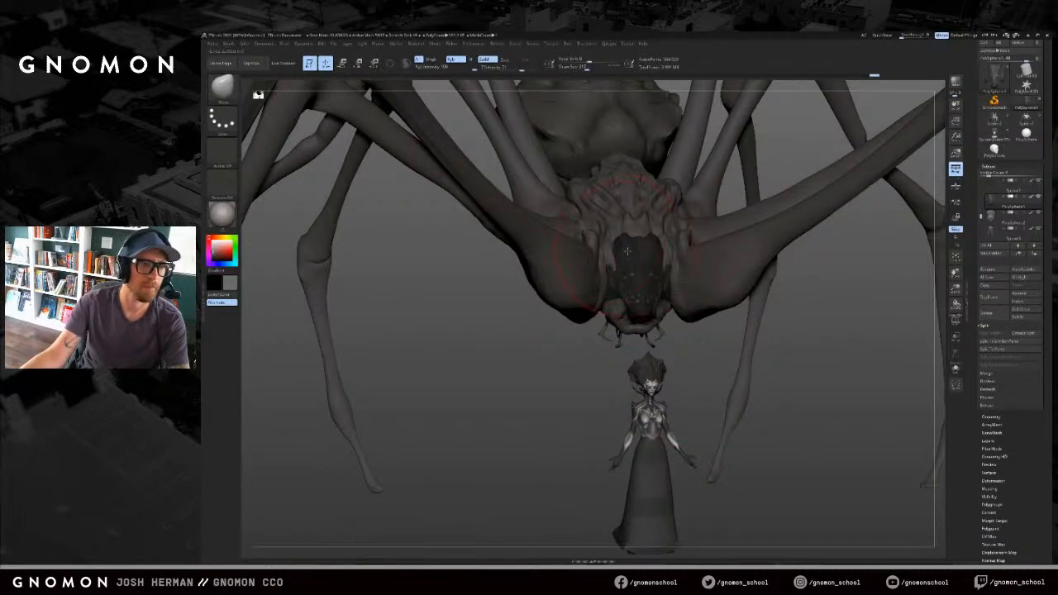
{"action": "left_click", "coordinate": [245, 44]}
{"action": "left_click", "coordinate": [270, 186]}
{"action": "left_click_drag", "start_coordinate": [475, 296], "coordinate": [500, 318], "text": "ctrl"}
Step: Switch to the SnakeHook brush at an adjusted size and undo a trial pull beside the mouth
{"action": "key", "text": "s"}
{"action": "mouse_move", "coordinate": [670, 357]}
{"action": "left_mouse_down"}
{"action": "mouse_move", "coordinate": [660, 357]}
{"action": "mouse_move", "coordinate": [665, 304]}
{"action": "left_mouse_up"}
{"action": "key", "text": "b"}
{"action": "key", "text": "s"}
{"action": "key", "text": "h"}
{"action": "key", "text": "bracketright"}
{"action": "mouse_move", "coordinate": [703, 360]}
{"action": "left_mouse_down"}
{"action": "mouse_move", "coordinate": [655, 358]}
{"action": "mouse_move", "coordinate": [659, 323]}
{"action": "mouse_move", "coordinate": [648, 324]}
{"action": "mouse_move", "coordinate": [728, 362]}
{"action": "mouse_move", "coordinate": [704, 366]}
{"action": "mouse_move", "coordinate": [716, 362]}
{"action": "mouse_move", "coordinate": [692, 347]}
{"action": "mouse_move", "coordinate": [687, 358]}
{"action": "left_mouse_up"}
{"action": "key", "text": "ctrl+z"}
Step: Pull the creature's mouth and lower head into shape from several angles with the SnakeHook brush, adjusting its size
{"action": "key", "text": "s"}
{"action": "left_click_drag", "start_coordinate": [639, 312], "coordinate": [654, 310]}
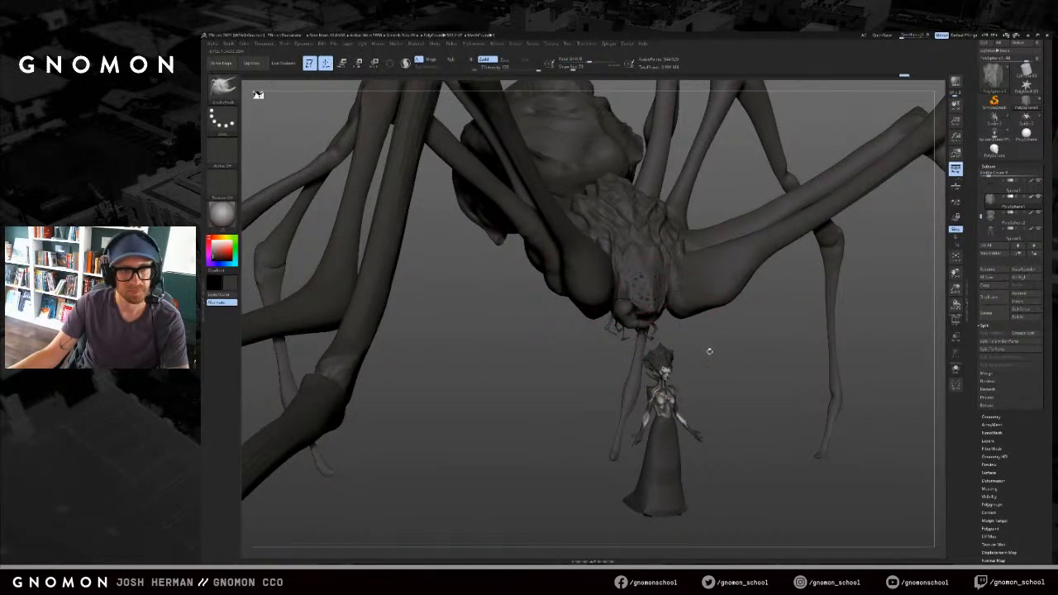
{"action": "left_click_drag", "start_coordinate": [709, 352], "coordinate": [699, 299]}
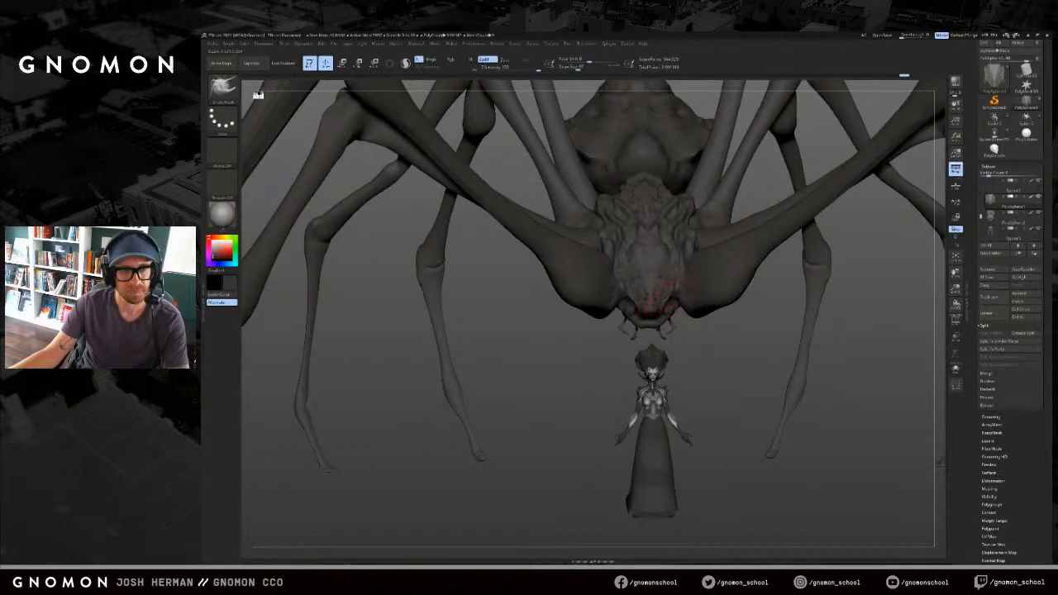
{"action": "mouse_move", "coordinate": [573, 379]}
{"action": "left_mouse_down"}
{"action": "mouse_move", "coordinate": [601, 338]}
{"action": "mouse_move", "coordinate": [649, 312]}
{"action": "mouse_move", "coordinate": [637, 278]}
{"action": "left_mouse_up"}
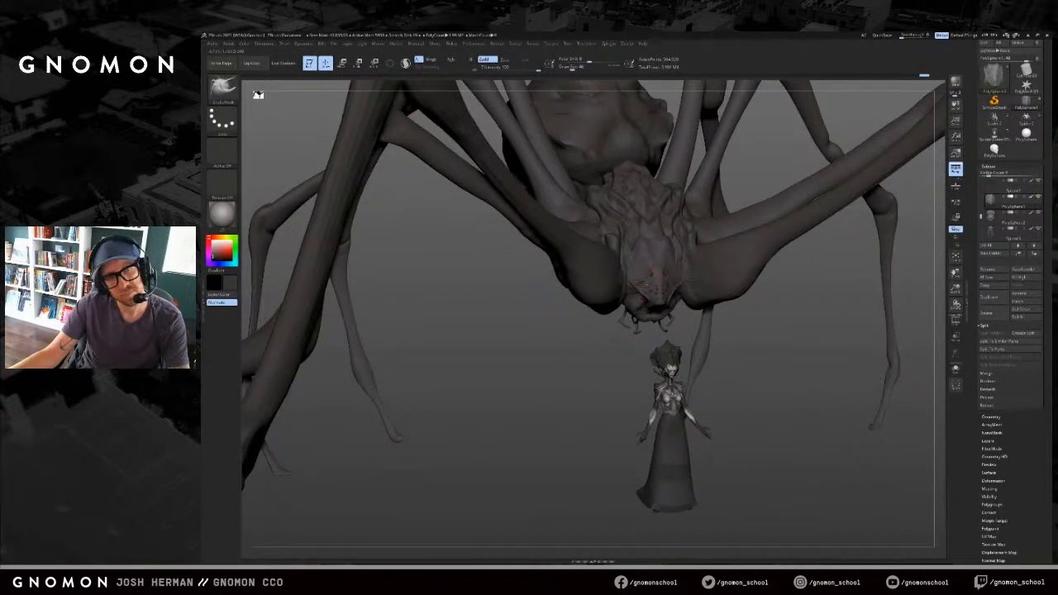
{"action": "left_click_drag", "start_coordinate": [671, 298], "coordinate": [710, 328]}
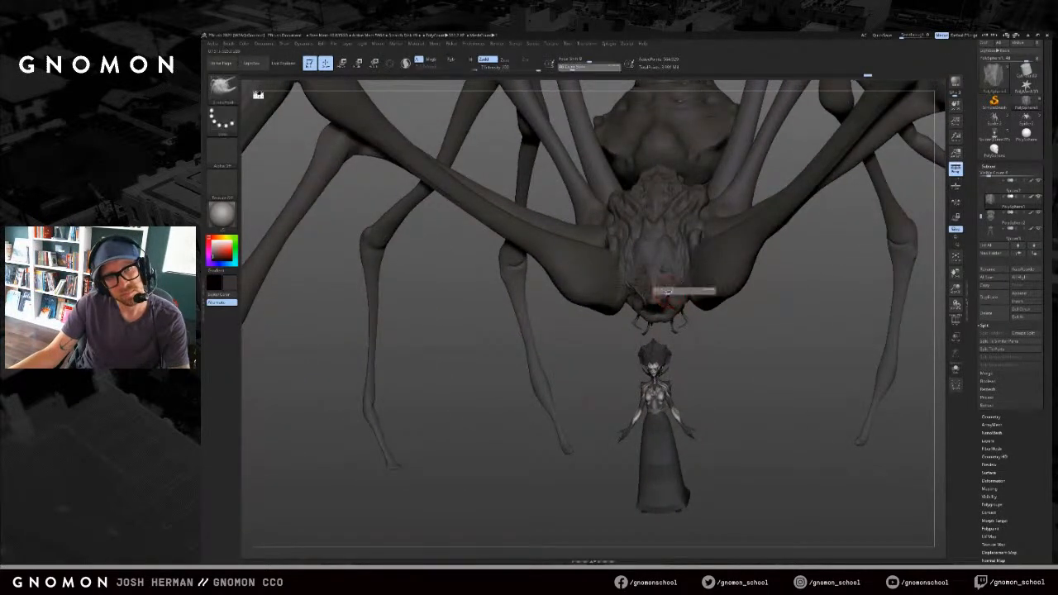
{"action": "left_click_drag", "start_coordinate": [673, 289], "coordinate": [702, 355]}
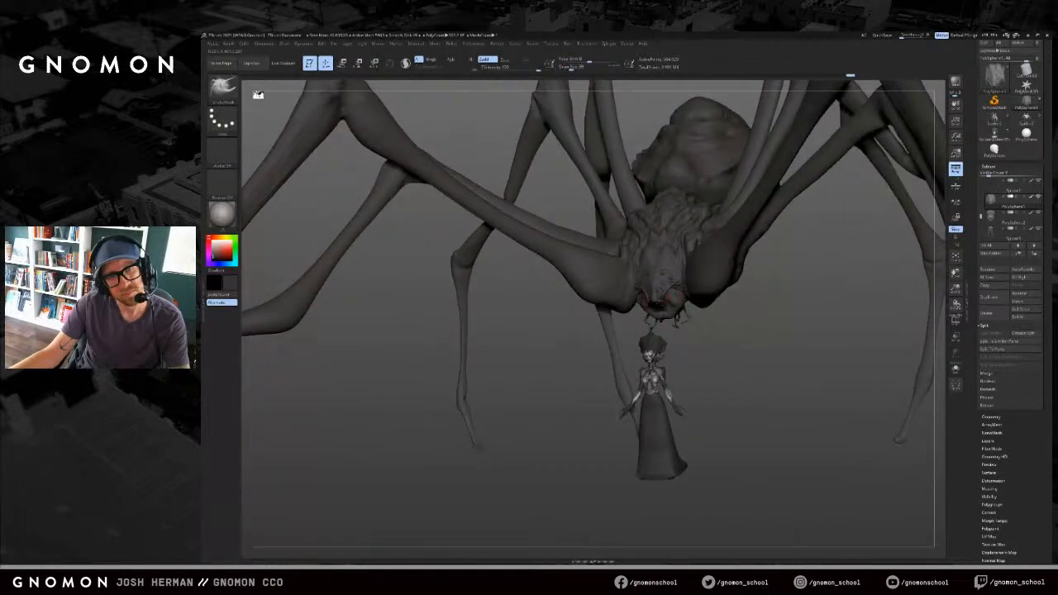
{"action": "mouse_move", "coordinate": [633, 333]}
{"action": "left_mouse_down"}
{"action": "mouse_move", "coordinate": [638, 295]}
{"action": "mouse_move", "coordinate": [662, 303]}
{"action": "left_mouse_up"}
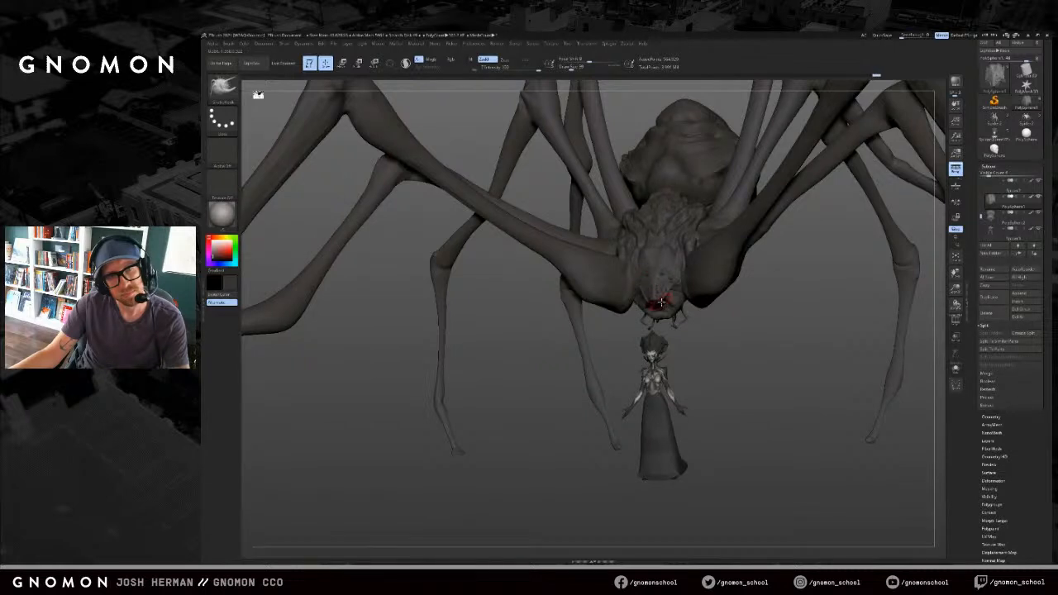
{"action": "left_click_drag", "start_coordinate": [745, 326], "coordinate": [757, 330], "text": "shift"}
Step: Adjust the brush size and build up the middle of the head plate with the Standard brush
{"action": "key", "text": "s"}
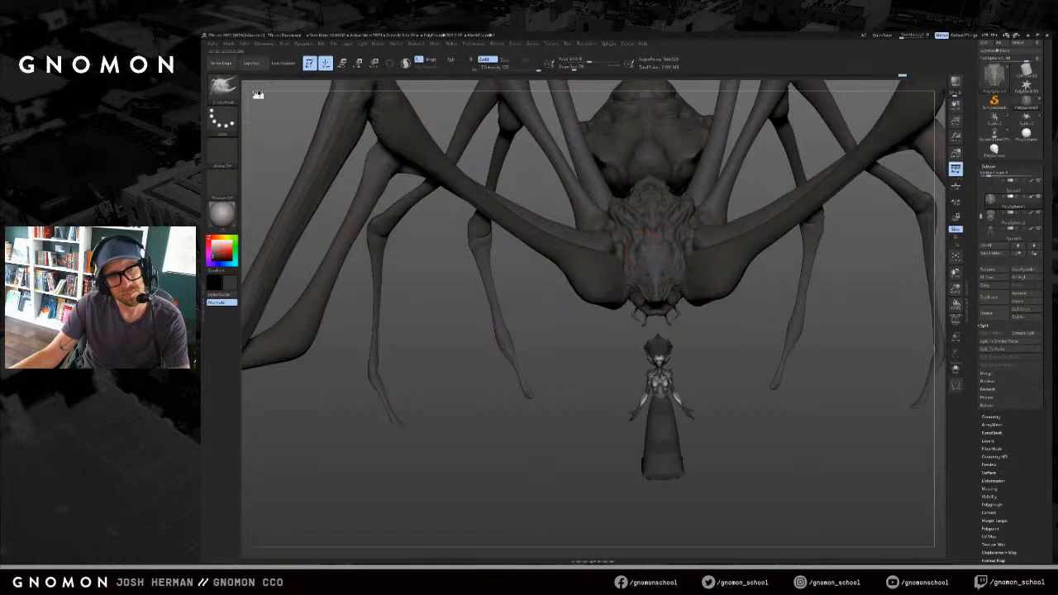
{"action": "left_click_drag", "start_coordinate": [637, 248], "coordinate": [642, 250]}
{"action": "key", "text": "b"}
{"action": "key", "text": "s"}
{"action": "key", "text": "t"}
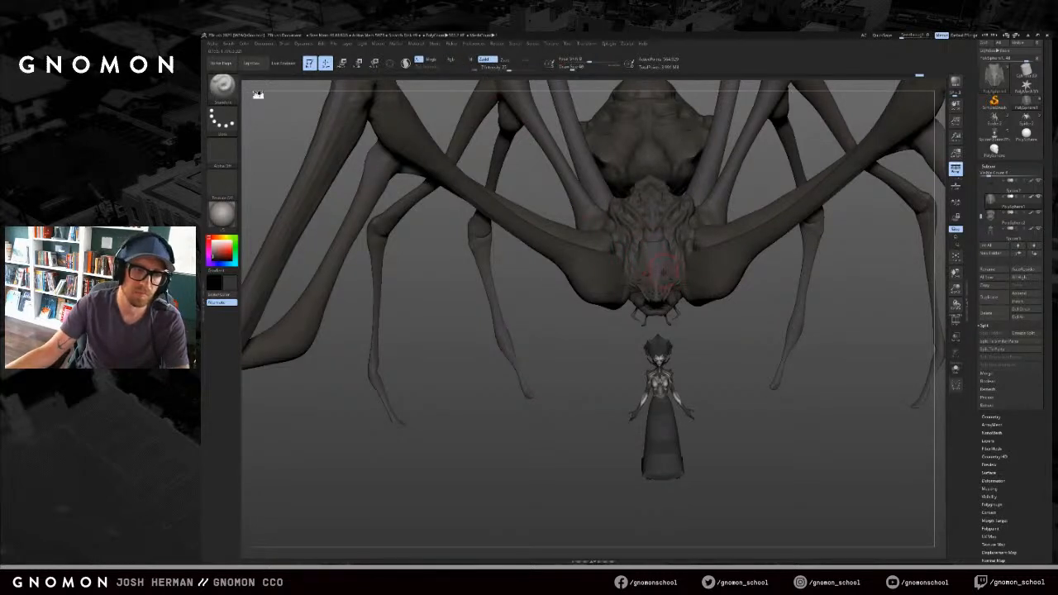
{"action": "left_click_drag", "start_coordinate": [744, 343], "coordinate": [709, 349]}
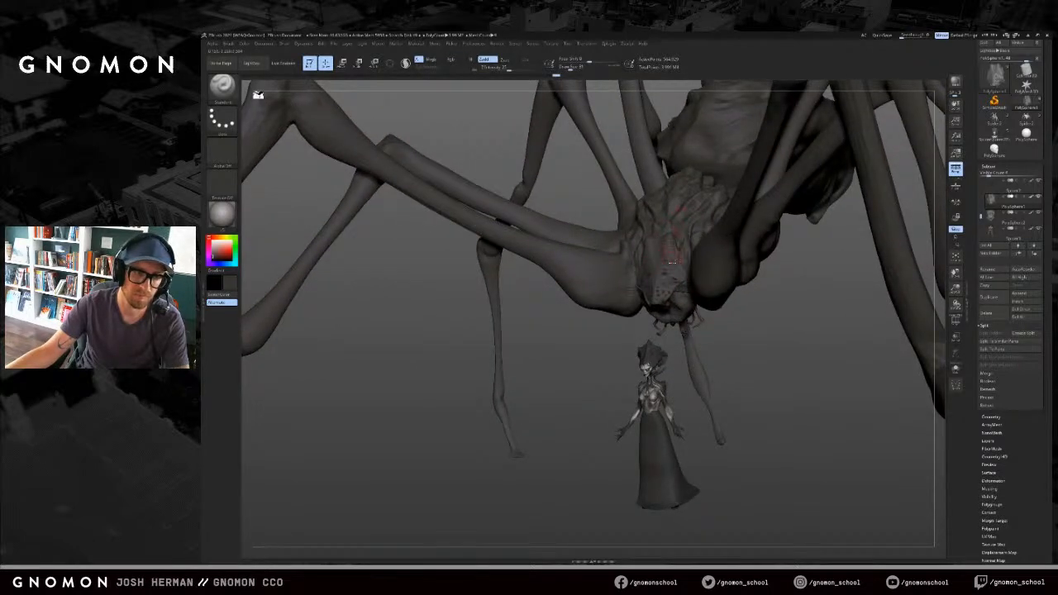
Step: Switch to the SnakeHook brush, resize it, and pull the ridges on the upper part of the head plate
{"action": "key", "text": "b"}
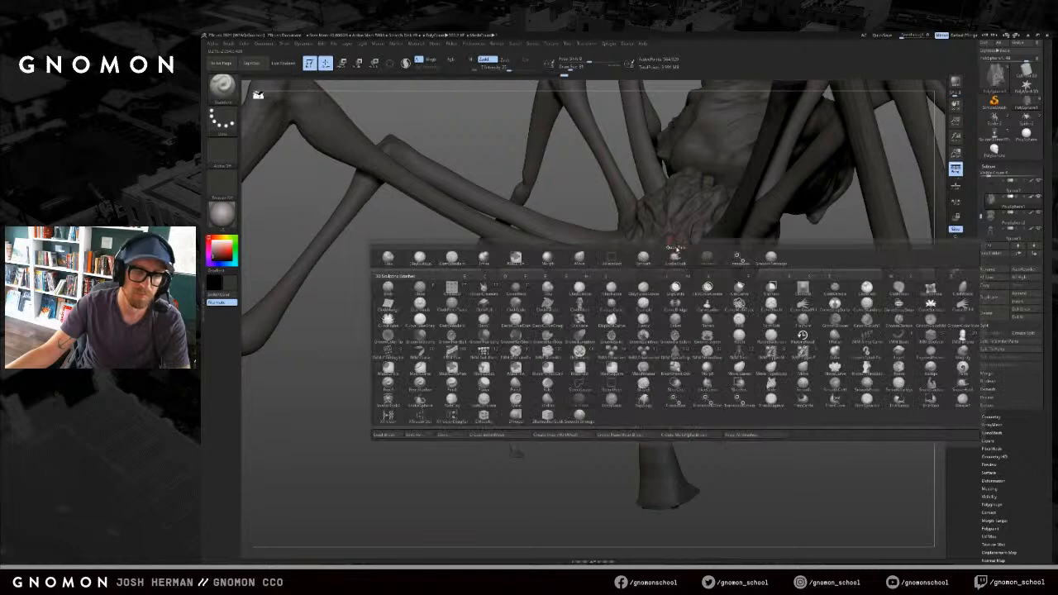
{"action": "key", "text": "s"}
{"action": "key", "text": "h"}
{"action": "key", "text": "s"}
{"action": "left_click_drag", "start_coordinate": [678, 233], "coordinate": [669, 237]}
{"action": "key", "text": "s"}
{"action": "key", "text": "s"}
{"action": "key", "text": "s"}
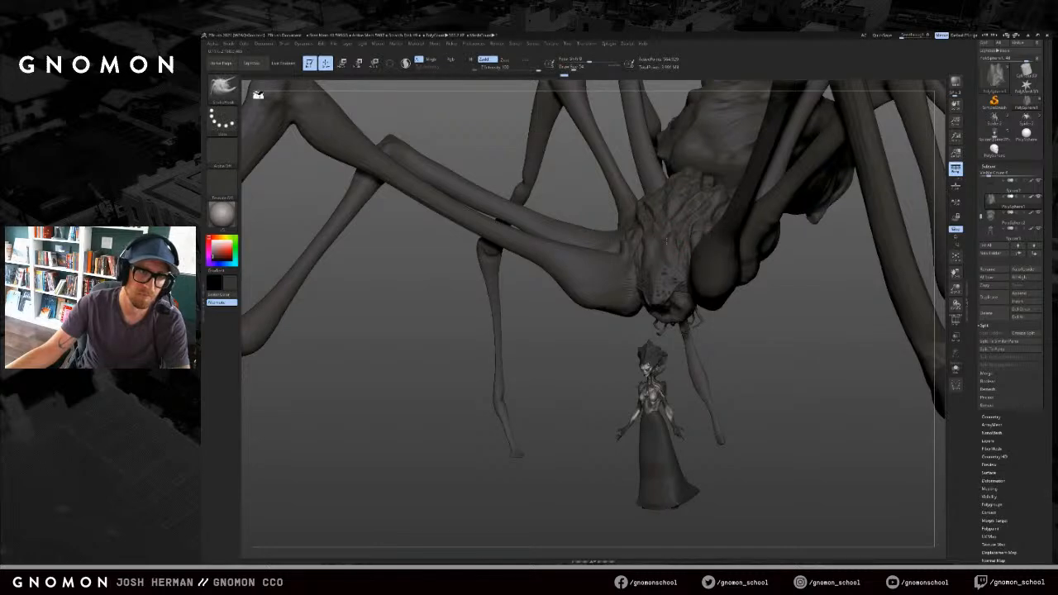
Step: Return to the Standard brush at an adjusted size and sculpt short strokes along the centre of the head plate
{"action": "key", "text": "b"}
{"action": "key", "text": "s"}
{"action": "key", "text": "t"}
{"action": "left_click_drag", "start_coordinate": [566, 344], "coordinate": [610, 340]}
{"action": "key", "text": "s"}
{"action": "left_click_drag", "start_coordinate": [658, 253], "coordinate": [648, 274]}
{"action": "left_click_drag", "start_coordinate": [747, 323], "coordinate": [765, 323]}
{"action": "left_click_drag", "start_coordinate": [650, 262], "coordinate": [643, 244]}
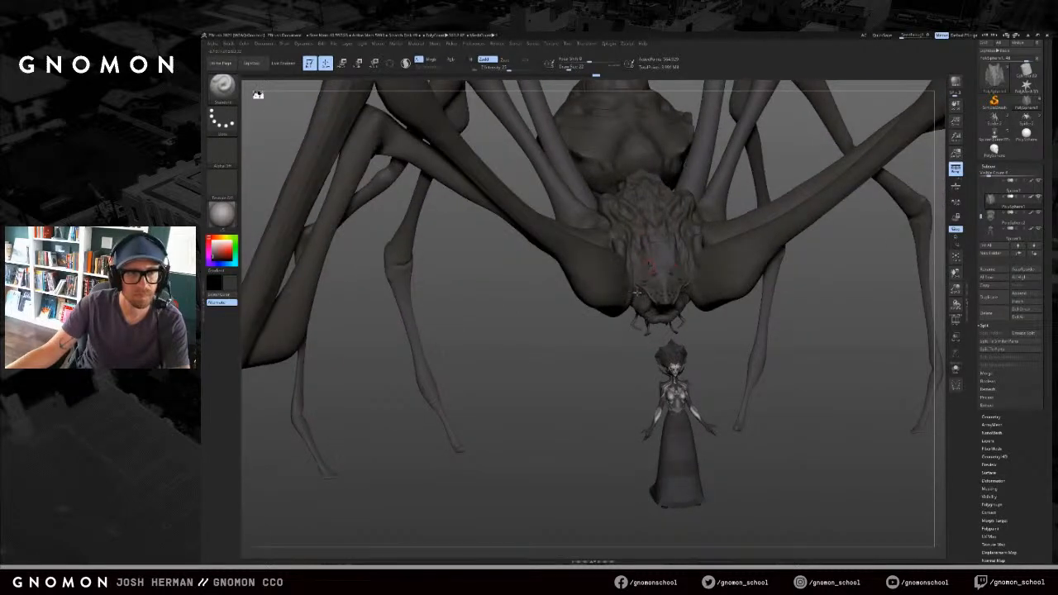
Step: Reshape the side of the mouth and the lower edge of the head plate with the Move brush
{"action": "mouse_move", "coordinate": [703, 331]}
{"action": "left_mouse_down"}
{"action": "mouse_move", "coordinate": [690, 325]}
{"action": "mouse_move", "coordinate": [693, 355]}
{"action": "mouse_move", "coordinate": [675, 329]}
{"action": "mouse_move", "coordinate": [716, 334]}
{"action": "mouse_move", "coordinate": [705, 328]}
{"action": "left_mouse_up"}
{"action": "key", "text": "b"}
{"action": "key", "text": "m"}
{"action": "key", "text": "v"}
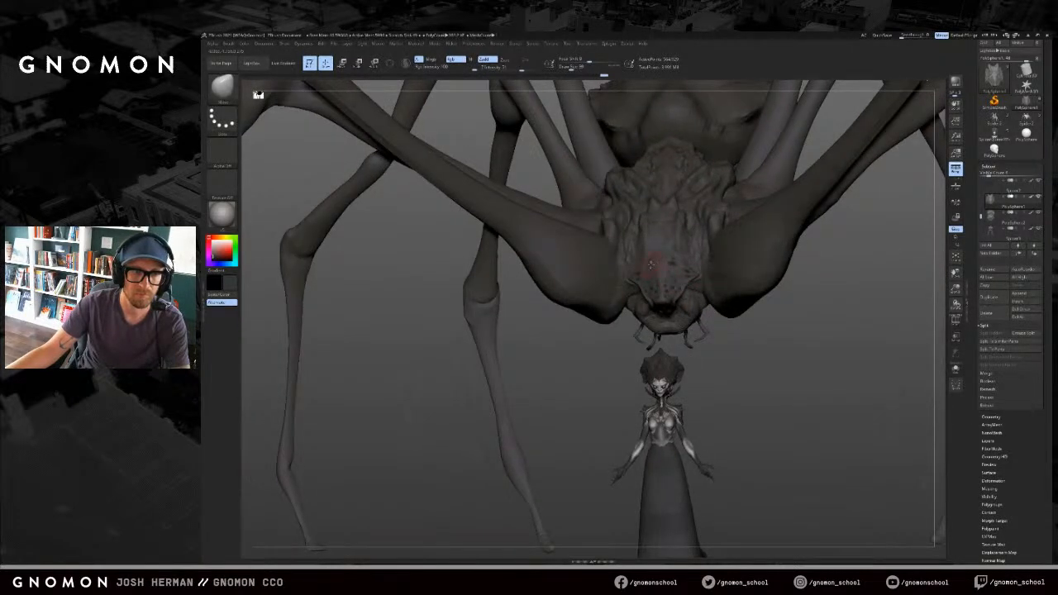
{"action": "left_click_drag", "start_coordinate": [621, 337], "coordinate": [644, 284]}
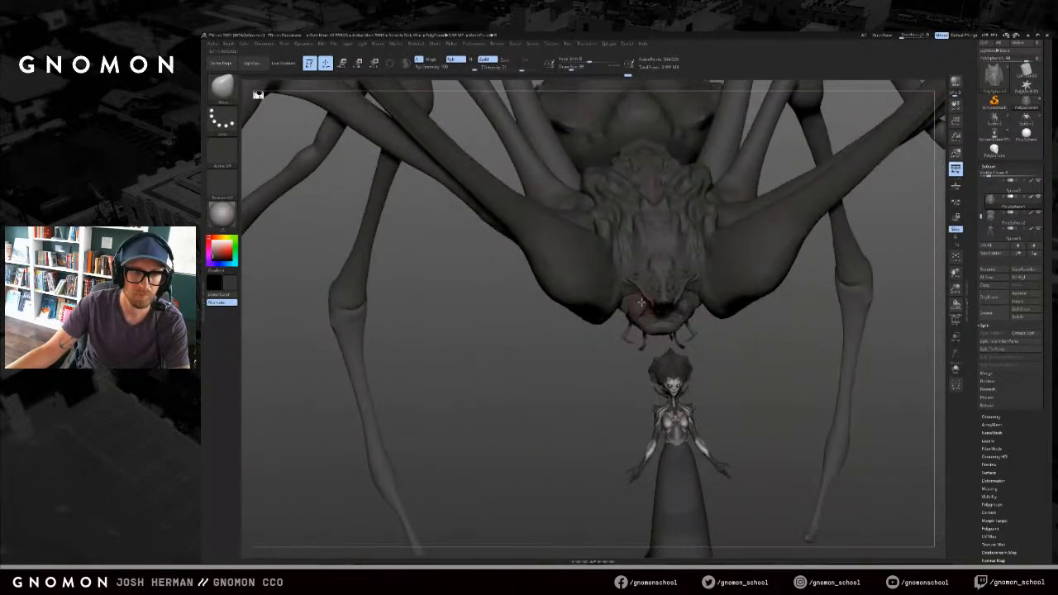
{"action": "key", "text": "b"}
{"action": "key", "text": "m"}
{"action": "key", "text": "v"}
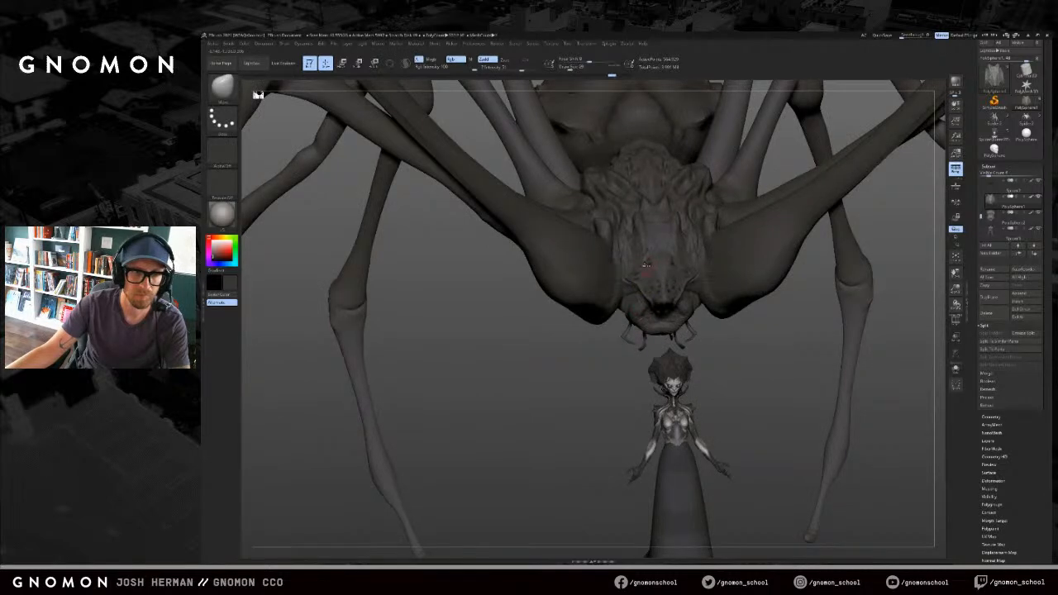
Step: Undo a smoothing stroke on the head plate and toggle the Smooth brush's Rgb option
{"action": "left_click_drag", "start_coordinate": [649, 267], "coordinate": [661, 260], "text": "shift"}
{"action": "key", "text": "ctrl+z"}
{"action": "left_click", "coordinate": [464, 63], "text": "shift"}
Step: Shift the forms beside the eye spots and around the mouth with the Move brush at varied sizes
{"action": "left_click_drag", "start_coordinate": [617, 361], "coordinate": [653, 356]}
{"action": "key", "text": "bracketright"}
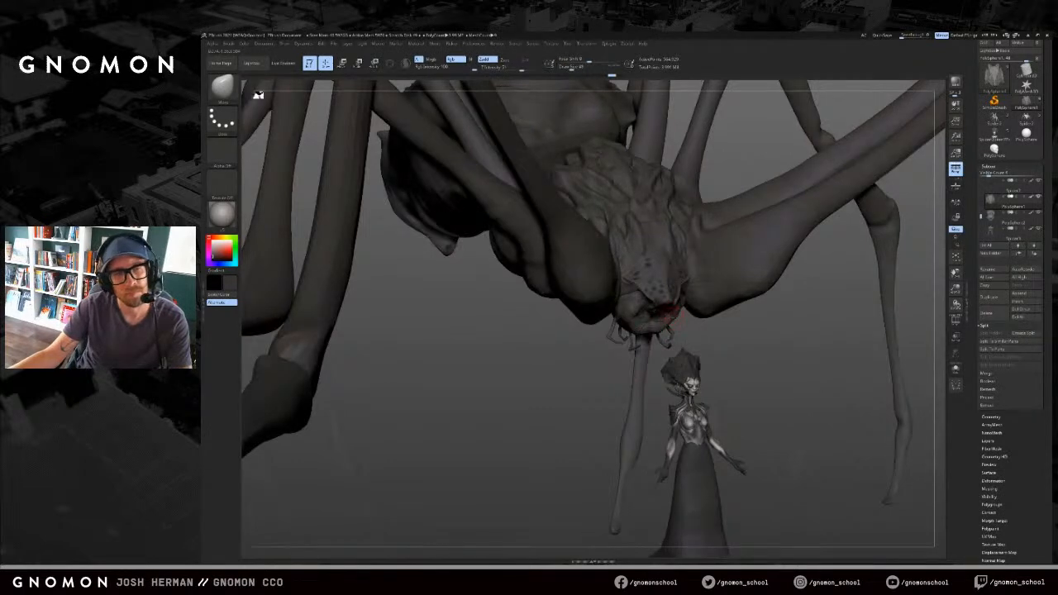
{"action": "left_click_drag", "start_coordinate": [643, 274], "coordinate": [637, 273]}
{"action": "key", "text": "s"}
{"action": "key", "text": "s"}
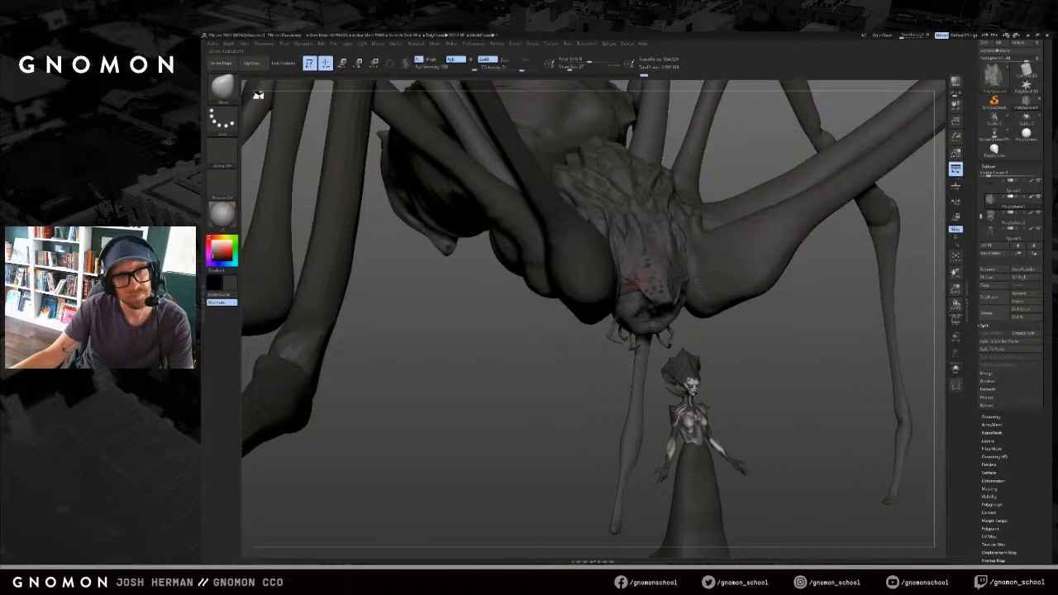
{"action": "left_click_drag", "start_coordinate": [610, 355], "coordinate": [638, 350]}
{"action": "key", "text": "s"}
{"action": "left_click_drag", "start_coordinate": [658, 303], "coordinate": [672, 300]}
Step: Switch to the Standard brush and build up volume around the mouth, working from the side and front
{"action": "key", "text": "b"}
{"action": "key", "text": "s"}
{"action": "key", "text": "t"}
{"action": "key", "text": "s"}
{"action": "mouse_move", "coordinate": [568, 373]}
{"action": "left_mouse_down"}
{"action": "mouse_move", "coordinate": [572, 394]}
{"action": "mouse_move", "coordinate": [673, 320]}
{"action": "mouse_move", "coordinate": [668, 306]}
{"action": "left_mouse_up"}
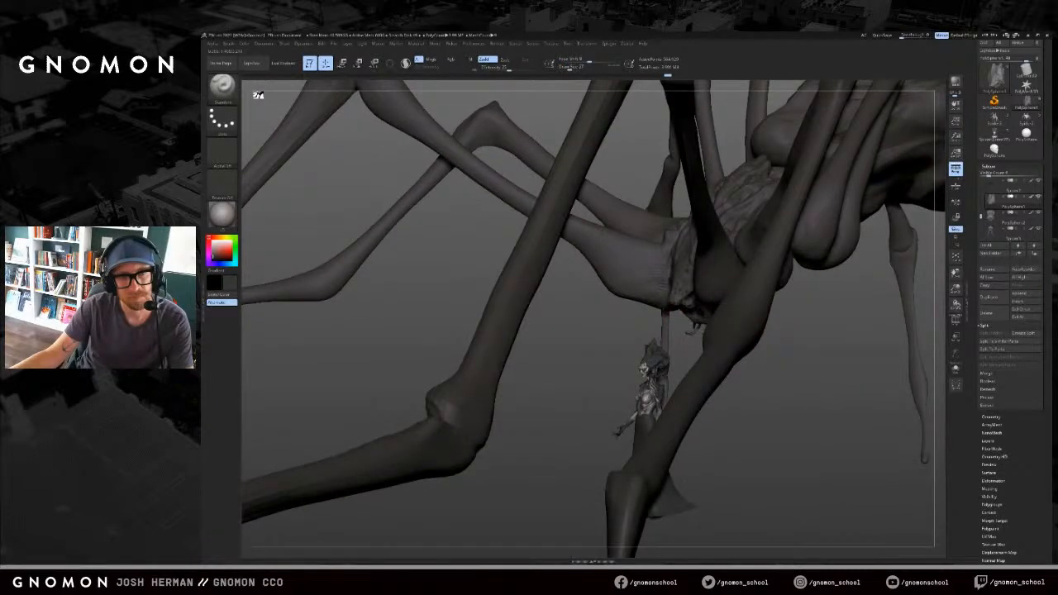
{"action": "left_click_drag", "start_coordinate": [656, 321], "coordinate": [690, 329]}
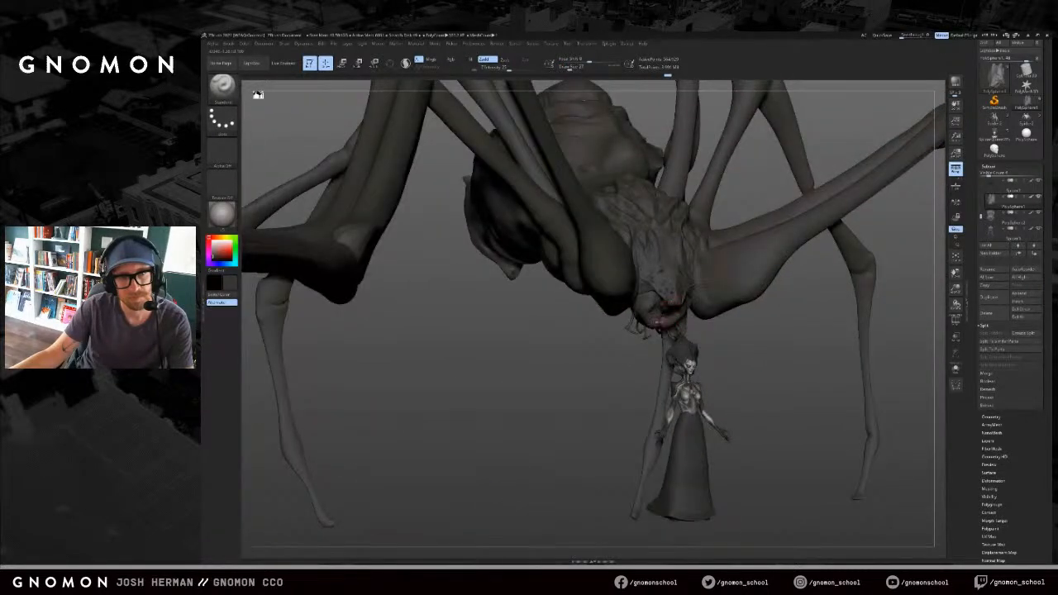
Step: Switch to the SnakeHook brush and pull the lips and upper edge of the mouth into shape
{"action": "key", "text": "b"}
{"action": "key", "text": "c"}
{"action": "key", "text": "b"}
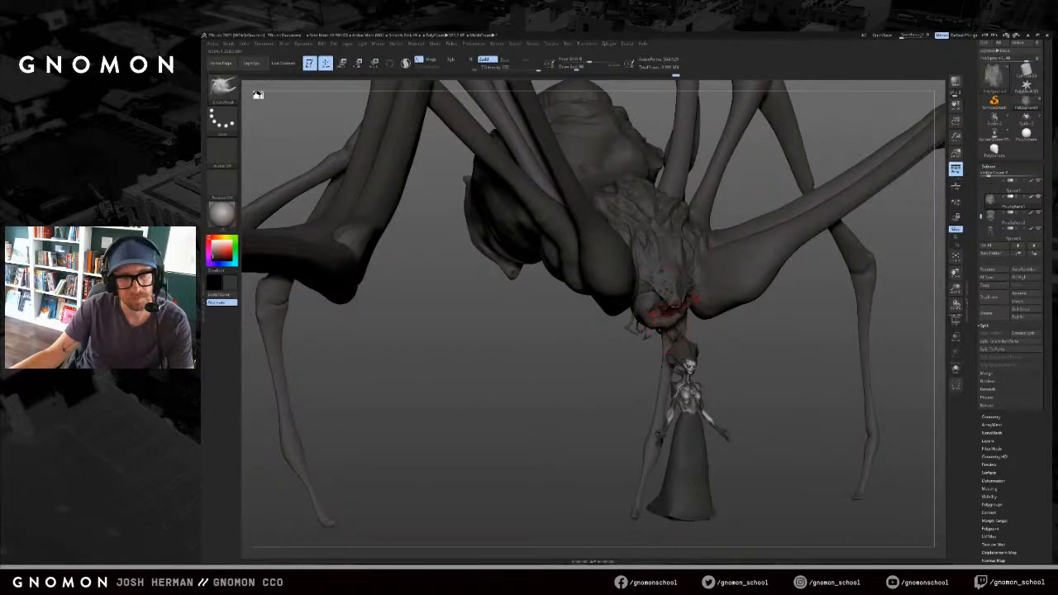
{"action": "left_click_drag", "start_coordinate": [705, 322], "coordinate": [671, 290]}
{"action": "left_click_drag", "start_coordinate": [589, 313], "coordinate": [629, 315]}
{"action": "left_click_drag", "start_coordinate": [735, 314], "coordinate": [808, 315]}
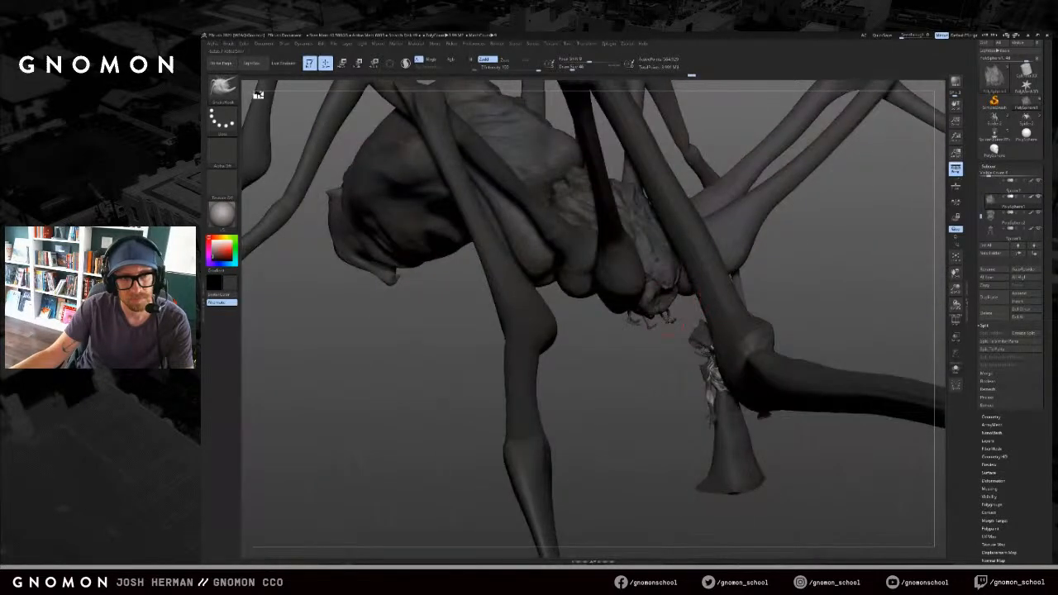
Step: Resize the SnakeHook brush and refine the snout and jaw profile from both sides of the head
{"action": "key", "text": "s"}
{"action": "left_click_drag", "start_coordinate": [668, 283], "coordinate": [672, 281]}
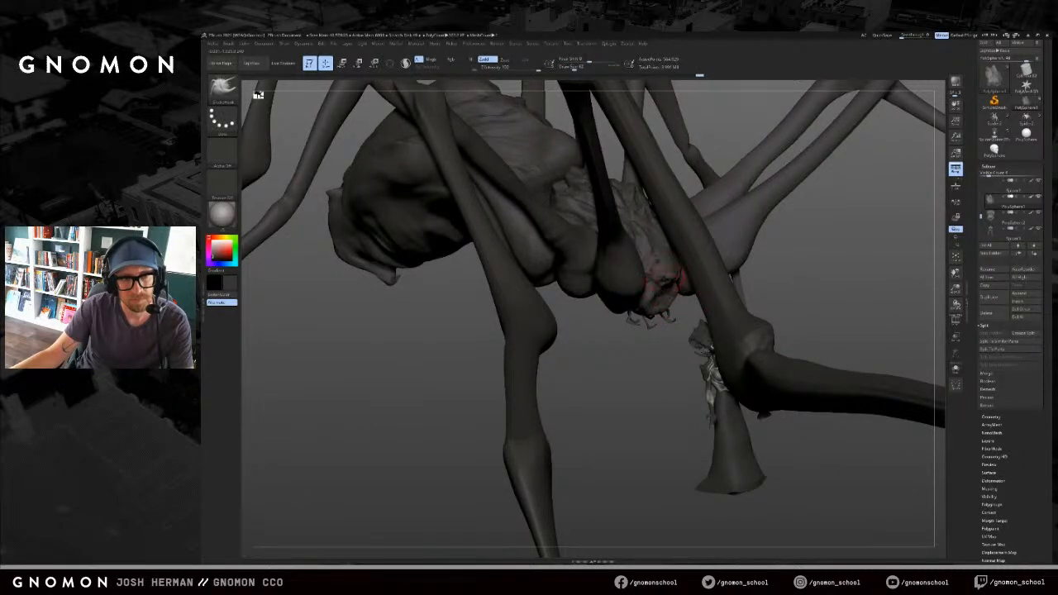
{"action": "left_click_drag", "start_coordinate": [664, 329], "coordinate": [683, 283]}
{"action": "left_click_drag", "start_coordinate": [727, 311], "coordinate": [626, 347]}
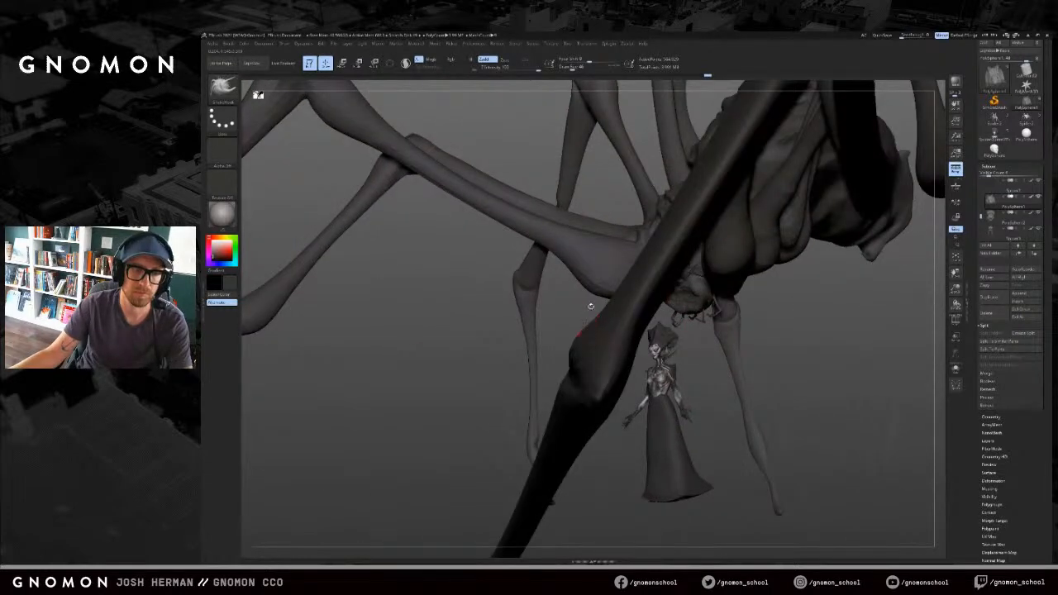
{"action": "left_click_drag", "start_coordinate": [683, 278], "coordinate": [646, 293]}
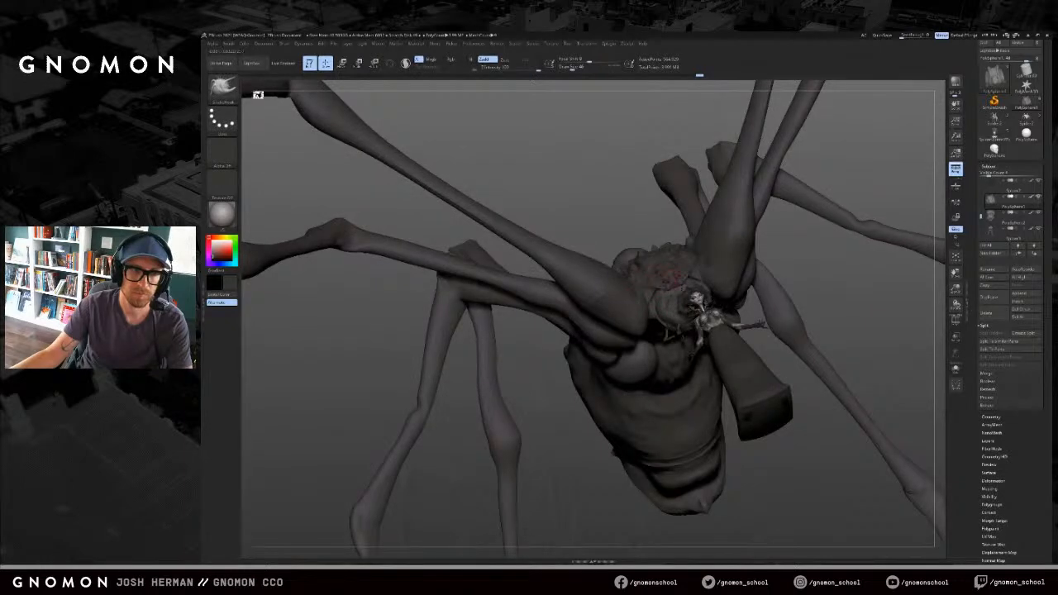
Step: Switch to the ClayBuildup brush and build up the forms on the front of the head plate
{"action": "left_click_drag", "start_coordinate": [640, 213], "coordinate": [562, 326]}
{"action": "key", "text": "b"}
{"action": "key", "text": "s"}
{"action": "key", "text": "t"}
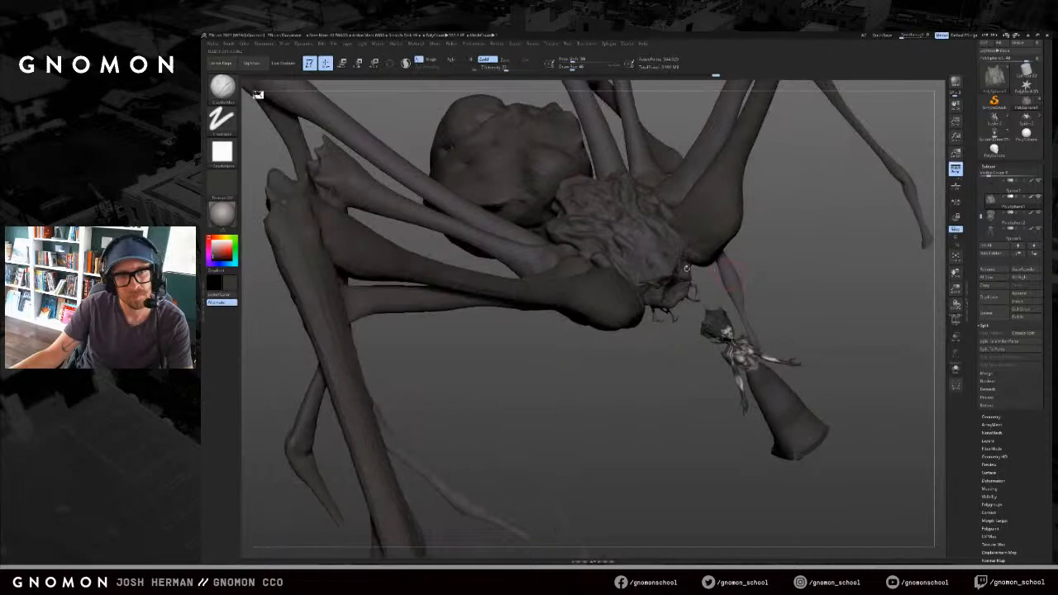
{"action": "left_click_drag", "start_coordinate": [792, 274], "coordinate": [661, 260], "text": "shift"}
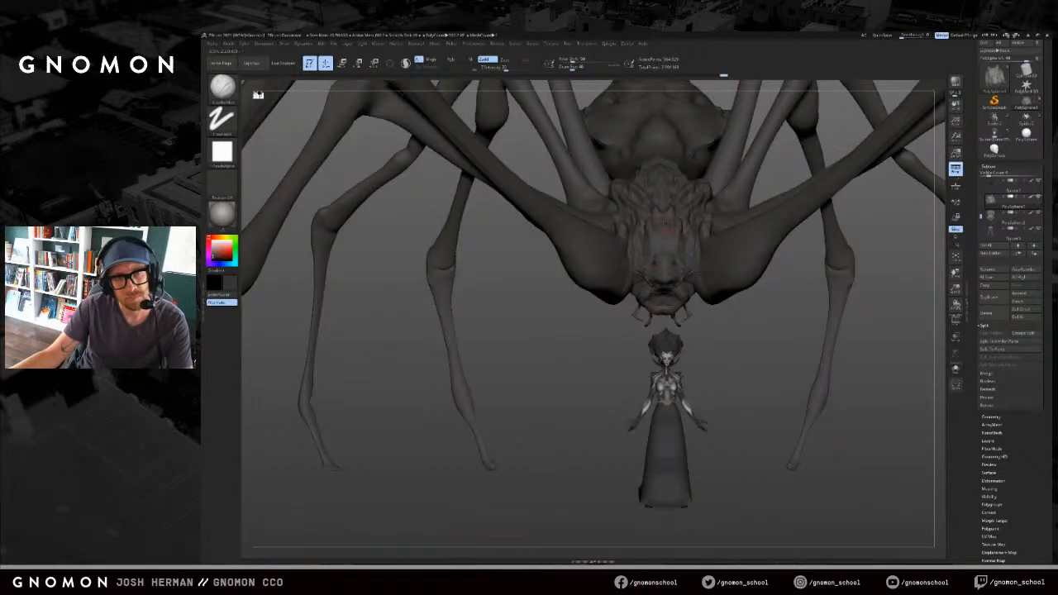
{"action": "left_click_drag", "start_coordinate": [716, 291], "coordinate": [724, 325]}
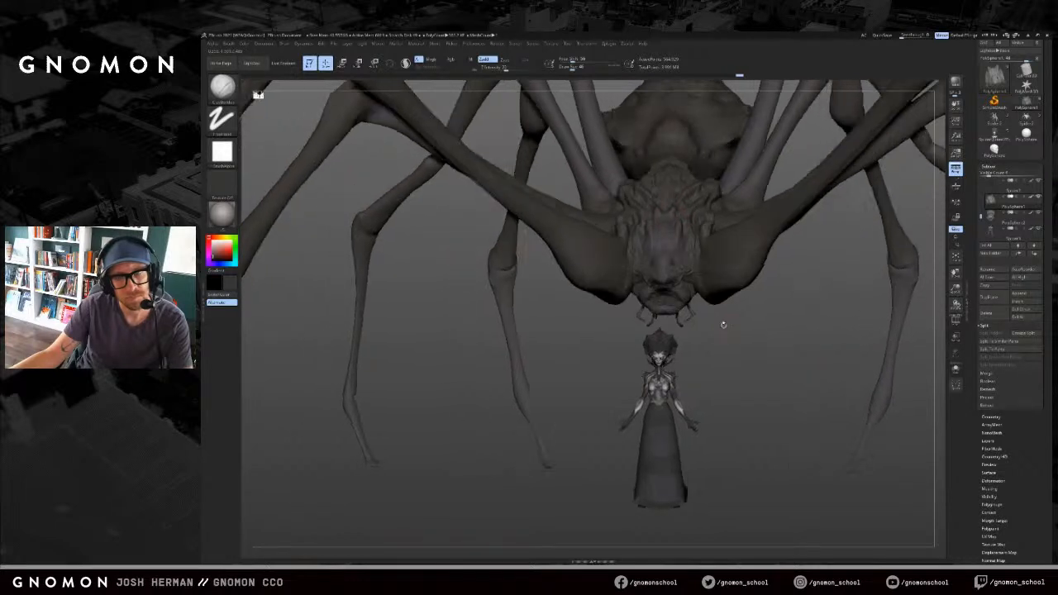
Step: Carve creases across the face and above the mouth with the DamStandard brush, smoothing between strokes
{"action": "key", "text": "shift"}
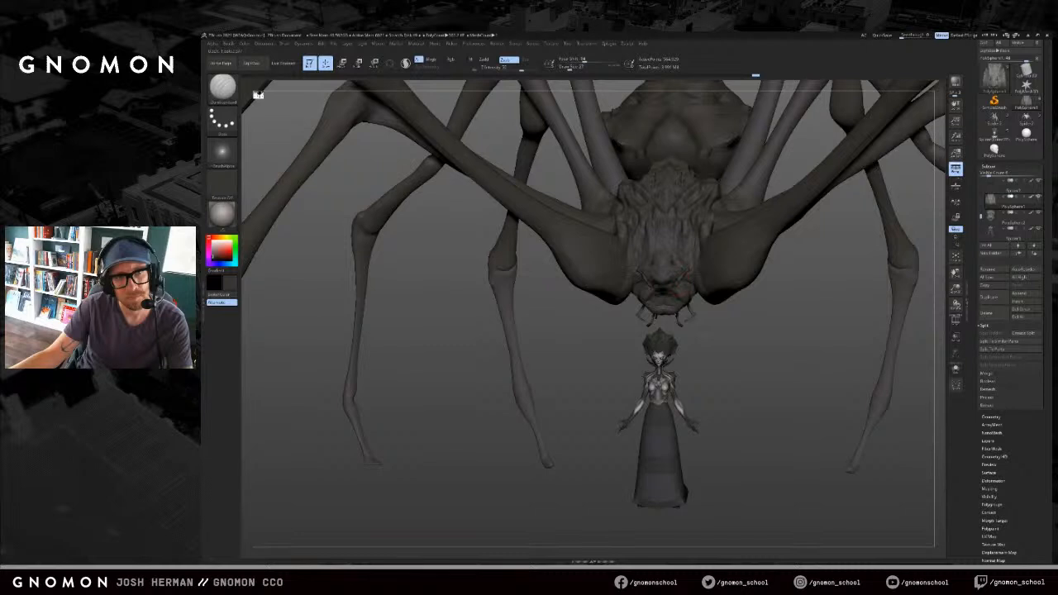
{"action": "left_click_drag", "start_coordinate": [713, 335], "coordinate": [744, 339]}
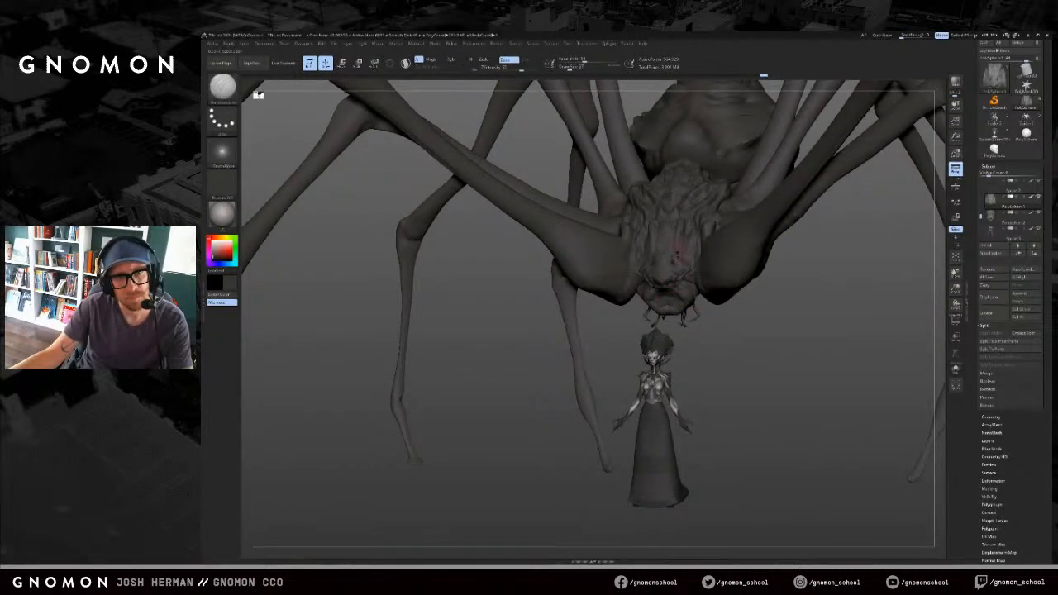
{"action": "key", "text": "shift"}
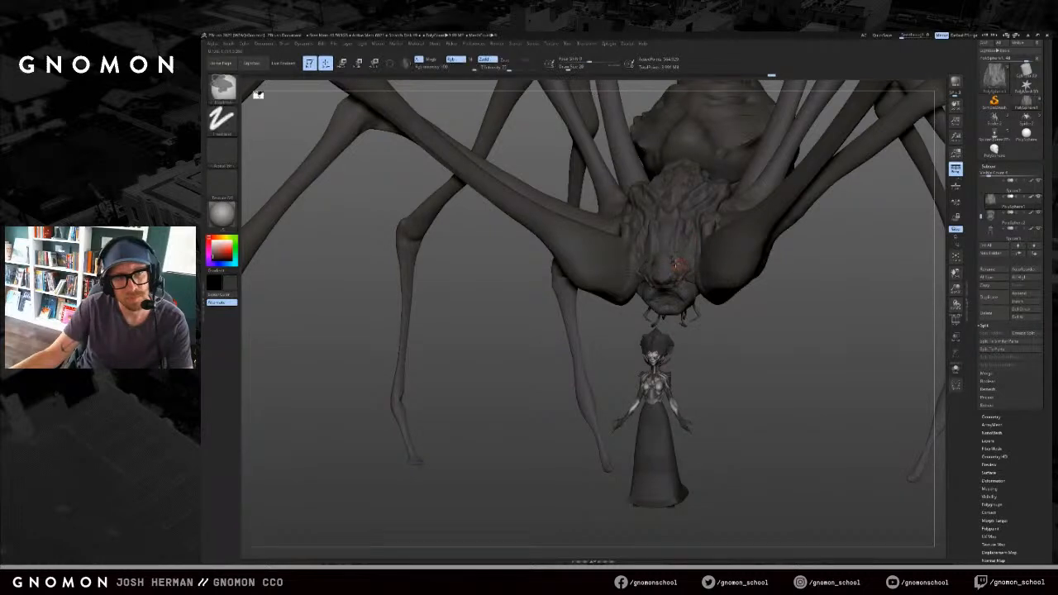
{"action": "left_click_drag", "start_coordinate": [683, 248], "coordinate": [659, 248]}
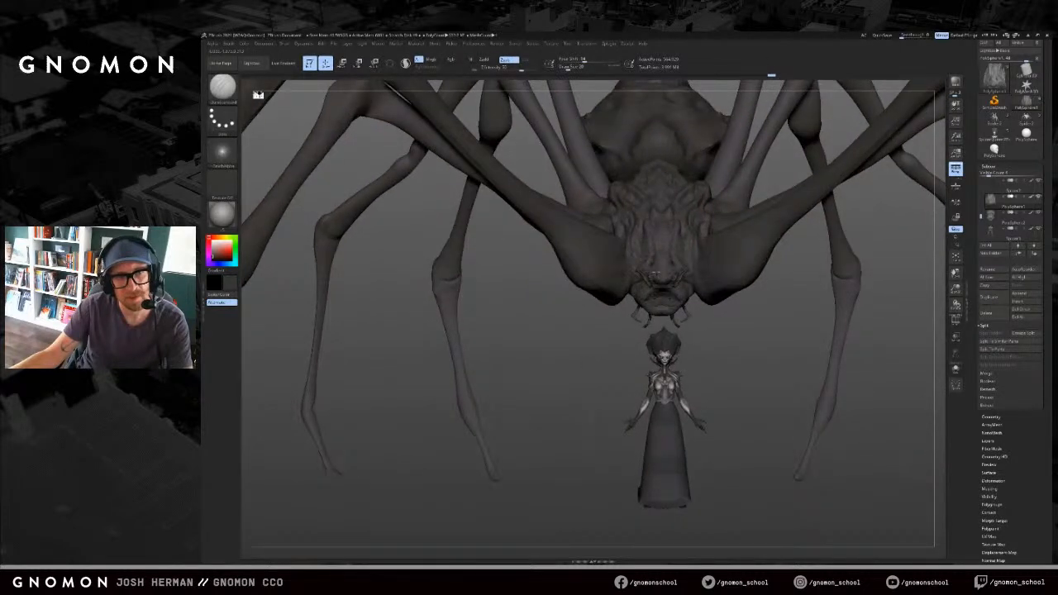
{"action": "left_click_drag", "start_coordinate": [724, 330], "coordinate": [661, 341]}
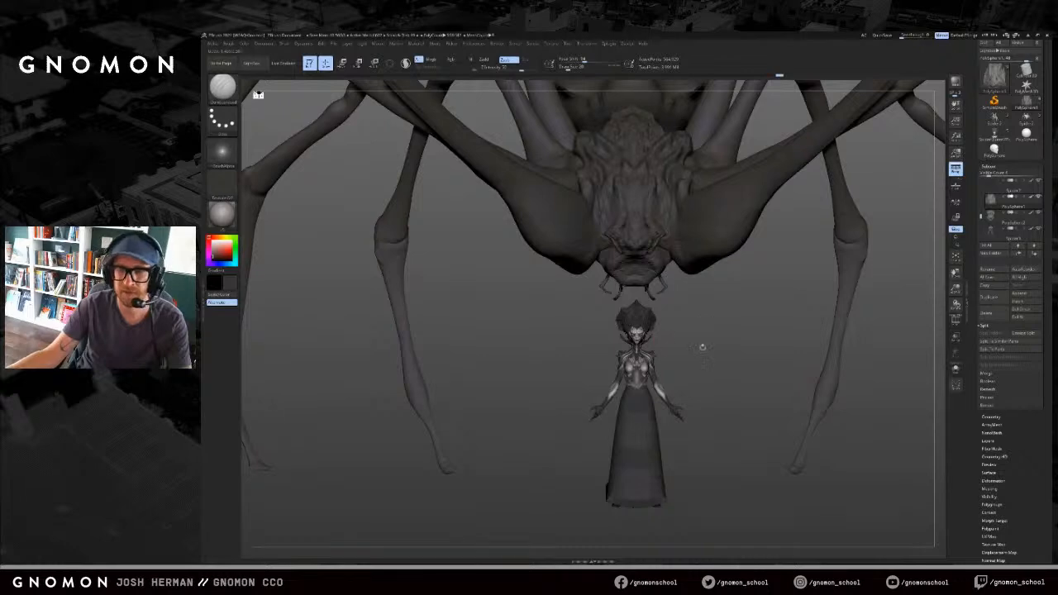
Step: Resize the DamStandard brush and carve small pits and creases into the tip of the spider's snout
{"action": "left_click_drag", "start_coordinate": [712, 288], "coordinate": [737, 371], "text": "alt"}
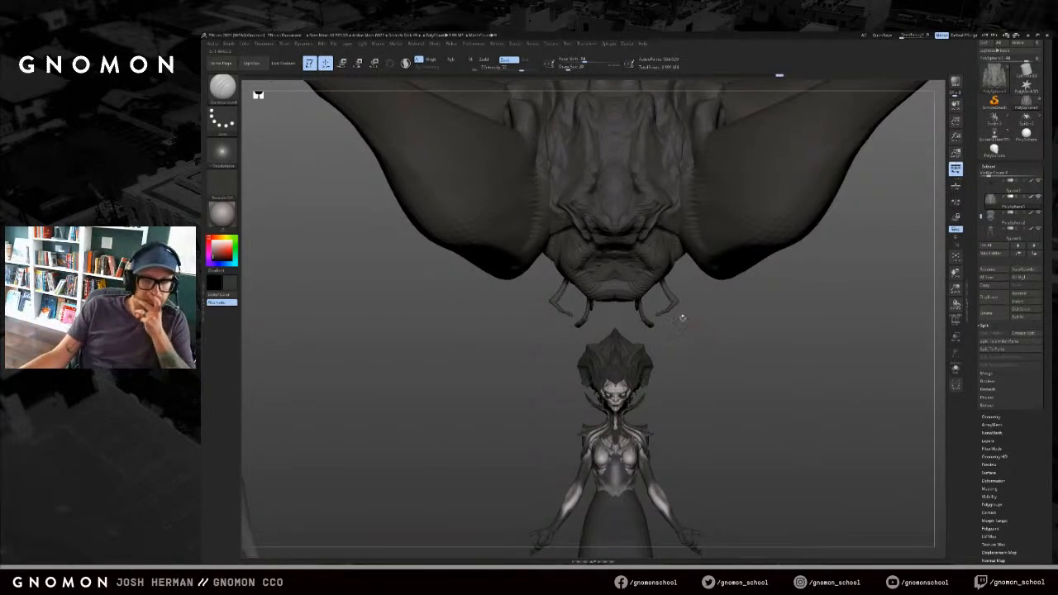
{"action": "left_click_drag", "start_coordinate": [718, 327], "coordinate": [572, 246]}
{"action": "key", "text": "s"}
{"action": "left_click", "coordinate": [570, 237]}
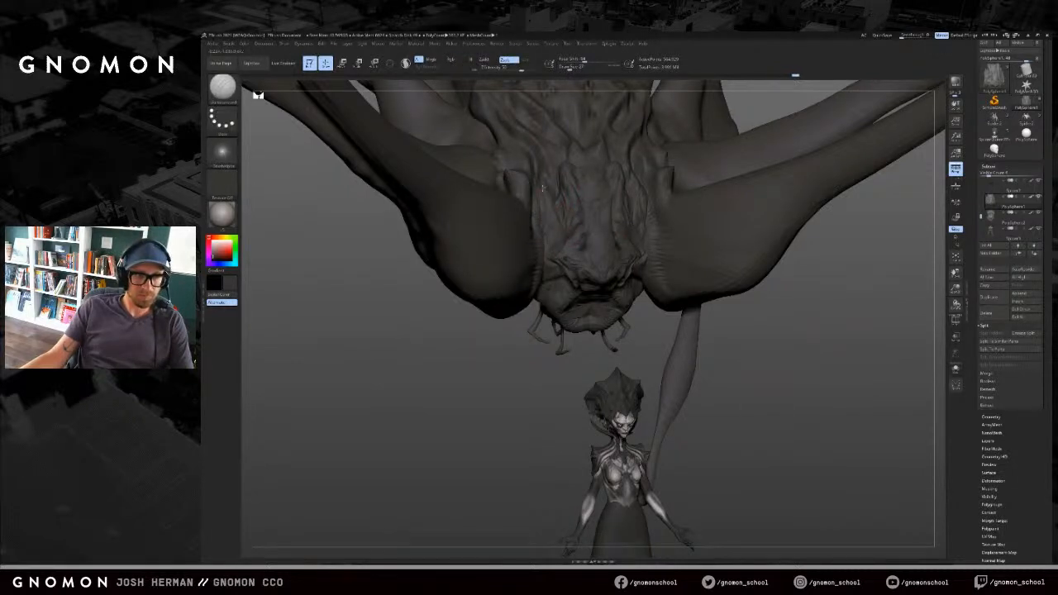
{"action": "mouse_move", "coordinate": [647, 363]}
{"action": "left_mouse_down", "text": "alt"}
{"action": "mouse_move", "coordinate": [603, 273]}
{"action": "mouse_move", "coordinate": [661, 376]}
{"action": "left_mouse_up", "text": "alt"}
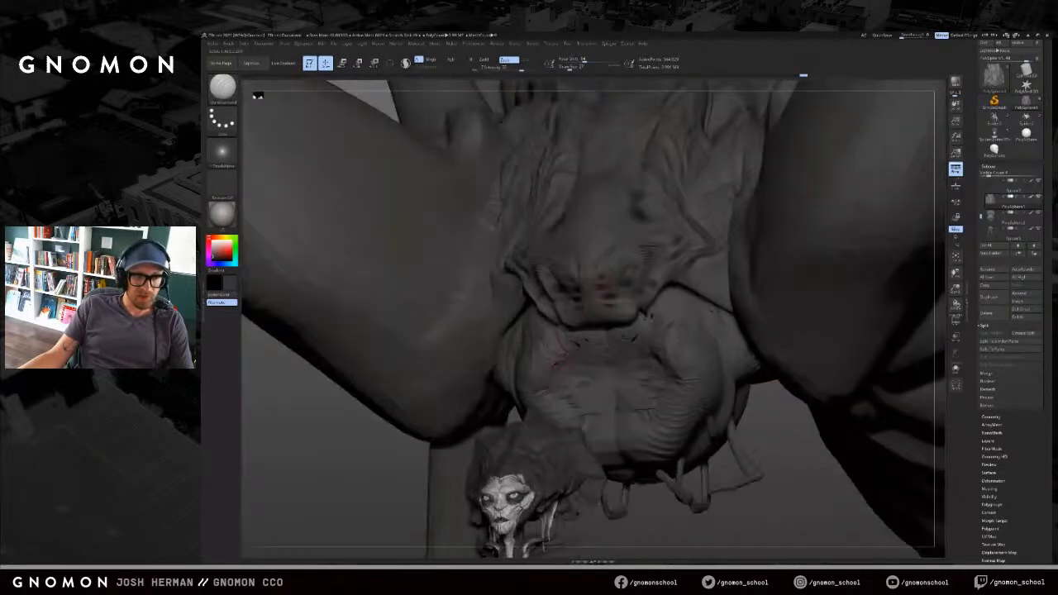
{"action": "left_click_drag", "start_coordinate": [766, 403], "coordinate": [641, 294]}
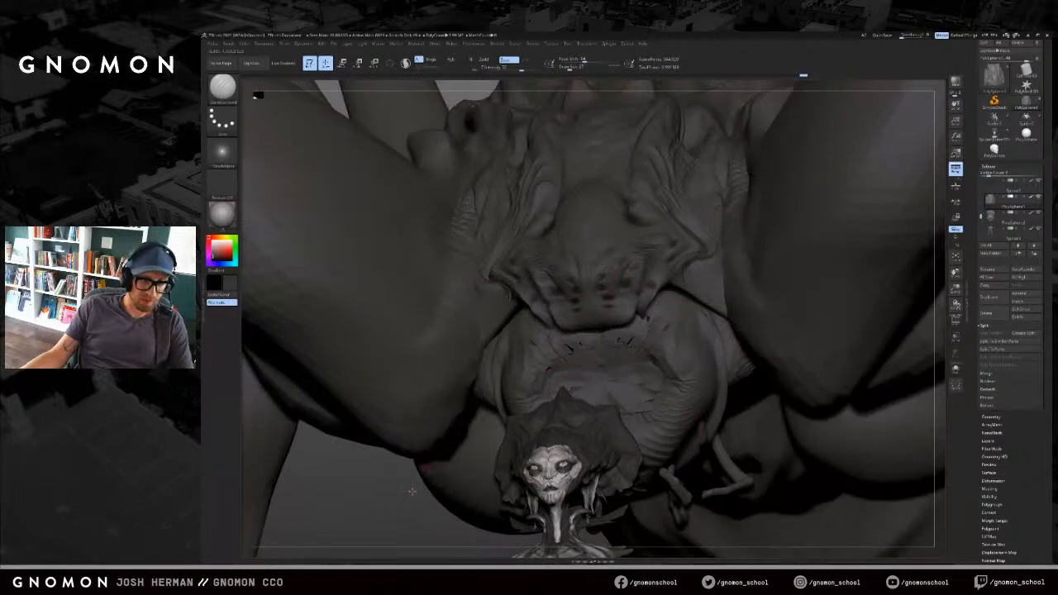
{"action": "left_click_drag", "start_coordinate": [426, 468], "coordinate": [460, 426]}
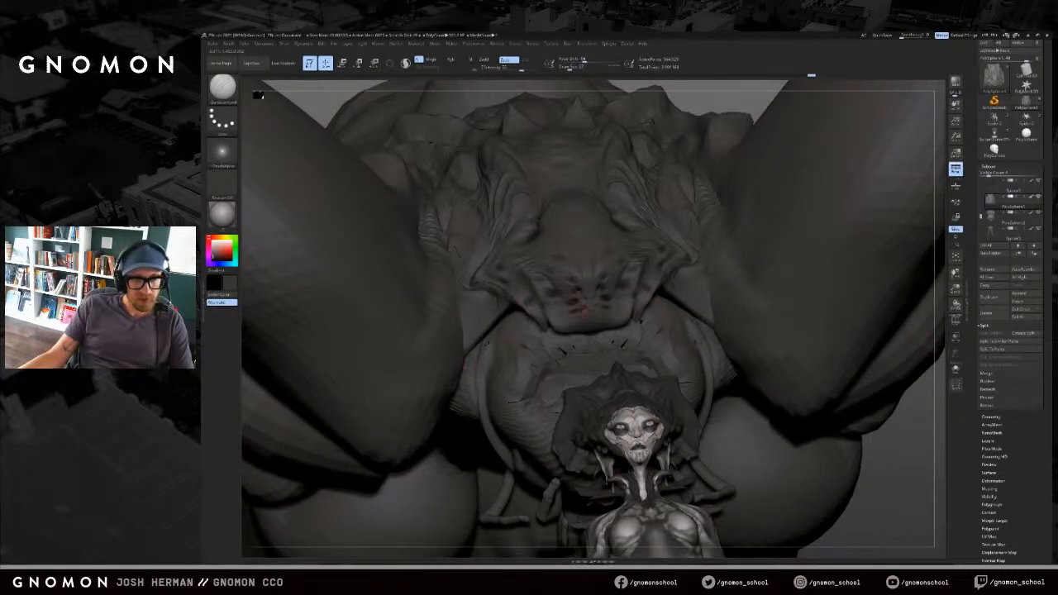
Step: Add more pits in the middle of the snout tip and refine the creases around the mouth
{"action": "key", "text": "ctrl+z"}
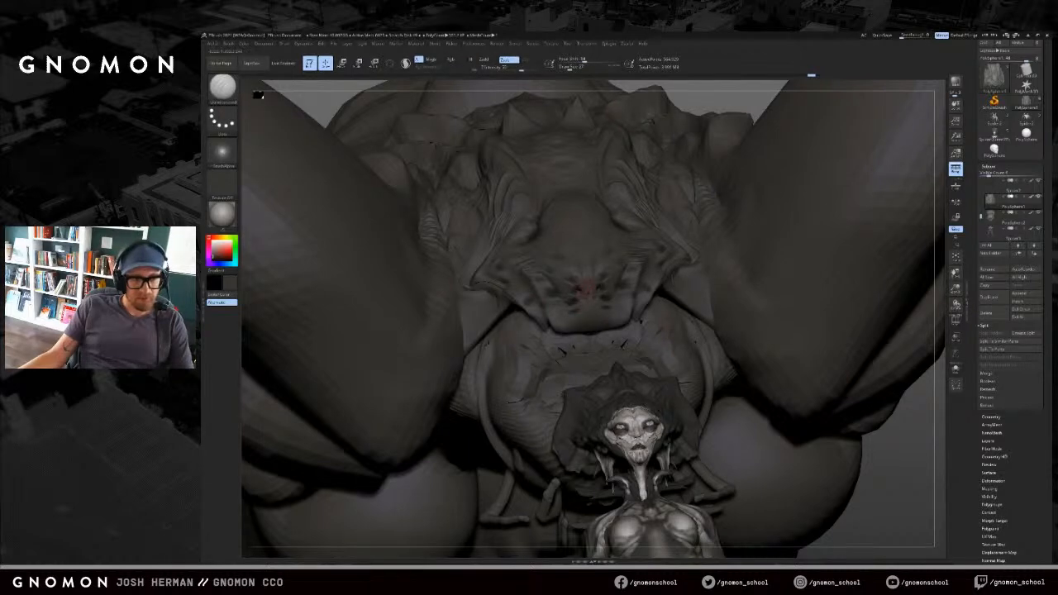
{"action": "key", "text": "ctrl+shift+z"}
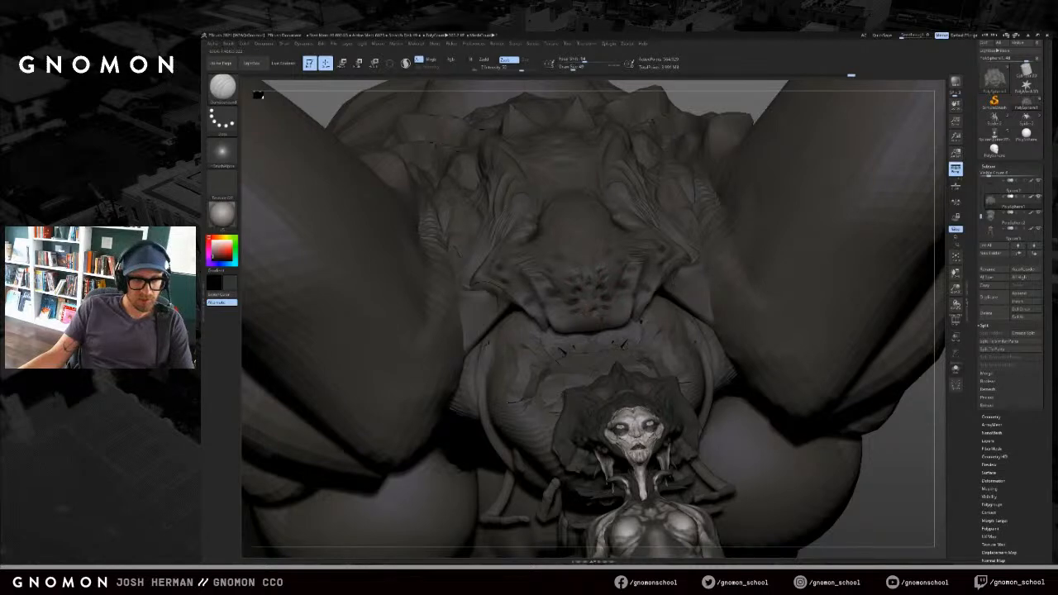
{"action": "left_click_drag", "start_coordinate": [510, 357], "coordinate": [514, 374]}
{"action": "mouse_move", "coordinate": [919, 458]}
{"action": "left_mouse_down"}
{"action": "mouse_move", "coordinate": [835, 442]}
{"action": "mouse_move", "coordinate": [739, 460]}
{"action": "mouse_move", "coordinate": [765, 451]}
{"action": "left_mouse_up"}
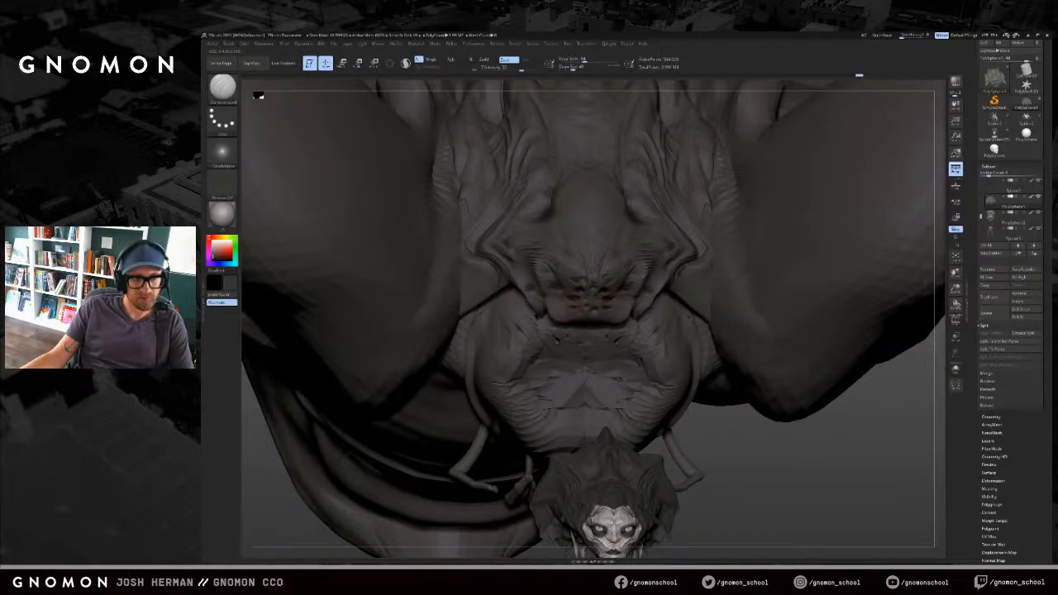
{"action": "mouse_move", "coordinate": [621, 308]}
{"action": "left_mouse_down"}
{"action": "mouse_move", "coordinate": [697, 389]}
{"action": "mouse_move", "coordinate": [678, 395]}
{"action": "left_mouse_up"}
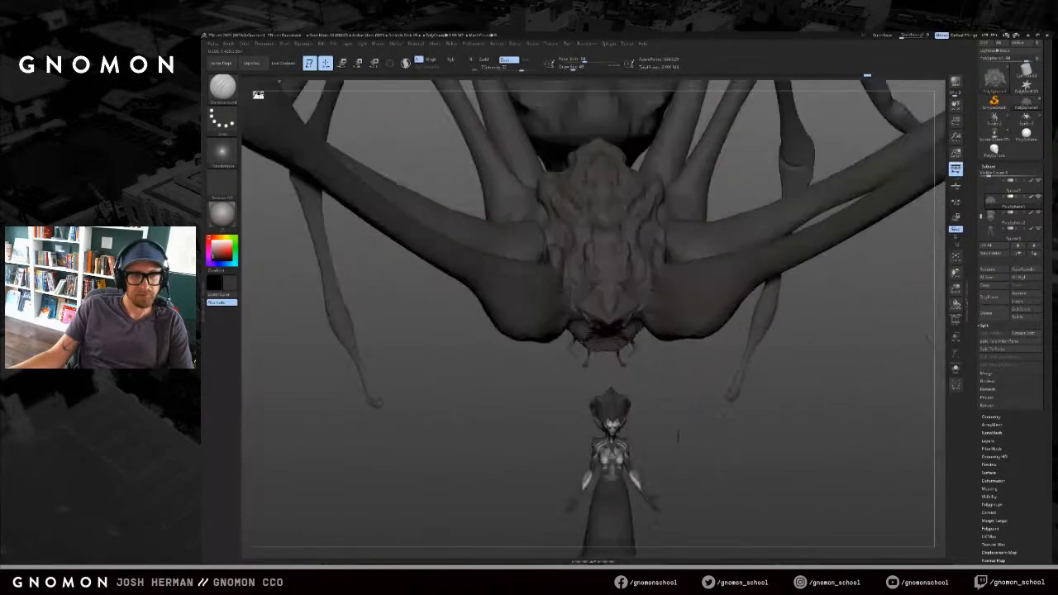
Step: Switch to the Move brush, adjust its size and select the subtool beside the spider's mouth
{"action": "key", "text": "s"}
{"action": "left_click", "coordinate": [584, 300]}
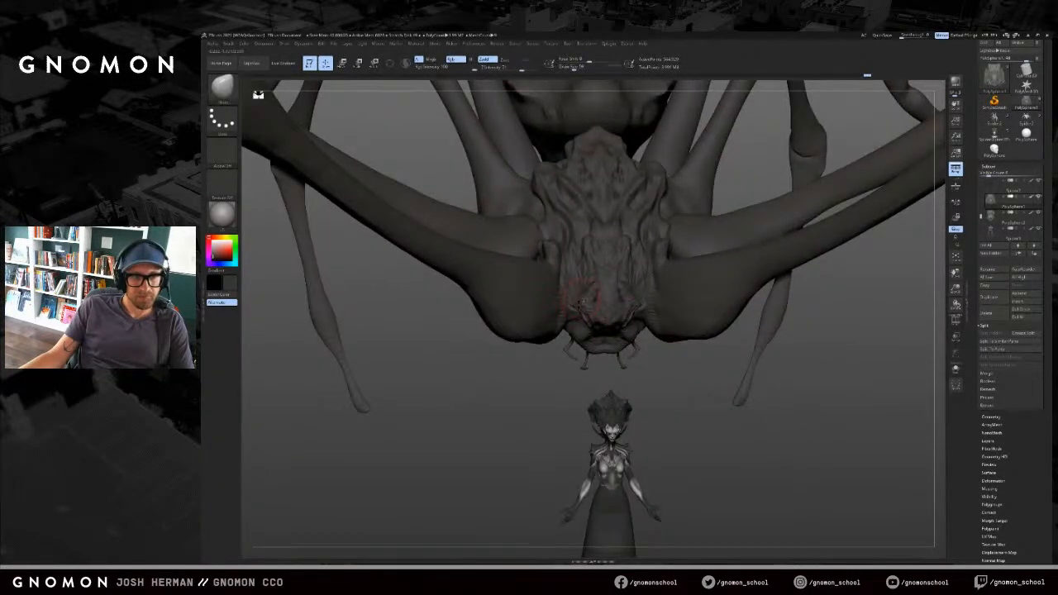
{"action": "left_click_drag", "start_coordinate": [555, 381], "coordinate": [563, 332], "text": "alt"}
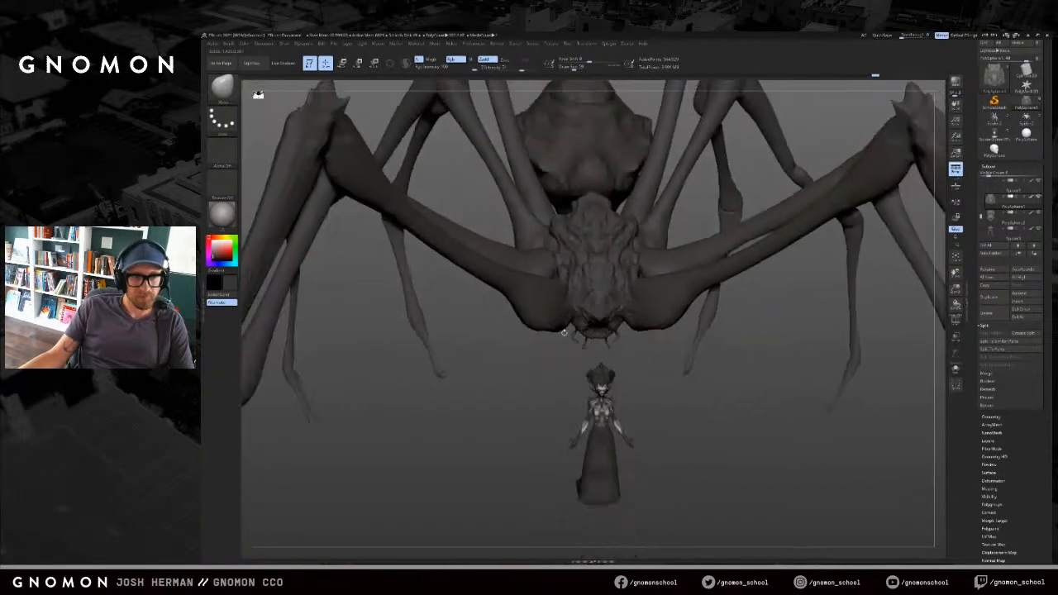
{"action": "left_click", "coordinate": [563, 329], "text": "alt"}
{"action": "key", "text": "alt+s"}
{"action": "key", "text": "alt+s"}
{"action": "left_click_drag", "start_coordinate": [534, 366], "coordinate": [554, 350], "text": "ctrl"}
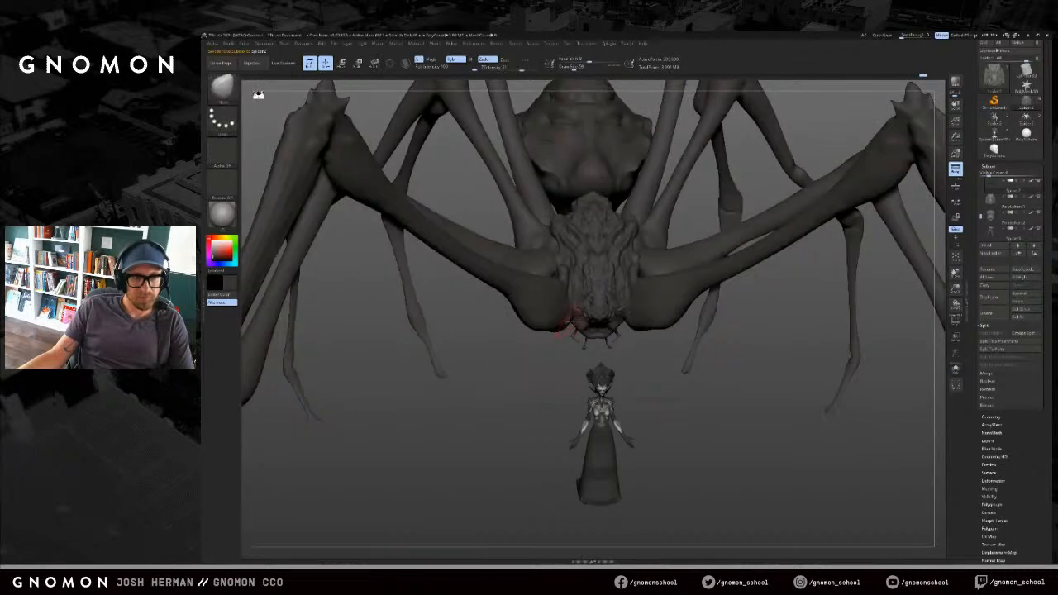
Step: Switch to the SnakeHook brush and pull the forms around the spider's mouth
{"action": "key", "text": "b"}
{"action": "key", "text": "s"}
{"action": "key", "text": "h"}
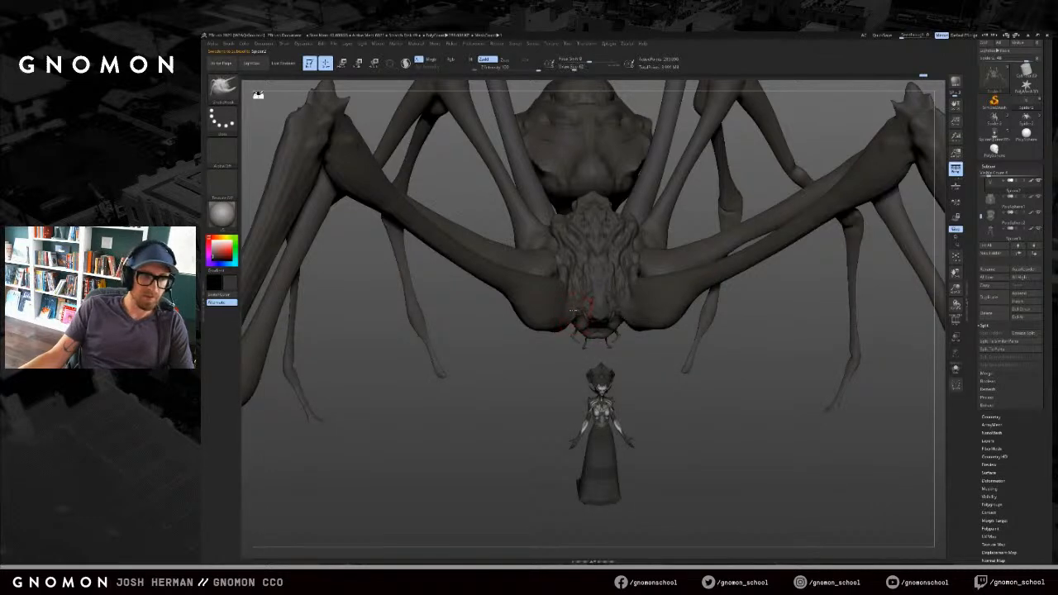
{"action": "left_click_drag", "start_coordinate": [538, 358], "coordinate": [588, 343]}
Step: Open the morph target settings and switch the lower jaw and mouth appendages to their alternate shapes
{"action": "scroll", "coordinate": [1023, 353], "scroll_direction": "down", "scroll_amount": 5}
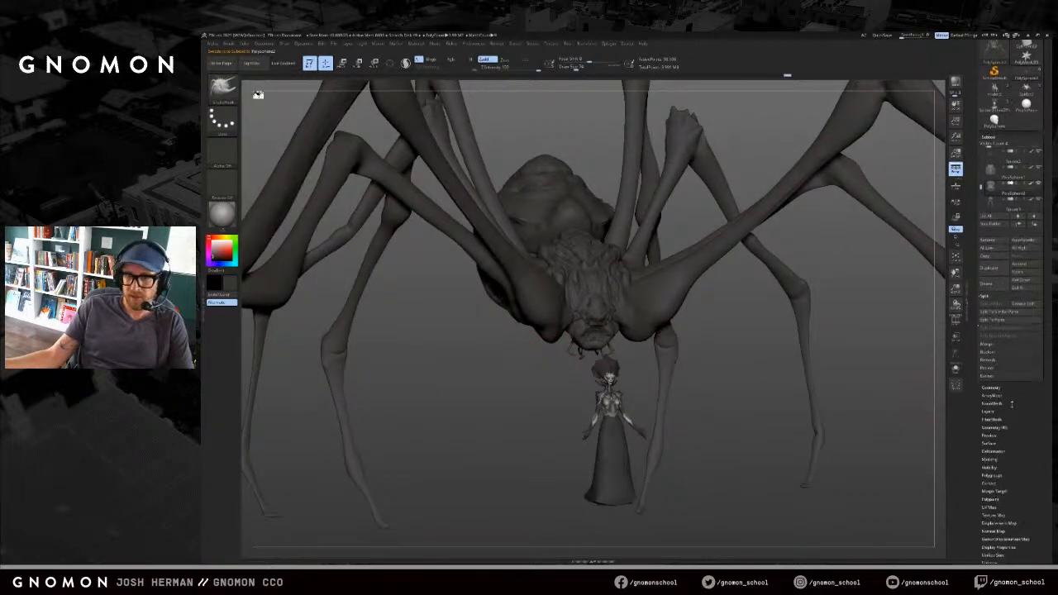
{"action": "left_click", "coordinate": [1003, 311]}
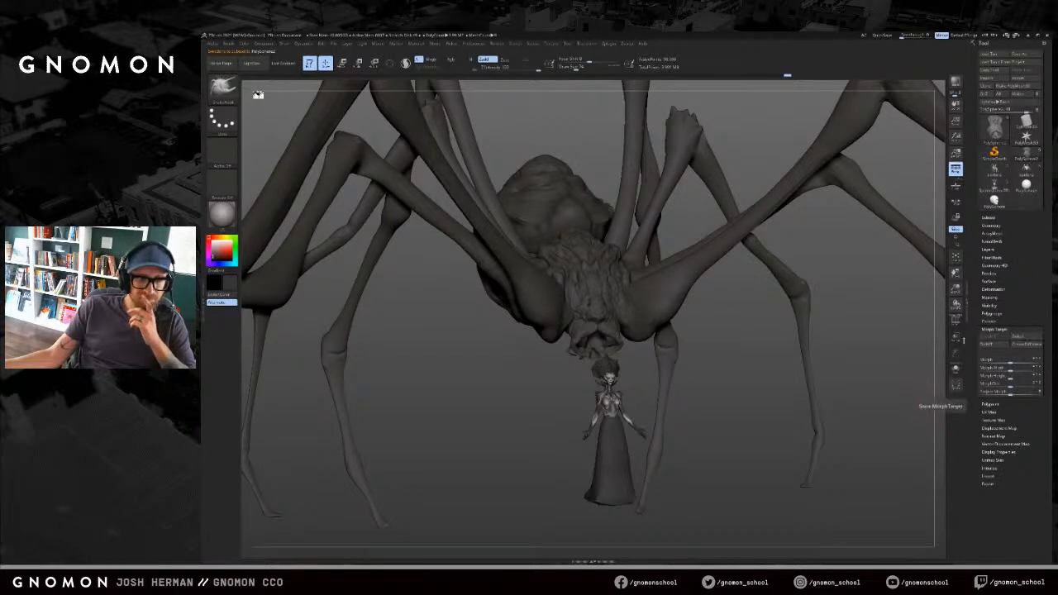
{"action": "left_click_drag", "start_coordinate": [898, 342], "coordinate": [832, 352]}
{"action": "left_click", "coordinate": [620, 353], "text": "alt"}
{"action": "left_click", "coordinate": [1022, 338]}
{"action": "left_click_drag", "start_coordinate": [659, 363], "coordinate": [739, 366]}
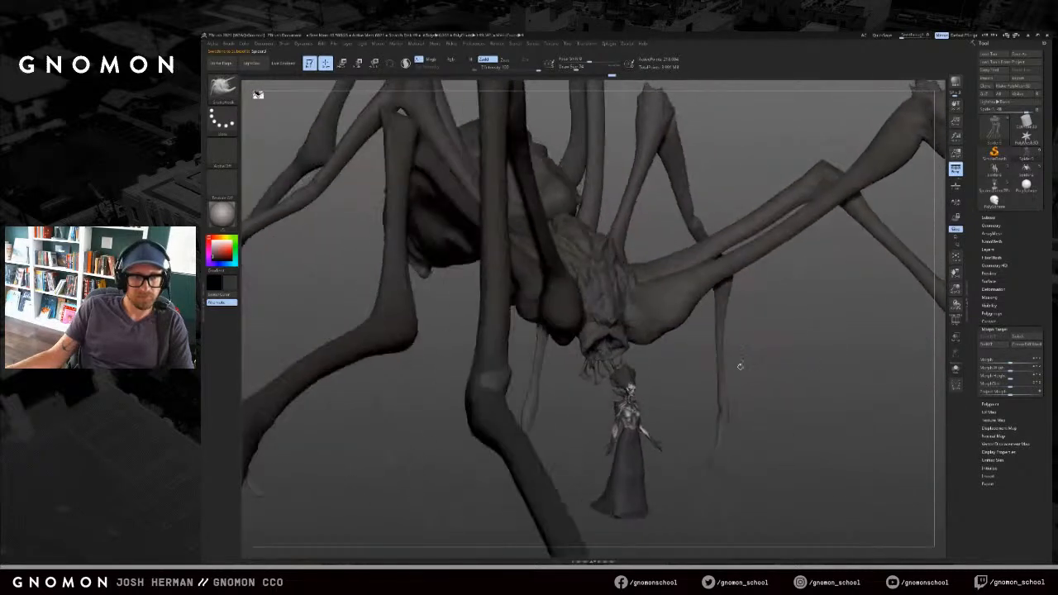
Step: Toggle the morph targets of the lower jaw and mouth appendages to compare the closed and open mouth from both sides
{"action": "left_click", "coordinate": [1018, 338]}
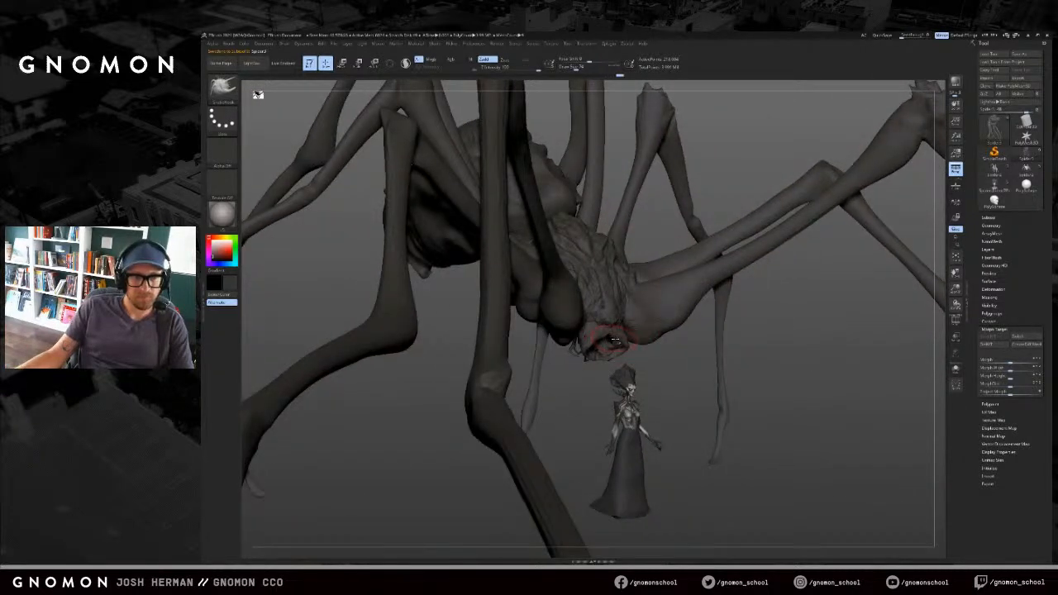
{"action": "left_click", "coordinate": [618, 341], "text": "alt"}
{"action": "left_click", "coordinate": [1035, 339]}
{"action": "left_click_drag", "start_coordinate": [860, 343], "coordinate": [626, 366]}
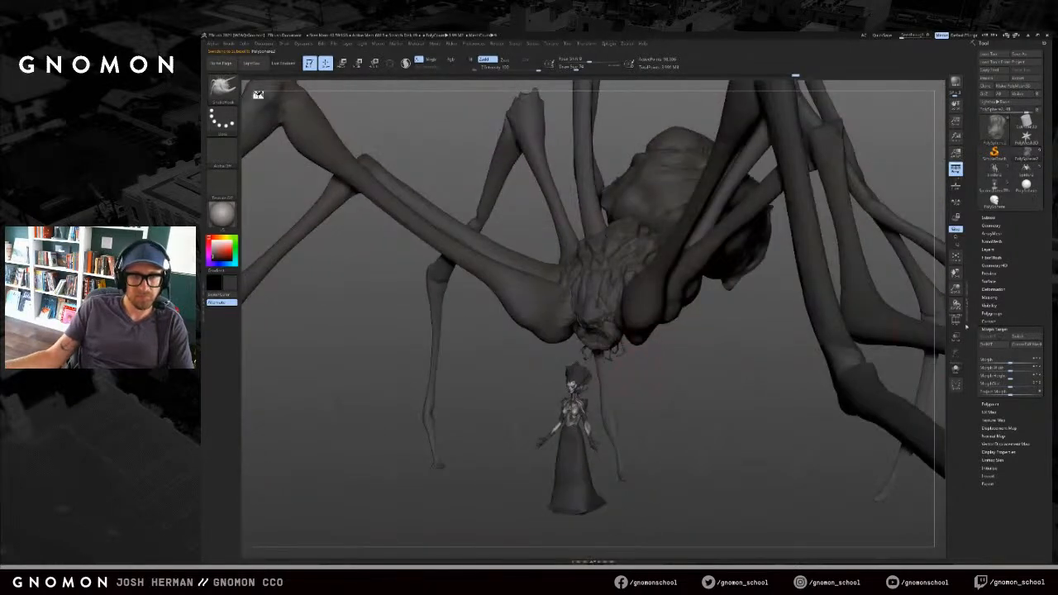
{"action": "left_click", "coordinate": [1018, 338]}
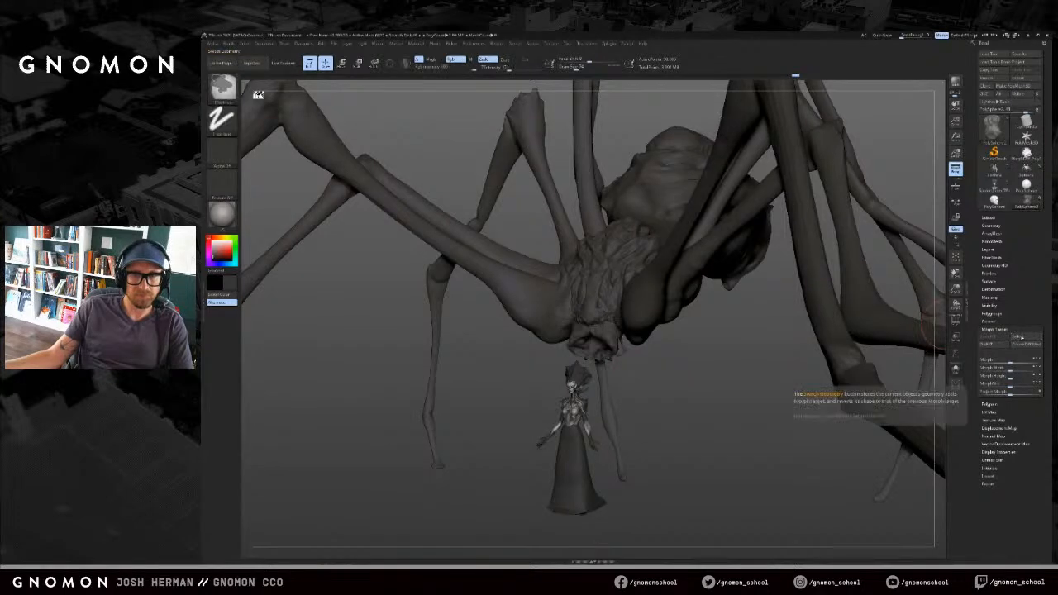
{"action": "left_click", "coordinate": [1018, 337]}
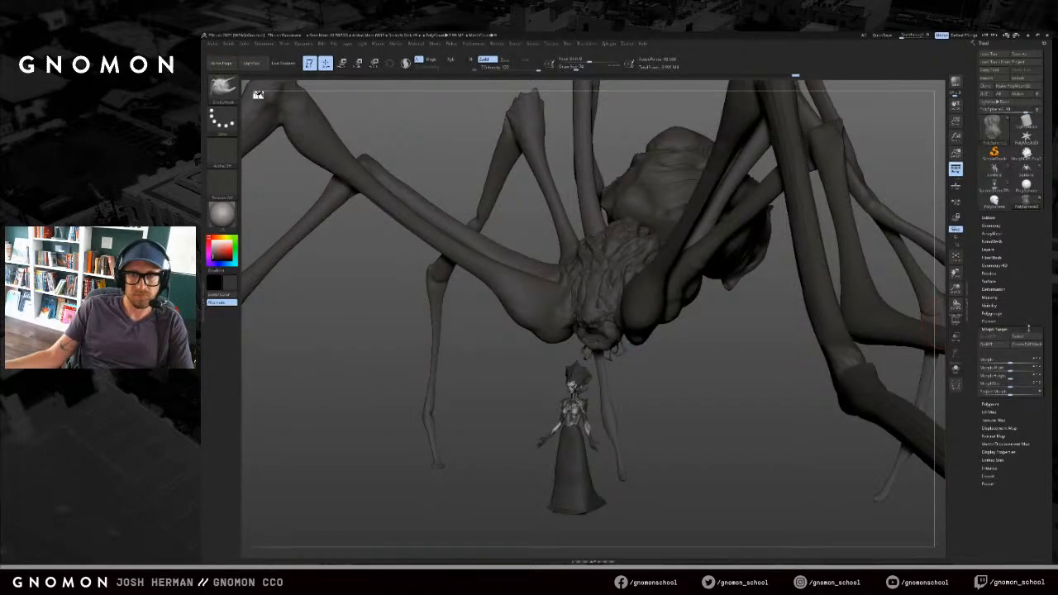
{"action": "left_click", "coordinate": [1033, 336]}
{"action": "left_click_drag", "start_coordinate": [682, 380], "coordinate": [740, 376]}
{"action": "left_click", "coordinate": [1031, 346]}
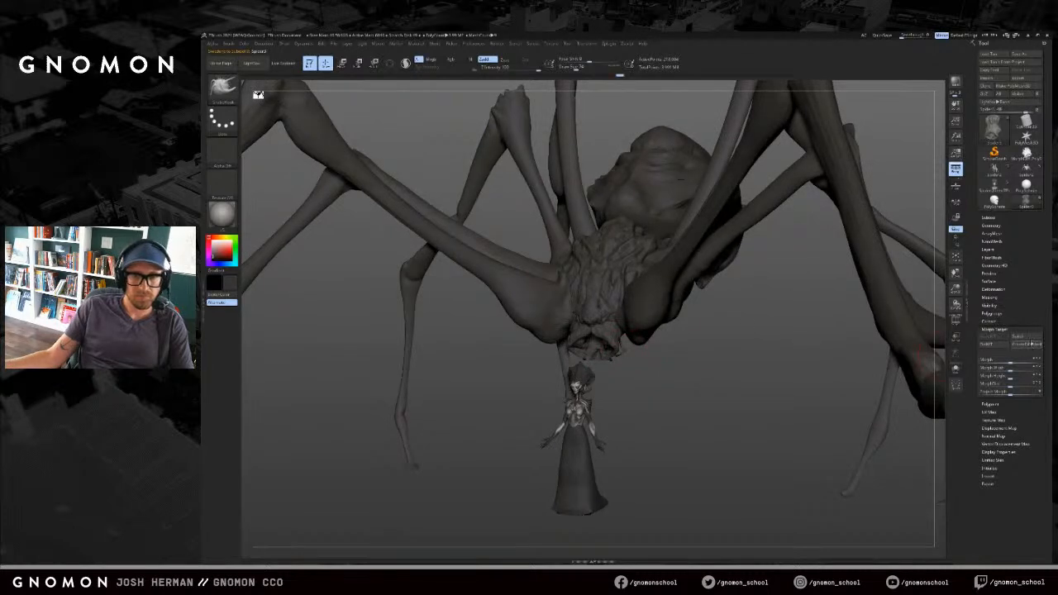
{"action": "left_click", "coordinate": [1022, 337]}
{"action": "left_click_drag", "start_coordinate": [709, 348], "coordinate": [808, 340]}
Step: Frame the whole spider creature and save the tool over the latest existing SpiderQueen file
{"action": "left_click", "coordinate": [632, 281], "text": "alt"}
{"action": "key", "text": "f"}
{"action": "key", "text": "f"}
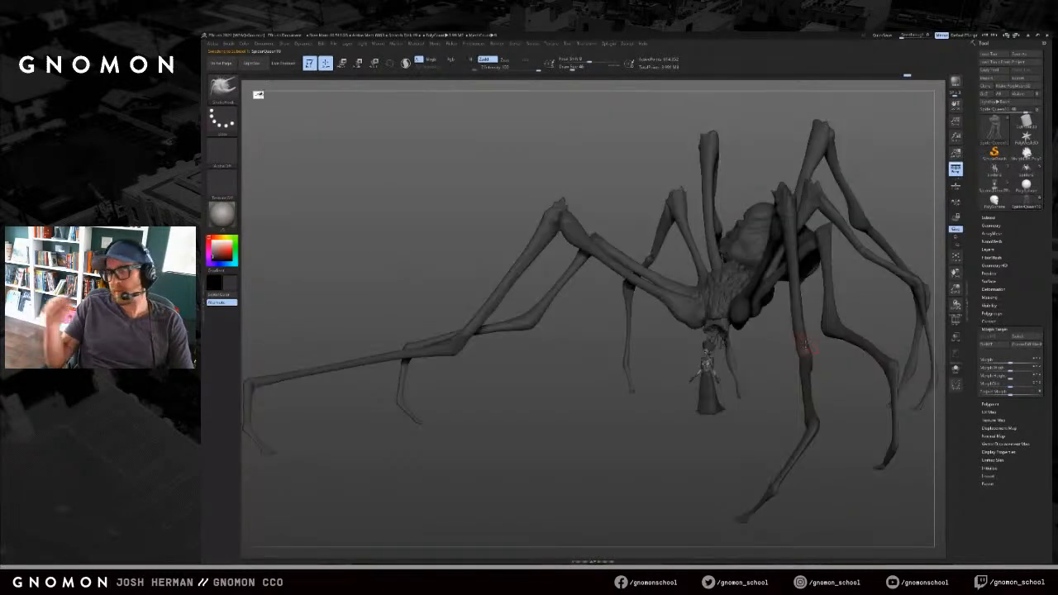
{"action": "left_click_drag", "start_coordinate": [855, 293], "coordinate": [898, 193]}
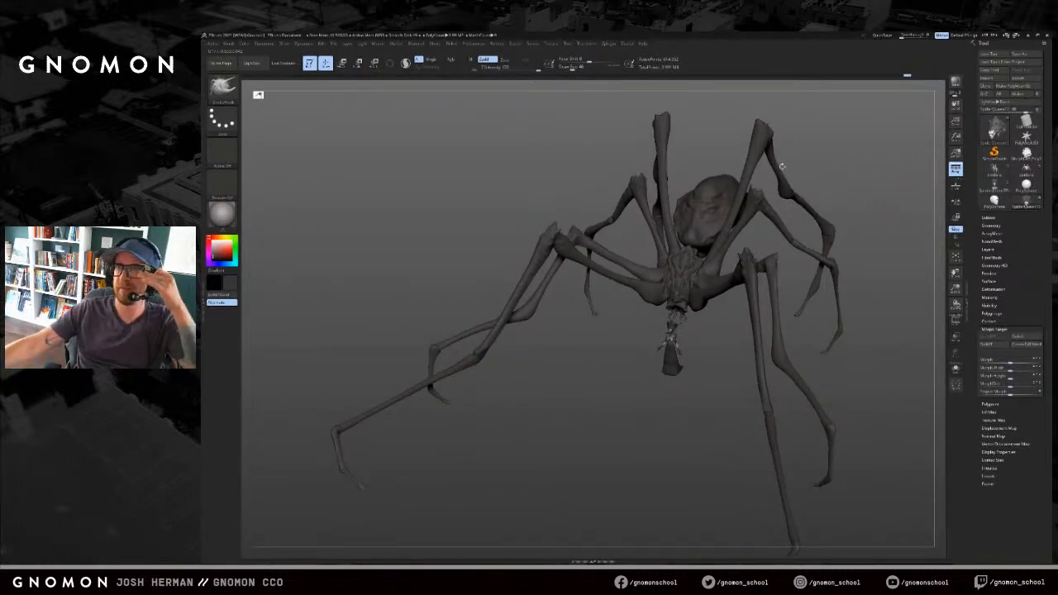
{"action": "left_click", "coordinate": [1018, 56]}
{"action": "double_click", "coordinate": [708, 235]}
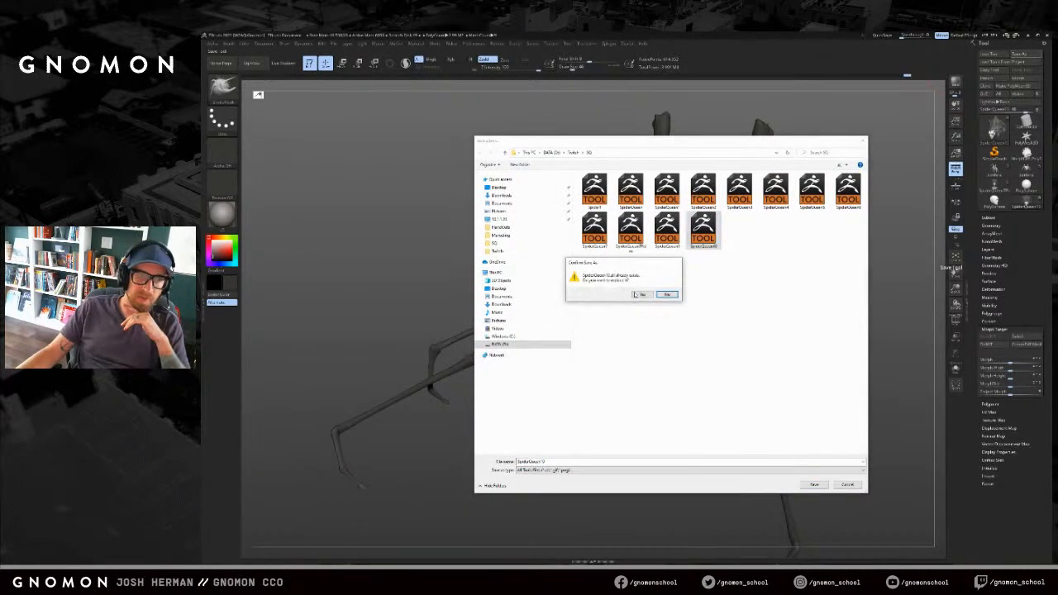
{"action": "left_click", "coordinate": [640, 295]}
Step: Switch to the T-pose version of the spider queen tool, set the colour to white and view it from the front
{"action": "left_click_drag", "start_coordinate": [827, 157], "coordinate": [935, 170]}
{"action": "mouse_move", "coordinate": [1000, 189]}
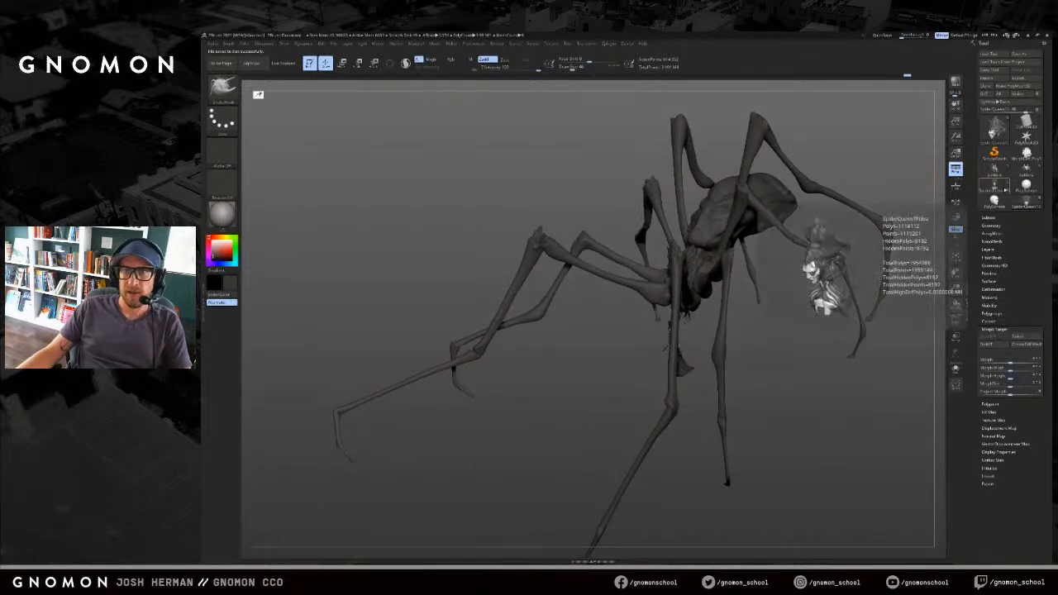
{"action": "left_click", "coordinate": [998, 187]}
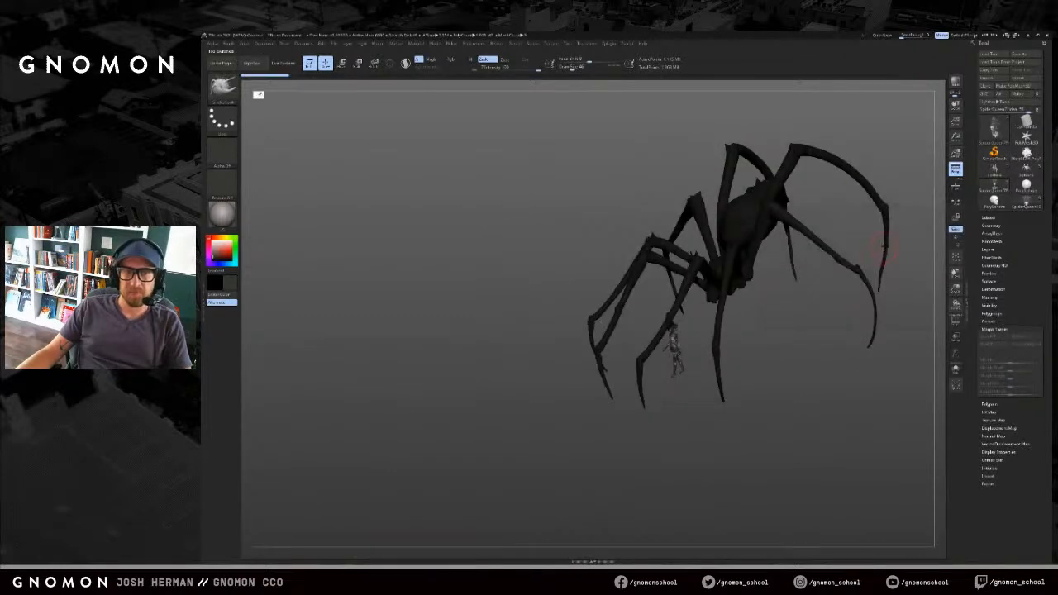
{"action": "key", "text": "v"}
{"action": "left_click", "coordinate": [213, 243]}
{"action": "left_click_drag", "start_coordinate": [430, 225], "coordinate": [640, 211]}
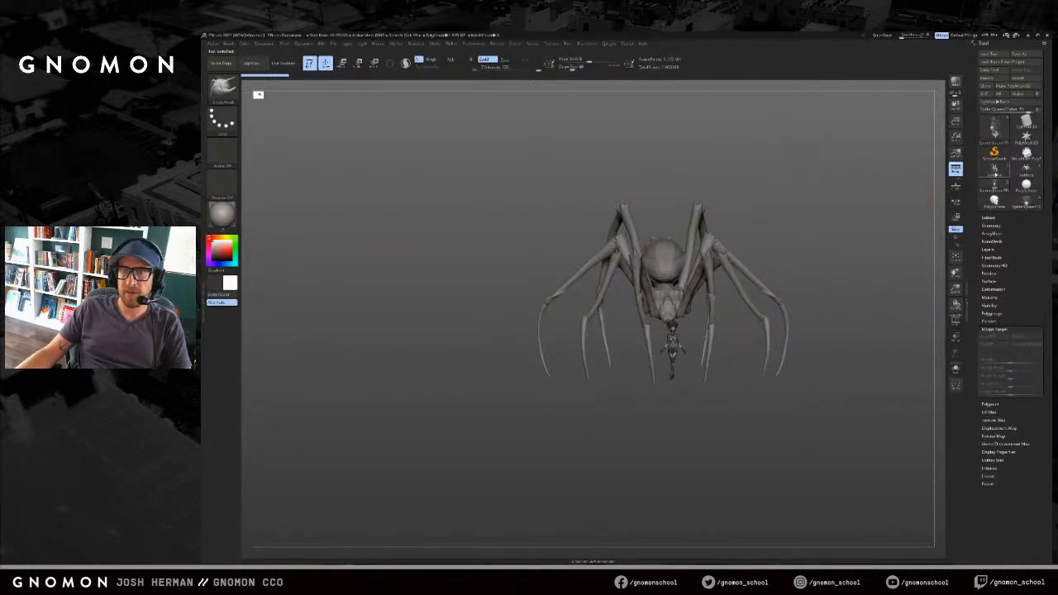
Step: Switch to the earlier SpiderQueen2 tool and frame its low-poly spider subtool to examine the original block-out
{"action": "left_click", "coordinate": [998, 172]}
{"action": "left_click_drag", "start_coordinate": [847, 223], "coordinate": [889, 236]}
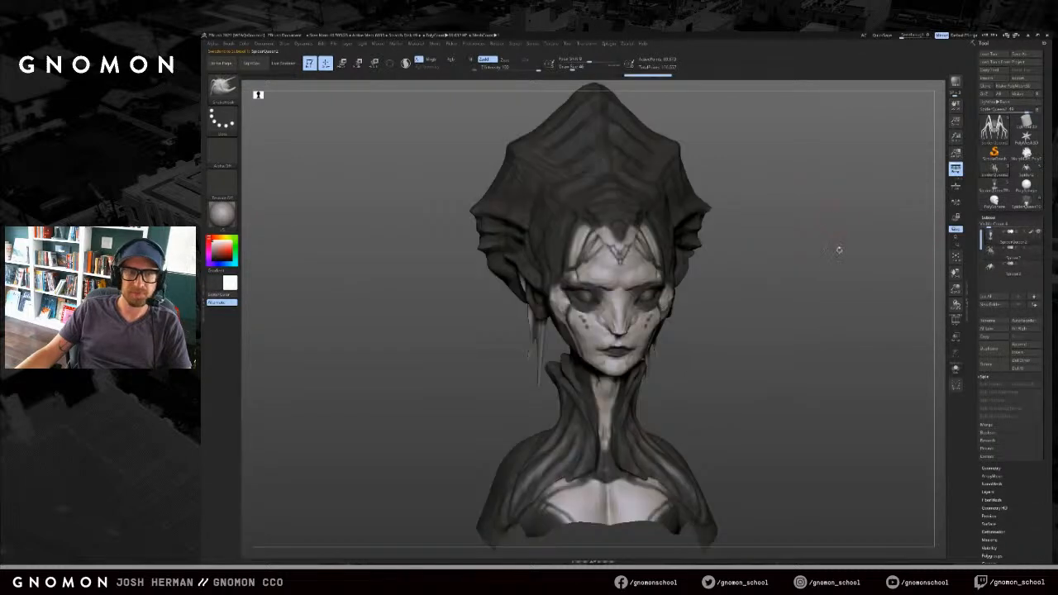
{"action": "key", "text": "alt+s"}
{"action": "key", "text": "alt+s"}
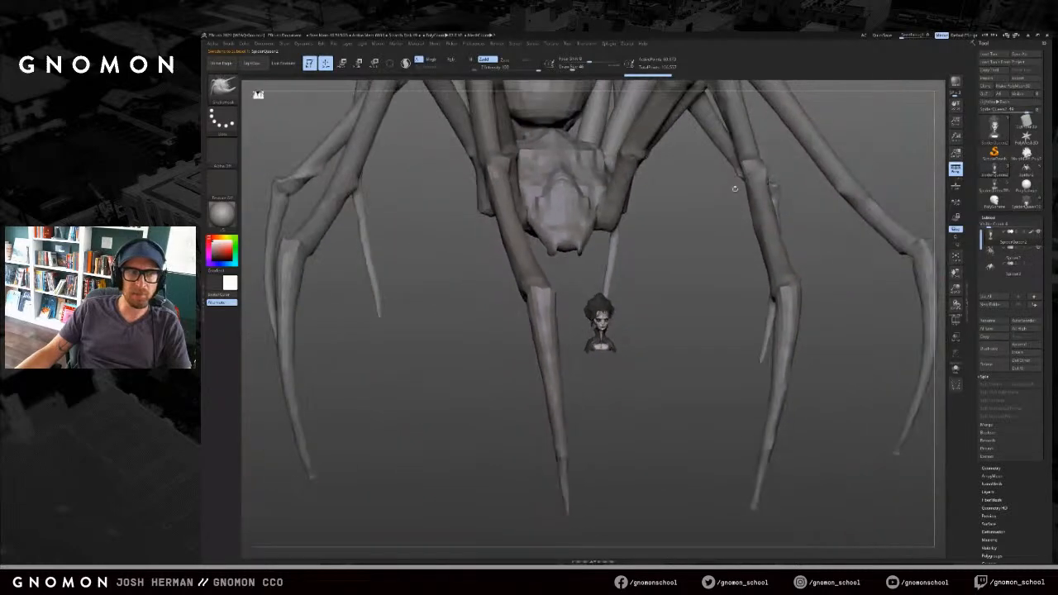
{"action": "left_click", "coordinate": [1006, 269]}
{"action": "key", "text": "f"}
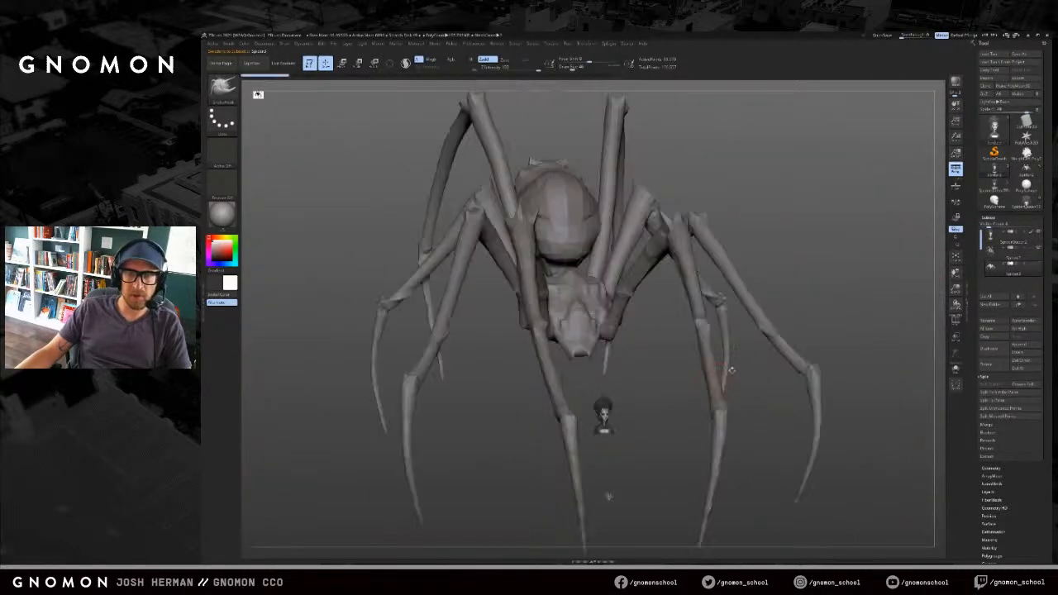
{"action": "key", "text": "f"}
{"action": "left_click_drag", "start_coordinate": [760, 410], "coordinate": [810, 422]}
{"action": "key", "text": "f"}
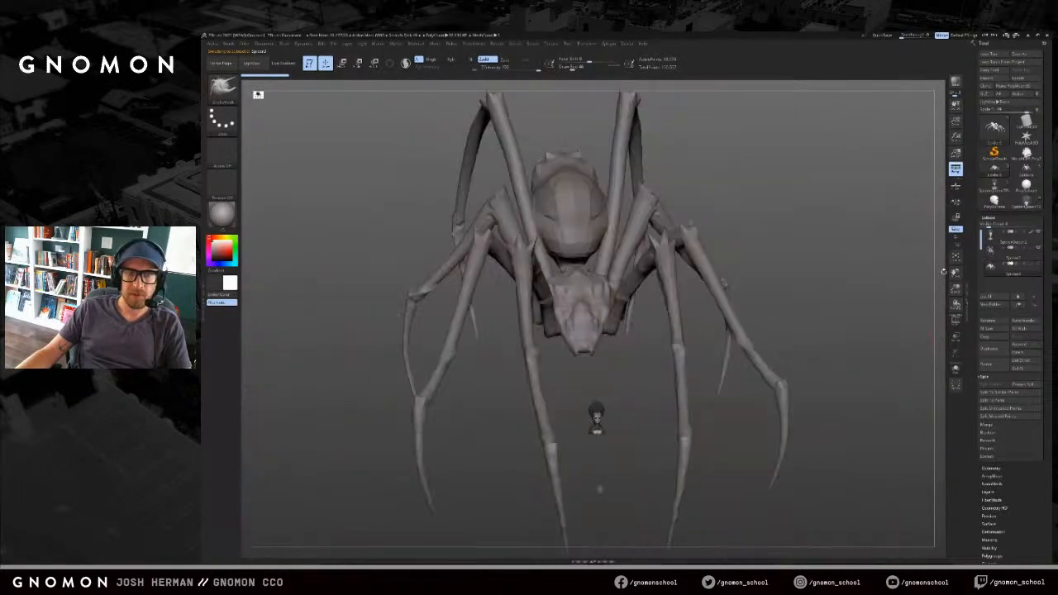
Step: Select the queen bust subtool and examine it up close and in scale against the block-out spider
{"action": "left_click_drag", "start_coordinate": [890, 277], "coordinate": [916, 277]}
{"action": "left_click", "coordinate": [1000, 256]}
{"action": "left_click", "coordinate": [997, 238]}
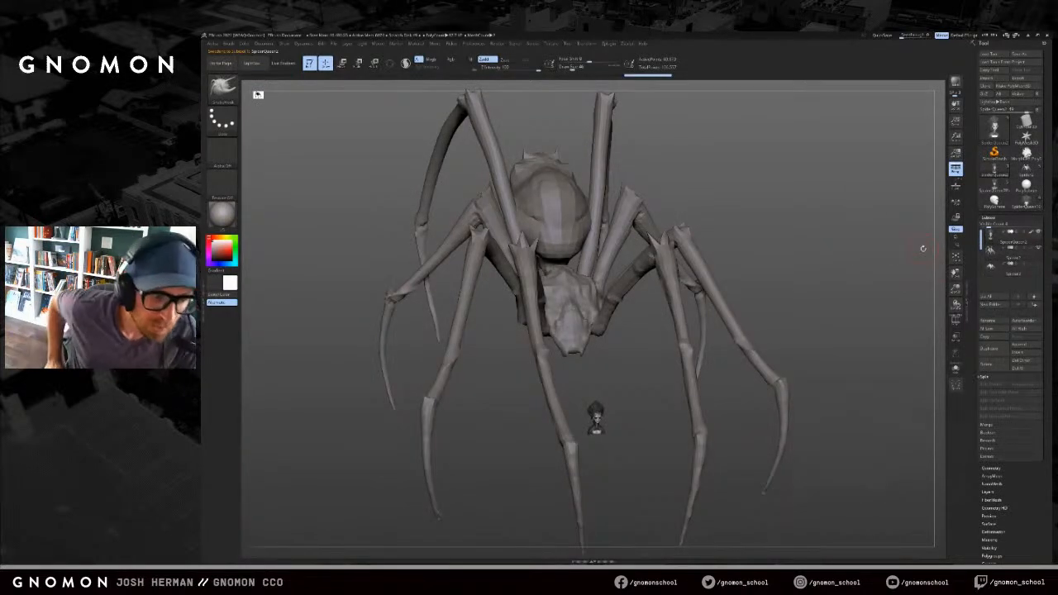
{"action": "key", "text": "f"}
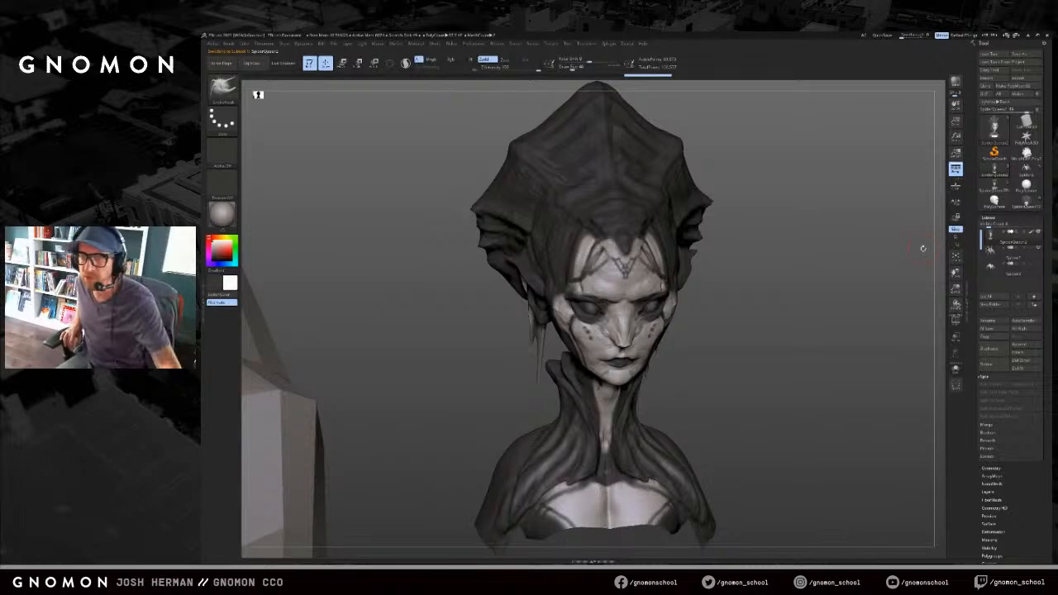
{"action": "left_click_drag", "start_coordinate": [865, 270], "coordinate": [833, 268]}
{"action": "key", "text": "f"}
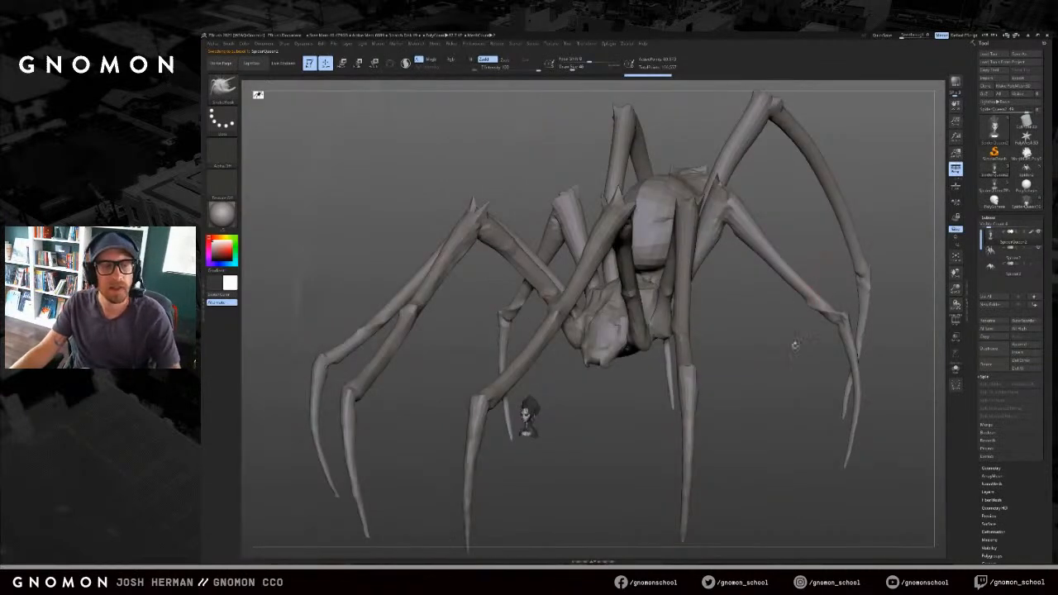
{"action": "left_click_drag", "start_coordinate": [794, 352], "coordinate": [806, 299], "text": "alt"}
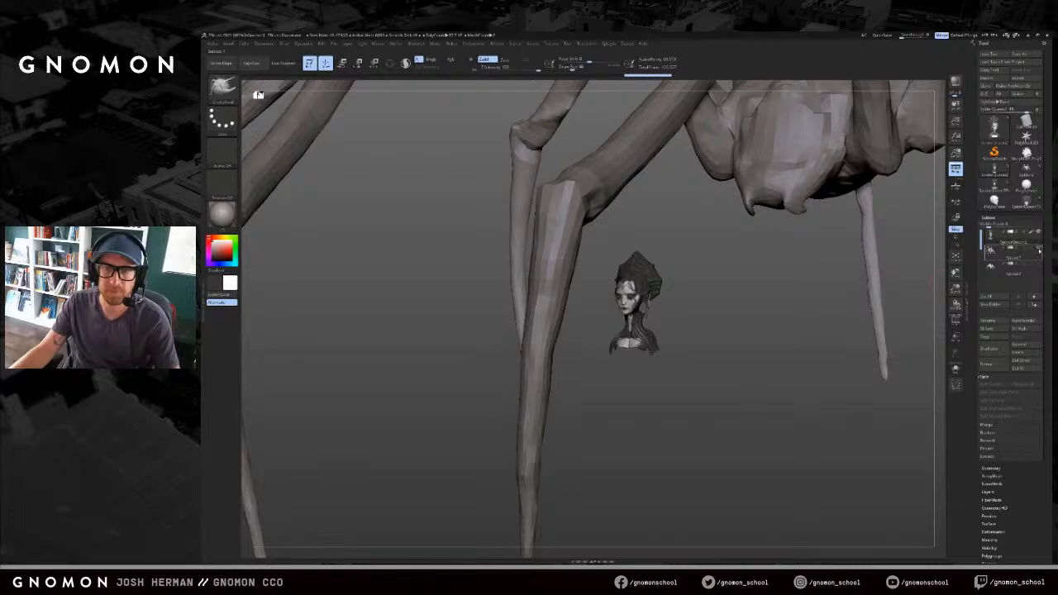
Step: Compare the bust-only SpiderQueen2 tool with the full-body version, framing the whole low-poly spider for scale
{"action": "left_click", "coordinate": [1039, 250]}
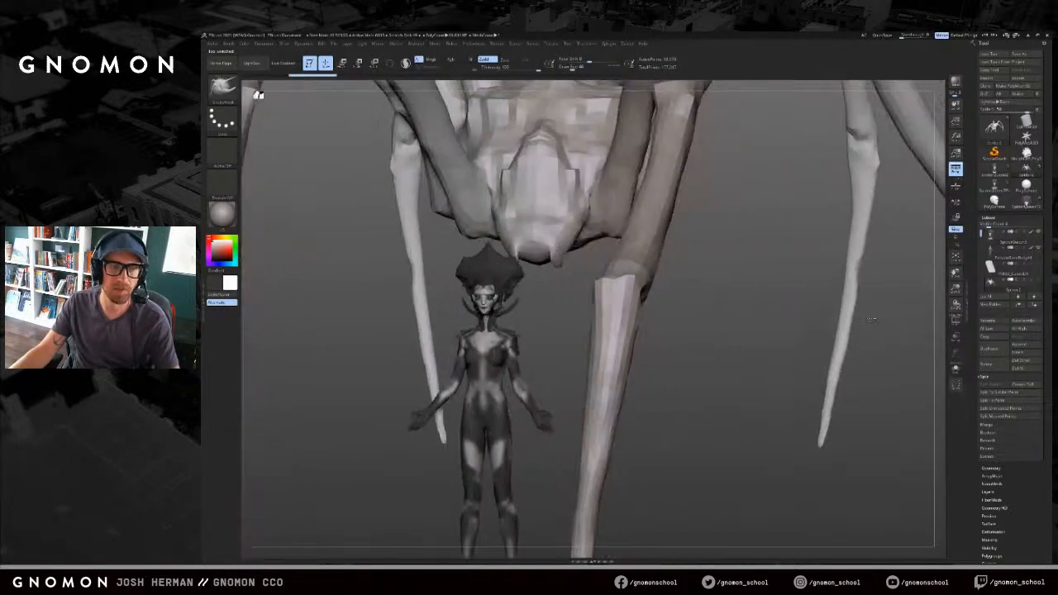
{"action": "left_click_drag", "start_coordinate": [871, 320], "coordinate": [860, 245]}
{"action": "key", "text": "f"}
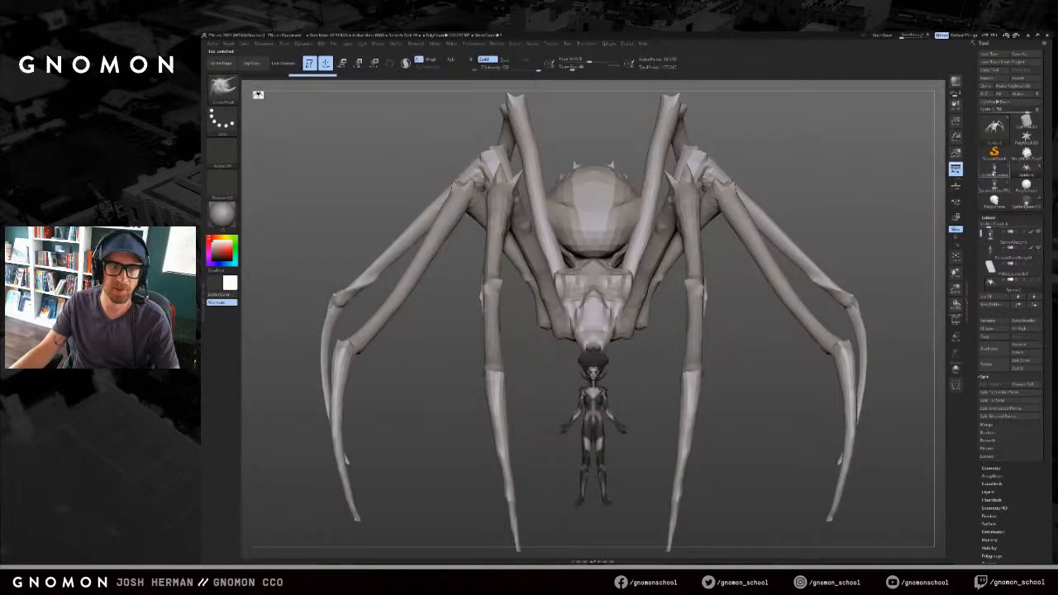
{"action": "left_click", "coordinate": [995, 171]}
{"action": "left_click", "coordinate": [1039, 249]}
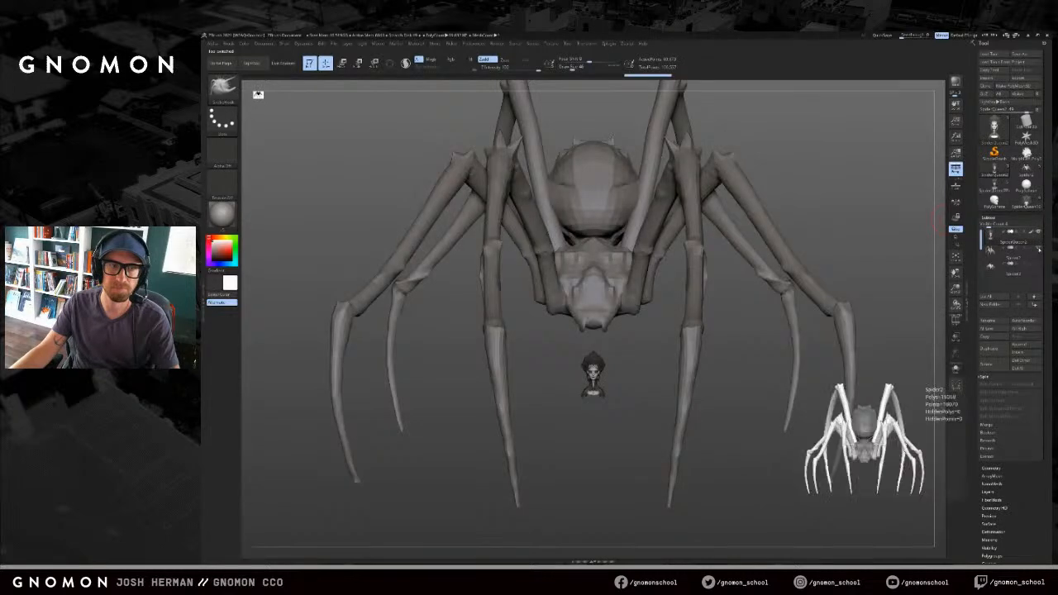
{"action": "left_click", "coordinate": [1026, 170]}
{"action": "left_click", "coordinate": [1005, 171]}
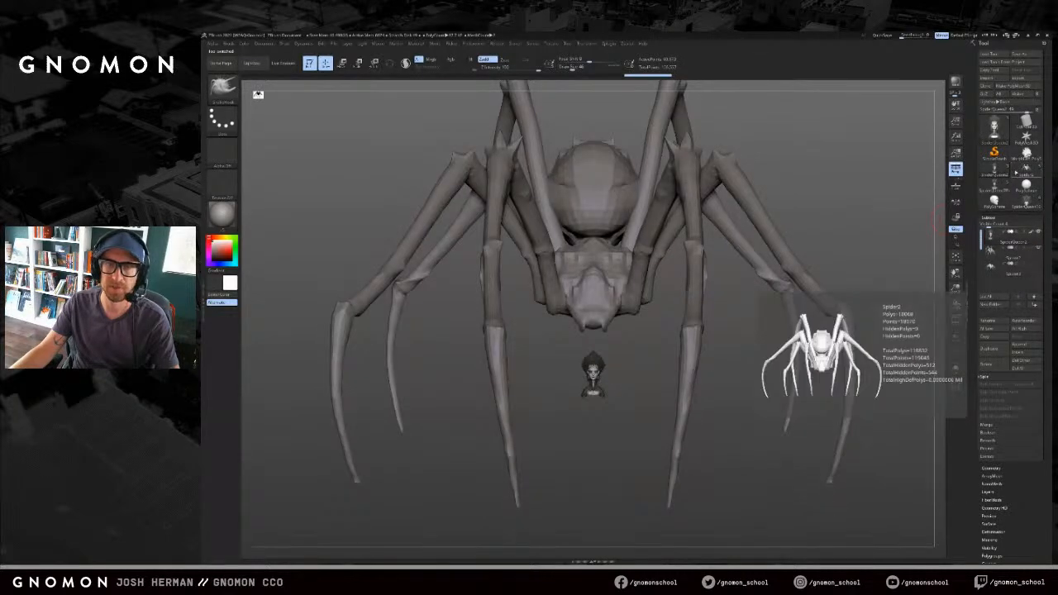
{"action": "left_click", "coordinate": [1027, 170]}
Step: Select the full-body version's queen bust subtool, frame it up close and compare it repeatedly with the SpiderQueen2 bust
{"action": "left_click", "coordinate": [598, 438], "text": "alt"}
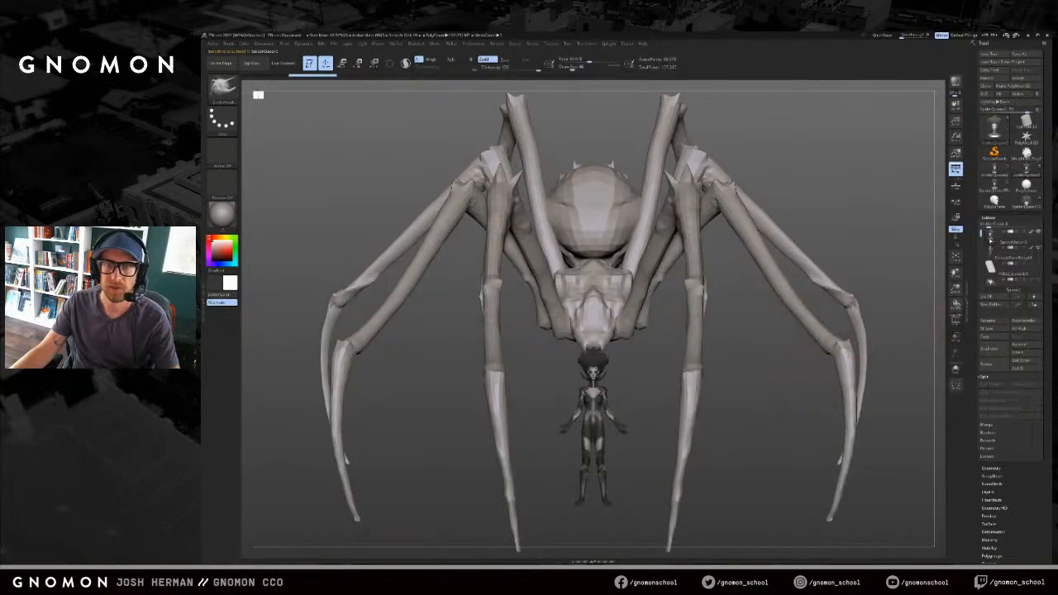
{"action": "key", "text": "f"}
{"action": "mouse_move", "coordinate": [791, 334]}
{"action": "left_mouse_down", "text": "alt"}
{"action": "mouse_move", "coordinate": [794, 295]}
{"action": "mouse_move", "coordinate": [841, 267]}
{"action": "mouse_move", "coordinate": [832, 306]}
{"action": "mouse_move", "coordinate": [792, 332]}
{"action": "left_mouse_up", "text": "alt"}
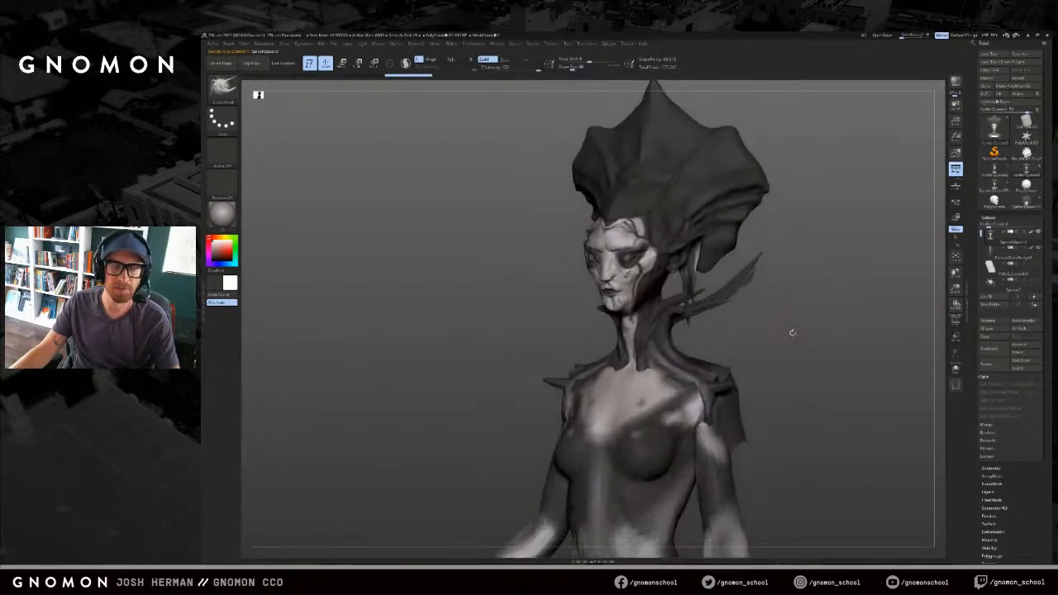
{"action": "left_click", "coordinate": [994, 170]}
{"action": "left_click_drag", "start_coordinate": [870, 208], "coordinate": [904, 192]}
{"action": "left_click", "coordinate": [1026, 170]}
{"action": "left_click", "coordinate": [995, 171]}
{"action": "left_click", "coordinate": [1026, 170]}
{"action": "left_click", "coordinate": [995, 171]}
{"action": "left_click", "coordinate": [1026, 170]}
{"action": "left_click", "coordinate": [995, 170]}
{"action": "left_click", "coordinate": [1026, 170]}
{"action": "left_click", "coordinate": [995, 170]}
{"action": "left_click", "coordinate": [1026, 171]}
{"action": "left_click", "coordinate": [1026, 170]}
{"action": "left_click", "coordinate": [995, 170]}
{"action": "left_click", "coordinate": [1026, 170]}
{"action": "left_click", "coordinate": [995, 170]}
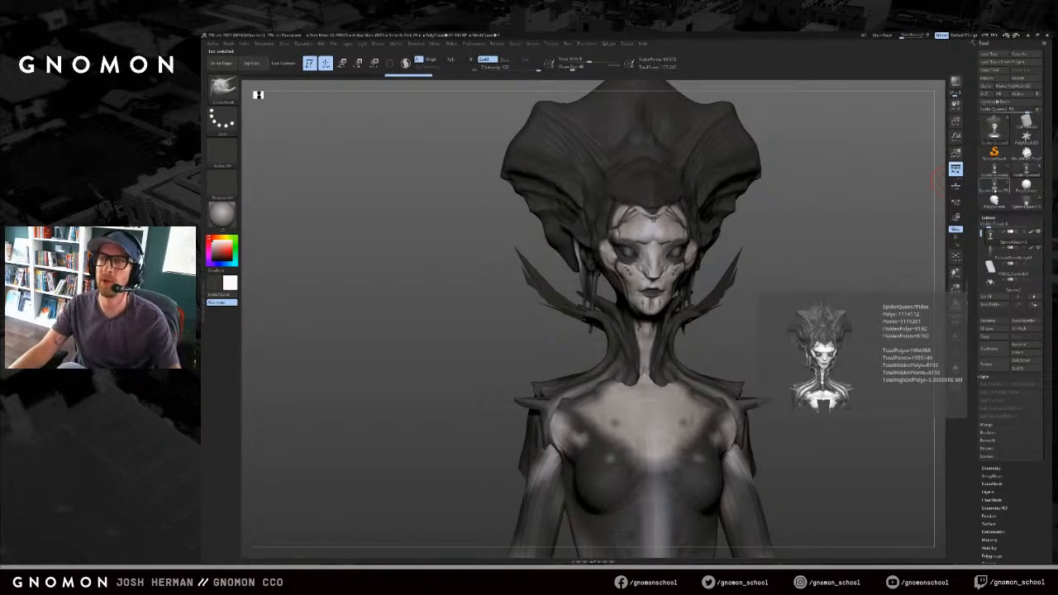
Step: Compare the queen's full figure between the straight-standing blocked-in version and the posed SpiderQueen7 version by switching back and forth
{"action": "left_click", "coordinate": [1026, 170]}
{"action": "left_click_drag", "start_coordinate": [785, 287], "coordinate": [799, 245]}
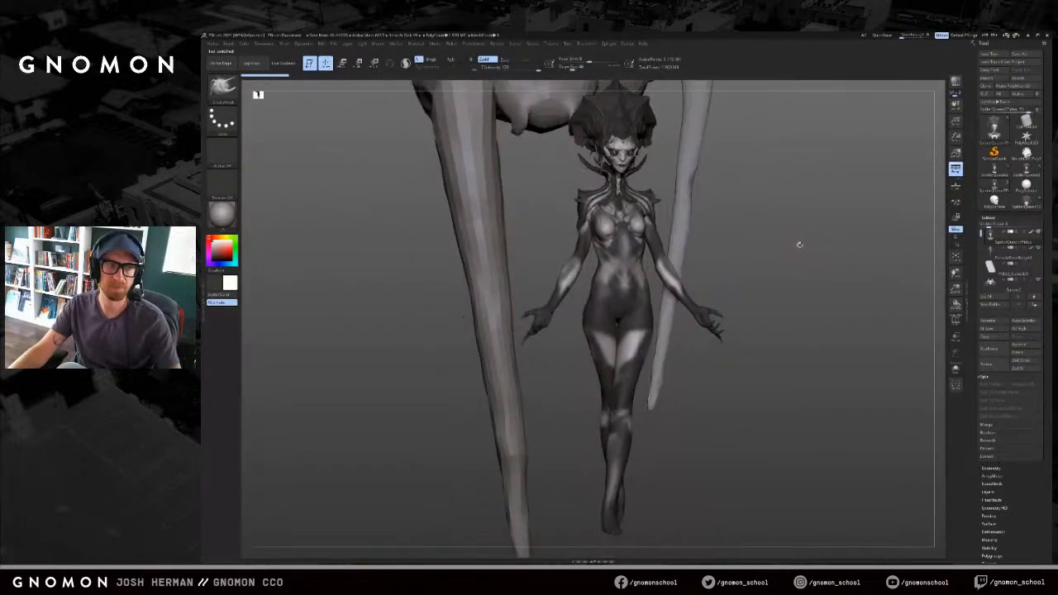
{"action": "left_click", "coordinate": [1024, 174]}
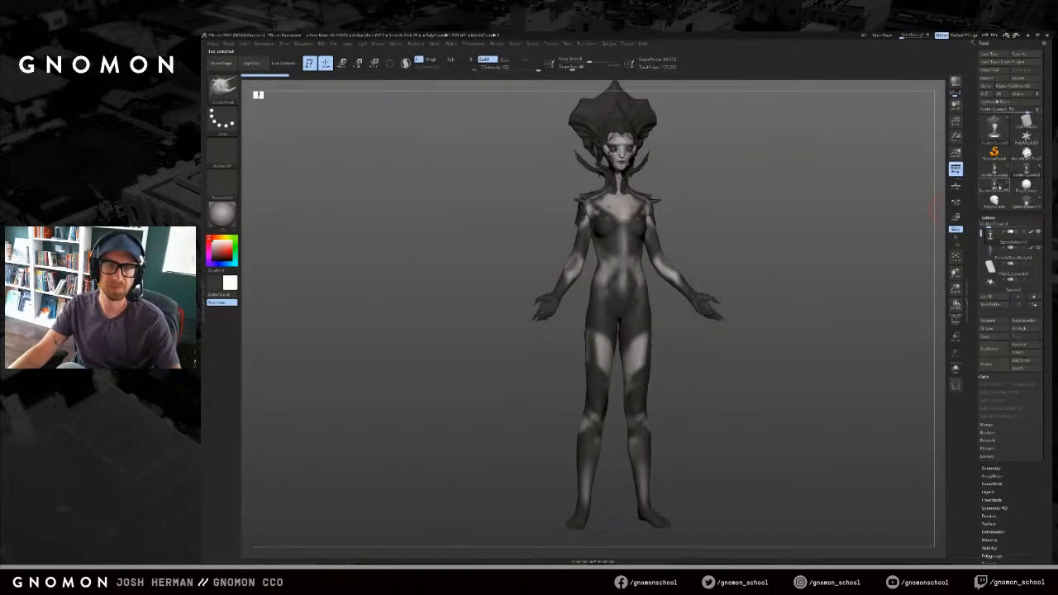
{"action": "left_click", "coordinate": [1006, 241]}
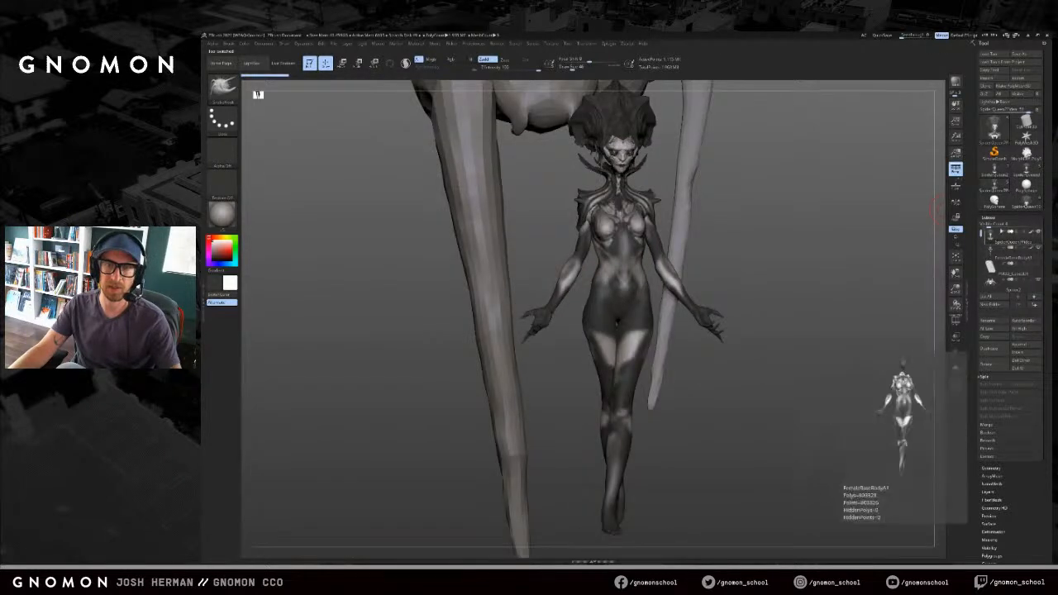
{"action": "left_click", "coordinate": [1024, 173]}
{"action": "left_click", "coordinate": [1005, 242]}
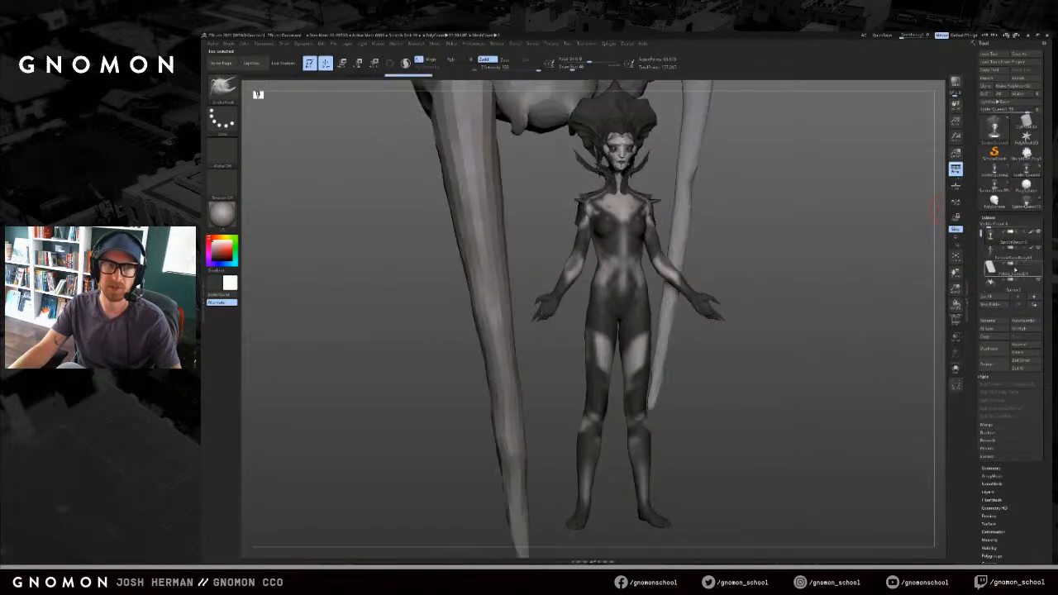
{"action": "left_click", "coordinate": [996, 193]}
{"action": "left_click", "coordinate": [996, 193]}
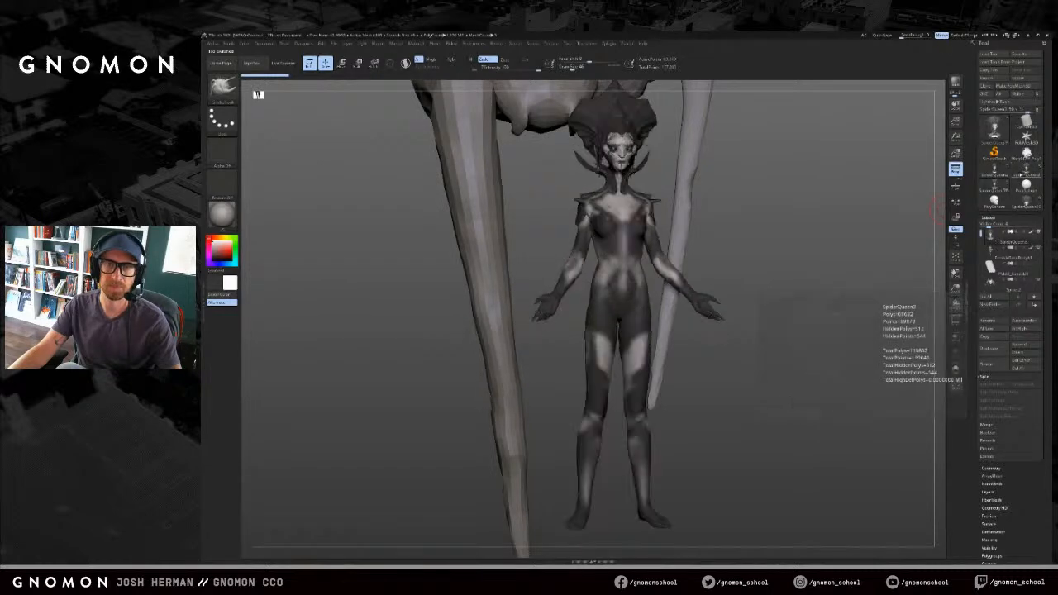
{"action": "left_click", "coordinate": [996, 193]}
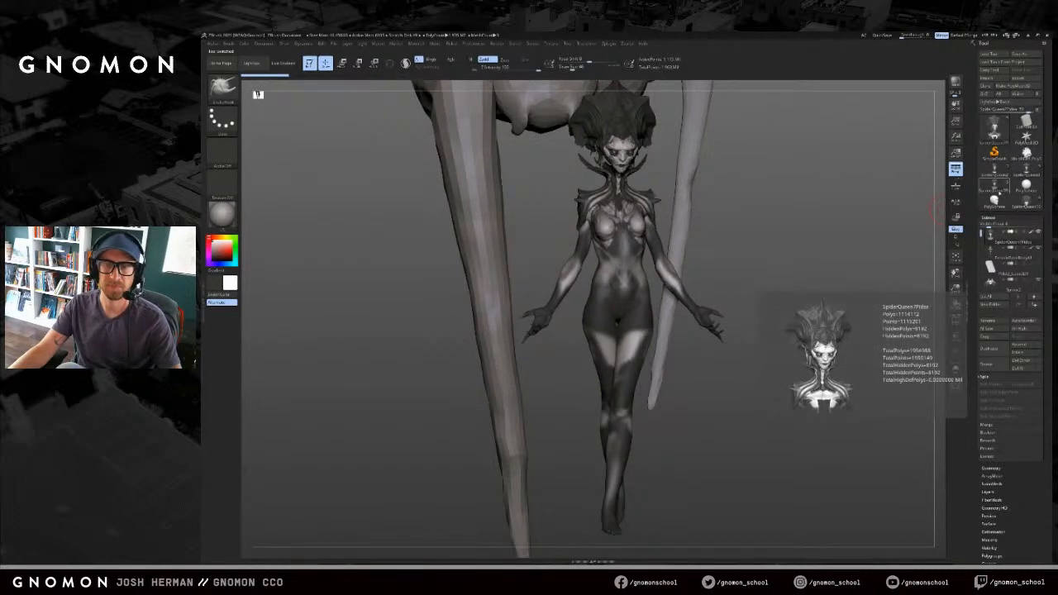
{"action": "left_click", "coordinate": [1026, 171]}
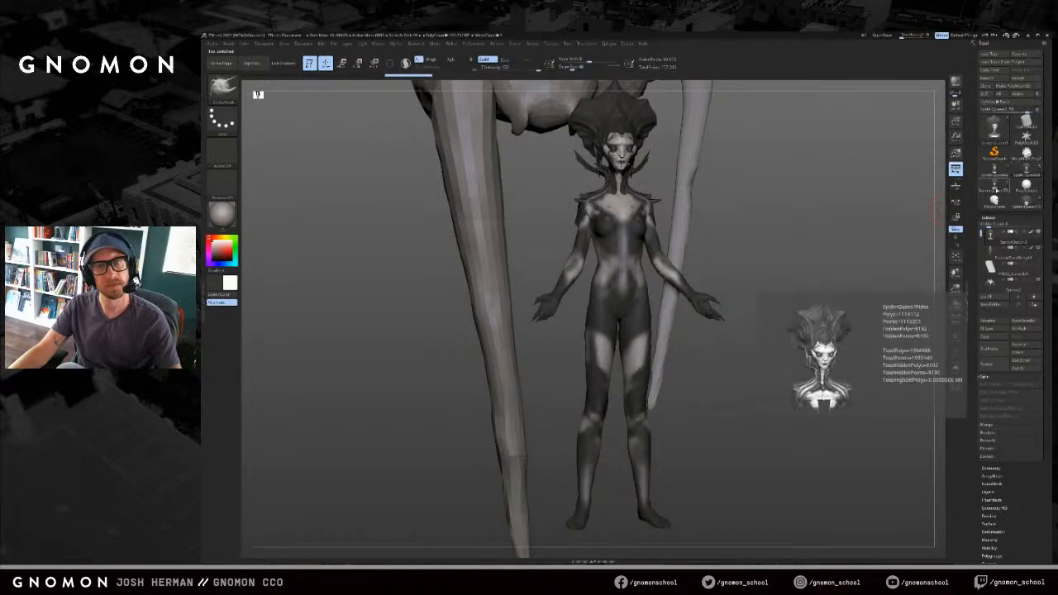
{"action": "left_click", "coordinate": [1021, 175]}
{"action": "left_click", "coordinate": [1021, 174]}
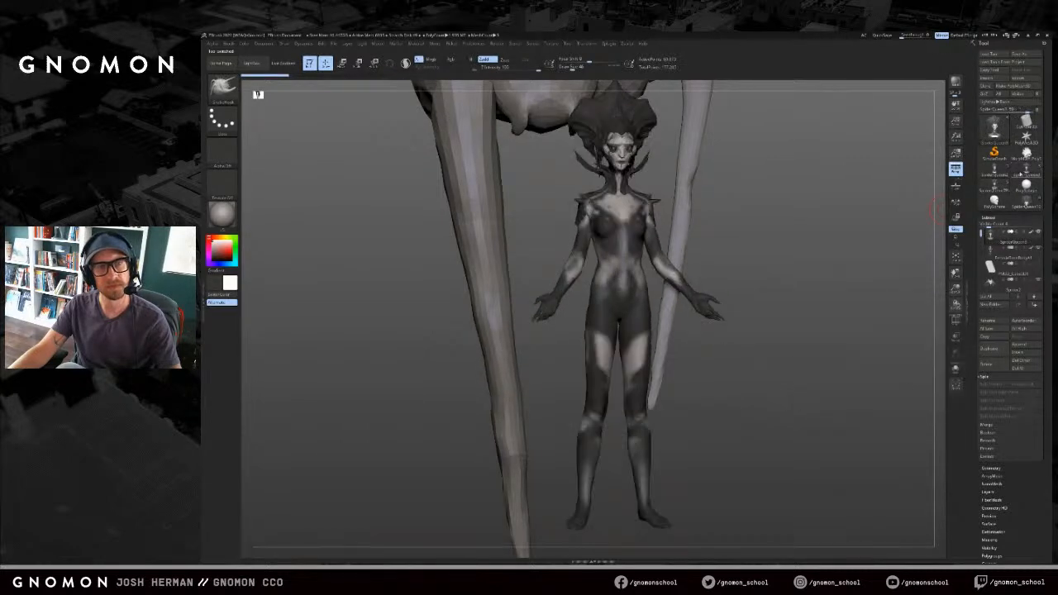
{"action": "left_click", "coordinate": [1001, 186]}
{"action": "left_click", "coordinate": [1021, 174]}
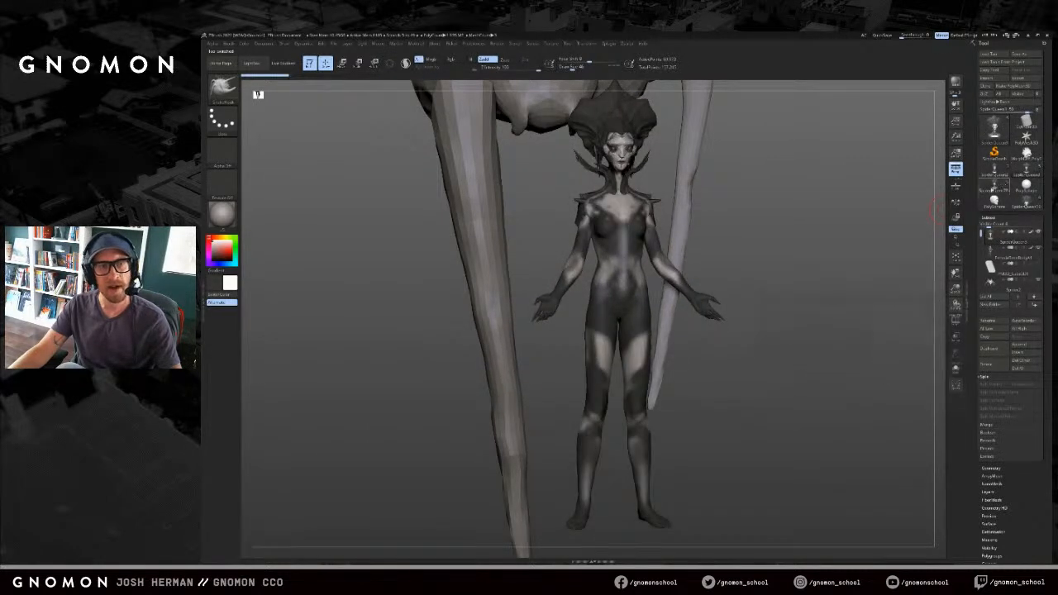
{"action": "left_click", "coordinate": [1001, 186]}
{"action": "left_click", "coordinate": [1021, 174]}
{"action": "left_click", "coordinate": [1006, 185]}
{"action": "left_click", "coordinate": [1021, 174]}
{"action": "left_click", "coordinate": [1006, 185]}
{"action": "left_click", "coordinate": [1021, 174]}
{"action": "left_click", "coordinate": [1006, 185]}
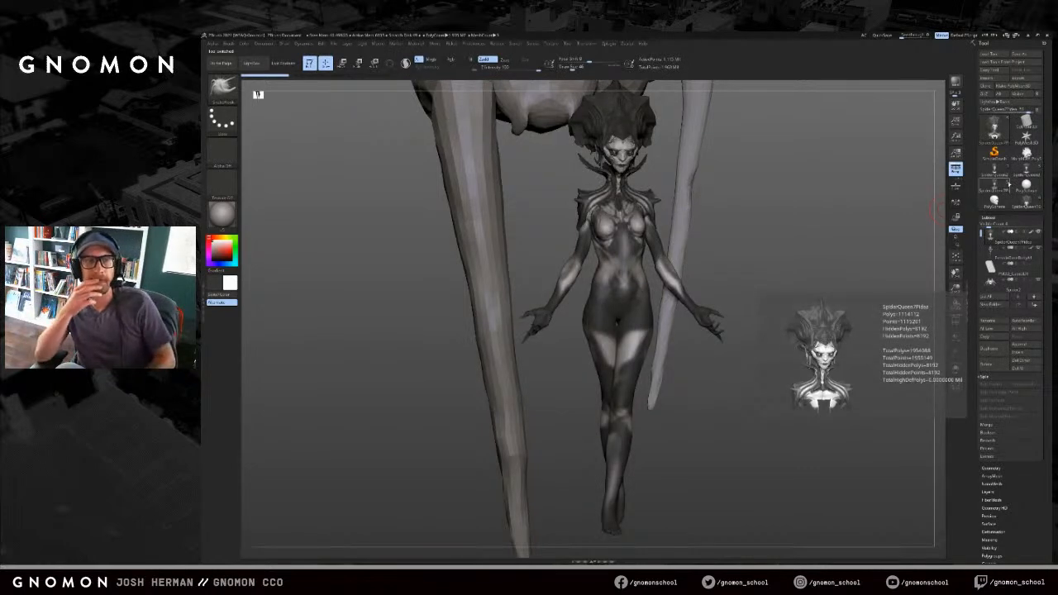
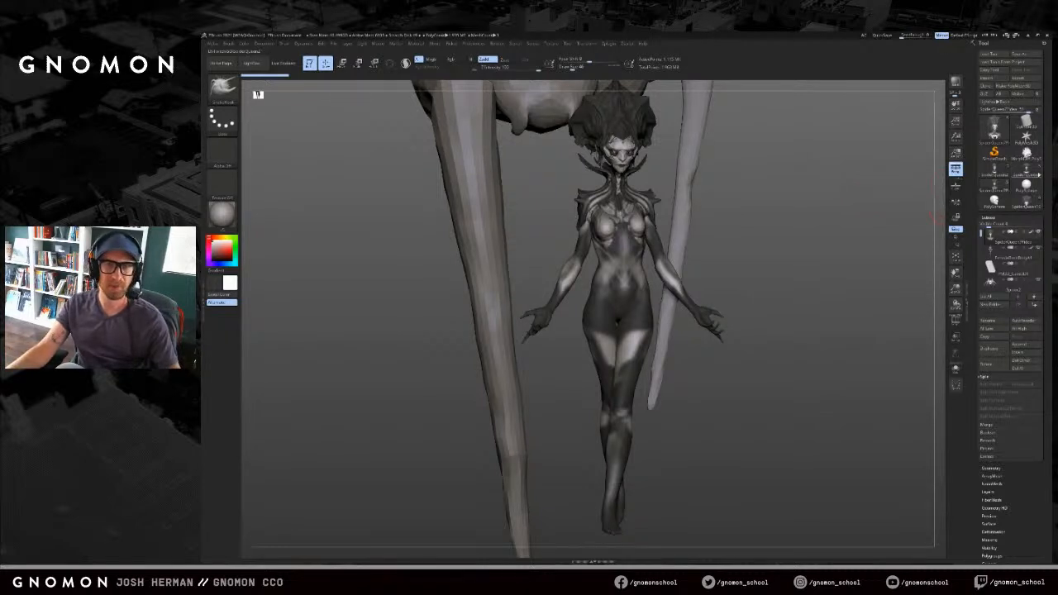
{"action": "left_click", "coordinate": [1020, 174]}
{"action": "left_click", "coordinate": [998, 189]}
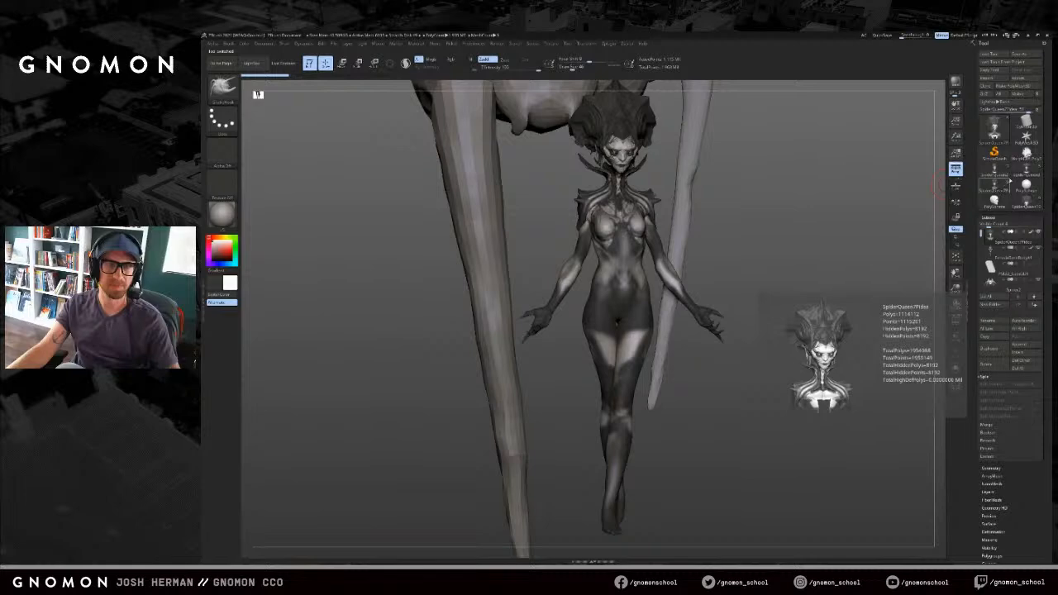
{"action": "left_click", "coordinate": [1021, 174]}
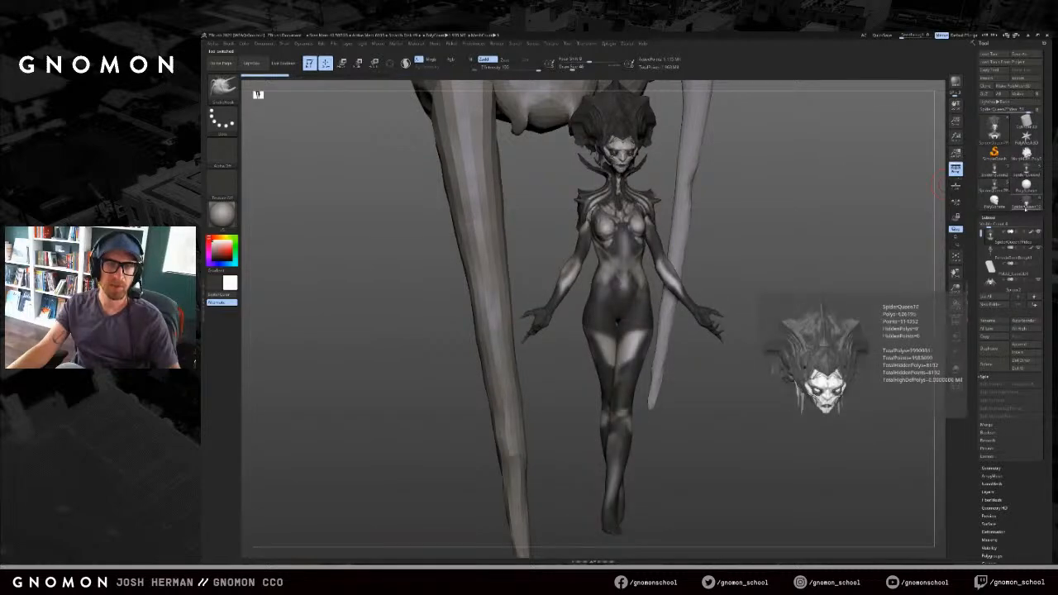
Step: Zoom in on the queen's head and shoulders and compare the posed SpiderQueen7 version with the more detailed latest version
{"action": "left_click", "coordinate": [995, 201]}
{"action": "left_click_drag", "start_coordinate": [763, 276], "coordinate": [883, 269], "text": "alt"}
{"action": "left_click", "coordinate": [1006, 194]}
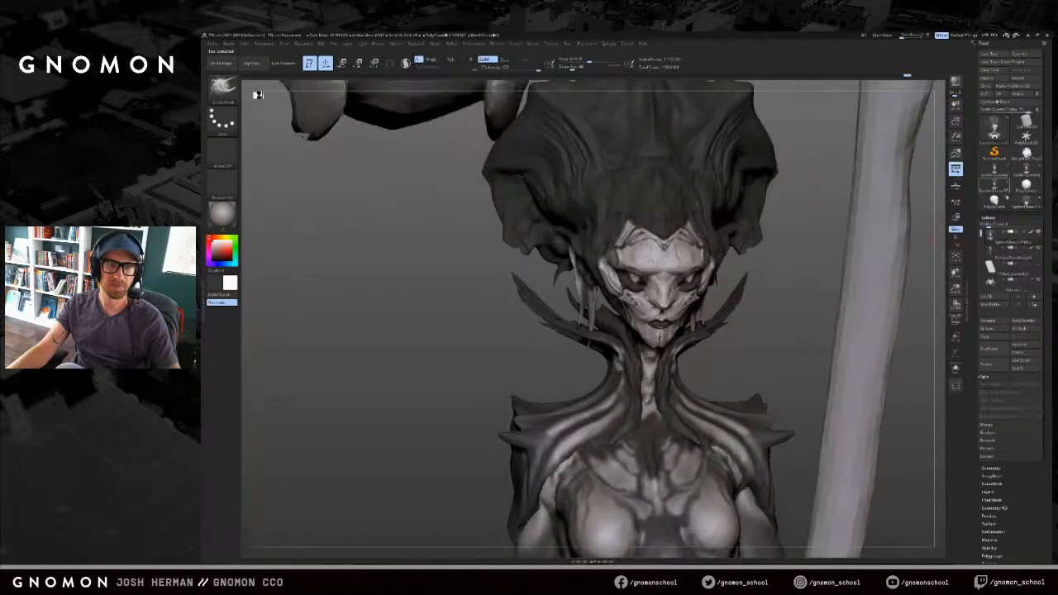
{"action": "left_click", "coordinate": [1020, 200]}
{"action": "left_click", "coordinate": [1001, 191]}
{"action": "mouse_move", "coordinate": [815, 290]}
{"action": "left_mouse_down"}
{"action": "mouse_move", "coordinate": [893, 287]}
{"action": "mouse_move", "coordinate": [826, 284]}
{"action": "left_mouse_up"}
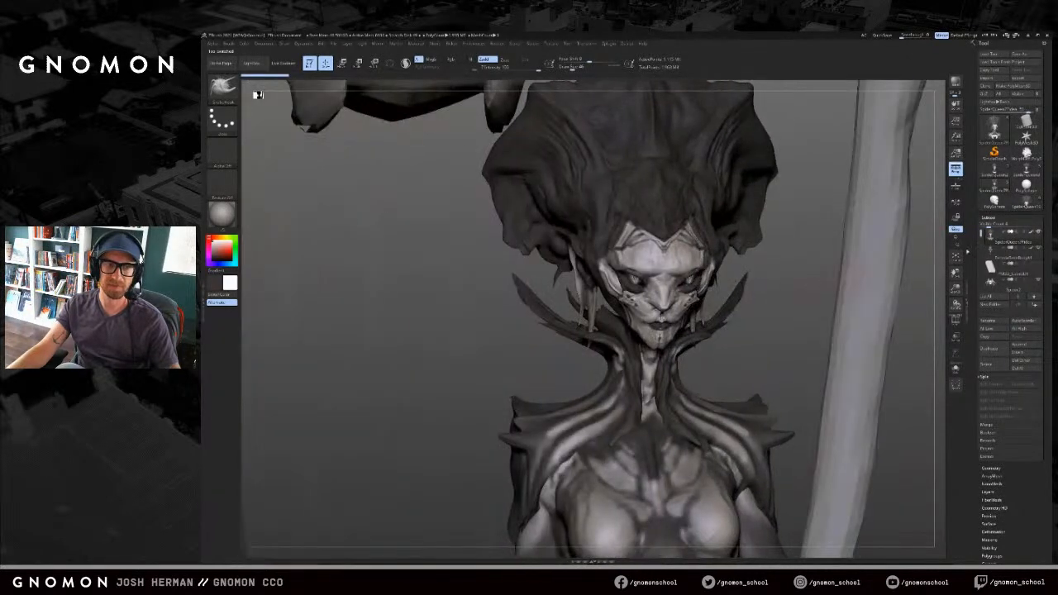
{"action": "left_click", "coordinate": [1027, 202]}
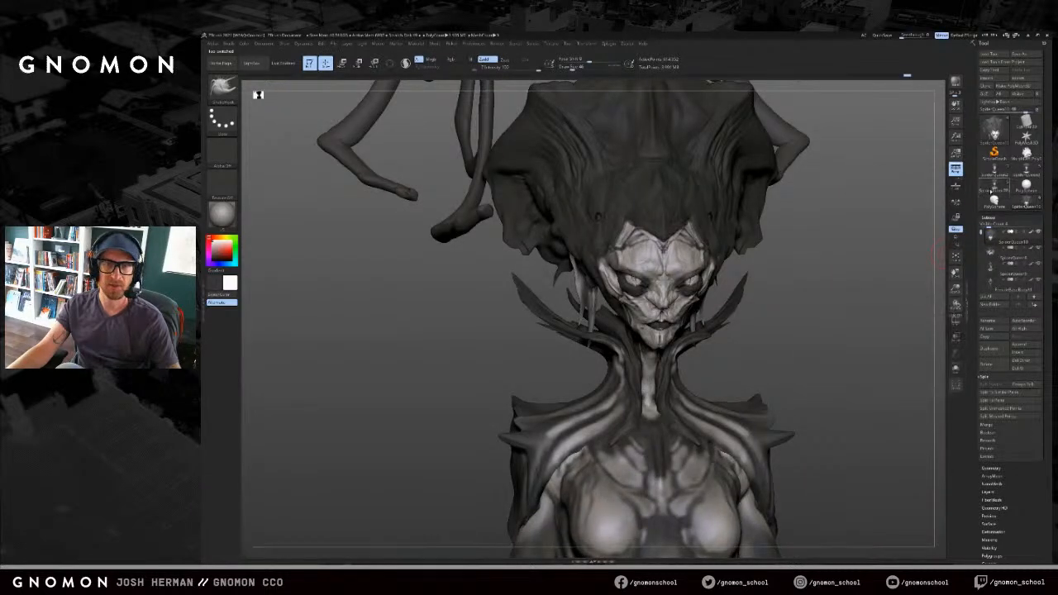
{"action": "left_click", "coordinate": [999, 190]}
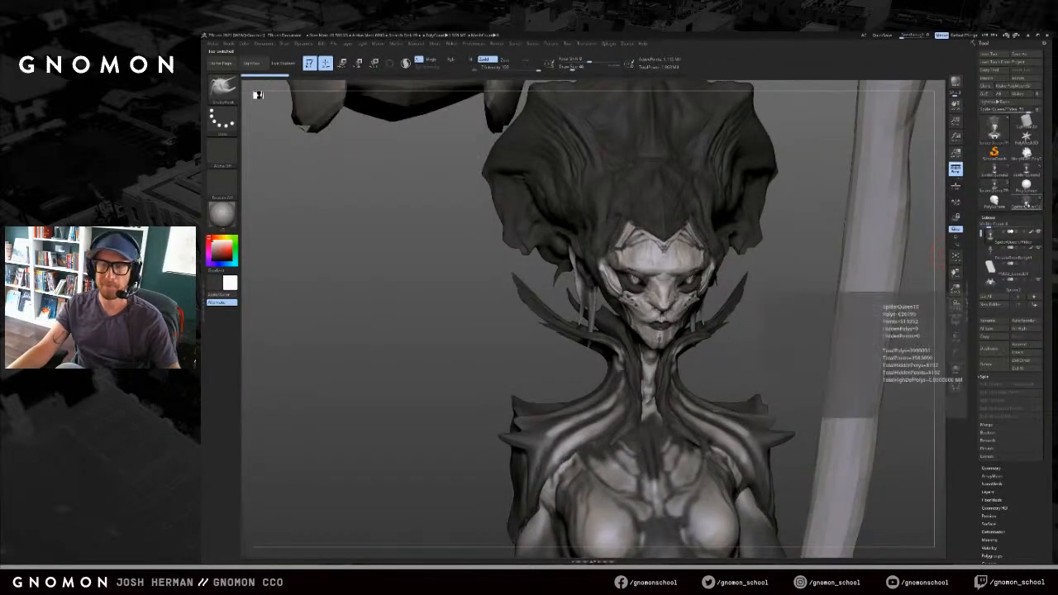
{"action": "left_click", "coordinate": [1026, 202]}
{"action": "left_click", "coordinate": [999, 189]}
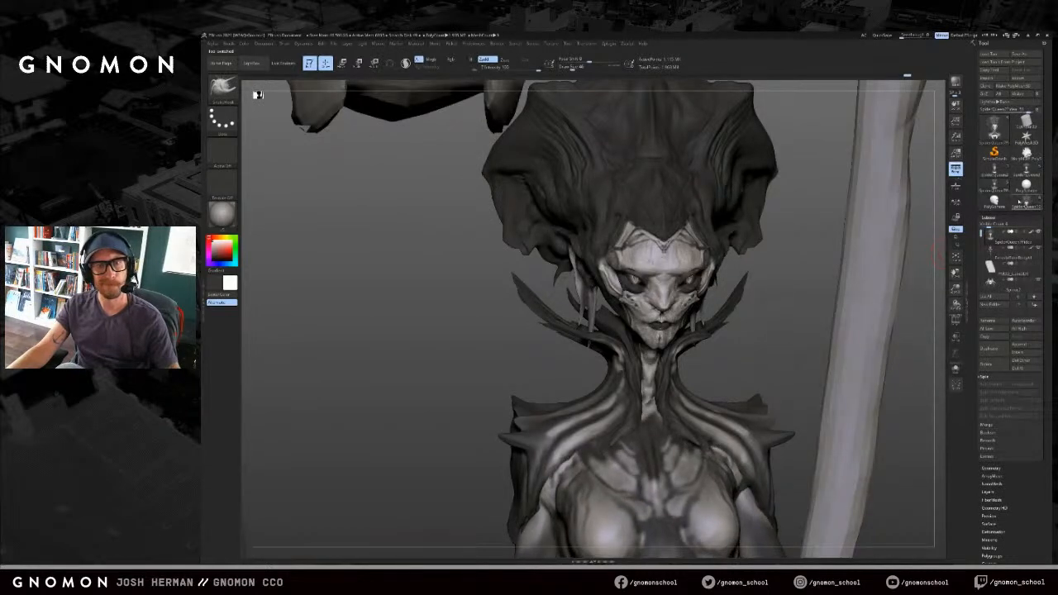
{"action": "left_click", "coordinate": [1022, 204]}
Step: Compare the full figure of the posed SpiderQueen7 version with the skirted latest version
{"action": "left_click_drag", "start_coordinate": [938, 253], "coordinate": [843, 225], "text": "shift"}
{"action": "left_click", "coordinate": [996, 190]}
{"action": "left_click", "coordinate": [1020, 202]}
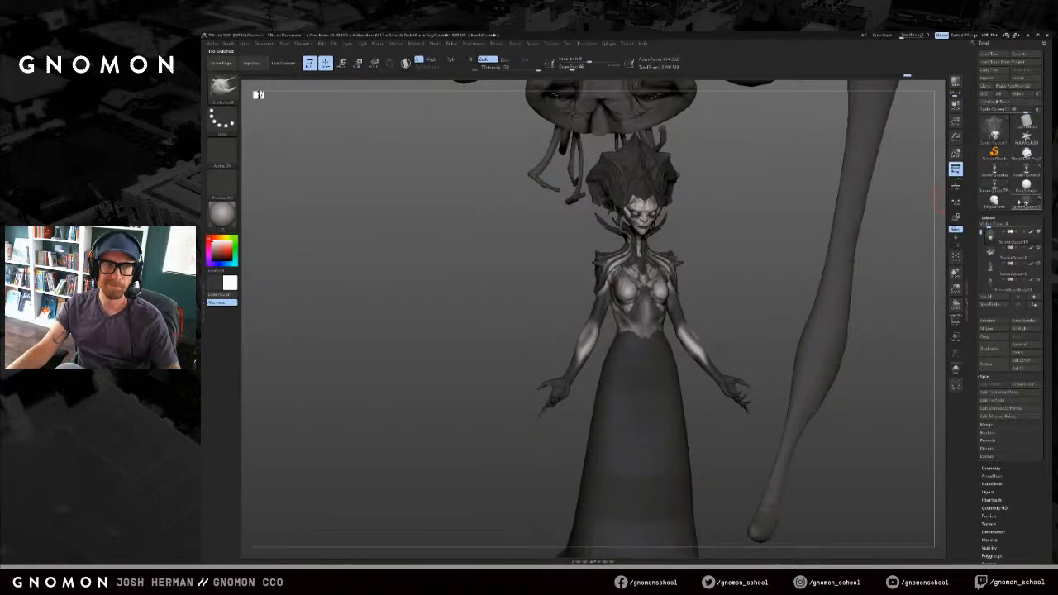
{"action": "left_click", "coordinate": [994, 190]}
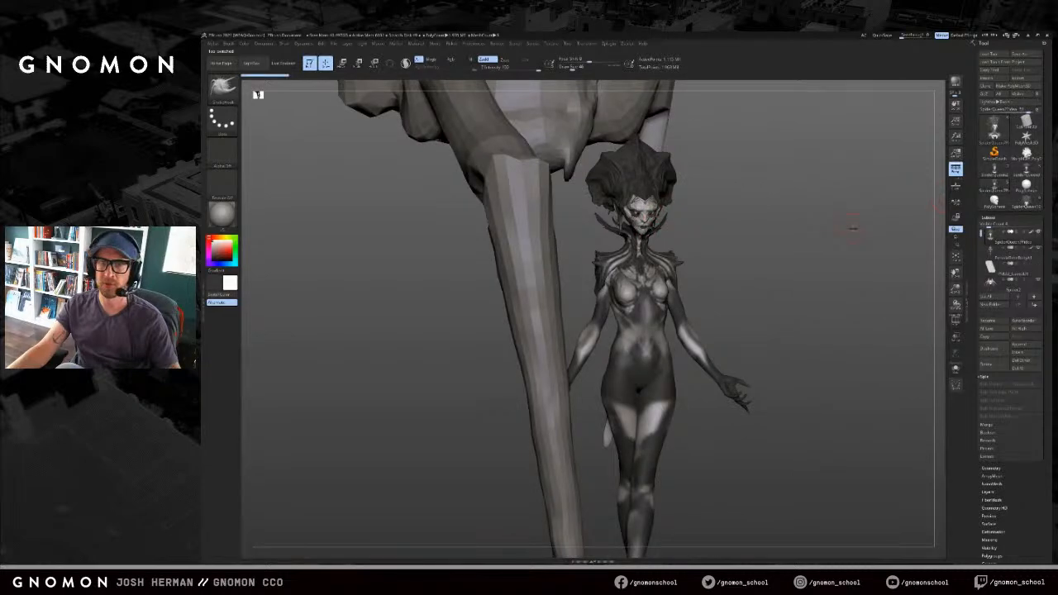
{"action": "key", "text": "alt+s"}
{"action": "key", "text": "alt+s"}
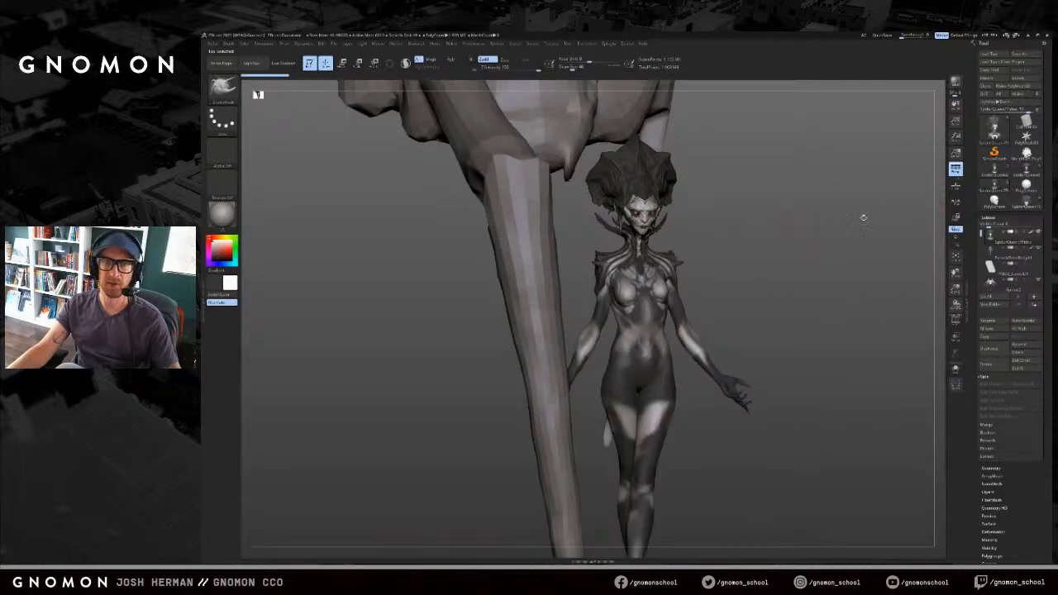
Step: Switch to the latest spider queen tool, isolate its head subtool and examine the head up close
{"action": "left_click", "coordinate": [1020, 205]}
{"action": "key", "text": "alt+s"}
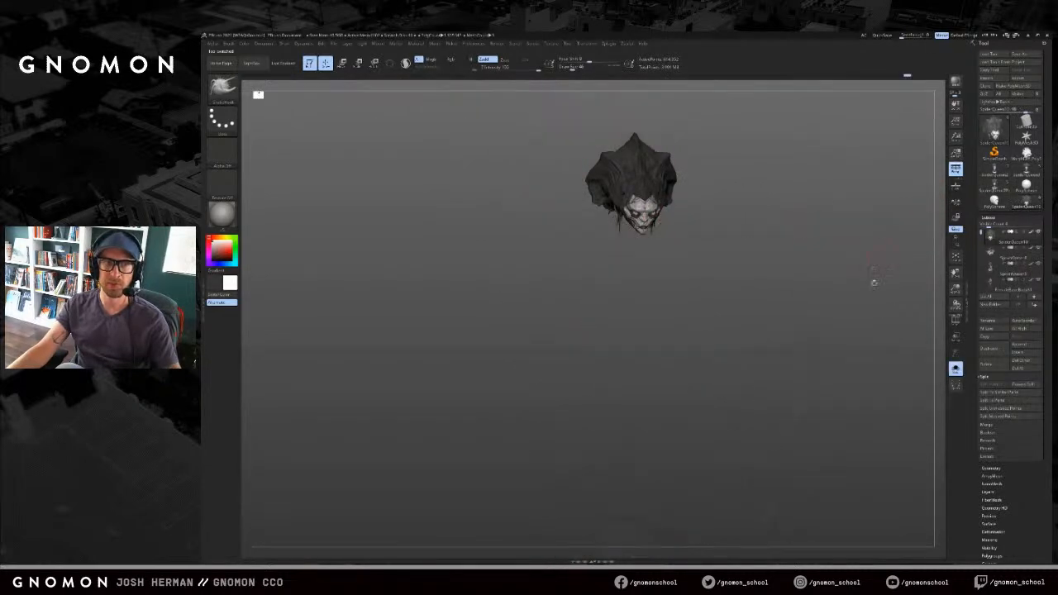
{"action": "key", "text": "f"}
{"action": "left_click_drag", "start_coordinate": [885, 259], "coordinate": [1049, 501]}
Step: Open the head's Morph Target settings and switch the stored morph on and back while viewing the head from several angles
{"action": "scroll", "coordinate": [1017, 492], "scroll_direction": "down", "scroll_amount": 5}
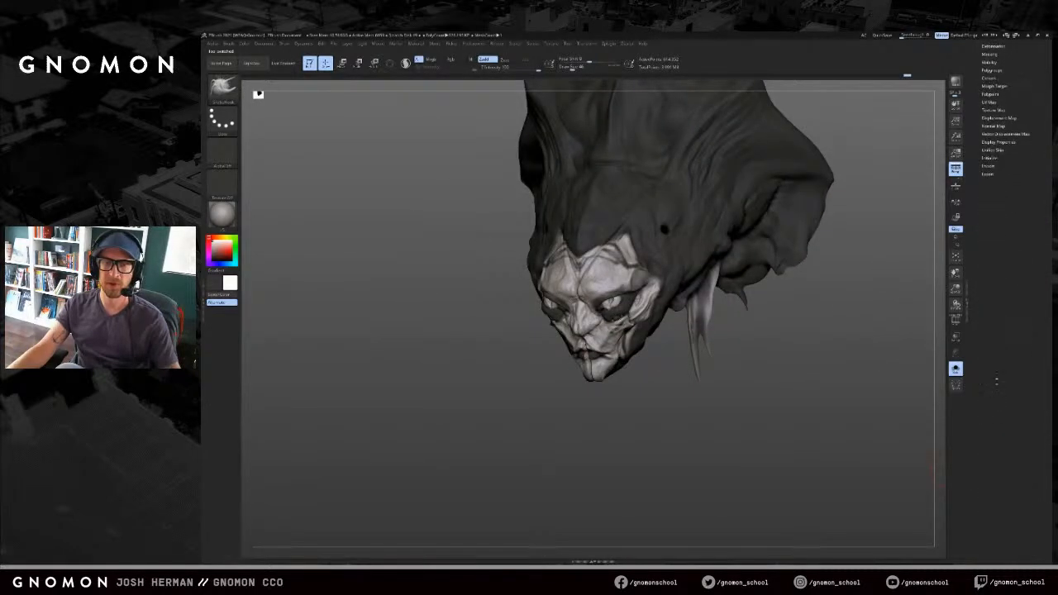
{"action": "left_click", "coordinate": [997, 376]}
{"action": "left_click_drag", "start_coordinate": [860, 380], "coordinate": [965, 237]}
{"action": "left_click", "coordinate": [1018, 142]}
{"action": "left_click_drag", "start_coordinate": [919, 212], "coordinate": [877, 227]}
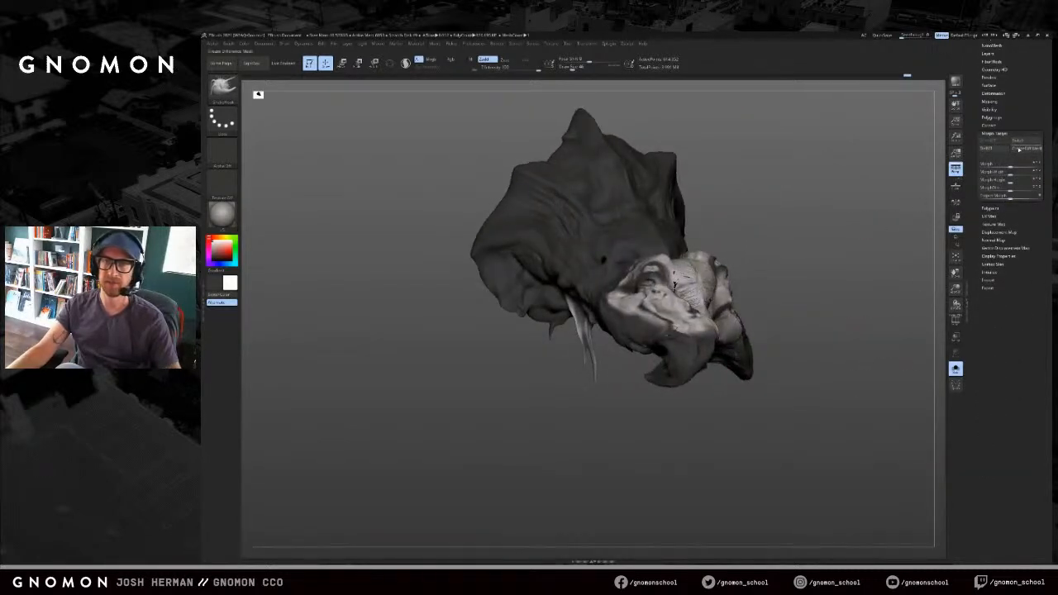
{"action": "left_click", "coordinate": [1020, 144]}
Step: Turn off the head's isolation, frame the entire spider and compare its overall proportions with the SpiderQueen7 version
{"action": "key", "text": "alt+s"}
{"action": "key", "text": "f"}
{"action": "left_click_drag", "start_coordinate": [850, 231], "coordinate": [789, 390]}
{"action": "left_click_drag", "start_coordinate": [840, 295], "coordinate": [807, 280], "text": "alt"}
{"action": "left_click_drag", "start_coordinate": [1010, 154], "coordinate": [1012, 350]}
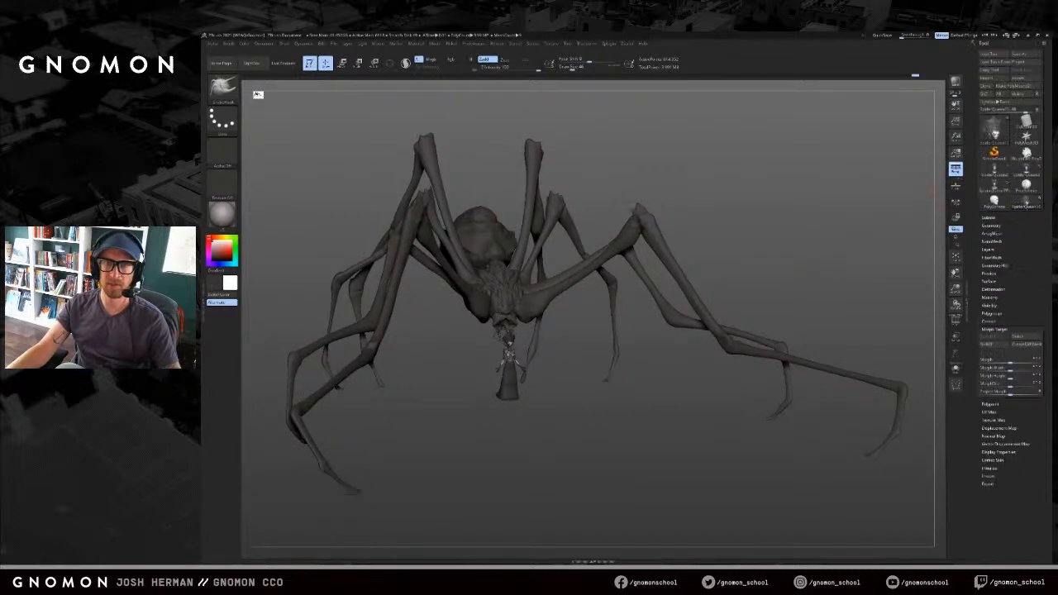
{"action": "left_click", "coordinate": [996, 188]}
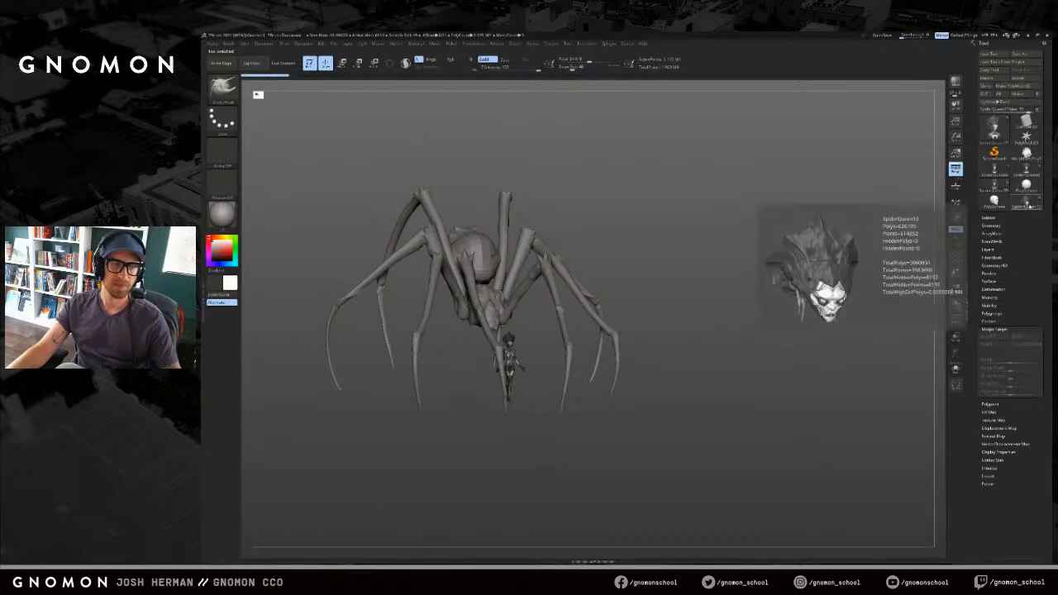
{"action": "left_click", "coordinate": [1028, 205]}
{"action": "left_click", "coordinate": [998, 189]}
Step: Zoom in on the posed queen beneath the low-poly spider and clone the female base body subtool as a separate tool
{"action": "left_click_drag", "start_coordinate": [653, 405], "coordinate": [801, 513]}
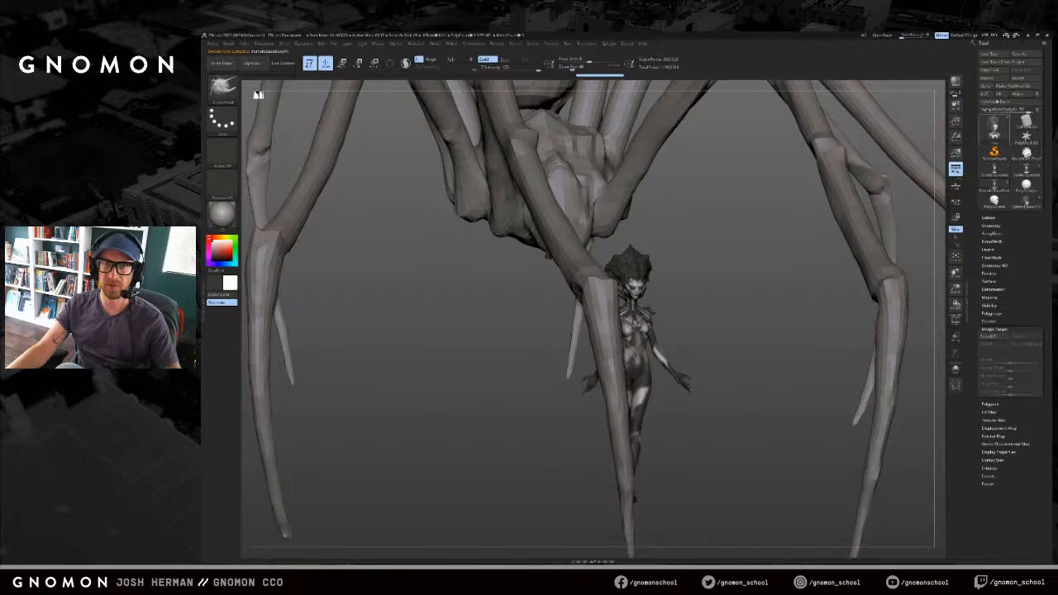
{"action": "left_click", "coordinate": [990, 88]}
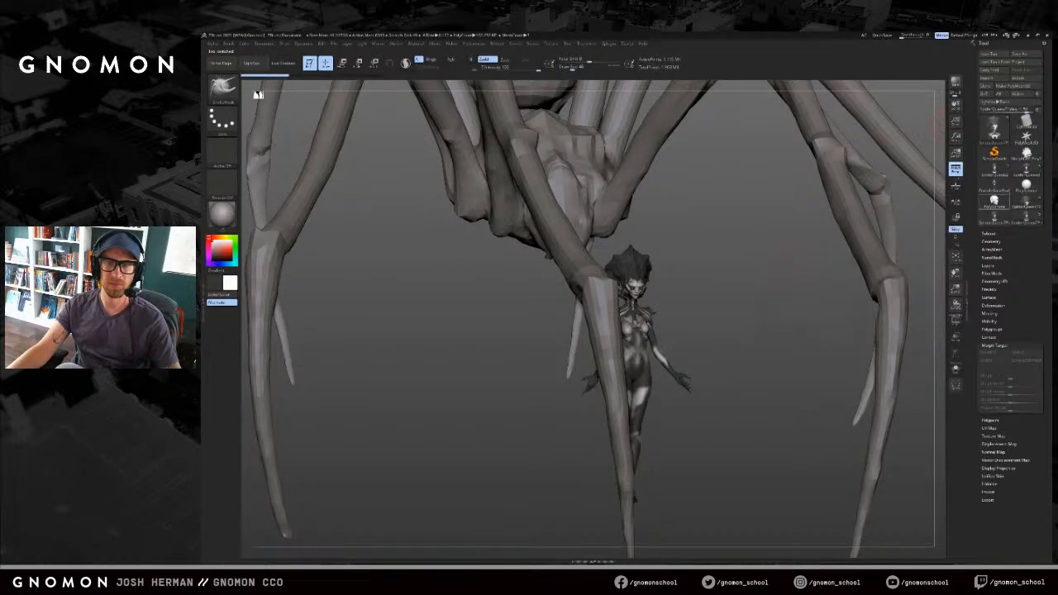
Step: Switch to the latest spider queen tool, list its subtools in isolation and delete the separate shoulders subtool
{"action": "left_click", "coordinate": [1016, 206]}
{"action": "left_click_drag", "start_coordinate": [770, 300], "coordinate": [728, 328], "text": "shift"}
{"action": "key", "text": "alt+s"}
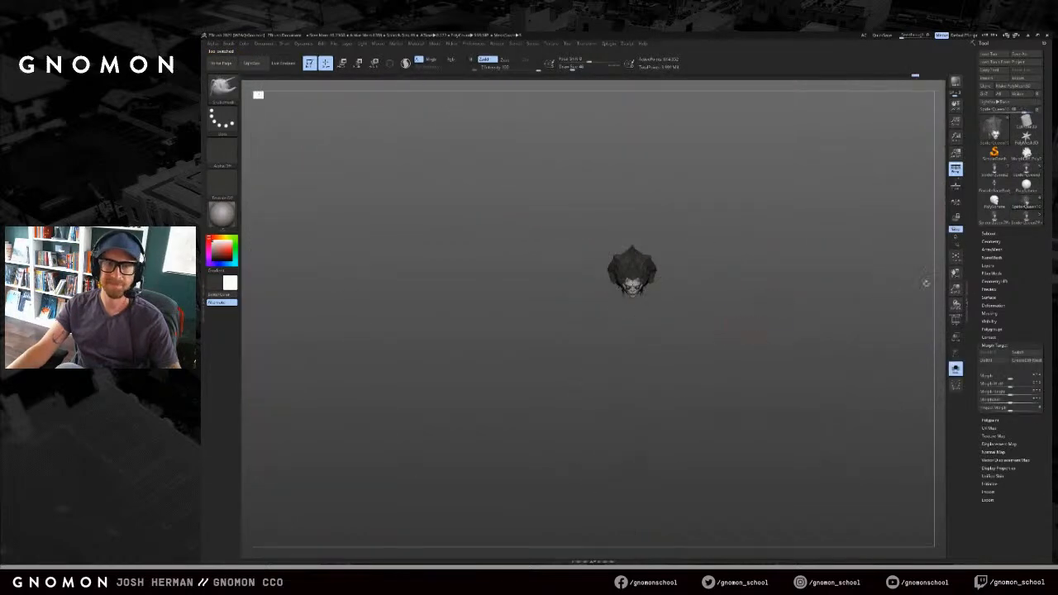
{"action": "left_click", "coordinate": [989, 233]}
{"action": "left_click", "coordinate": [997, 273]}
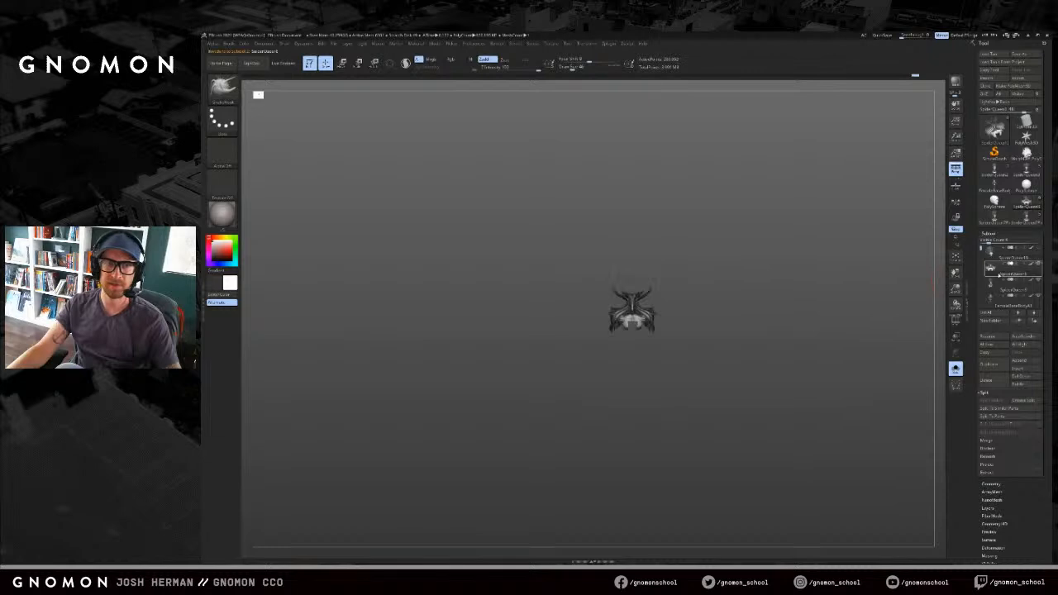
{"action": "left_click", "coordinate": [1005, 305]}
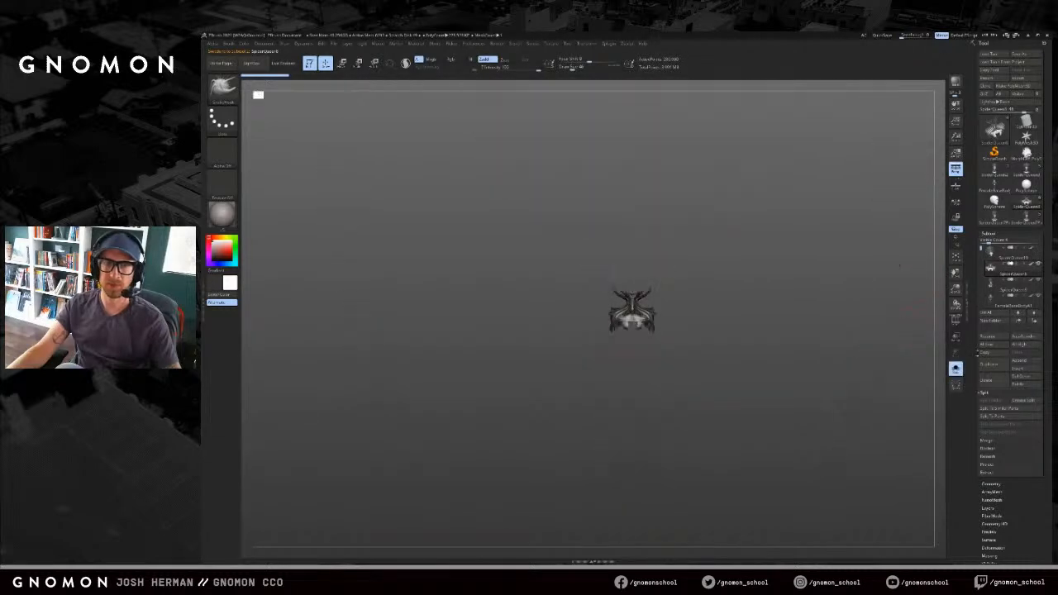
{"action": "left_click", "coordinate": [994, 378]}
{"action": "left_click", "coordinate": [936, 393]}
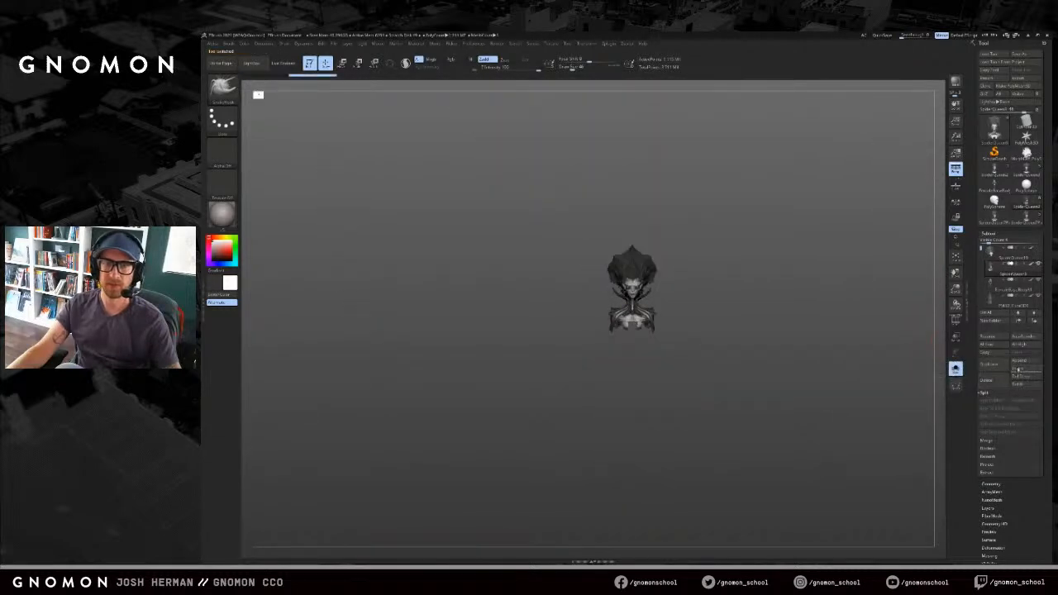
Step: Insert the posed SpiderQueen7 head-and-shoulders mesh below the existing bust subtool and hide the old bust
{"action": "left_click", "coordinate": [1019, 368]}
{"action": "left_click", "coordinate": [1001, 255]}
{"action": "left_click", "coordinate": [1000, 270]}
{"action": "left_click", "coordinate": [1019, 370]}
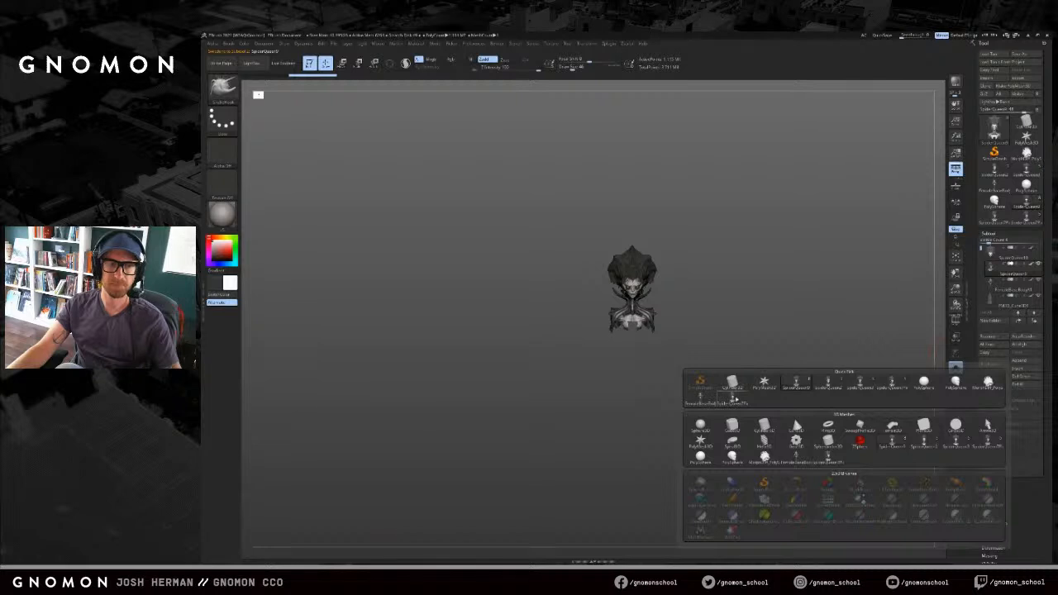
{"action": "left_click", "coordinate": [733, 395]}
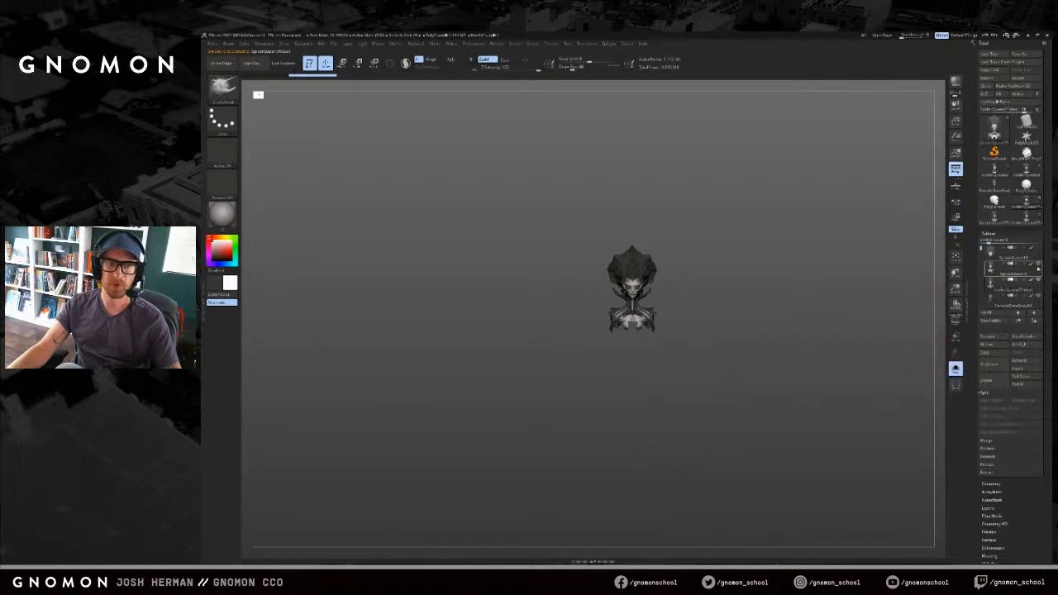
{"action": "left_click", "coordinate": [1038, 266]}
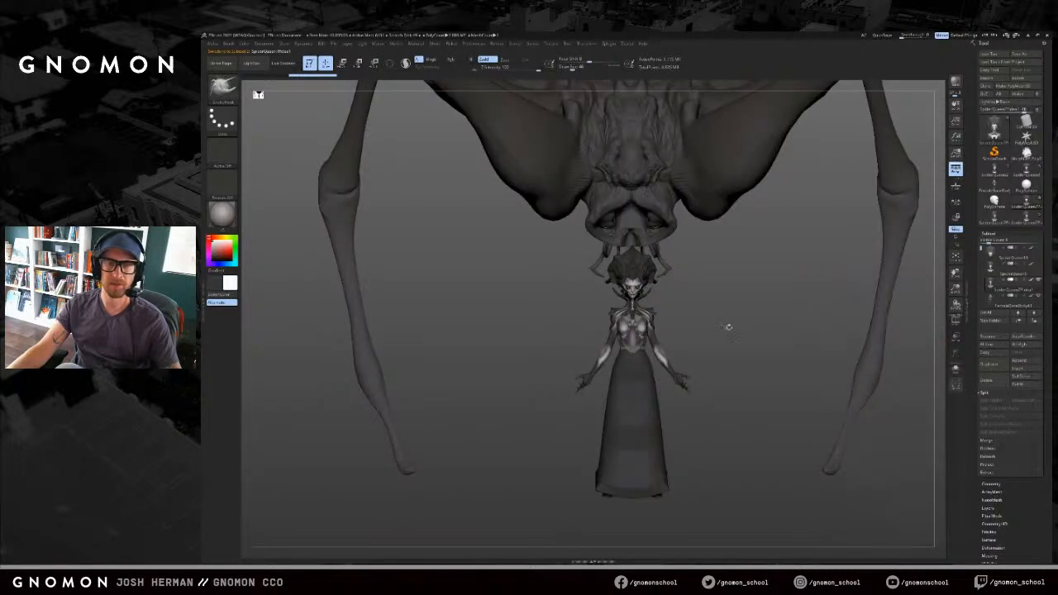
Step: Insert the cloned posed female body below the original female base body, then hide the original body and the skirt
{"action": "left_click", "coordinate": [649, 373], "text": "alt"}
{"action": "left_click", "coordinate": [995, 288]}
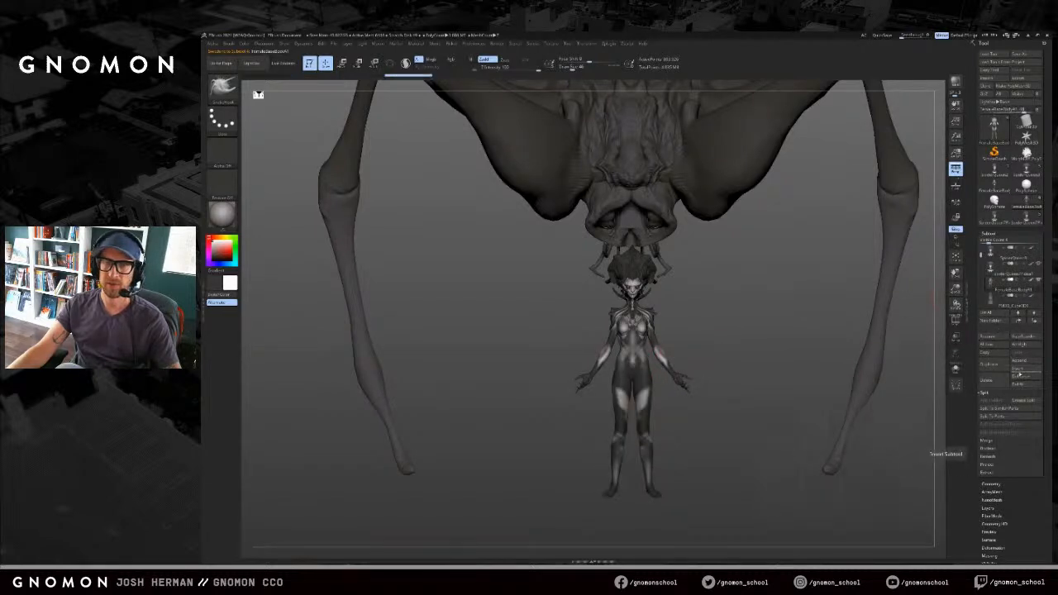
{"action": "left_click", "coordinate": [1018, 371]}
{"action": "left_click", "coordinate": [701, 395]}
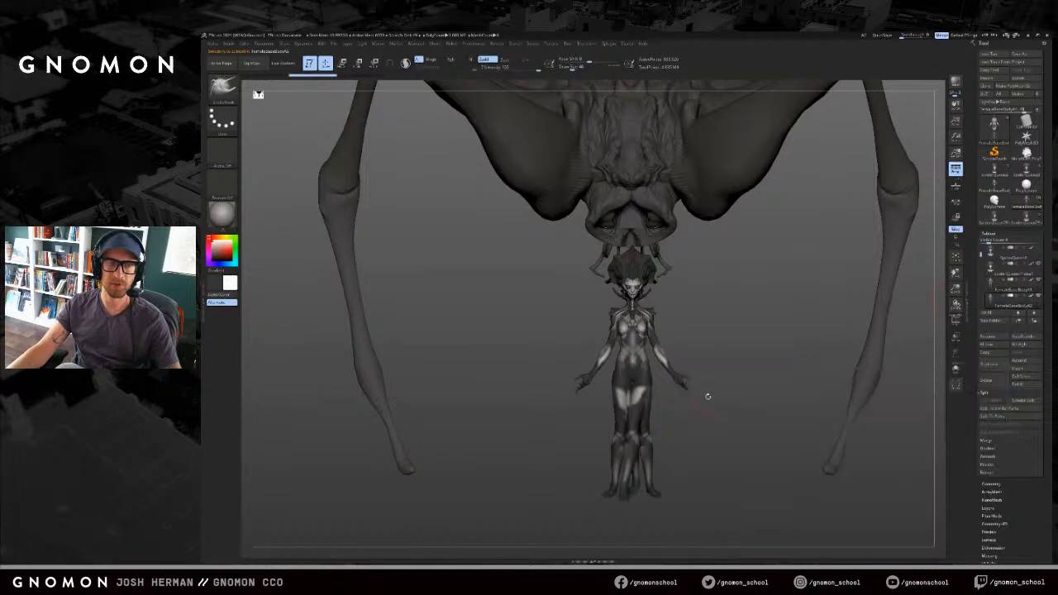
{"action": "left_click", "coordinate": [1038, 282]}
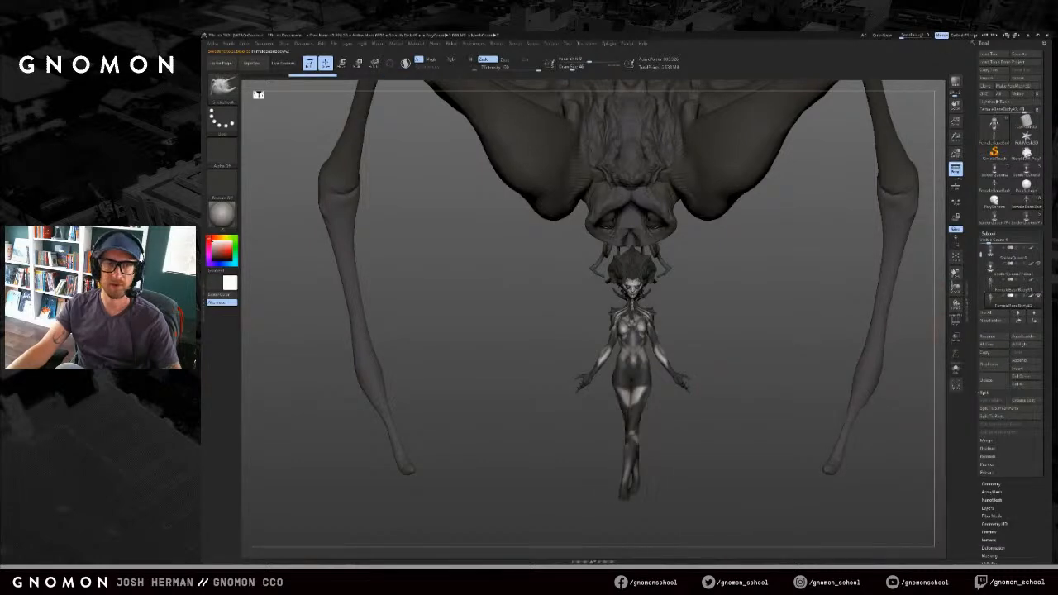
Step: Frame the whole spider at a three-quarter angle and compare its proportions and leg spread with the SpiderQueen3 version
{"action": "key", "text": "f"}
{"action": "key", "text": "f"}
{"action": "left_click_drag", "start_coordinate": [815, 280], "coordinate": [829, 269]}
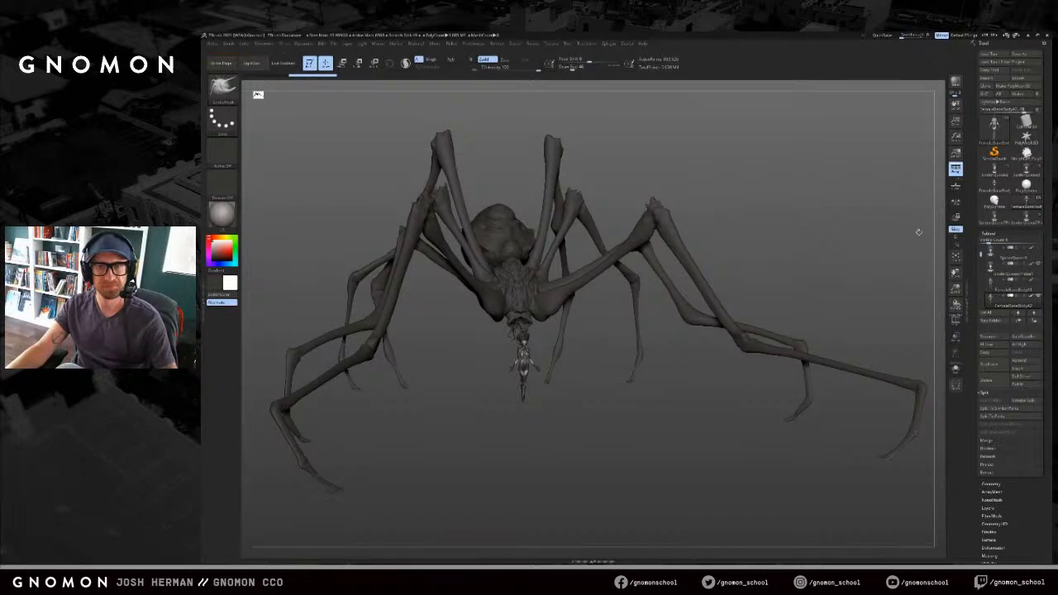
{"action": "mouse_move", "coordinate": [1026, 172]}
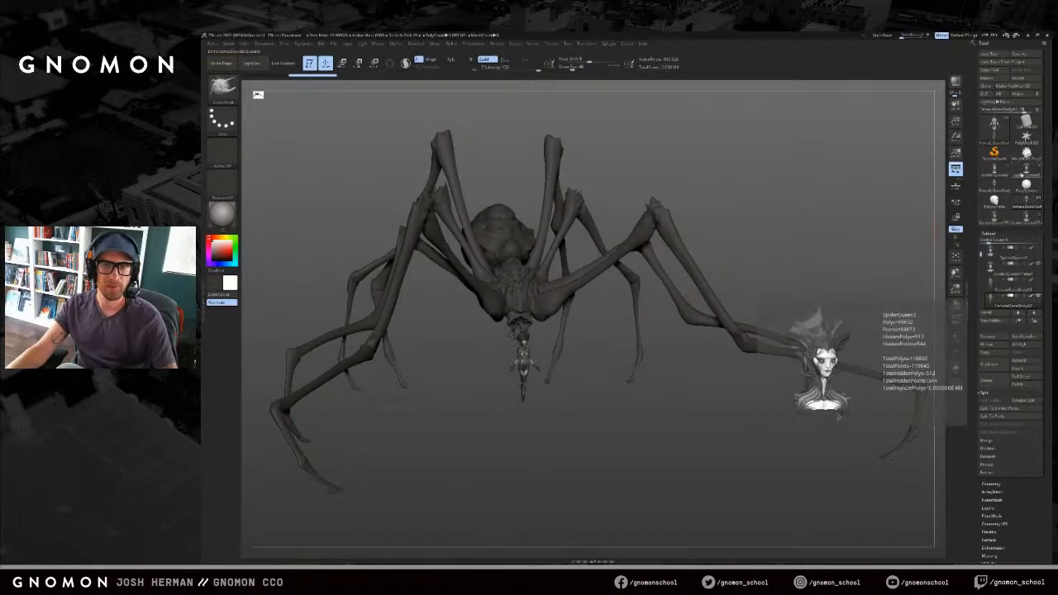
{"action": "left_click", "coordinate": [1026, 174]}
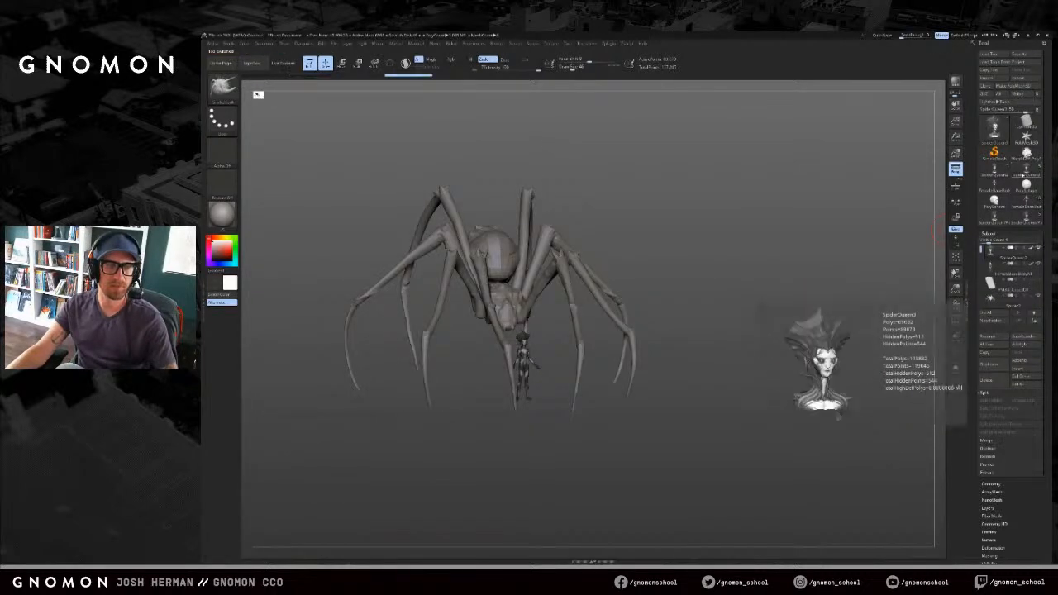
{"action": "left_click", "coordinate": [1026, 216]}
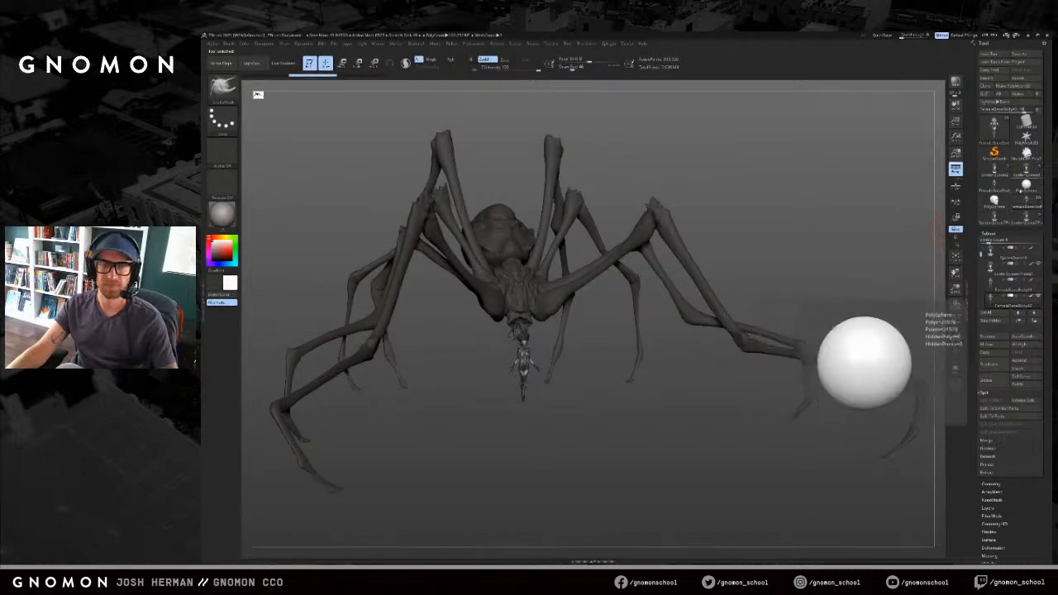
{"action": "left_click", "coordinate": [1027, 171]}
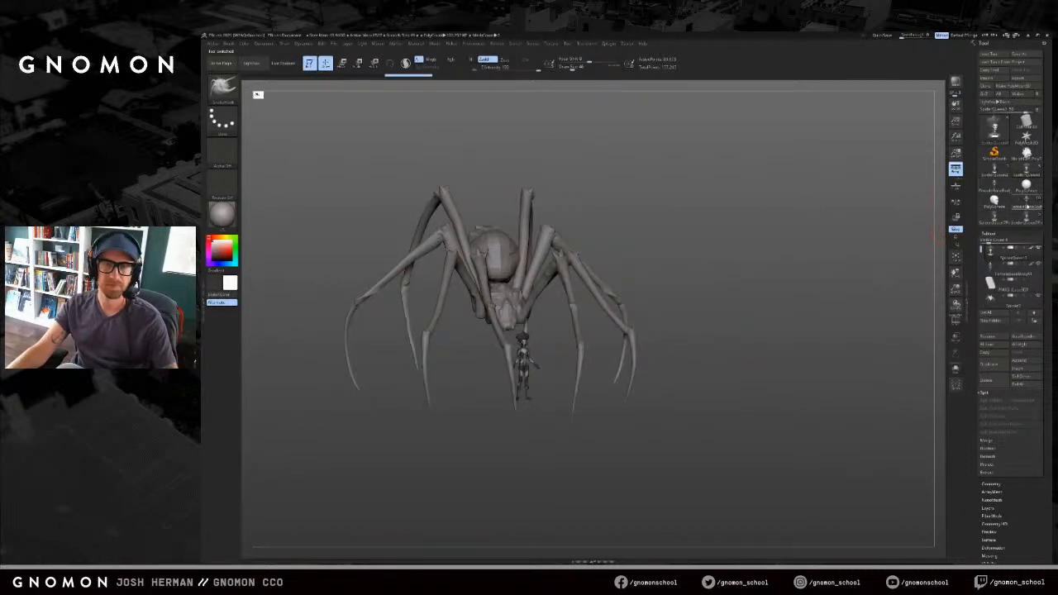
{"action": "left_click", "coordinate": [1027, 205]}
{"action": "left_click", "coordinate": [1027, 173]}
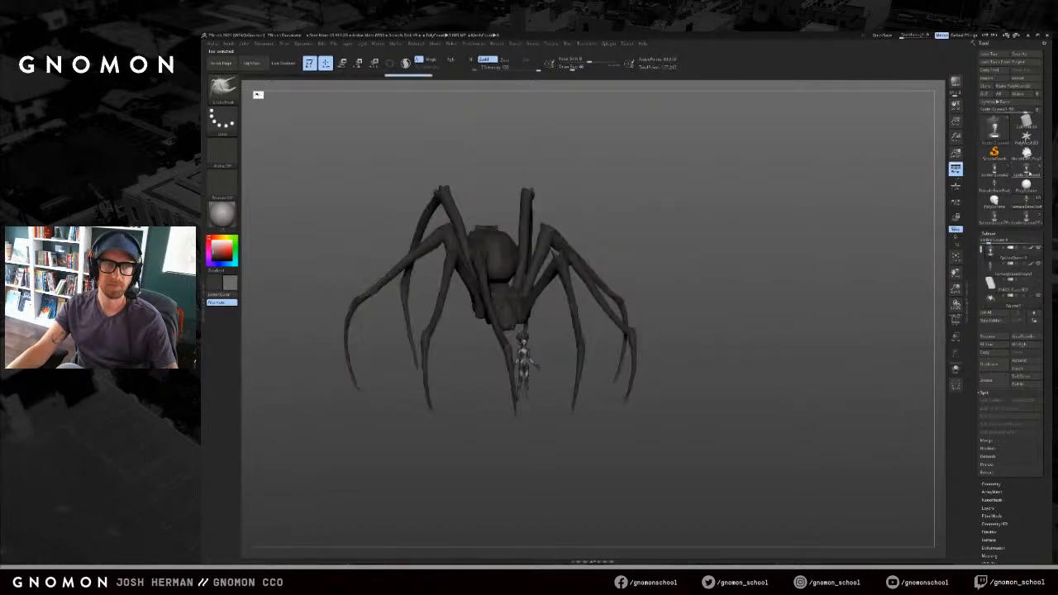
{"action": "left_click", "coordinate": [1030, 205]}
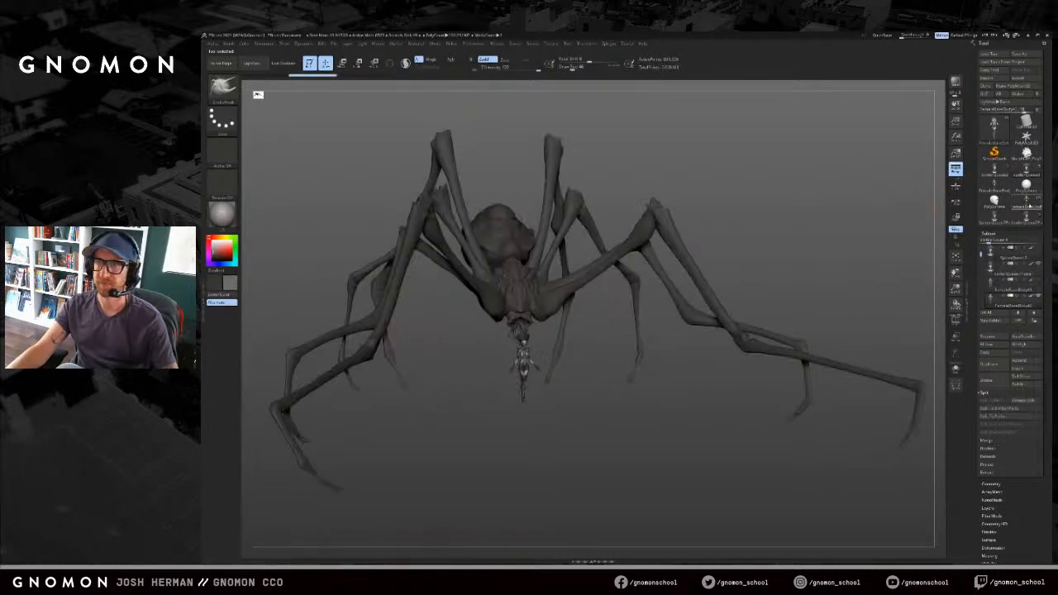
Step: View the full spider from the front and compare its silhouette with the SpiderQueen3 version
{"action": "mouse_move", "coordinate": [902, 219]}
{"action": "left_mouse_down"}
{"action": "mouse_move", "coordinate": [846, 206]}
{"action": "mouse_move", "coordinate": [913, 219]}
{"action": "left_mouse_up"}
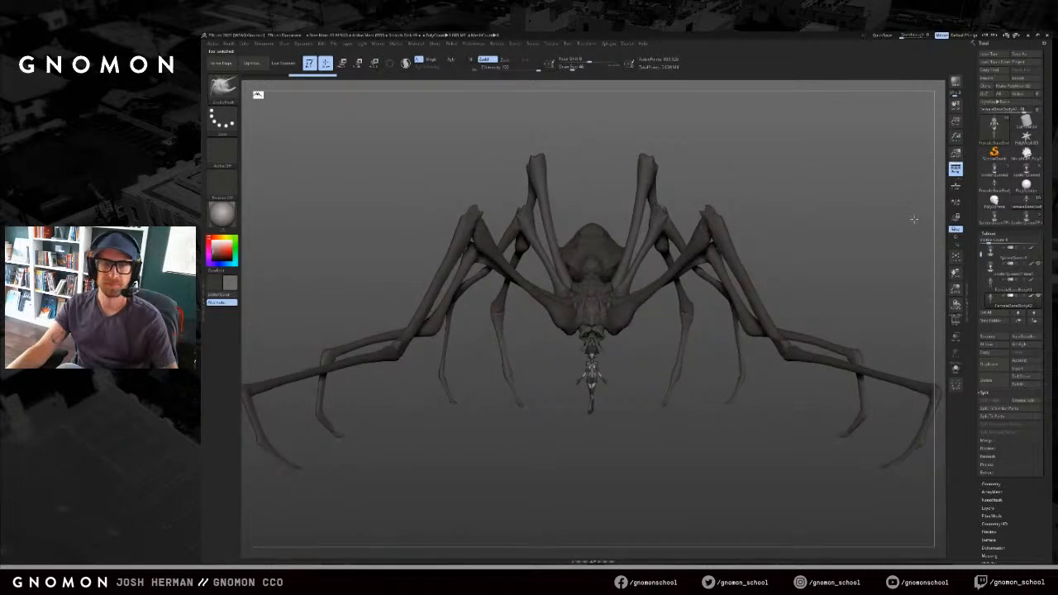
{"action": "left_click", "coordinate": [1026, 171]}
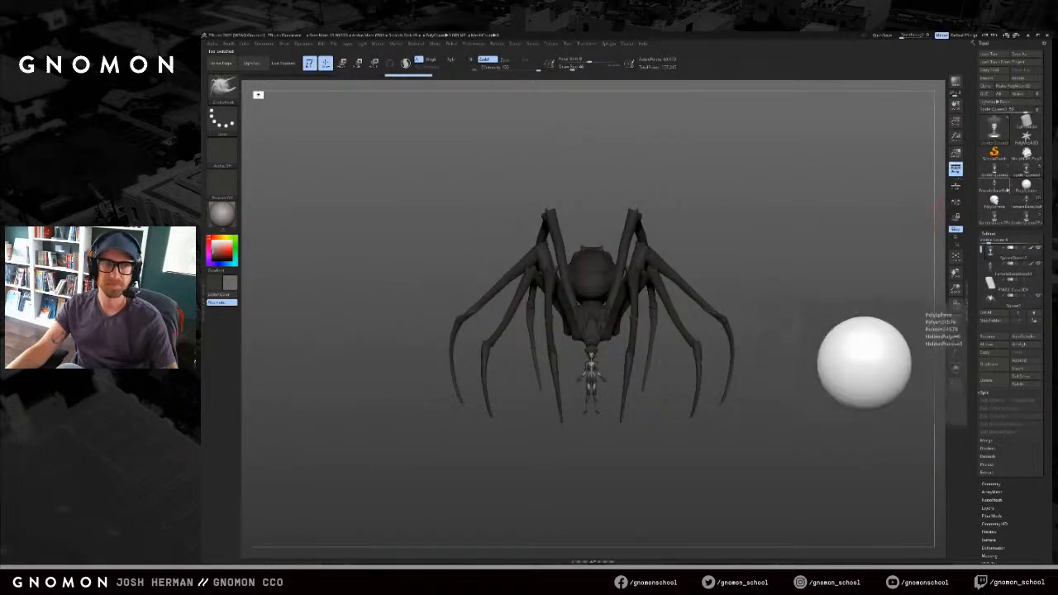
{"action": "left_click", "coordinate": [1036, 202]}
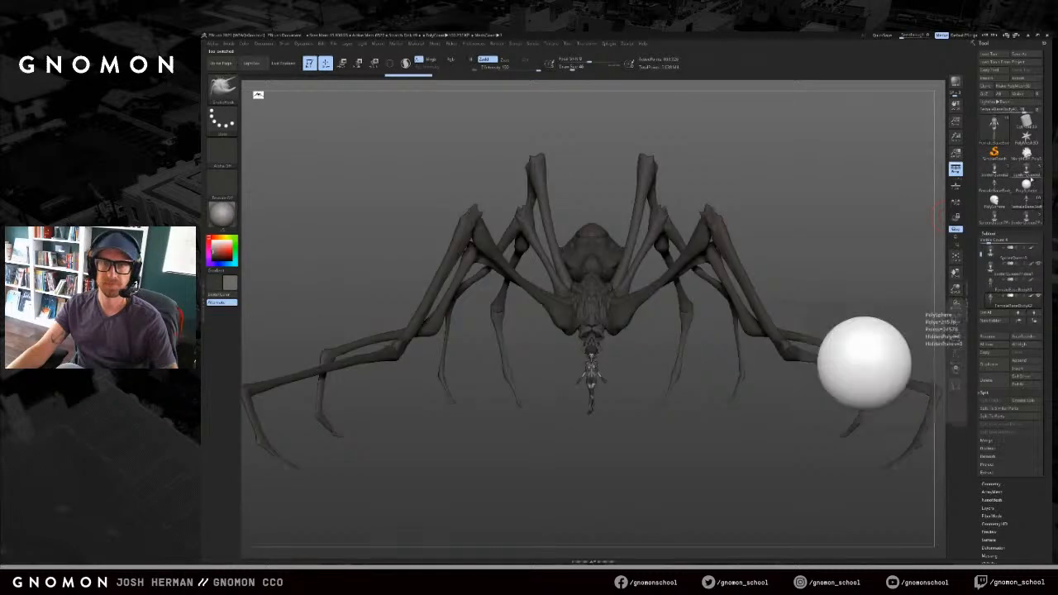
{"action": "mouse_move", "coordinate": [1030, 174]}
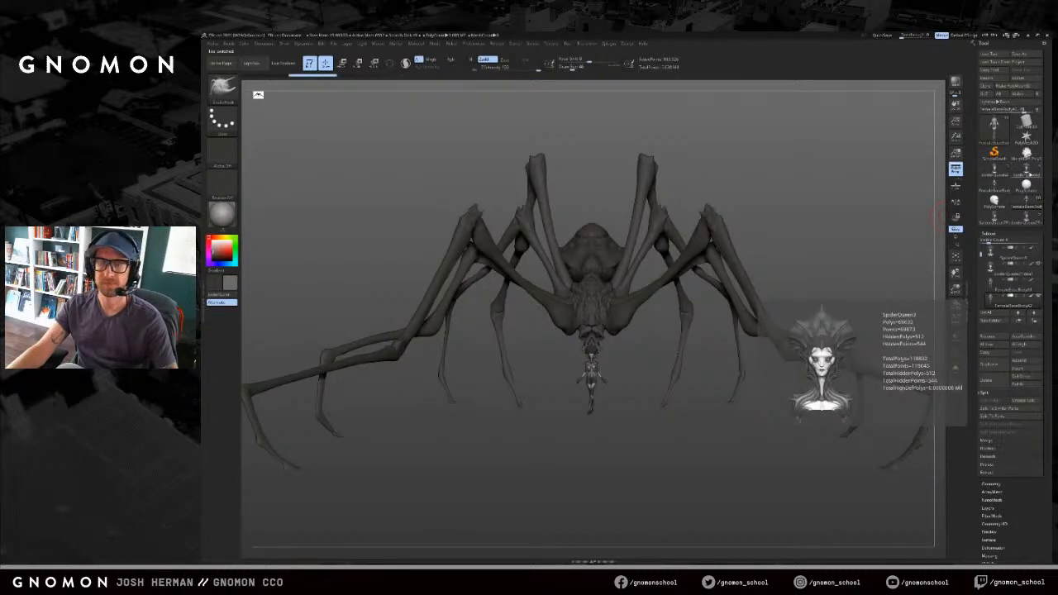
{"action": "left_click", "coordinate": [1031, 174]}
{"action": "left_click", "coordinate": [1035, 202]}
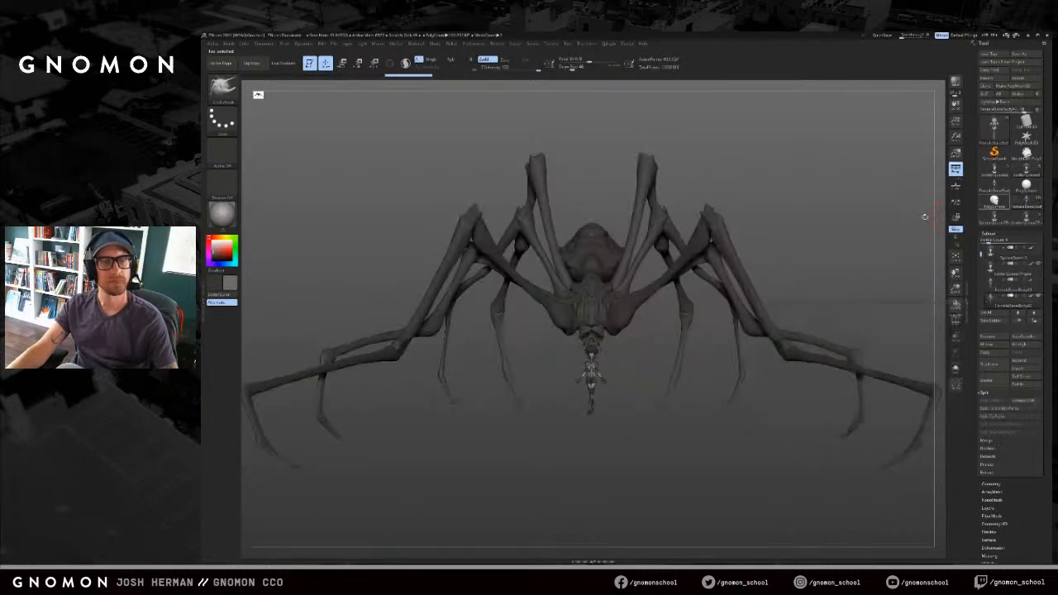
Step: Zoom in on the queen beneath the spider and compare her pose and body from the front with SpiderQueen3
{"action": "left_click_drag", "start_coordinate": [819, 205], "coordinate": [805, 295], "text": "alt"}
{"action": "left_click_drag", "start_coordinate": [701, 312], "coordinate": [728, 329], "text": "alt"}
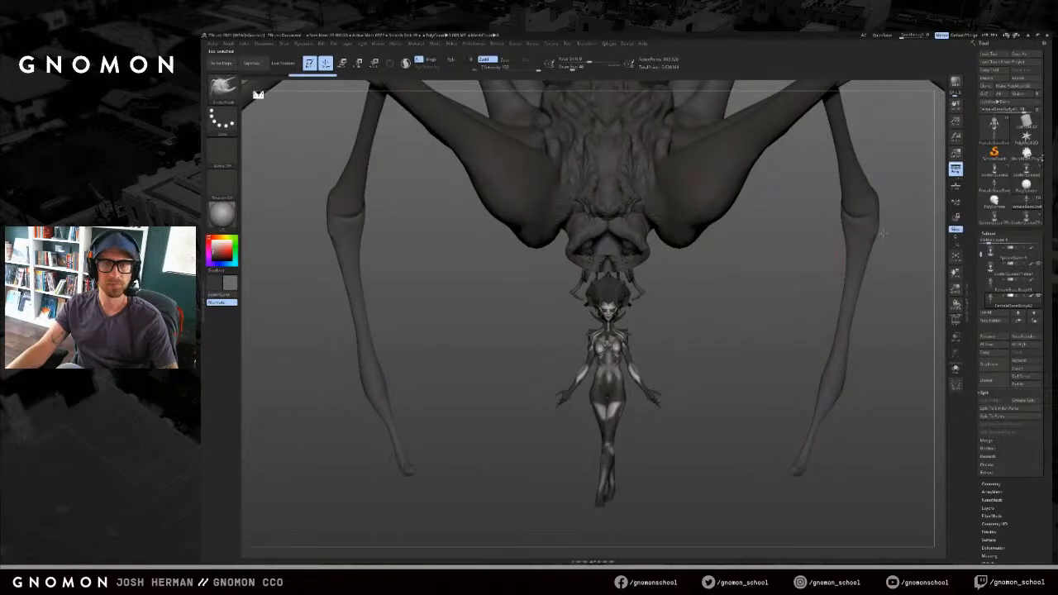
{"action": "left_click", "coordinate": [1026, 170]}
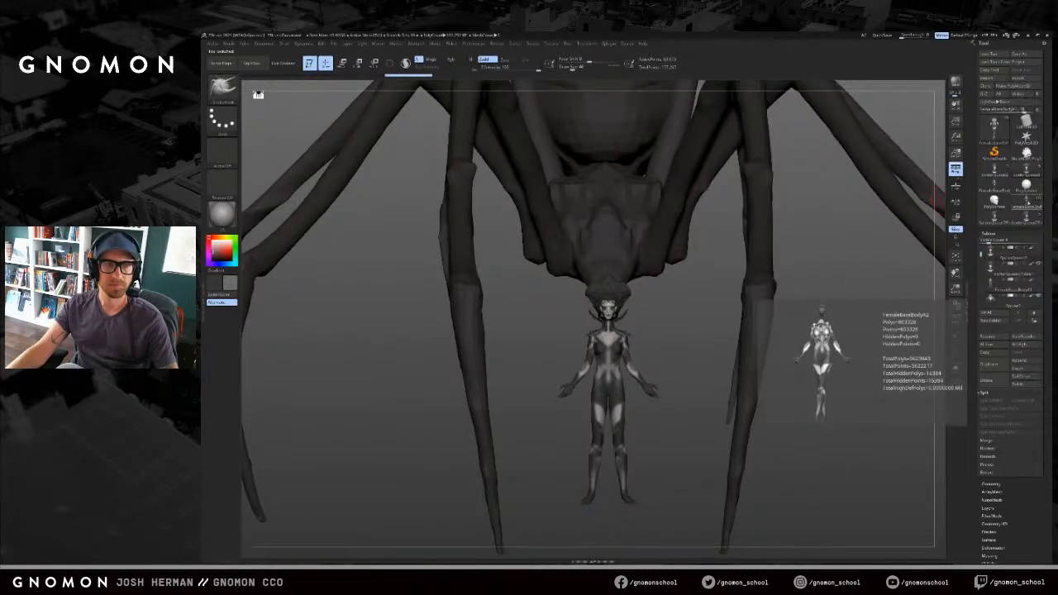
{"action": "left_click", "coordinate": [1027, 203]}
{"action": "left_click_drag", "start_coordinate": [780, 320], "coordinate": [890, 239], "text": "alt"}
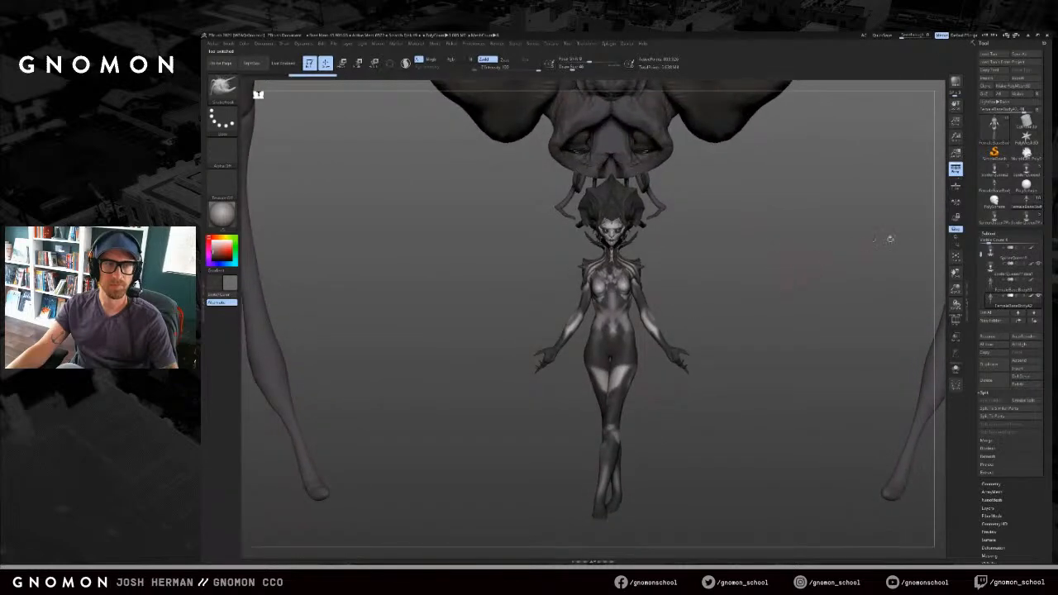
{"action": "left_click", "coordinate": [1022, 172]}
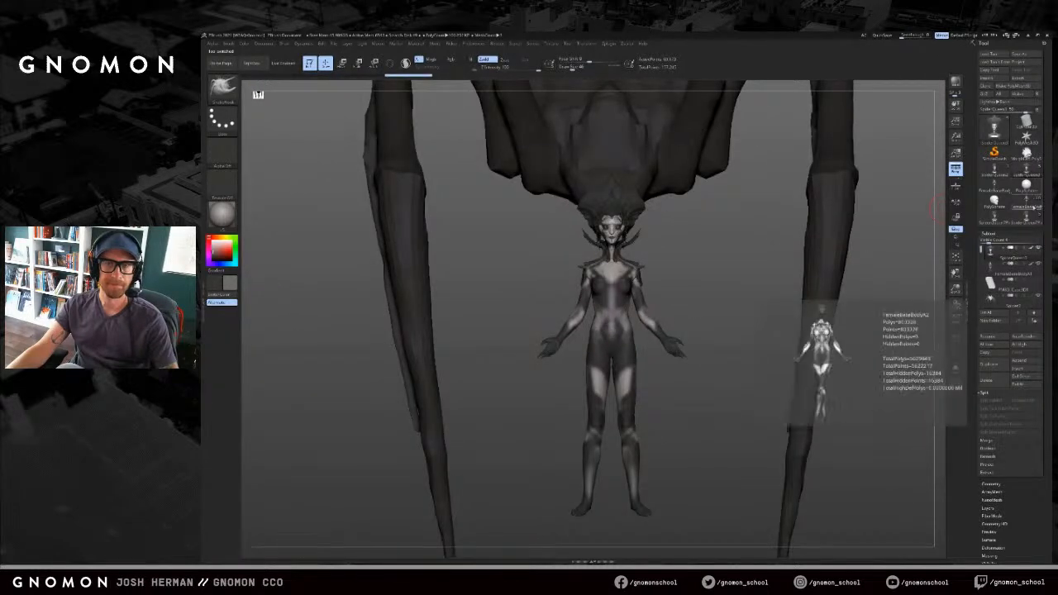
{"action": "left_click", "coordinate": [1029, 204]}
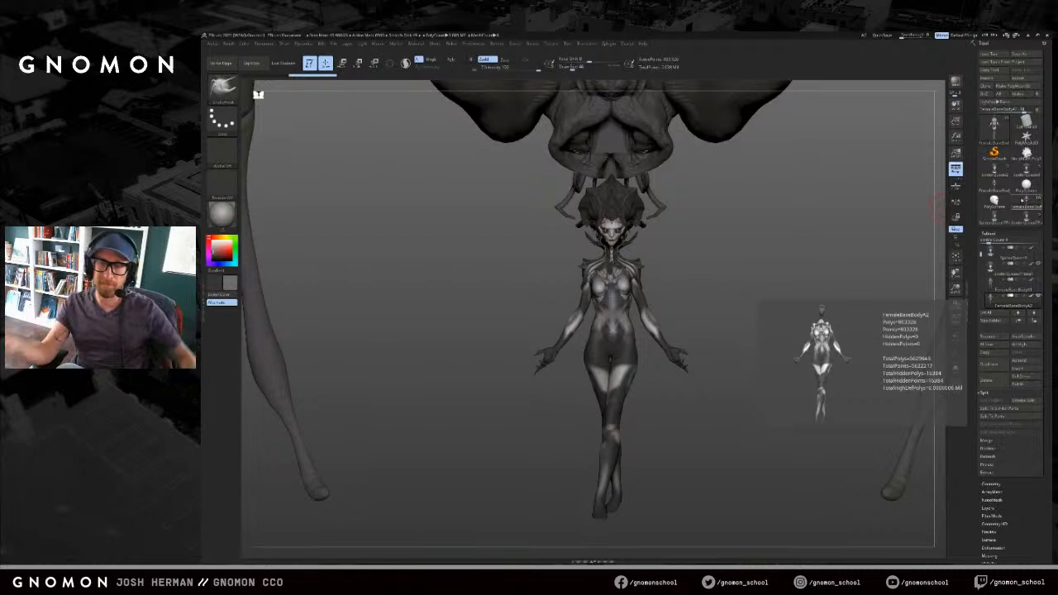
Step: Examine the queen and spider from three-quarter angles and compare them with the SpiderQueen7 and SpiderQueen3 versions
{"action": "left_click_drag", "start_coordinate": [809, 210], "coordinate": [803, 272]}
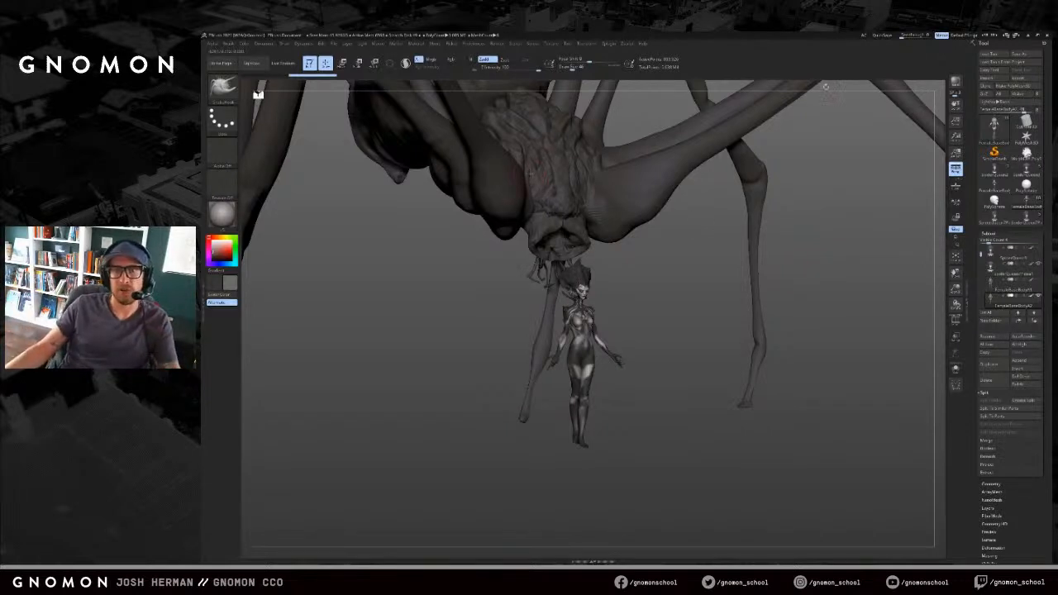
{"action": "left_click_drag", "start_coordinate": [981, 254], "coordinate": [983, 283]}
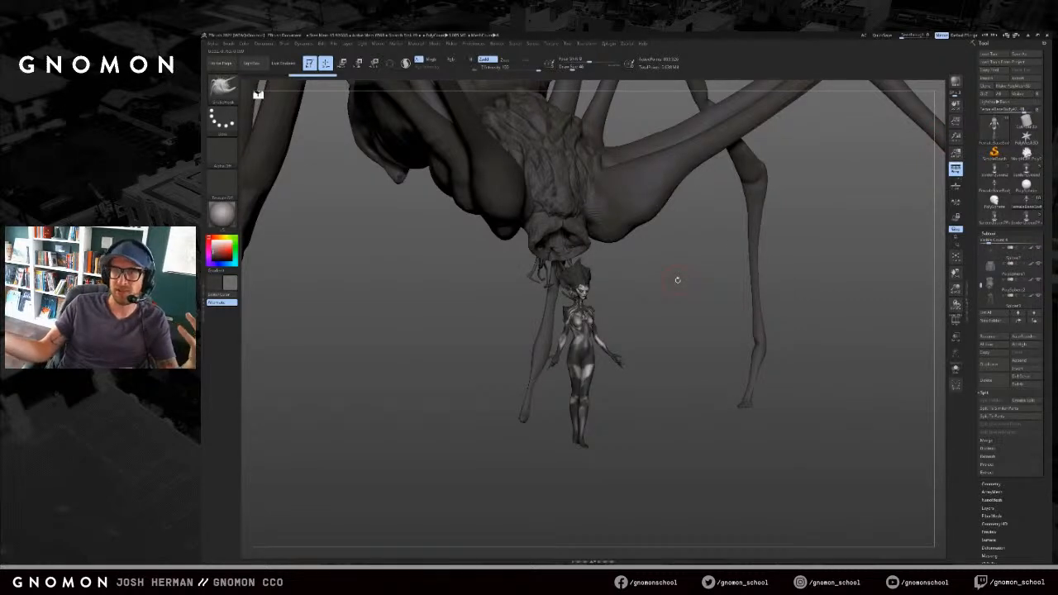
{"action": "left_click_drag", "start_coordinate": [820, 309], "coordinate": [765, 322]}
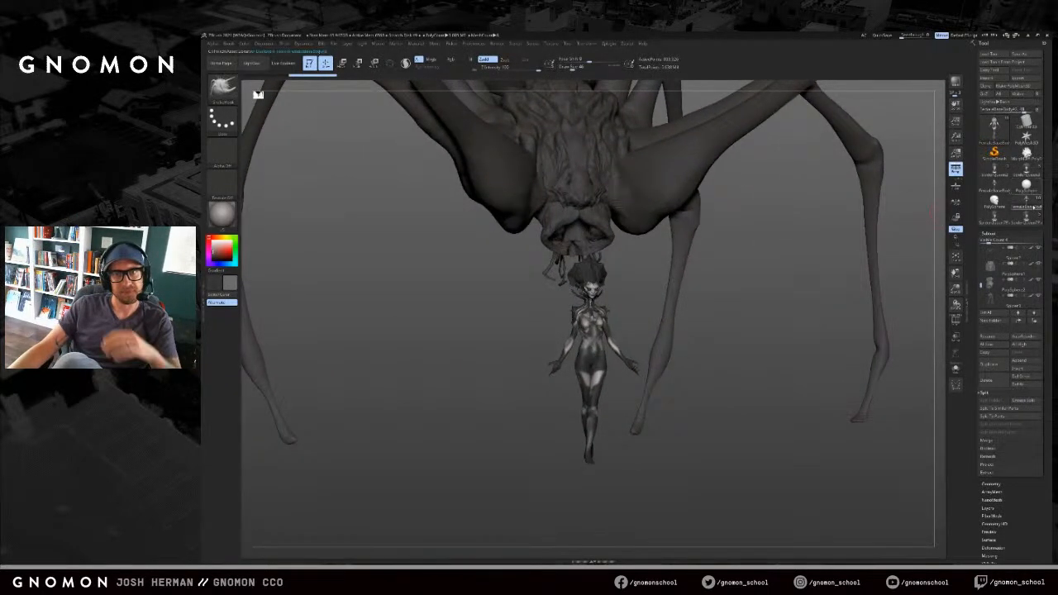
{"action": "left_click", "coordinate": [1027, 215]}
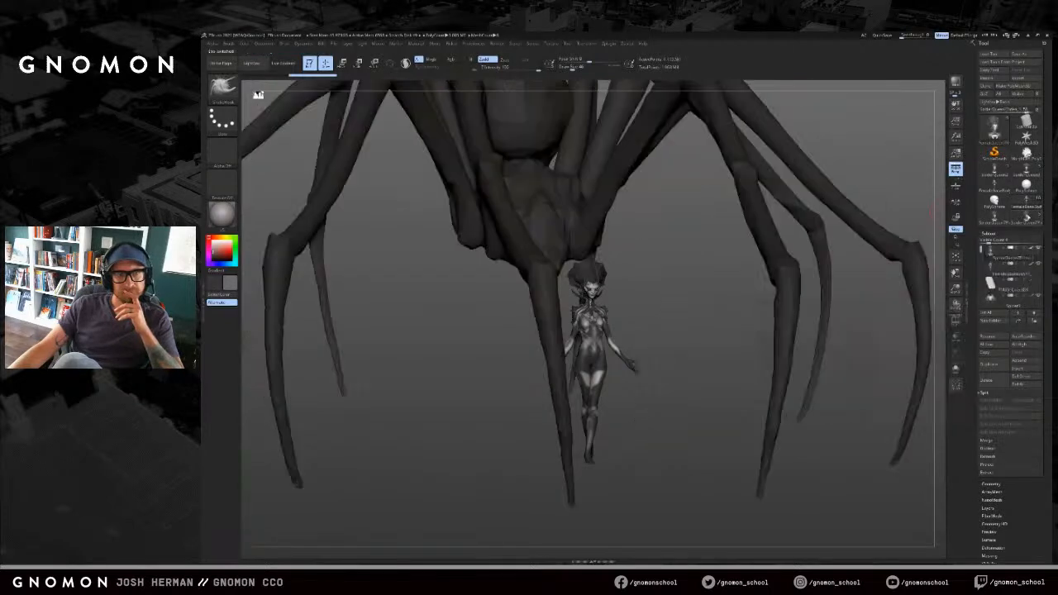
{"action": "left_click", "coordinate": [1028, 205]}
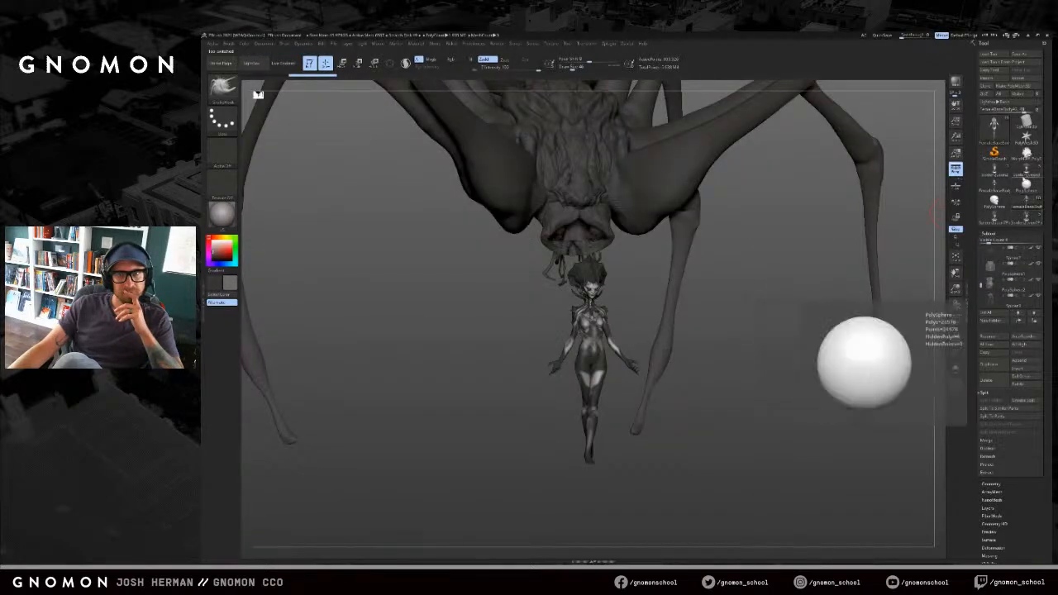
{"action": "left_click", "coordinate": [1026, 173]}
{"action": "left_click", "coordinate": [1027, 203]}
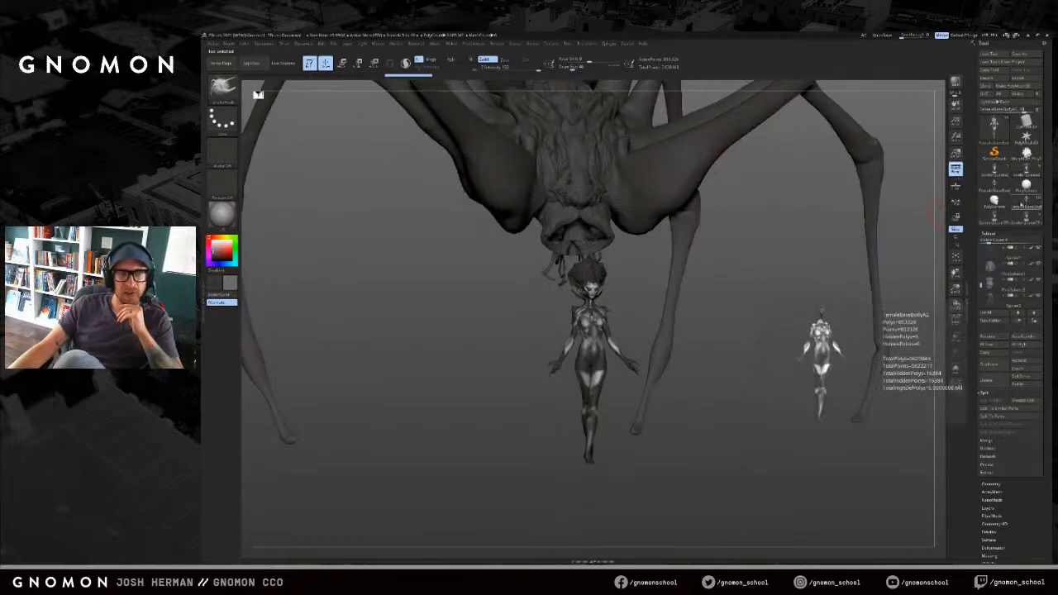
{"action": "left_click", "coordinate": [1027, 216]}
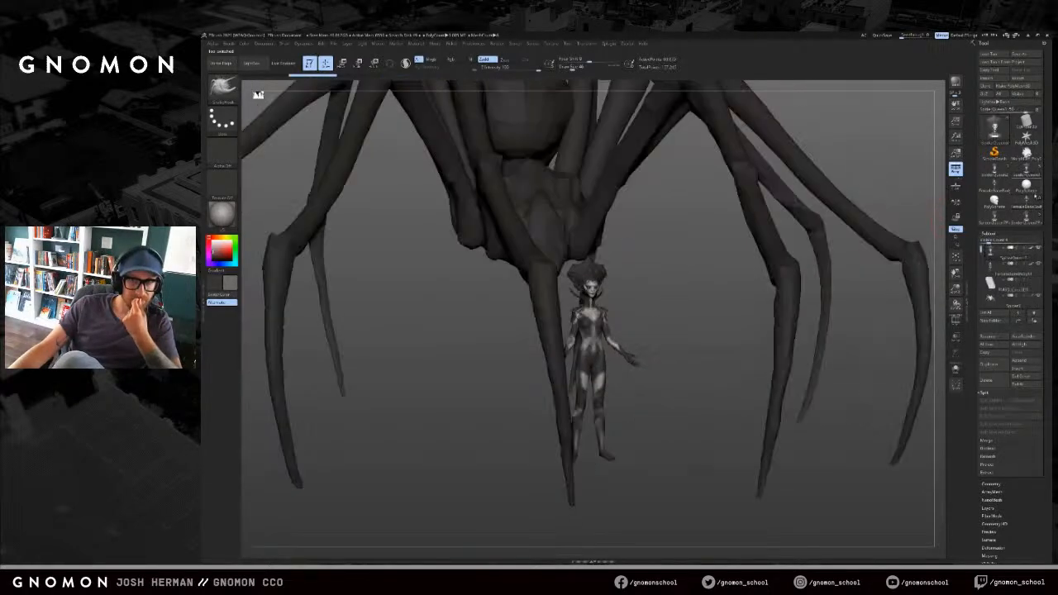
{"action": "left_click", "coordinate": [1032, 201]}
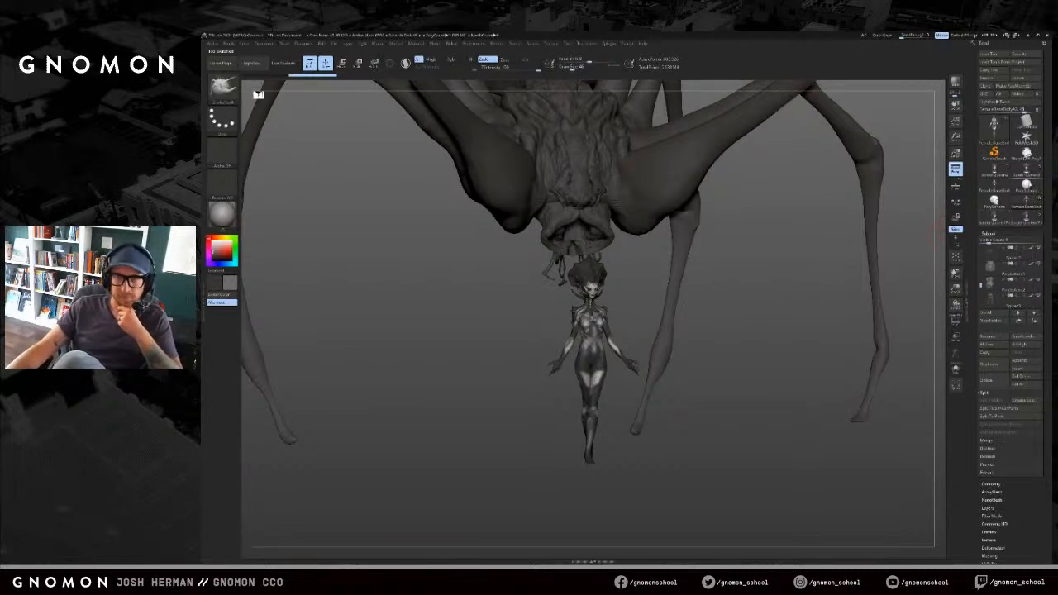
Step: Compare the front view with SpiderQueen3 once more, return to the latest version and save it over the SpiderQueen10 file
{"action": "left_click", "coordinate": [1026, 169]}
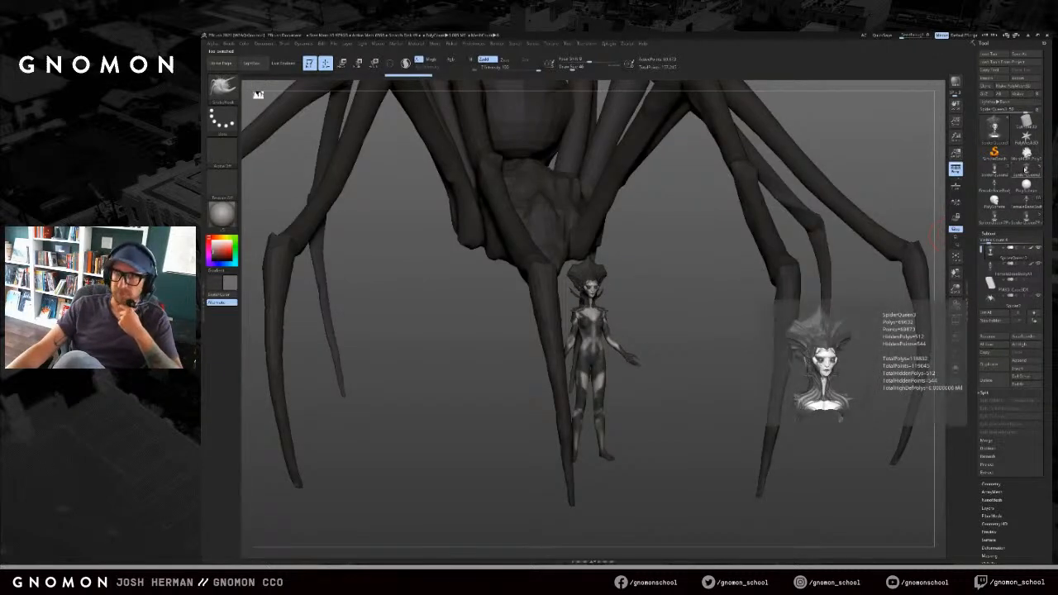
{"action": "left_click", "coordinate": [1025, 176]}
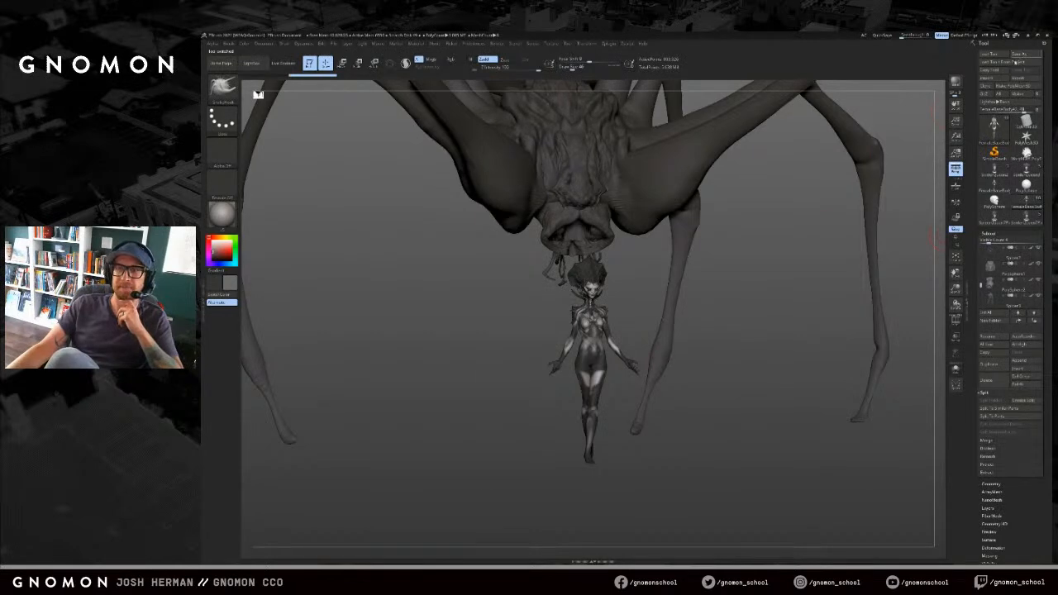
{"action": "left_click", "coordinate": [1019, 55]}
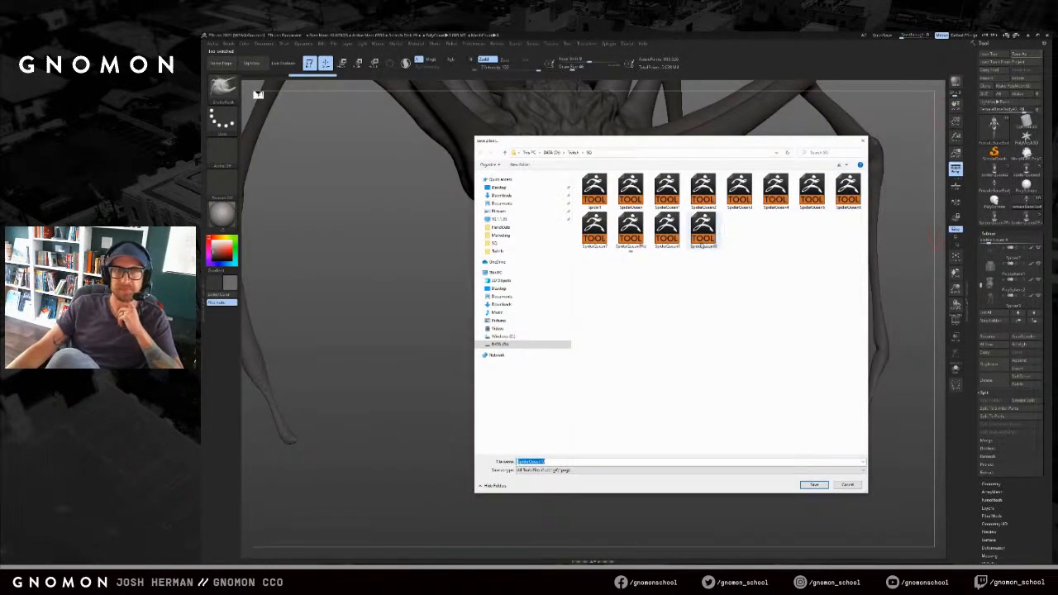
{"action": "double_click", "coordinate": [702, 227]}
{"action": "left_click", "coordinate": [641, 294]}
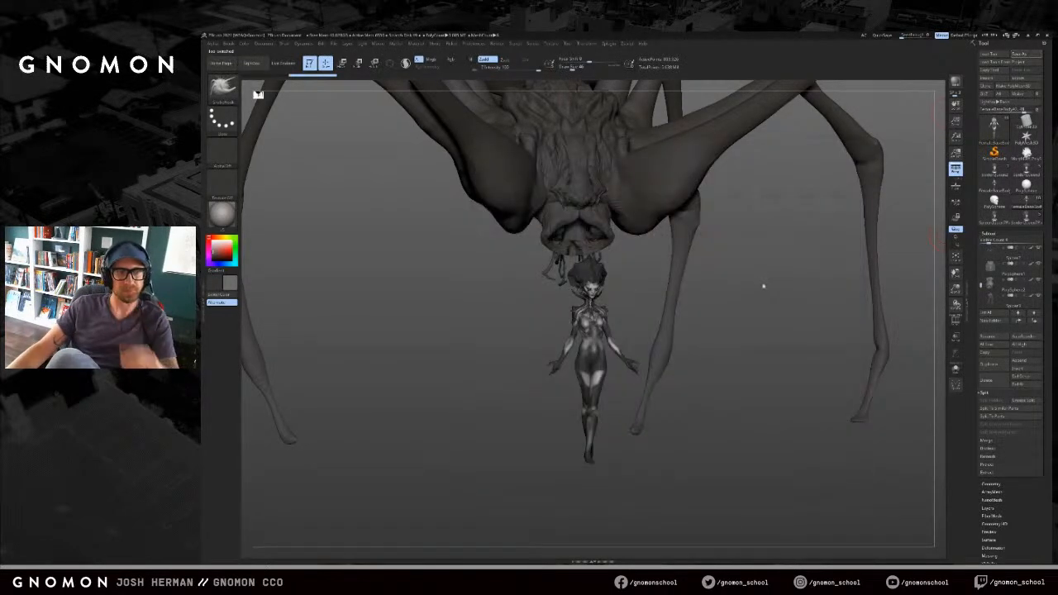
Step: Examine the spider's abdomen, legs and wrinkled front body together with the hanging queen from raised and frontal angles
{"action": "left_click_drag", "start_coordinate": [757, 270], "coordinate": [763, 395]}
{"action": "left_click_drag", "start_coordinate": [810, 162], "coordinate": [860, 302], "text": "alt"}
{"action": "left_click", "coordinate": [597, 160], "text": "alt"}
{"action": "mouse_move", "coordinate": [794, 198]}
{"action": "left_mouse_down", "text": "alt"}
{"action": "mouse_move", "coordinate": [801, 321]}
{"action": "mouse_move", "coordinate": [819, 337]}
{"action": "mouse_move", "coordinate": [745, 331]}
{"action": "mouse_move", "coordinate": [737, 404]}
{"action": "mouse_move", "coordinate": [733, 333]}
{"action": "mouse_move", "coordinate": [737, 408]}
{"action": "mouse_move", "coordinate": [716, 365]}
{"action": "left_mouse_up", "text": "alt"}
{"action": "key", "text": "f"}
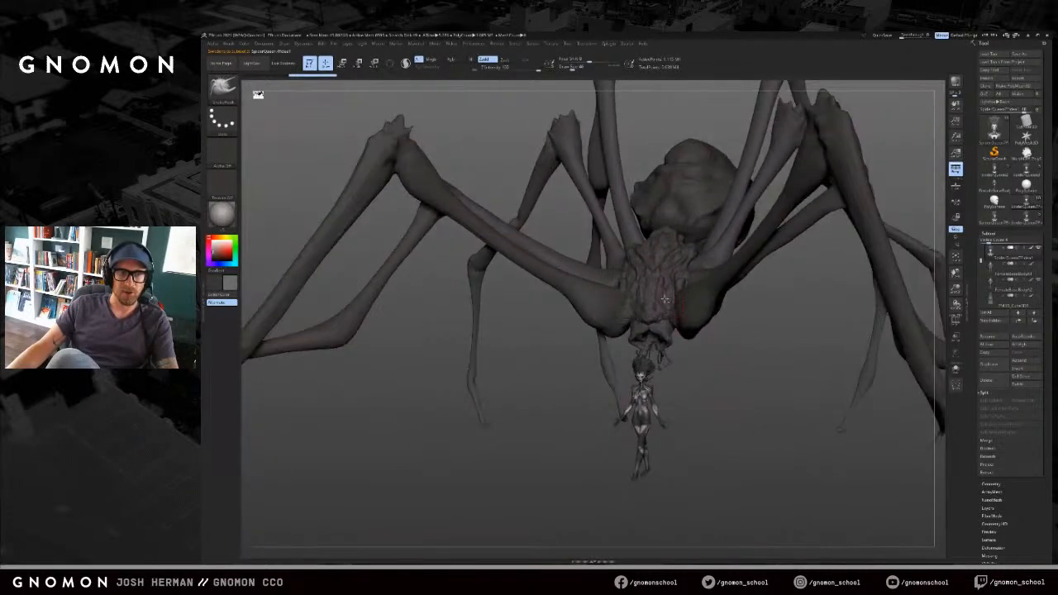
{"action": "mouse_move", "coordinate": [720, 116]}
{"action": "left_mouse_down", "text": "ctrl+shift"}
{"action": "mouse_move", "coordinate": [544, 368]}
{"action": "mouse_move", "coordinate": [598, 342]}
{"action": "mouse_move", "coordinate": [588, 350]}
{"action": "mouse_move", "coordinate": [717, 353]}
{"action": "mouse_move", "coordinate": [589, 336]}
{"action": "left_mouse_up", "text": "ctrl+shift"}
{"action": "left_click_drag", "start_coordinate": [668, 366], "coordinate": [735, 342], "text": "ctrl"}
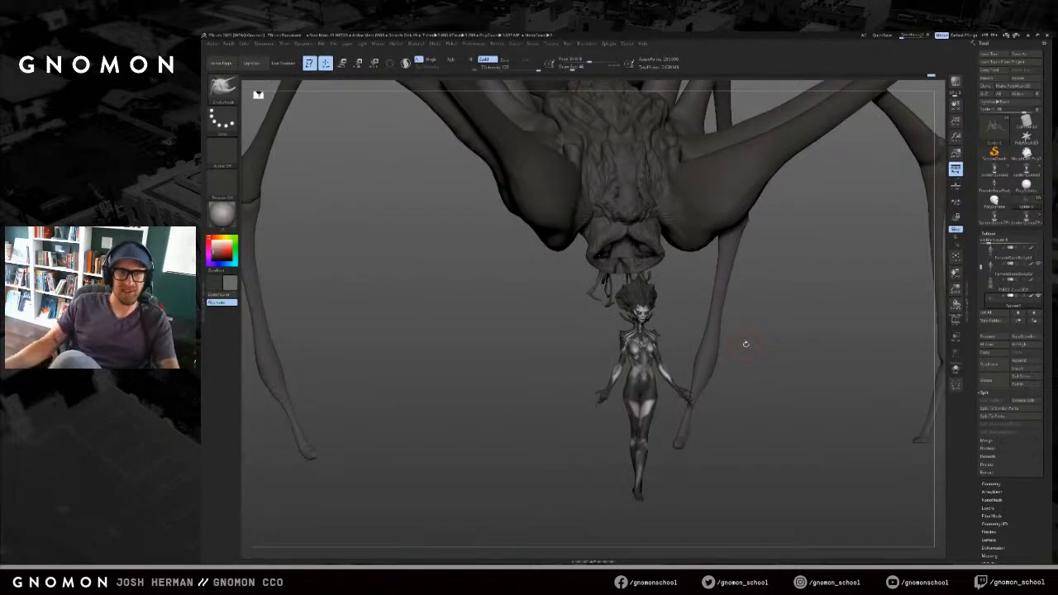
Step: Make the spider's wrinkled front body the active subtool, adjust the brush draw size and switch to the Move brush
{"action": "left_click", "coordinate": [653, 221], "text": "alt"}
{"action": "key", "text": "alt+s"}
{"action": "key", "text": "alt+s"}
{"action": "key", "text": "s"}
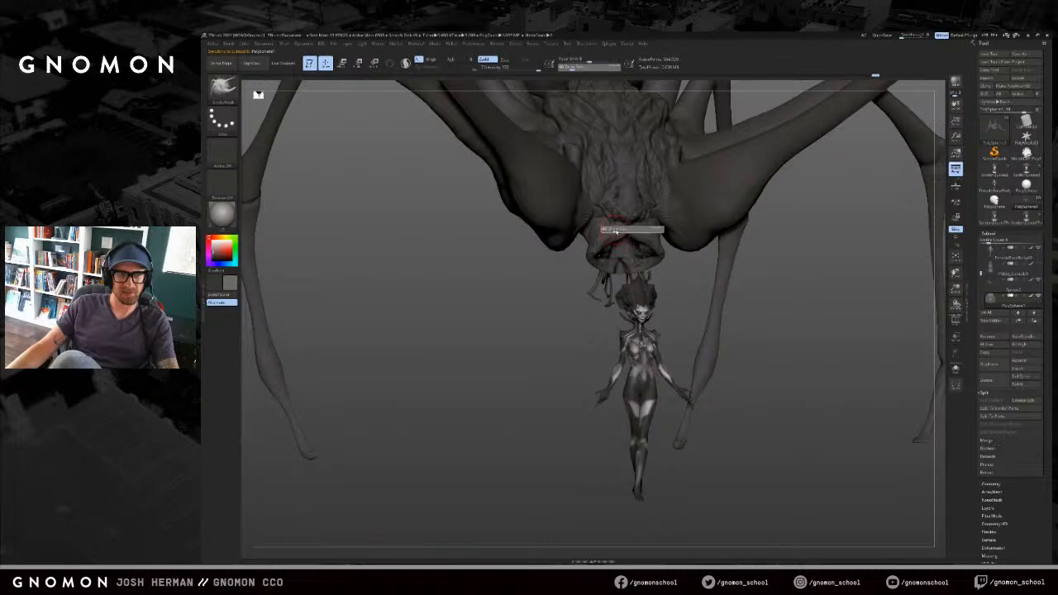
{"action": "left_click_drag", "start_coordinate": [615, 234], "coordinate": [626, 234]}
{"action": "key", "text": "b"}
{"action": "key", "text": "m"}
{"action": "key", "text": "v"}
Step: Frame the whole spider and inspect it closer from a three-quarter angle with the queen below
{"action": "left_click_drag", "start_coordinate": [746, 294], "coordinate": [742, 311]}
{"action": "key", "text": "f"}
{"action": "key", "text": "f"}
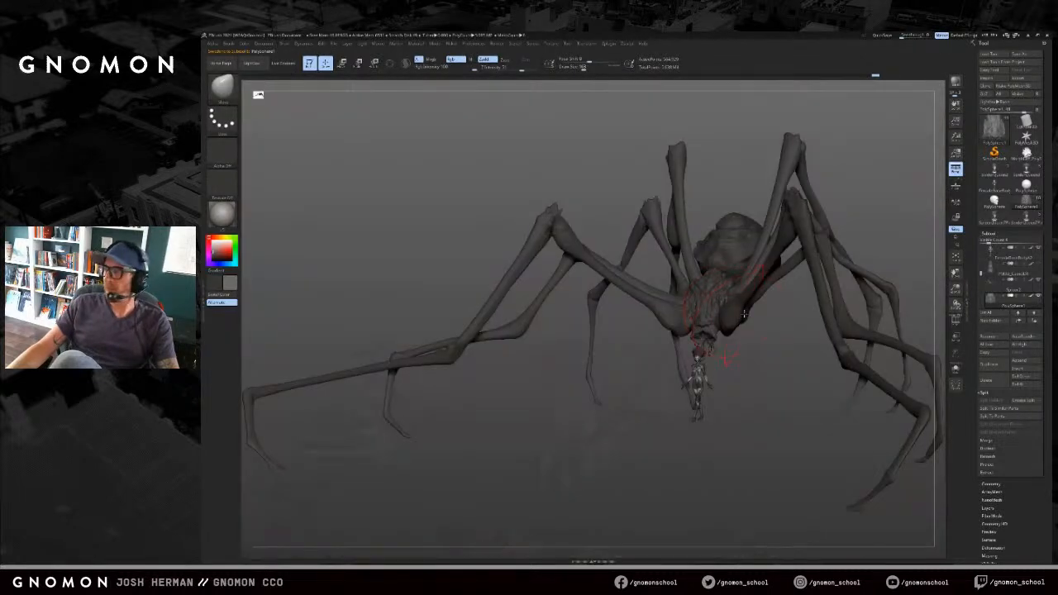
{"action": "key", "text": "f"}
{"action": "key", "text": "f"}
{"action": "left_click_drag", "start_coordinate": [760, 394], "coordinate": [717, 400]}
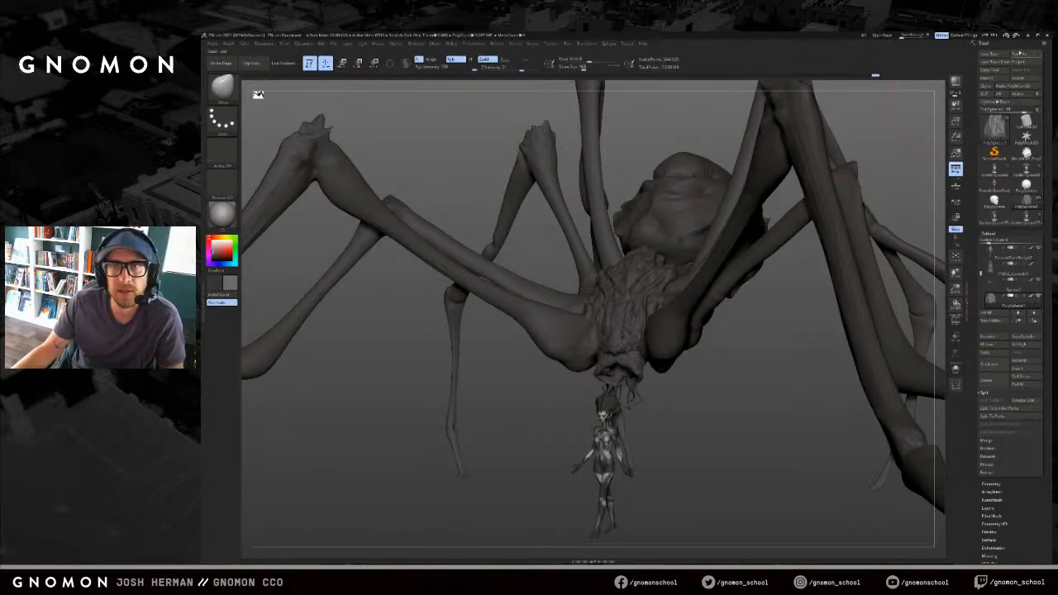
Step: Save the spider queen tool again, overwriting the existing SpiderQueen10 file
{"action": "left_click", "coordinate": [1018, 55]}
{"action": "double_click", "coordinate": [702, 228]}
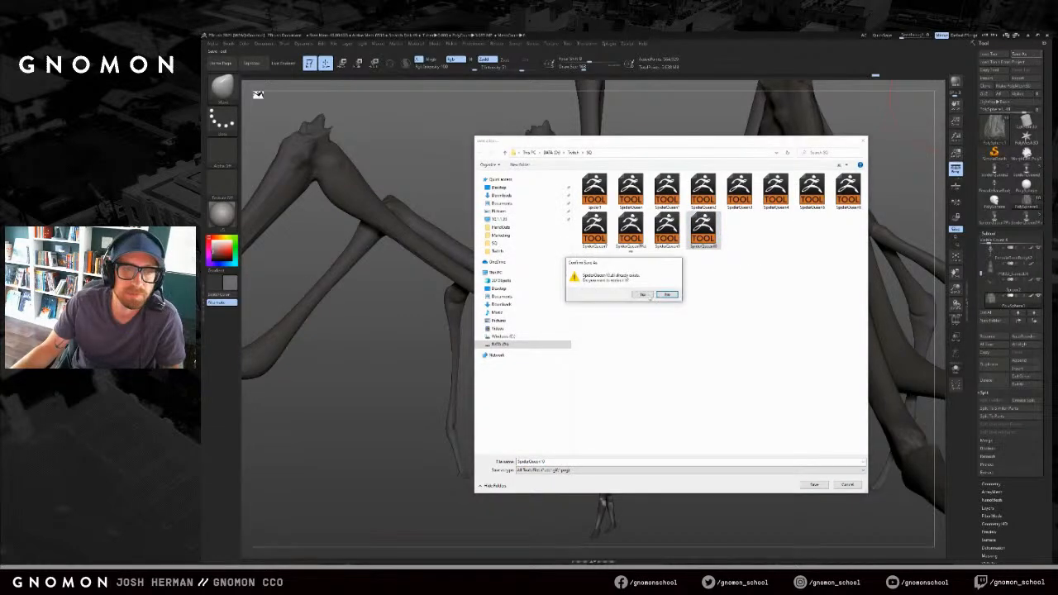
{"action": "left_click", "coordinate": [638, 293]}
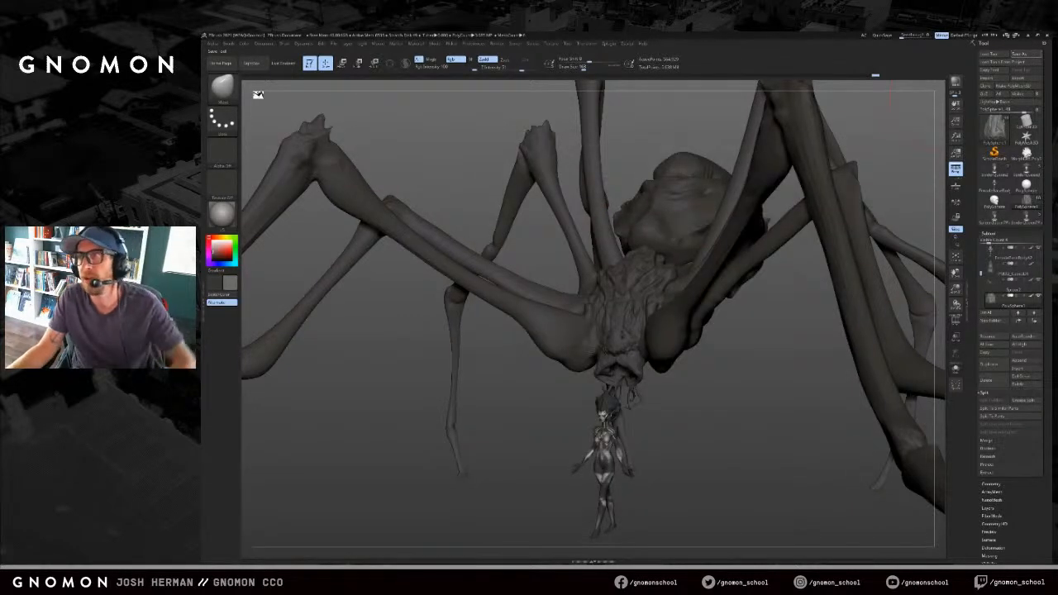